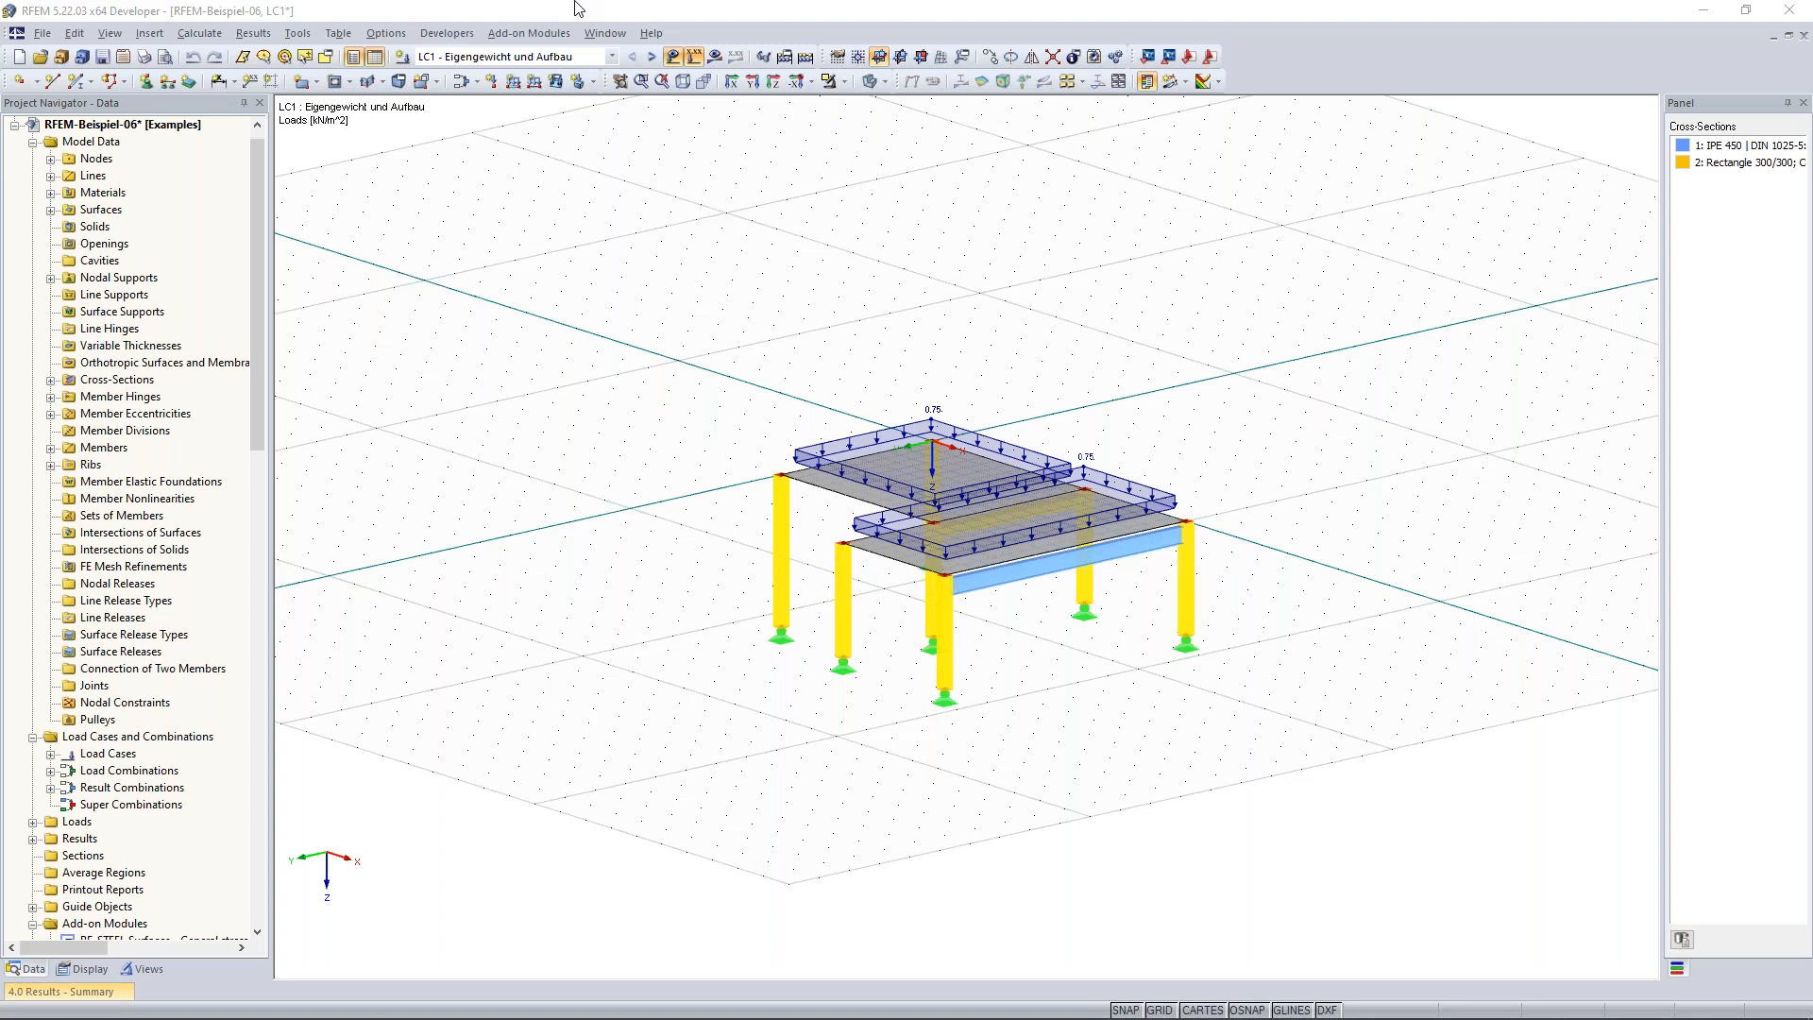
# Pin the 4.0 Results - Summary table so it stays open below the model, and increase its height.
pyautogui.click(579, 9)
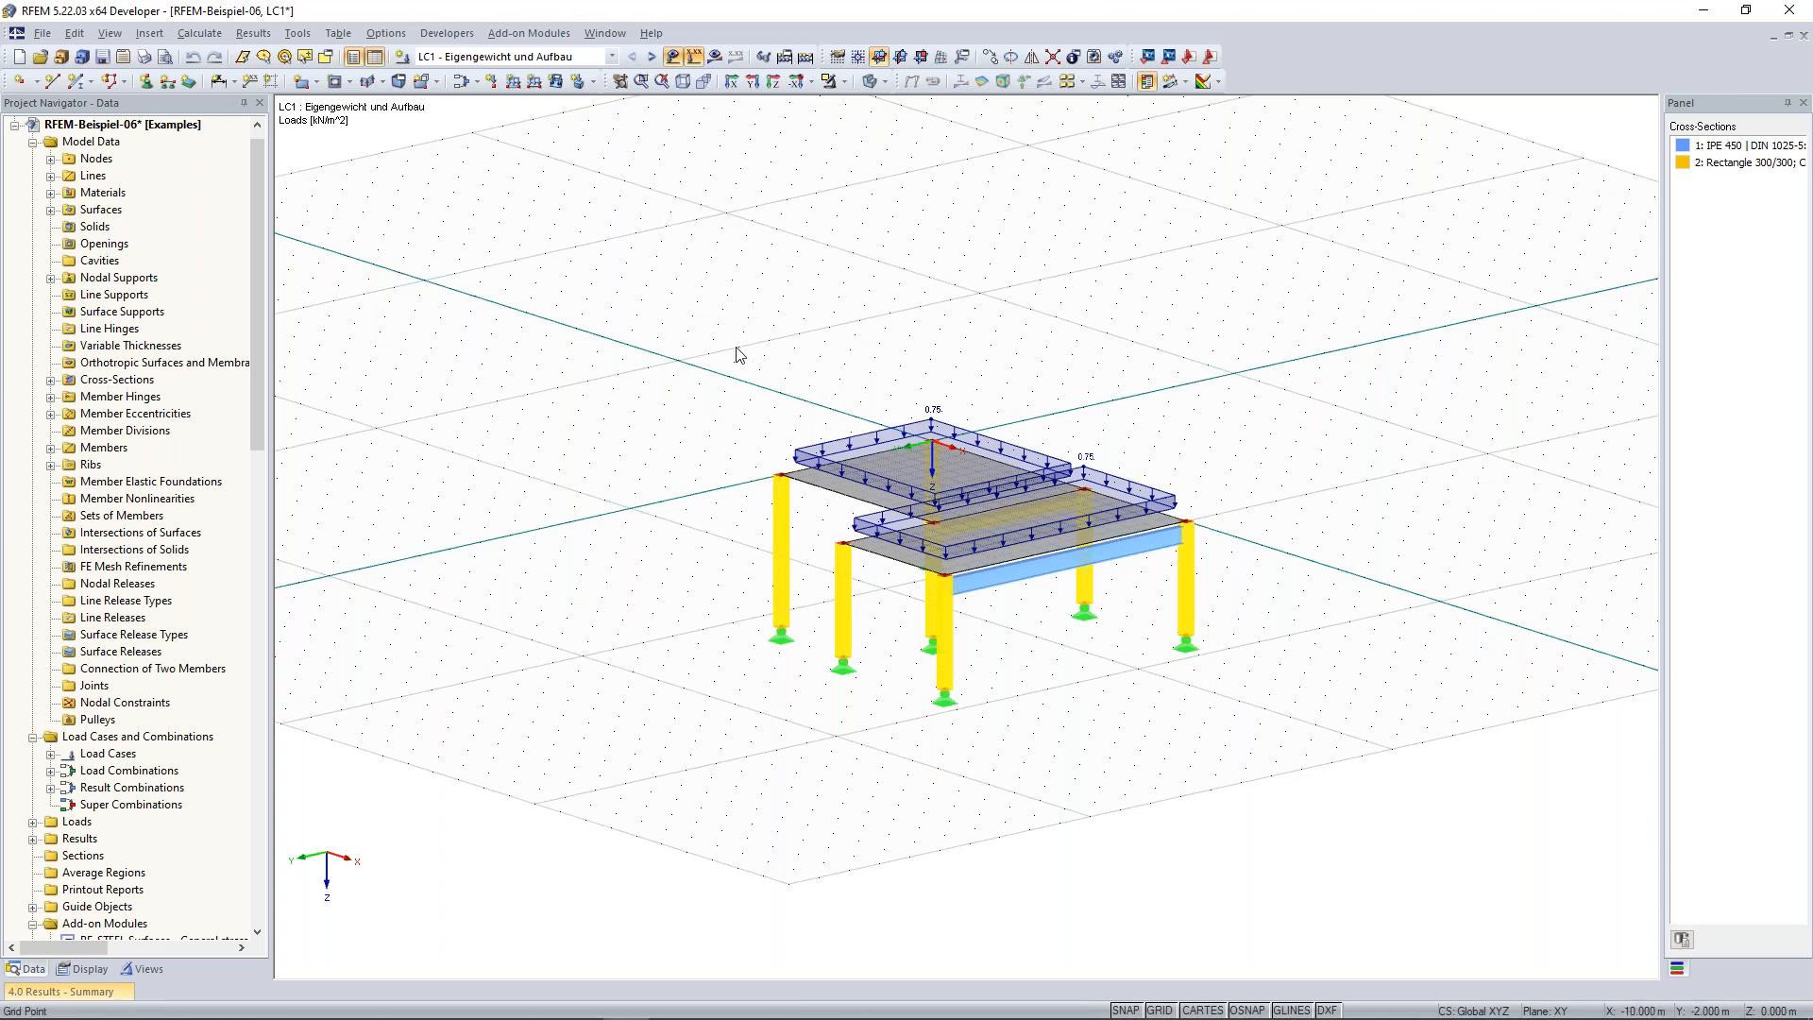
pyautogui.moveTo(737, 347); pyautogui.dragTo(732, 335, button='middle')
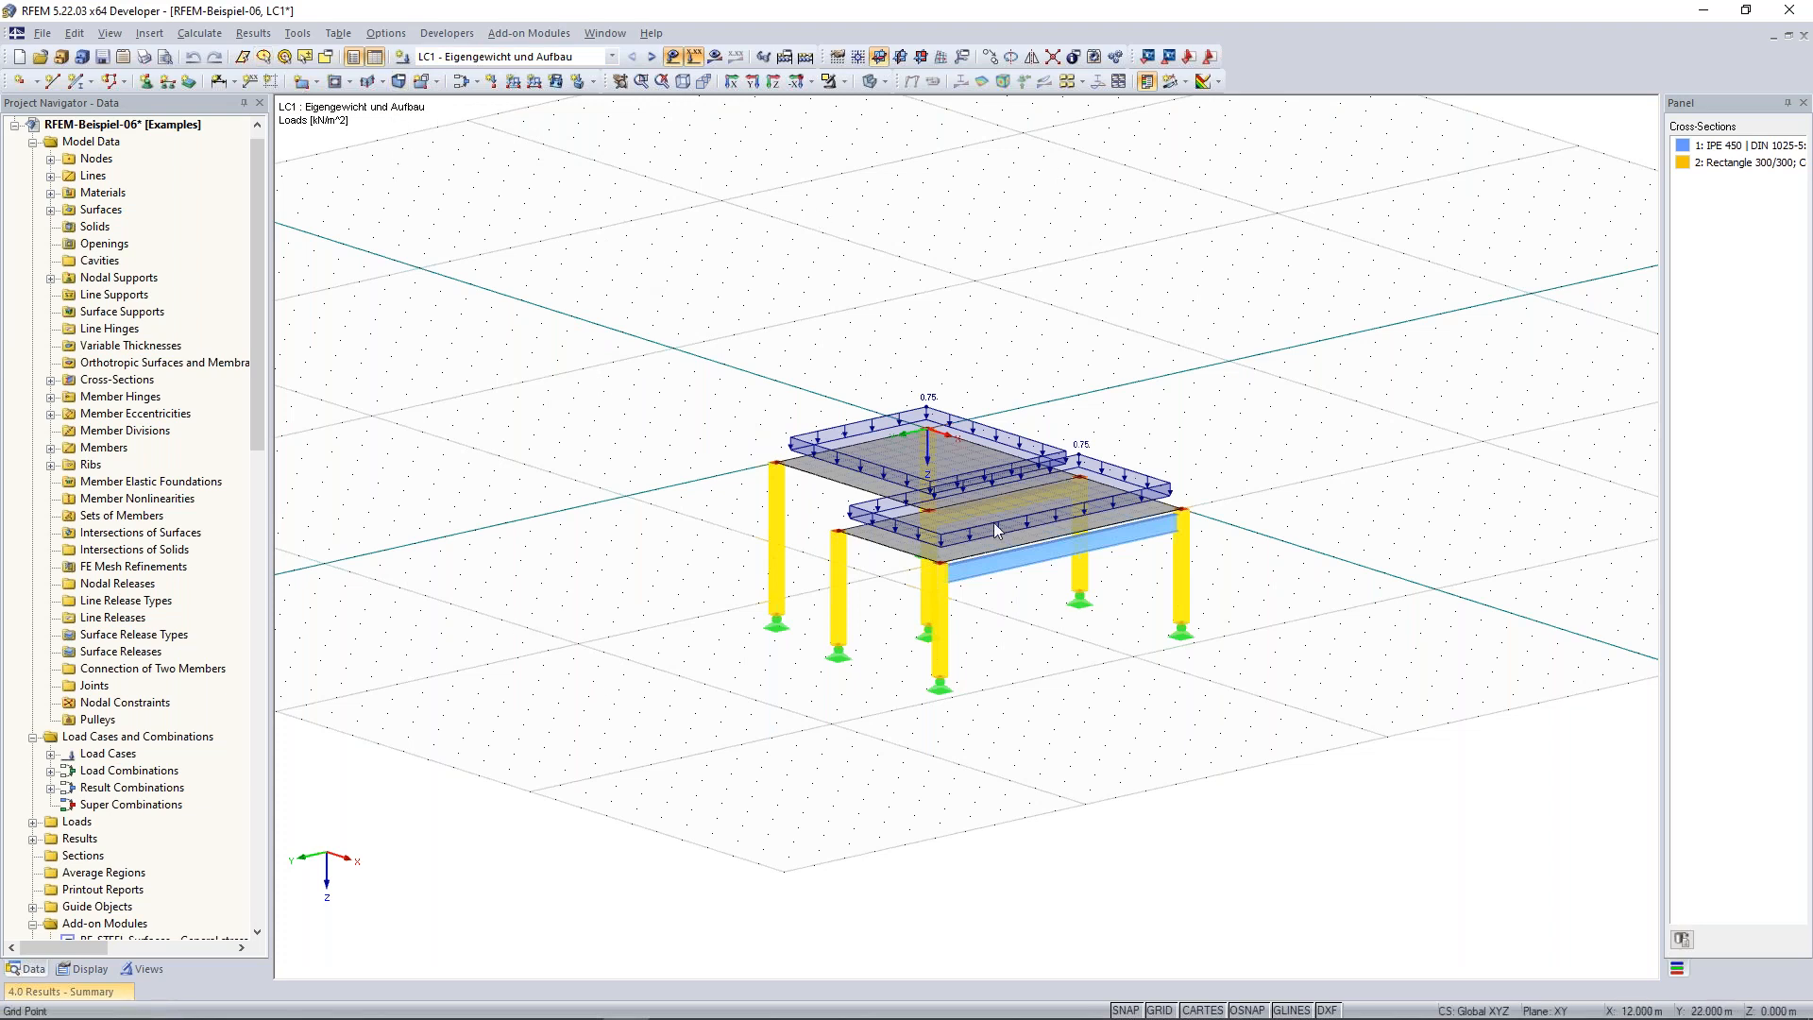
pyautogui.click(109, 993)
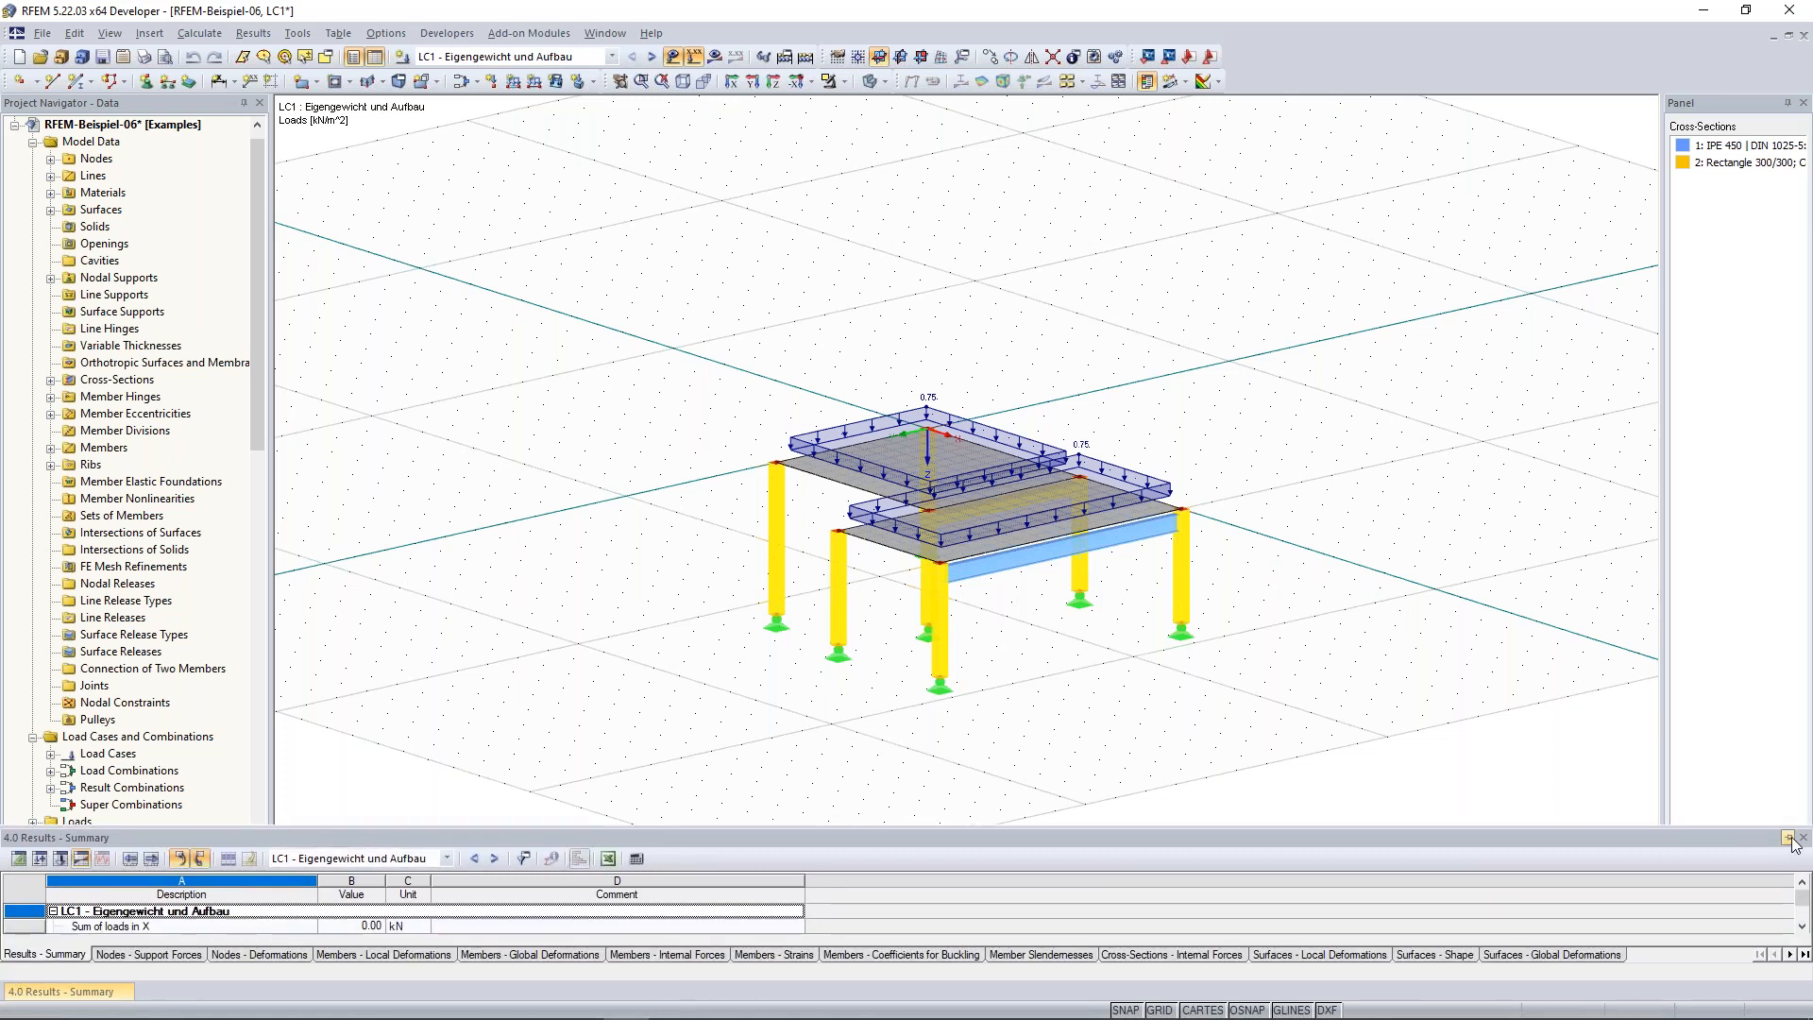
pyautogui.click(1792, 838)
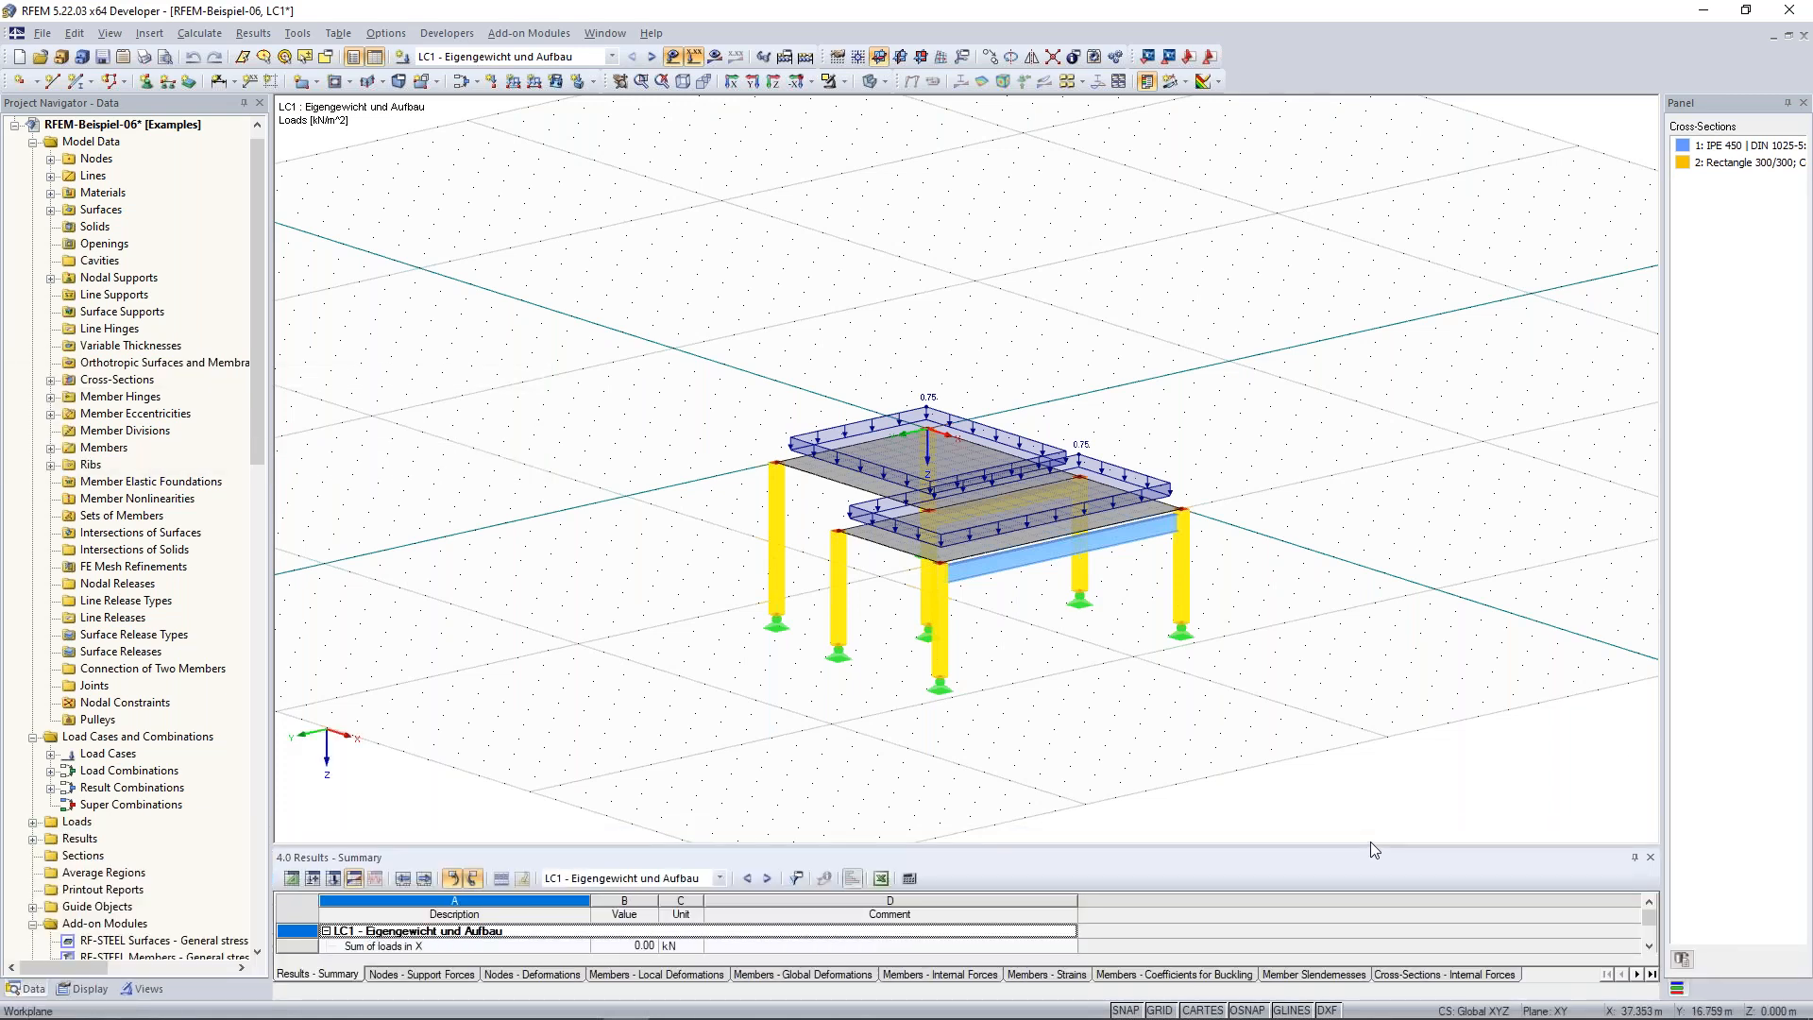
pyautogui.moveTo(1368, 844); pyautogui.dragTo(1369, 788)
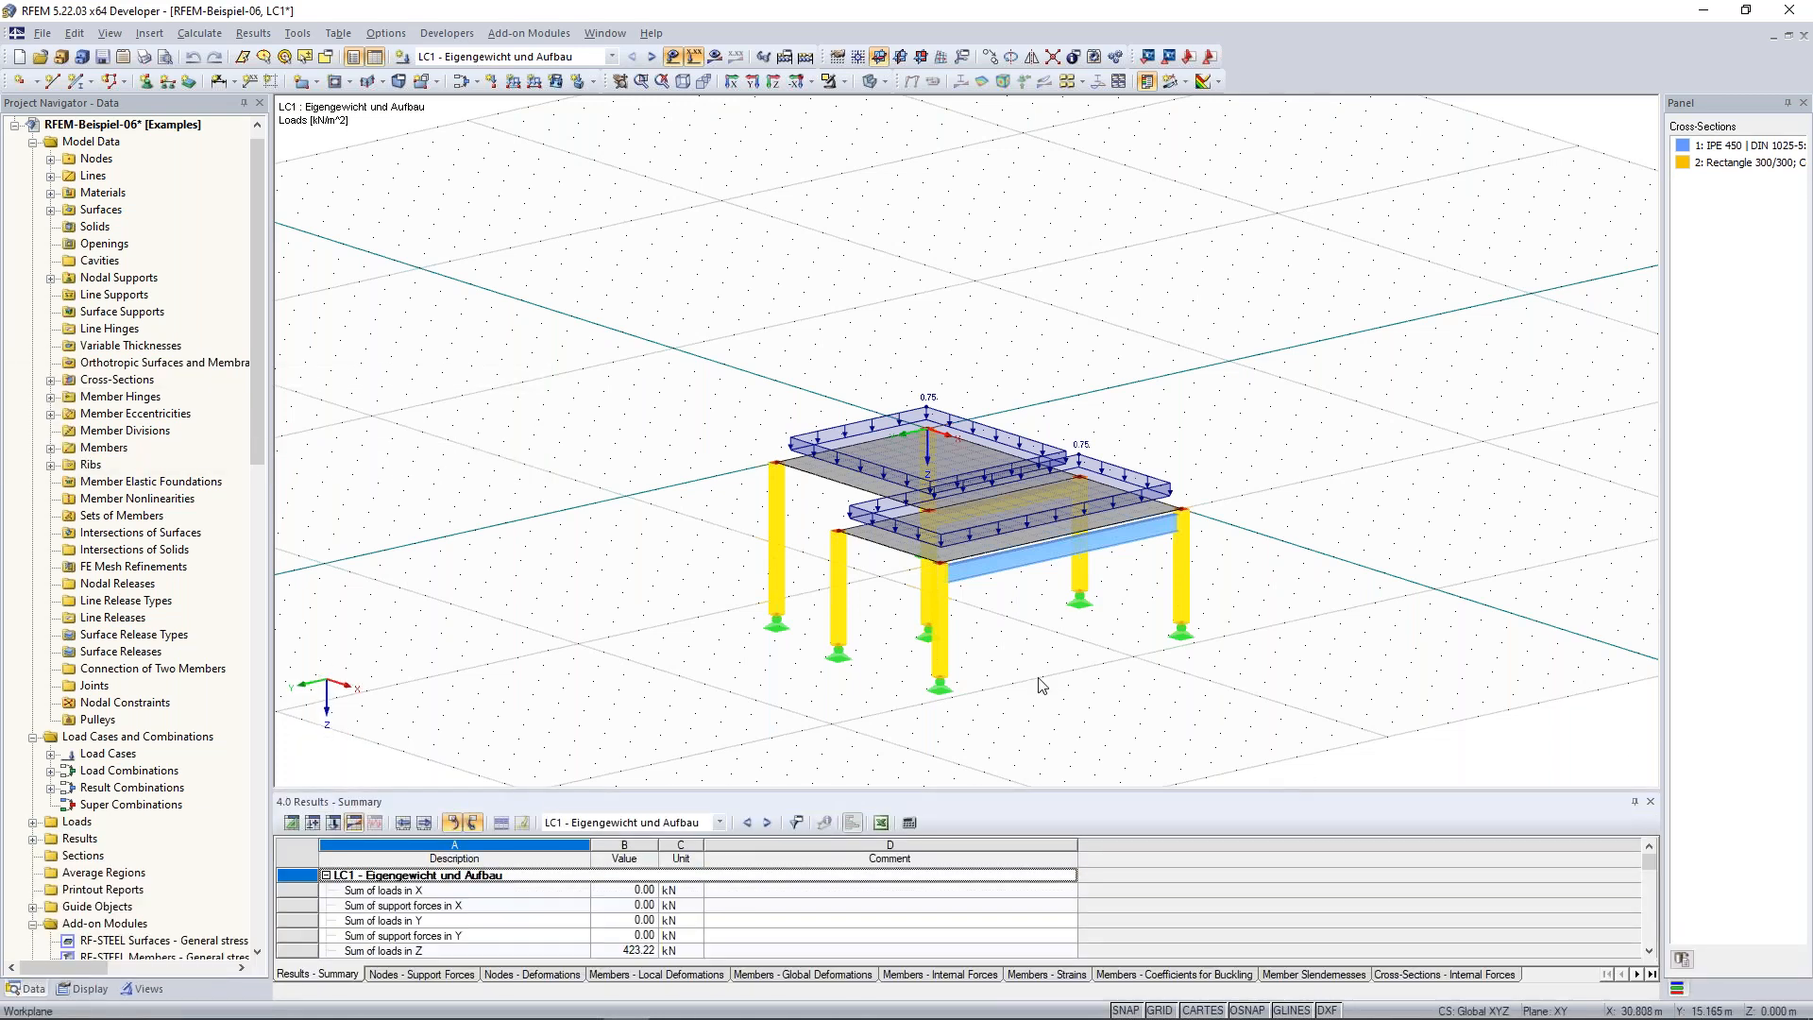
pyautogui.moveTo(614, 338); pyautogui.dragTo(613, 324, button='middle')
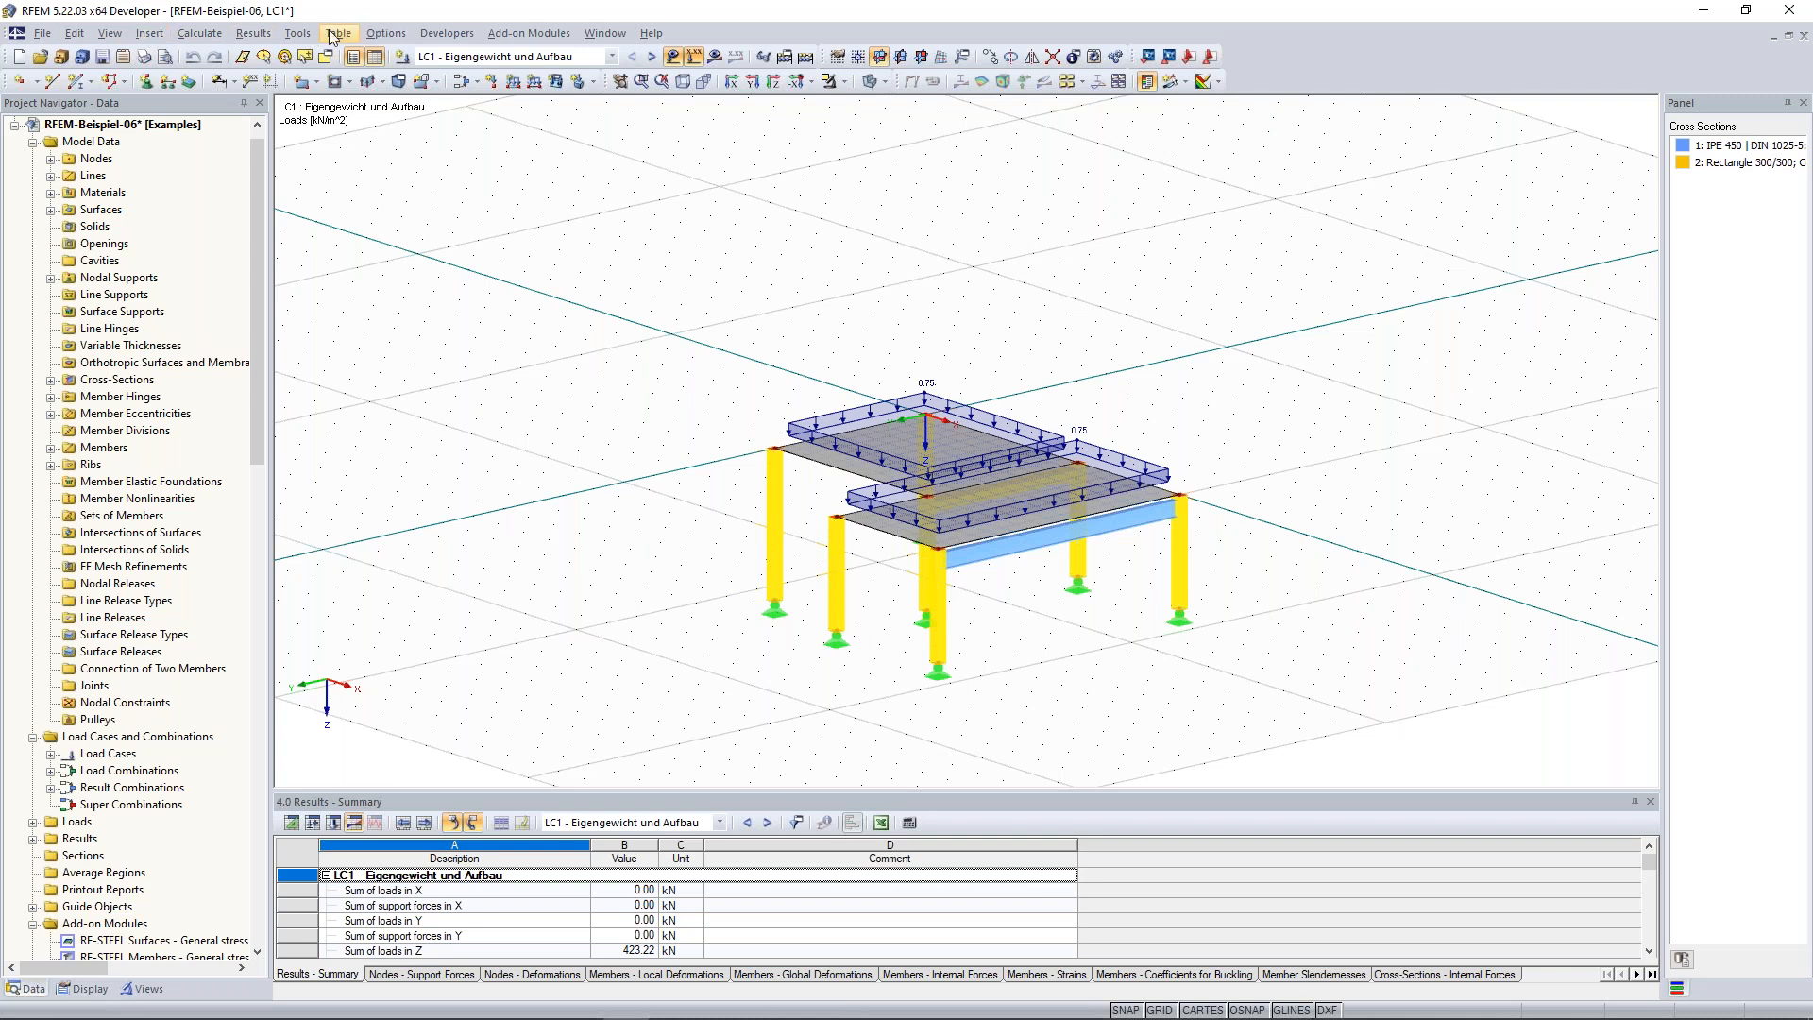
pyautogui.moveTo(679, 449); pyautogui.dragTo(631, 357, button='middle')
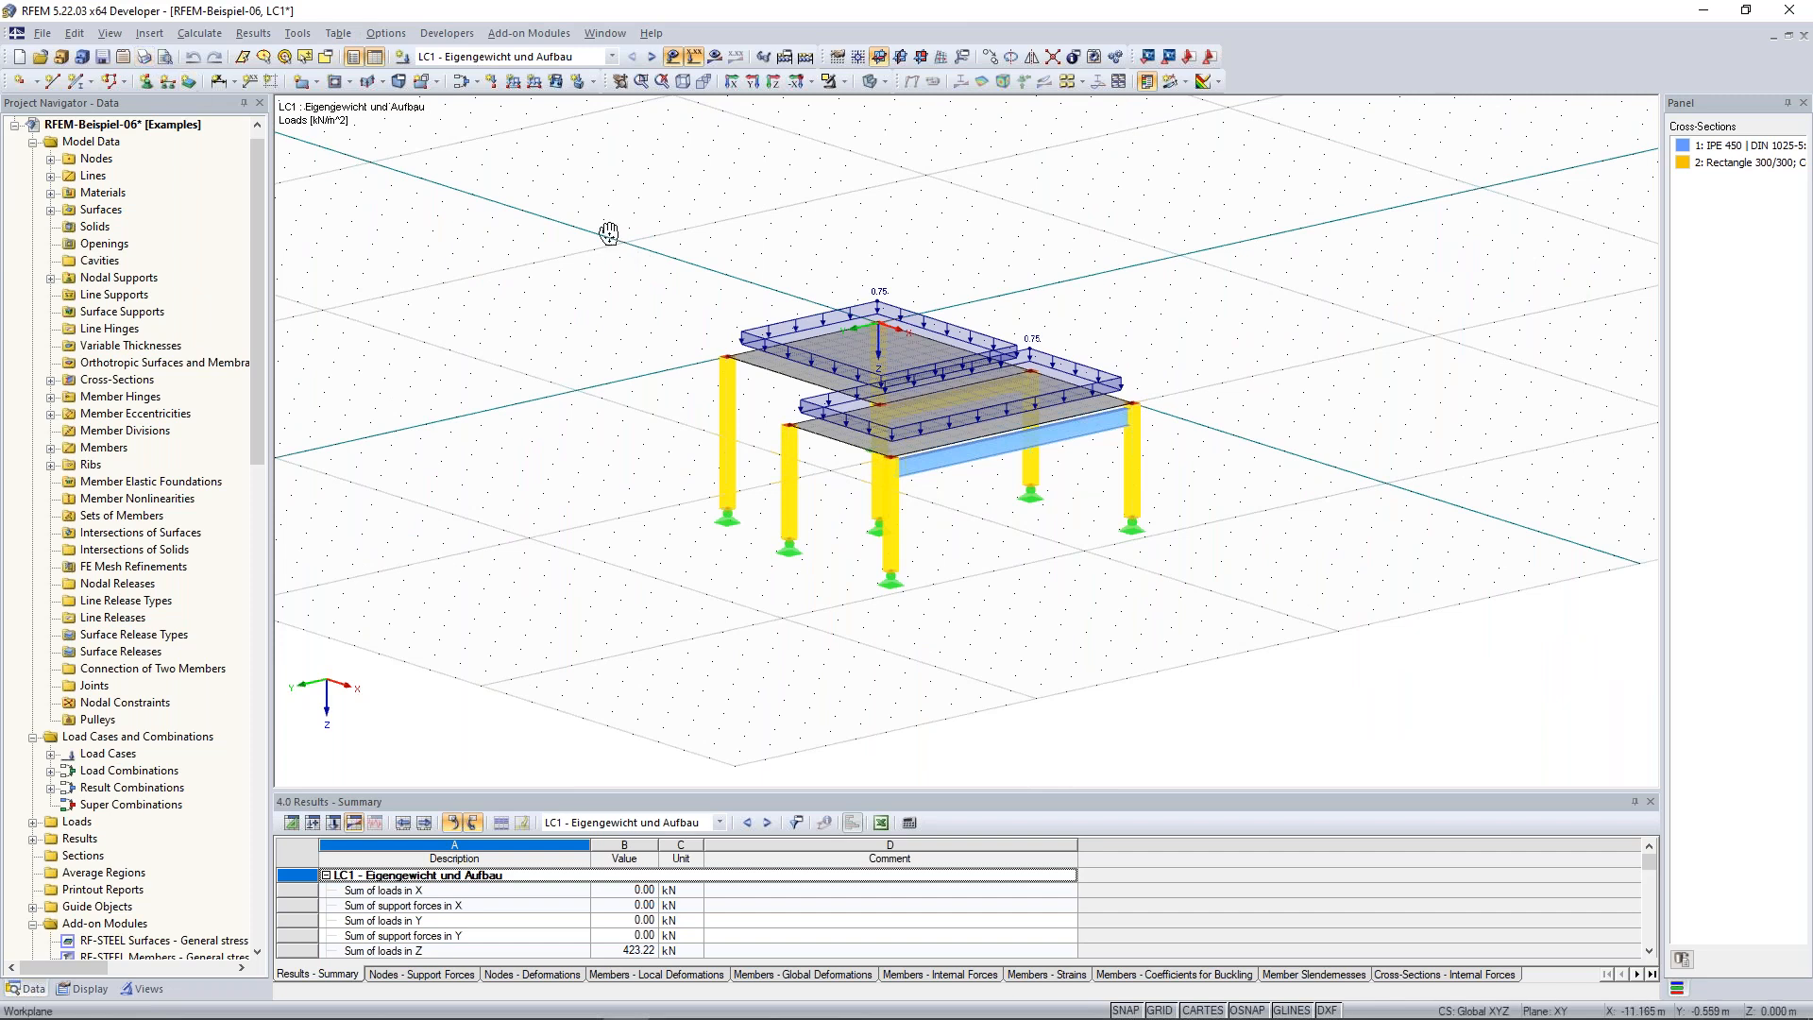
pyautogui.moveTo(610, 233); pyautogui.dragTo(597, 241, button='middle')
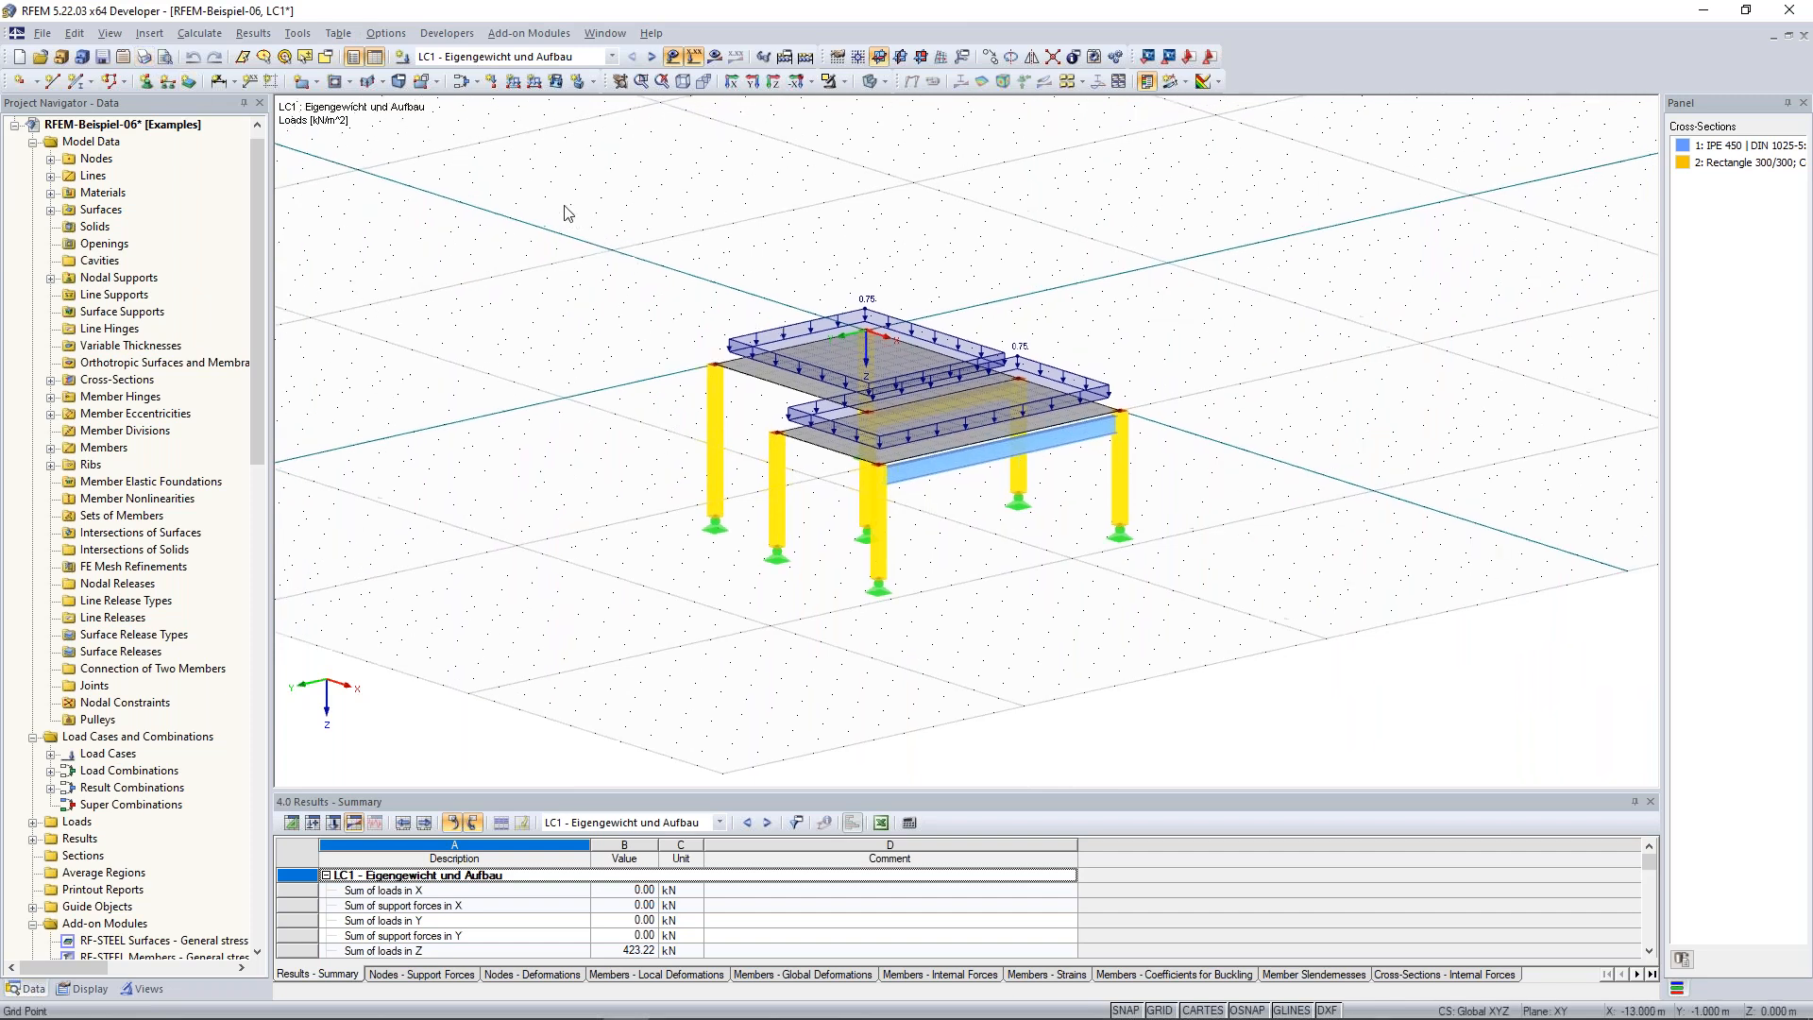
pyautogui.click(150, 34)
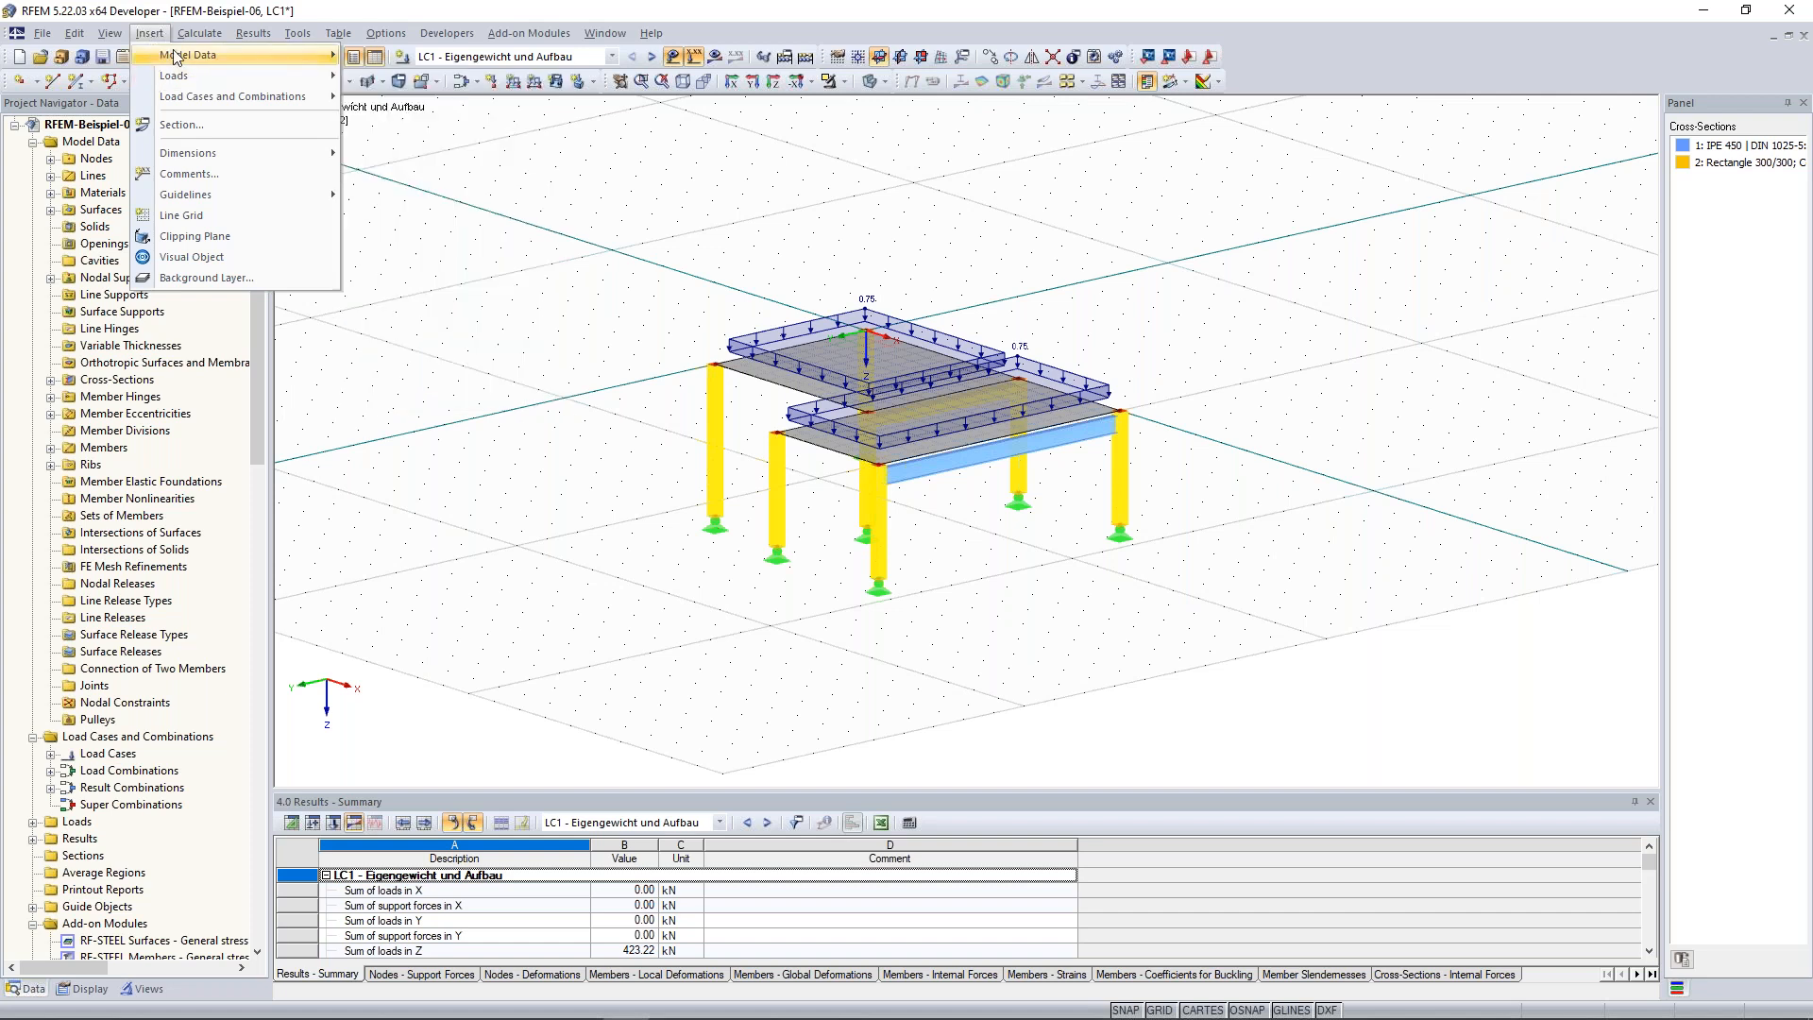
pyautogui.moveTo(176, 58)
pyautogui.moveTo(463, 64)
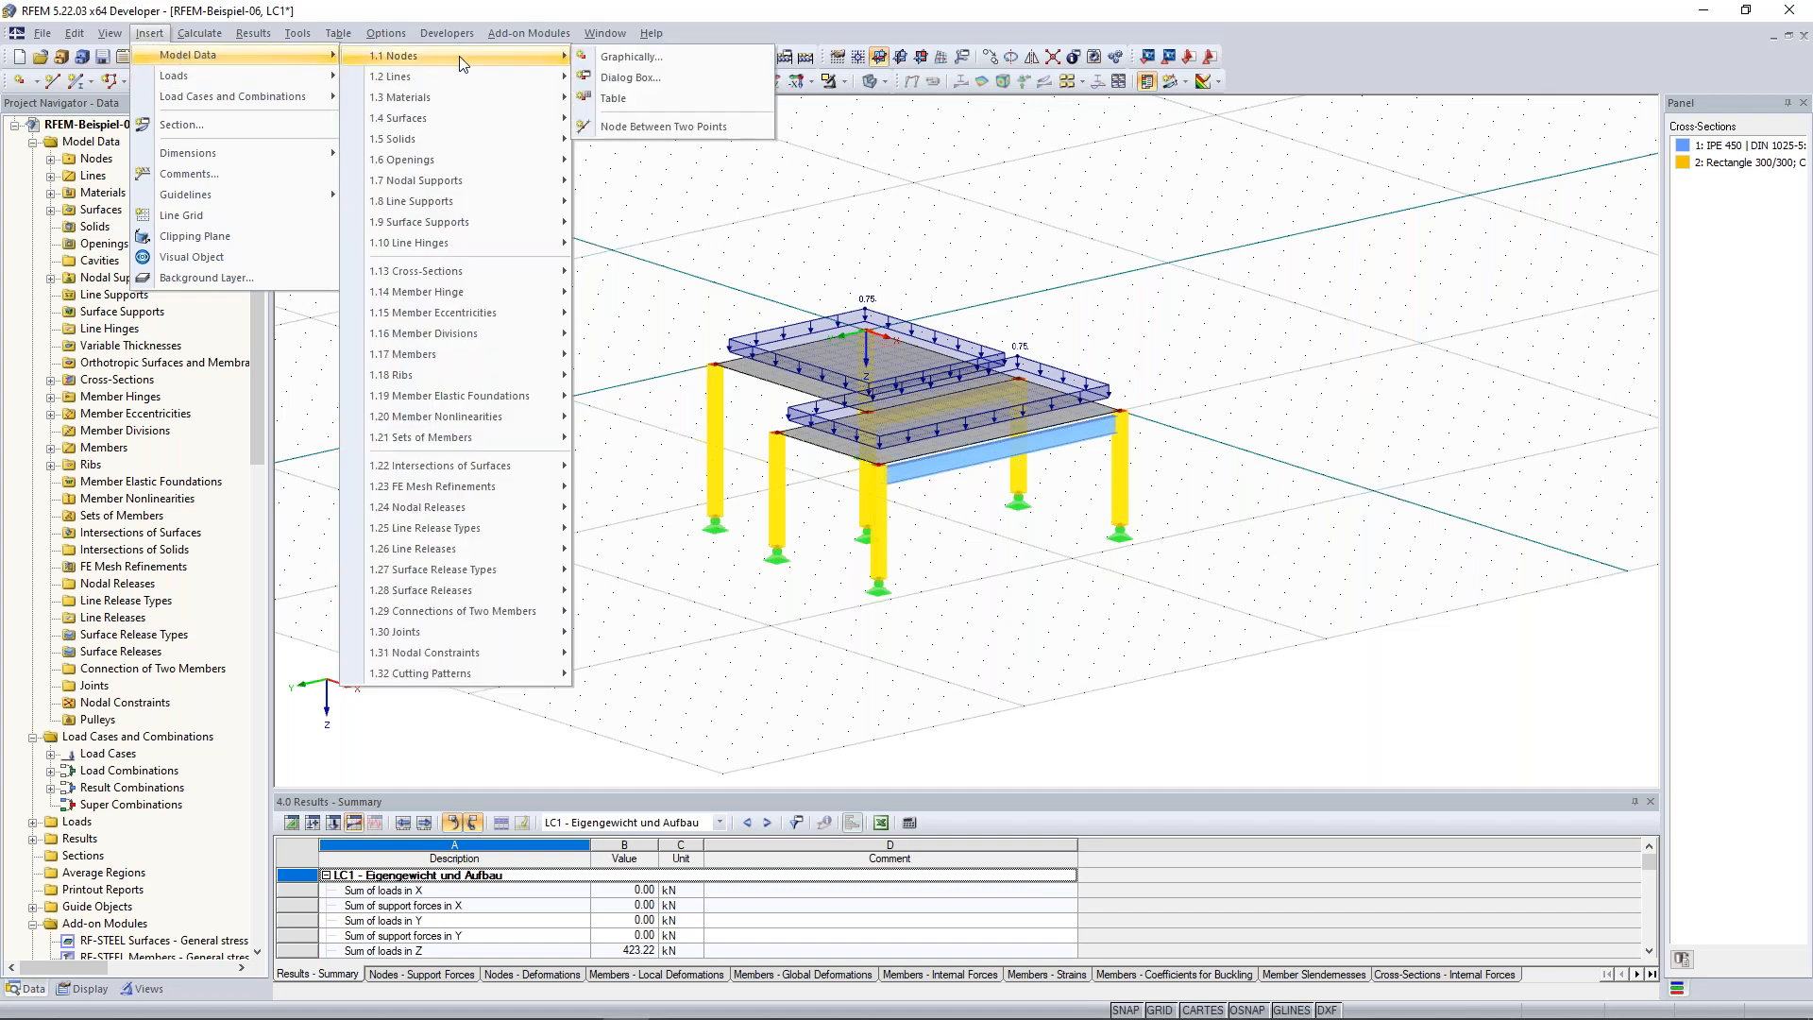
pyautogui.moveTo(462, 121)
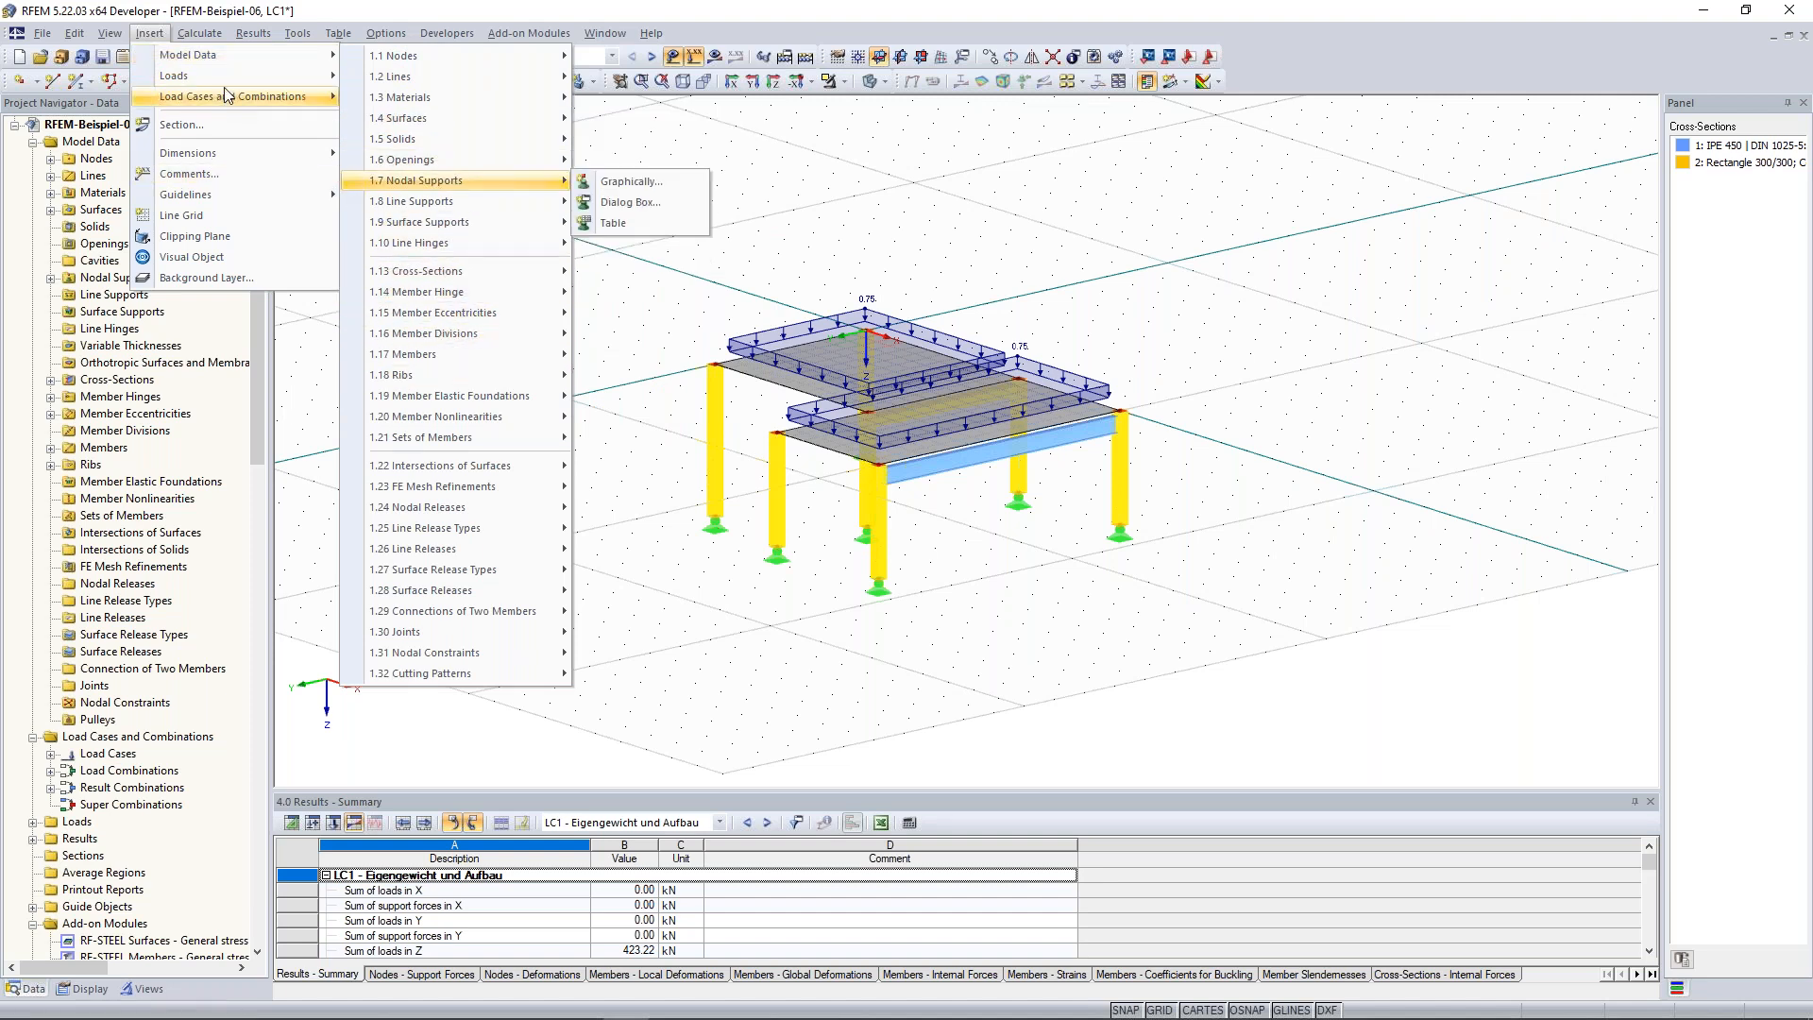
pyautogui.moveTo(235, 109)
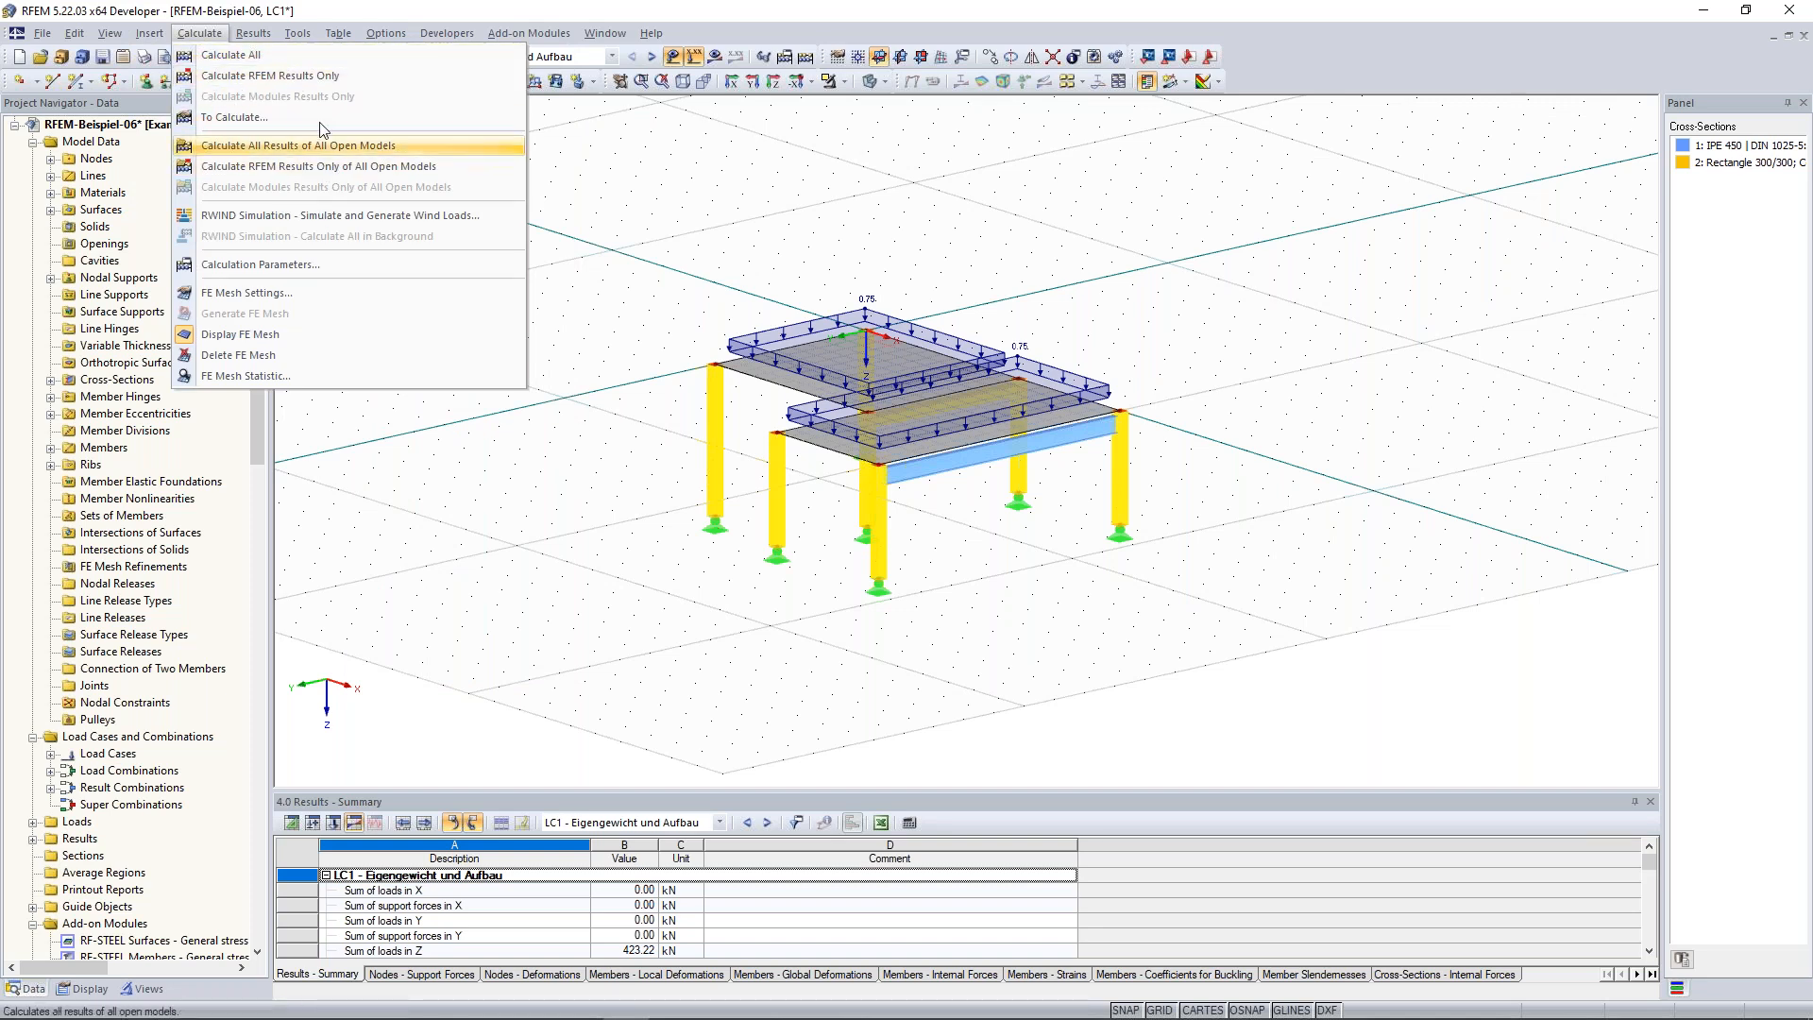
pyautogui.moveTo(392, 32)
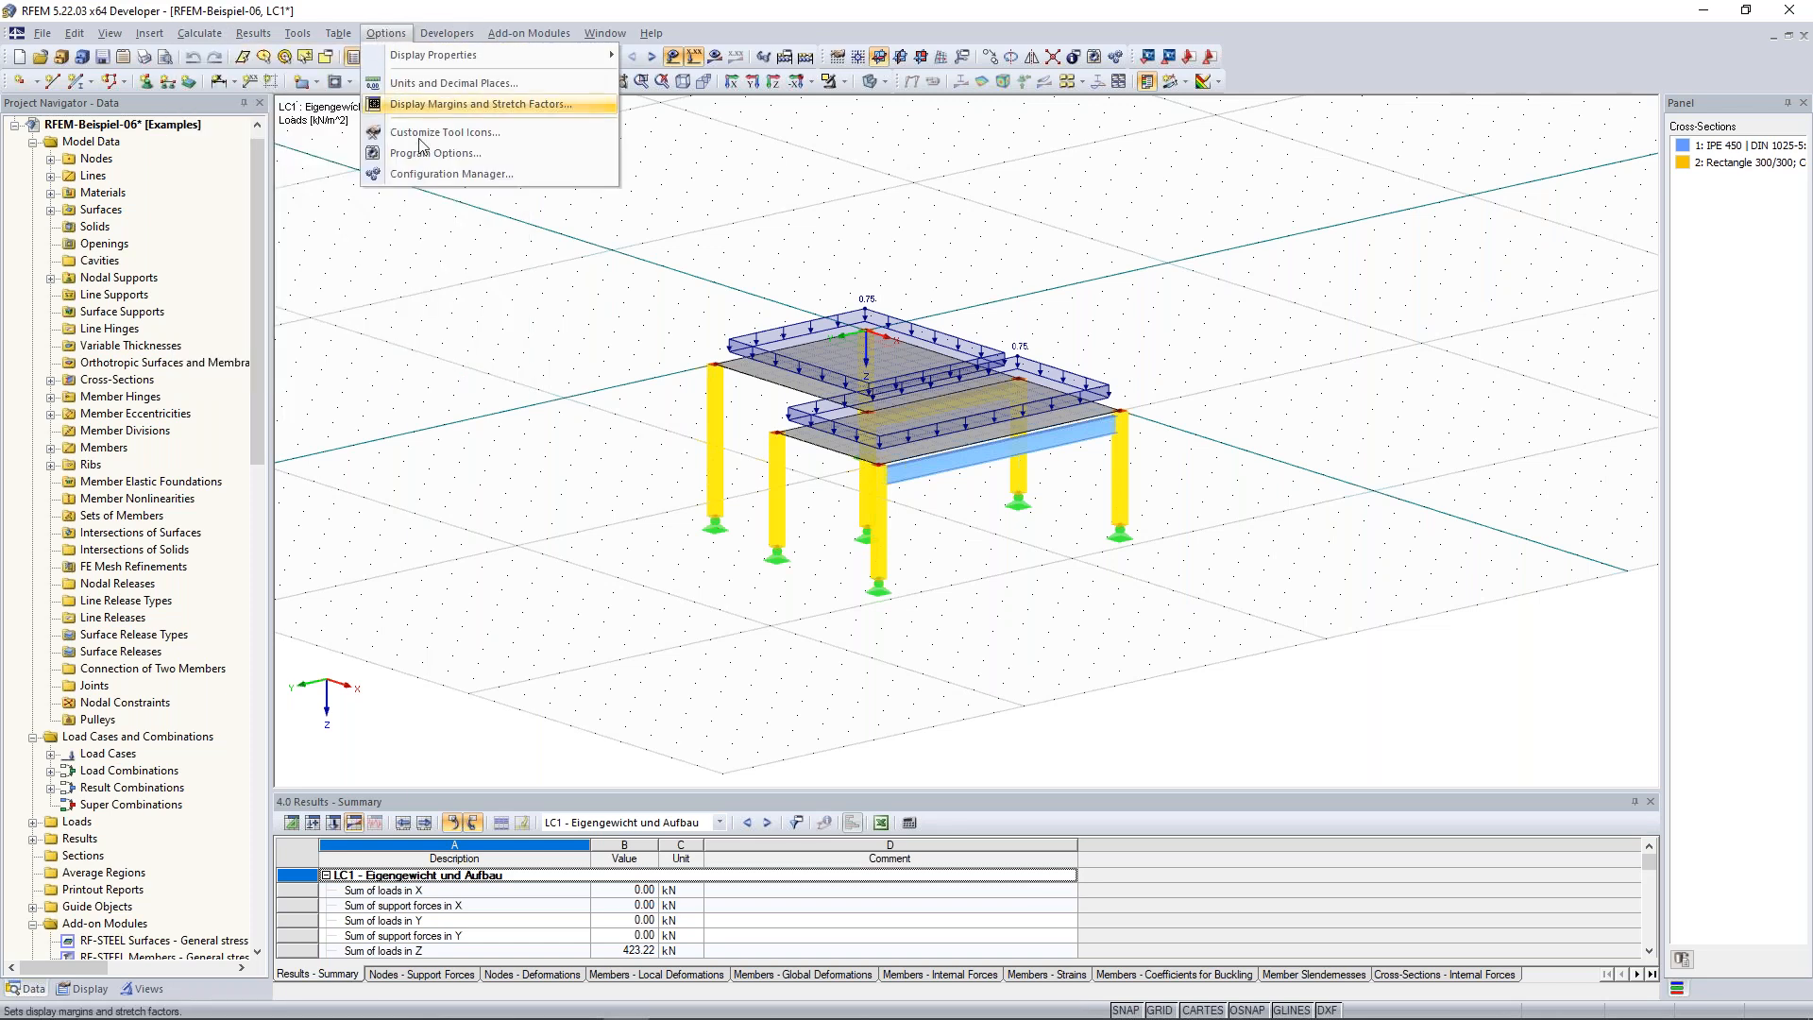
pyautogui.click(753, 267)
pyautogui.scroll(-1, 646, 214)
pyautogui.moveTo(646, 235); pyautogui.dragTo(654, 289, button='middle')
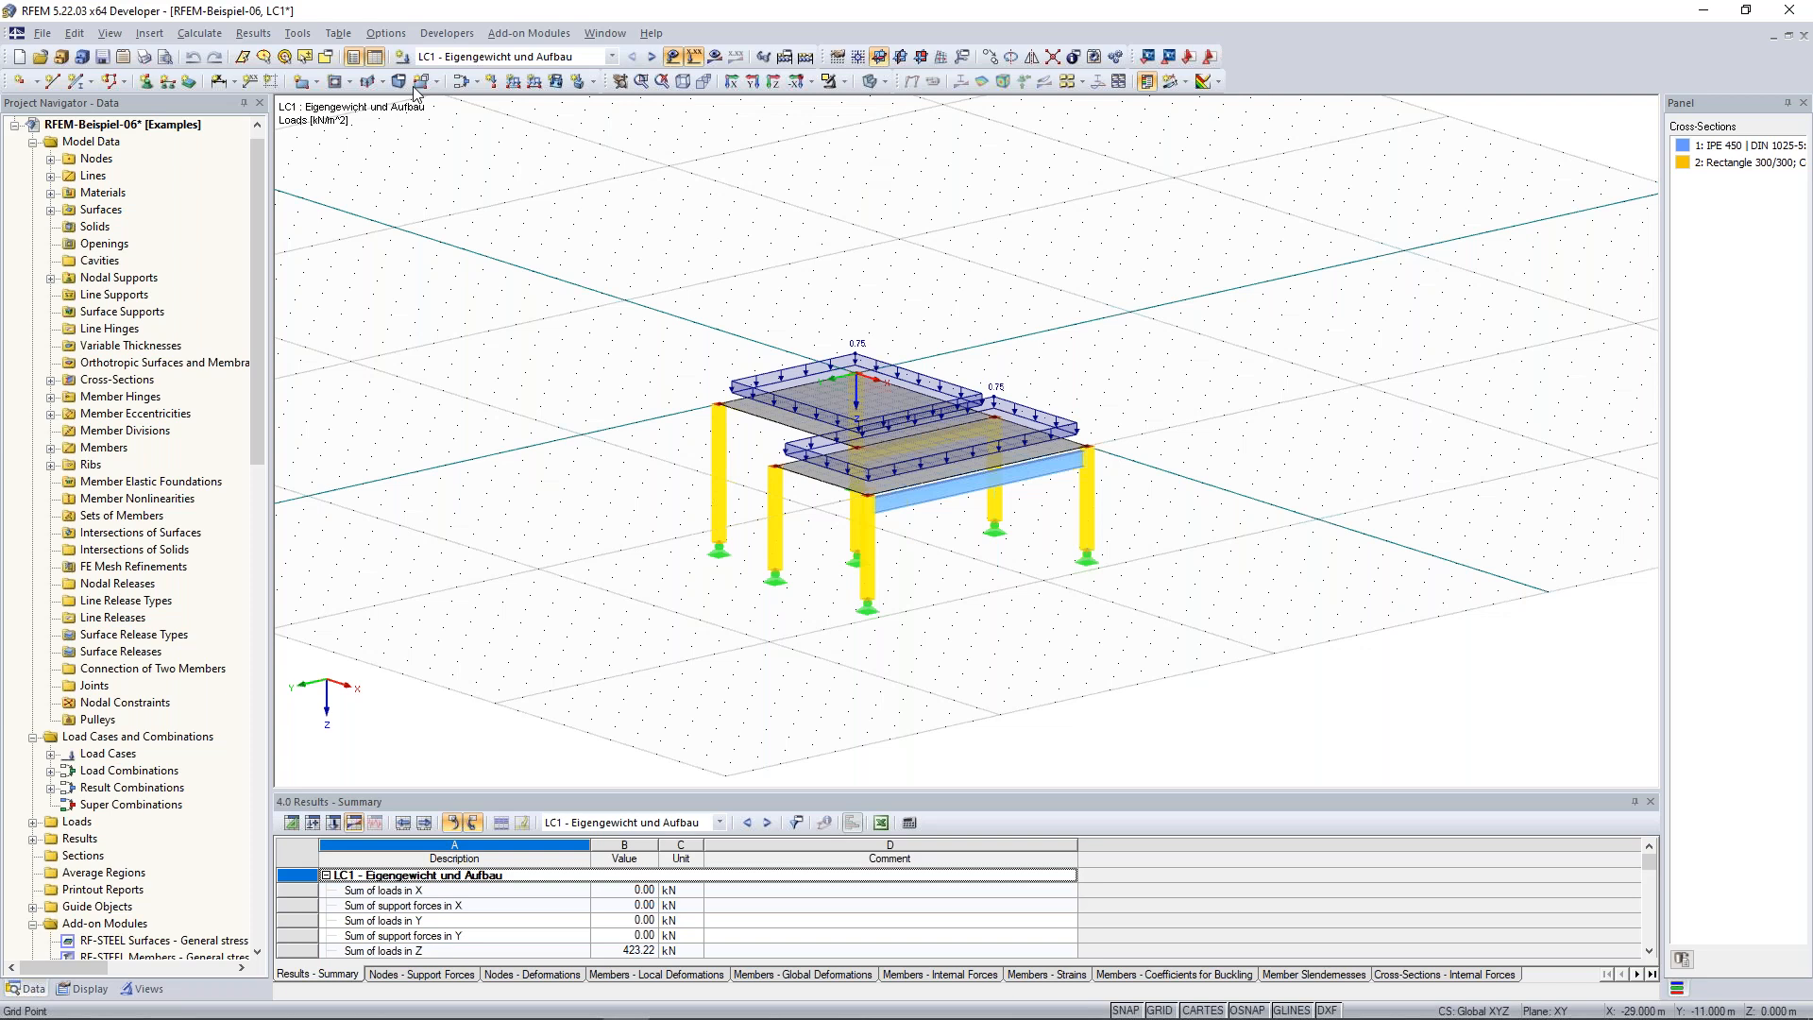
# Apply the "Standard with black background" configuration in the Configuration Manager.
pyautogui.click(393, 36)
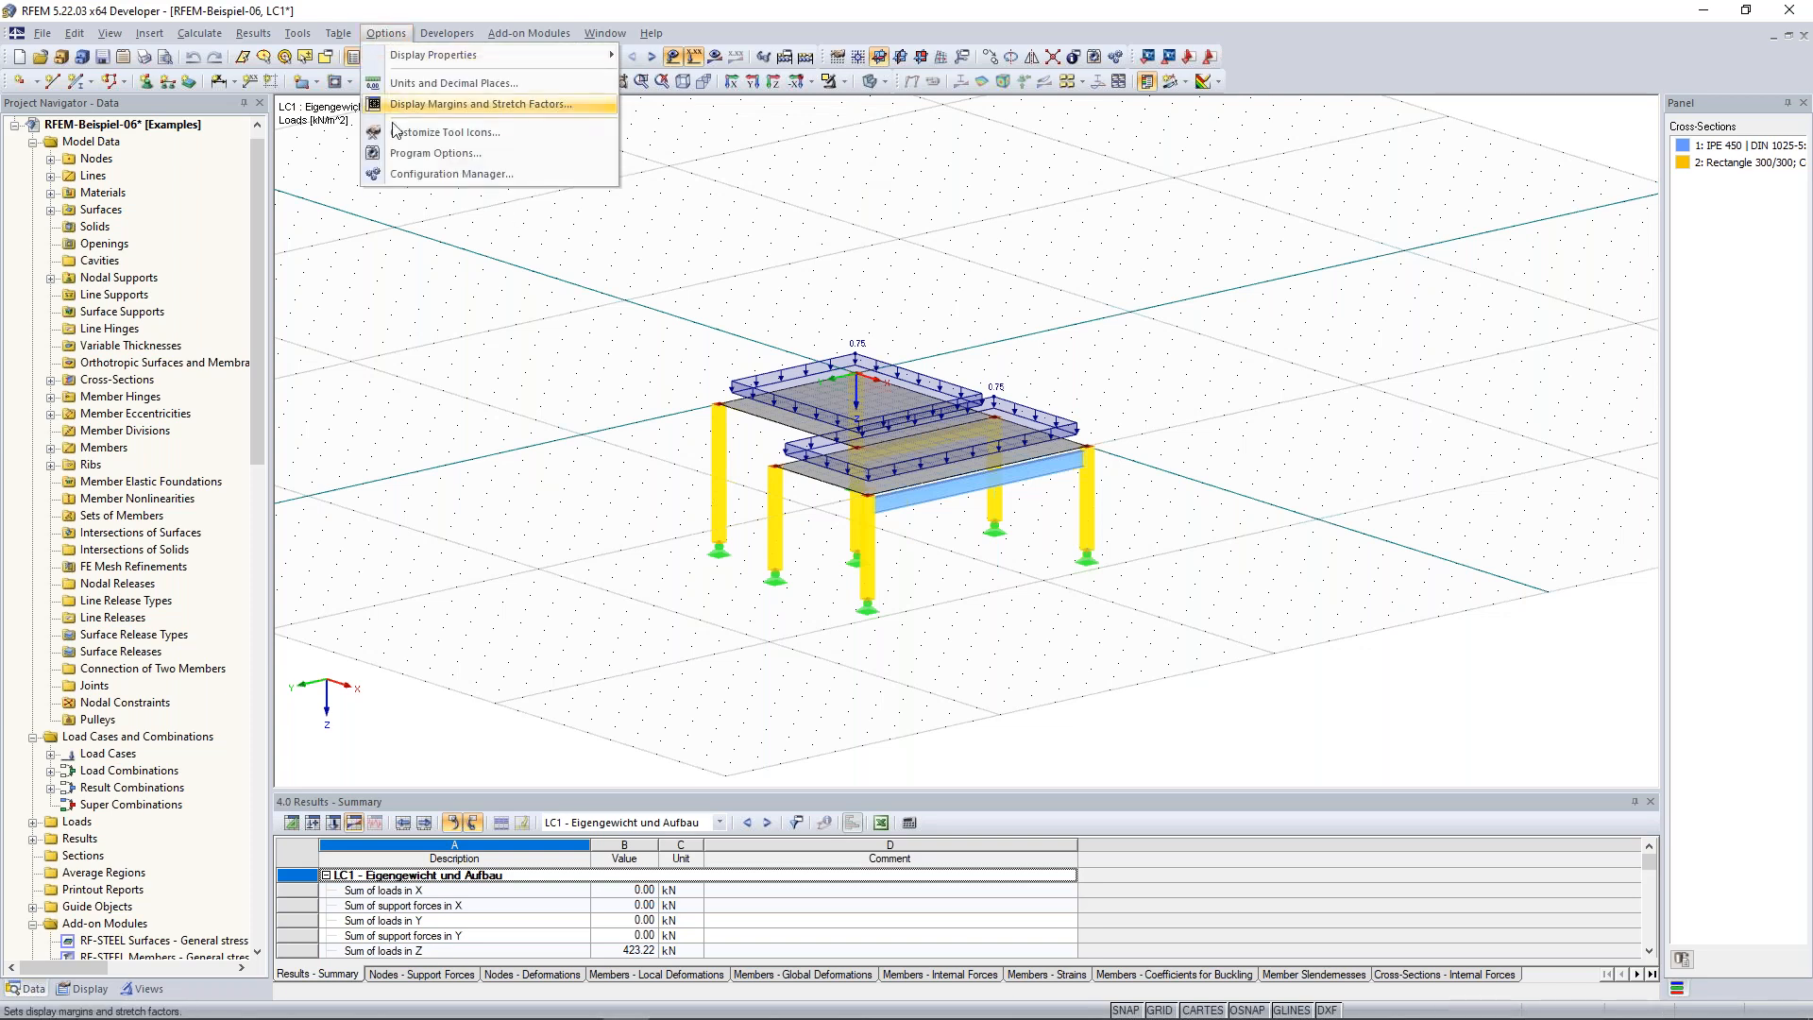
pyautogui.click(449, 175)
pyautogui.moveTo(831, 304); pyautogui.dragTo(814, 253)
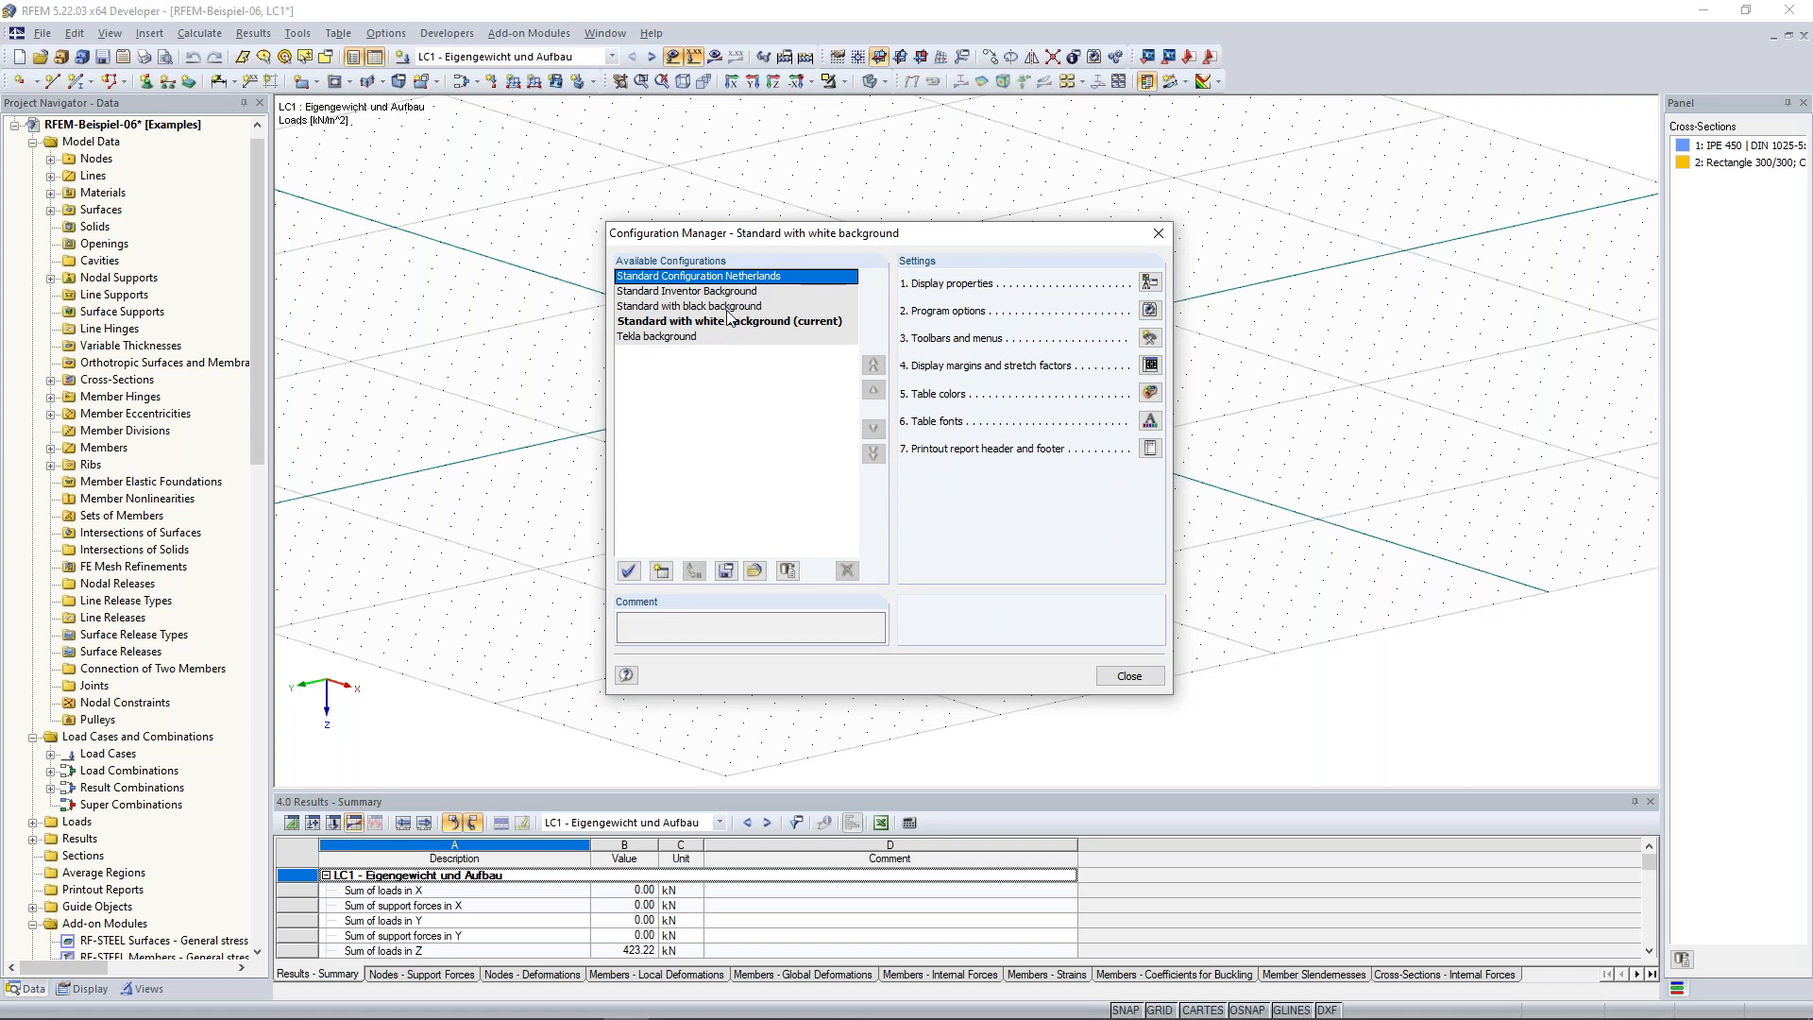
pyautogui.click(673, 309)
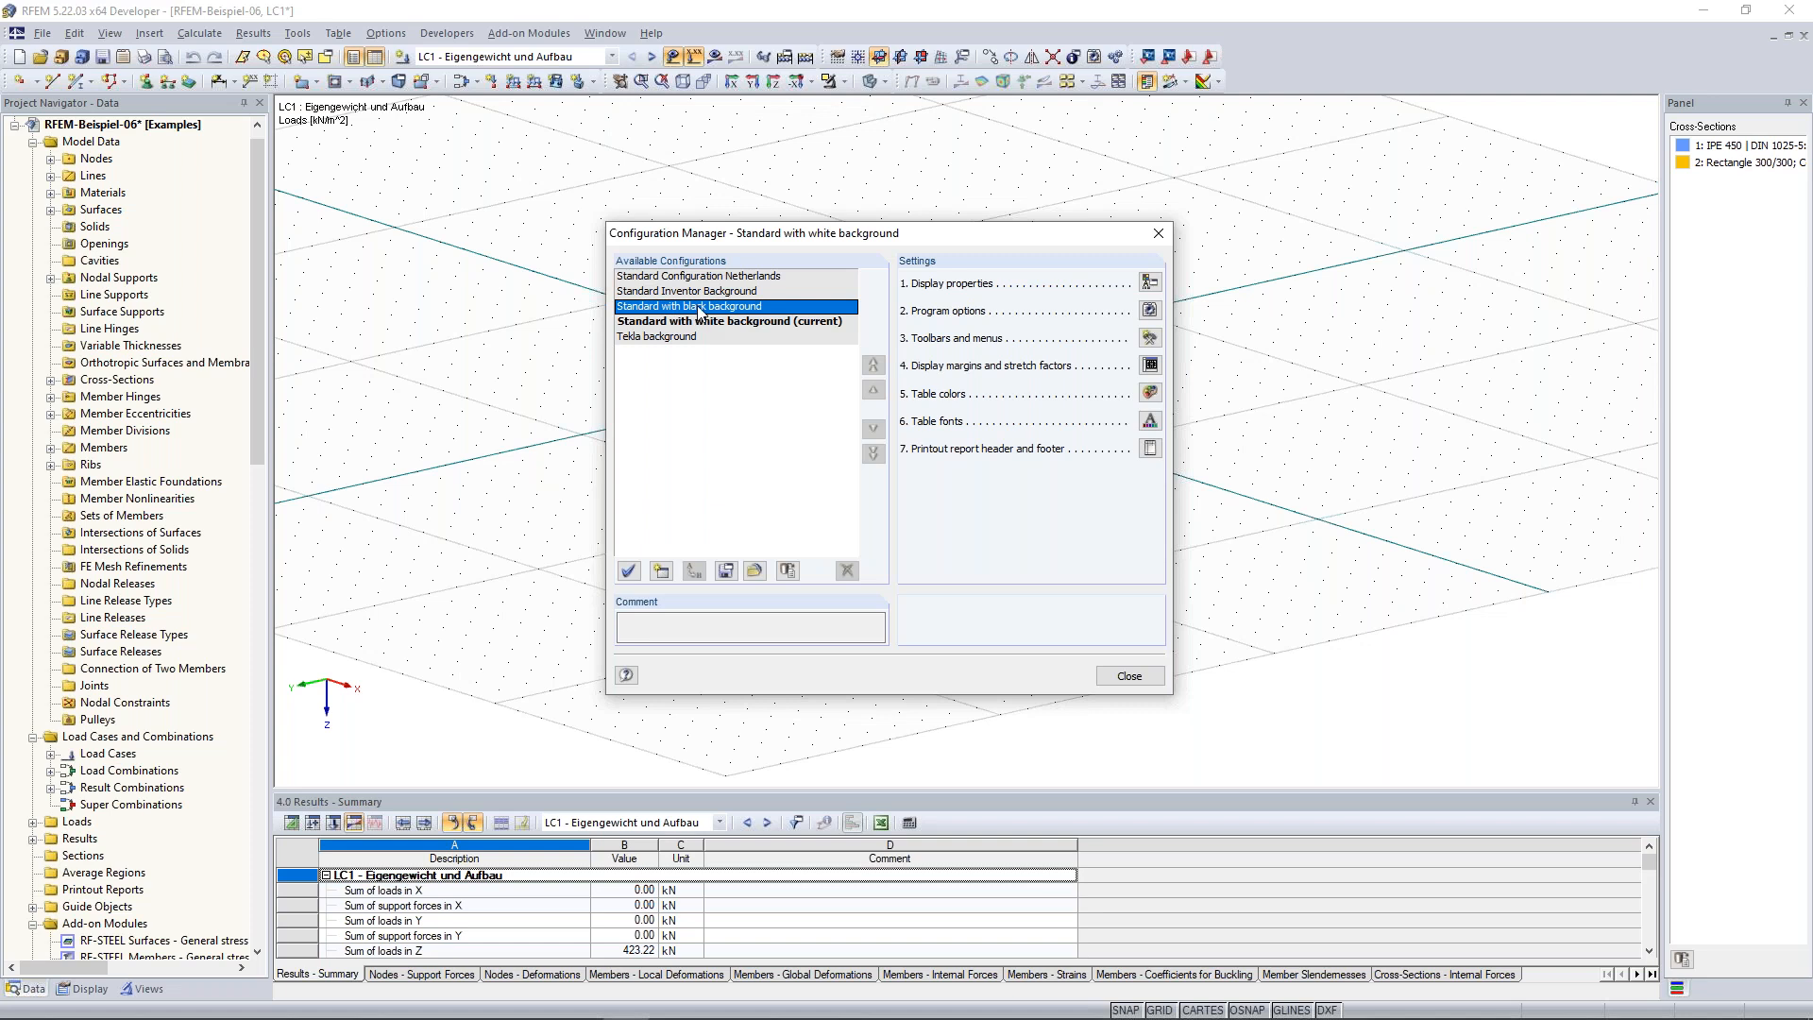
pyautogui.doubleClick(703, 311)
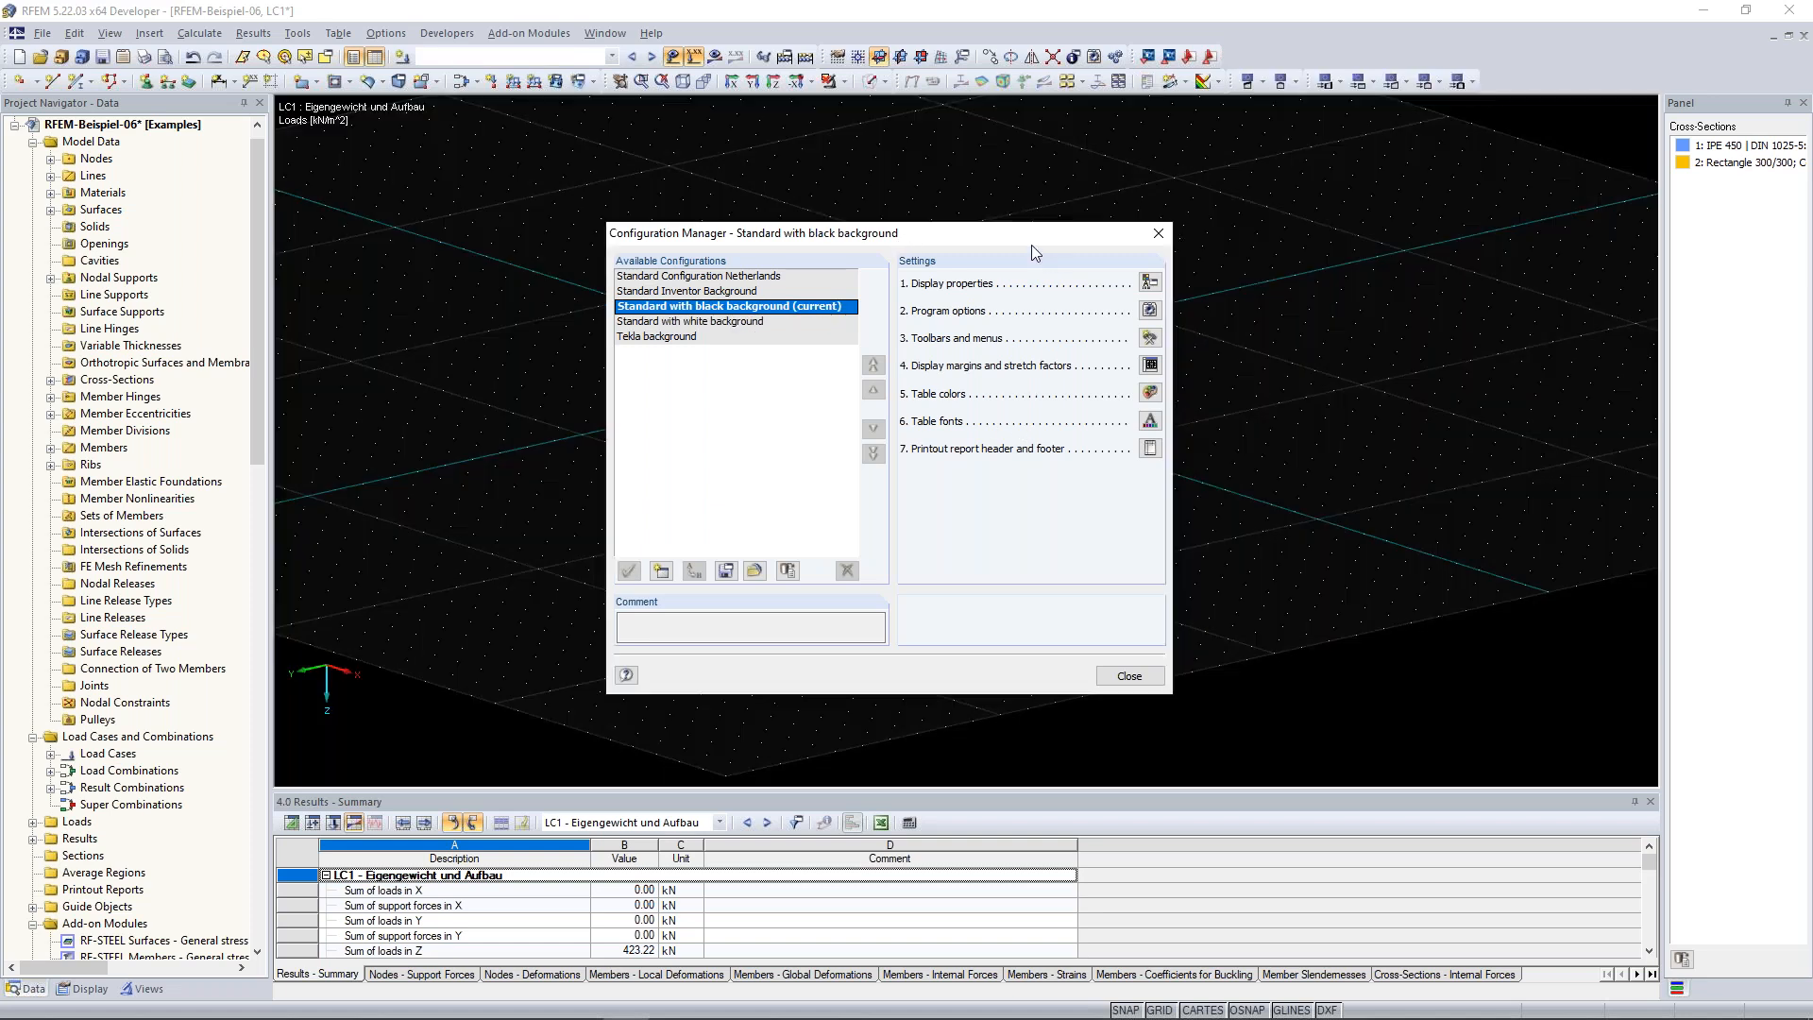
# Reapply the "Standard with white background" configuration and close the Configuration Manager.
pyautogui.moveTo(1027, 241); pyautogui.dragTo(593, 384)
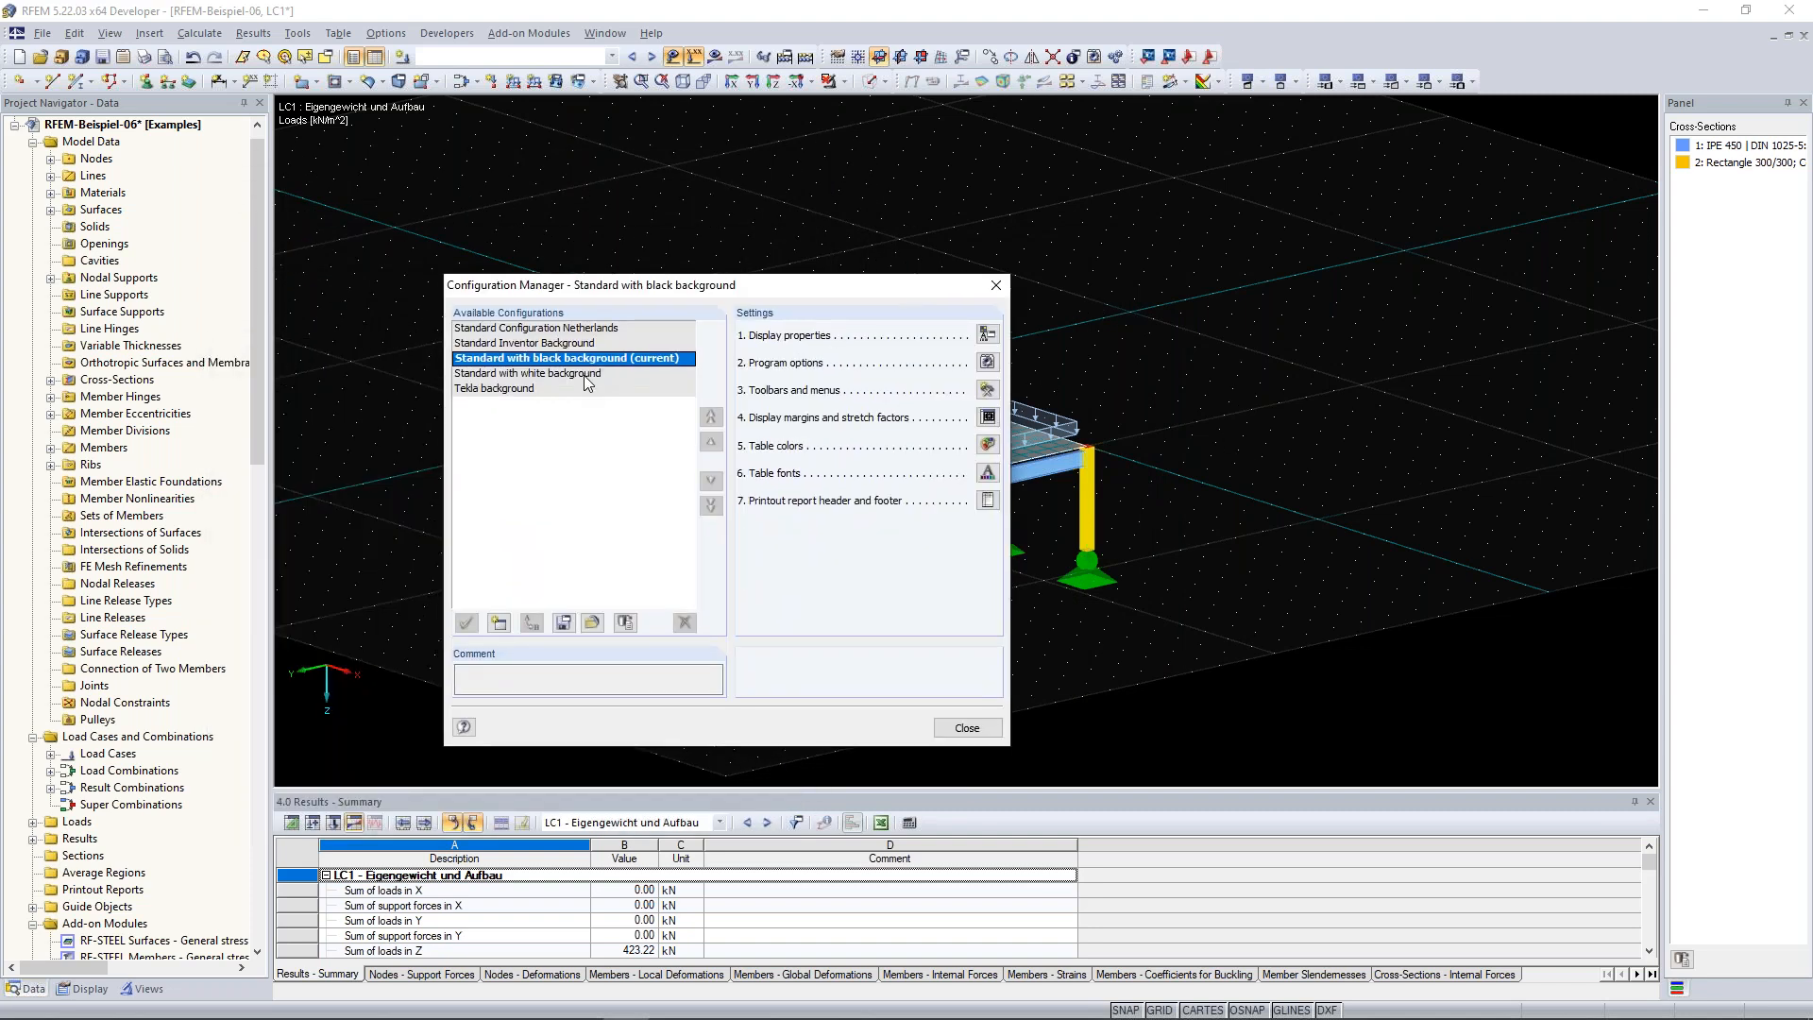
pyautogui.click(590, 374)
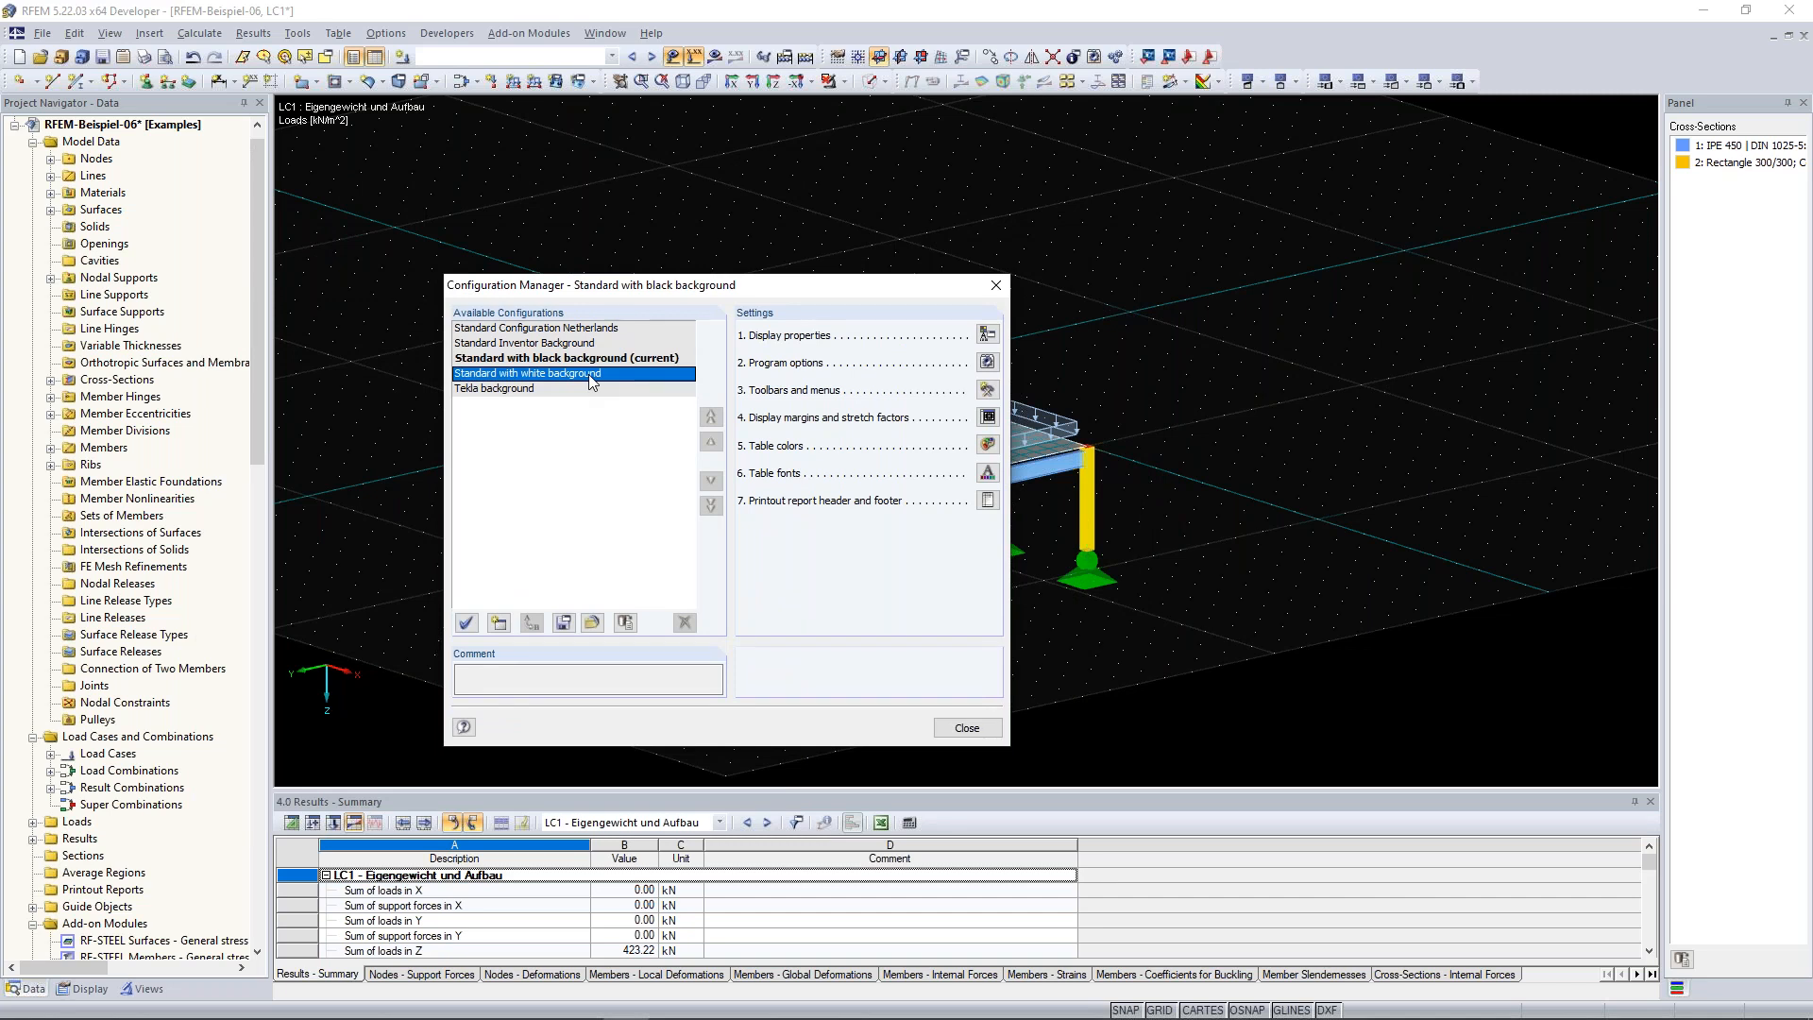
pyautogui.doubleClick(592, 382)
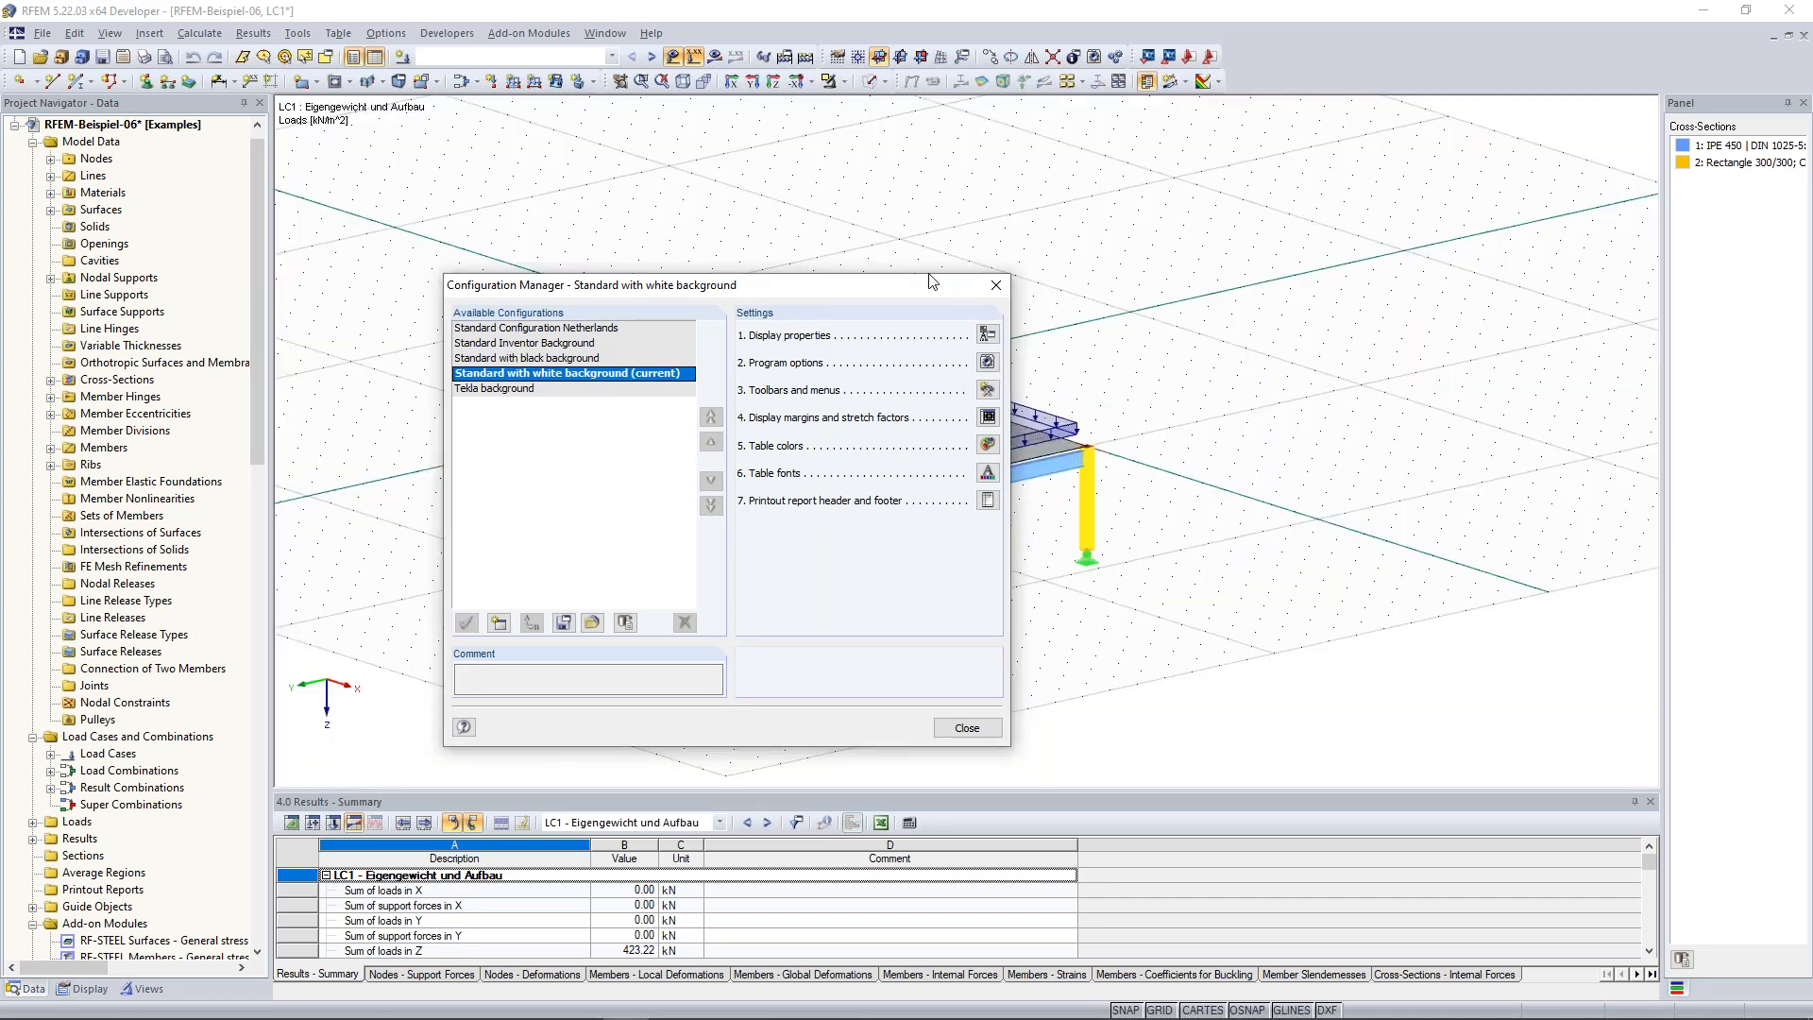
pyautogui.click(985, 289)
pyautogui.scroll(-3, 718, 227)
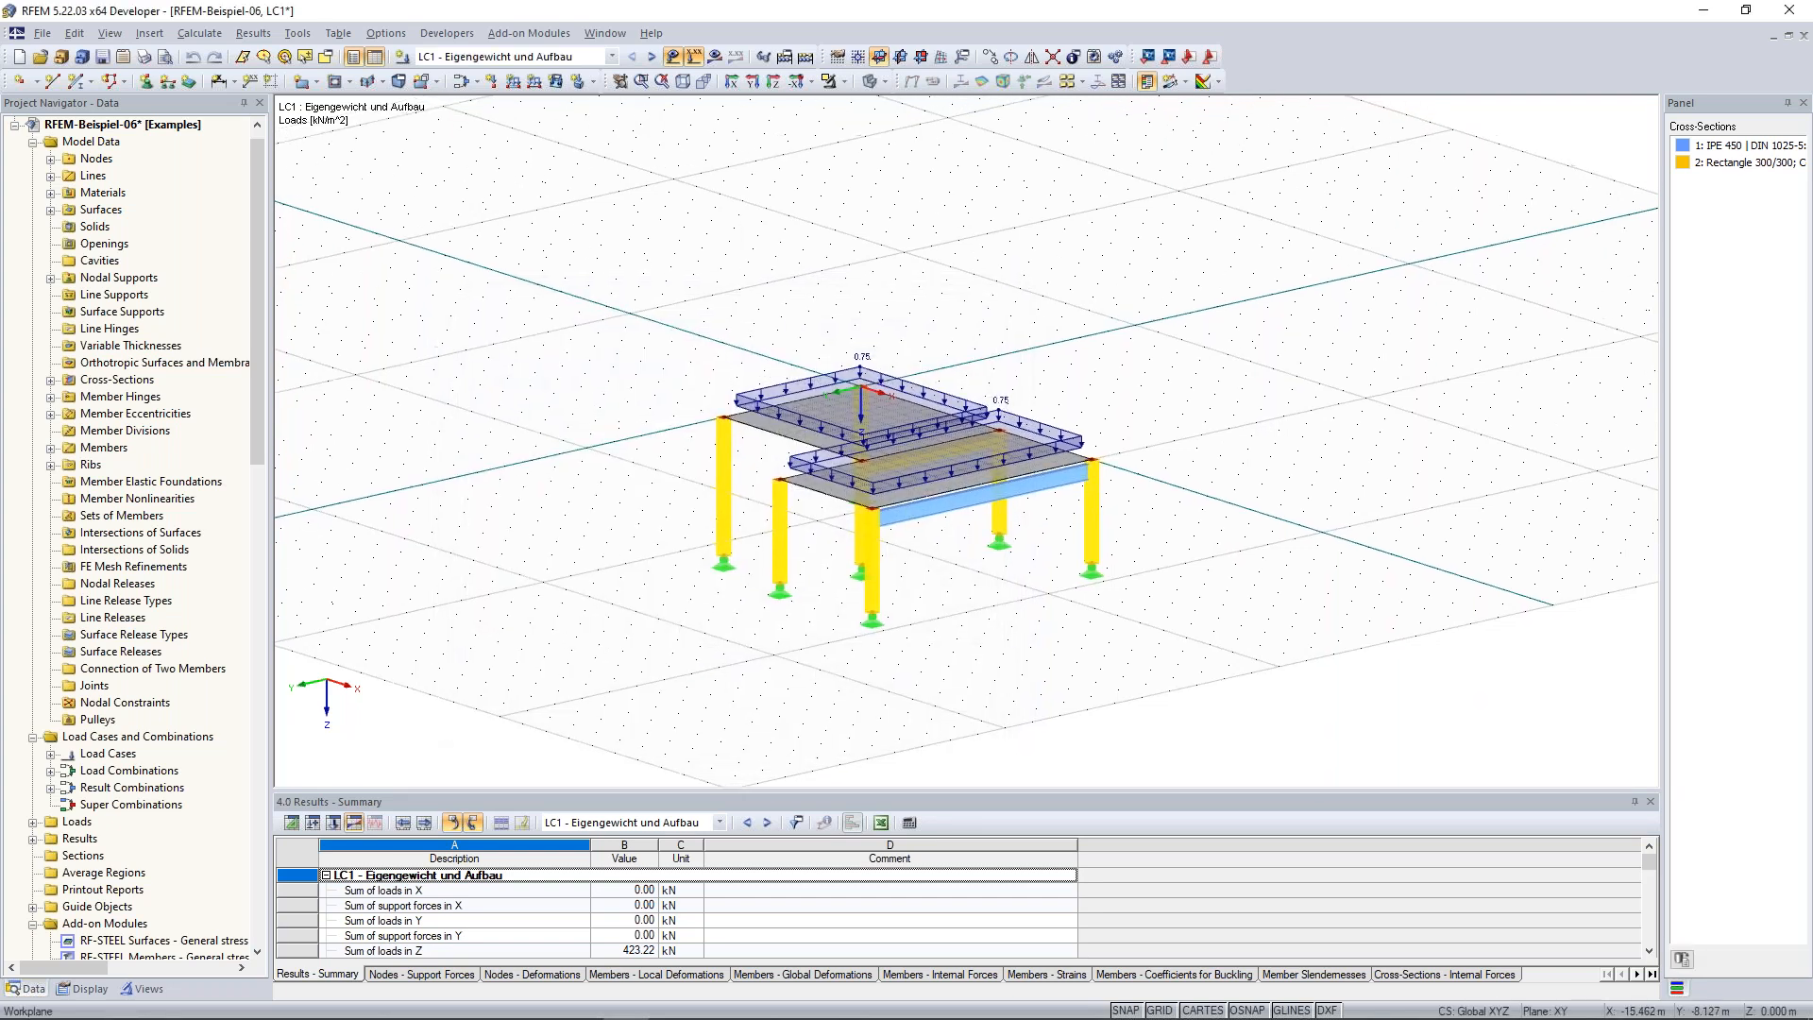
pyautogui.click(613, 35)
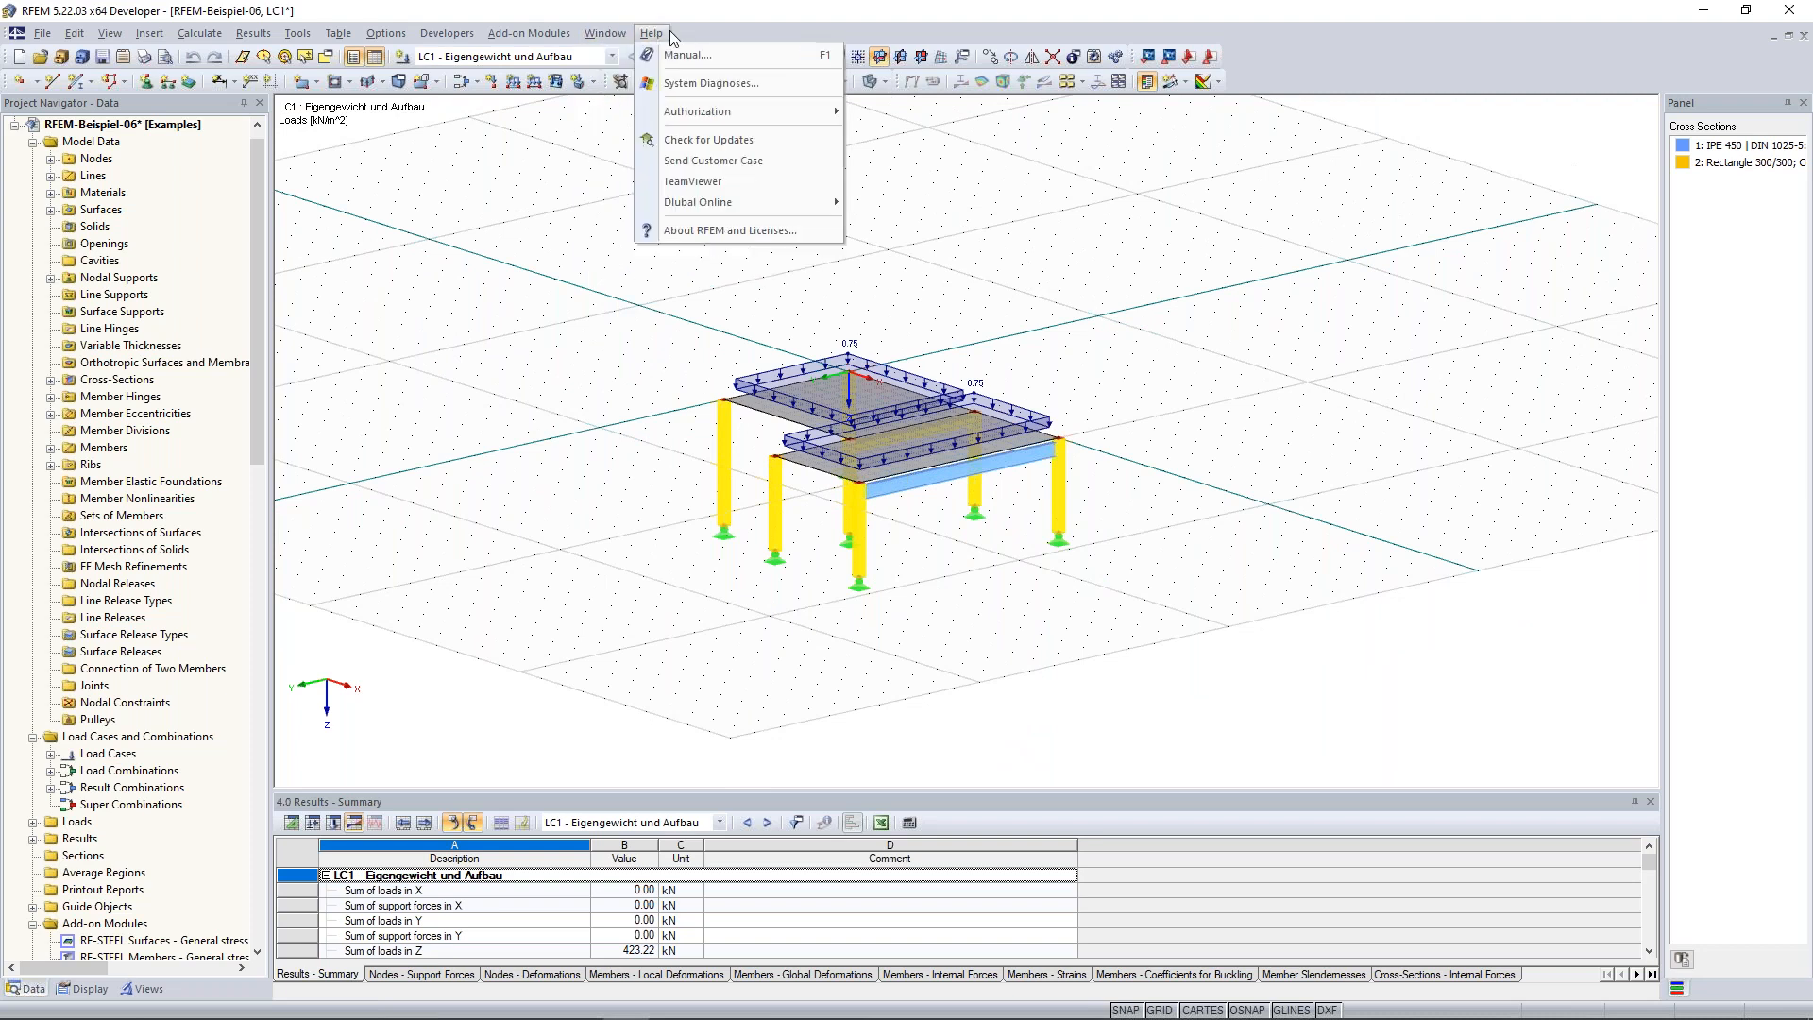
pyautogui.click(706, 30)
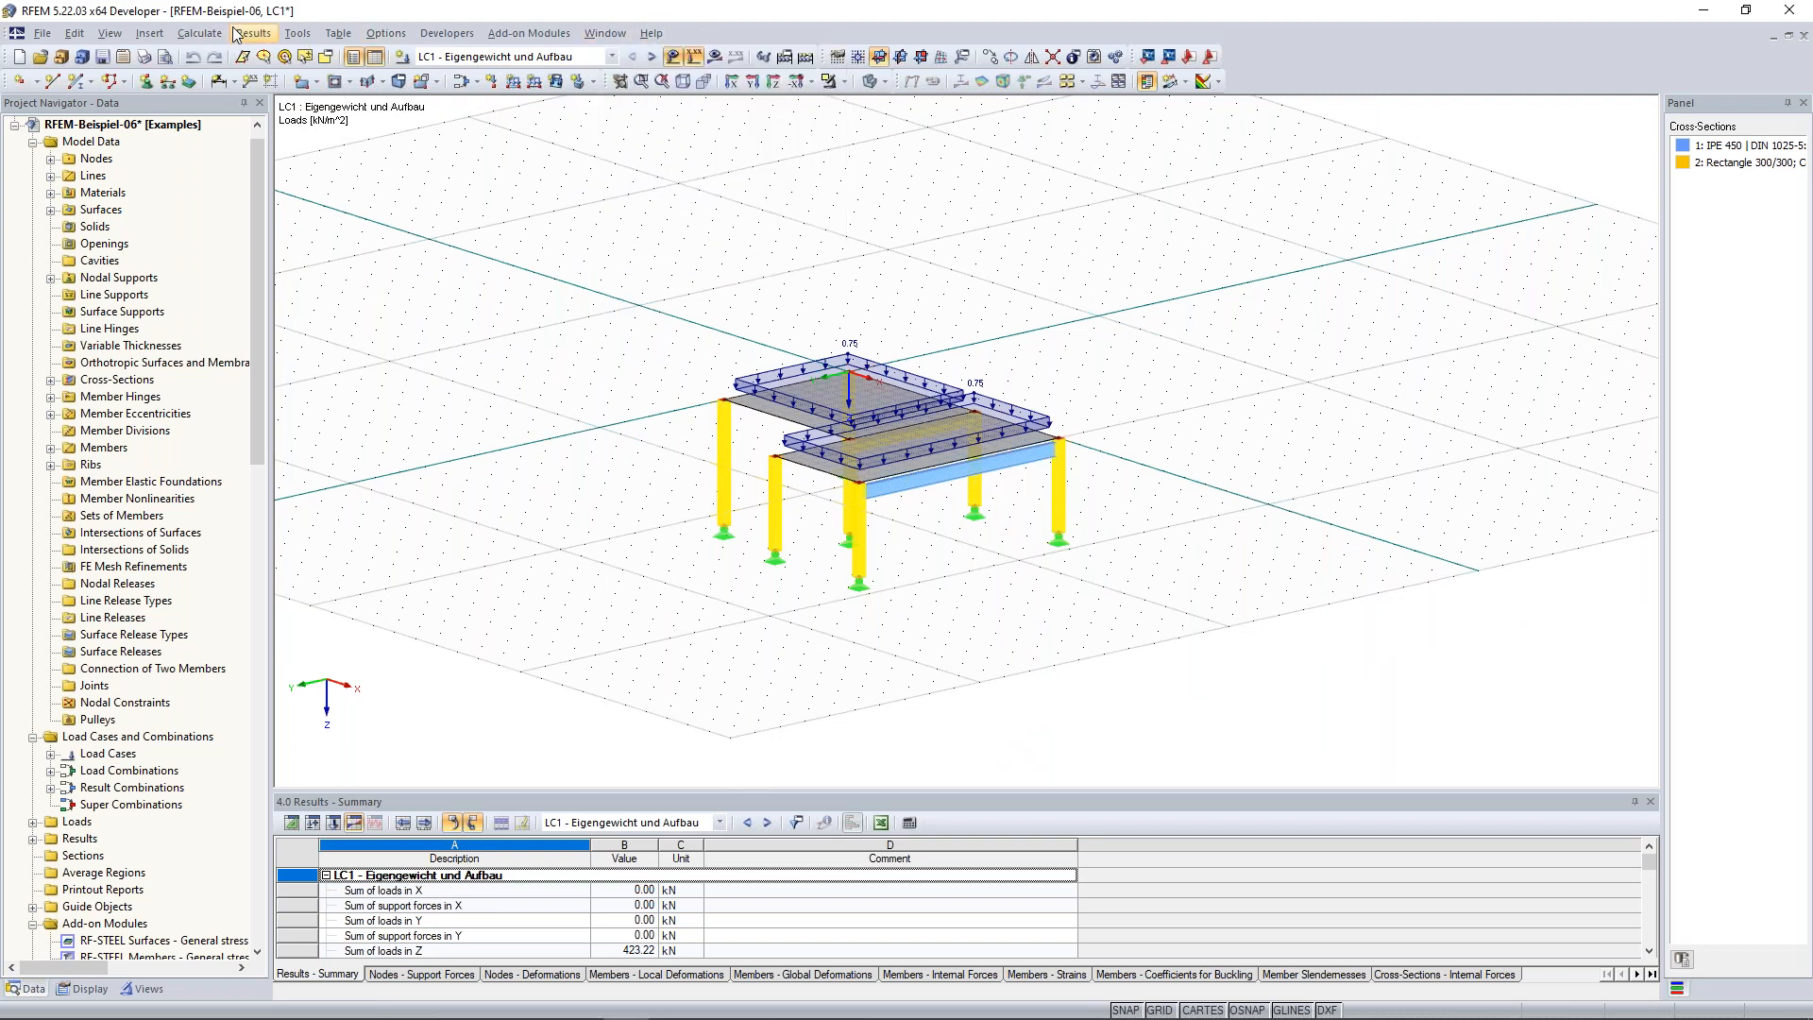
pyautogui.click(76, 34)
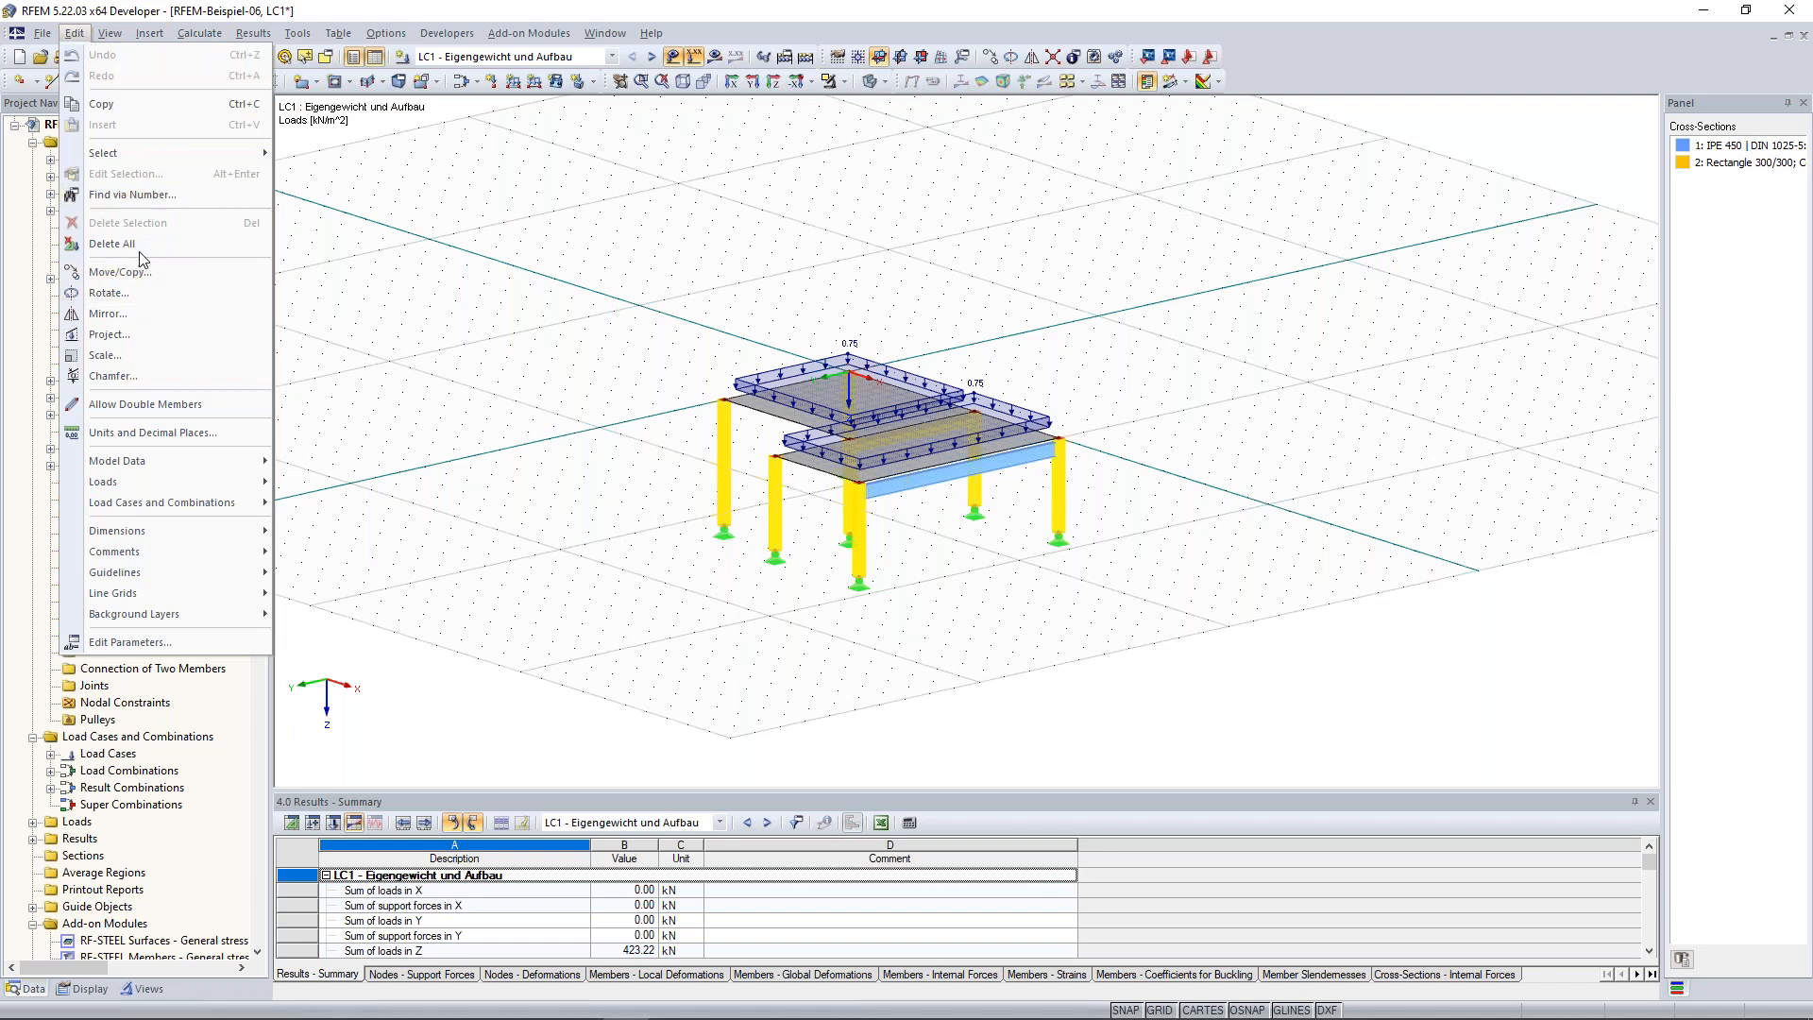
pyautogui.click(666, 316)
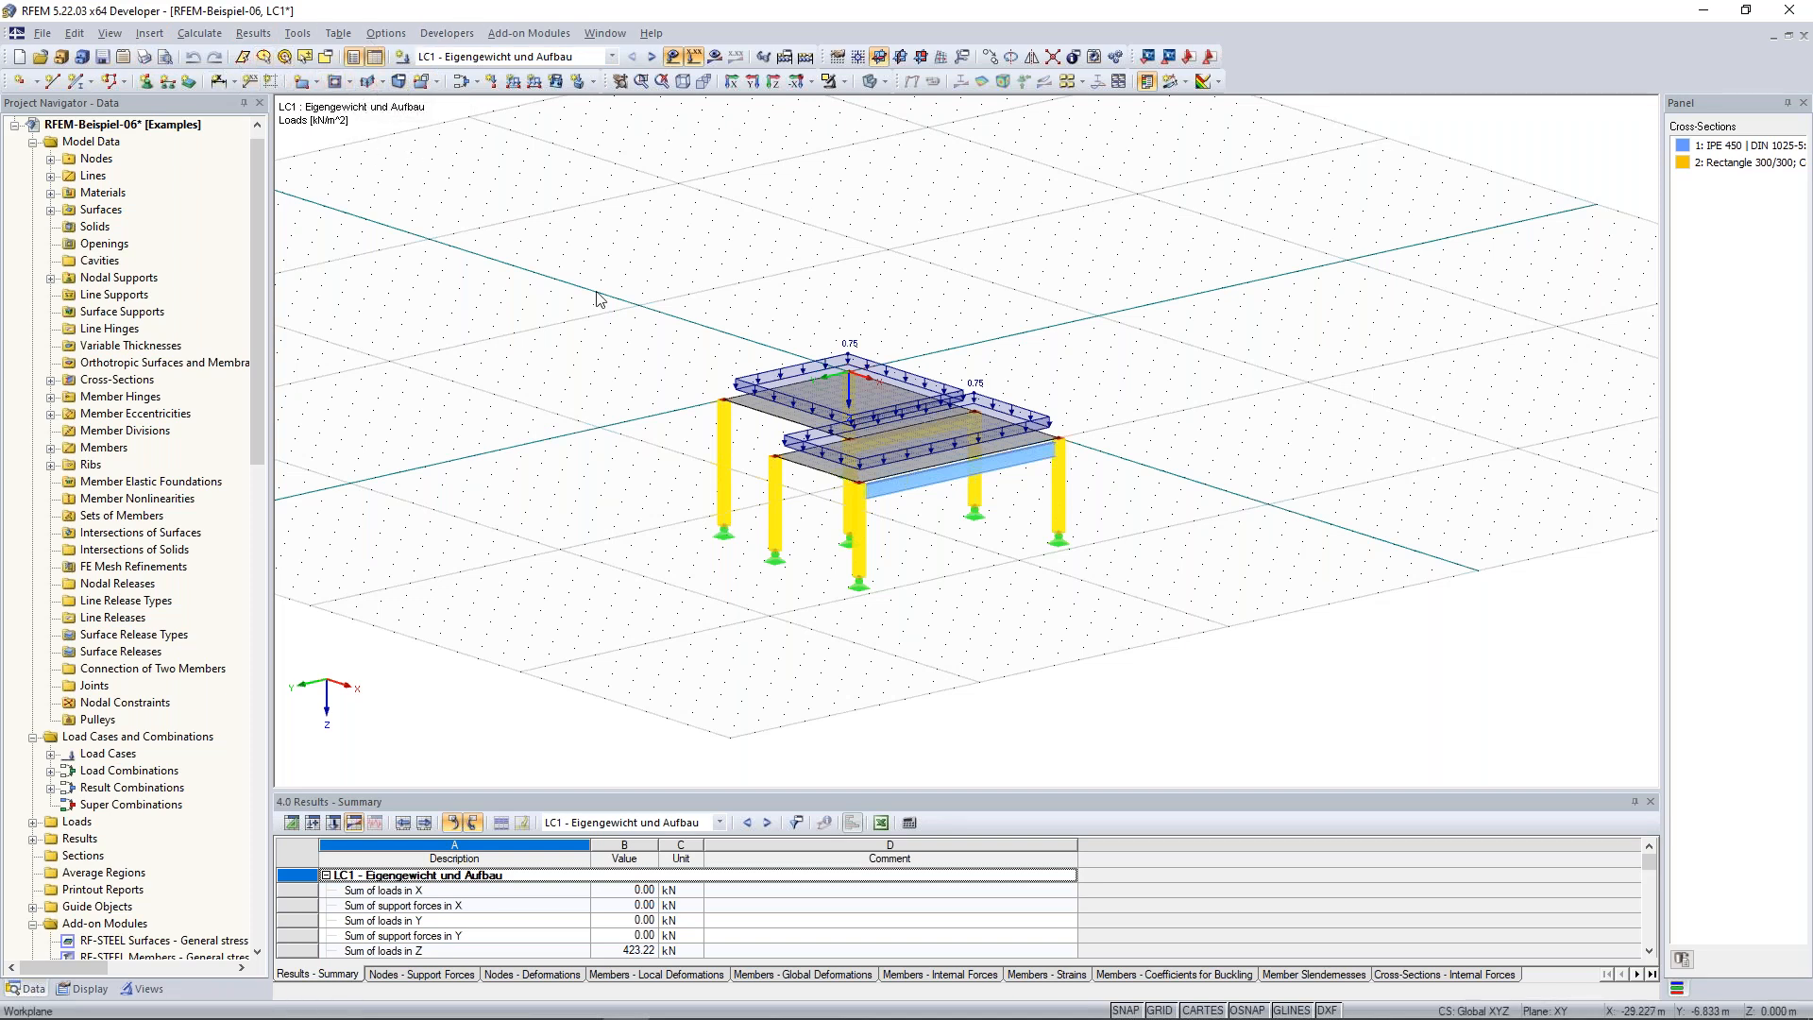
pyautogui.keyDown('ctrl'); pyautogui.moveTo(612, 295); pyautogui.dragTo(534, 282, button='middle'); pyautogui.keyUp('ctrl')
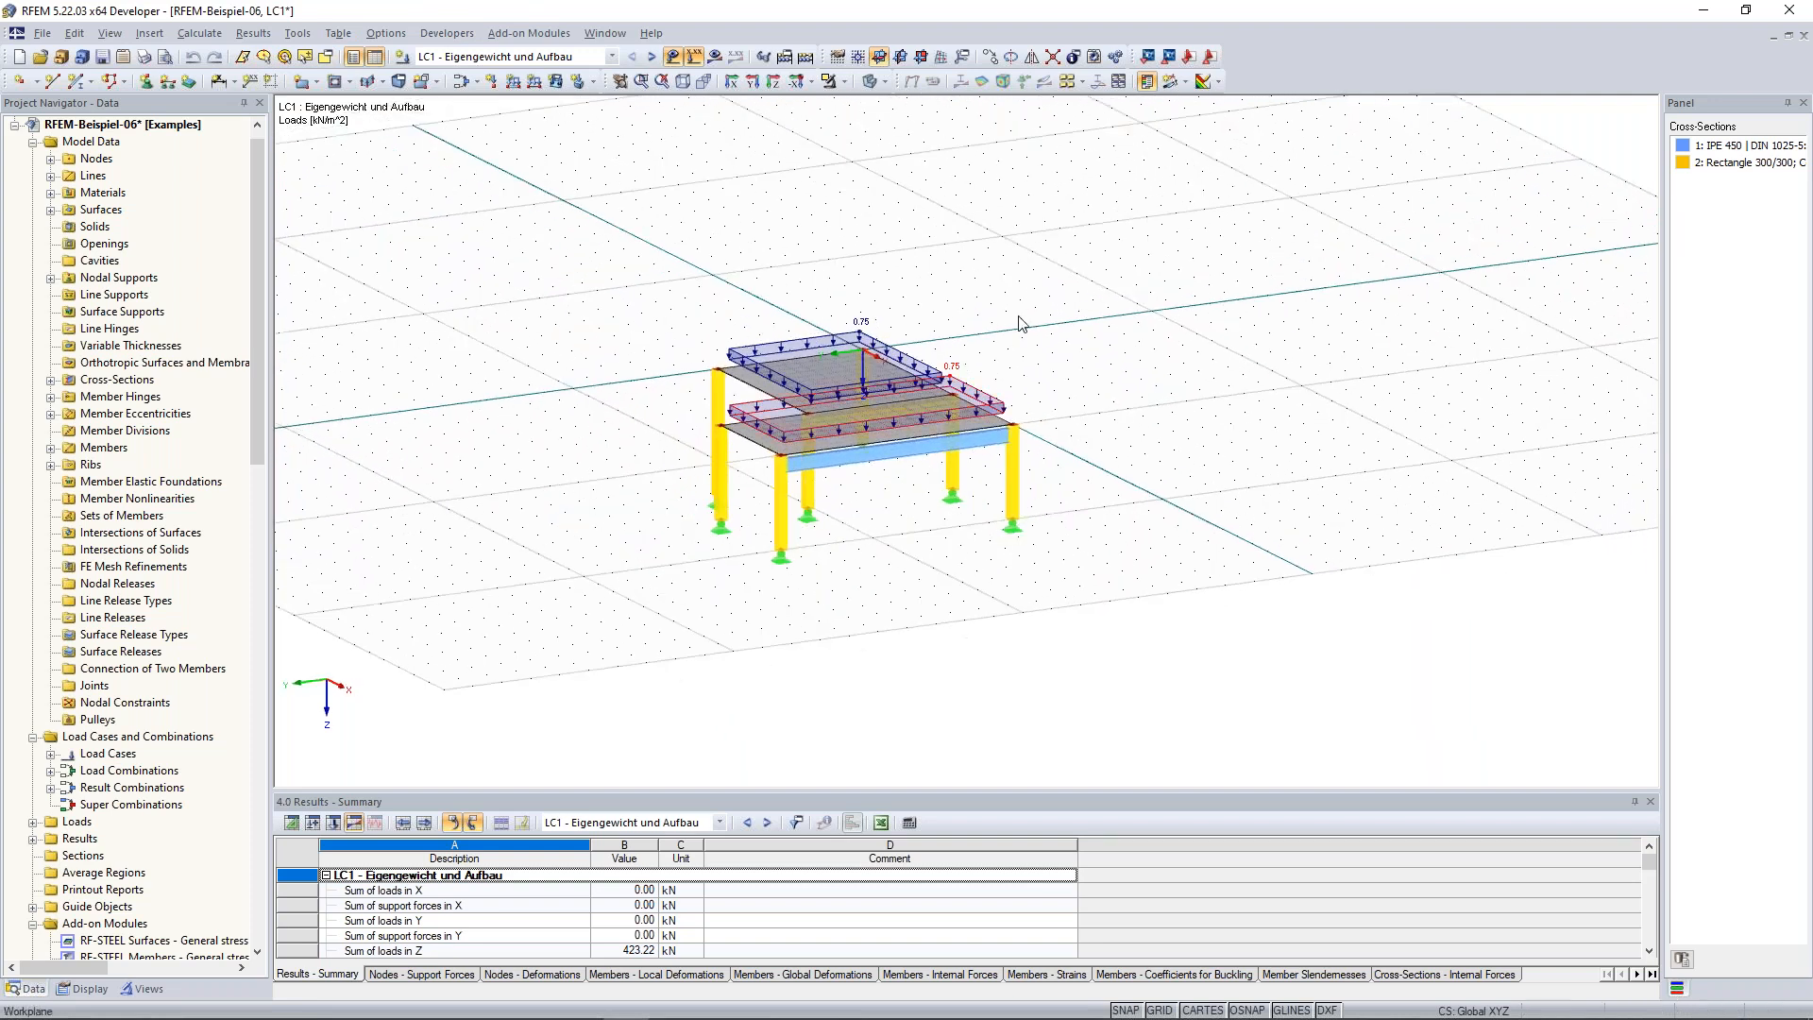
pyautogui.keyDown('ctrl'); pyautogui.moveTo(1019, 324); pyautogui.dragTo(517, 215, button='middle'); pyautogui.keyUp('ctrl')
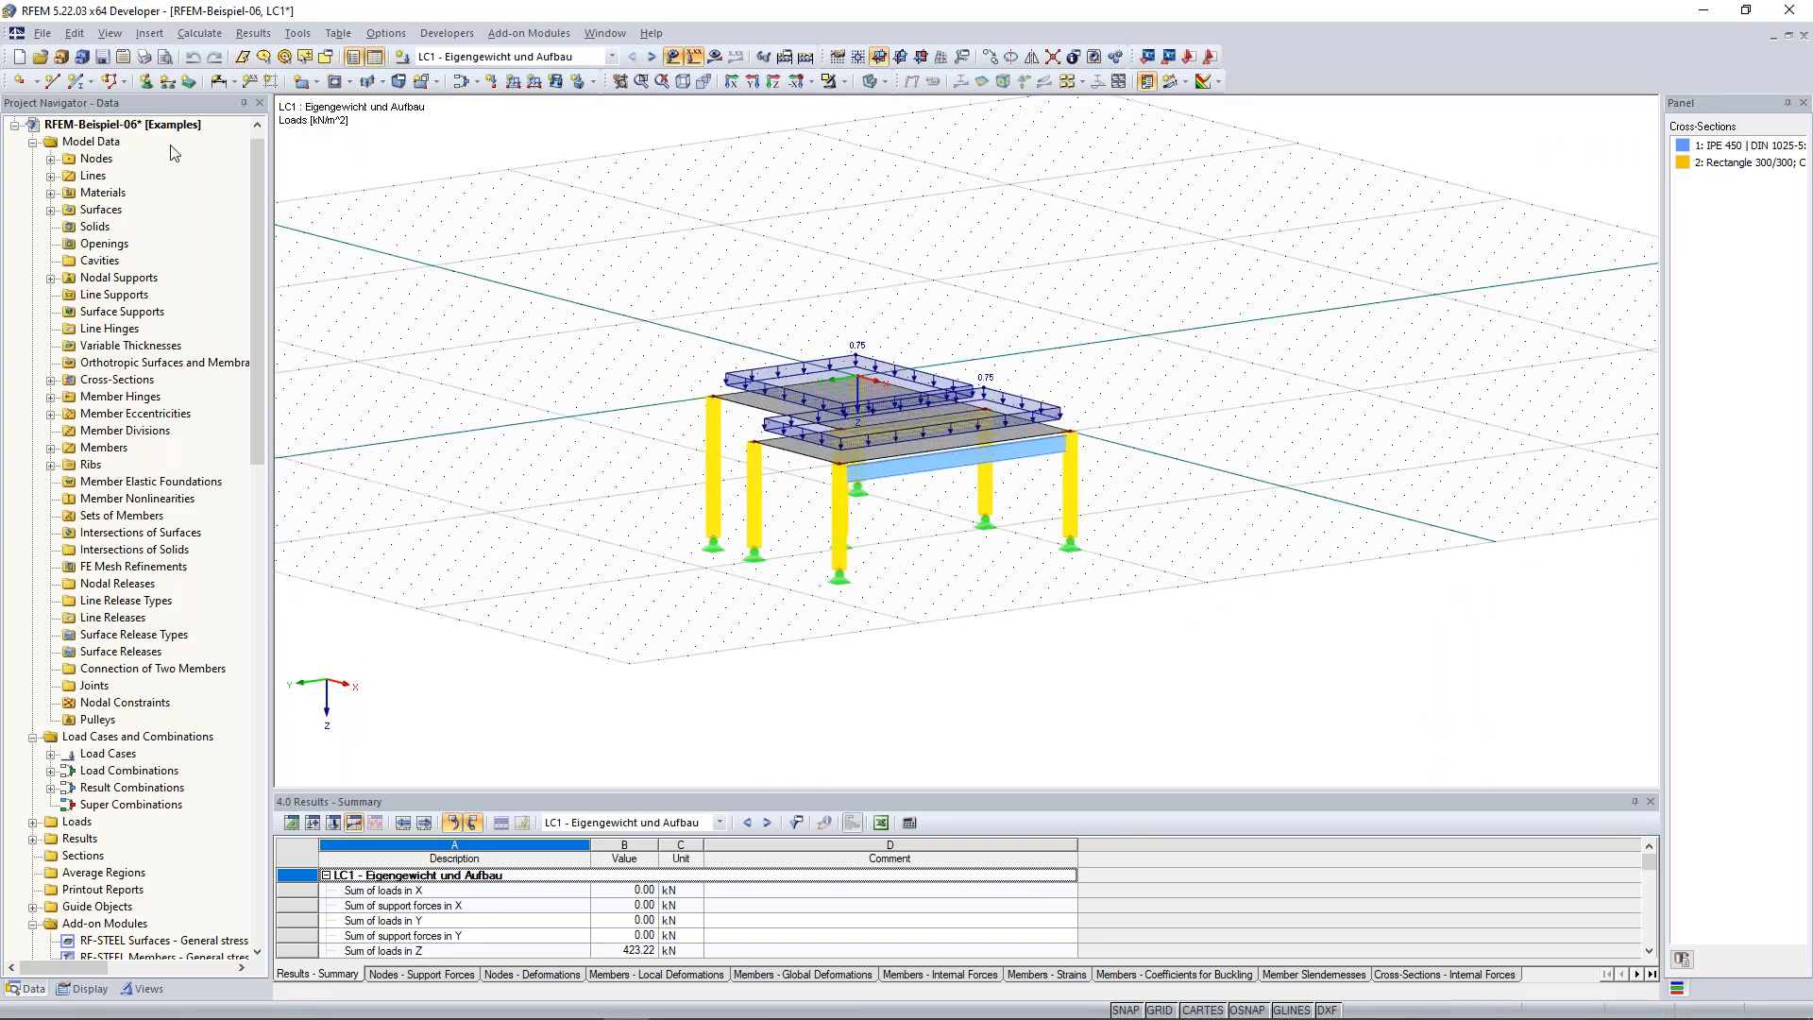
pyautogui.keyDown('ctrl'); pyautogui.moveTo(1180, 340); pyautogui.dragTo(1154, 354, button='middle'); pyautogui.keyUp('ctrl')
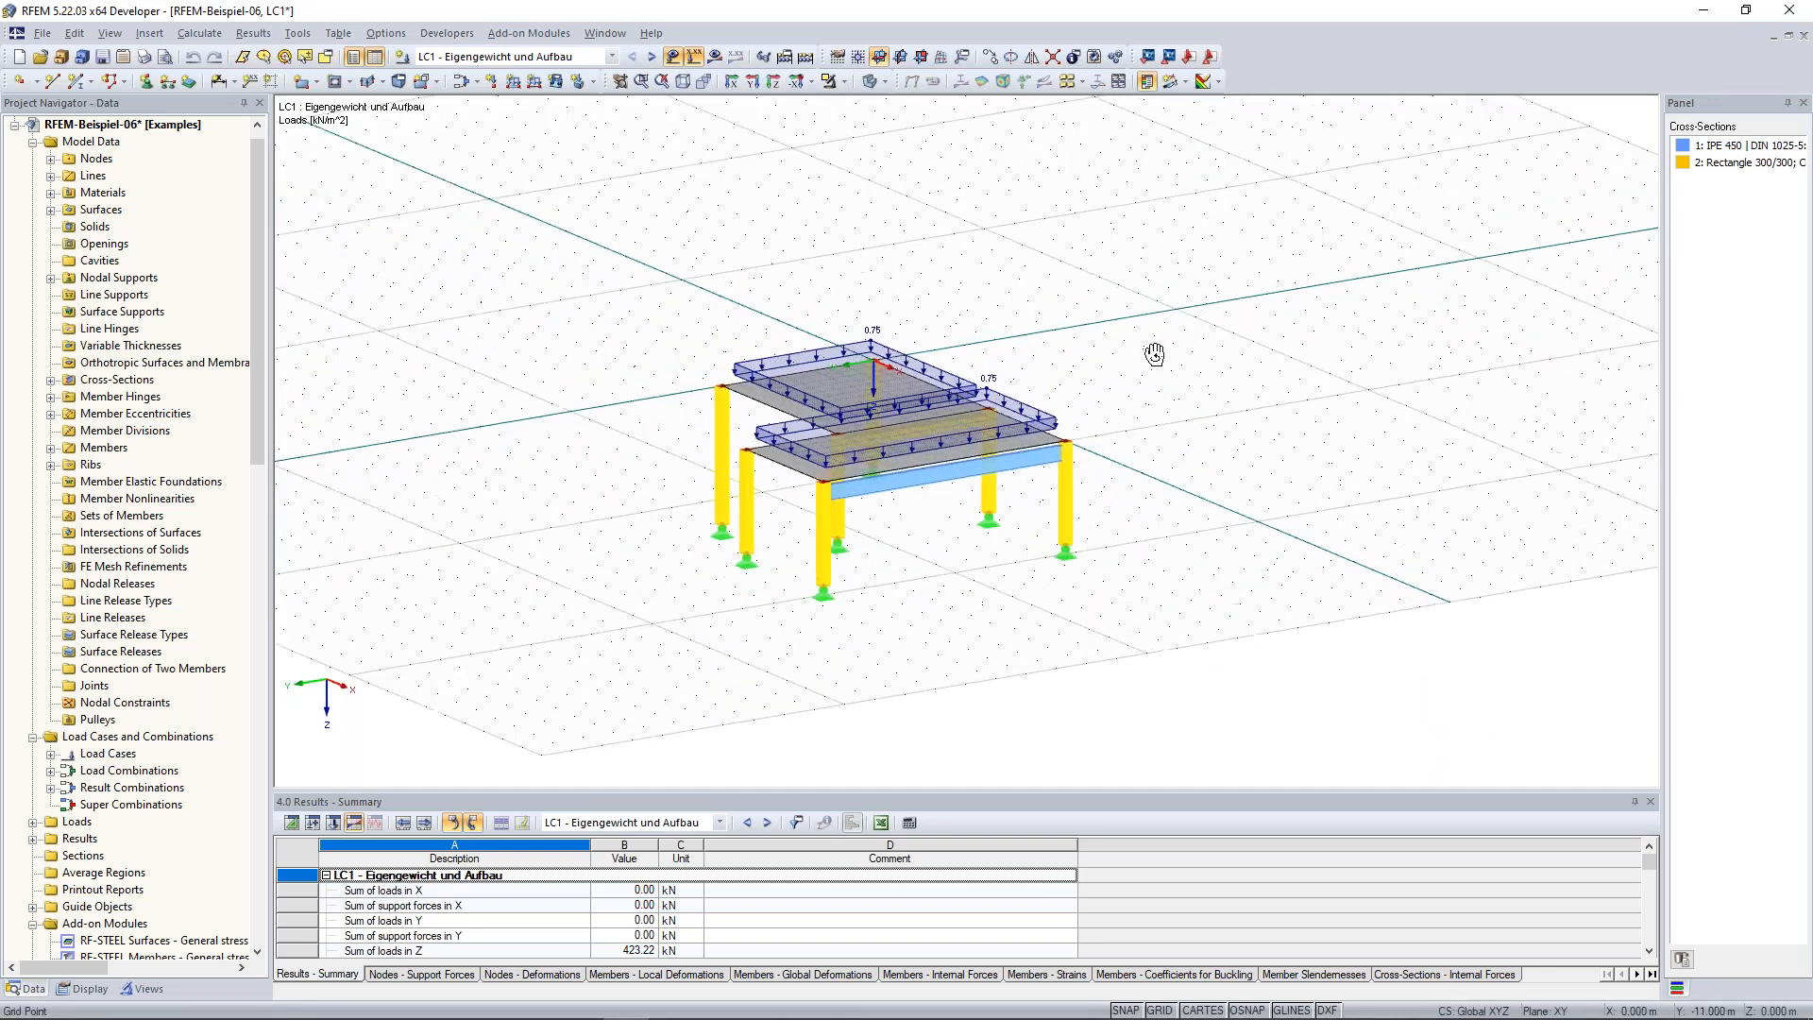
# Draw a closed four-sided outline of lines in the XY plane beside the structure, starting and ending at X 6 m, Y -6 m.
pyautogui.click(53, 82)
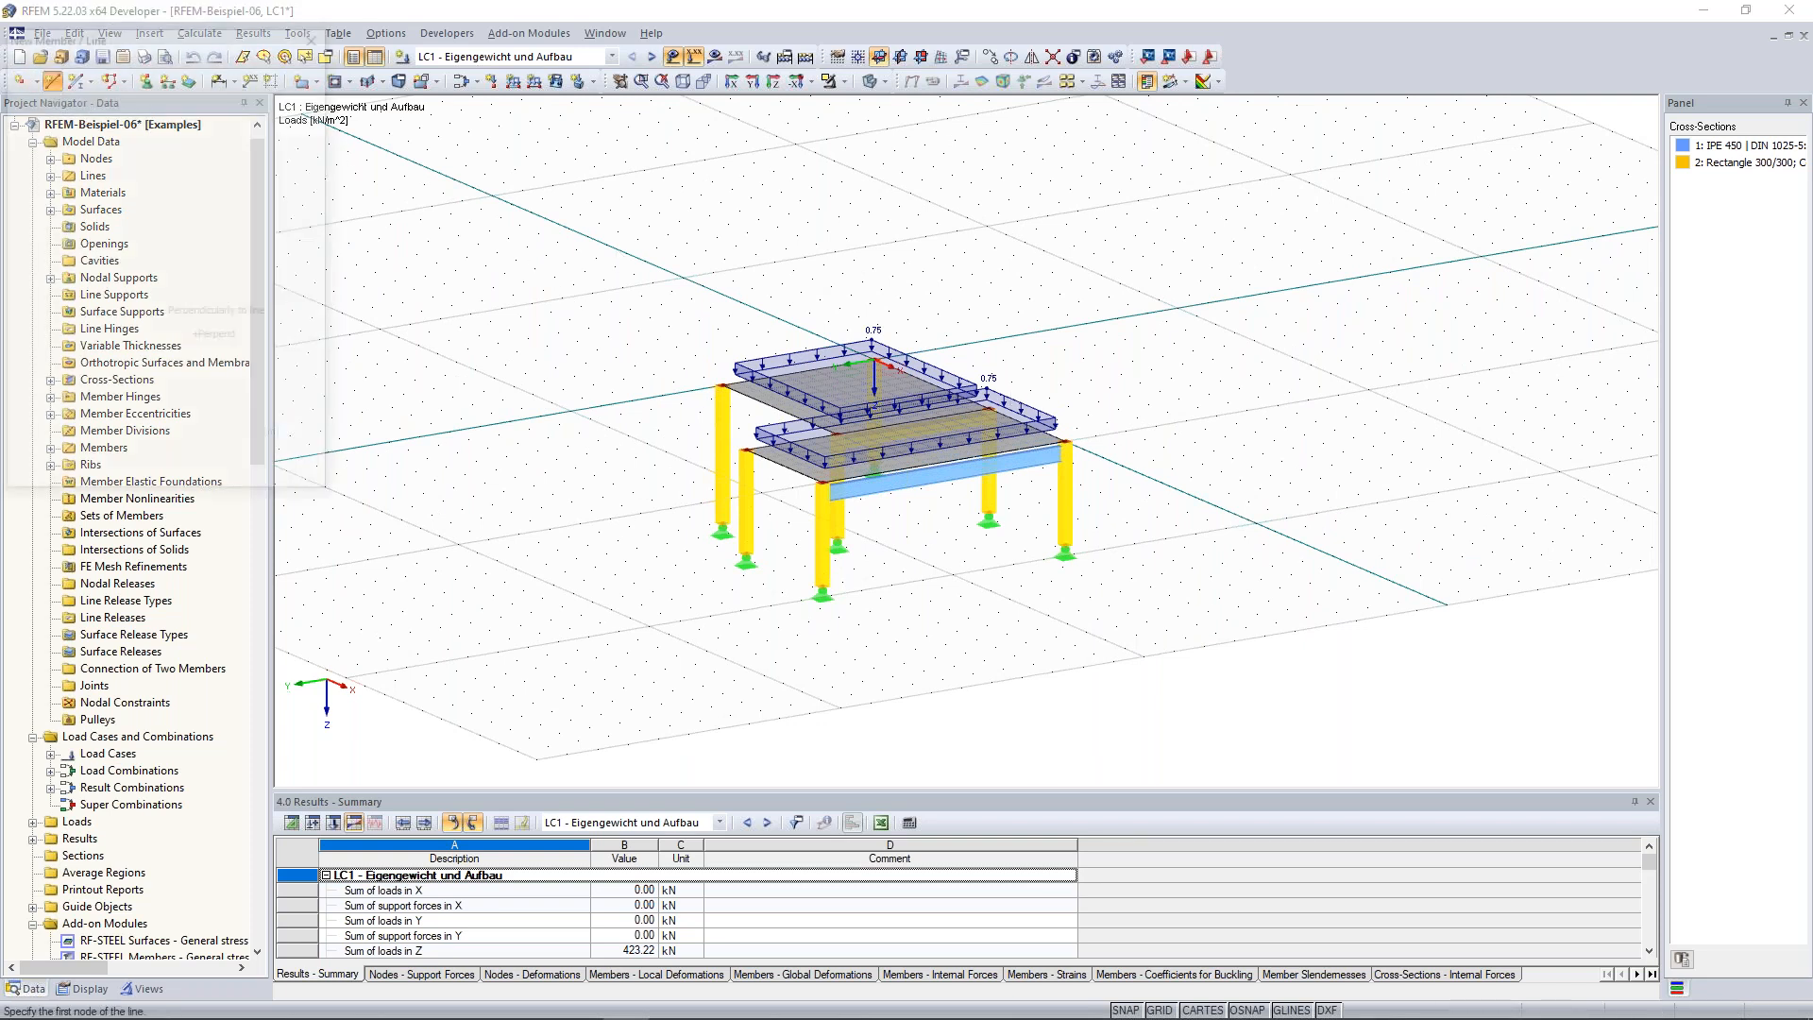
pyautogui.click(1094, 386)
pyautogui.click(1175, 214)
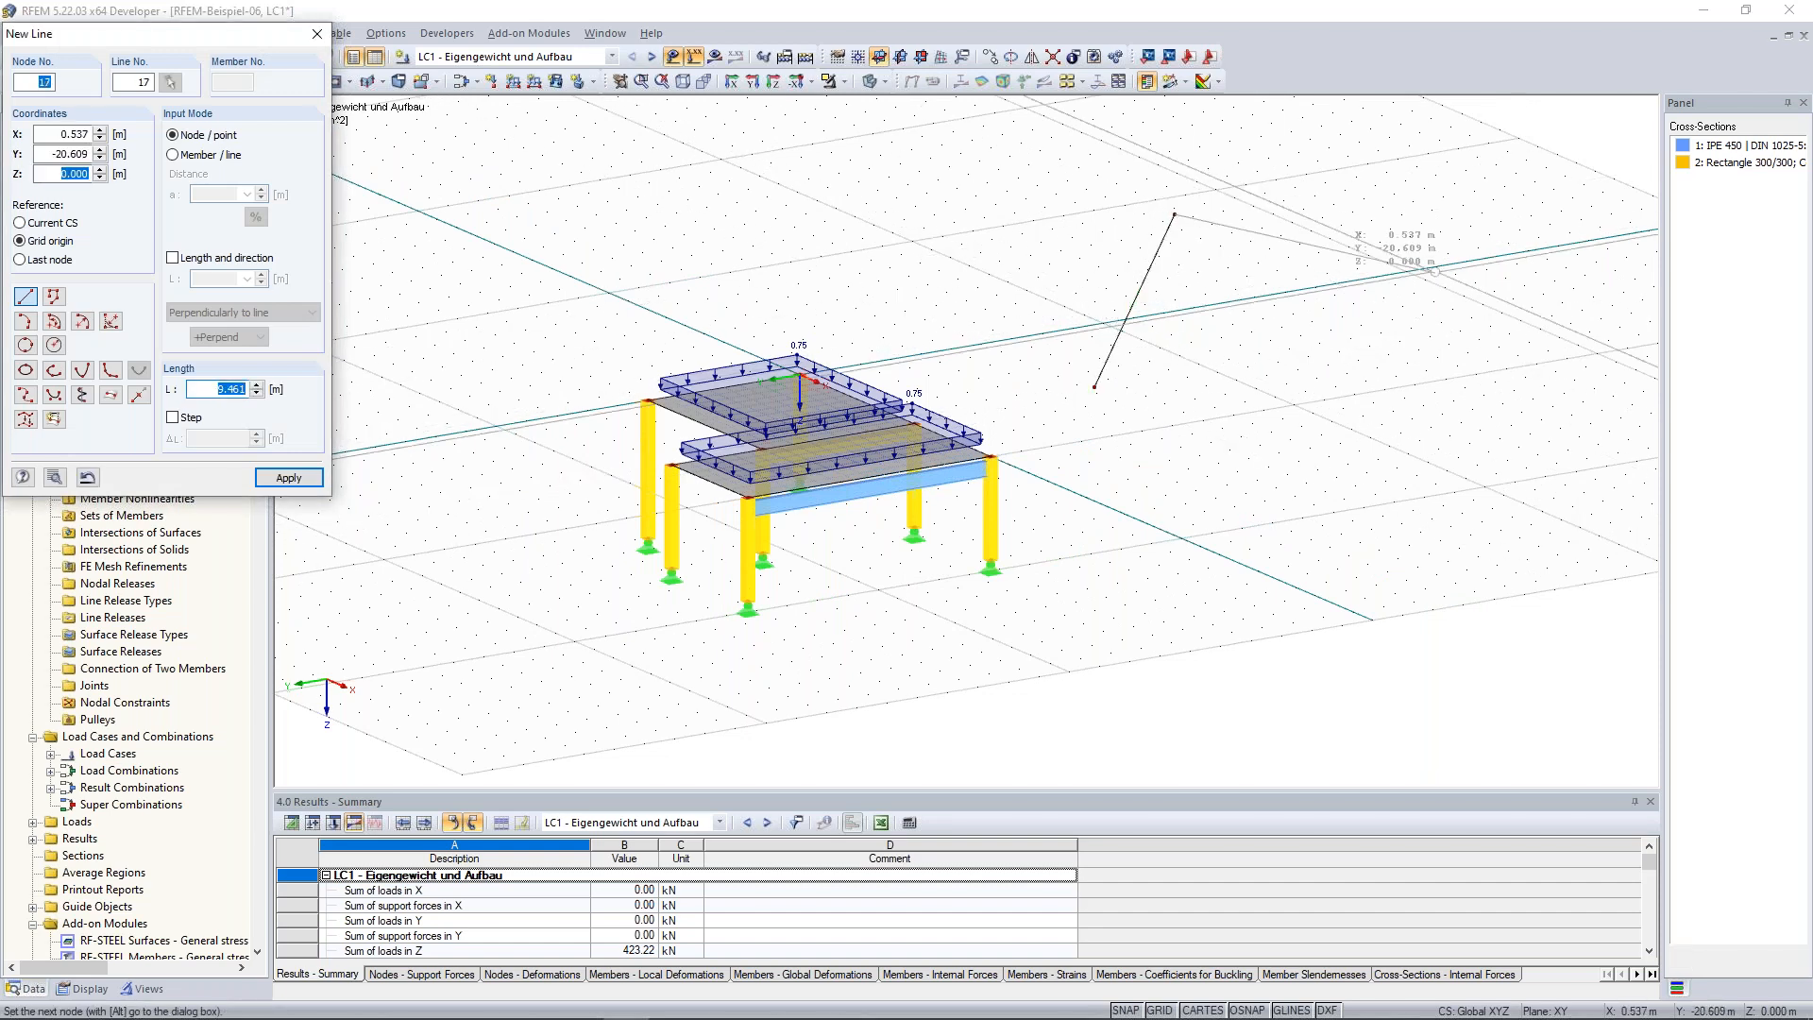
pyautogui.click(1435, 272)
pyautogui.click(1370, 437)
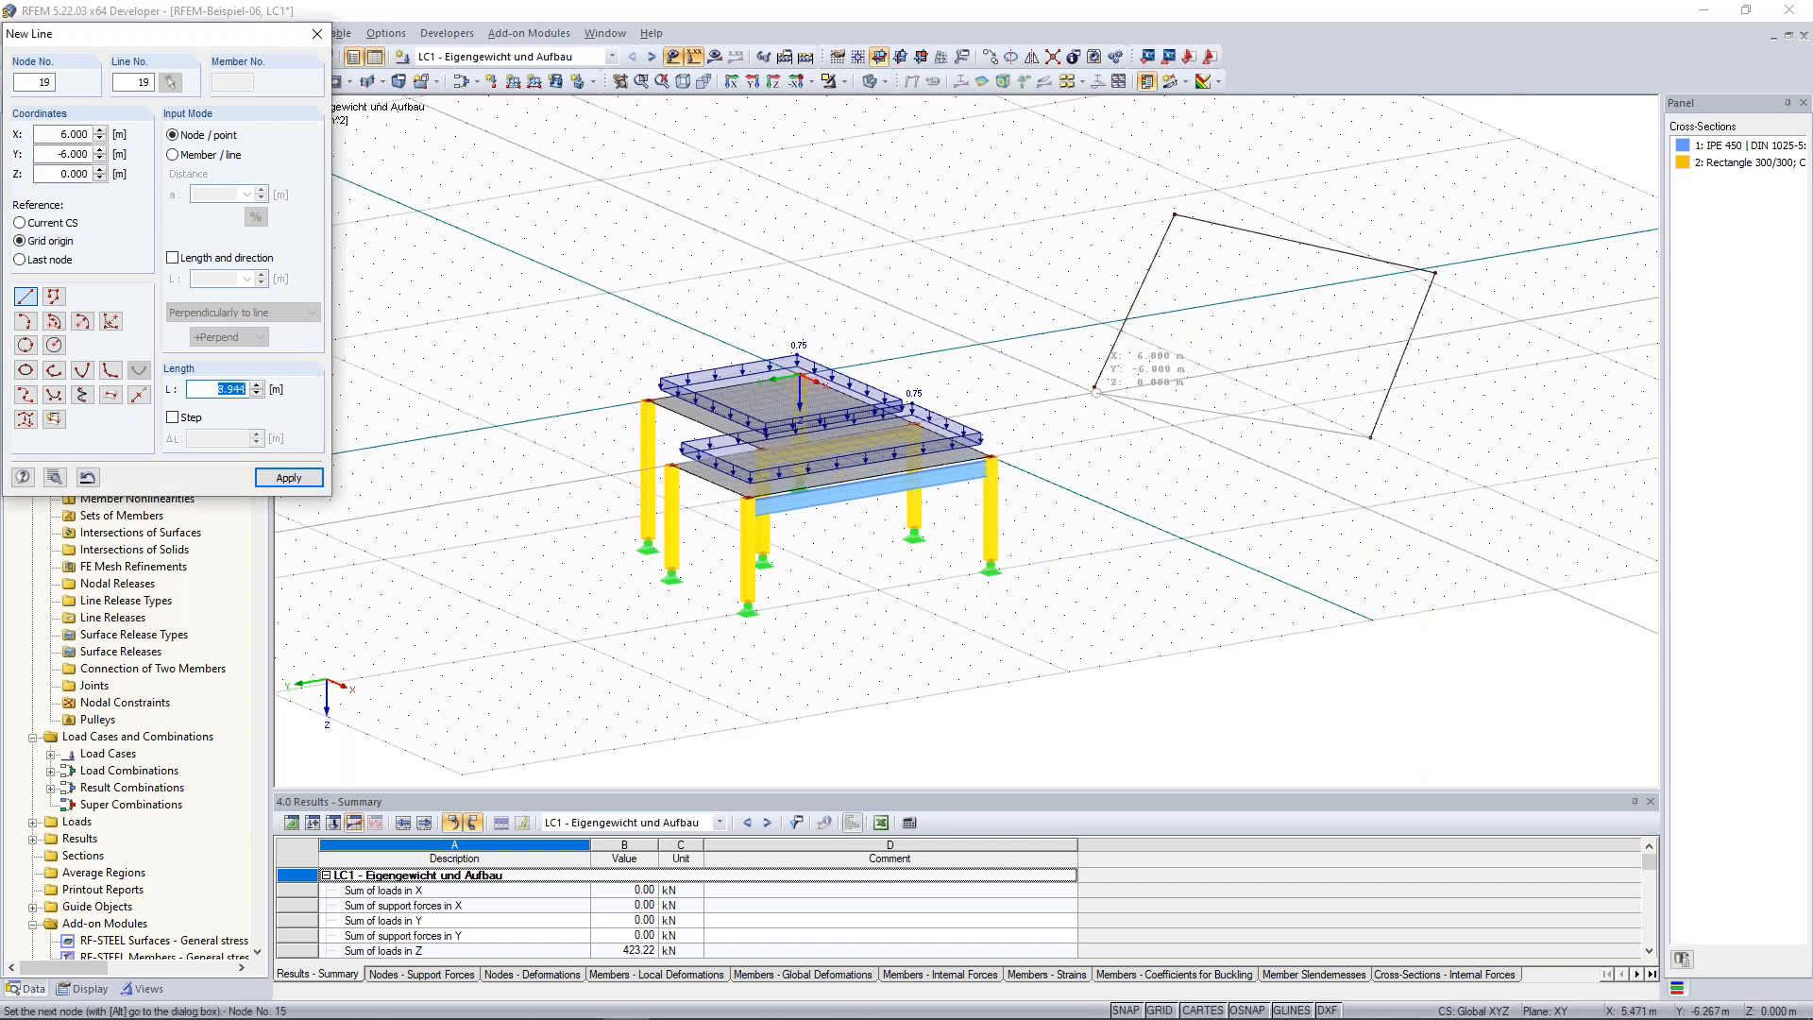
pyautogui.click(1093, 387)
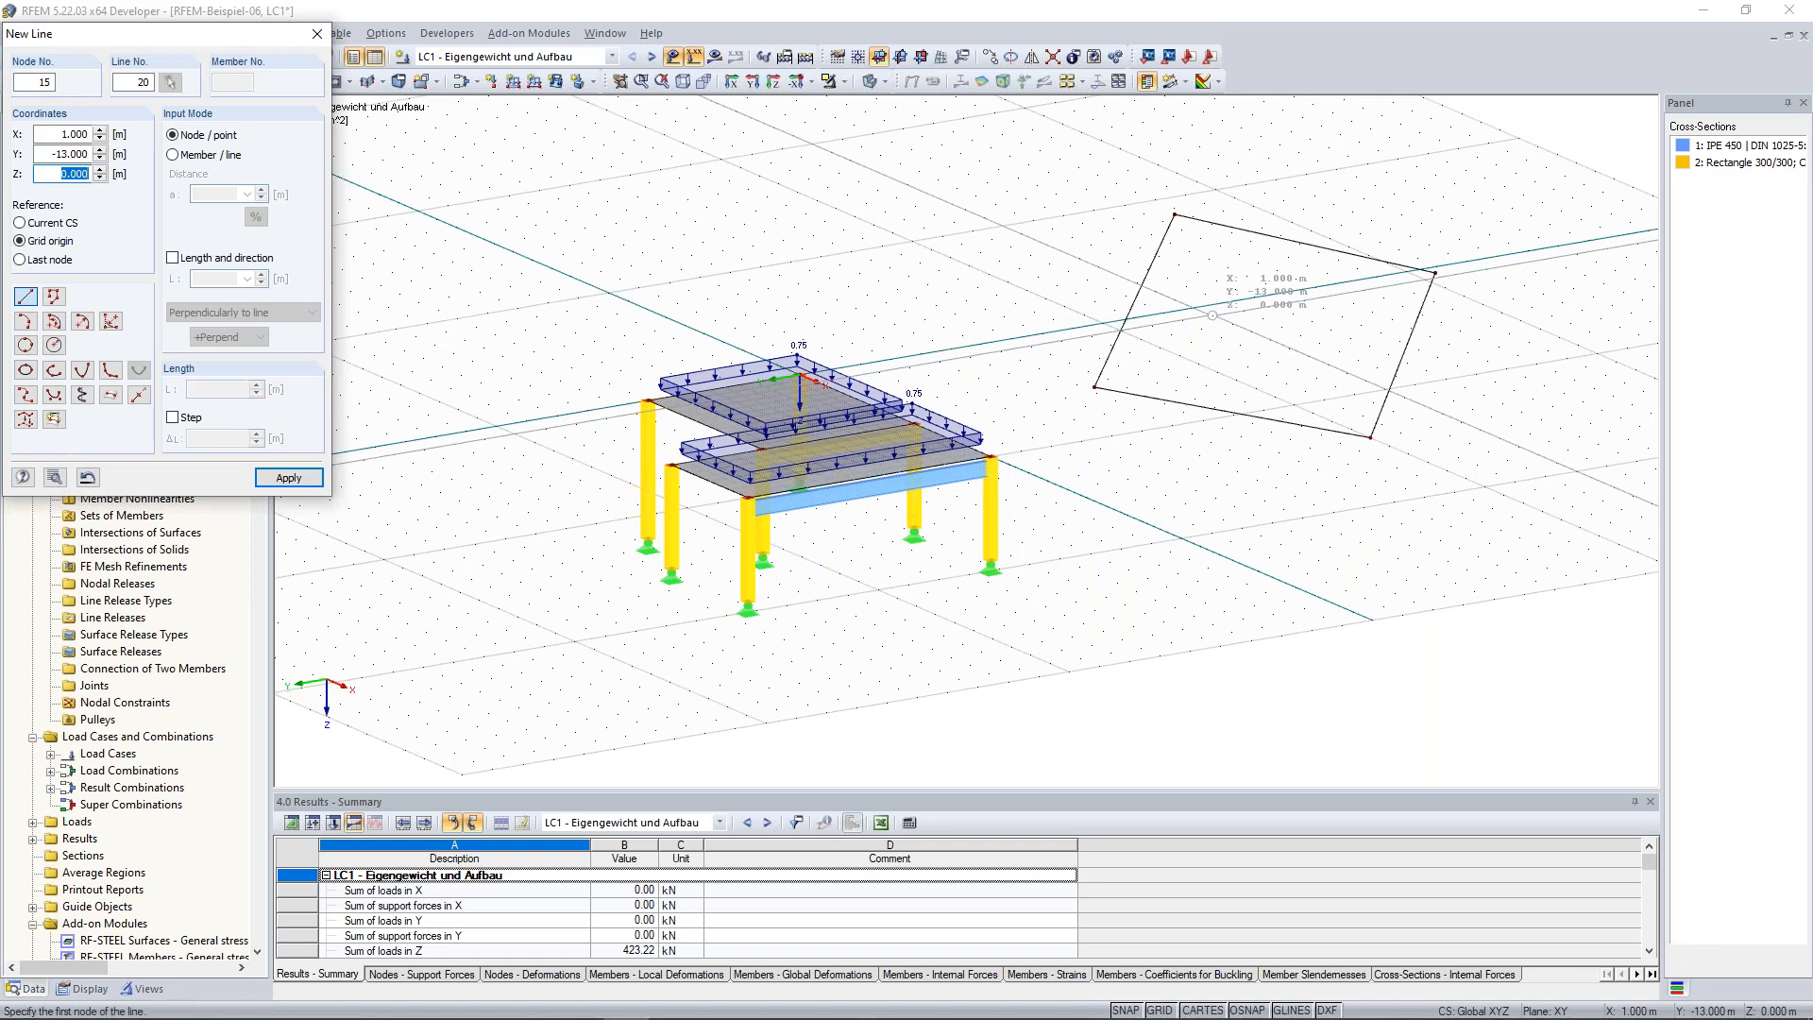
pyautogui.press('Escape')
# Delete the four-sided line outline beside the structure.
pyautogui.moveTo(1086, 163); pyautogui.dragTo(1470, 507)
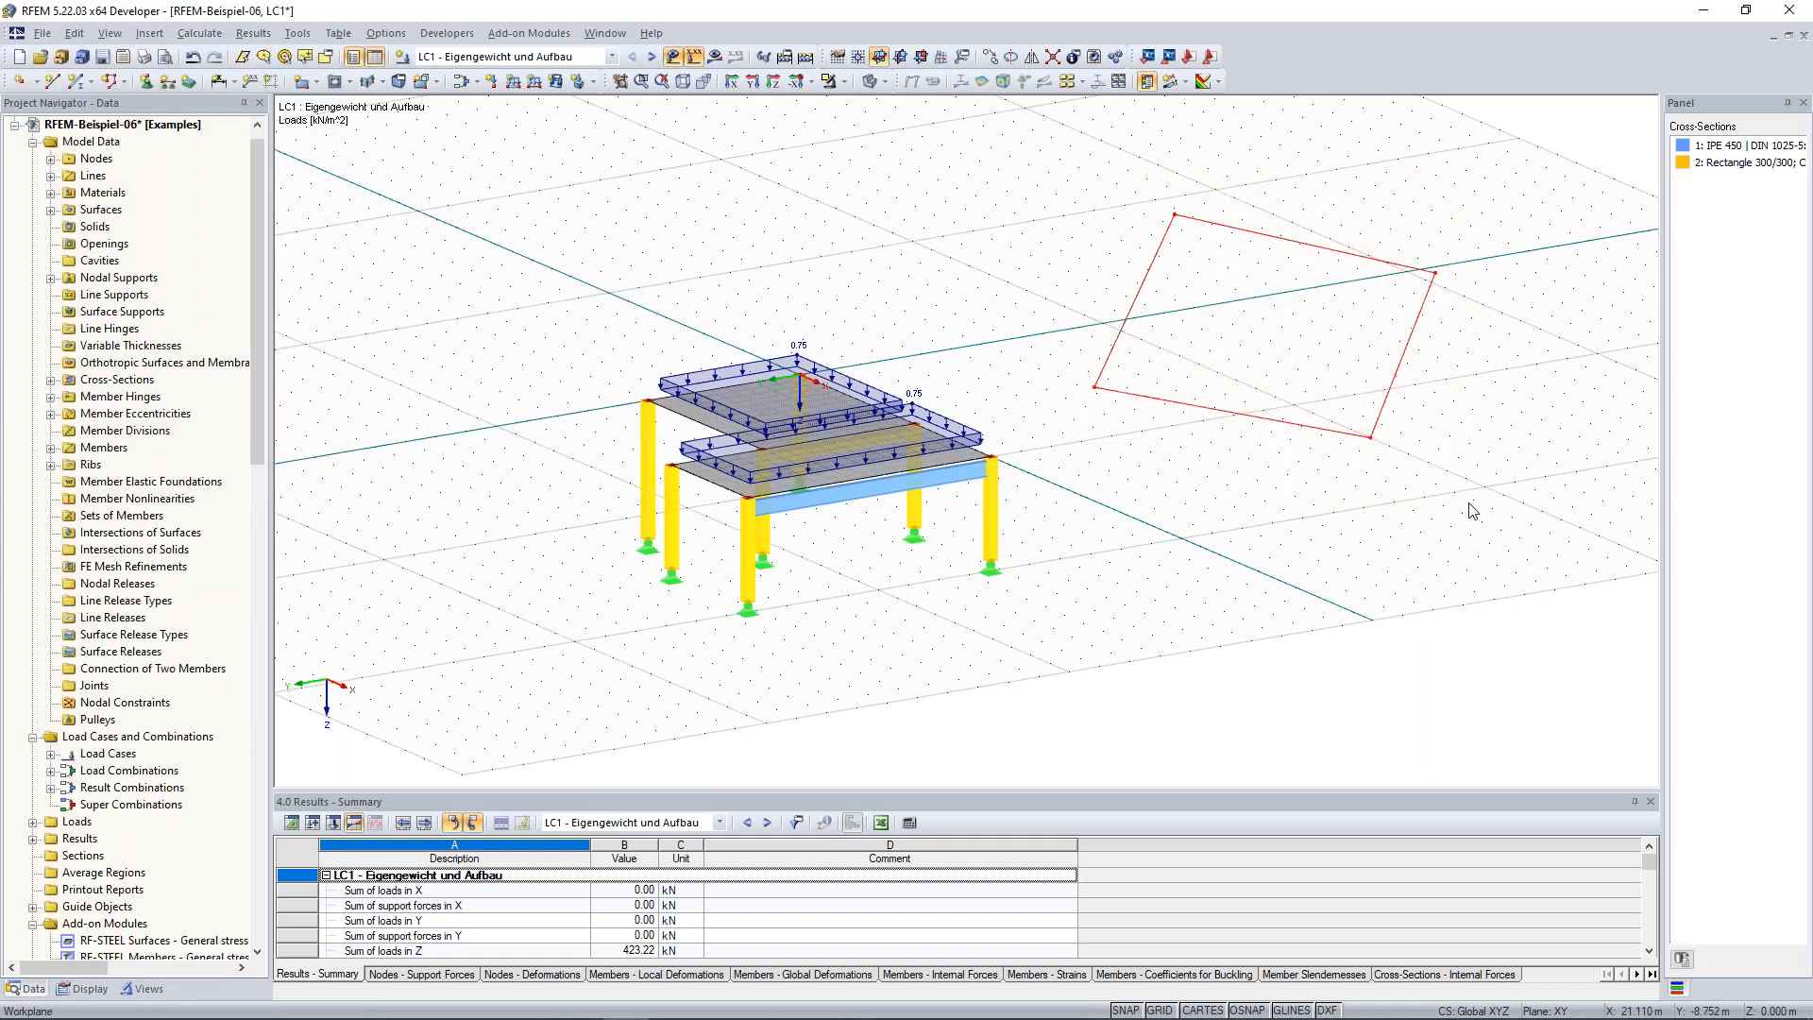
pyautogui.press('Delete')
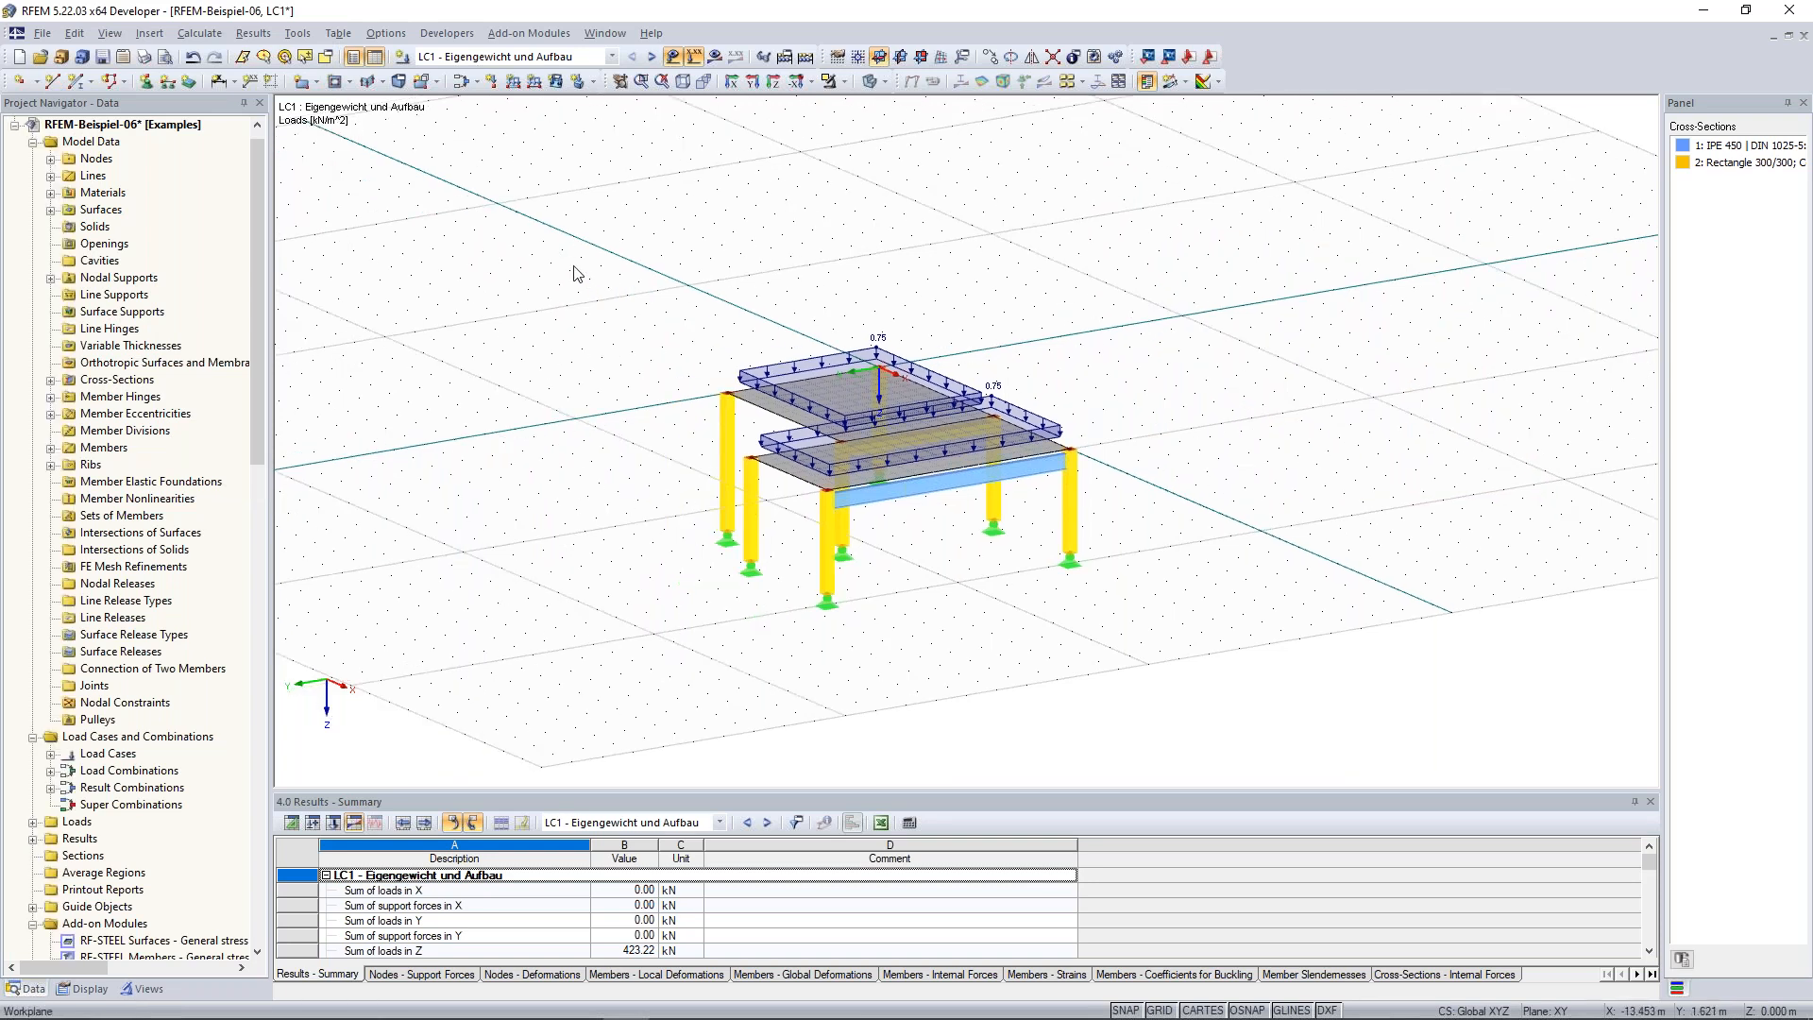
# Examine the structure with its LC1 surface loads from several sides, using the isometric view and the preset axis-direction views.
pyautogui.moveTo(578, 272); pyautogui.dragTo(605, 244, button='middle')
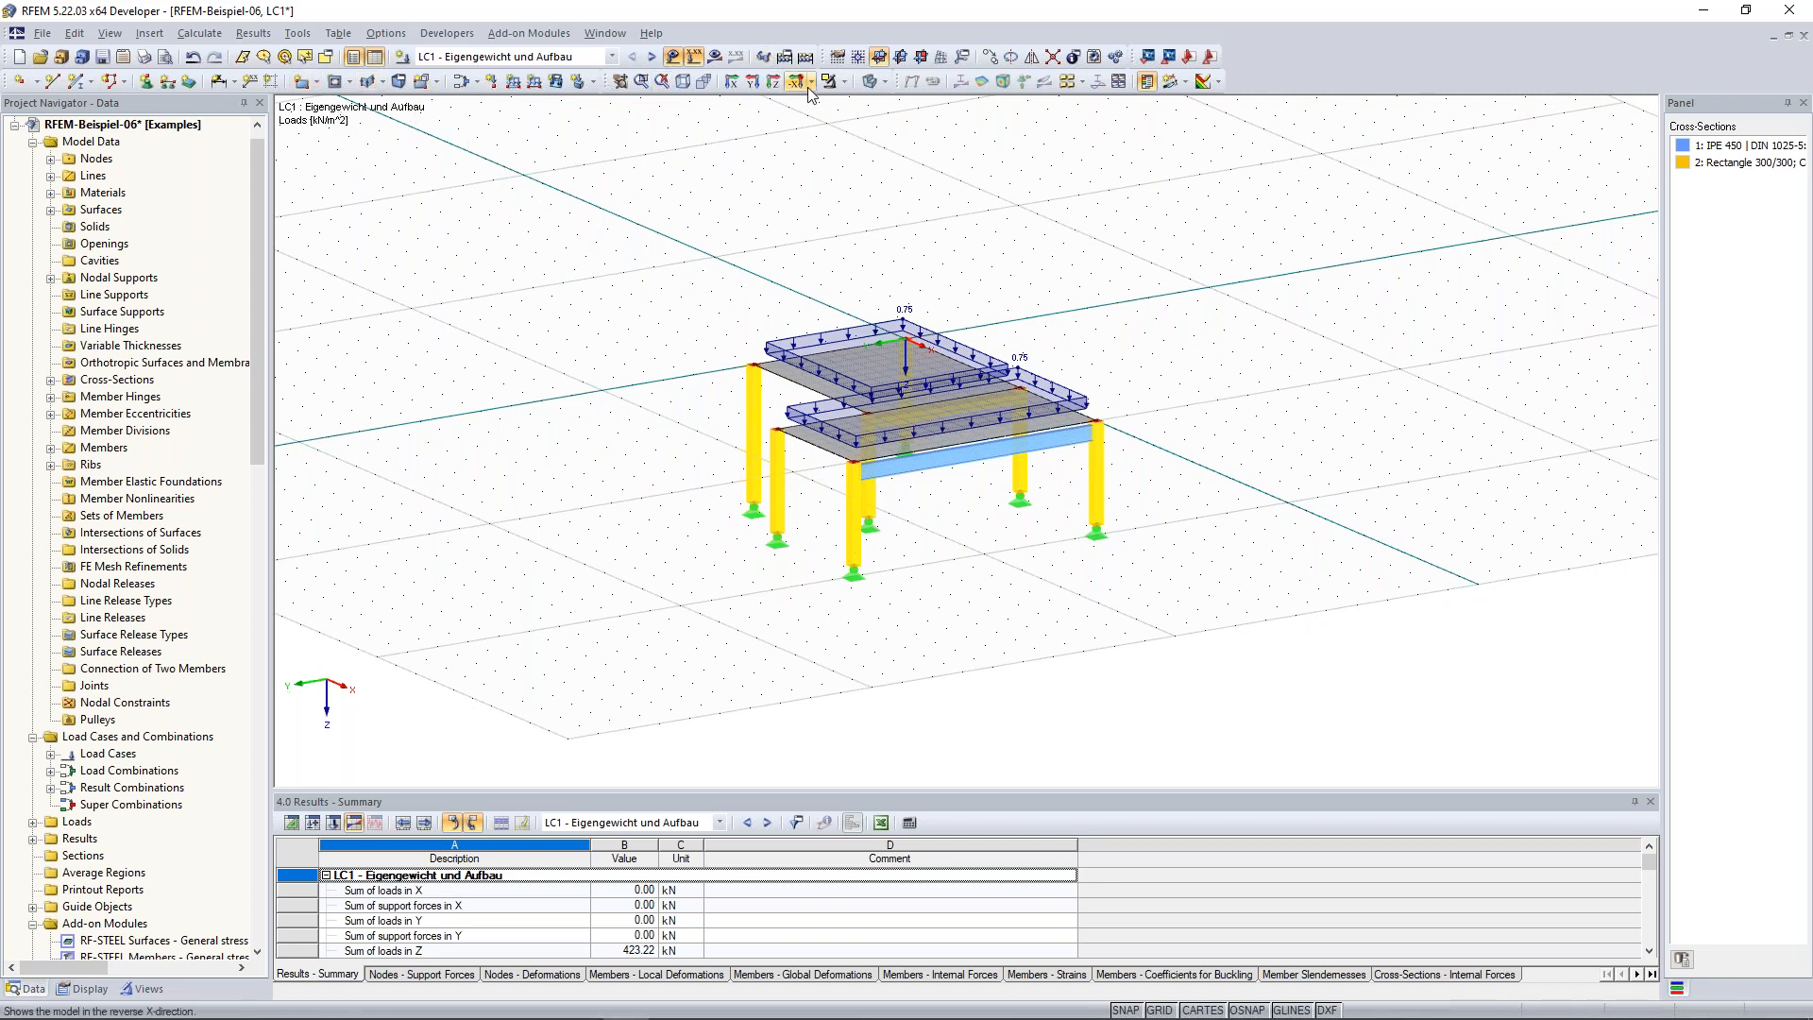
pyautogui.click(695, 83)
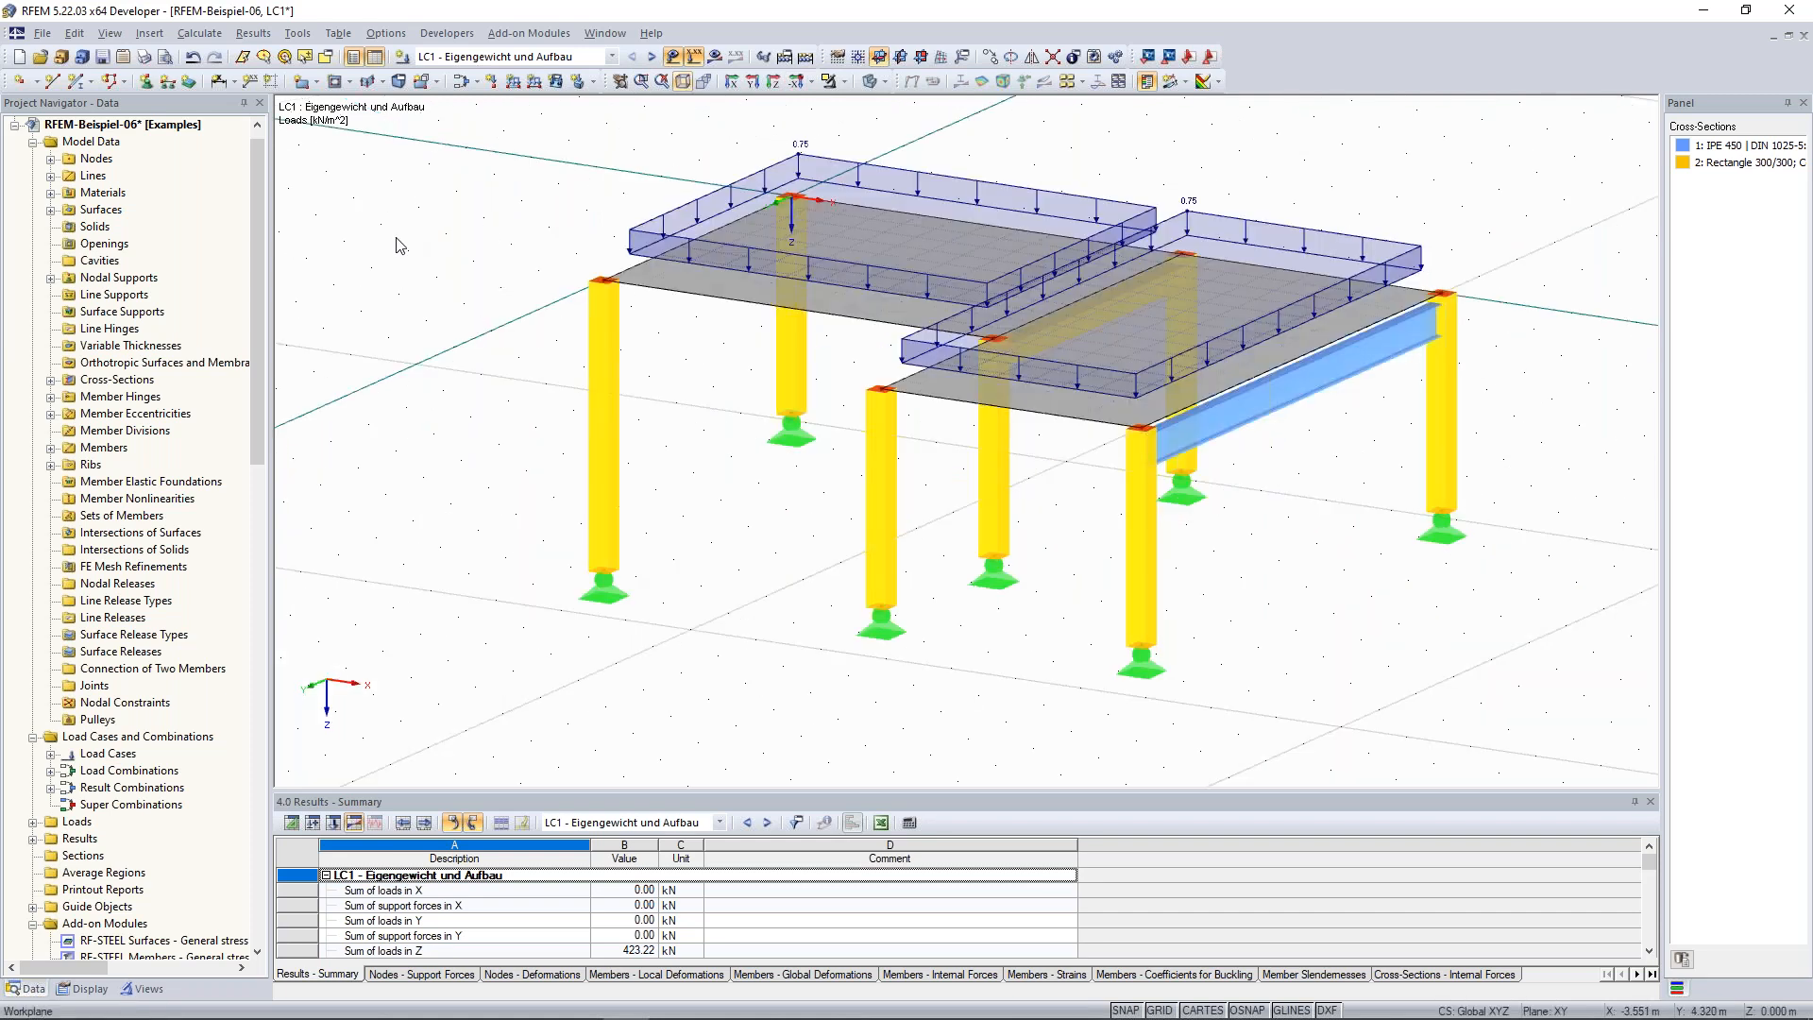
pyautogui.scroll(-2, 395, 237)
pyautogui.scroll(-2, 395, 237)
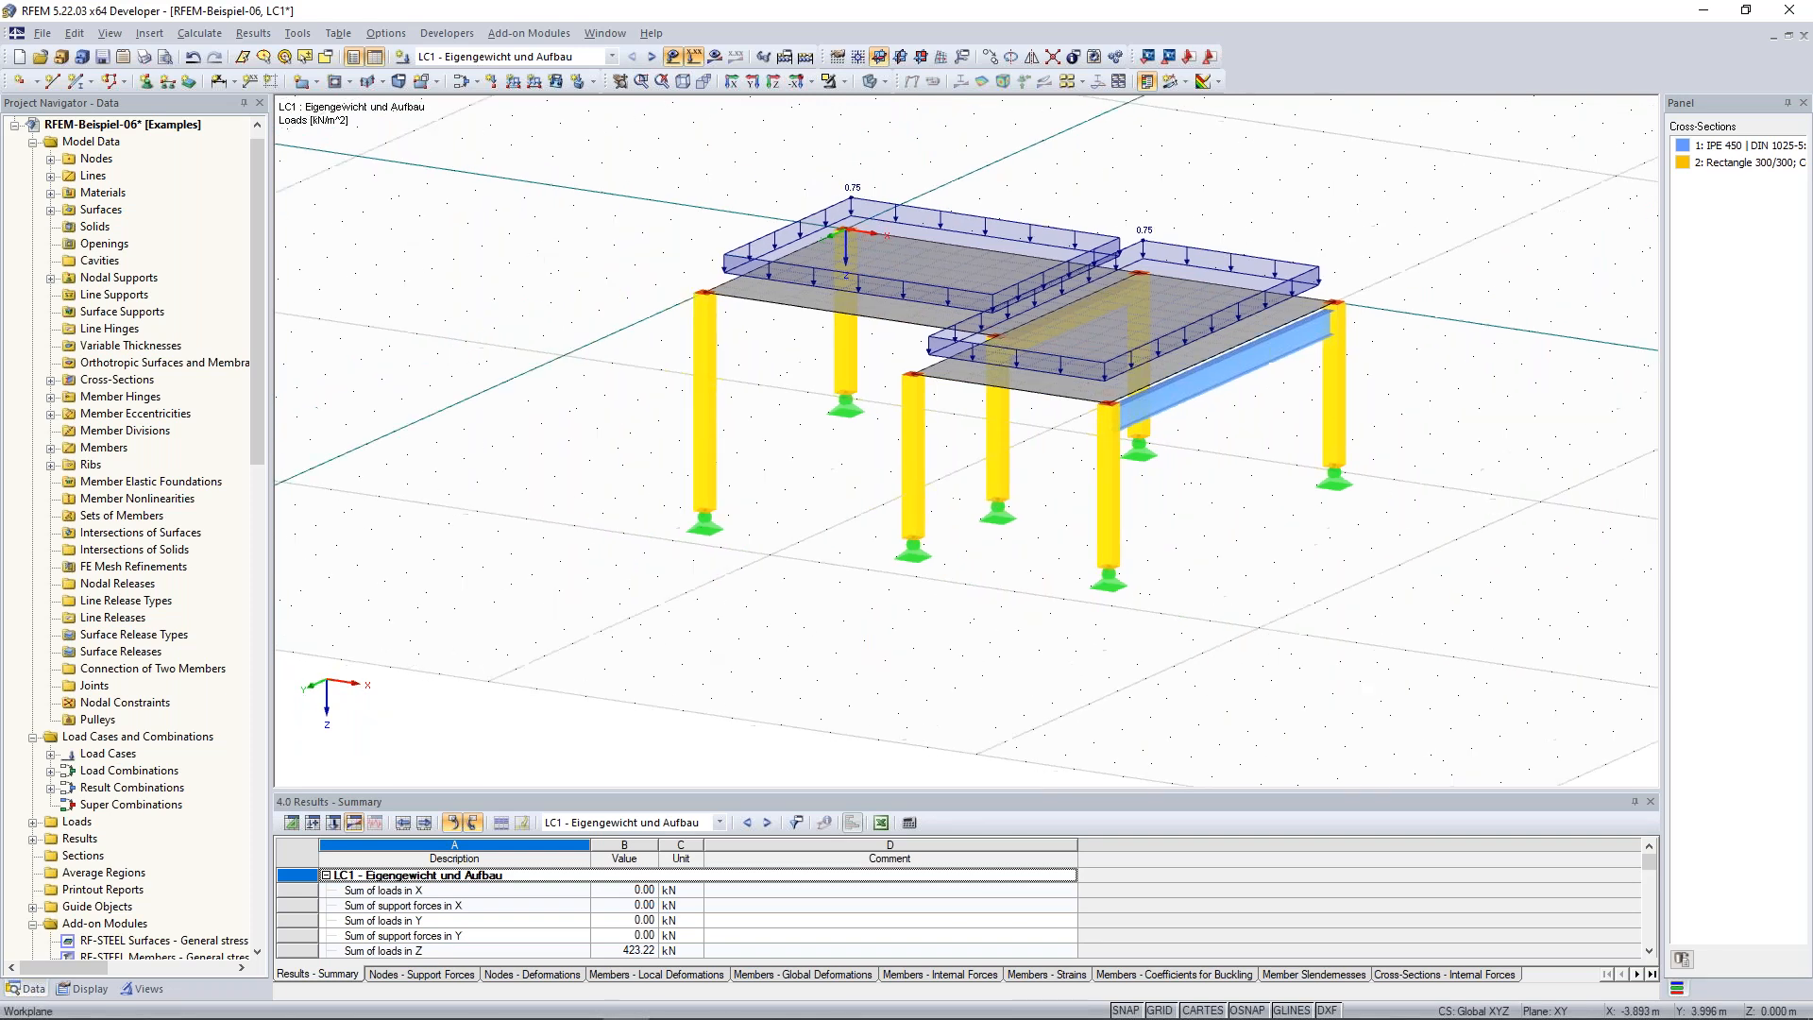
pyautogui.moveTo(584, 268); pyautogui.dragTo(633, 313, button='middle')
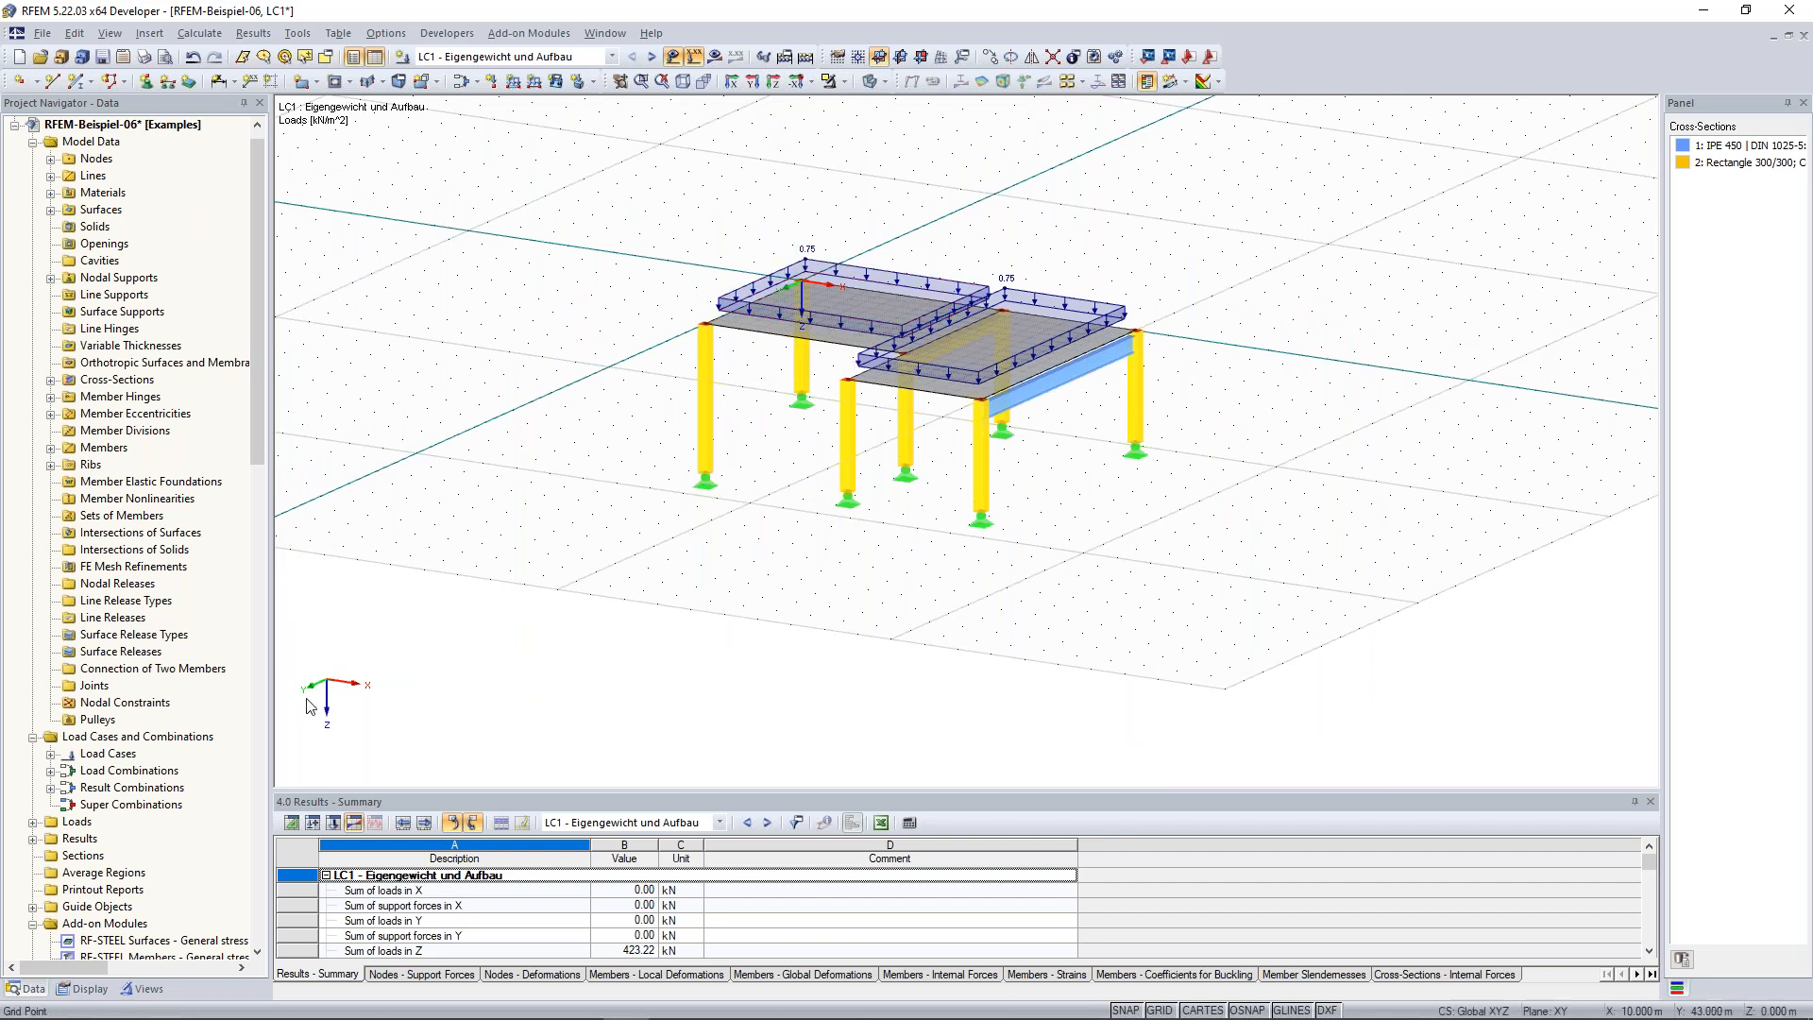
pyautogui.click(760, 86)
pyautogui.keyDown('ctrl'); pyautogui.moveTo(1113, 308); pyautogui.dragTo(731, 460, button='middle'); pyautogui.keyUp('ctrl')
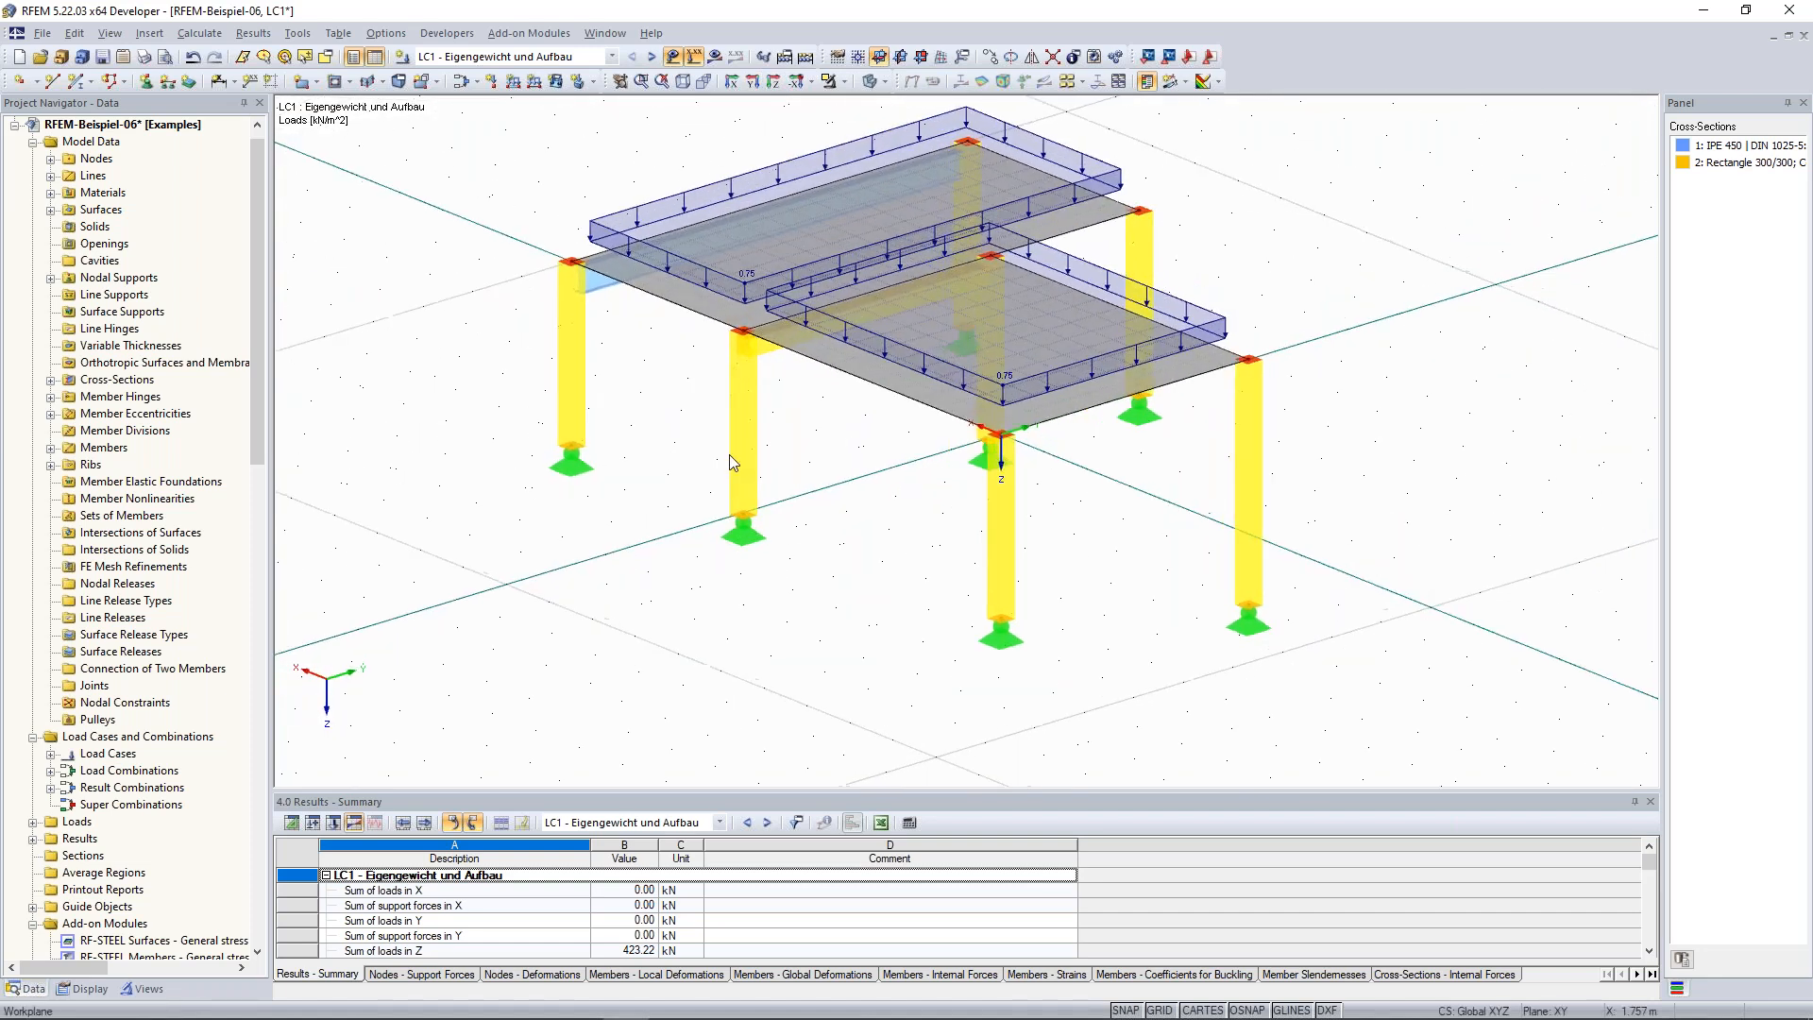
pyautogui.scroll(-2, 1261, 342)
pyautogui.keyDown('ctrl'); pyautogui.moveTo(1261, 342); pyautogui.dragTo(599, 319, button='middle'); pyautogui.keyUp('ctrl')
pyautogui.moveTo(695, 257); pyautogui.dragTo(560, 301, button='middle')
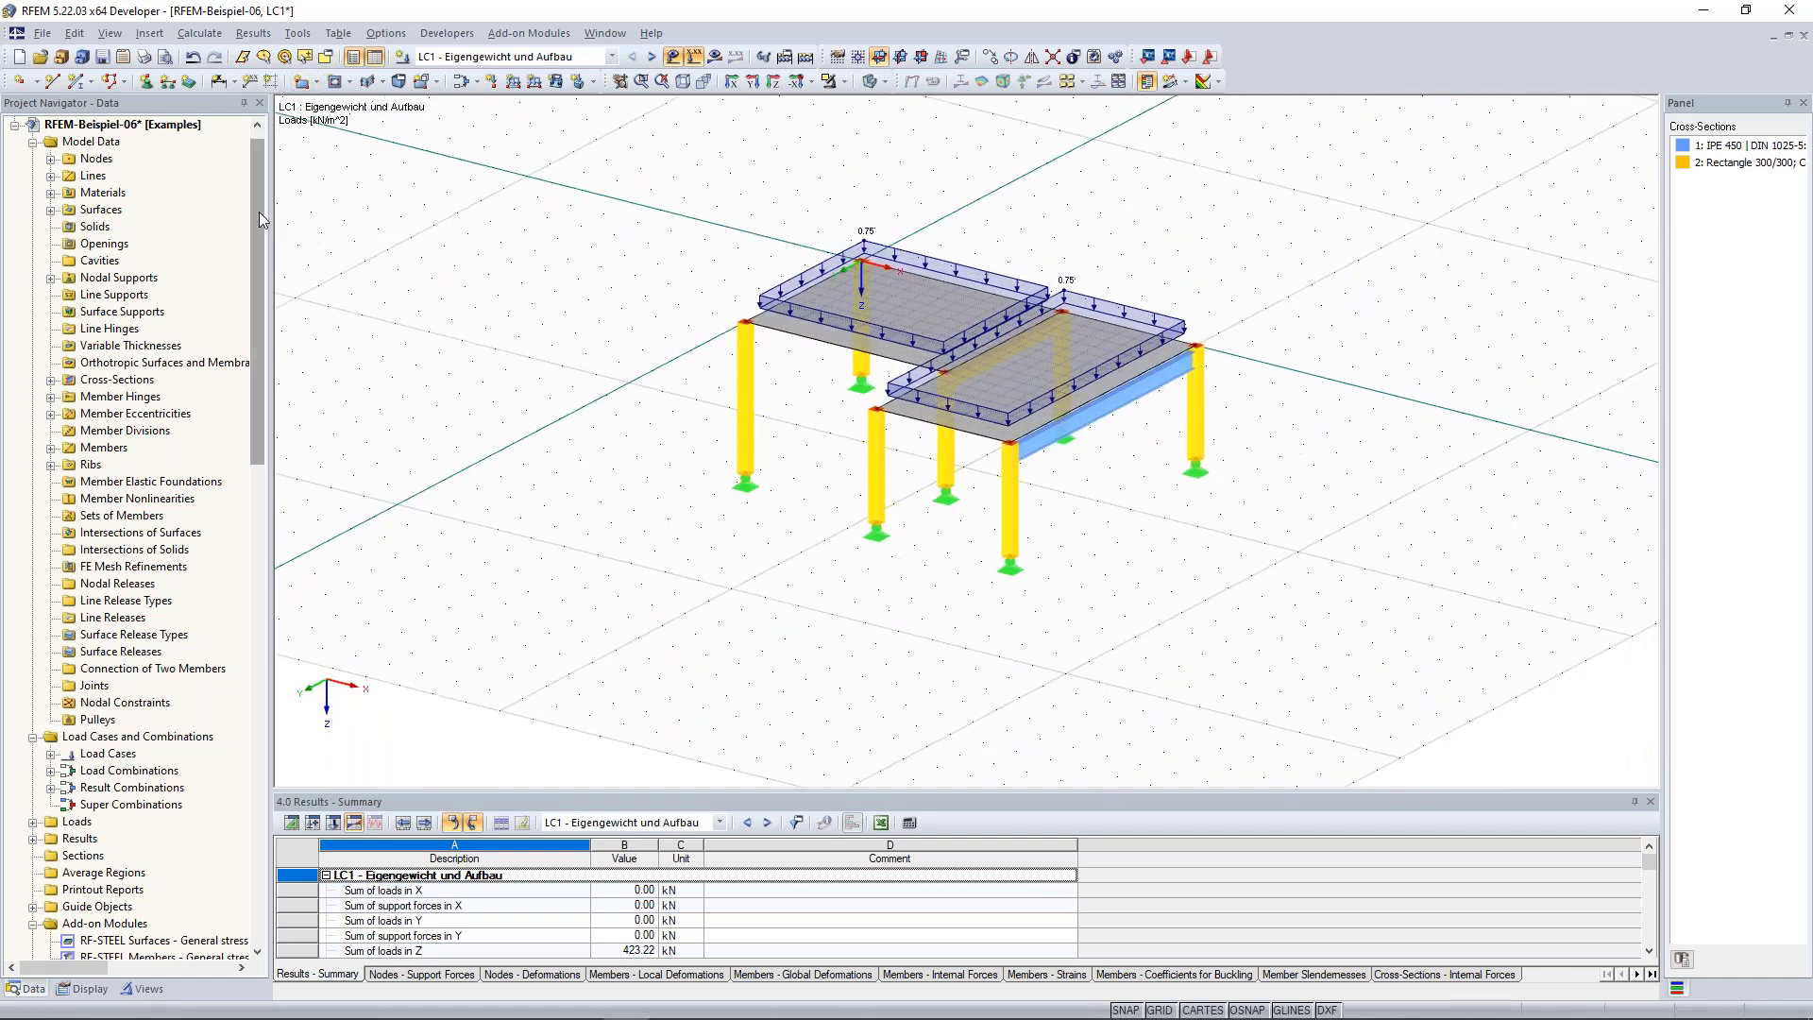
# Display the LC1 results on the model, view the result types in the Results navigator, and return to the Data navigator.
pyautogui.scroll(1, 260, 217)
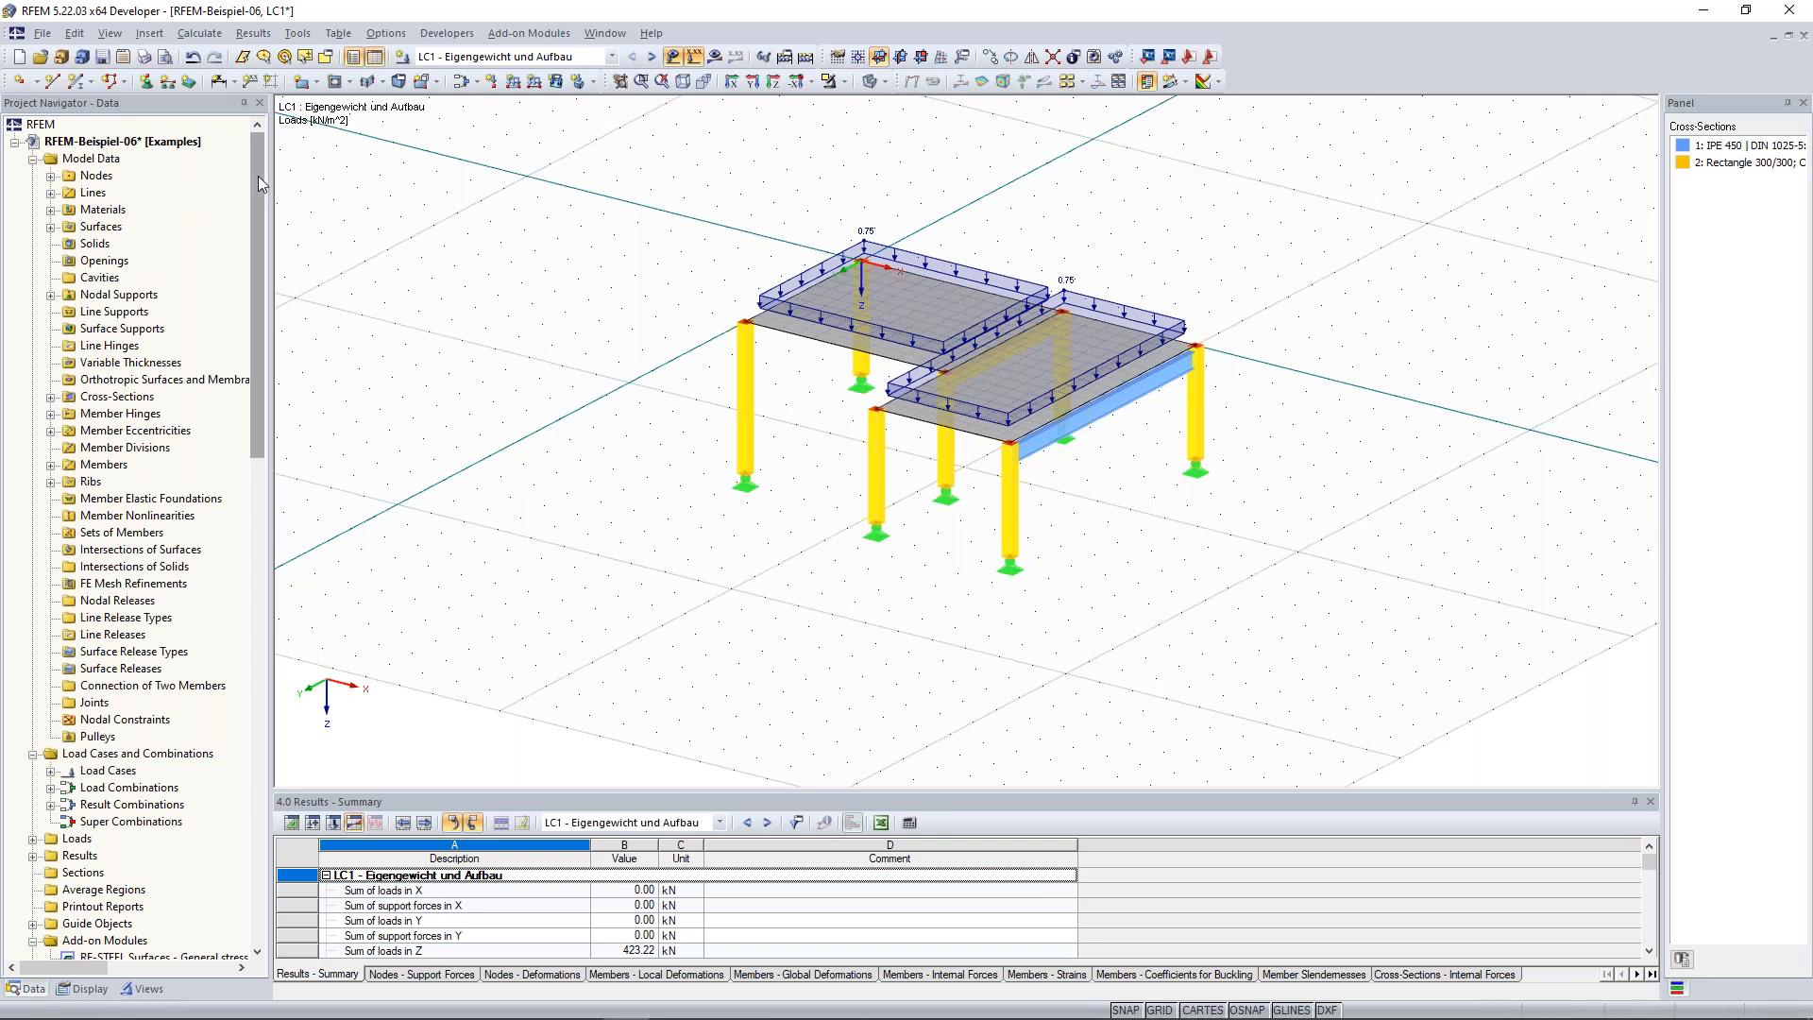
pyautogui.keyDown('ctrl'); pyautogui.moveTo(673, 257); pyautogui.dragTo(636, 258, button='middle'); pyautogui.keyUp('ctrl')
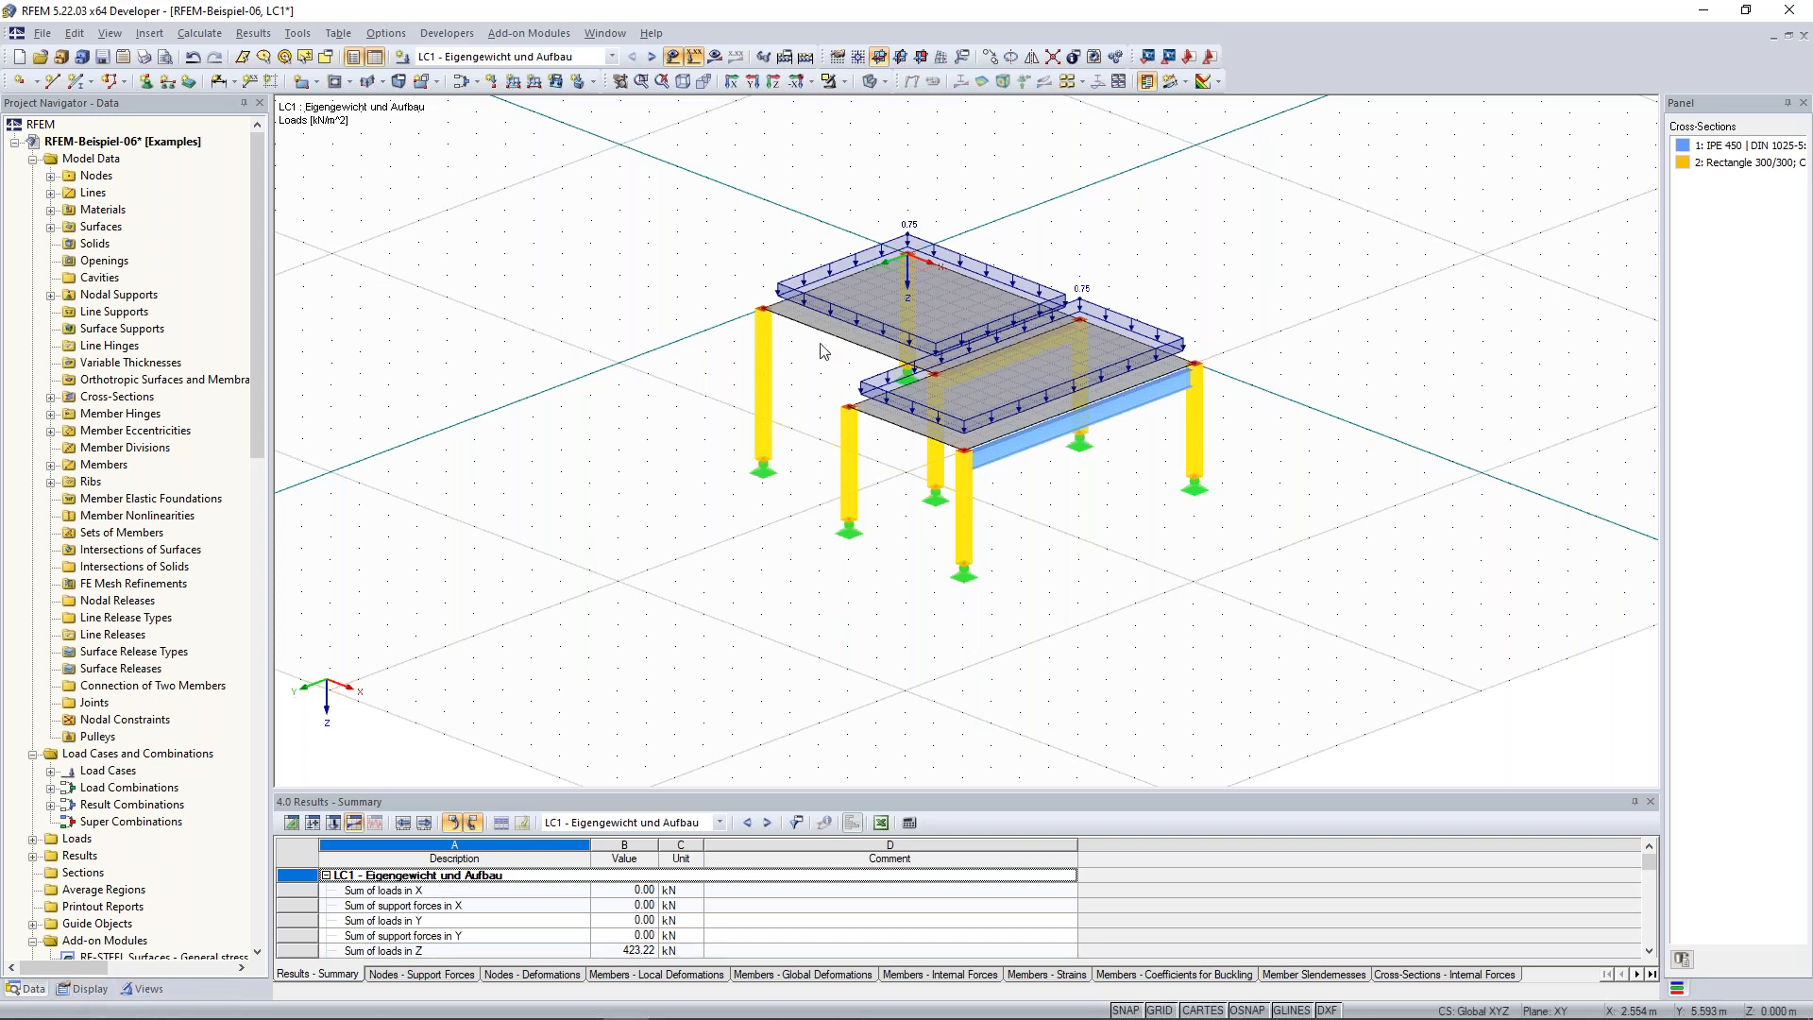
pyautogui.keyDown('ctrl'); pyautogui.moveTo(663, 300); pyautogui.dragTo(646, 236, button='middle'); pyautogui.keyUp('ctrl')
pyautogui.click(715, 57)
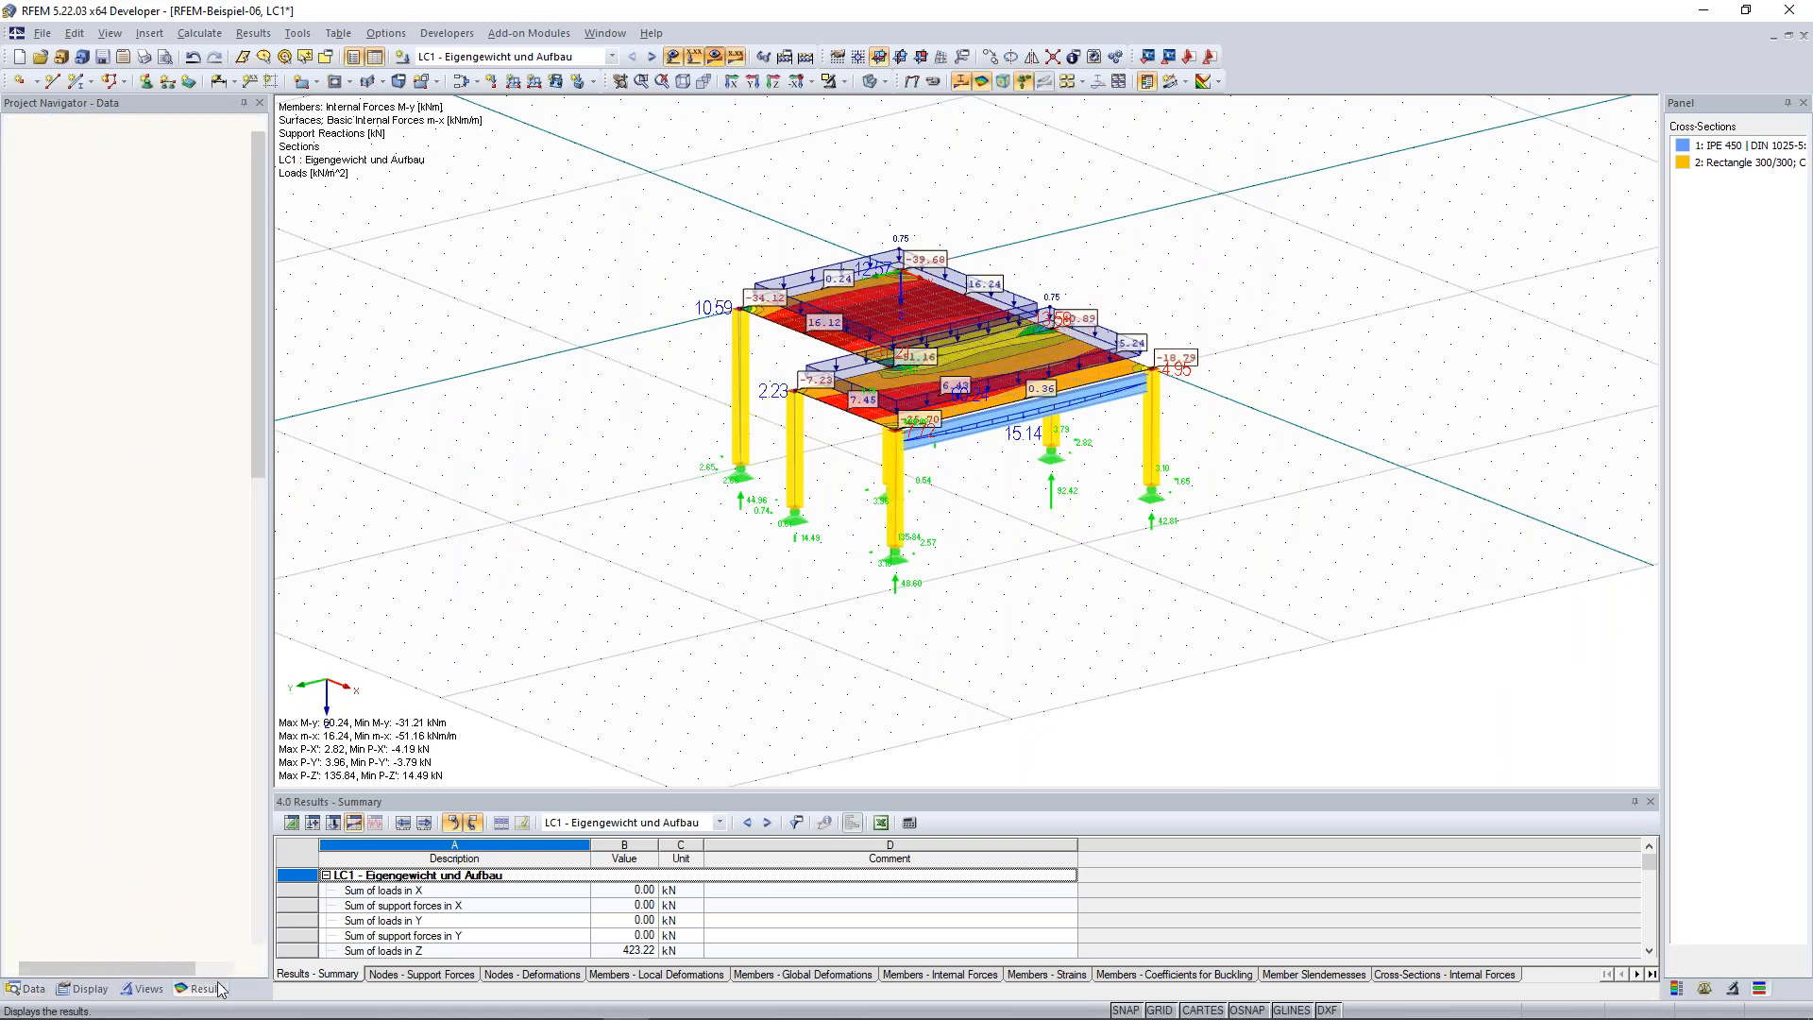
pyautogui.click(202, 989)
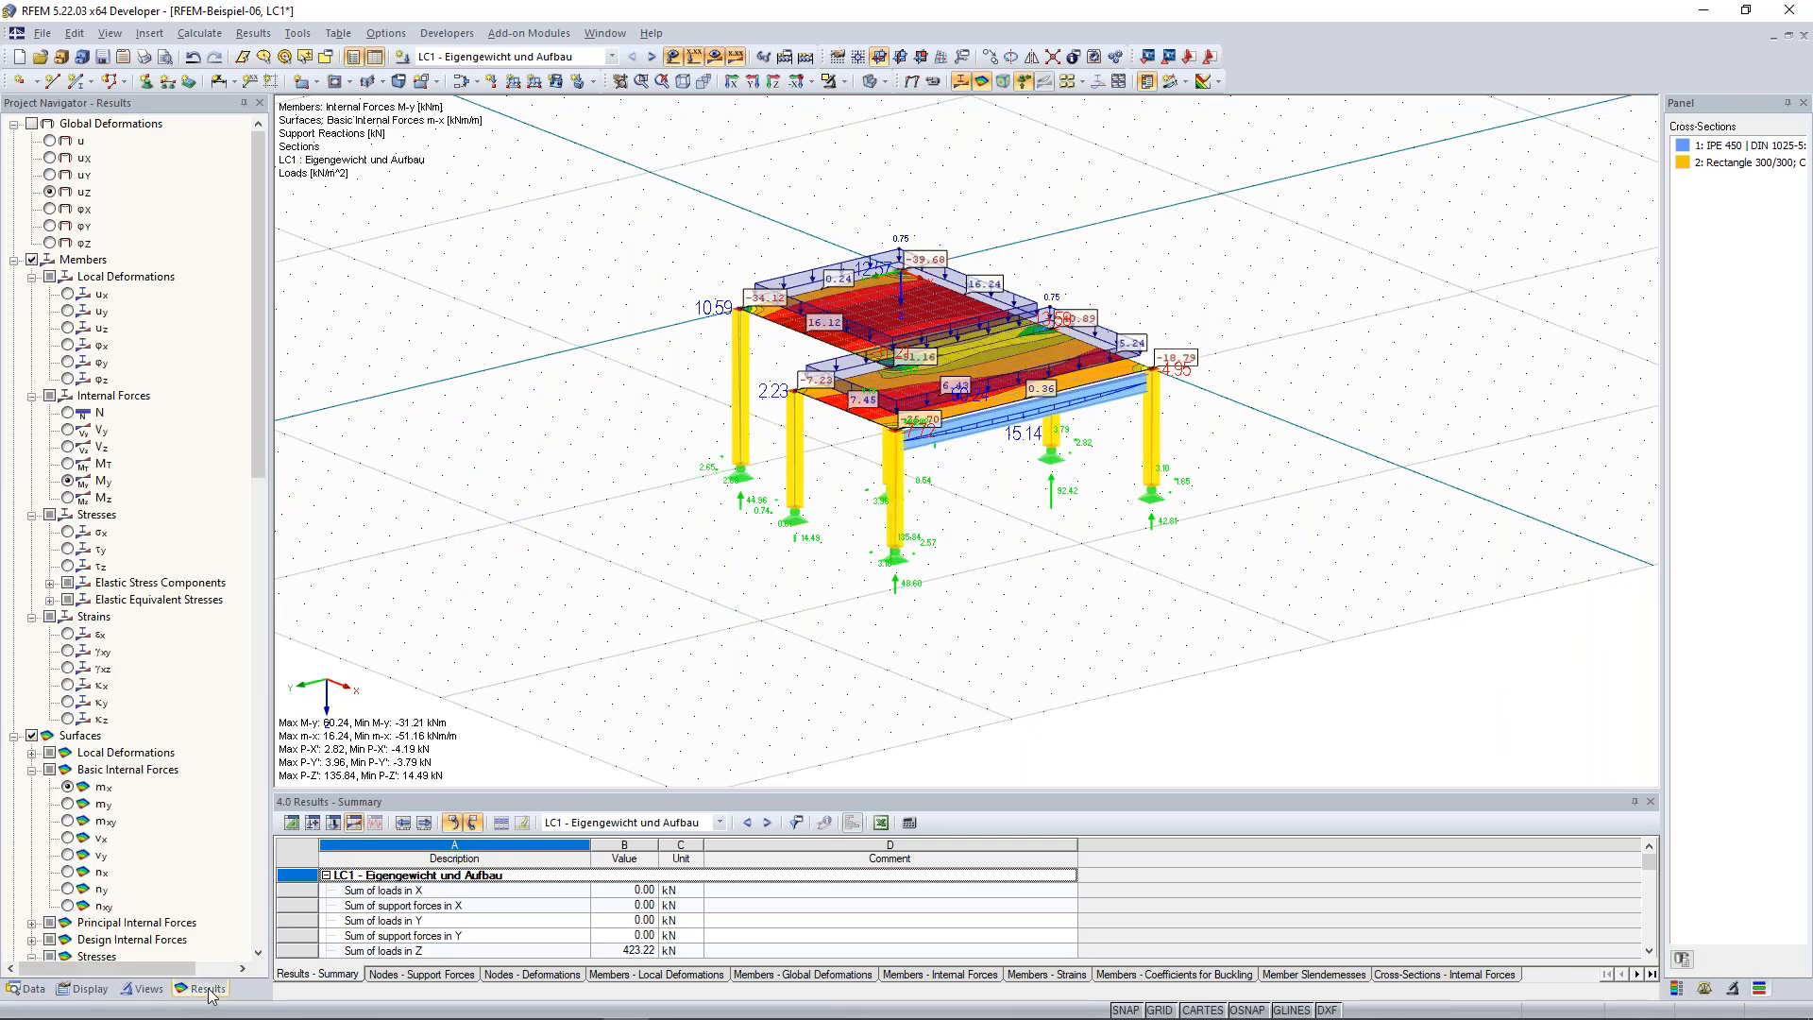
pyautogui.click(32, 989)
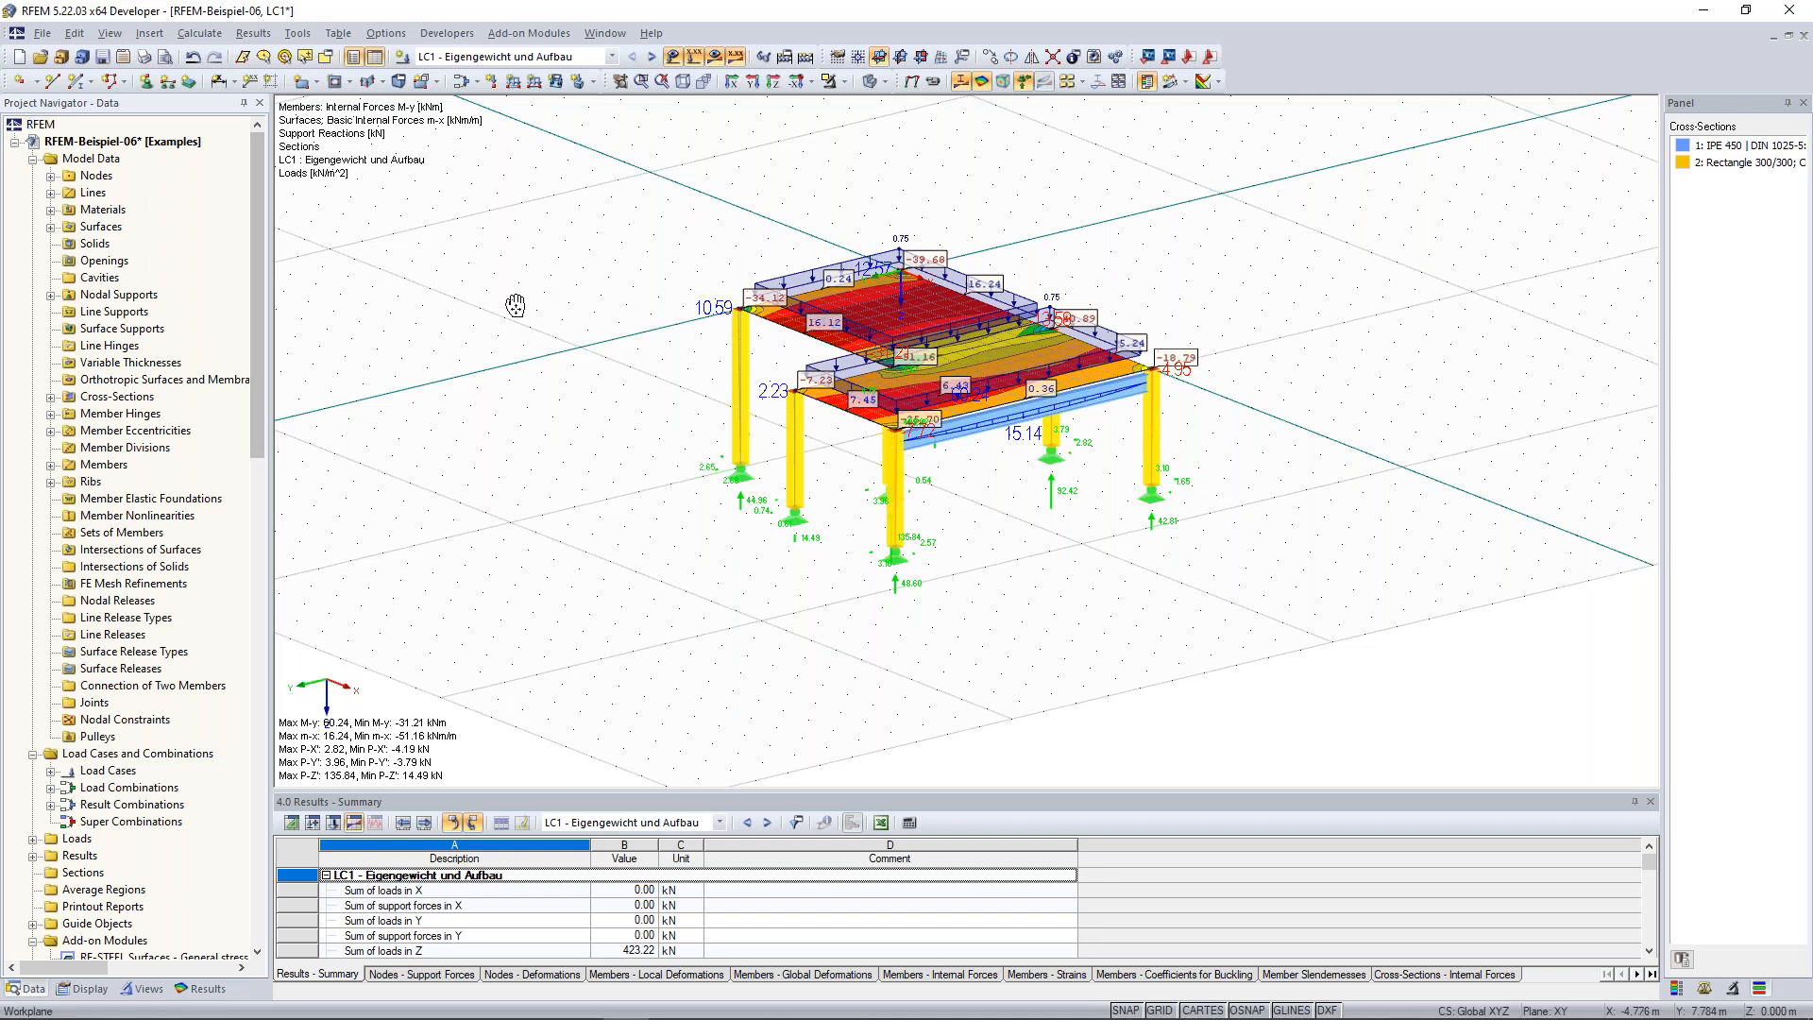
# Expand the model's node list and locate node 6 in the graphic with the Find function.
pyautogui.moveTo(376, 278); pyautogui.dragTo(362, 297, button='middle')
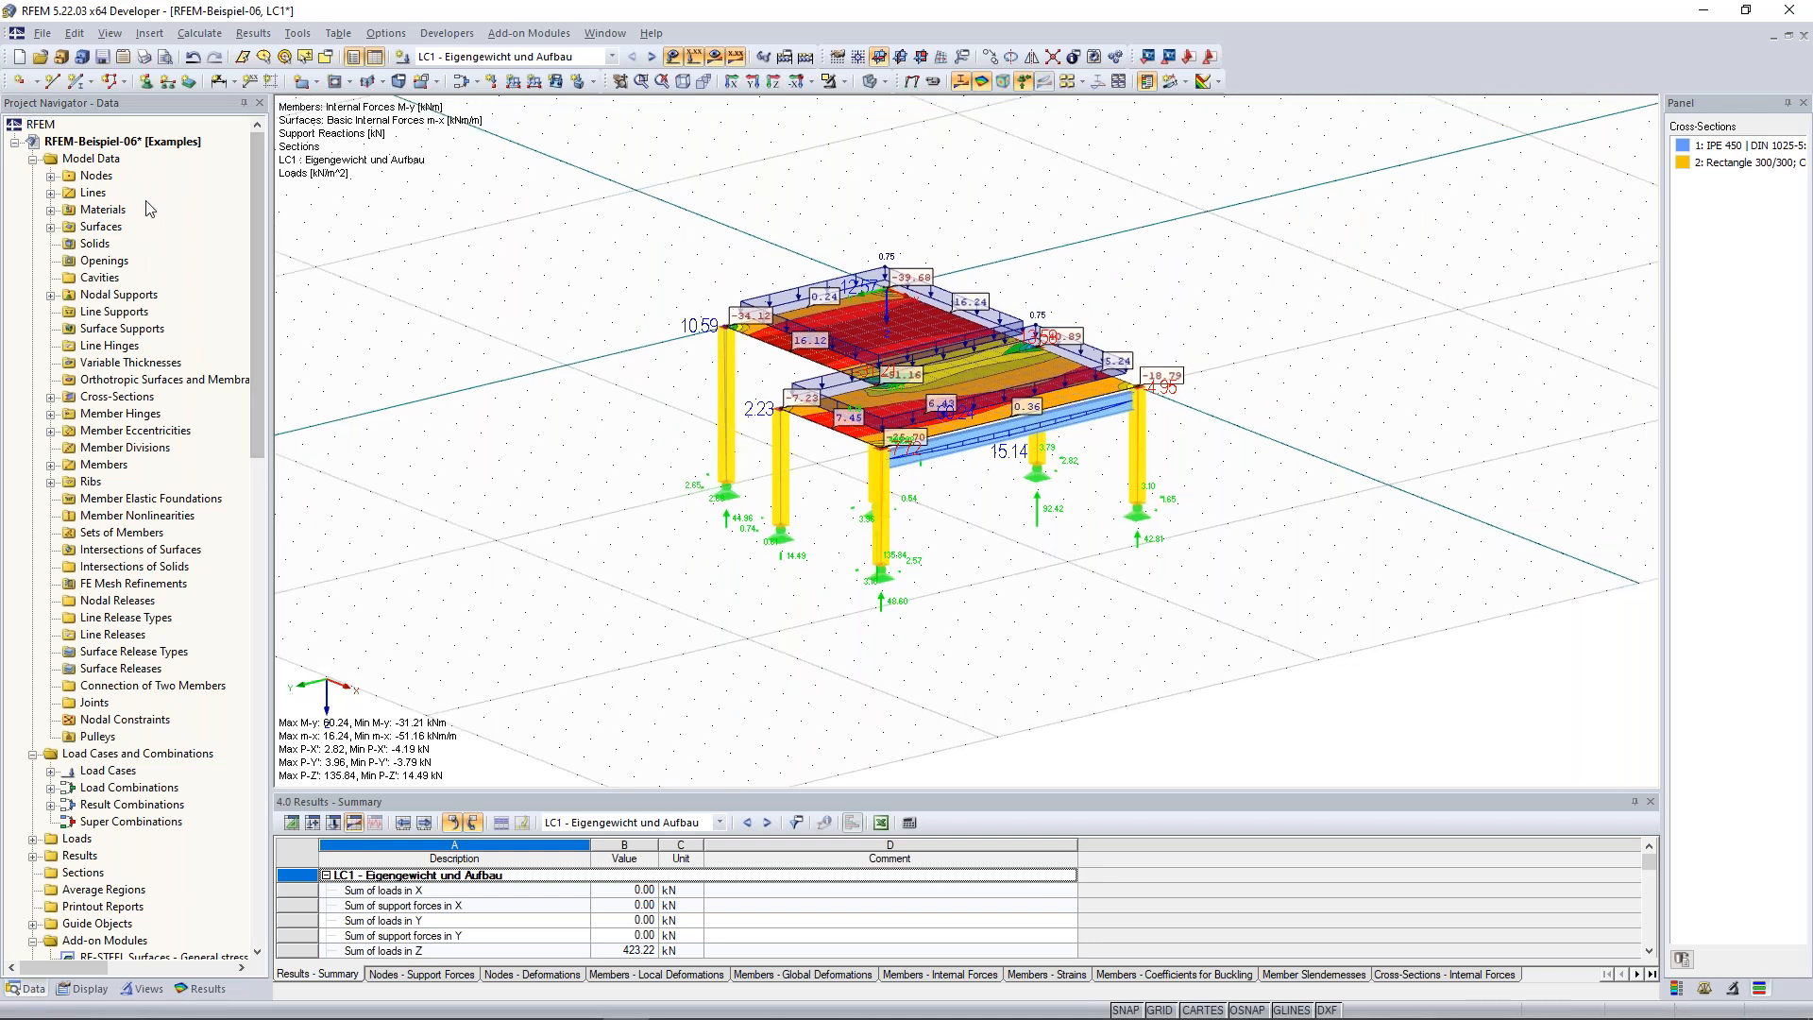
pyautogui.click(51, 177)
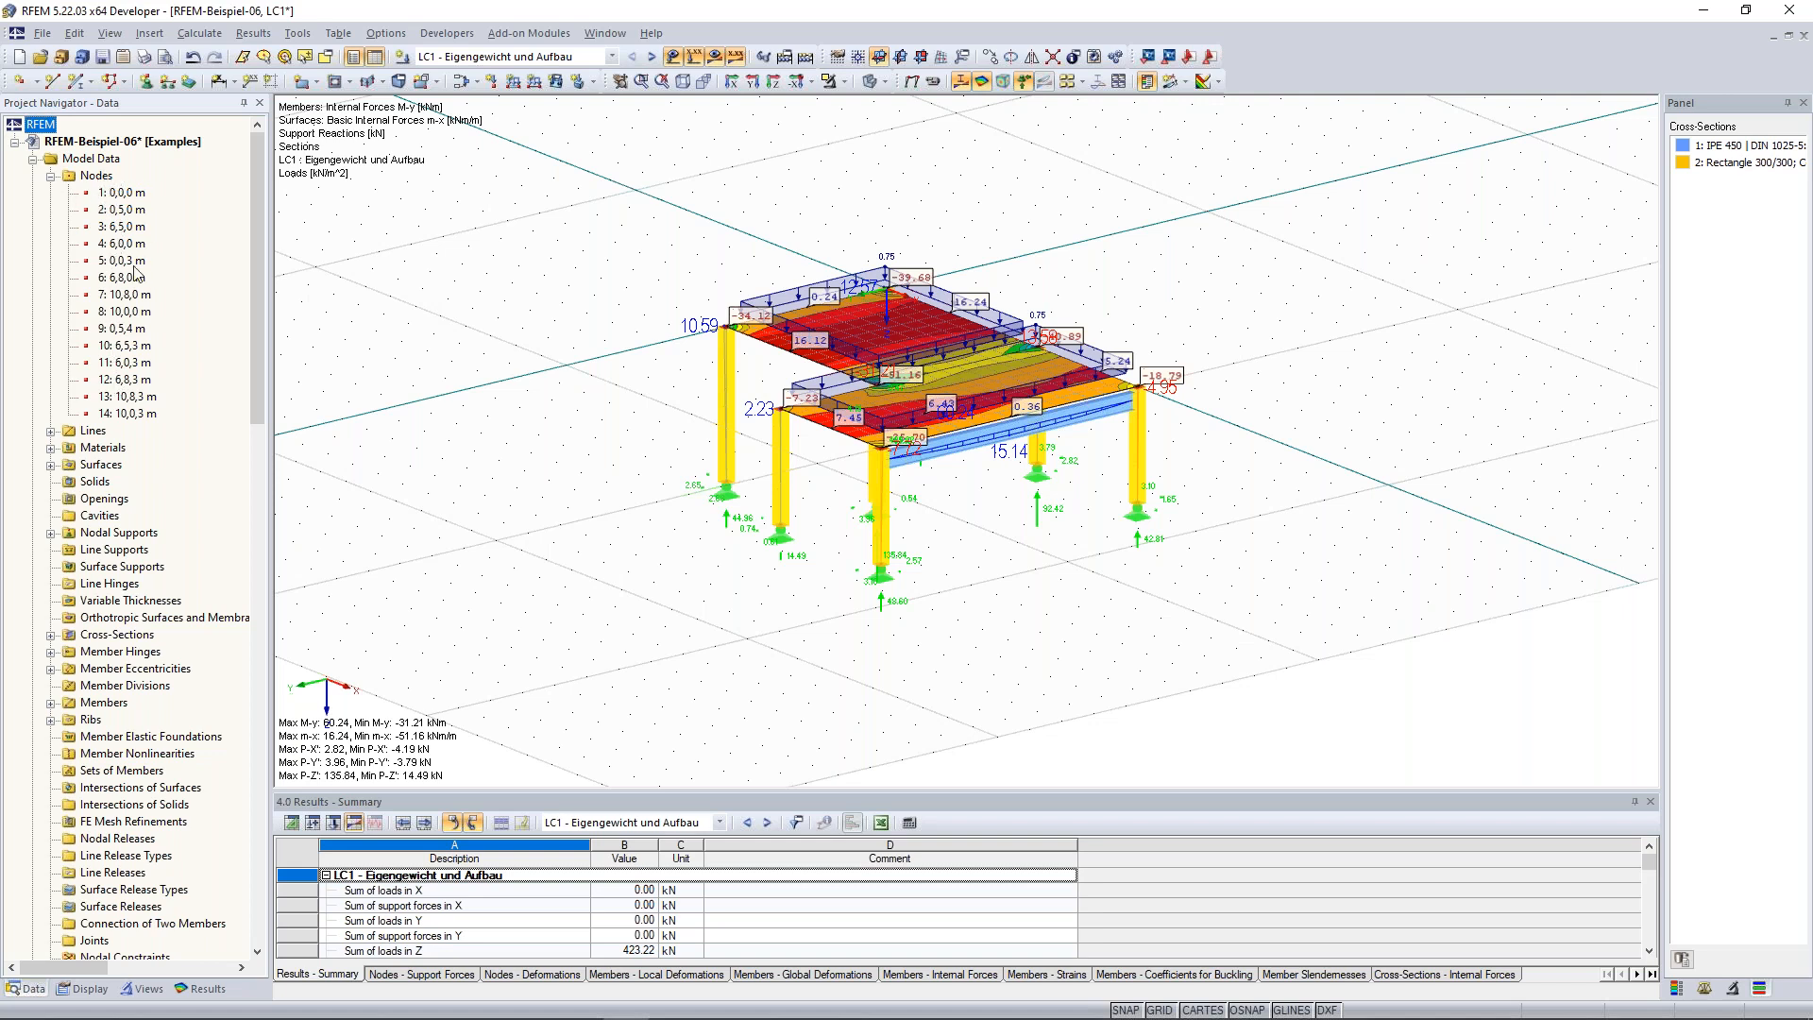
pyautogui.click(120, 279)
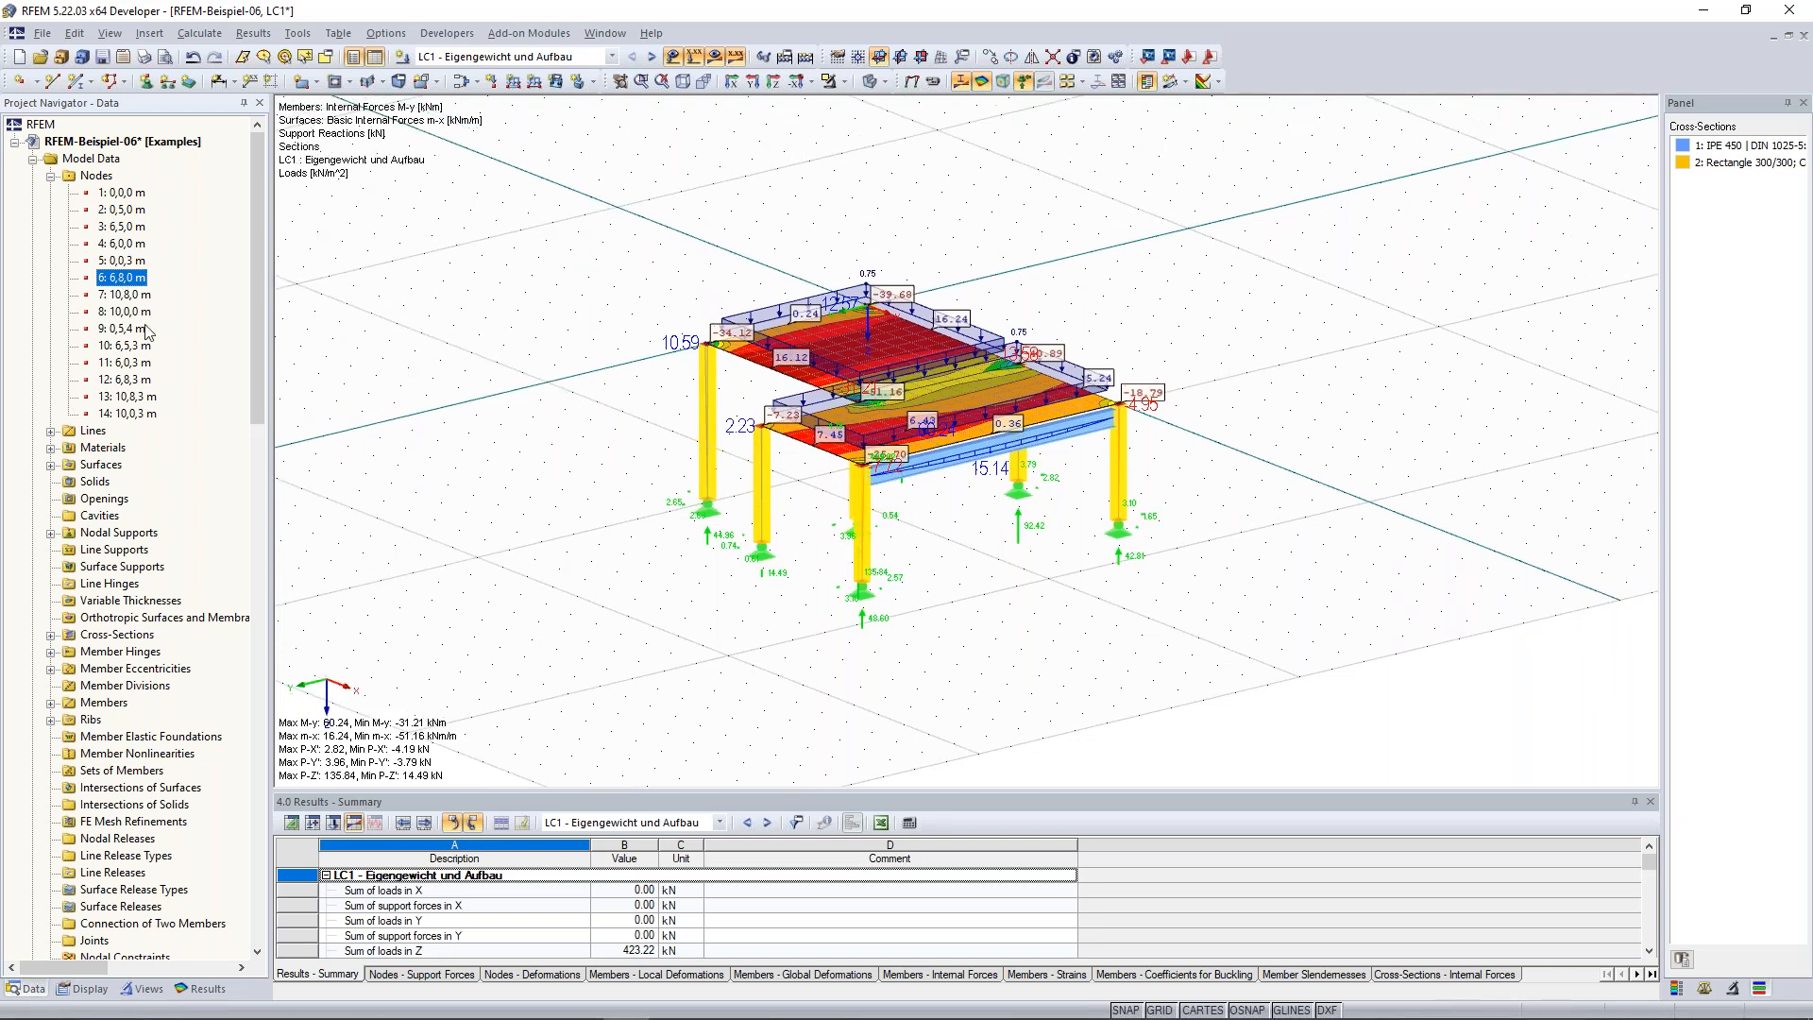
pyautogui.rightClick(120, 283)
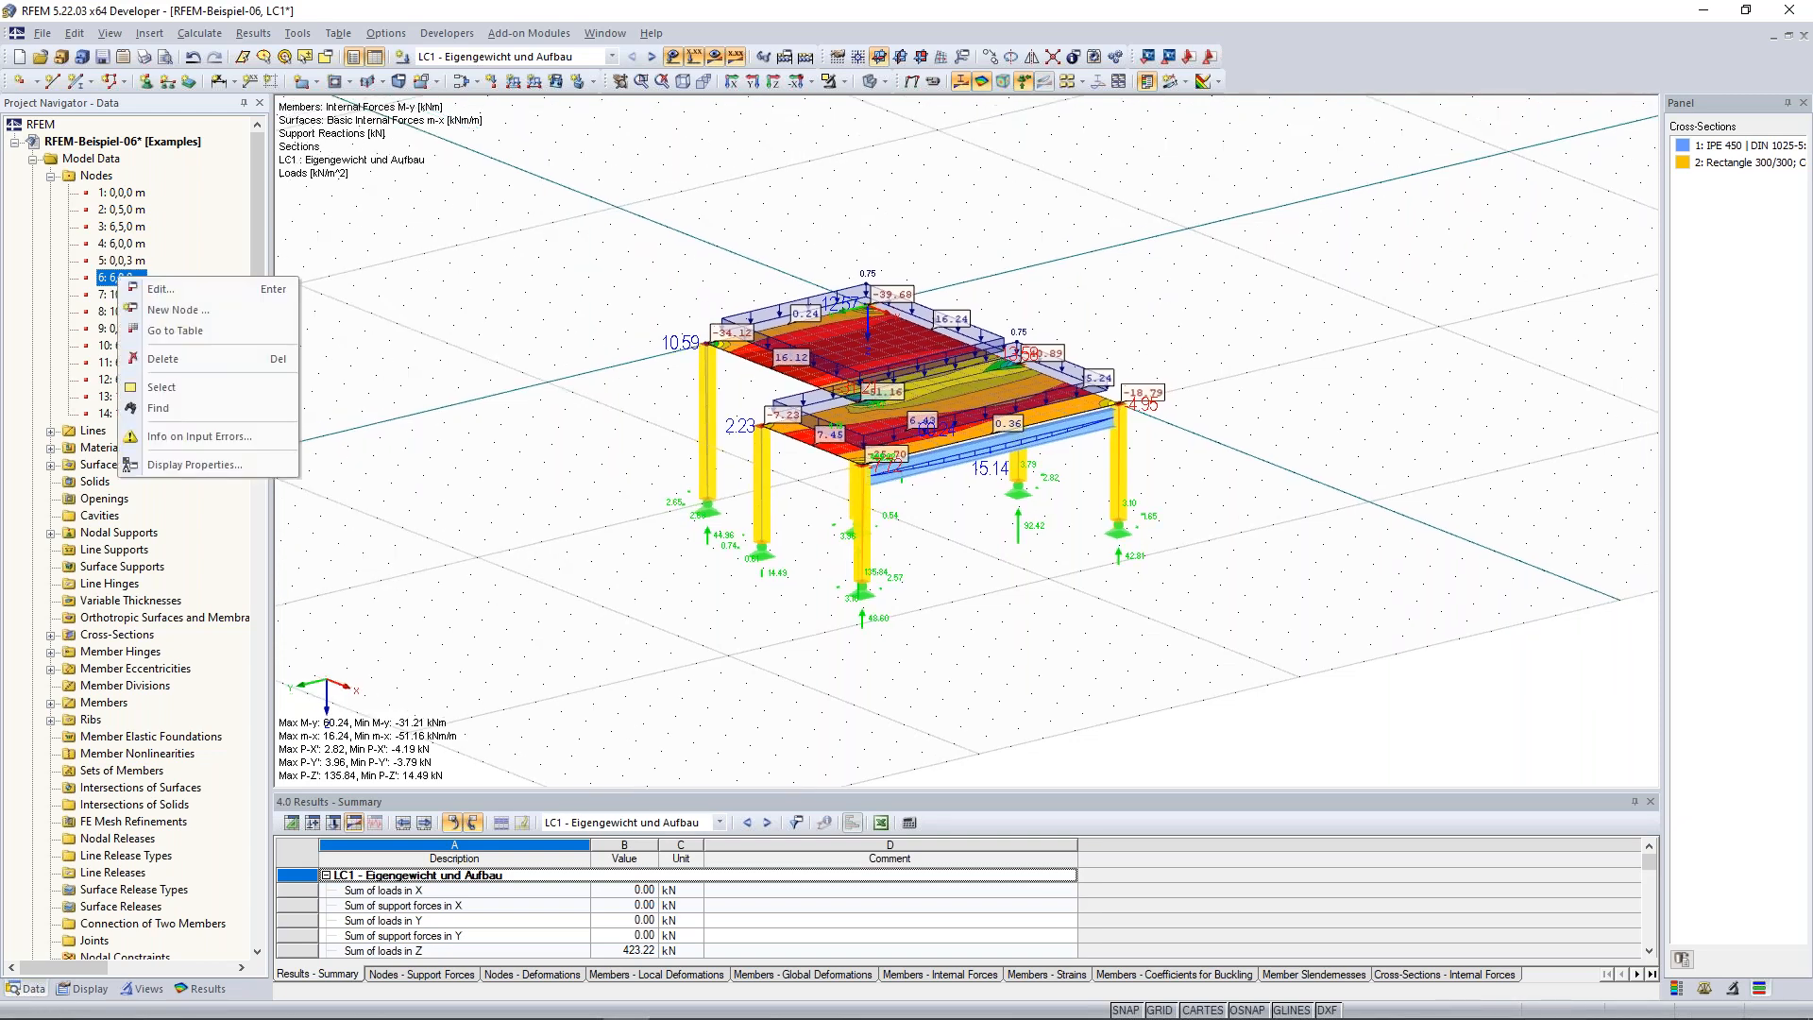
pyautogui.click(187, 410)
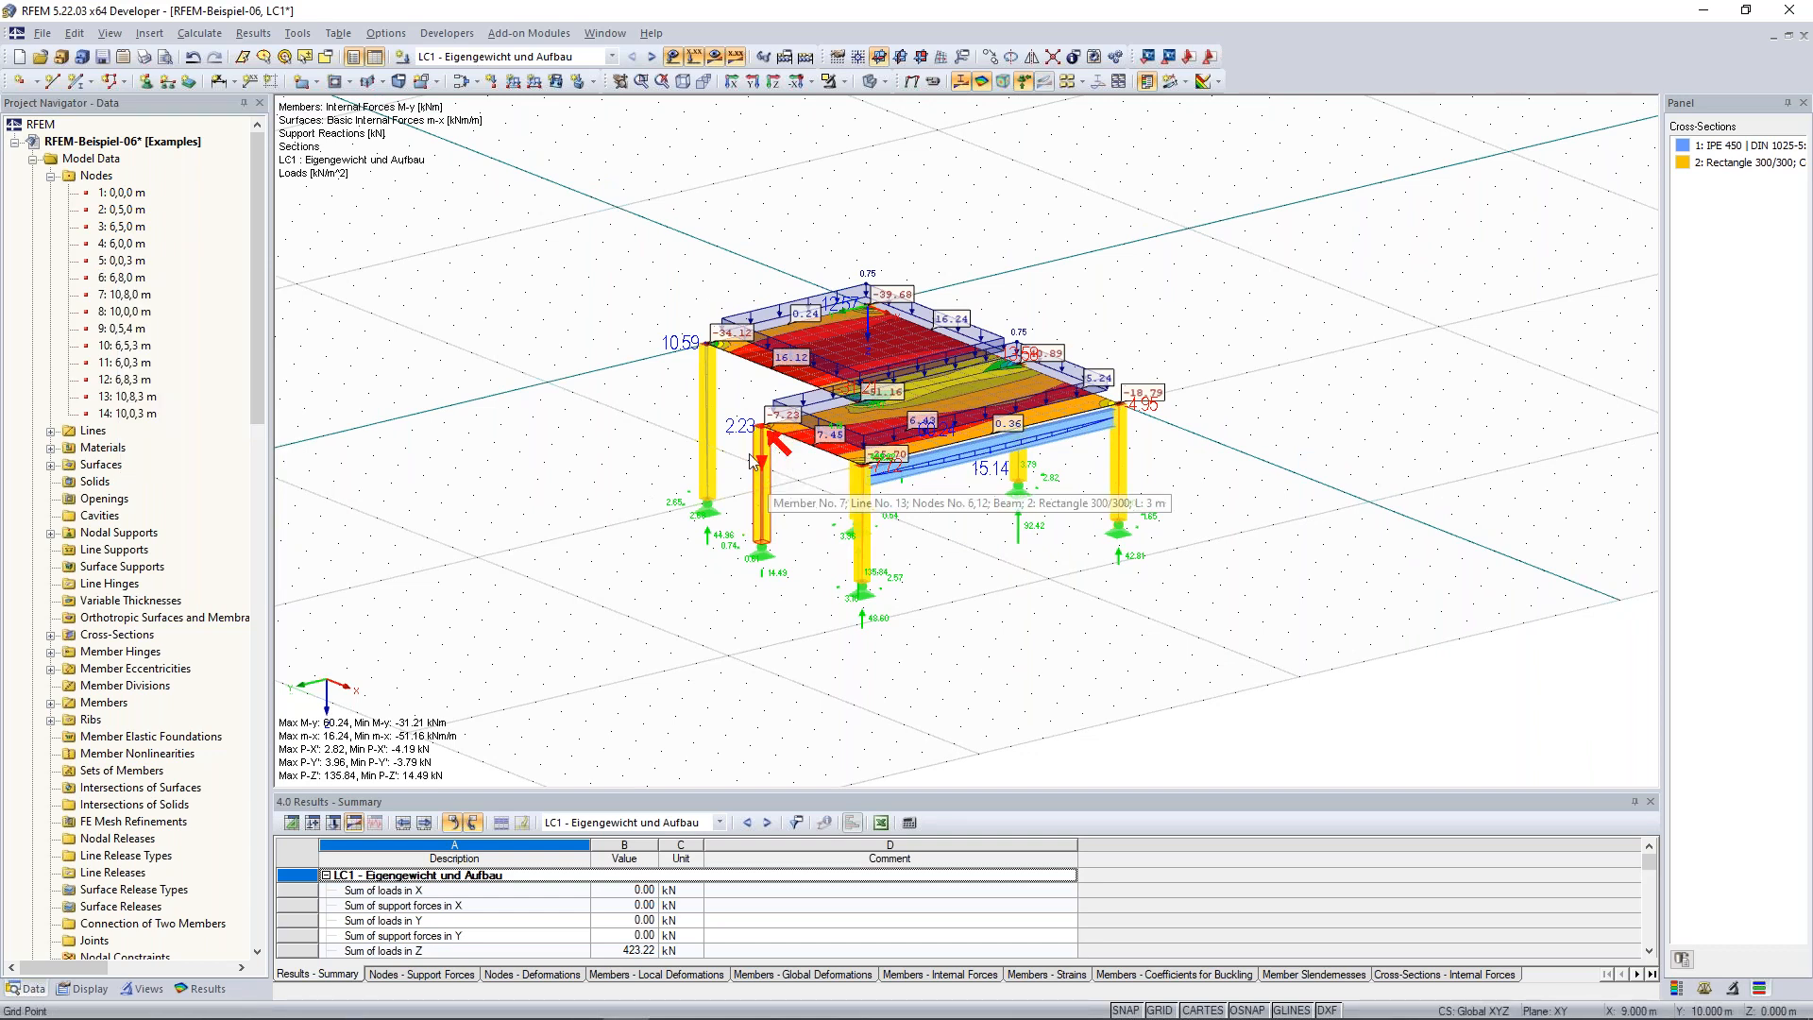
pyautogui.moveTo(562, 293); pyautogui.dragTo(530, 302, button='middle')
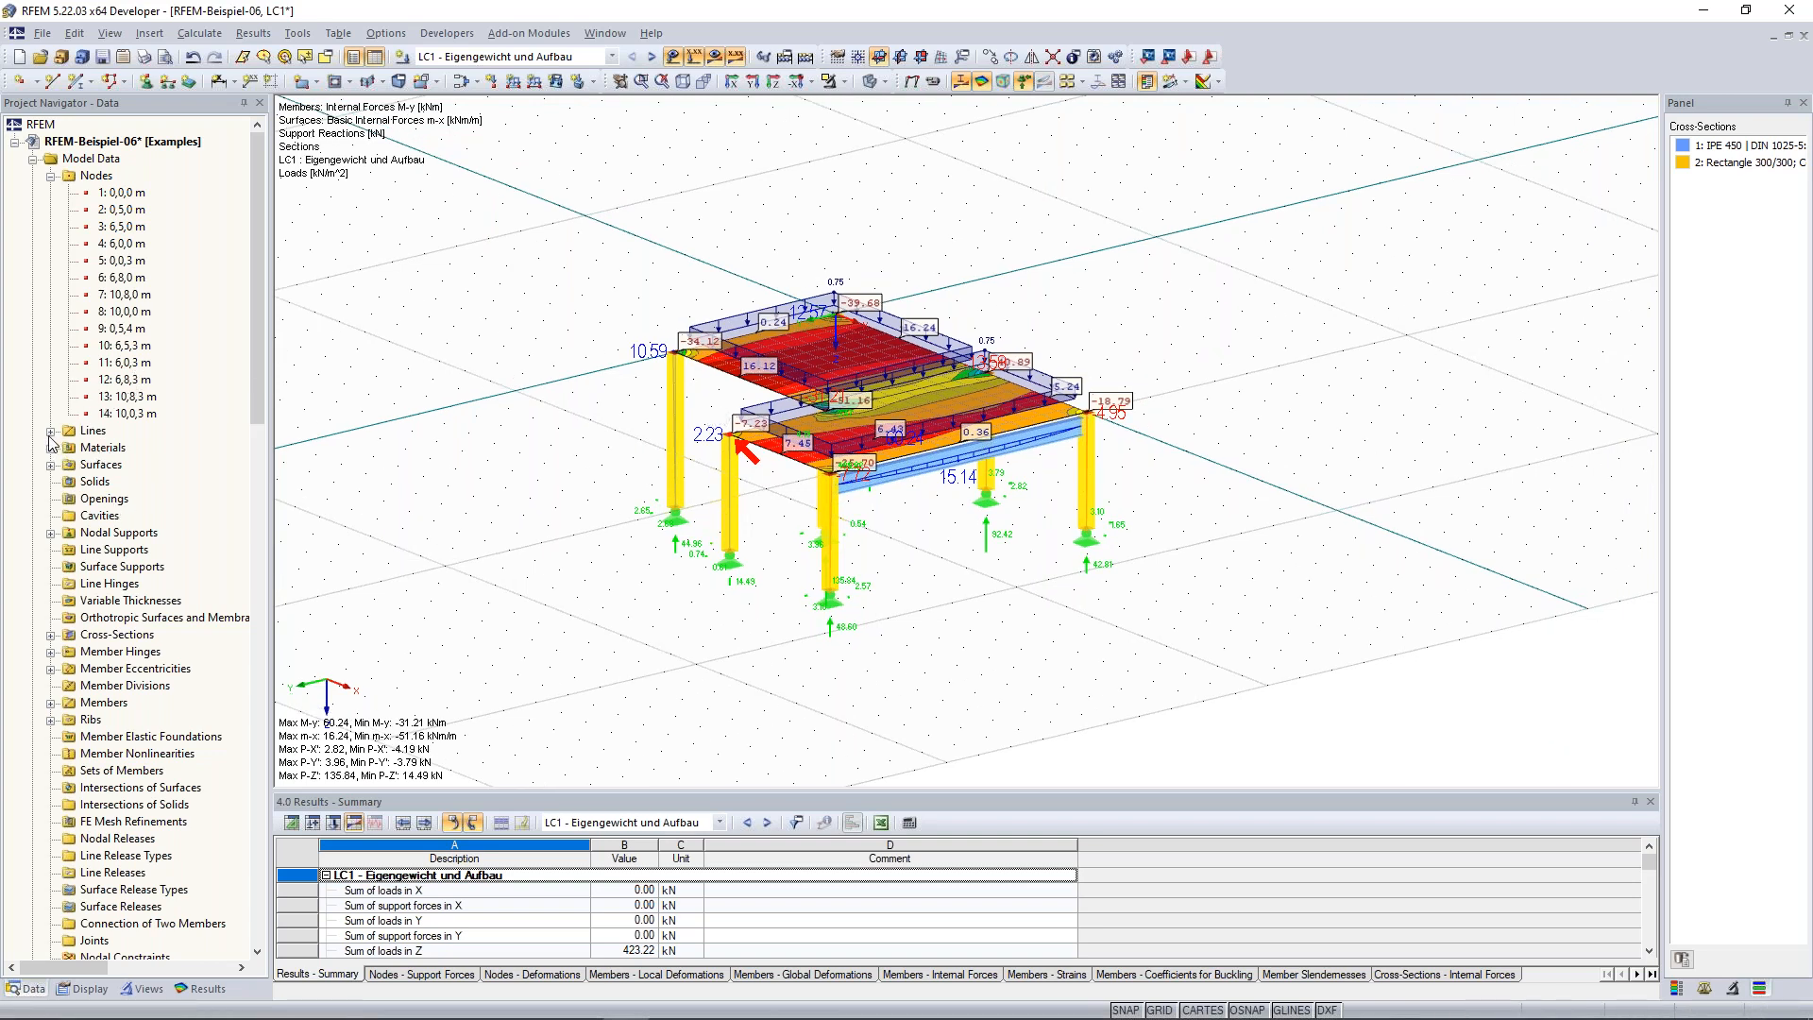
# Expand the model's surface list and highlight surface 1, surface 2 and surface 1 again in the graphic.
pyautogui.click(52, 466)
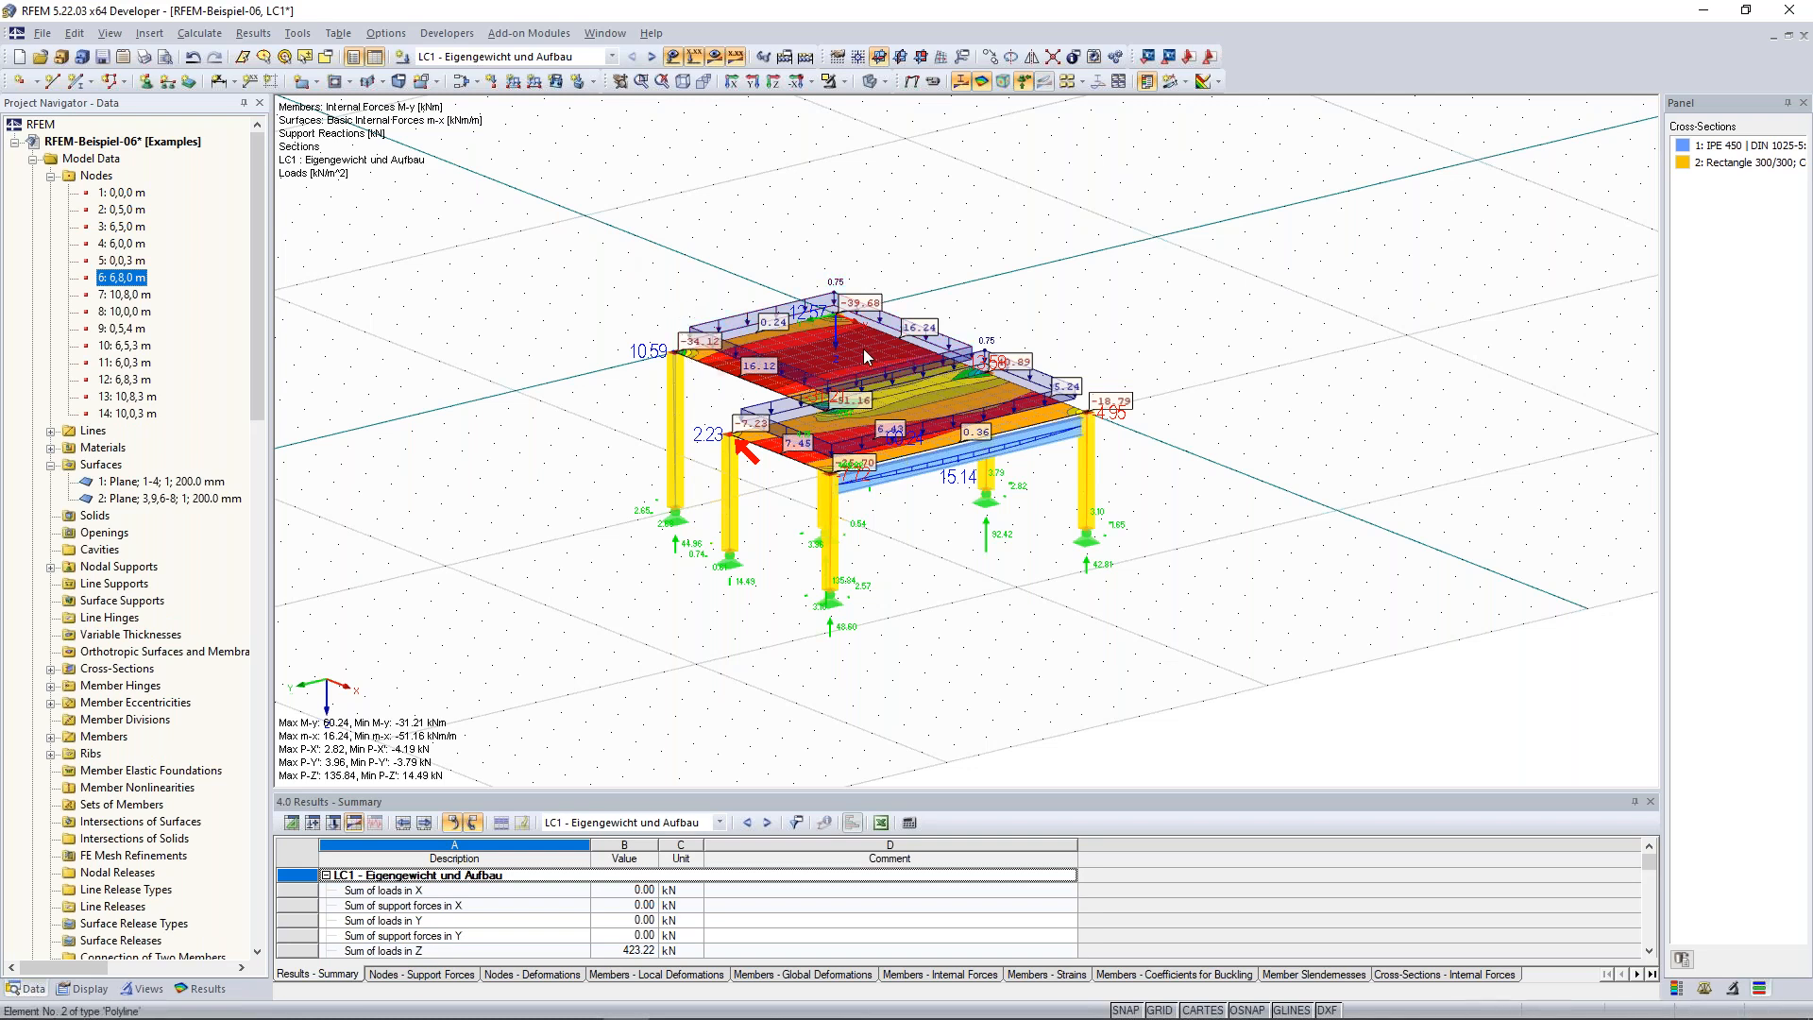
pyautogui.keyDown('ctrl'); pyautogui.moveTo(650, 289); pyautogui.dragTo(557, 336, button='middle'); pyautogui.keyUp('ctrl')
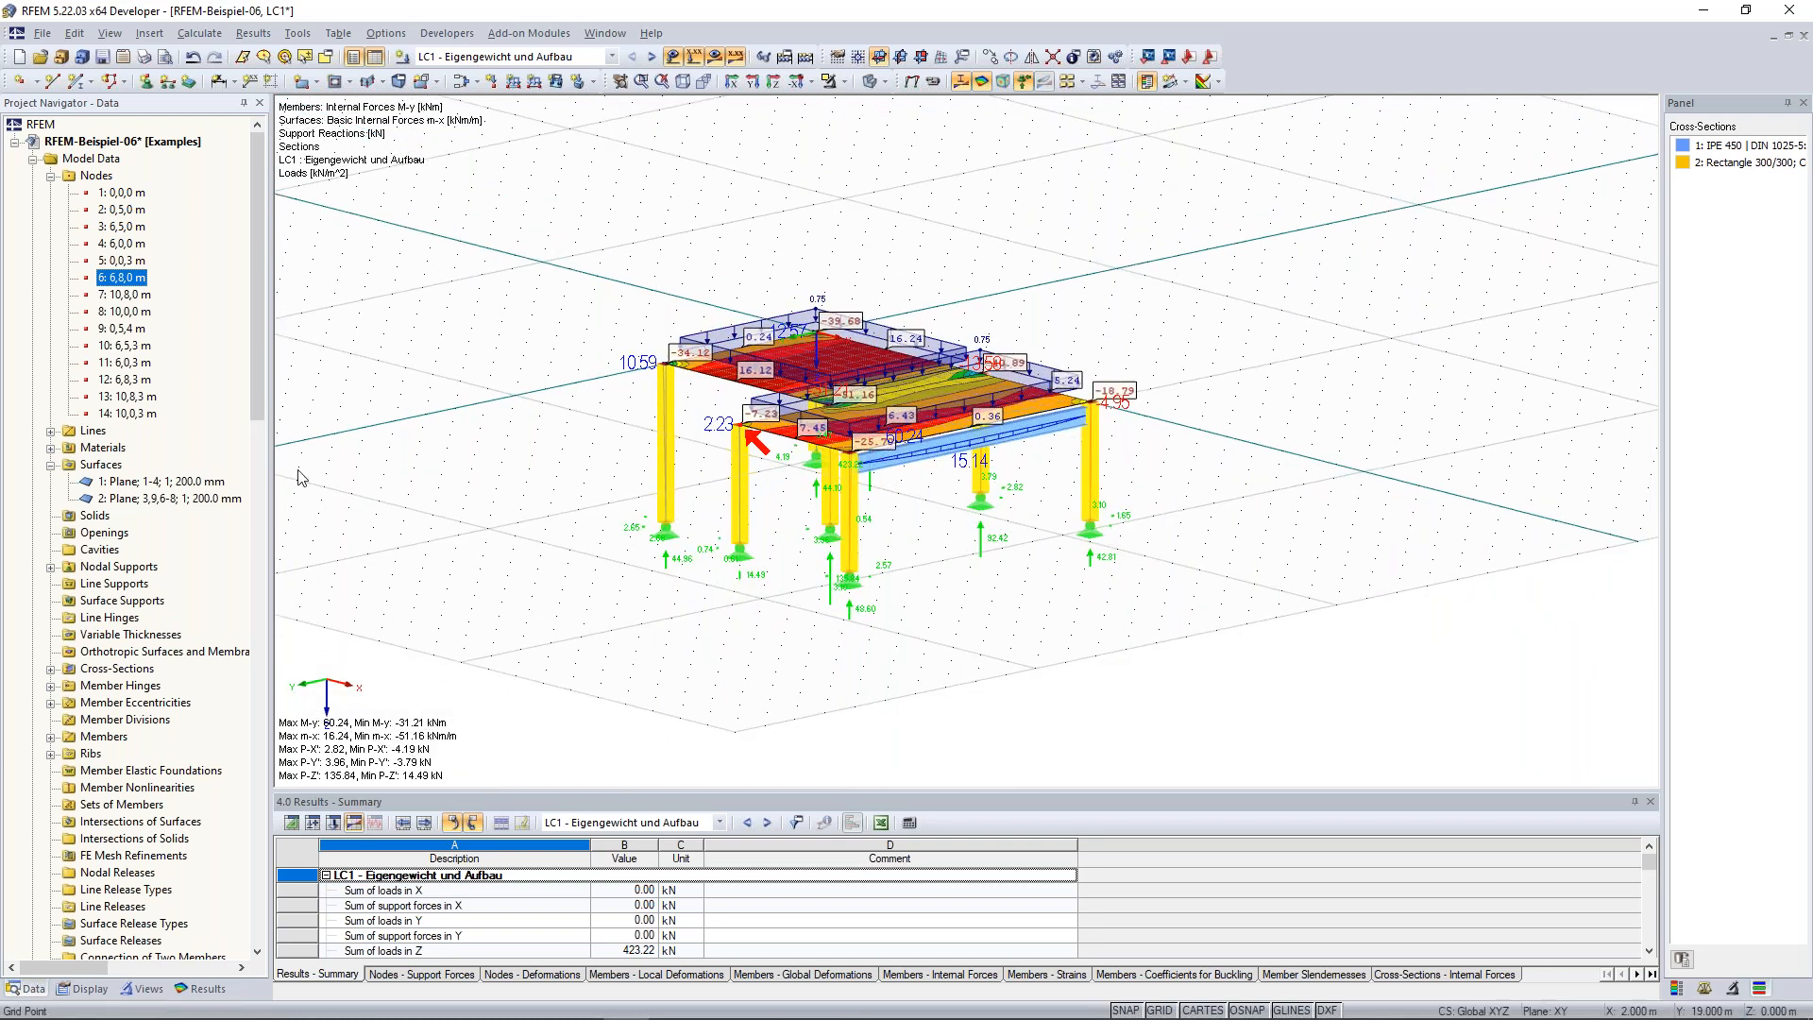
pyautogui.click(144, 484)
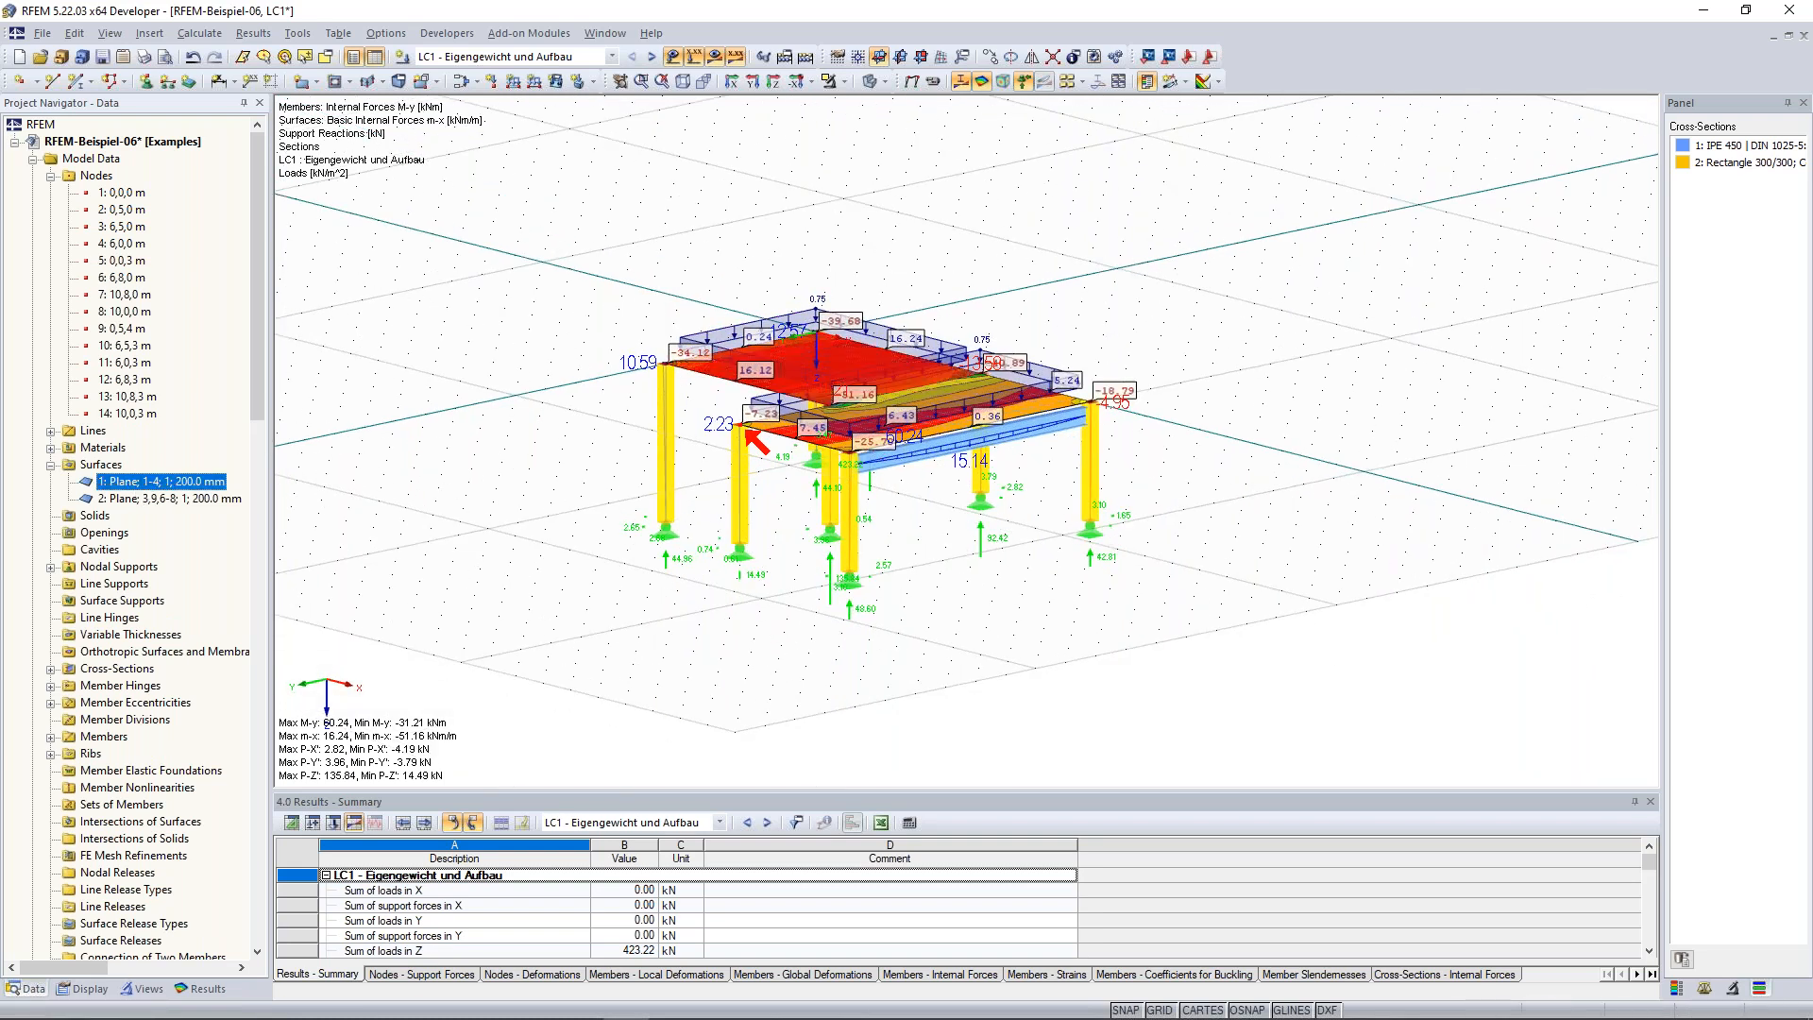
pyautogui.click(144, 499)
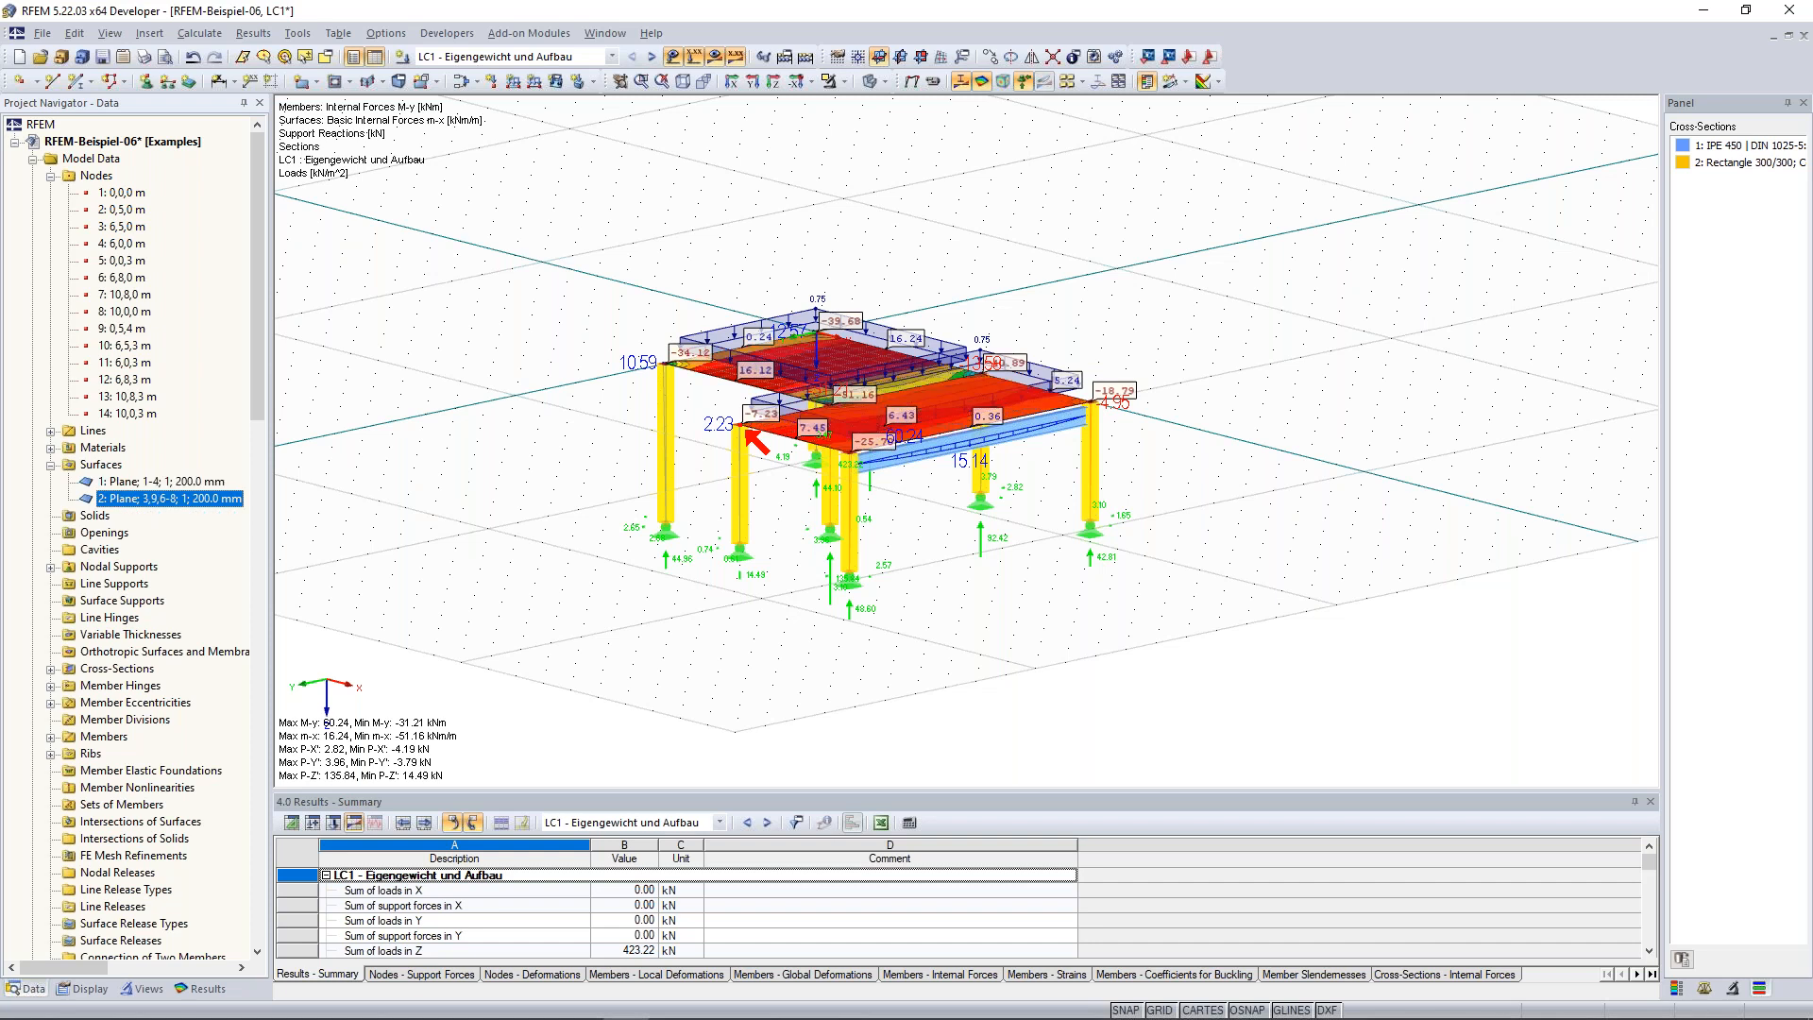
pyautogui.click(149, 483)
pyautogui.rightClick(147, 486)
pyautogui.rightClick(122, 479)
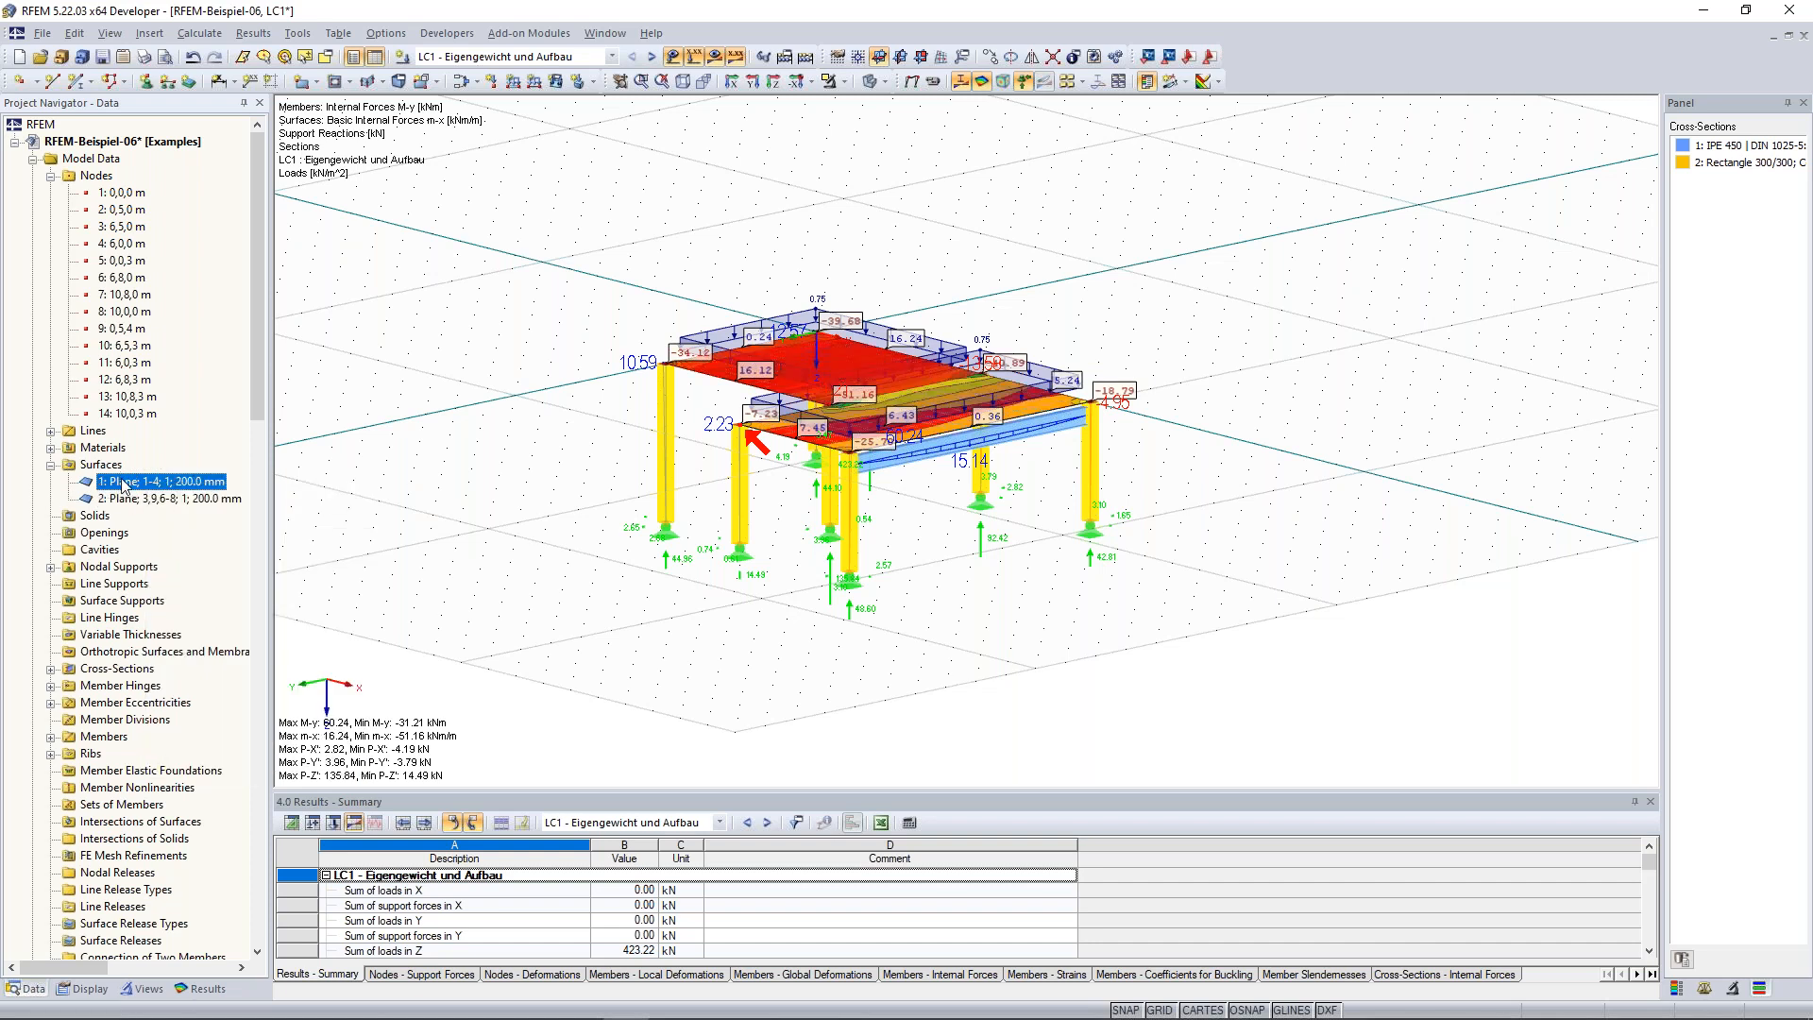
# Look through the project data tree down to the add-on modules and return to its beginning.
pyautogui.click(259, 396)
pyautogui.keyDown('ctrl'); pyautogui.moveTo(491, 425); pyautogui.dragTo(247, 551, button='middle'); pyautogui.keyUp('ctrl')
pyautogui.scroll(-14, 194, 590)
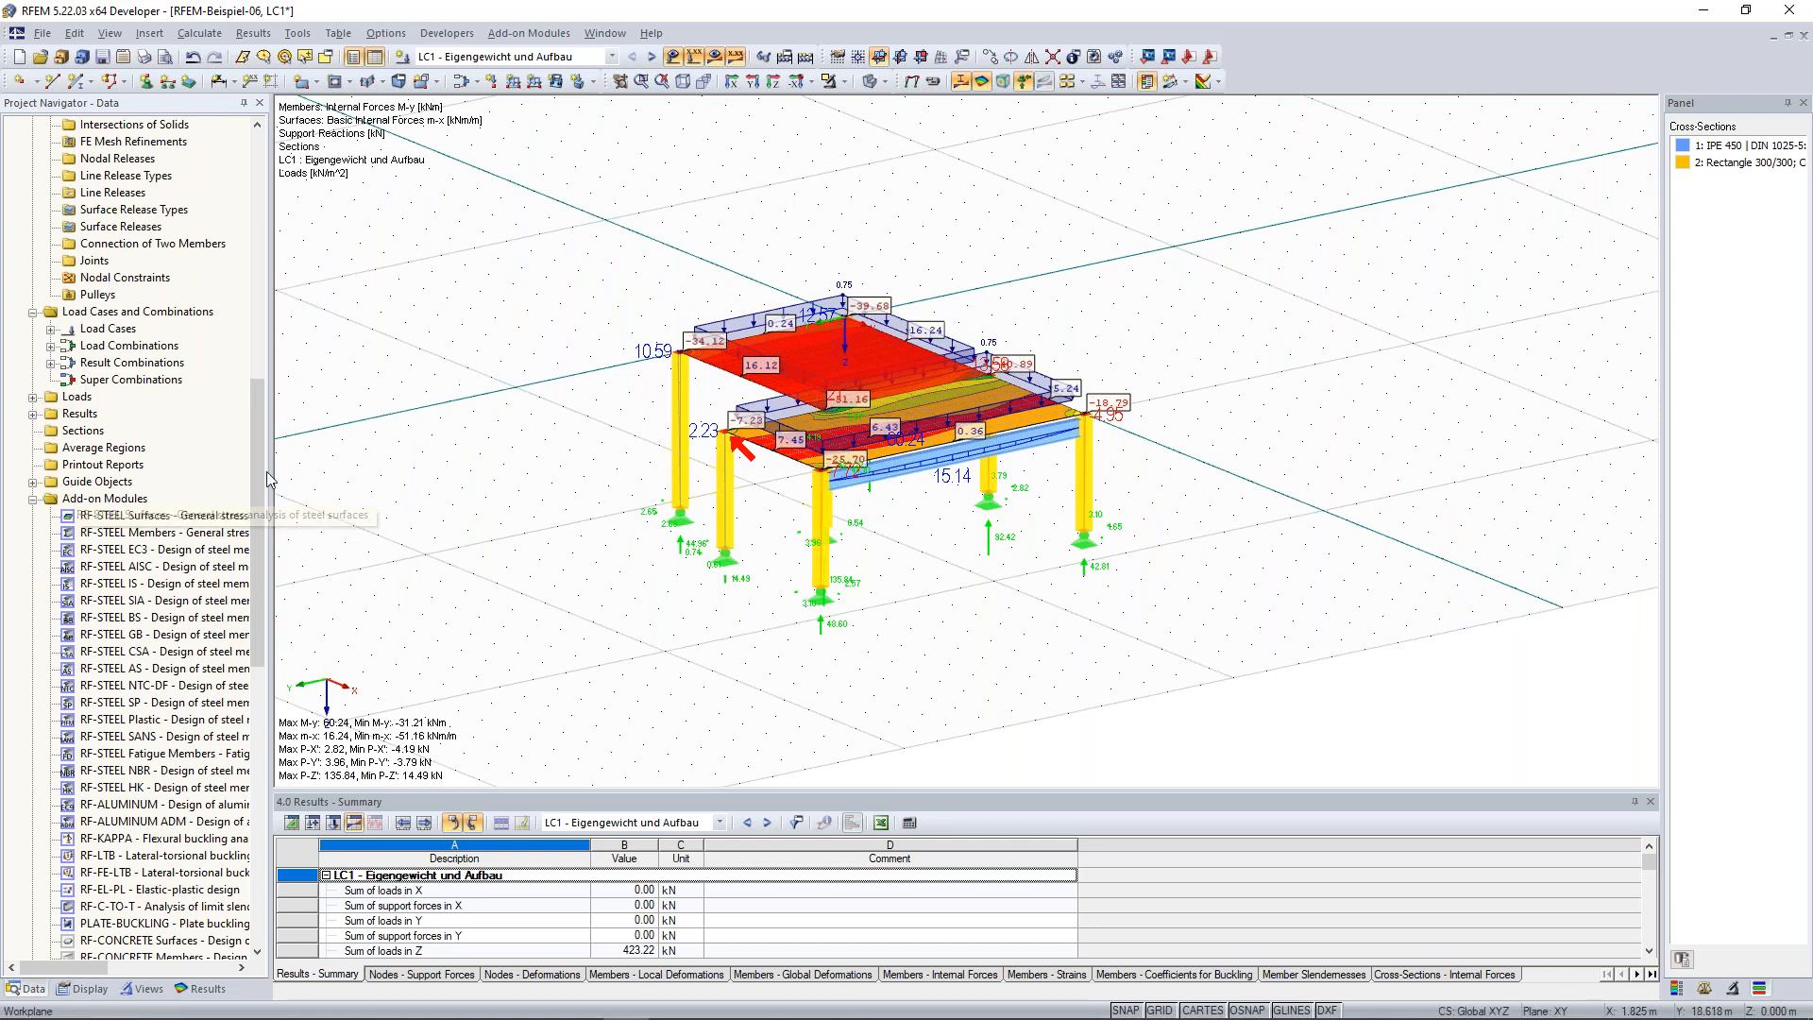
pyautogui.scroll(-4, 255, 481)
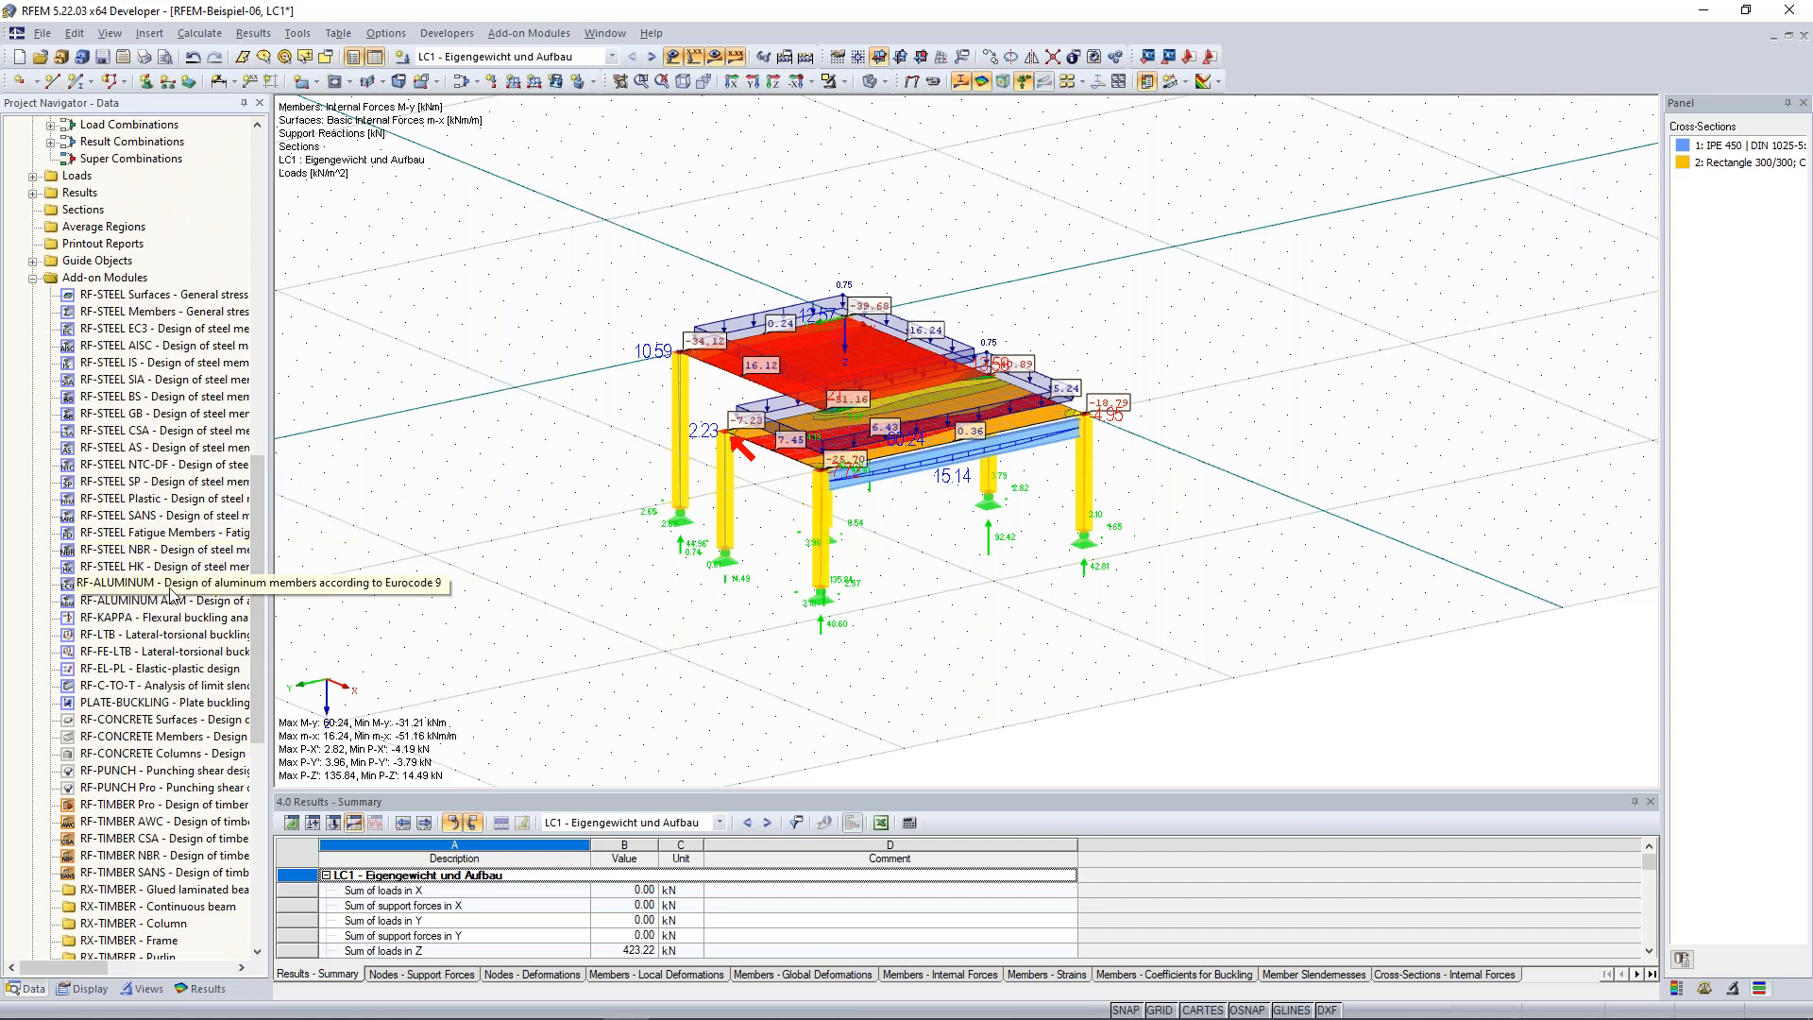
pyautogui.moveTo(546, 352); pyautogui.dragTo(560, 367, button='middle')
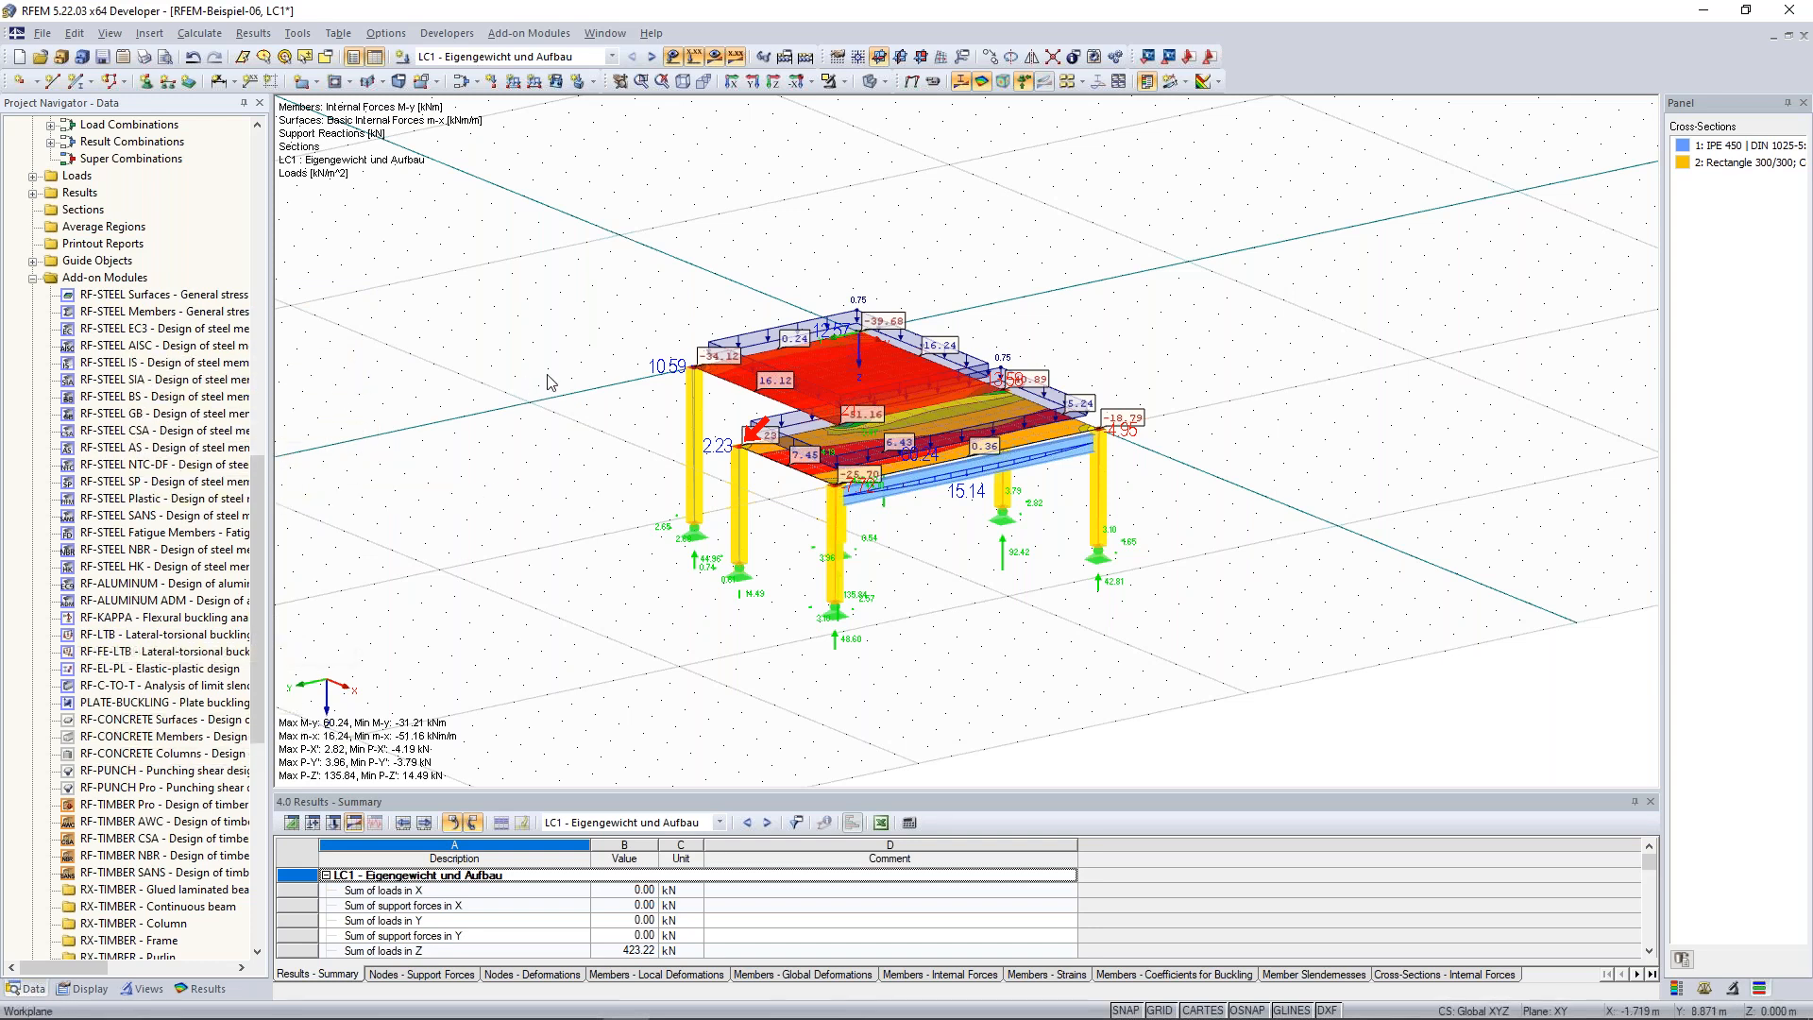
pyautogui.keyDown('ctrl'); pyautogui.moveTo(513, 371); pyautogui.dragTo(474, 350, button='middle'); pyautogui.keyUp('ctrl')
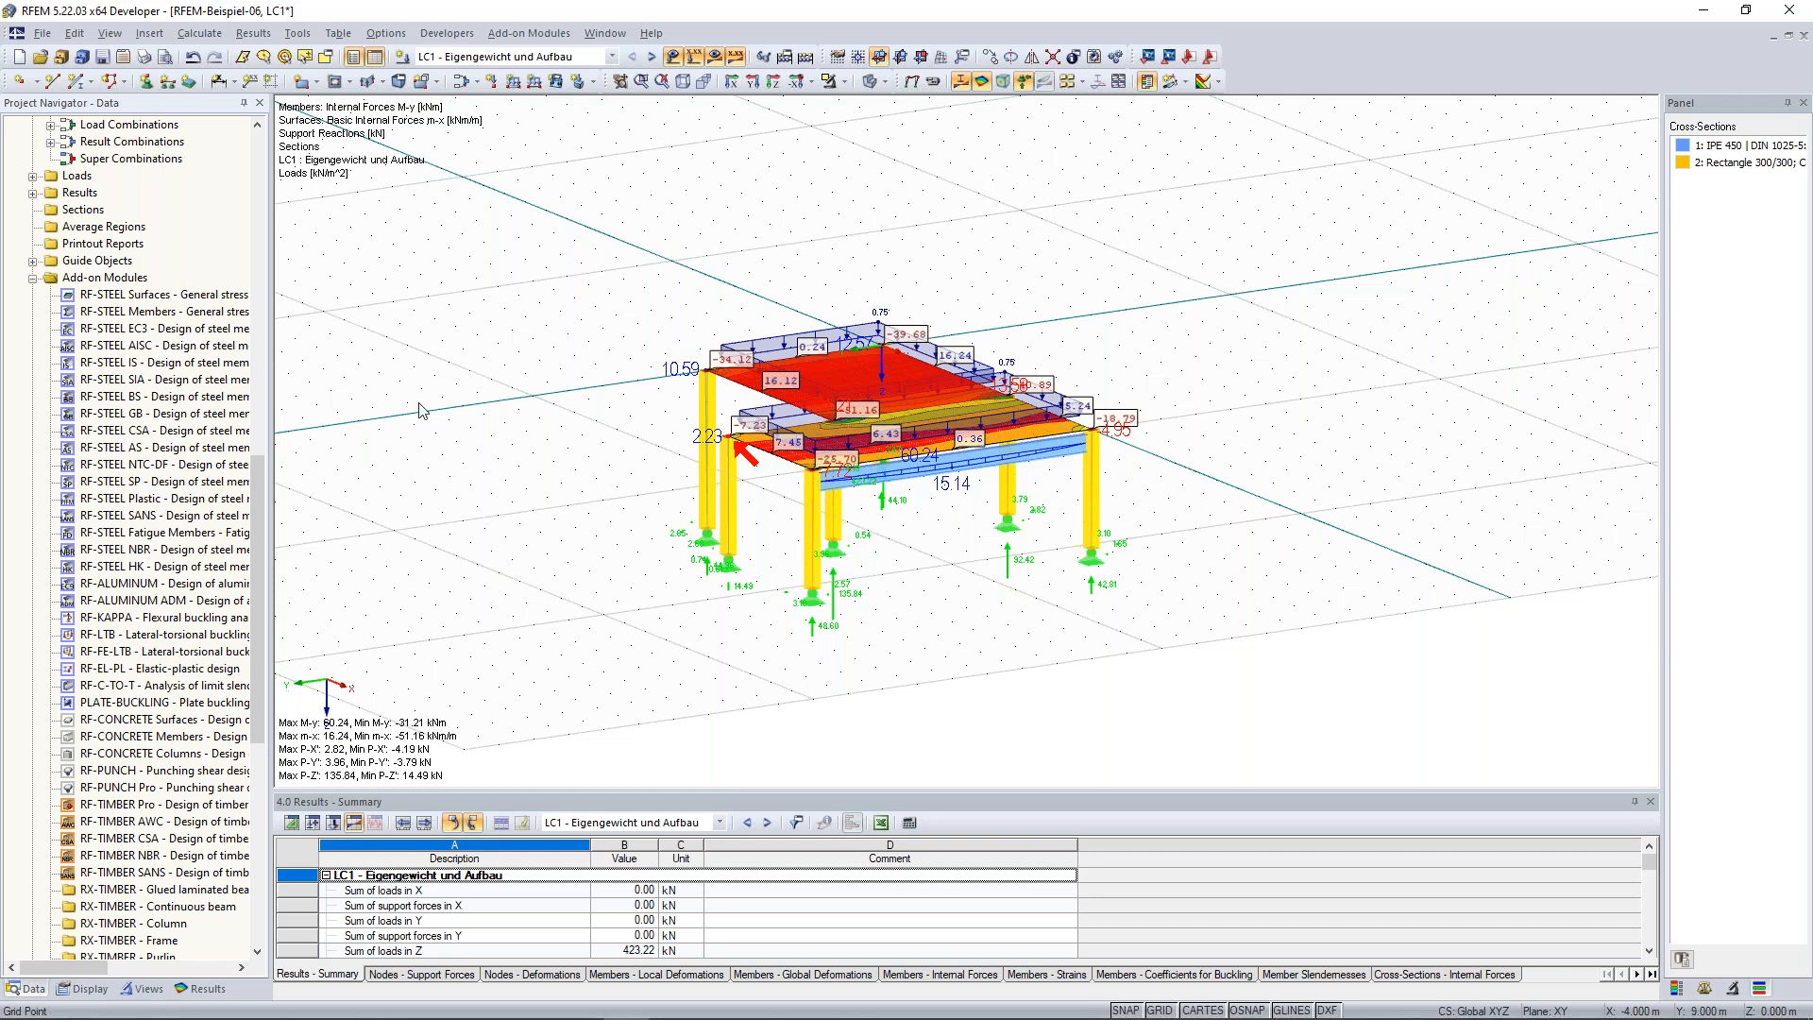
pyautogui.scroll(20, 104, 795)
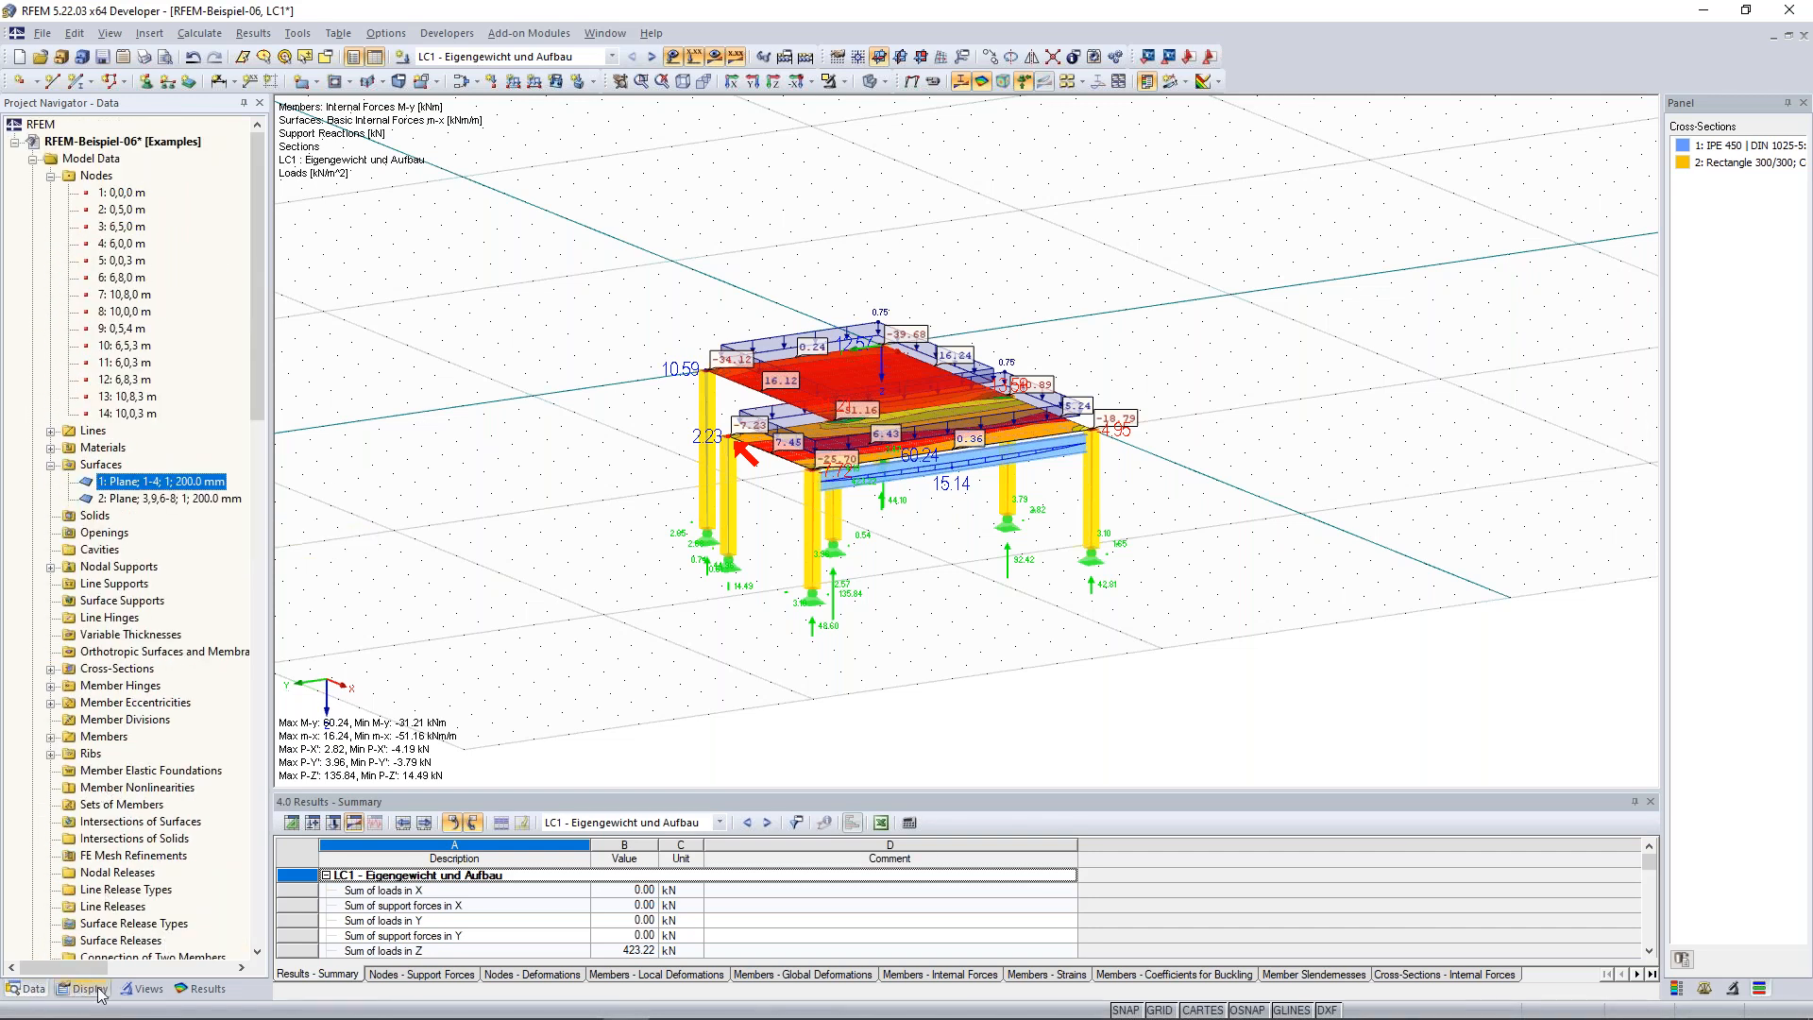
# Switch the Project Navigator to the display settings for model, load and result objects.
pyautogui.click(101, 992)
pyautogui.keyDown('ctrl'); pyautogui.moveTo(578, 273); pyautogui.dragTo(584, 299, button='middle'); pyautogui.keyUp('ctrl')
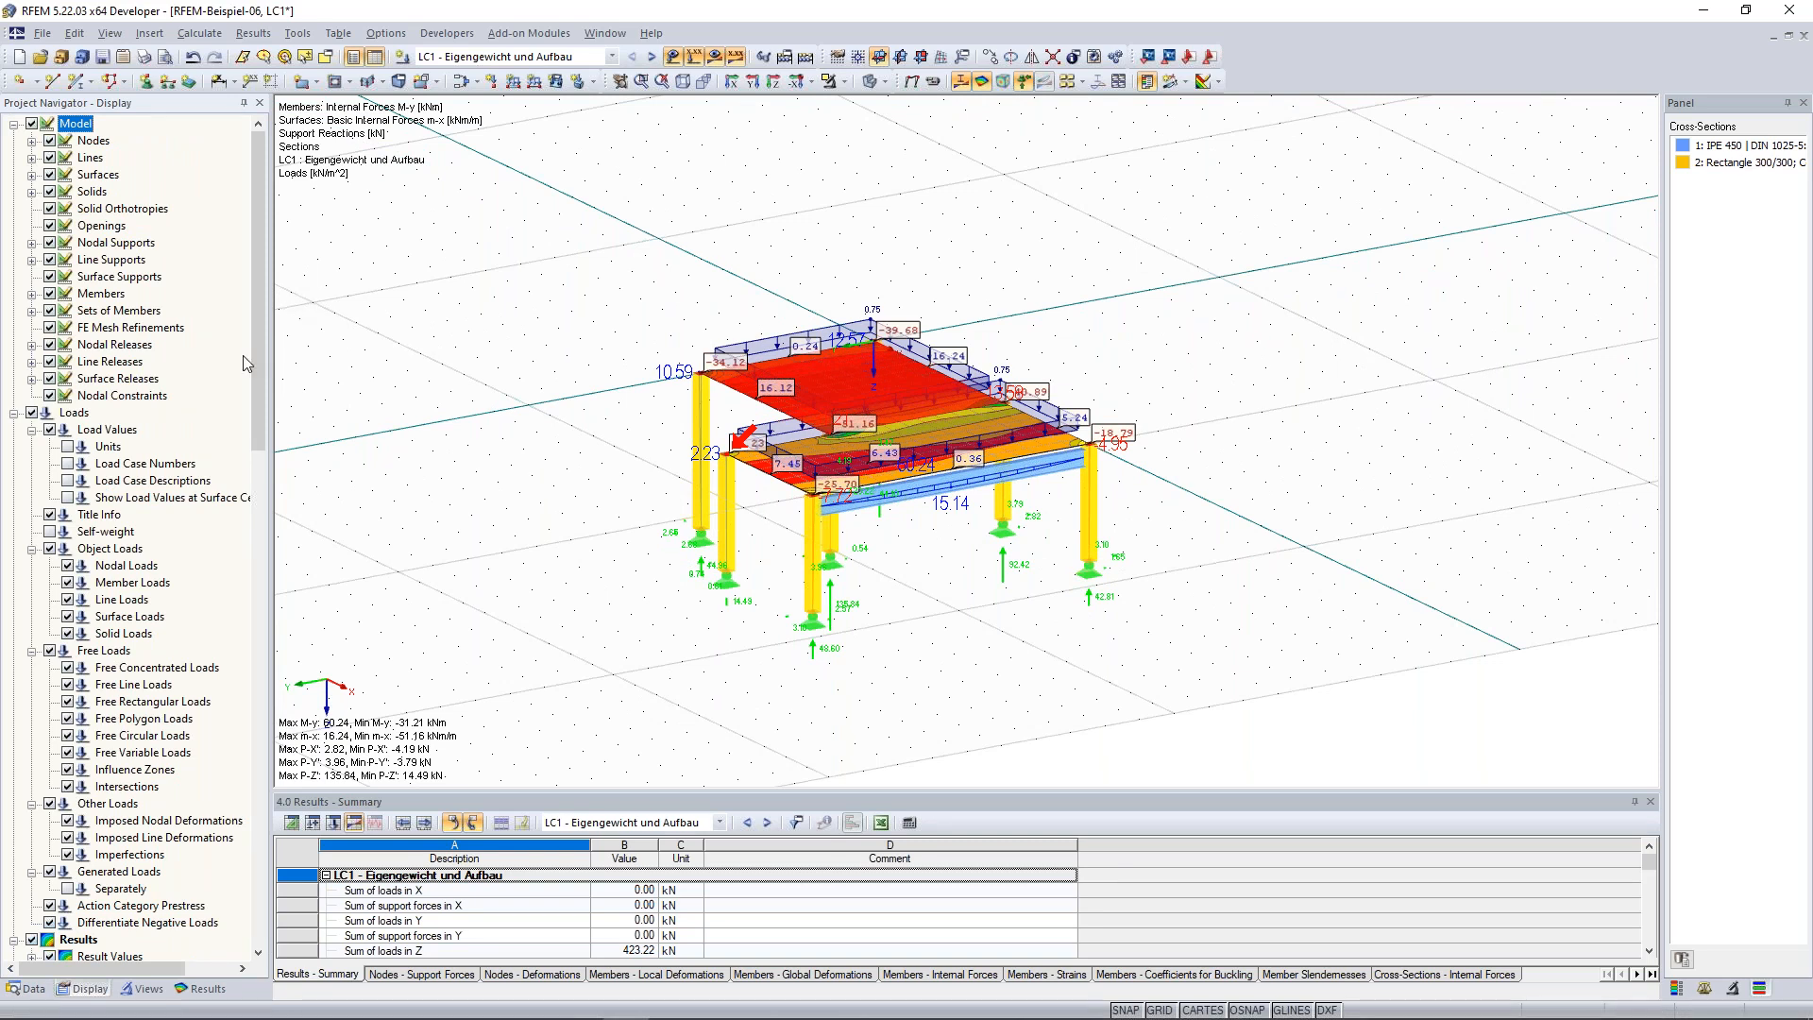
pyautogui.keyDown('ctrl'); pyautogui.moveTo(494, 401); pyautogui.dragTo(510, 397, button='middle'); pyautogui.keyUp('ctrl')
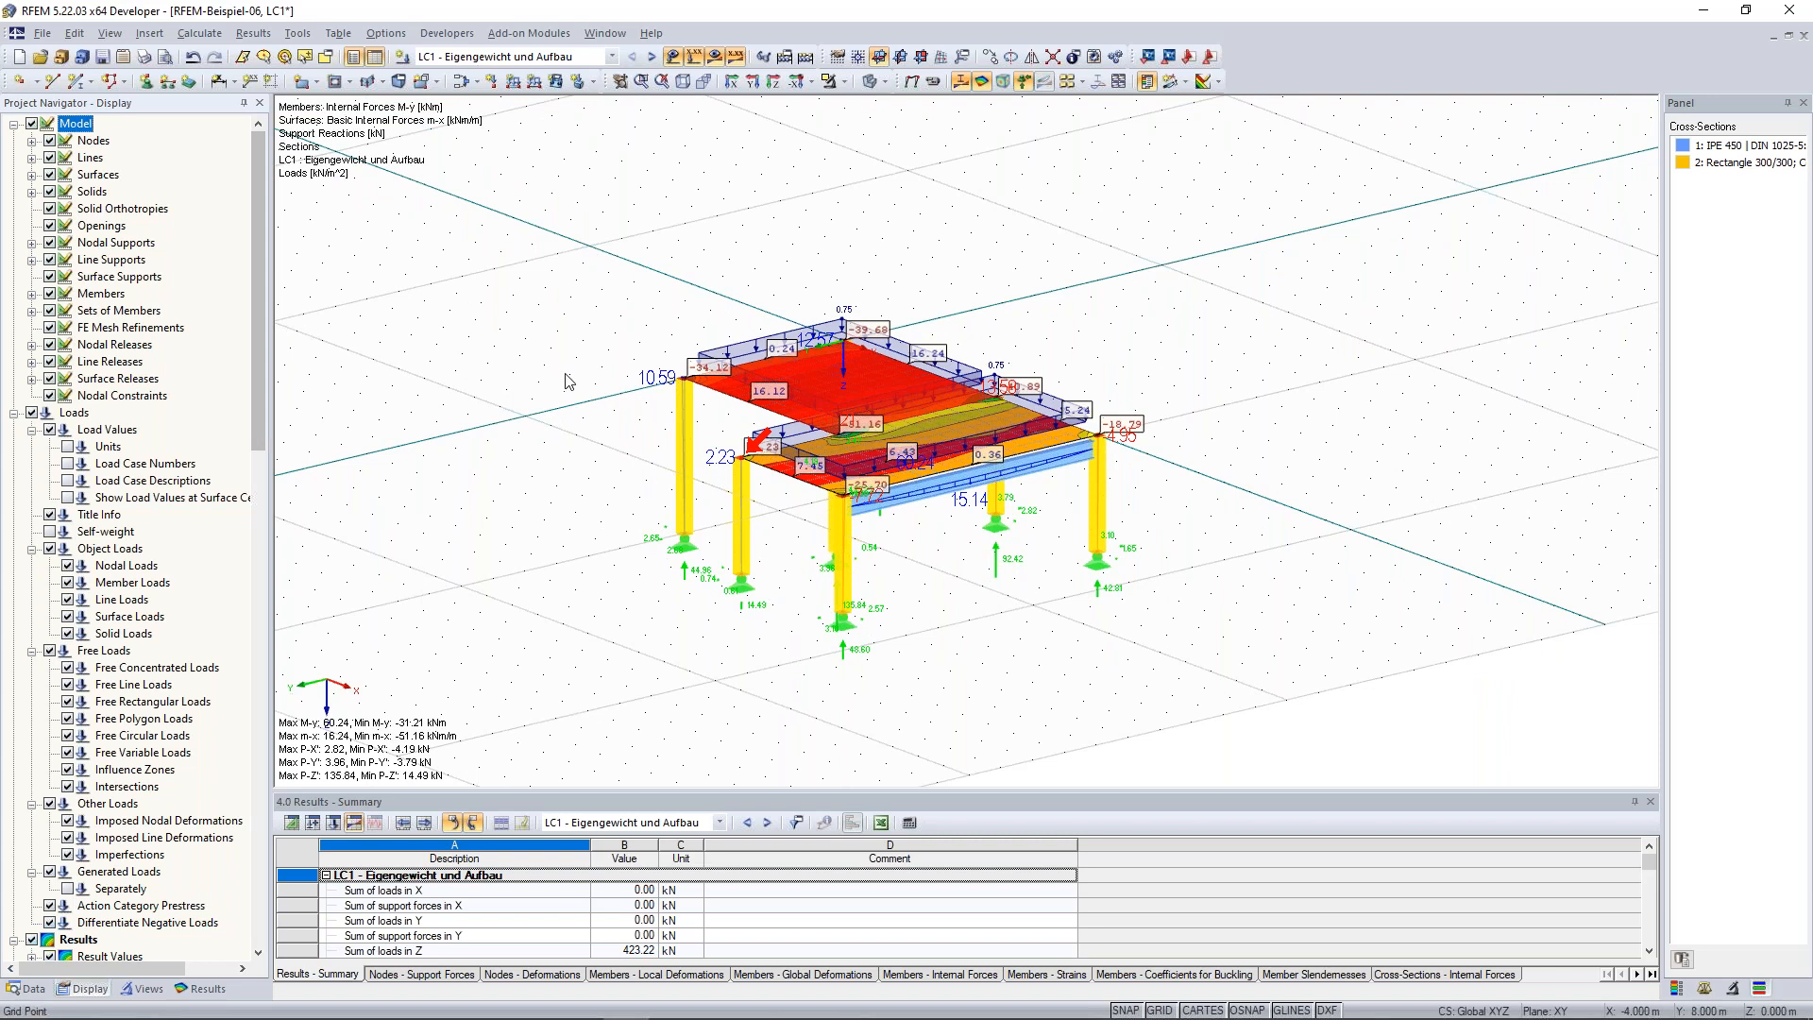
pyautogui.moveTo(788, 567)
pyautogui.keyDown('ctrl'); pyautogui.mouseDown(button='middle')
pyautogui.moveTo(768, 540)
pyautogui.moveTo(766, 565)
pyautogui.mouseUp(button='middle'); pyautogui.keyUp('ctrl')
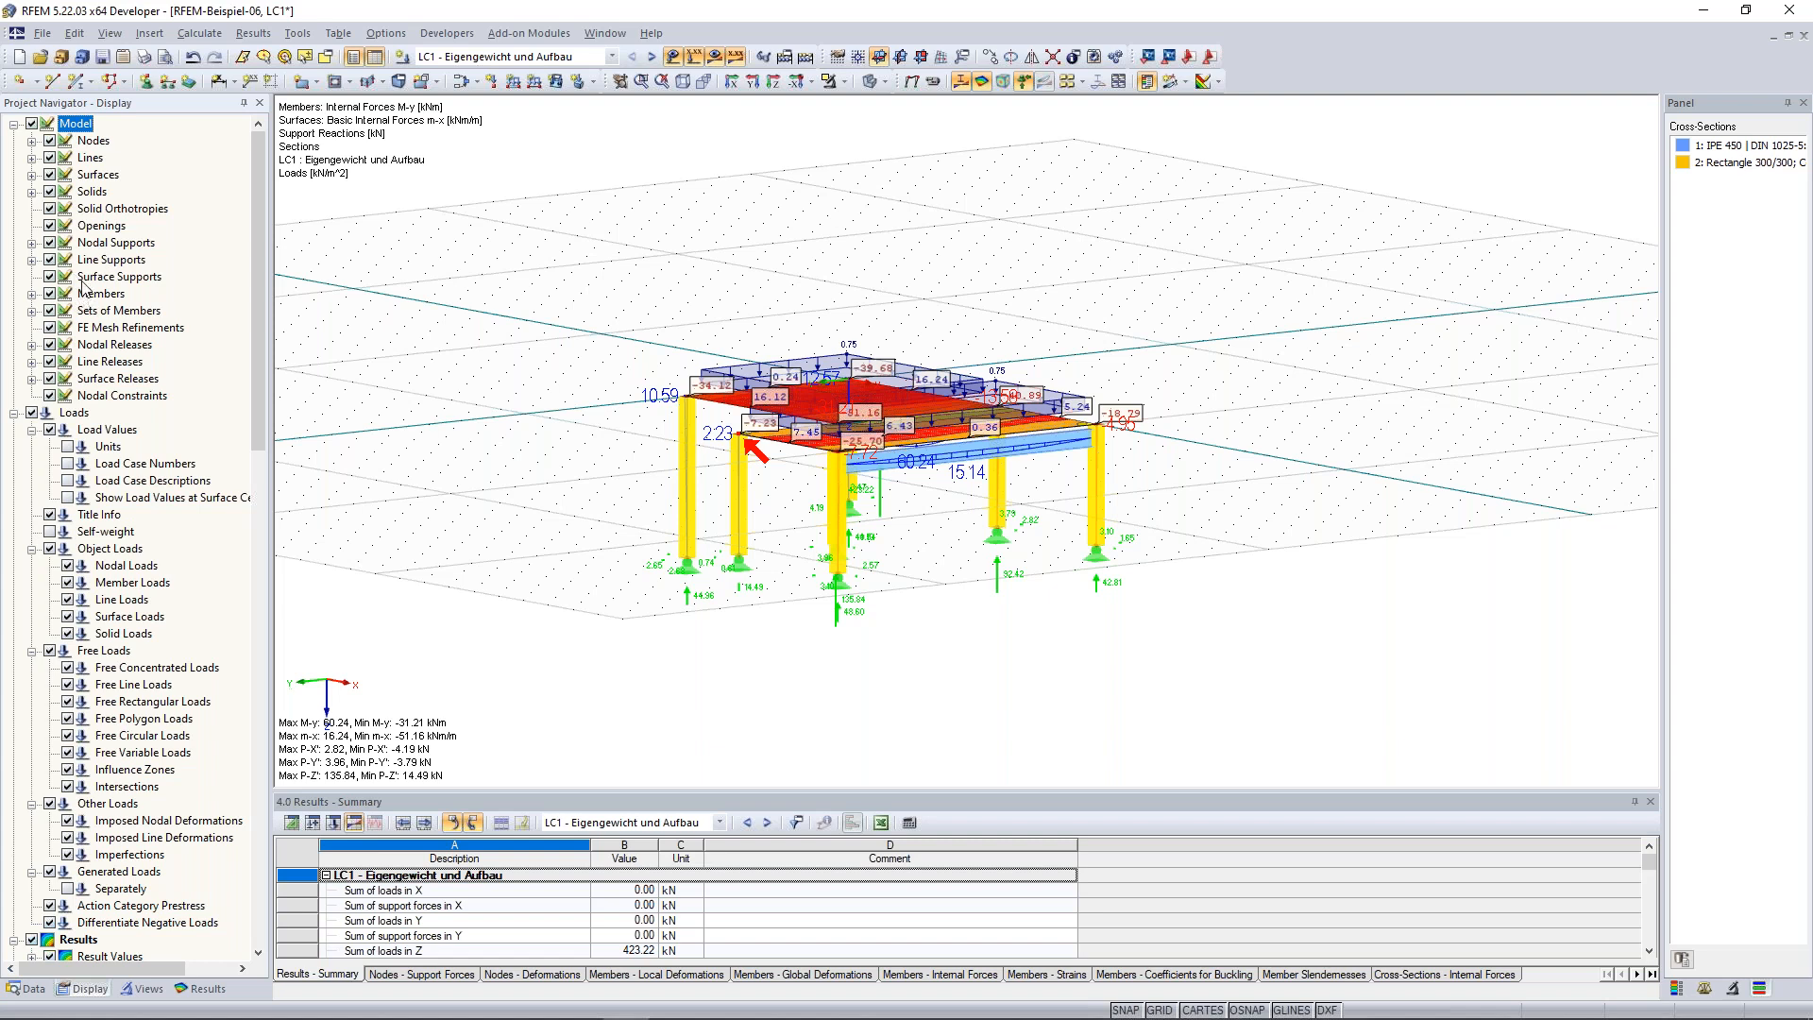
# Hide the nodal supports in the graphic and show them again.
pyautogui.click(50, 243)
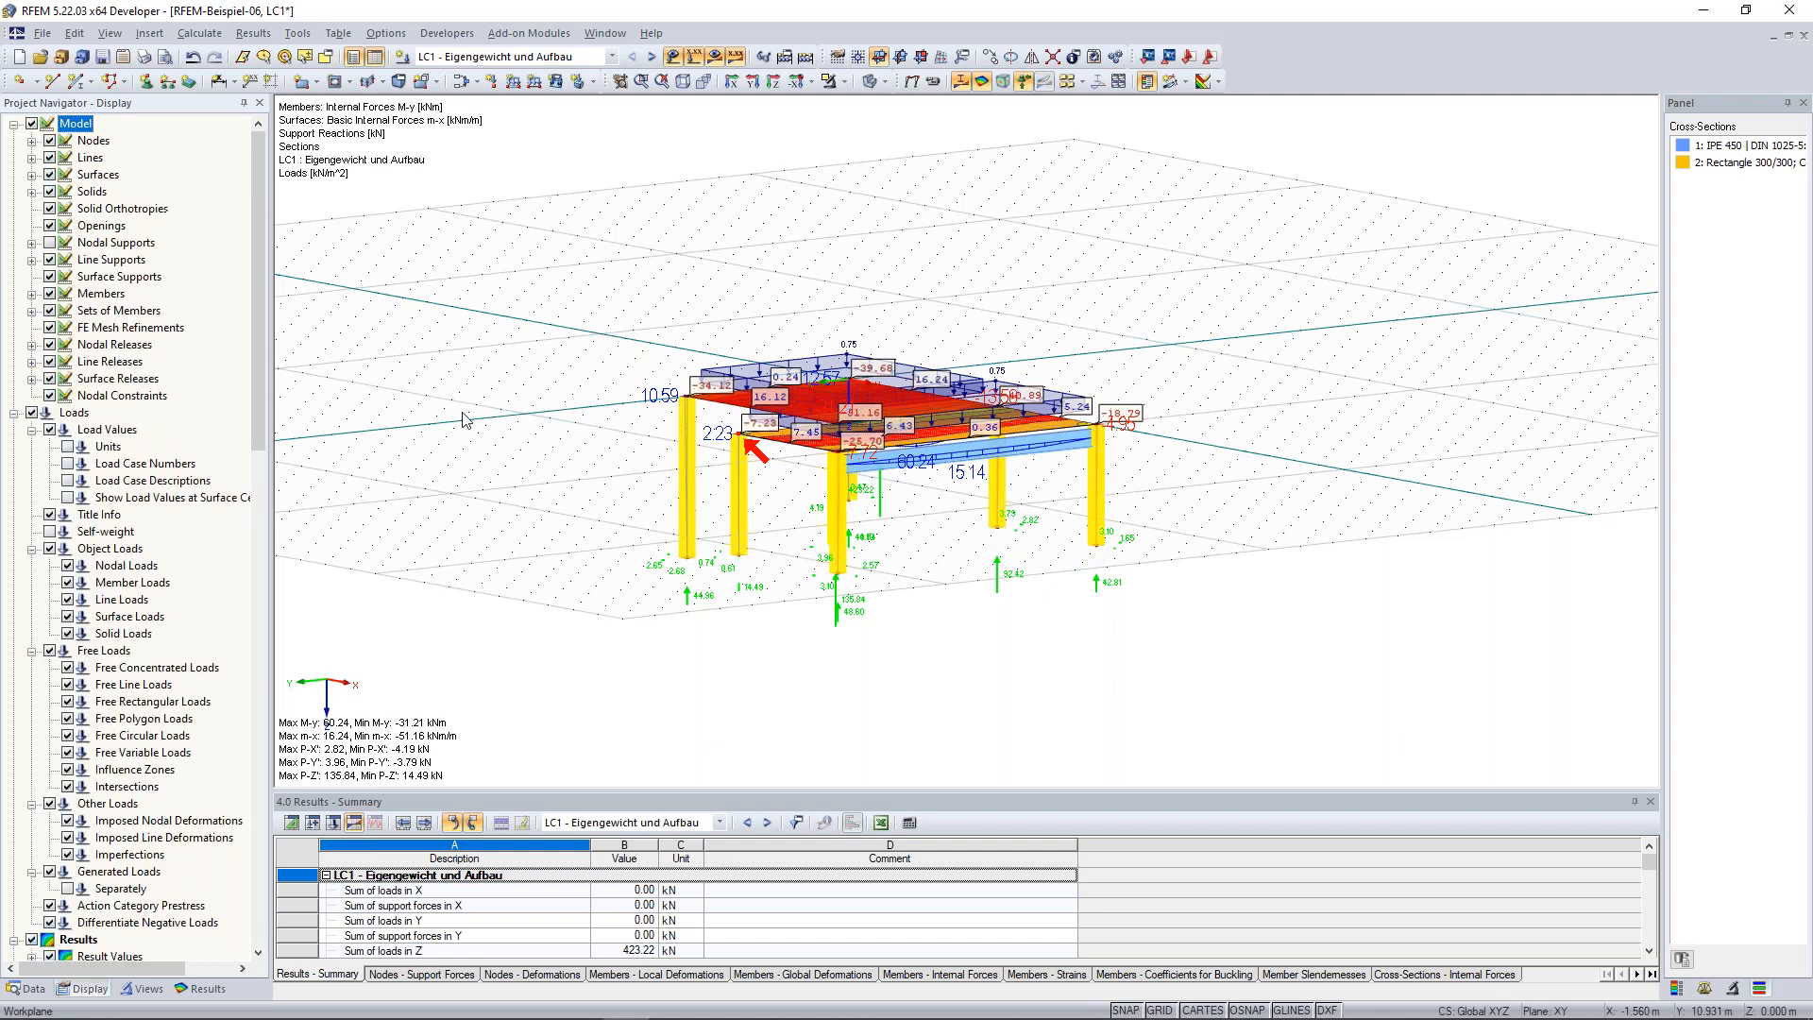
pyautogui.moveTo(474, 417); pyautogui.dragTo(436, 477, button='middle')
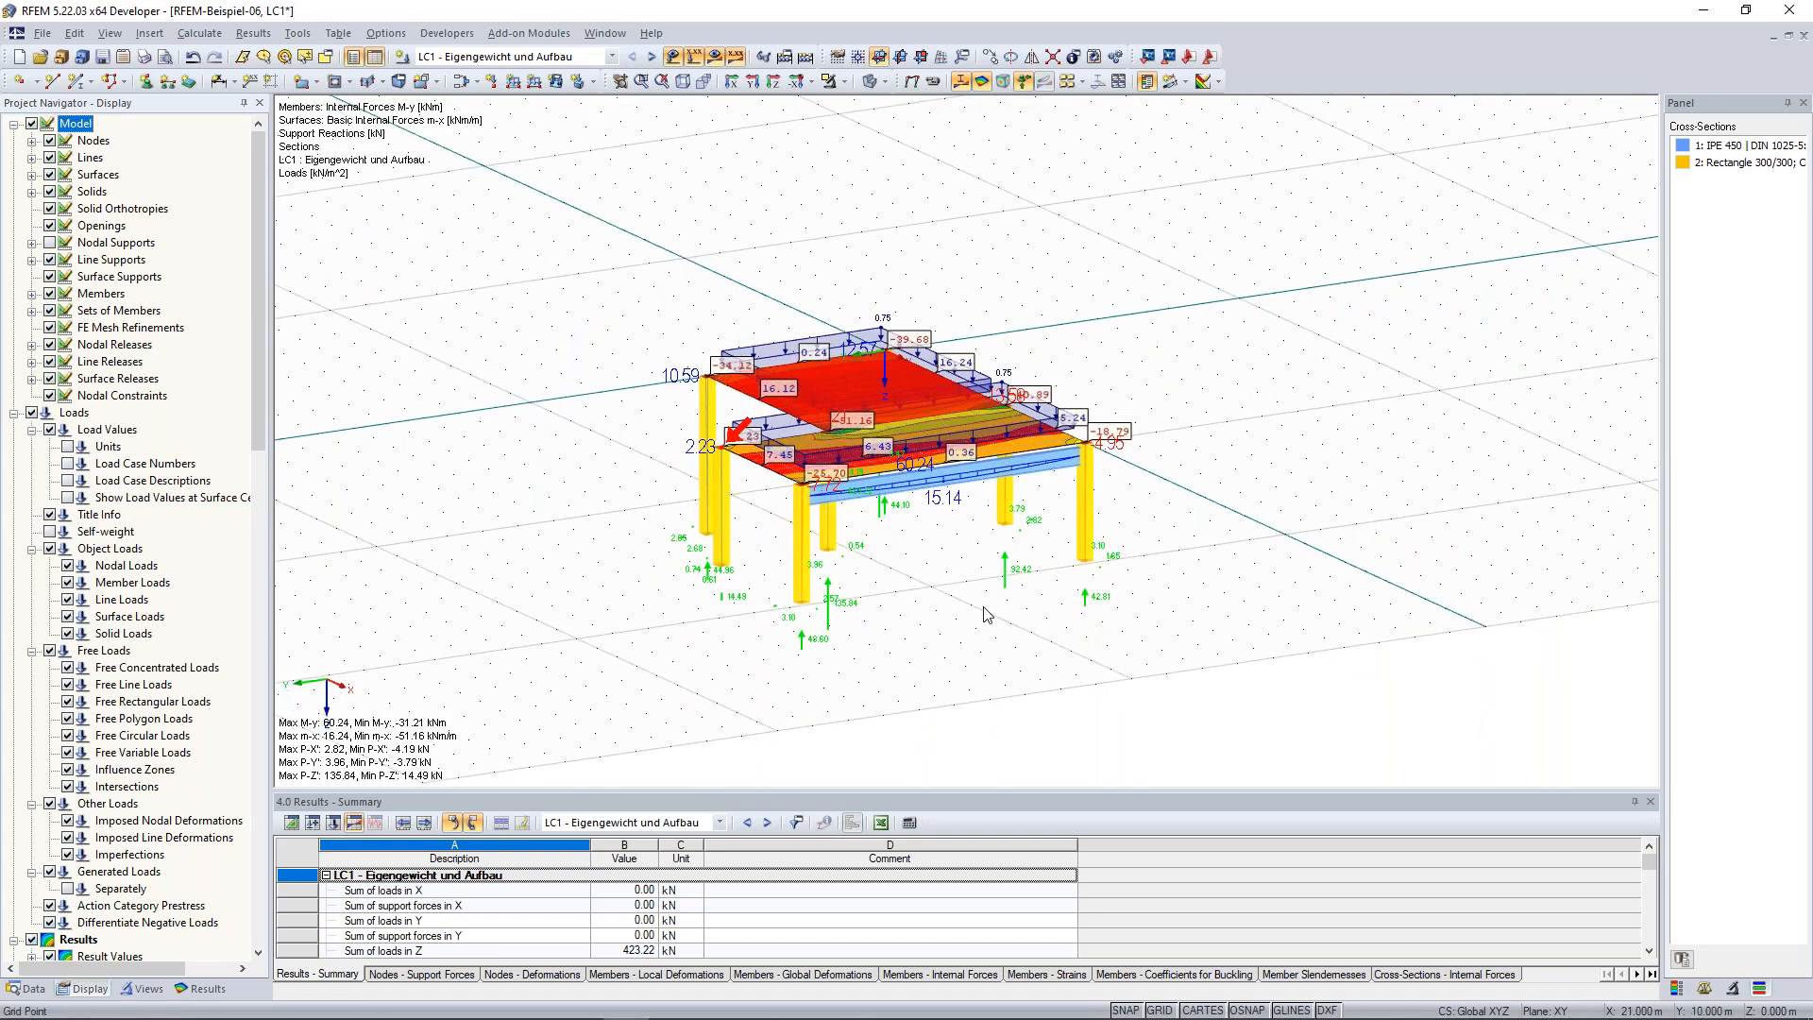
pyautogui.click(50, 243)
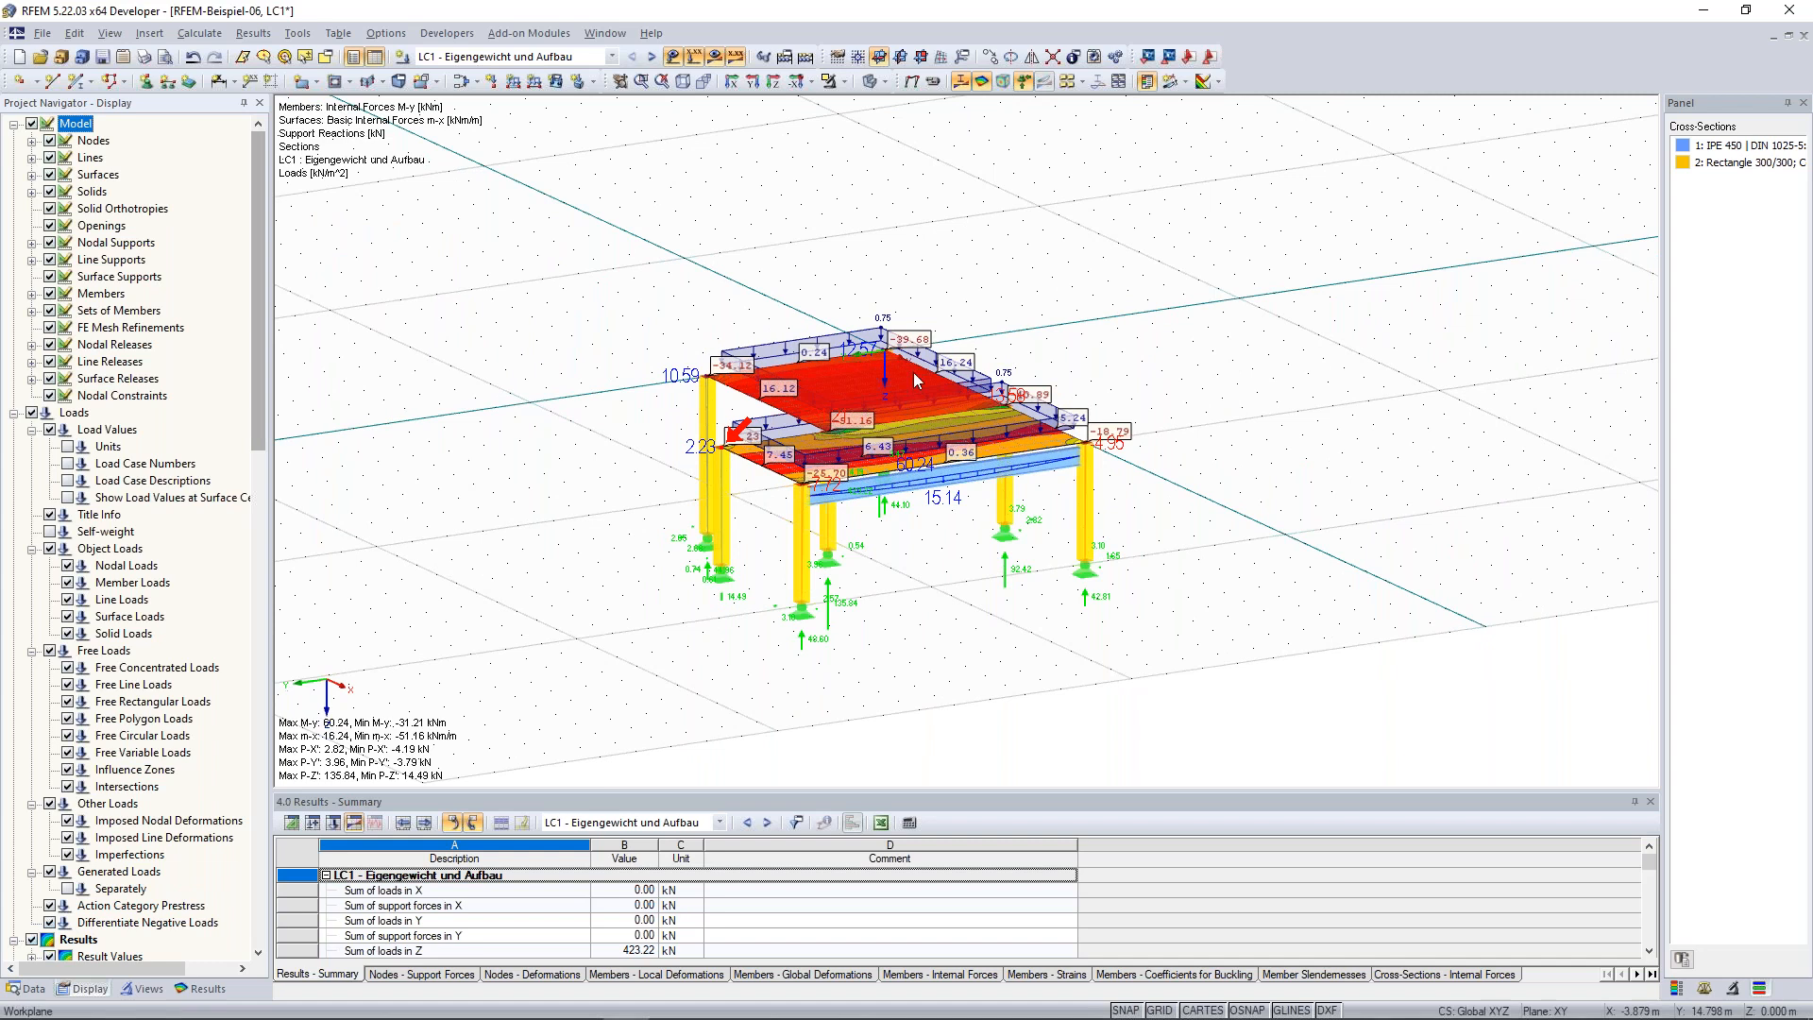
pyautogui.keyDown('ctrl'); pyautogui.moveTo(644, 364); pyautogui.dragTo(655, 340, button='middle'); pyautogui.keyUp('ctrl')
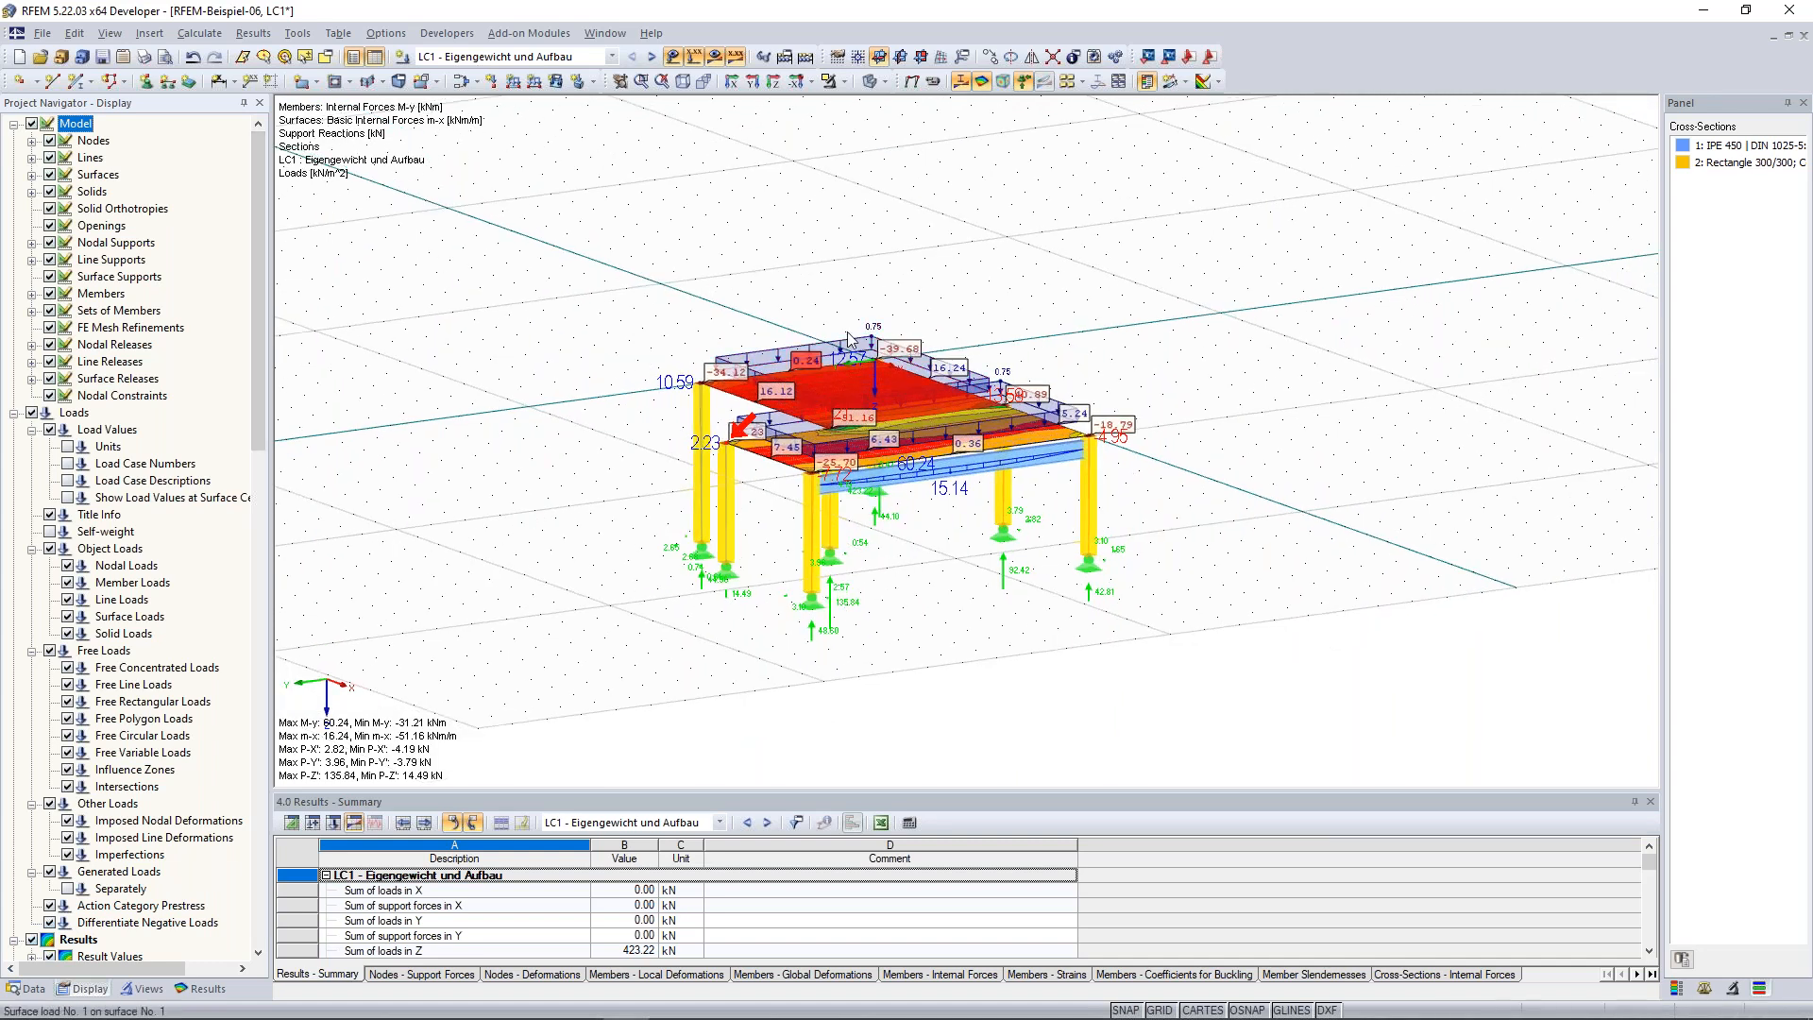
pyautogui.keyDown('ctrl'); pyautogui.moveTo(844, 376); pyautogui.dragTo(864, 373, button='middle'); pyautogui.keyUp('ctrl')
pyautogui.scroll(2, 864, 373)
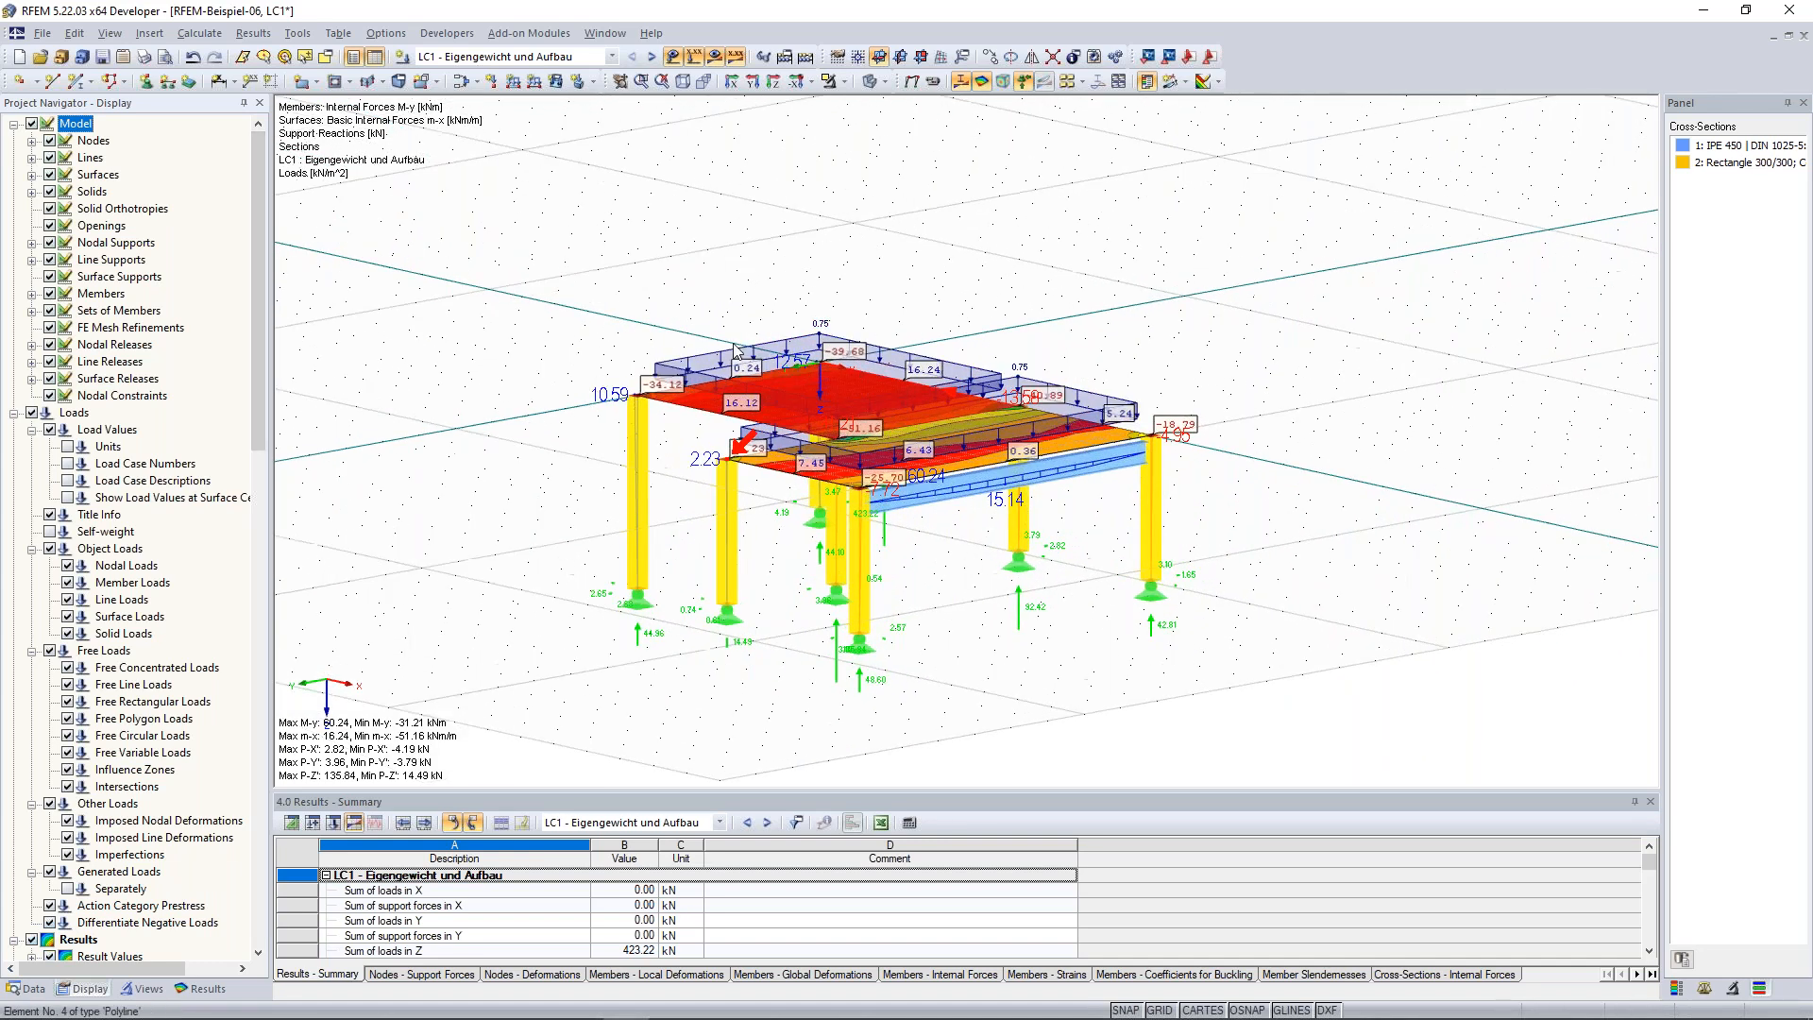
# Hide all loads in the graphic and show them again.
pyautogui.click(33, 414)
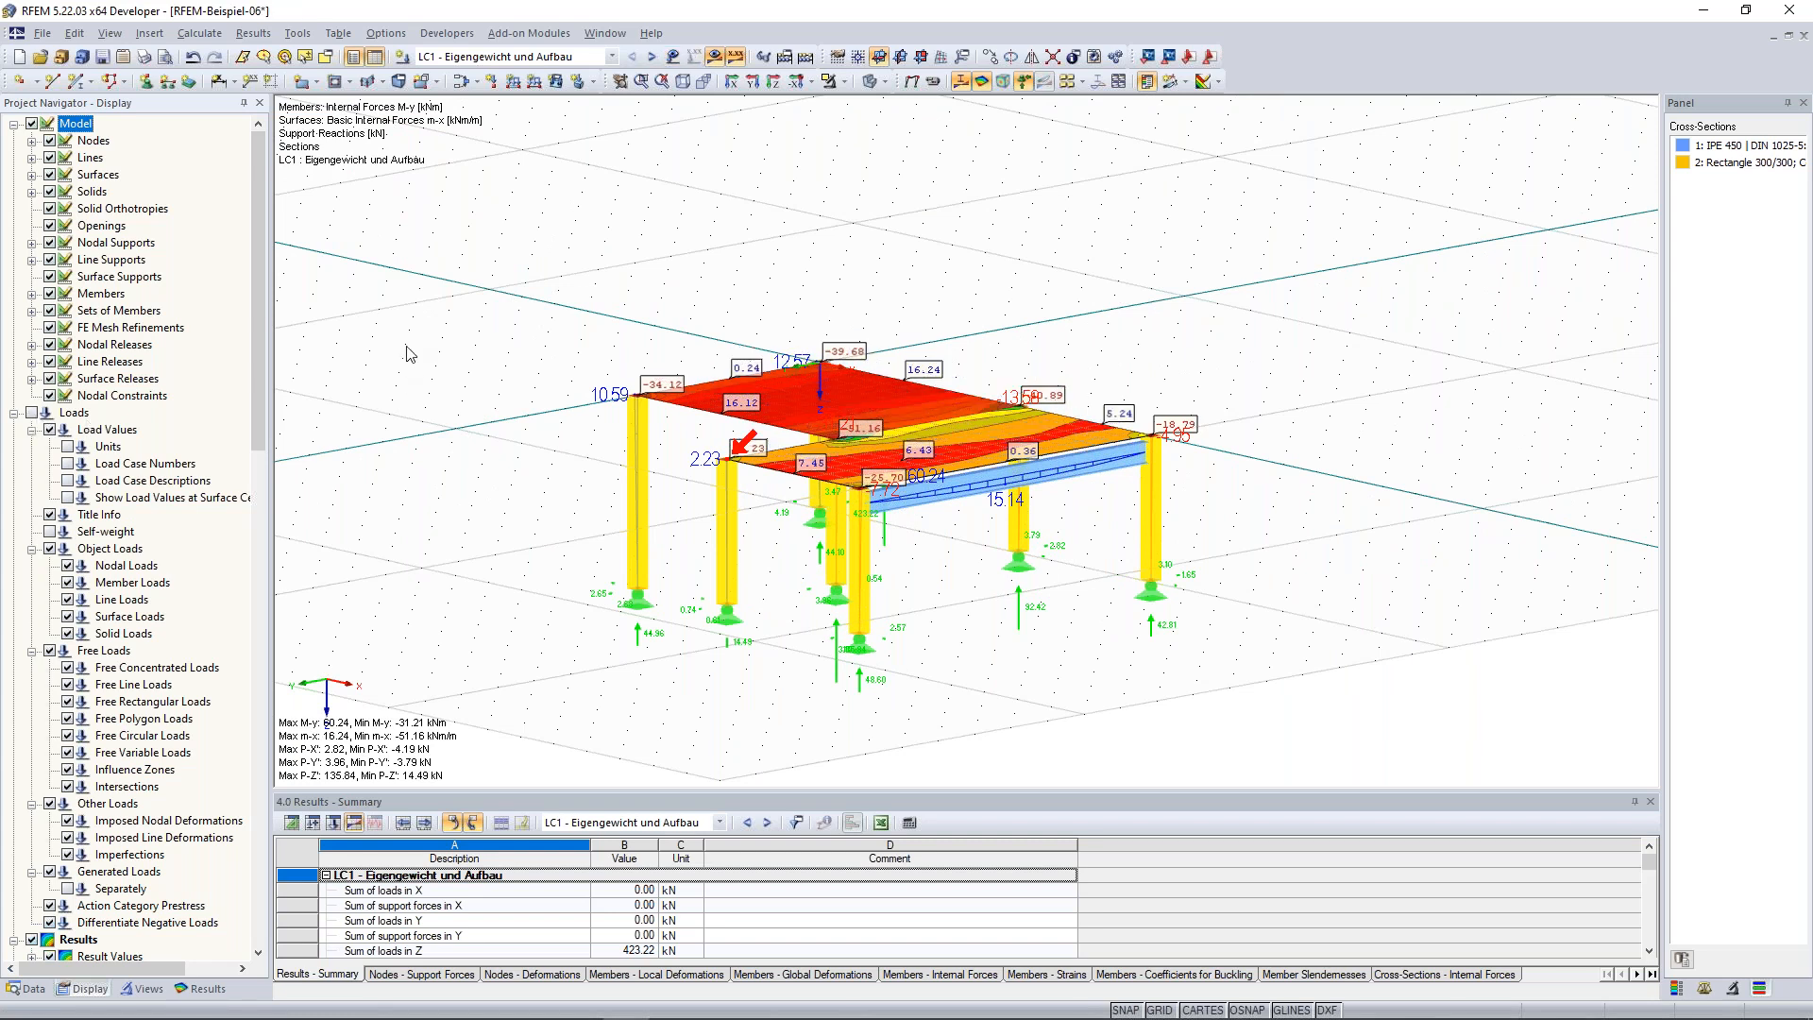
pyautogui.click(32, 414)
# Show the numbering of all model objects in the graphic and hide it again.
pyautogui.scroll(-5, 258, 353)
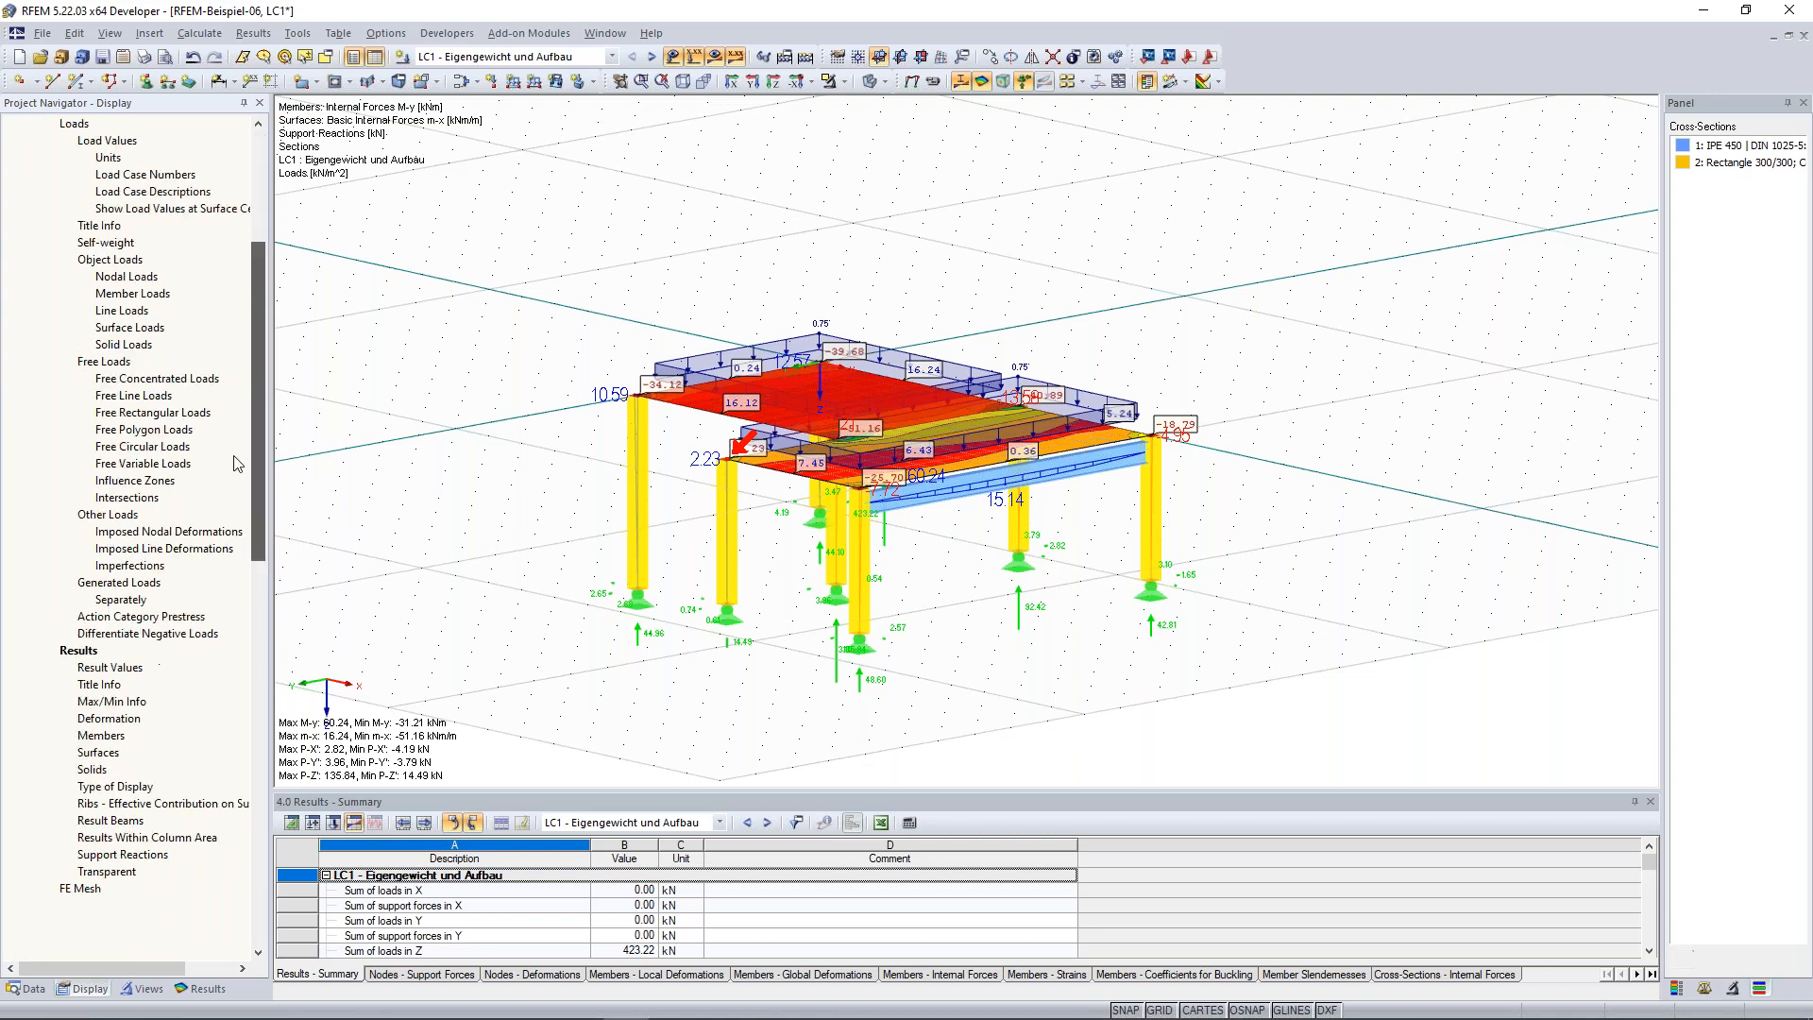
pyautogui.moveTo(258, 313); pyautogui.dragTo(248, 654)
pyautogui.keyDown('ctrl'); pyautogui.moveTo(608, 457); pyautogui.dragTo(477, 463, button='middle'); pyautogui.keyUp('ctrl')
pyautogui.keyDown('ctrl'); pyautogui.moveTo(700, 591); pyautogui.dragTo(742, 557, button='middle'); pyautogui.keyUp('ctrl')
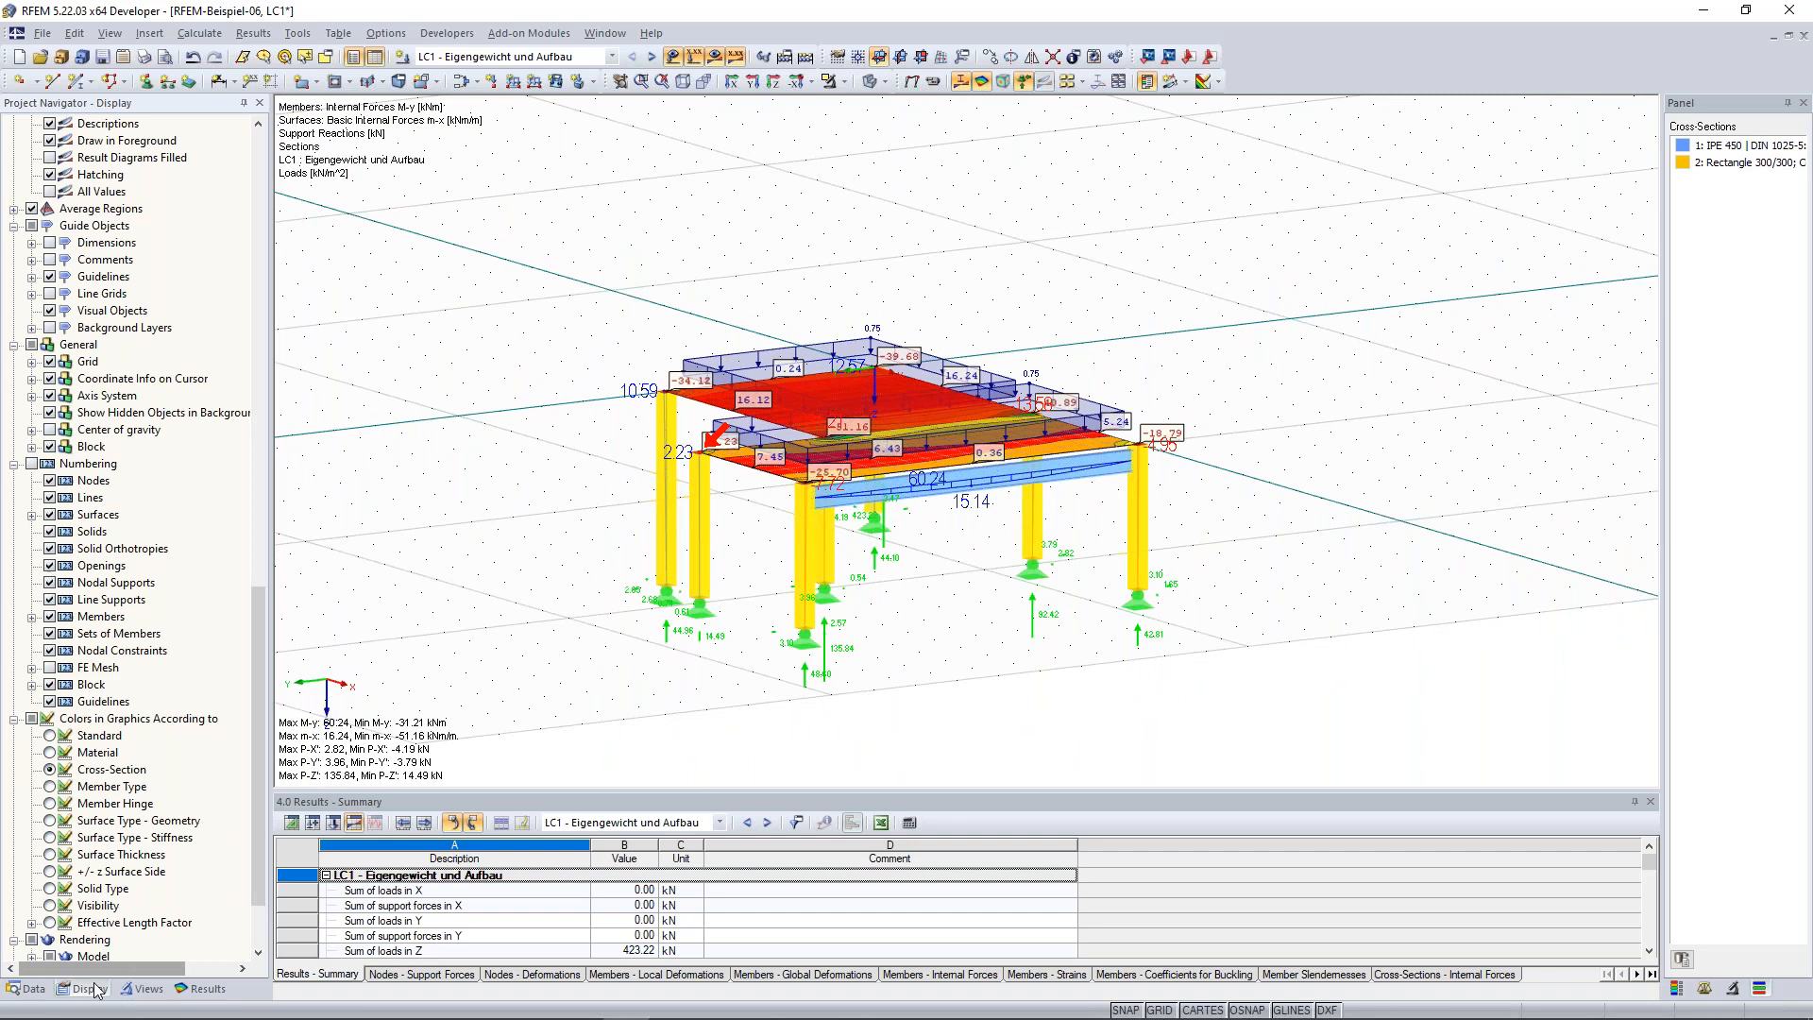
pyautogui.click(32, 464)
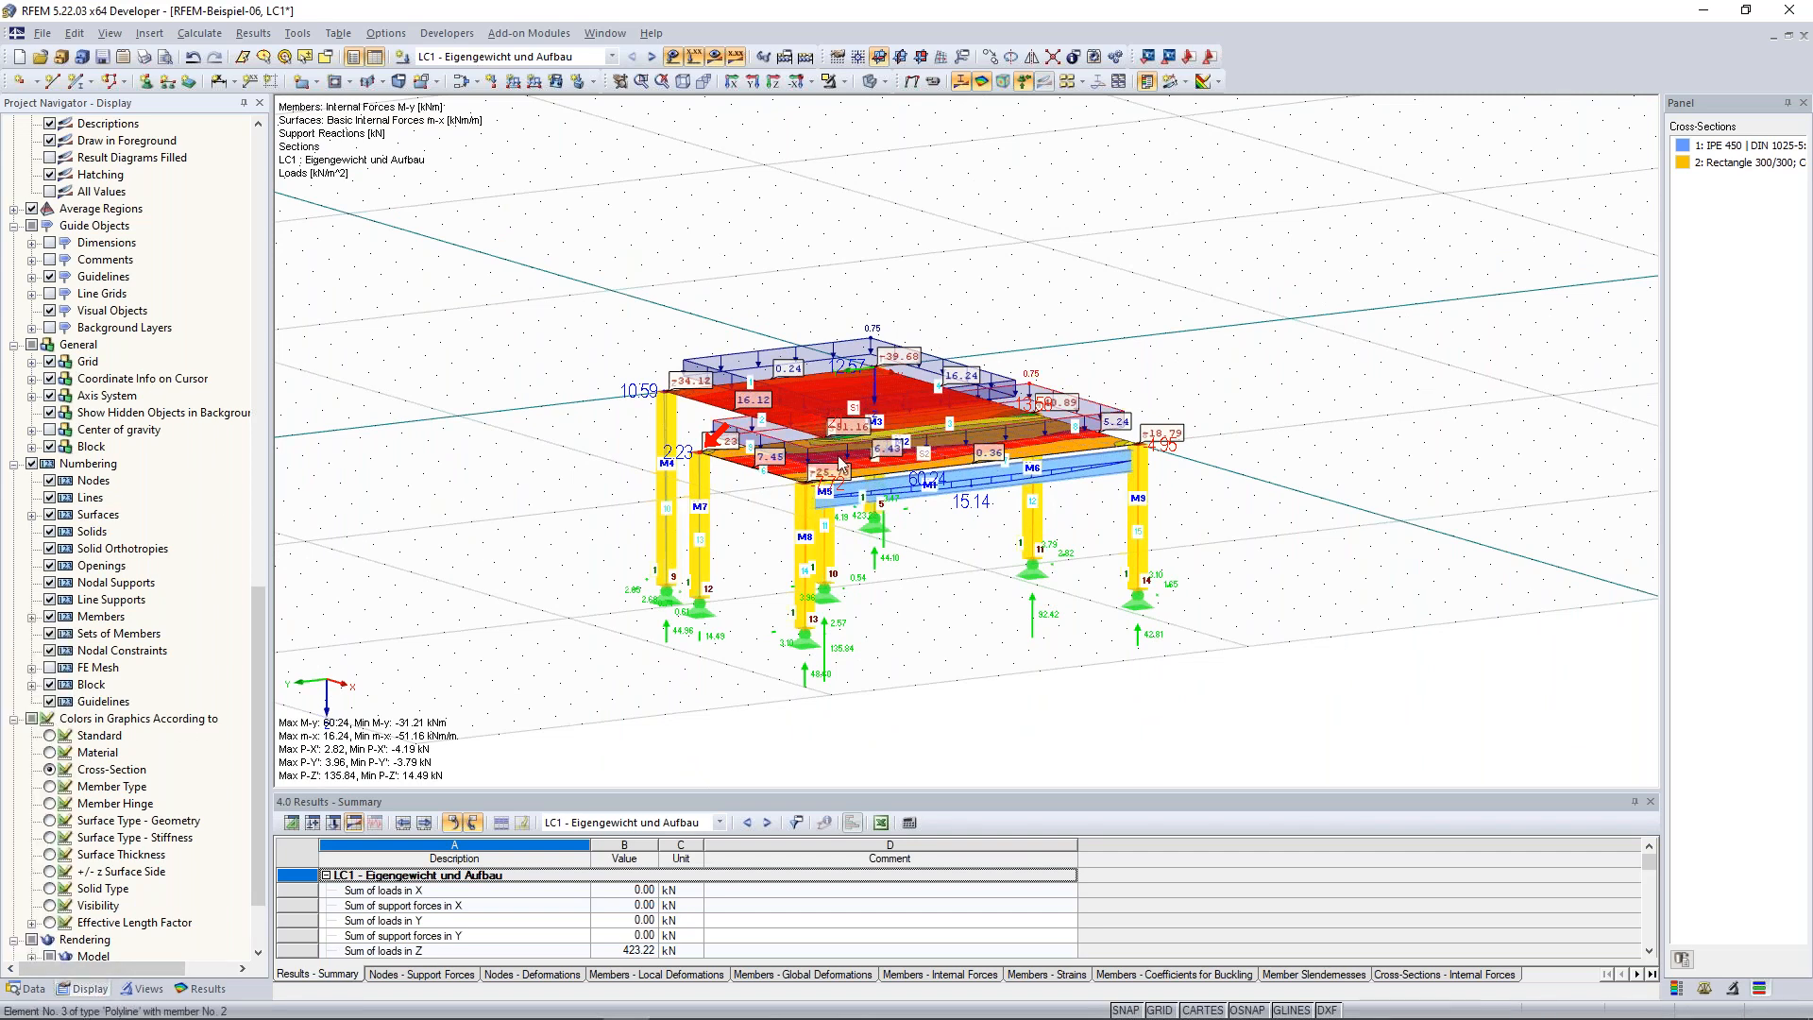
pyautogui.keyDown('ctrl'); pyautogui.moveTo(559, 472); pyautogui.dragTo(606, 480, button='middle'); pyautogui.keyUp('ctrl')
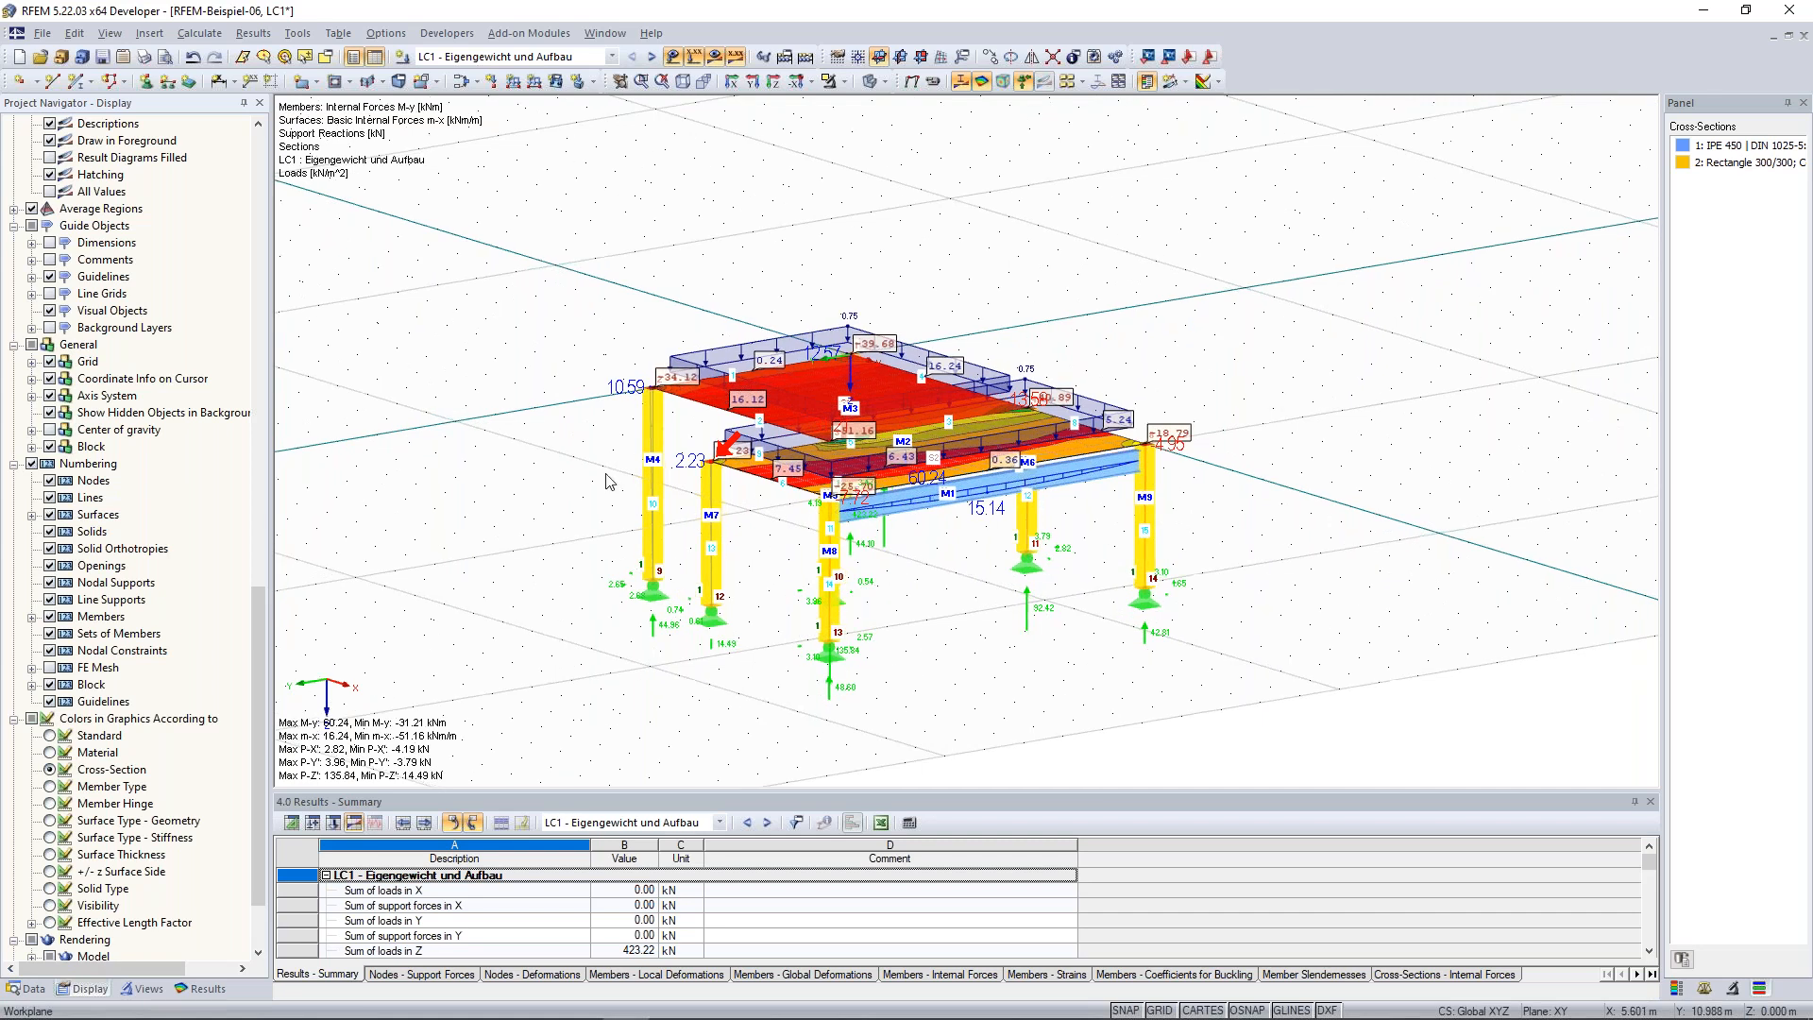
pyautogui.click(32, 463)
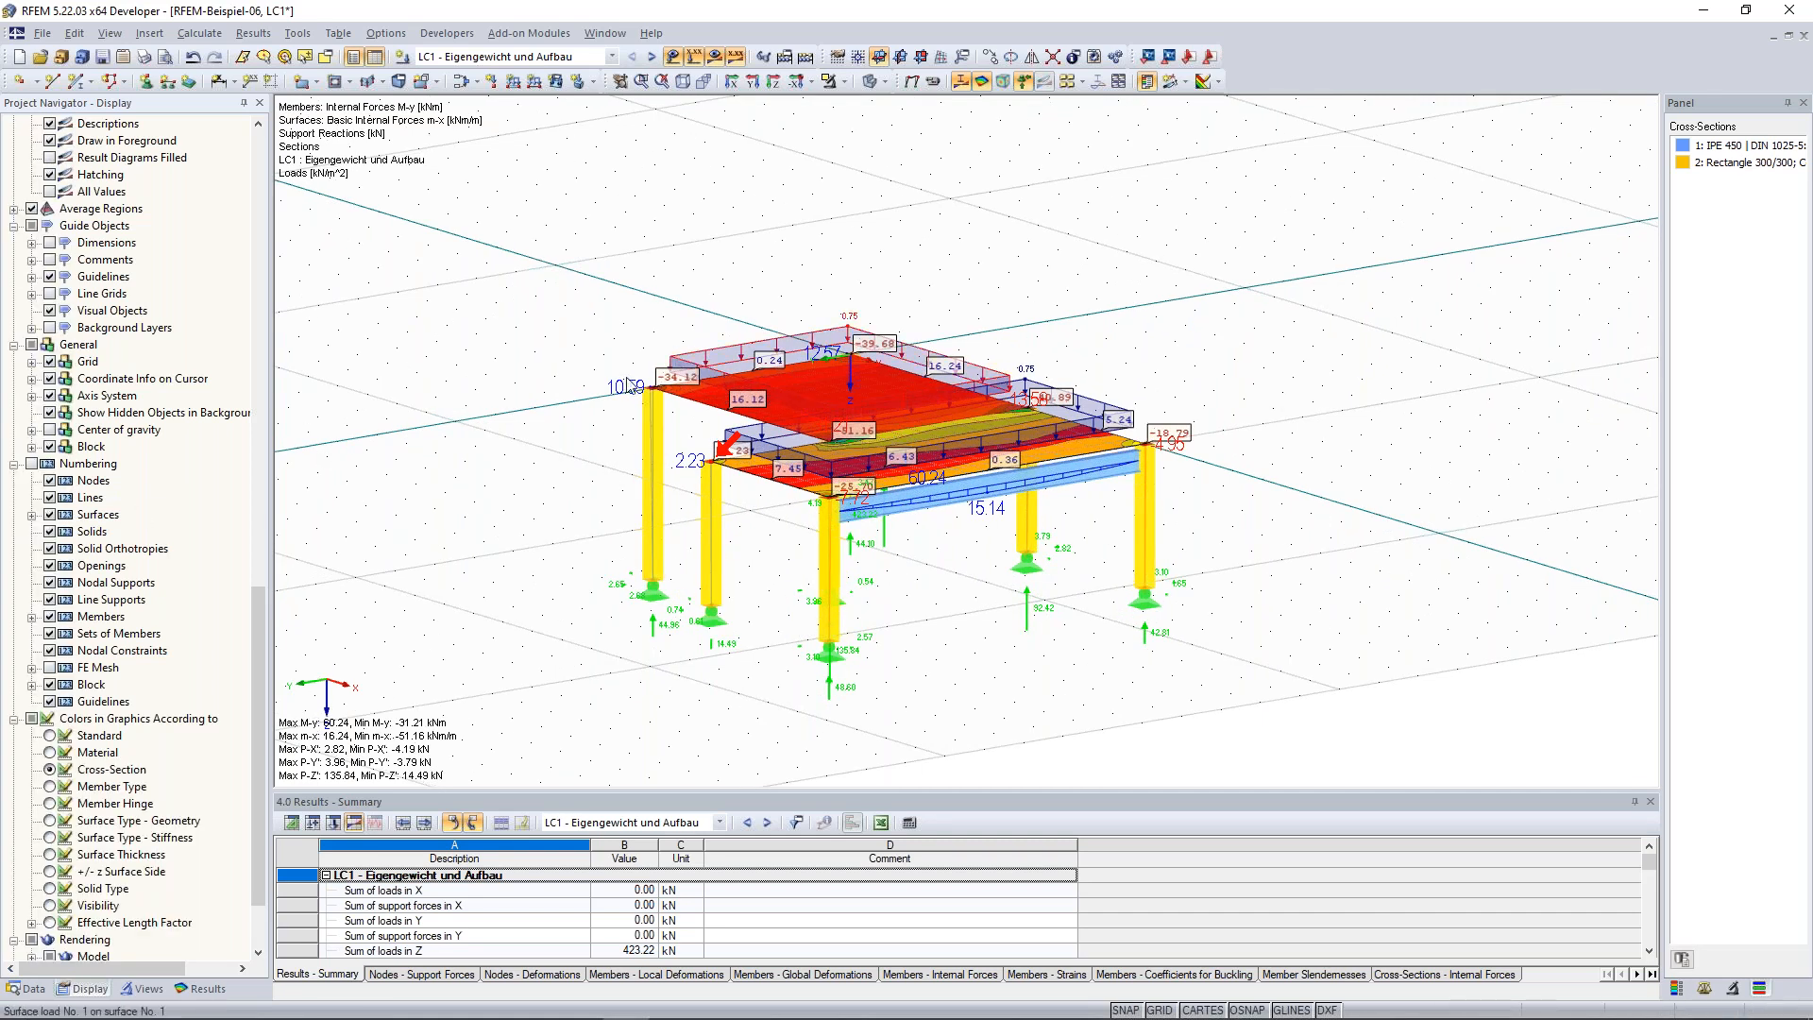
# Switch the Project Navigator to the user-defined views and visibilities, and view the model from other sides.
pyautogui.click(146, 991)
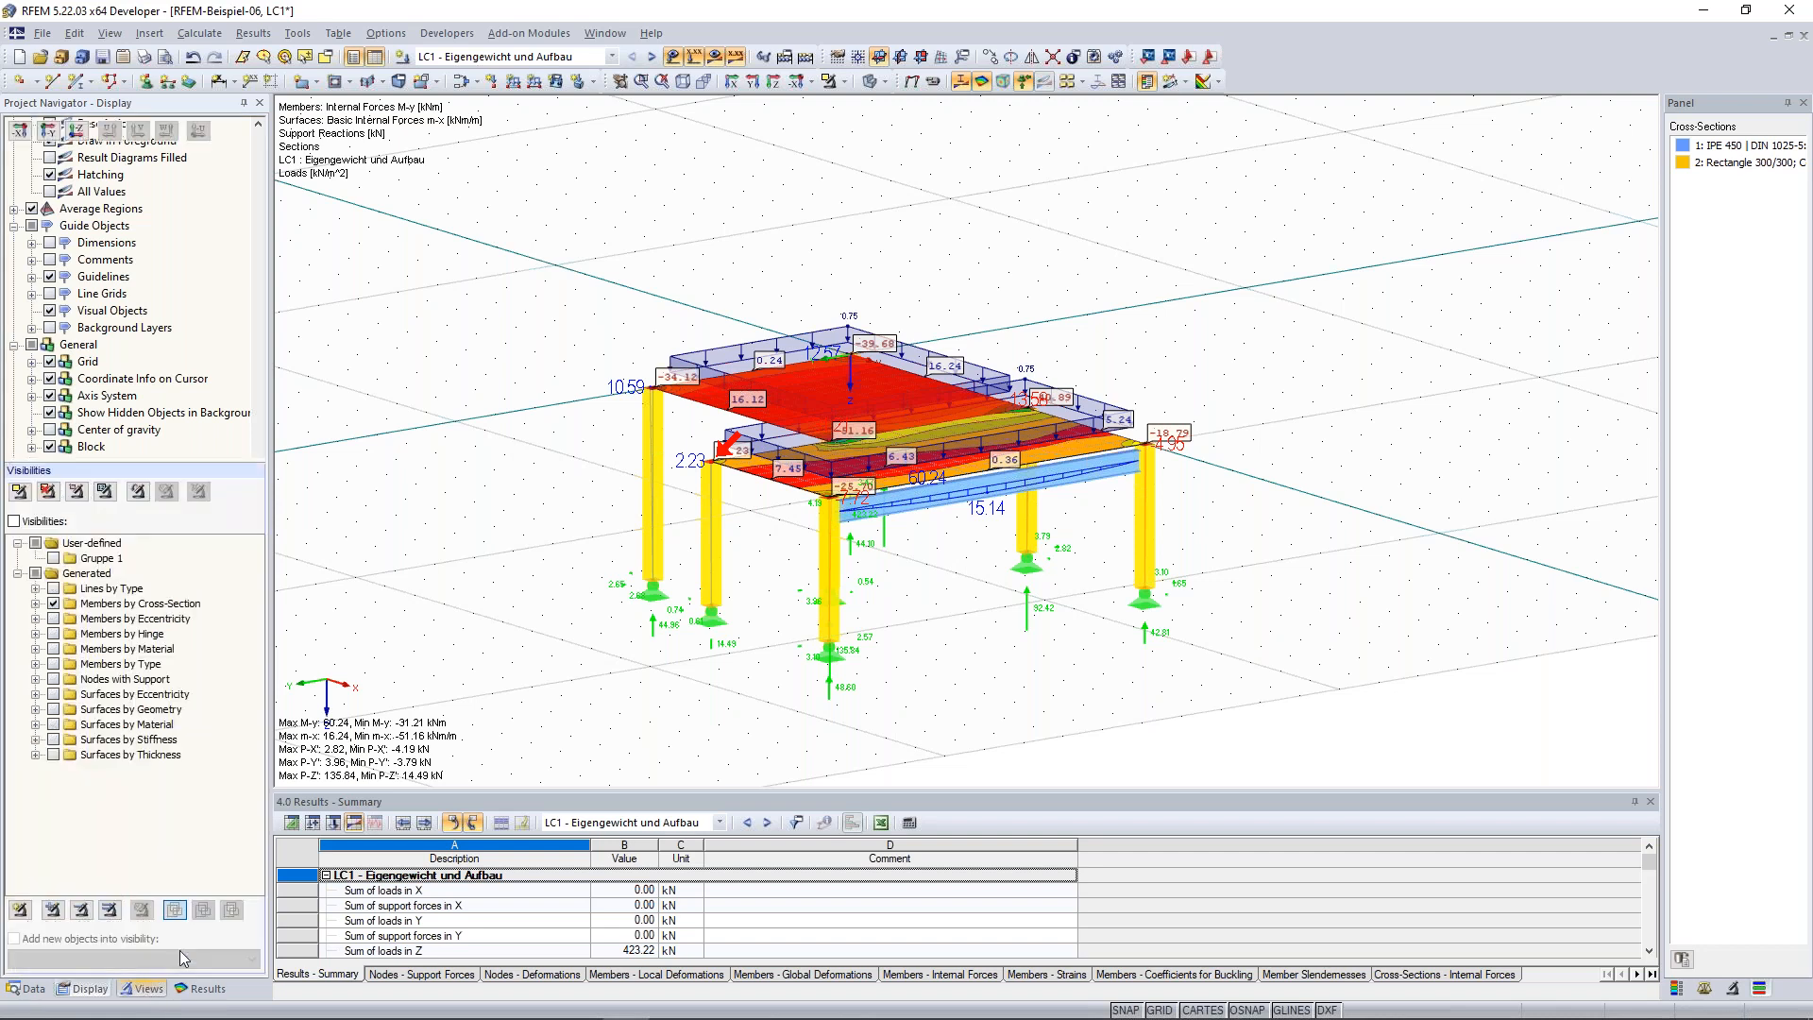
pyautogui.keyDown('ctrl'); pyautogui.moveTo(504, 346); pyautogui.dragTo(606, 326, button='middle'); pyautogui.keyUp('ctrl')
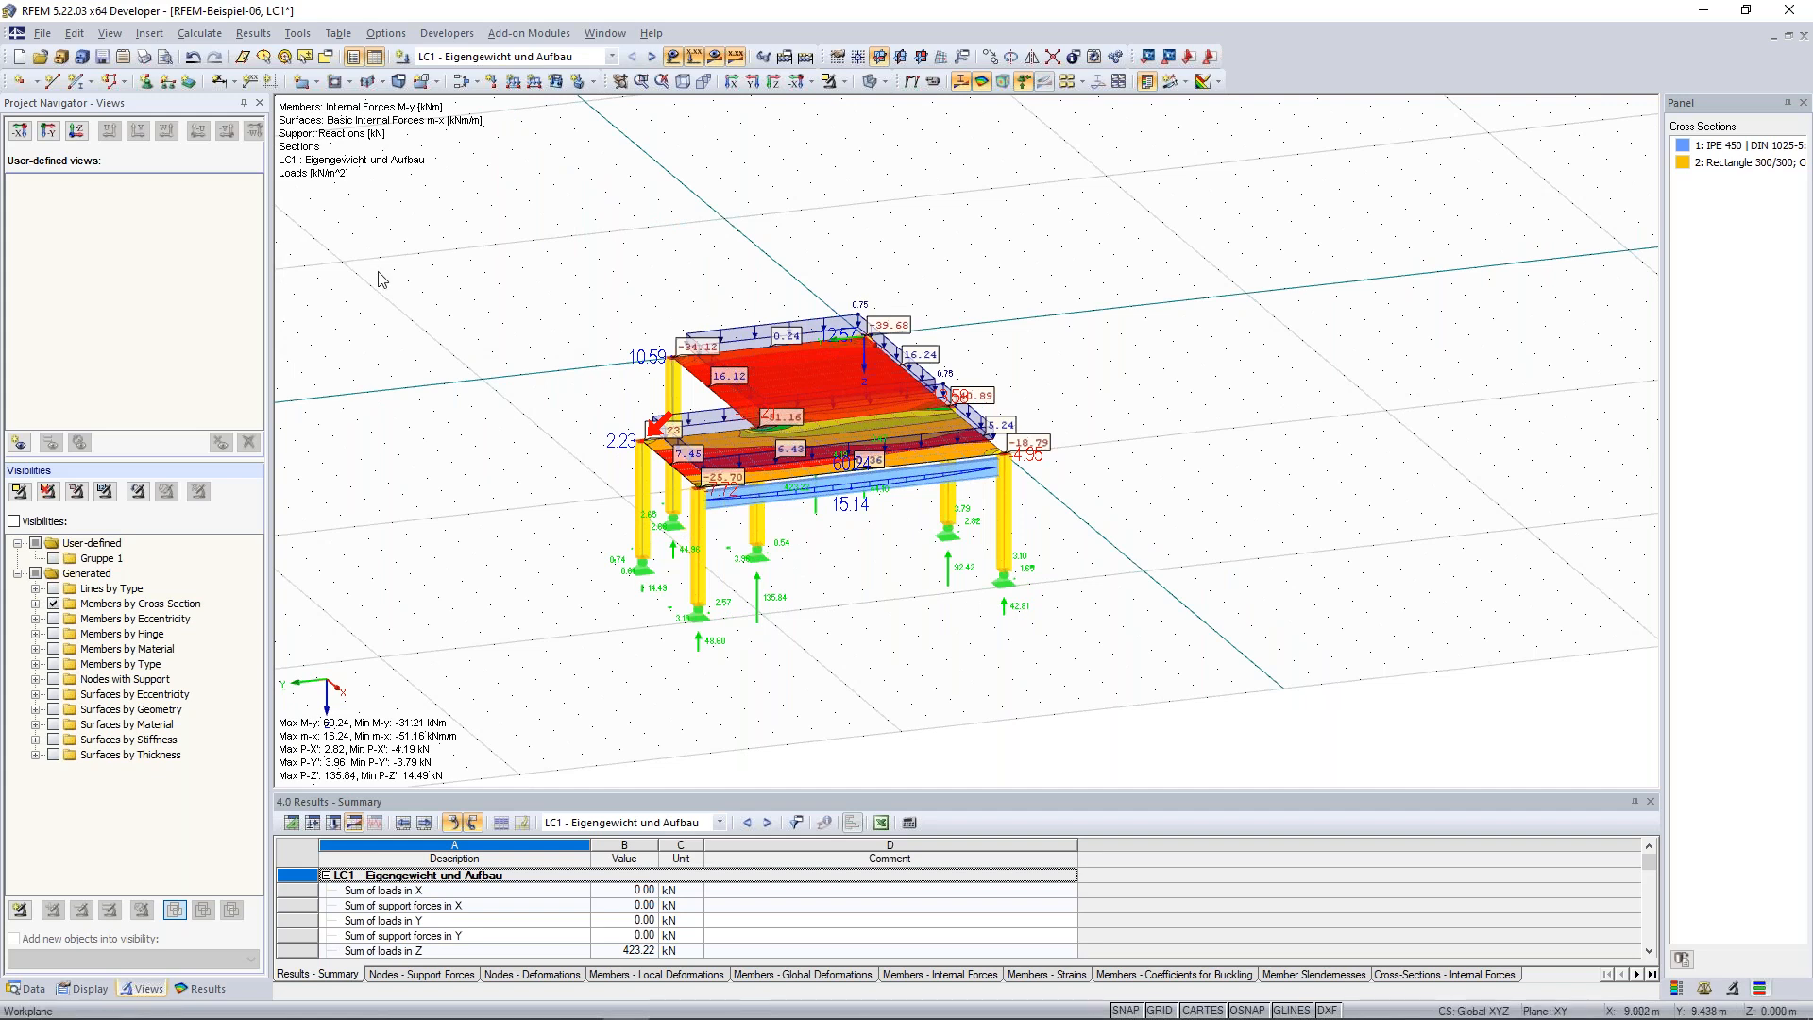
pyautogui.keyDown('ctrl'); pyautogui.moveTo(590, 366); pyautogui.dragTo(982, 420, button='middle'); pyautogui.keyUp('ctrl')
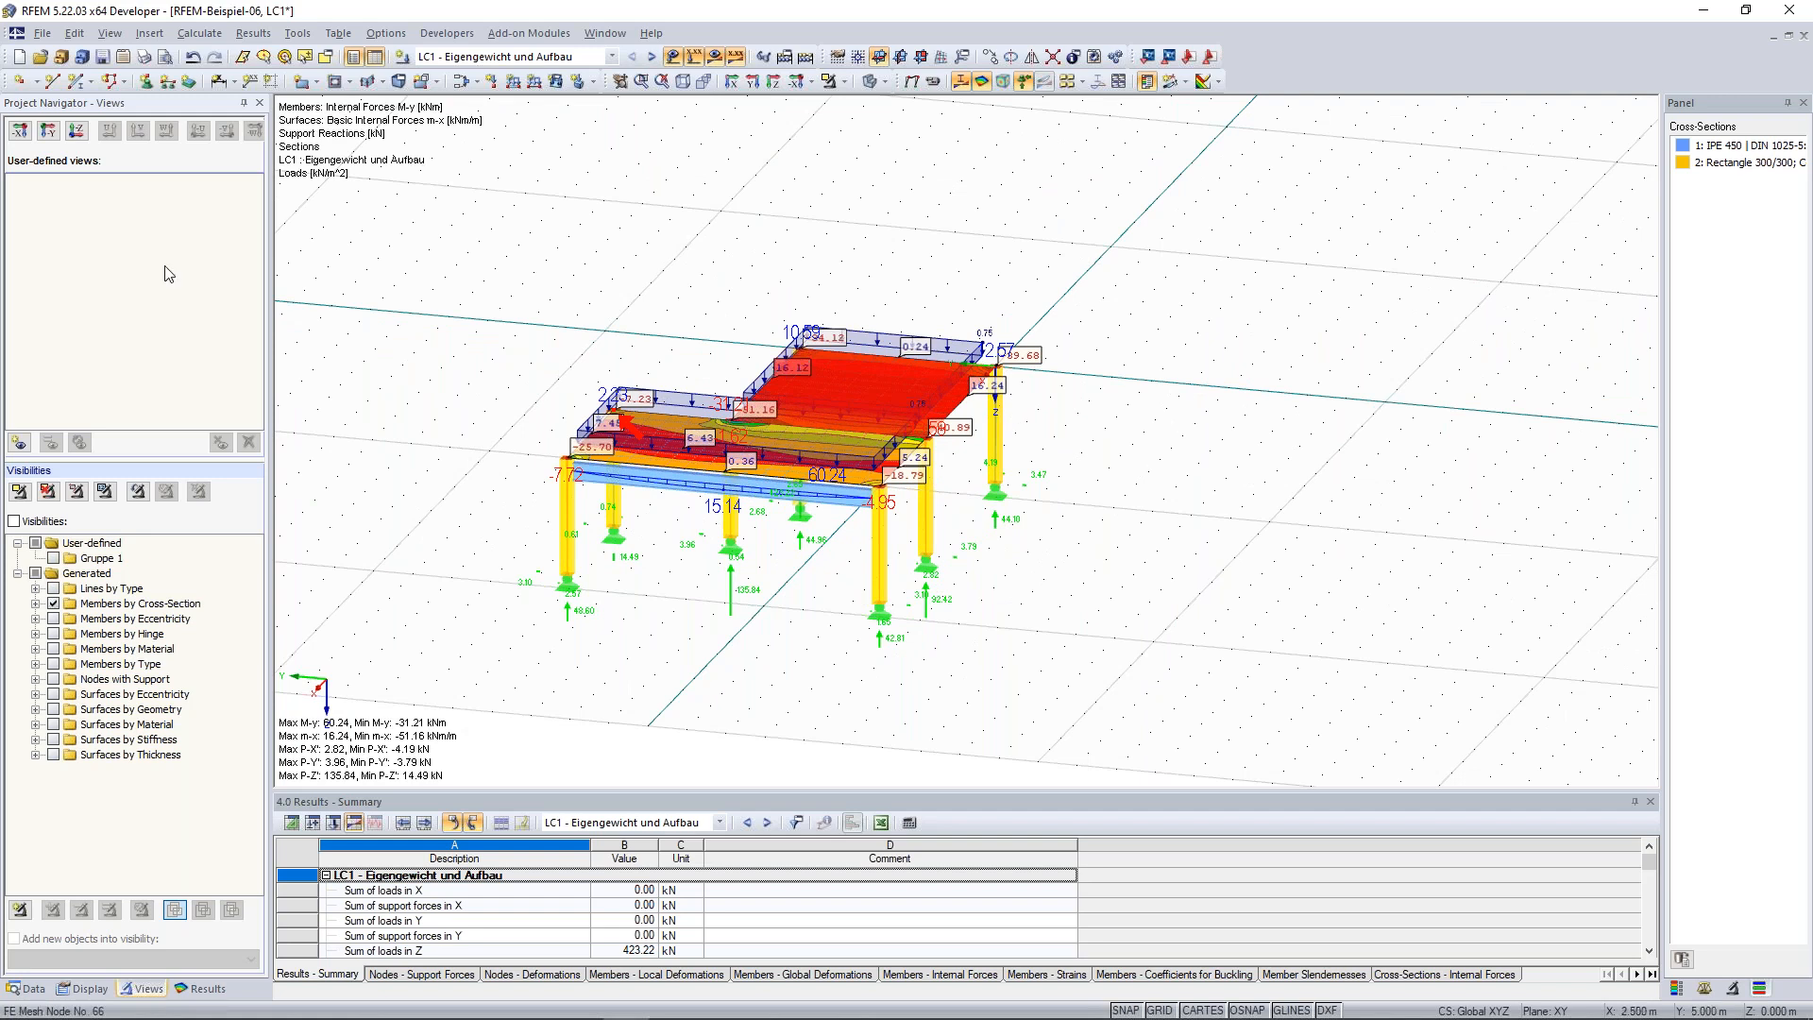
# Hide the results and the work plane grid in the graphic.
pyautogui.click(715, 59)
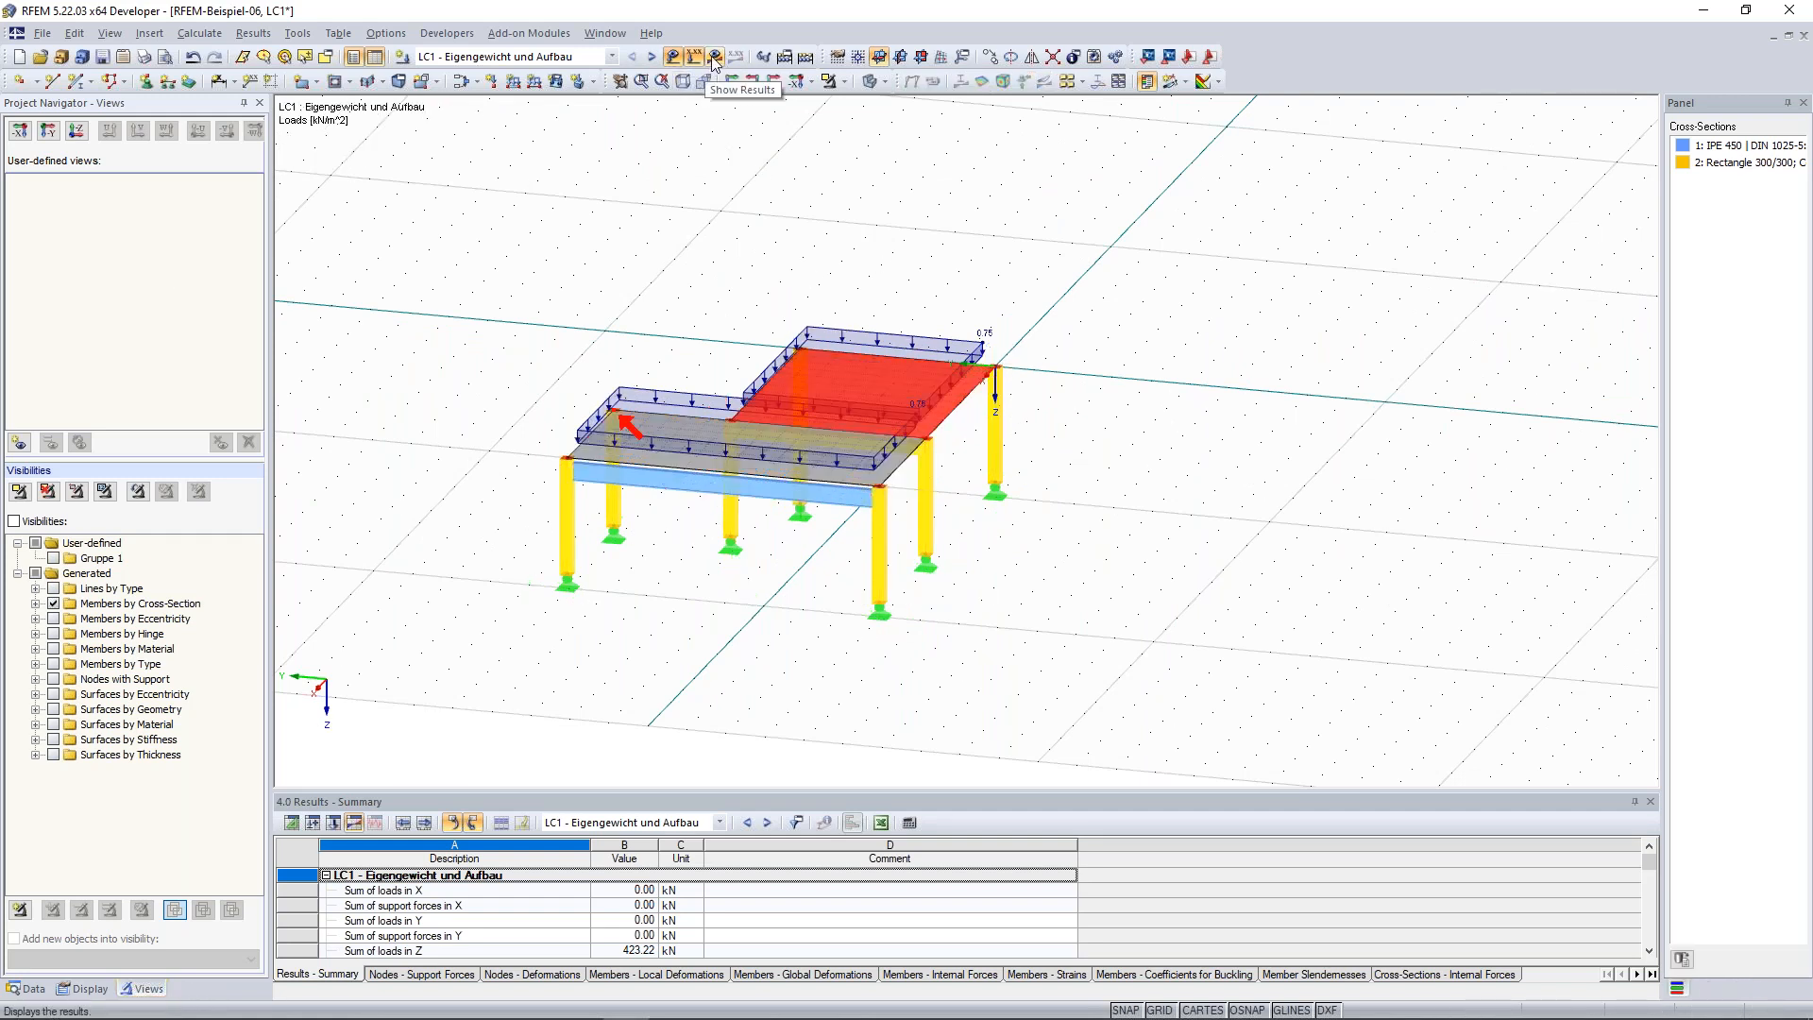
pyautogui.keyDown('ctrl'); pyautogui.moveTo(666, 272); pyautogui.dragTo(621, 295, button='middle'); pyautogui.keyUp('ctrl')
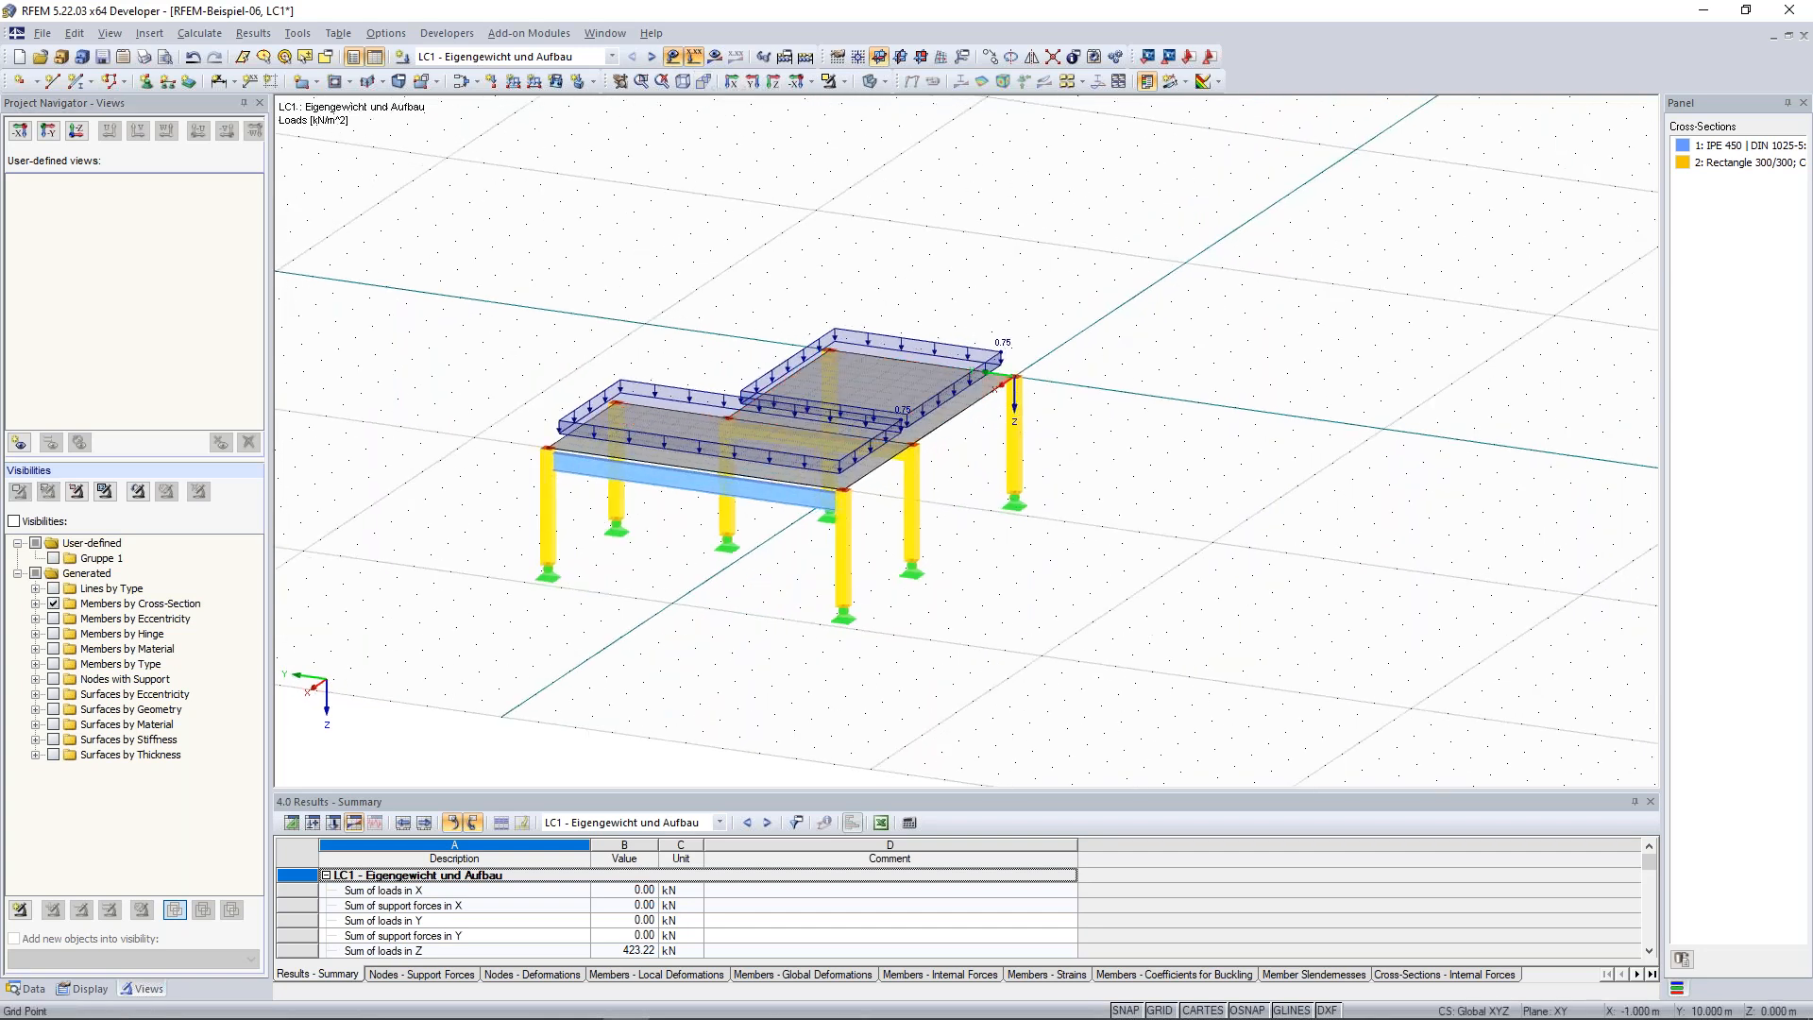
pyautogui.keyDown('ctrl'); pyautogui.moveTo(659, 316); pyautogui.dragTo(453, 283, button='middle'); pyautogui.keyUp('ctrl')
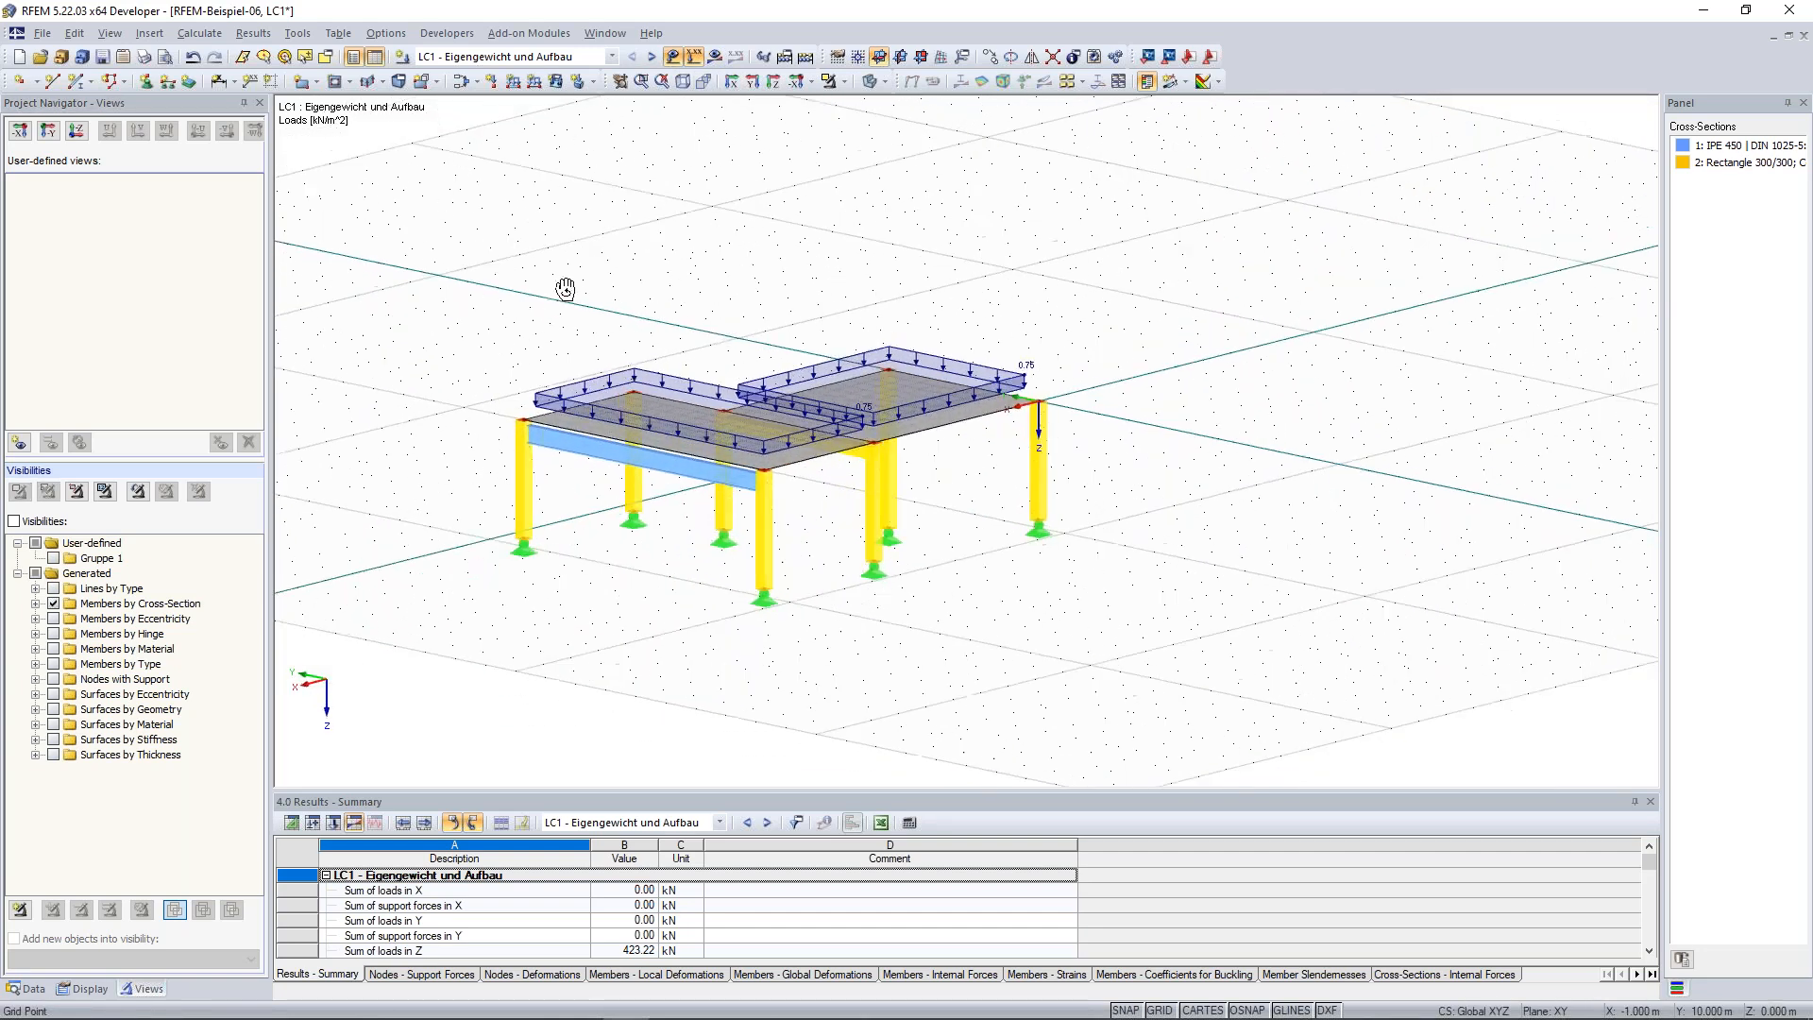
pyautogui.click(1139, 1013)
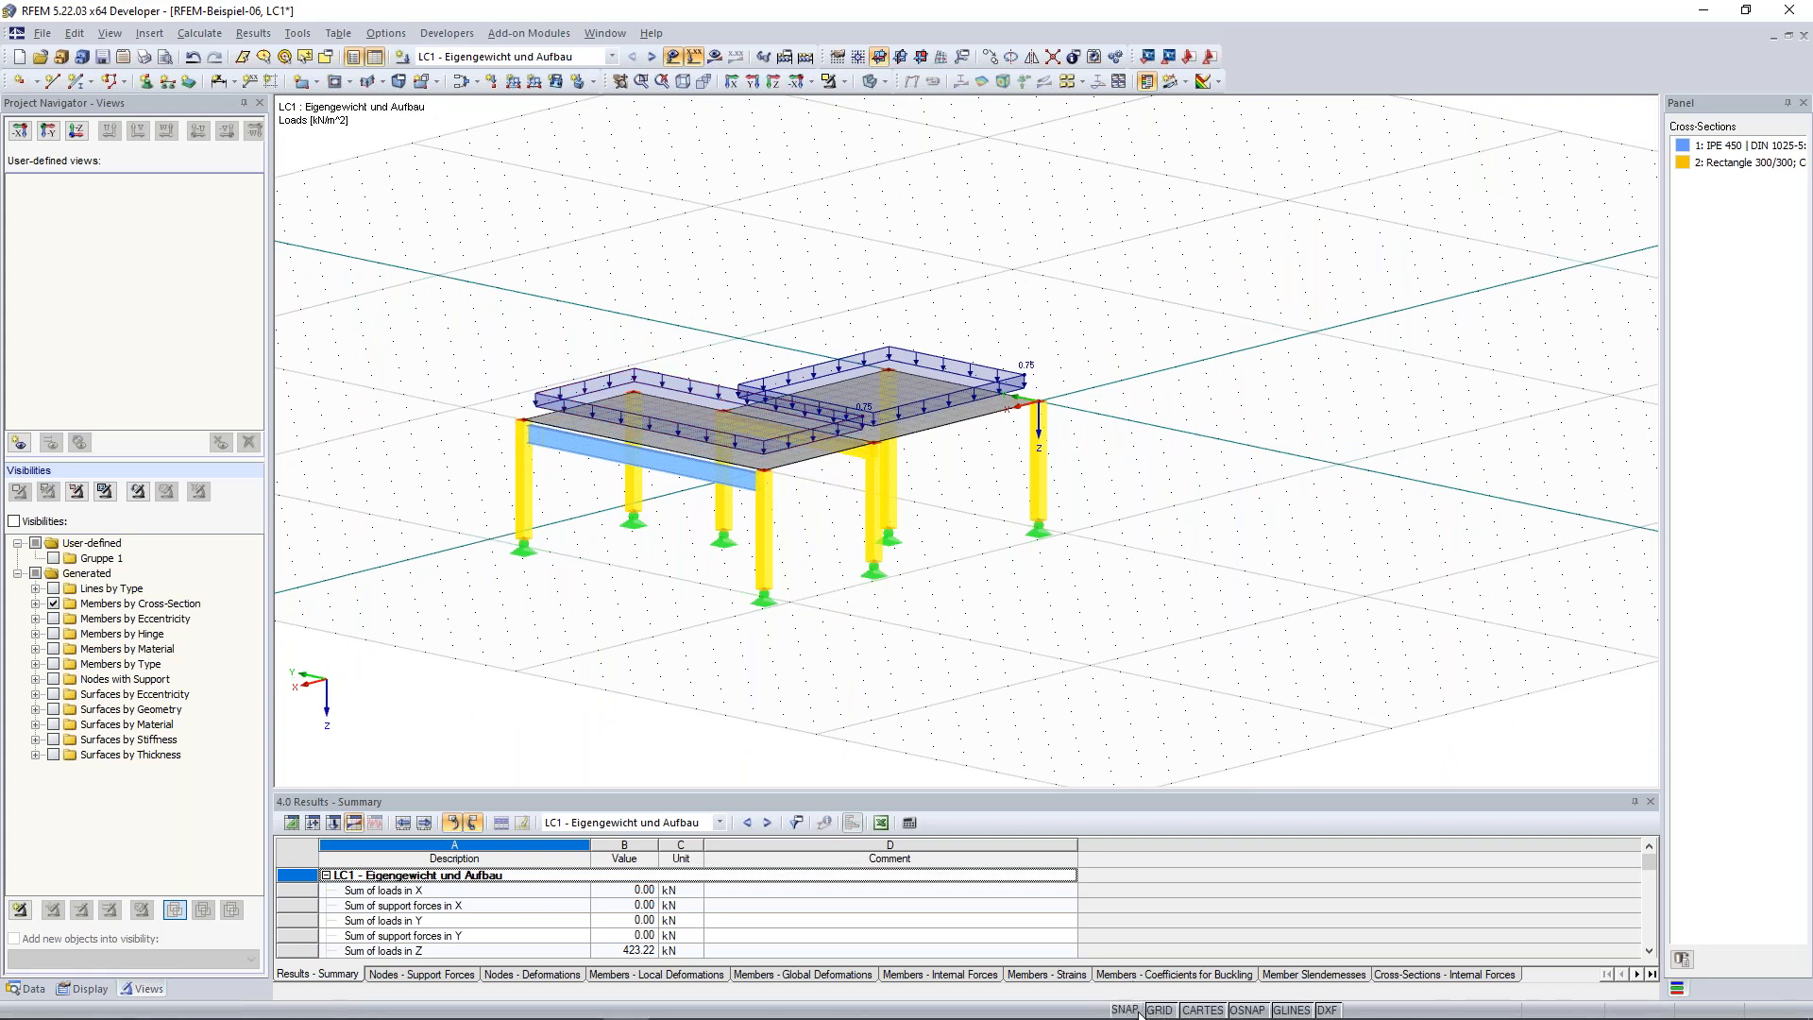
pyautogui.click(1156, 1011)
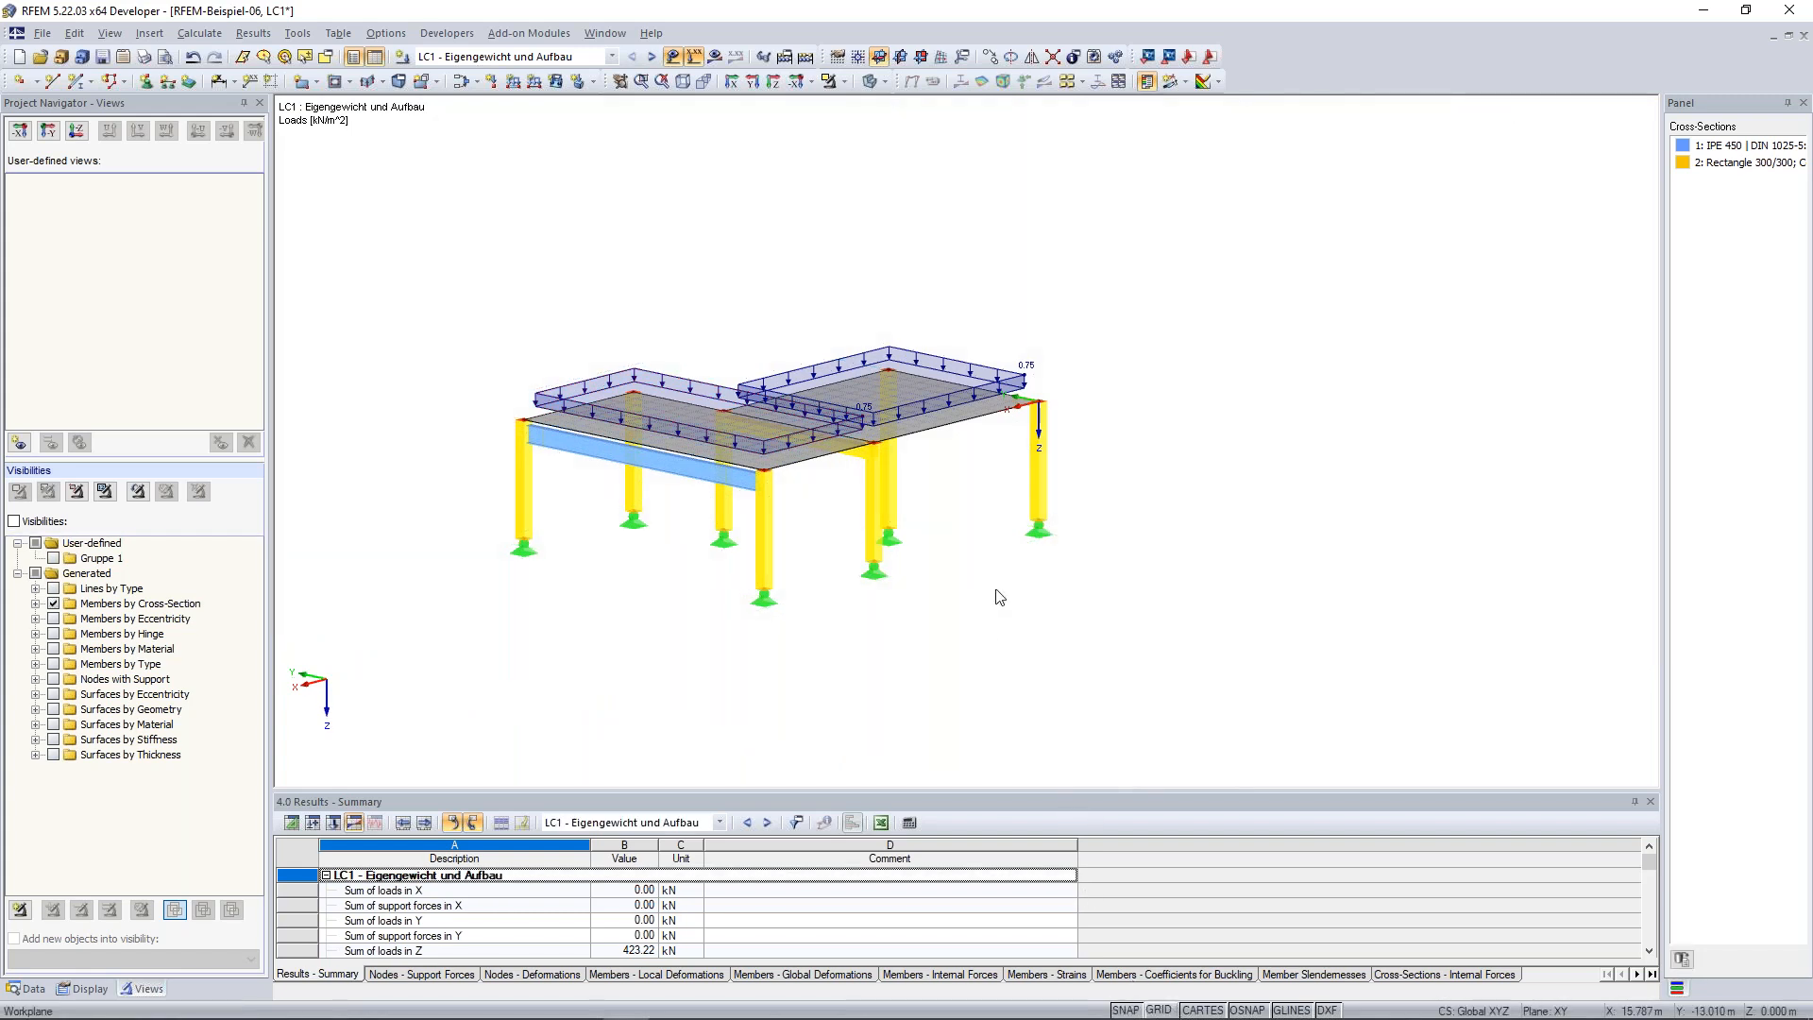
# Save the current model orientation as the user-defined view "Favorite view" and restore that view after rotating the model.
pyautogui.moveTo(1007, 584); pyautogui.dragTo(1048, 564, button='middle')
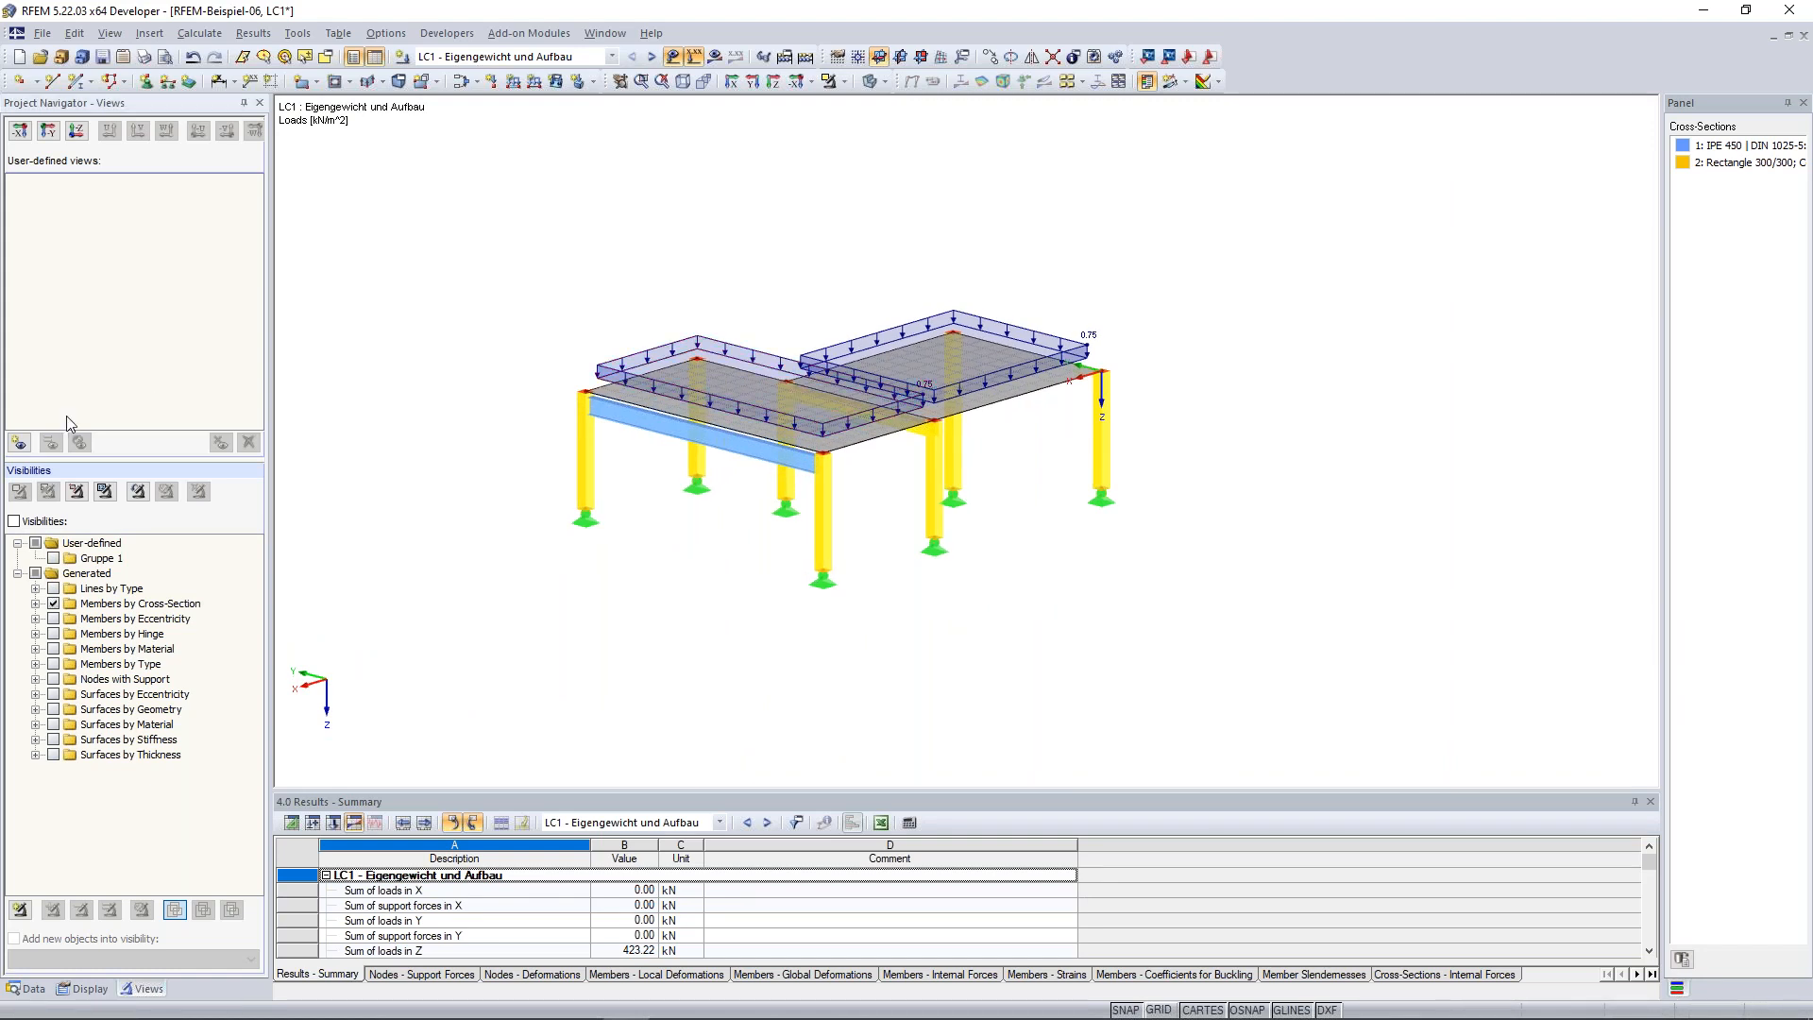
pyautogui.click(20, 444)
pyautogui.write('Favorite view')
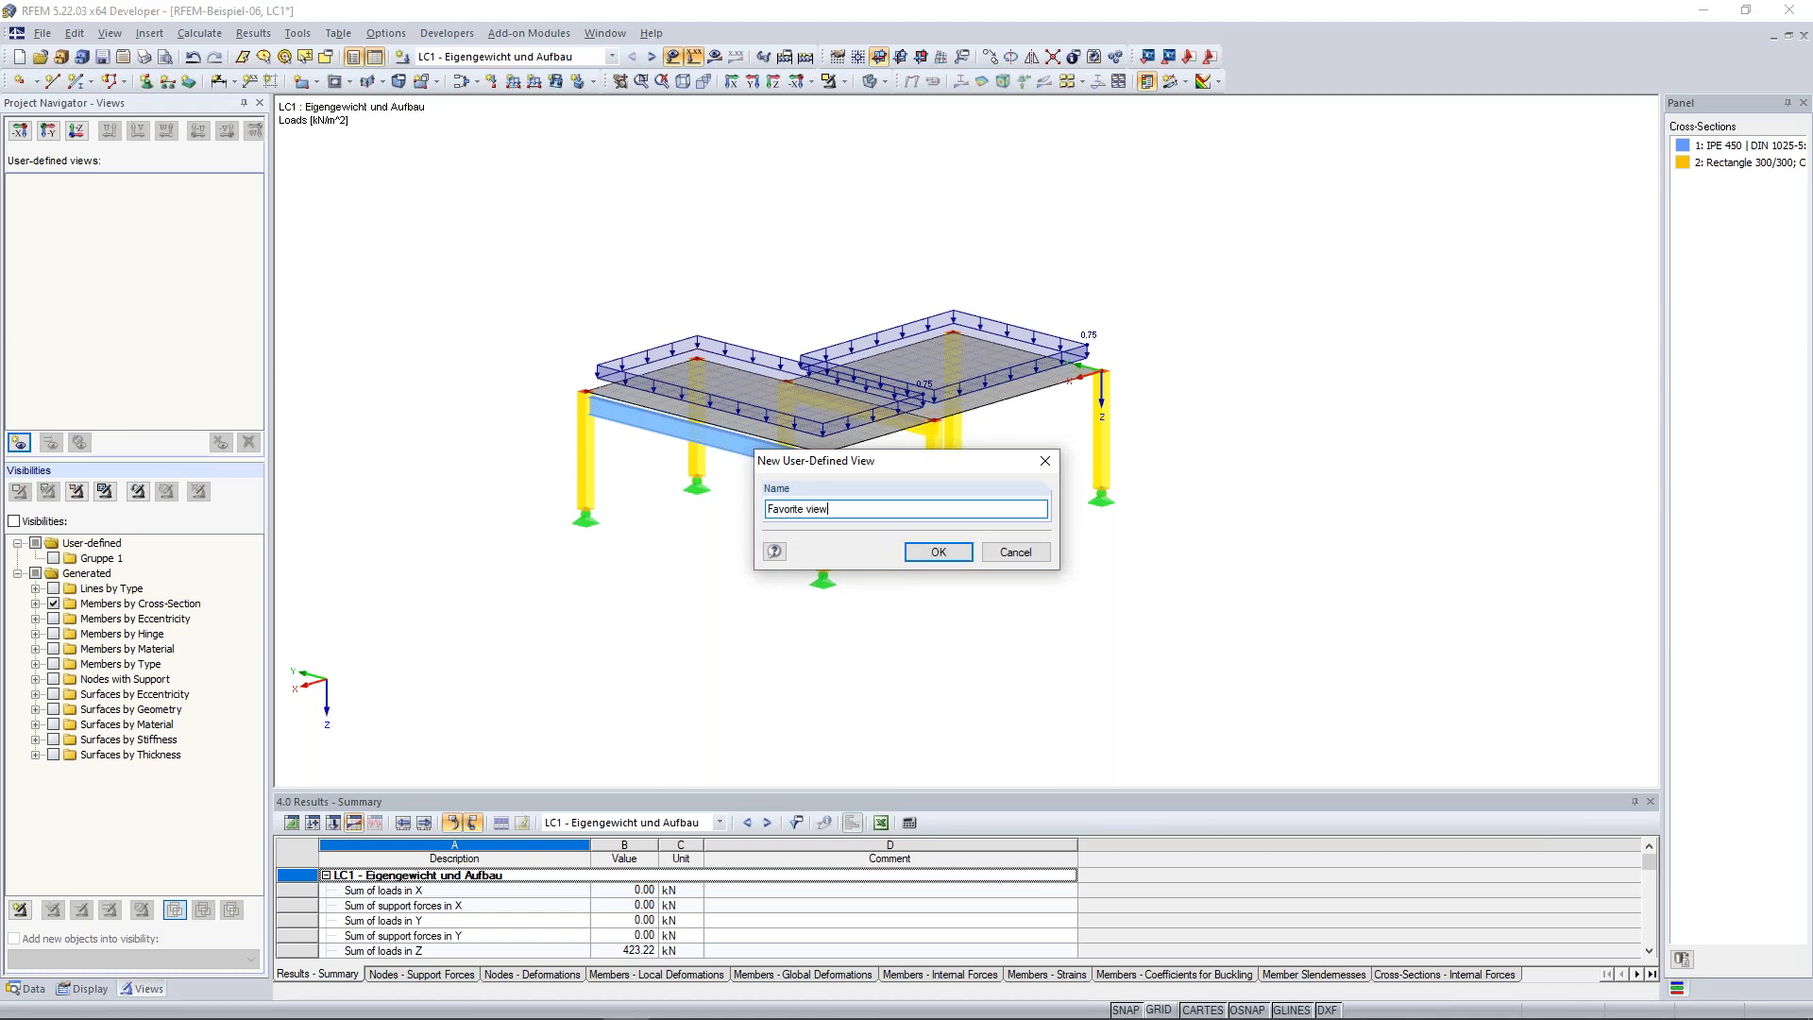
pyautogui.click(937, 553)
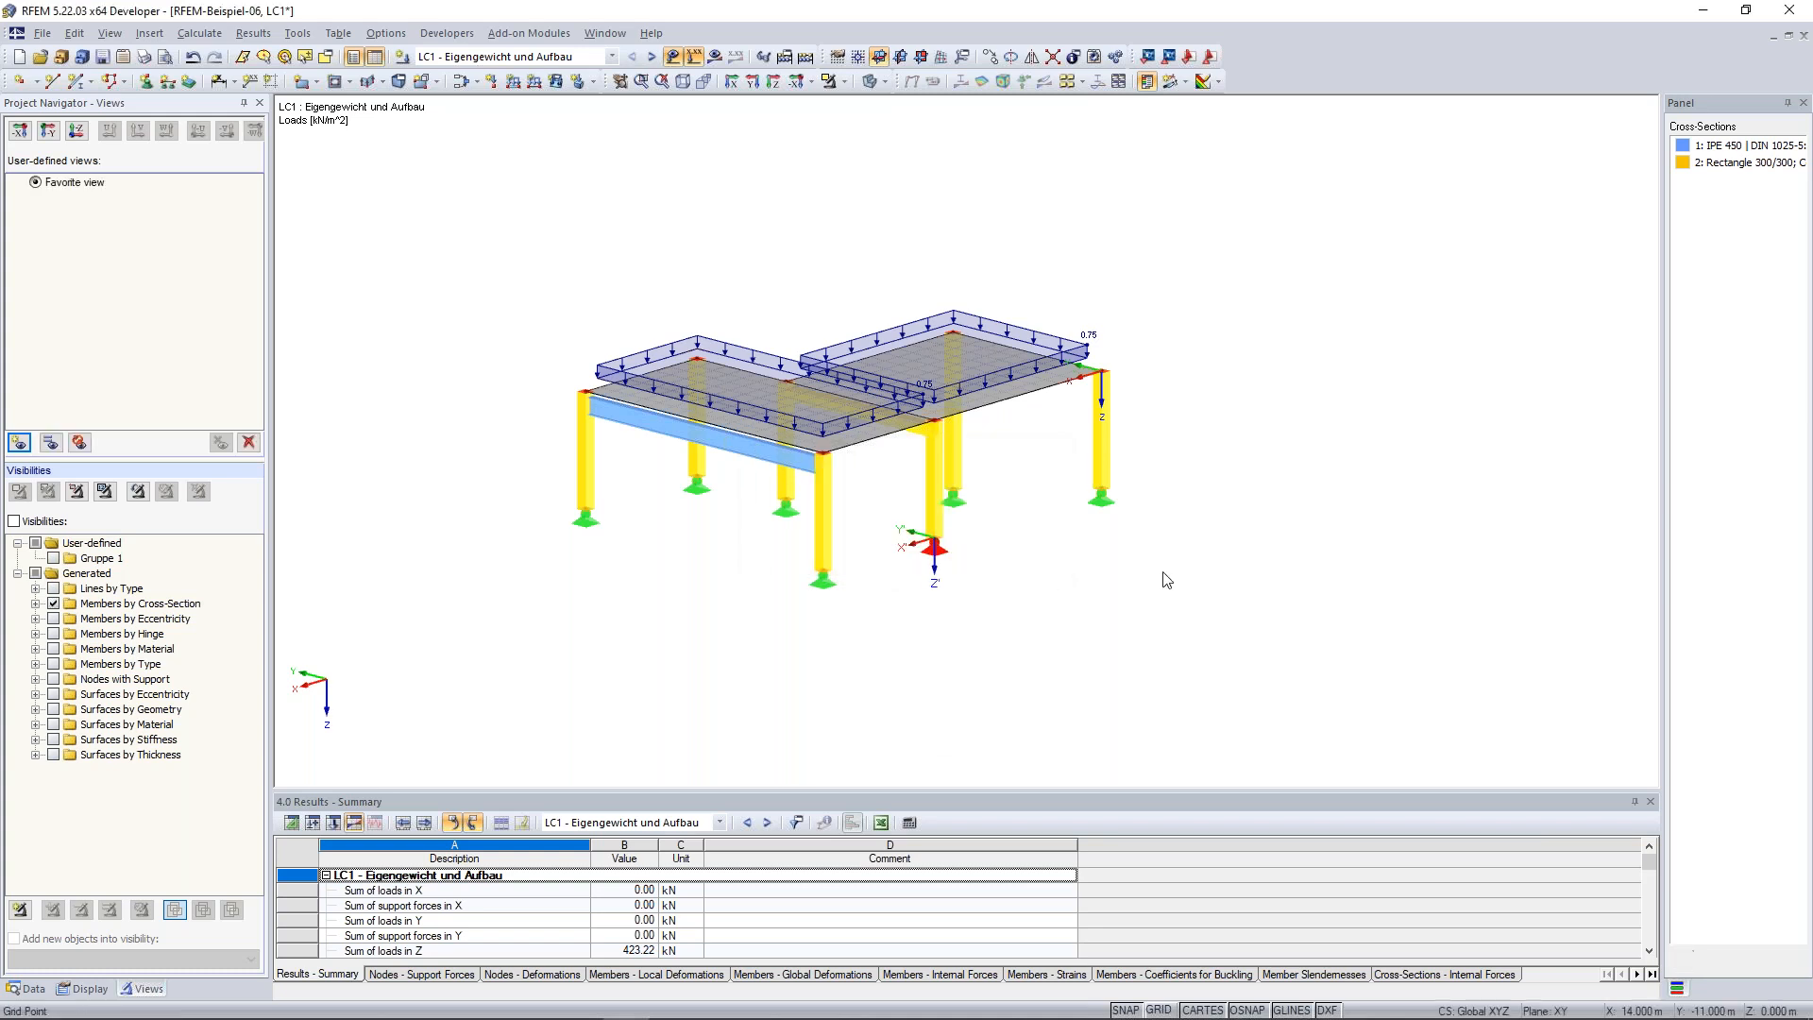
pyautogui.keyDown('ctrl'); pyautogui.moveTo(1102, 530); pyautogui.dragTo(757, 388, button='middle'); pyautogui.keyUp('ctrl')
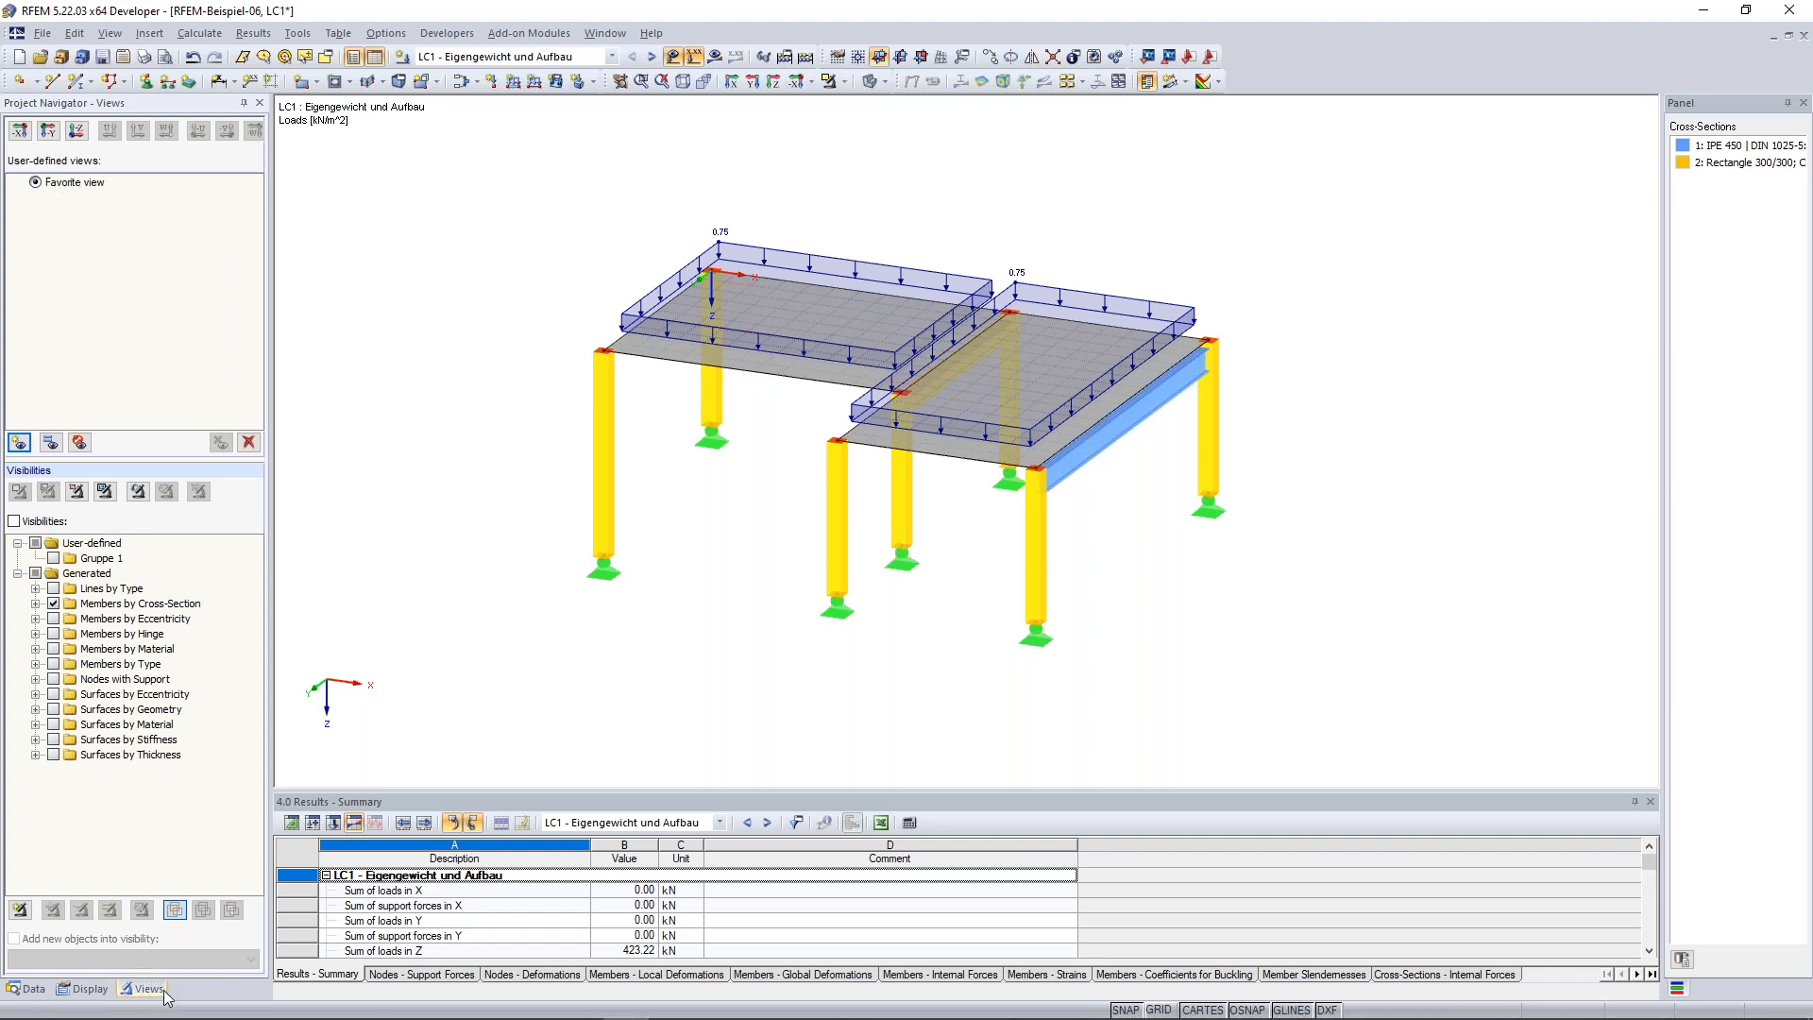
pyautogui.click(40, 185)
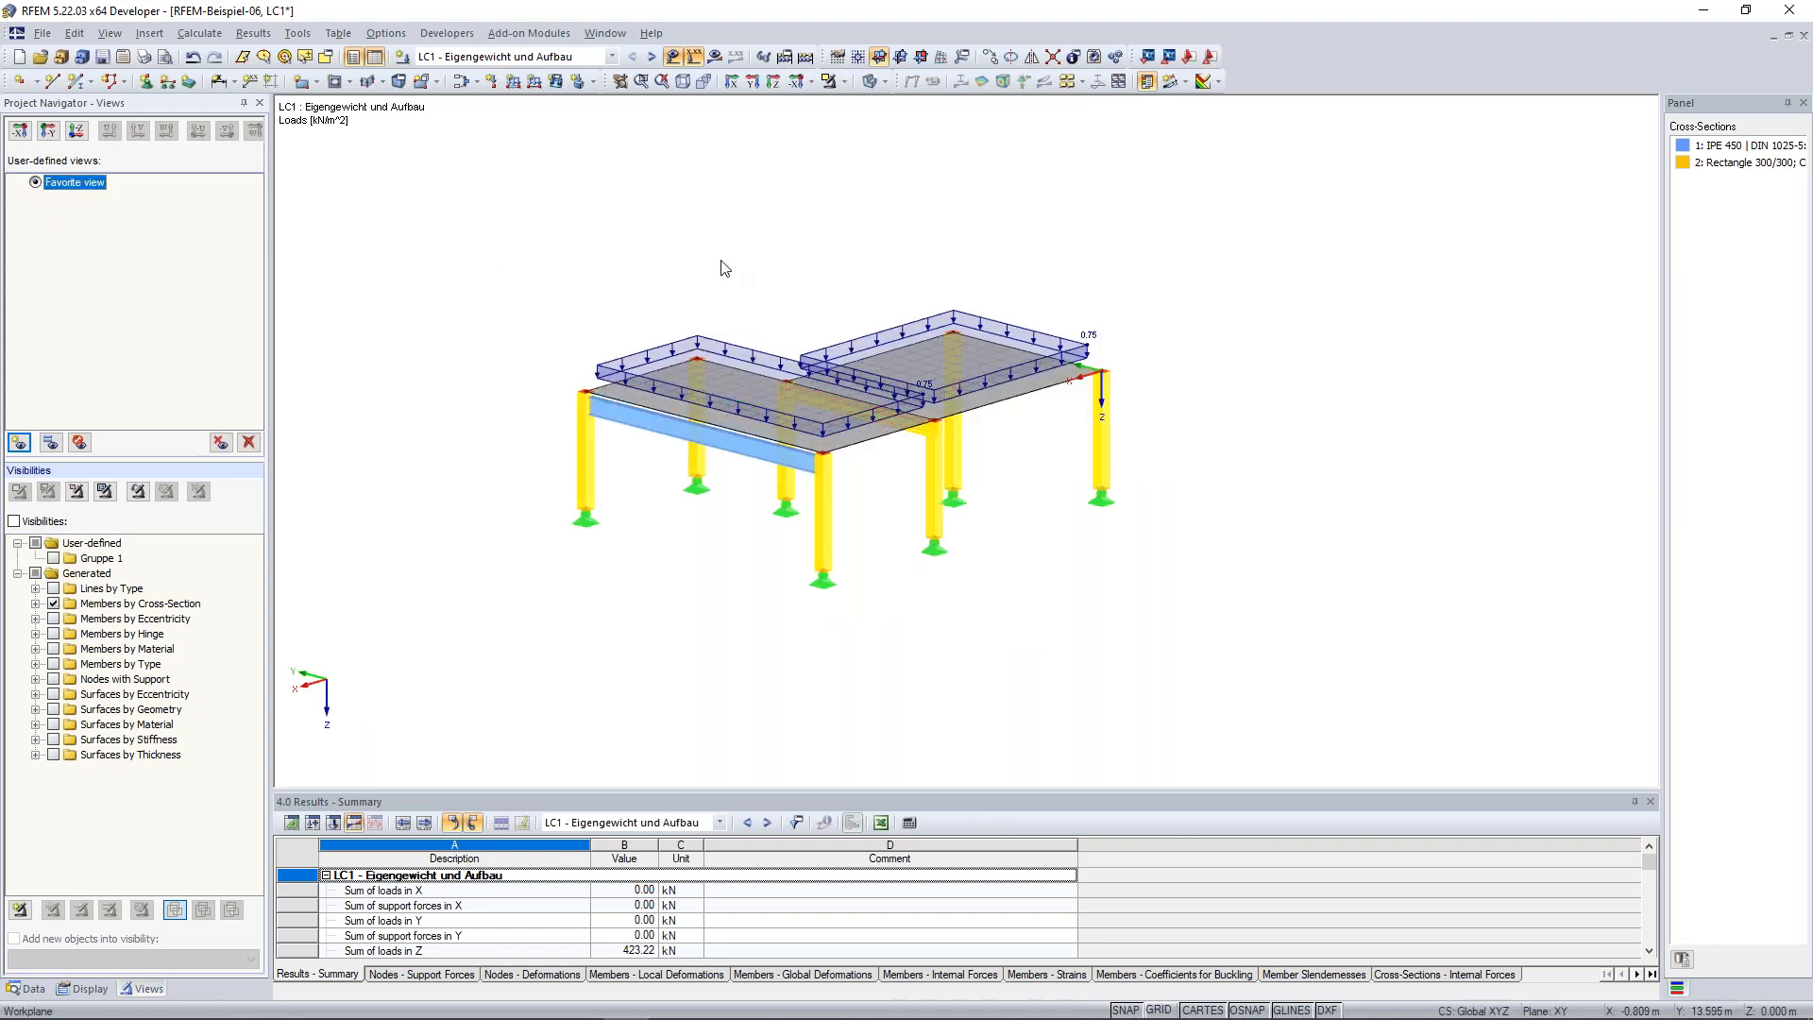
# Limit the generated visibility by cross-section to the Rectangle 300/300 members and bring the IPE 450 member back.
pyautogui.keyDown('ctrl'); pyautogui.moveTo(458, 351); pyautogui.dragTo(880, 377, button='middle'); pyautogui.keyUp('ctrl')
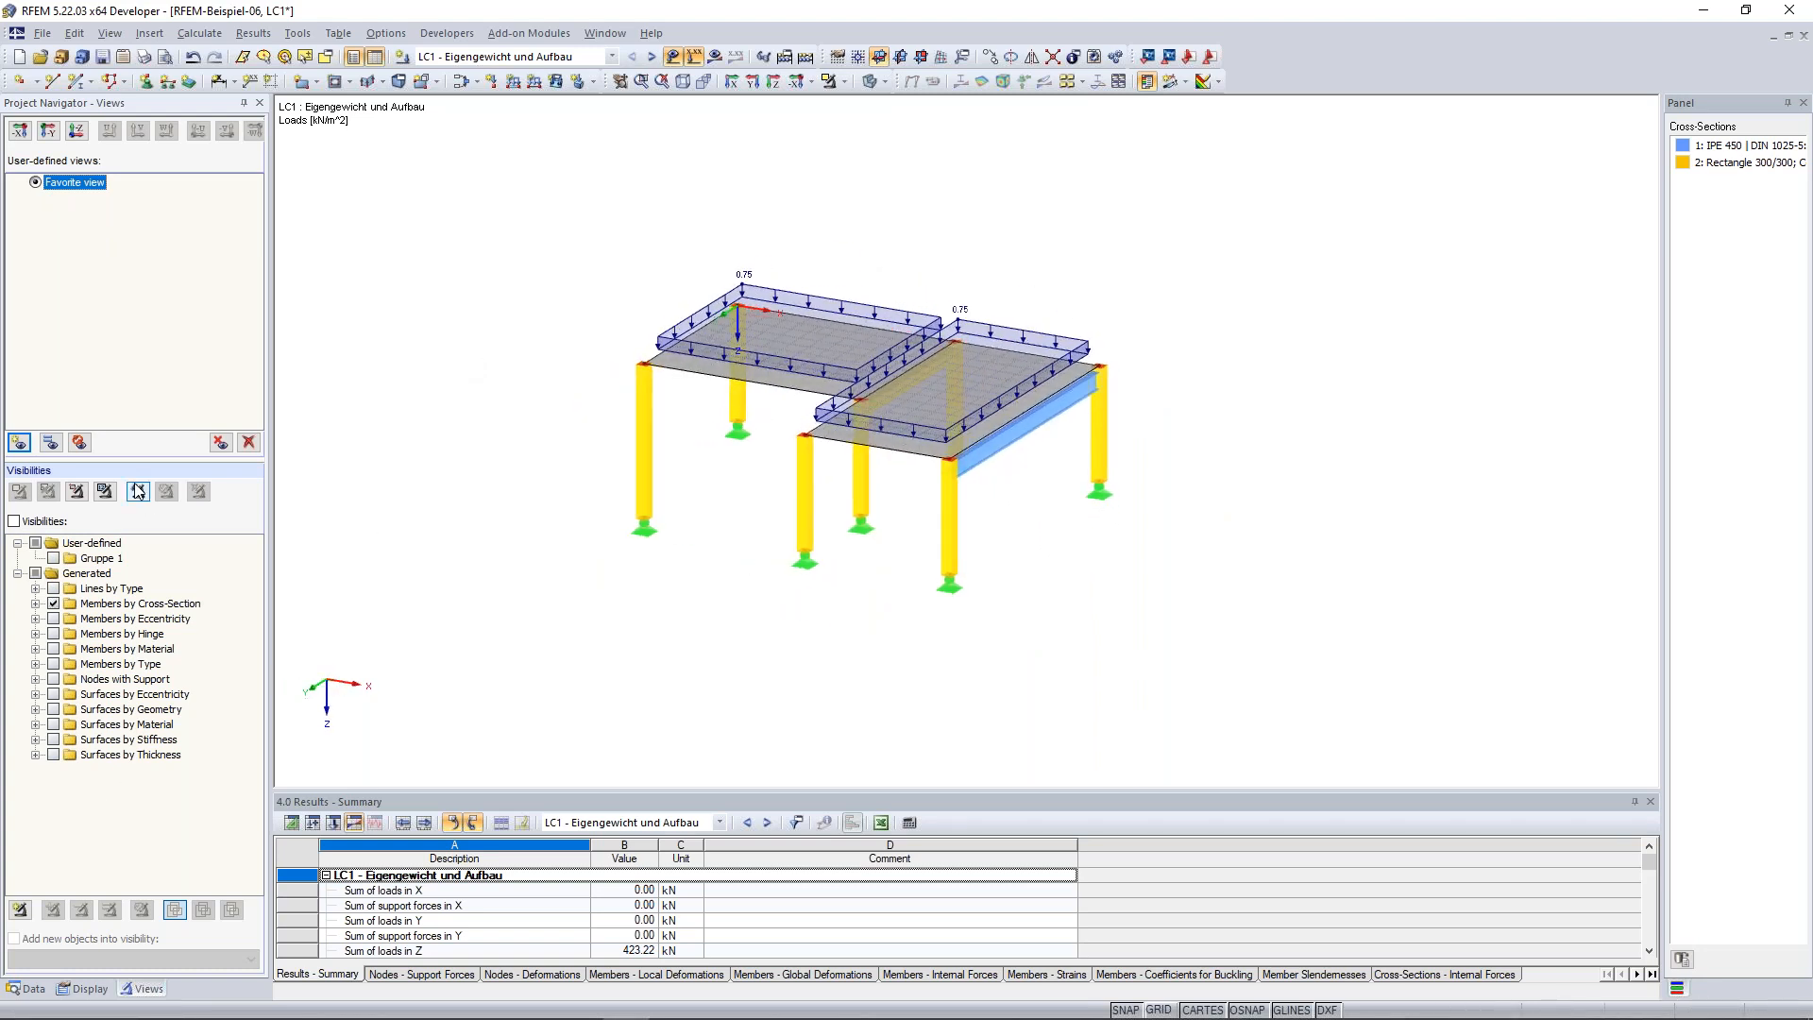
pyautogui.keyDown('ctrl'); pyautogui.moveTo(769, 510); pyautogui.dragTo(715, 488, button='middle'); pyautogui.keyUp('ctrl')
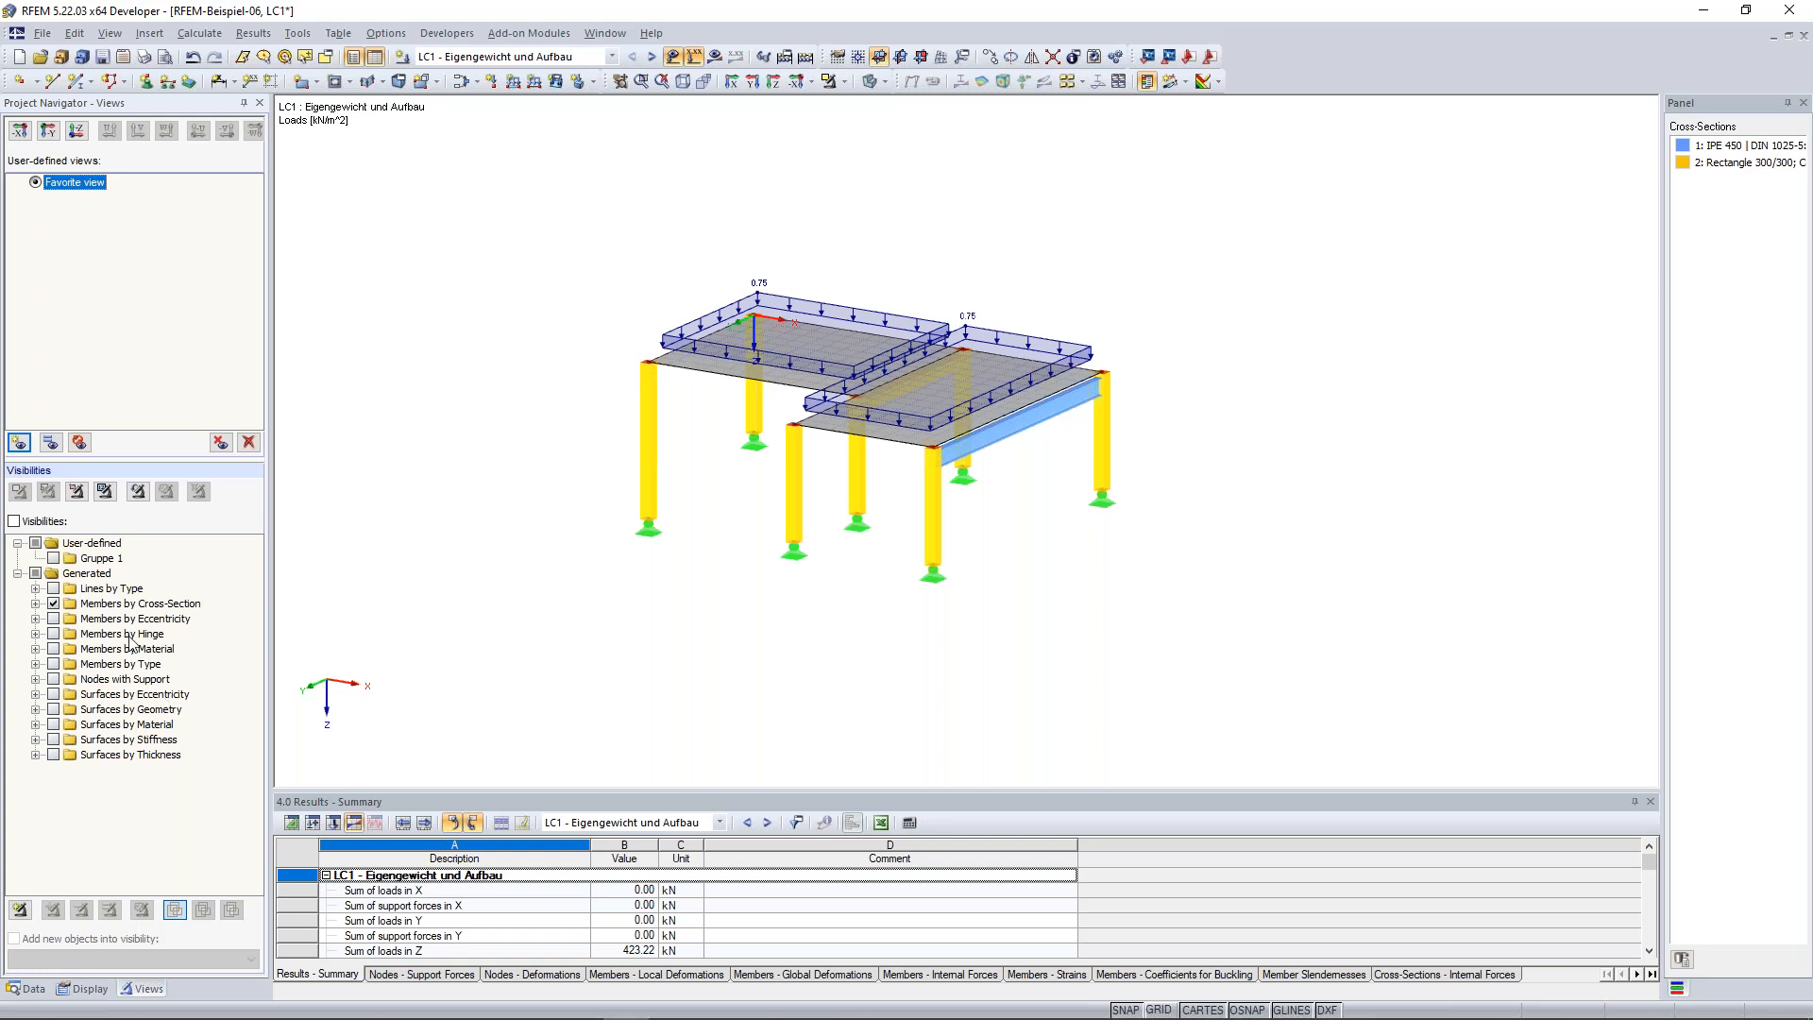
pyautogui.keyDown('ctrl'); pyautogui.moveTo(1061, 530); pyautogui.dragTo(813, 475, button='middle'); pyautogui.keyUp('ctrl')
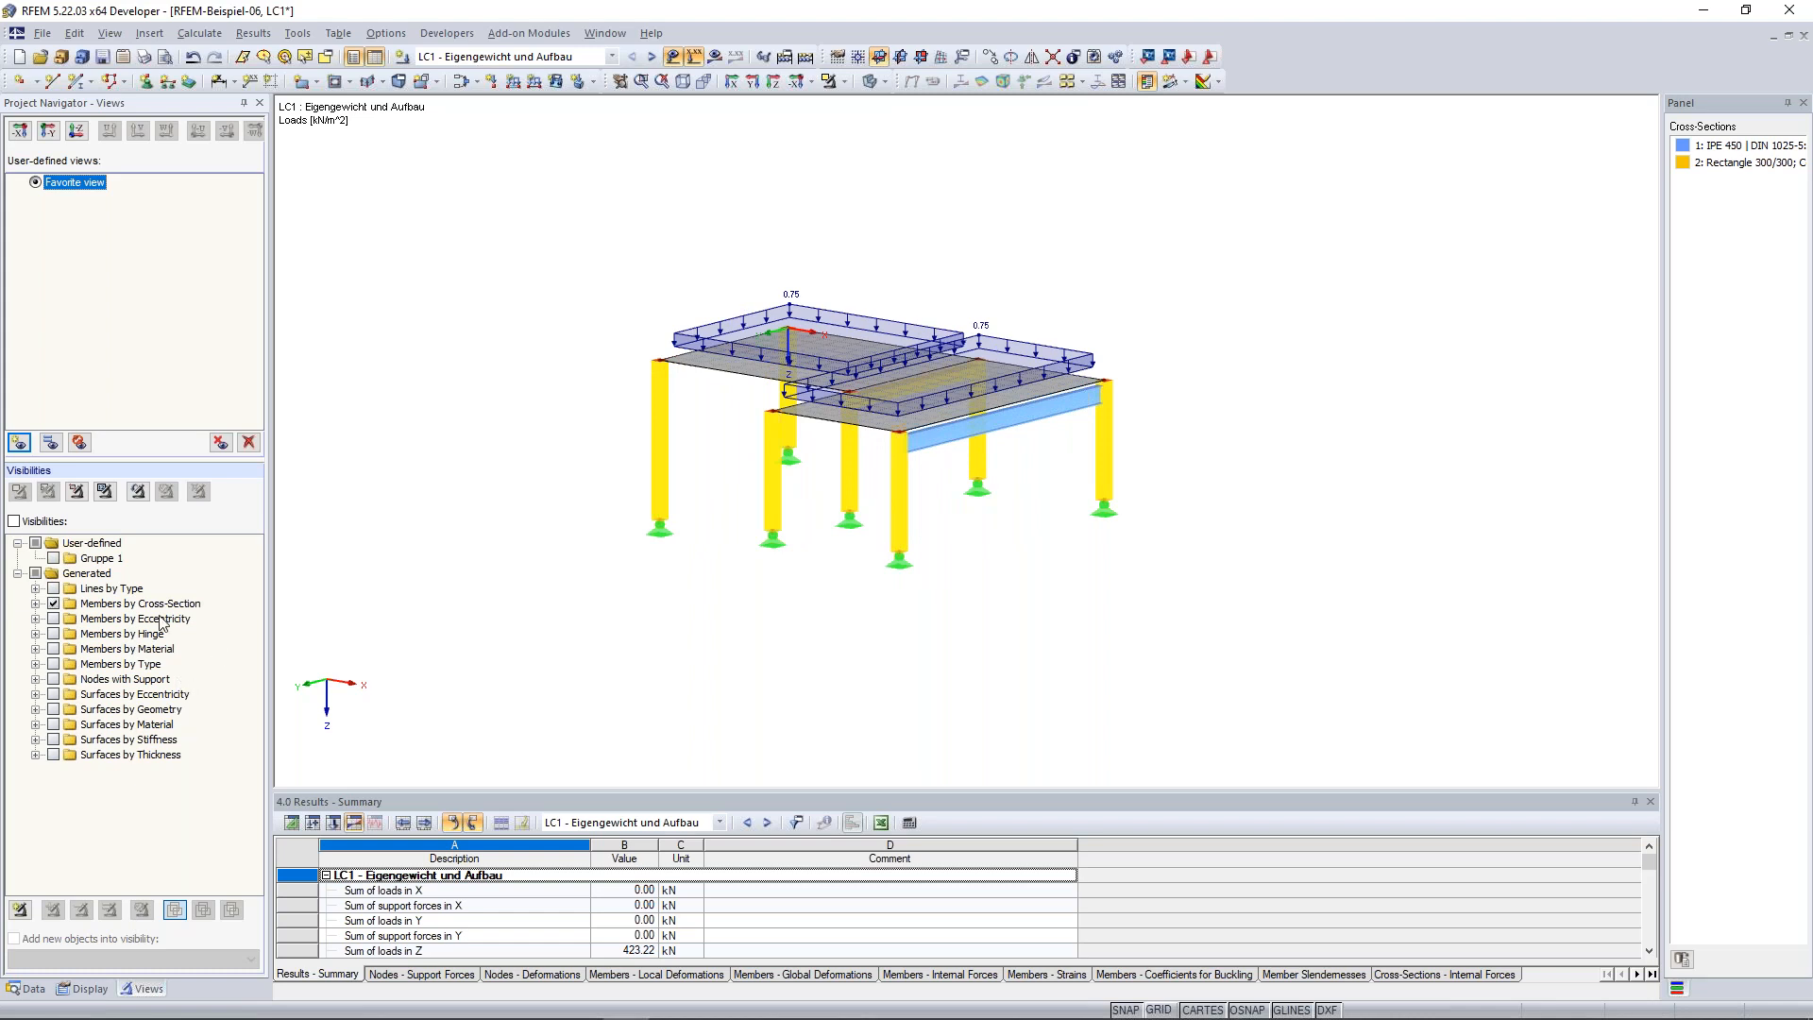
pyautogui.click(36, 603)
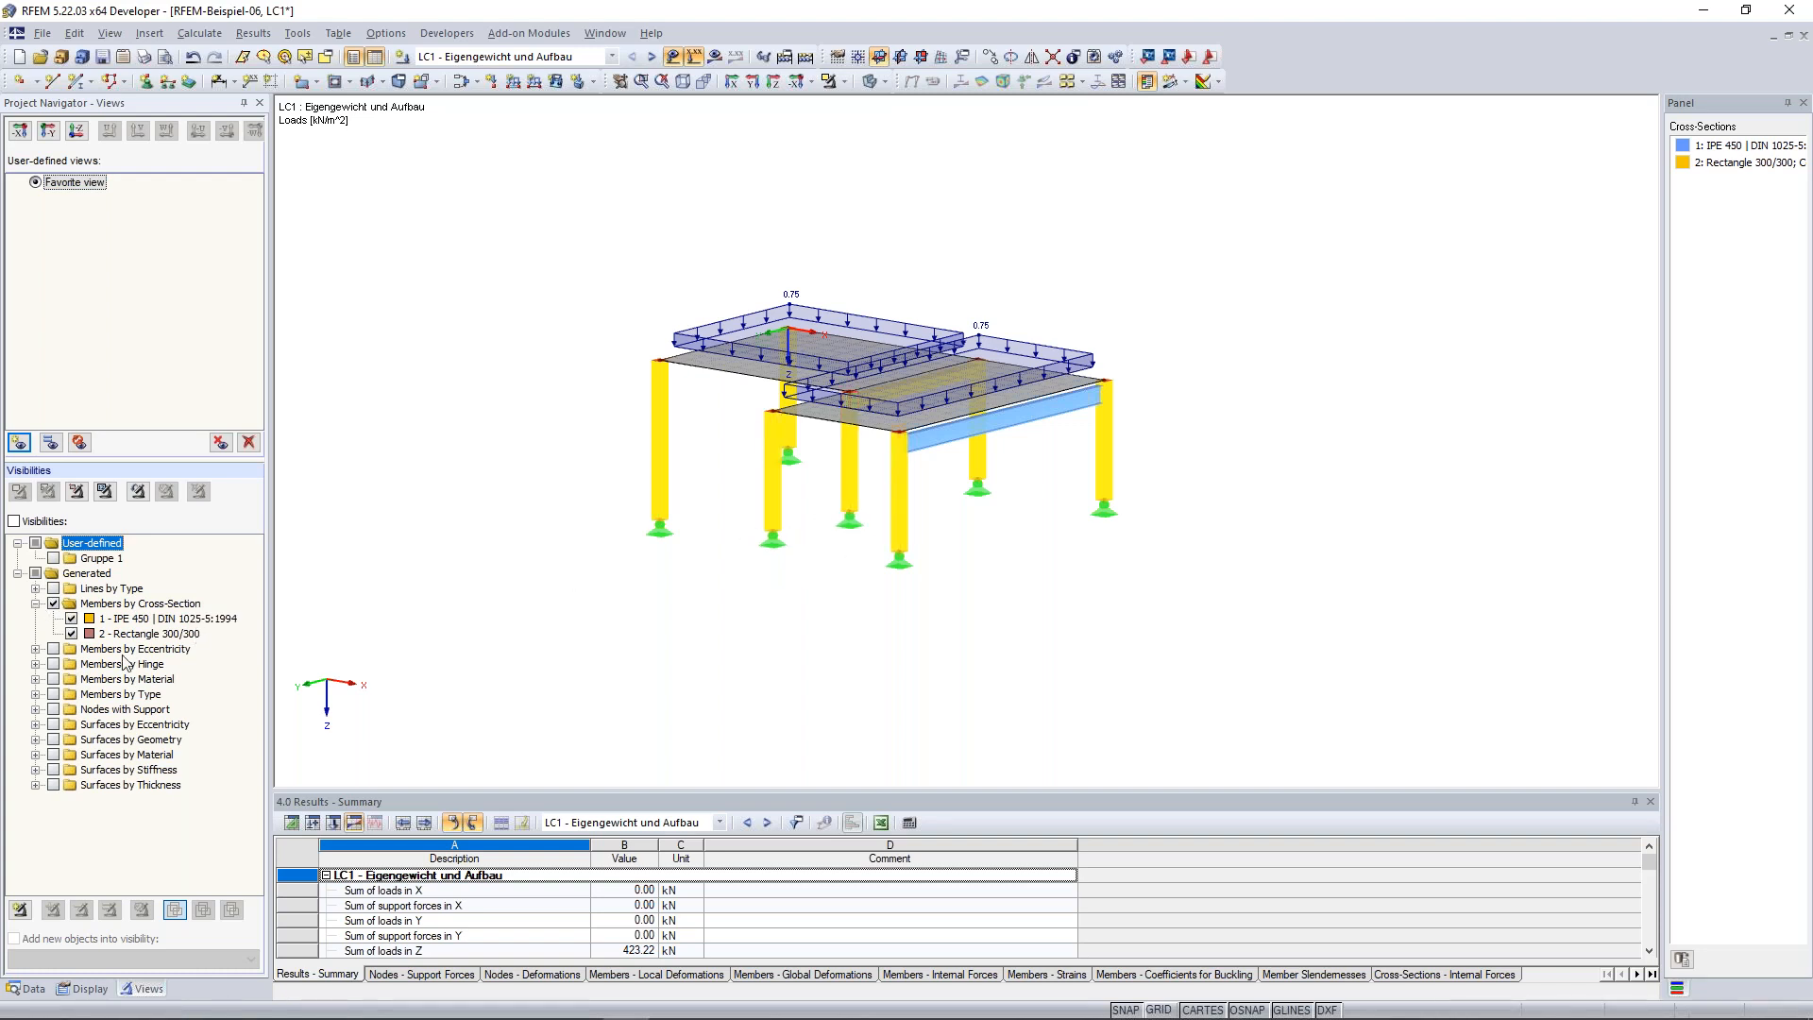
pyautogui.click(72, 633)
pyautogui.click(71, 634)
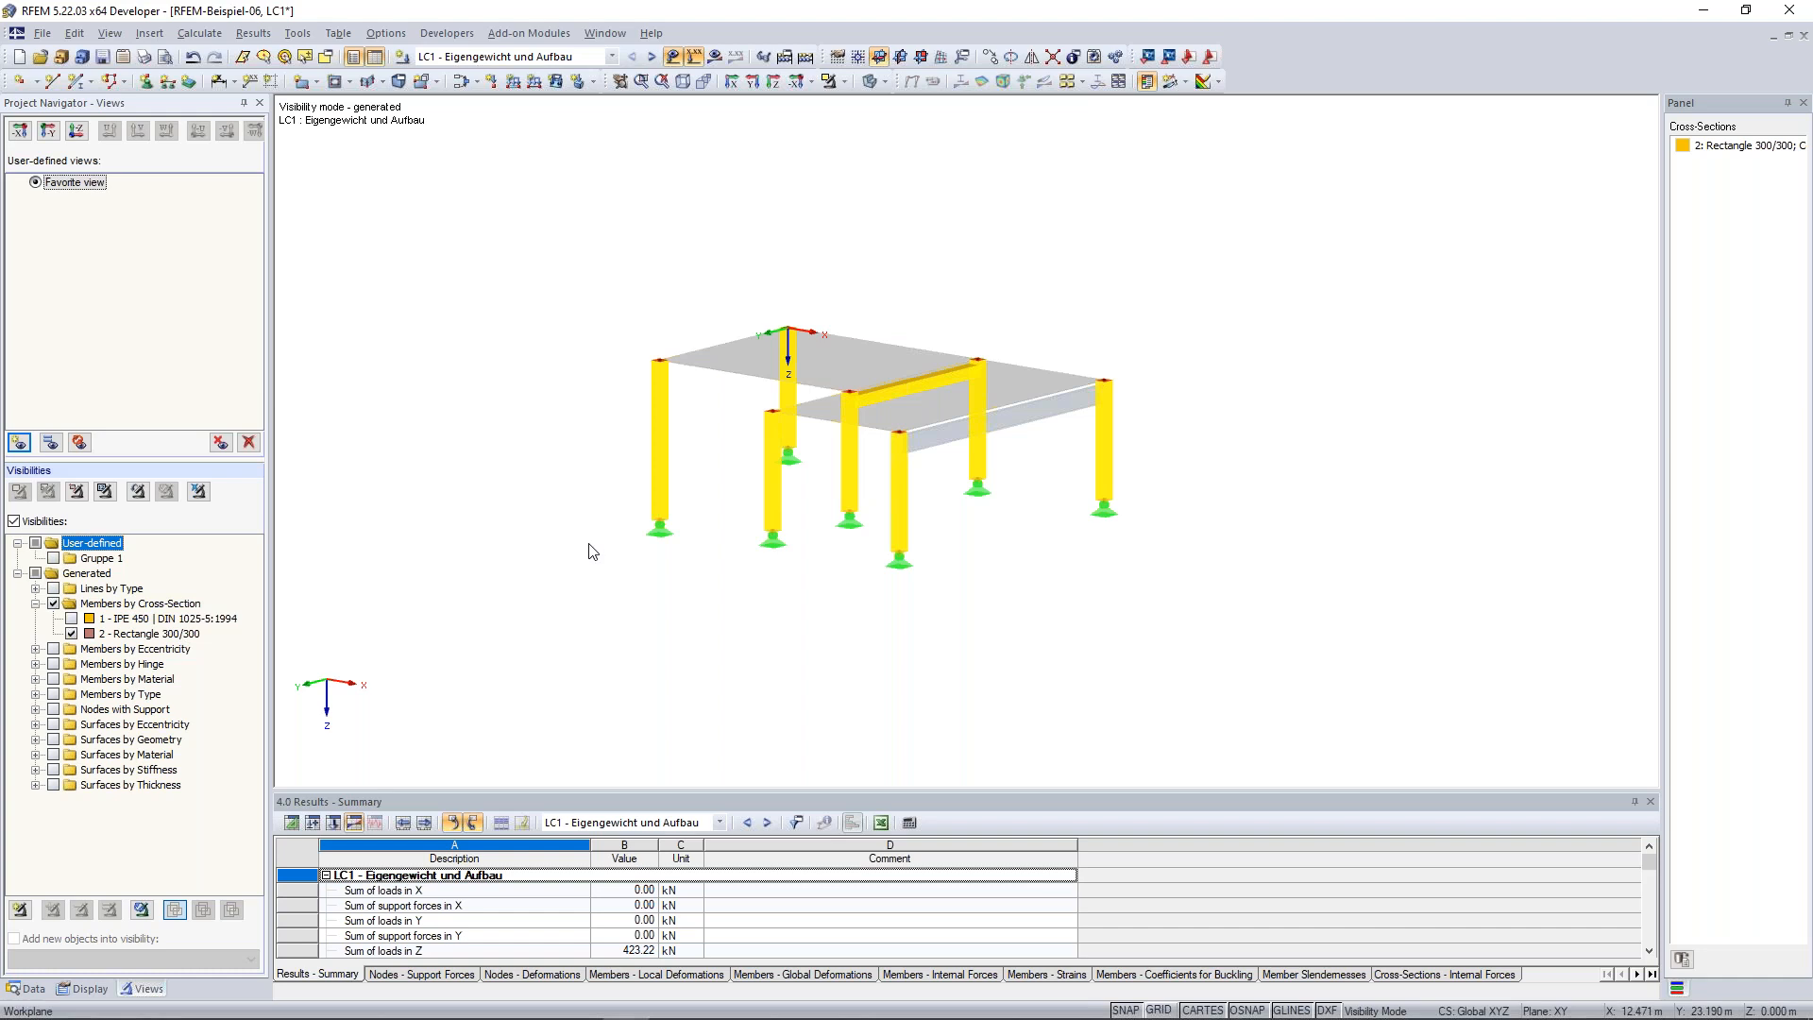
pyautogui.keyDown('ctrl'); pyautogui.moveTo(635, 521); pyautogui.dragTo(614, 521, button='middle'); pyautogui.keyUp('ctrl')
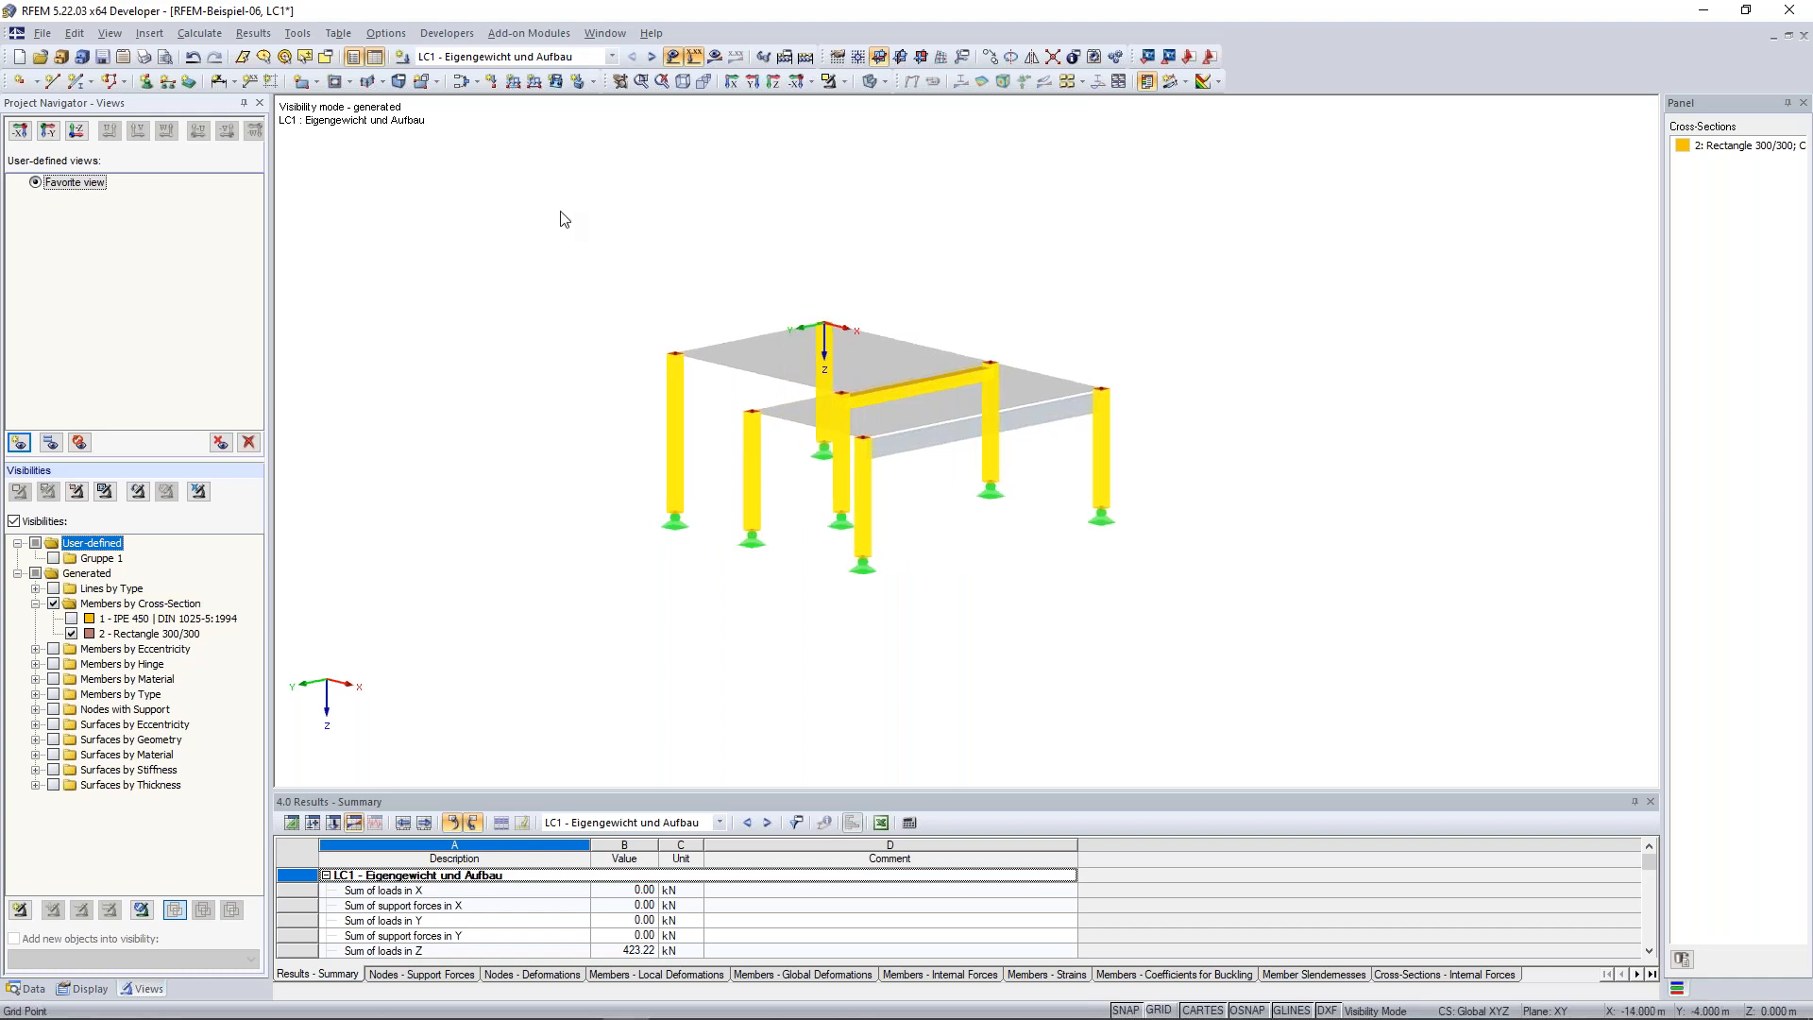
pyautogui.keyDown('ctrl'); pyautogui.moveTo(586, 319); pyautogui.dragTo(676, 255, button='middle'); pyautogui.keyUp('ctrl')
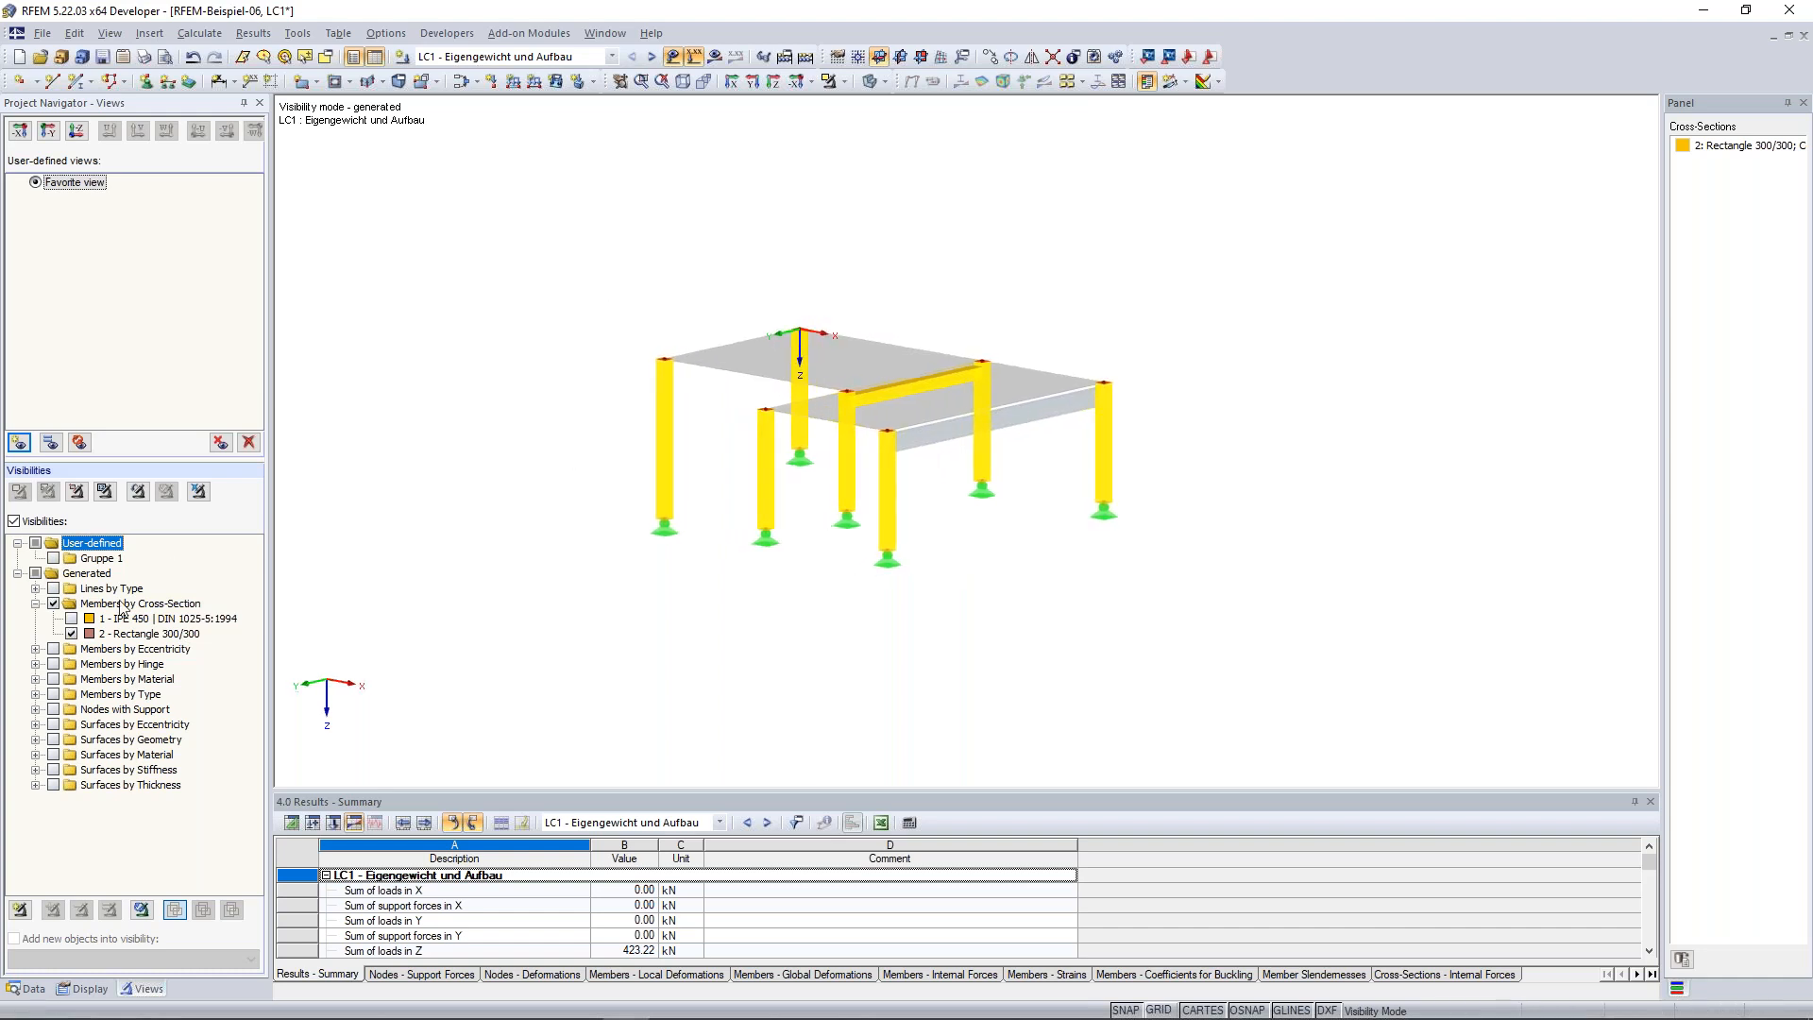
pyautogui.click(71, 619)
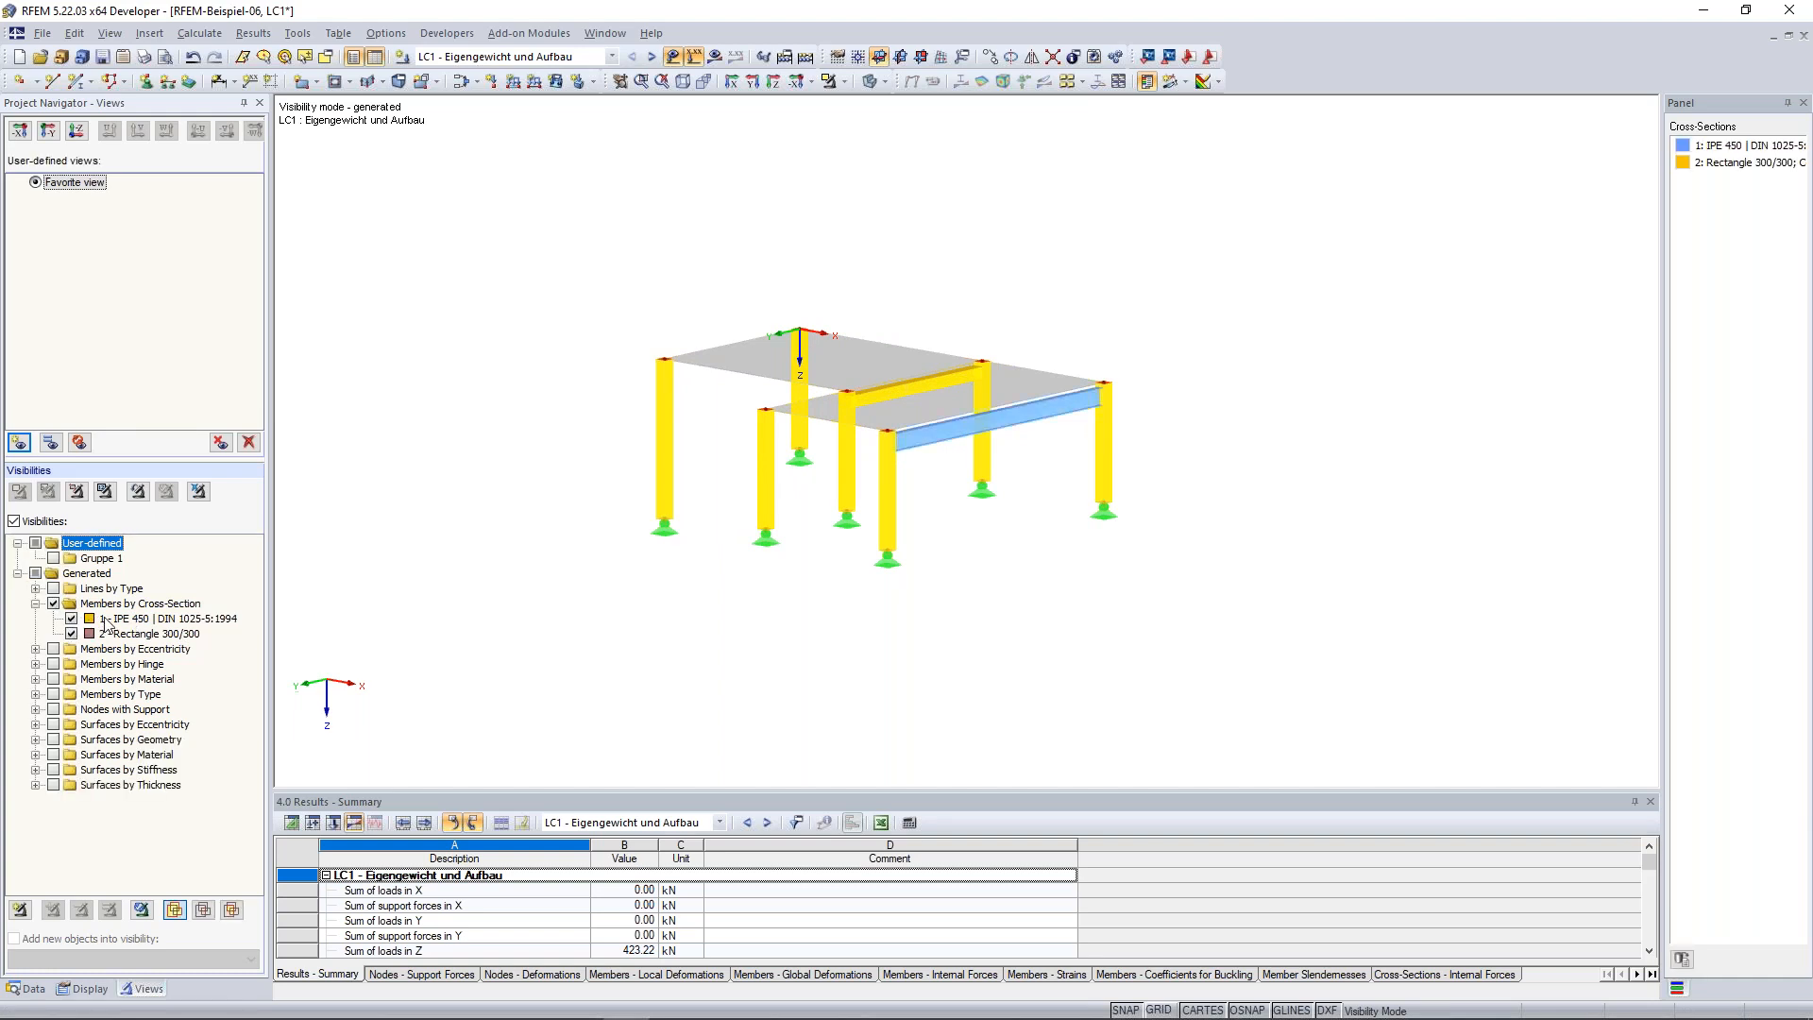
# Deactivate the visibility of members by cross-section and show only the surfaces with a thickness of 200 mm.
pyautogui.click(53, 605)
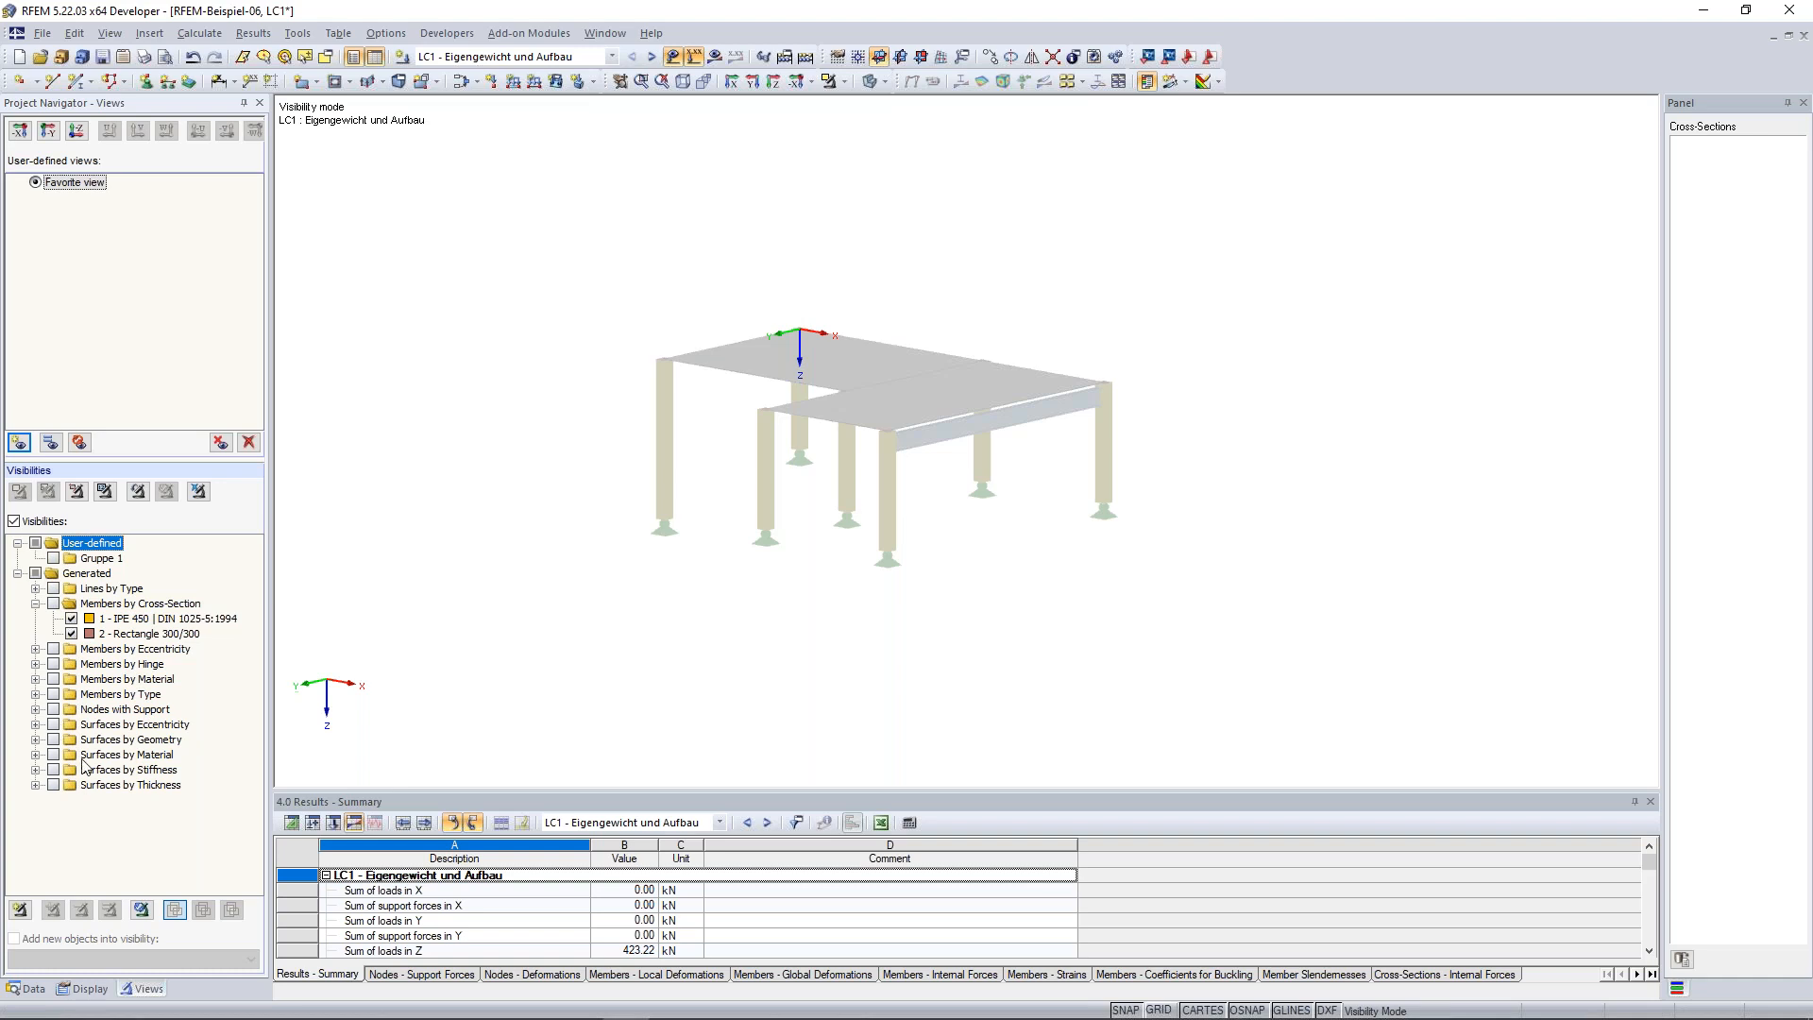
pyautogui.click(35, 785)
pyautogui.click(71, 800)
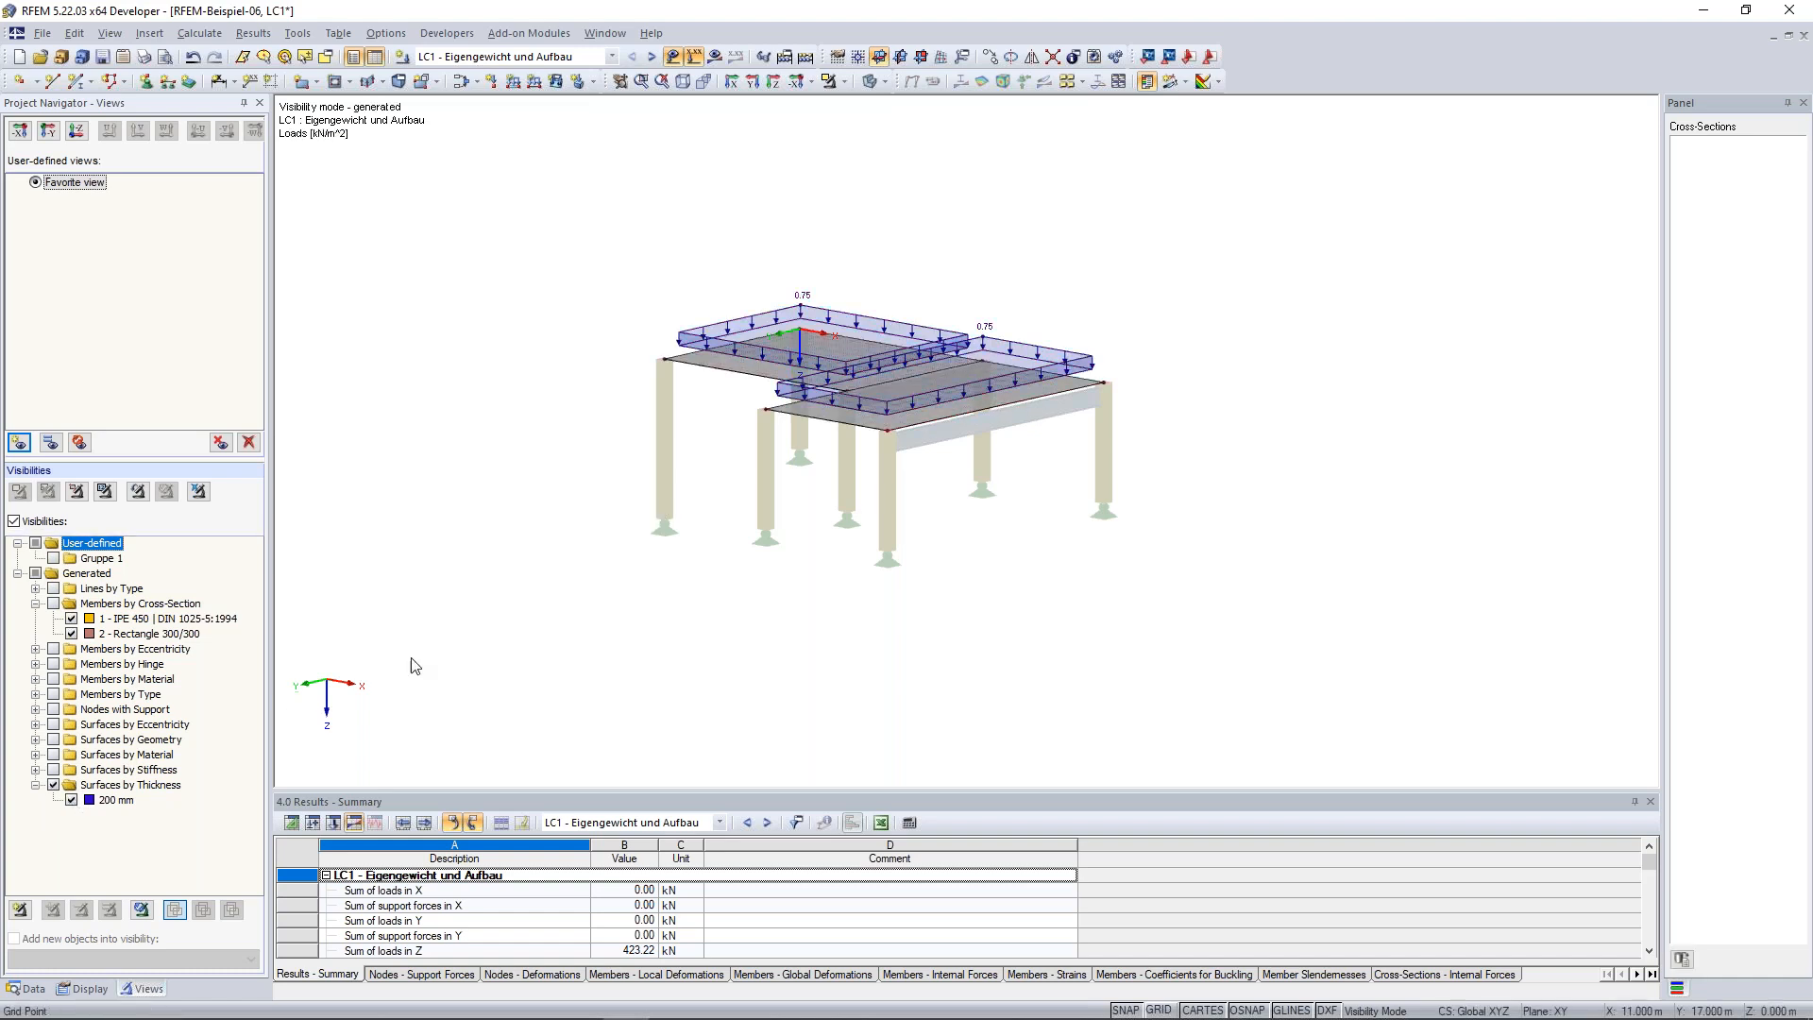
pyautogui.keyDown('ctrl'); pyautogui.moveTo(675, 385); pyautogui.dragTo(704, 397, button='middle'); pyautogui.keyUp('ctrl')
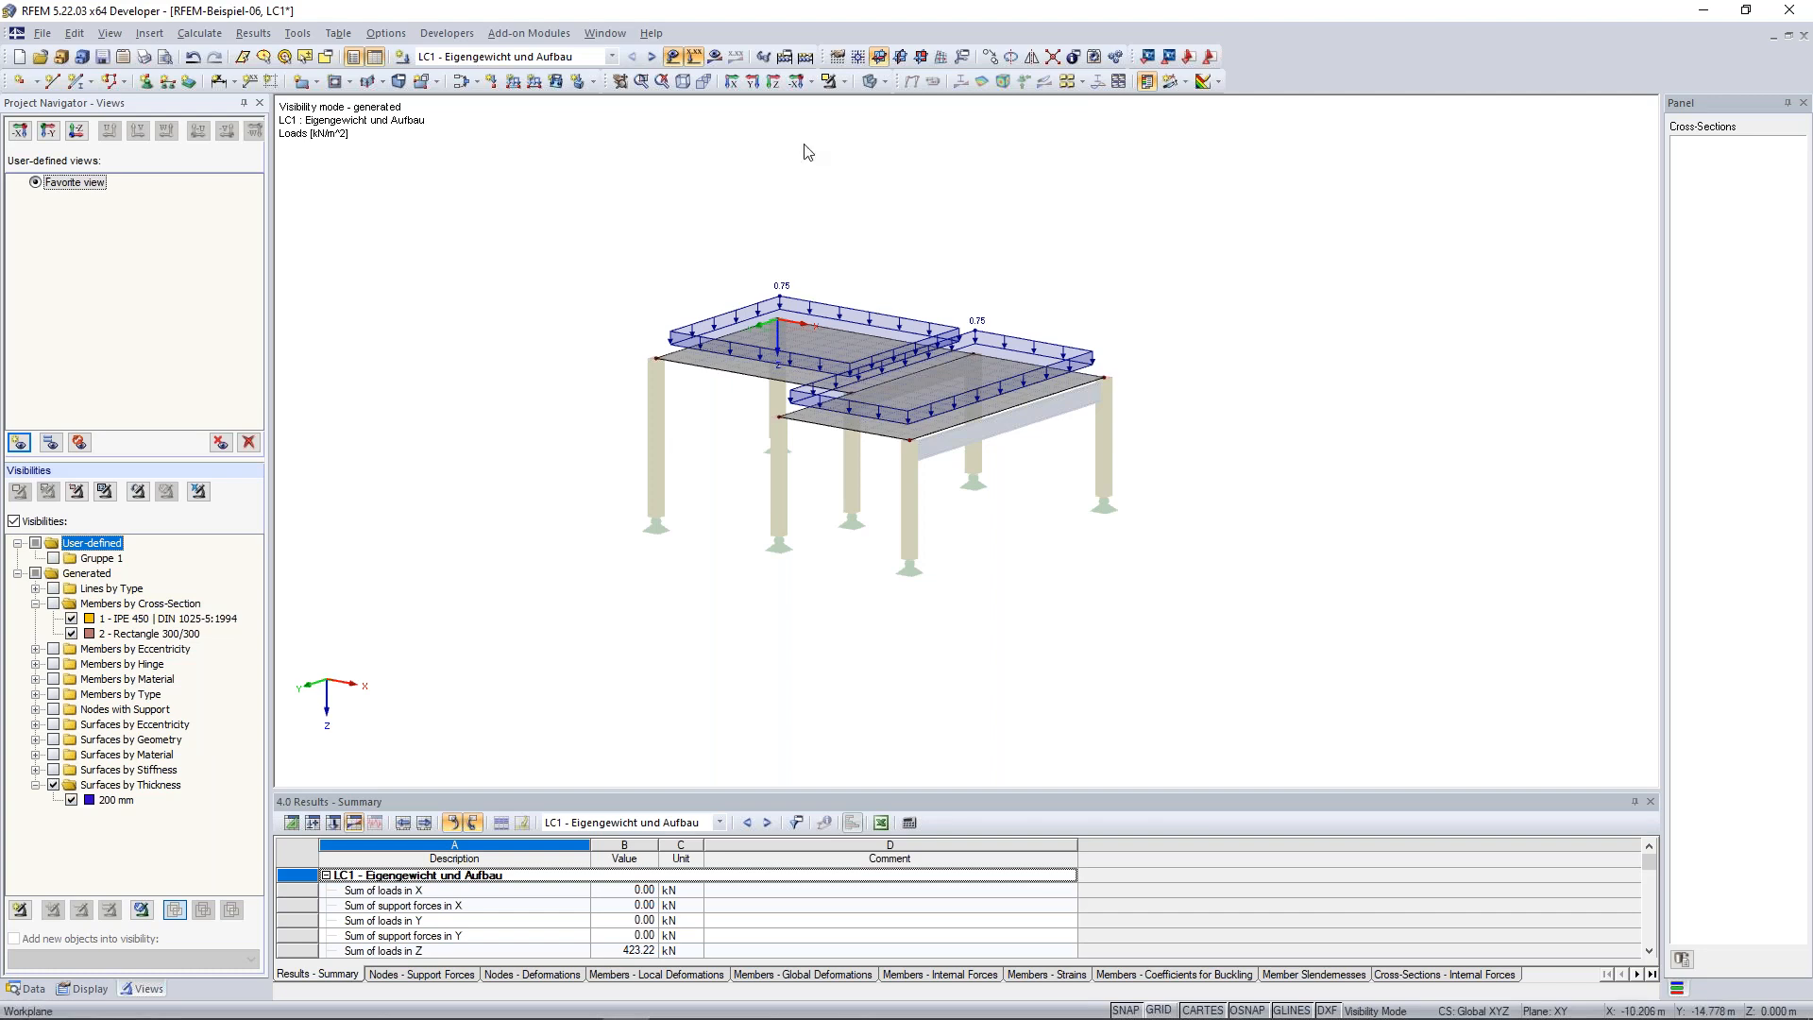
# Show the calculation results again and display the global deformations uZ in the graphic.
pyautogui.click(715, 56)
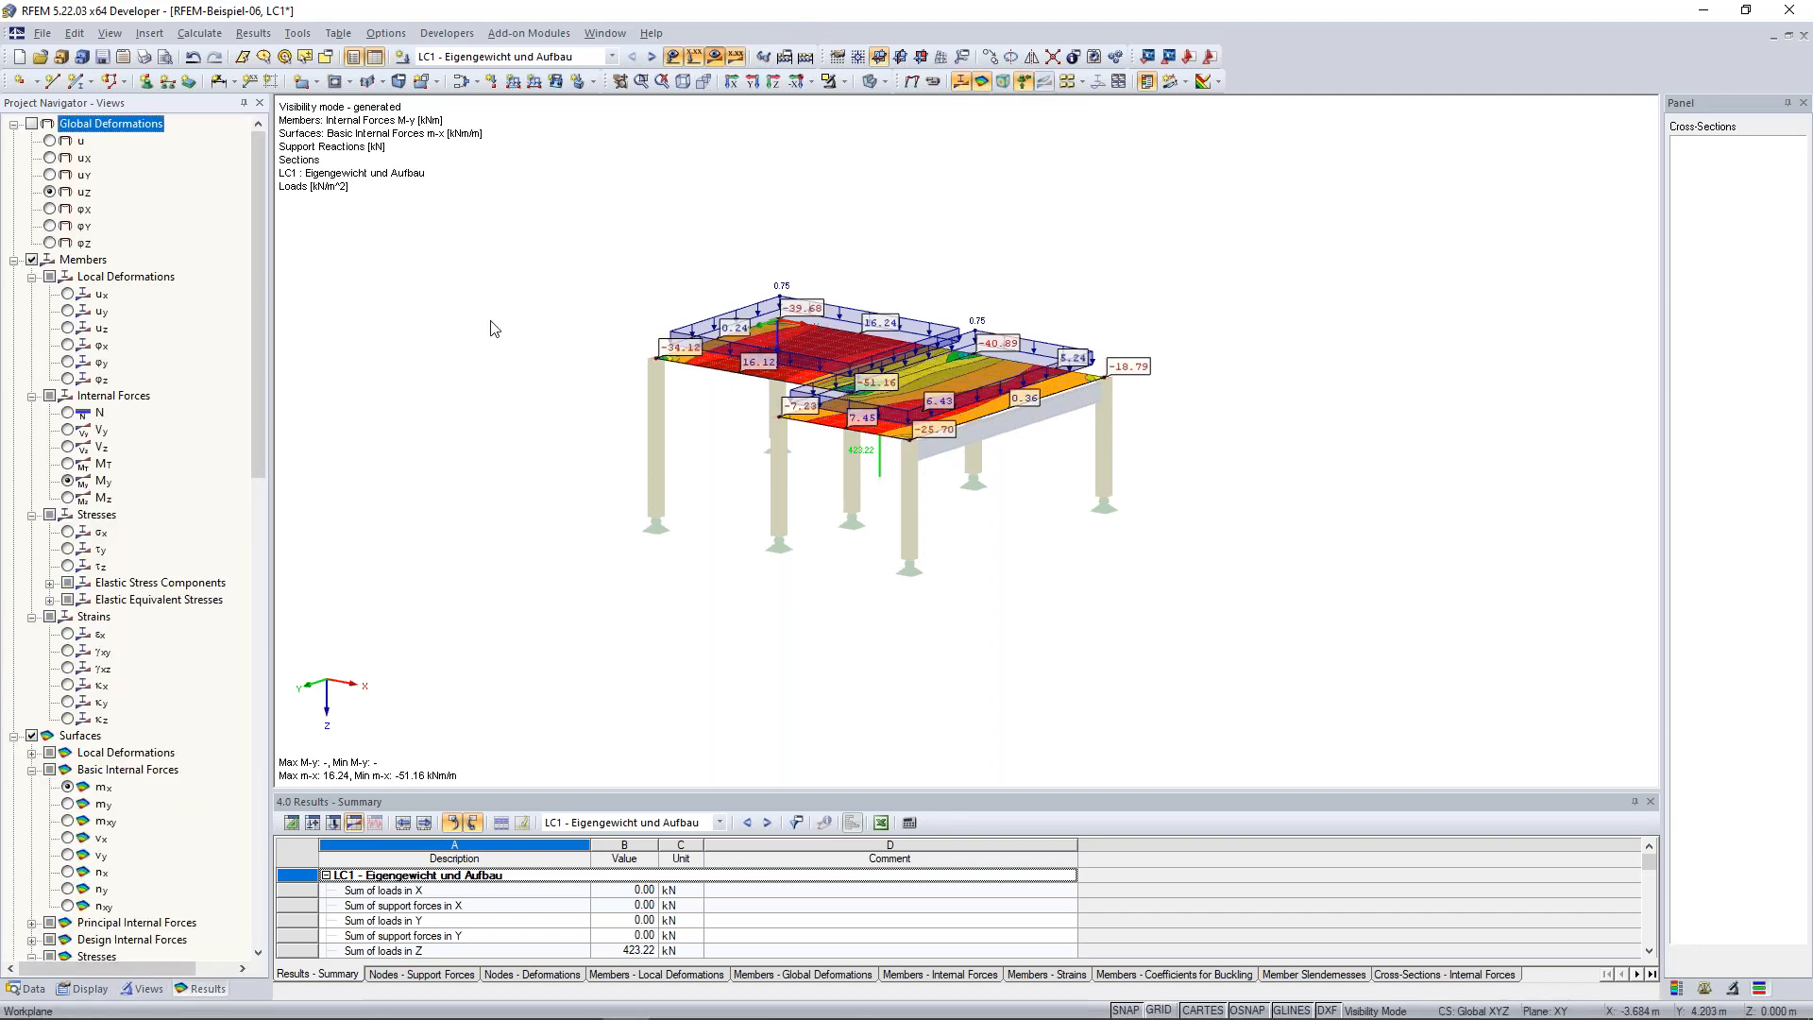
pyautogui.keyDown('ctrl'); pyautogui.moveTo(492, 327); pyautogui.dragTo(542, 308, button='middle'); pyautogui.keyUp('ctrl')
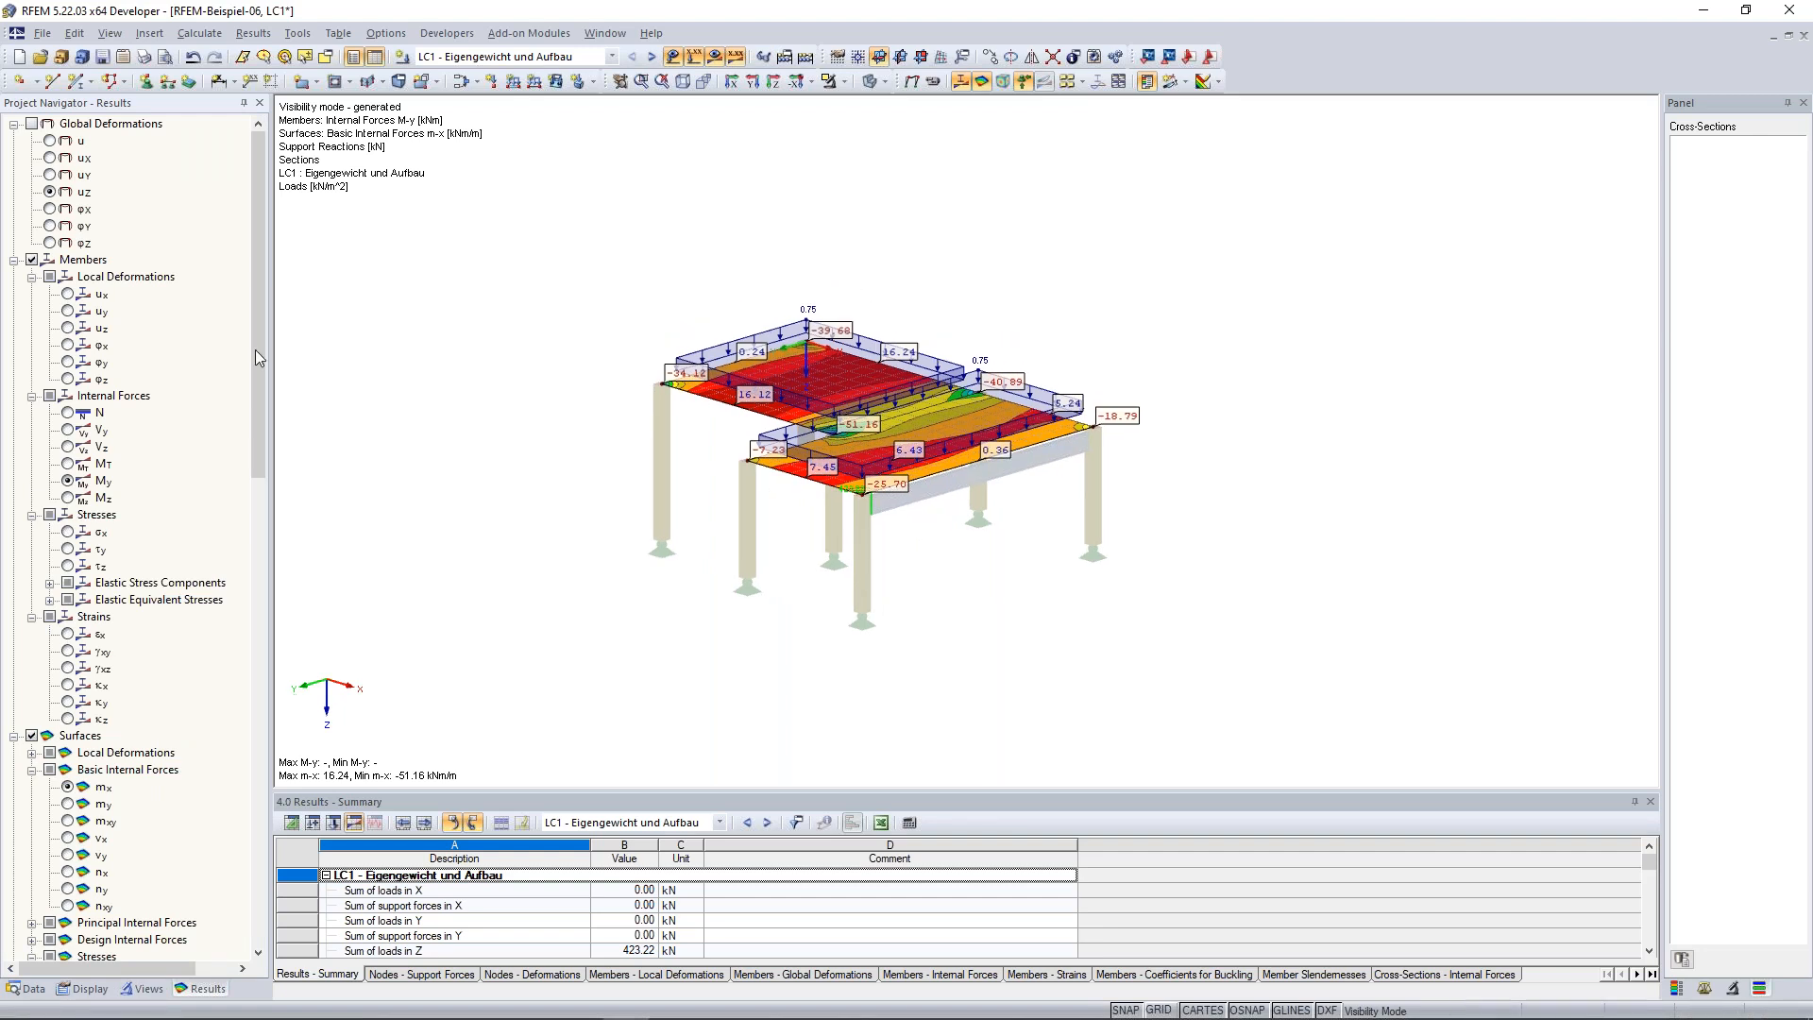
pyautogui.keyDown('ctrl'); pyautogui.moveTo(680, 347); pyautogui.dragTo(607, 344, button='middle'); pyautogui.keyUp('ctrl')
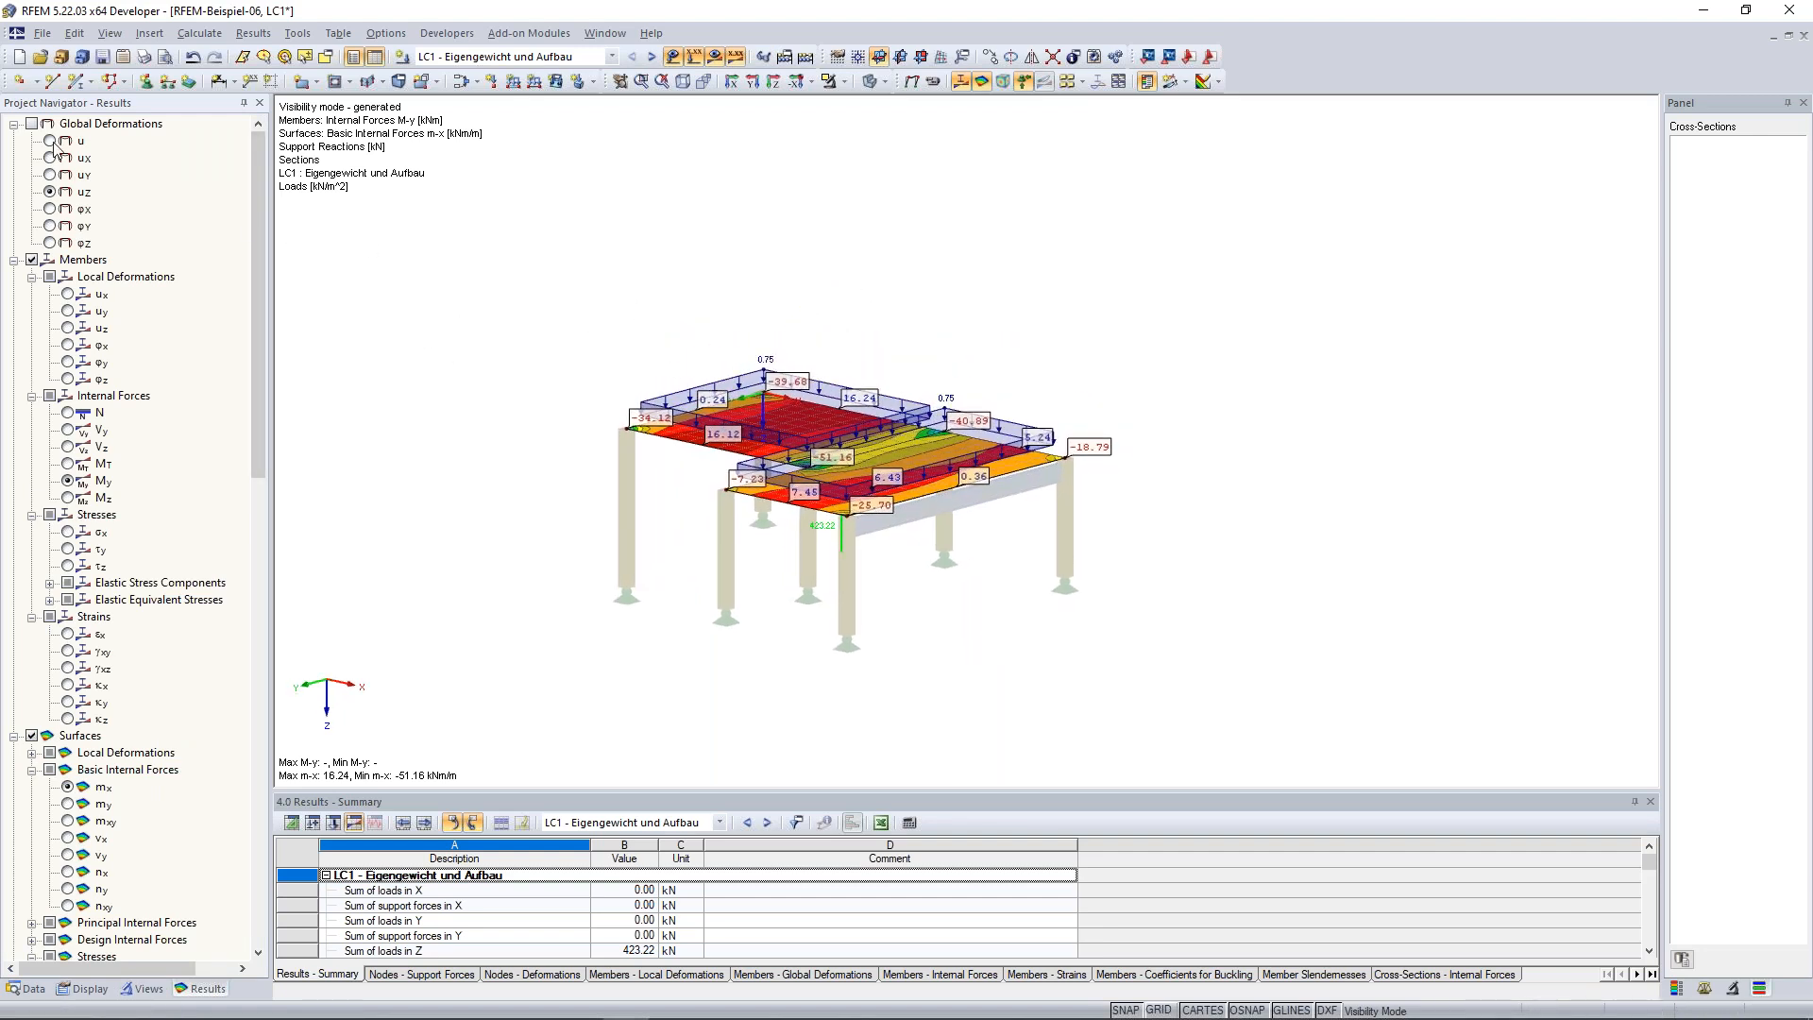
pyautogui.click(31, 124)
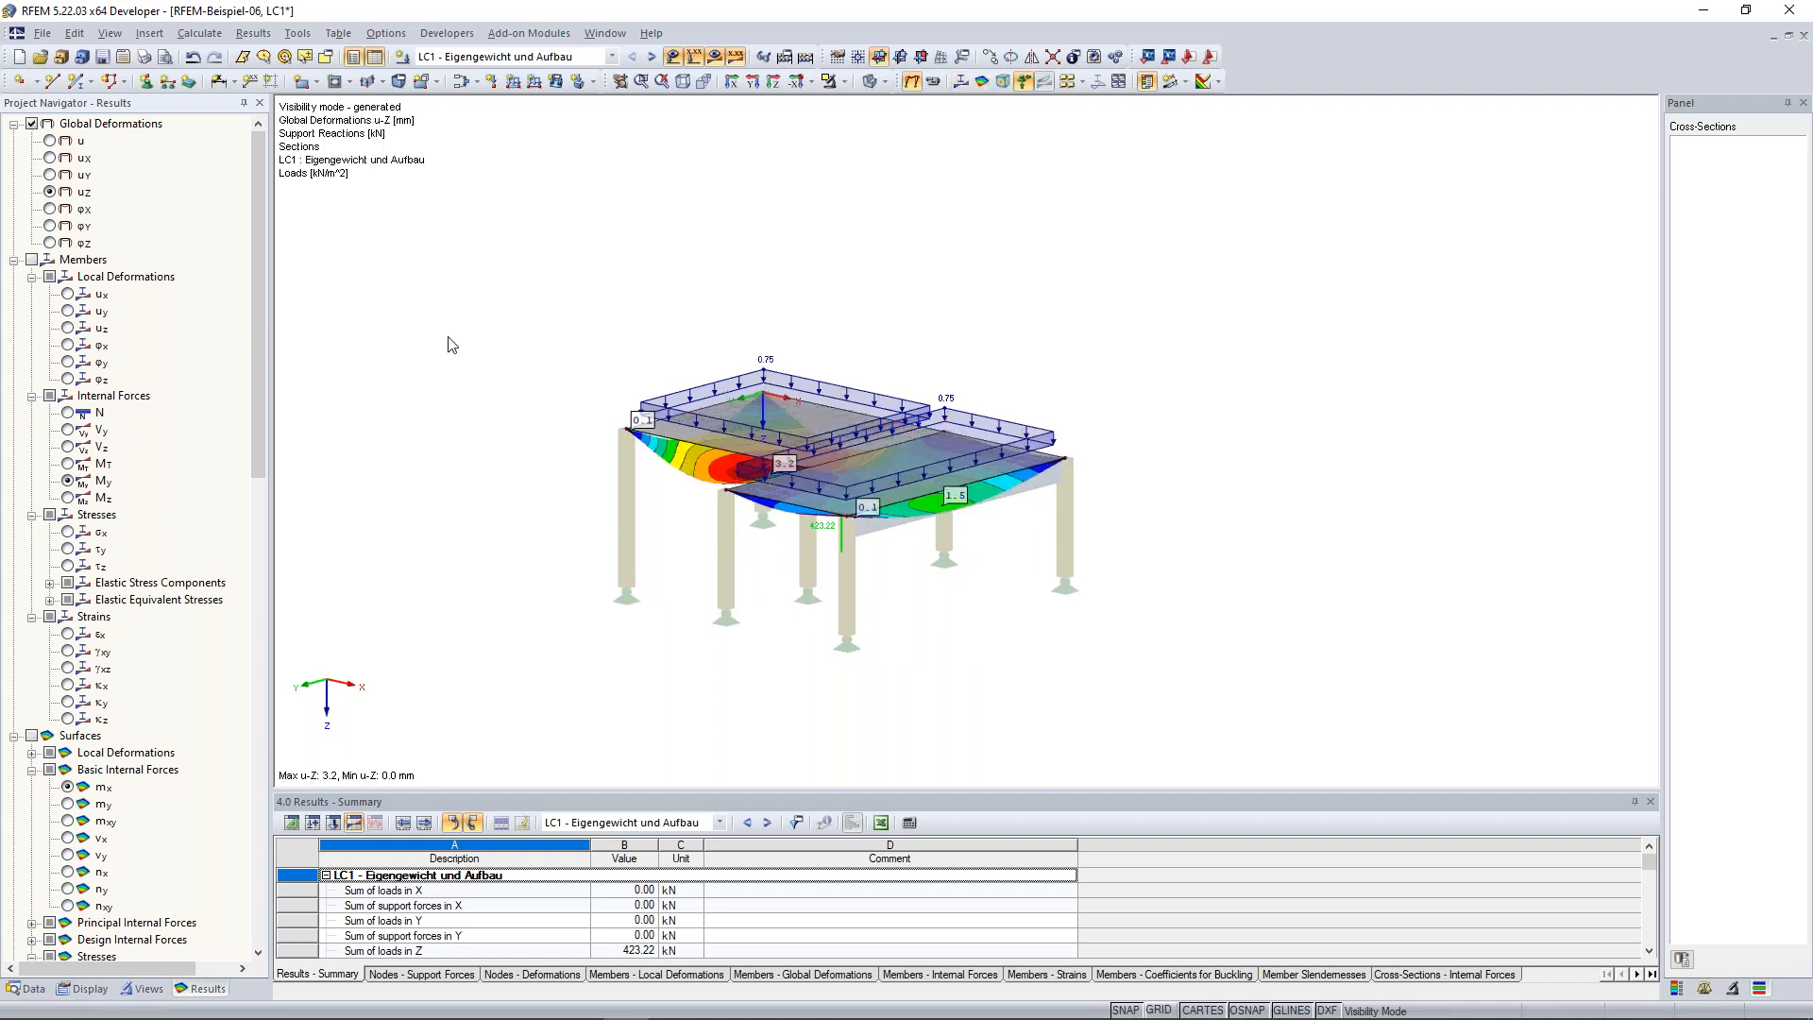
pyautogui.keyDown('ctrl'); pyautogui.moveTo(490, 300); pyautogui.dragTo(486, 336, button='middle'); pyautogui.keyUp('ctrl')
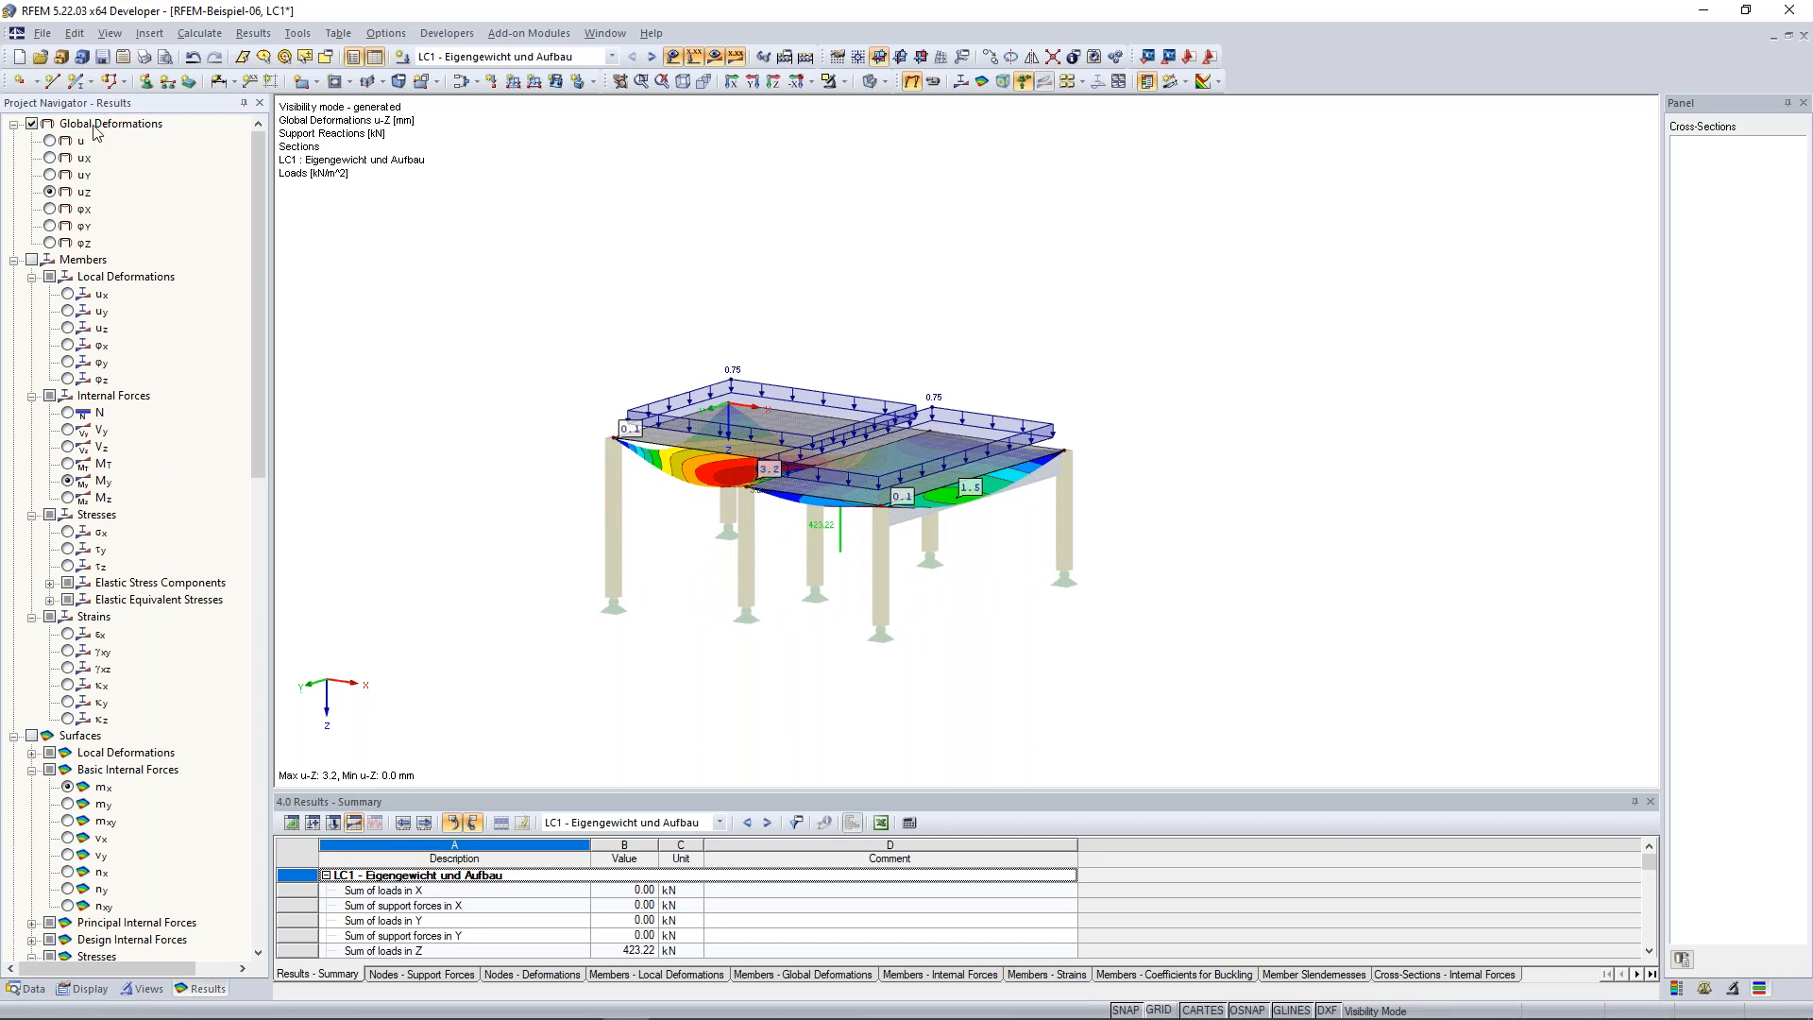
# Display the member internal forces My and cancel the generated visibility mode so that all members show their results.
pyautogui.keyDown('ctrl'); pyautogui.moveTo(426, 373); pyautogui.dragTo(395, 396, button='middle'); pyautogui.keyUp('ctrl')
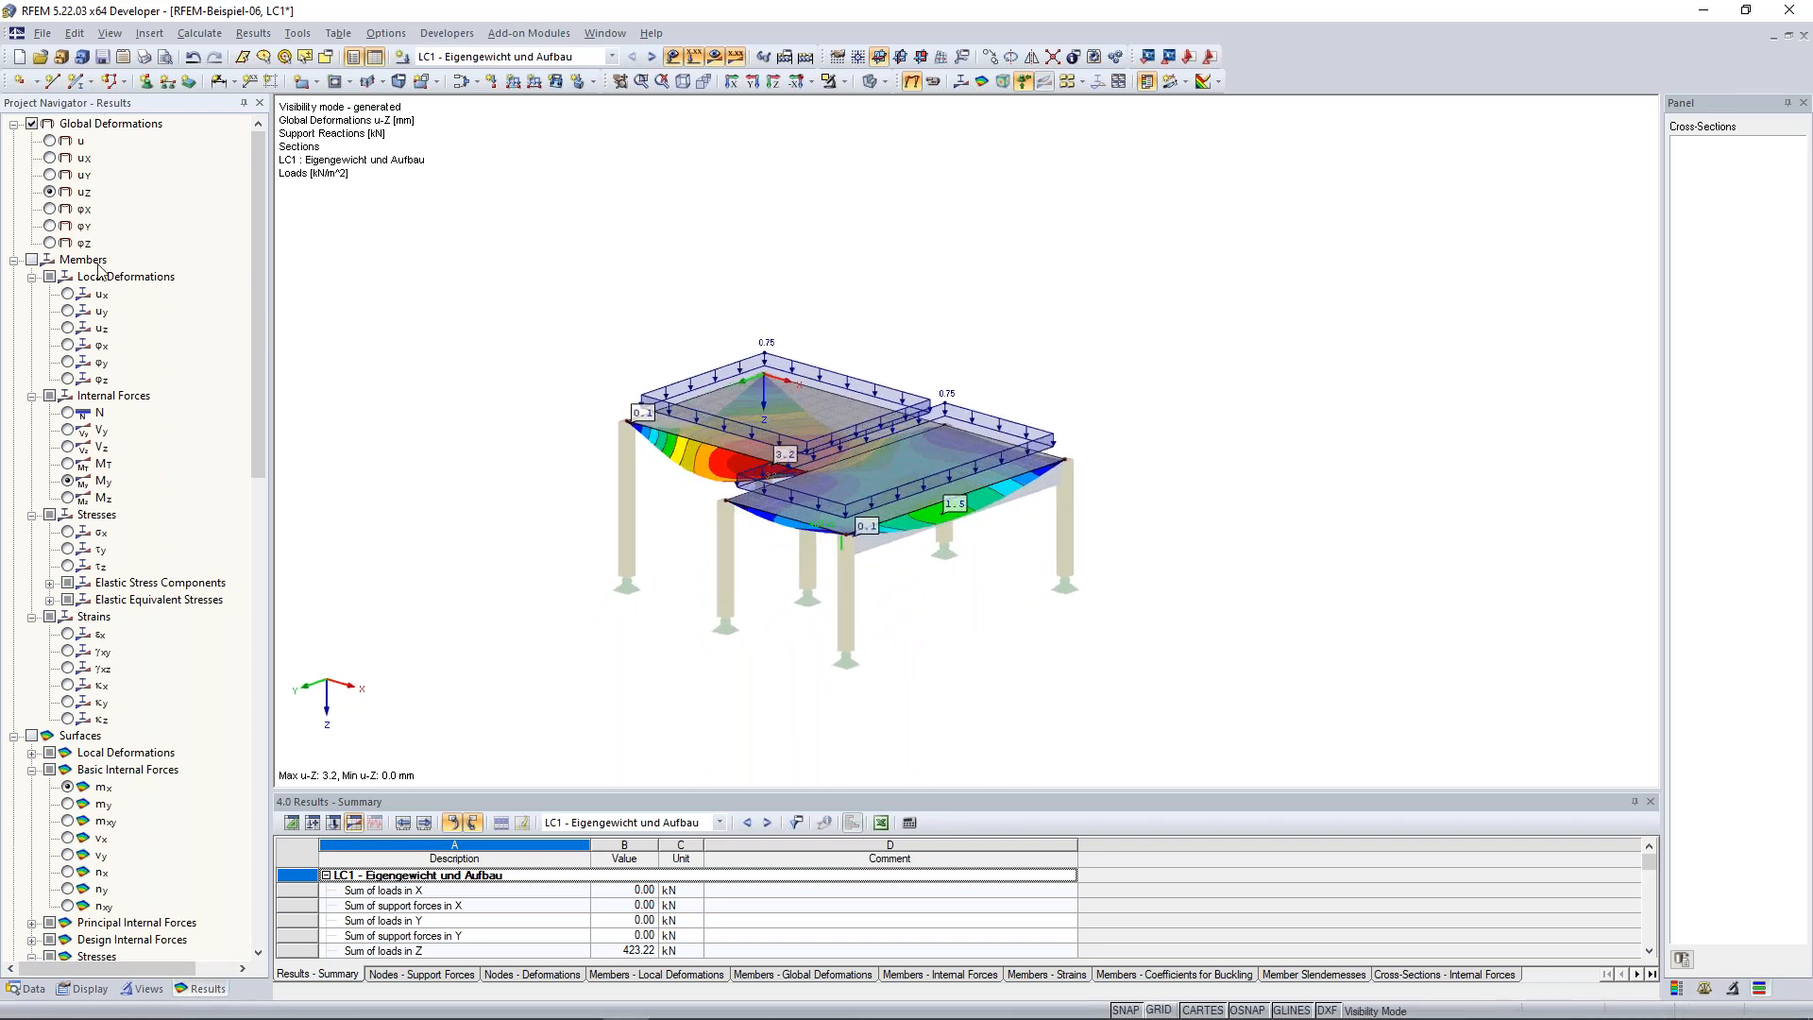
pyautogui.click(31, 260)
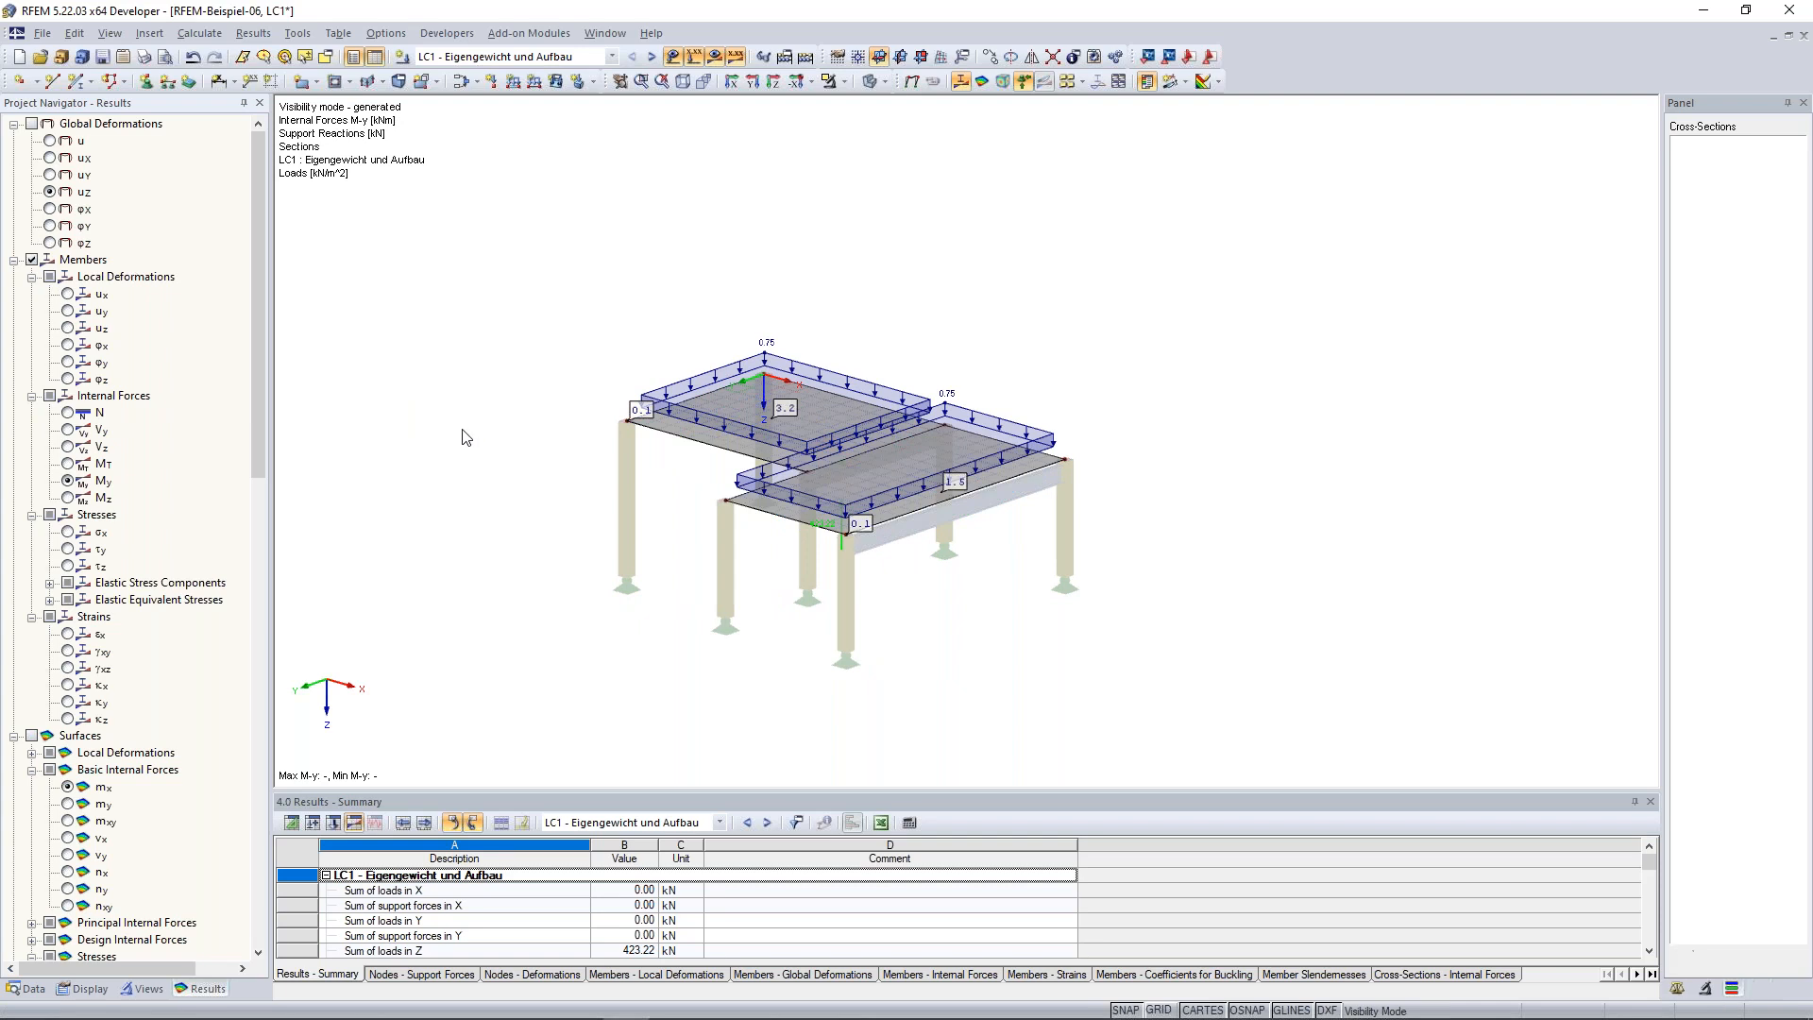
pyautogui.click(844, 83)
pyautogui.click(935, 243)
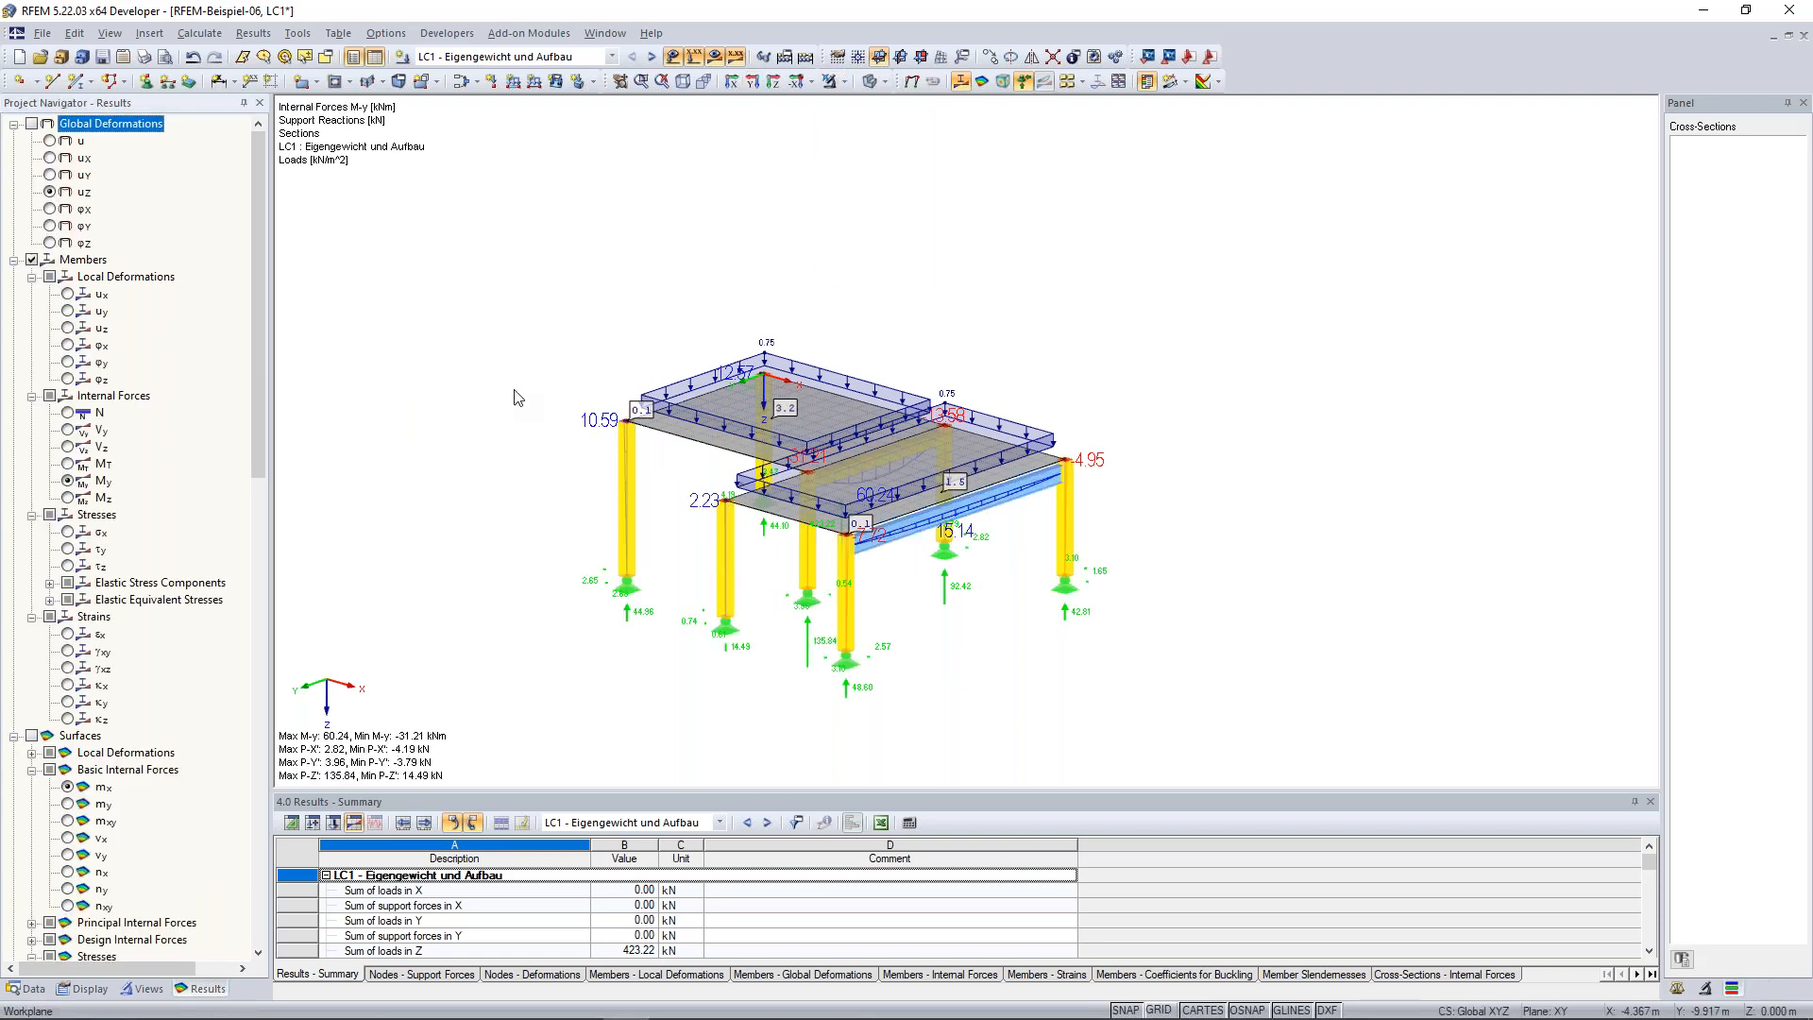
# Inspect the My diagram on the IPE 450 beam and switch the member internal forces display to the axial force N.
pyautogui.keyDown('ctrl'); pyautogui.moveTo(573, 350); pyautogui.dragTo(461, 355, button='middle'); pyautogui.keyUp('ctrl')
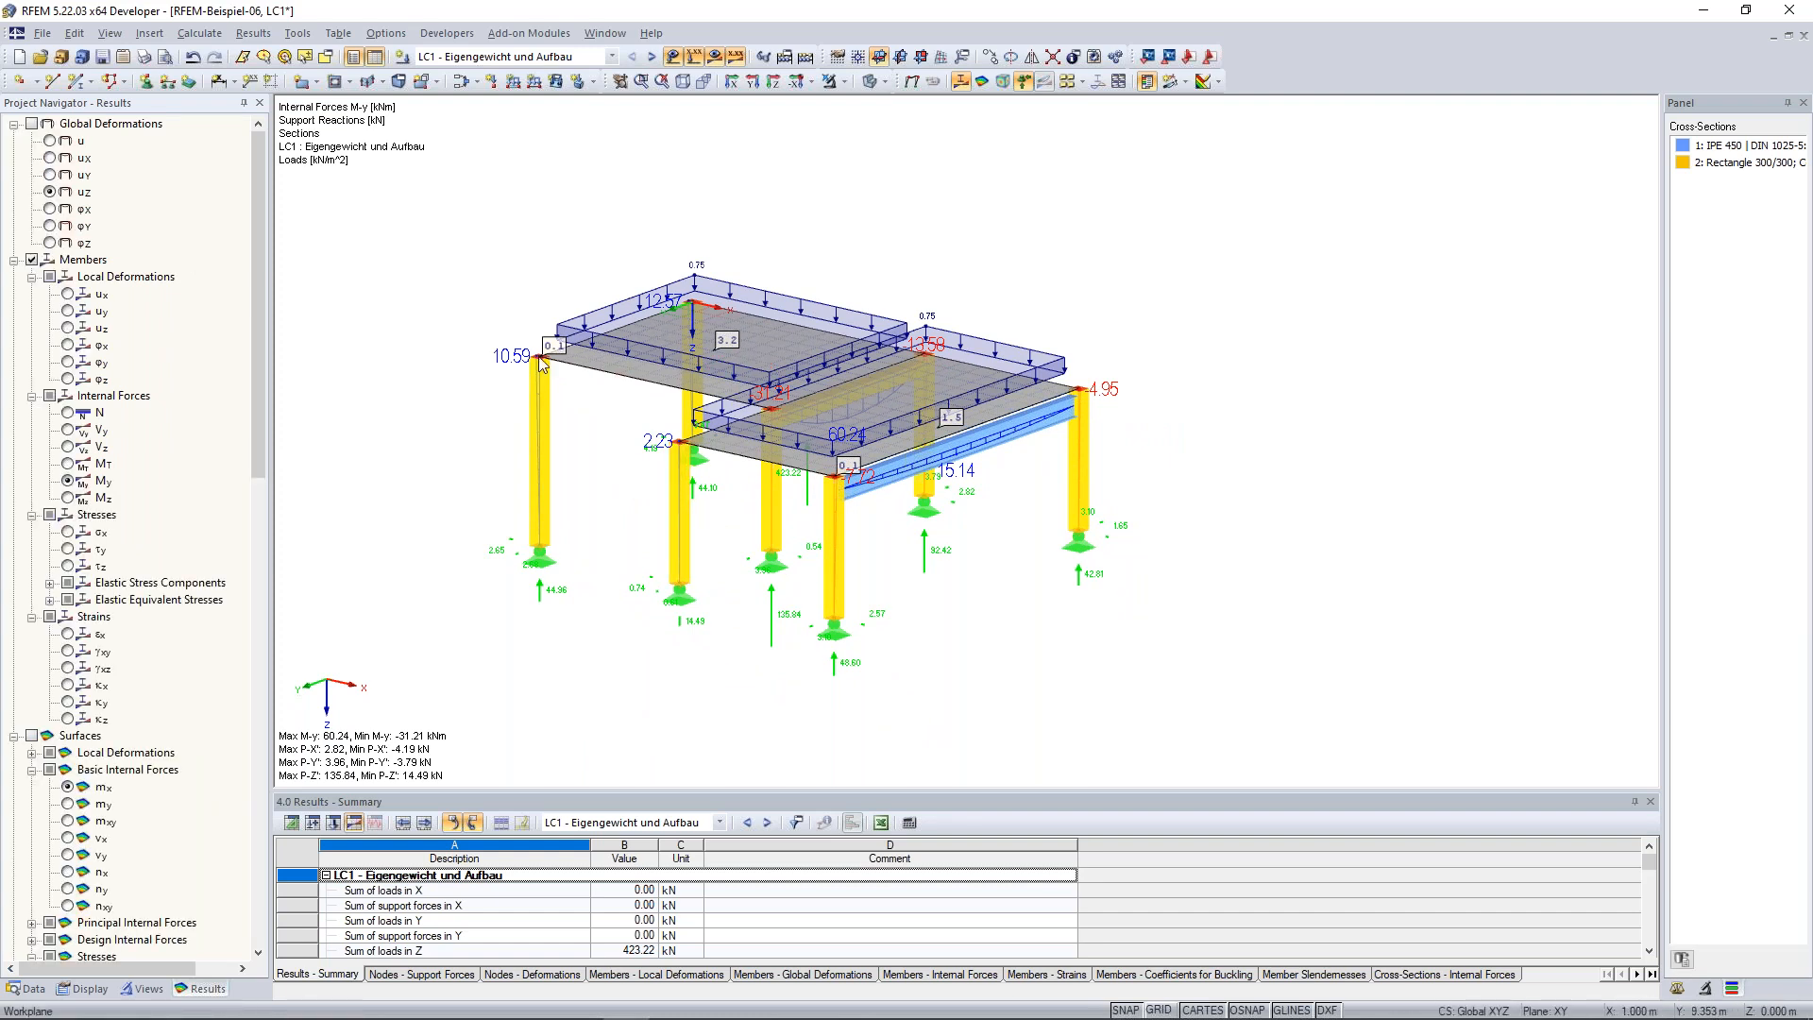
pyautogui.keyDown('ctrl'); pyautogui.moveTo(548, 350); pyautogui.dragTo(595, 338, button='middle'); pyautogui.keyUp('ctrl')
pyautogui.scroll(2, 897, 527)
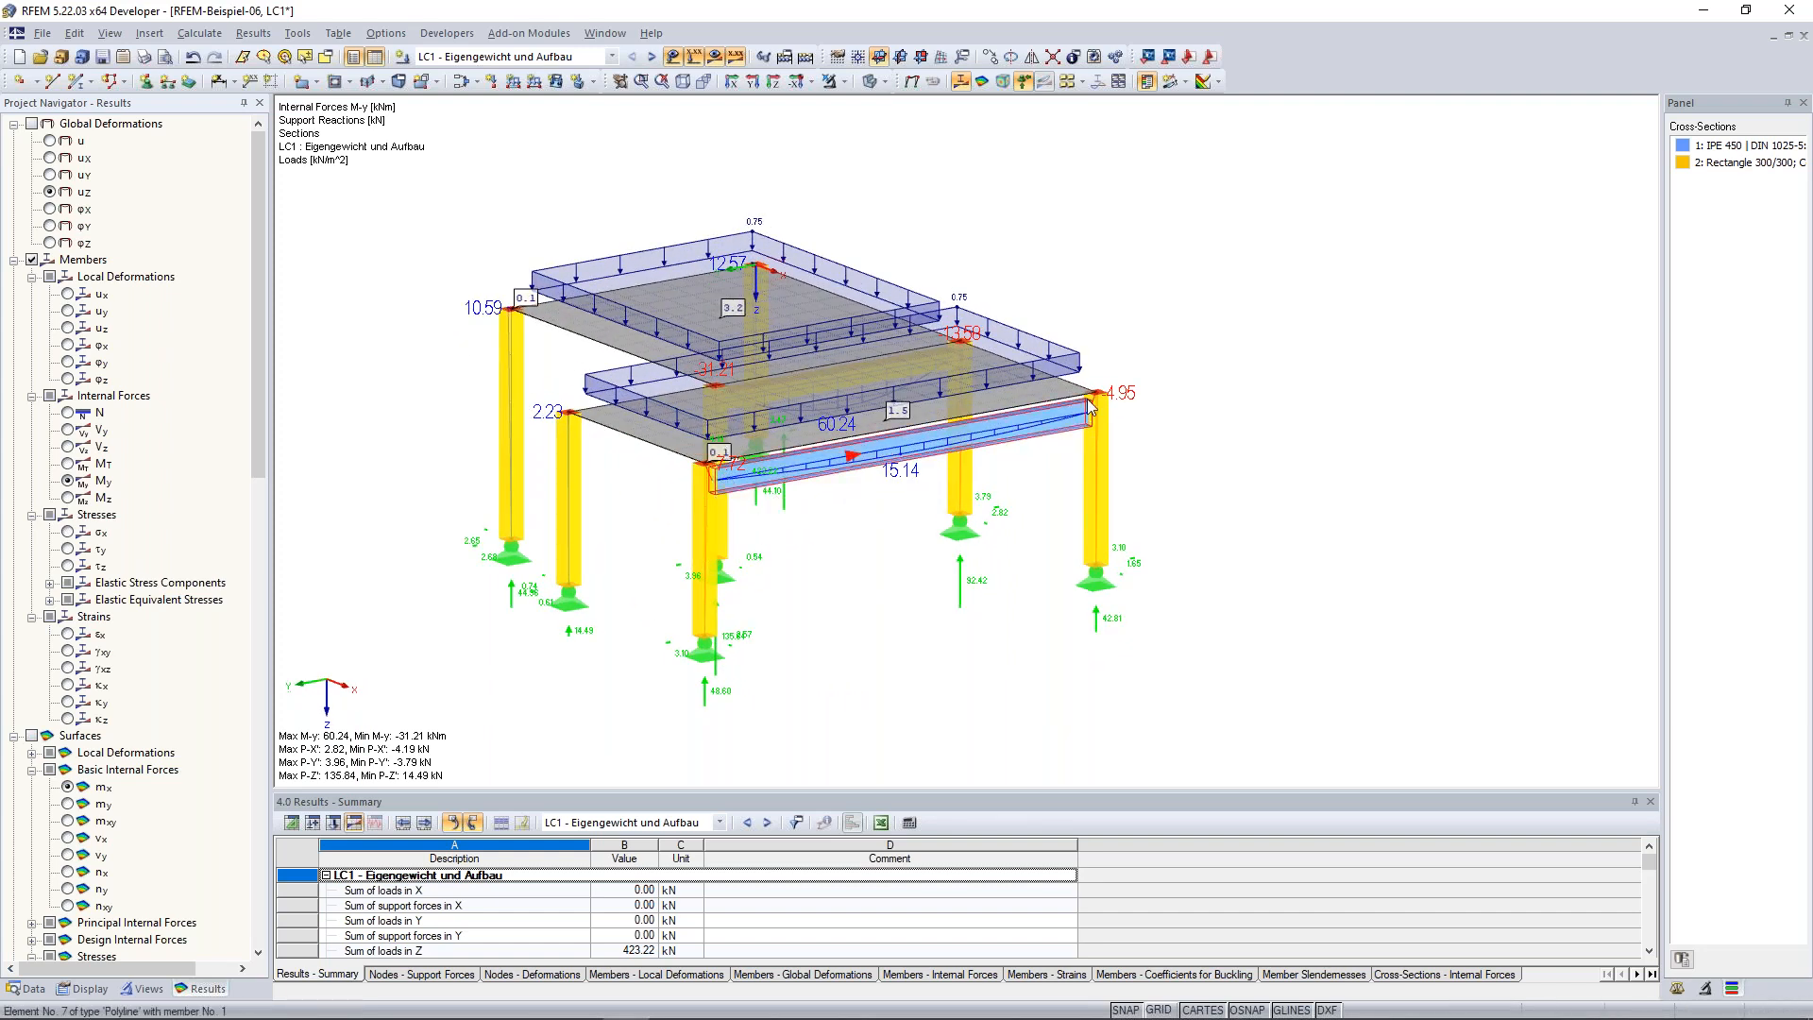
pyautogui.moveTo(1091, 406)
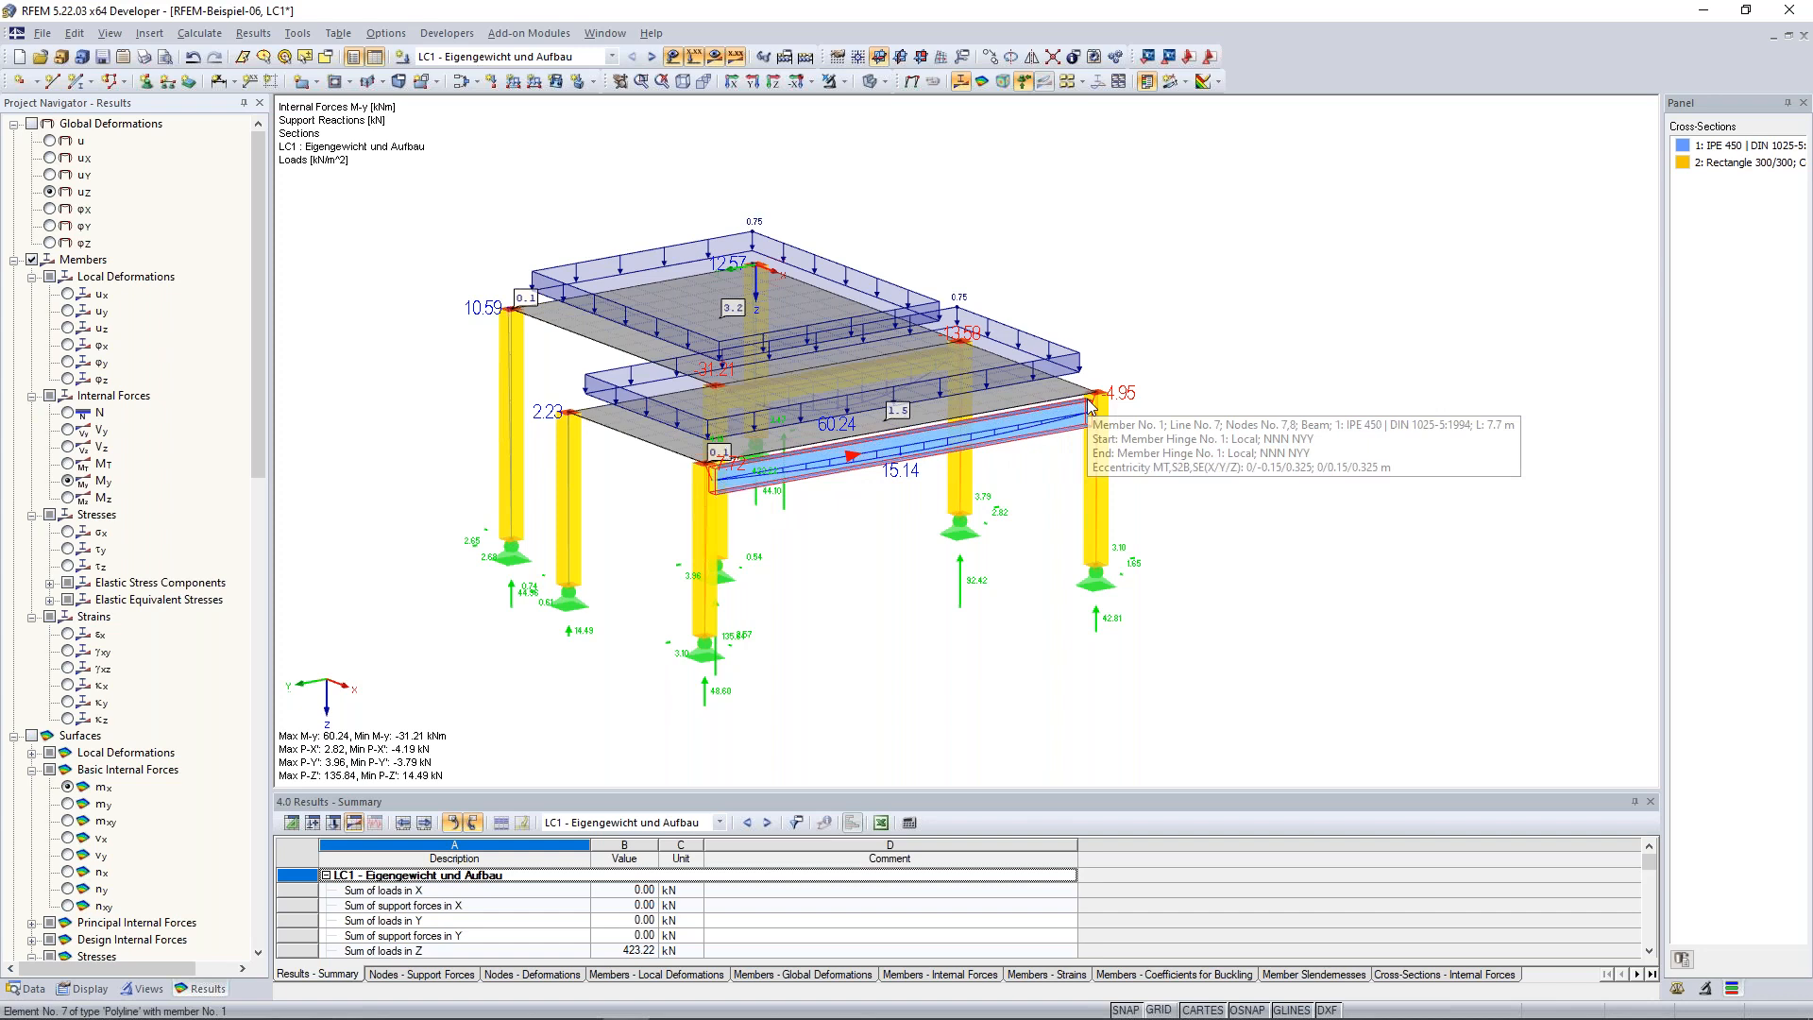
pyautogui.keyDown('ctrl'); pyautogui.moveTo(945, 565); pyautogui.dragTo(1012, 545, button='middle'); pyautogui.keyUp('ctrl')
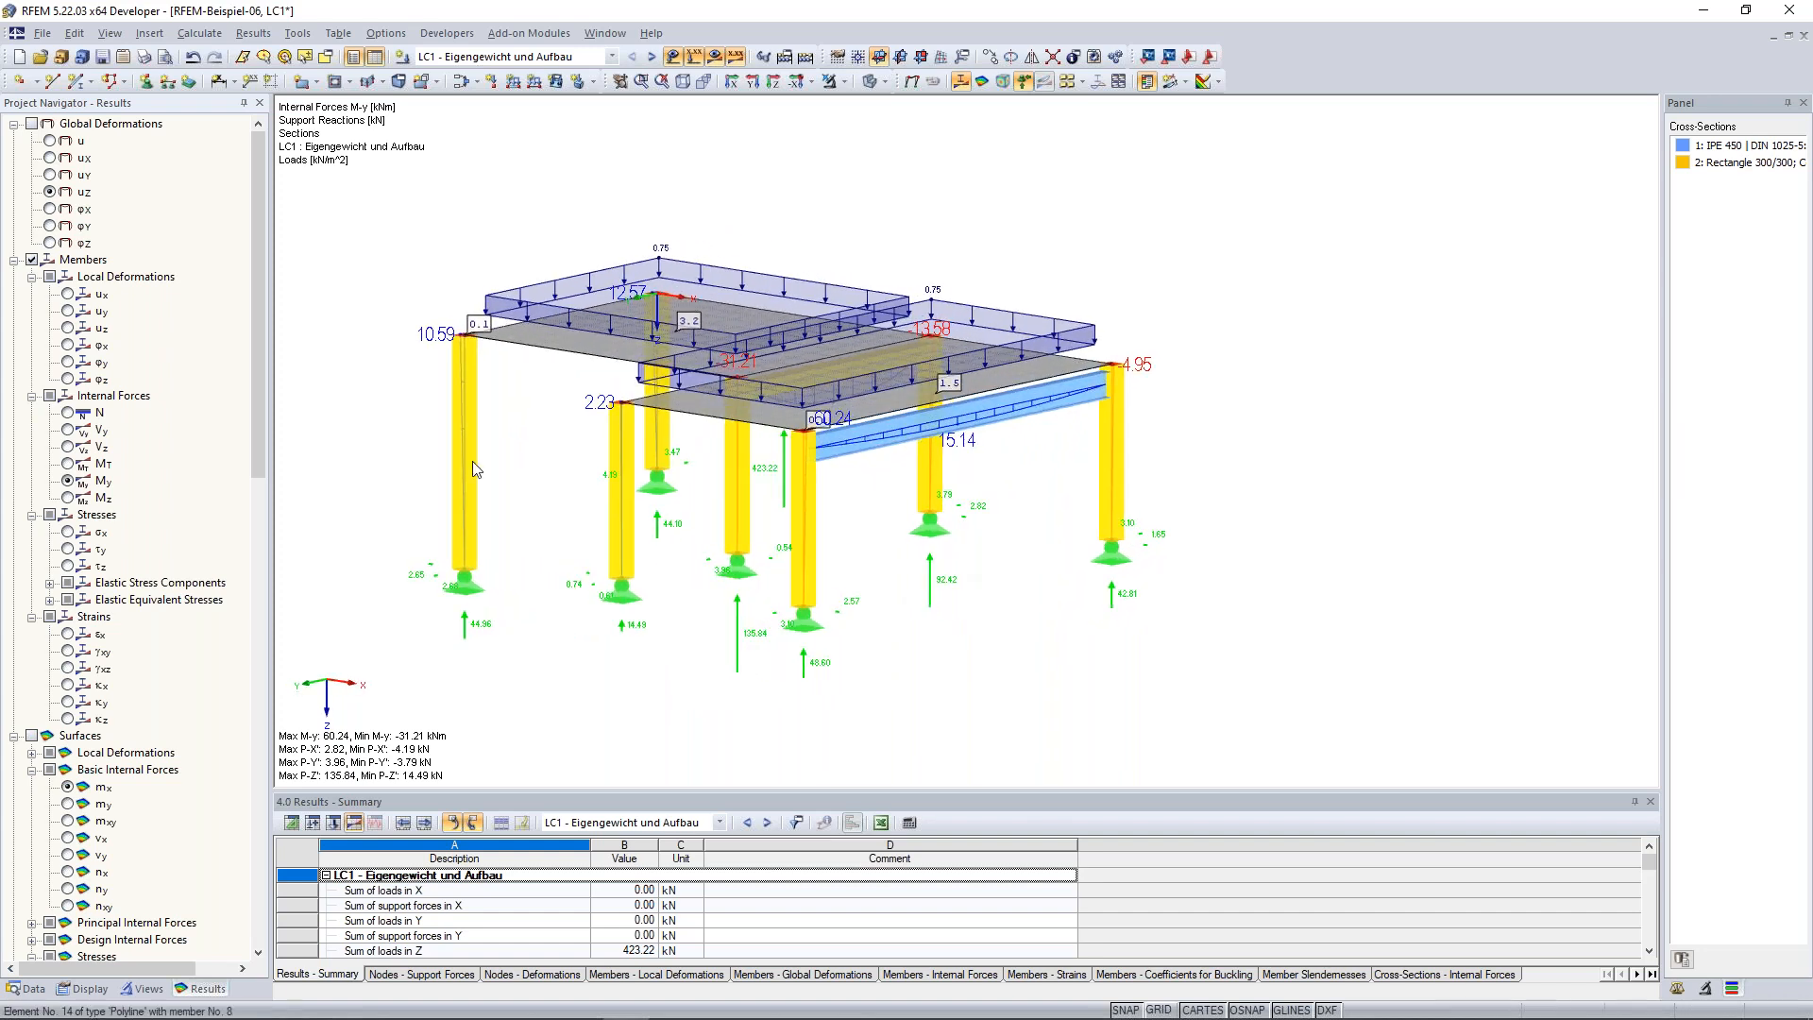
pyautogui.click(67, 413)
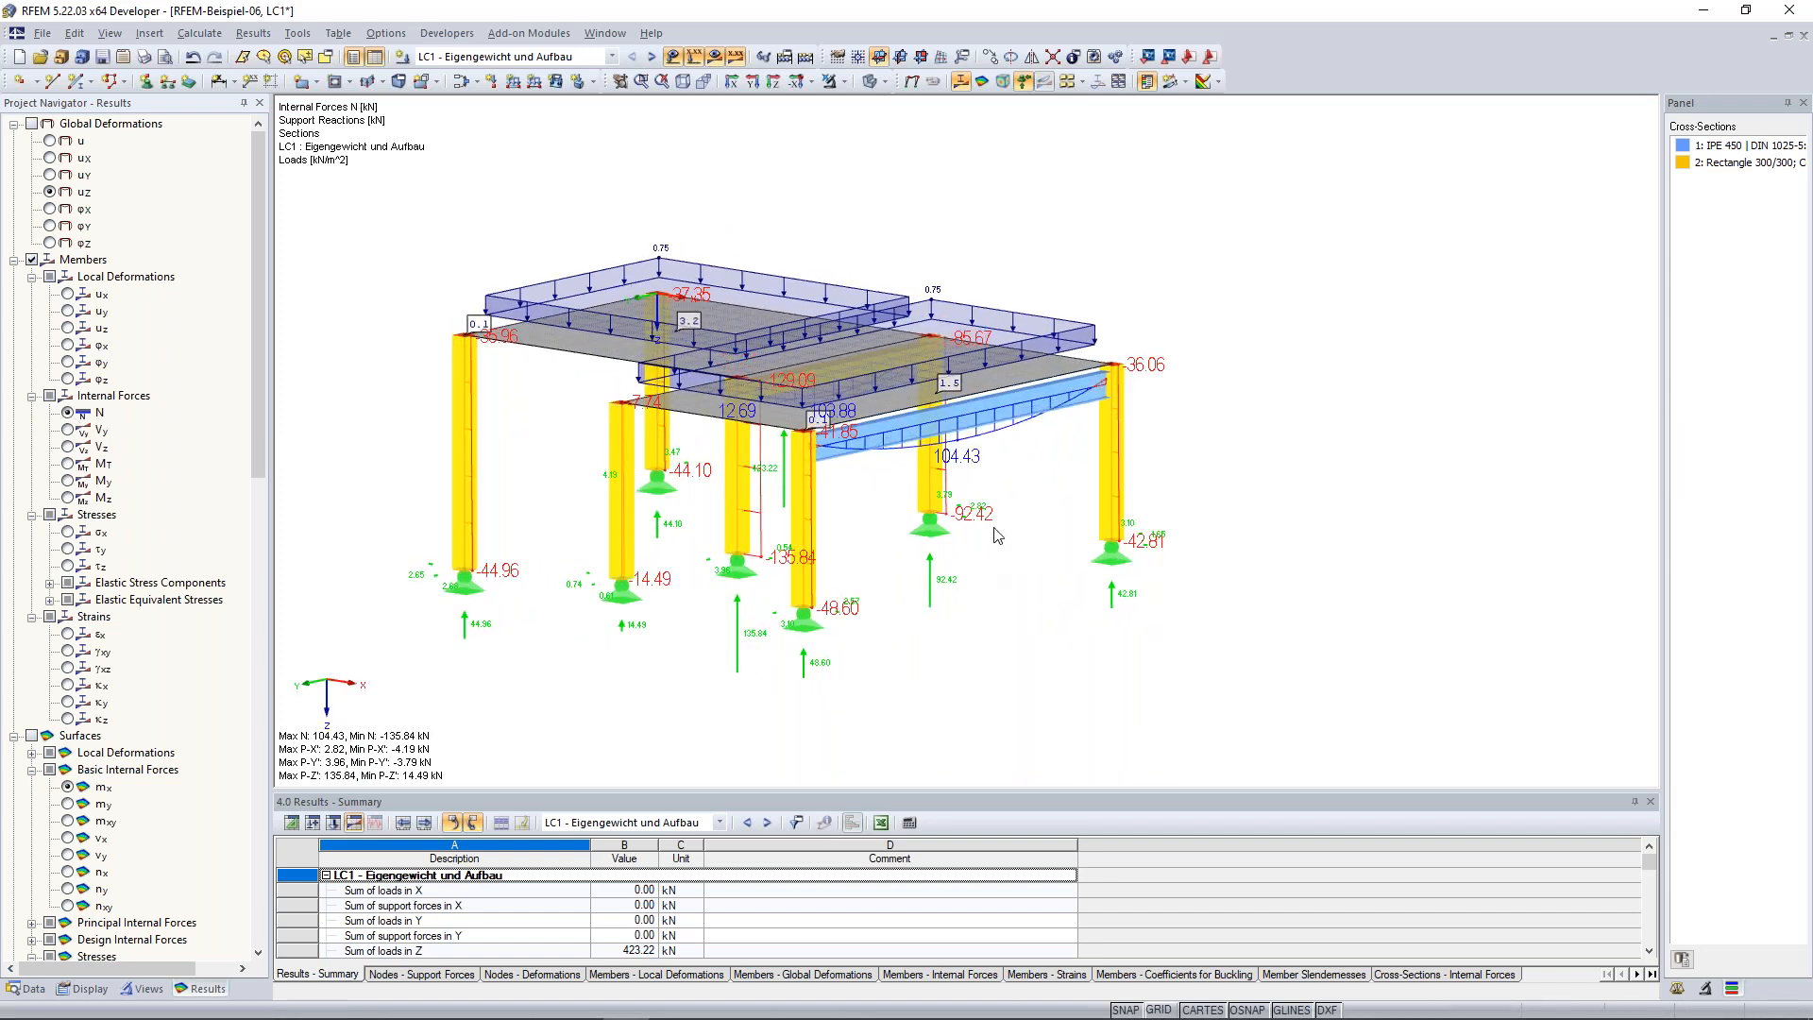
pyautogui.keyDown('ctrl'); pyautogui.moveTo(994, 531); pyautogui.dragTo(993, 565, button='middle'); pyautogui.keyUp('ctrl')
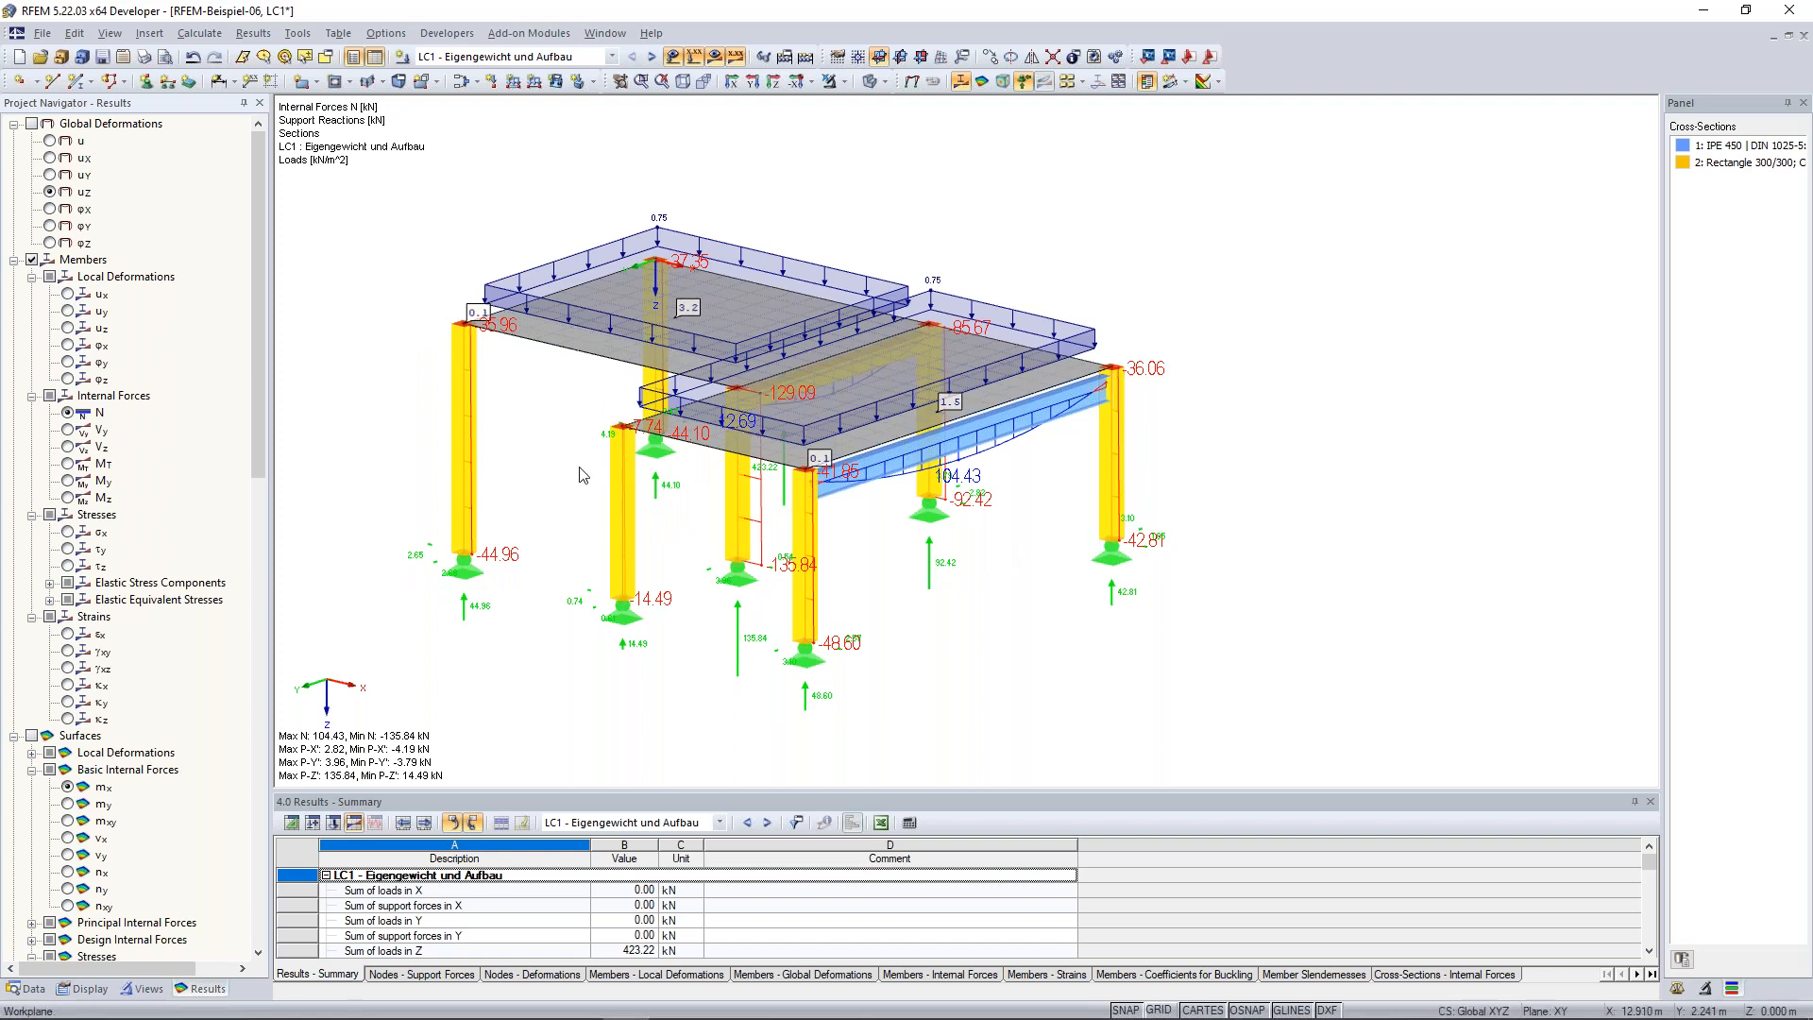
pyautogui.keyDown('ctrl'); pyautogui.moveTo(986, 561); pyautogui.dragTo(1018, 541, button='middle'); pyautogui.keyUp('ctrl')
# Turn off the display of the support reactions in the model graphic.
pyautogui.scroll(-5, 177, 550)
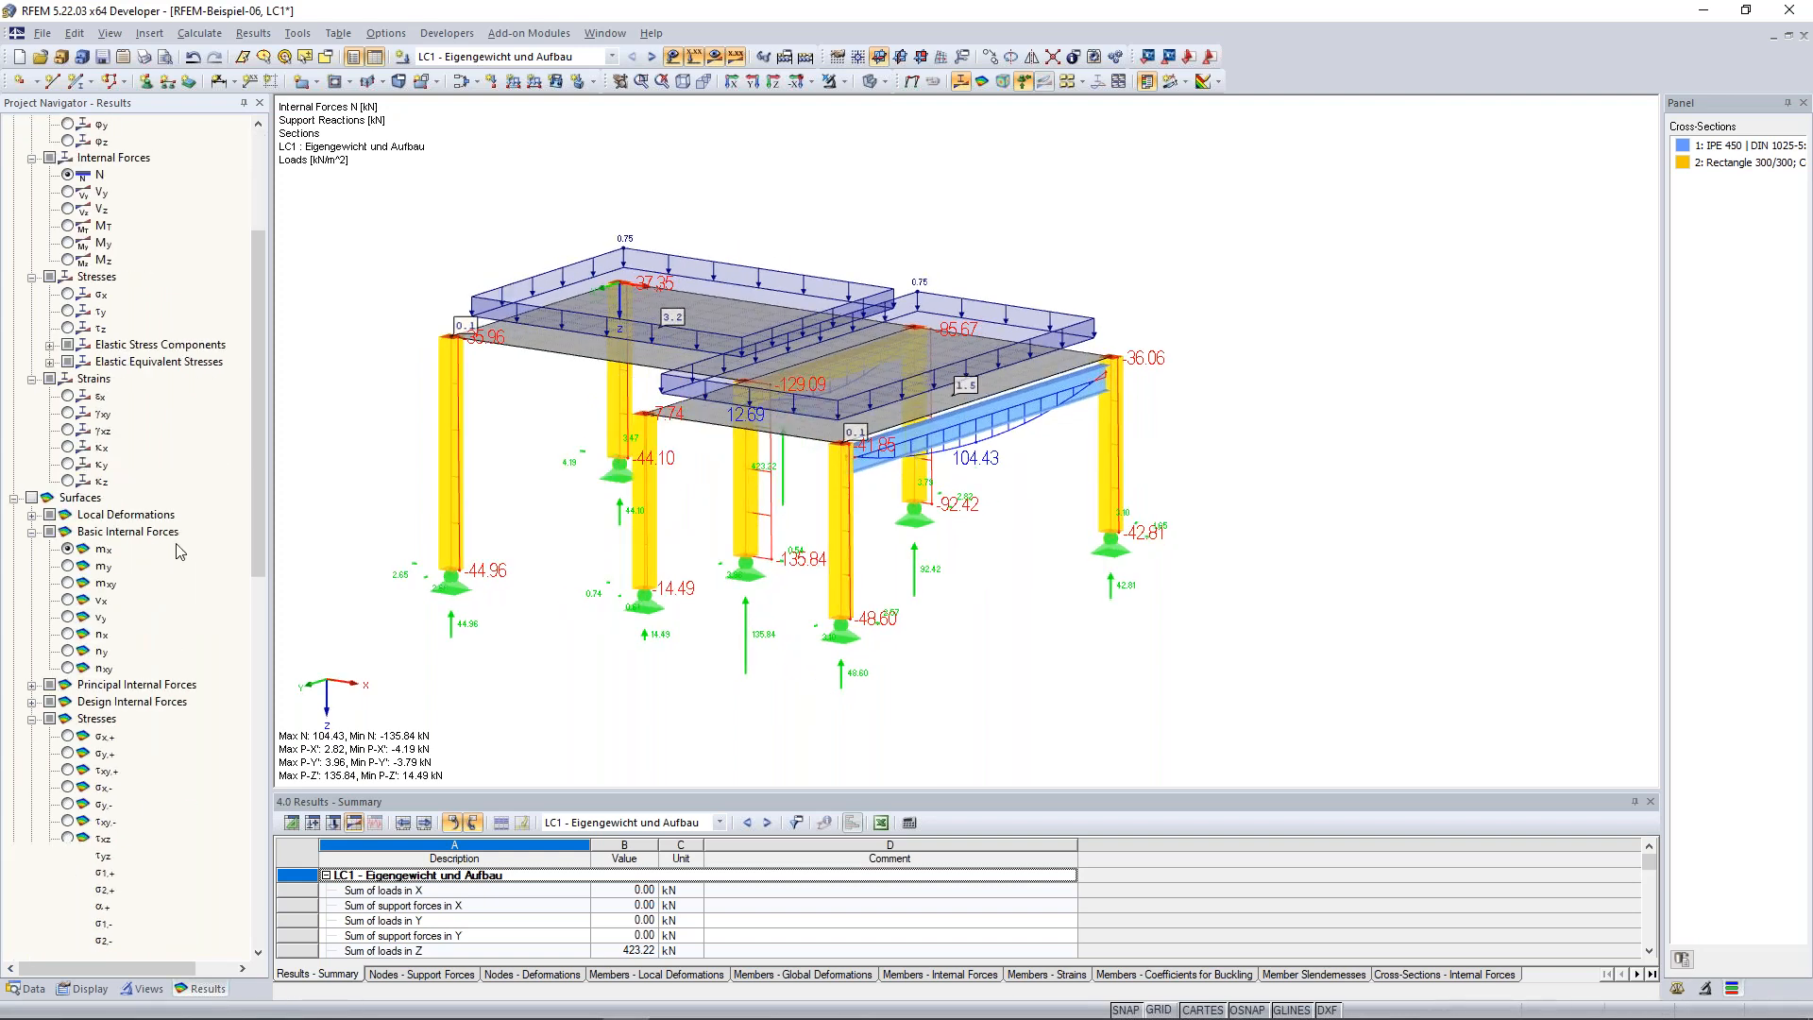
pyautogui.scroll(-15, 178, 550)
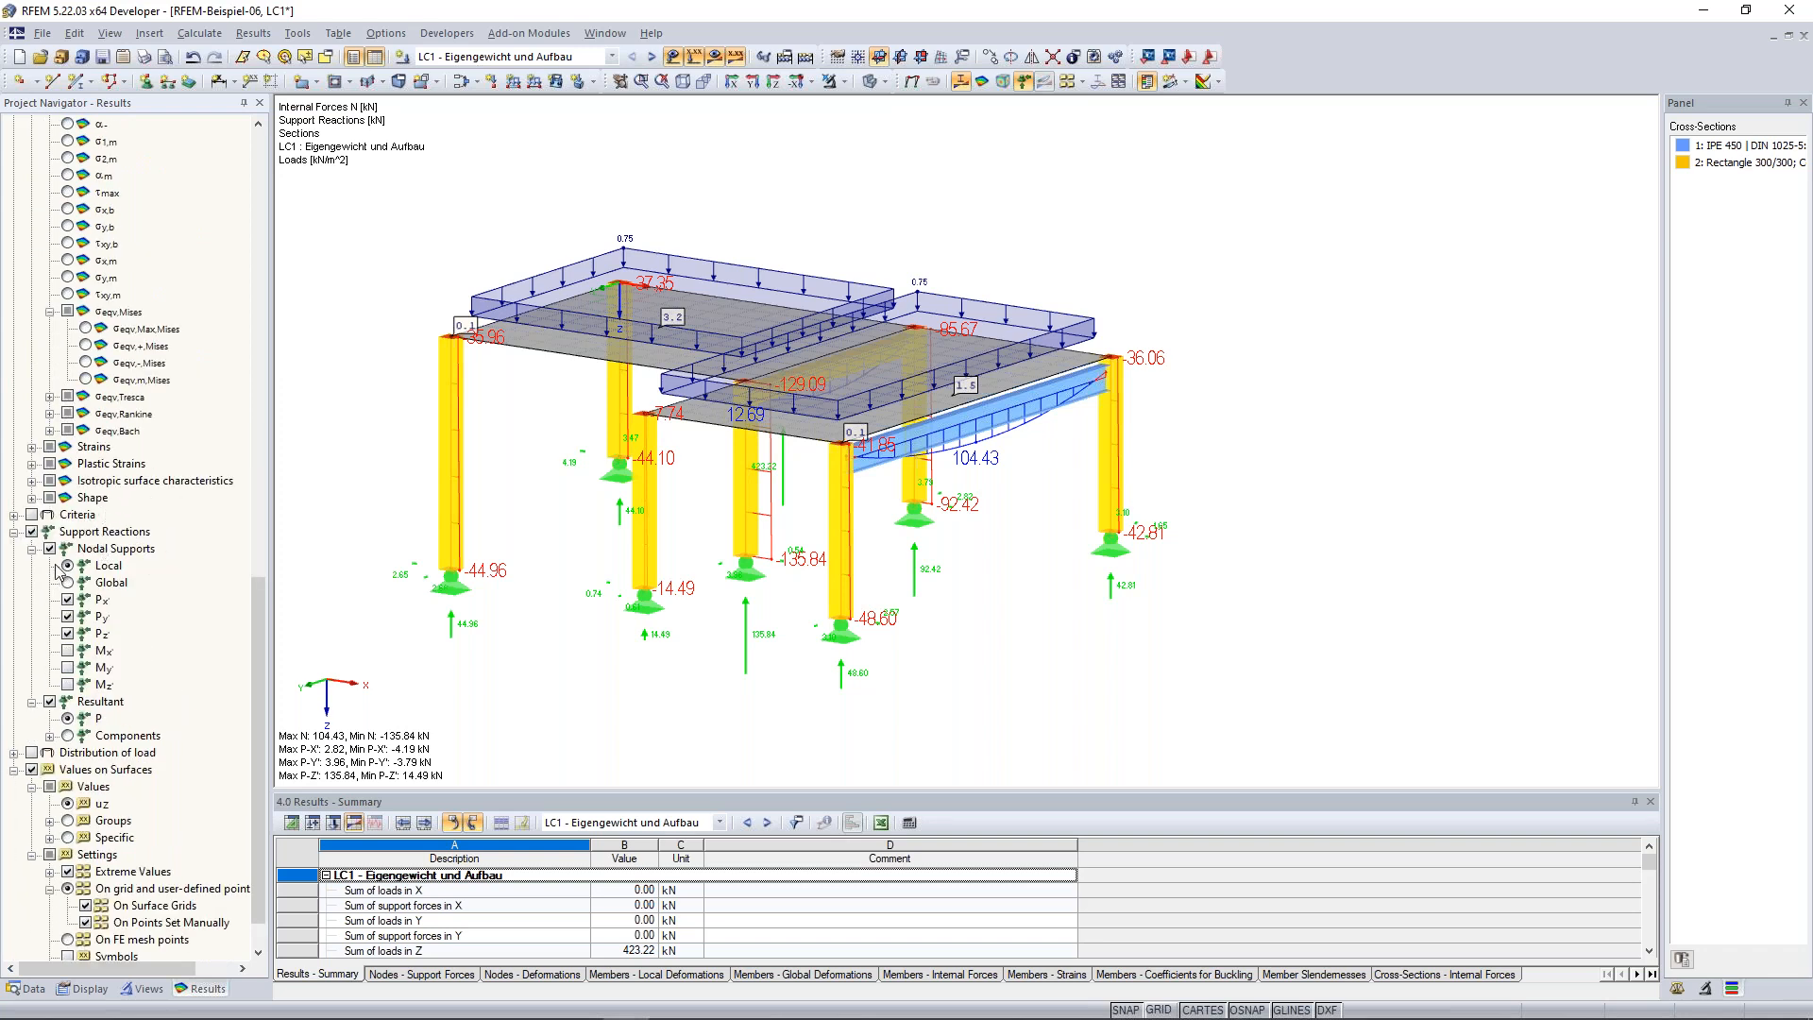
pyautogui.click(32, 533)
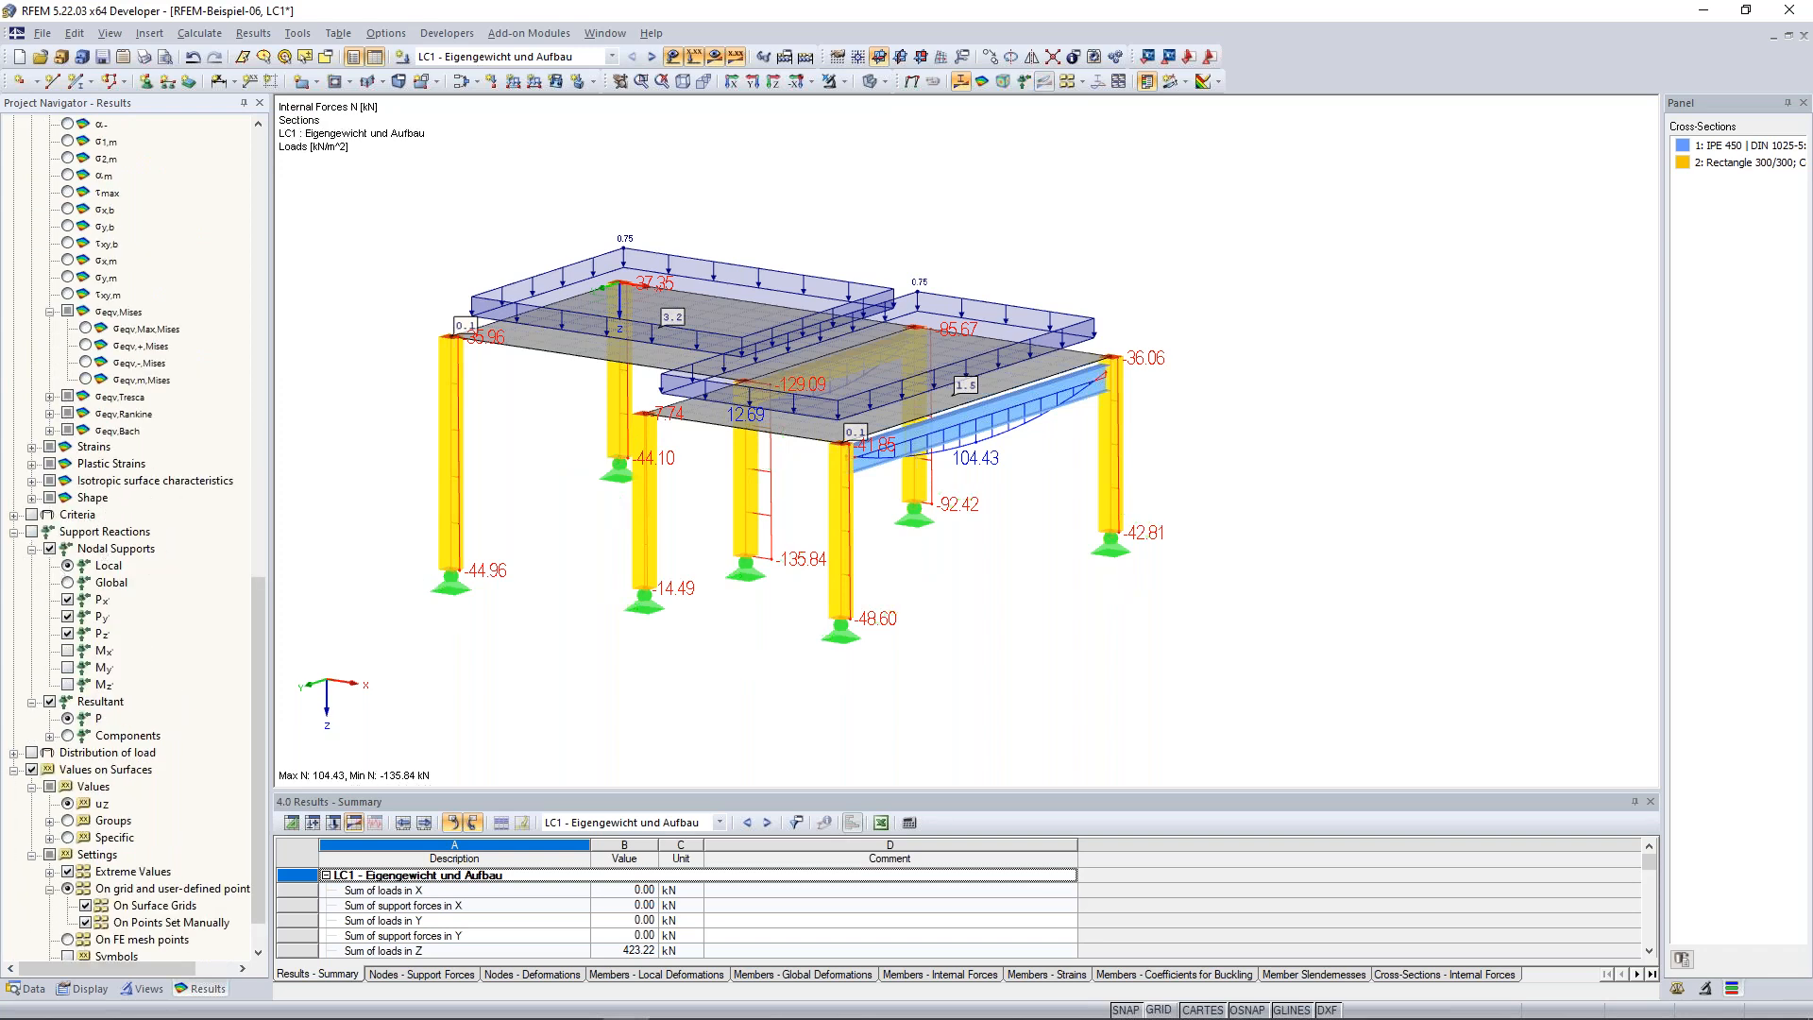
pyautogui.keyDown('ctrl'); pyautogui.moveTo(499, 481); pyautogui.dragTo(476, 478, button='middle'); pyautogui.keyUp('ctrl')
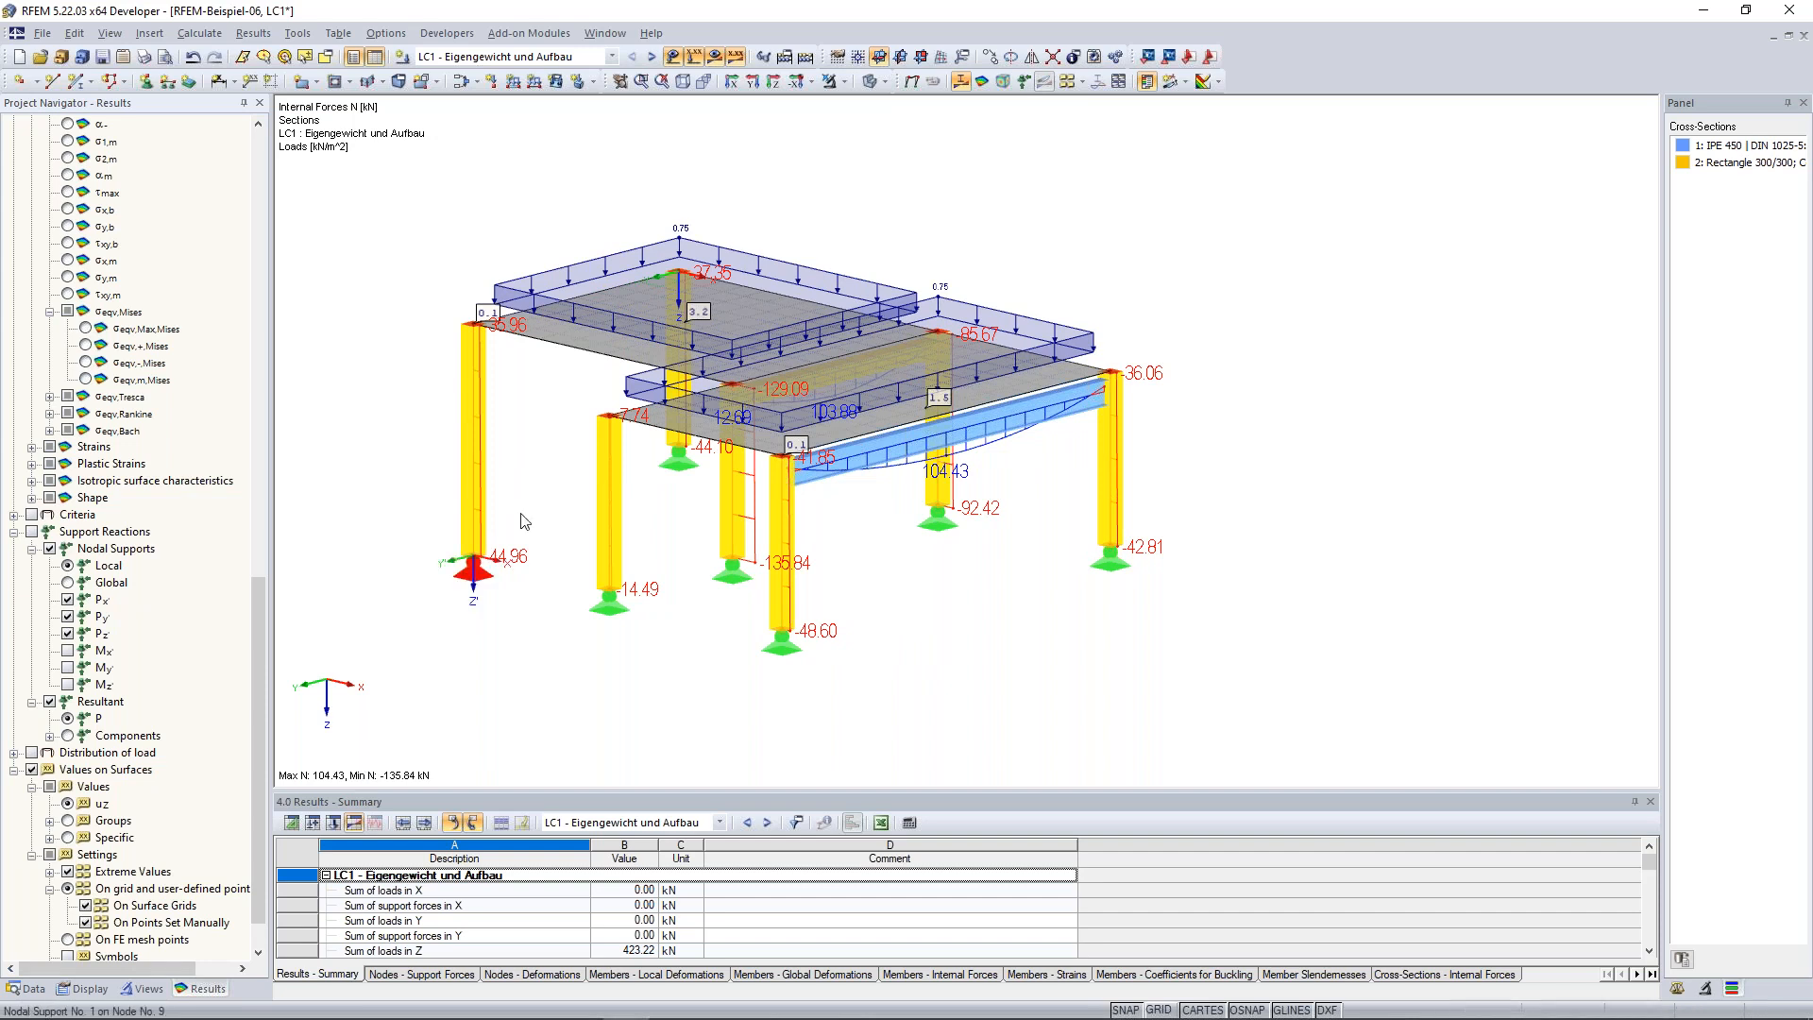
pyautogui.scroll(-1, 514, 519)
pyautogui.moveTo(376, 374); pyautogui.dragTo(435, 392, button='middle')
pyautogui.scroll(-1, 444, 389)
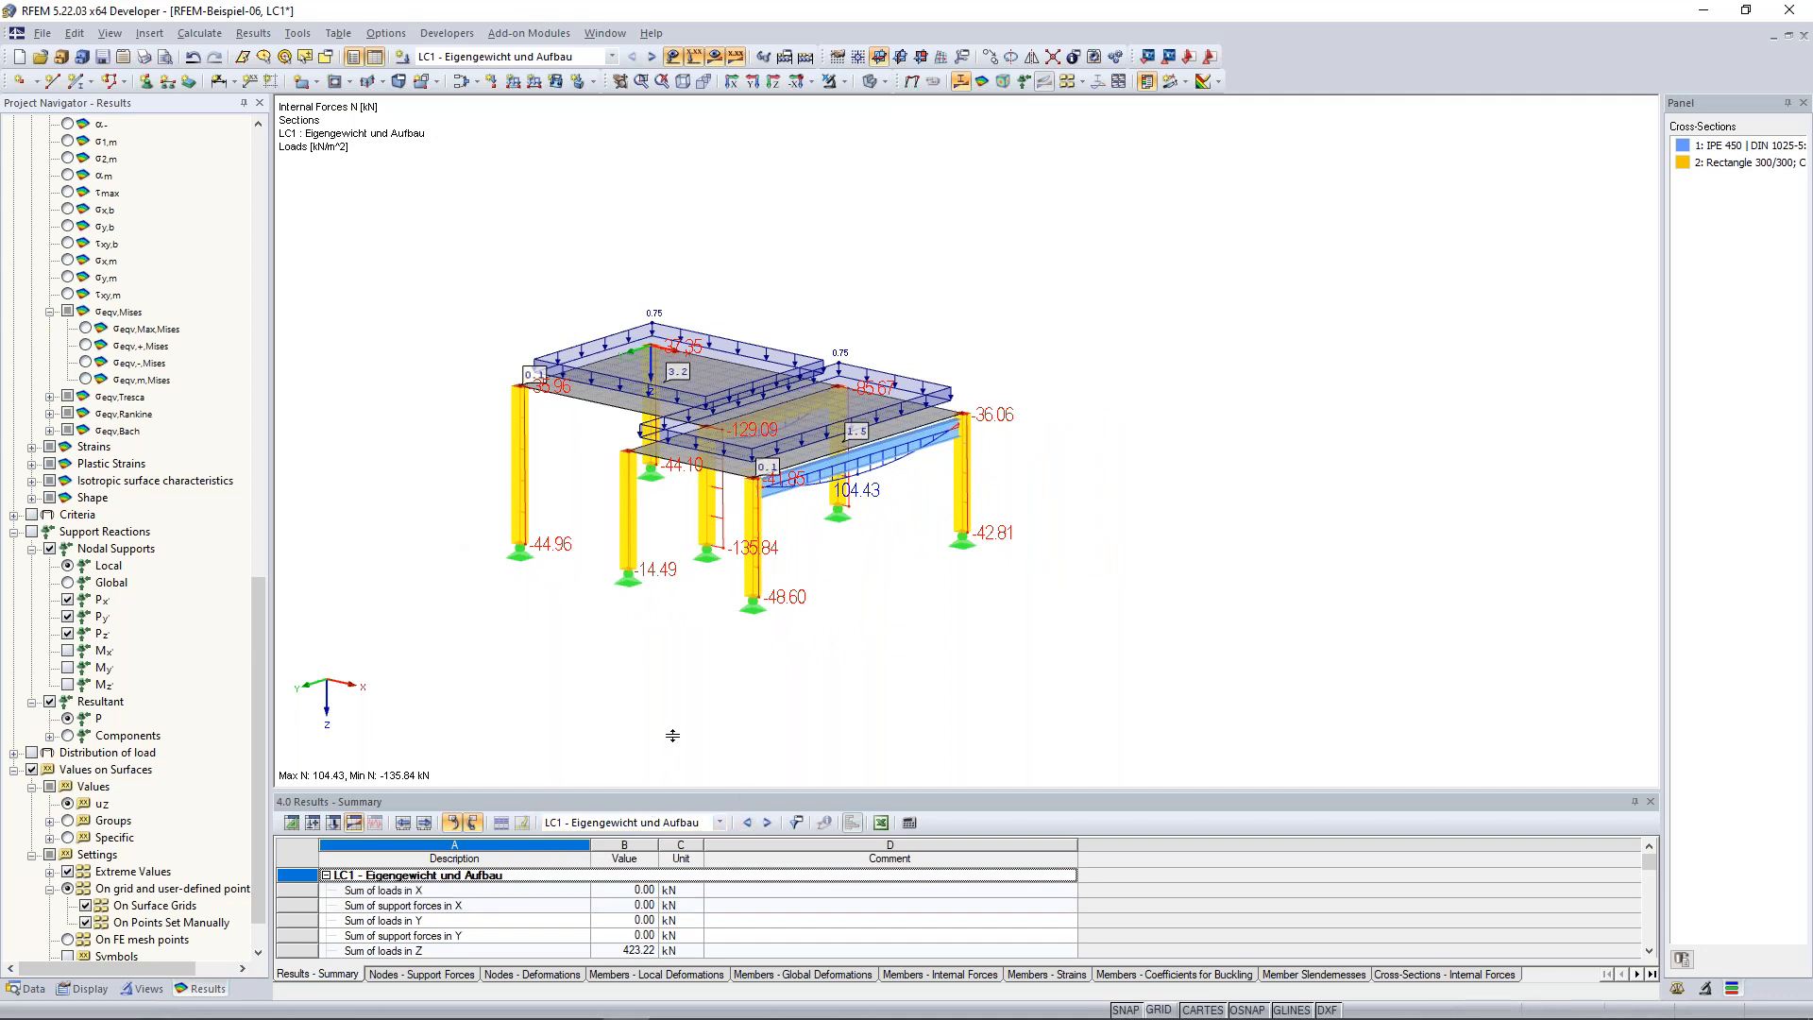
# Enlarge the table area, show the navigator's model data, and review the input tables for nodes, lines and surfaces.
pyautogui.moveTo(672, 736); pyautogui.dragTo(652, 738)
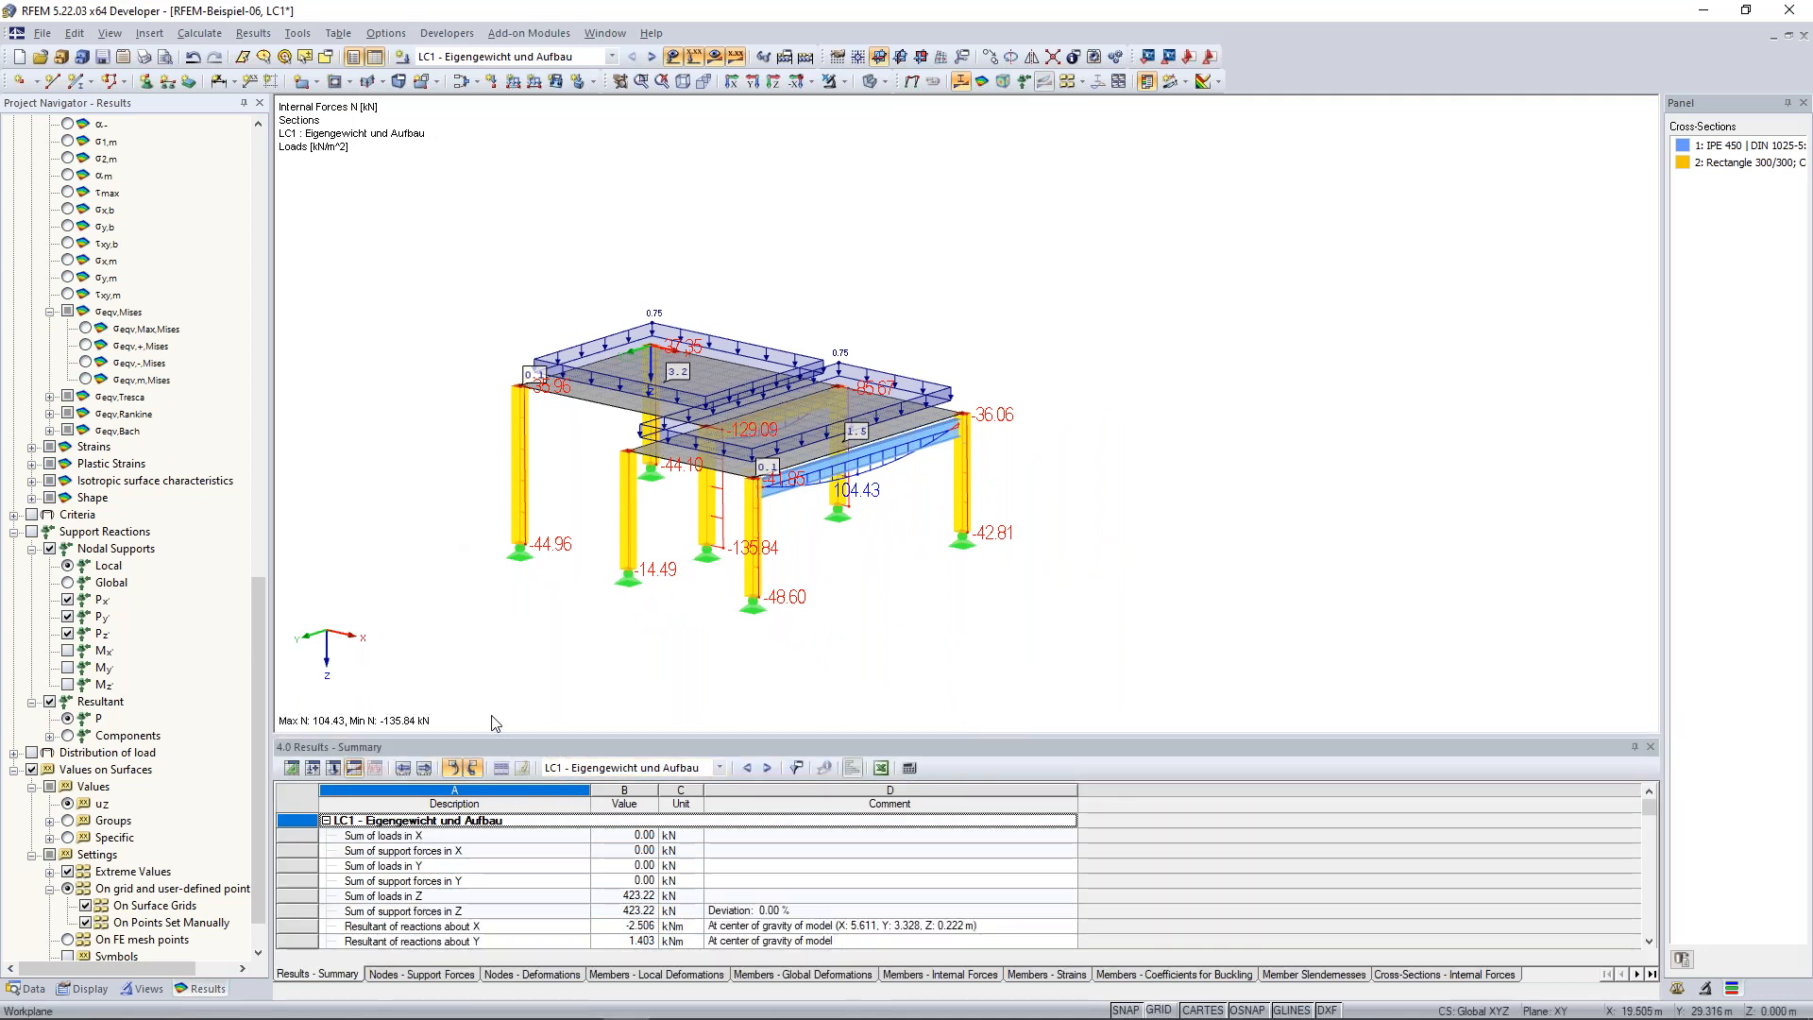
pyautogui.click(30, 991)
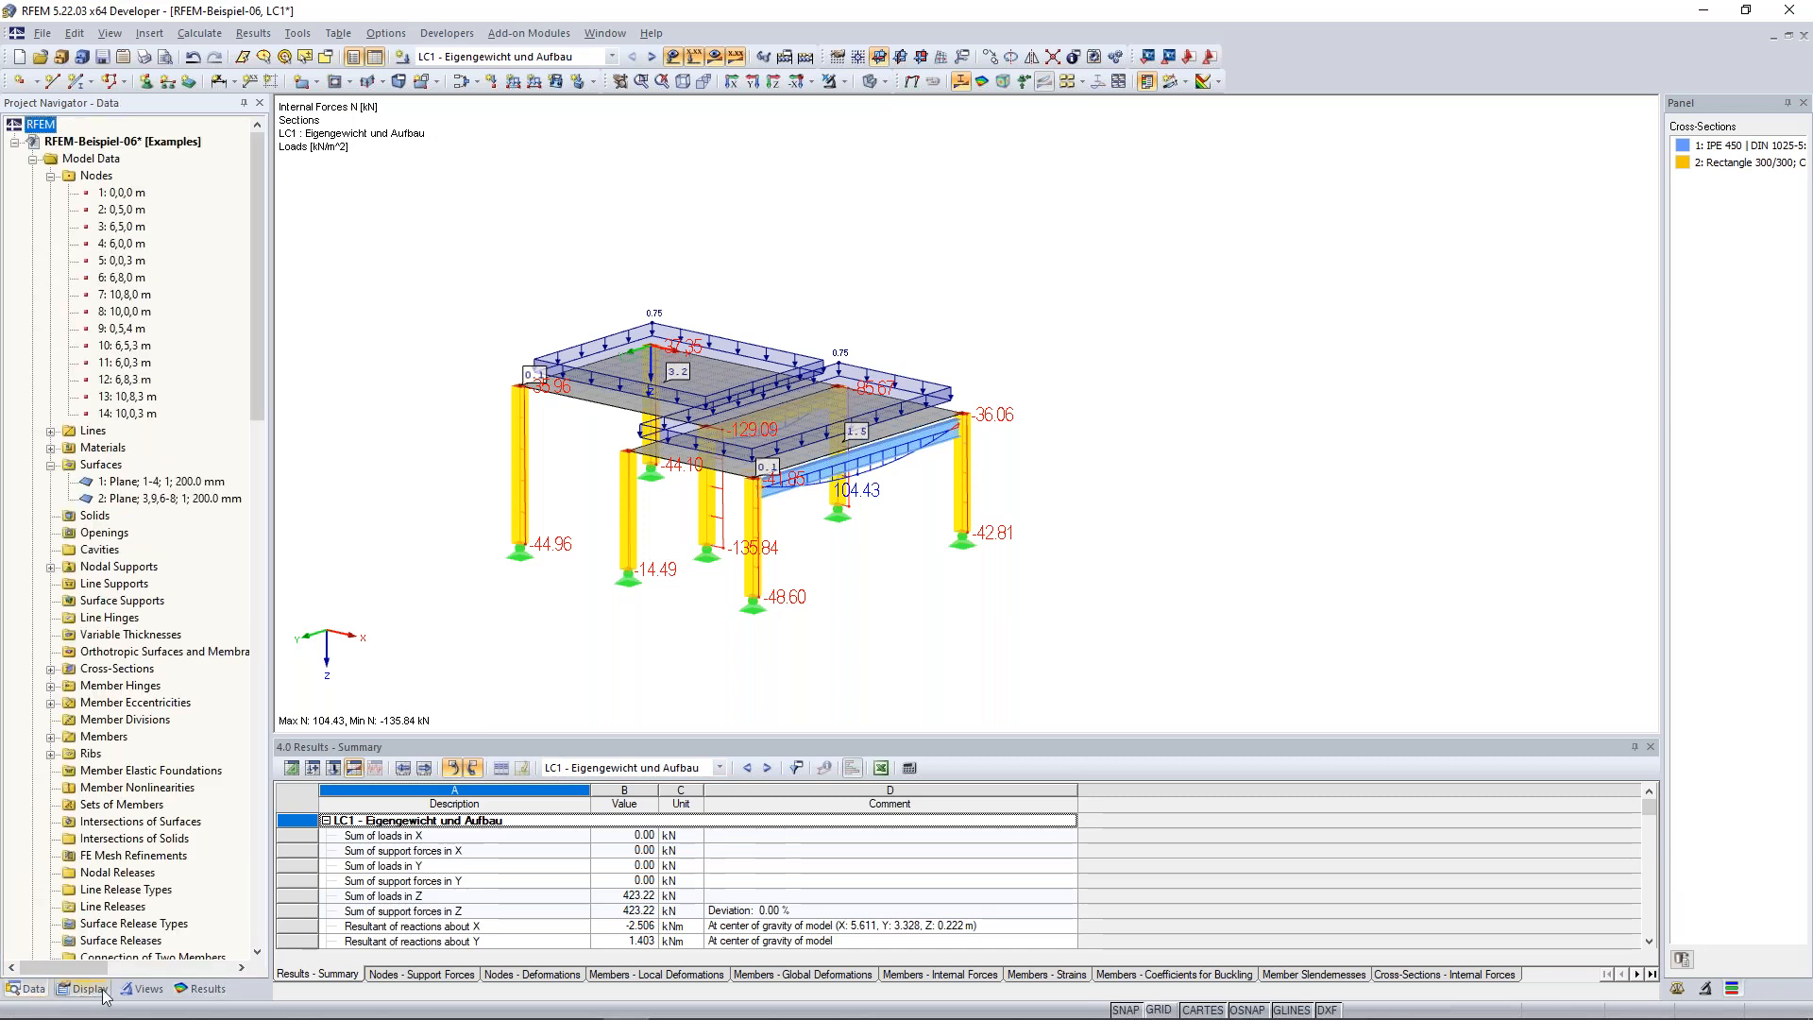
pyautogui.click(333, 767)
pyautogui.scroll(-7, 419, 885)
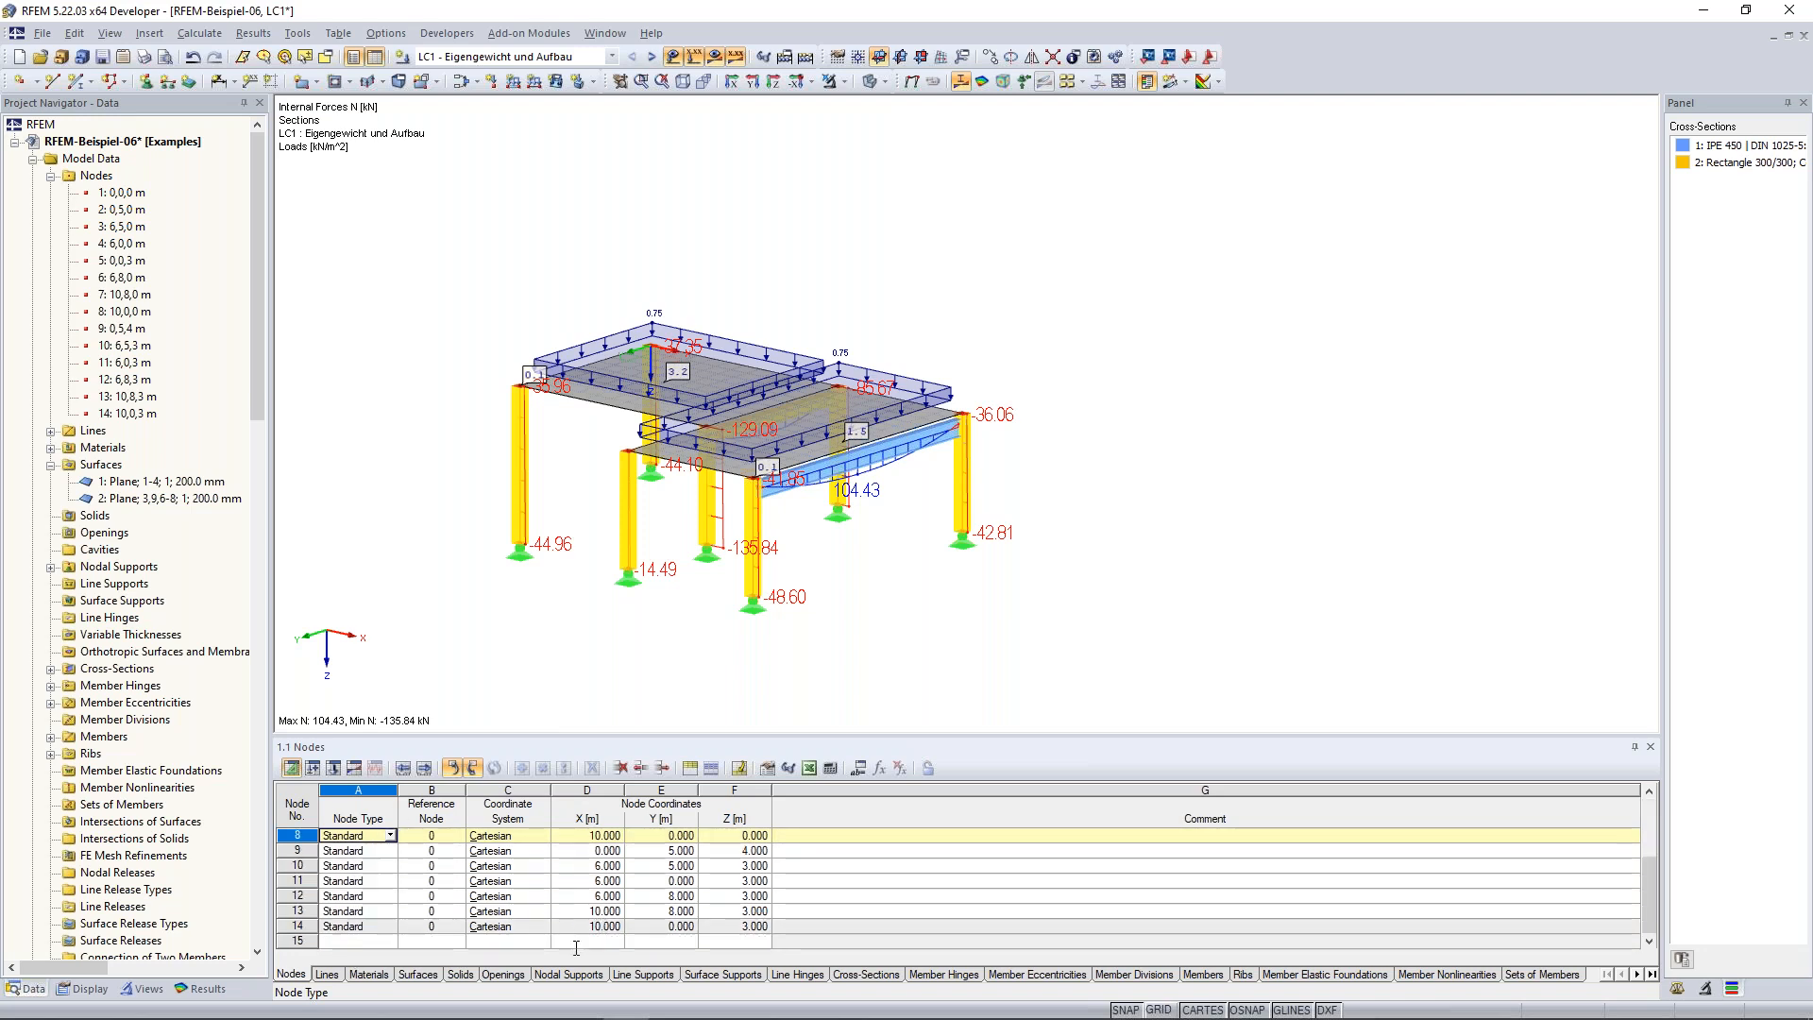
pyautogui.click(328, 975)
pyautogui.click(424, 980)
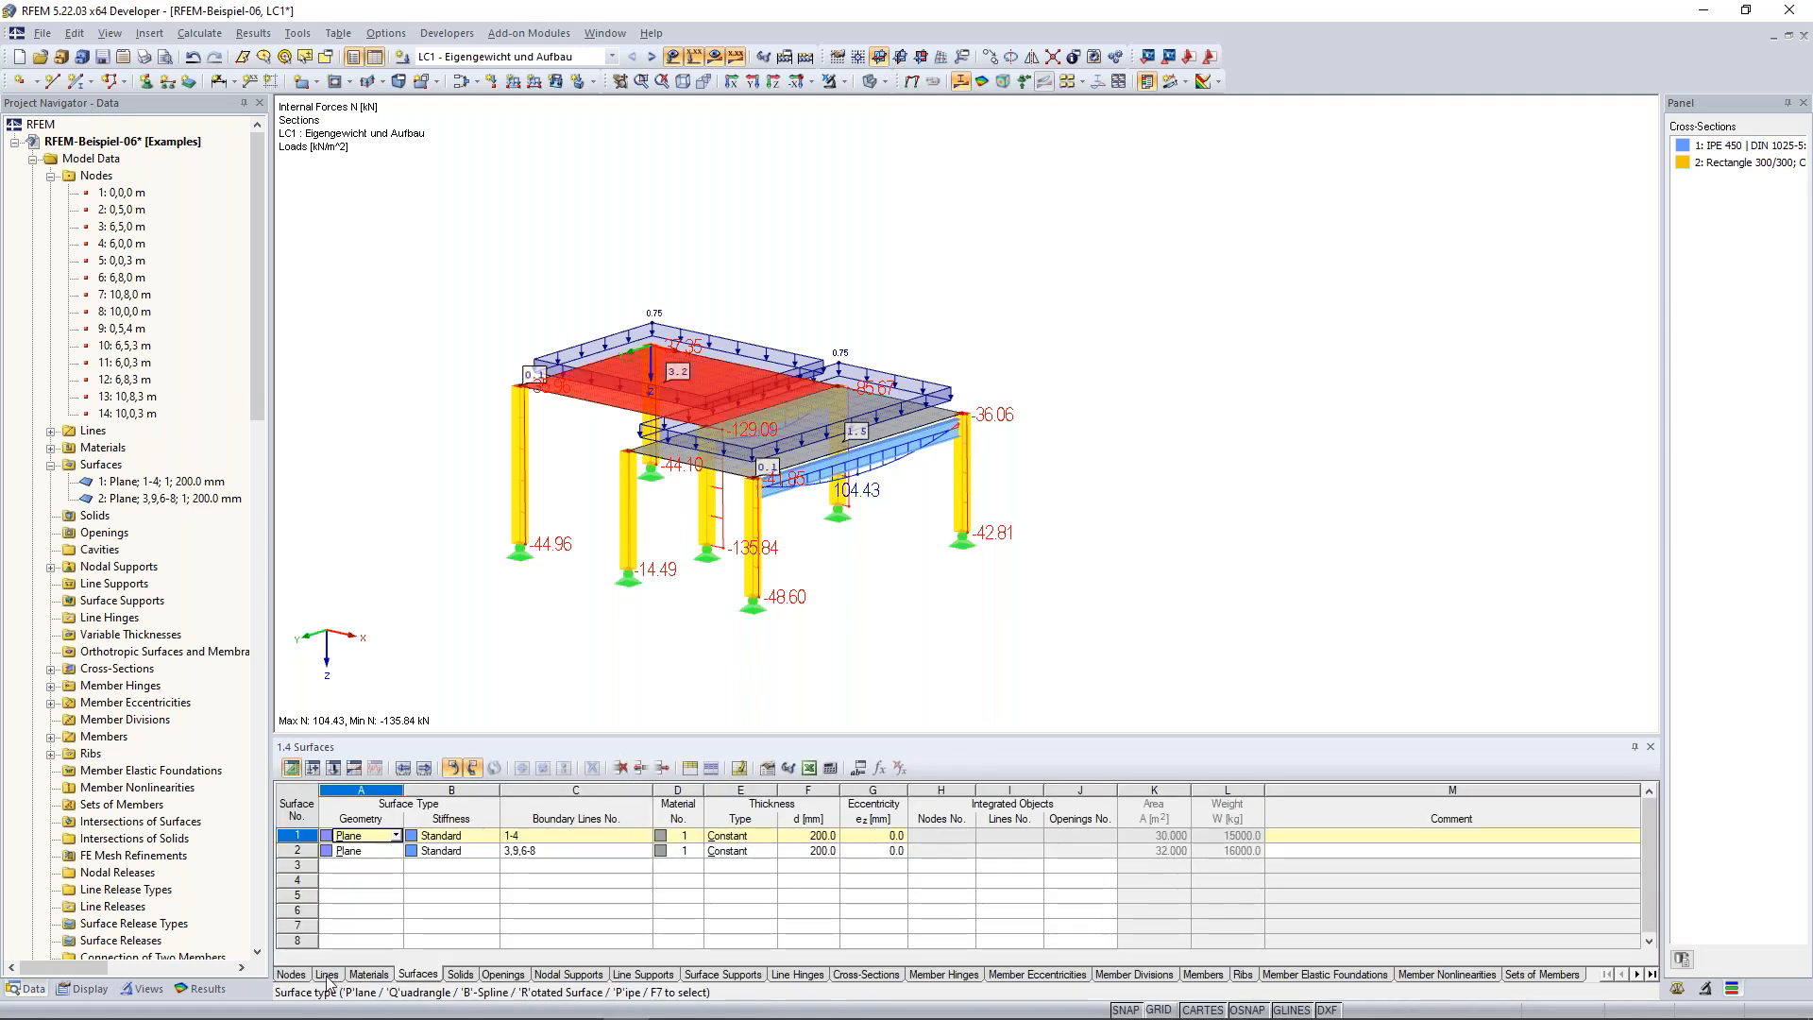
pyautogui.click(298, 979)
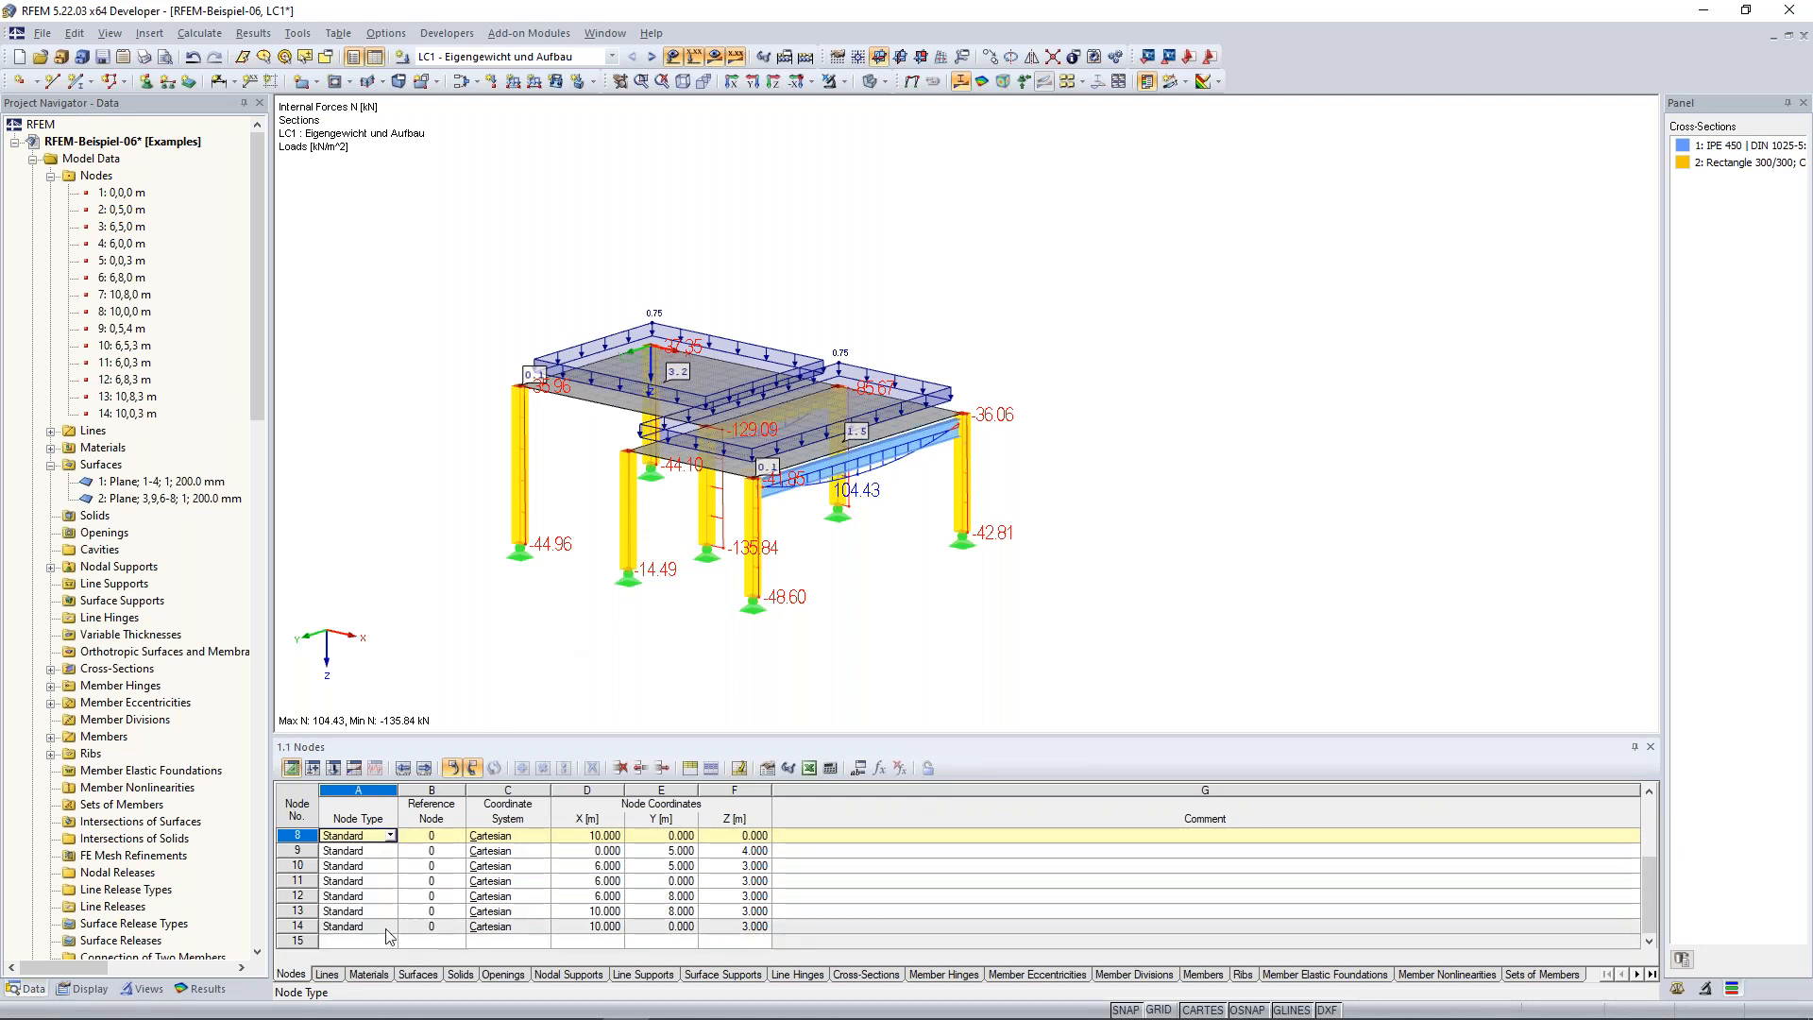
# Review the commands offered for the Nodes entry in the navigator's model data.
pyautogui.rightClick(101, 179)
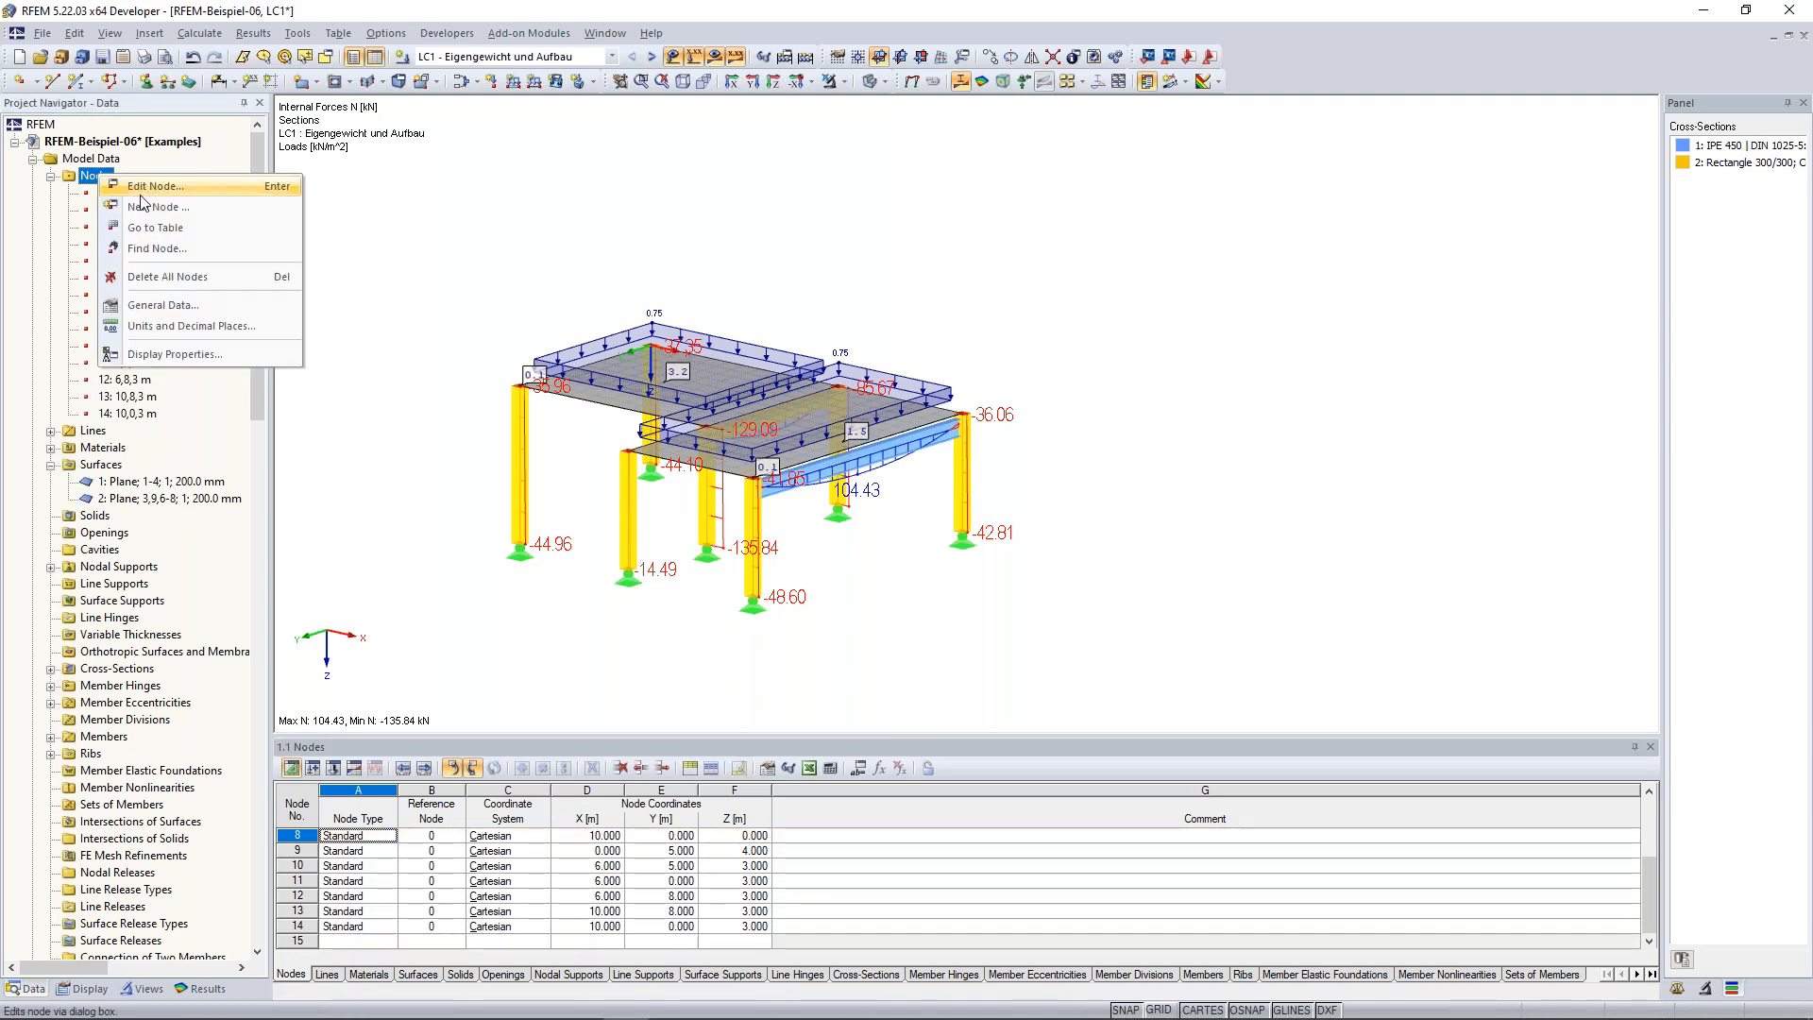
pyautogui.click(487, 262)
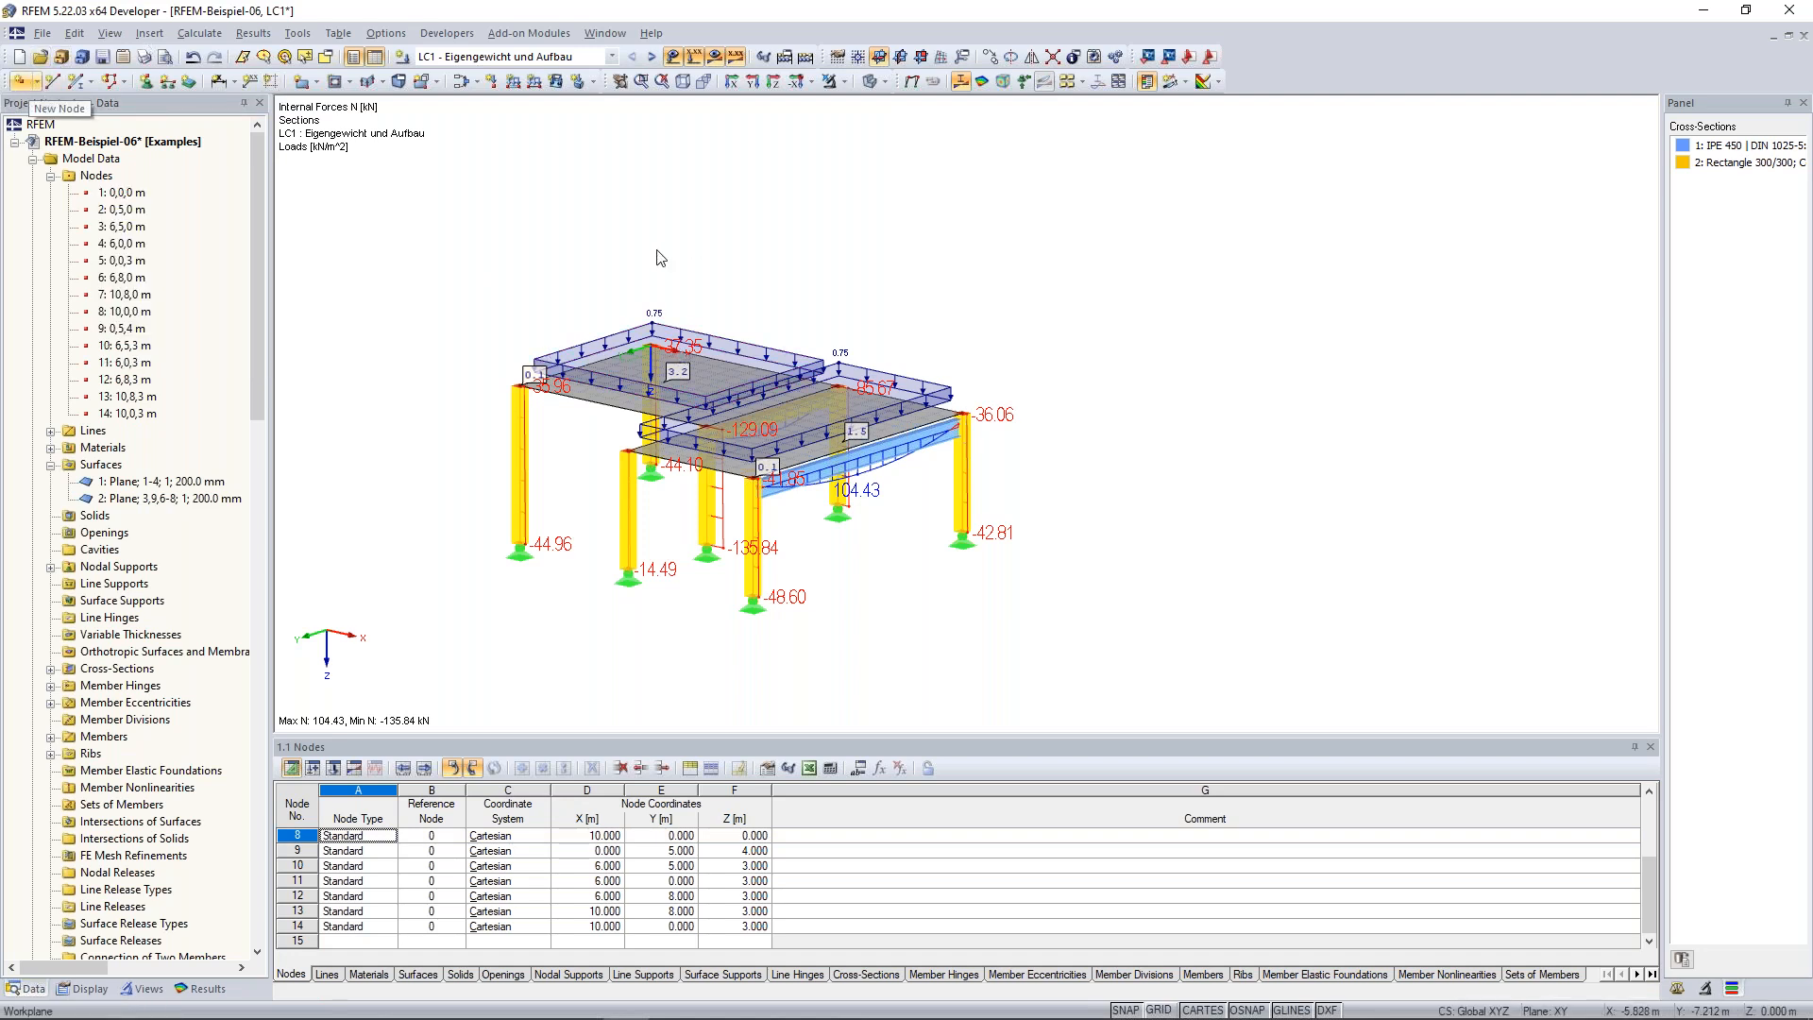
pyautogui.moveTo(657, 253); pyautogui.dragTo(712, 252, button='middle')
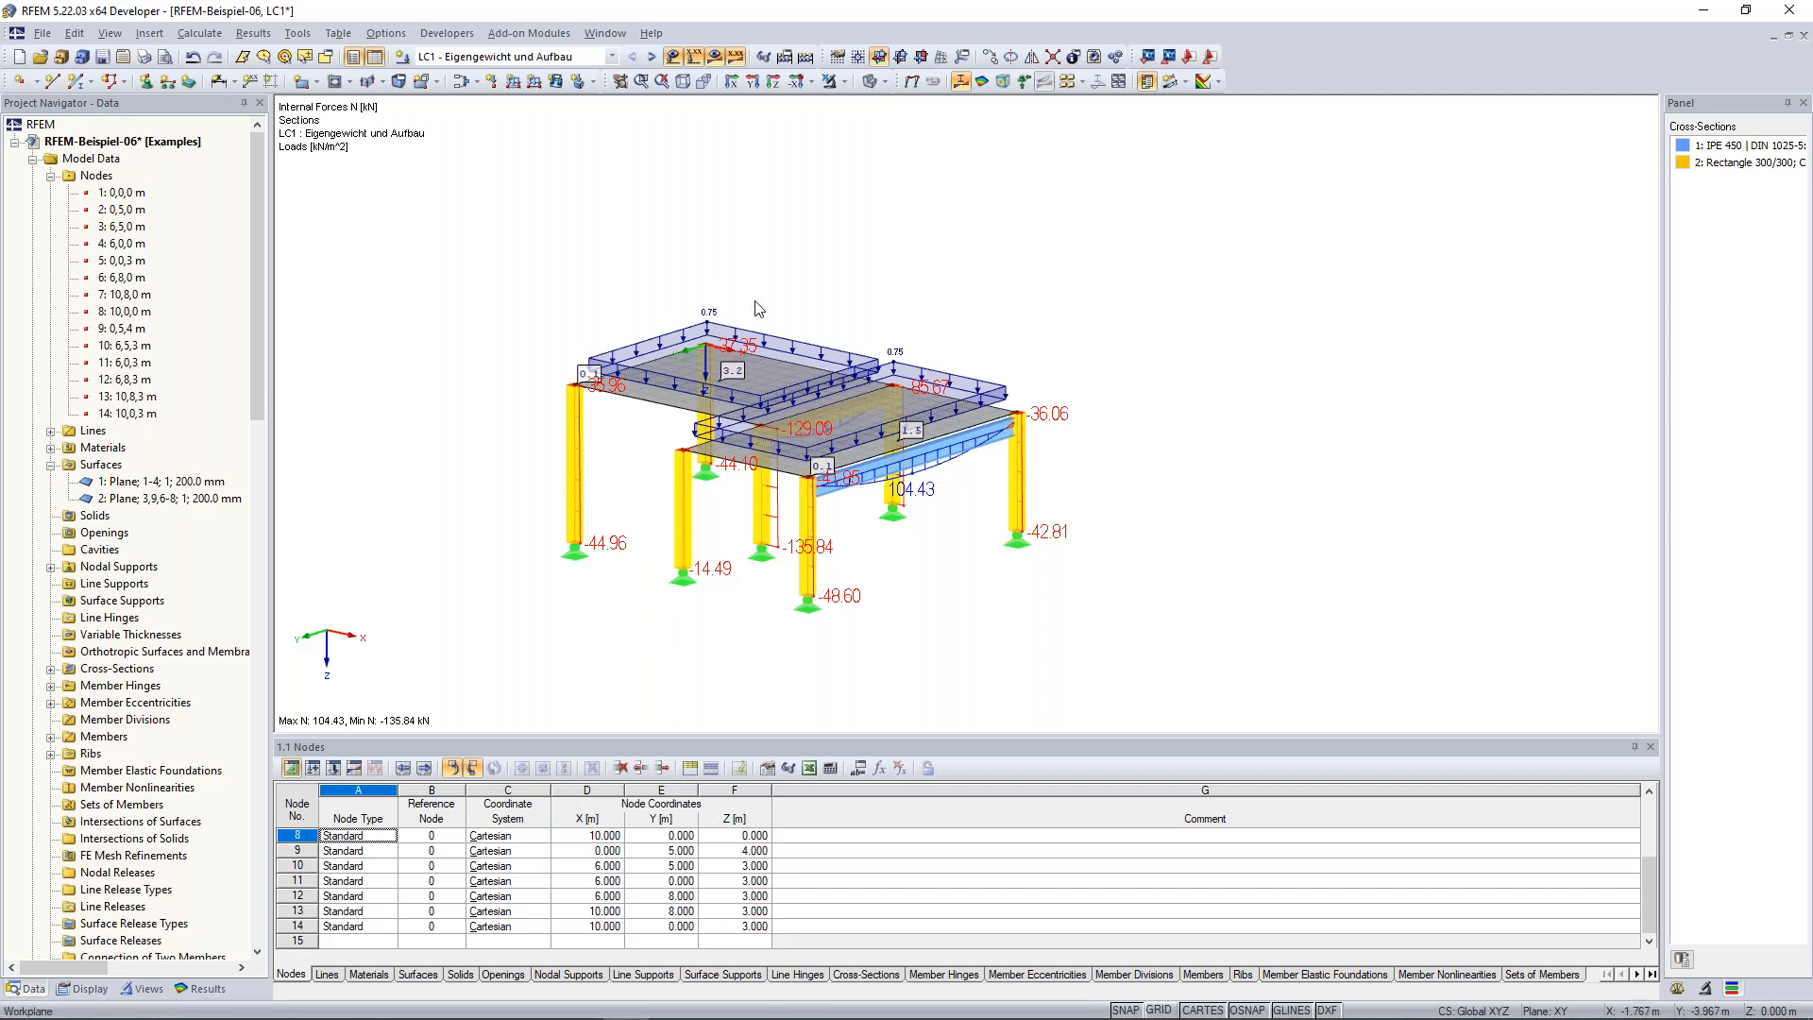
pyautogui.moveTo(756, 309); pyautogui.dragTo(829, 274, button='middle')
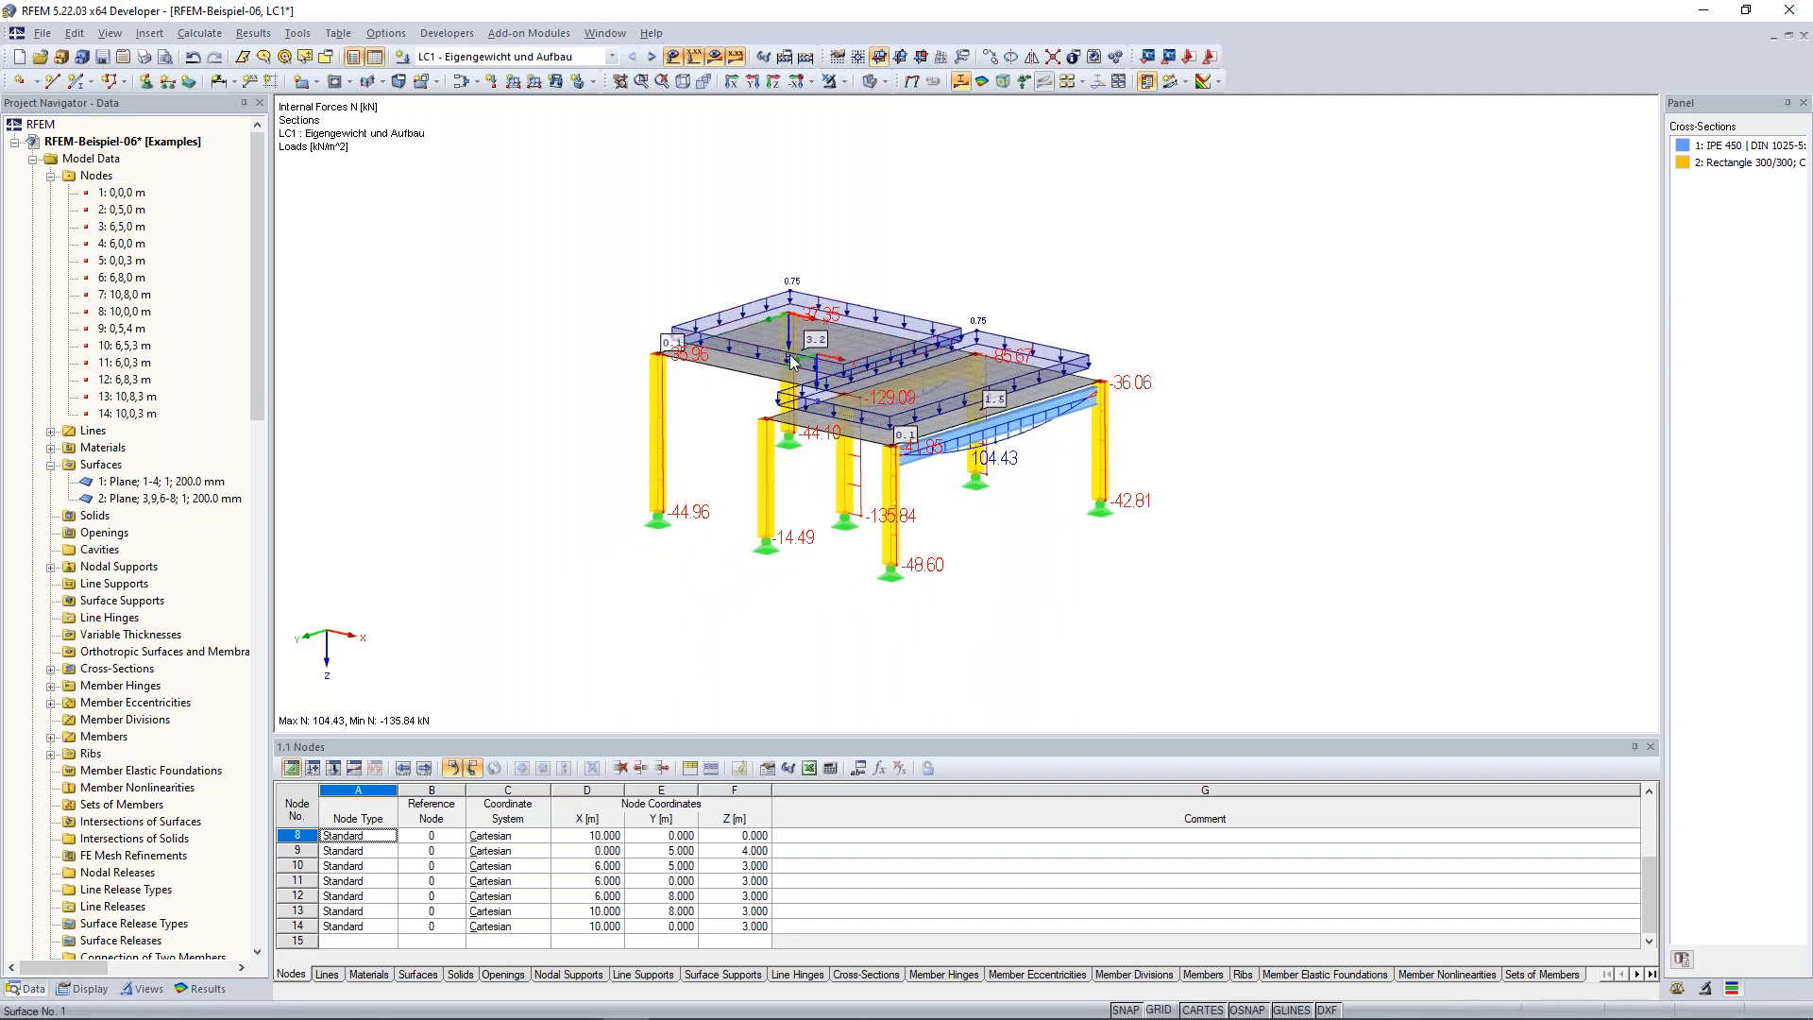
# Show the load cases table and the surface loads table for LC1 - Eigengewicht und Aufbau.
pyautogui.click(314, 770)
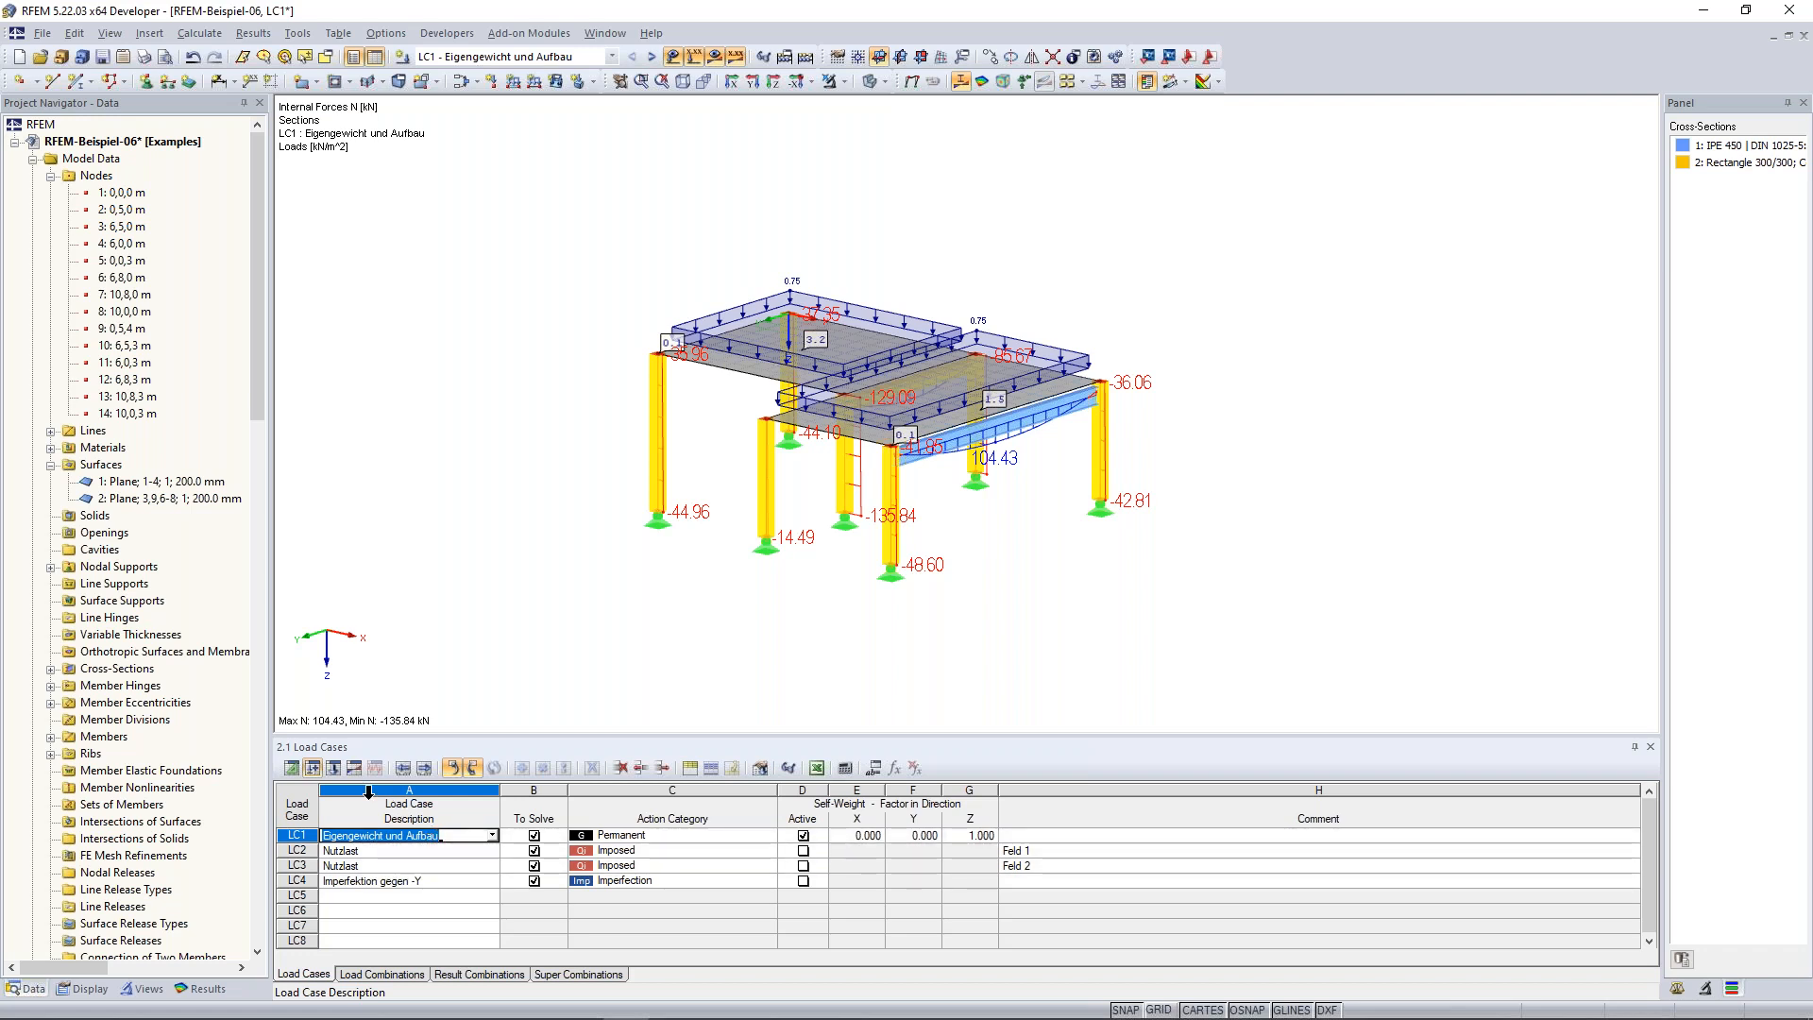
pyautogui.click(335, 770)
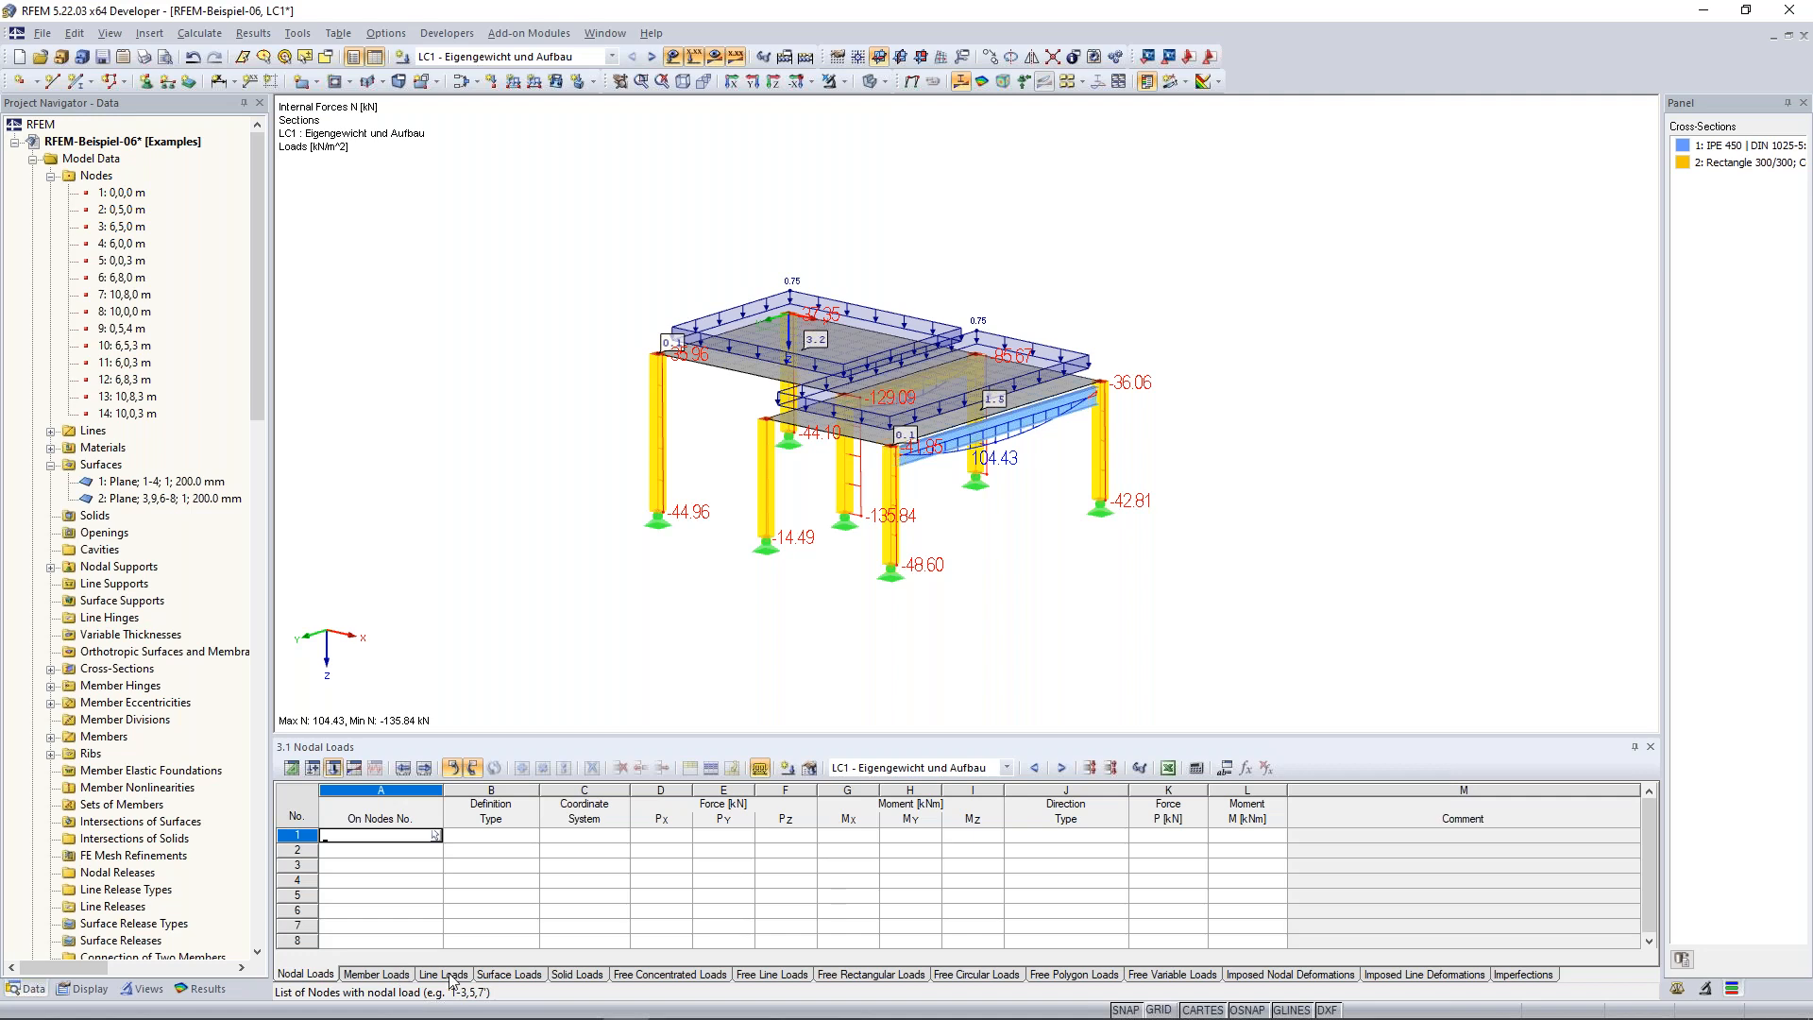
pyautogui.click(507, 975)
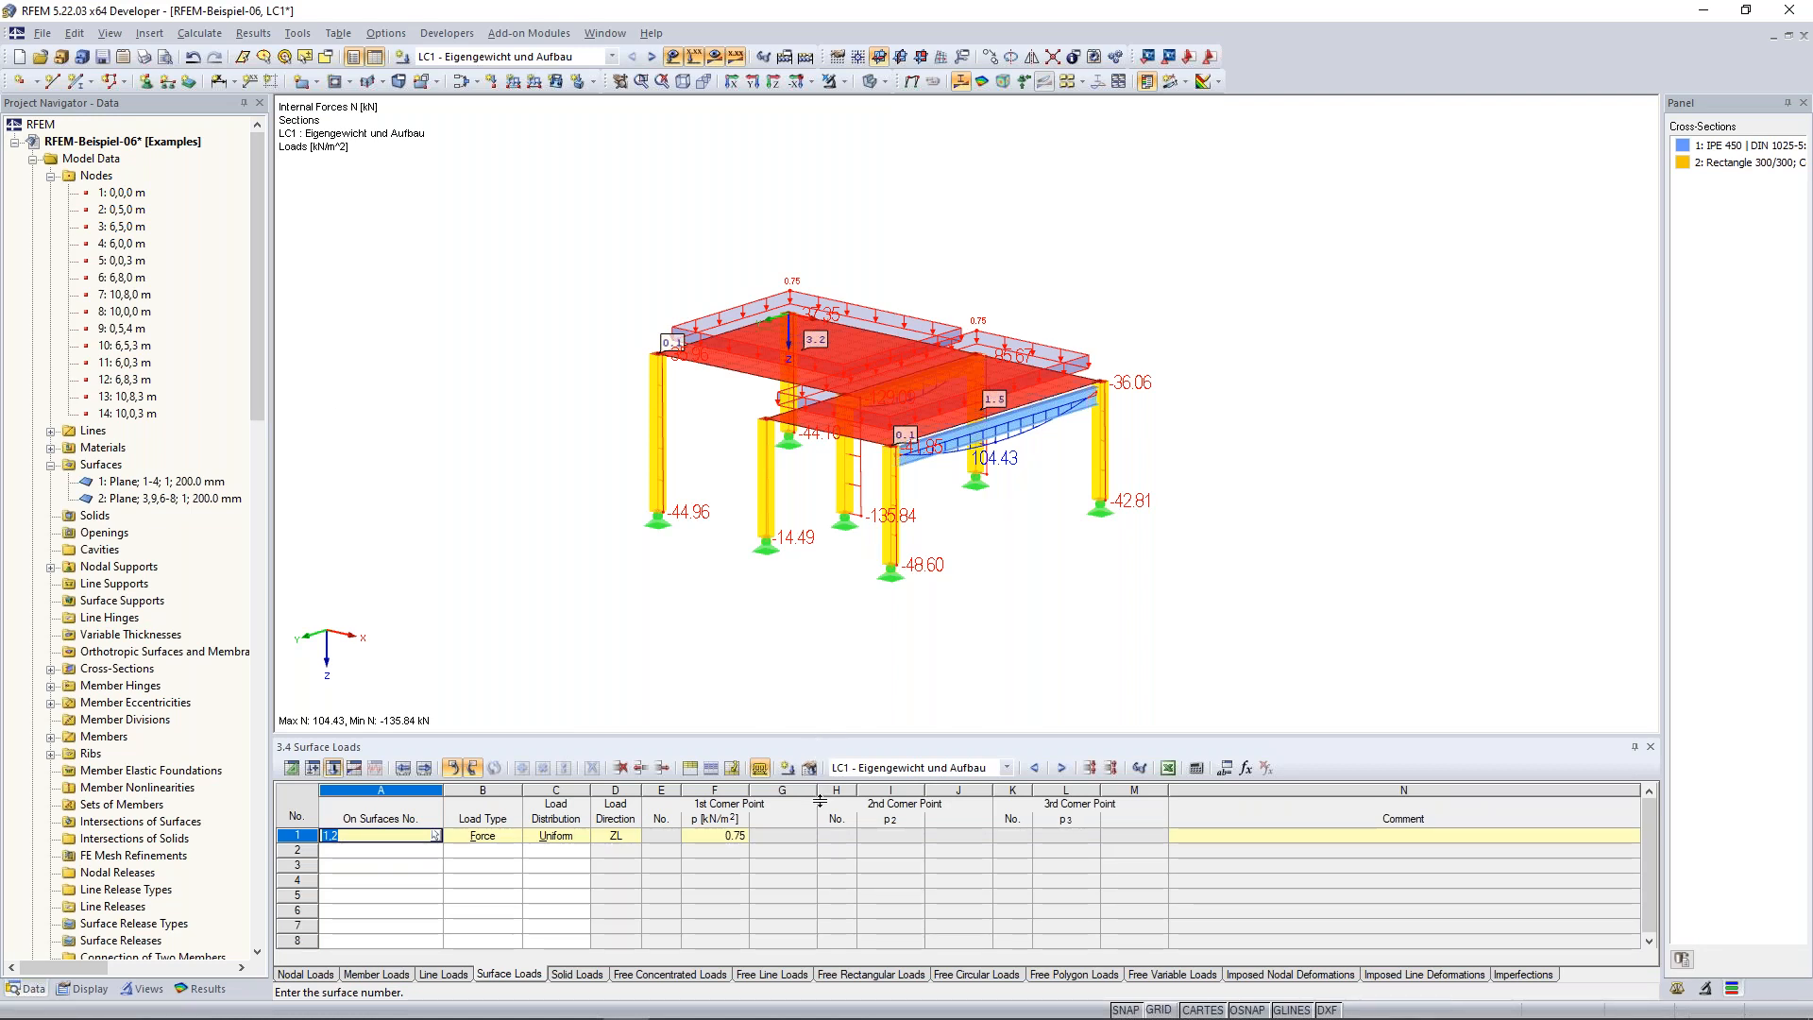
# Reduce the height of the surface loads table to give the model graphic more room.
pyautogui.moveTo(820, 801); pyautogui.dragTo(820, 803)
pyautogui.moveTo(537, 436); pyautogui.dragTo(549, 450, button='middle')
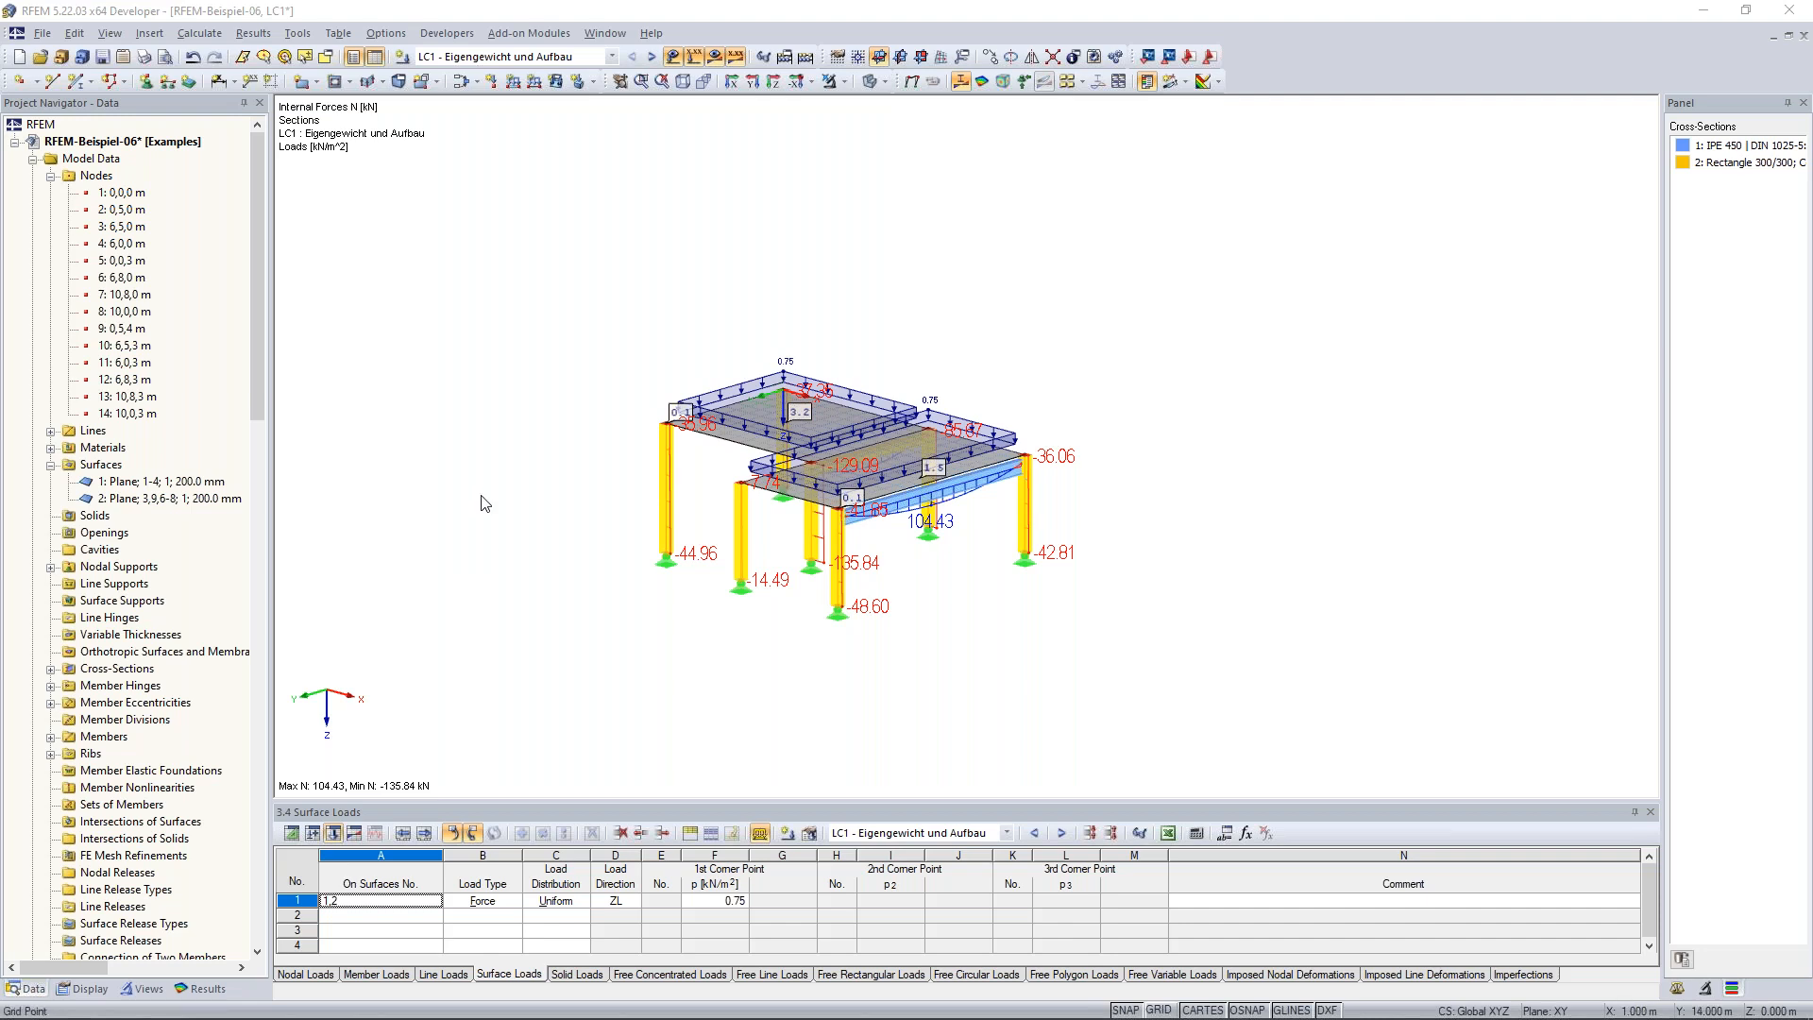
pyautogui.keyDown('ctrl'); pyautogui.moveTo(481, 497); pyautogui.dragTo(512, 486, button='middle'); pyautogui.keyUp('ctrl')
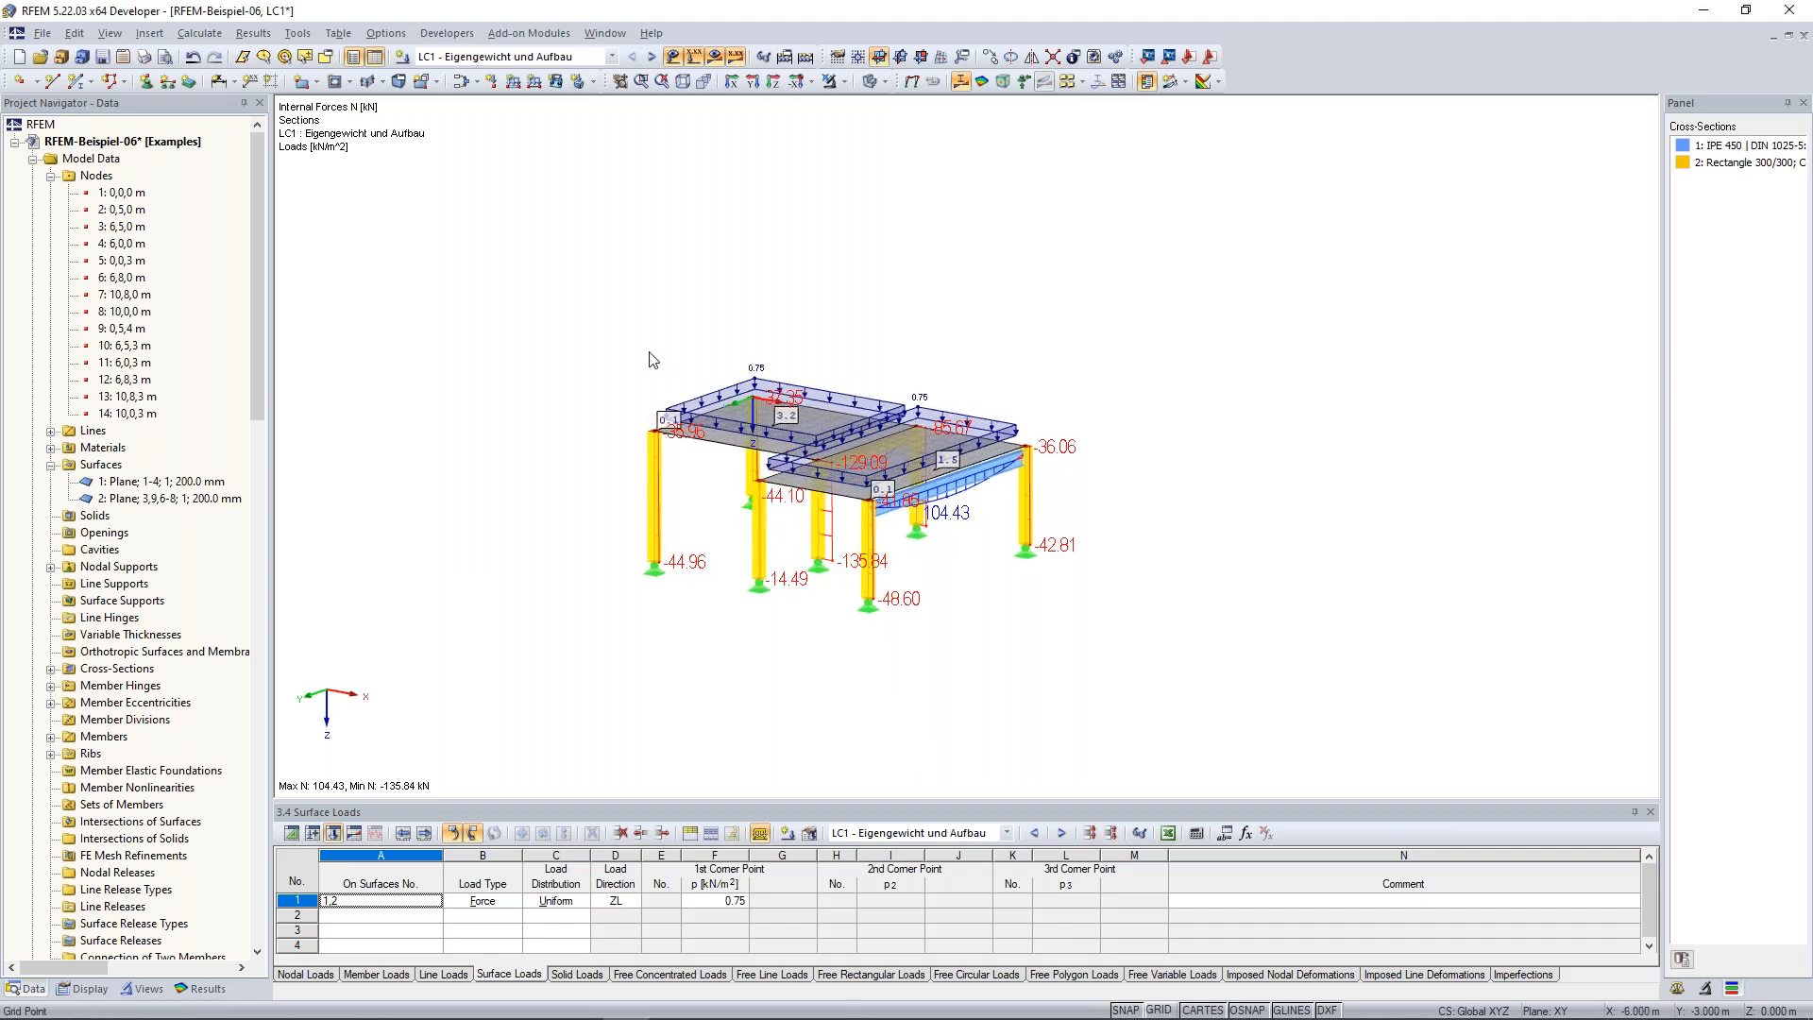
pyautogui.keyDown('ctrl'); pyautogui.moveTo(756, 324); pyautogui.dragTo(784, 321, button='middle'); pyautogui.keyUp('ctrl')
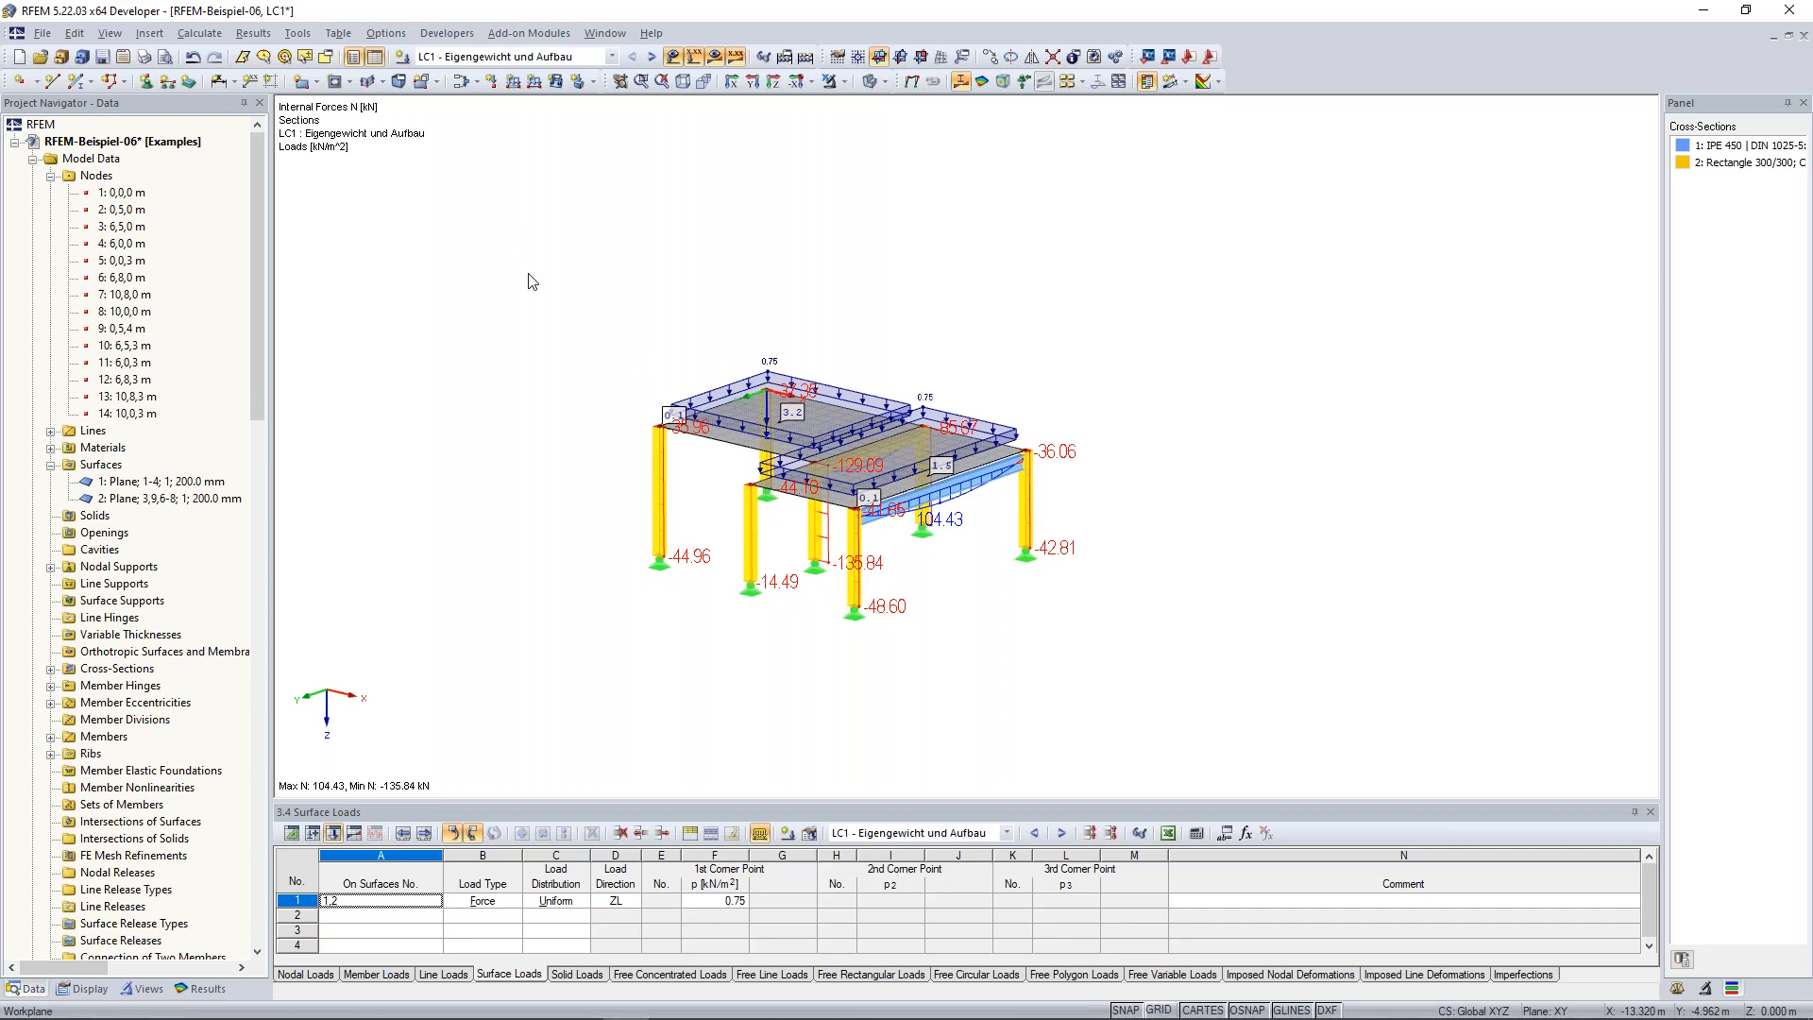
# Select the outer corner column under the higher slab, with its support, using a window that fully encloses it.
pyautogui.moveTo(496, 265); pyautogui.dragTo(725, 698)
pyautogui.moveTo(696, 628); pyautogui.dragTo(696, 628)
pyautogui.moveTo(607, 592); pyautogui.dragTo(702, 646)
pyautogui.moveTo(448, 225); pyautogui.dragTo(691, 597)
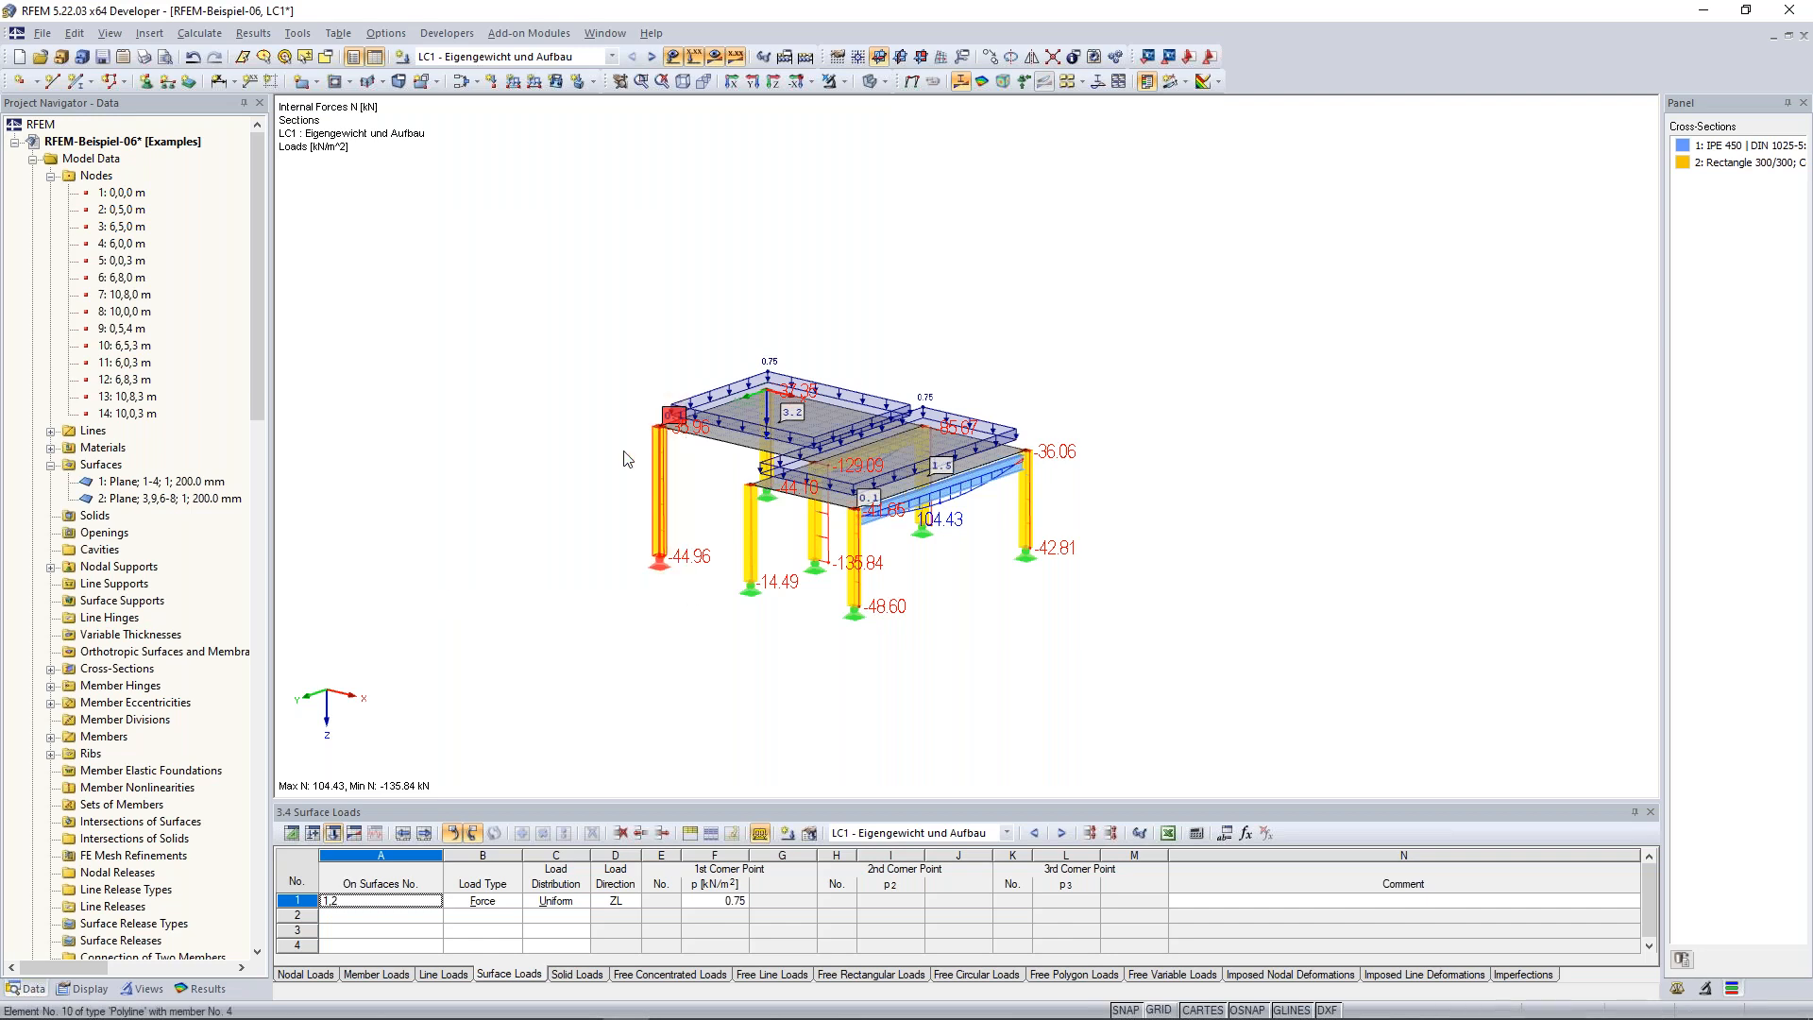
pyautogui.moveTo(476, 242); pyautogui.dragTo(702, 614)
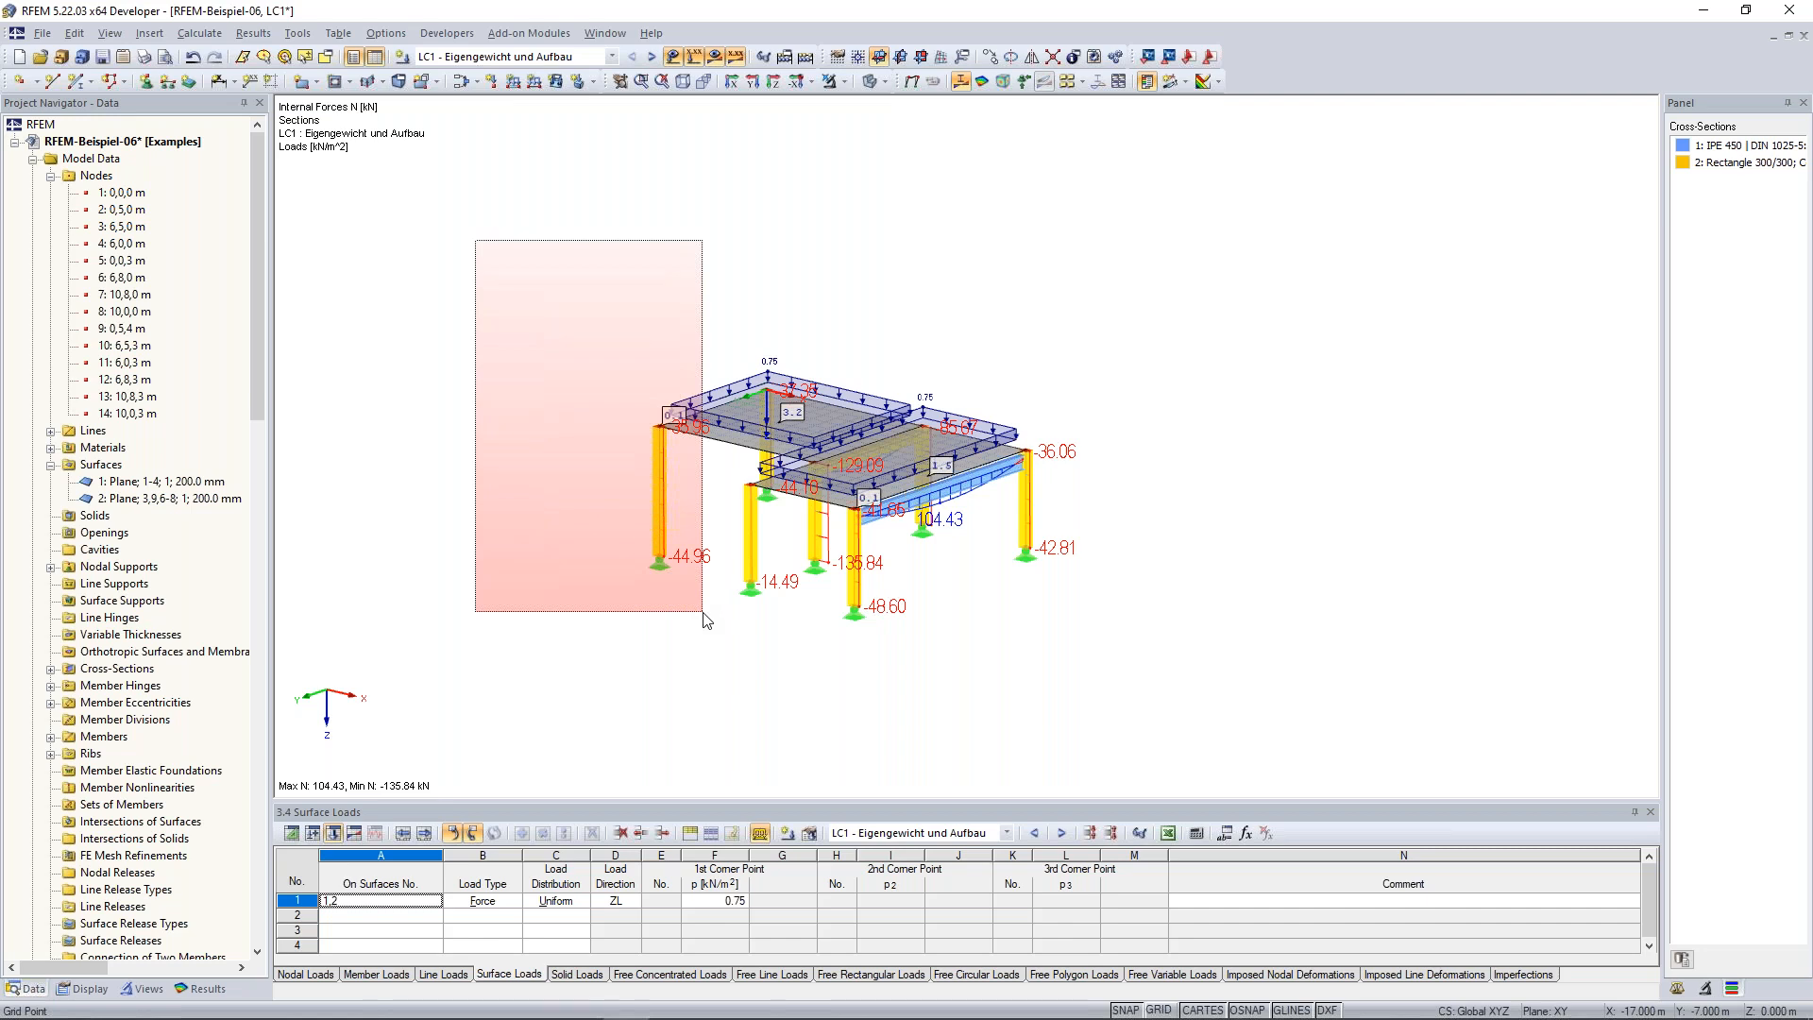
pyautogui.moveTo(703, 619); pyautogui.dragTo(696, 609)
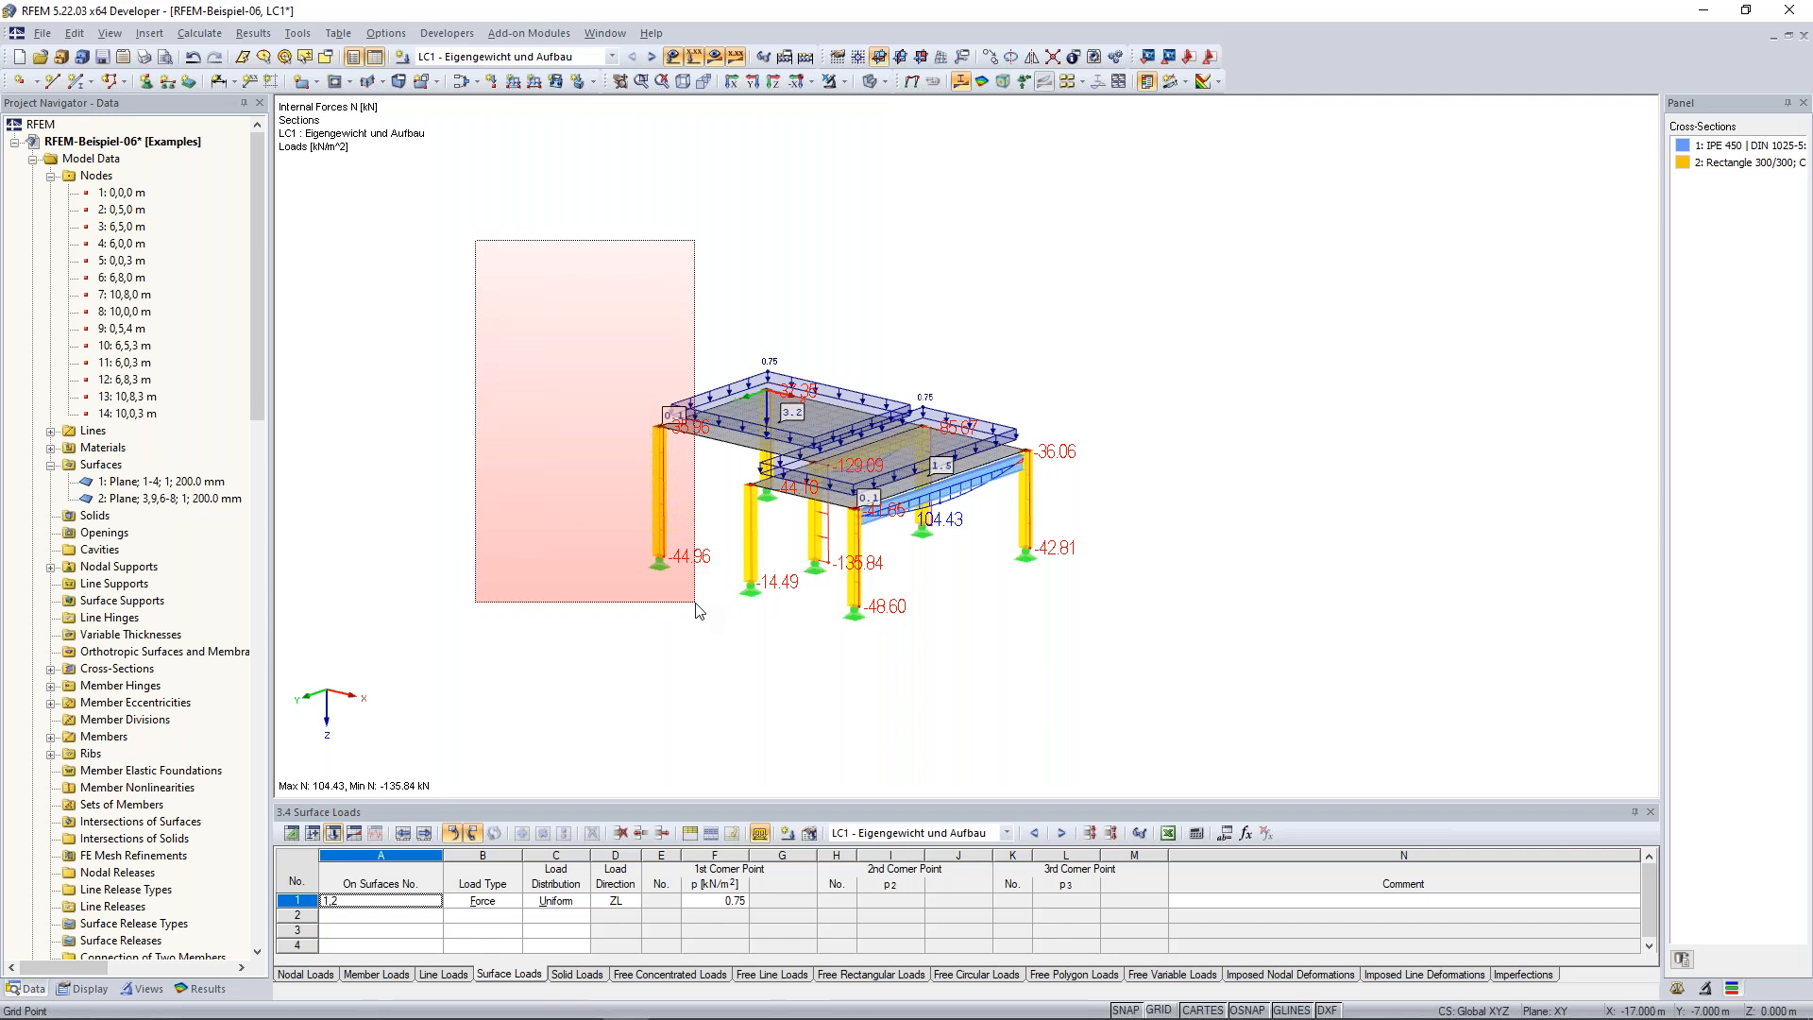
pyautogui.moveTo(696, 609); pyautogui.dragTo(696, 609)
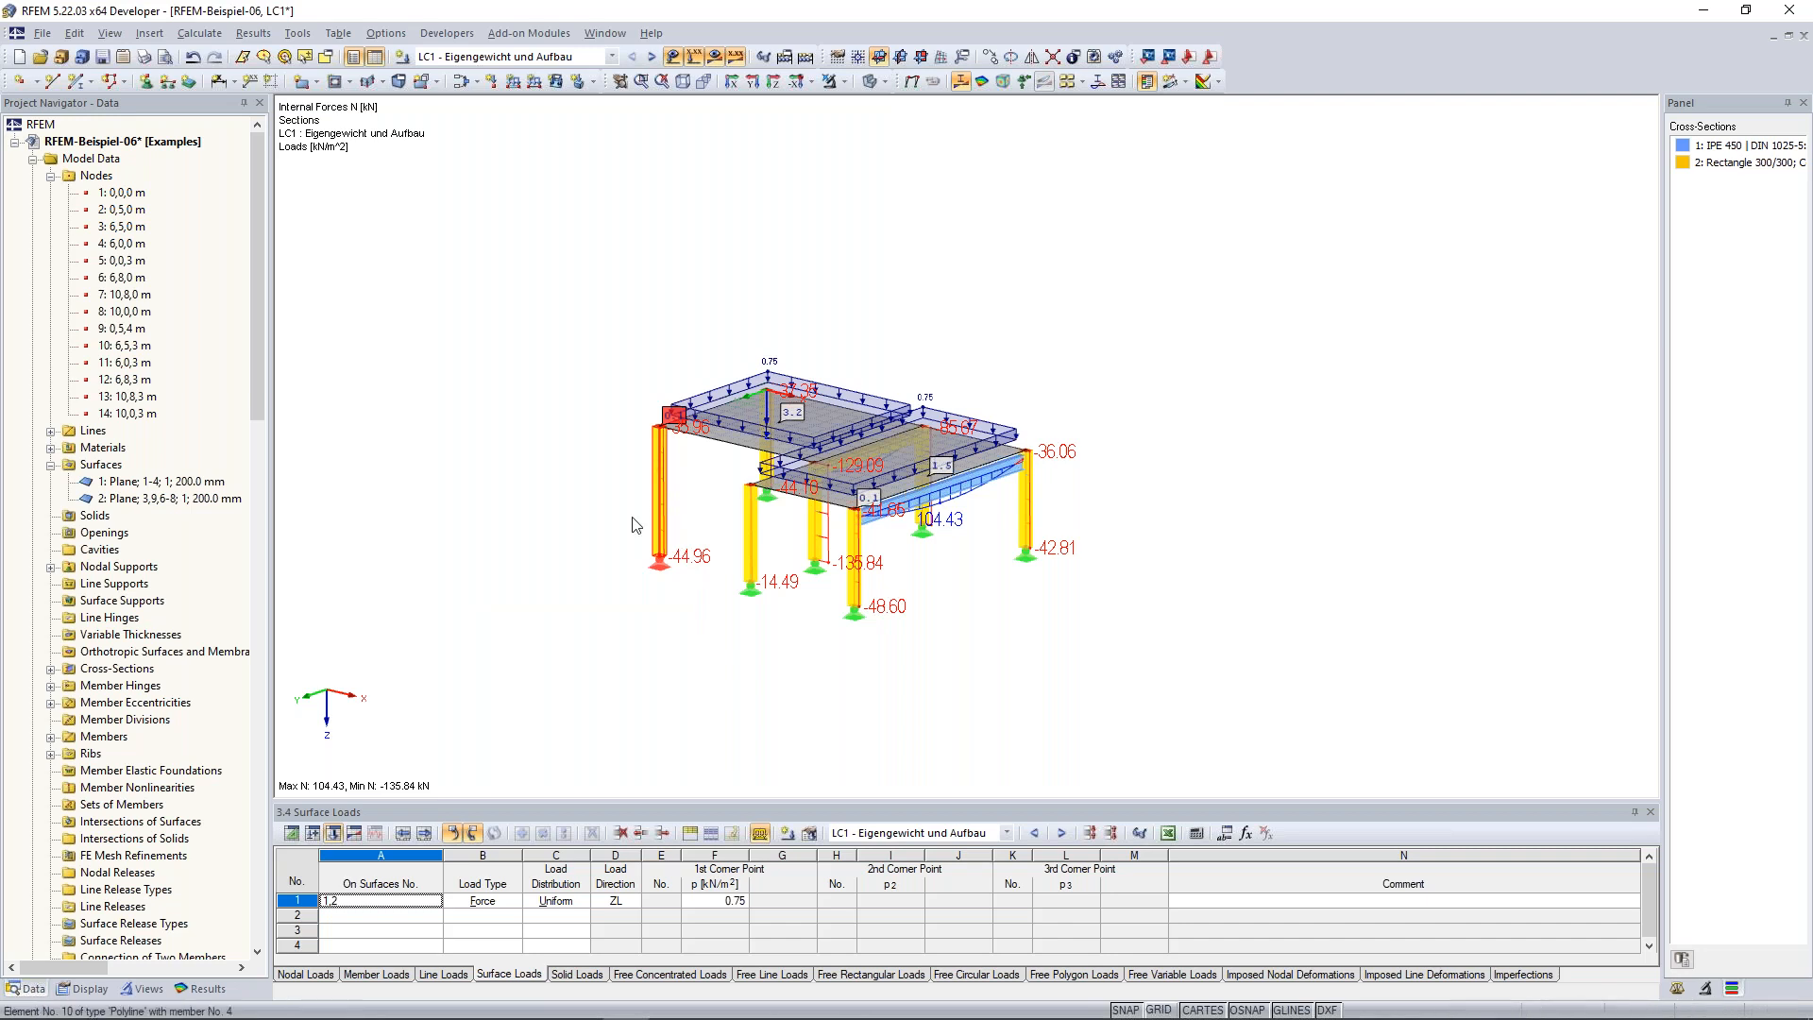
# Select the lower slab and its outer corner column with a crossing window over the column, and clear the selection.
pyautogui.click(532, 338)
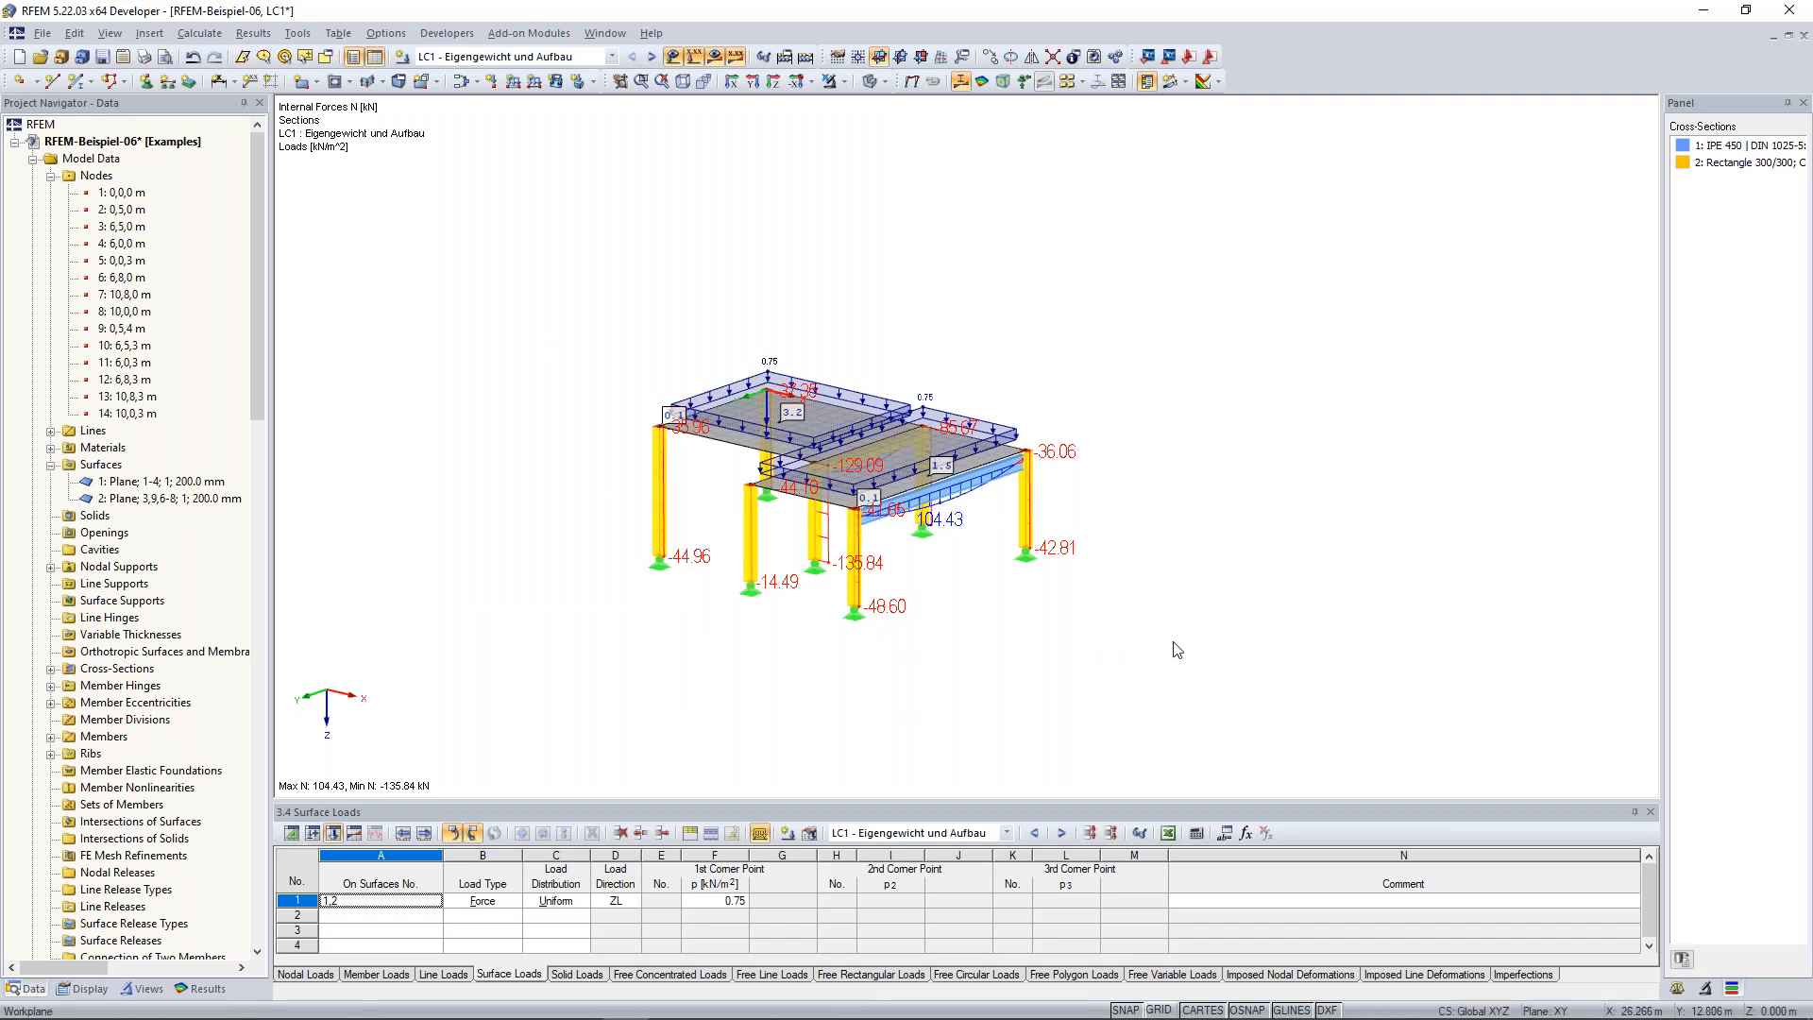
pyautogui.moveTo(1173, 641); pyautogui.dragTo(973, 349)
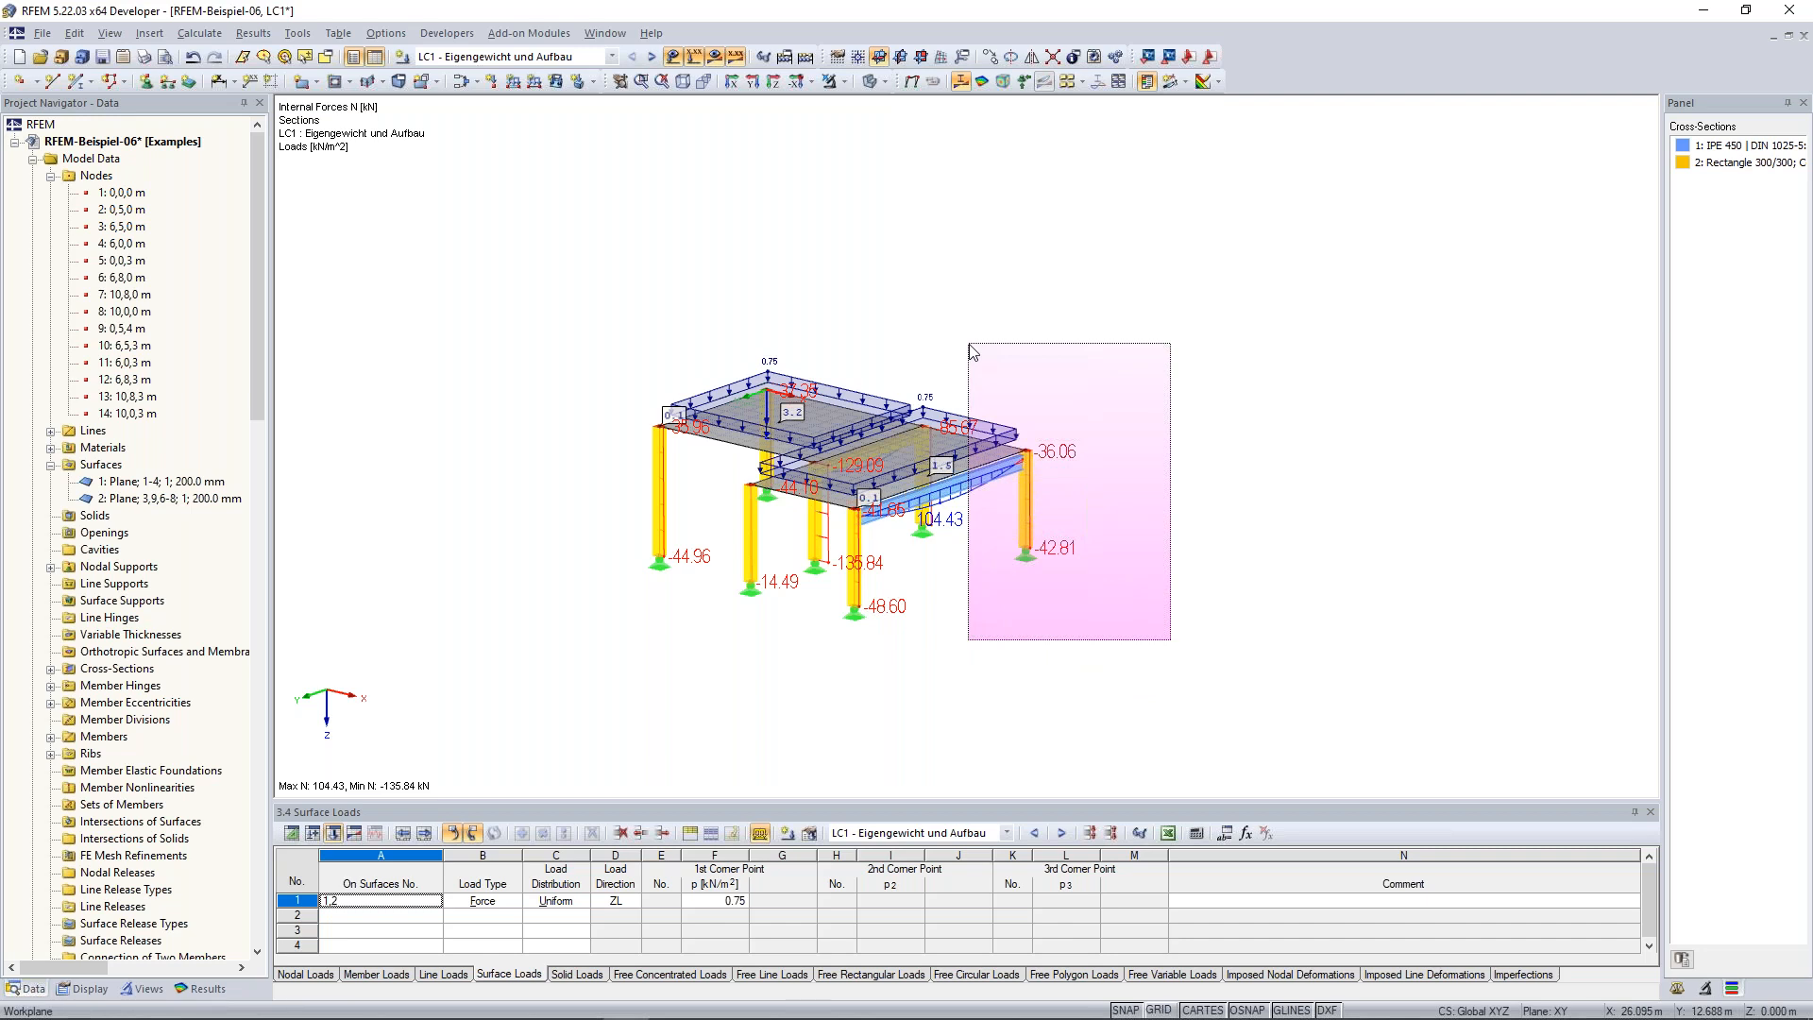
pyautogui.moveTo(969, 345); pyautogui.dragTo(973, 310)
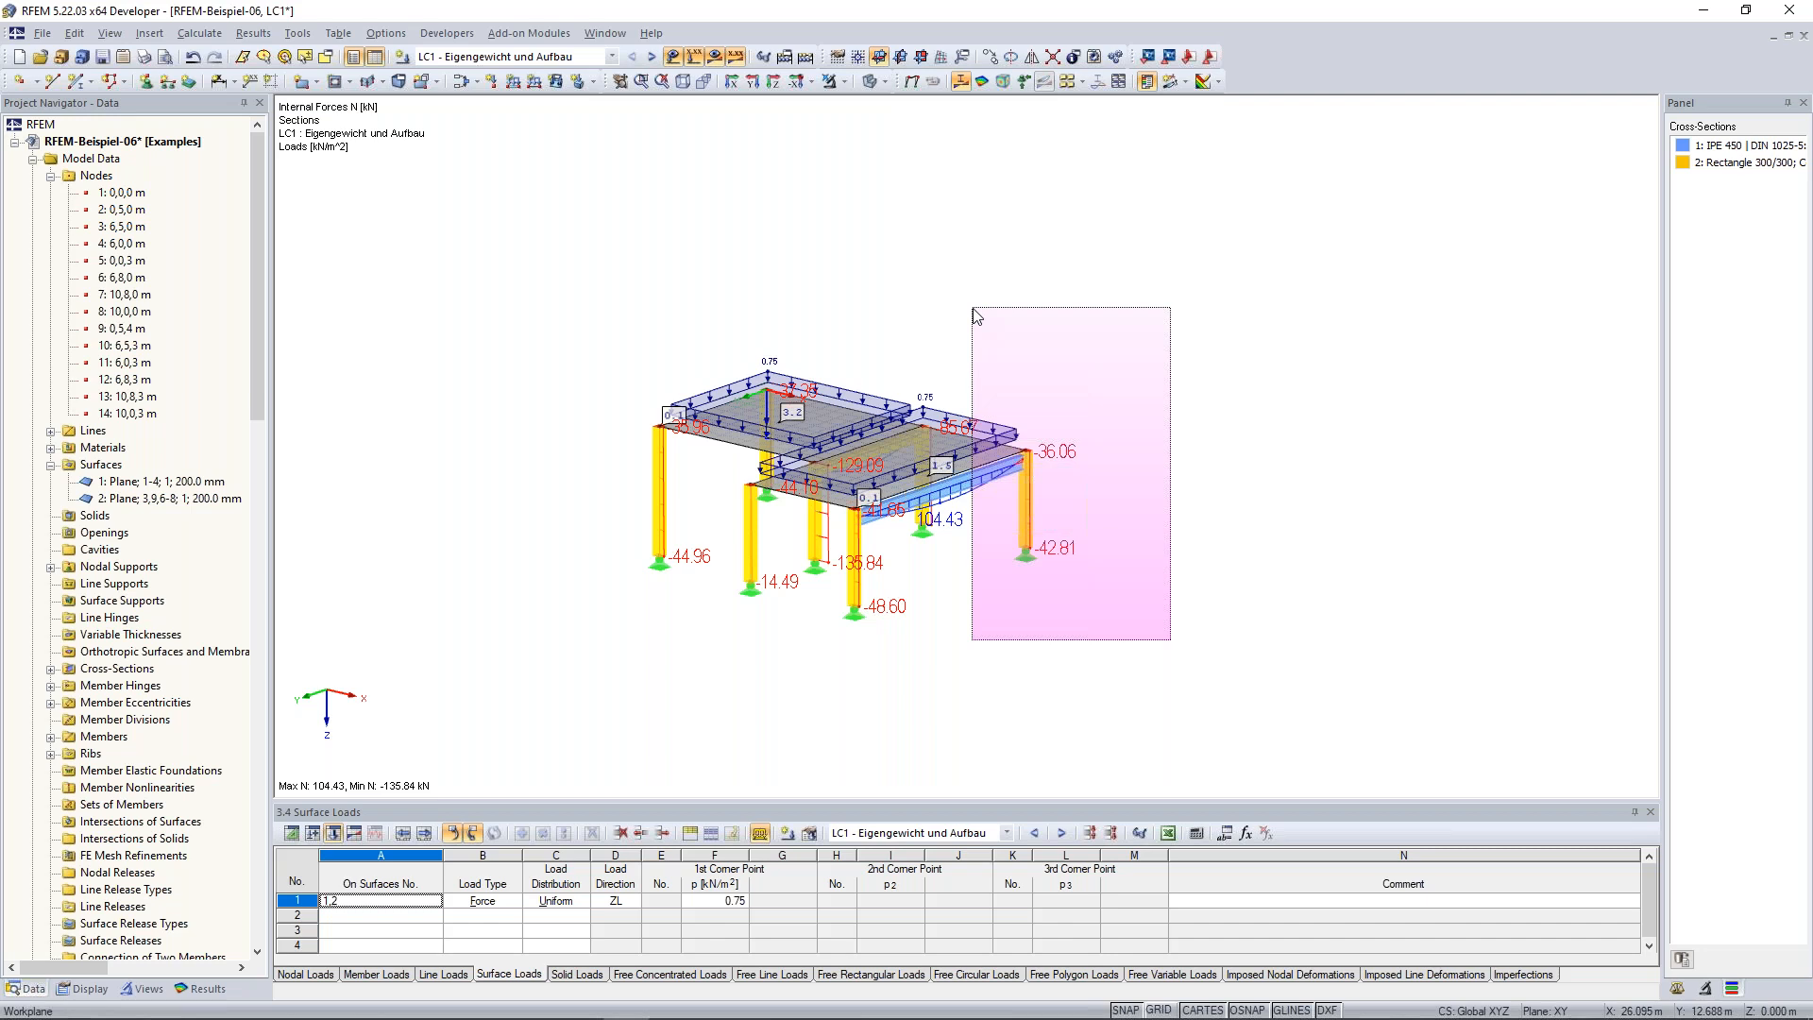
pyautogui.moveTo(977, 316); pyautogui.dragTo(976, 313)
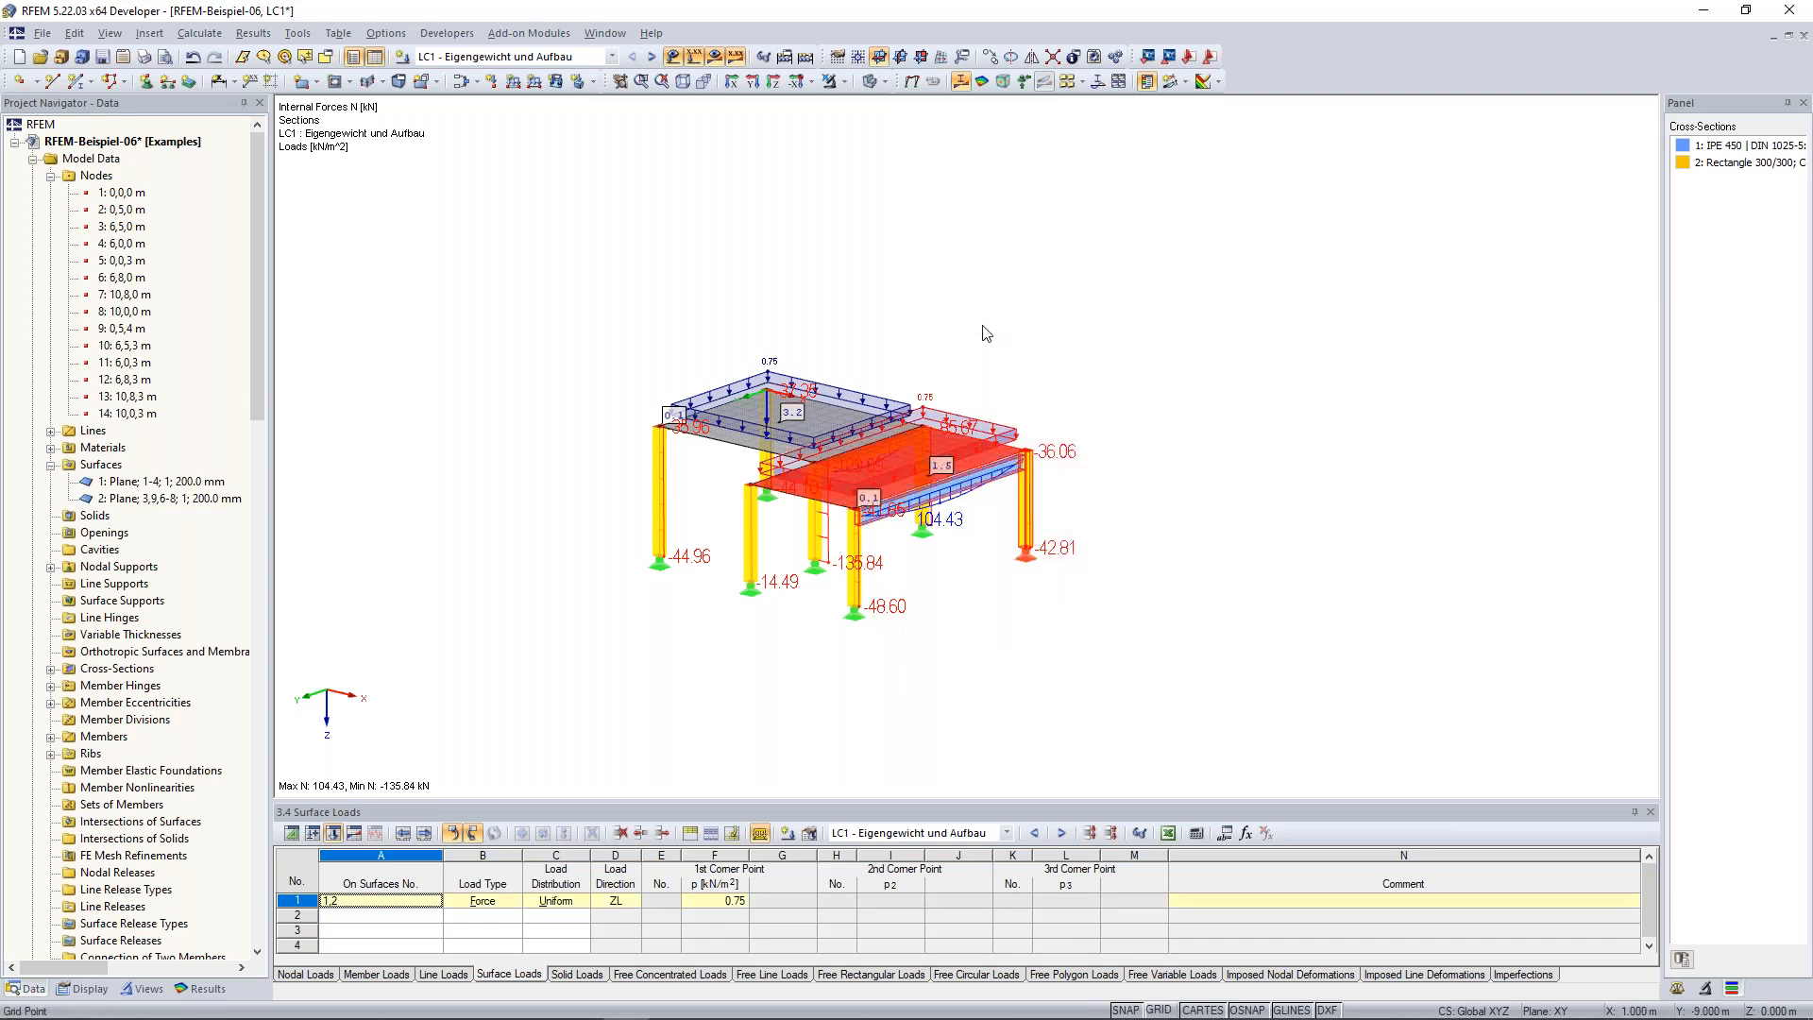
pyautogui.click(985, 332)
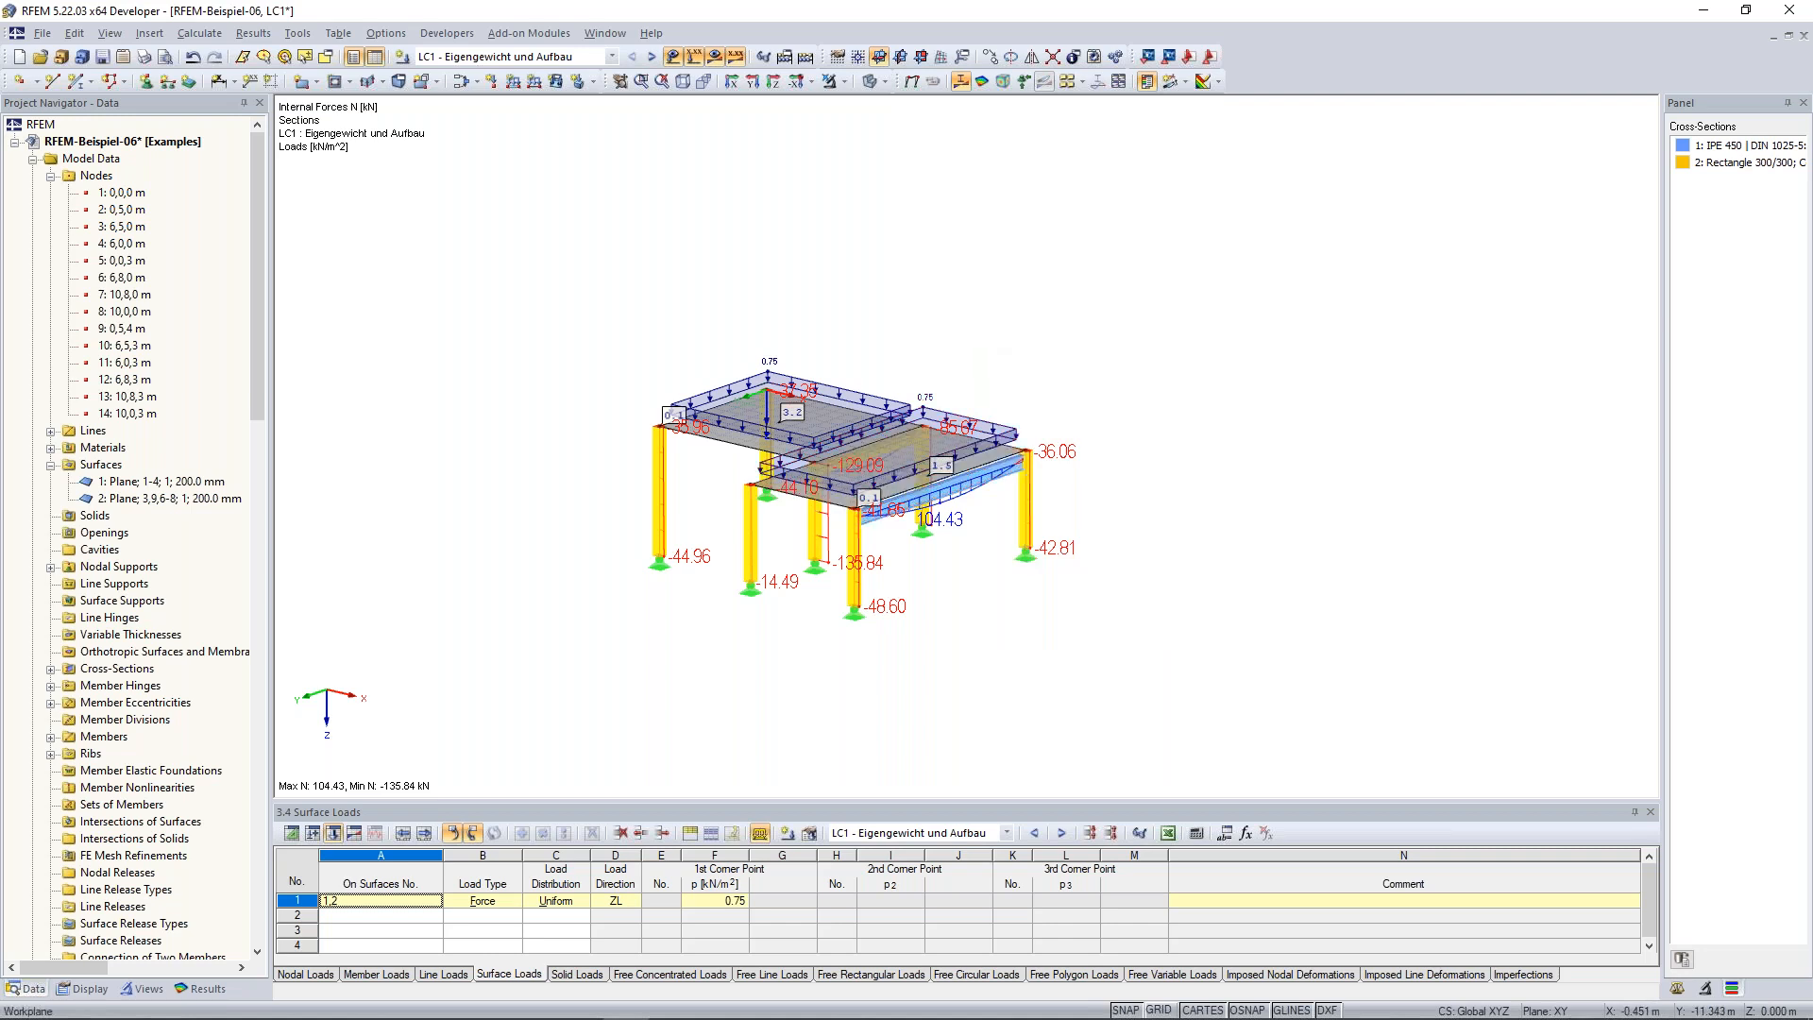
# Repeat both selection windows: fully enclosing around the higher slab's outer column, crossing around the lower slab's outer column, and clear the selection.
pyautogui.moveTo(502, 232); pyautogui.dragTo(697, 621)
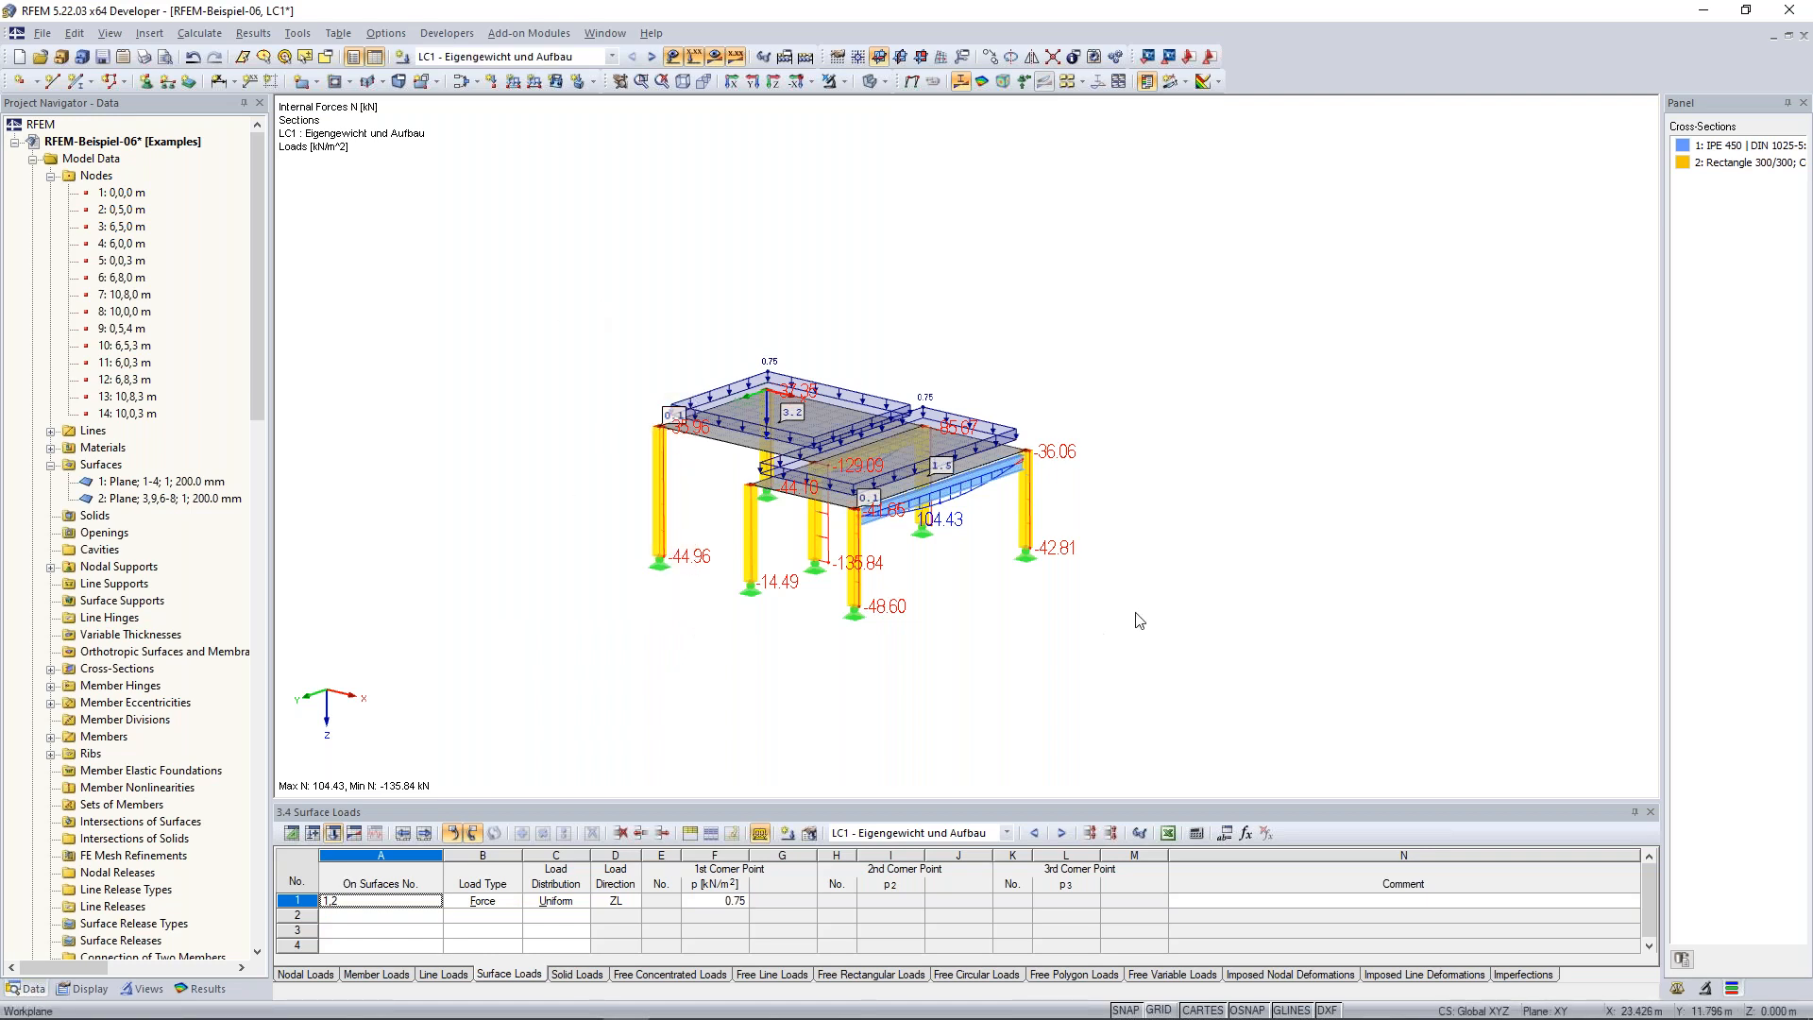
pyautogui.moveTo(1137, 649); pyautogui.dragTo(991, 339)
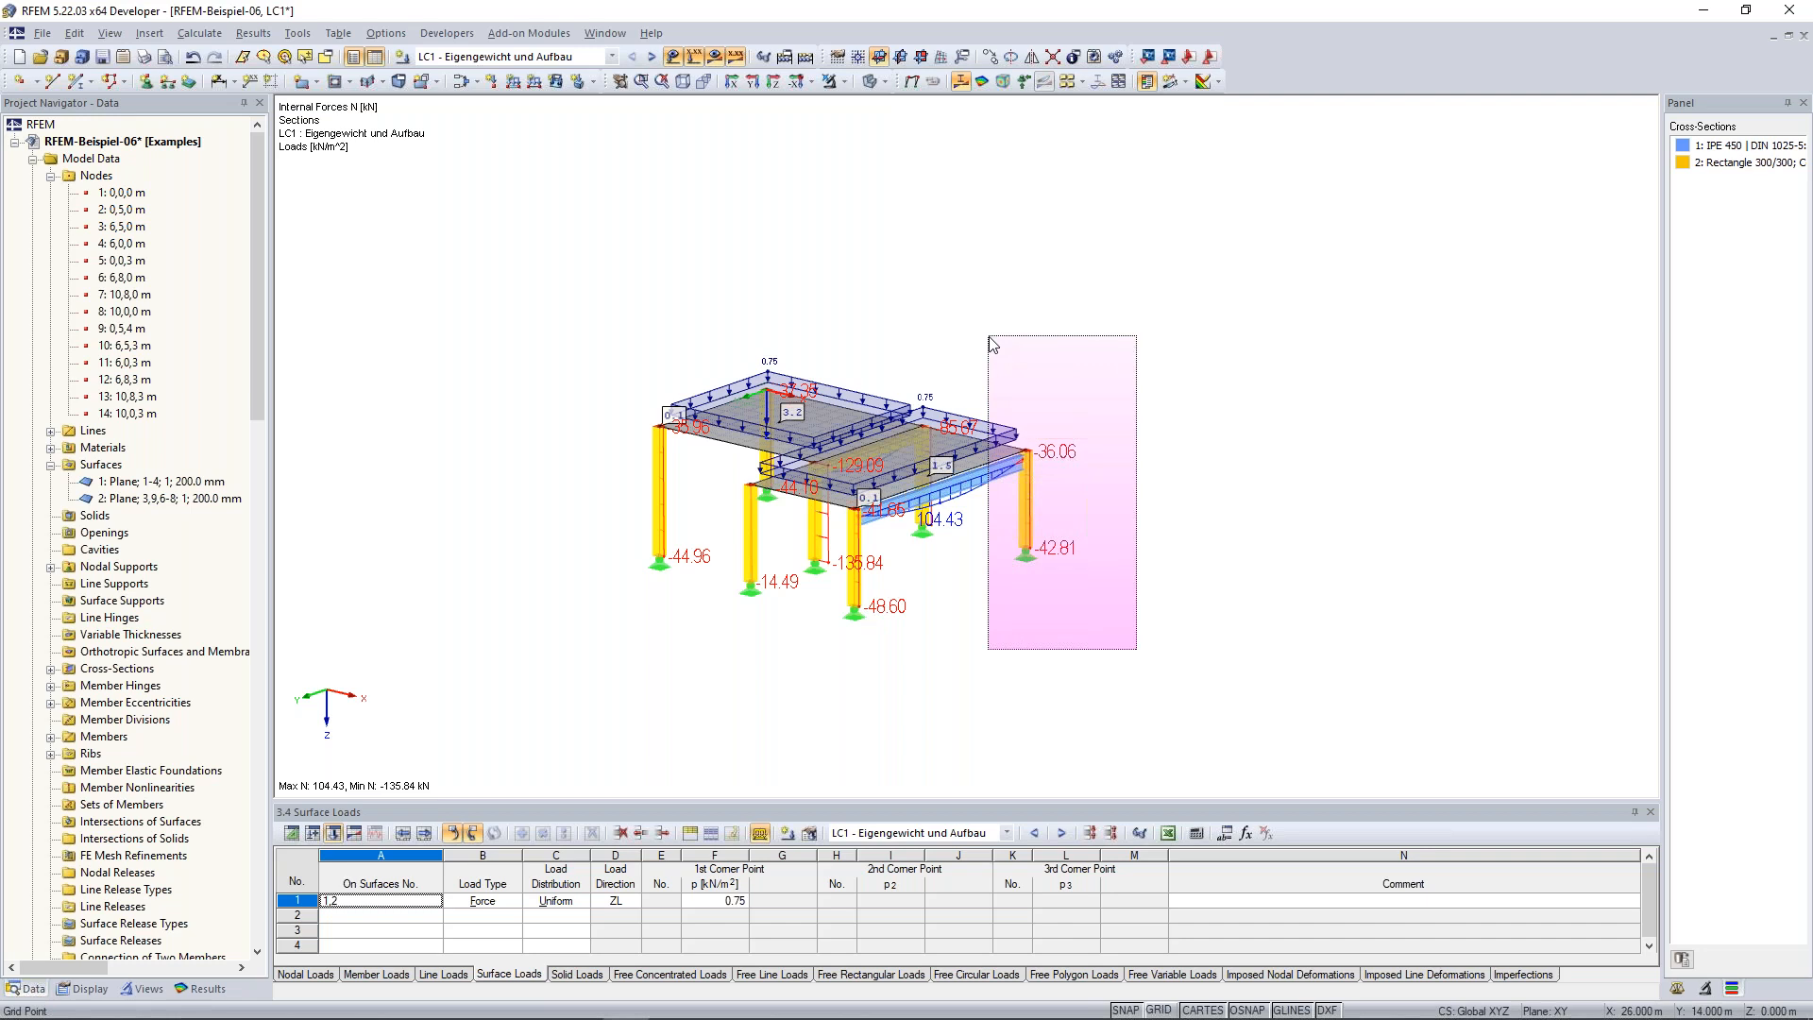
pyautogui.moveTo(990, 338); pyautogui.dragTo(987, 331)
pyautogui.click(1080, 625)
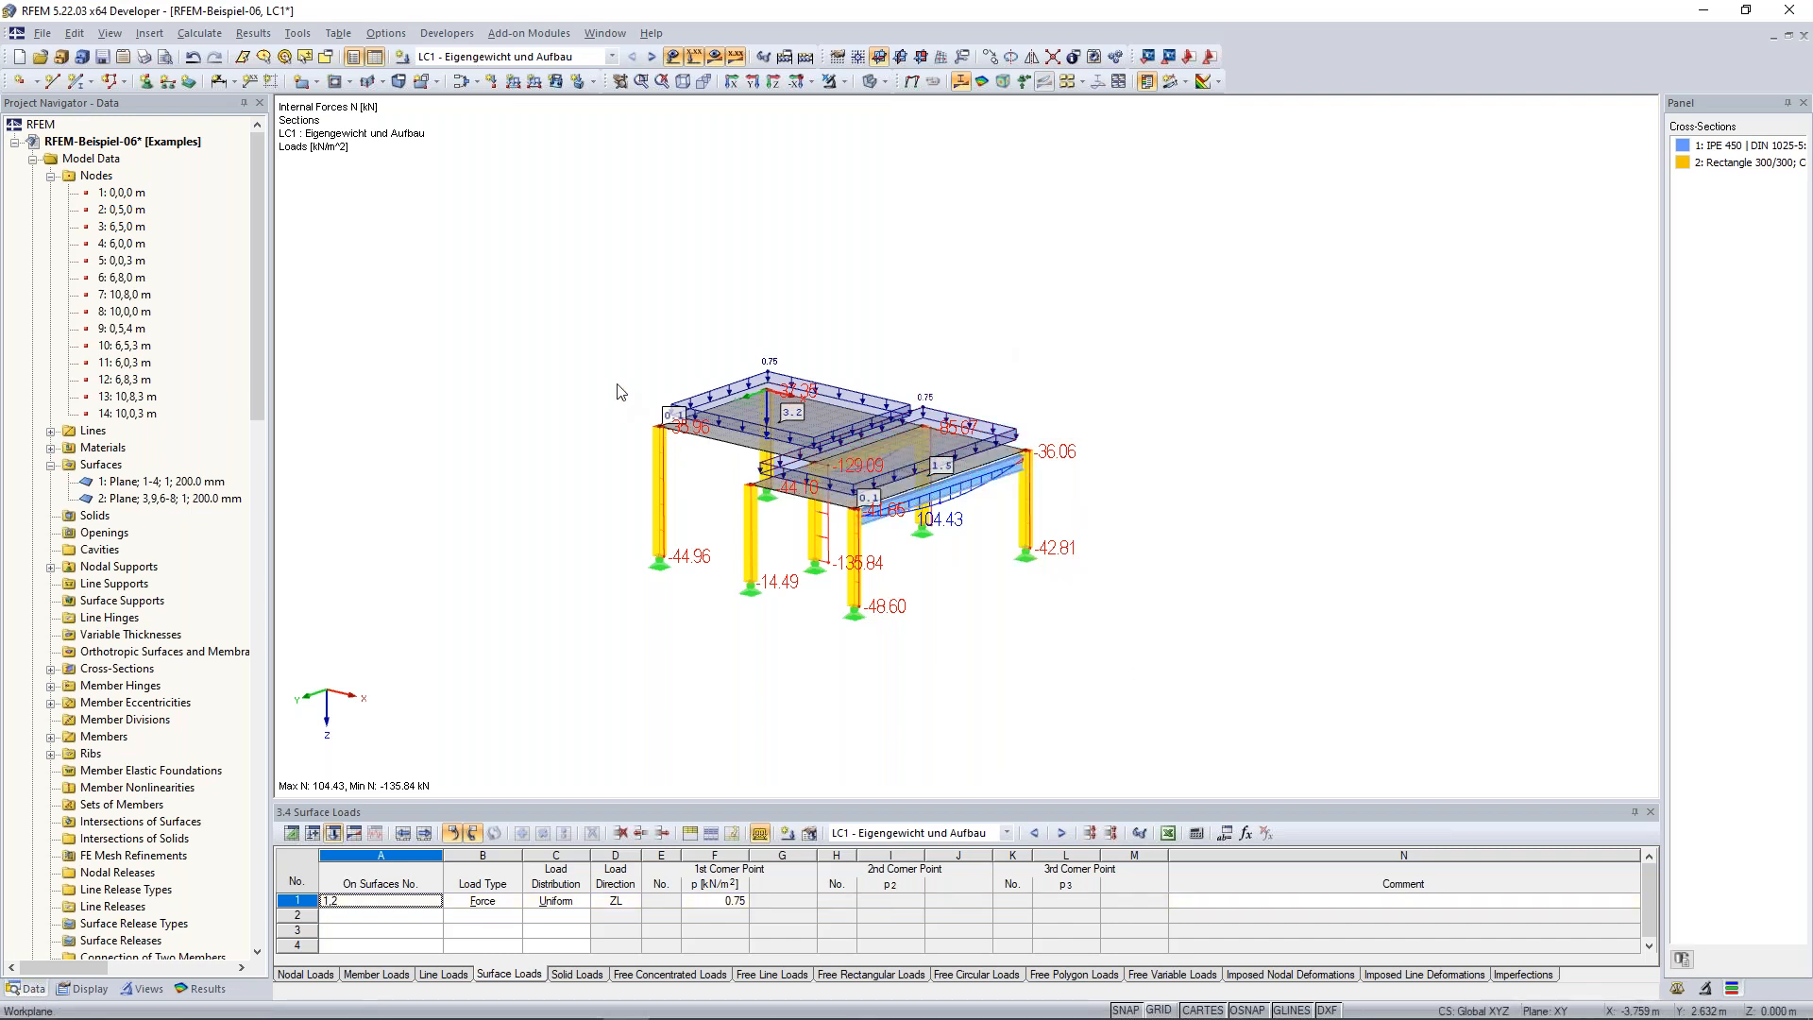
# Zoom in and out on the higher slab's outer corner, and pan the model within the work window.
pyautogui.scroll(3, 646, 404)
pyautogui.scroll(1, 646, 398)
pyautogui.scroll(-6, 646, 398)
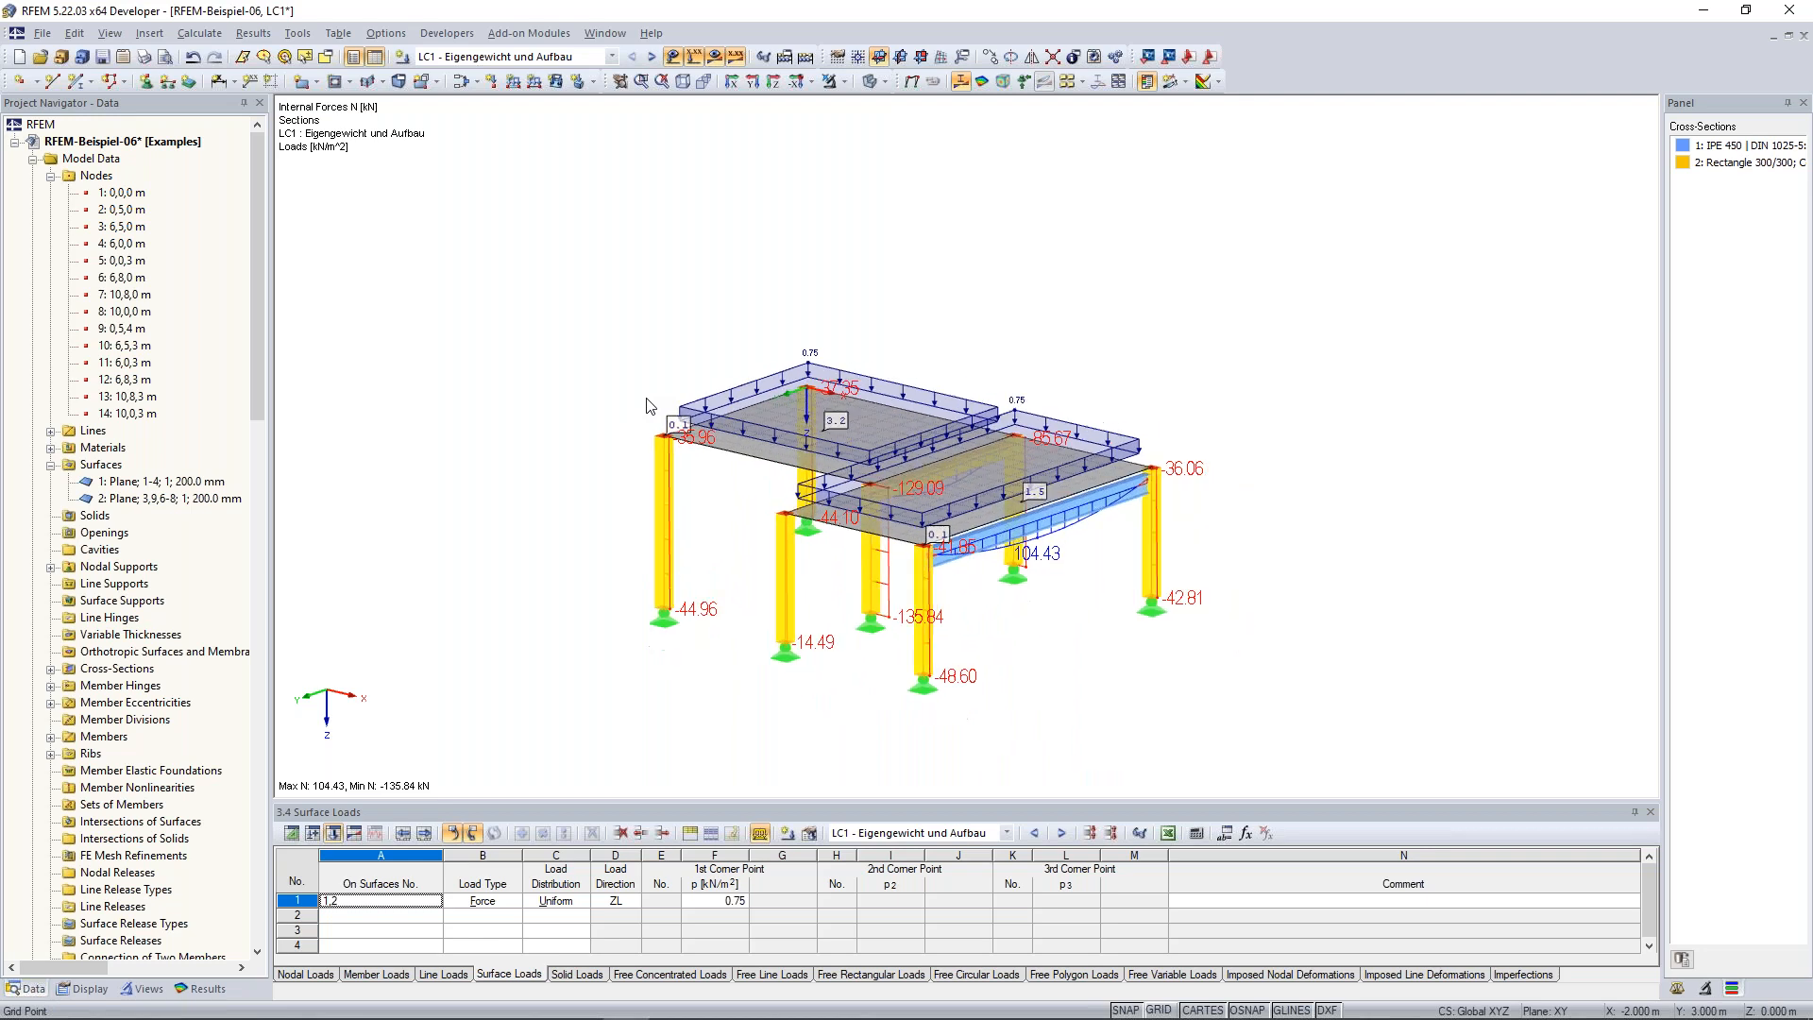
pyautogui.scroll(6, 646, 399)
pyautogui.scroll(-3, 650, 405)
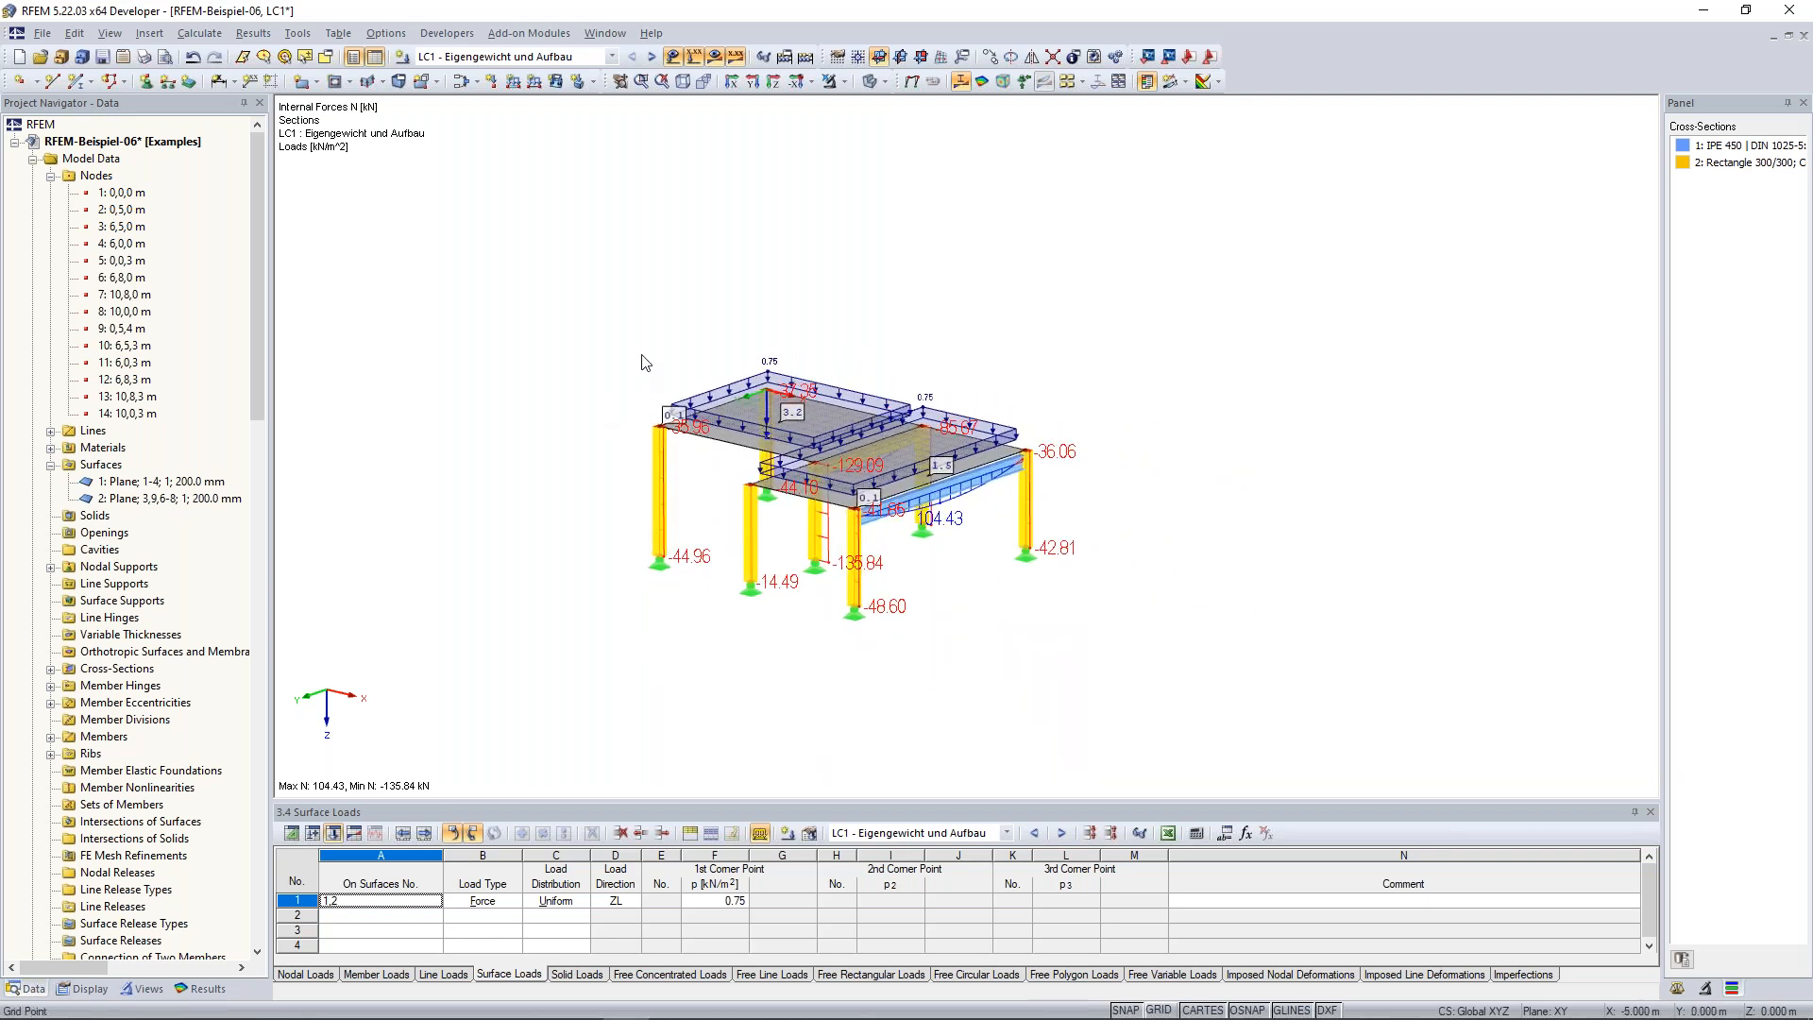
pyautogui.moveTo(847, 332)
pyautogui.mouseDown(button='middle')
pyautogui.moveTo(854, 194)
pyautogui.moveTo(877, 352)
pyautogui.moveTo(833, 357)
pyautogui.moveTo(1262, 303)
pyautogui.moveTo(830, 292)
pyautogui.moveTo(805, 399)
pyautogui.moveTo(862, 264)
pyautogui.moveTo(834, 283)
pyautogui.moveTo(849, 311)
pyautogui.mouseUp(button='middle')
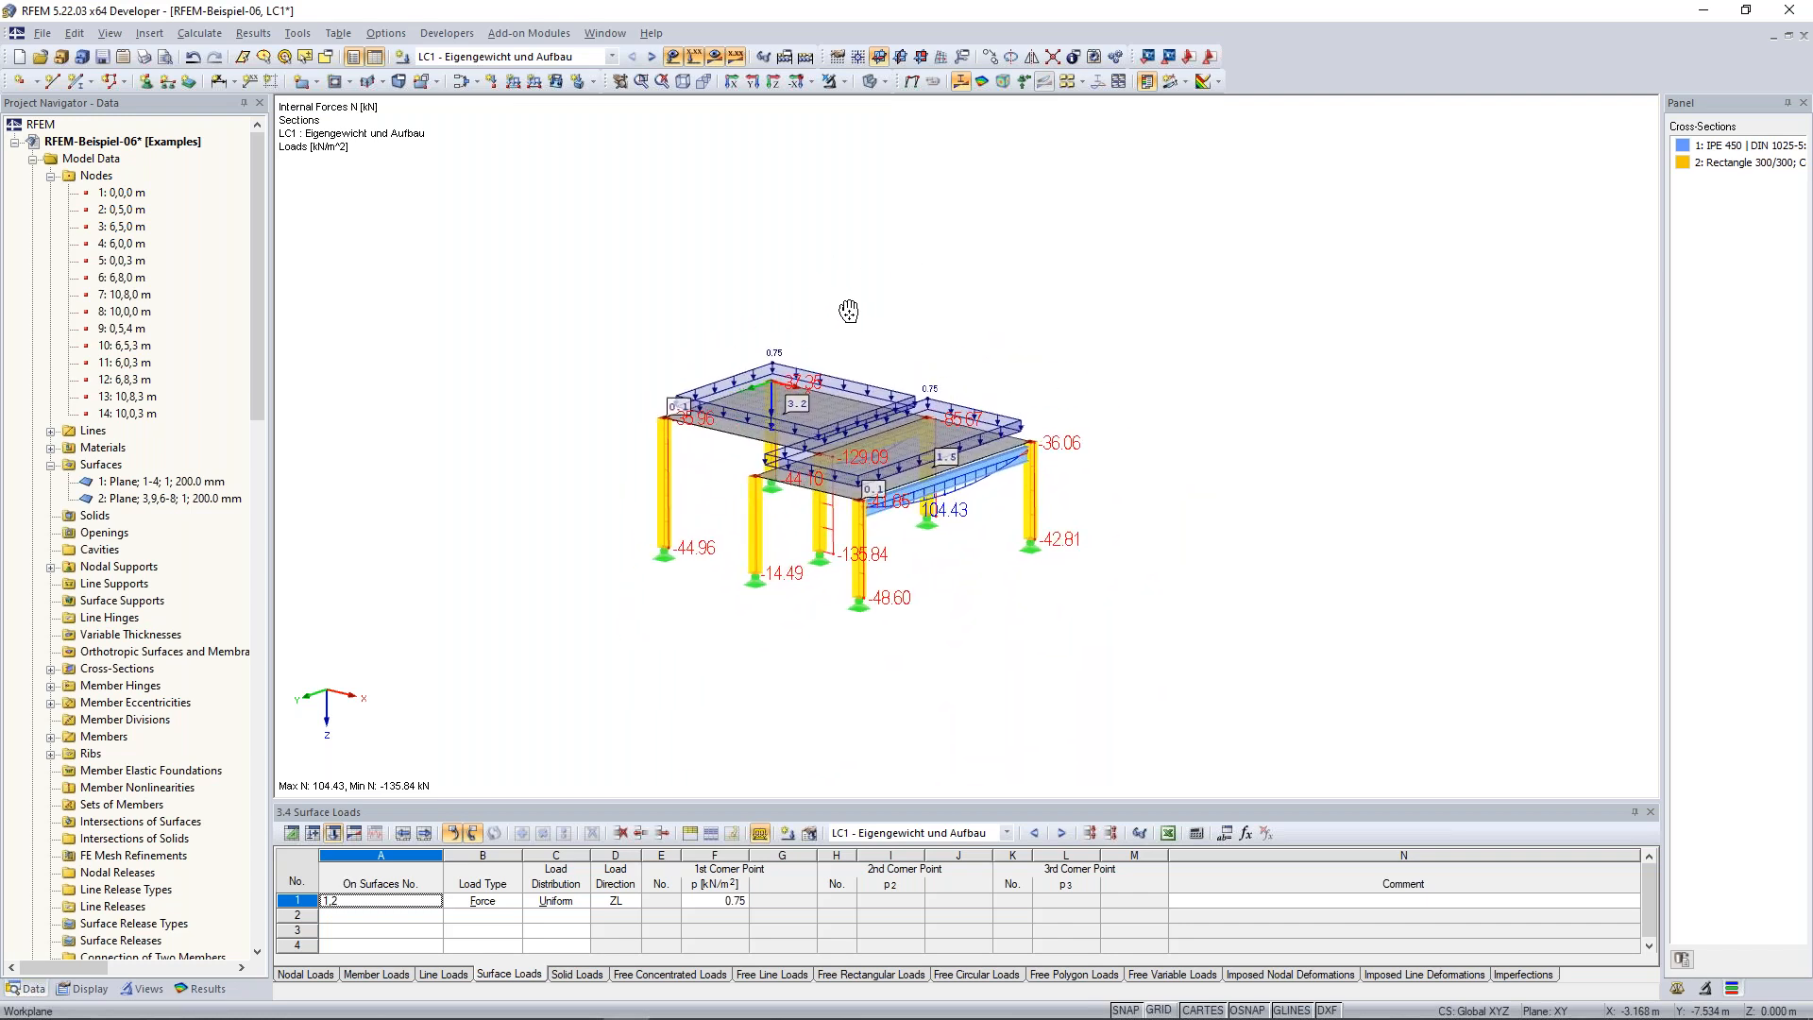
# Review the context commands of the empty work area, including the standard view directions, and those offered for a member.
pyautogui.rightClick(1092, 270)
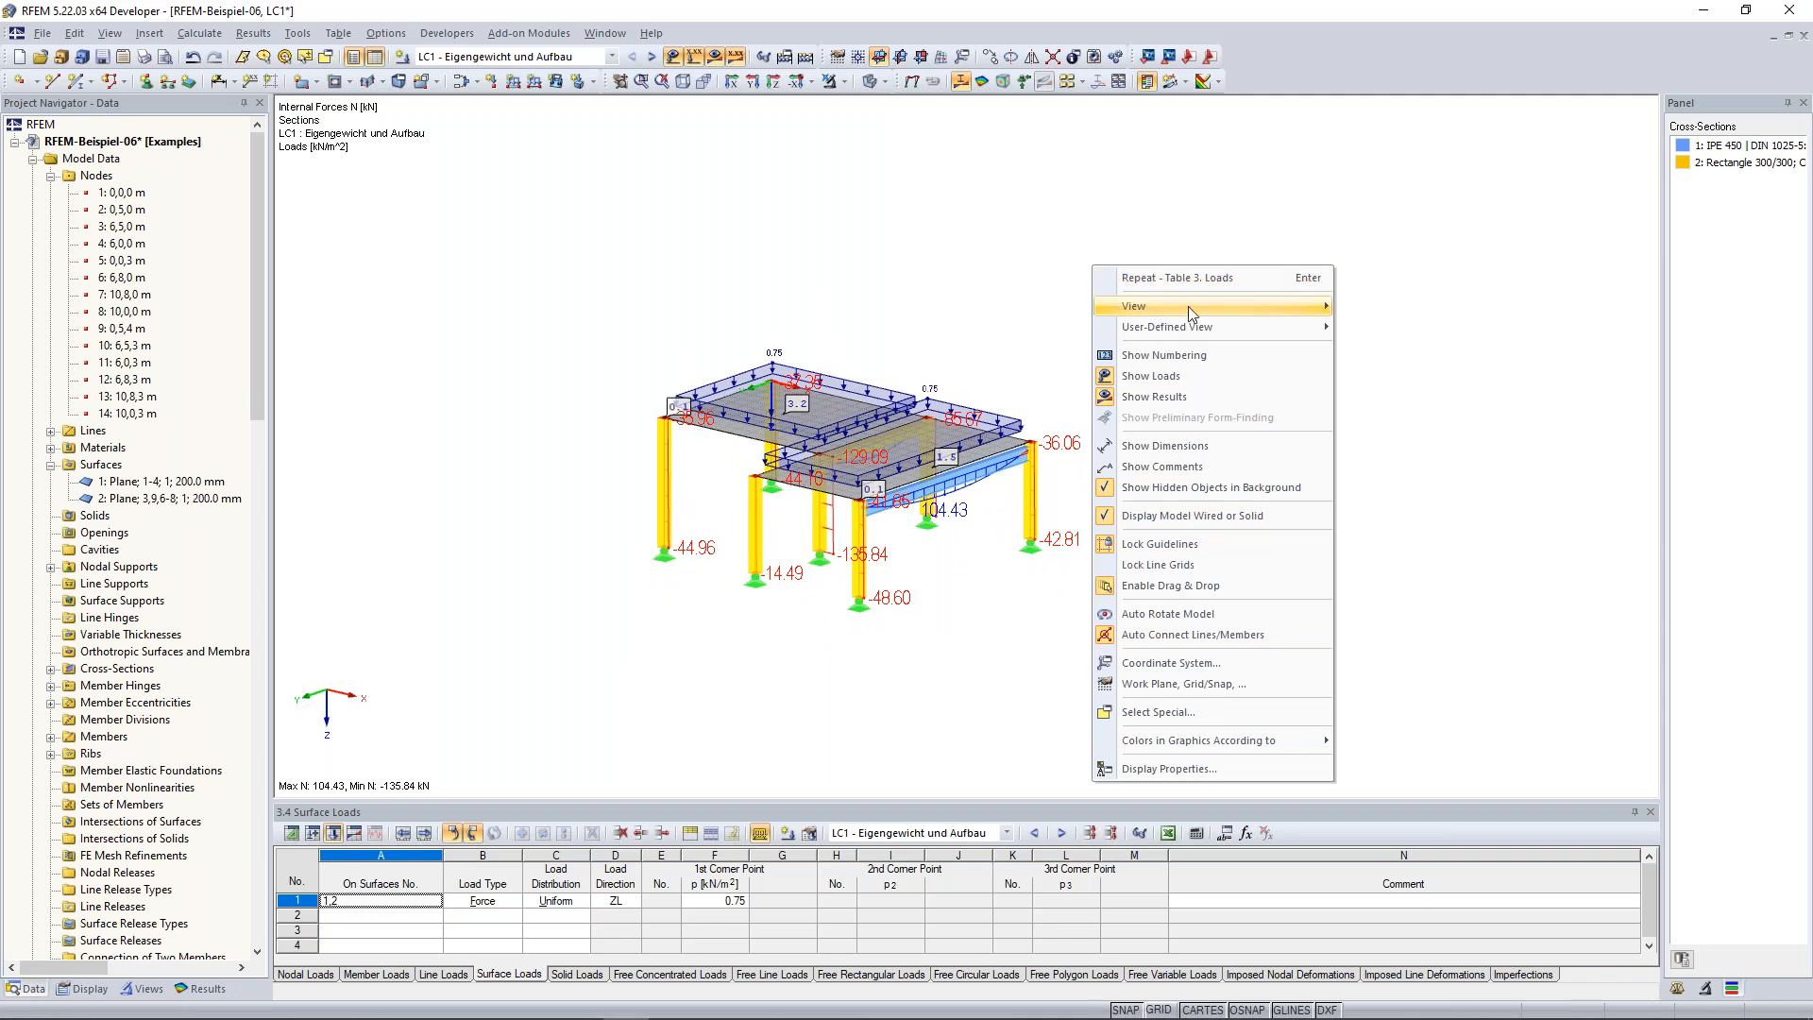
pyautogui.moveTo(1282, 312)
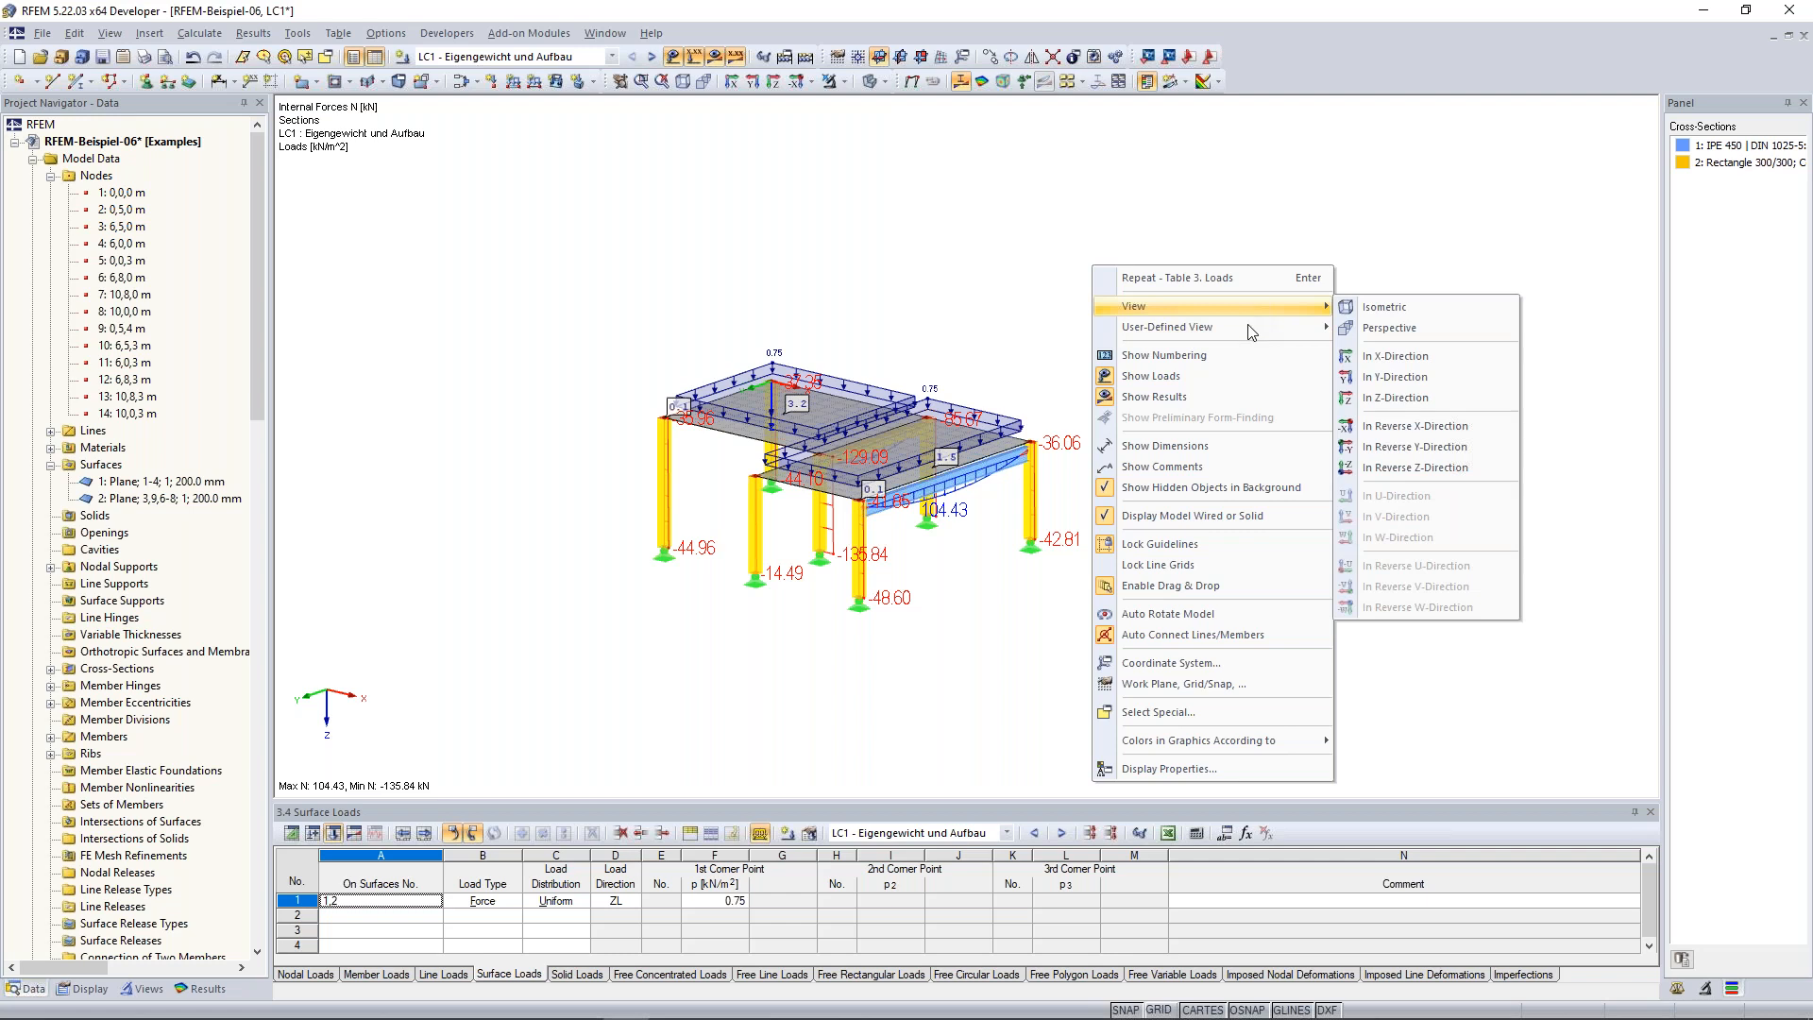
pyautogui.click(1264, 202)
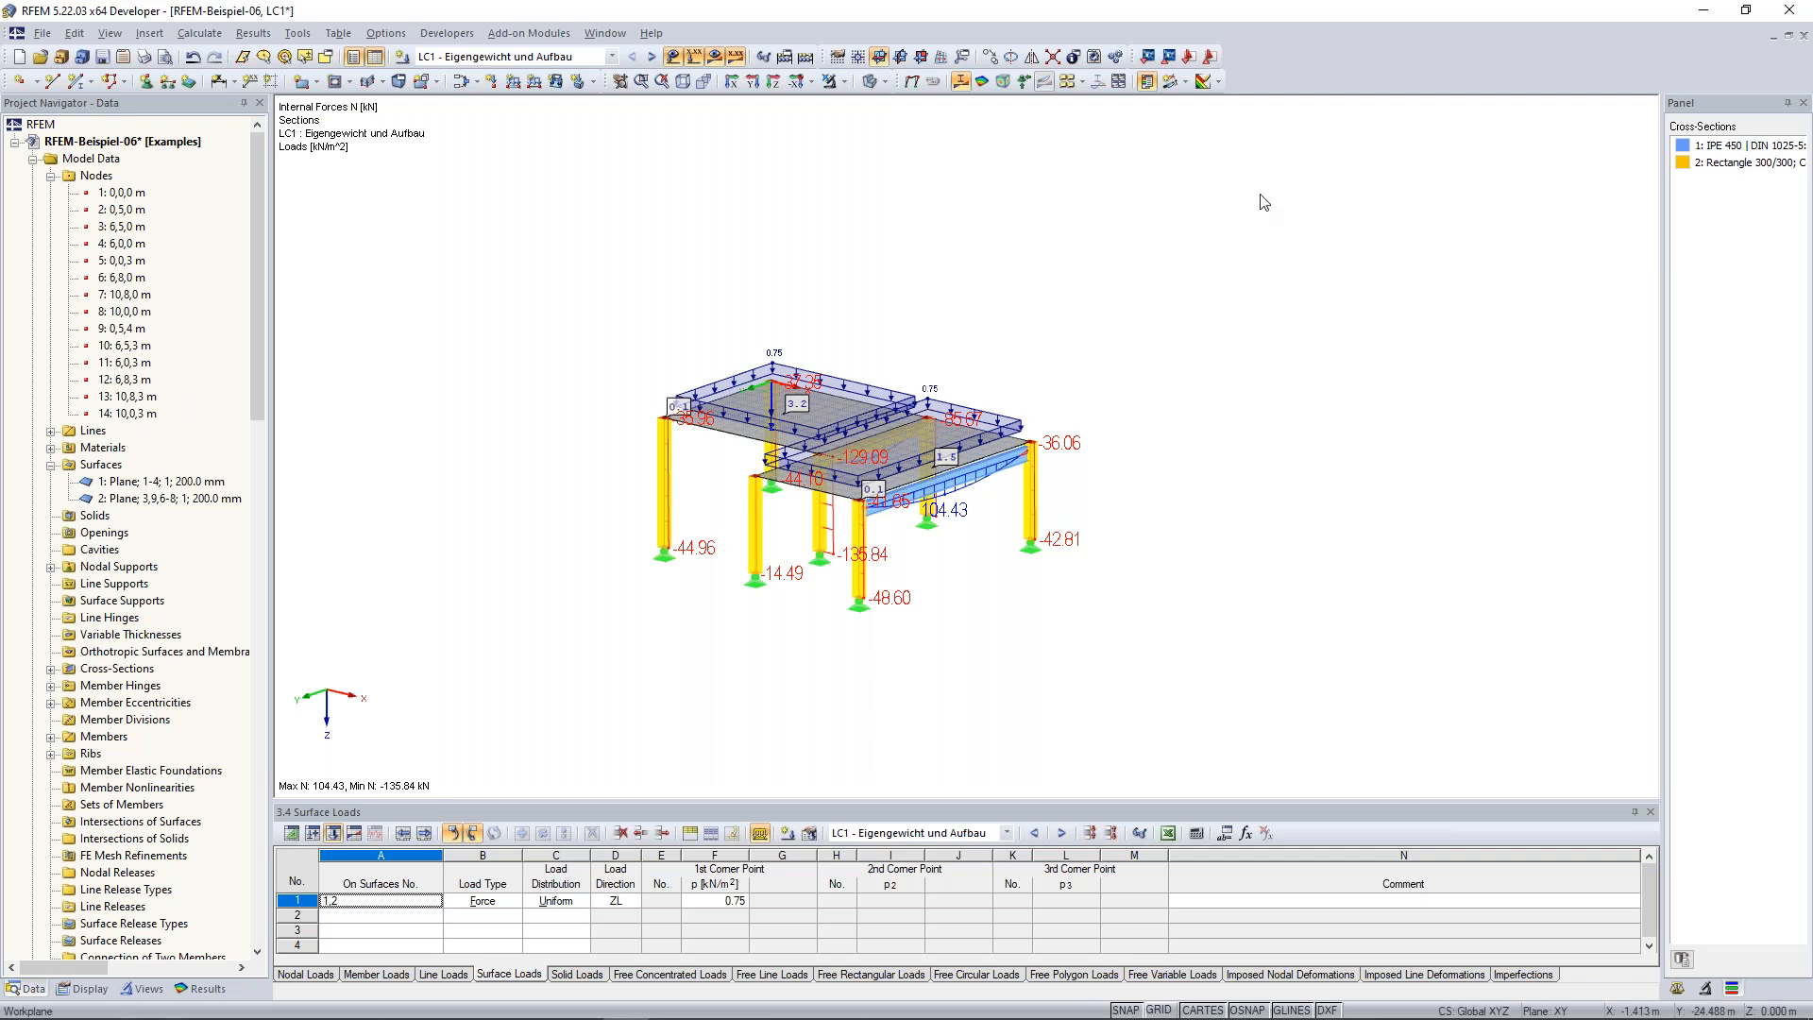
pyautogui.rightClick(1265, 203)
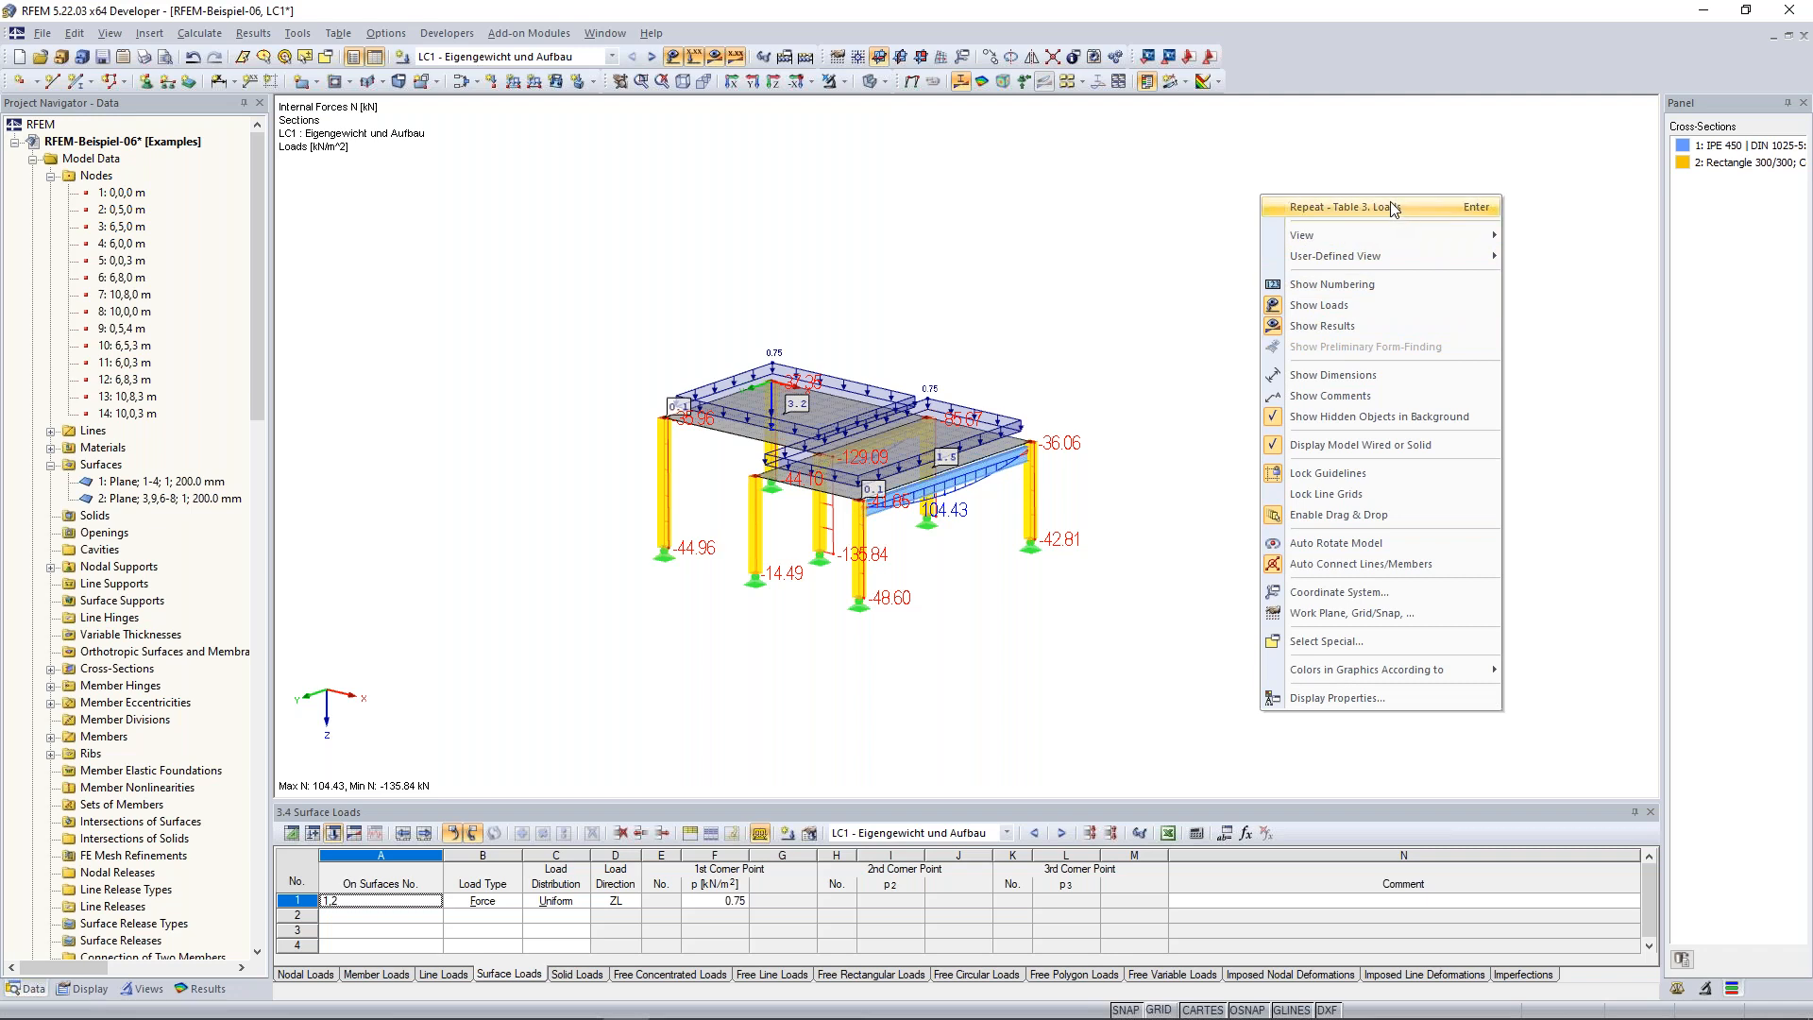
pyautogui.click(1198, 424)
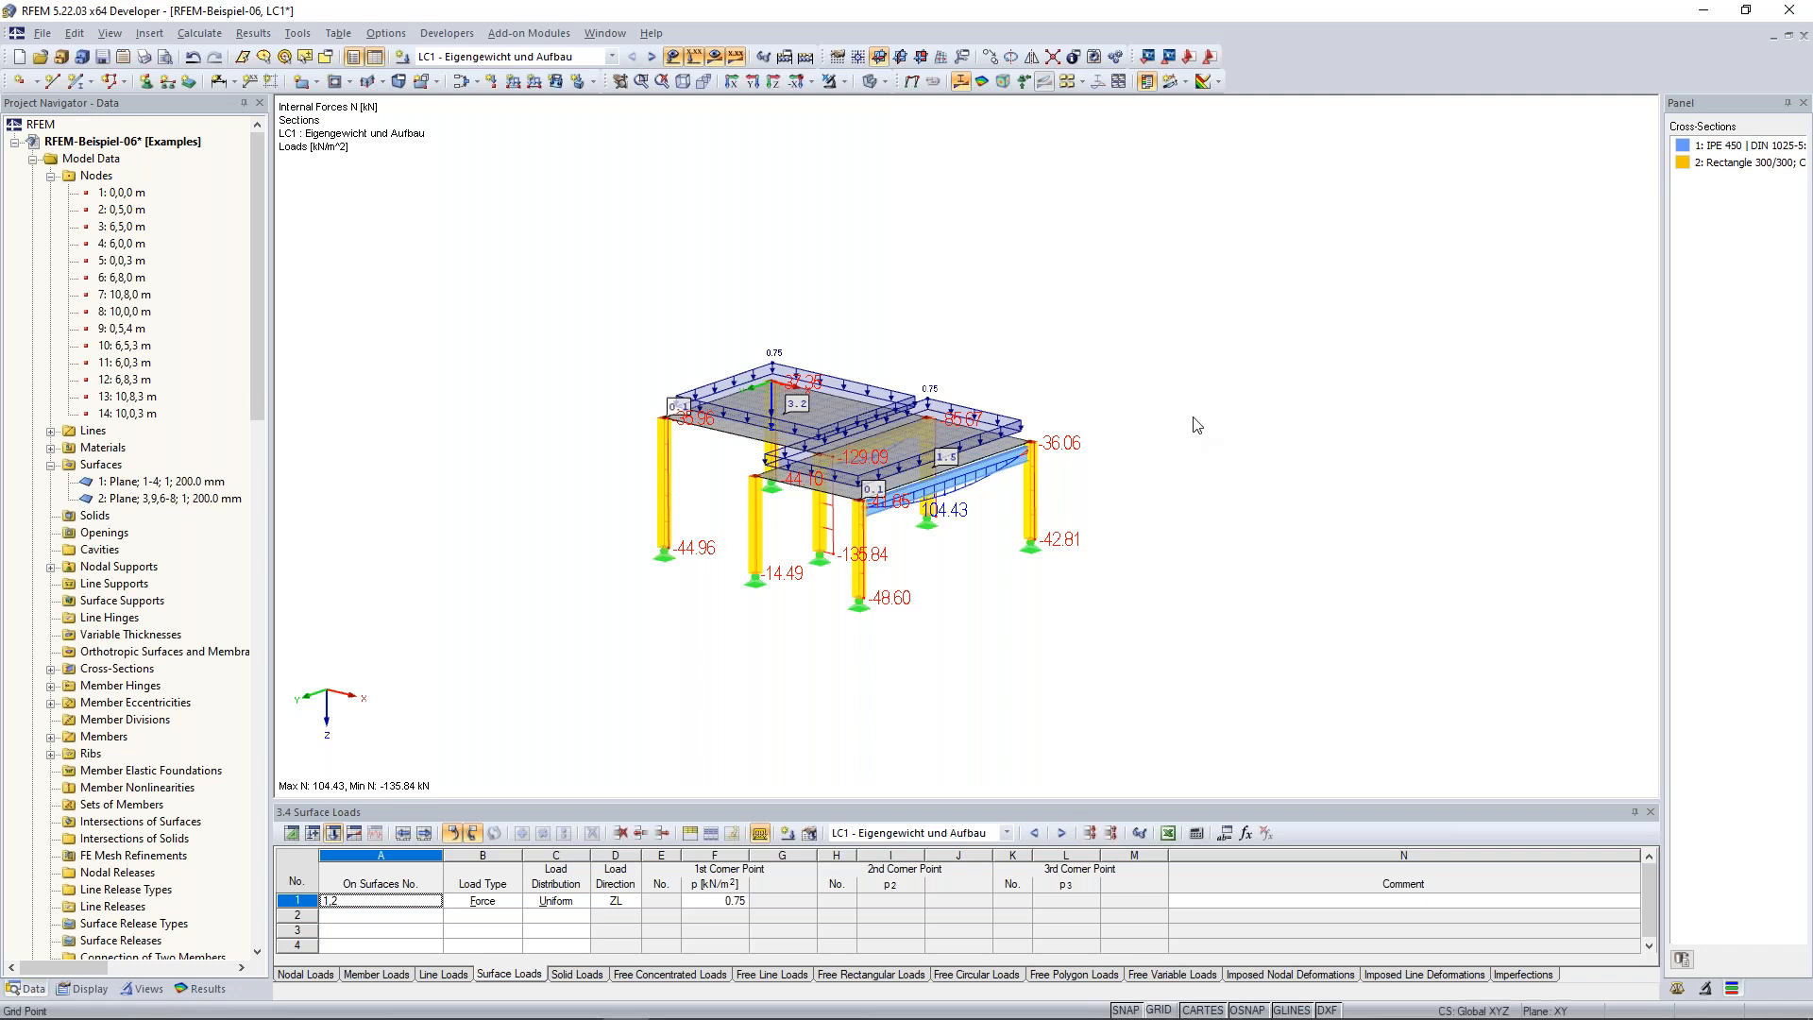
pyautogui.rightClick(1032, 475)
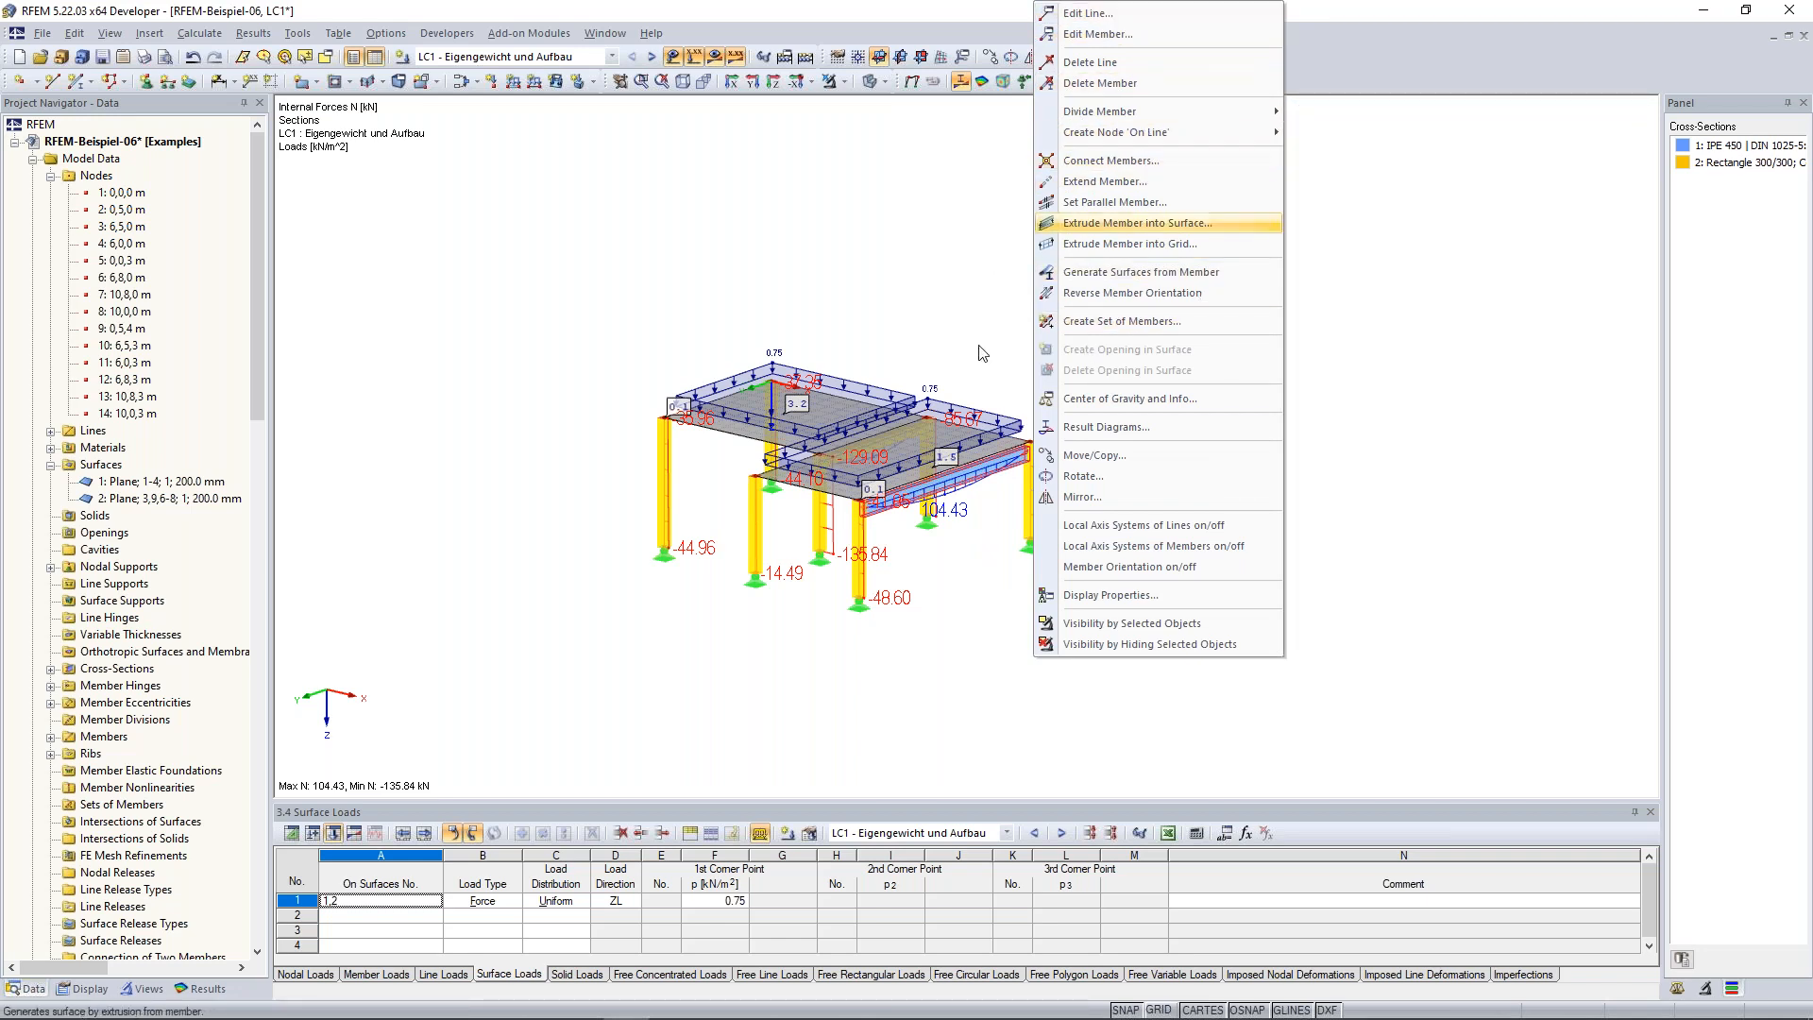
pyautogui.click(973, 337)
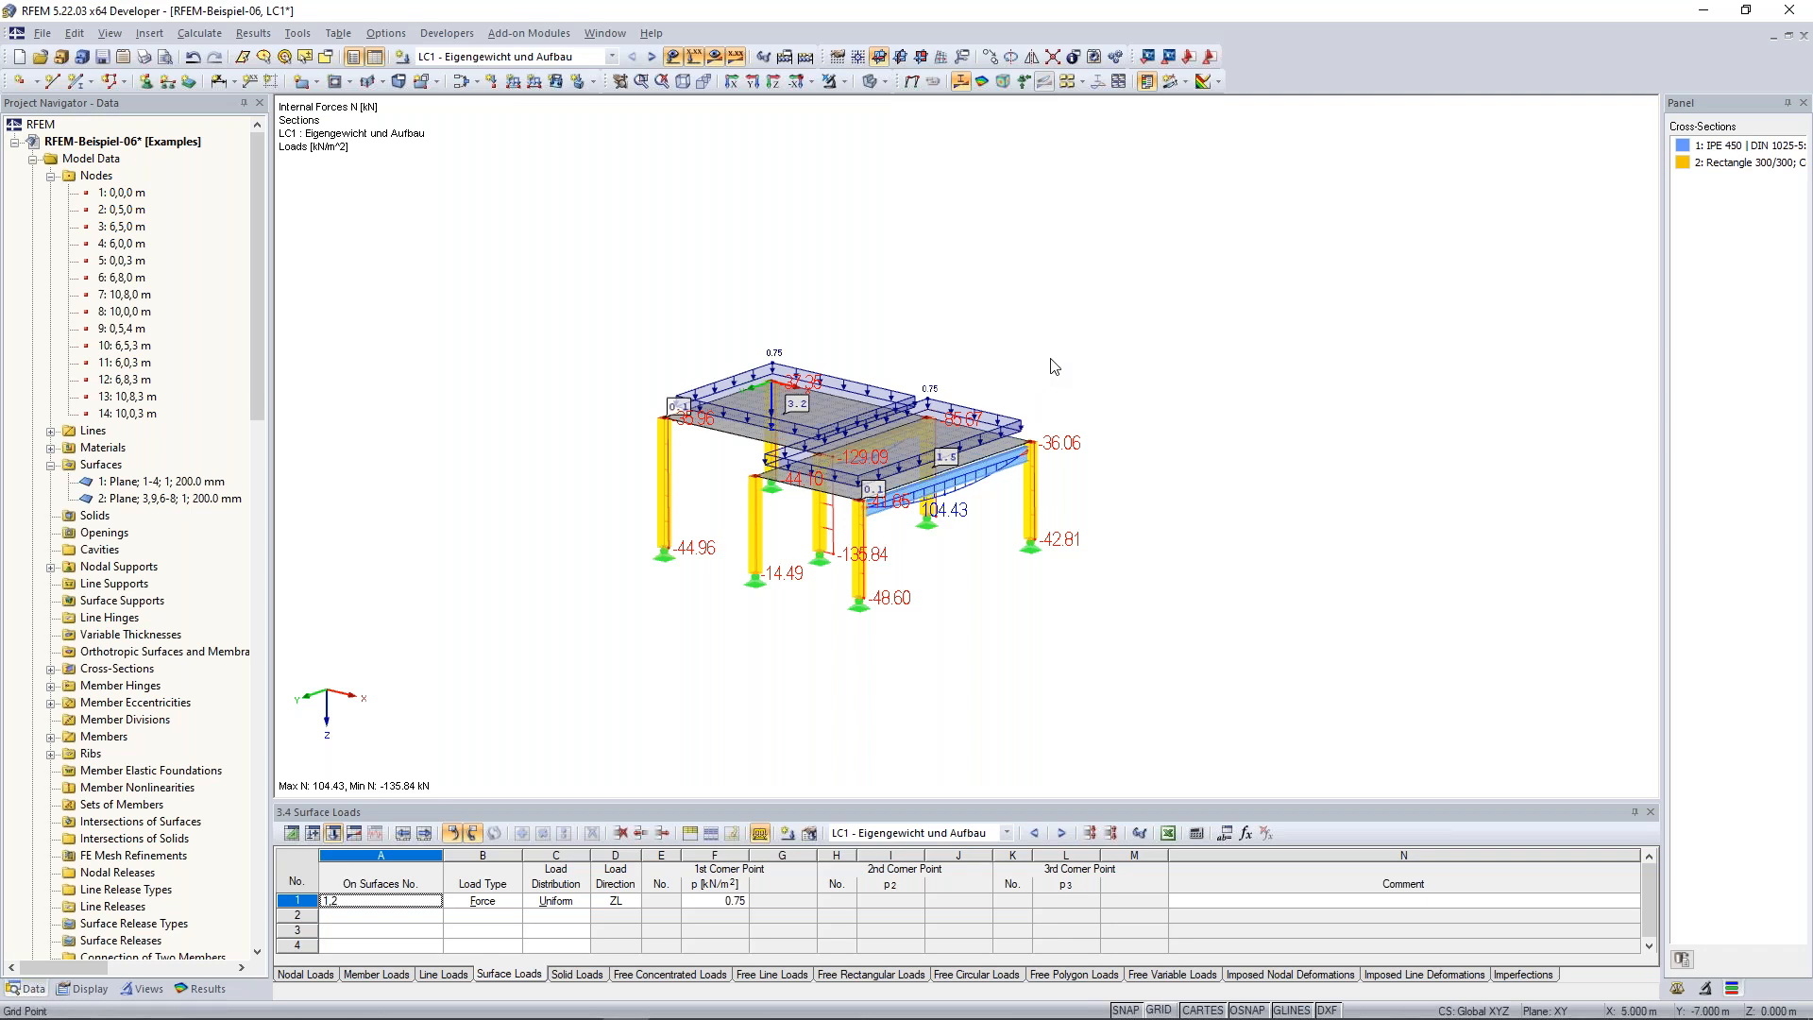
# Rotate the model in the work window and reposition it with the view movement tool.
pyautogui.keyDown('ctrl'); pyautogui.moveTo(1046, 365); pyautogui.dragTo(1004, 356, button='middle'); pyautogui.keyUp('ctrl')
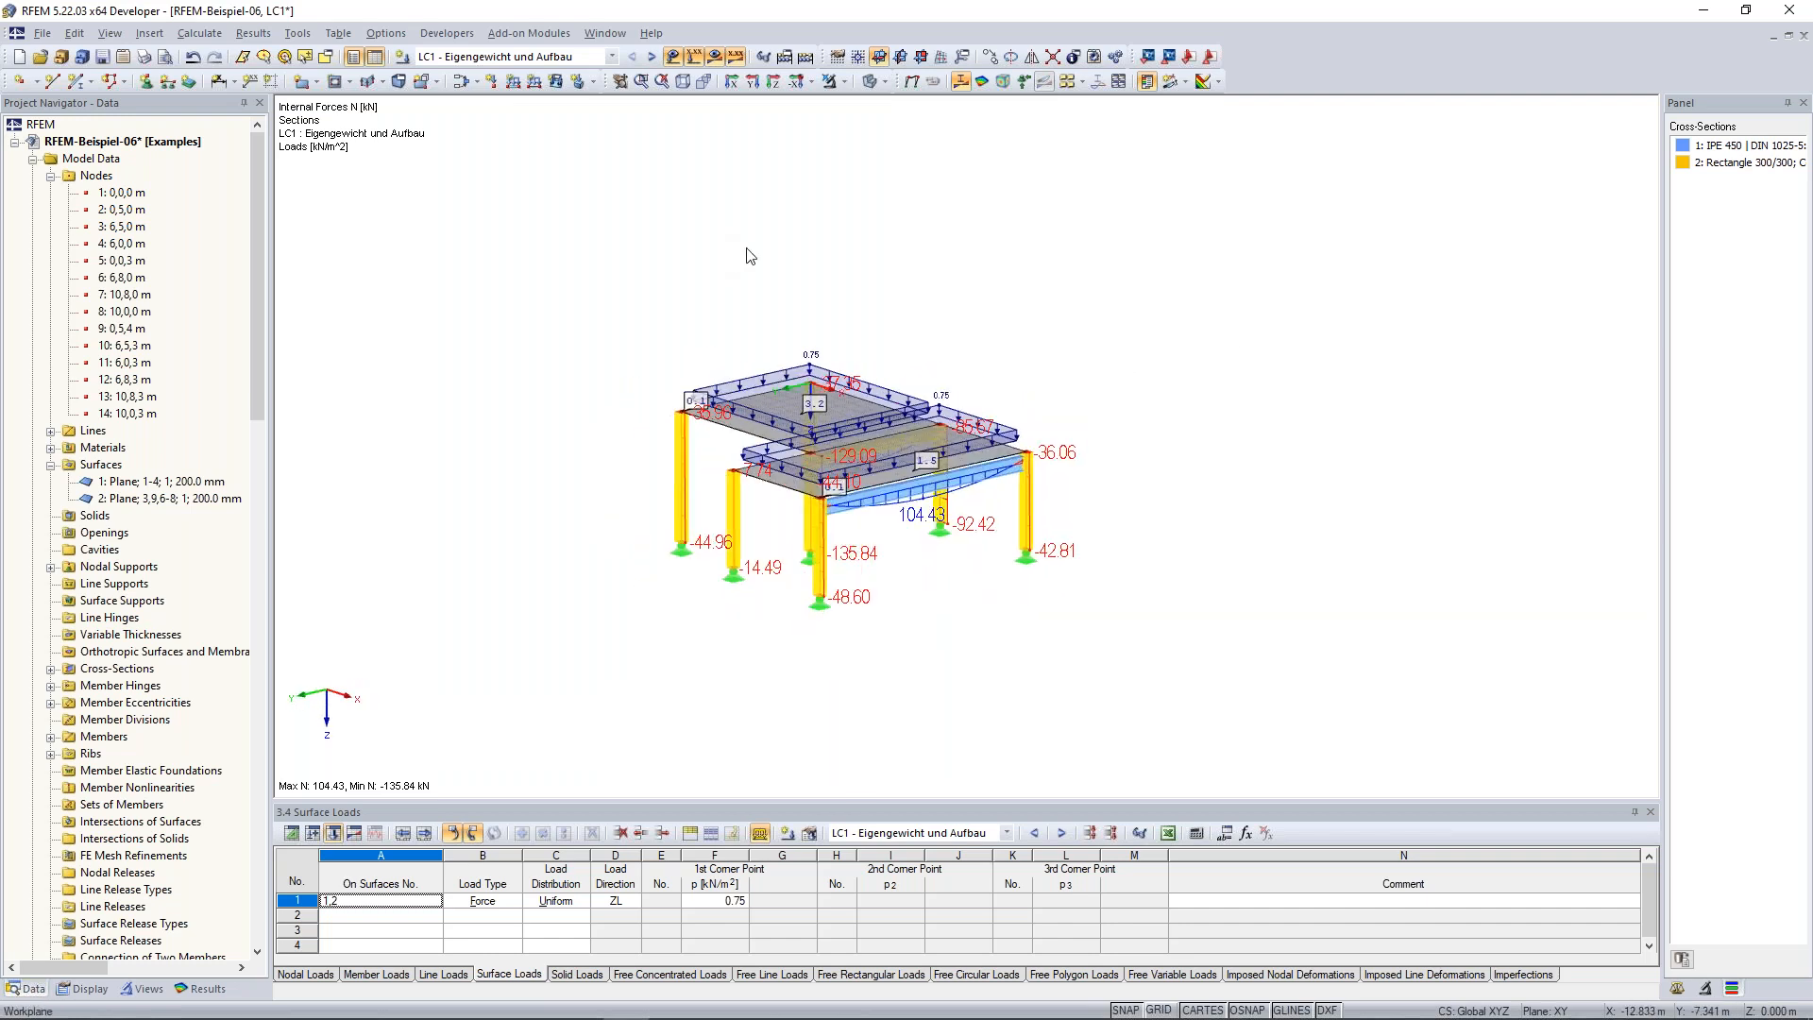
pyautogui.click(619, 83)
pyautogui.moveTo(637, 291); pyautogui.dragTo(821, 272)
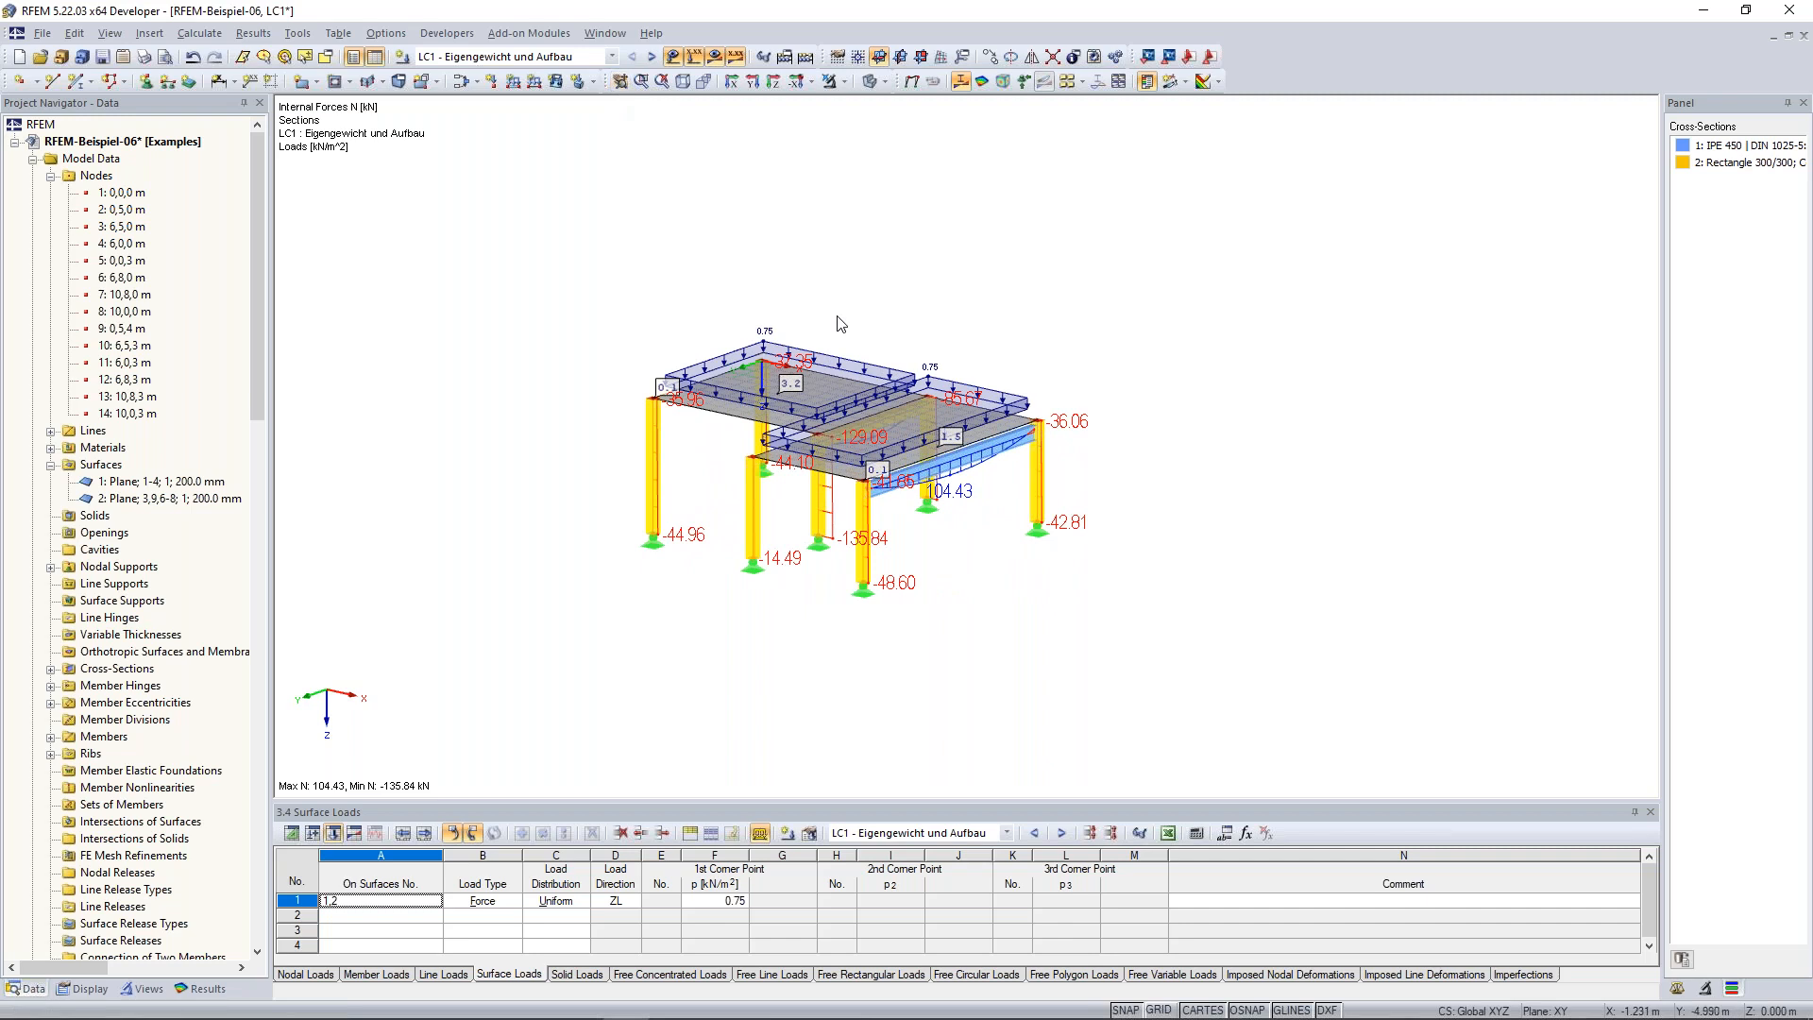
pyautogui.moveTo(842, 308); pyautogui.dragTo(882, 312, button='middle')
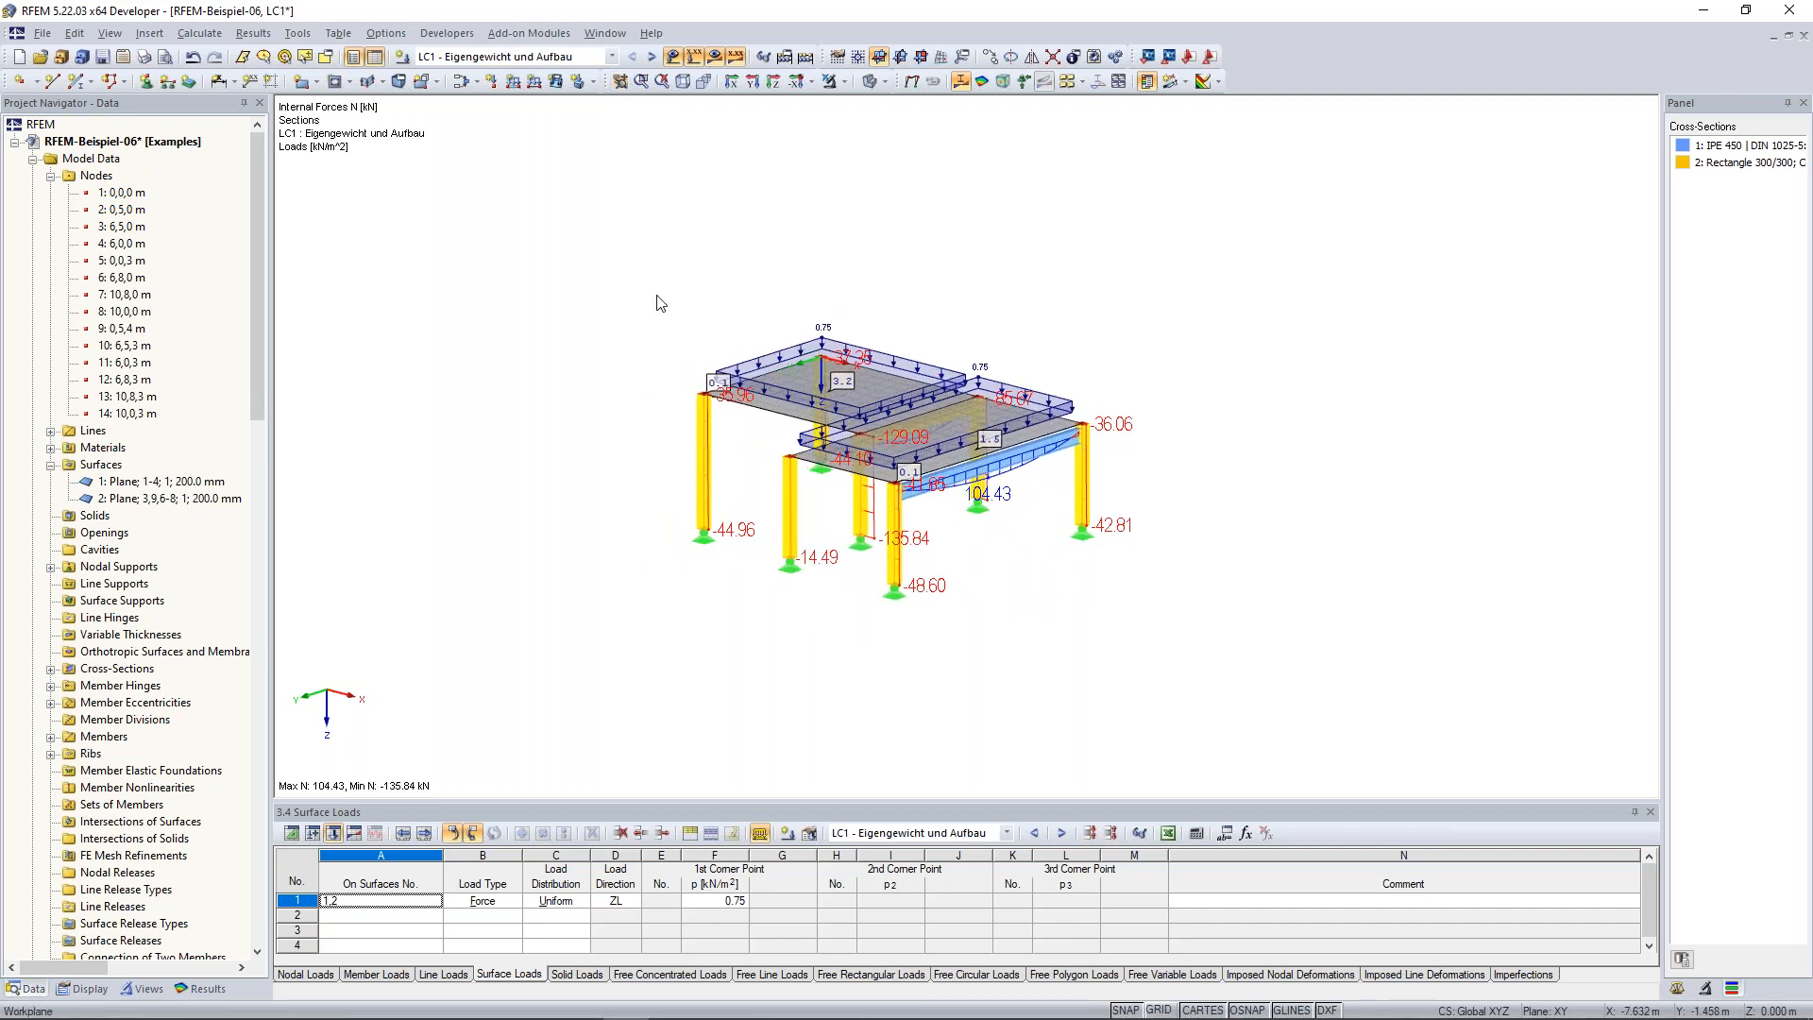
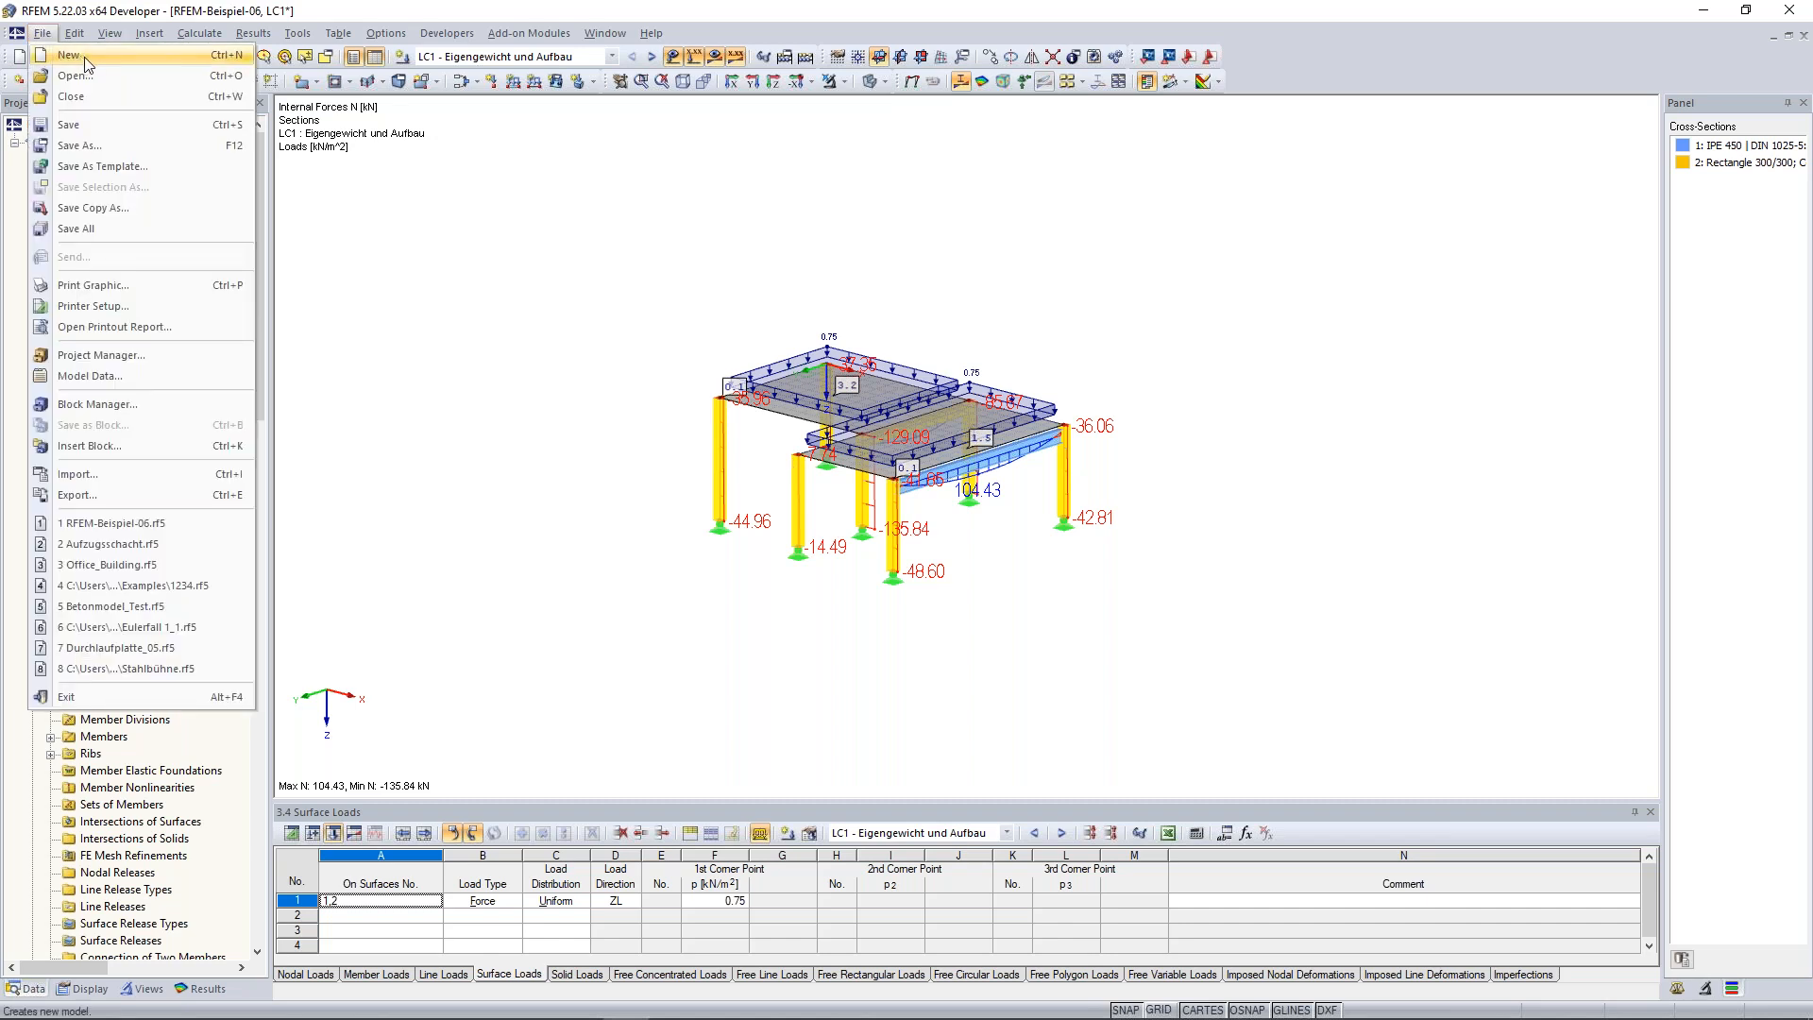
# Start a new model named Continuous Plate and assign it to the Examples project.
pyautogui.click(87, 62)
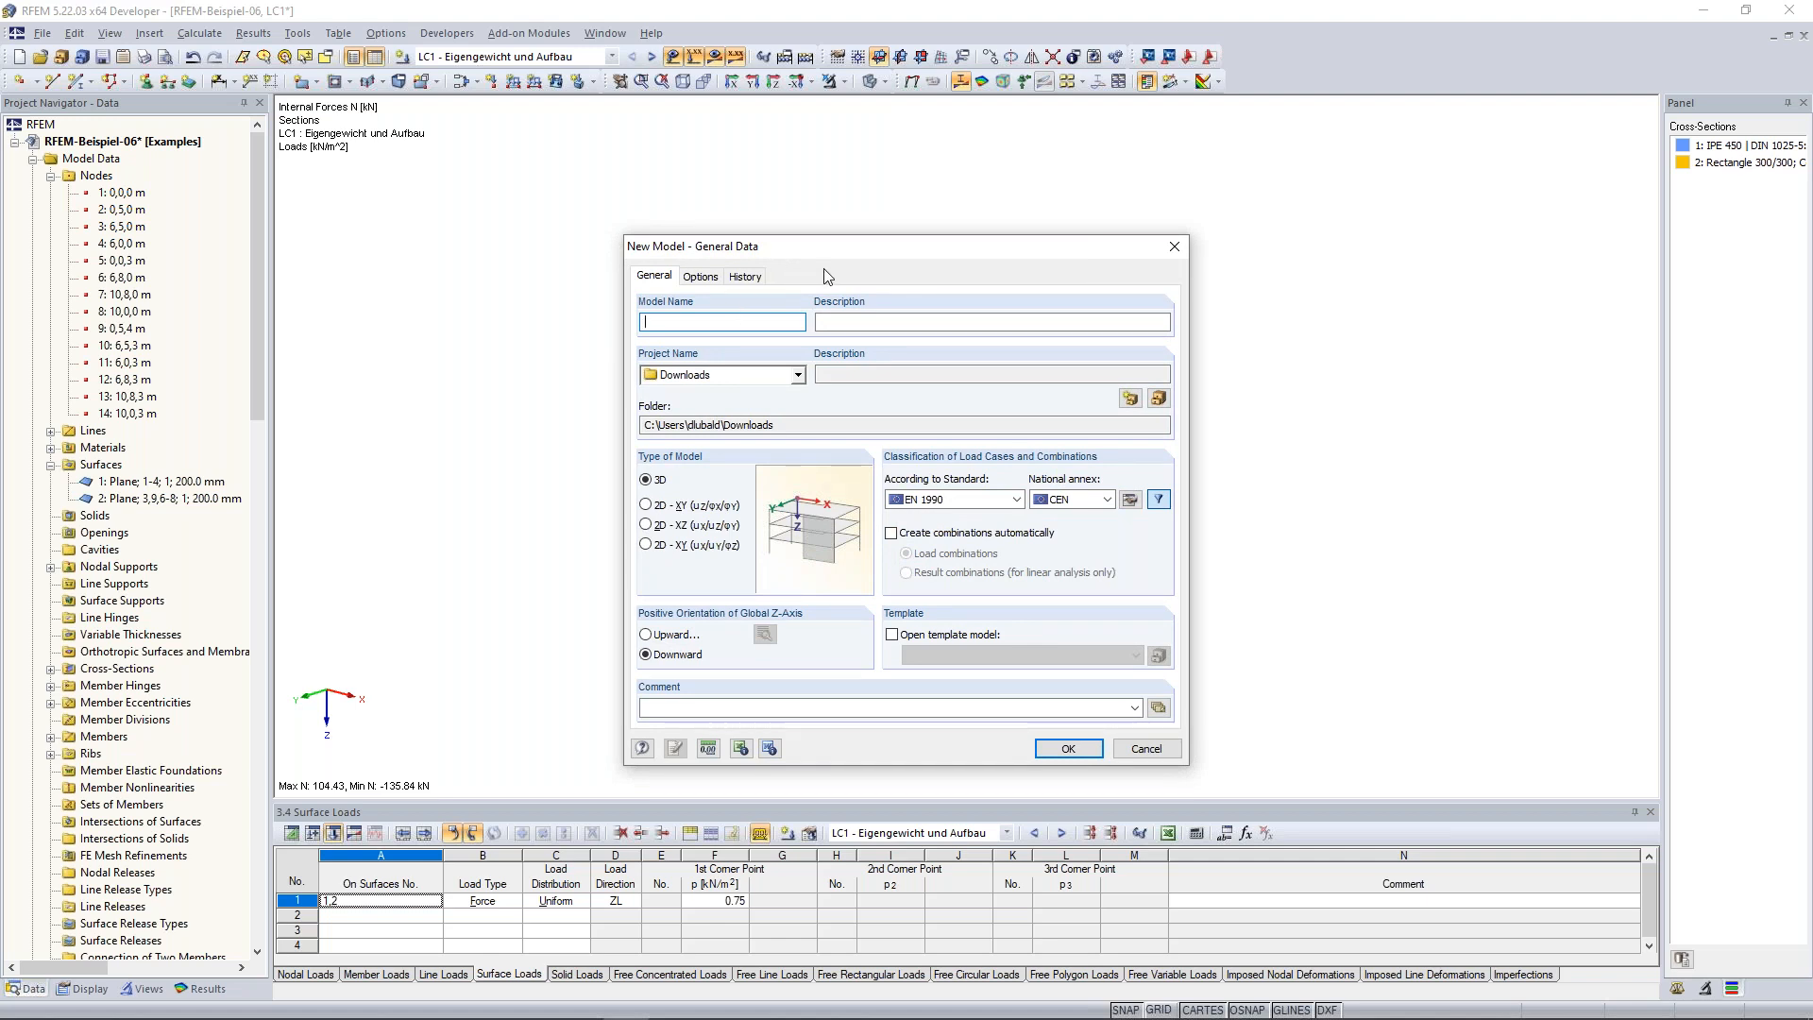
pyautogui.write('Continuous Plate')
pyautogui.click(798, 375)
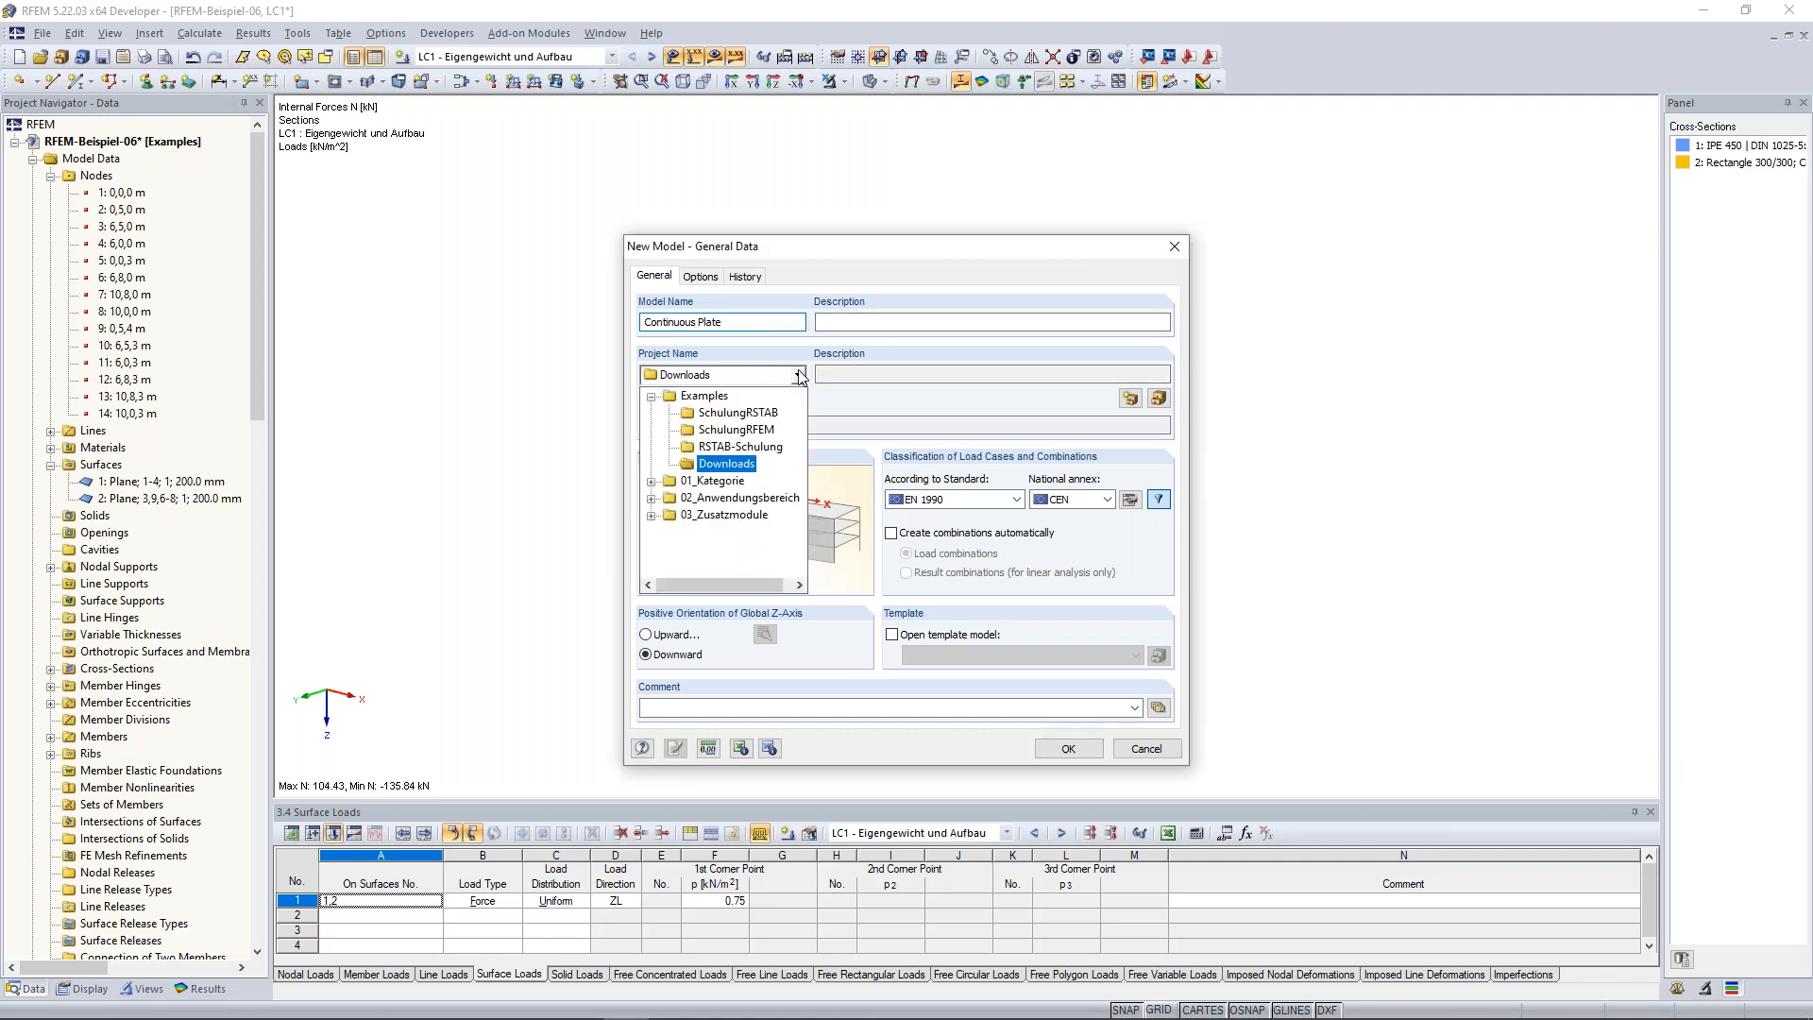
pyautogui.click(716, 398)
pyautogui.moveTo(645, 425); pyautogui.dragTo(913, 426)
pyautogui.click(914, 426)
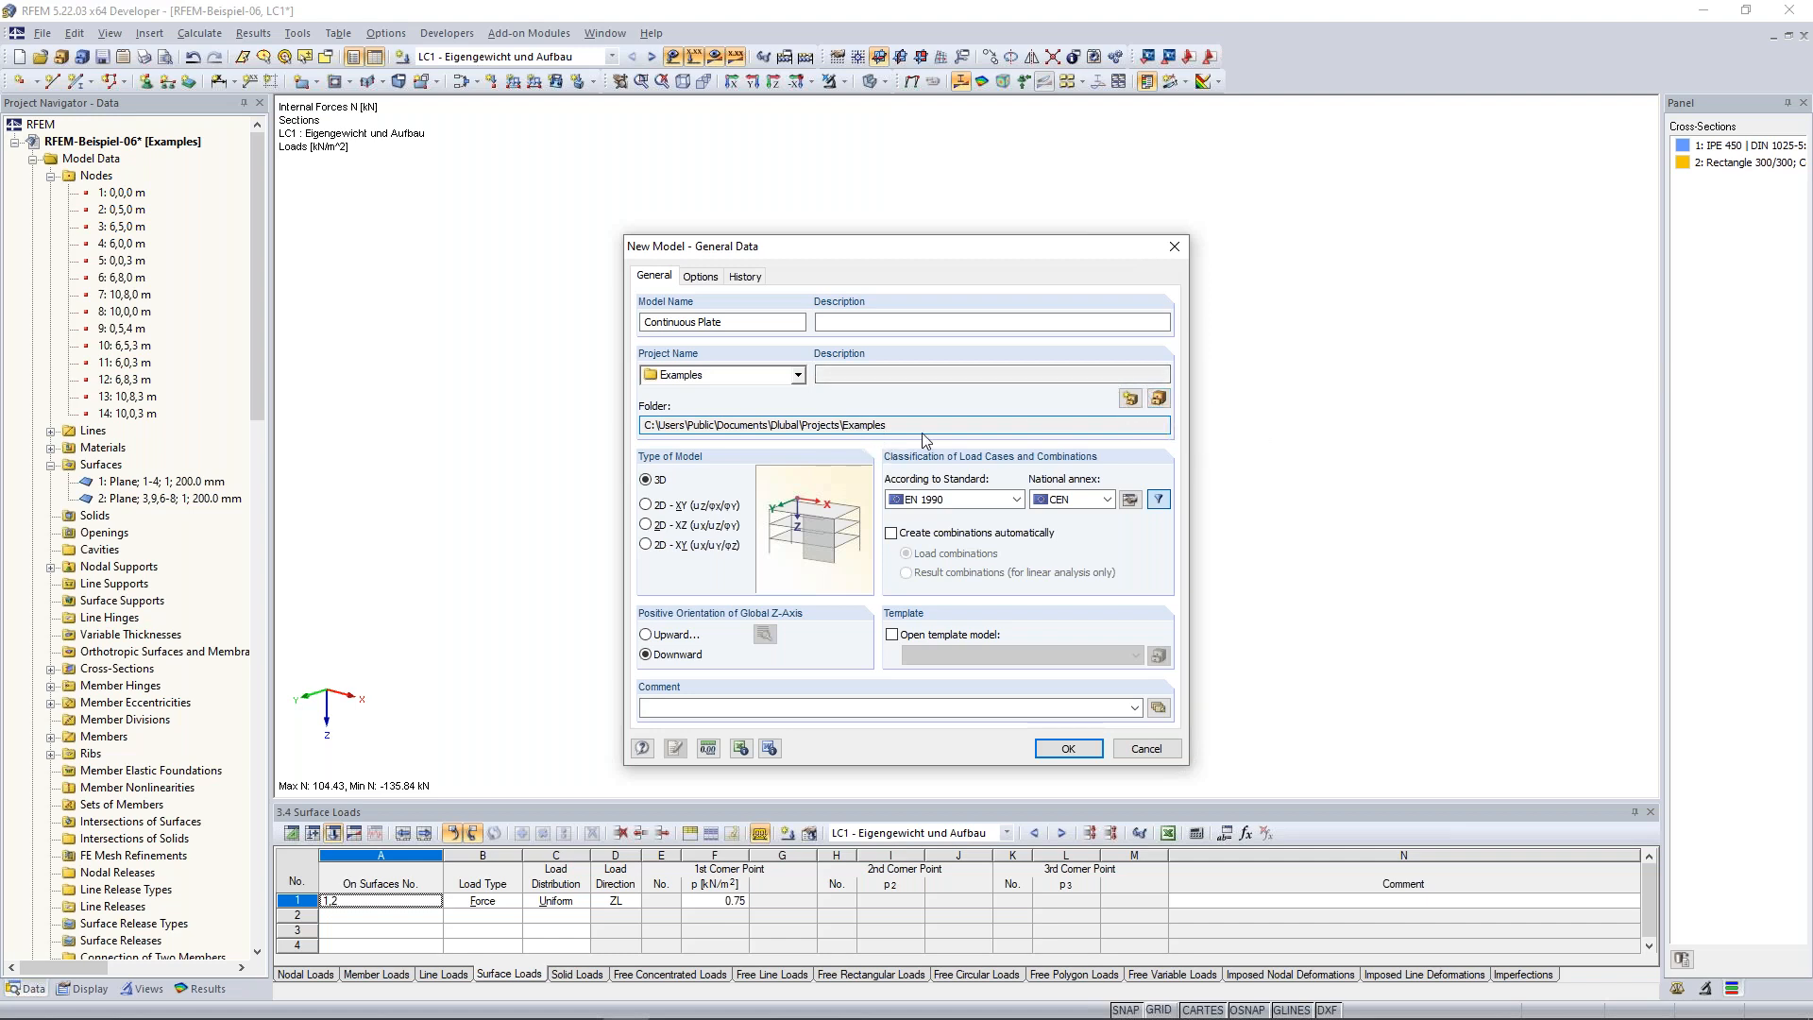
pyautogui.moveTo(857, 238); pyautogui.dragTo(824, 160)
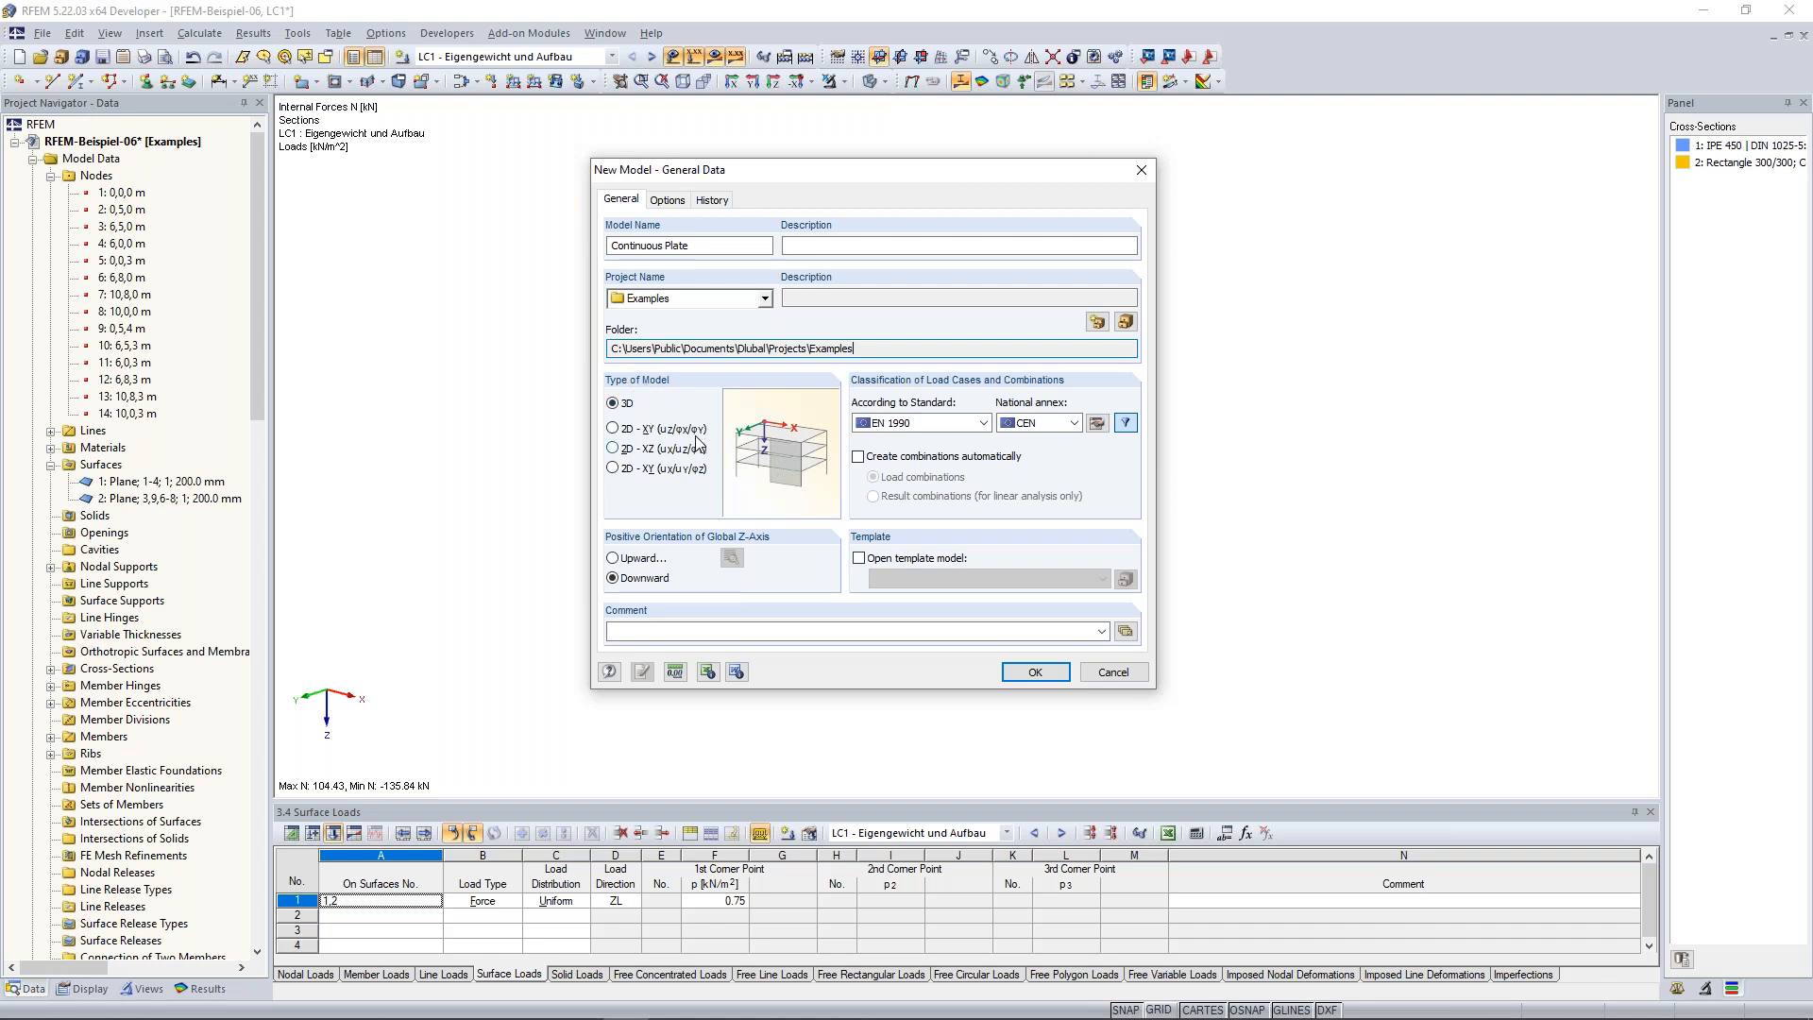
# Compare the previews of the three 2D model types and set the model type to 2D - XY (uZ/φX/φY).
pyautogui.click(612, 429)
pyautogui.click(612, 448)
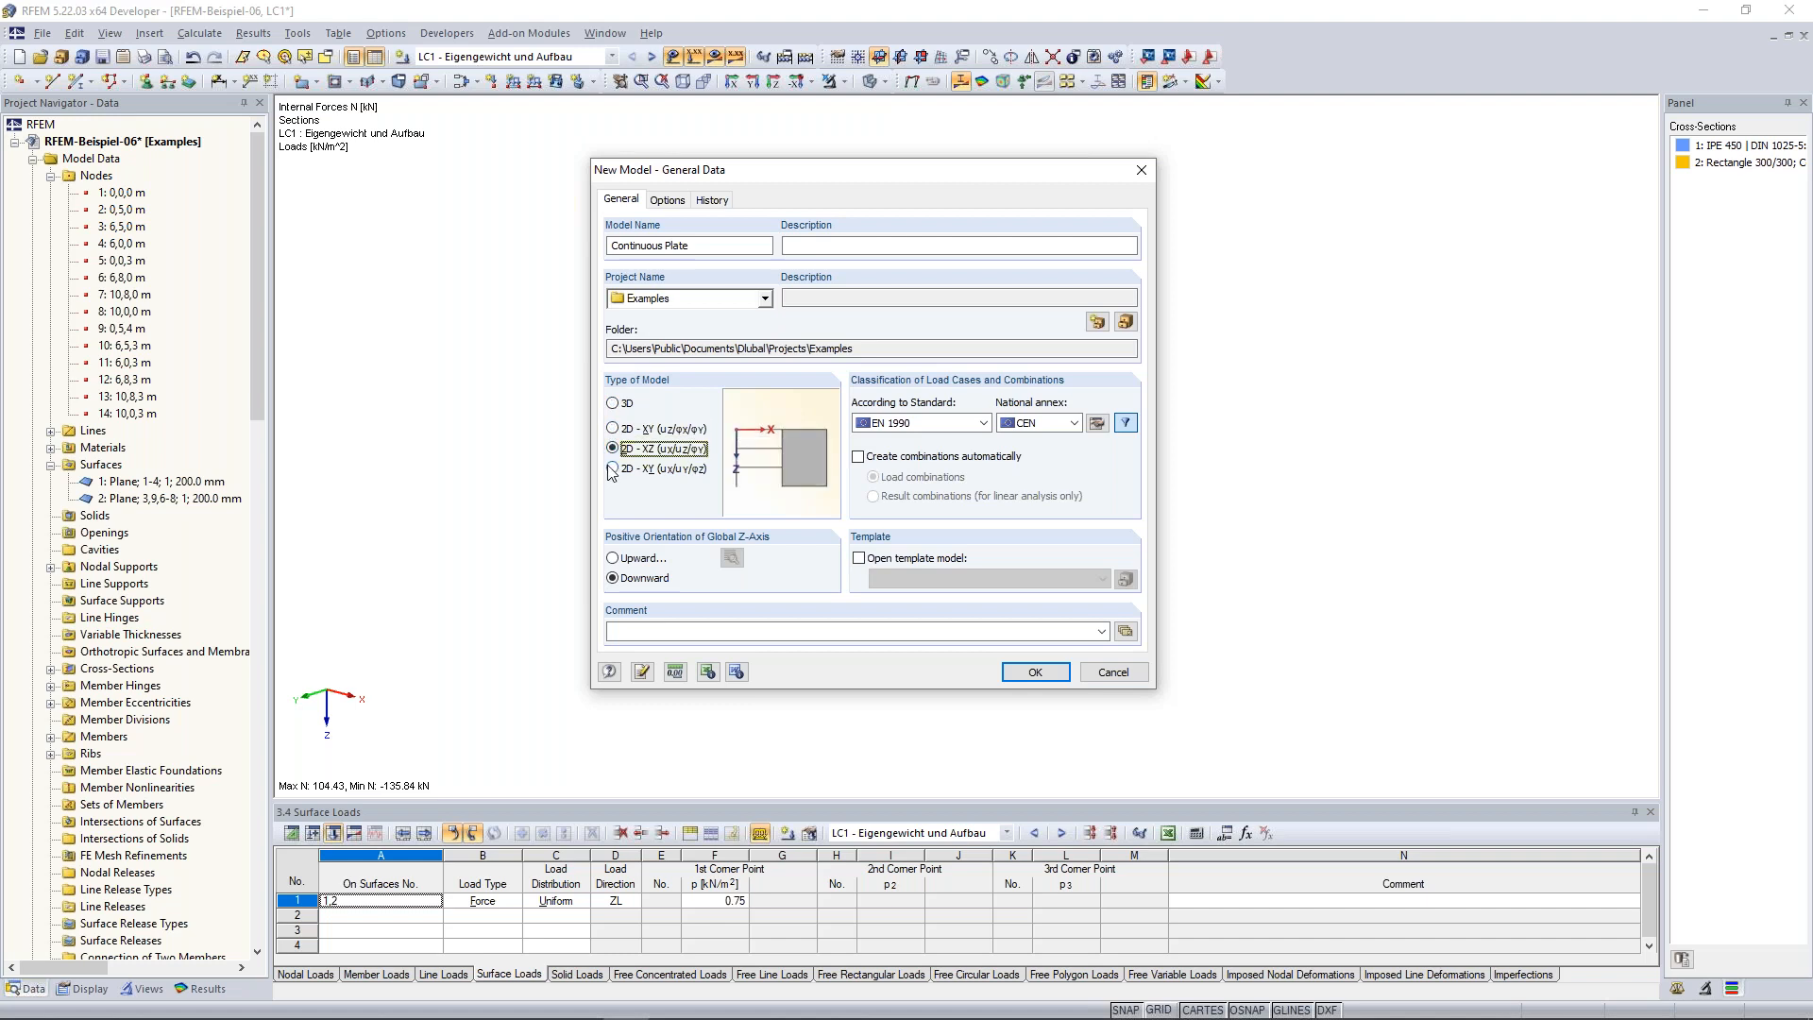
pyautogui.click(613, 470)
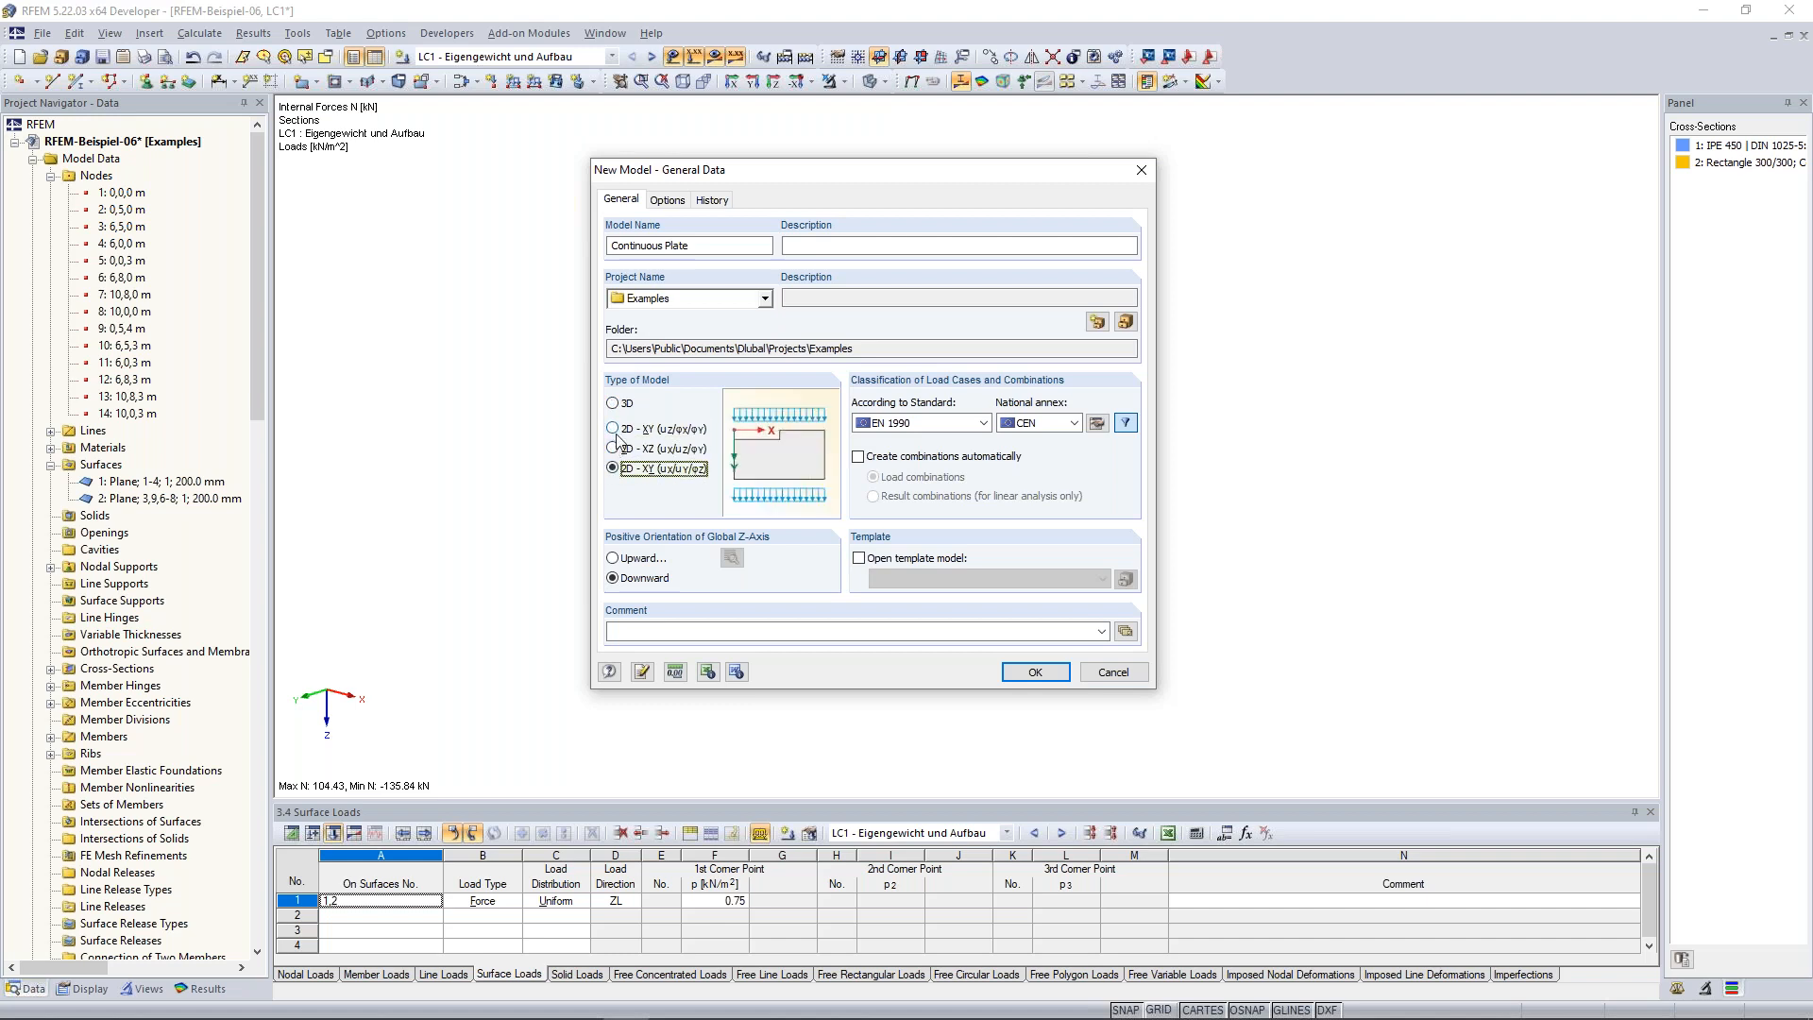
pyautogui.click(614, 430)
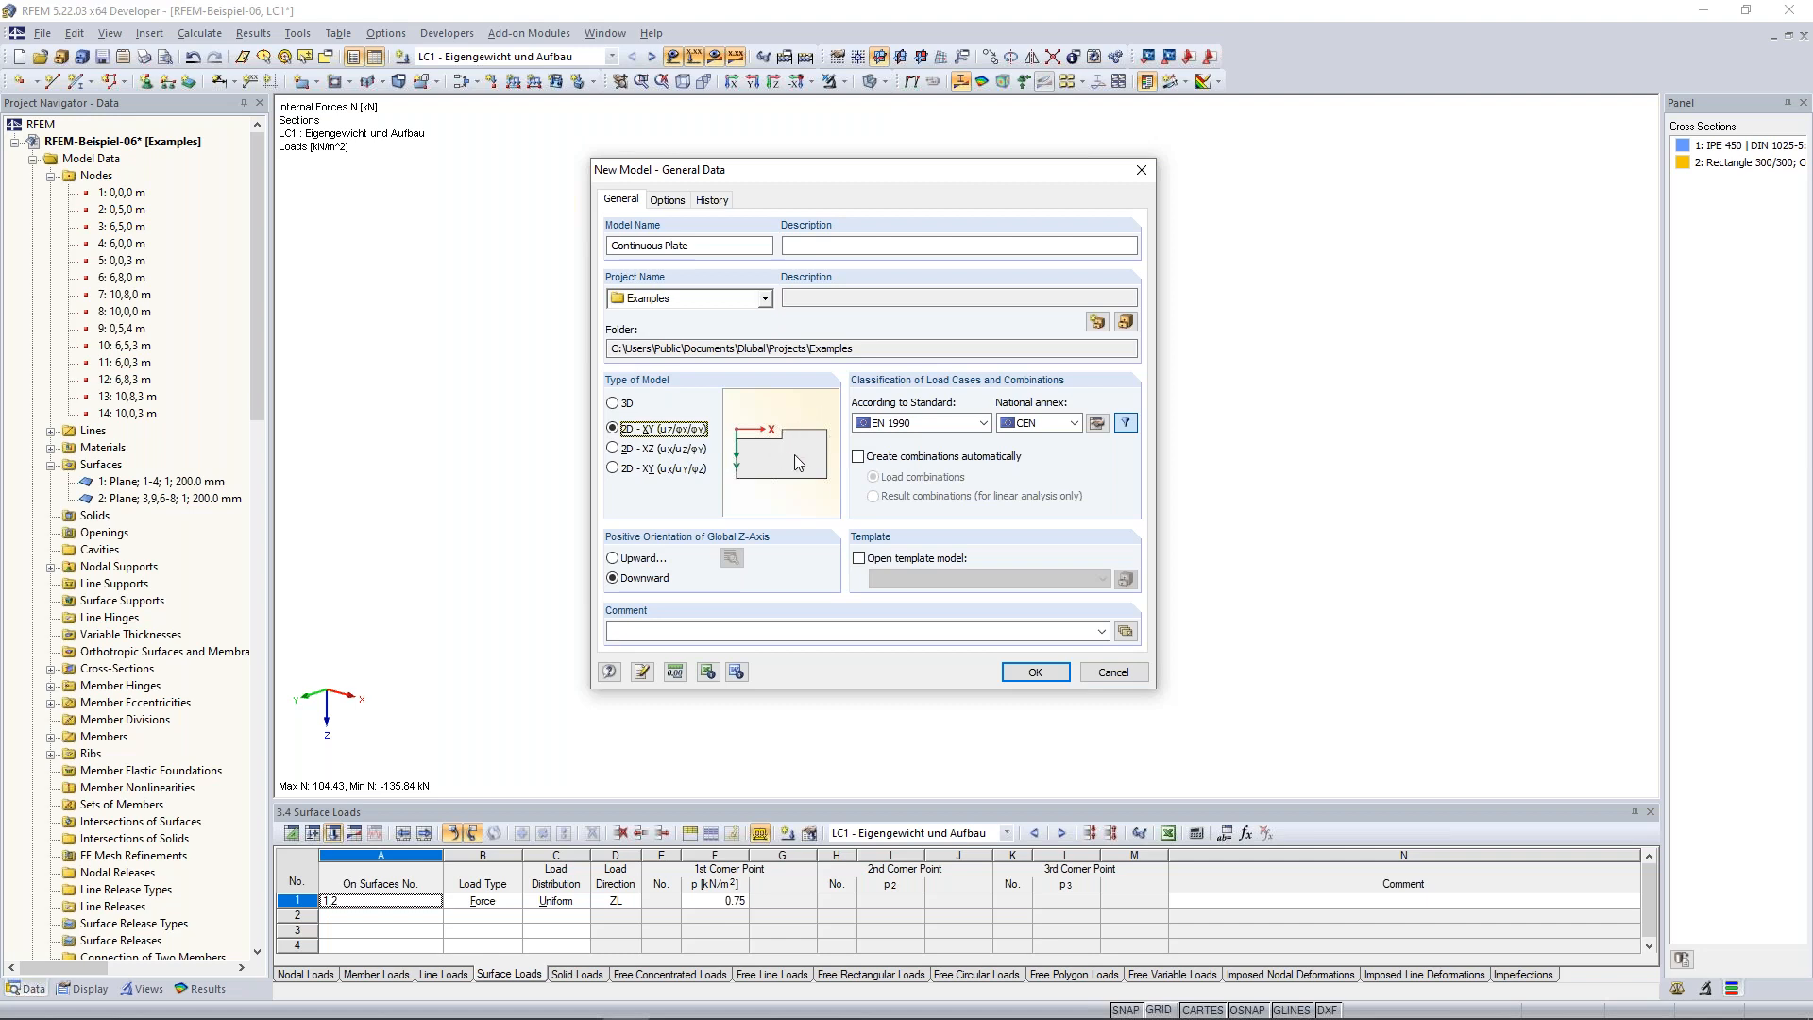
pyautogui.click(613, 450)
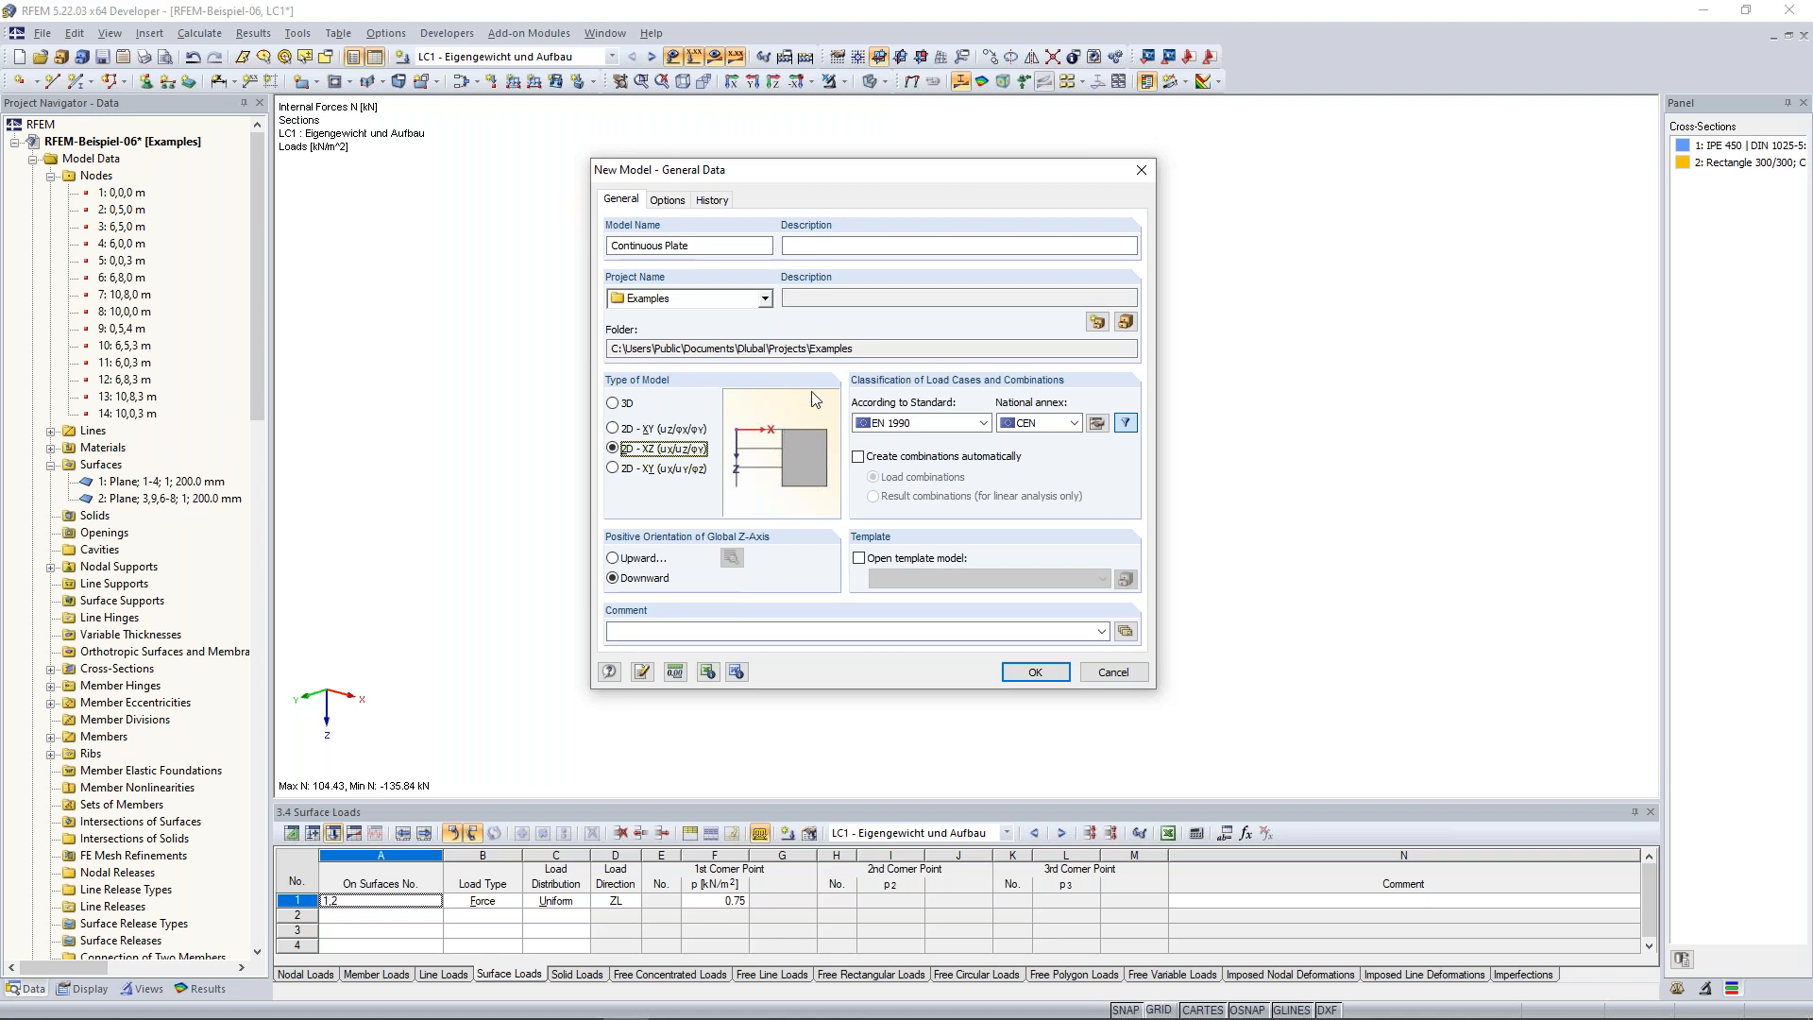
pyautogui.click(616, 470)
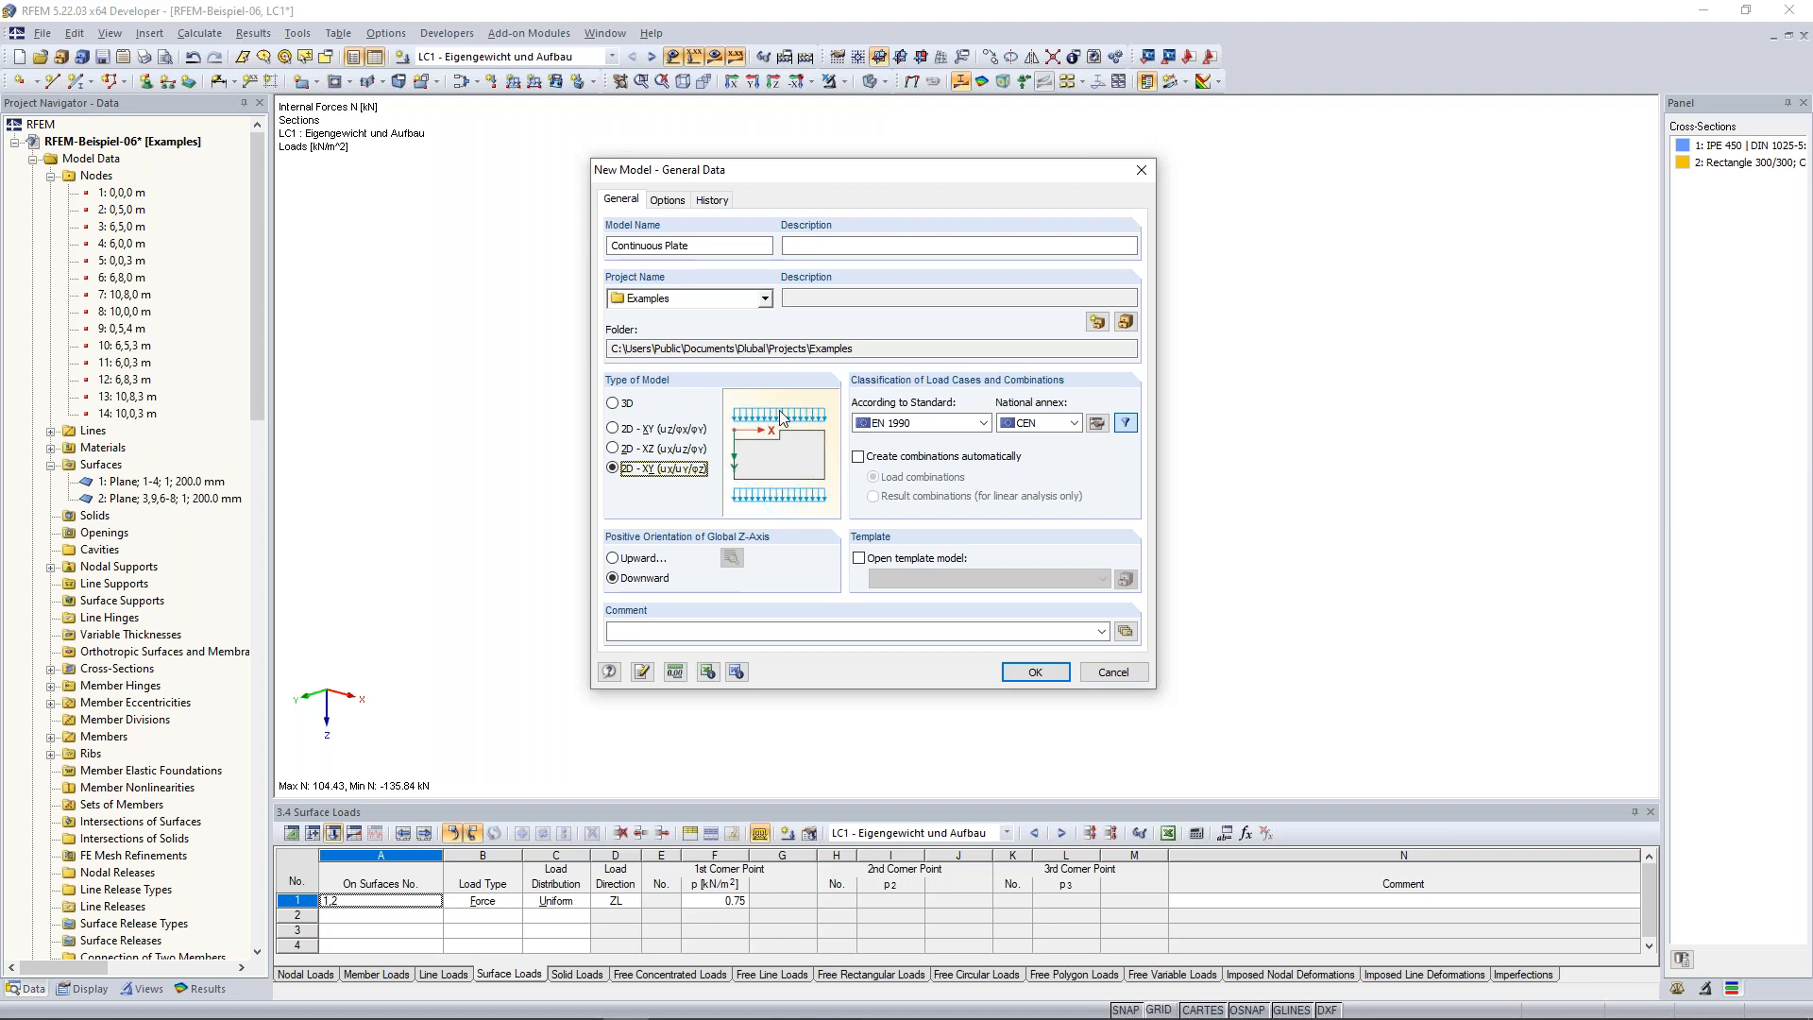
pyautogui.click(621, 431)
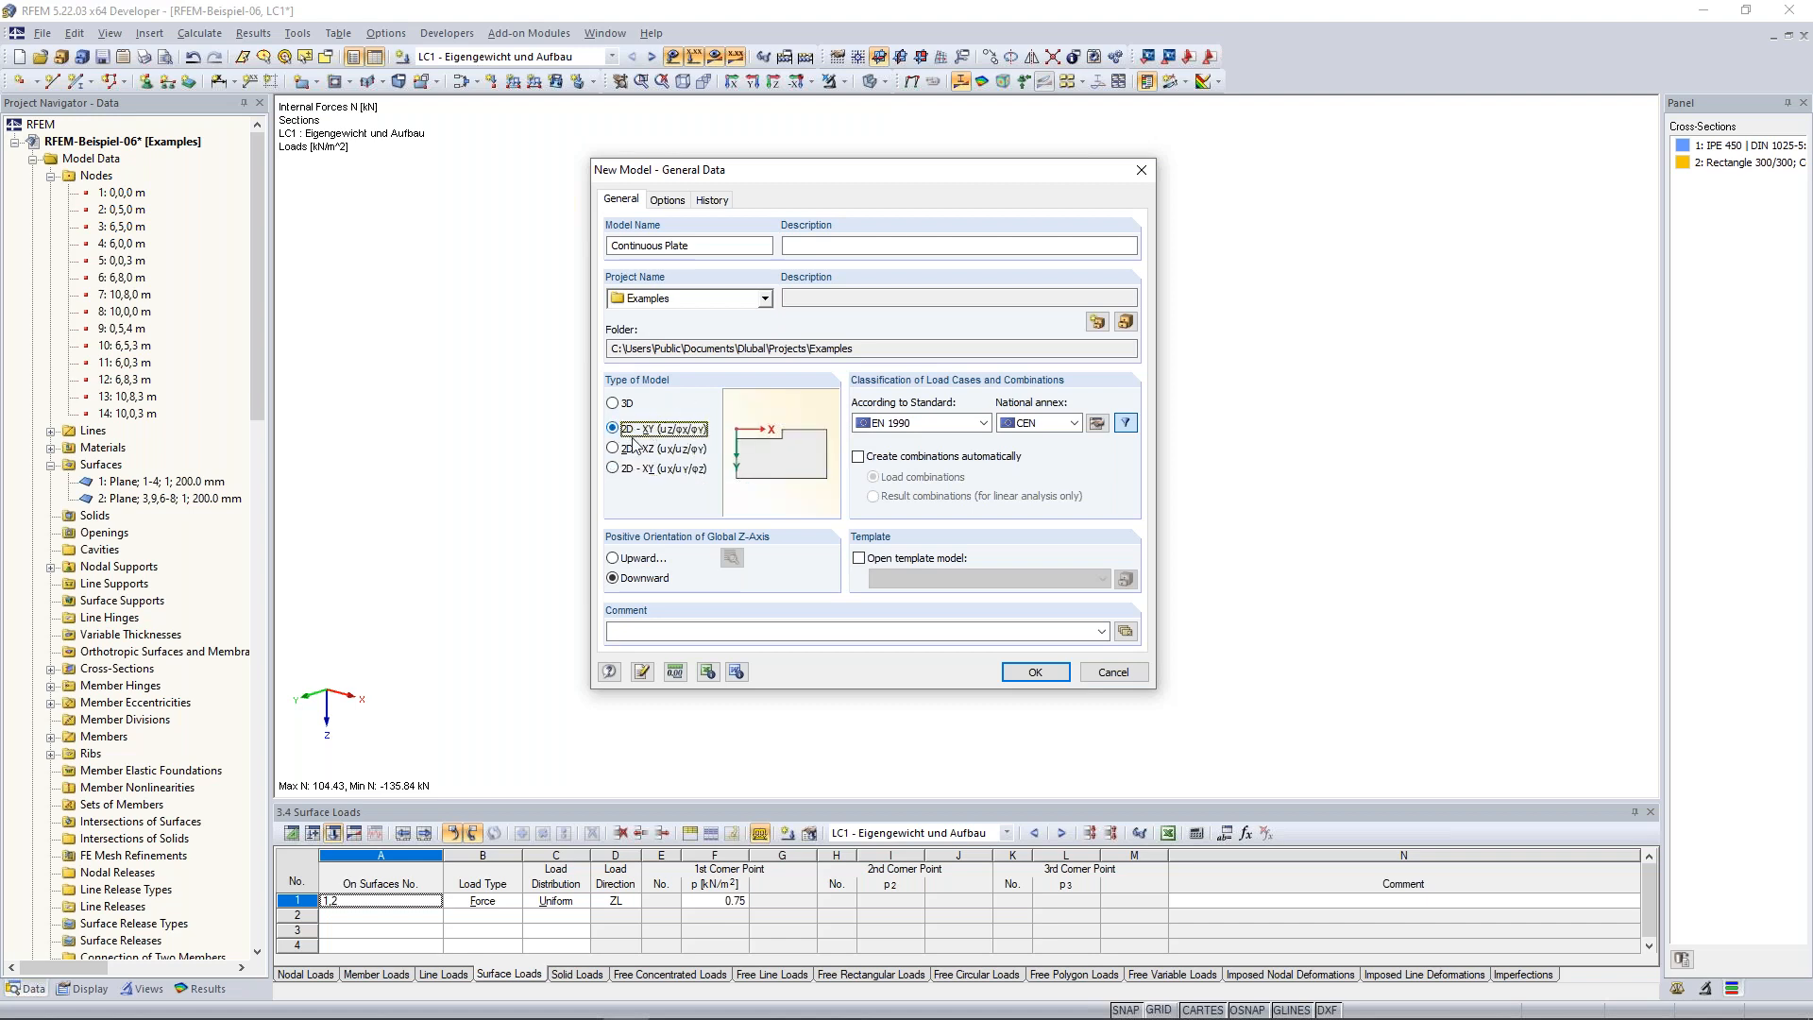
# Set the standard for classifying load cases and combinations to None, keeping the model type 2D - XY (uZ/φX/φY).
pyautogui.click(984, 425)
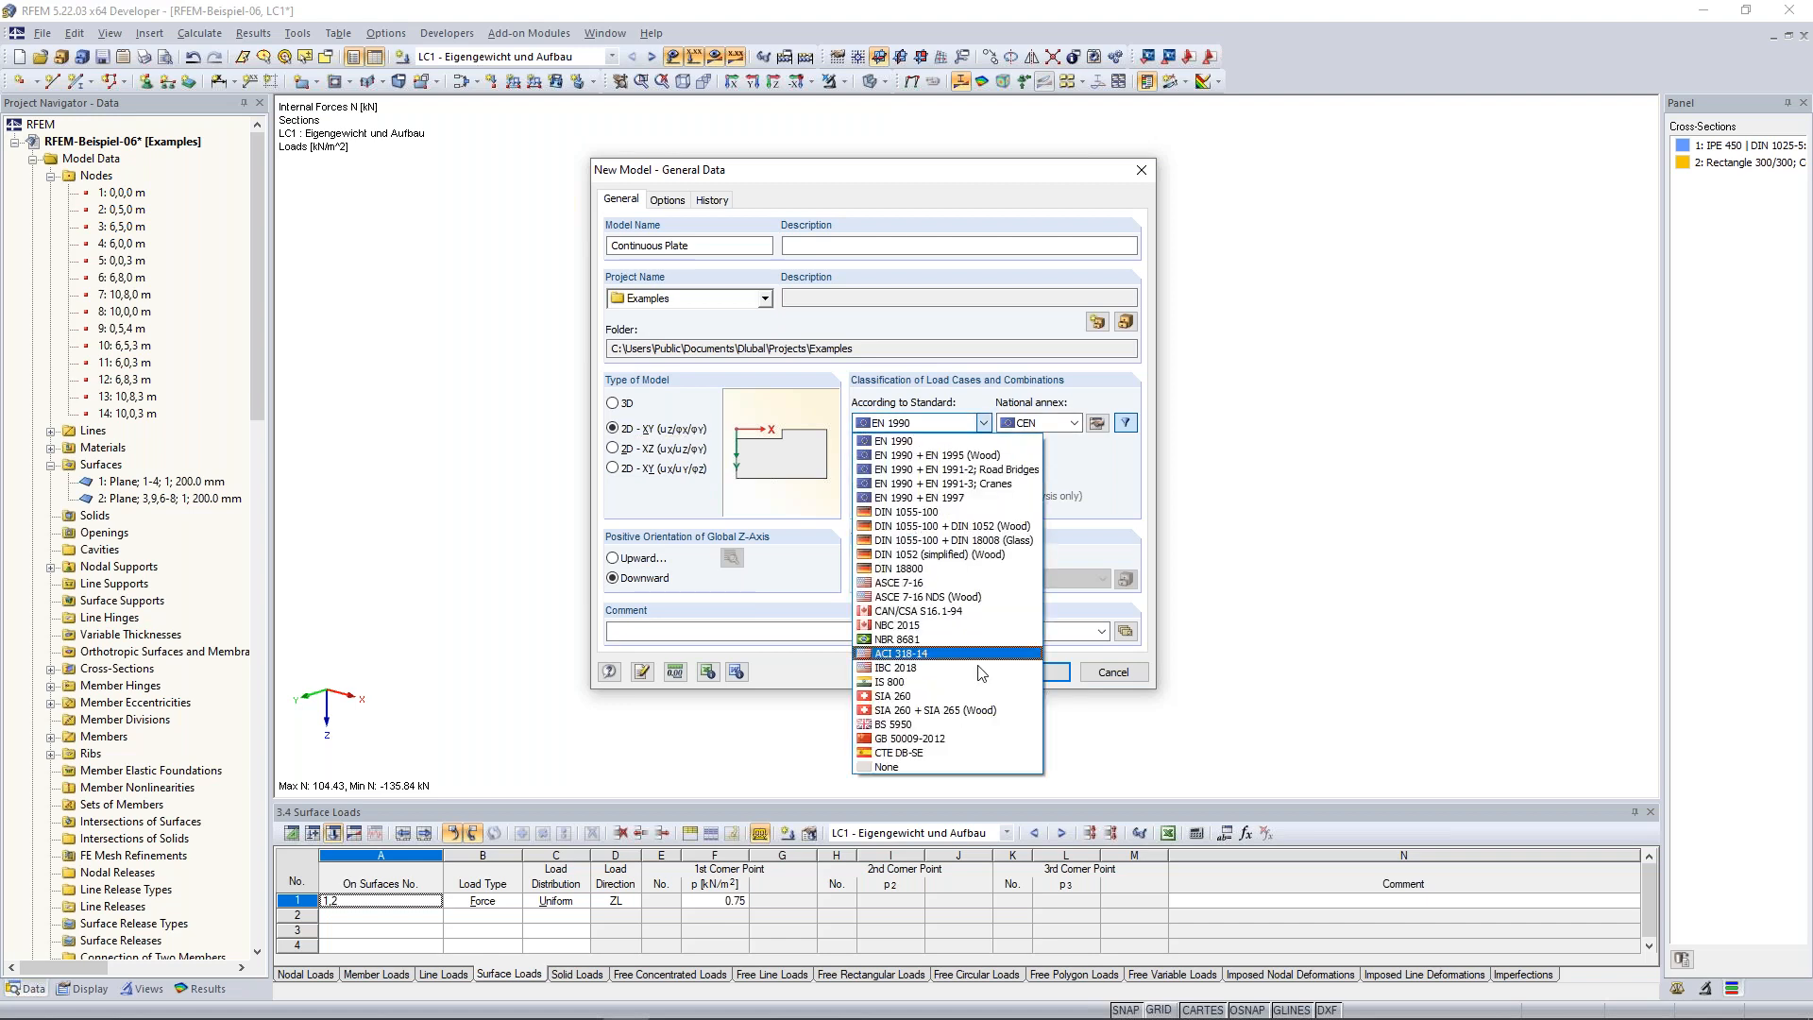
pyautogui.click(963, 767)
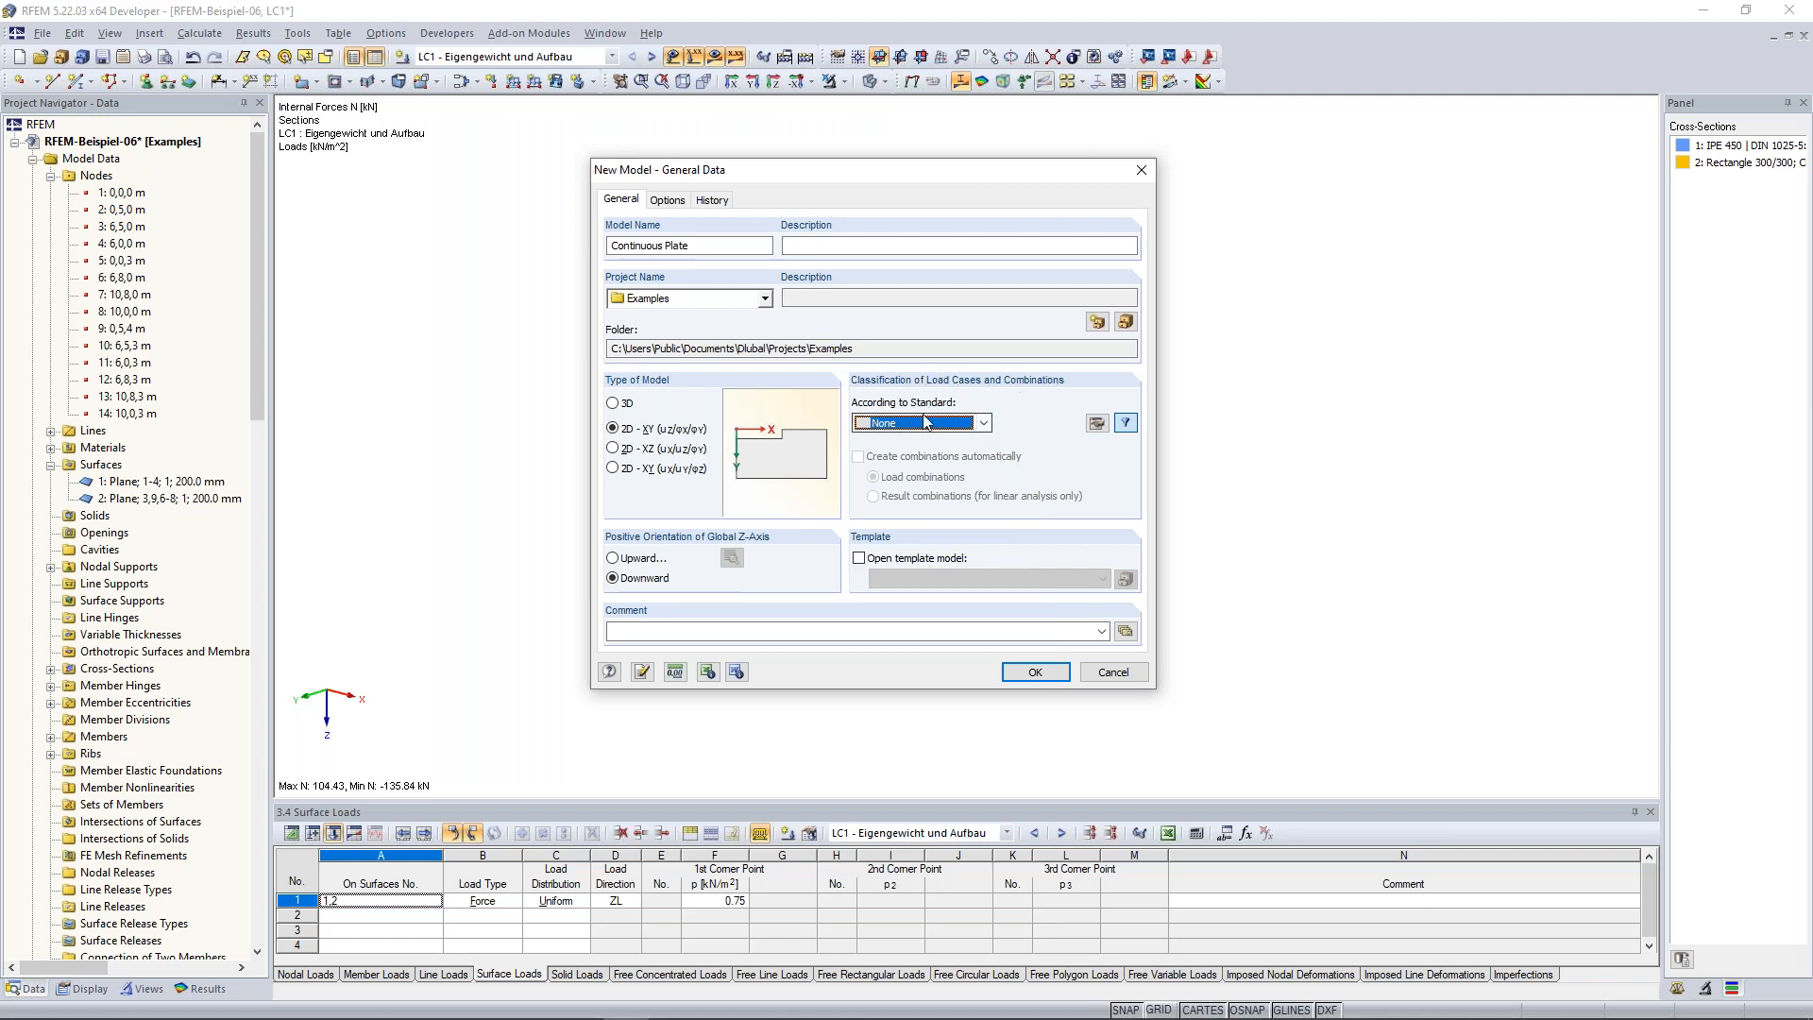
pyautogui.click(676, 430)
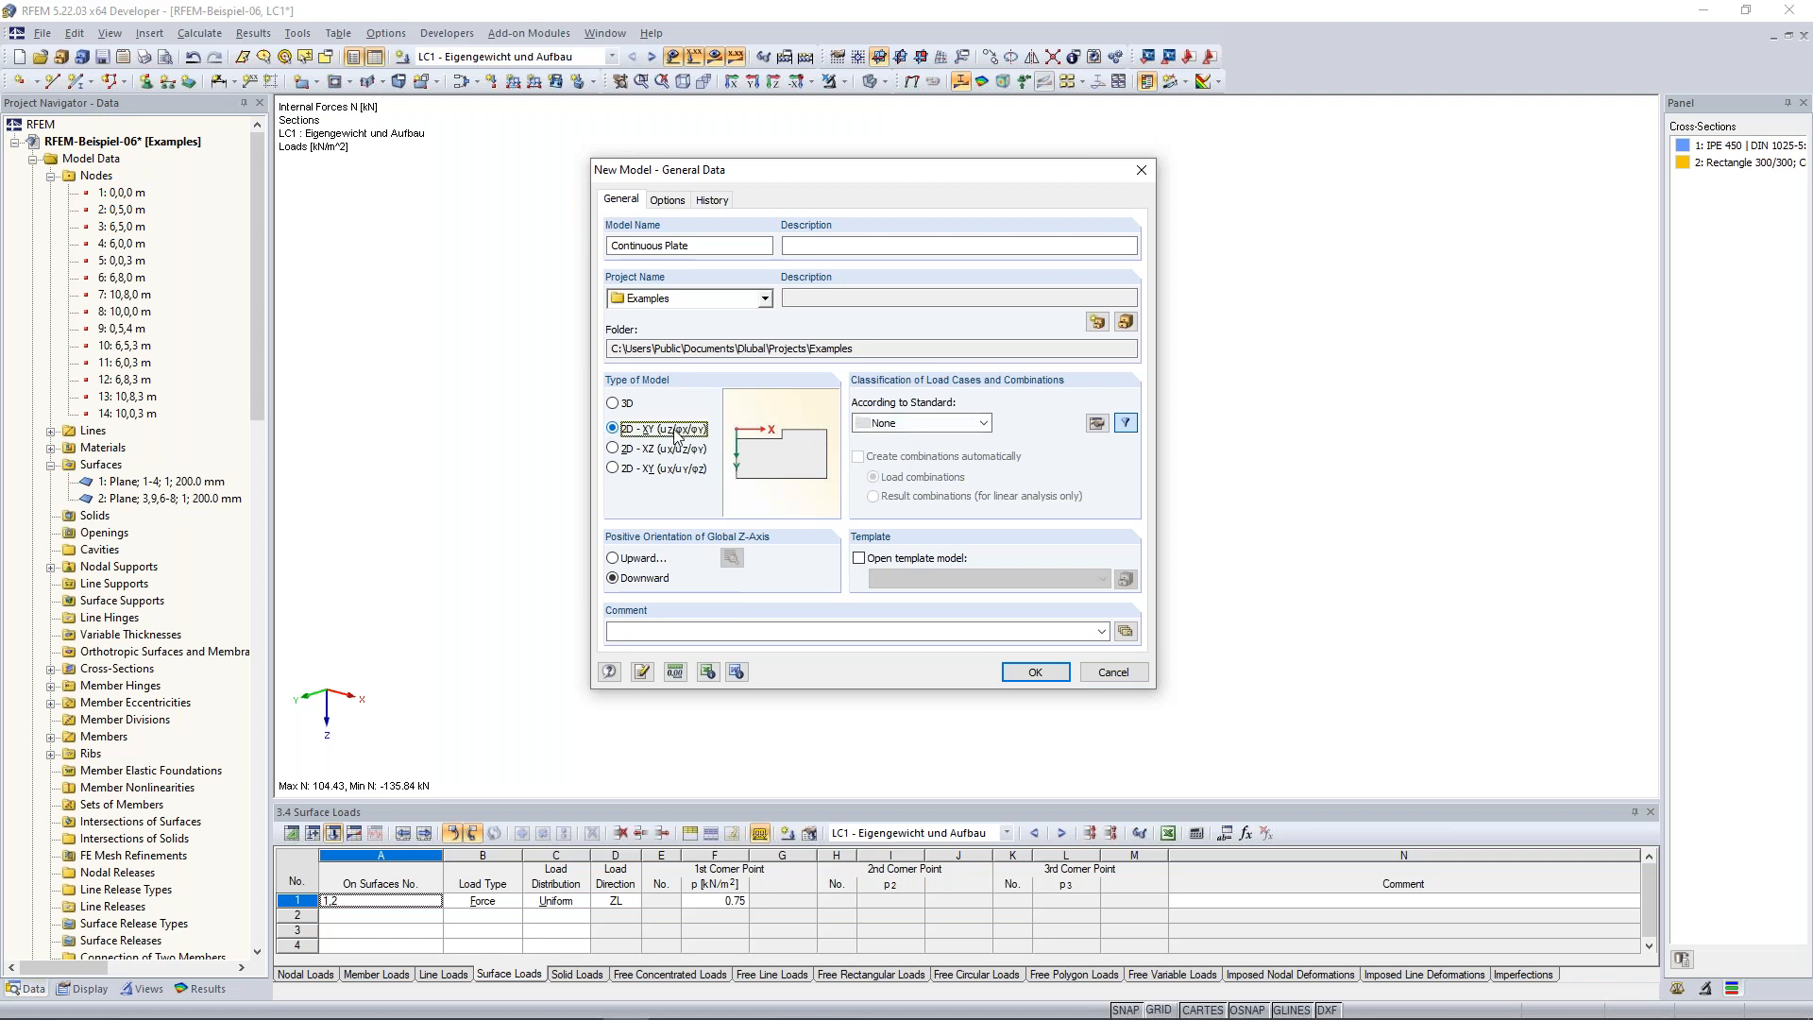
# Keep the classification standard at None and the global Z-axis oriented downward, and create the Continuous Plate model.
pyautogui.click(985, 425)
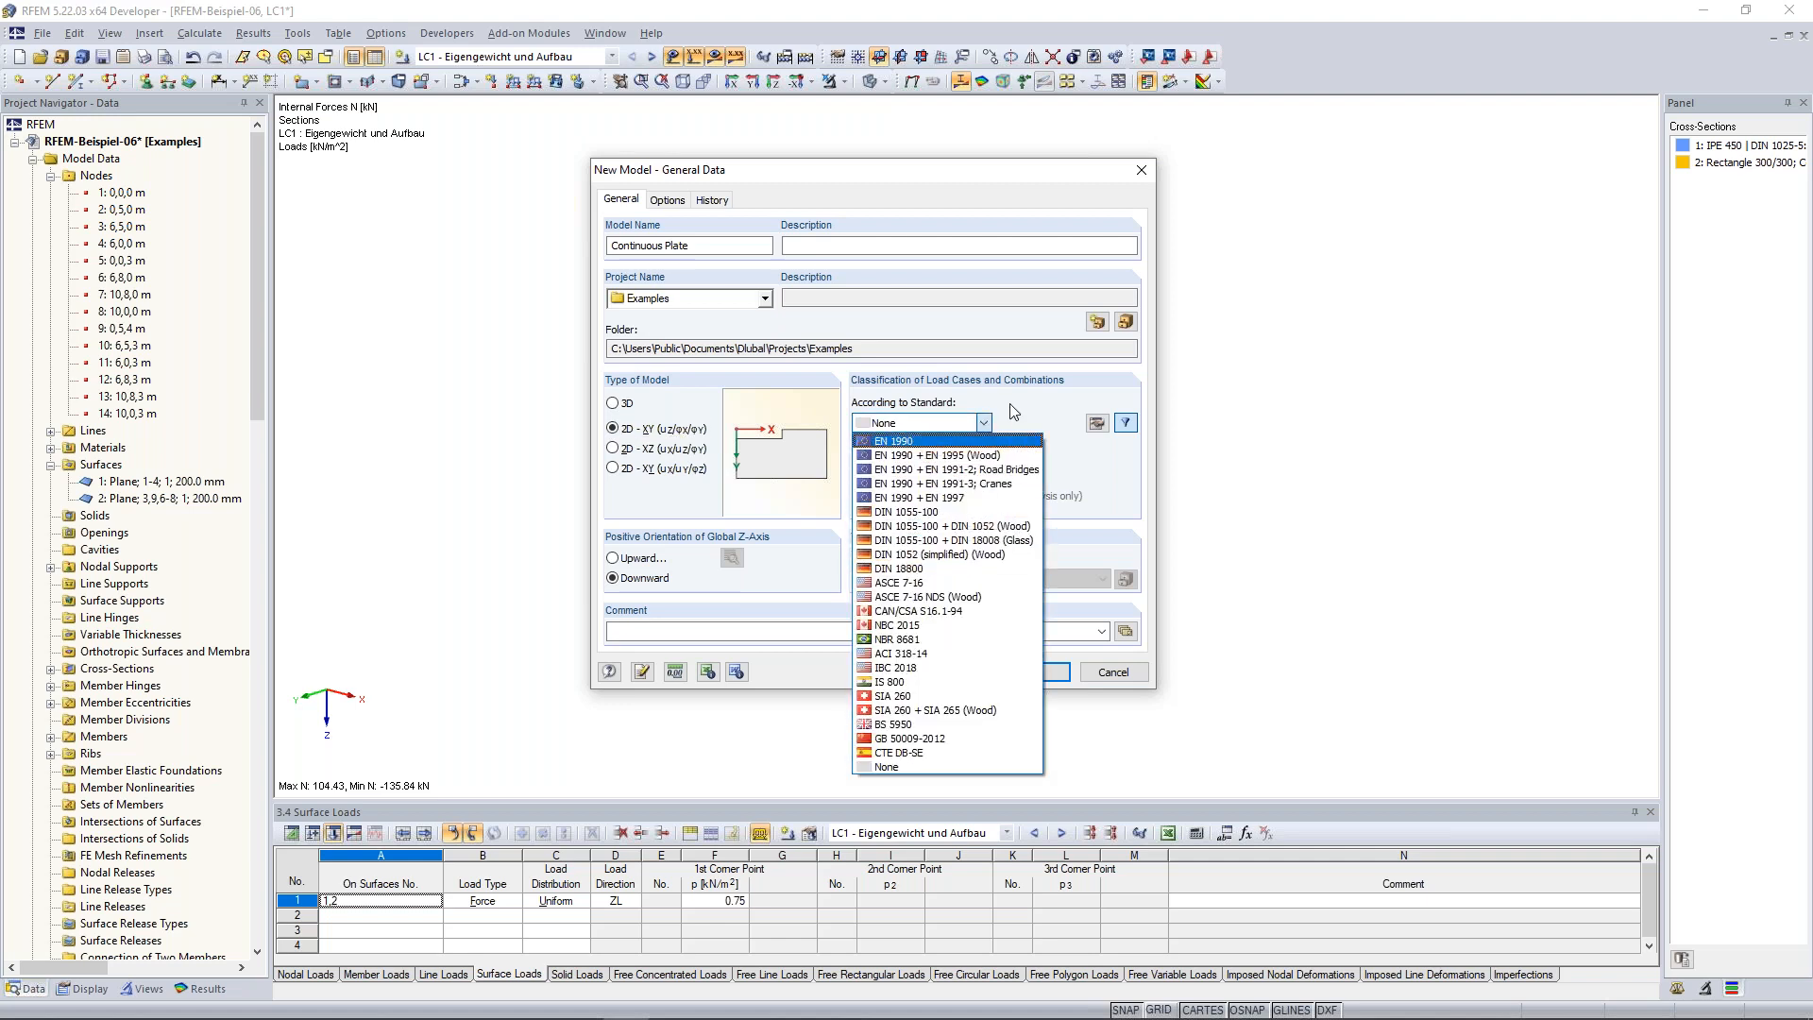
pyautogui.click(985, 424)
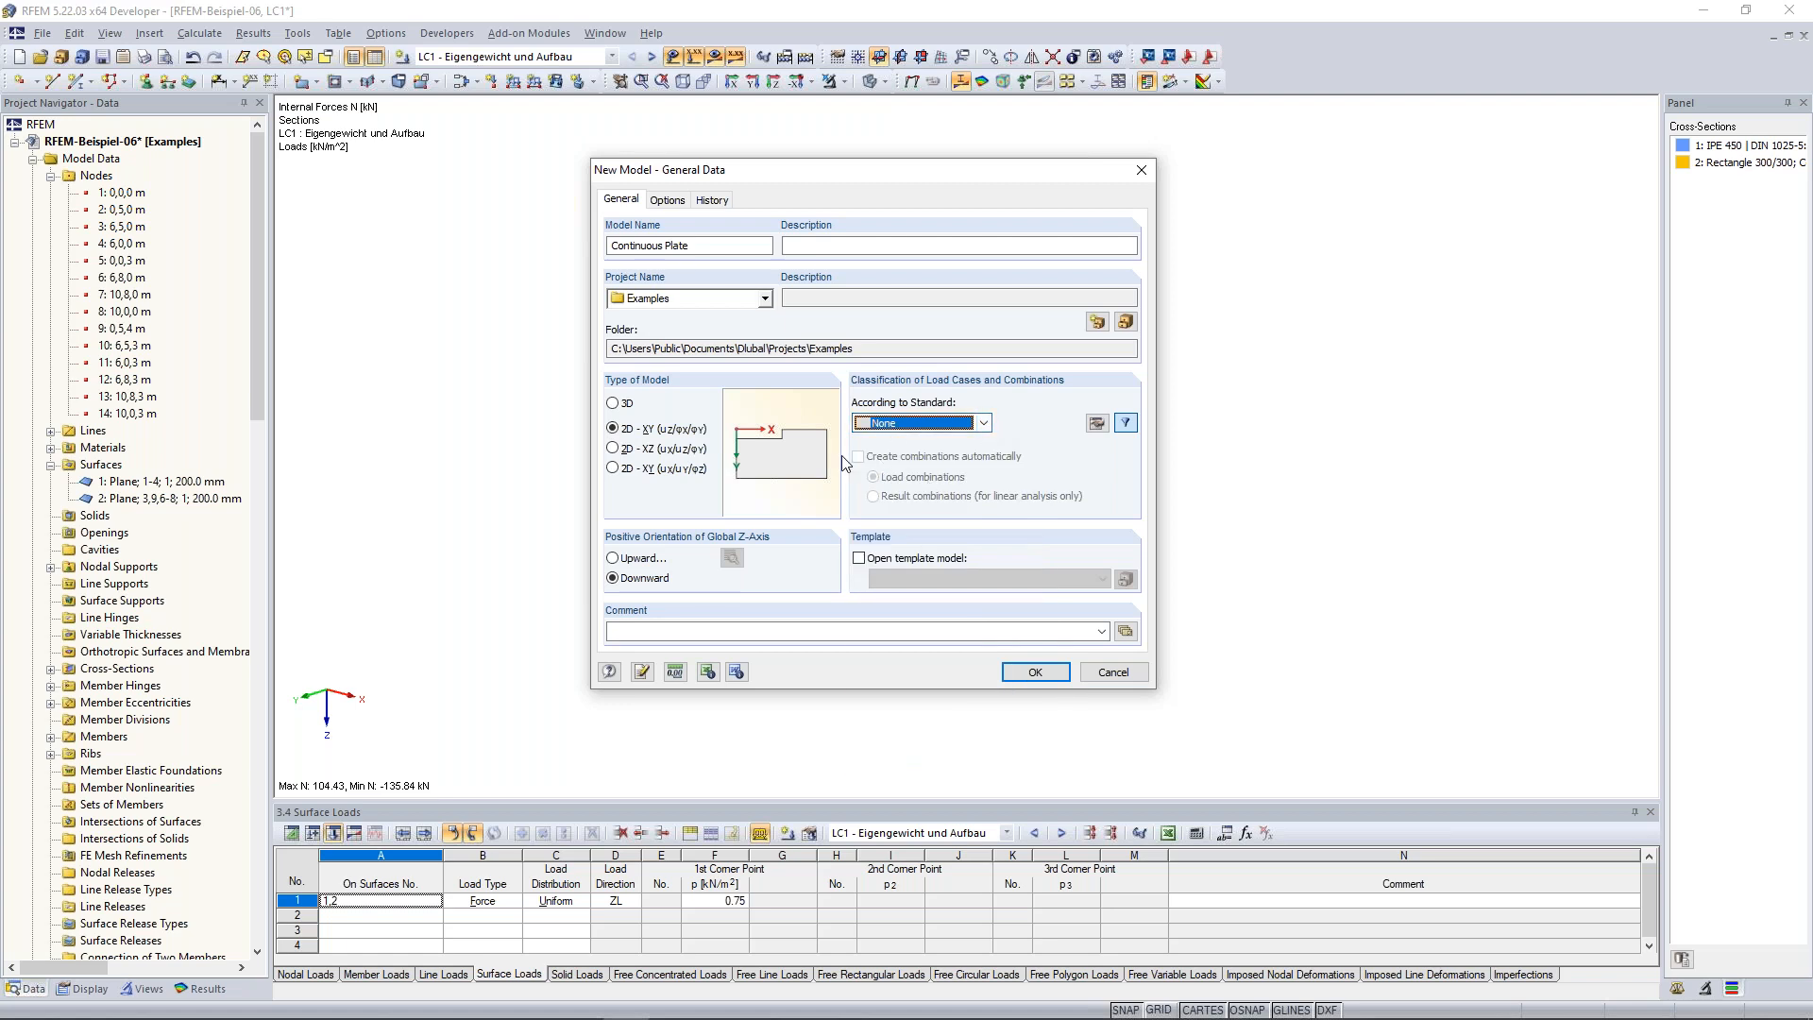
pyautogui.click(656, 581)
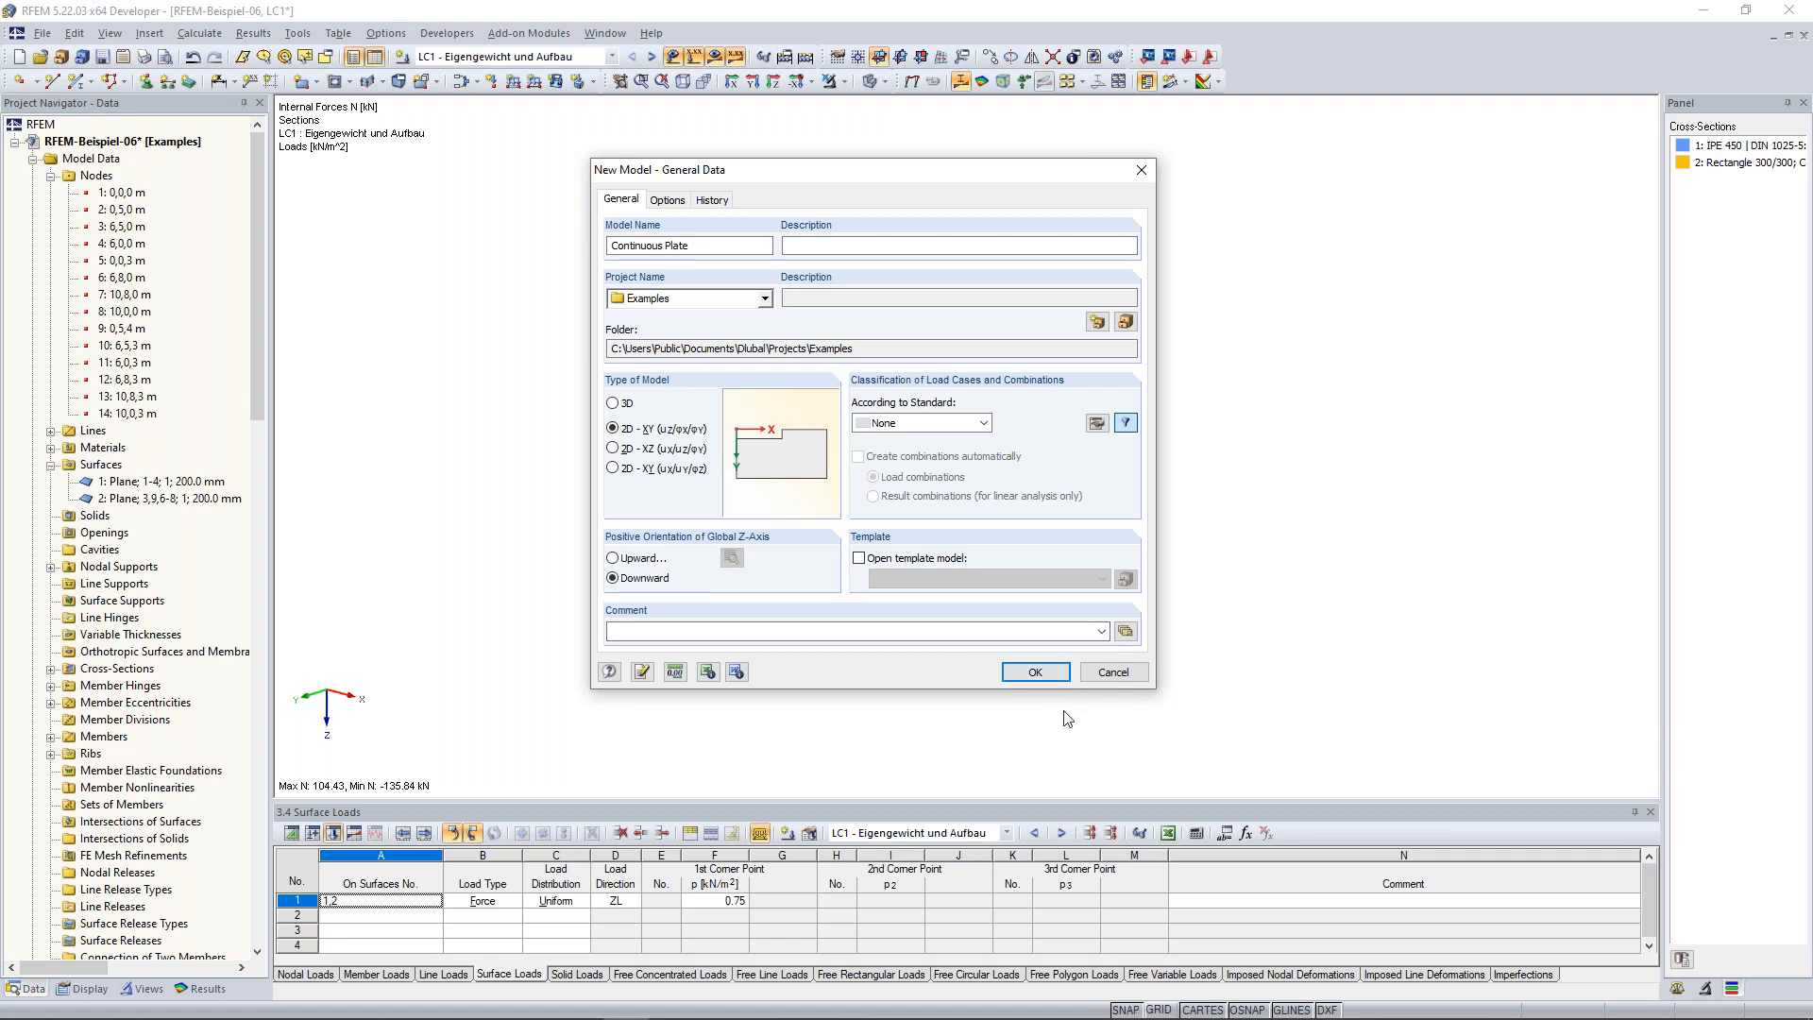
pyautogui.click(1035, 672)
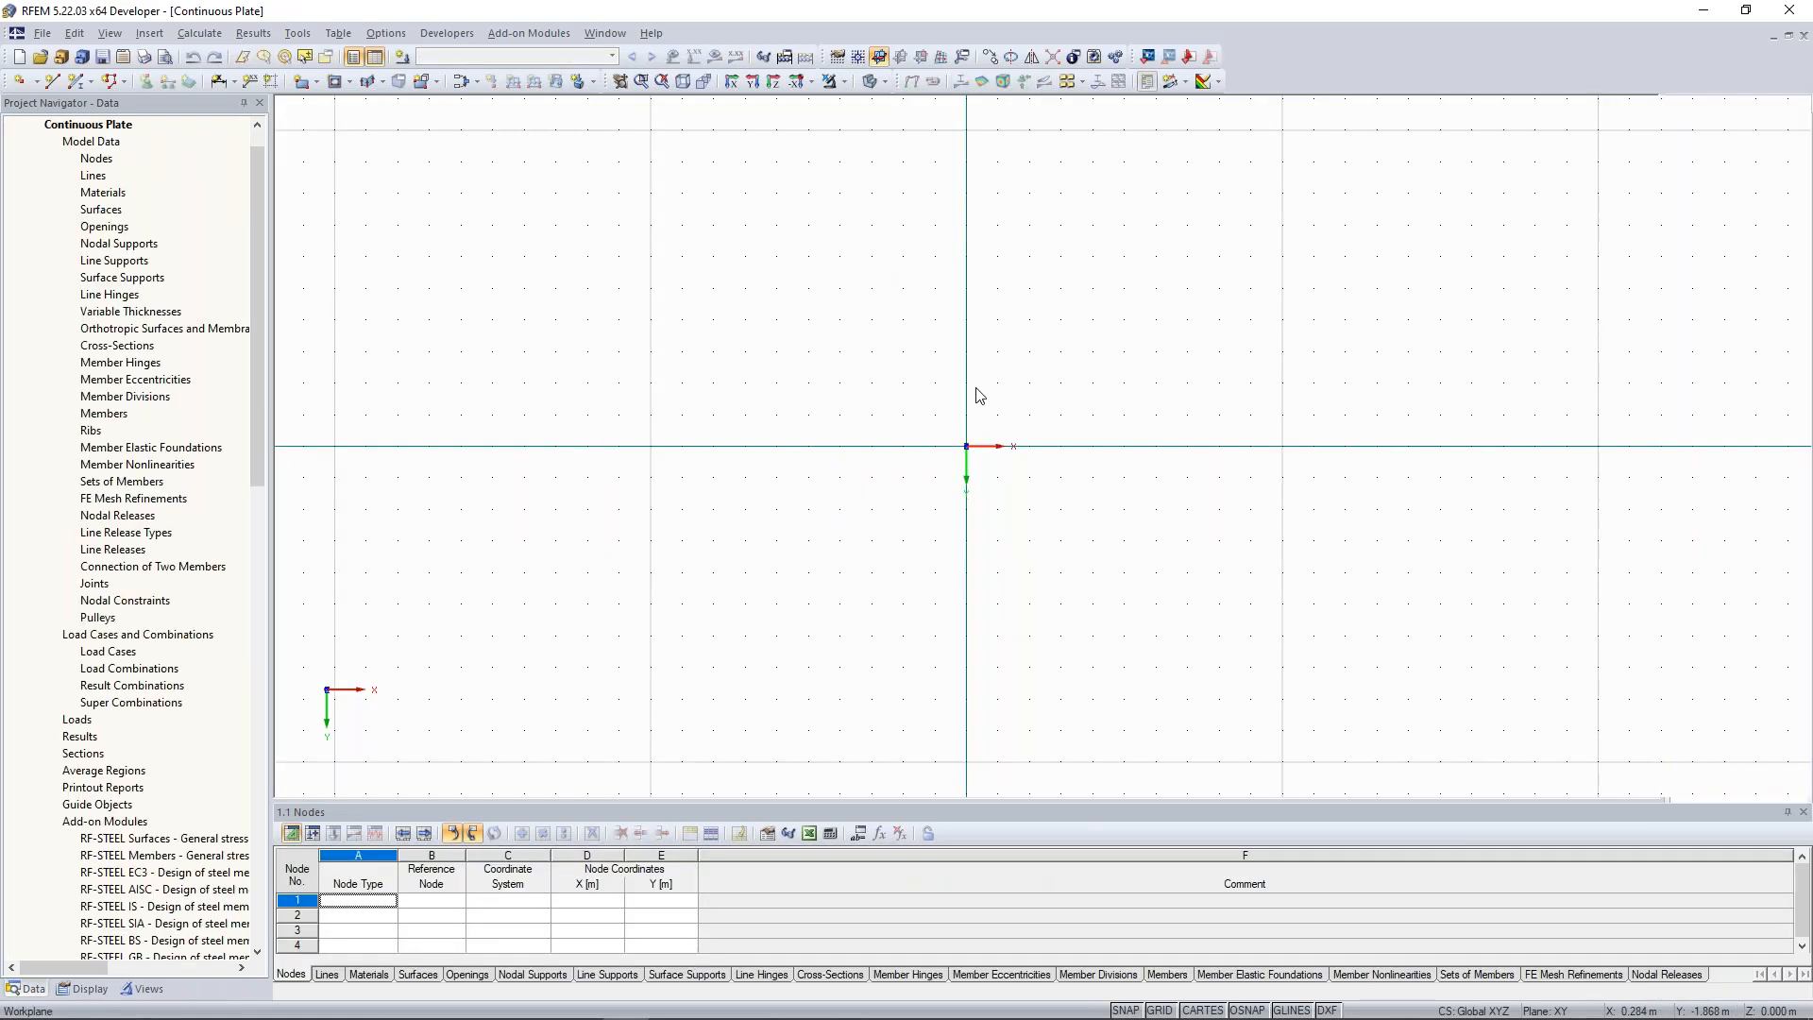
# Start a new rectangular surface and open its Concrete C30/37 material for editing.
pyautogui.moveTo(1064, 393); pyautogui.dragTo(1053, 408, button='middle')
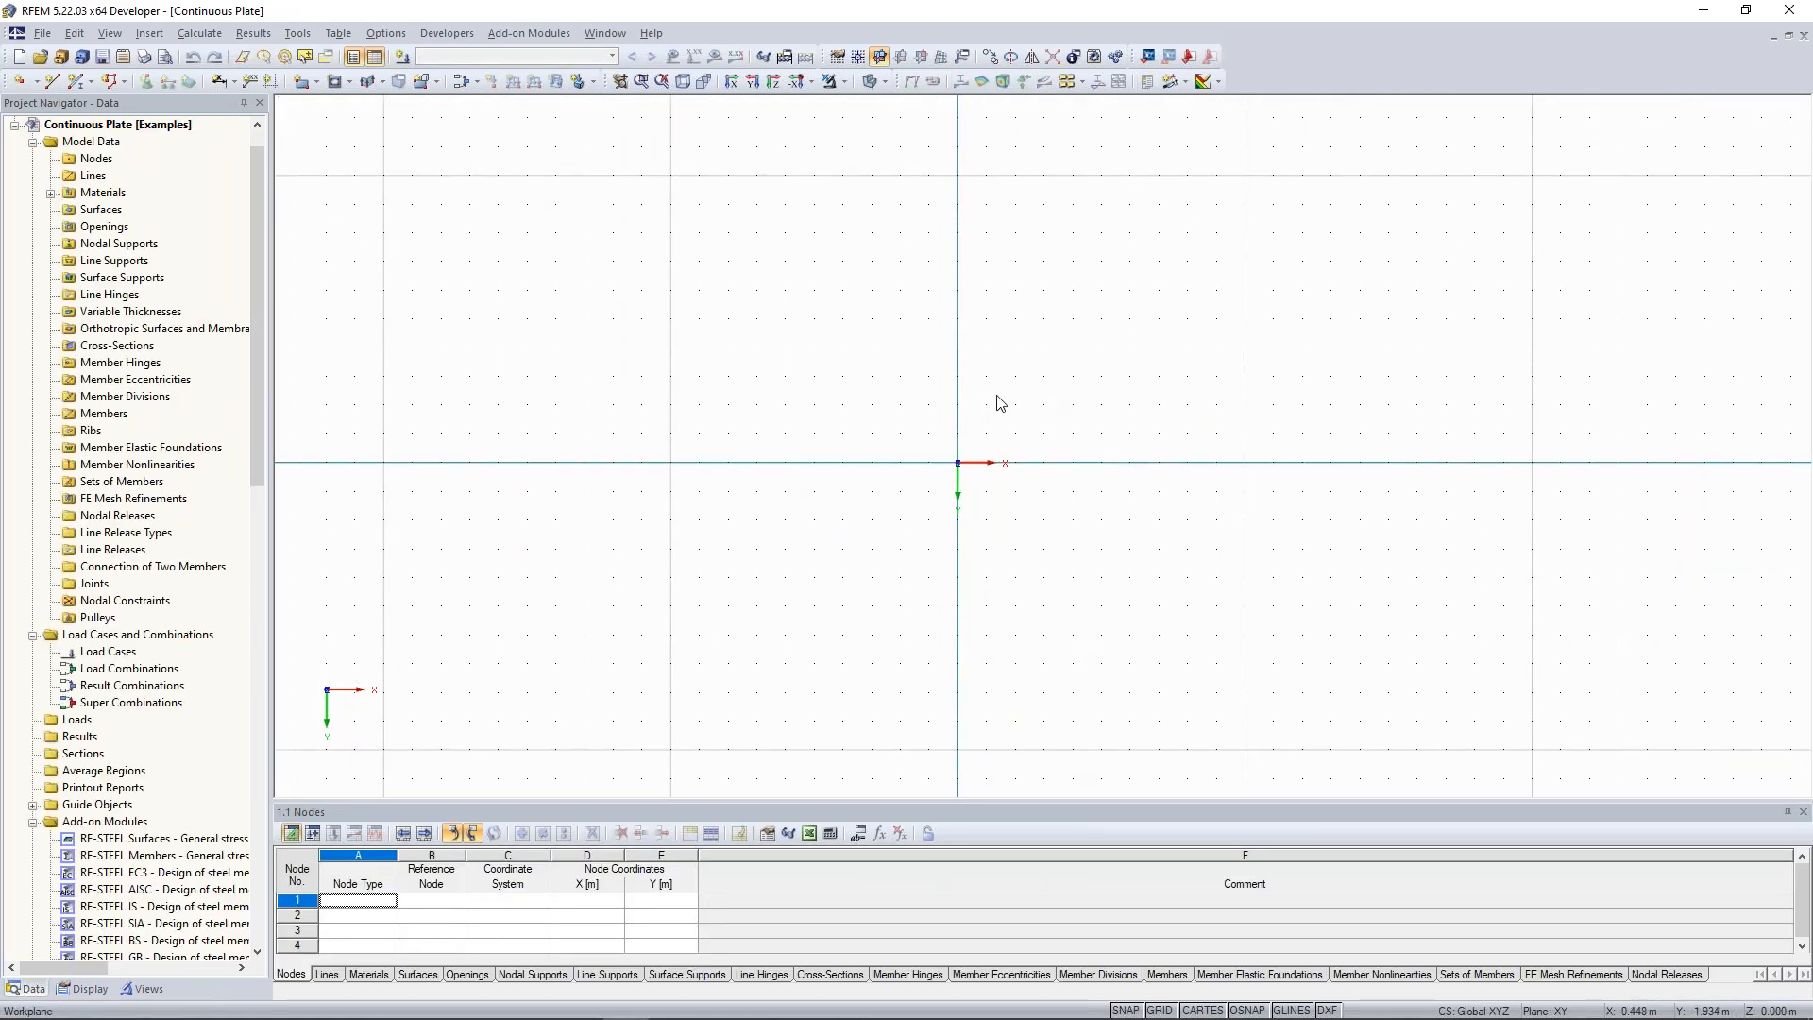
pyautogui.scroll(-1, 982, 386)
pyautogui.moveTo(894, 353); pyautogui.dragTo(953, 367, button='middle')
pyautogui.moveTo(1111, 402); pyautogui.dragTo(1054, 384, button='middle')
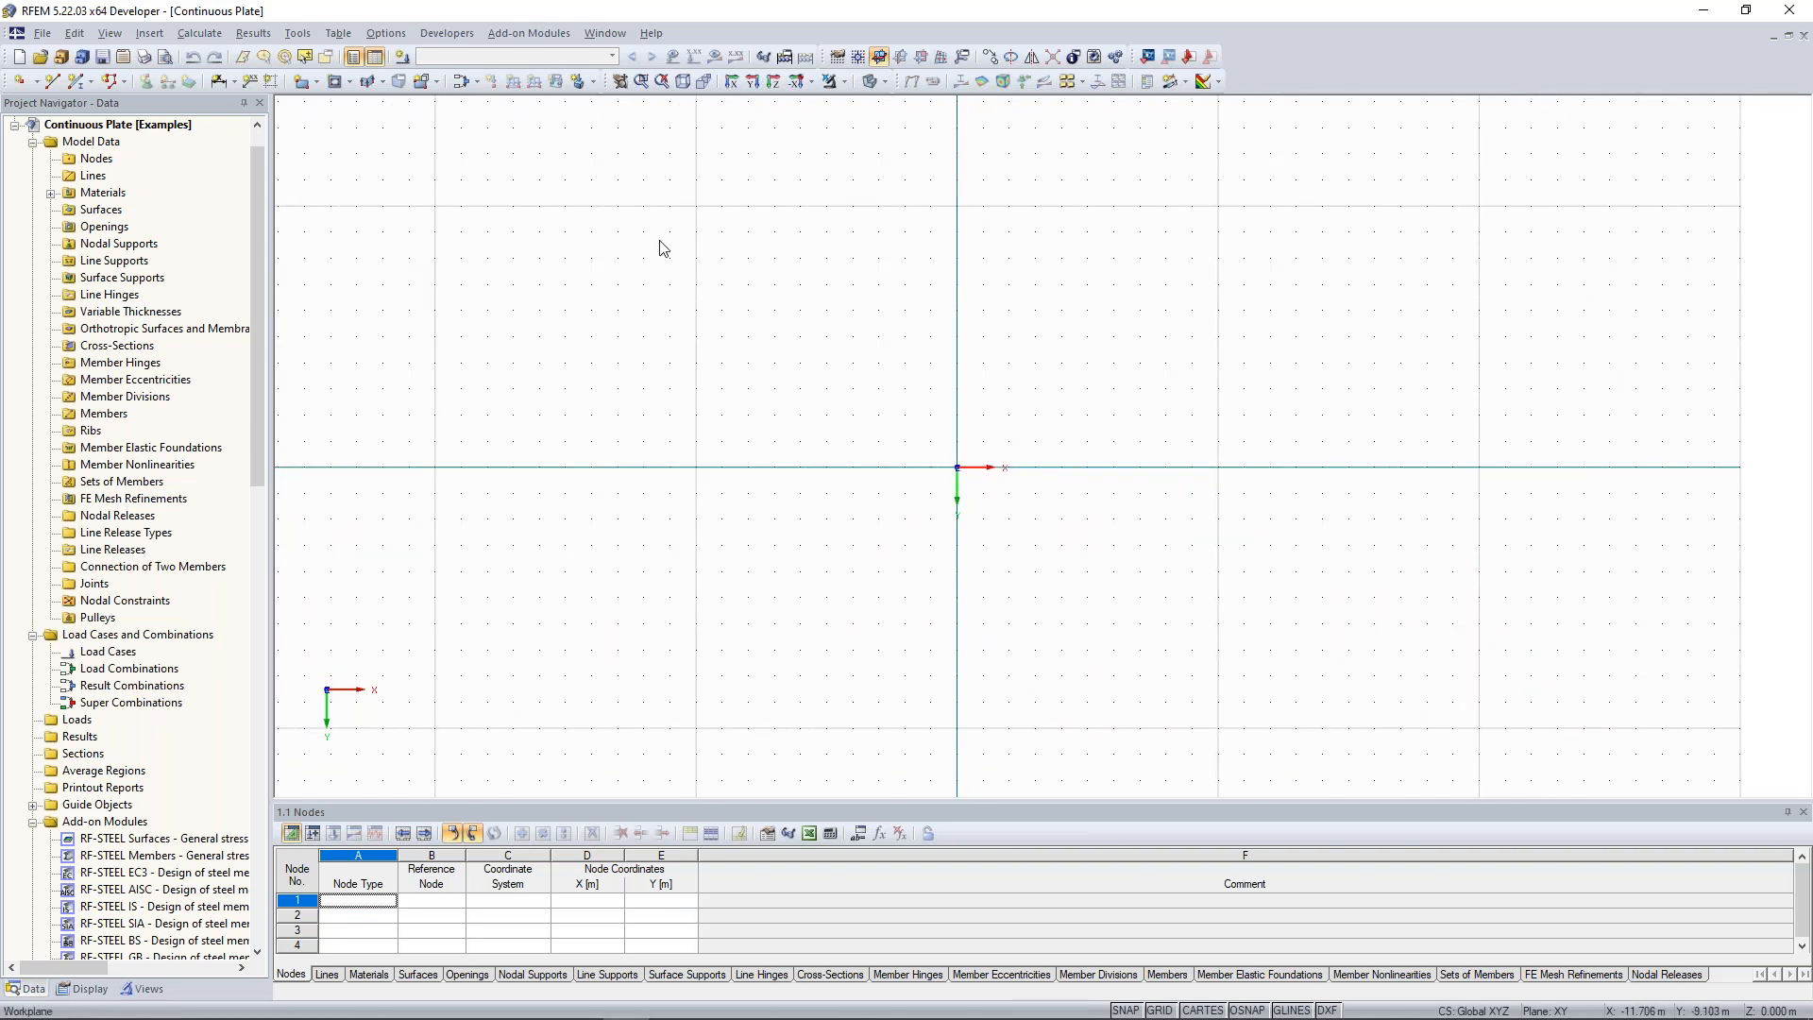
pyautogui.click(318, 83)
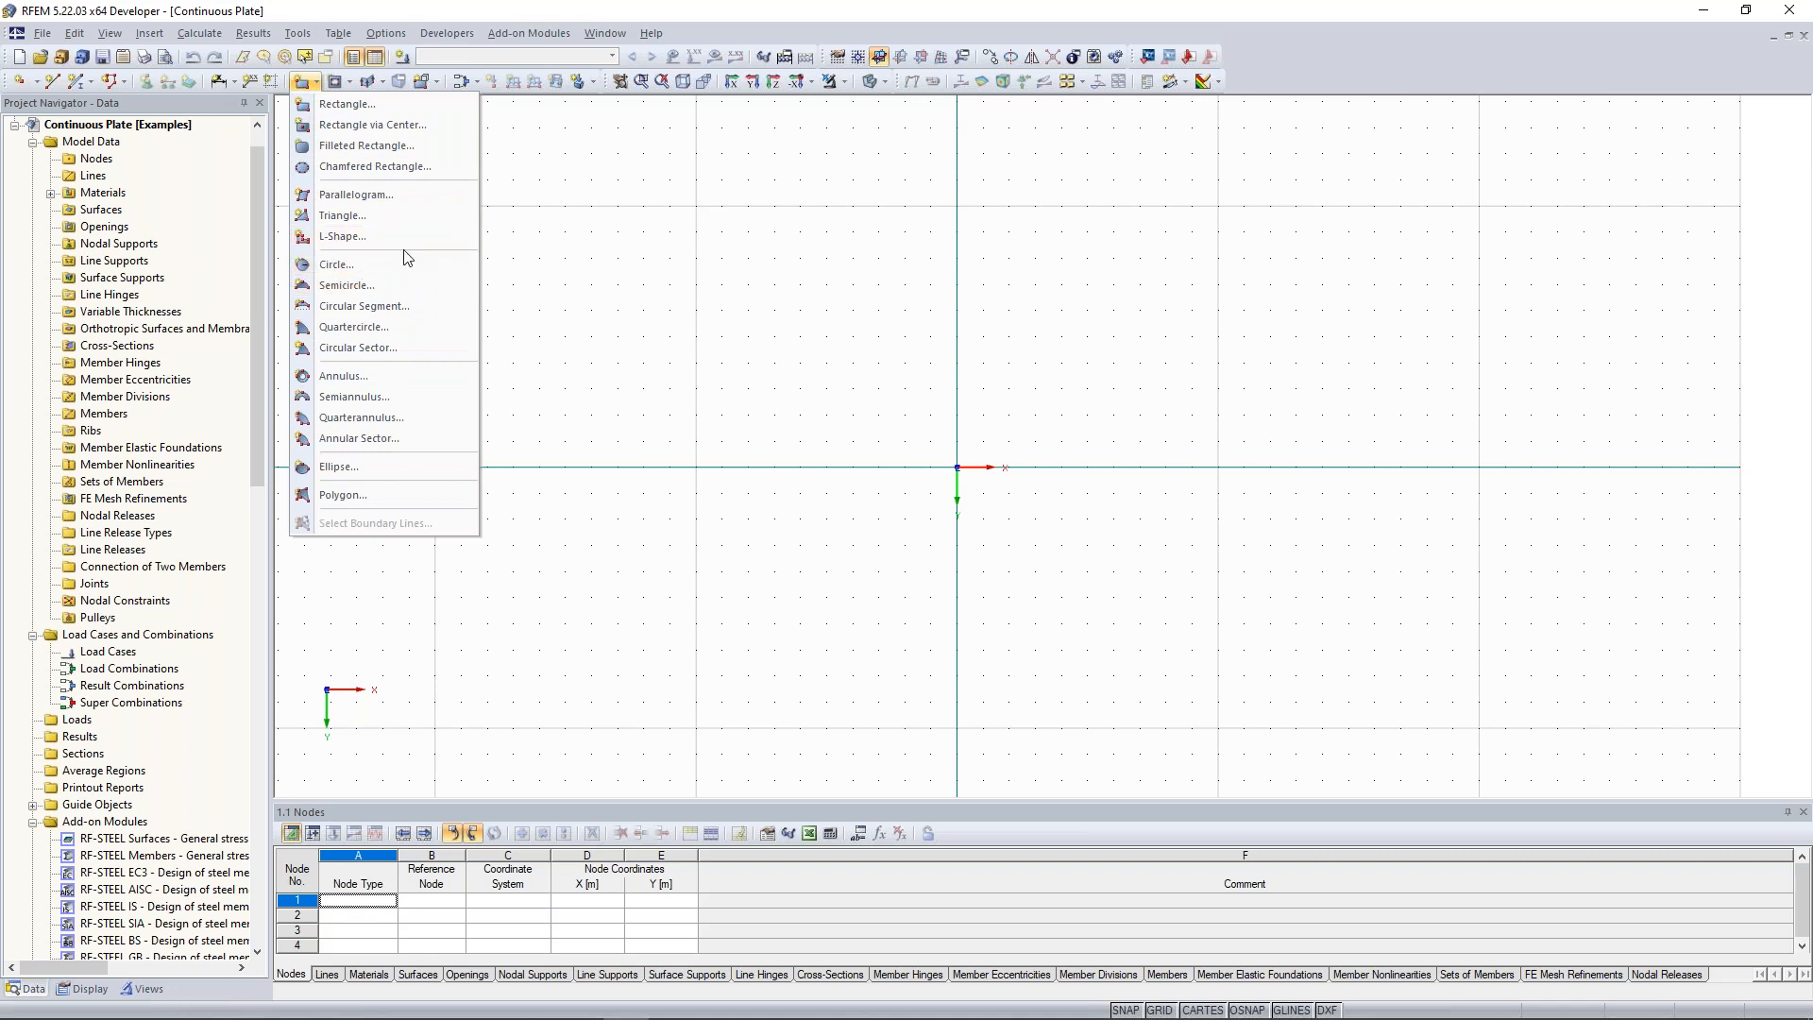
pyautogui.click(350, 106)
pyautogui.moveTo(882, 291); pyautogui.dragTo(540, 177)
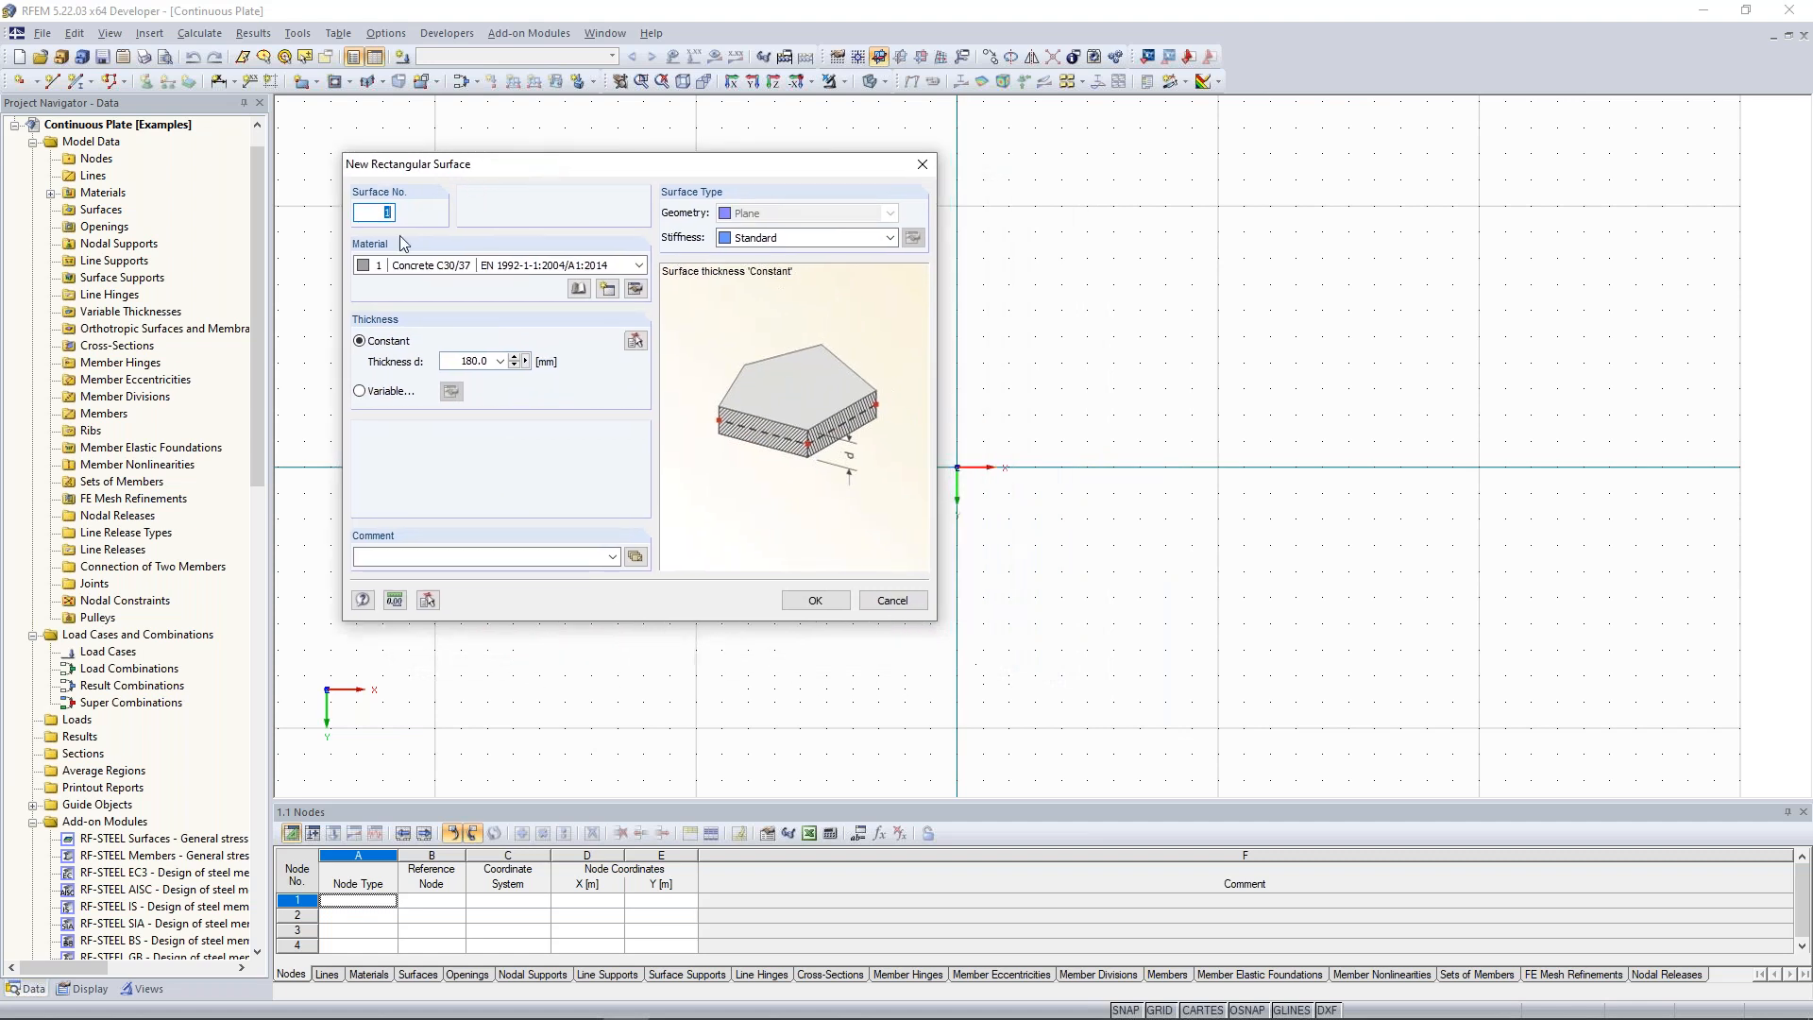
pyautogui.click(439, 276)
pyautogui.click(440, 280)
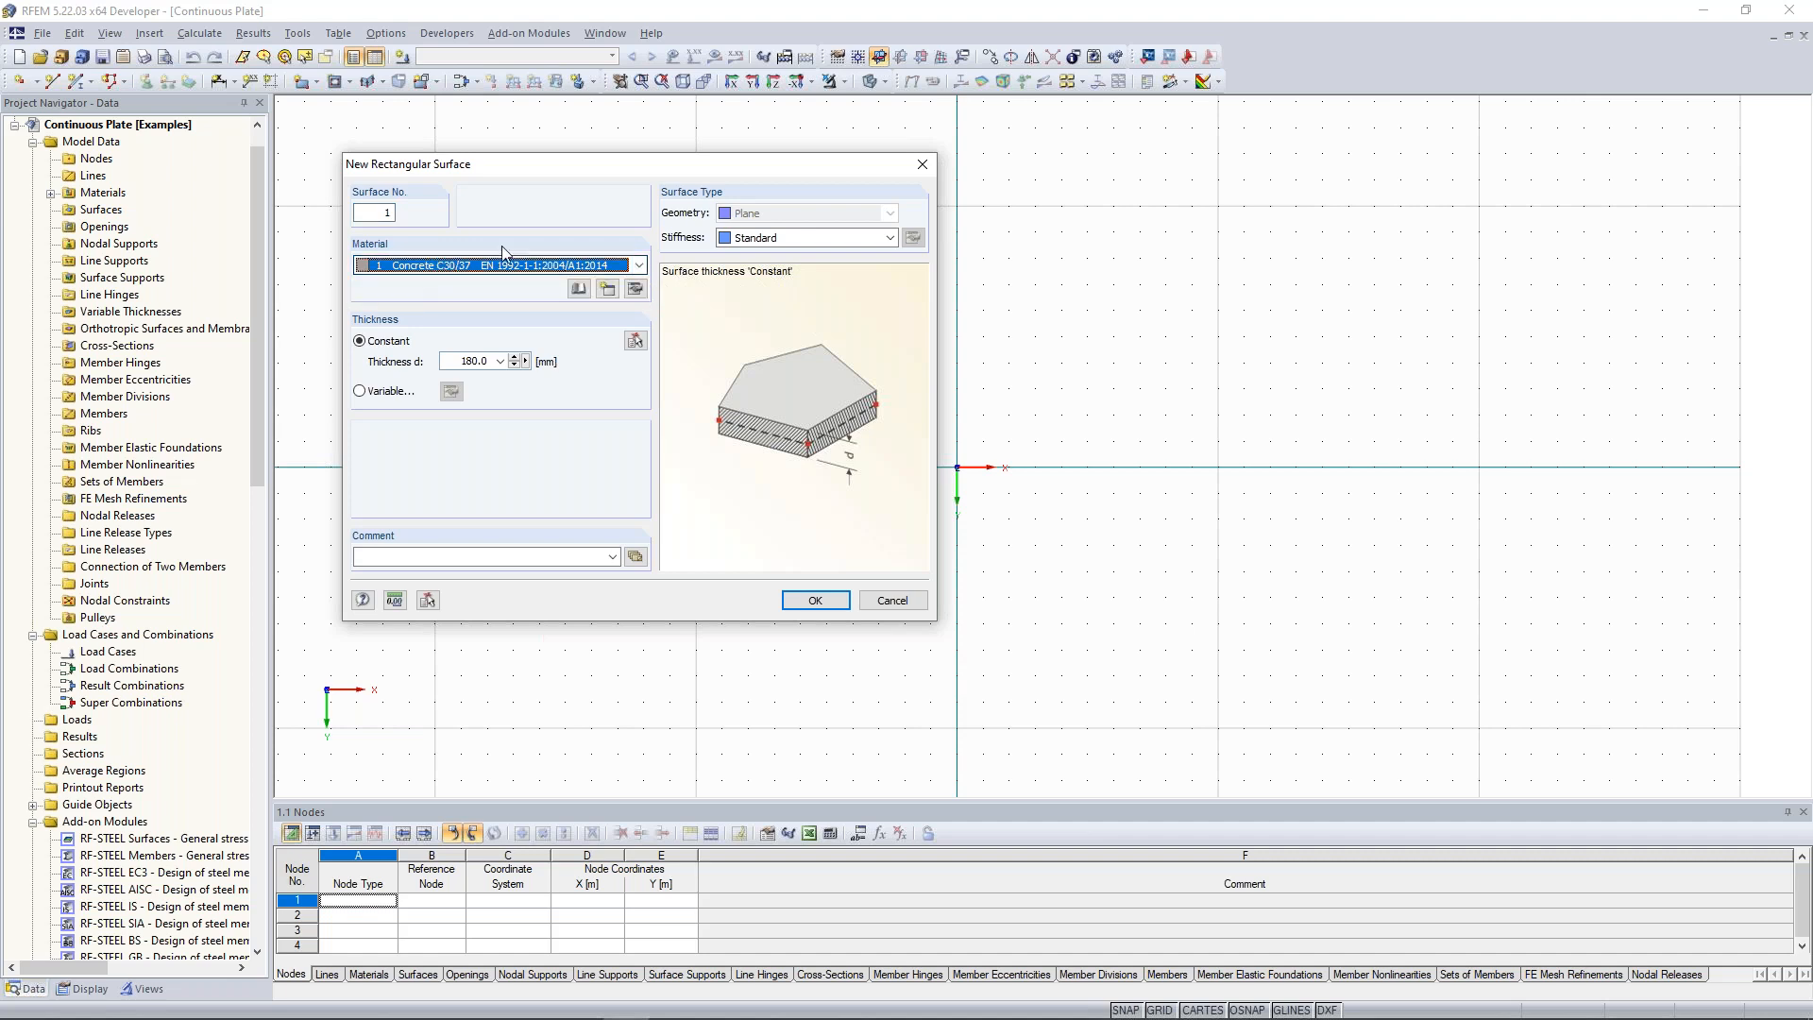
pyautogui.click(638, 293)
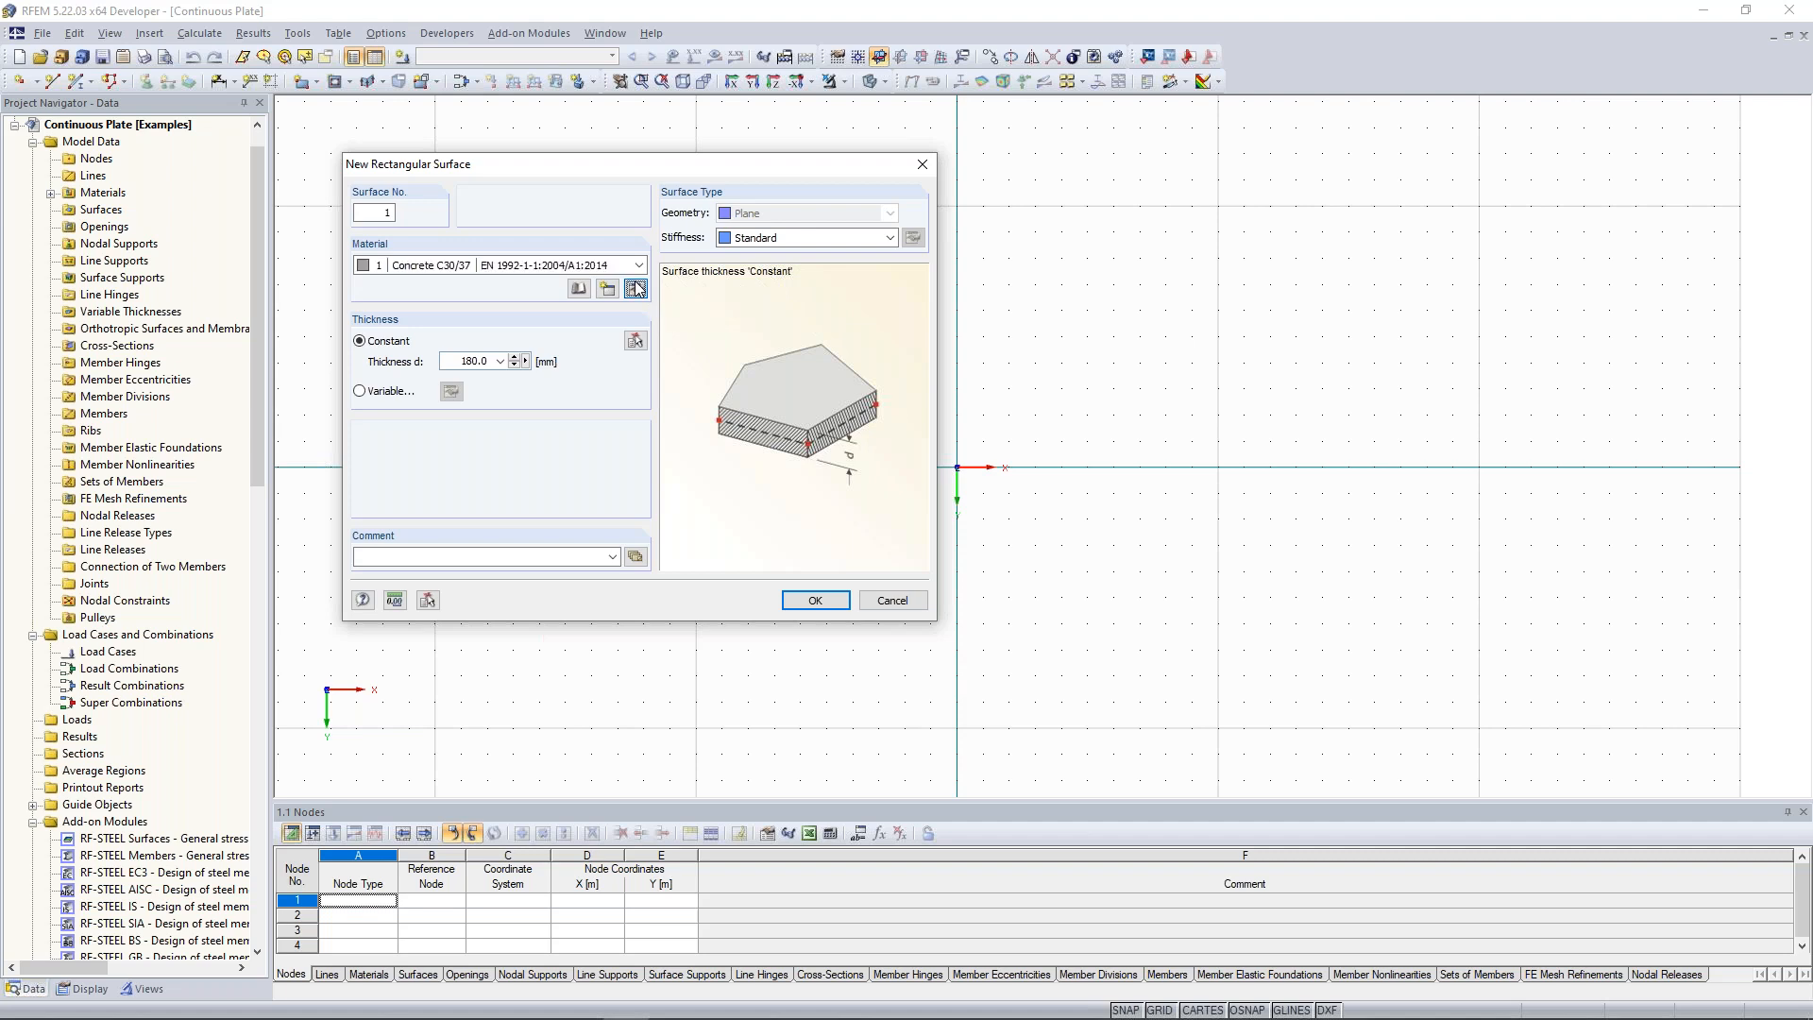
pyautogui.moveTo(580, 193); pyautogui.dragTo(1159, 184)
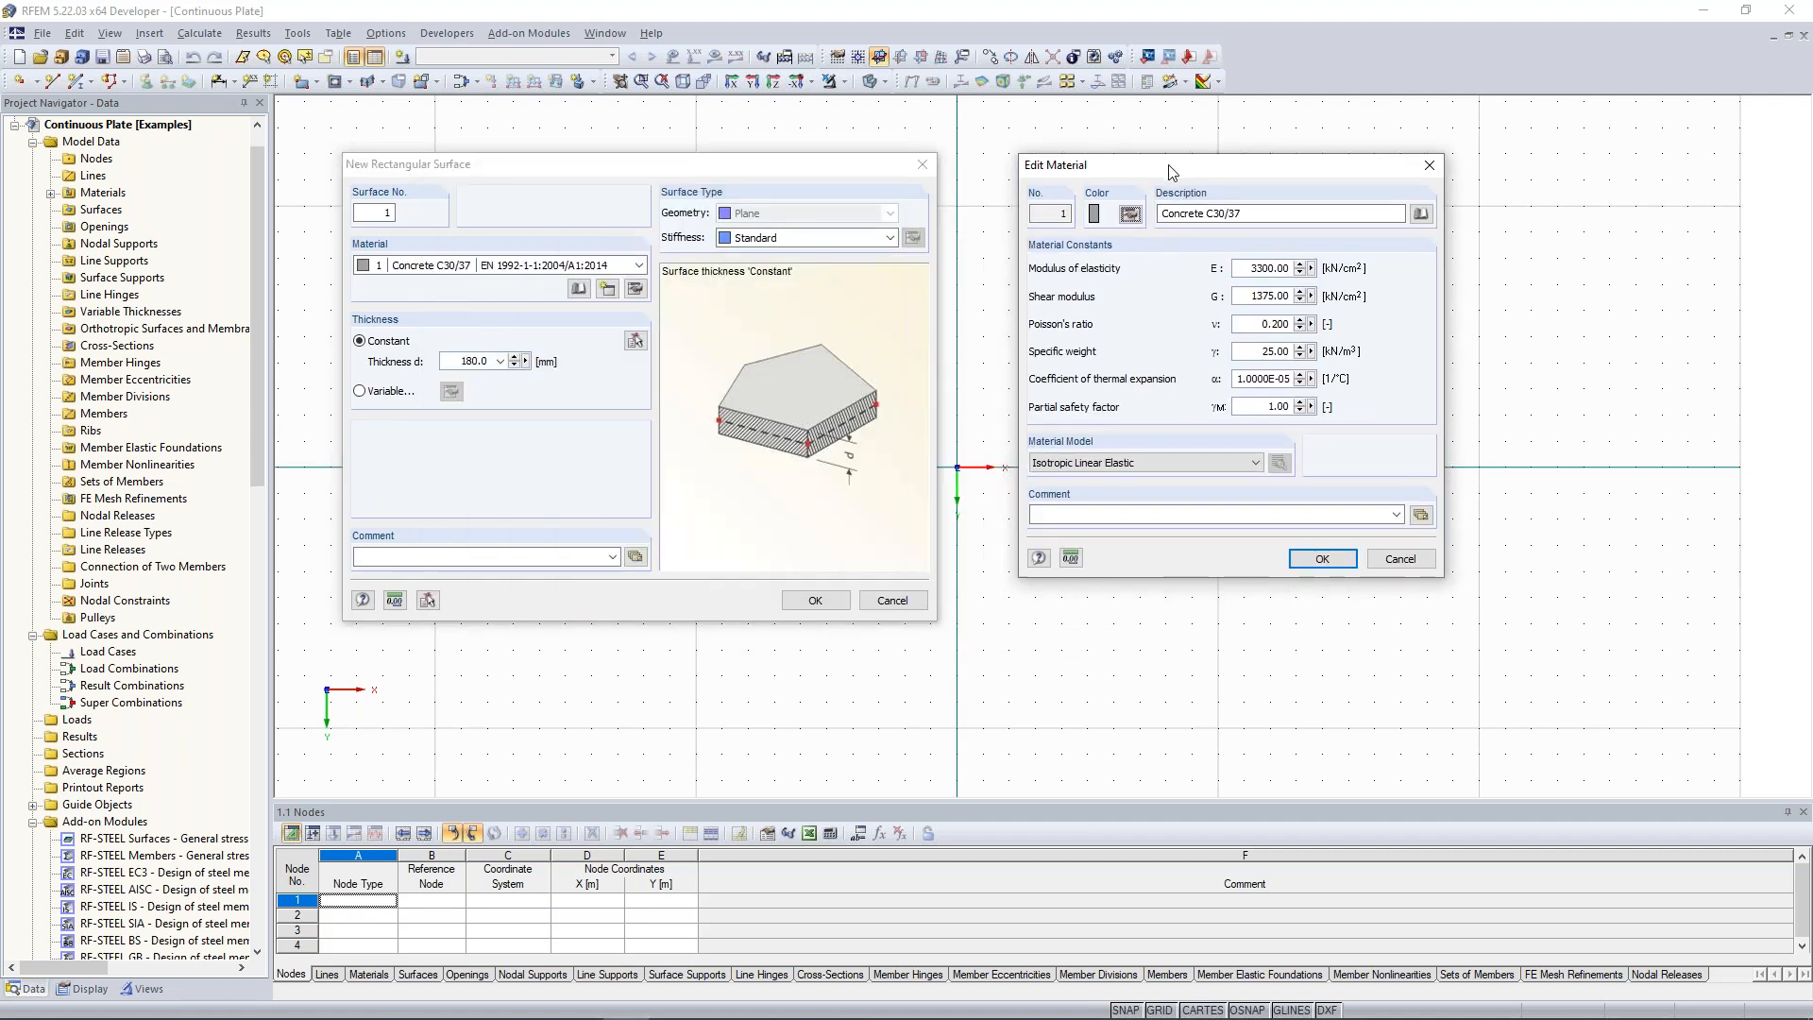
pyautogui.doubleClick(1240, 280)
pyautogui.click(1241, 280)
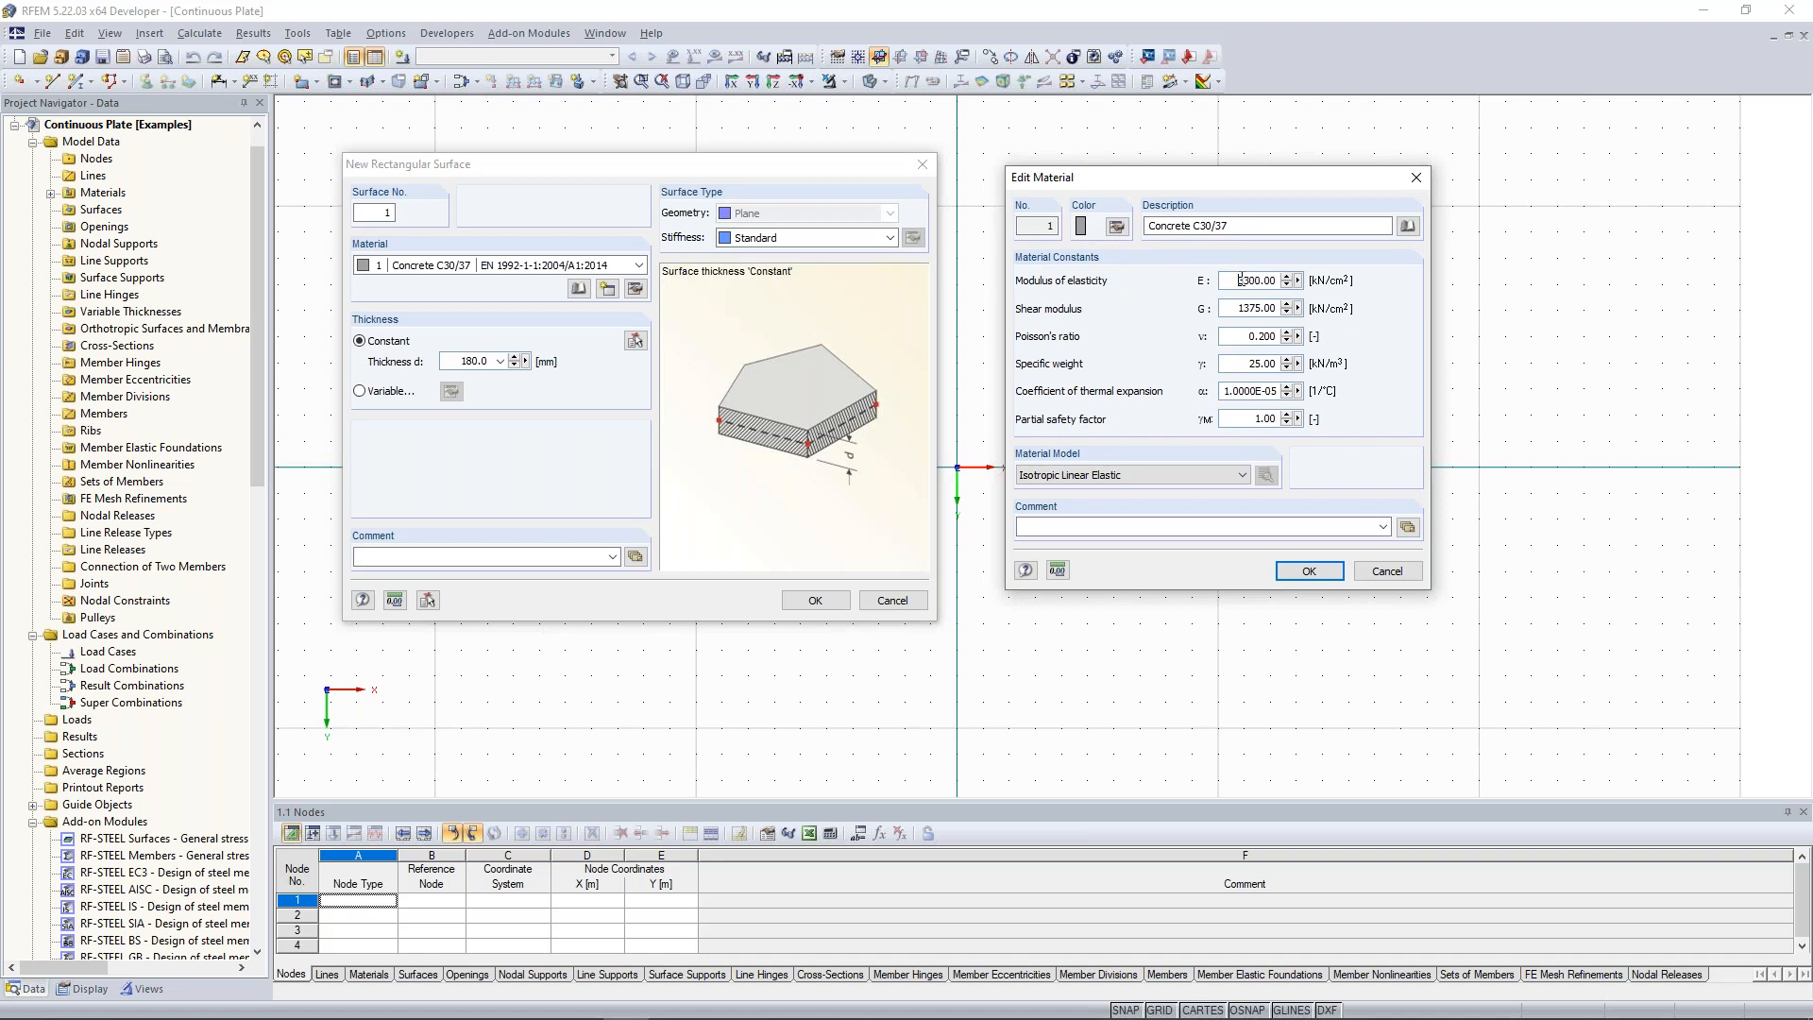
# Open the material library for the surface's material and filter it to the Concrete category group and Concrete category.
pyautogui.click(1409, 228)
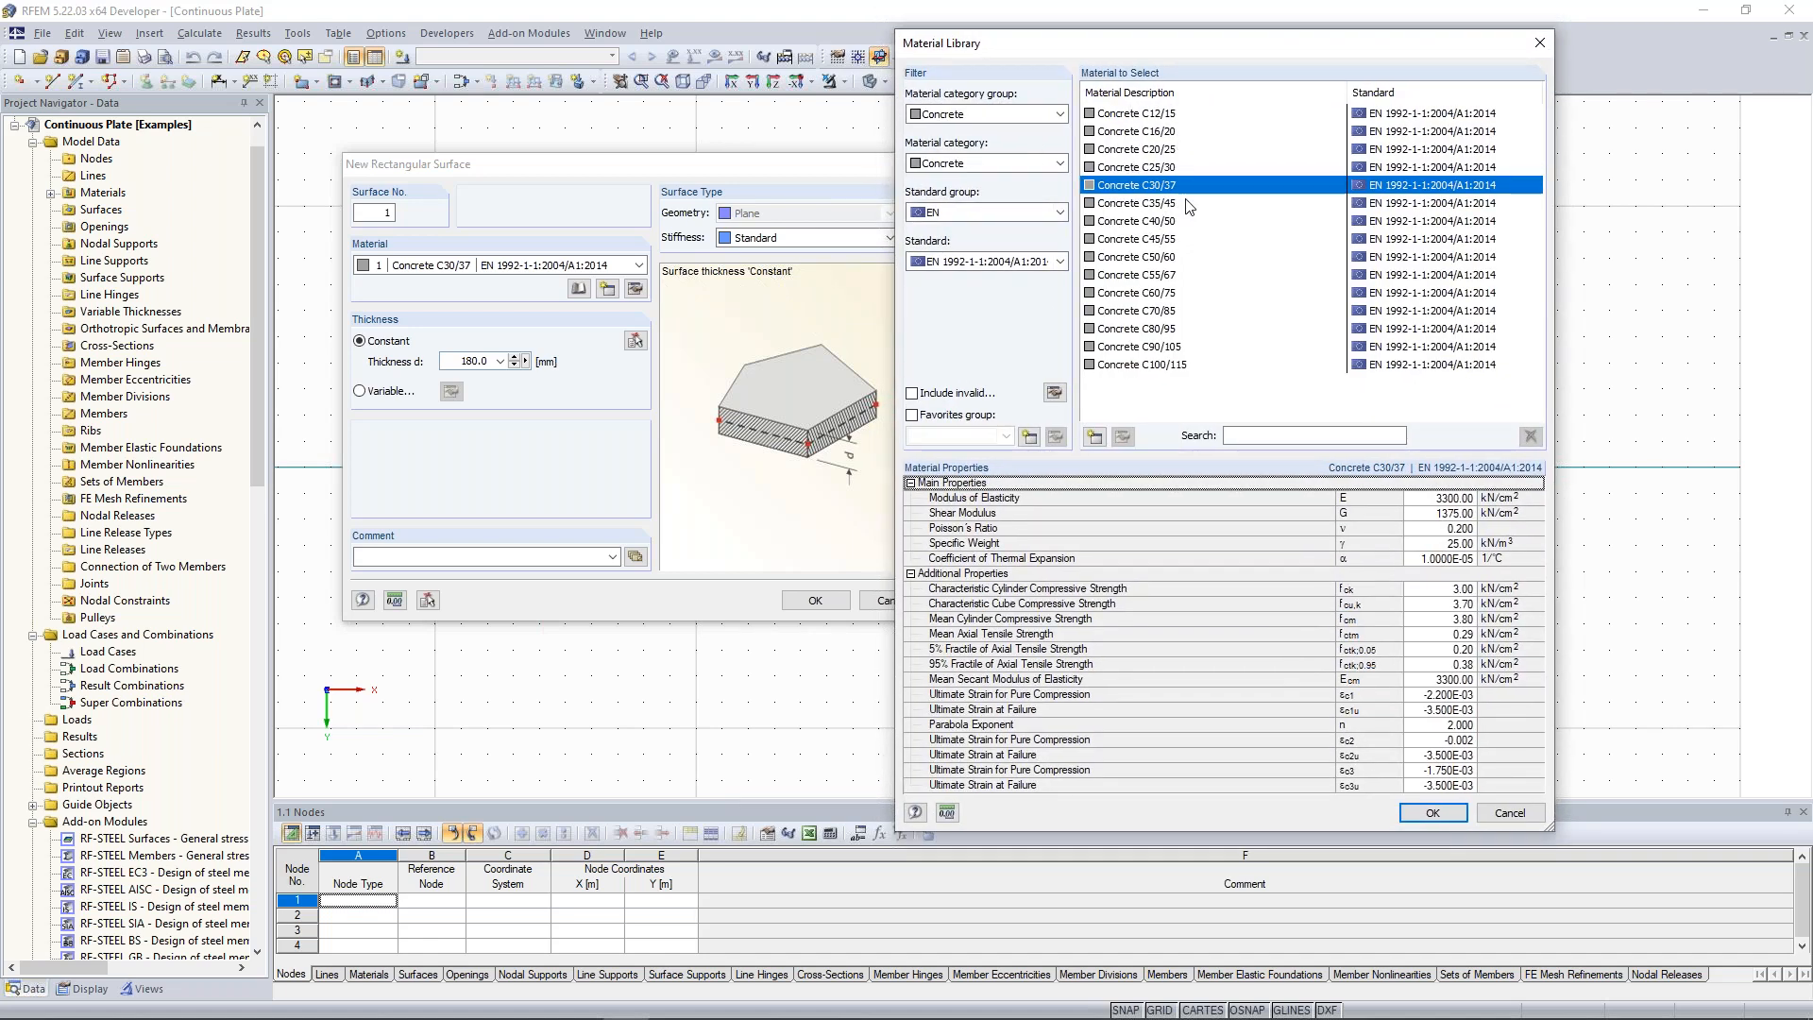
pyautogui.click(1062, 115)
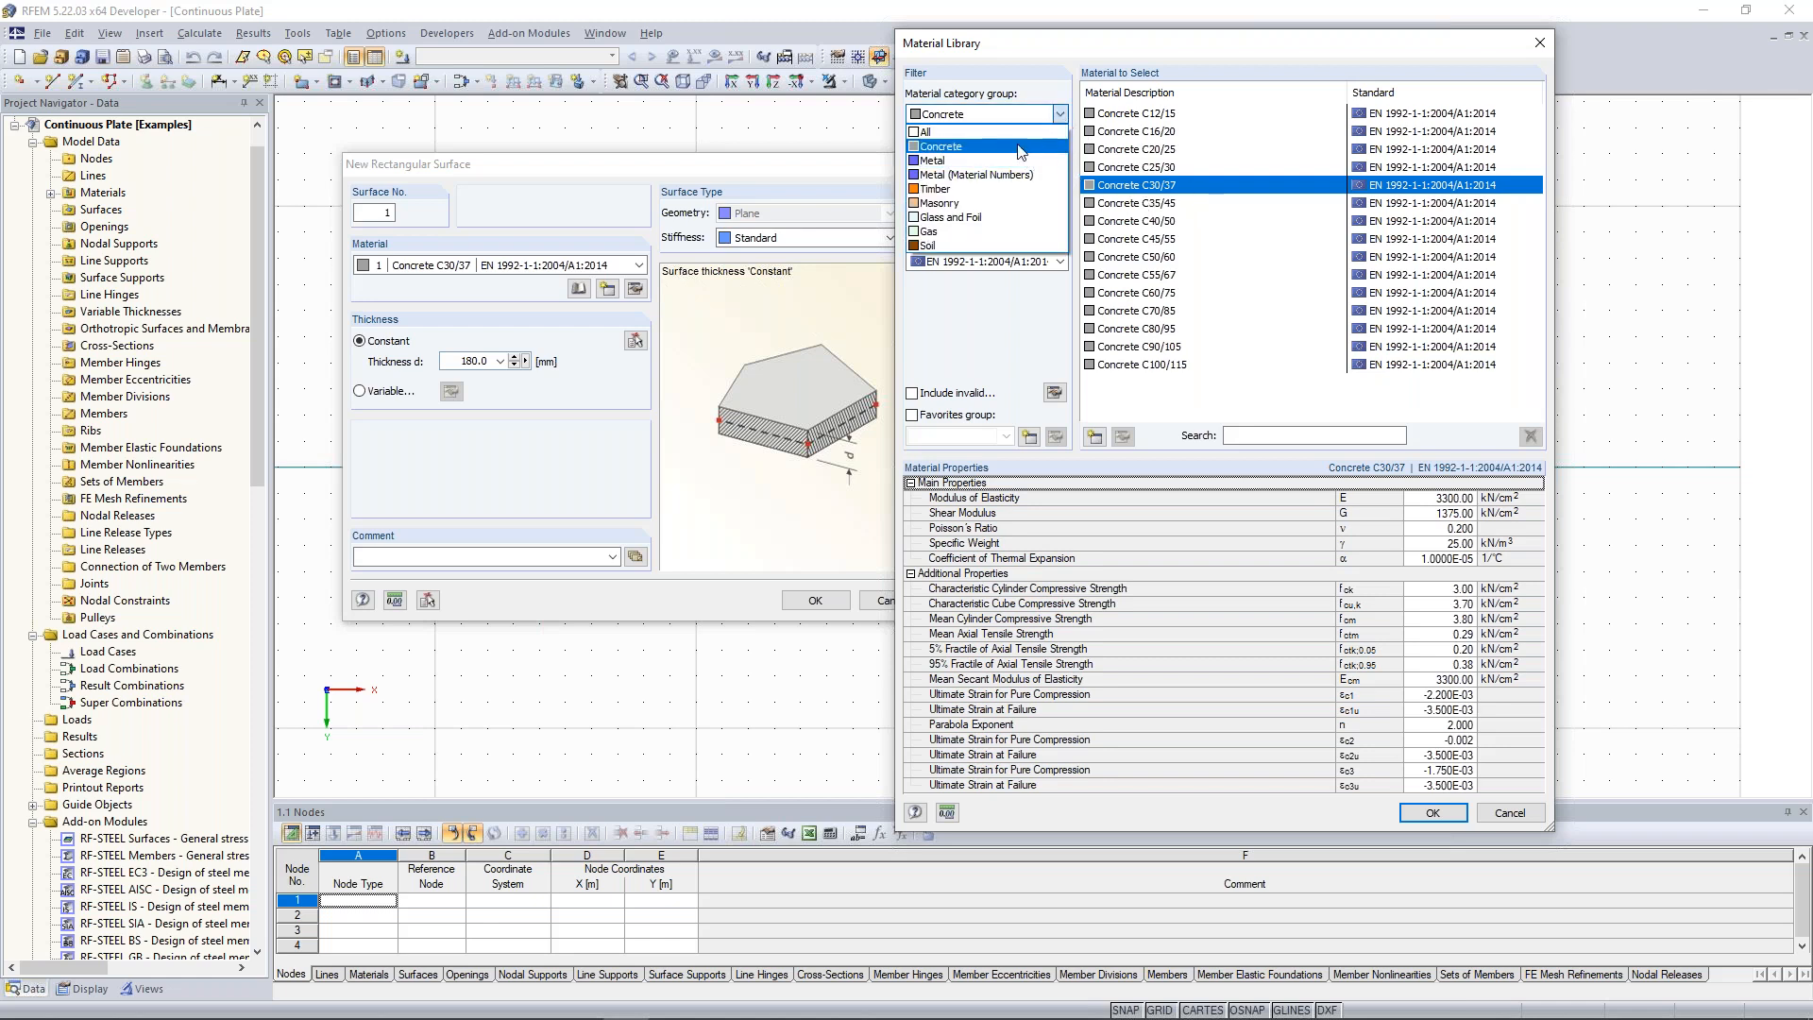
pyautogui.click(990, 148)
pyautogui.click(1061, 165)
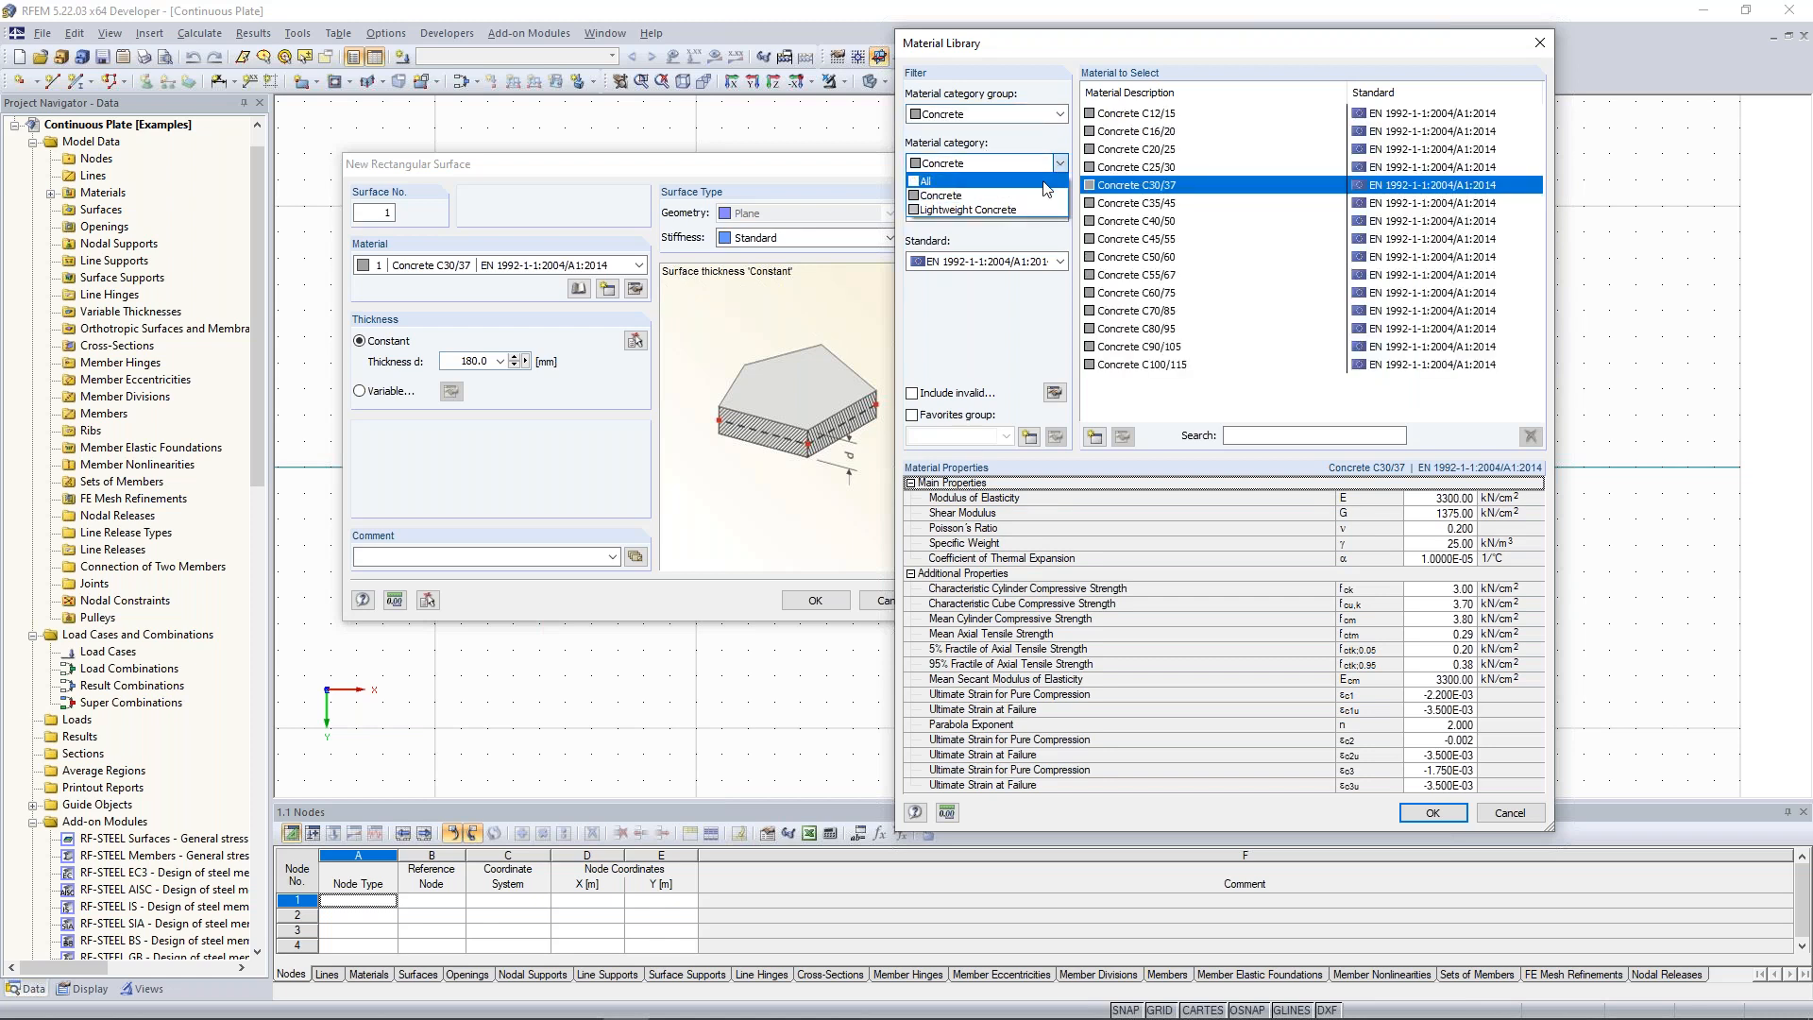
pyautogui.click(1062, 163)
# Keep the library's standard group at EN and assign Concrete C30/37 as the surface's material.
pyautogui.click(1062, 216)
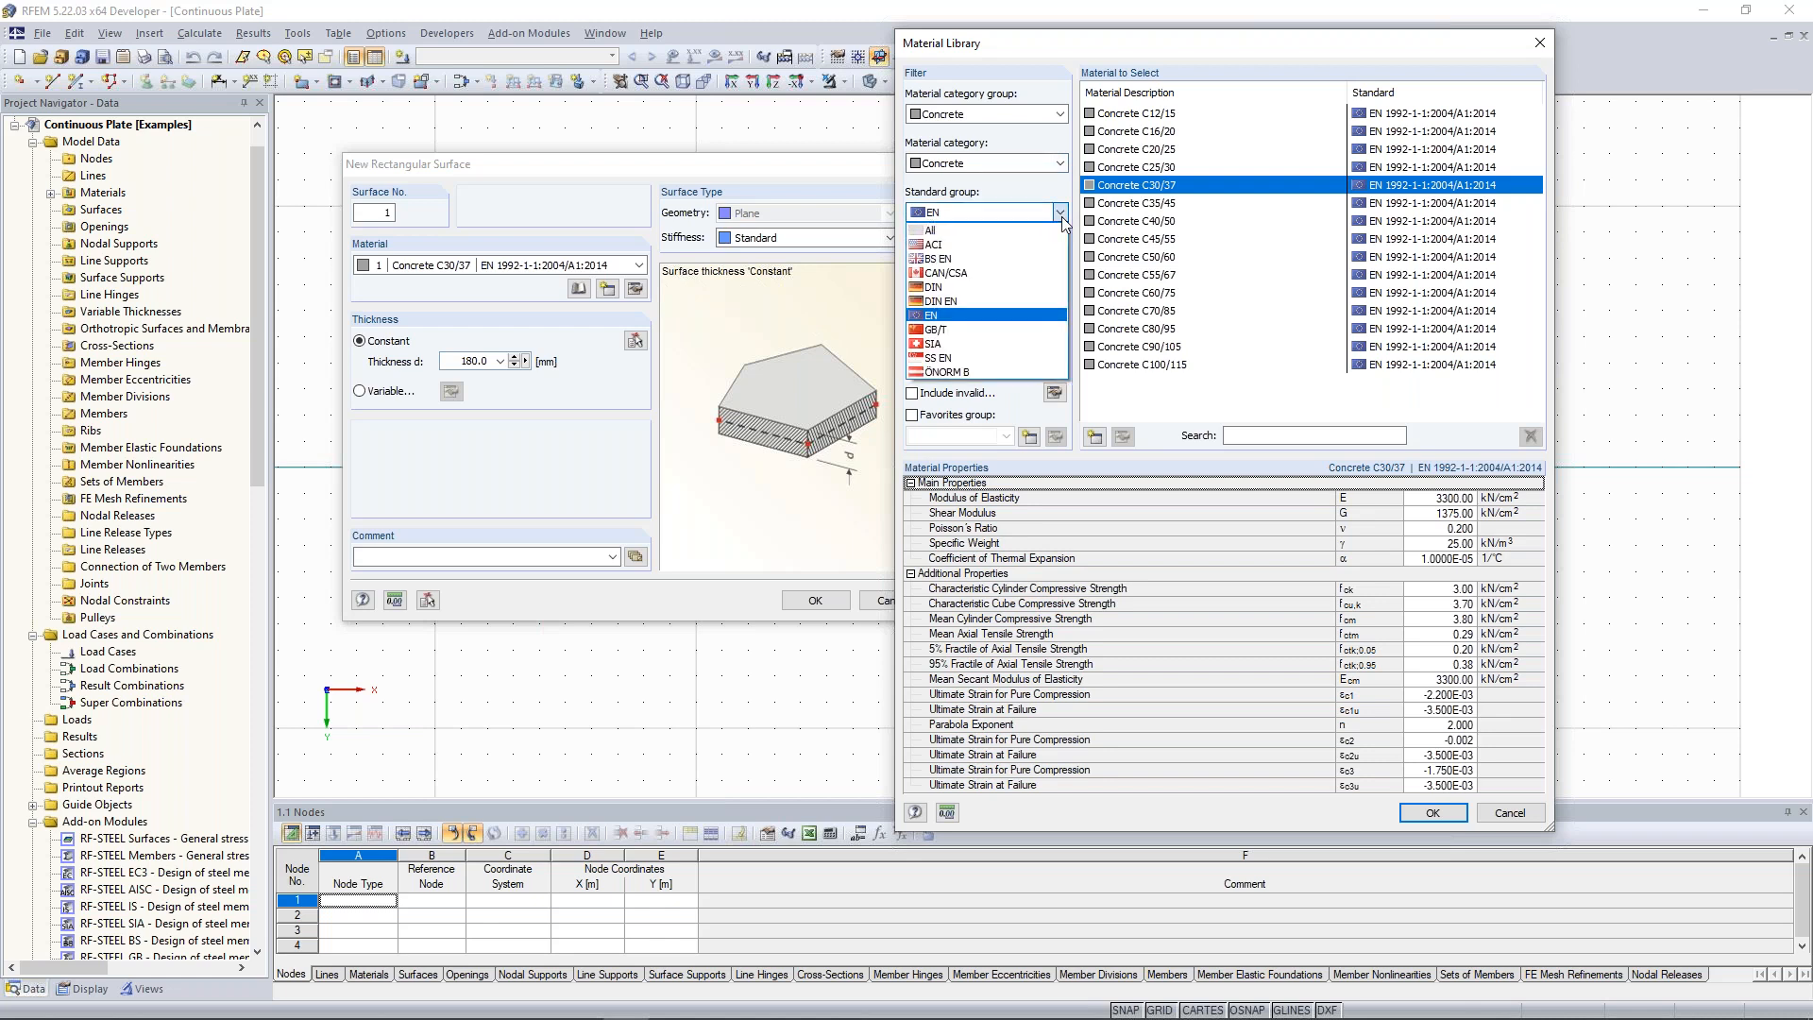
pyautogui.click(1009, 317)
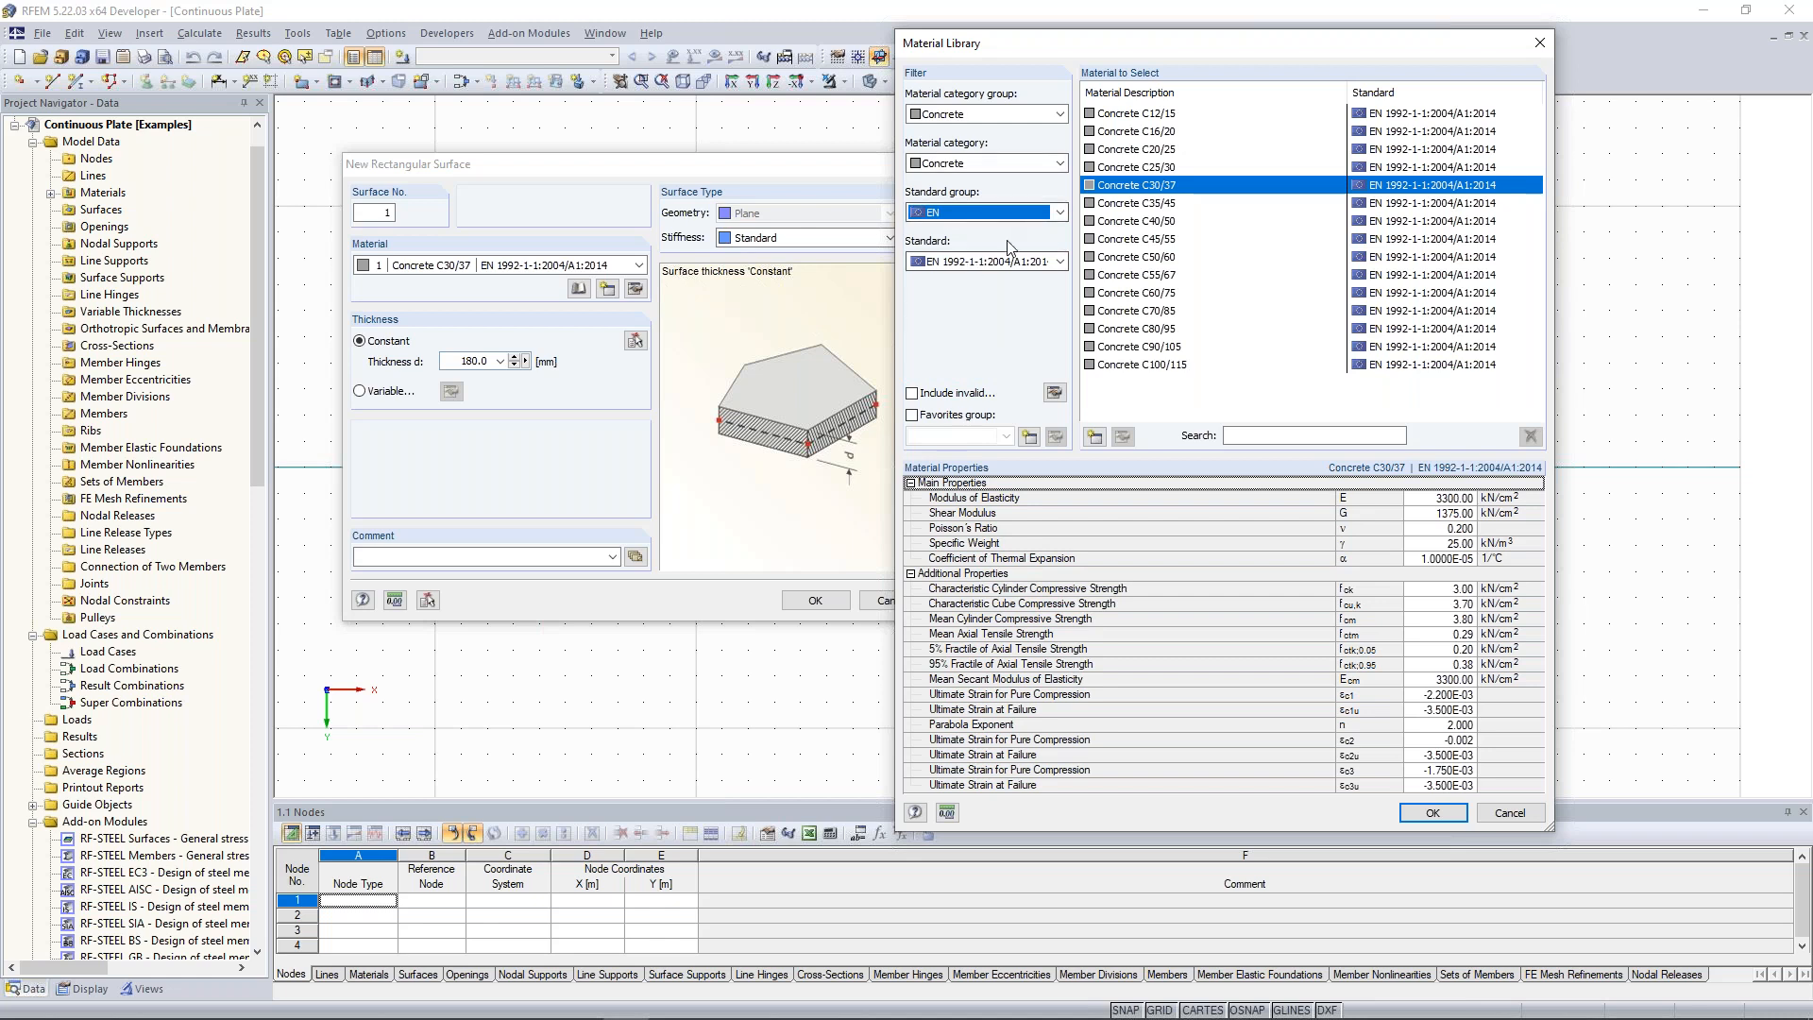
pyautogui.click(1061, 215)
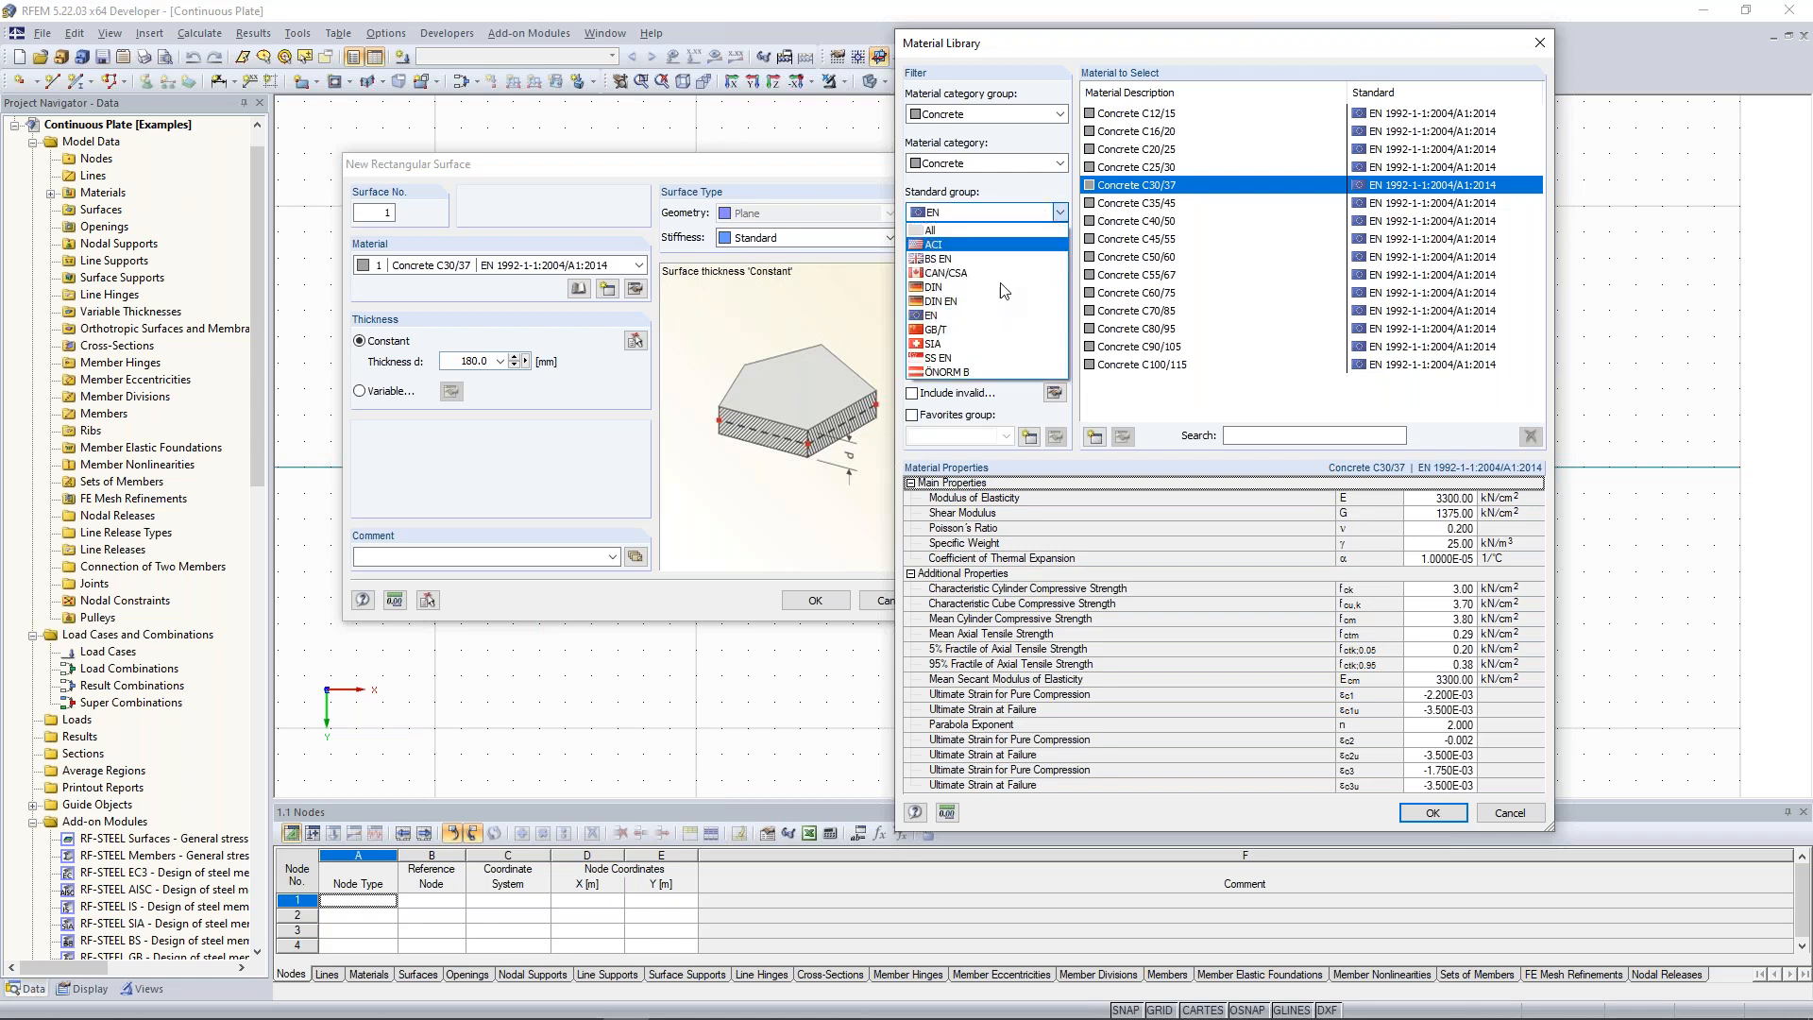
pyautogui.click(970, 323)
pyautogui.click(1060, 213)
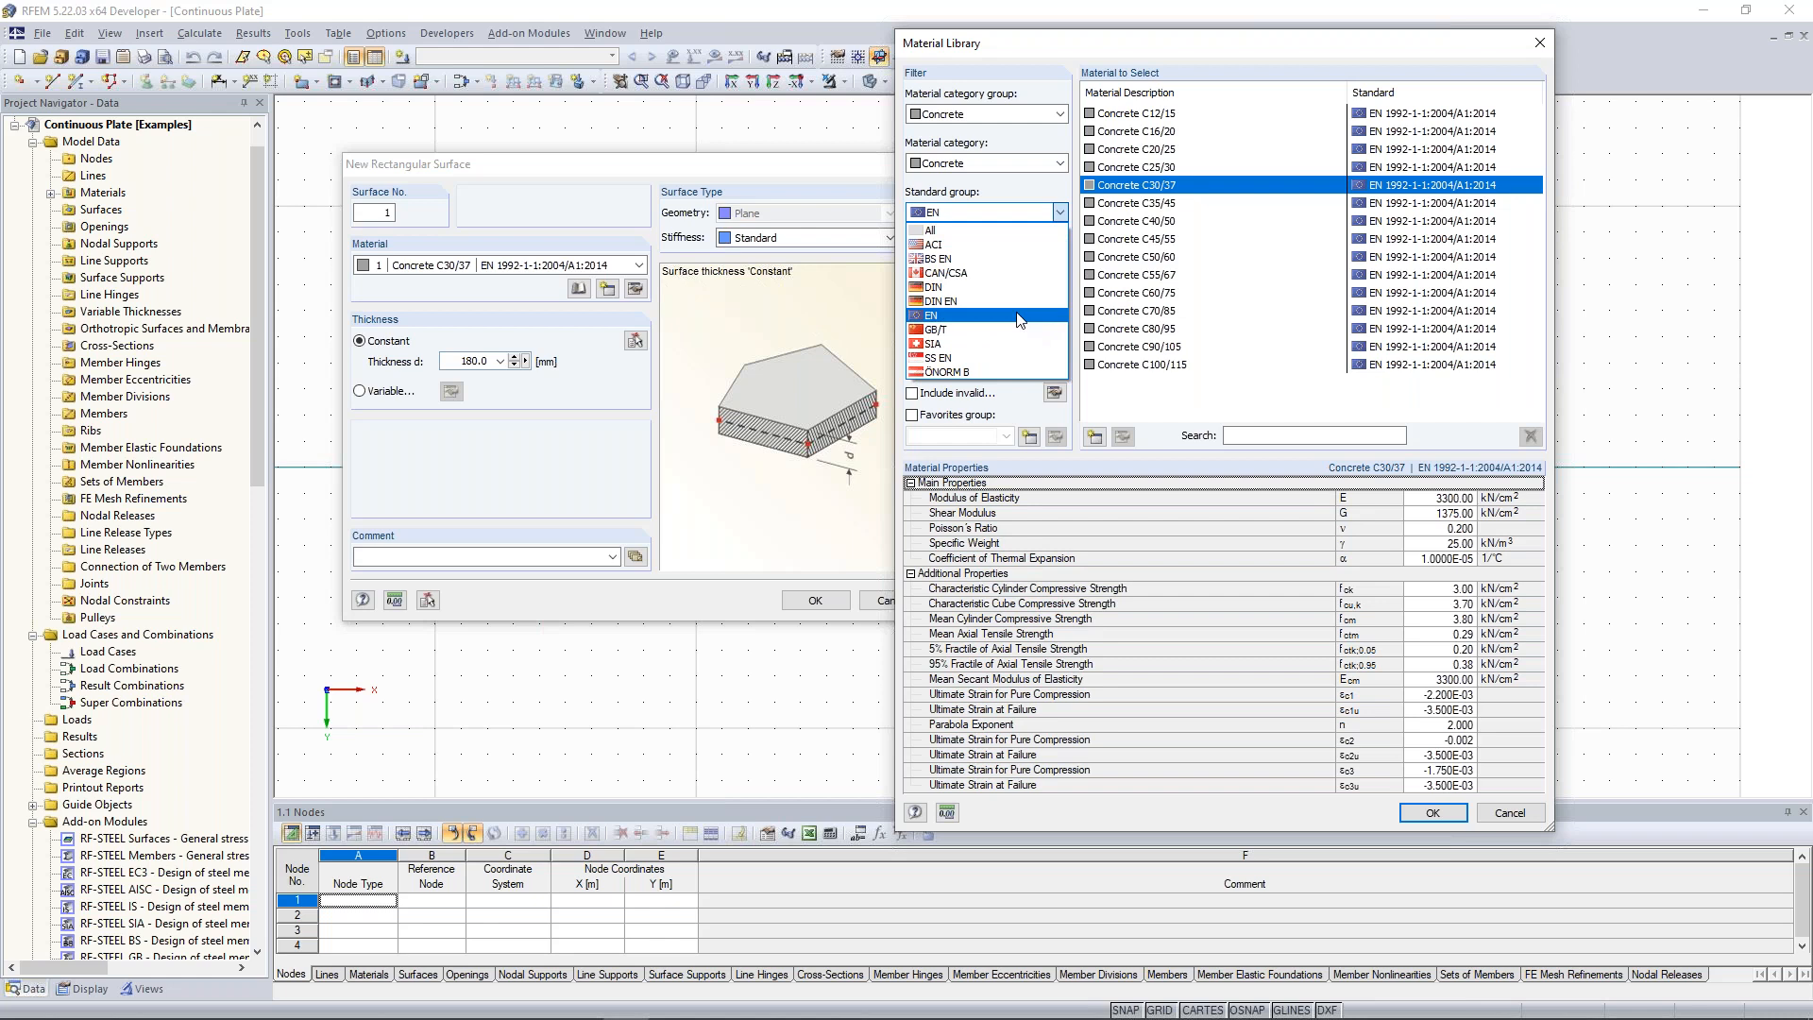
pyautogui.click(1062, 214)
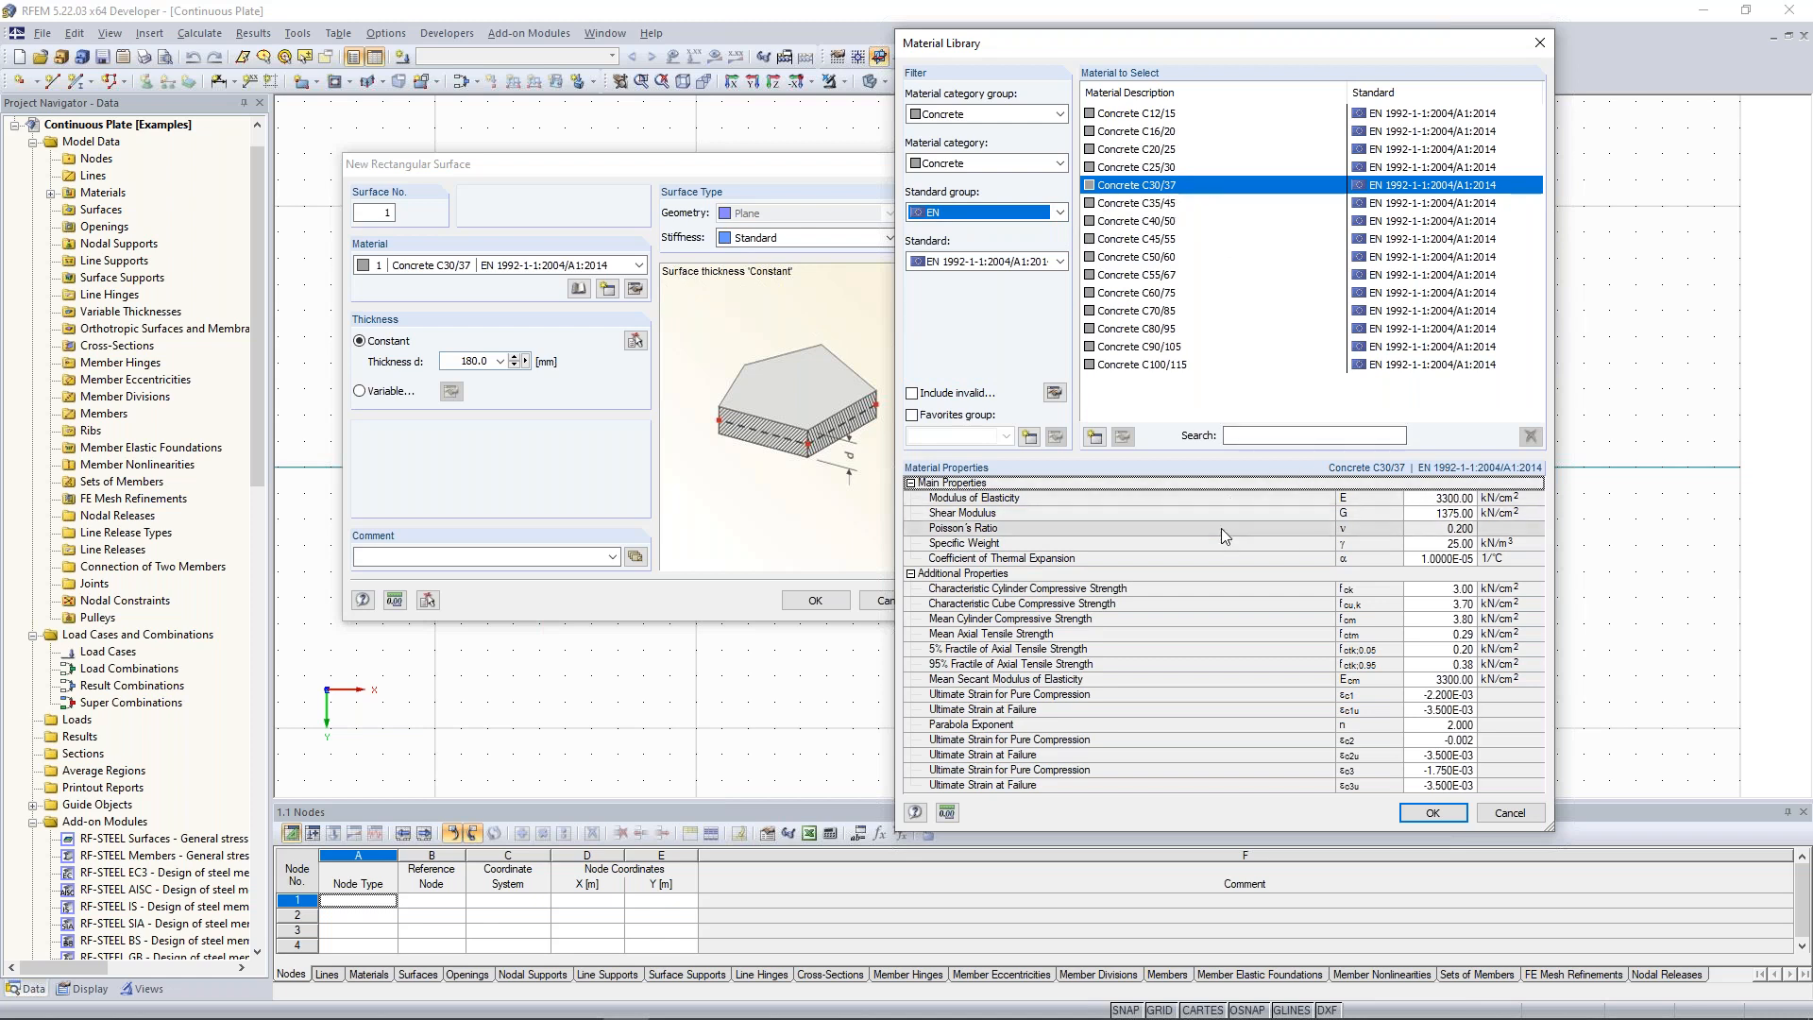
pyautogui.click(1011, 593)
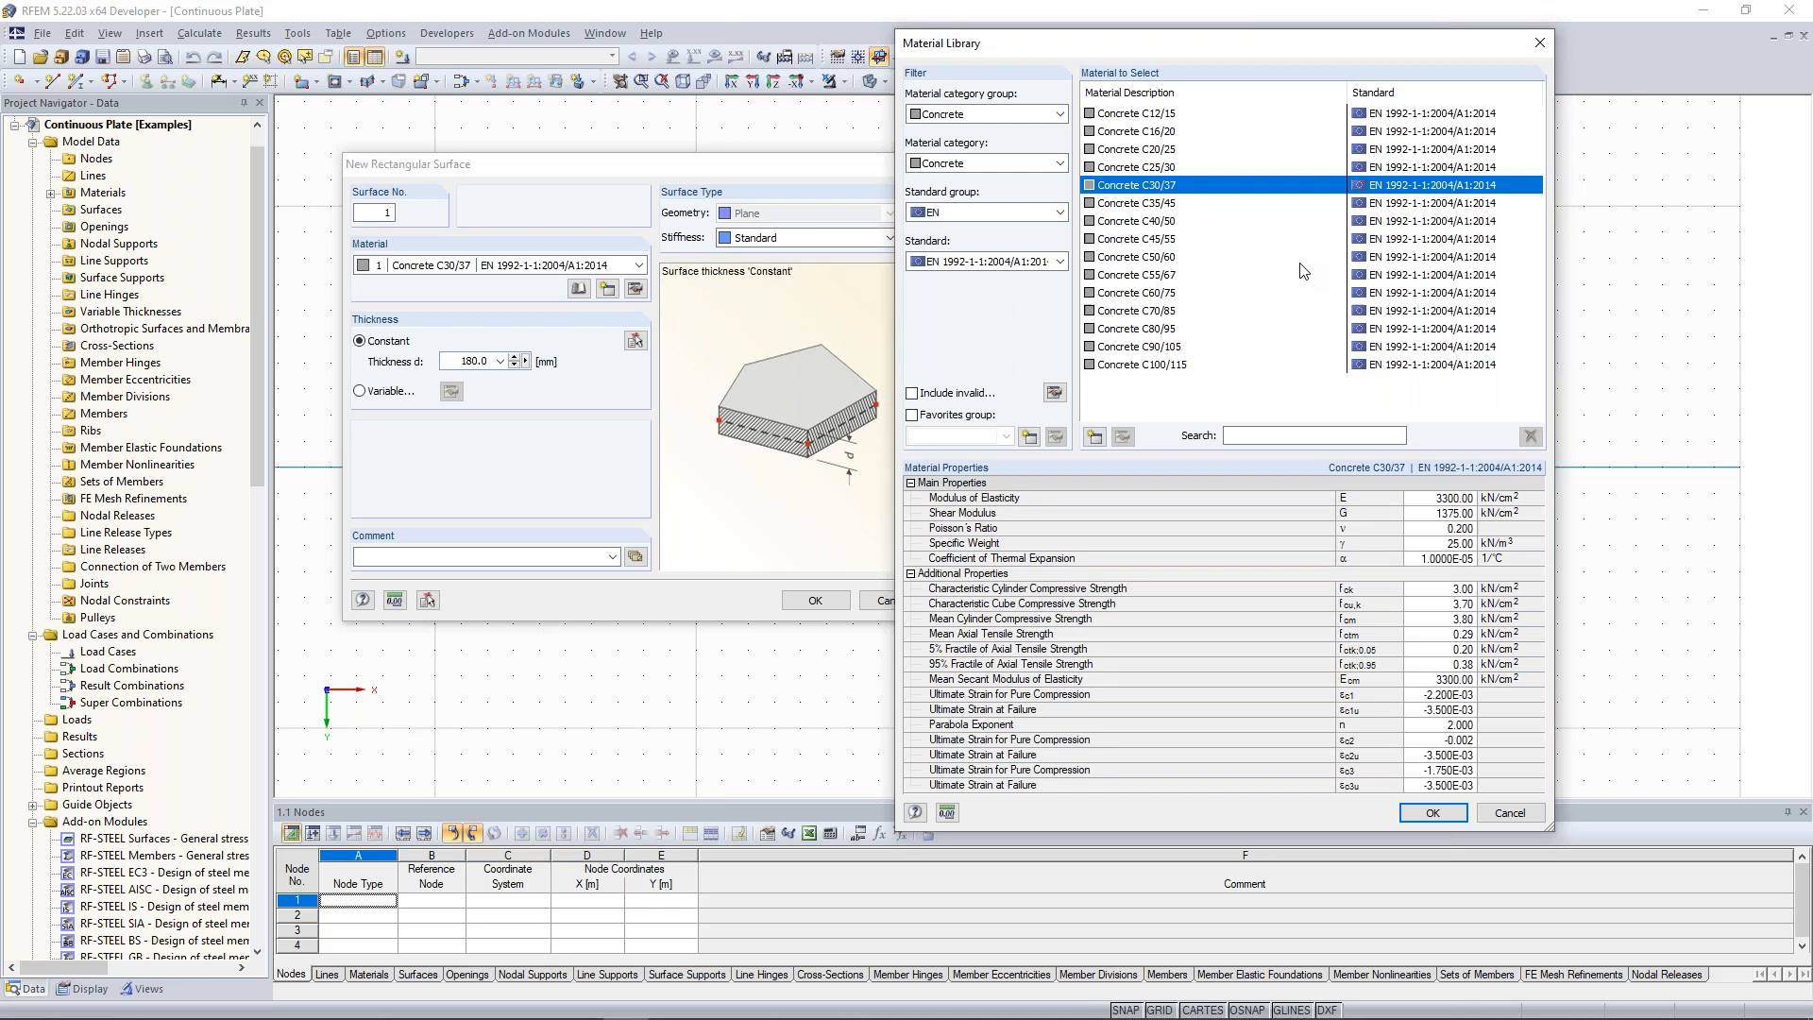
pyautogui.click(1432, 812)
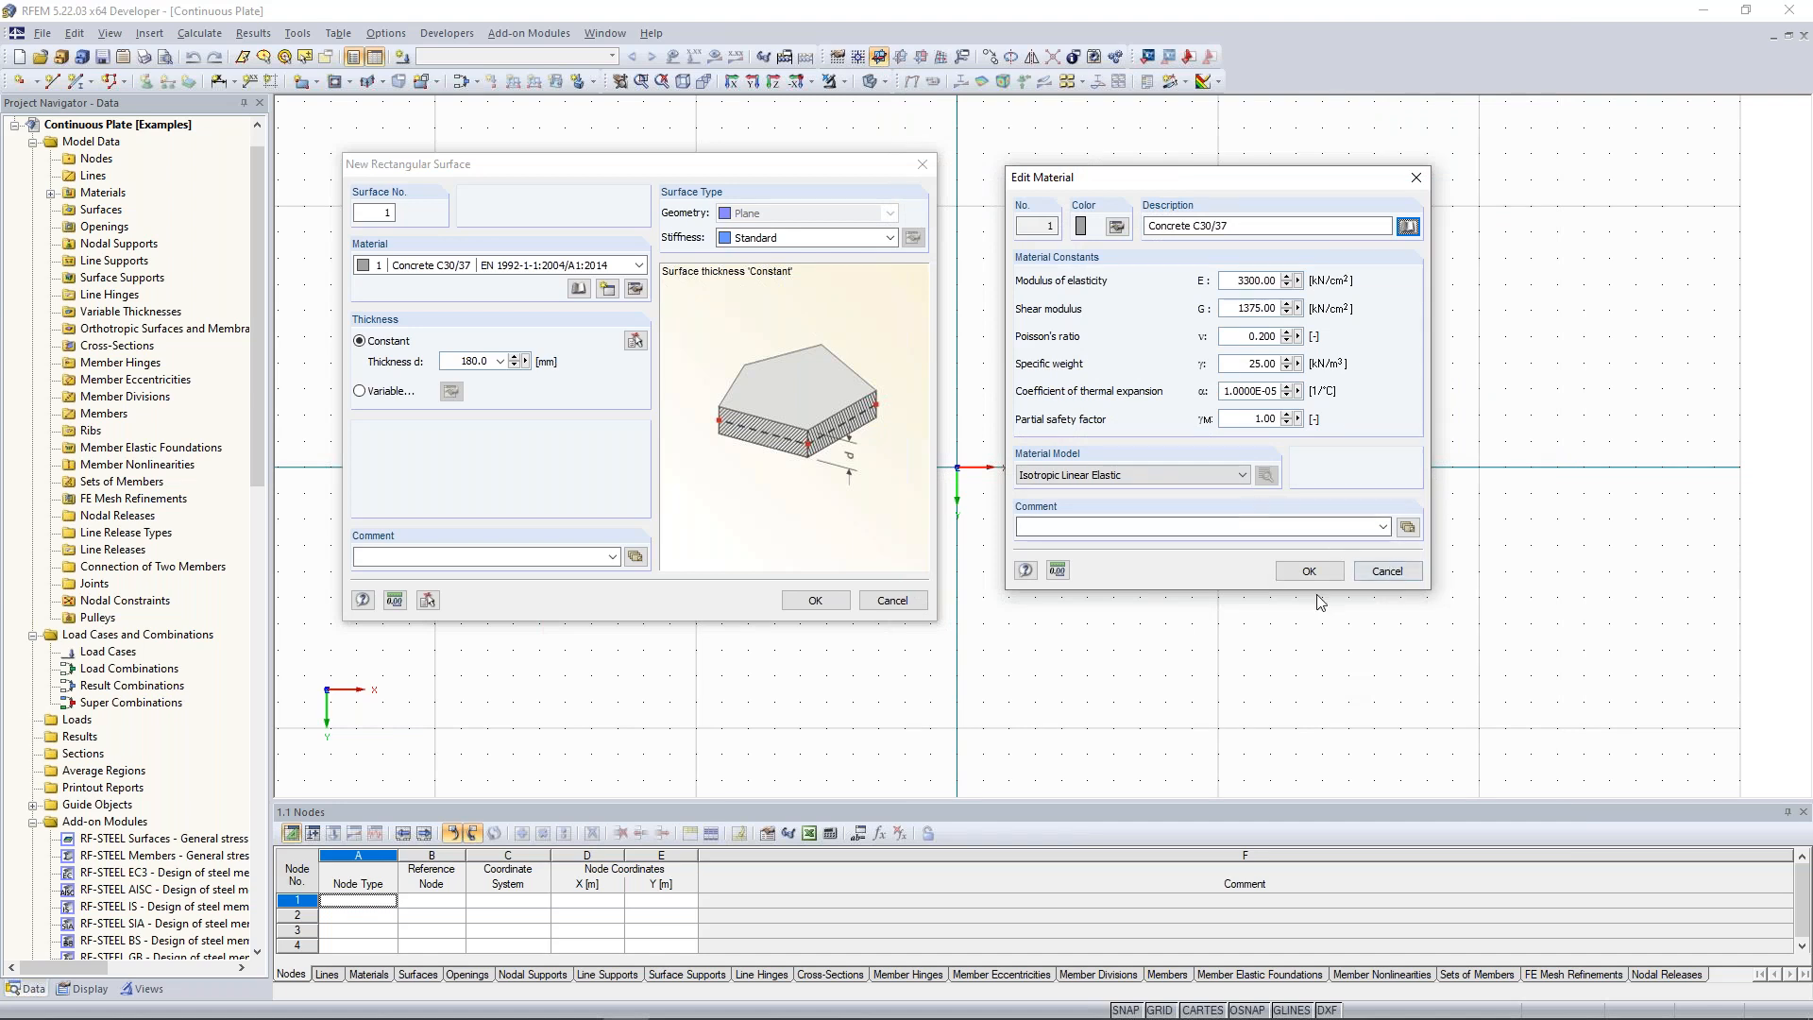
pyautogui.click(1308, 571)
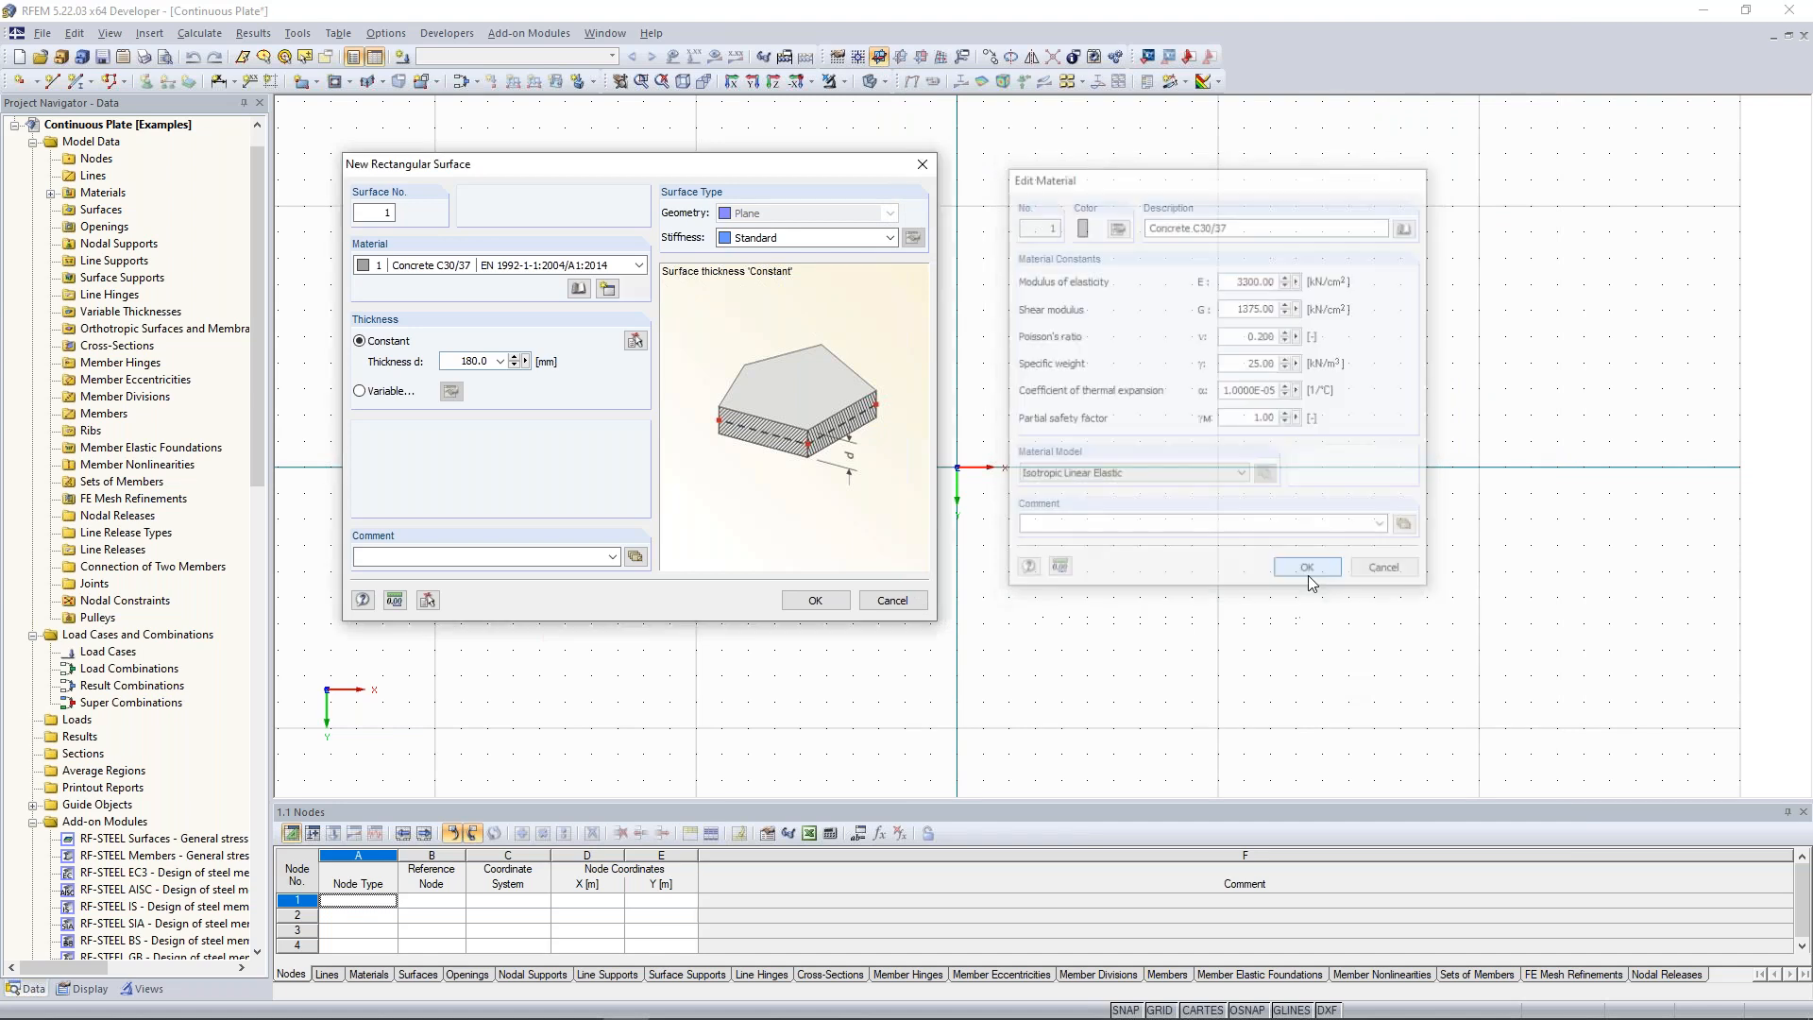
# Set the rectangular surface's constant thickness to 300 mm and accept its properties.
pyautogui.click(478, 364)
pyautogui.doubleClick(478, 365)
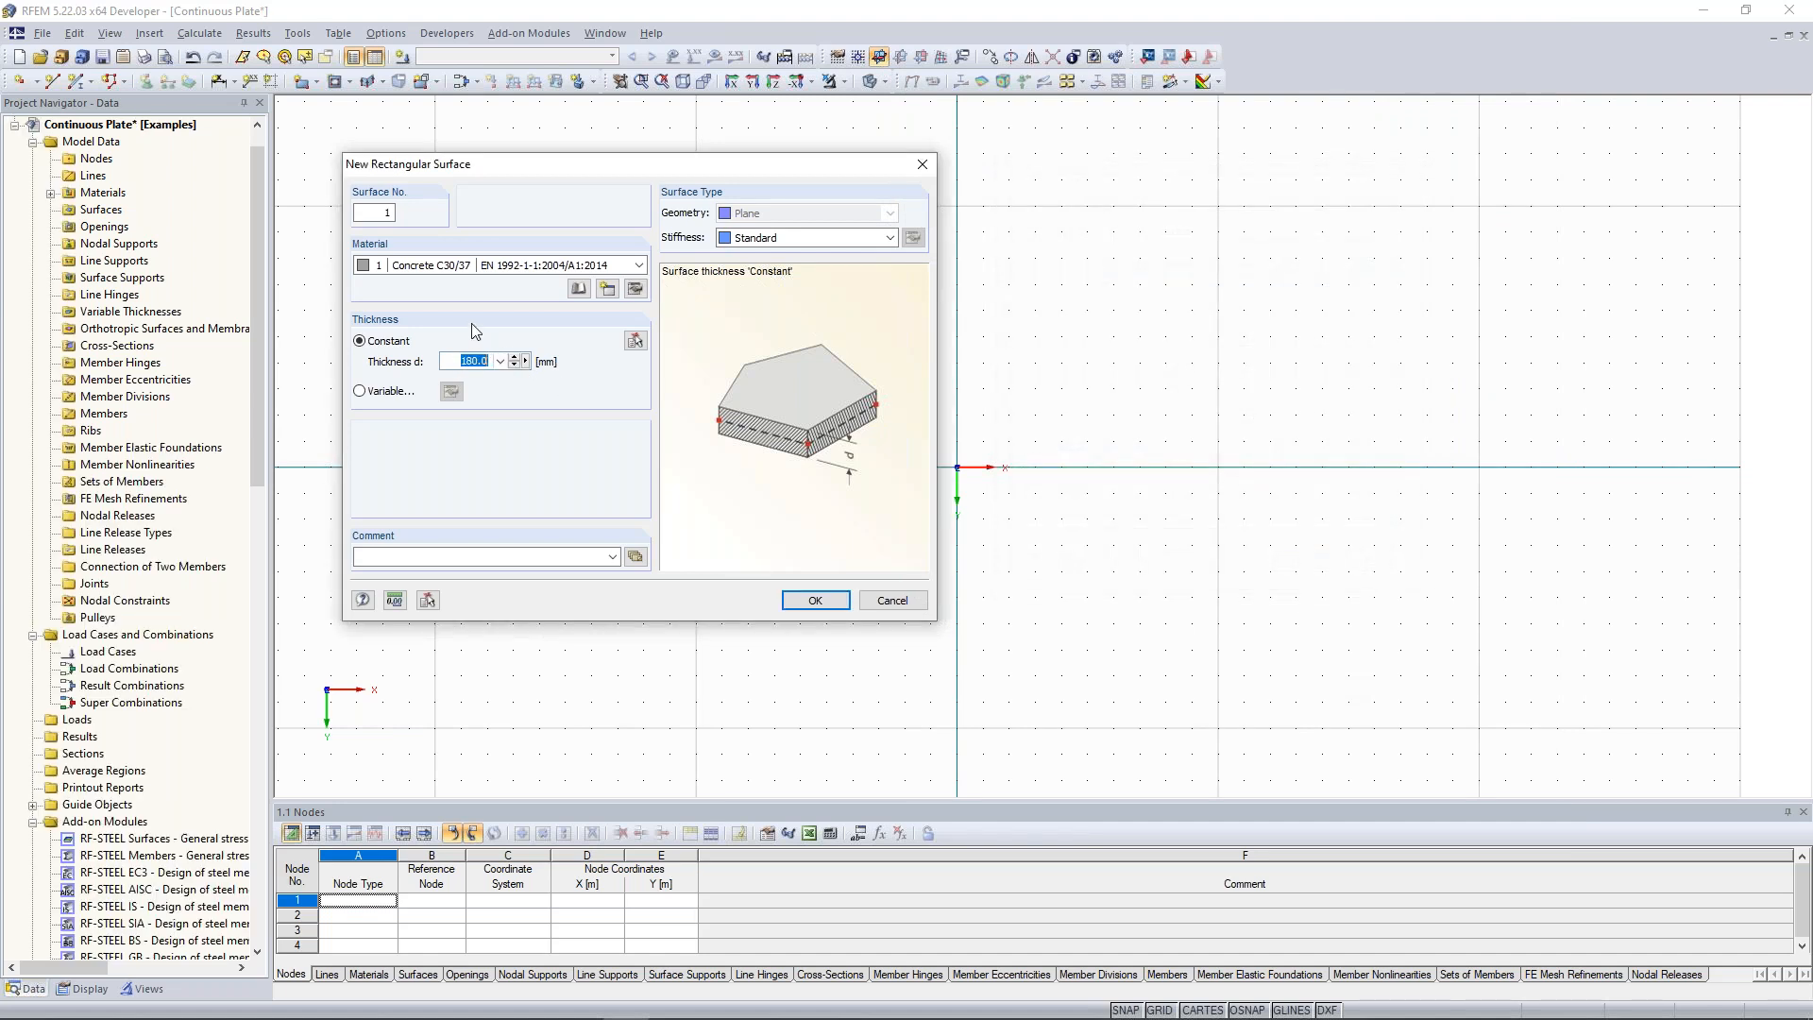
pyautogui.write('300')
pyautogui.click(811, 602)
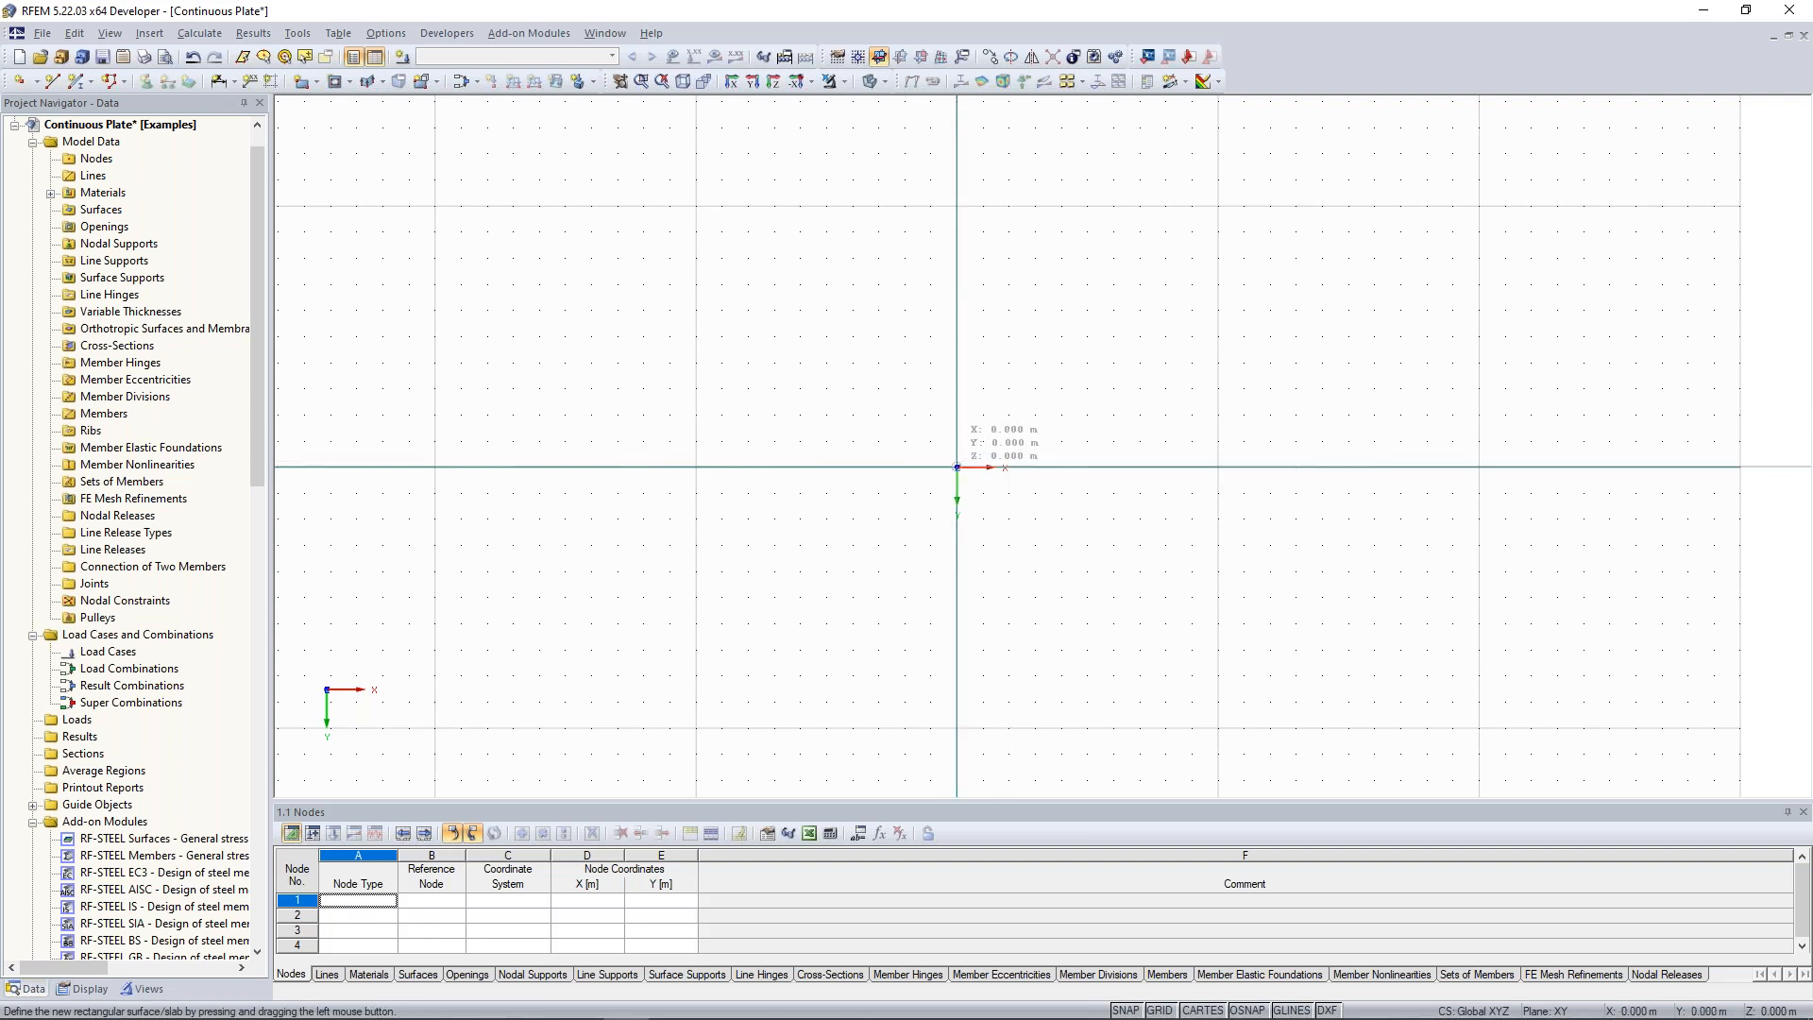
# Draw the rectangular surface from the origin to the opposite corner at X 10 m, Y -5 m, and end the command.
pyautogui.scroll(2, 957, 467)
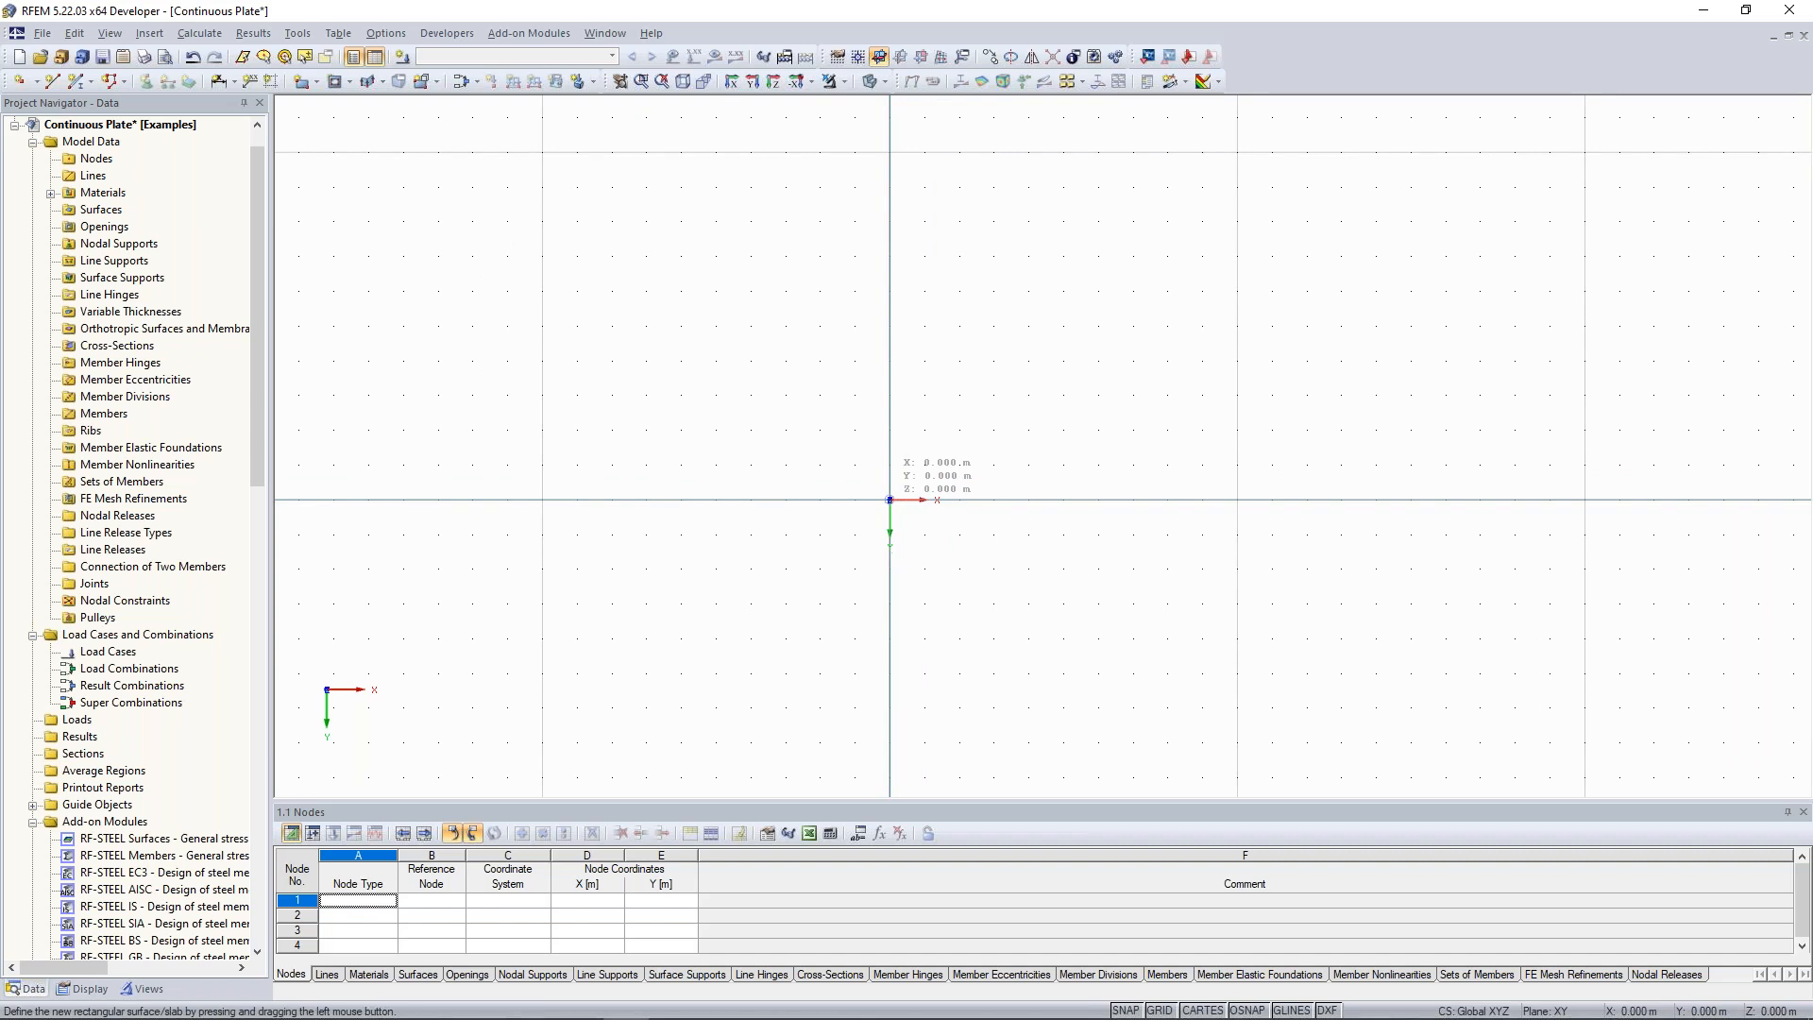
pyautogui.click(890, 500)
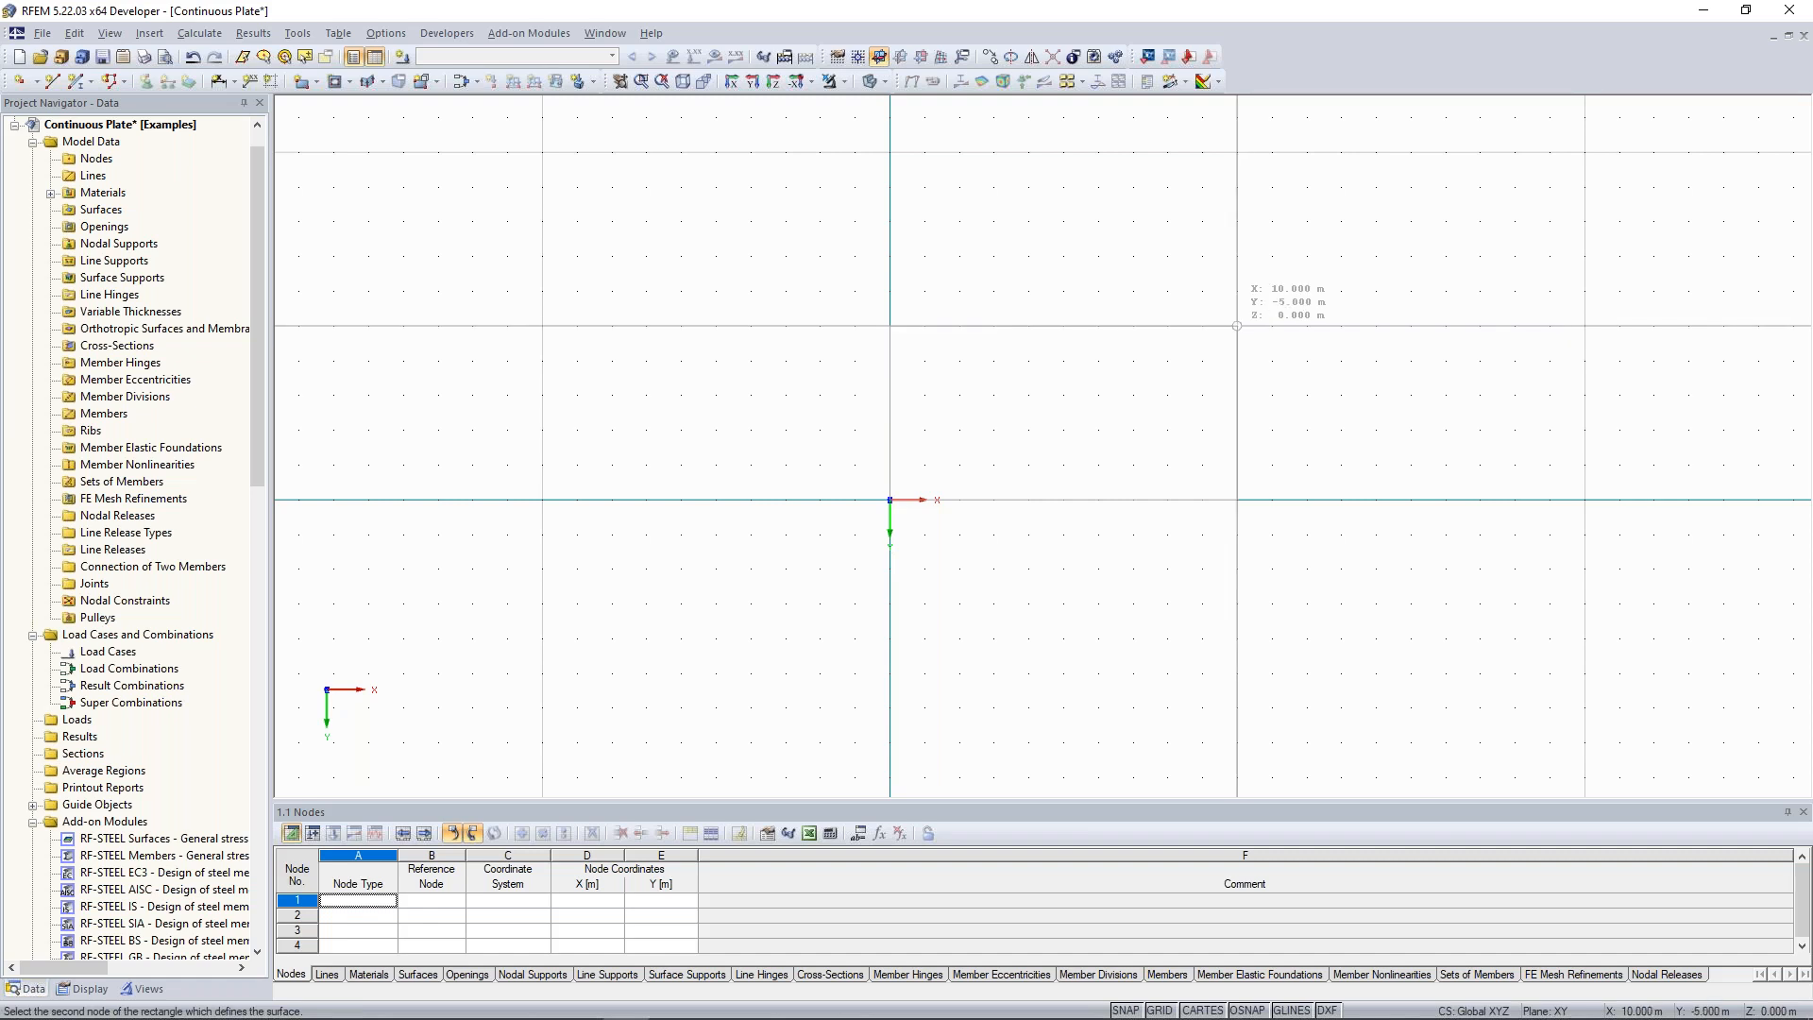
pyautogui.click(1237, 326)
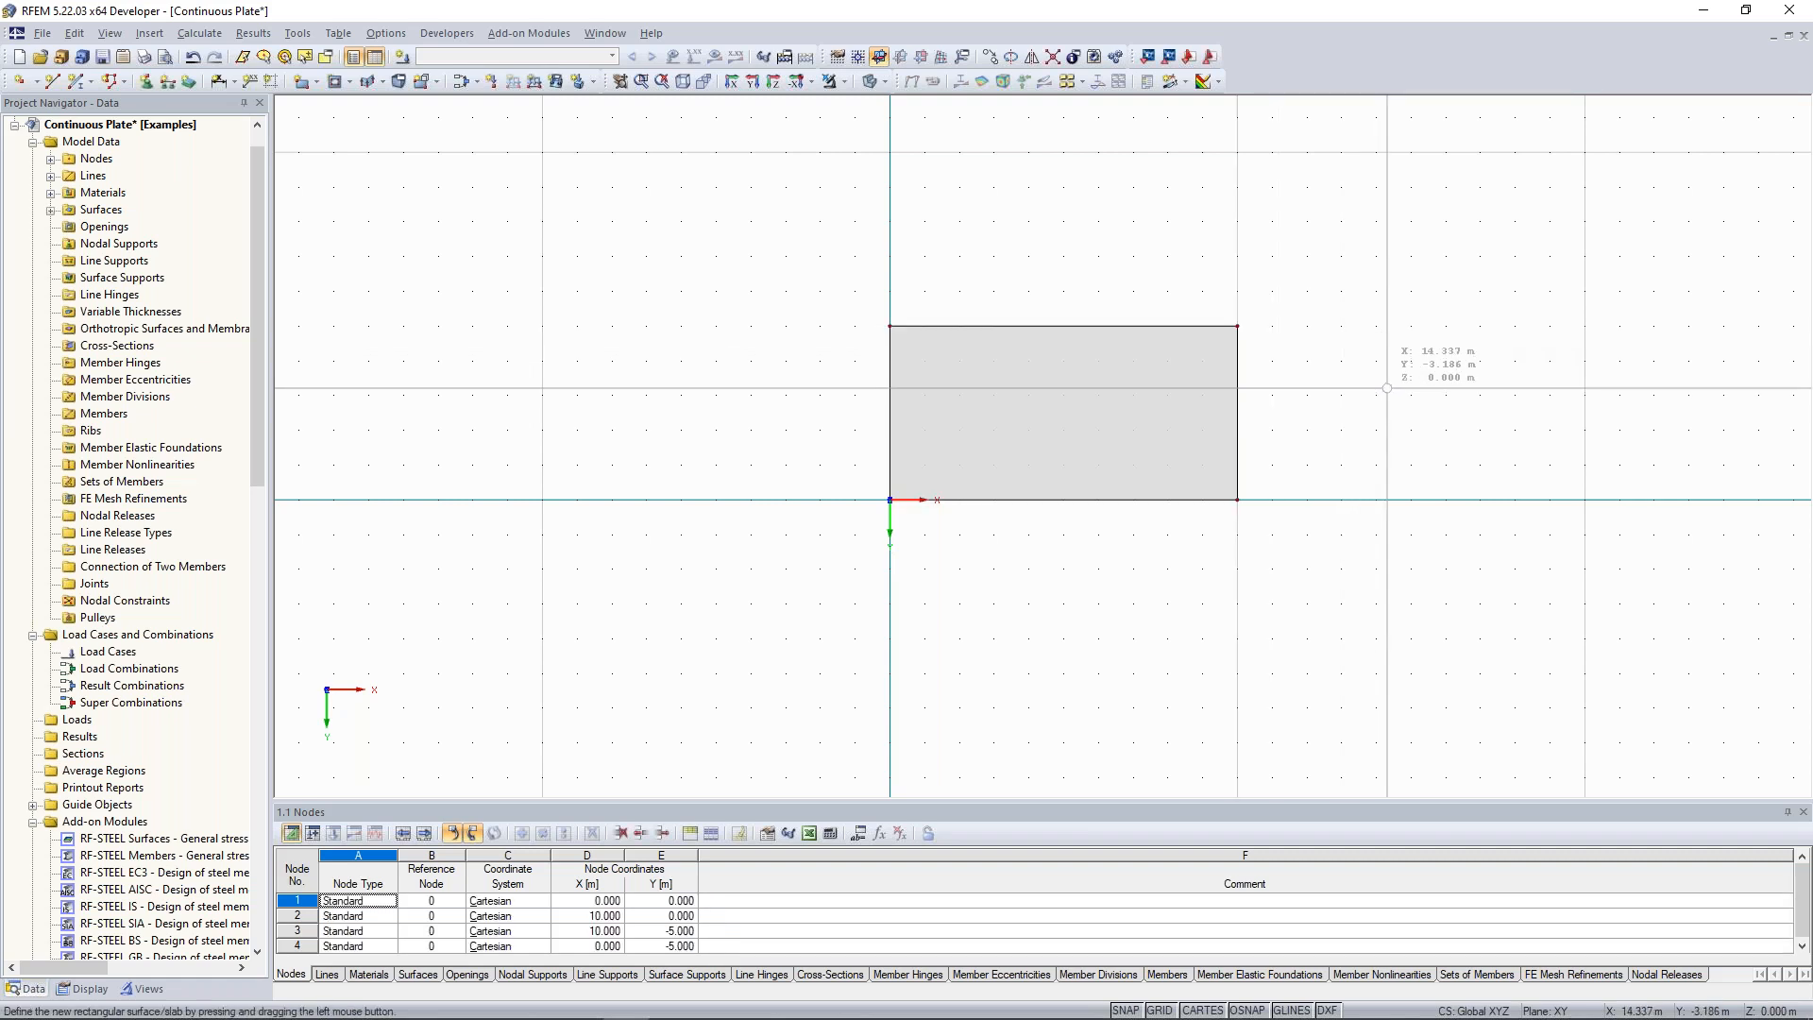
pyautogui.scroll(-2, 1420, 372)
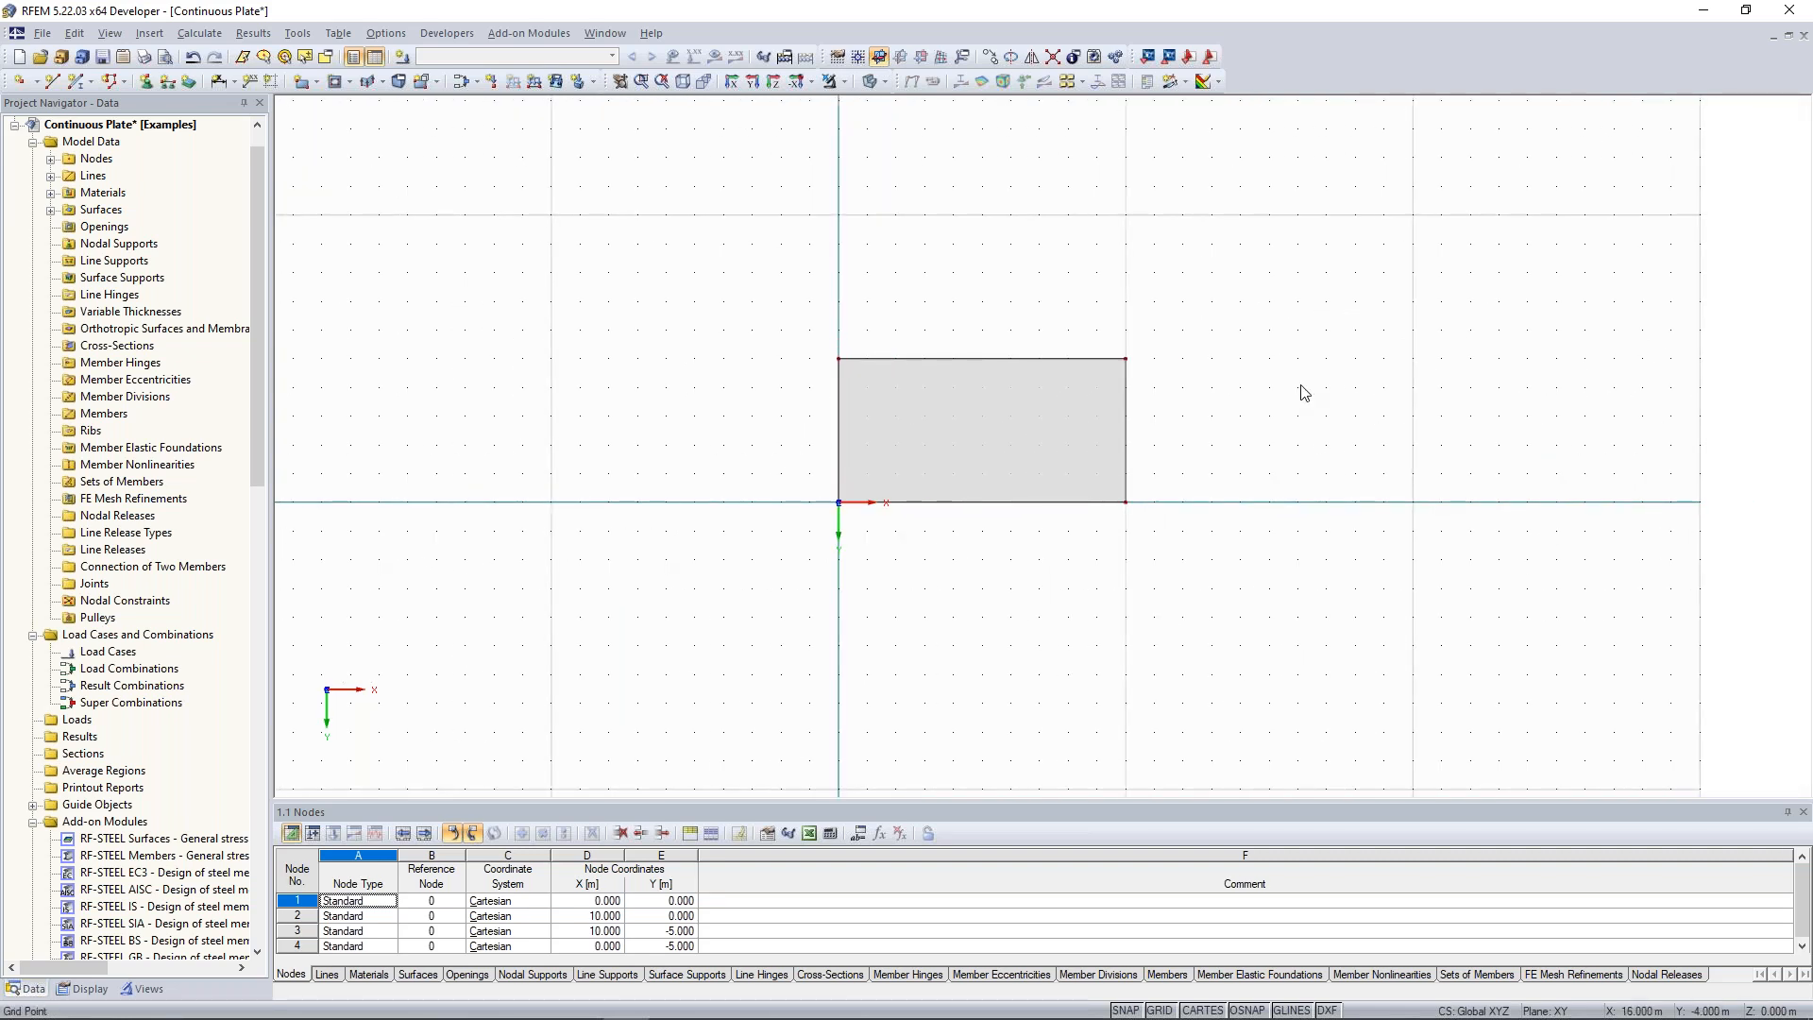
pyautogui.scroll(-3, 1265, 331)
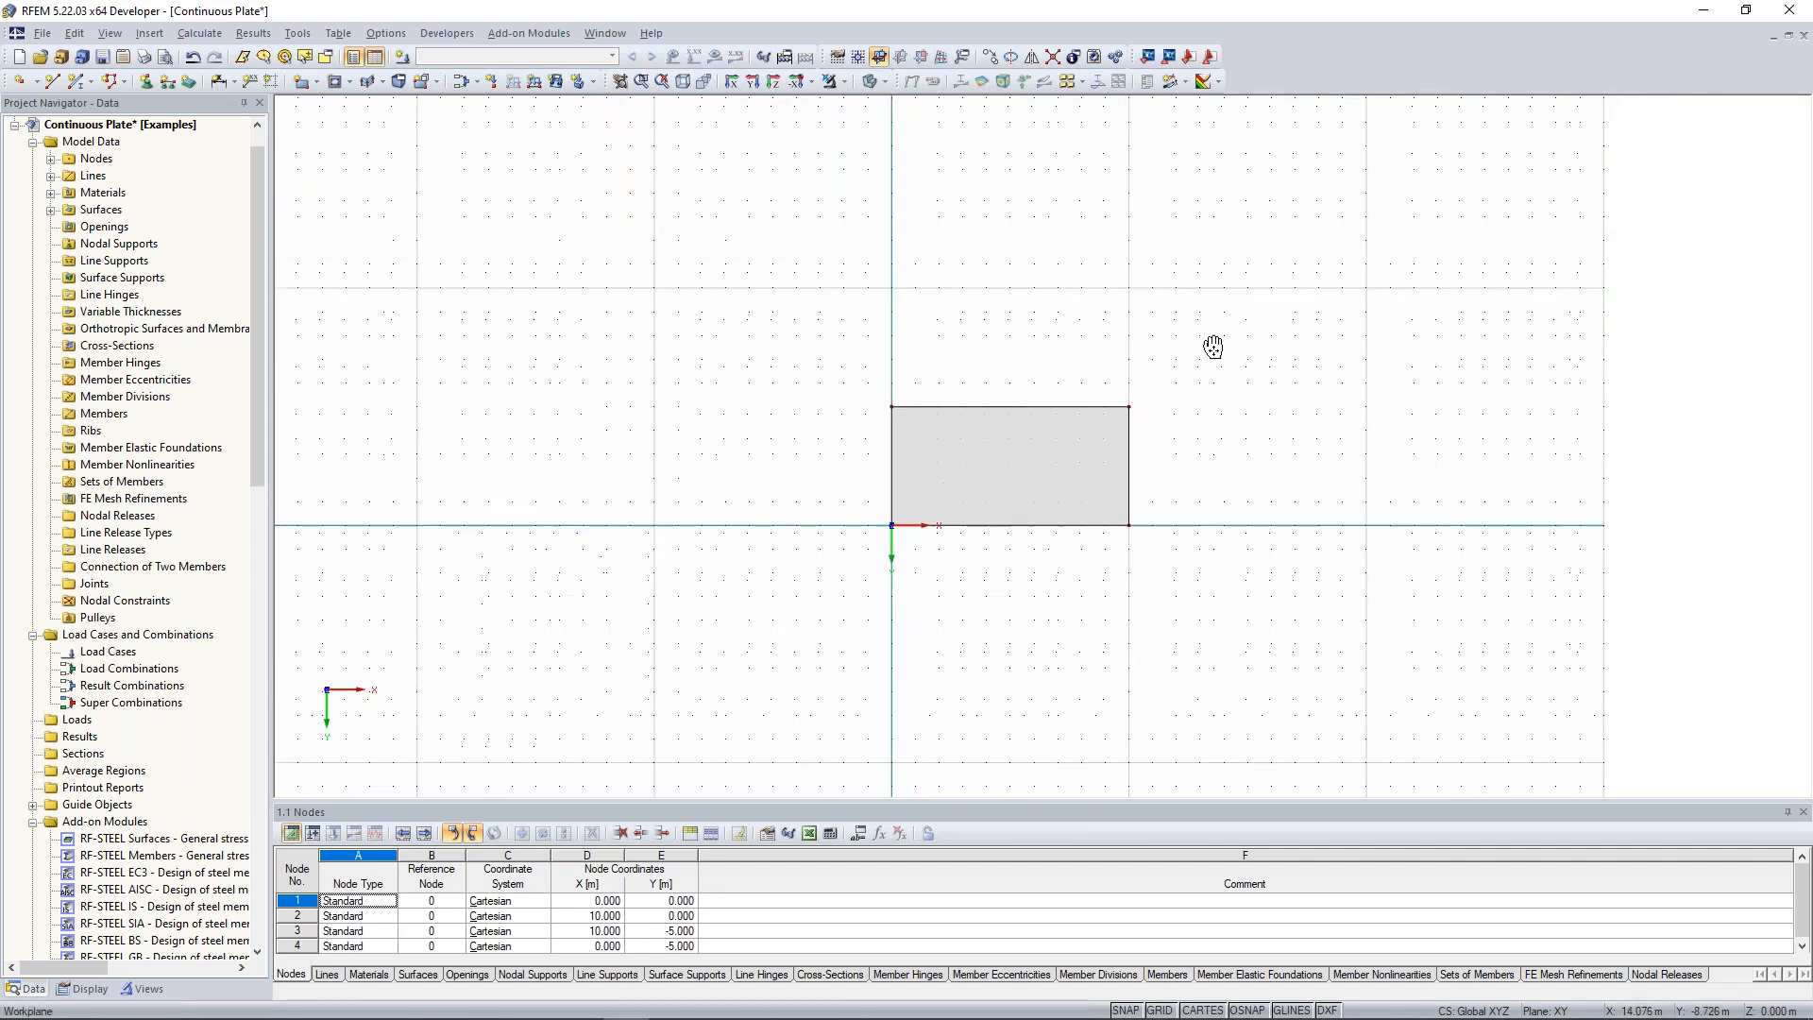
pyautogui.scroll(1, 1214, 377)
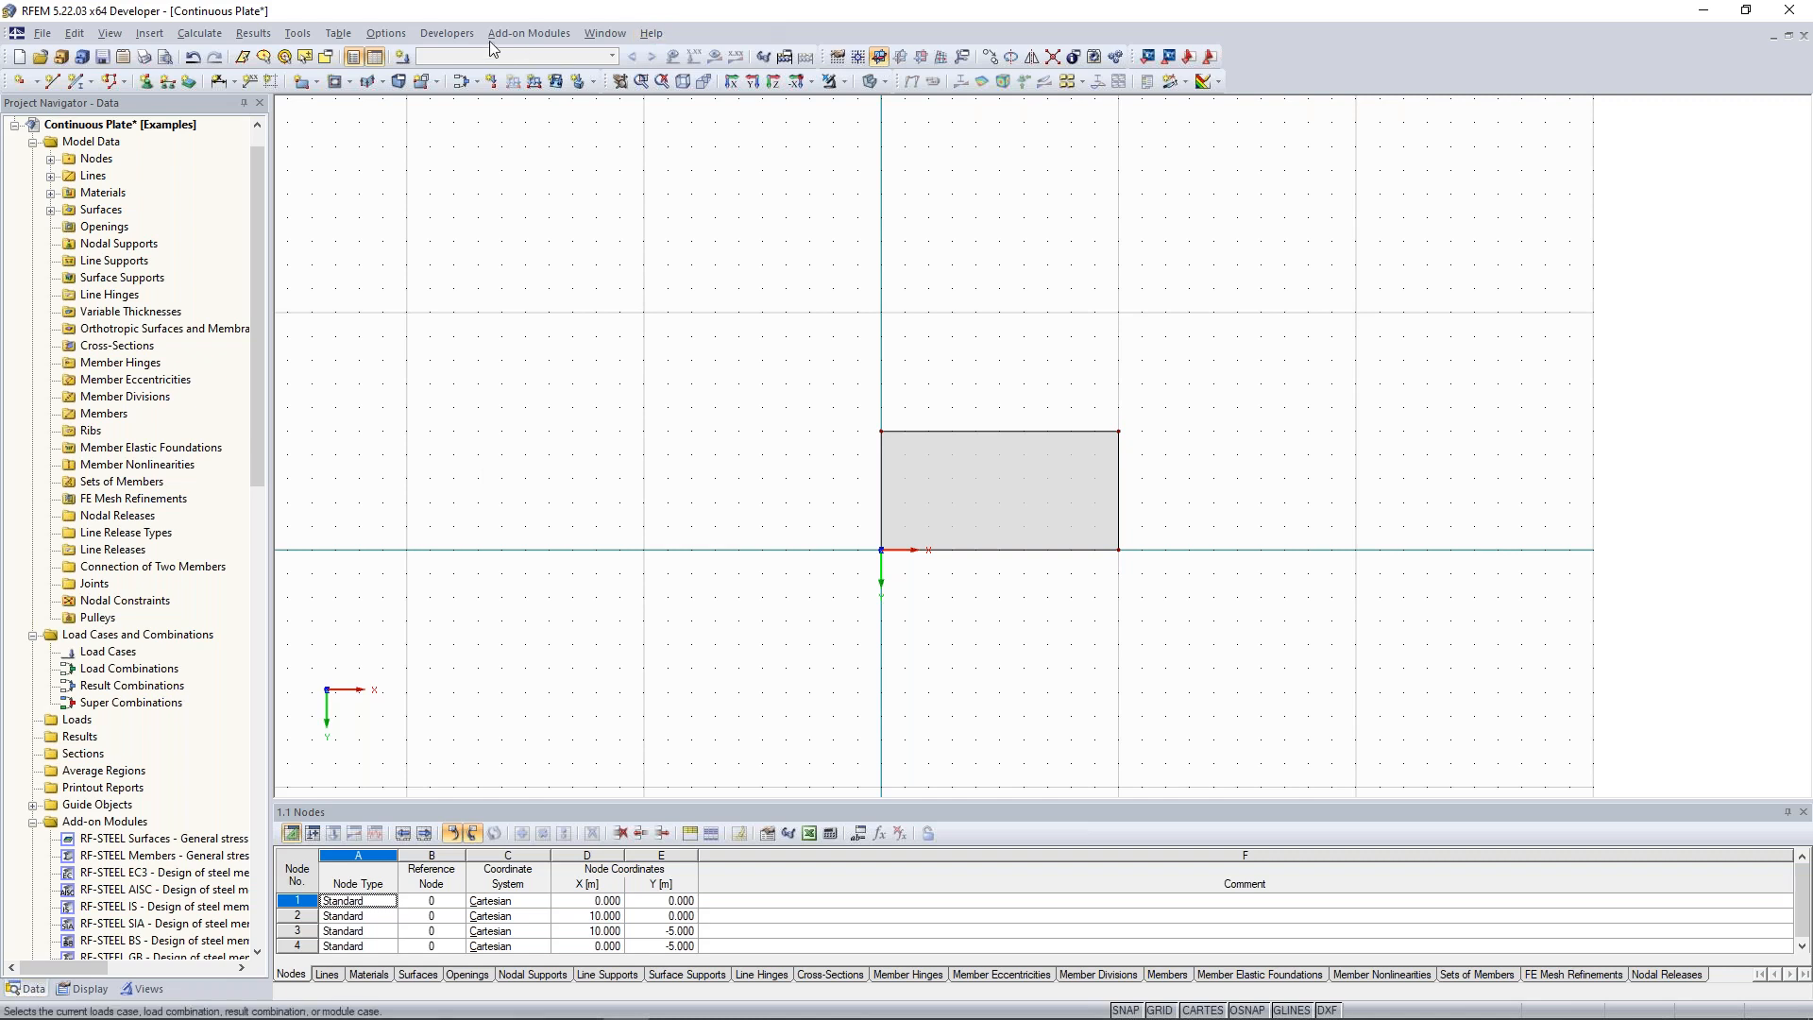
# Open the units and decimal places settings and look at the units available for the model's geometry lengths.
pyautogui.click(385, 38)
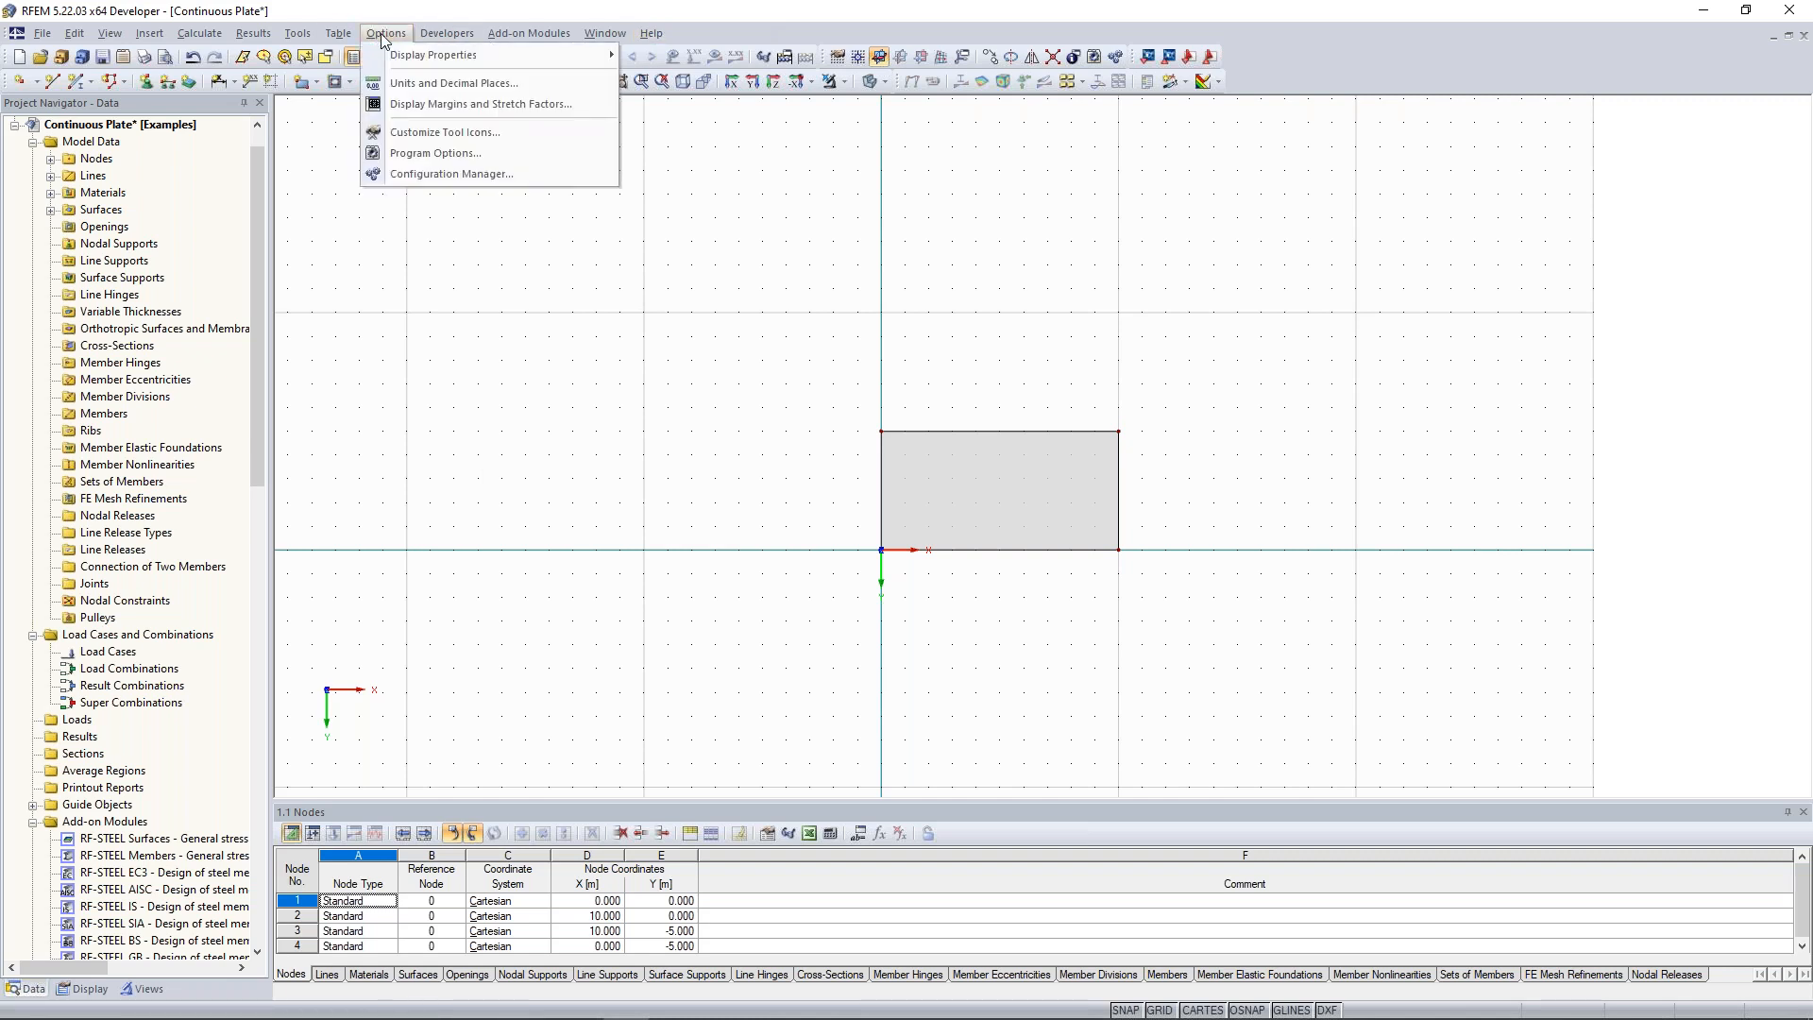
pyautogui.click(468, 86)
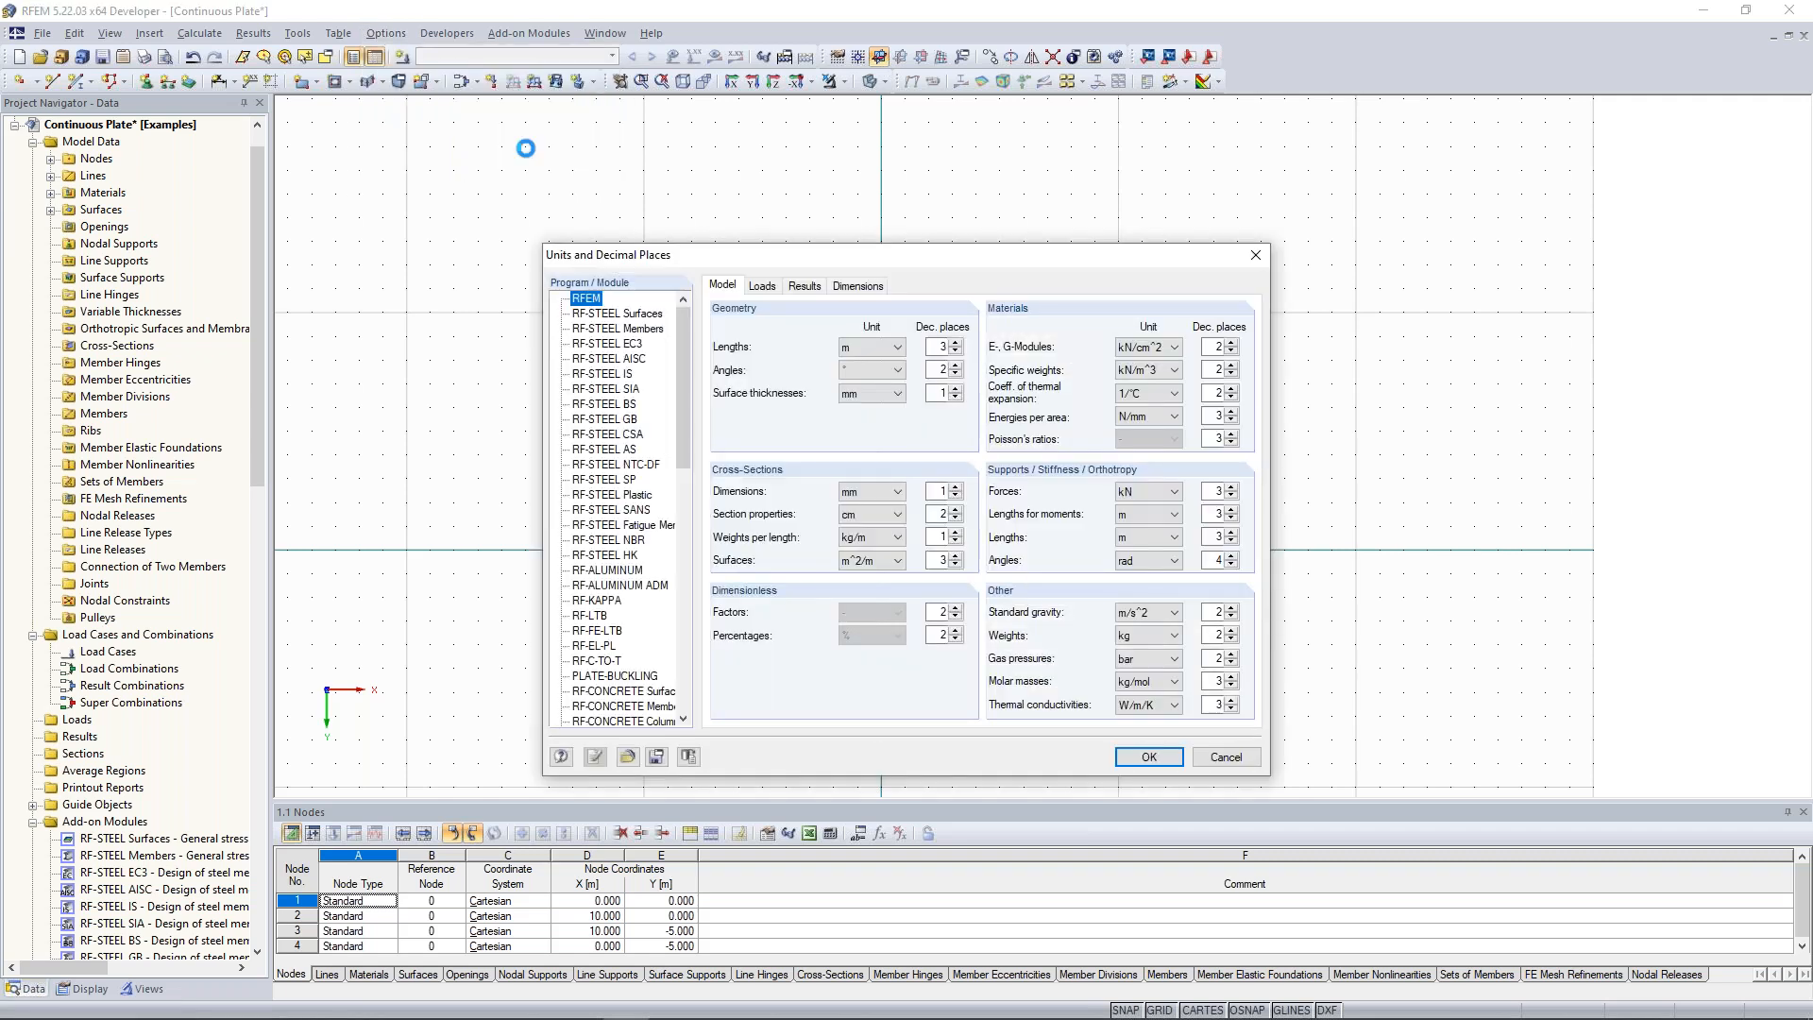
pyautogui.moveTo(724, 251); pyautogui.dragTo(713, 218)
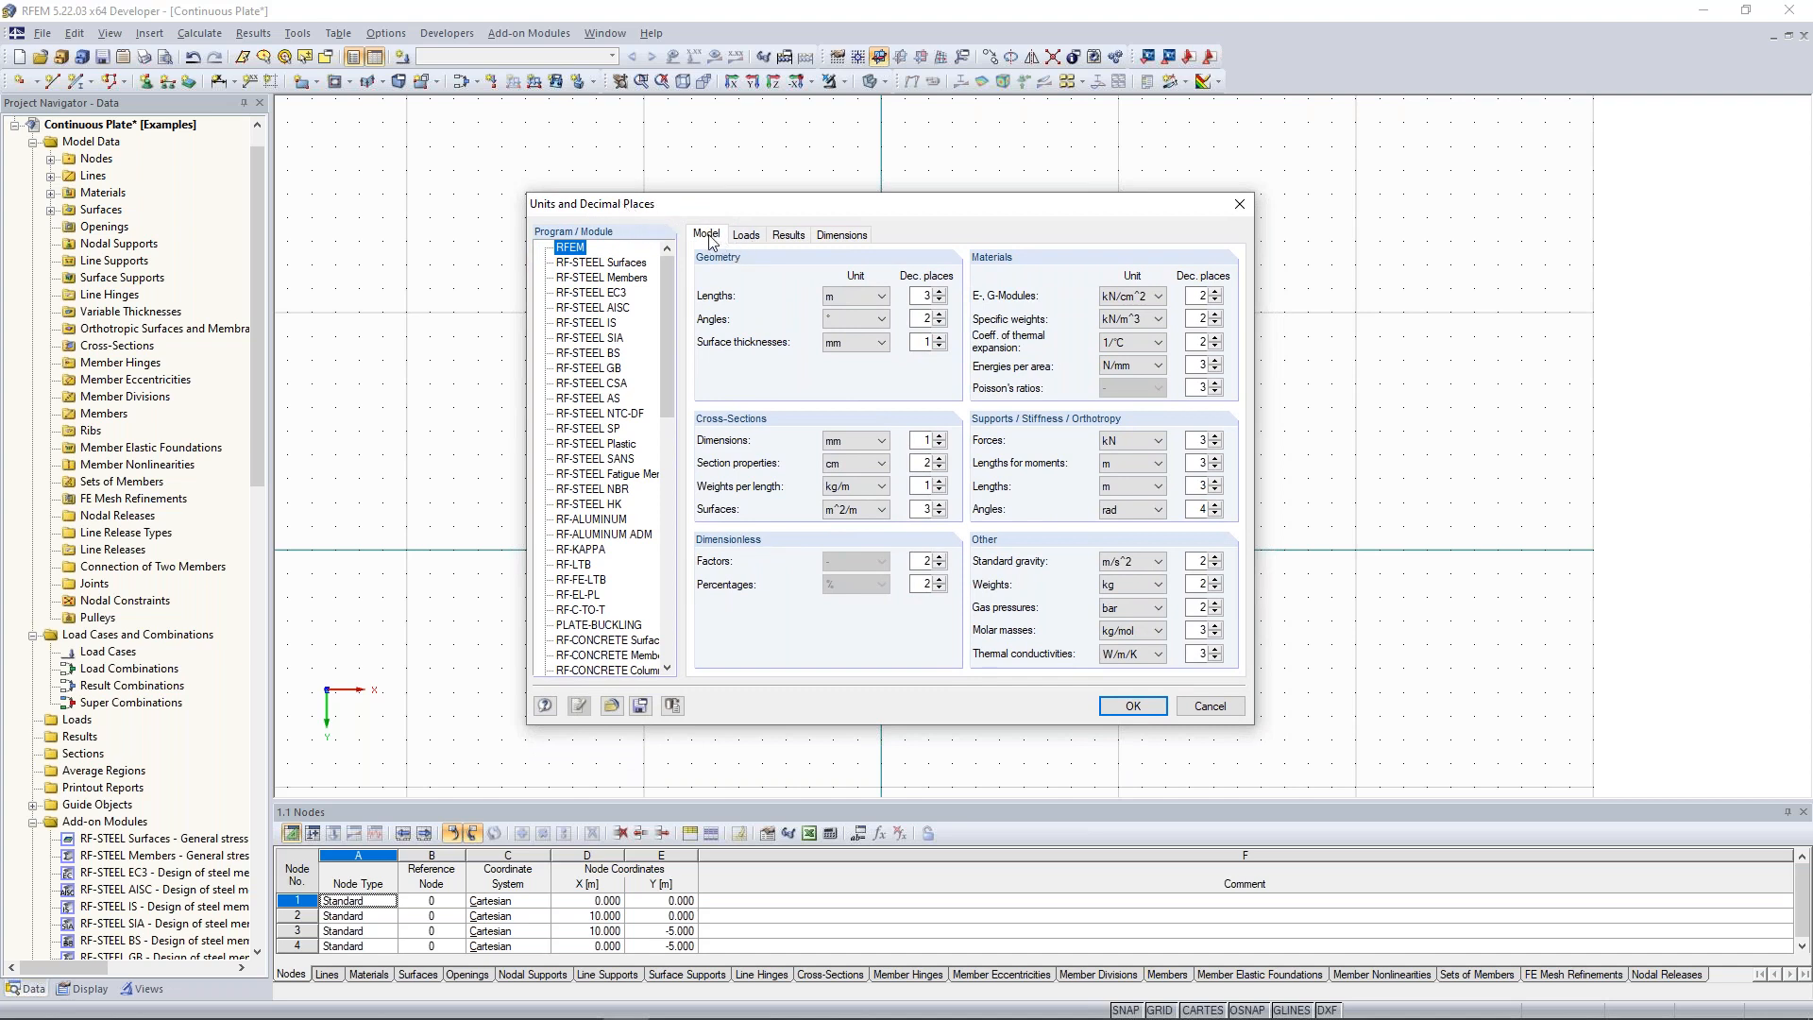
pyautogui.click(882, 298)
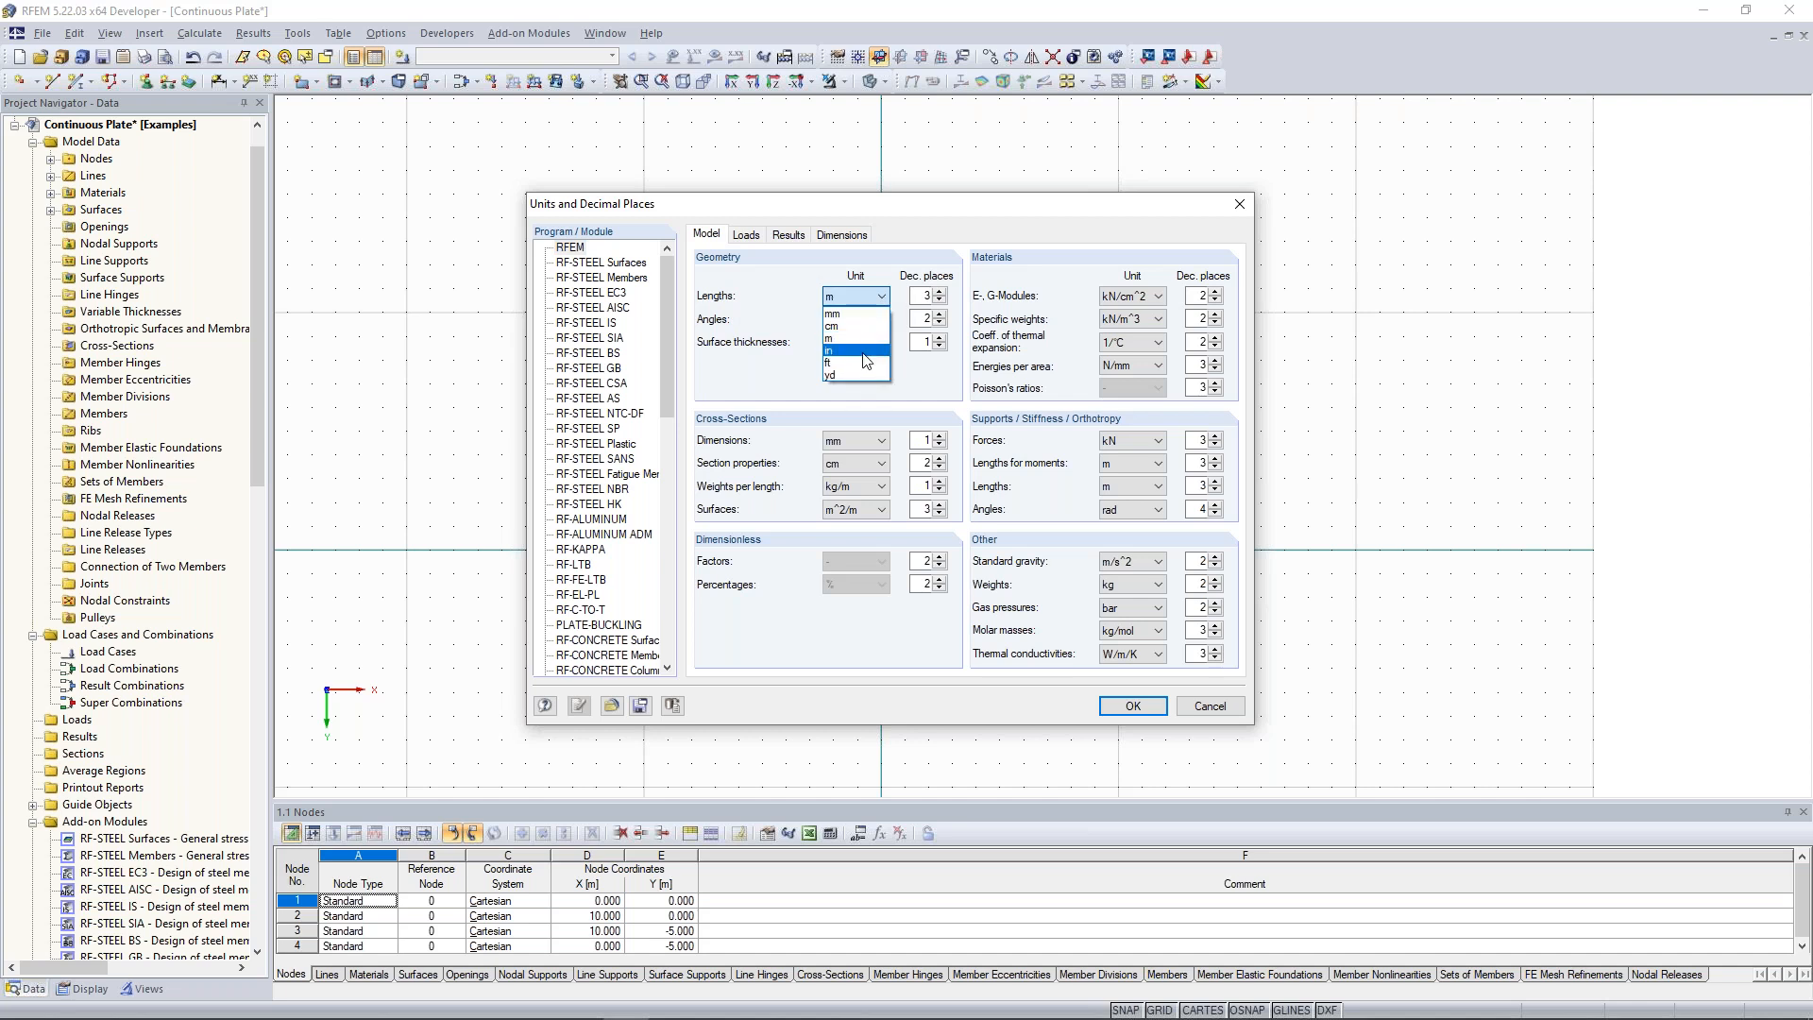
pyautogui.click(865, 296)
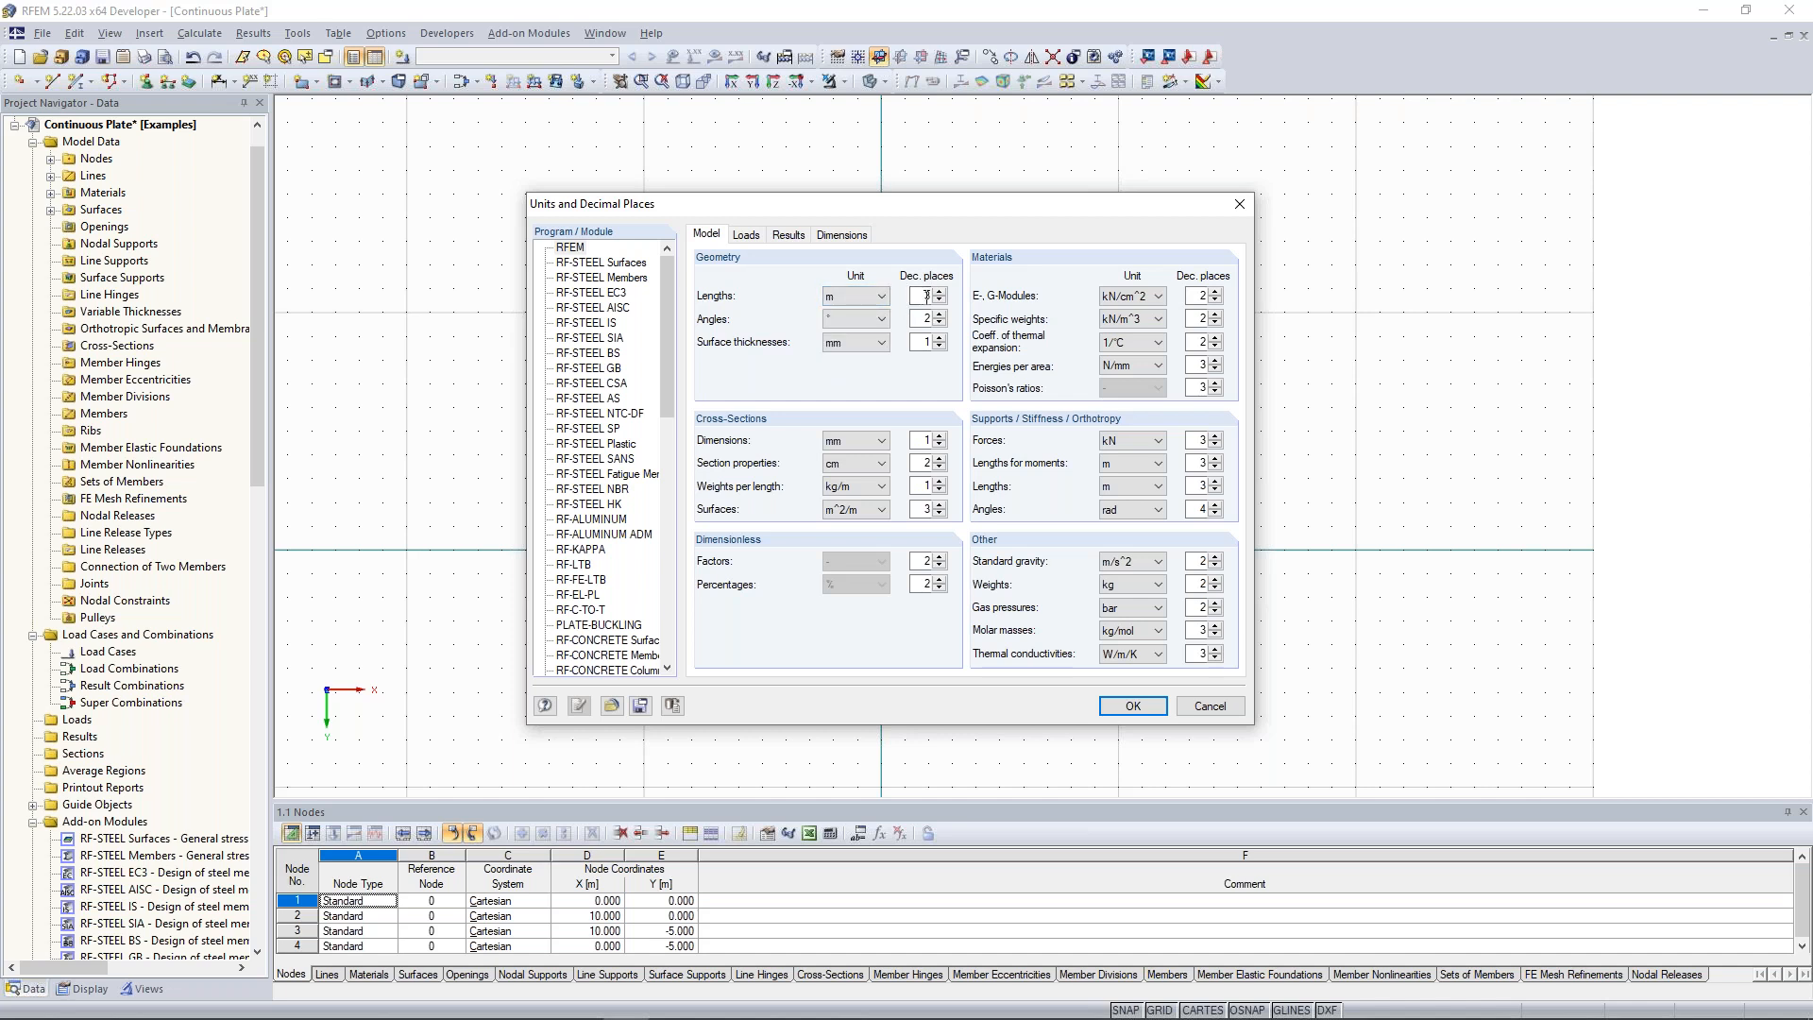
# Look at the units available for load forces, review the results and model unit settings, and close the settings unchanged.
pyautogui.click(747, 235)
pyautogui.click(863, 296)
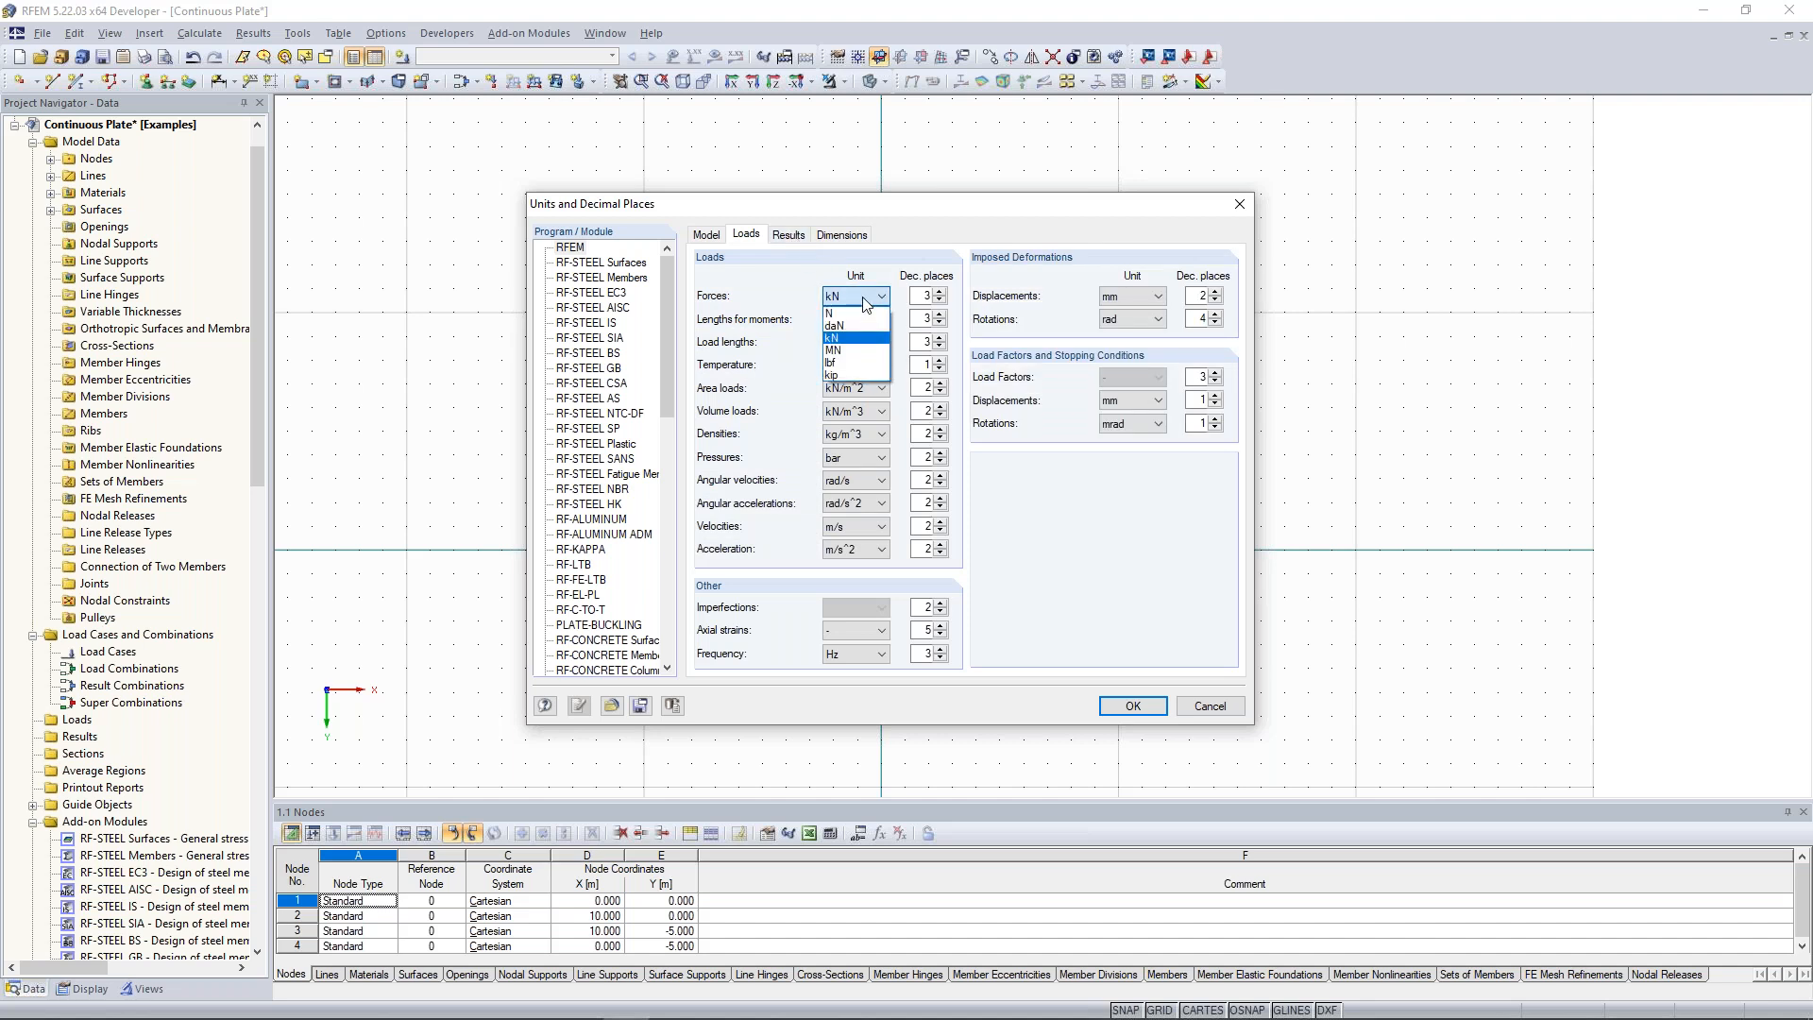
pyautogui.click(865, 305)
pyautogui.click(786, 236)
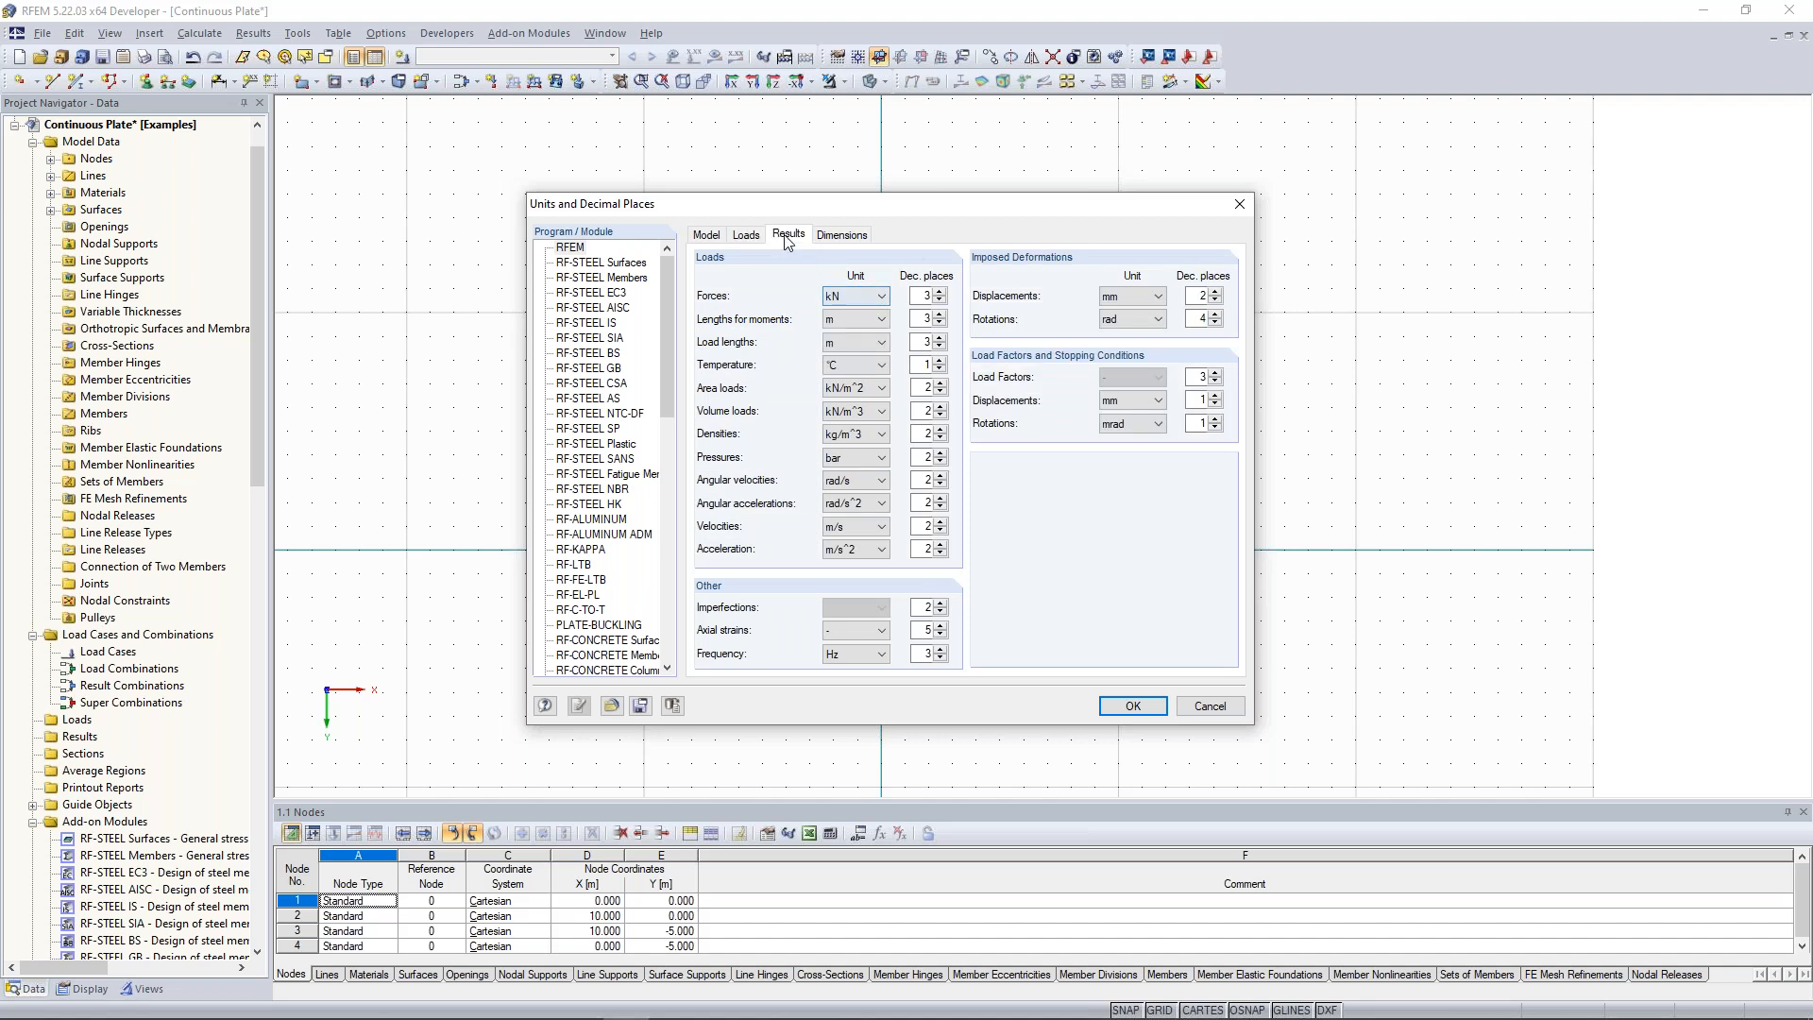
pyautogui.click(708, 236)
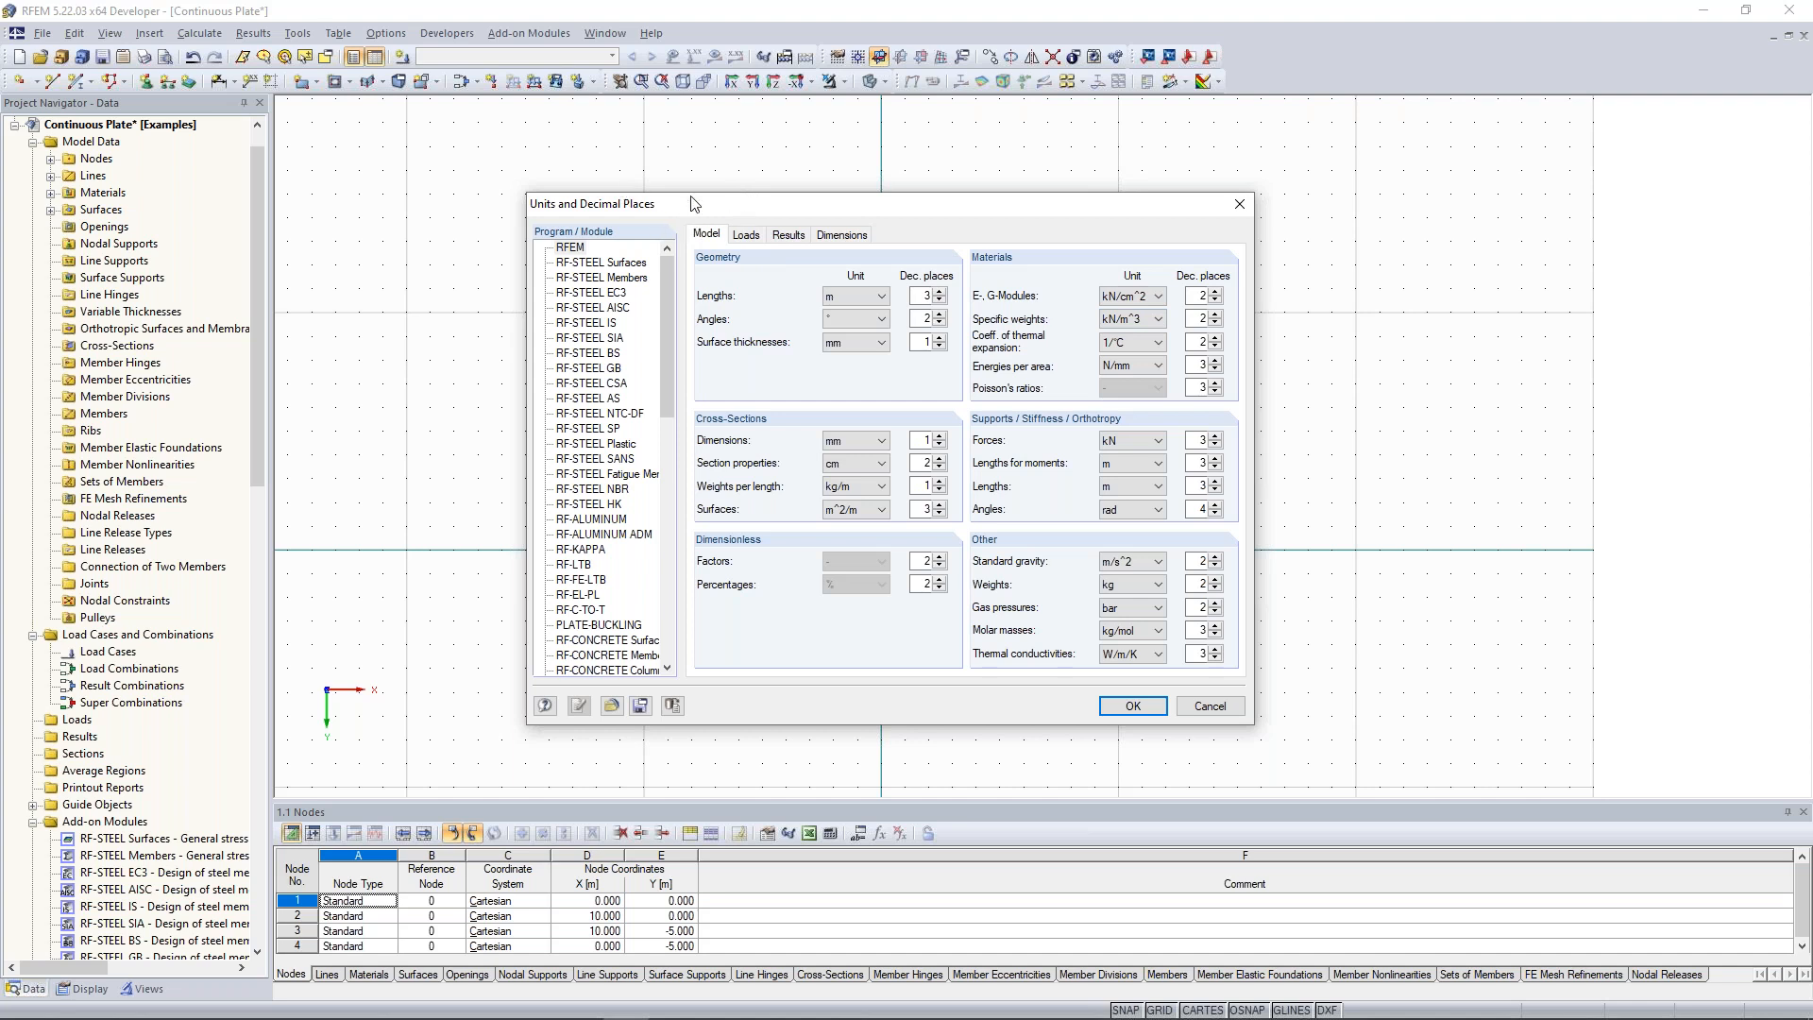
pyautogui.click(1240, 204)
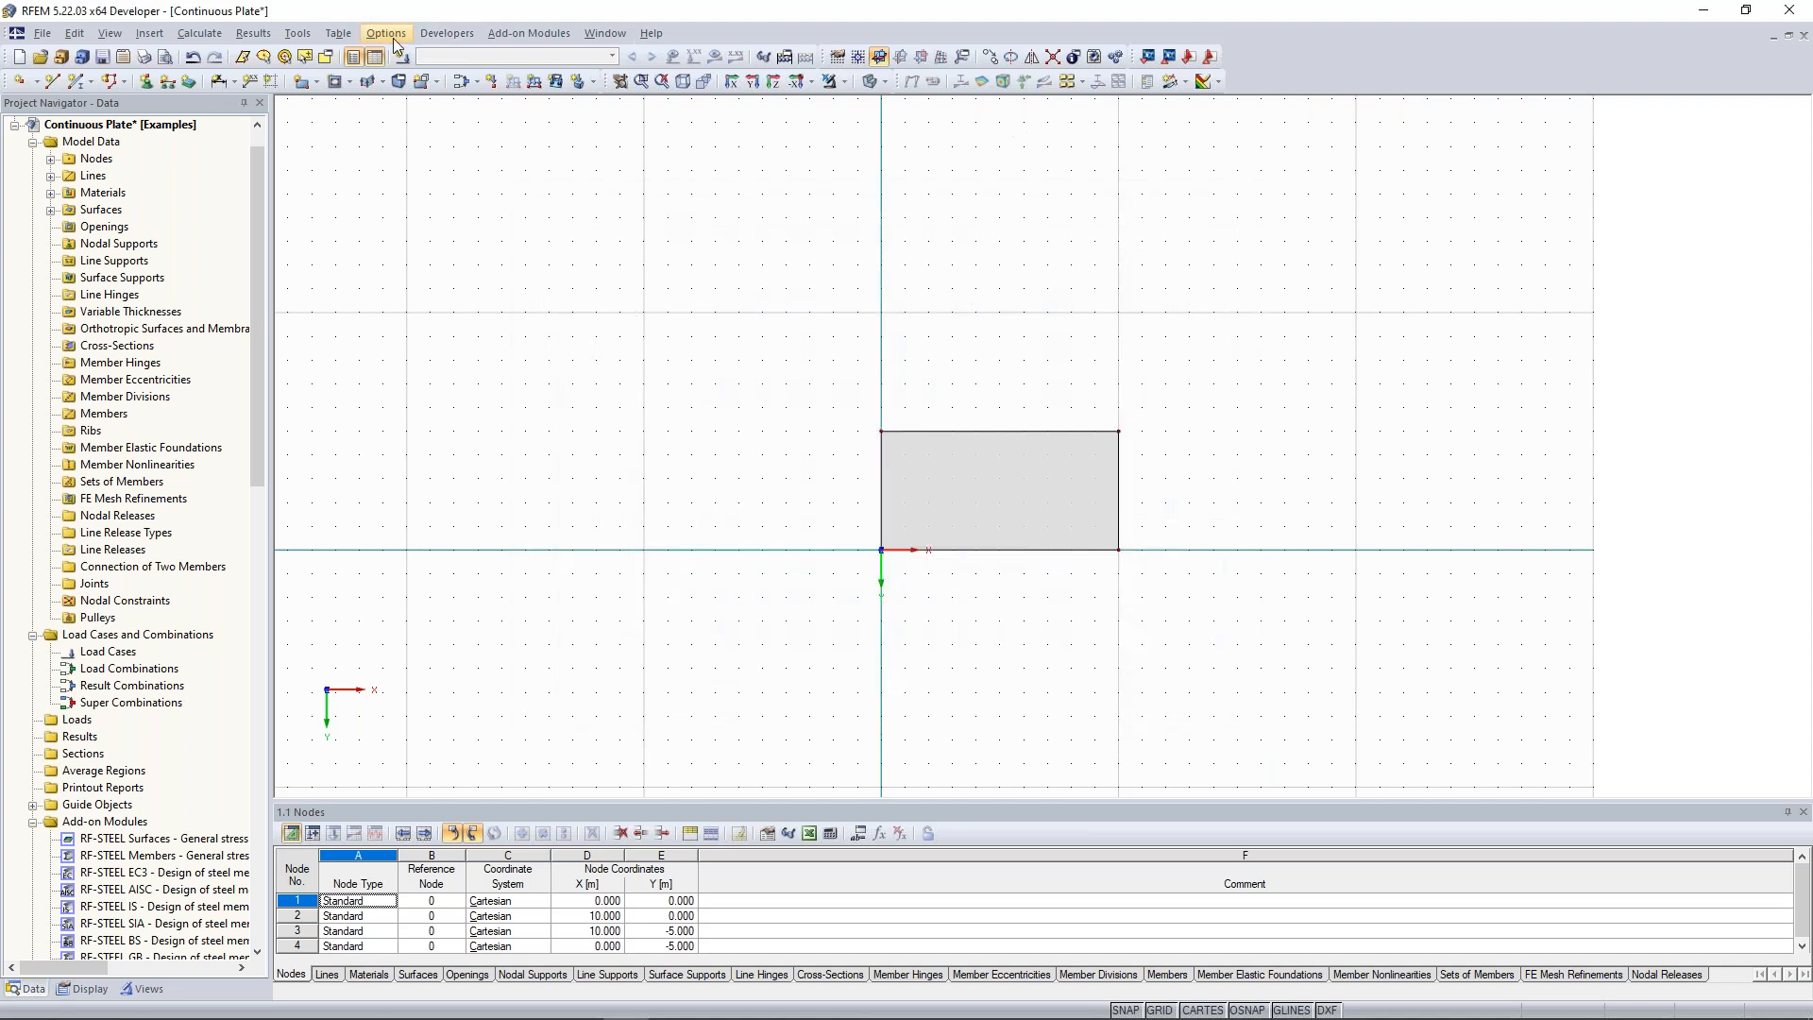
pyautogui.click(395, 37)
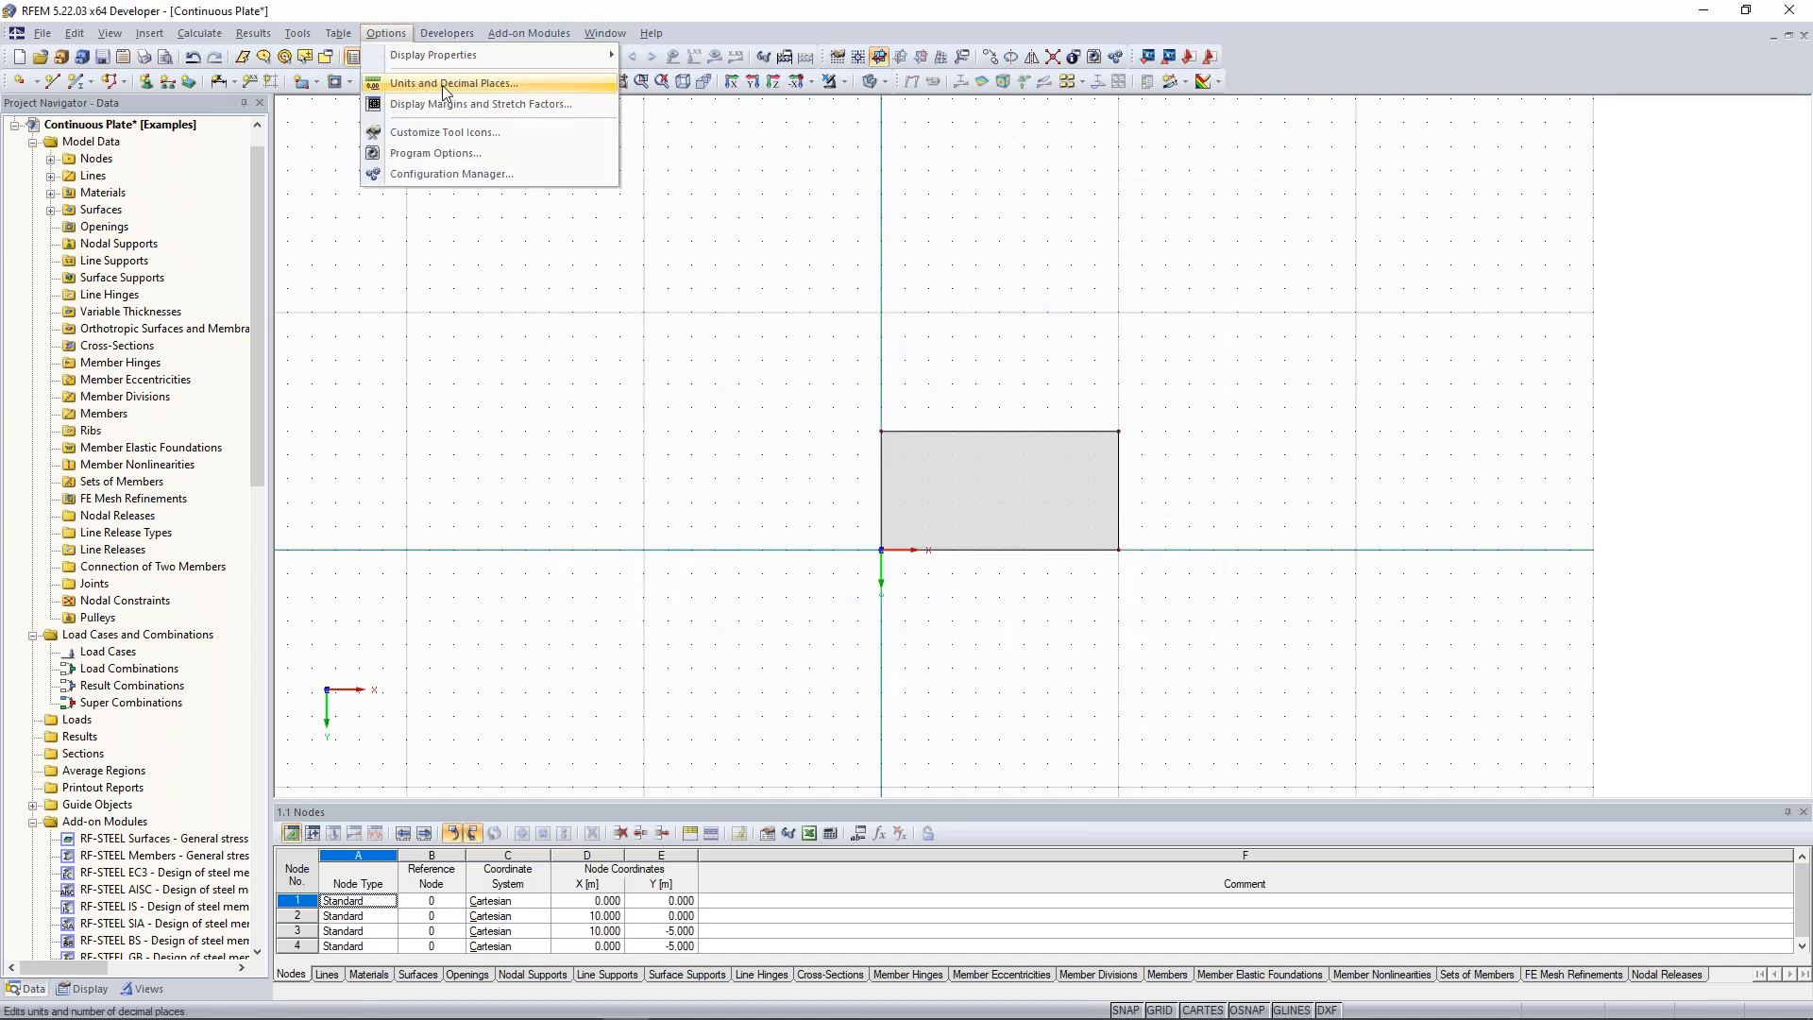
pyautogui.click(469, 87)
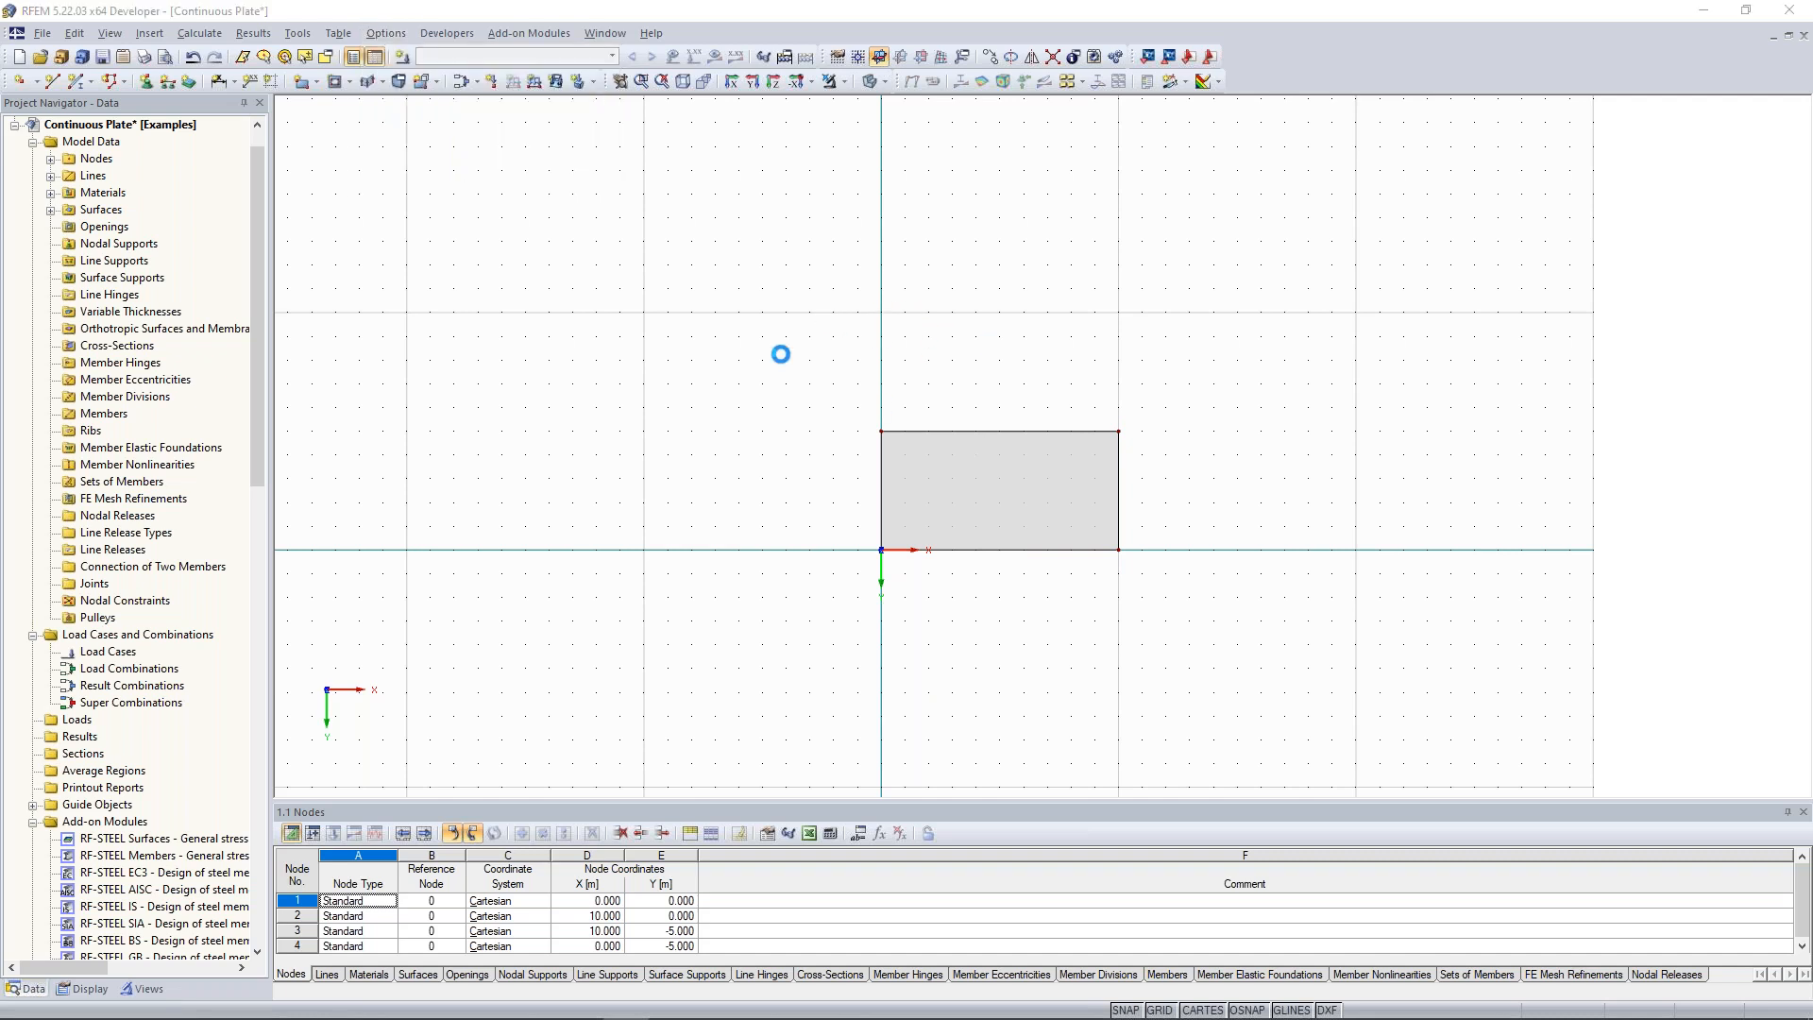
pyautogui.click(1256, 253)
# Draw a second 300 mm Concrete C30/37 rectangular surface from X 0, Y -10 m to X 10 m, Y -15 m, and end the command.
pyautogui.moveTo(1218, 298); pyautogui.dragTo(1101, 260, button='middle')
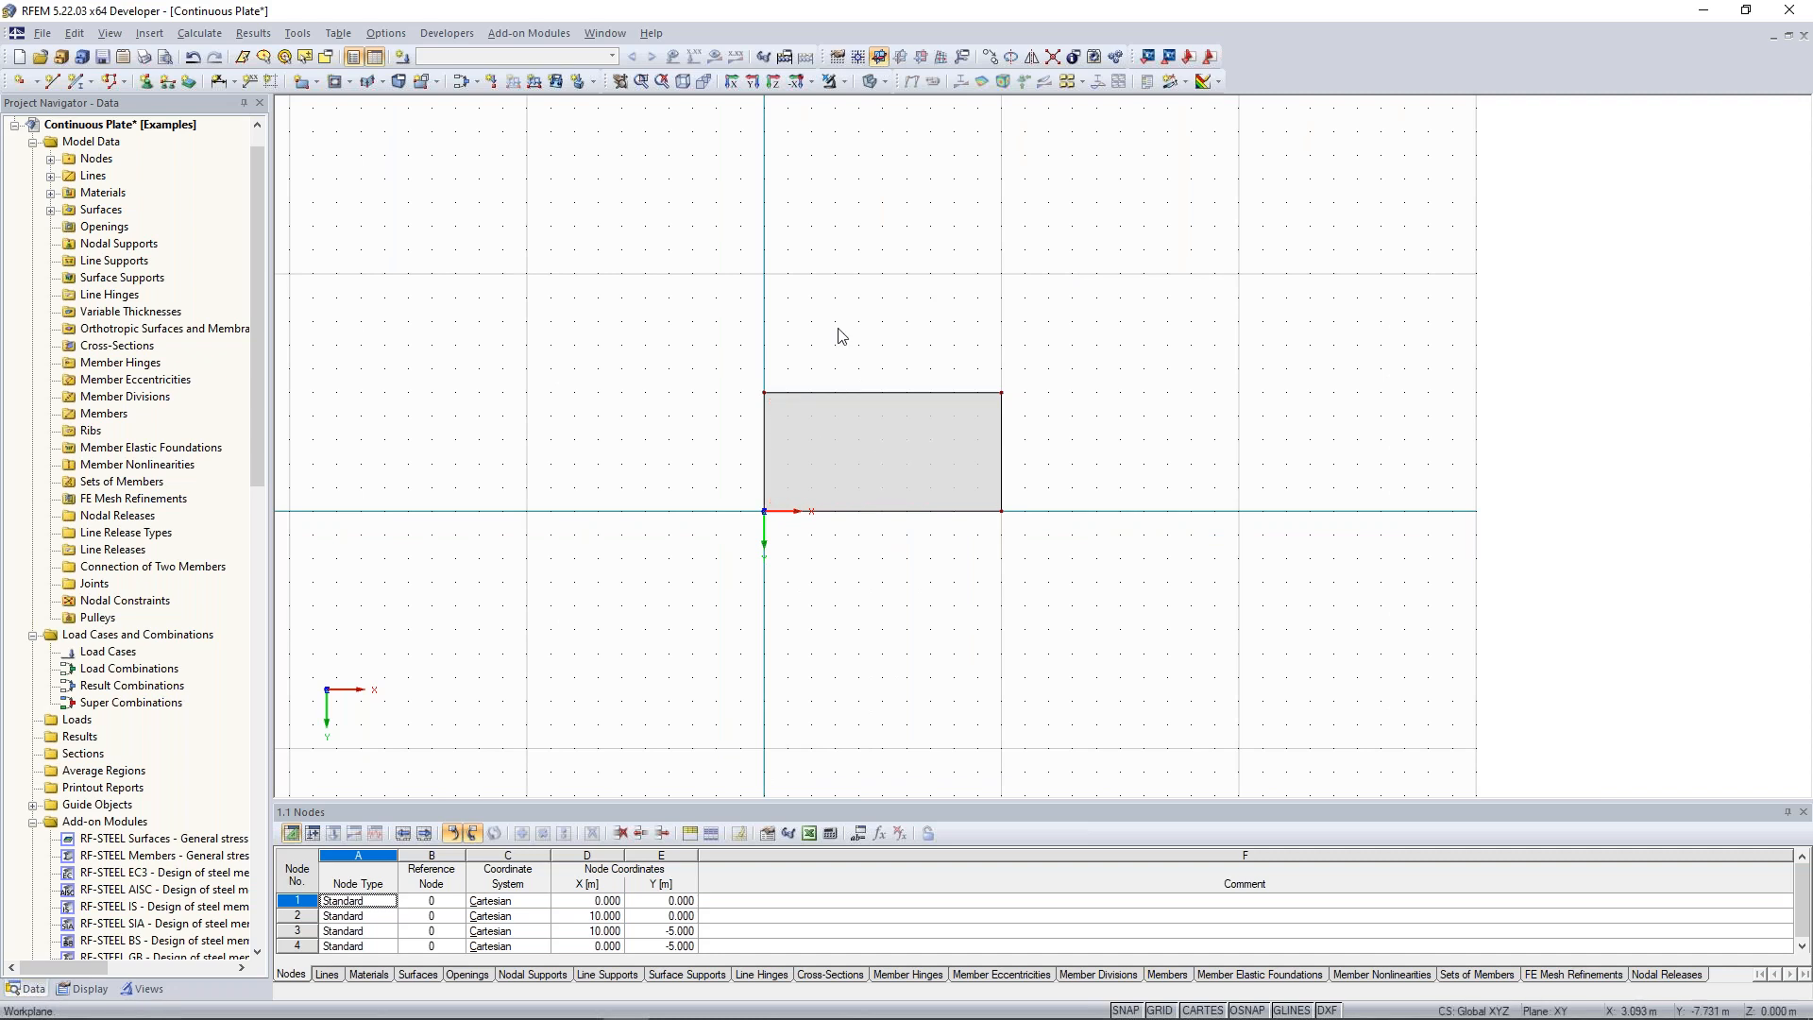
pyautogui.moveTo(868, 294); pyautogui.dragTo(889, 323, button='middle')
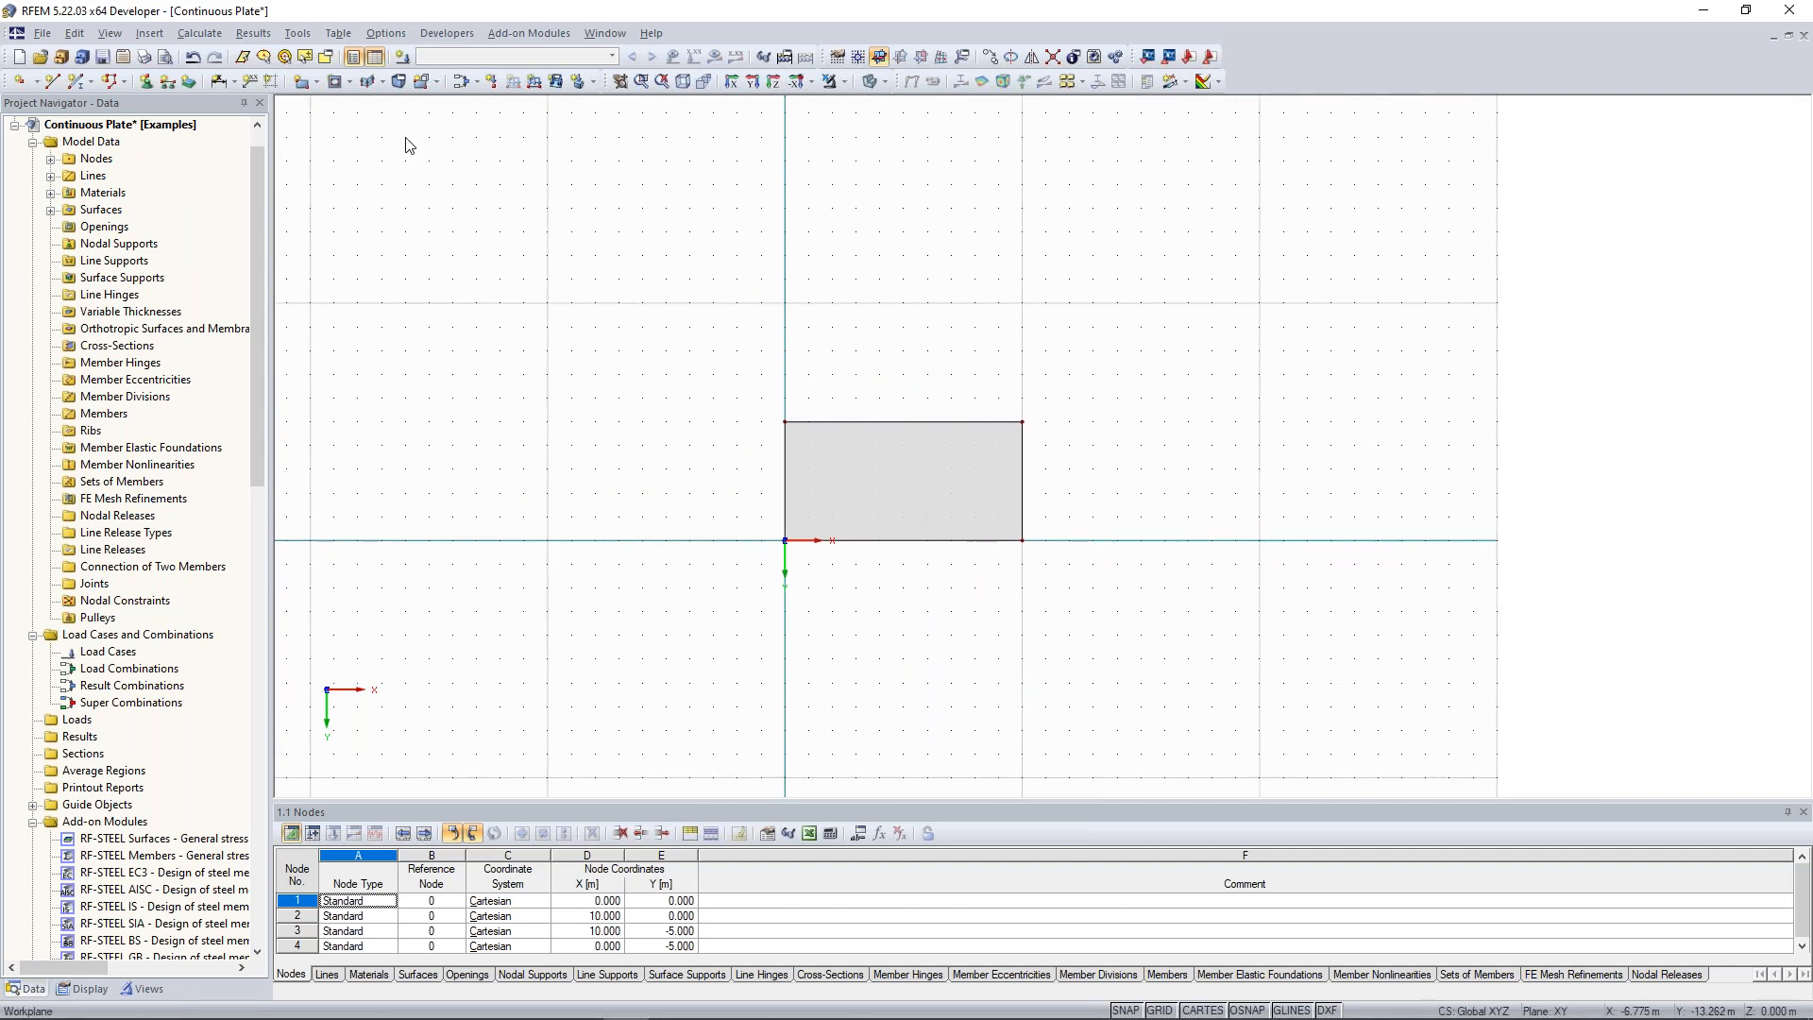
pyautogui.click(301, 85)
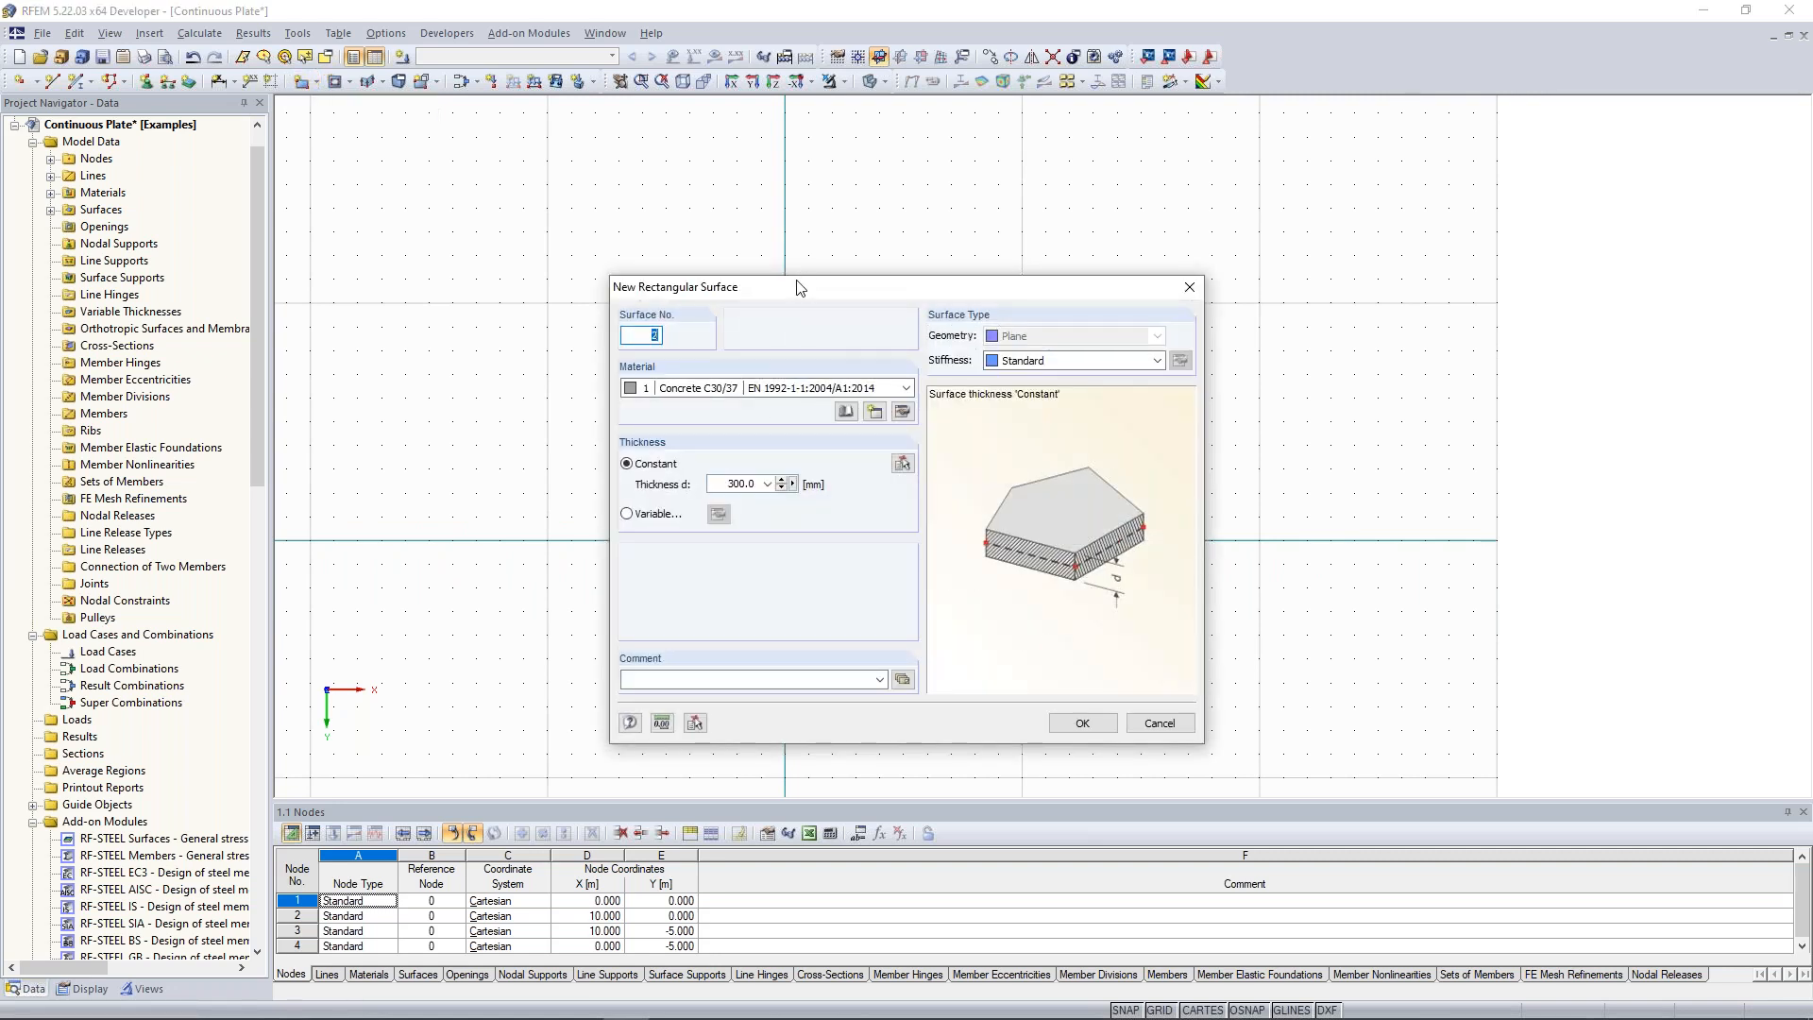
pyautogui.moveTo(743, 294); pyautogui.dragTo(616, 230)
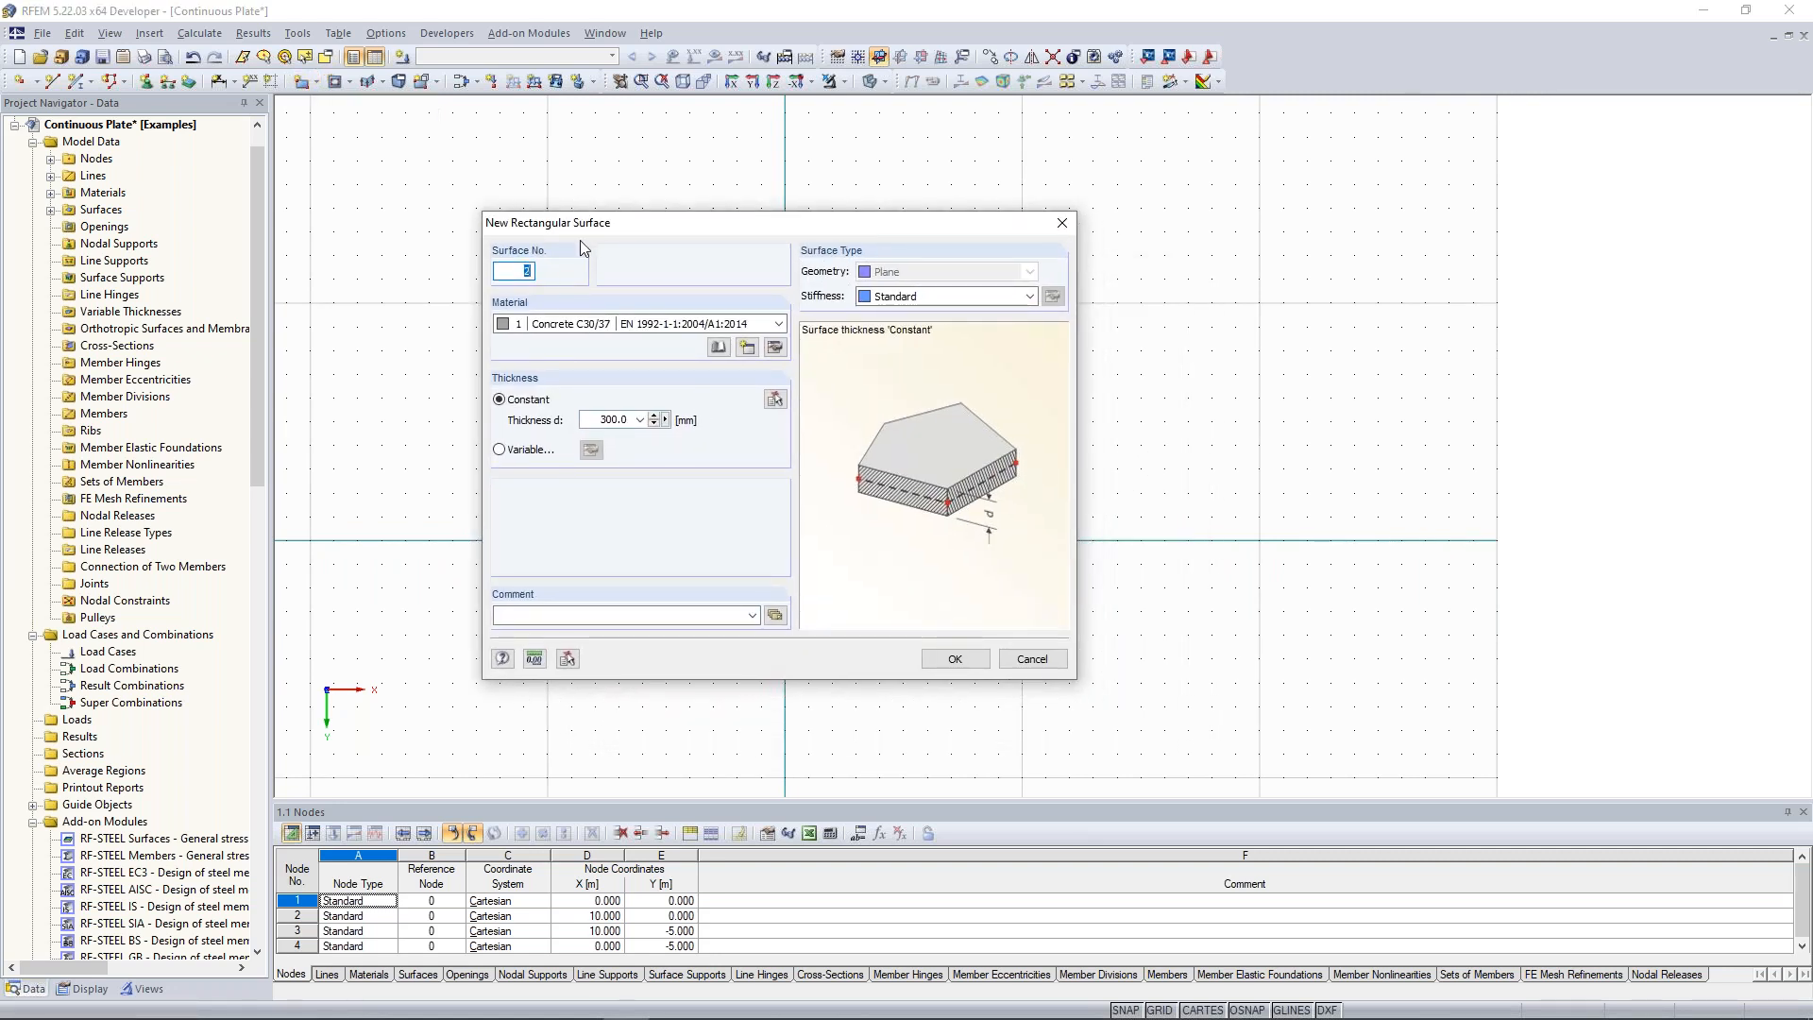
pyautogui.click(968, 666)
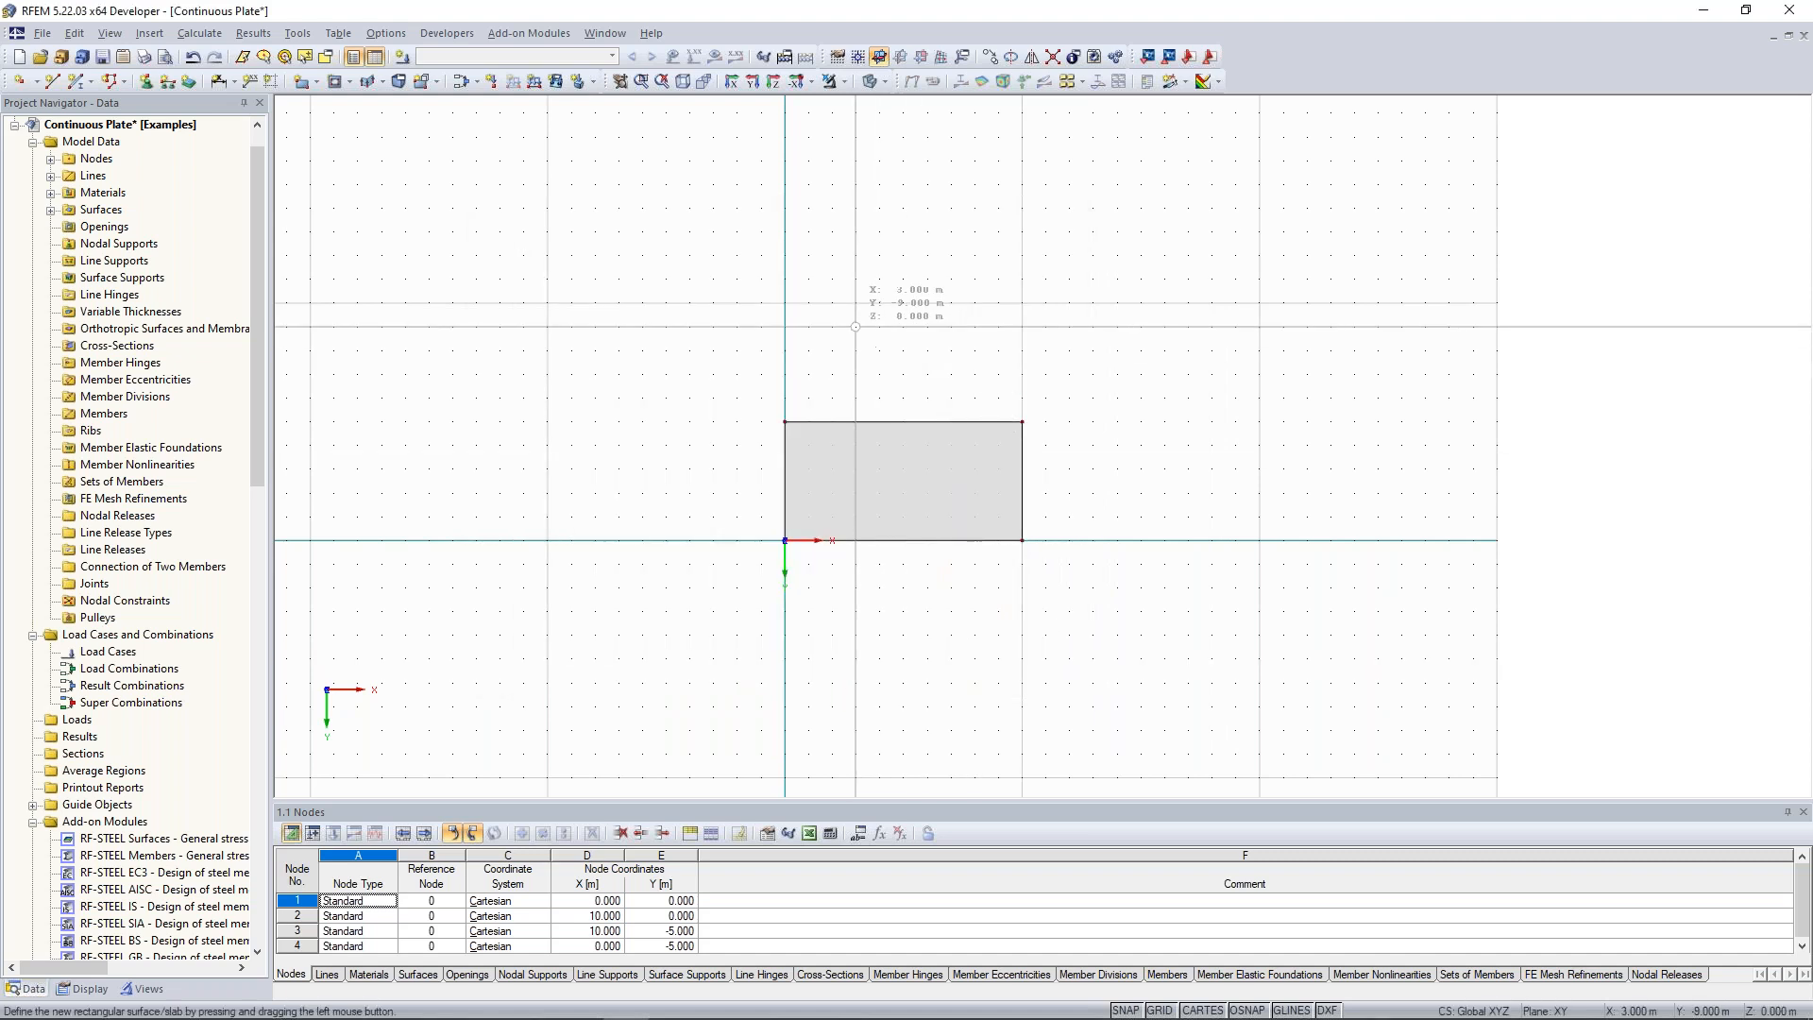
pyautogui.click(785, 302)
pyautogui.moveTo(999, 205); pyautogui.dragTo(999, 275, button='middle')
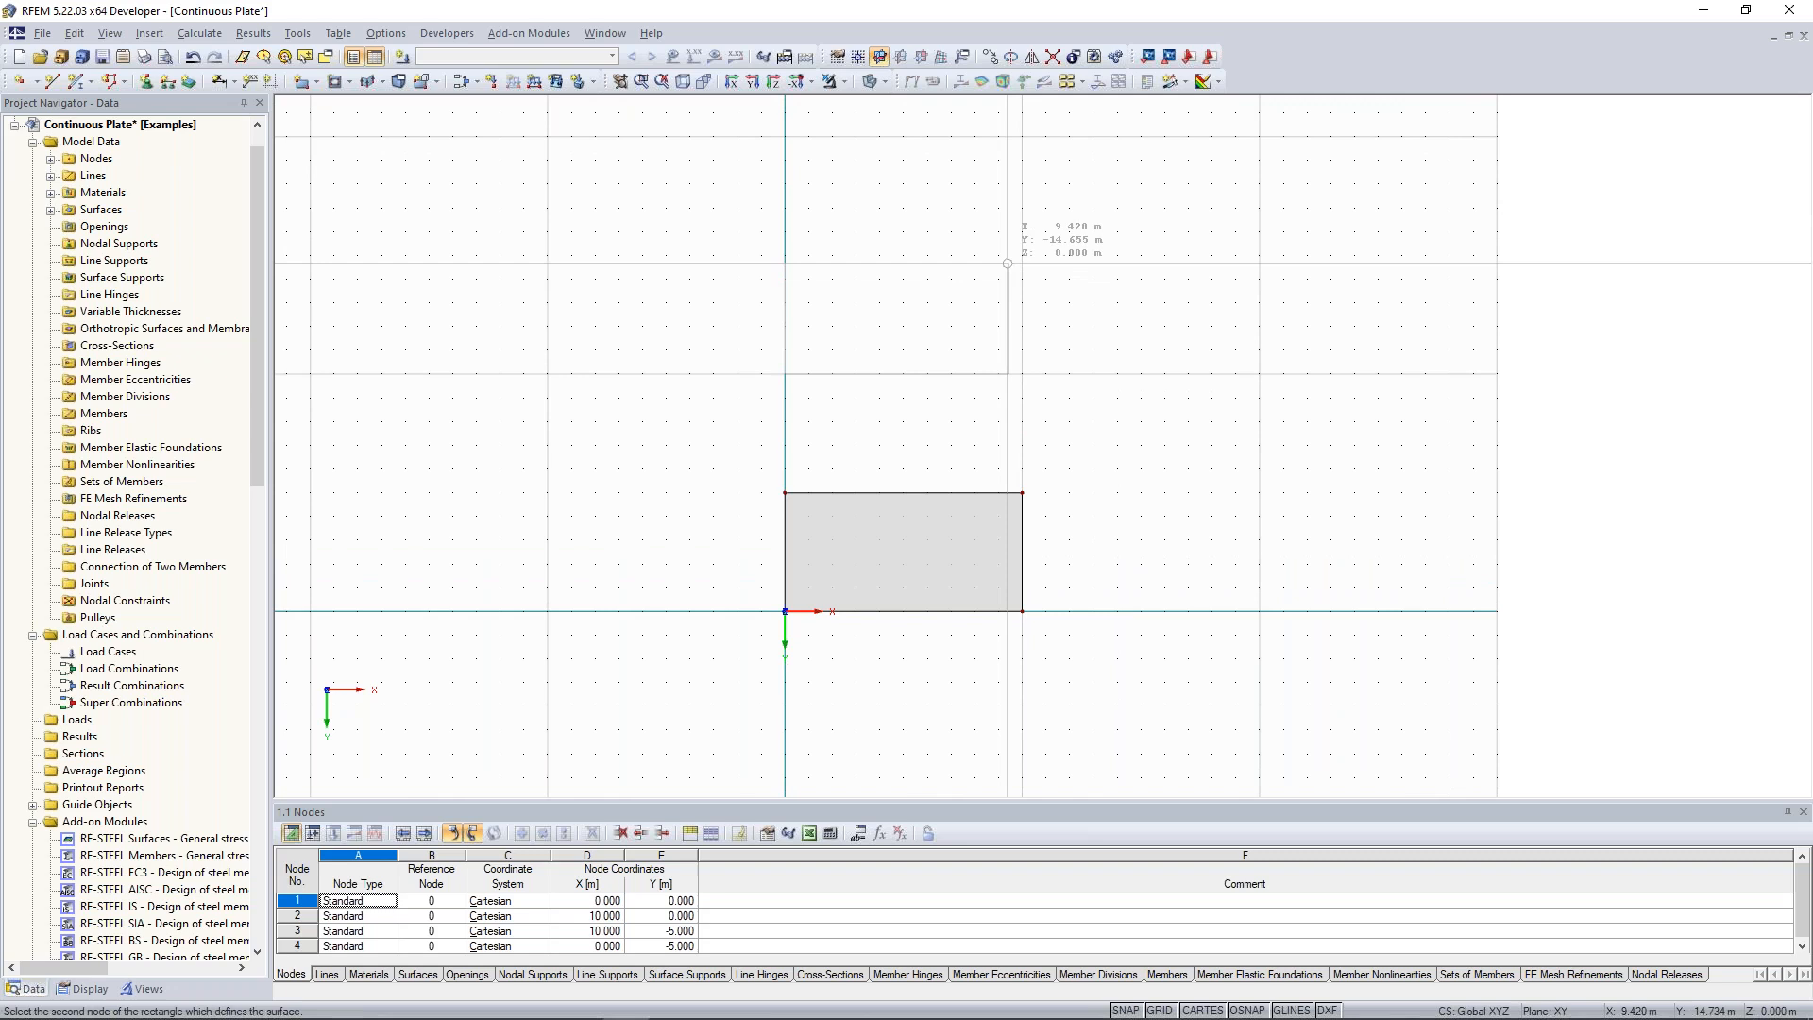
pyautogui.click(1022, 255)
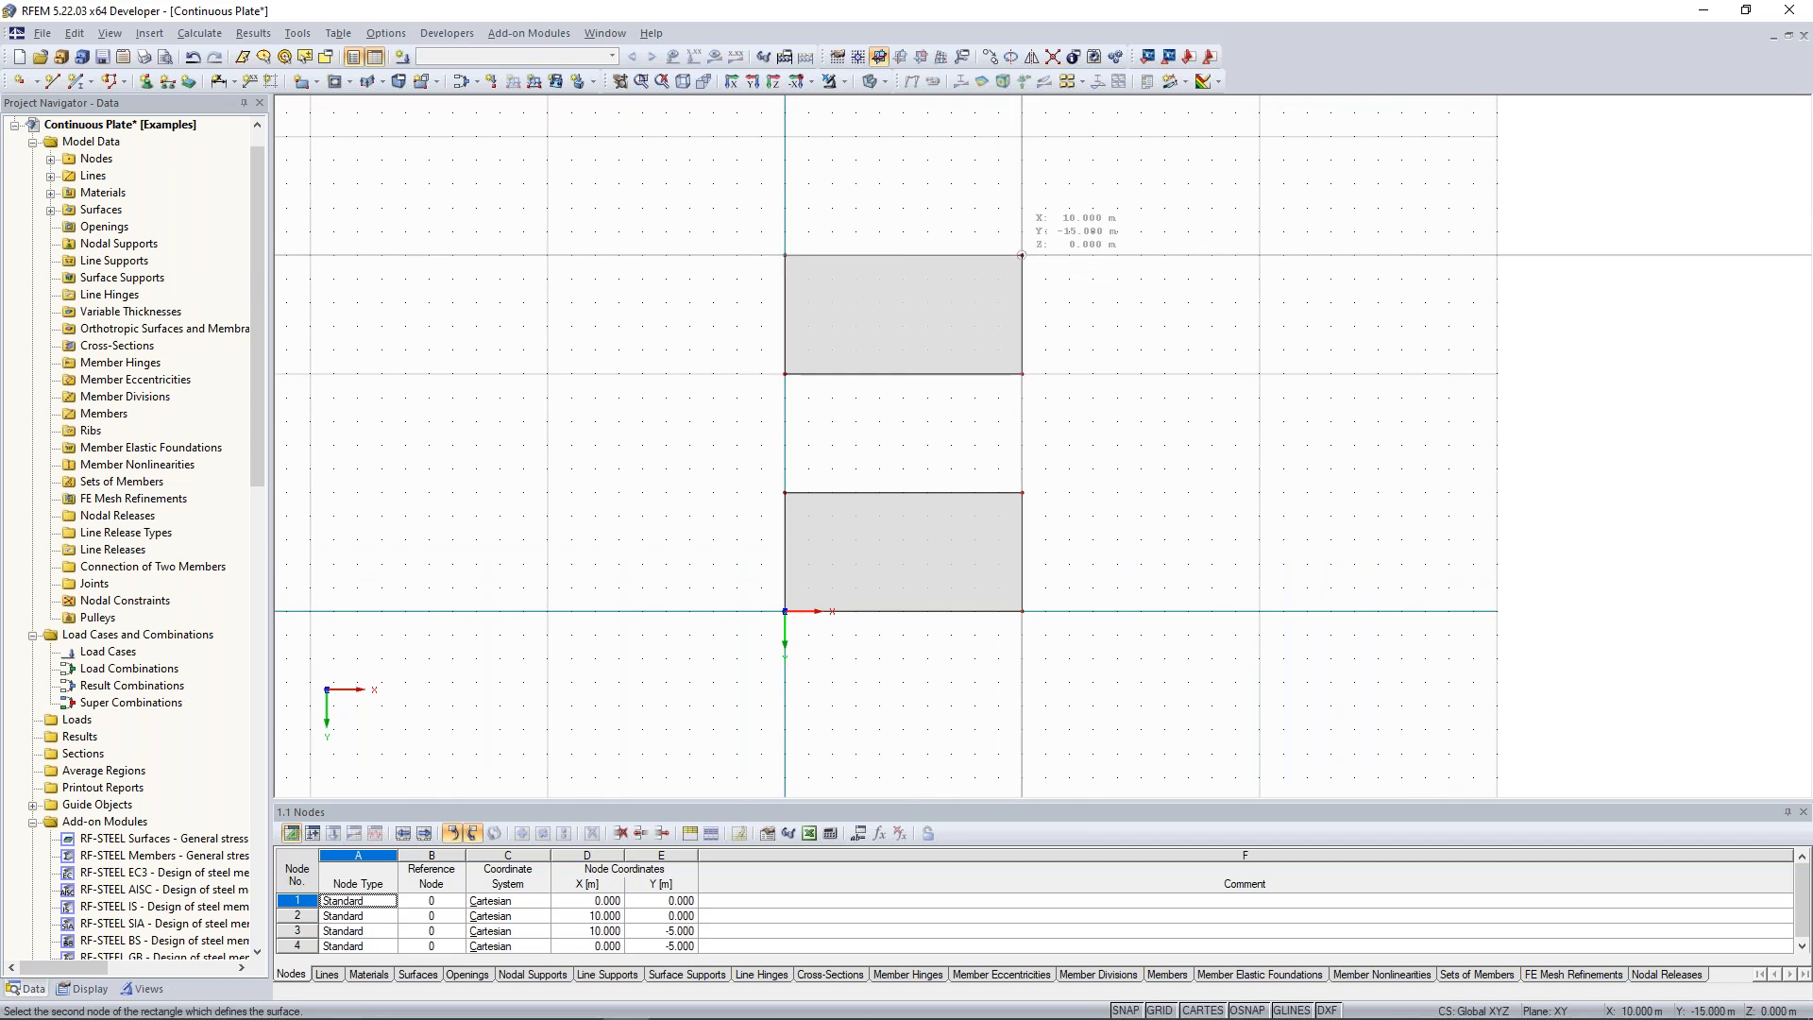
pyautogui.scroll(-1, 1115, 374)
pyautogui.scroll(-1, 1115, 374)
pyautogui.press('Escape')
pyautogui.moveTo(1125, 346); pyautogui.dragTo(1093, 283, button='middle')
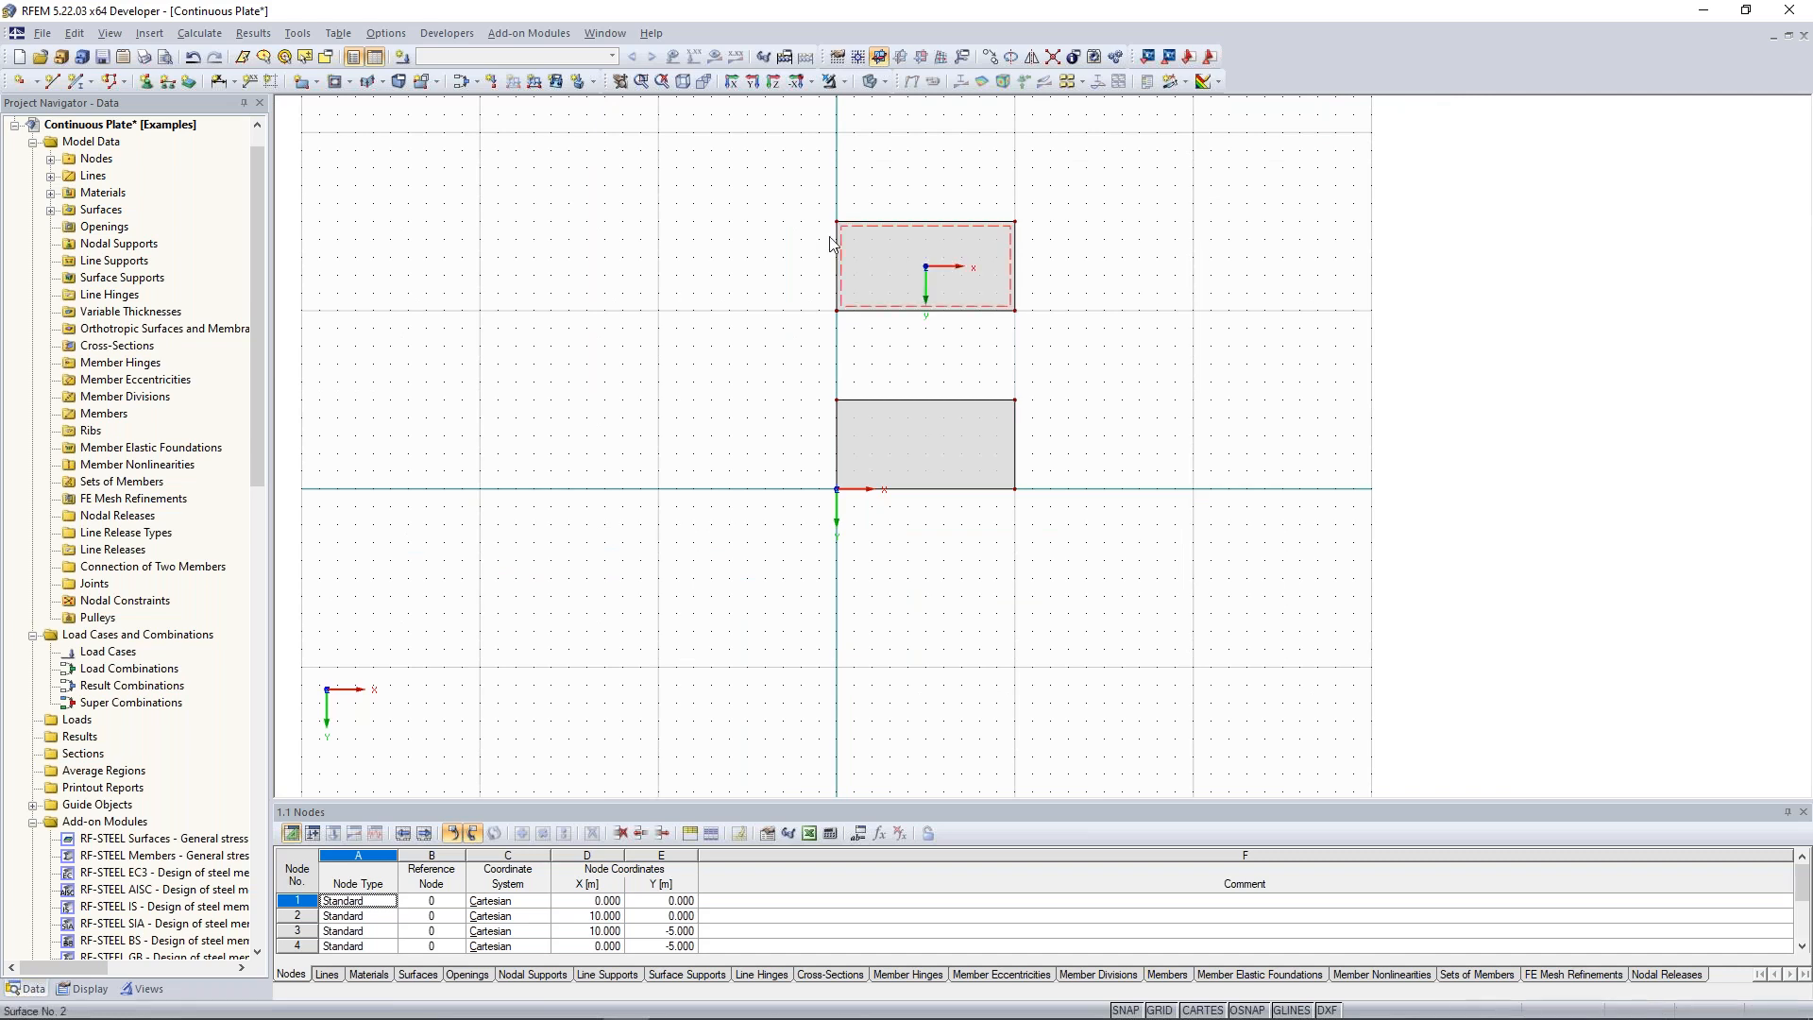
pyautogui.moveTo(800, 163); pyautogui.dragTo(754, 238, button='middle')
pyautogui.moveTo(753, 238); pyautogui.dragTo(1042, 456)
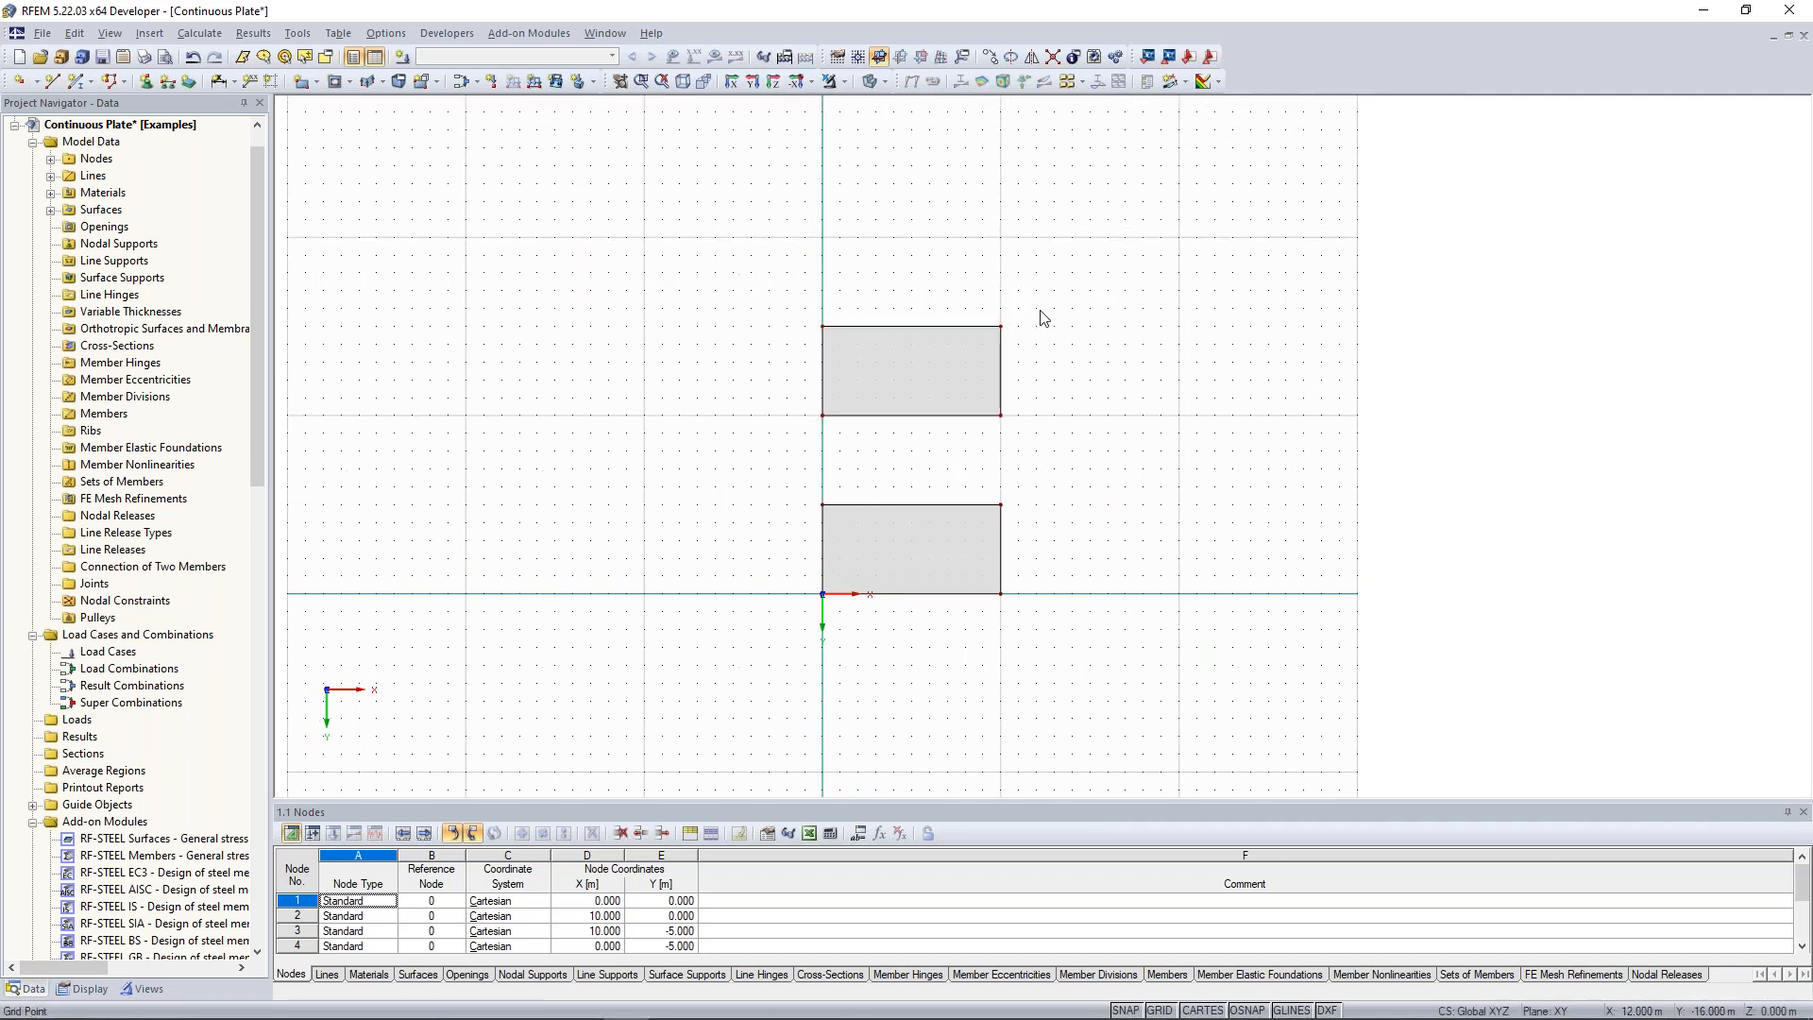
pyautogui.moveTo(983, 248); pyautogui.dragTo(980, 279, button='middle')
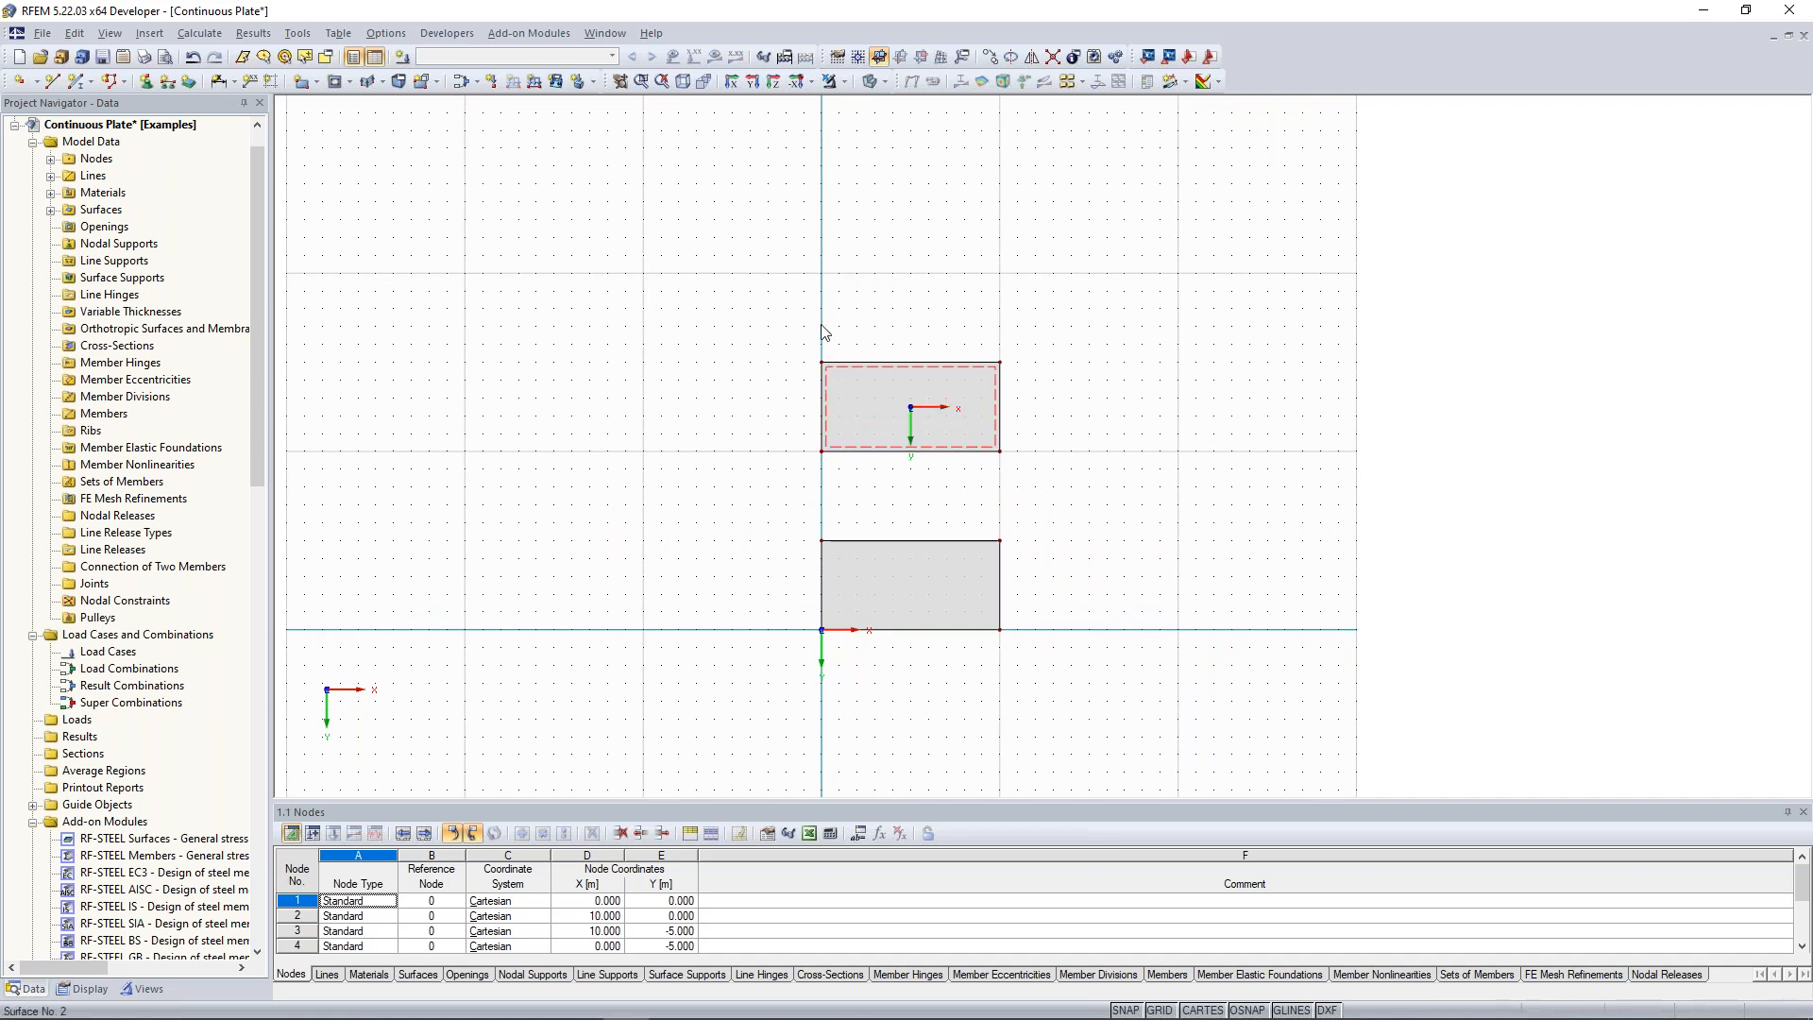
pyautogui.moveTo(841, 256); pyautogui.dragTo(837, 291, button='middle')
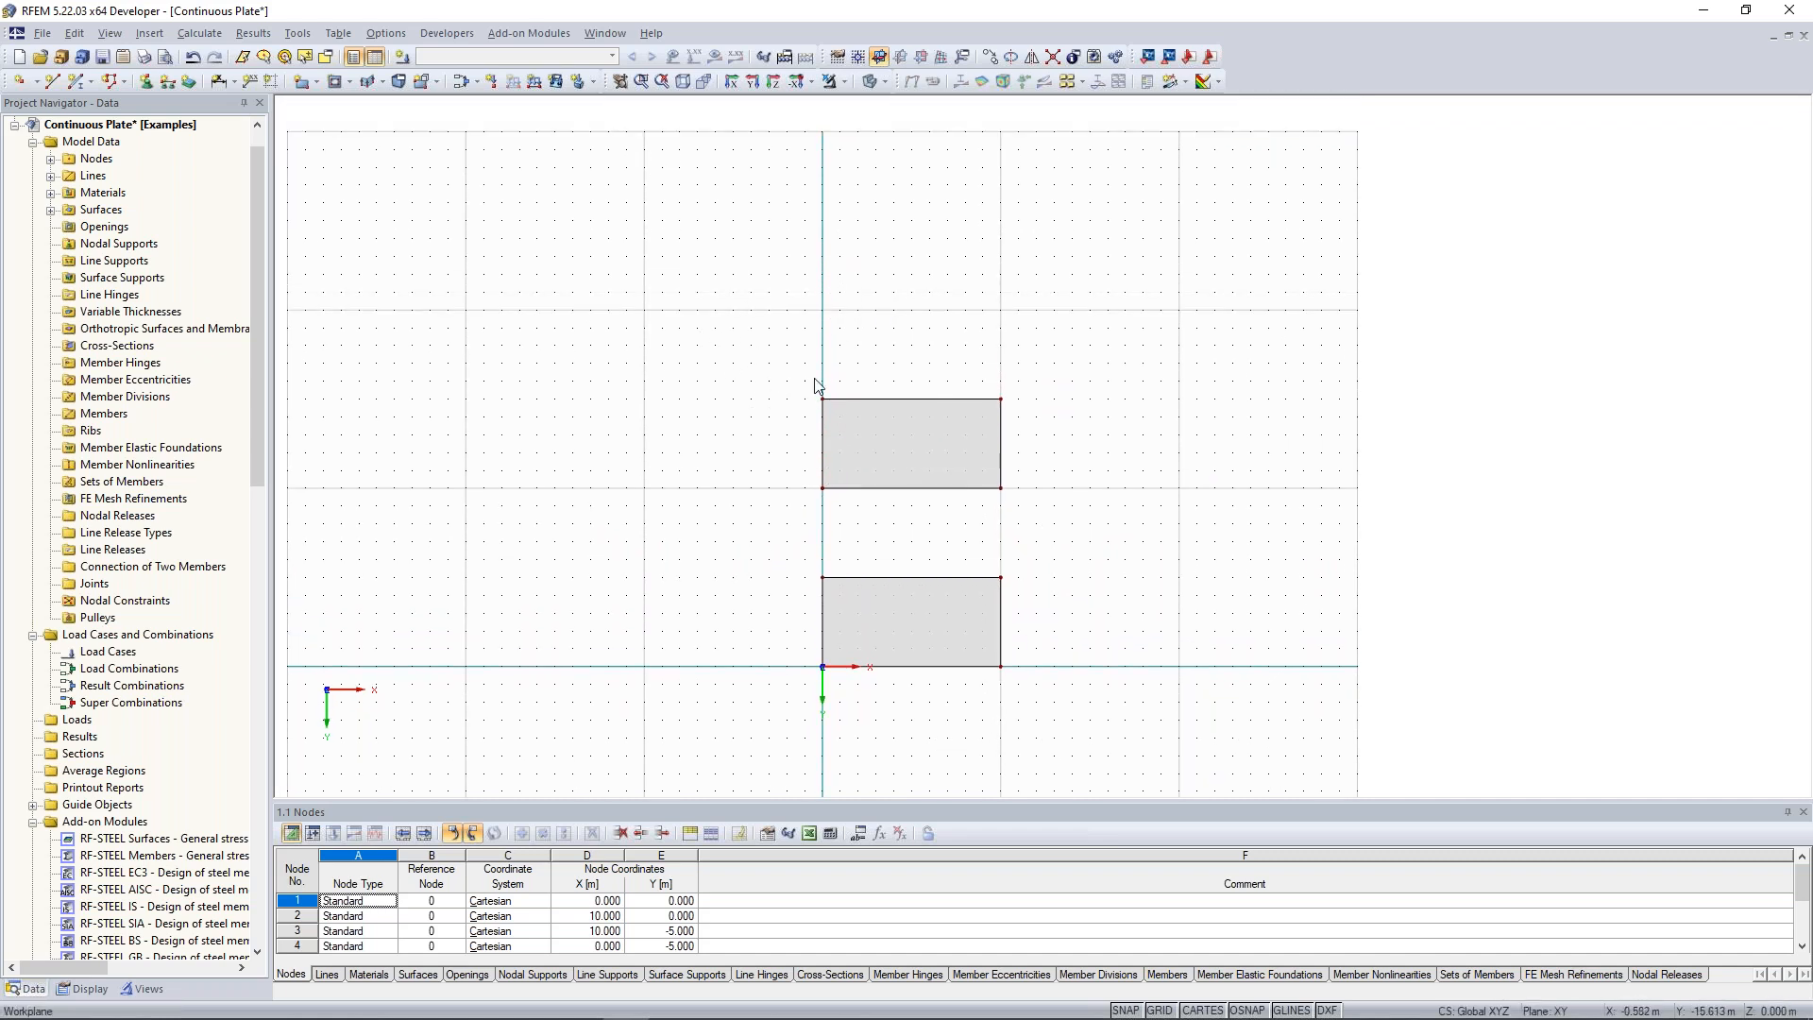
# Copy the second rectangular surface once with a displacement of -10 m in Y.
pyautogui.moveTo(768, 343); pyautogui.dragTo(1048, 510)
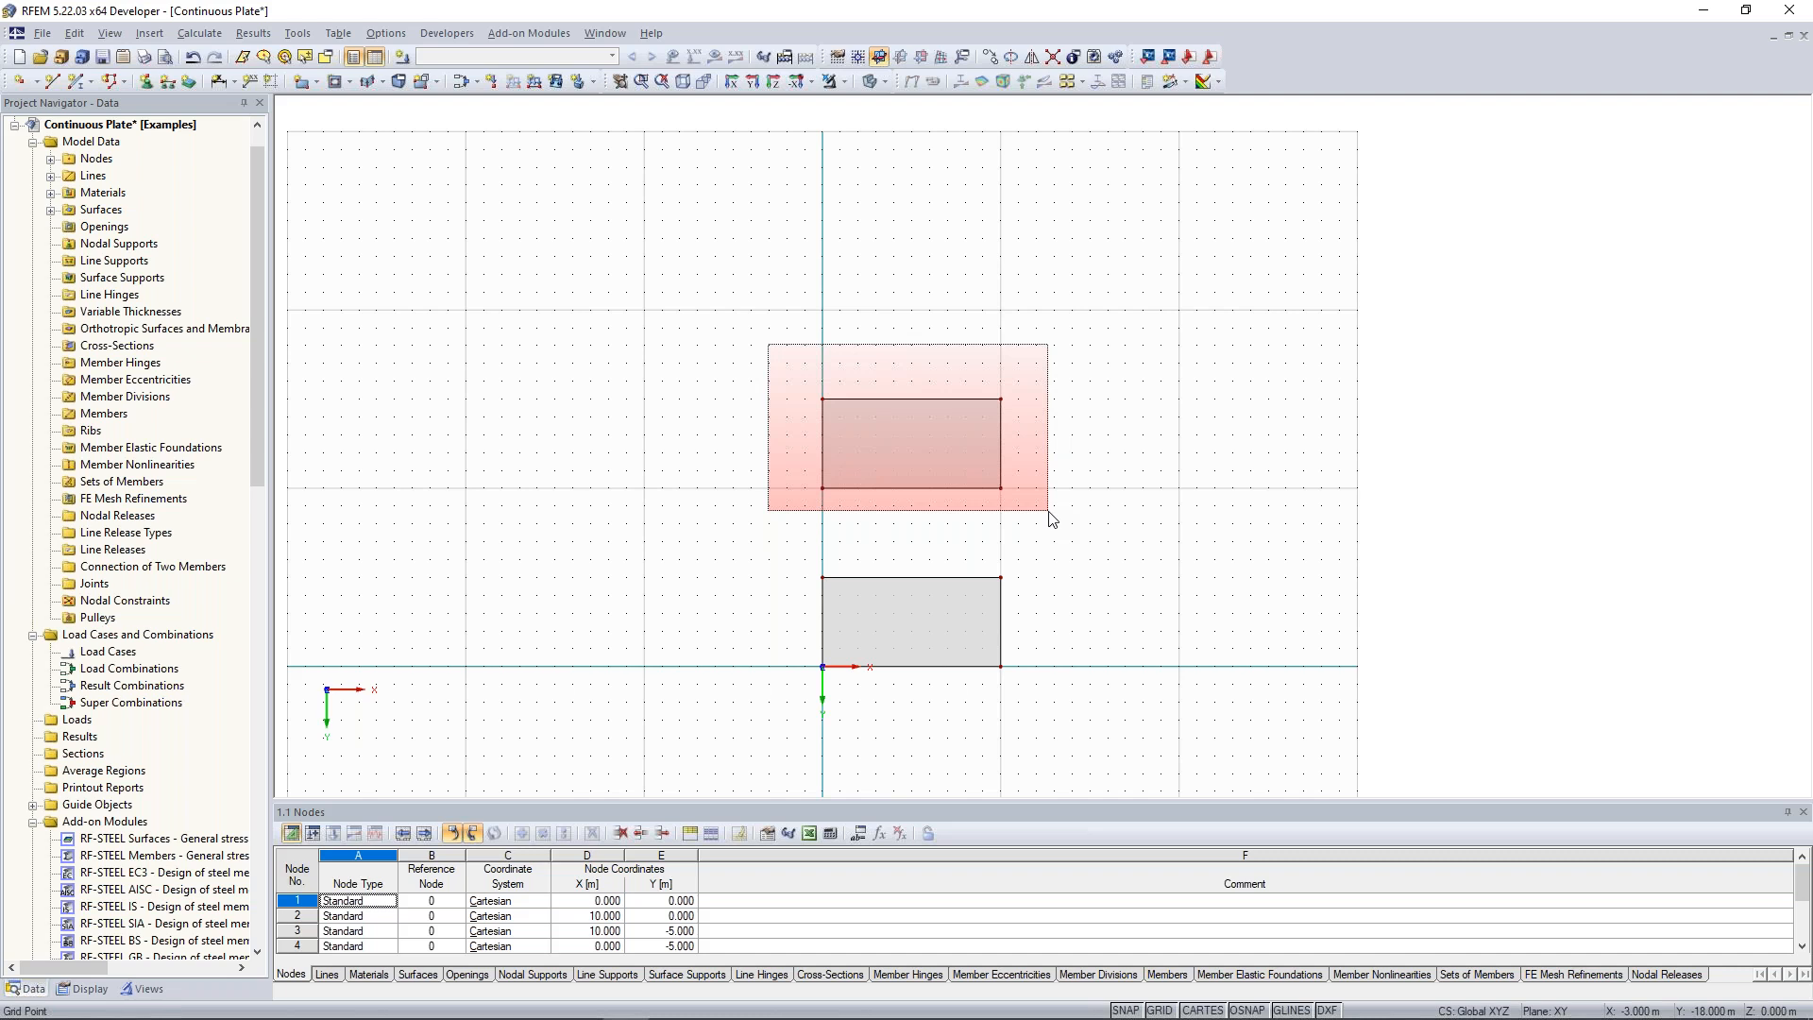
pyautogui.moveTo(1048, 511); pyautogui.dragTo(1049, 511)
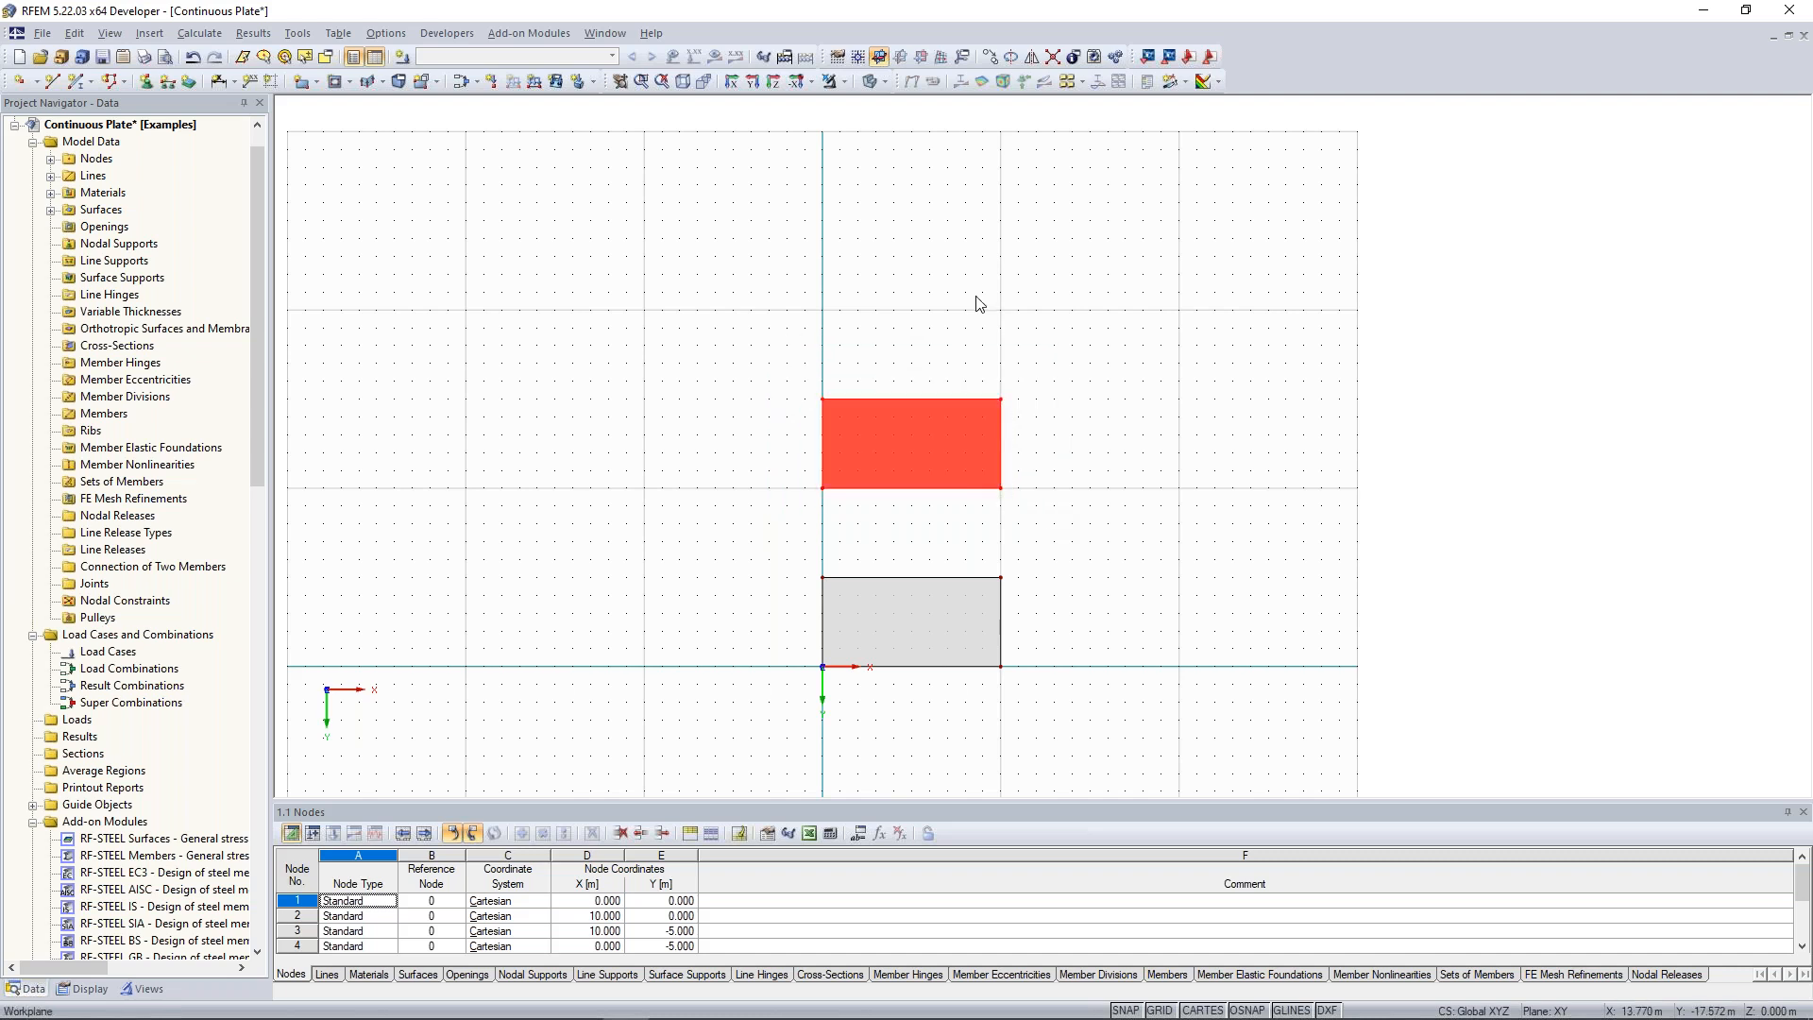
pyautogui.rightClick(925, 424)
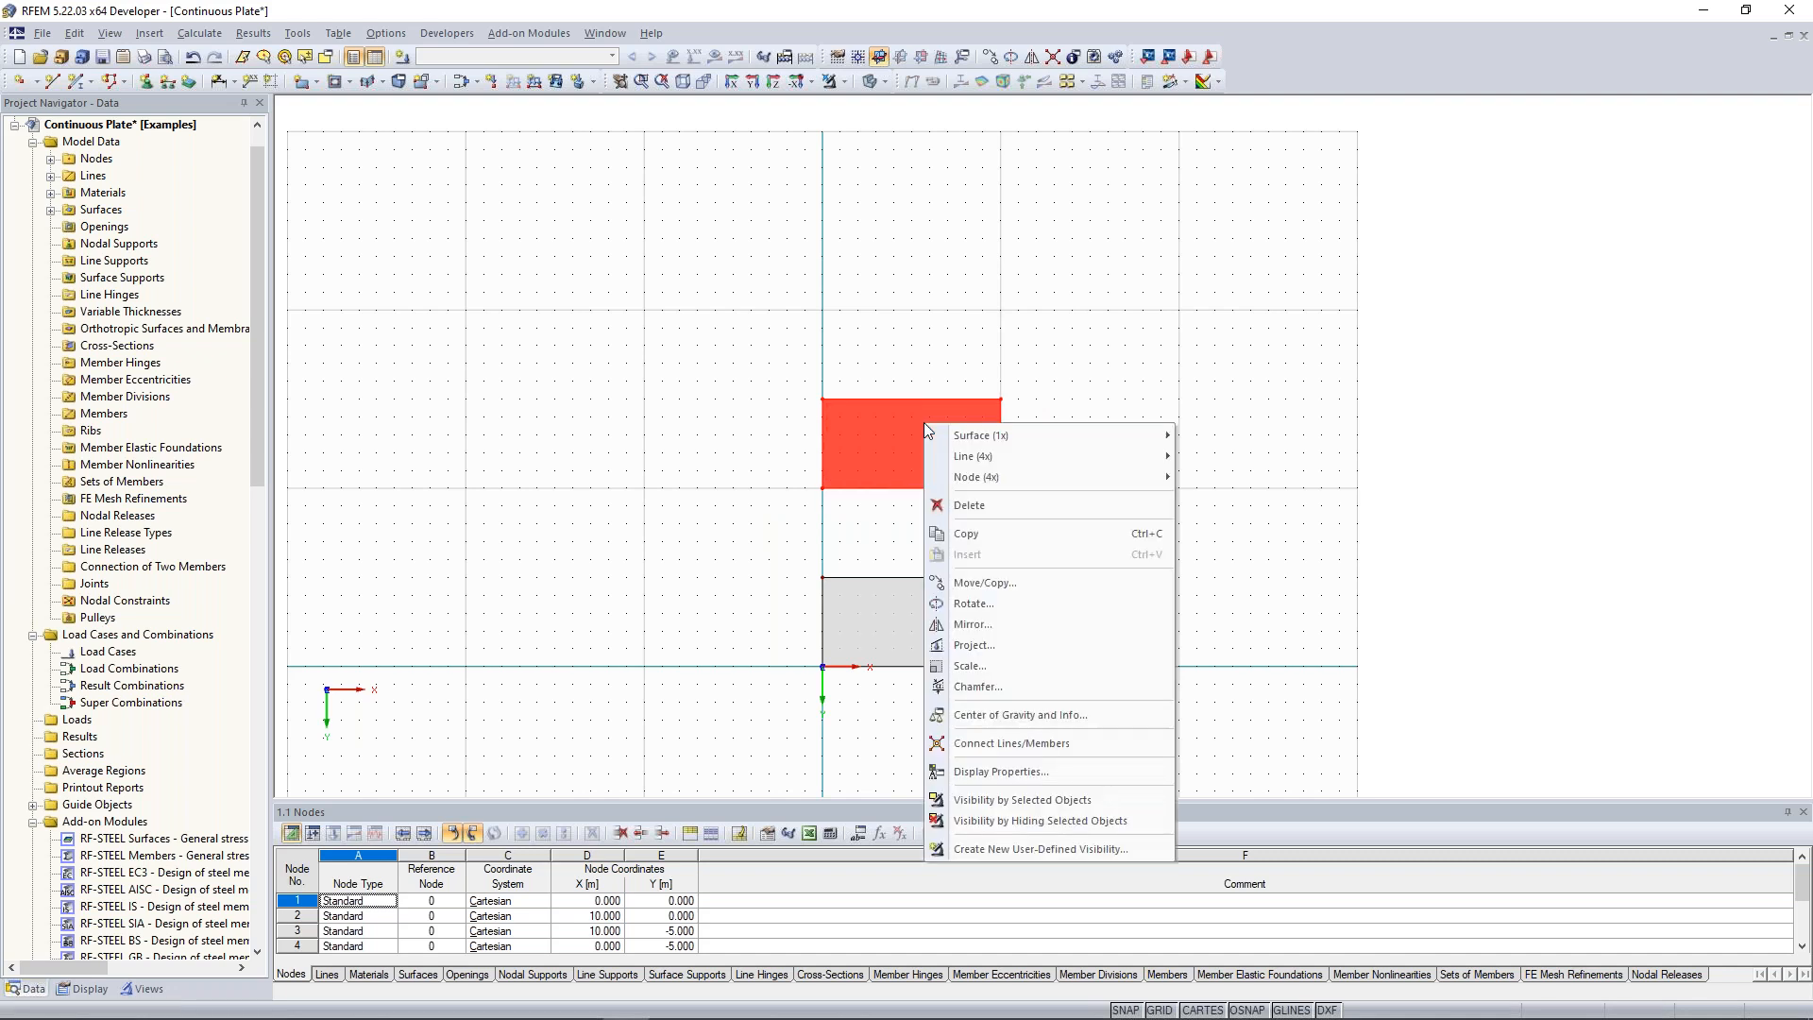
pyautogui.moveTo(973, 457)
pyautogui.click(1026, 586)
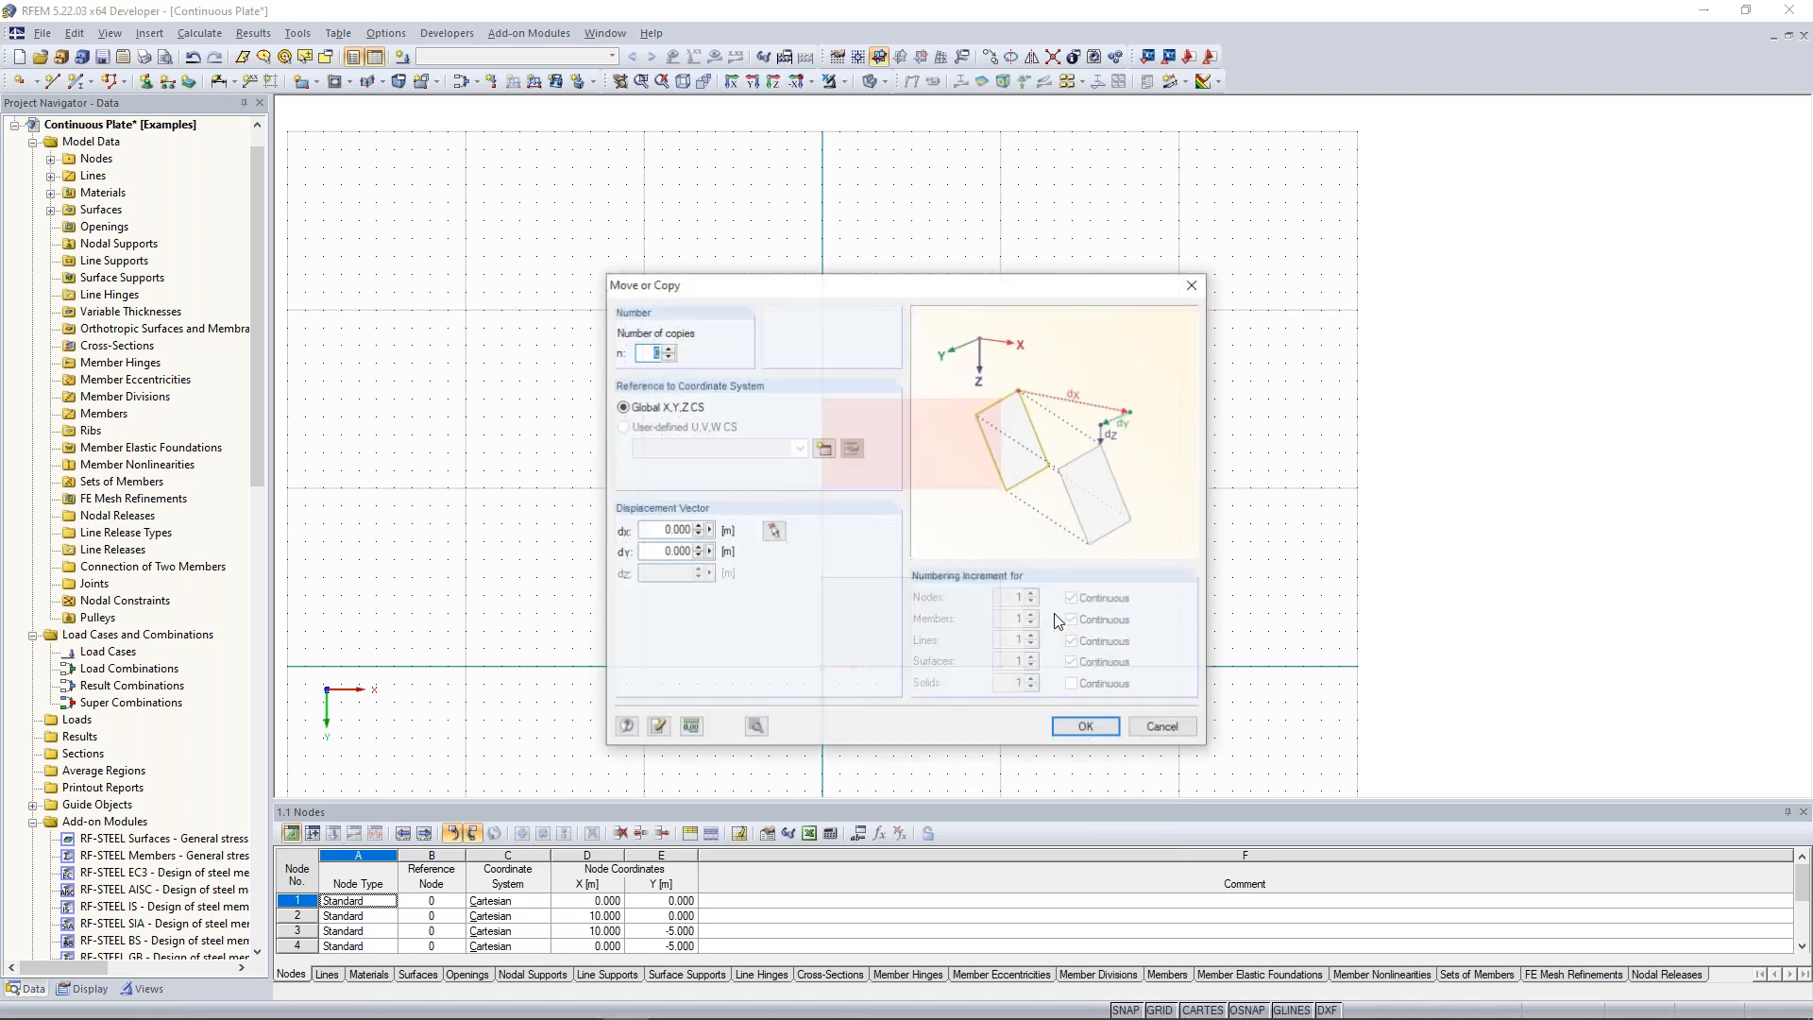
pyautogui.moveTo(820, 292); pyautogui.dragTo(1275, 242)
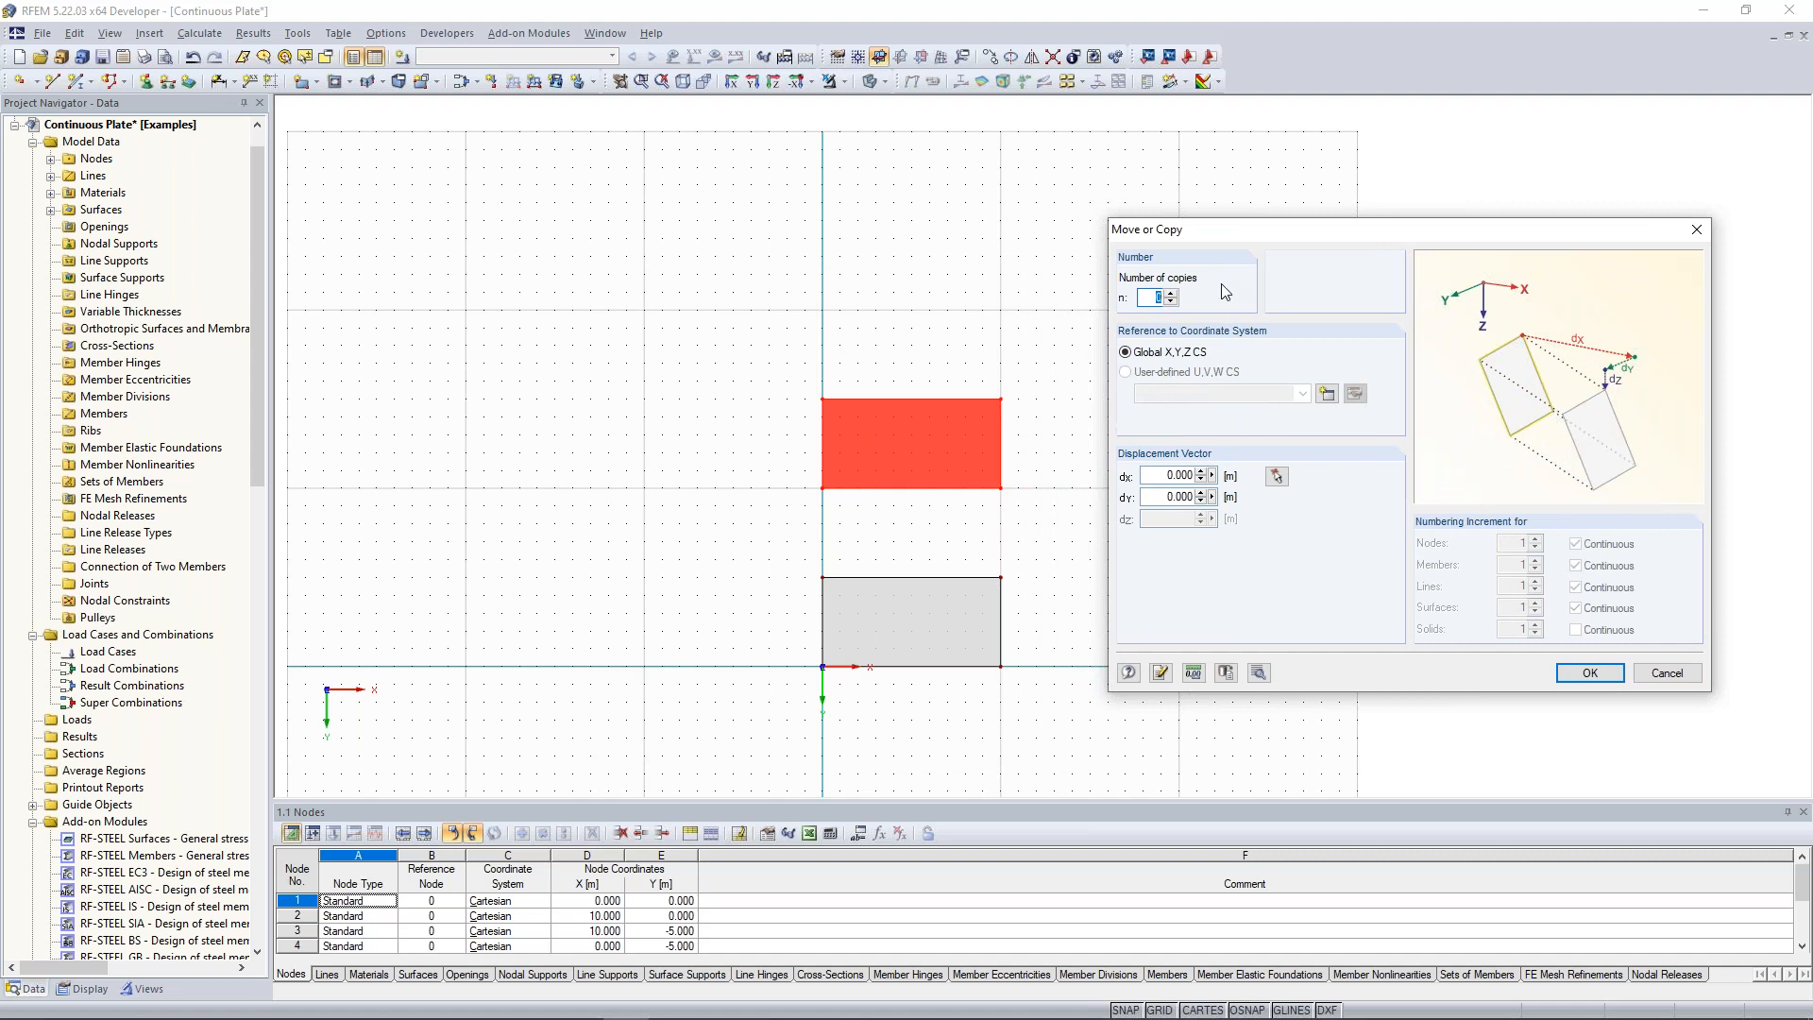
pyautogui.click(1172, 294)
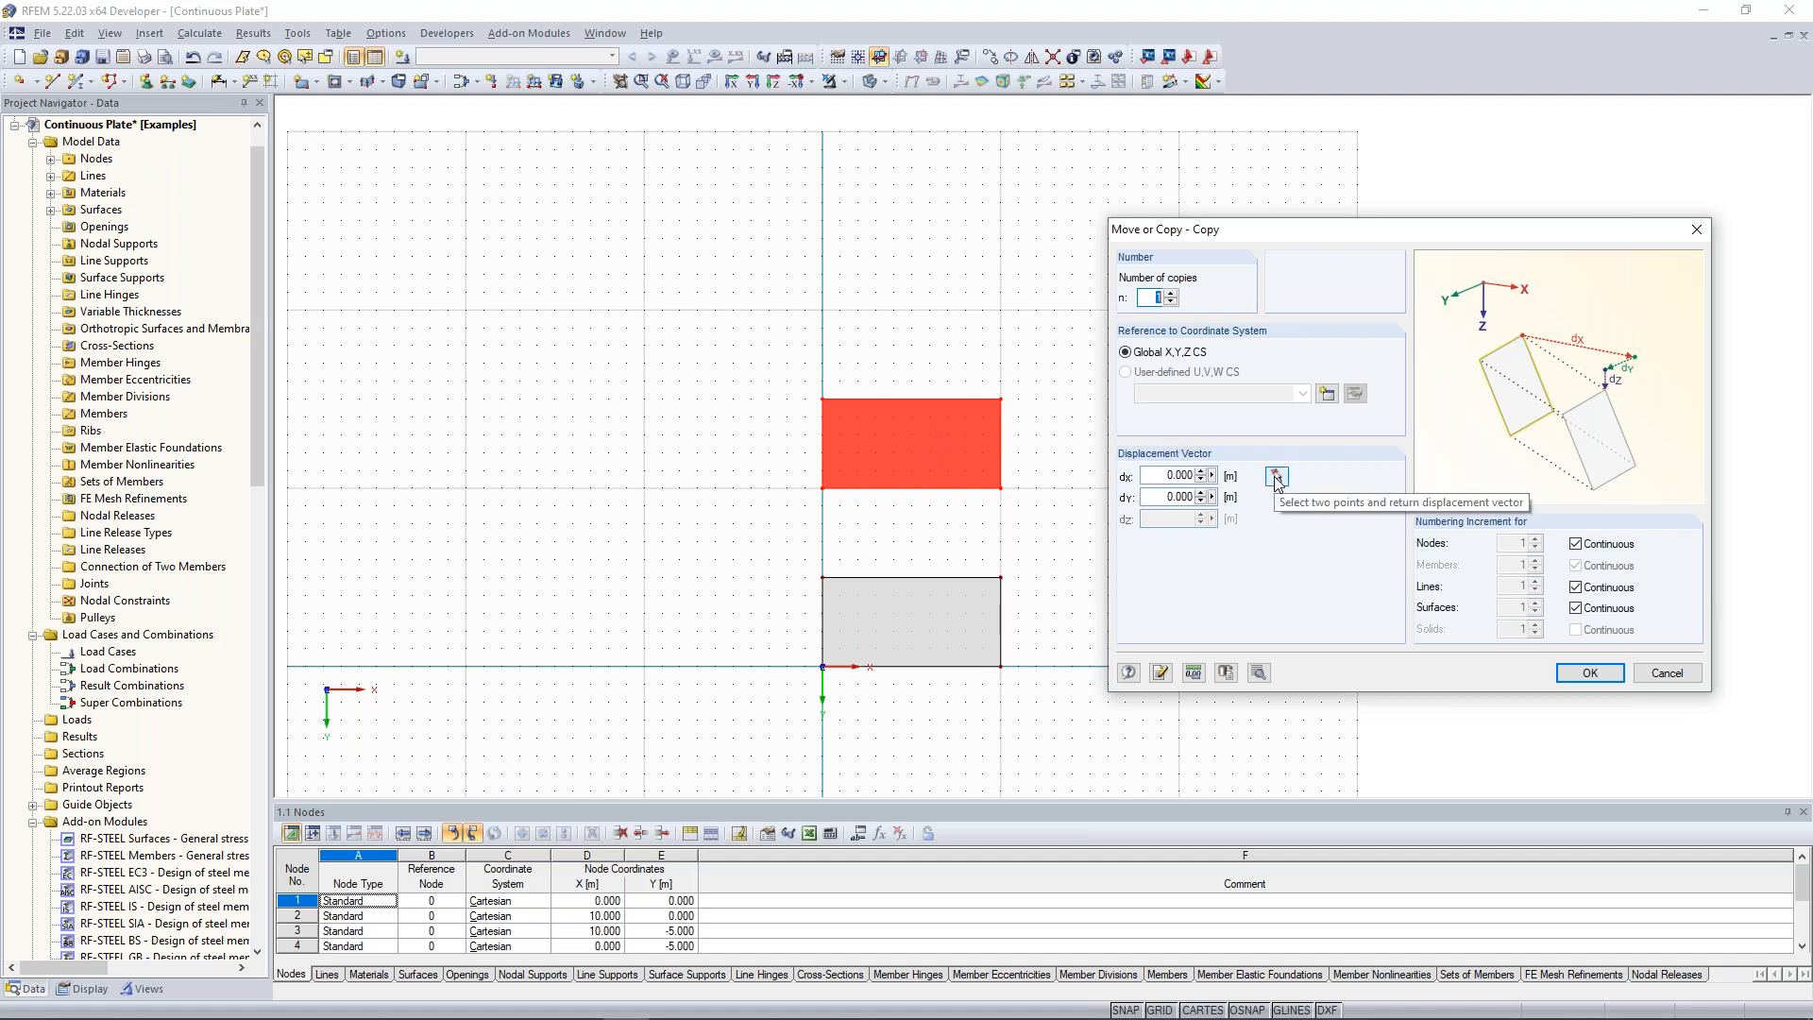
pyautogui.click(1166, 497)
pyautogui.write('-1')
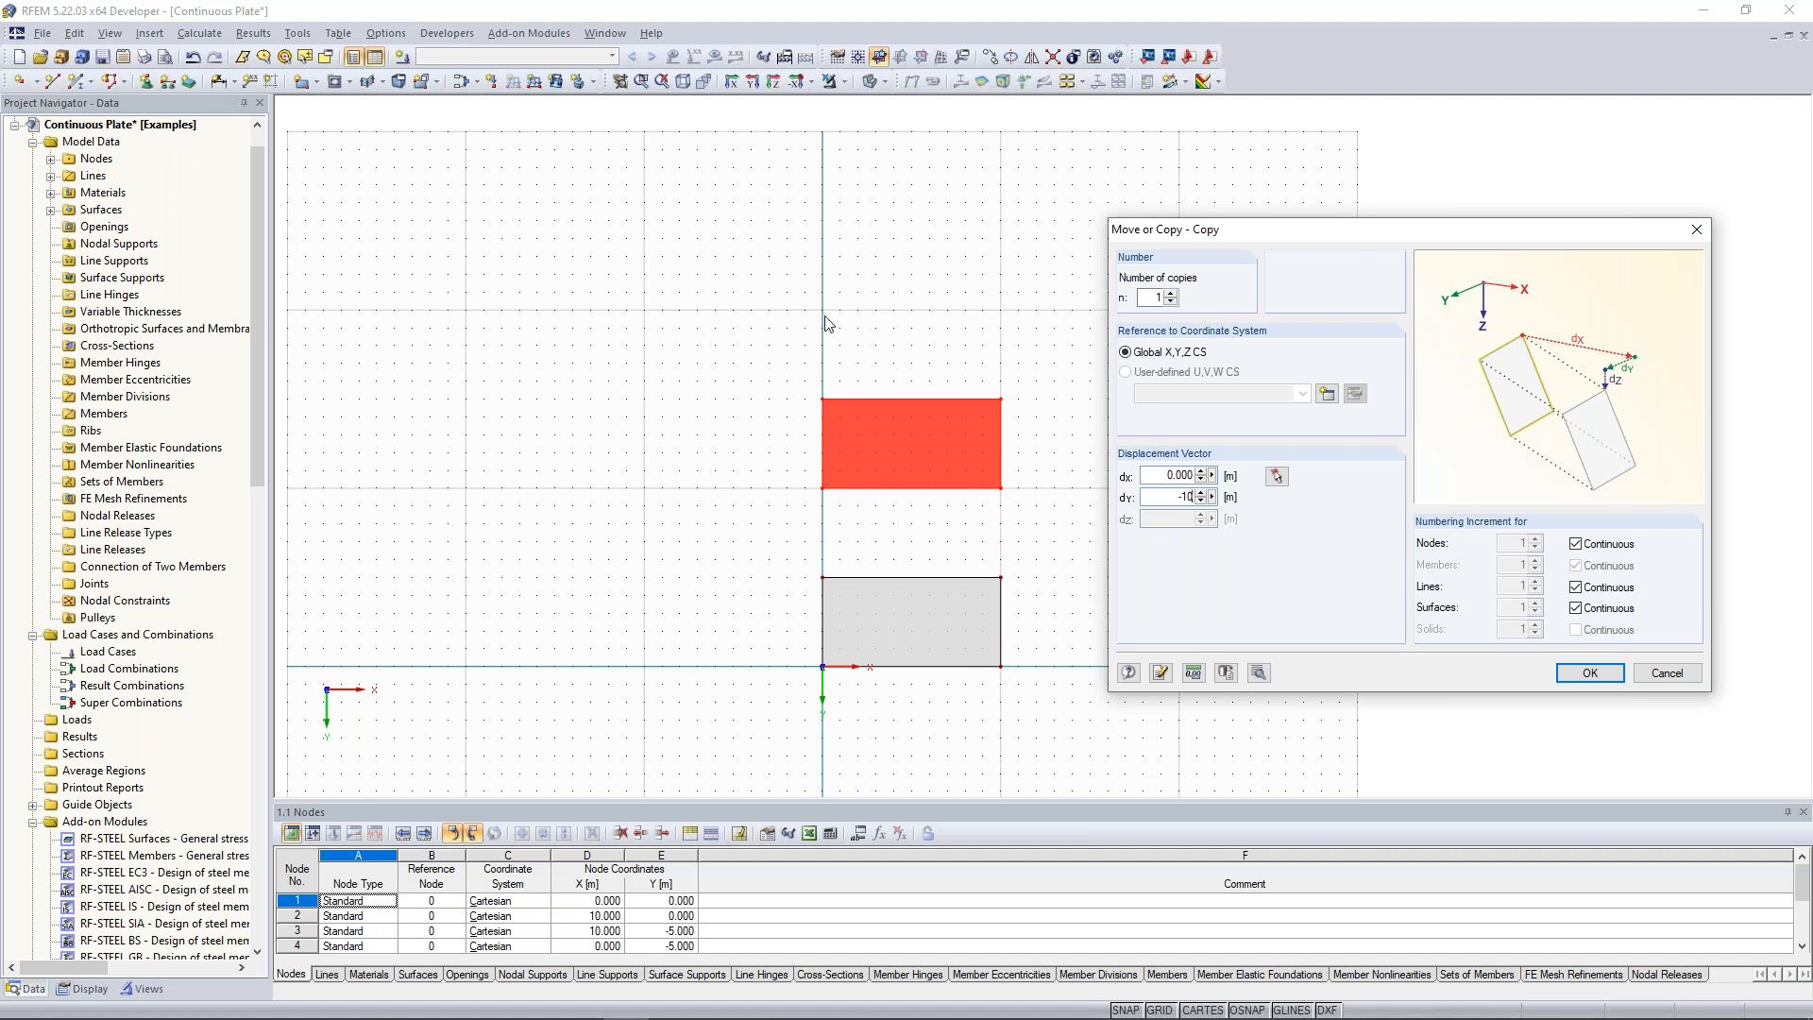
pyautogui.click(1590, 673)
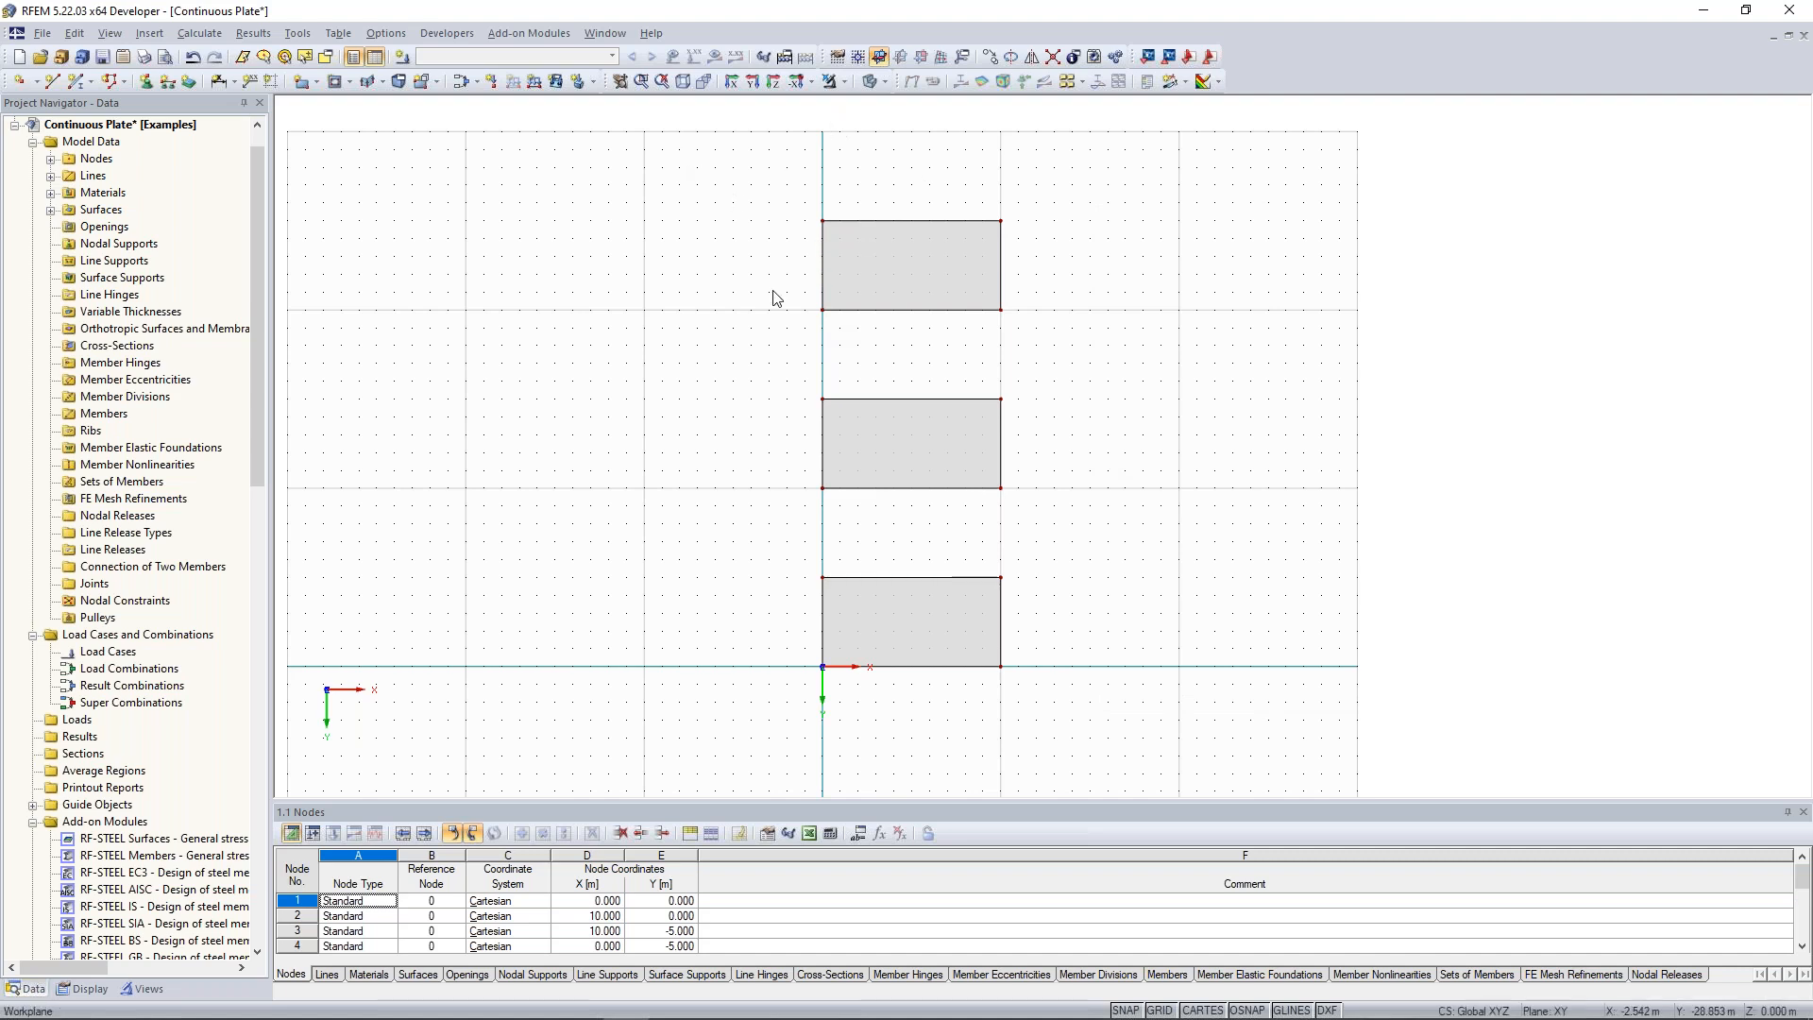
# Move all three rectangular surfaces 10 m in Y with zero copies, picking the displacement vector between two corner nodes of the surfaces.
pyautogui.scroll(-2, 801, 402)
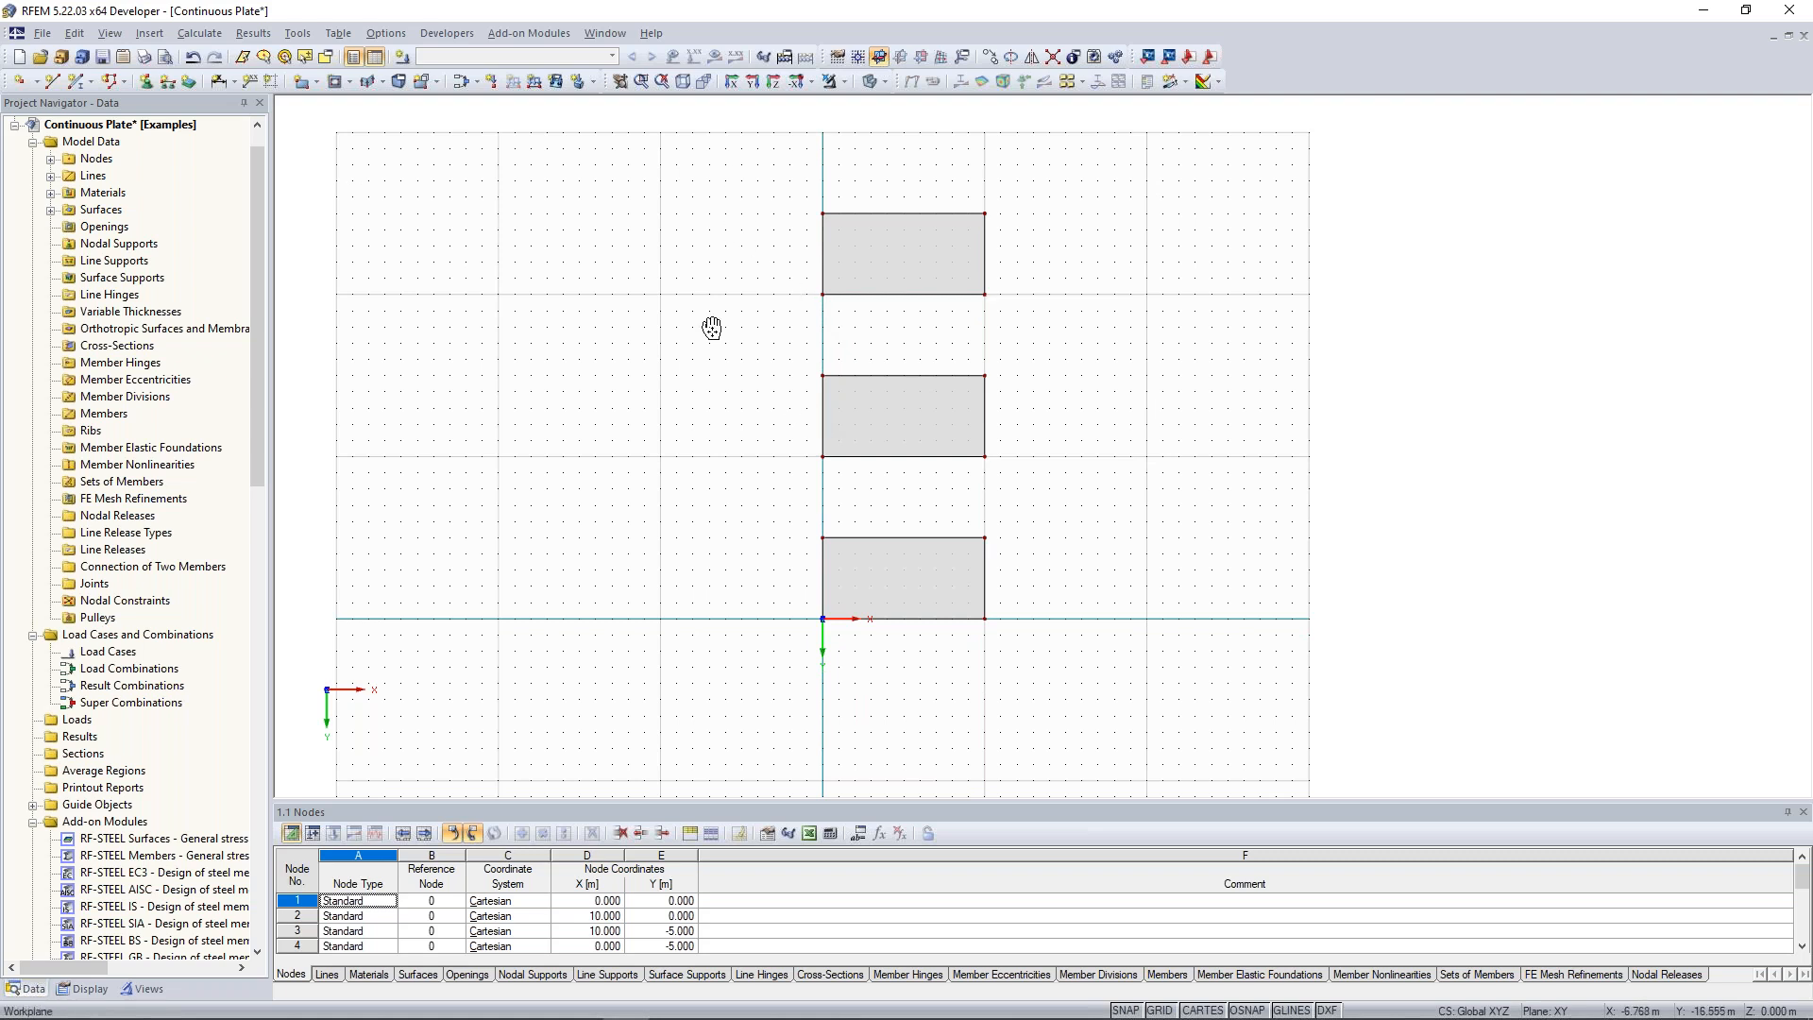
pyautogui.moveTo(713, 328); pyautogui.dragTo(714, 299, button='middle')
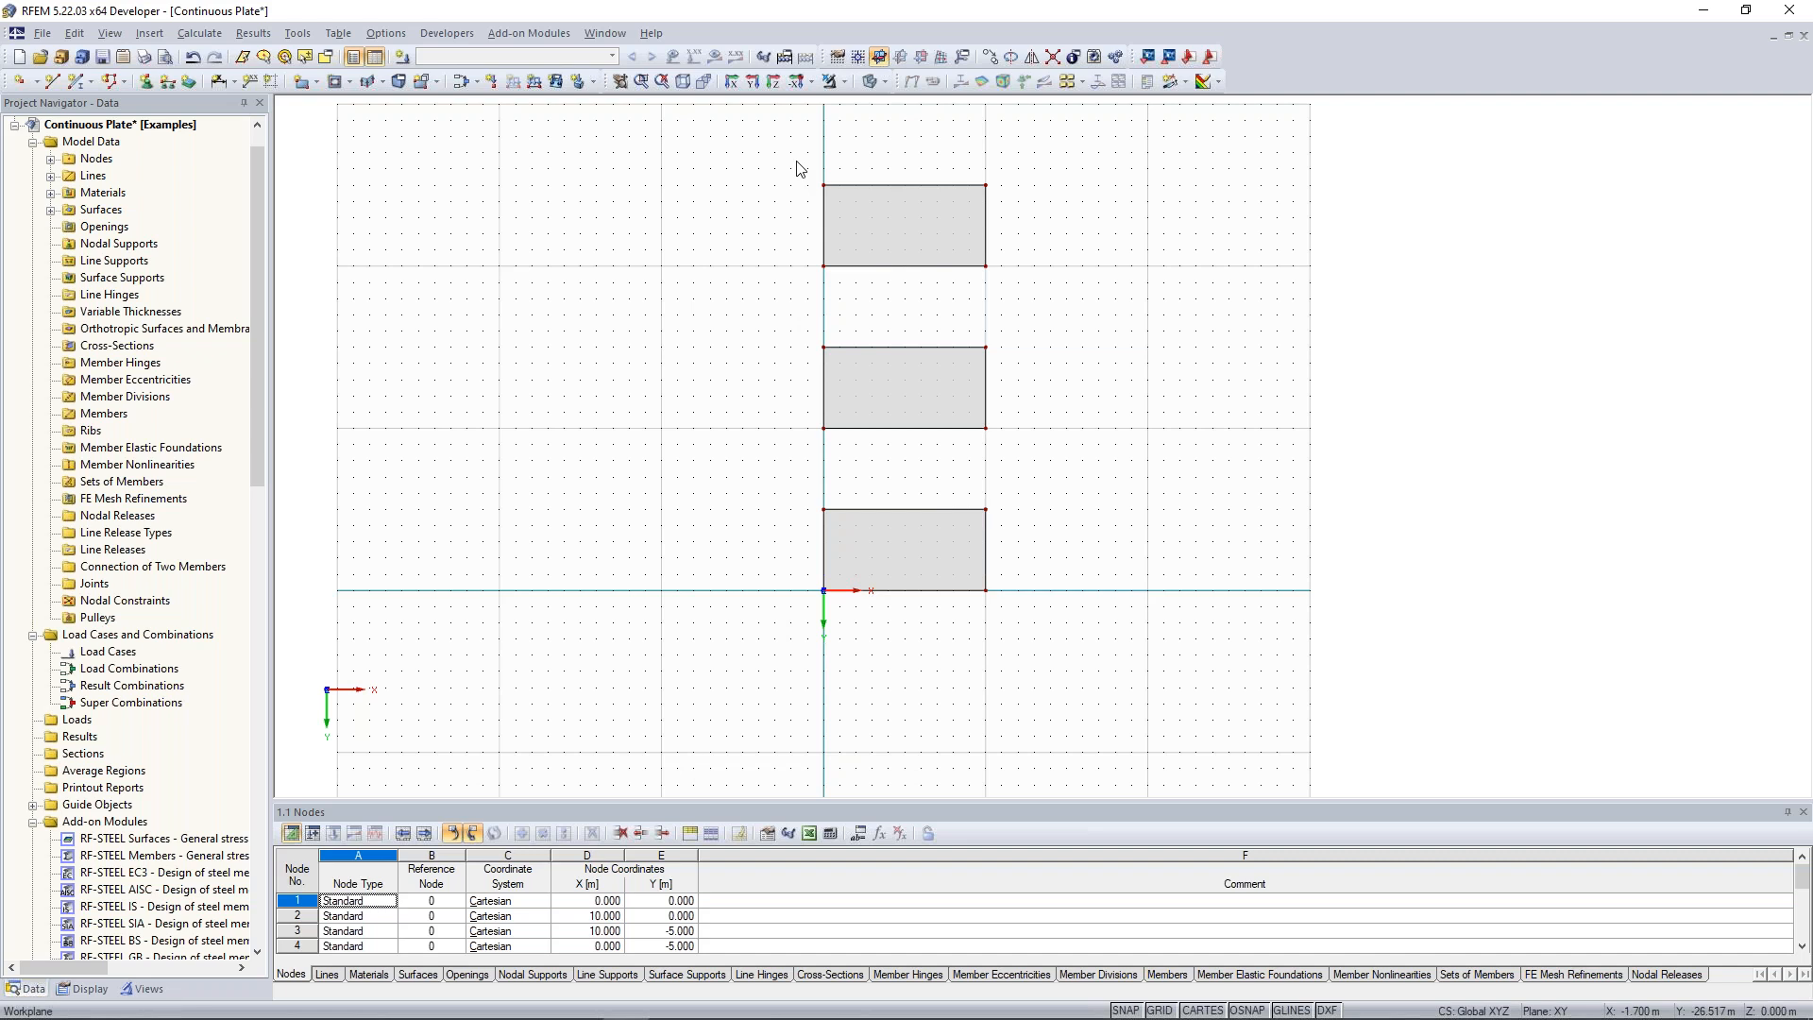
pyautogui.moveTo(744, 120); pyautogui.dragTo(1132, 658)
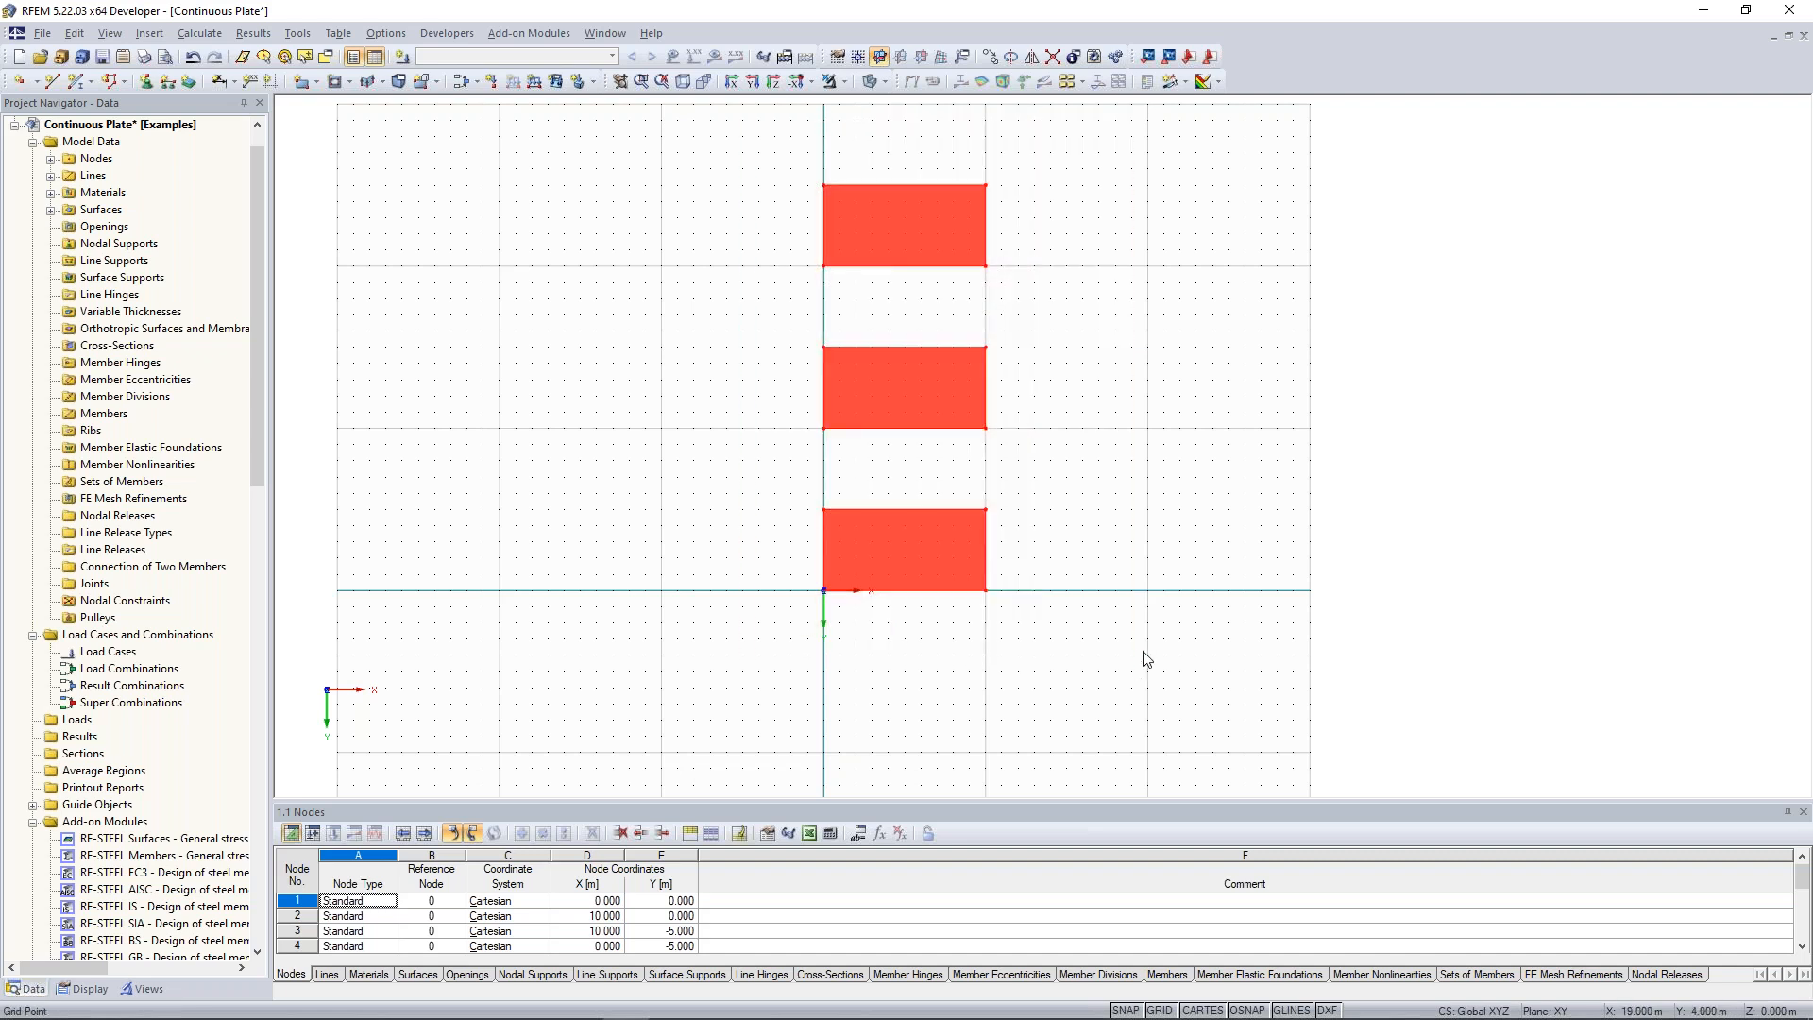
pyautogui.rightClick(951, 394)
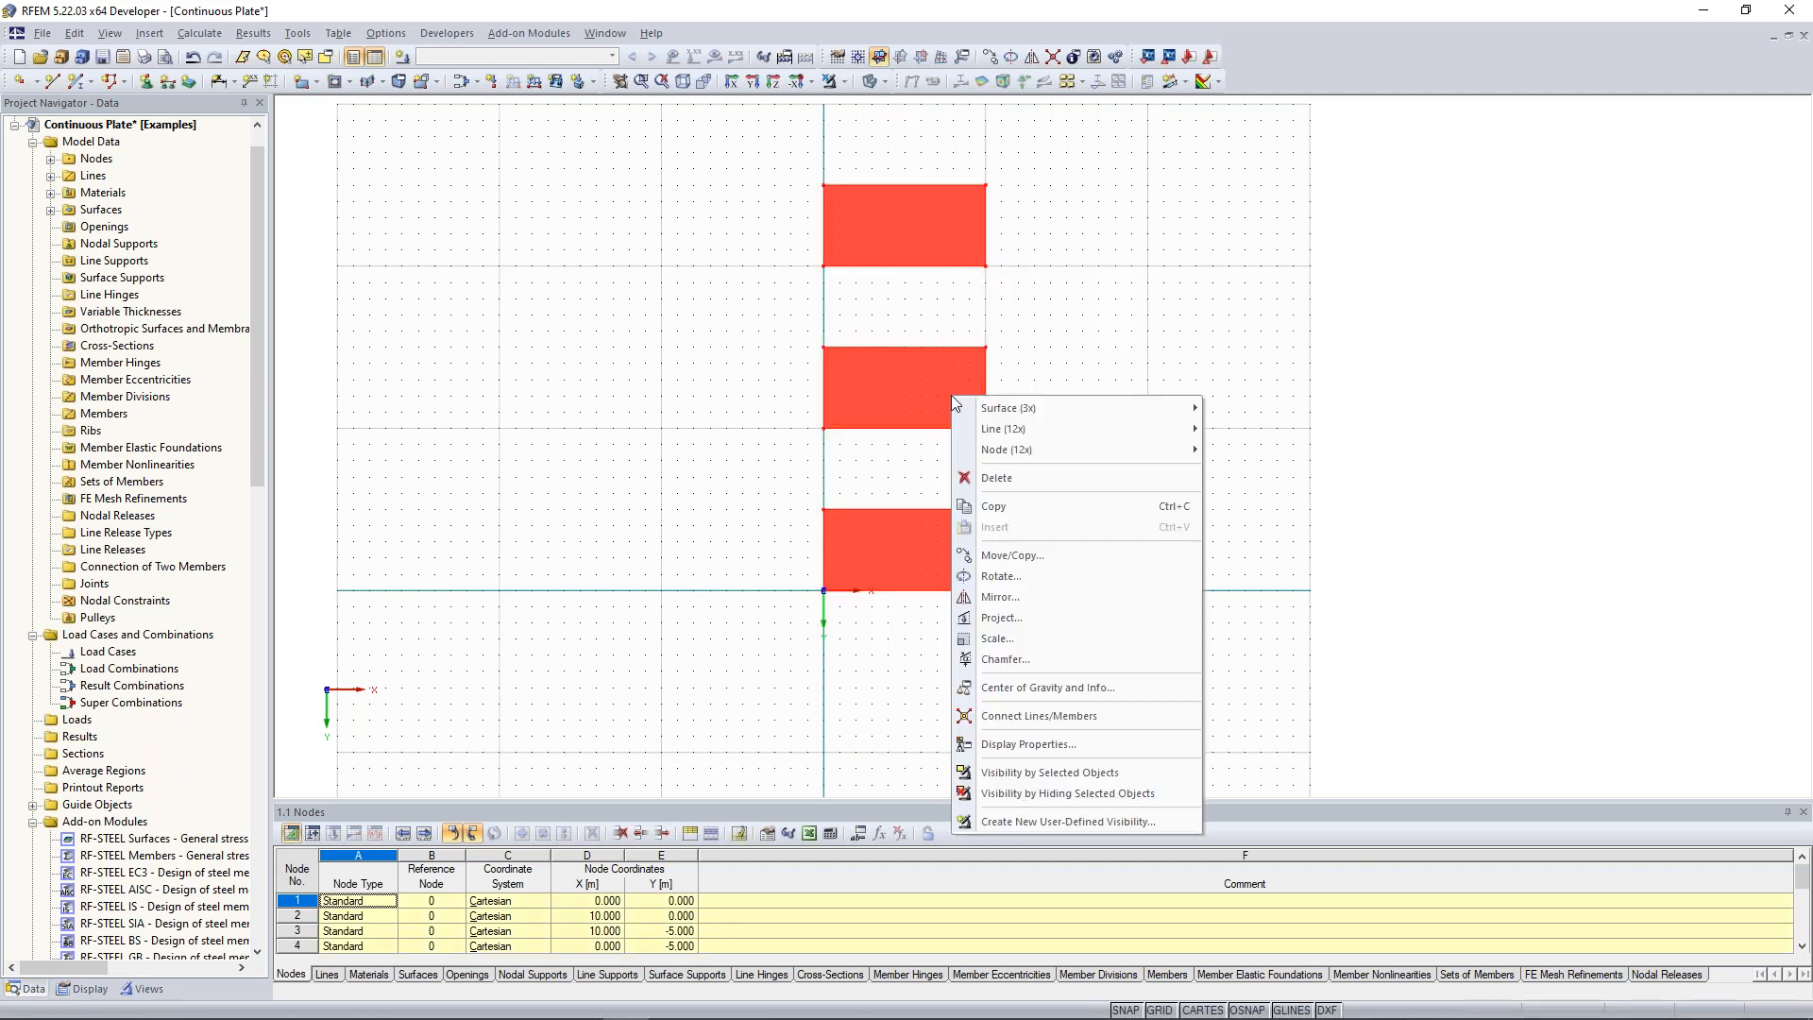
pyautogui.click(1058, 558)
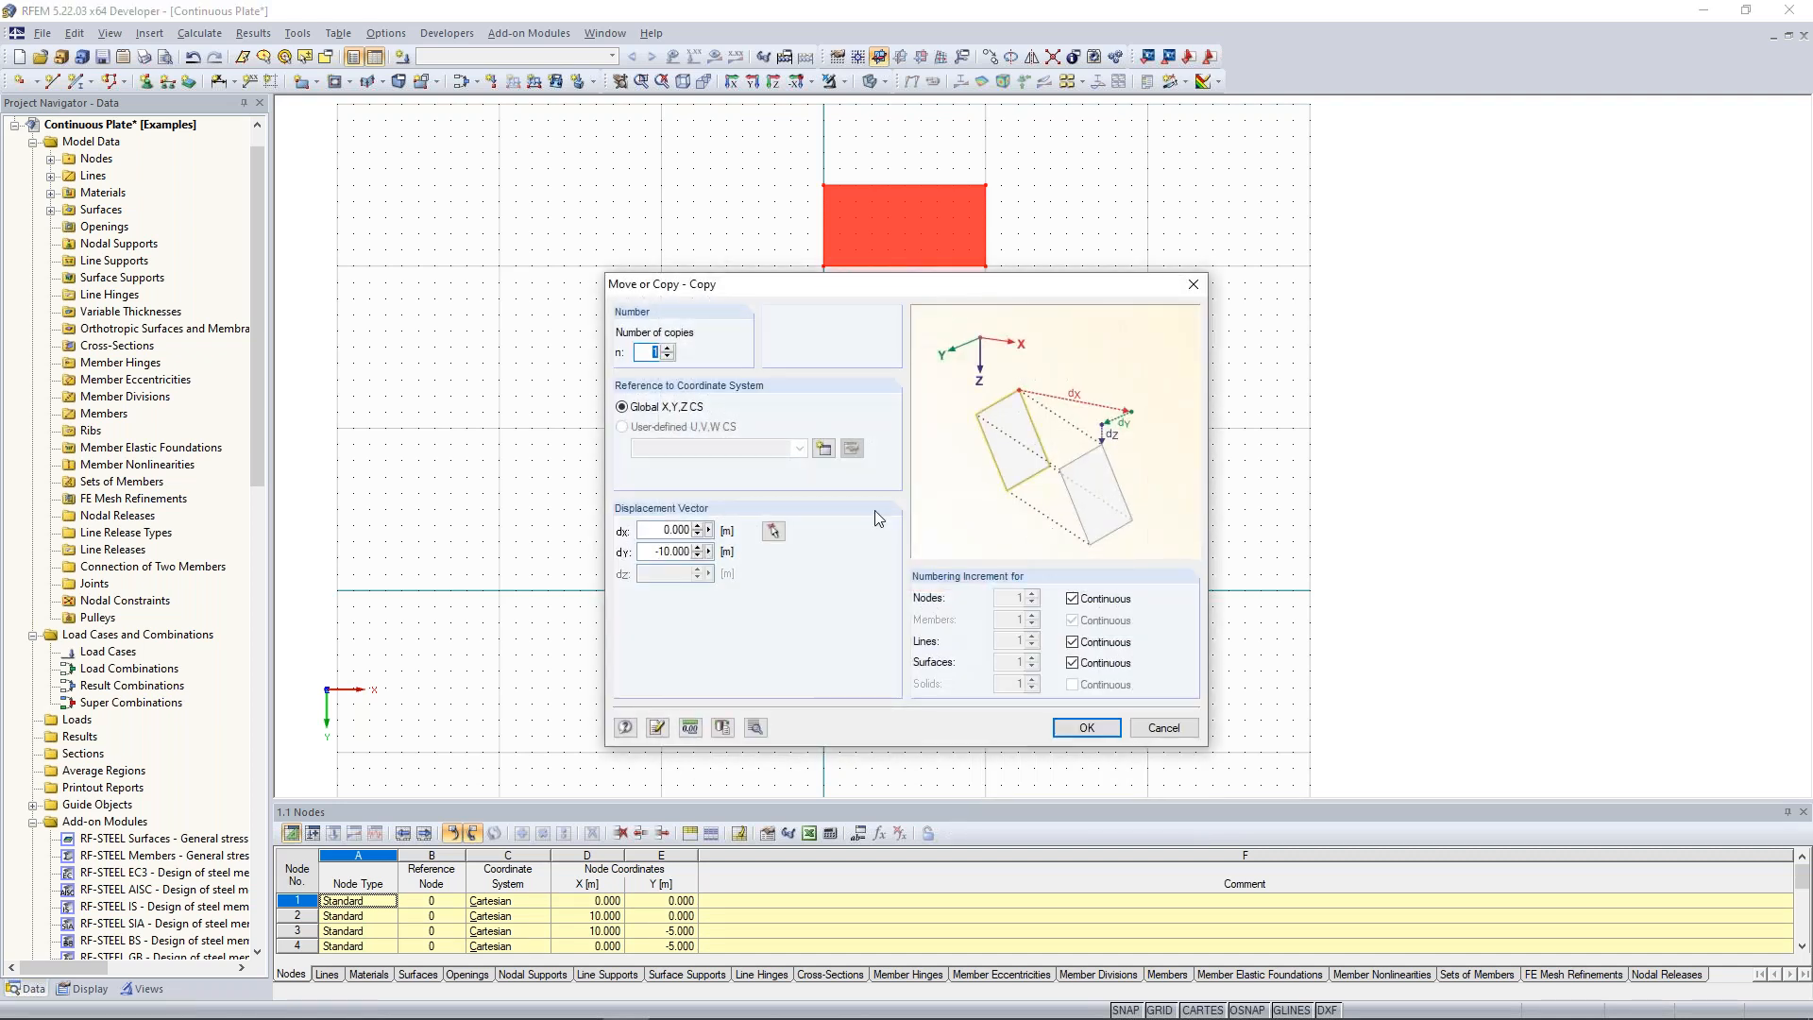
pyautogui.click(668, 356)
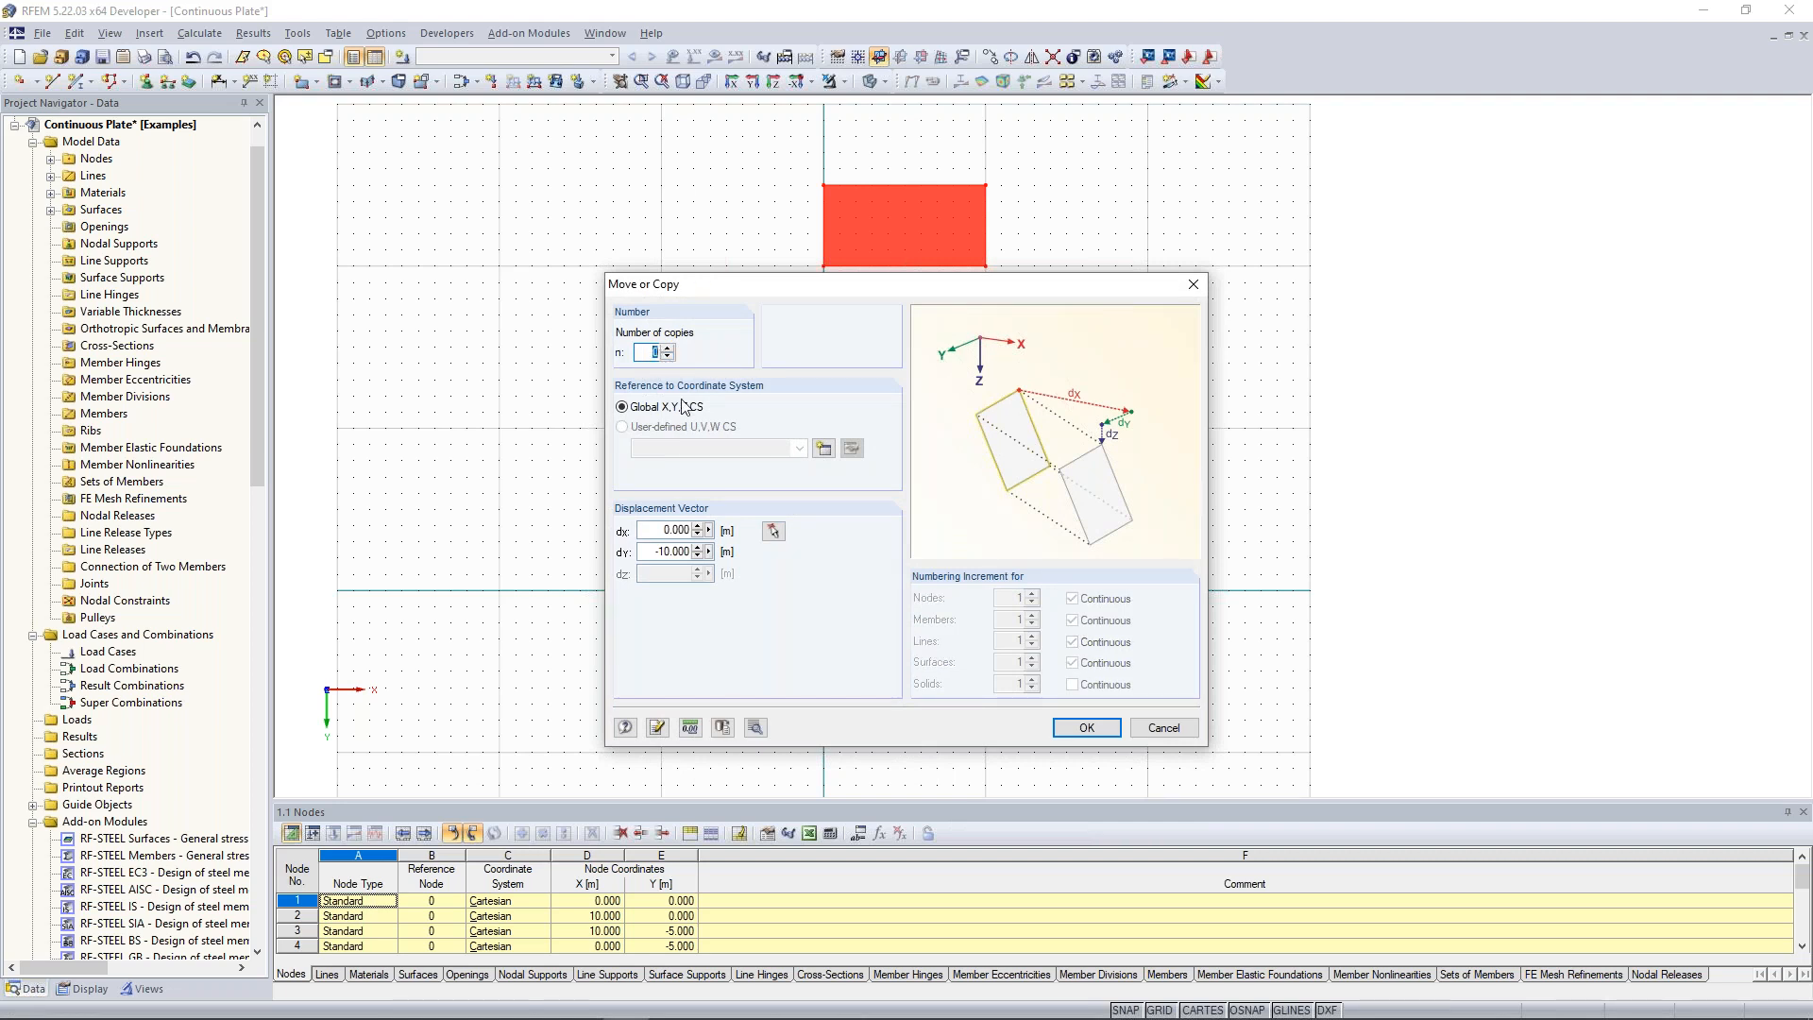
pyautogui.click(774, 531)
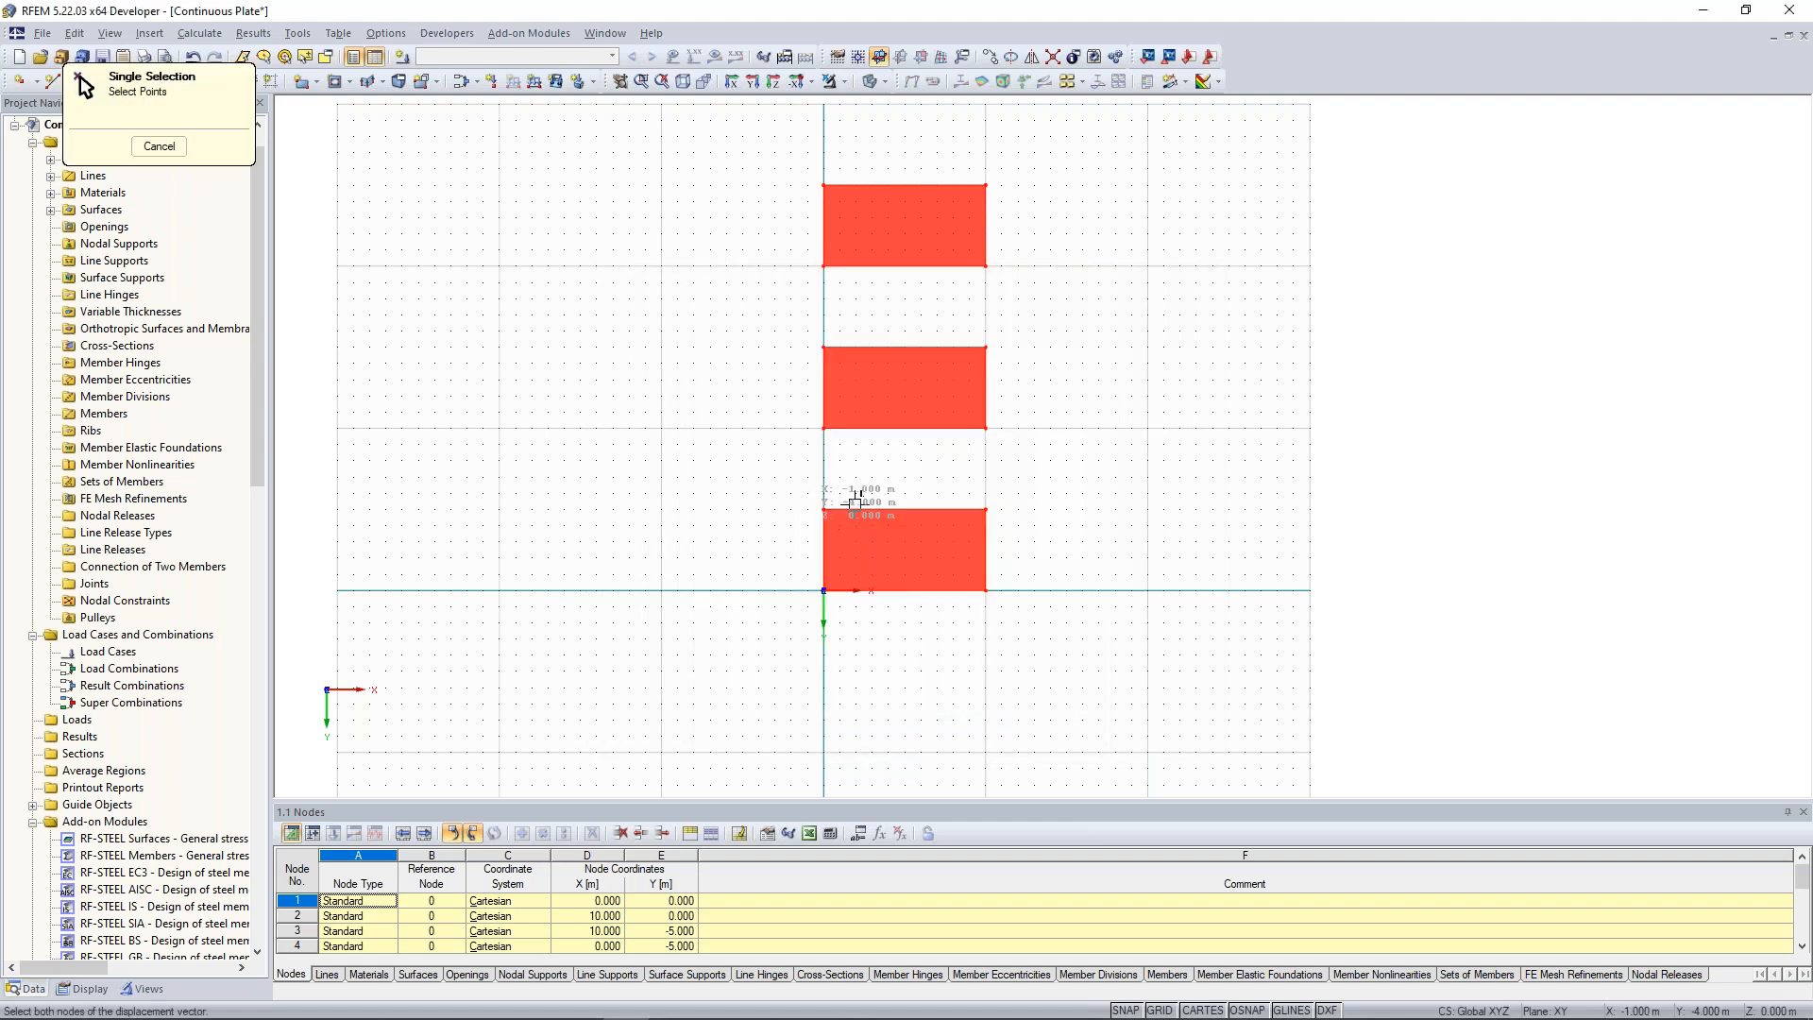
pyautogui.click(823, 429)
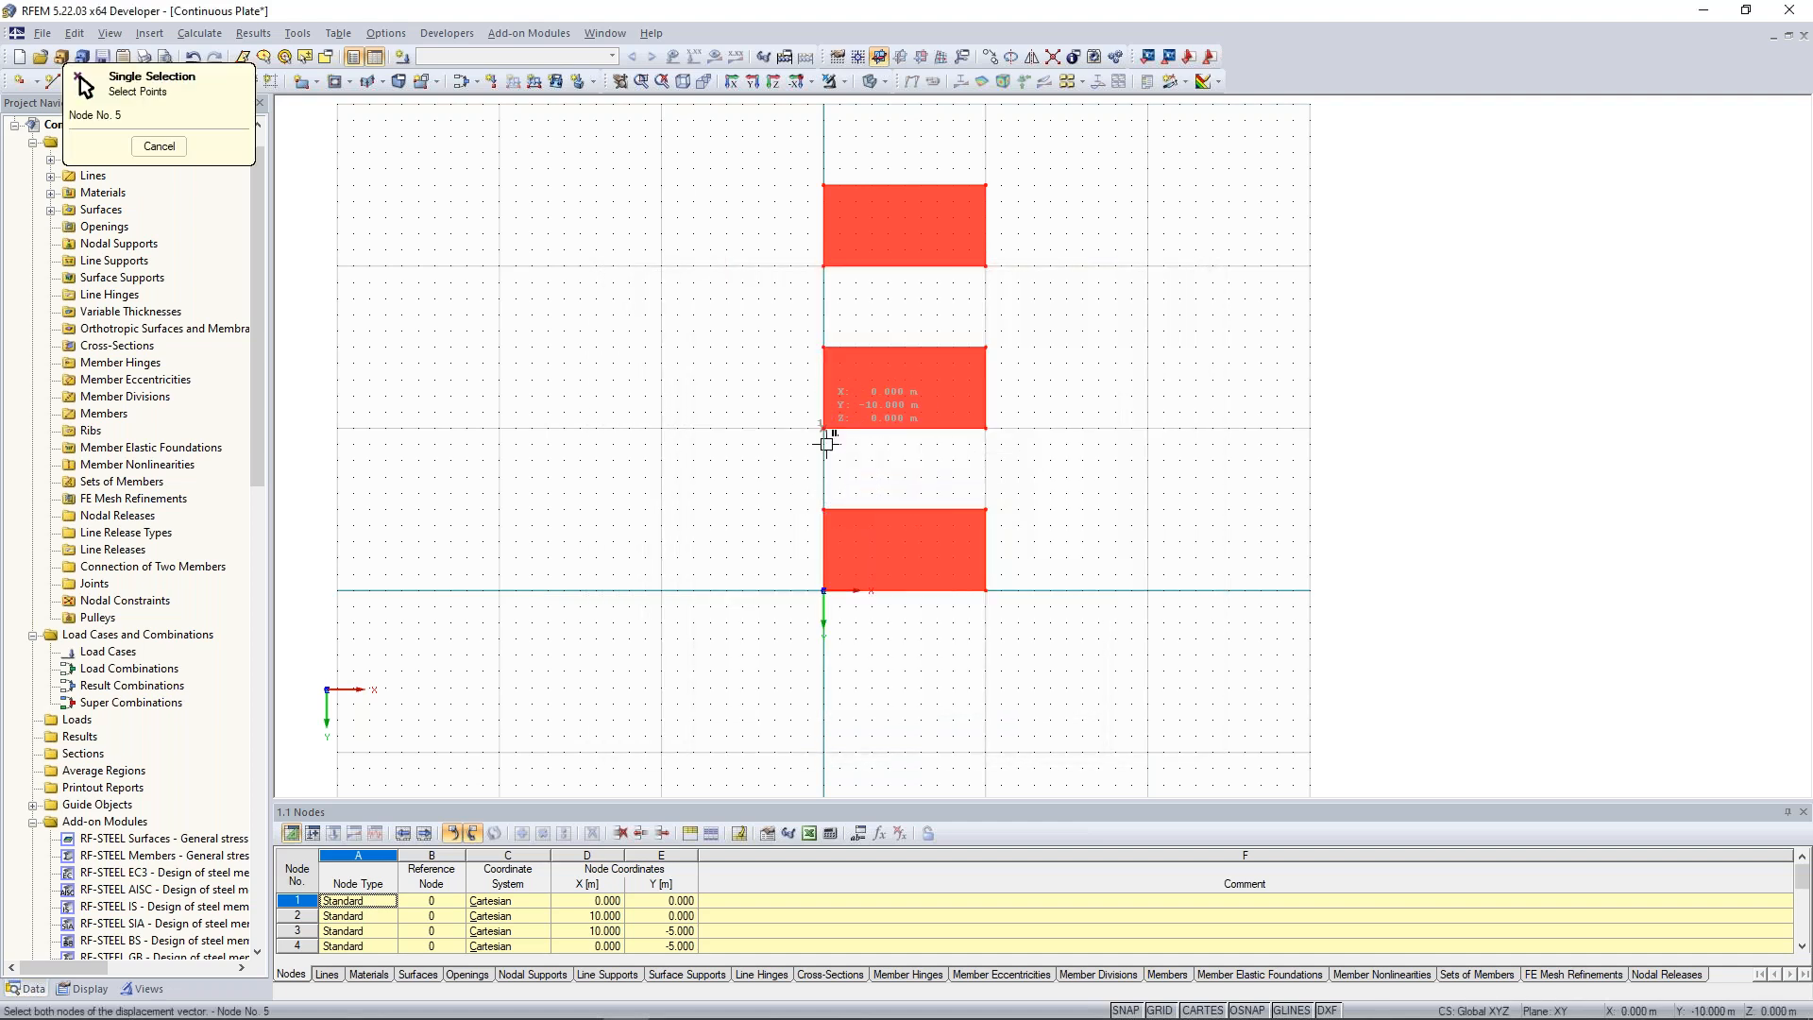
pyautogui.click(822, 590)
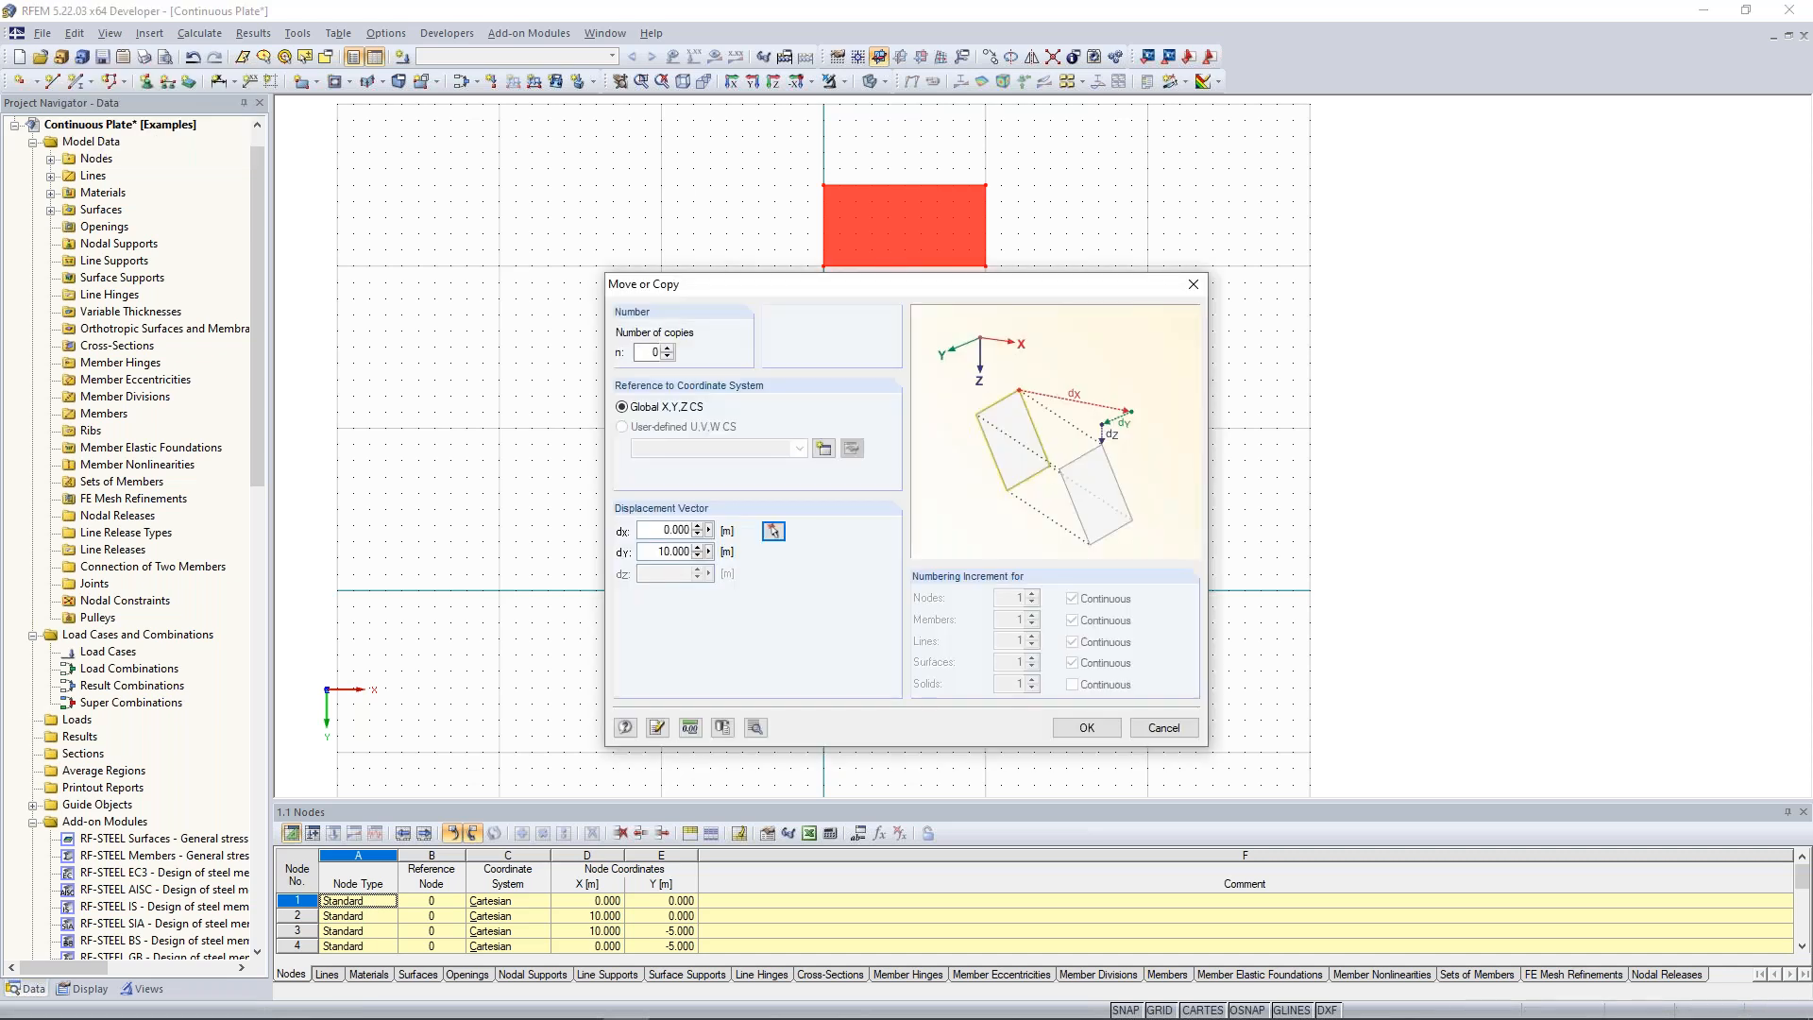
pyautogui.click(1088, 729)
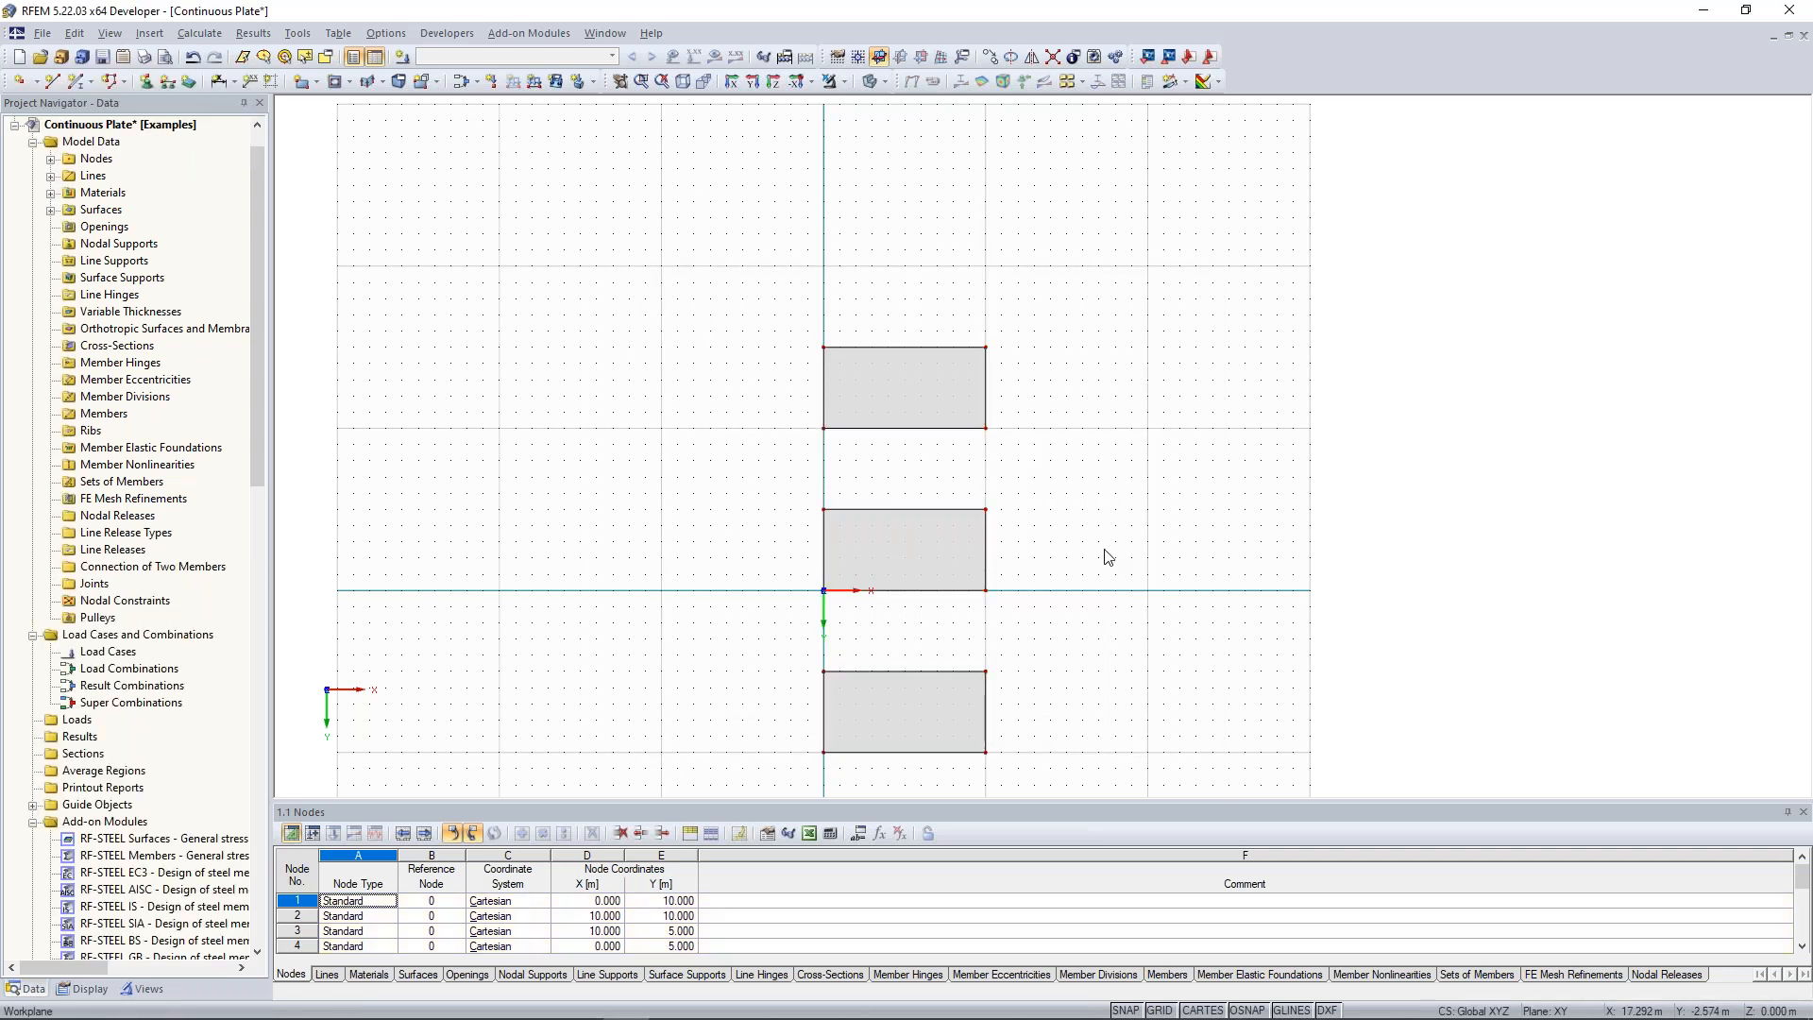
pyautogui.moveTo(1103, 551); pyautogui.dragTo(1108, 494, button='middle')
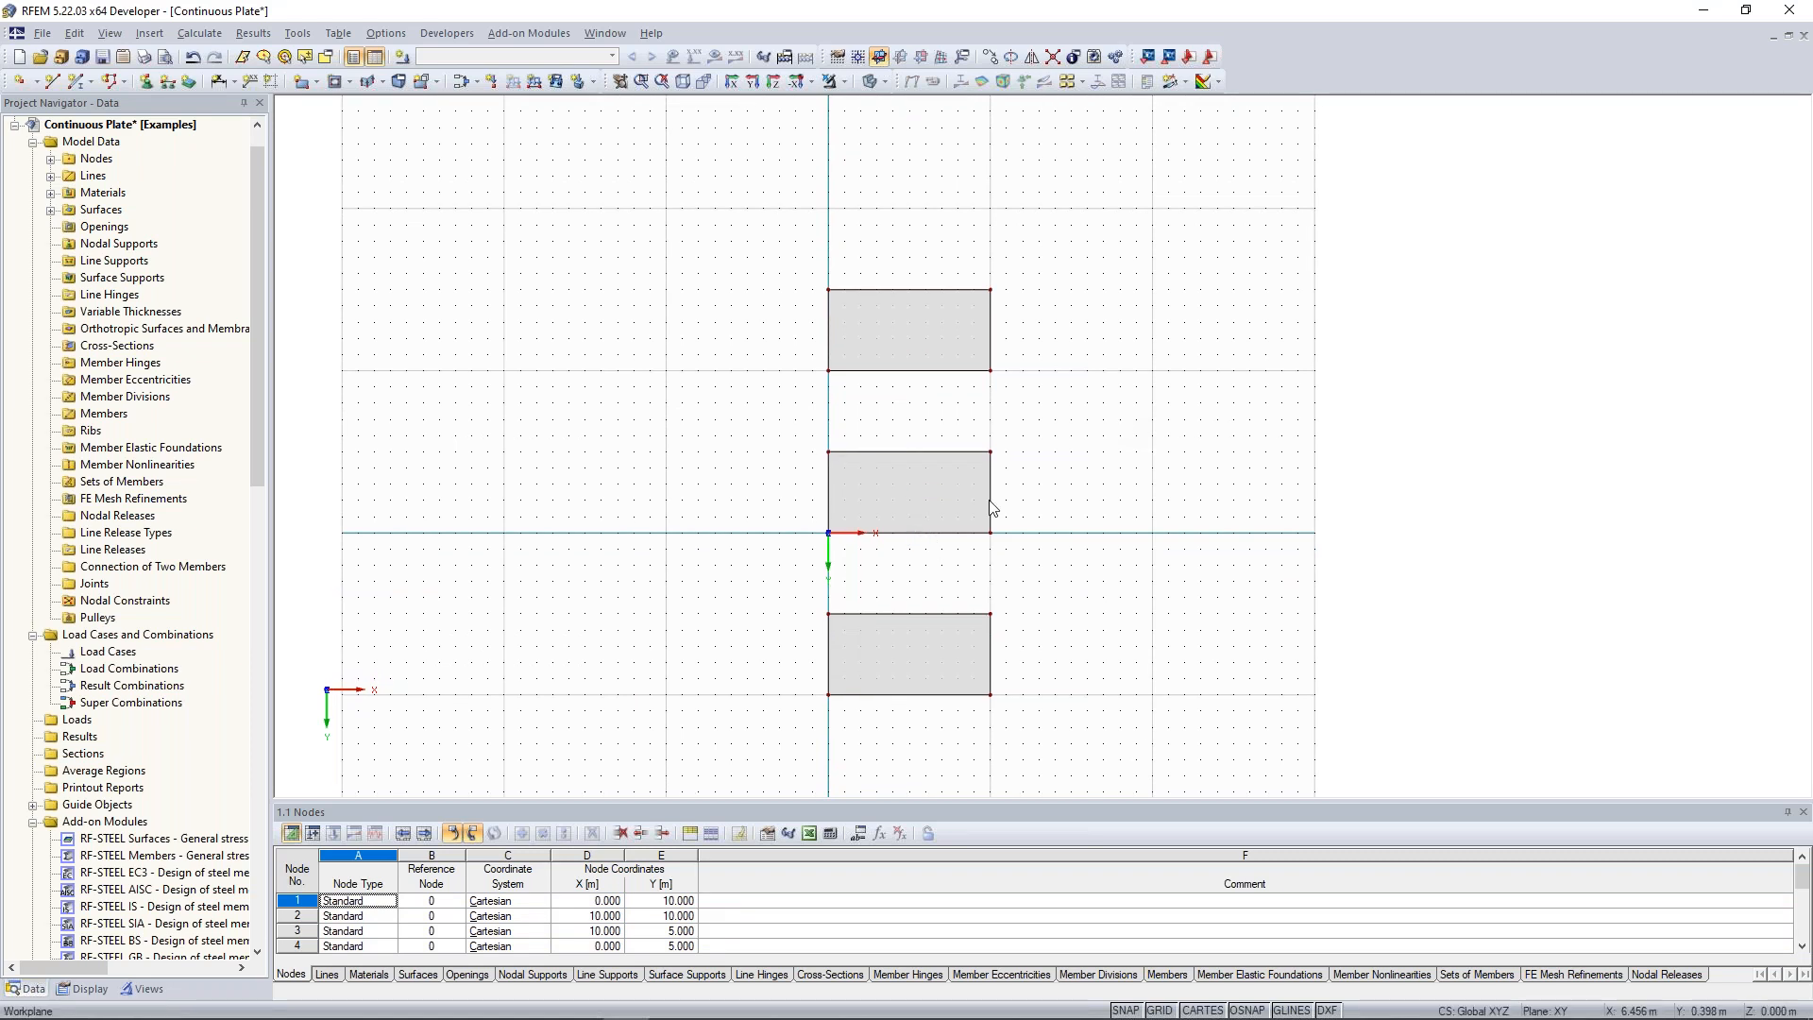
pyautogui.moveTo(1077, 387); pyautogui.dragTo(1054, 363, button='middle')
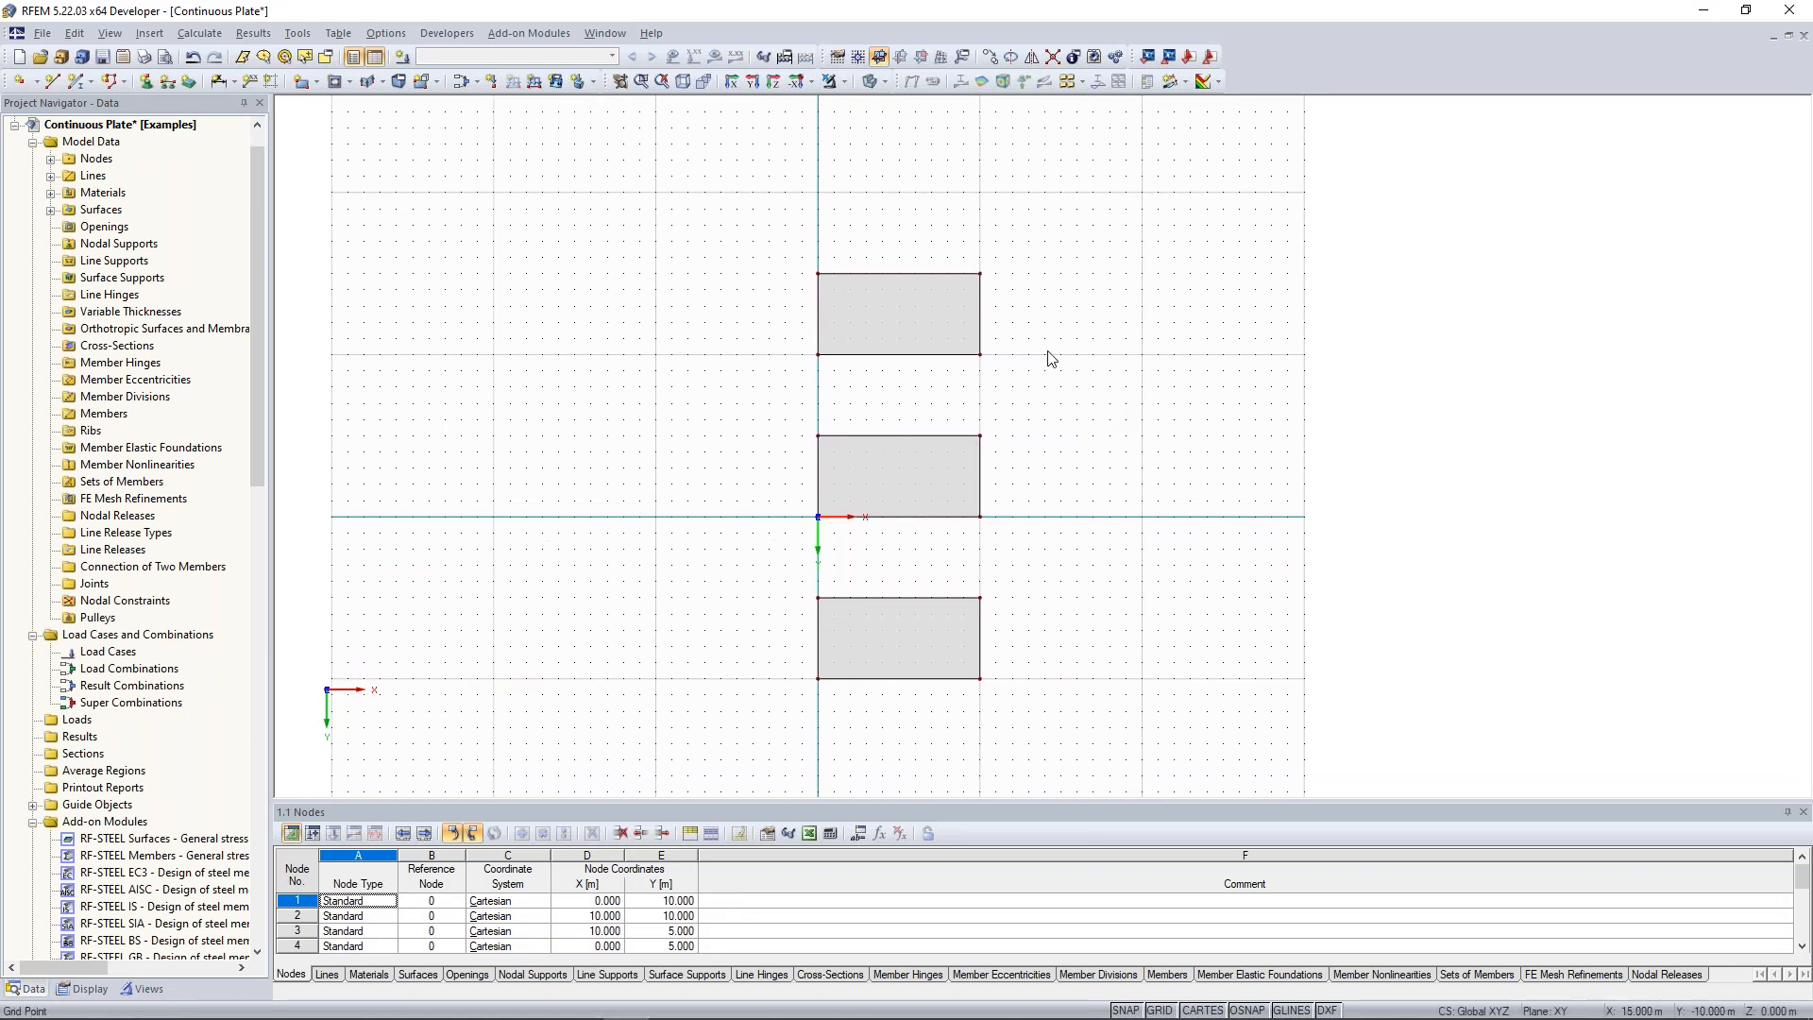
pyautogui.moveTo(691, 186); pyautogui.dragTo(1128, 729)
pyautogui.moveTo(1103, 310); pyautogui.dragTo(1087, 342, button='middle')
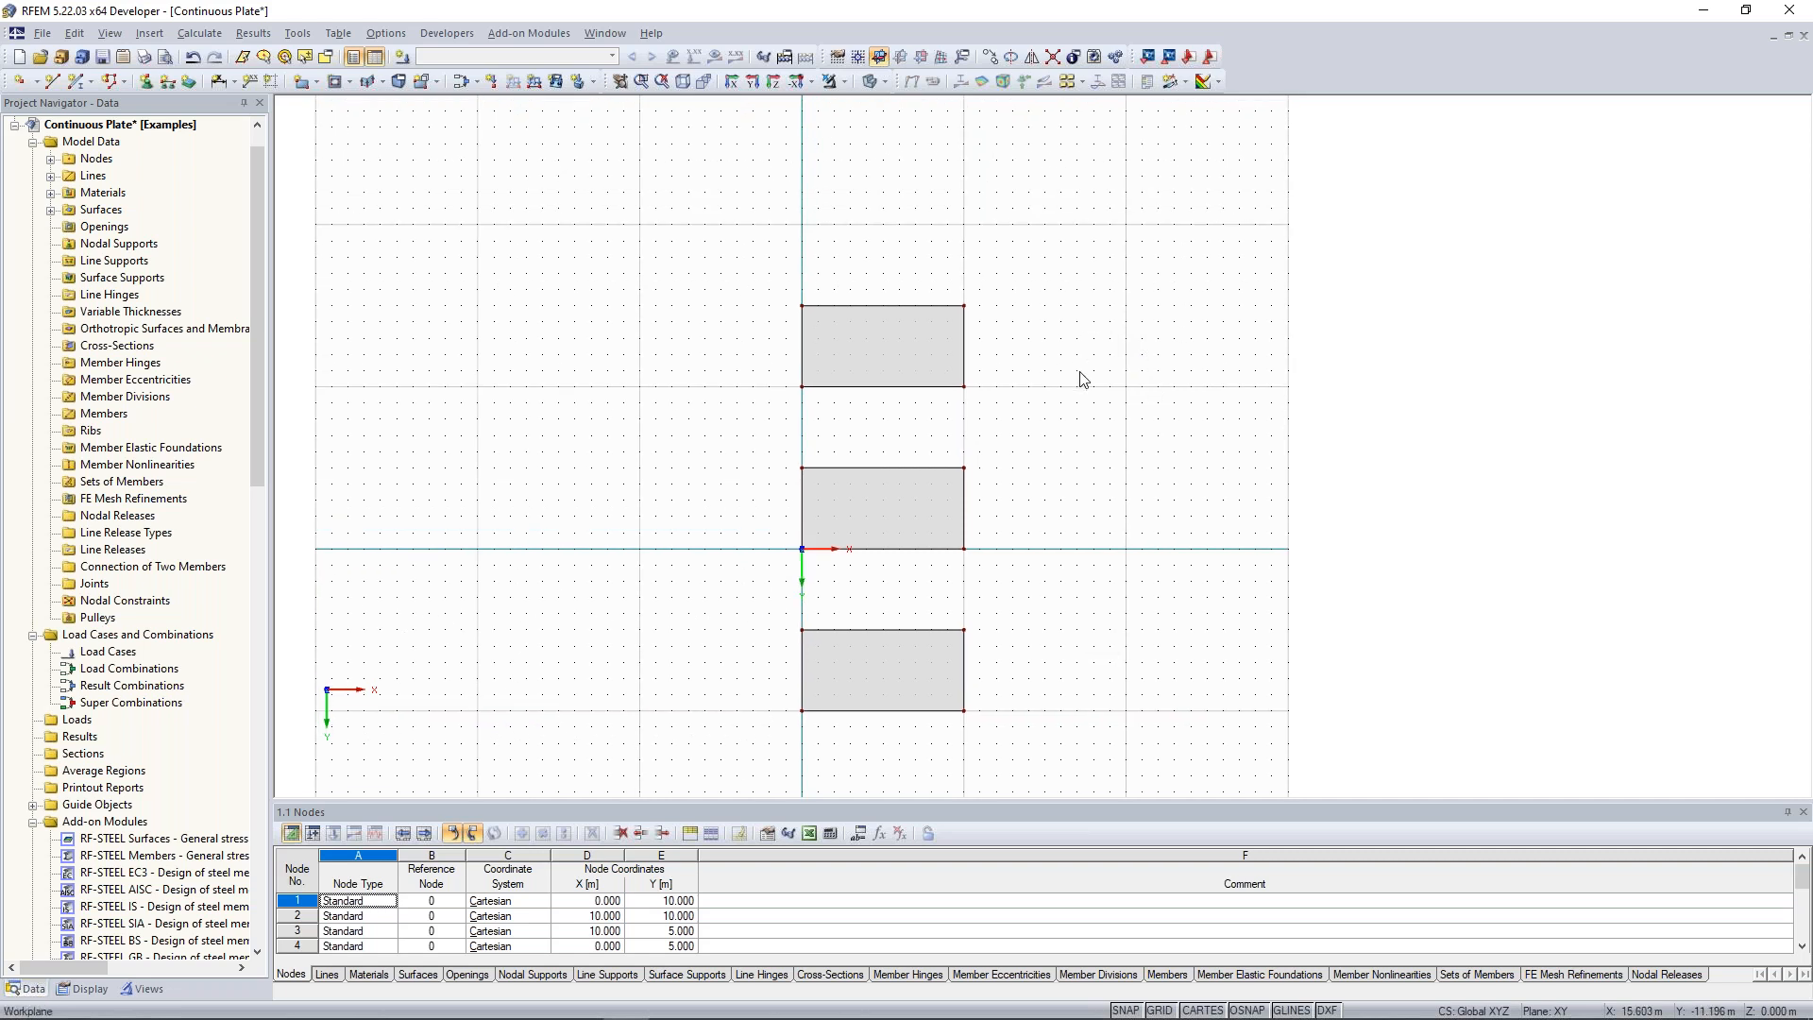
# Start a new single beam member and create its rectangular cross-section, 1000 mm wide and 300 mm high, in Concrete C30/37.
pyautogui.click(76, 83)
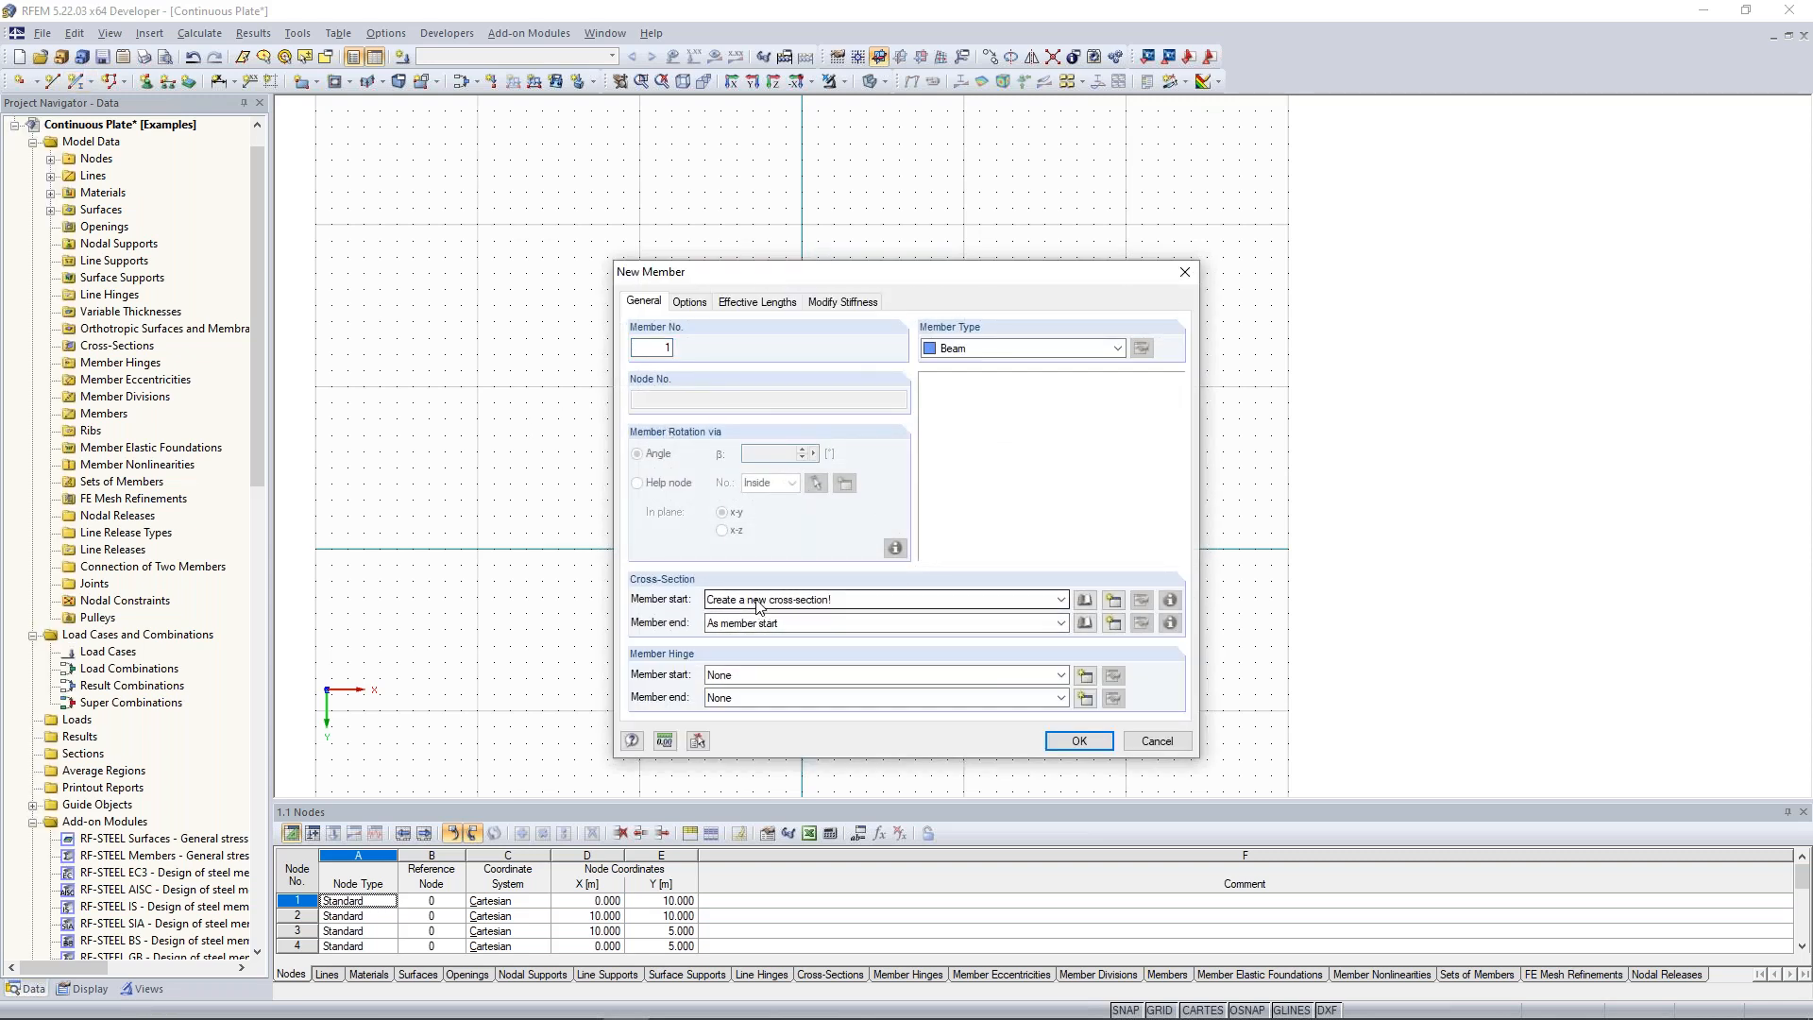
pyautogui.click(1115, 605)
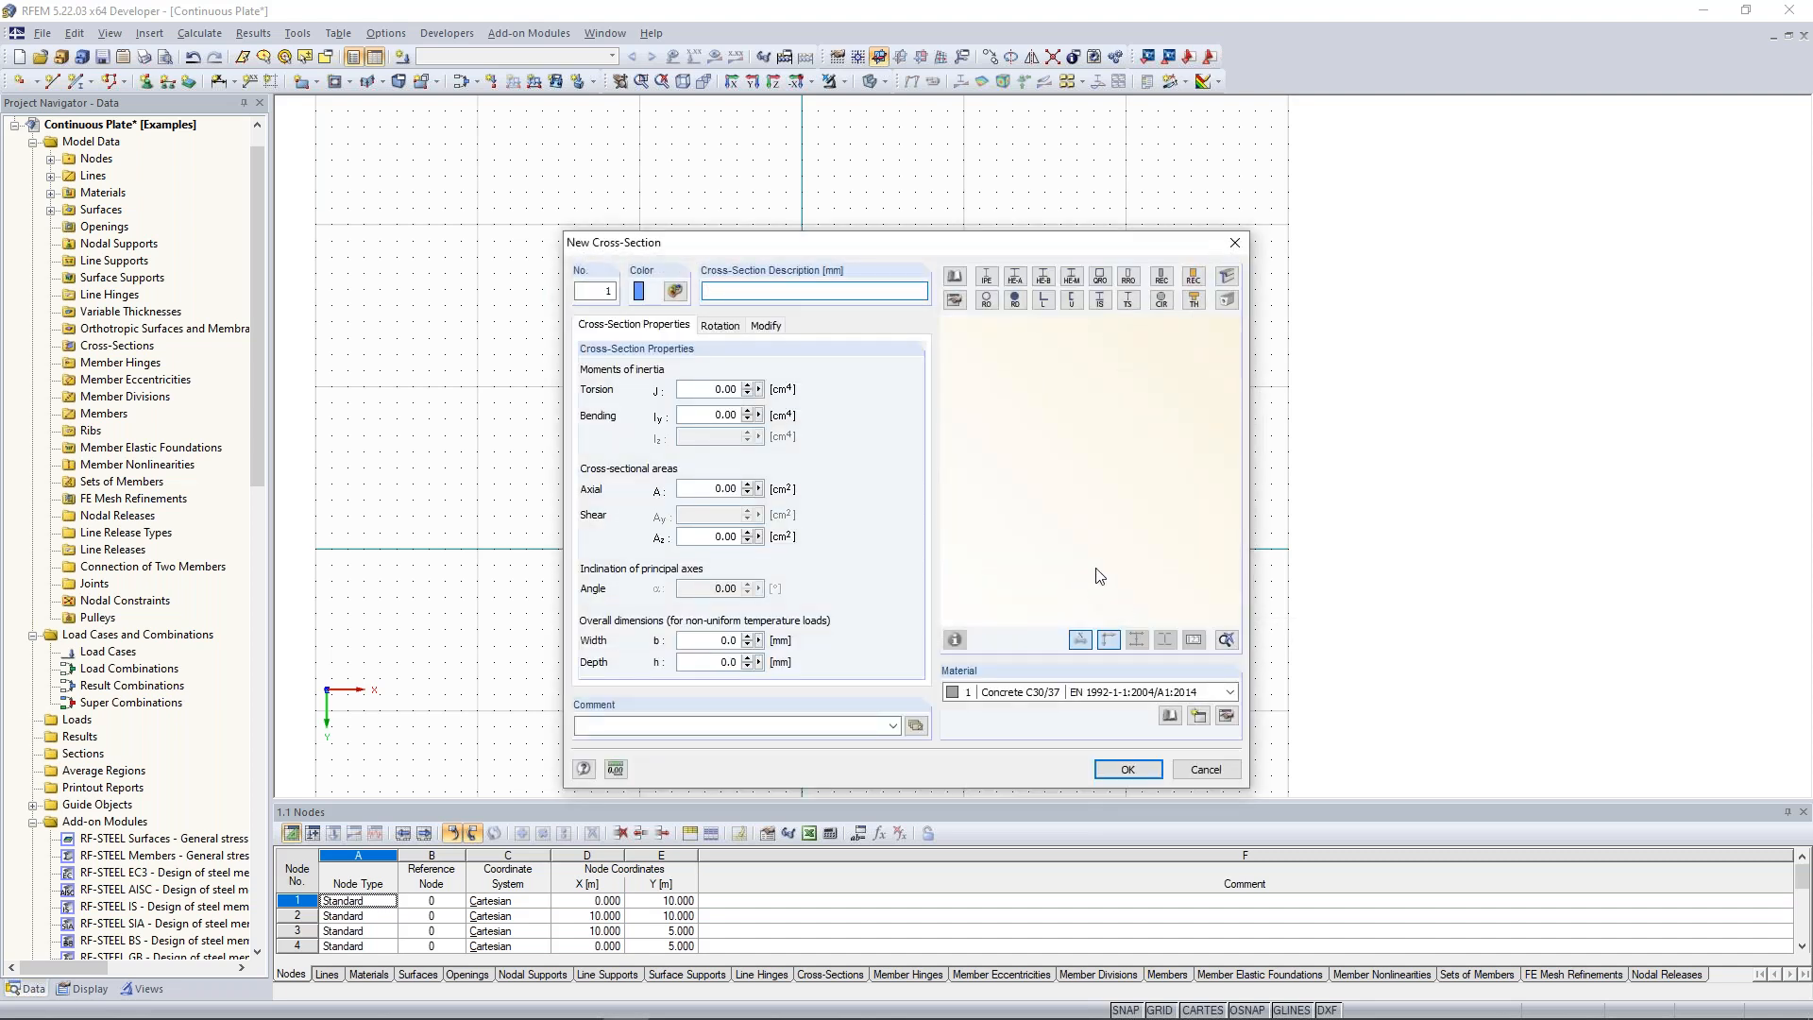
pyautogui.click(1162, 277)
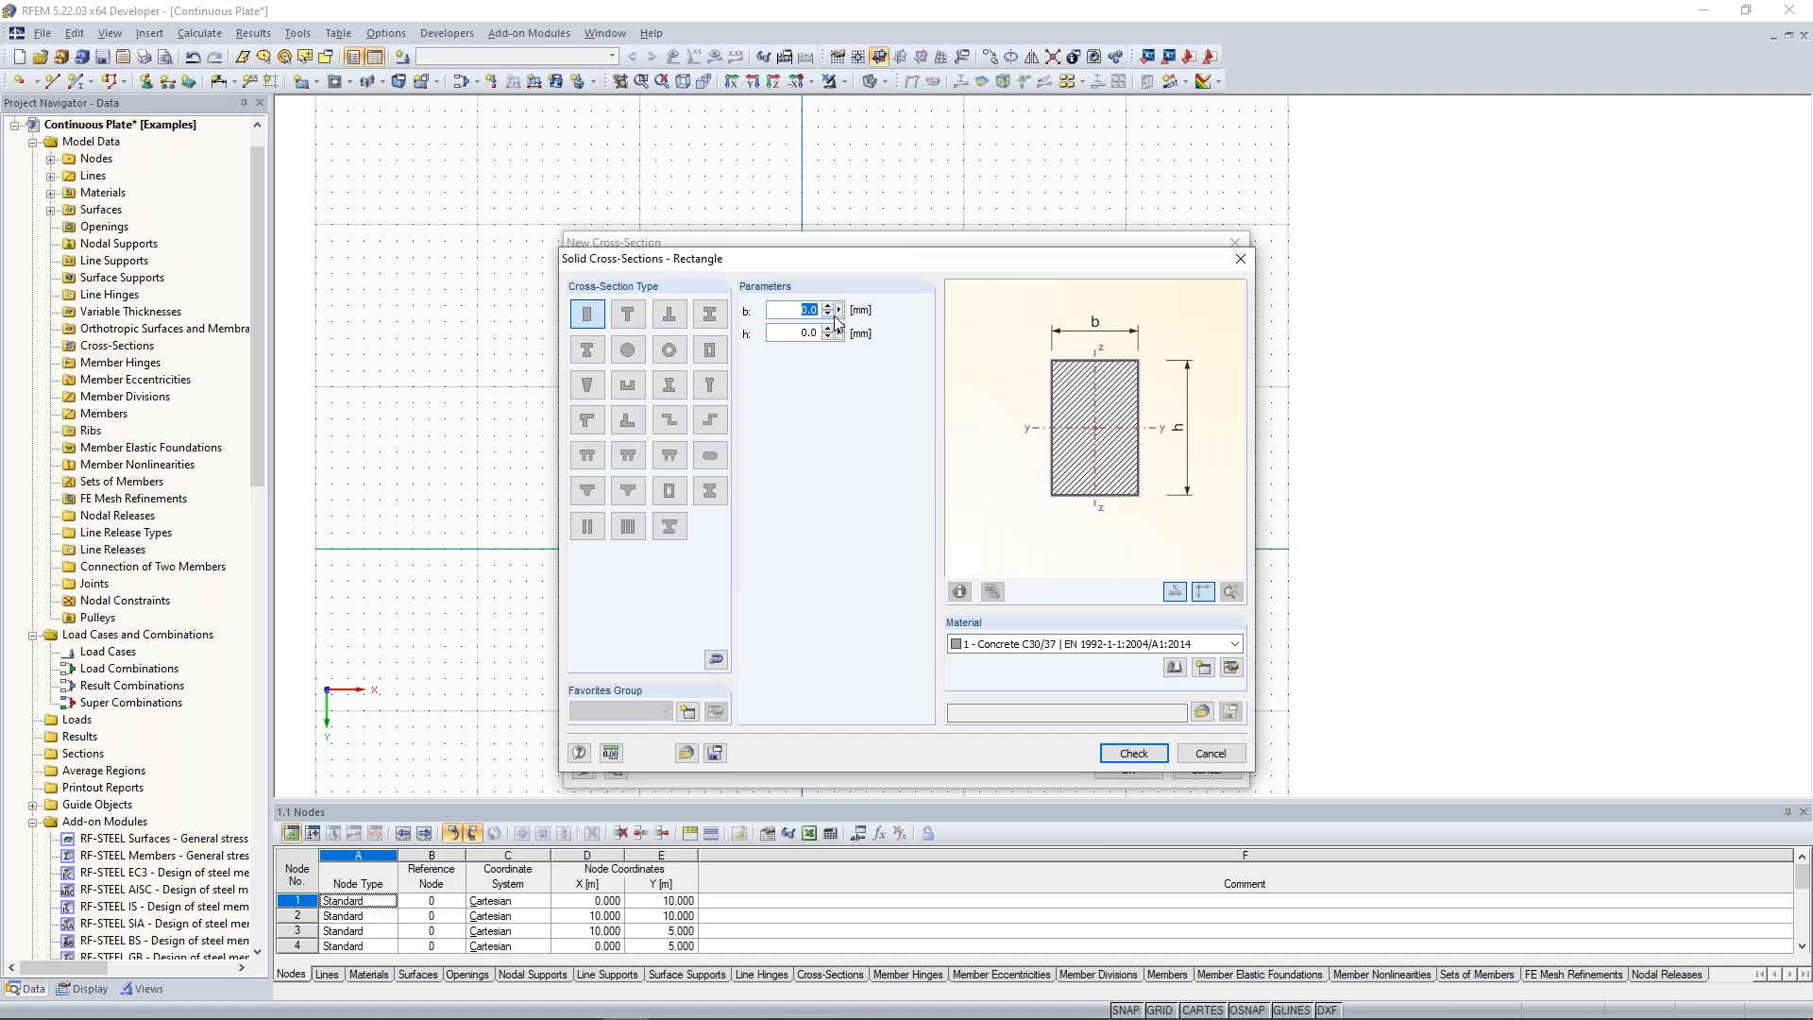
pyautogui.write('10')
pyautogui.click(821, 340)
pyautogui.write('300')
pyautogui.click(1080, 646)
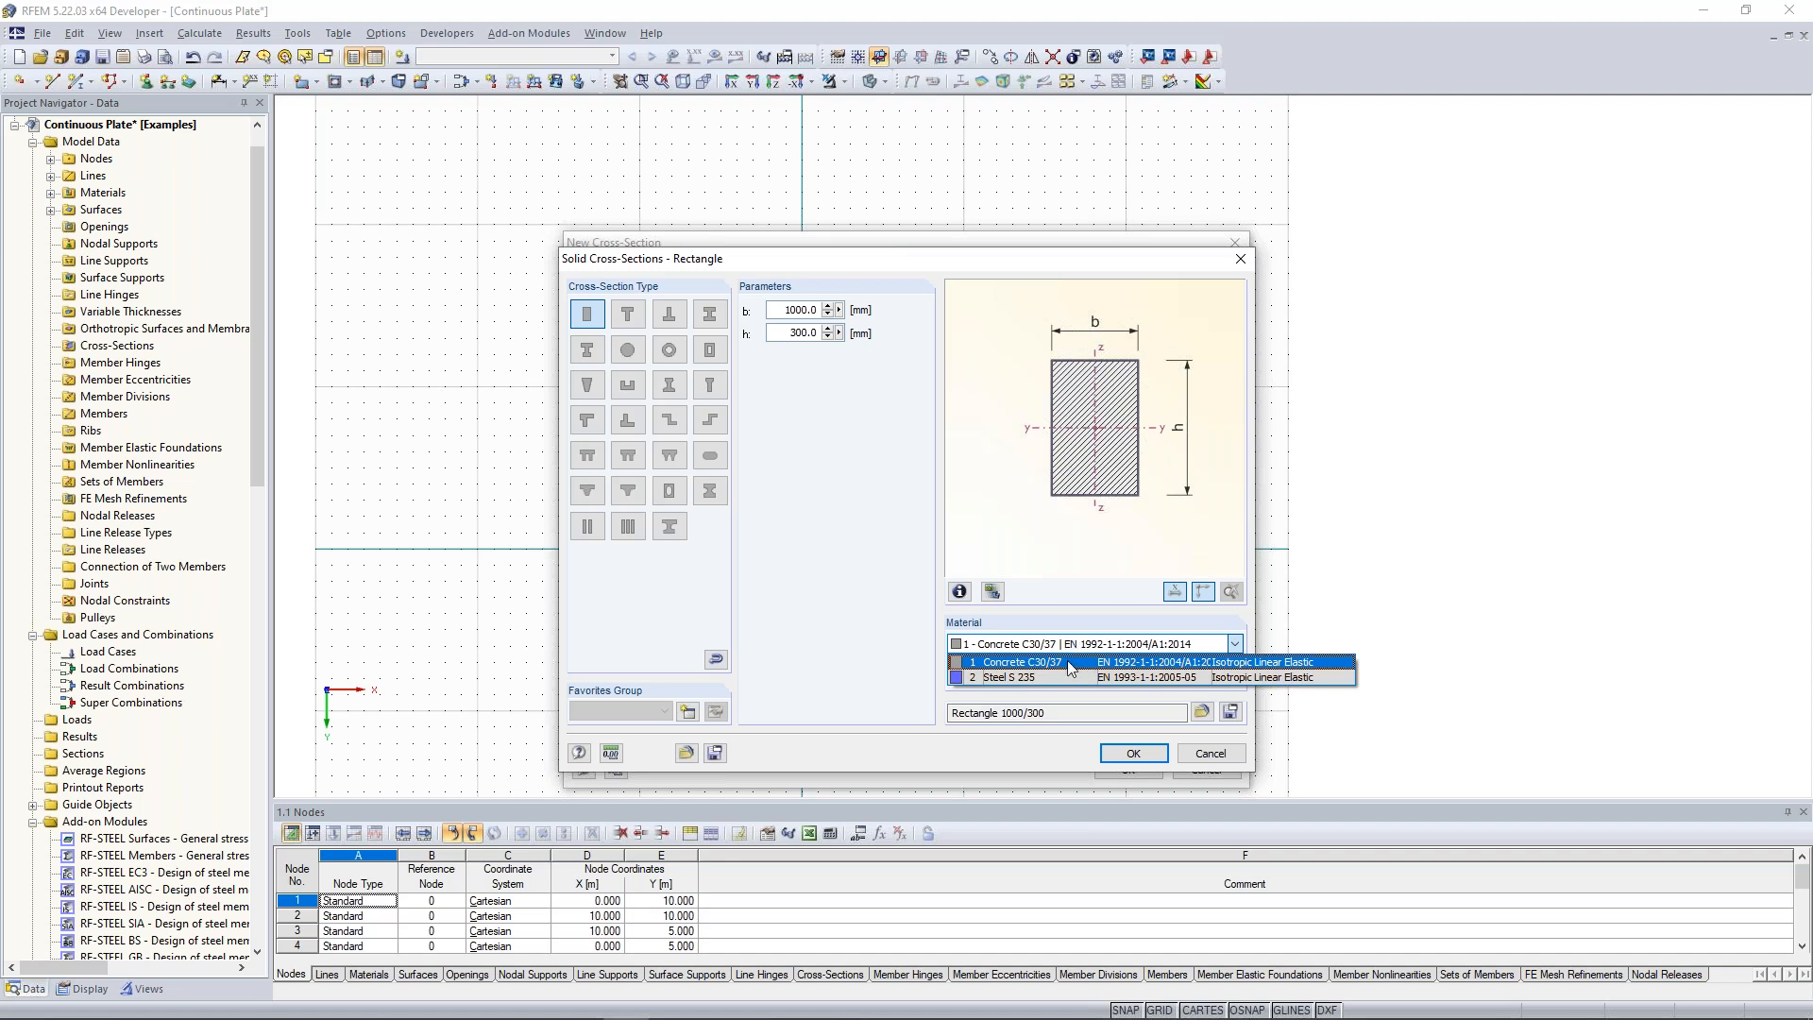
pyautogui.click(1068, 662)
pyautogui.click(1133, 753)
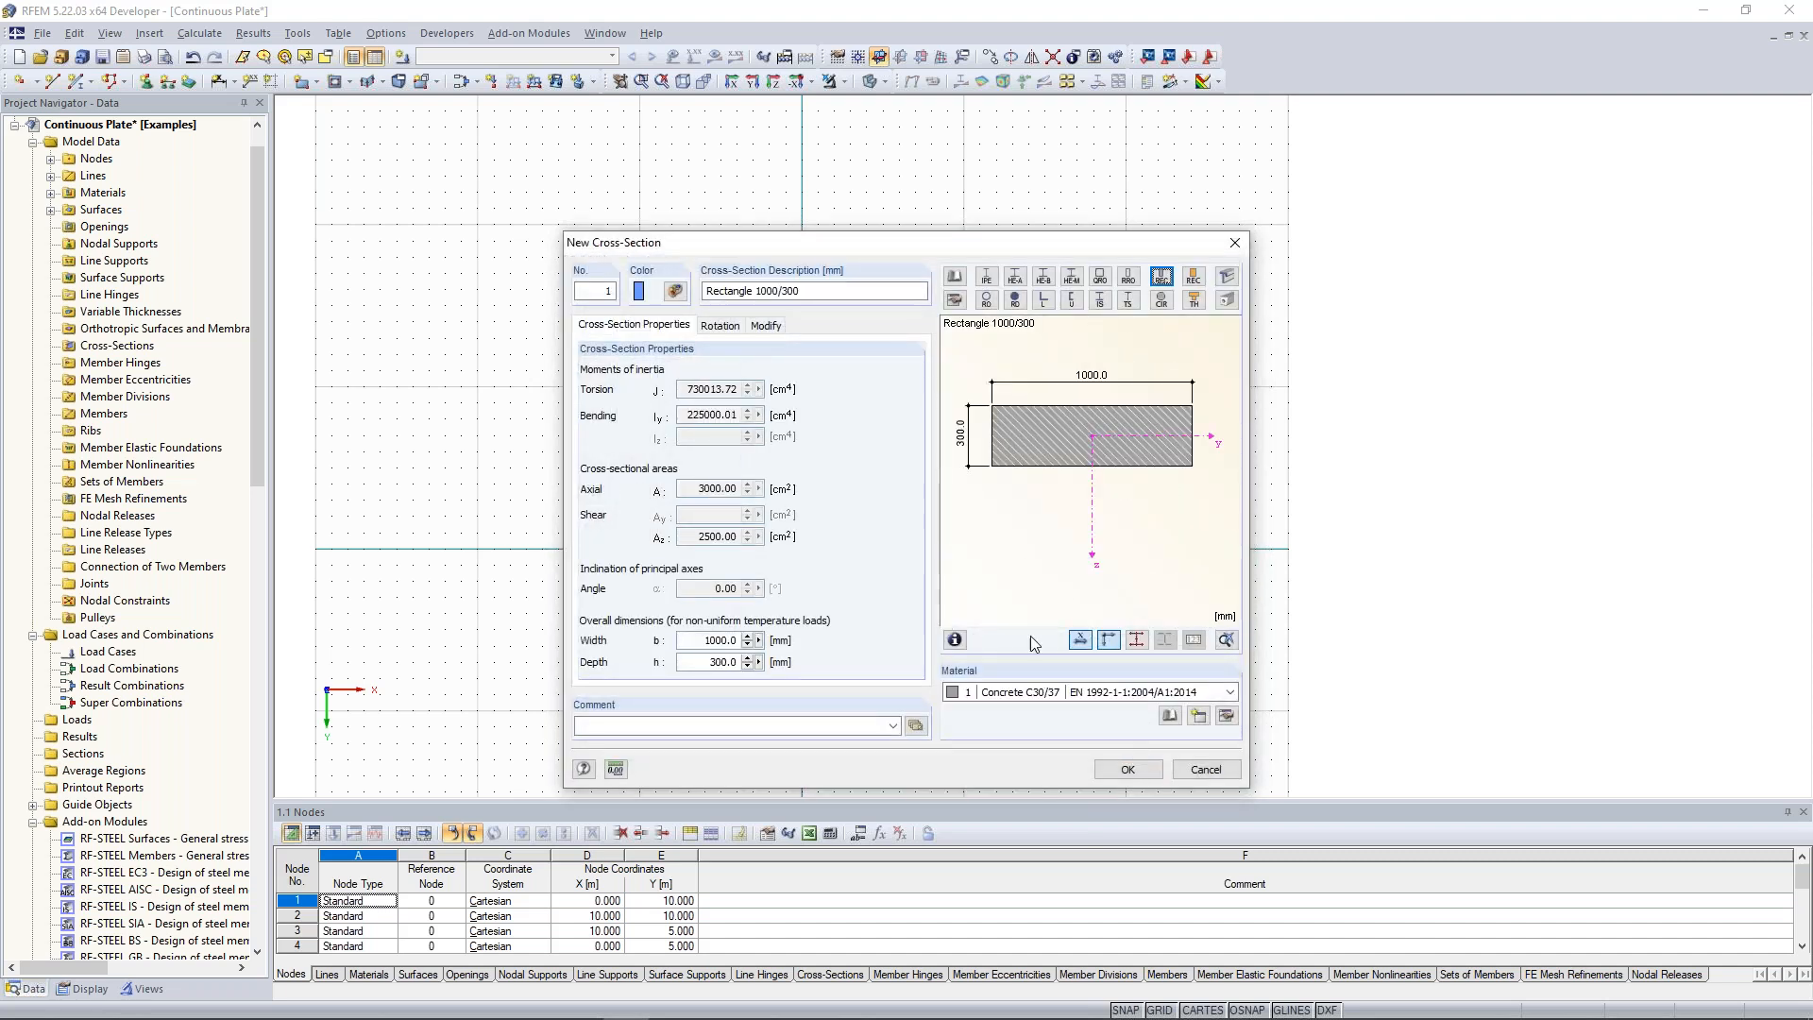
pyautogui.click(1129, 769)
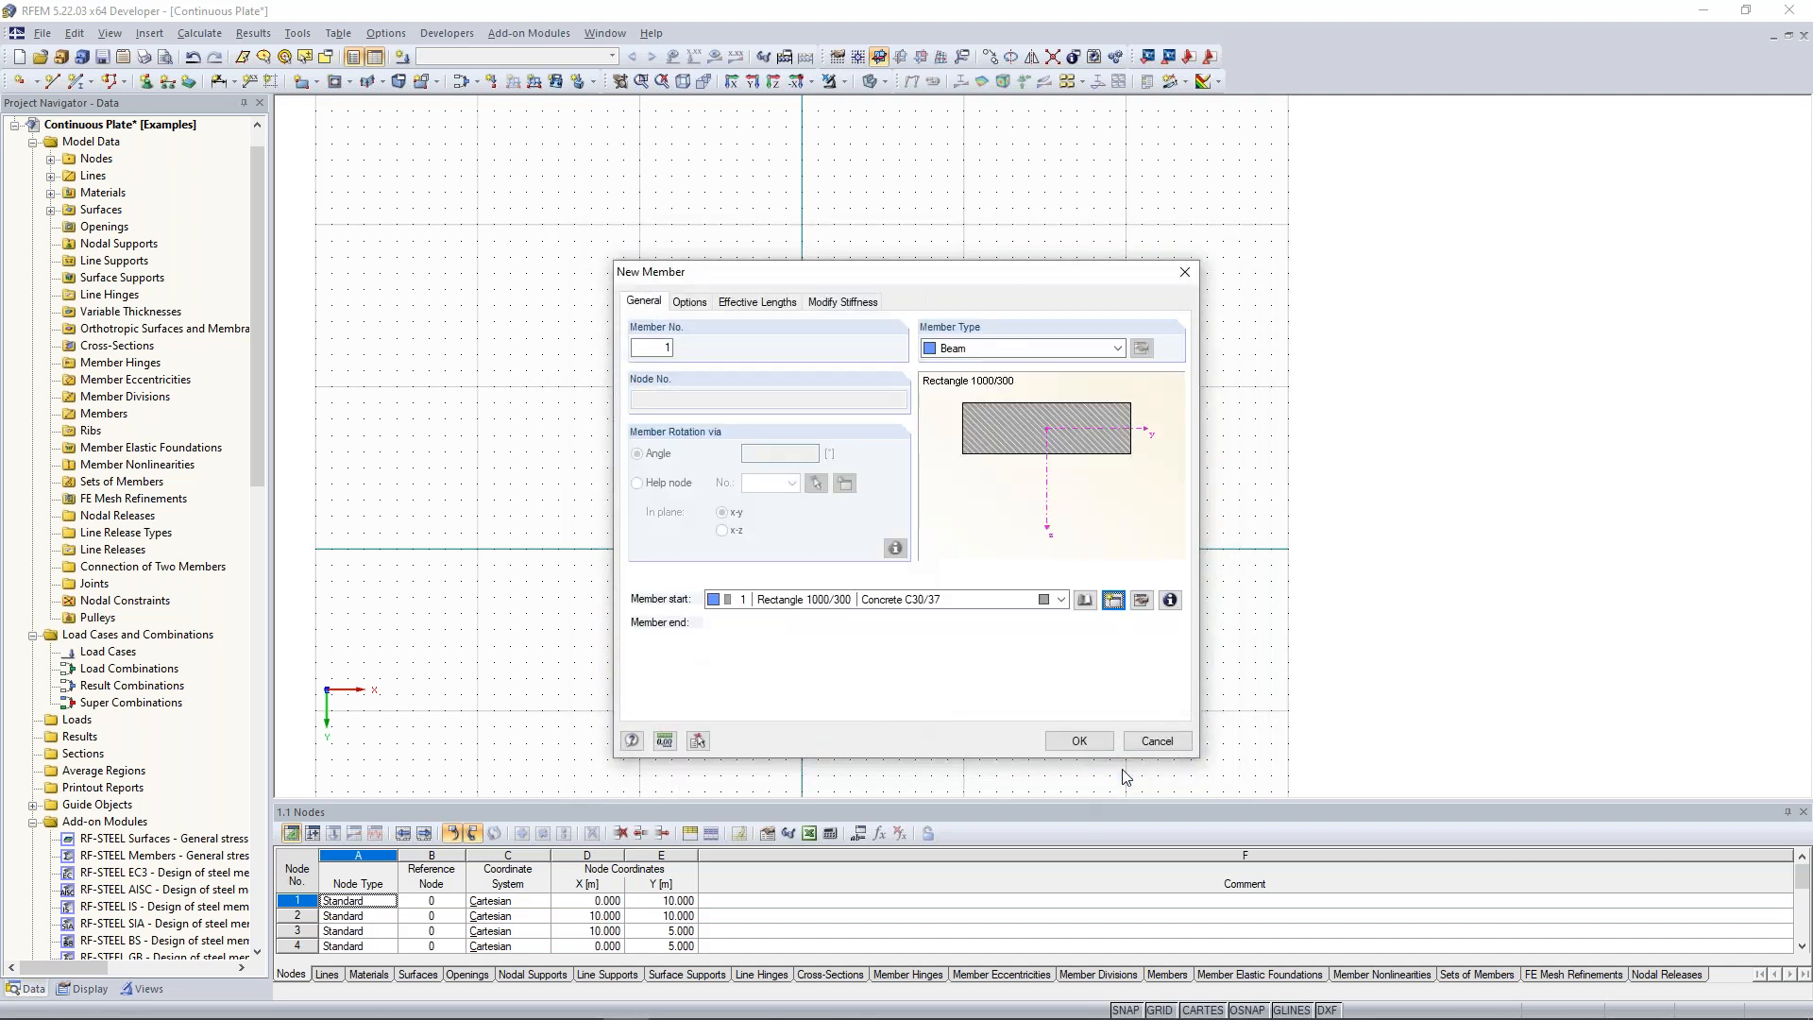
# Draw the beam member from X 0, Y -20 m to X 10 m, Y -20 m, and end the command.
pyautogui.click(1080, 741)
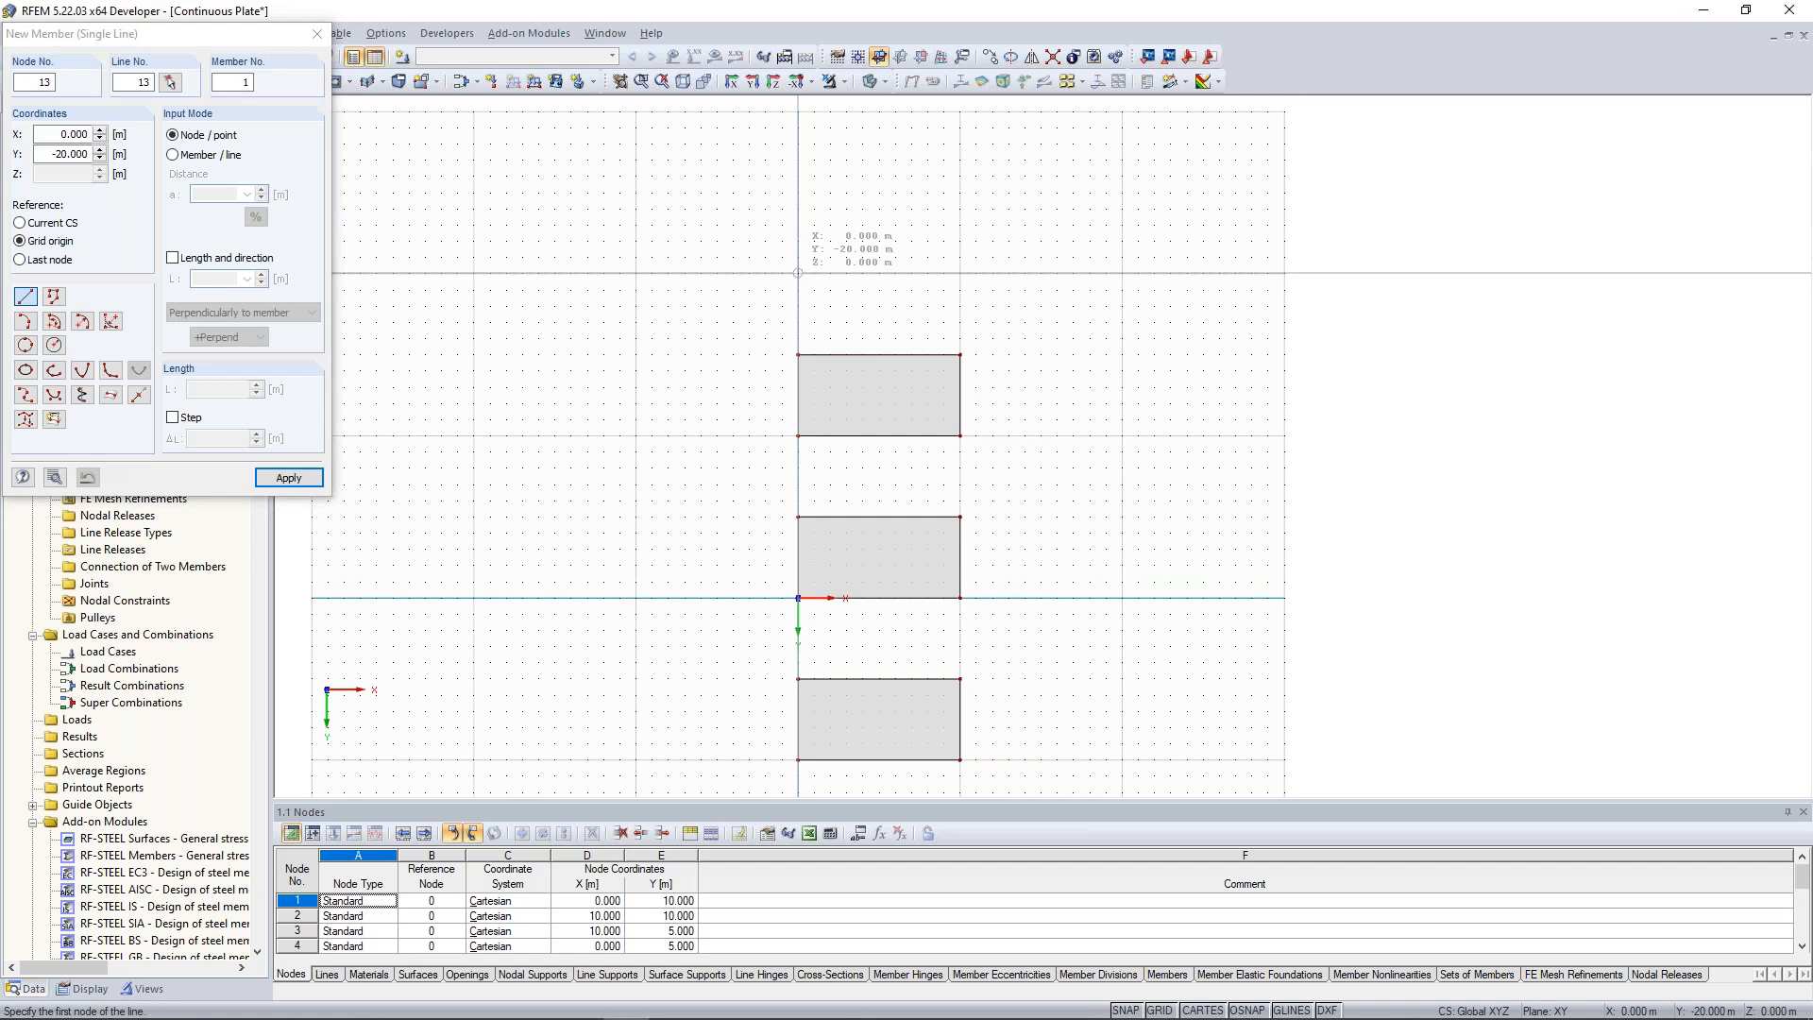
pyautogui.click(798, 273)
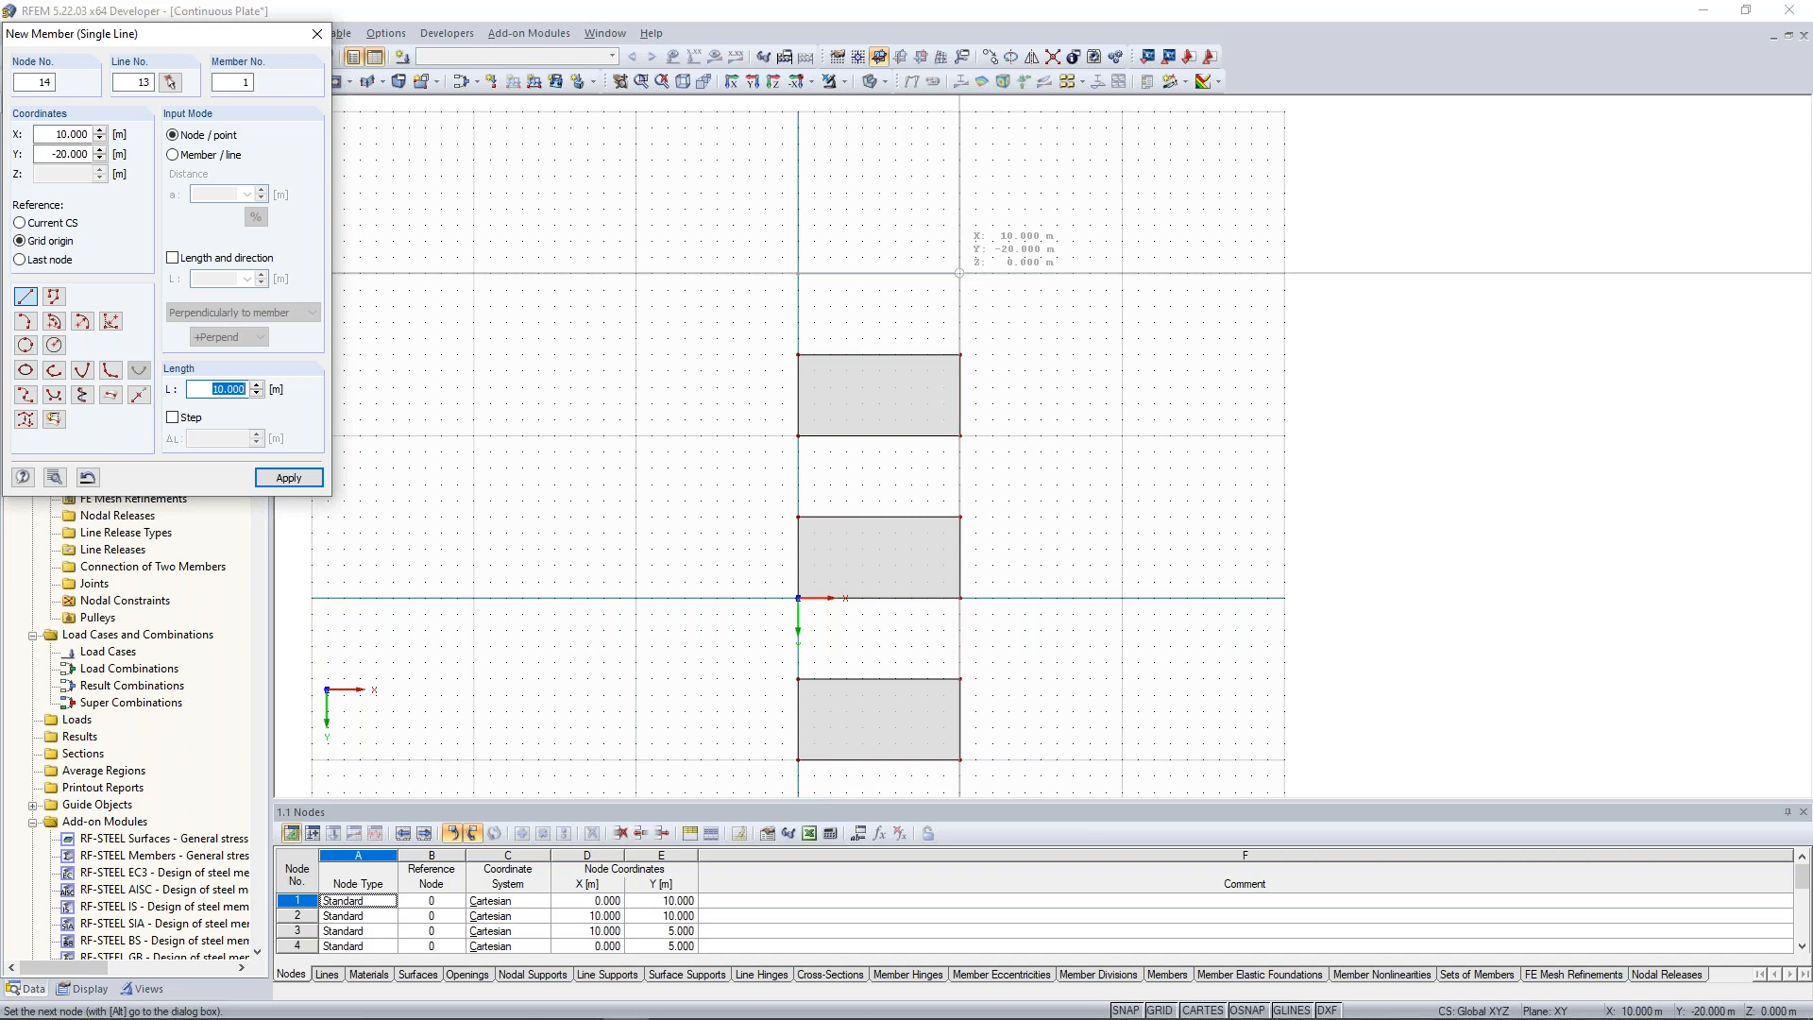
pyautogui.click(959, 273)
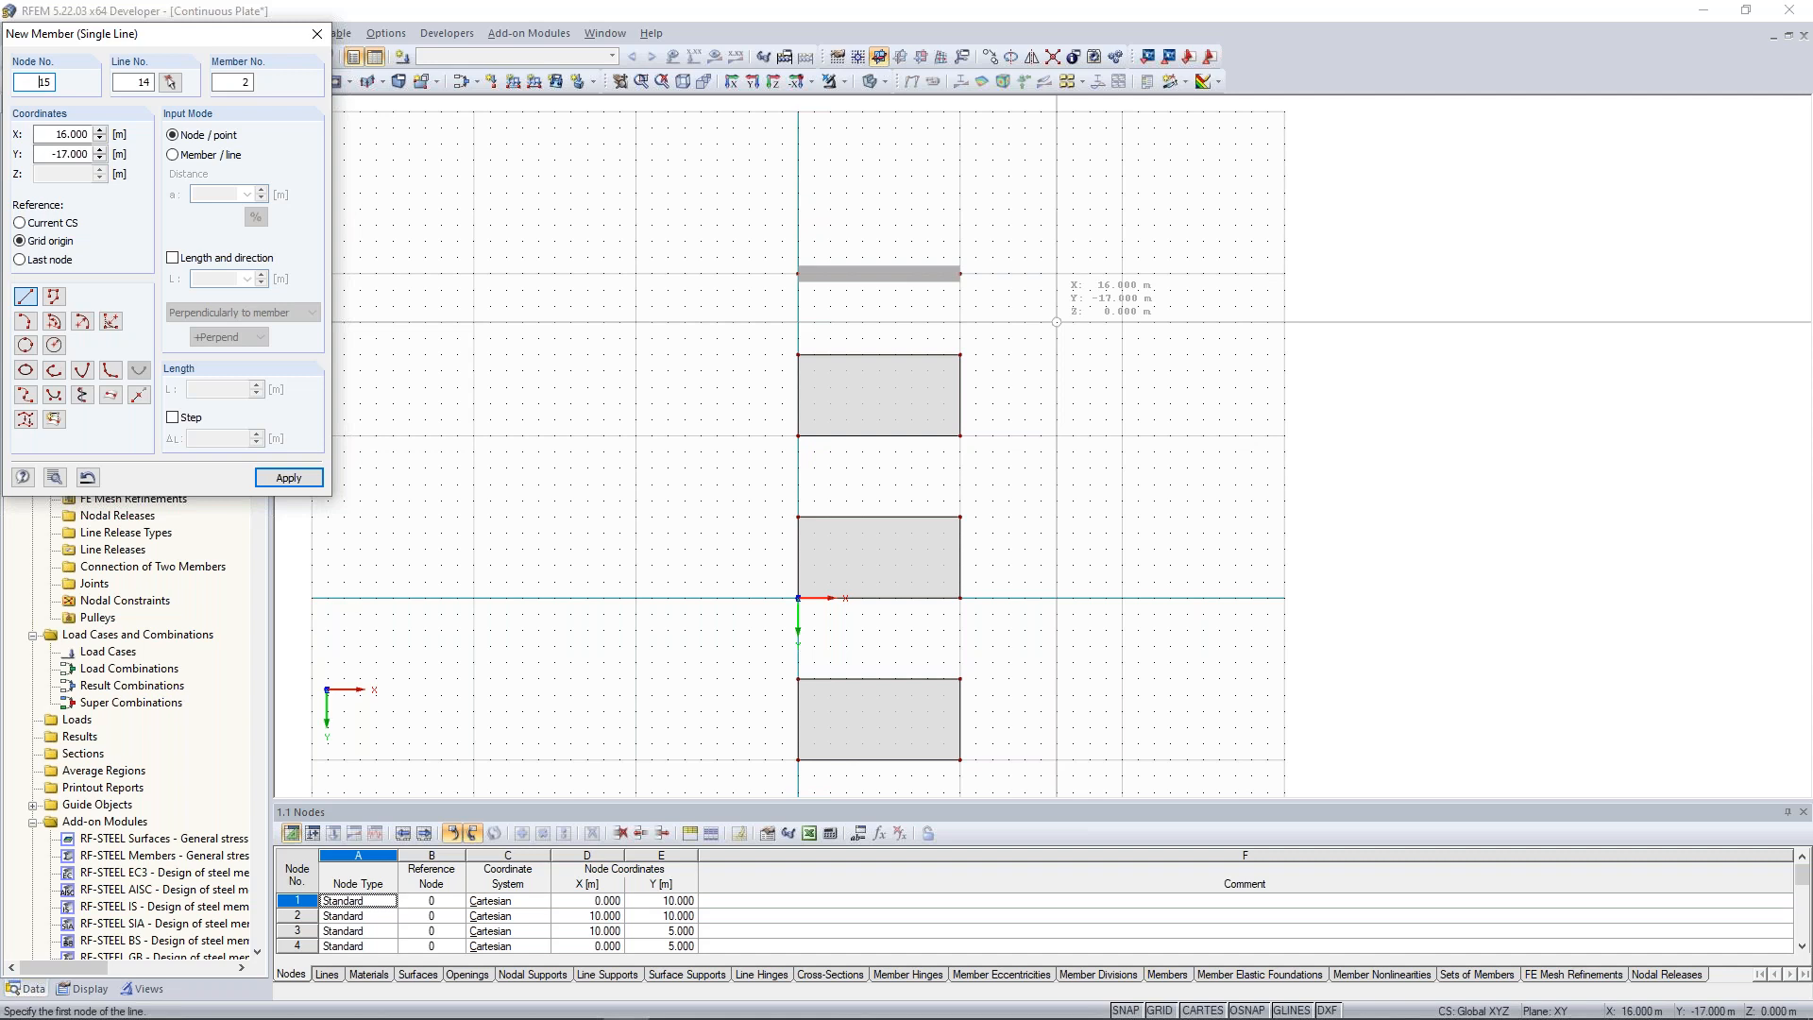
pyautogui.press('Escape')
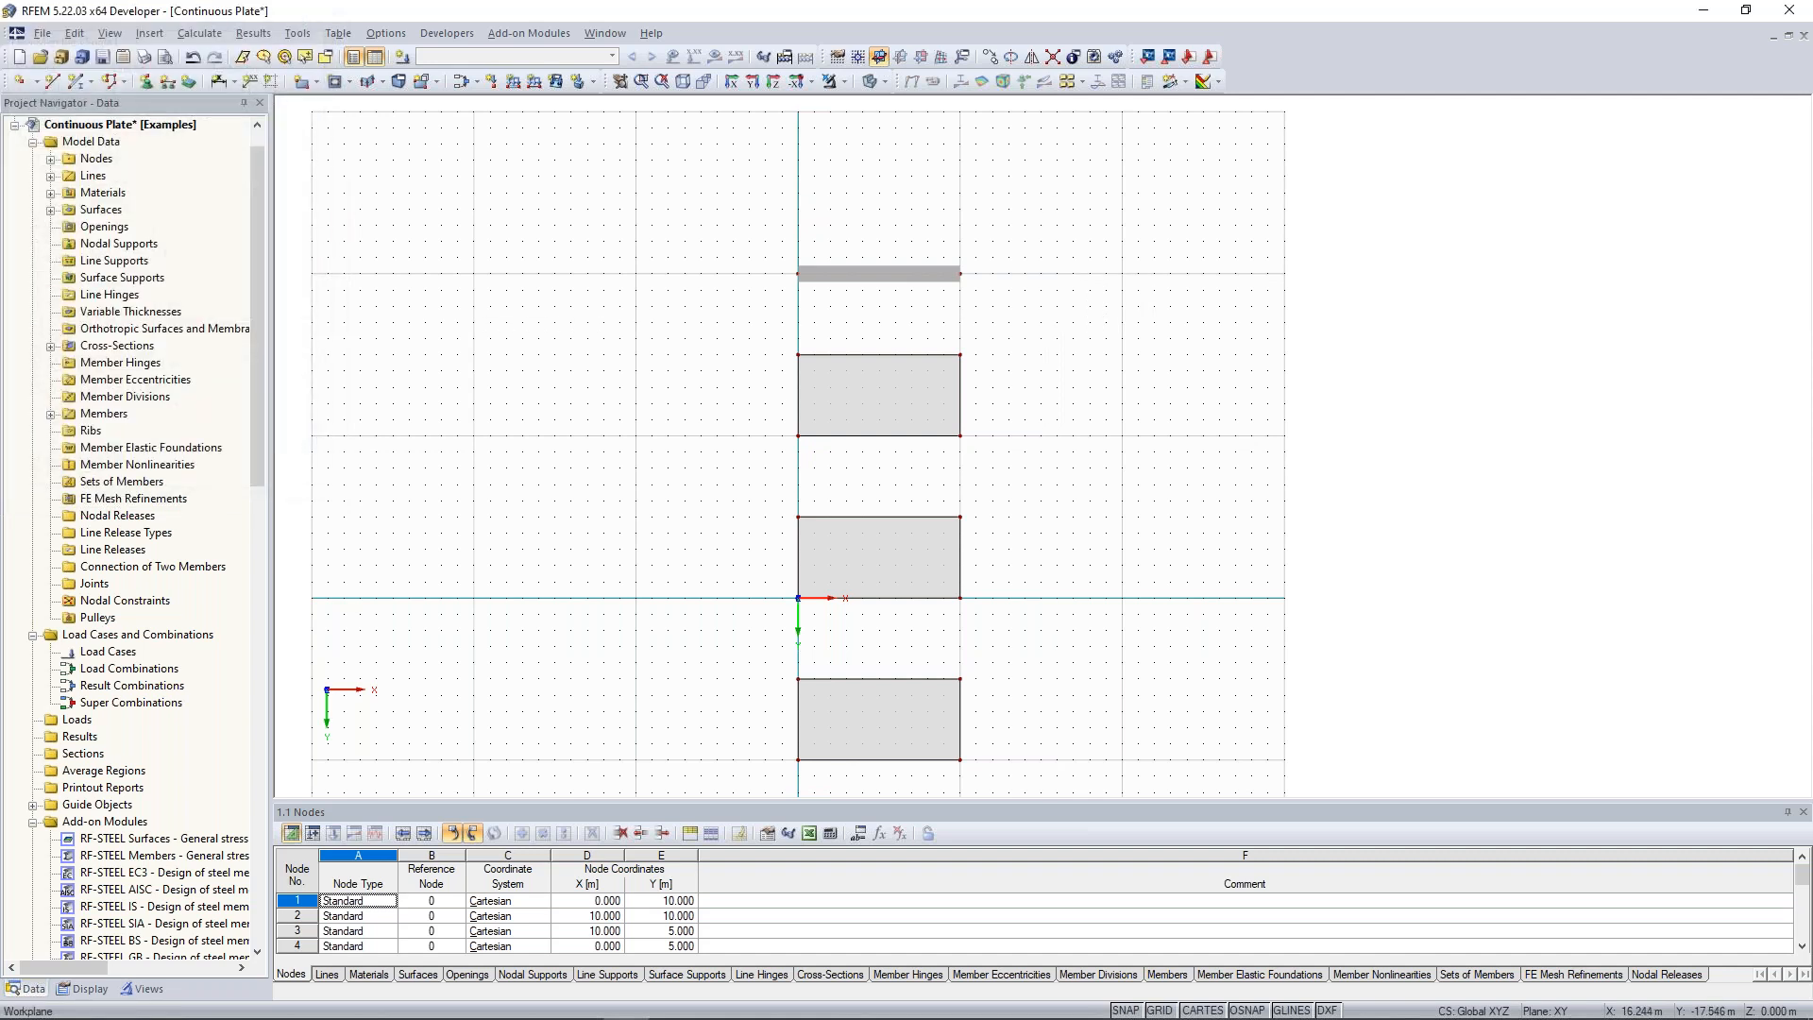
# Examine the beam member and the plate surfaces in a 3D view, and return to the plan view.
pyautogui.moveTo(1077, 498); pyautogui.dragTo(1077, 422, button='middle')
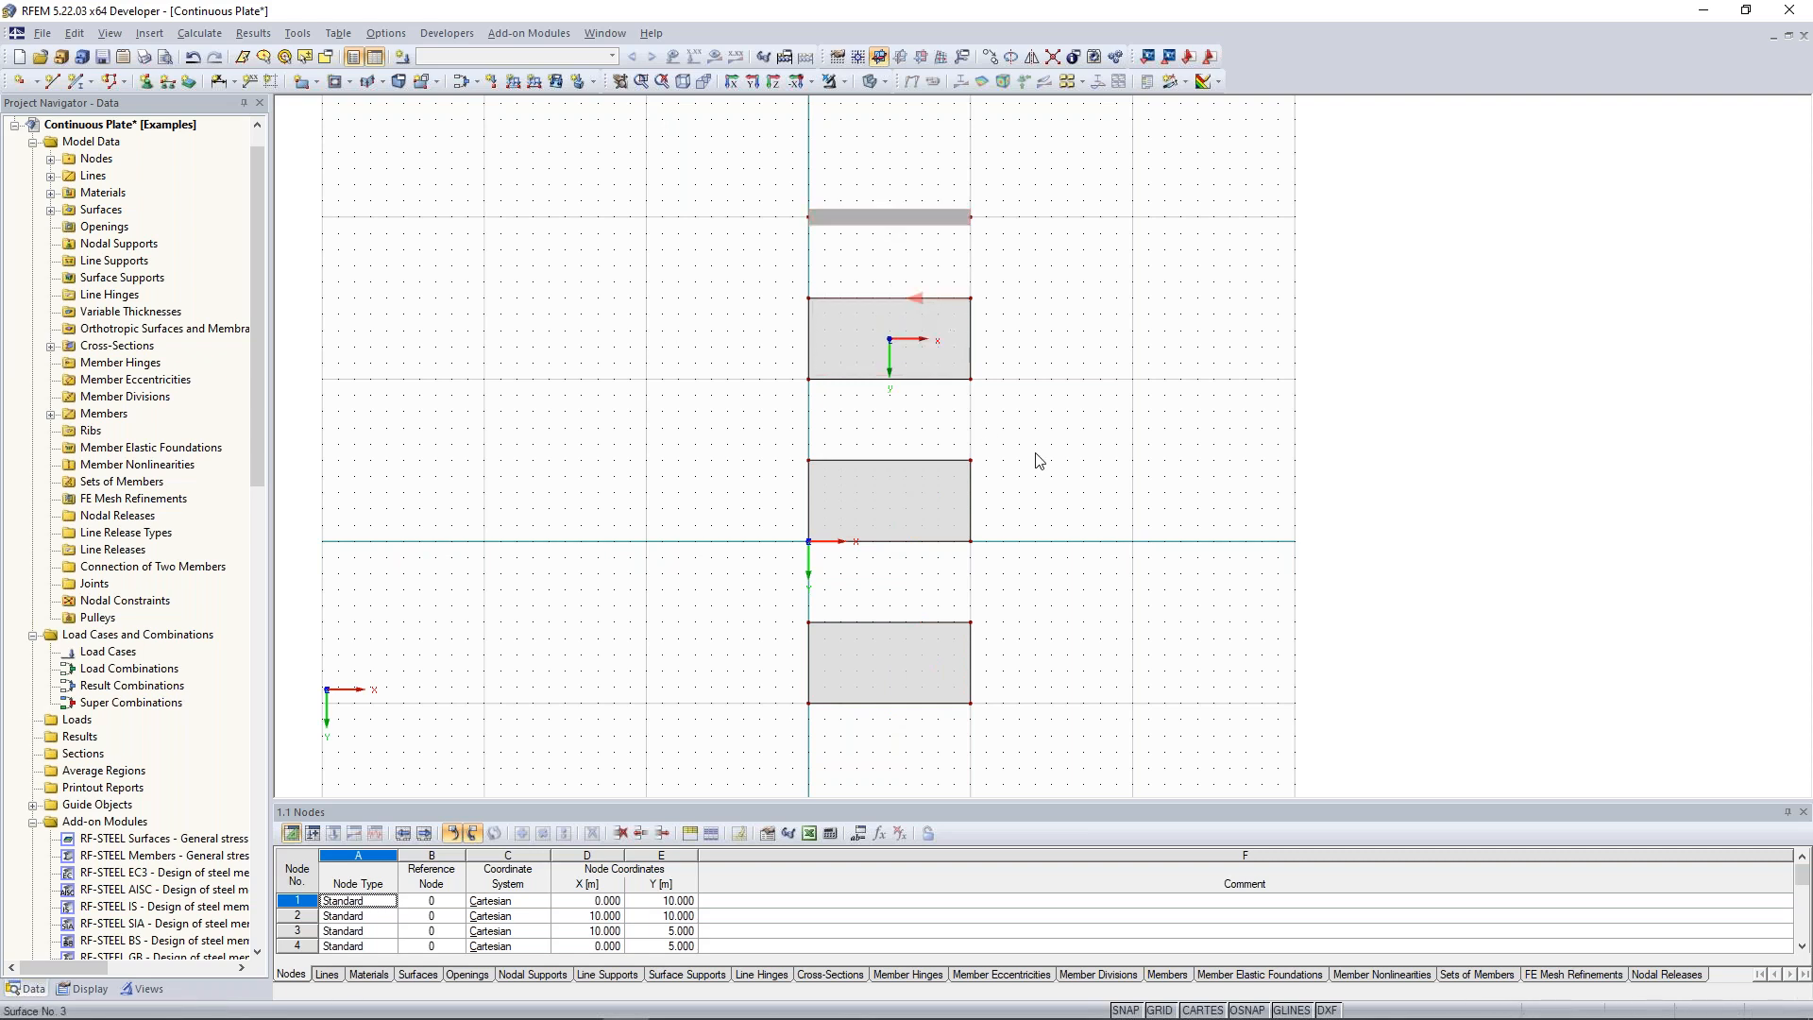
pyautogui.keyDown('ctrl'); pyautogui.moveTo(1107, 550); pyautogui.dragTo(909, 444, button='middle'); pyautogui.keyUp('ctrl')
pyautogui.scroll(3, 721, 392)
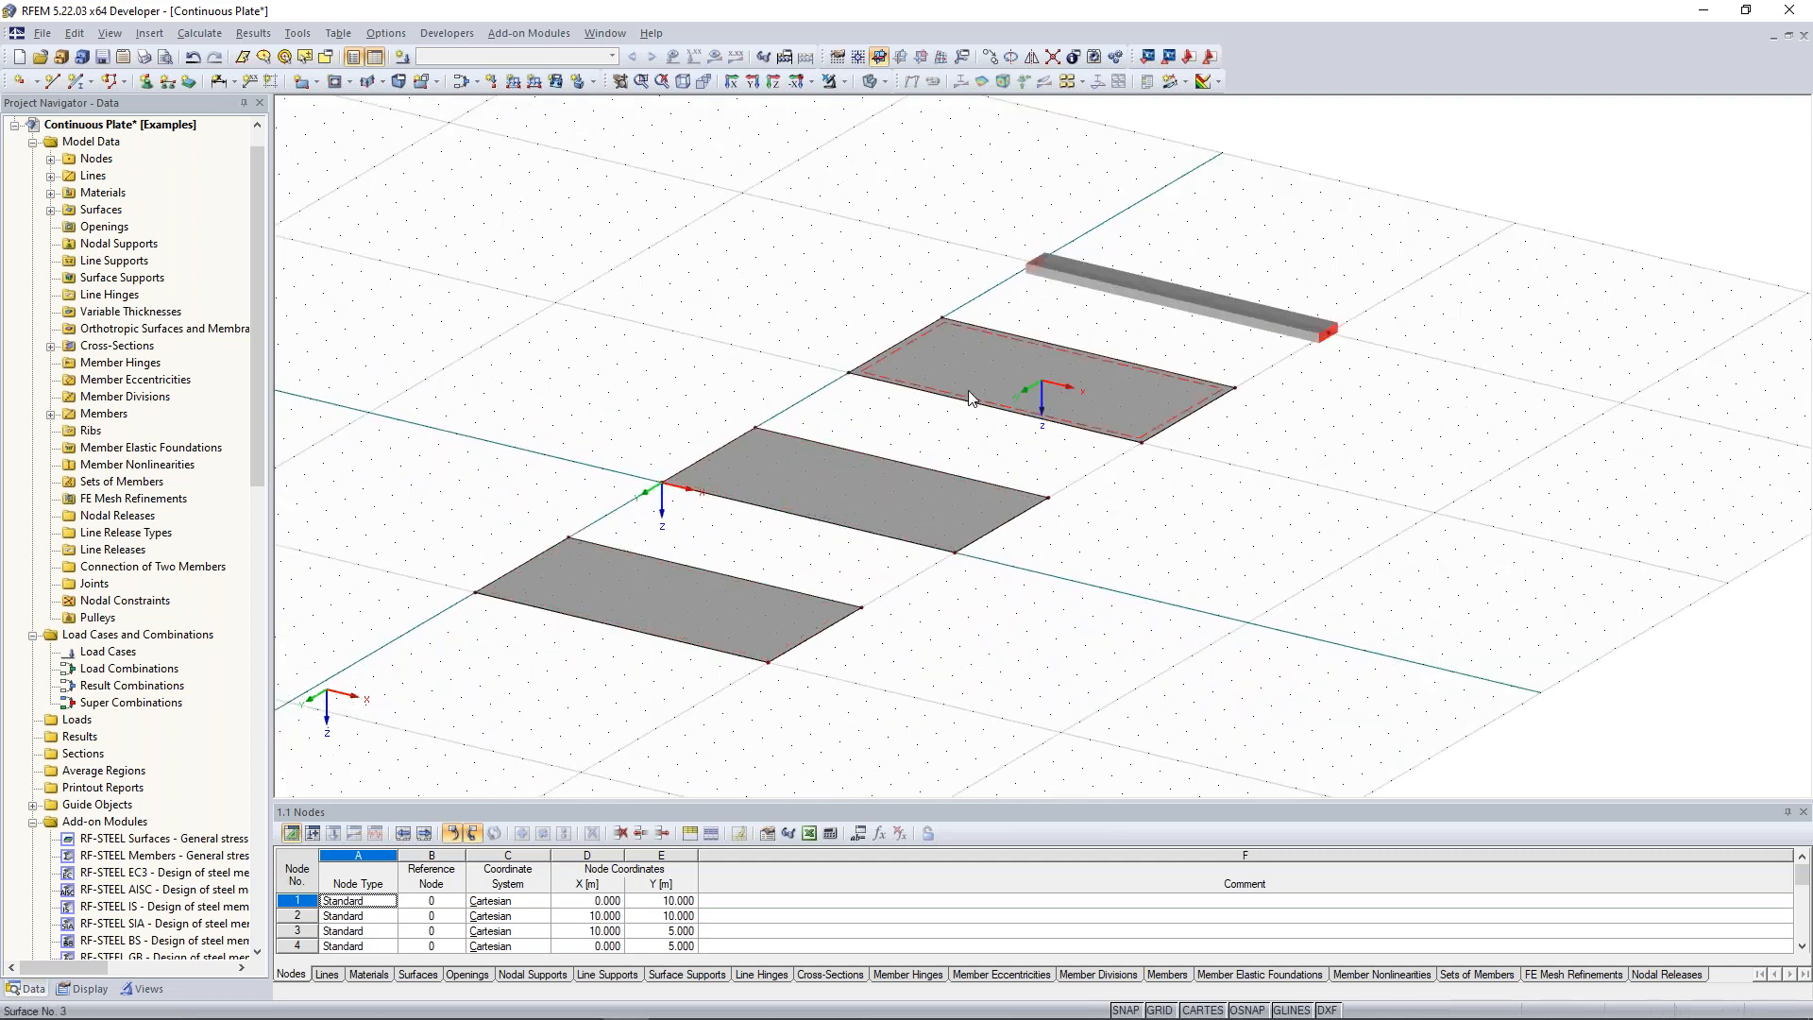
pyautogui.moveTo(1160, 244); pyautogui.dragTo(1220, 336)
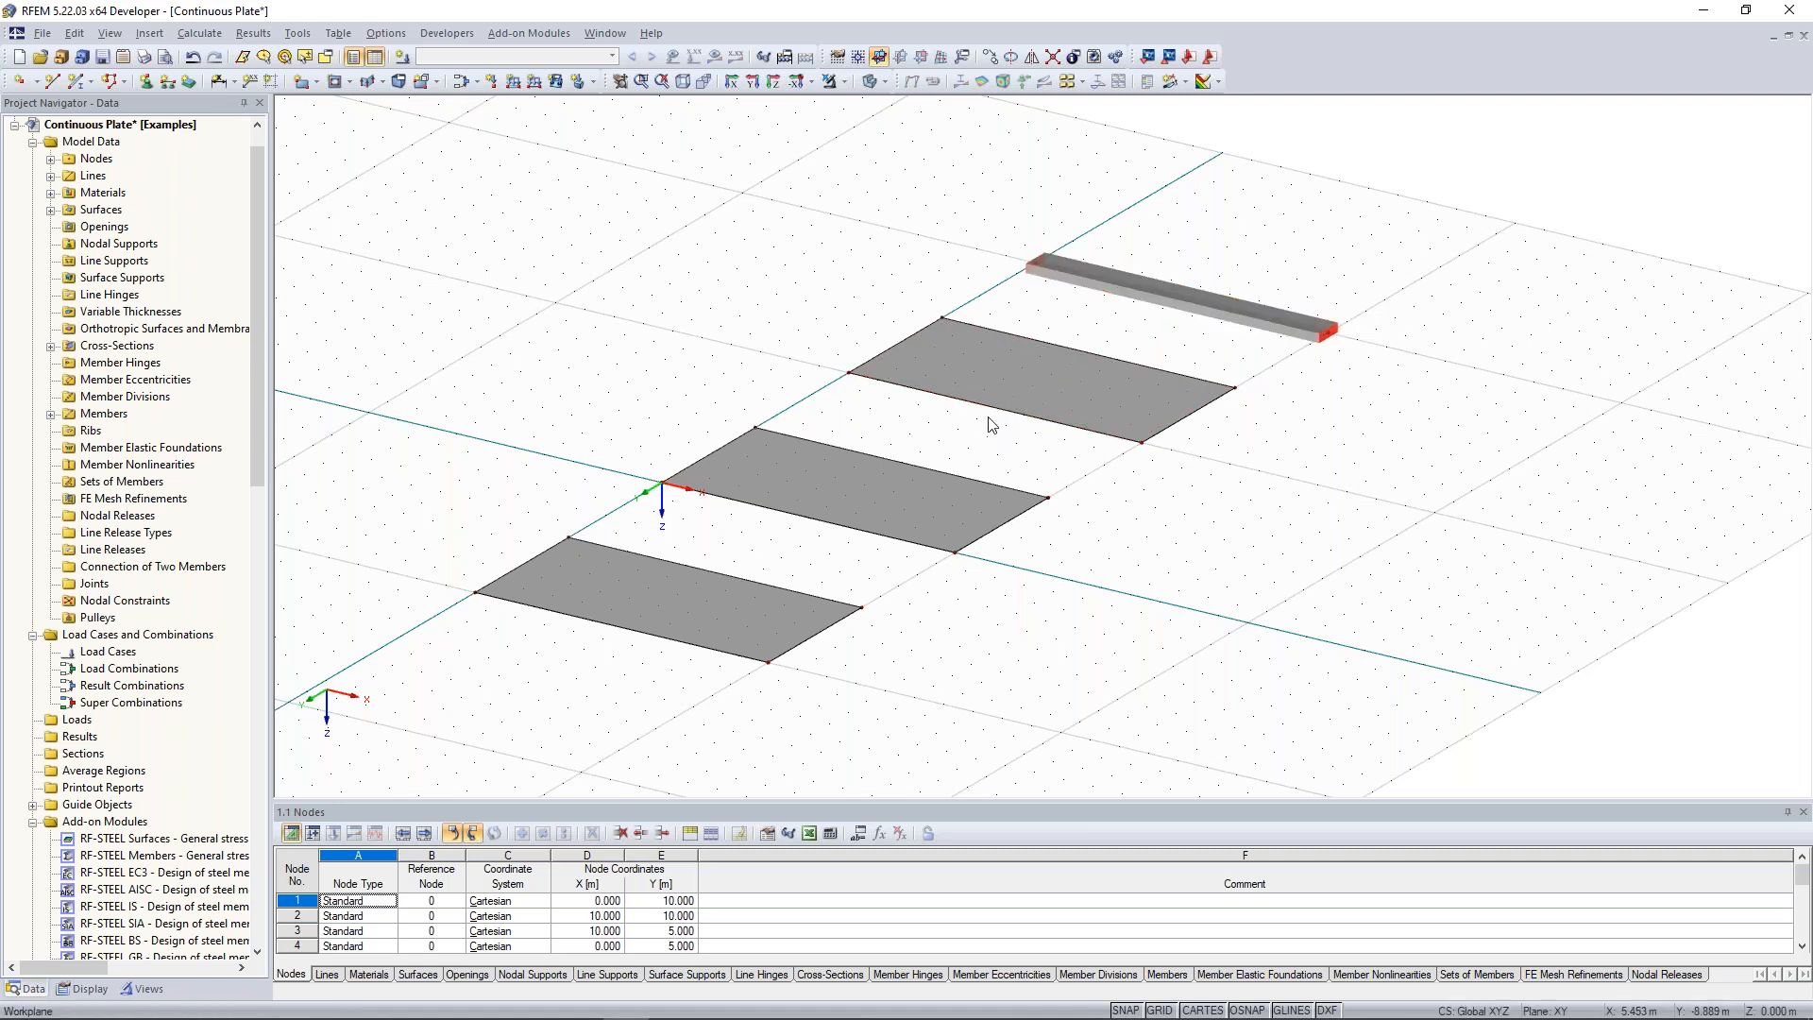
pyautogui.moveTo(1022, 318); pyautogui.dragTo(1088, 453)
pyautogui.moveTo(765, 548)
pyautogui.keyDown('ctrl'); pyautogui.mouseDown(button='middle')
pyautogui.moveTo(789, 518)
pyautogui.moveTo(853, 502)
pyautogui.moveTo(784, 523)
pyautogui.mouseUp(button='middle'); pyautogui.keyUp('ctrl')
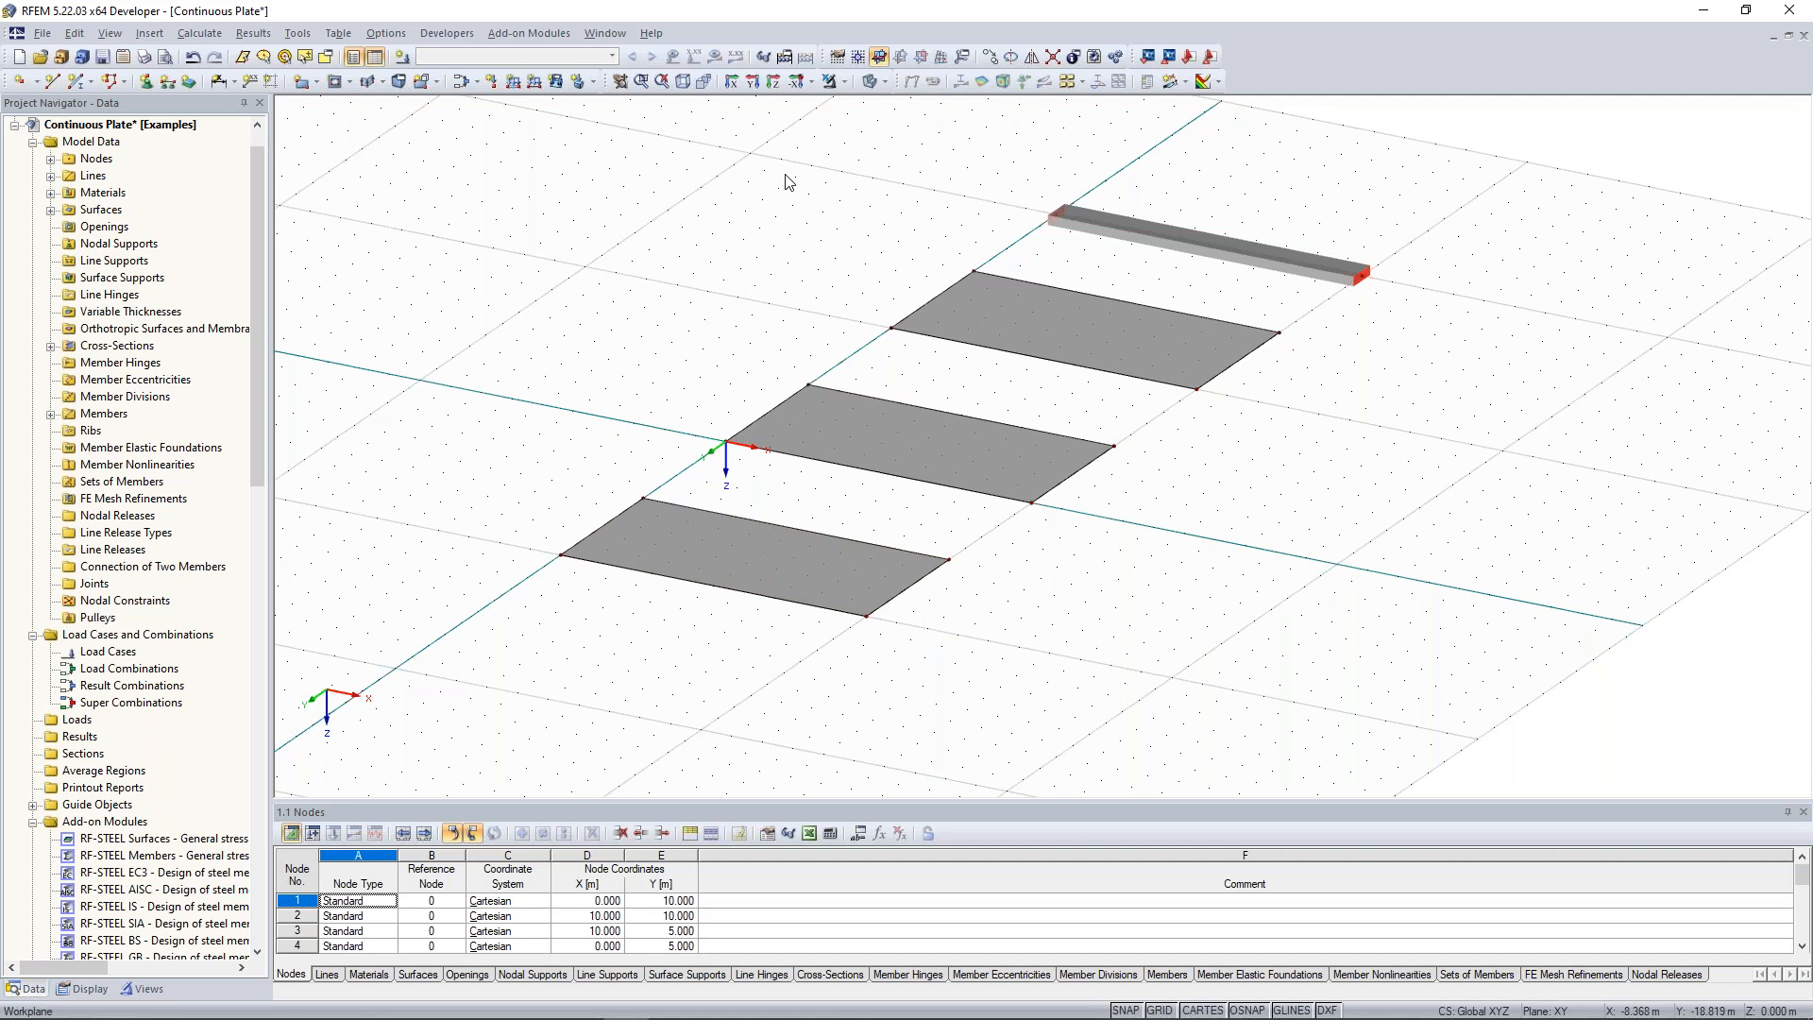
pyautogui.click(772, 82)
pyautogui.moveTo(725, 429); pyautogui.dragTo(655, 402, button='middle')
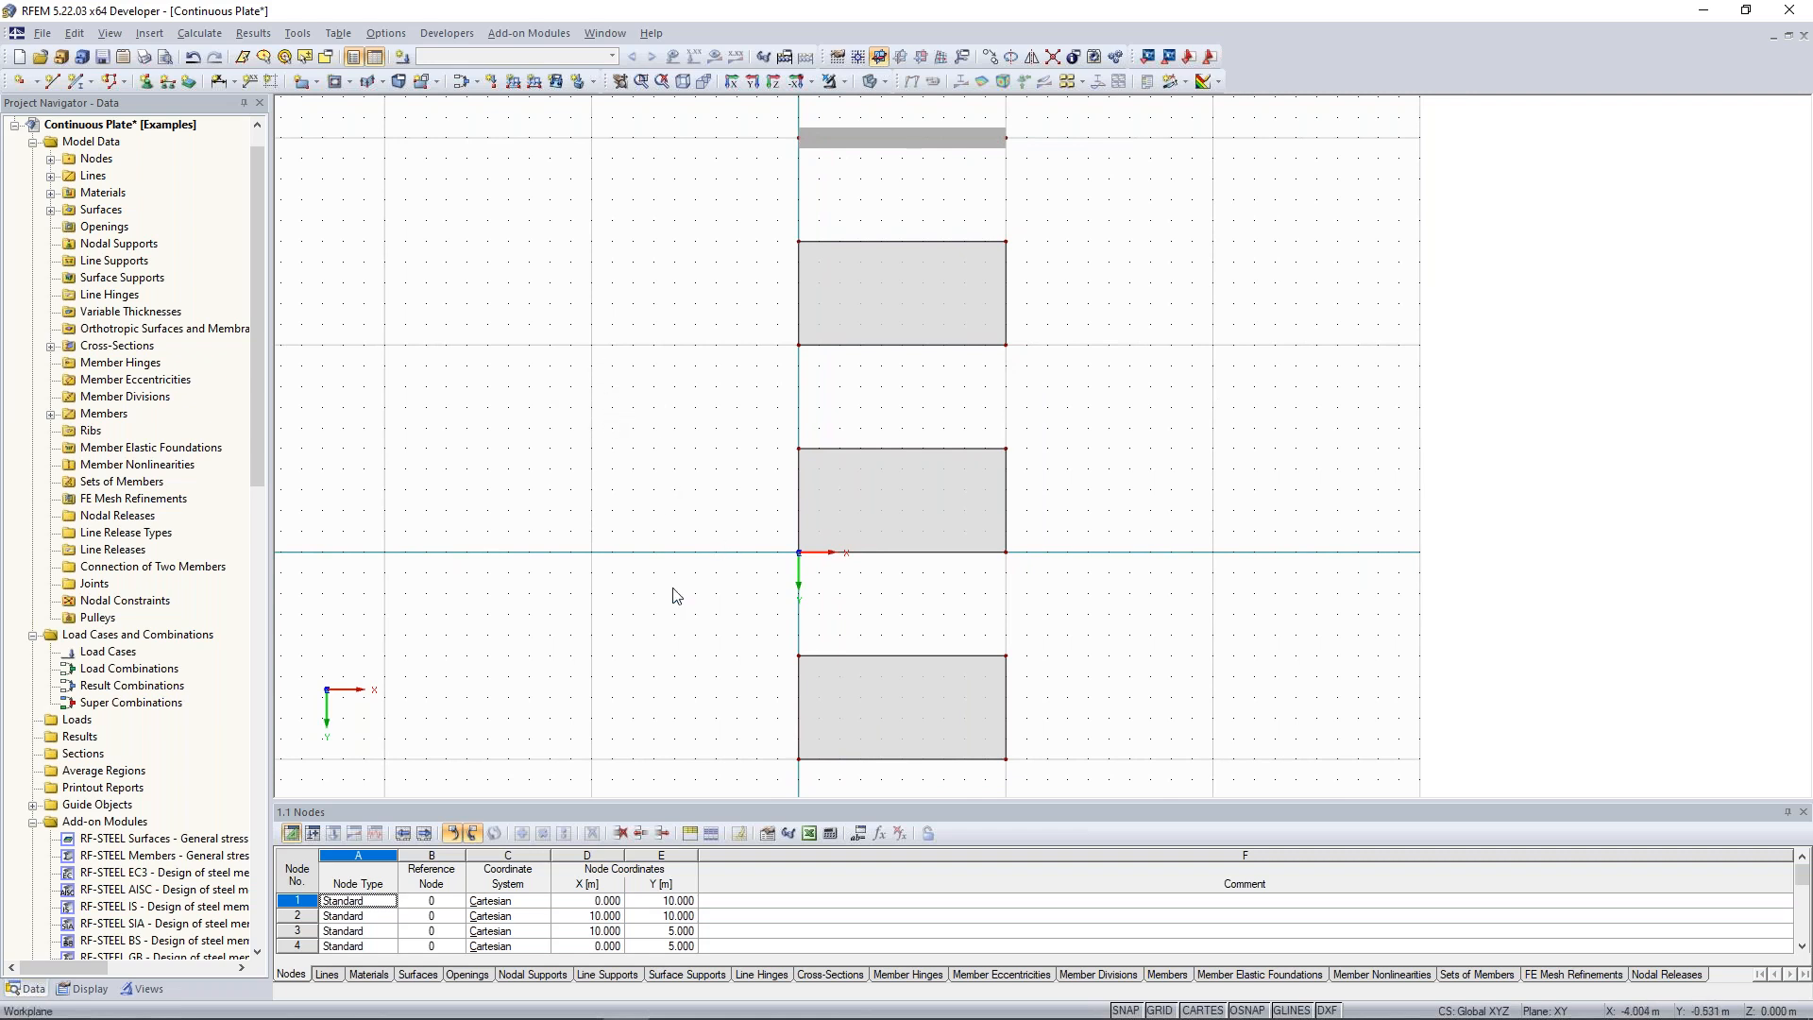
# Divide the lower edge of the lowest surface graphically at its midpoint, and end the command.
pyautogui.rightClick(902, 768)
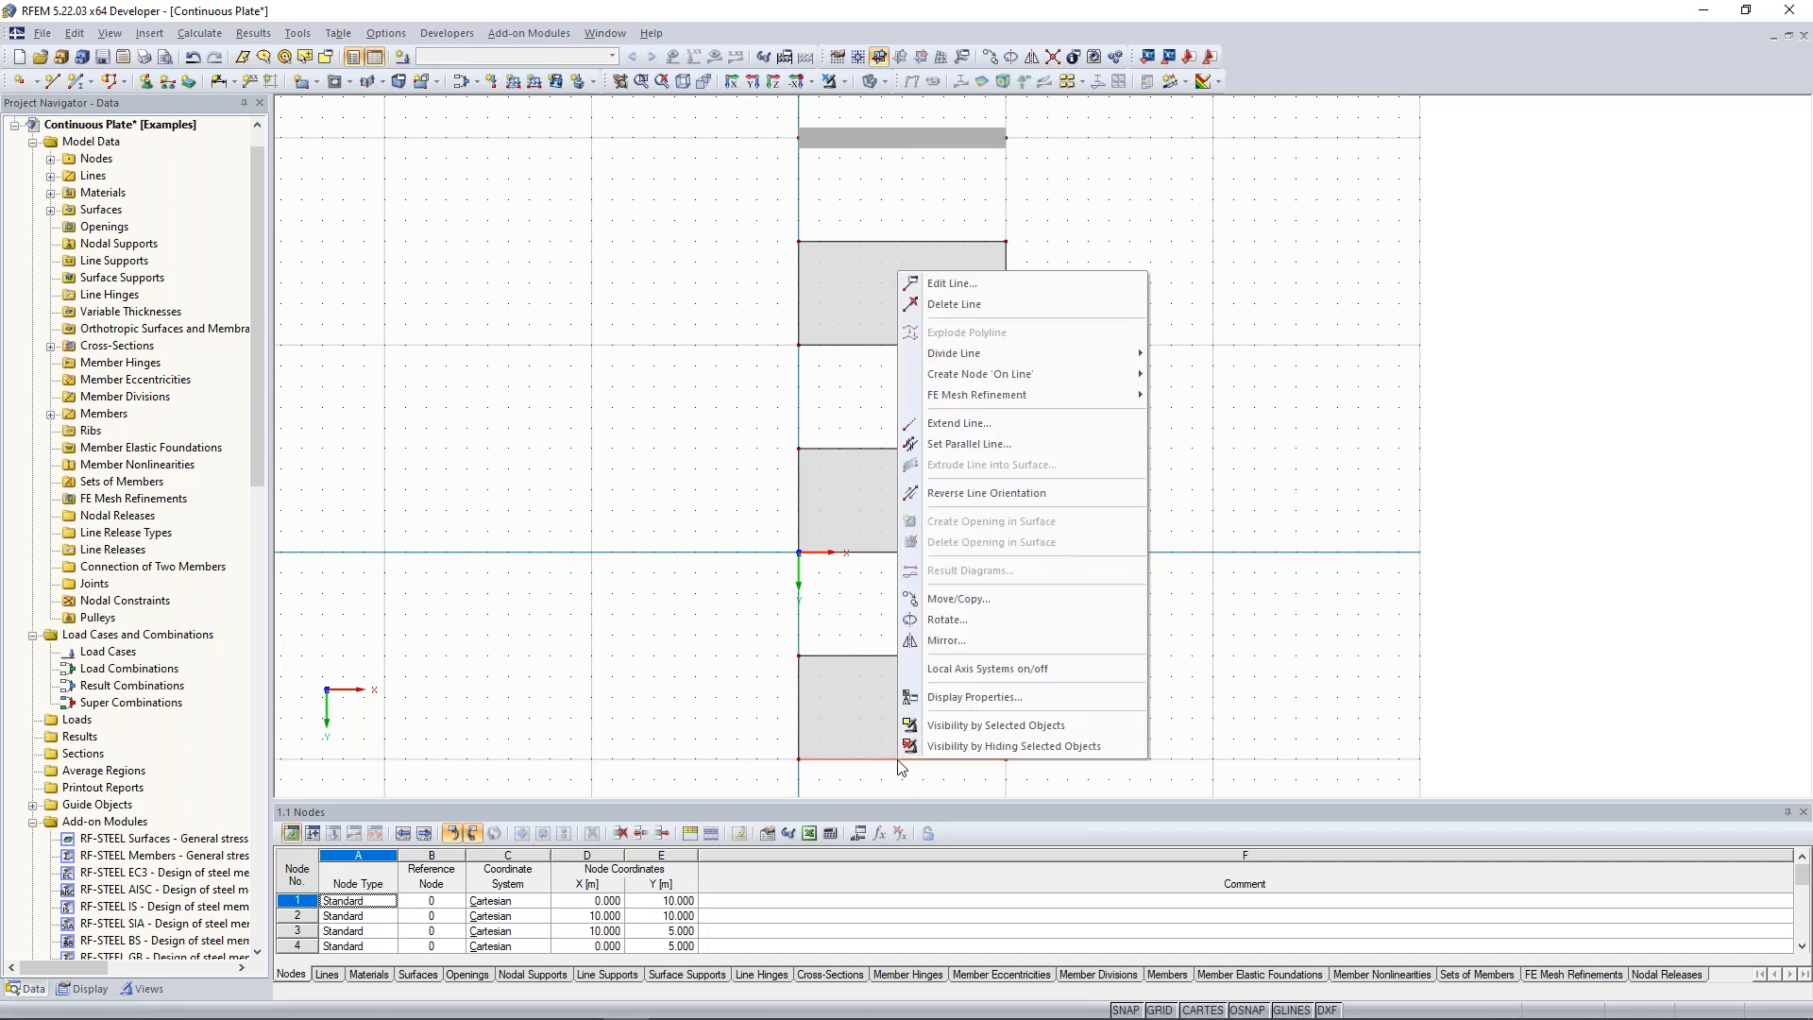
pyautogui.moveTo(1093, 359)
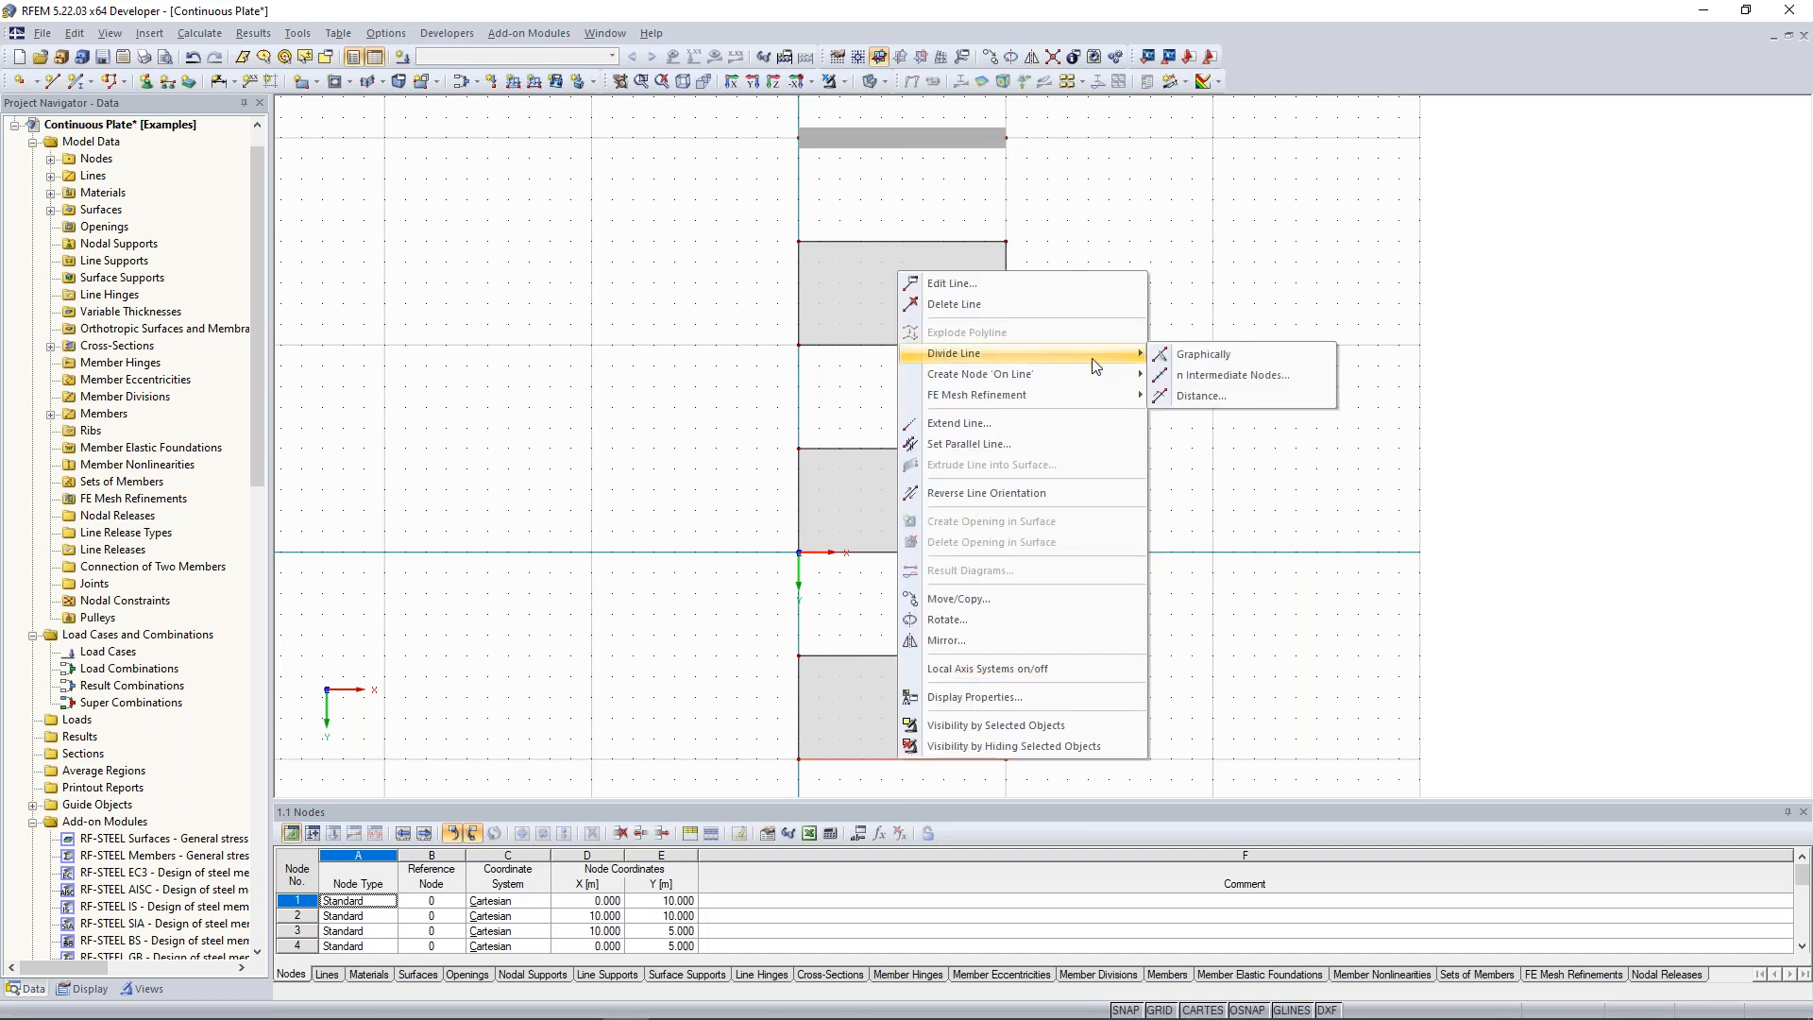
pyautogui.click(1267, 369)
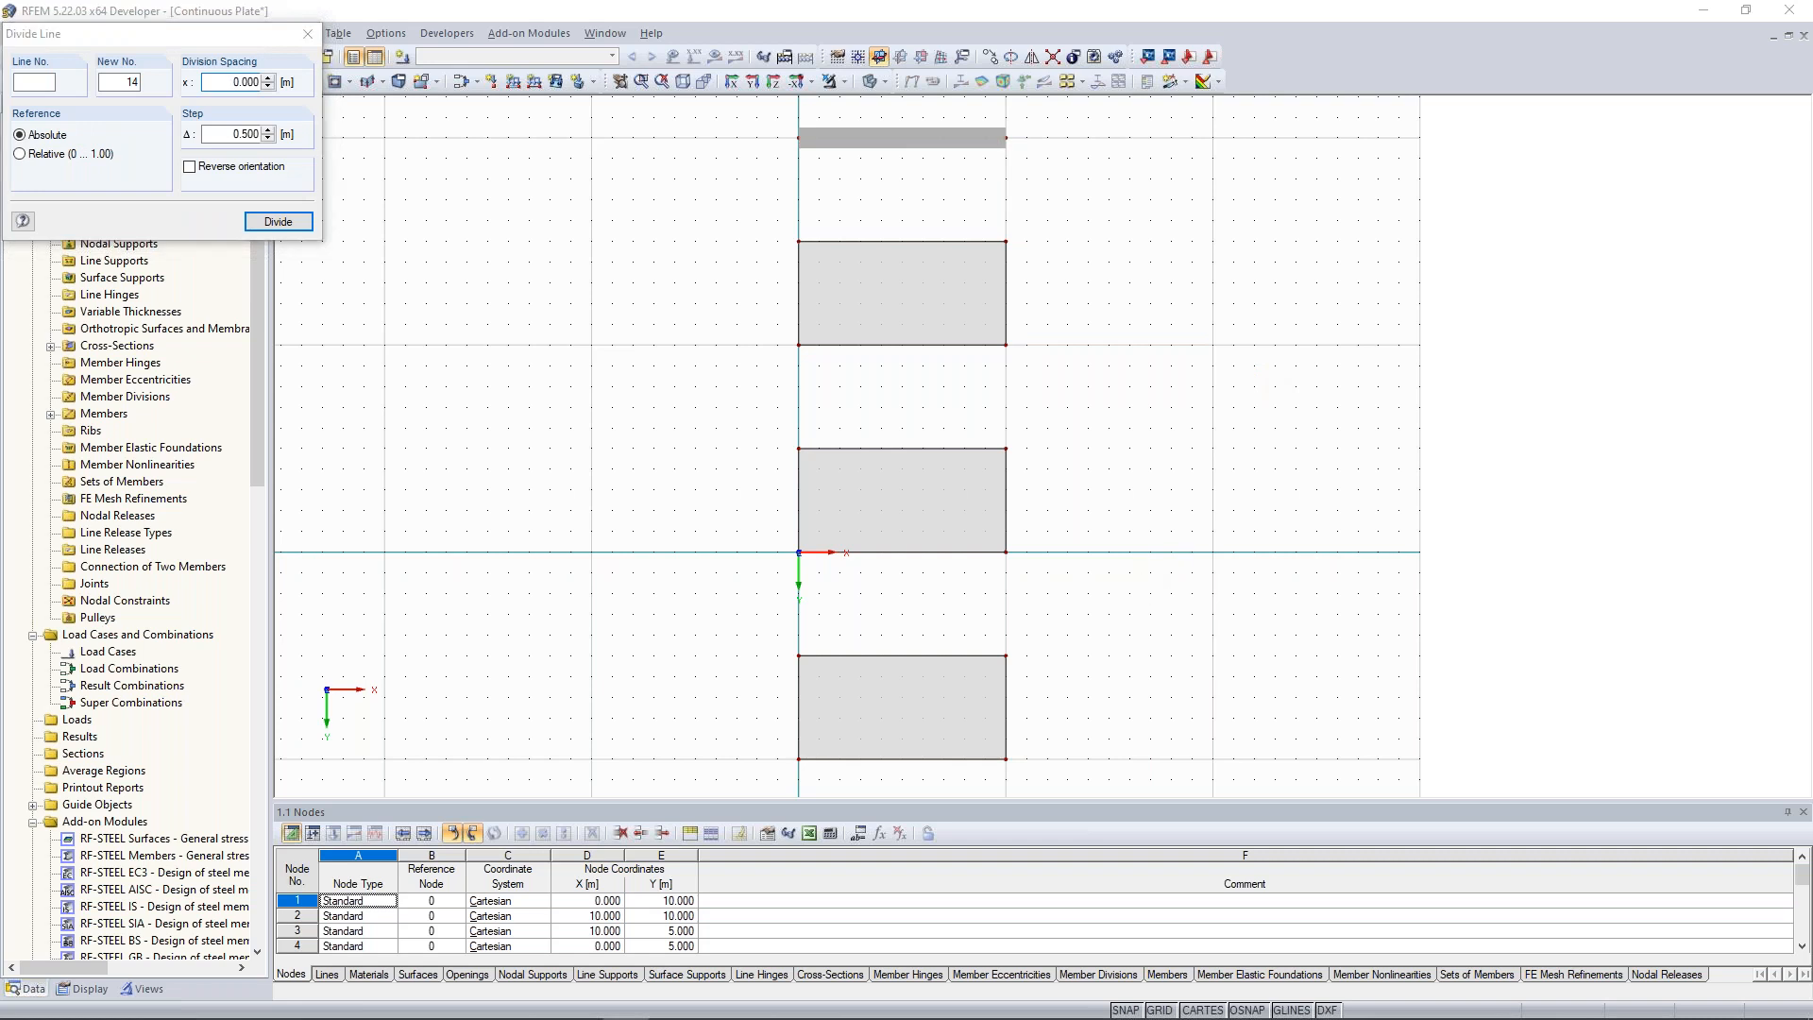
pyautogui.moveTo(914, 452); pyautogui.dragTo(958, 354, button='middle')
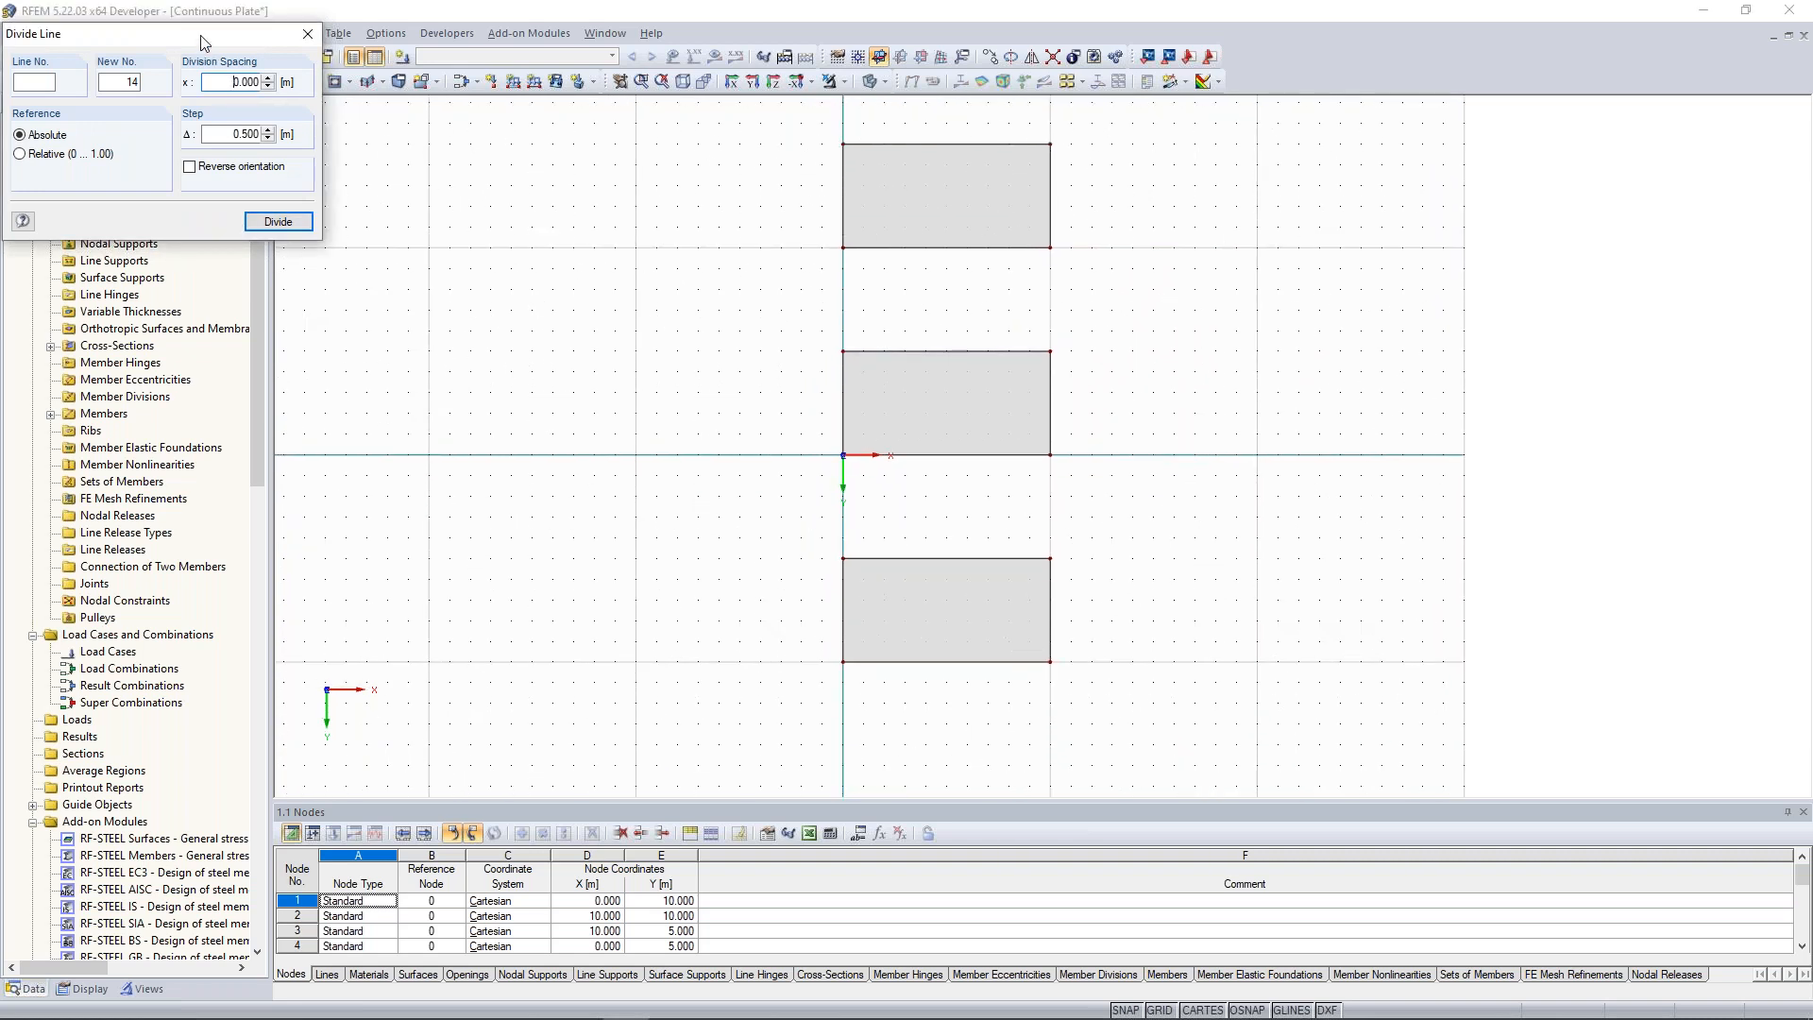
pyautogui.moveTo(201, 43); pyautogui.dragTo(562, 219)
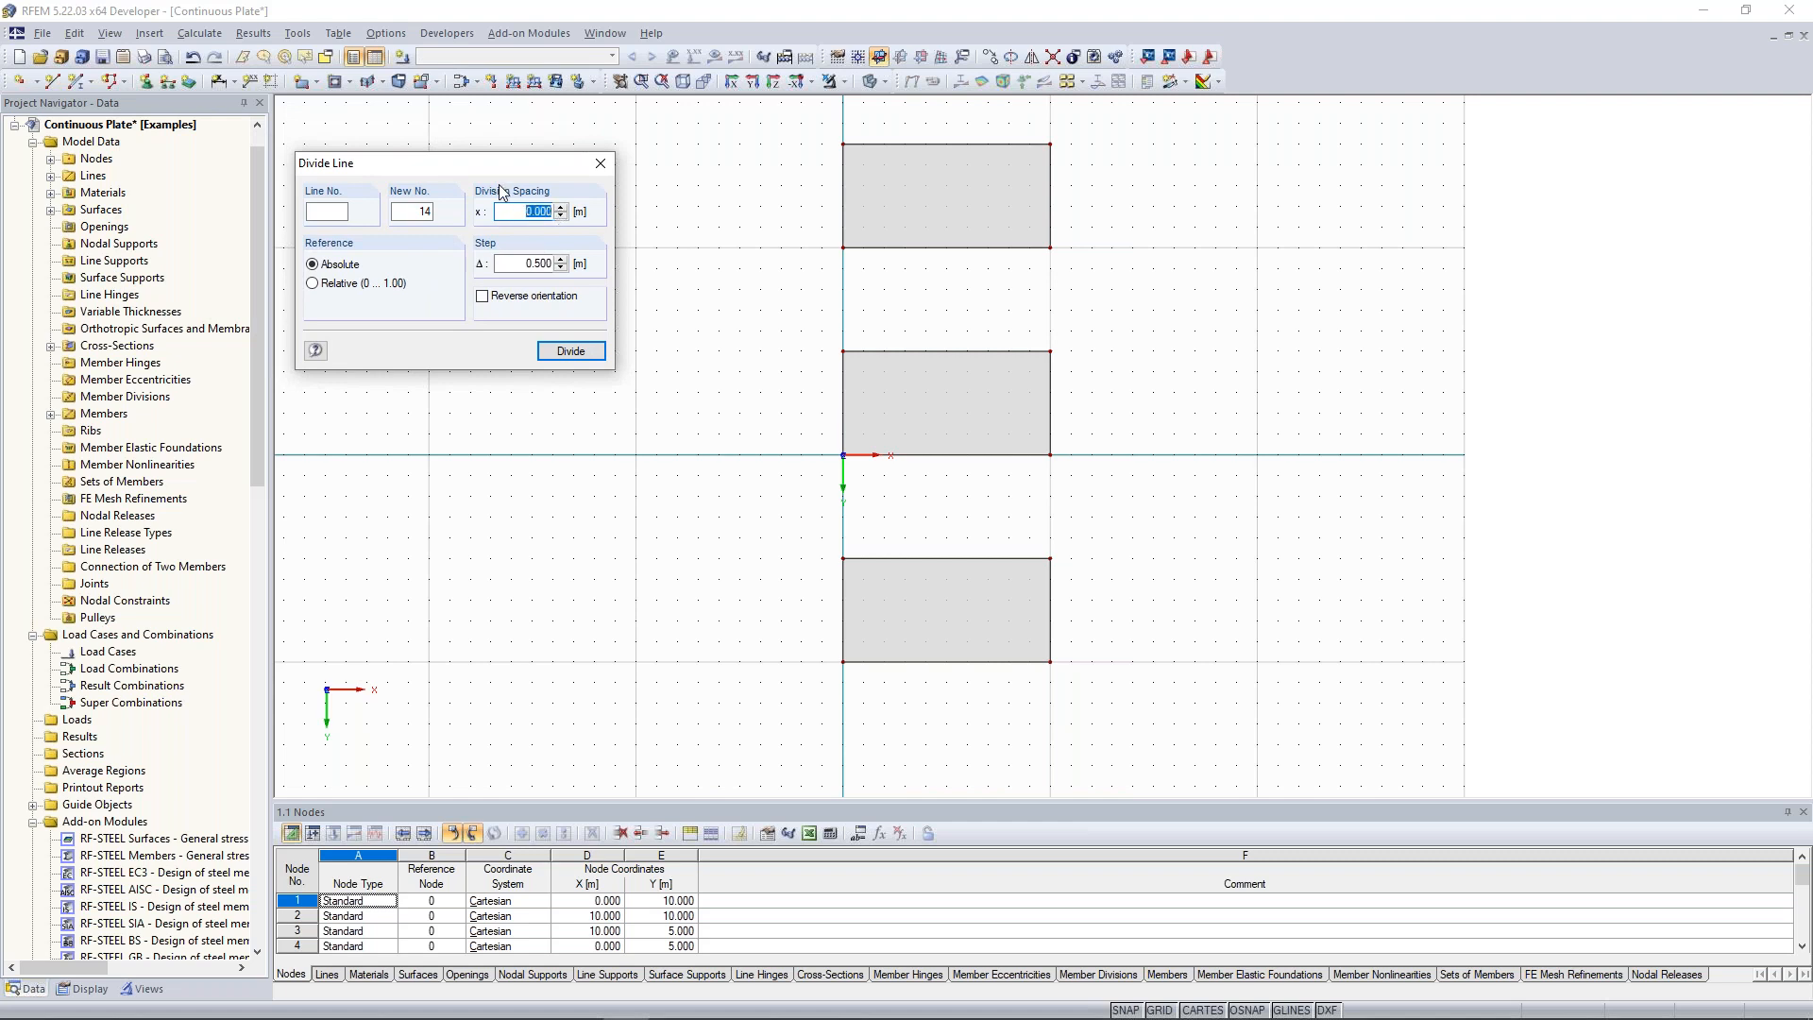
pyautogui.click(516, 214)
pyautogui.moveTo(523, 269); pyautogui.dragTo(553, 268)
pyautogui.click(525, 269)
pyautogui.click(907, 657)
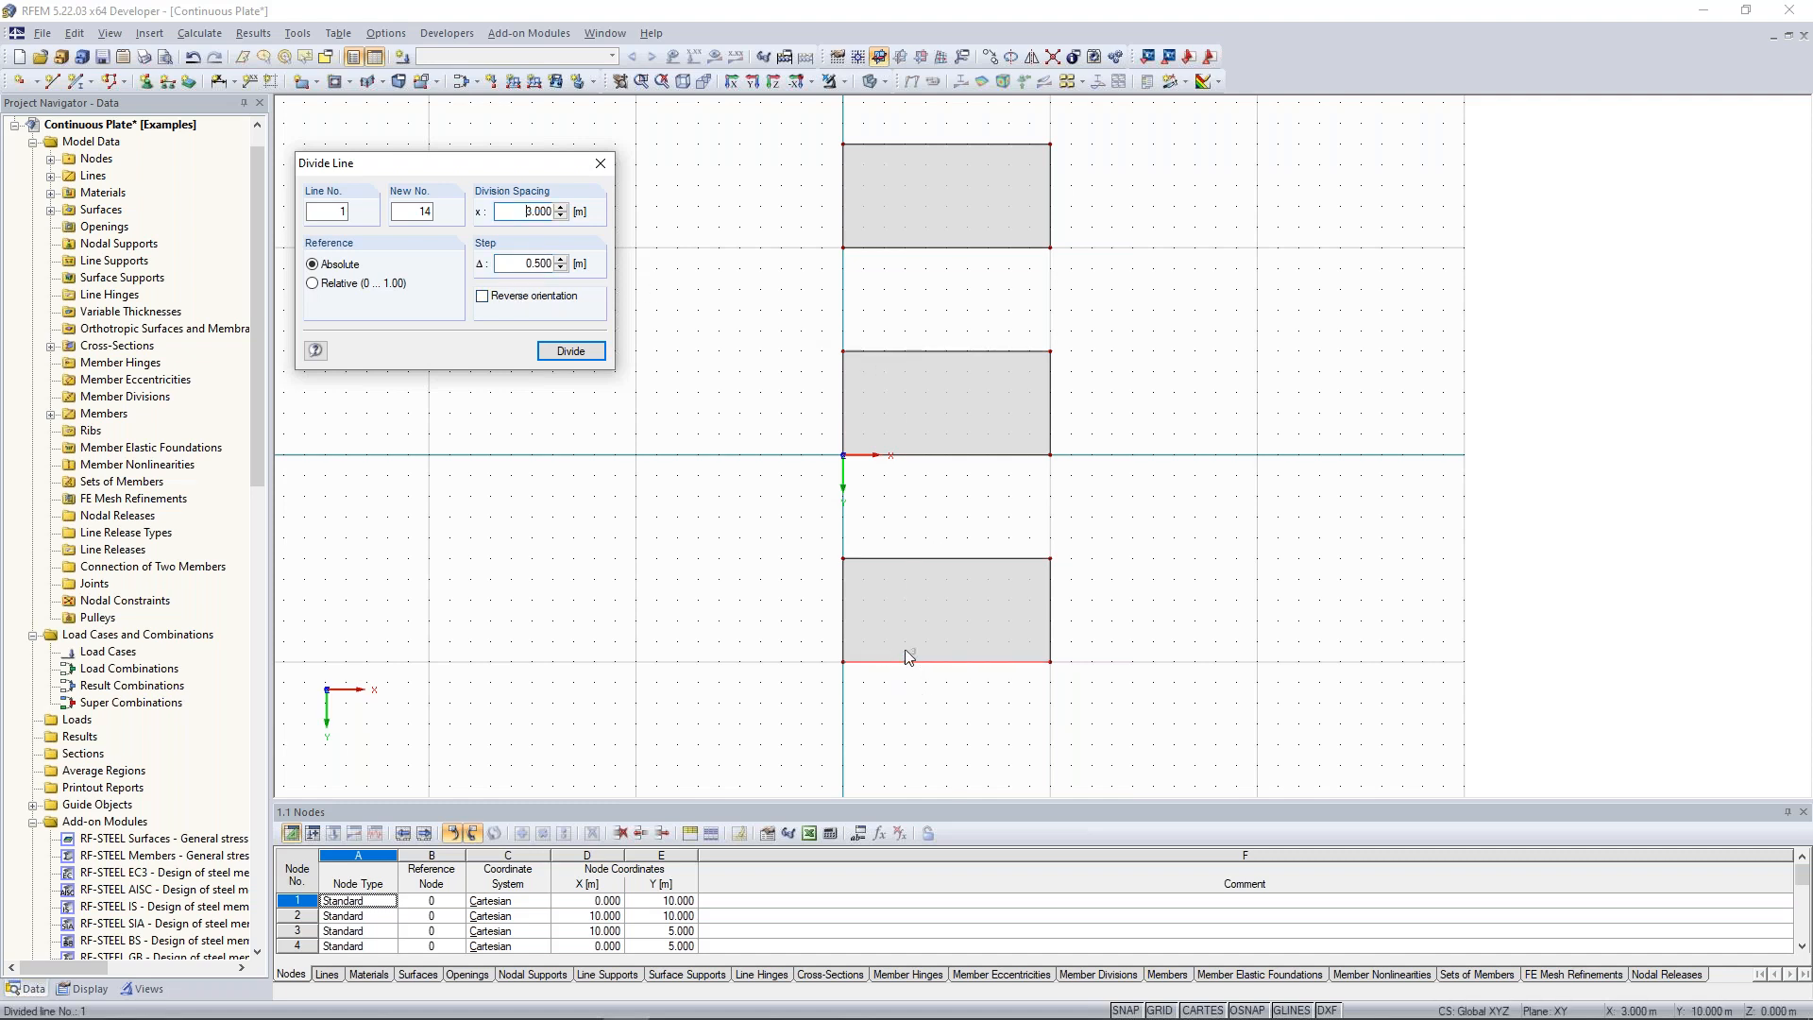
pyautogui.click(952, 672)
pyautogui.press('Escape')
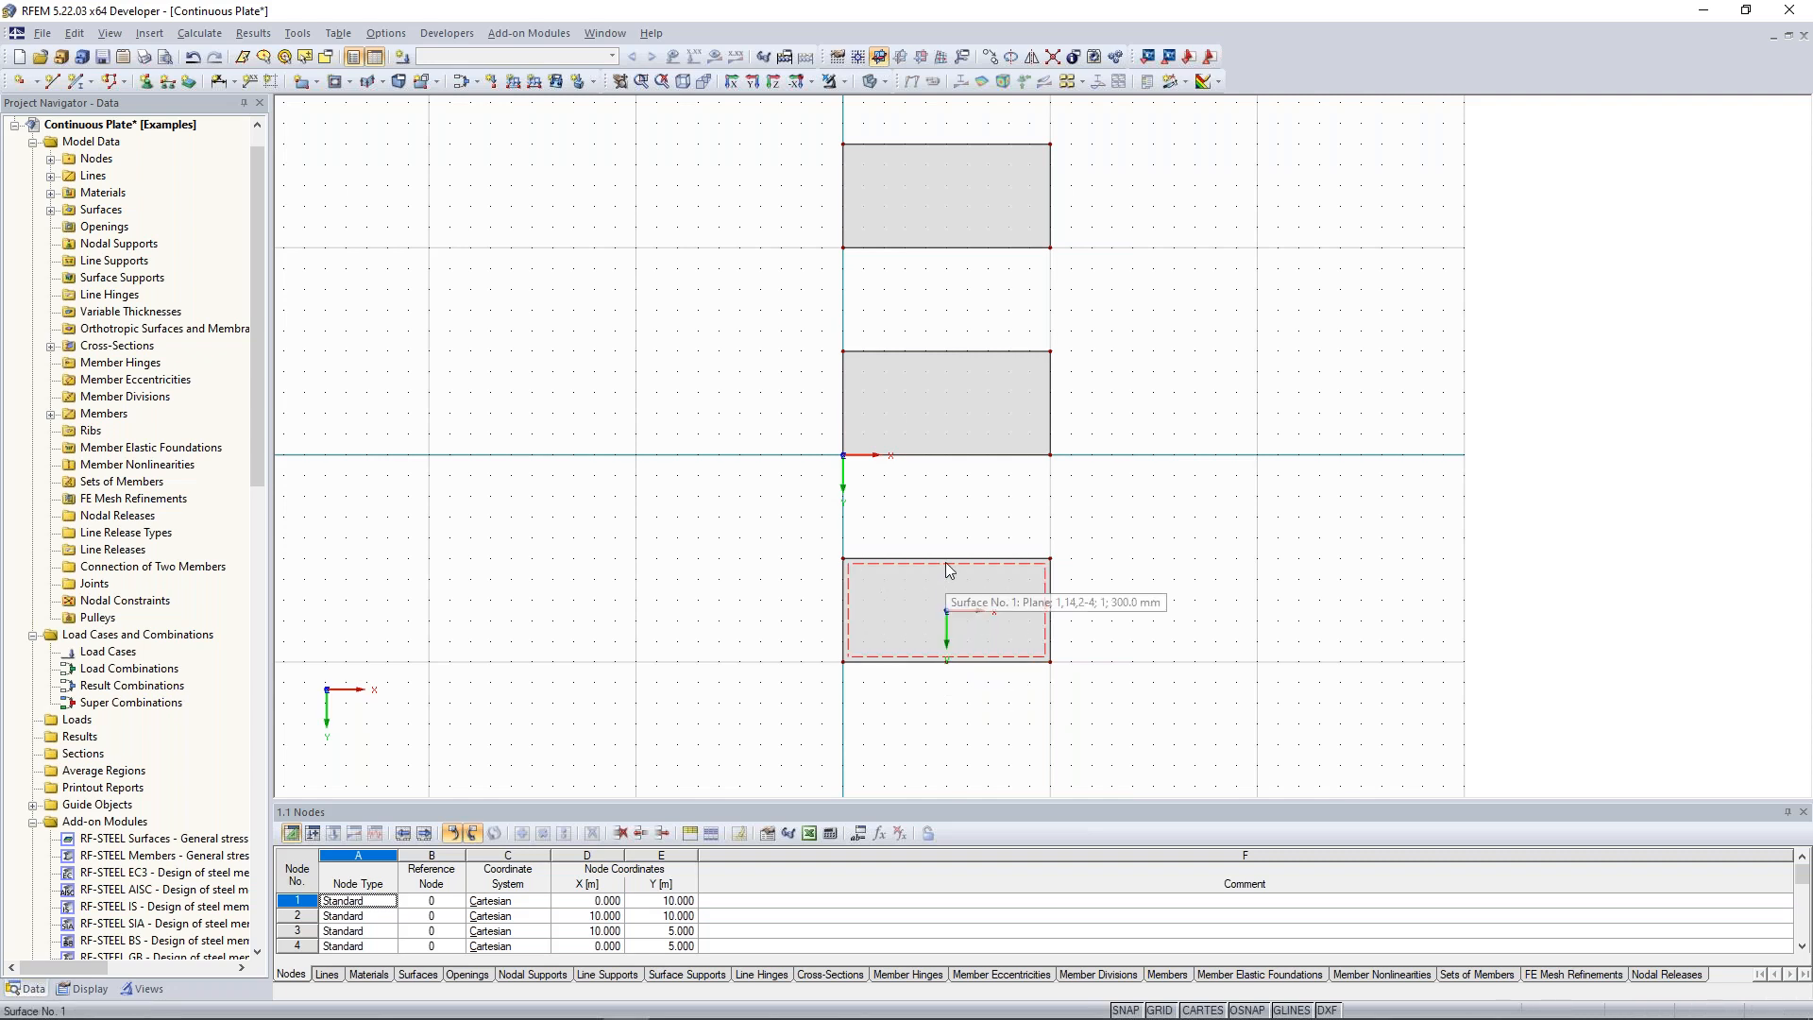
# Draw a line across the lowest surface from its lower-edge midpoint to its upper-edge midpoint at X 5 m, Y 5 m, and end the command.
pyautogui.moveTo(1198, 501); pyautogui.dragTo(1143, 454, button='middle')
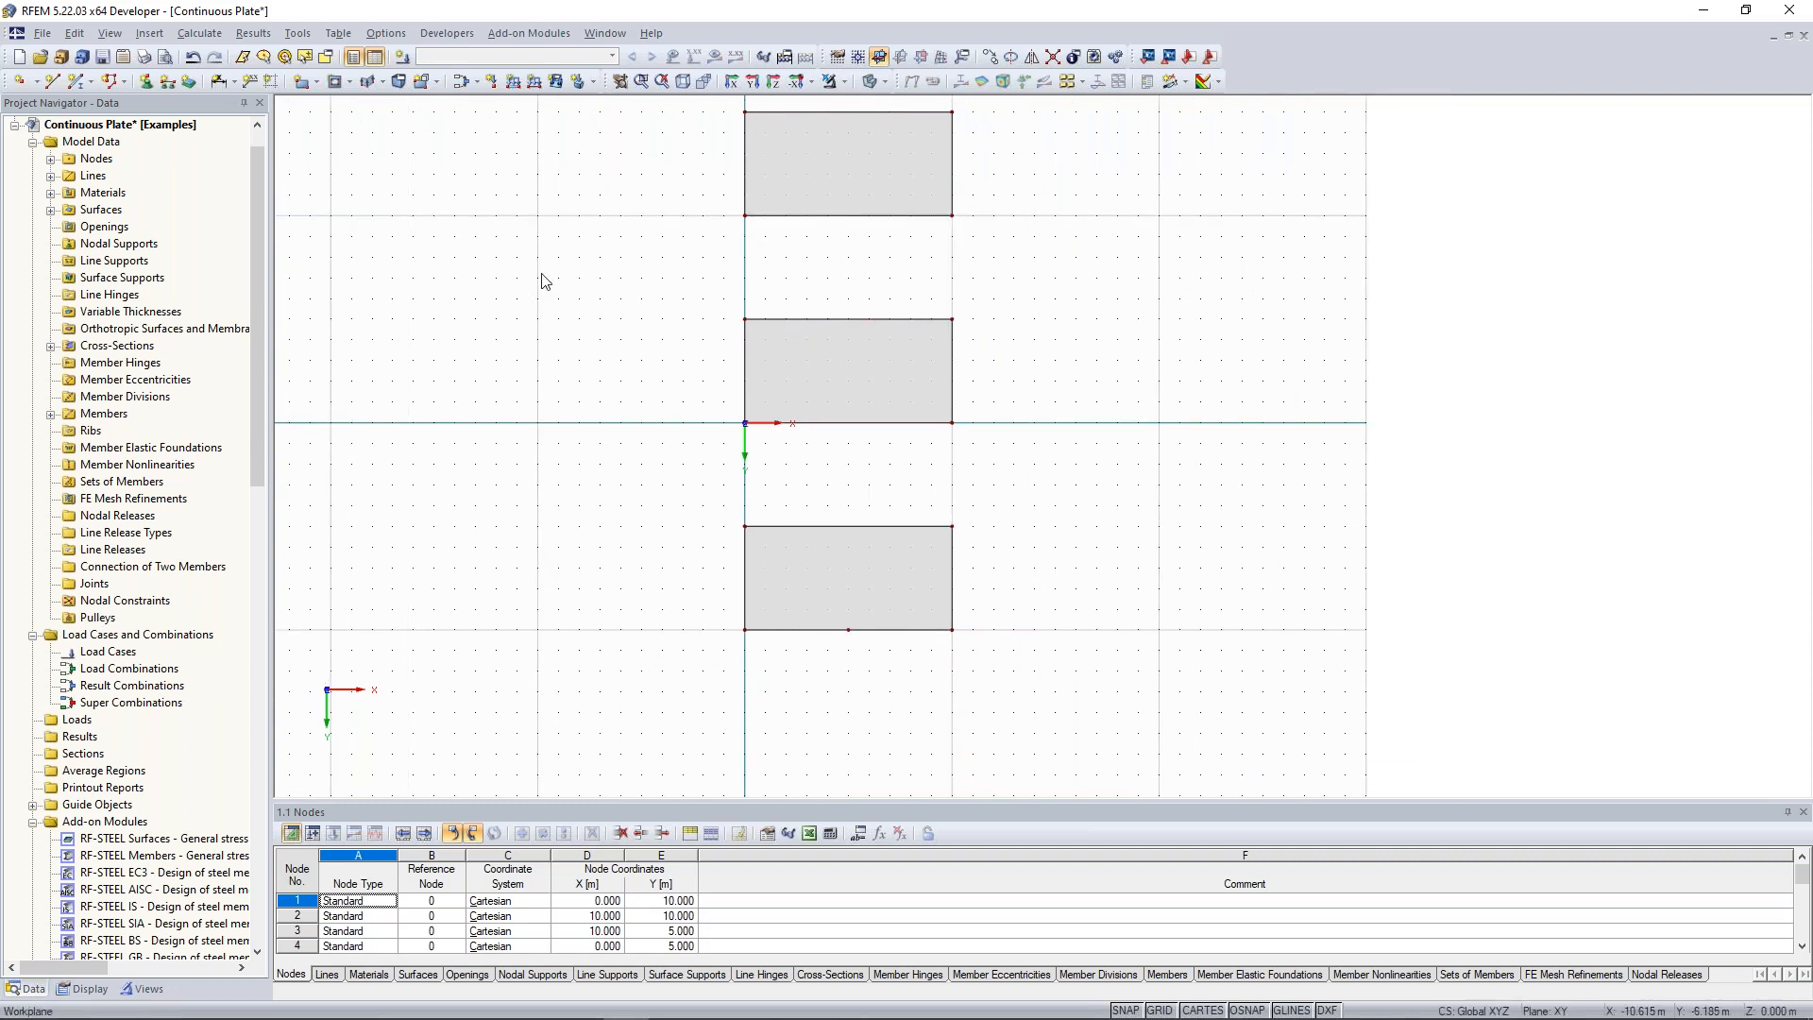
pyautogui.click(53, 82)
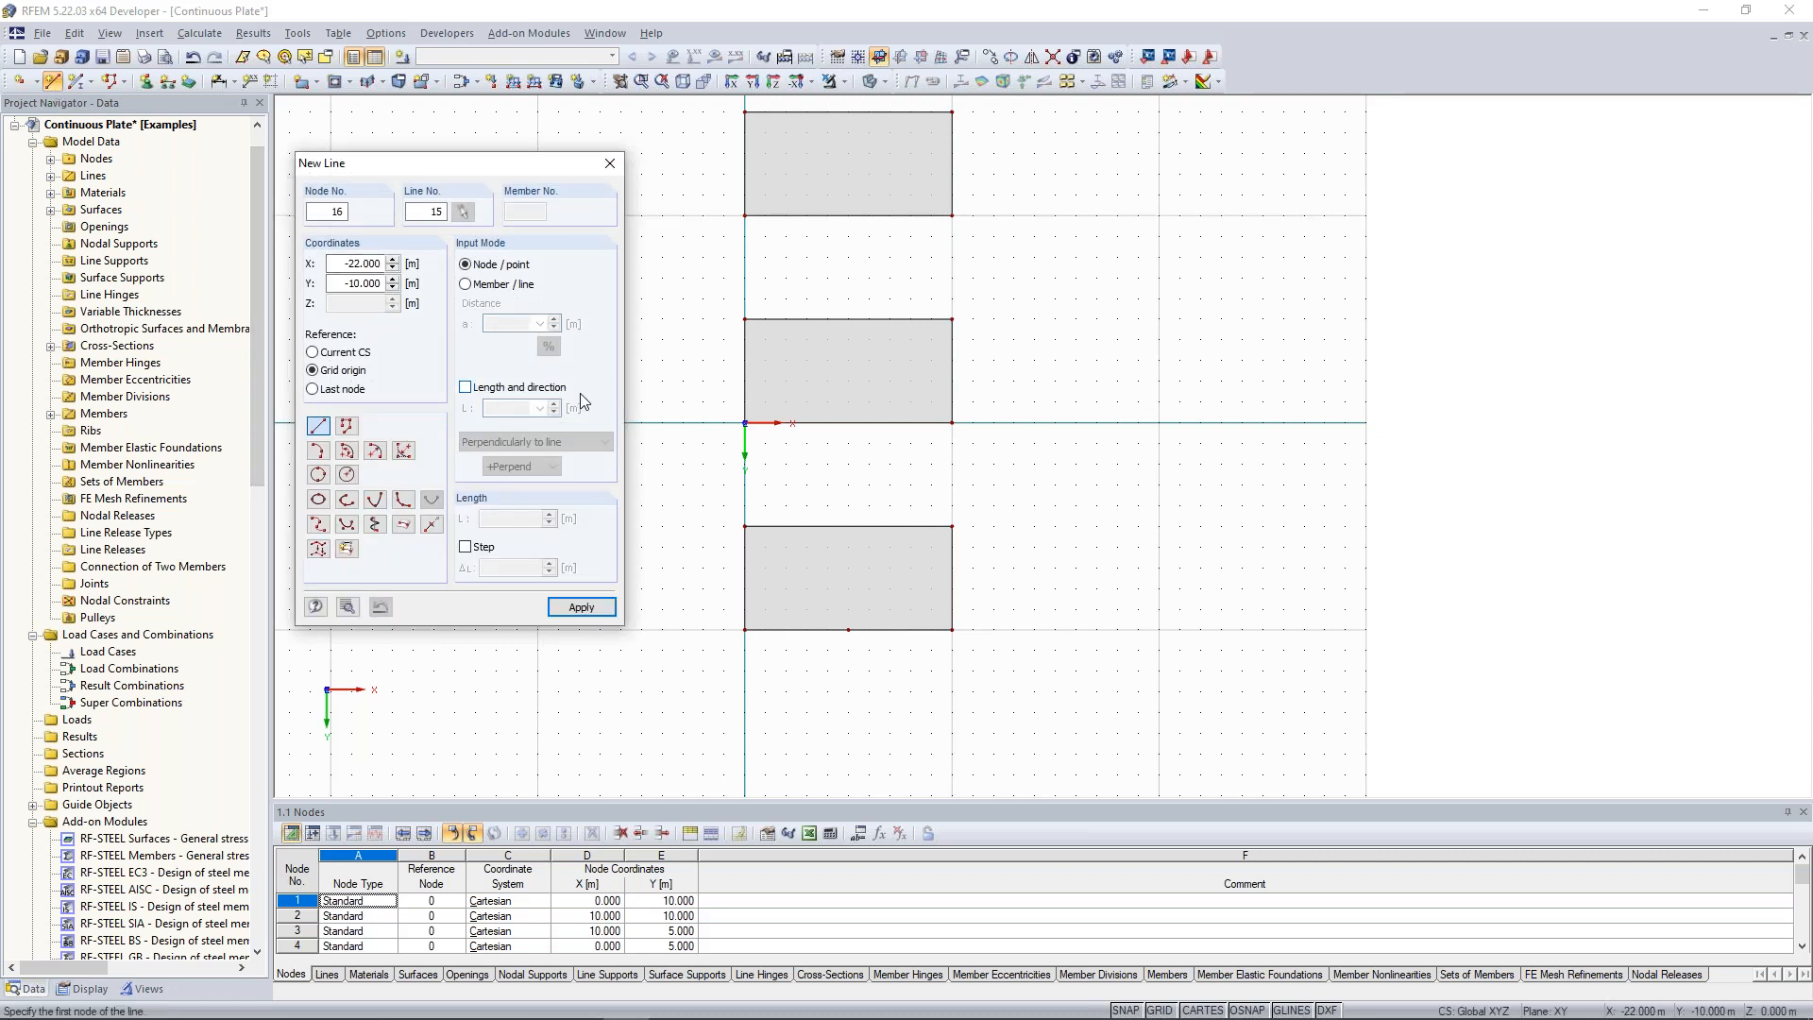
pyautogui.click(849, 629)
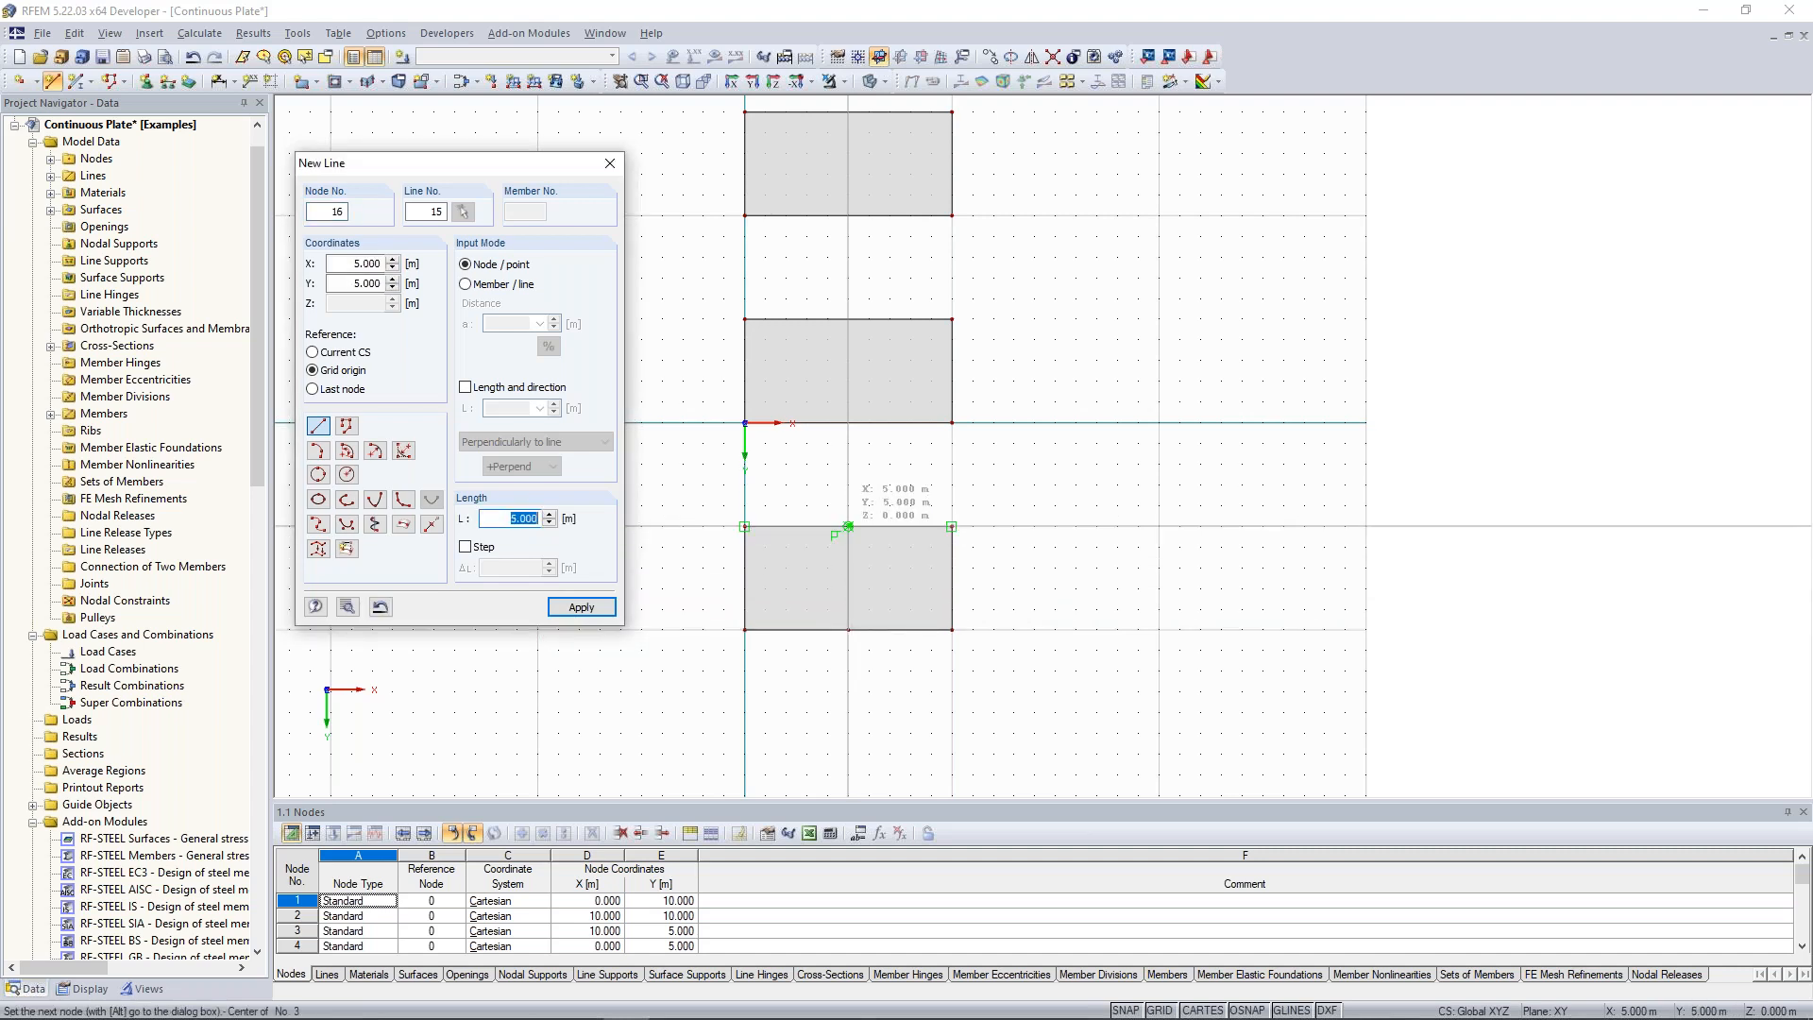
pyautogui.click(848, 526)
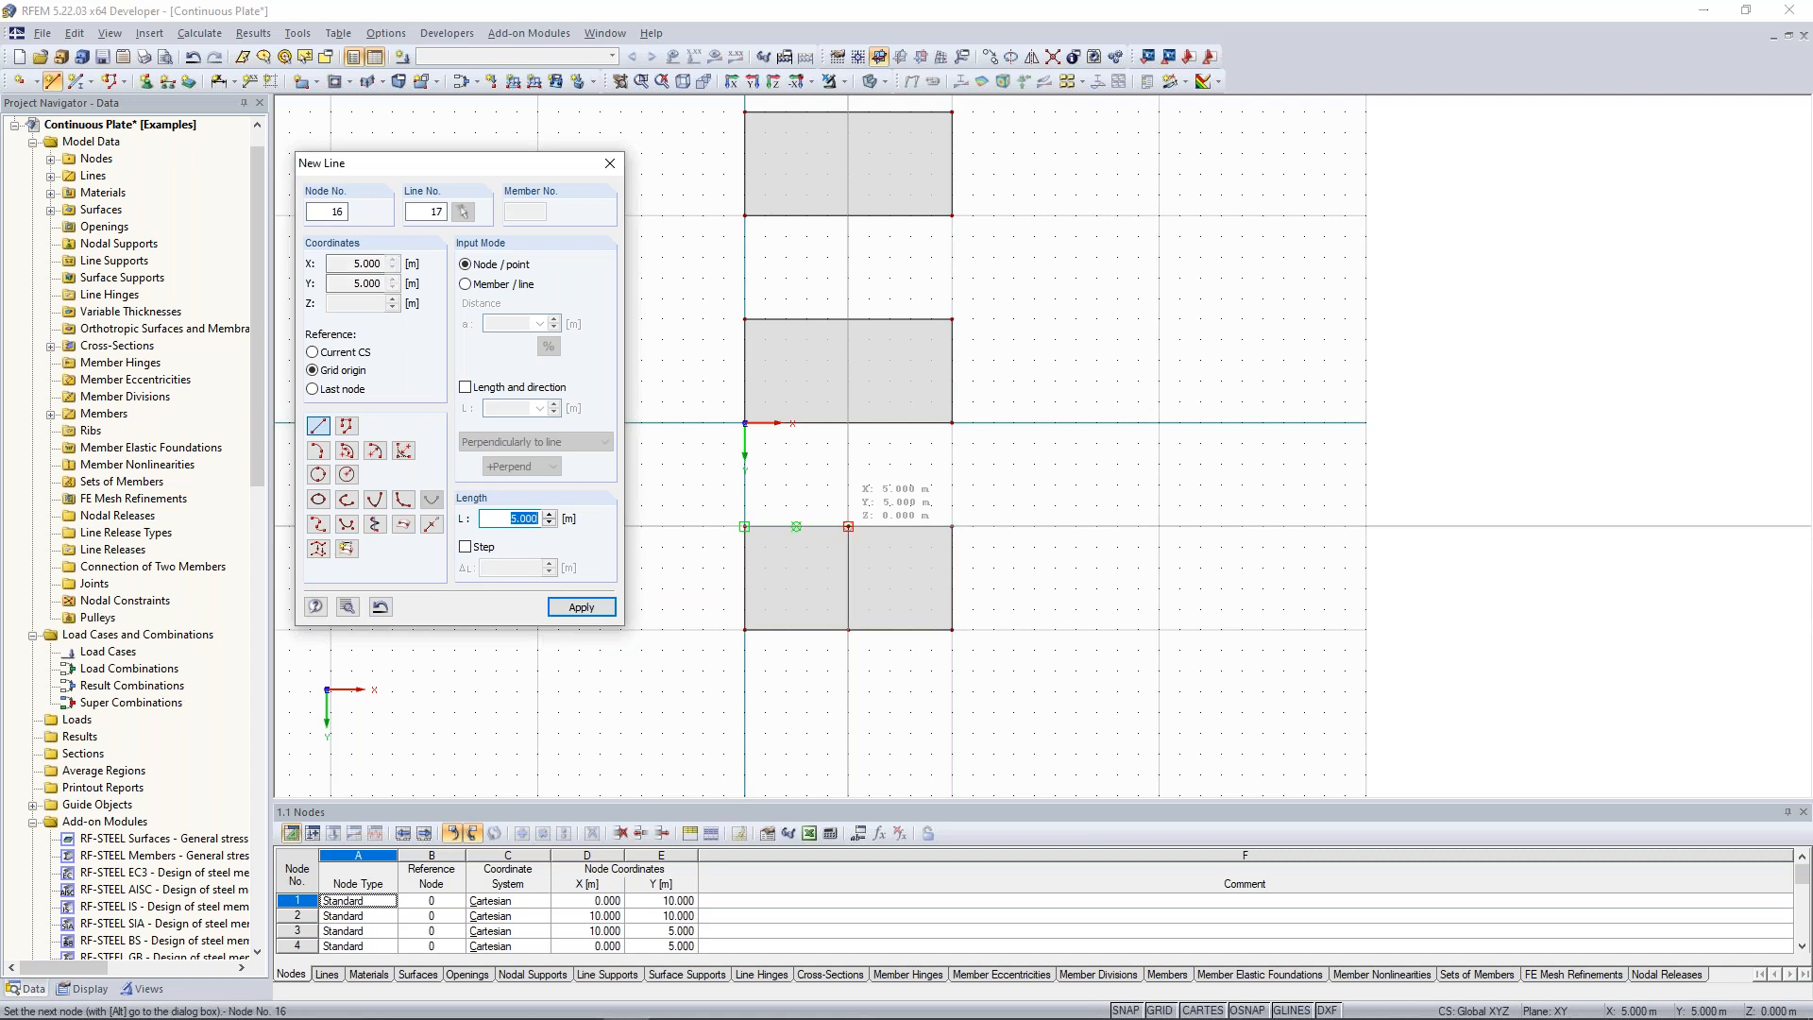
pyautogui.rightClick(1044, 564)
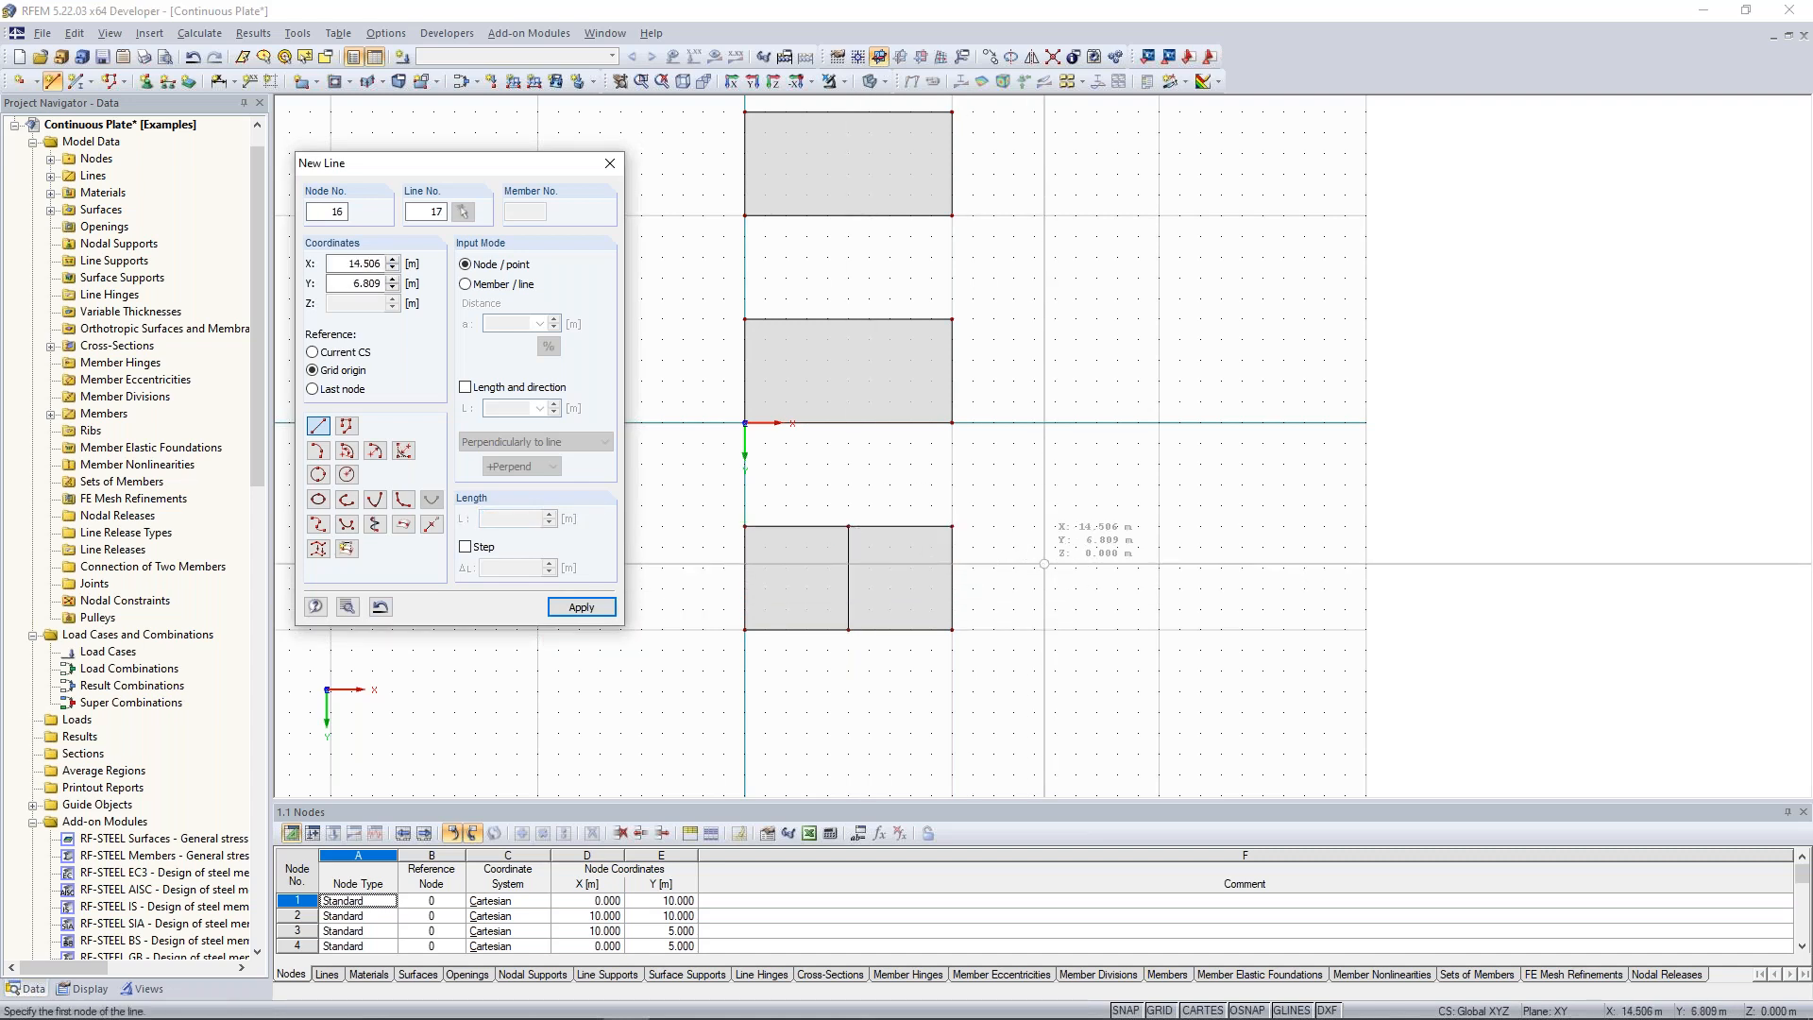
pyautogui.rightClick(1043, 564)
# Divide the lower edge of the middle surface using one new intermediate node.
pyautogui.moveTo(1073, 505); pyautogui.dragTo(1109, 510, button='middle')
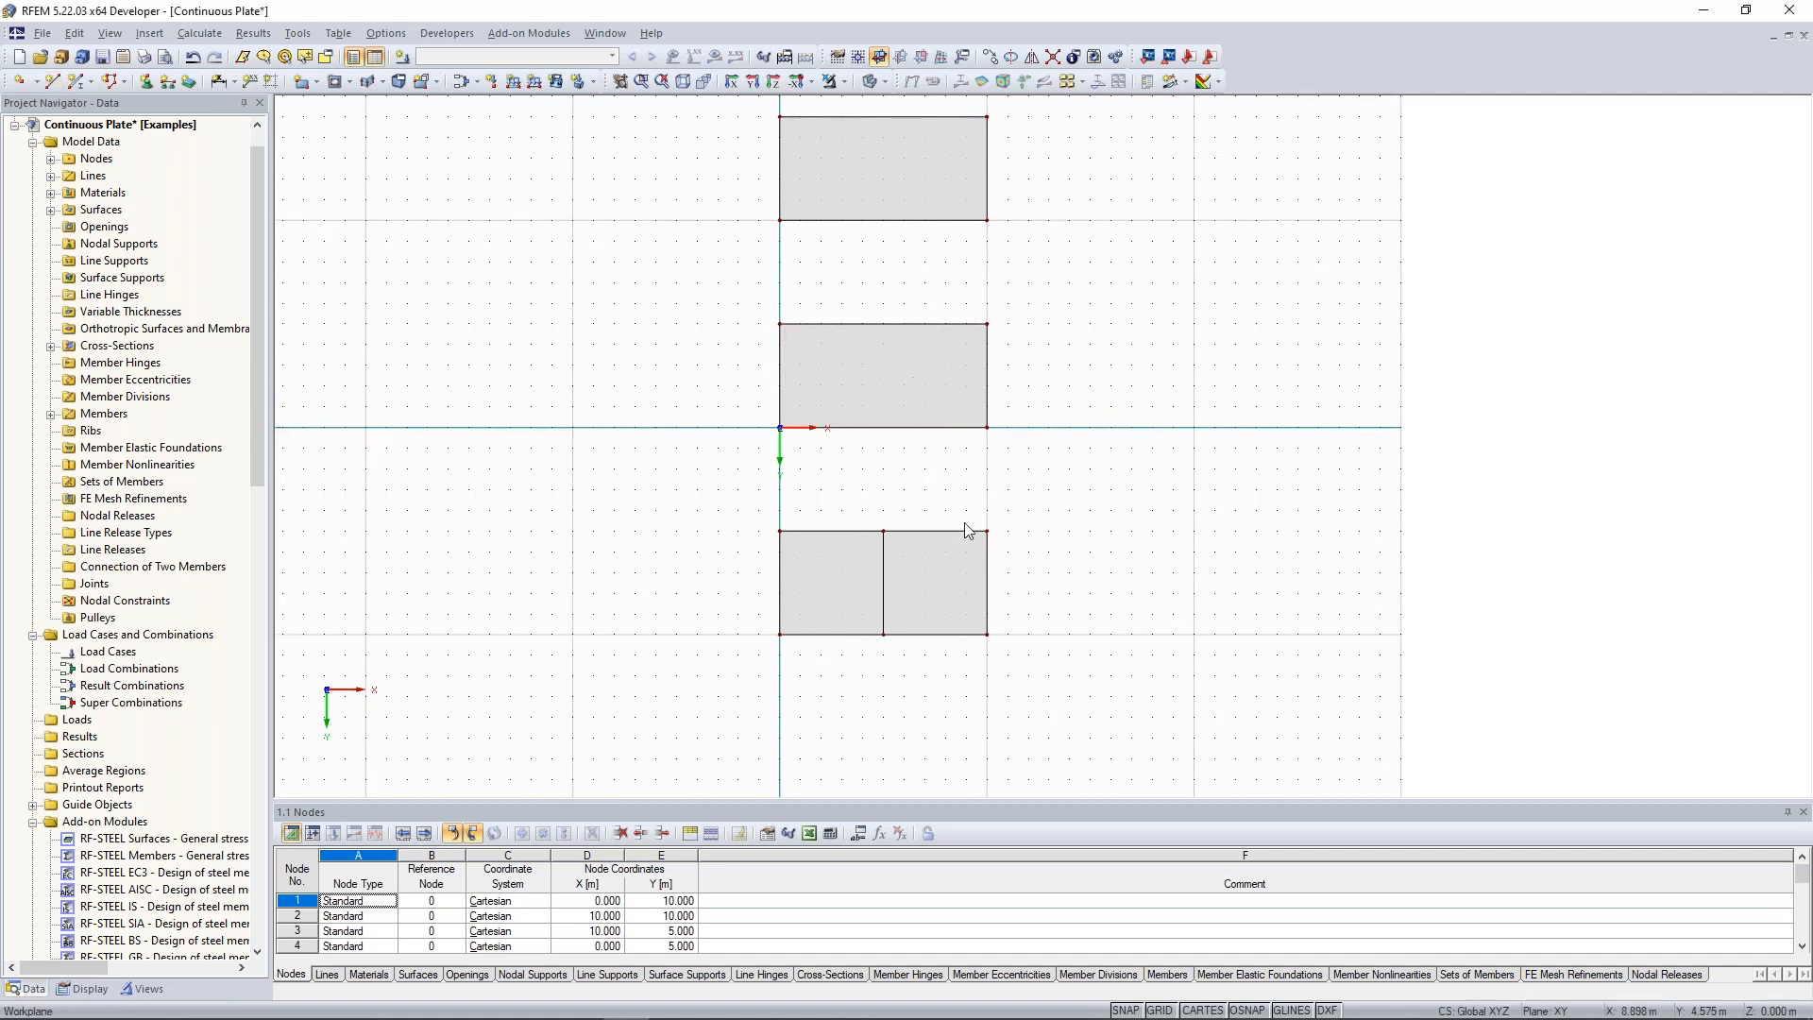
pyautogui.scroll(2, 923, 465)
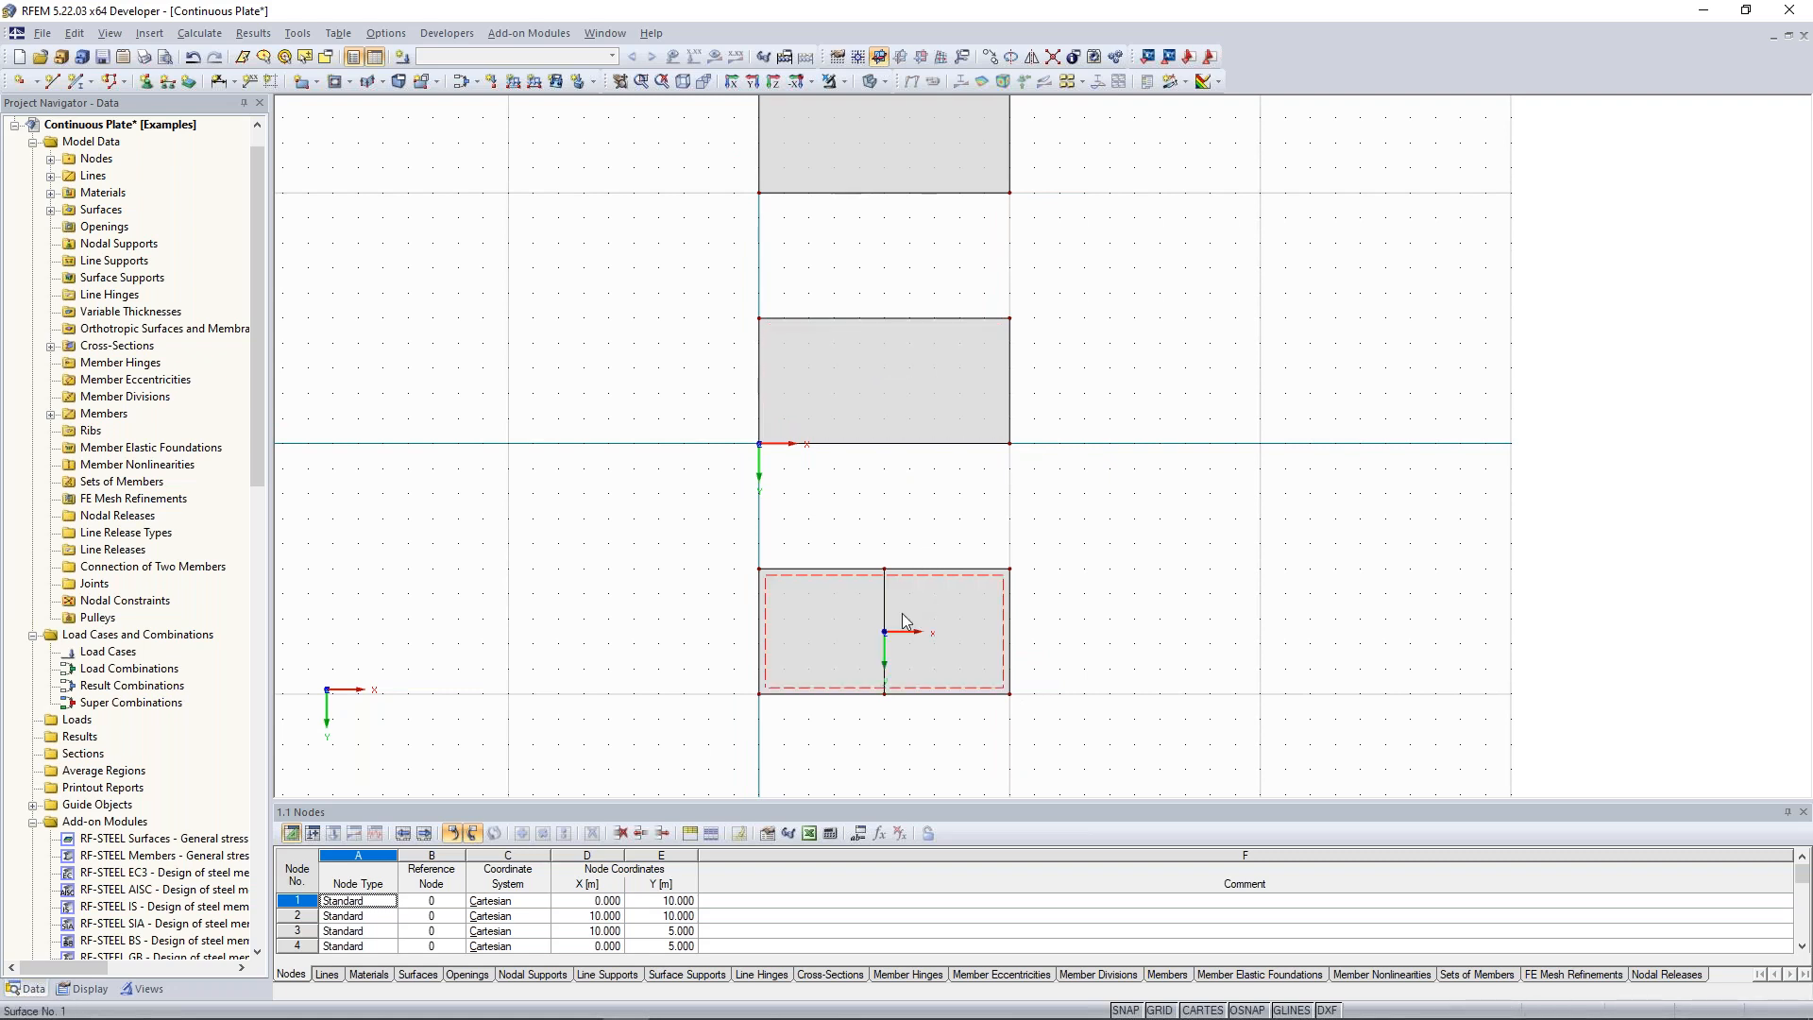
pyautogui.rightClick(895, 451)
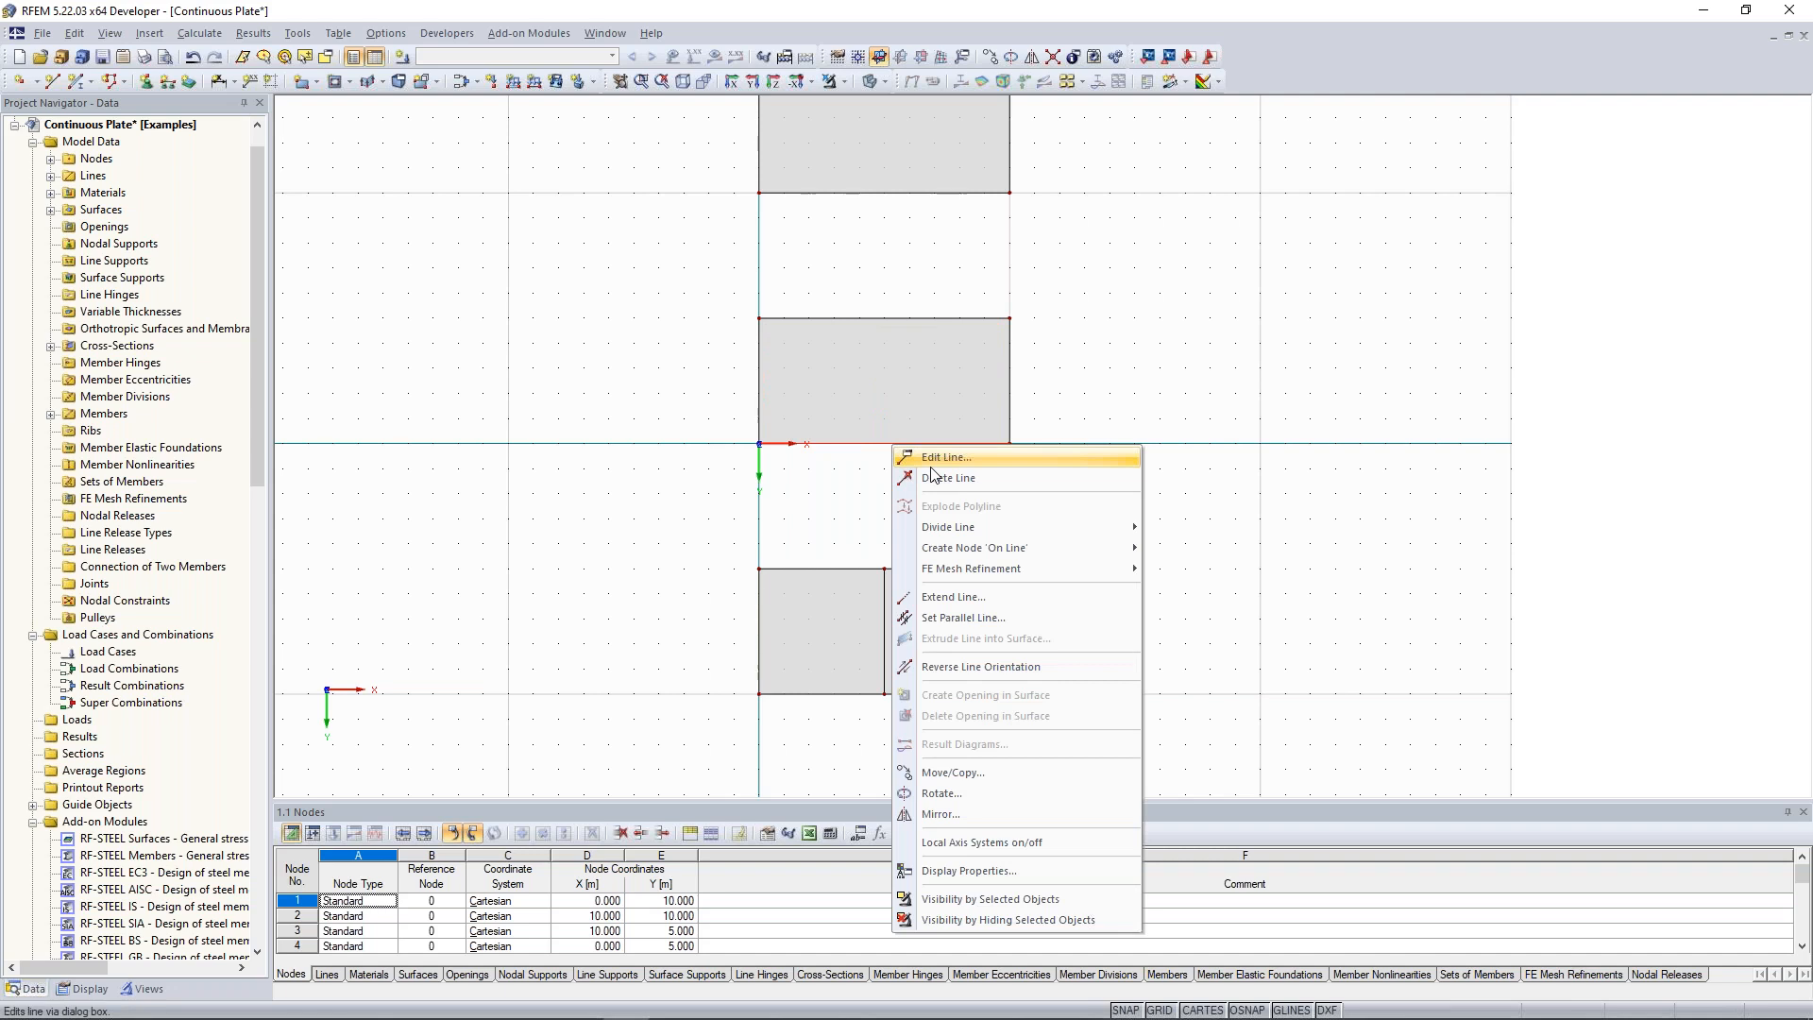
pyautogui.moveTo(1048, 527)
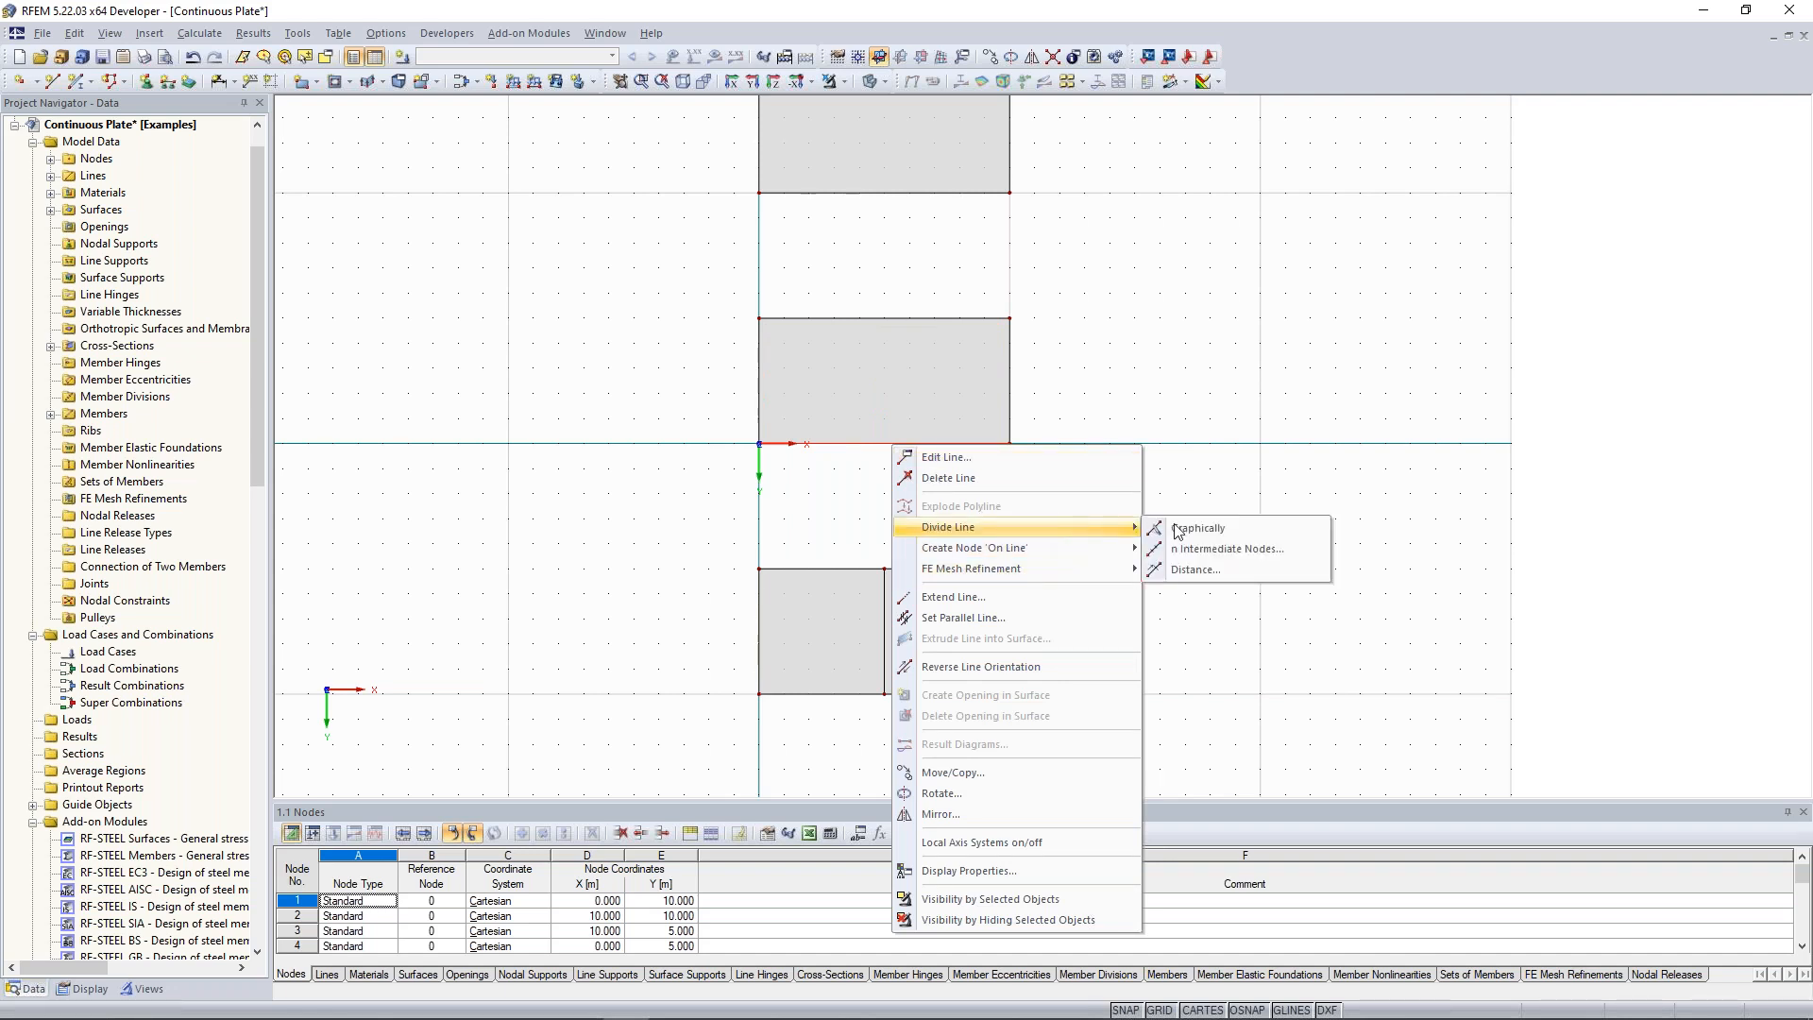
pyautogui.click(1271, 558)
pyautogui.moveTo(955, 332); pyautogui.dragTo(1366, 273)
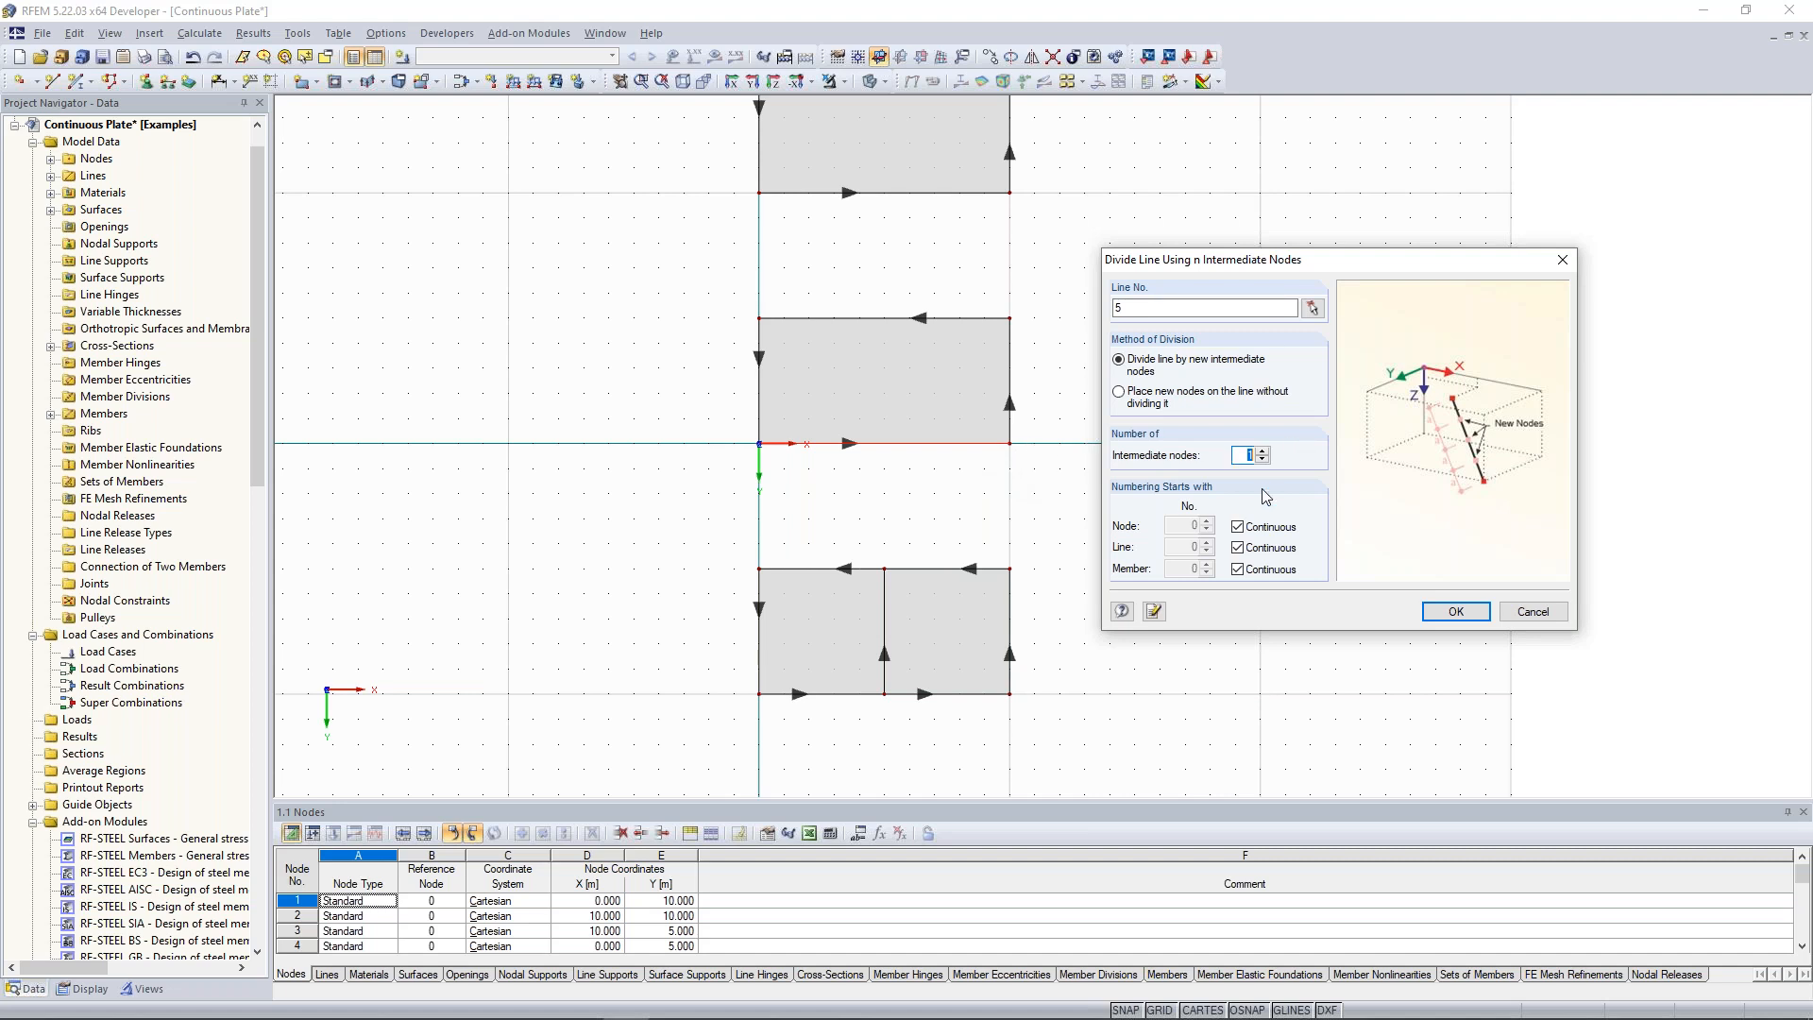
pyautogui.moveTo(1248, 271); pyautogui.dragTo(1272, 251)
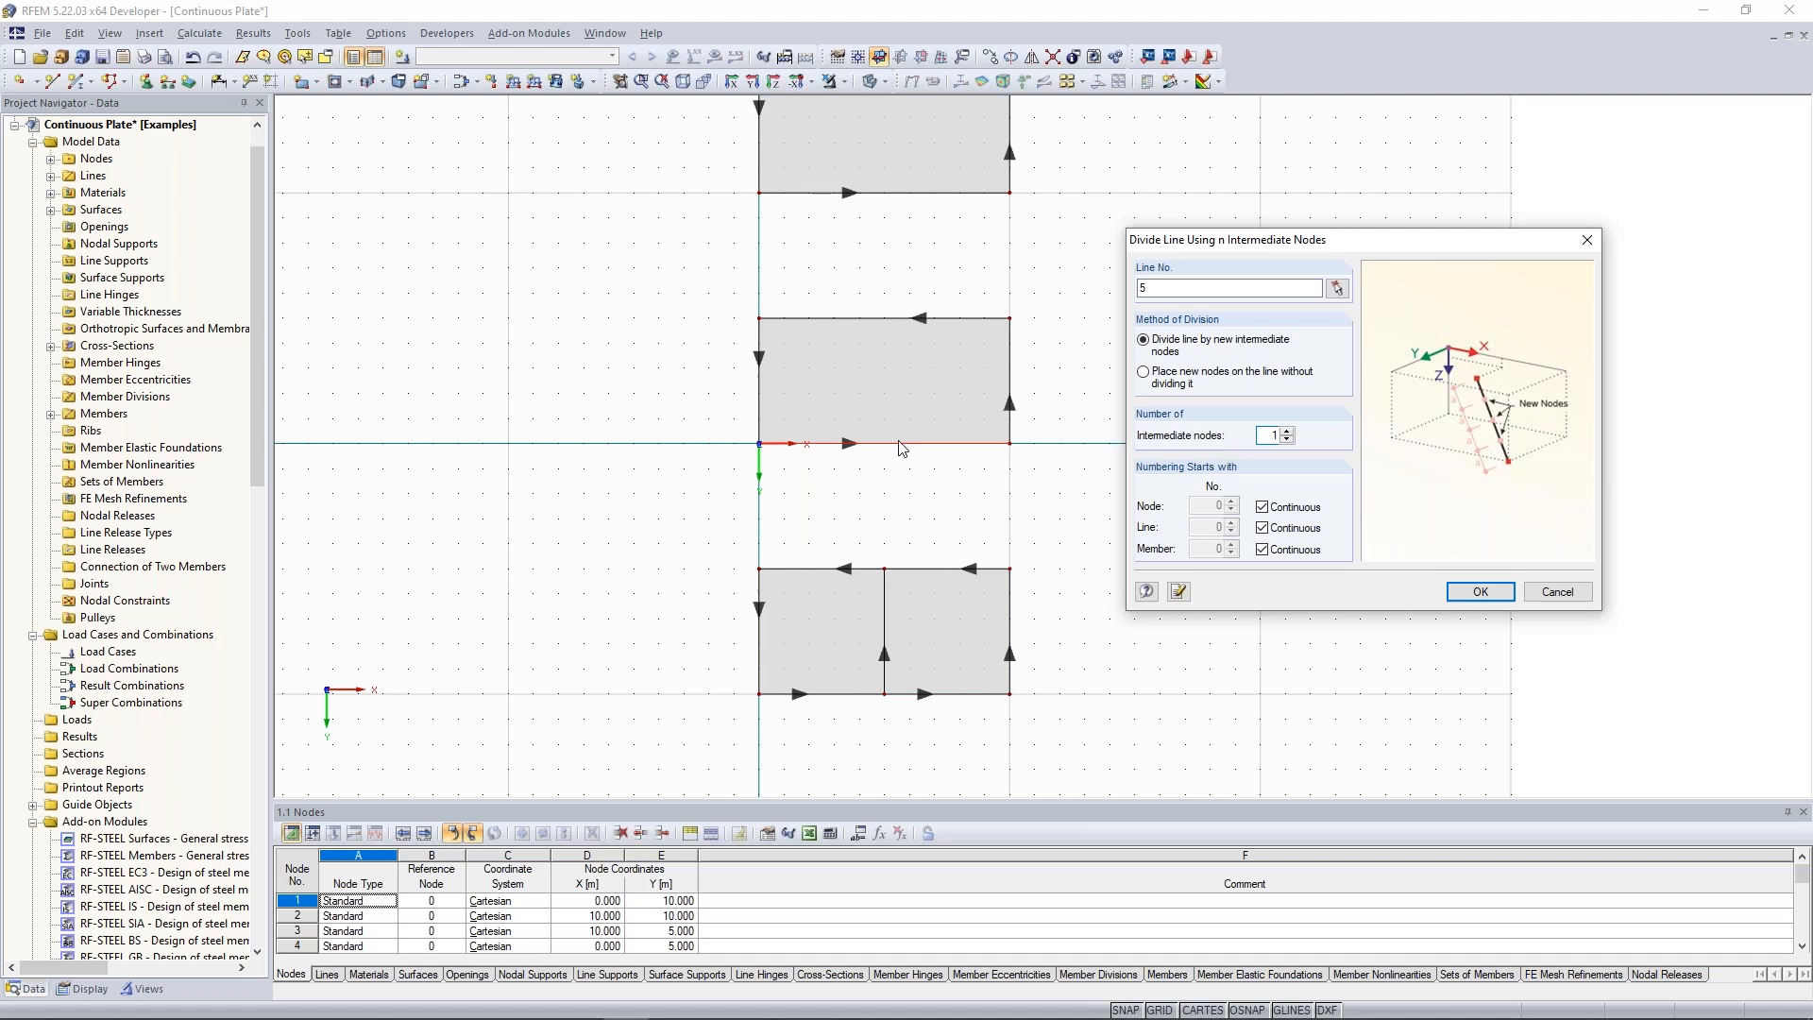
pyautogui.doubleClick(1268, 436)
pyautogui.click(1492, 594)
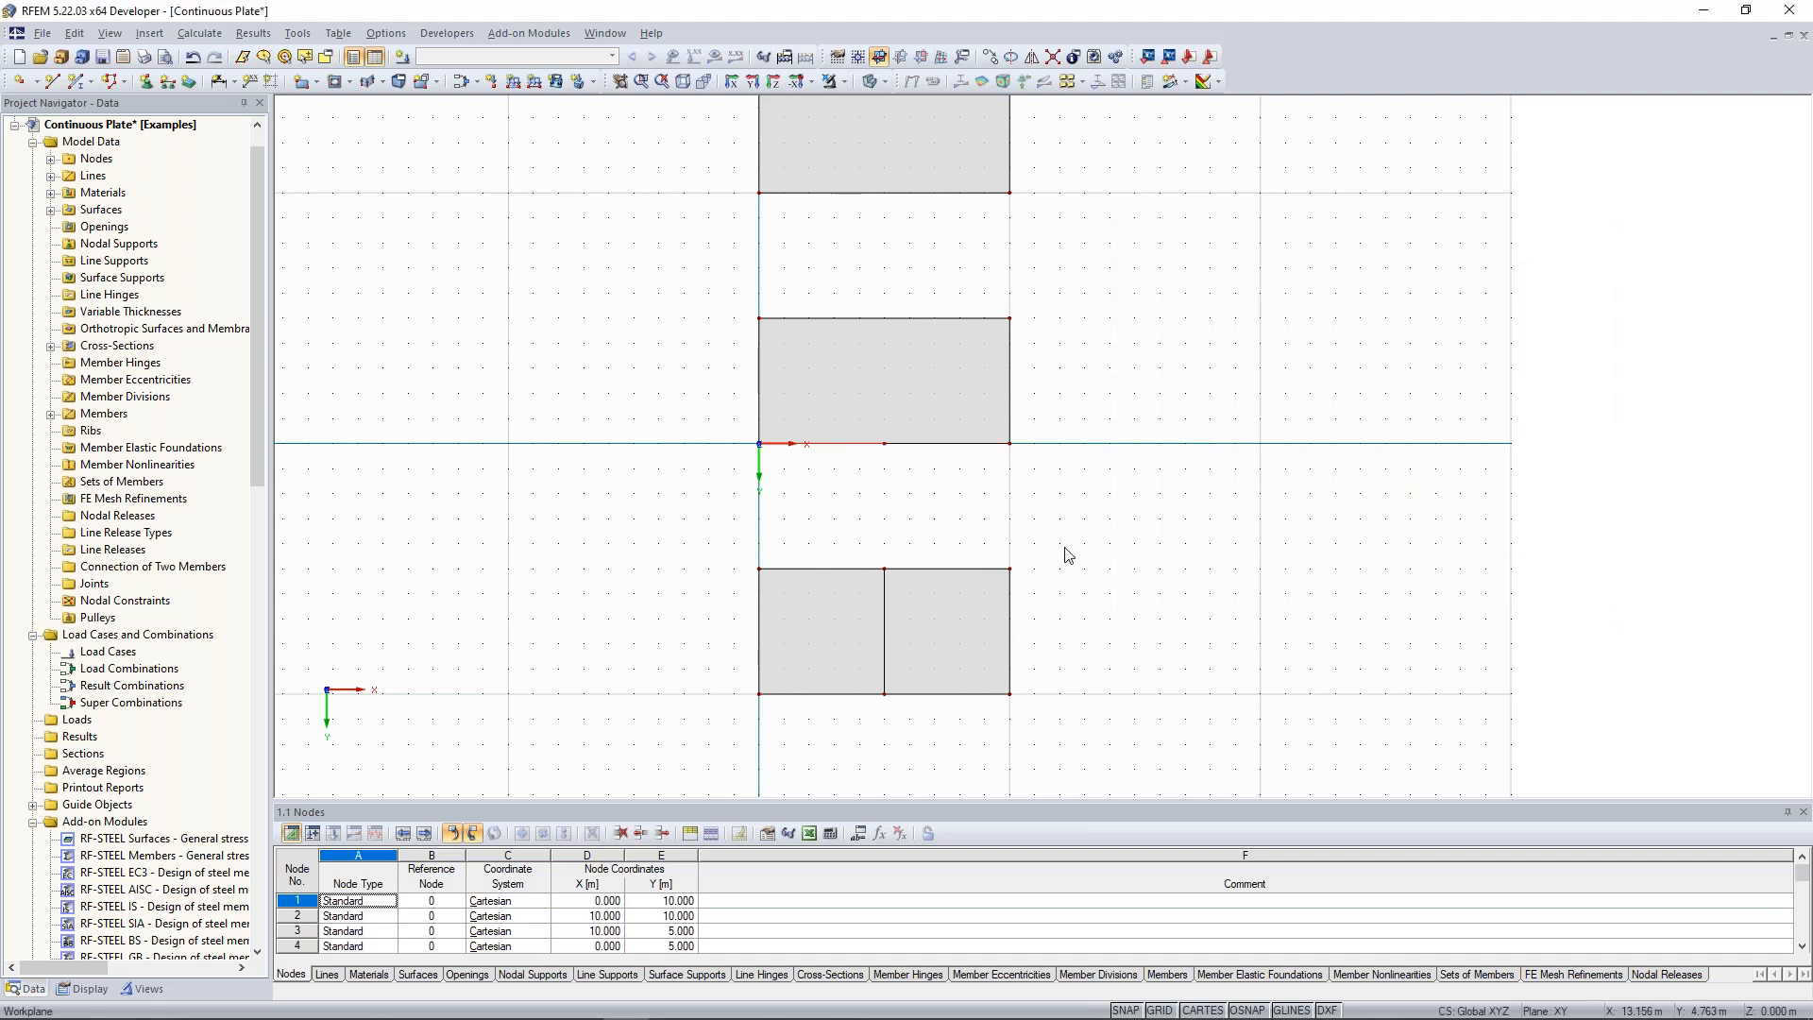
pyautogui.moveTo(849, 268); pyautogui.dragTo(935, 491)
# Draw a line across the middle surface from its lower-edge midpoint to X 5 m, Y -5 m, and end the command.
pyautogui.moveTo(914, 387); pyautogui.dragTo(909, 404, button='middle')
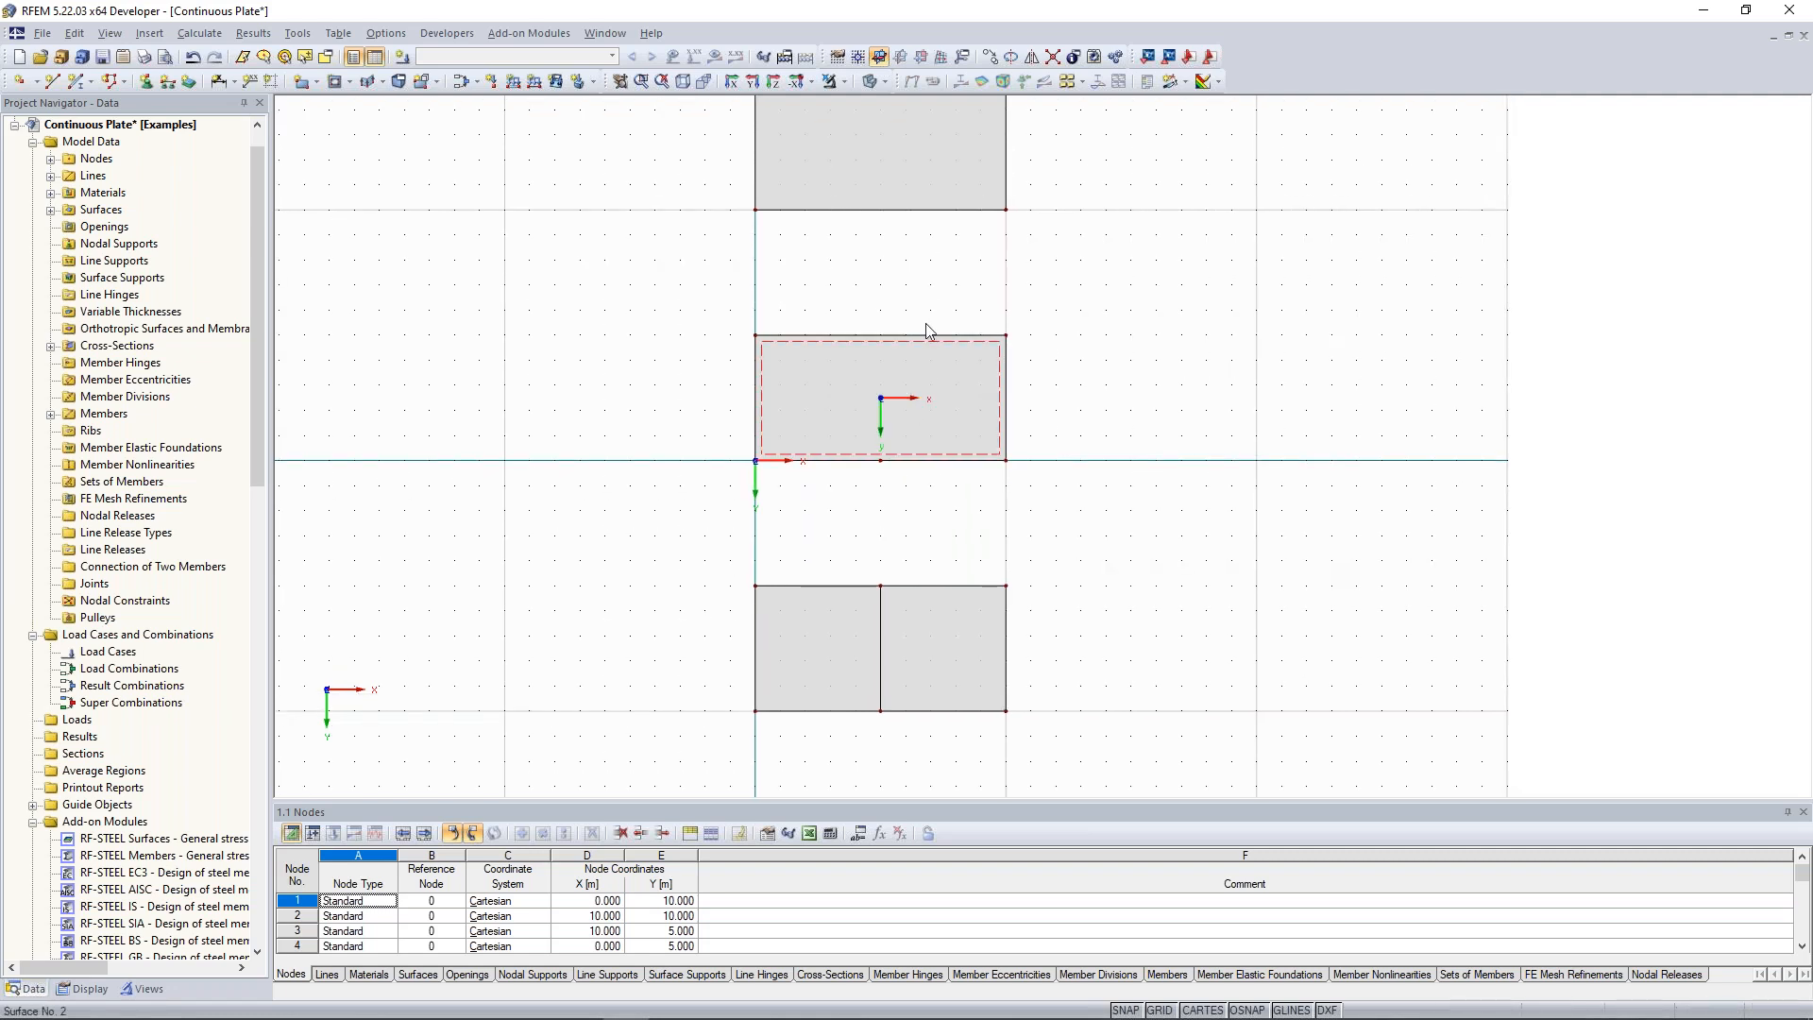
pyautogui.click(59, 86)
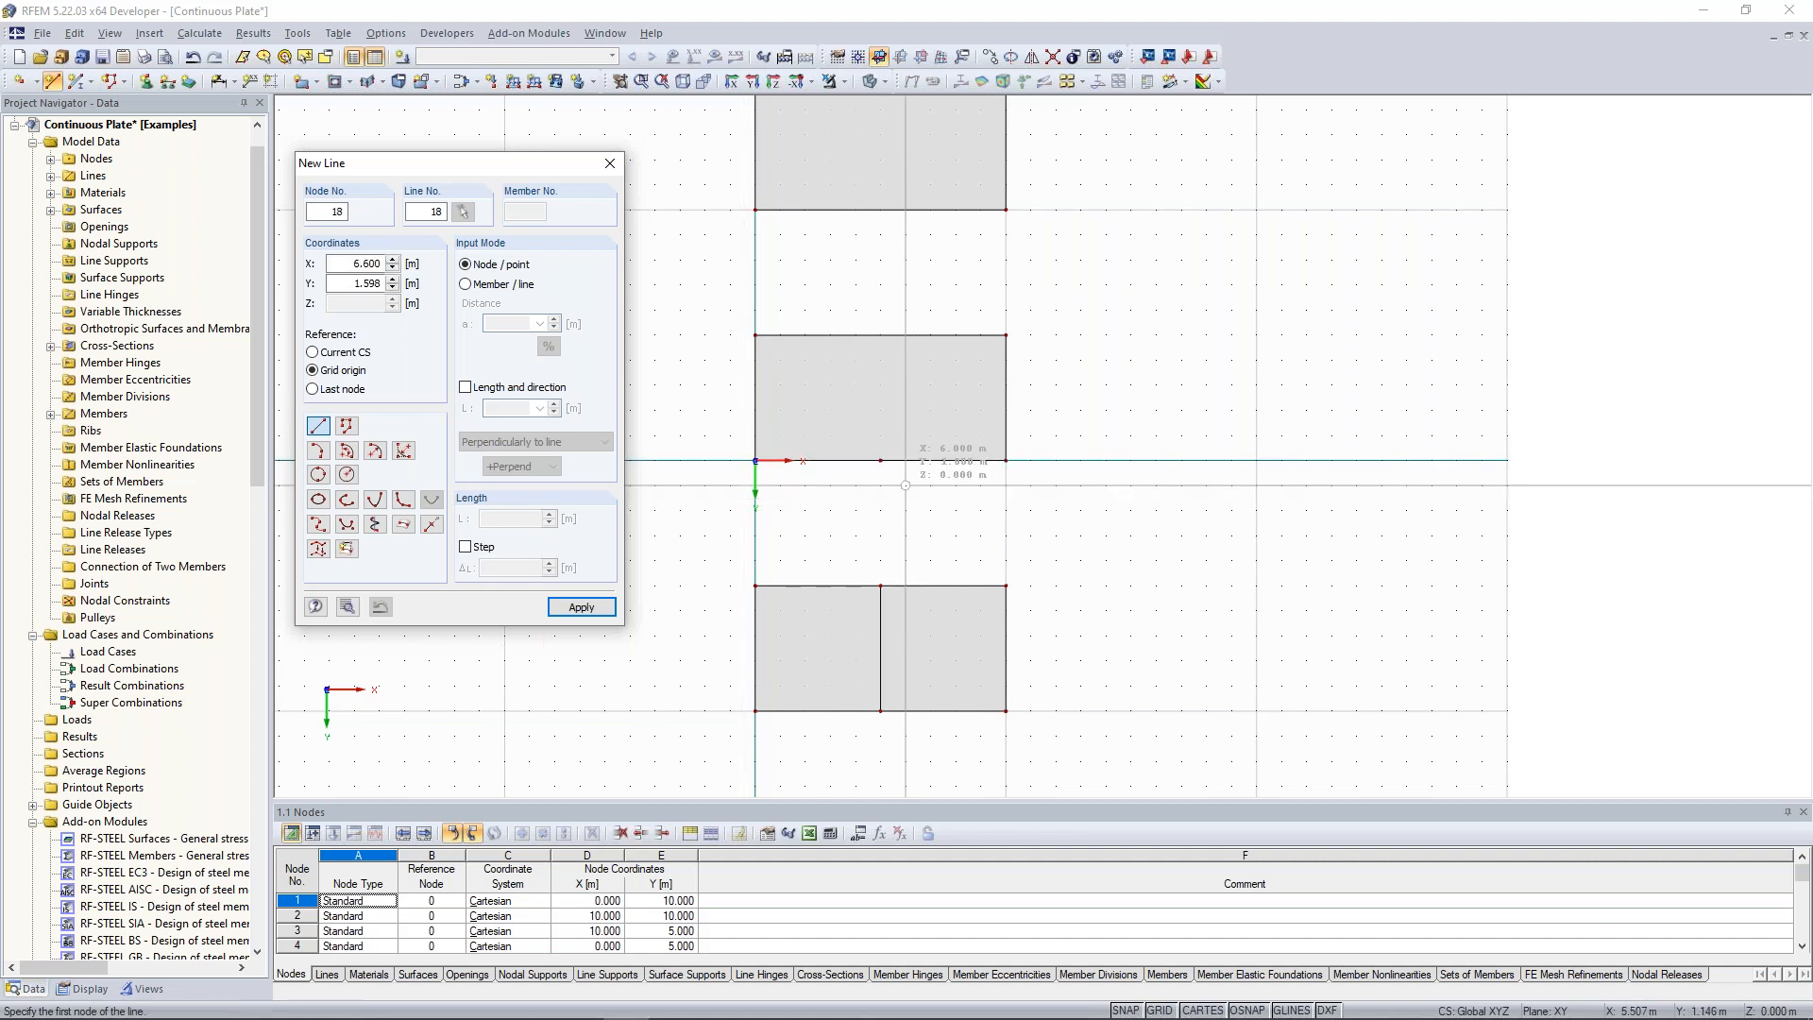
pyautogui.click(880, 461)
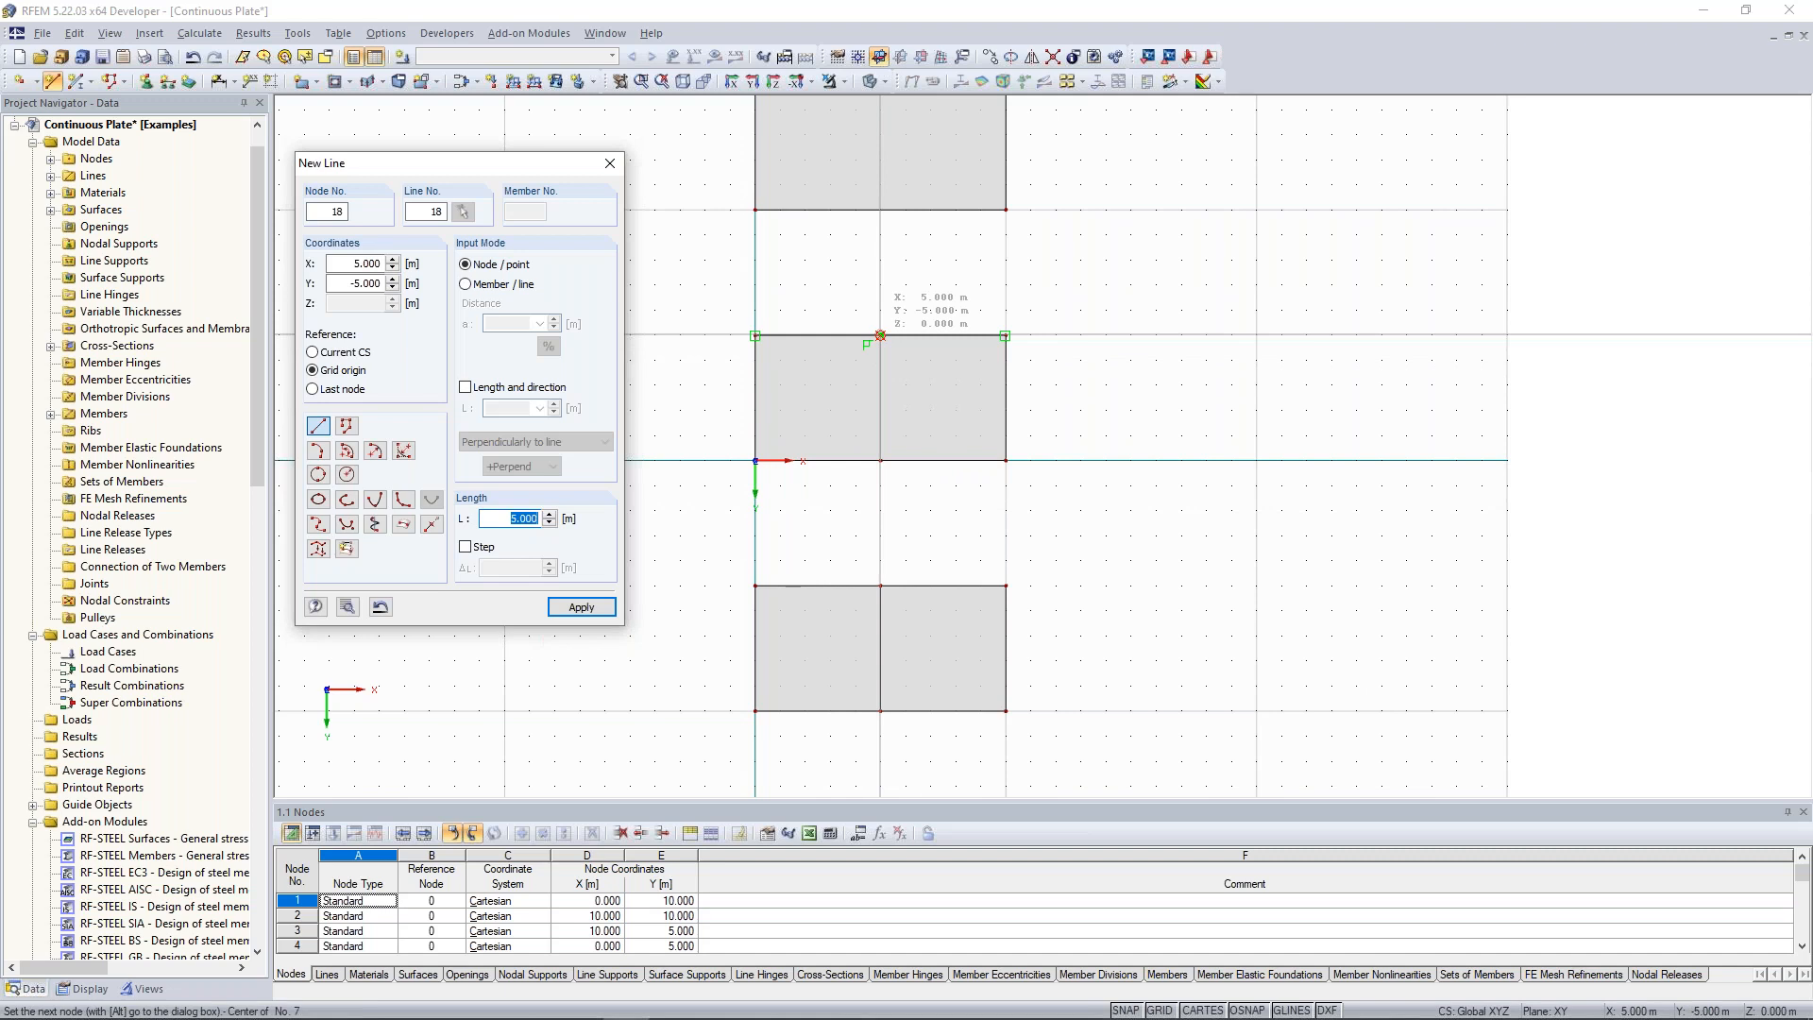
pyautogui.click(880, 335)
pyautogui.rightClick(1058, 399)
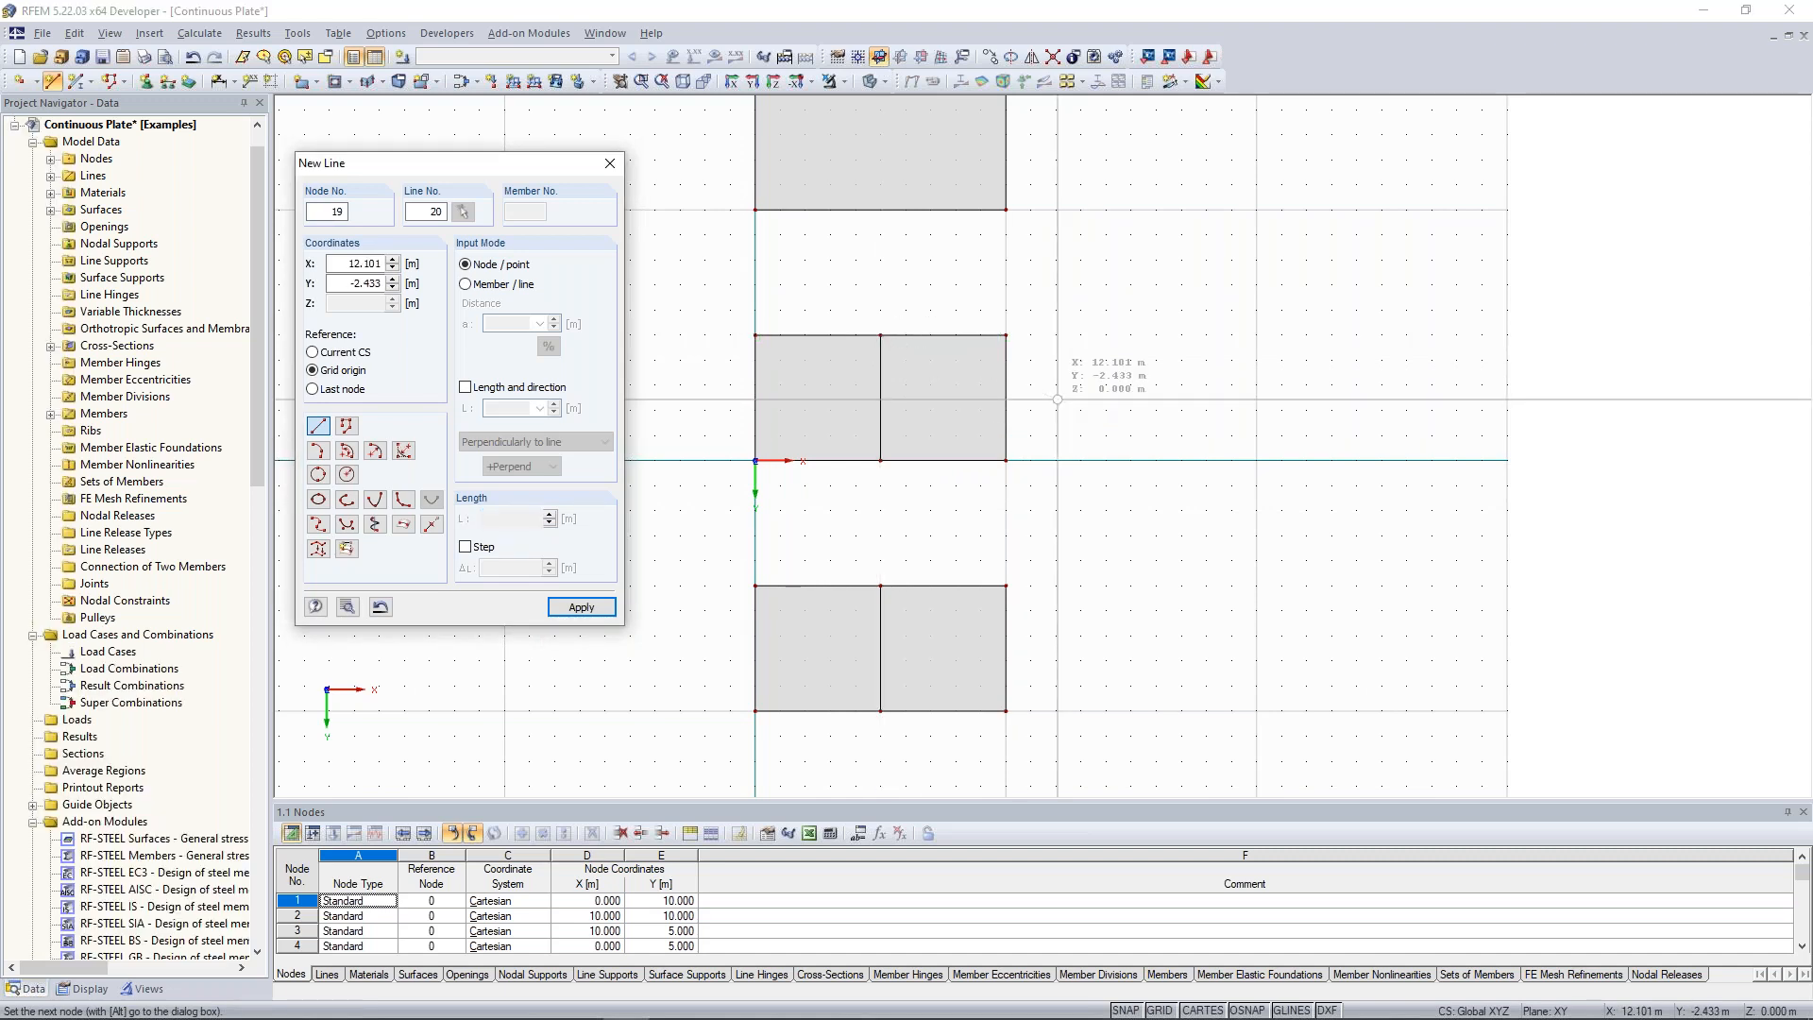
pyautogui.press('Escape')
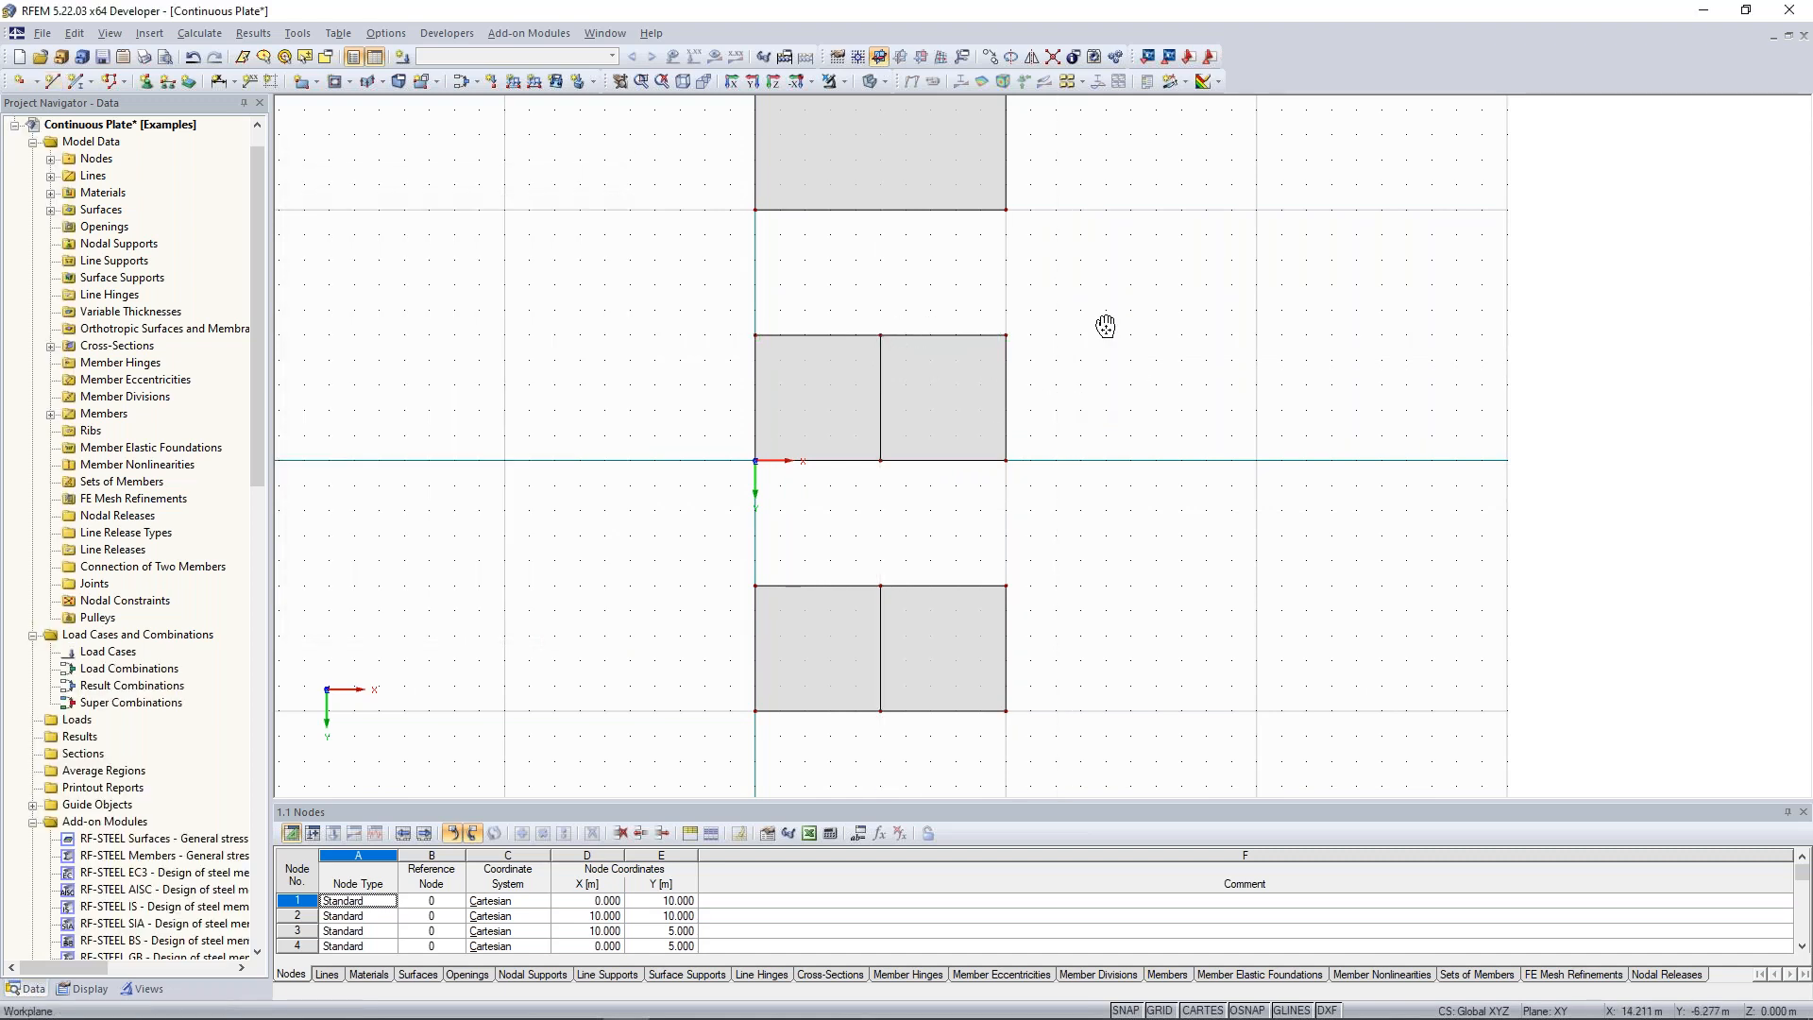
# Try copying the middle surface's dividing line onto the uppermost surface, and undo the copy.
pyautogui.moveTo(1101, 323); pyautogui.dragTo(1085, 366, button='middle')
pyautogui.scroll(-1, 1096, 346)
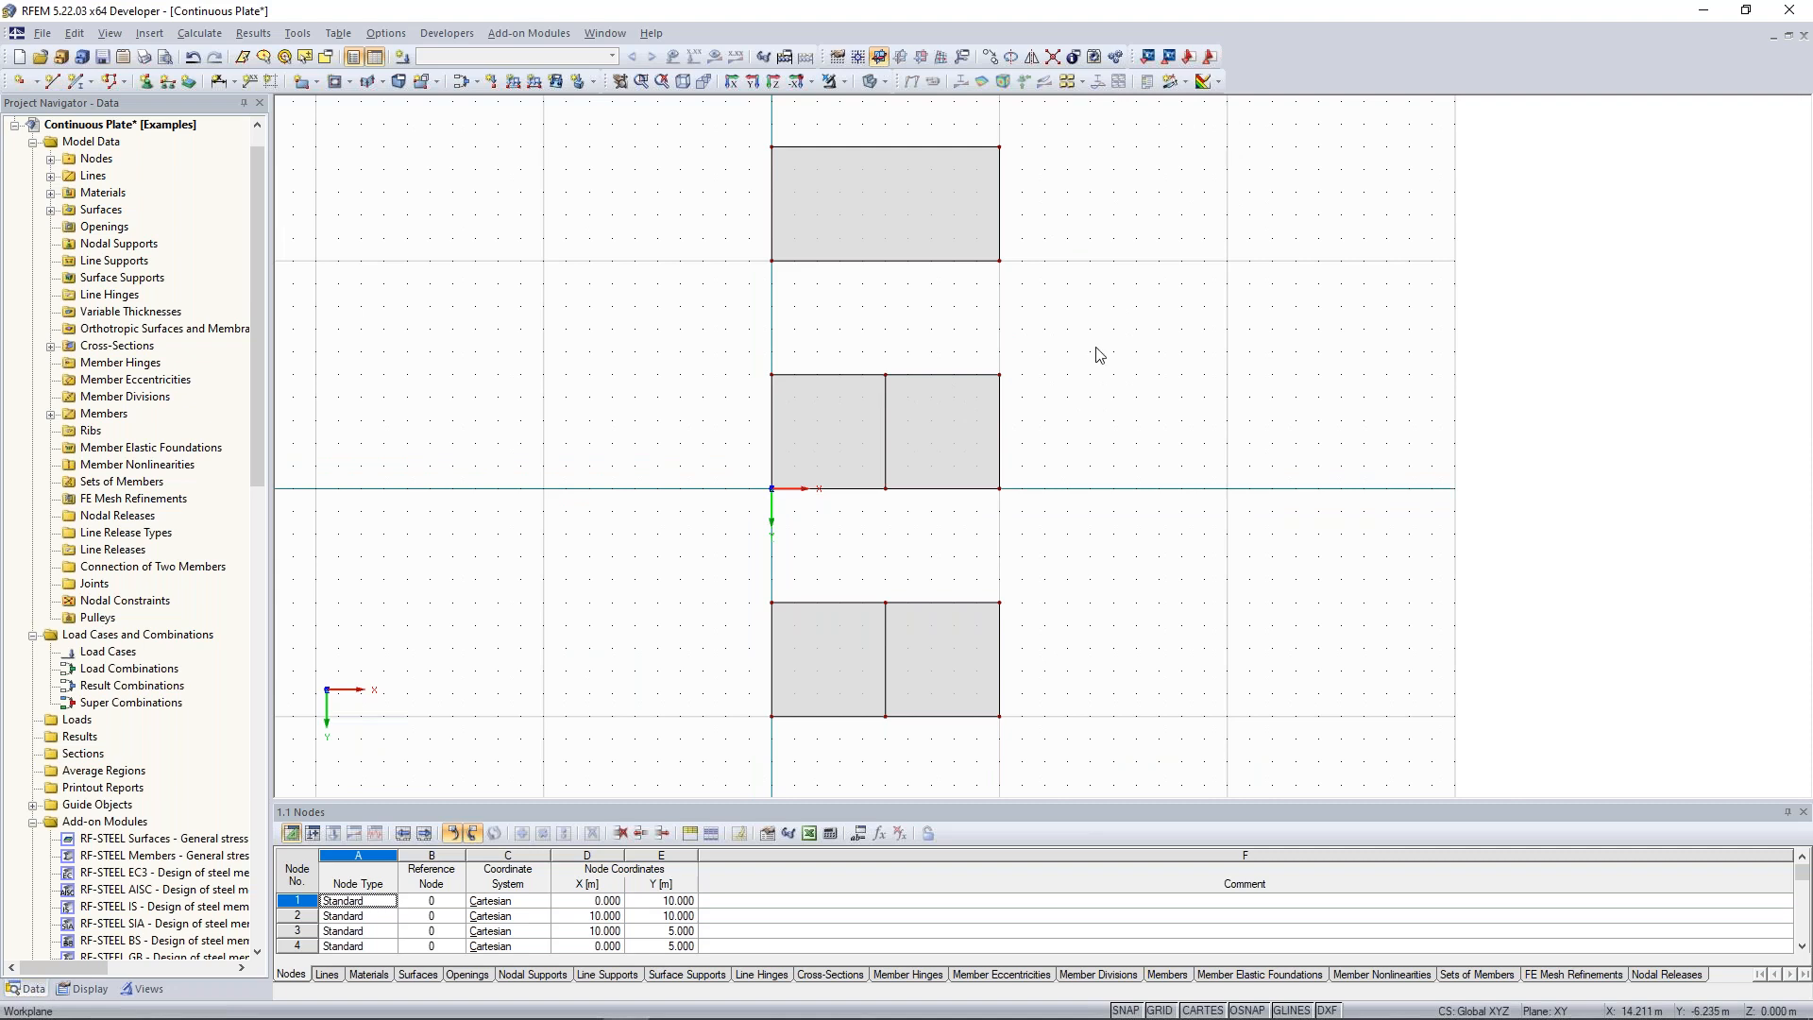
pyautogui.moveTo(1133, 414); pyautogui.dragTo(1133, 422, button='middle')
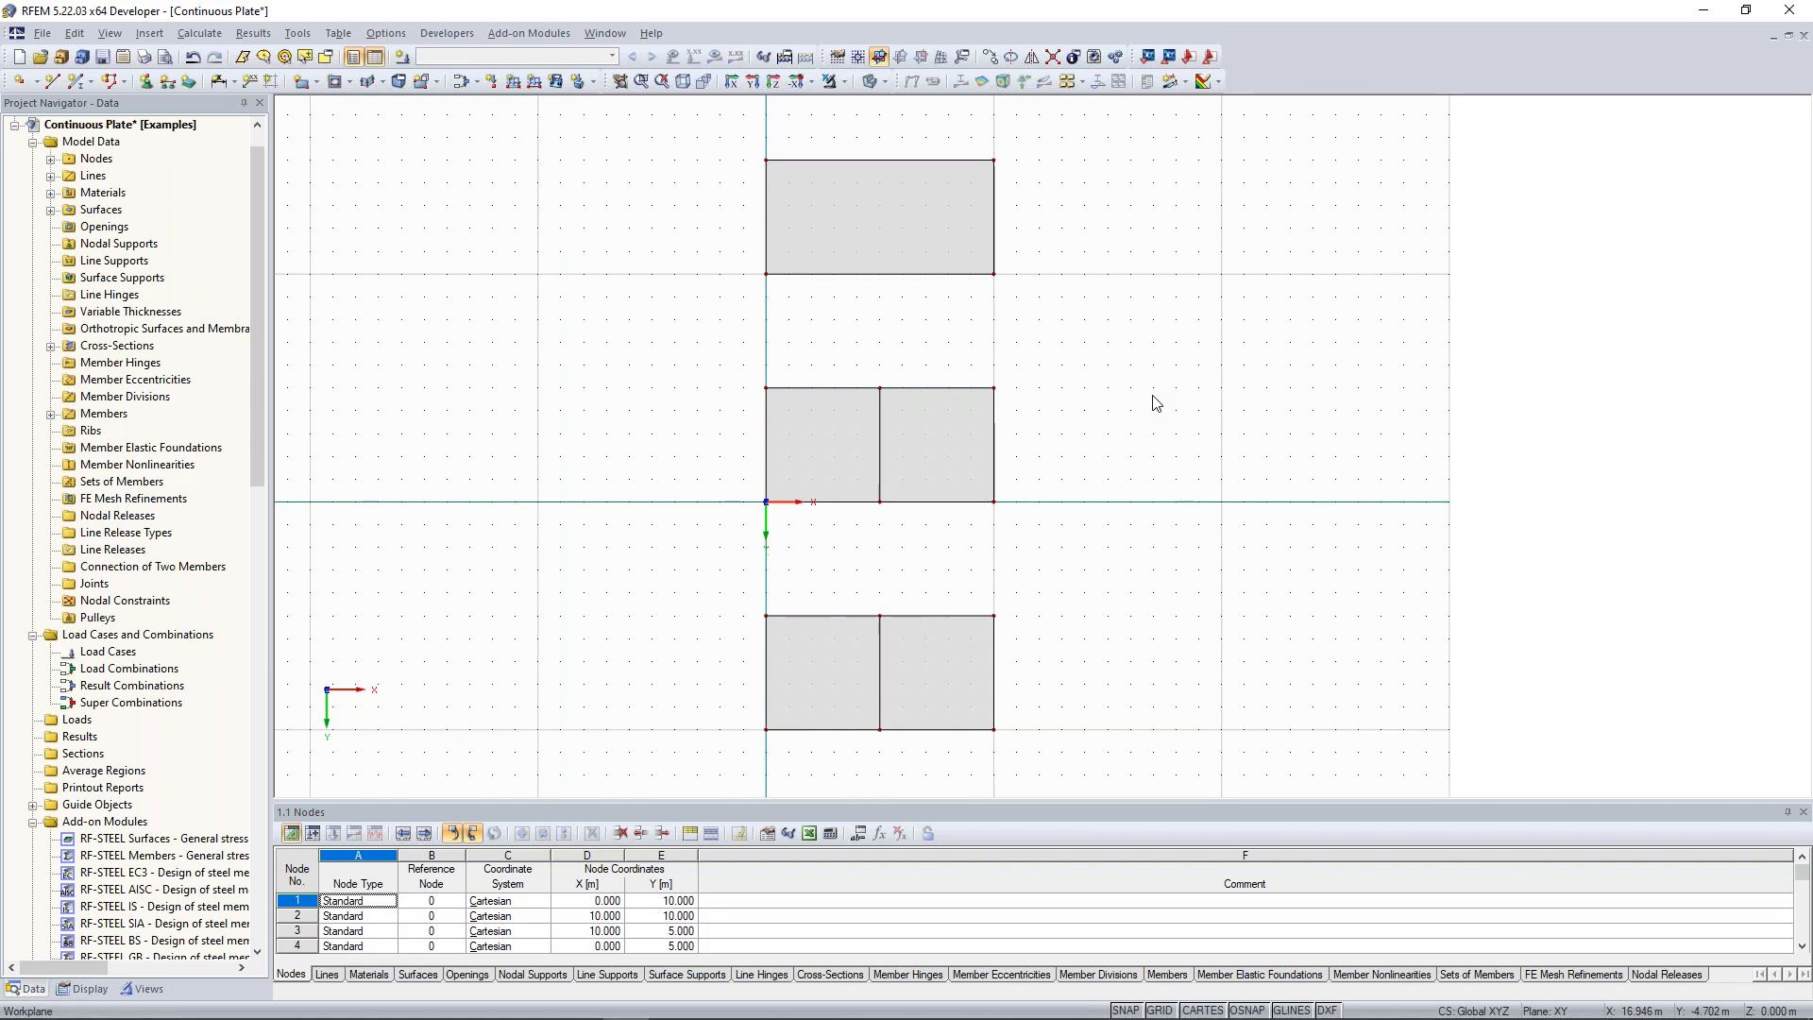
pyautogui.moveTo(1141, 393); pyautogui.dragTo(1124, 425, button='middle')
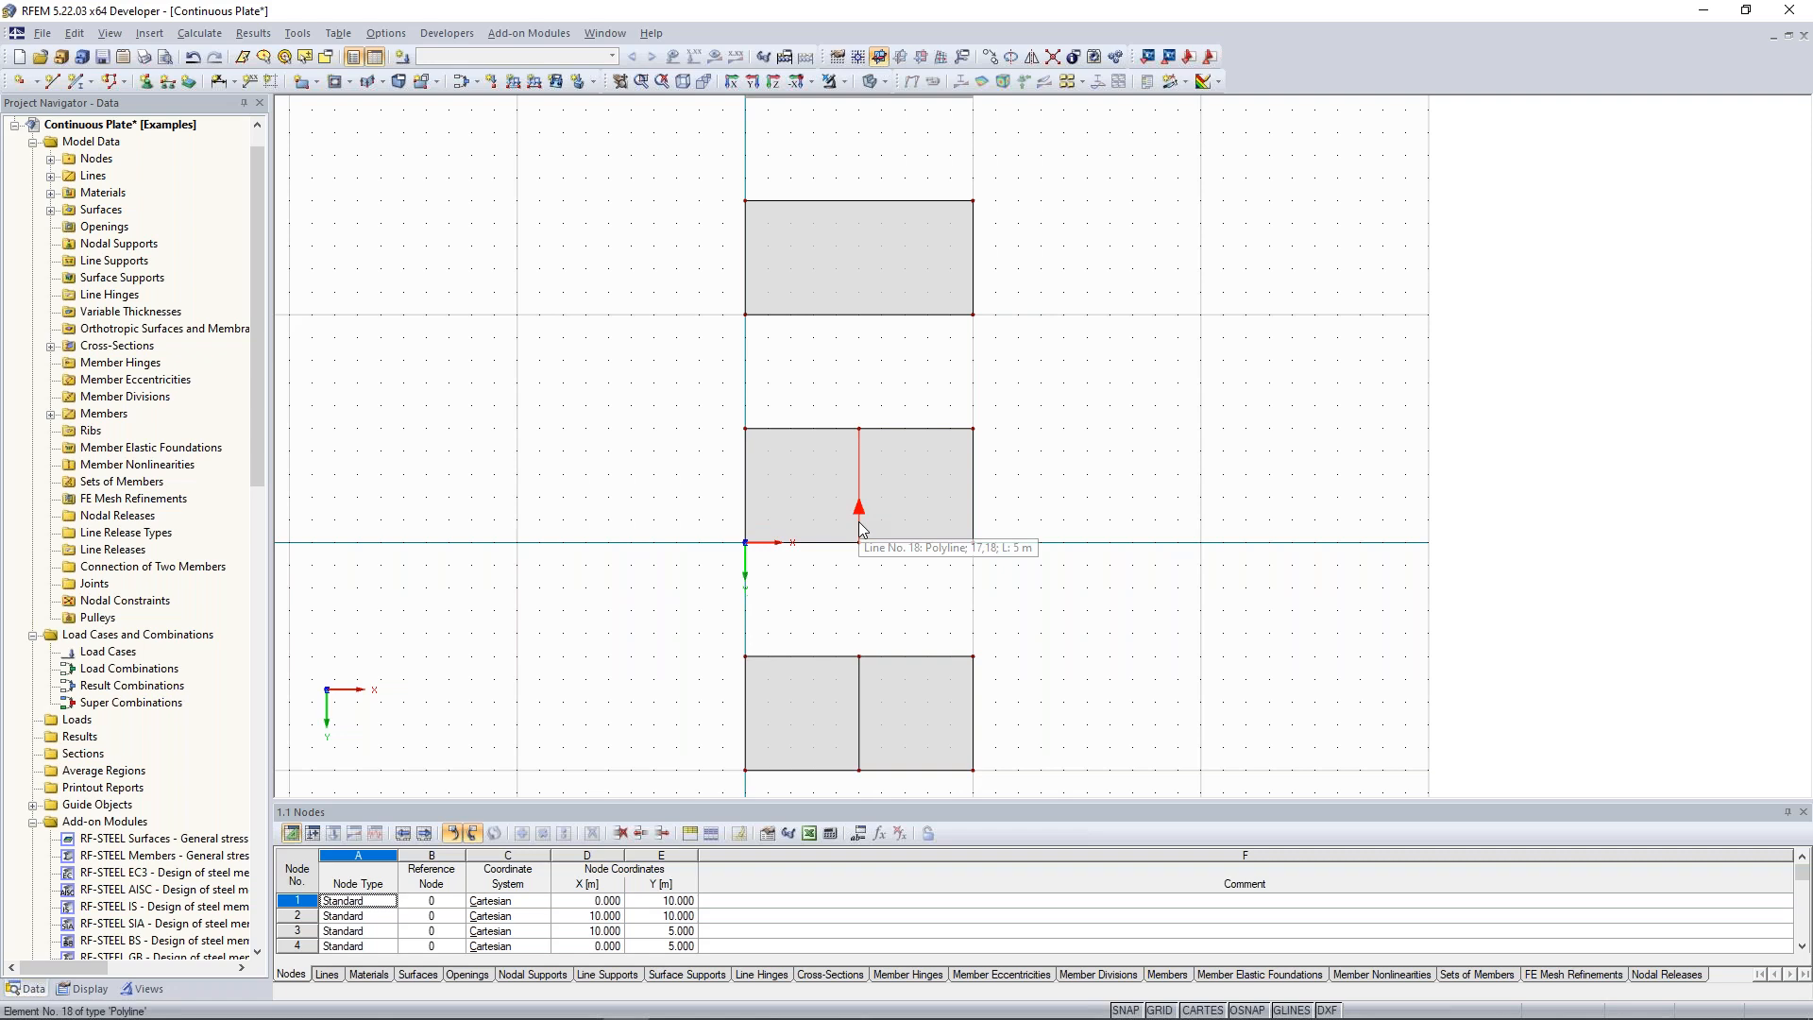
pyautogui.moveTo(907, 485); pyautogui.dragTo(866, 321)
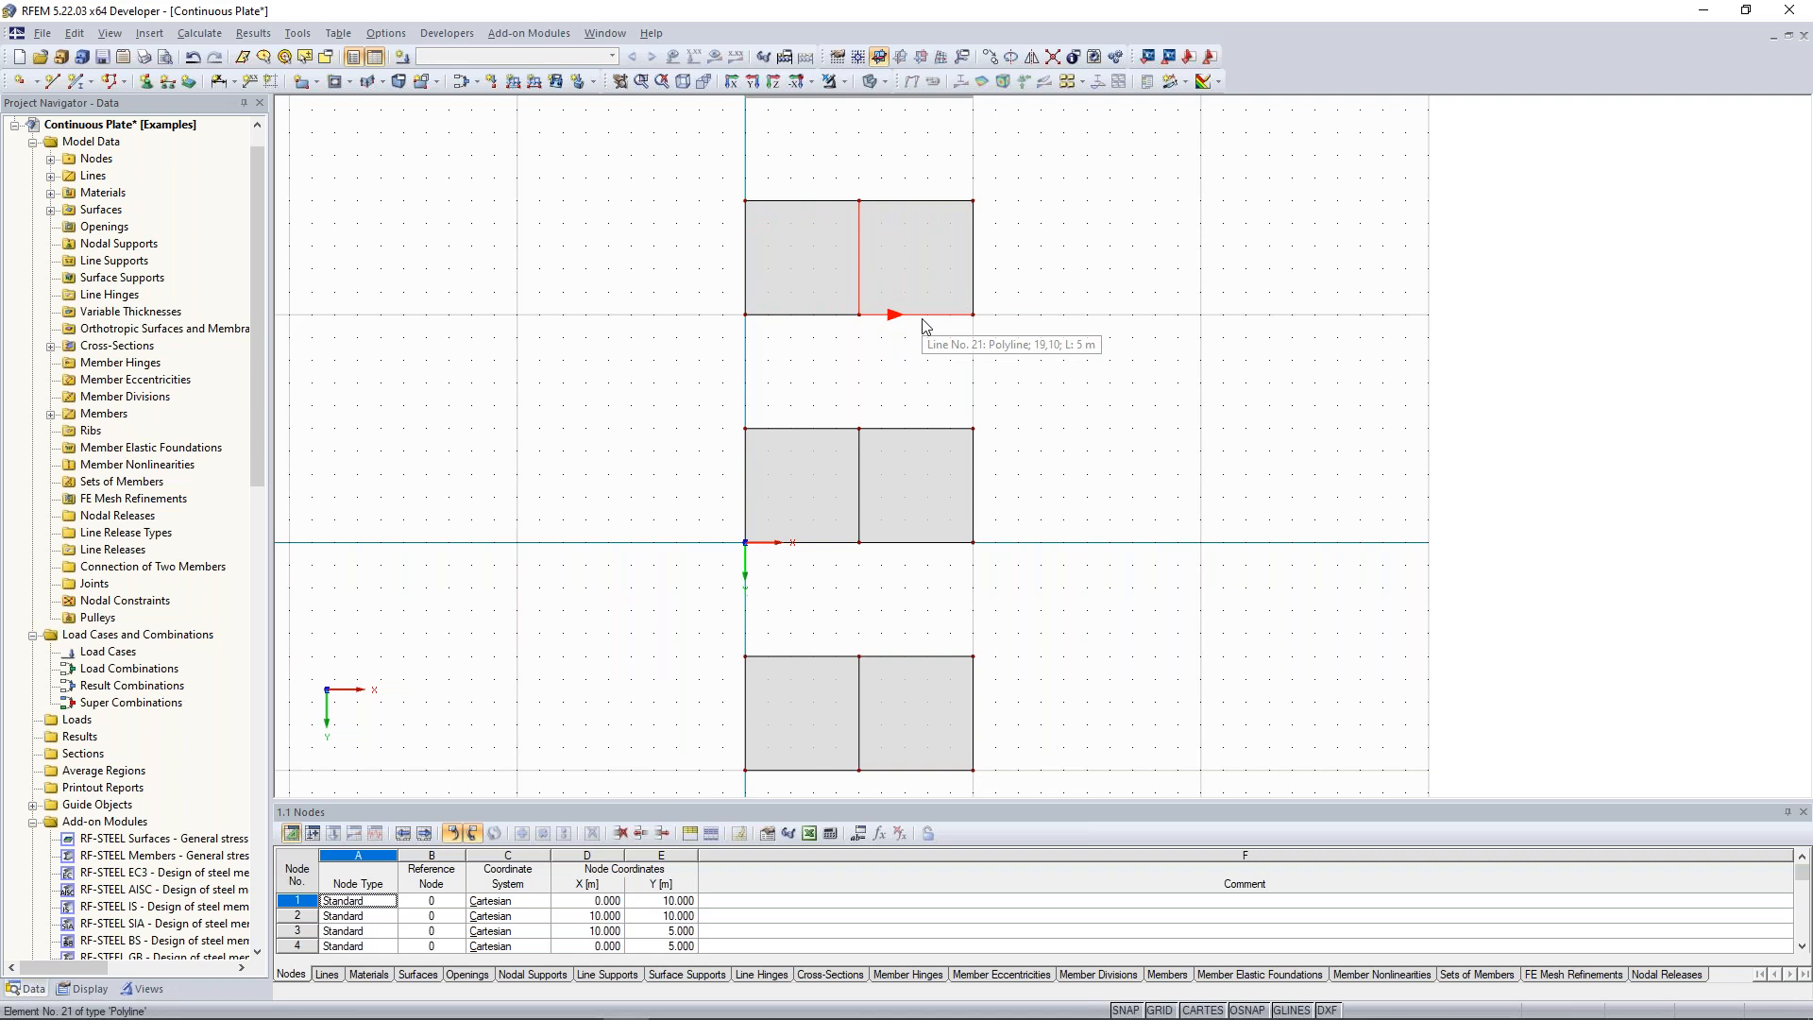
pyautogui.click(1126, 341)
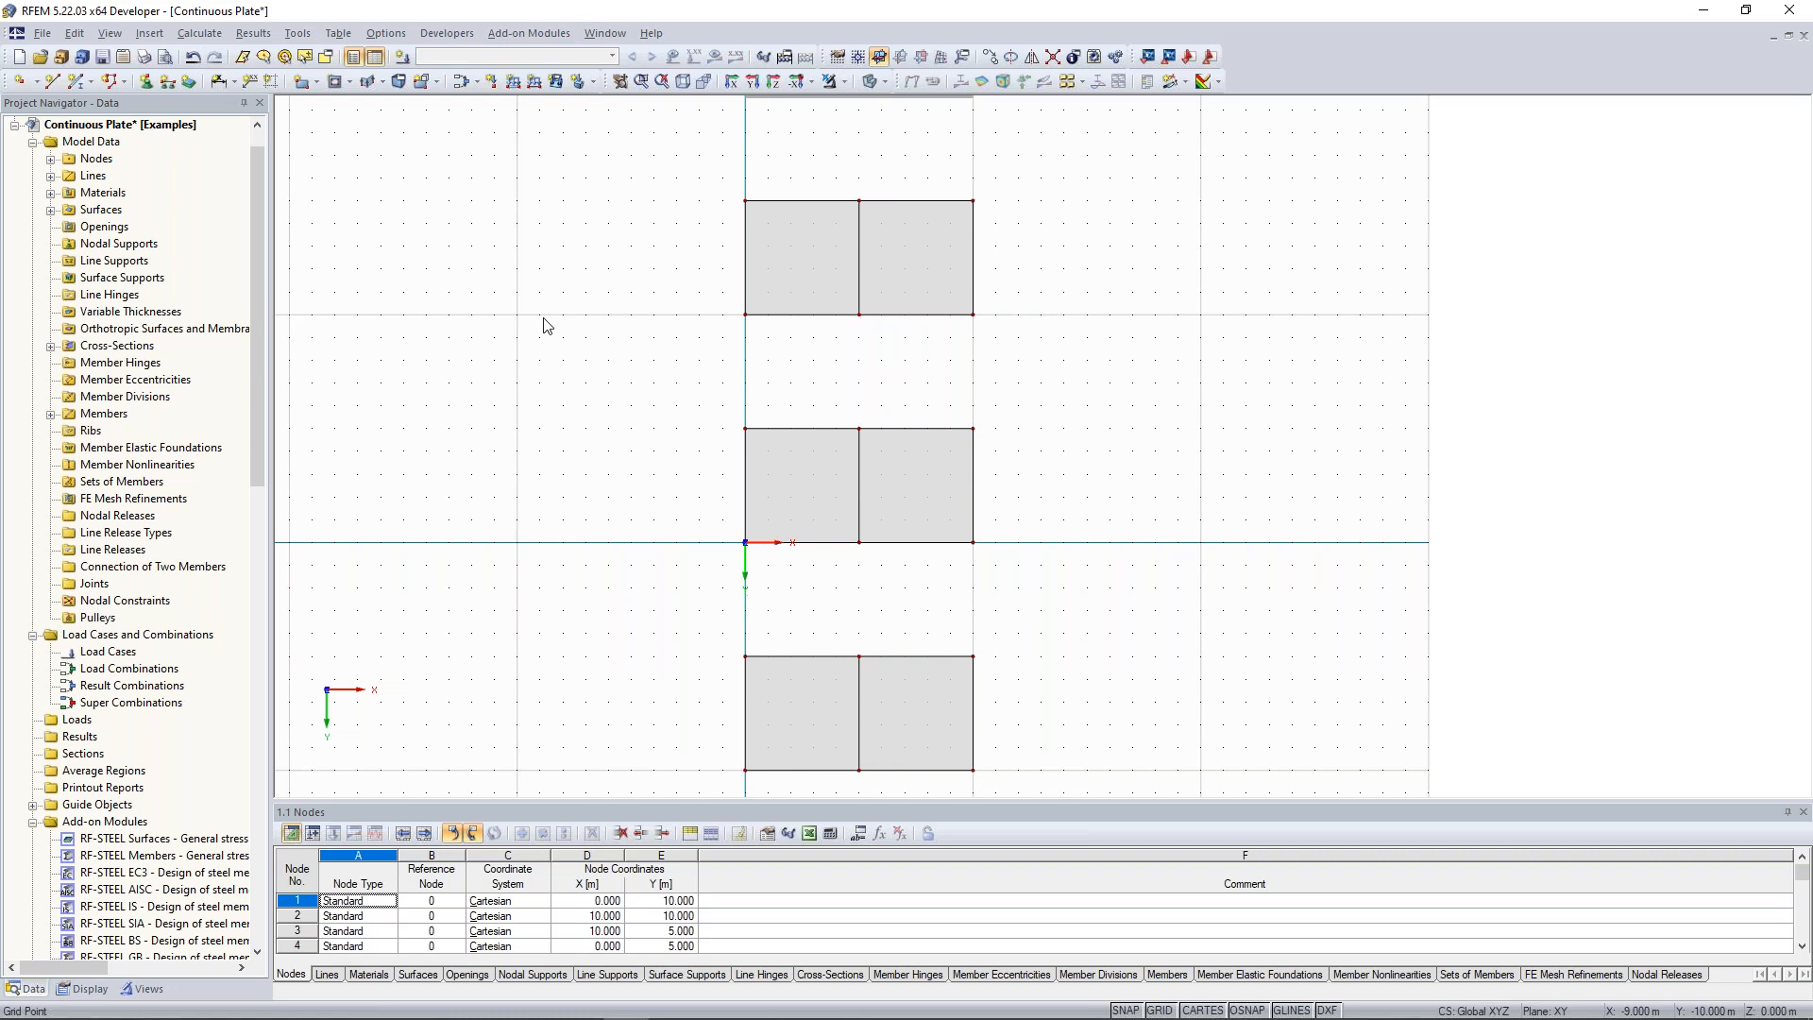
pyautogui.hotkey('ctrl', 'z')
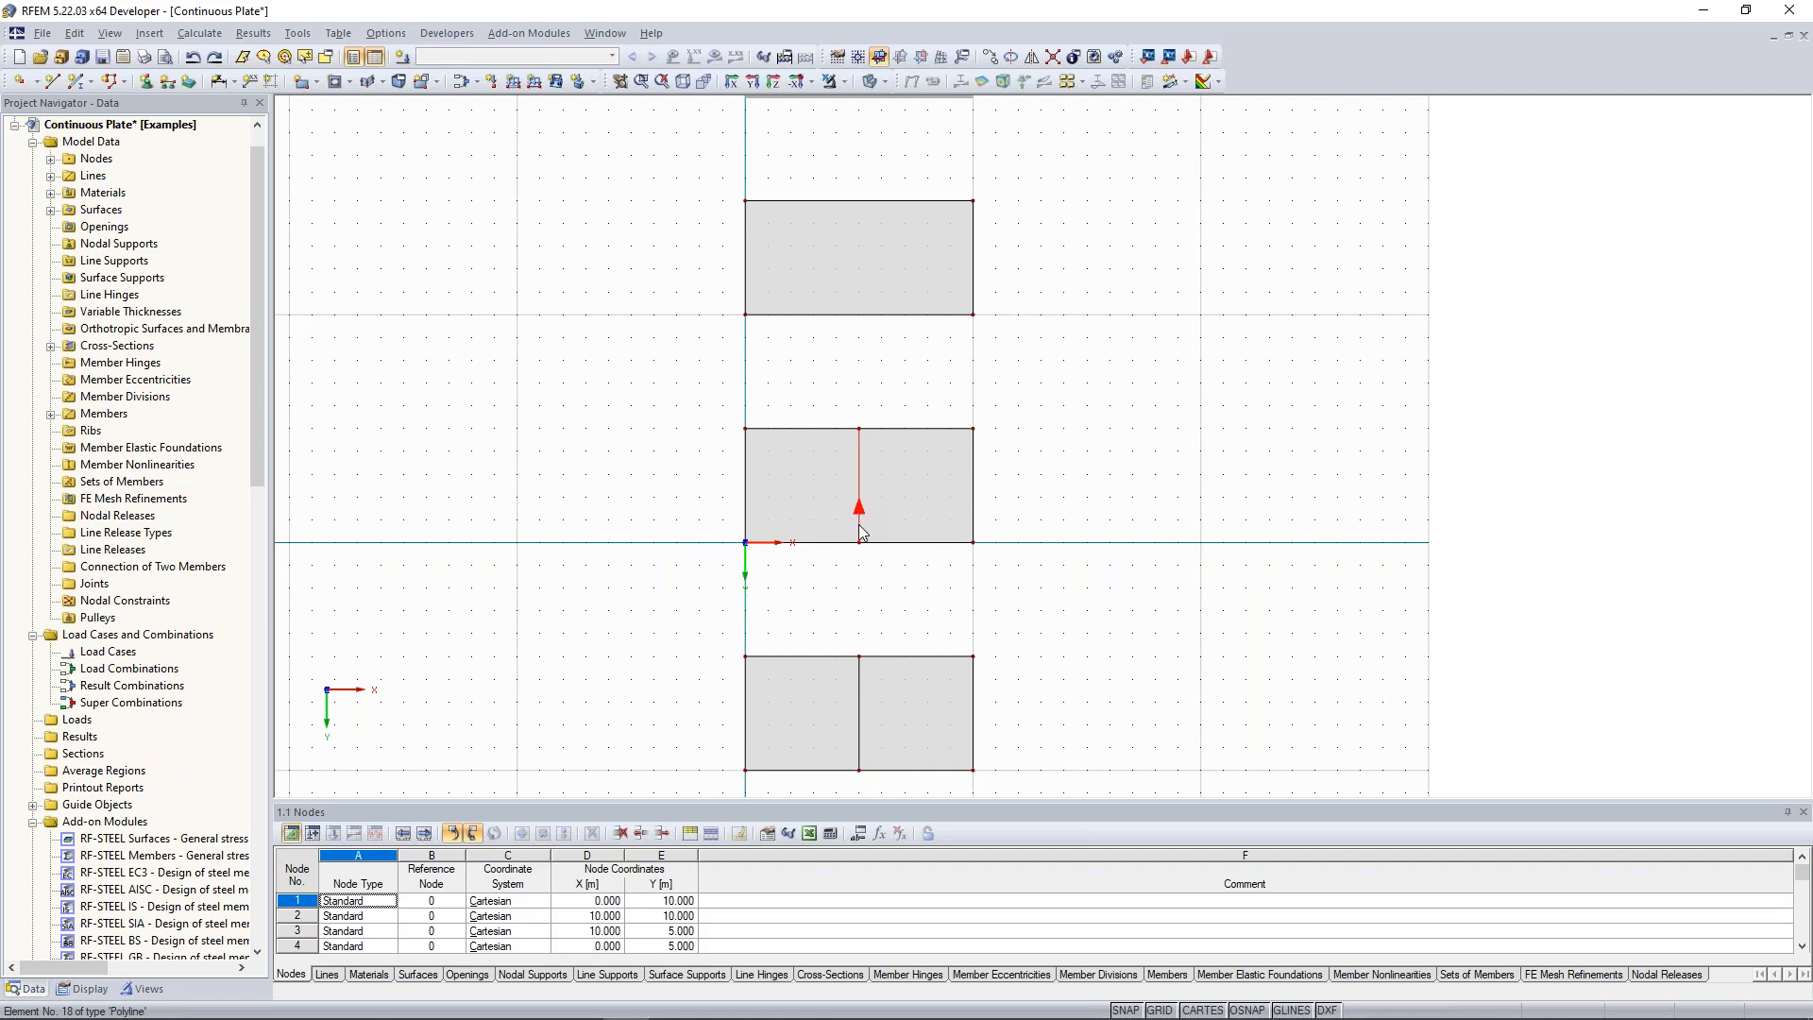
# Copy the middle surface's dividing line so that it starts at the midpoint of the uppermost surface's lower edge, and deselect it.
pyautogui.moveTo(859, 524); pyautogui.dragTo(860, 315)
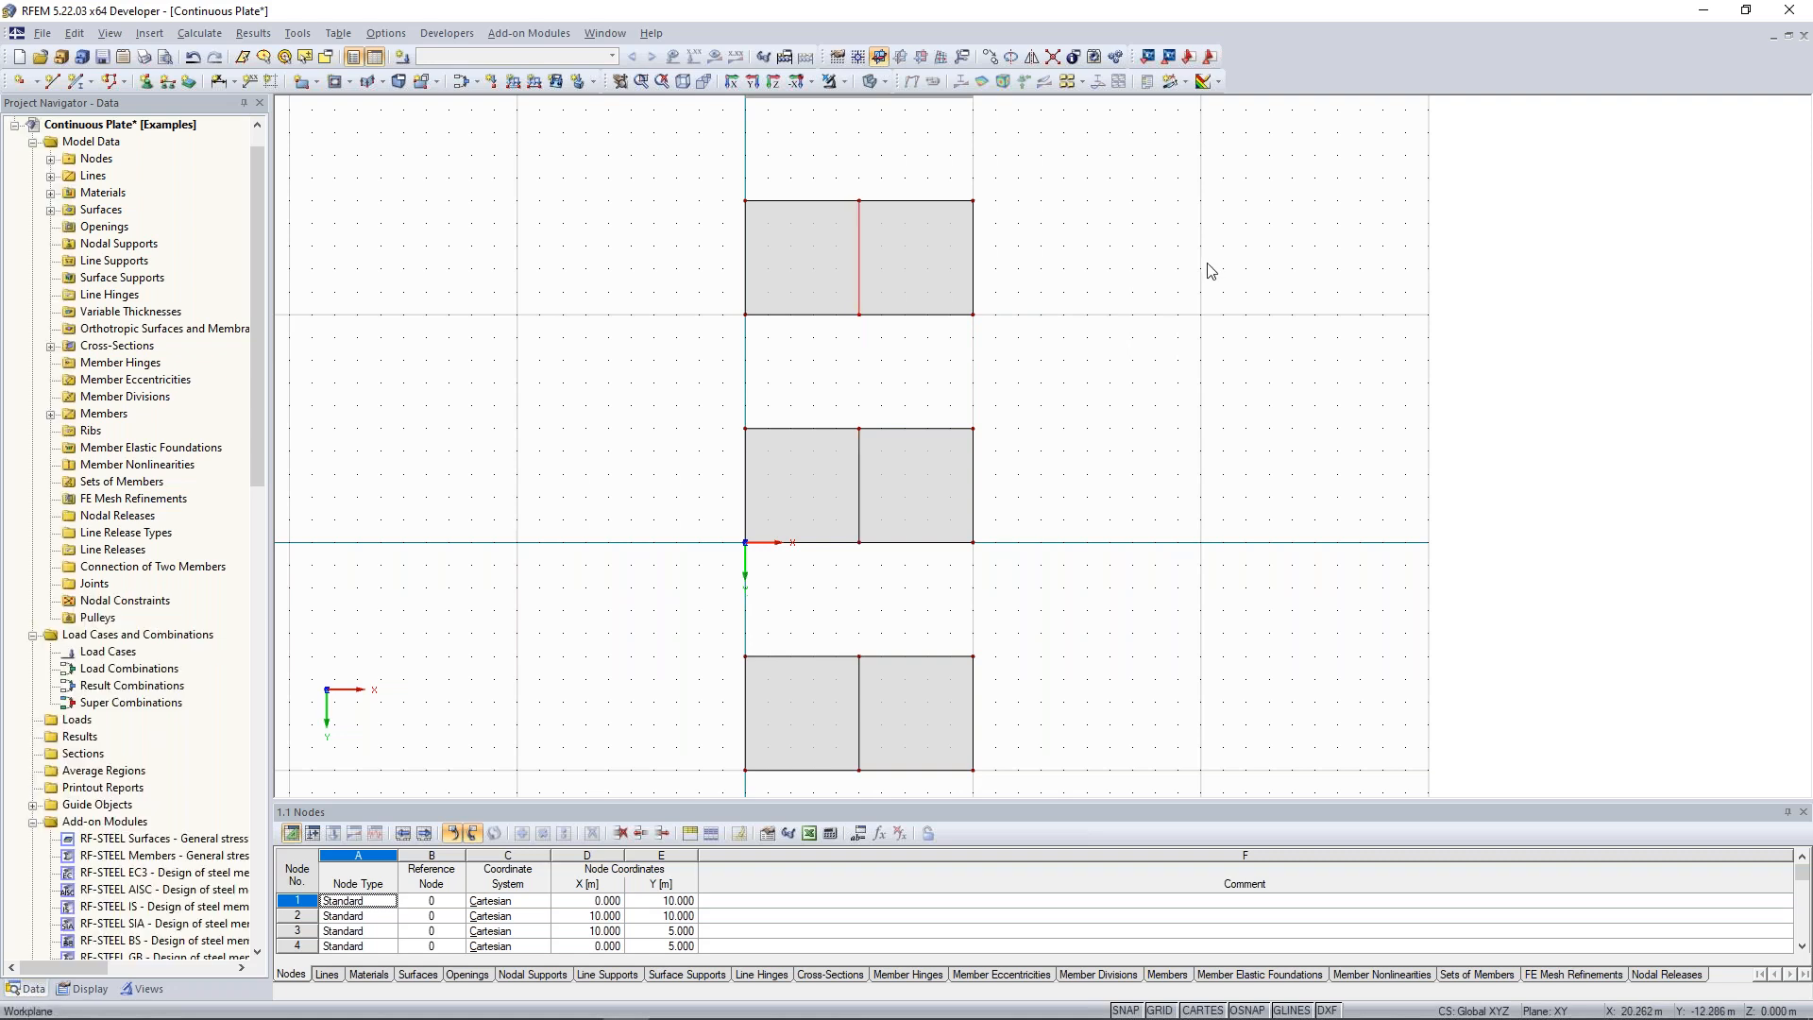
pyautogui.click(1174, 288)
# Divide the beam member by distance with a new intermediate node 5 m from the member start.
pyautogui.scroll(-1, 1168, 283)
pyautogui.moveTo(1158, 277); pyautogui.dragTo(1105, 343, button='middle')
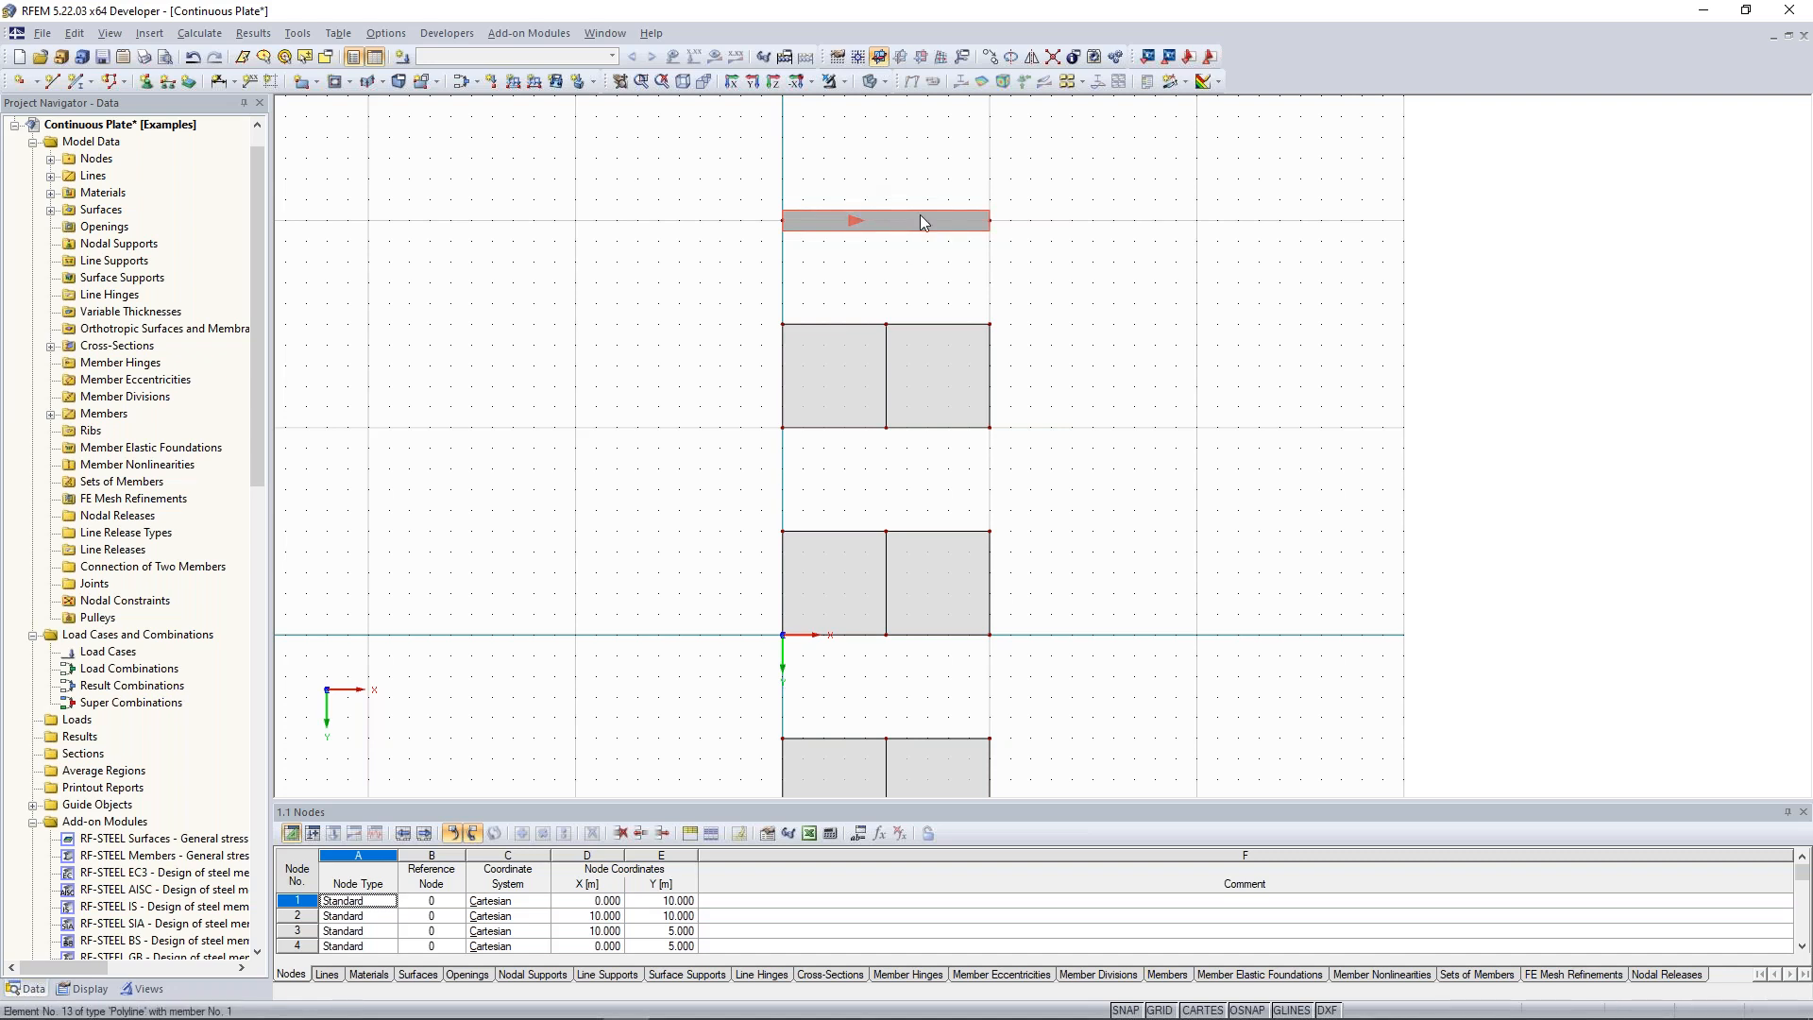
pyautogui.scroll(1, 922, 222)
pyautogui.moveTo(906, 205); pyautogui.dragTo(908, 248, button='middle')
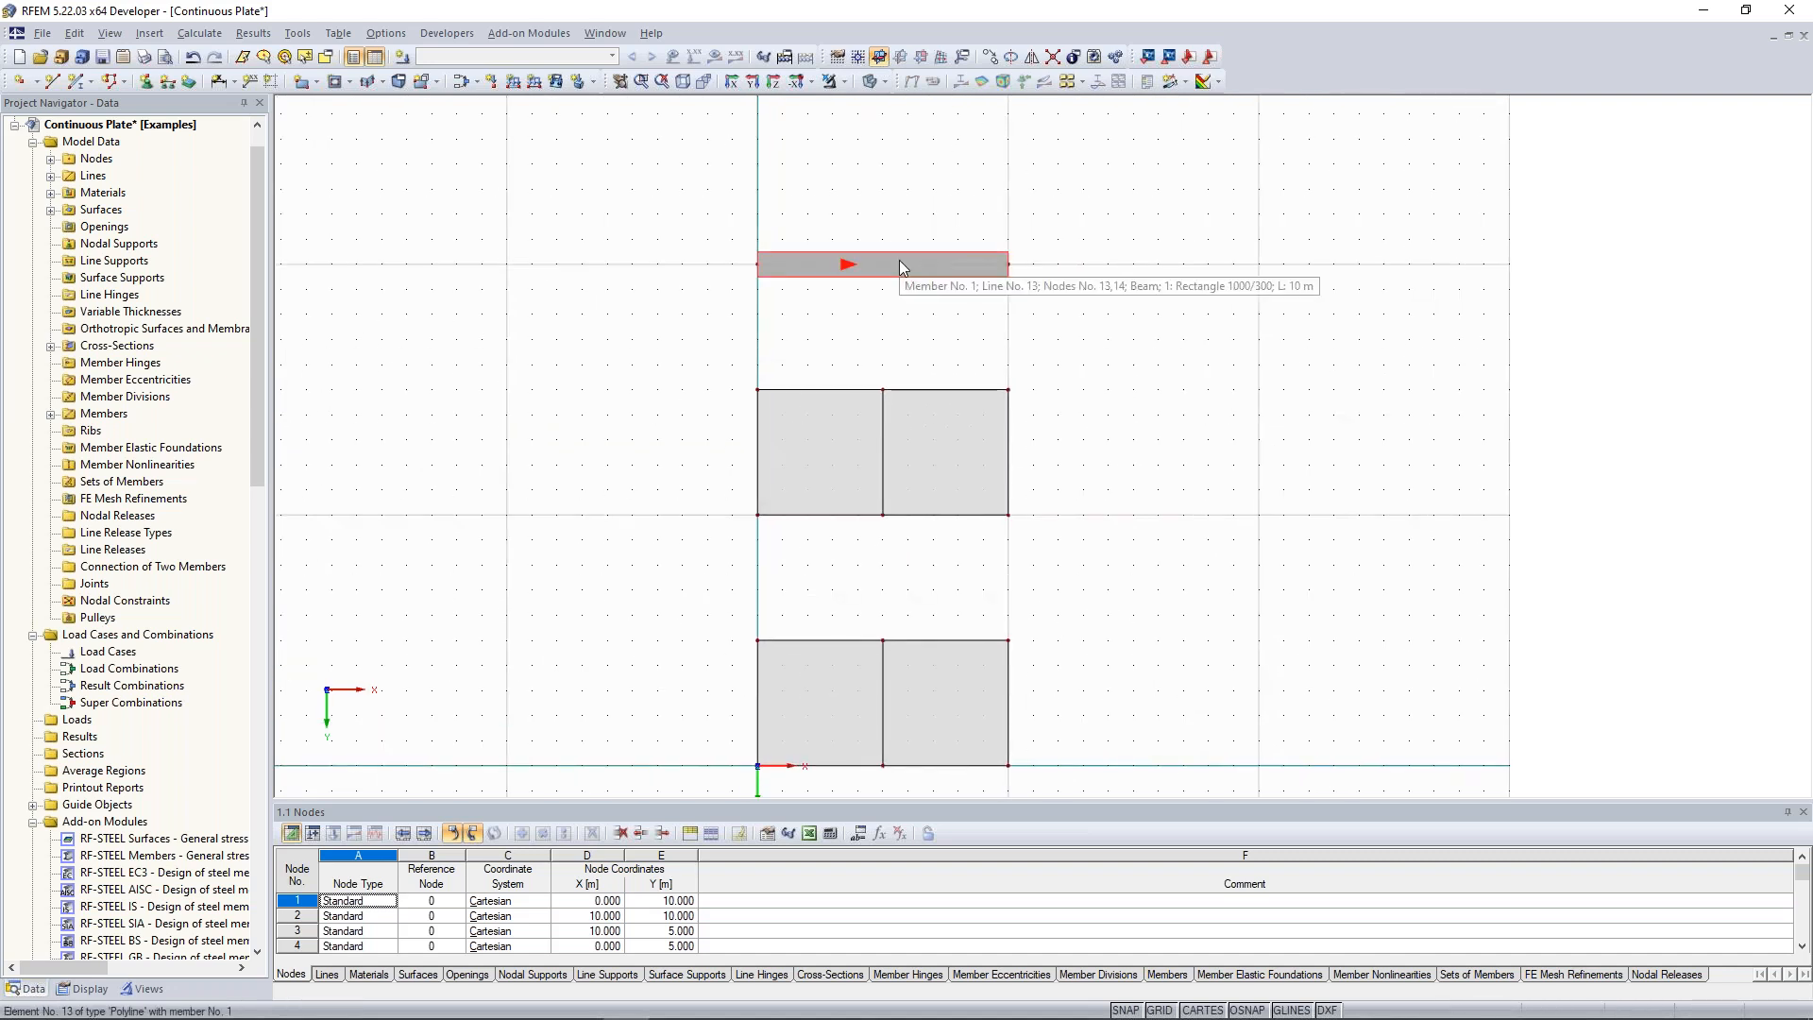
pyautogui.scroll(1, 900, 263)
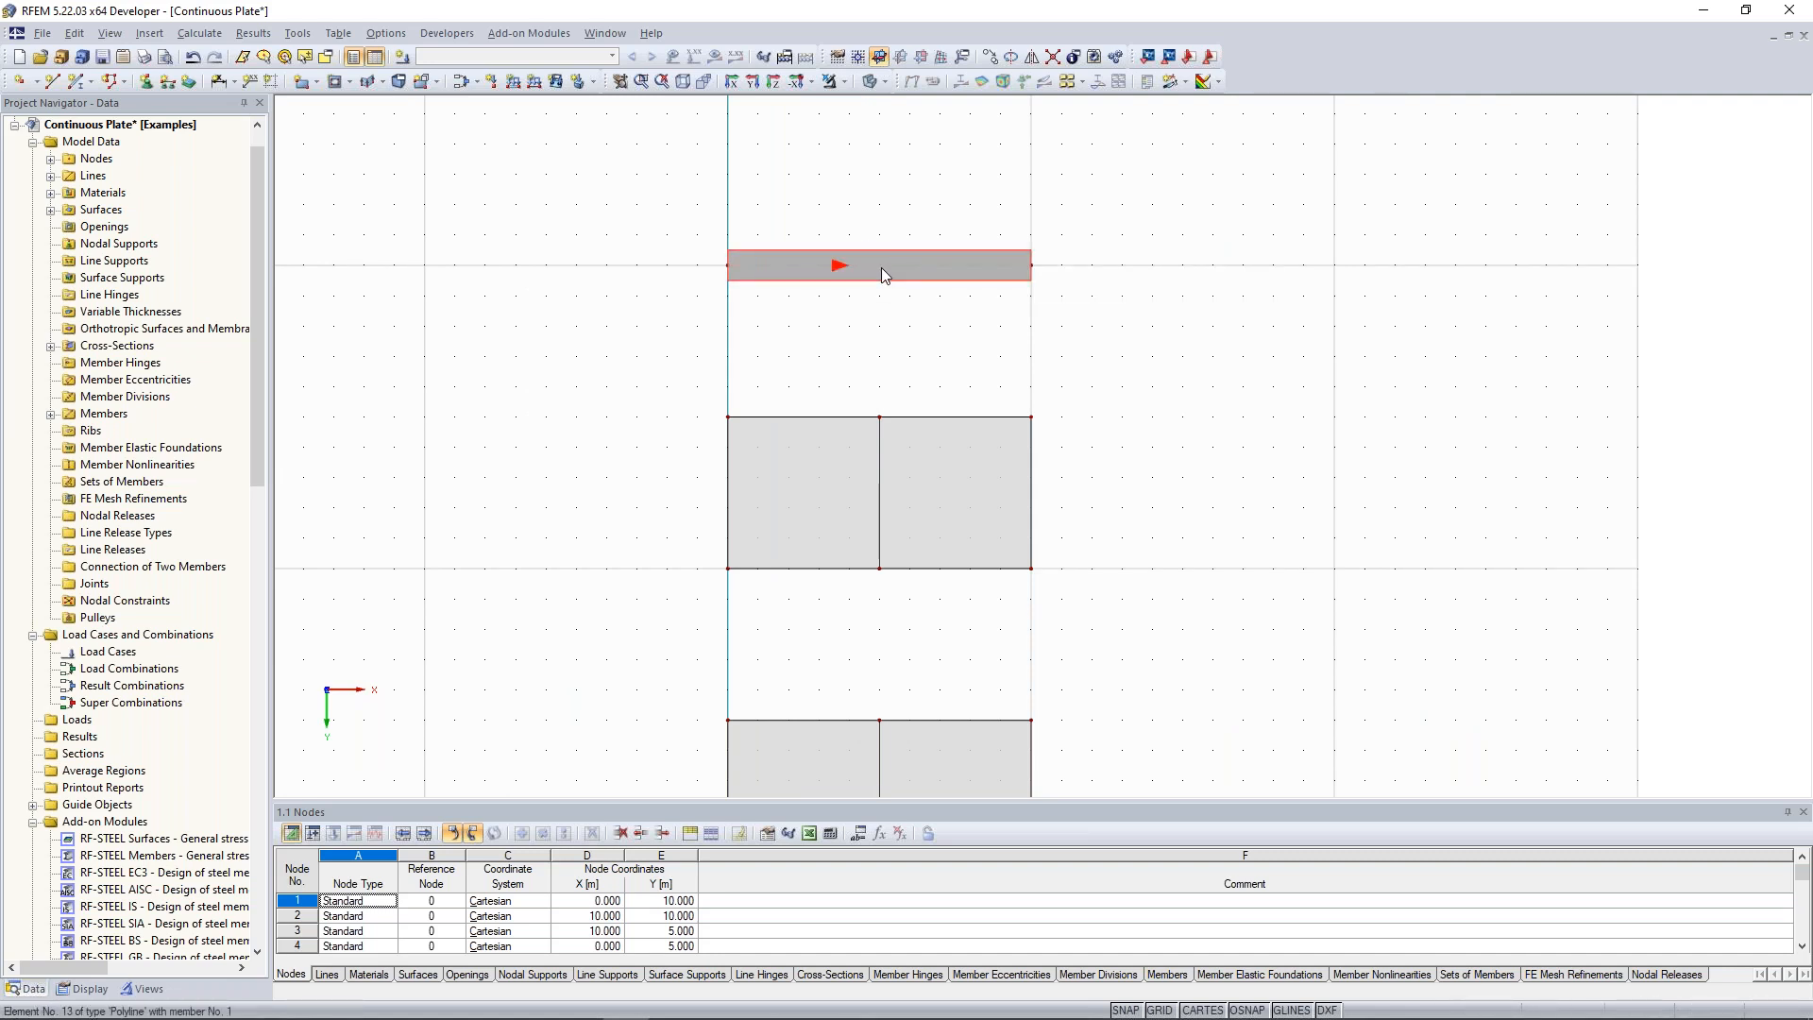
pyautogui.rightClick(883, 268)
pyautogui.moveTo(964, 398)
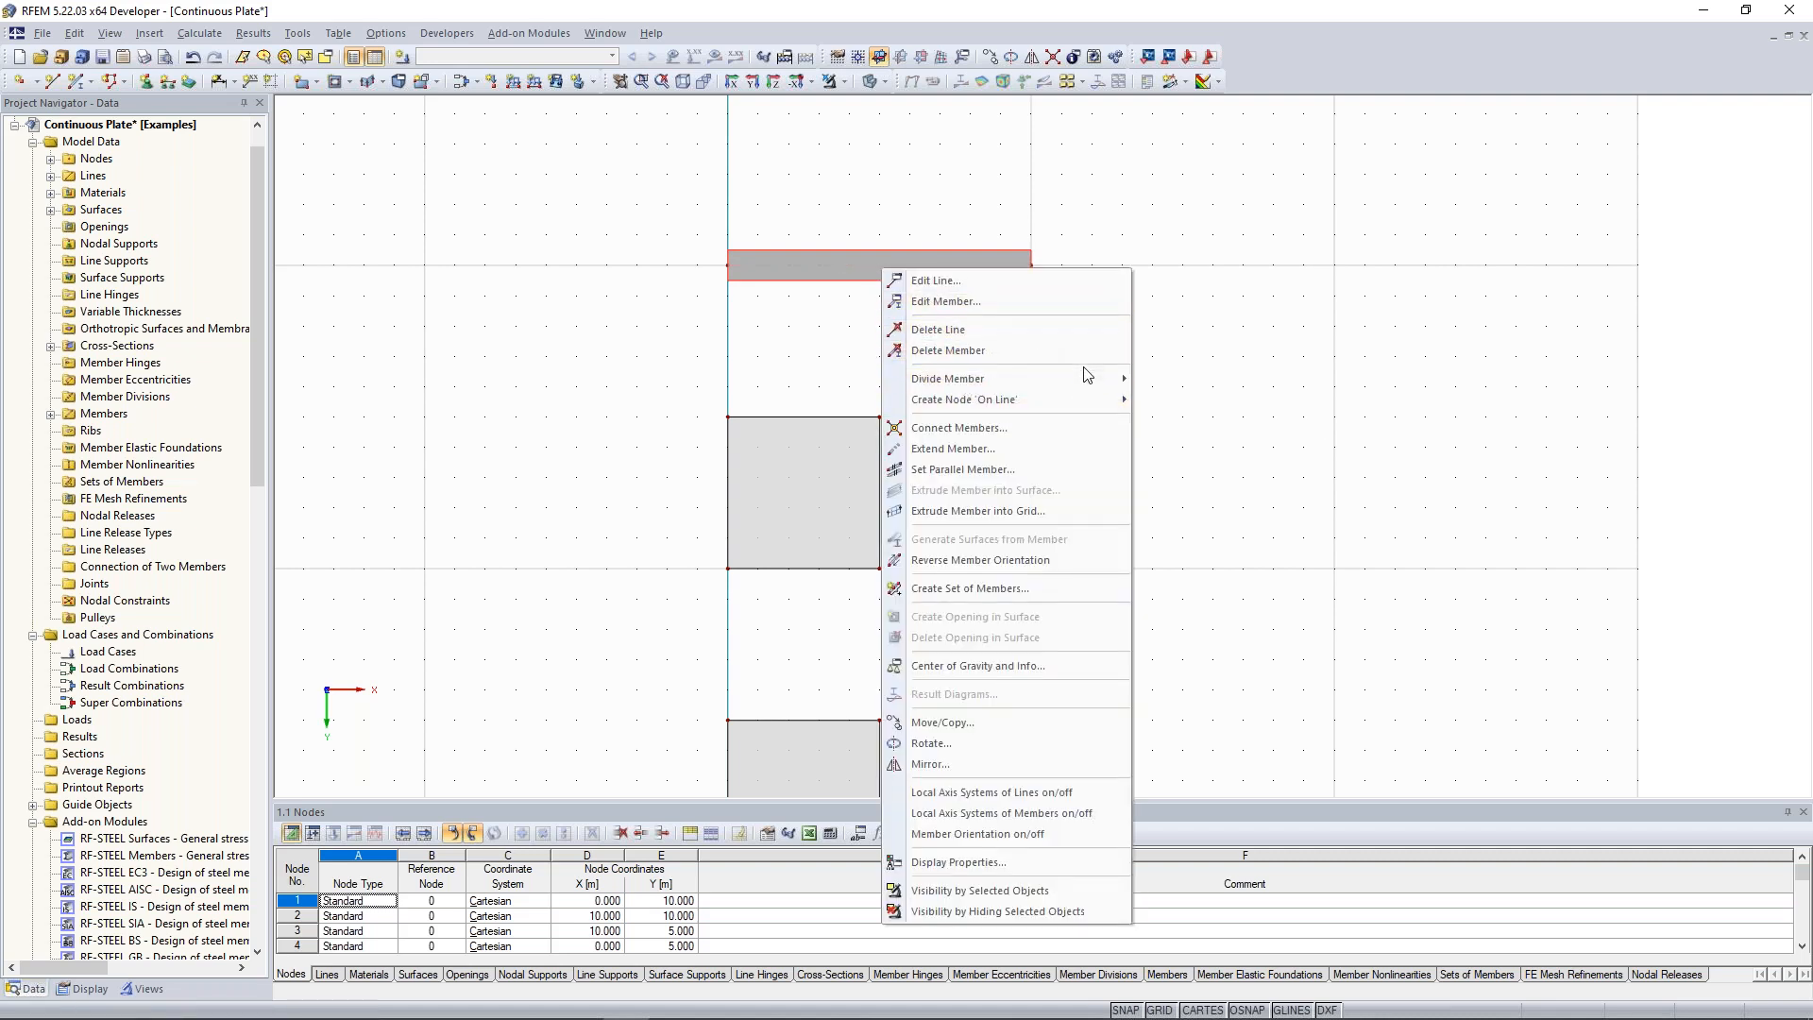
pyautogui.moveTo(1040, 383)
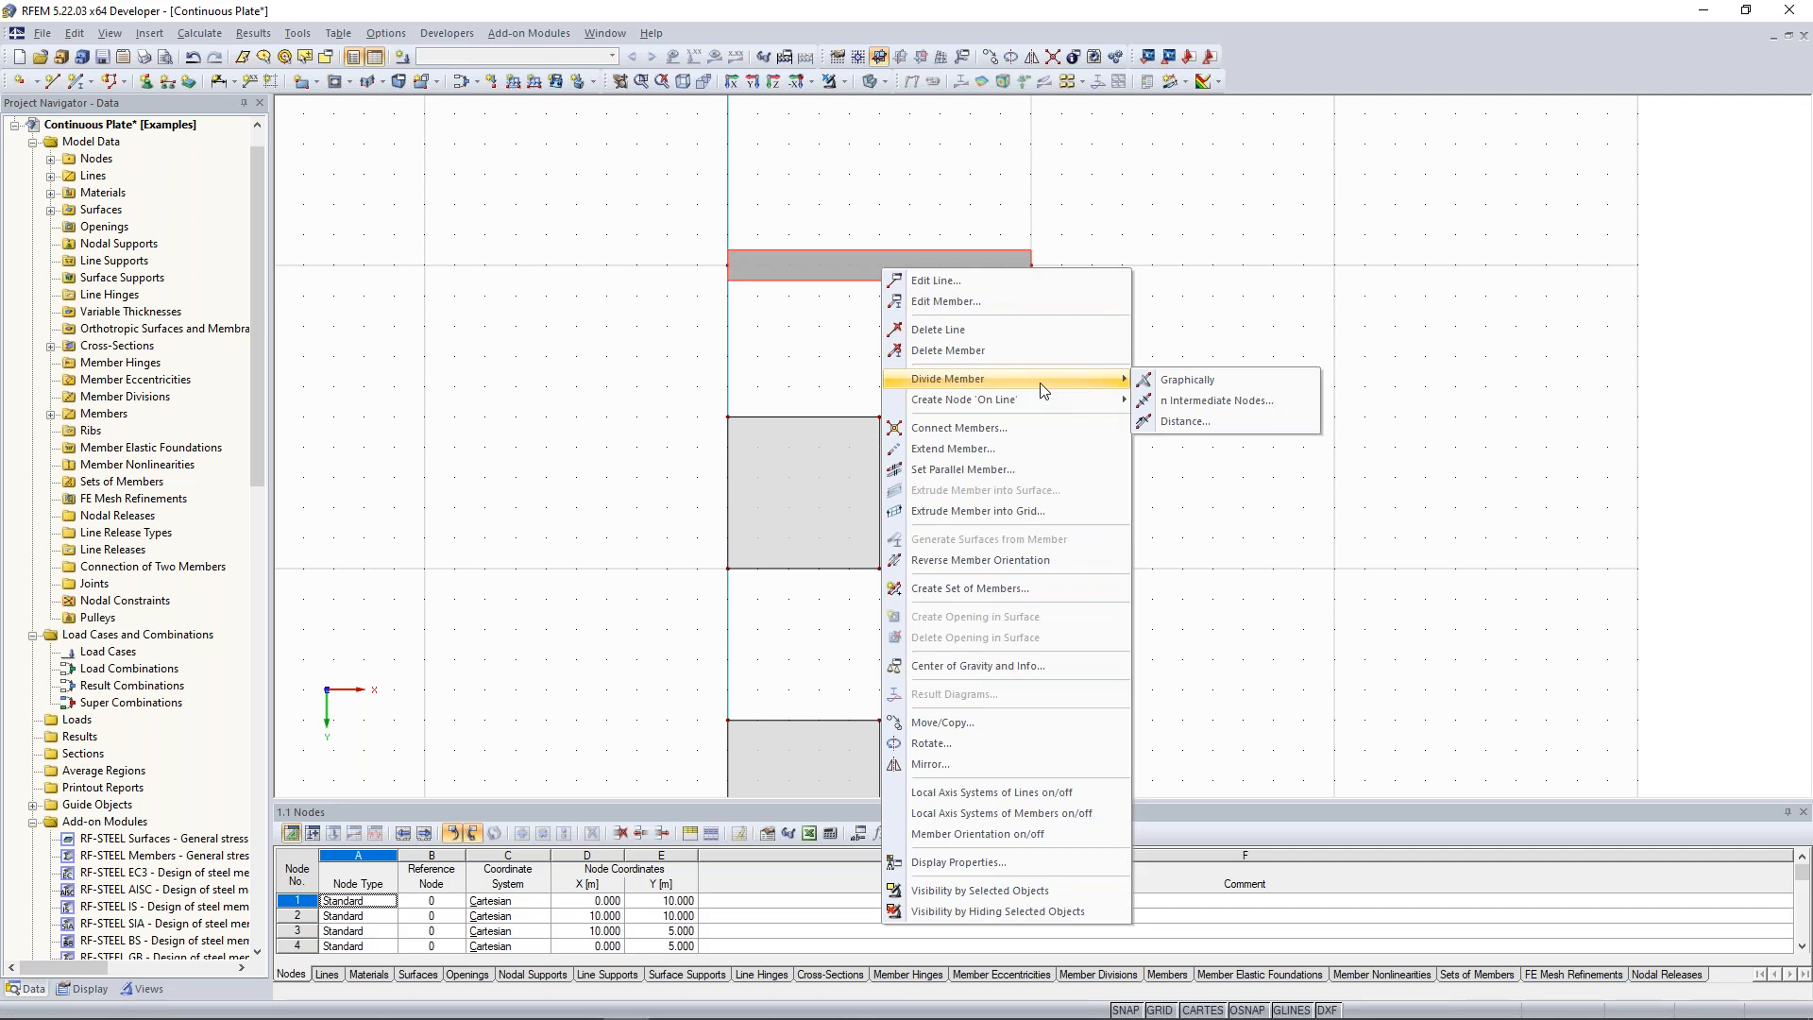
pyautogui.click(1221, 421)
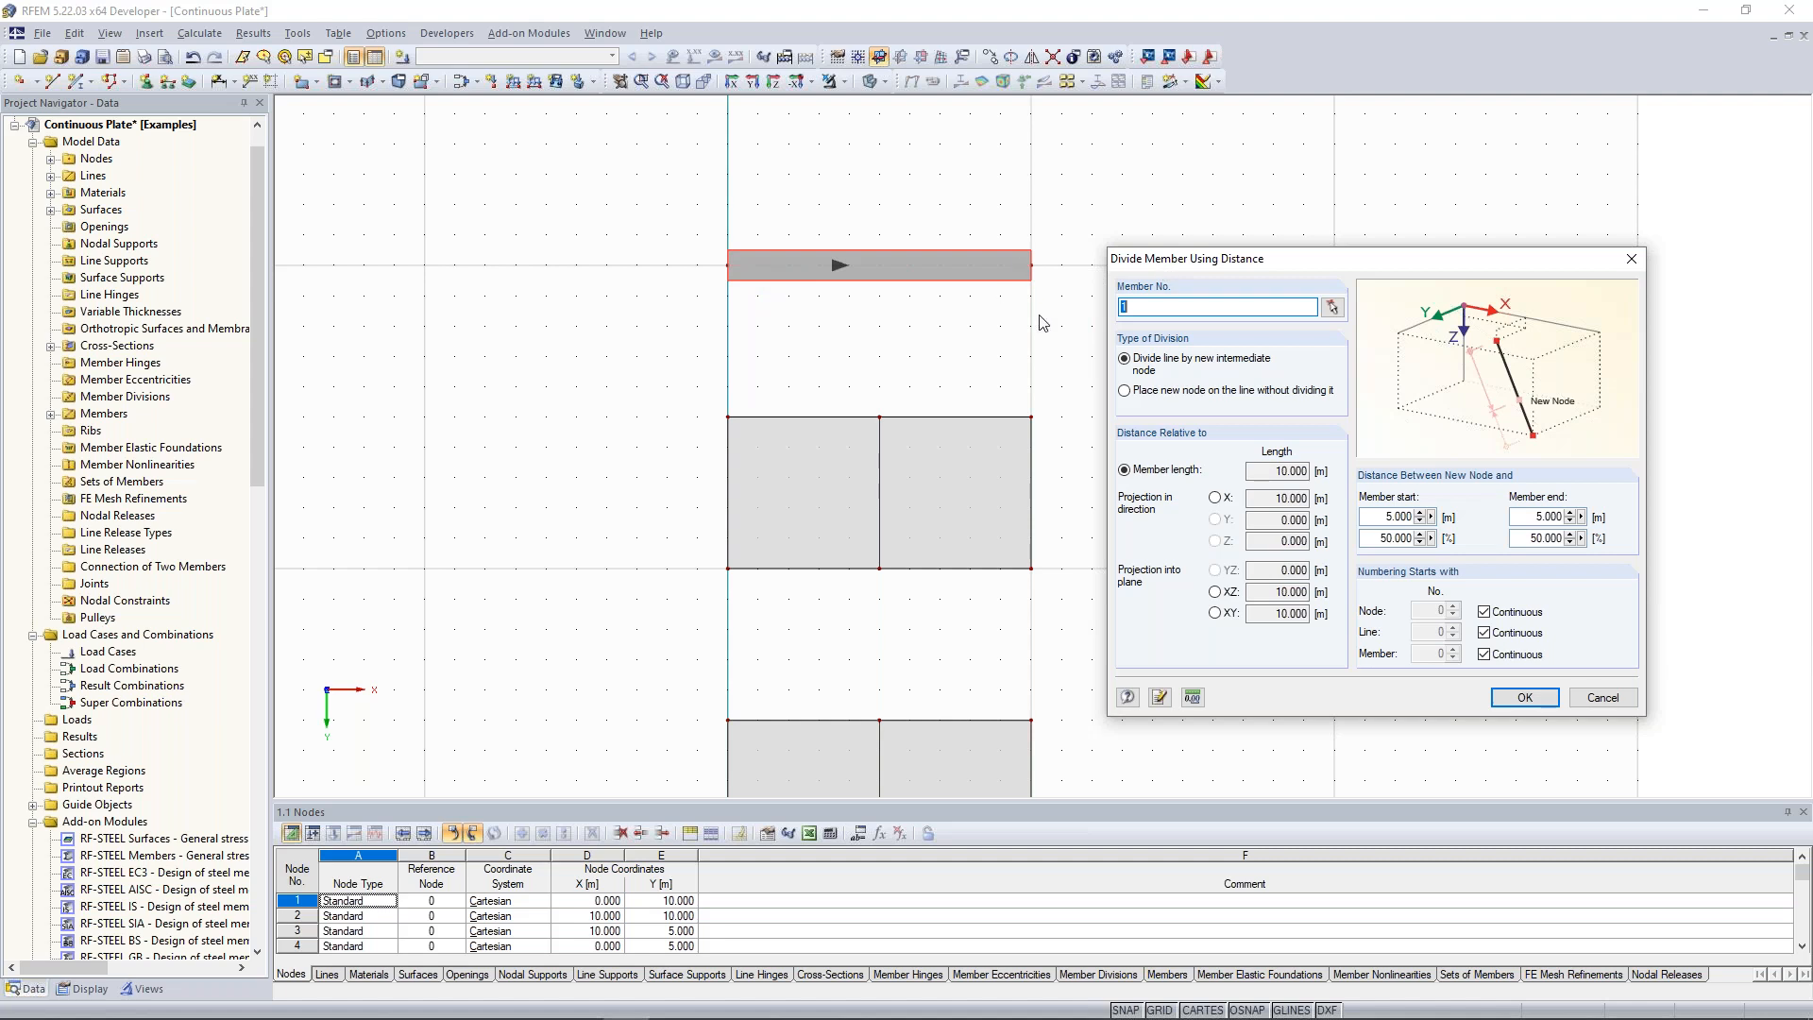
pyautogui.click(1381, 518)
pyautogui.click(1382, 518)
pyautogui.moveTo(1446, 271); pyautogui.dragTo(1460, 222)
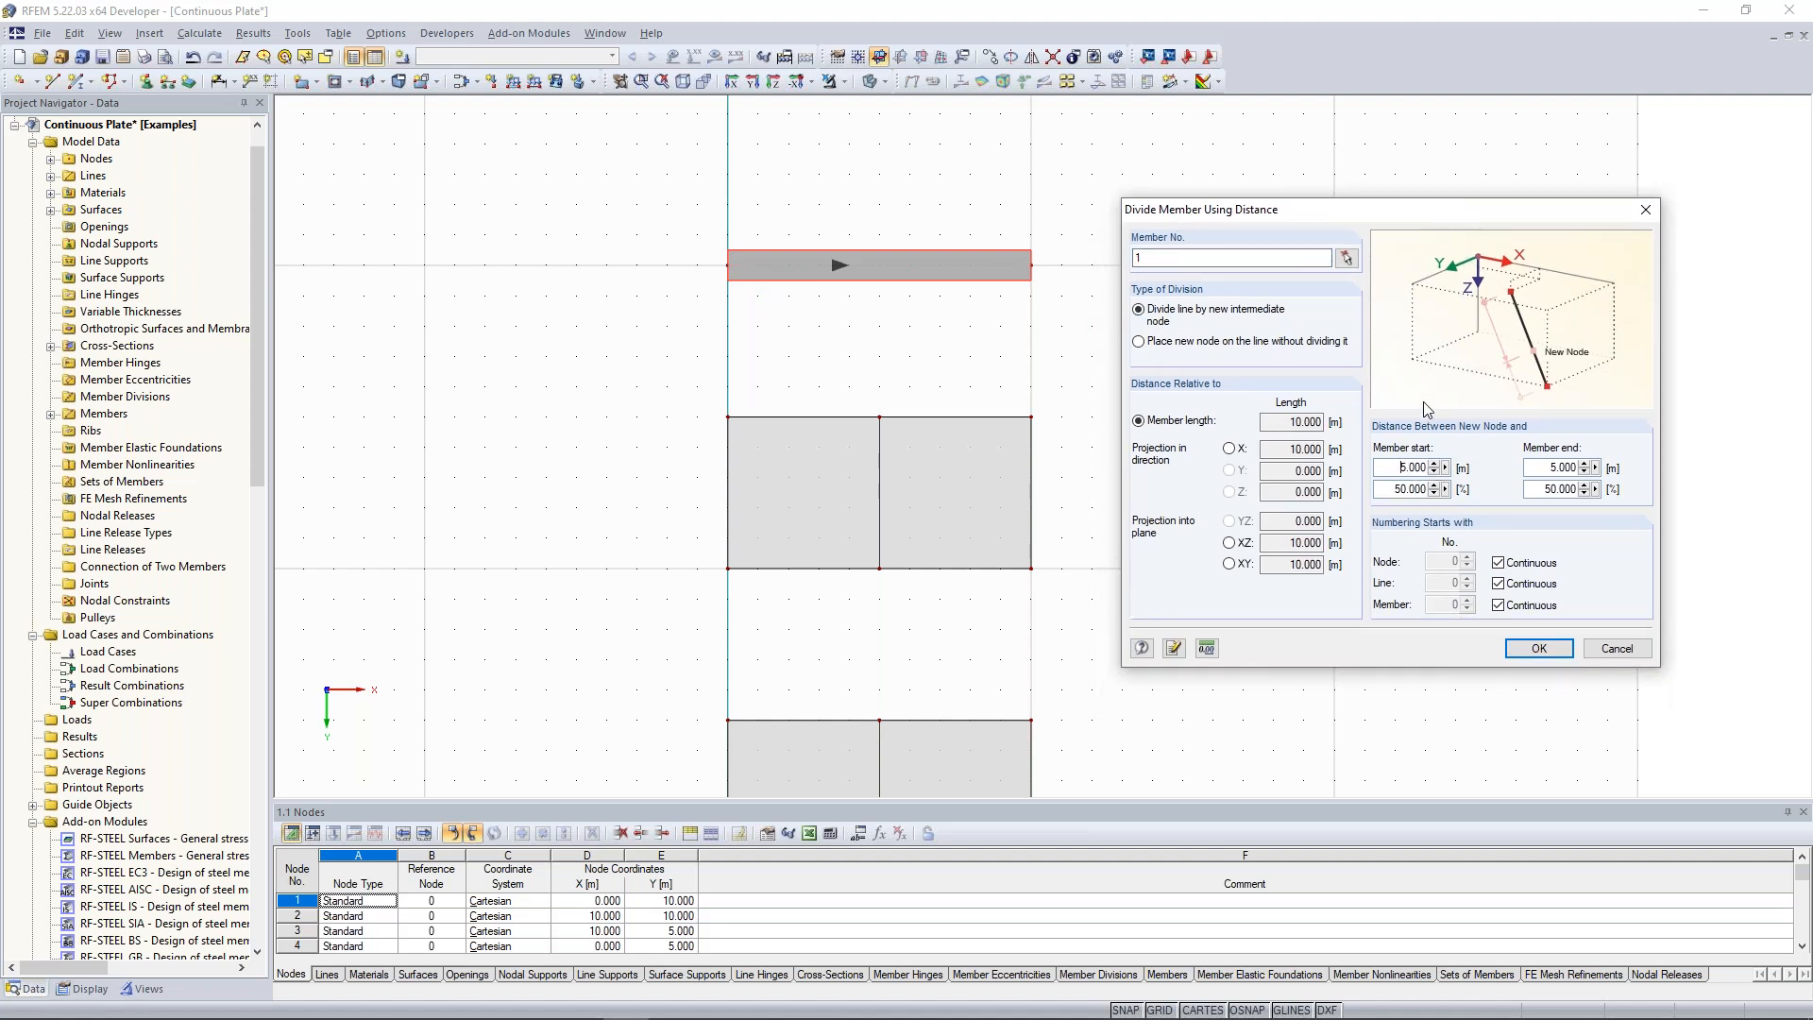
pyautogui.moveTo(1401, 467); pyautogui.dragTo(1426, 470)
pyautogui.click(1394, 469)
pyautogui.click(1539, 649)
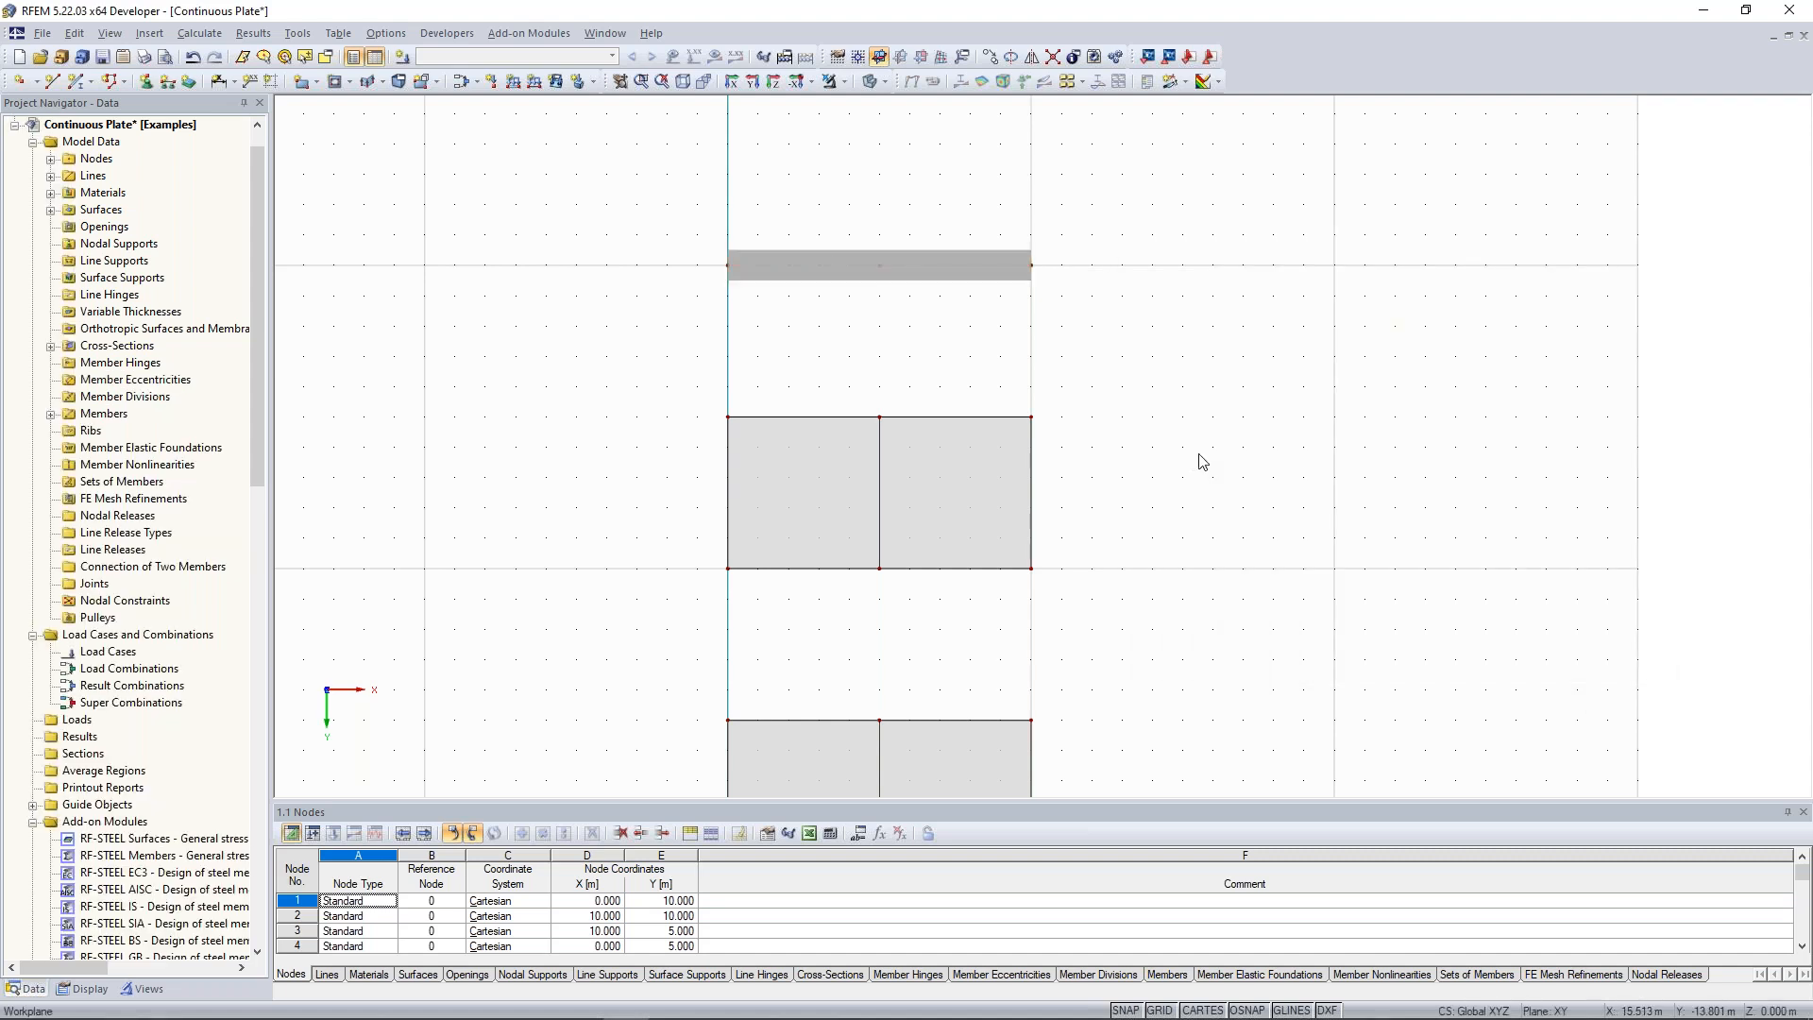
pyautogui.scroll(-3, 1197, 459)
pyautogui.moveTo(1252, 506); pyautogui.dragTo(1217, 447, button='middle')
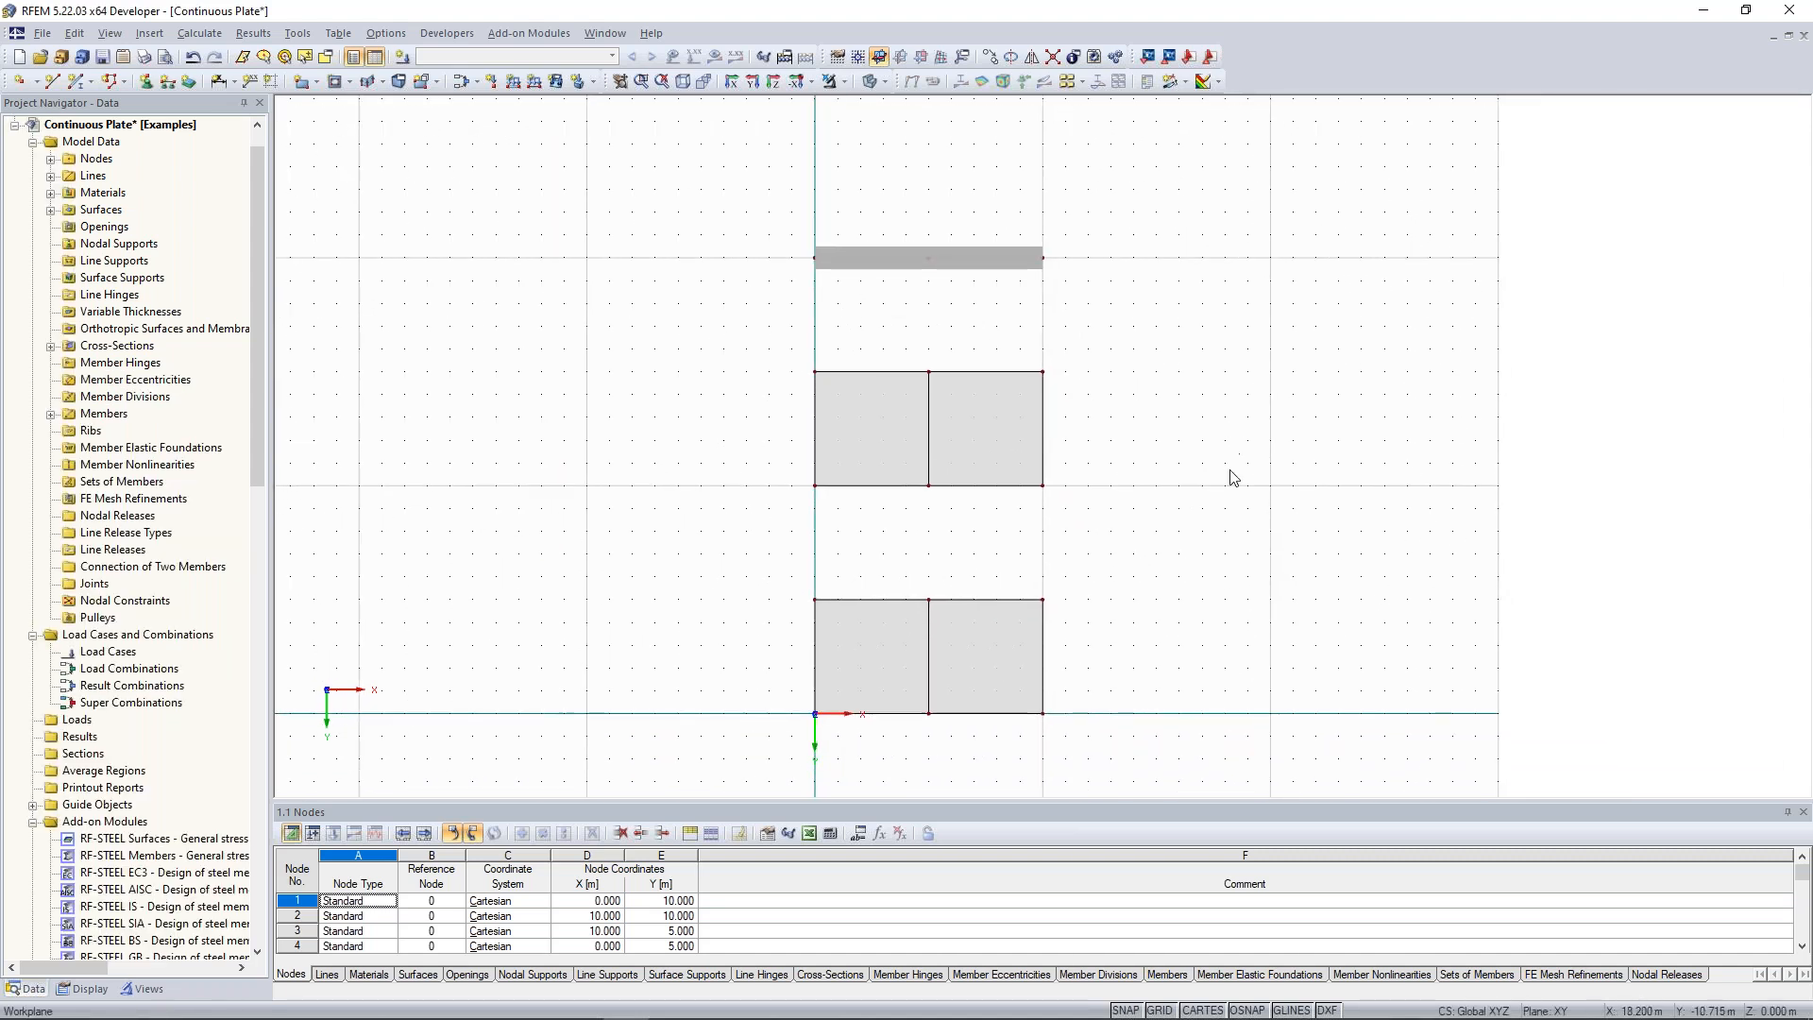
pyautogui.scroll(-2, 1217, 446)
pyautogui.moveTo(1195, 547); pyautogui.dragTo(1113, 413, button='middle')
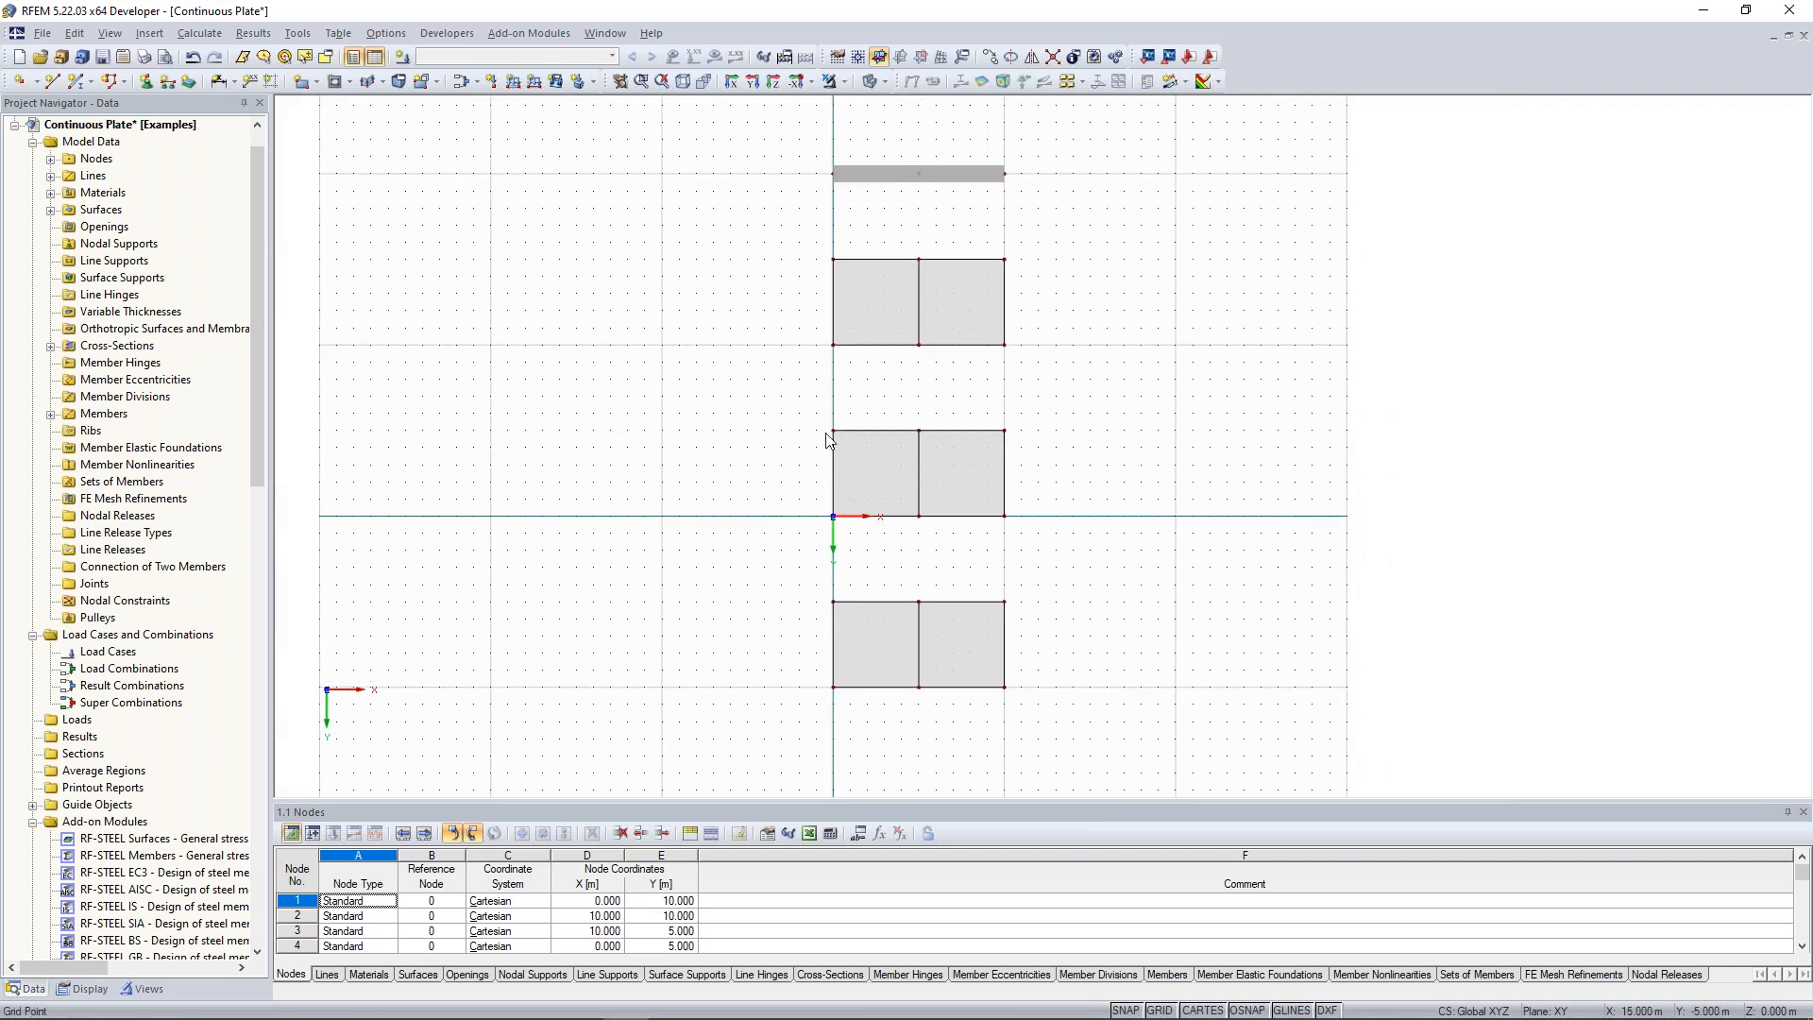
pyautogui.moveTo(595, 332); pyautogui.dragTo(556, 359, button='middle')
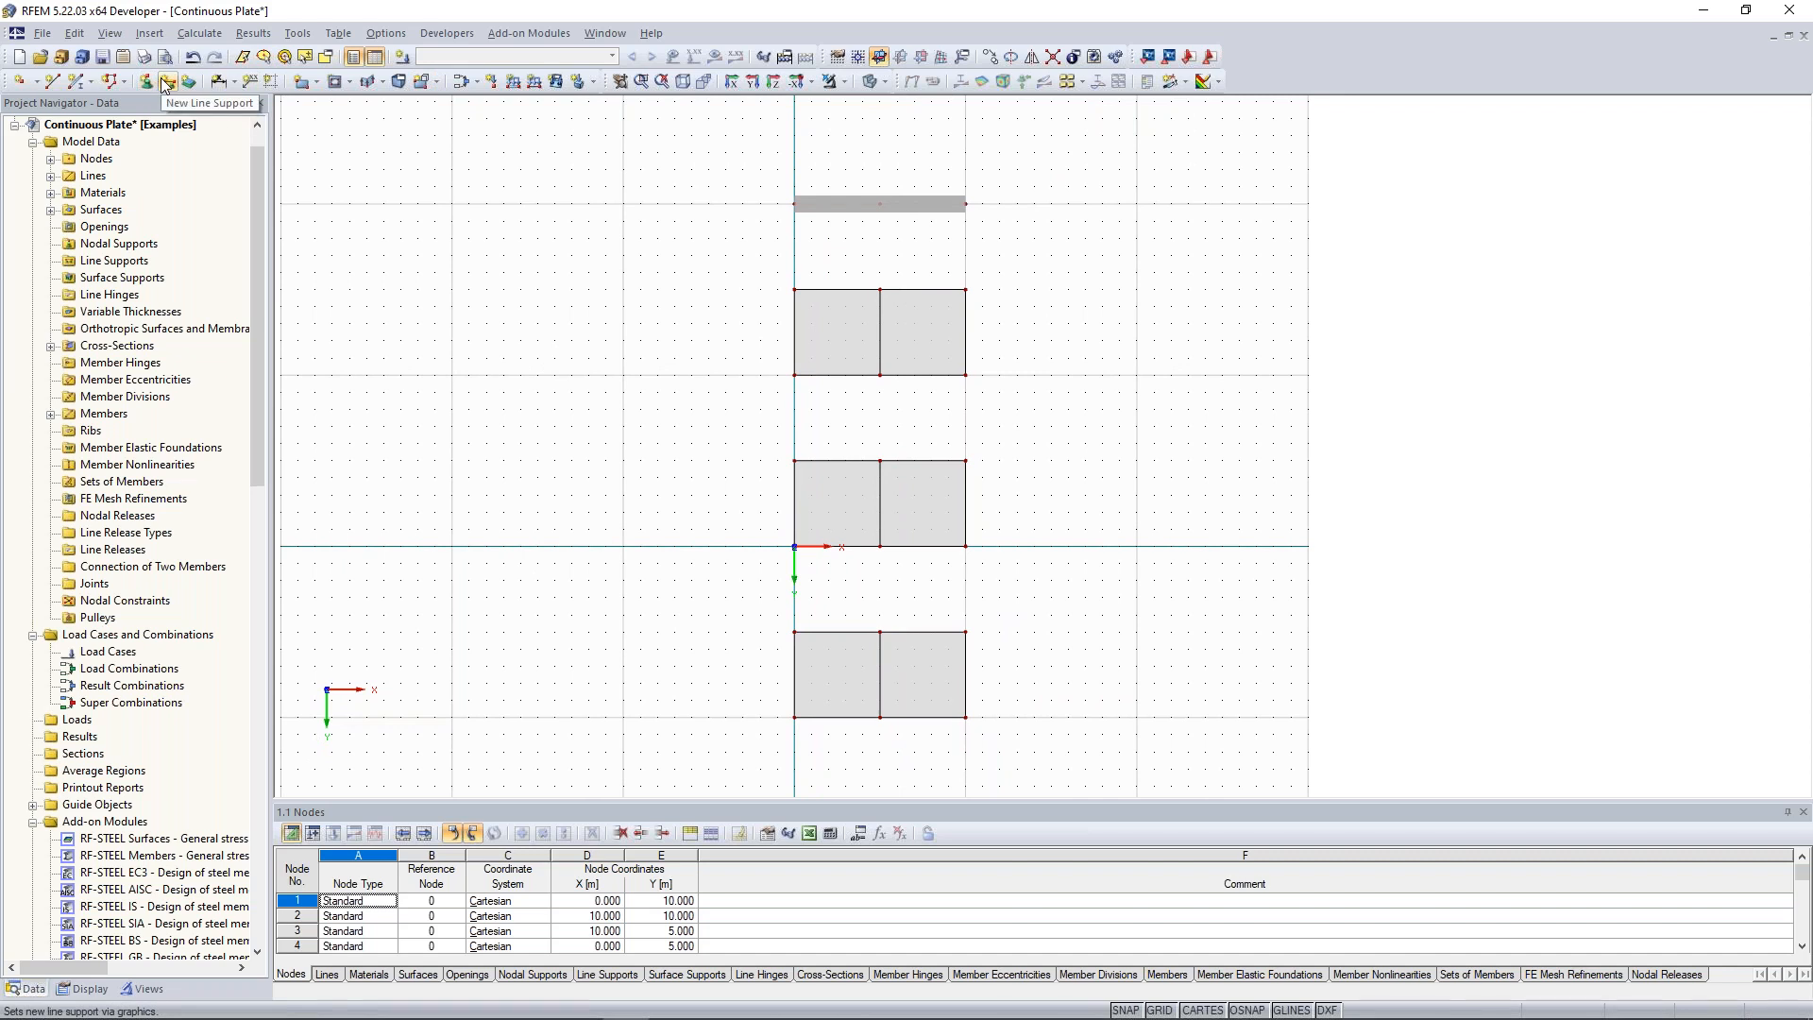
# Define a new line support type in the global axes X,Y,Z with uZ fixed and the rotations about X and Y free.
pyautogui.keyDown('ctrl'); pyautogui.moveTo(694, 599); pyautogui.dragTo(724, 456, button='middle'); pyautogui.keyUp('ctrl')
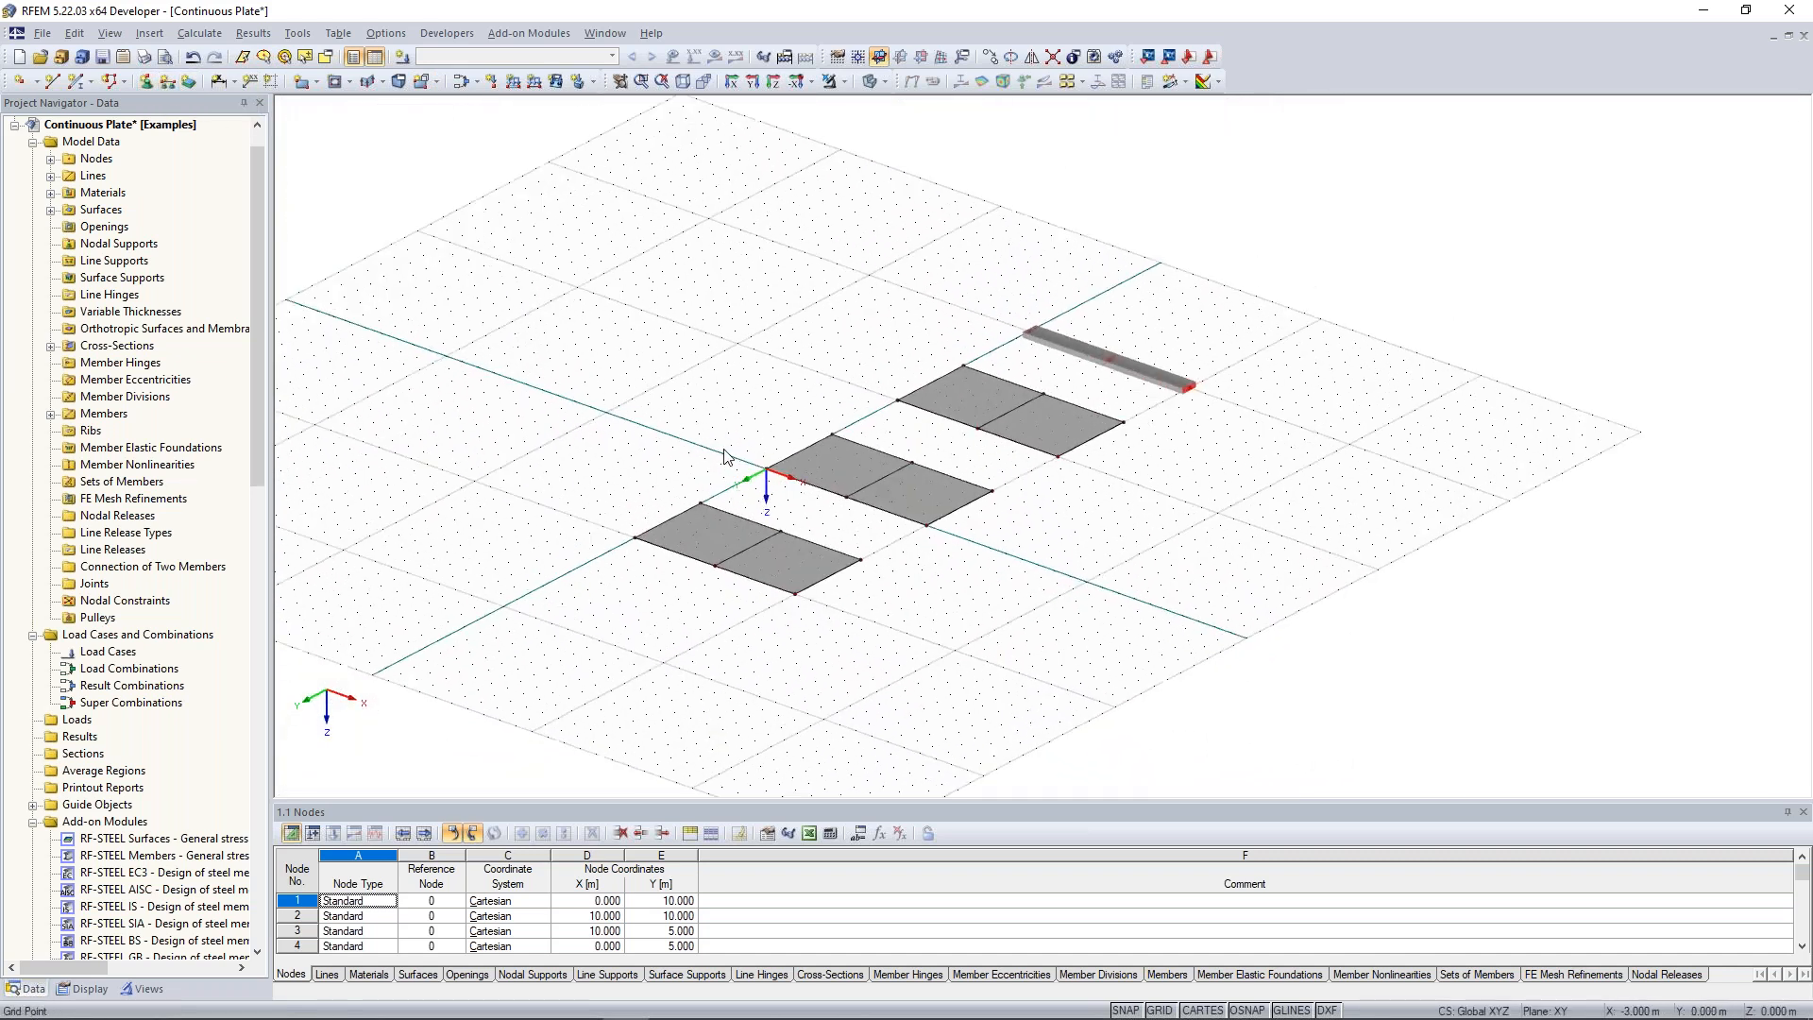
pyautogui.scroll(3, 724, 456)
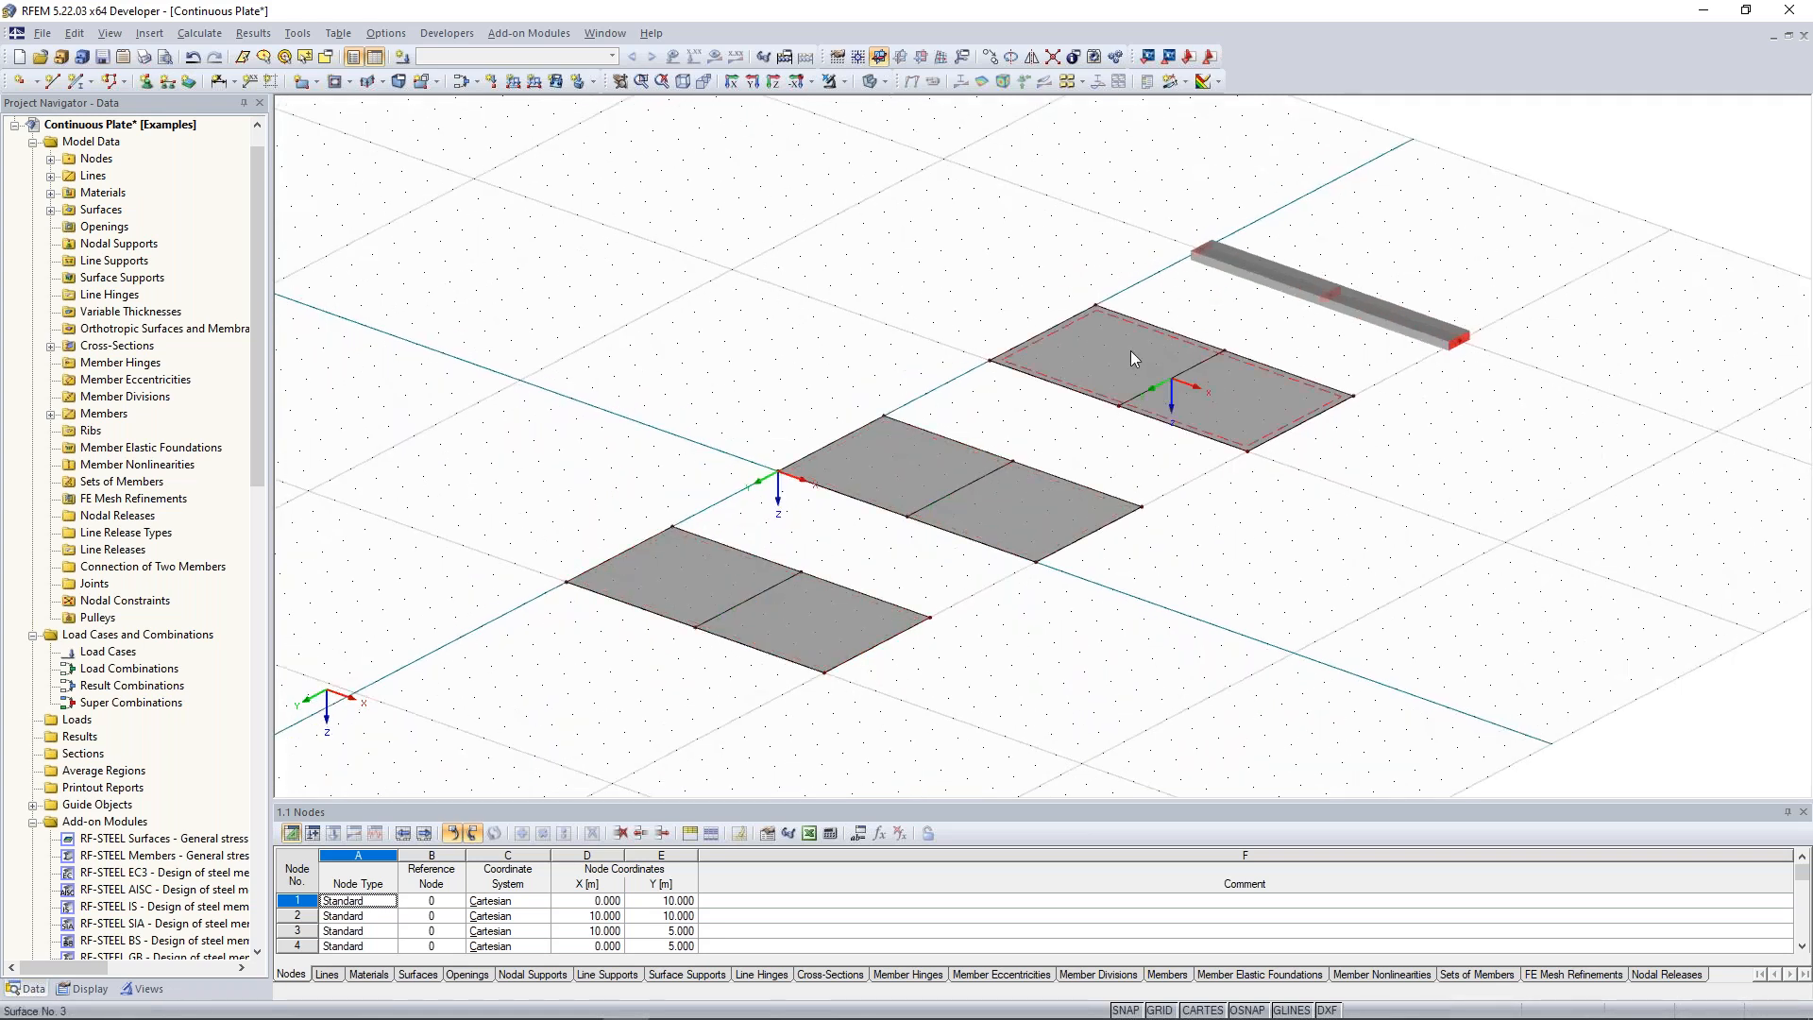
pyautogui.moveTo(1131, 350)
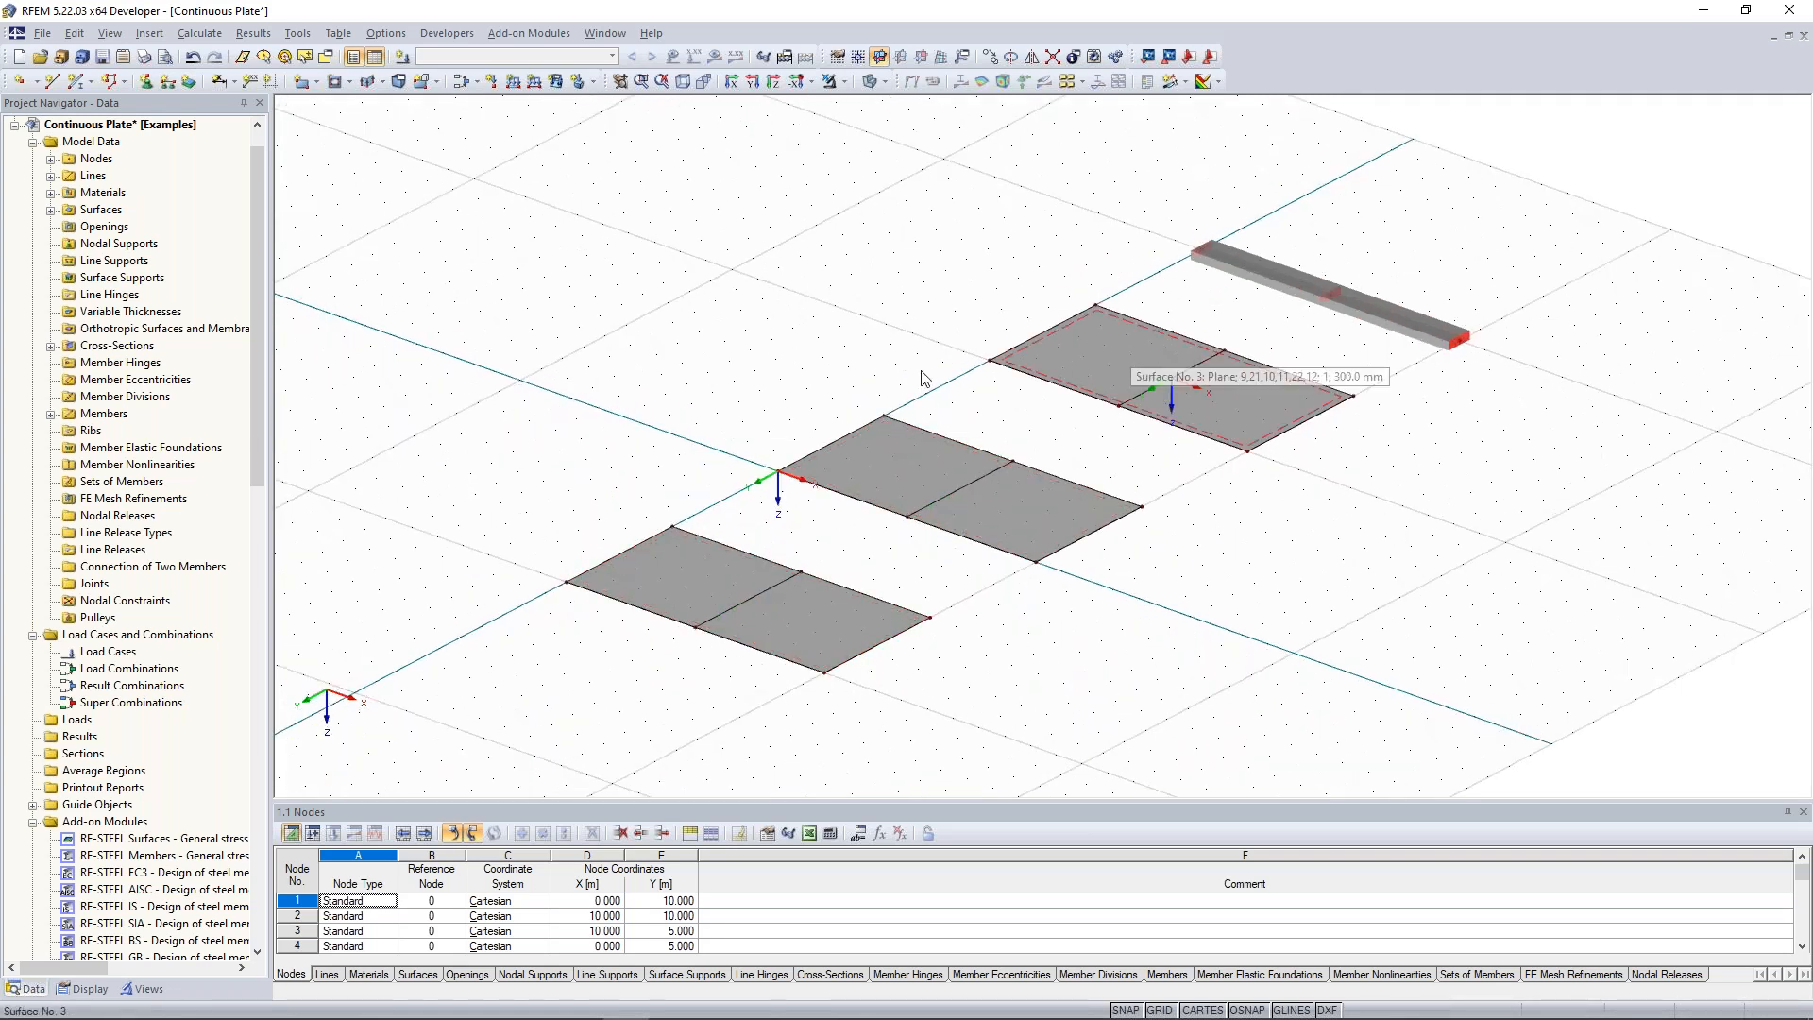
pyautogui.moveTo(854, 357); pyautogui.dragTo(819, 324, button='middle')
pyautogui.scroll(1, 819, 323)
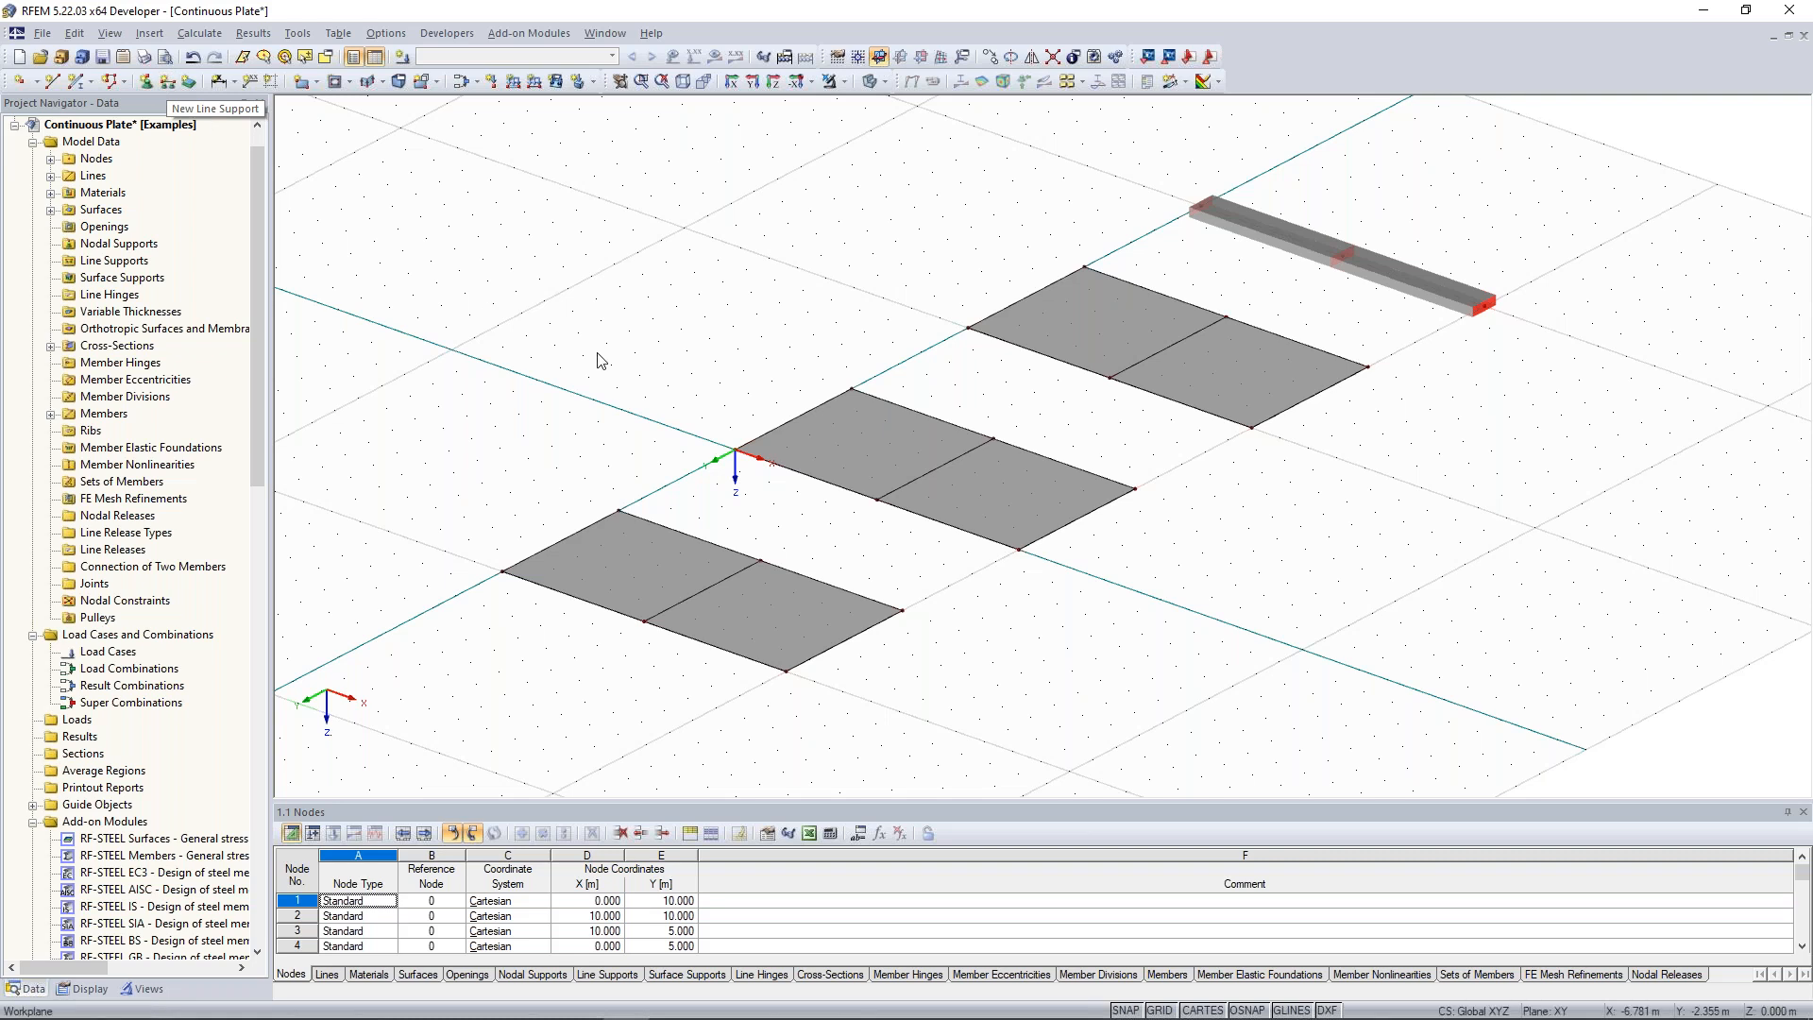
pyautogui.click(170, 82)
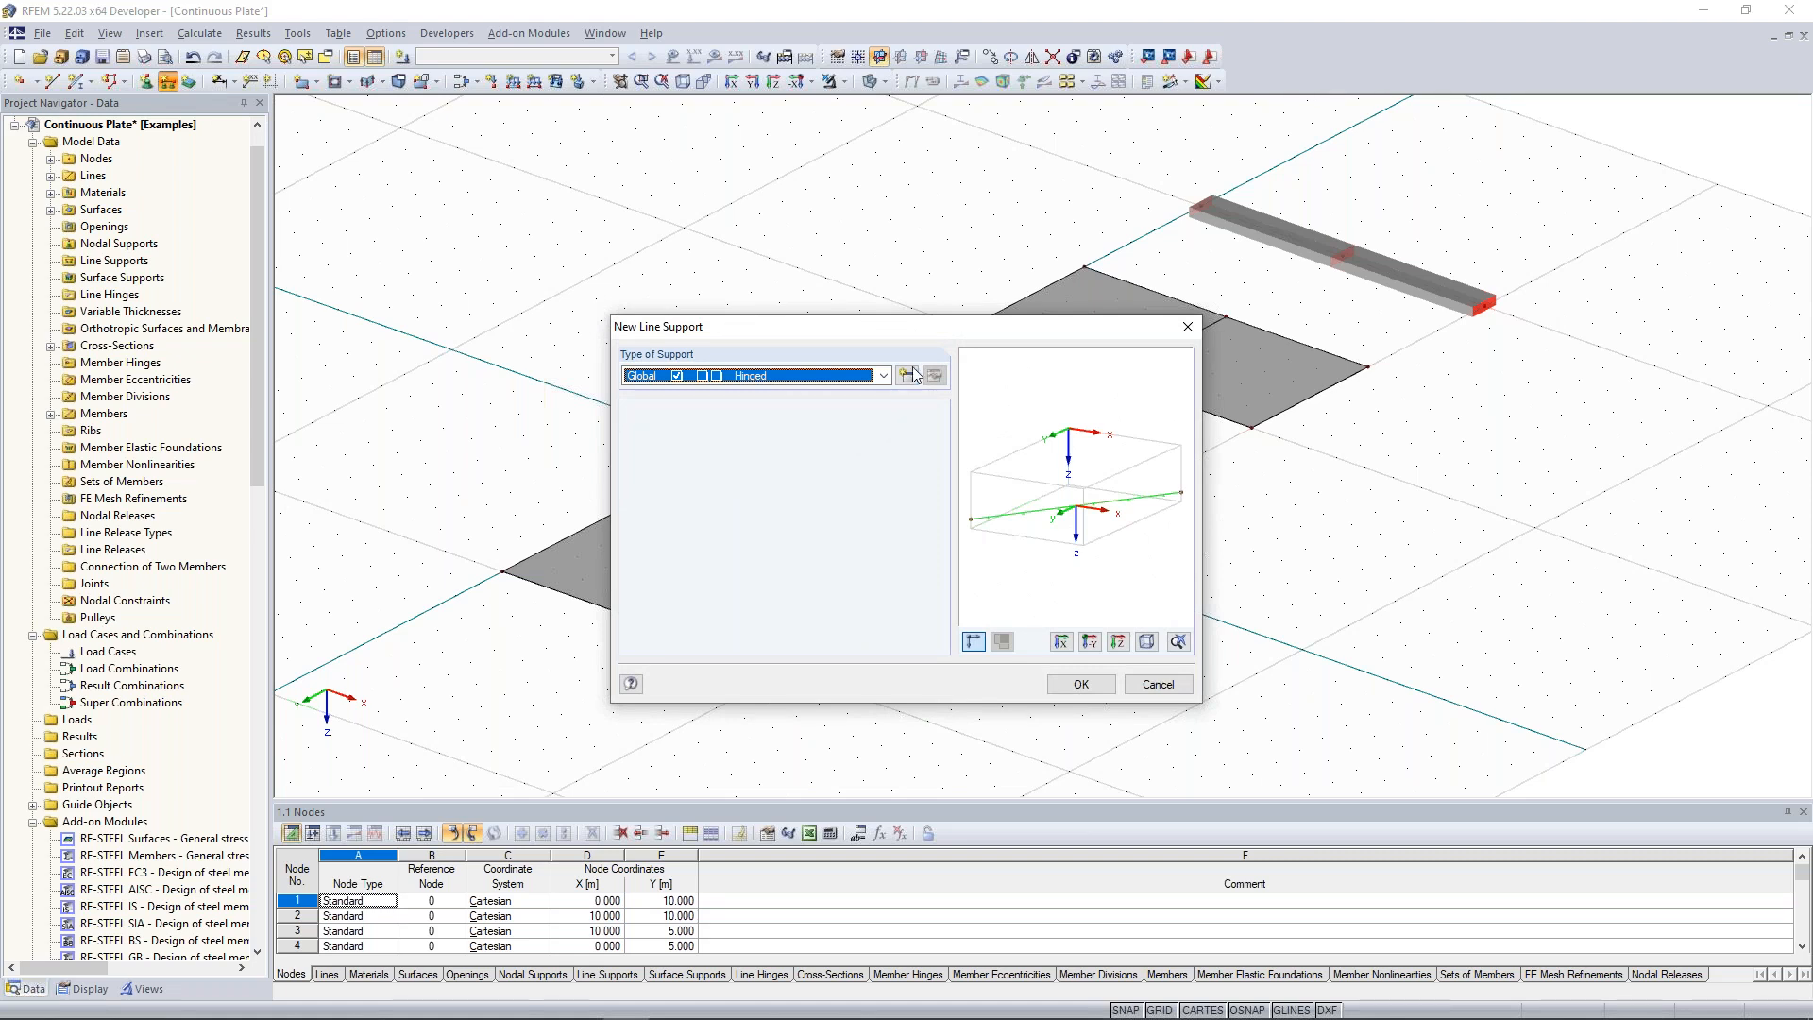
pyautogui.moveTo(913, 323); pyautogui.dragTo(1102, 209)
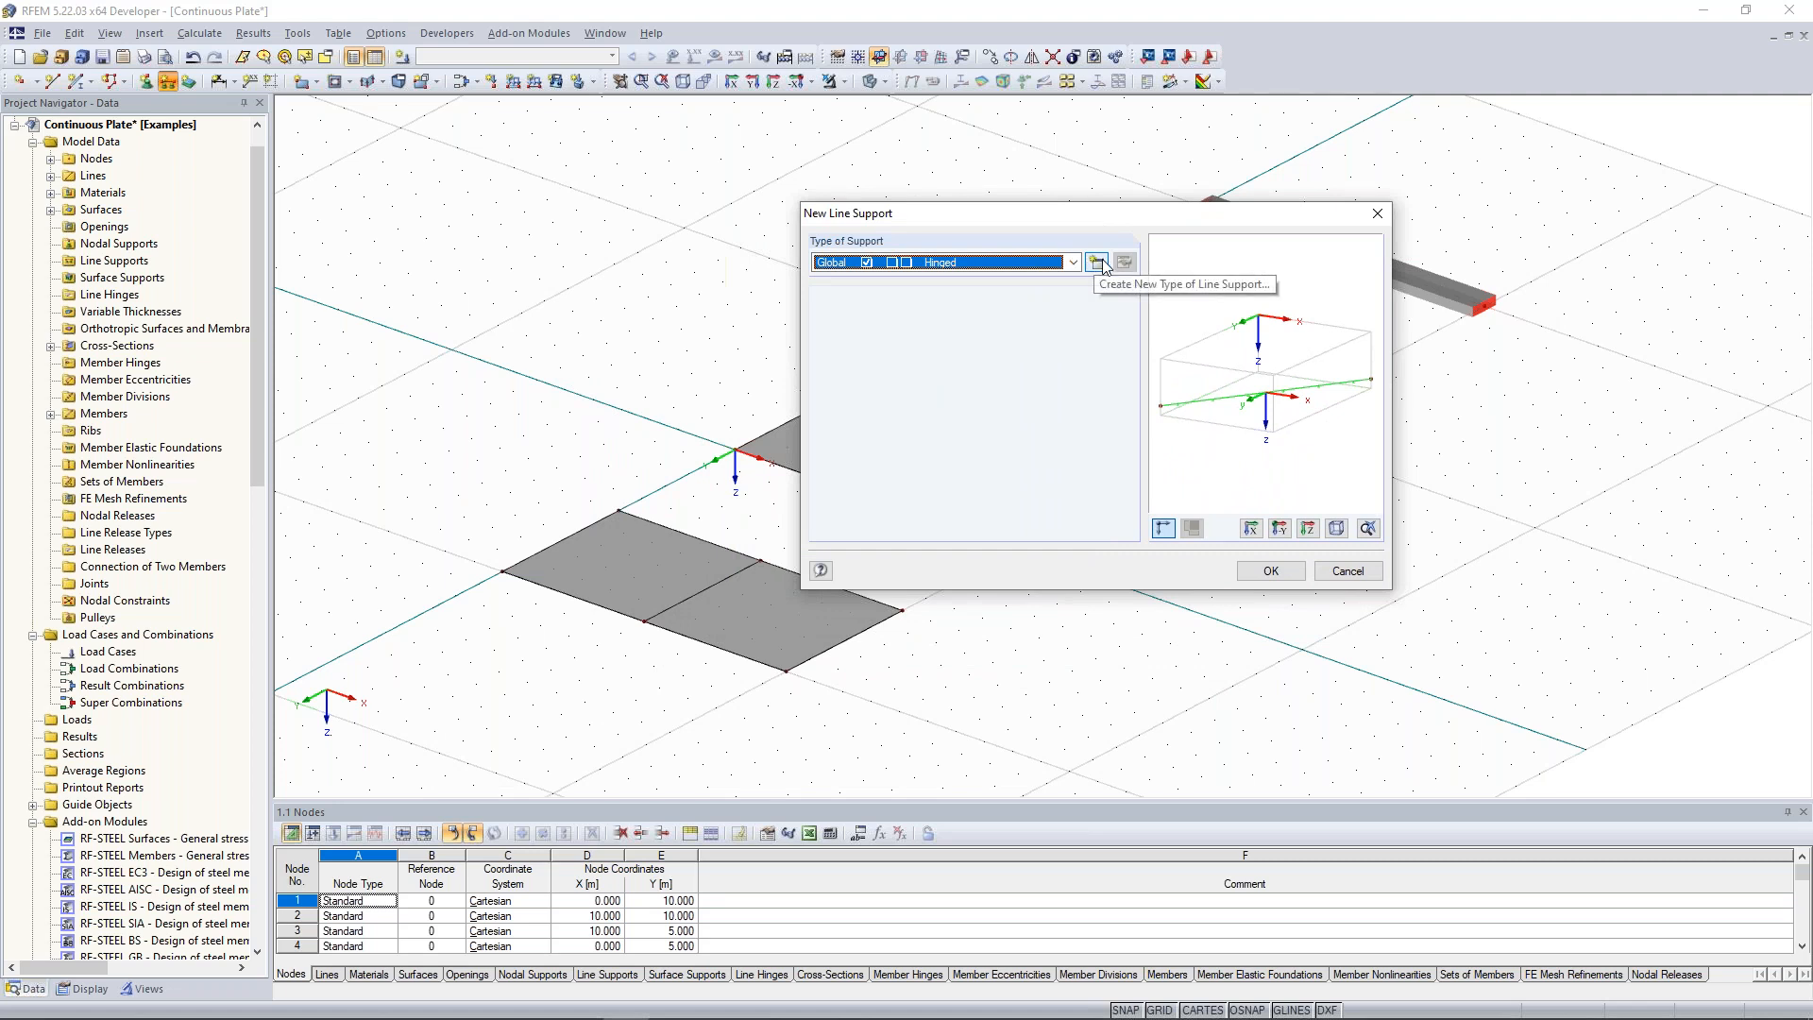
pyautogui.click(1099, 263)
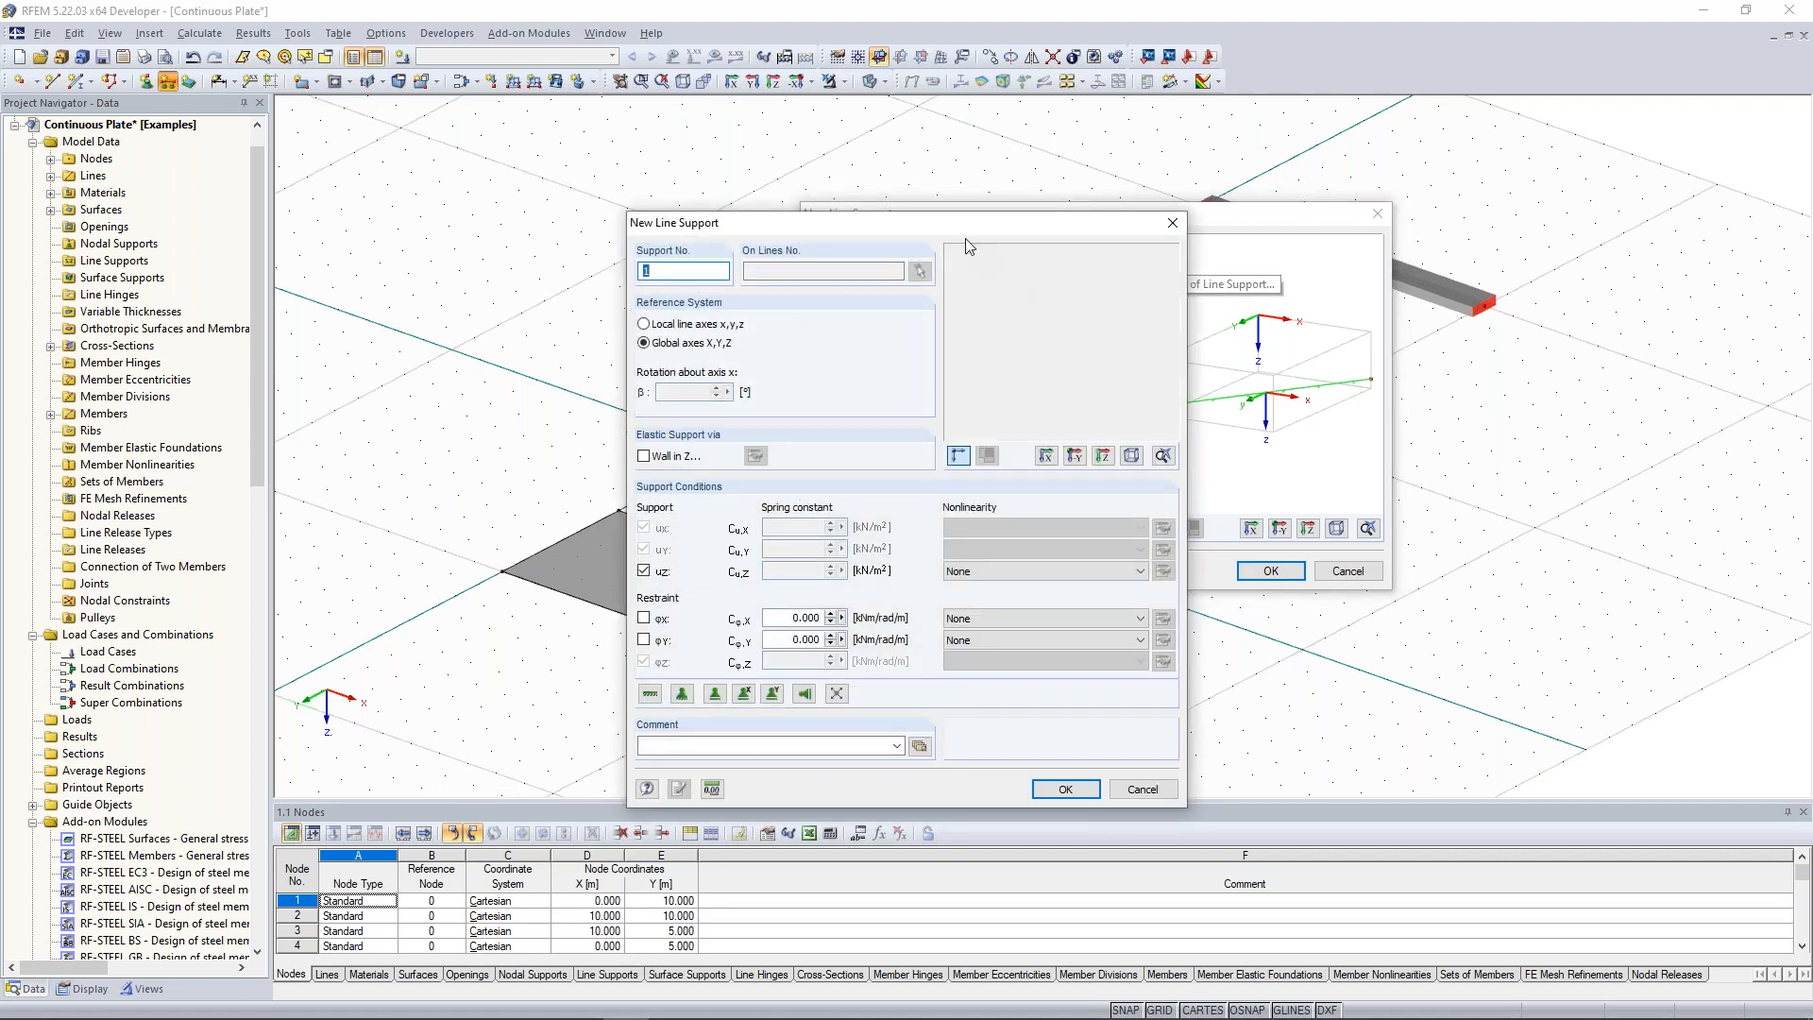
pyautogui.moveTo(965, 238); pyautogui.dragTo(1233, 157)
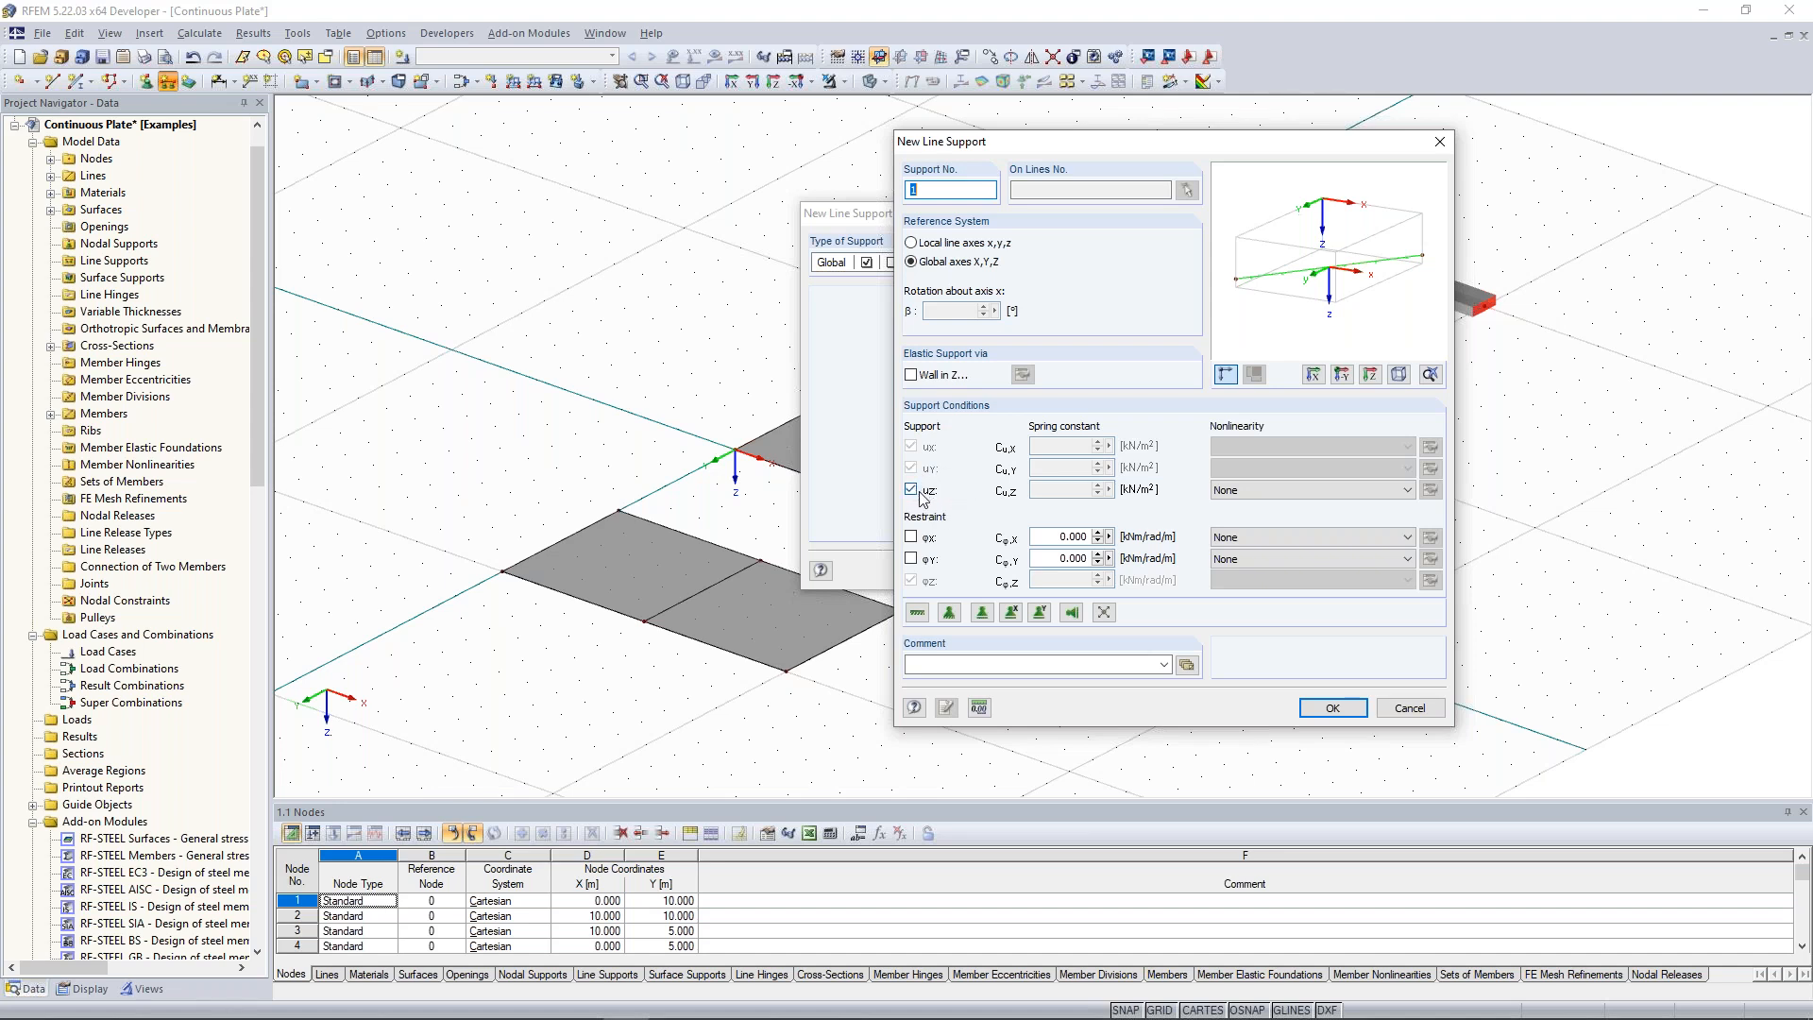
pyautogui.click(1330, 709)
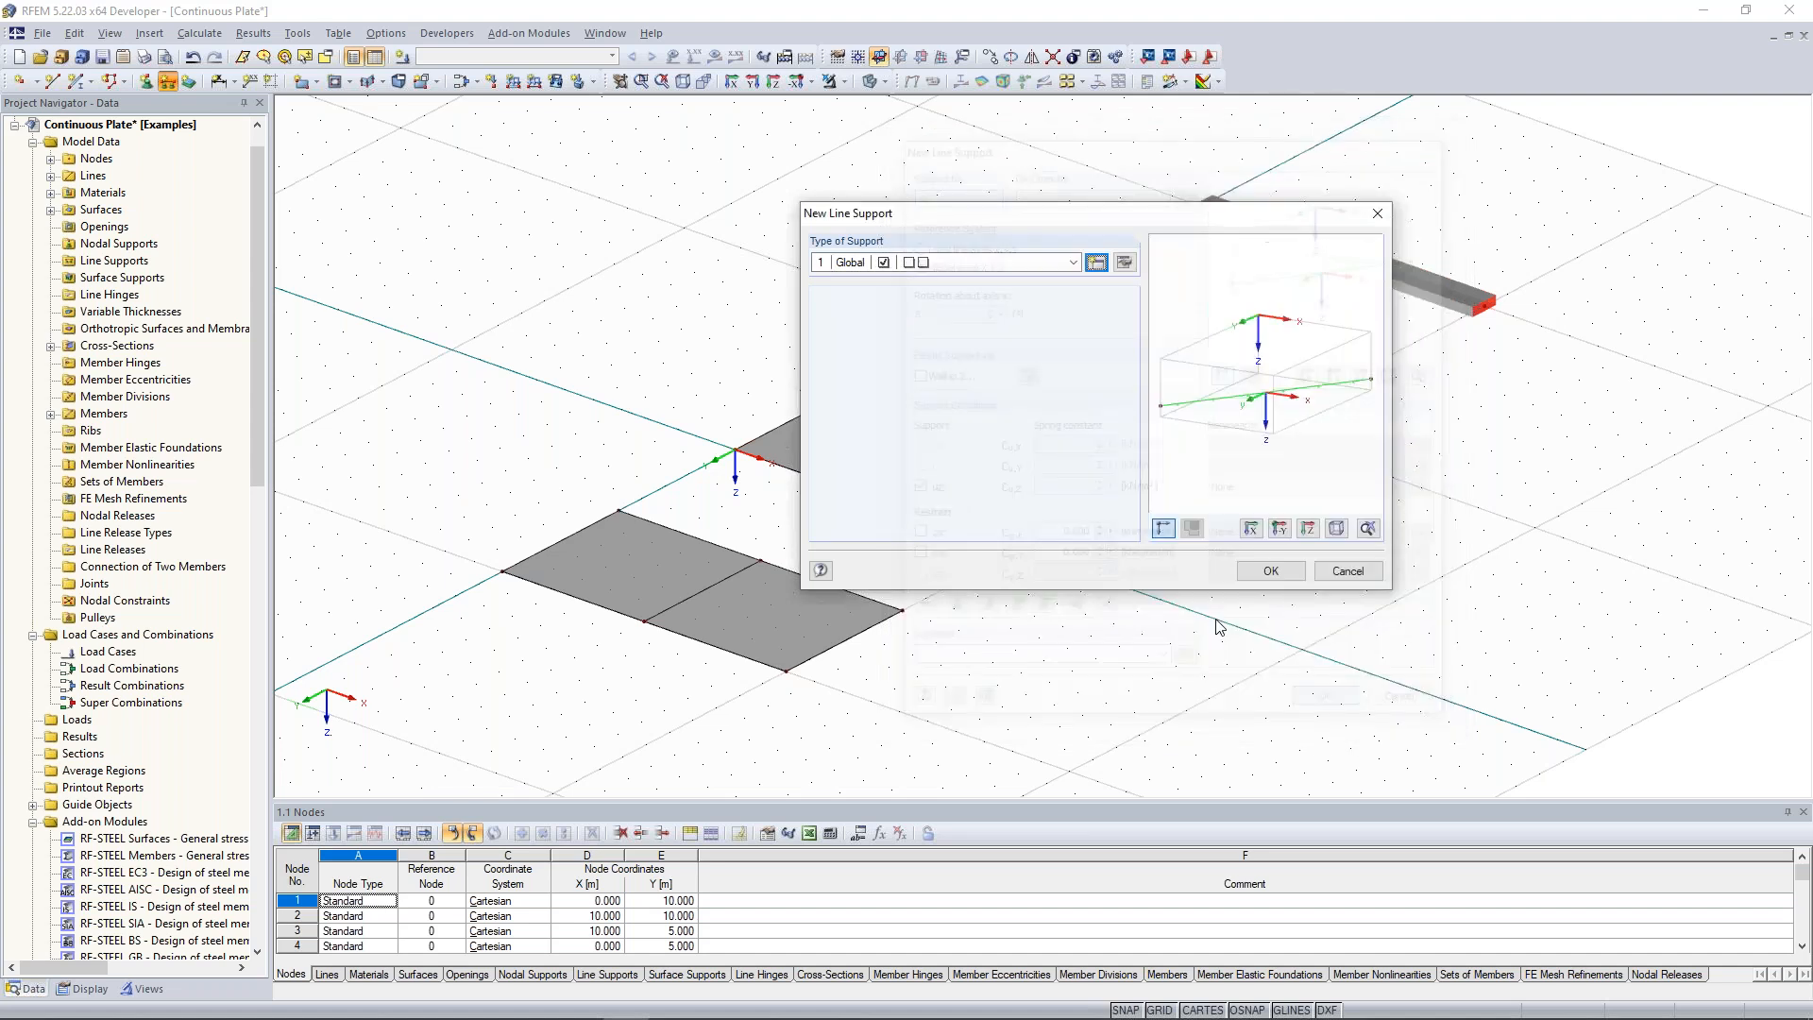
# Assign the newly defined line support type 1 to both short edges and the dividing line of all three surfaces.
pyautogui.click(1039, 267)
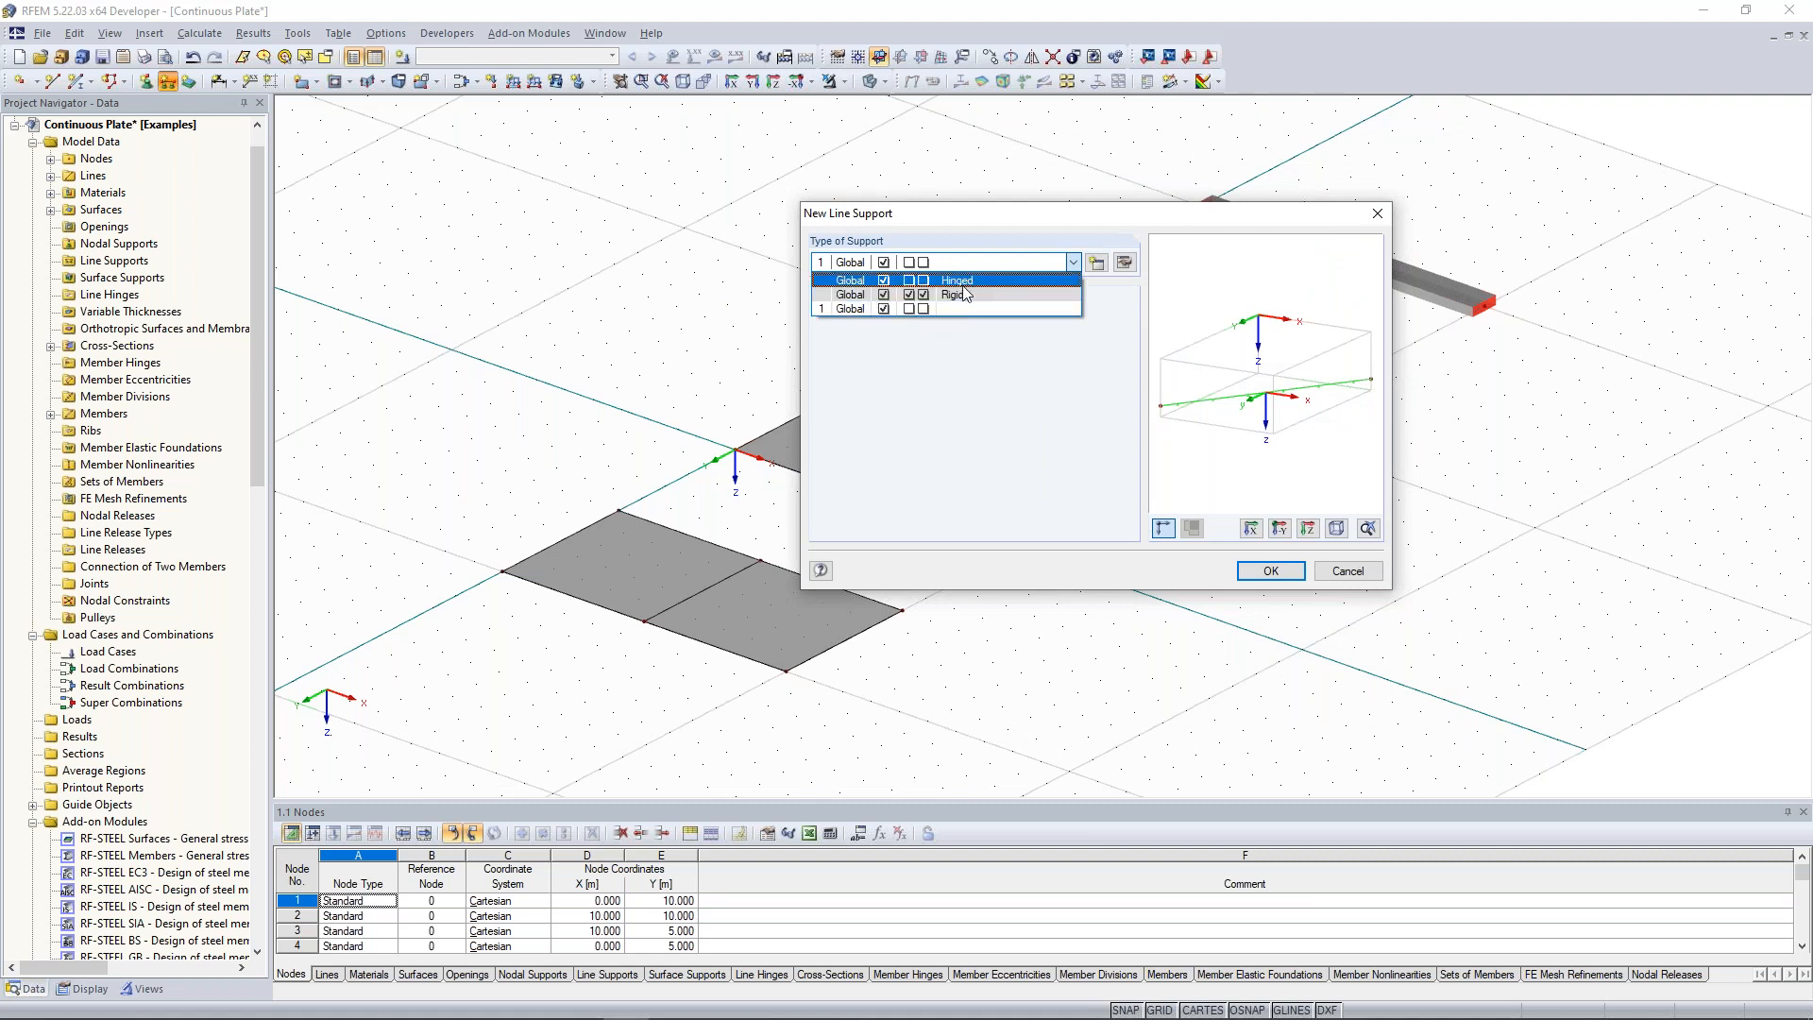
pyautogui.click(864, 307)
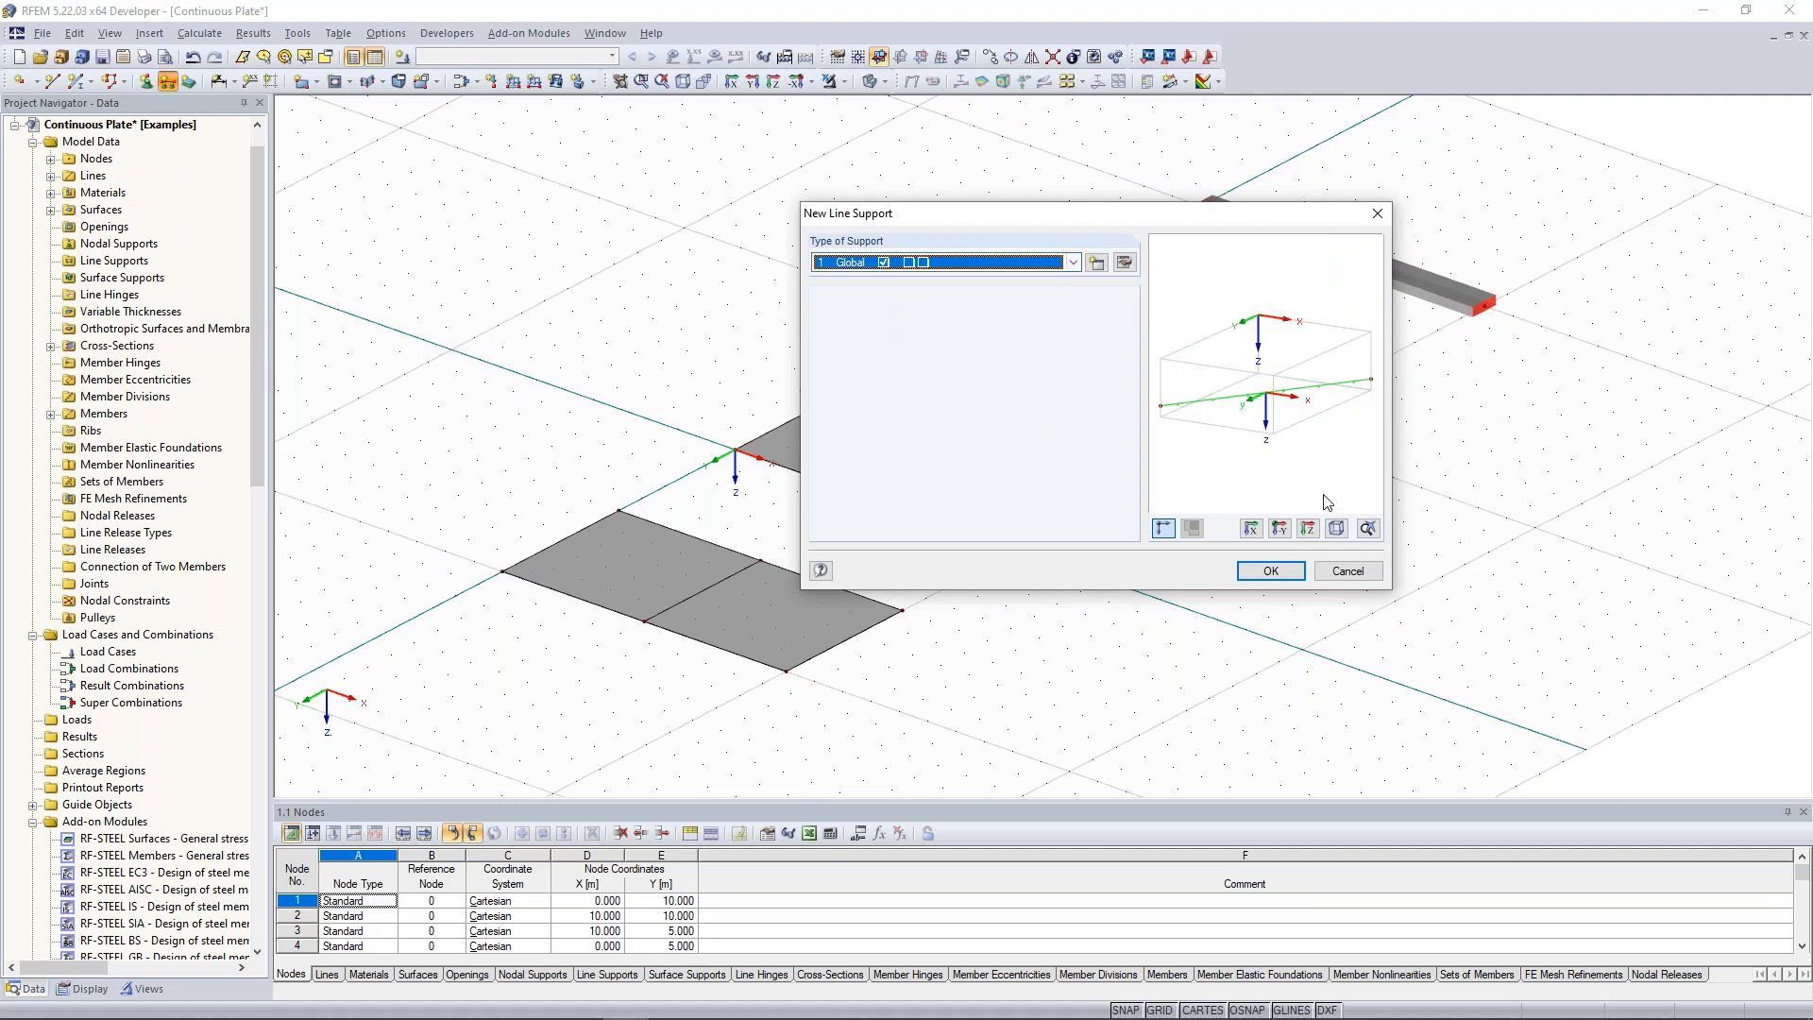
pyautogui.click(1073, 262)
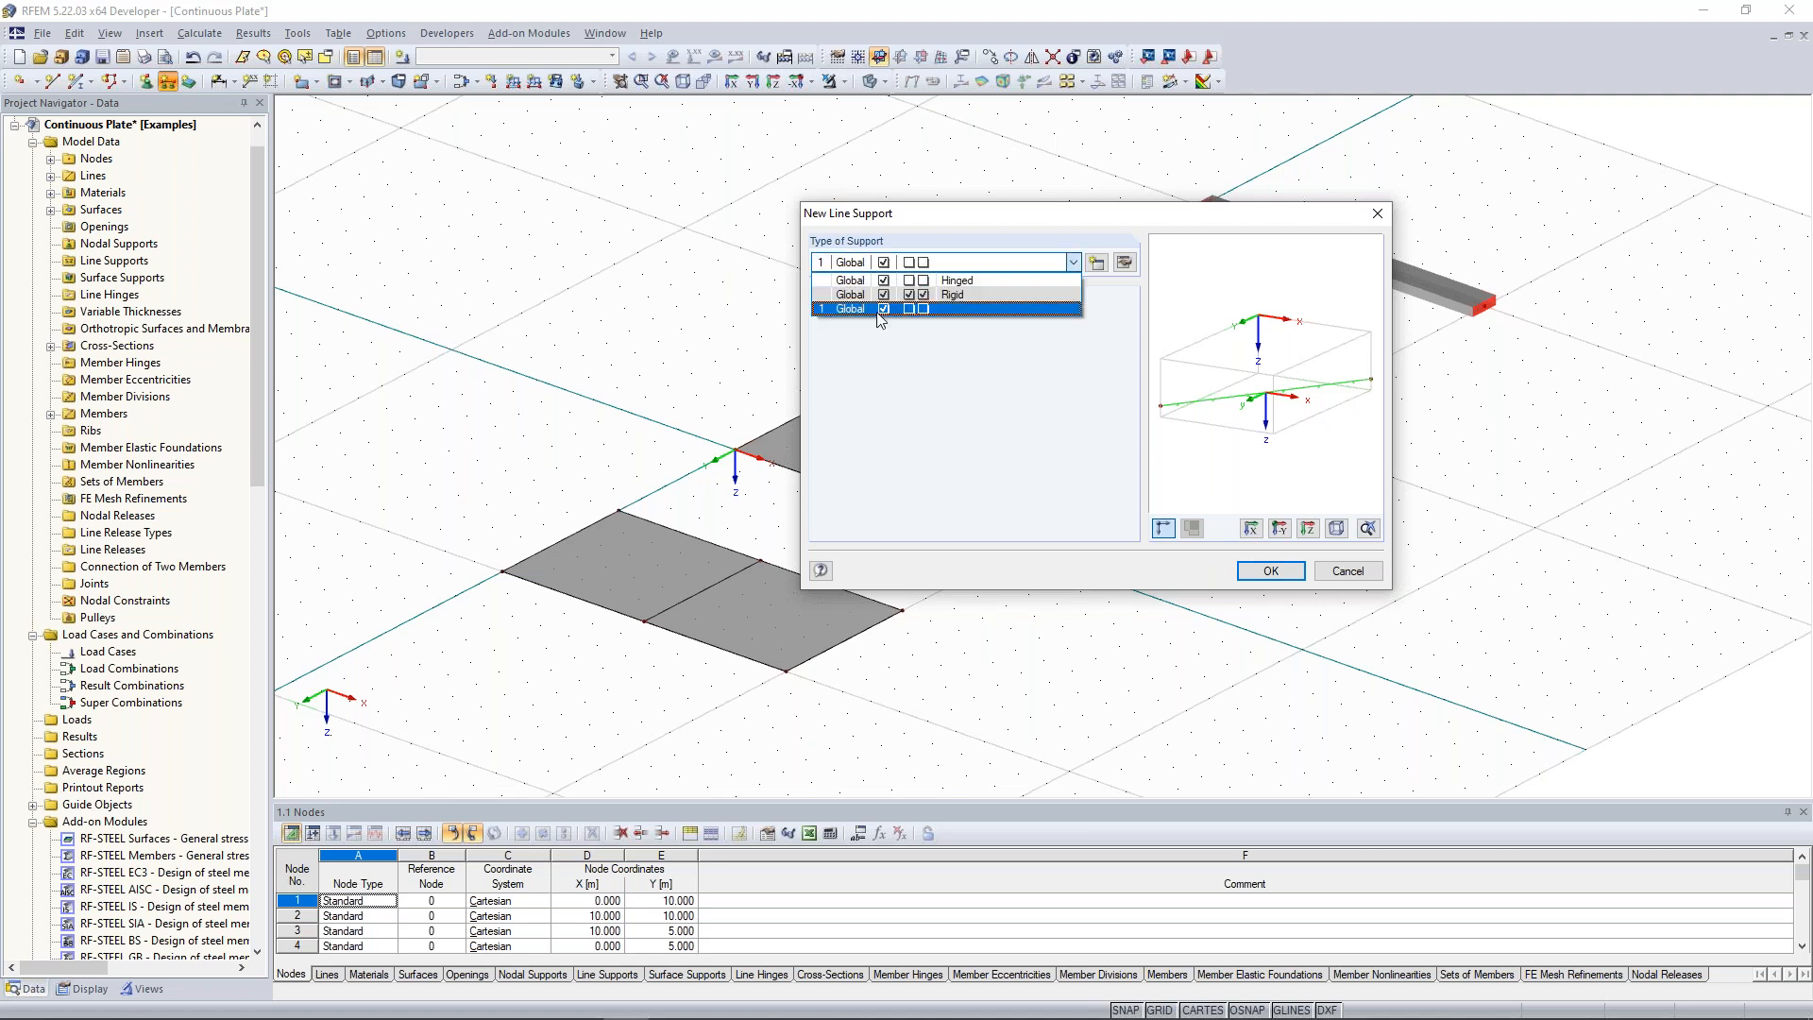
pyautogui.click(1008, 388)
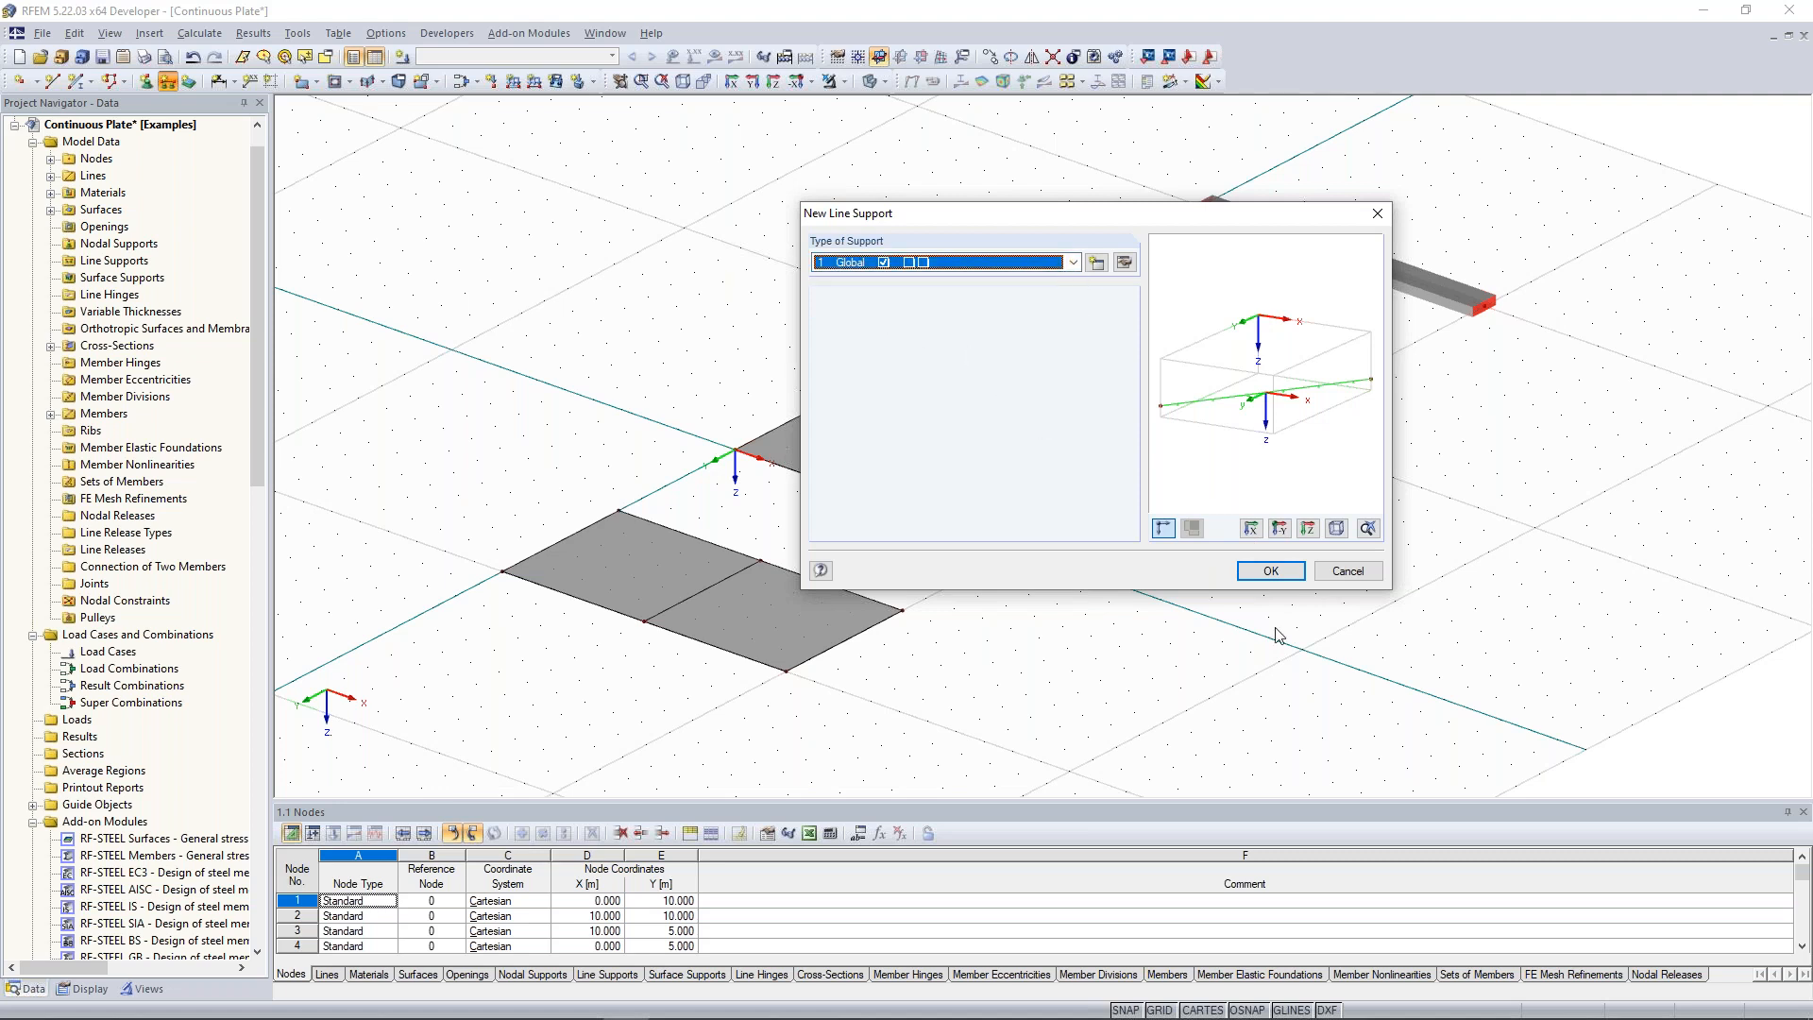
pyautogui.click(1284, 578)
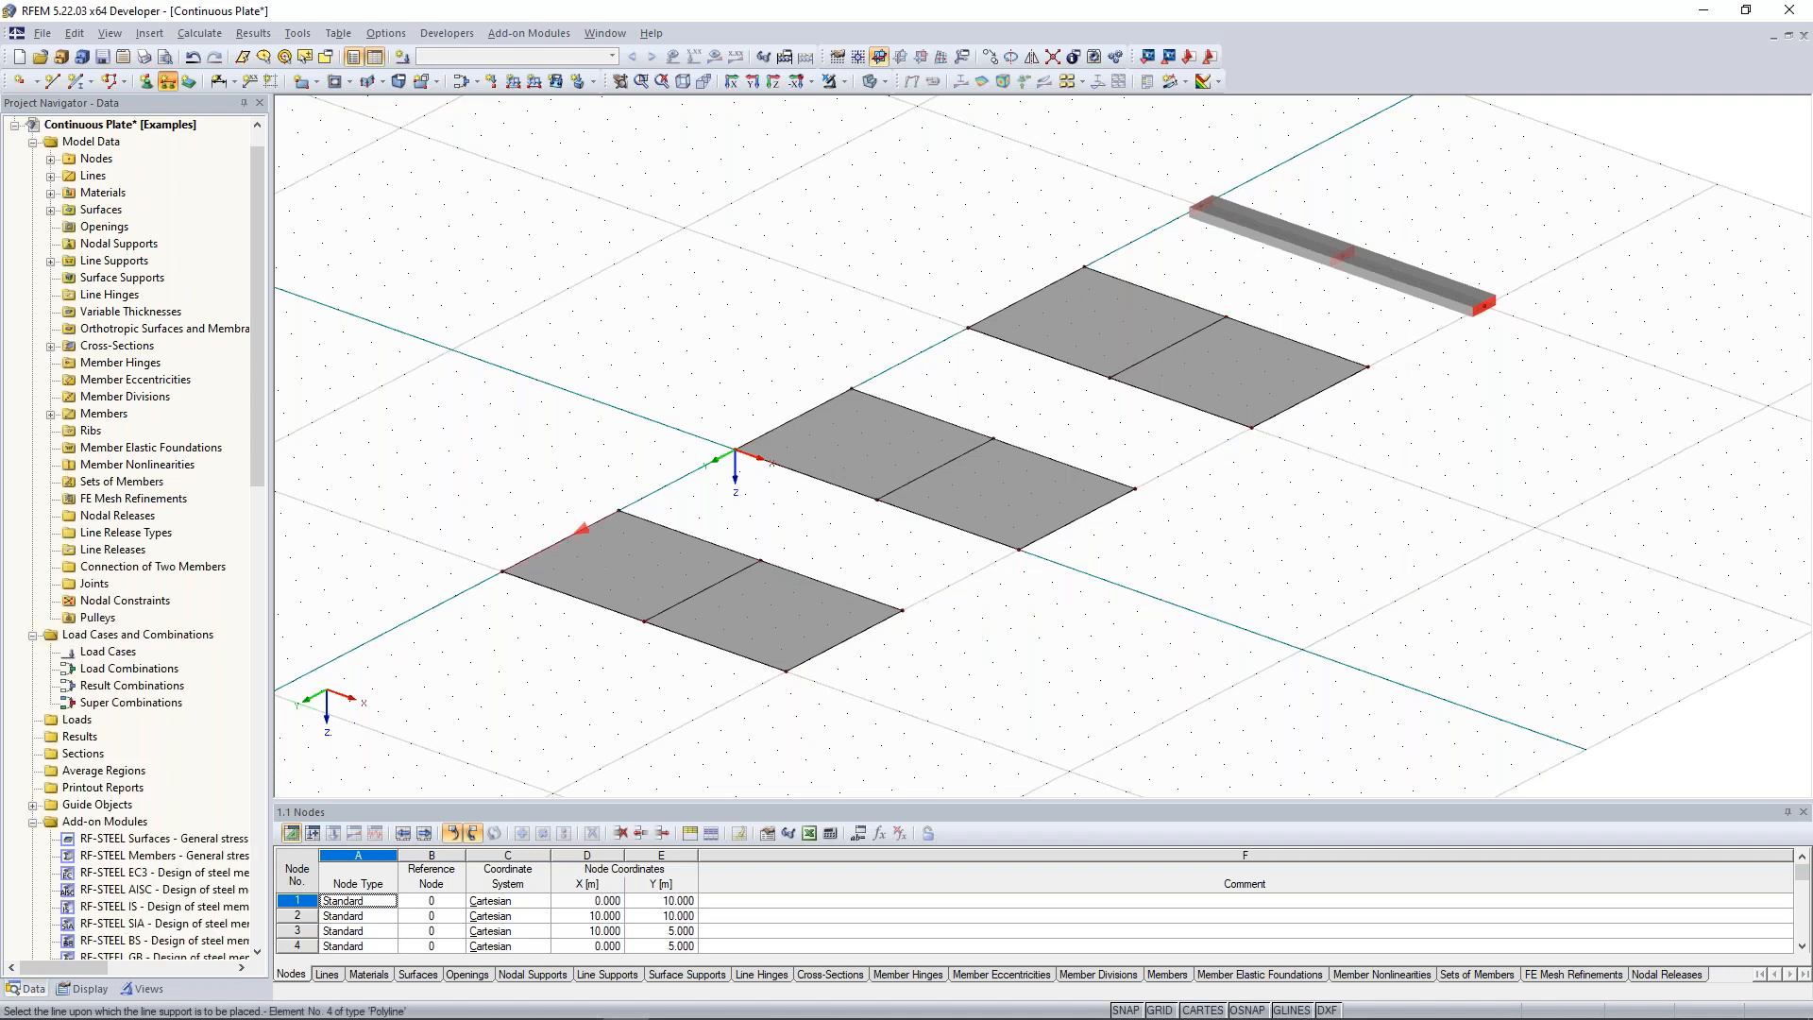
pyautogui.click(702, 601)
pyautogui.click(854, 635)
pyautogui.click(812, 417)
pyautogui.click(916, 479)
pyautogui.click(1065, 523)
pyautogui.click(1025, 299)
pyautogui.click(1147, 358)
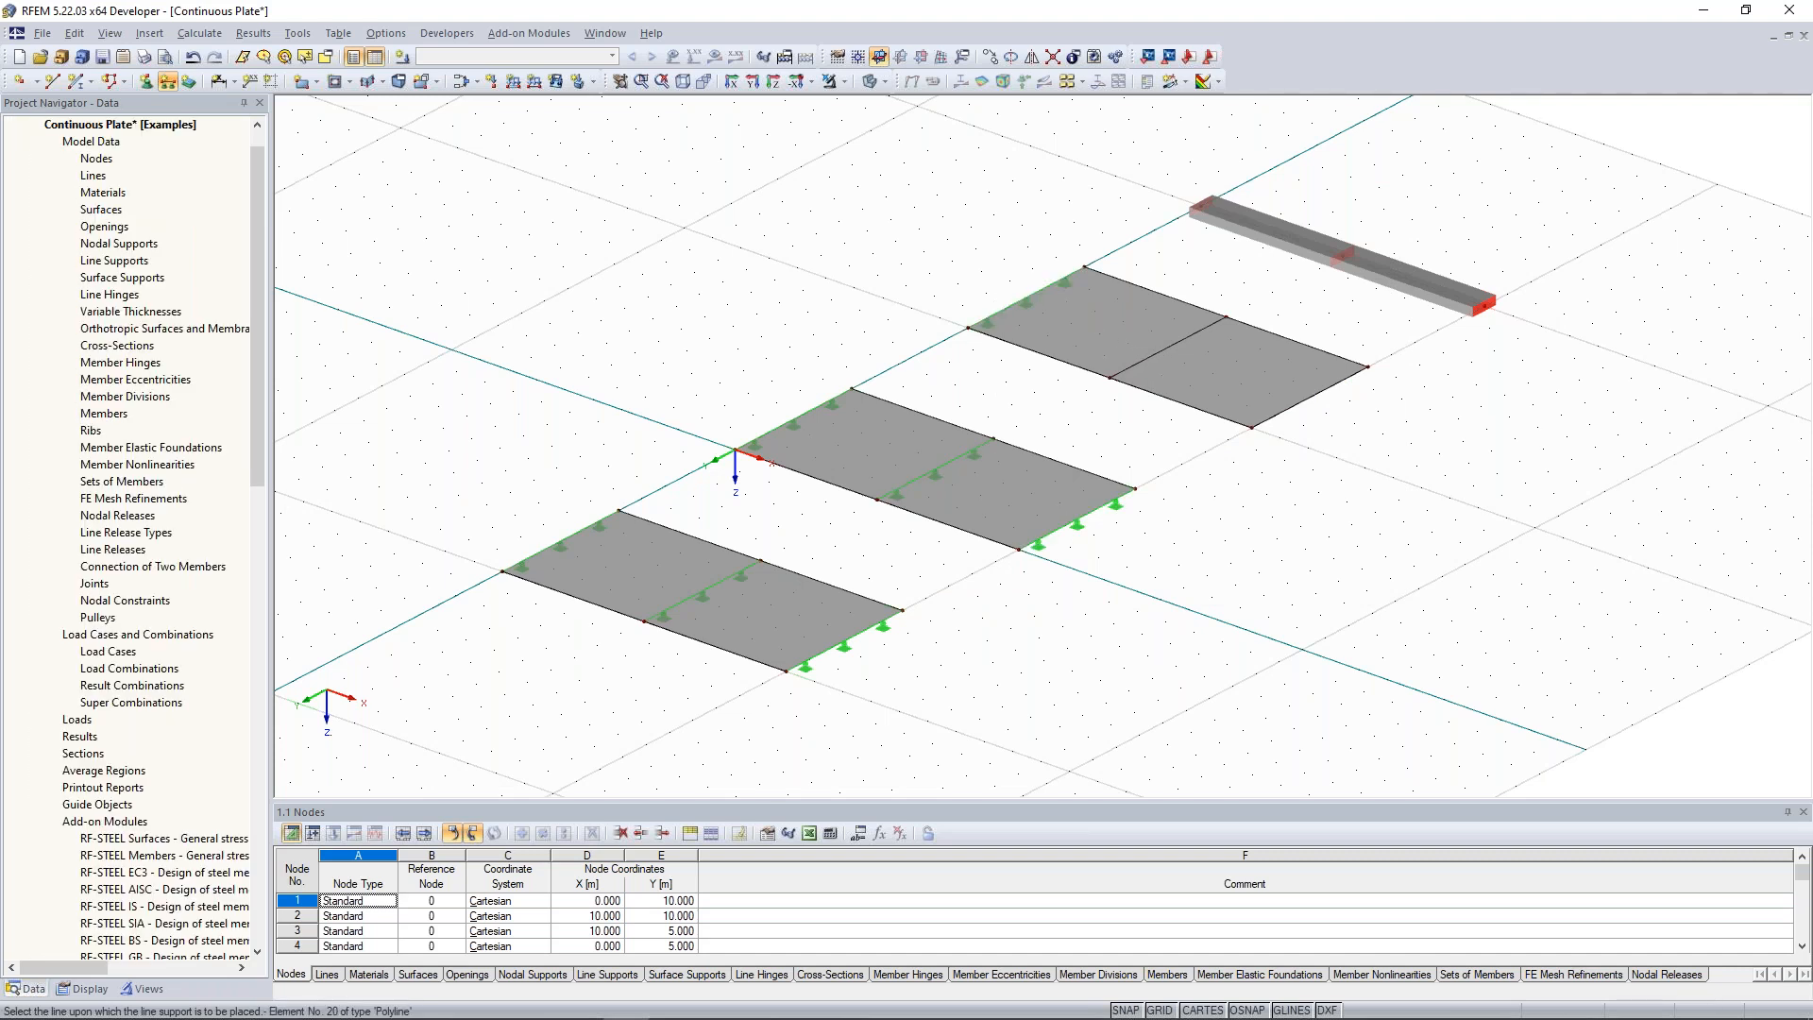
pyautogui.click(1308, 399)
pyautogui.press('Escape')
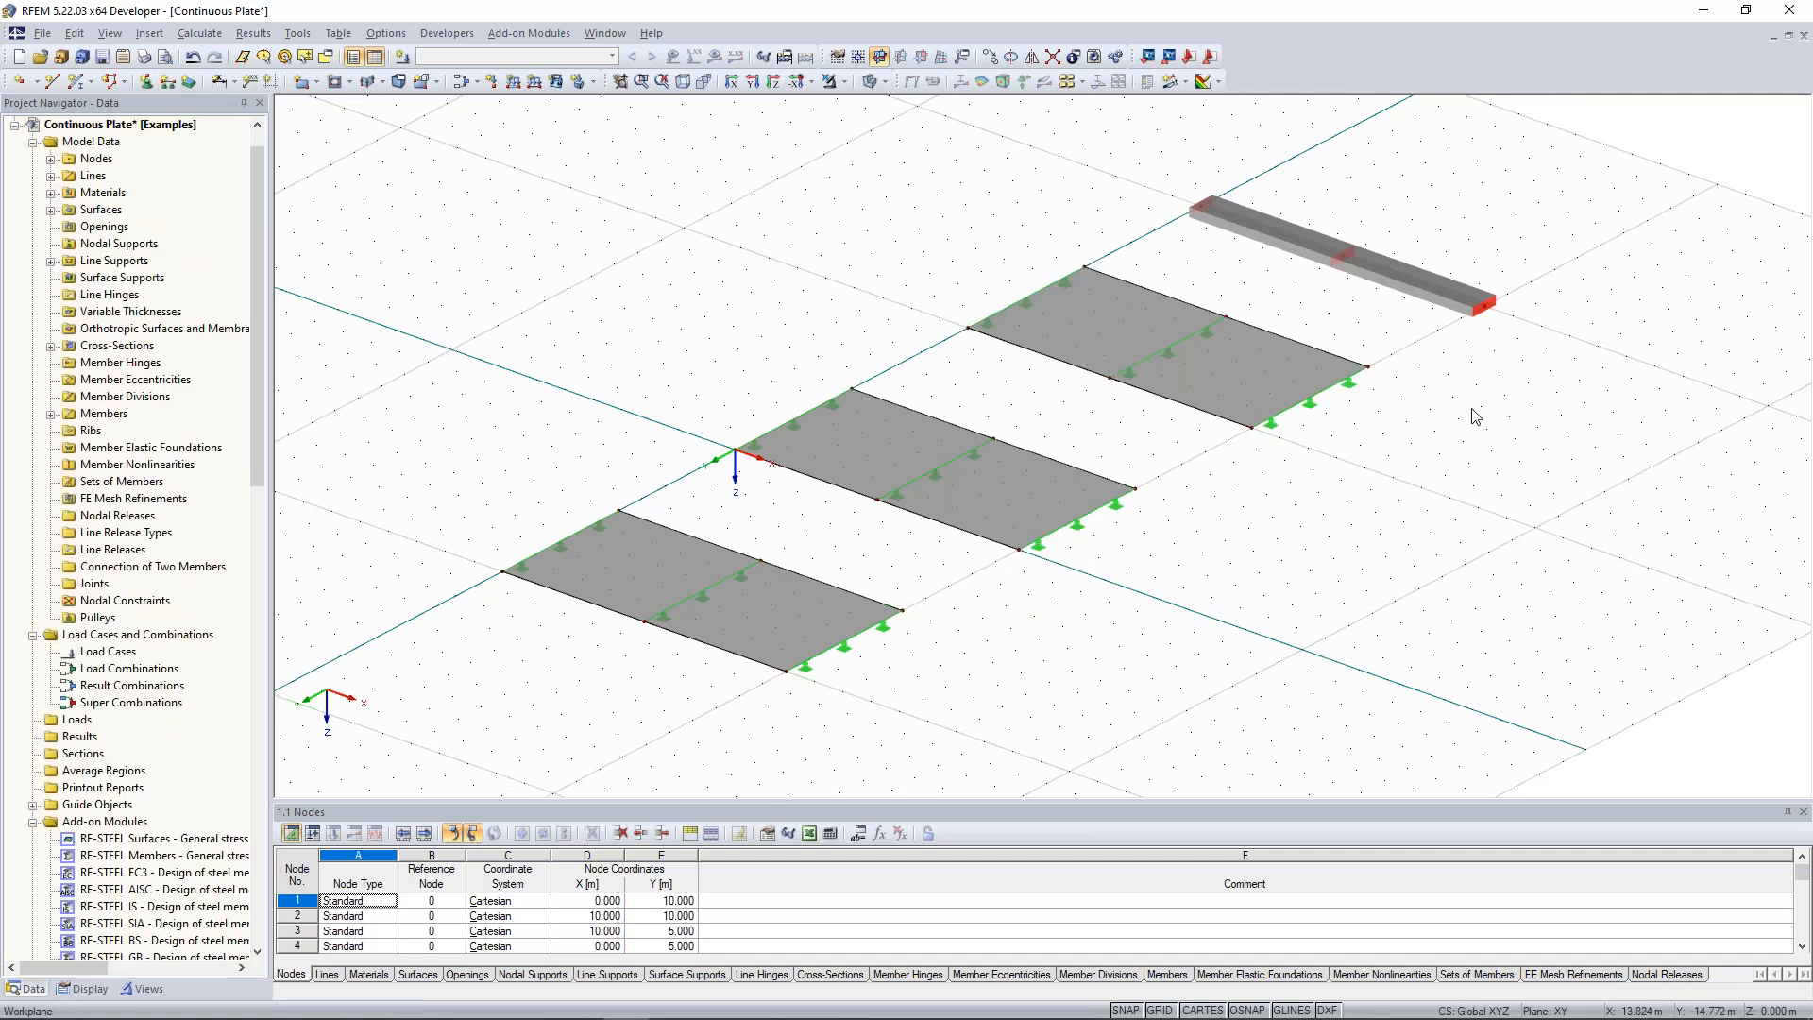
# Add Hinged nodal supports to the beam's middle node and its end node, nodes 14 and 21.
pyautogui.keyDown('ctrl'); pyautogui.moveTo(1465, 412); pyautogui.dragTo(1364, 419, button='middle'); pyautogui.keyUp('ctrl')
pyautogui.moveTo(1365, 420); pyautogui.dragTo(1062, 486, button='middle')
pyautogui.scroll(2, 1125, 458)
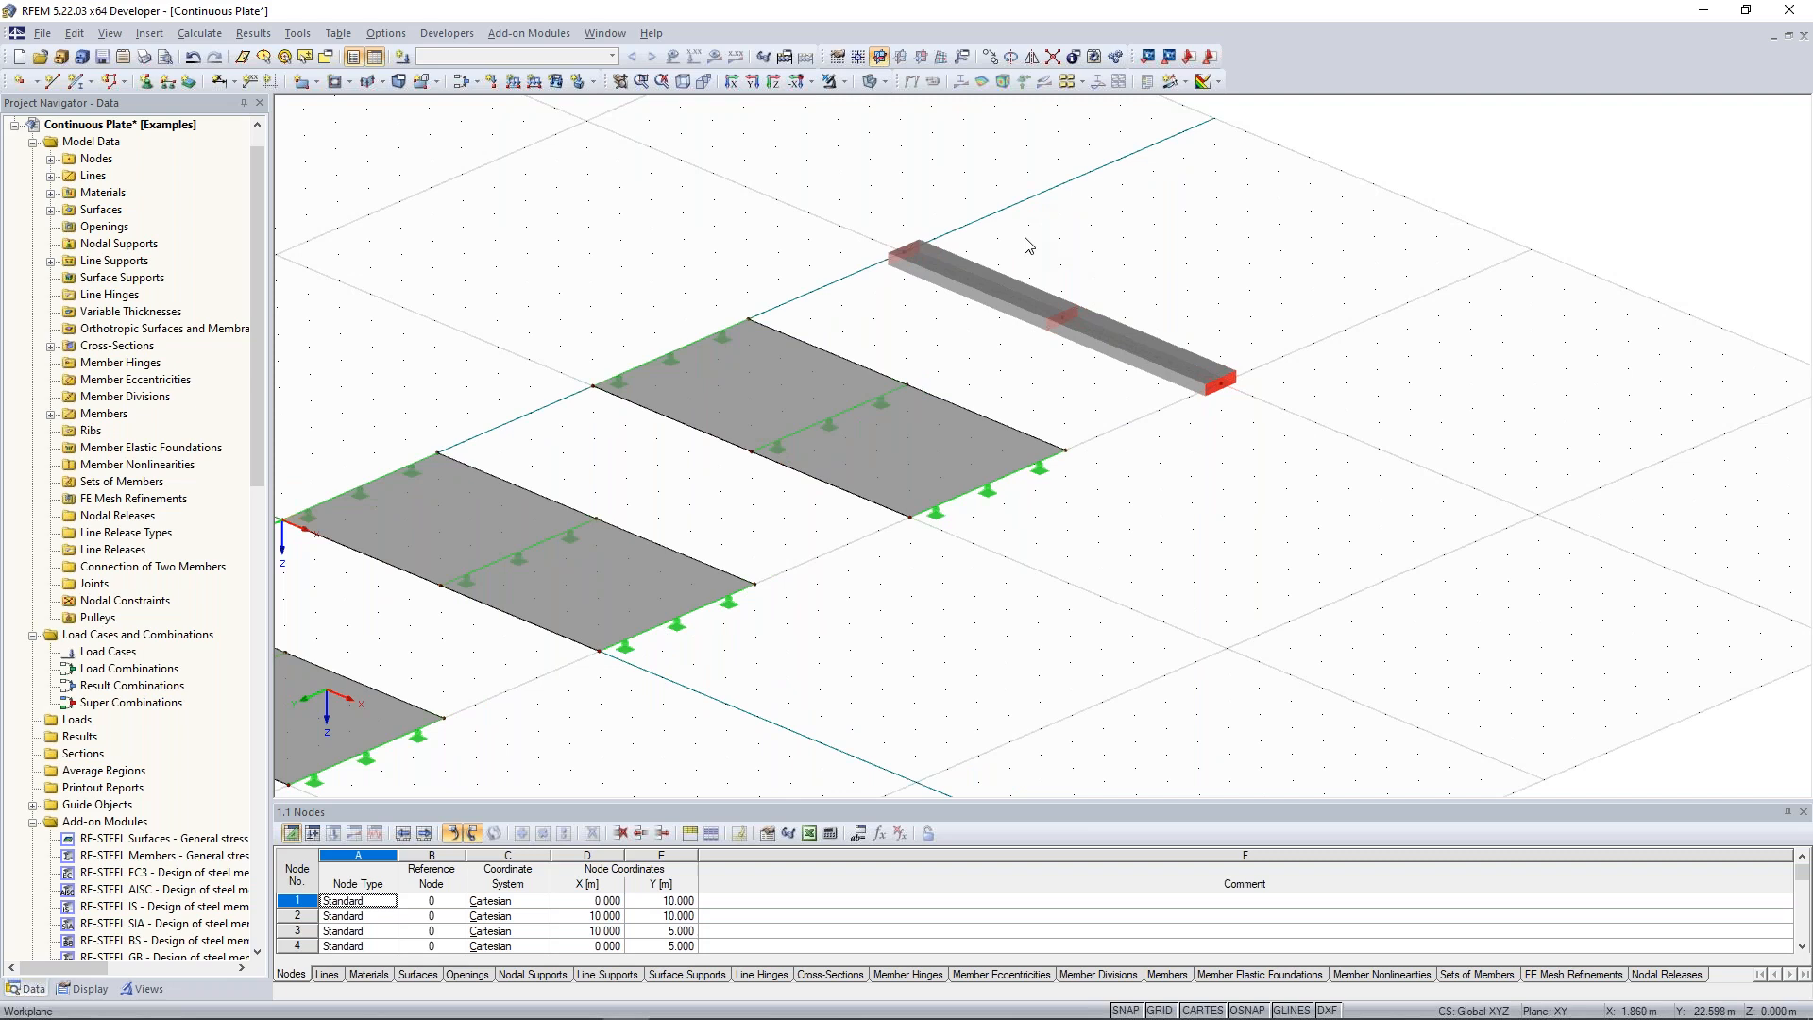
pyautogui.moveTo(1023, 227); pyautogui.dragTo(1297, 419)
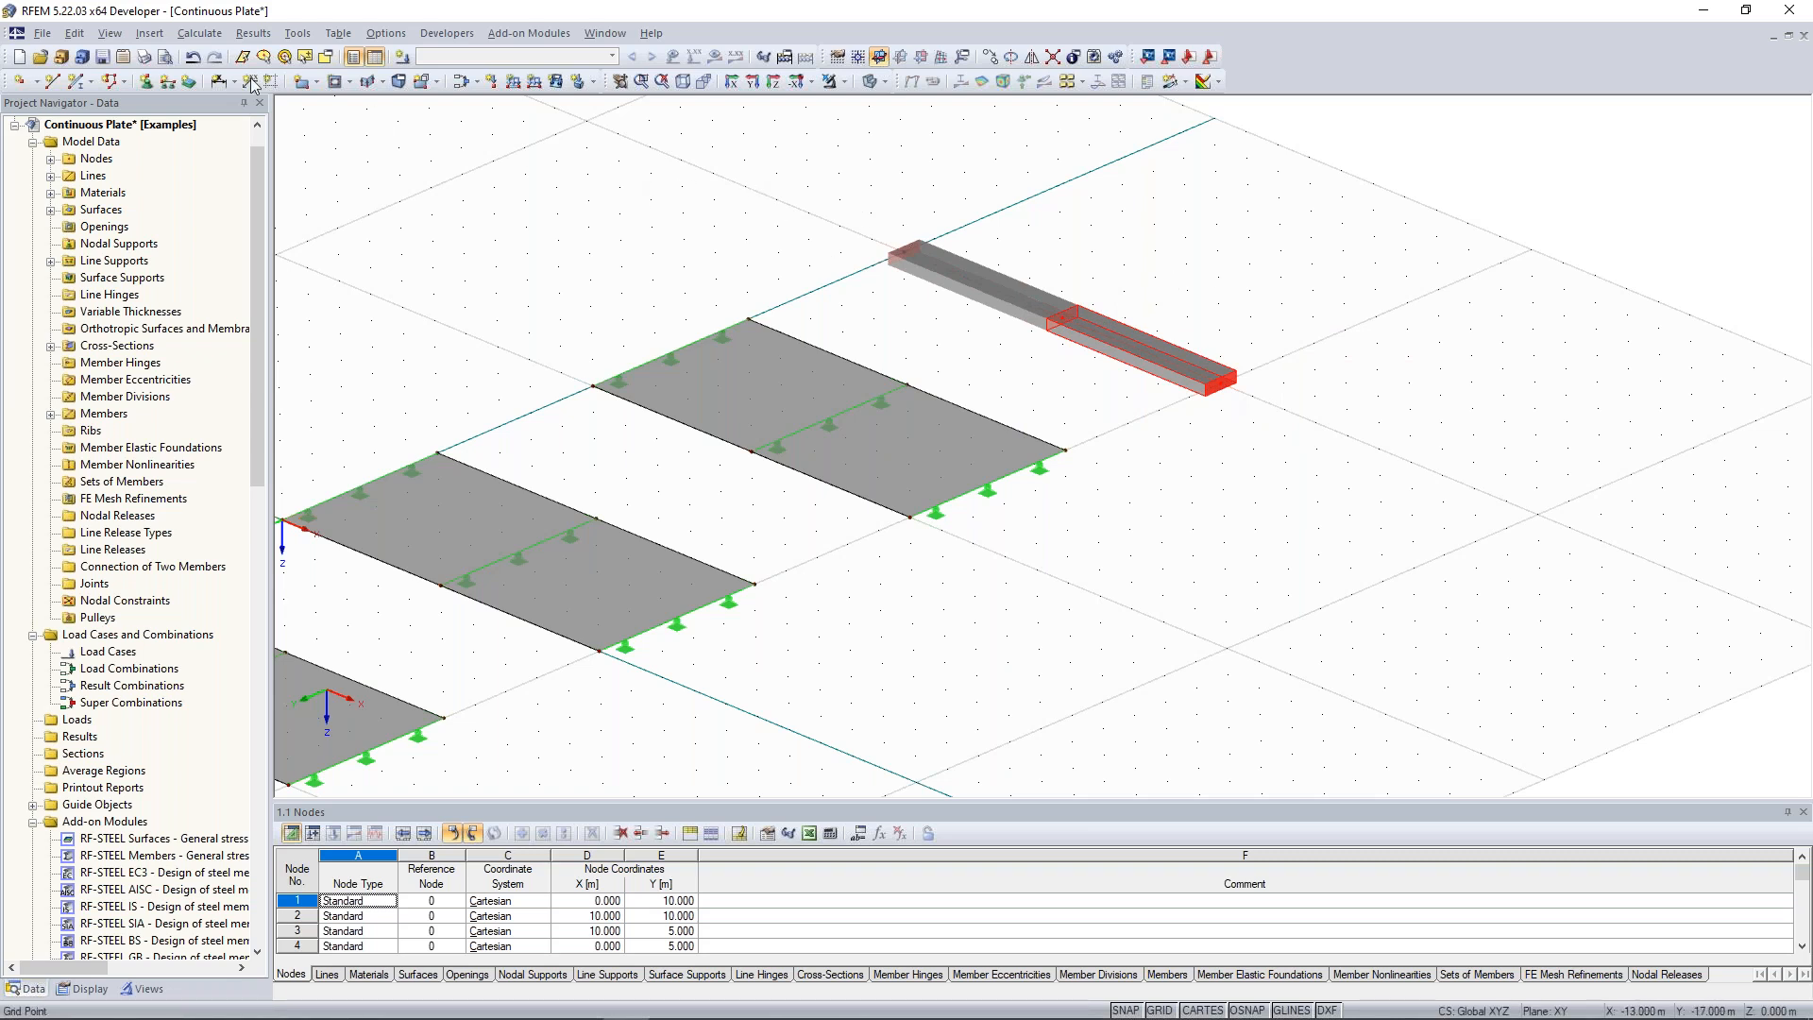
pyautogui.click(146, 82)
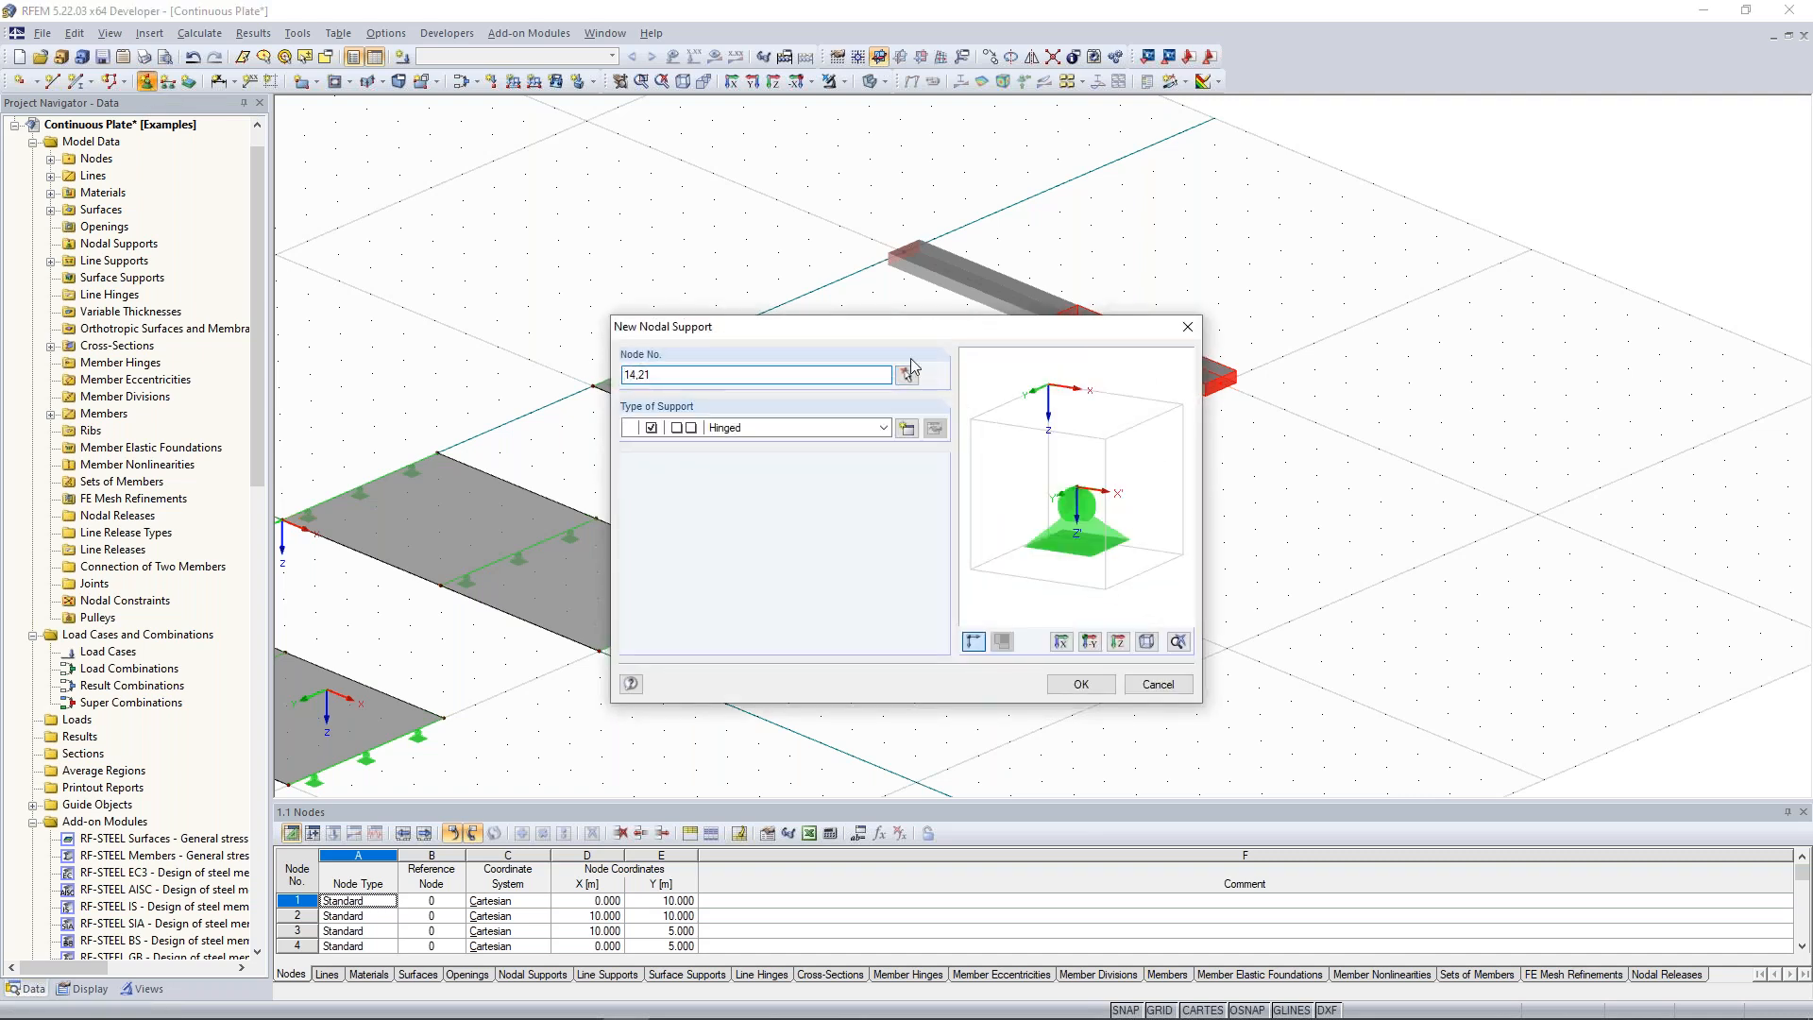
pyautogui.moveTo(878, 335); pyautogui.dragTo(1301, 372)
pyautogui.click(1306, 462)
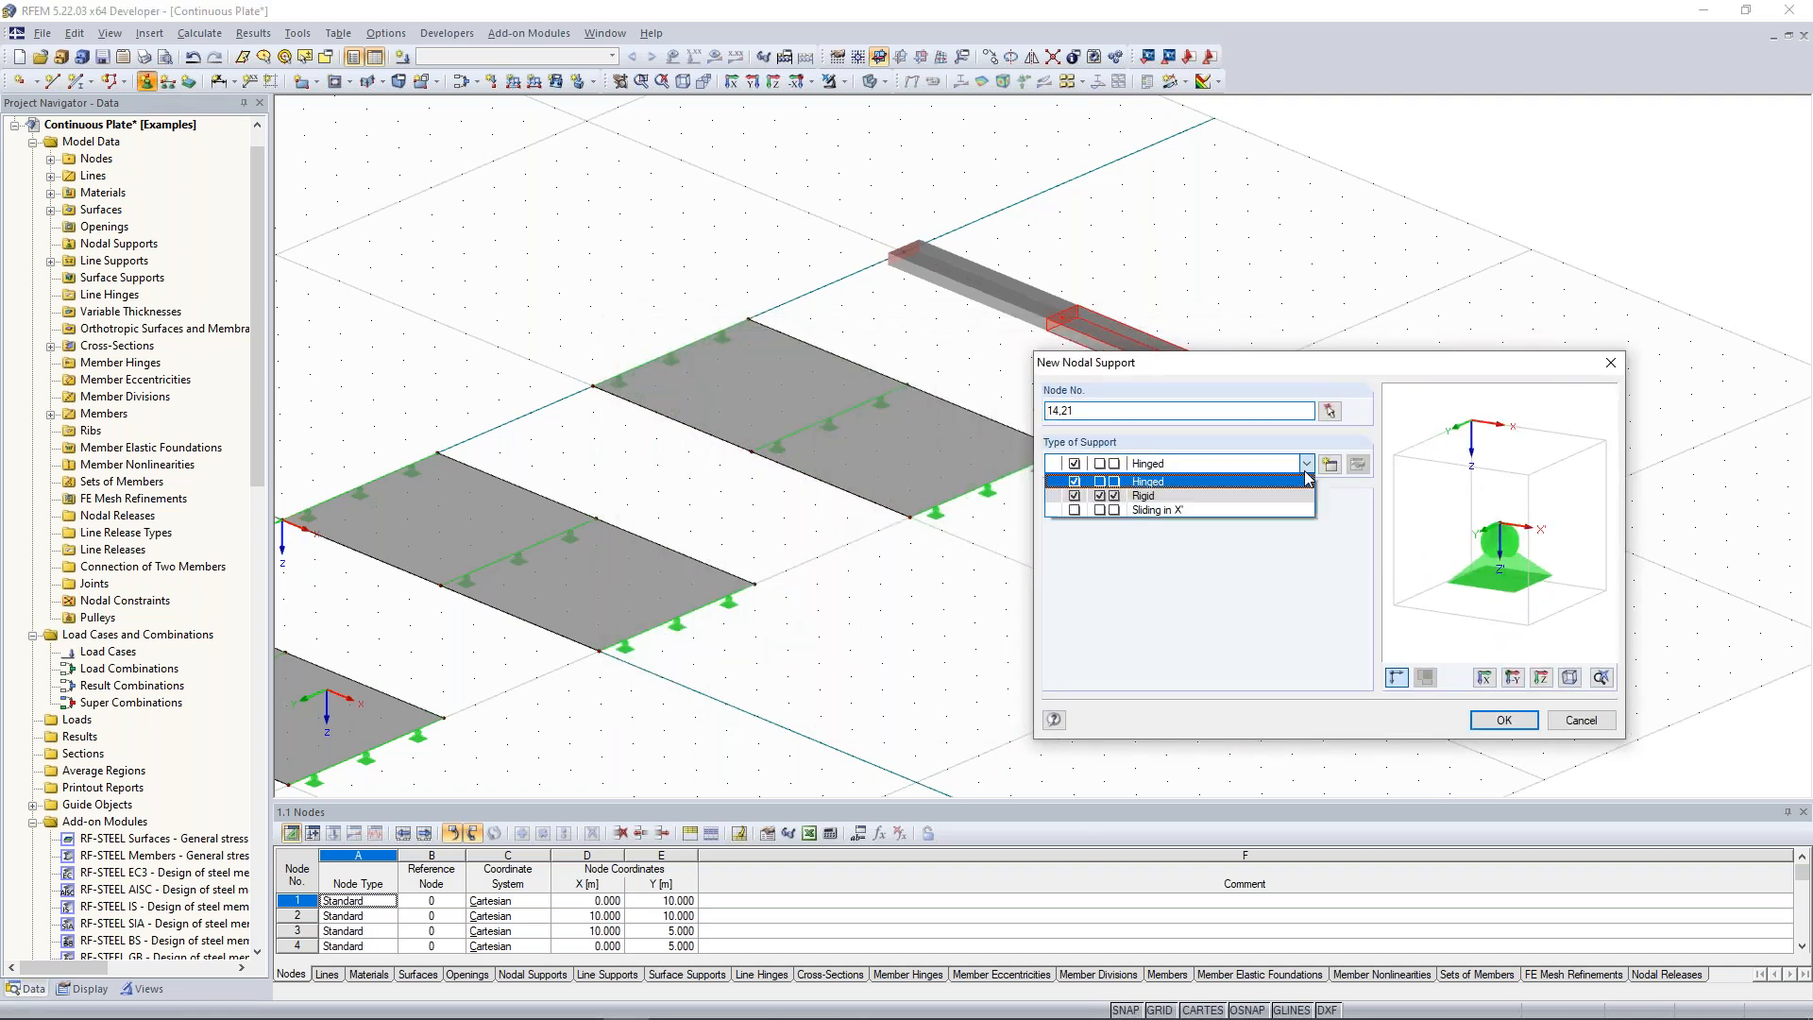
pyautogui.click(1307, 481)
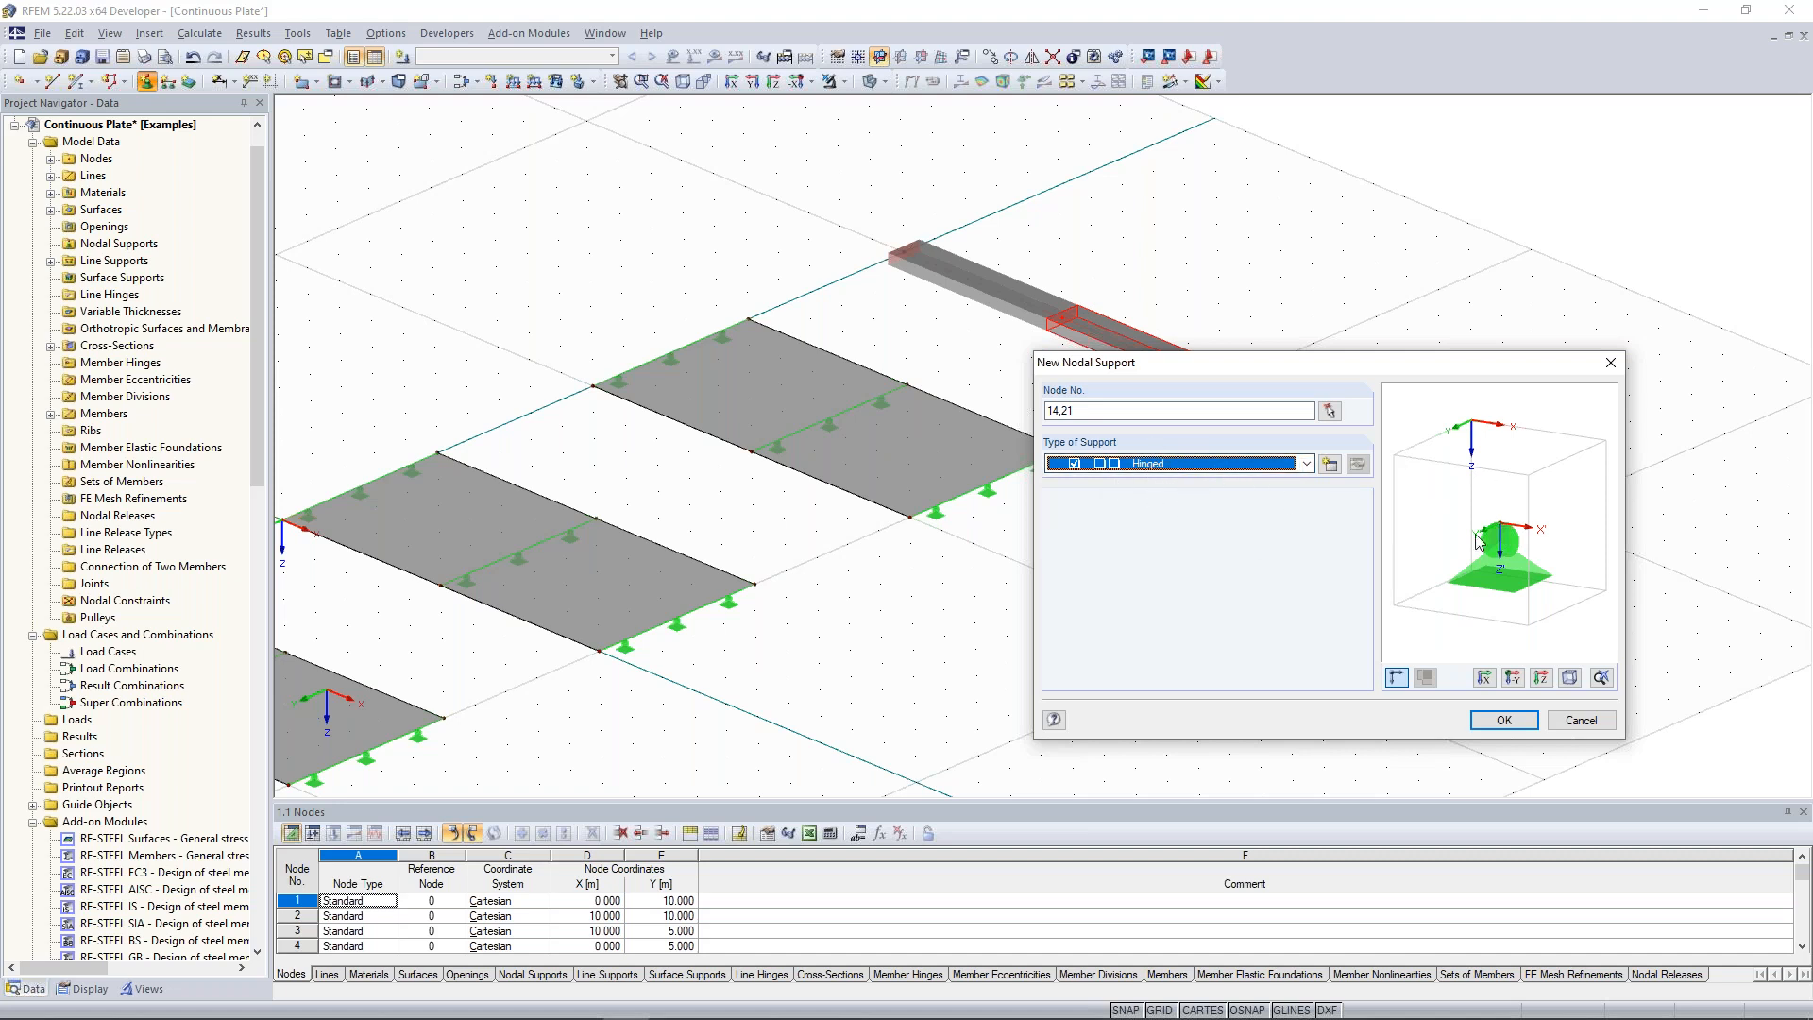
pyautogui.click(1516, 721)
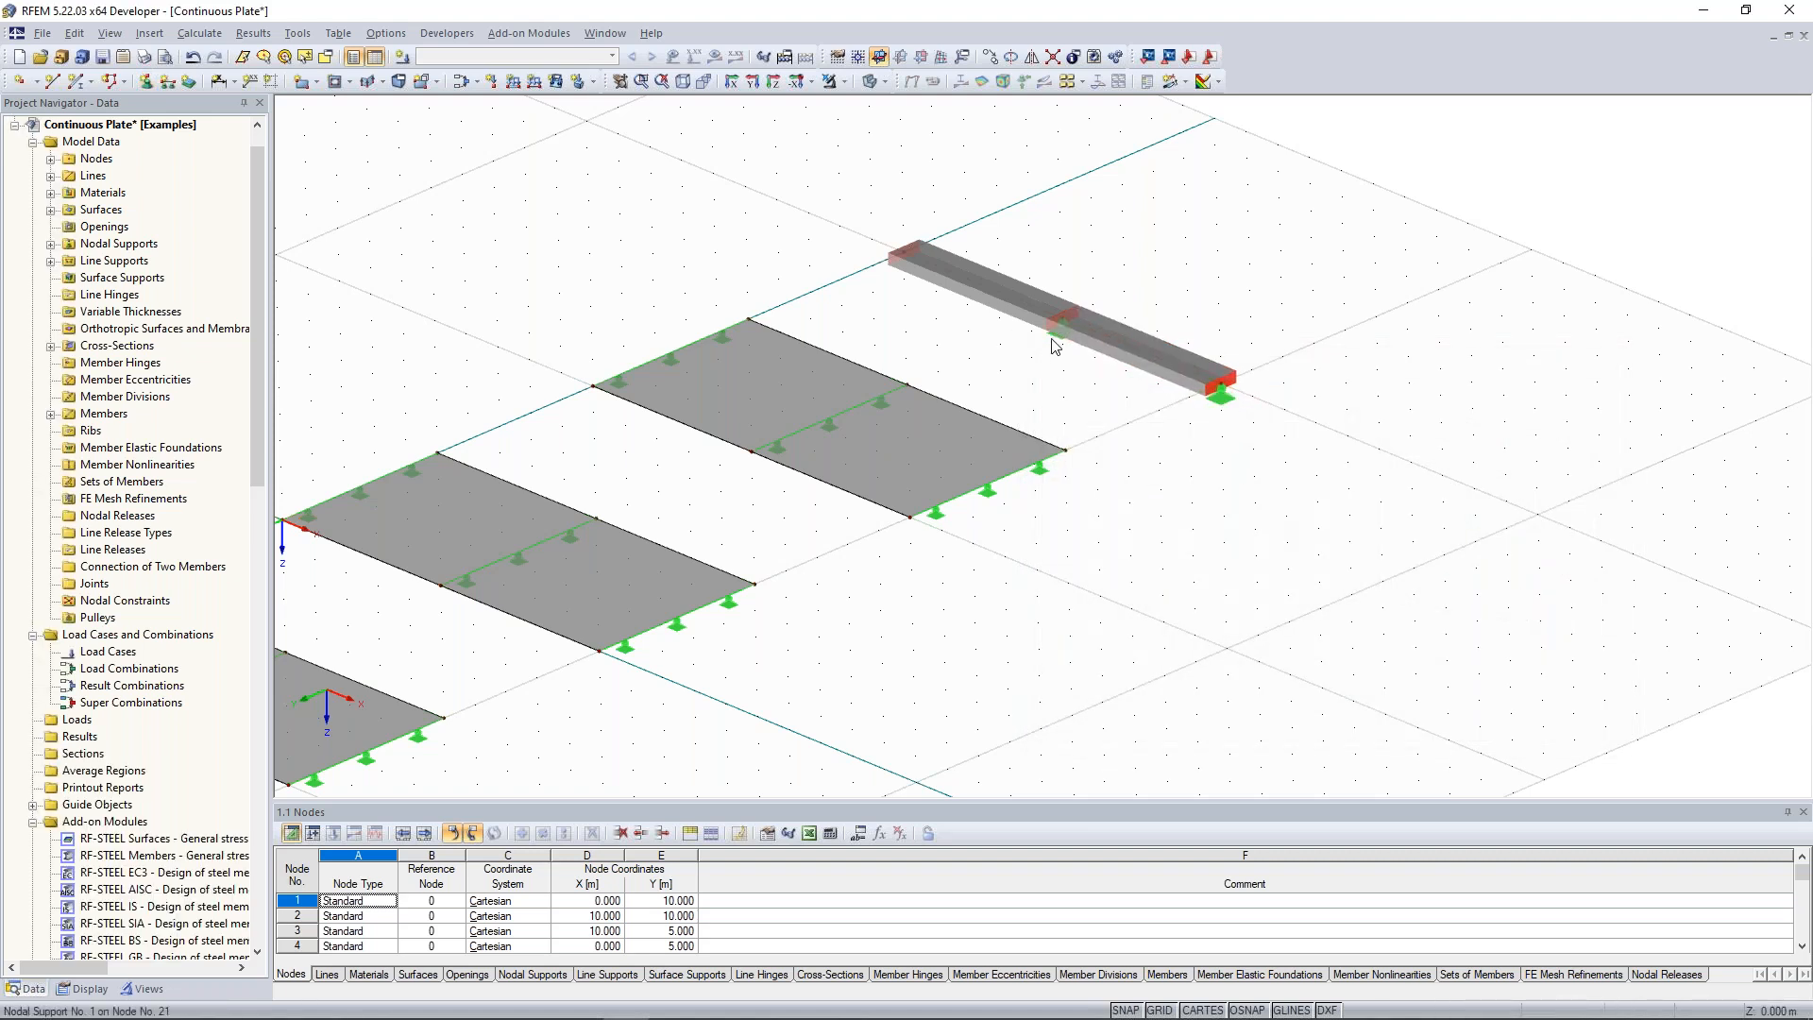
# Support the beam's start node 13 with a new nodal support type that fixes uZ and the rotation about X.
pyautogui.moveTo(838, 170); pyautogui.dragTo(969, 283)
pyautogui.click(997, 206)
pyautogui.moveTo(996, 206); pyautogui.dragTo(1003, 222, button='middle')
pyautogui.scroll(3, 1003, 222)
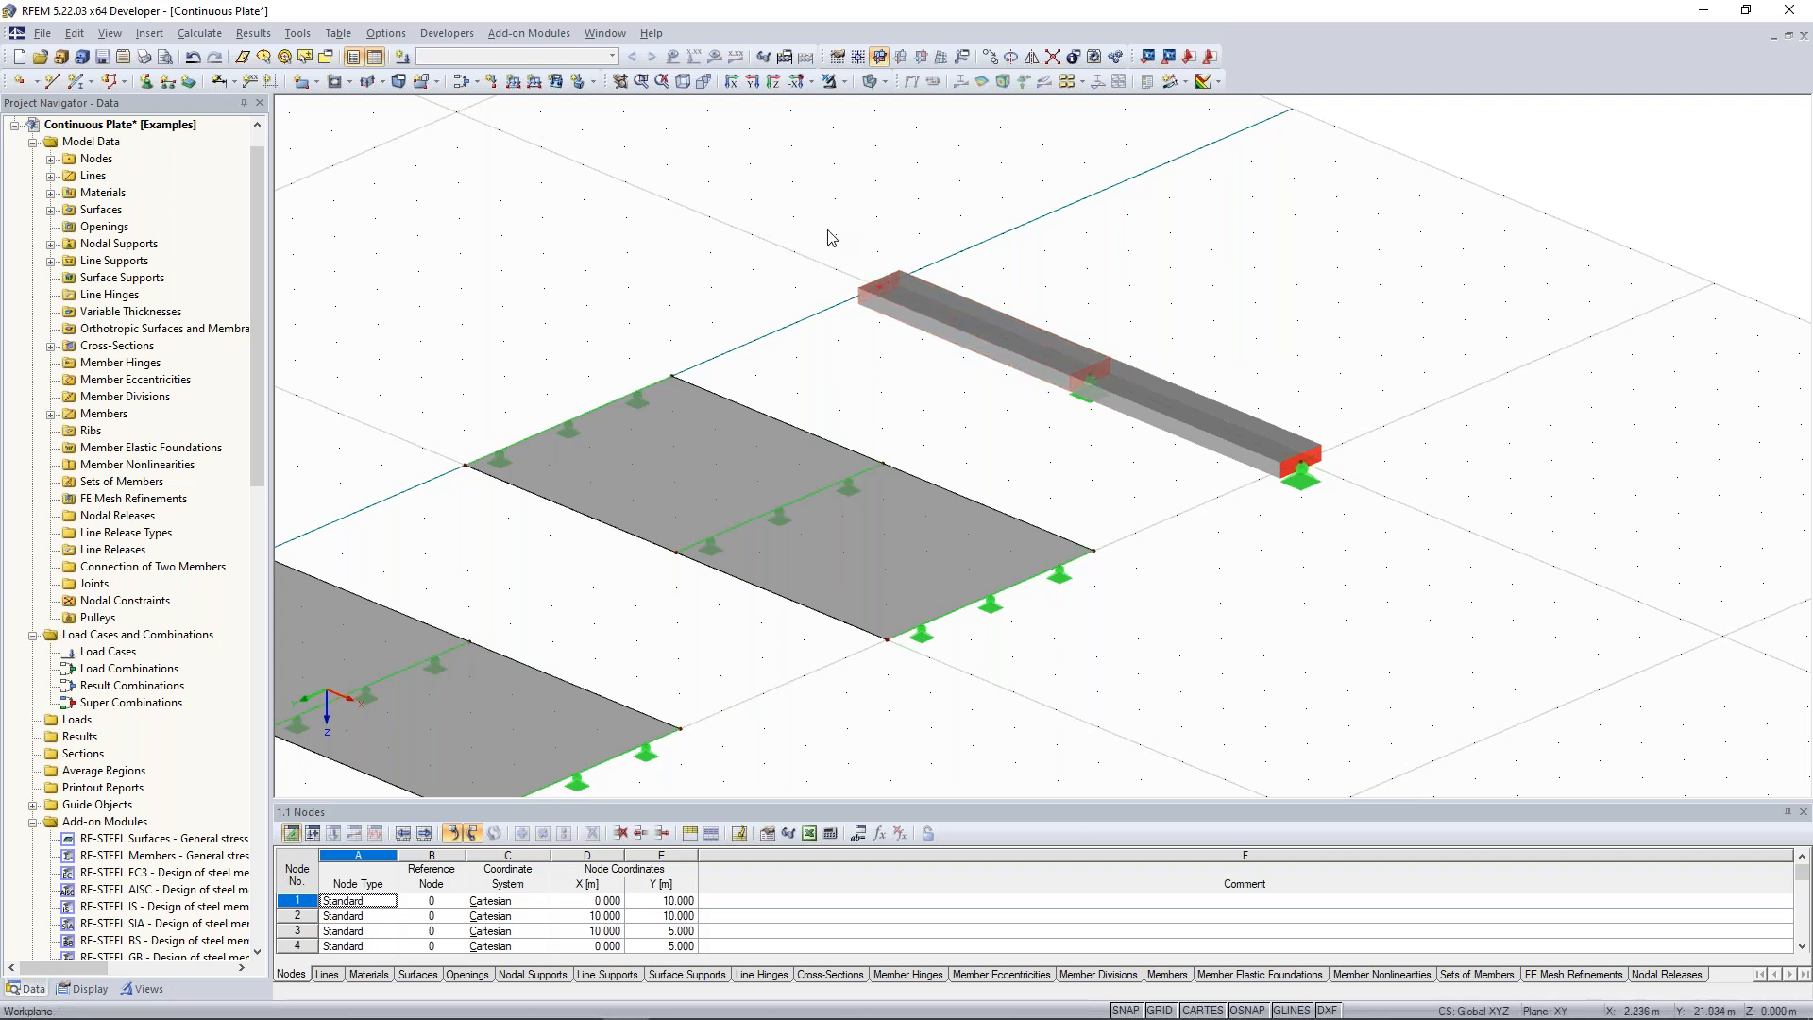
pyautogui.click(150, 83)
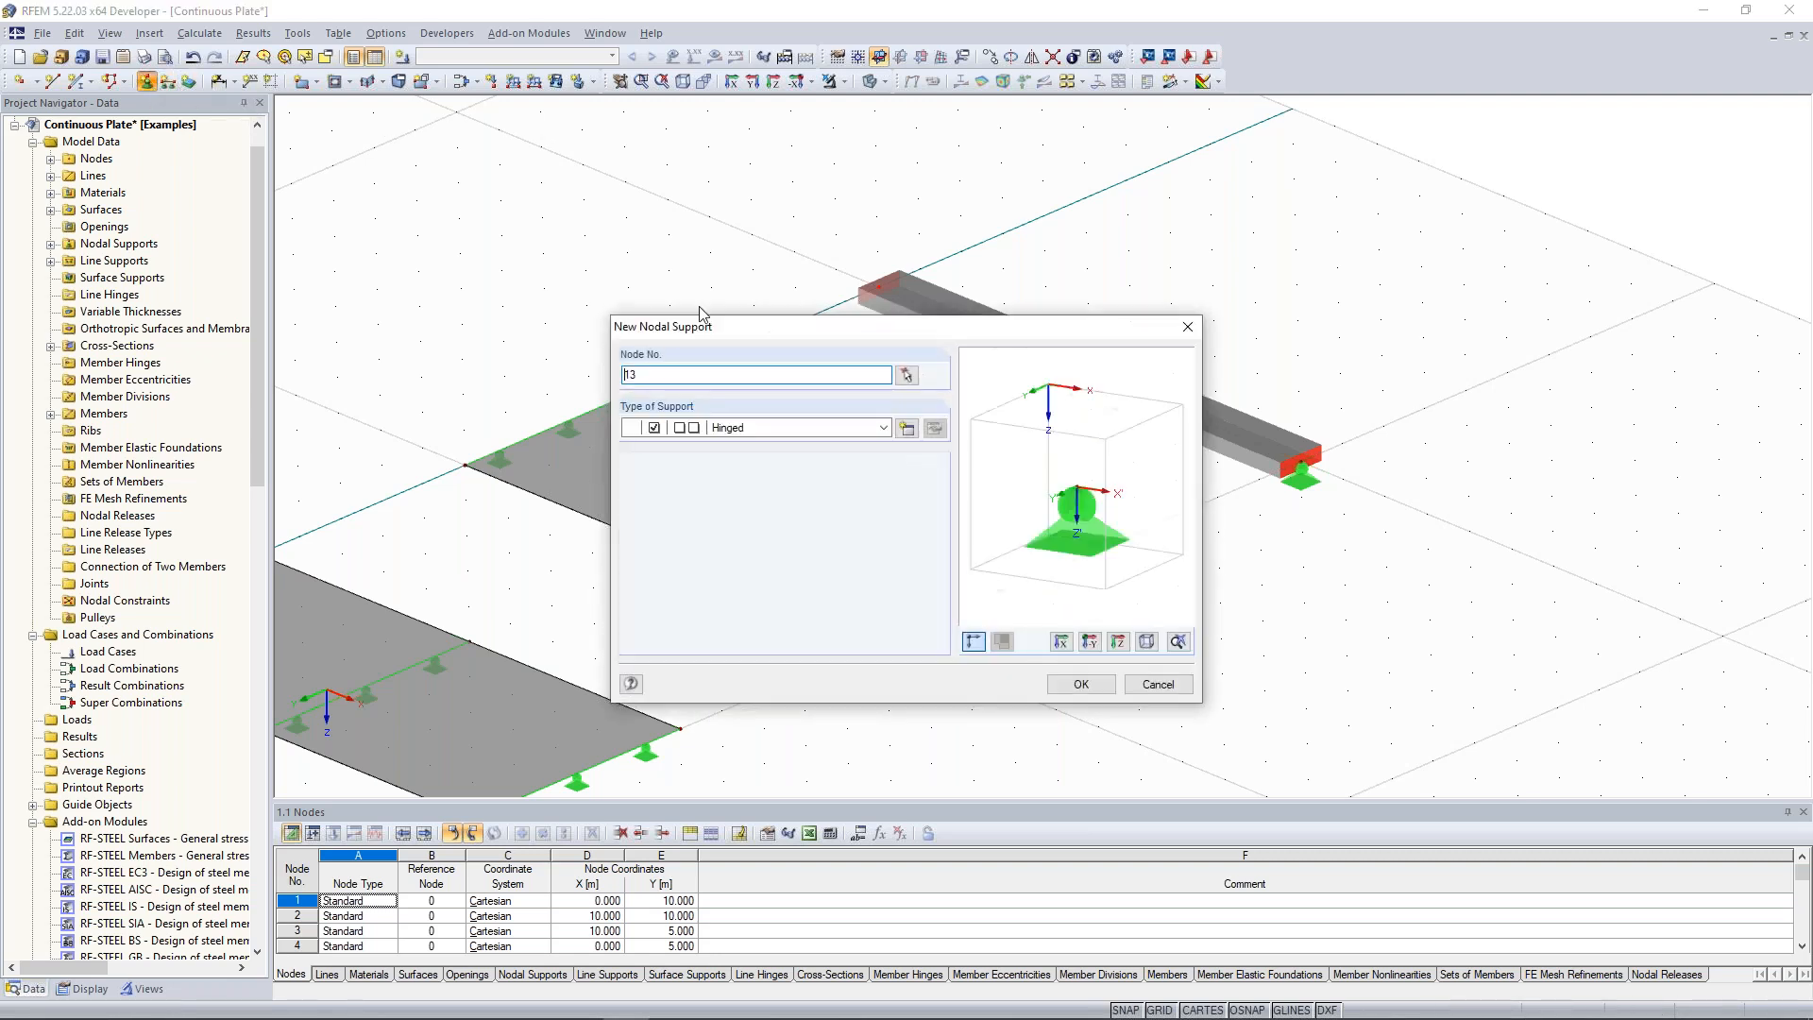
pyautogui.moveTo(755, 315); pyautogui.dragTo(438, 198)
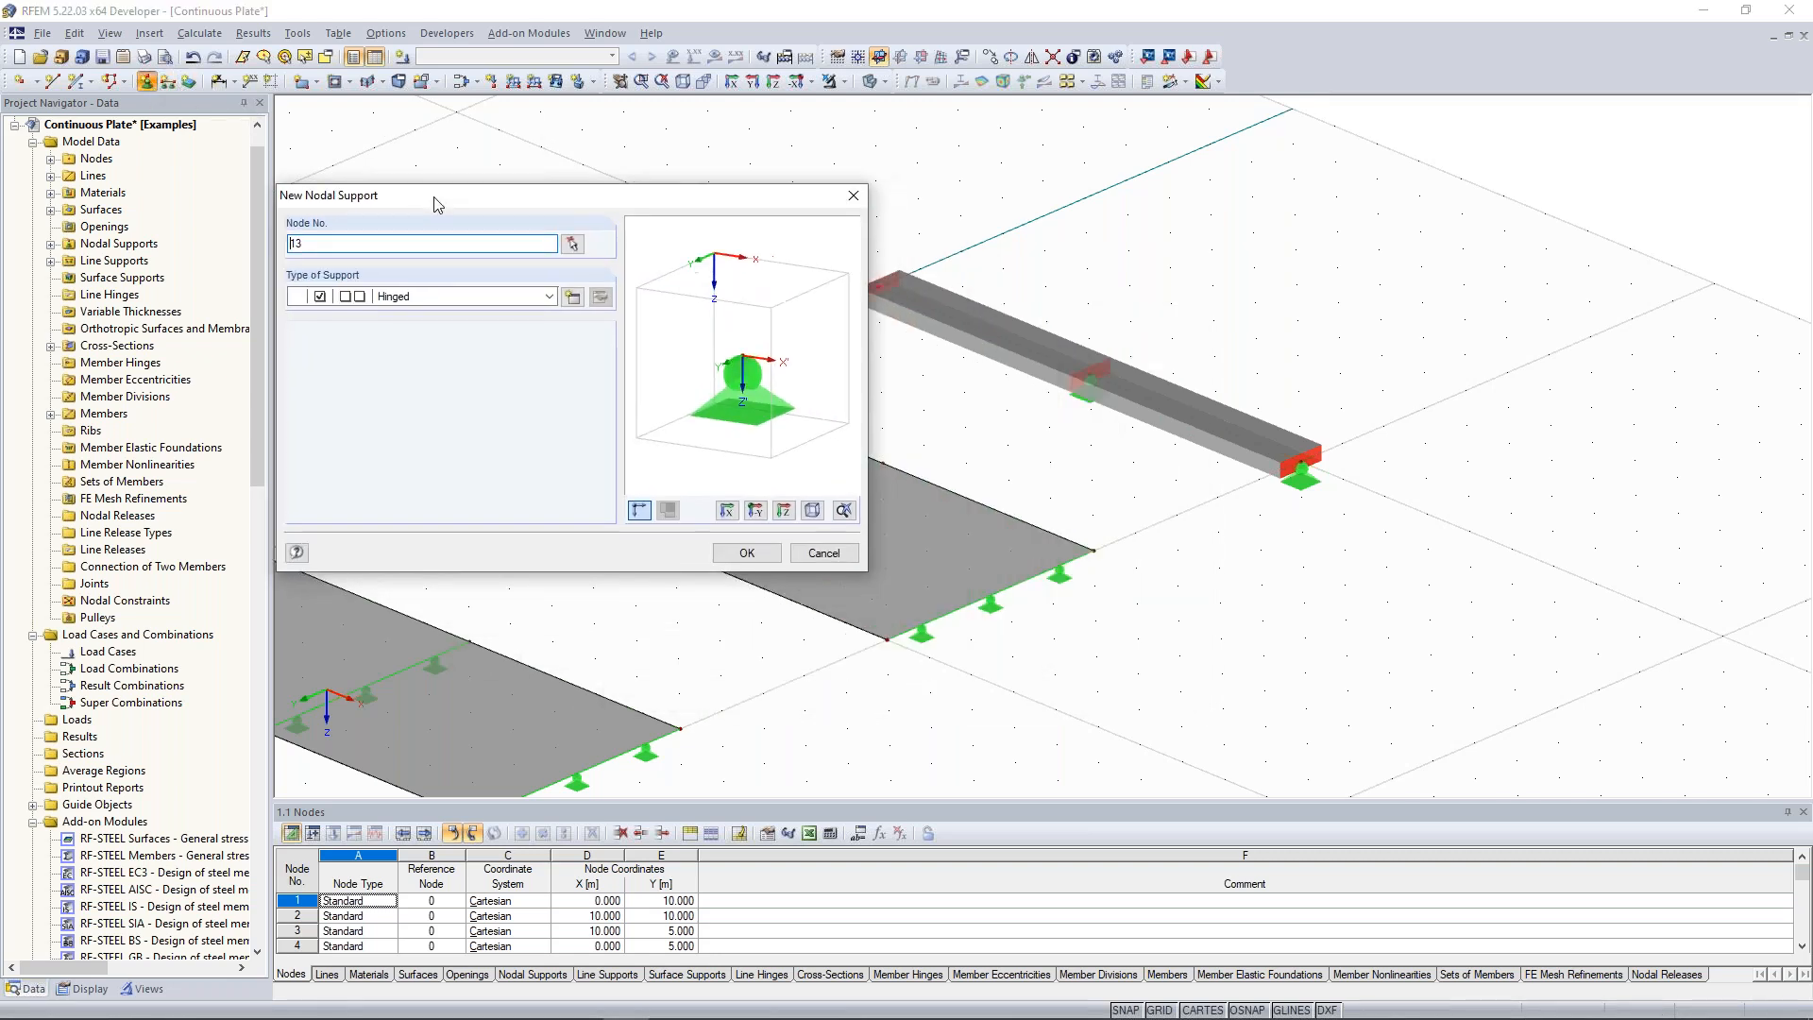
pyautogui.click(571, 298)
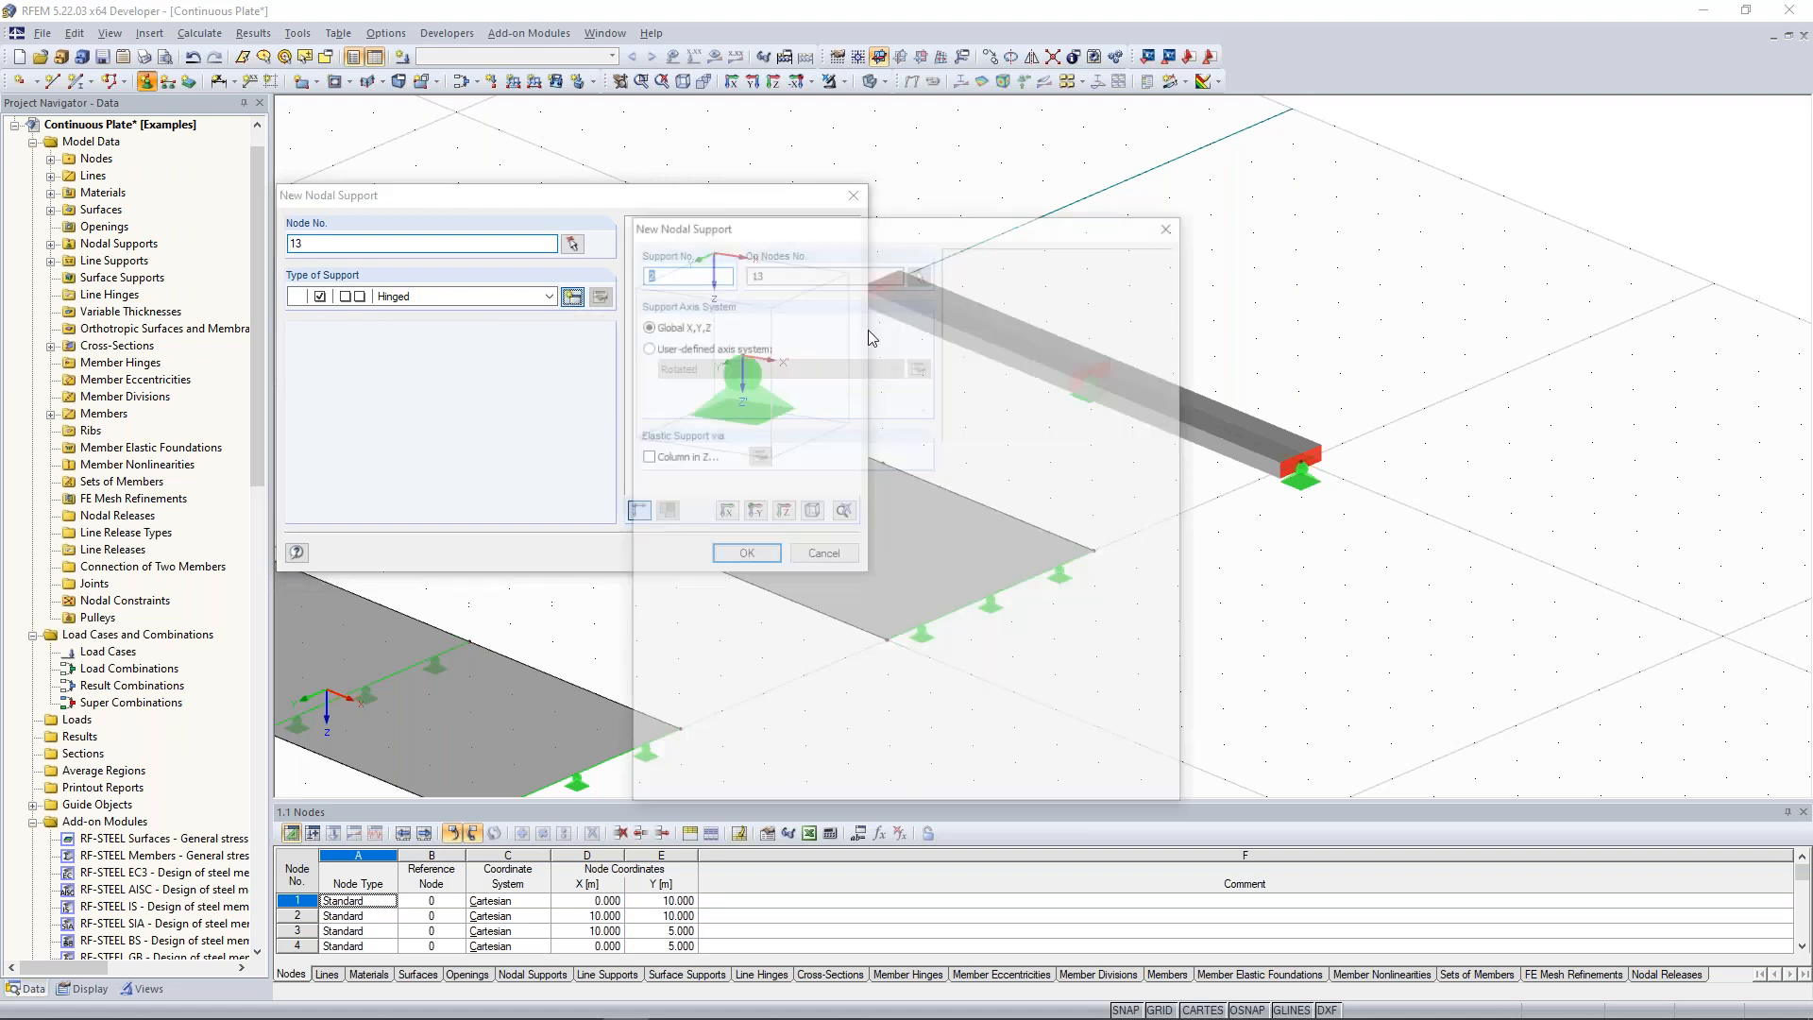
pyautogui.moveTo(833, 146); pyautogui.dragTo(503, 124)
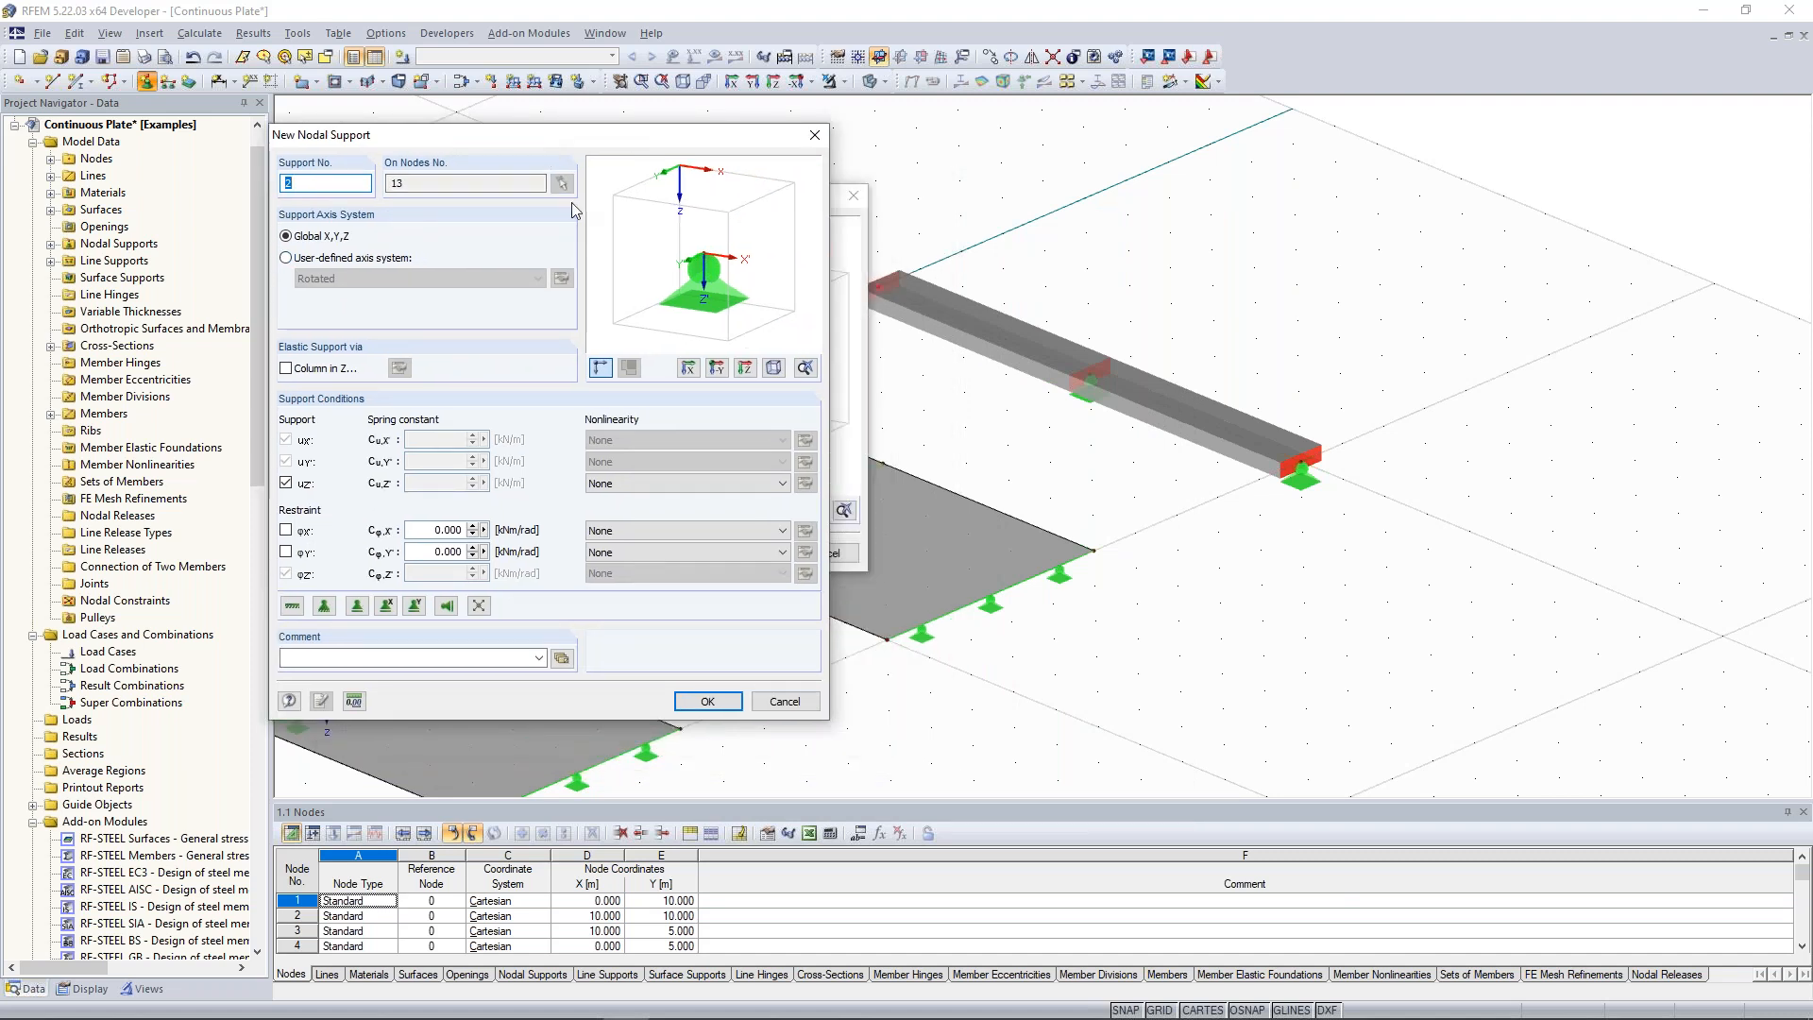
pyautogui.click(286, 531)
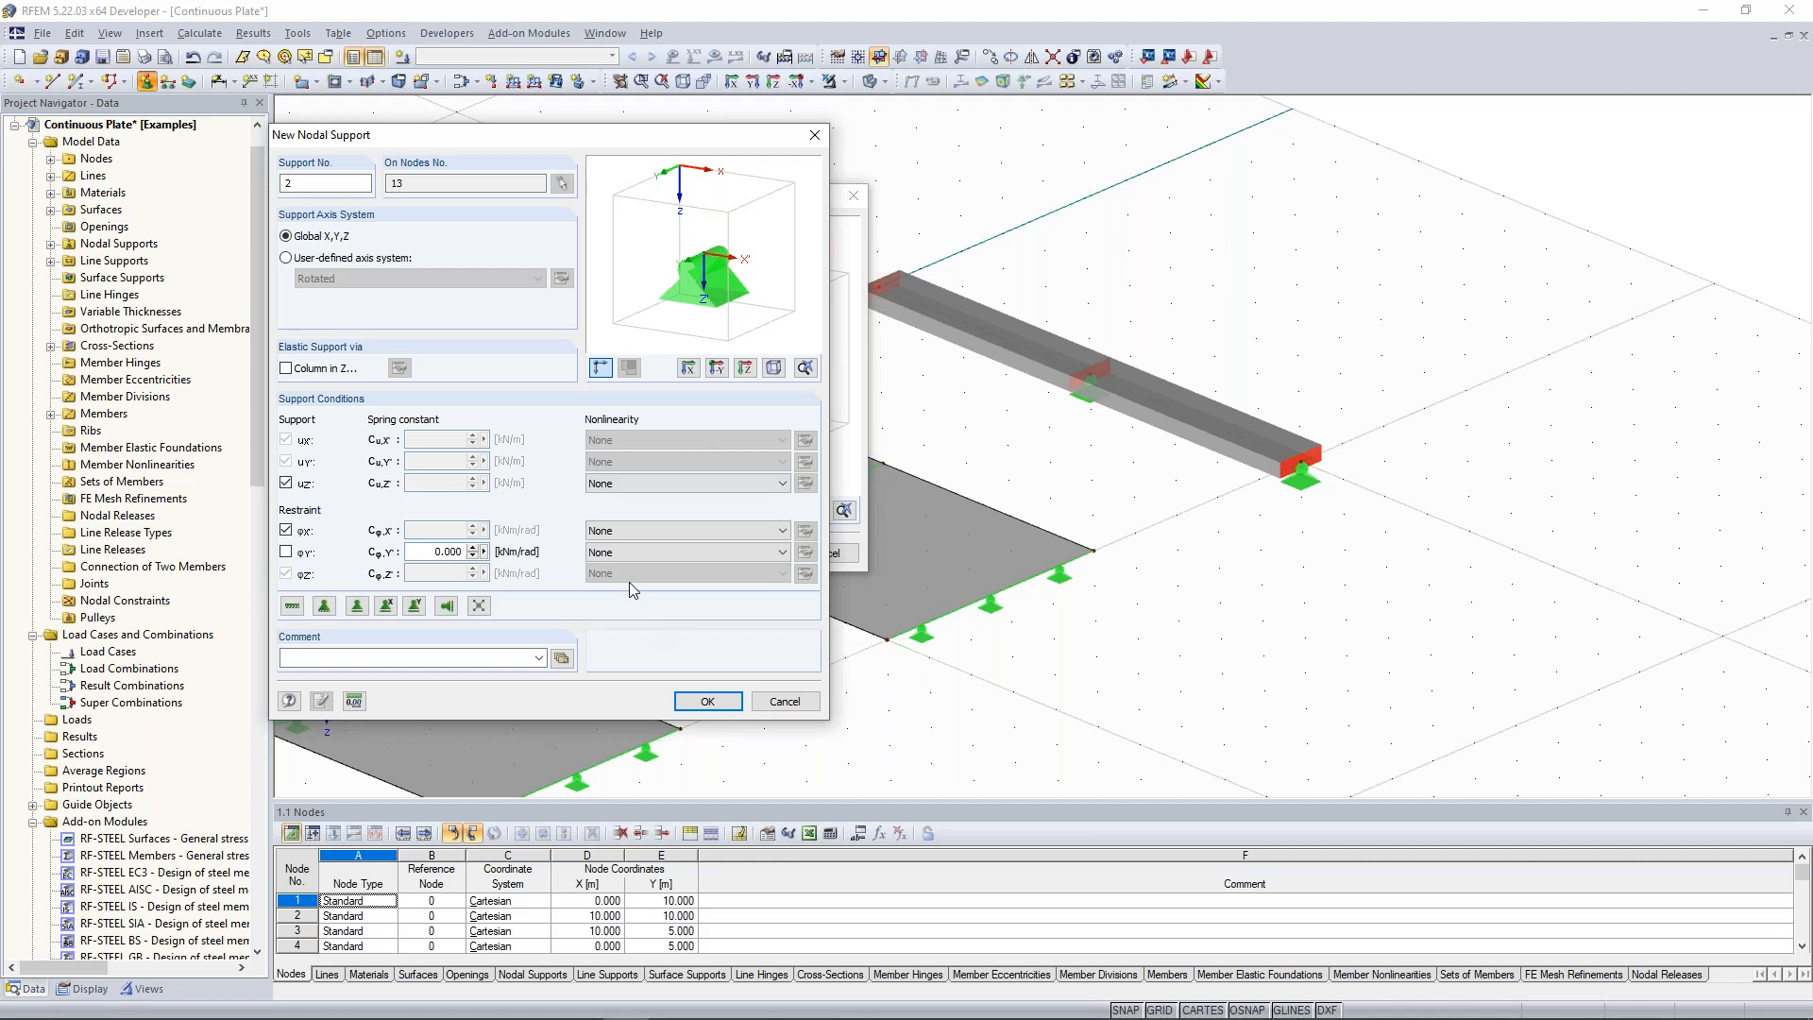
pyautogui.click(718, 707)
pyautogui.click(746, 553)
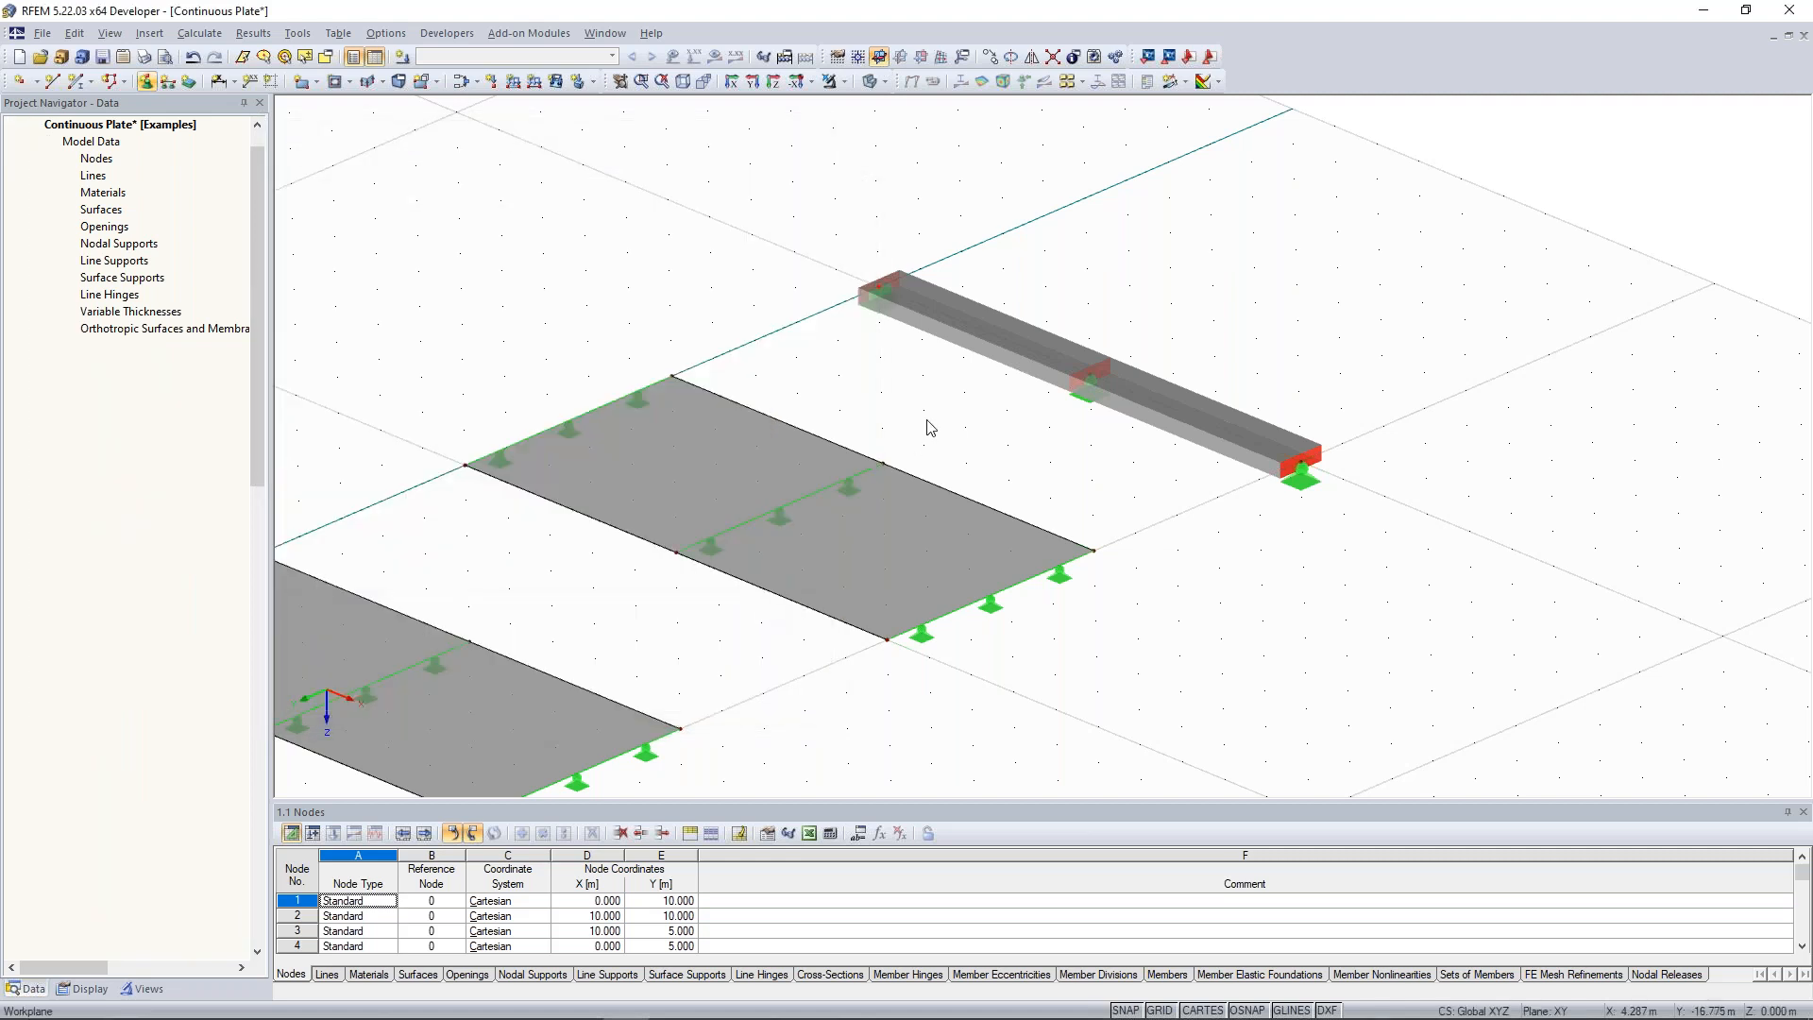
pyautogui.scroll(-3, 928, 418)
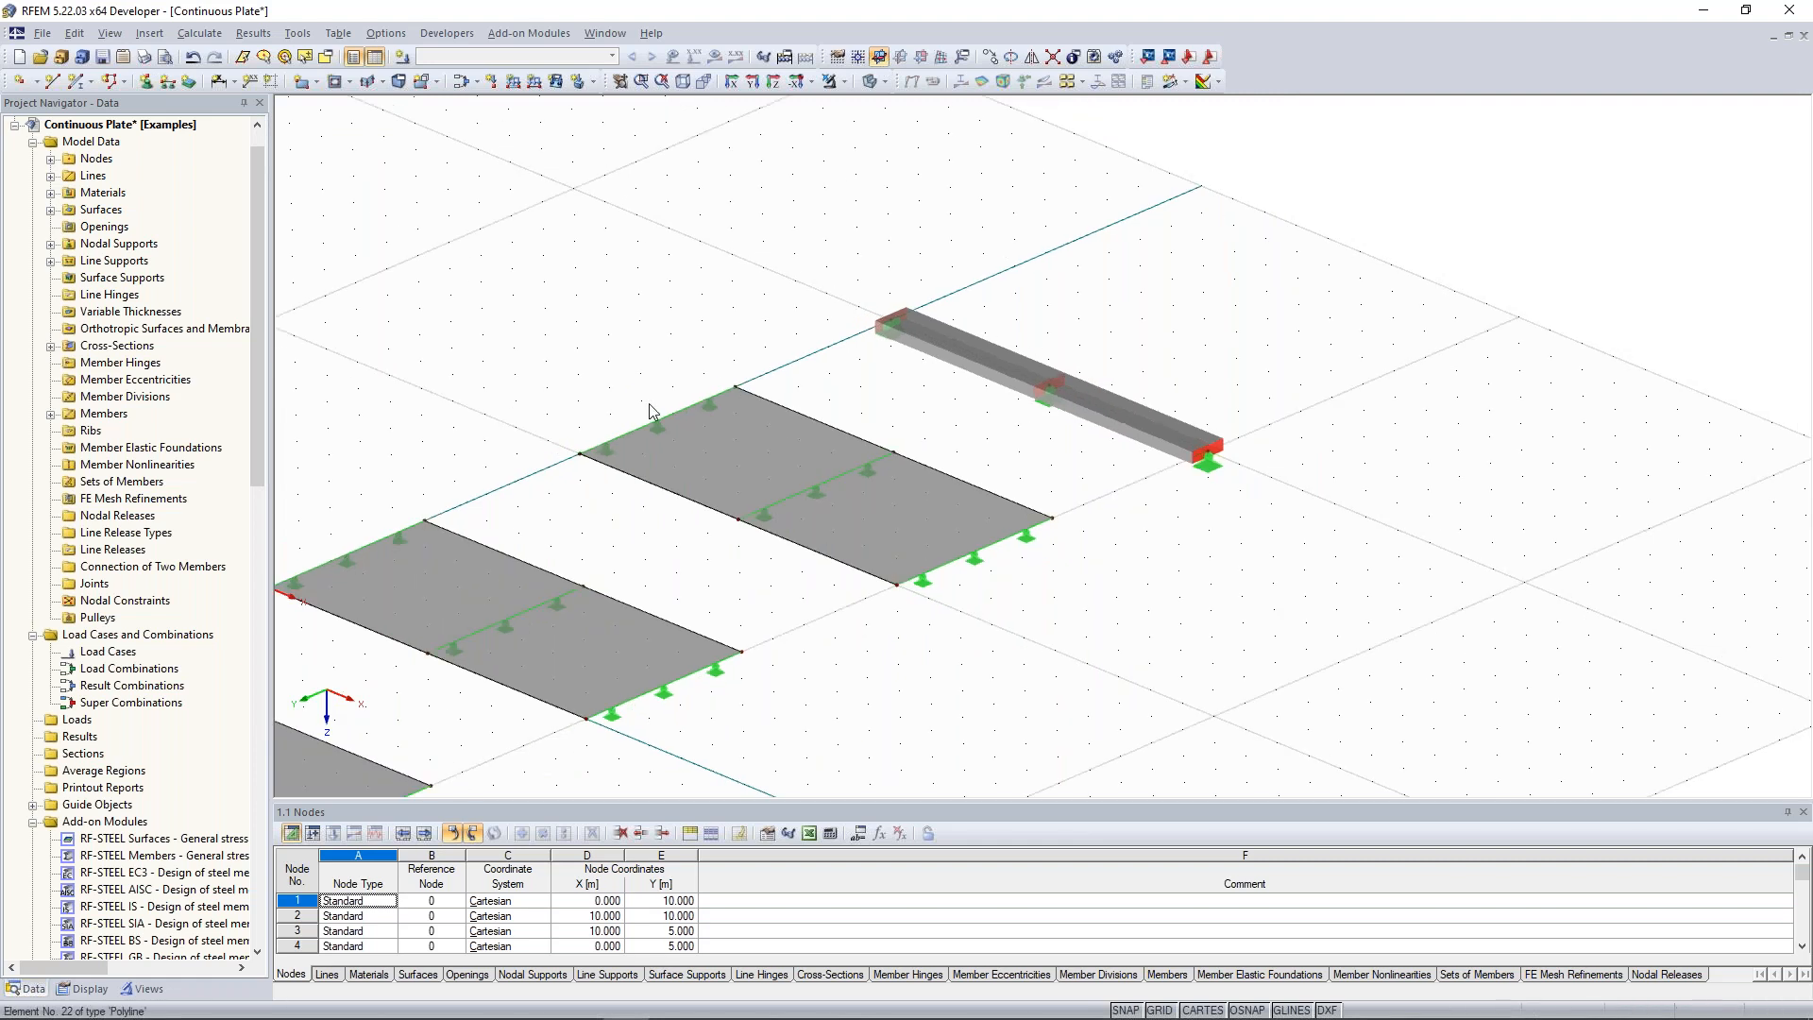
pyautogui.moveTo(595, 364); pyautogui.dragTo(905, 268, button='middle')
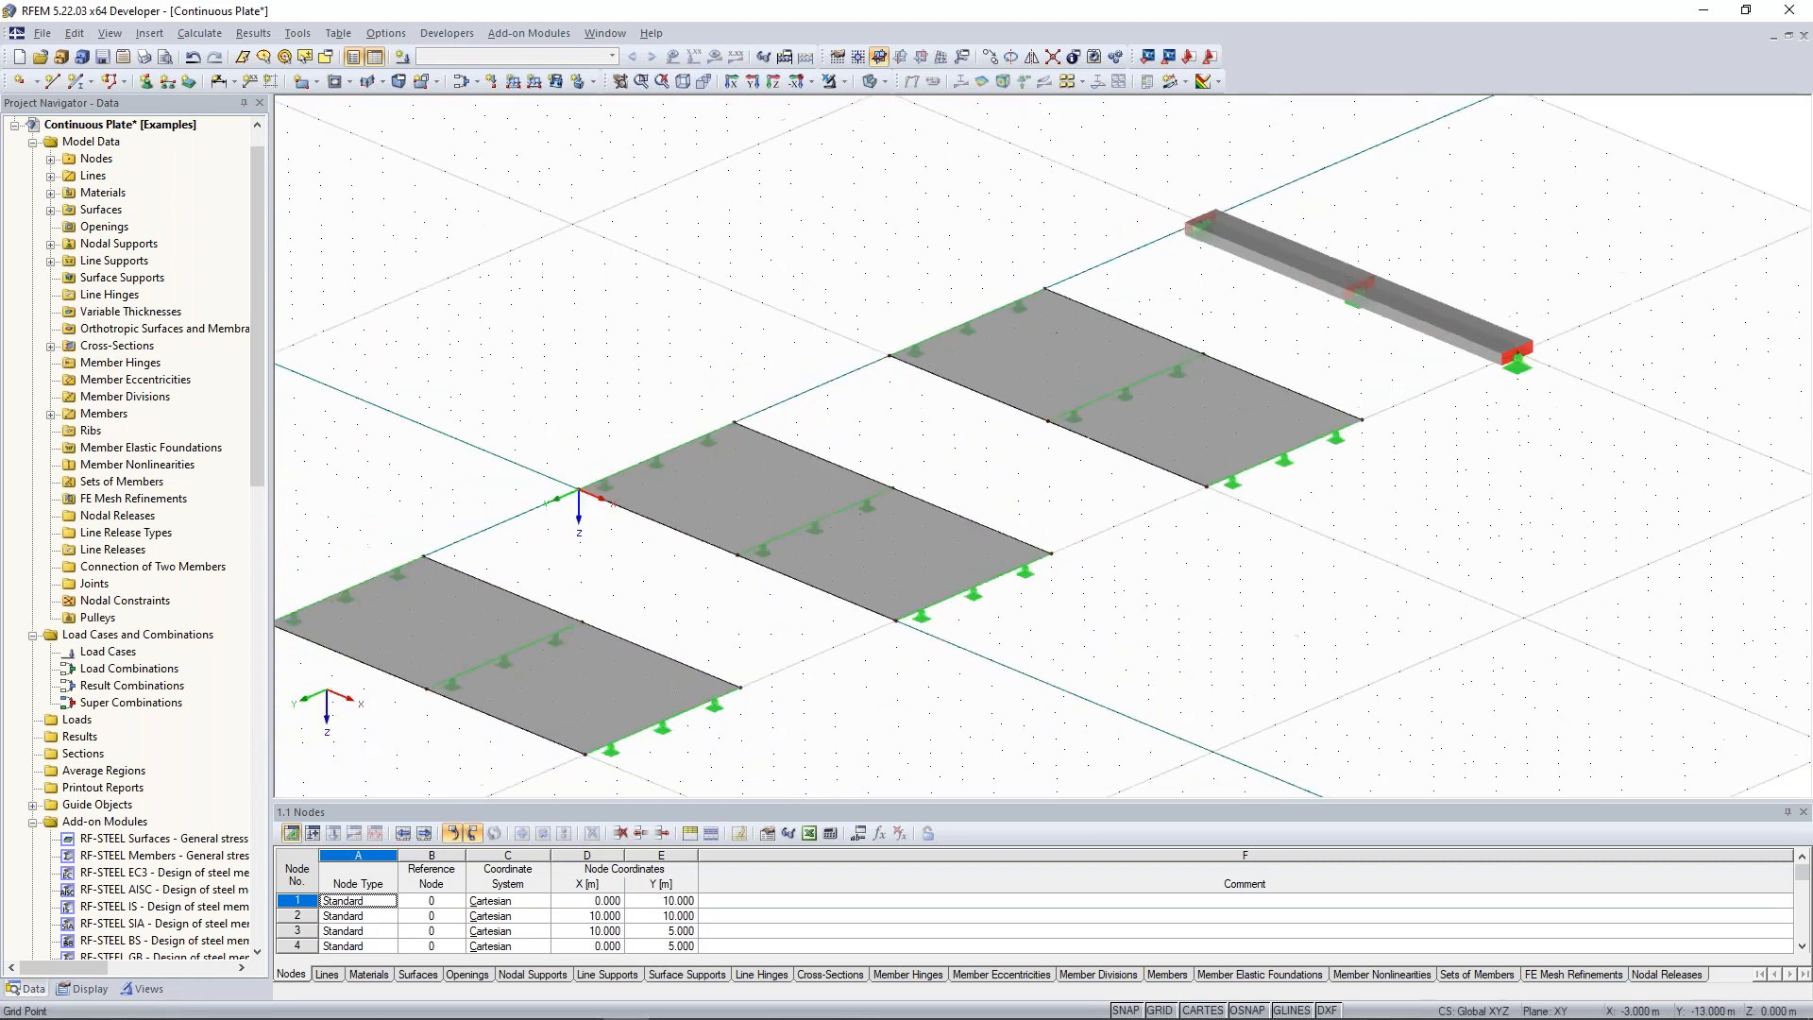
pyautogui.scroll(-1, 905, 268)
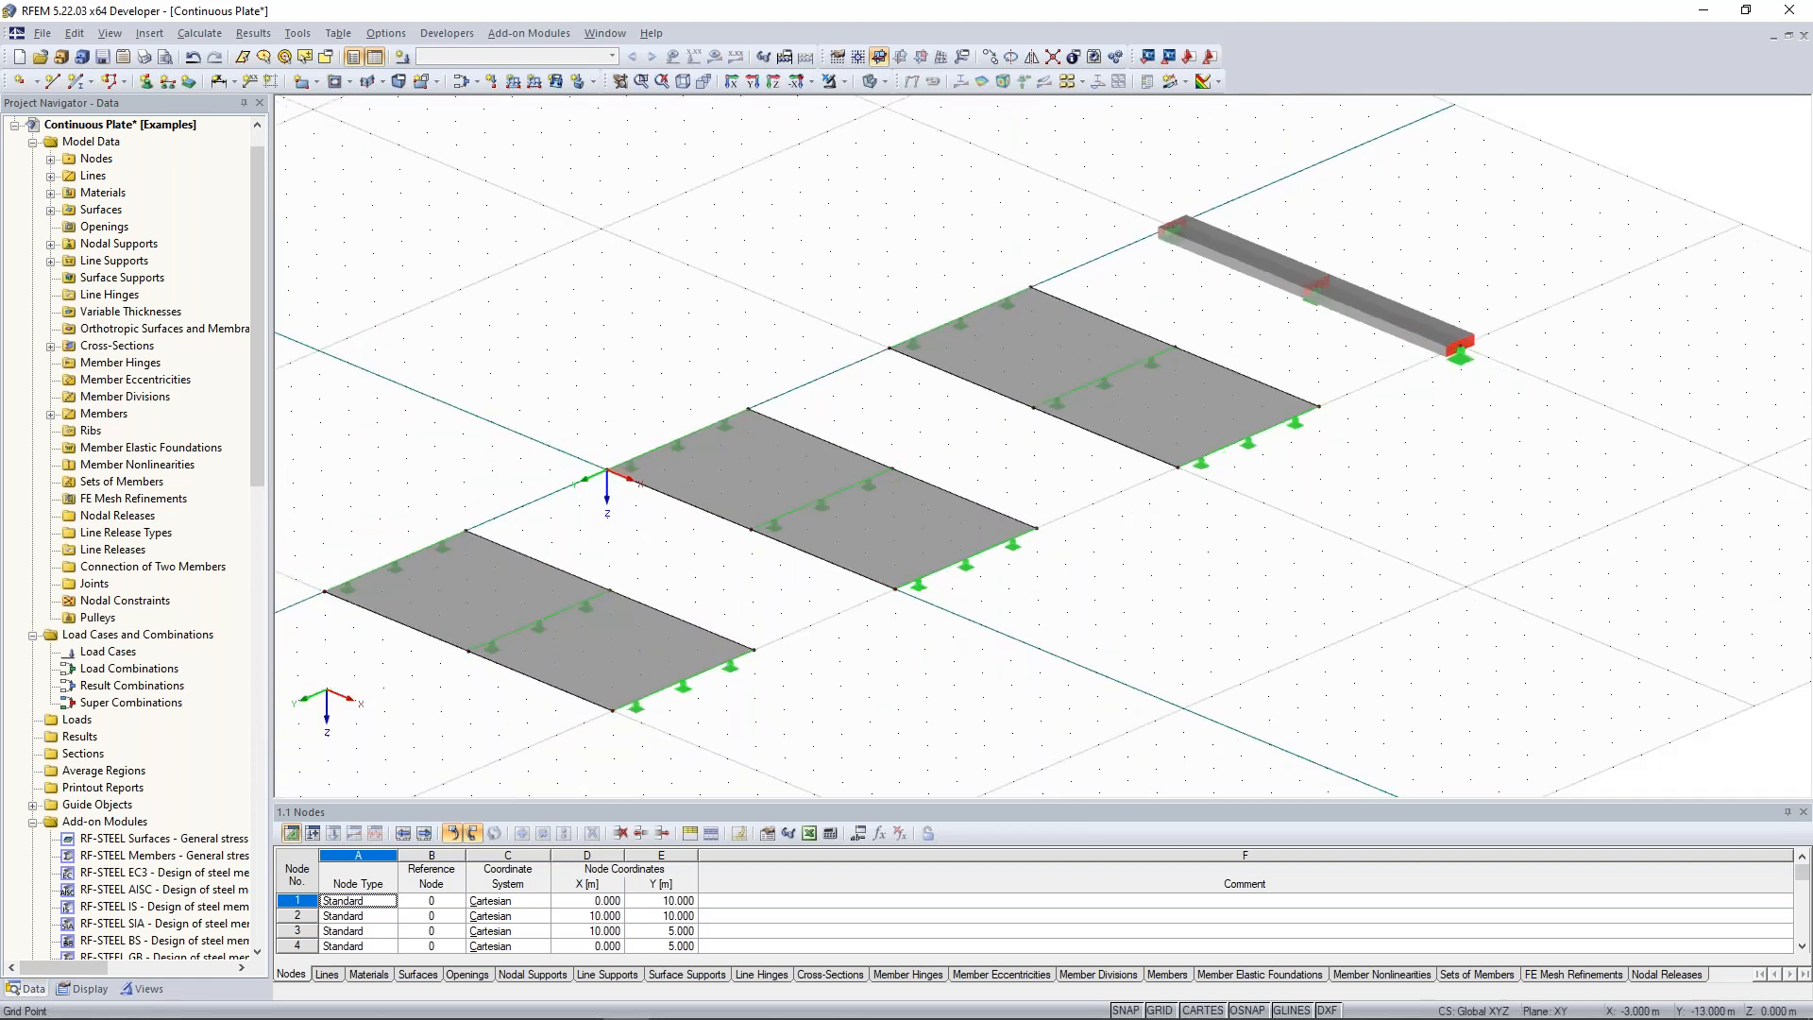
pyautogui.scroll(-1, 893, 276)
pyautogui.moveTo(749, 283); pyautogui.dragTo(939, 272, button='middle')
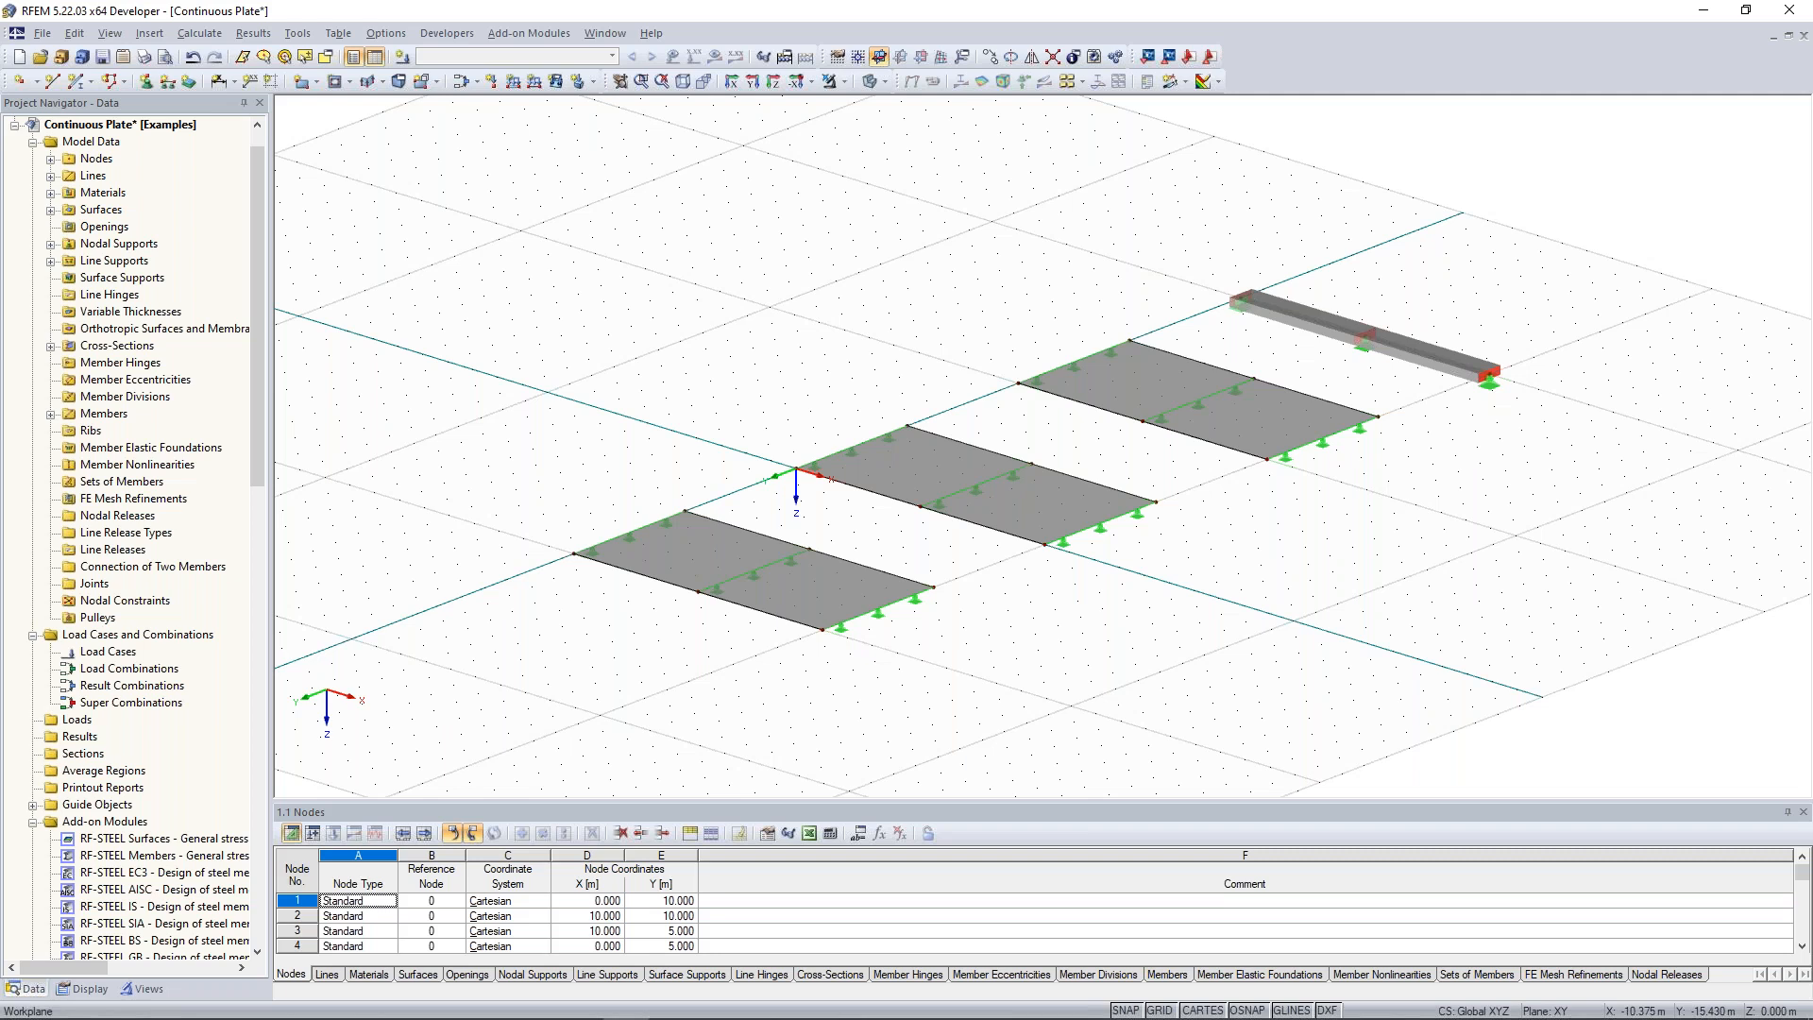
pyautogui.keyDown('ctrl'); pyautogui.moveTo(891, 255); pyautogui.dragTo(829, 242, button='middle'); pyautogui.keyUp('ctrl')
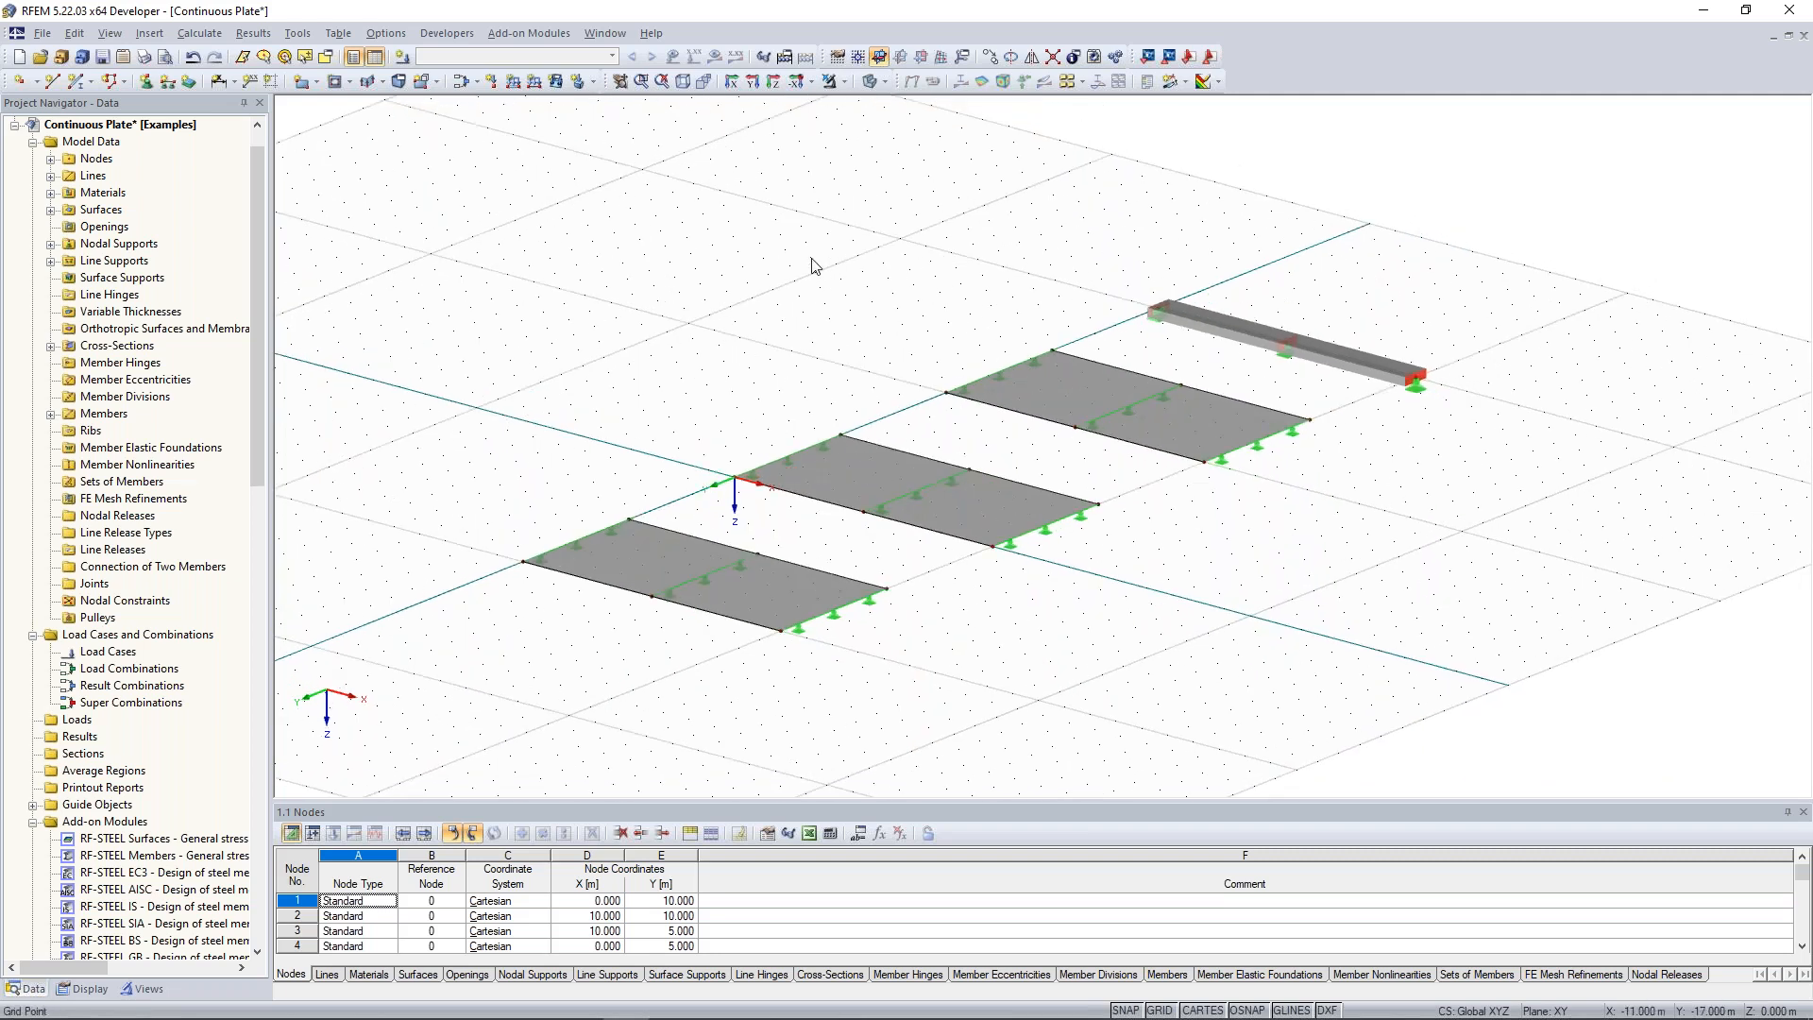
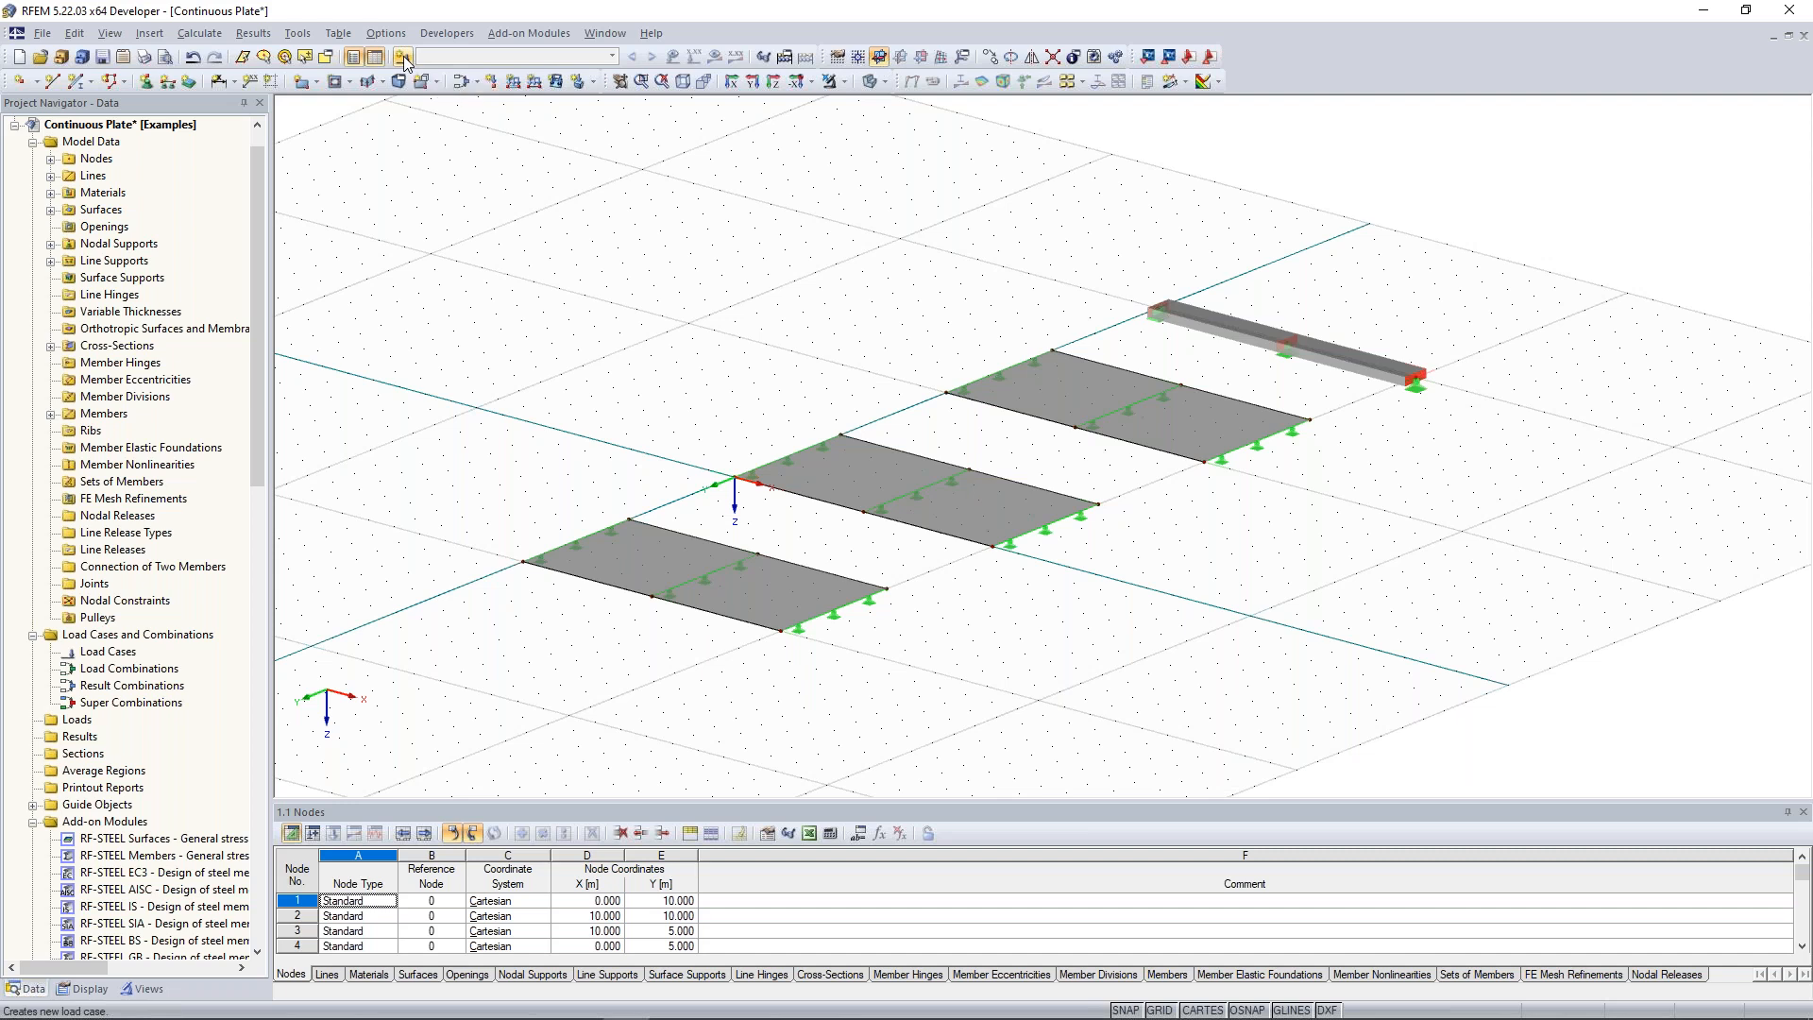
# Create load case LC1 with the description "test", the Permanent action category and self-weight deactivated.
pyautogui.click(404, 59)
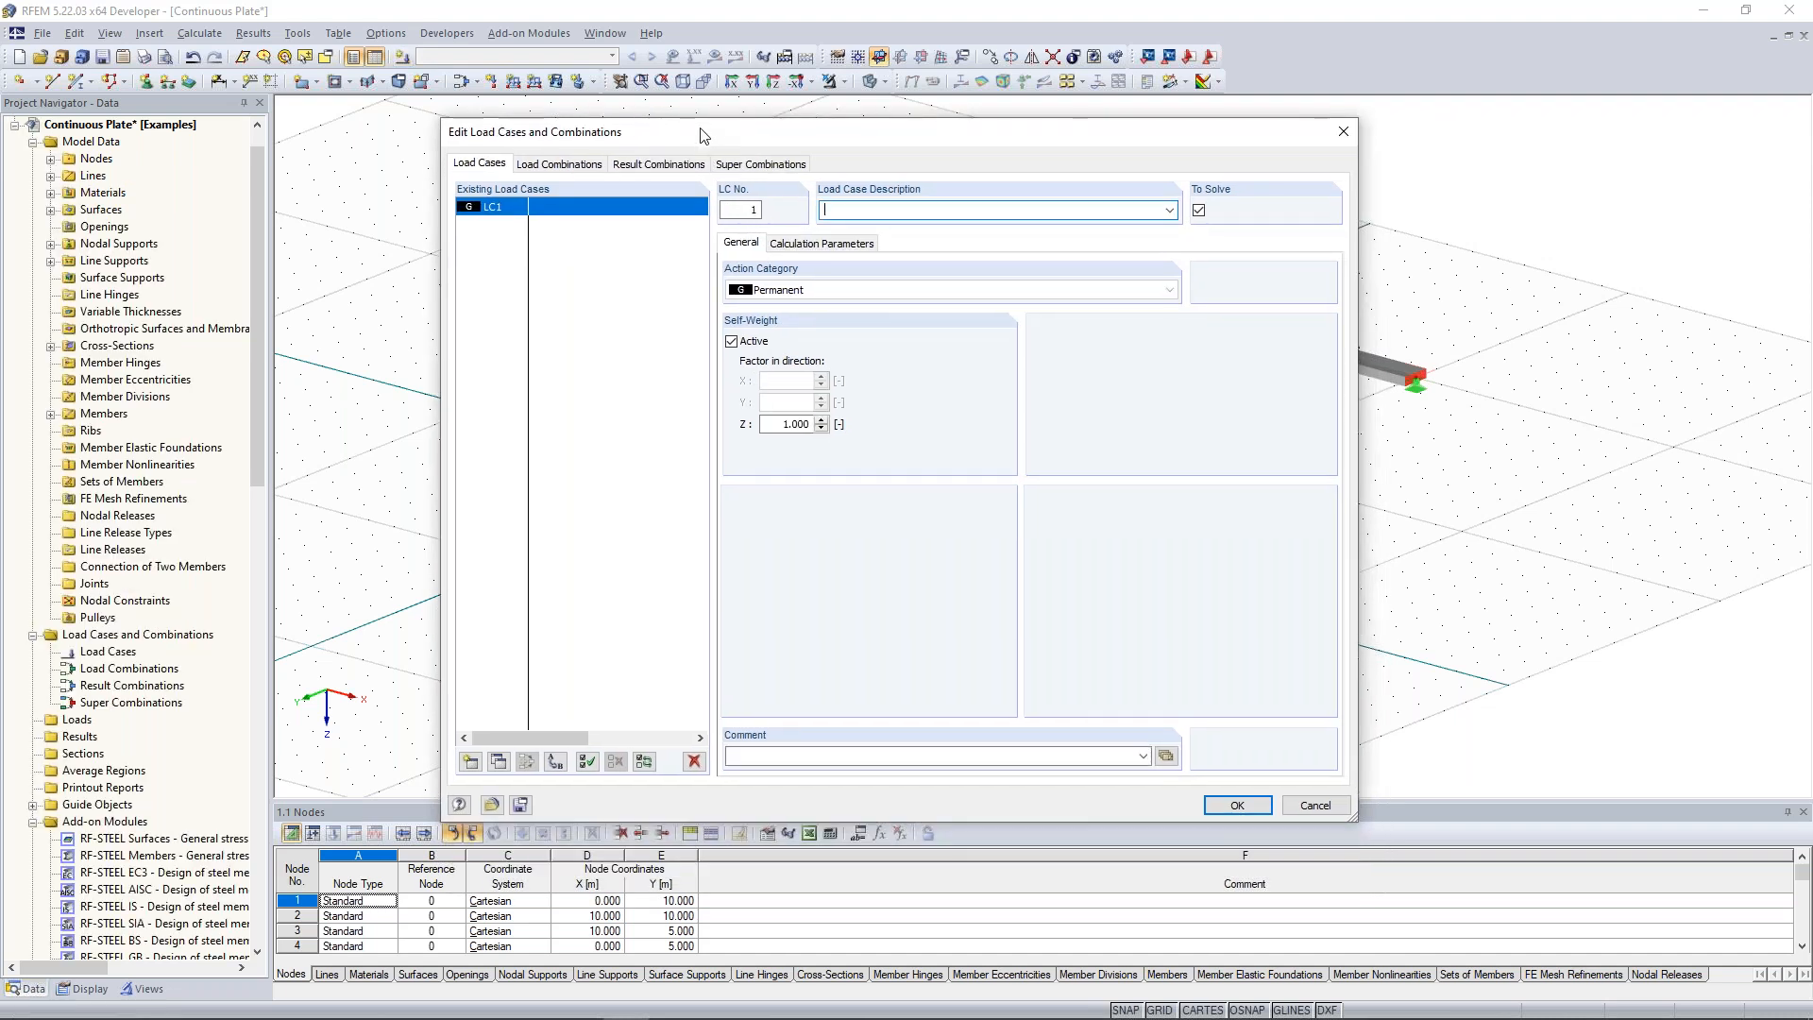
pyautogui.click(890, 190)
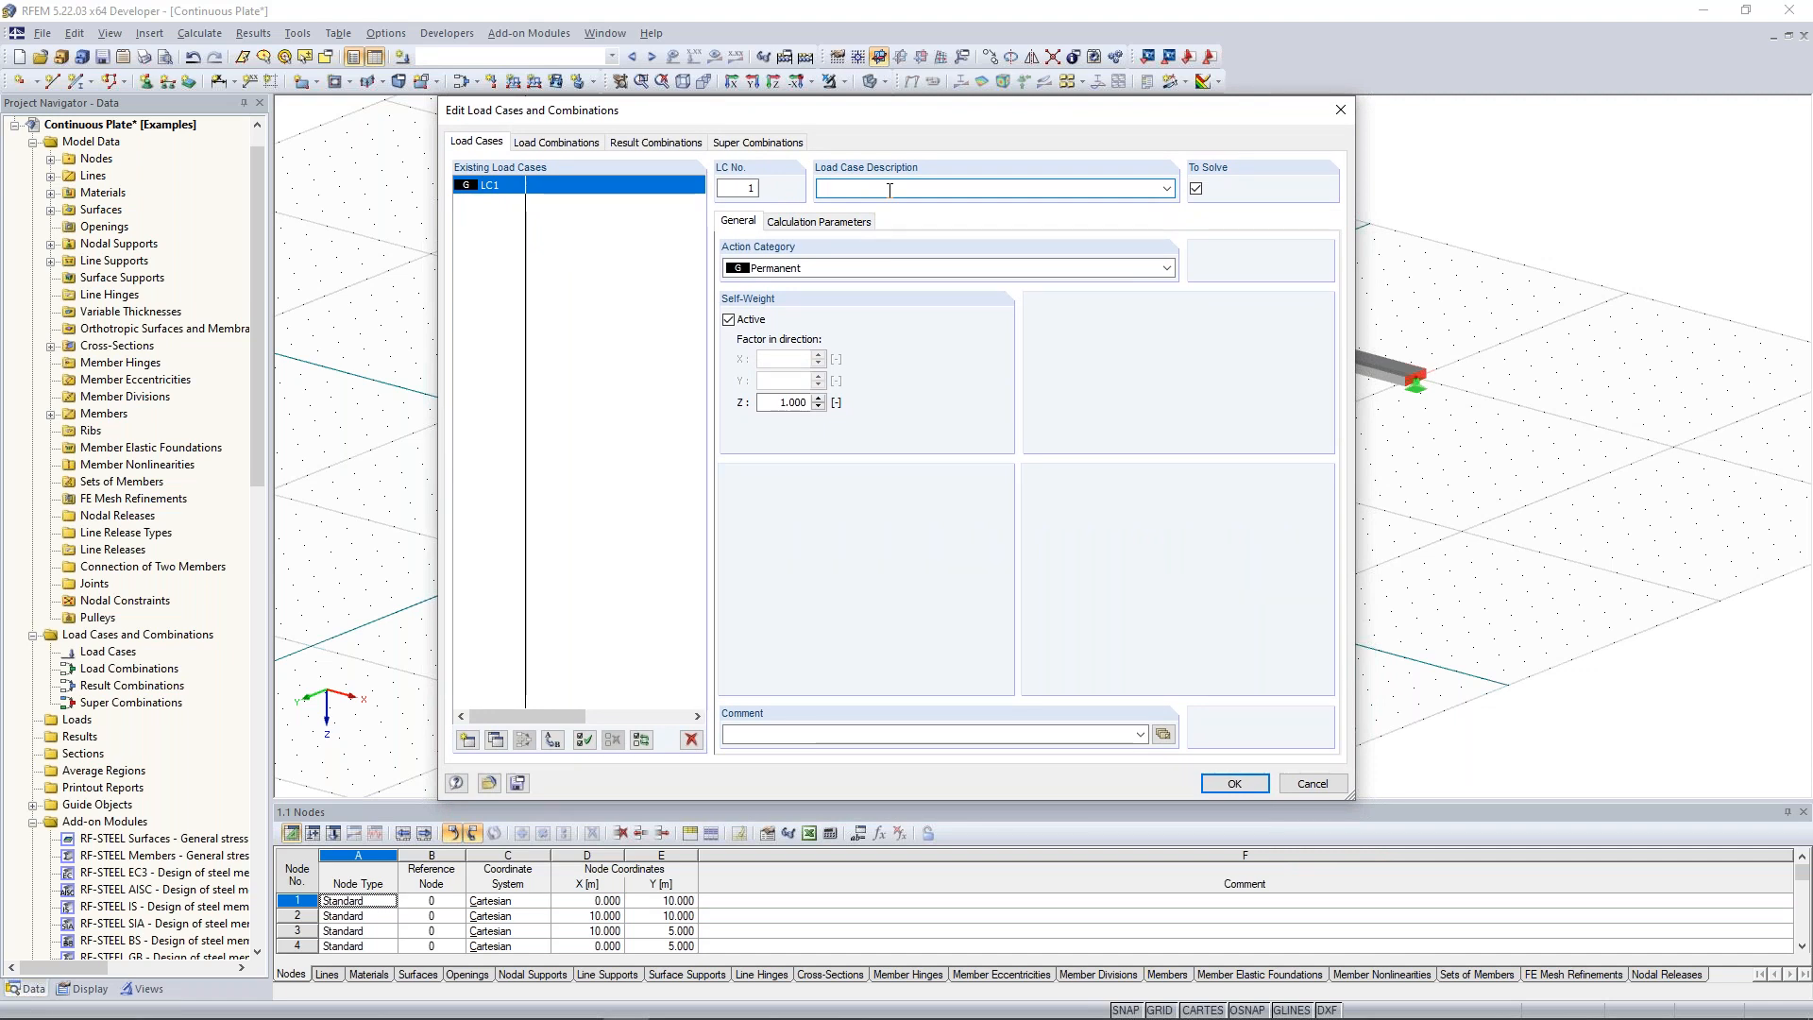
pyautogui.write('test')
pyautogui.click(731, 321)
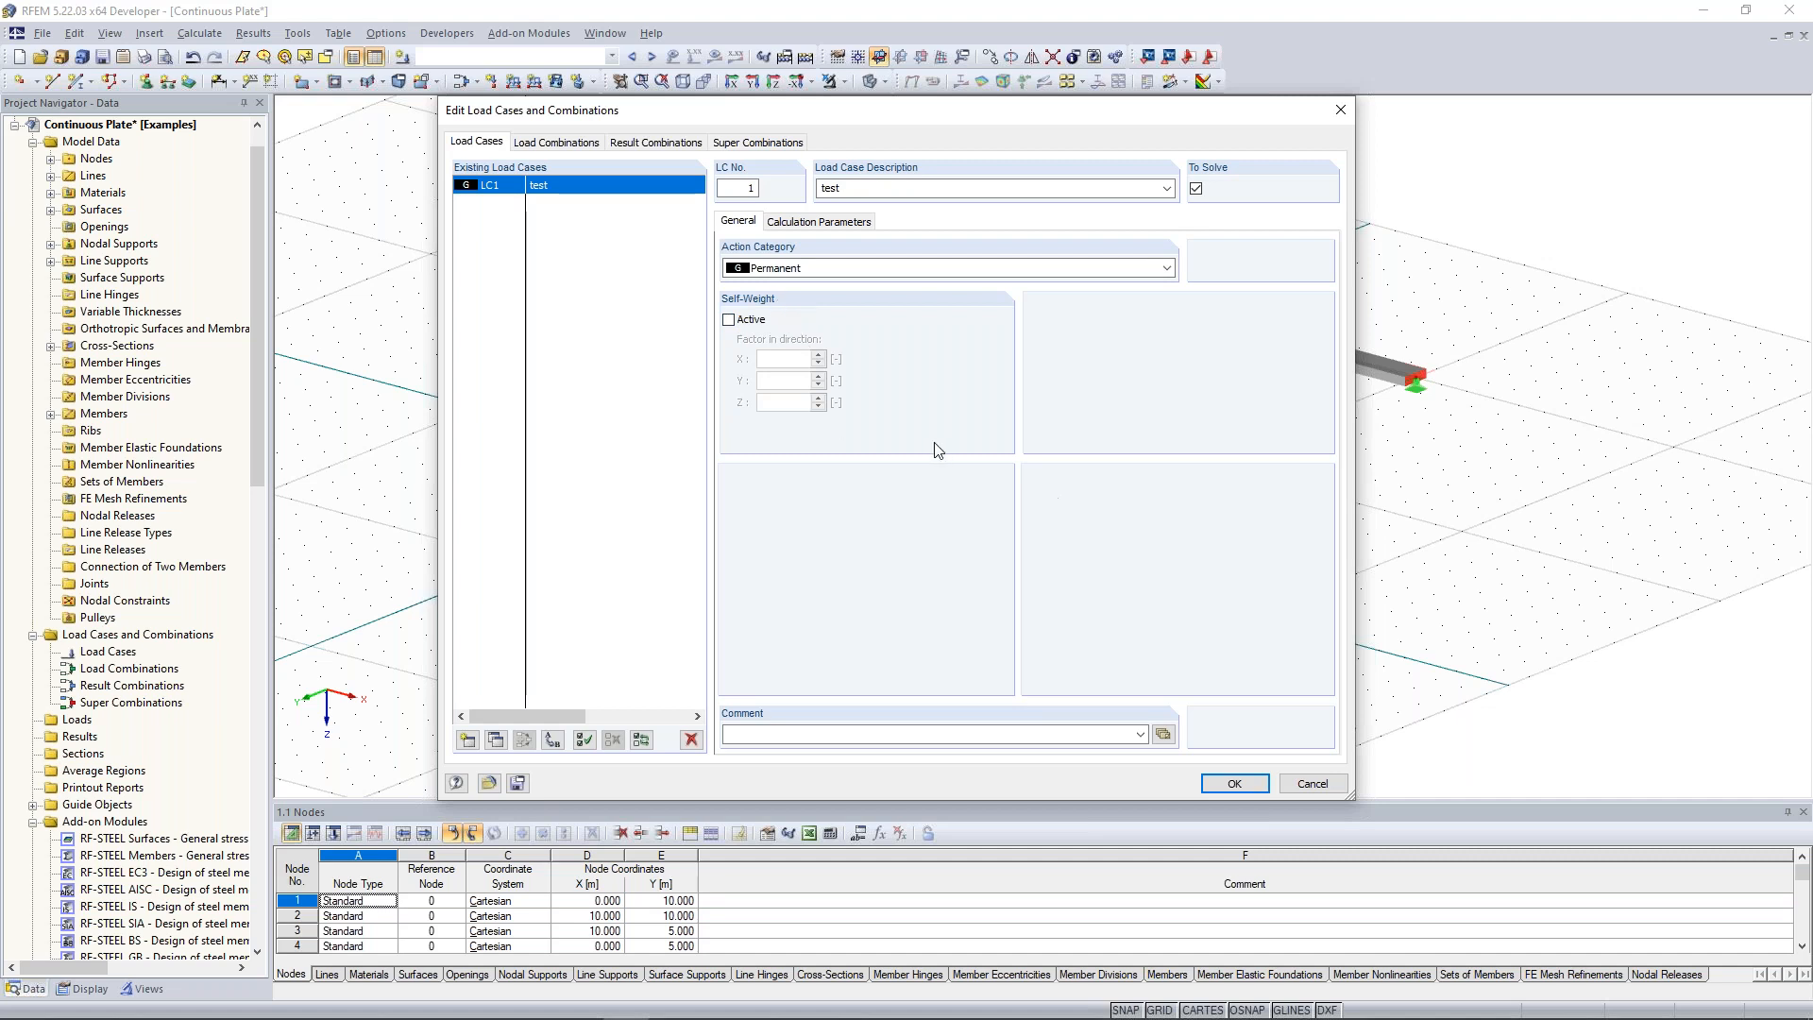
pyautogui.click(1238, 787)
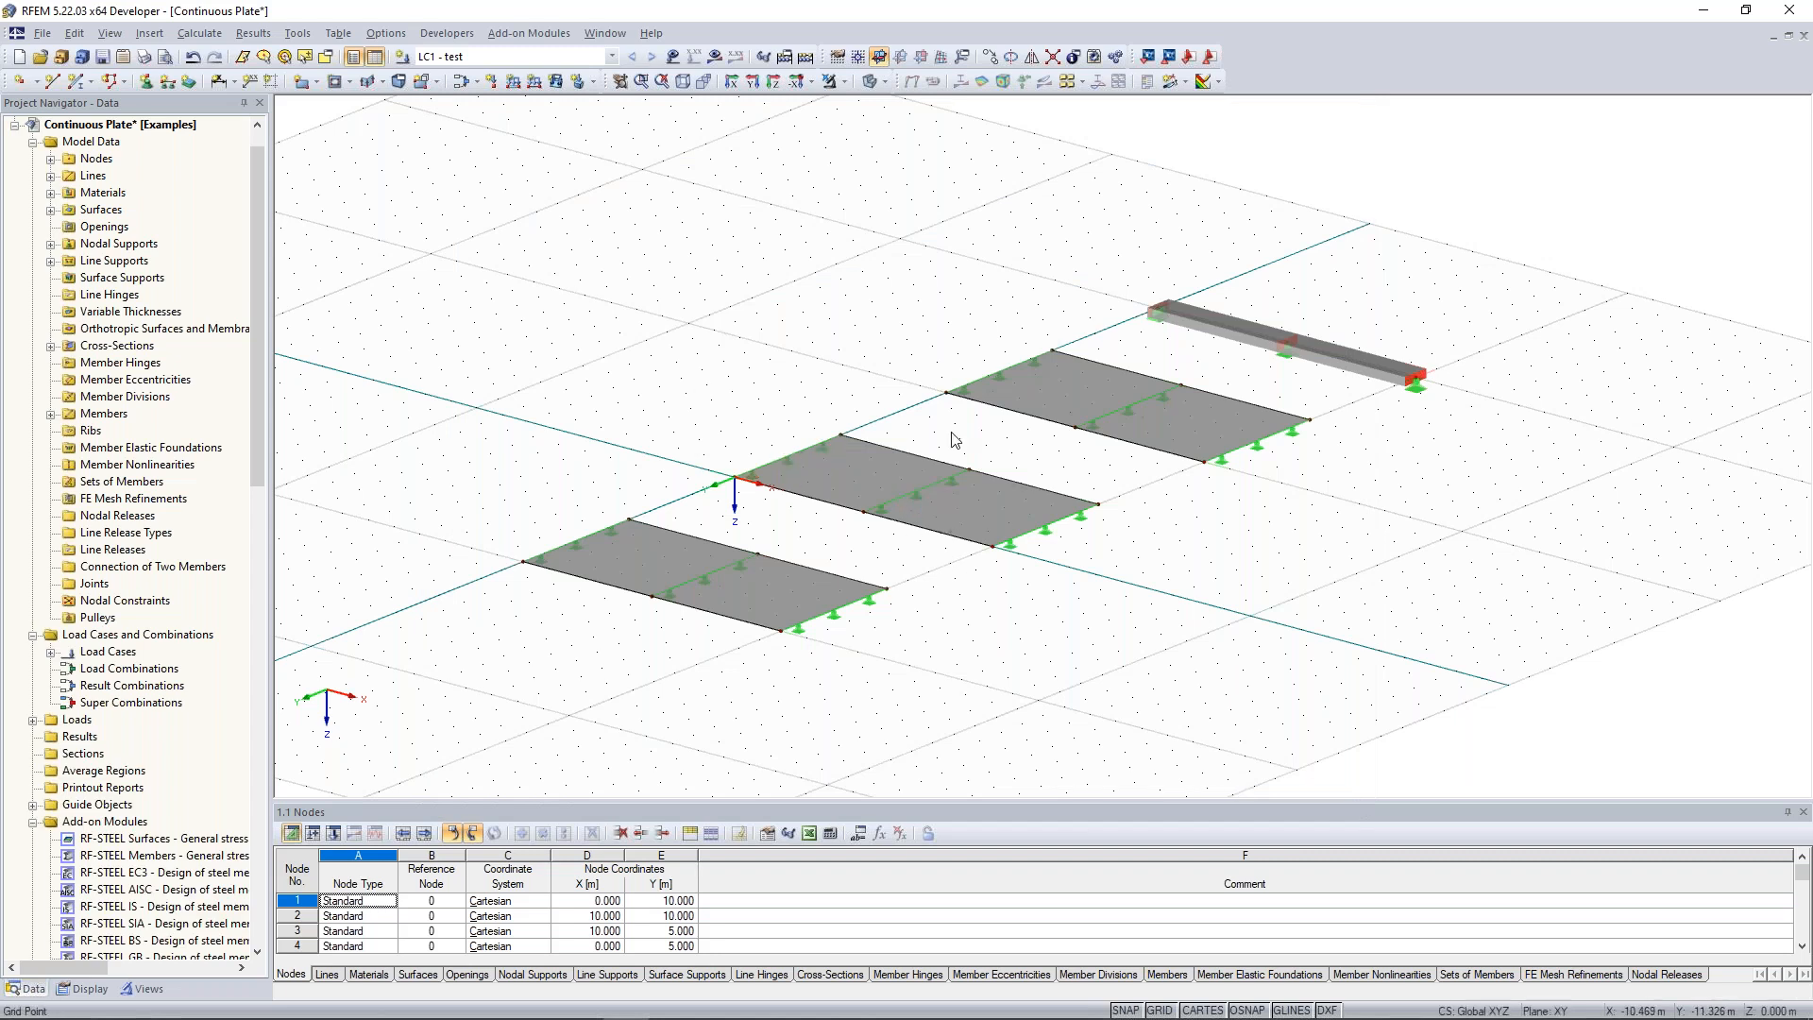
# Apply a uniform surface load of 10 kN/m² in global direction ZL to all three plate surfaces.
pyautogui.click(669, 563)
pyautogui.click(556, 83)
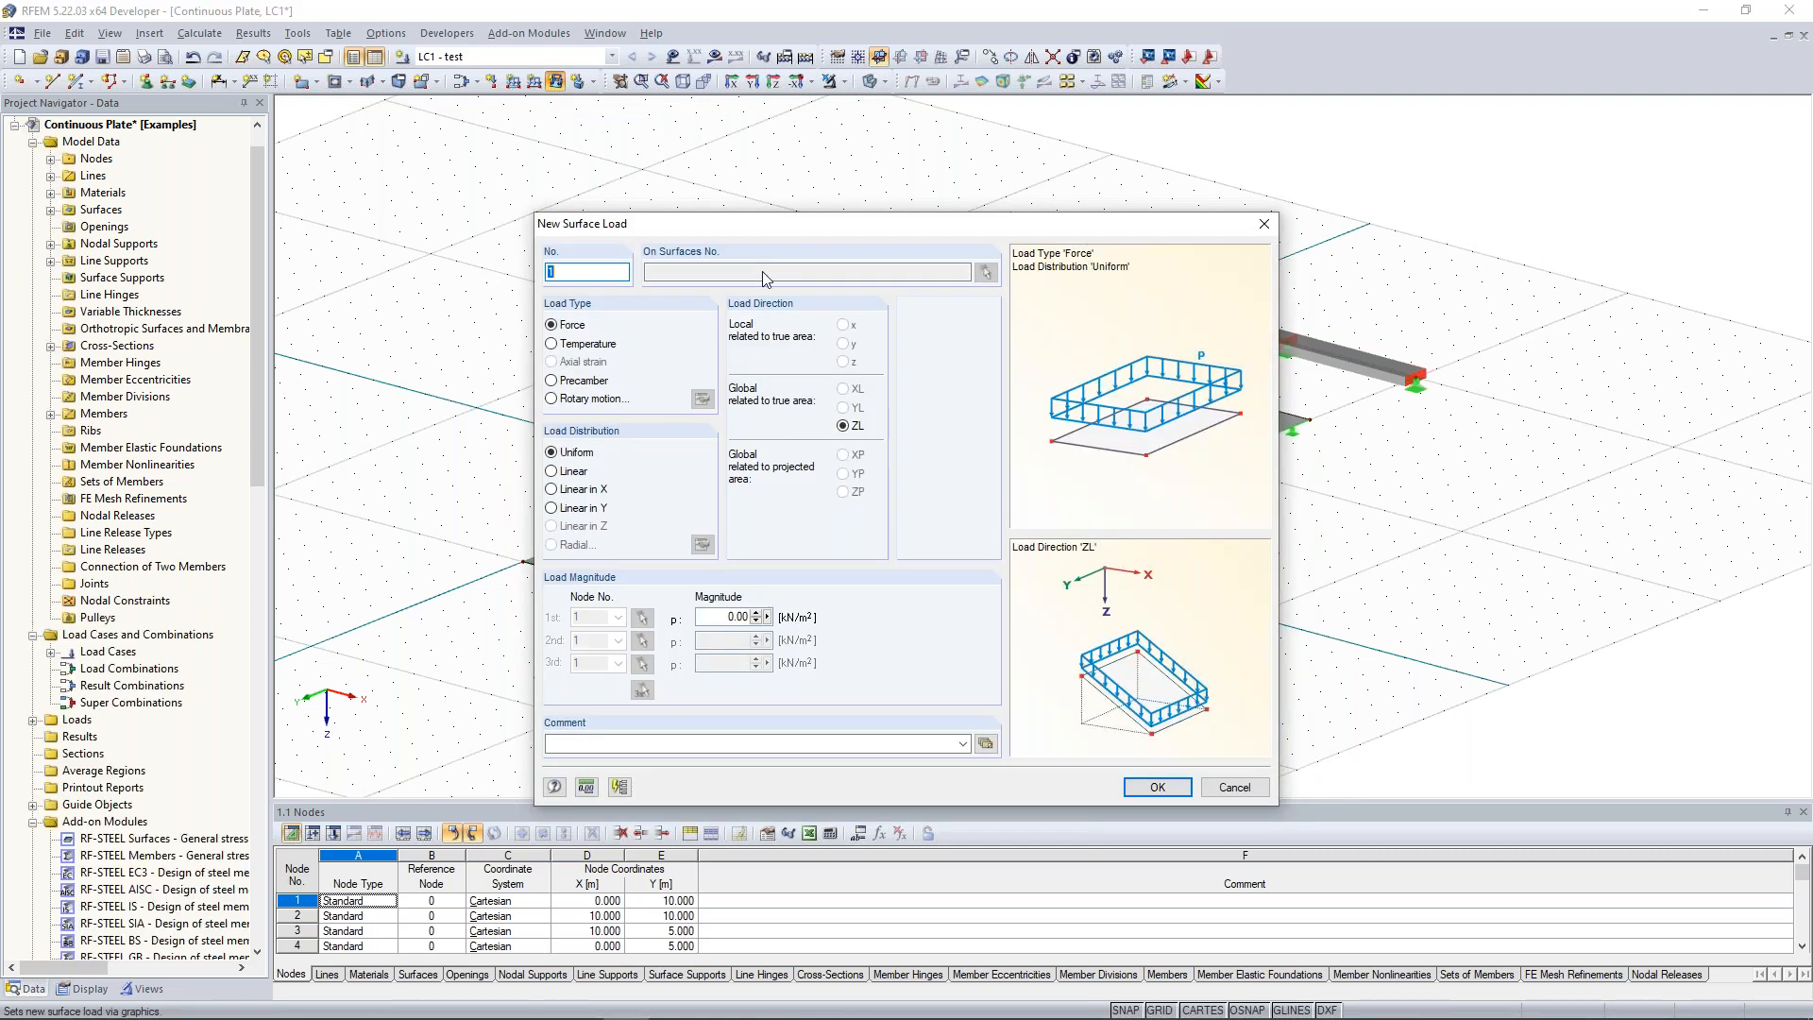
pyautogui.moveTo(751, 176); pyautogui.dragTo(743, 162)
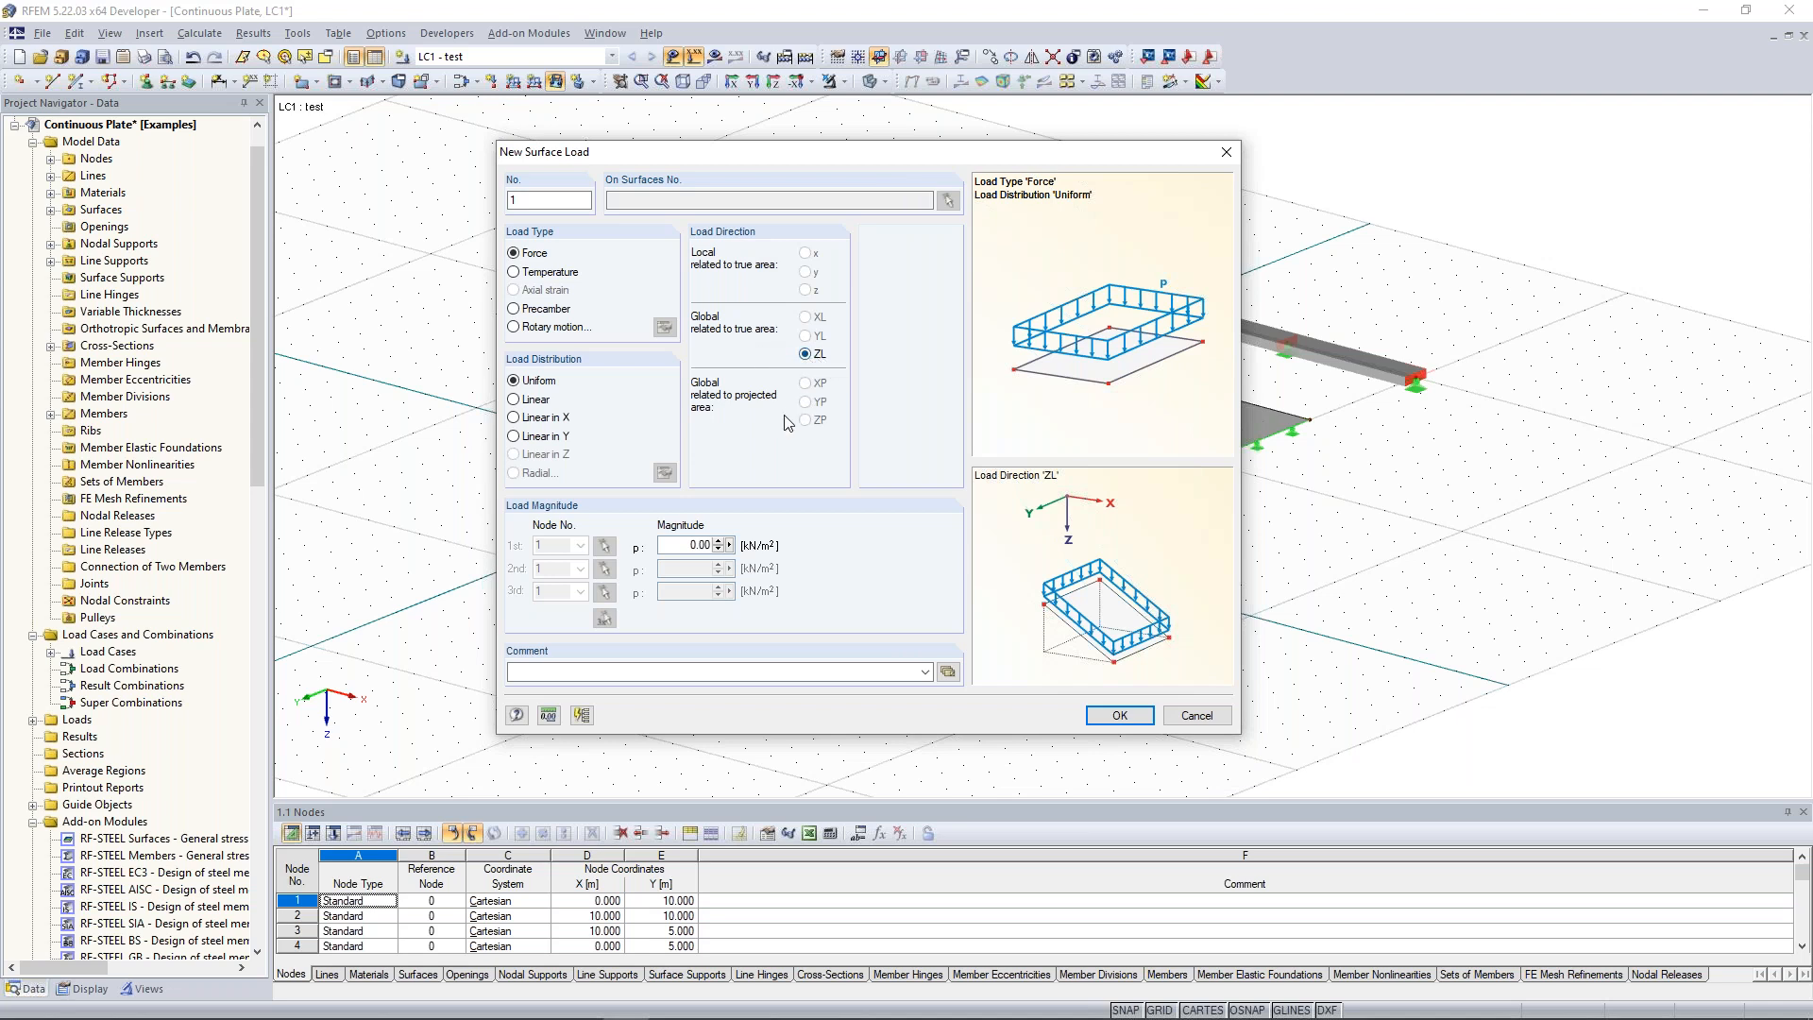
pyautogui.doubleClick(696, 545)
pyautogui.write('10')
pyautogui.click(1114, 718)
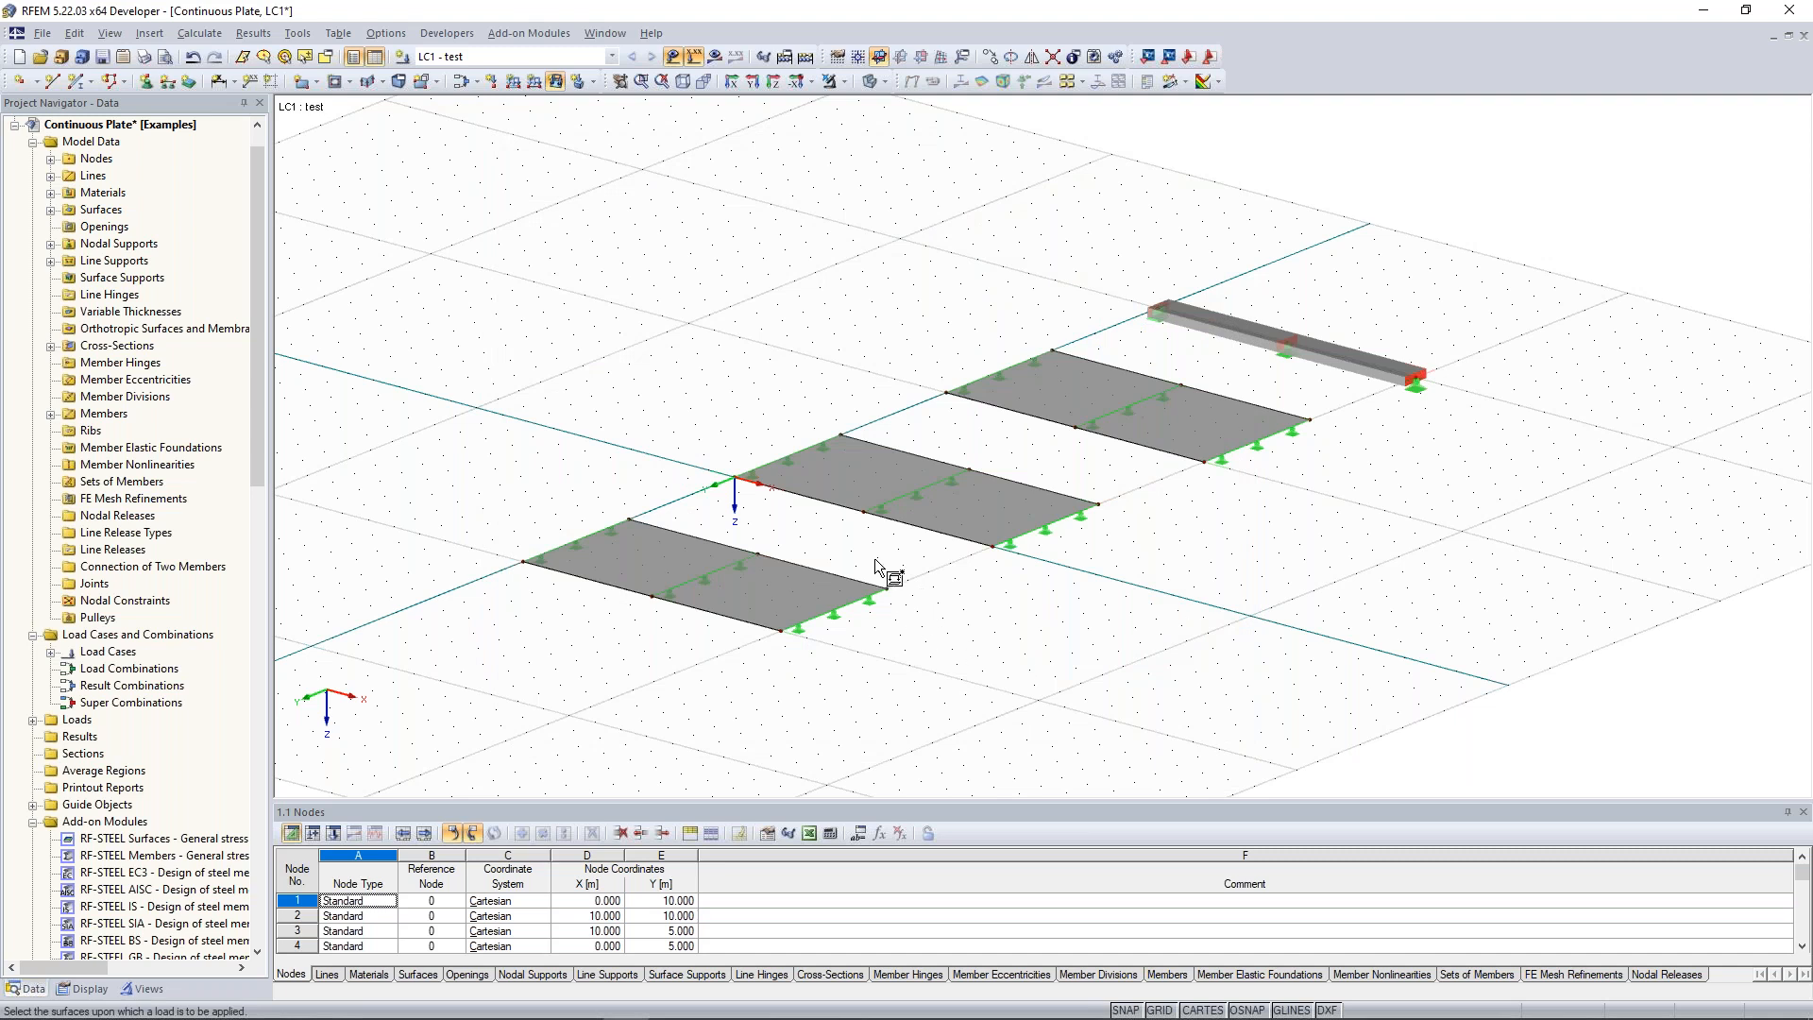
pyautogui.click(817, 579)
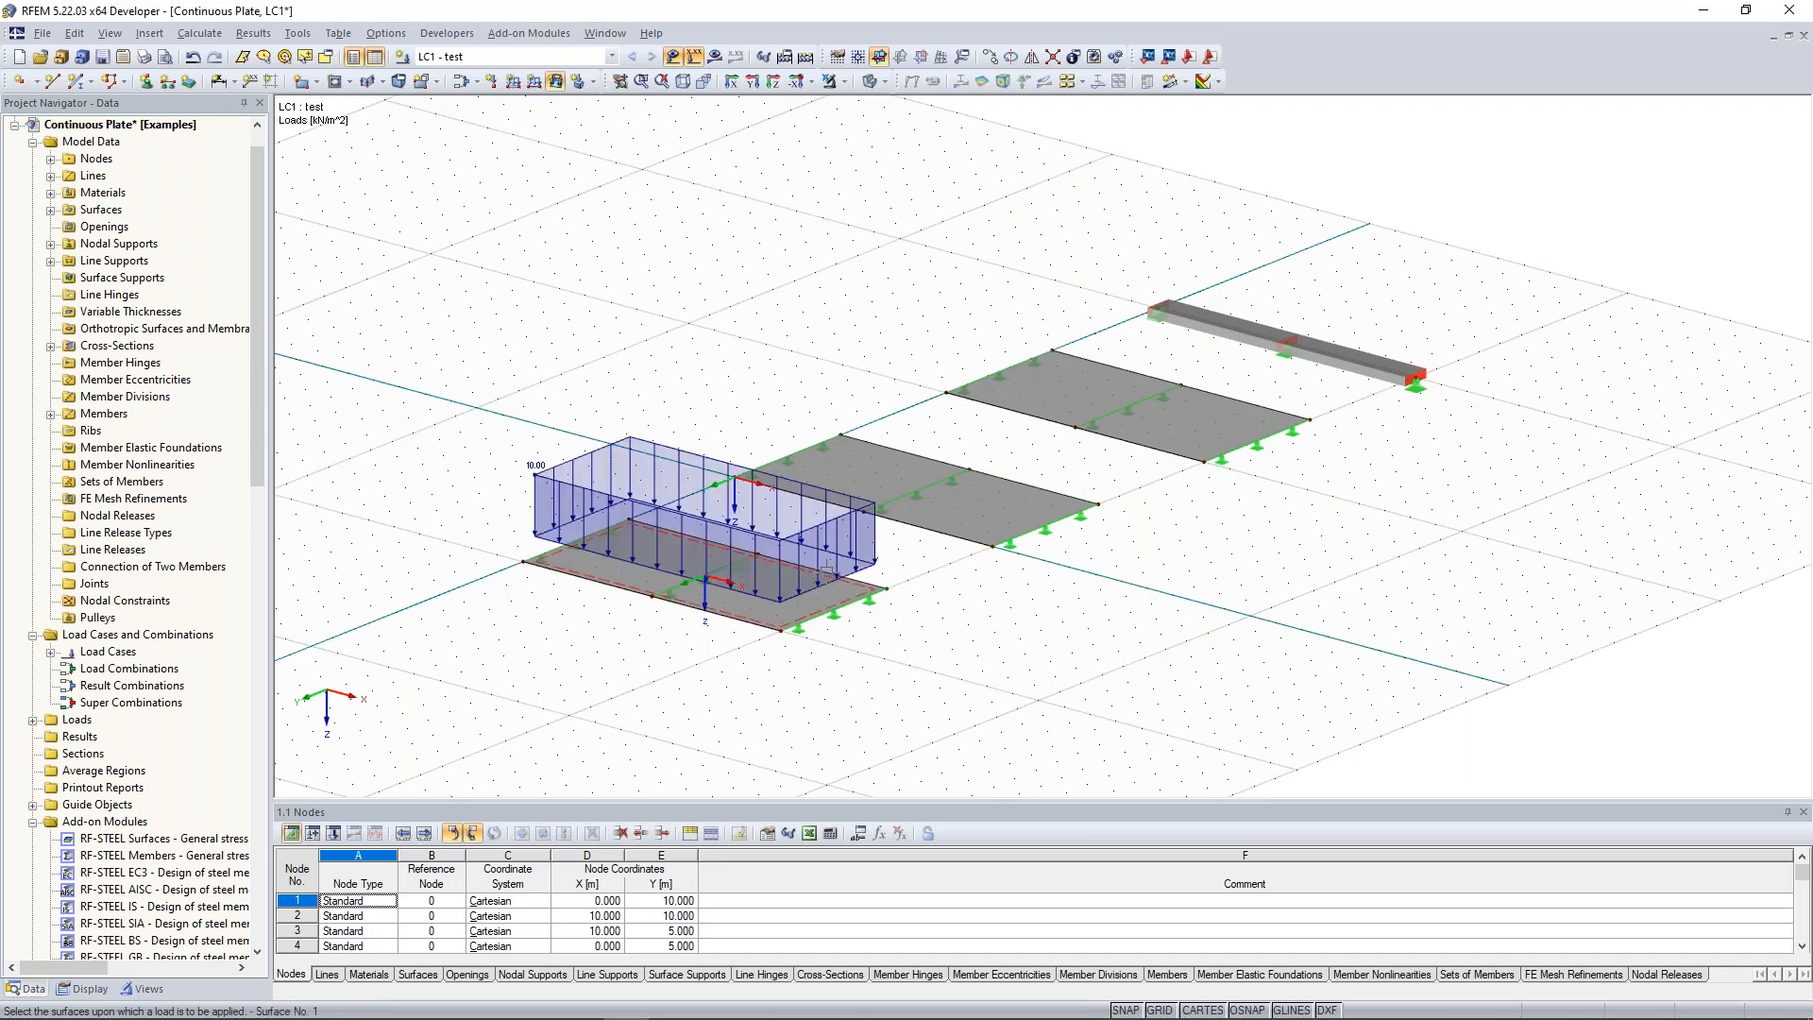
pyautogui.click(982, 490)
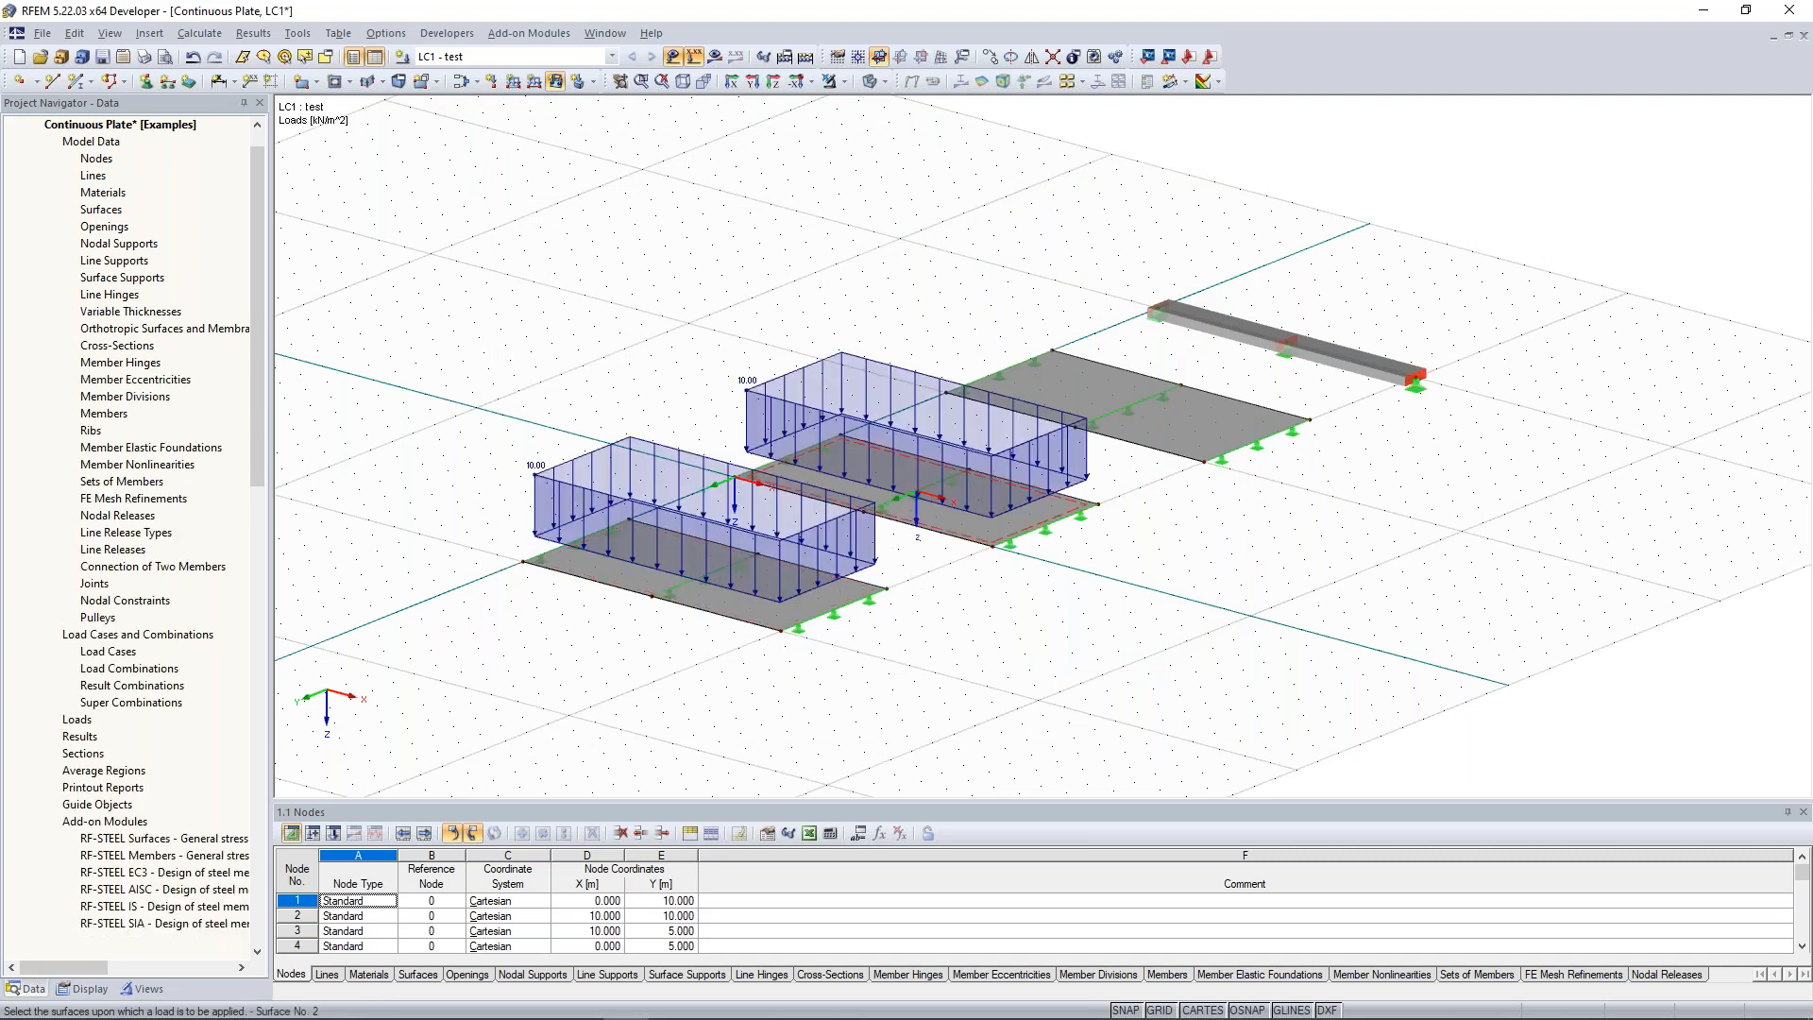
pyautogui.click(1194, 412)
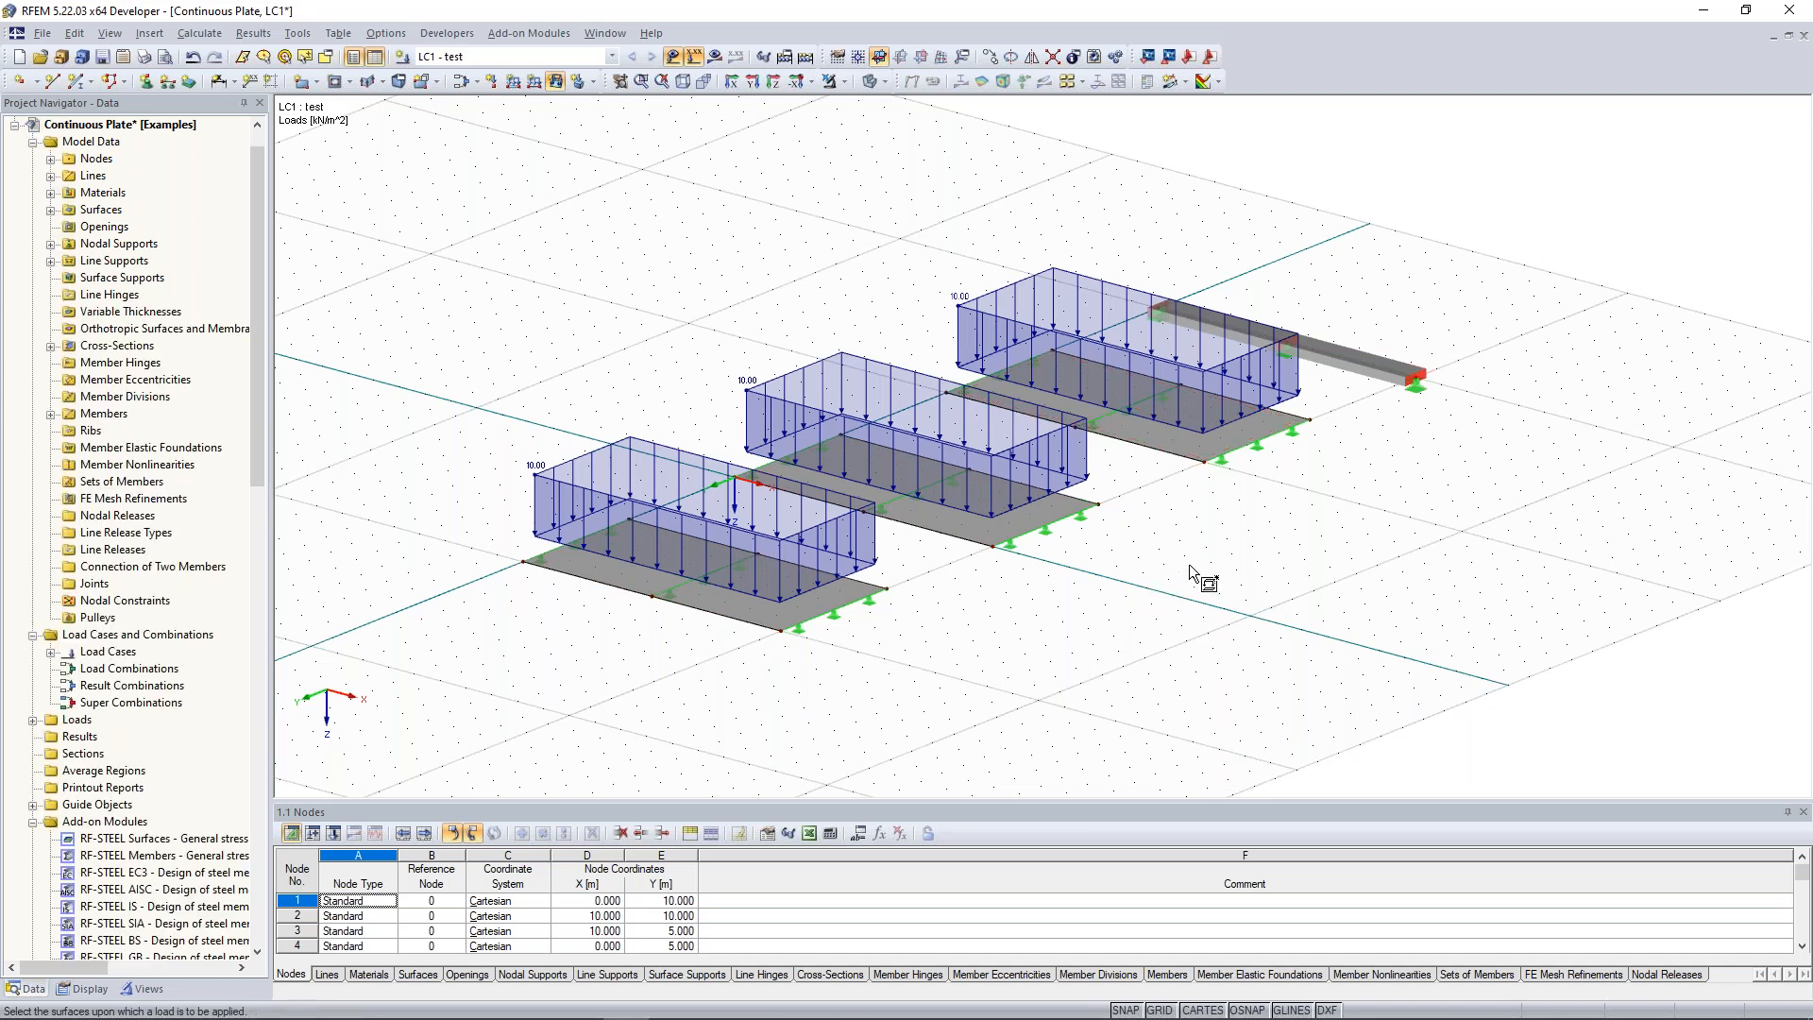
pyautogui.press('Escape')
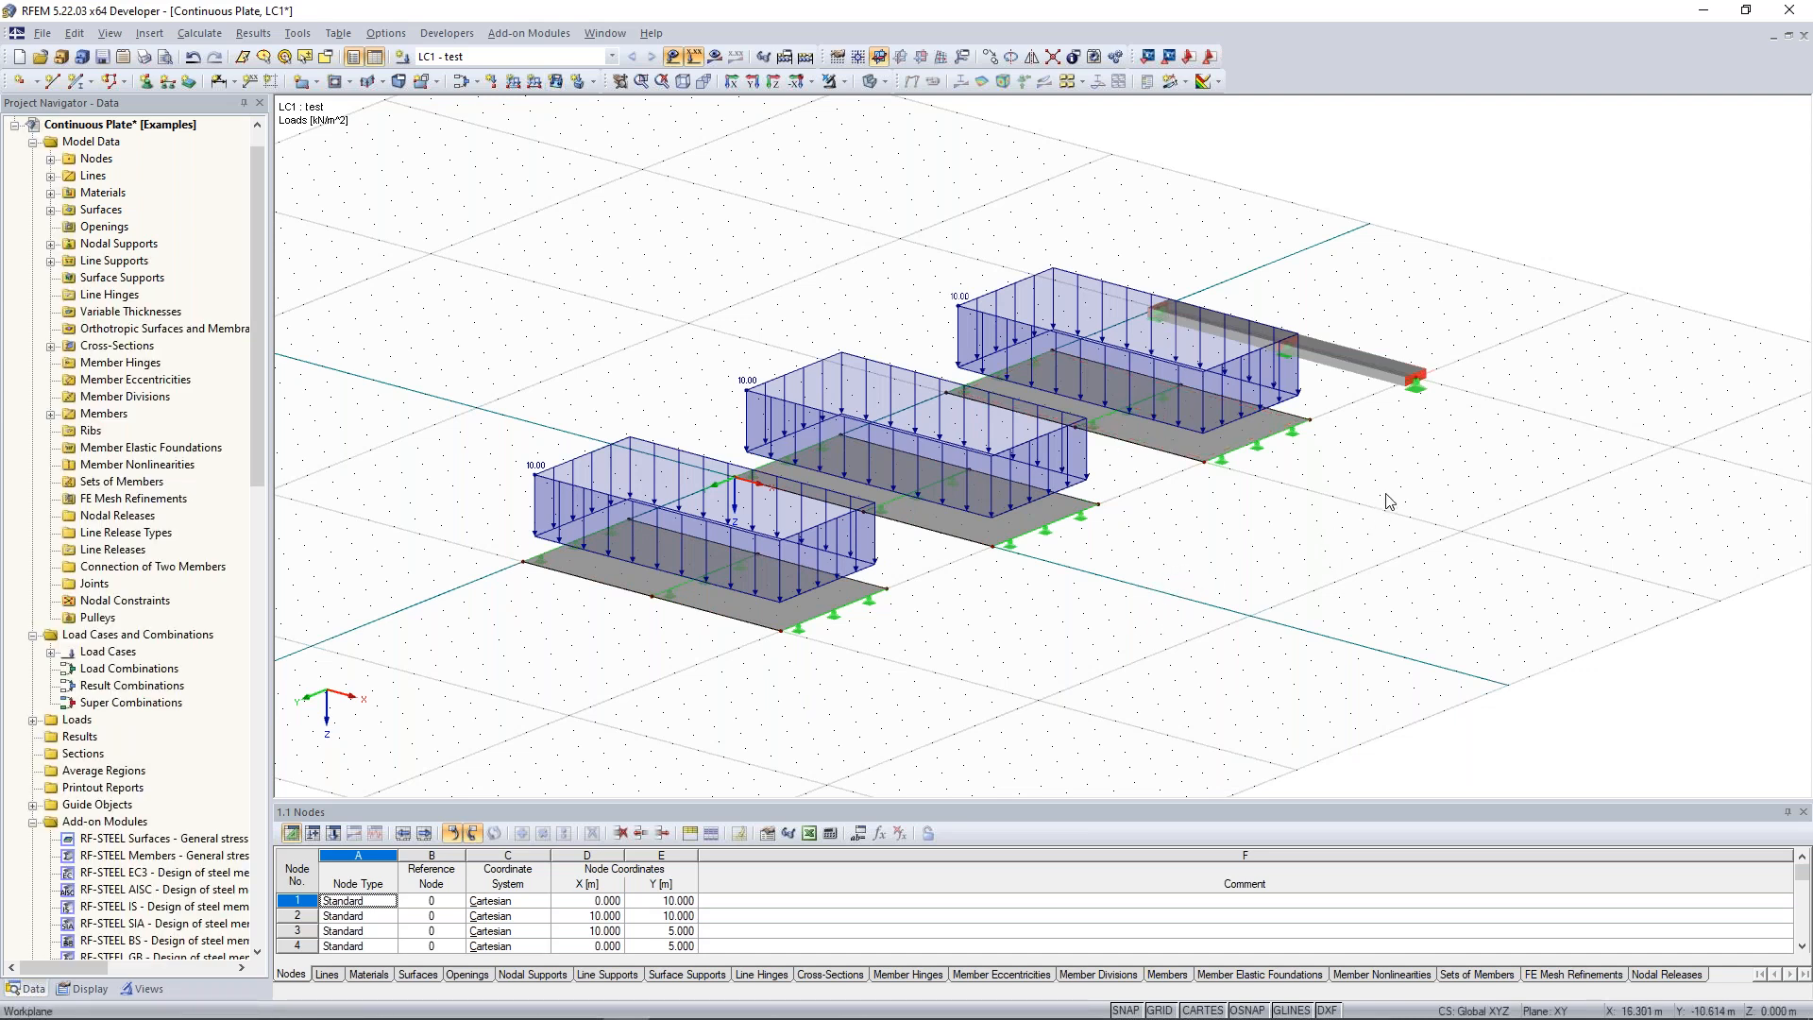
# Apply a uniform member load of 10 kN/m in global direction ZL to both members of the comparison beam.
pyautogui.keyDown('ctrl'); pyautogui.moveTo(1376, 502); pyautogui.dragTo(1271, 520, button='middle'); pyautogui.keyUp('ctrl')
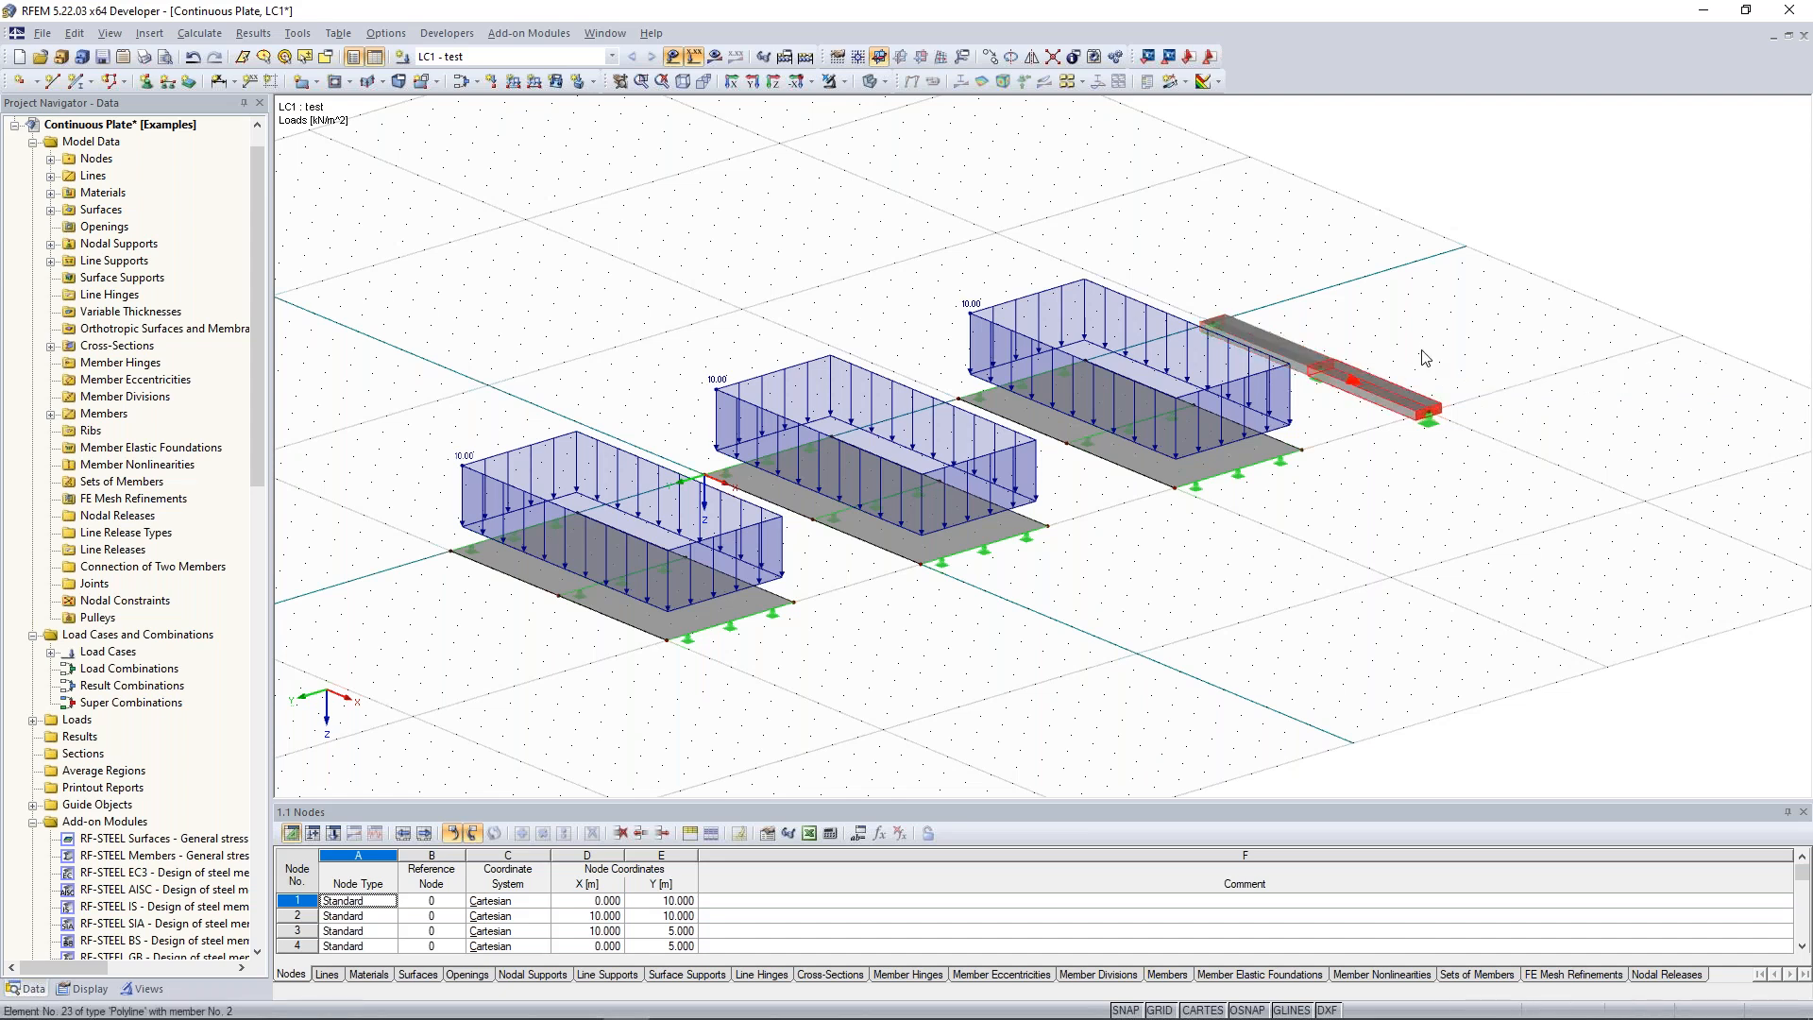
pyautogui.moveTo(1433, 343); pyautogui.dragTo(1371, 351, button='middle')
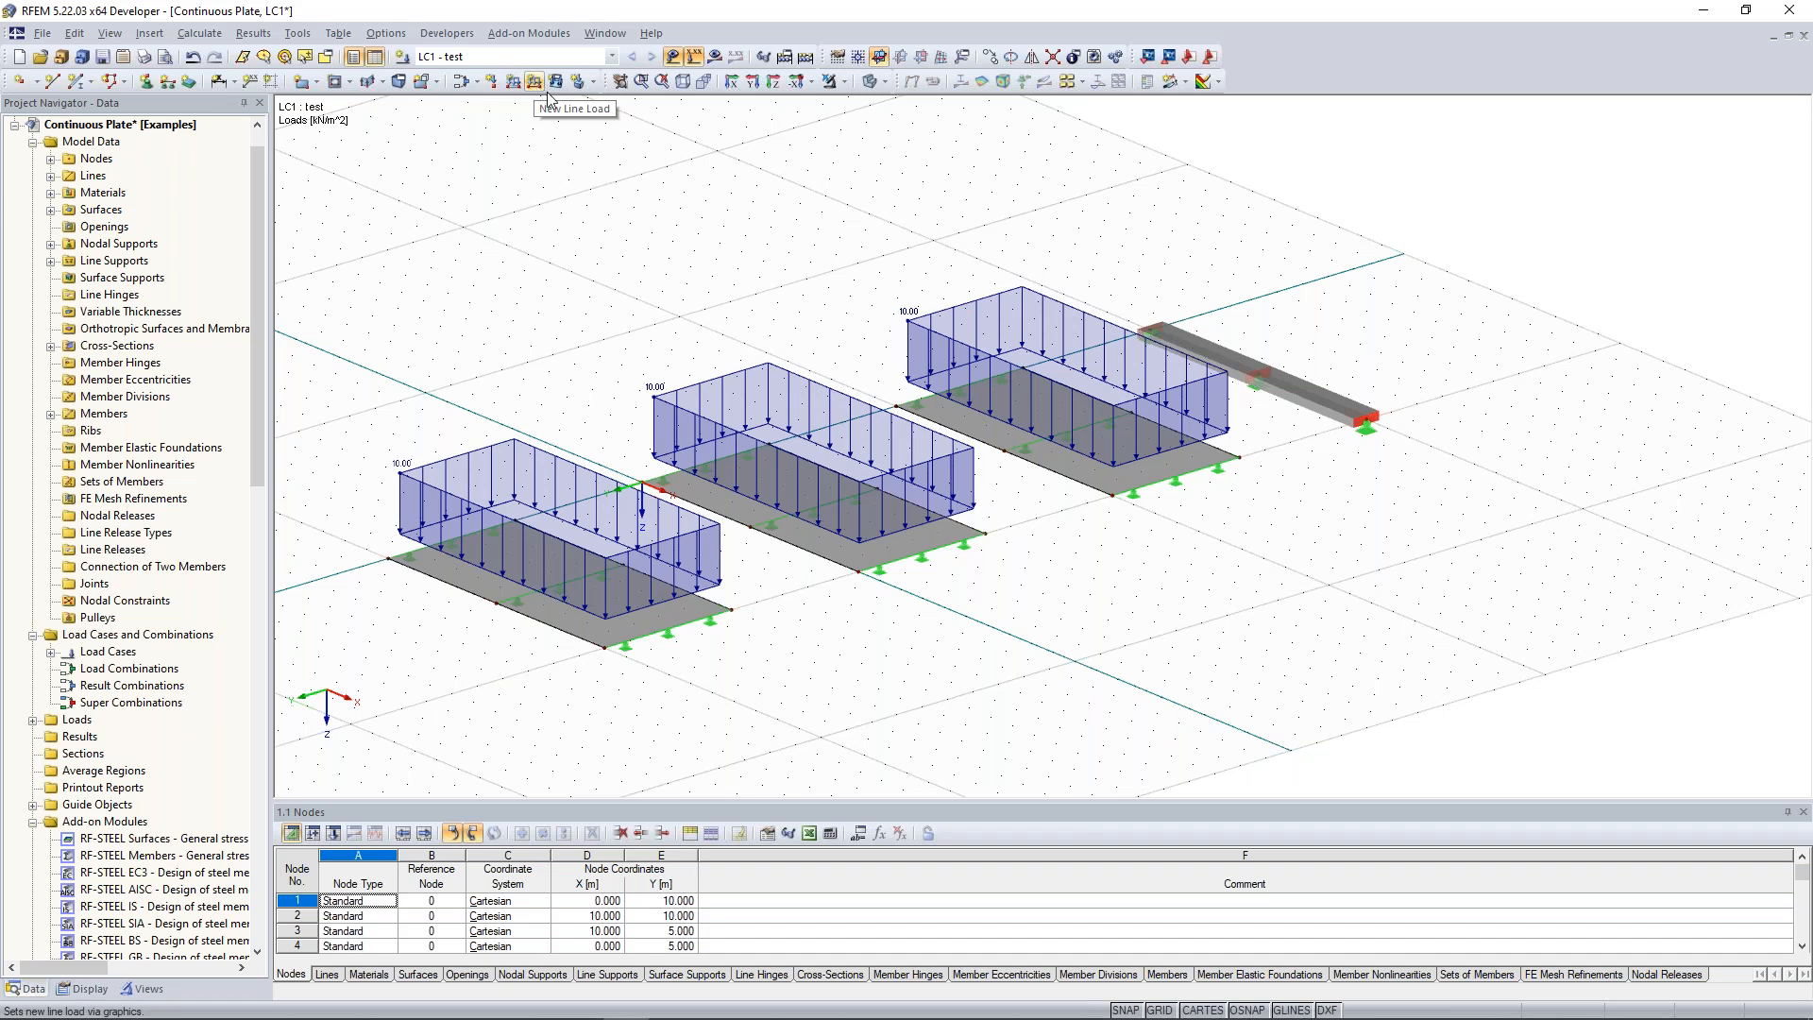
pyautogui.moveTo(1232, 321); pyautogui.dragTo(1020, 342, button='middle')
pyautogui.scroll(2, 1103, 389)
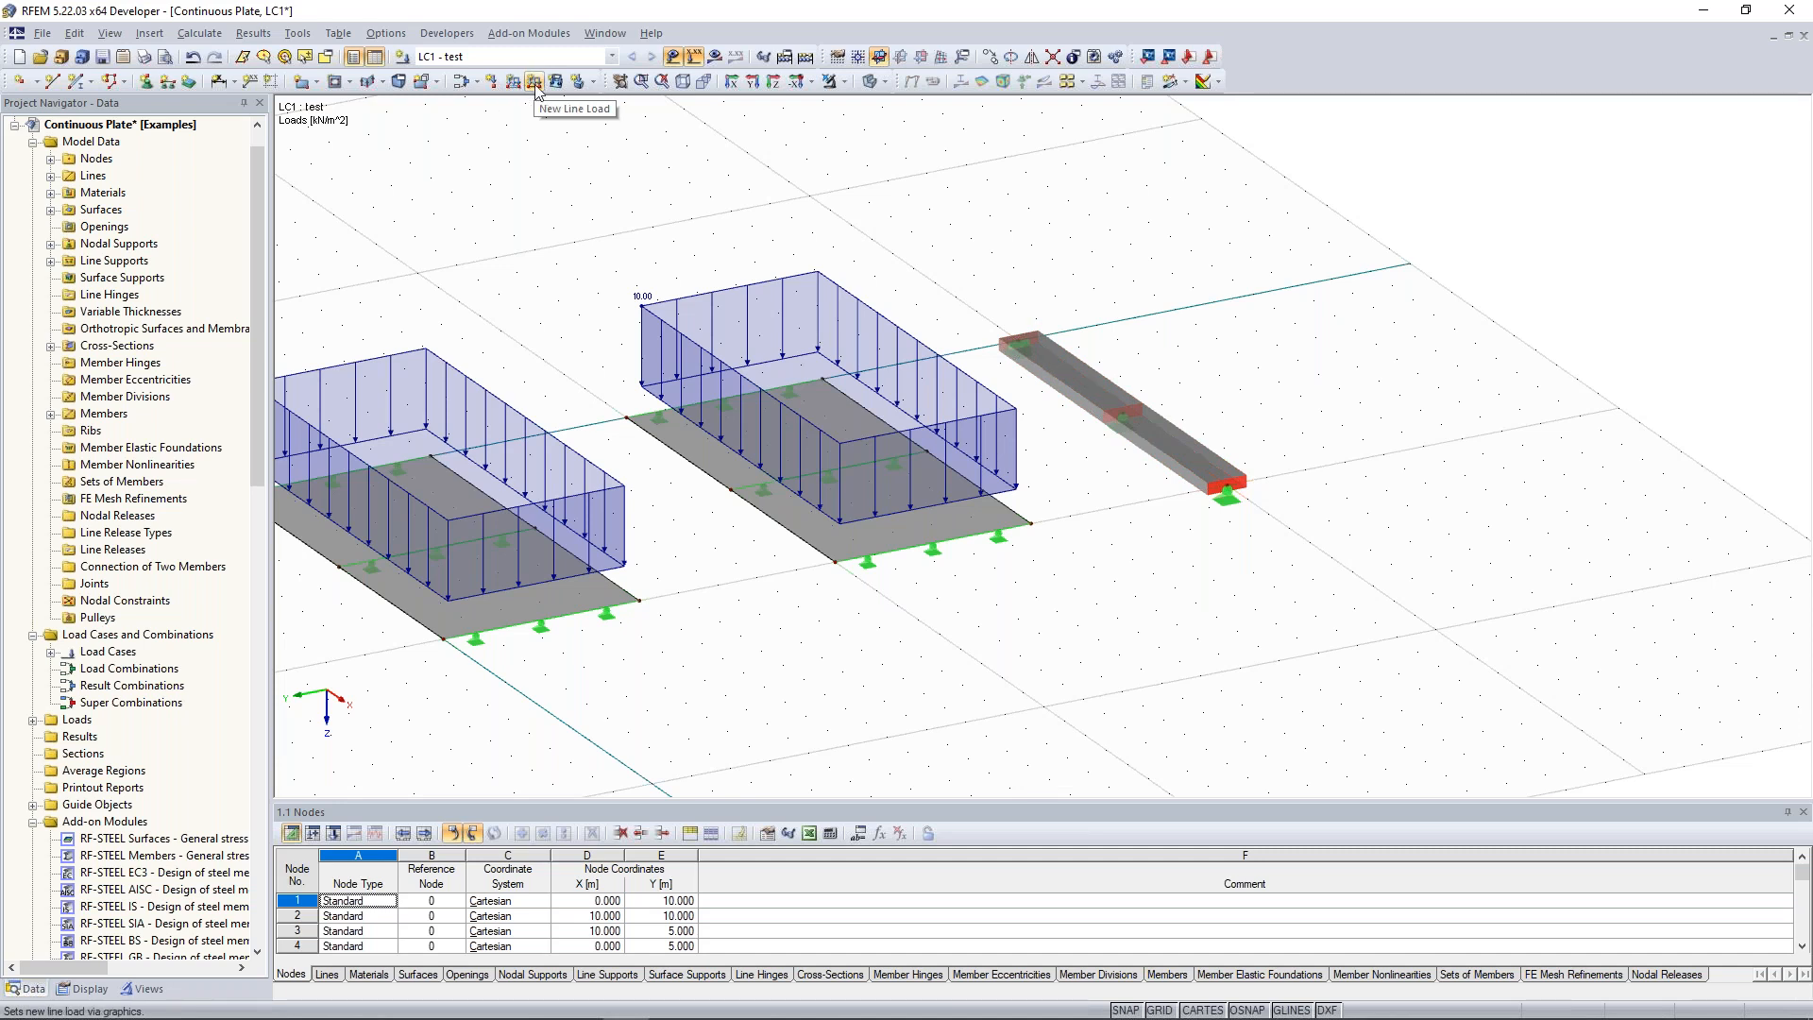
pyautogui.moveTo(639, 247); pyautogui.dragTo(1134, 174, button='middle')
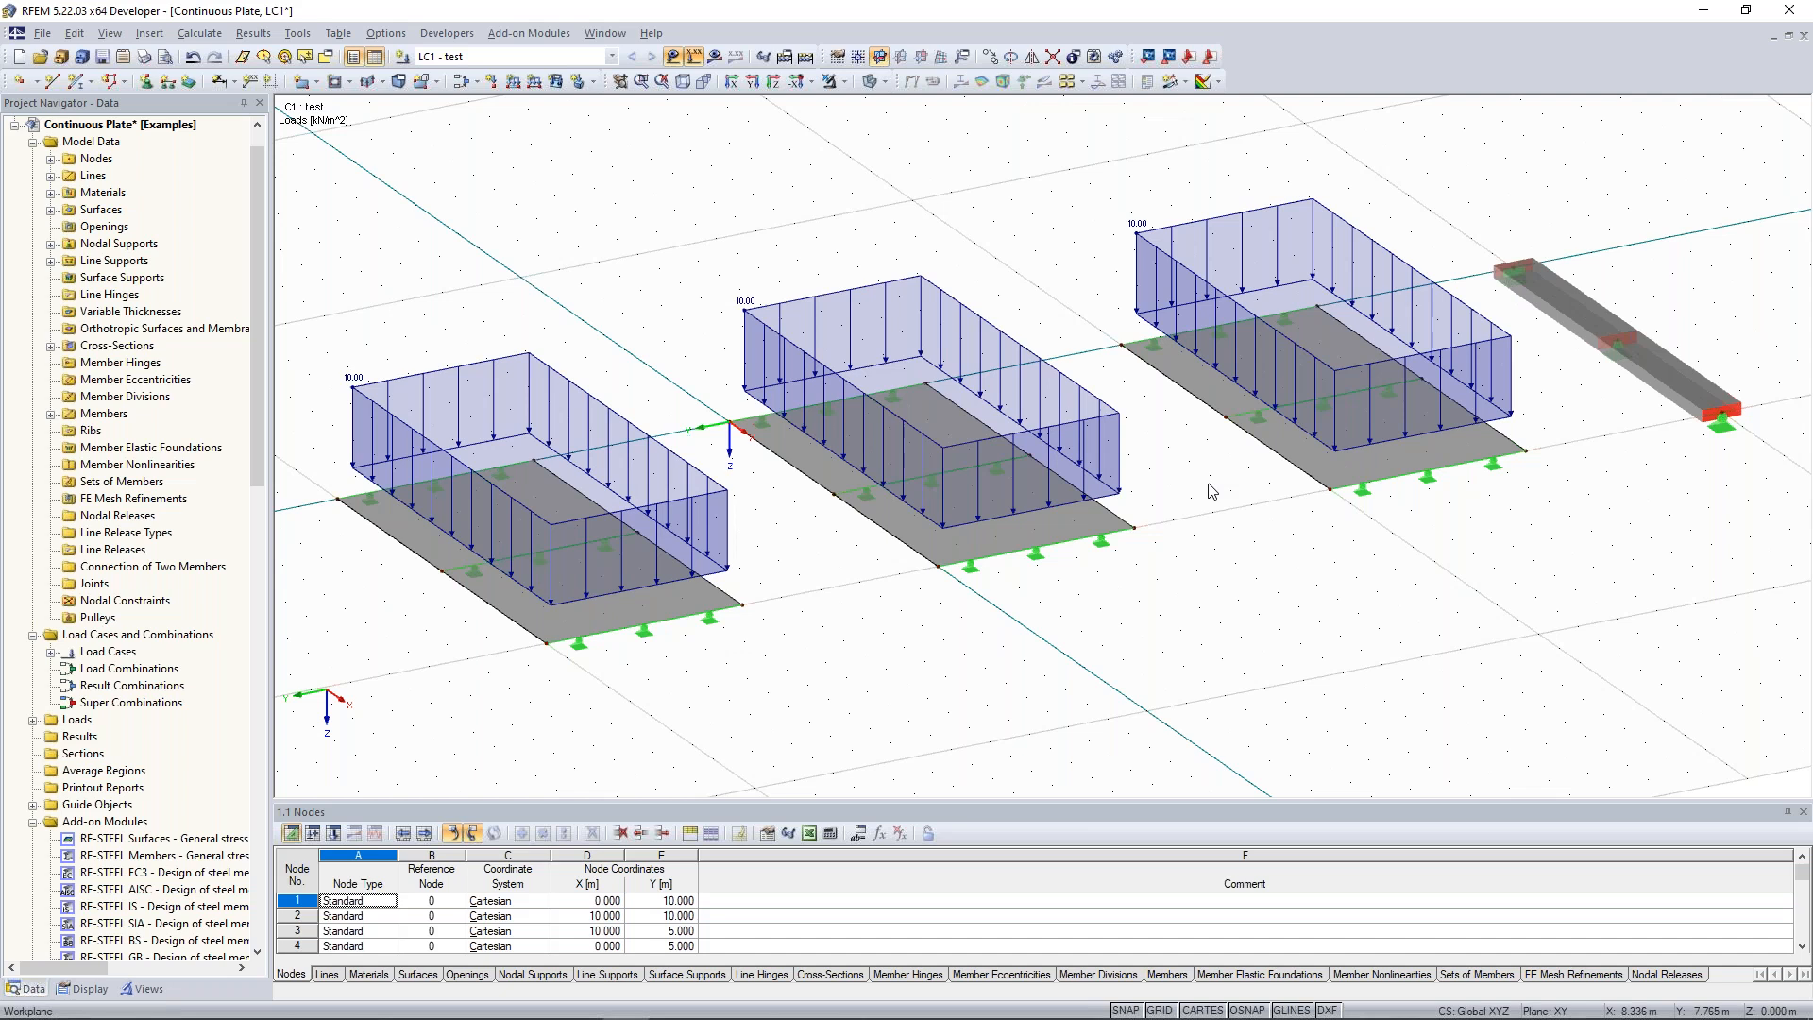
pyautogui.moveTo(1226, 481); pyautogui.dragTo(1140, 461, button='middle')
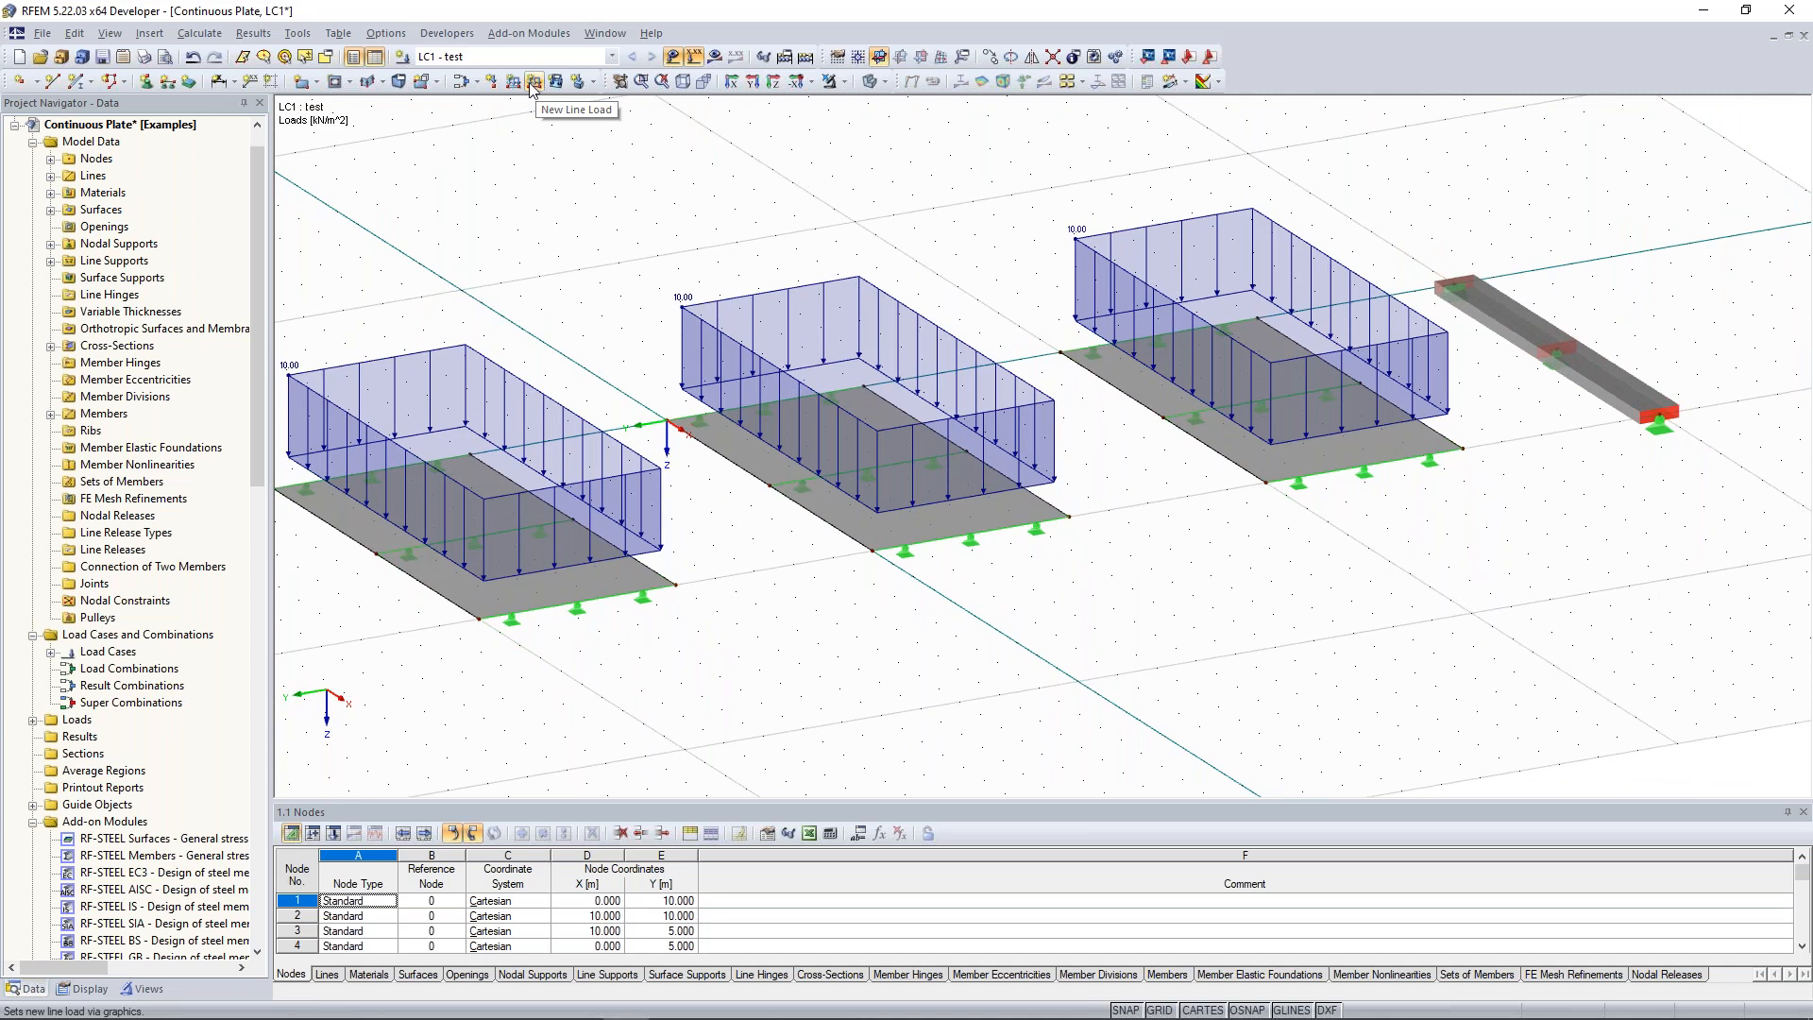
pyautogui.moveTo(675, 215); pyautogui.dragTo(340, 258, button='middle')
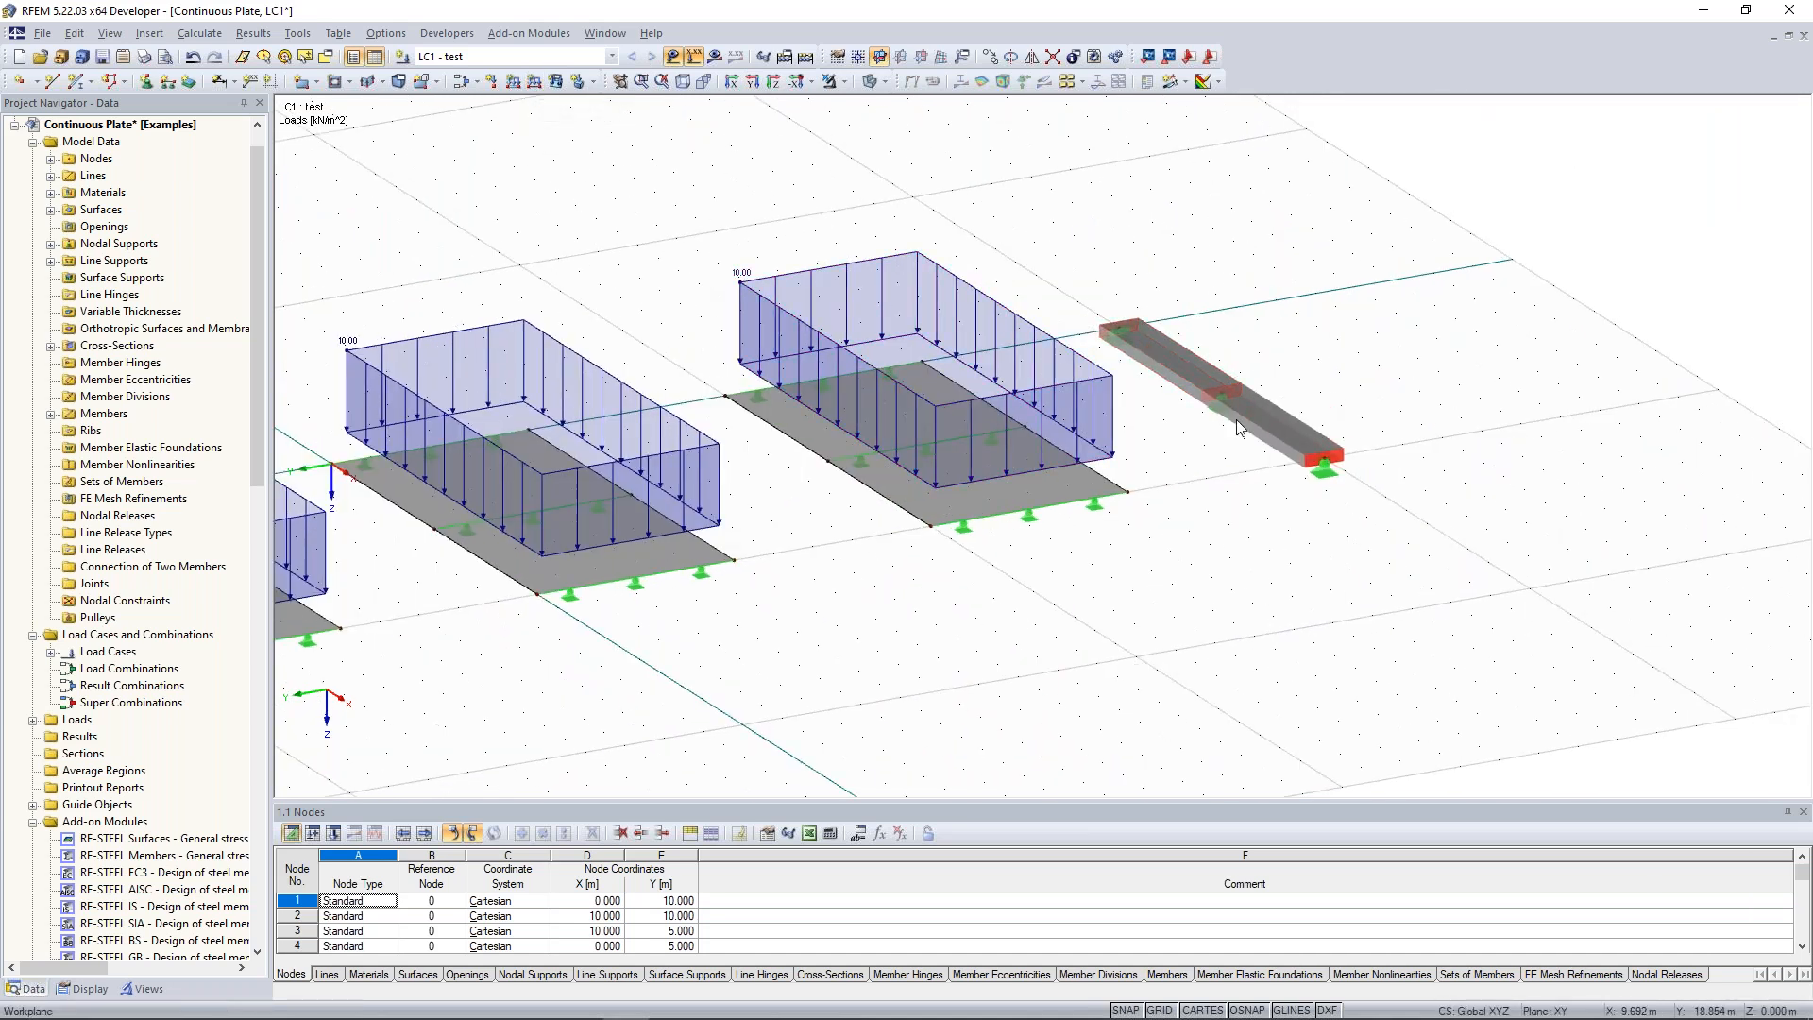
pyautogui.click(512, 81)
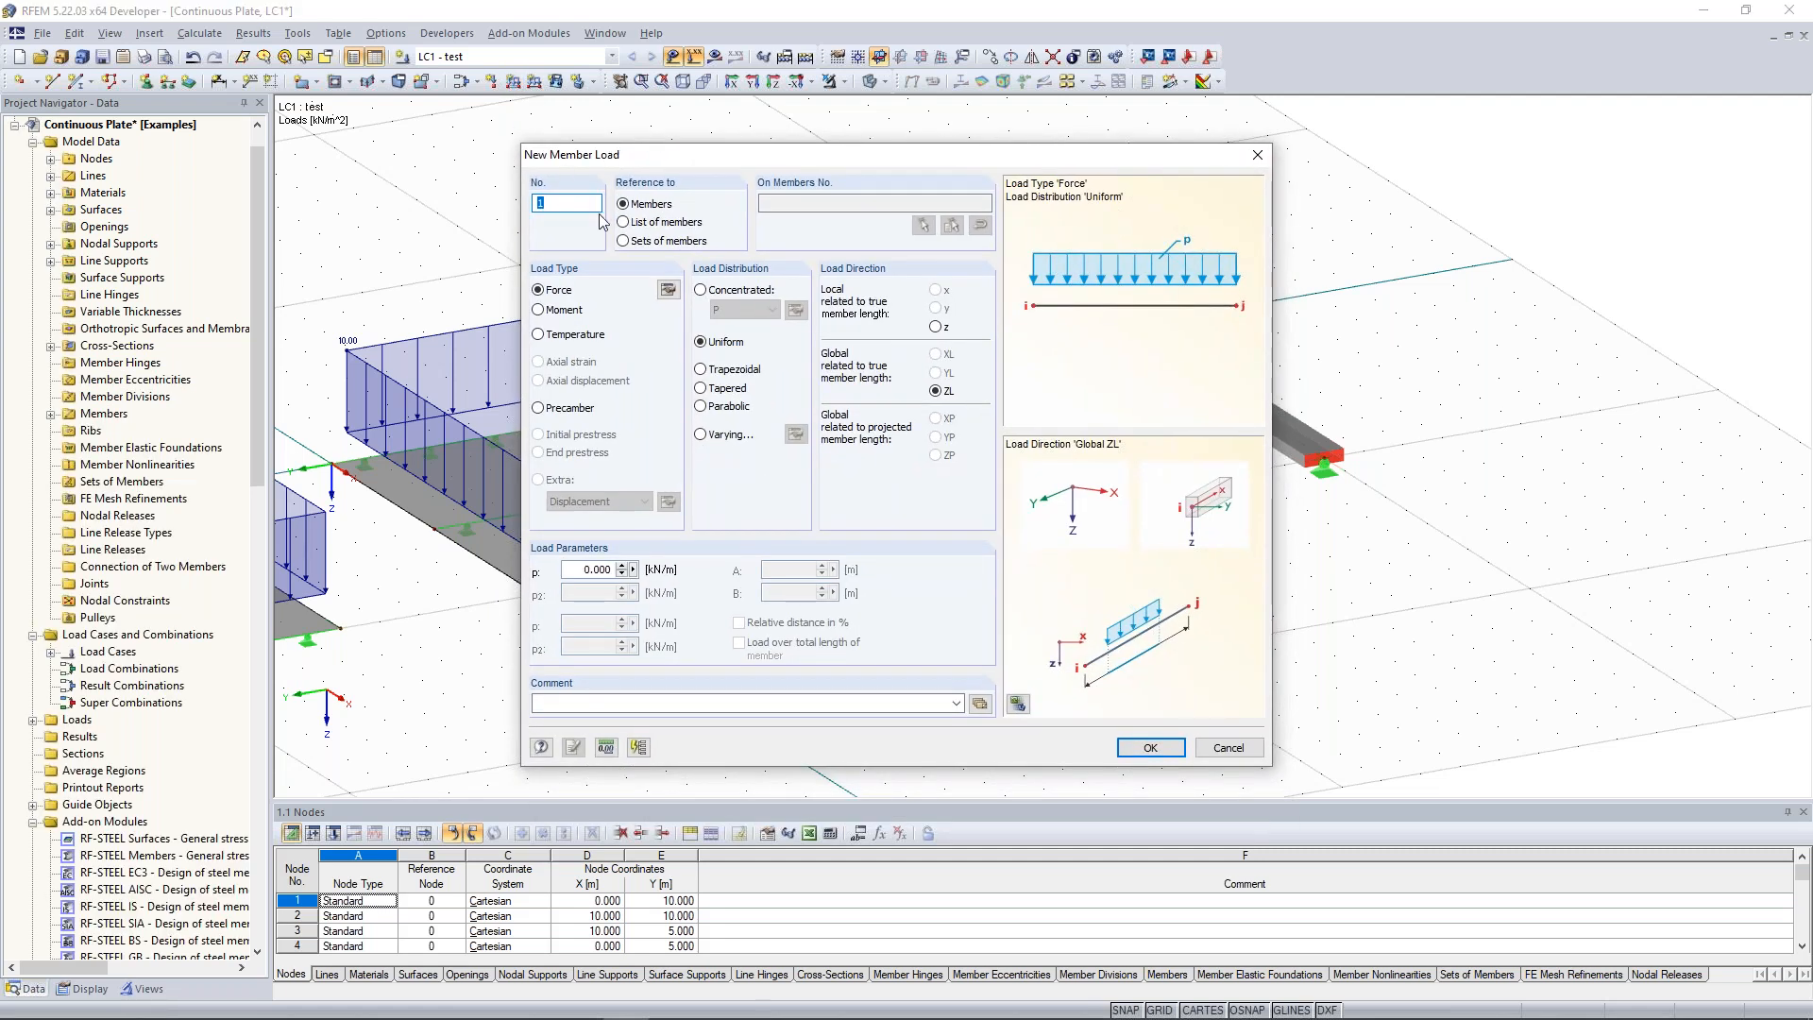
pyautogui.click(597, 569)
pyautogui.write('10')
pyautogui.click(1154, 755)
pyautogui.click(1277, 426)
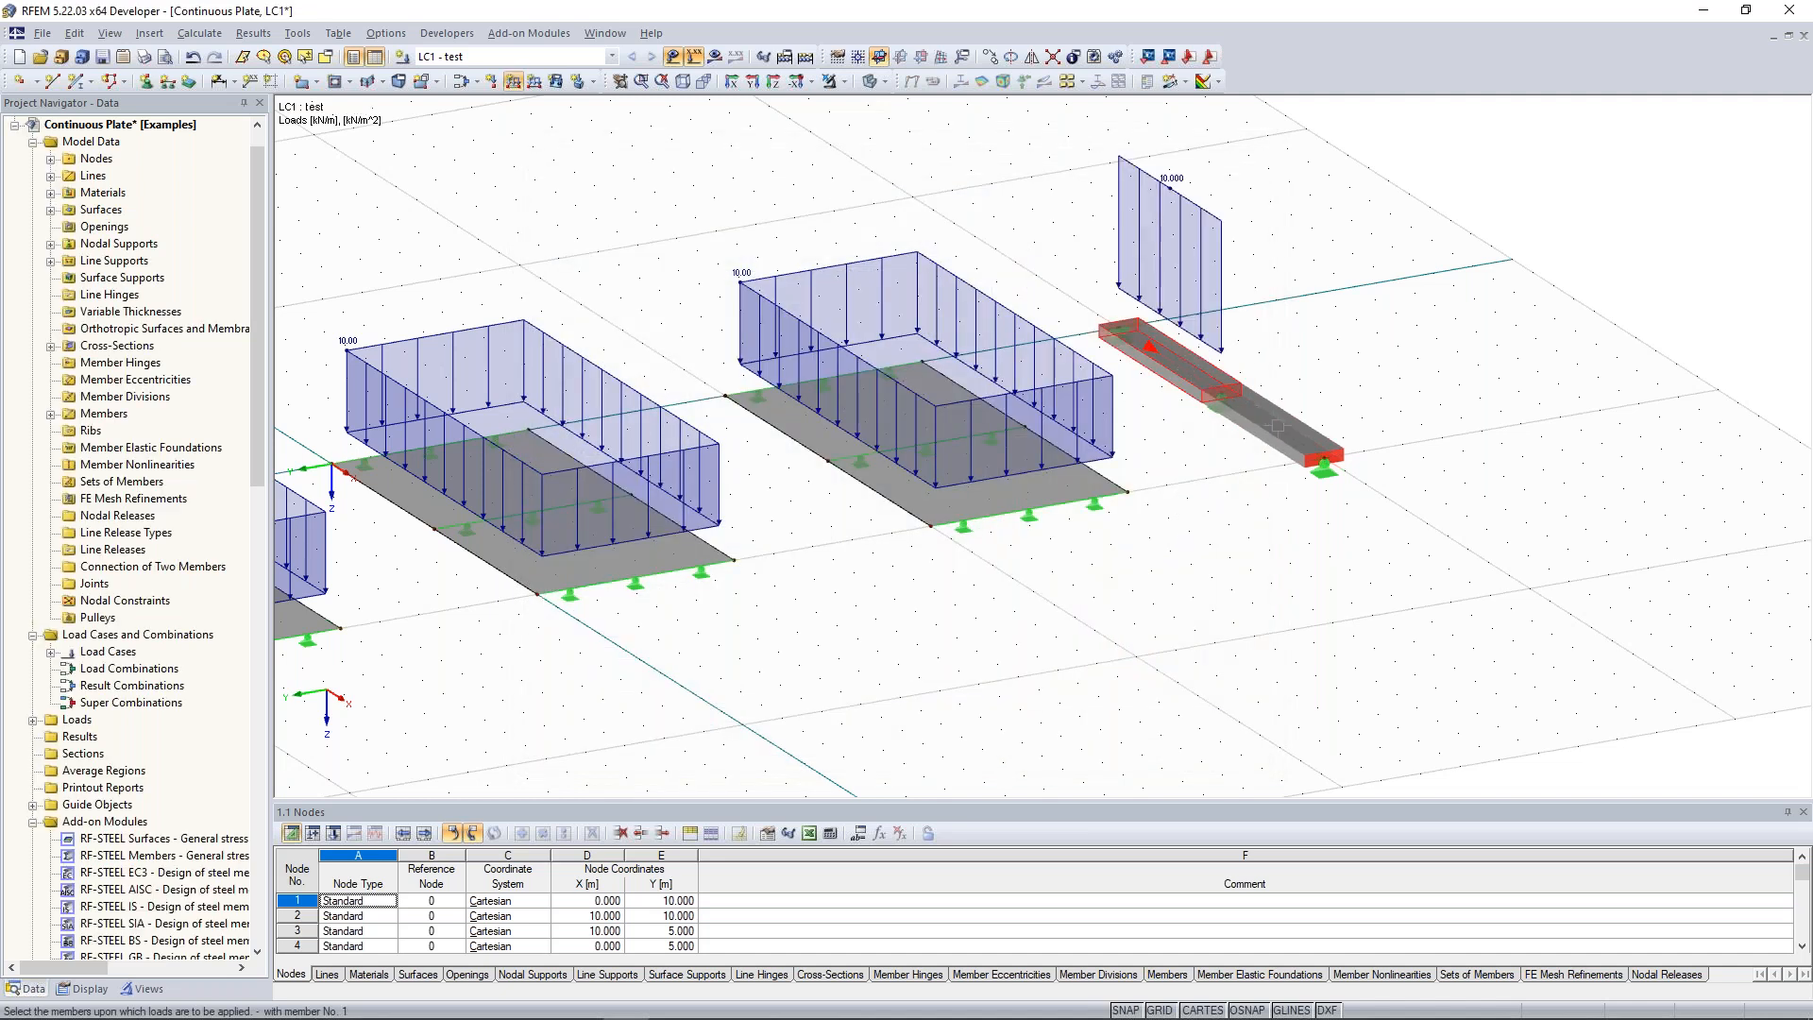
pyautogui.click(1277, 426)
pyautogui.press('Escape')
# Select surface 1, the plate farthest from the beam, and bring up its available commands.
pyautogui.scroll(-5, 1219, 556)
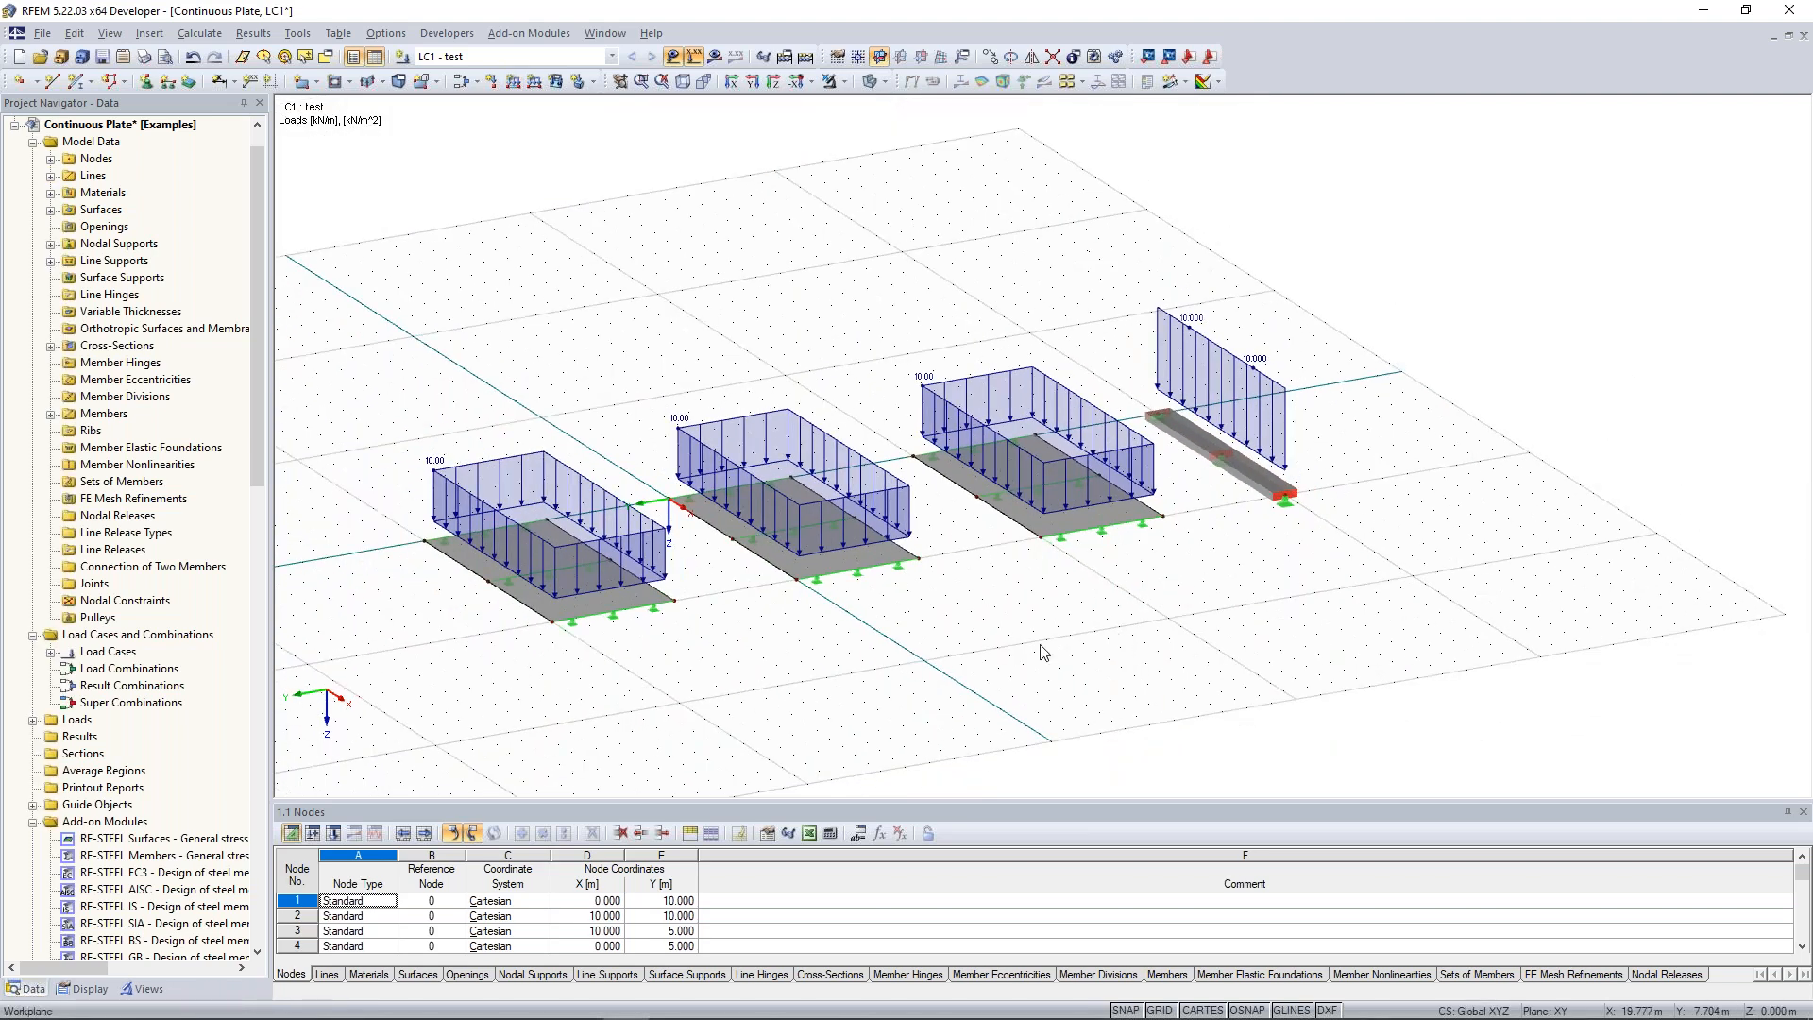
pyautogui.keyDown('ctrl'); pyautogui.moveTo(971, 661); pyautogui.dragTo(1120, 657, button='middle'); pyautogui.keyUp('ctrl')
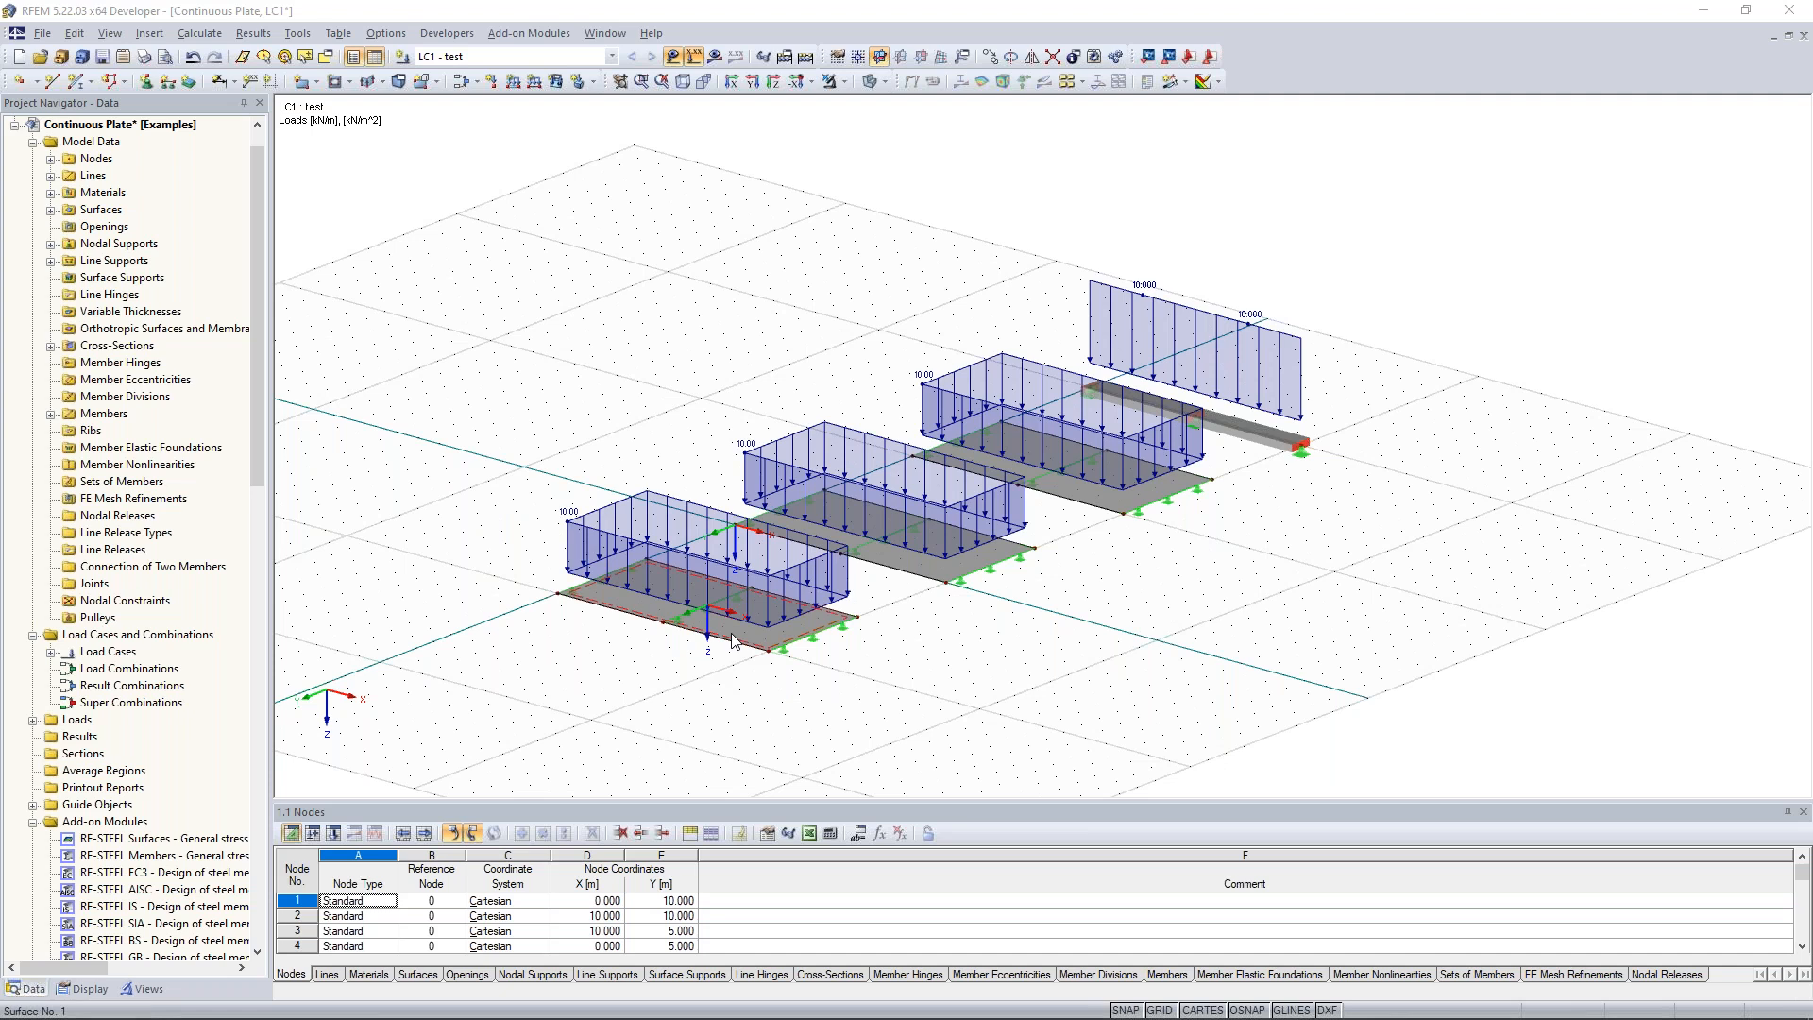
pyautogui.click(653, 427)
pyautogui.moveTo(658, 422); pyautogui.dragTo(700, 394, button='middle')
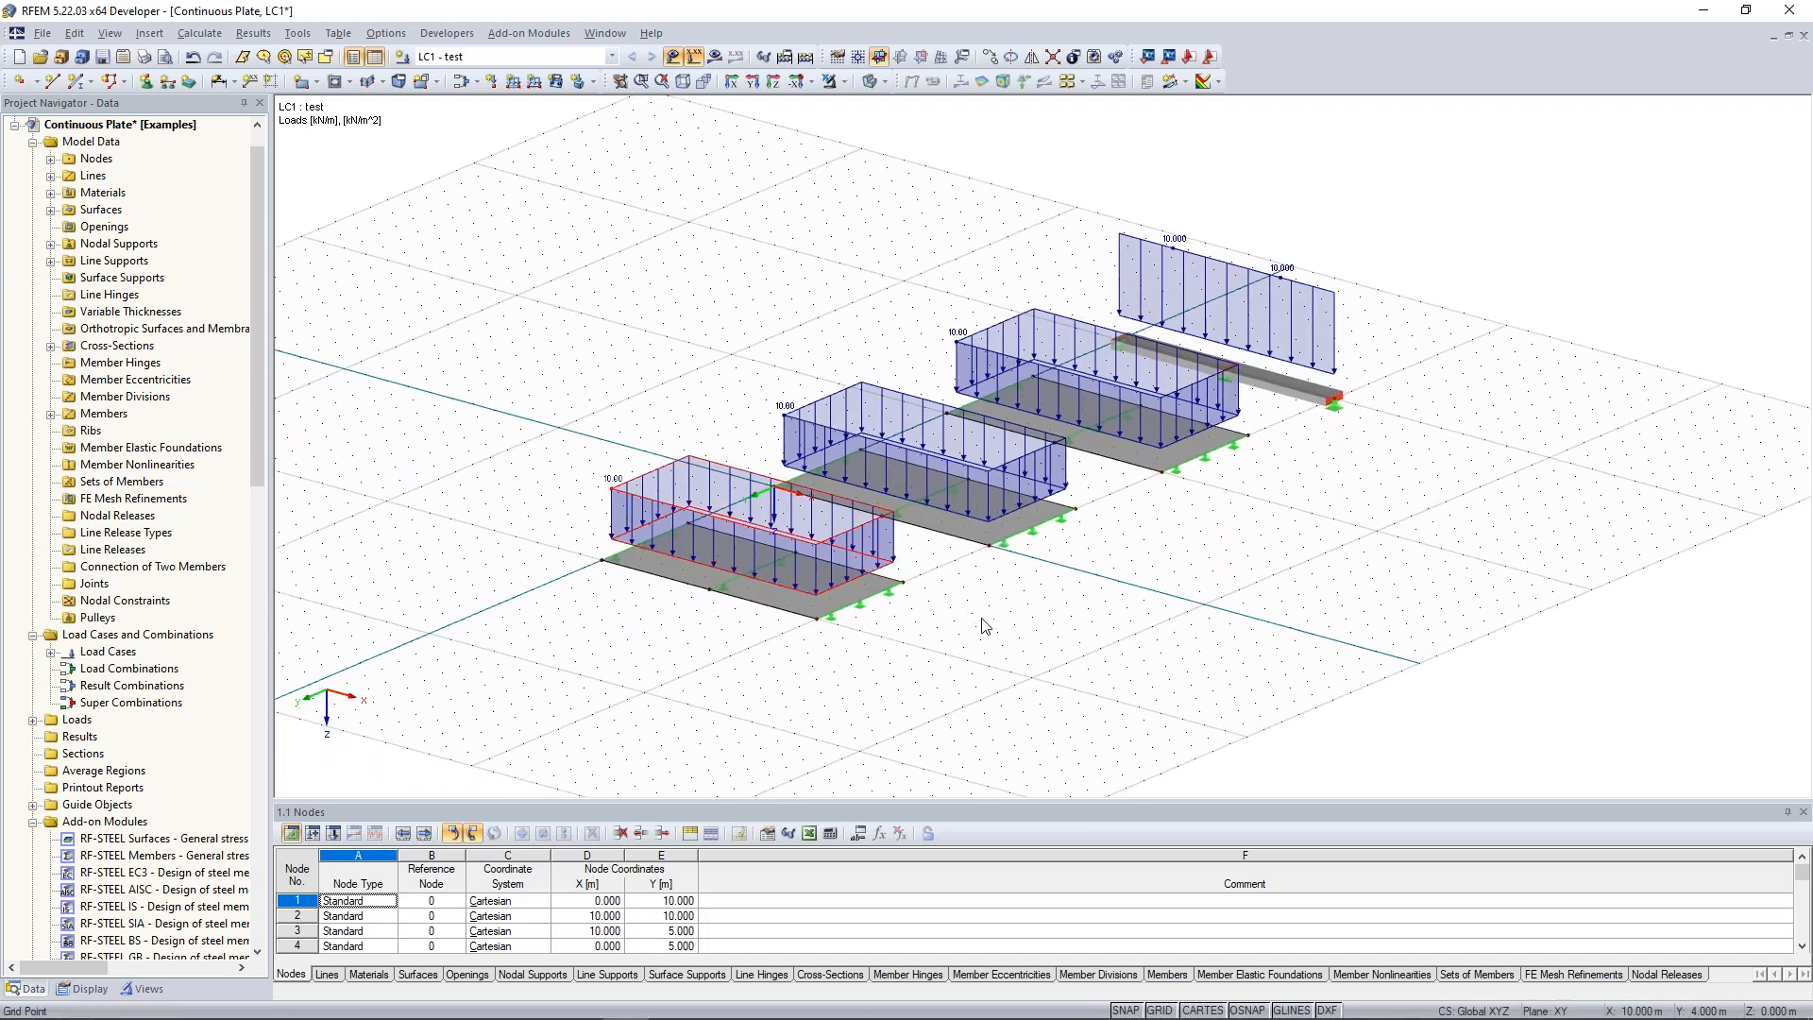
pyautogui.rightClick(801, 609)
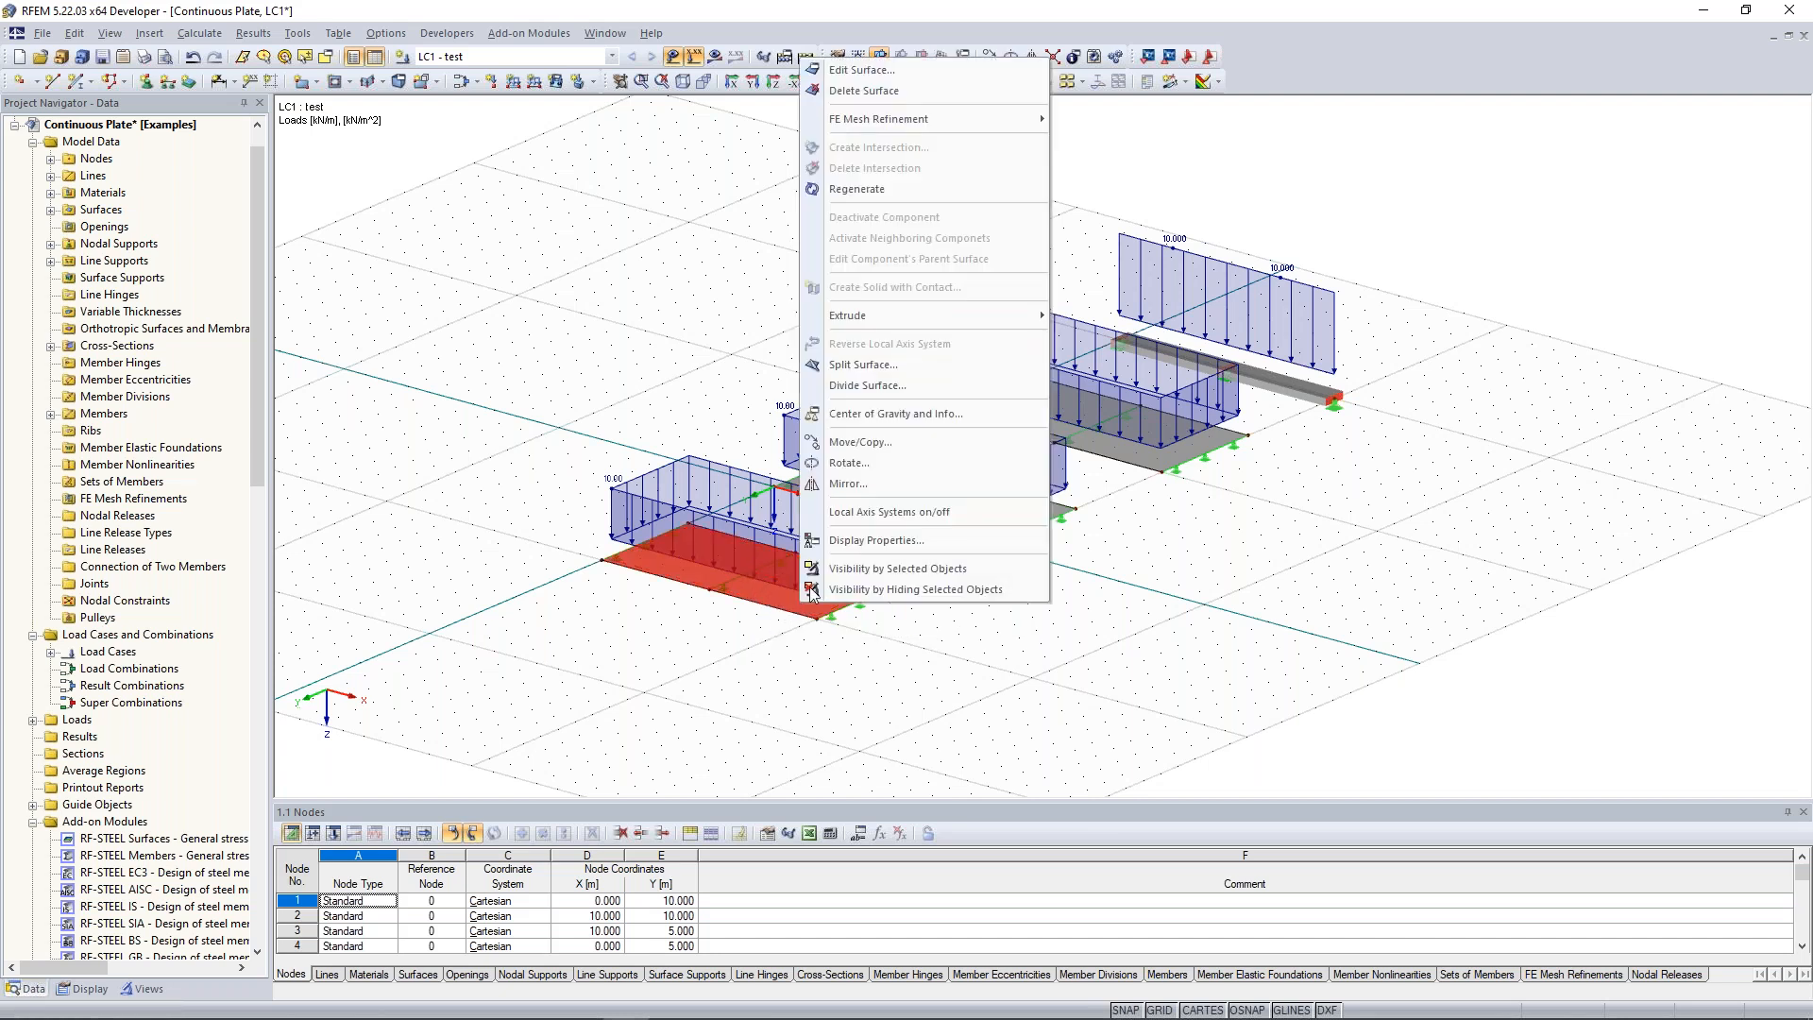
# Edit surface 1 with Orthotropic stiffness and open the parameters of that stiffness type.
pyautogui.click(944, 72)
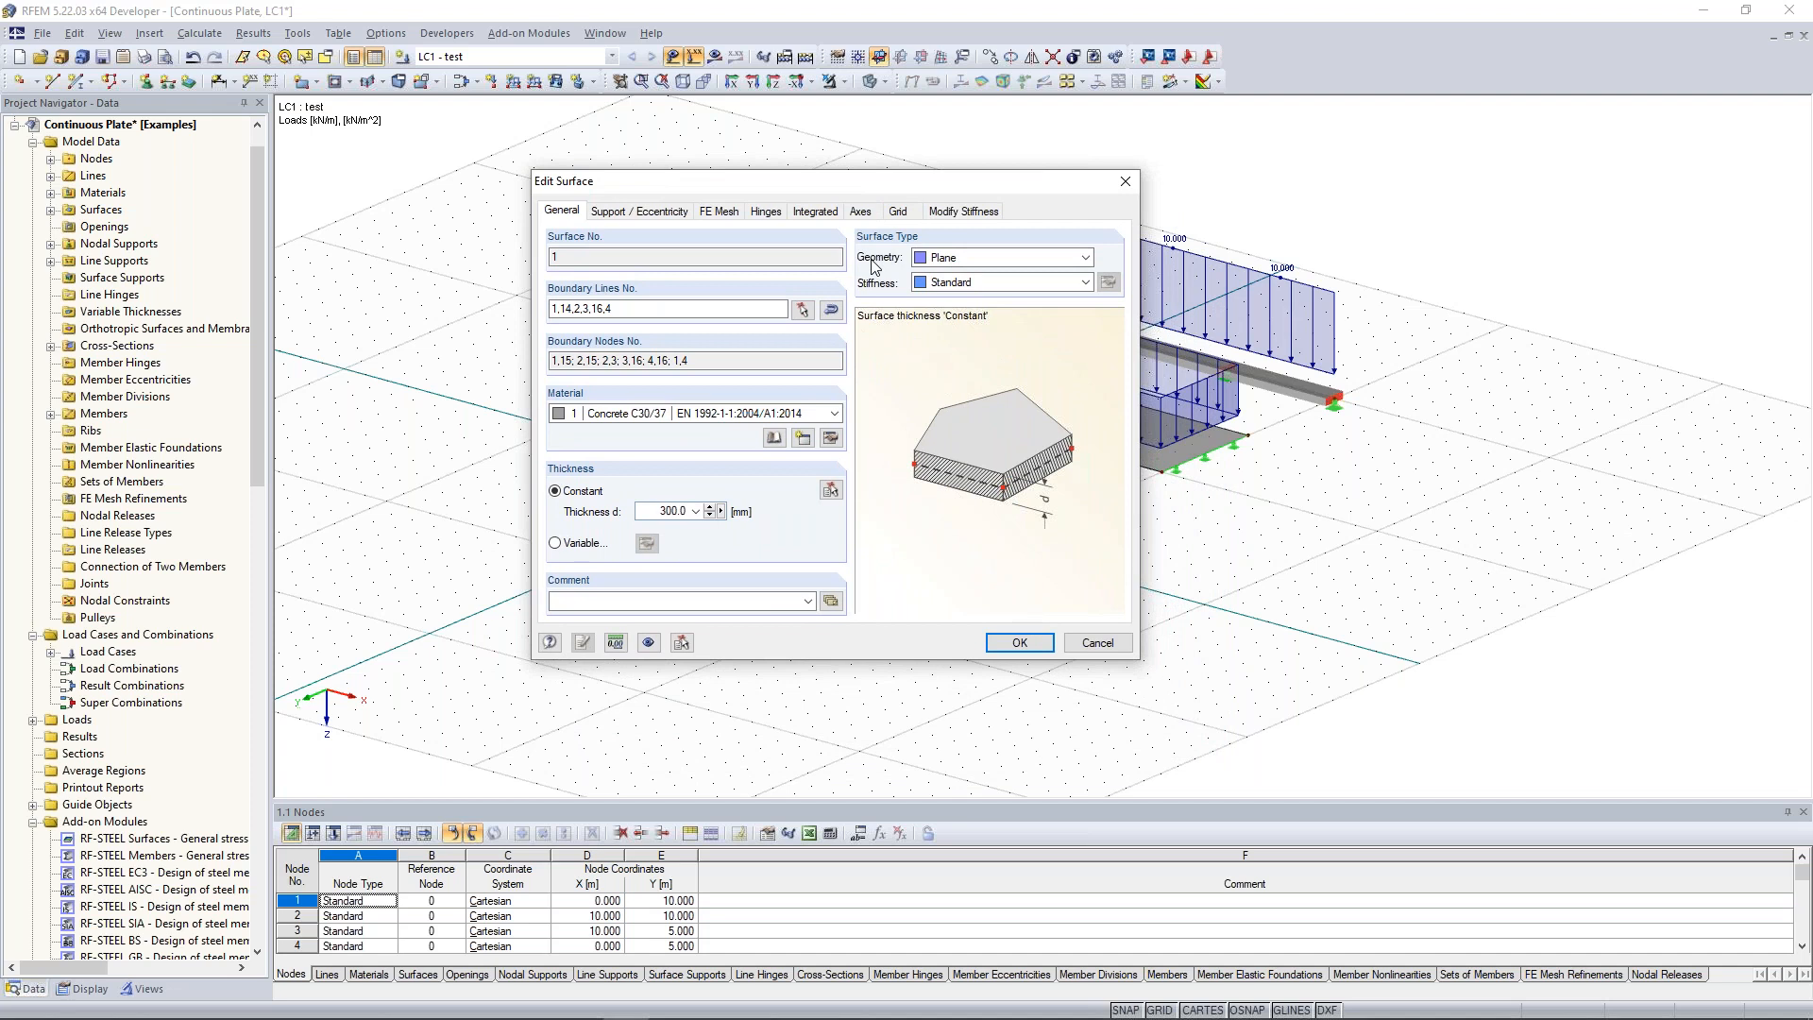
pyautogui.click(1015, 261)
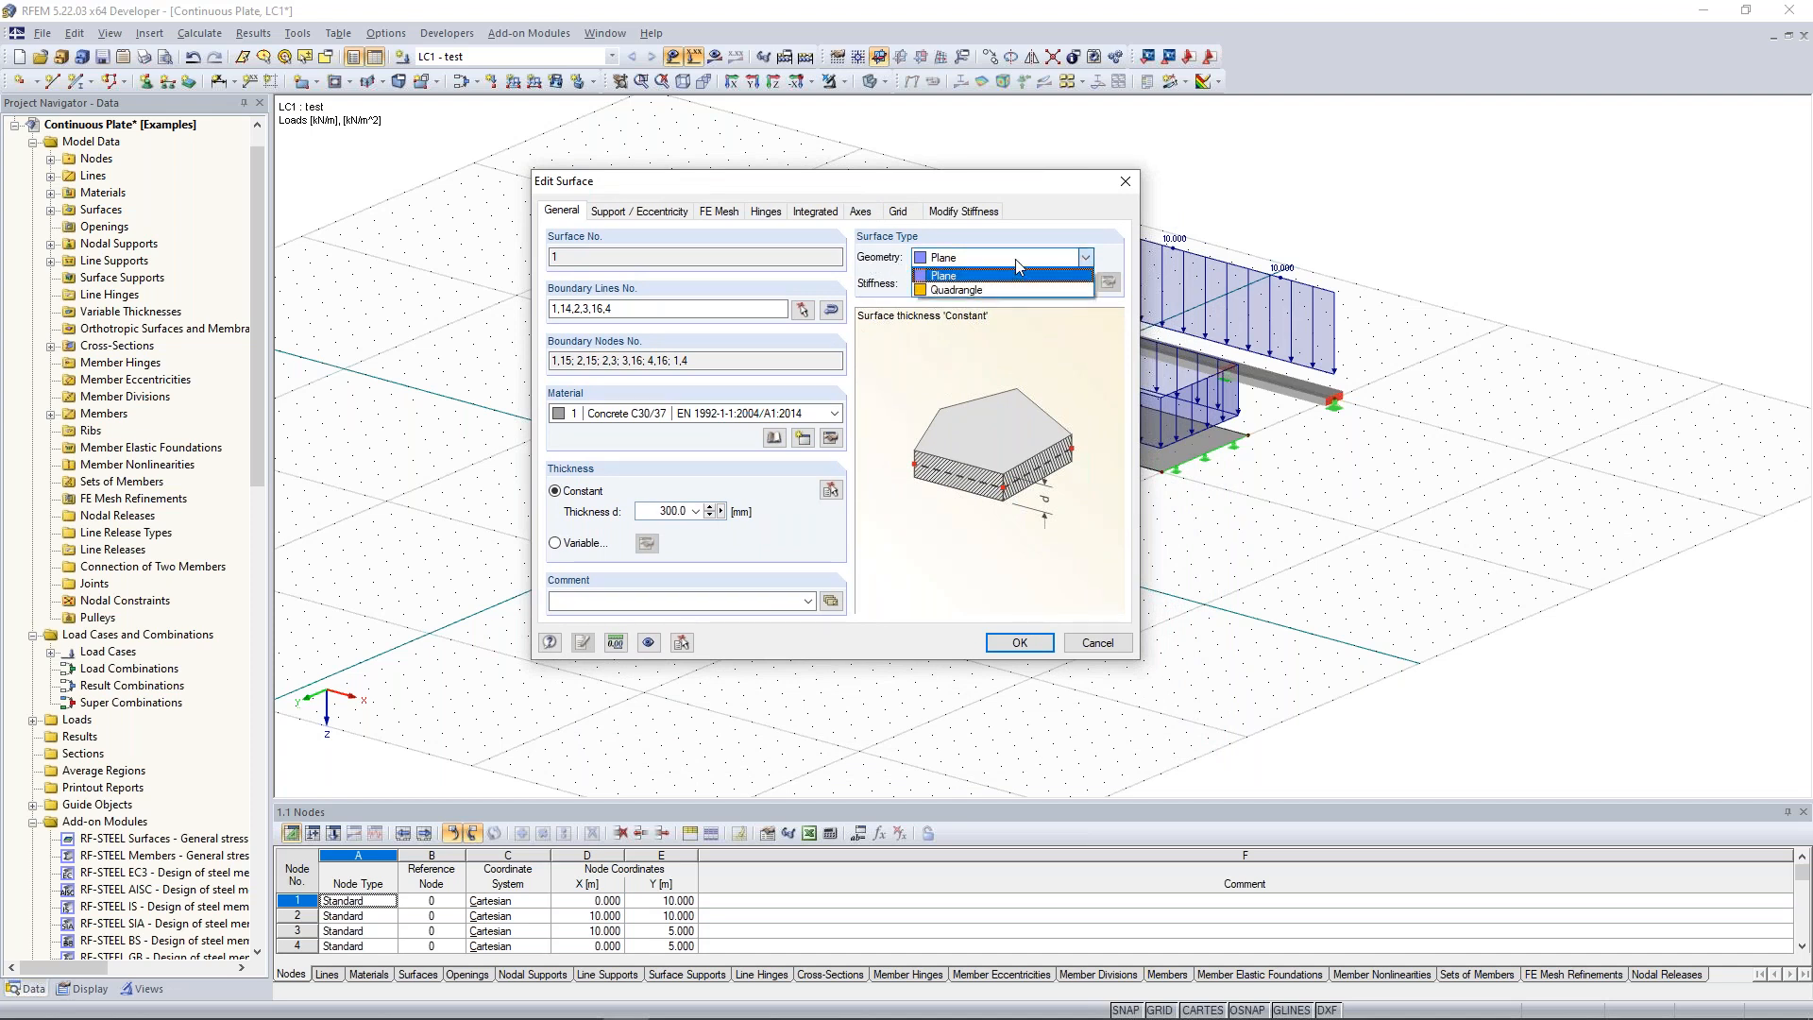
pyautogui.click(1016, 259)
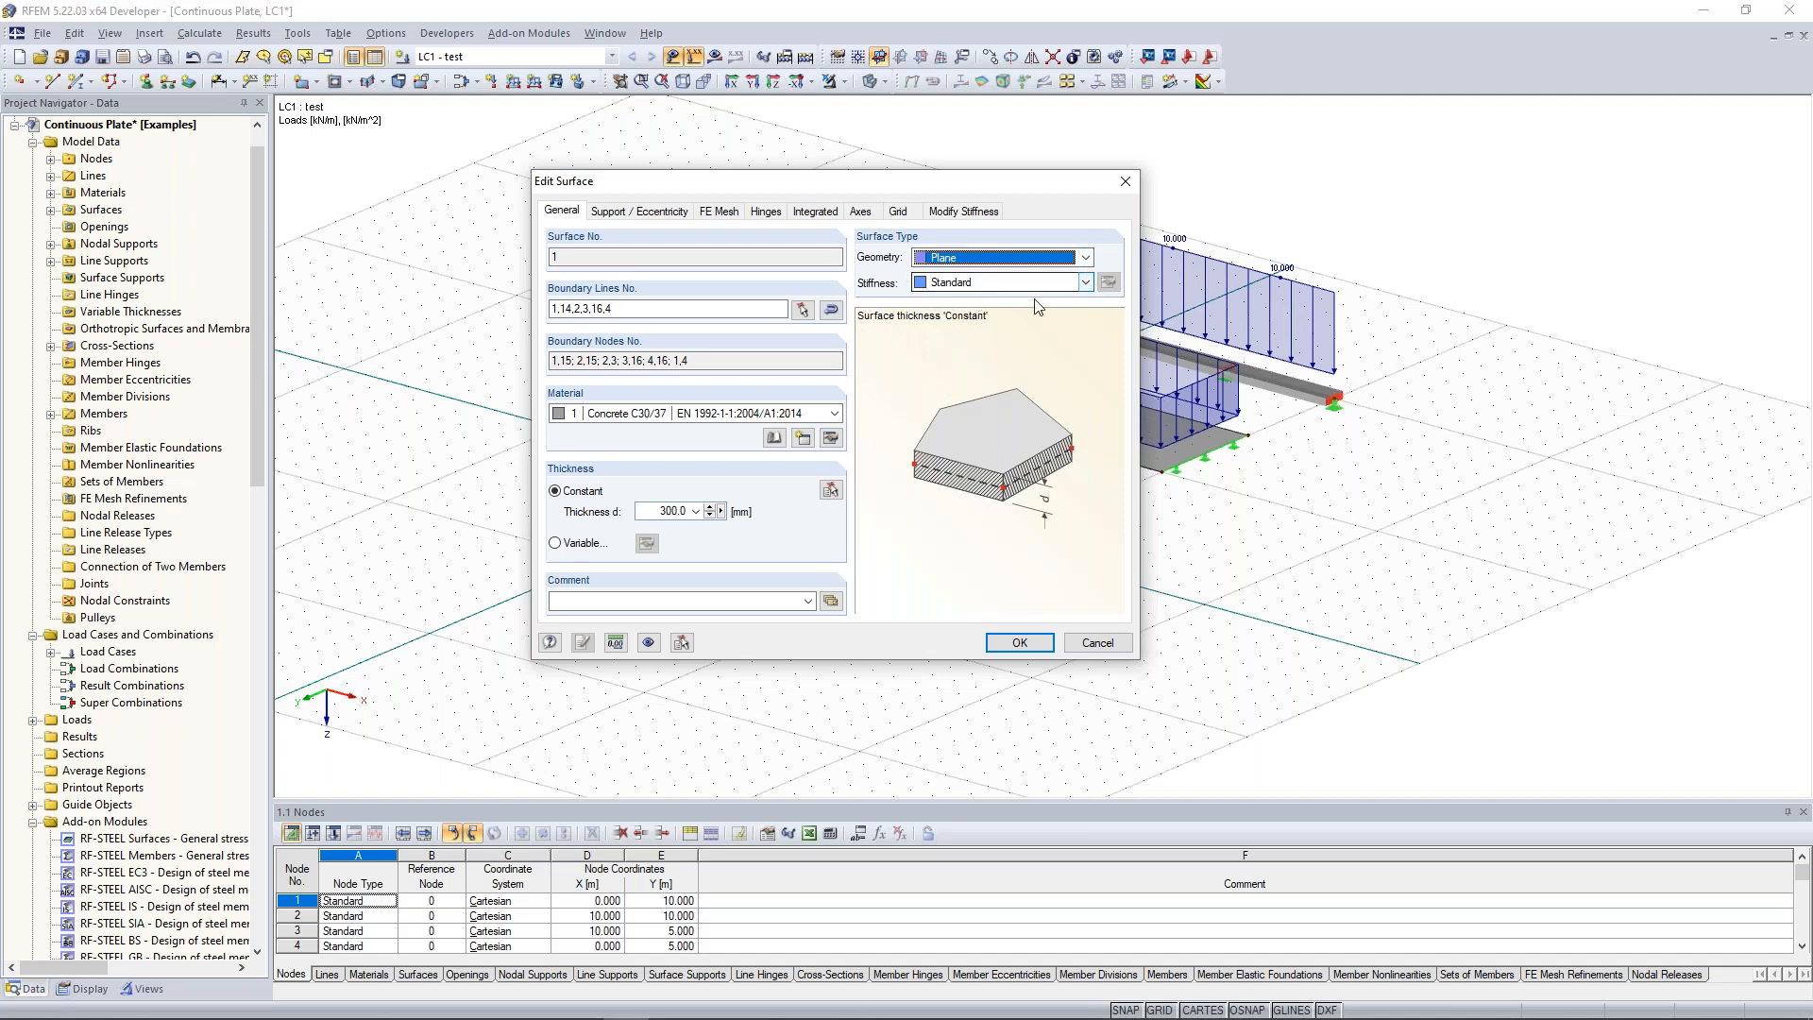
pyautogui.click(1086, 282)
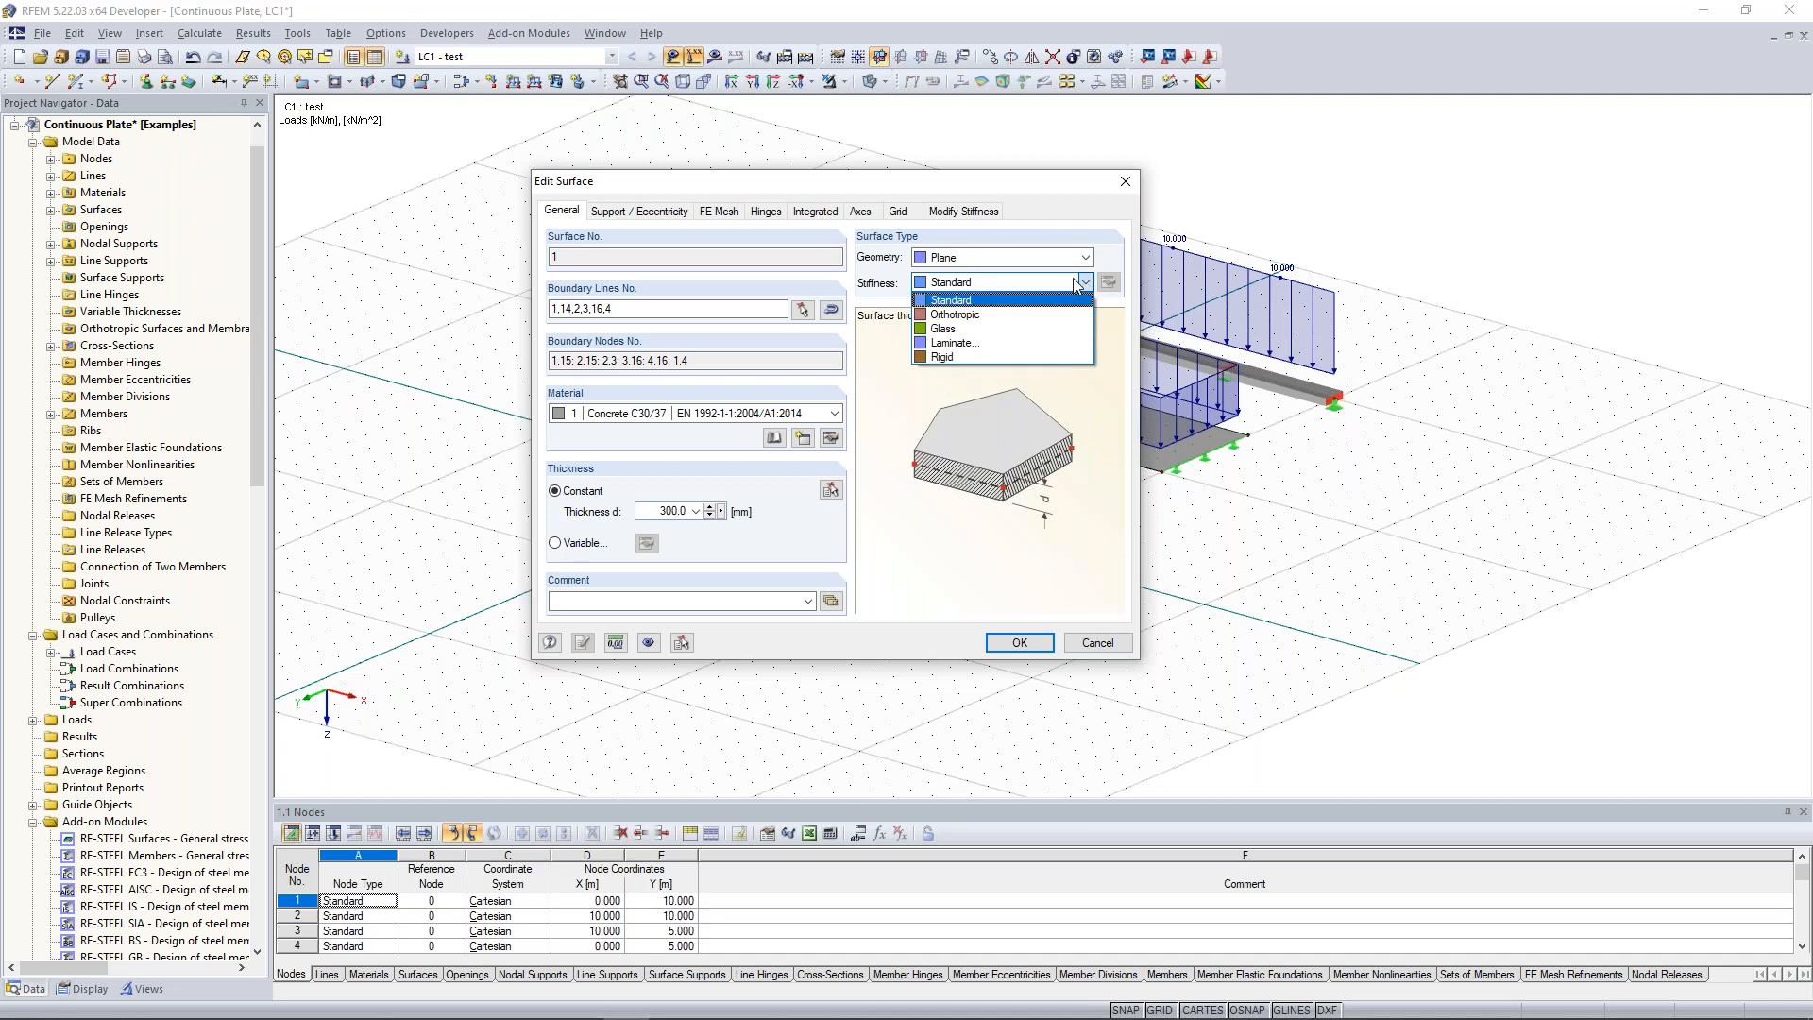
pyautogui.click(1021, 320)
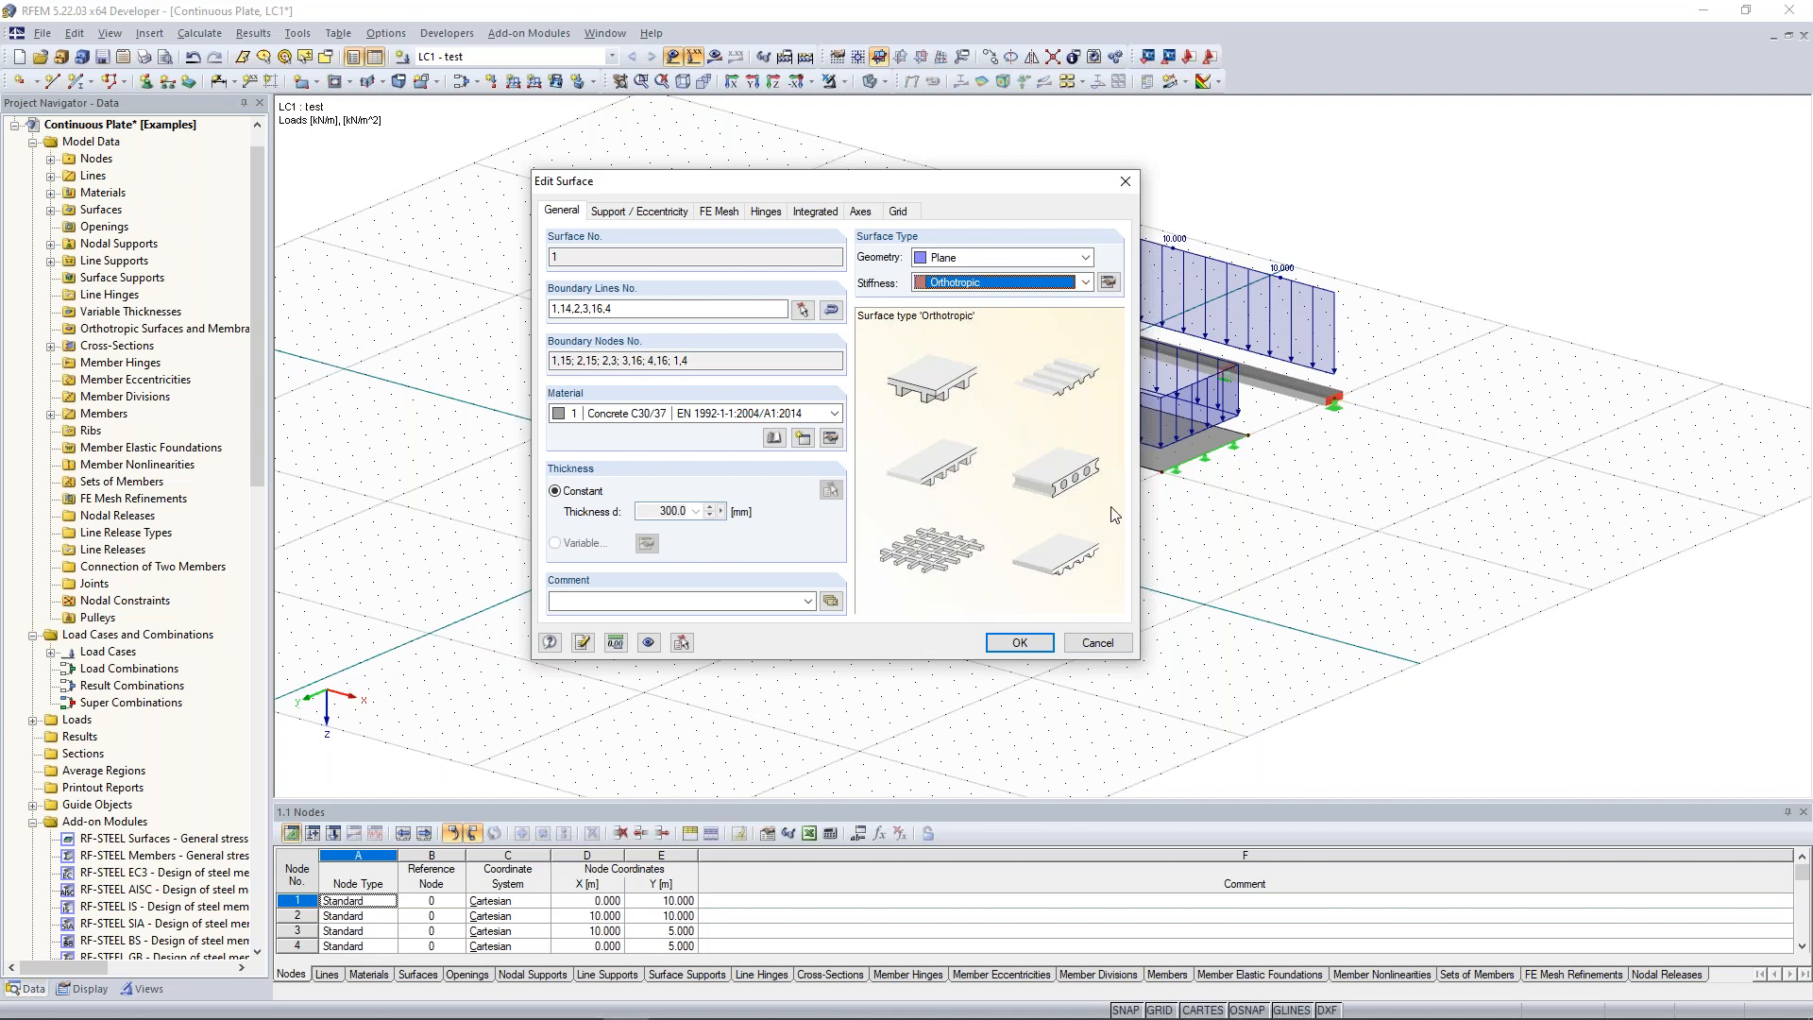
pyautogui.click(1110, 287)
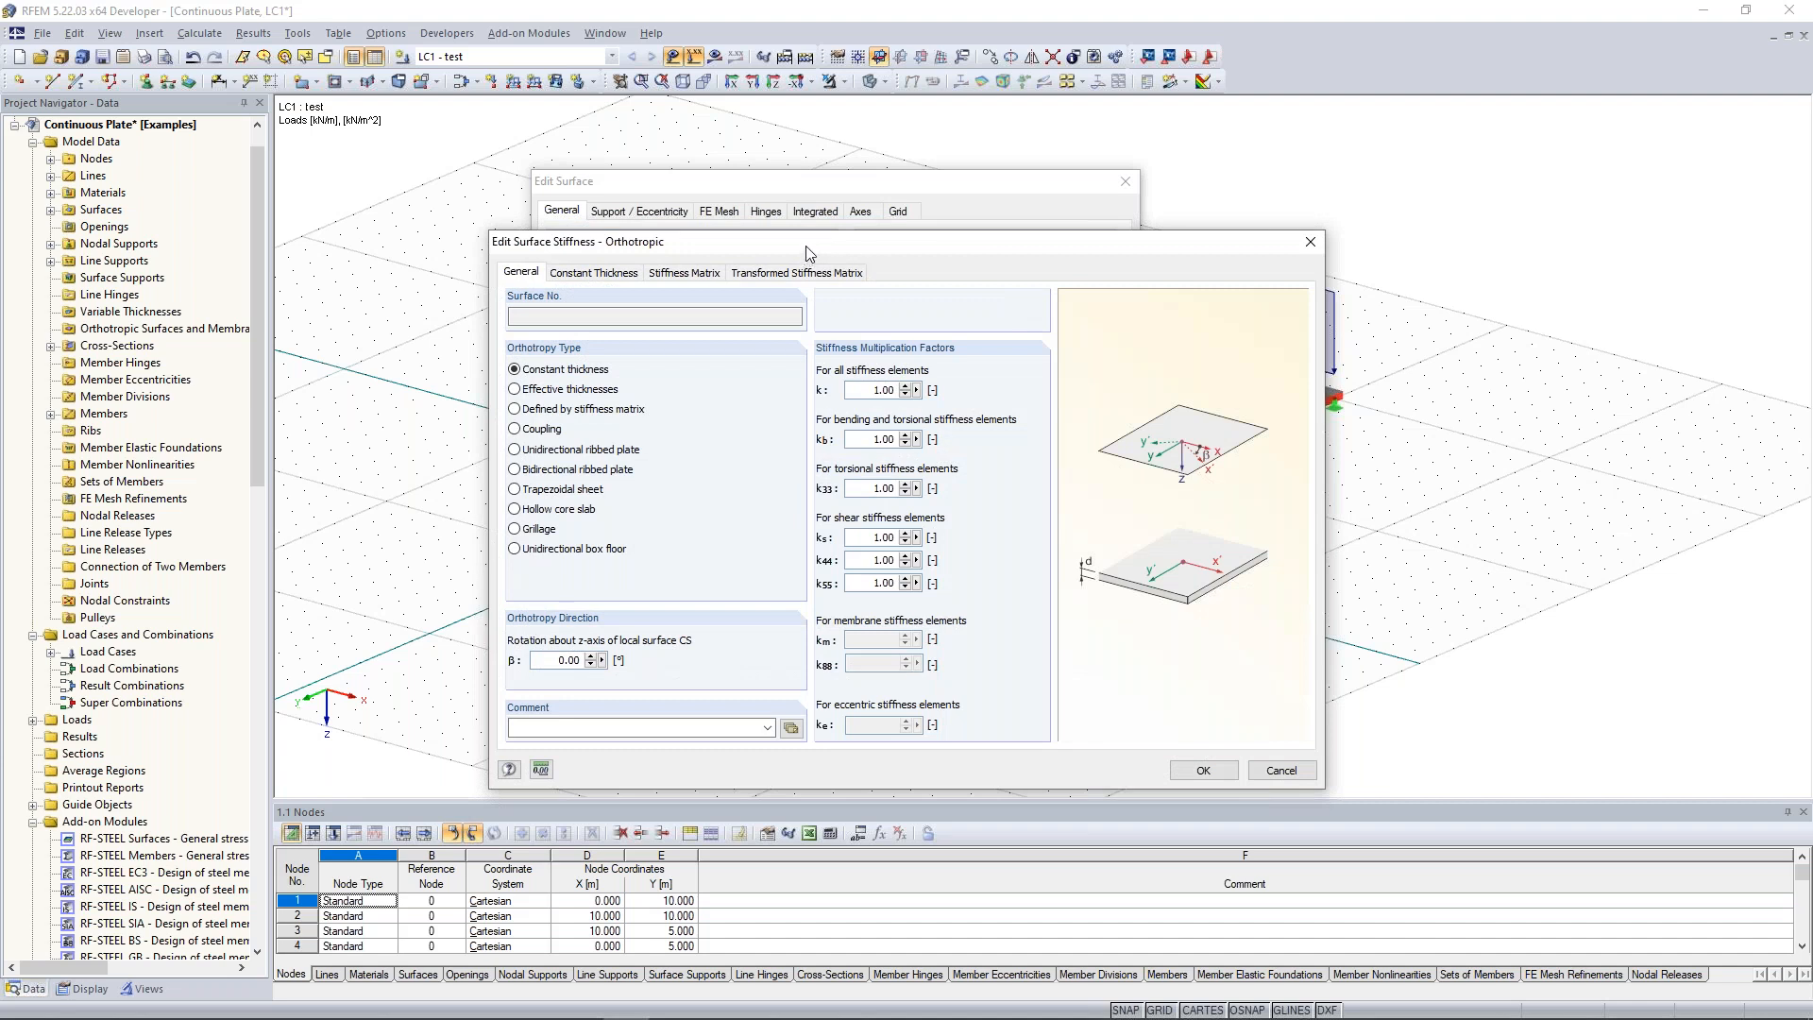
# Compare the orthotropy types, including Effective thicknesses and Hollow core slab, with their stiffness multiplication factors, and return to Constant thickness.
pyautogui.moveTo(806, 250); pyautogui.dragTo(912, 164)
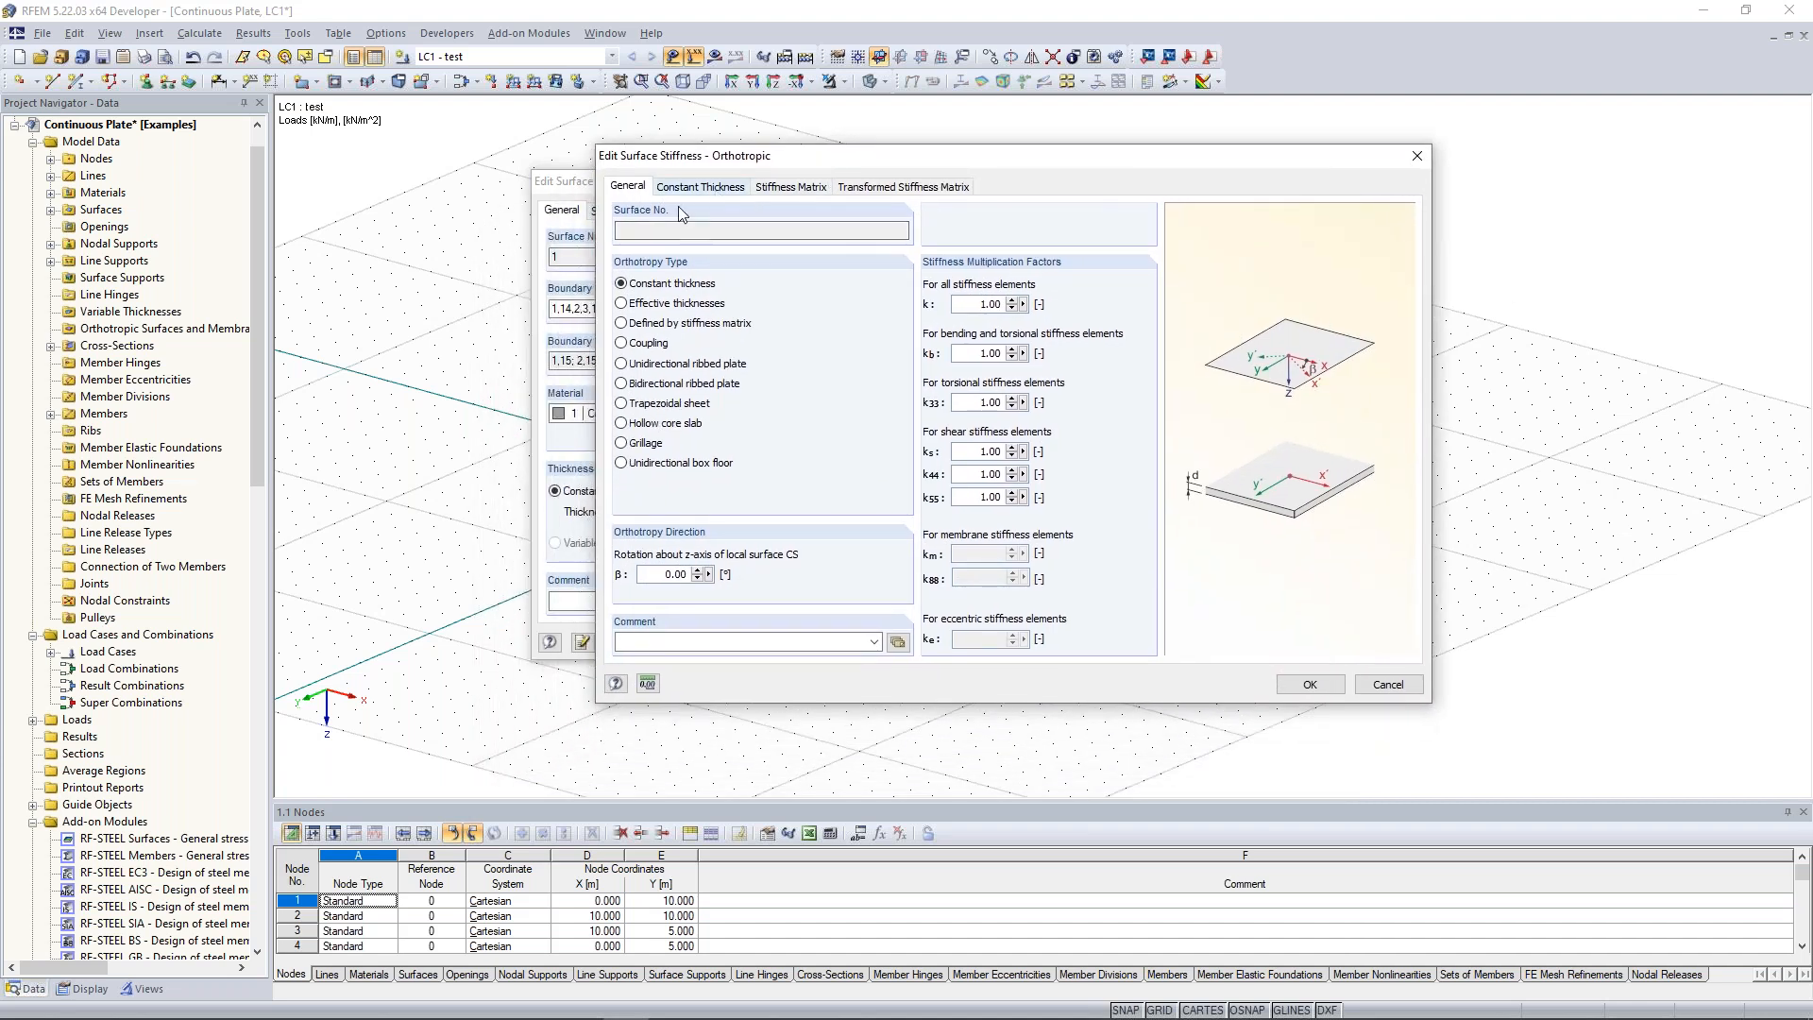
pyautogui.click(631, 303)
pyautogui.click(630, 286)
pyautogui.click(621, 386)
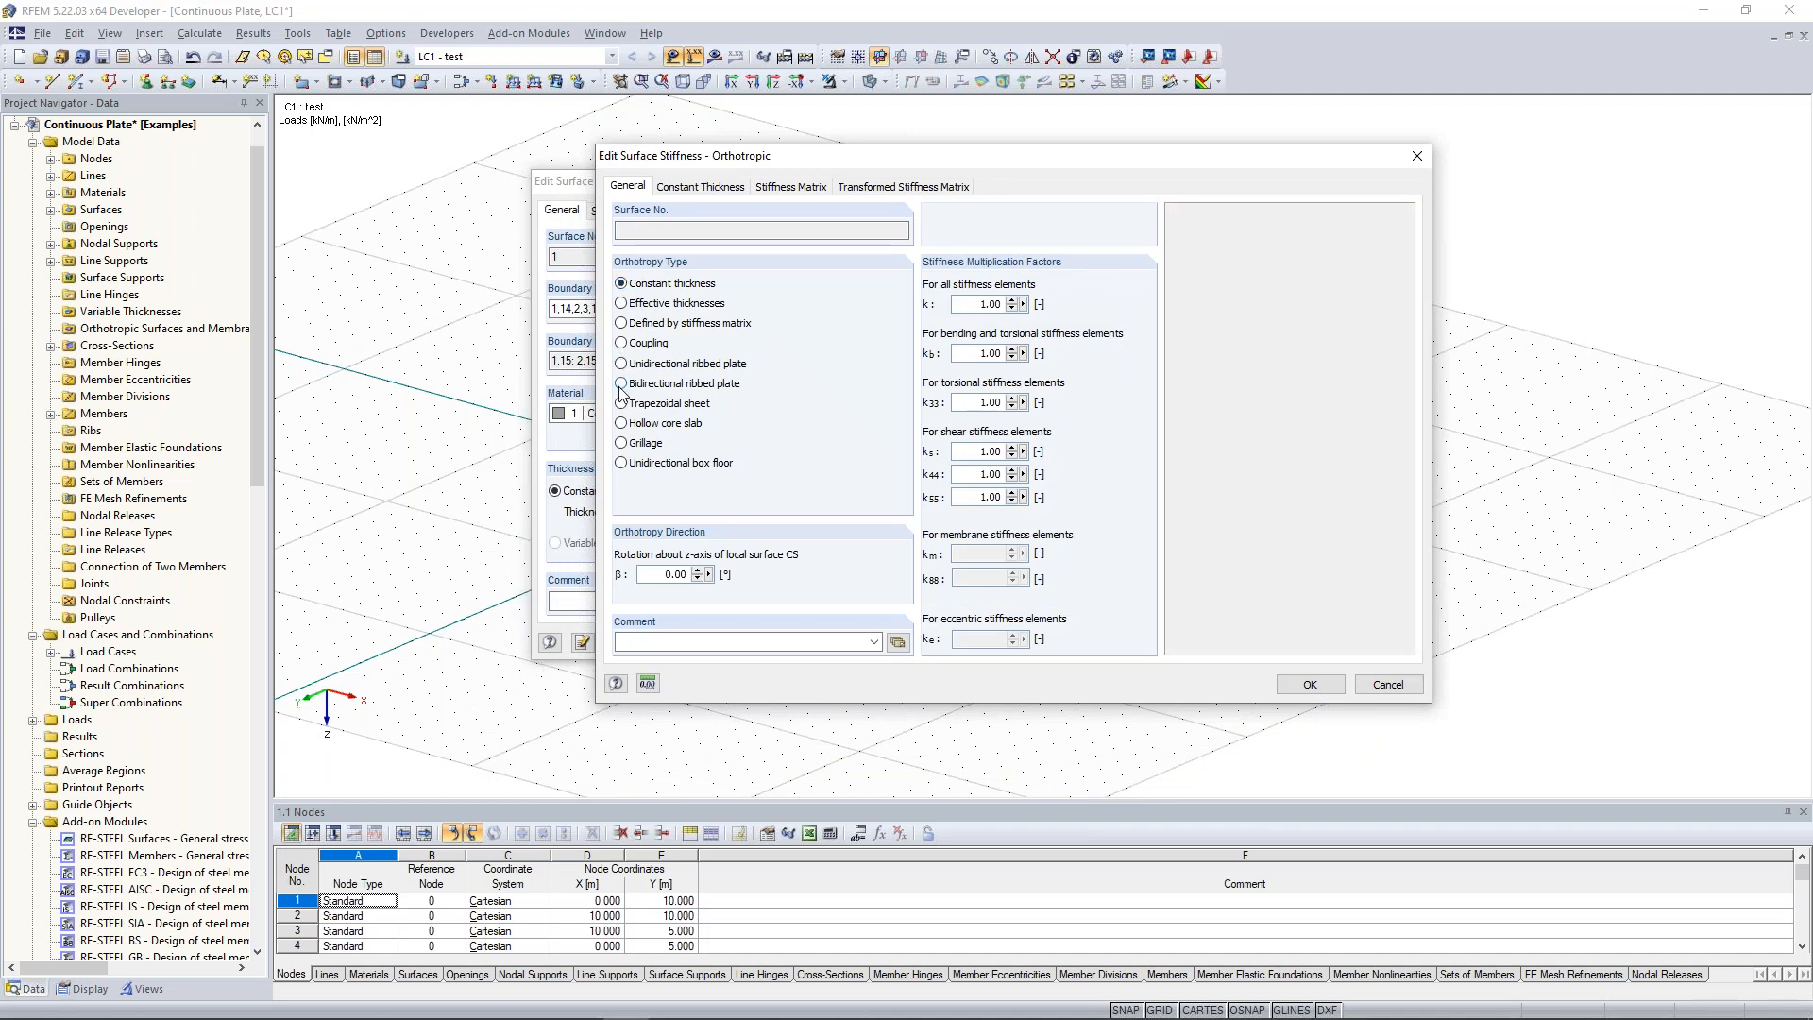
pyautogui.click(622, 285)
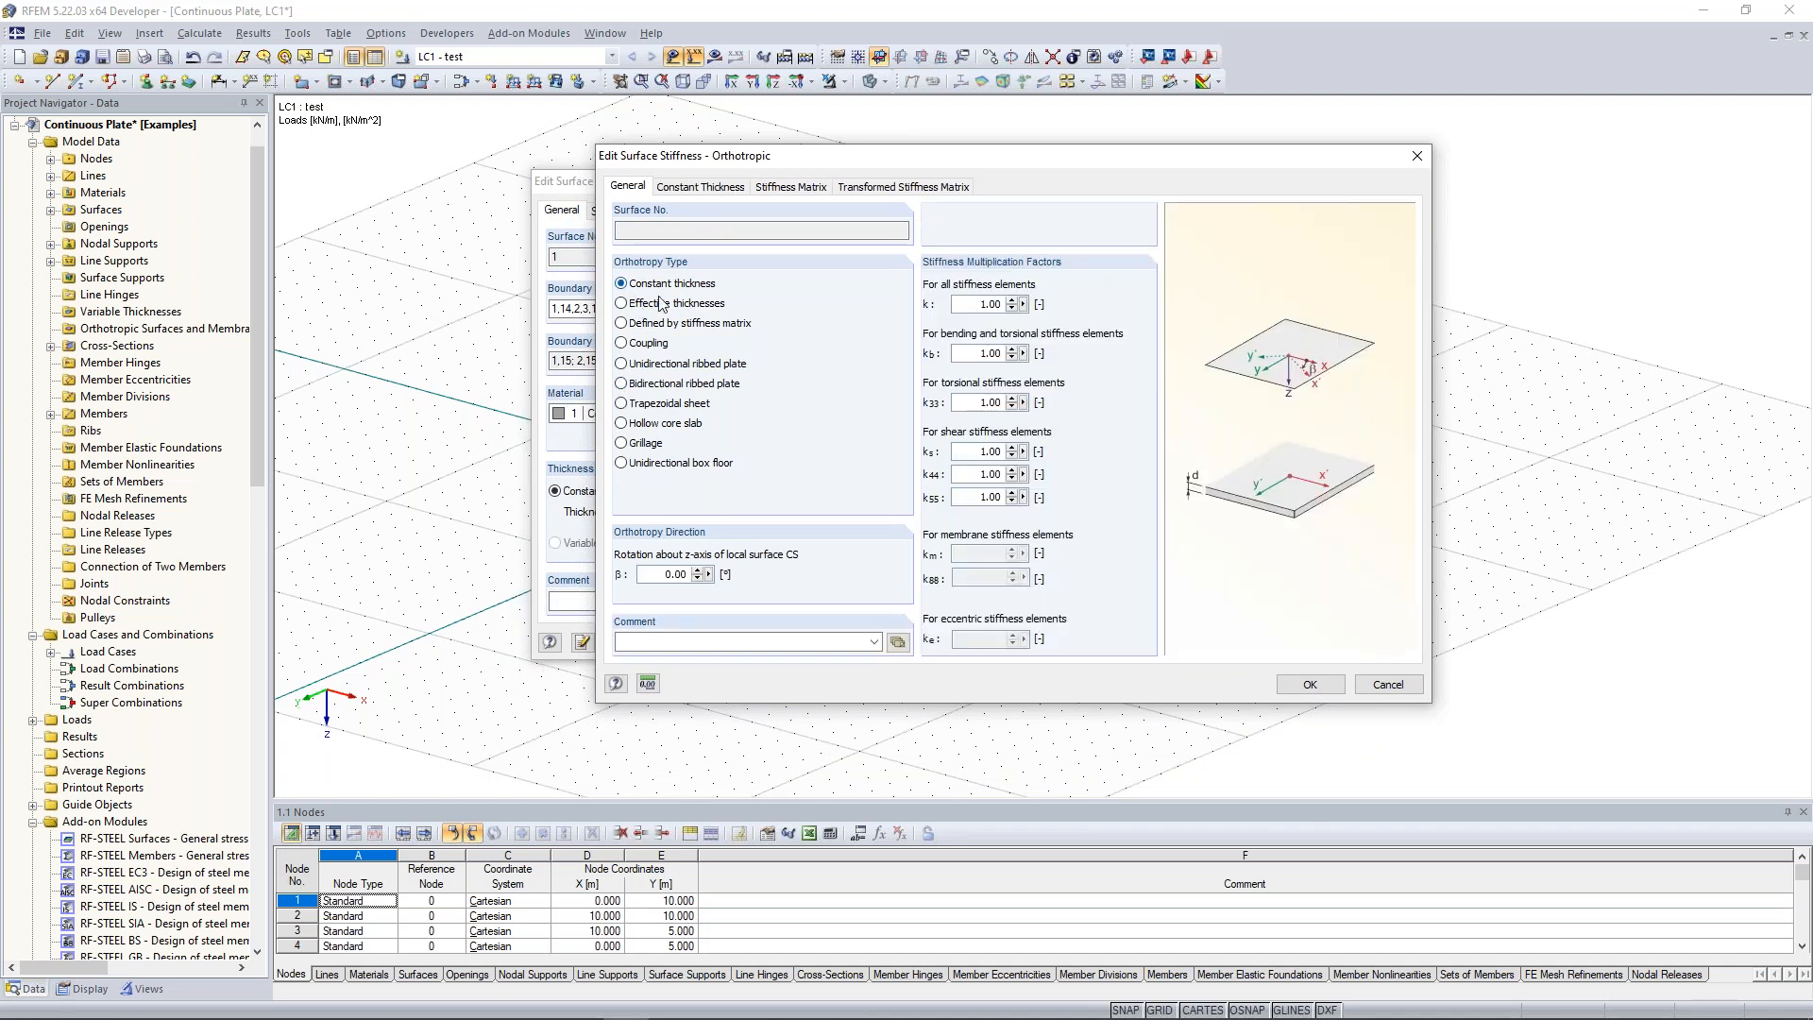
pyautogui.click(622, 305)
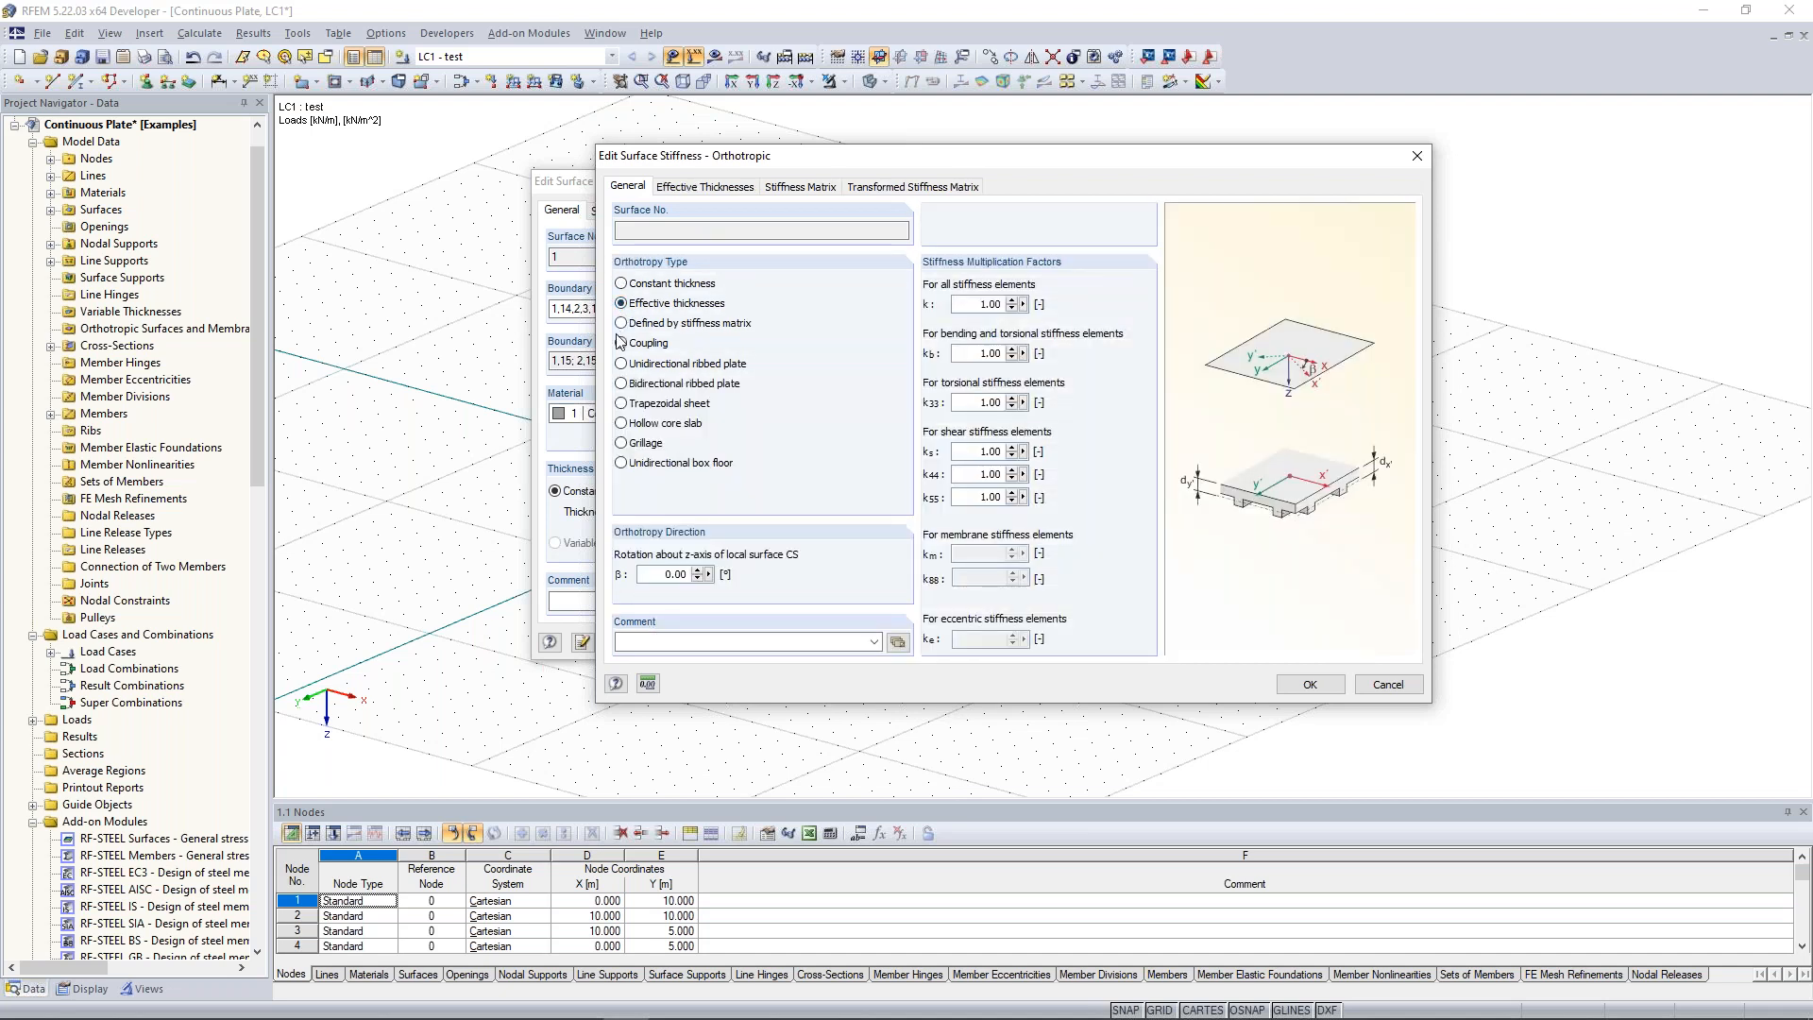
pyautogui.click(621, 423)
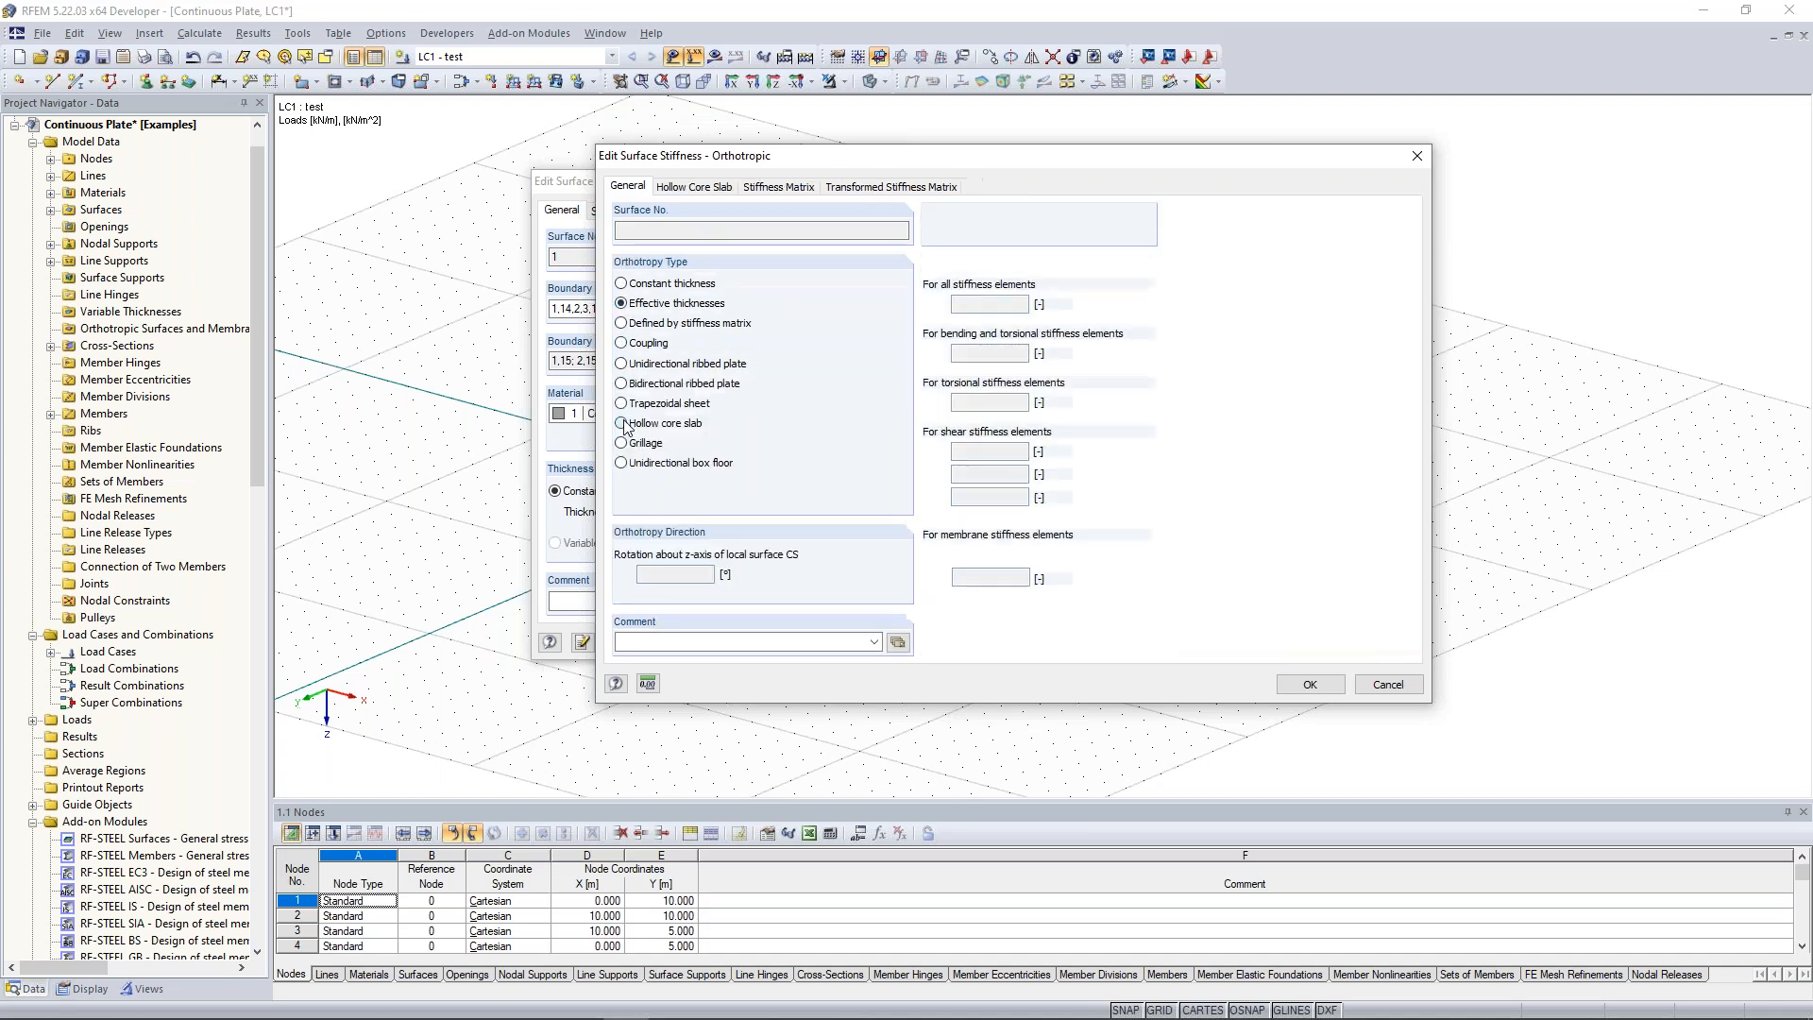
pyautogui.click(973, 304)
pyautogui.click(961, 305)
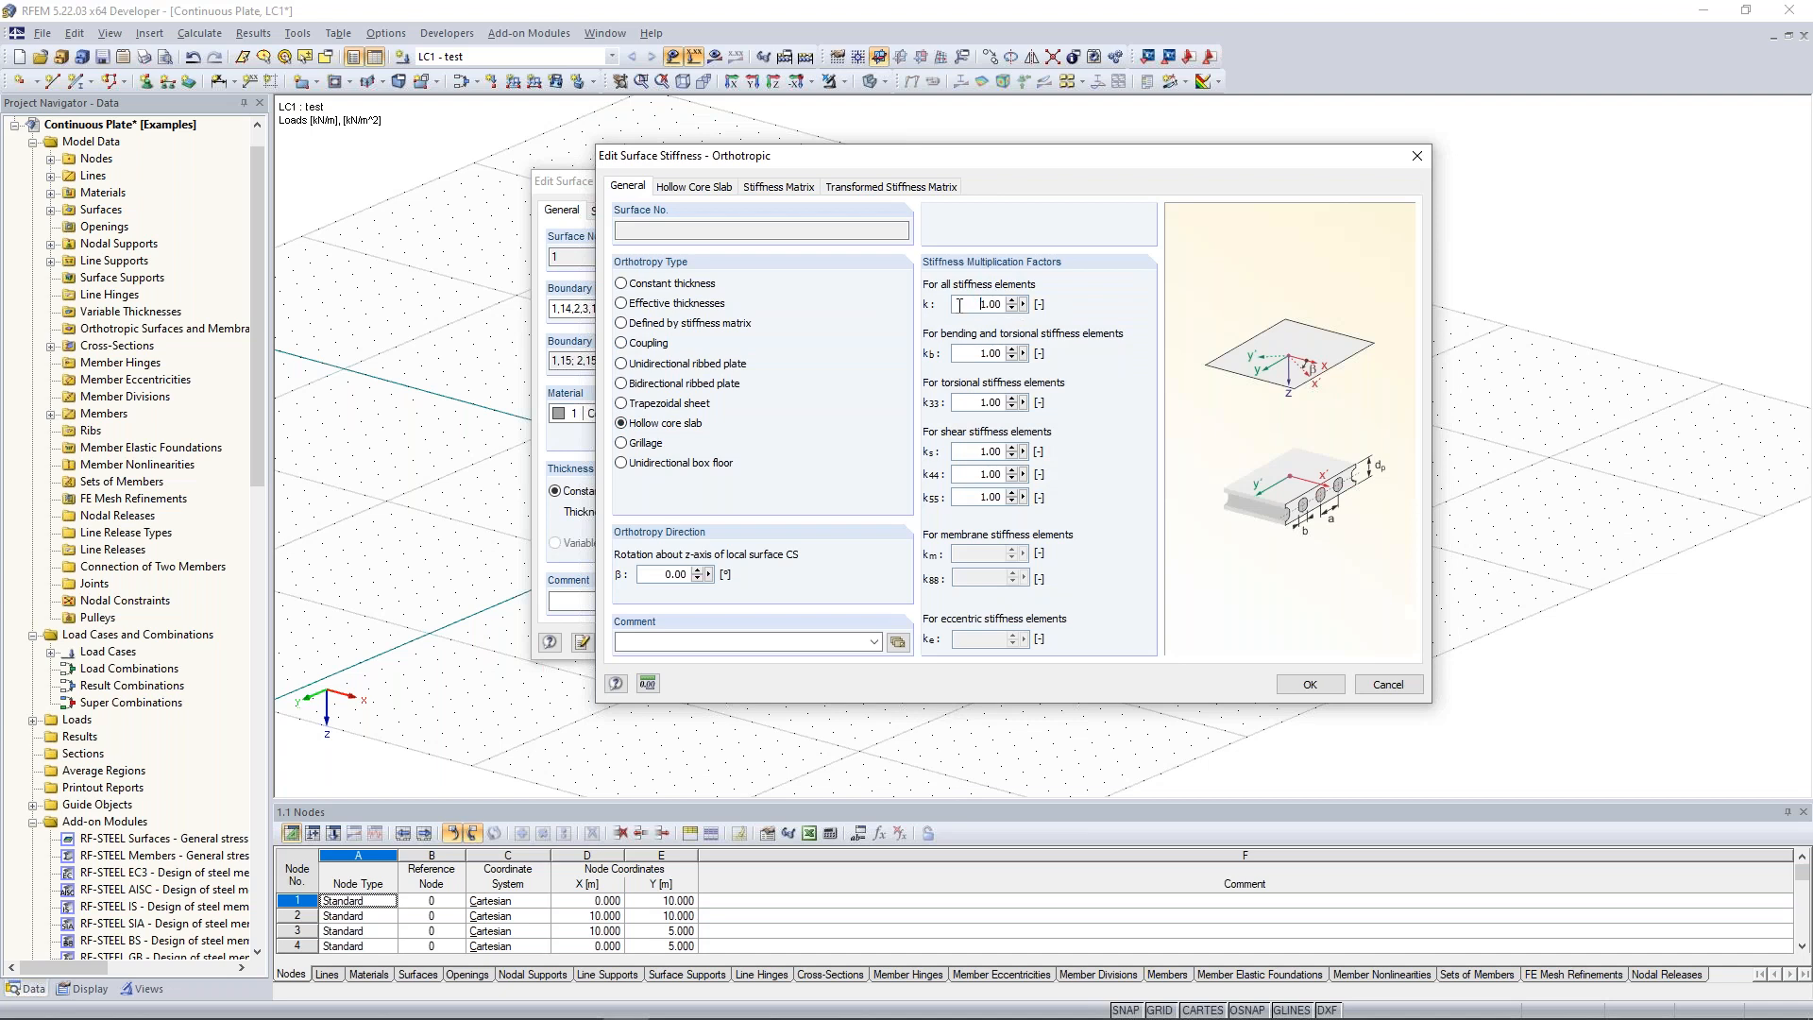
pyautogui.click(970, 403)
pyautogui.click(970, 403)
pyautogui.click(687, 286)
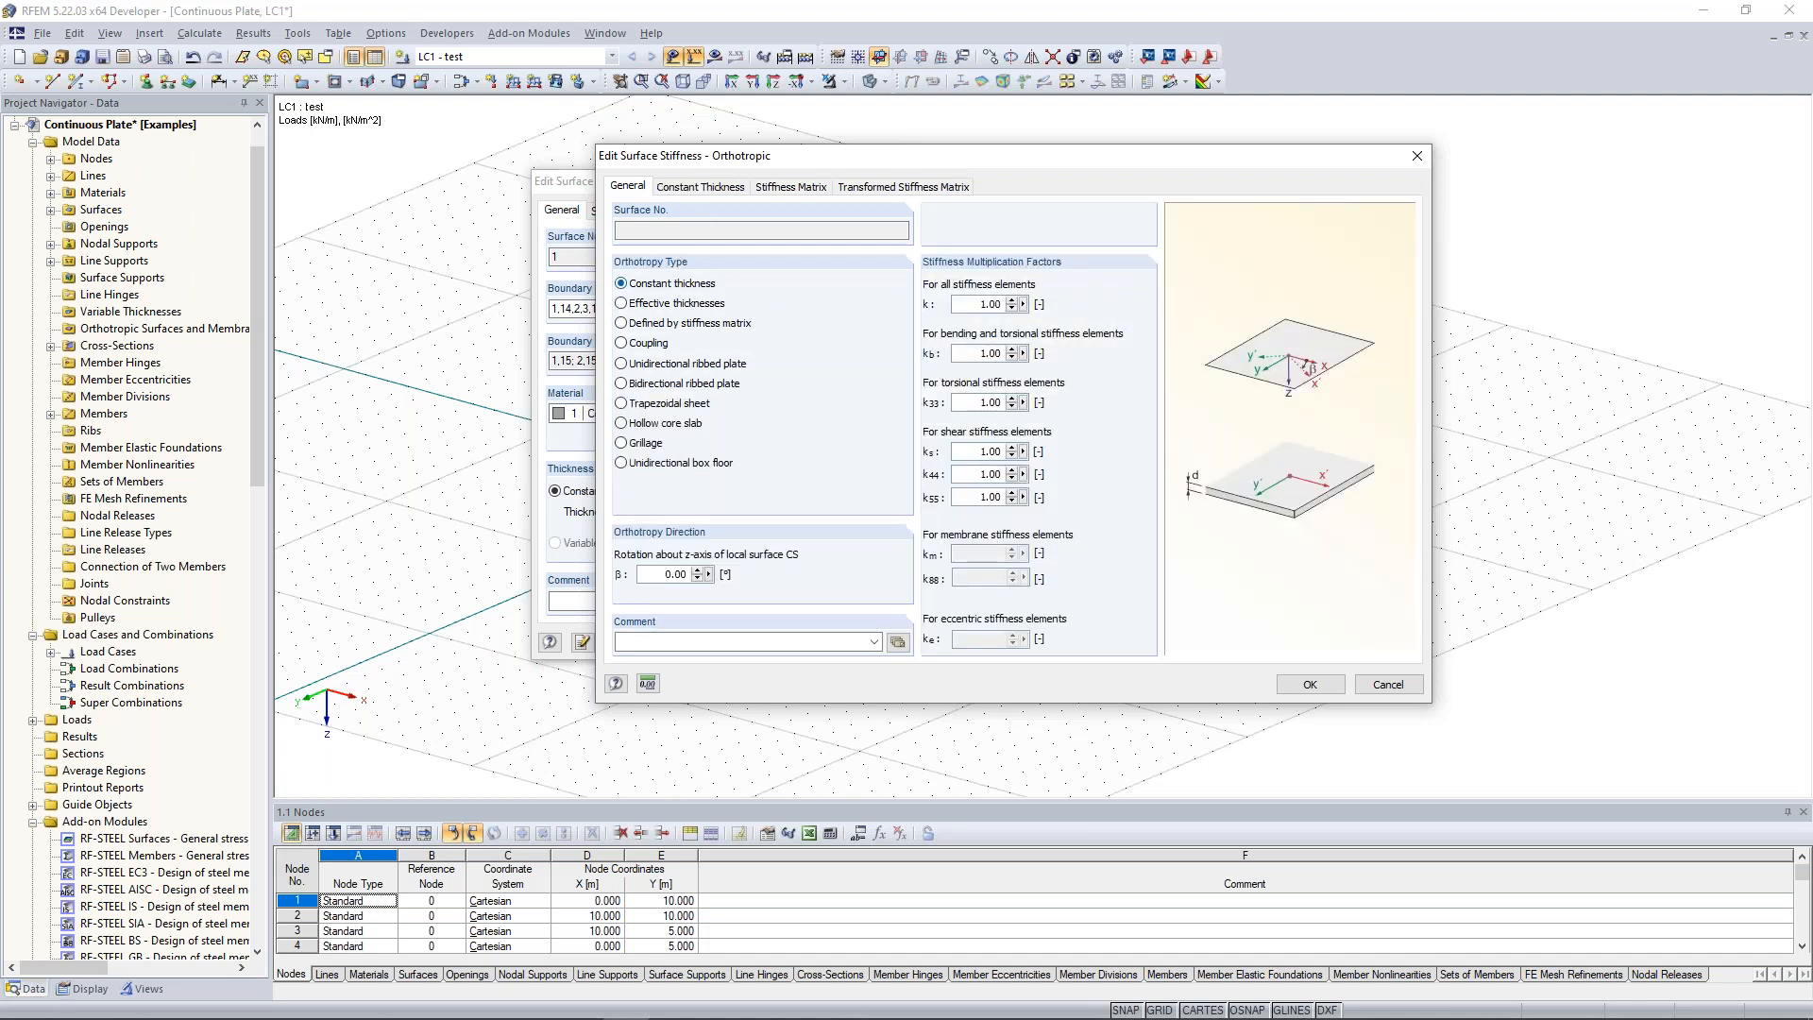
# Examine the constant-thickness material properties, the stiffness matrix and the transformed stiffness matrix of the orthotropic surface, and discard the dialog.
pyautogui.click(720, 188)
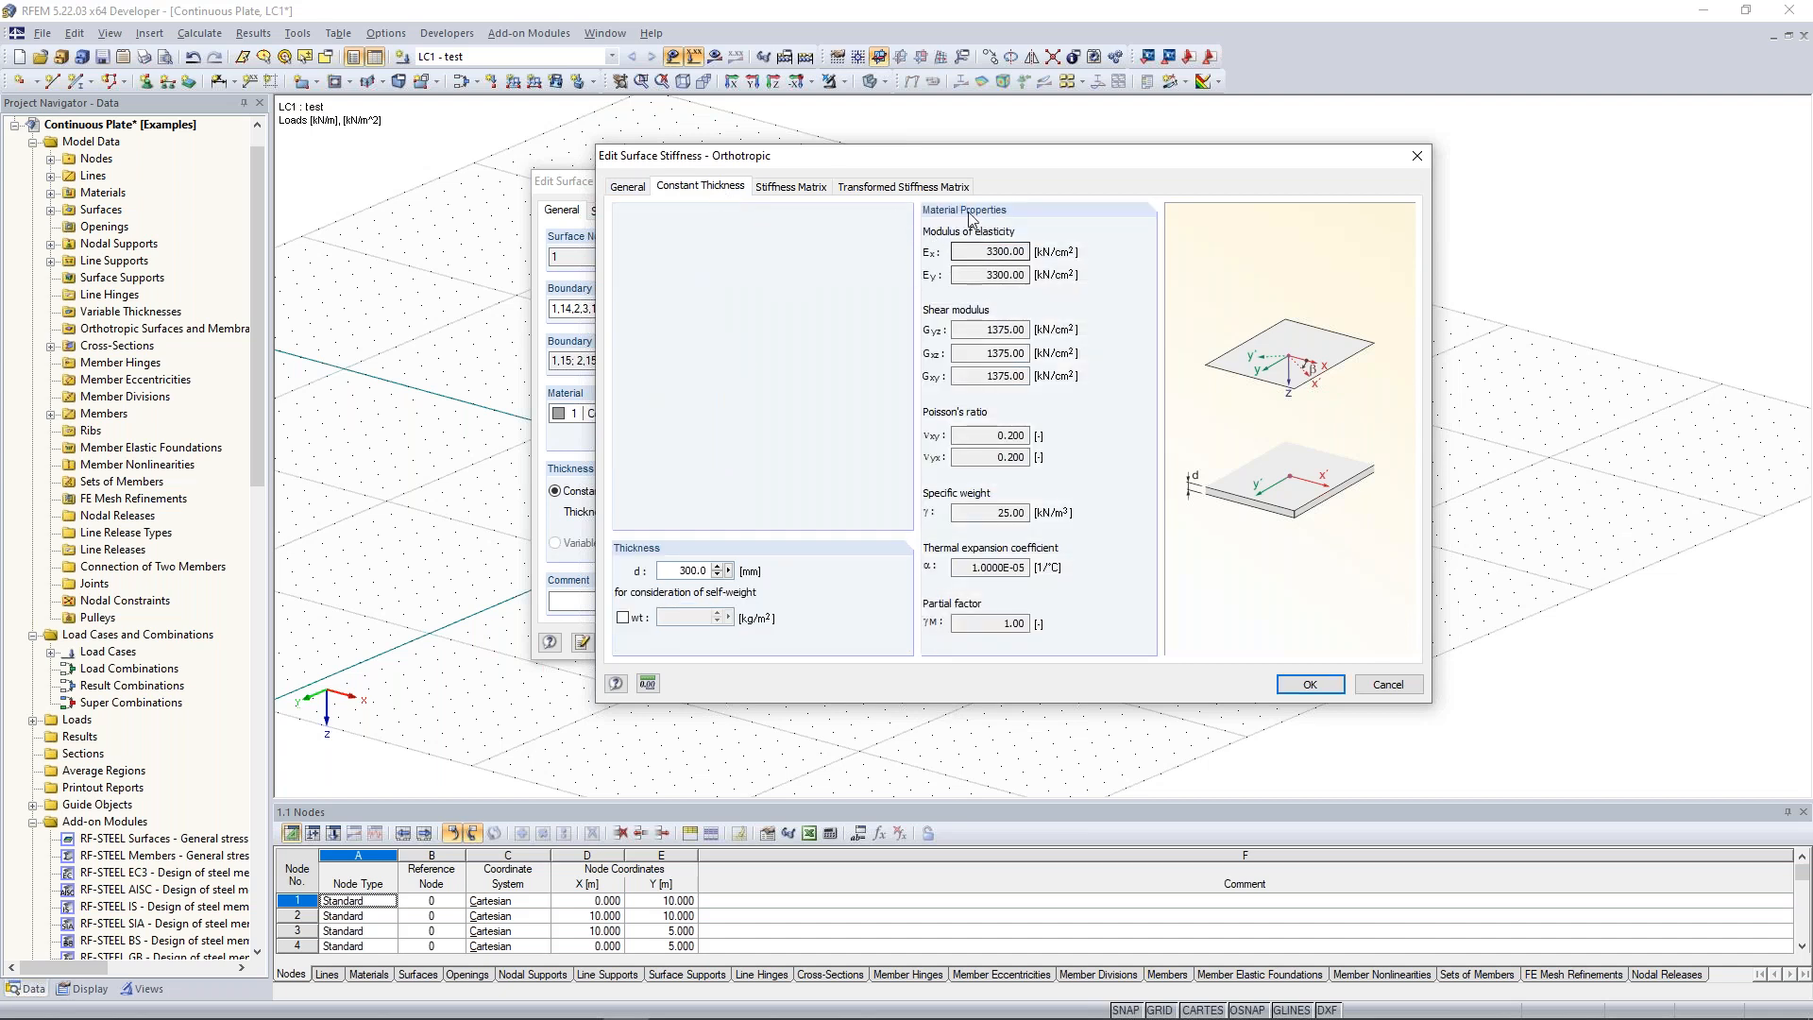
pyautogui.click(793, 188)
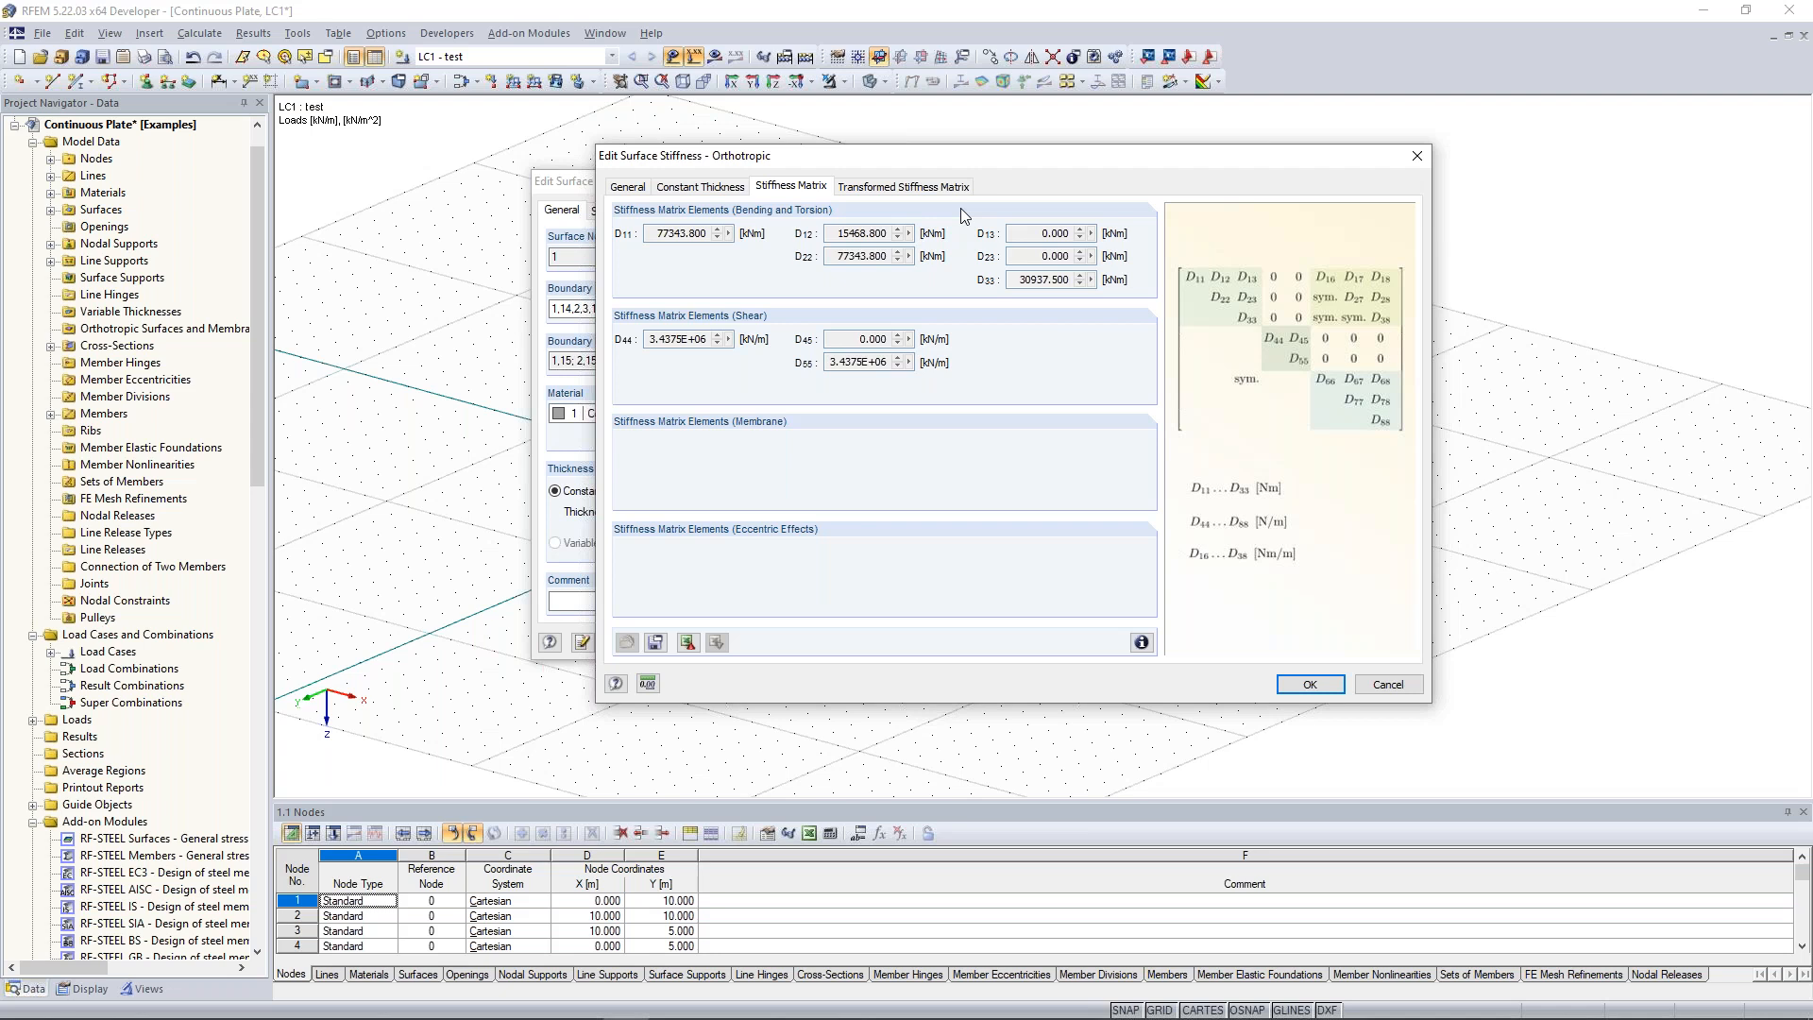
pyautogui.click(935, 187)
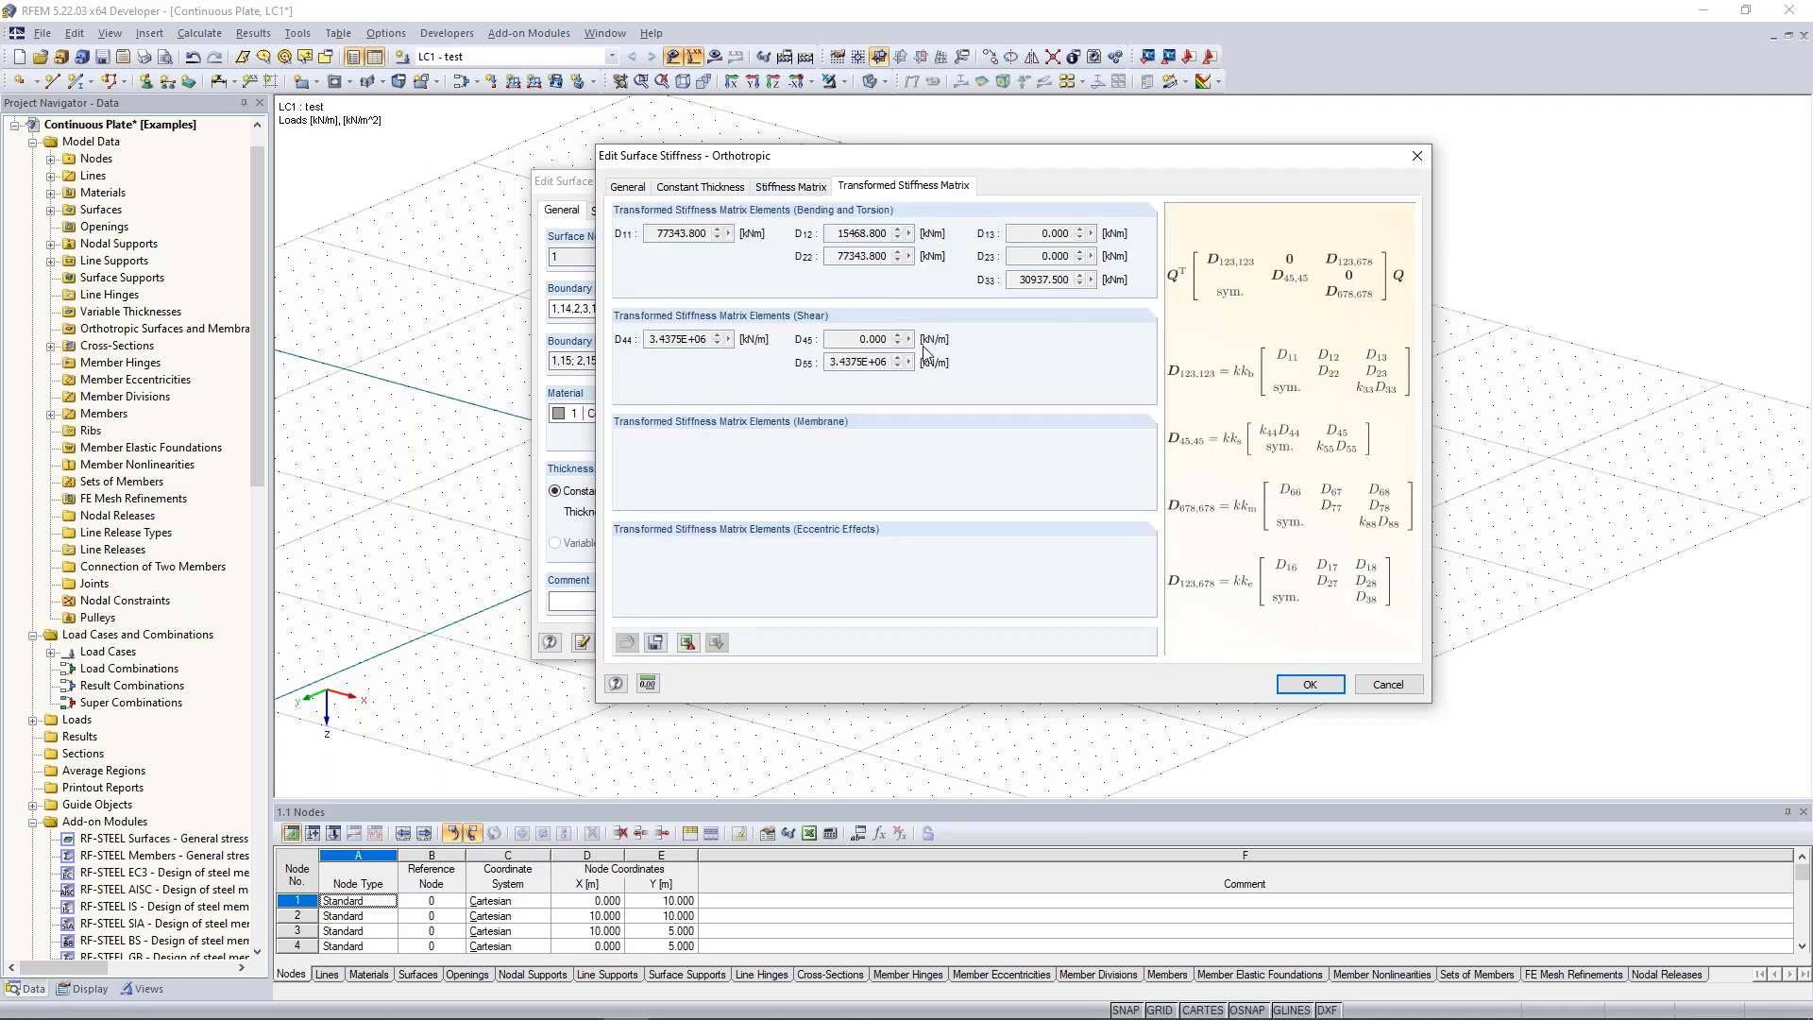
pyautogui.click(790, 188)
pyautogui.click(631, 186)
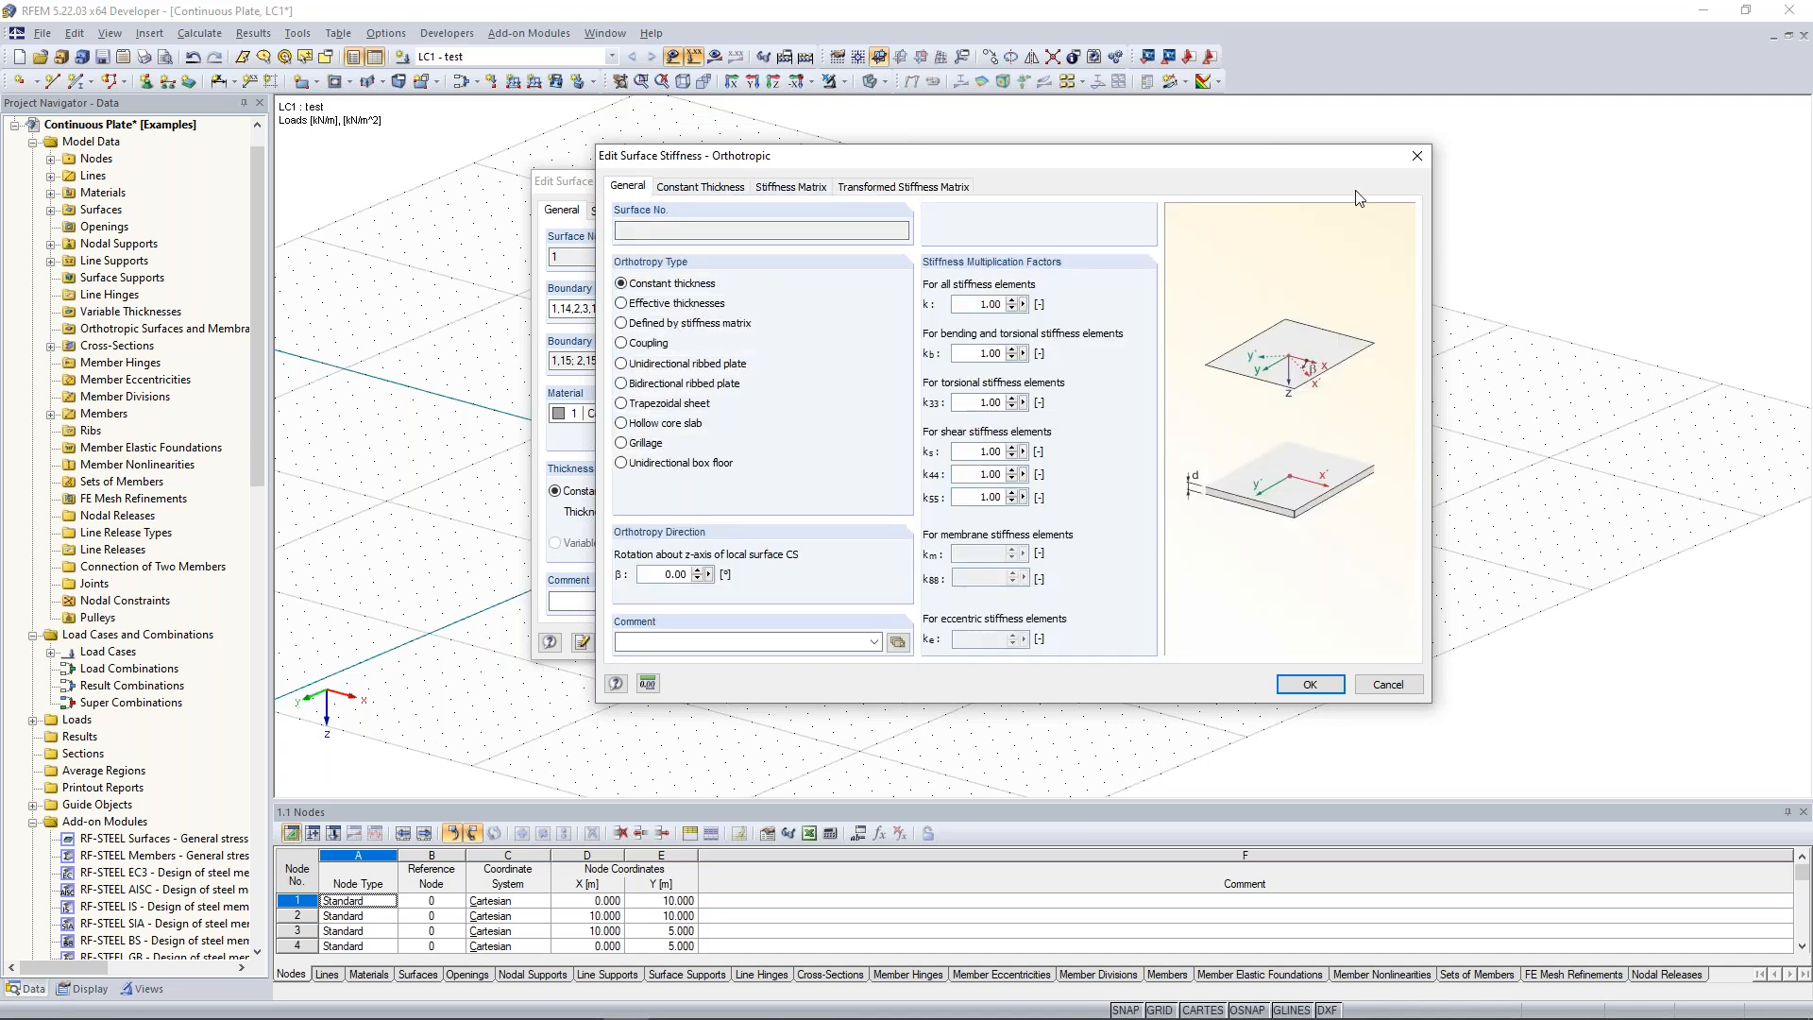
pyautogui.click(1419, 161)
# Switch the stiffness type of surface 1 to Glass.
pyautogui.click(1068, 285)
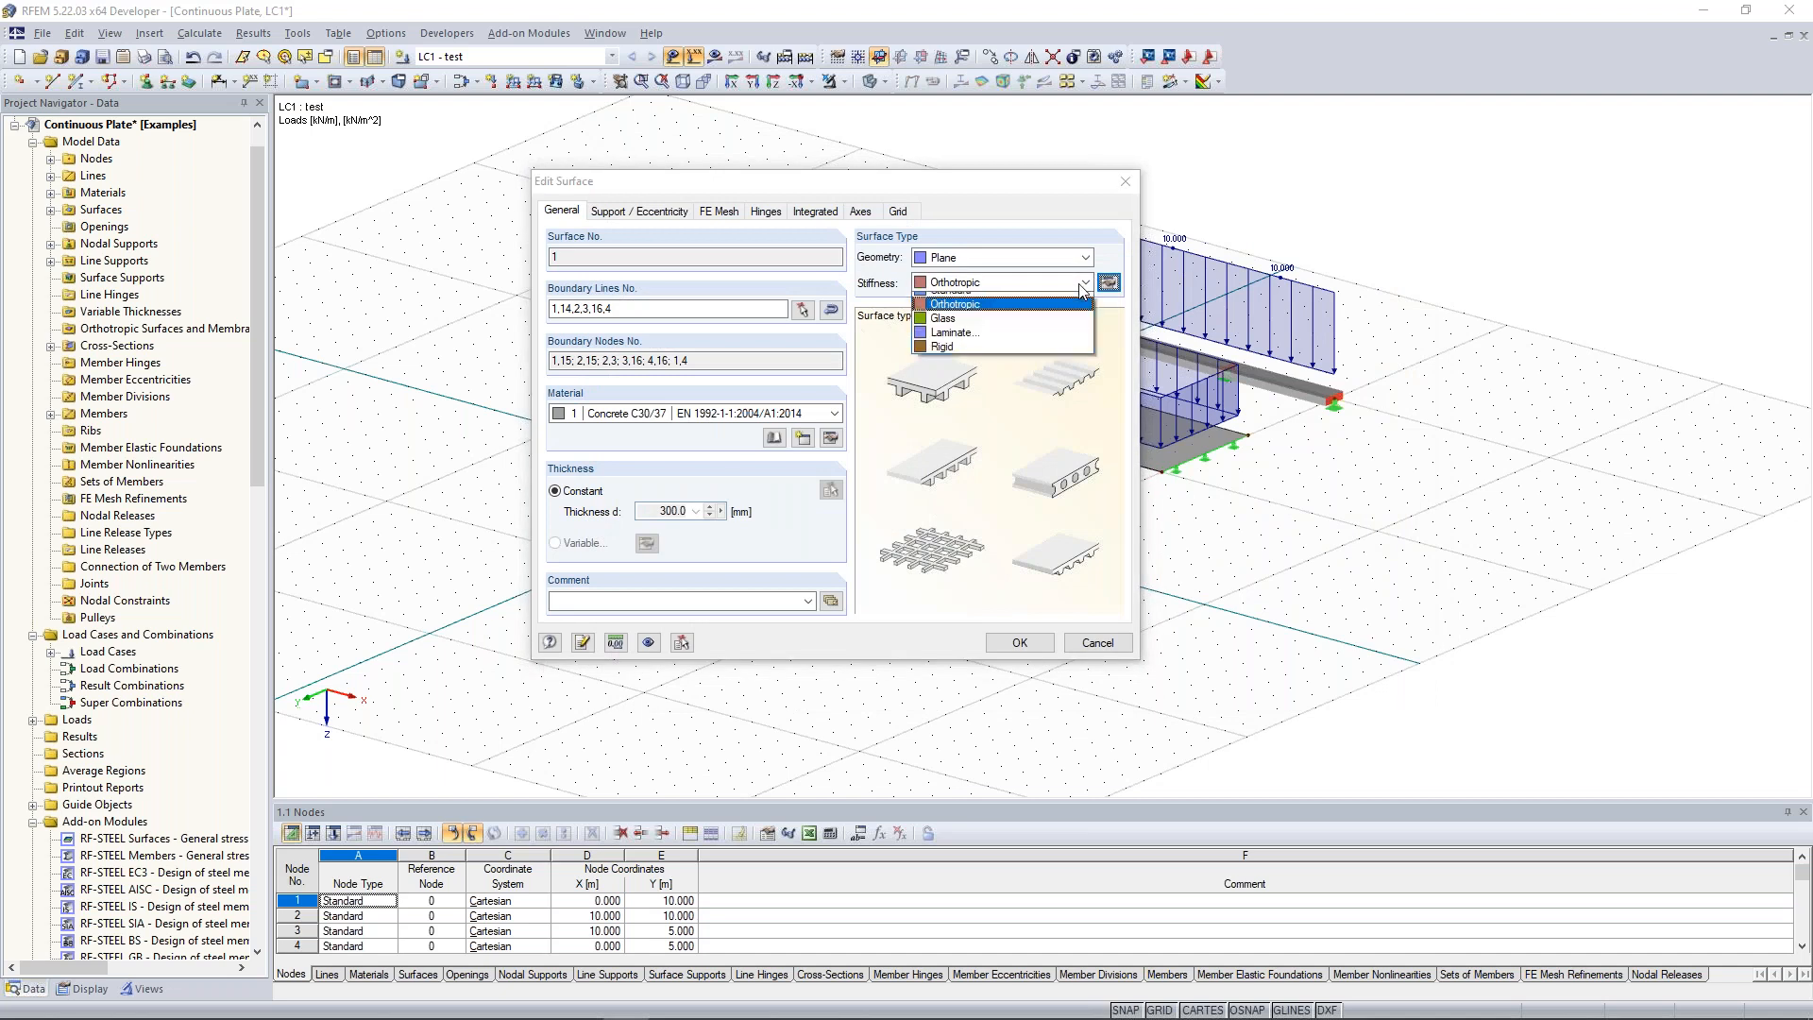
pyautogui.click(1042, 329)
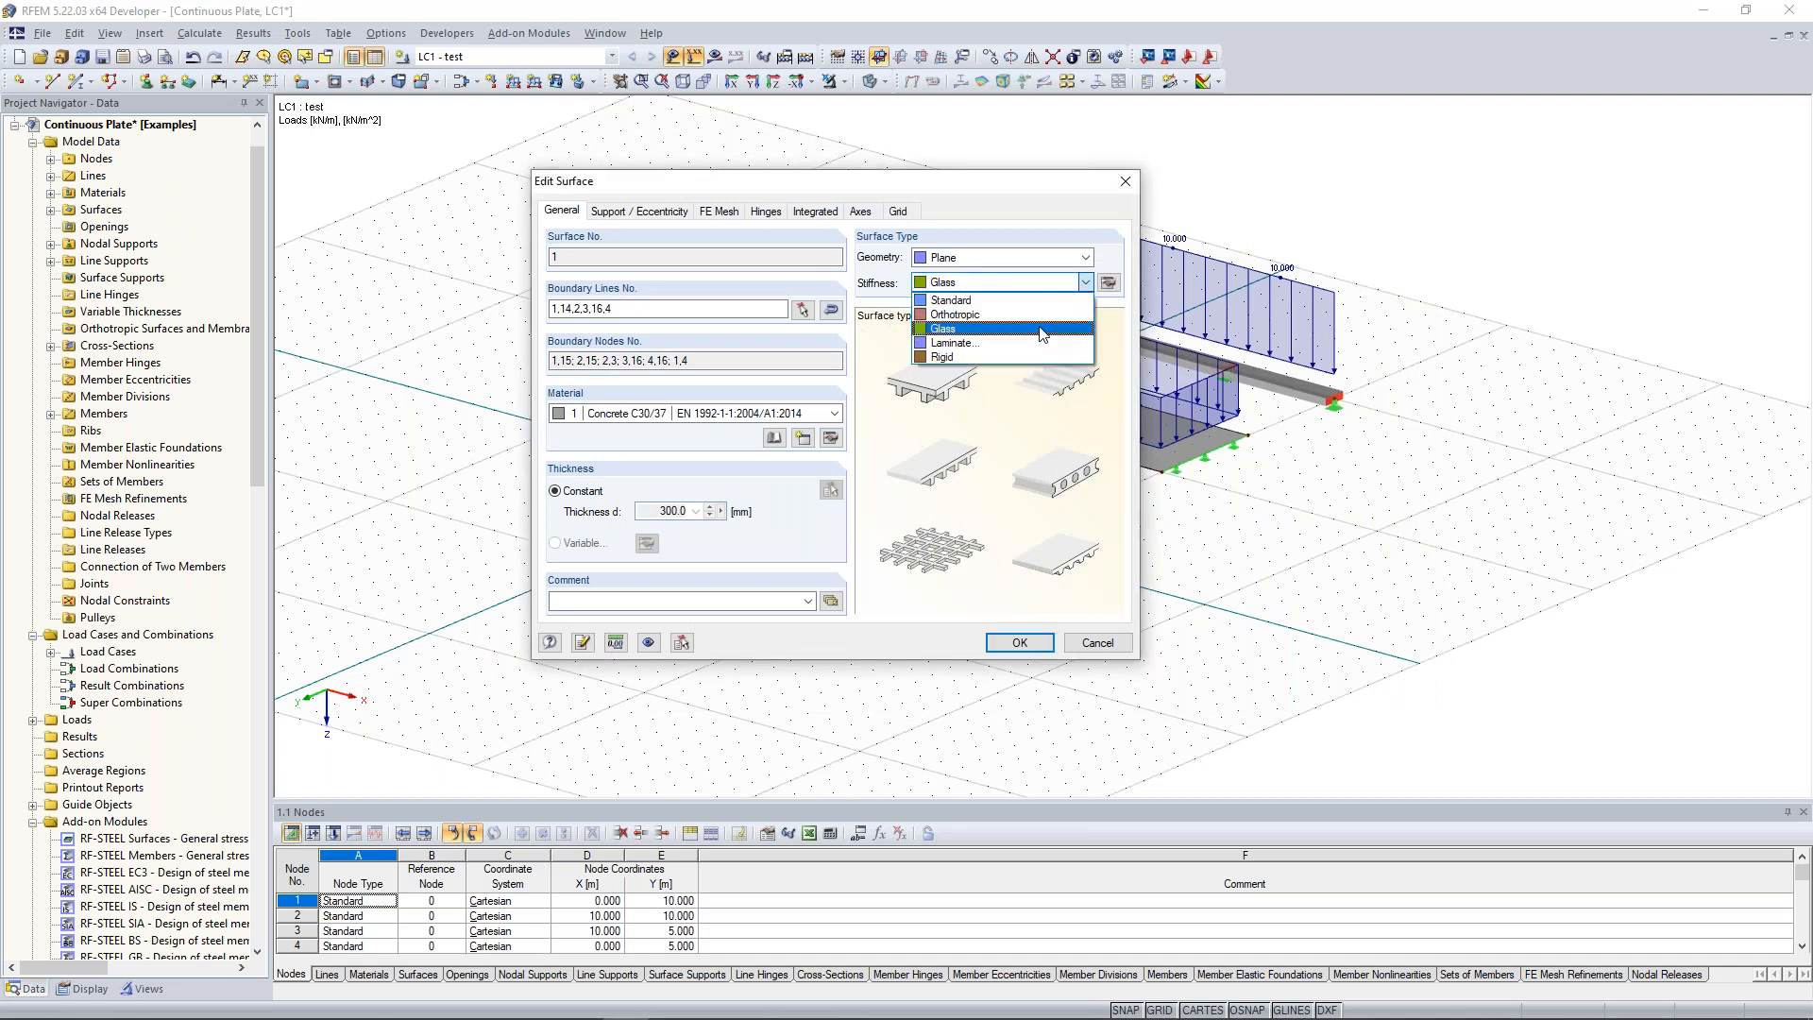
pyautogui.click(1041, 330)
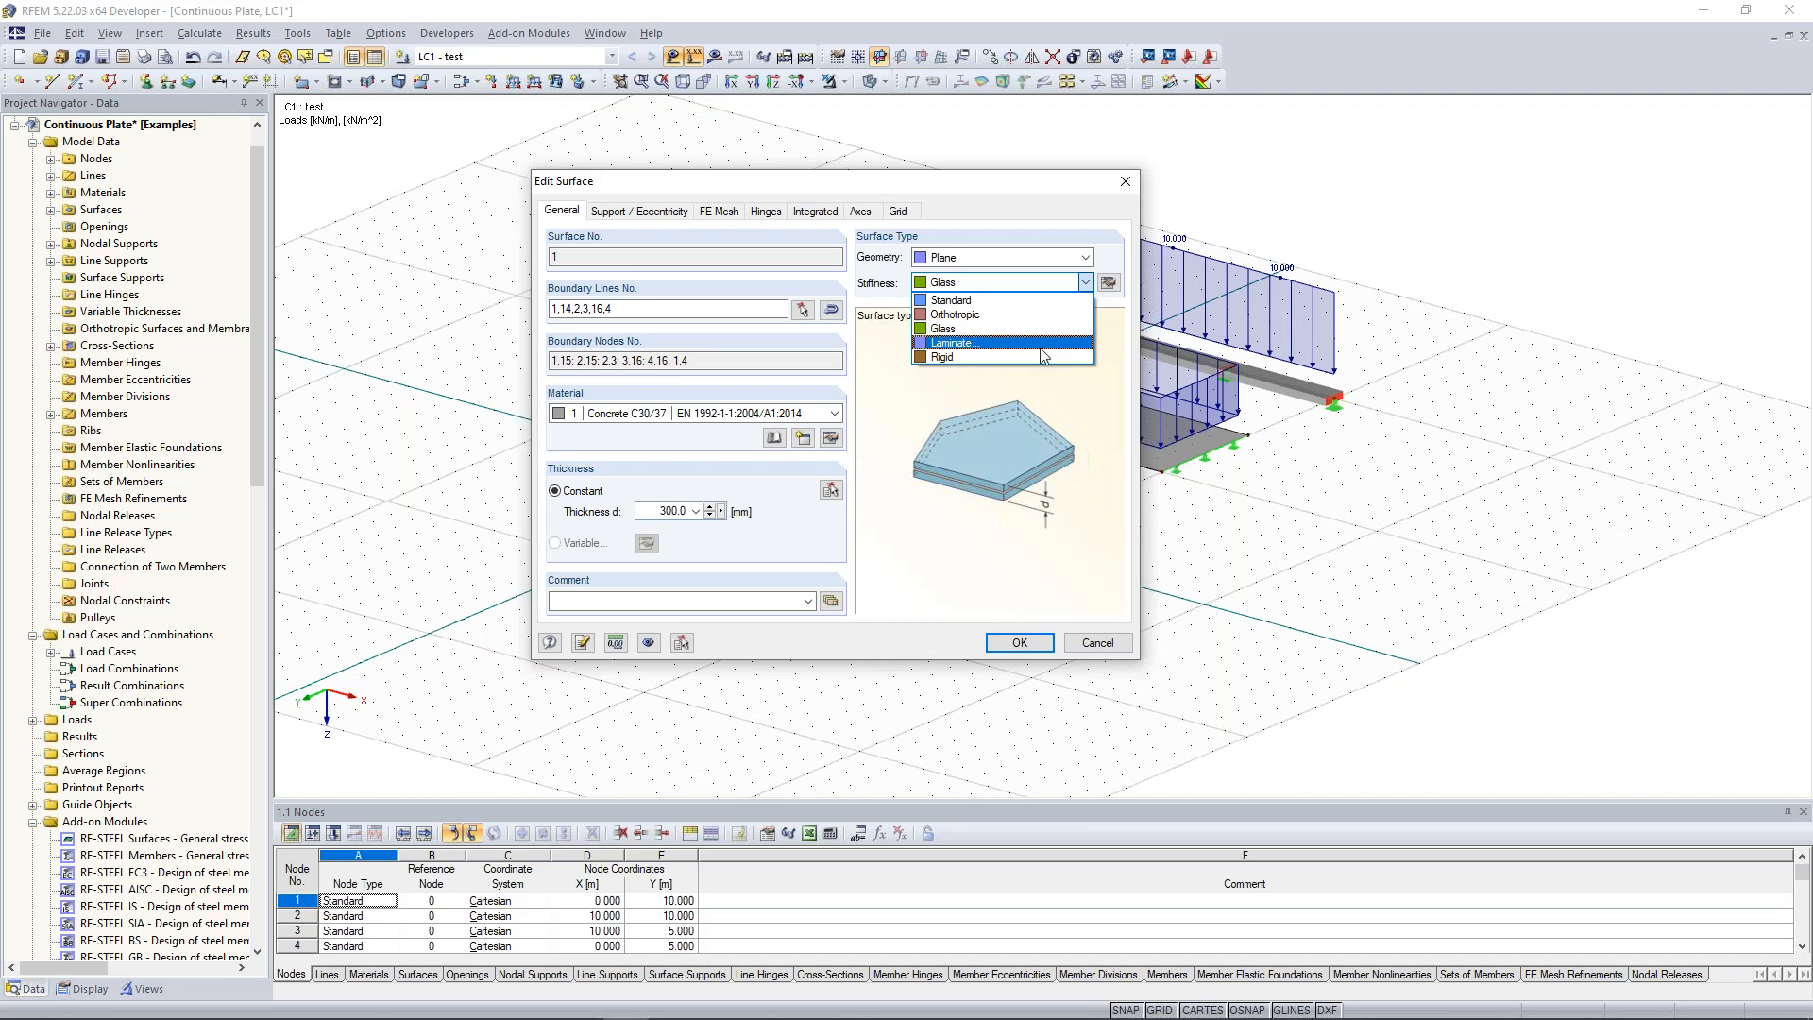
# Switch the surface's stiffness type to Laminate and inspect its stiffness matrix elements without saving changes.
pyautogui.click(1009, 343)
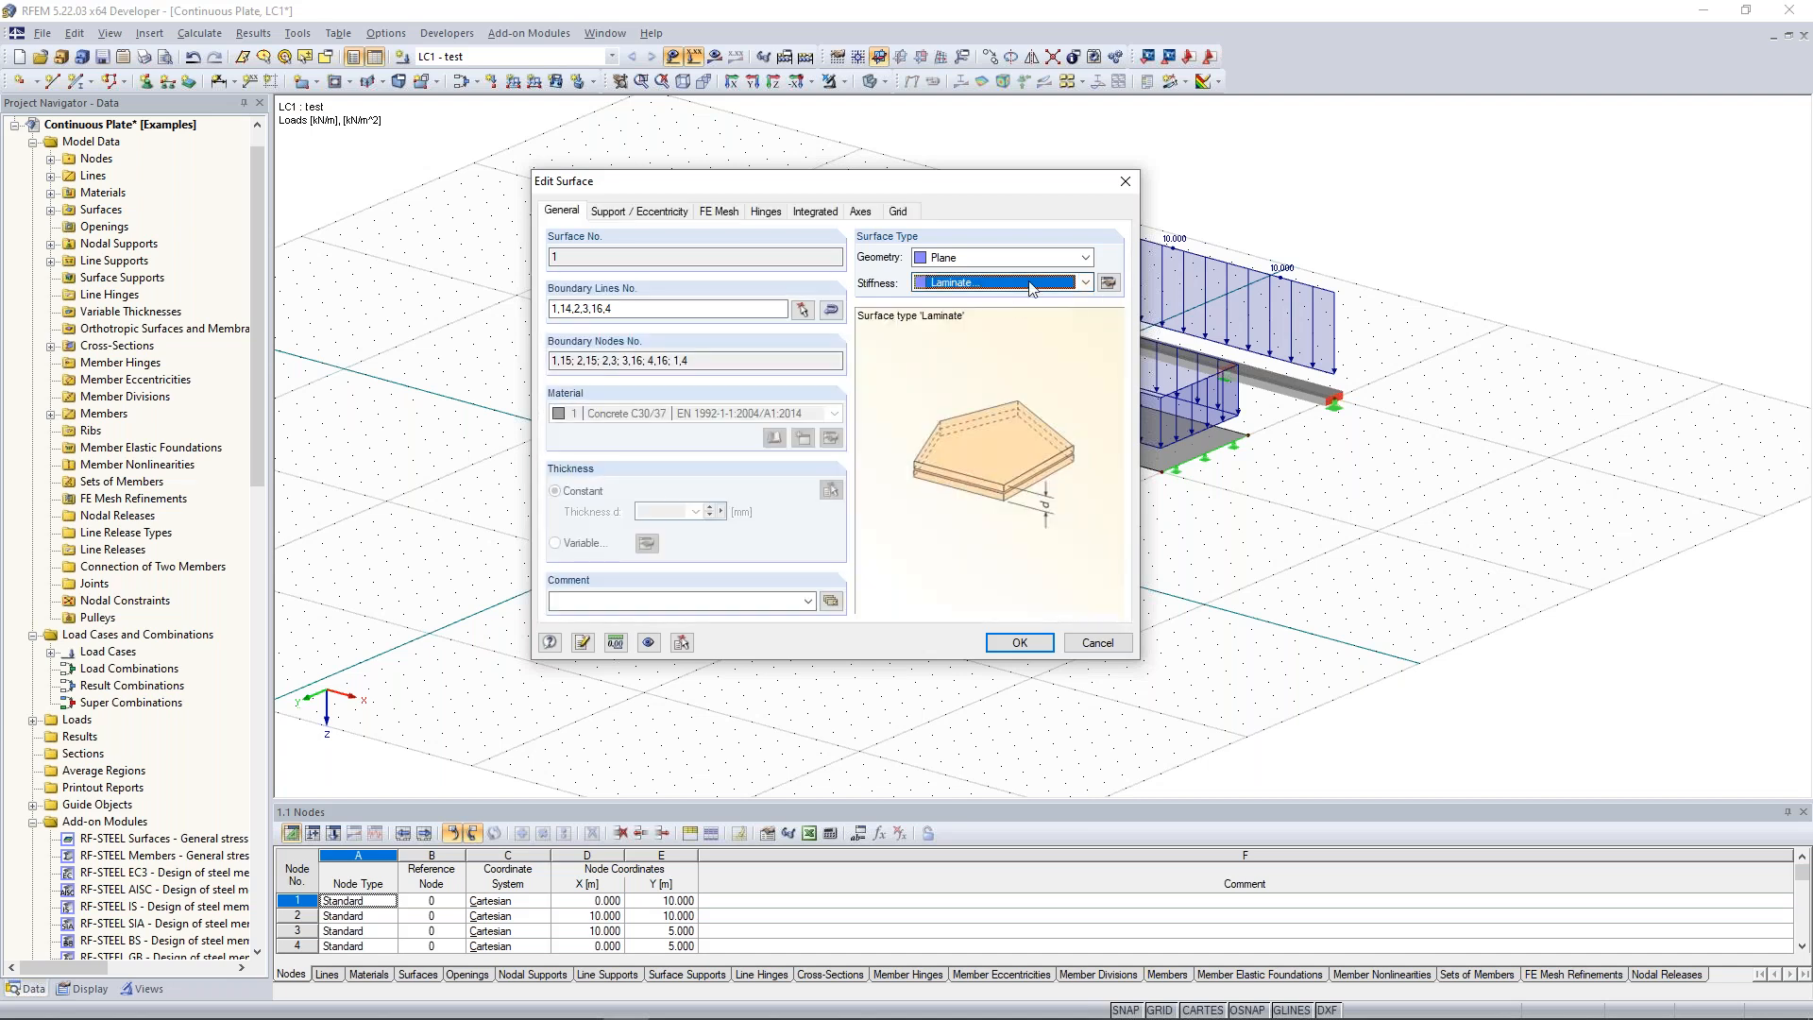
pyautogui.click(1109, 283)
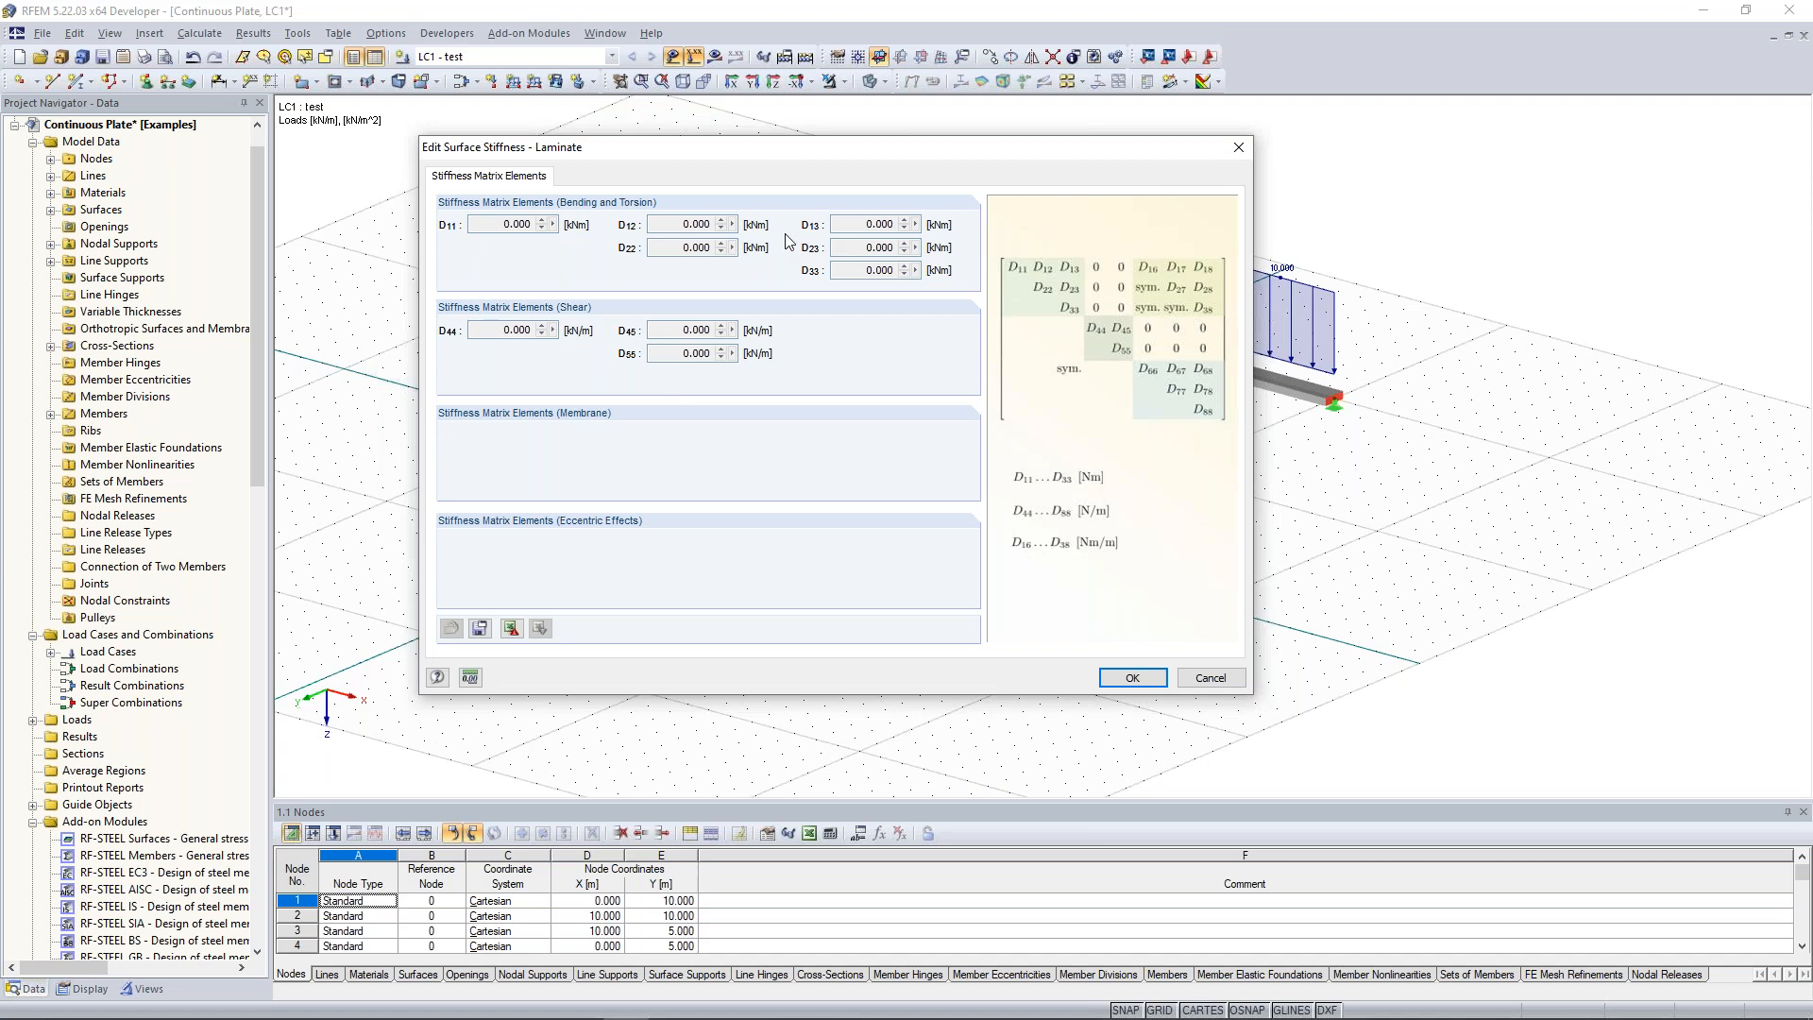
pyautogui.moveTo(504, 225); pyautogui.dragTo(548, 224)
pyautogui.click(501, 223)
pyautogui.click(1238, 147)
# Try the Rigid stiffness type on surface 1, restore Standard, and leave surface editing without saving.
pyautogui.click(1085, 282)
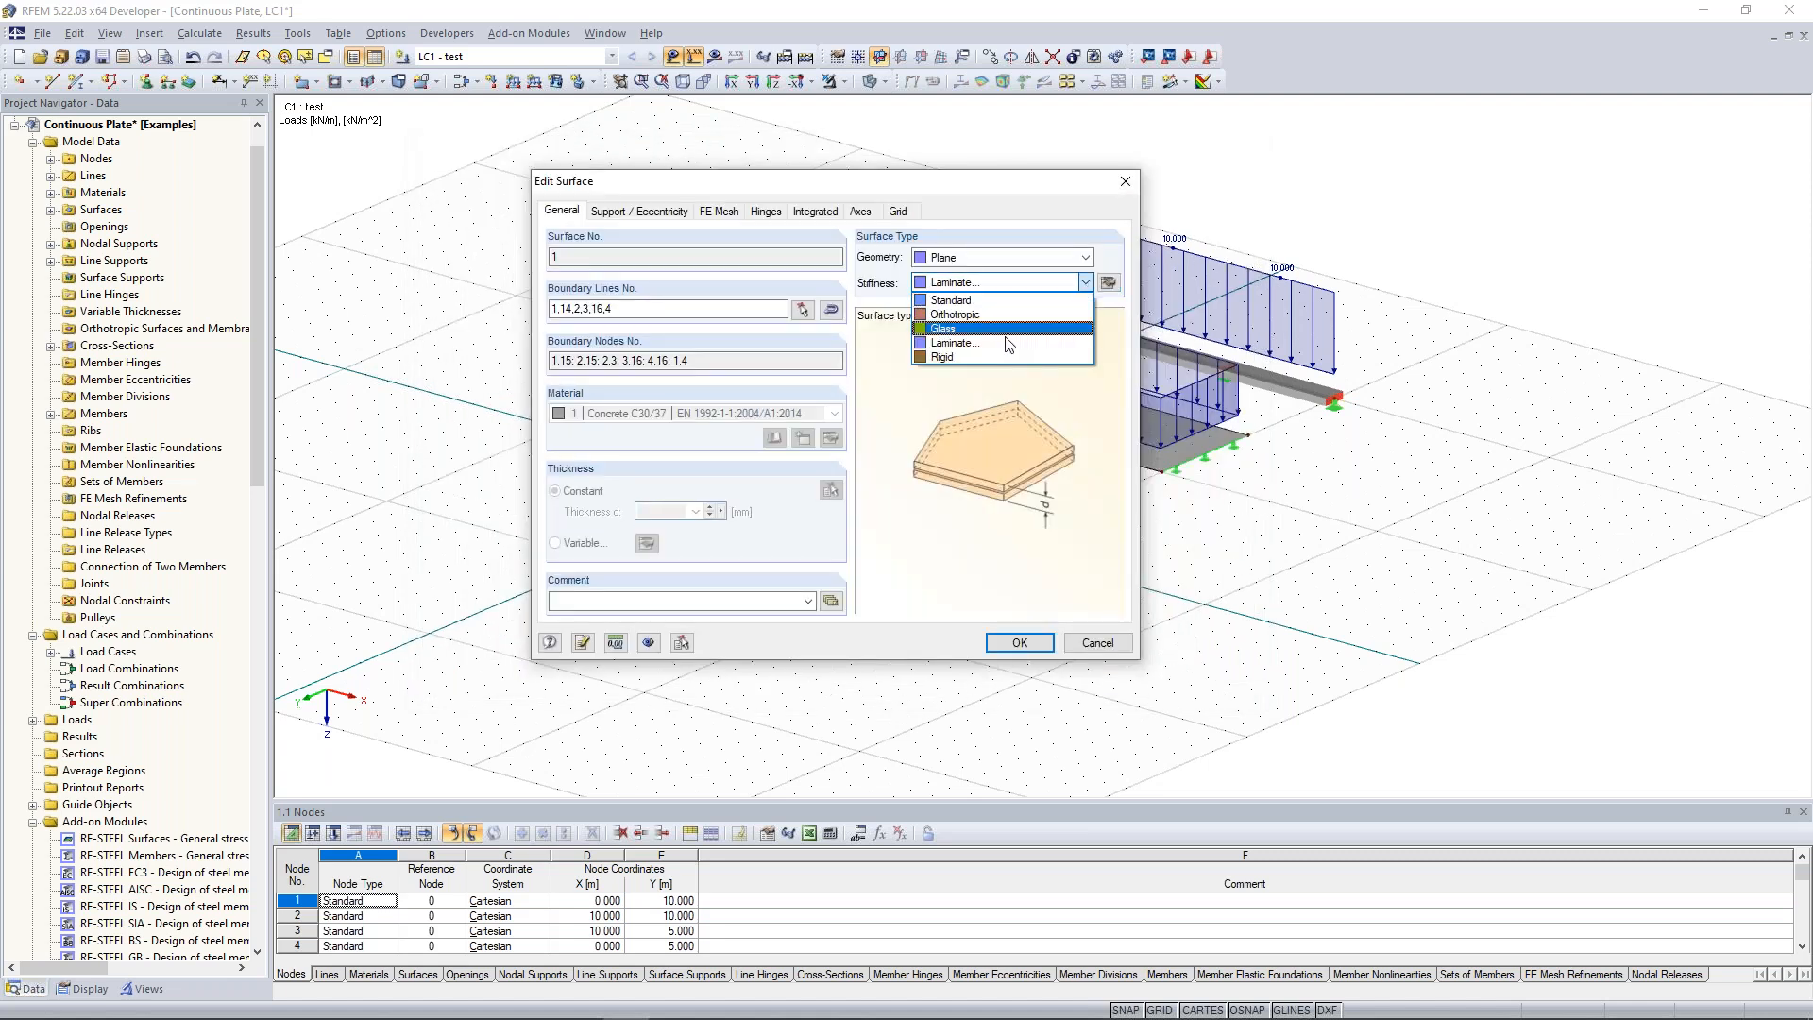
pyautogui.click(999, 357)
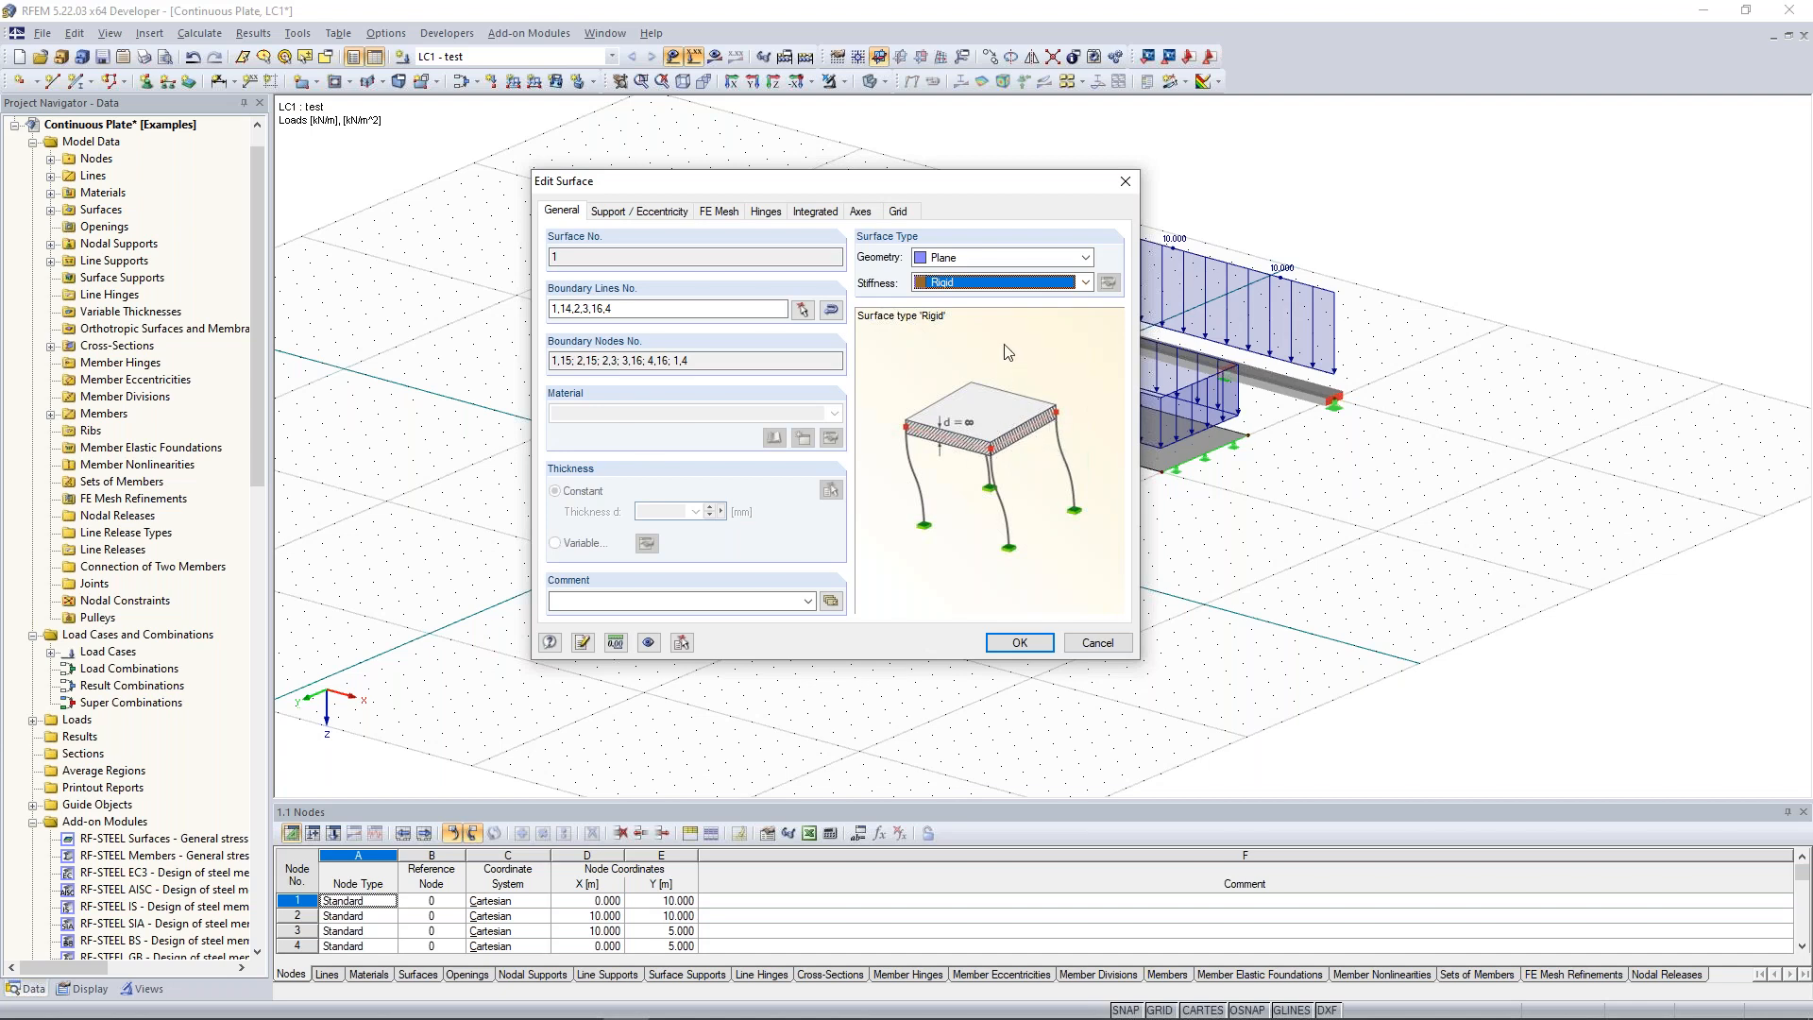
pyautogui.click(1087, 283)
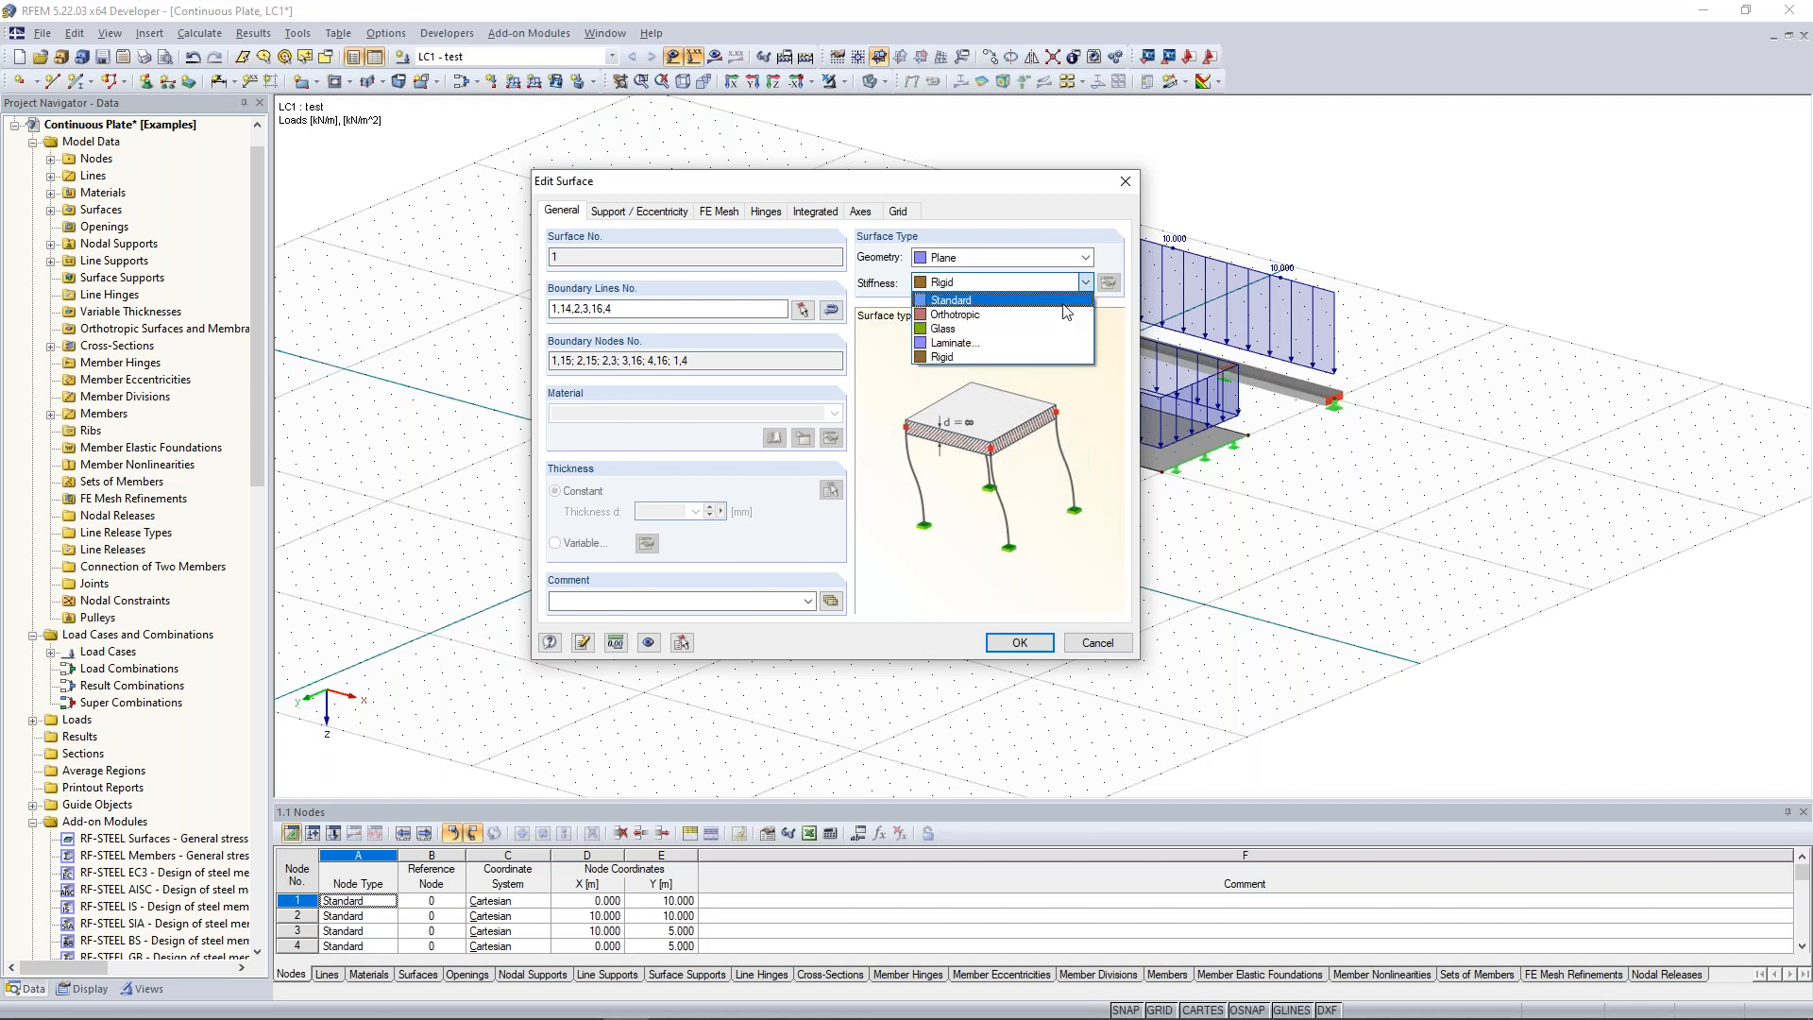
pyautogui.click(1062, 301)
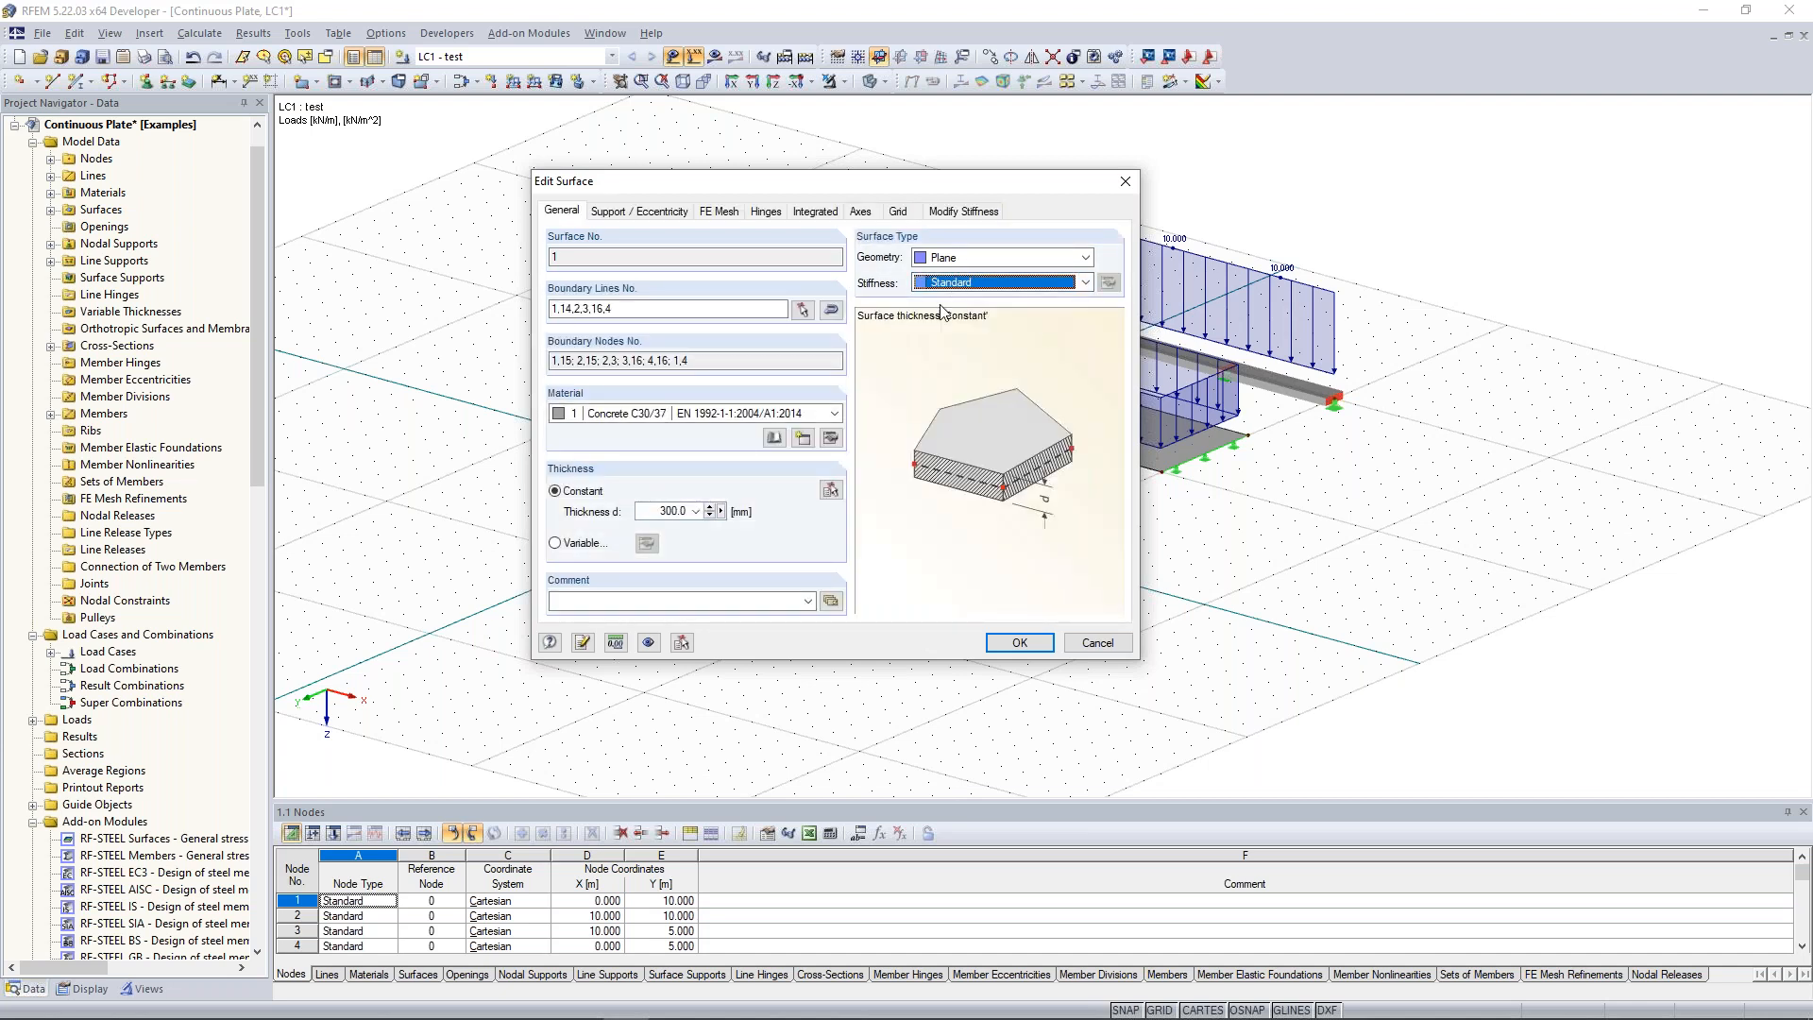
pyautogui.click(1126, 183)
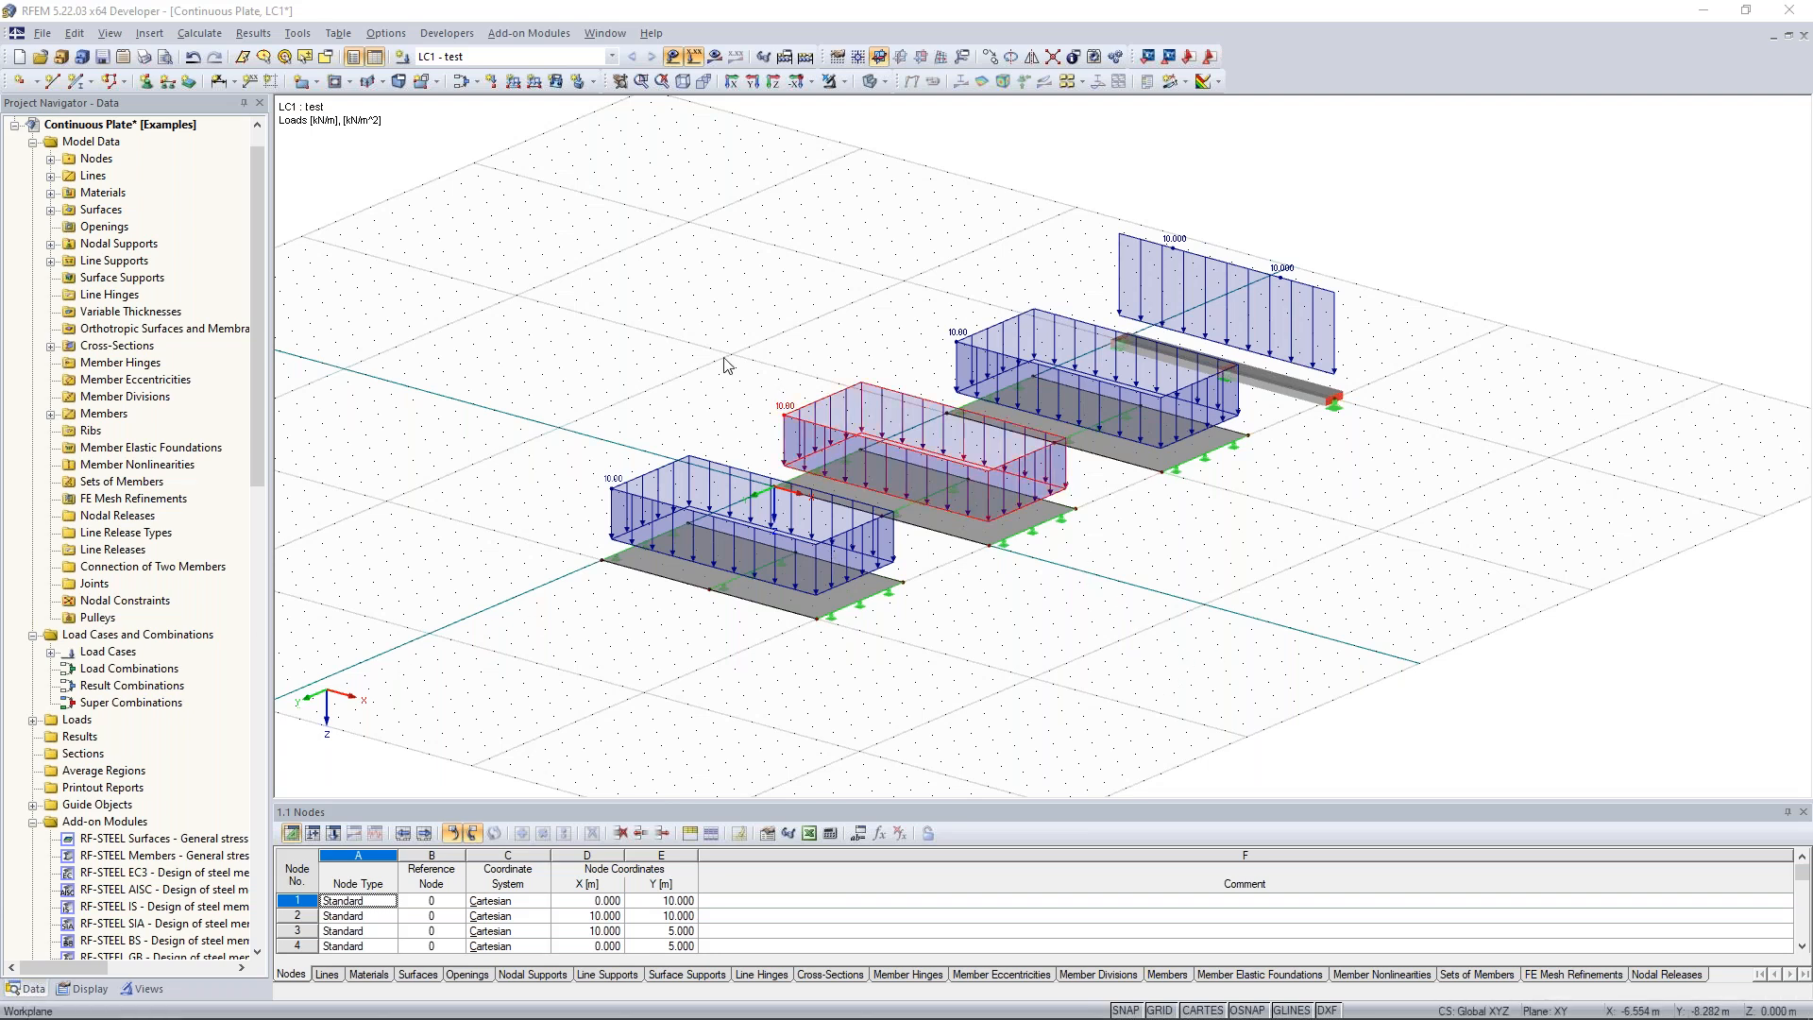
# Hide the loads on the plates and the beam in the model view.
pyautogui.keyDown('ctrl'); pyautogui.moveTo(713, 378); pyautogui.dragTo(703, 425, button='middle'); pyautogui.keyUp('ctrl')
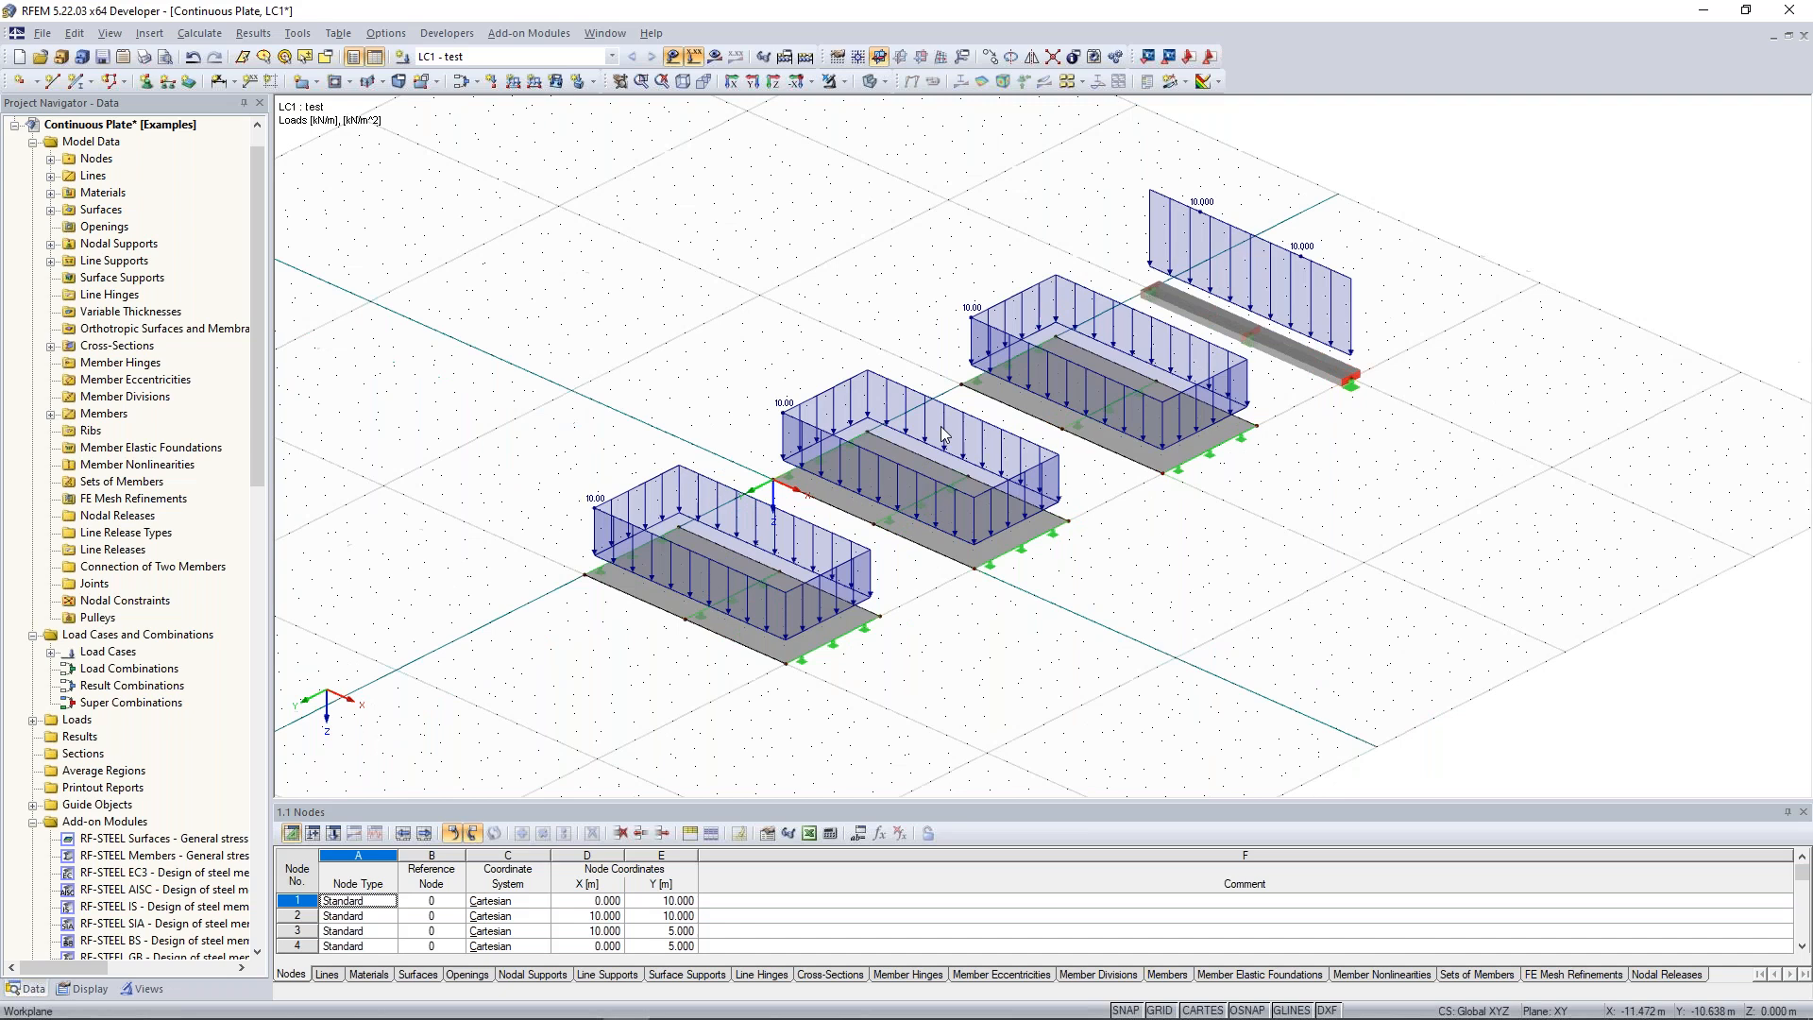
pyautogui.click(672, 57)
pyautogui.moveTo(963, 331); pyautogui.dragTo(731, 401, button='middle')
pyautogui.scroll(3, 994, 380)
pyautogui.scroll(3, 994, 383)
pyautogui.moveTo(876, 482)
pyautogui.keyDown('ctrl'); pyautogui.mouseDown(button='middle')
pyautogui.moveTo(819, 516)
pyautogui.moveTo(910, 494)
pyautogui.mouseUp(button='middle'); pyautogui.keyUp('ctrl')
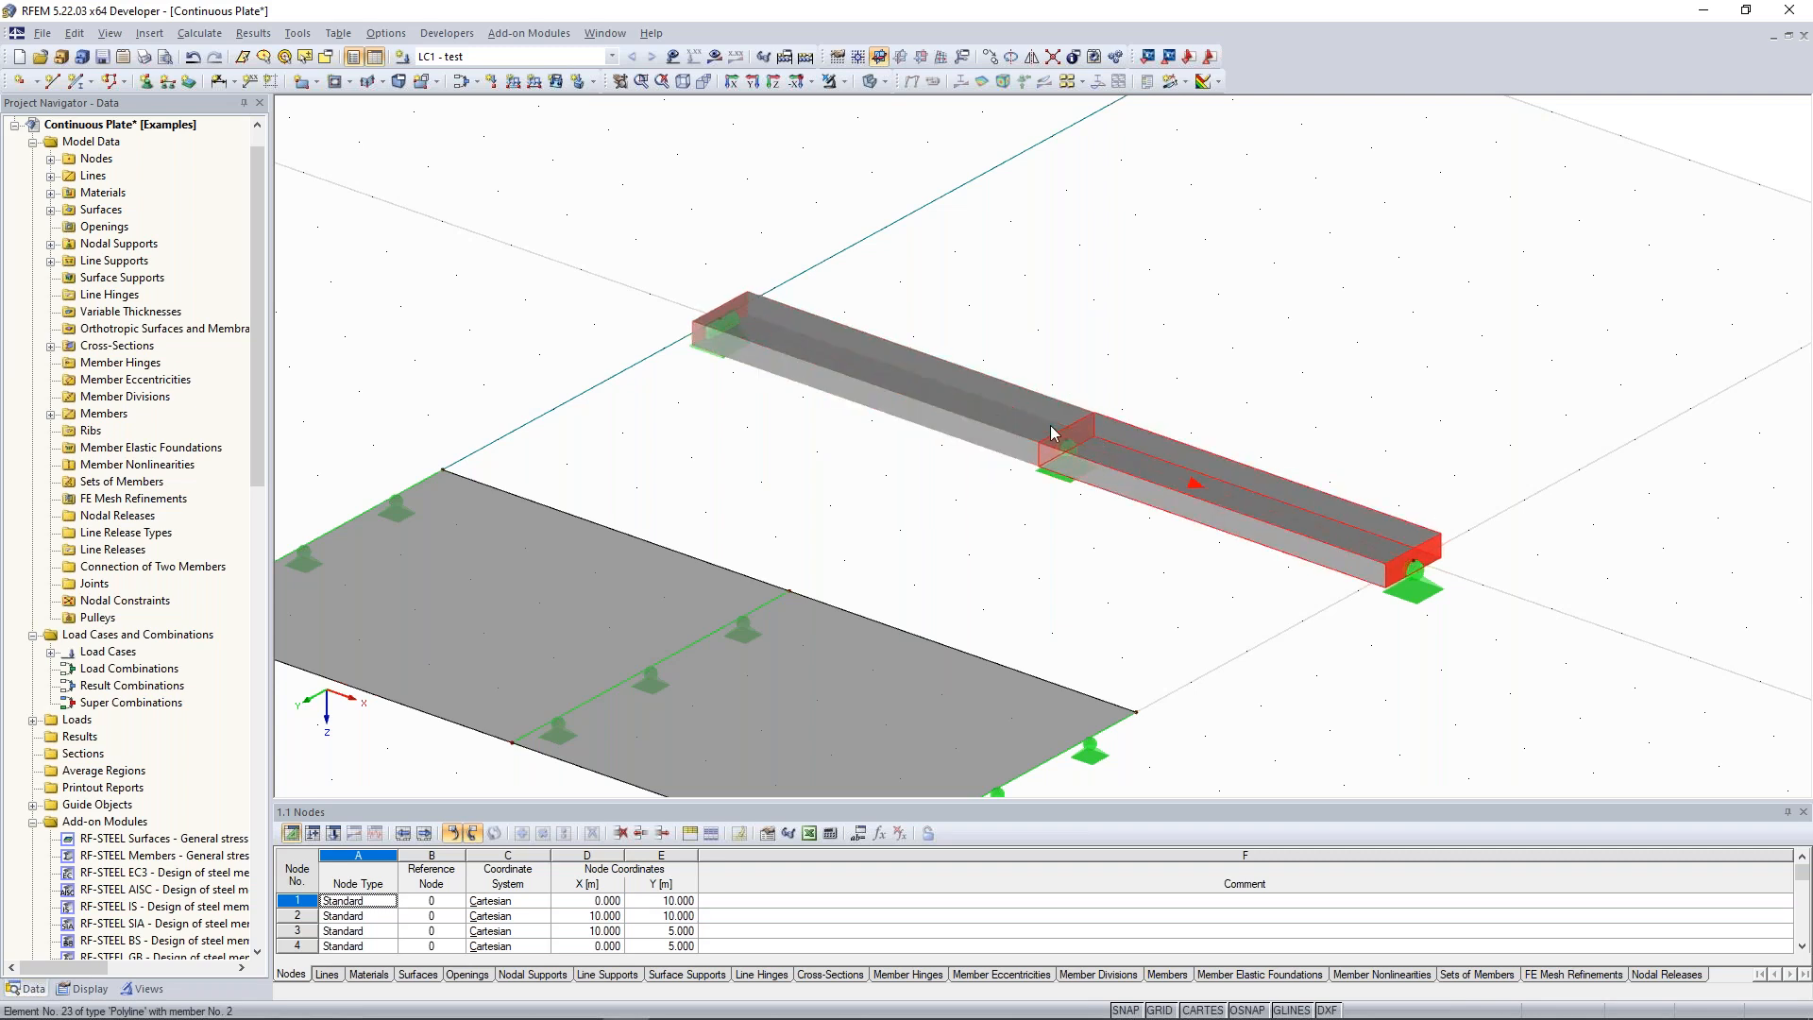
# Examine the two-span beam and the three supported plates from close up and as a whole.
pyautogui.scroll(-3, 1122, 417)
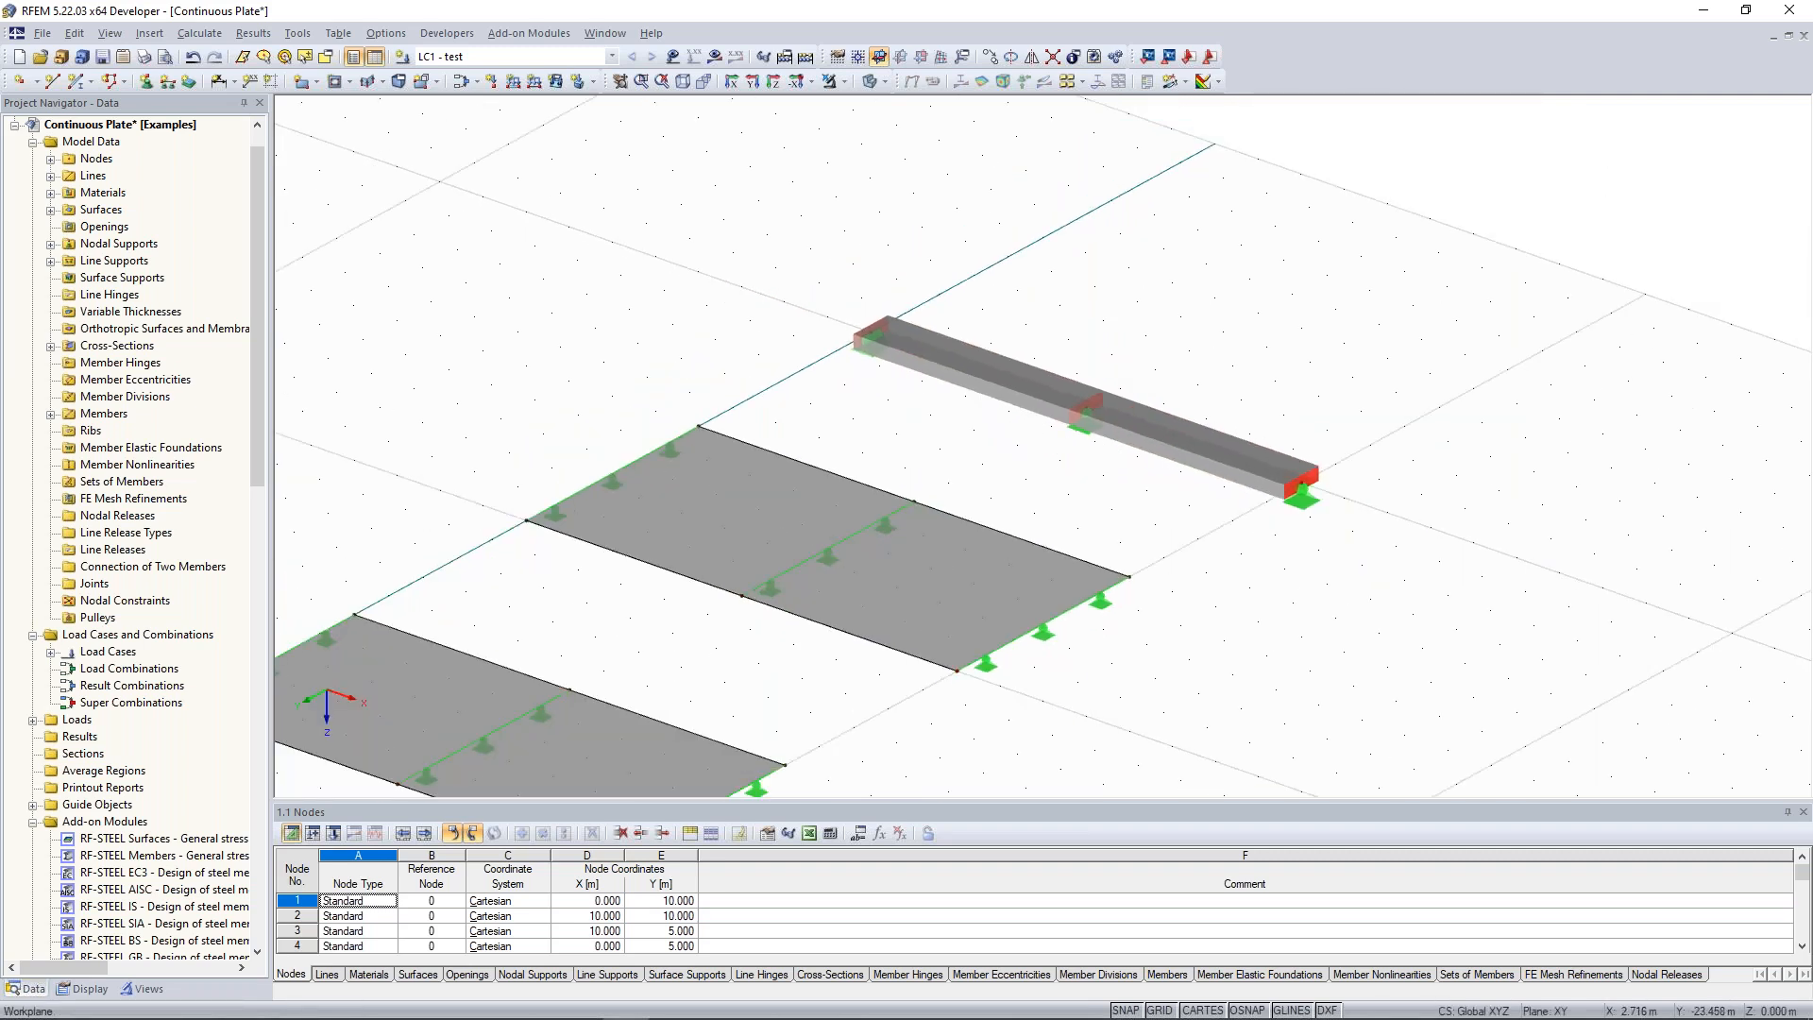
pyautogui.scroll(3, 1102, 397)
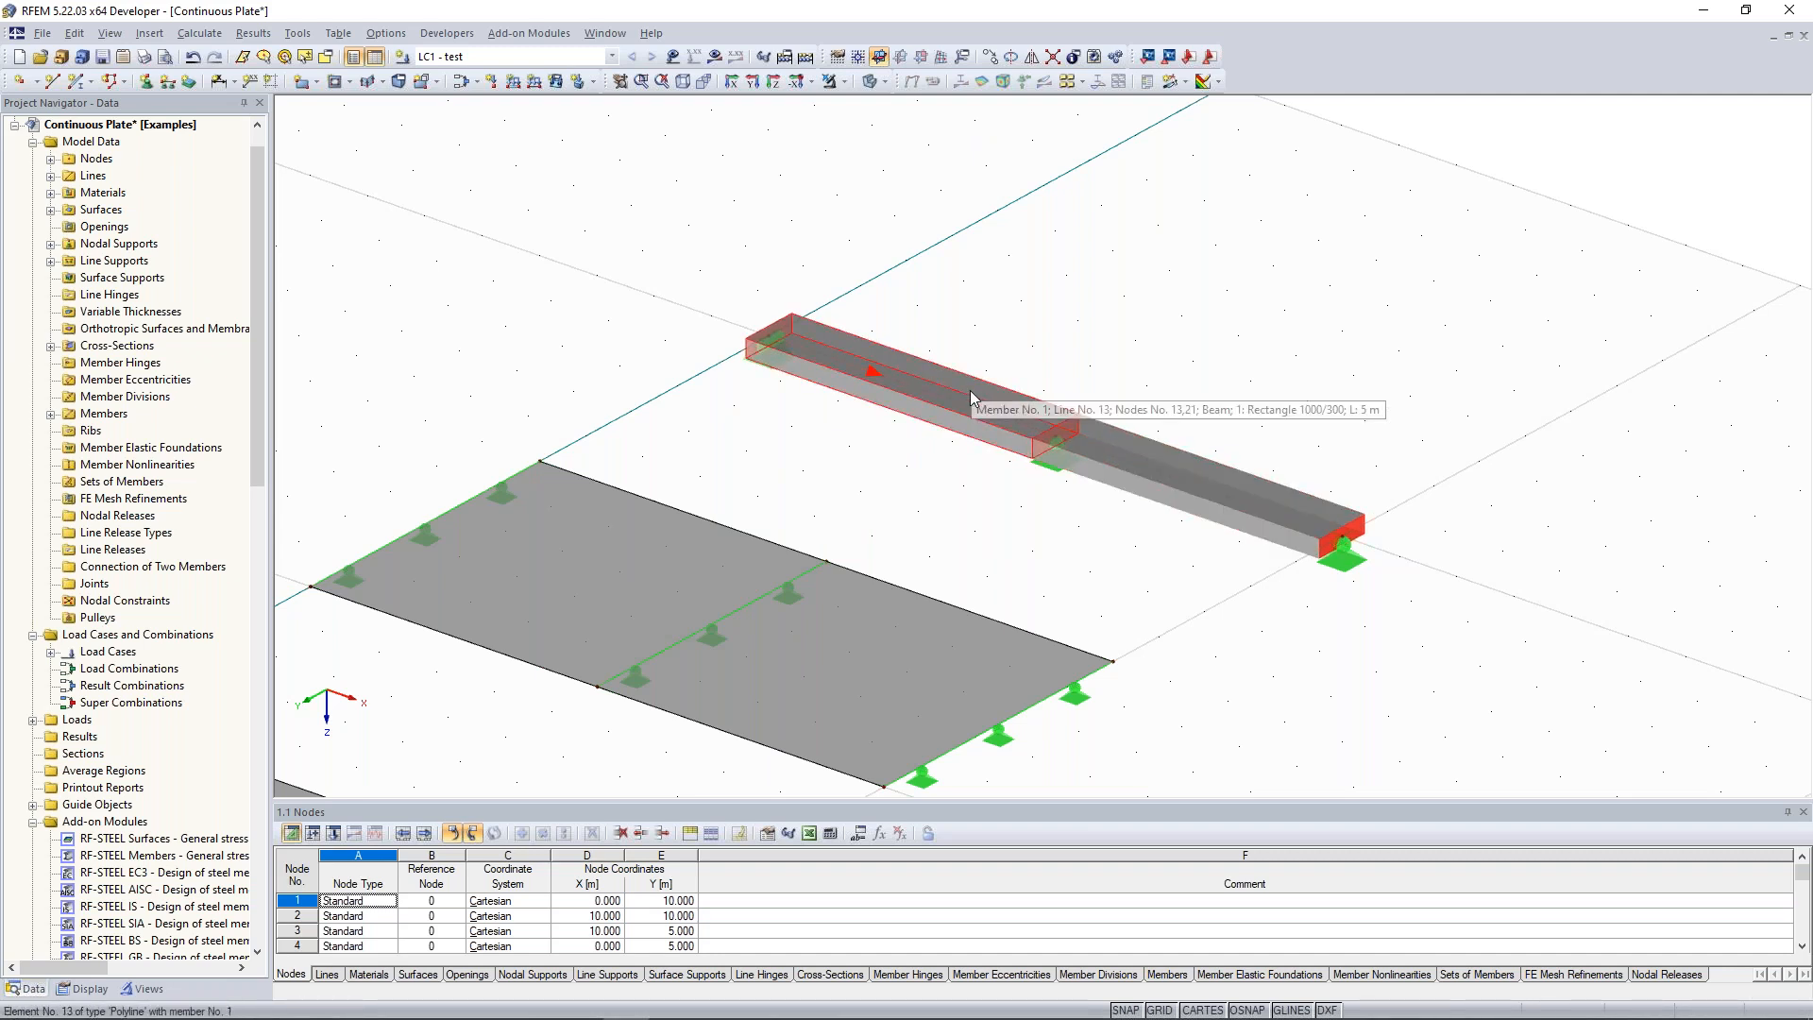
pyautogui.scroll(-3, 1096, 404)
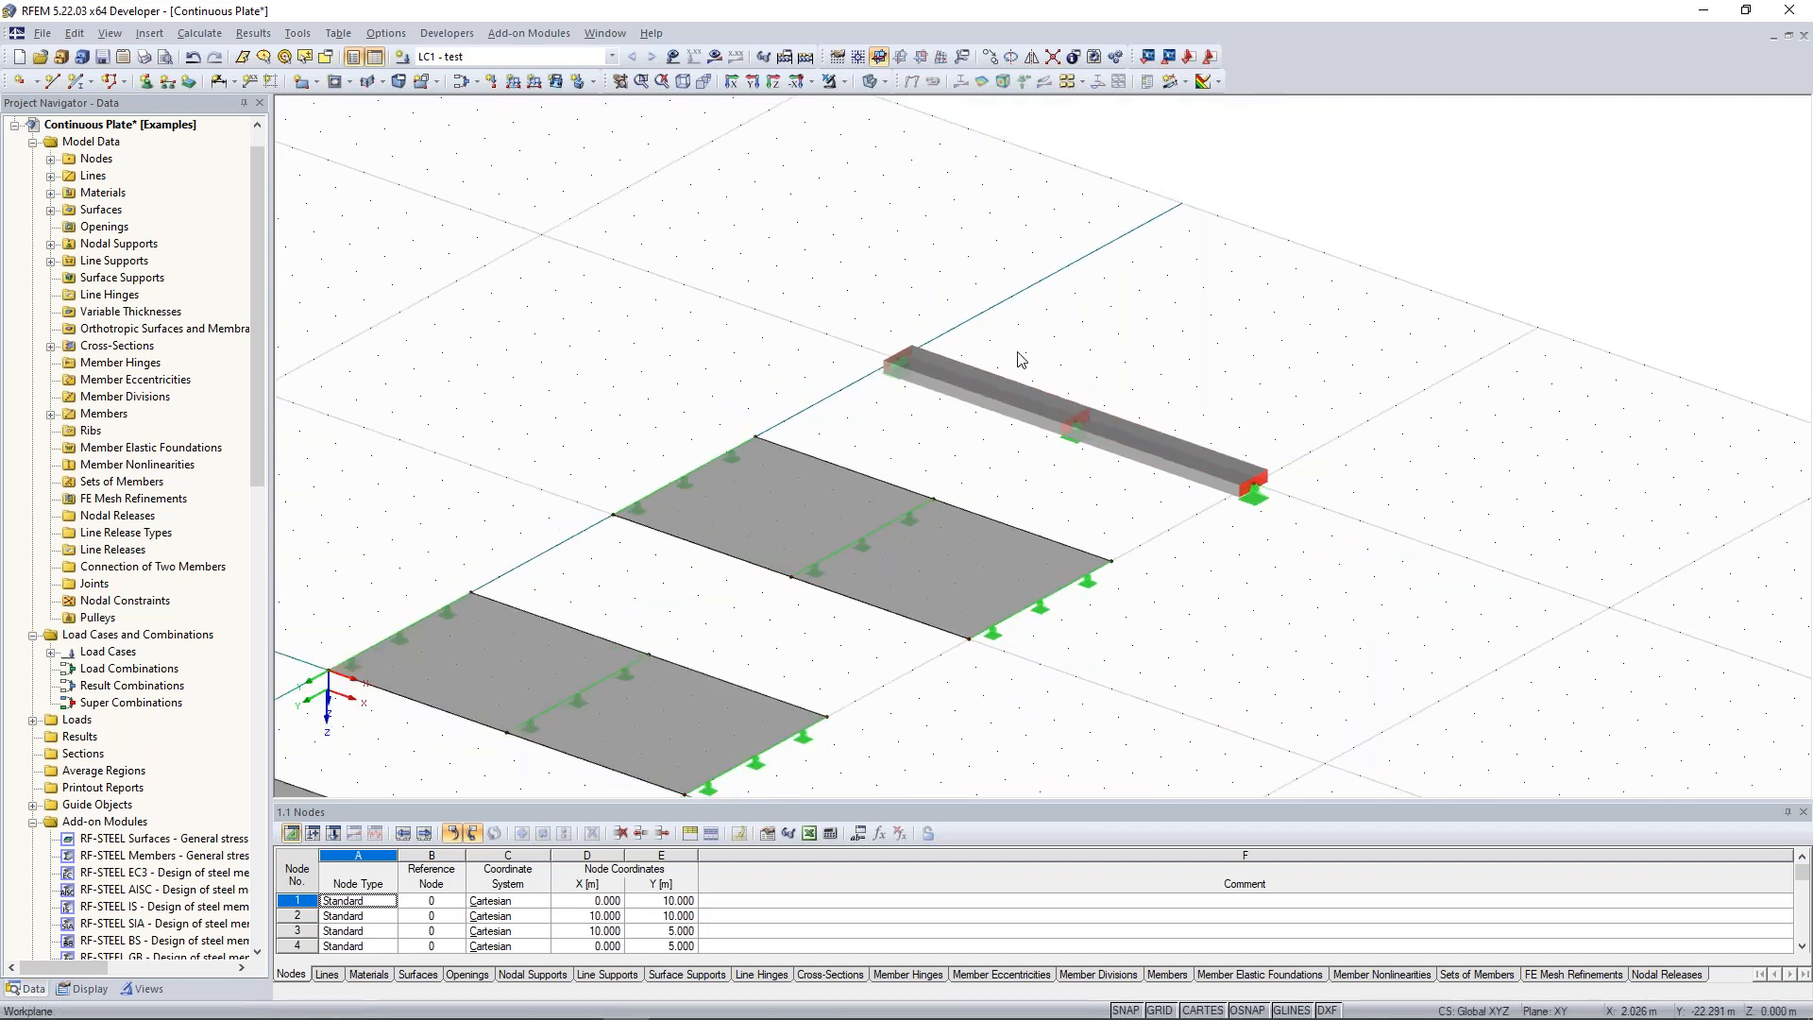
pyautogui.moveTo(1044, 338); pyautogui.dragTo(1112, 475)
pyautogui.scroll(1, 1097, 389)
pyautogui.moveTo(1096, 389); pyautogui.dragTo(1063, 340, button='middle')
pyautogui.scroll(-5, 1065, 339)
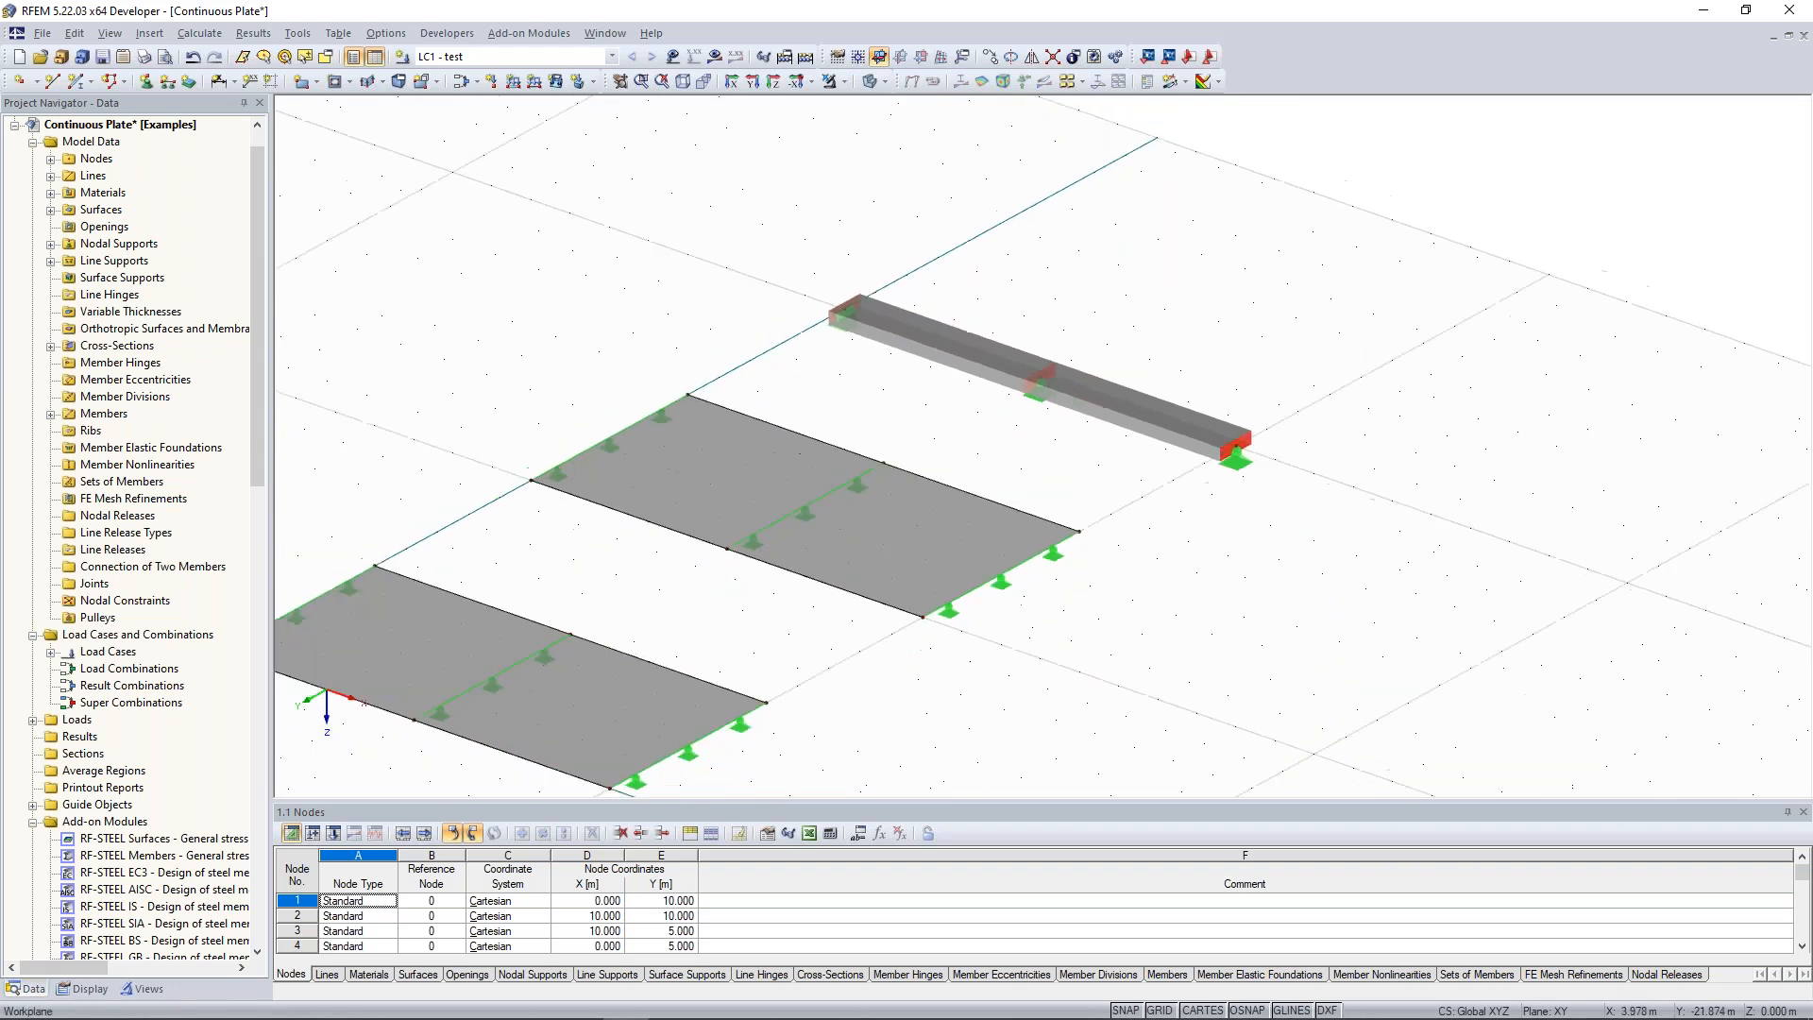
pyautogui.moveTo(696, 370); pyautogui.dragTo(1031, 308, button='middle')
pyautogui.moveTo(522, 402); pyautogui.dragTo(636, 409, button='middle')
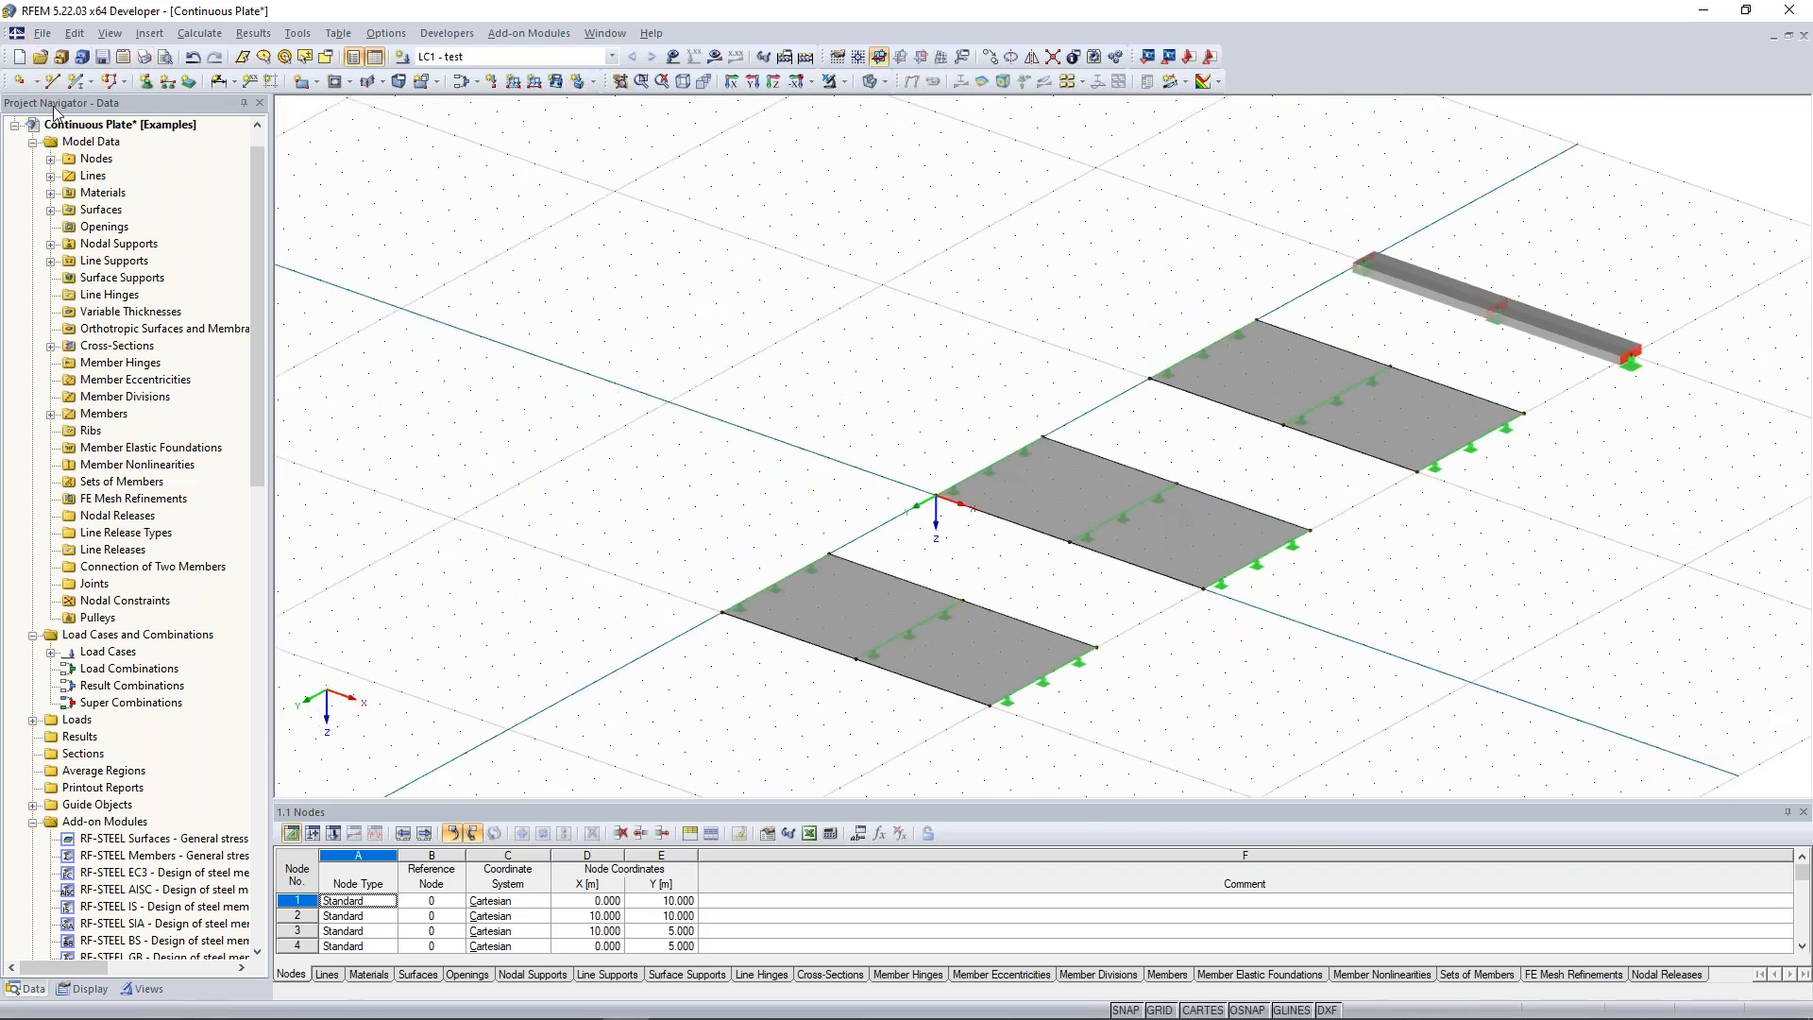
# Create a 2D - XZ (uX/uZ/φY) model named test1234 in the Downloads project.
pyautogui.click(25, 59)
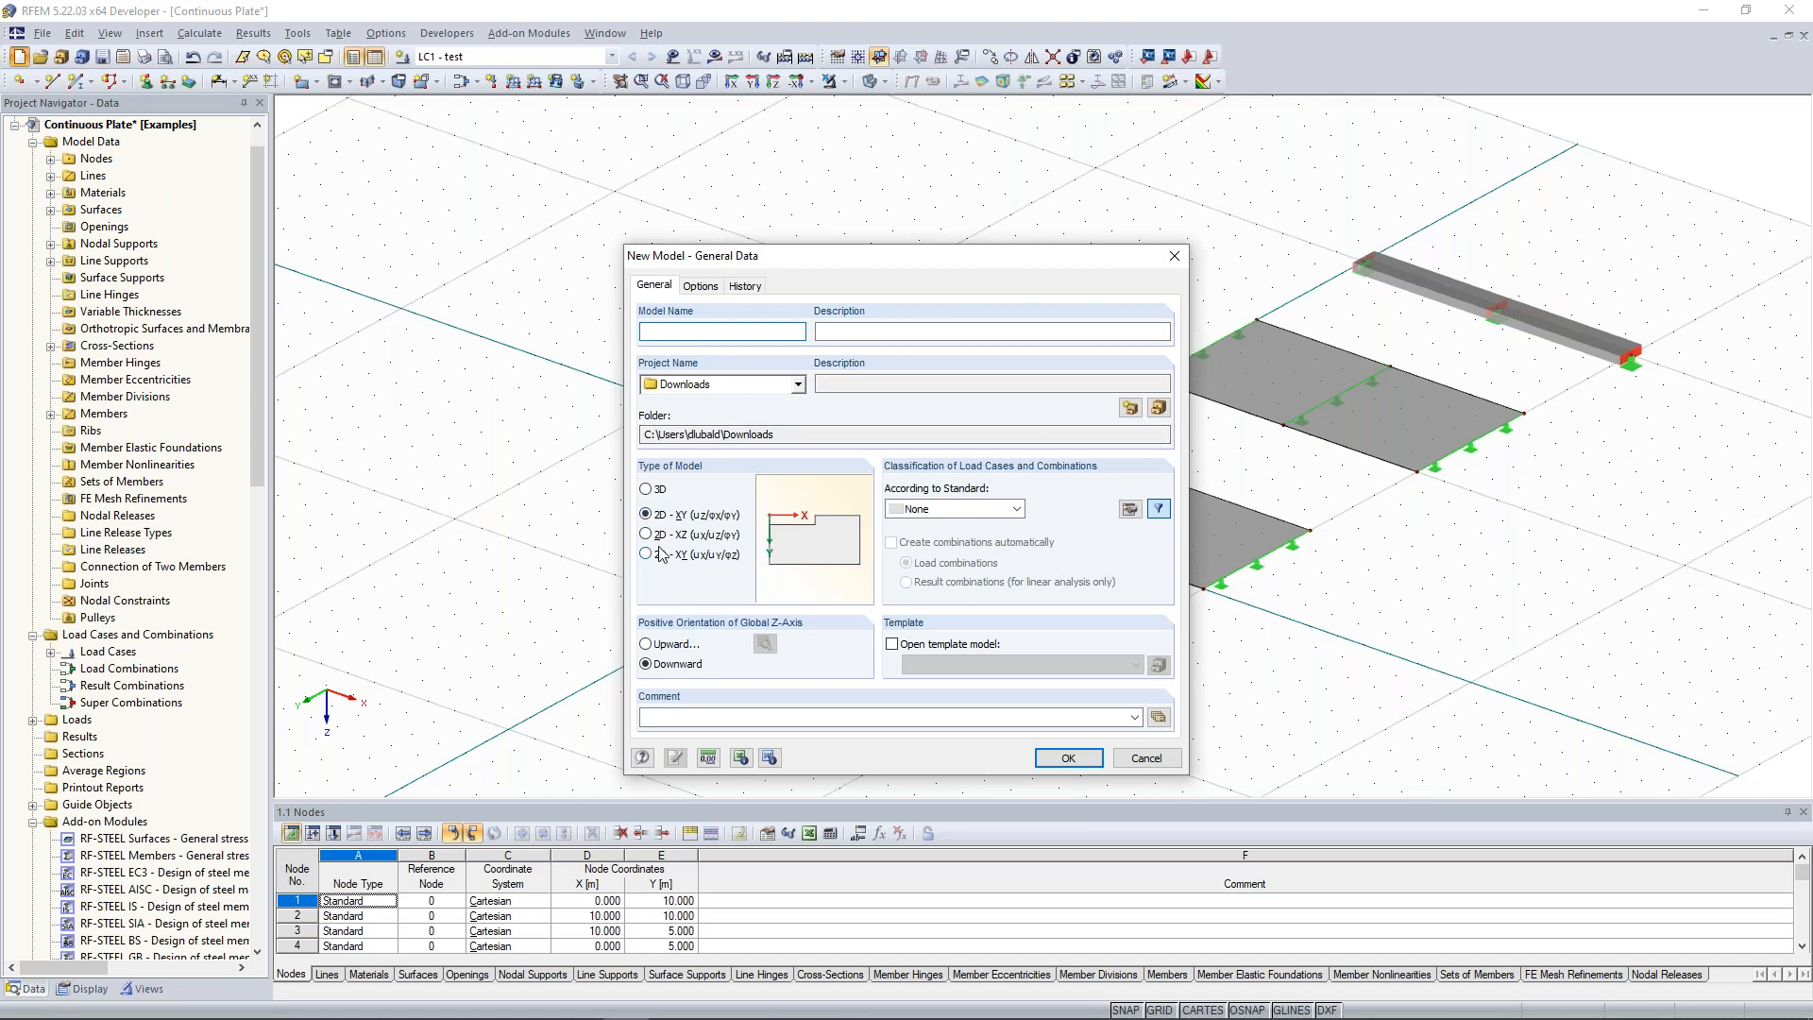
pyautogui.click(648, 535)
pyautogui.click(705, 332)
pyautogui.write('test')
pyautogui.click(1049, 760)
pyautogui.click(939, 558)
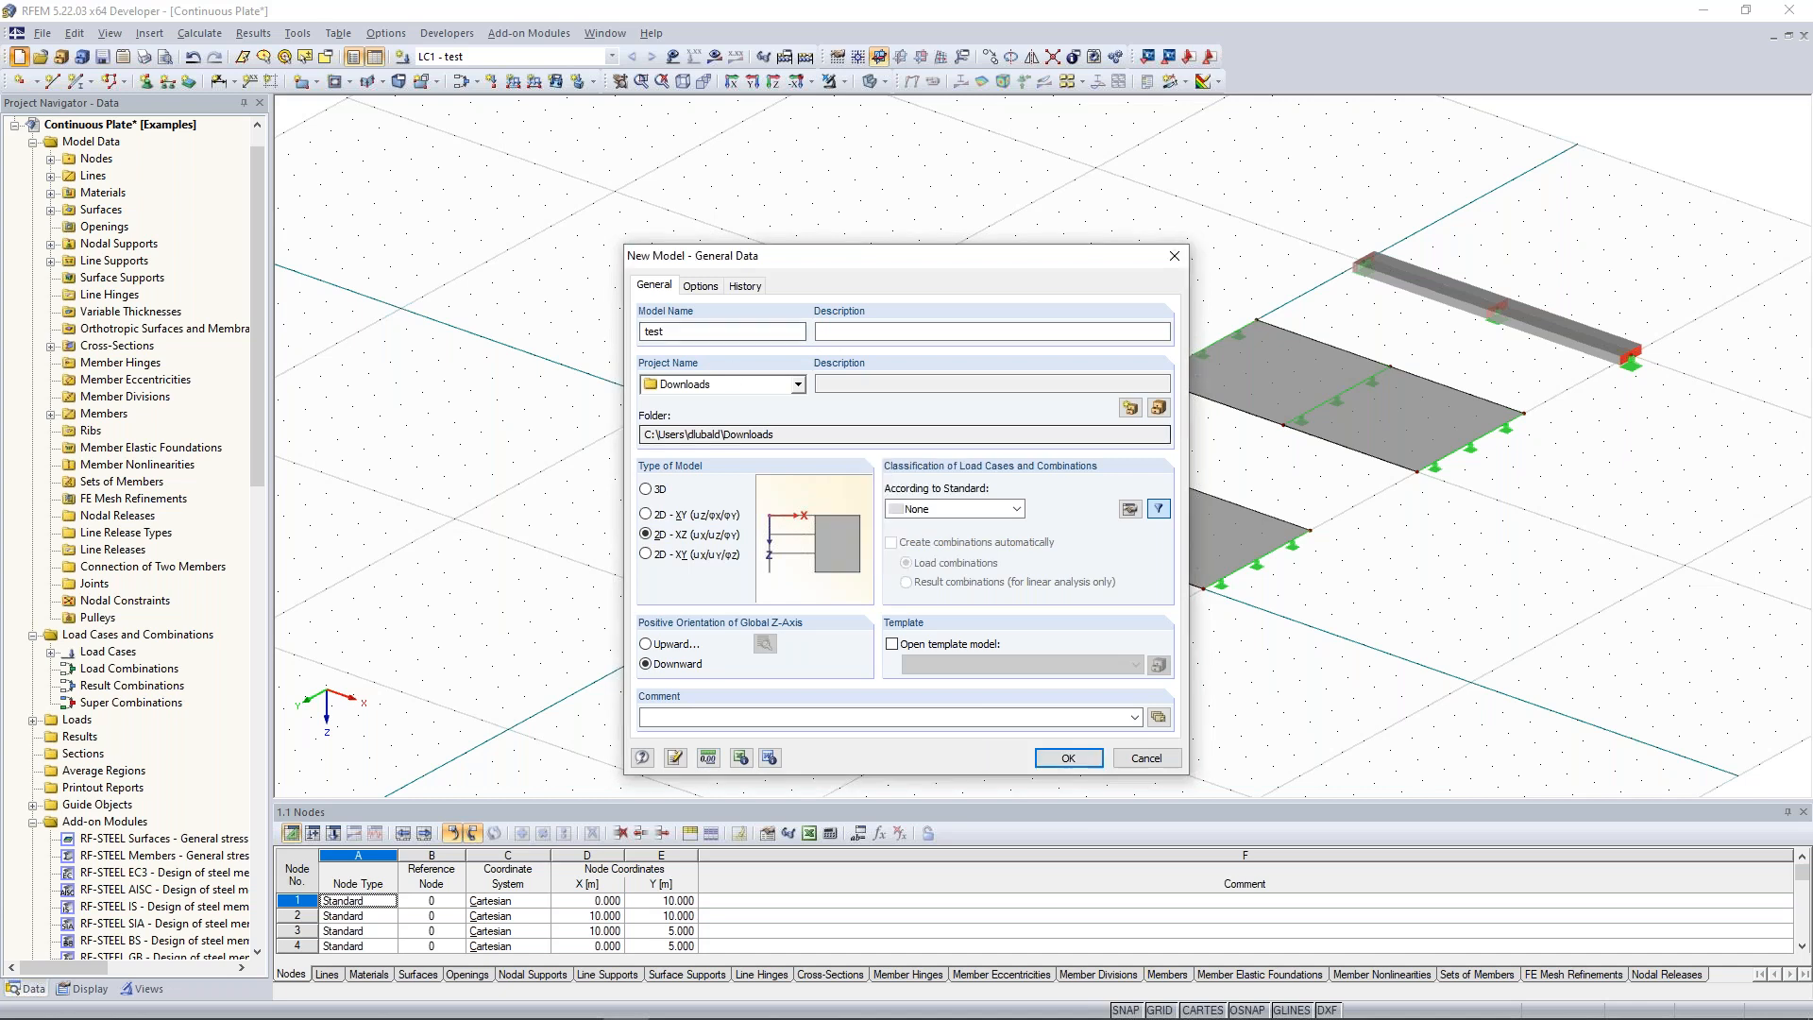
pyautogui.click(1053, 759)
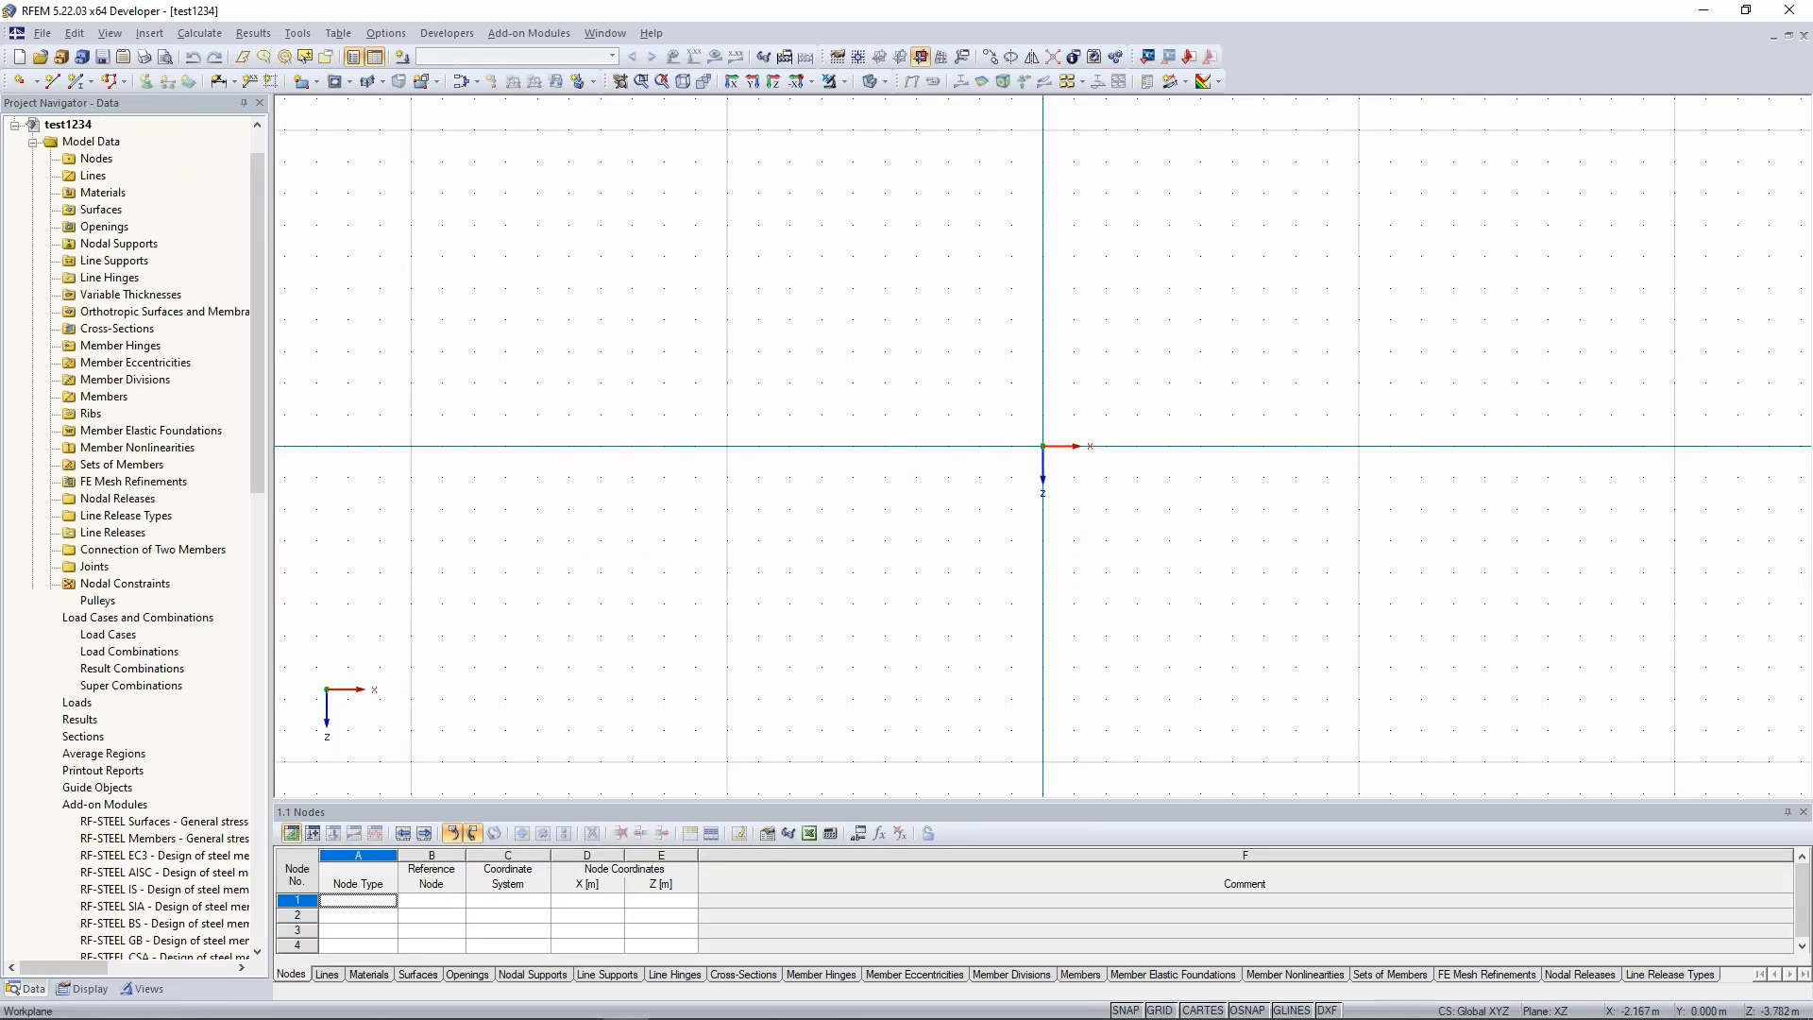
# Draw two crossing lines in X/Z: from the origin to (7, -6) m, and from about (-0.52, -7.16) to (7, 0) m.
pyautogui.click(52, 82)
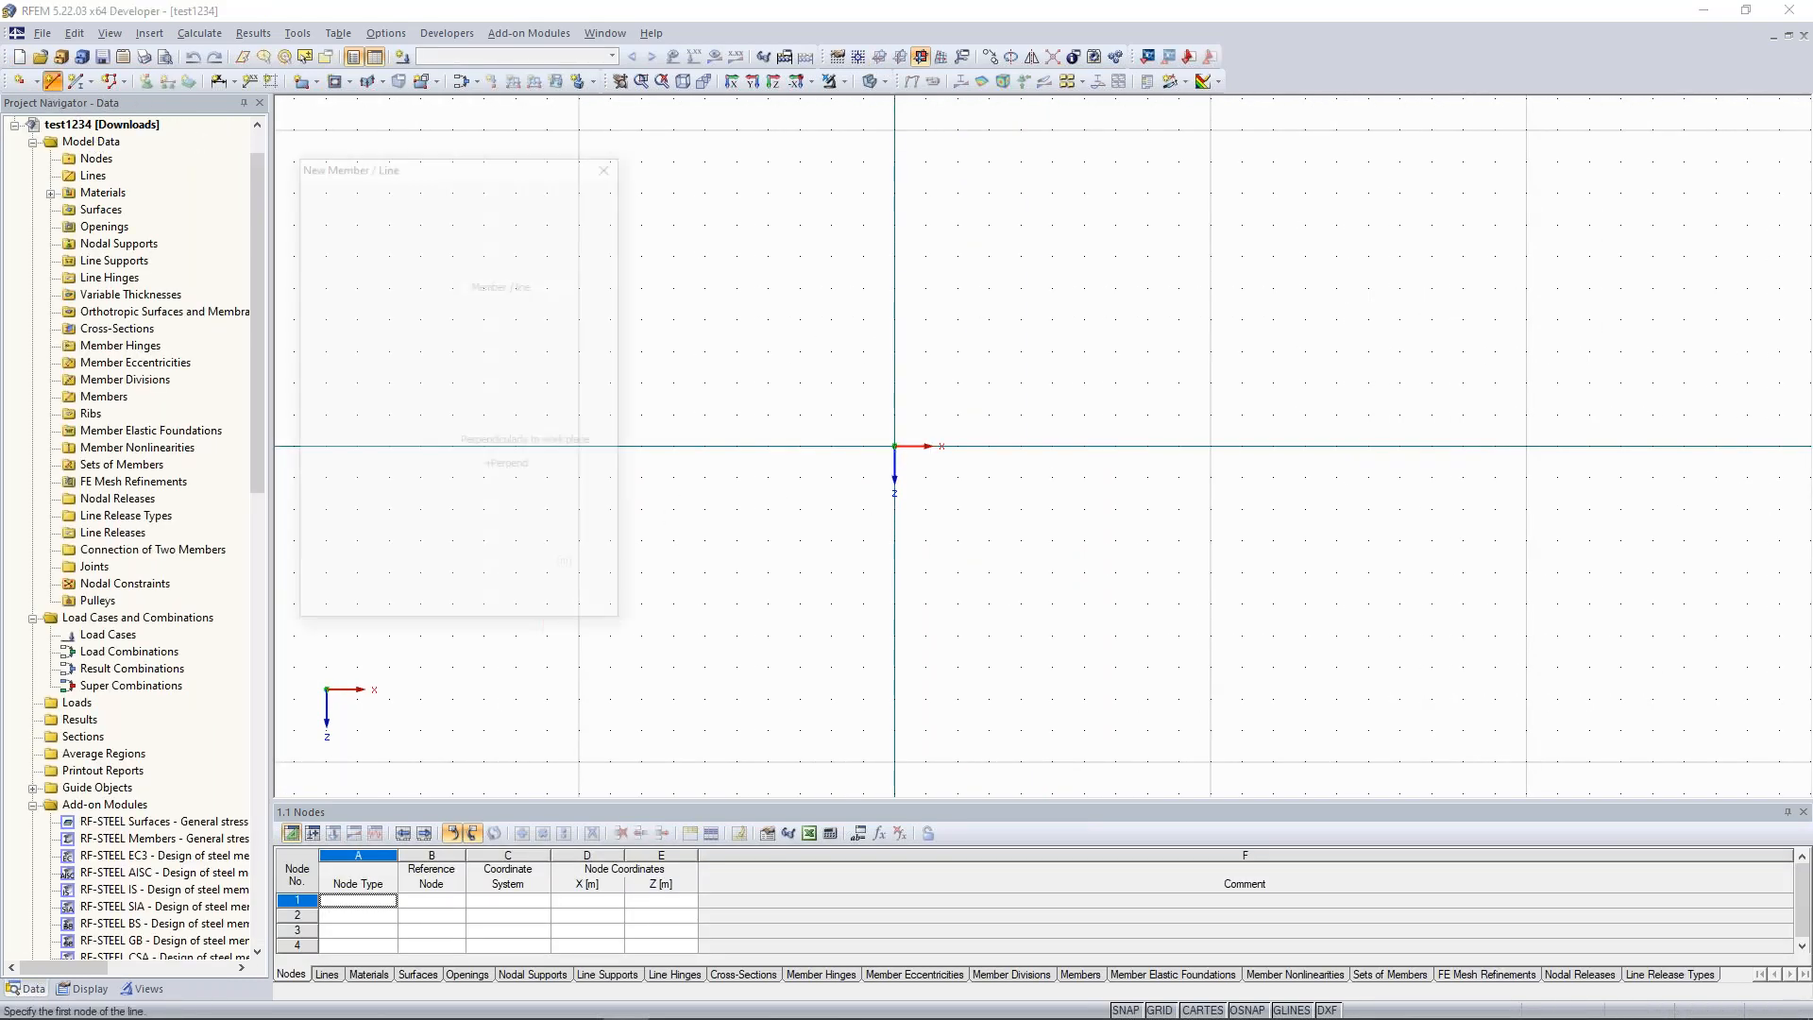
pyautogui.click(895, 446)
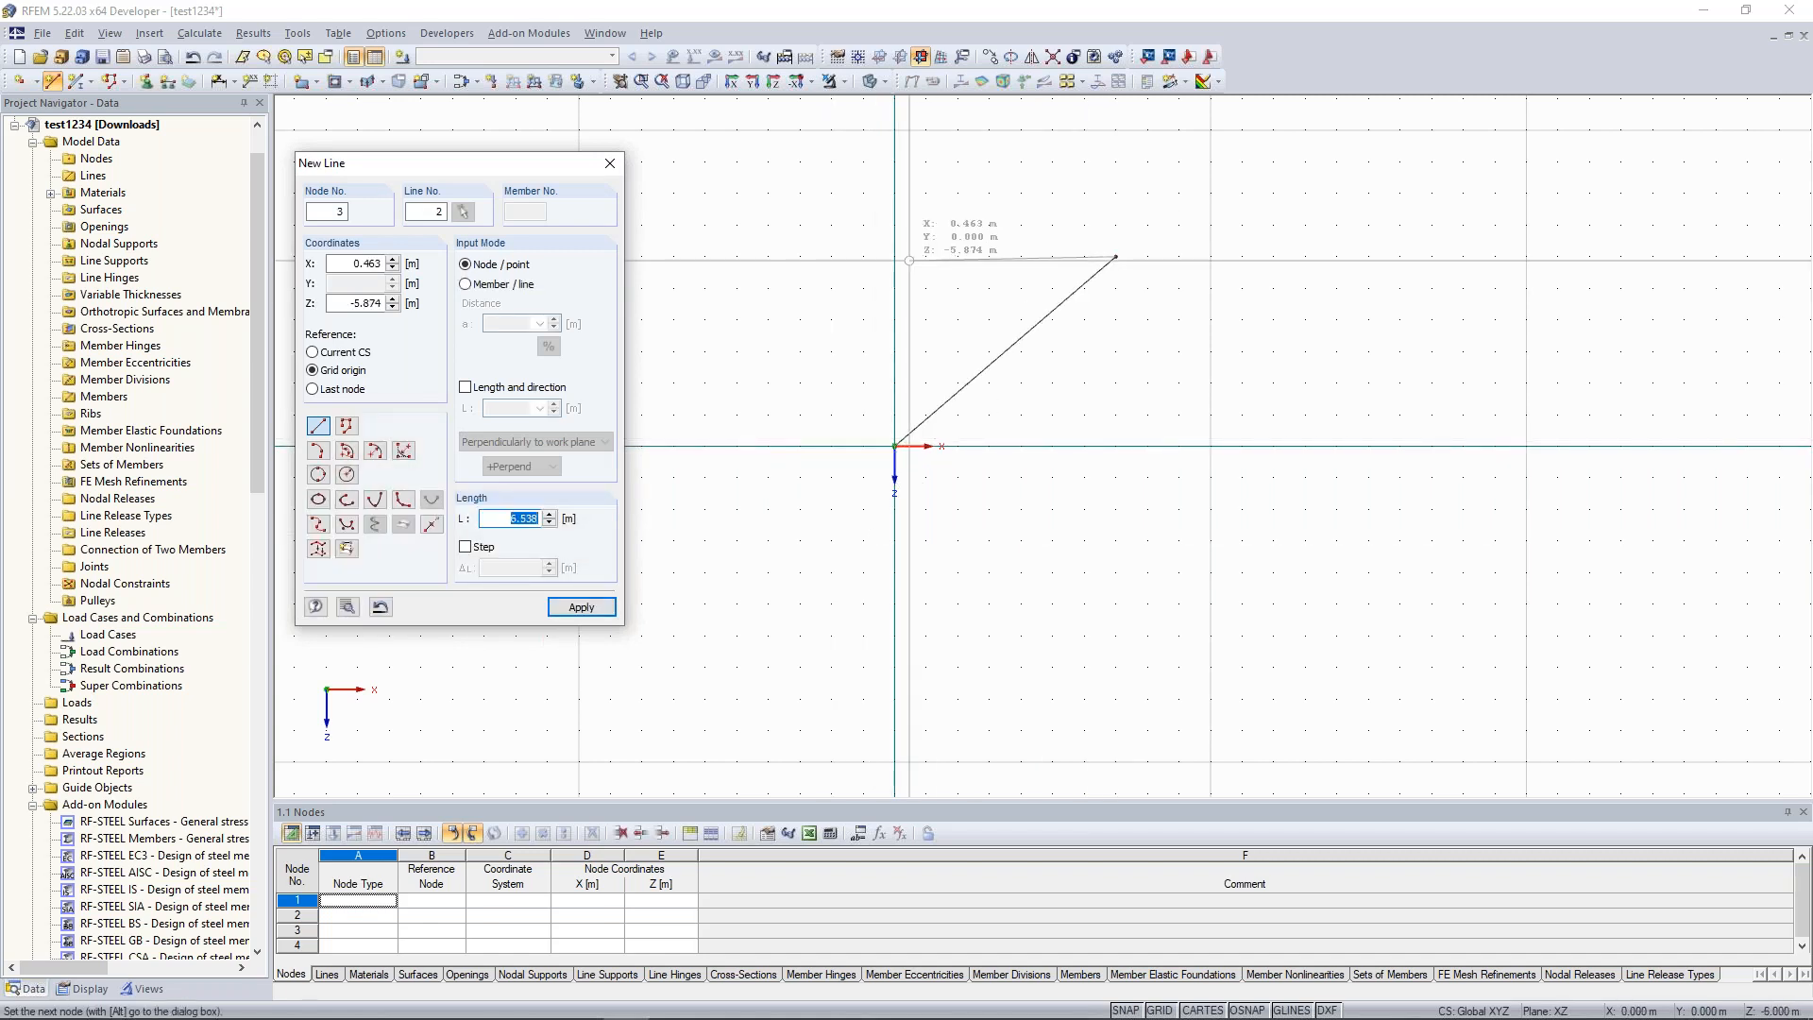
pyautogui.click(1116, 256)
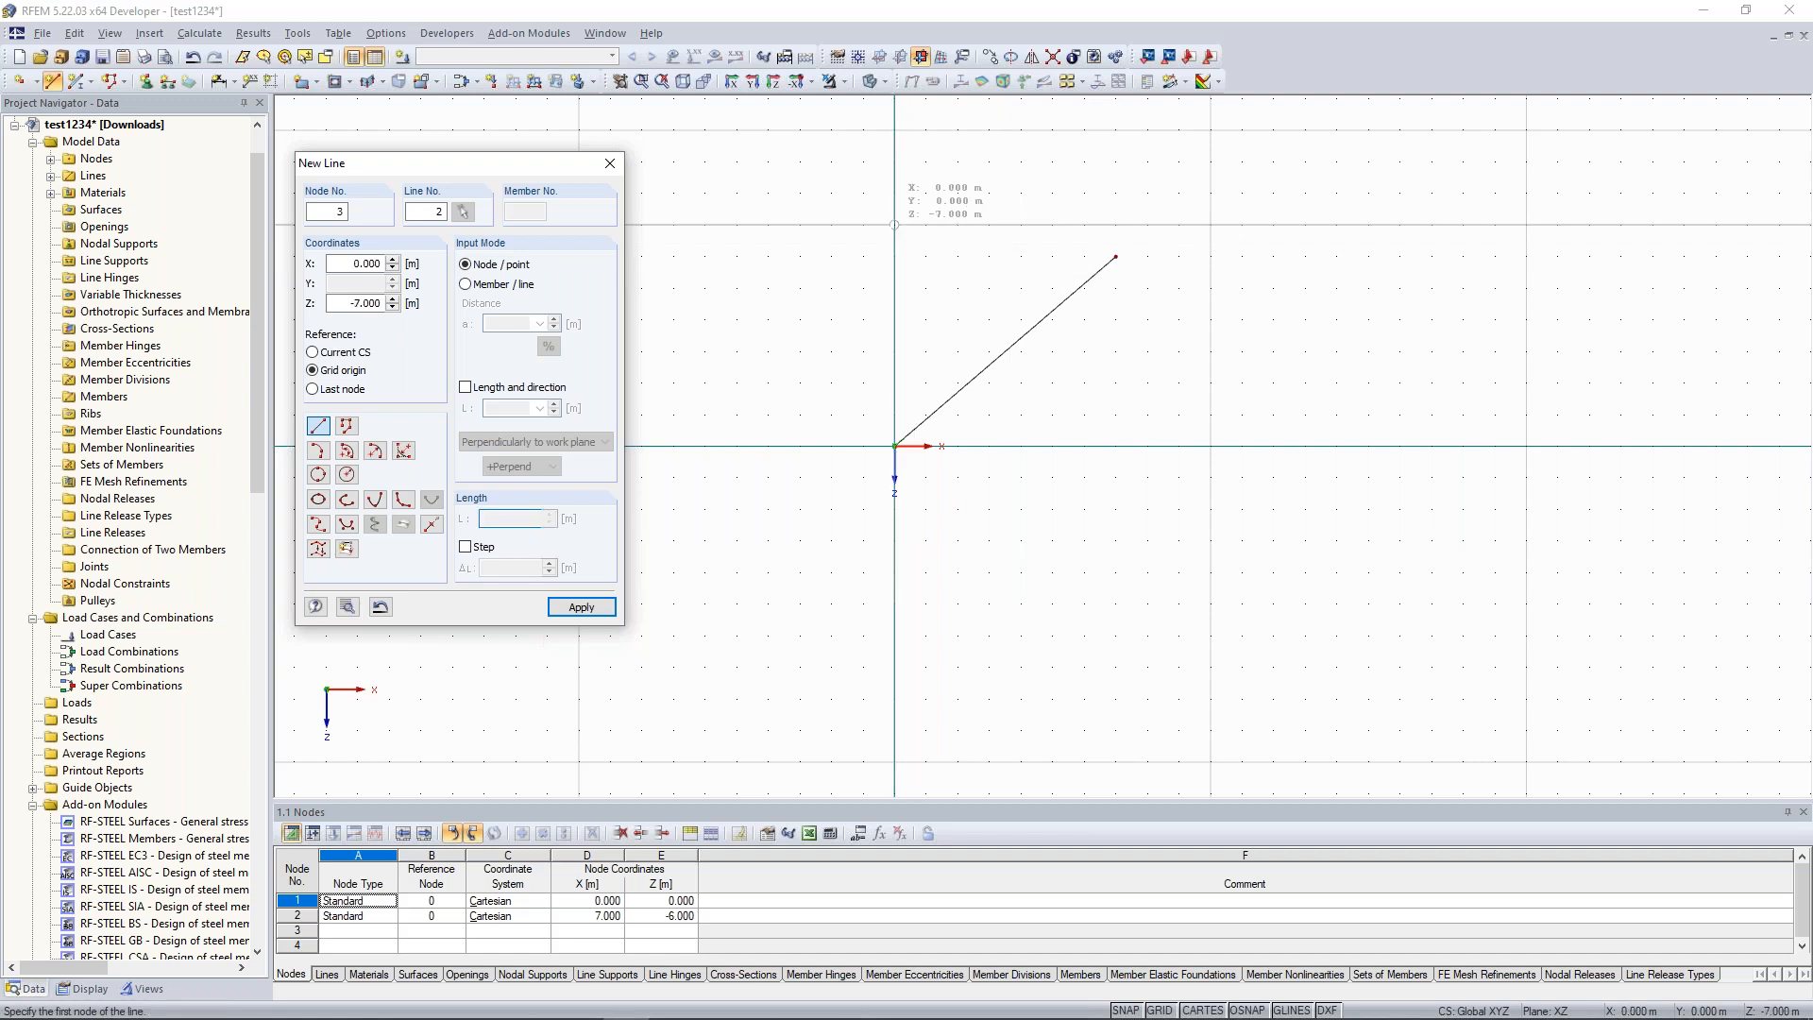
pyautogui.click(879, 220)
pyautogui.click(1115, 445)
pyautogui.press('Escape')
pyautogui.scroll(2, 1085, 406)
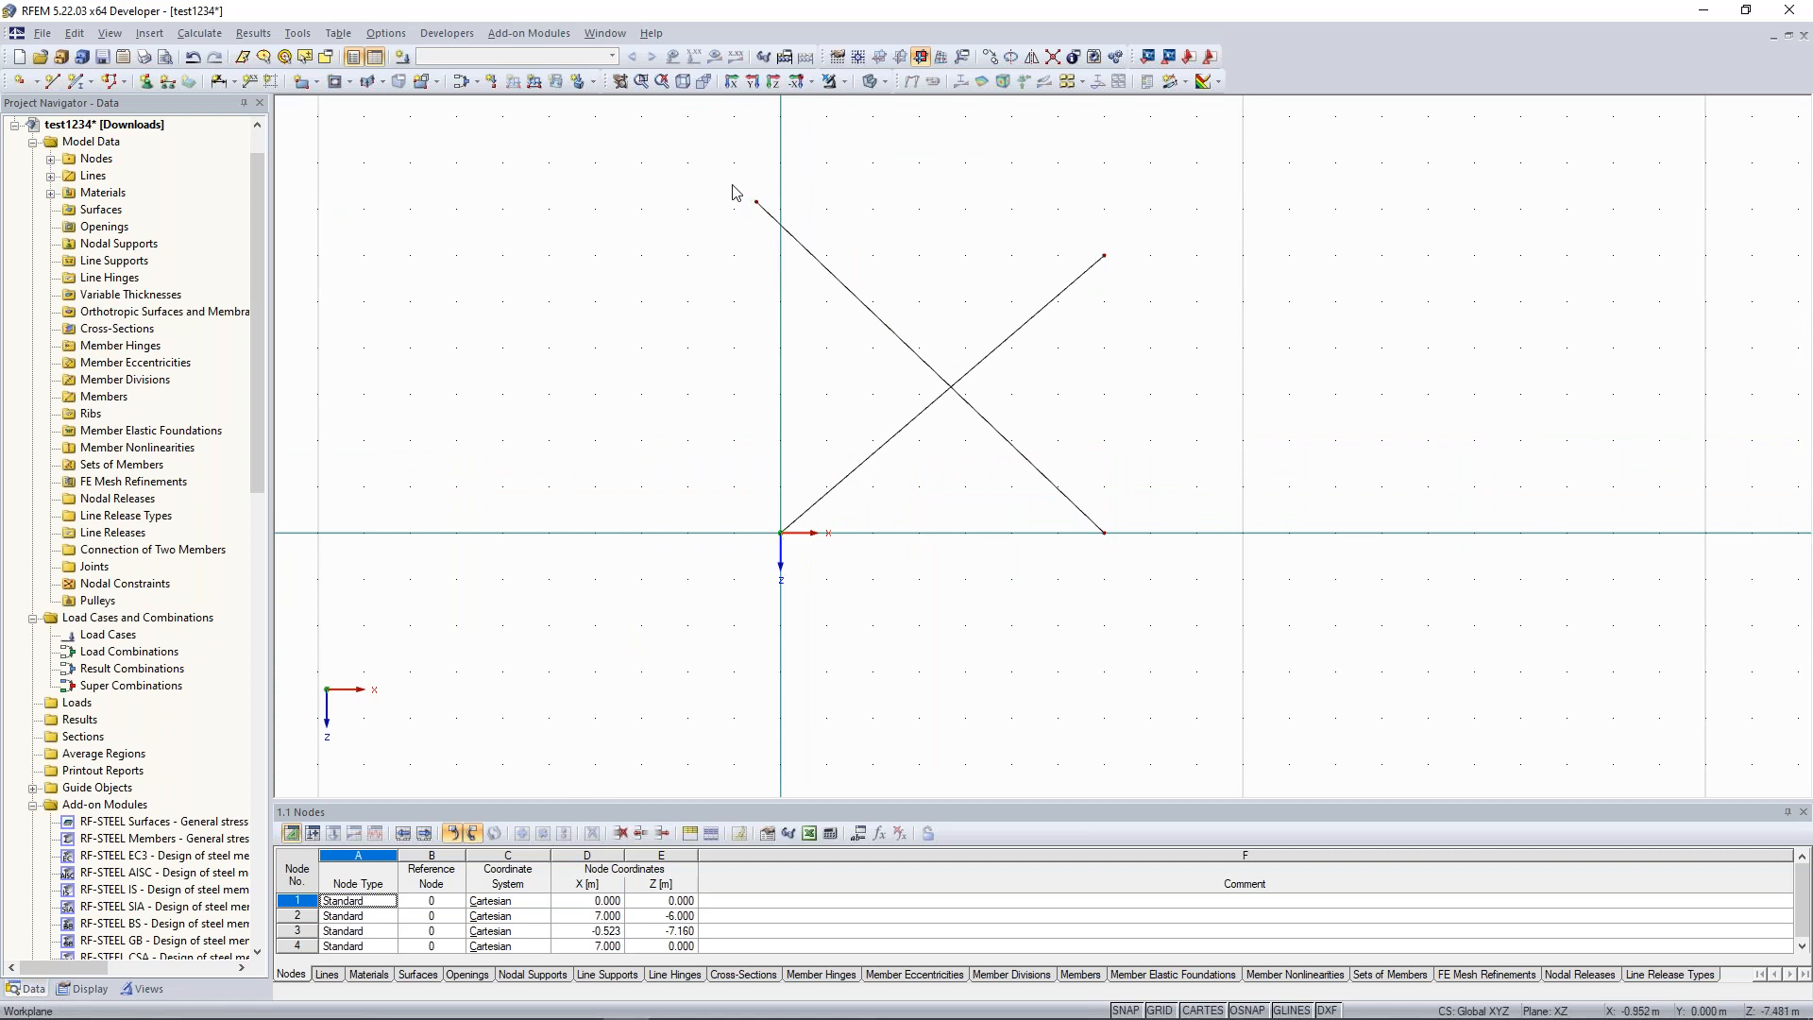
pyautogui.moveTo(882, 236); pyautogui.dragTo(811, 227, button='middle')
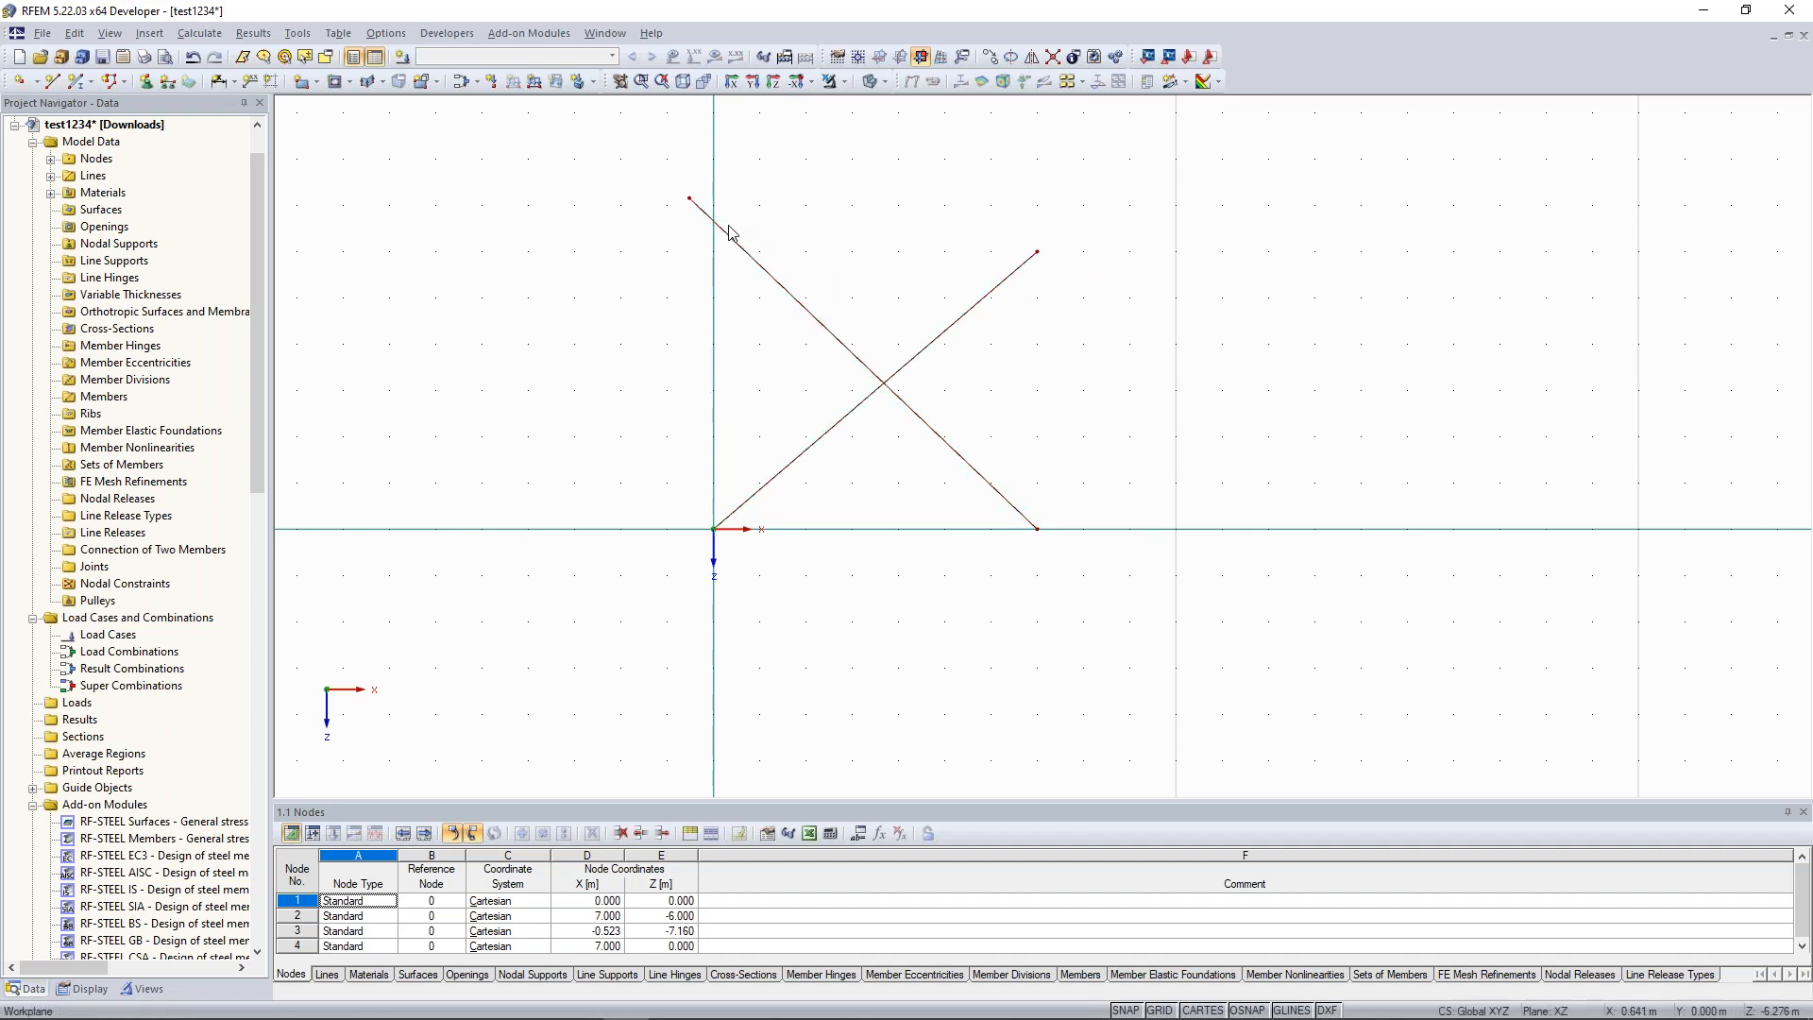
# Try connecting the two crossing lines at their intersection, and undo the connection.
pyautogui.moveTo(840, 280); pyautogui.dragTo(935, 434)
pyautogui.moveTo(850, 280); pyautogui.dragTo(933, 422)
pyautogui.moveTo(735, 355); pyautogui.dragTo(731, 384, button='middle')
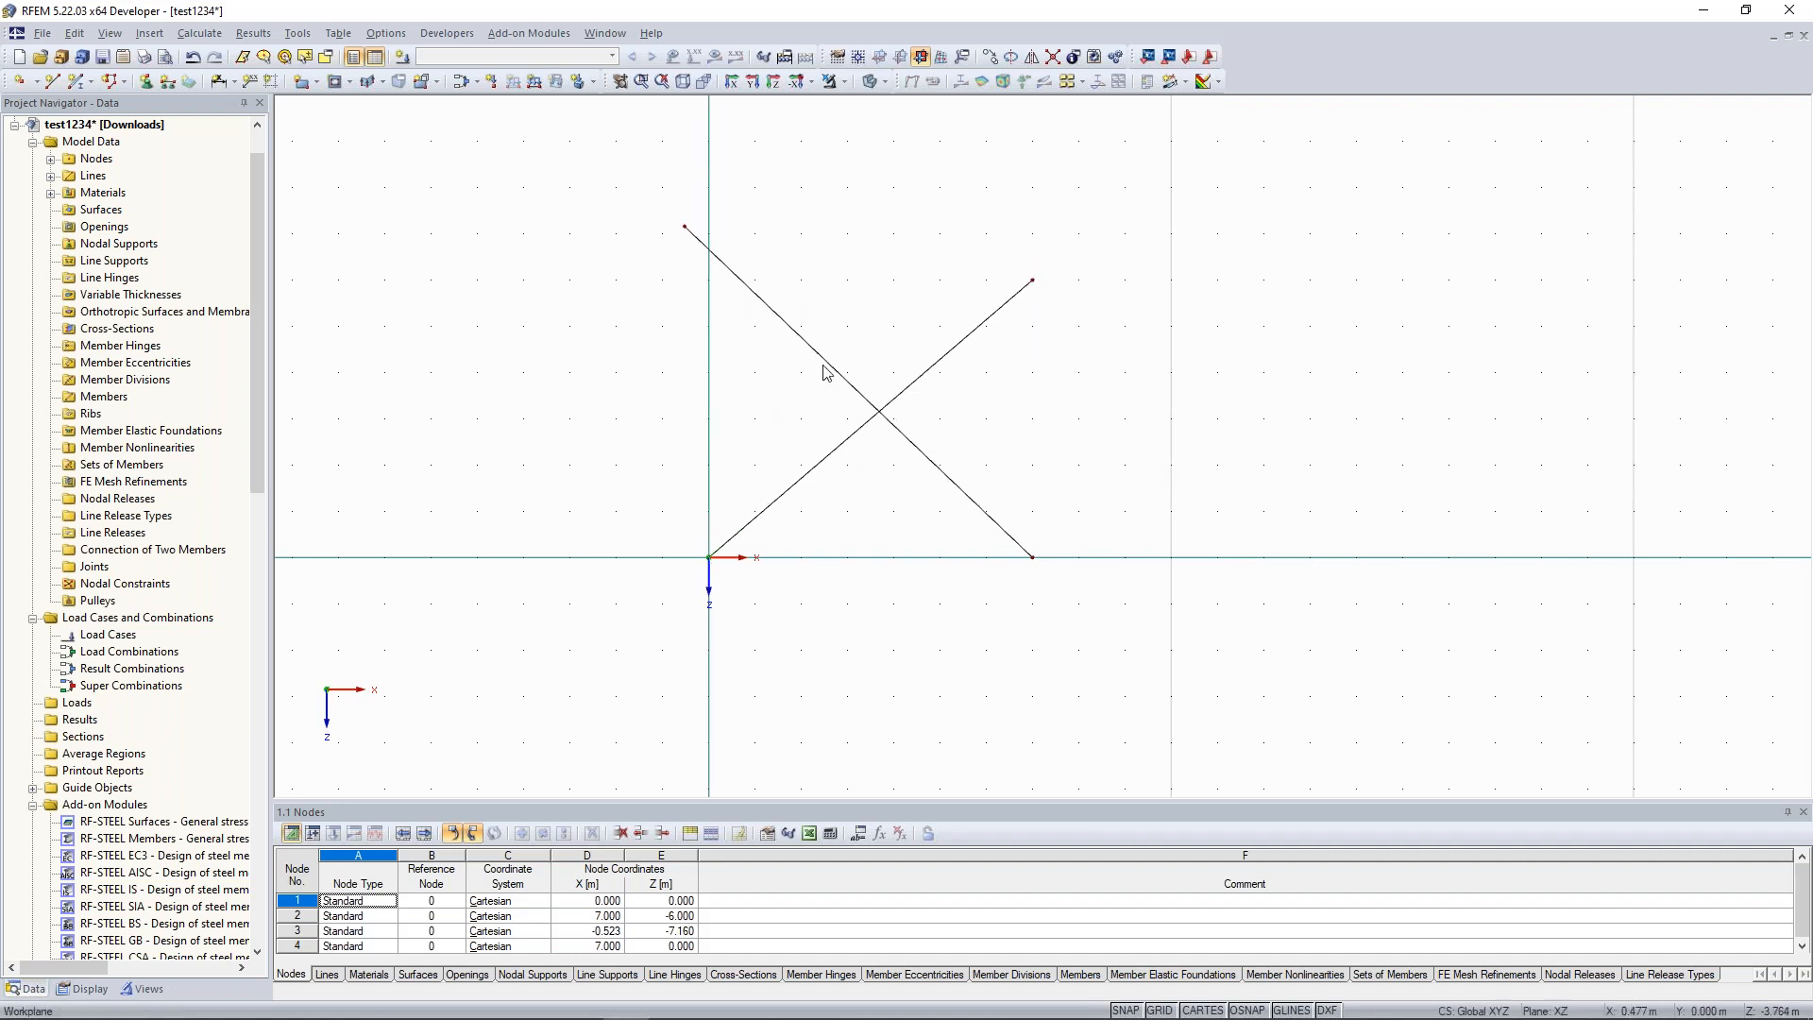
pyautogui.click(1051, 60)
pyautogui.moveTo(590, 148); pyautogui.dragTo(1138, 604)
pyautogui.hotkey('ctrl', 'z')
pyautogui.moveTo(743, 438); pyautogui.dragTo(698, 483, button='middle')
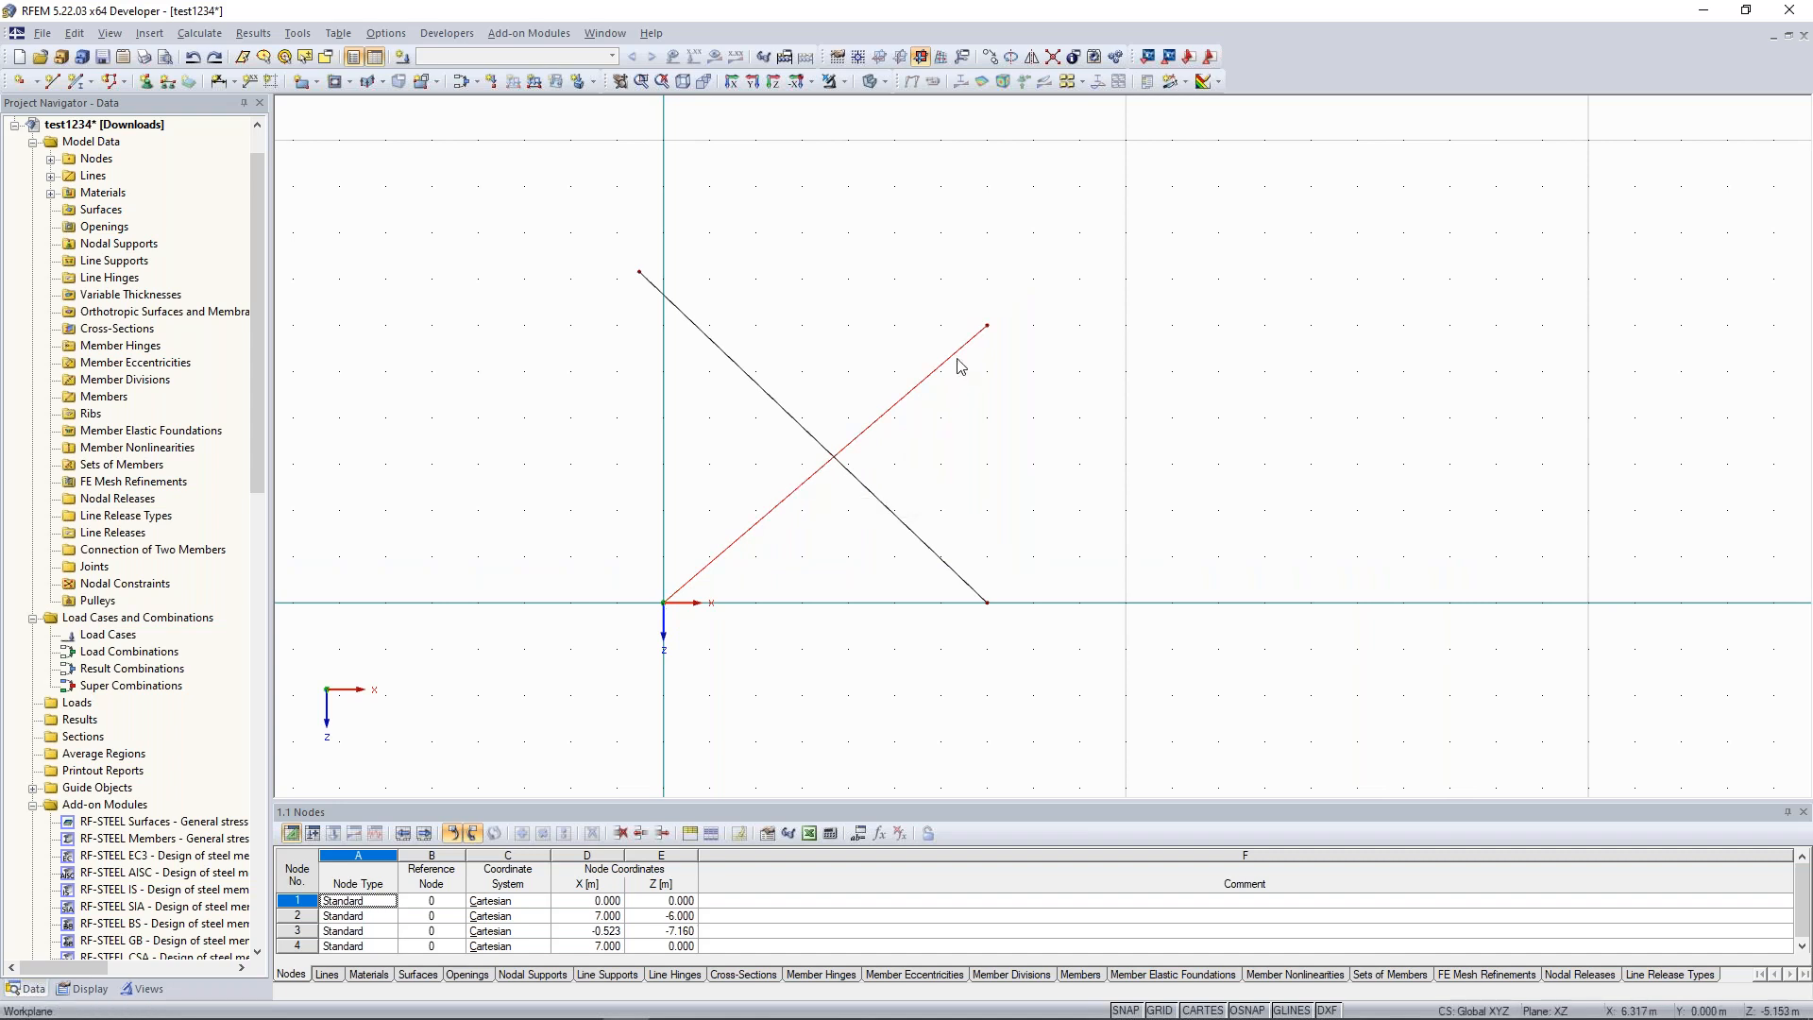
pyautogui.moveTo(799, 348); pyautogui.dragTo(884, 495)
pyautogui.moveTo(786, 355); pyautogui.dragTo(924, 536)
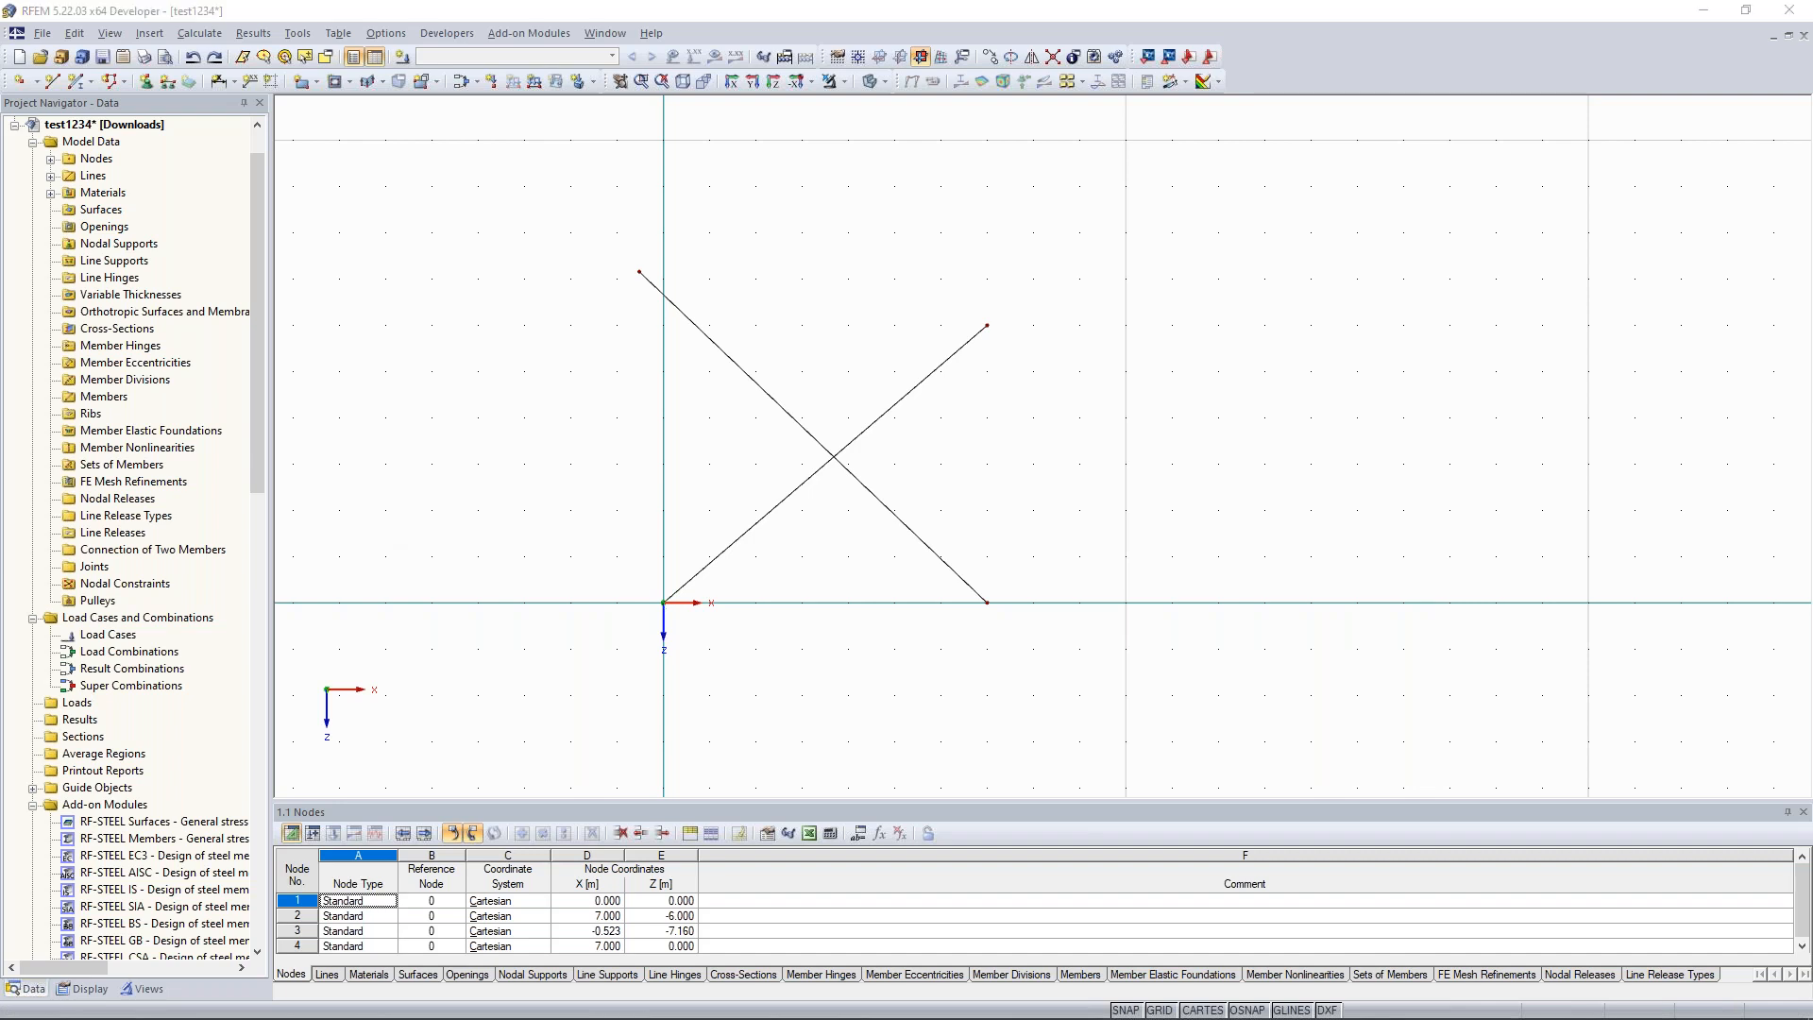
pyautogui.click(691, 473)
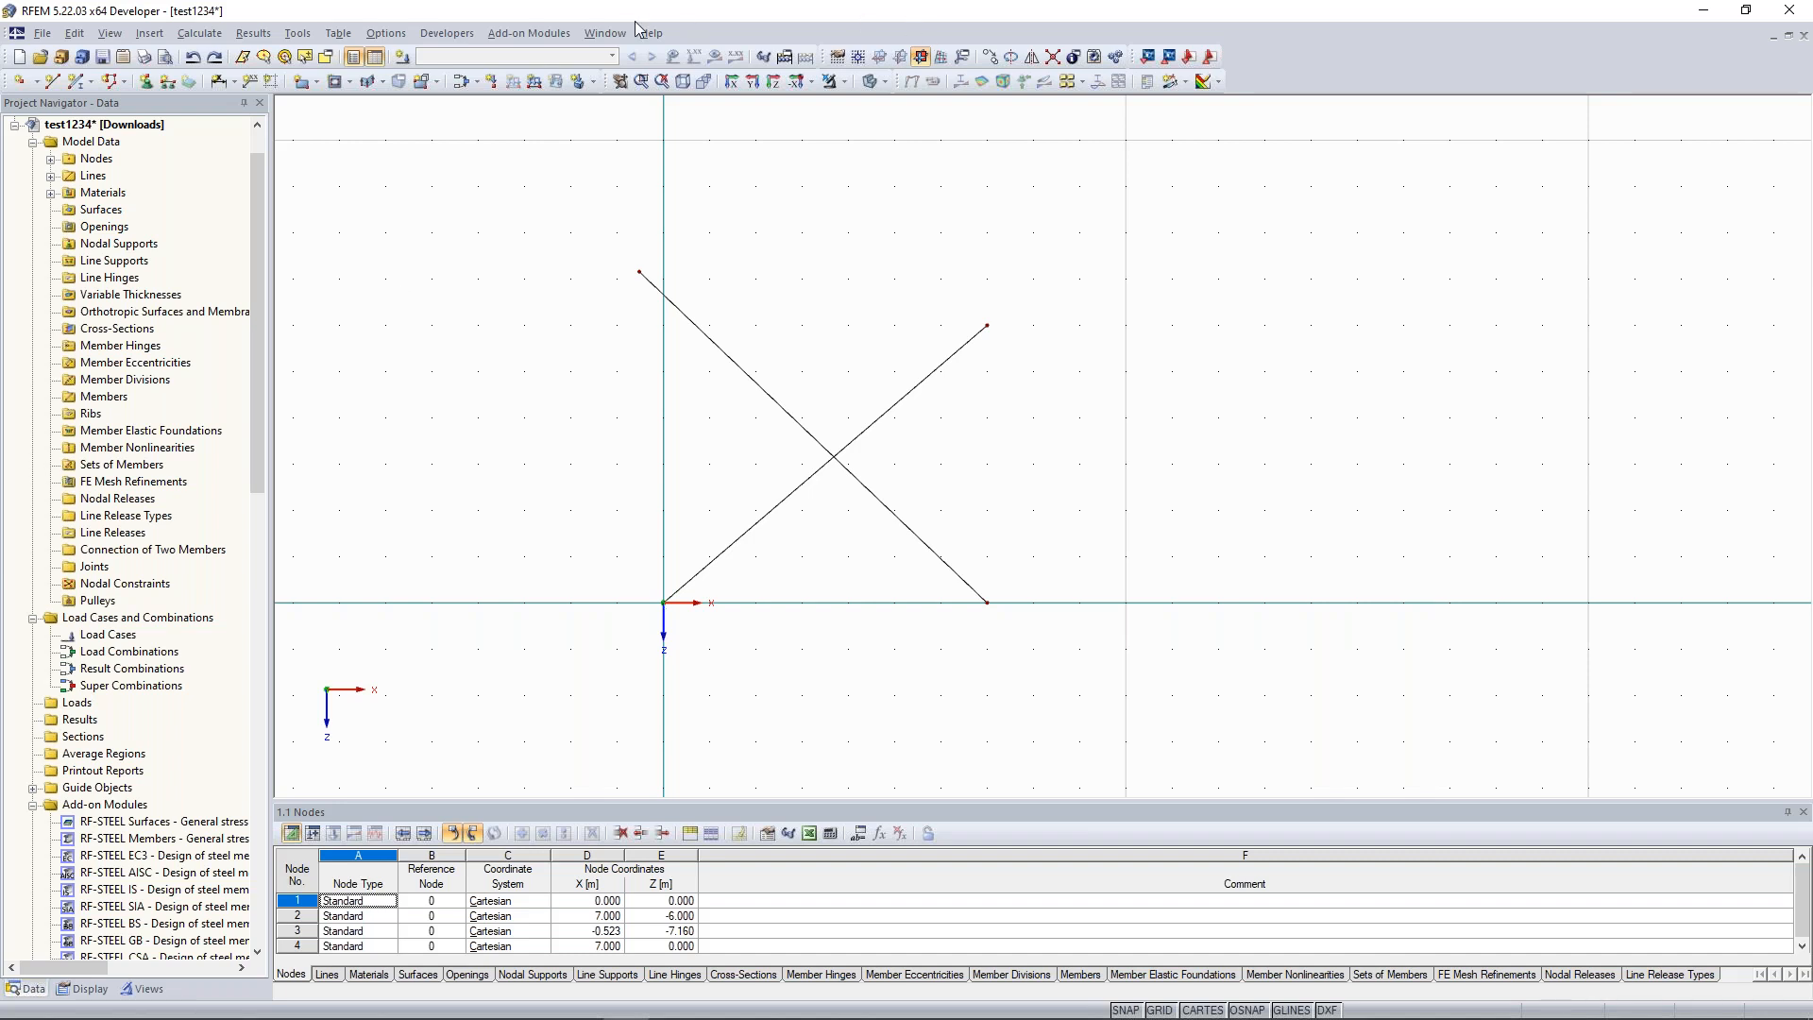
# Switch back to the open Continuous Plate model.
pyautogui.click(616, 42)
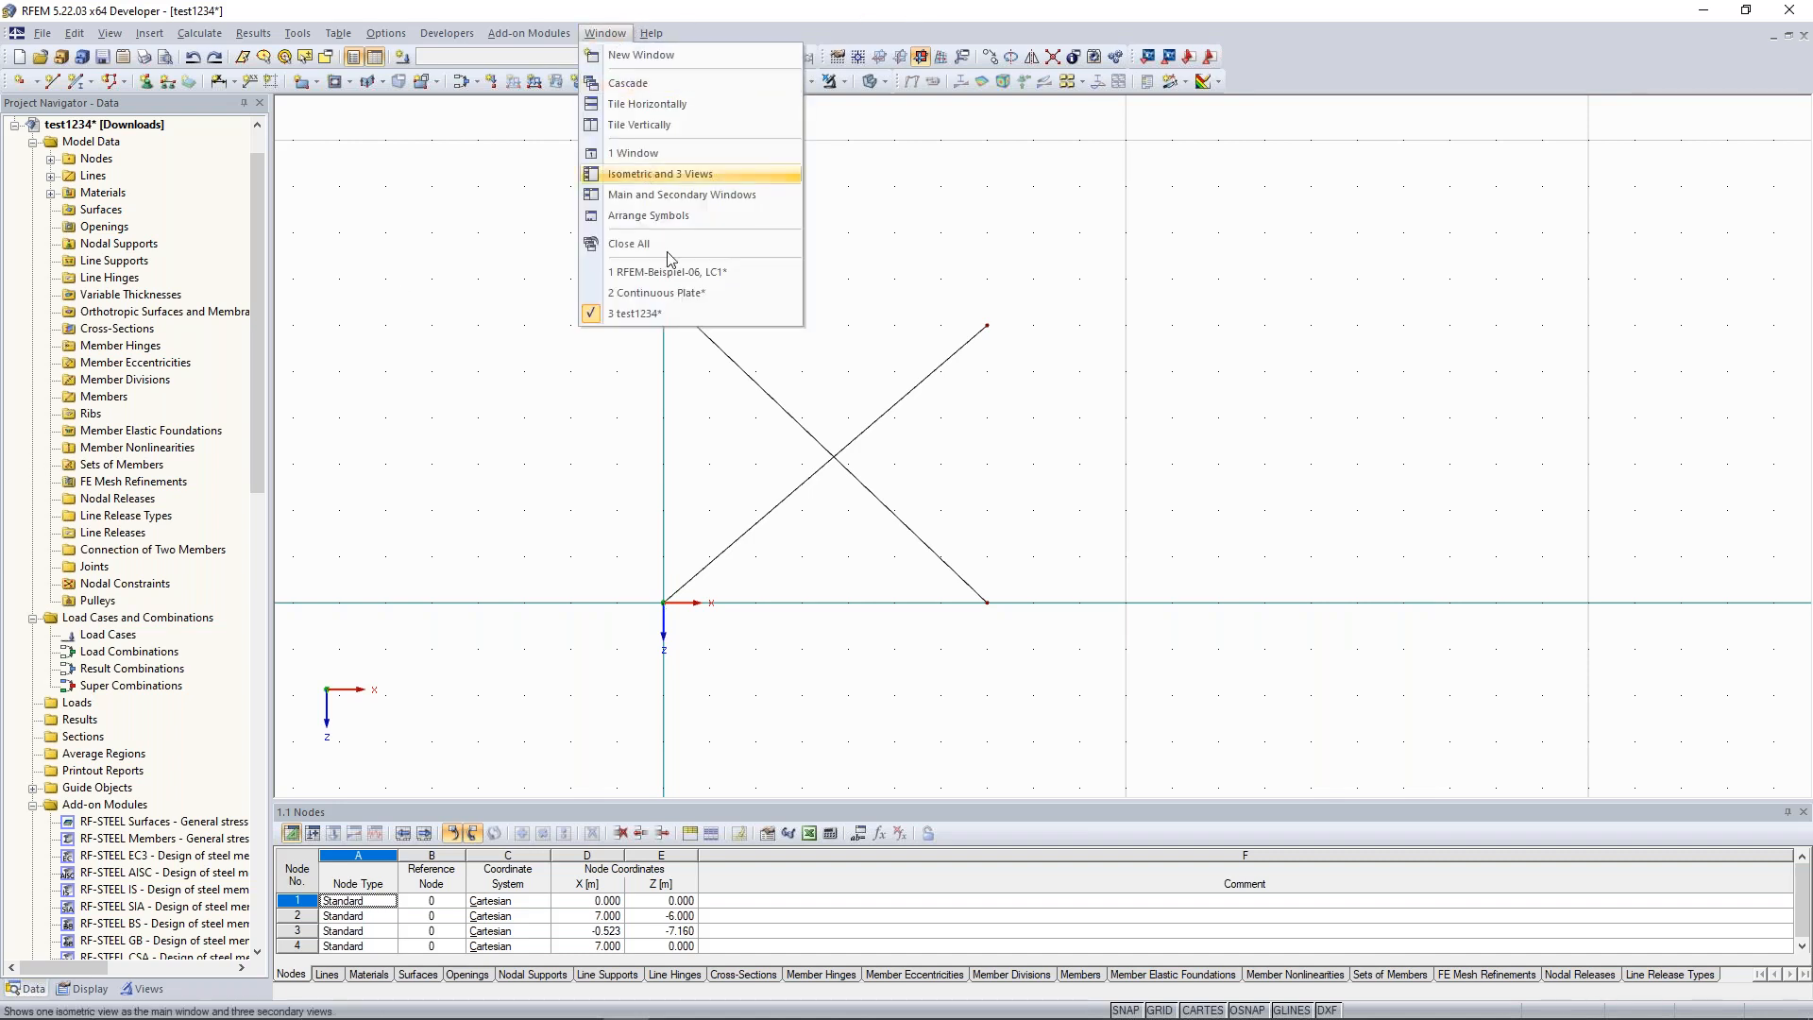
pyautogui.click(676, 309)
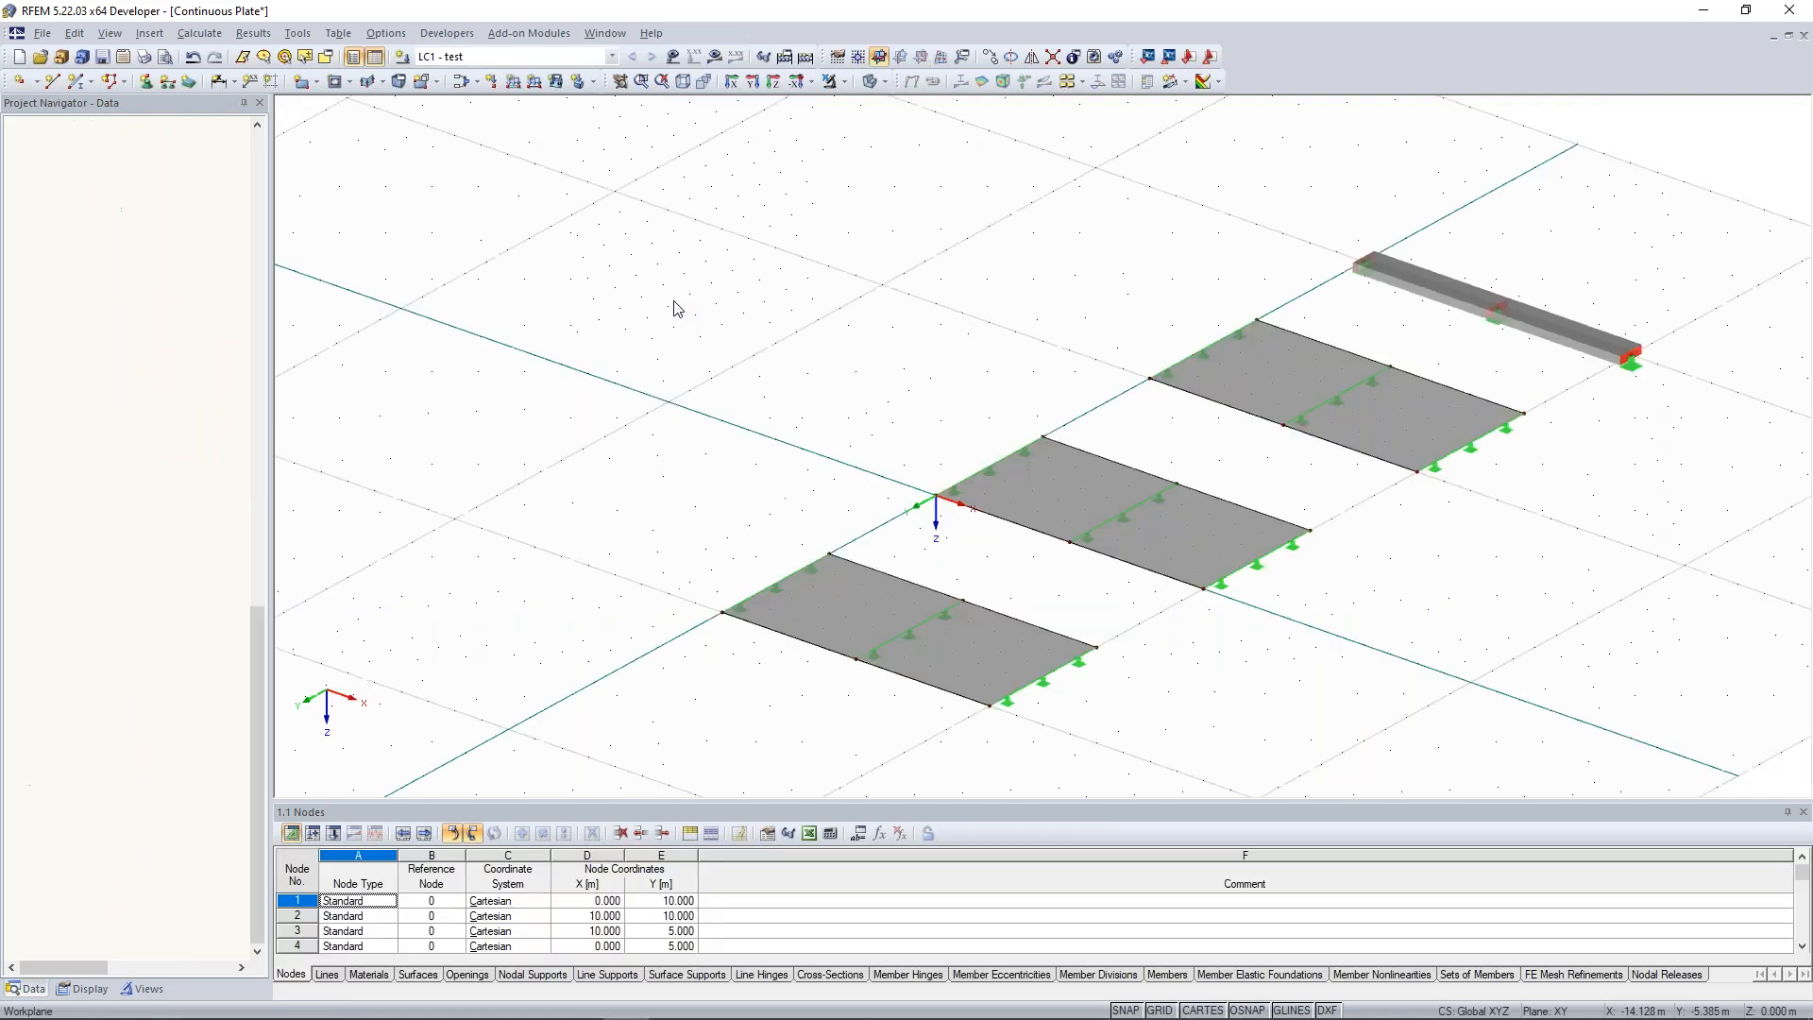
# Show the LC1 loads on the plates and the beam, look them over, and hide them again.
pyautogui.click(673, 57)
pyautogui.moveTo(937, 248); pyautogui.dragTo(781, 241, button='middle')
pyautogui.scroll(-2, 799, 219)
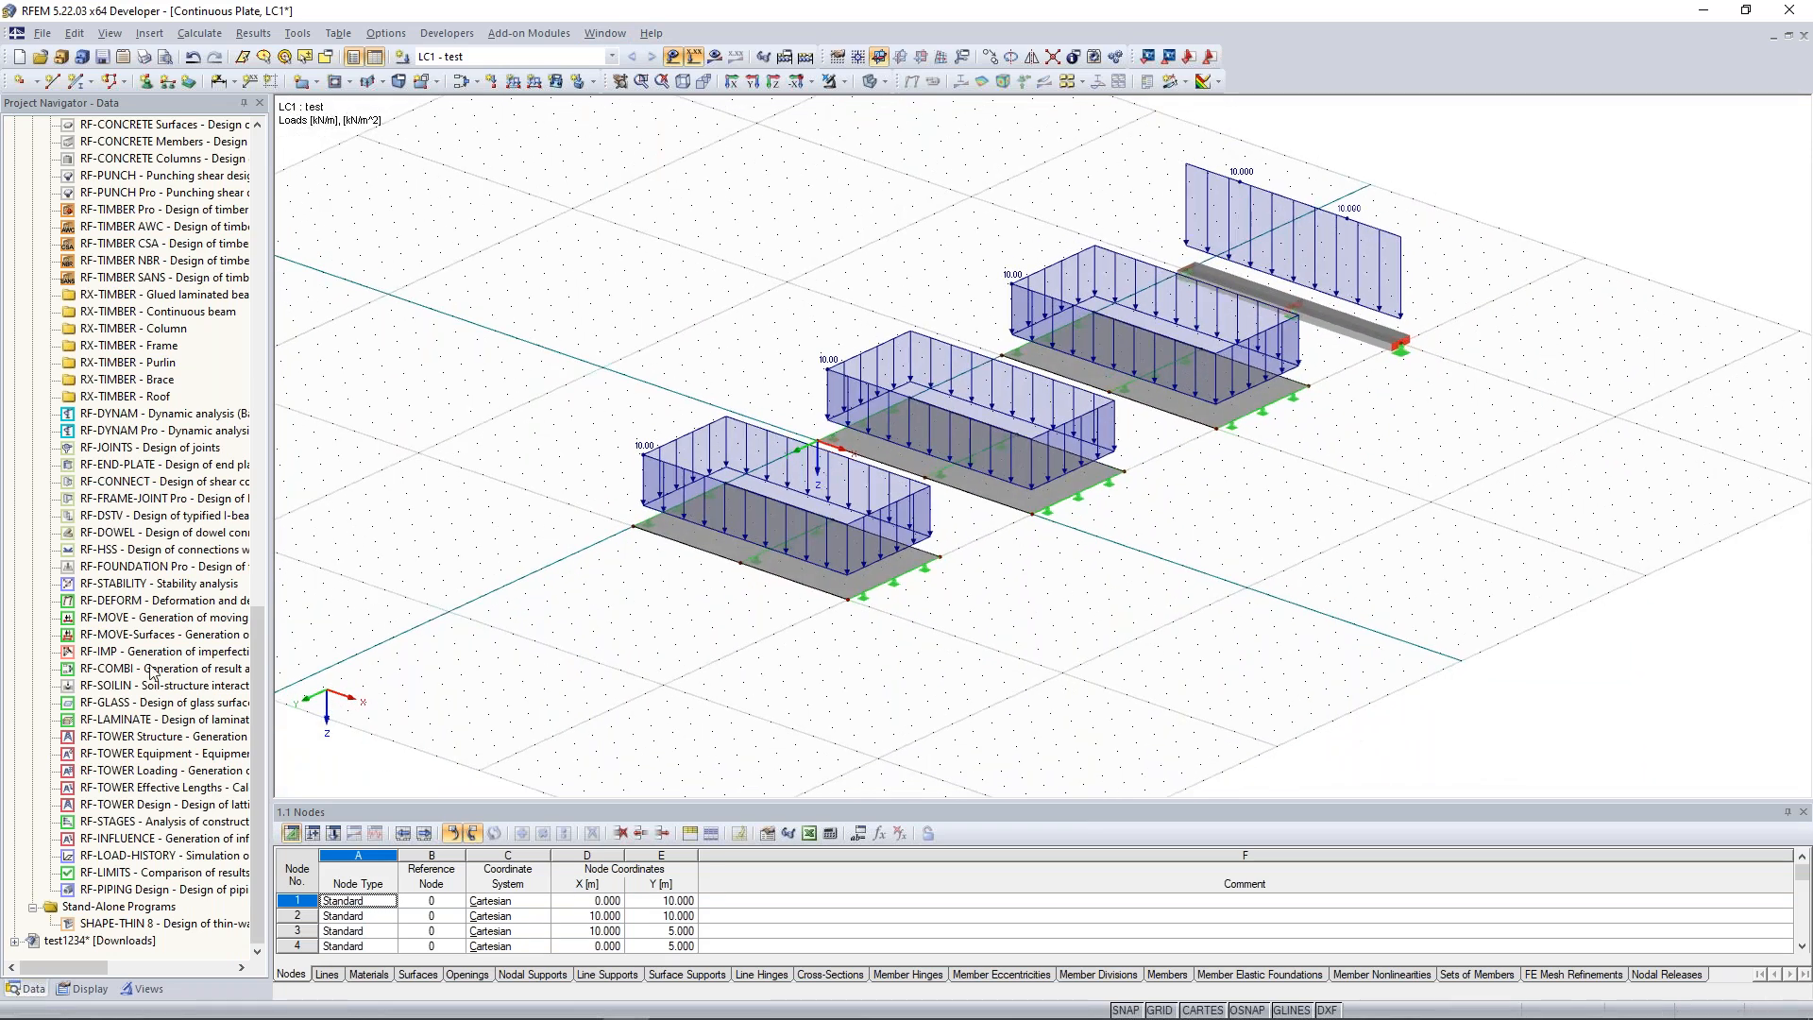
pyautogui.scroll(15, 153, 673)
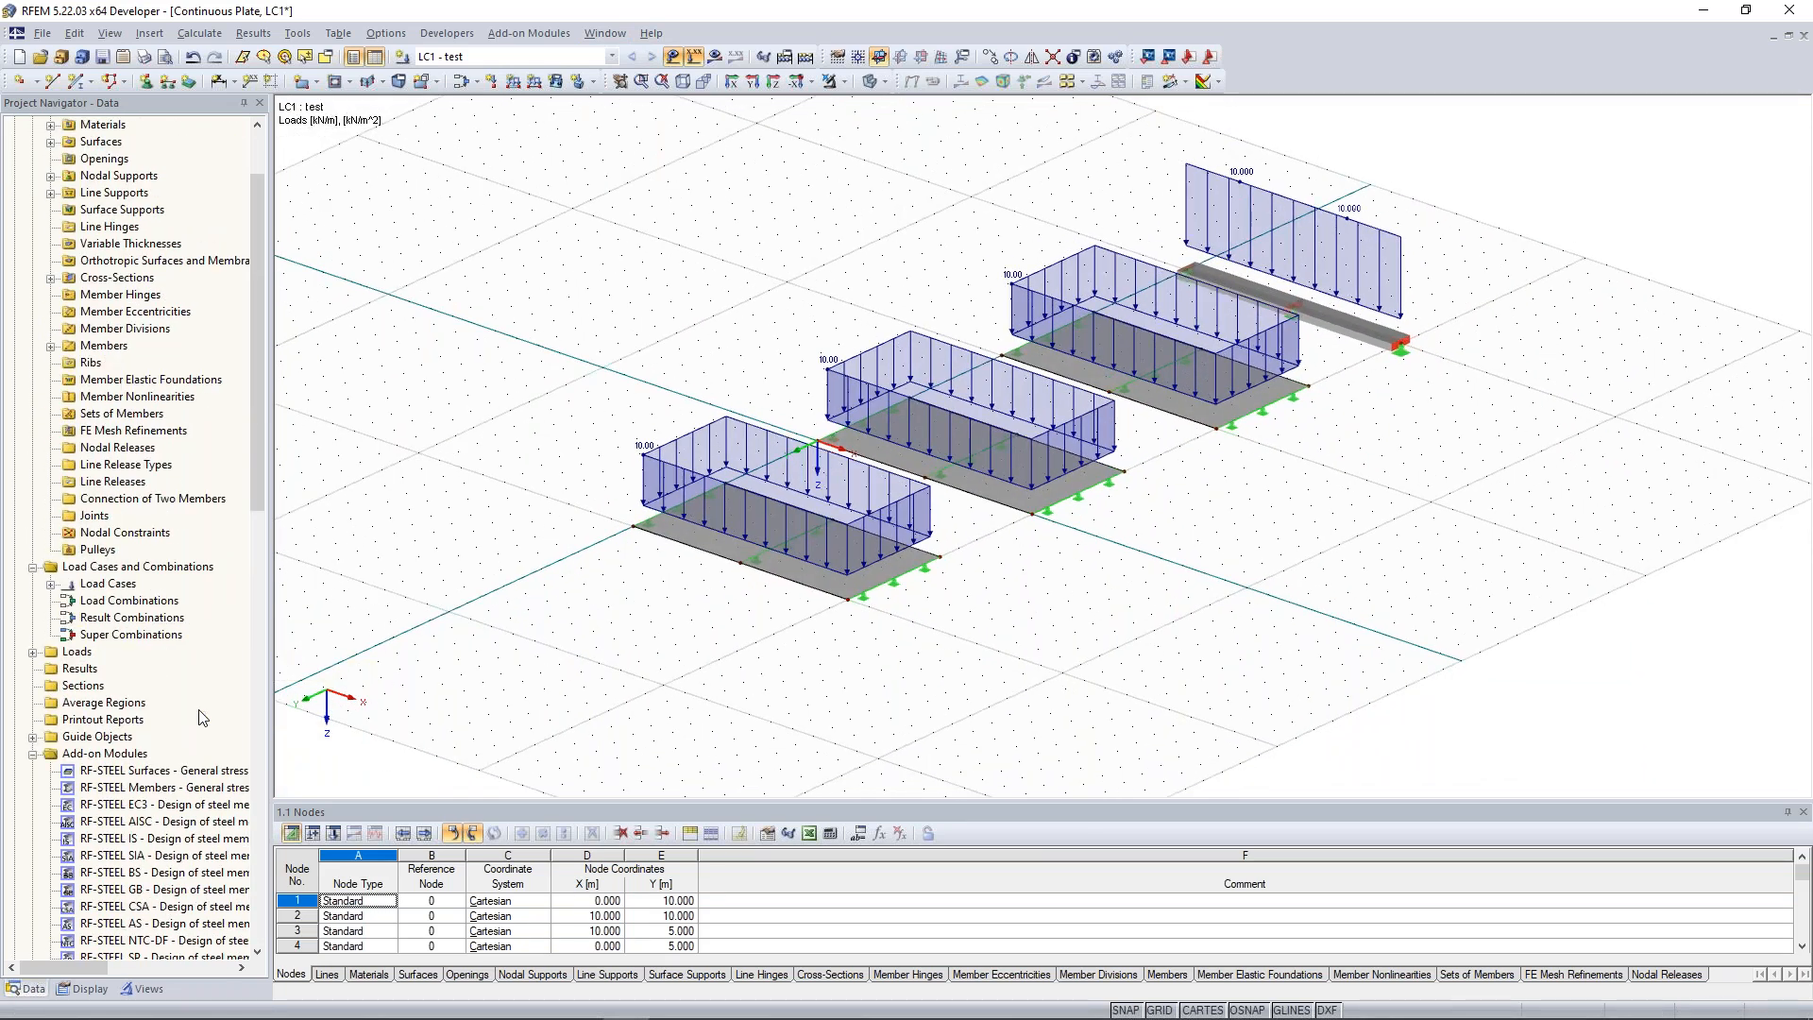
pyautogui.moveTo(260, 452); pyautogui.dragTo(274, 404)
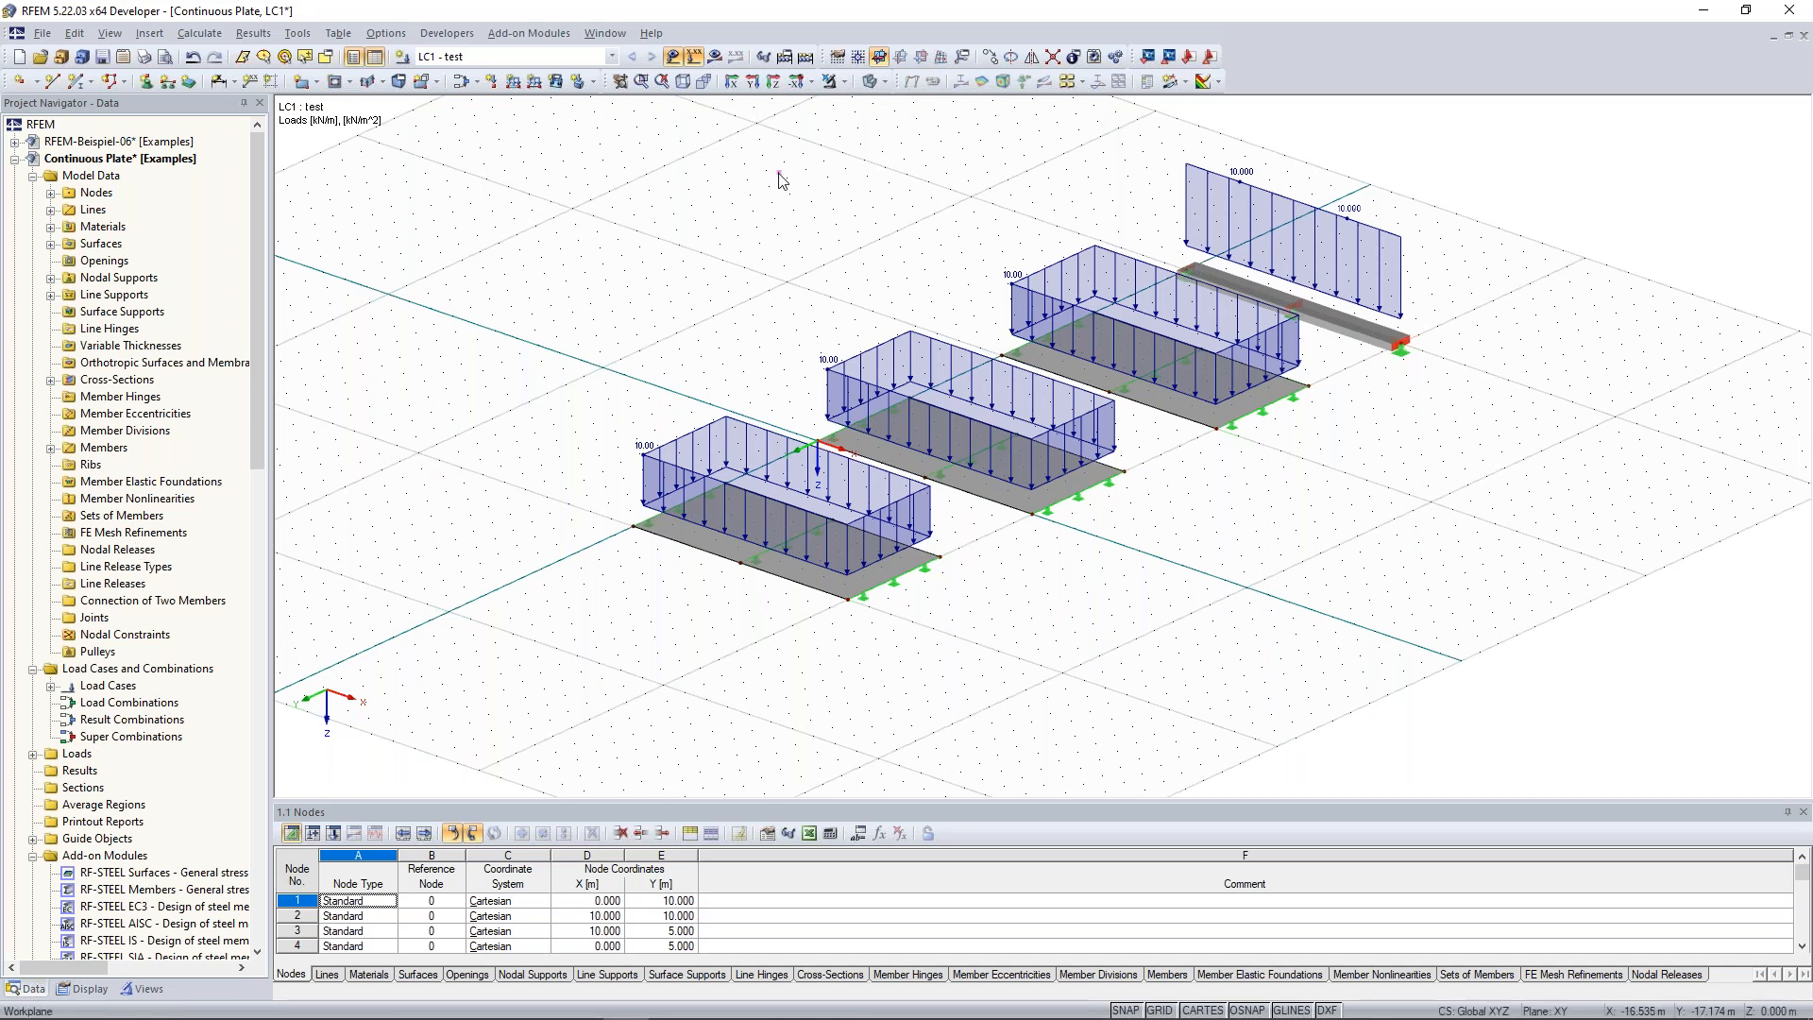
pyautogui.click(694, 57)
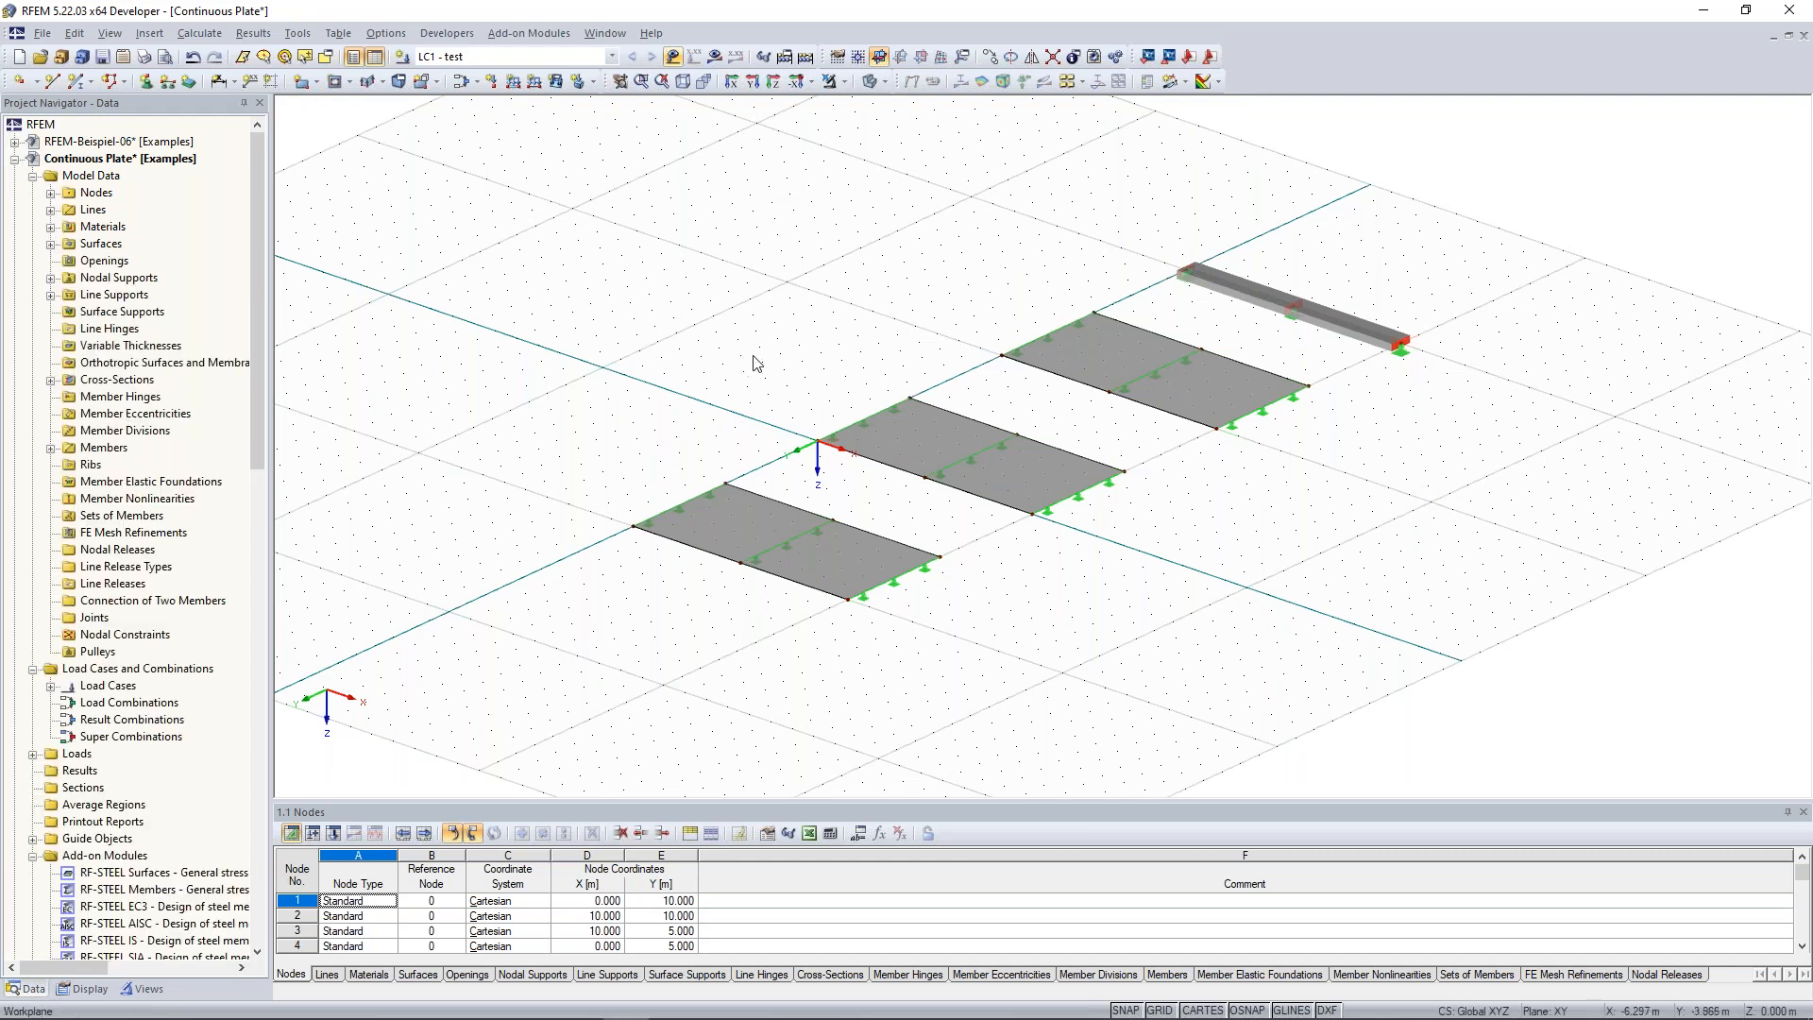
# Examine the three unloaded plates, closing in on the one at the near end, surface 1.
pyautogui.scroll(1, 749, 338)
pyautogui.moveTo(728, 537); pyautogui.dragTo(669, 531, button='middle')
pyautogui.scroll(1, 671, 531)
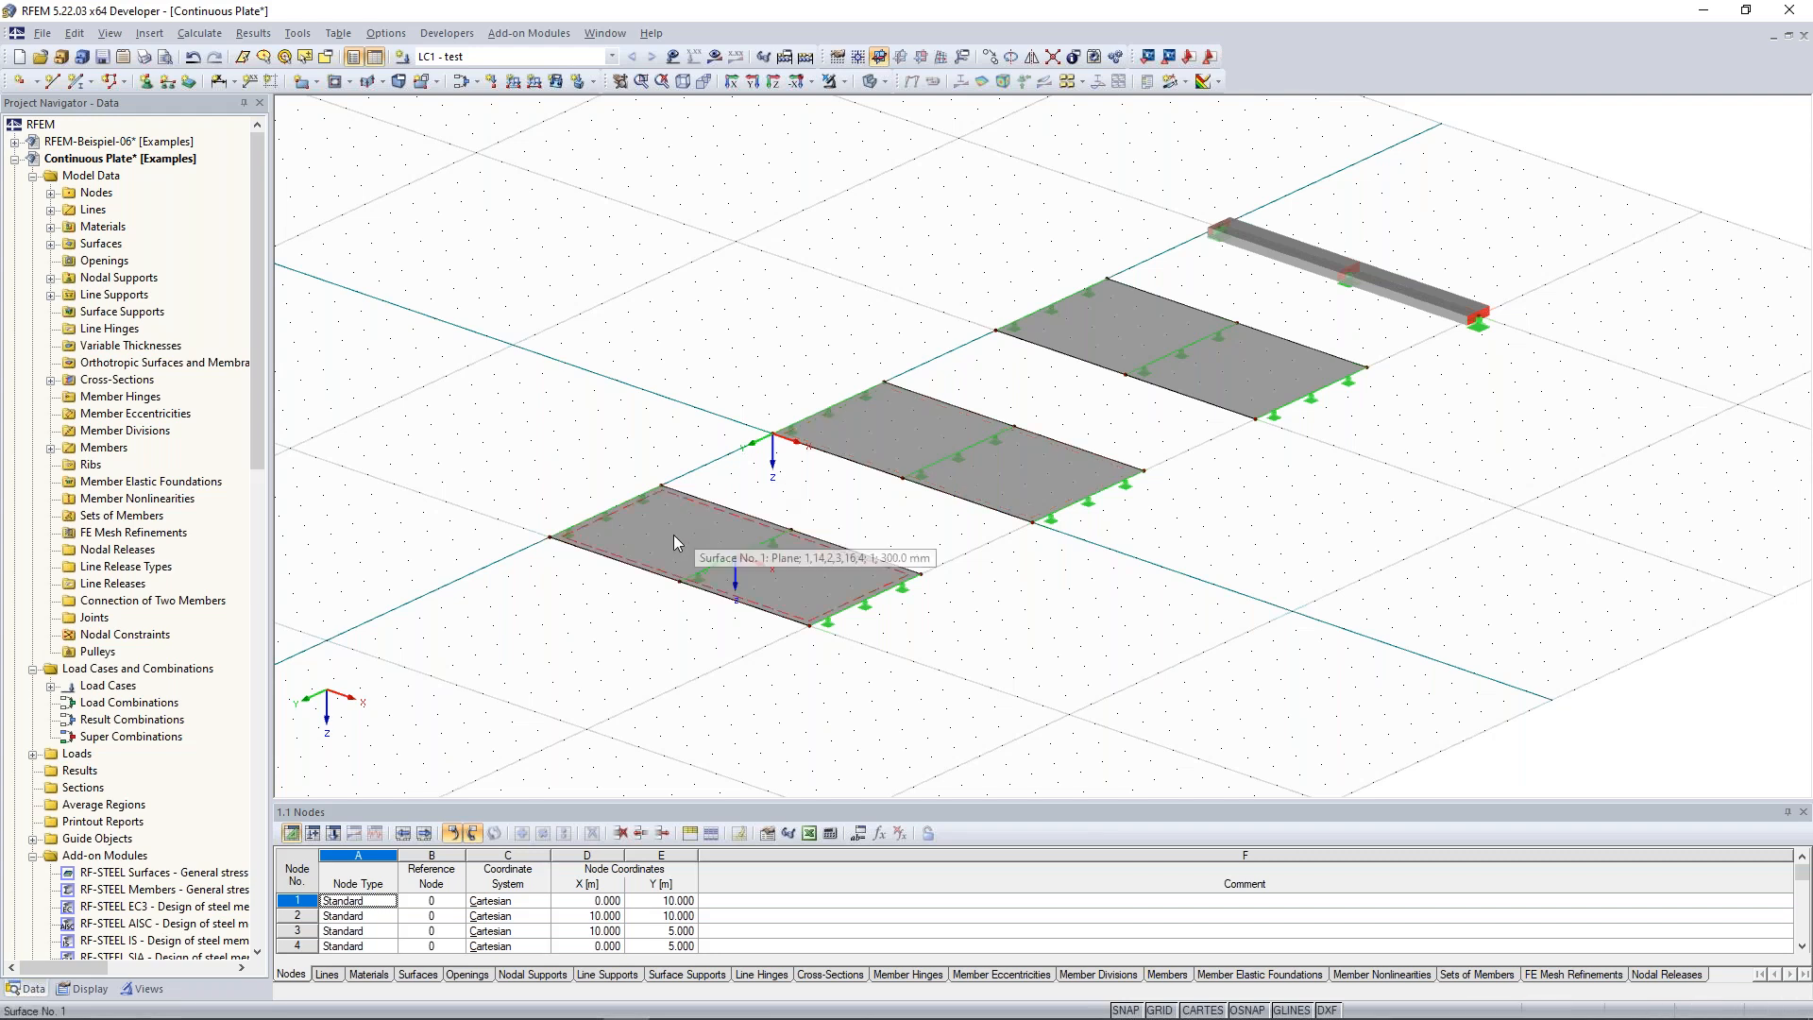
pyautogui.scroll(1, 673, 534)
pyautogui.moveTo(667, 529); pyautogui.dragTo(635, 538, button='middle')
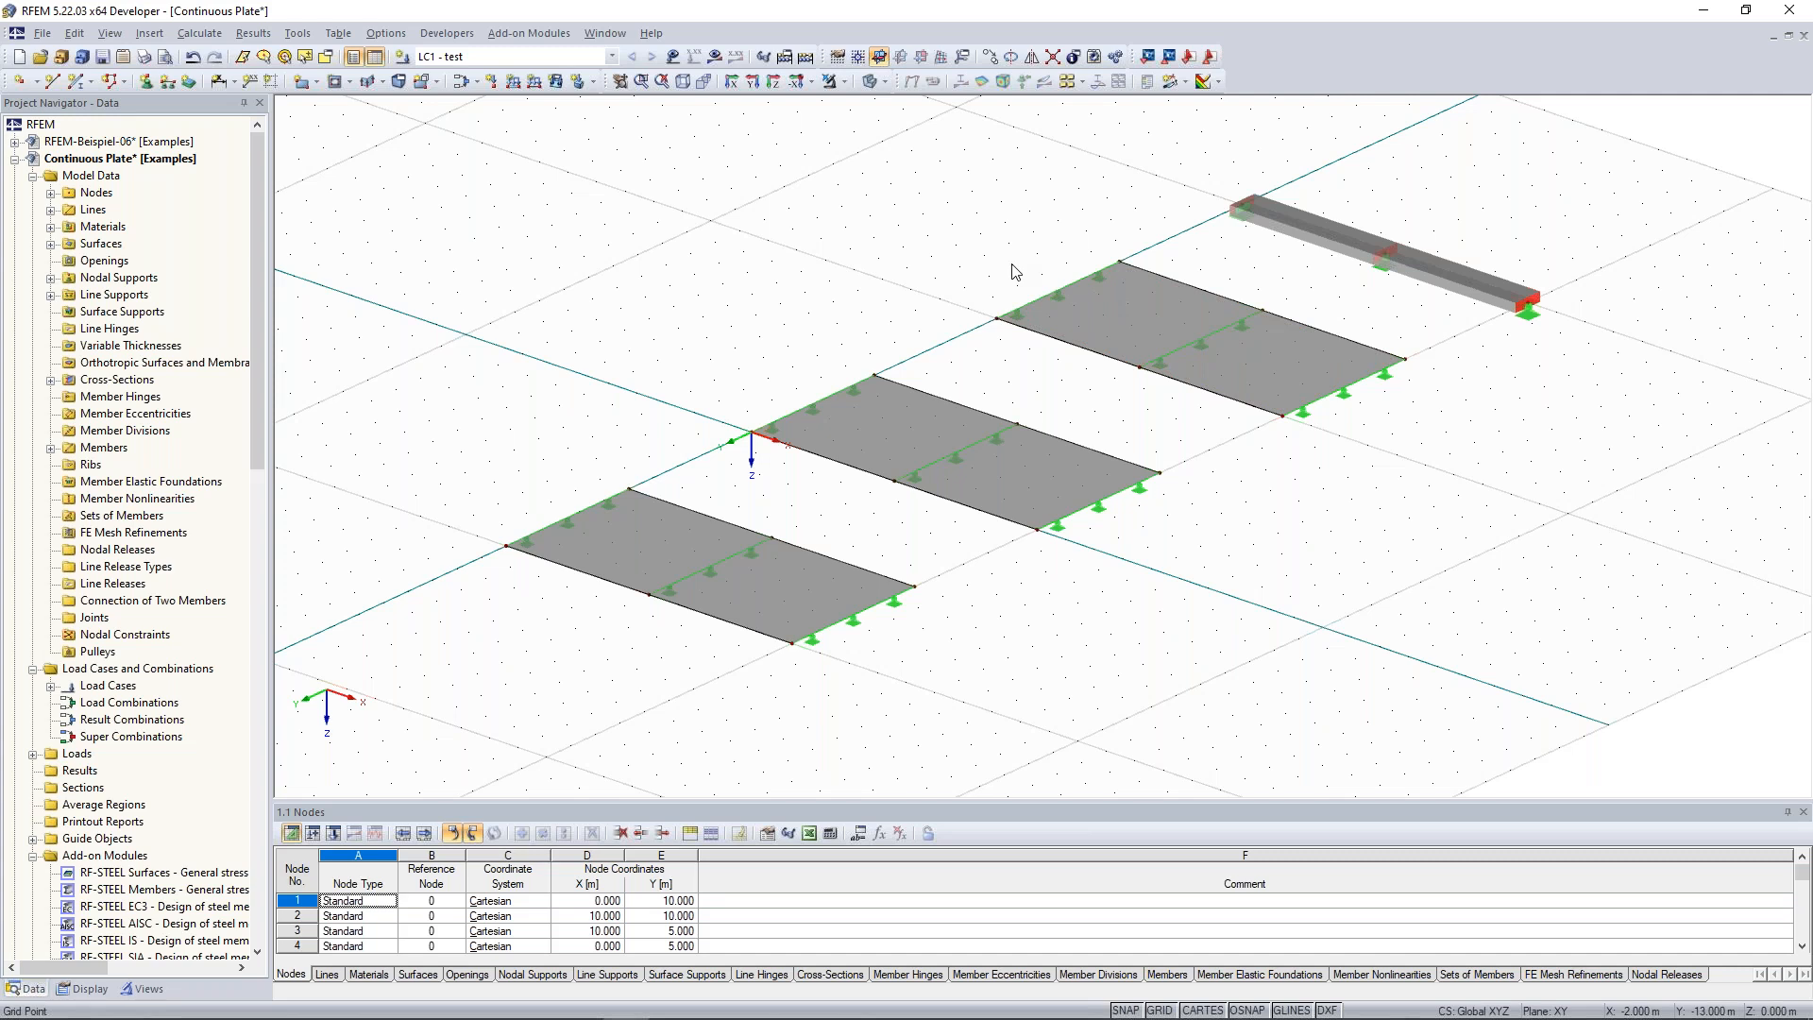
pyautogui.click(646, 554)
pyautogui.scroll(3, 737, 288)
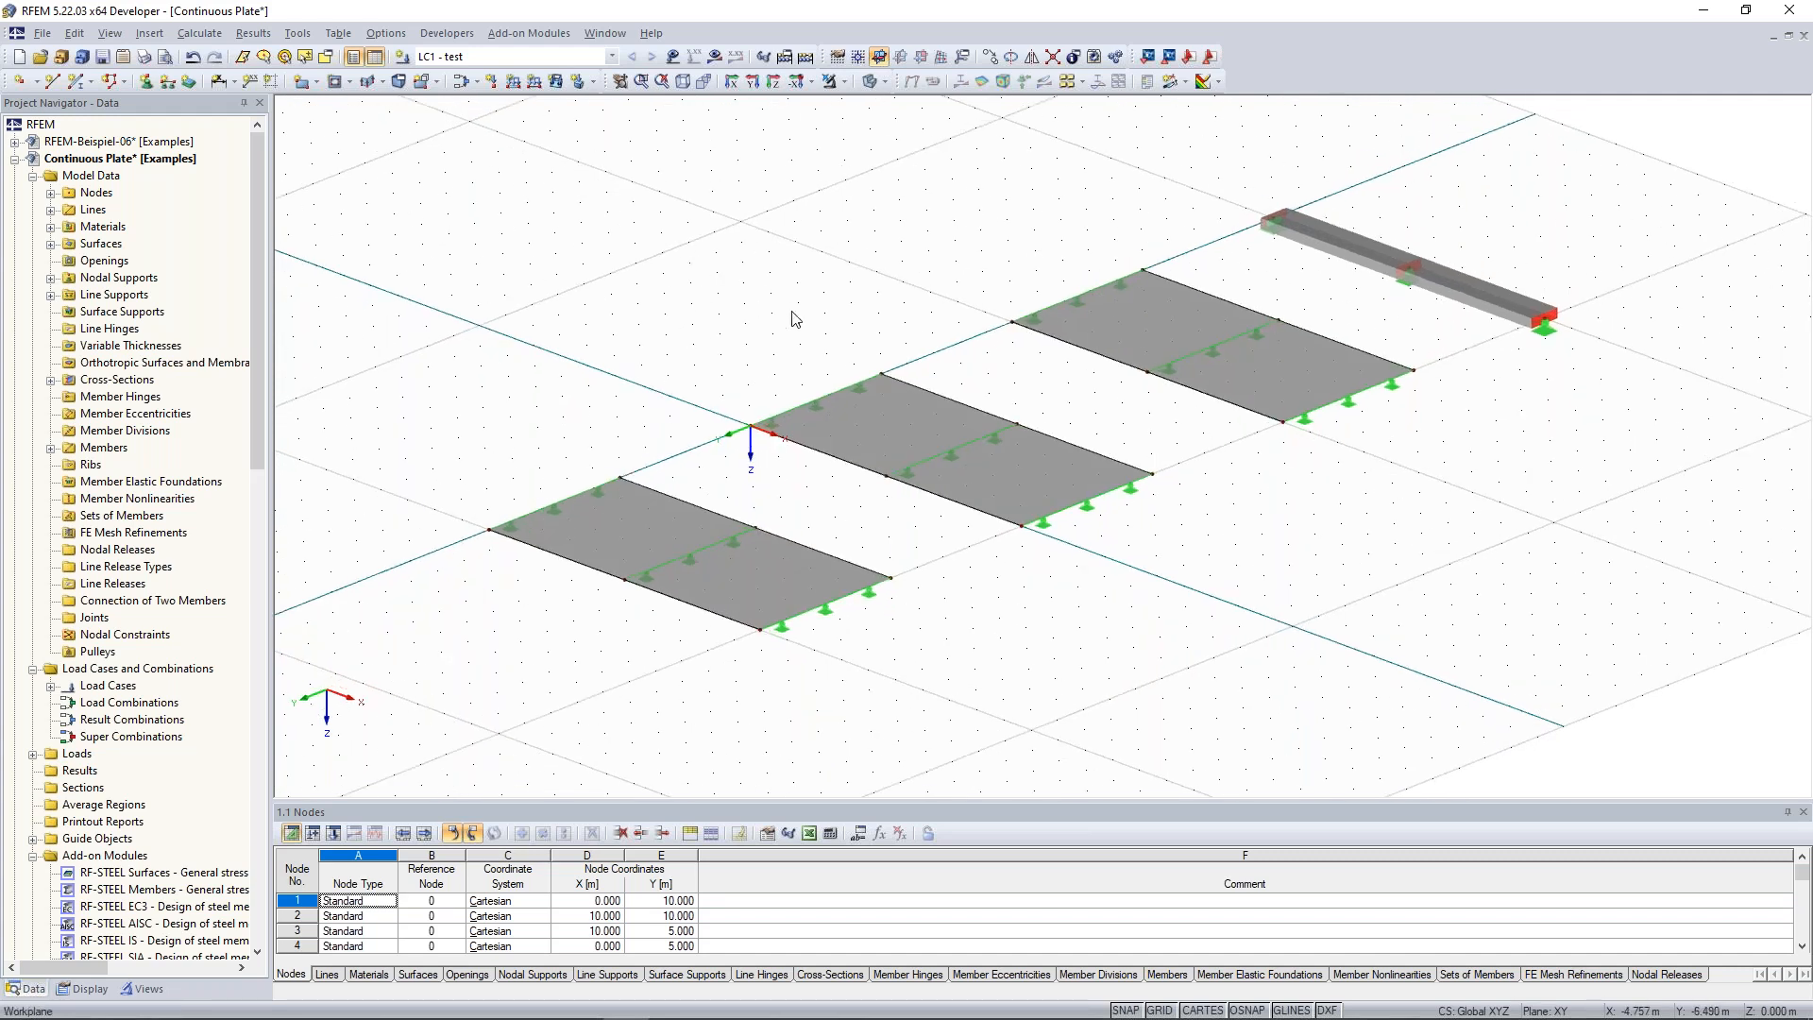
pyautogui.keyDown('ctrl'); pyautogui.moveTo(782, 326); pyautogui.dragTo(659, 512, button='middle'); pyautogui.keyUp('ctrl')
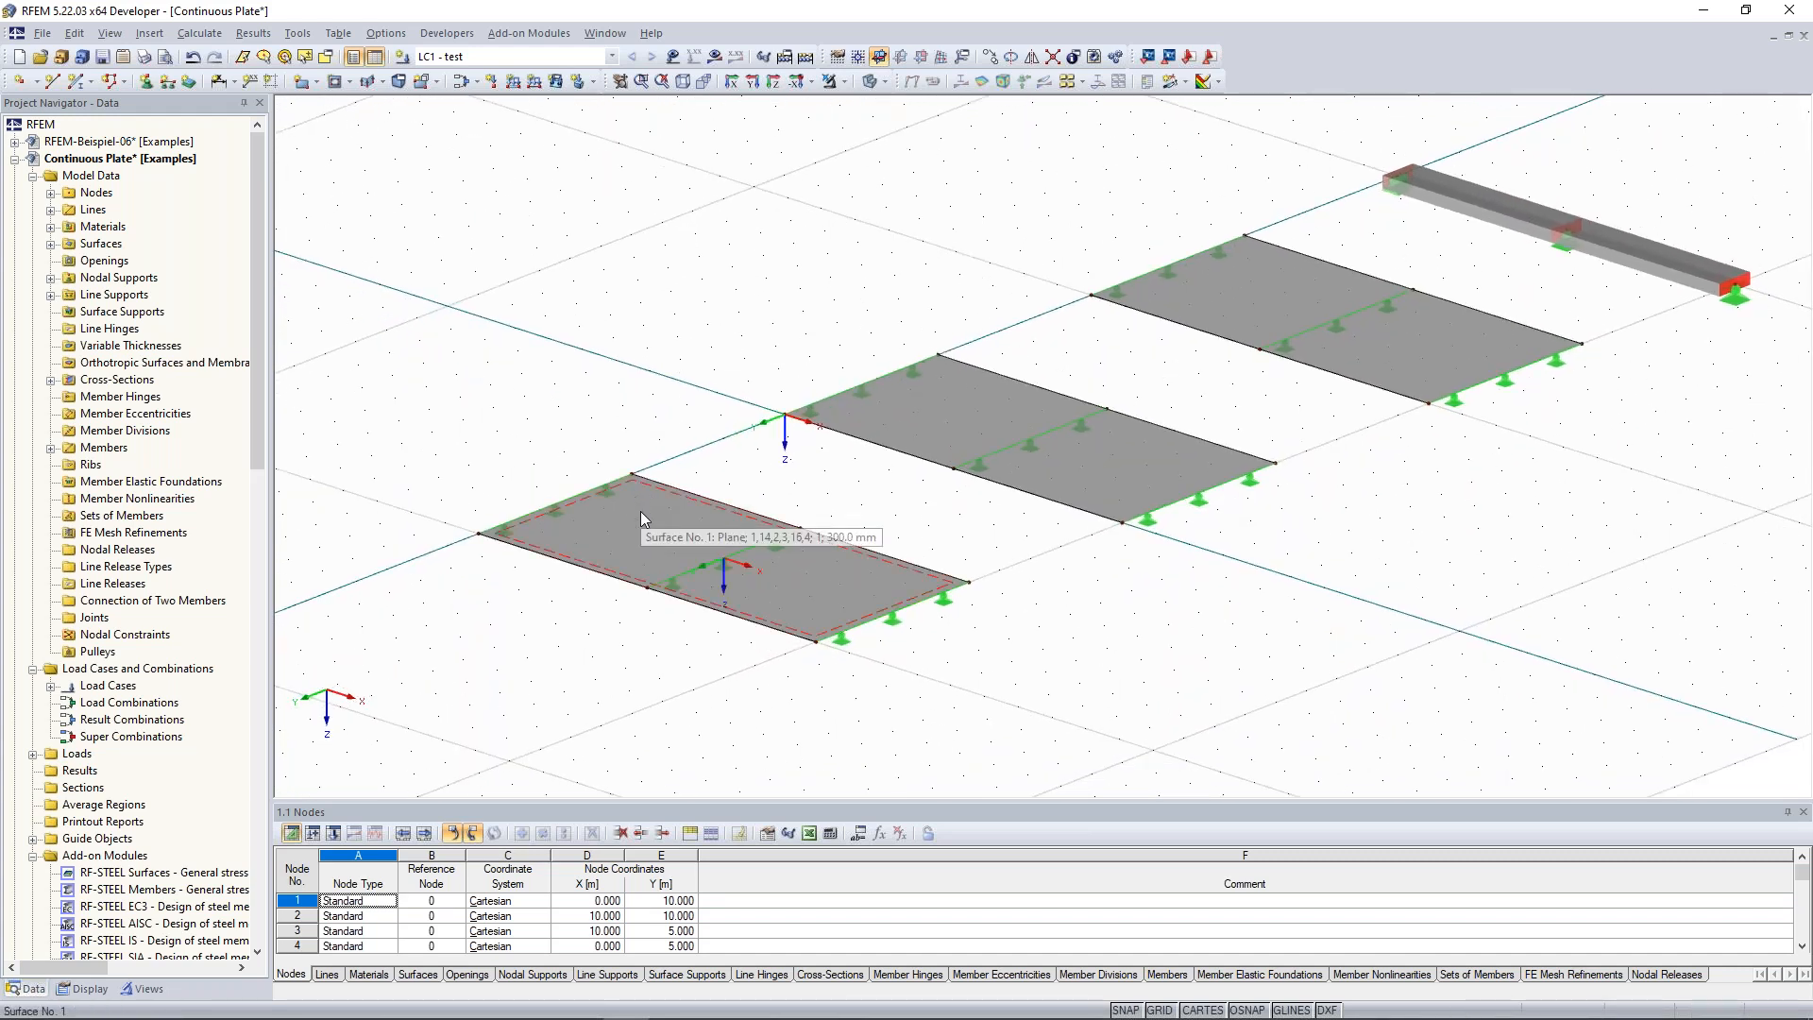
# Assign a new surface FE mesh refinement with a target FE length of 0.100 m to surface 1 and check its symbol on the plate.
pyautogui.click(641, 512)
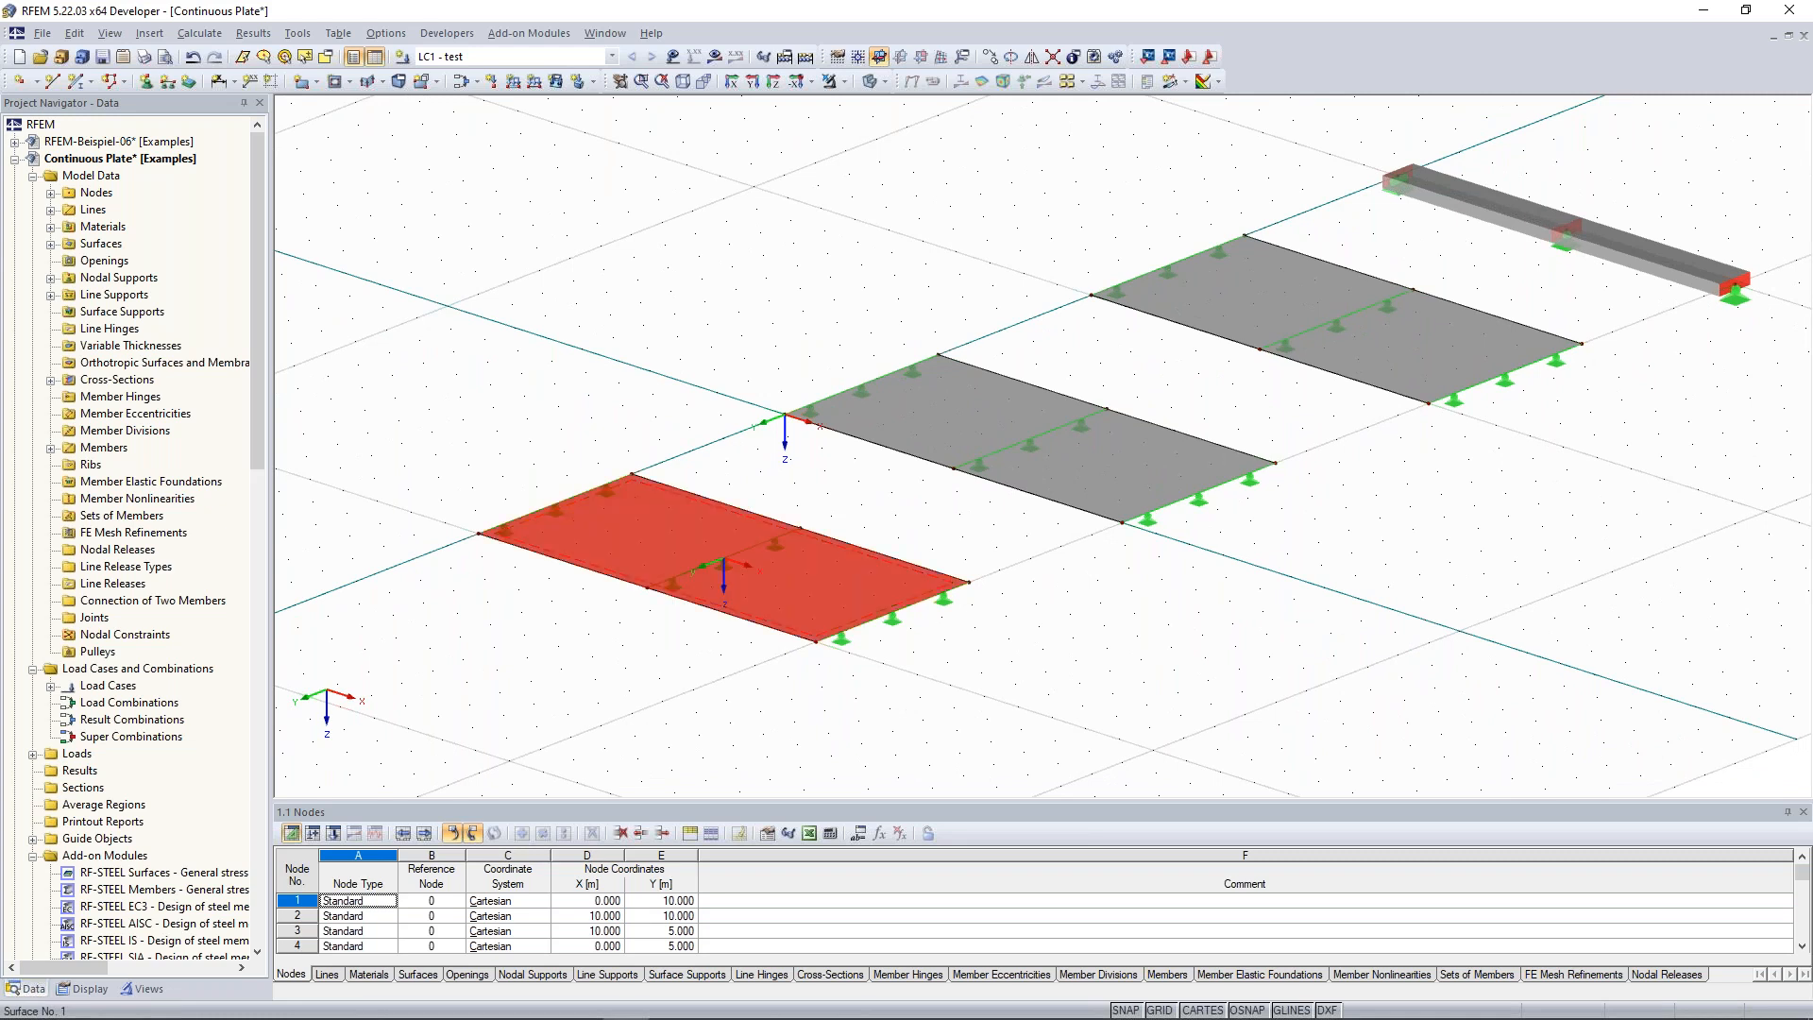
pyautogui.rightClick(640, 512)
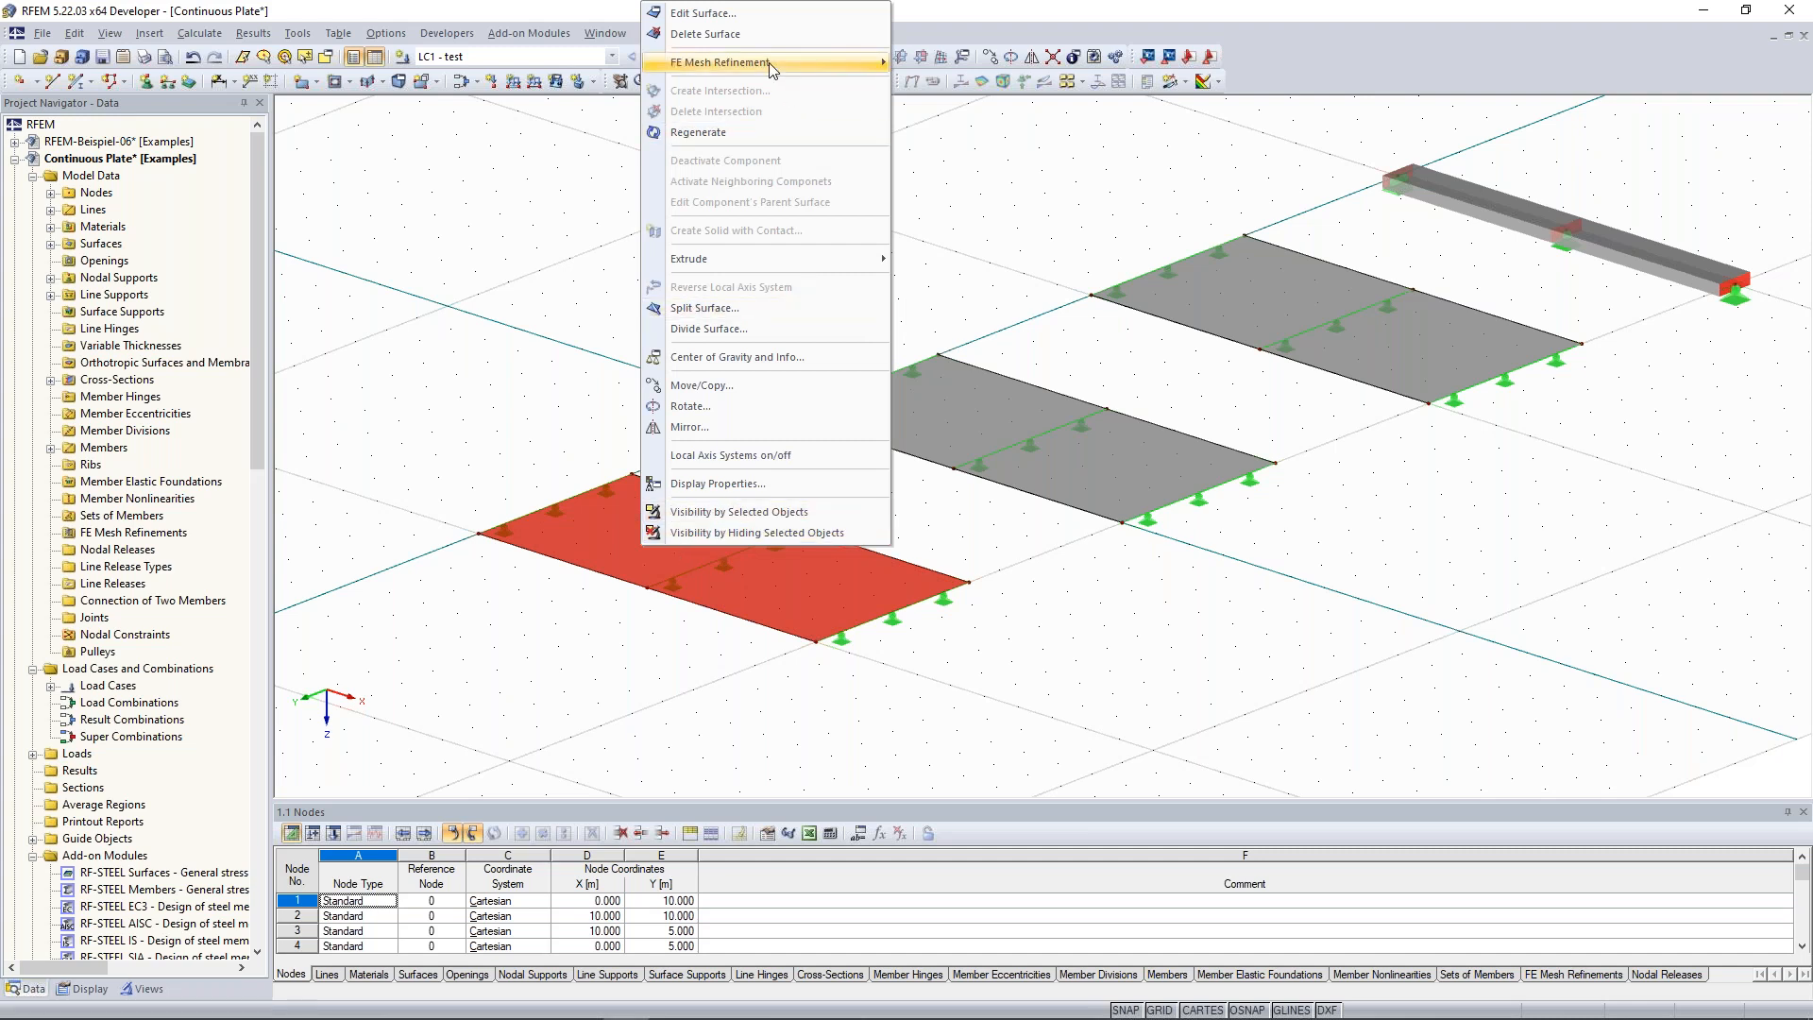
pyautogui.moveTo(773, 69)
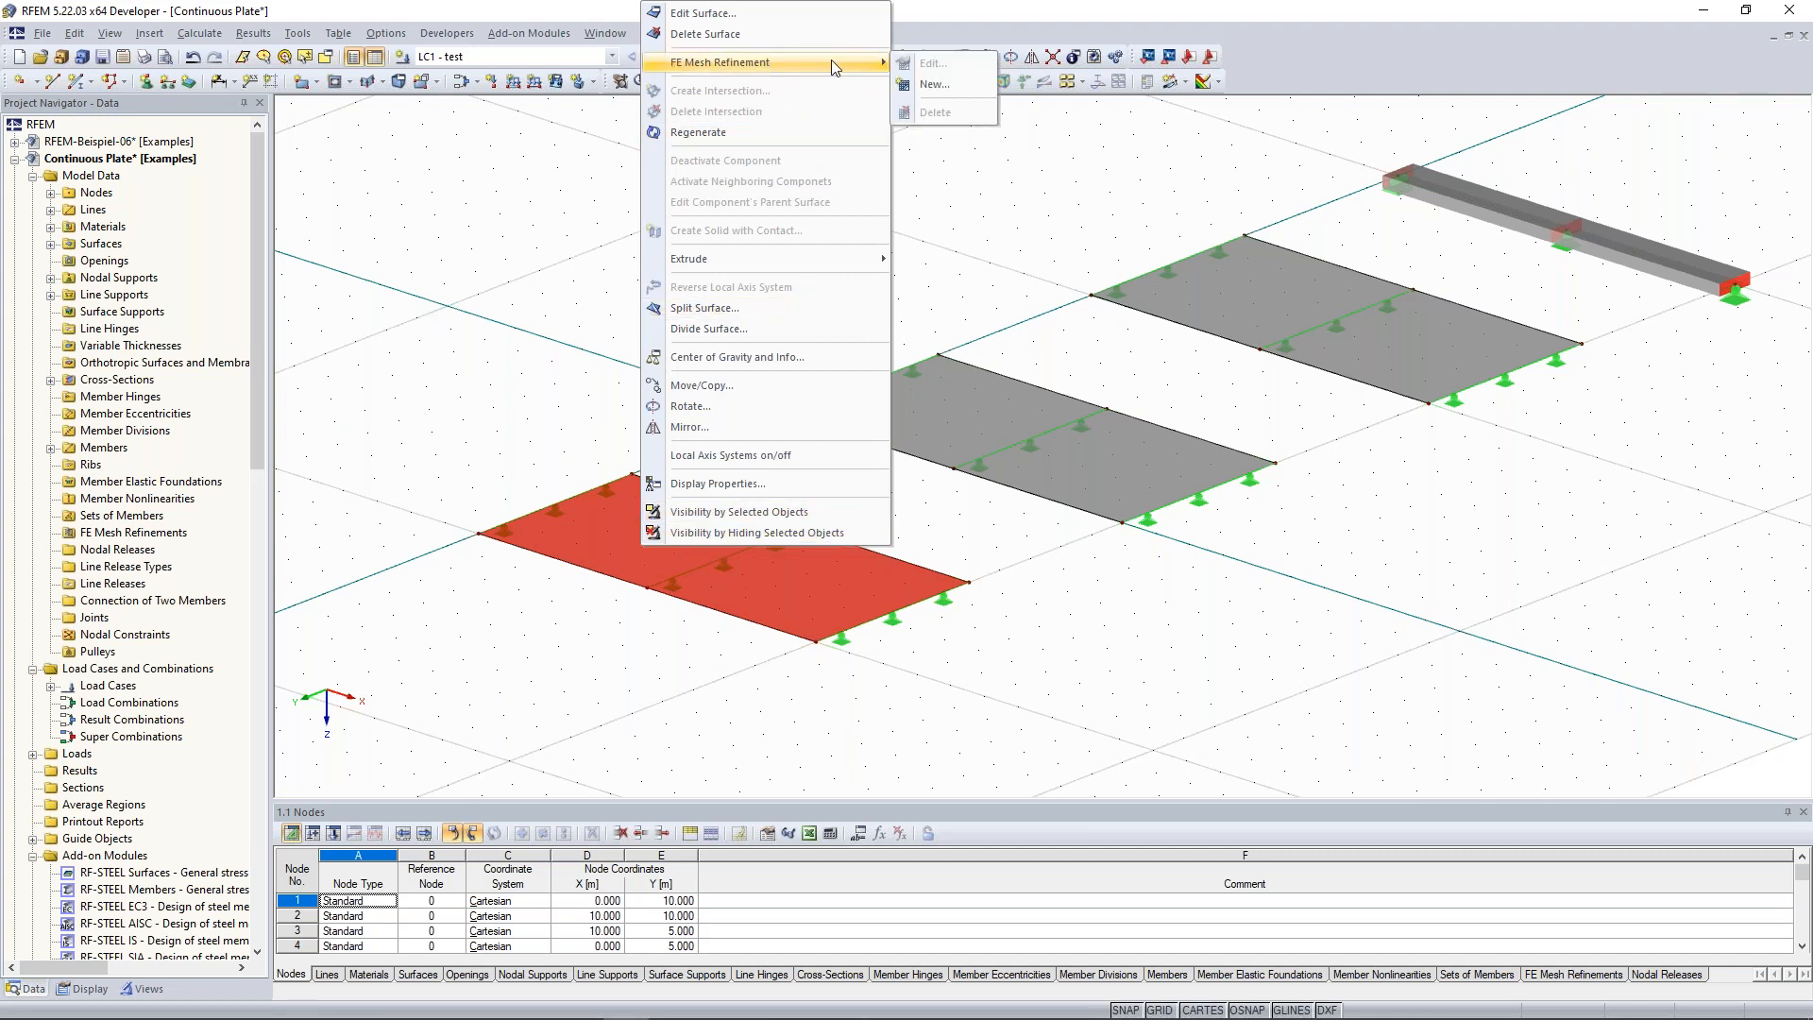
pyautogui.click(947, 88)
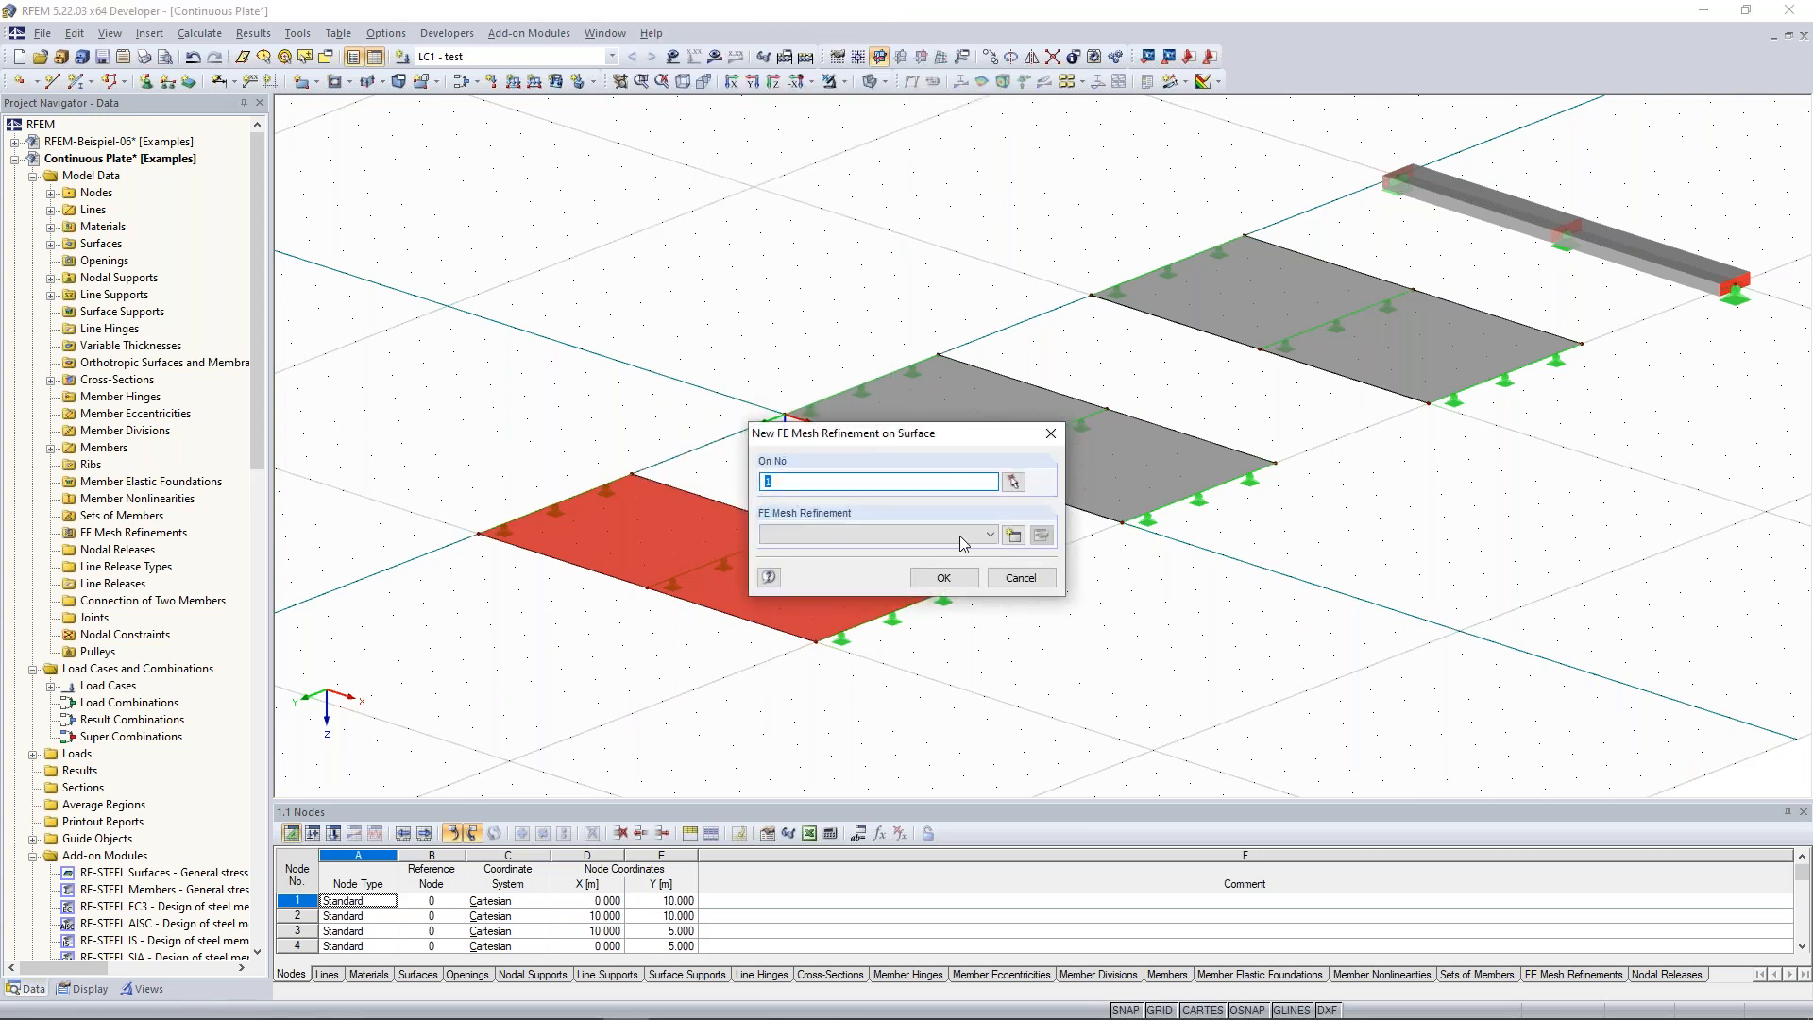
pyautogui.moveTo(932, 442); pyautogui.dragTo(925, 378)
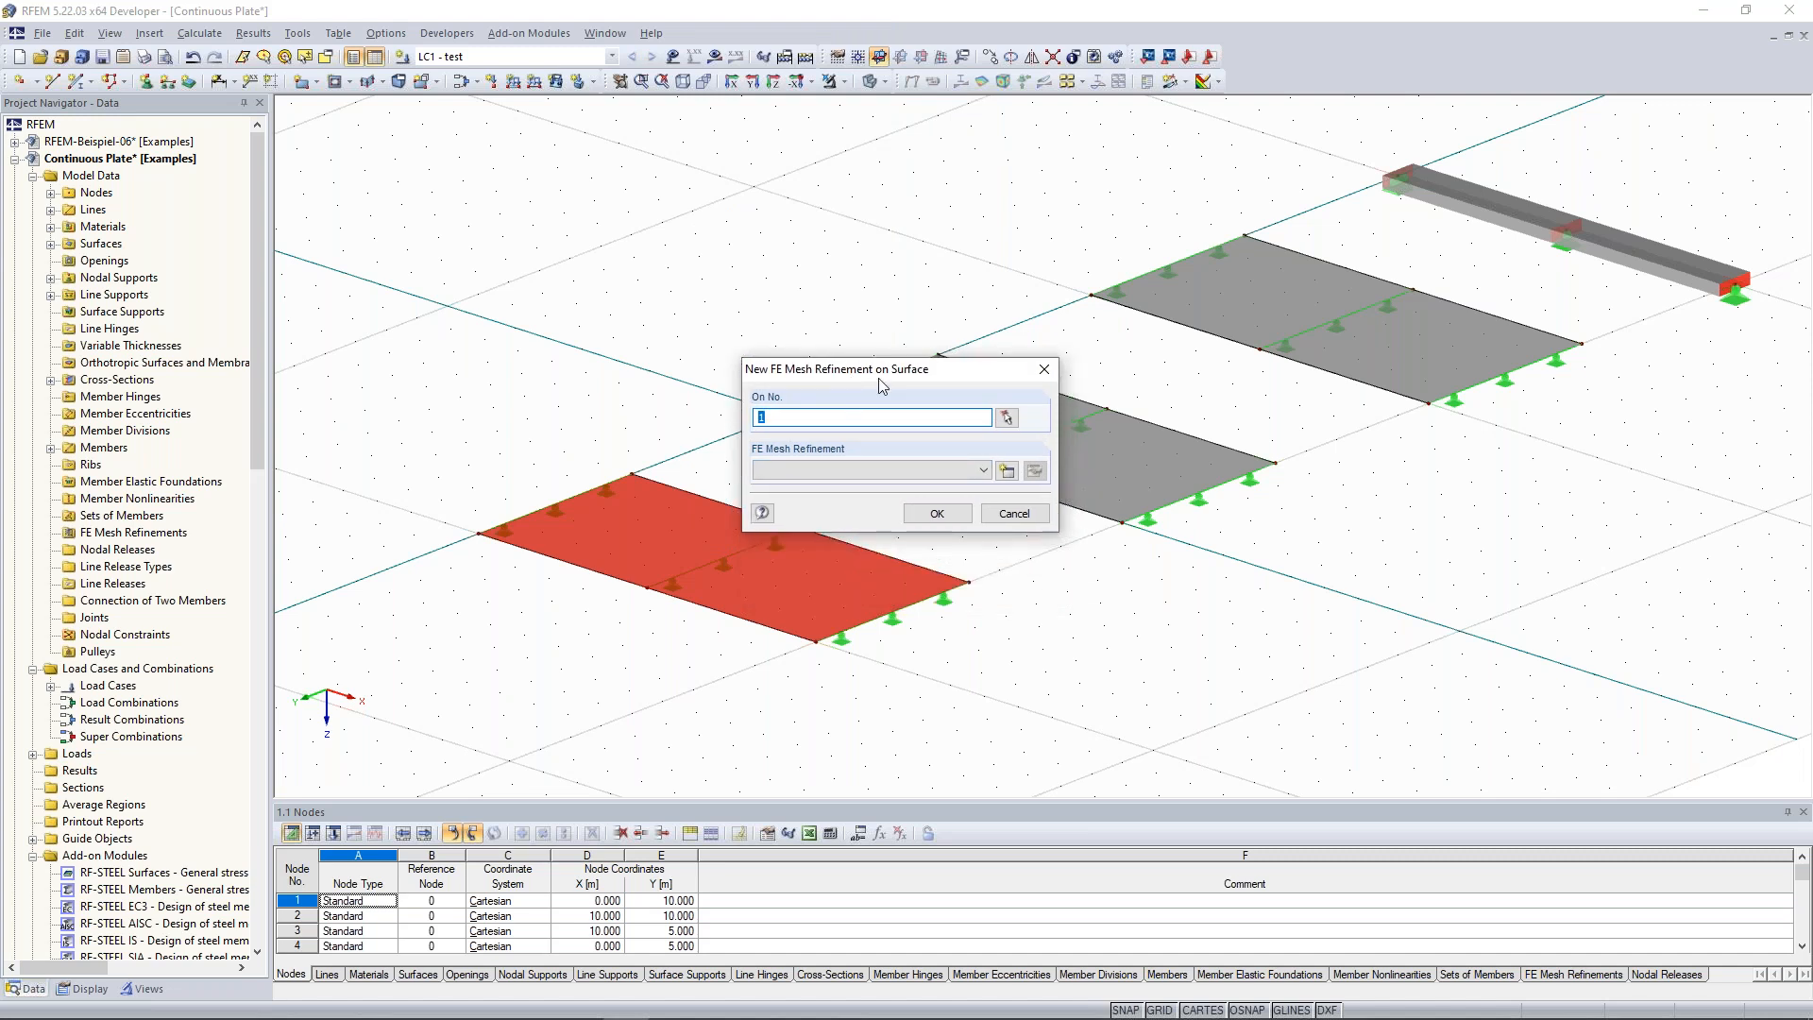
pyautogui.click(1008, 470)
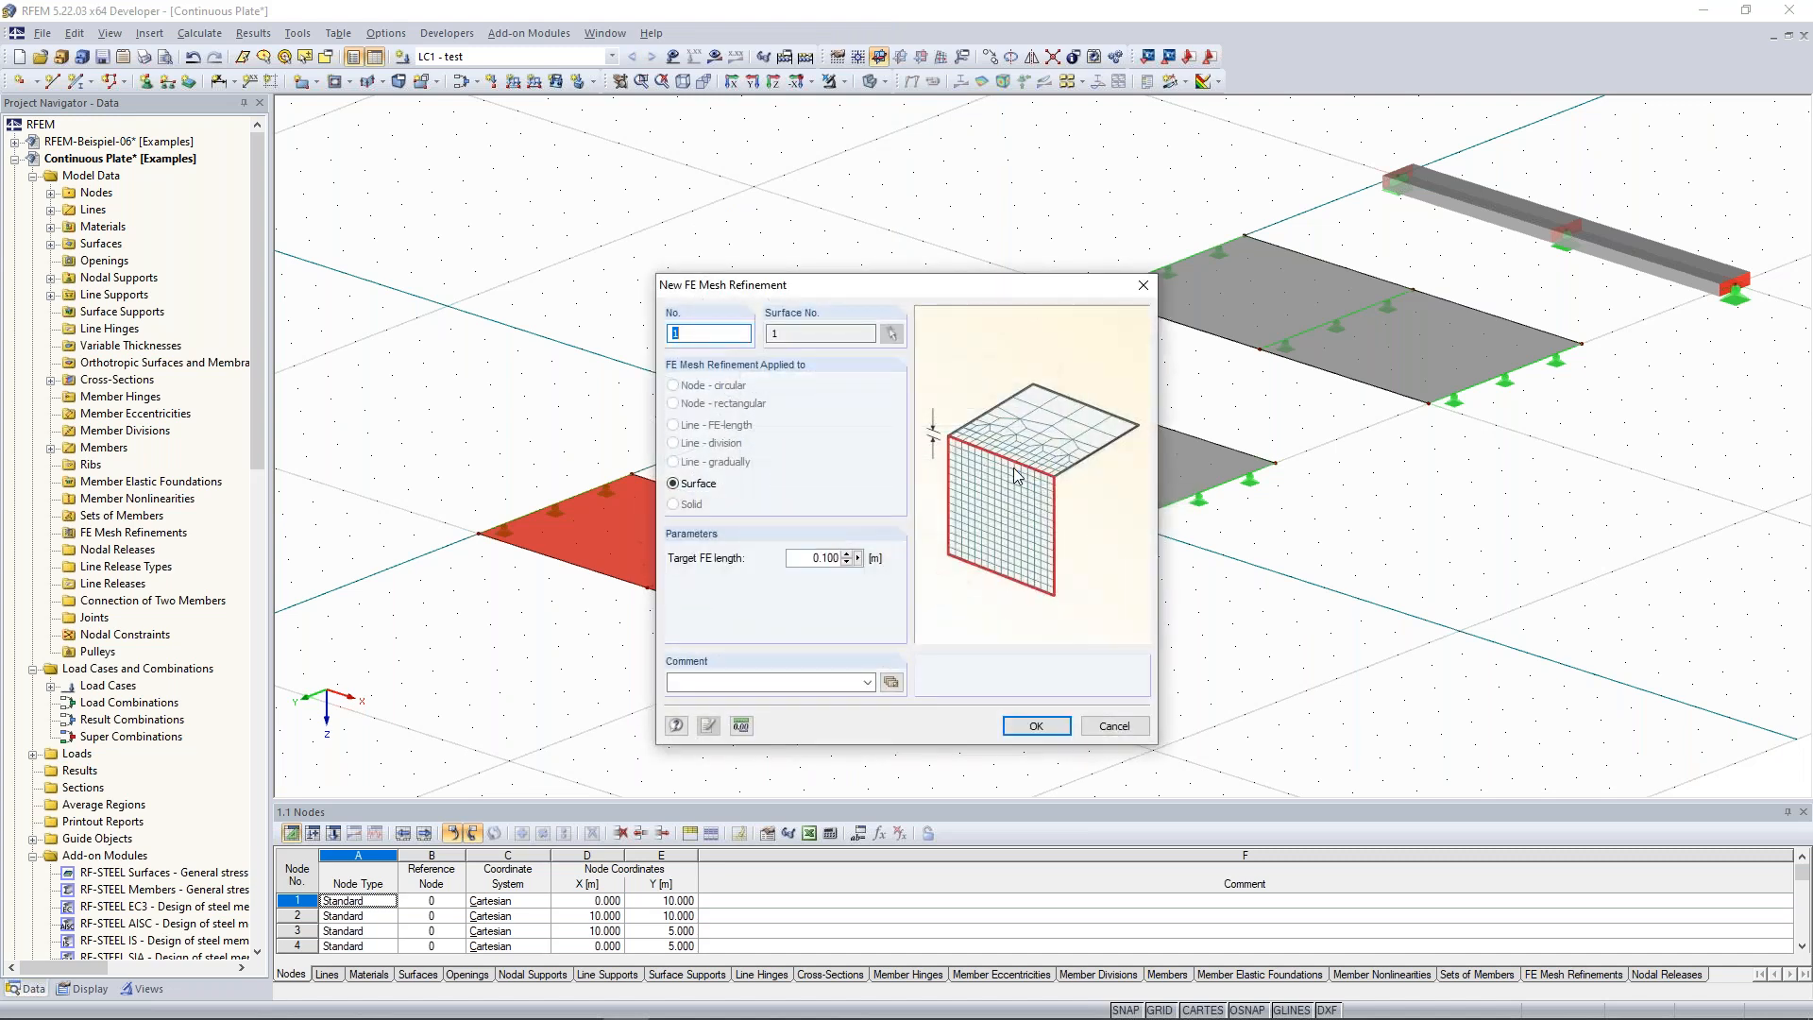
pyautogui.moveTo(982, 288); pyautogui.dragTo(1172, 230)
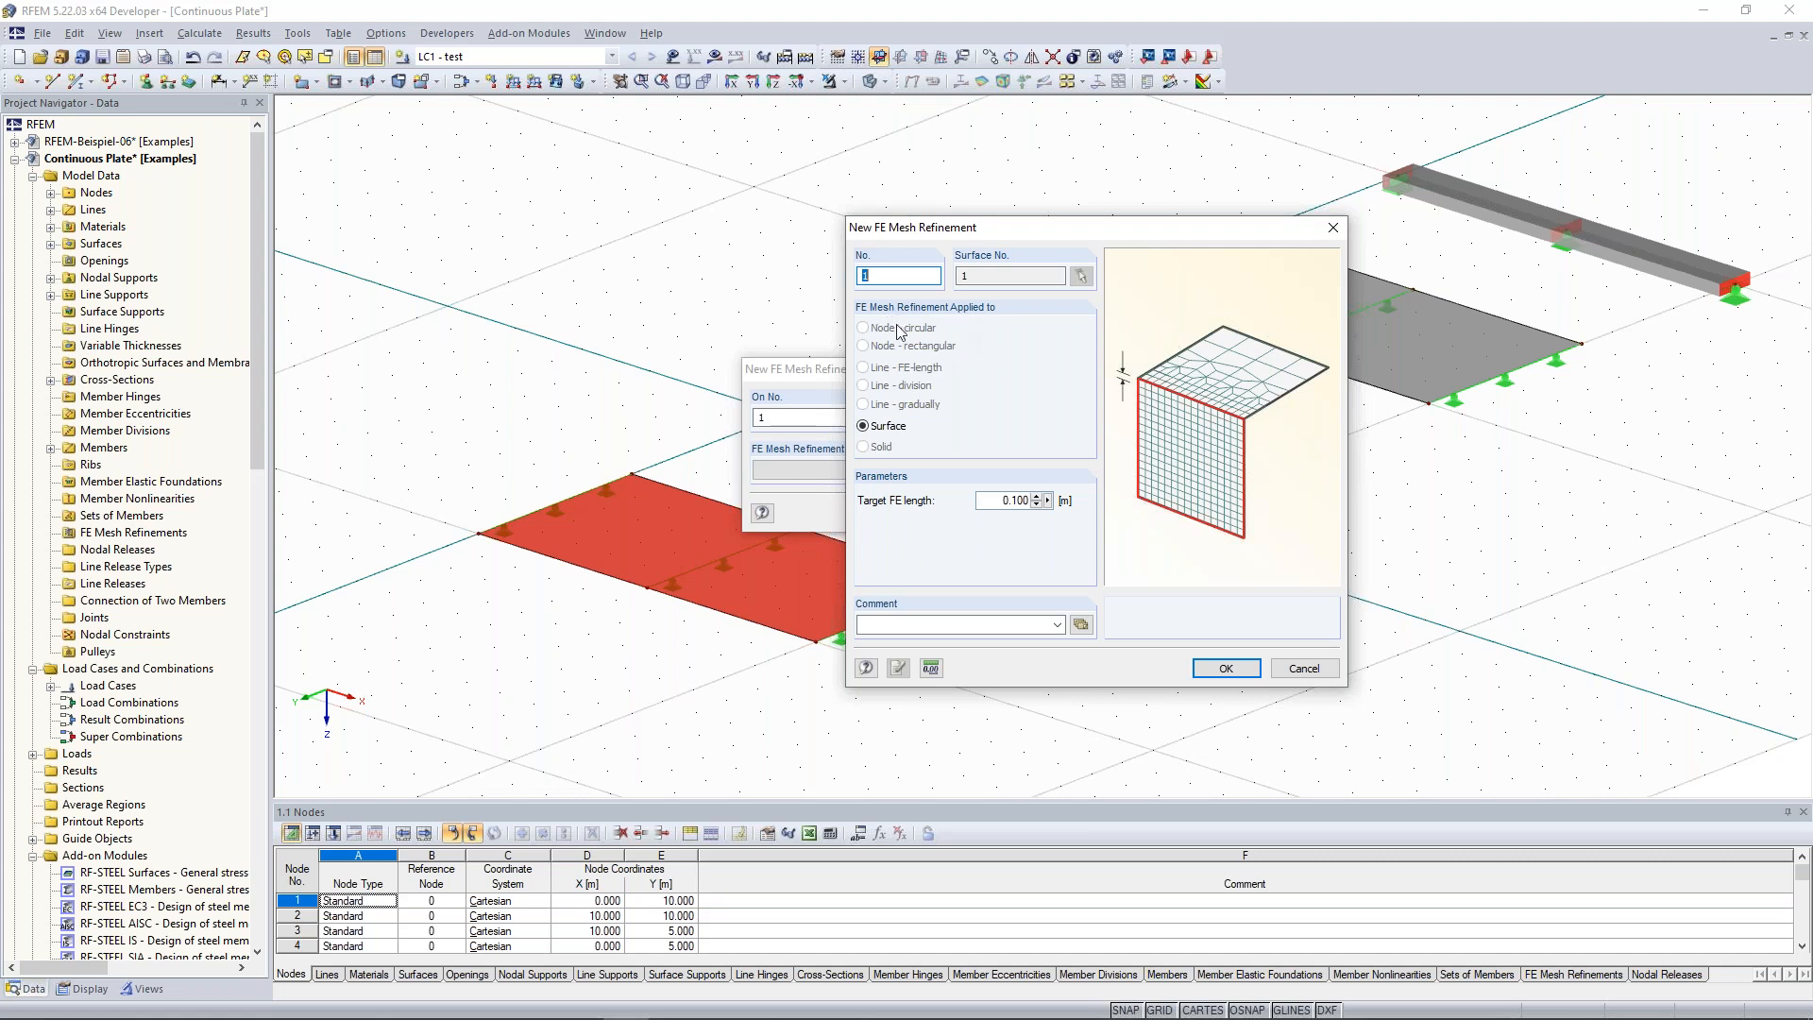
pyautogui.doubleClick(996, 501)
pyautogui.click(1224, 669)
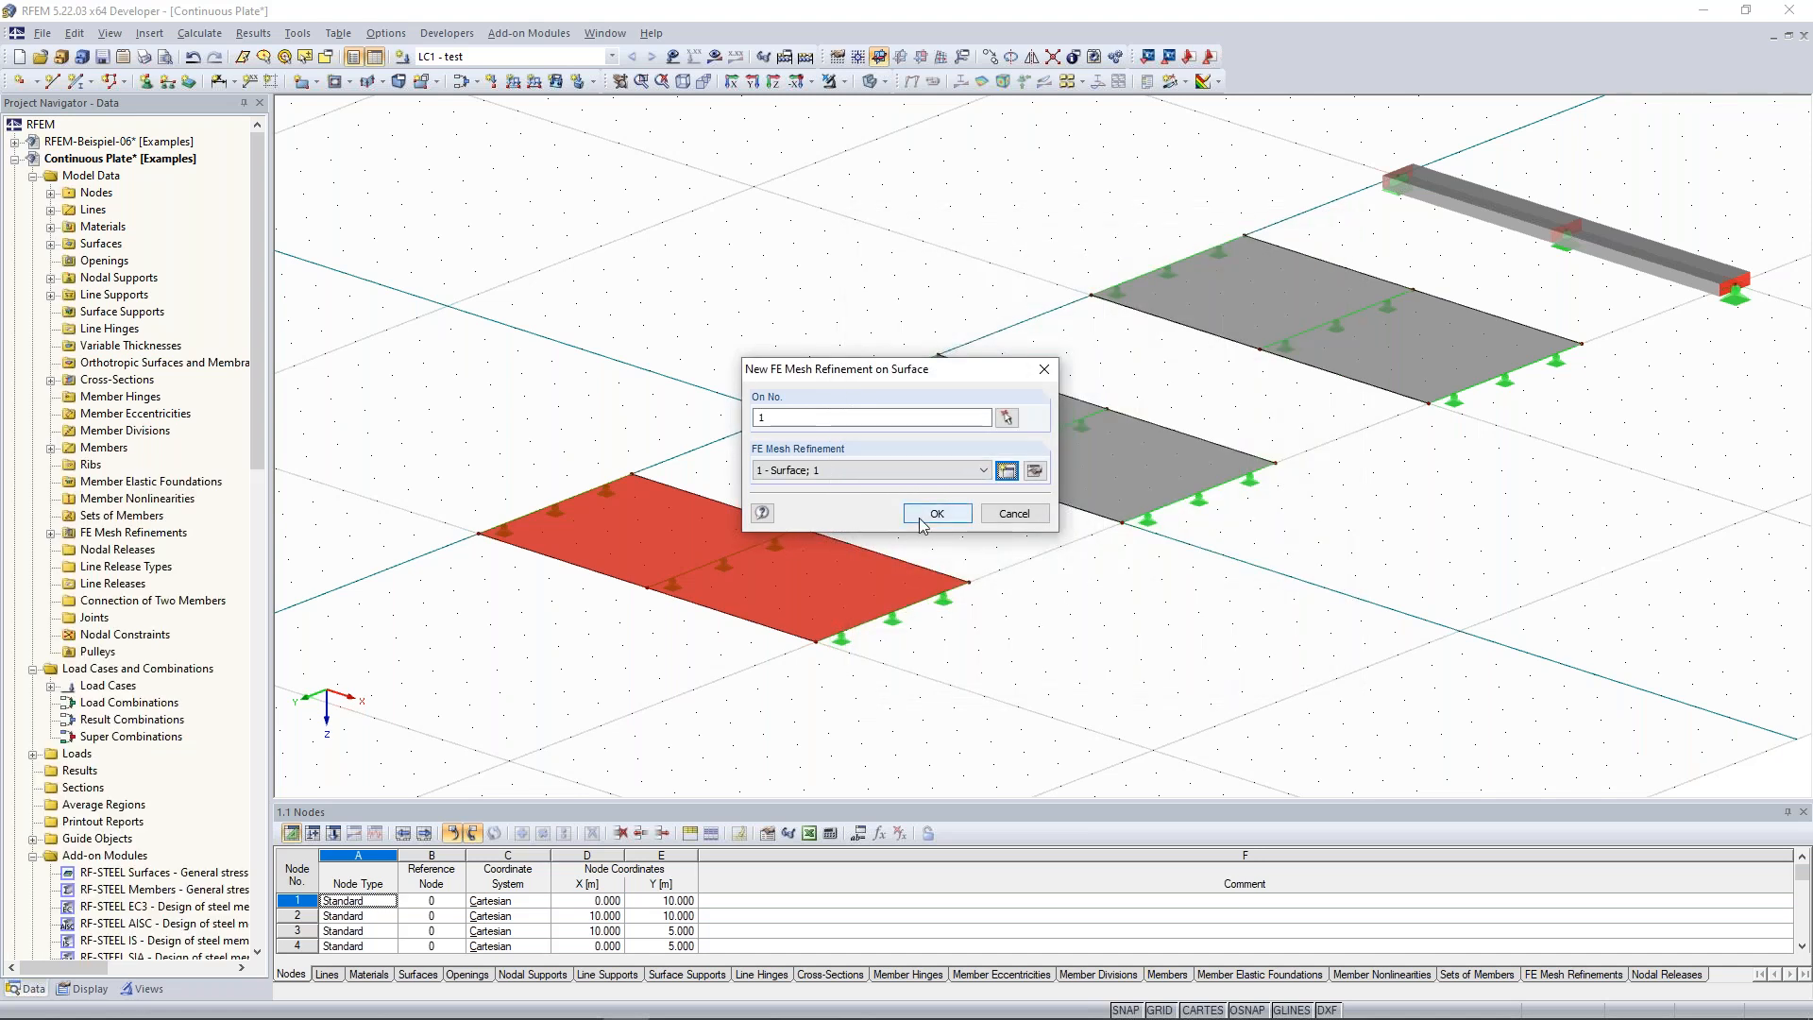
pyautogui.click(936, 515)
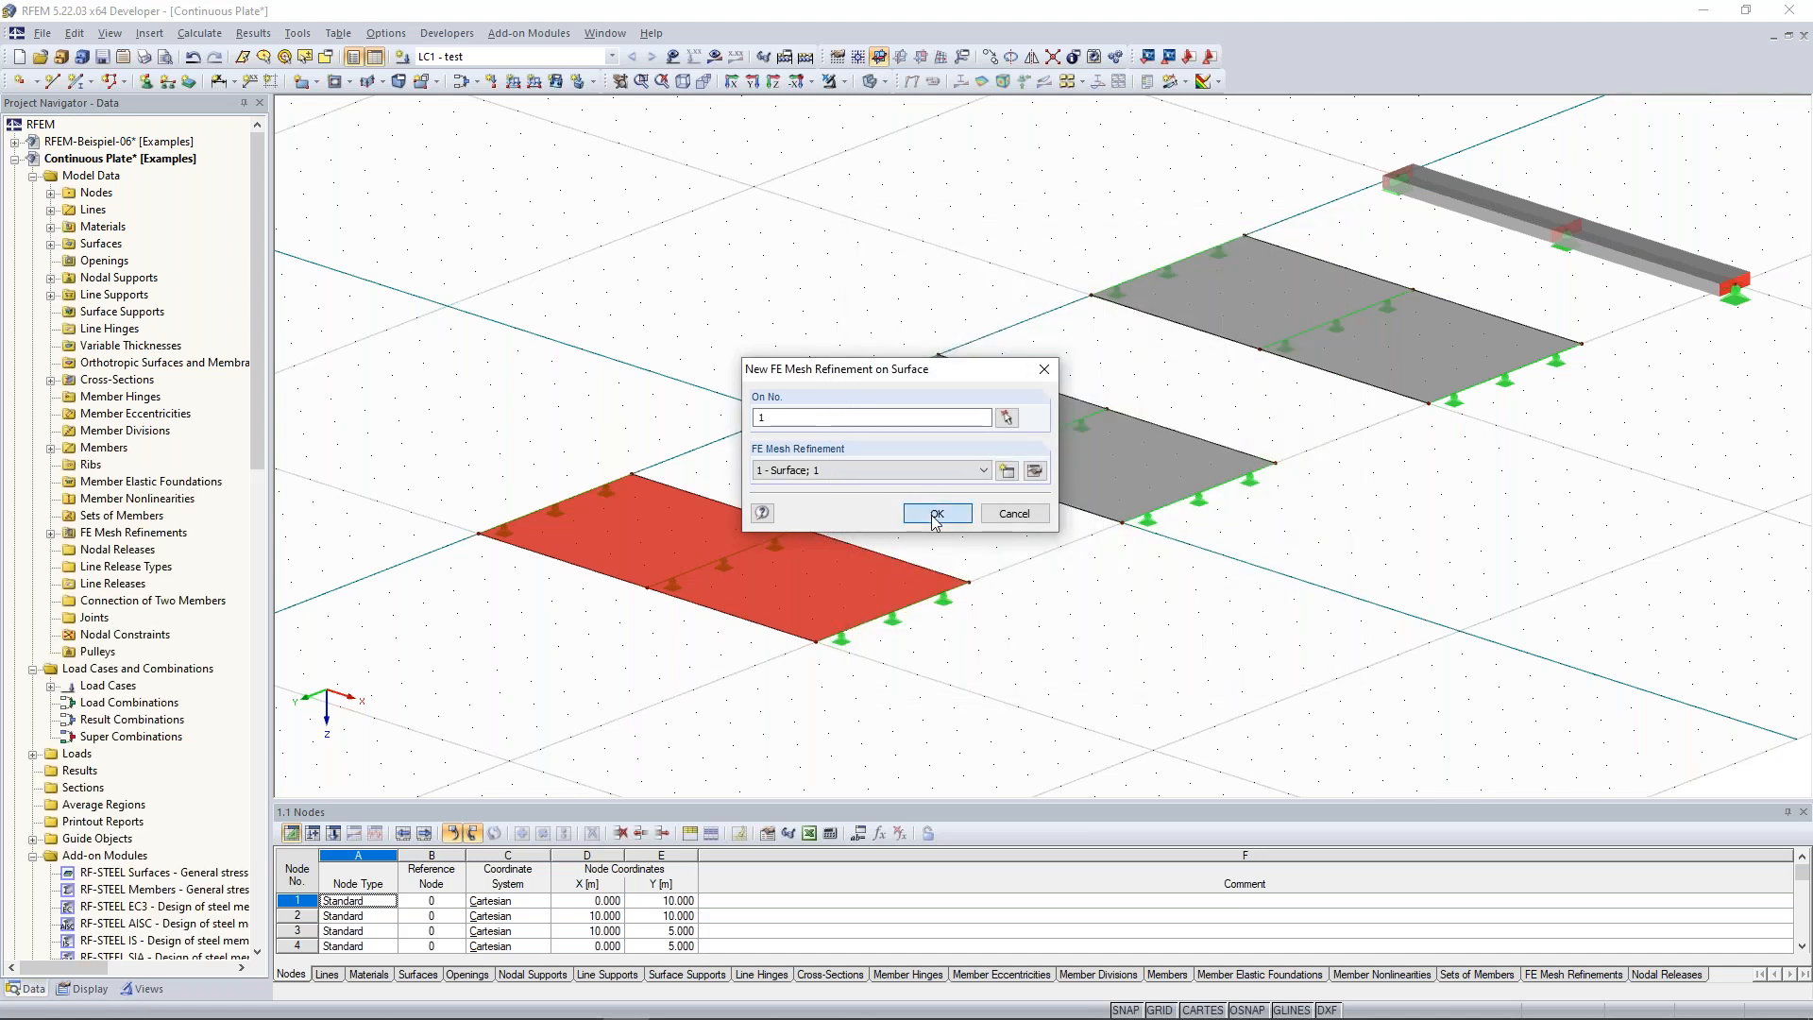
pyautogui.scroll(5, 468, 570)
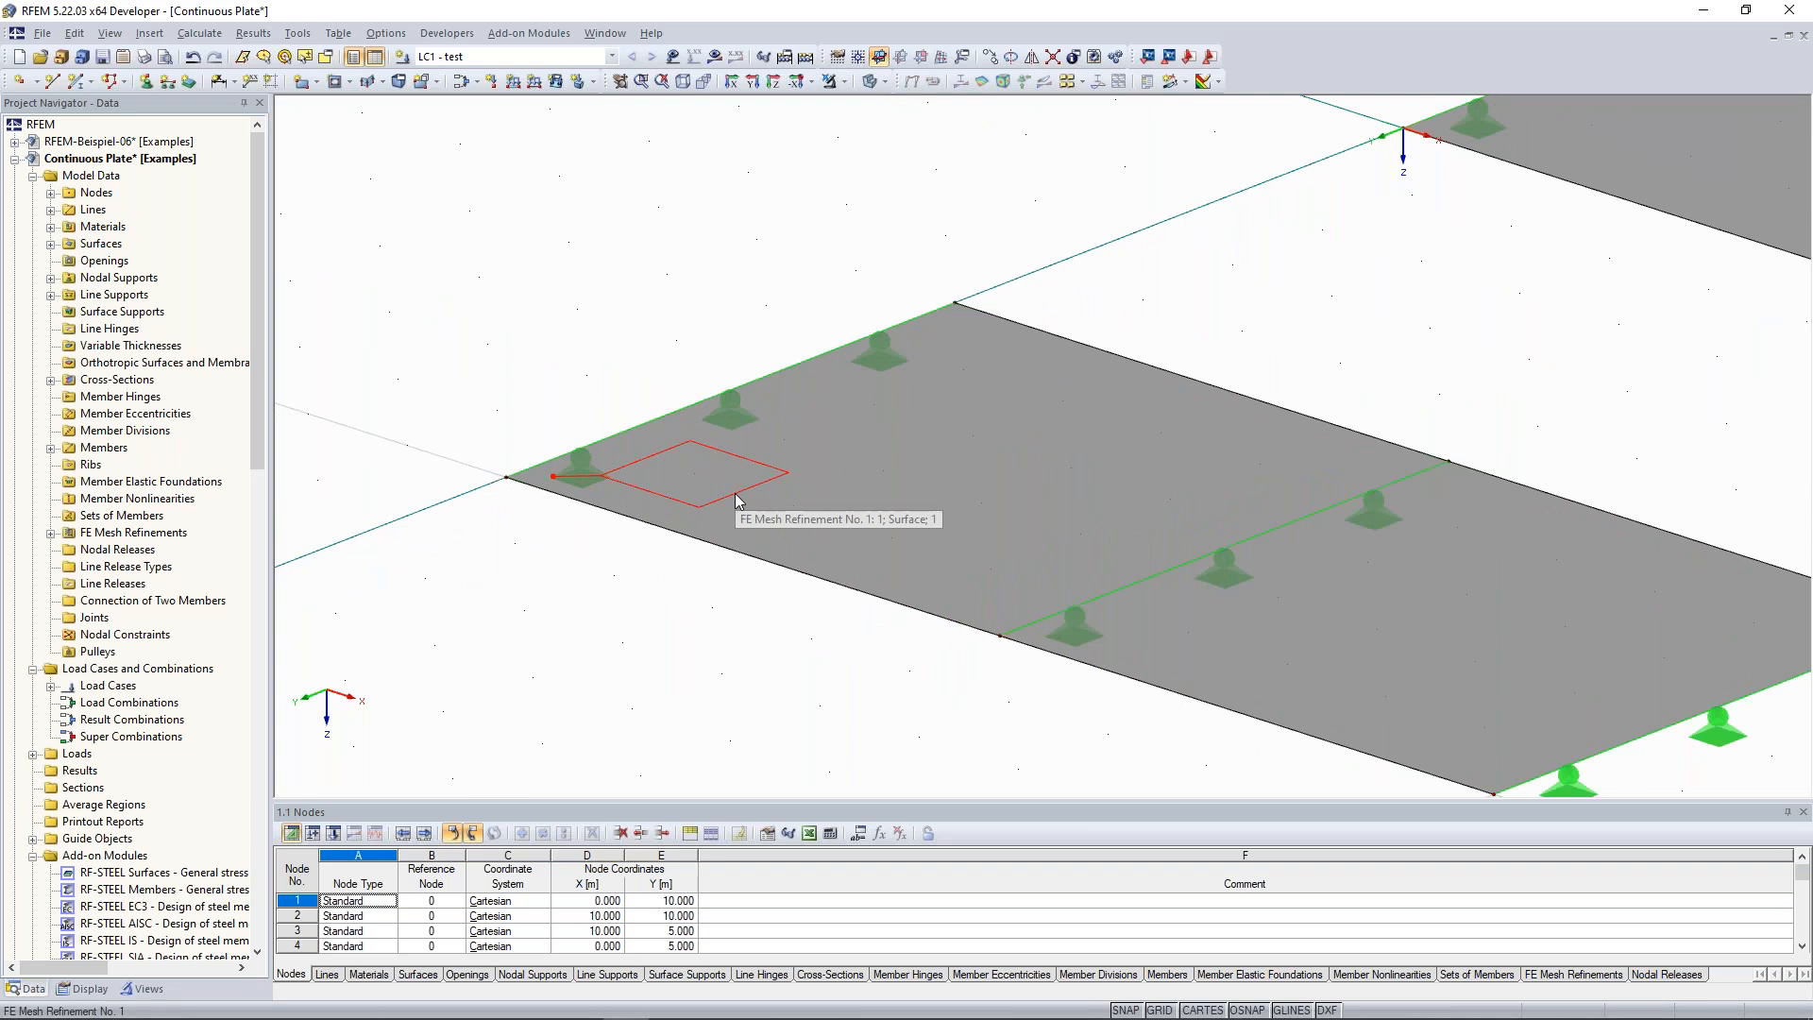
pyautogui.scroll(-2, 739, 500)
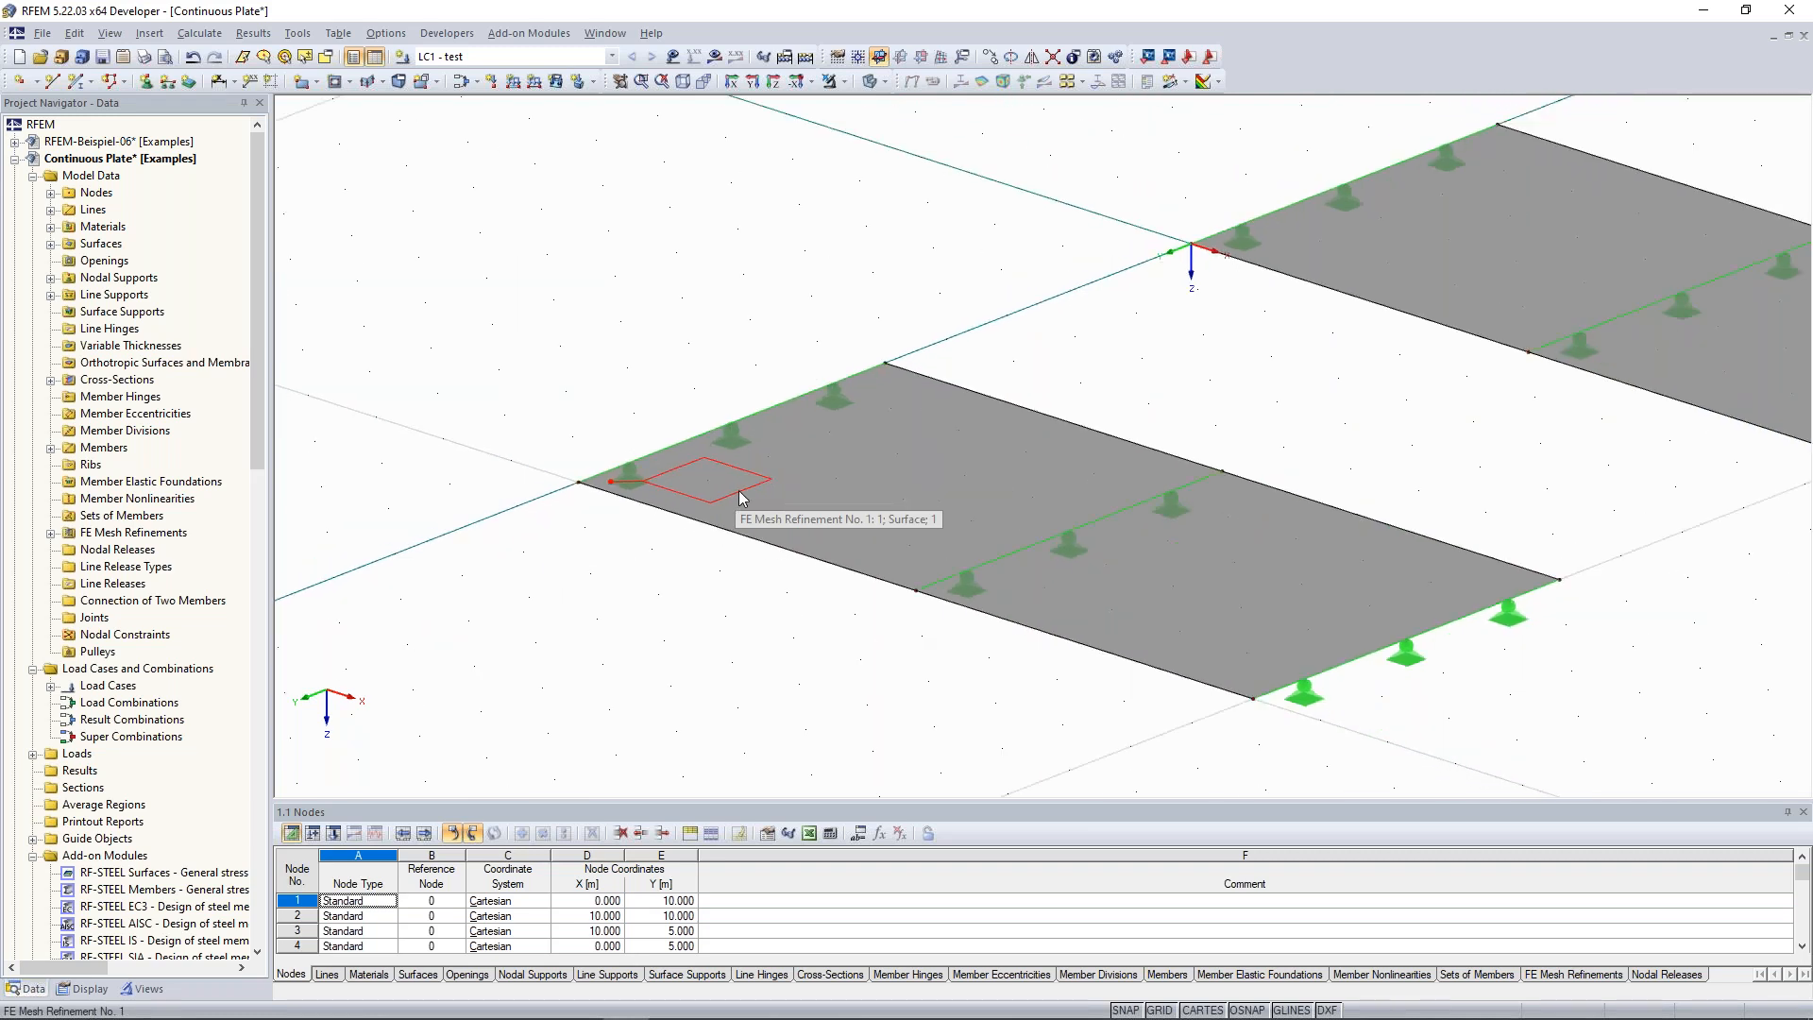
# Assign a new surface FE mesh refinement with a target FE length of 0.5 m to the middle plate, surface 2.
pyautogui.scroll(-2, 1096, 299)
pyautogui.moveTo(1138, 291); pyautogui.dragTo(780, 352, button='middle')
pyautogui.scroll(-1, 780, 352)
pyautogui.moveTo(782, 235); pyautogui.dragTo(801, 294, button='middle')
pyautogui.scroll(-2, 800, 296)
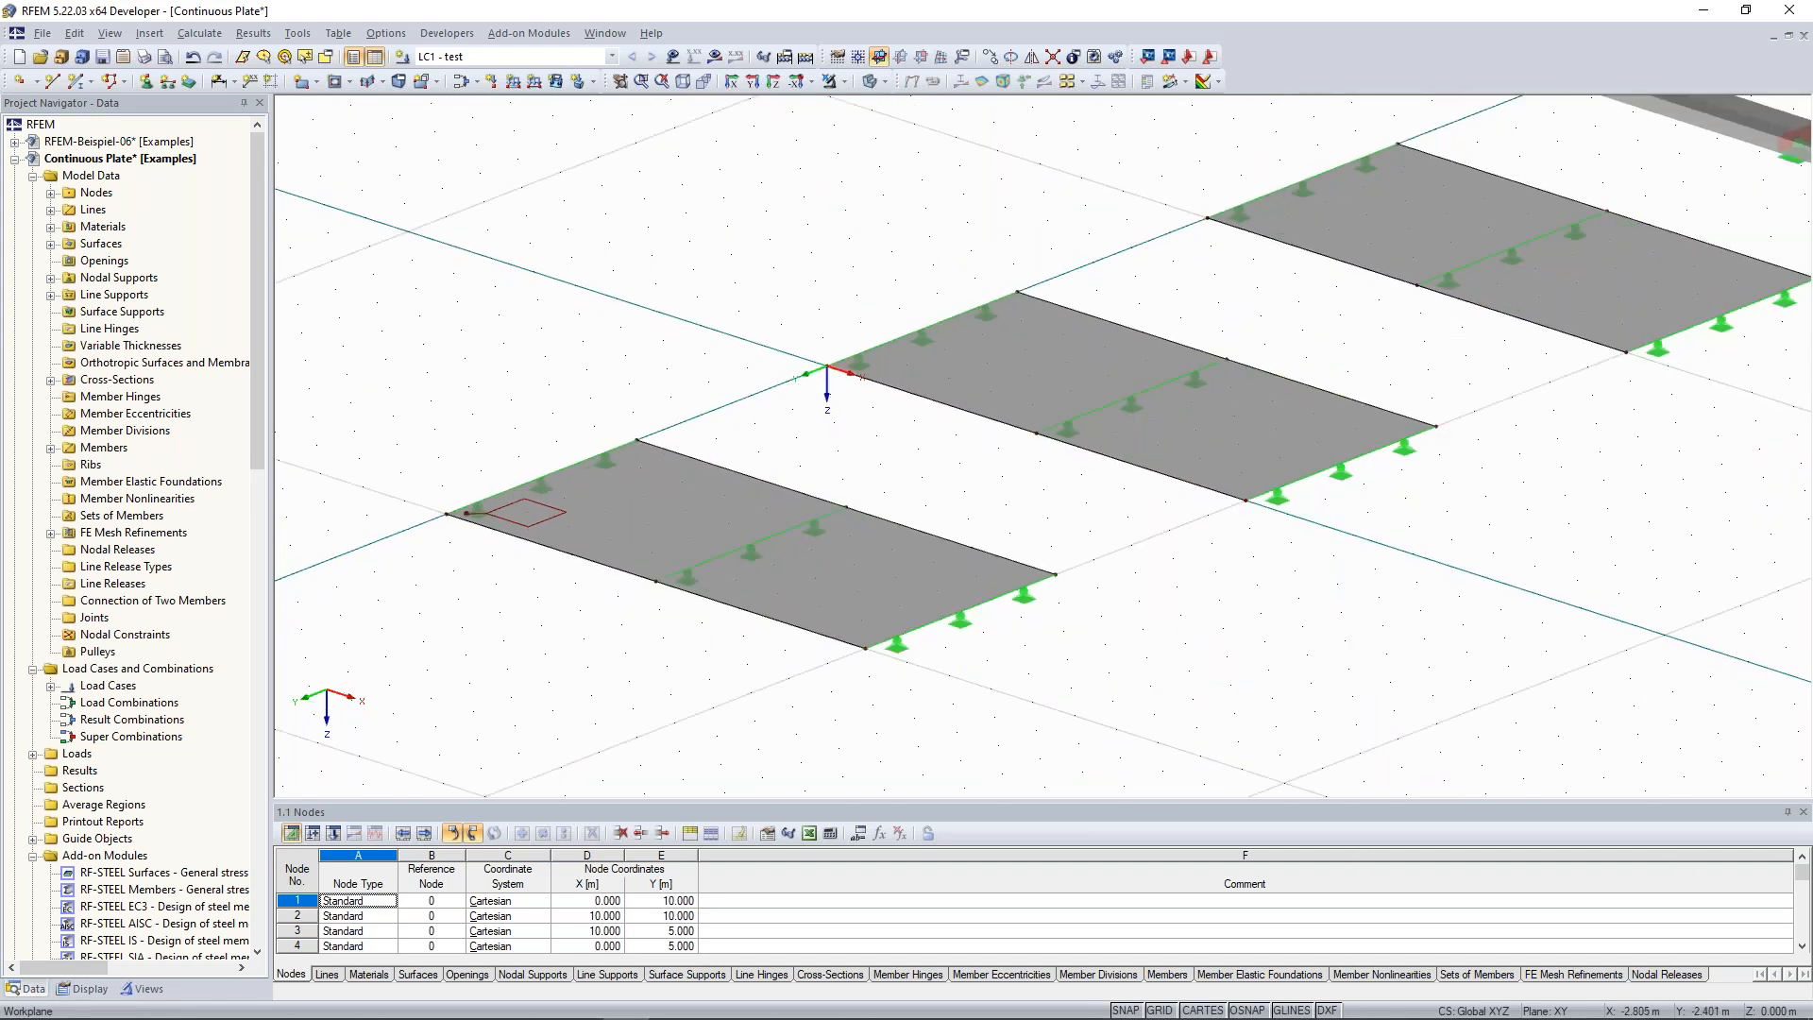
pyautogui.click(994, 360)
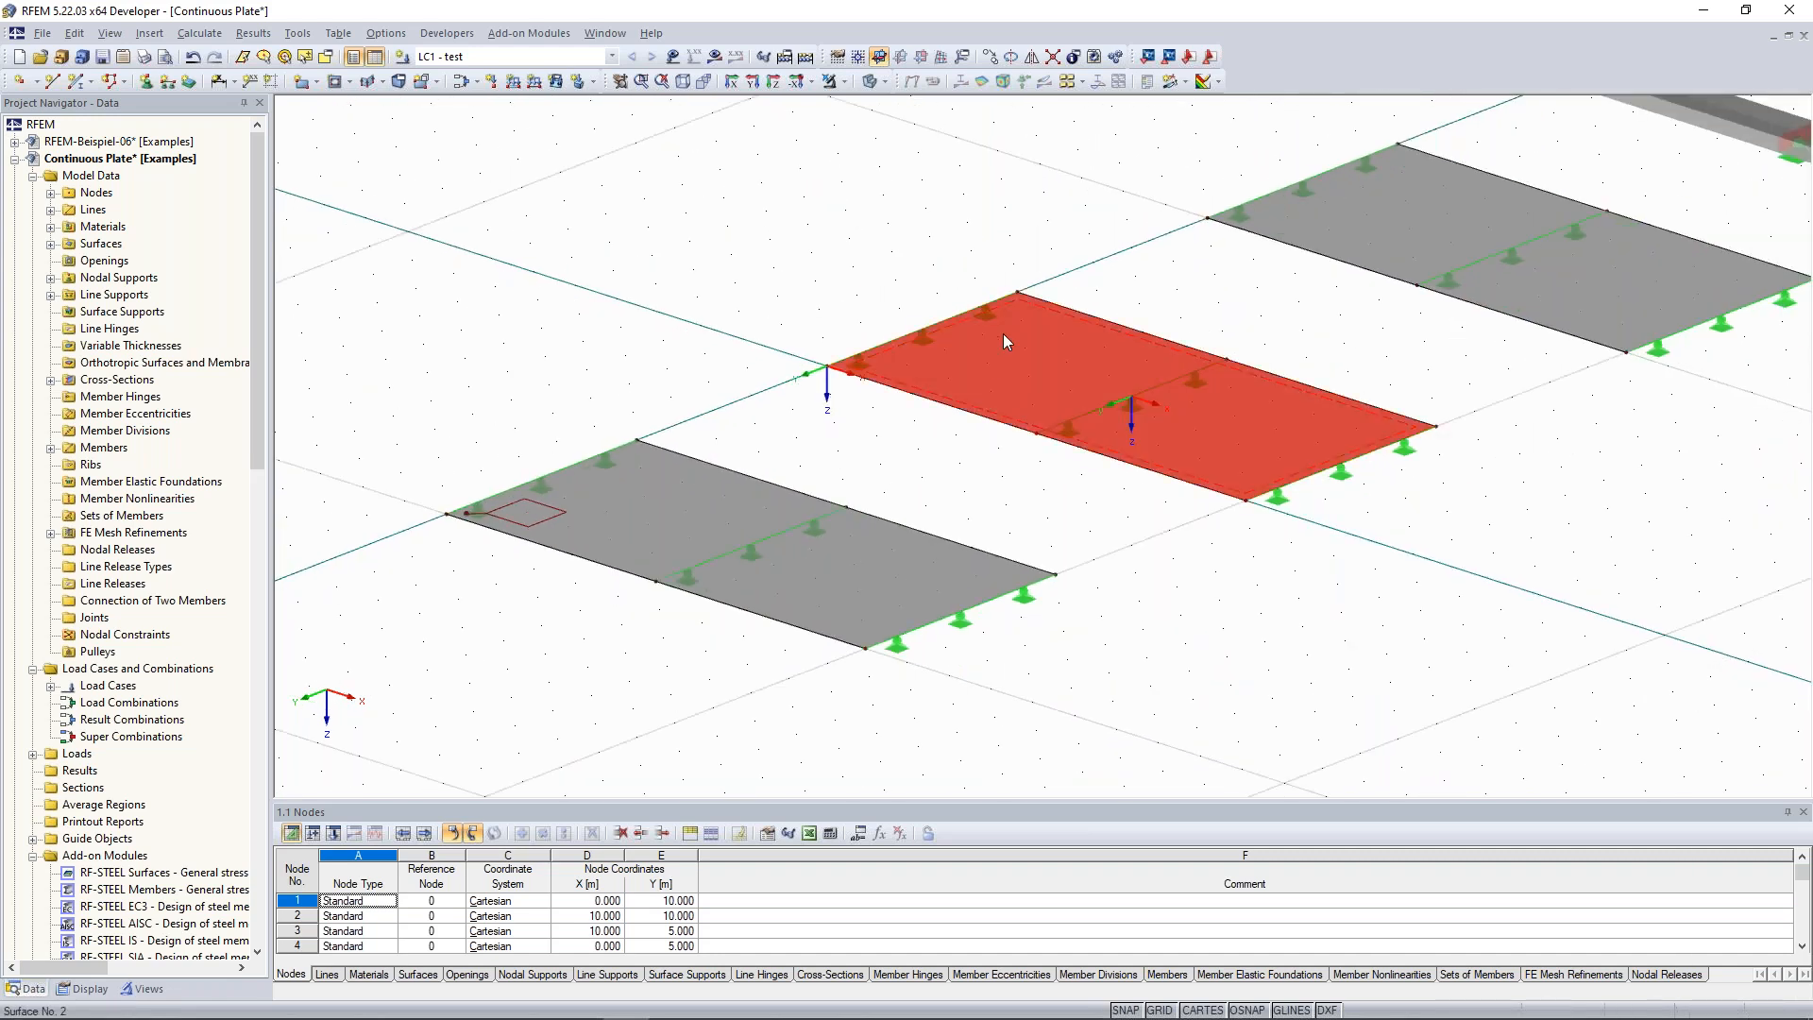
pyautogui.rightClick(1003, 332)
pyautogui.moveTo(1062, 408)
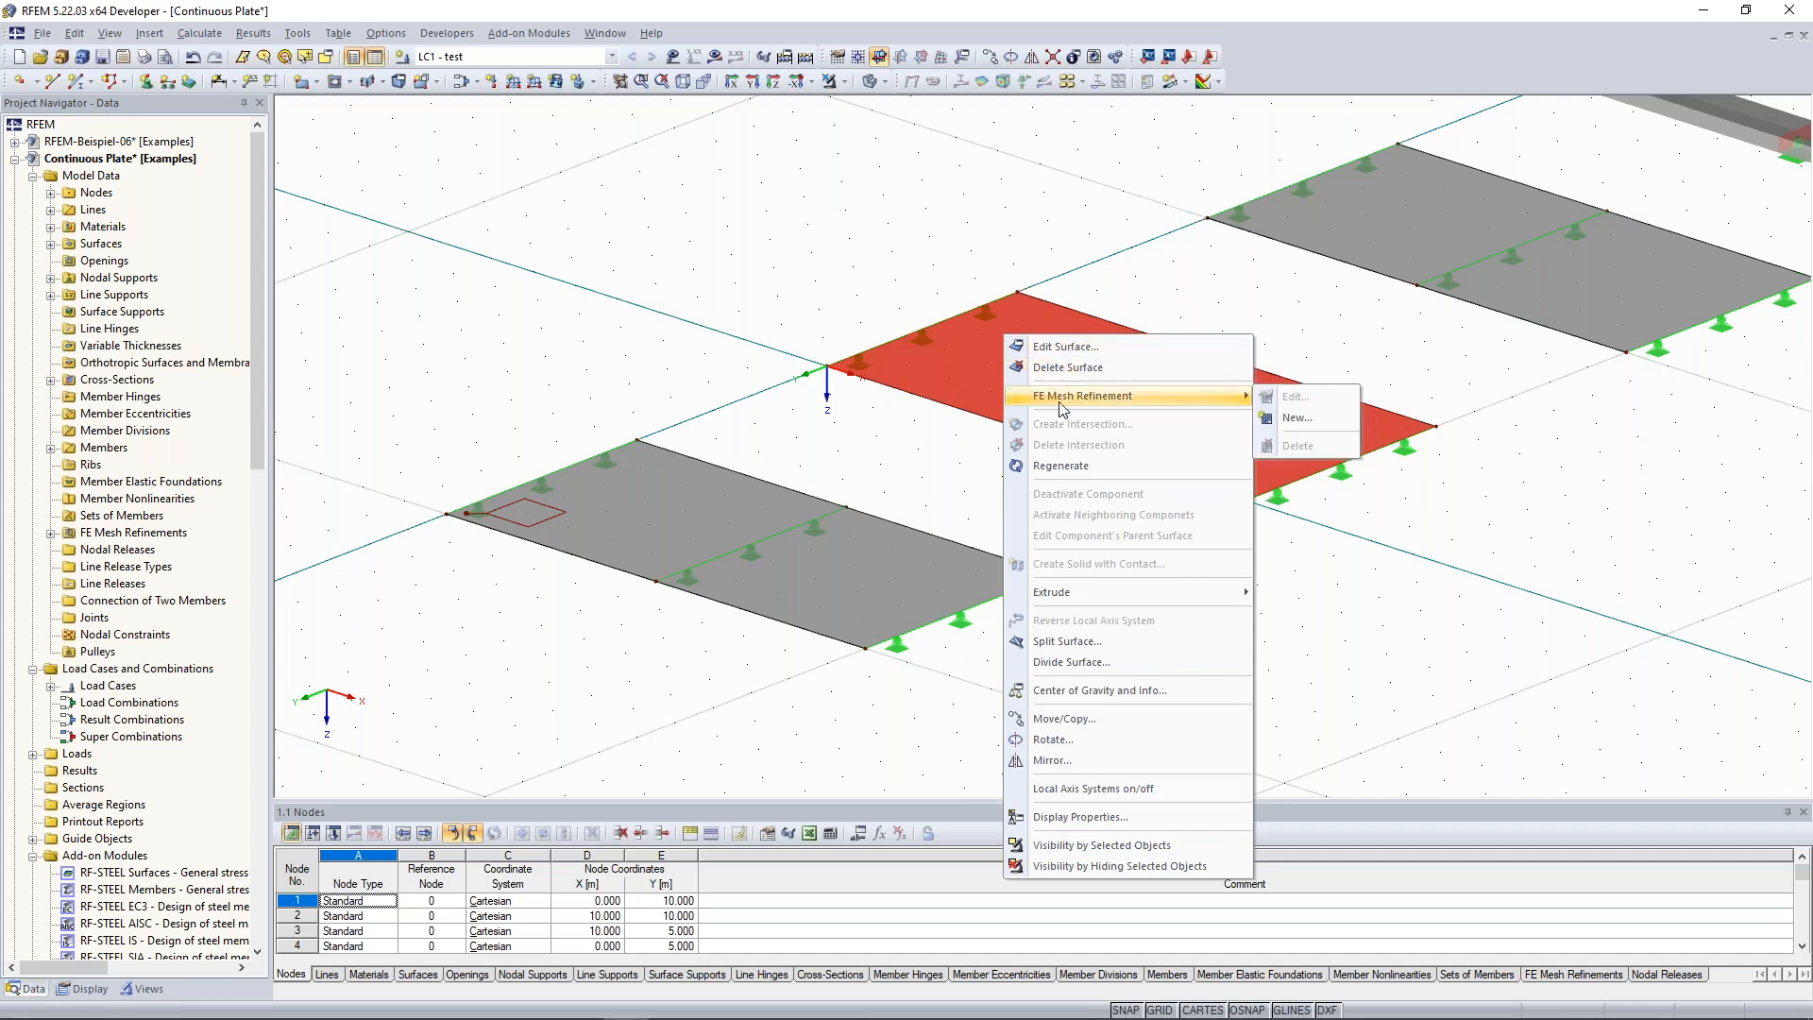
pyautogui.click(1308, 418)
pyautogui.click(1017, 540)
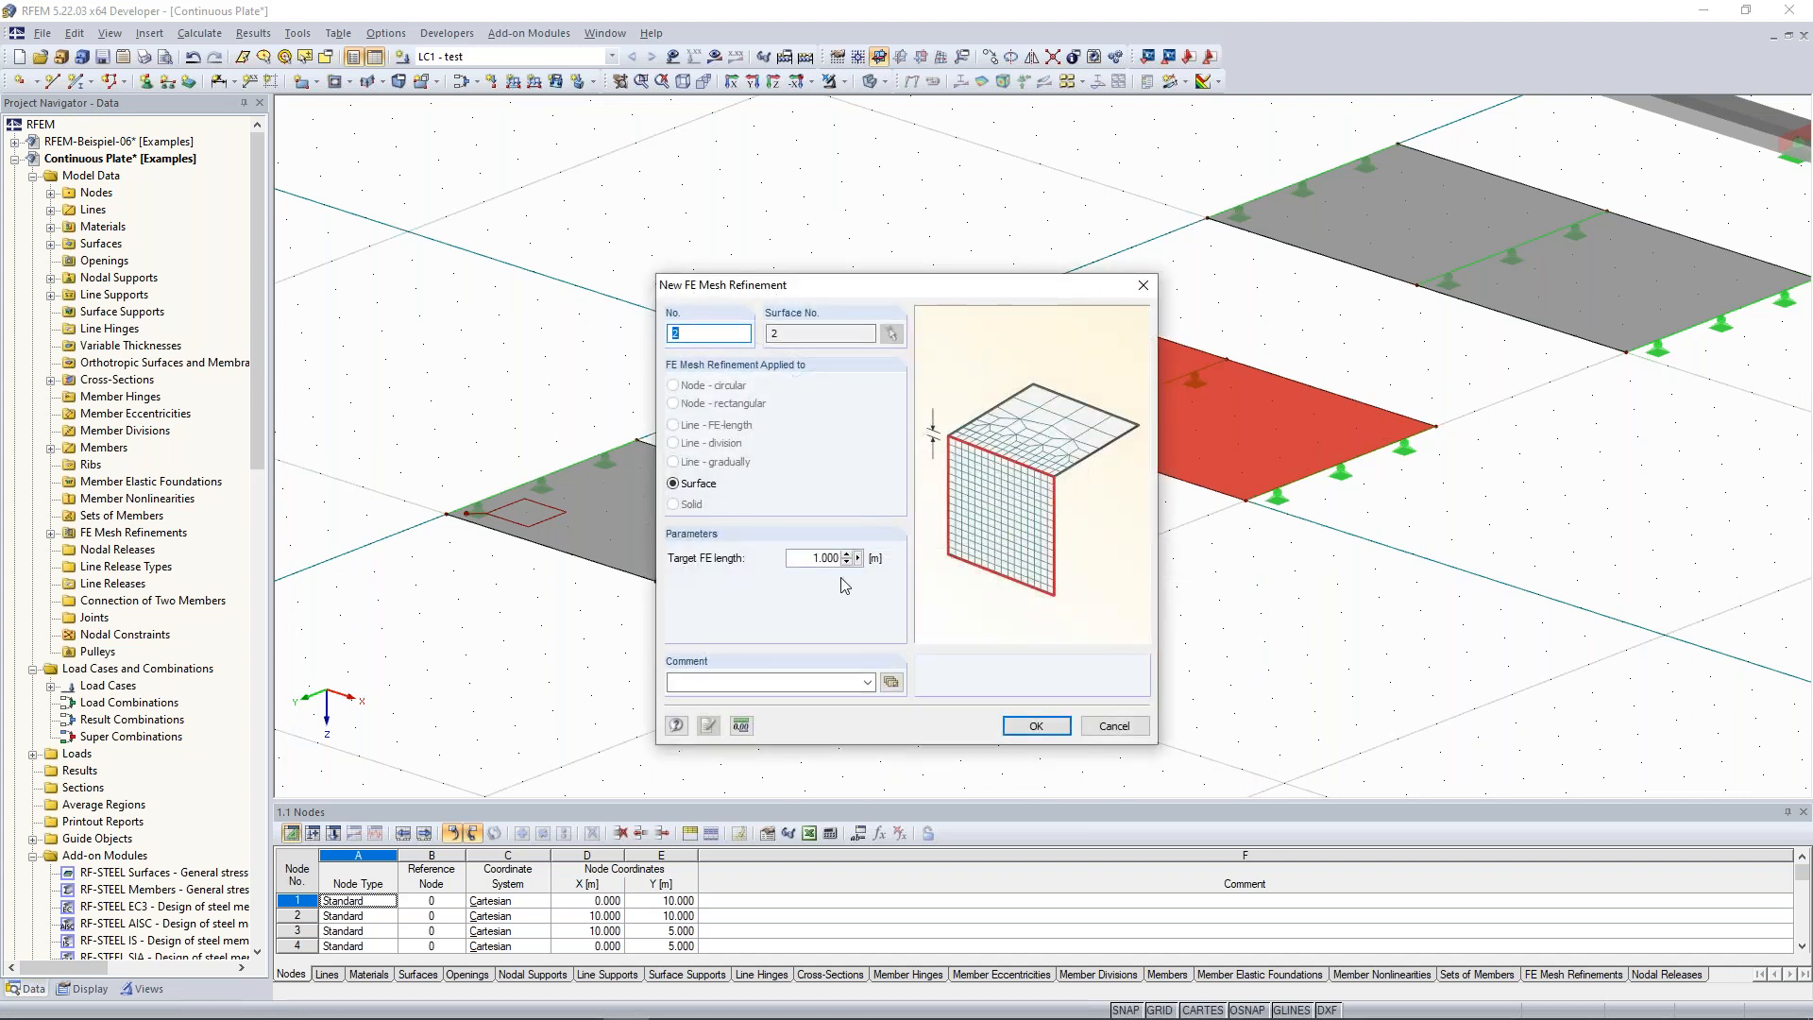
pyautogui.write('0,5')
pyautogui.click(1034, 725)
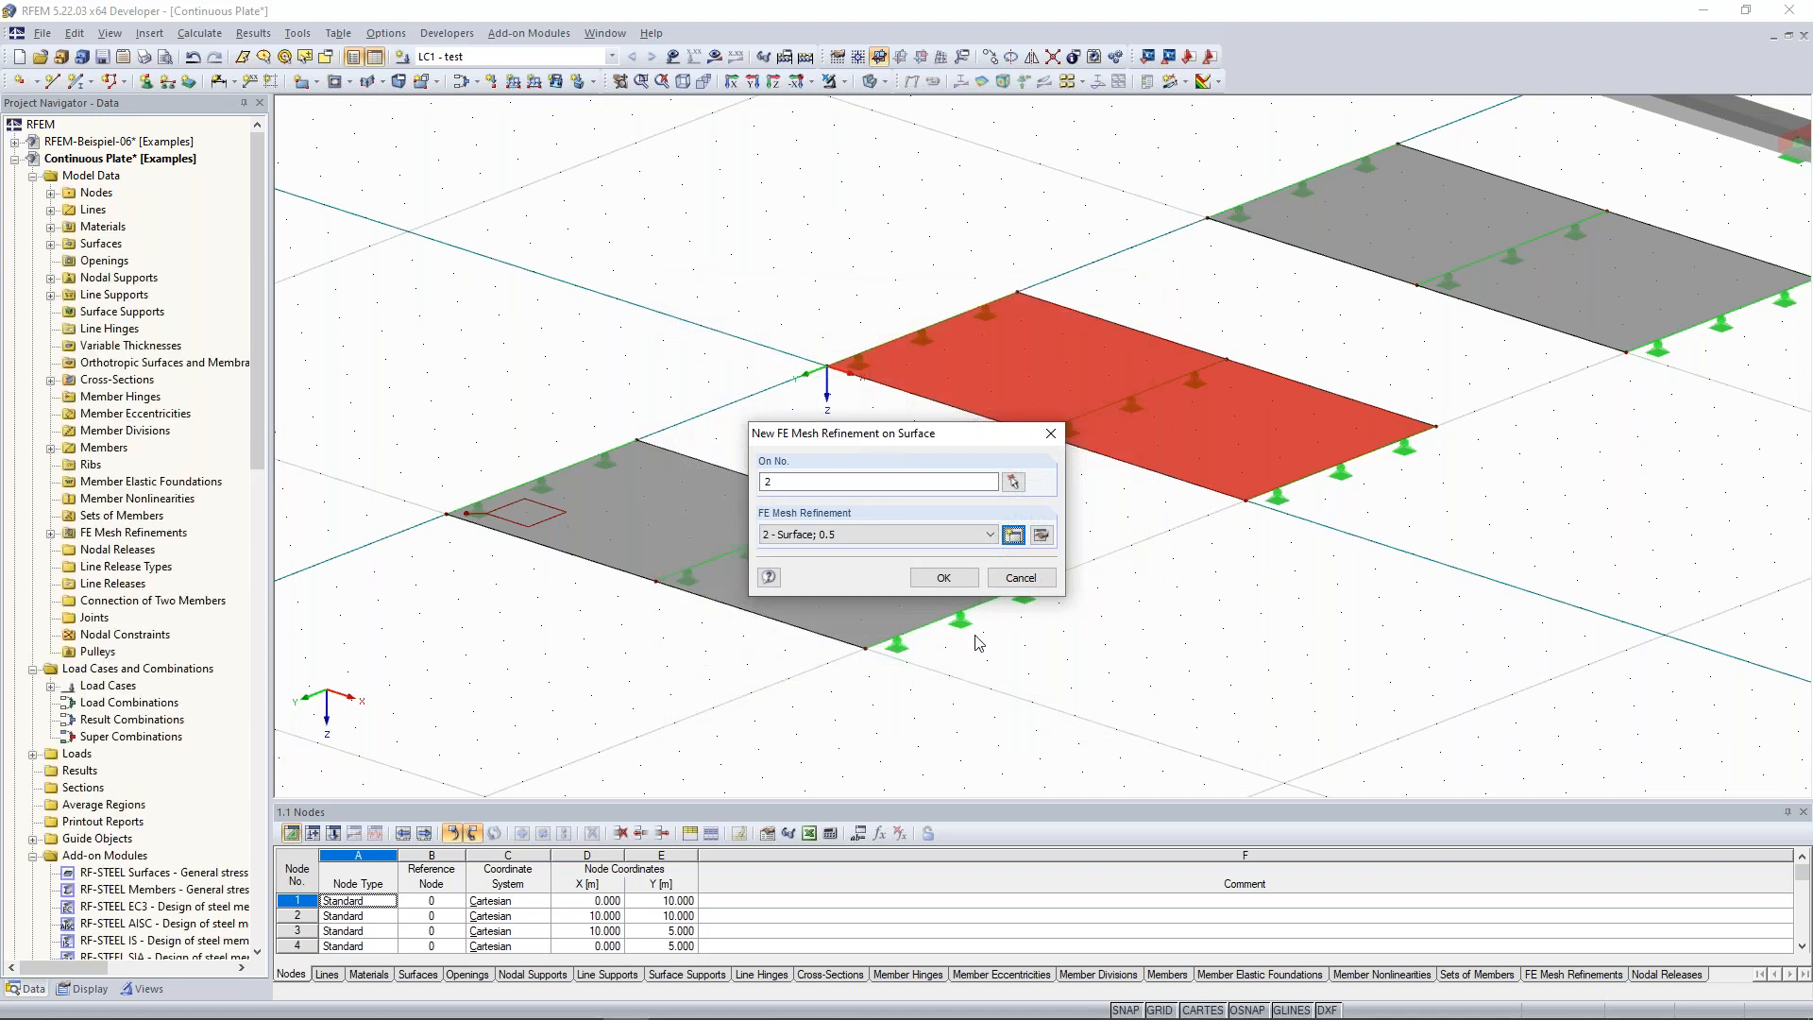
pyautogui.click(944, 579)
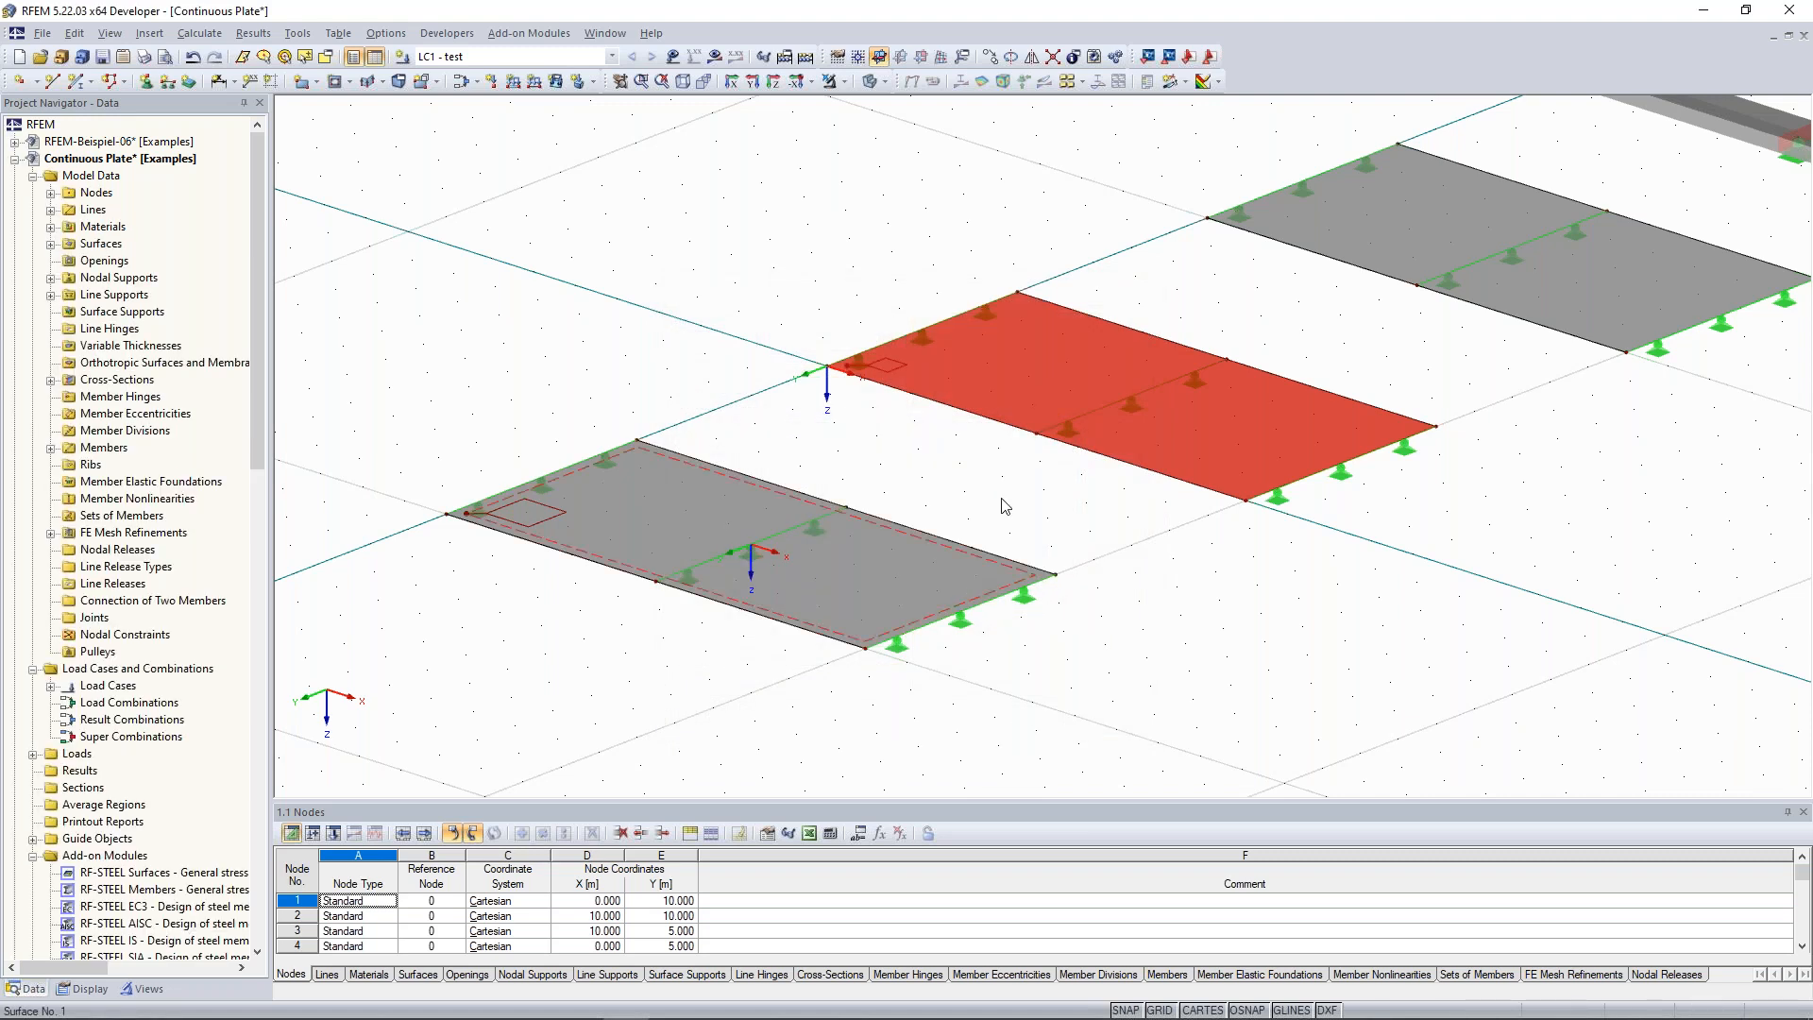
# List the model's FE mesh refinements and look over the entries for surfaces 1 and 2.
pyautogui.moveTo(1137, 254); pyautogui.dragTo(876, 267, button='middle')
pyautogui.scroll(-1, 926, 286)
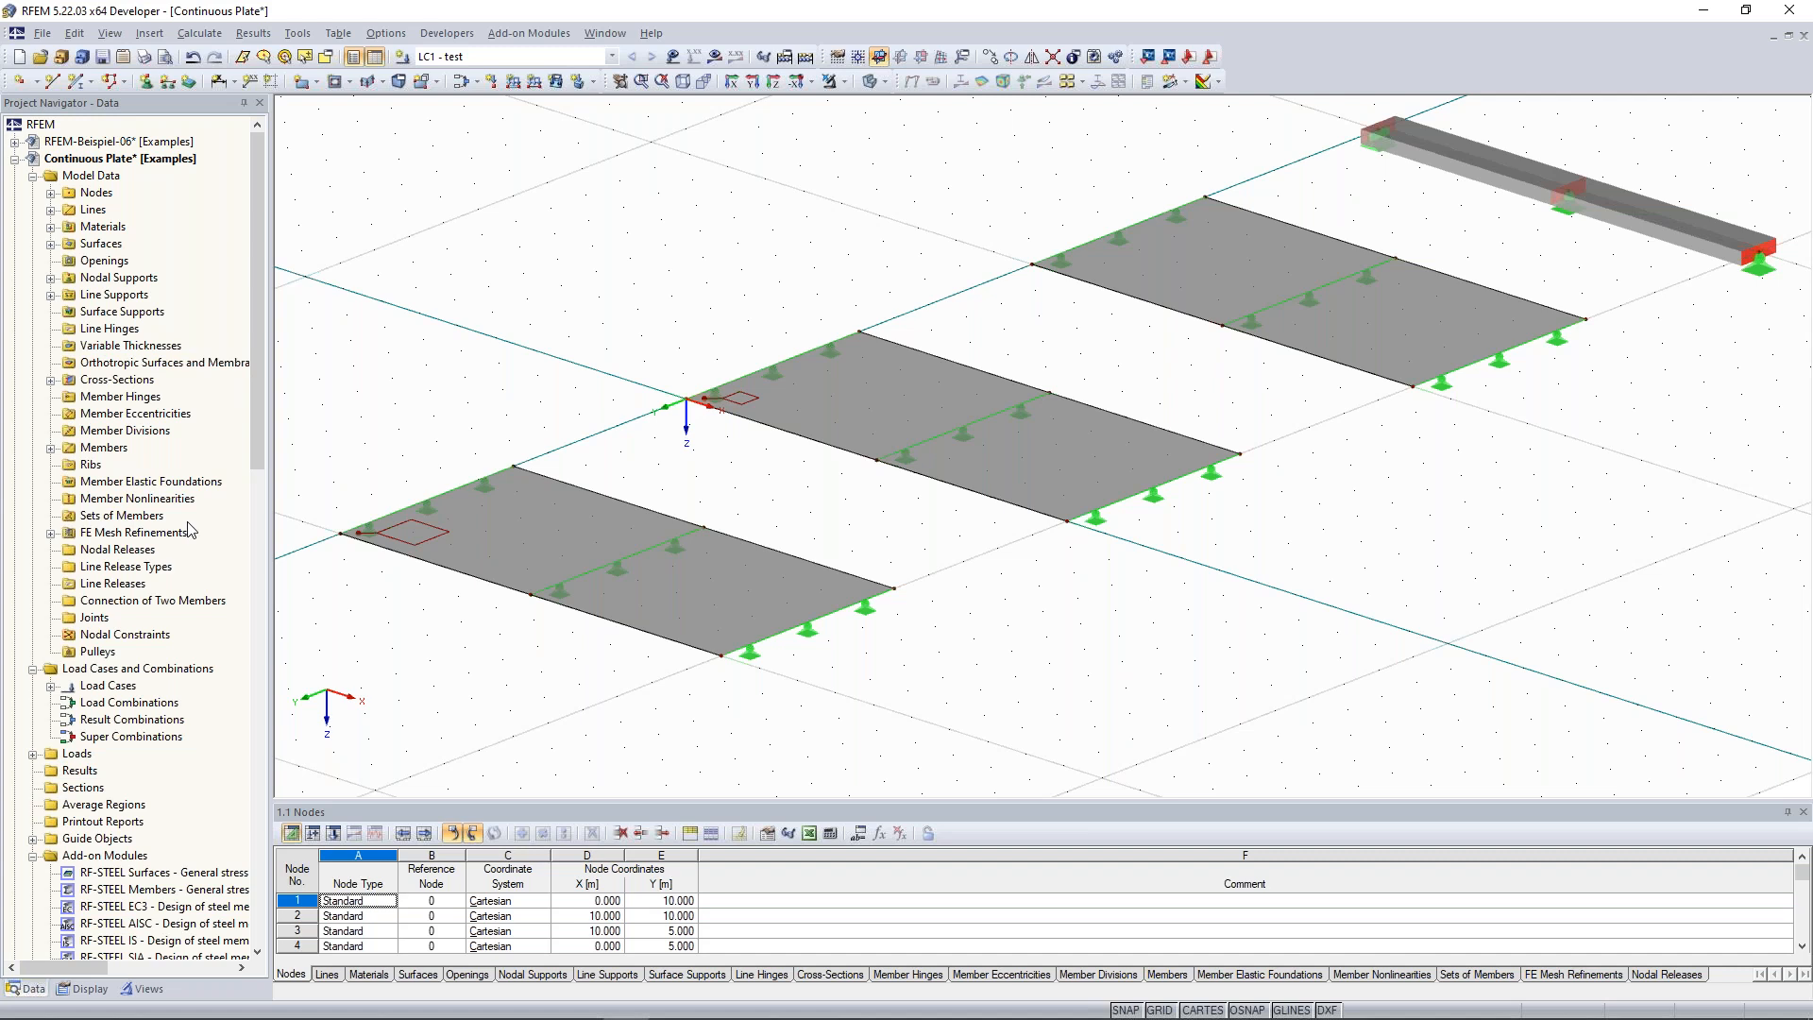
pyautogui.click(52, 535)
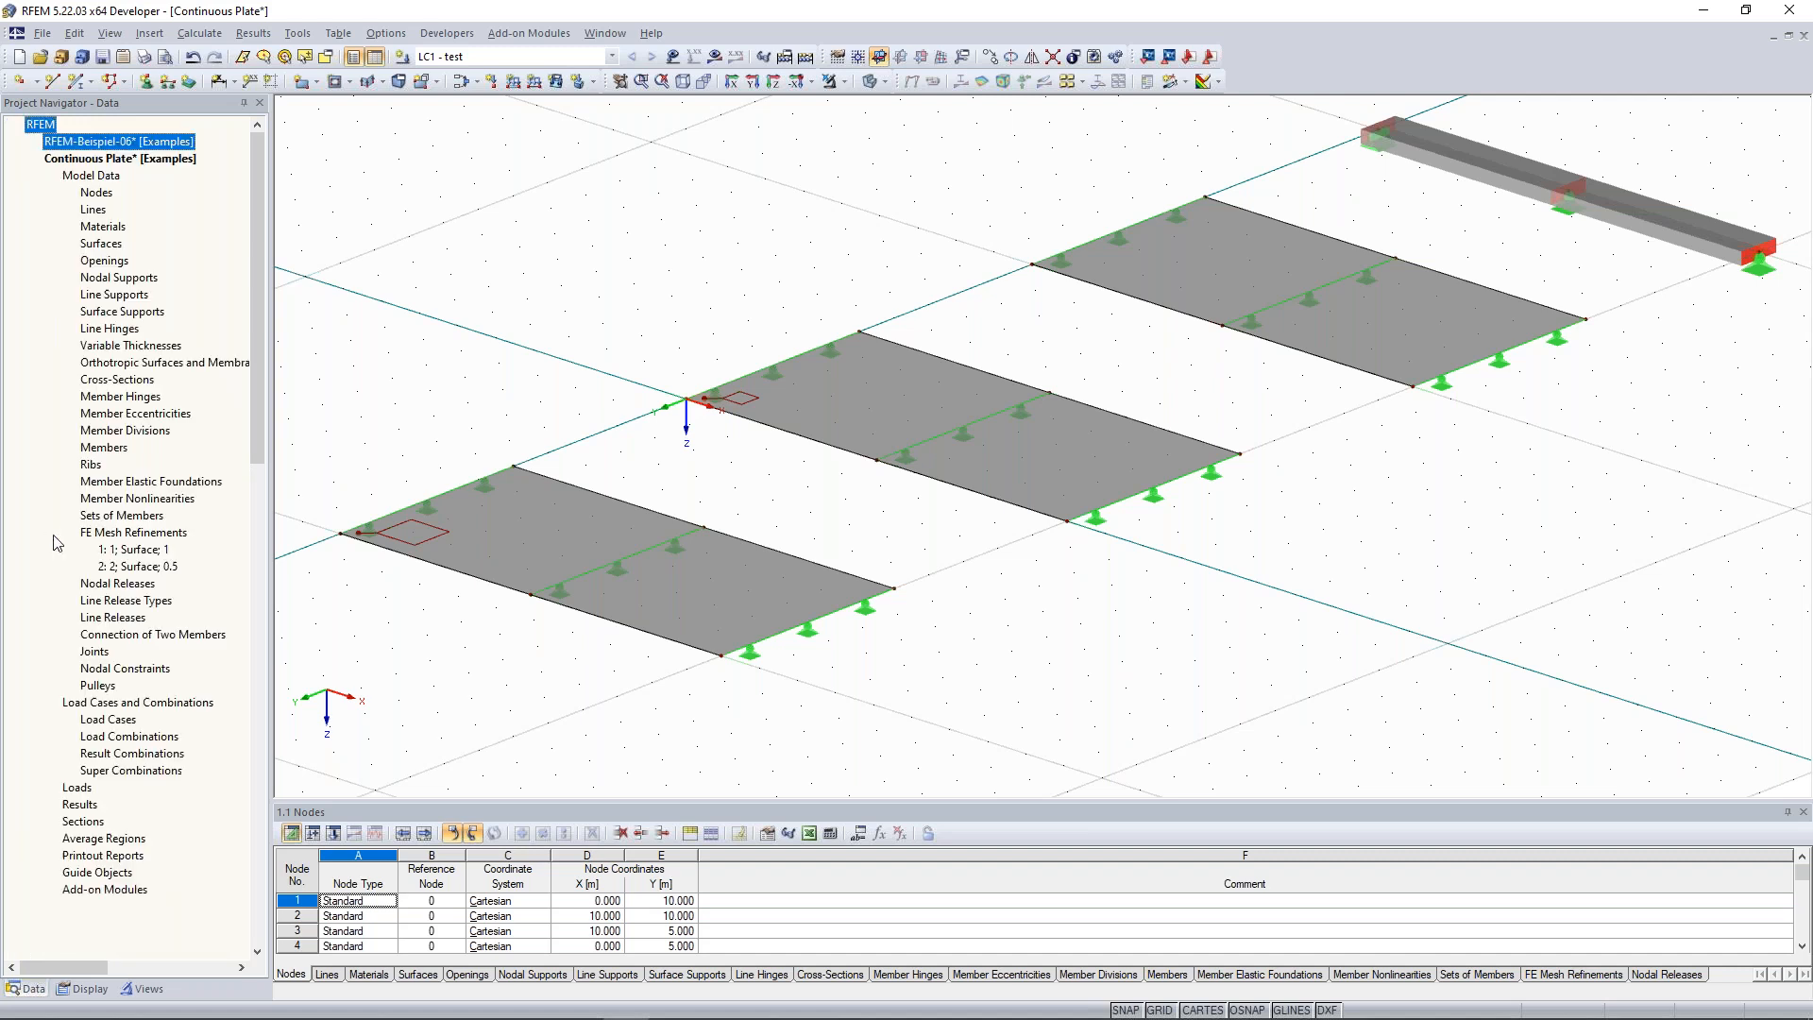
pyautogui.click(137, 566)
pyautogui.click(138, 549)
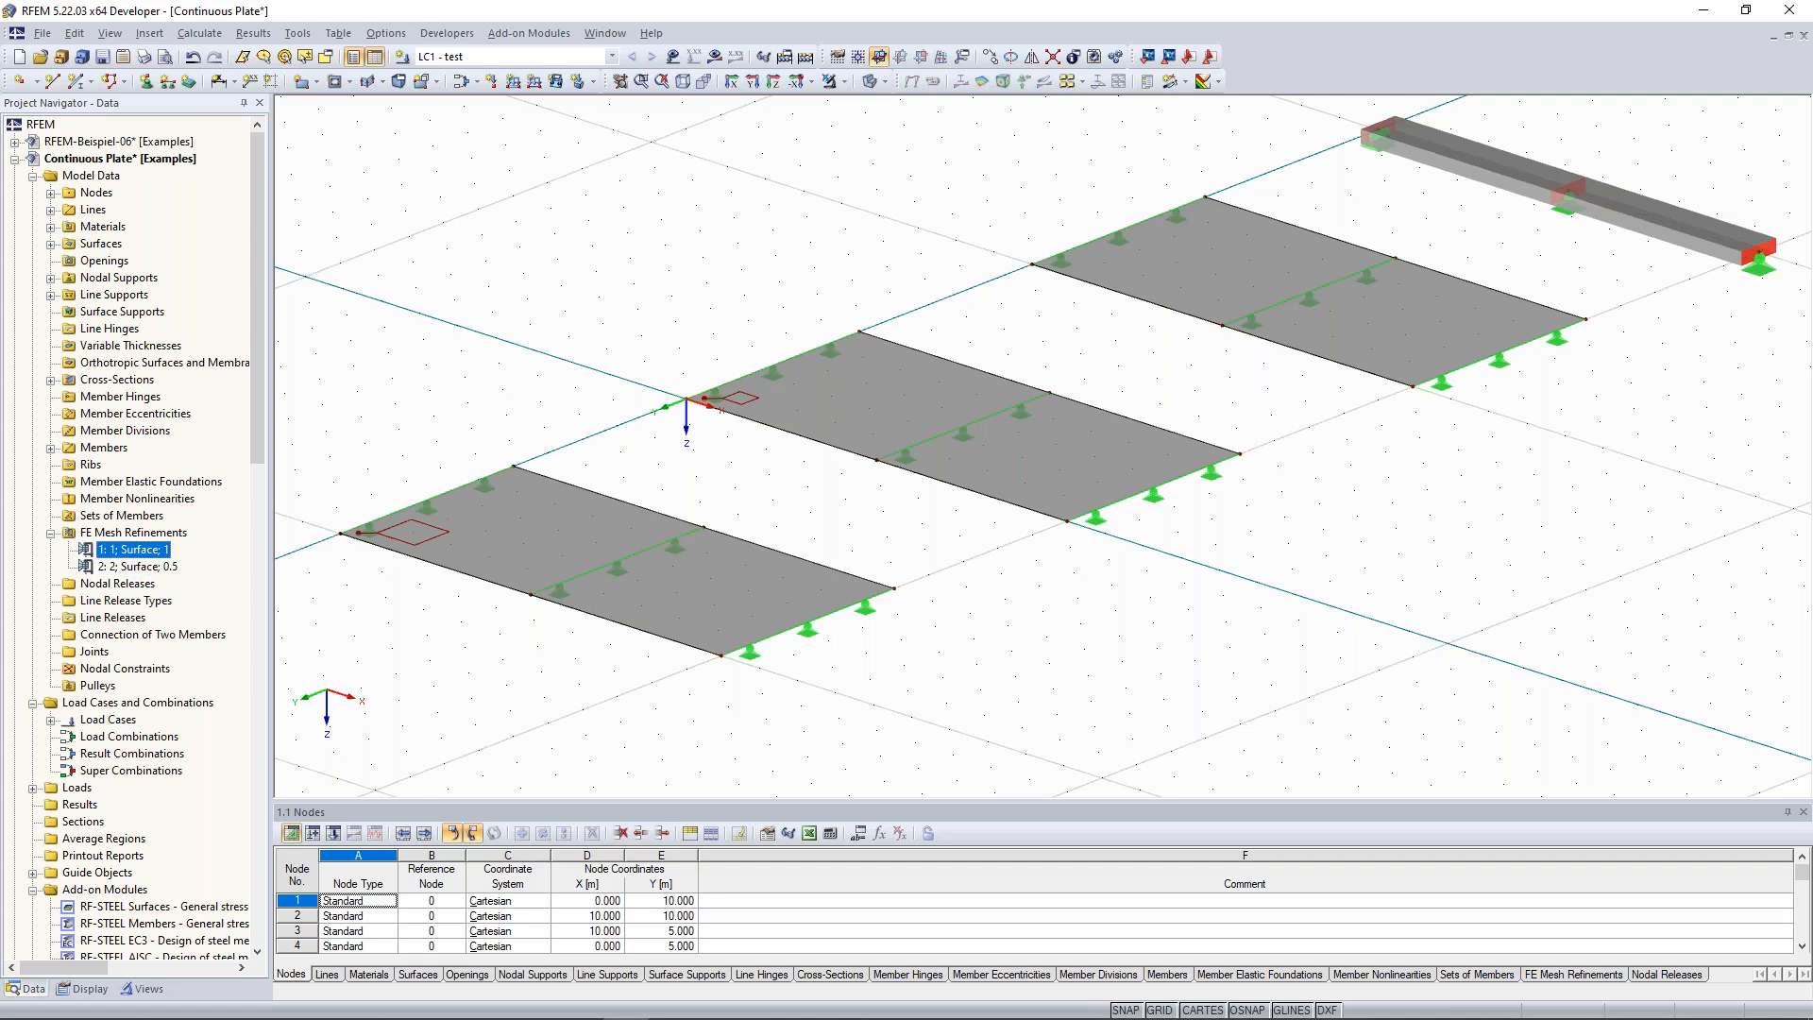
# Create FE mesh refinement No. 3 from the FE Mesh Refinements category for surface 3, with a target FE length of 0.1 m.
pyautogui.click(152, 535)
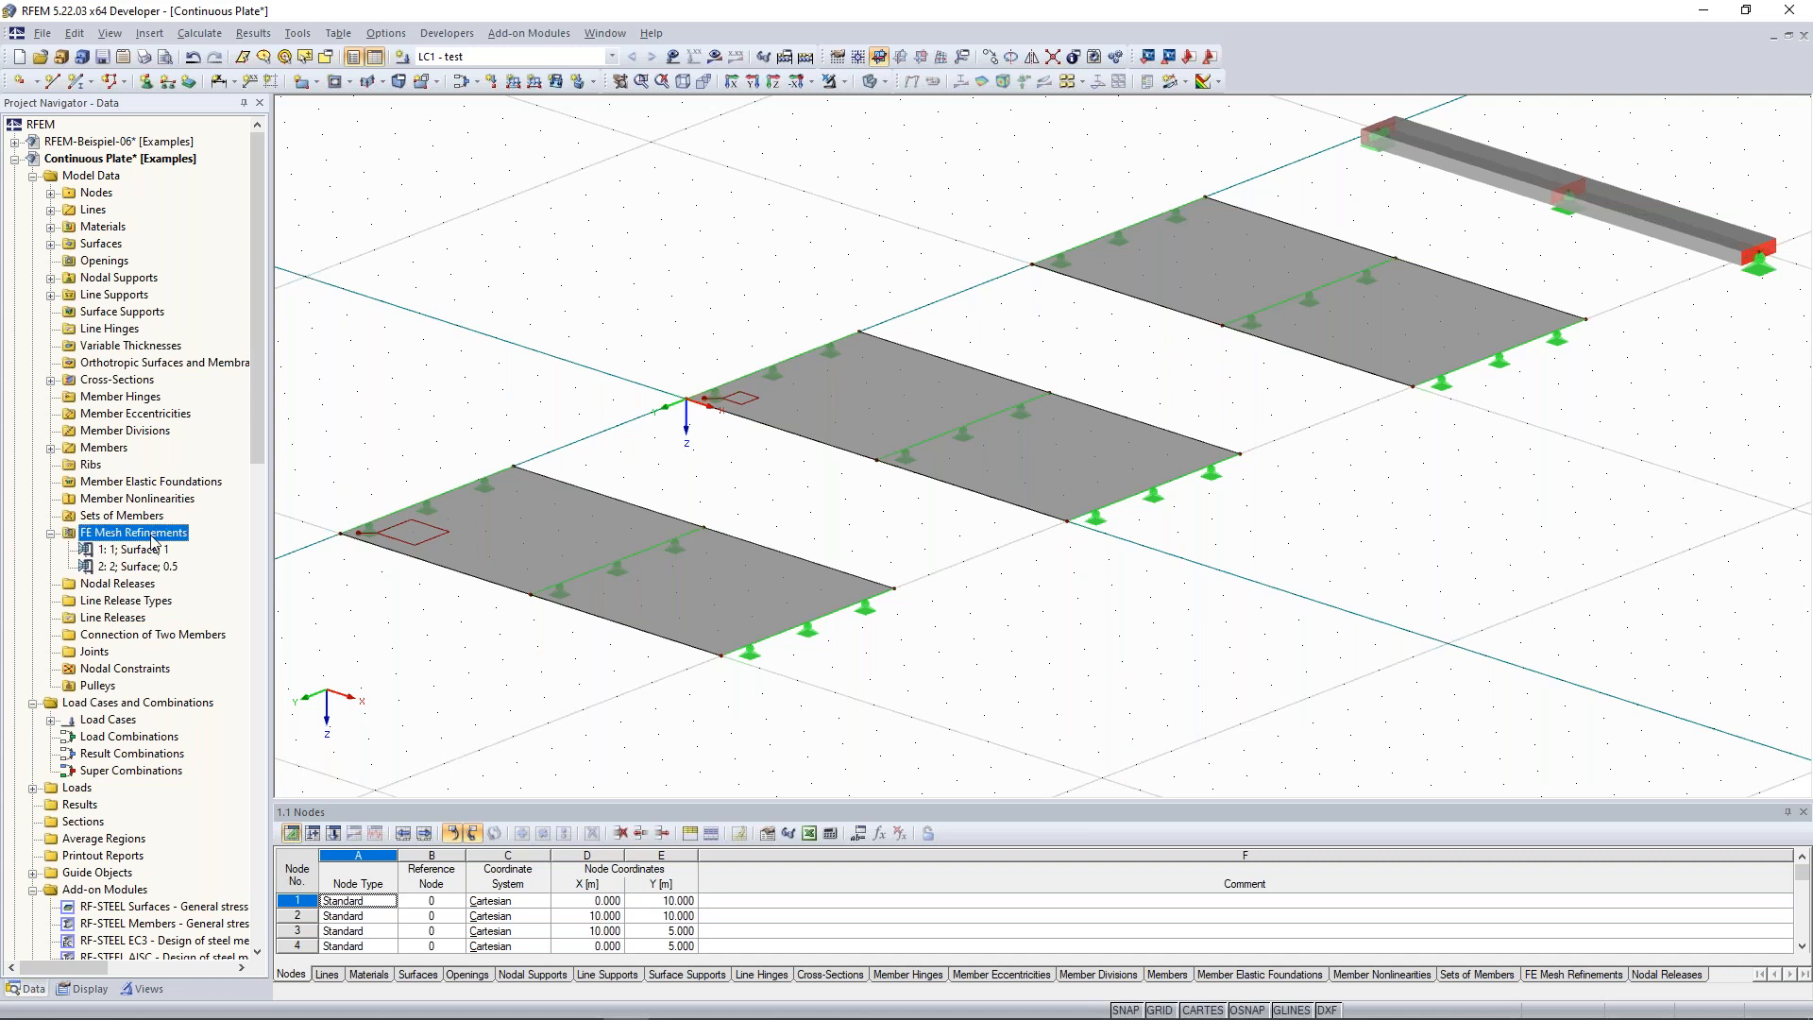
pyautogui.rightClick(154, 543)
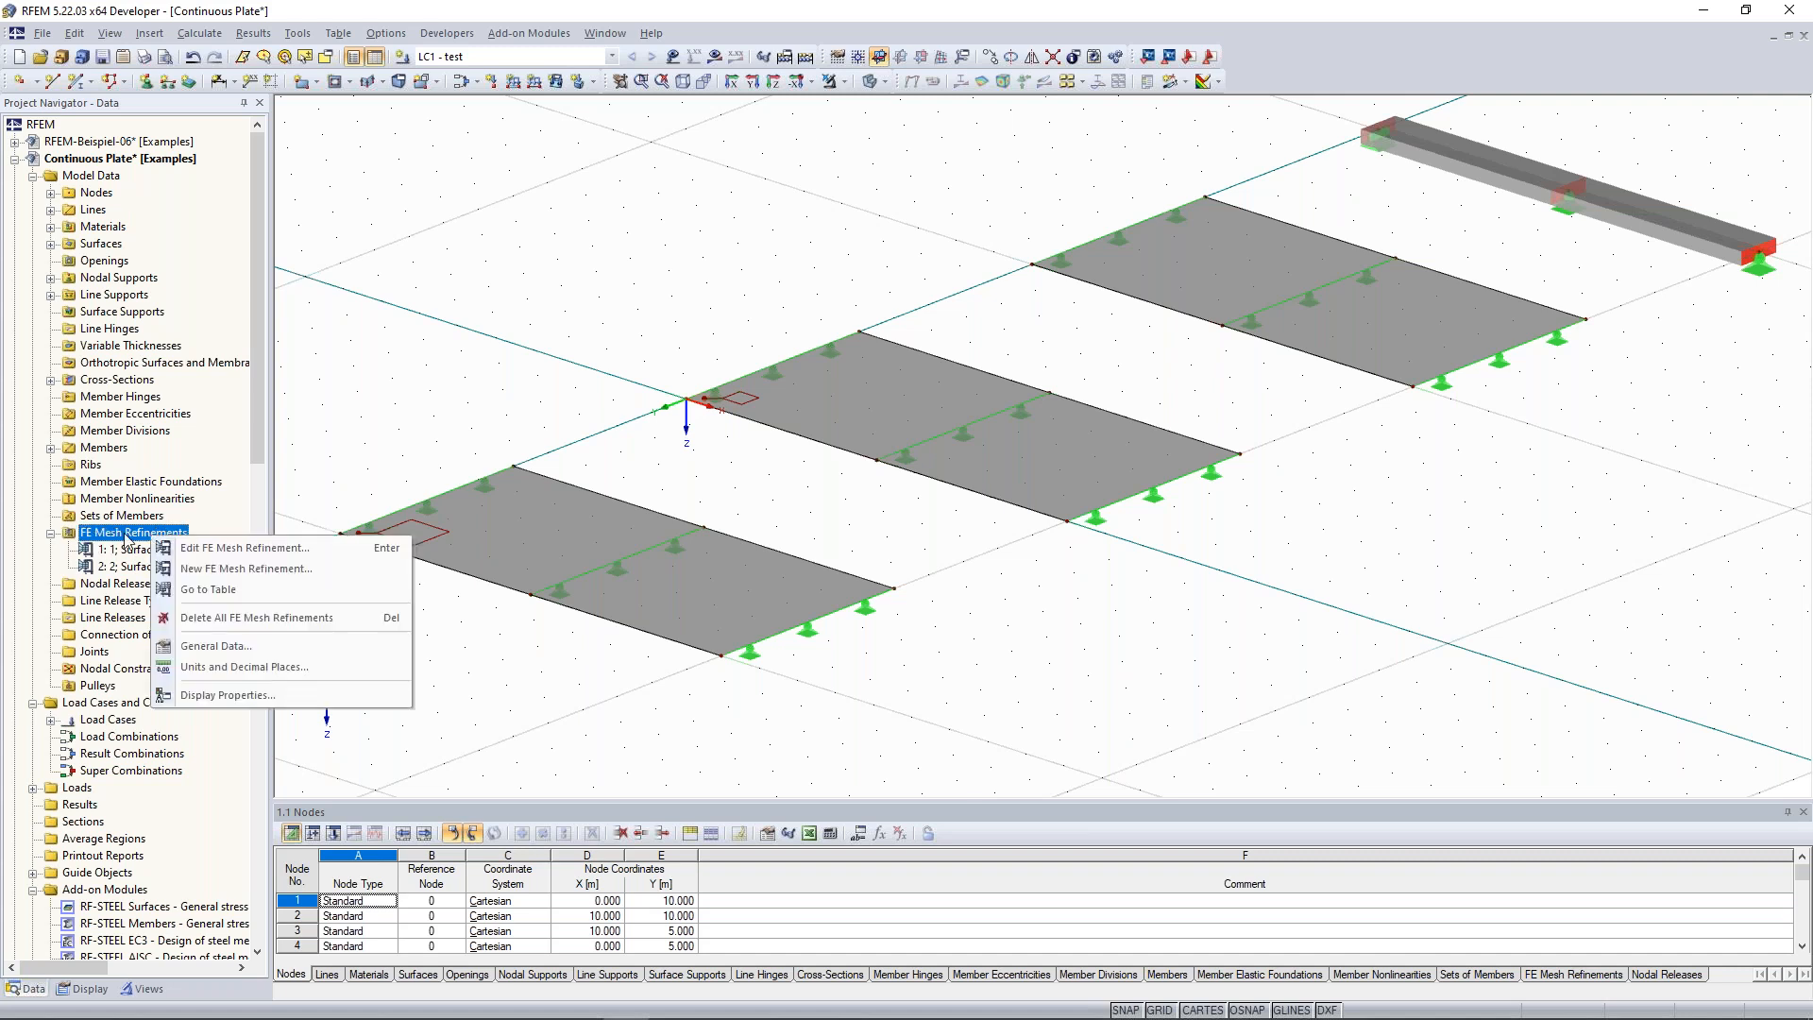
pyautogui.click(234, 570)
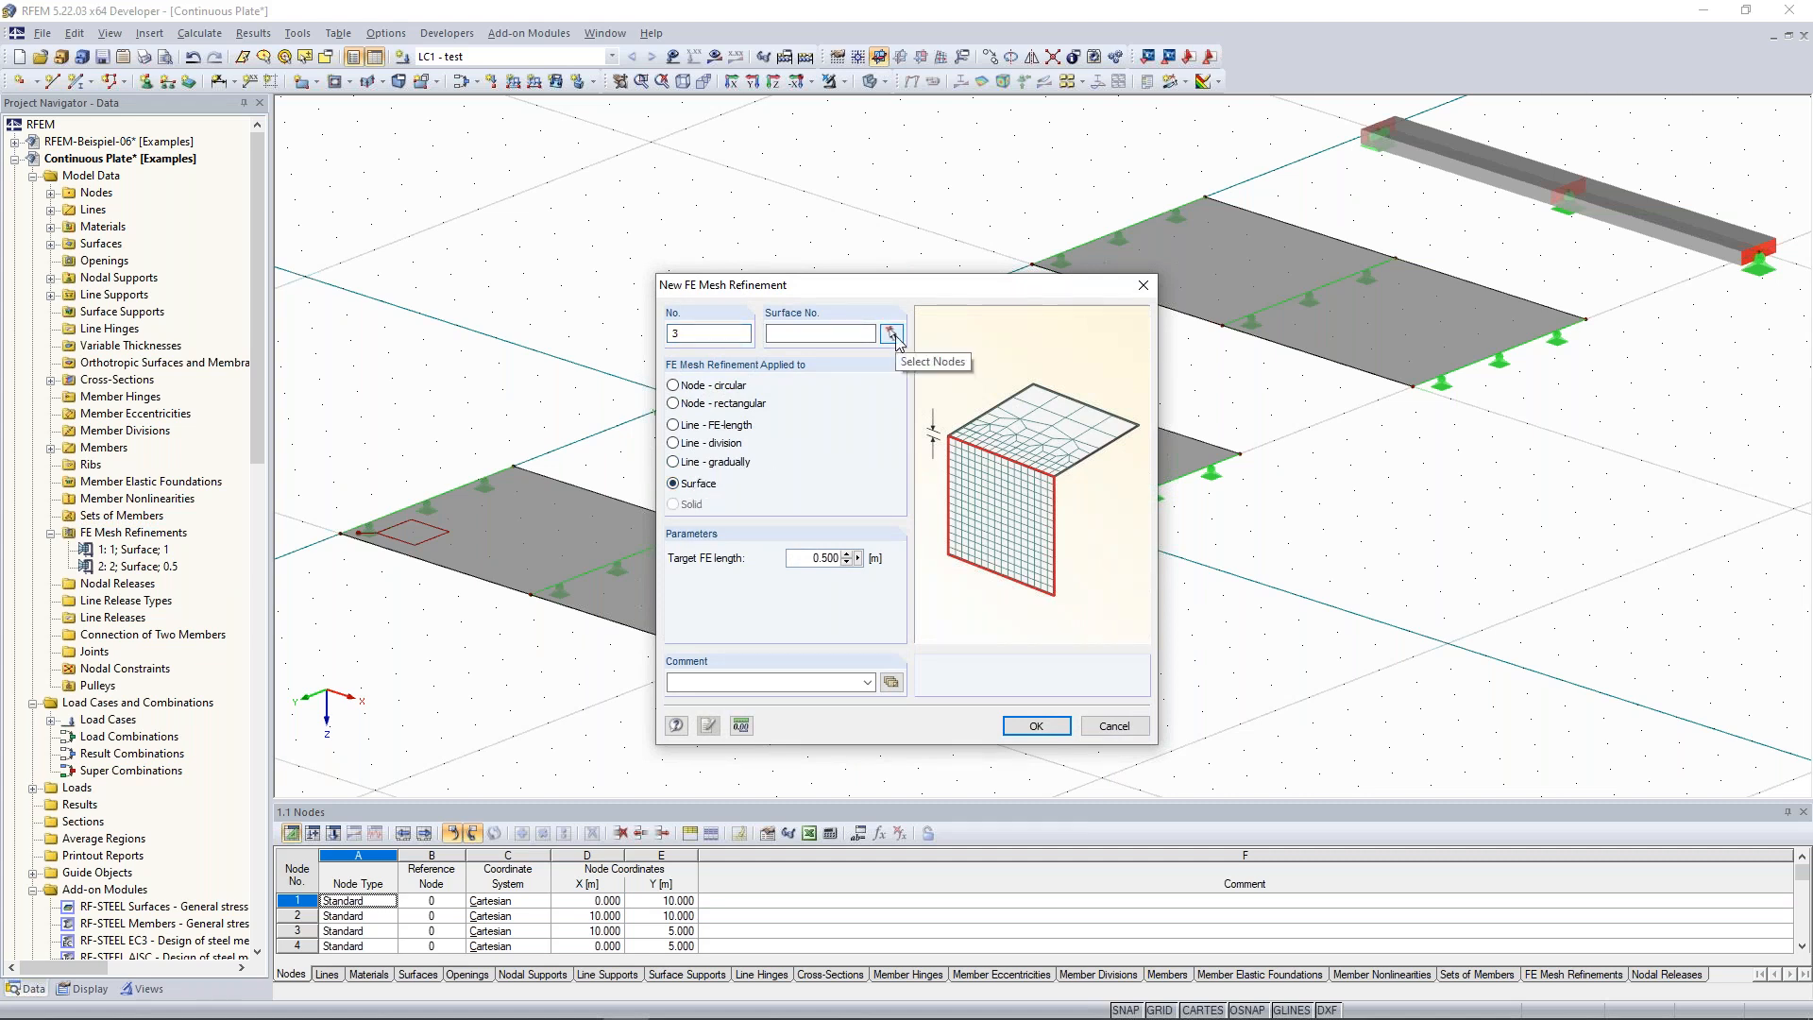
pyautogui.click(892, 334)
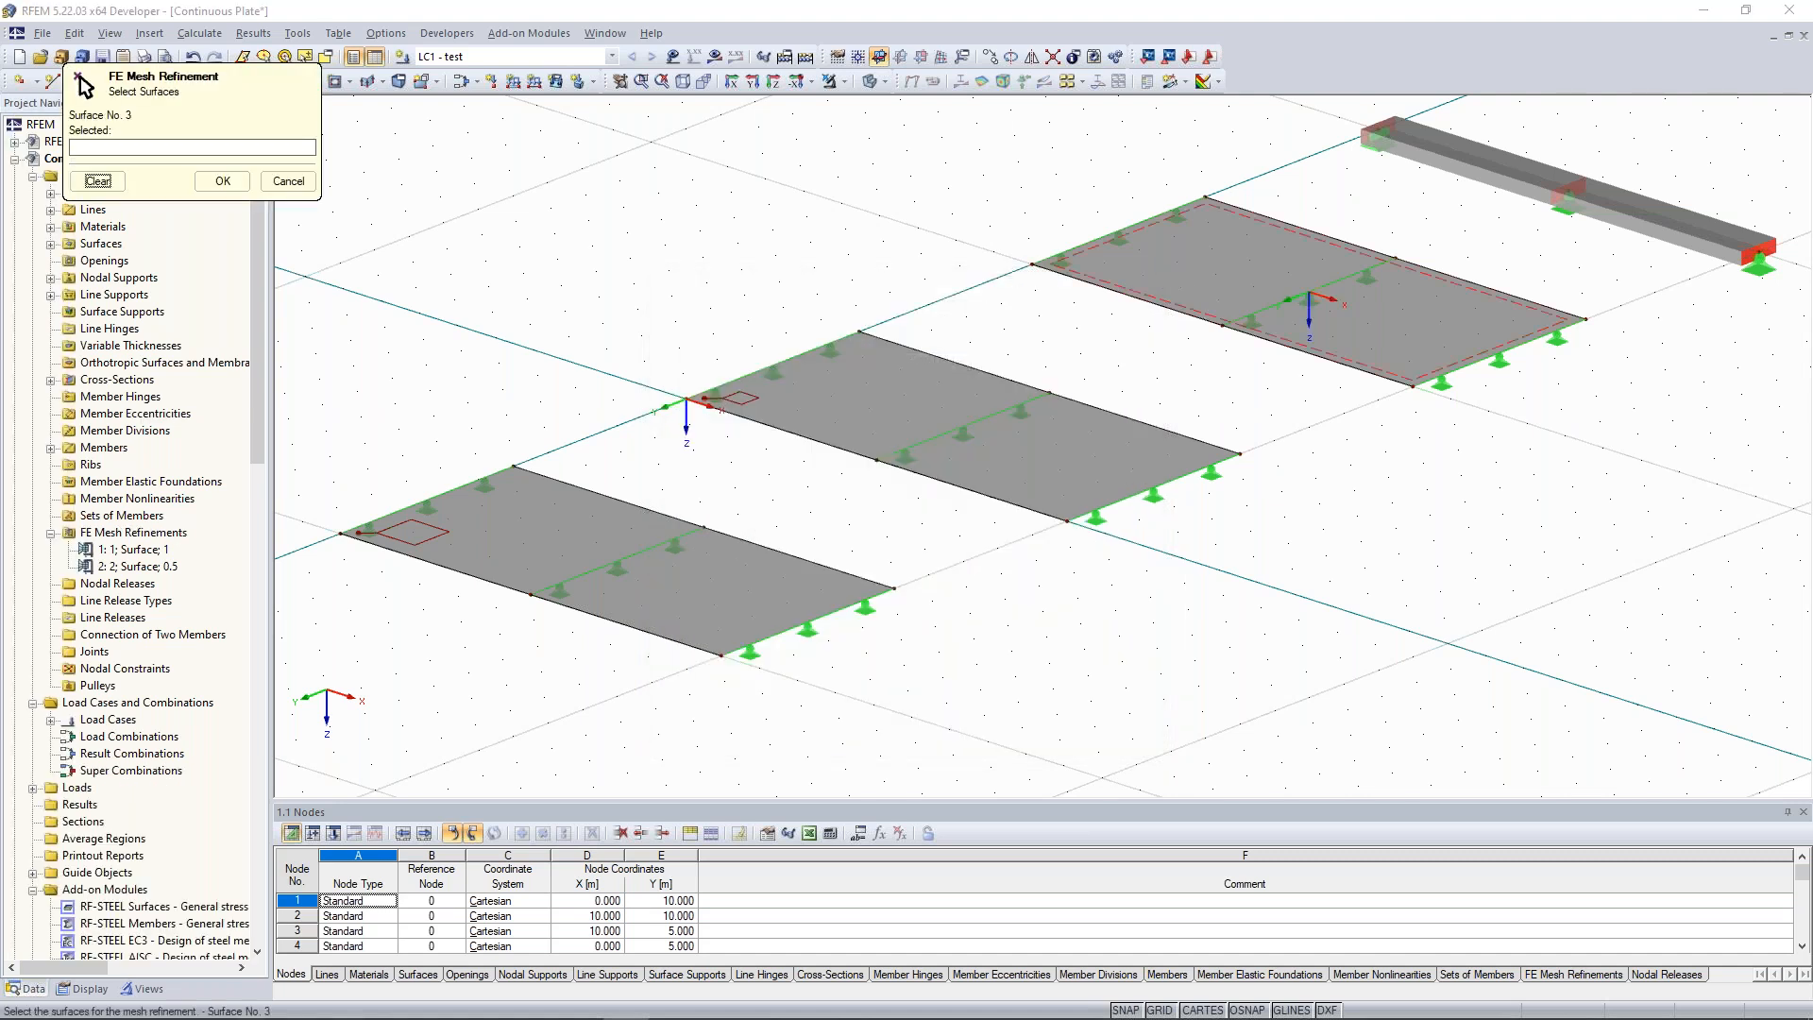
pyautogui.click(1180, 283)
pyautogui.click(211, 186)
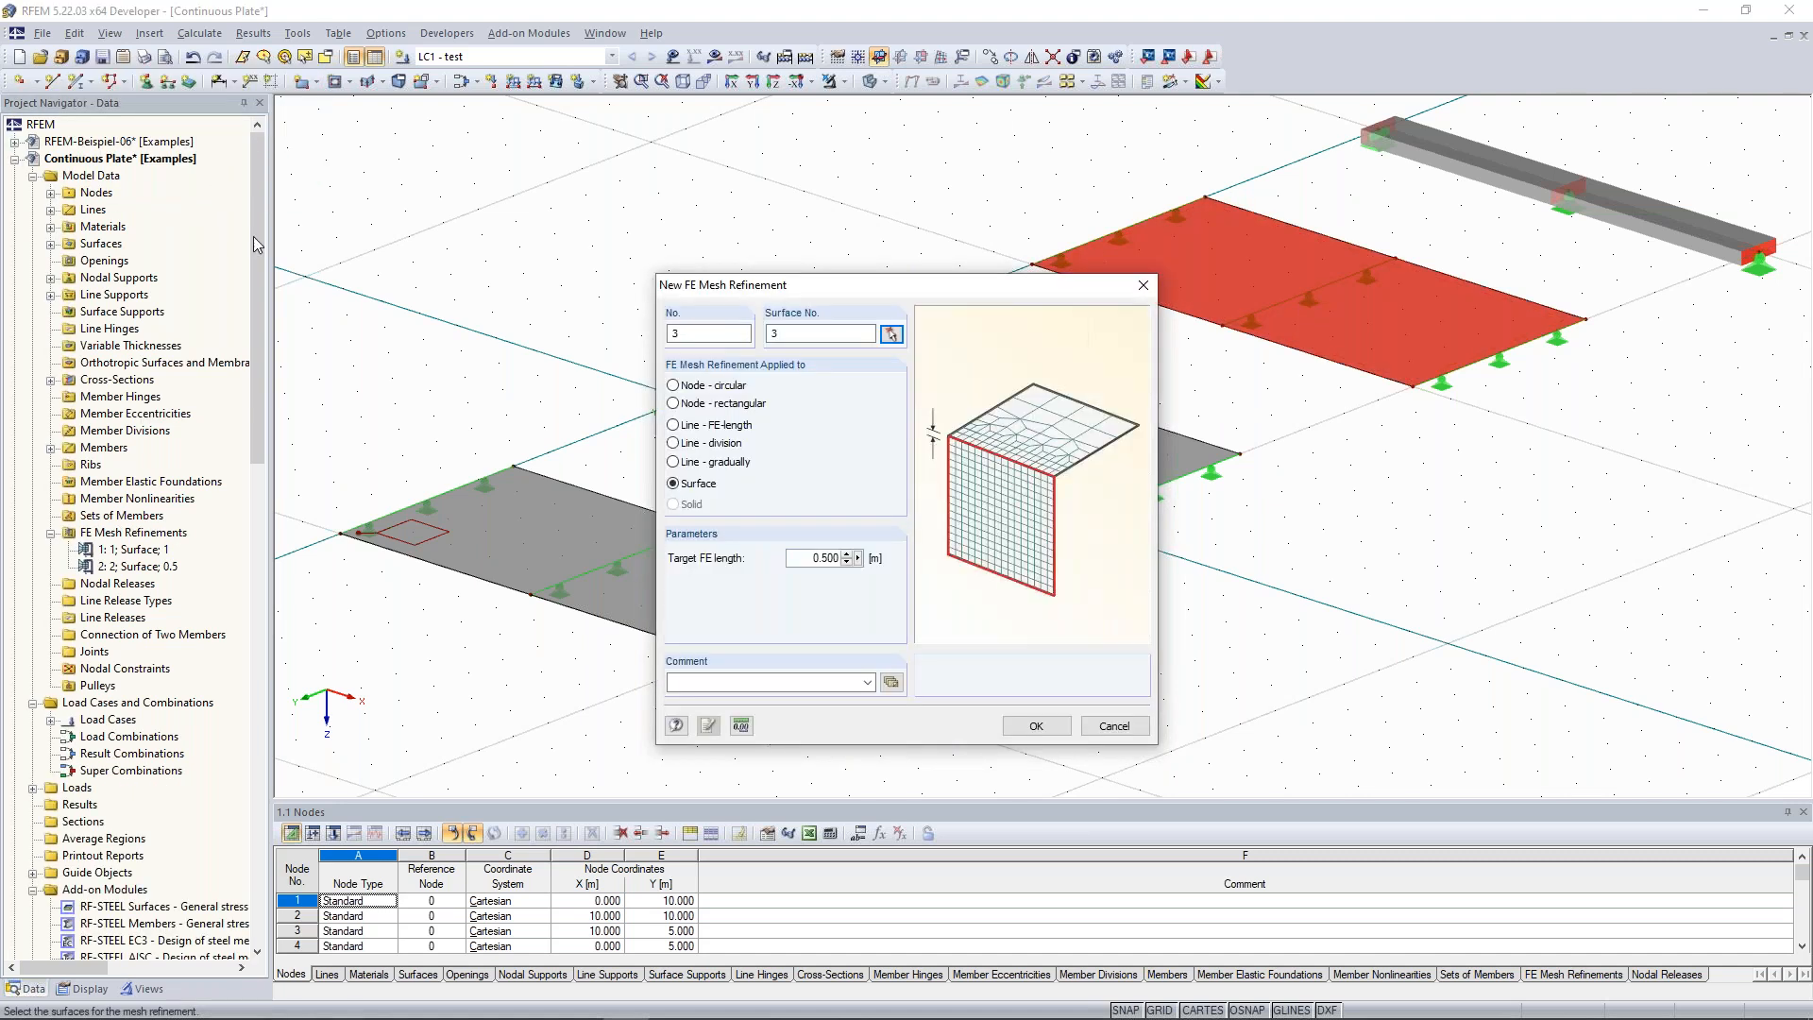
pyautogui.doubleClick(803, 563)
pyautogui.write('0,1')
pyautogui.click(1012, 726)
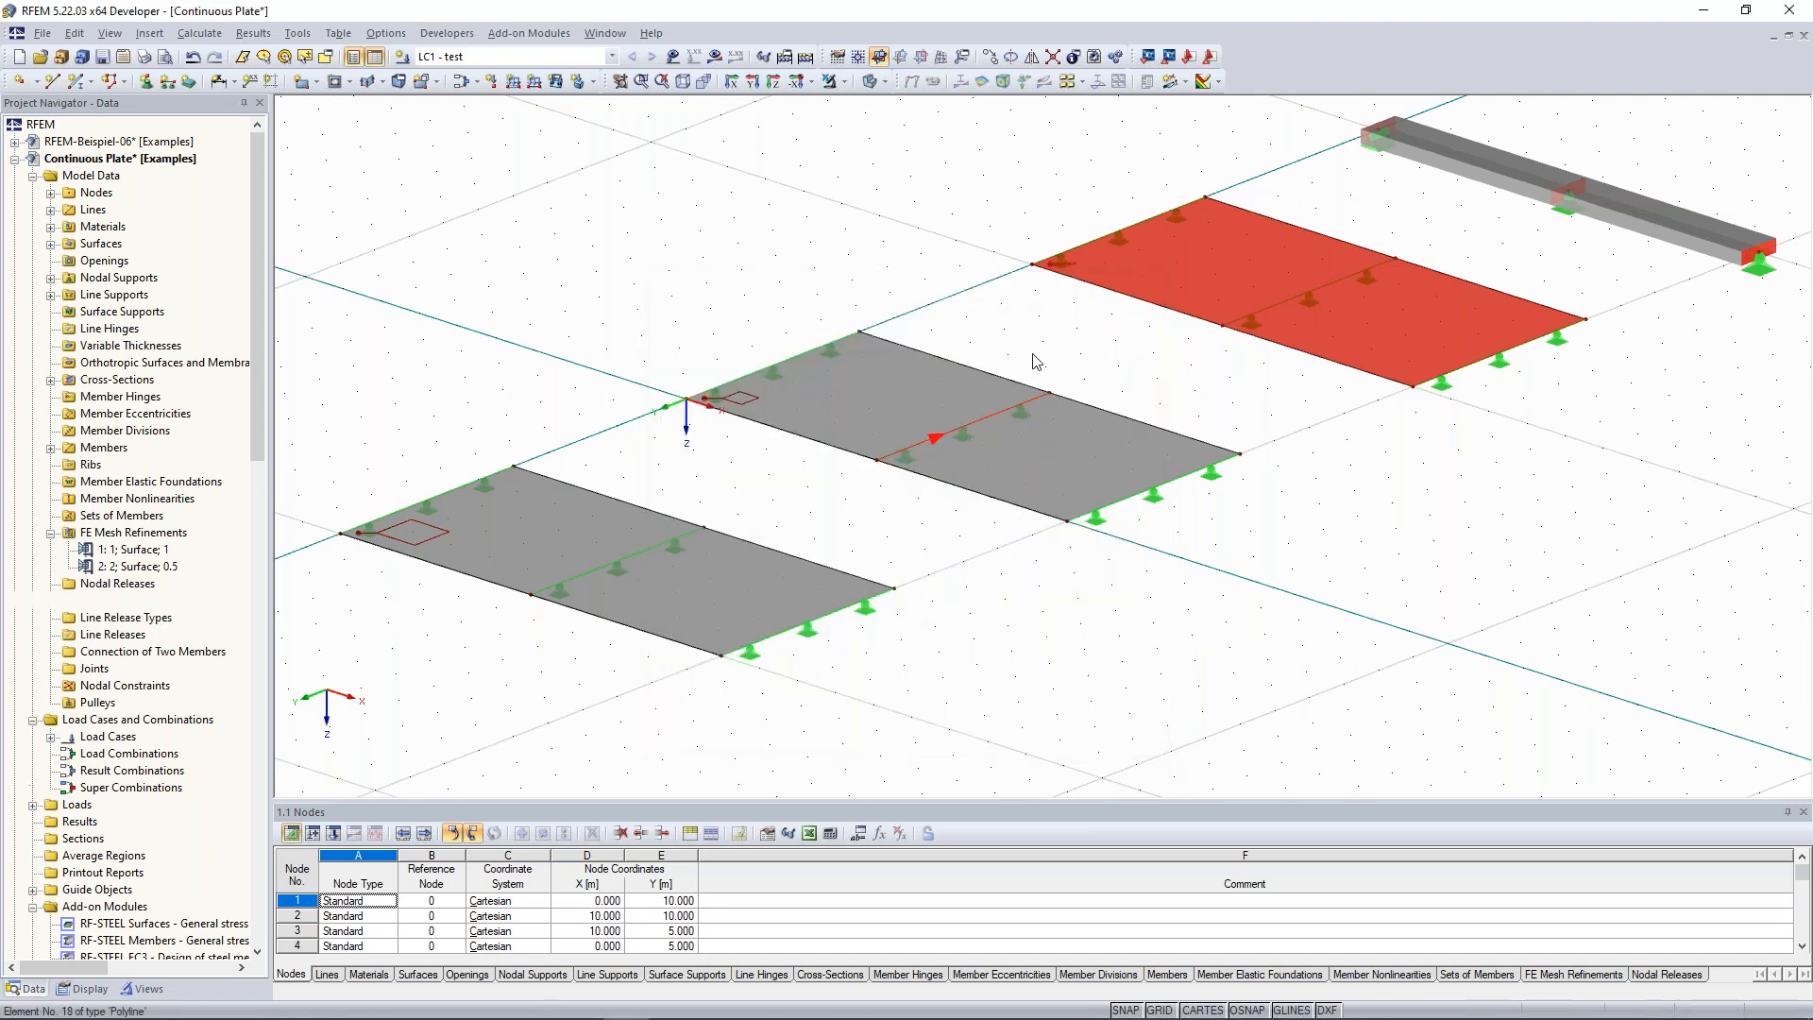
pyautogui.scroll(-2, 1045, 355)
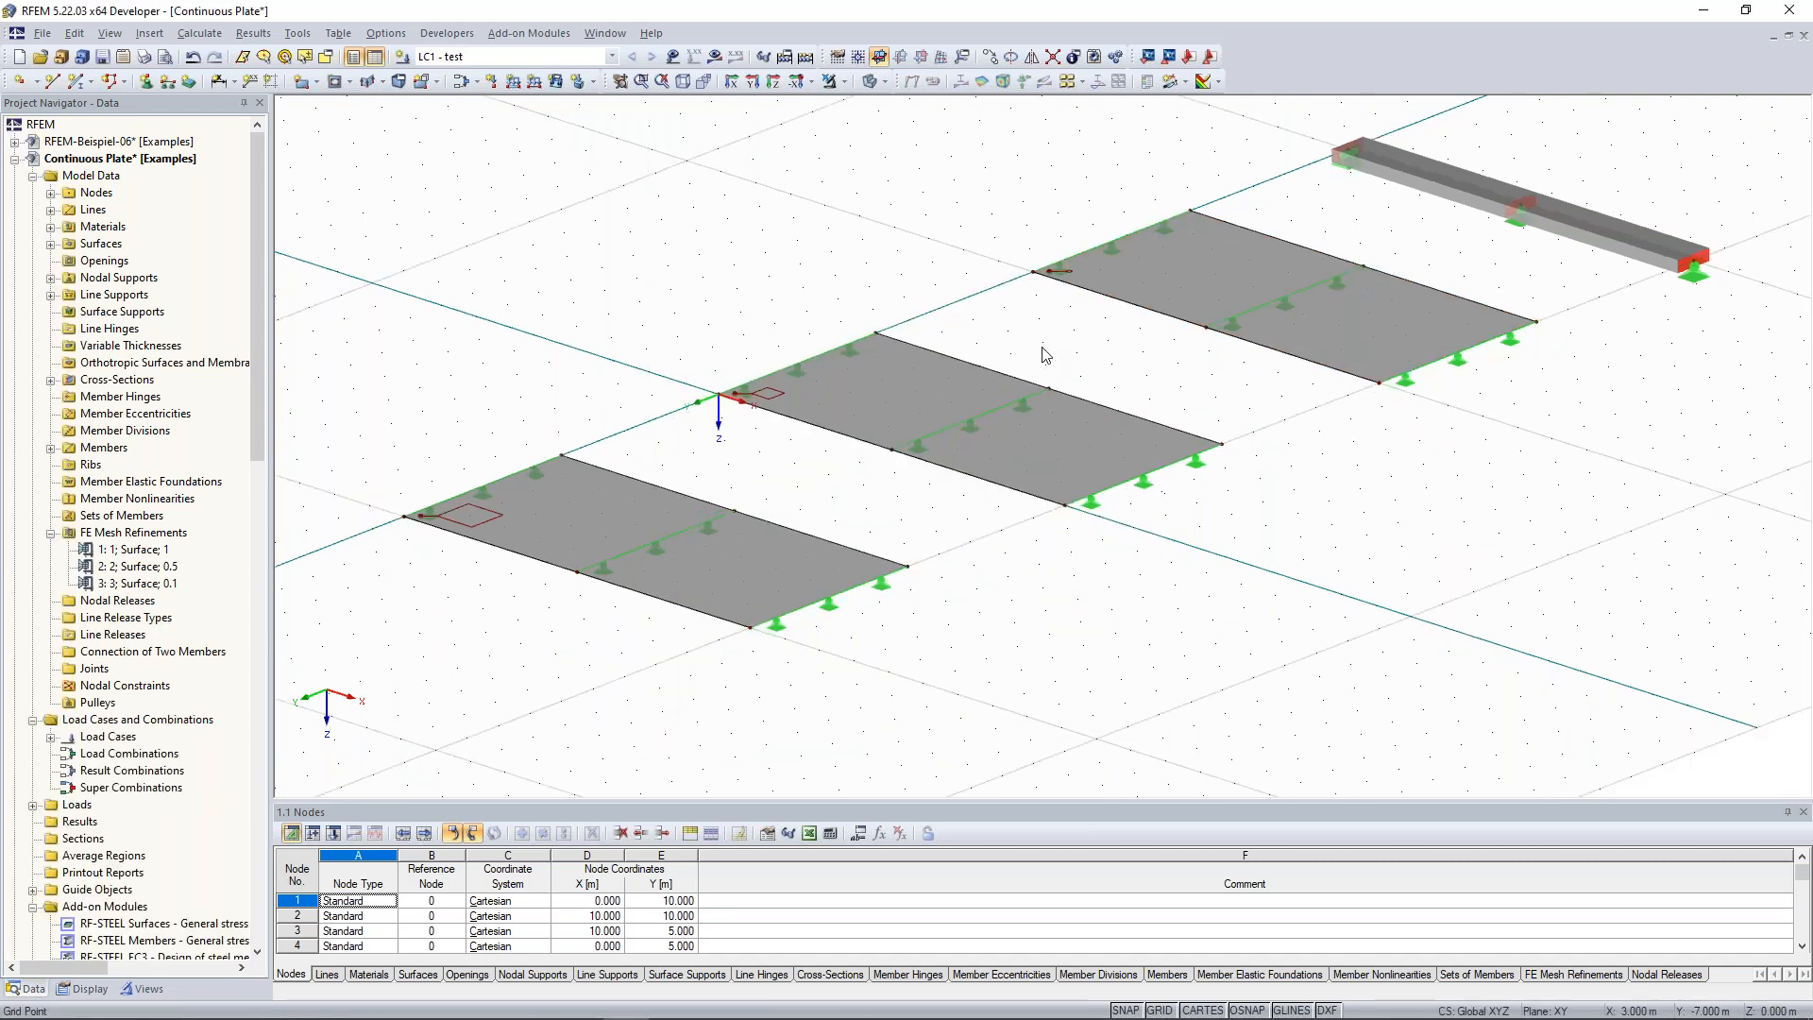
pyautogui.moveTo(518, 351); pyautogui.dragTo(607, 362, button='middle')
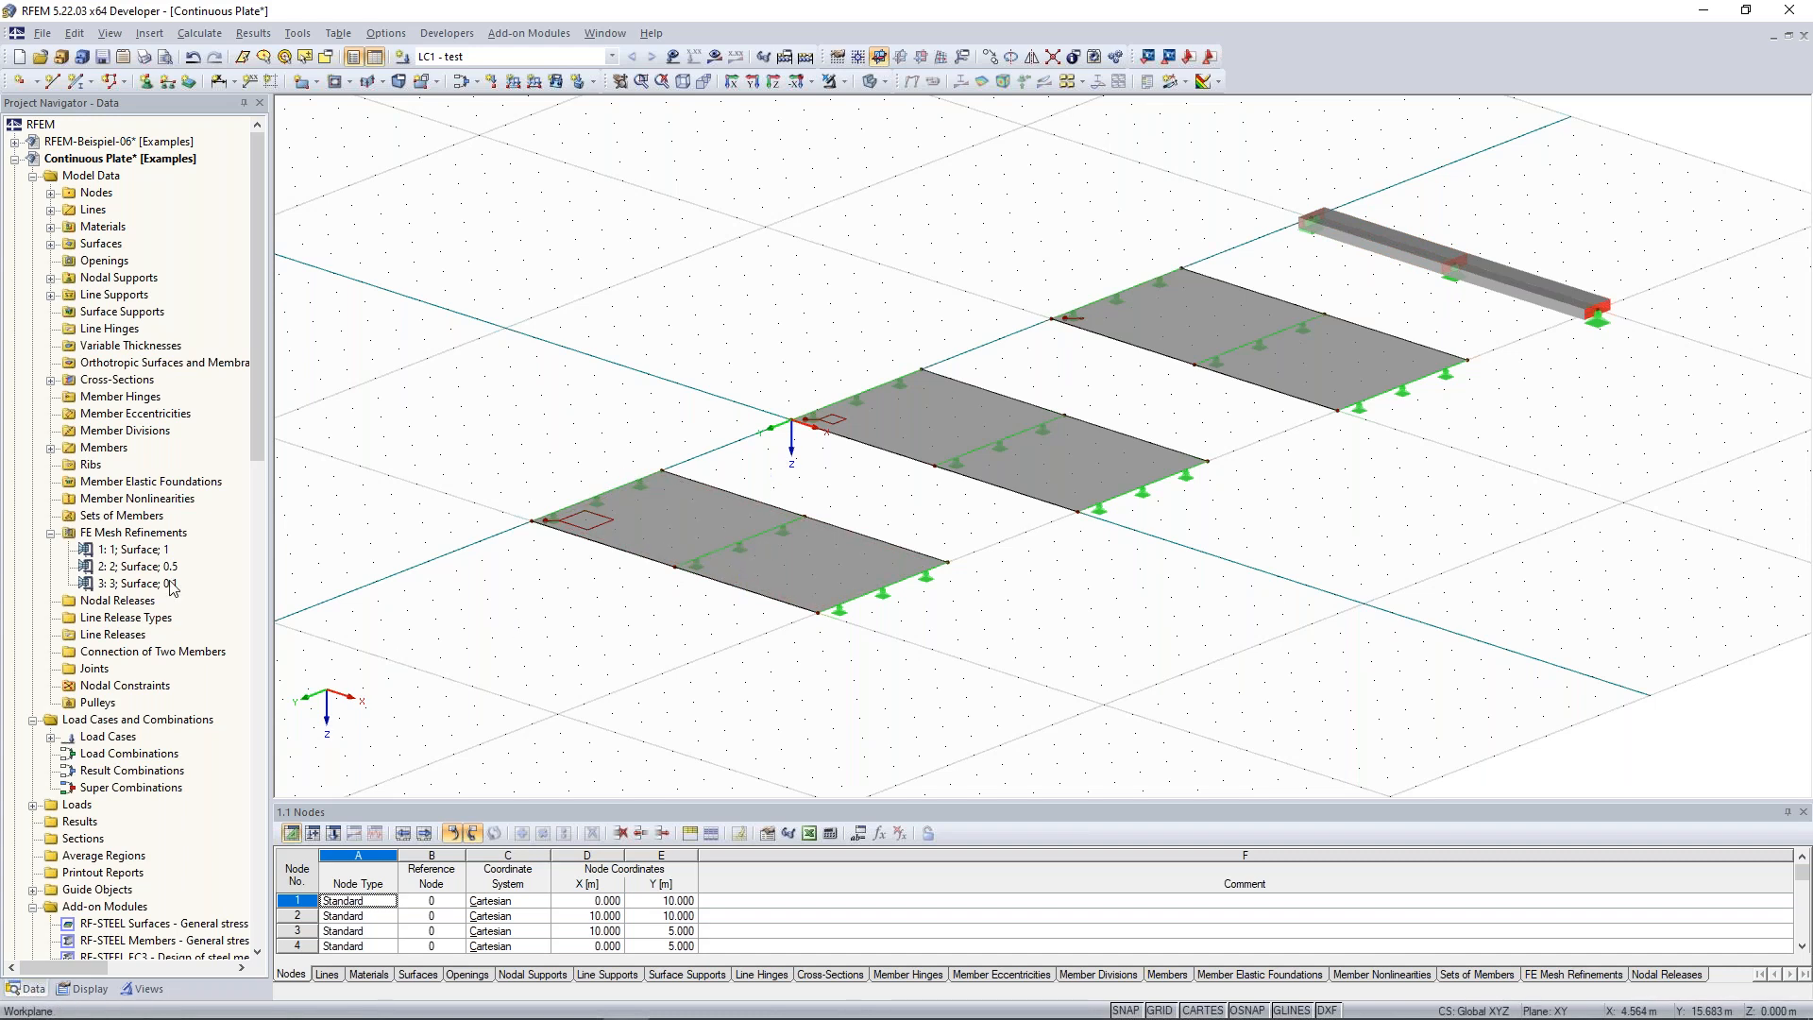
# Start a new result section named 1-1 and restrict it to surface 1, the near plate.
pyautogui.scroll(-1, 259, 447)
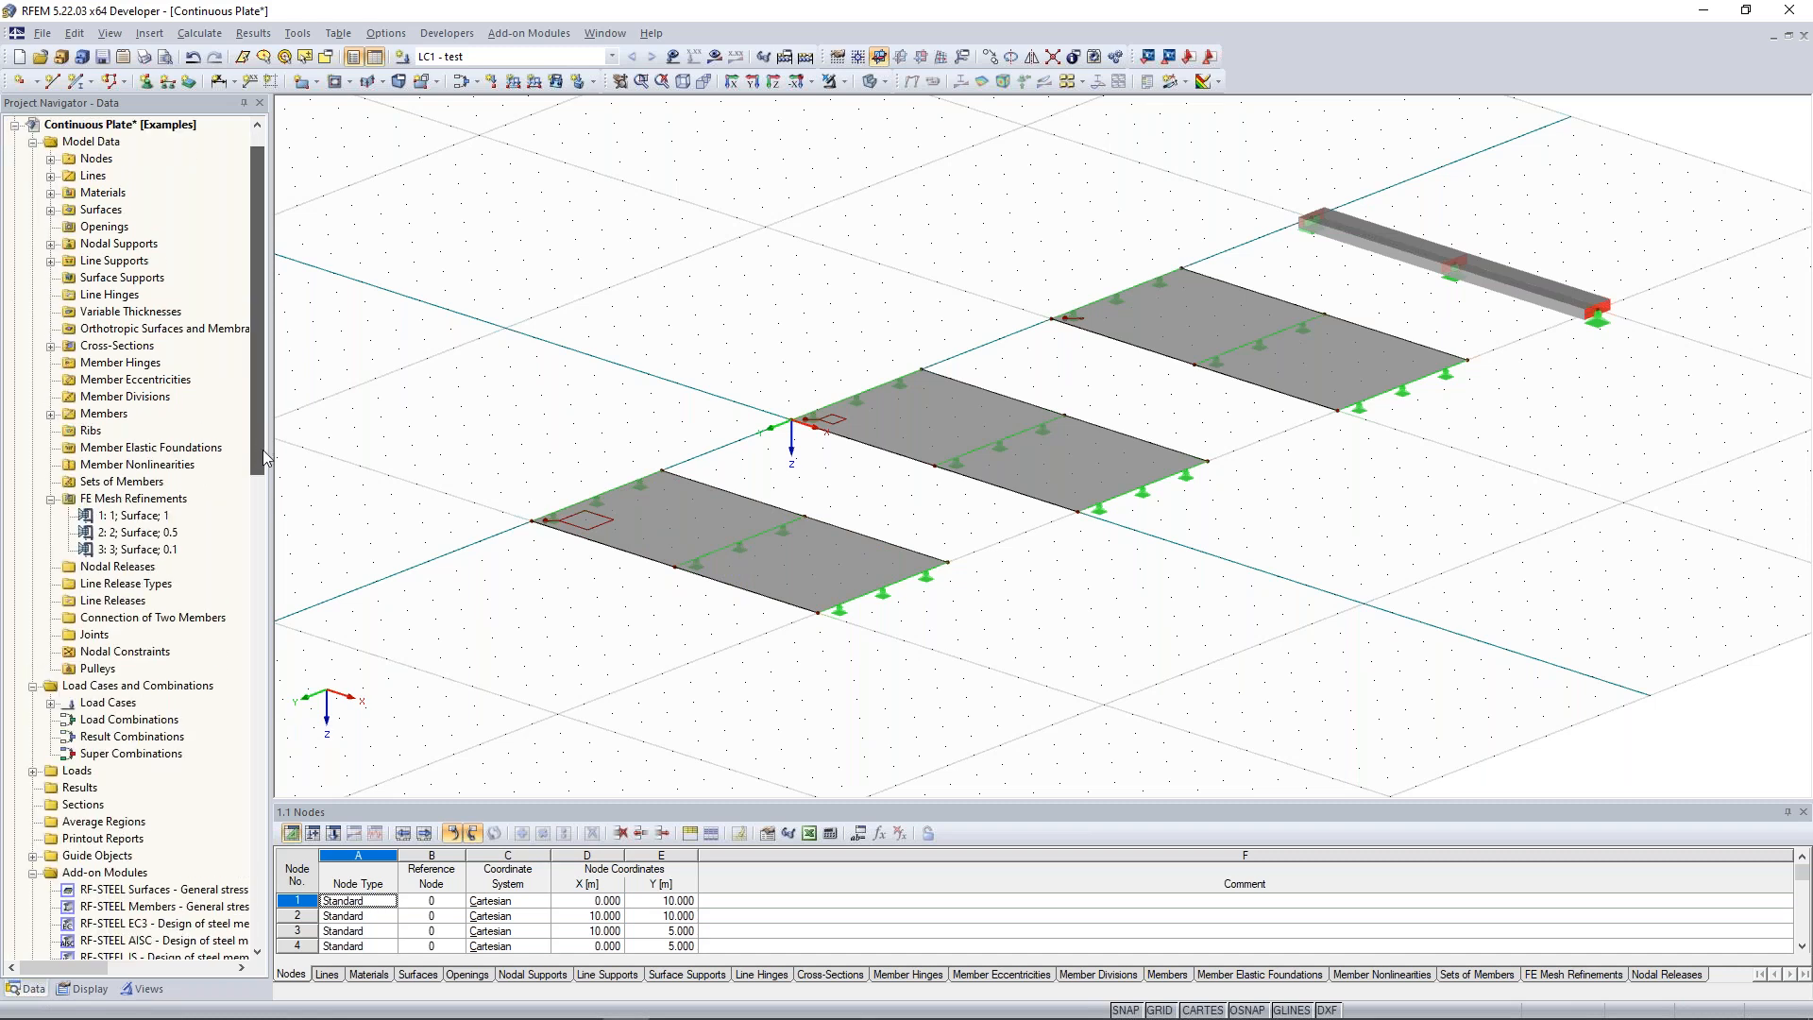
pyautogui.scroll(-1, 263, 449)
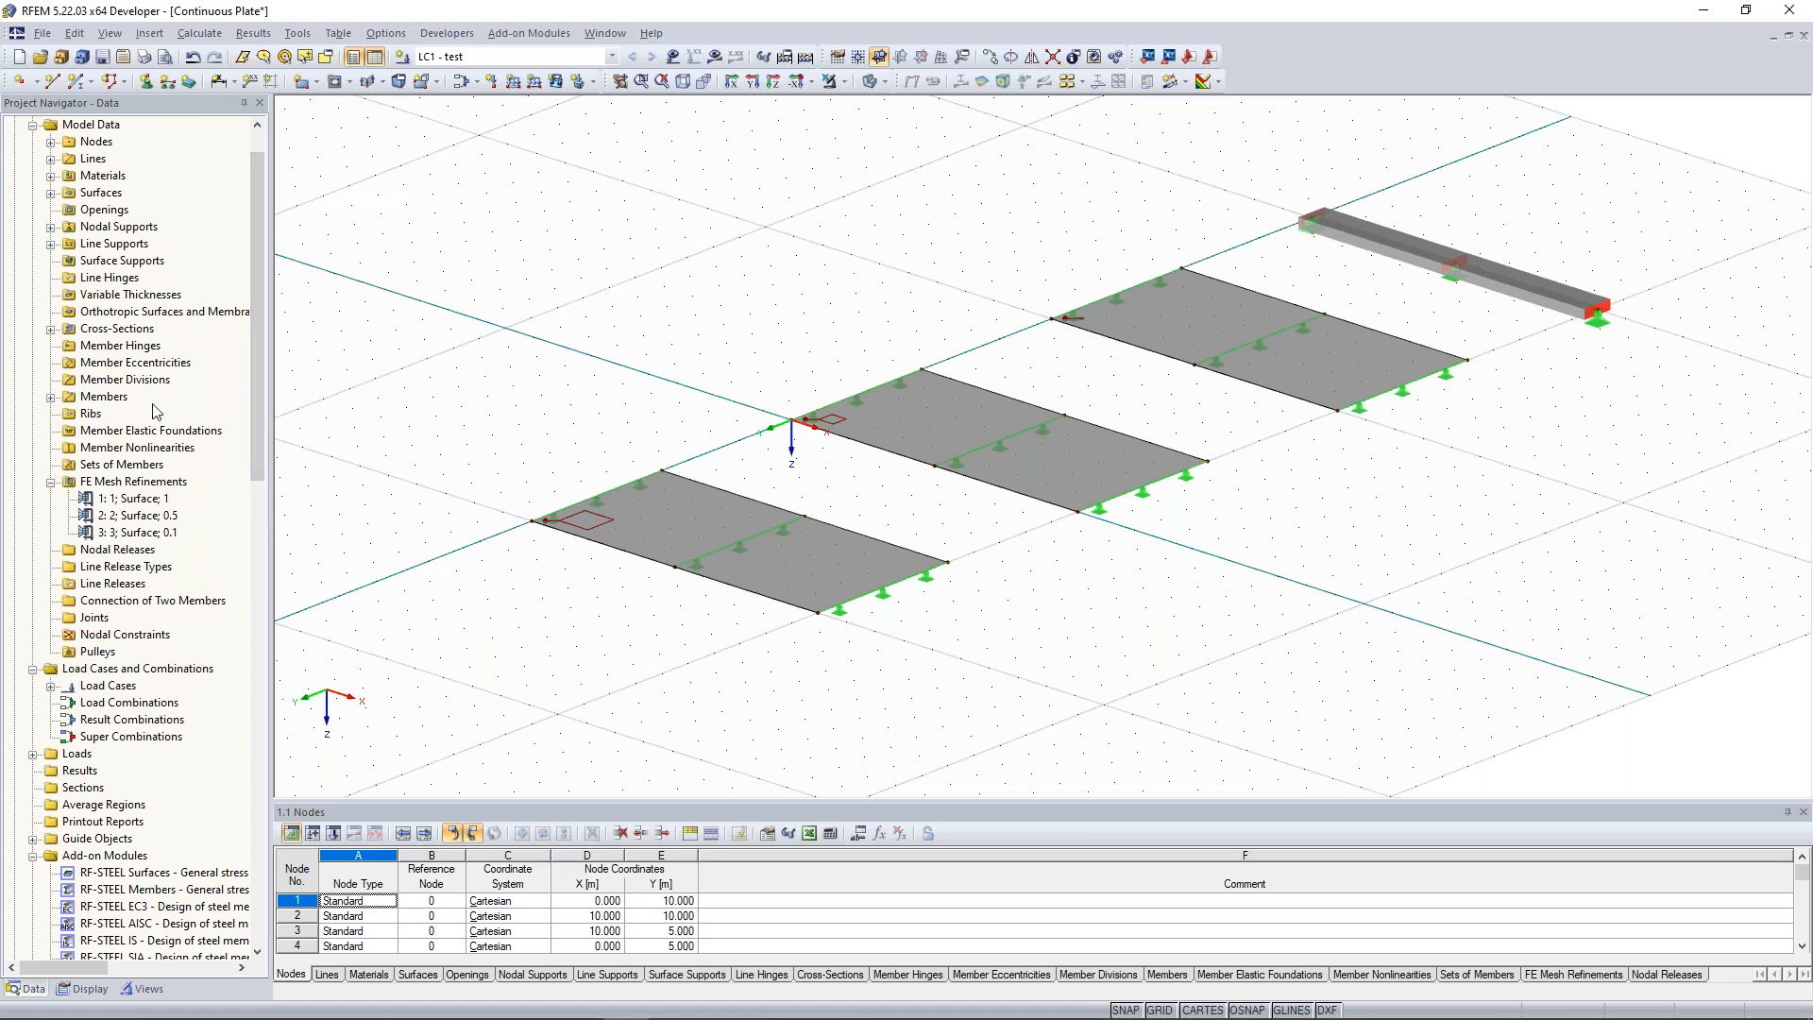
pyautogui.click(82, 788)
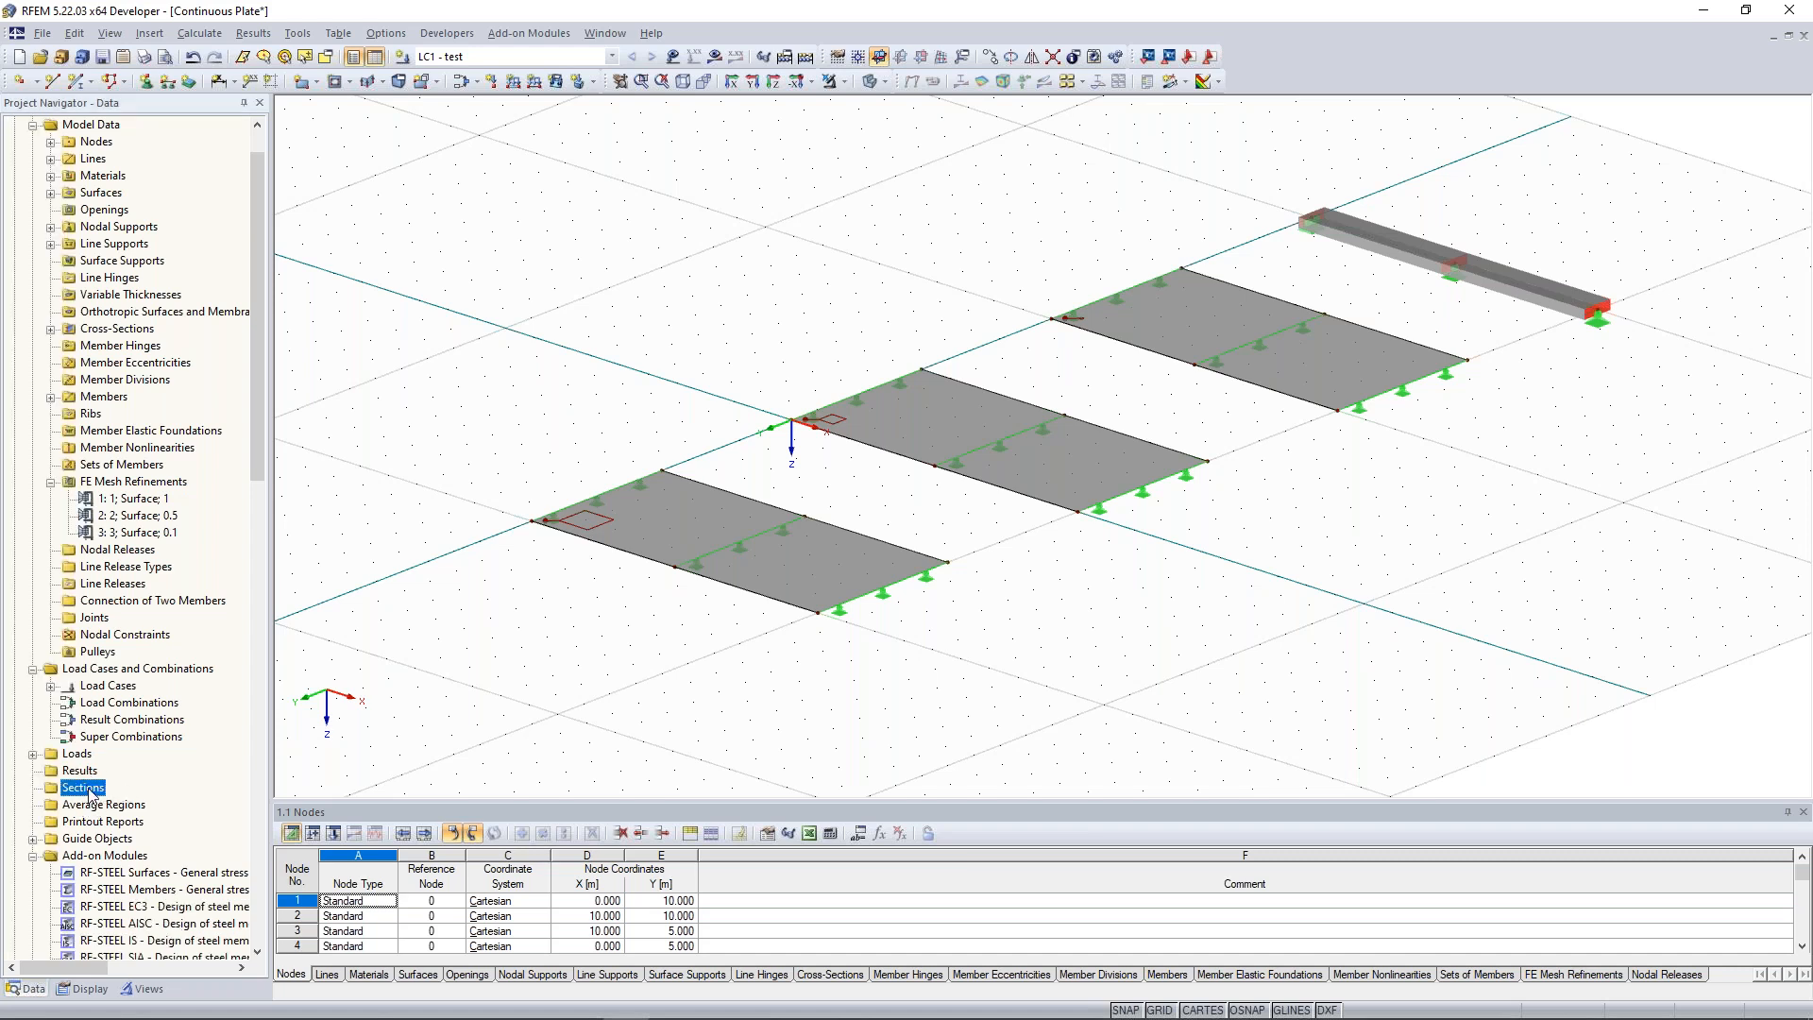
pyautogui.rightClick(92, 791)
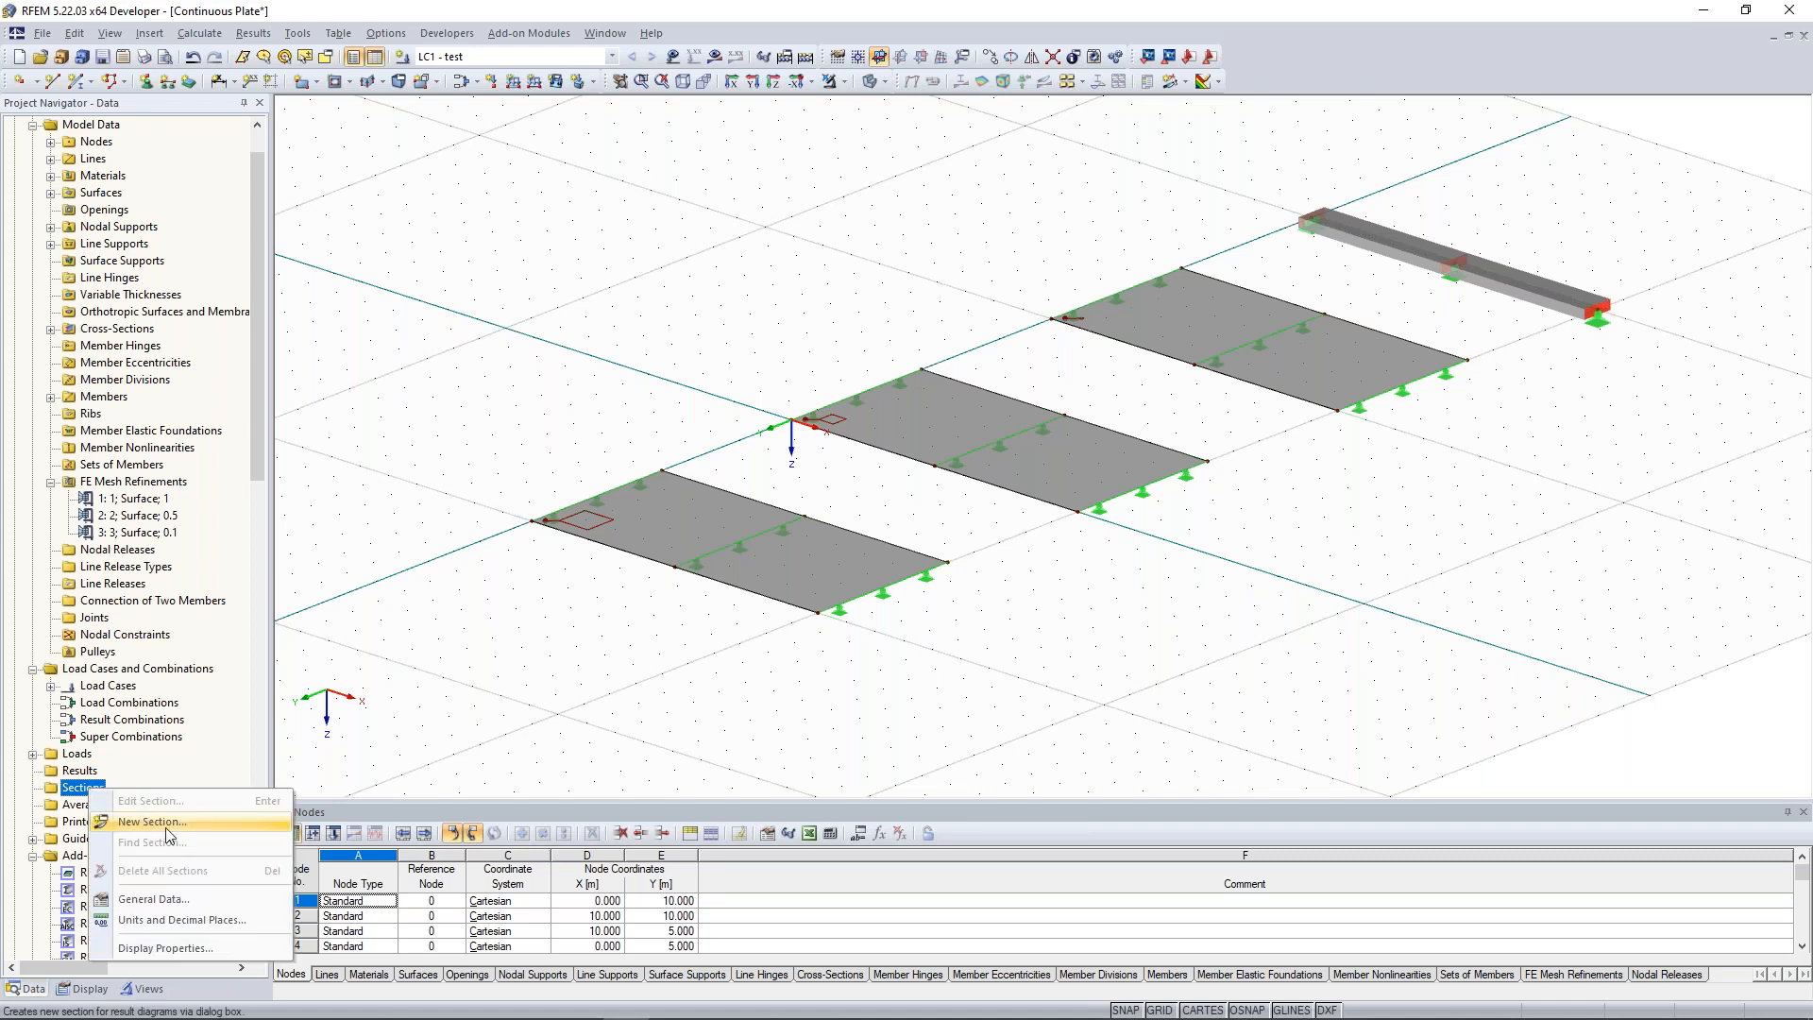
pyautogui.click(167, 822)
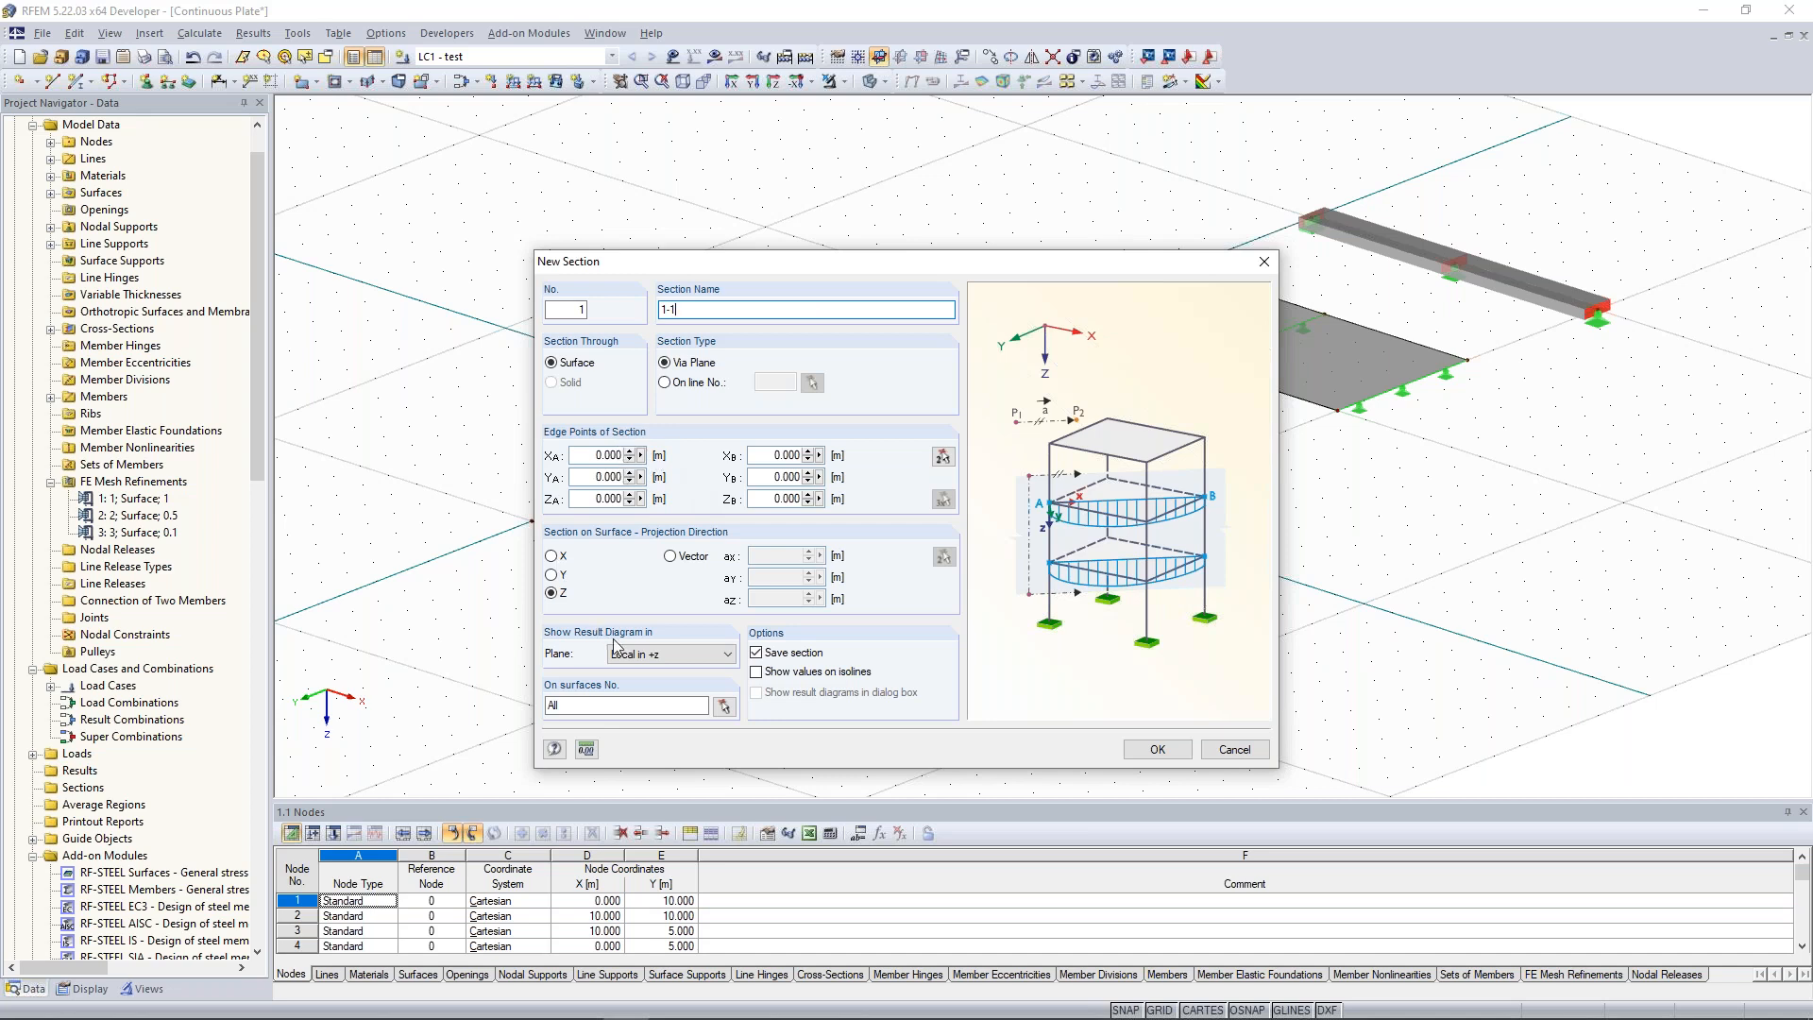
pyautogui.click(724, 707)
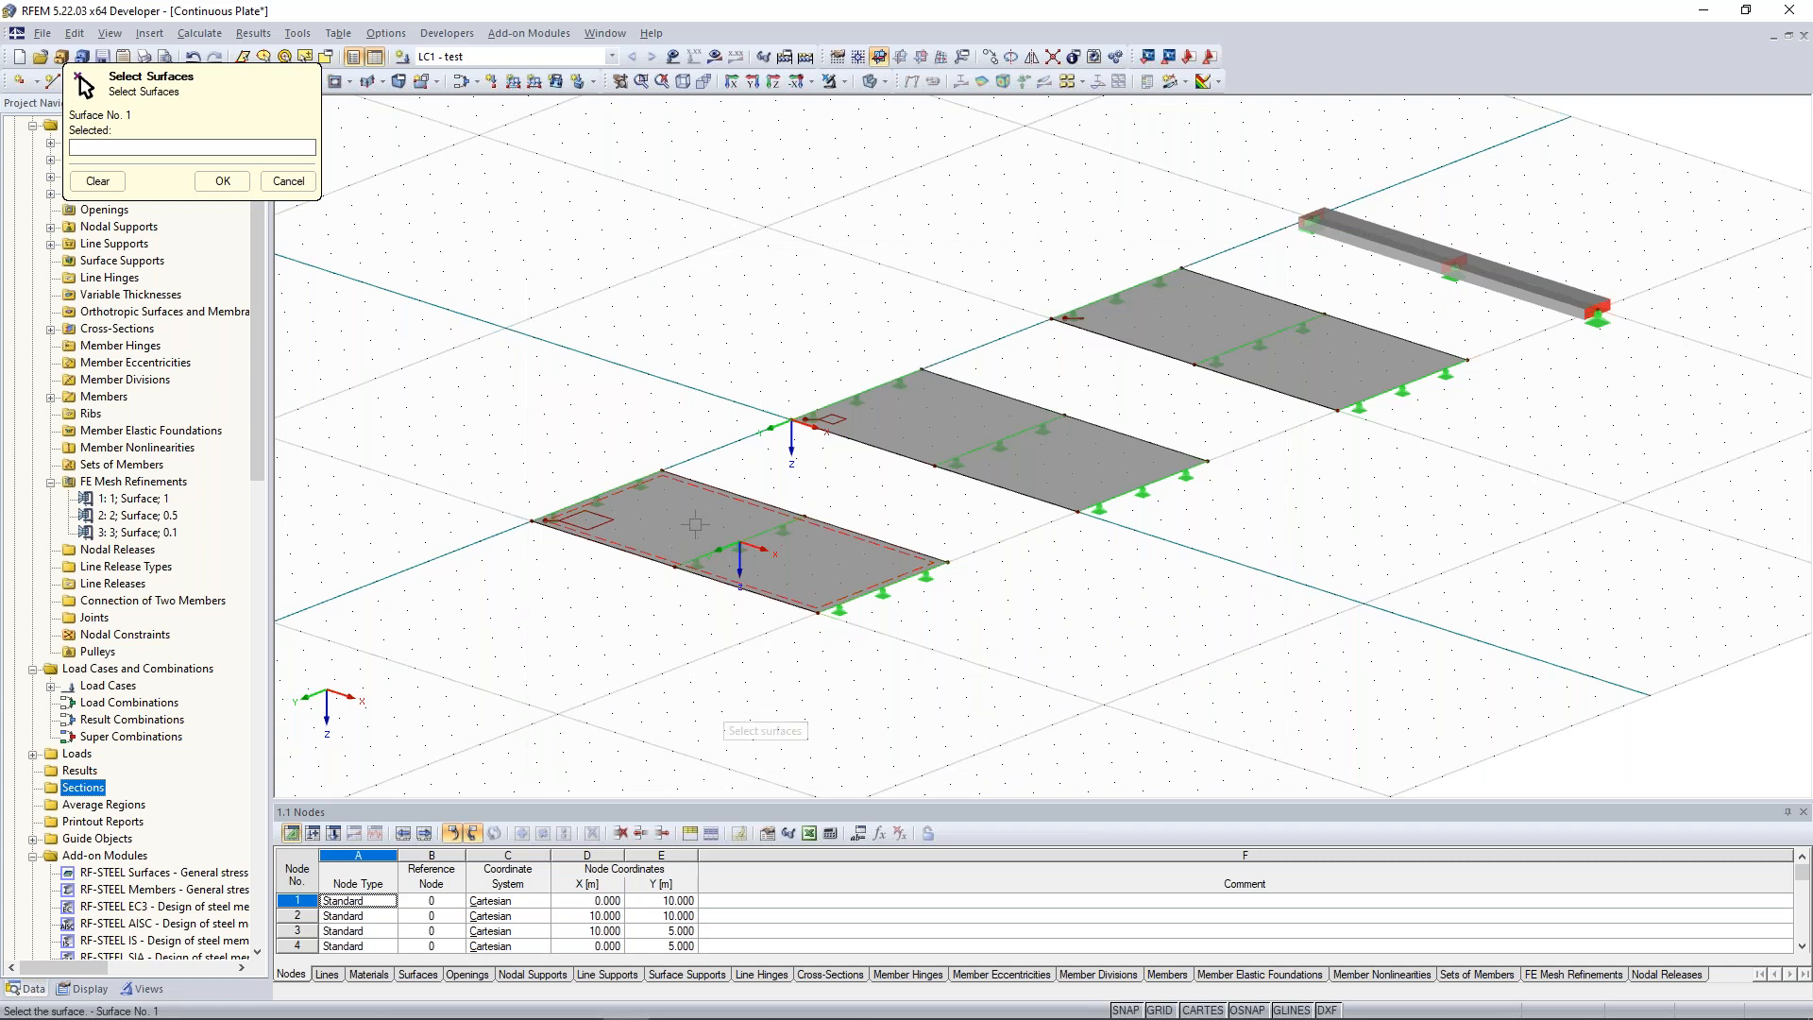
pyautogui.doubleClick(661, 529)
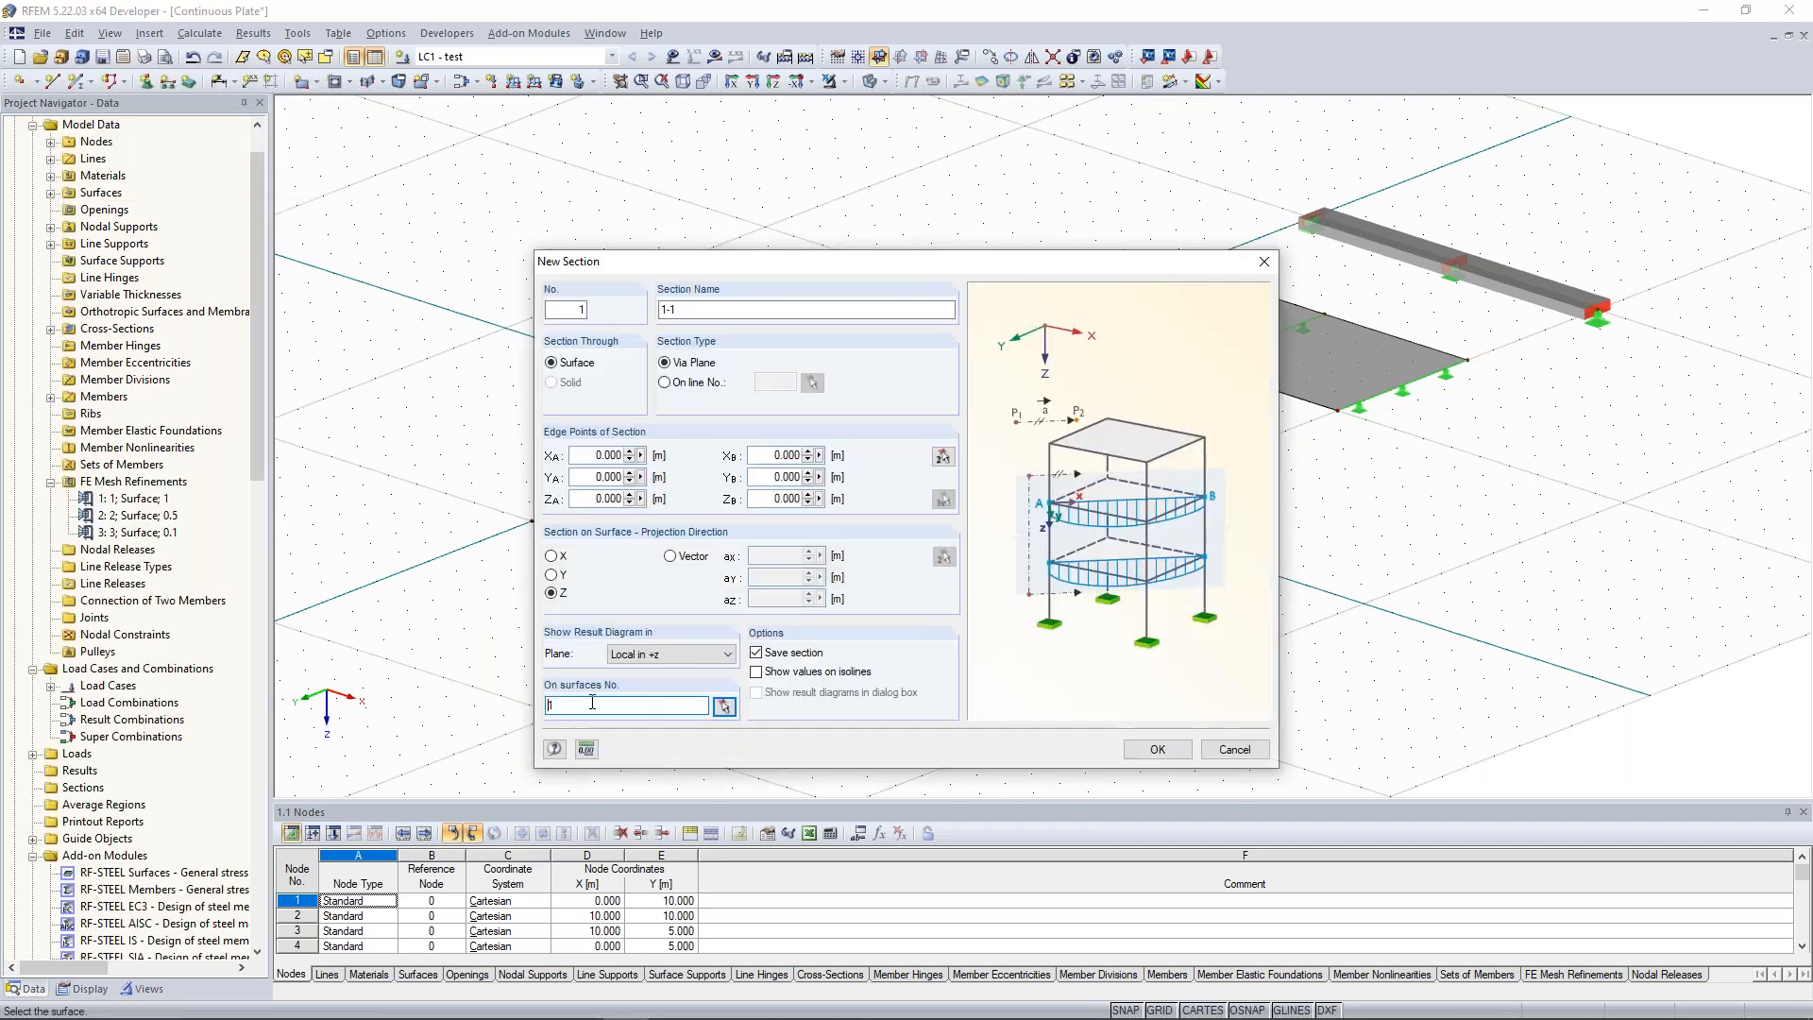
# Run section 1-1 lengthwise through the near plate from X 0, Y 7.5 m to X 10, Y 7.5 m, projected in Z, and create it.
pyautogui.moveTo(837, 267); pyautogui.dragTo(1064, 250)
pyautogui.moveTo(921, 248); pyautogui.dragTo(636, 212)
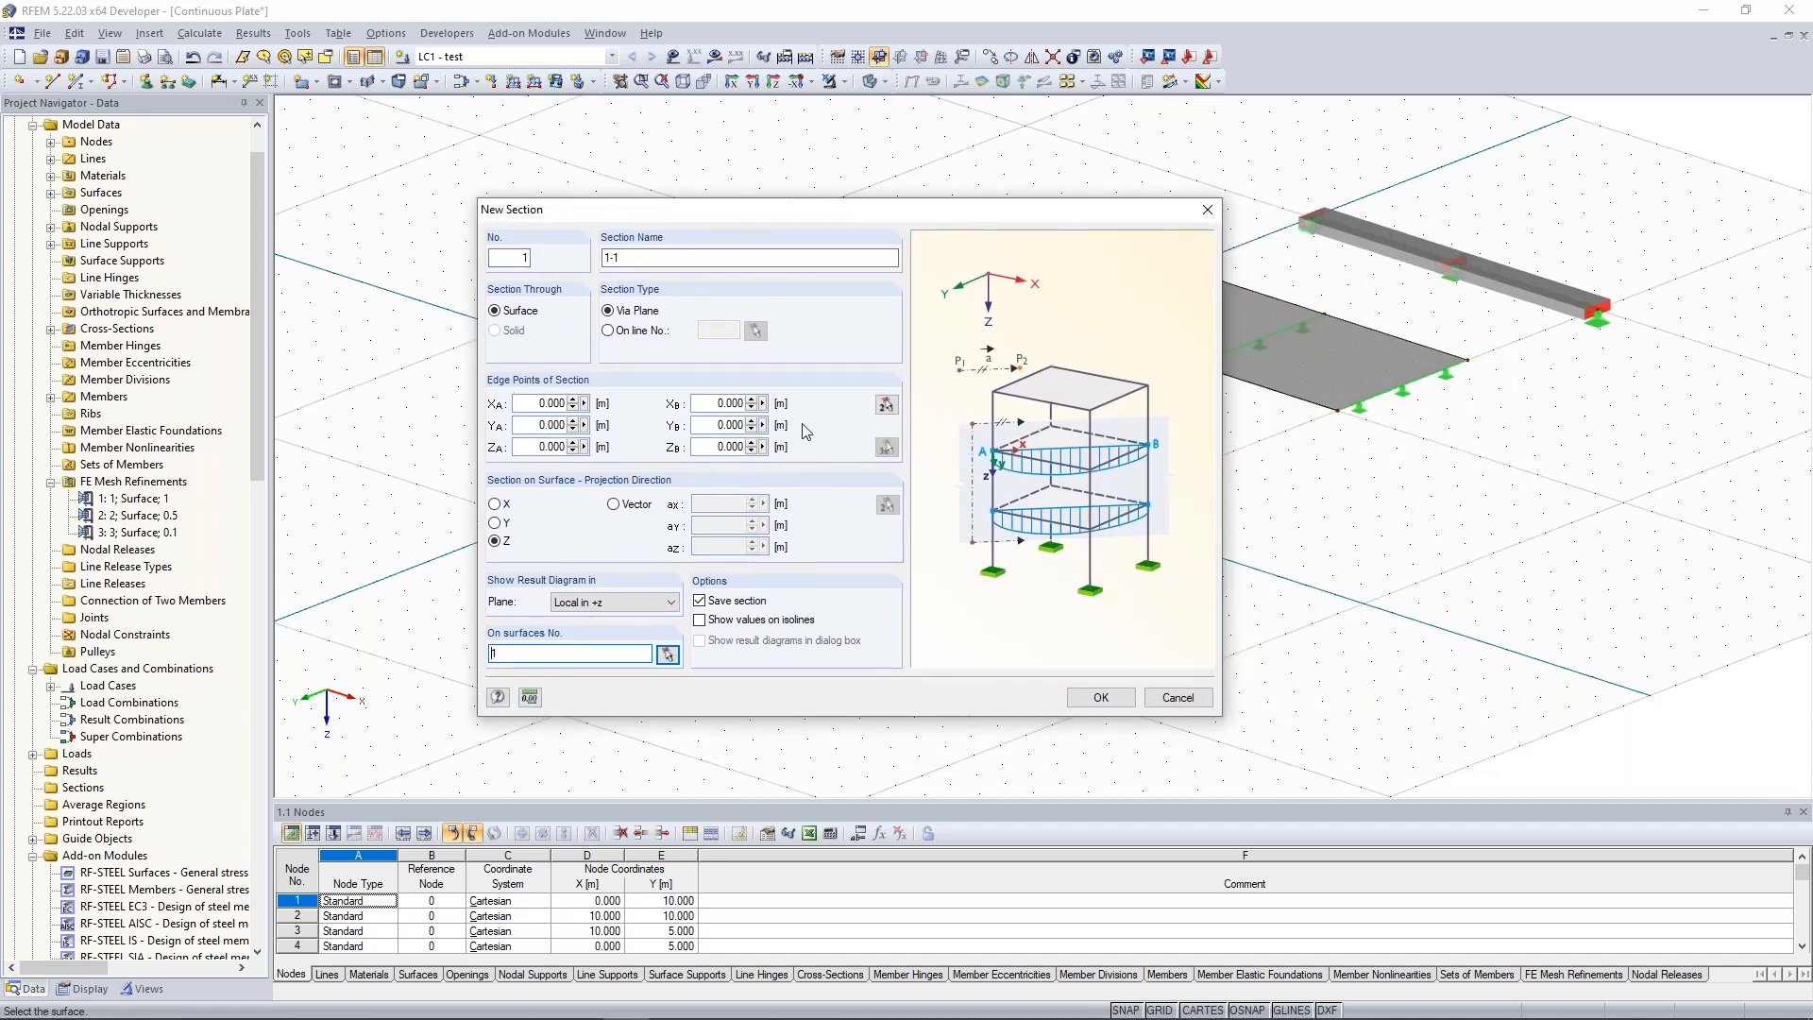
pyautogui.click(886, 406)
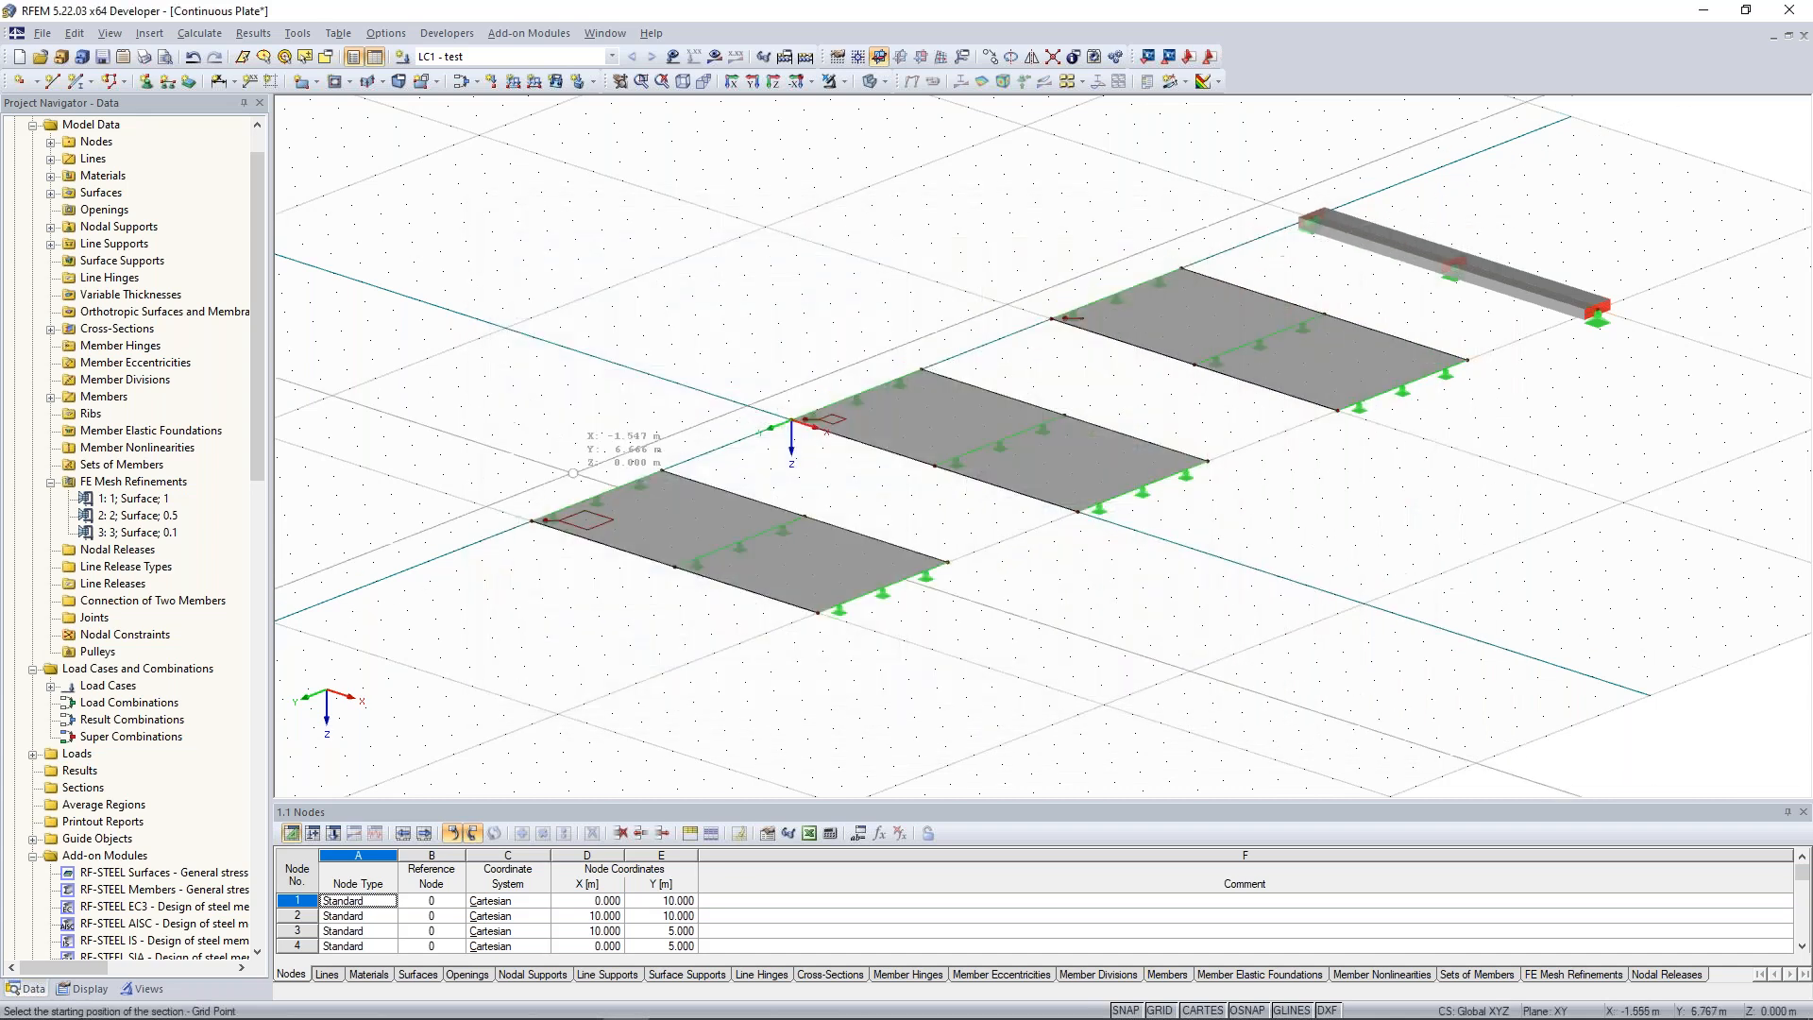
pyautogui.click(596, 496)
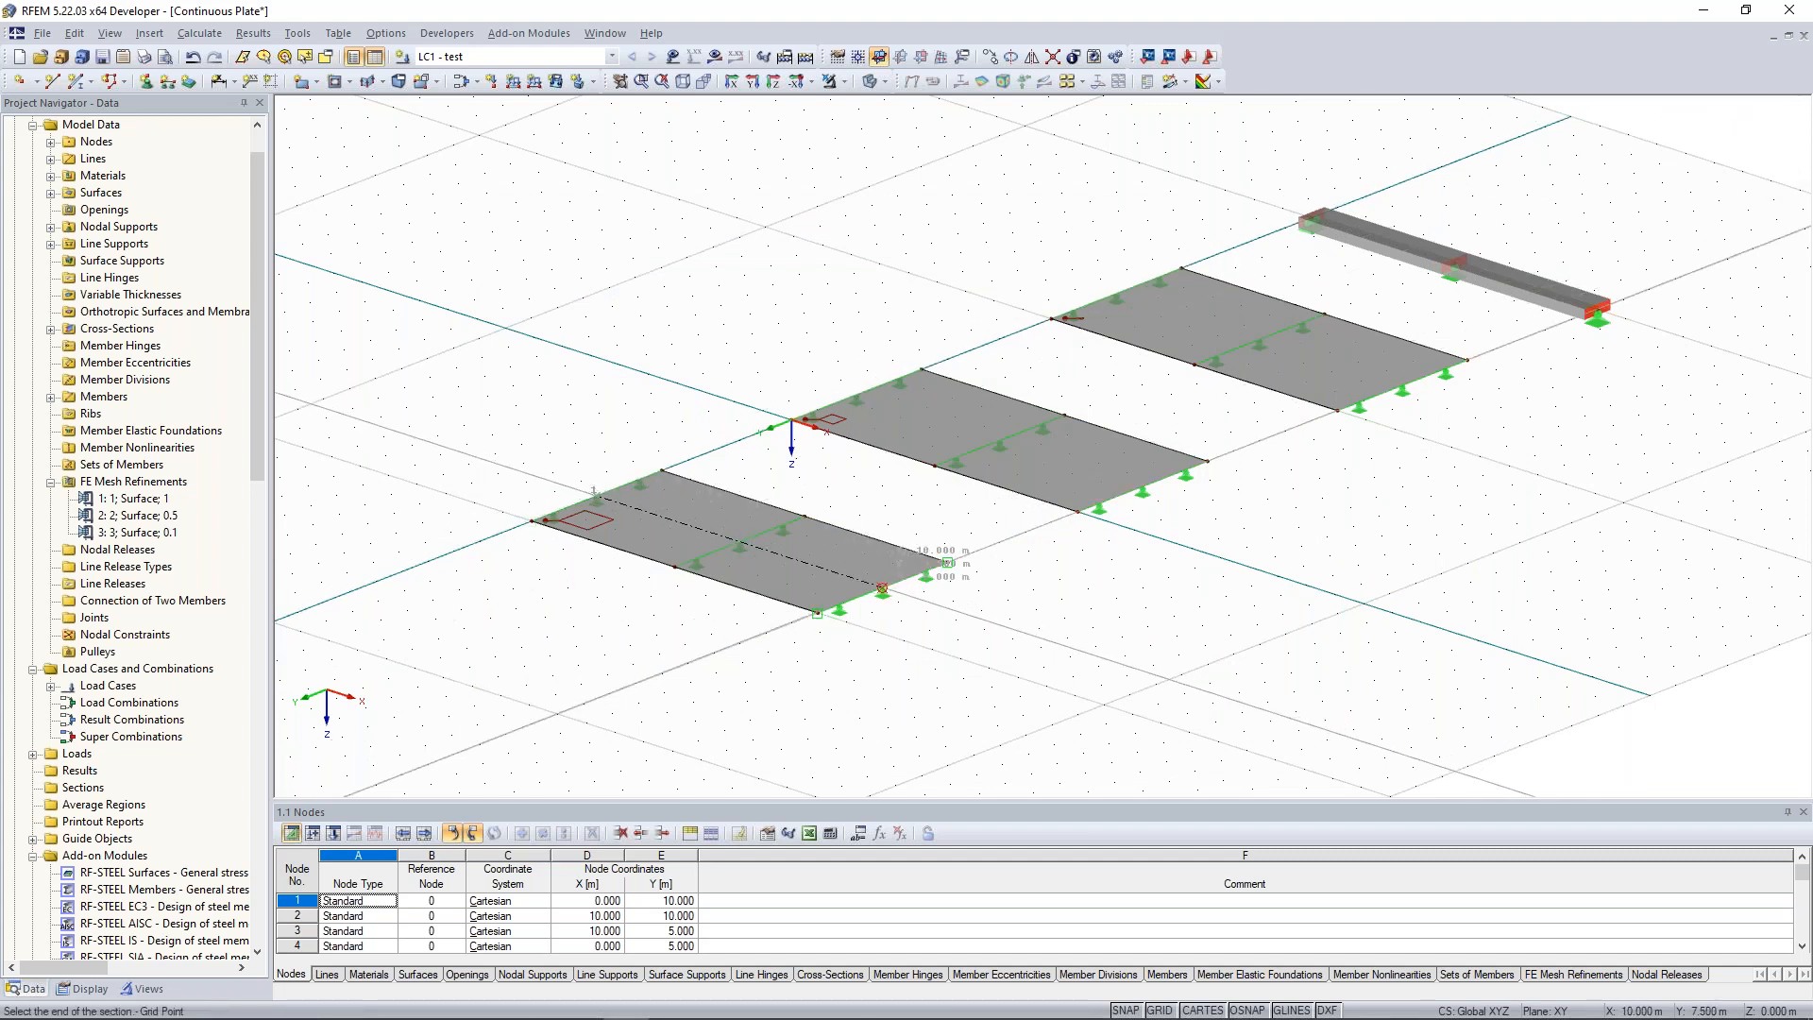
pyautogui.click(882, 588)
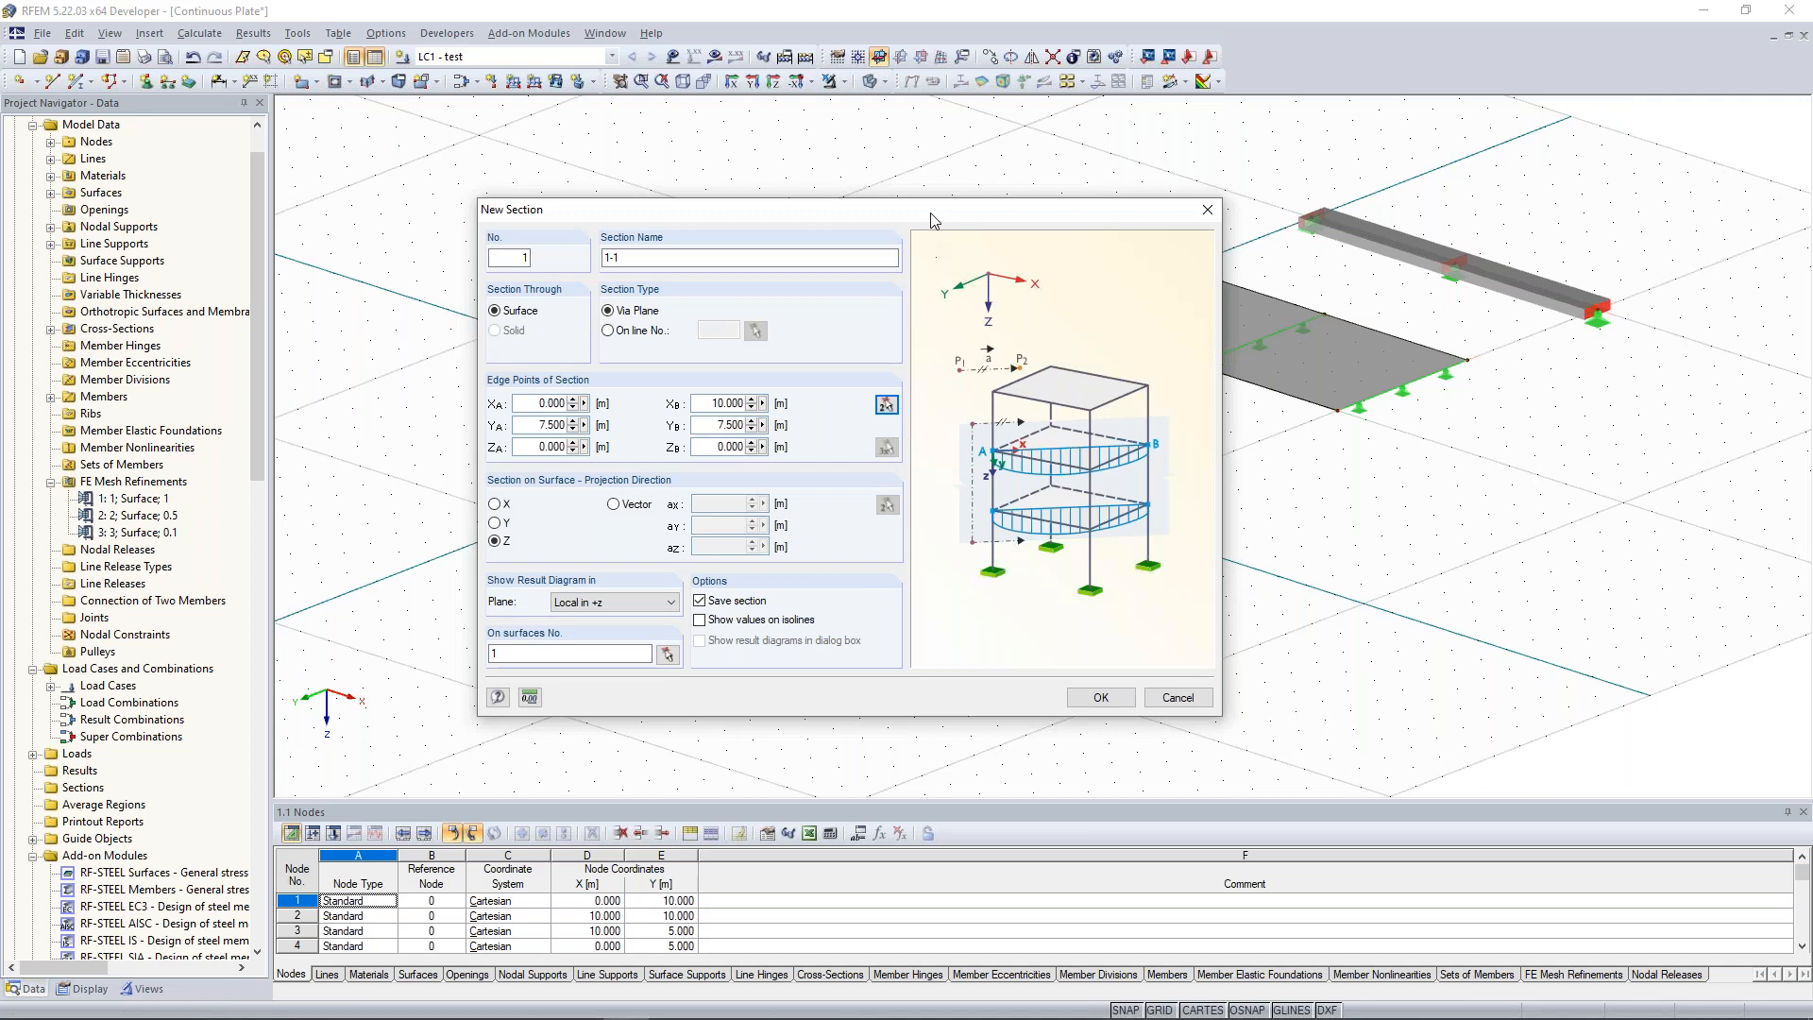
pyautogui.moveTo(930, 218); pyautogui.dragTo(1410, 164)
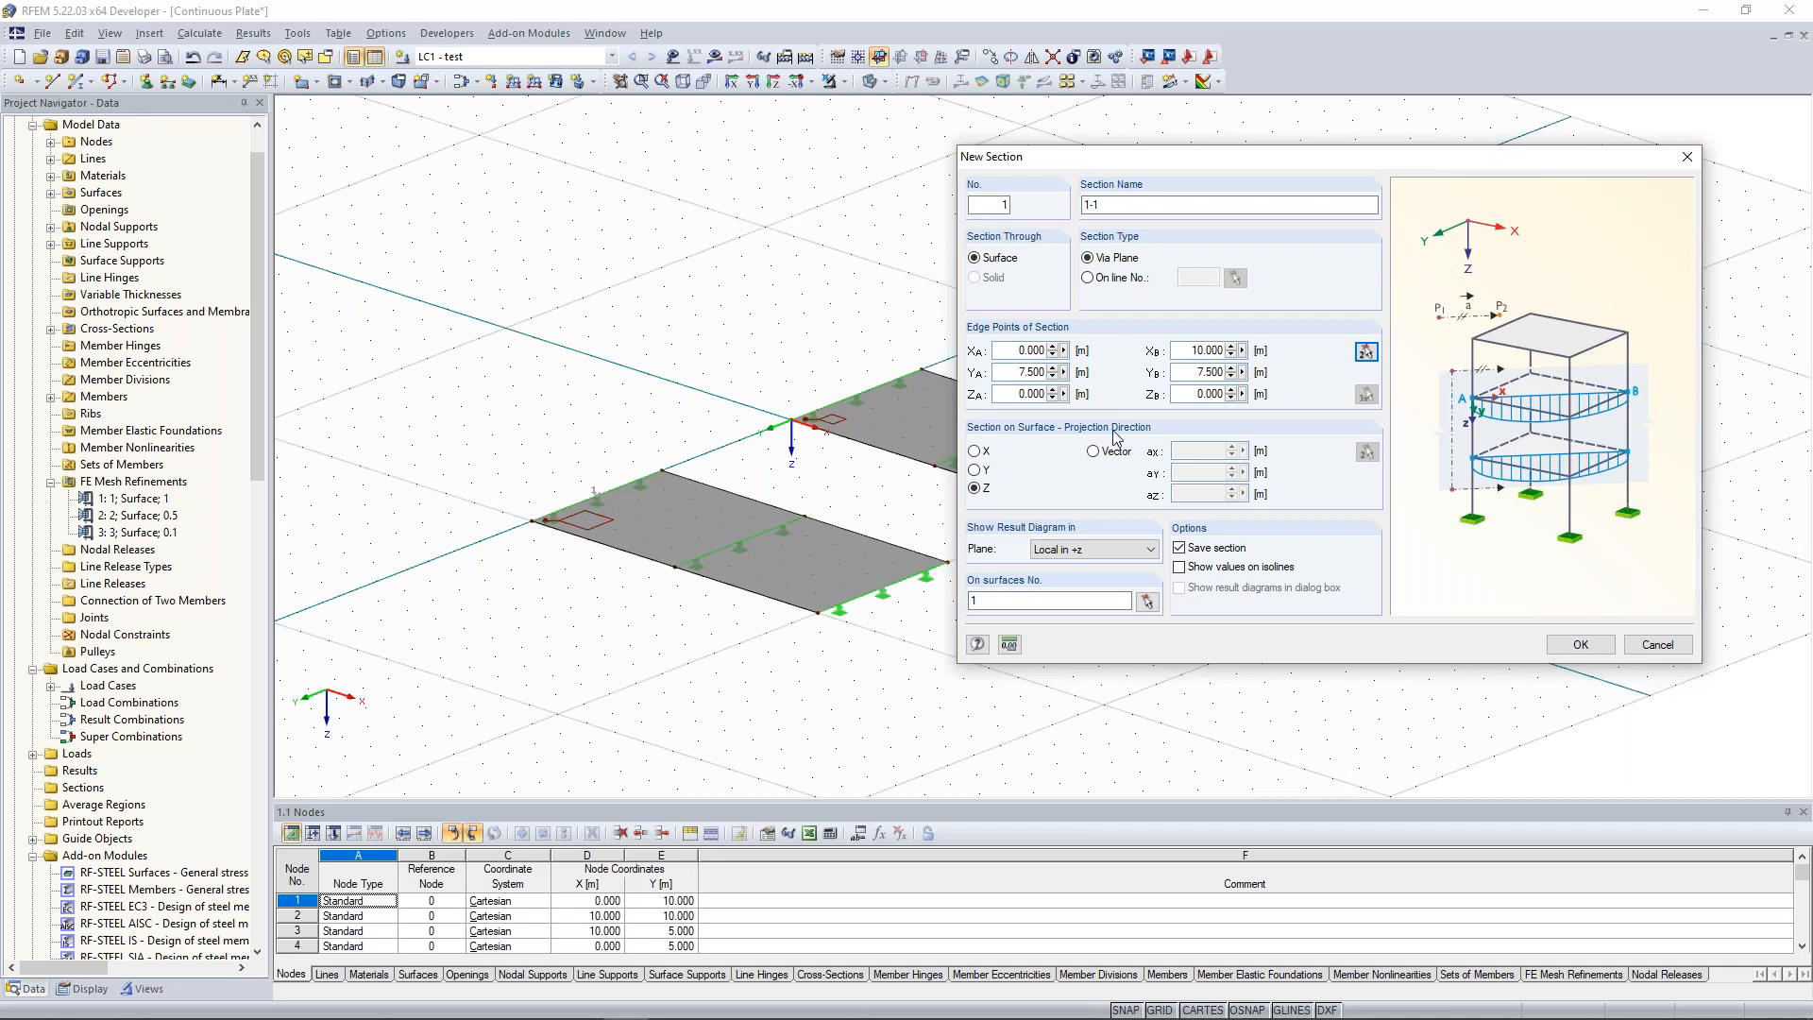
pyautogui.click(978, 491)
pyautogui.click(1578, 647)
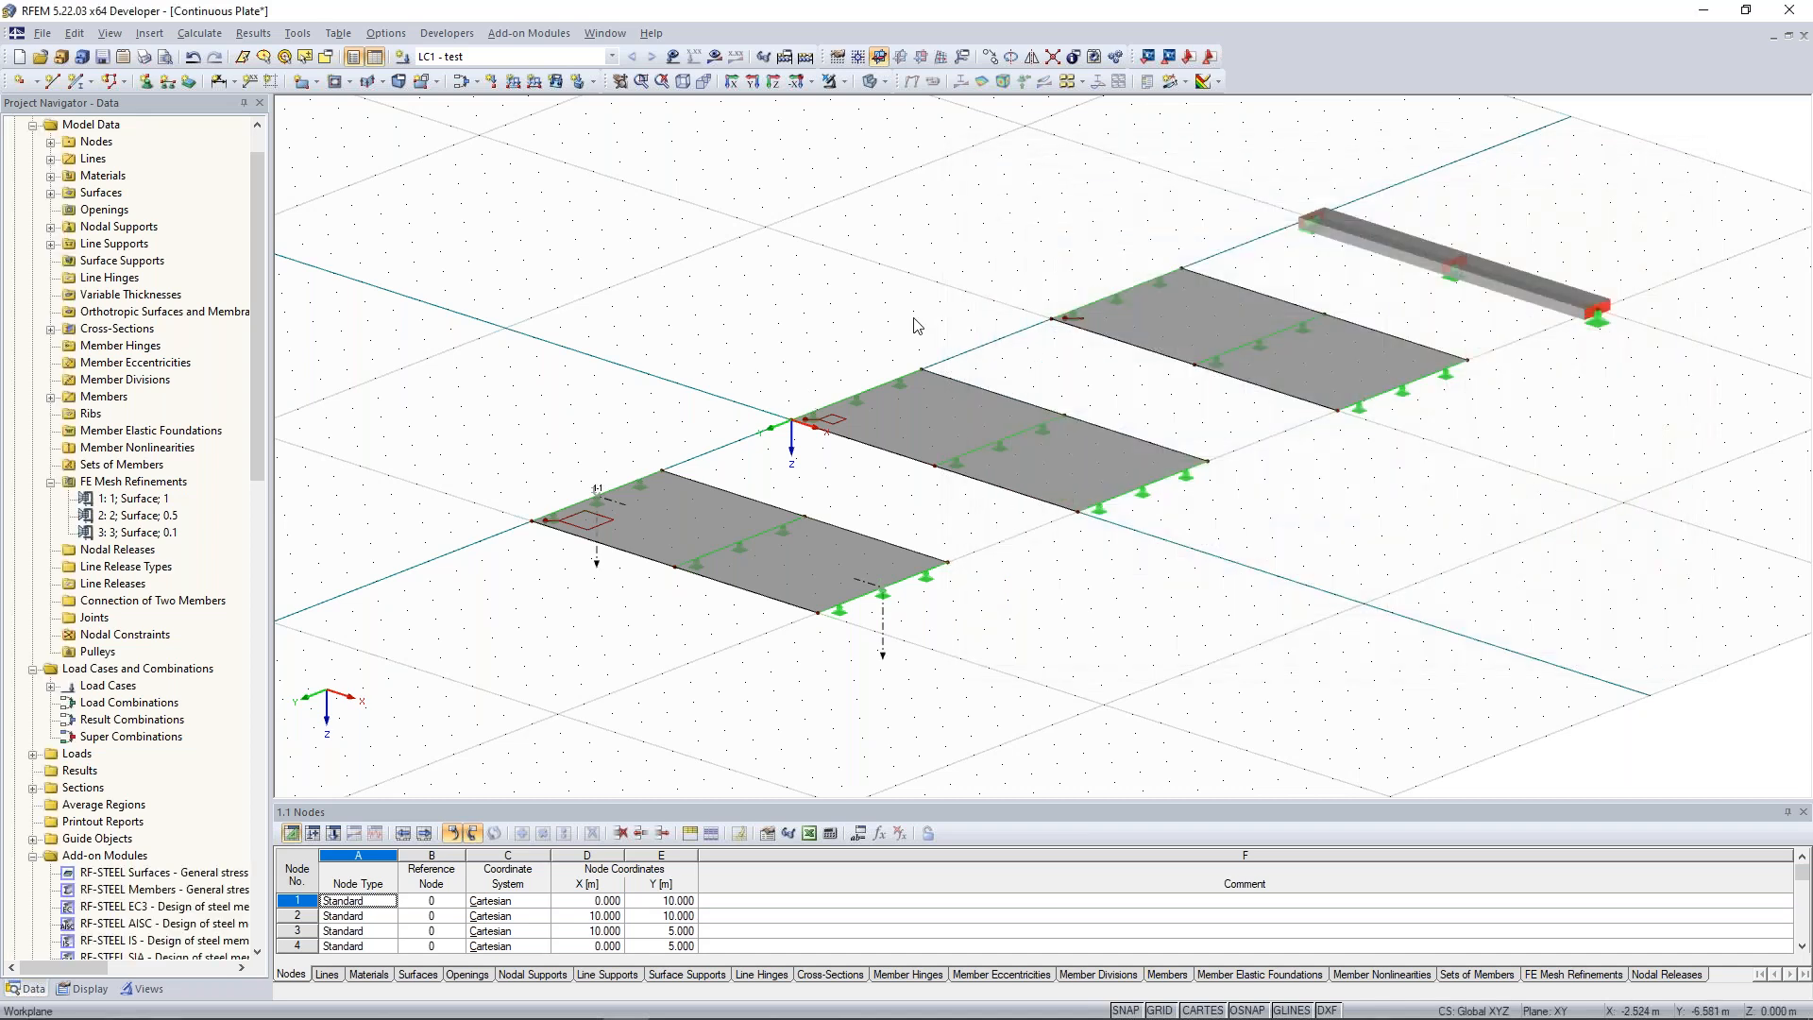
# Start a new result section named 2-2 running lengthwise through the middle plate from X 0, Y -2.5 m to X 10, Y -2.5 m.
pyautogui.moveTo(1009, 469); pyautogui.dragTo(916, 485, button='middle')
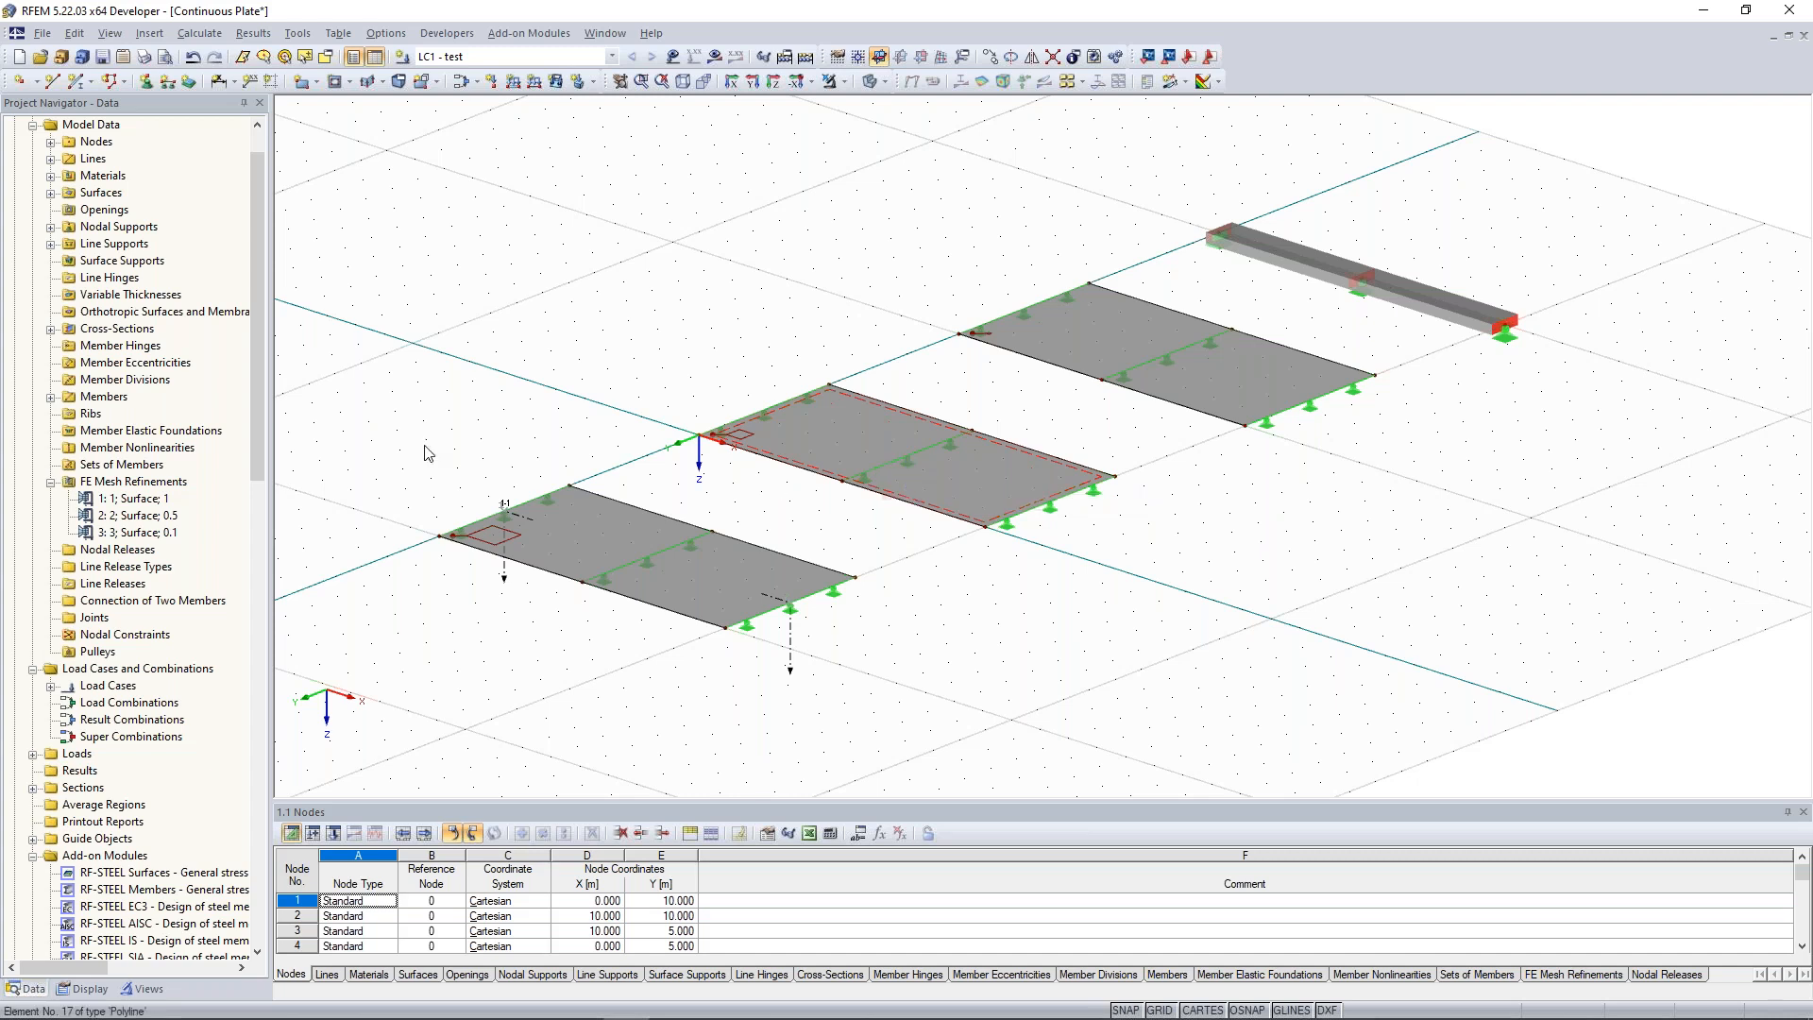
pyautogui.rightClick(92, 791)
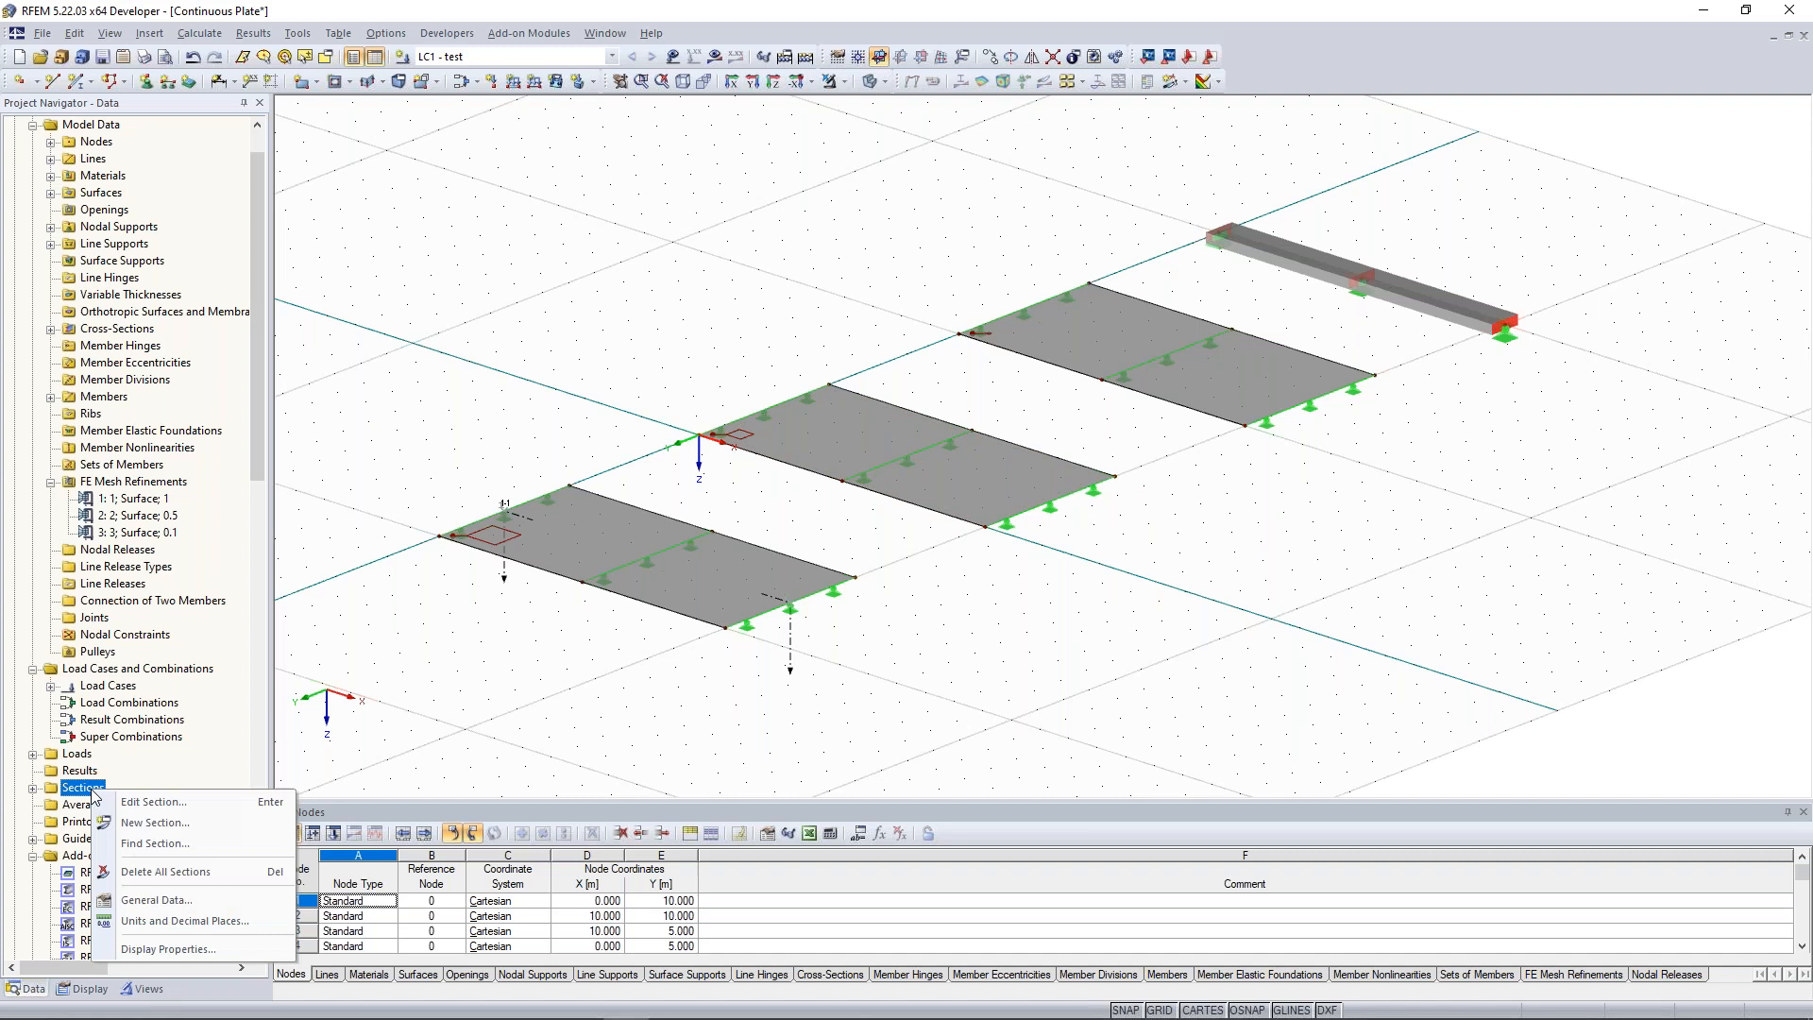
pyautogui.click(156, 823)
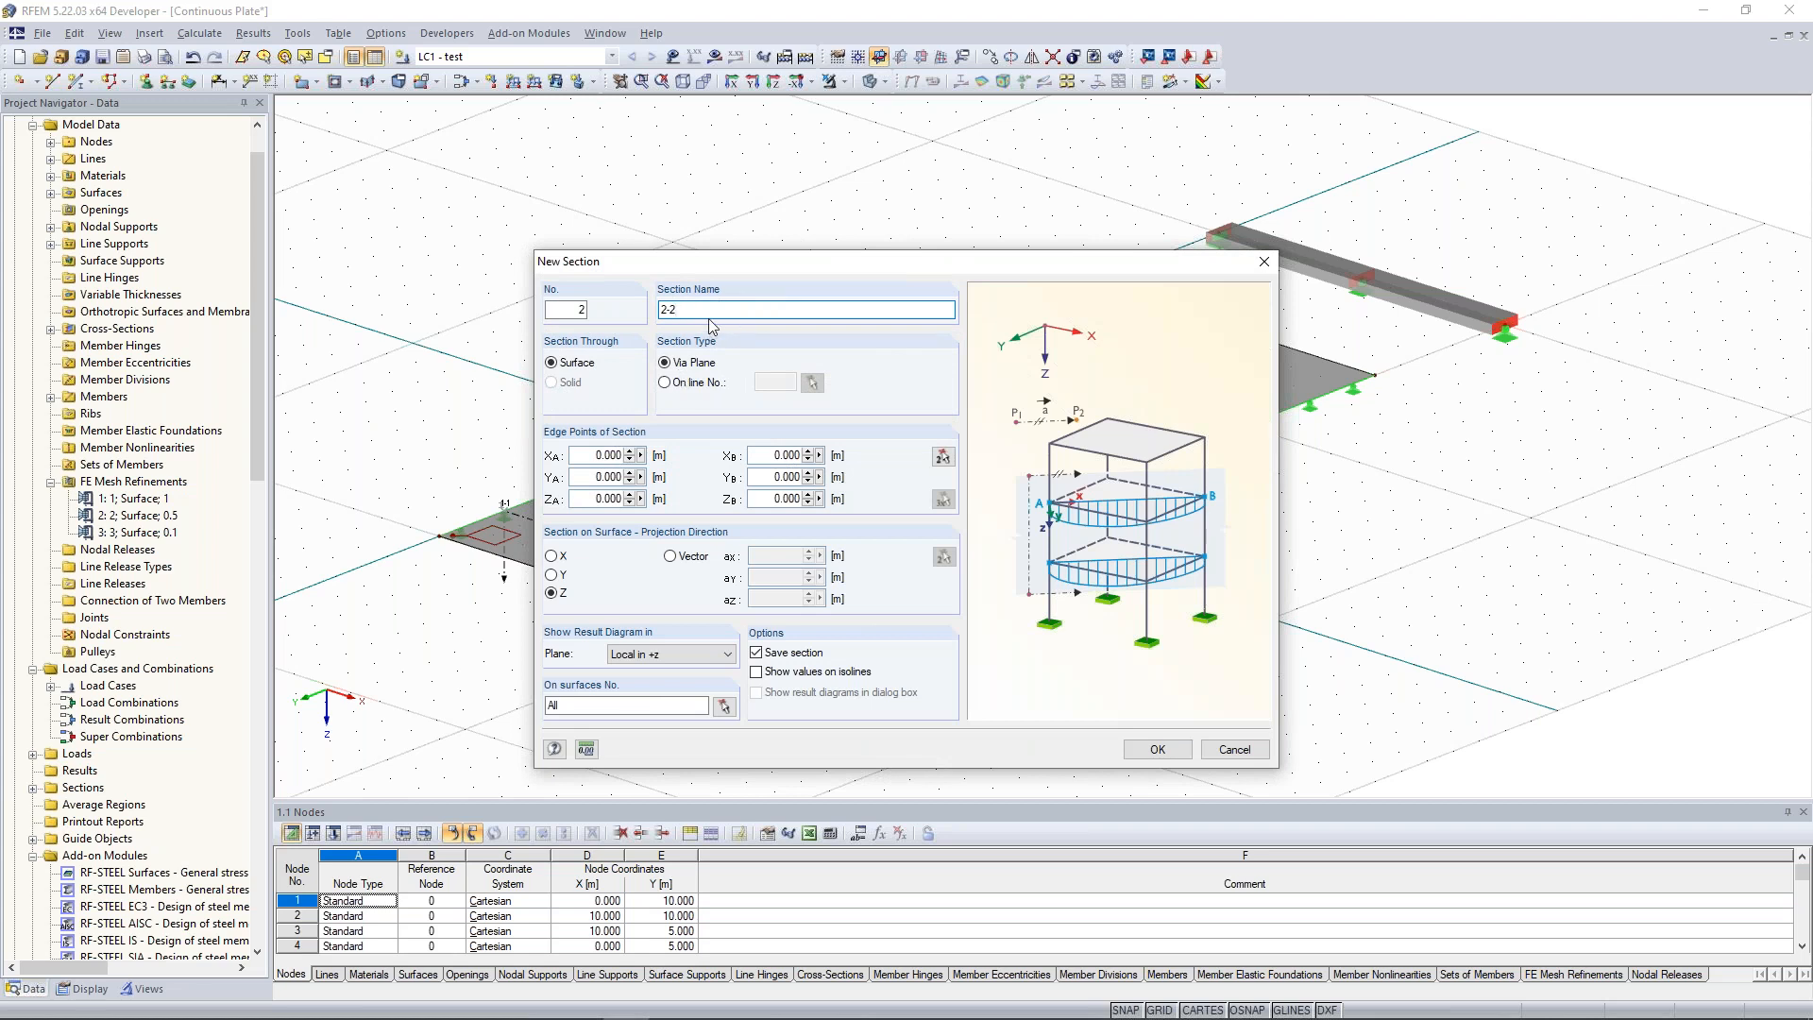
pyautogui.click(942, 457)
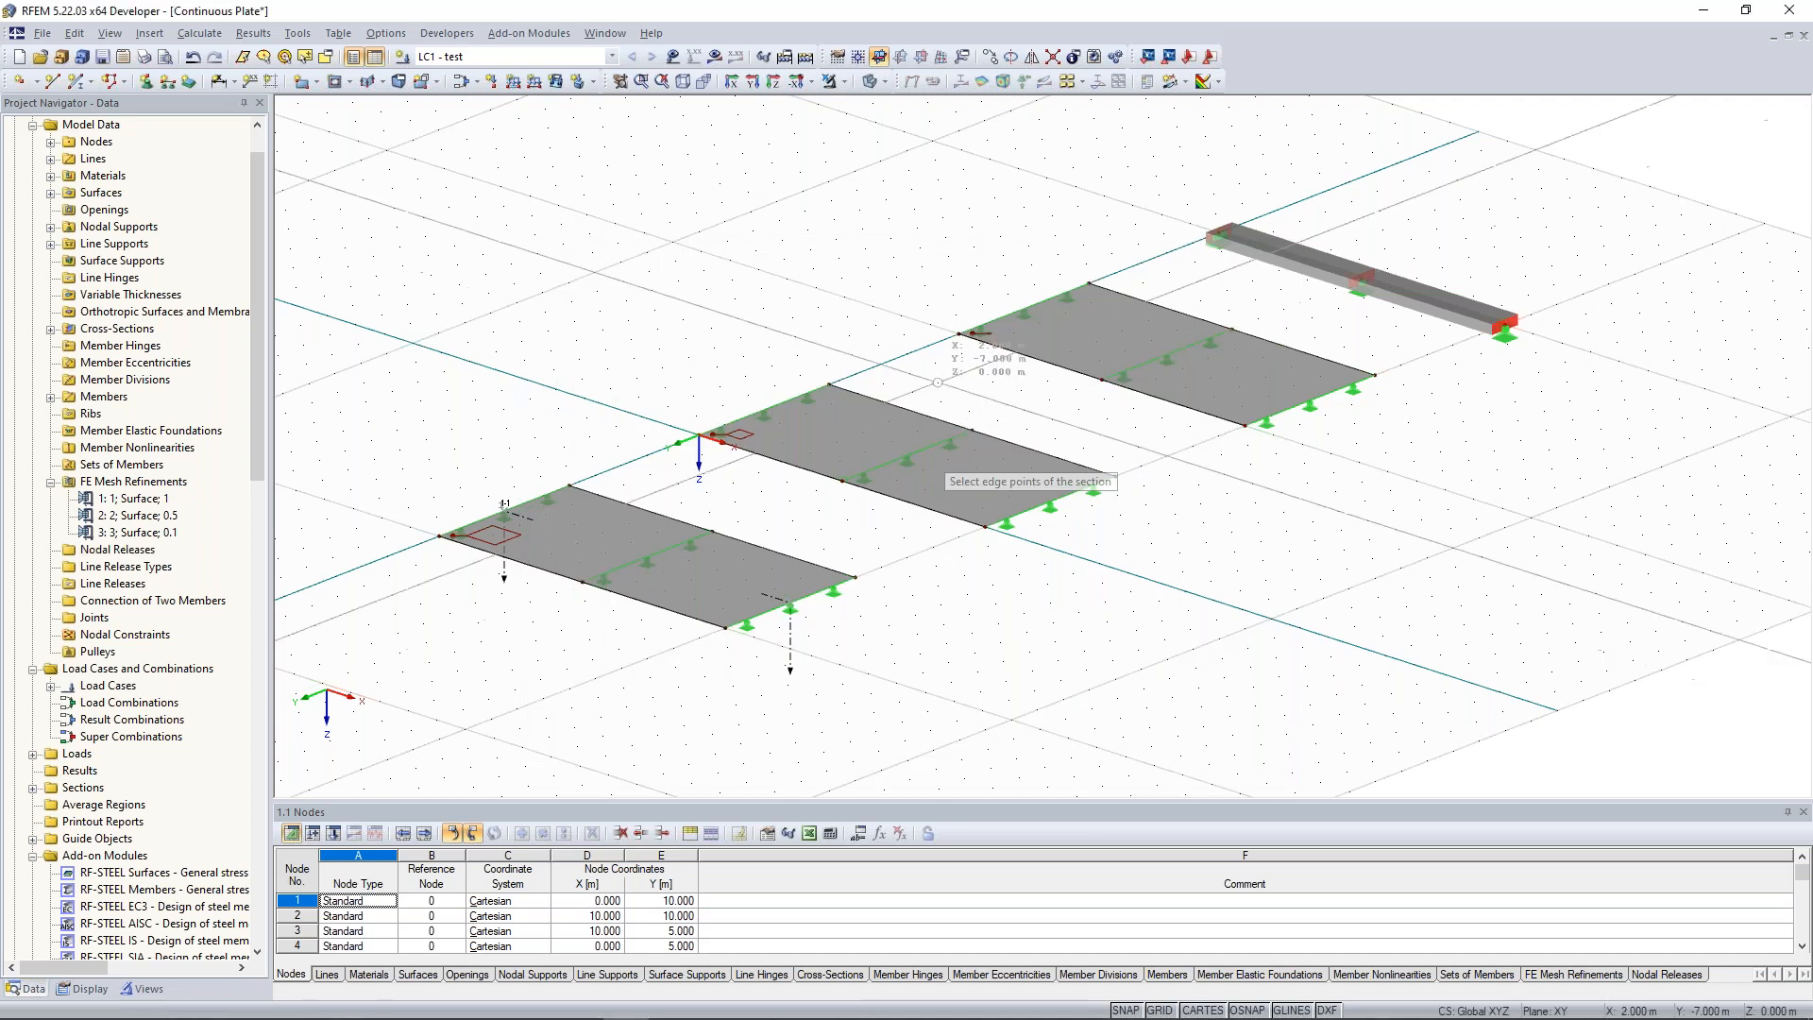
pyautogui.click(763, 407)
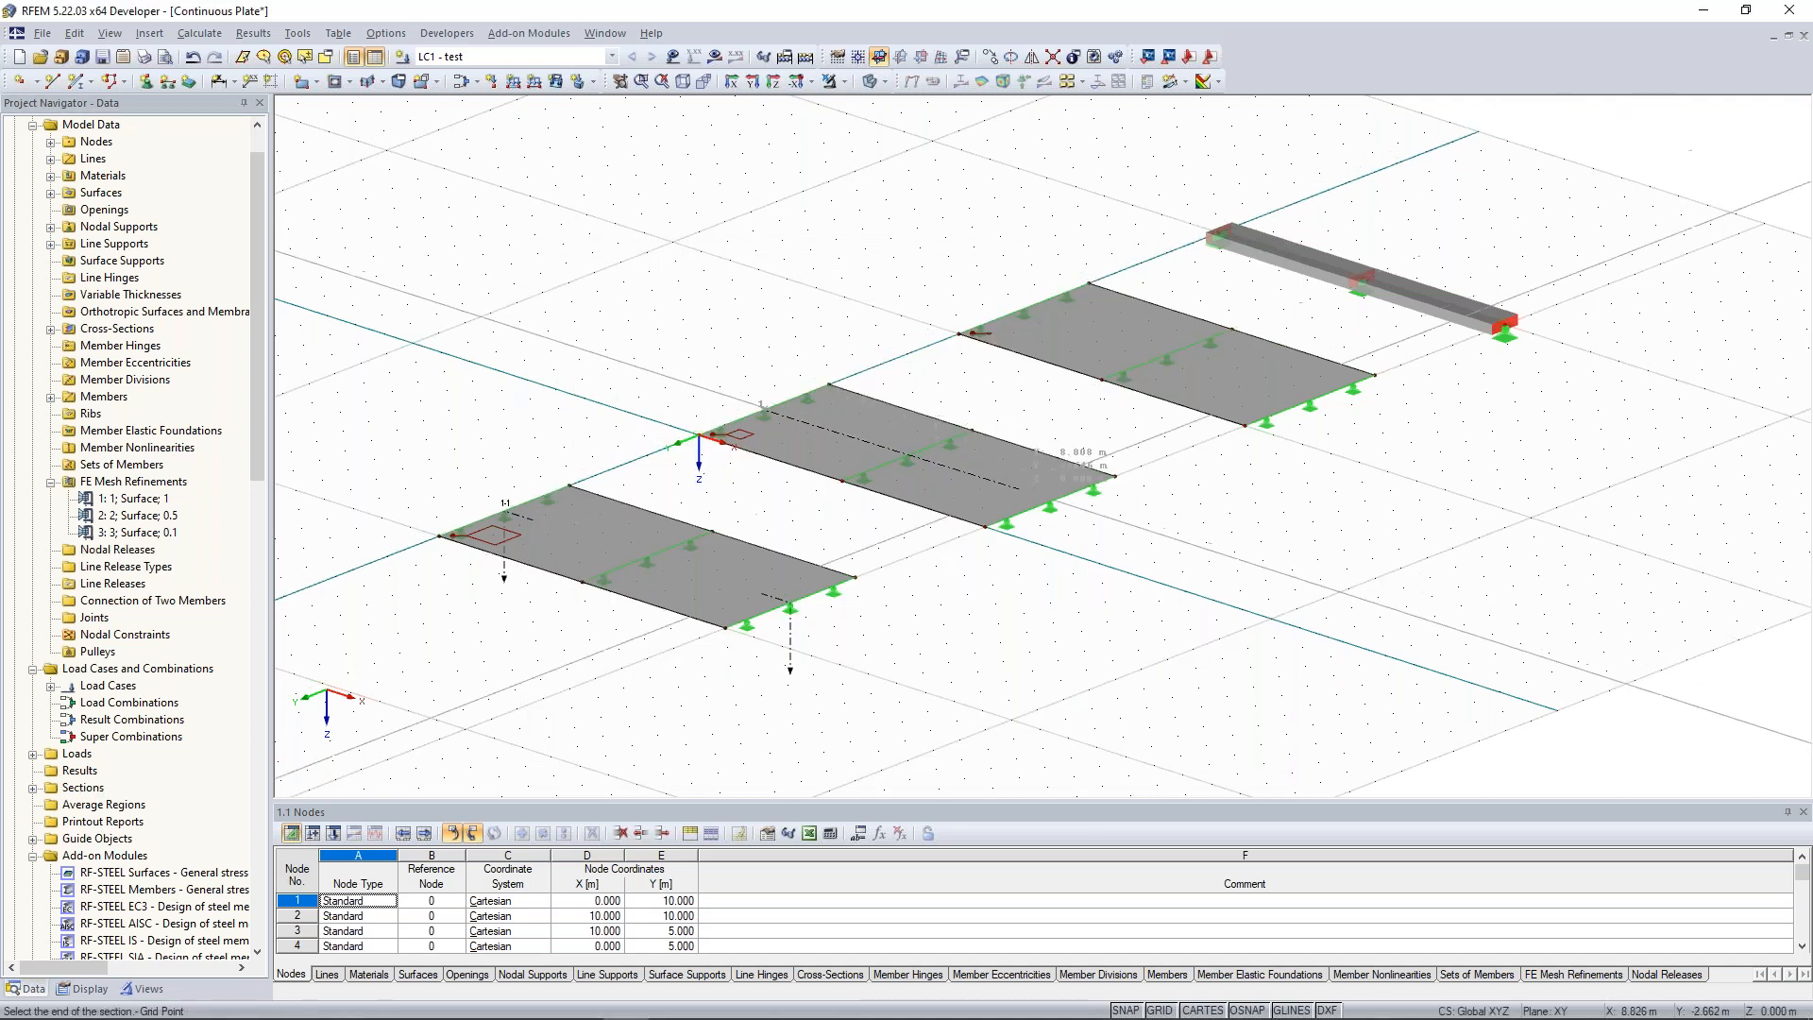
pyautogui.click(1053, 511)
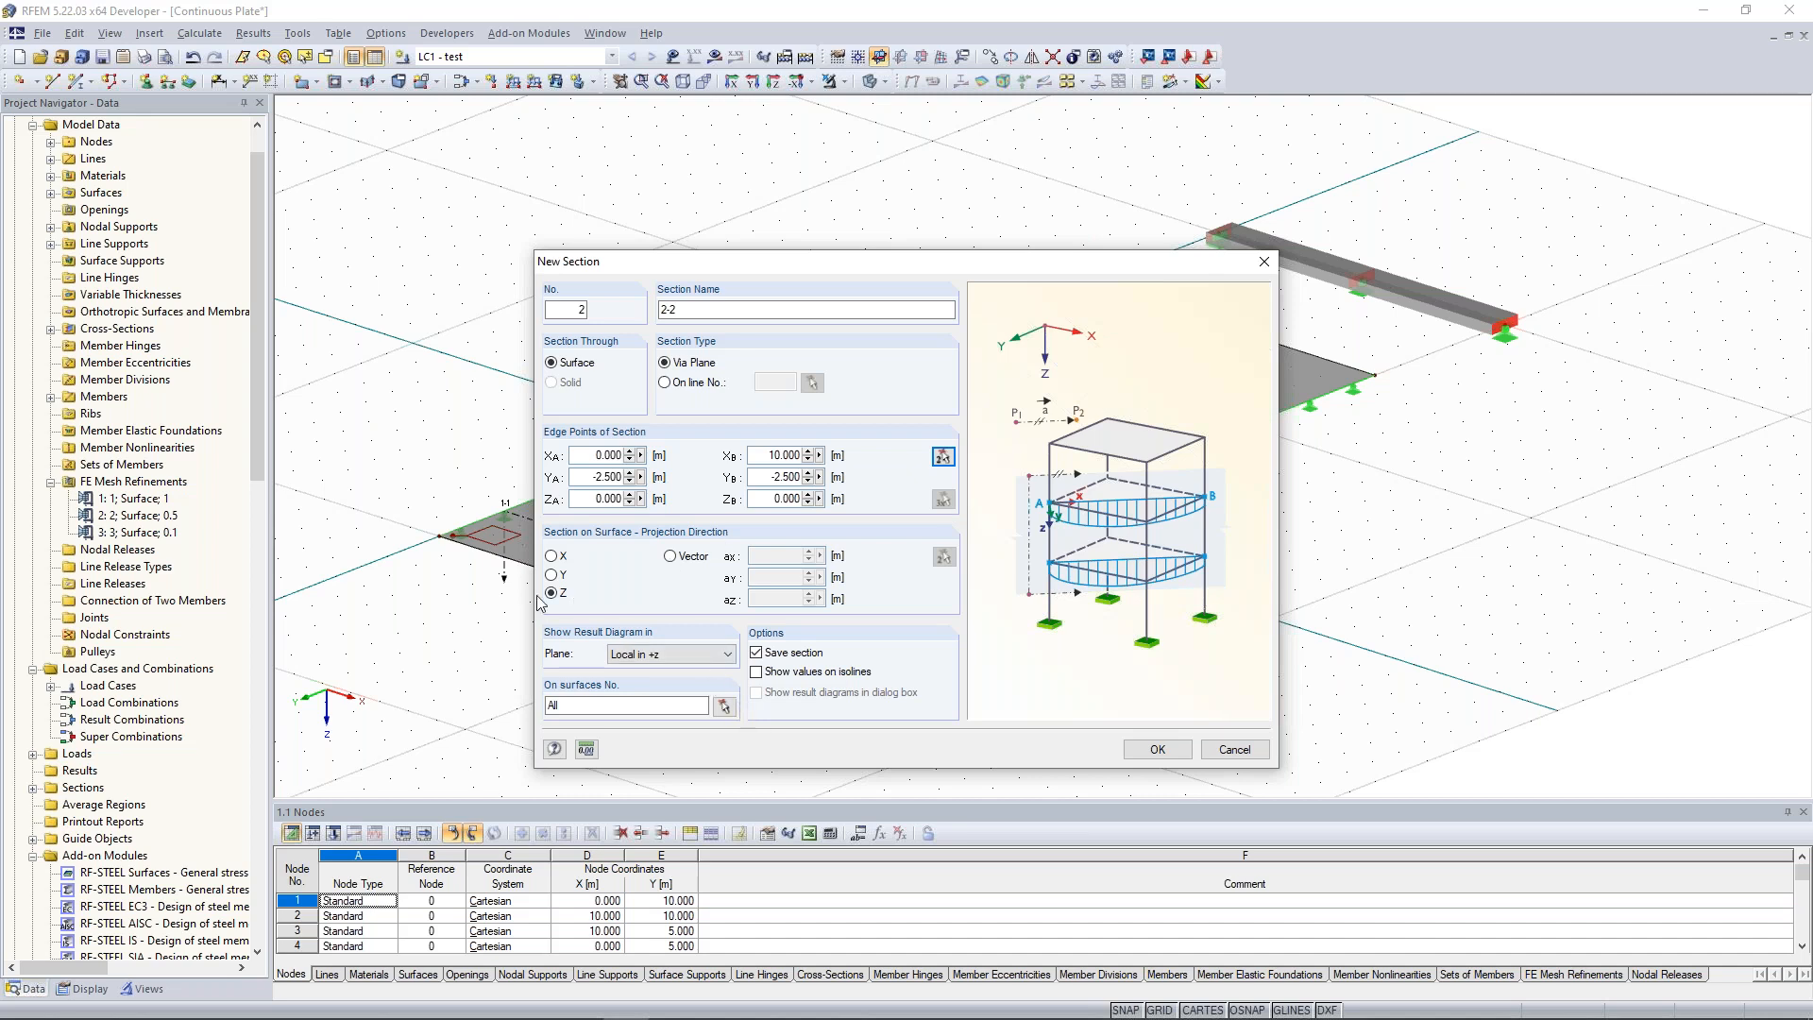
# Restrict section 2-2 to surface 2, the middle plate, and create it.
pyautogui.click(725, 706)
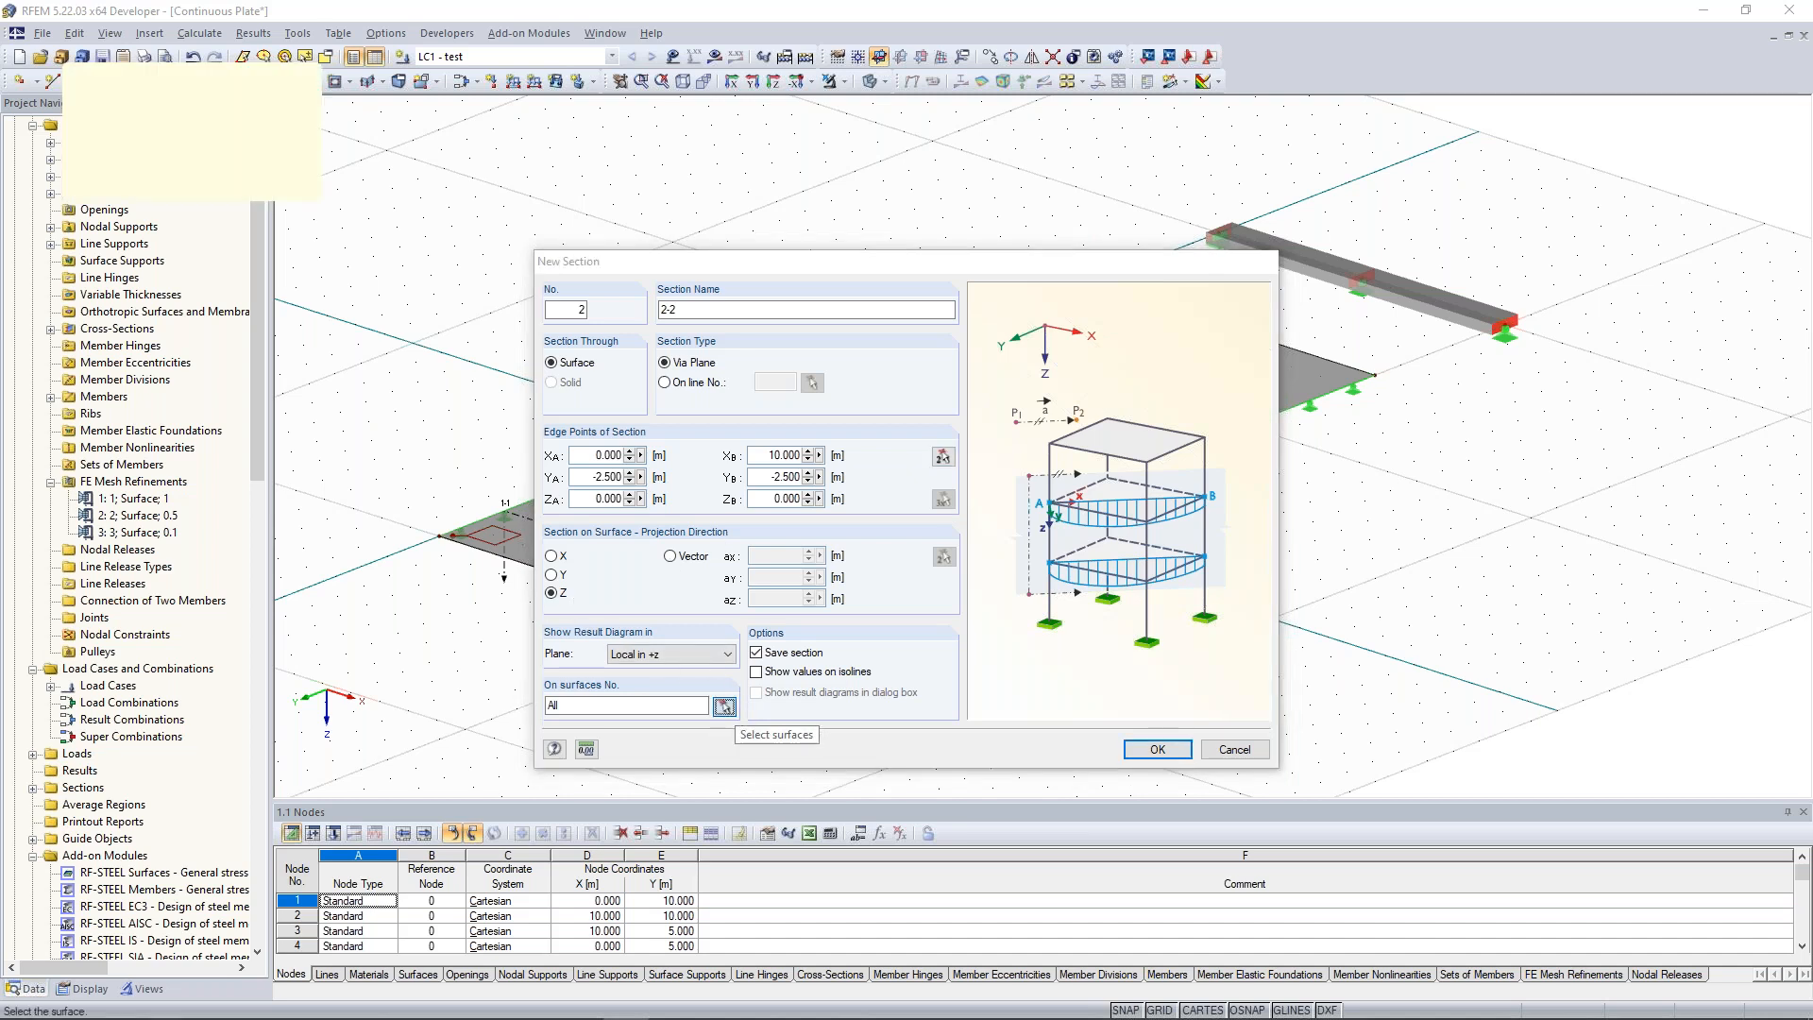
pyautogui.click(859, 448)
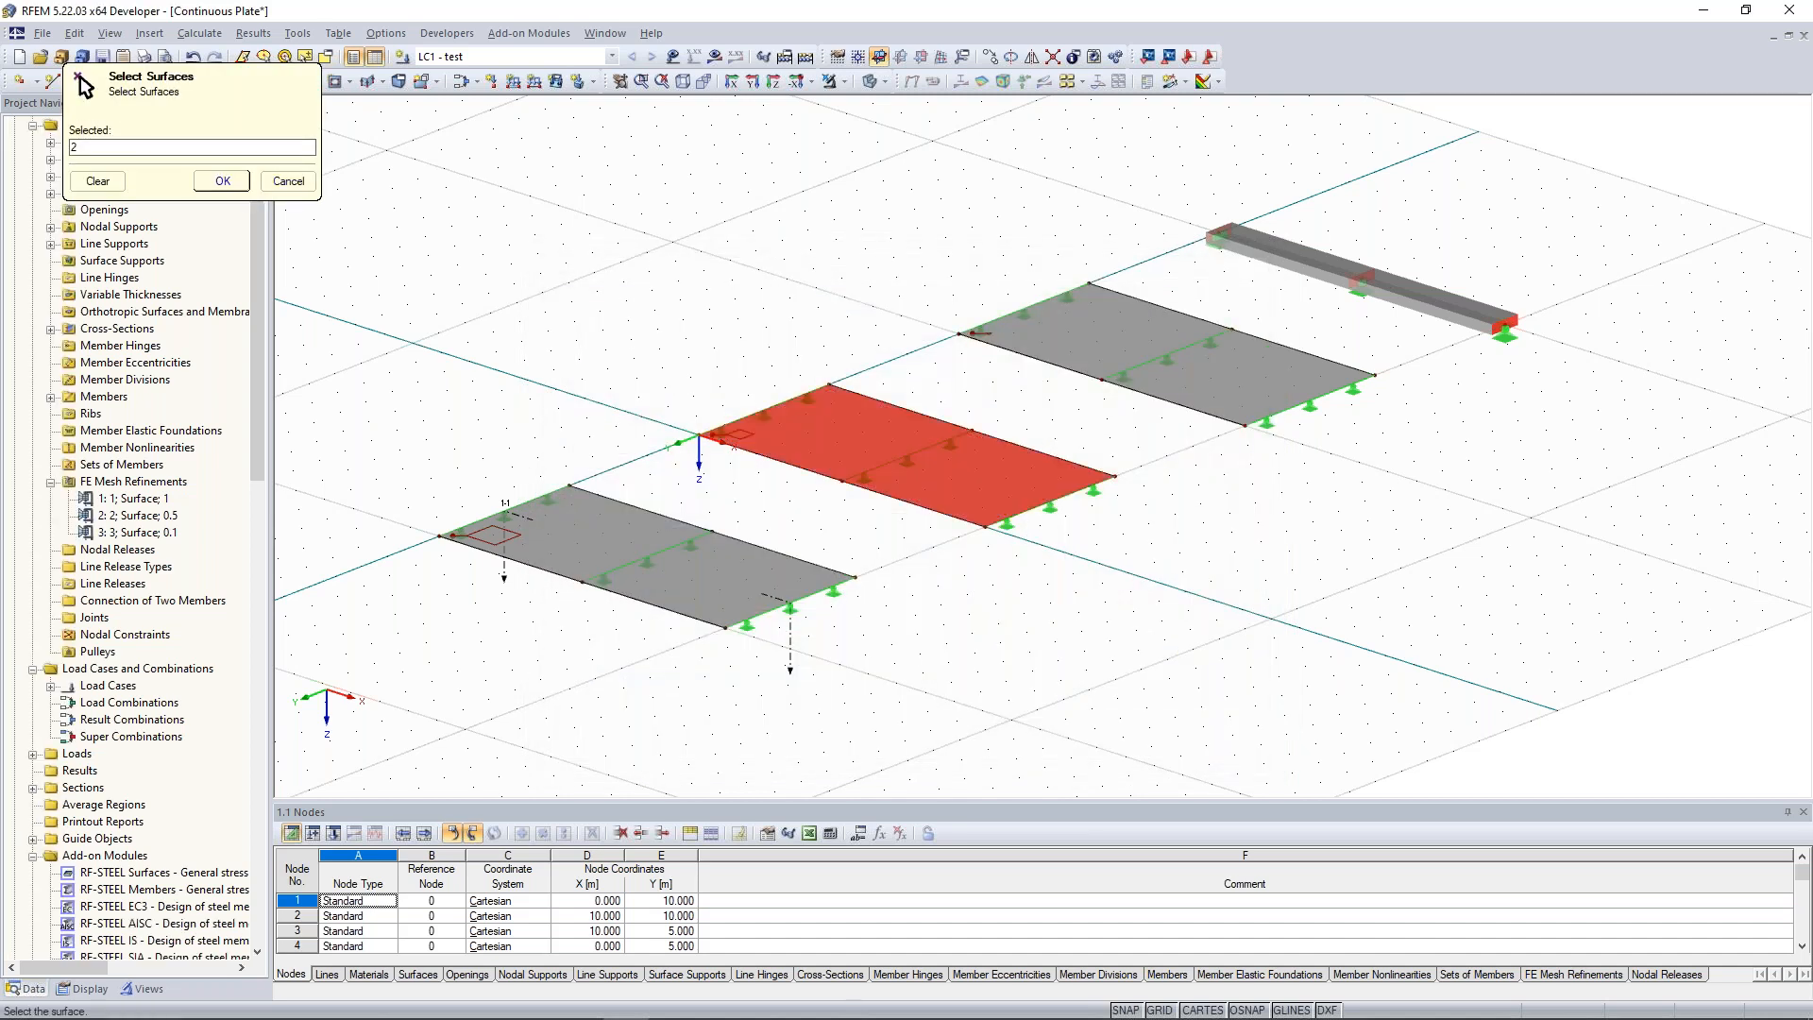
pyautogui.click(222, 182)
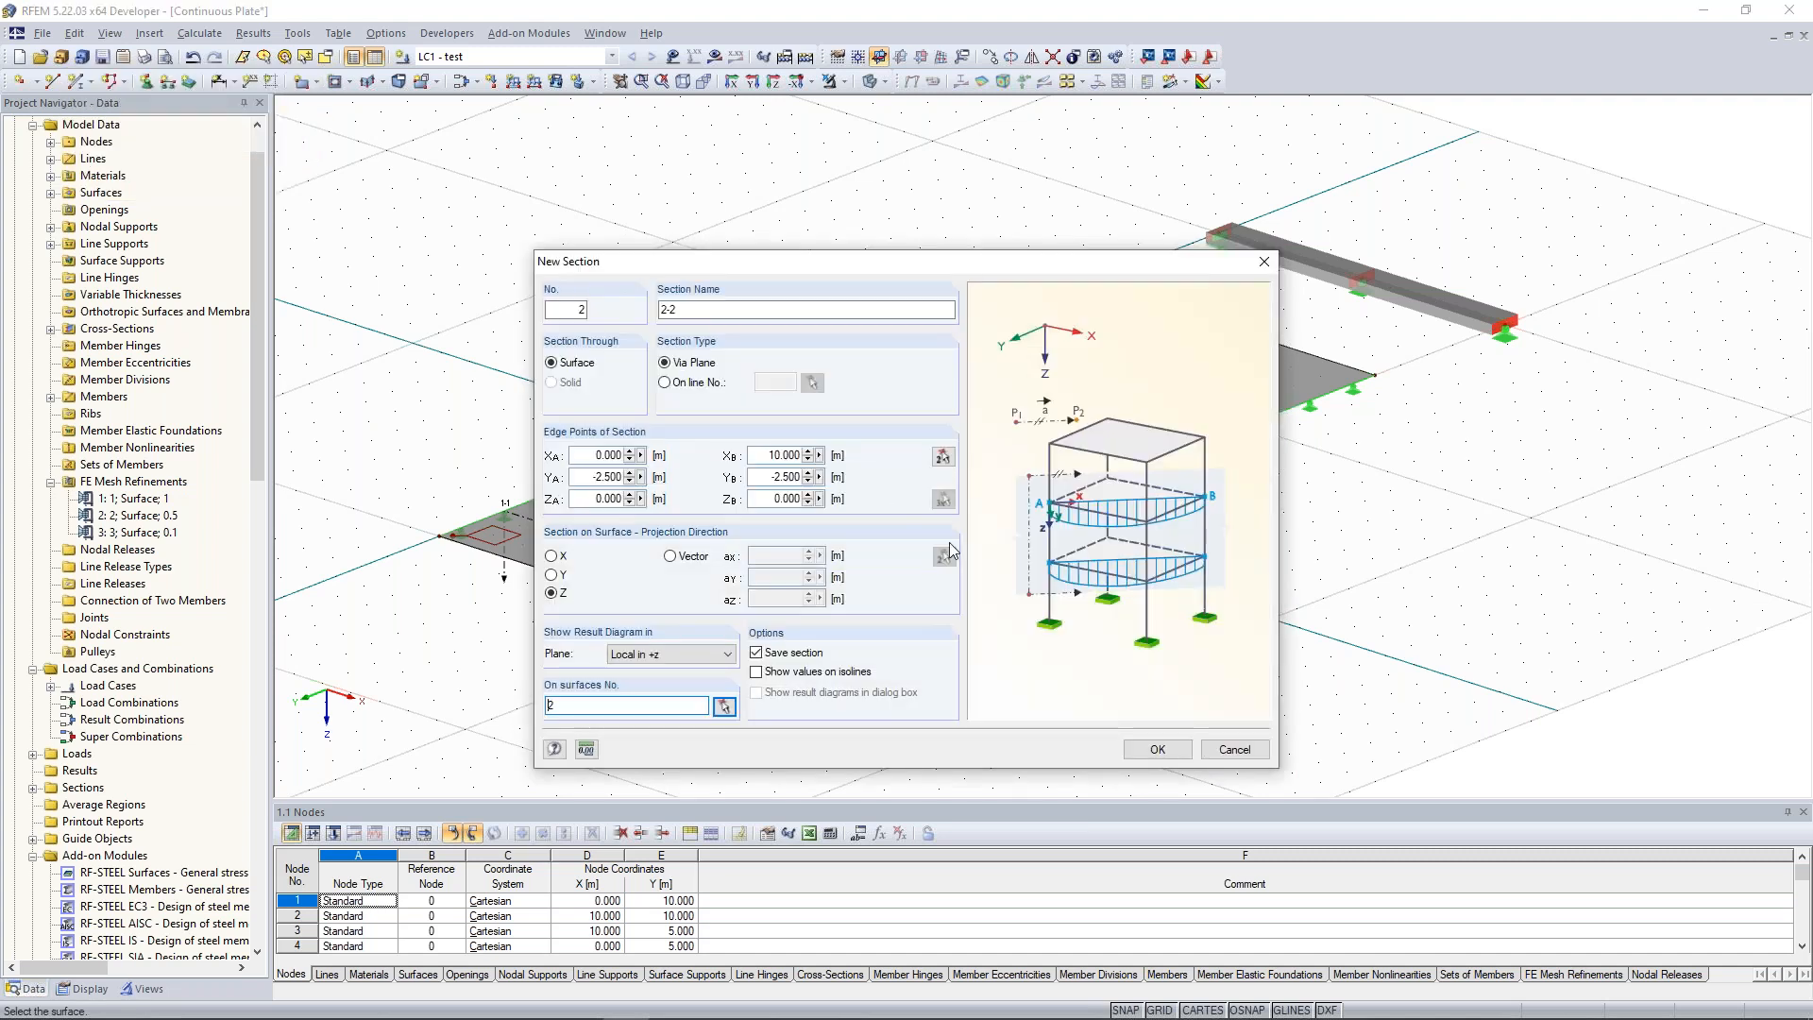
pyautogui.click(1168, 753)
# Start a new result section named 3-3 running lengthwise through the far plate from X 0, Y -12.5 m to X 10, Y -12.5 m.
pyautogui.moveTo(1360, 434); pyautogui.dragTo(1198, 479, button='middle')
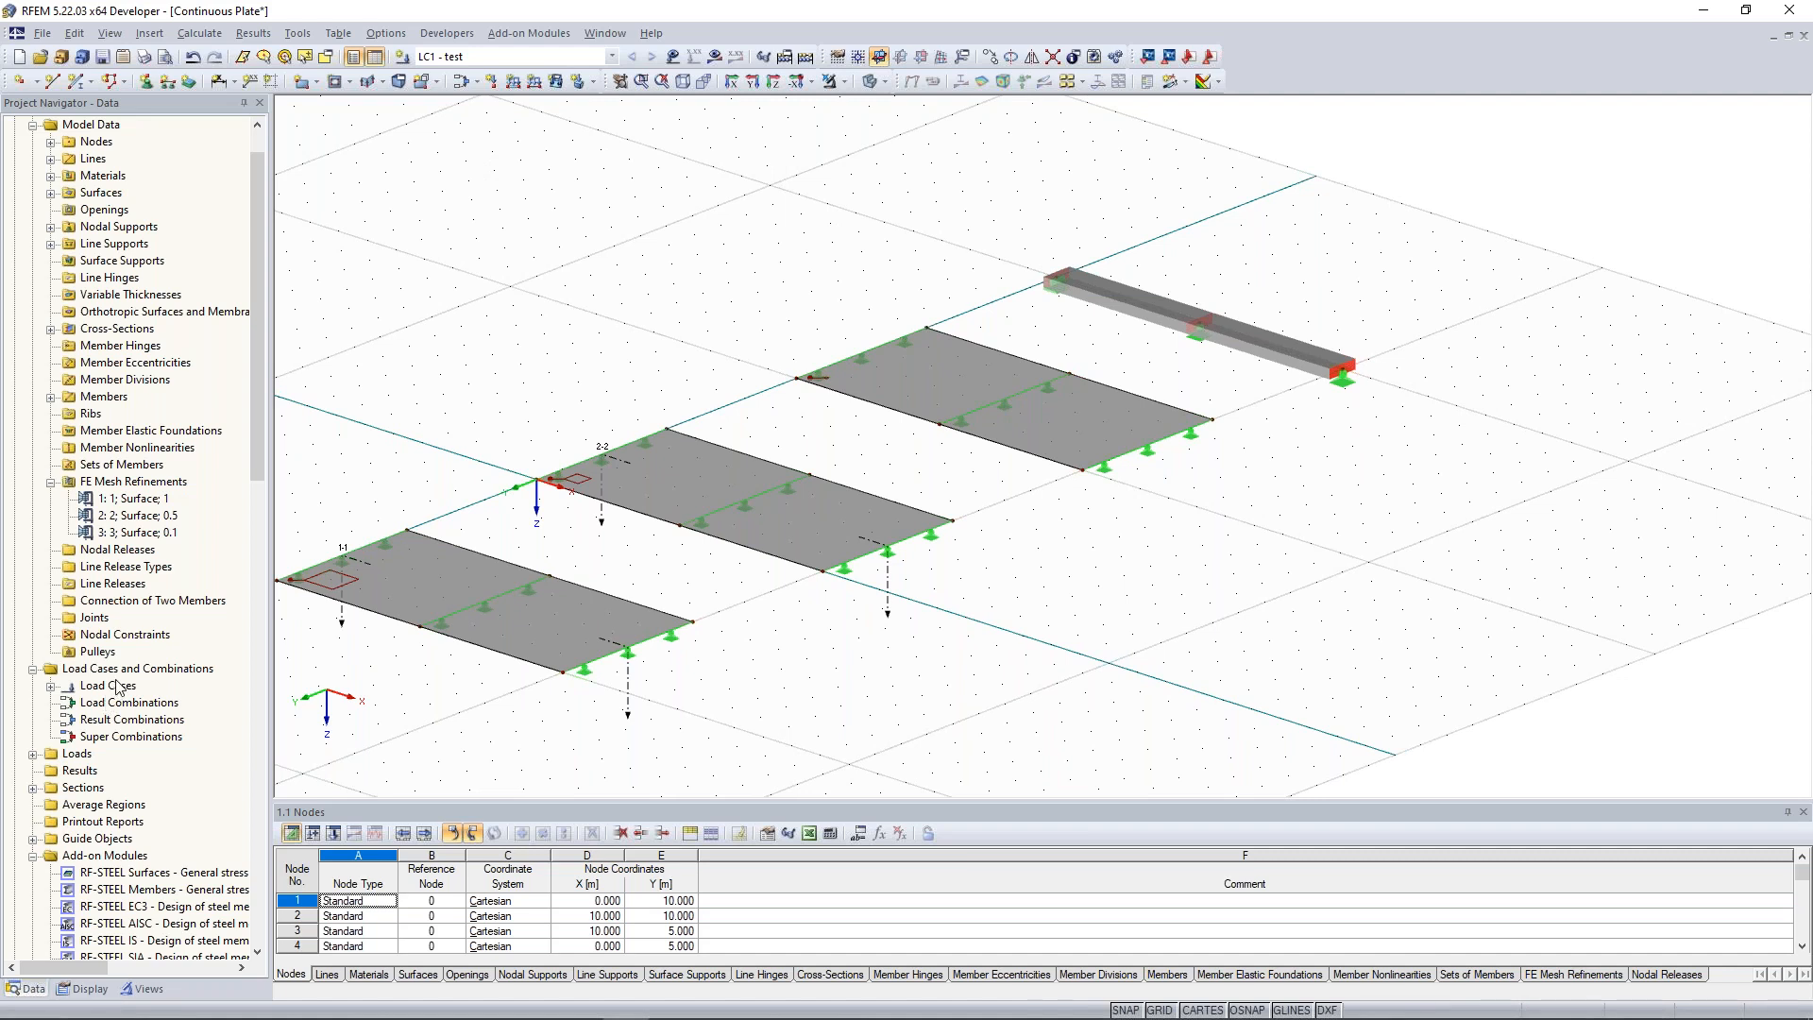
pyautogui.rightClick(87, 789)
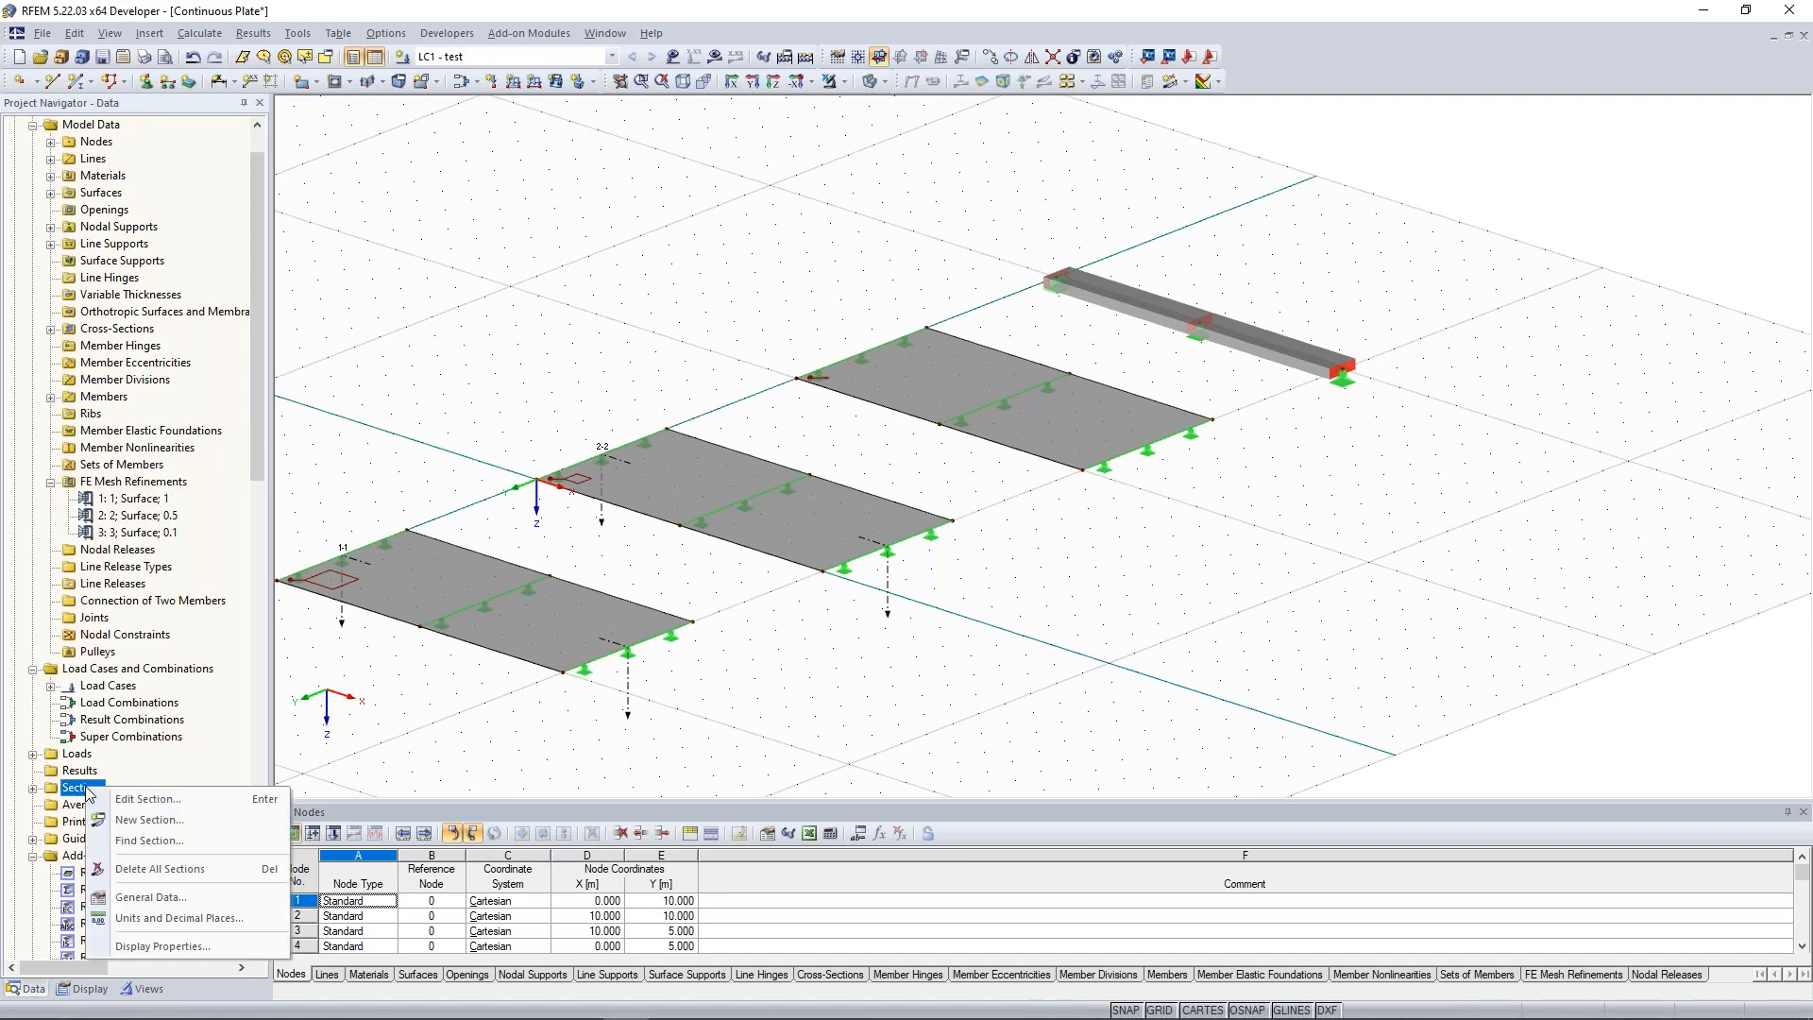
pyautogui.click(149, 819)
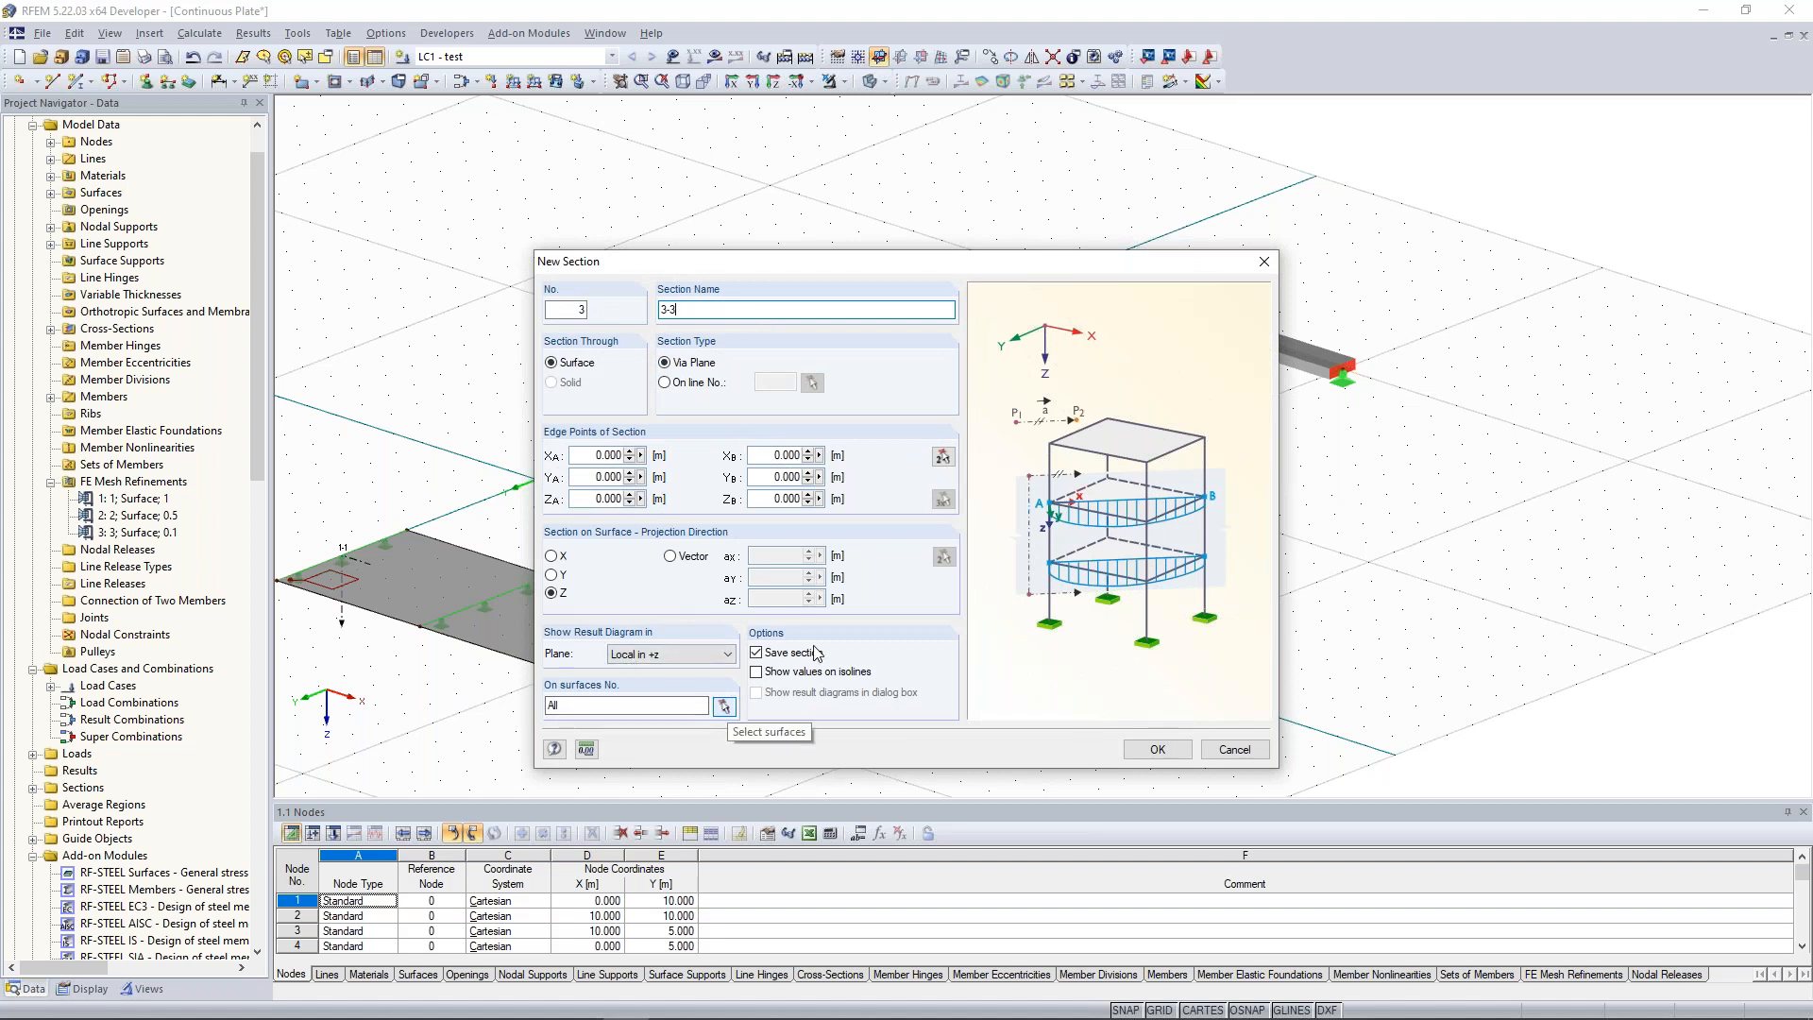
pyautogui.click(943, 458)
pyautogui.click(861, 354)
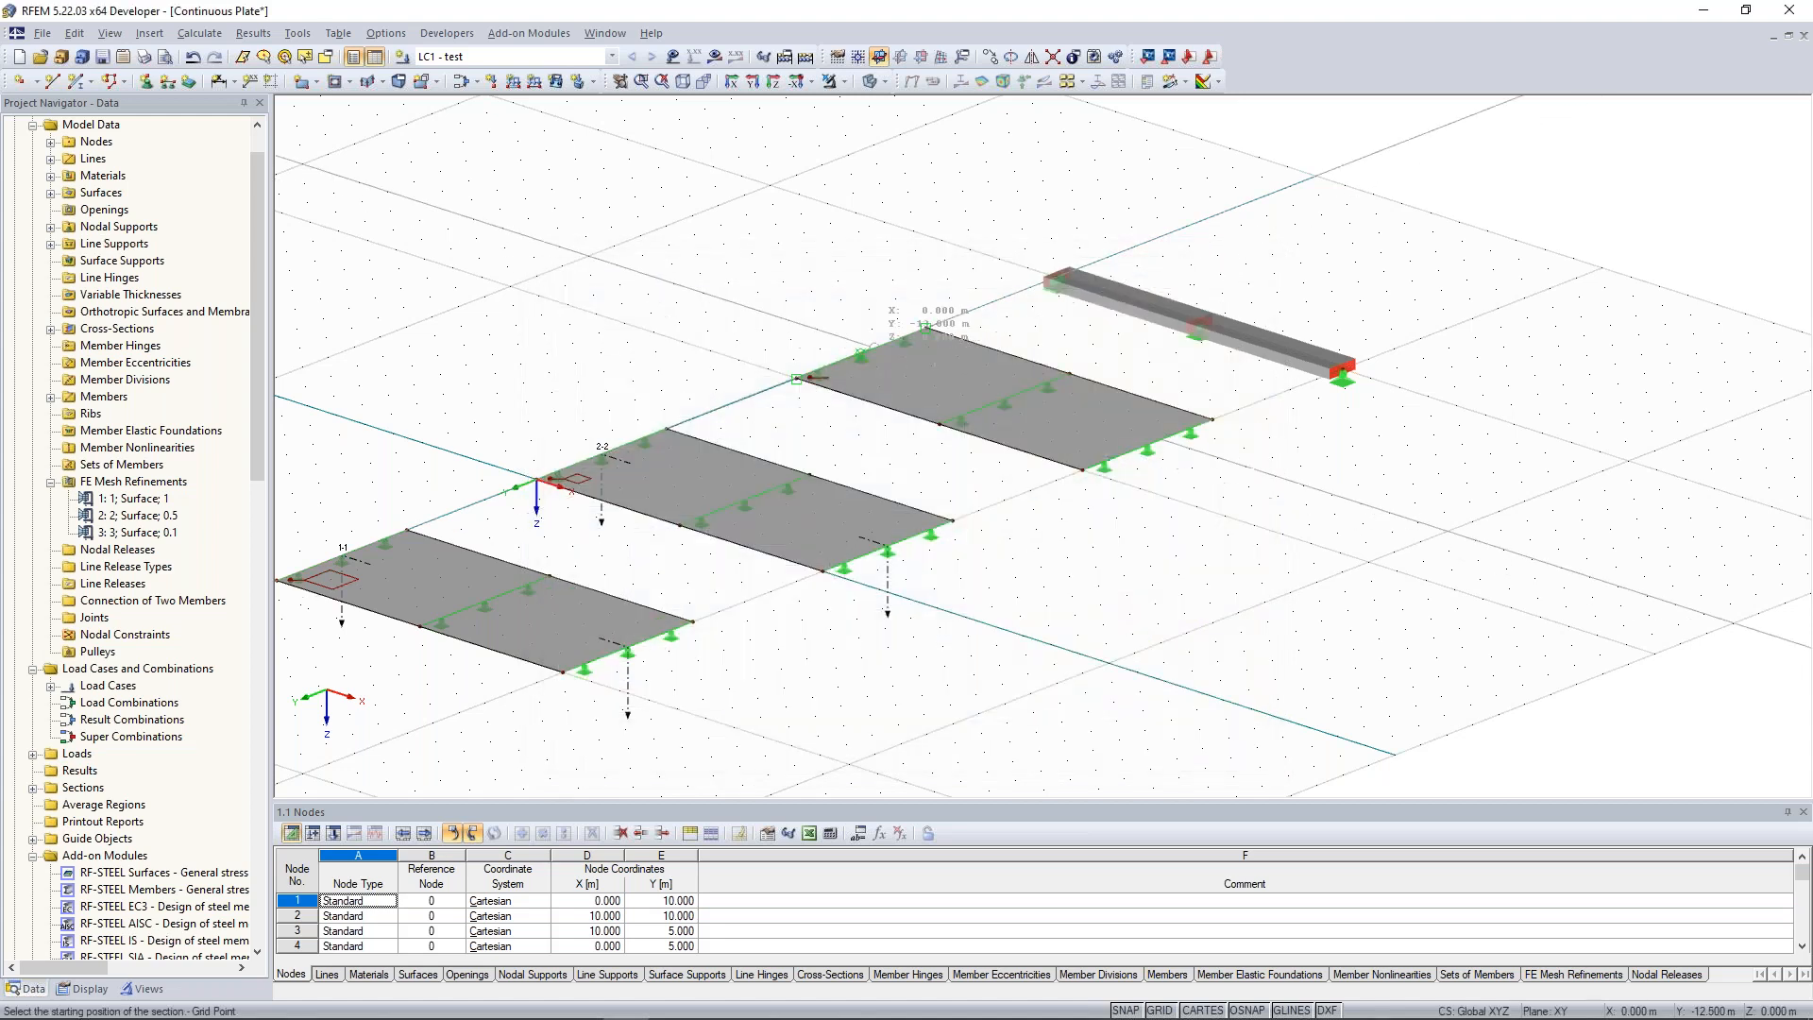
pyautogui.click(1164, 431)
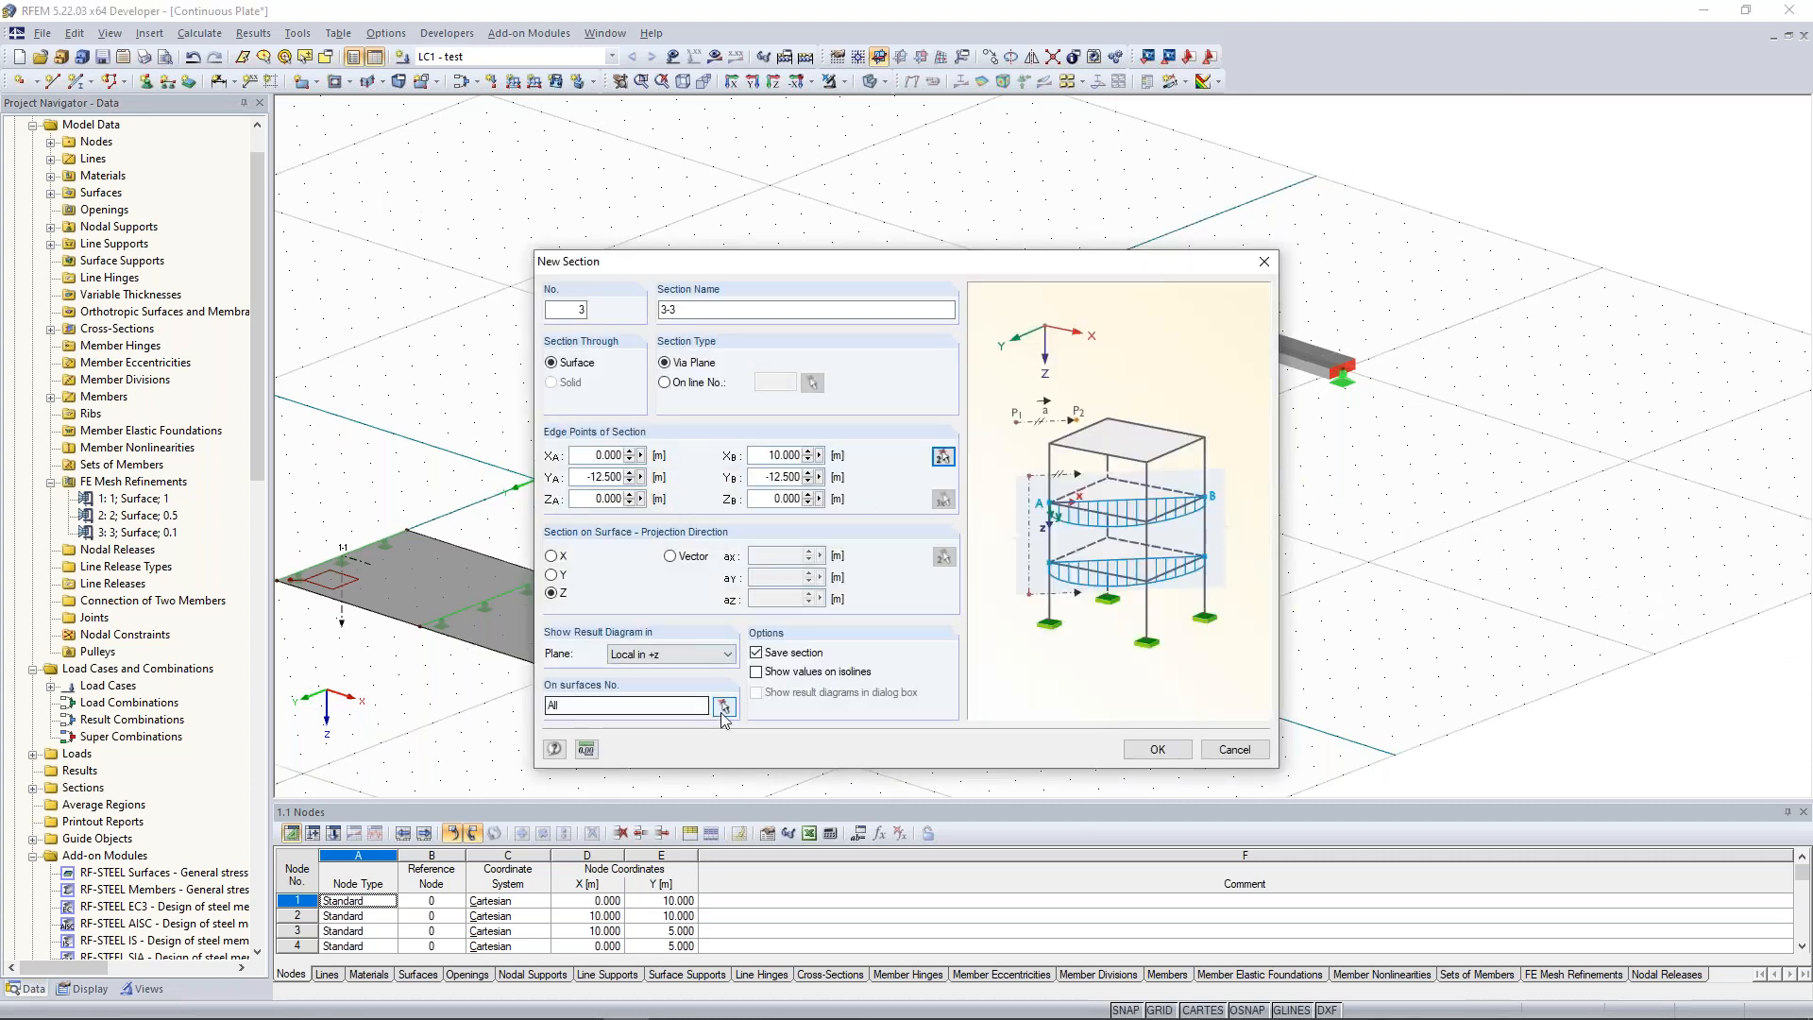
# Restrict section 3-3 to surface 3, the plate nearest the beam, and create it.
pyautogui.click(732, 717)
pyautogui.click(850, 387)
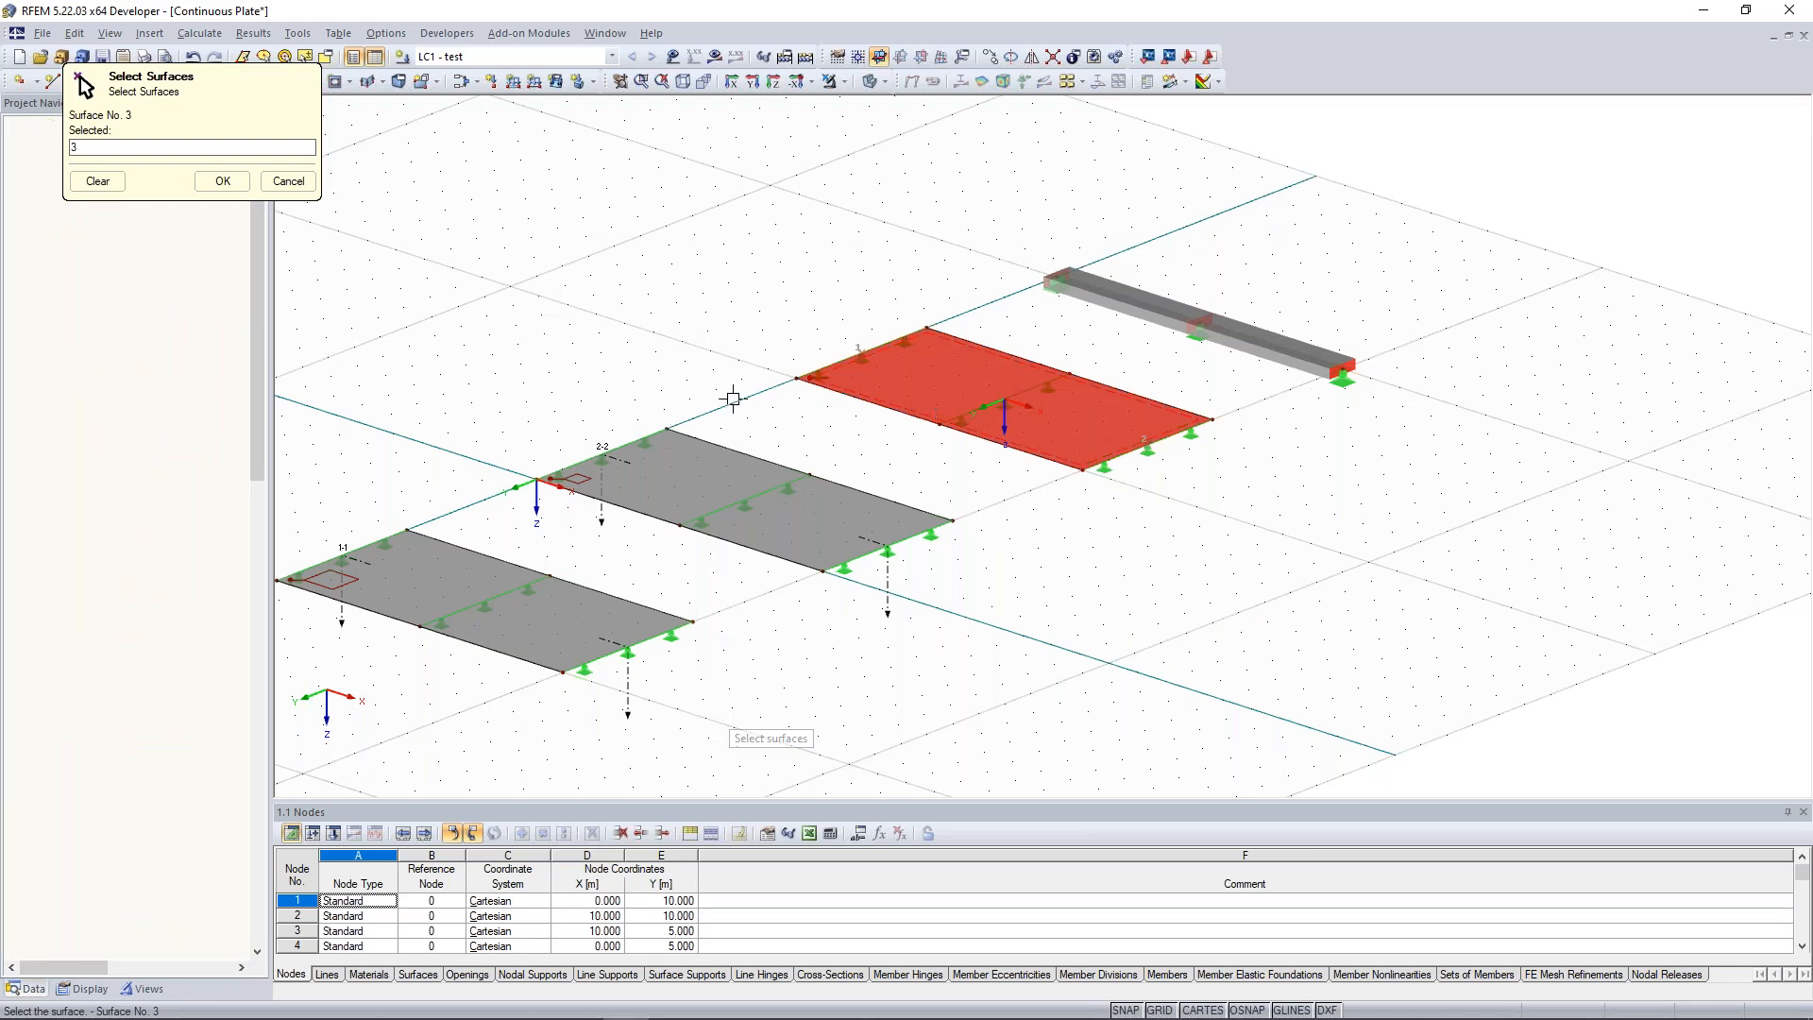
pyautogui.click(223, 180)
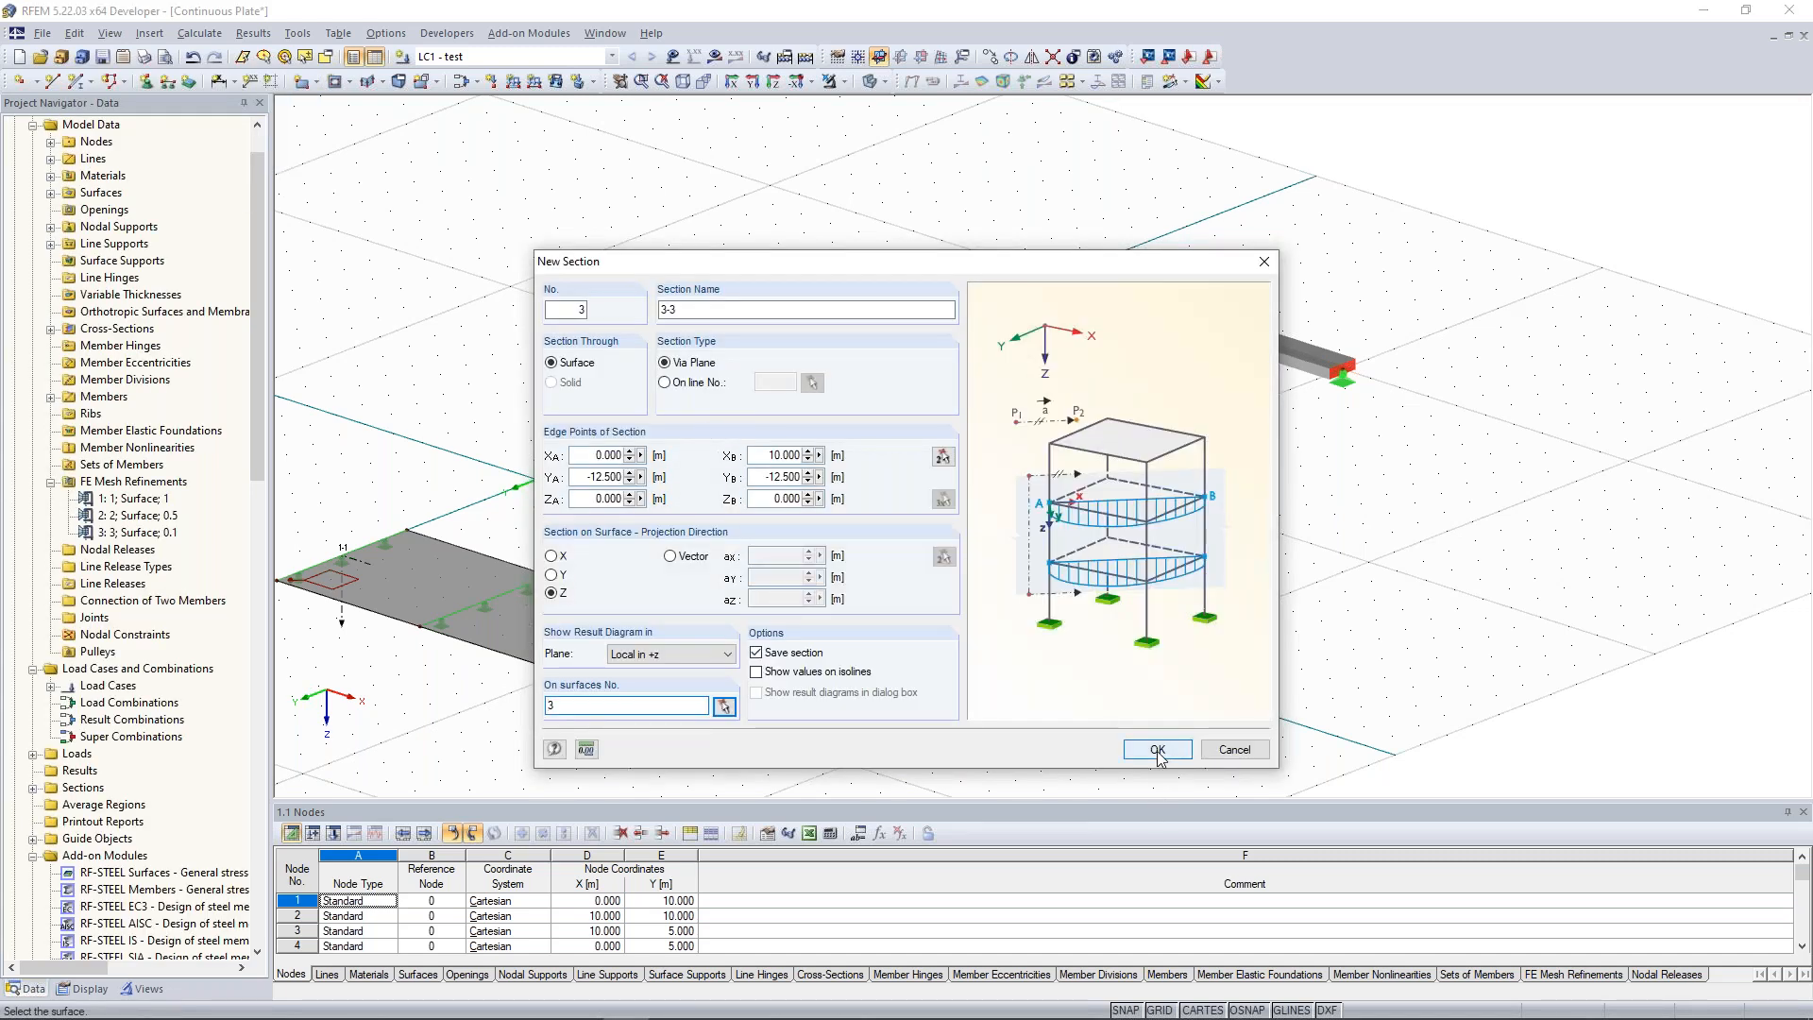
pyautogui.click(1158, 750)
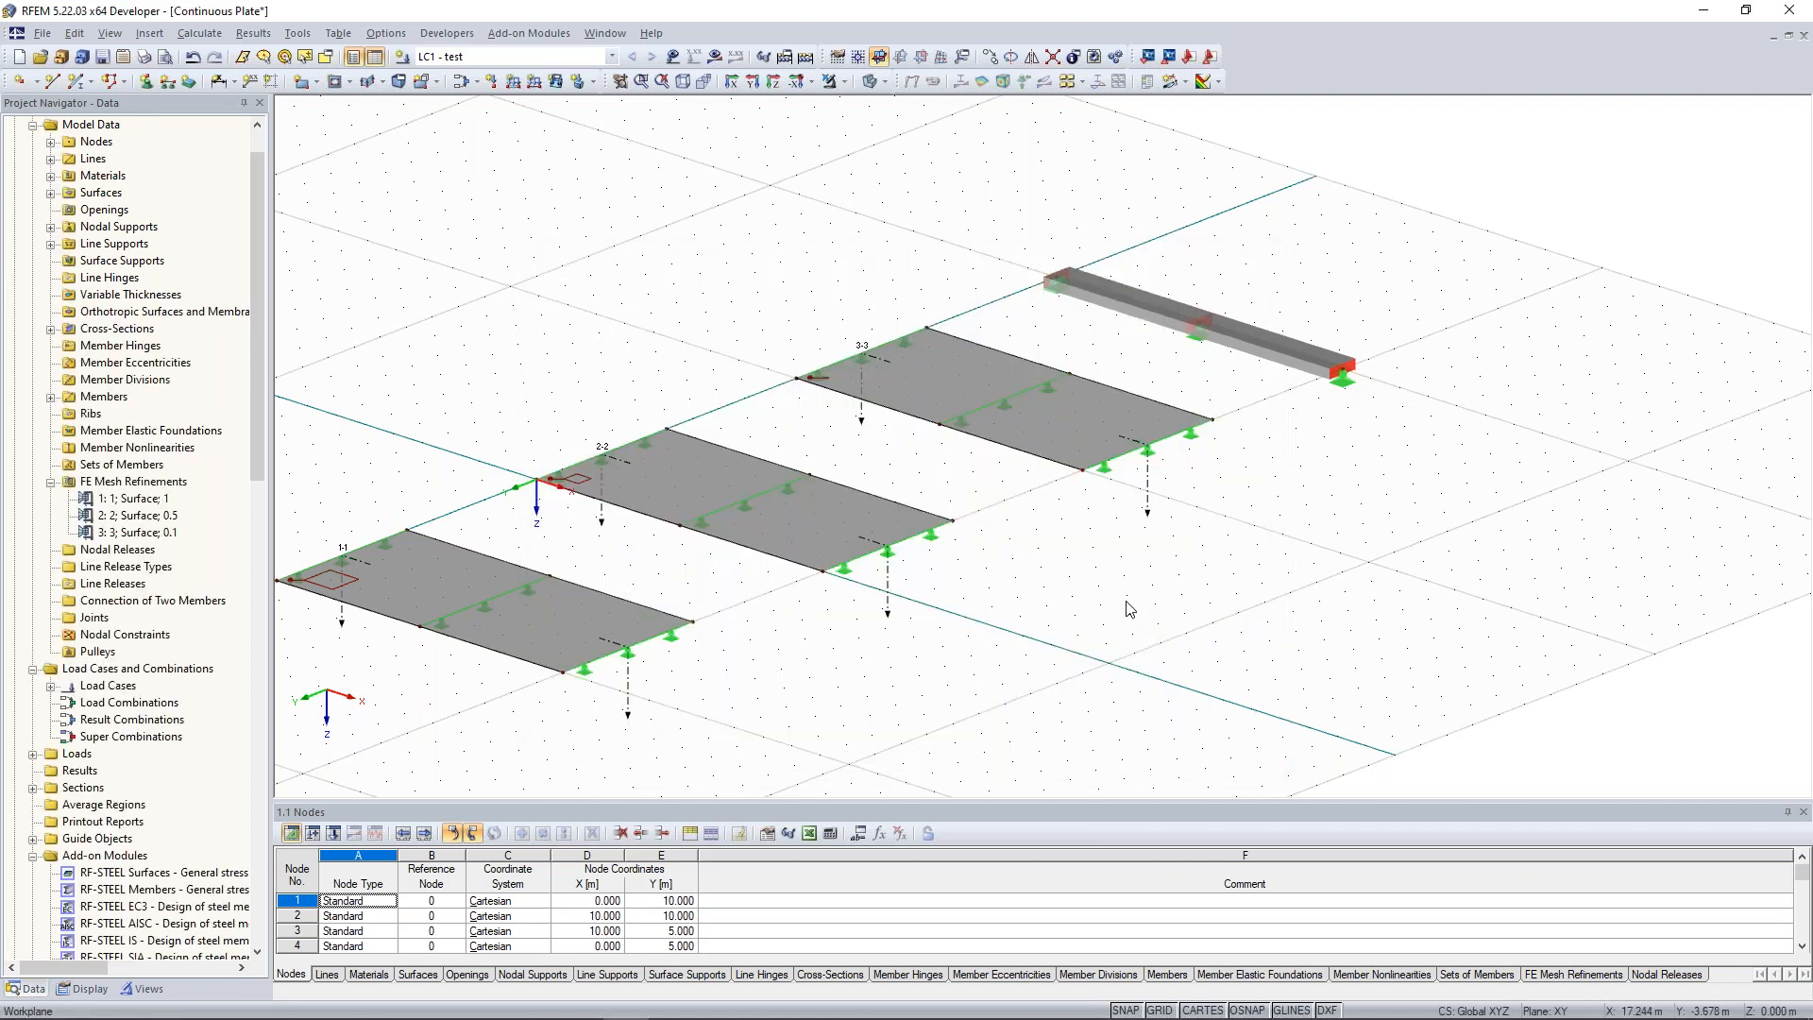
pyautogui.scroll(-1, 1127, 602)
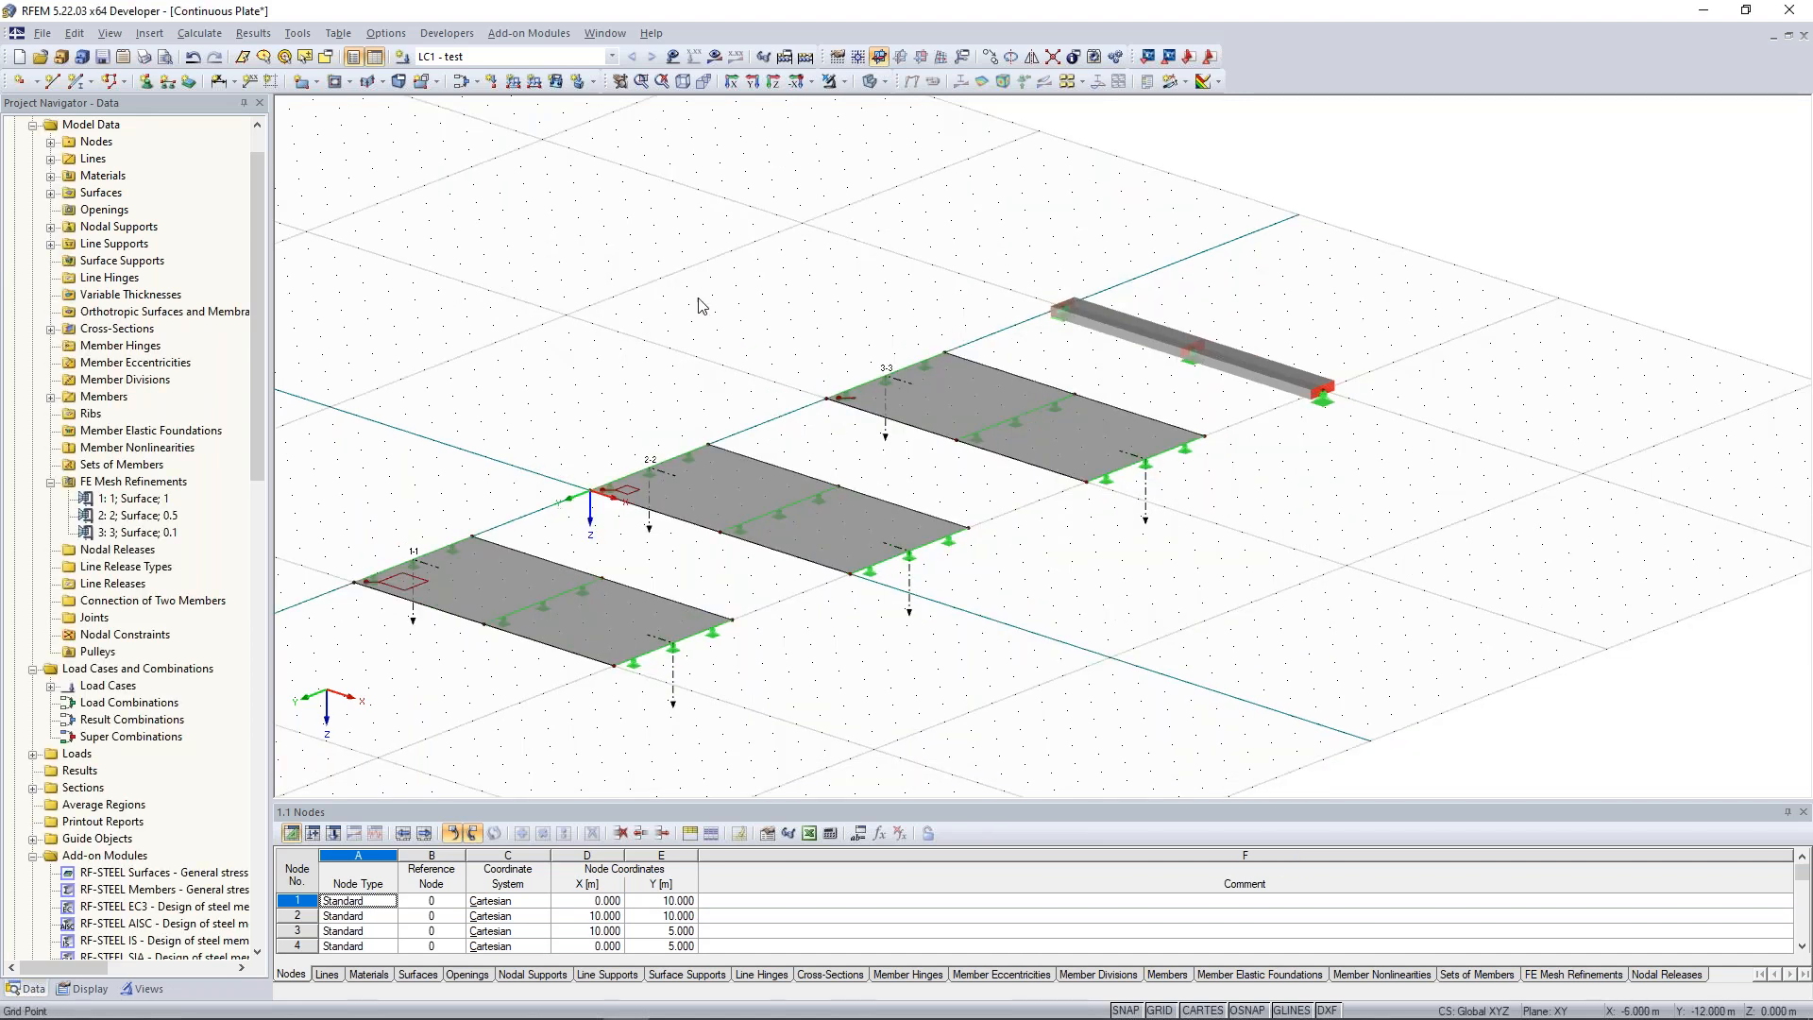
pyautogui.moveTo(693, 297); pyautogui.dragTo(773, 237, button='middle')
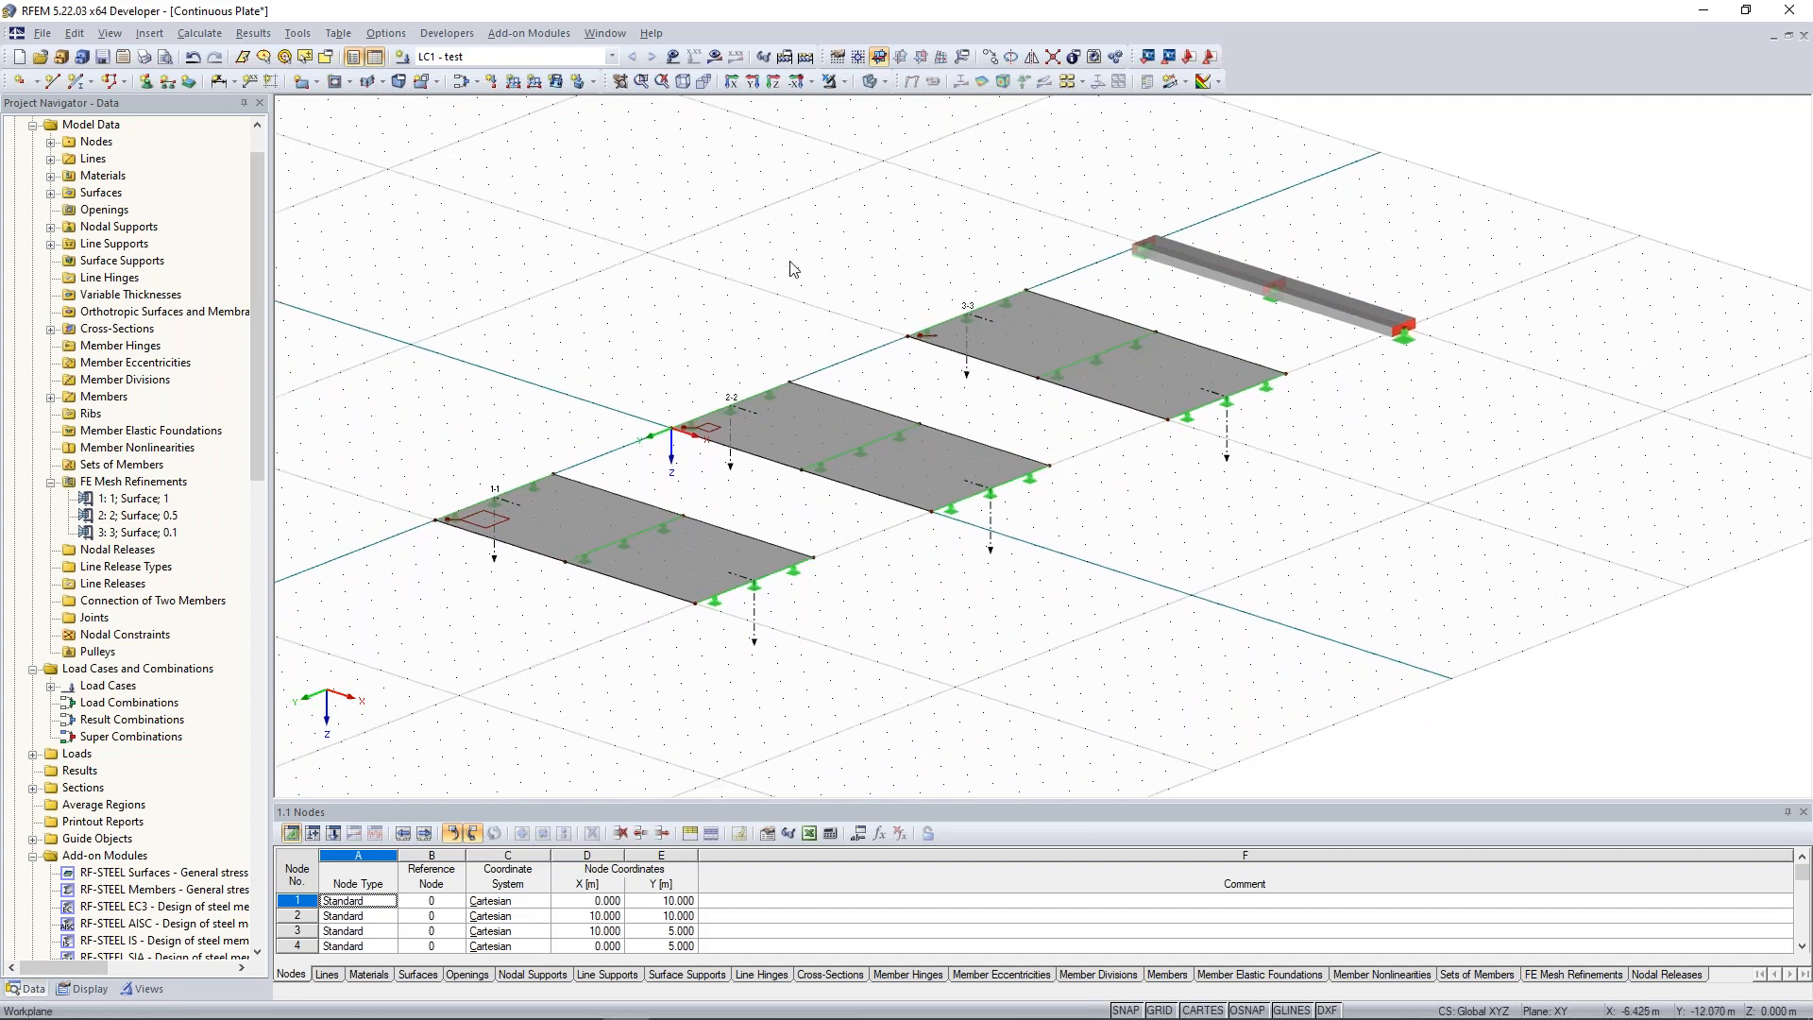
pyautogui.keyDown('ctrl'); pyautogui.moveTo(745, 236); pyautogui.dragTo(676, 235, button='middle'); pyautogui.keyUp('ctrl')
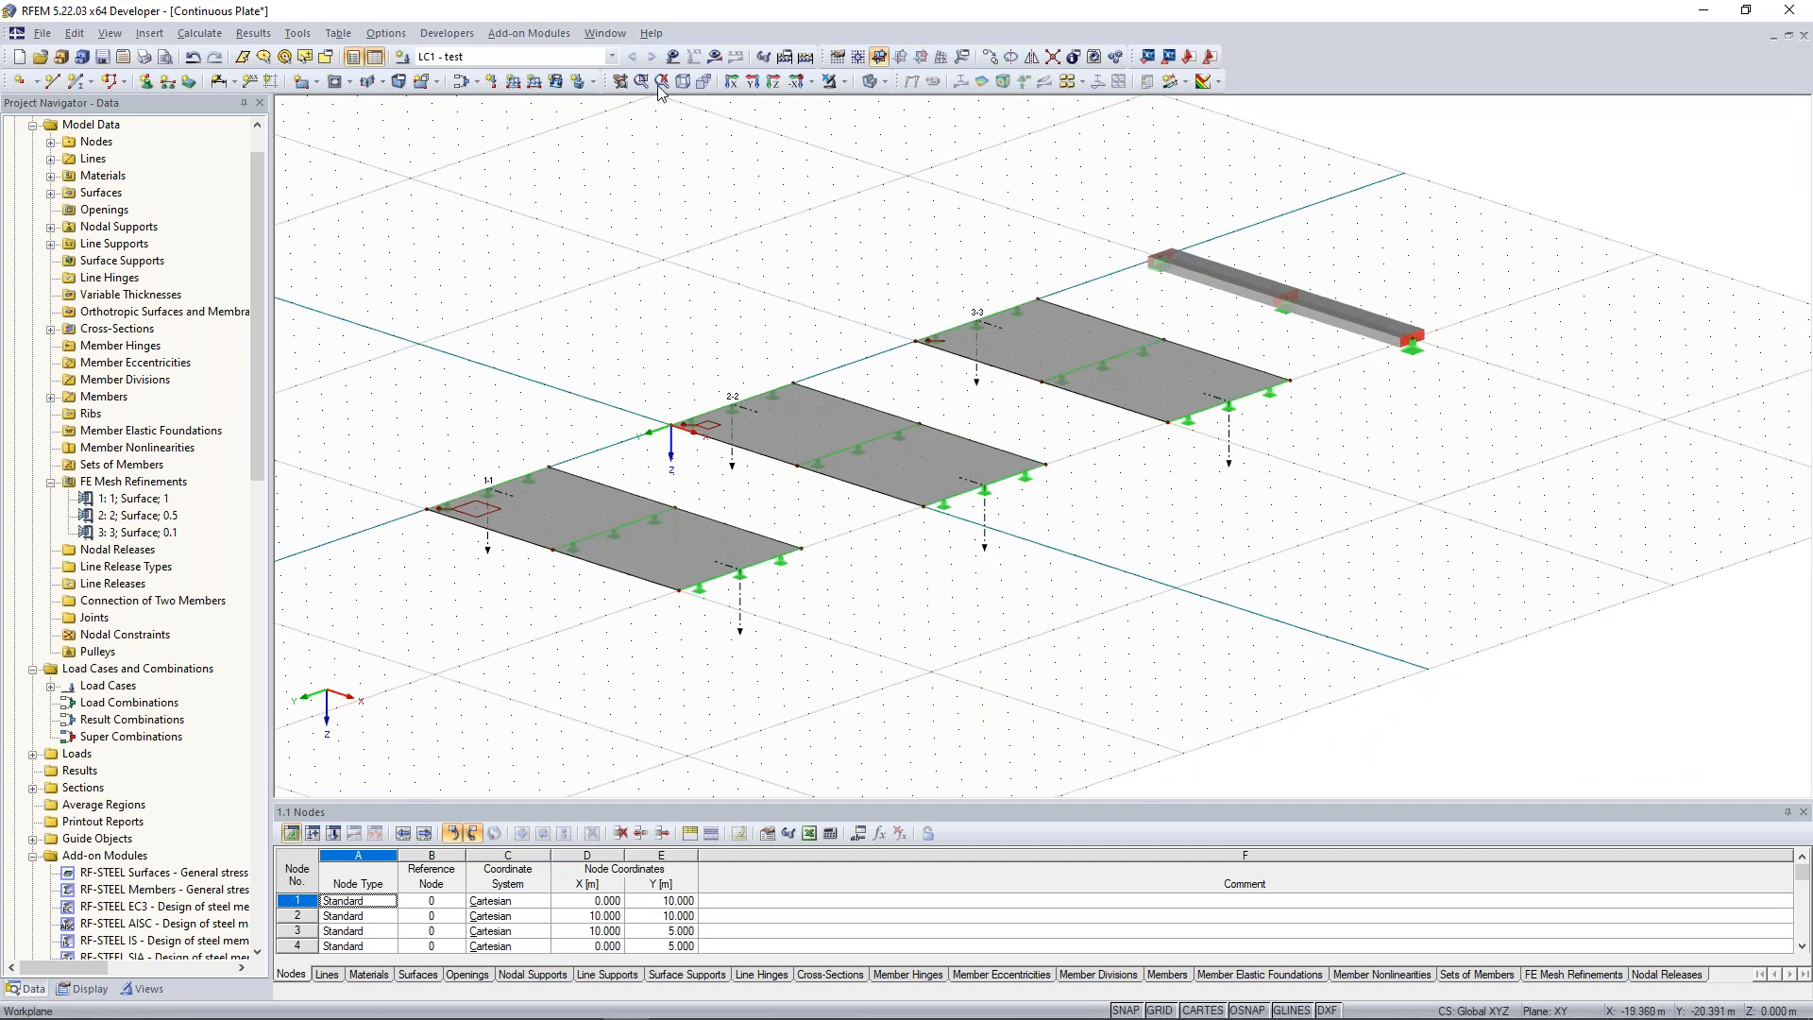
pyautogui.click(207, 39)
pyautogui.press('Right')
pyautogui.moveTo(198, 36)
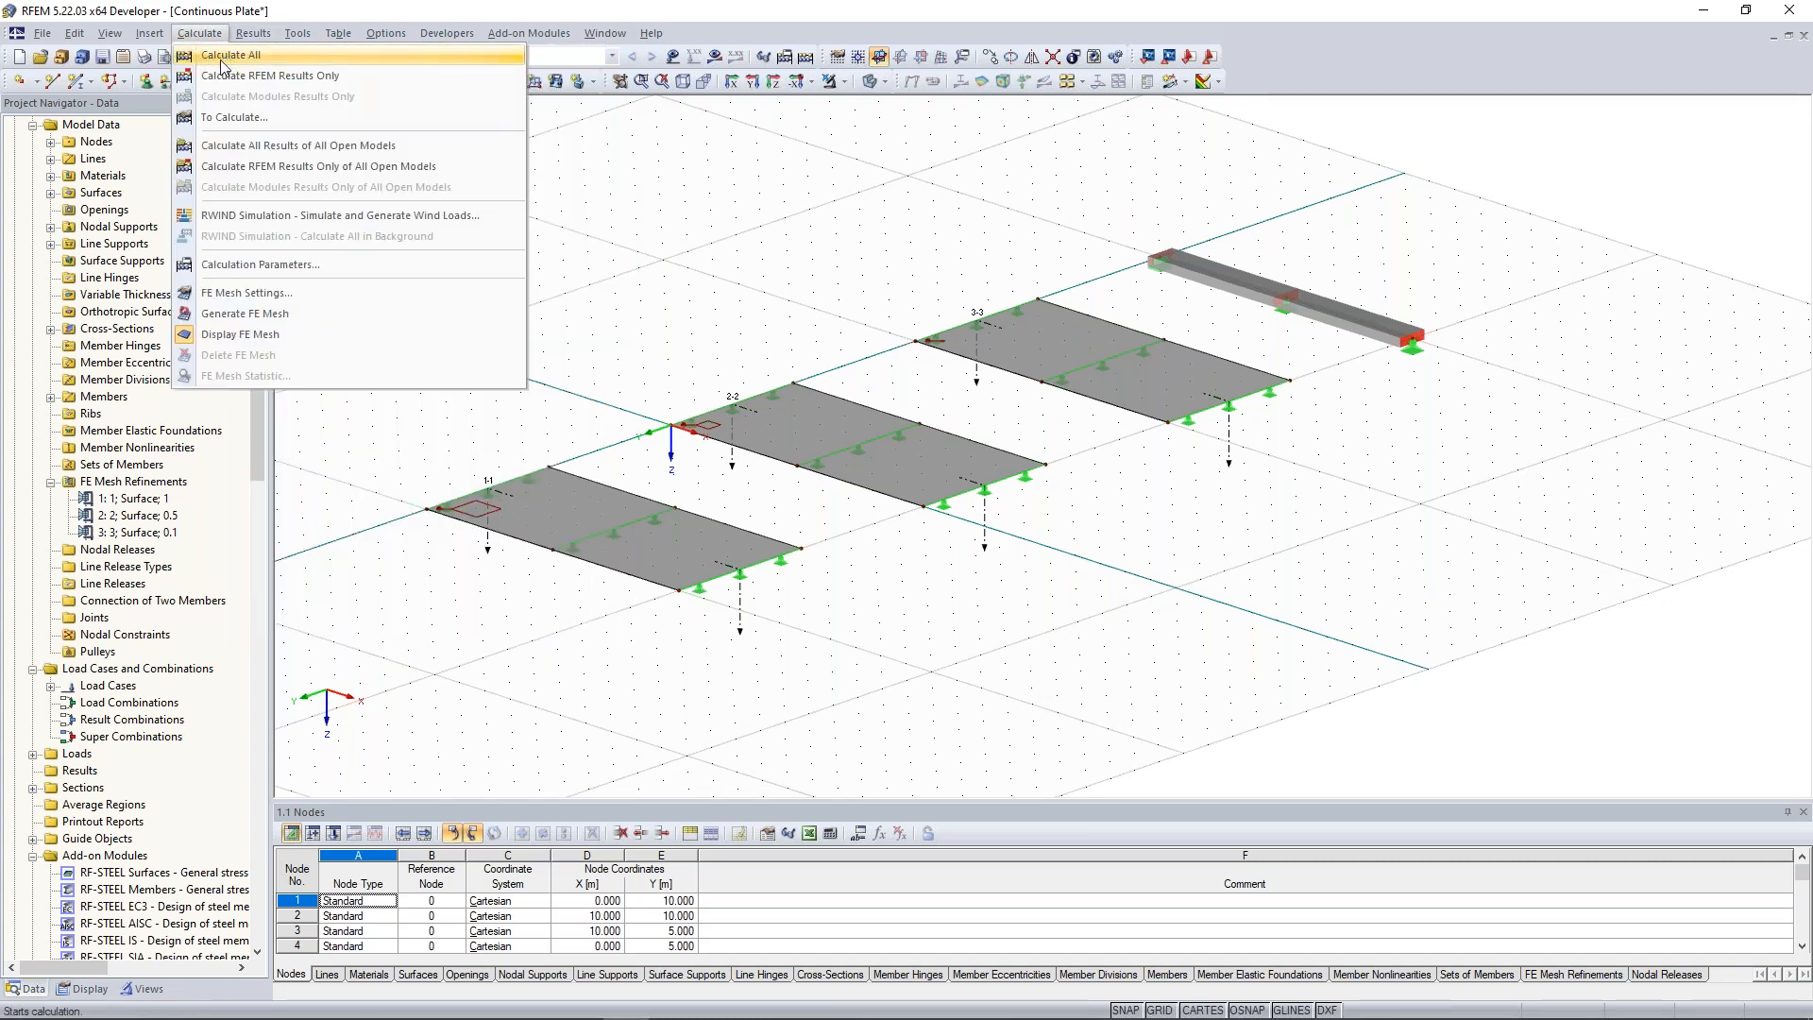
pyautogui.click(258, 117)
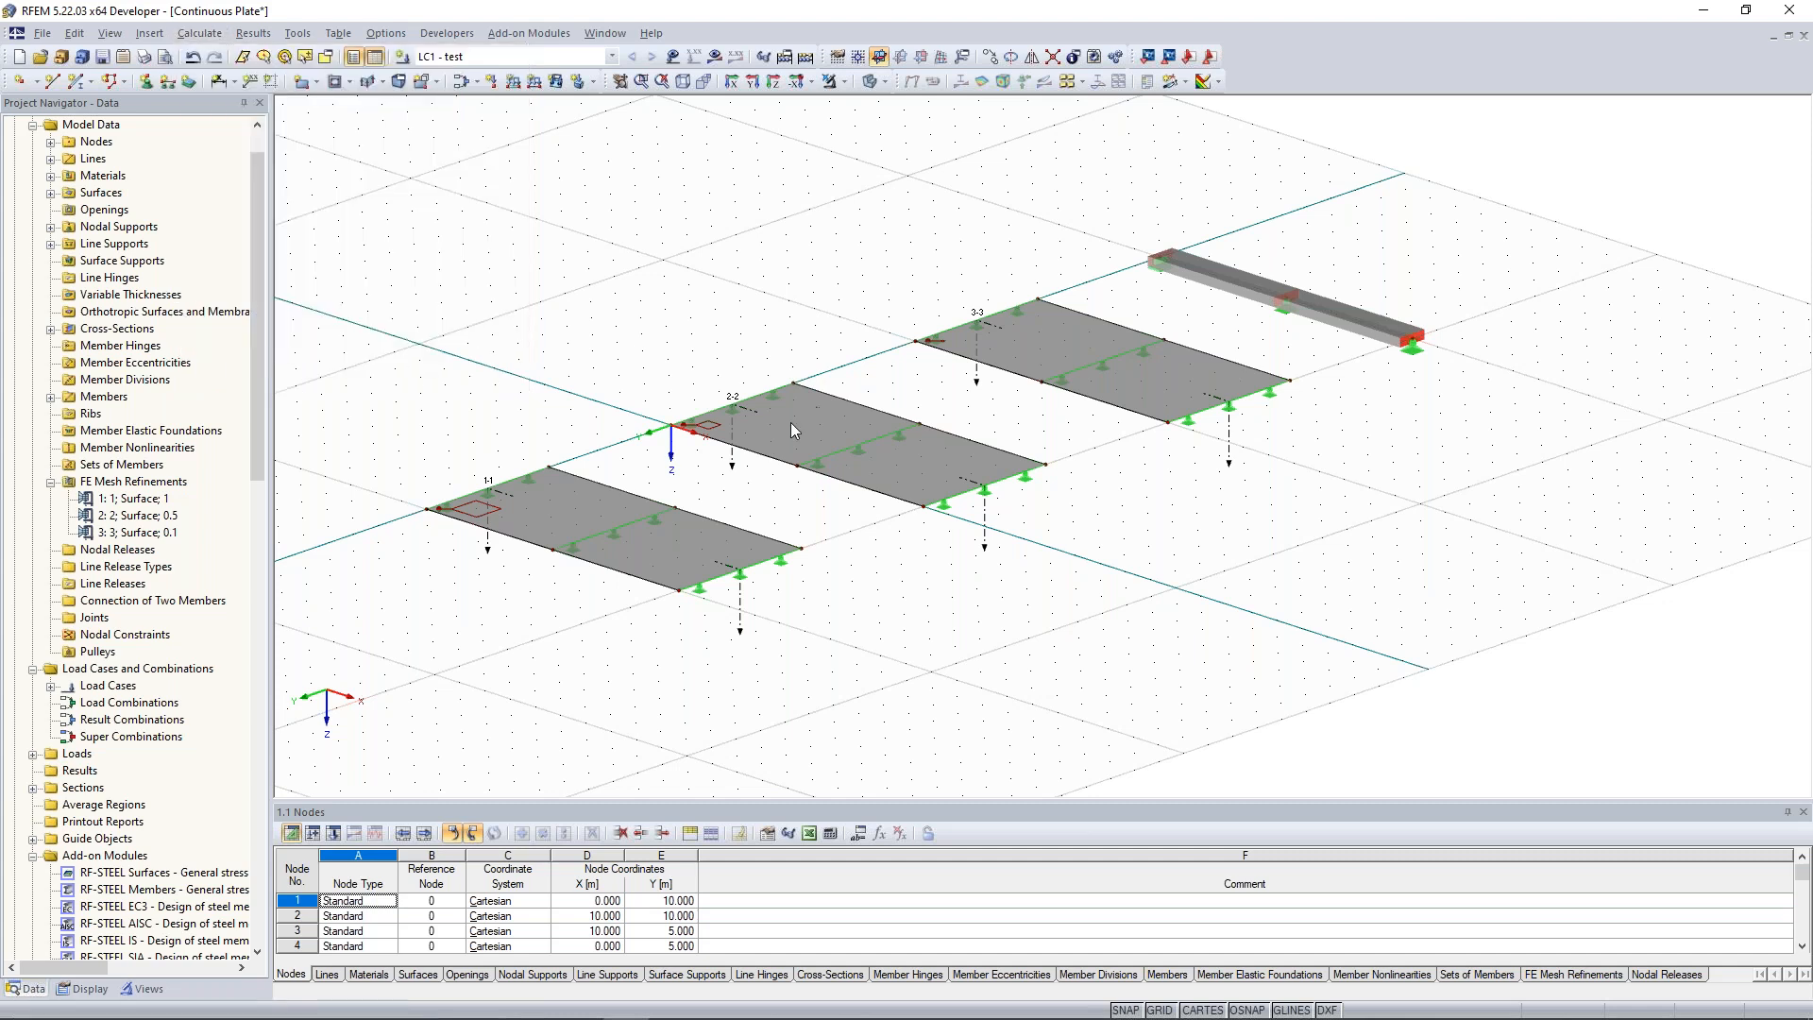
pyautogui.click(607, 322)
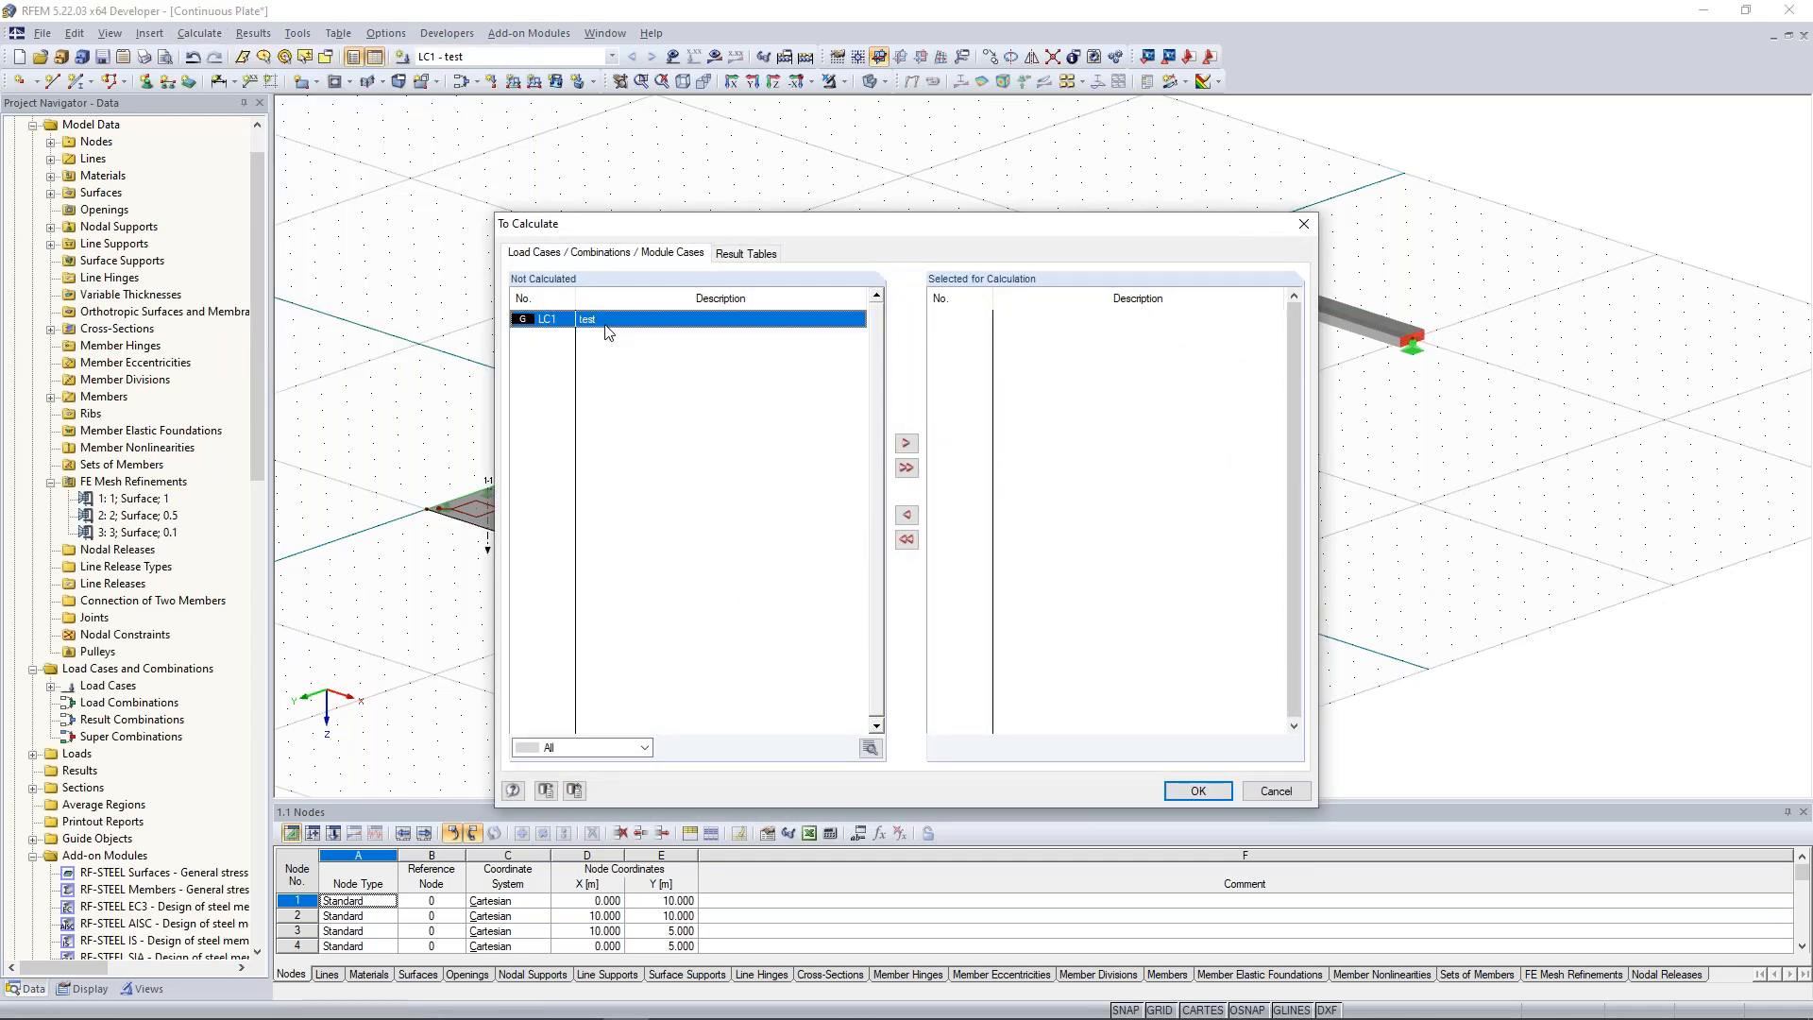
pyautogui.click(1303, 225)
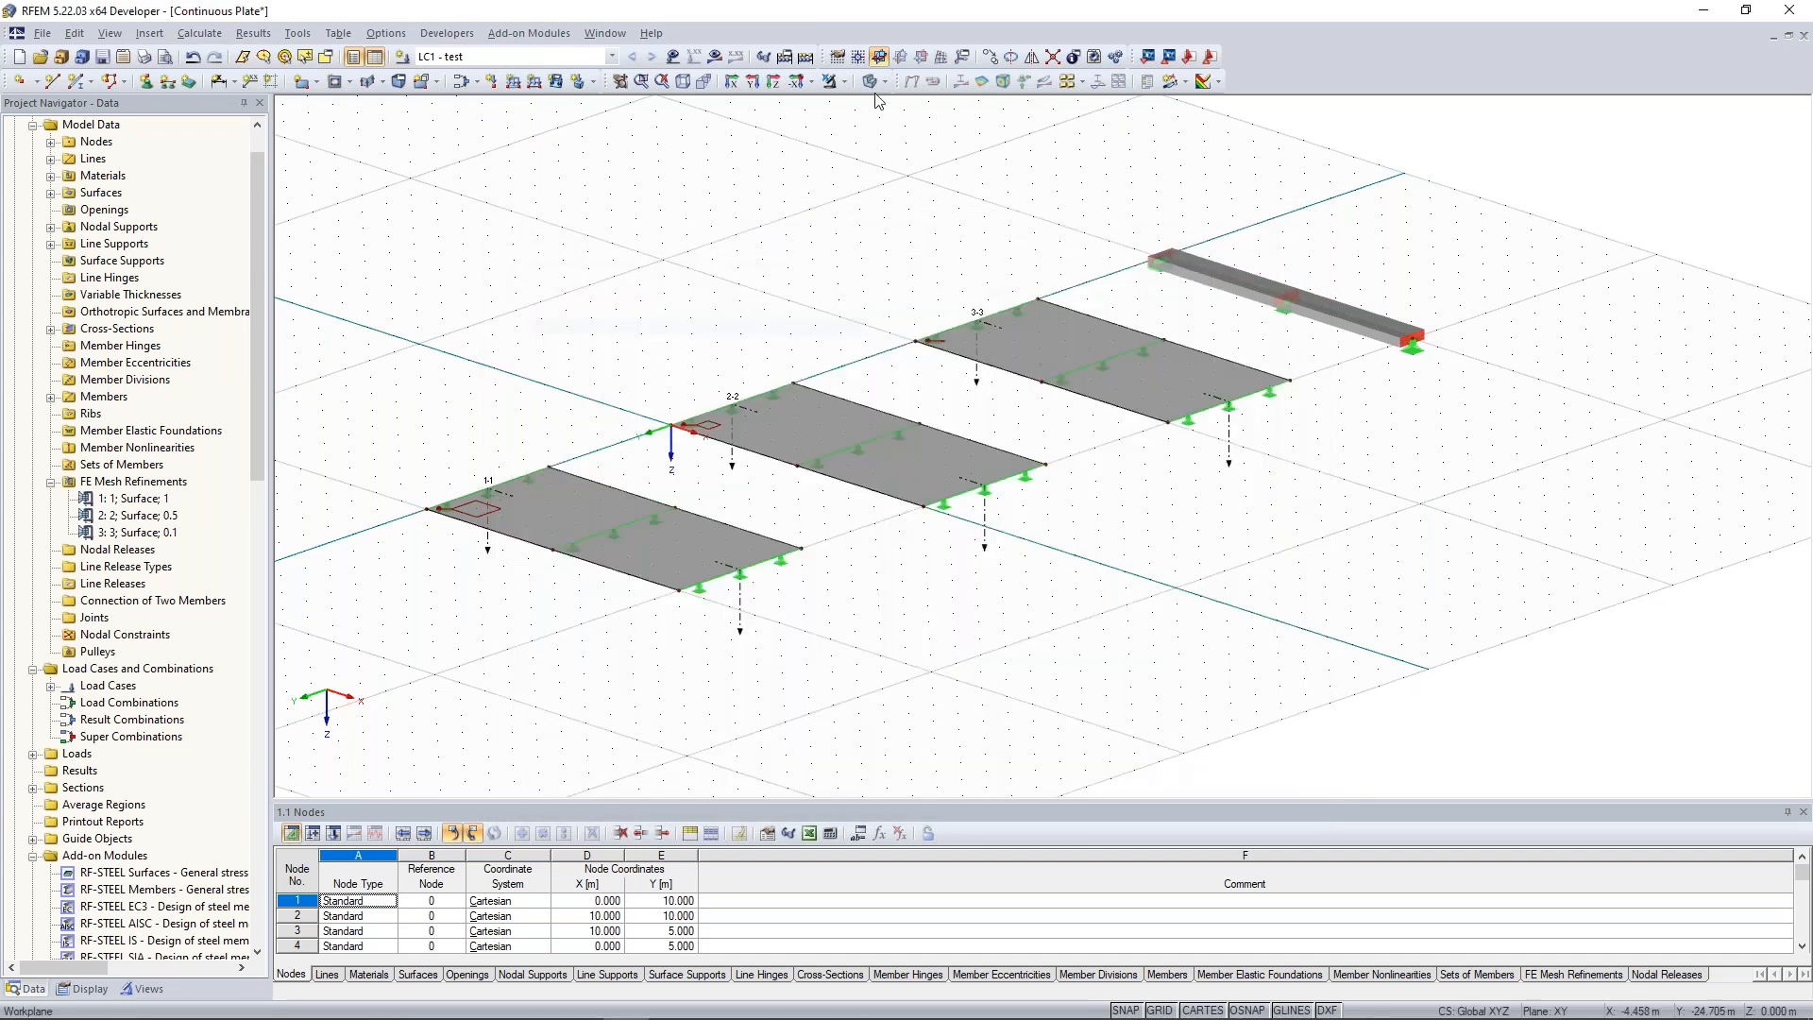
# Calculate the model and inspect the global deformations u of the three plates and the beam for LC1 - test.
pyautogui.click(806, 59)
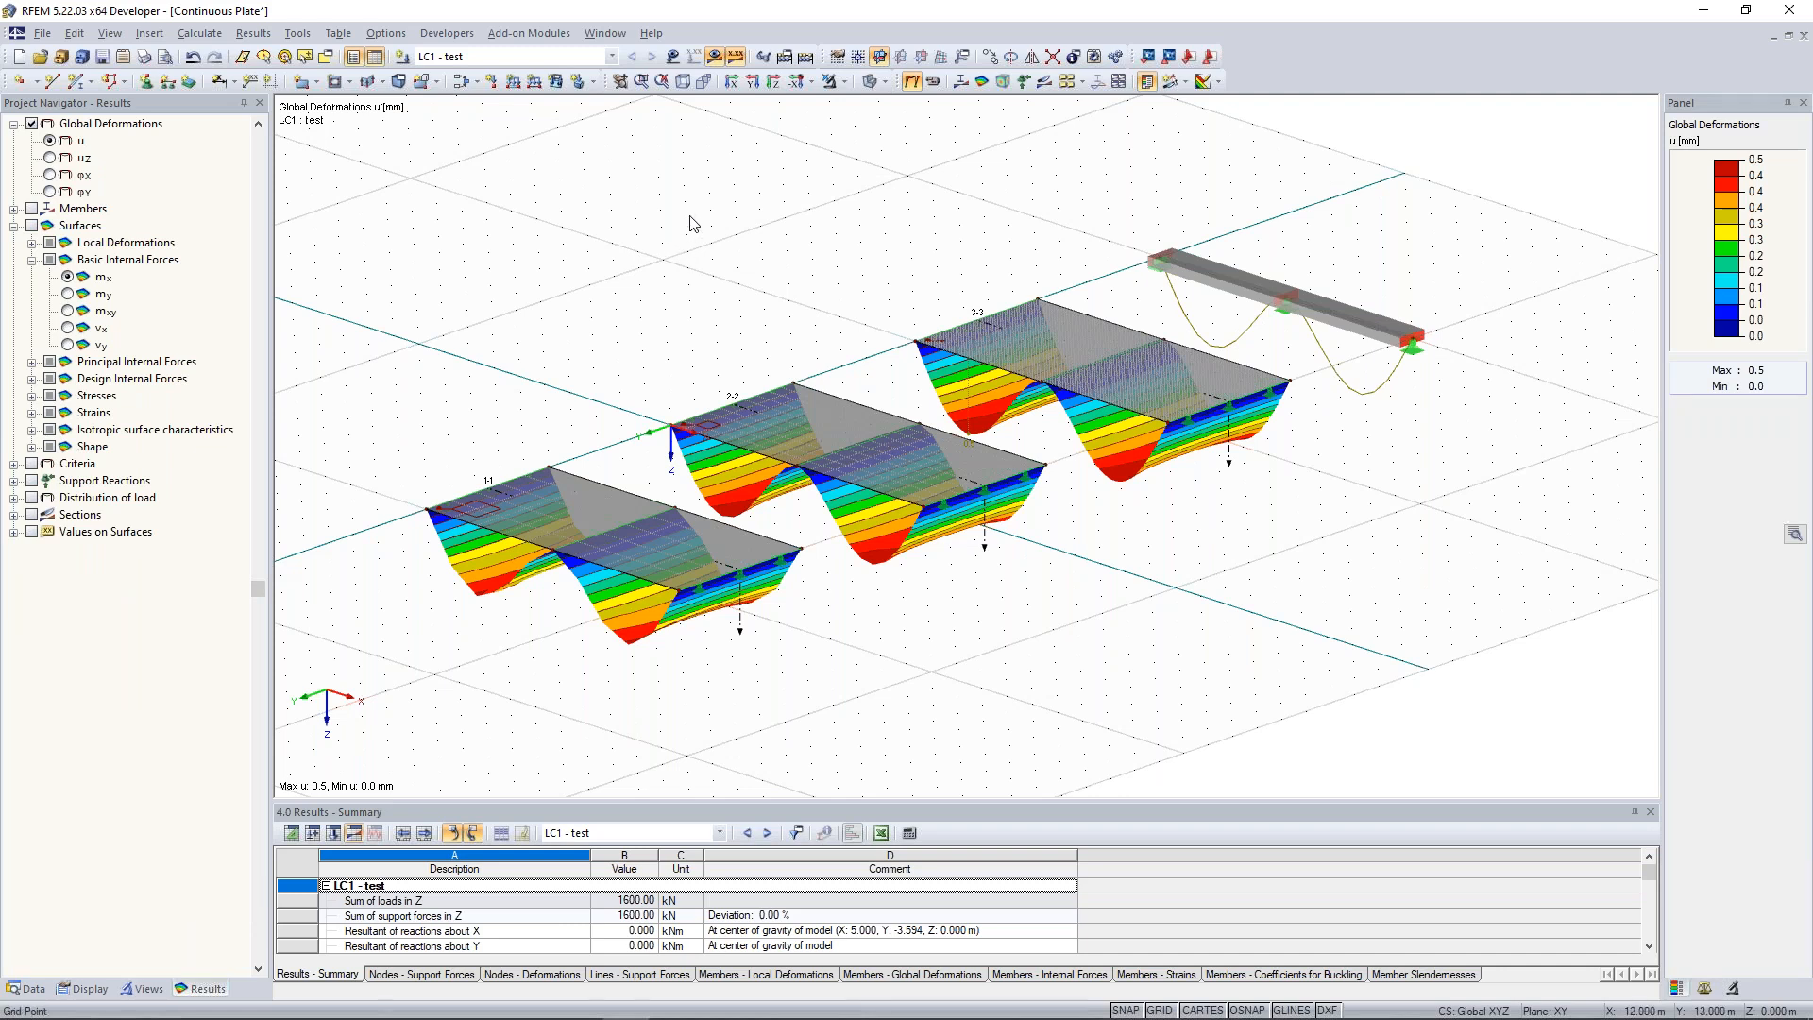
pyautogui.scroll(-1, 690, 224)
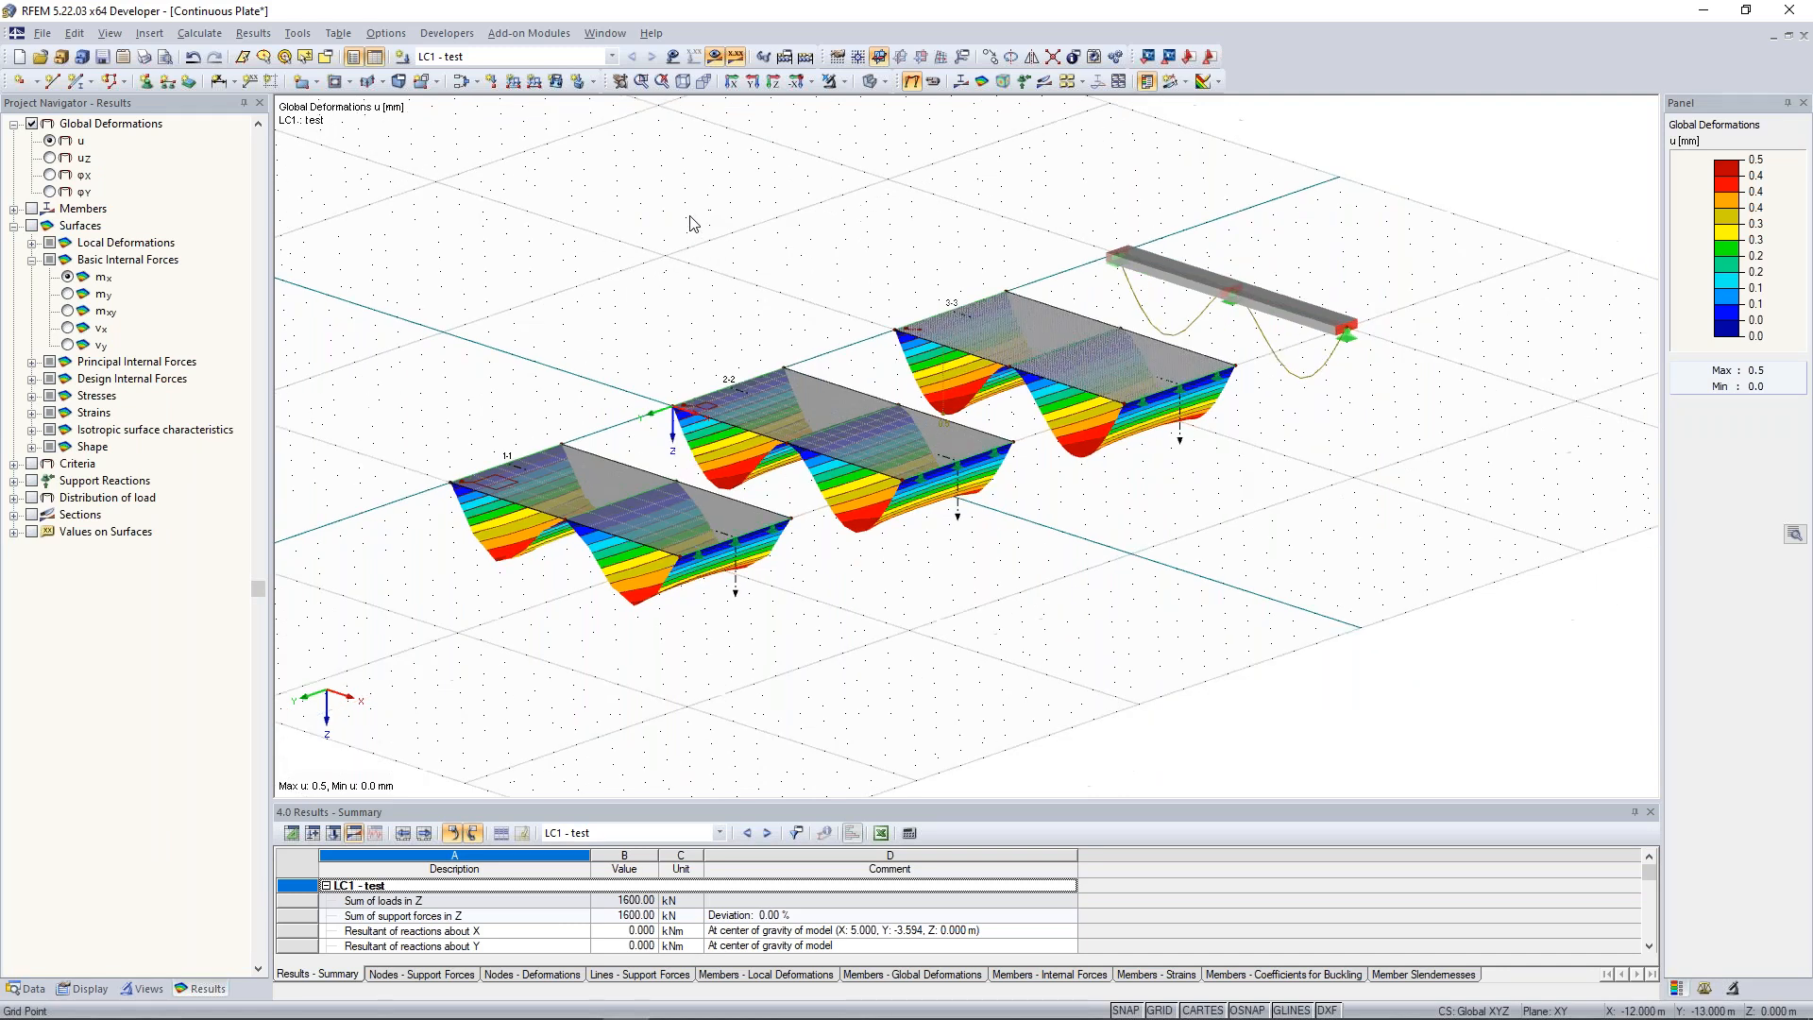
pyautogui.keyDown('ctrl'); pyautogui.moveTo(684, 233); pyautogui.dragTo(743, 250, button='middle'); pyautogui.keyUp('ctrl')
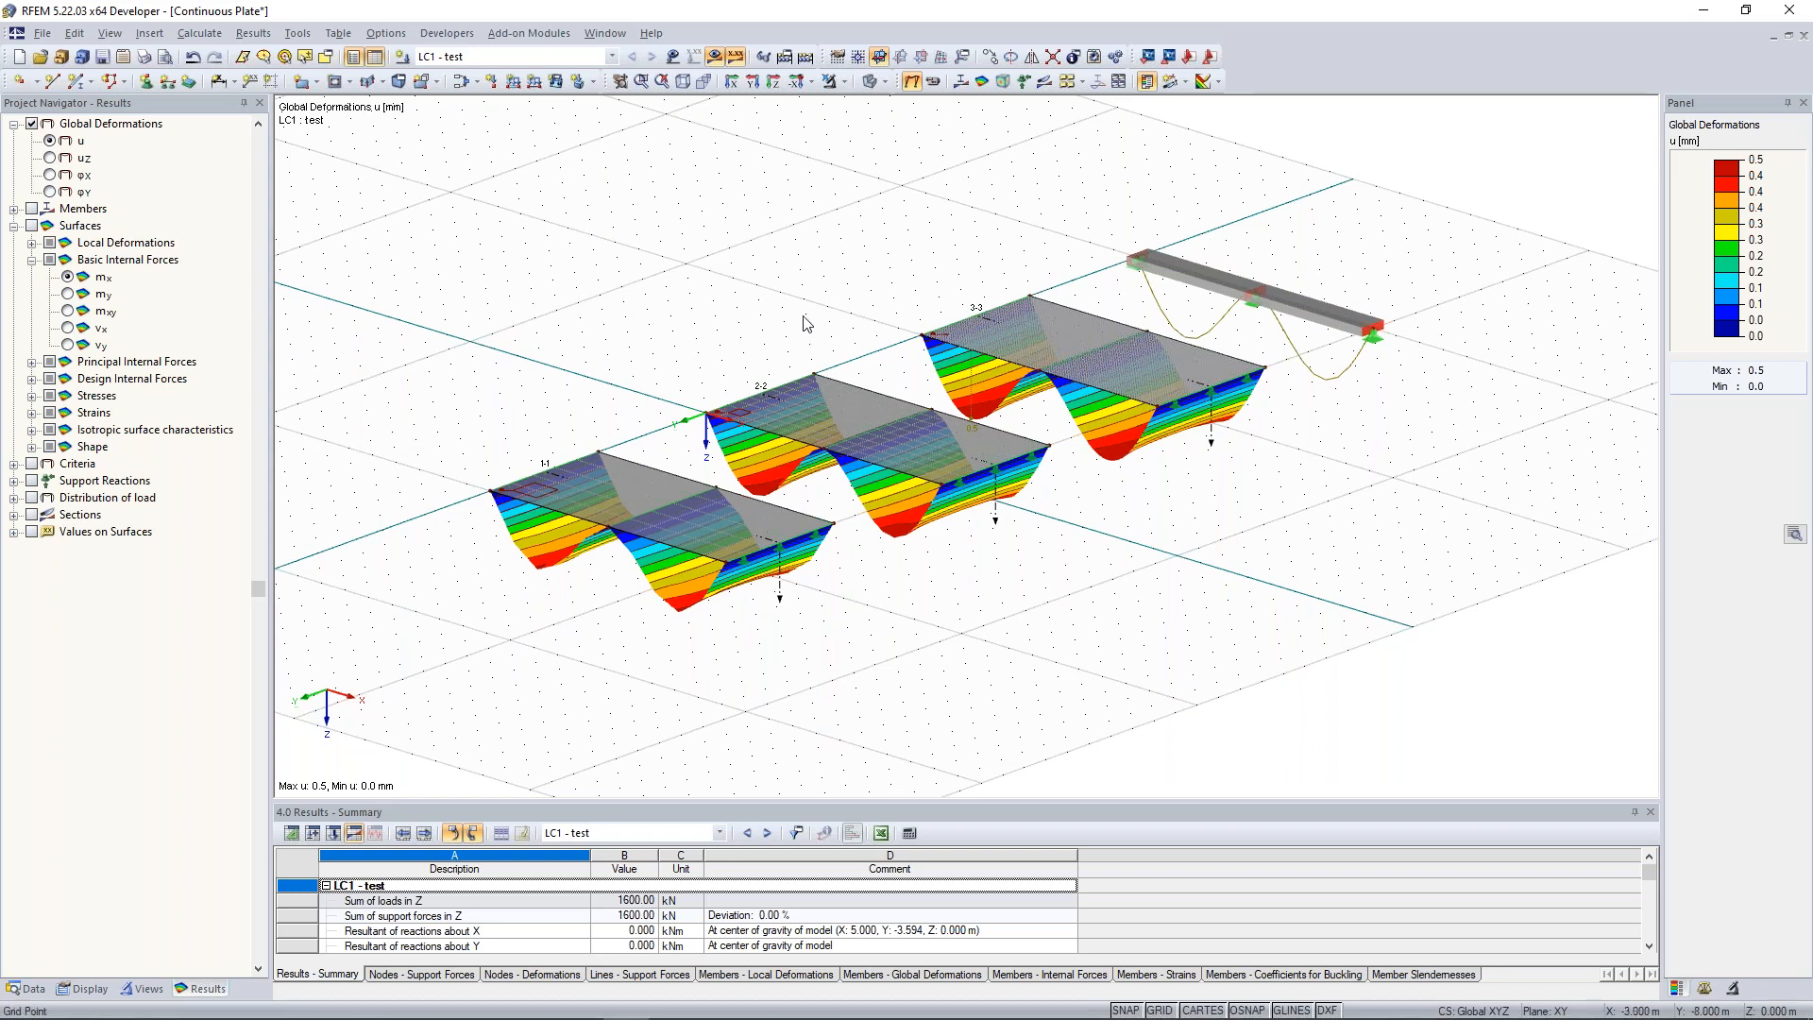
pyautogui.moveTo(792, 316); pyautogui.dragTo(776, 331, button='middle')
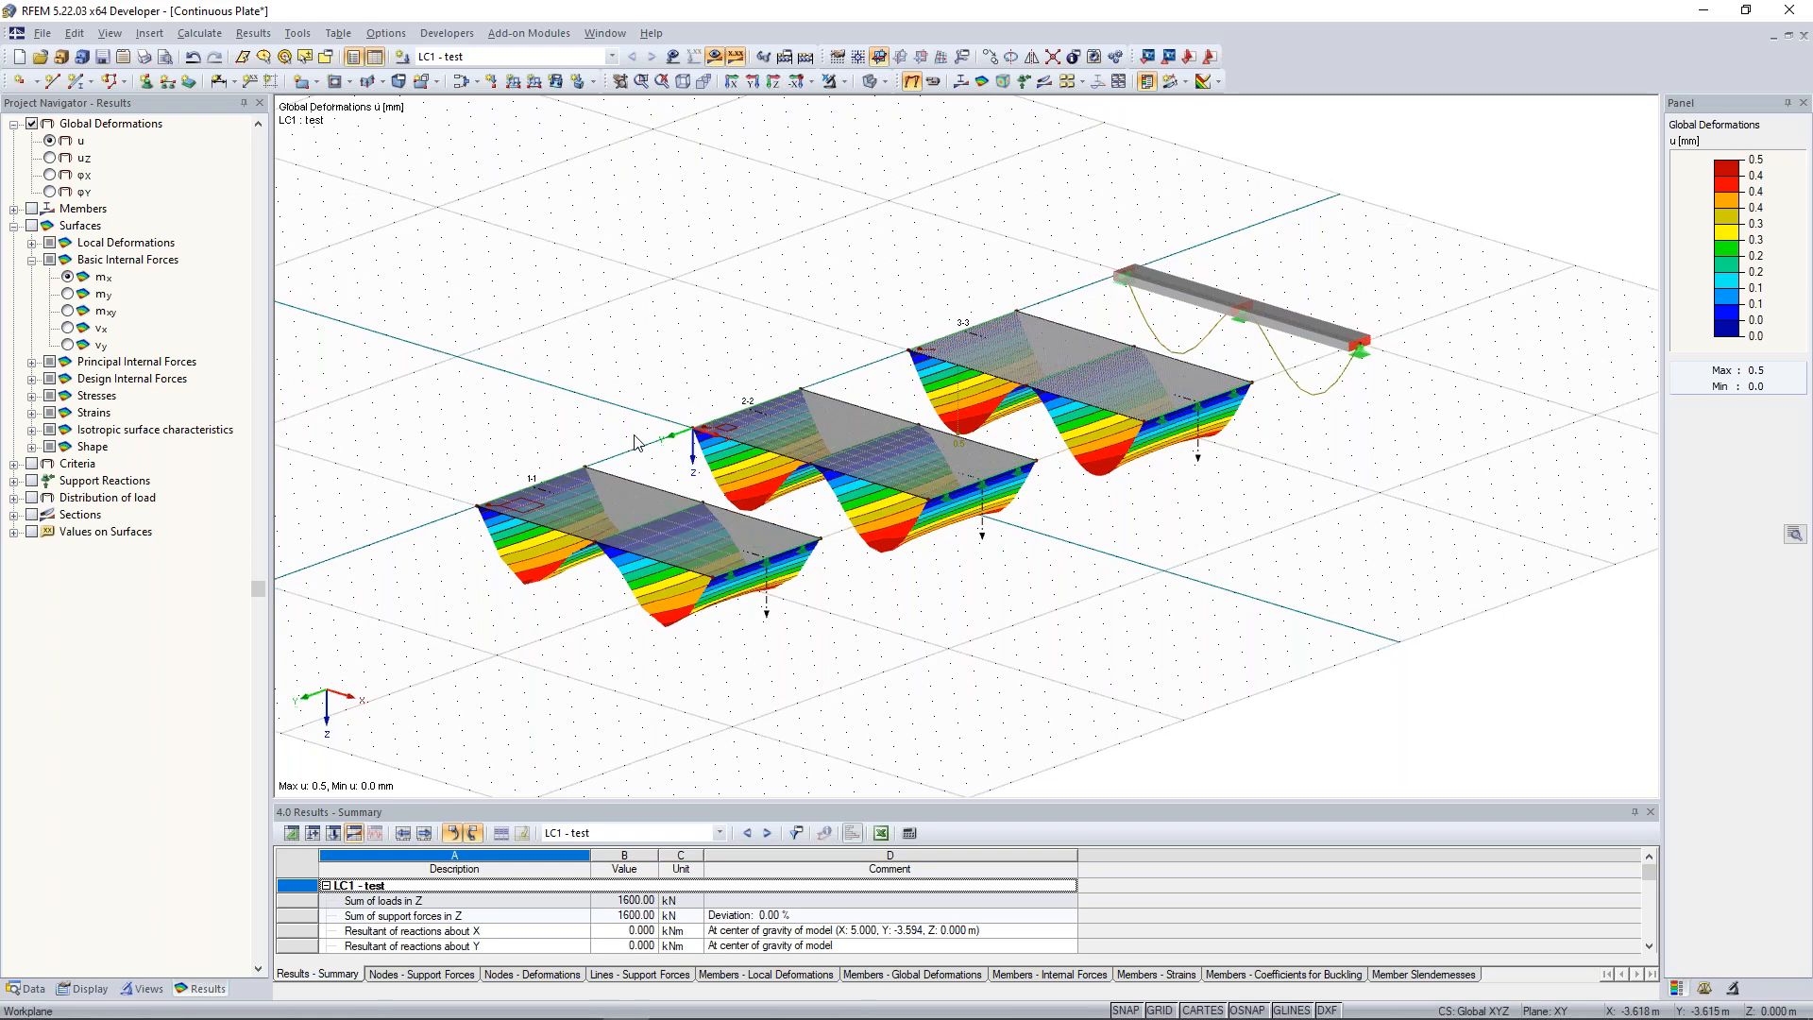
pyautogui.moveTo(601, 405)
pyautogui.keyDown('ctrl'); pyautogui.mouseDown(button='middle')
pyautogui.moveTo(581, 419)
pyautogui.moveTo(571, 404)
pyautogui.mouseUp(button='middle'); pyautogui.keyUp('ctrl')
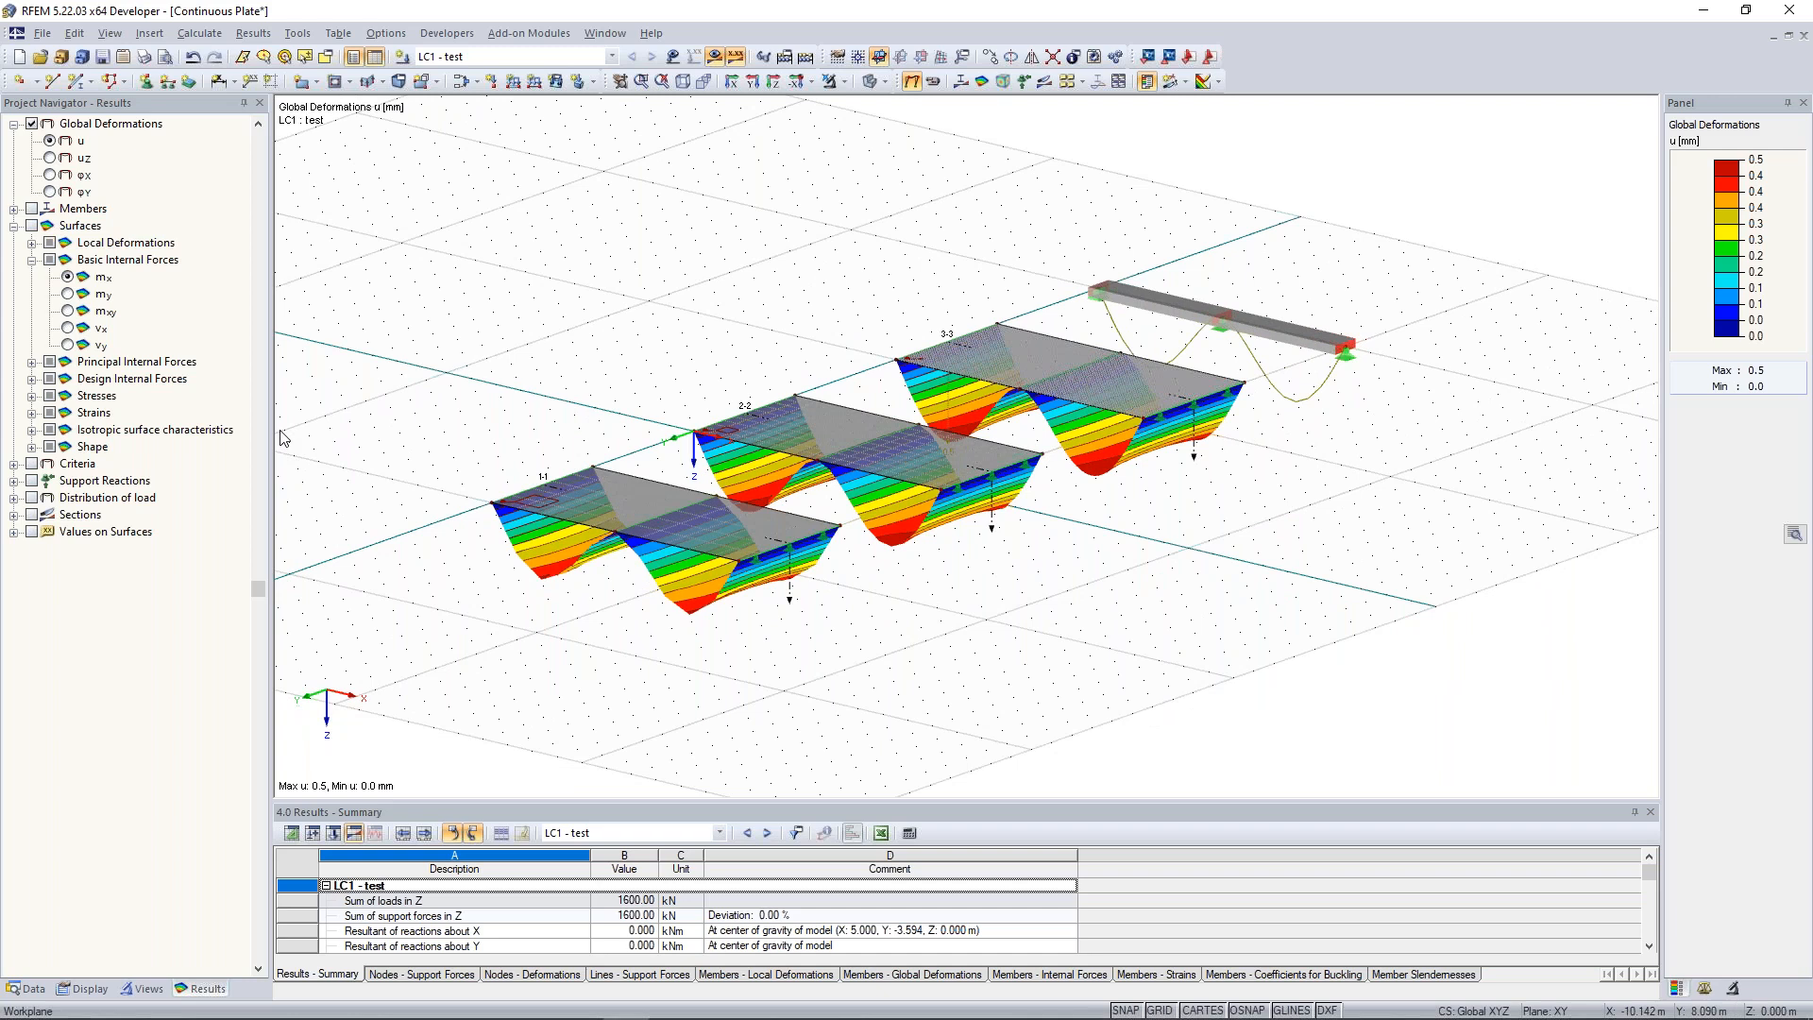
# Display the member internal forces My together with the surface basic internal forces mx in place of the global deformations.
pyautogui.click(14, 209)
pyautogui.click(31, 209)
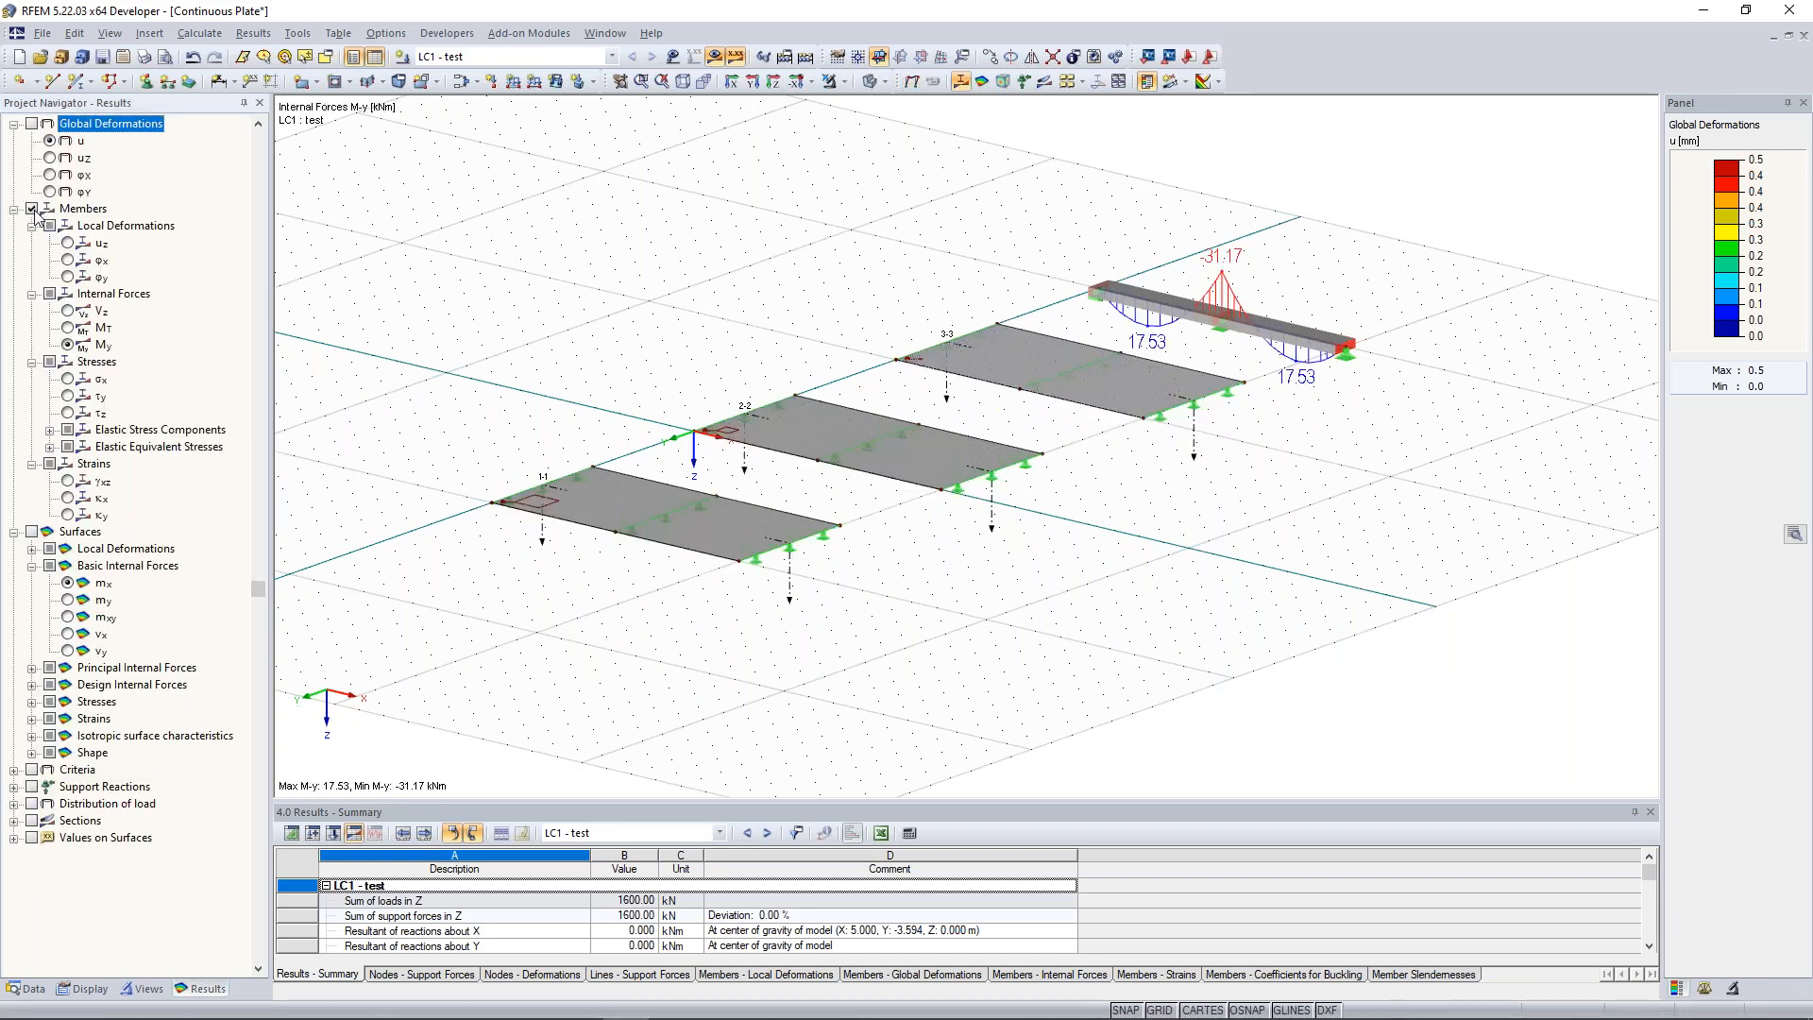
pyautogui.moveTo(723, 316)
pyautogui.keyDown('ctrl'); pyautogui.mouseDown(button='middle')
pyautogui.moveTo(695, 317)
pyautogui.moveTo(741, 348)
pyautogui.mouseUp(button='middle'); pyautogui.keyUp('ctrl')
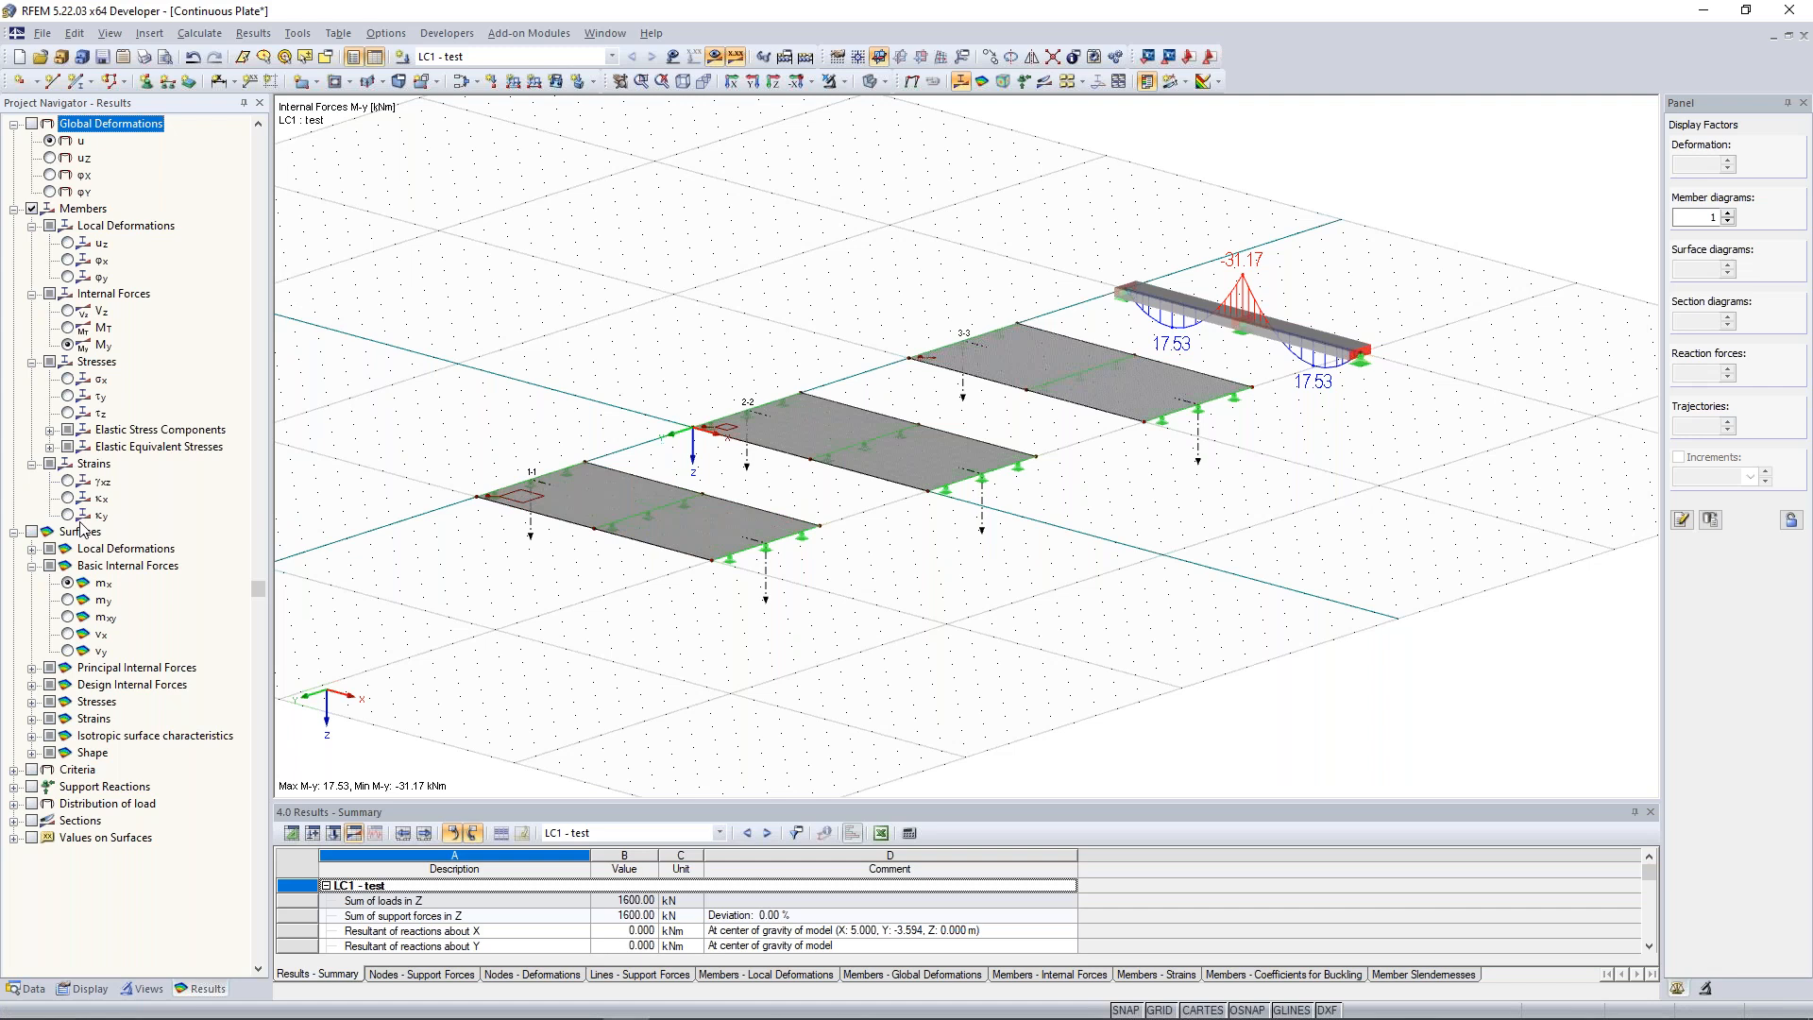
pyautogui.click(31, 532)
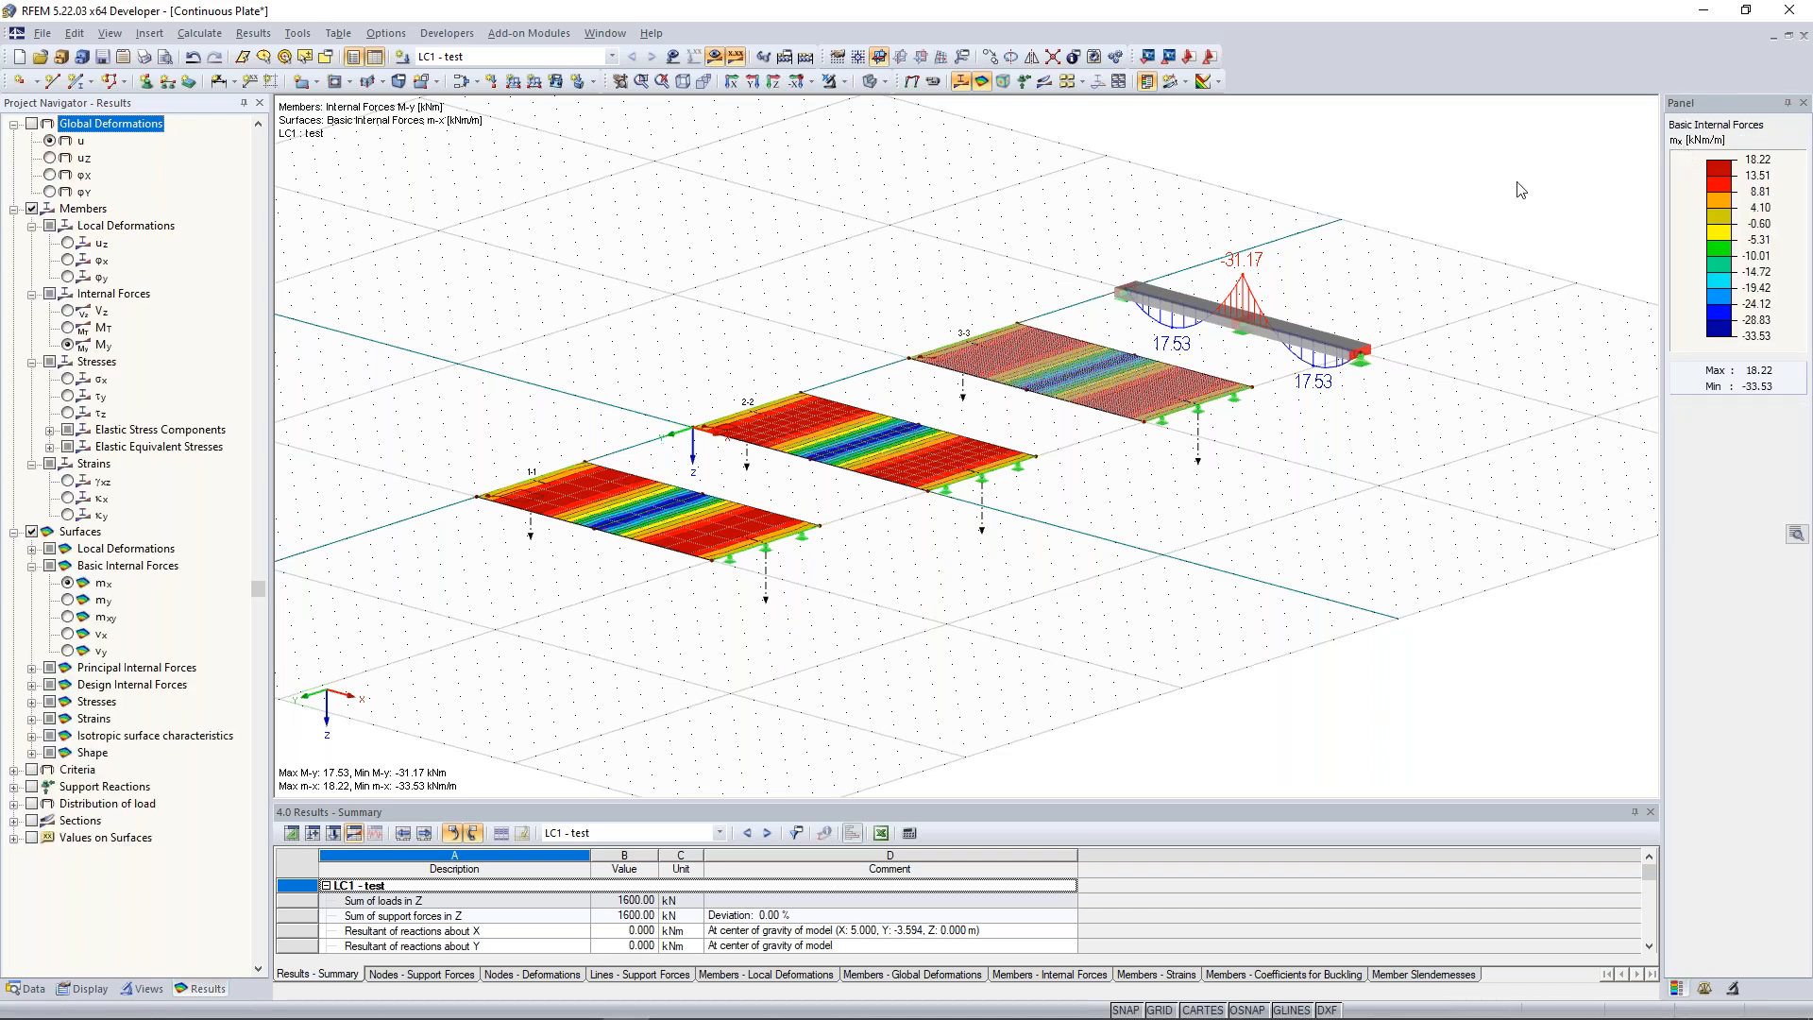
# Turn on the local axis systems of the surfaces, starting from surface 1, the near plate.
pyautogui.scroll(1, 614, 533)
pyautogui.scroll(1, 614, 529)
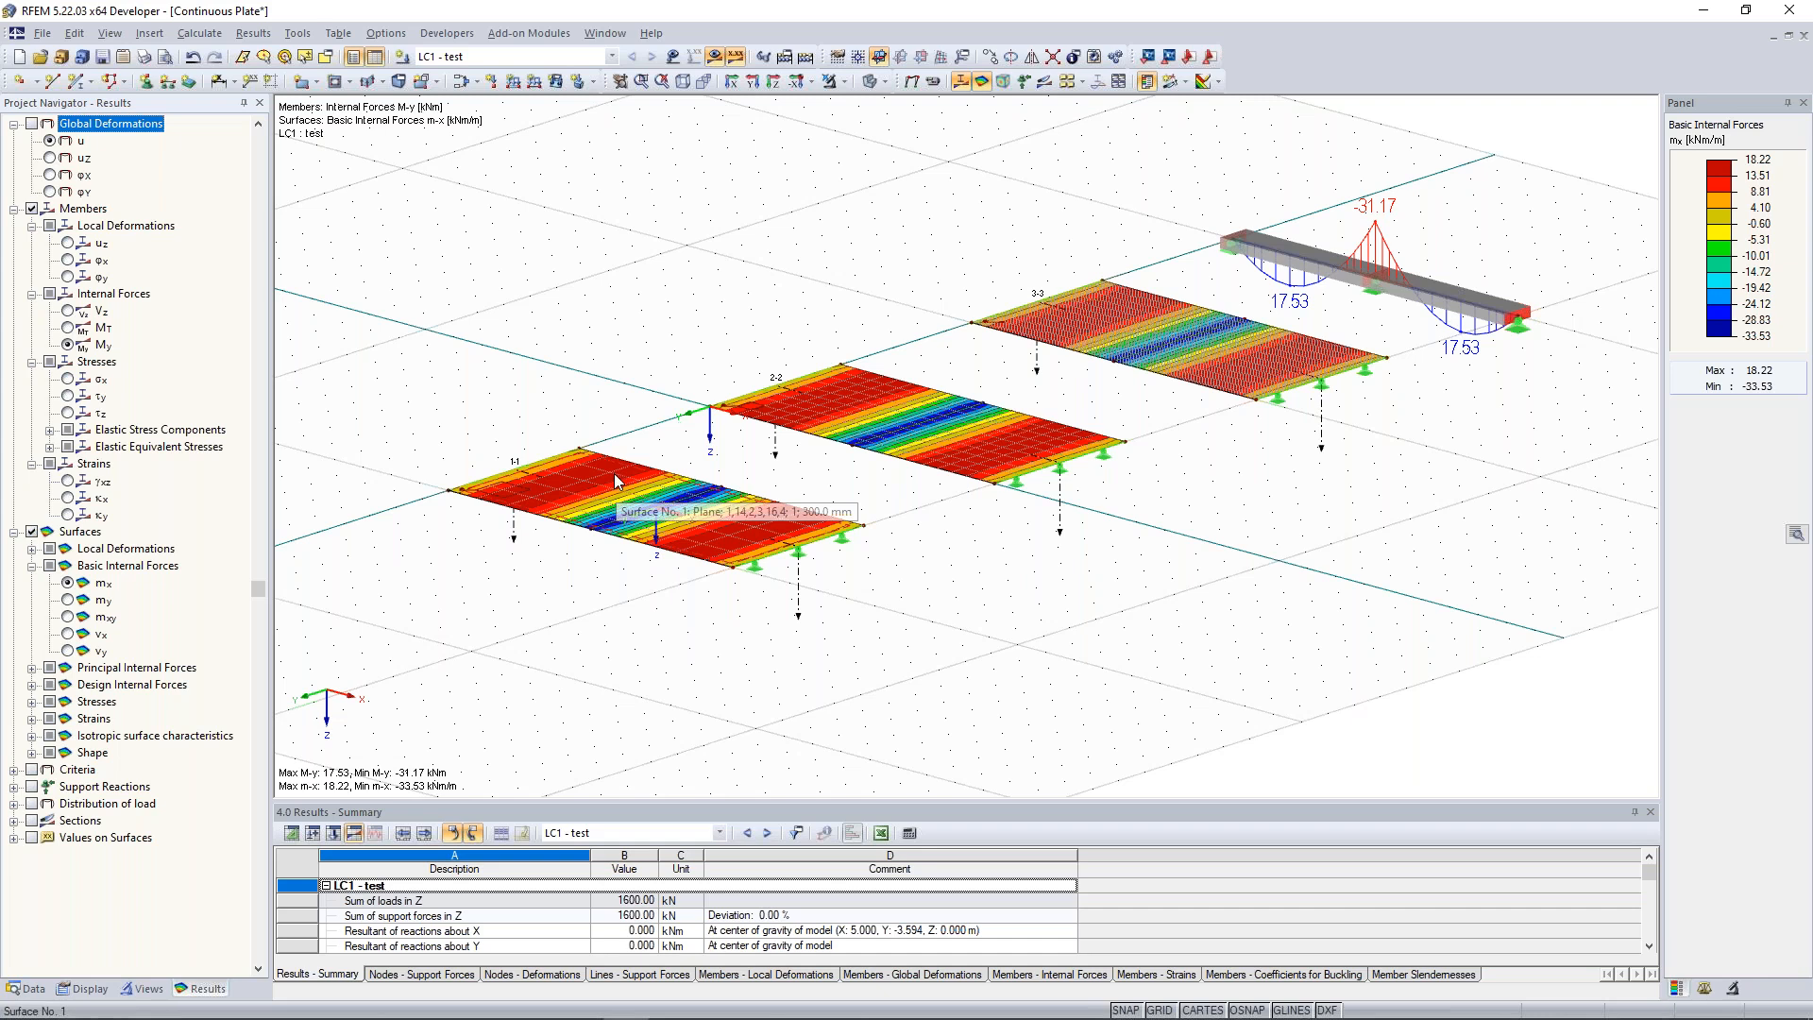
pyautogui.rightClick(614, 473)
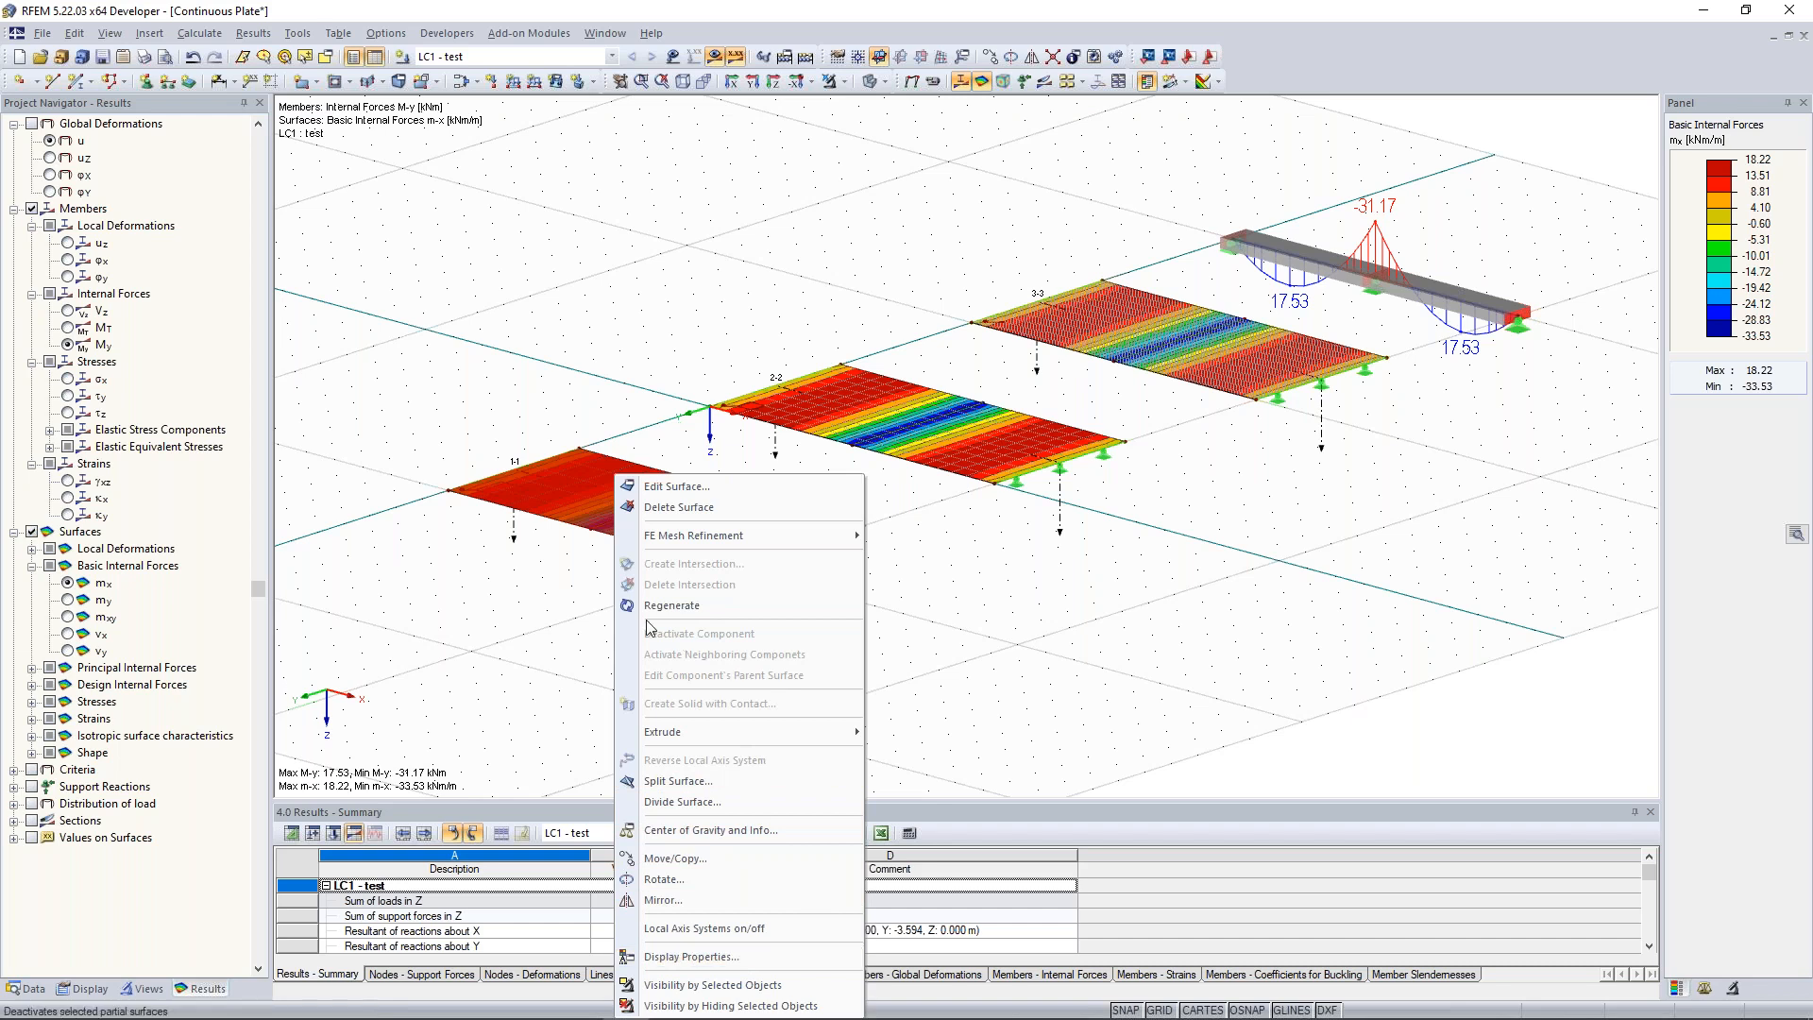
pyautogui.click(743, 925)
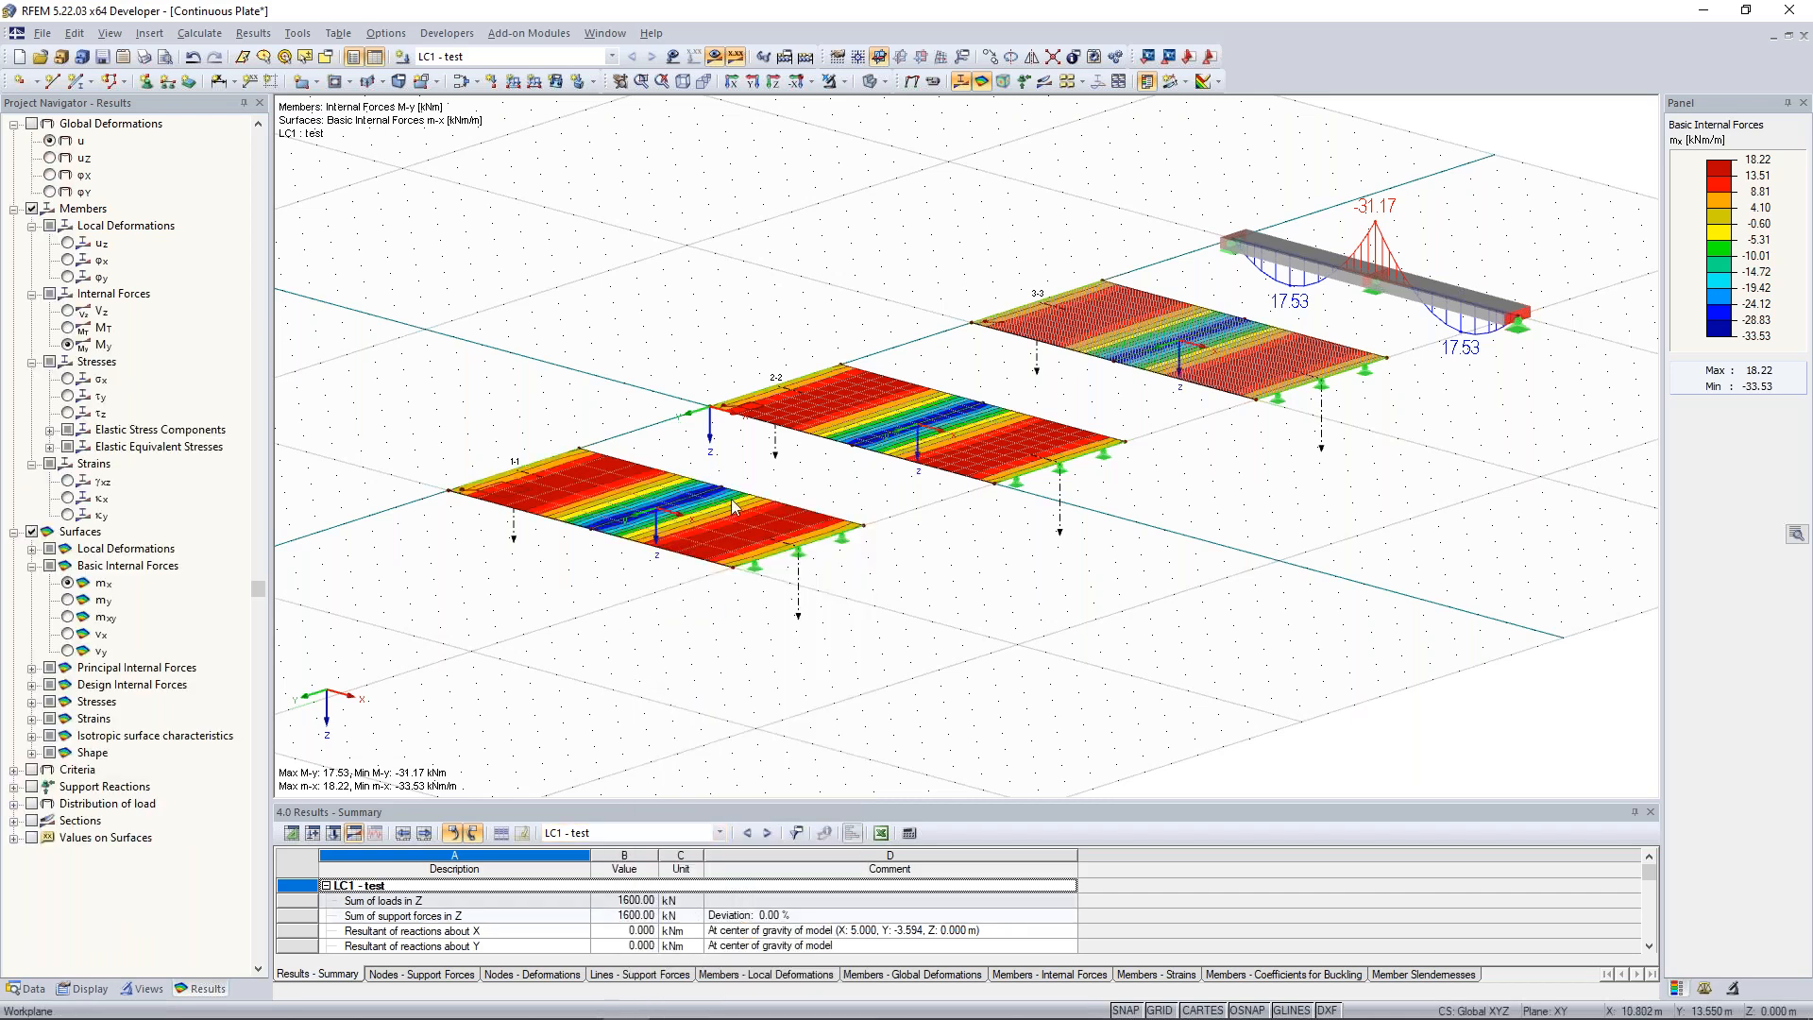
# Turn on the result diagrams of sections 1-1, 2-2 and 3-3 over the mx plots of the three plates.
pyautogui.moveTo(850, 283); pyautogui.dragTo(755, 274, button='middle')
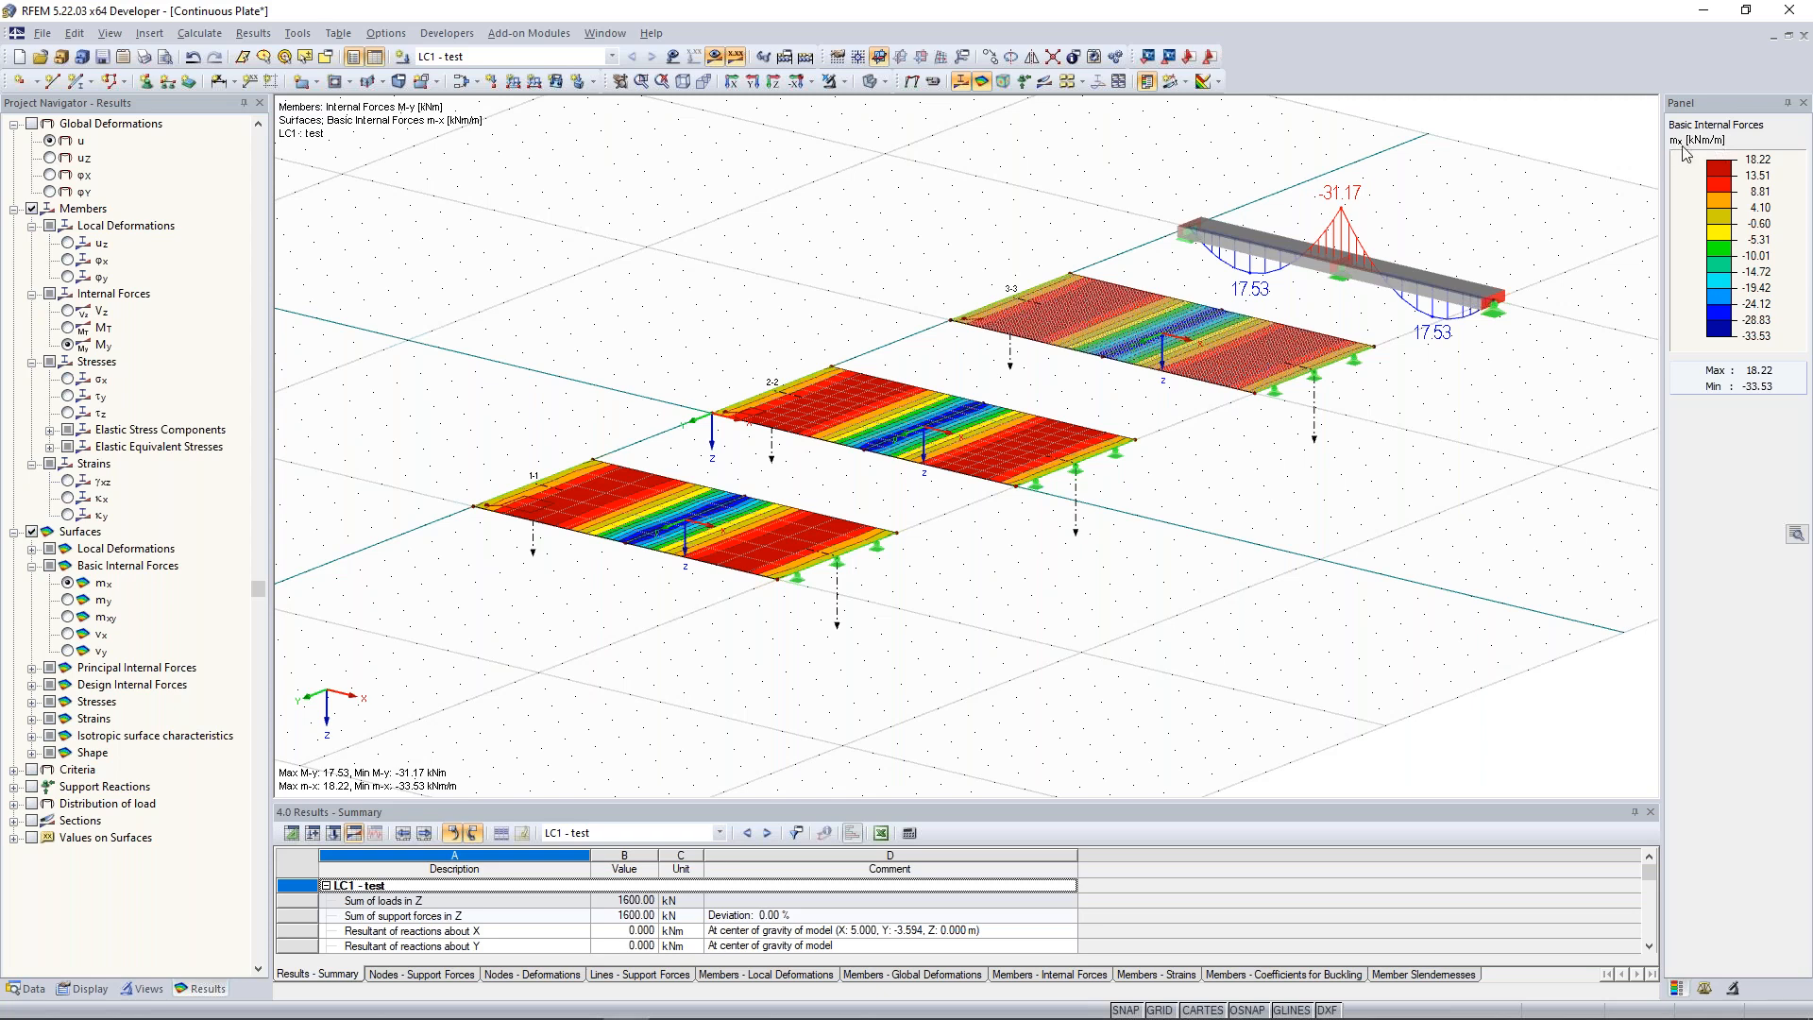
pyautogui.scroll(1, 768, 529)
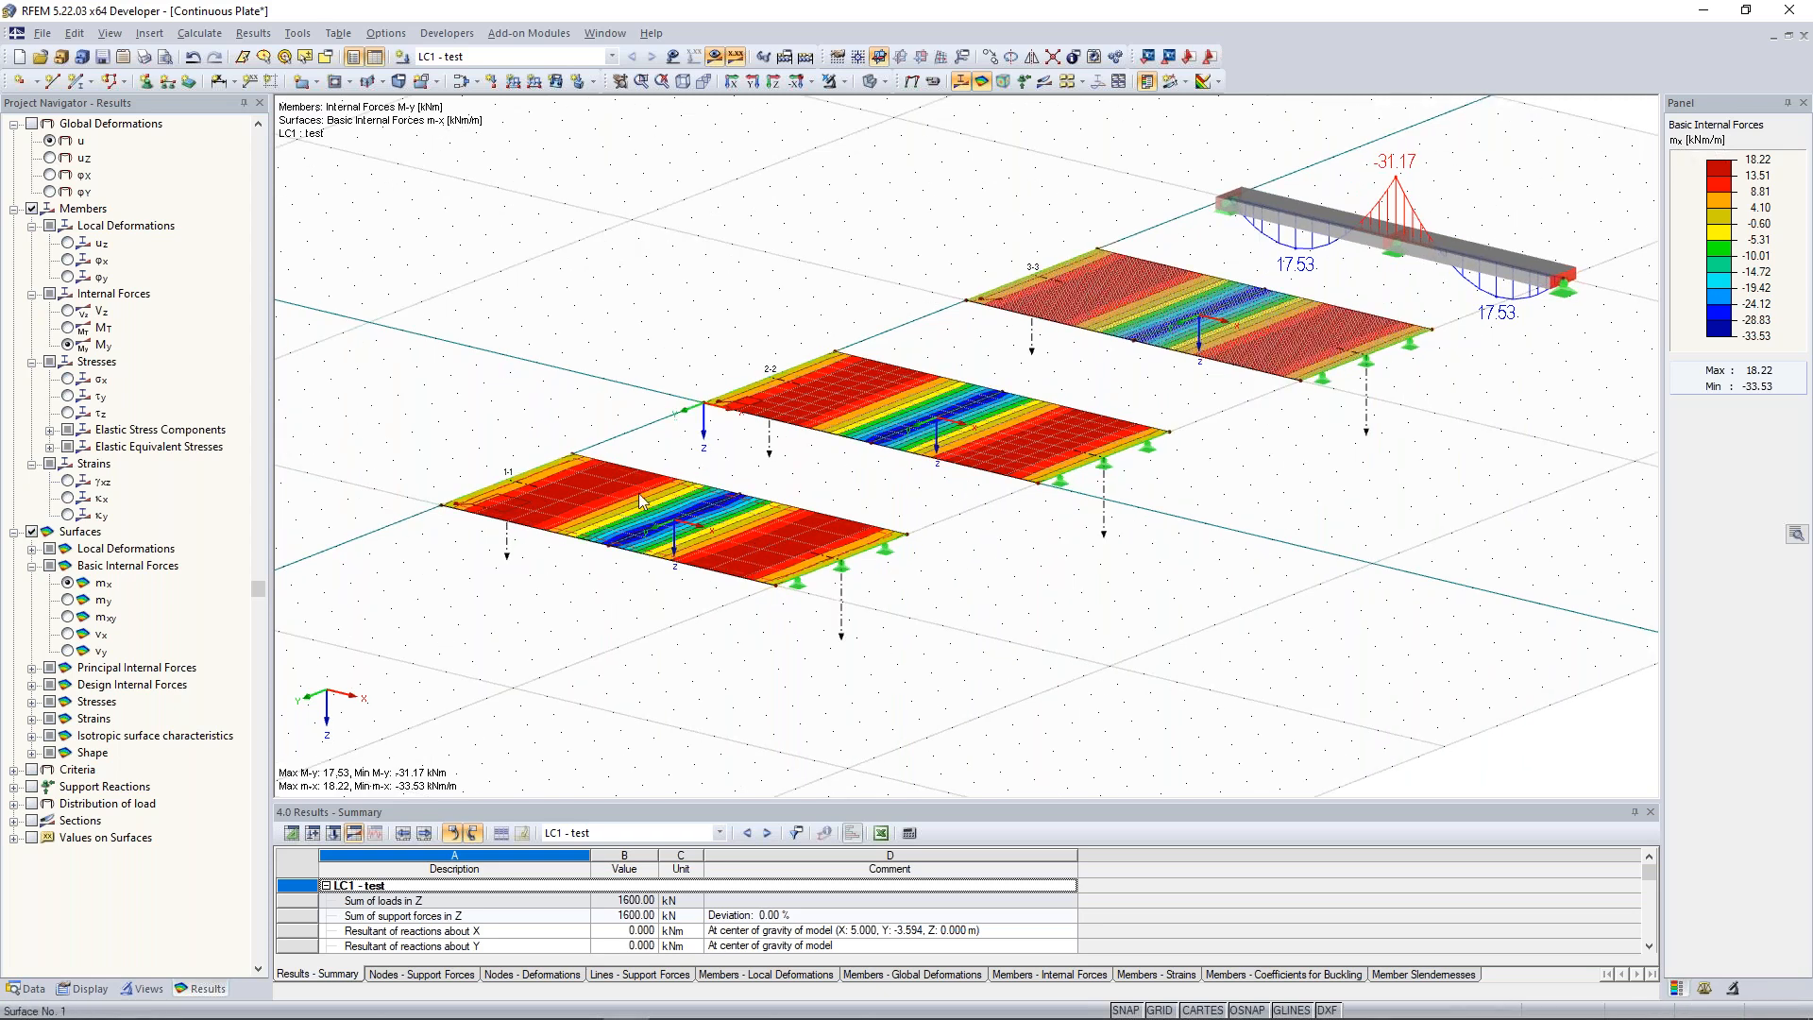
pyautogui.scroll(1, 586, 491)
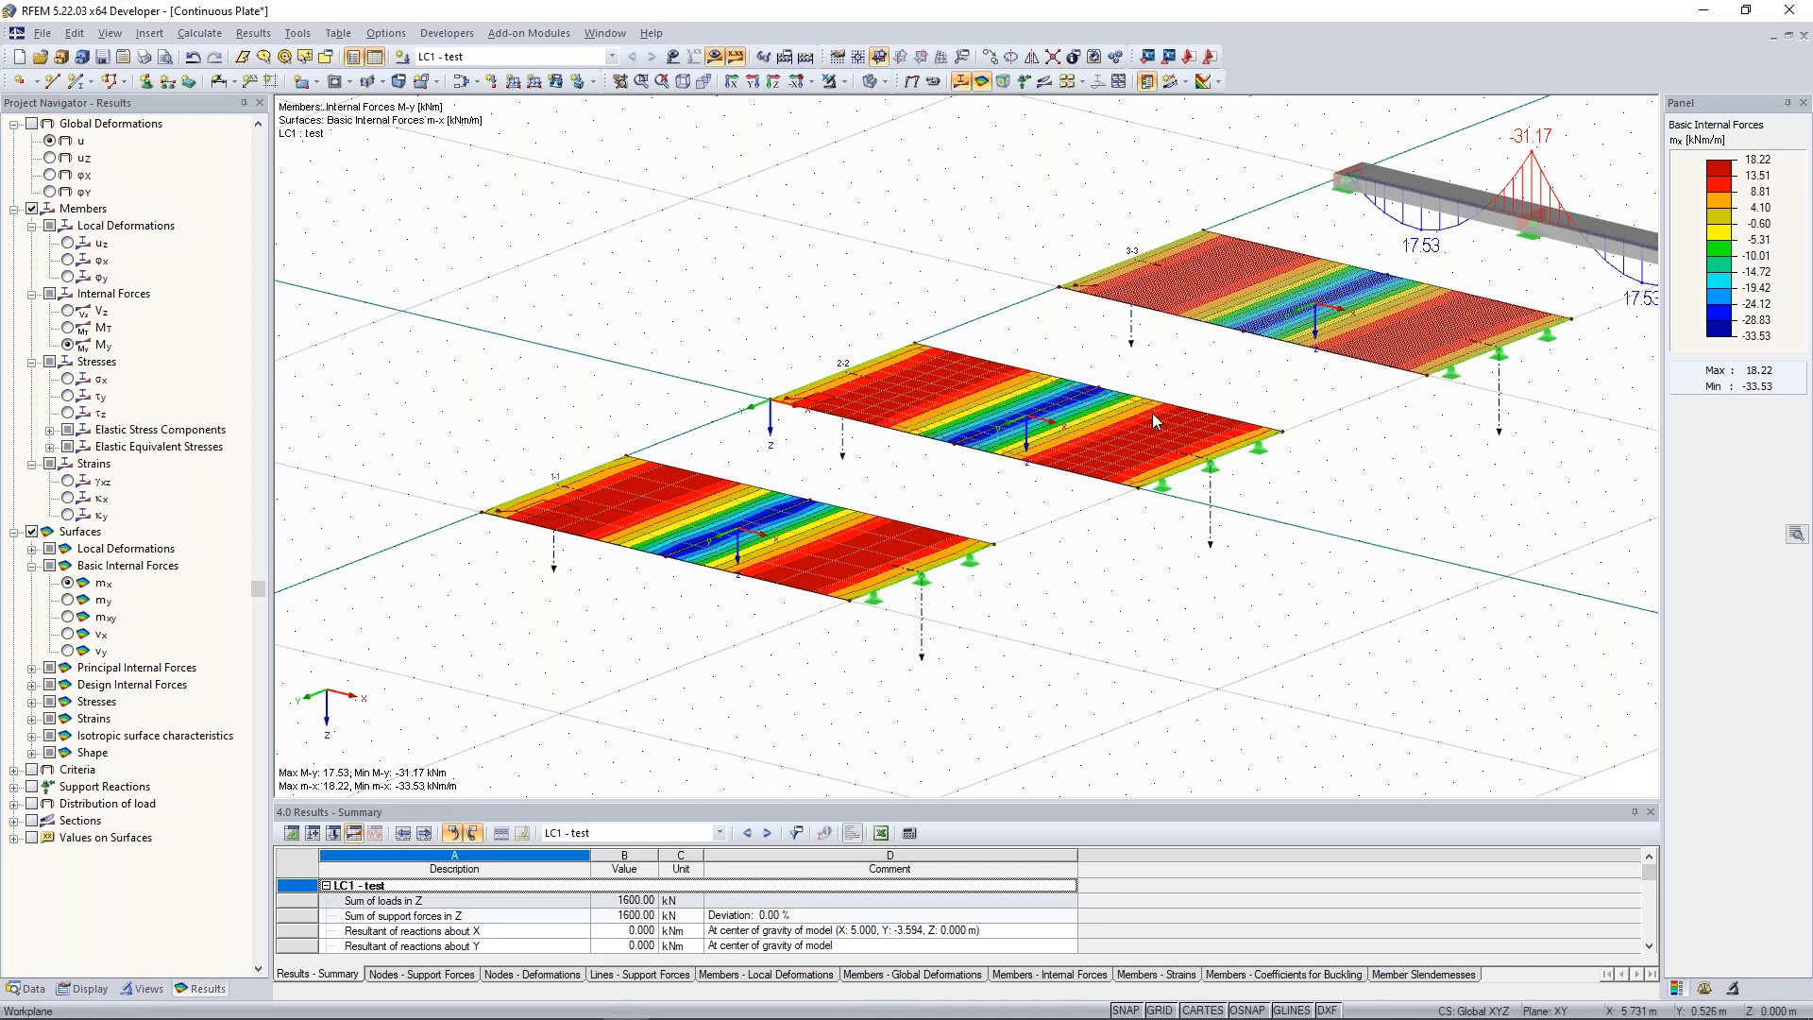
pyautogui.moveTo(1055, 430); pyautogui.dragTo(949, 441, button='middle')
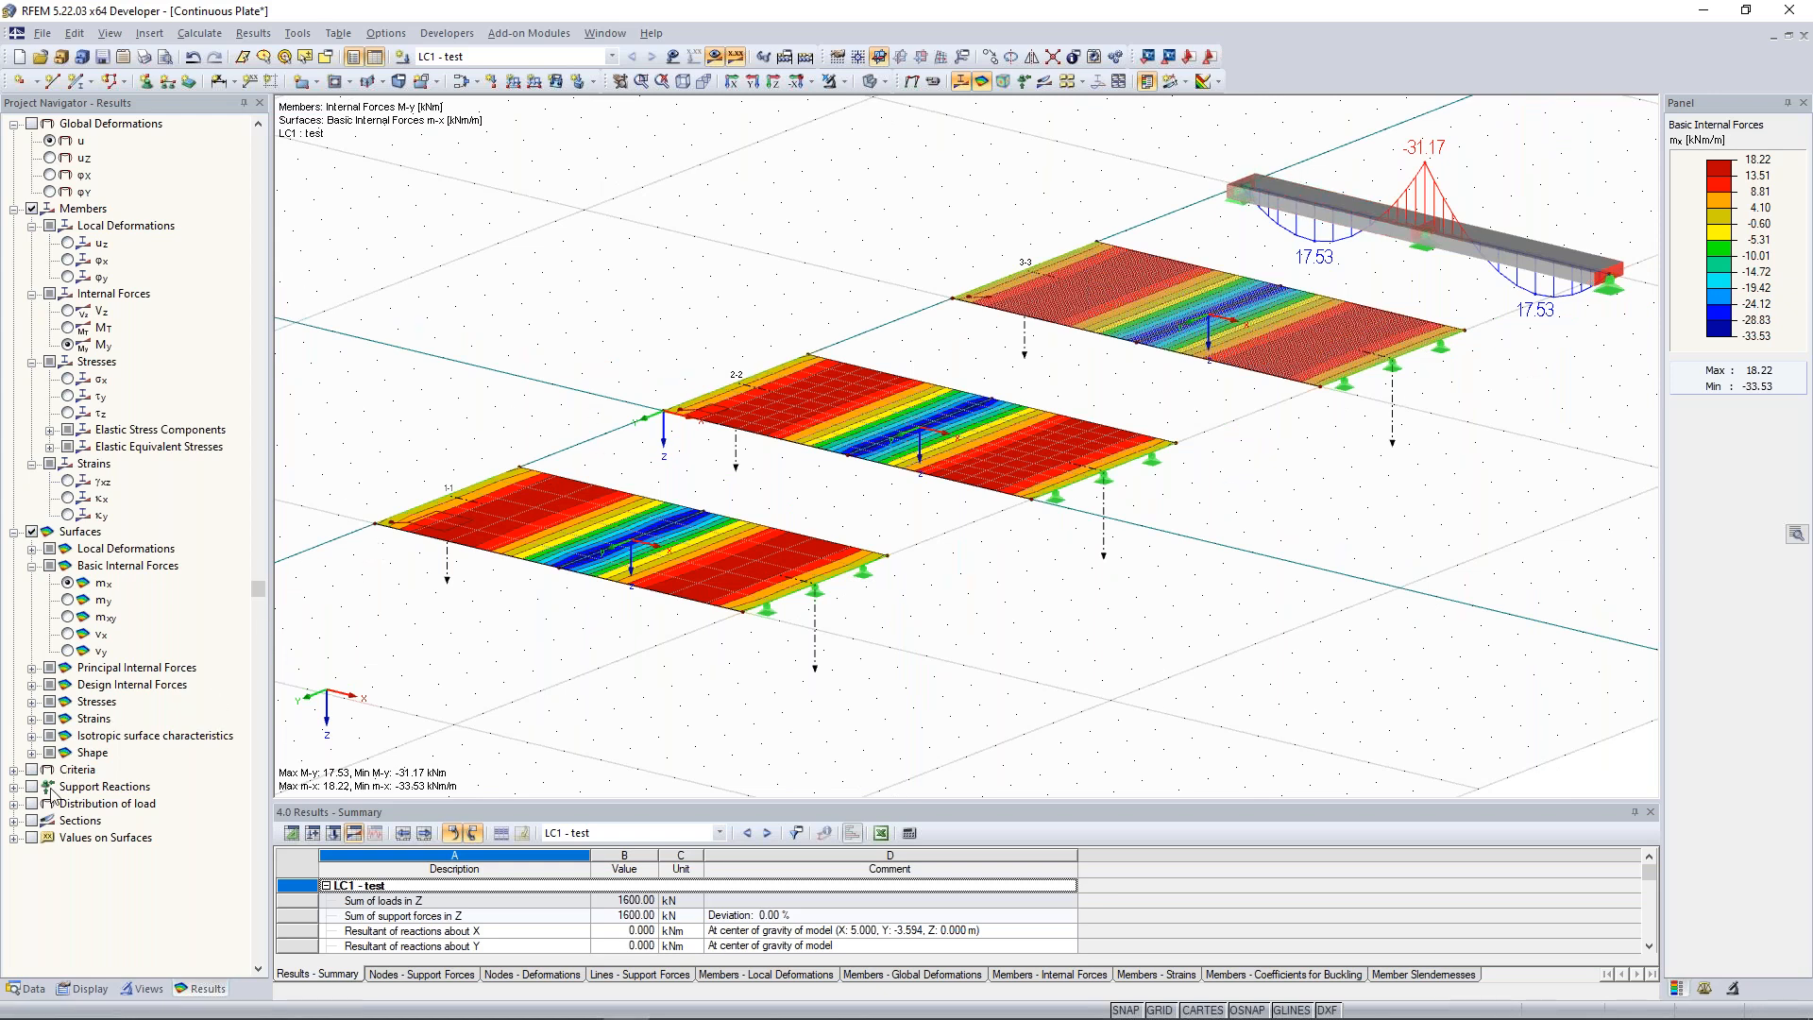
pyautogui.click(16, 820)
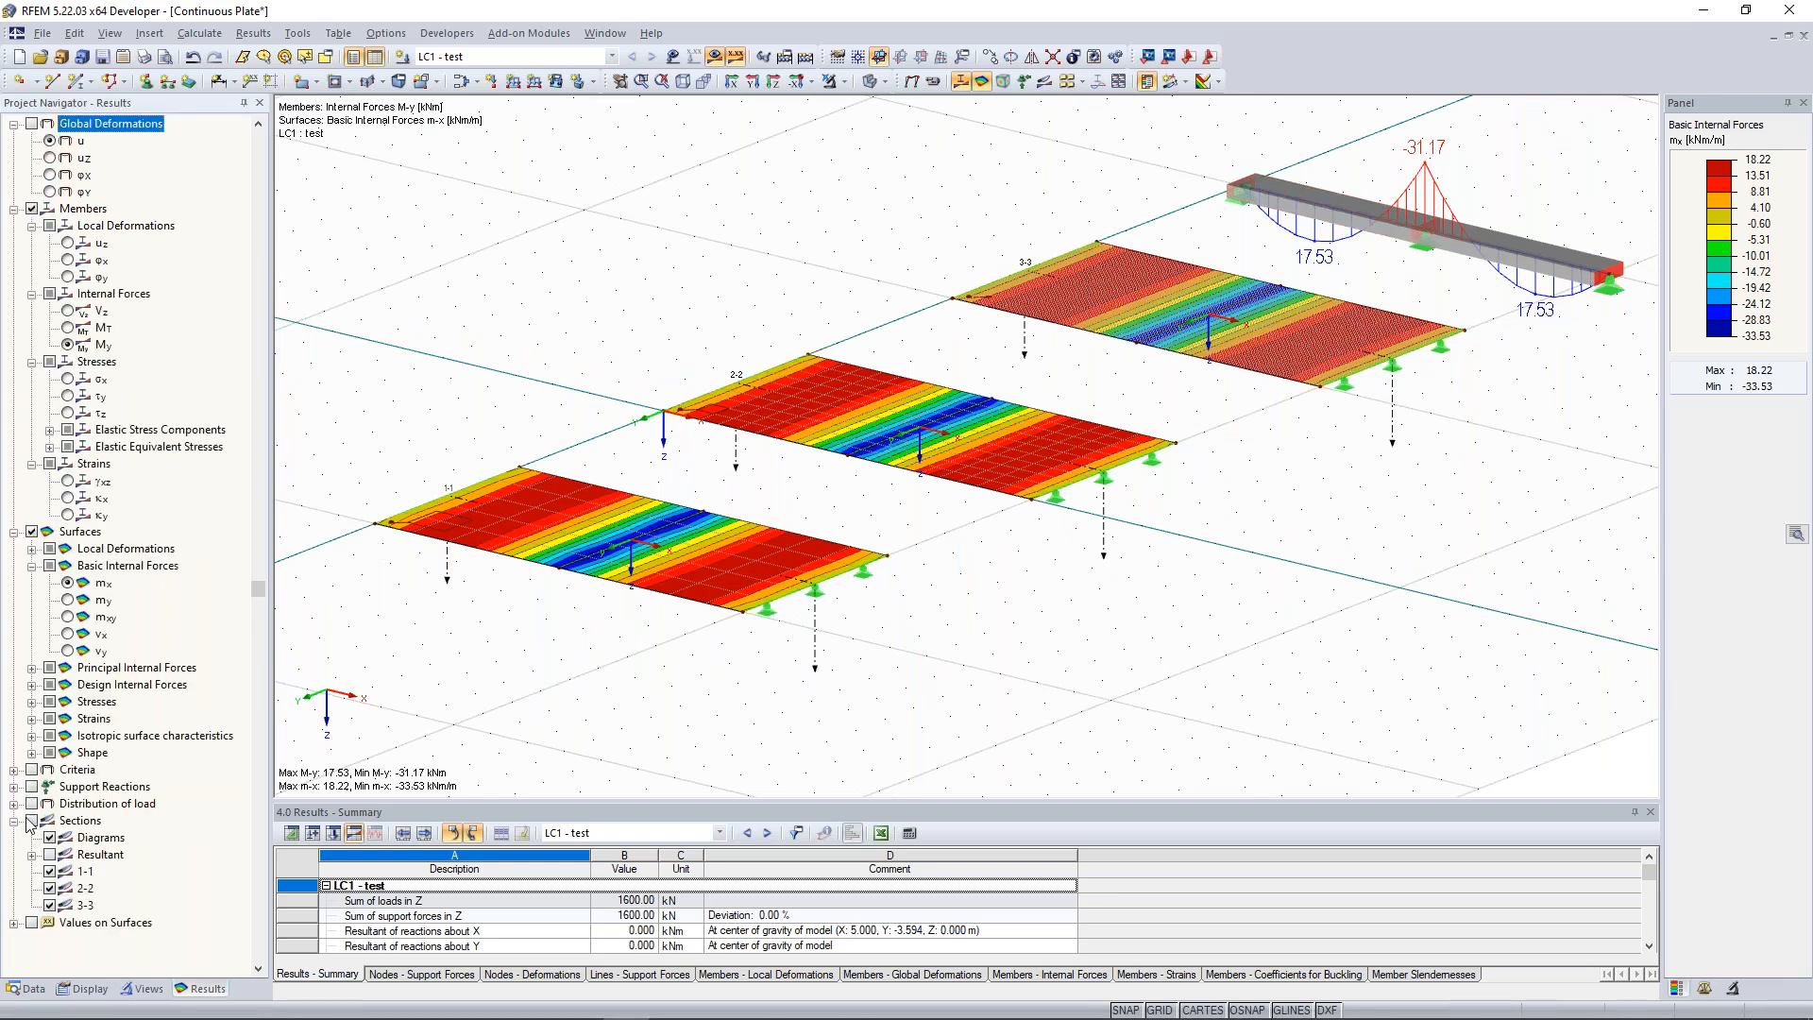
pyautogui.click(34, 821)
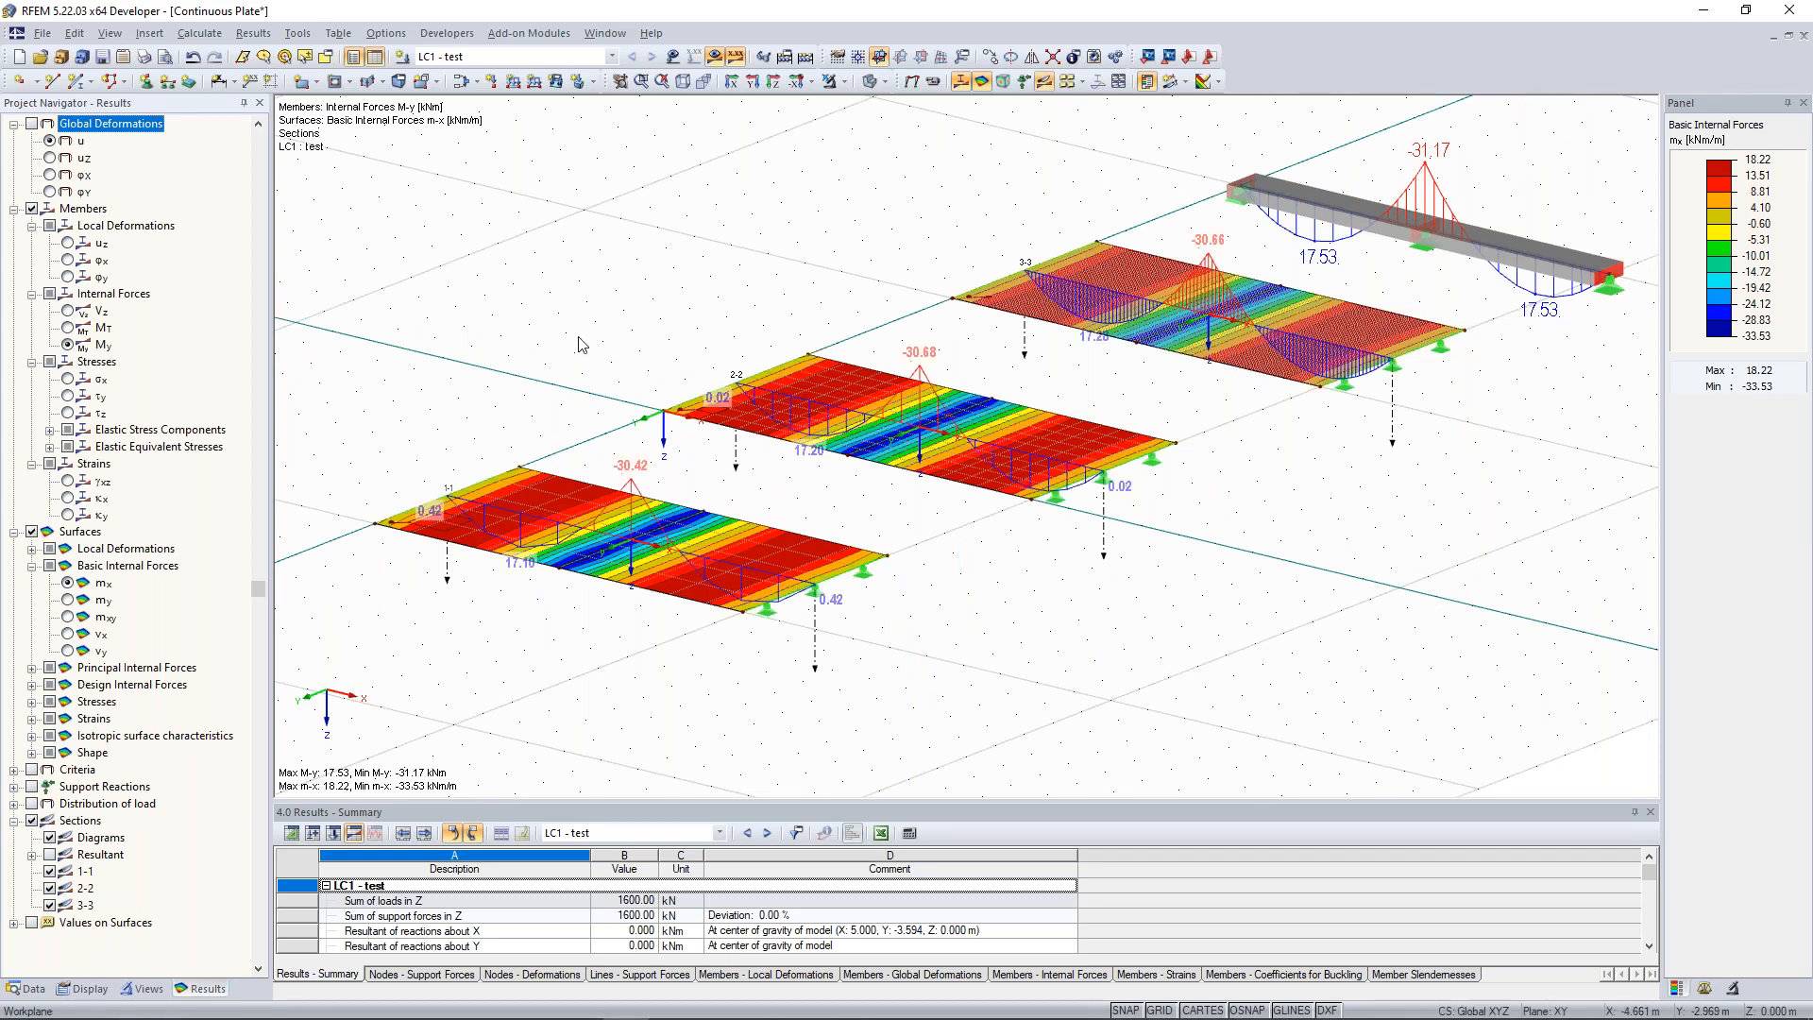
# Compare the mx section diagrams of the three plates at midspan, at the middle support and at the edges with the beam's My diagram.
pyautogui.moveTo(648, 292); pyautogui.dragTo(736, 330, button='middle')
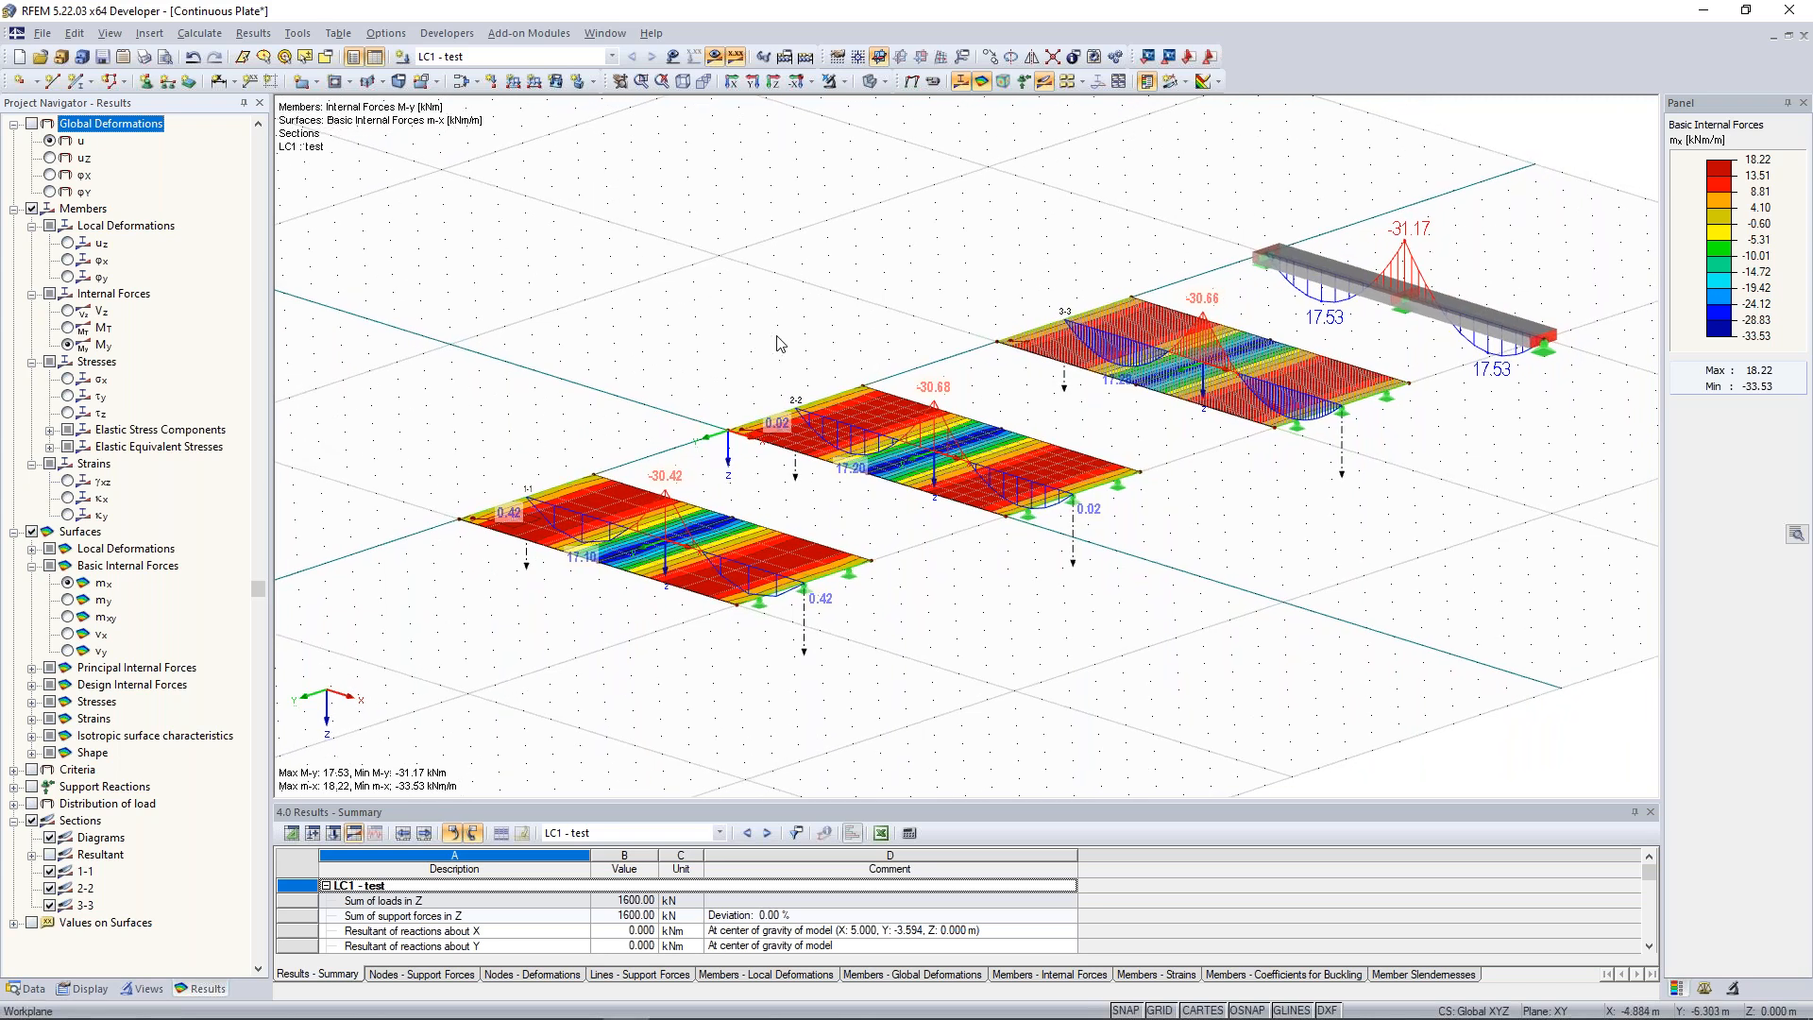
pyautogui.keyDown('ctrl'); pyautogui.moveTo(778, 336); pyautogui.dragTo(784, 341, button='middle'); pyautogui.keyUp('ctrl')
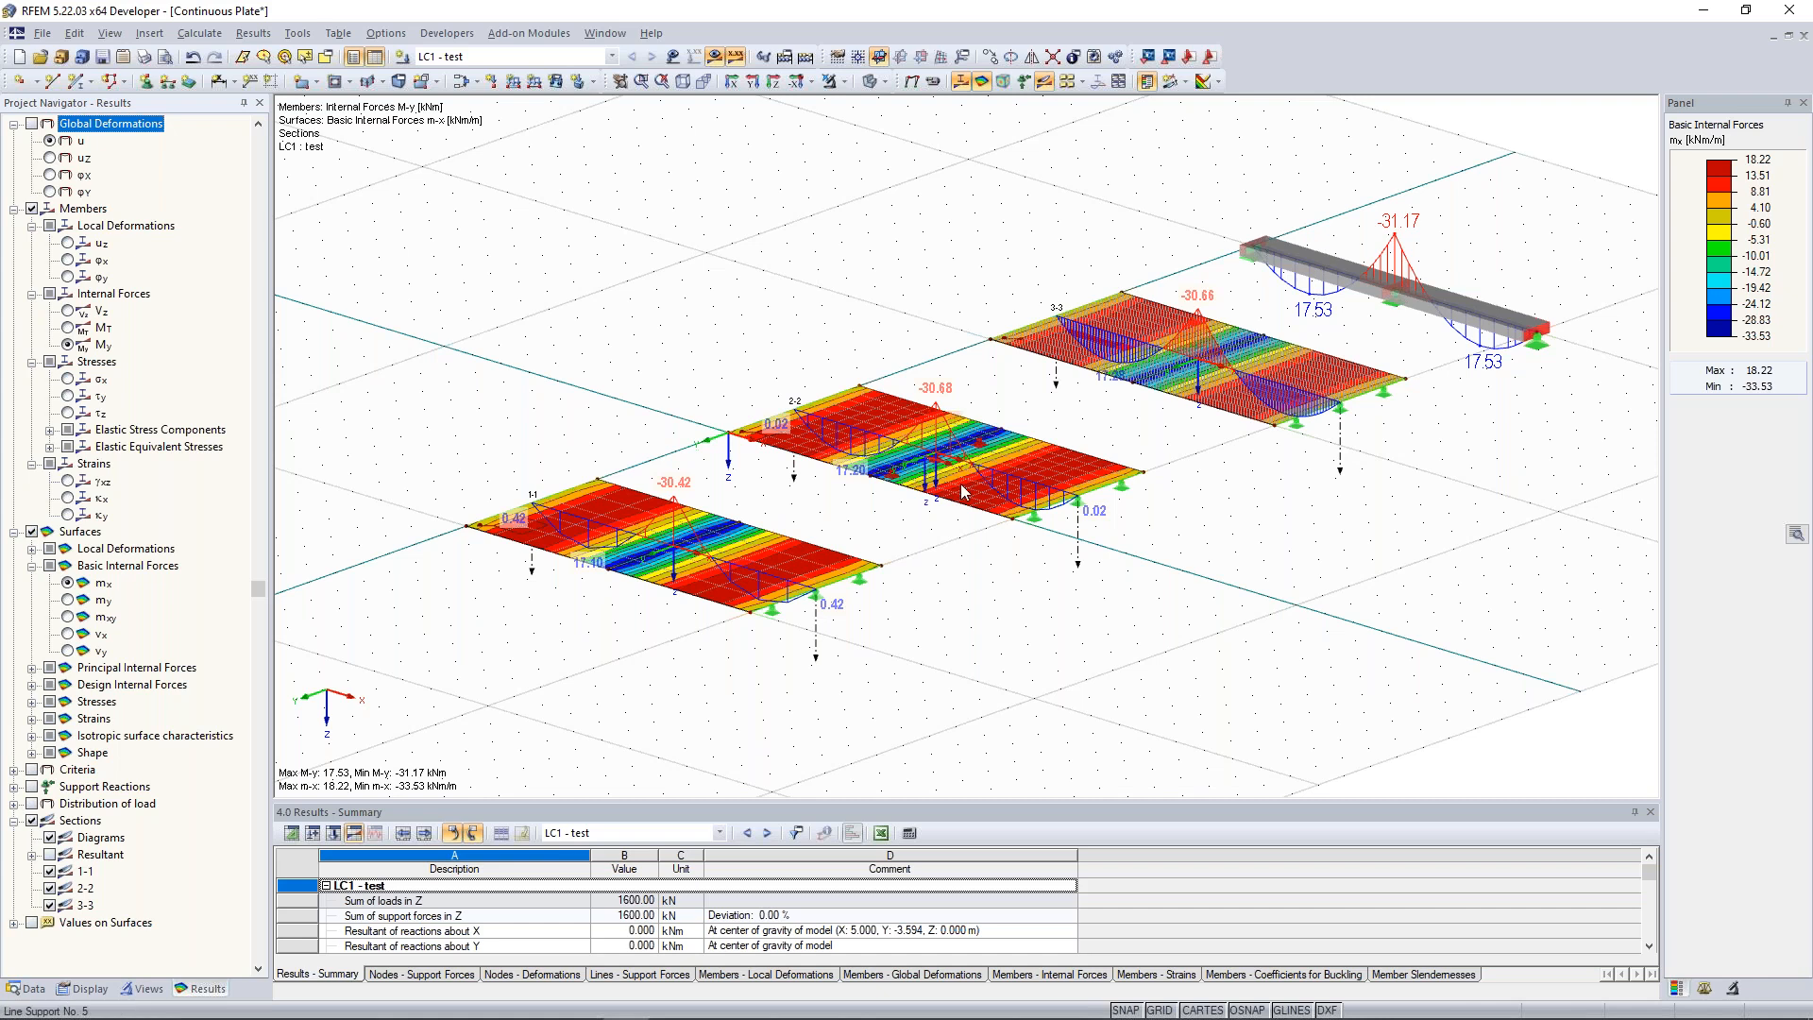
pyautogui.scroll(3, 511, 550)
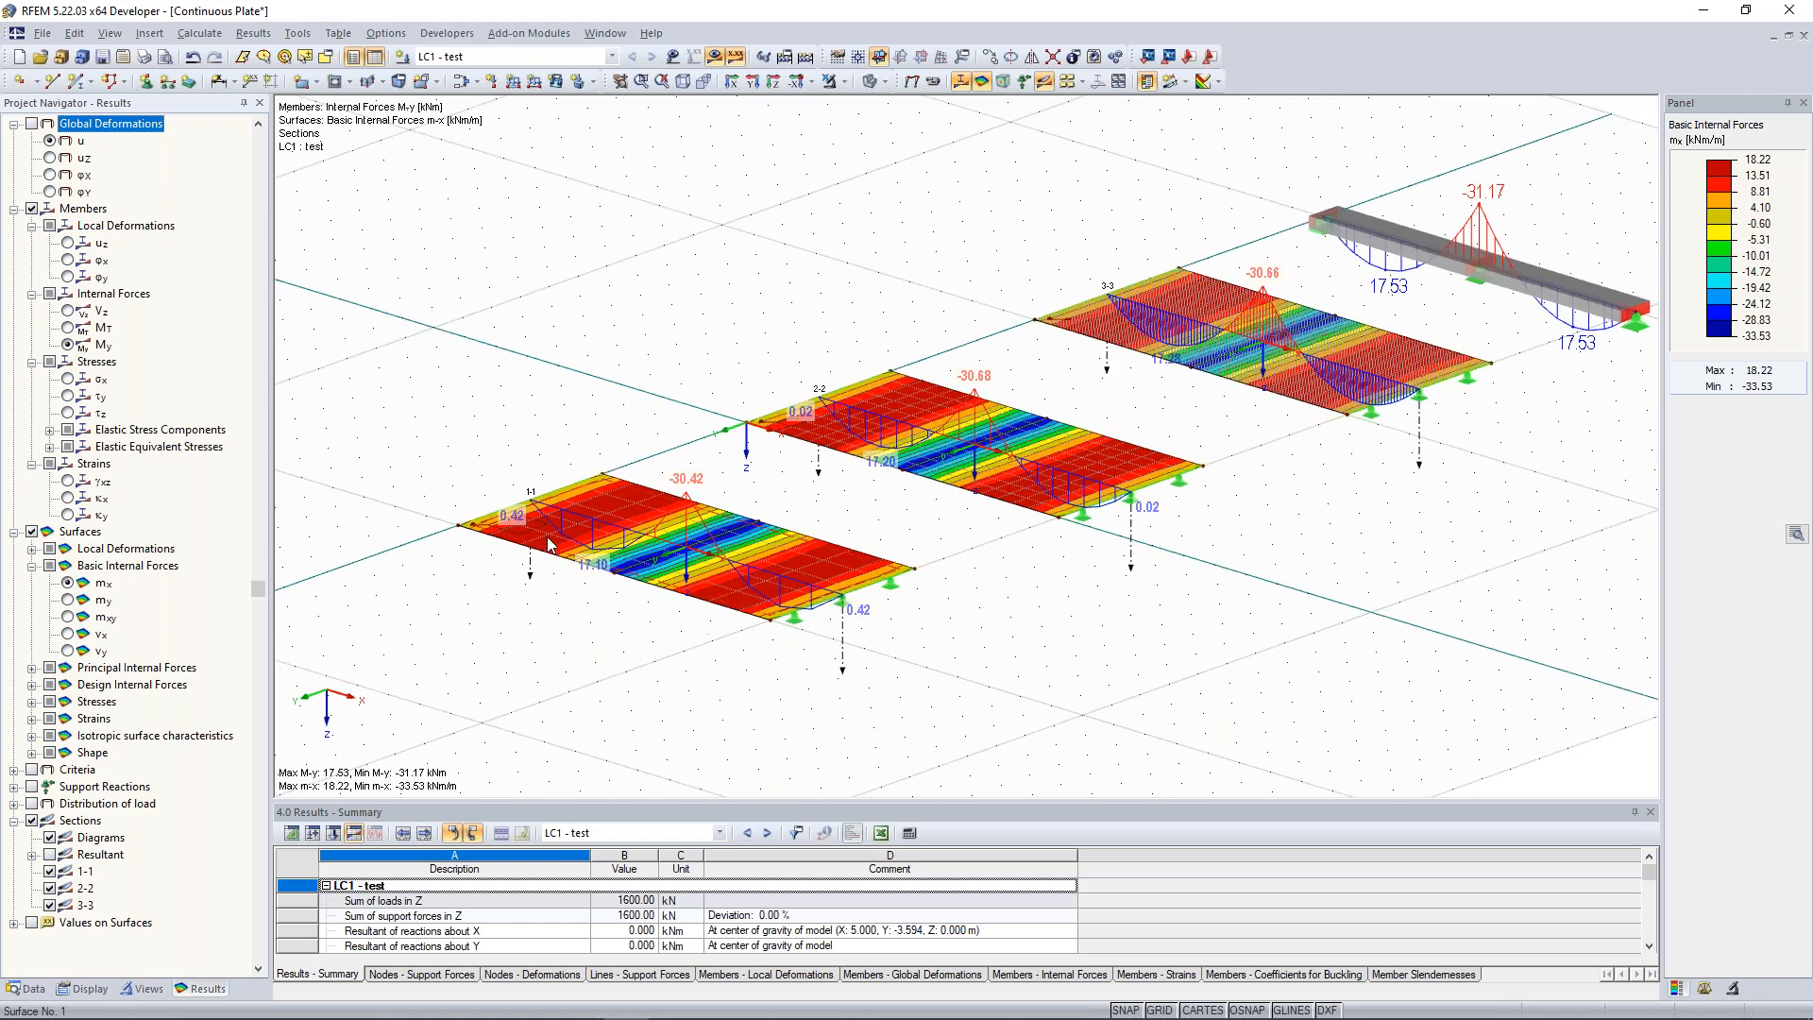
pyautogui.scroll(5, 639, 458)
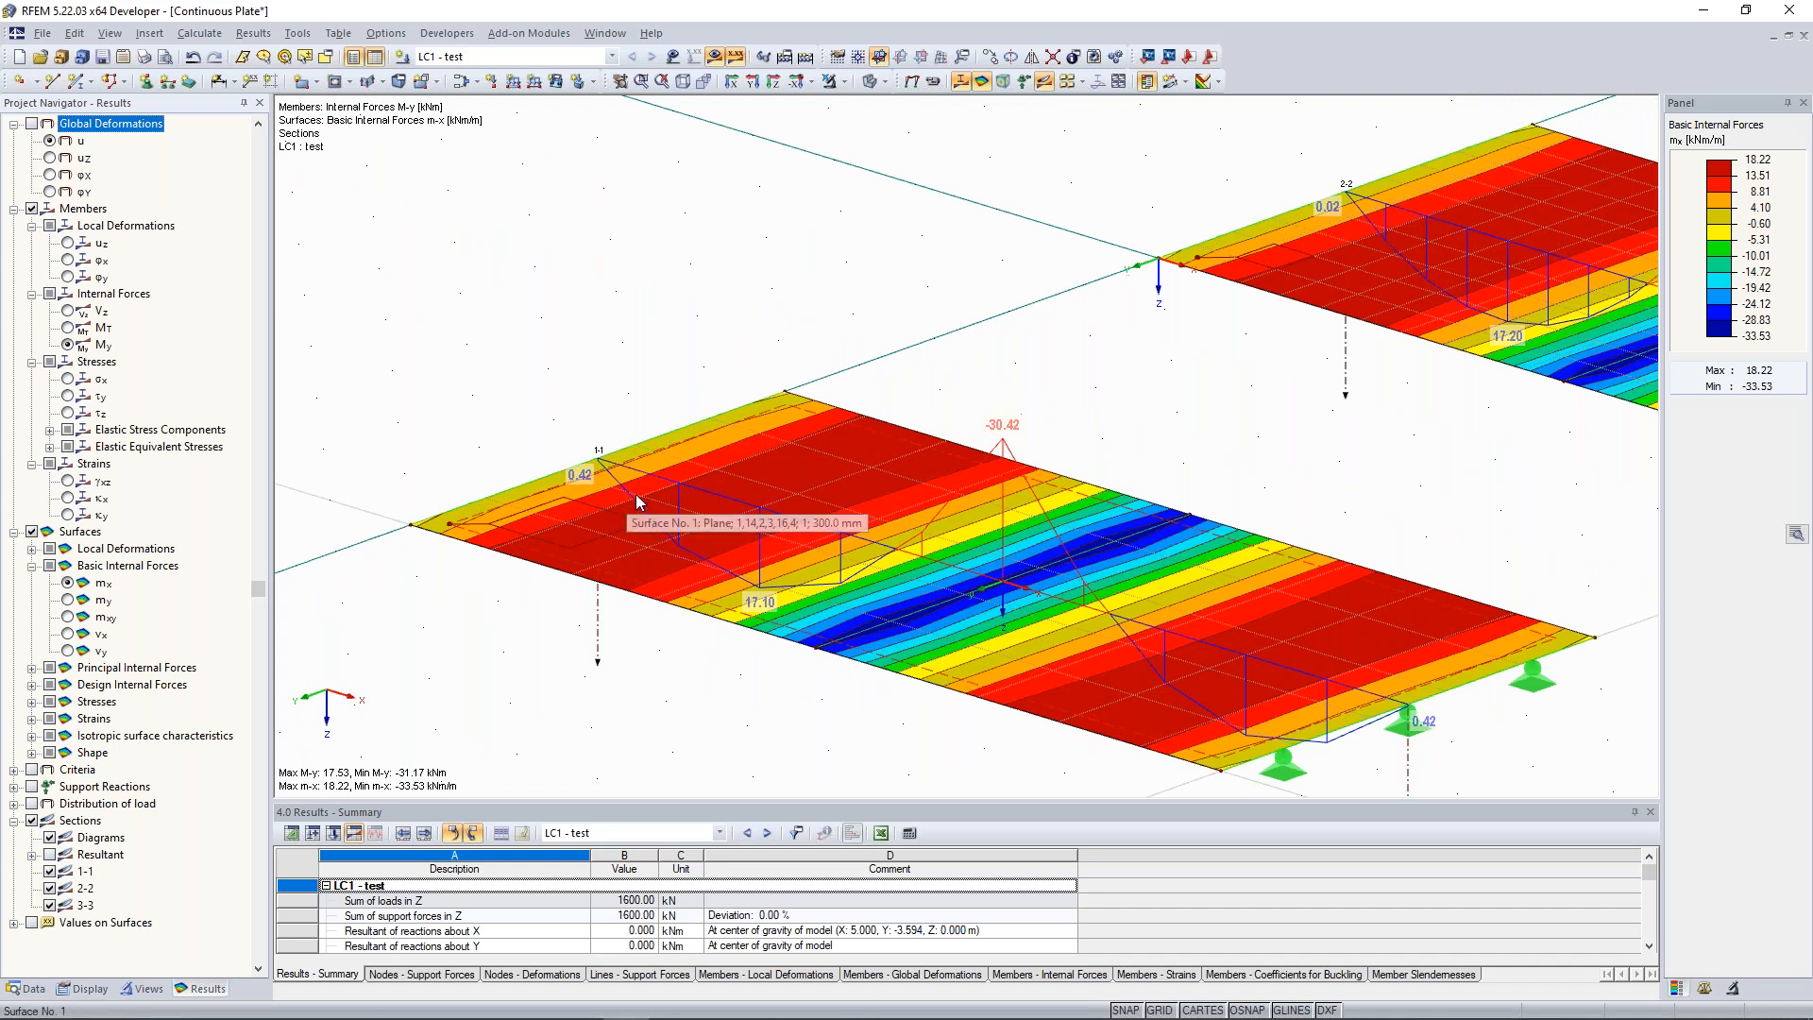
pyautogui.scroll(2, 625, 500)
pyautogui.scroll(1, 626, 499)
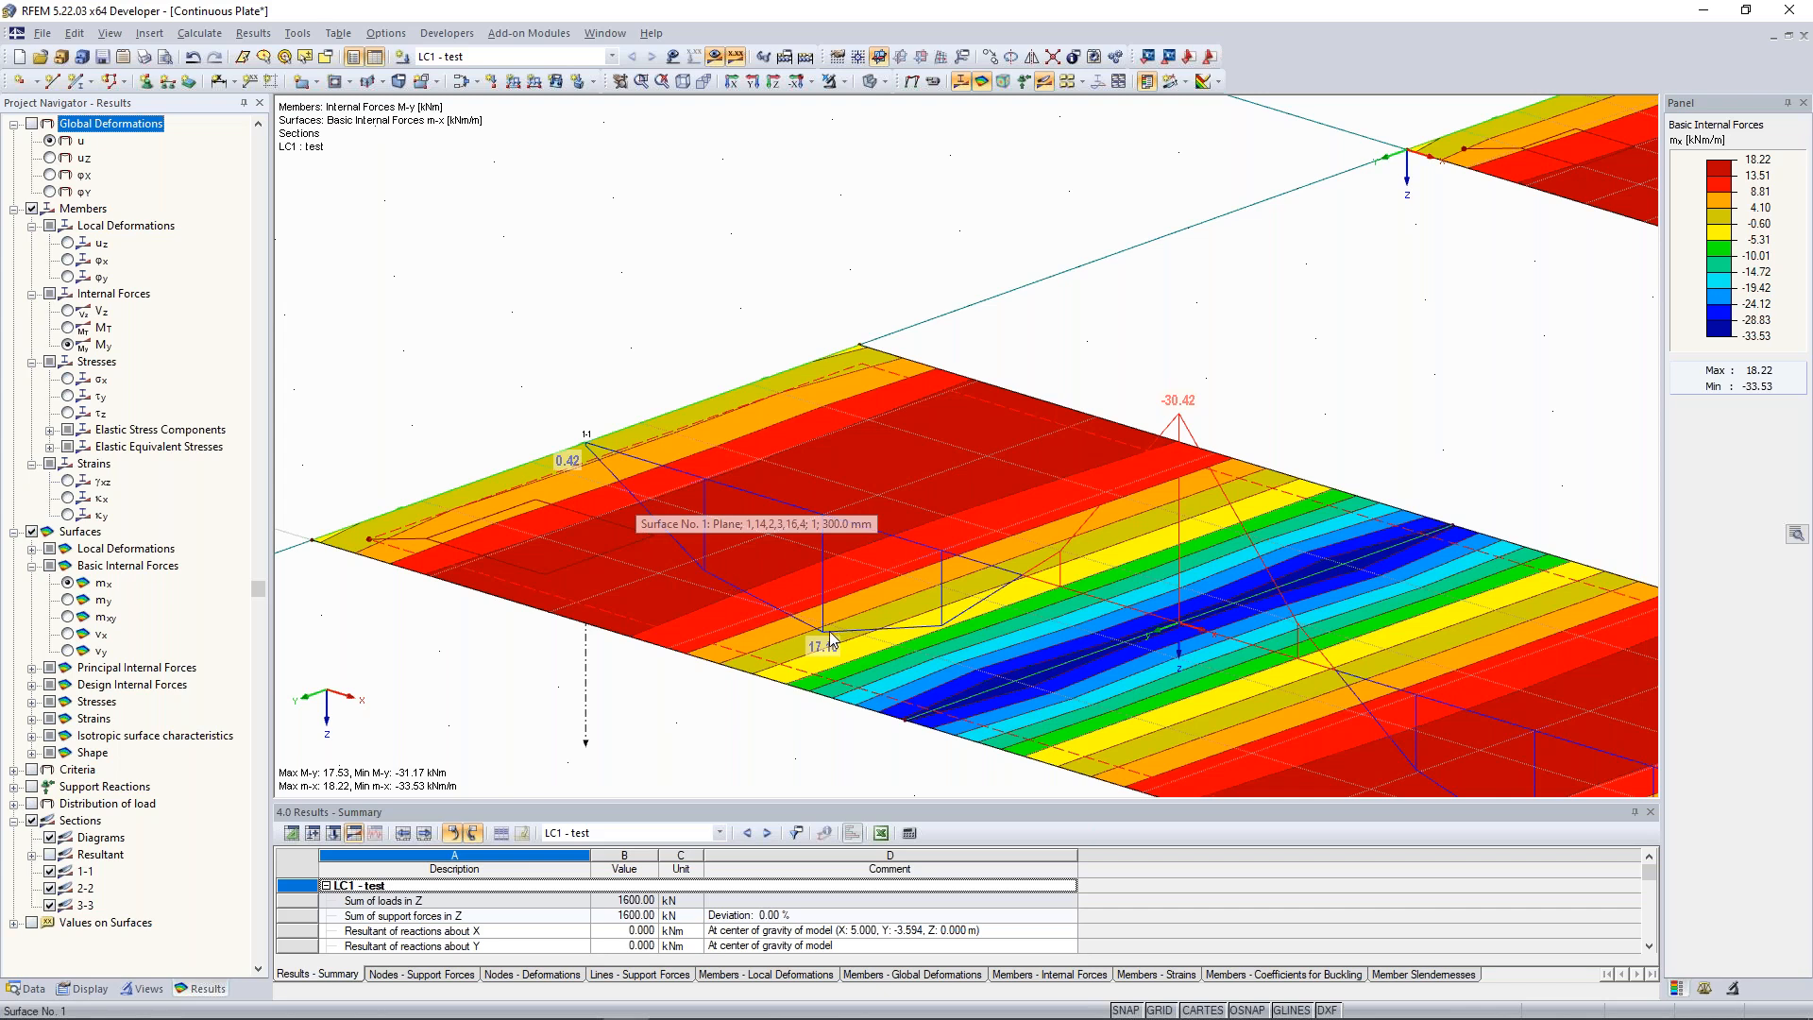
pyautogui.scroll(-6, 1088, 513)
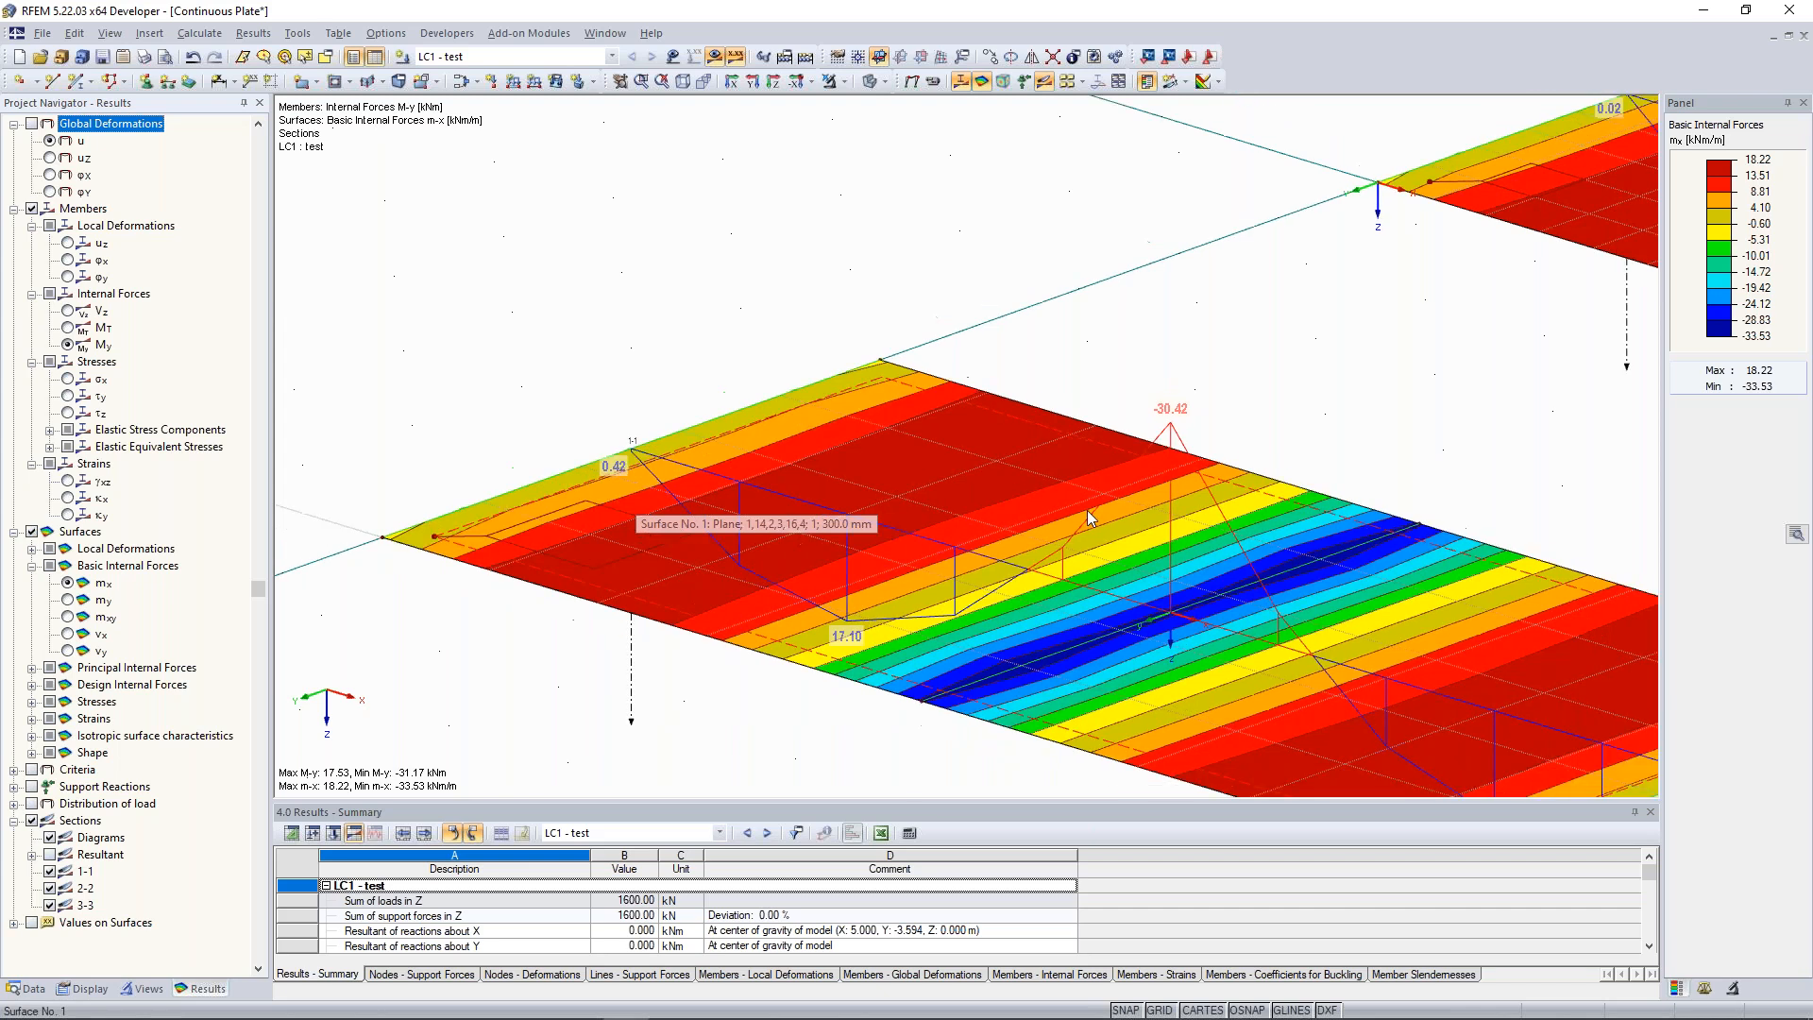
pyautogui.moveTo(1149, 474); pyautogui.dragTo(721, 622, button='middle')
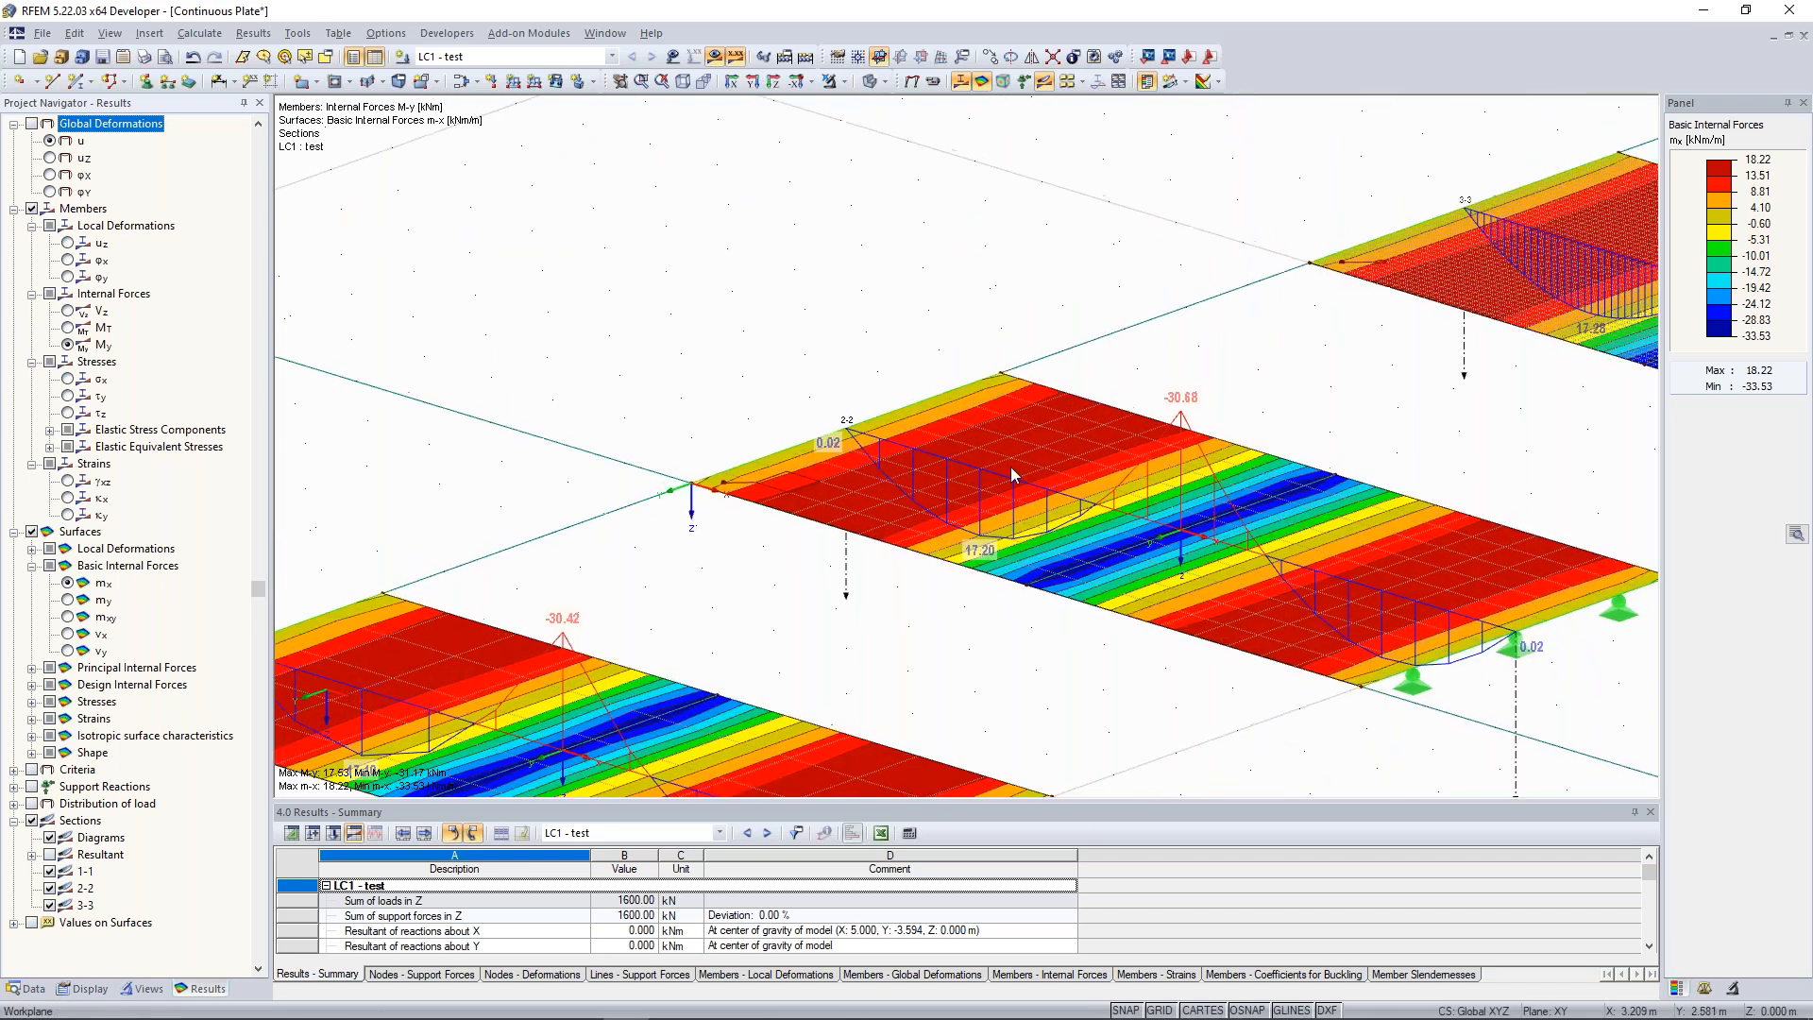
pyautogui.moveTo(1066, 456); pyautogui.dragTo(913, 525, button='middle')
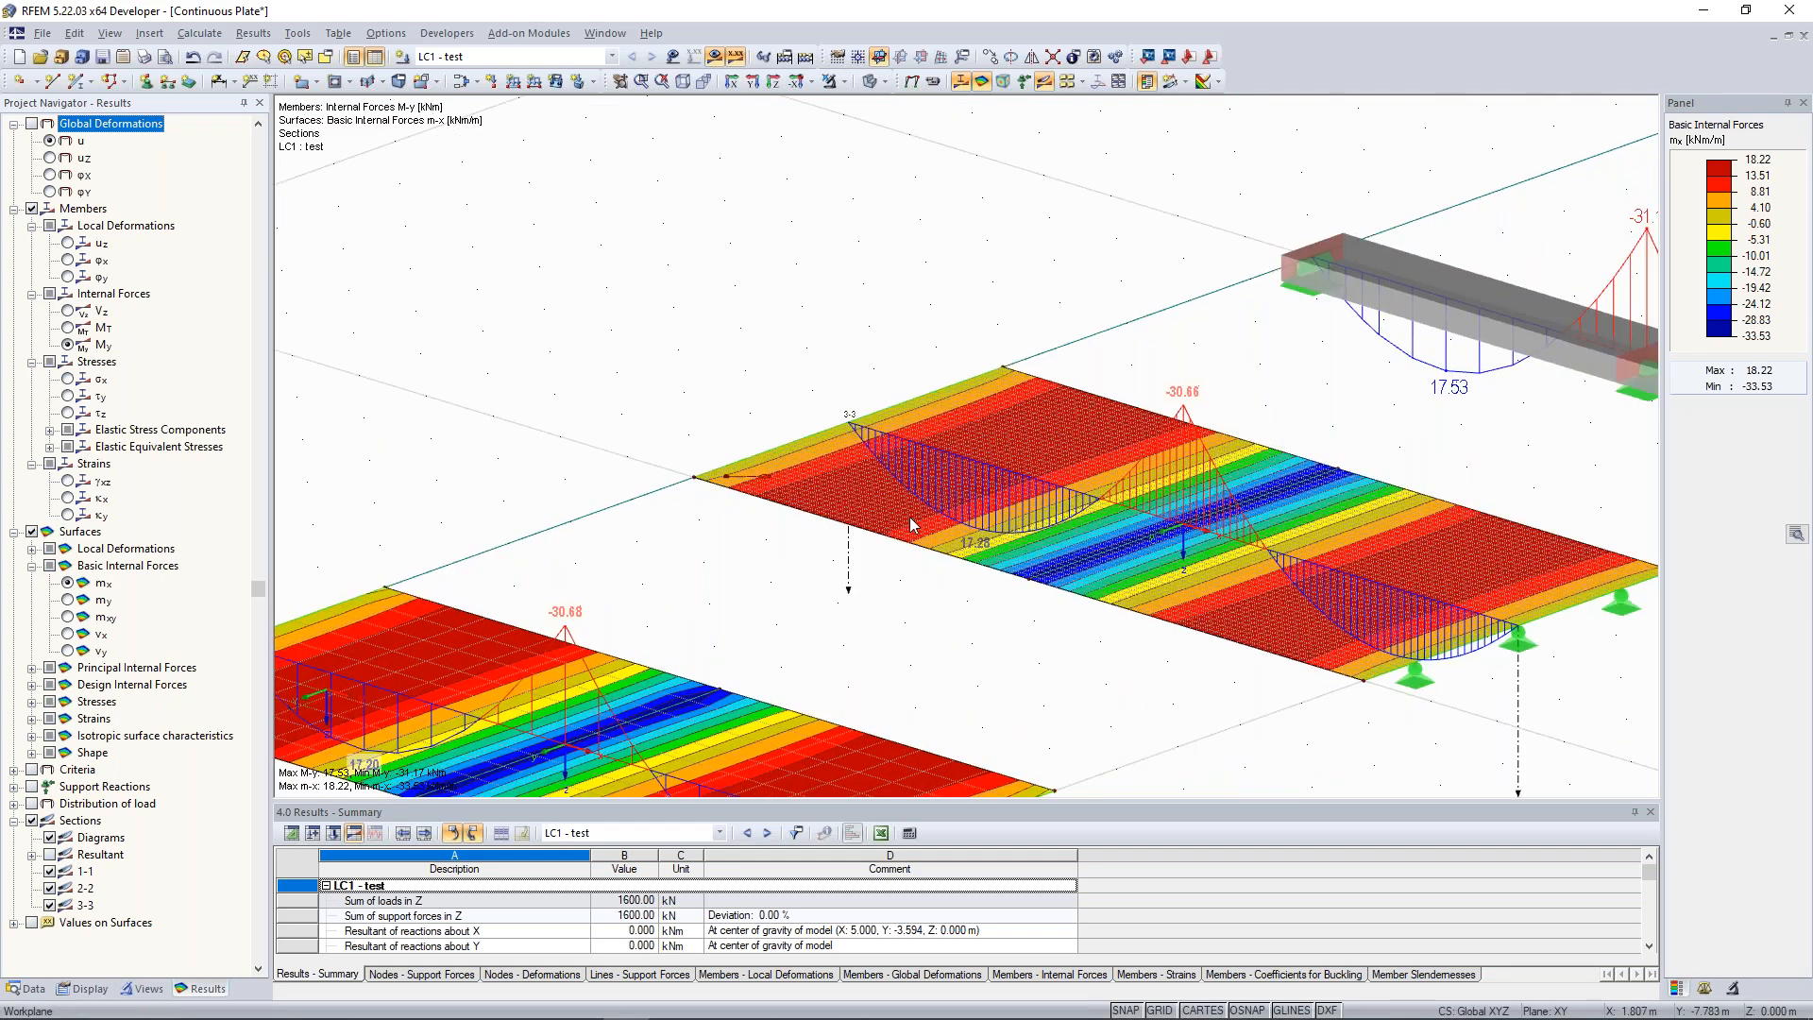
pyautogui.scroll(-5, 912, 525)
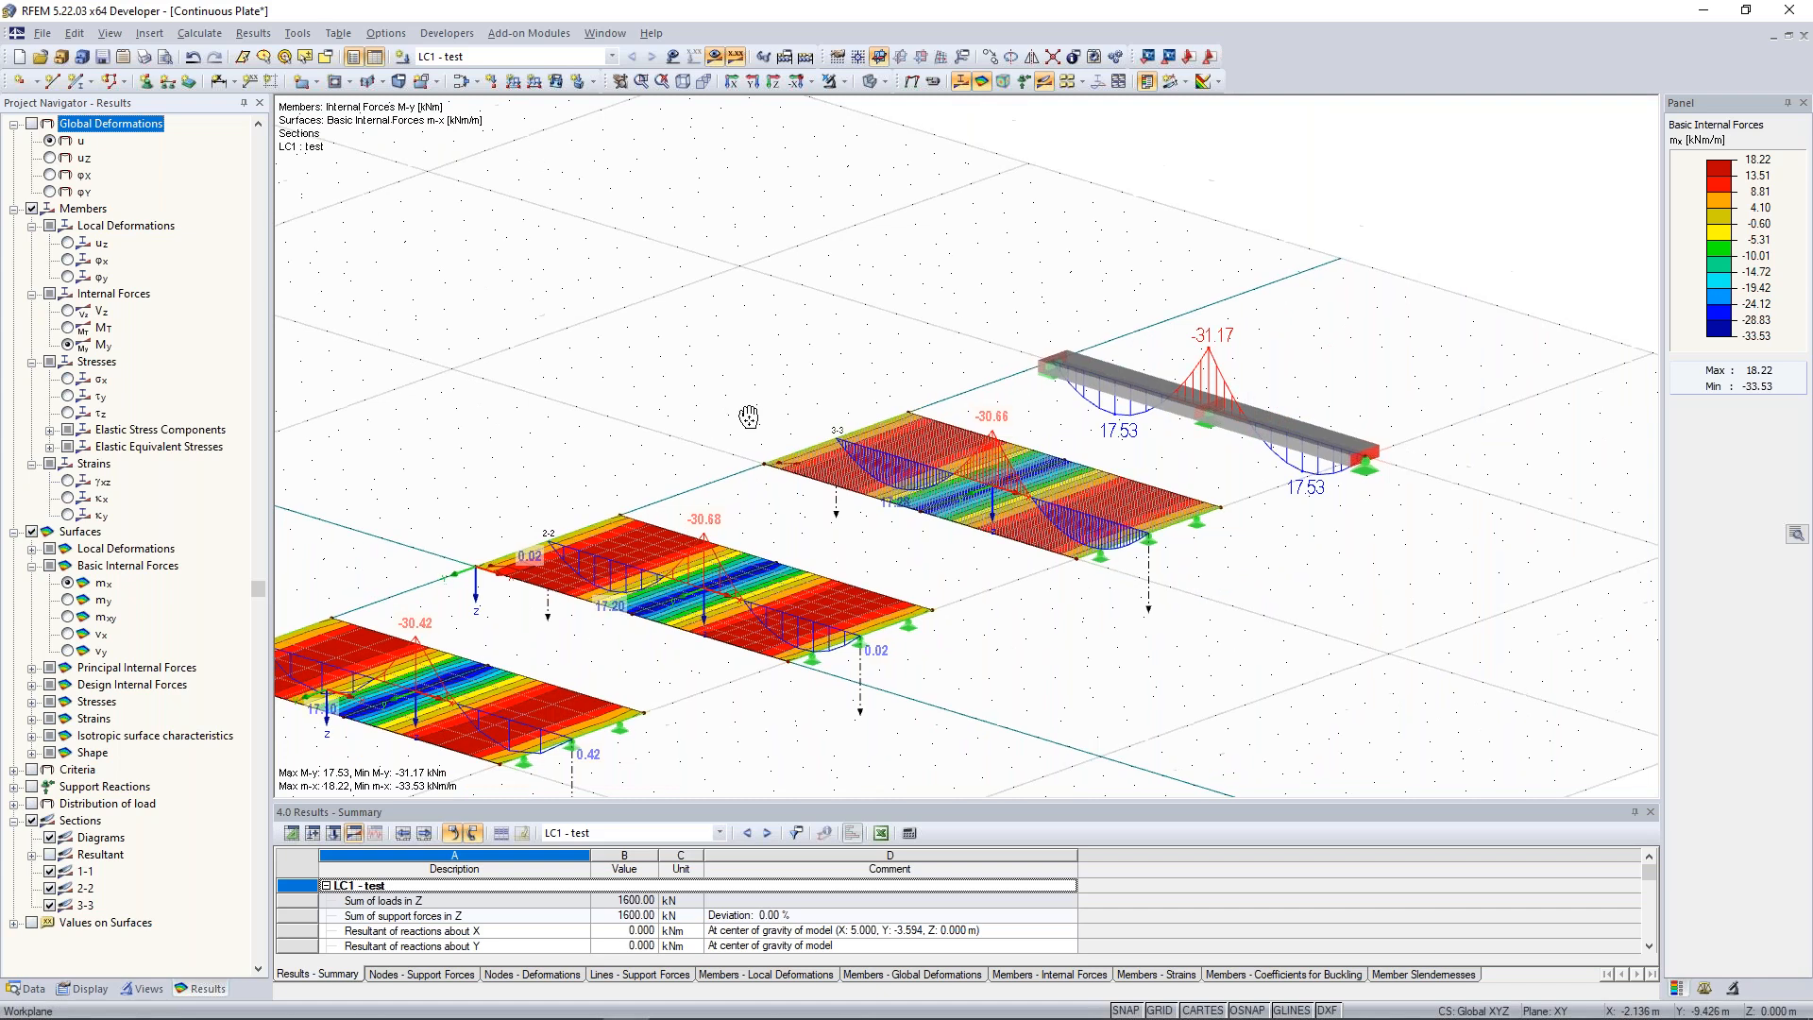
pyautogui.scroll(-2, 849, 375)
pyautogui.moveTo(832, 363); pyautogui.dragTo(813, 366, button='middle')
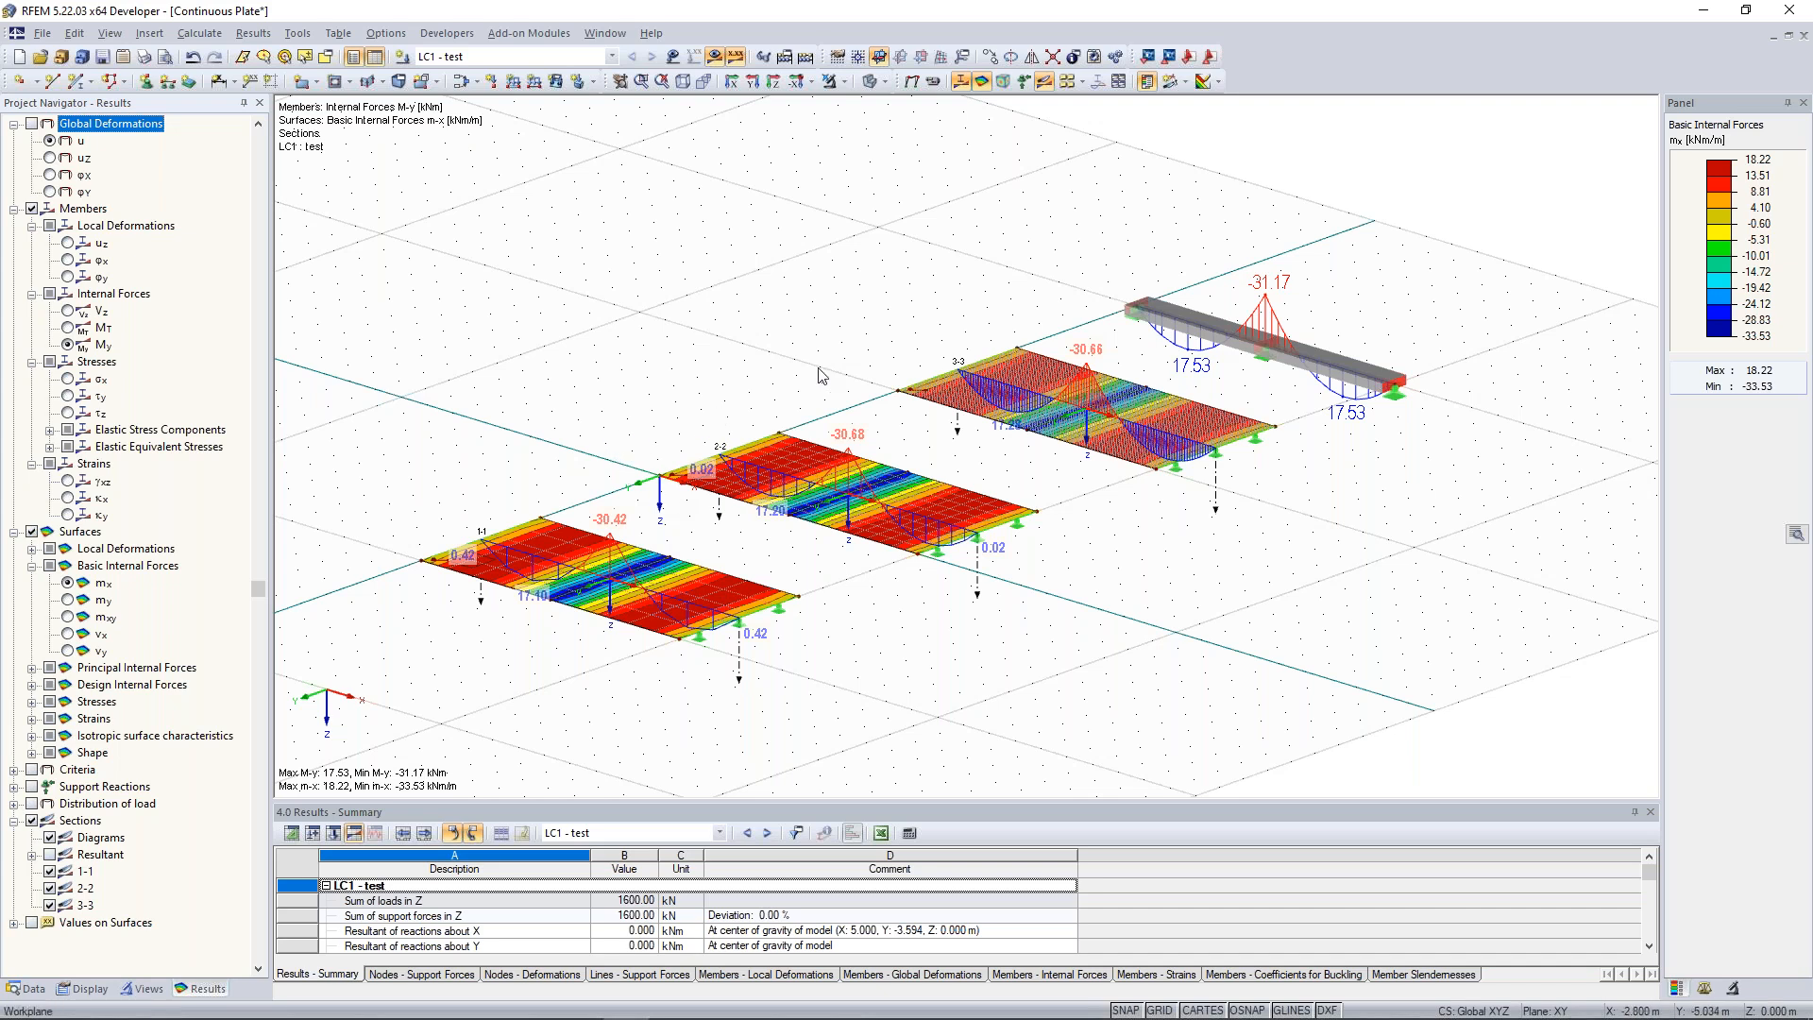
pyautogui.keyDown('ctrl'); pyautogui.moveTo(817, 304); pyautogui.dragTo(902, 294, button='middle'); pyautogui.keyUp('ctrl')
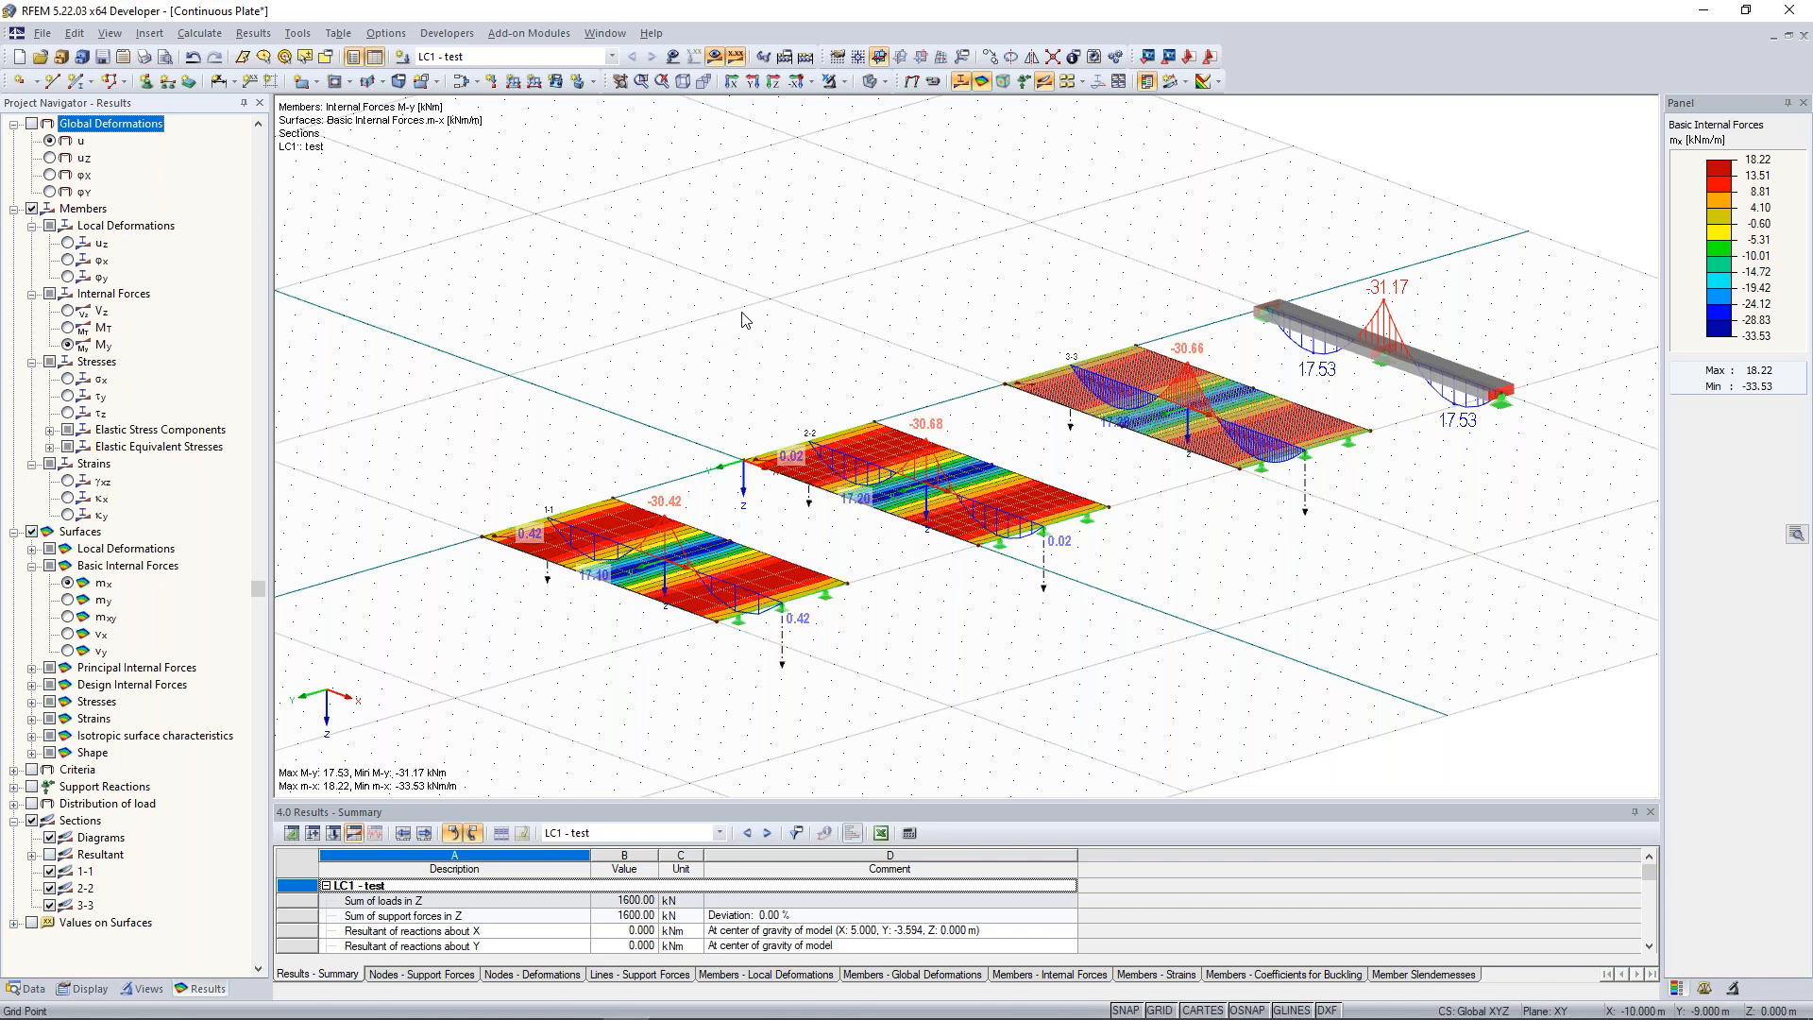
pyautogui.keyDown('ctrl'); pyautogui.moveTo(744, 314); pyautogui.dragTo(759, 302, button='middle'); pyautogui.keyUp('ctrl')
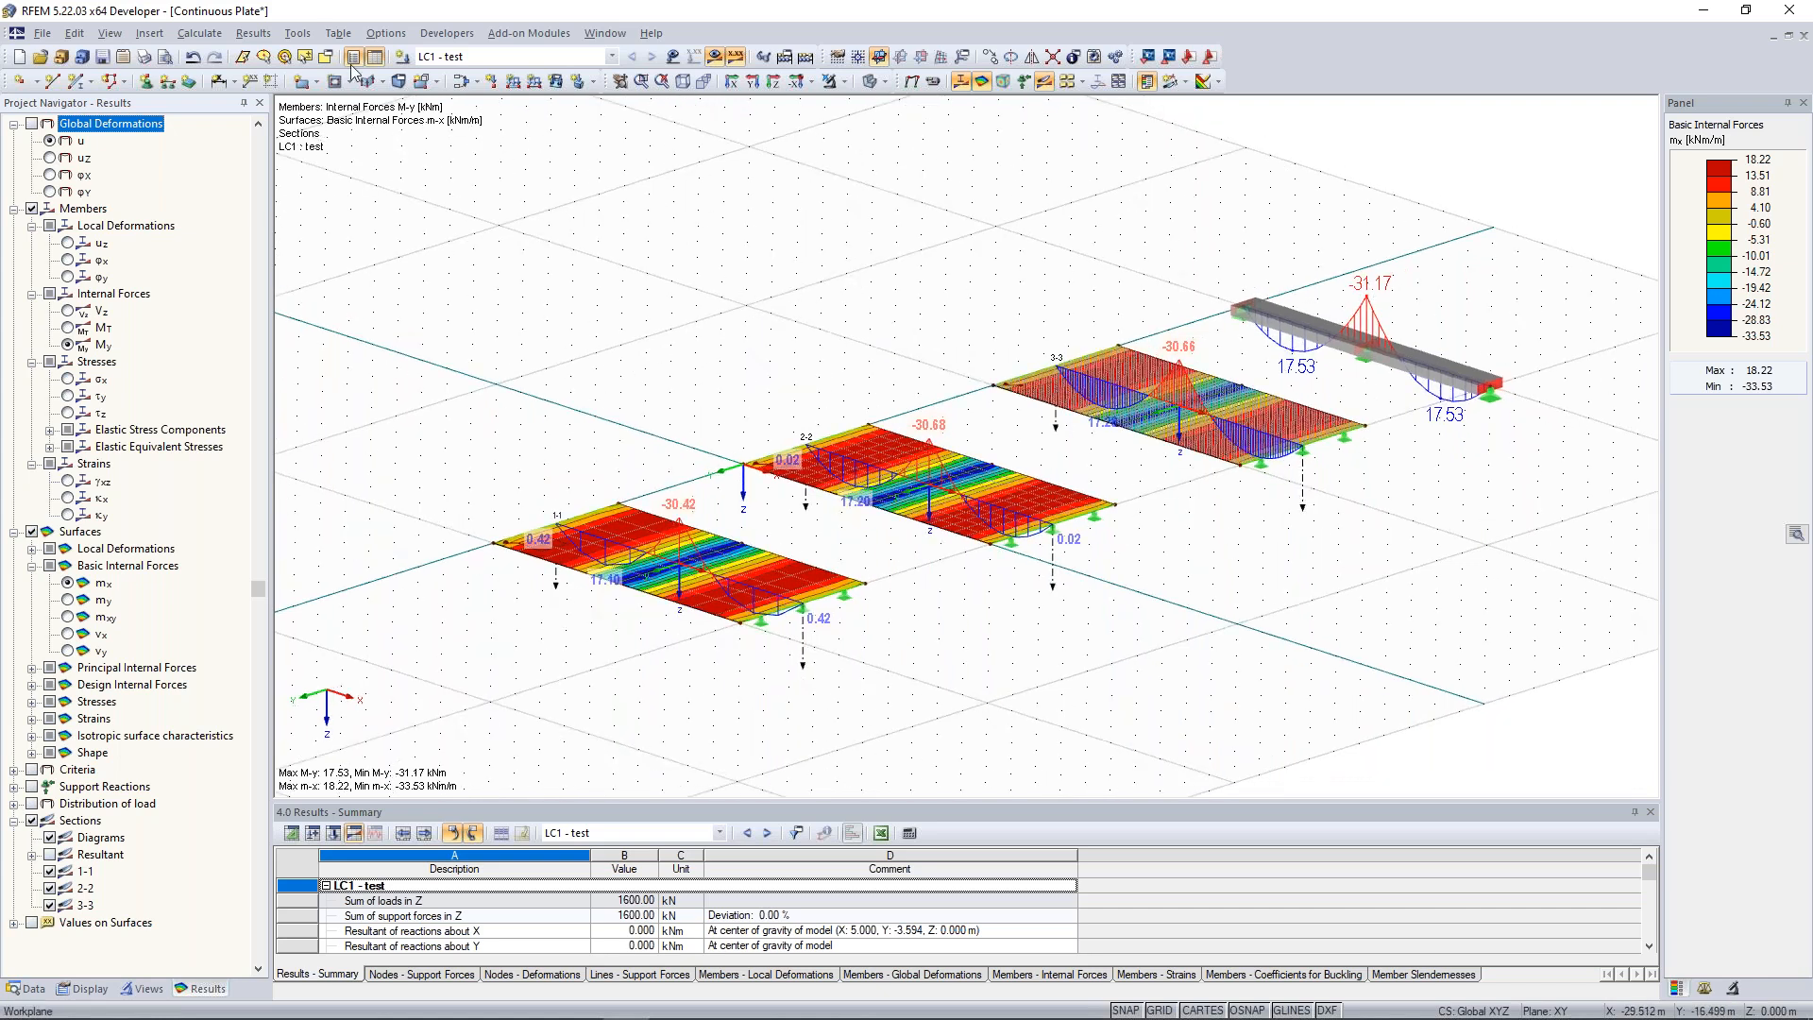
# Deactivate the shear stiffness of members in the global calculation parameters and recalculate the results of LC1 - test.
pyautogui.click(213, 38)
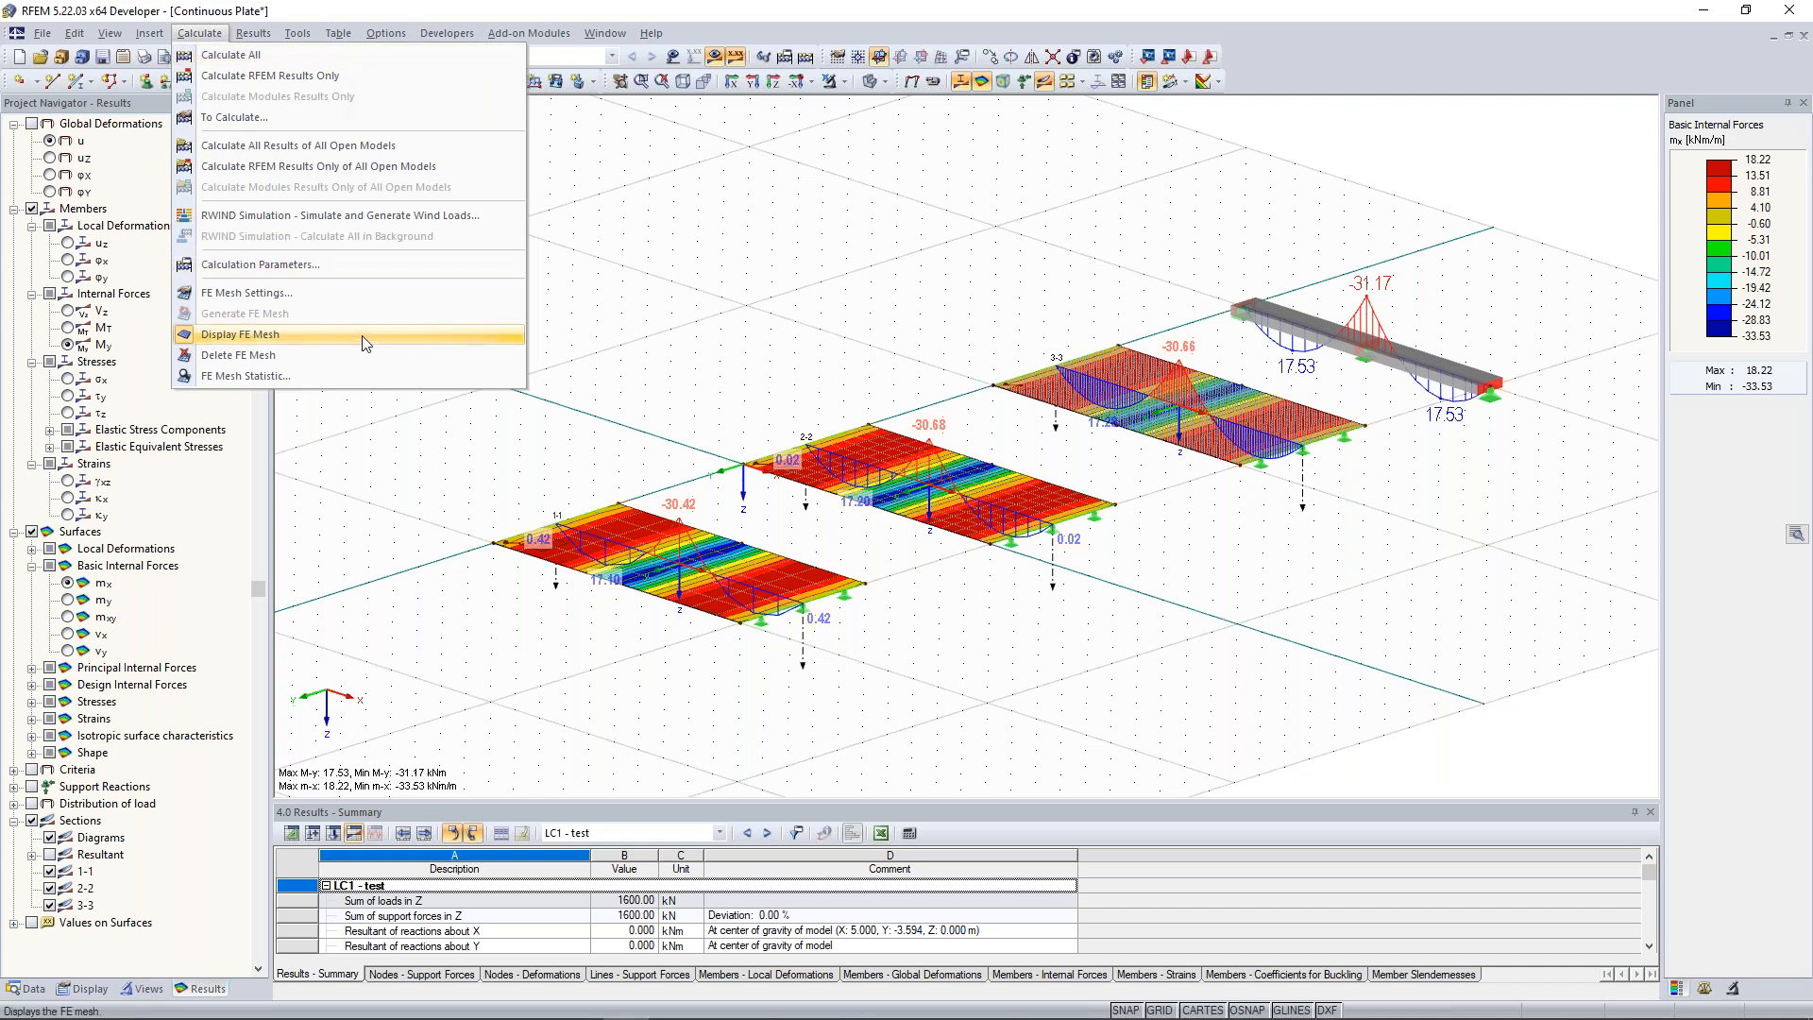
pyautogui.click(330, 268)
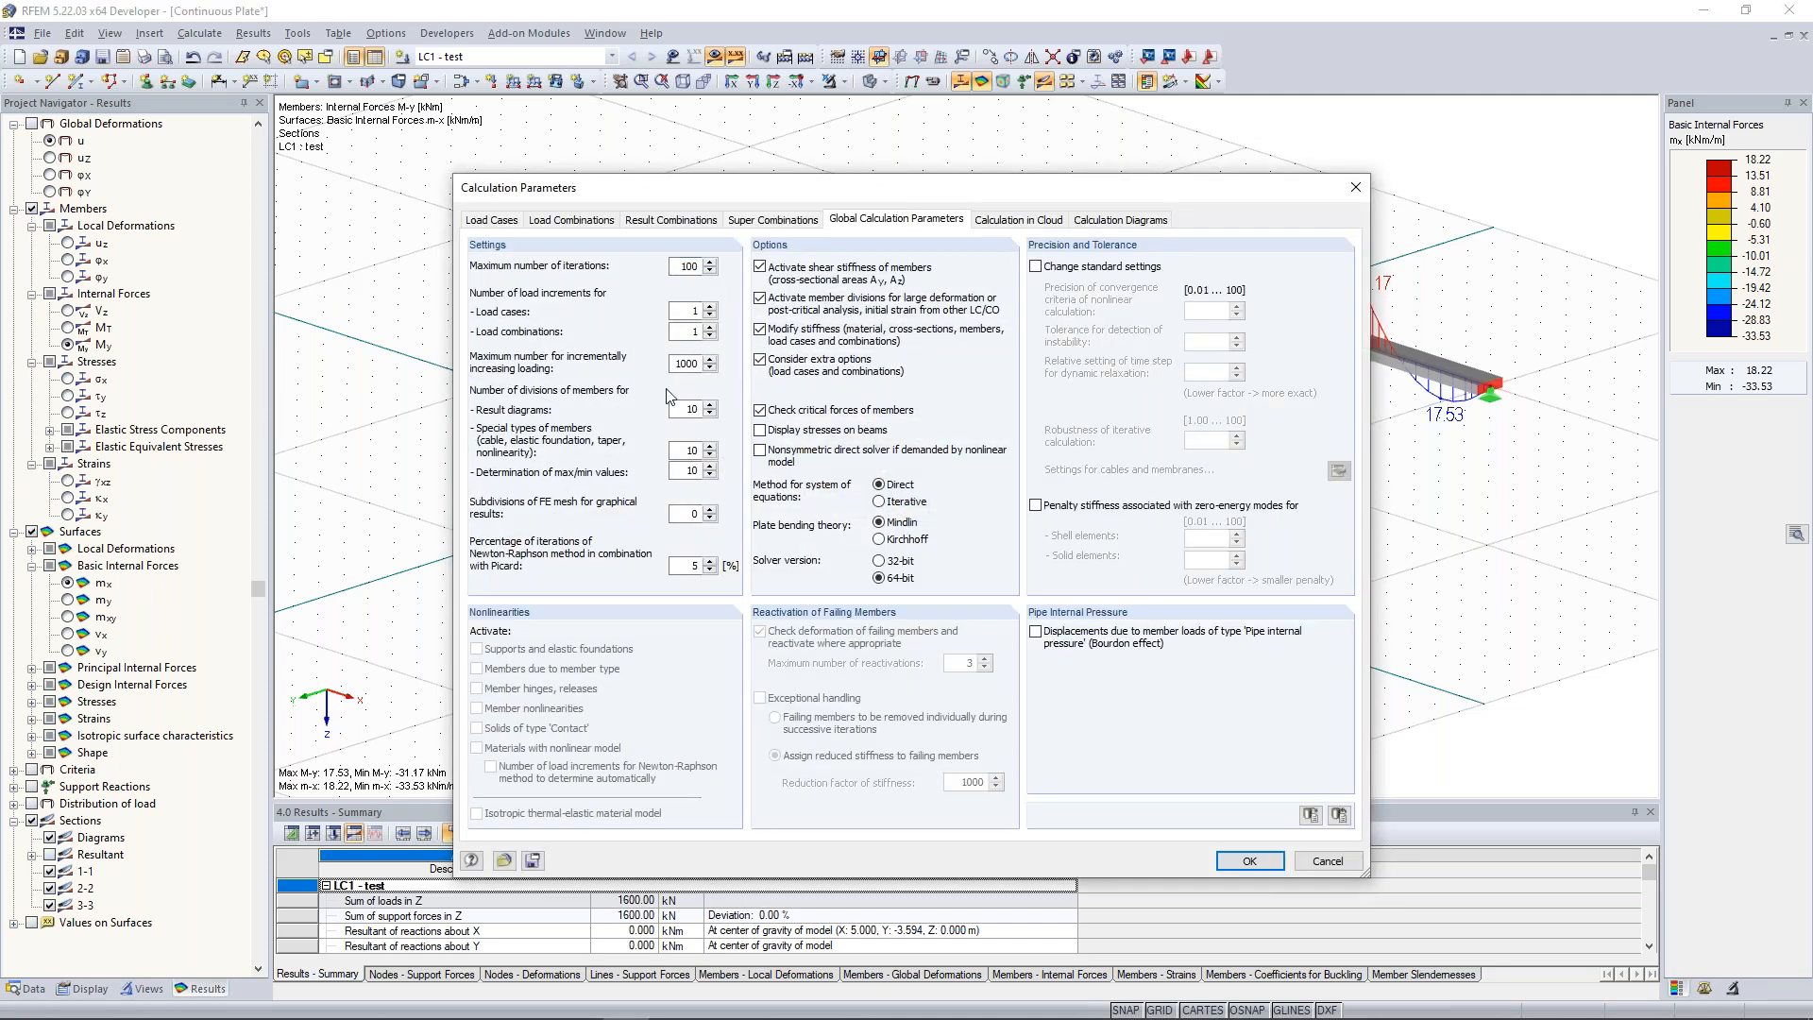
pyautogui.moveTo(866, 194); pyautogui.dragTo(824, 144)
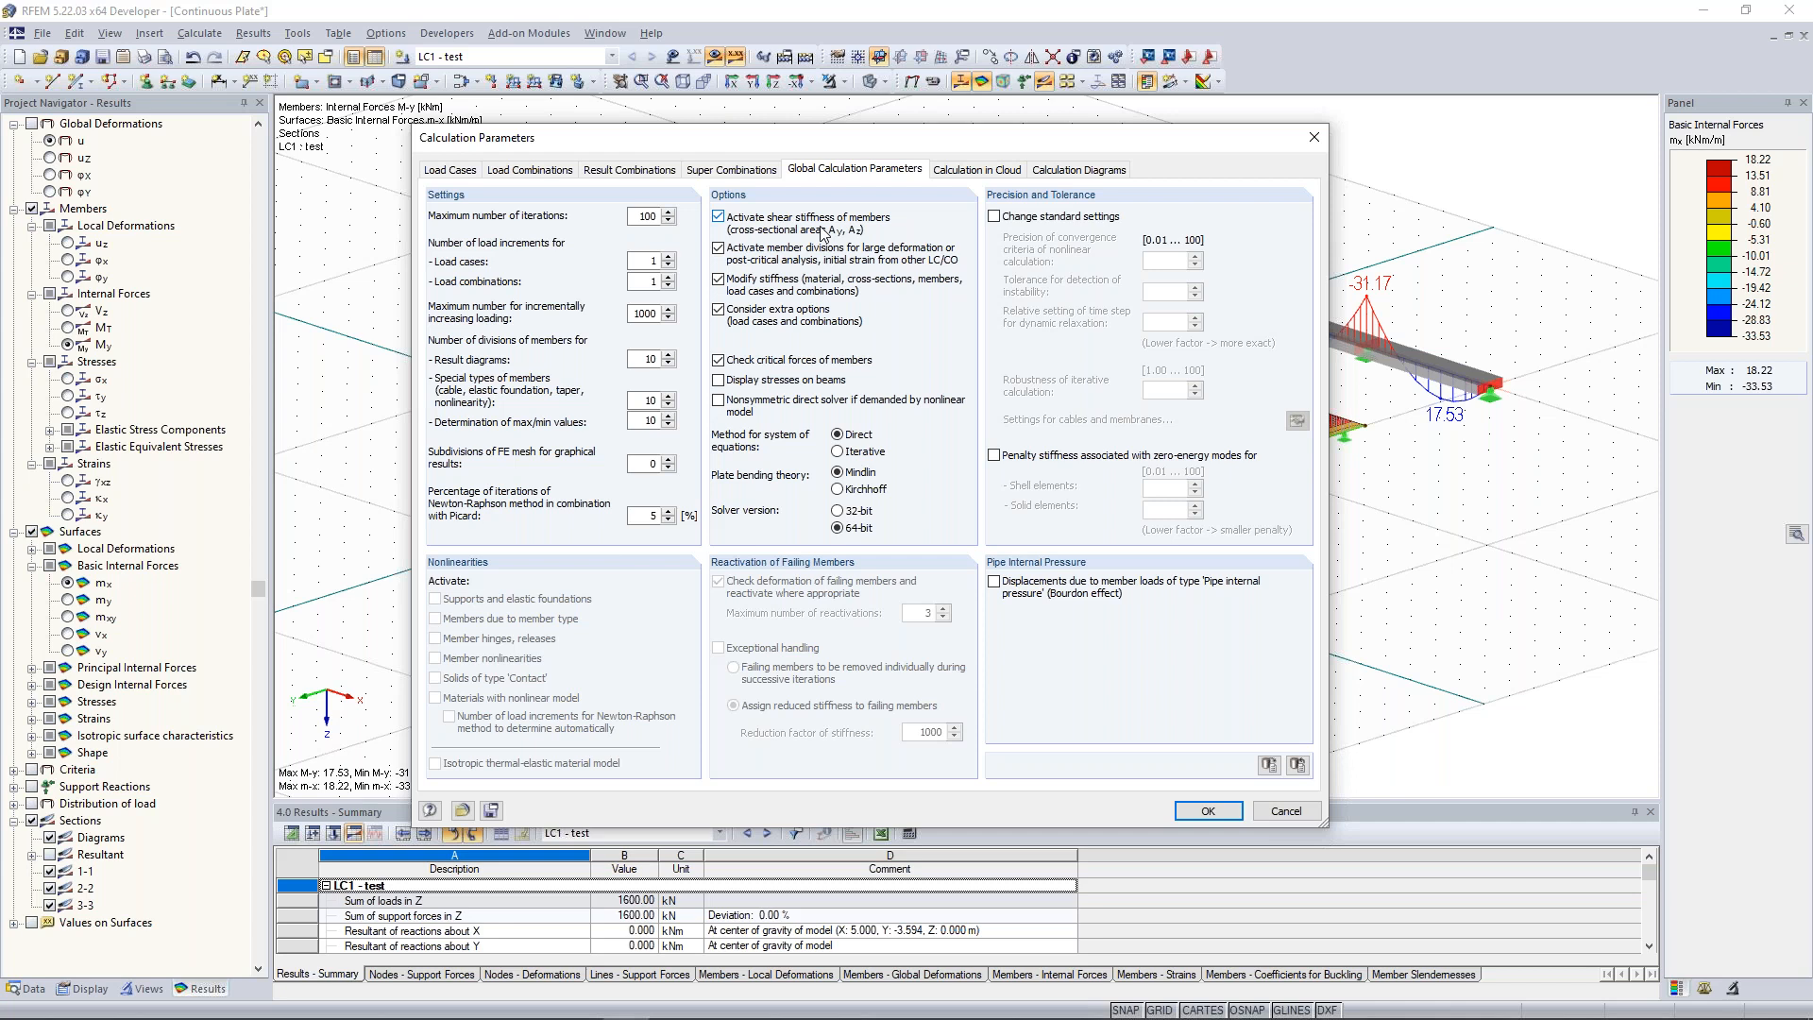
pyautogui.click(719, 217)
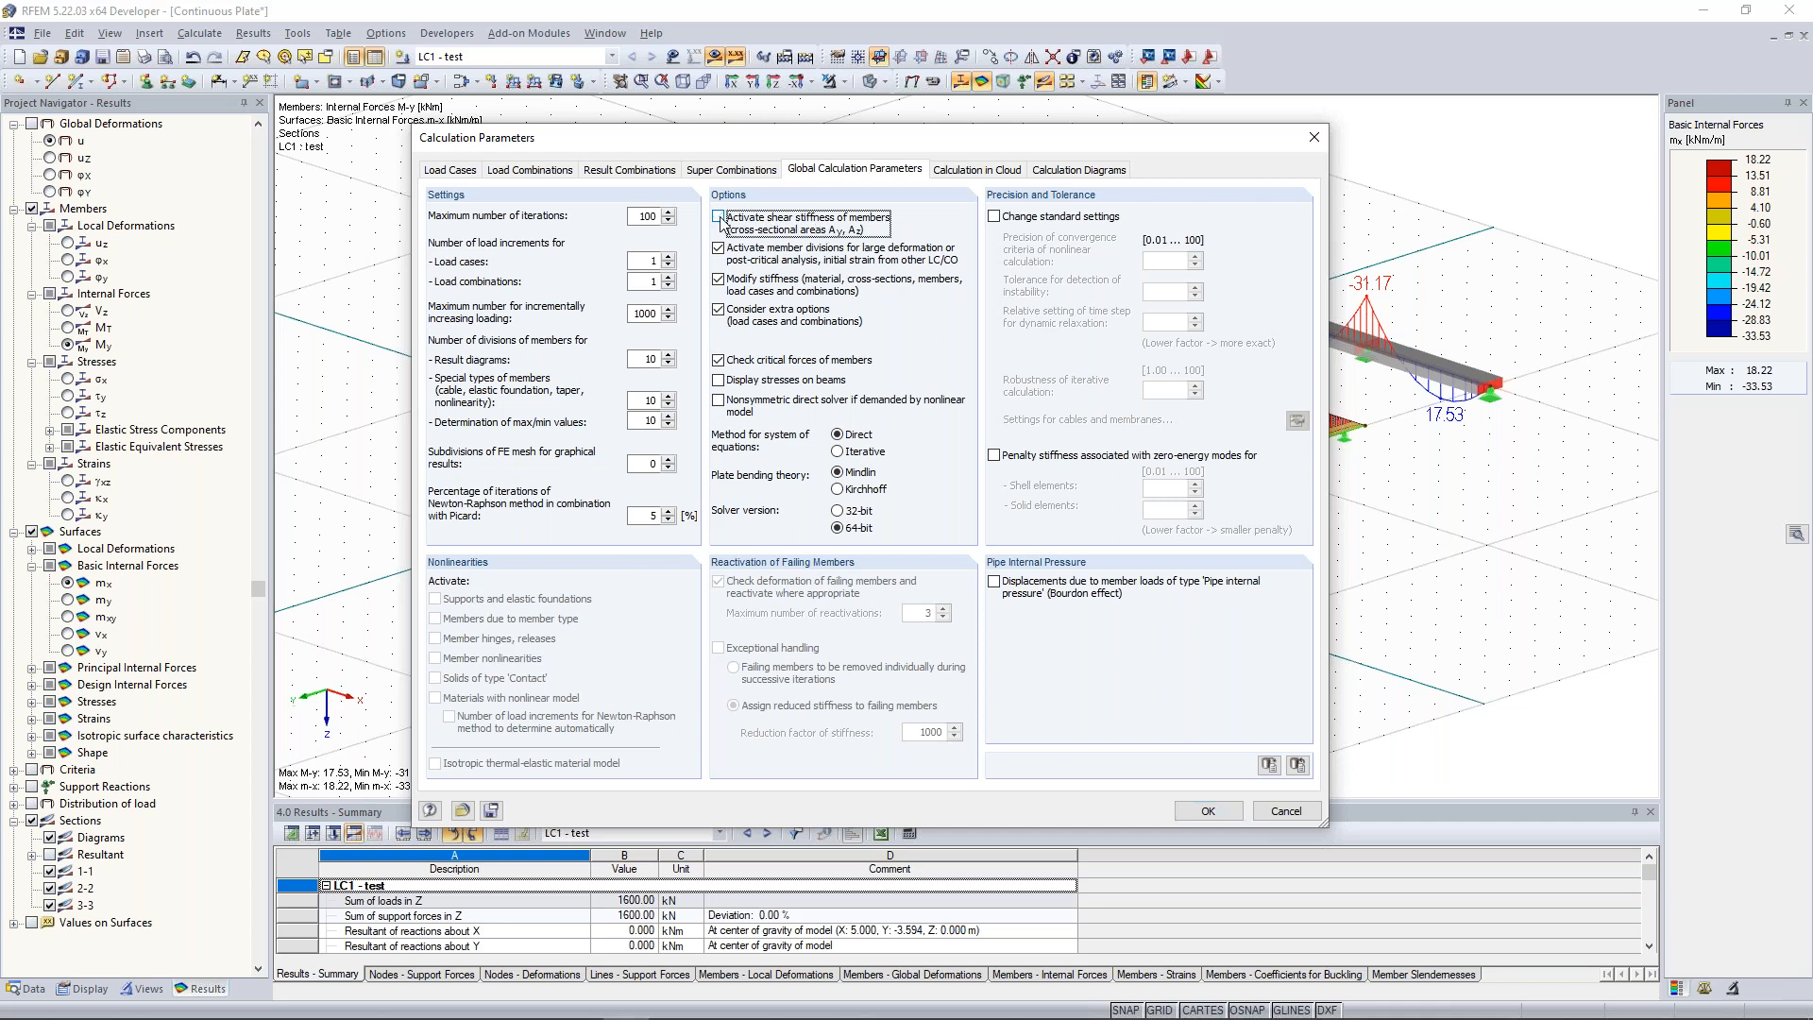
pyautogui.click(1205, 814)
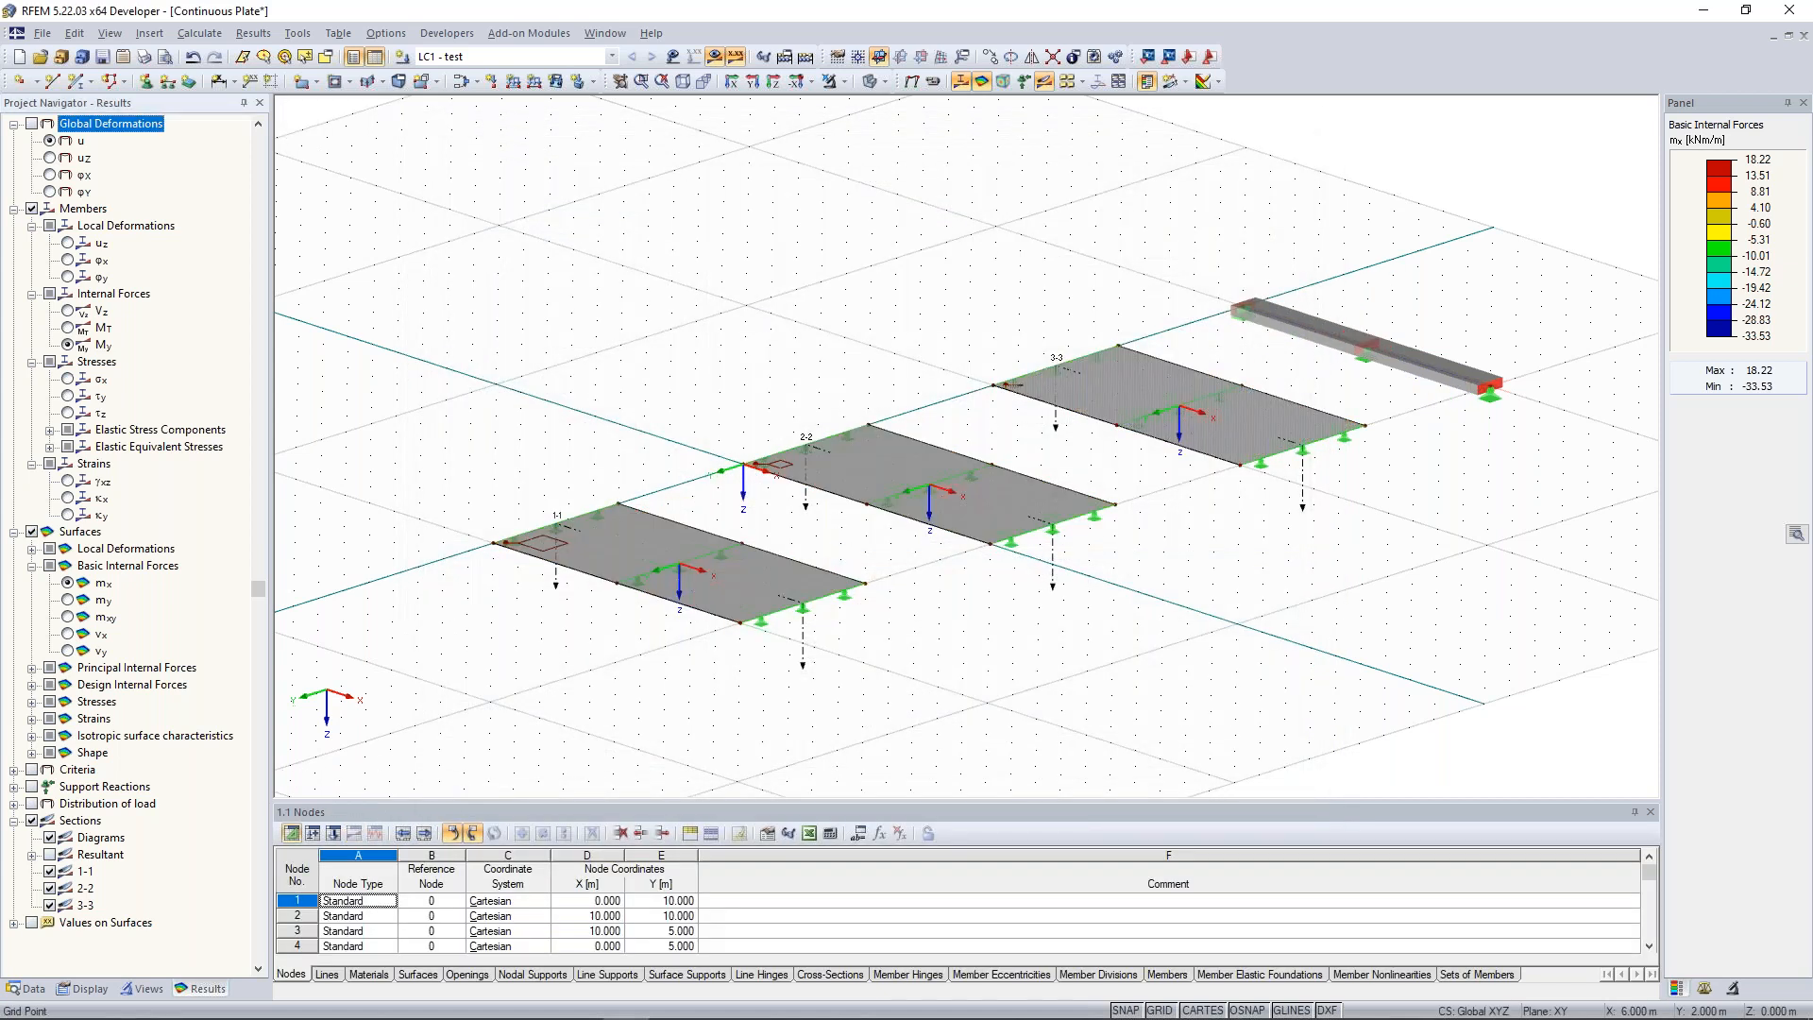
pyautogui.moveTo(939, 313); pyautogui.dragTo(884, 287, button='middle')
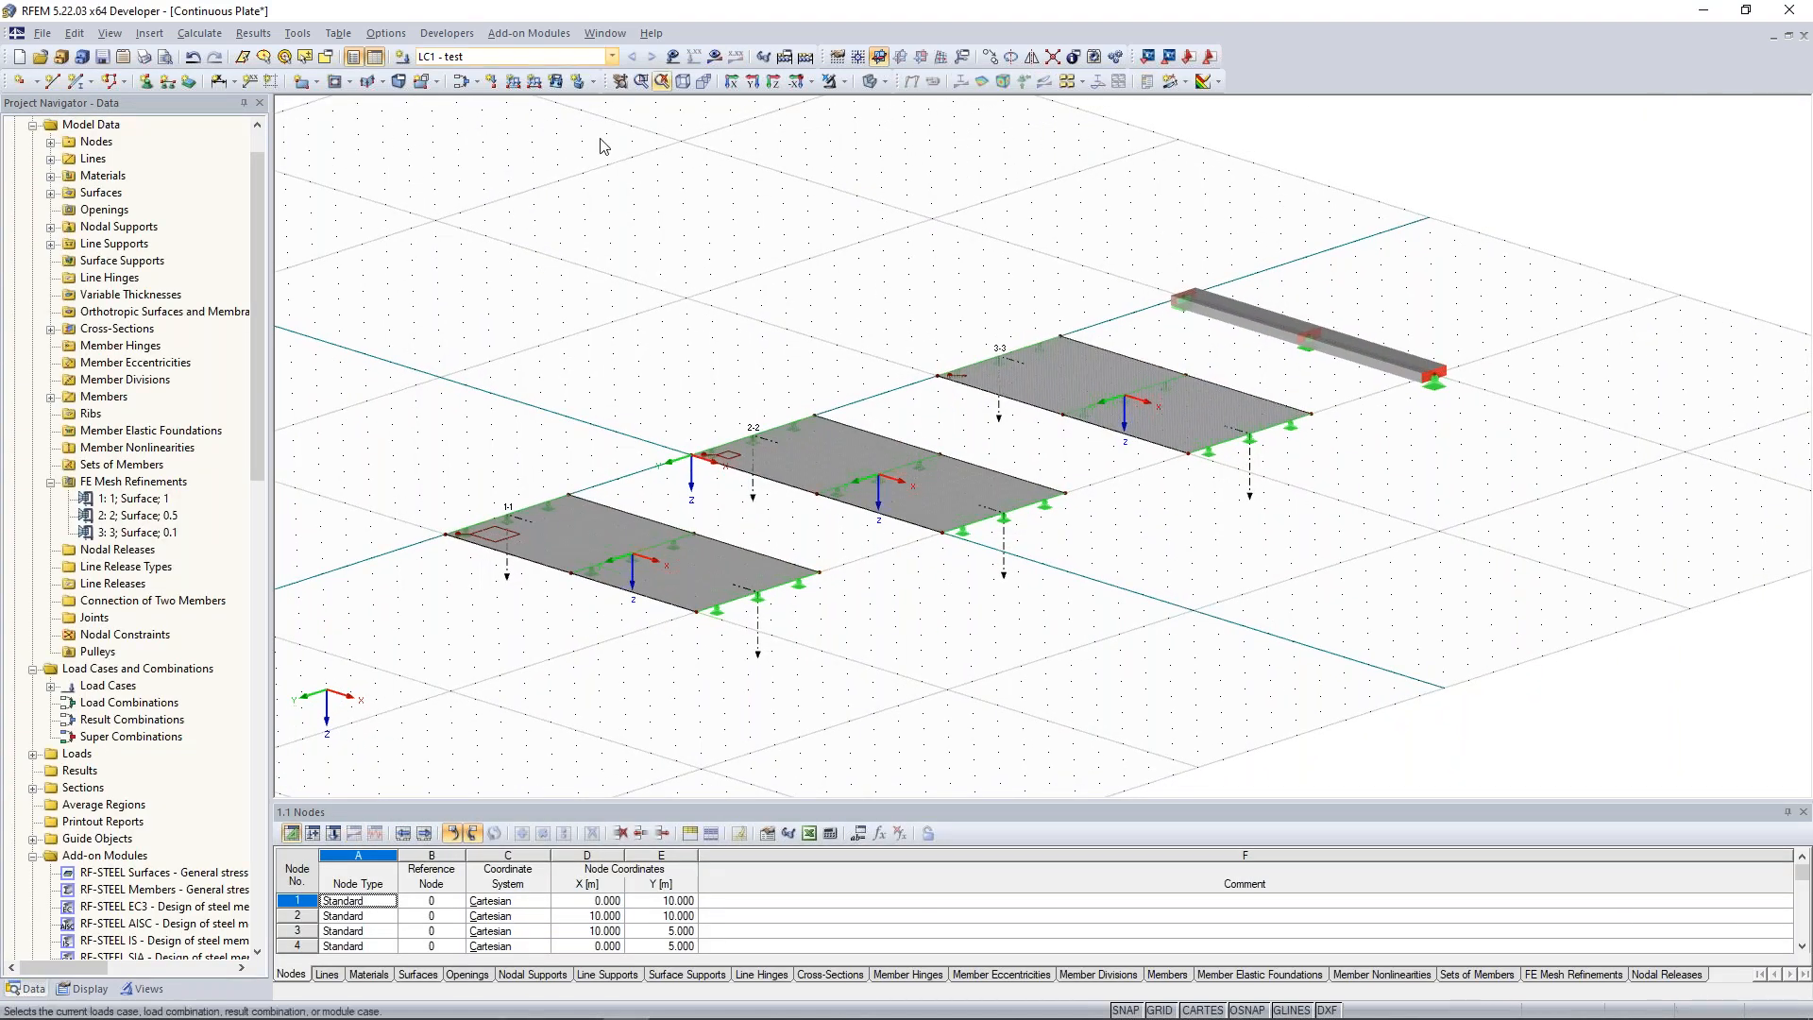
pyautogui.click(805, 57)
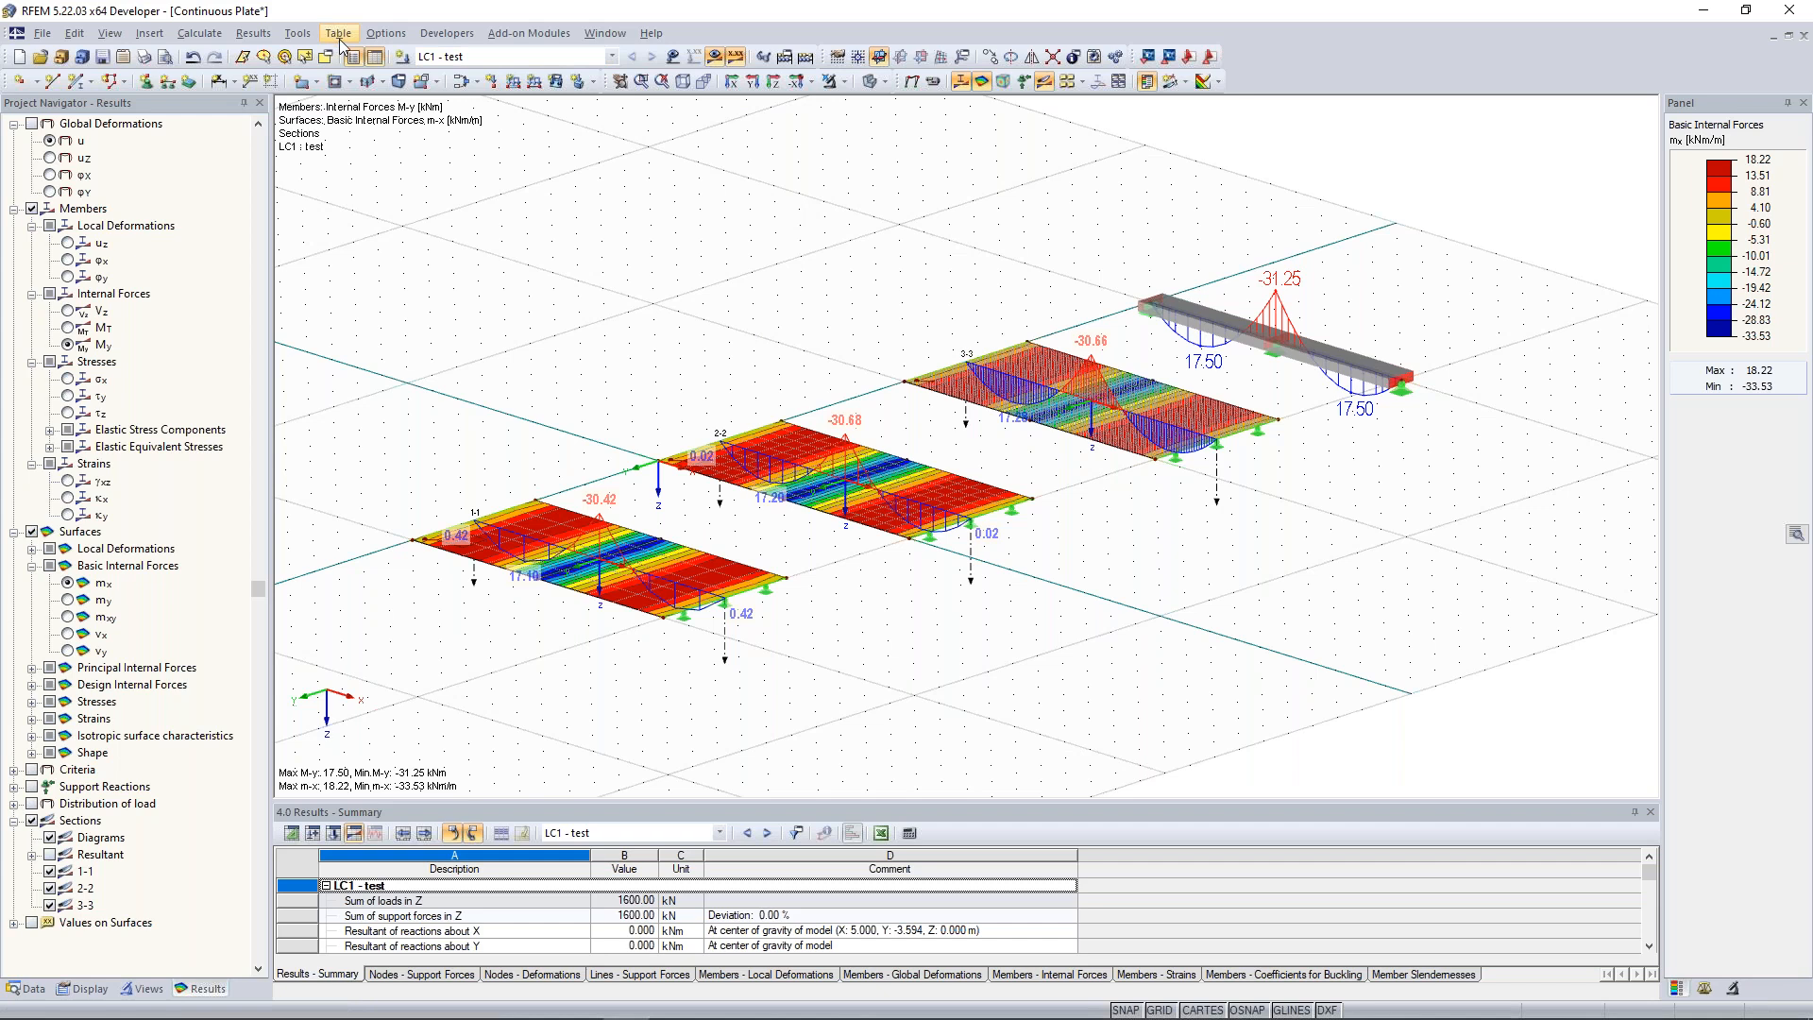
# Review the global calculation parameters, including the member shear stiffness and plate bending theory options, and close them.
pyautogui.click(386, 36)
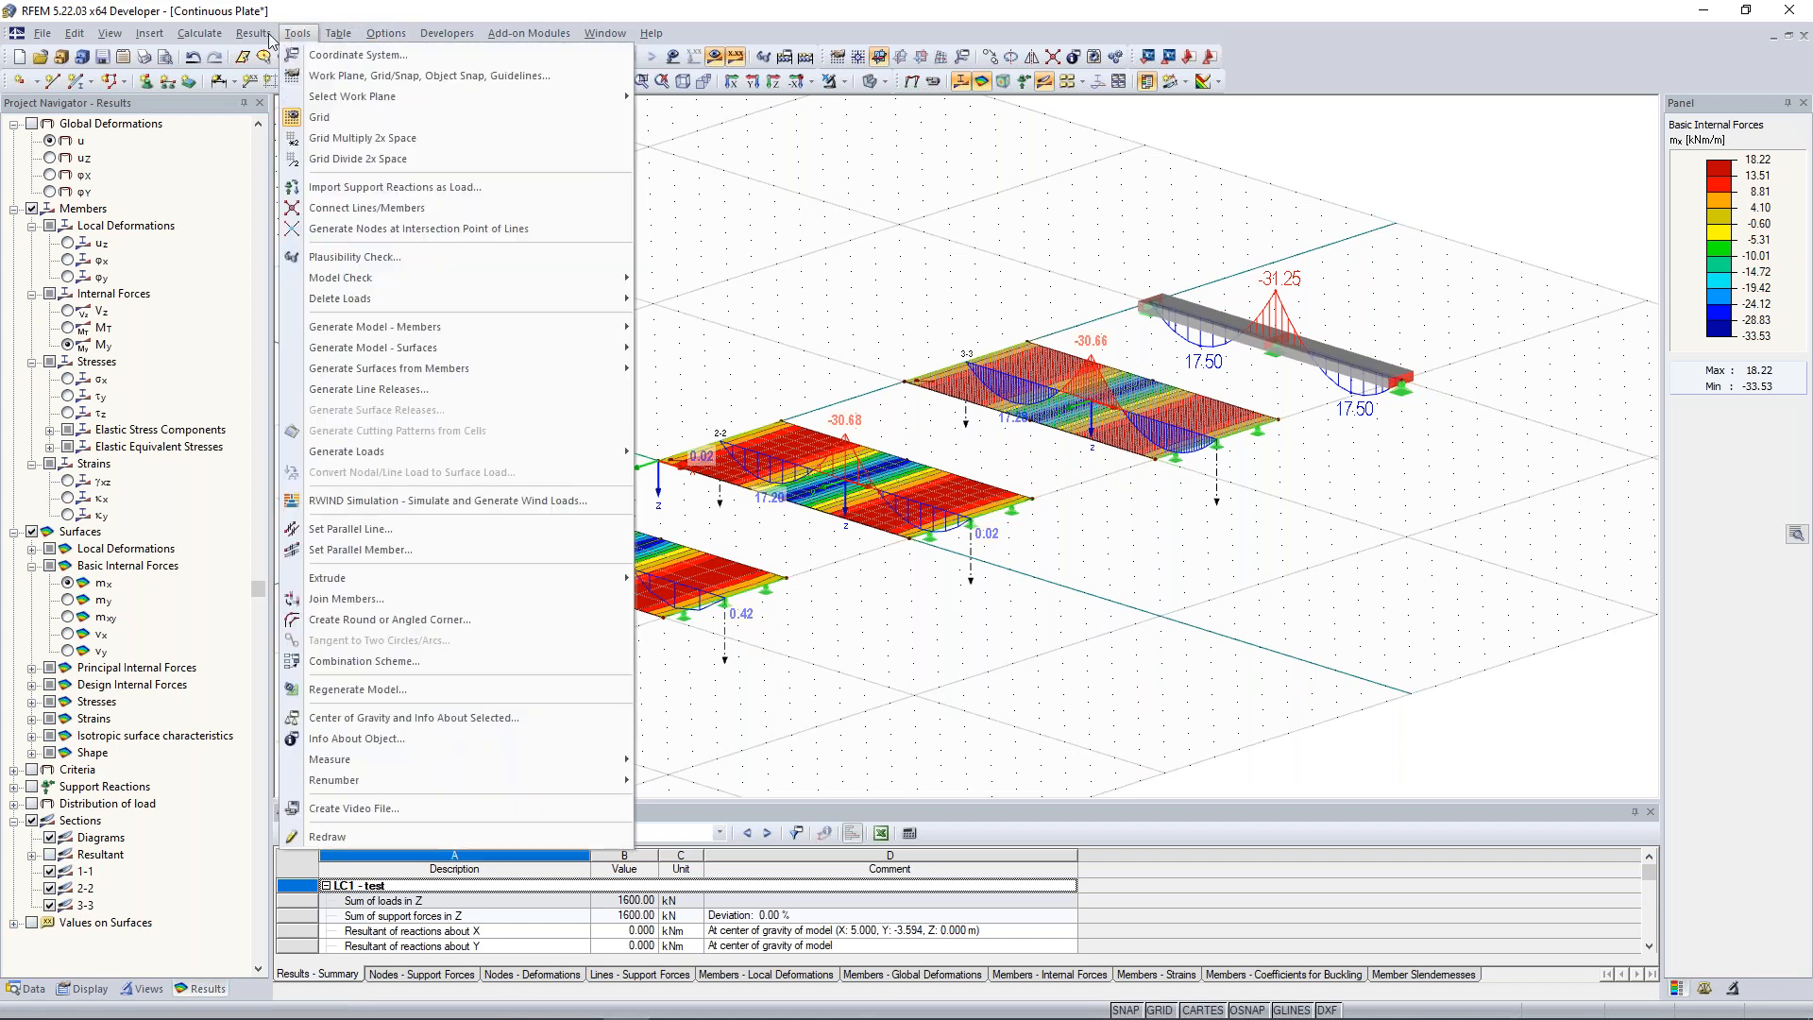
pyautogui.moveTo(215, 38)
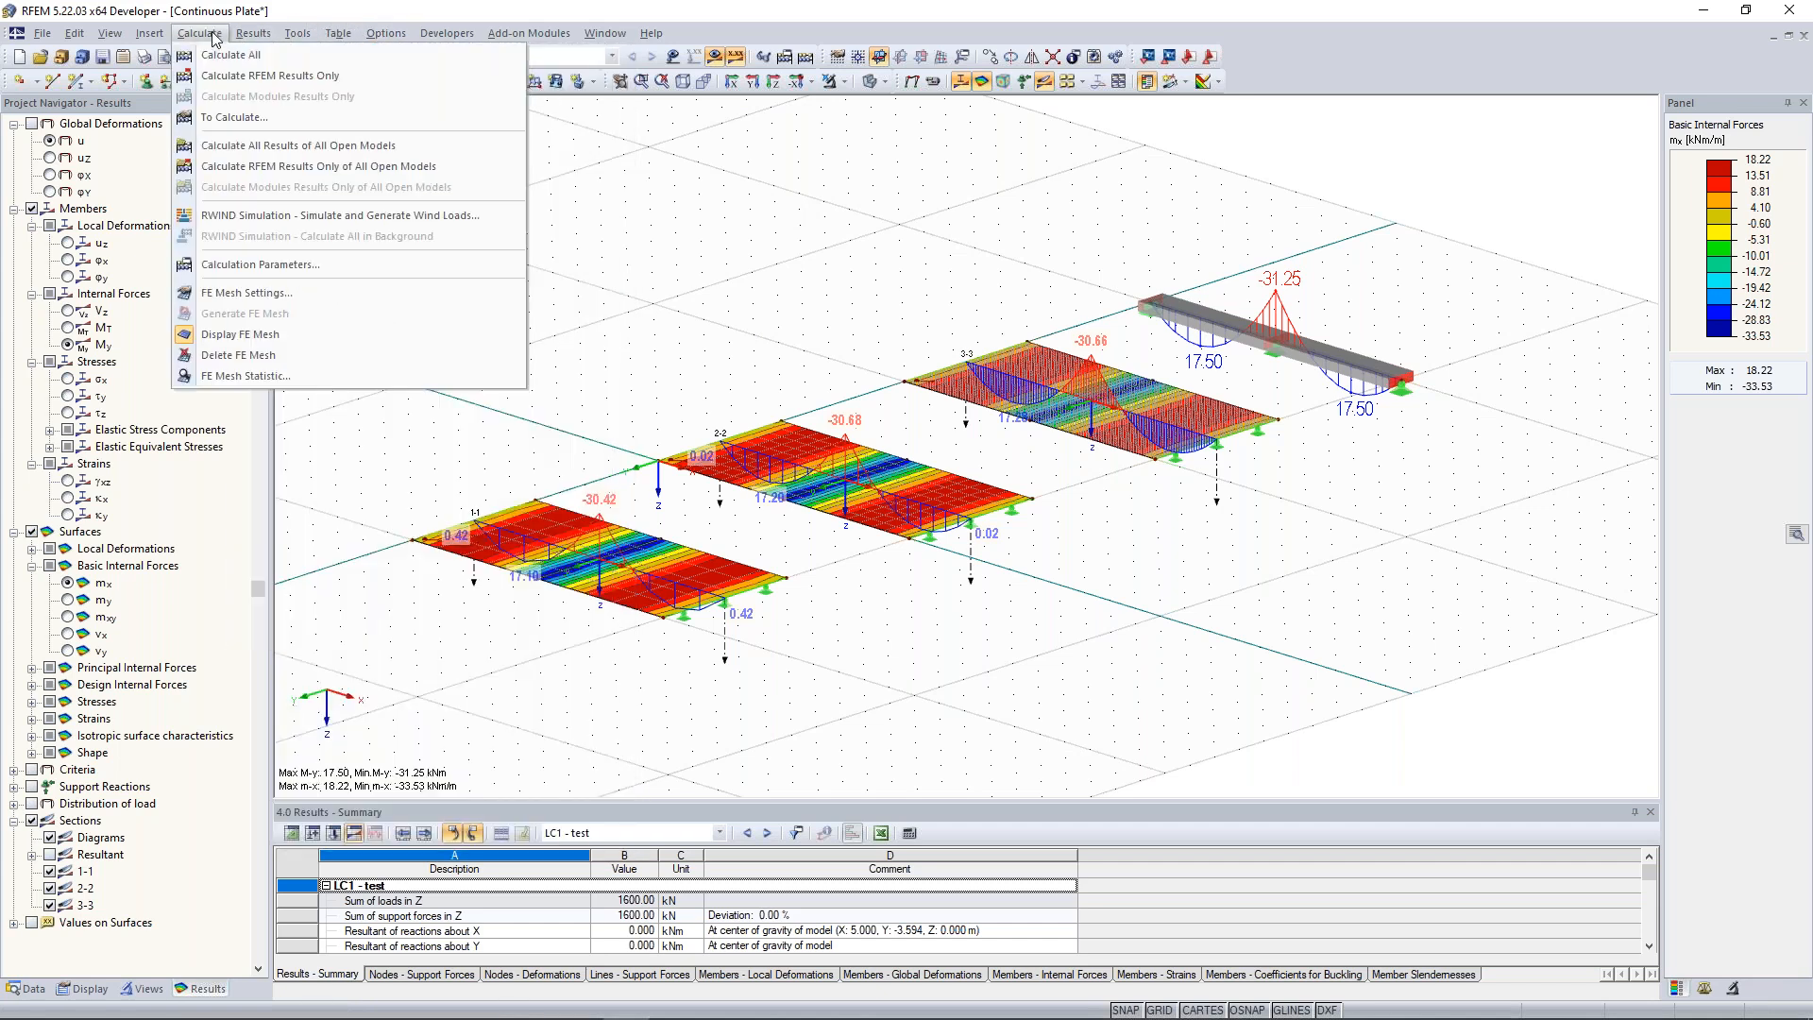
pyautogui.click(311, 264)
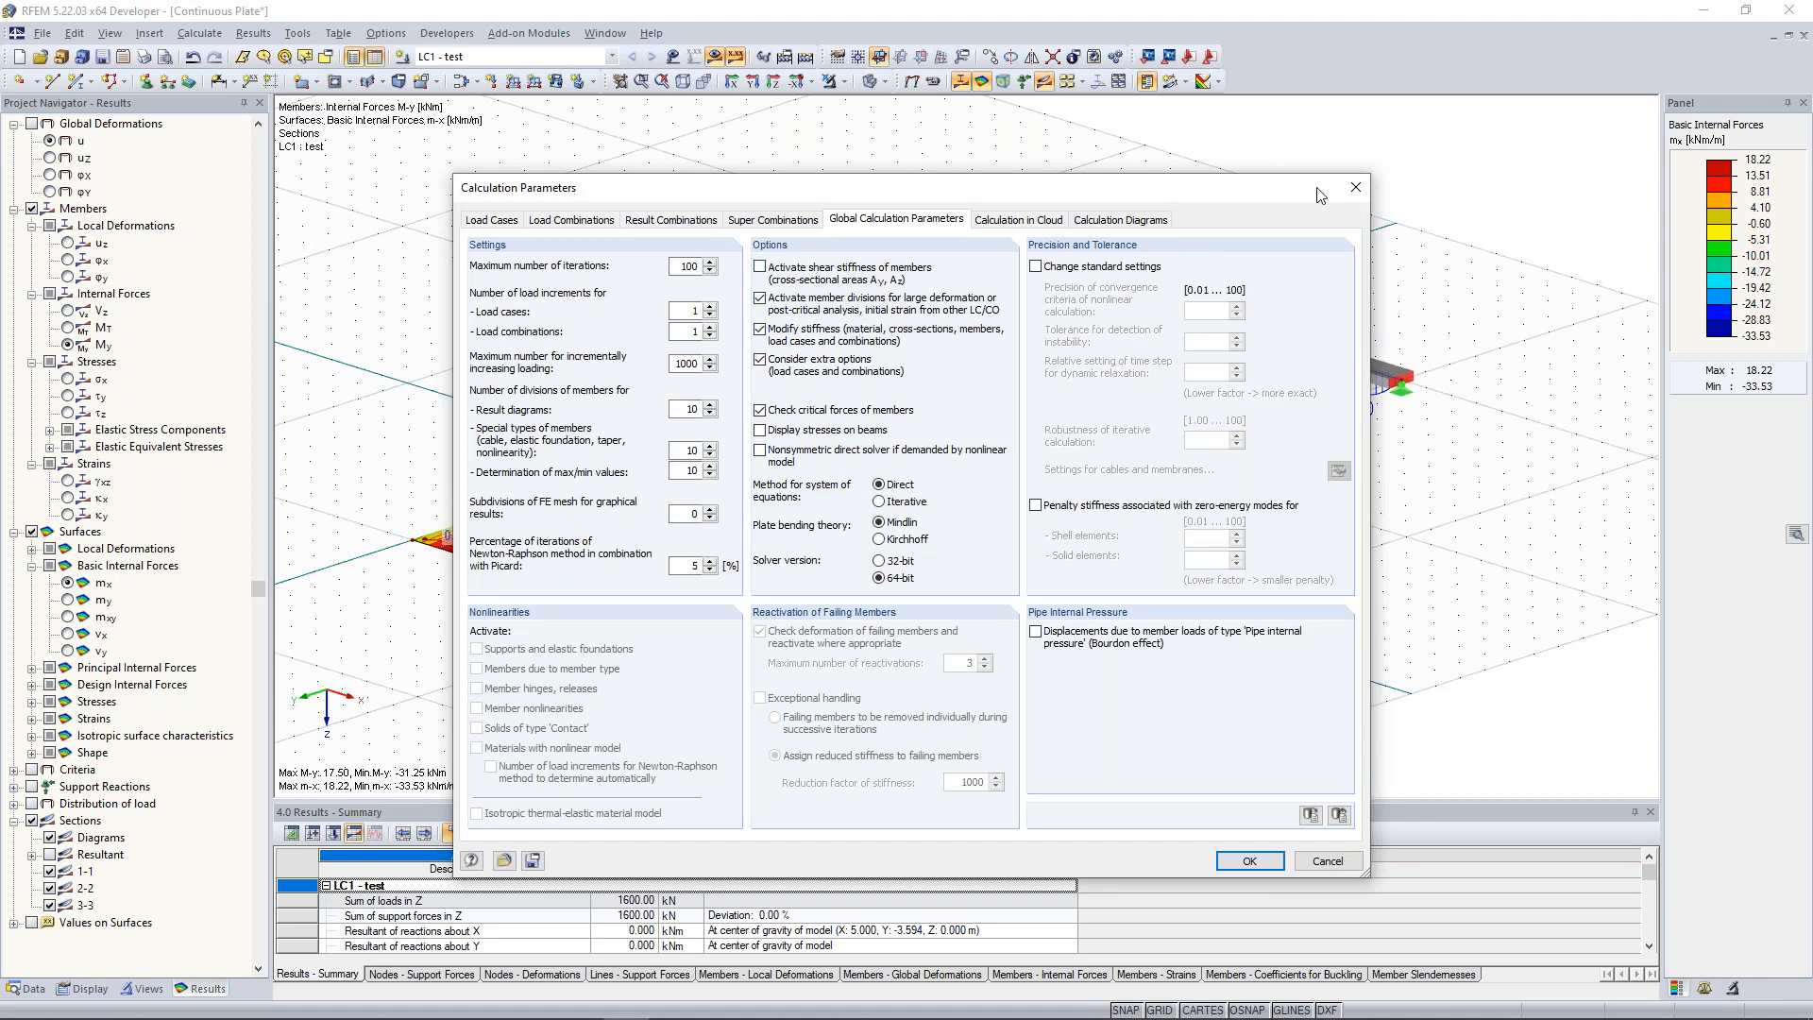
pyautogui.click(1348, 193)
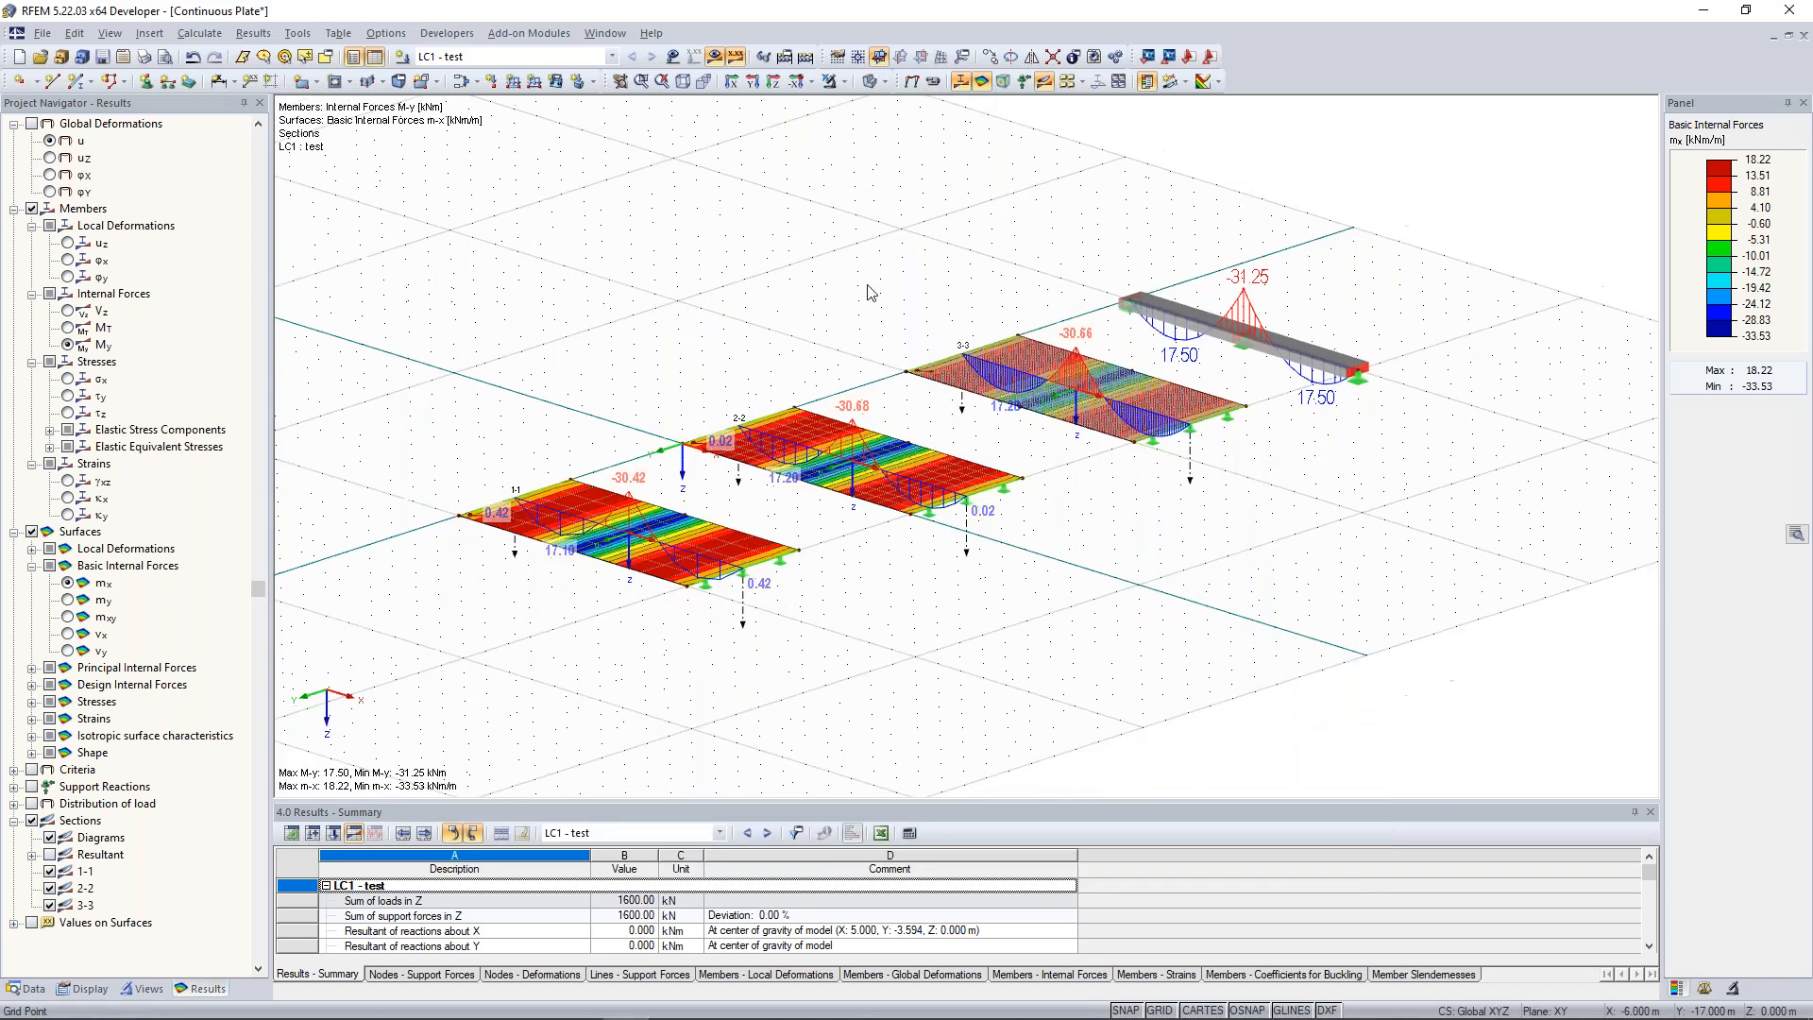
pyautogui.keyDown('ctrl'); pyautogui.moveTo(862, 287); pyautogui.dragTo(1002, 242, button='middle'); pyautogui.keyUp('ctrl')
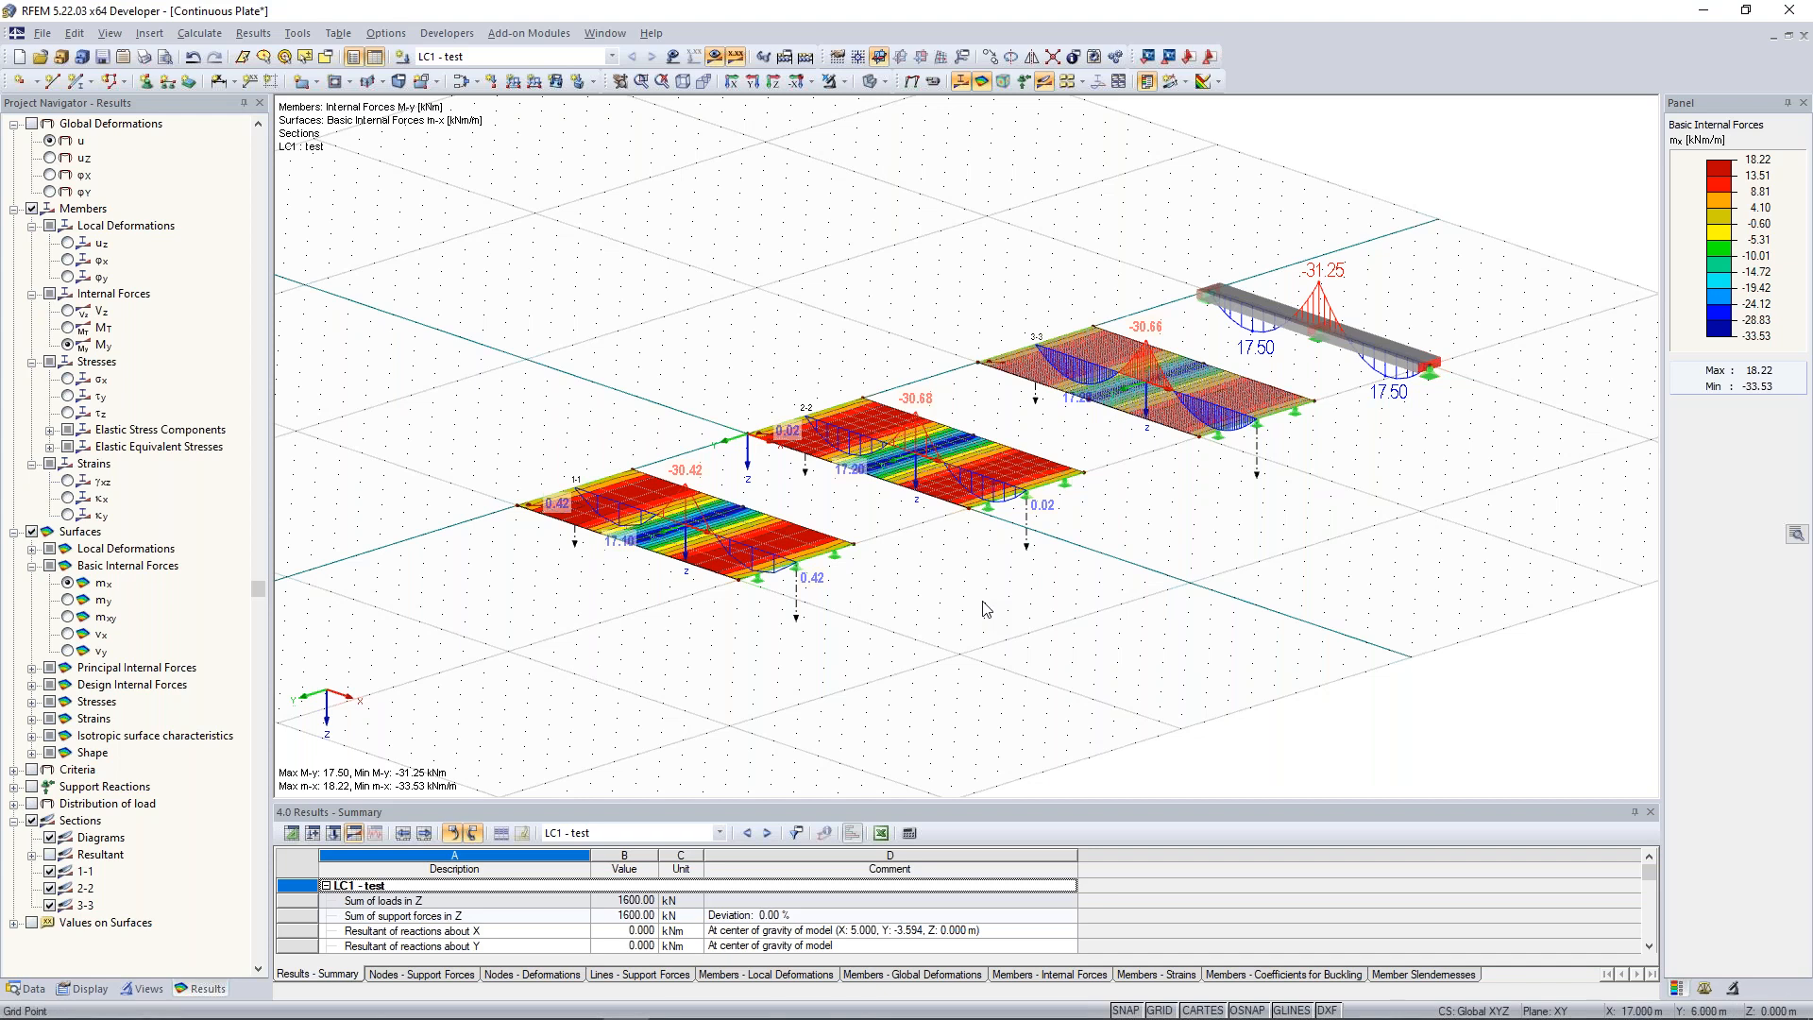
pyautogui.keyDown('ctrl'); pyautogui.moveTo(983, 609); pyautogui.dragTo(1062, 607, button='middle'); pyautogui.keyUp('ctrl')
pyautogui.moveTo(1166, 583); pyautogui.dragTo(1132, 599, button='middle')
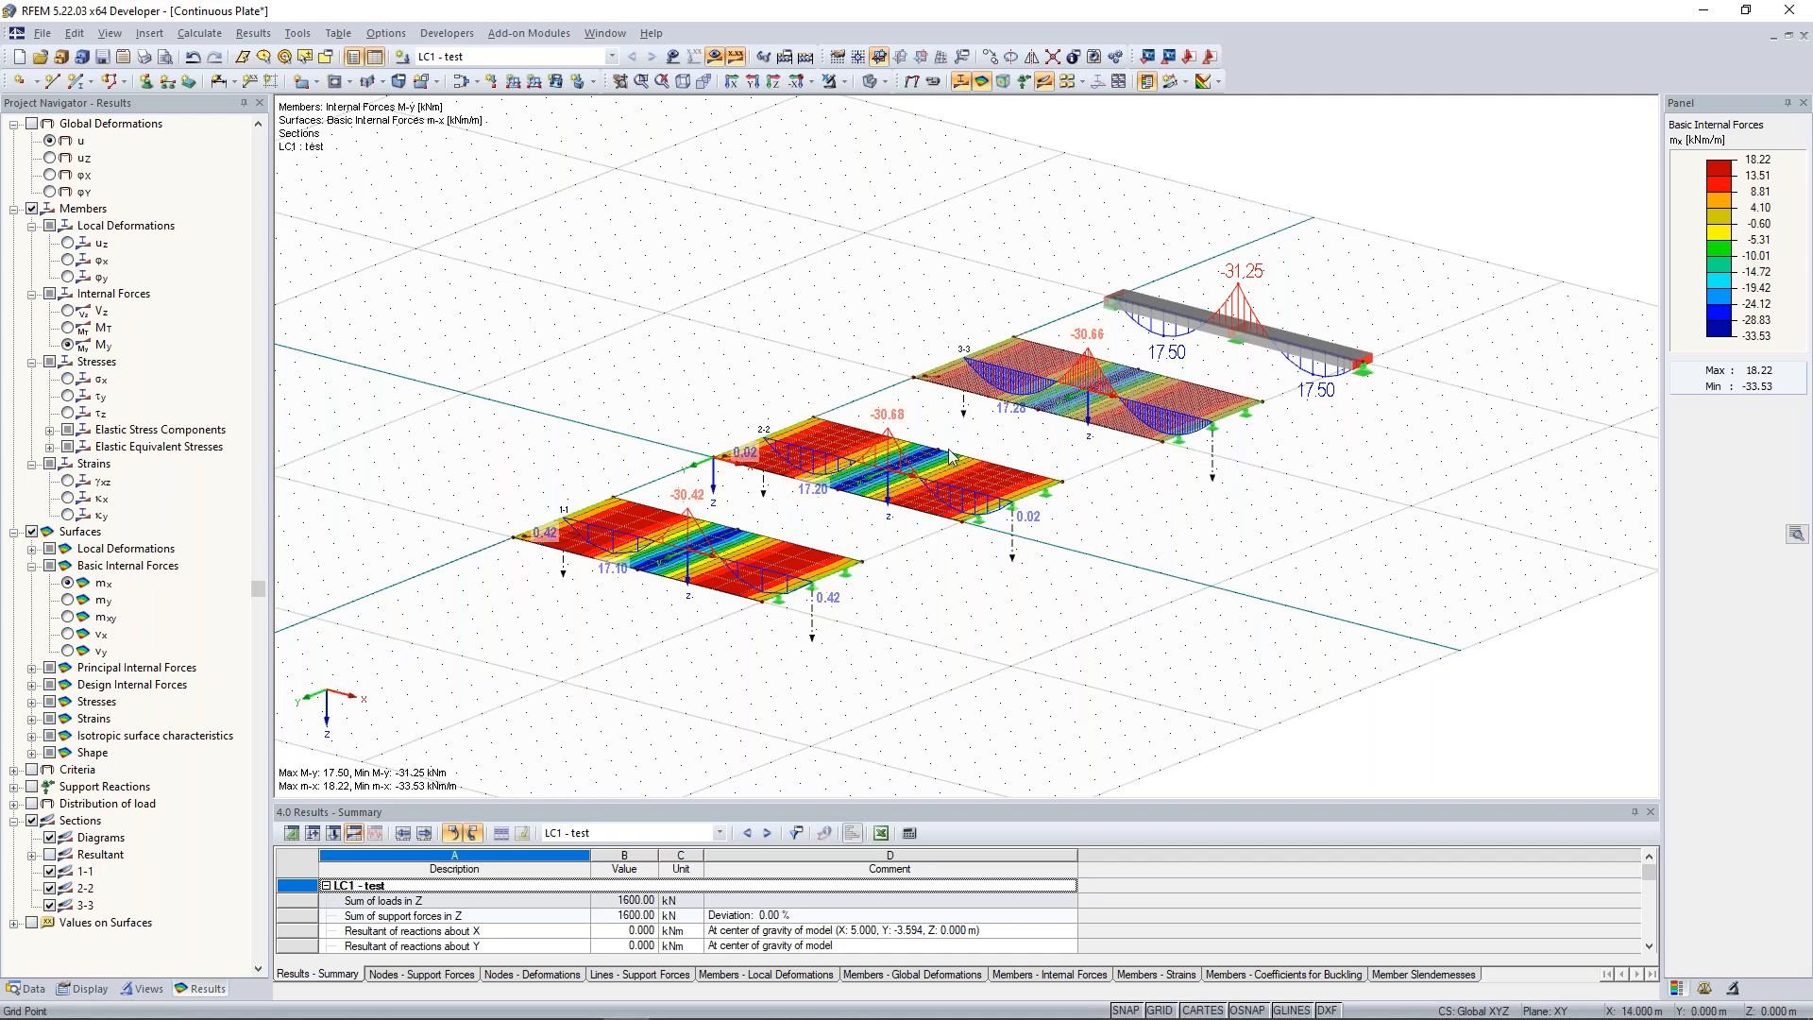
pyautogui.moveTo(668, 263); pyautogui.dragTo(734, 321, button='middle')
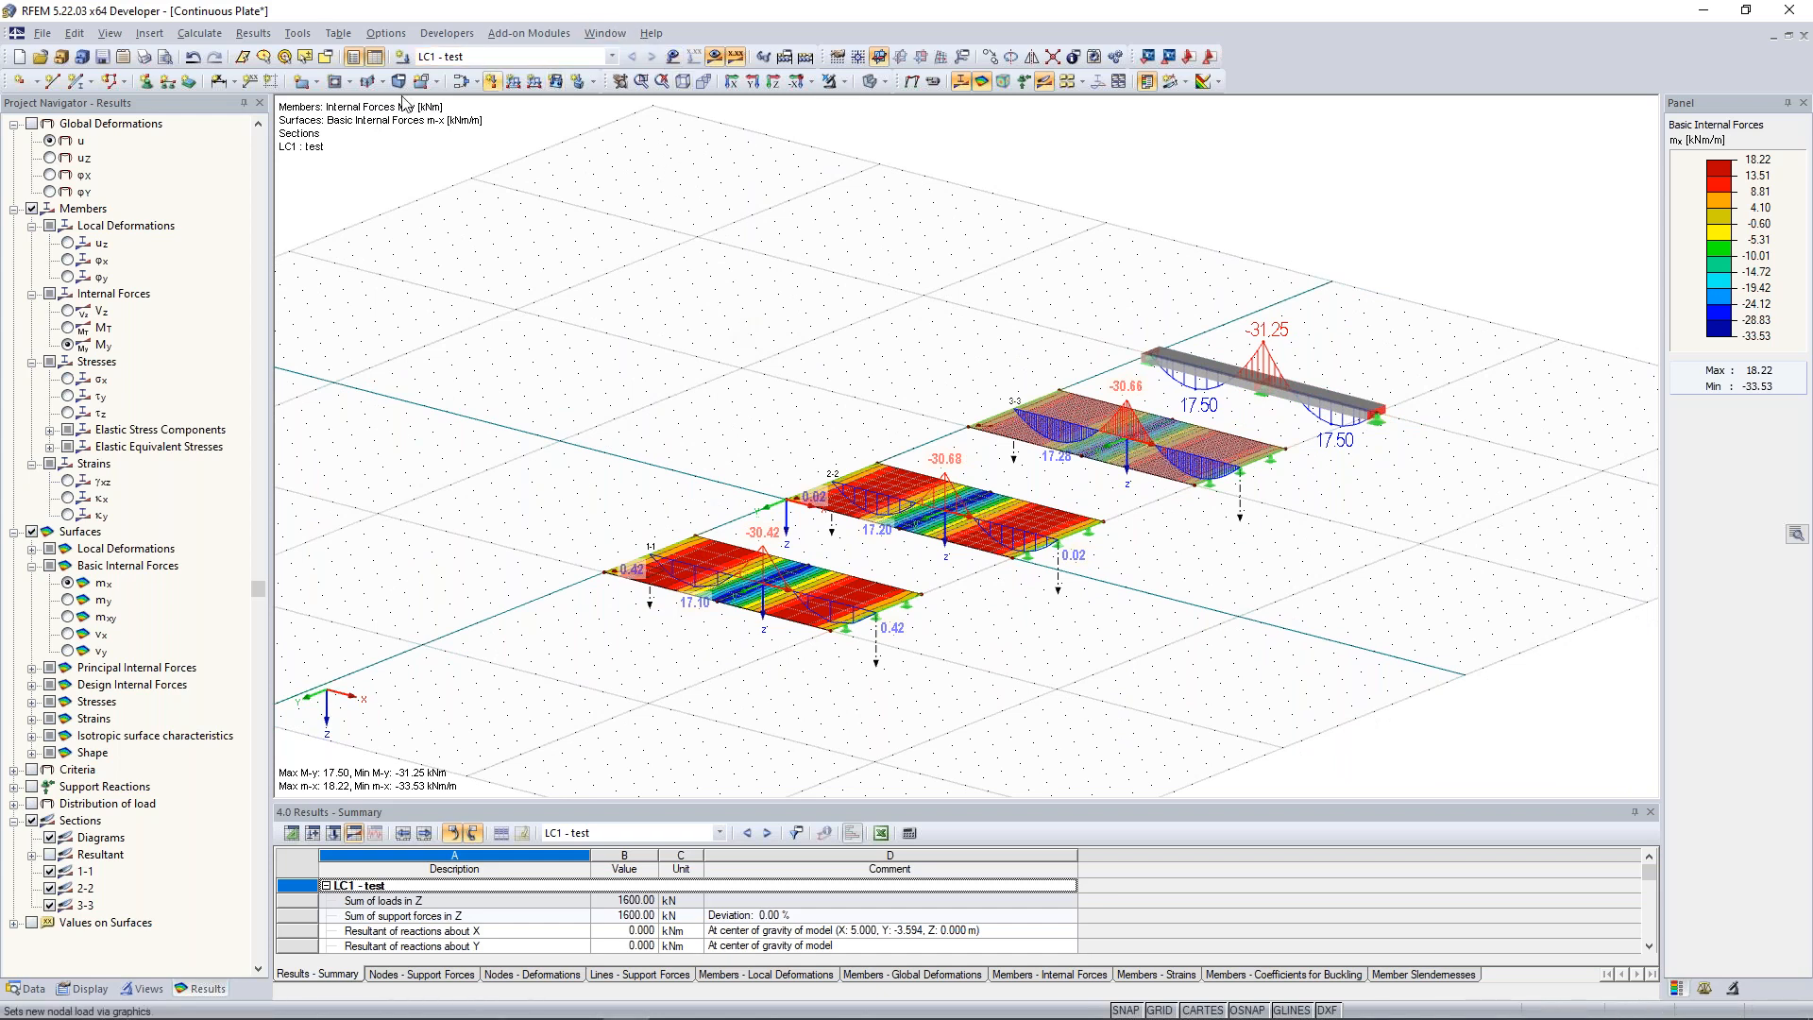
# Switch to the test1234 model and delete its two crossing lines with all their nodes.
pyautogui.click(605, 33)
pyautogui.click(652, 315)
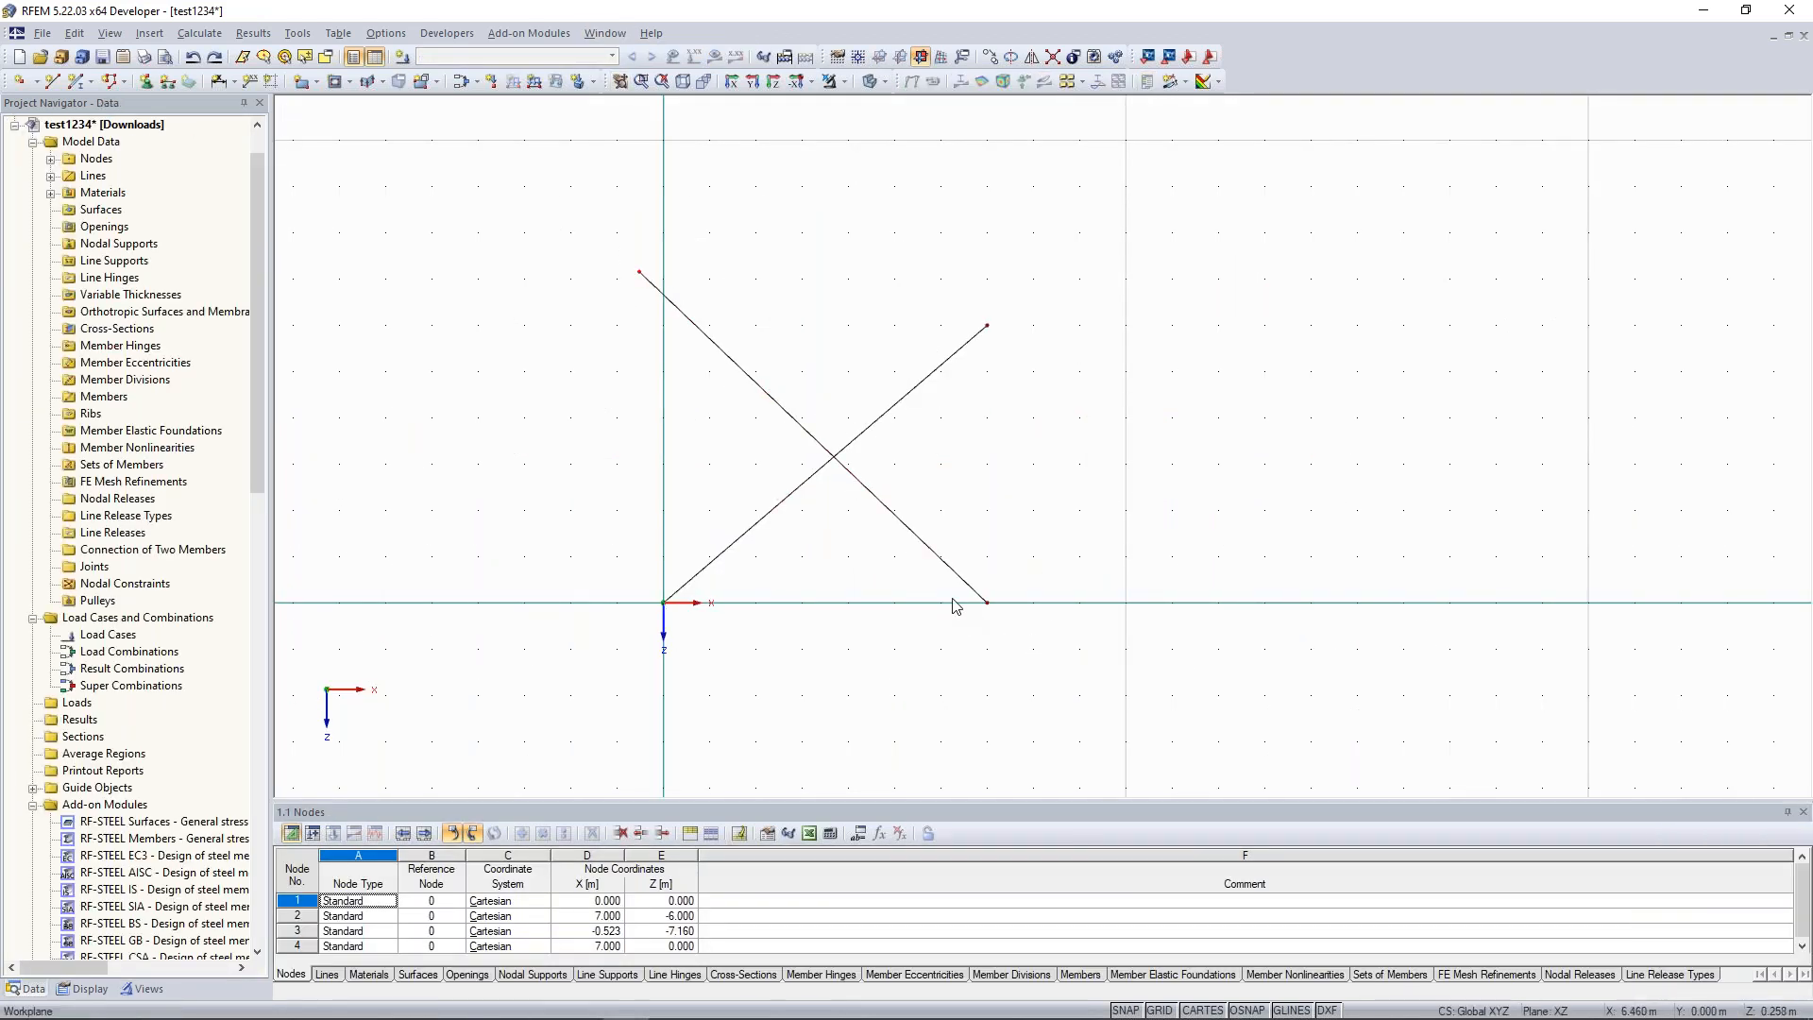
pyautogui.moveTo(616, 268); pyautogui.dragTo(1227, 751)
pyautogui.press('Delete')
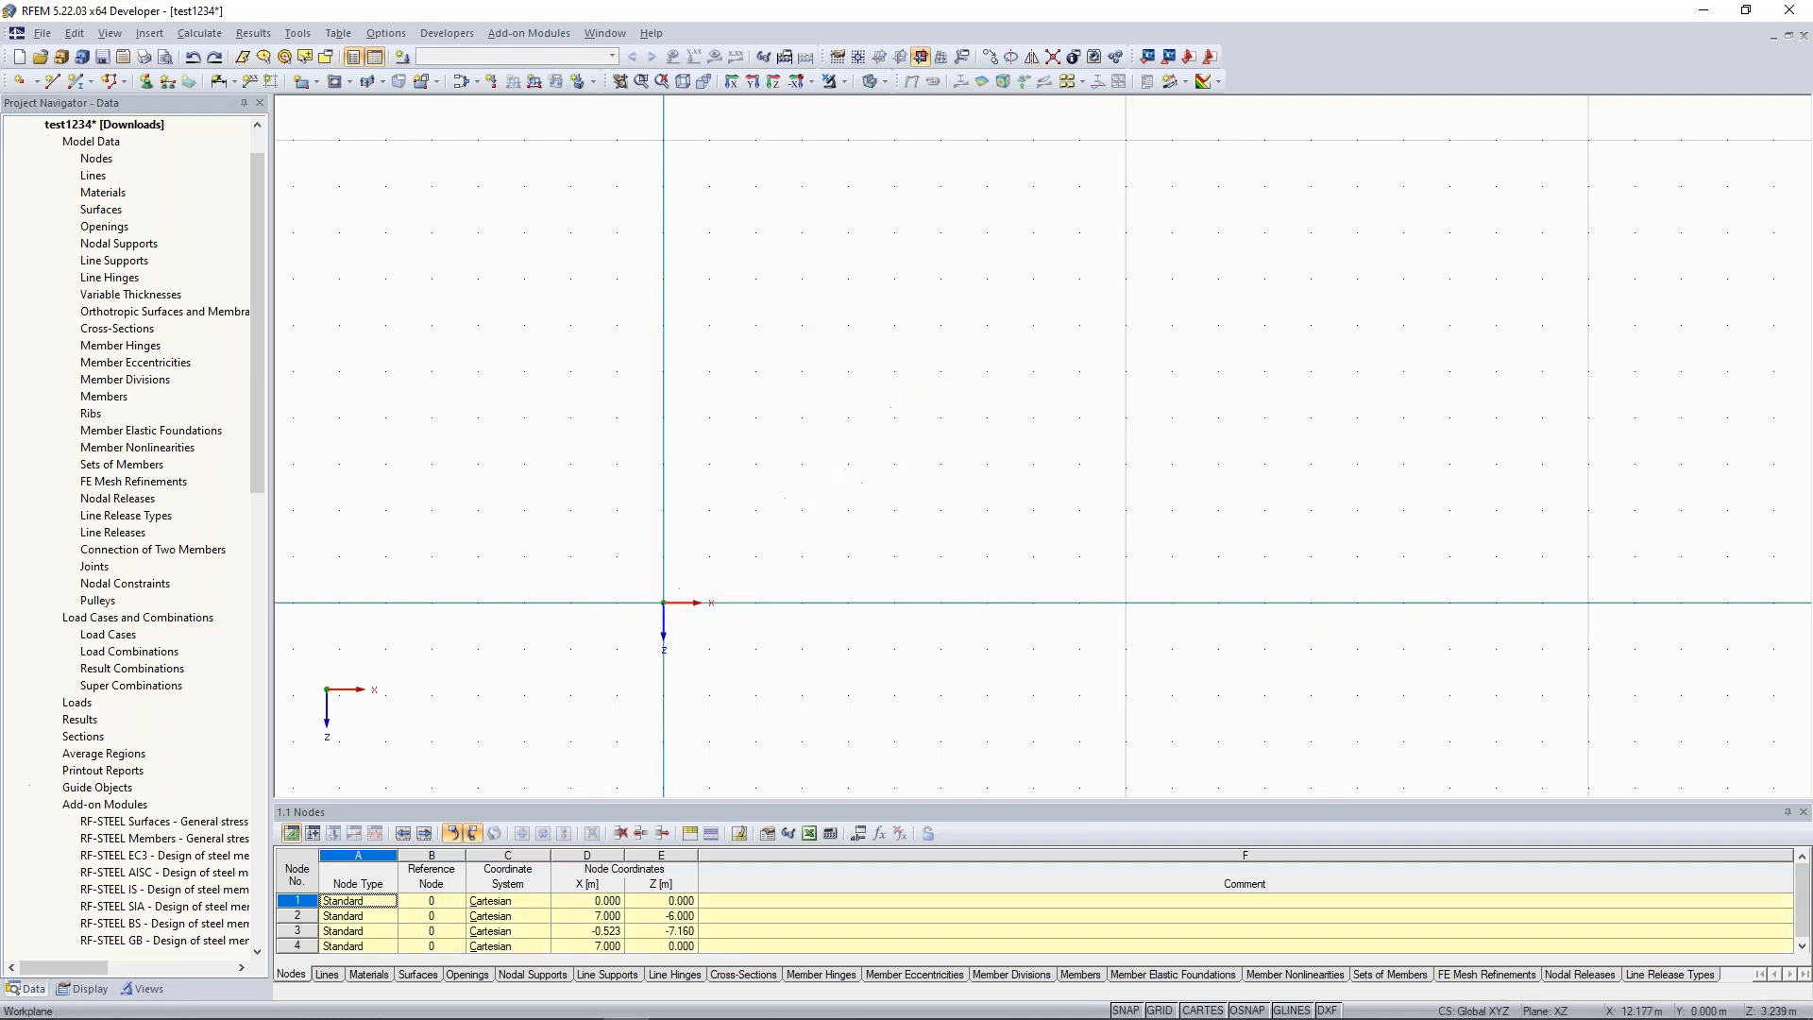
# Draw a 10 m horizontal line from the grid origin along the X axis.
pyautogui.click(54, 82)
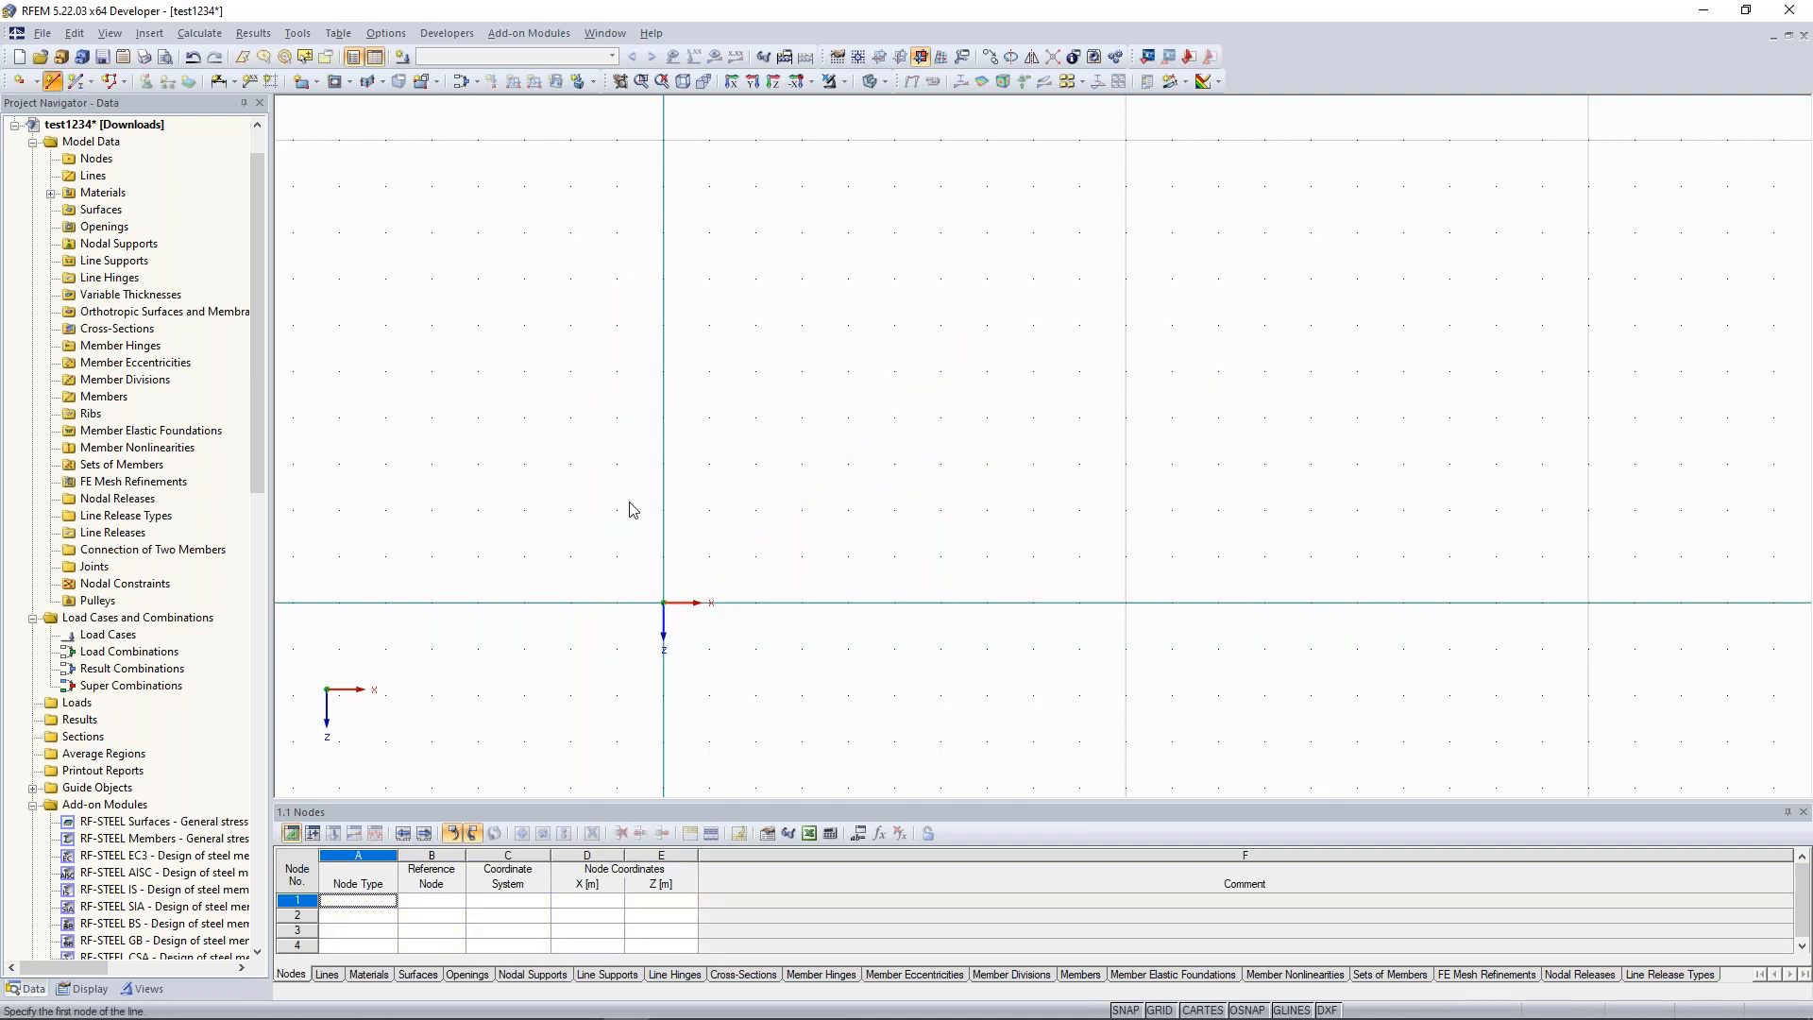
pyautogui.click(664, 602)
pyautogui.click(1126, 601)
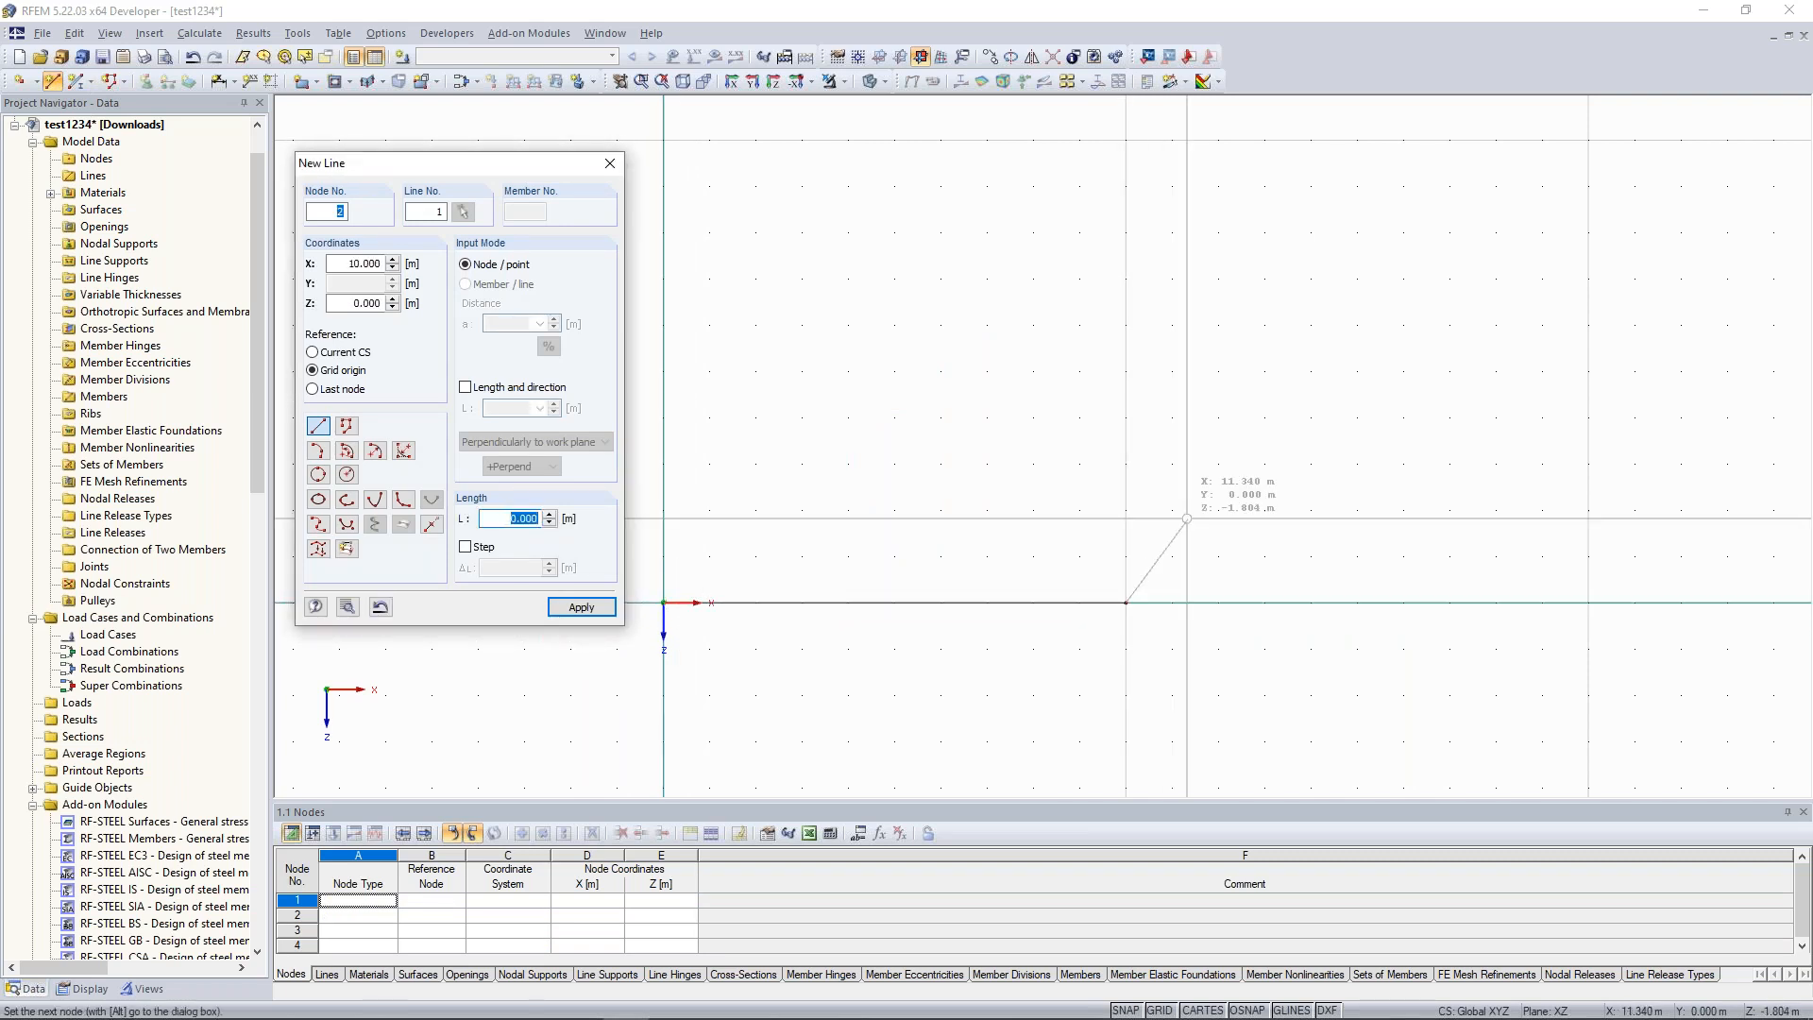
pyautogui.press('Escape')
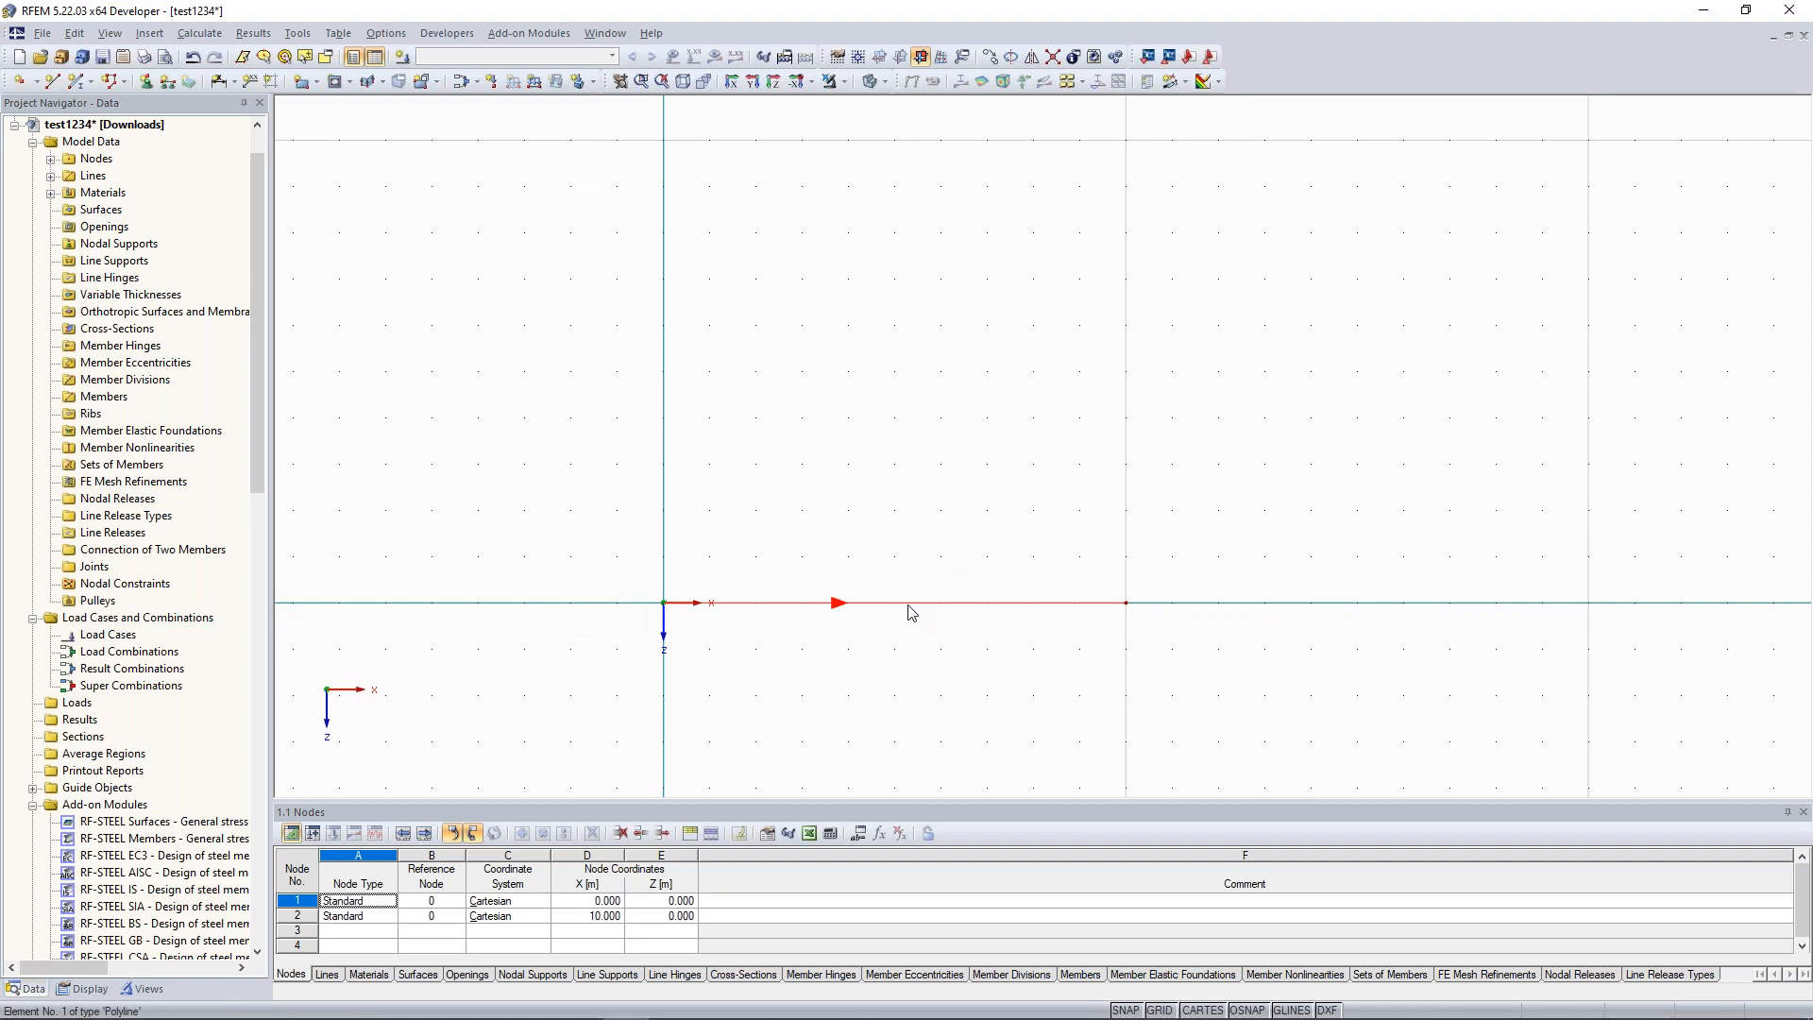
# Add one intermediate node to the horizontal line, using the method that places new nodes without dividing it.
pyautogui.rightClick(911, 613)
pyautogui.moveTo(1039, 198)
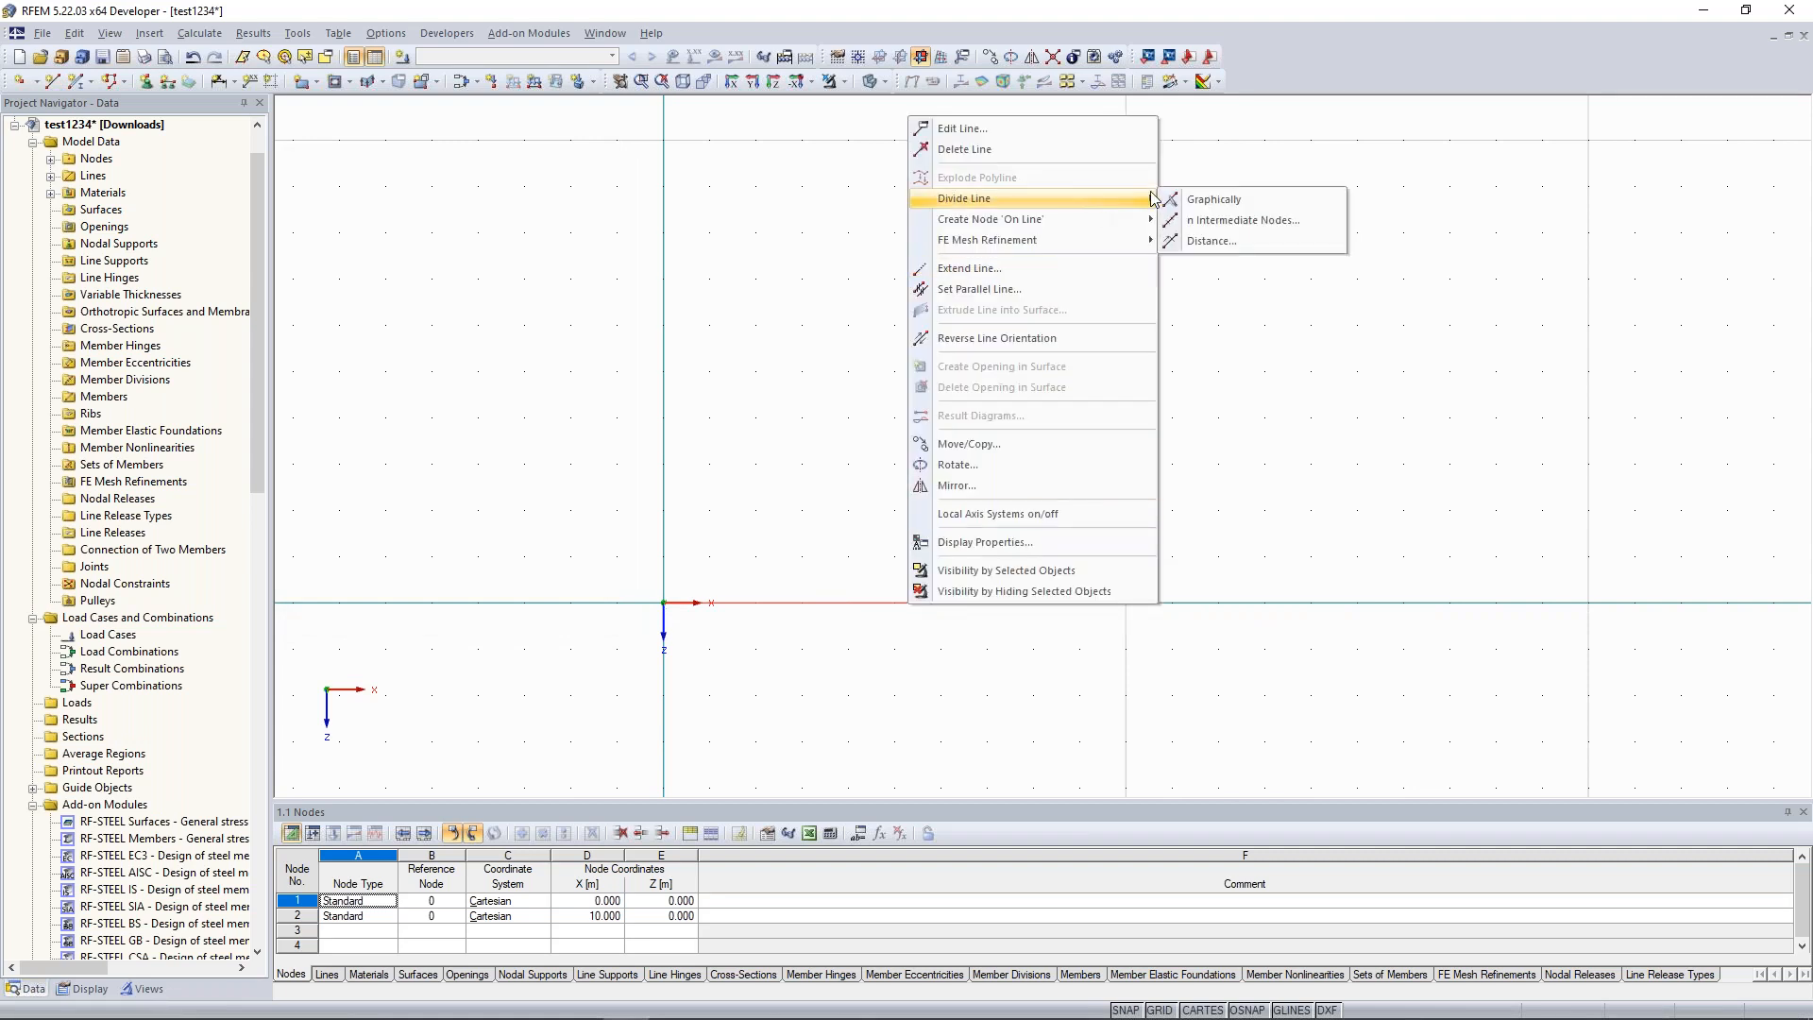
pyautogui.click(1249, 224)
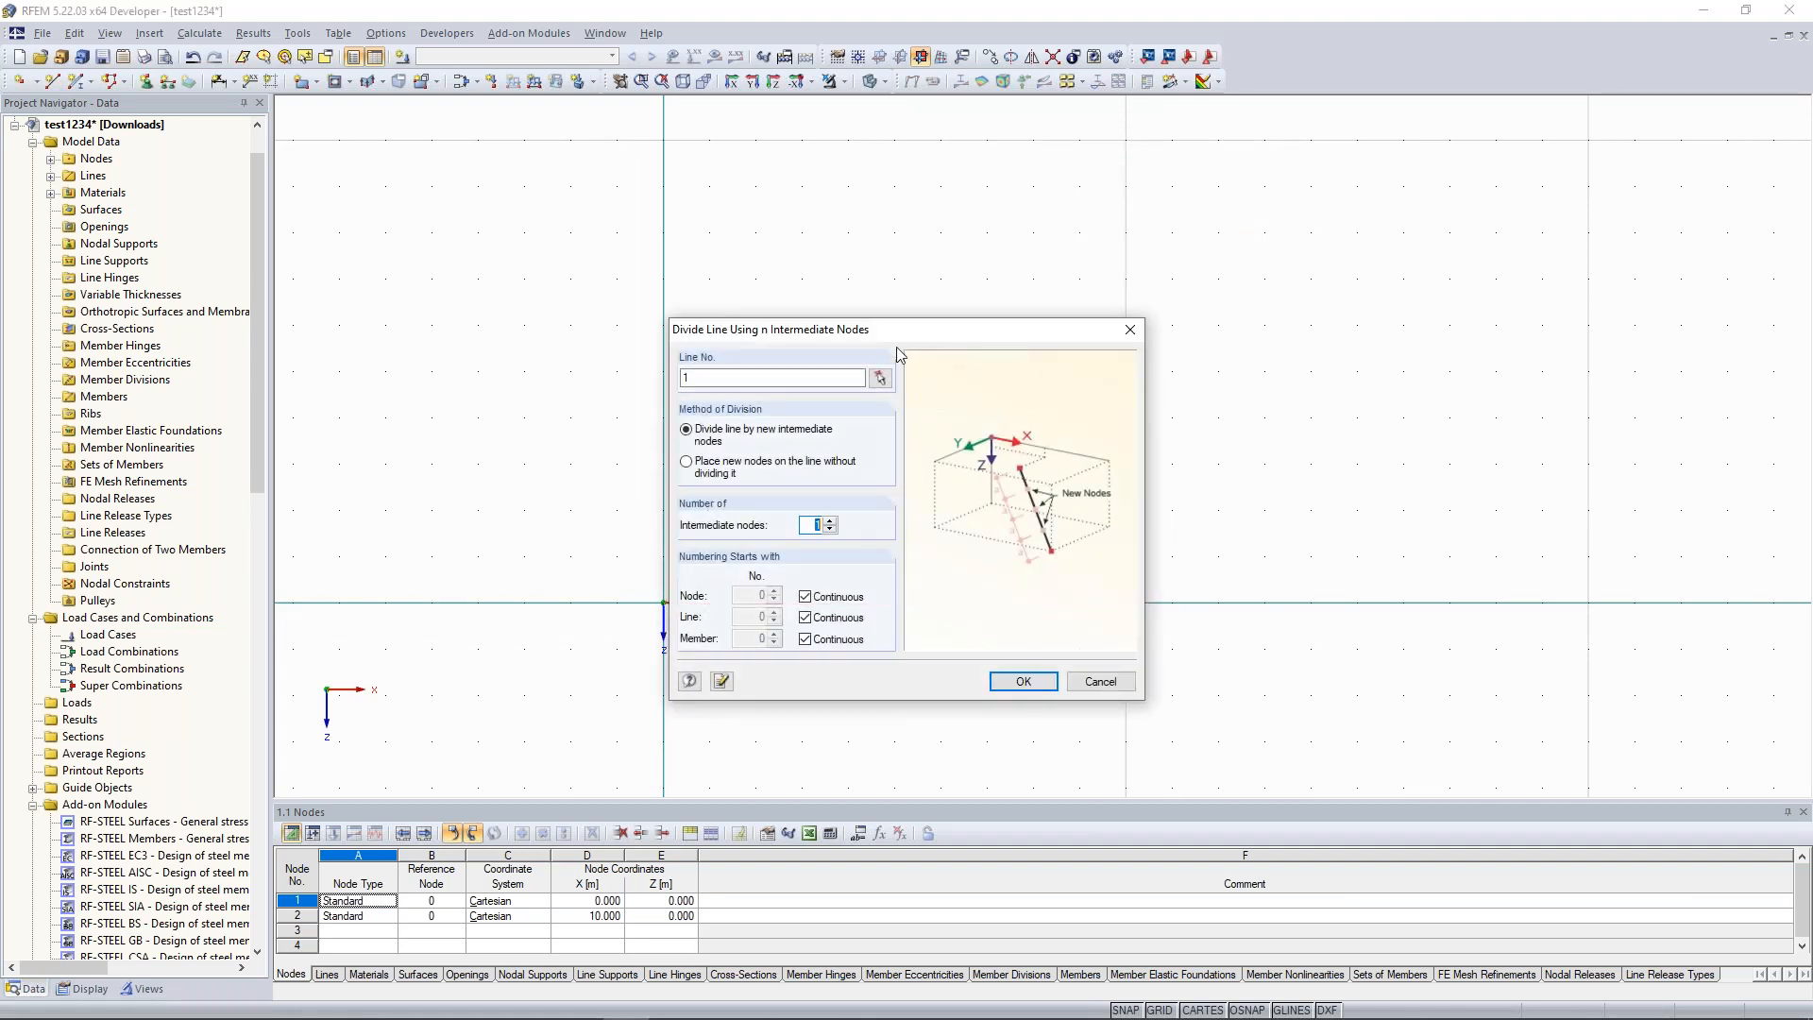
pyautogui.moveTo(877, 337); pyautogui.dragTo(1307, 157)
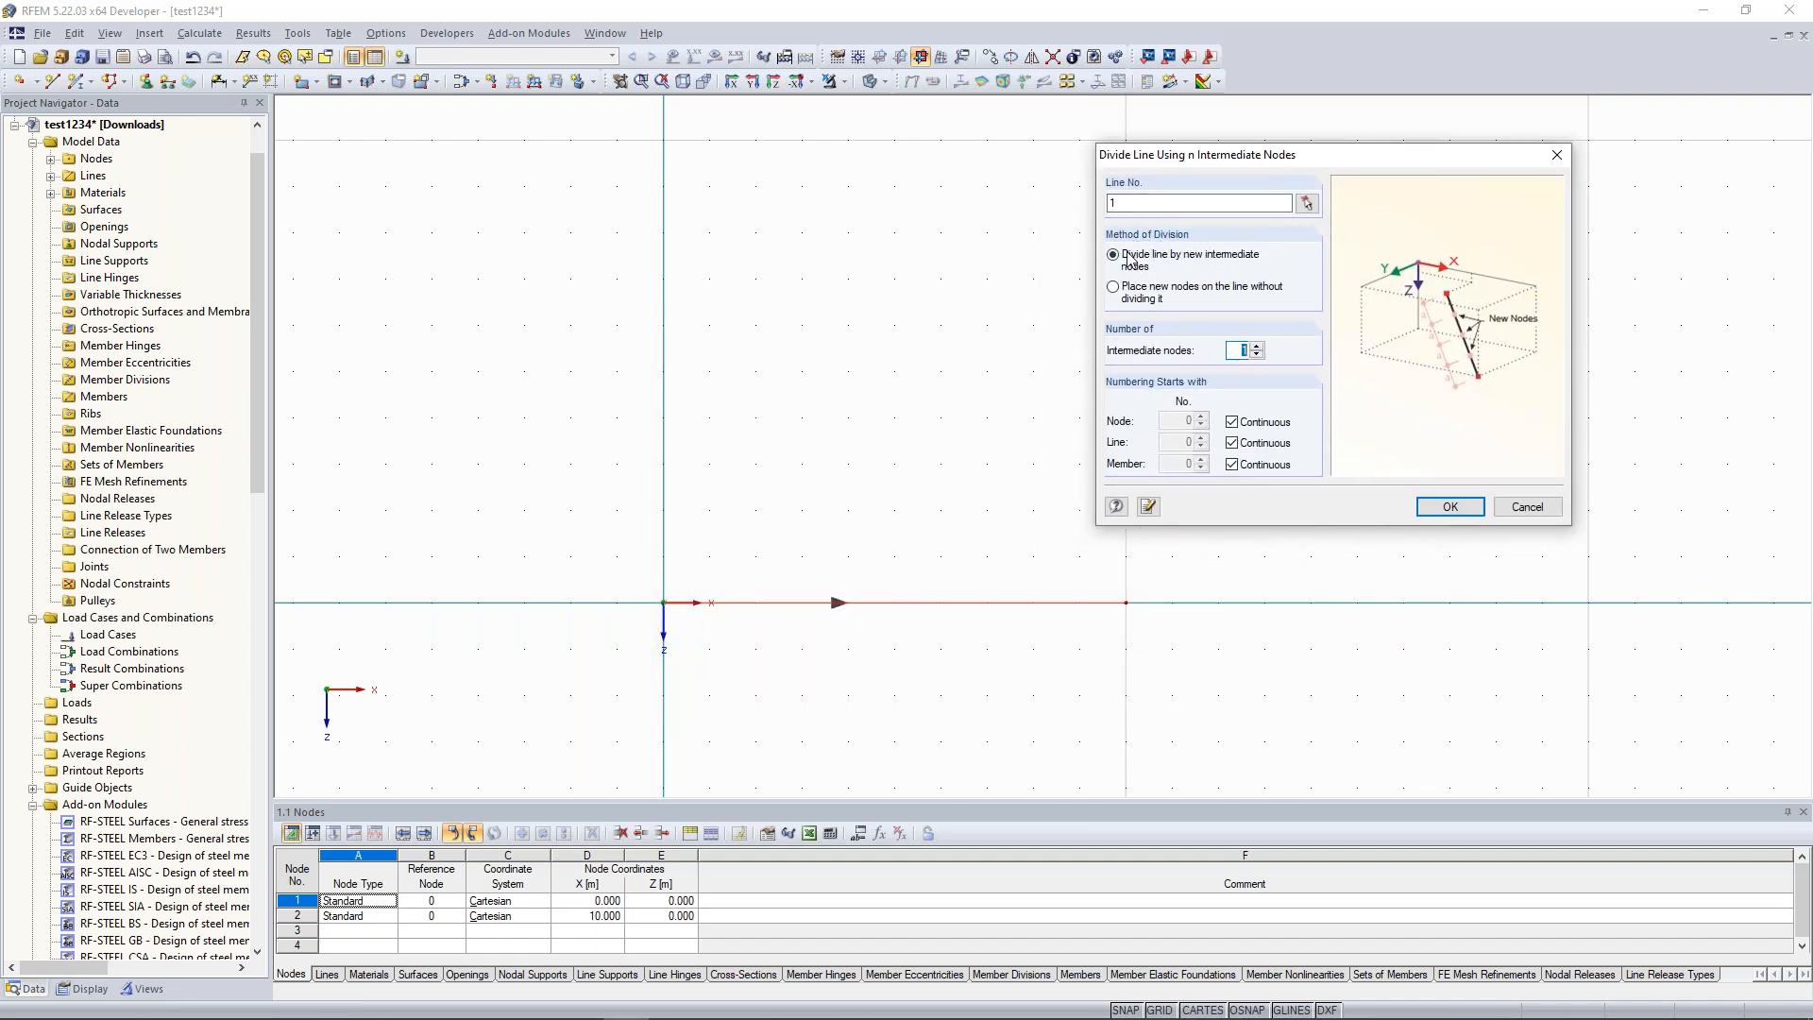
pyautogui.click(1115, 289)
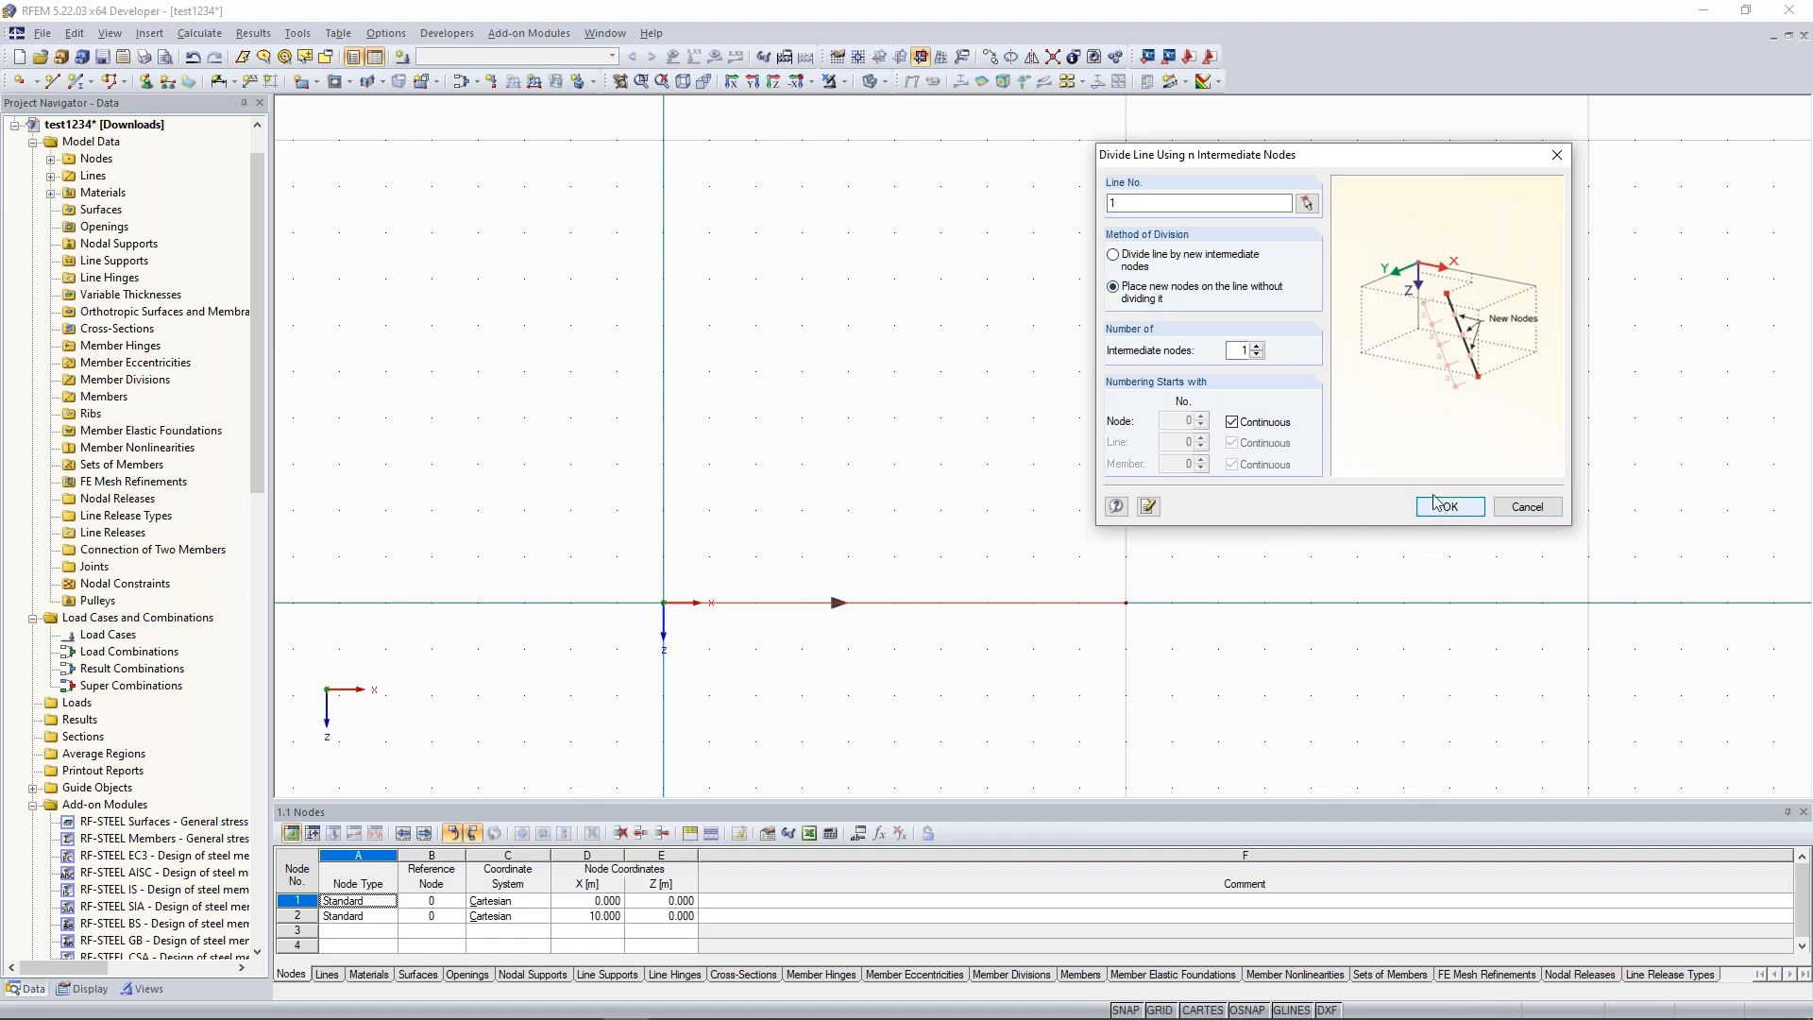
pyautogui.doubleClick(1241, 351)
pyautogui.click(1451, 510)
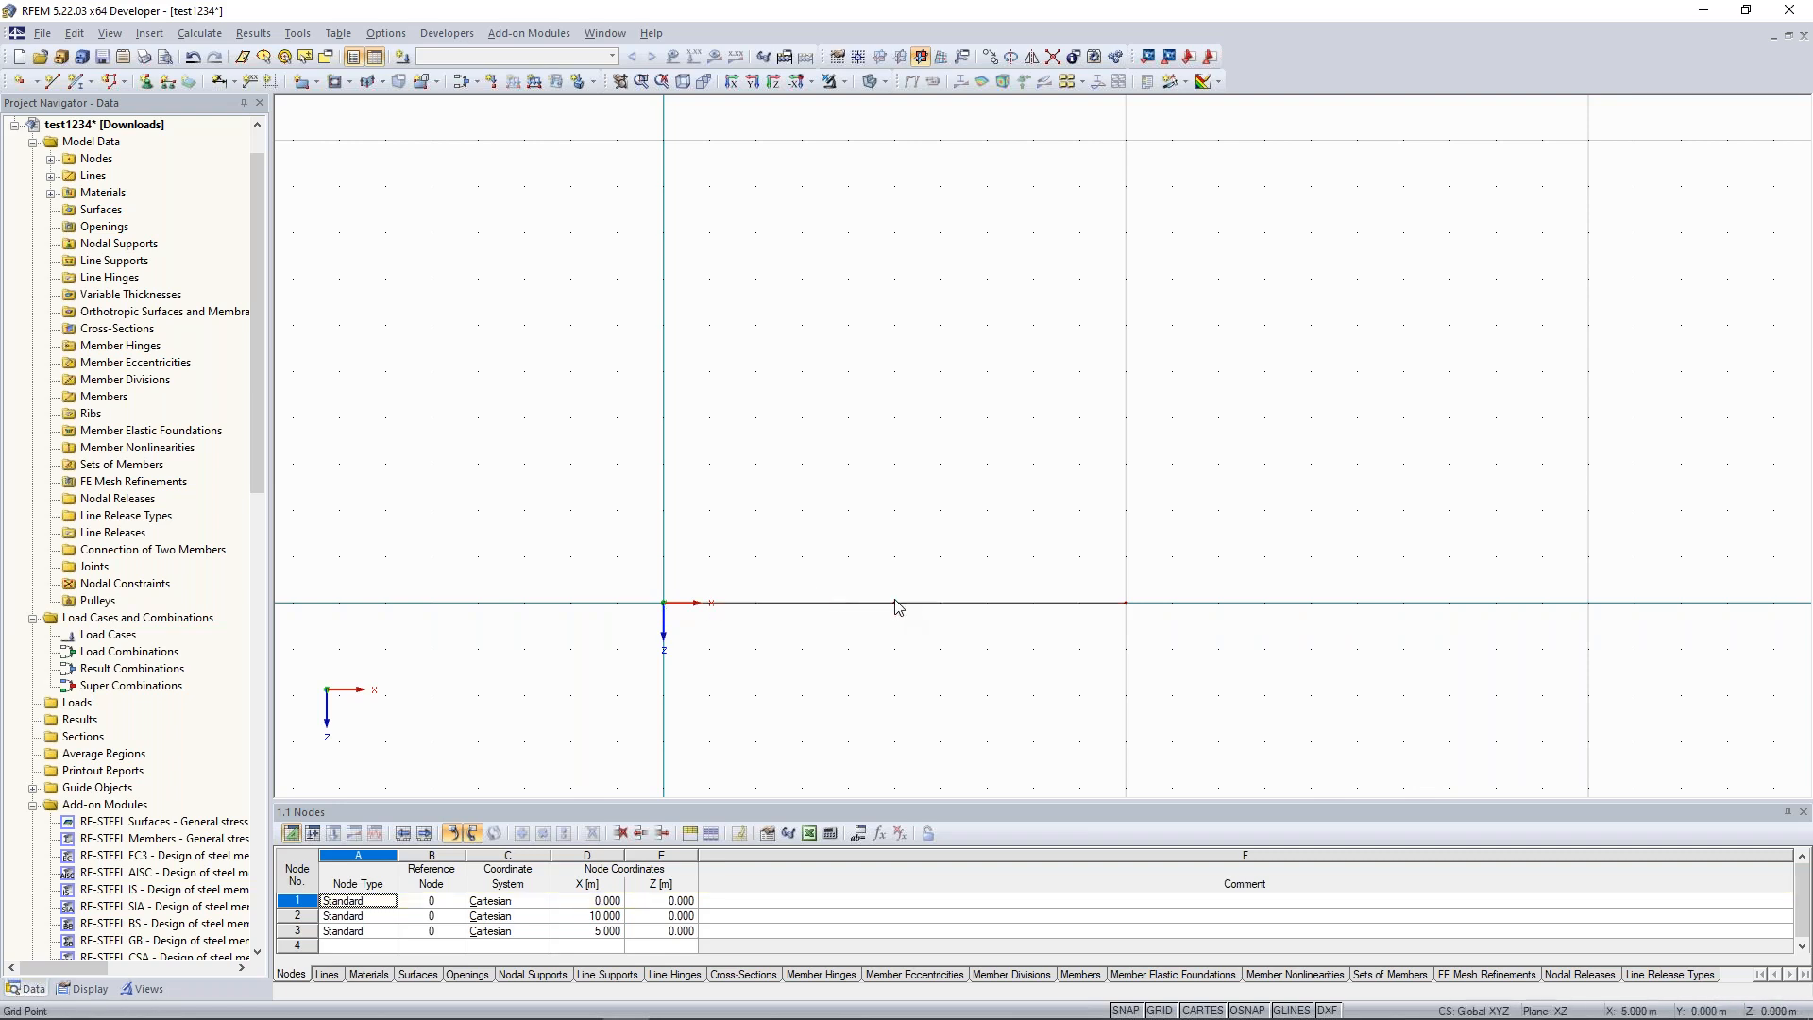
# Draw two vertical lines from the horizontal line's intermediate node, one 6 m upward and one 4 m downward.
pyautogui.click(55, 85)
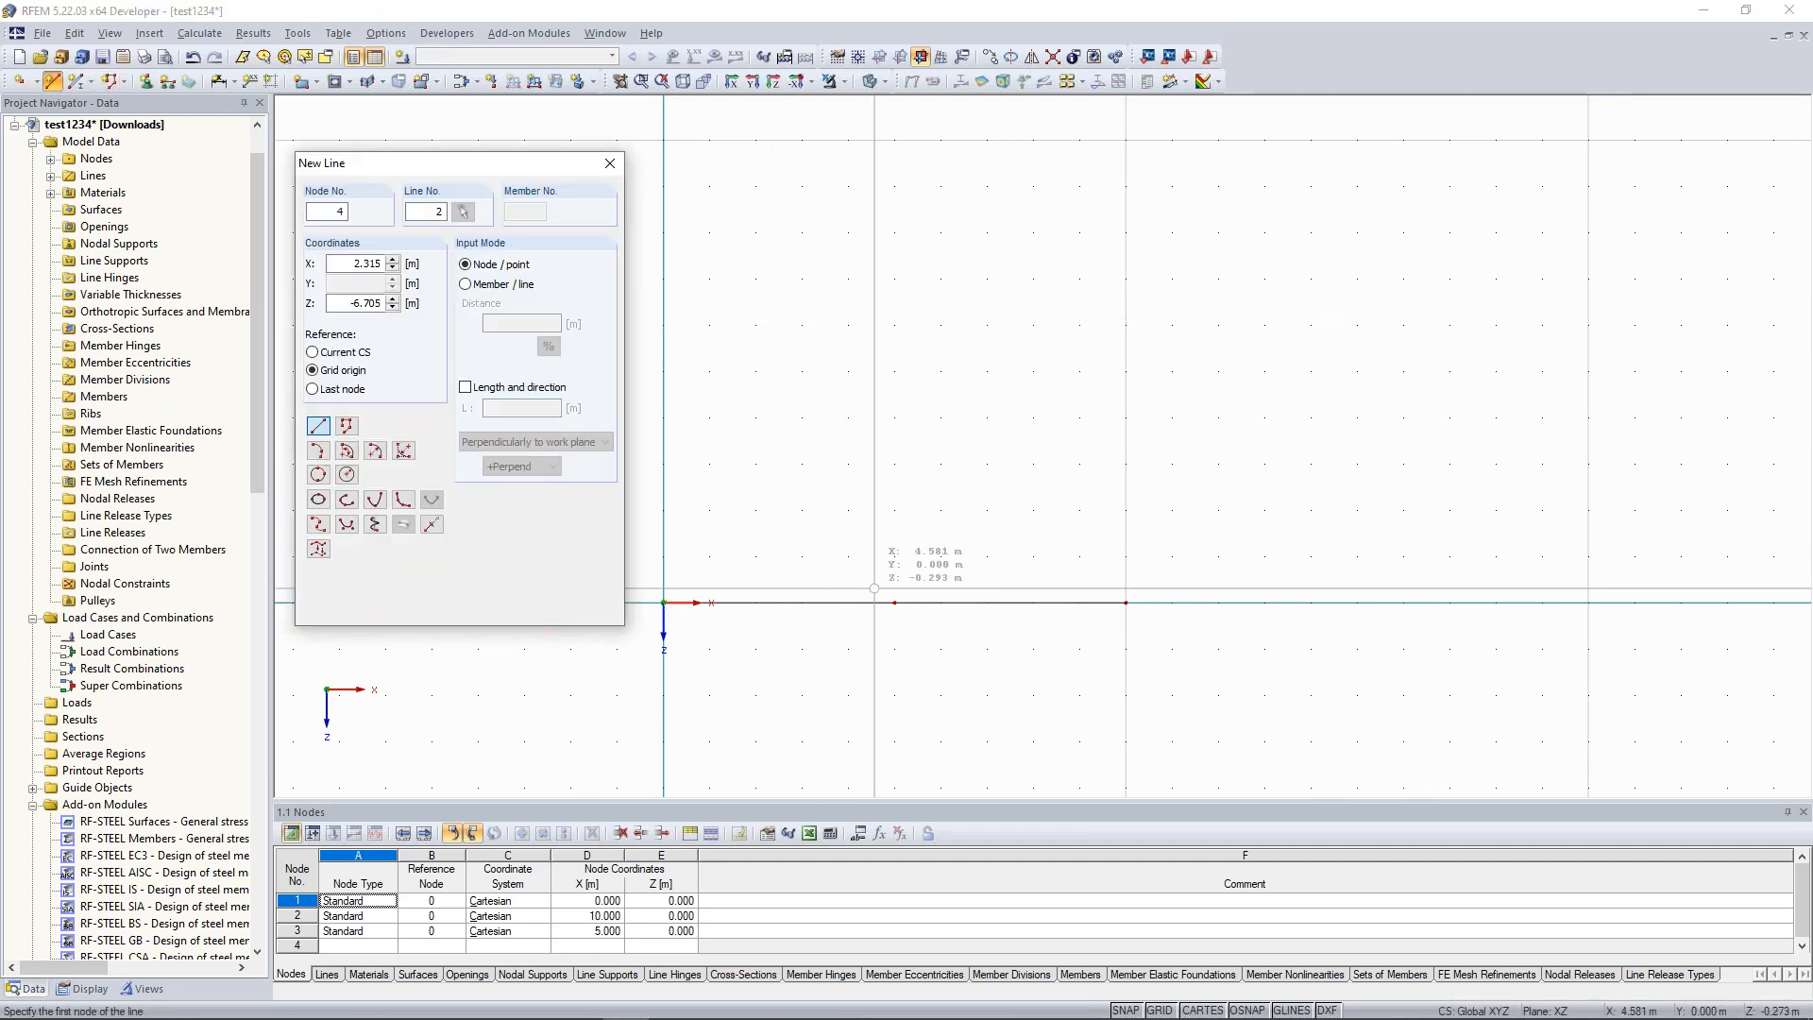
pyautogui.click(896, 603)
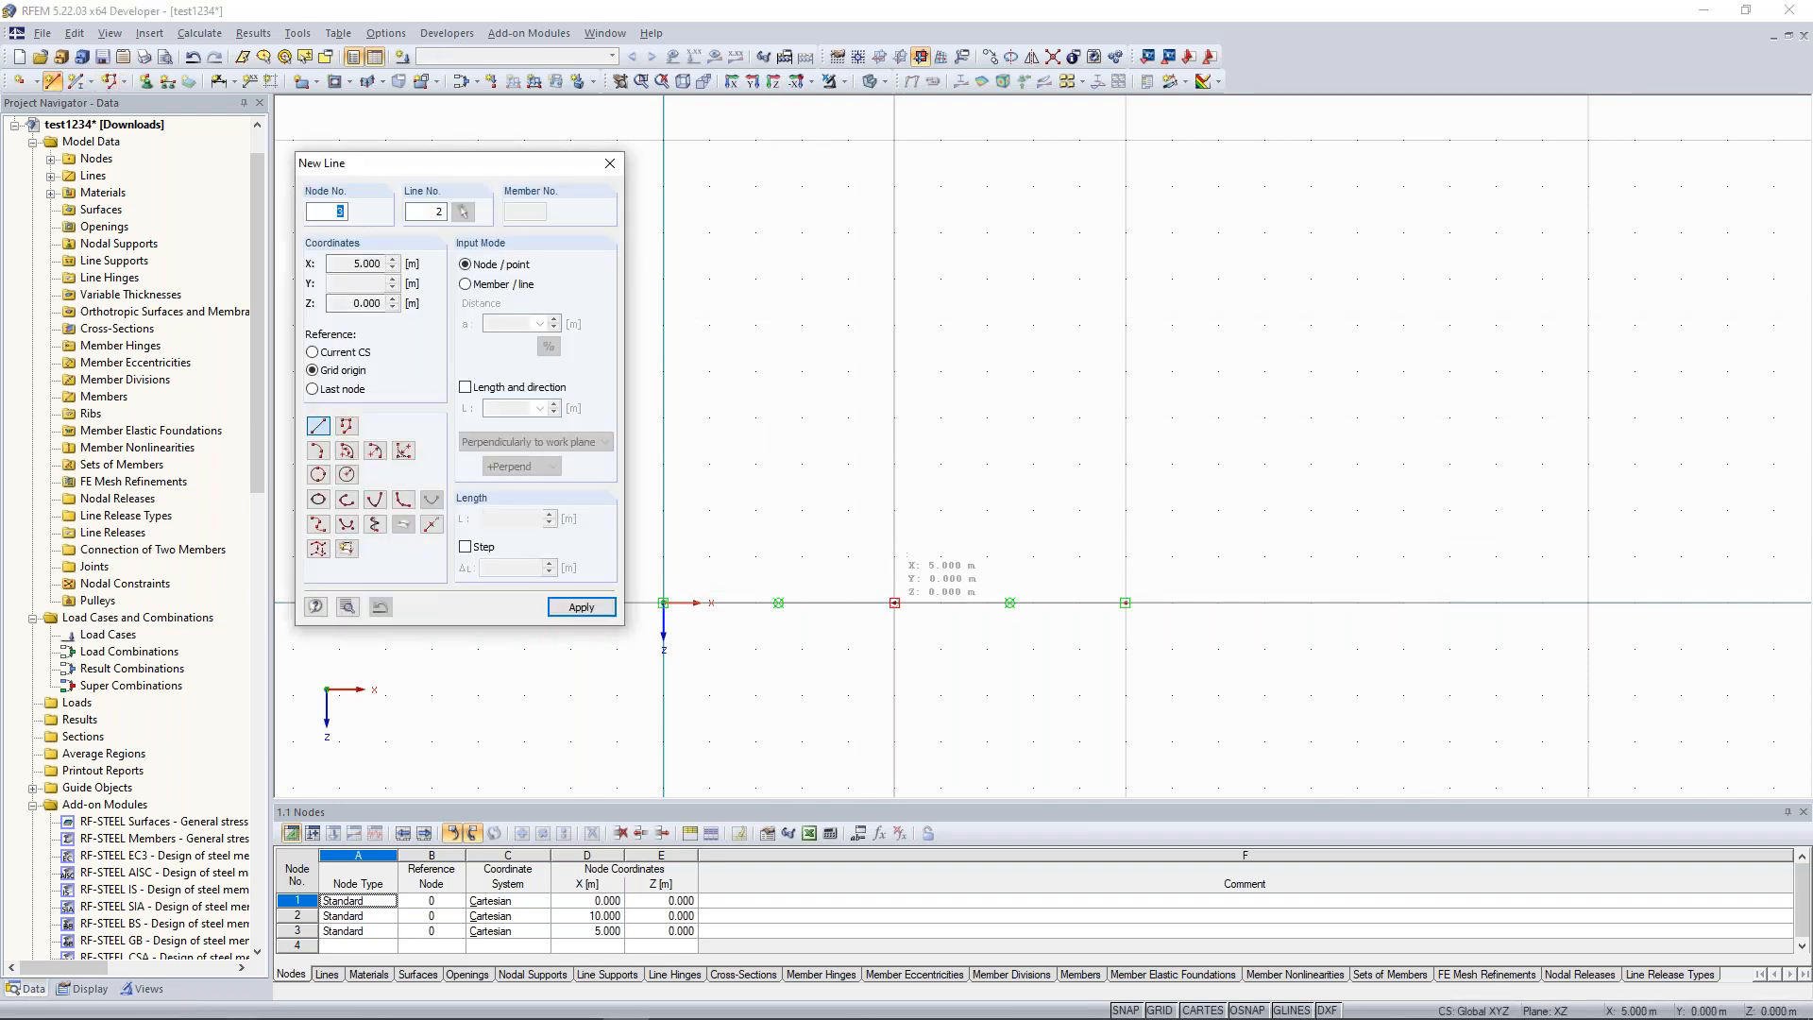
pyautogui.click(895, 326)
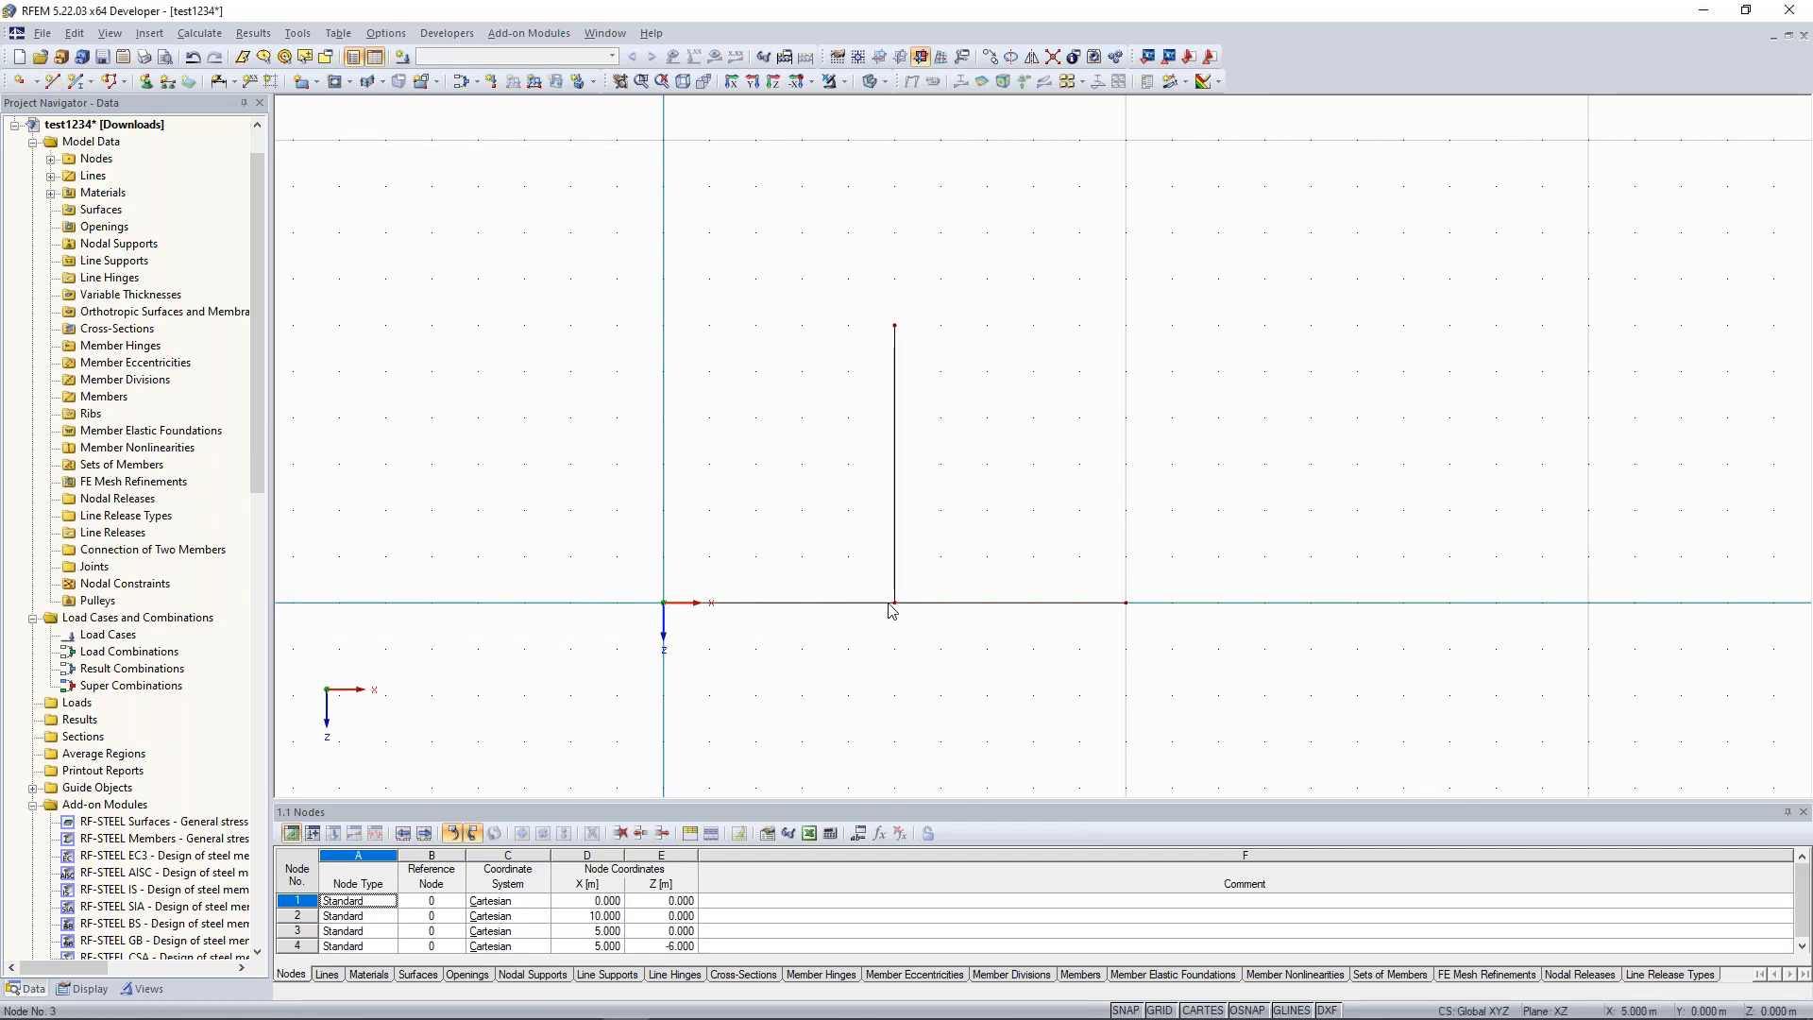
pyautogui.scroll(1, 893, 601)
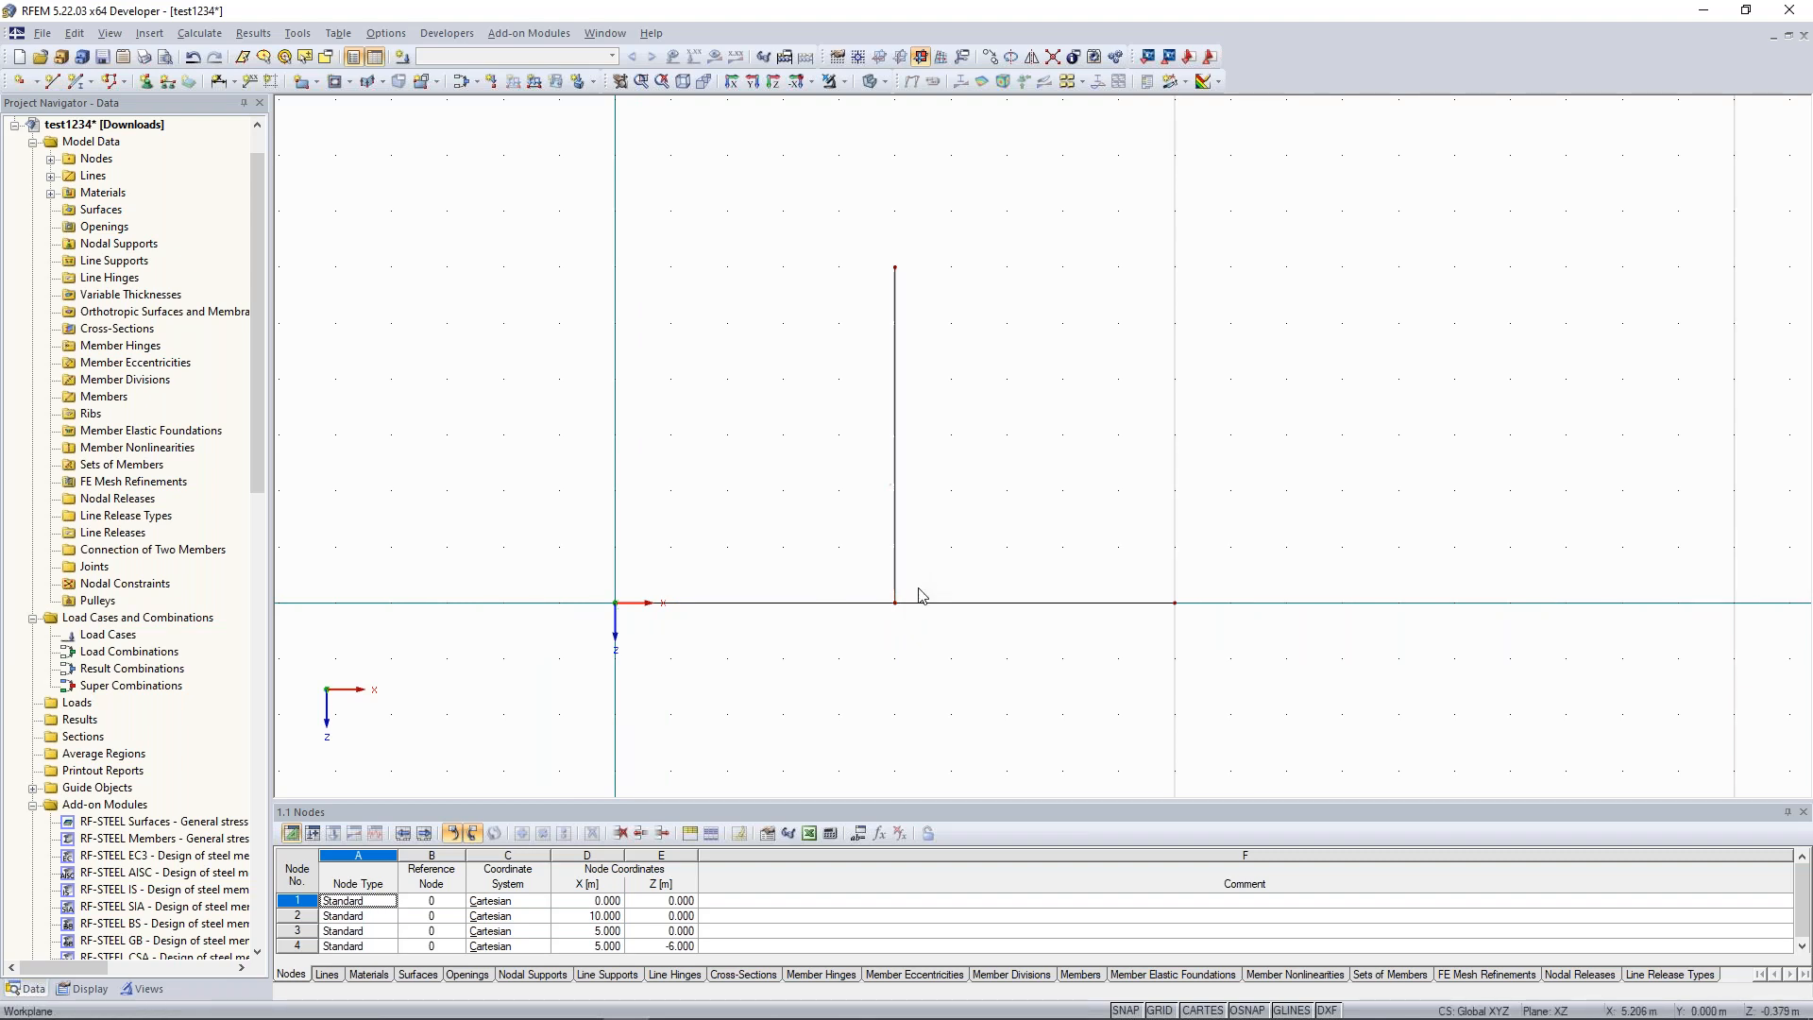
pyautogui.click(53, 81)
pyautogui.click(902, 612)
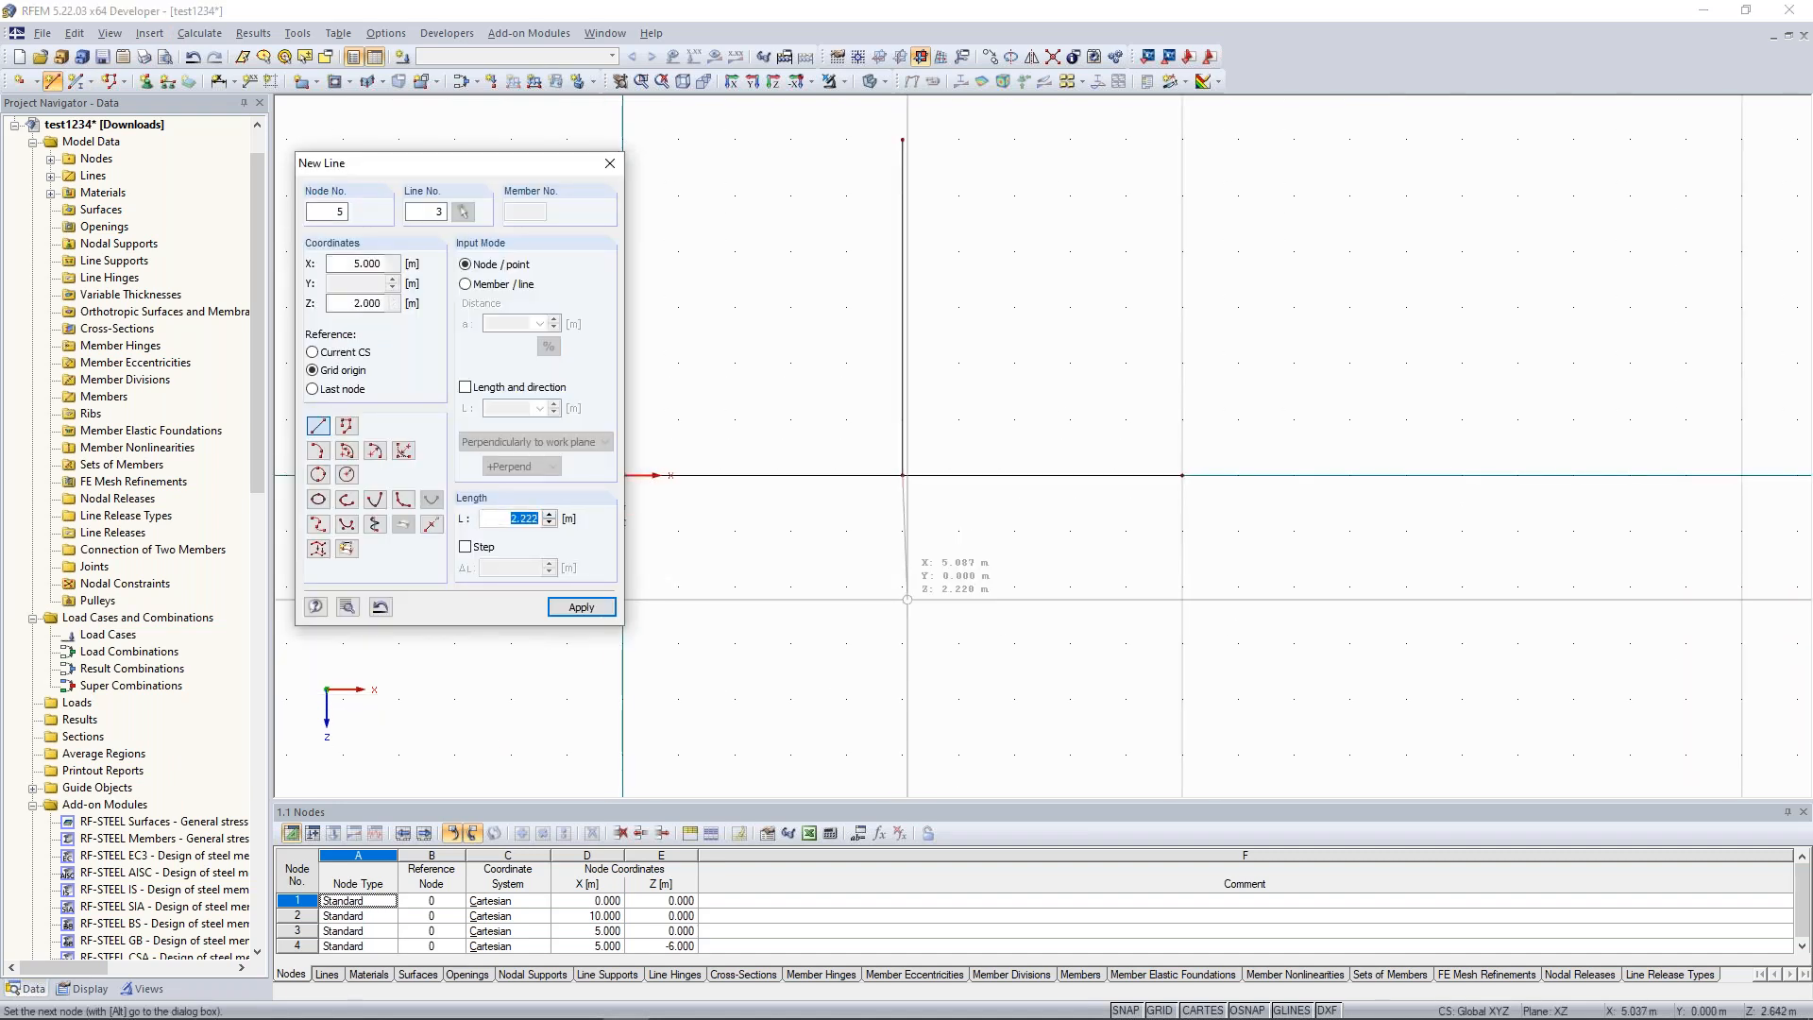
pyautogui.click(902, 699)
pyautogui.press('Escape')
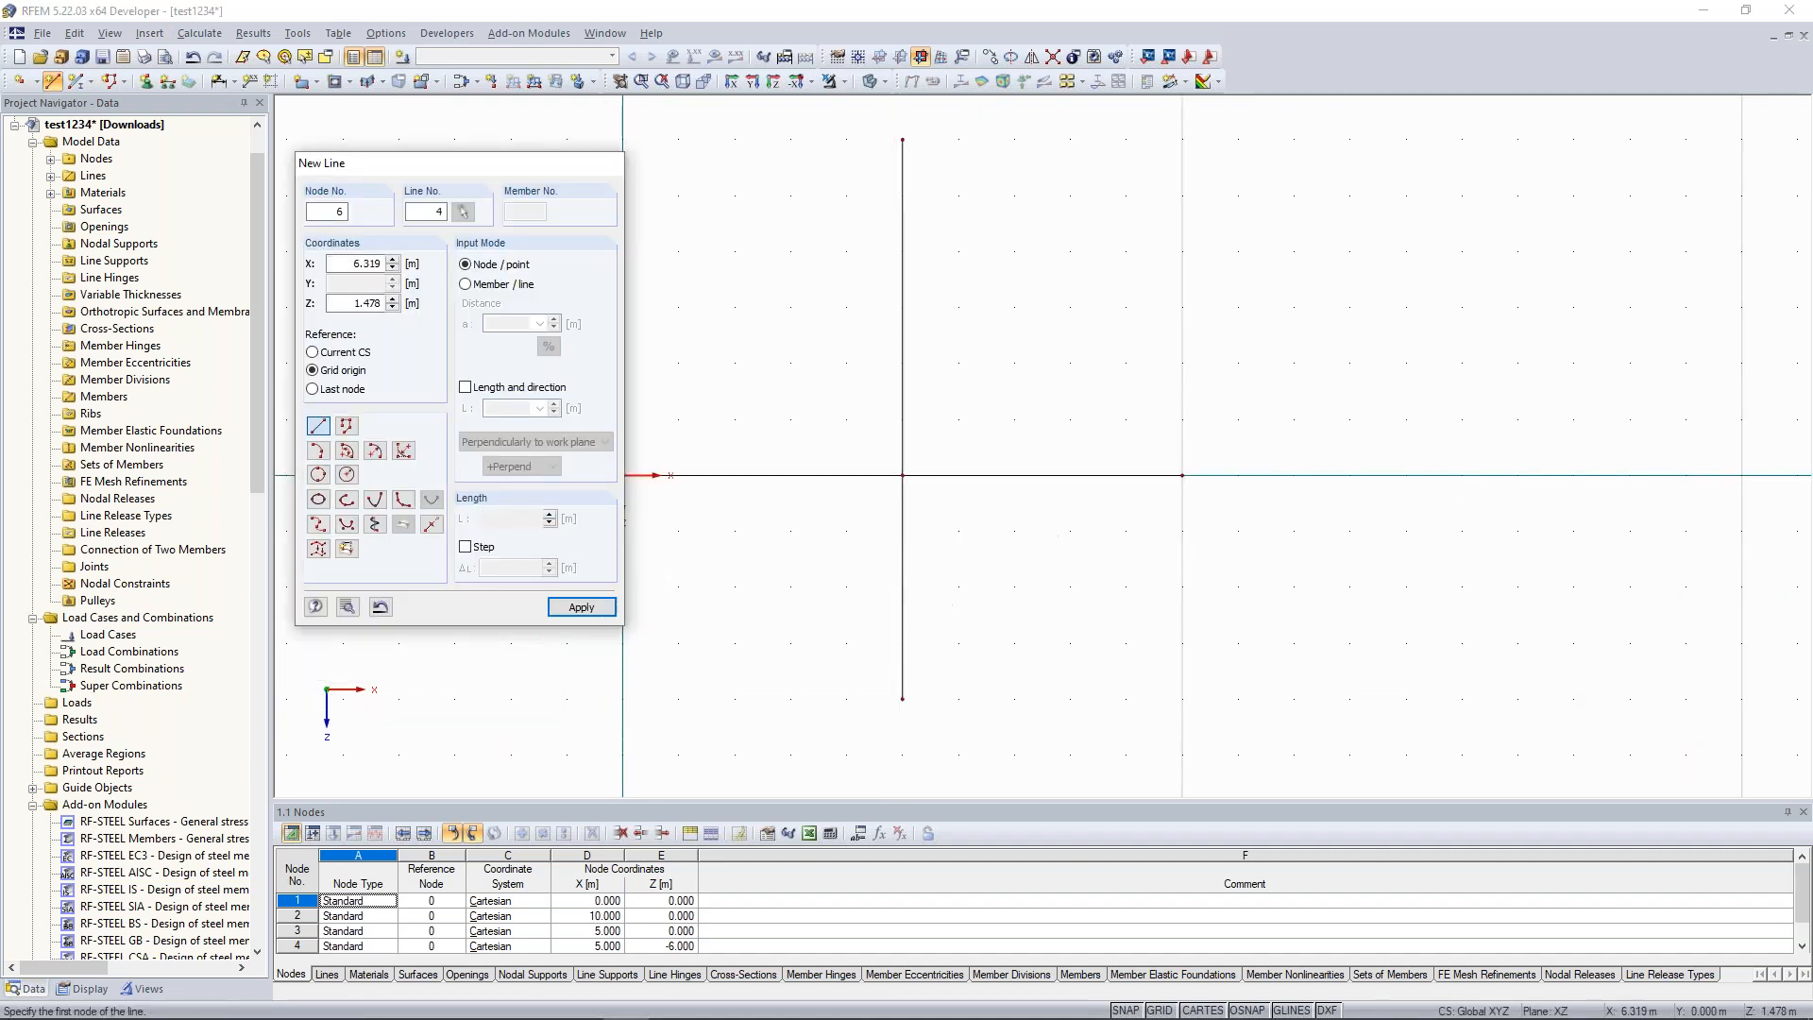
pyautogui.scroll(-1, 967, 539)
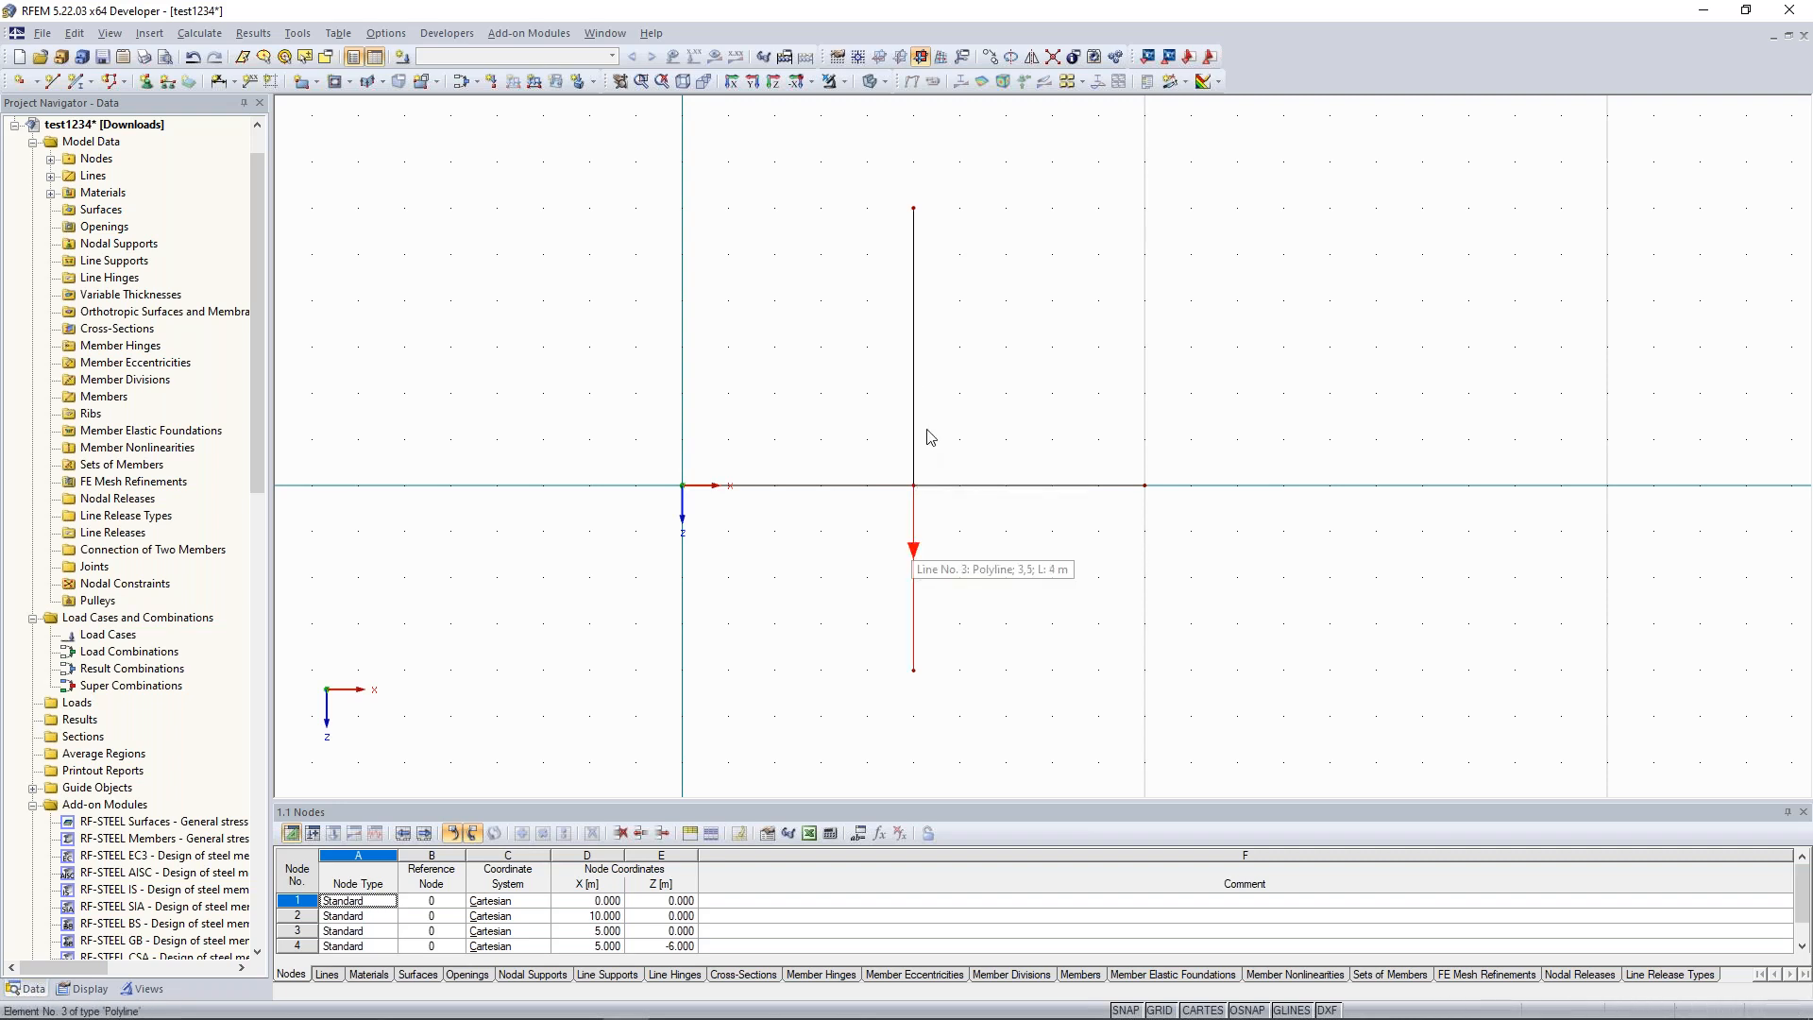
pyautogui.click(961, 487)
pyautogui.scroll(-1, 1032, 399)
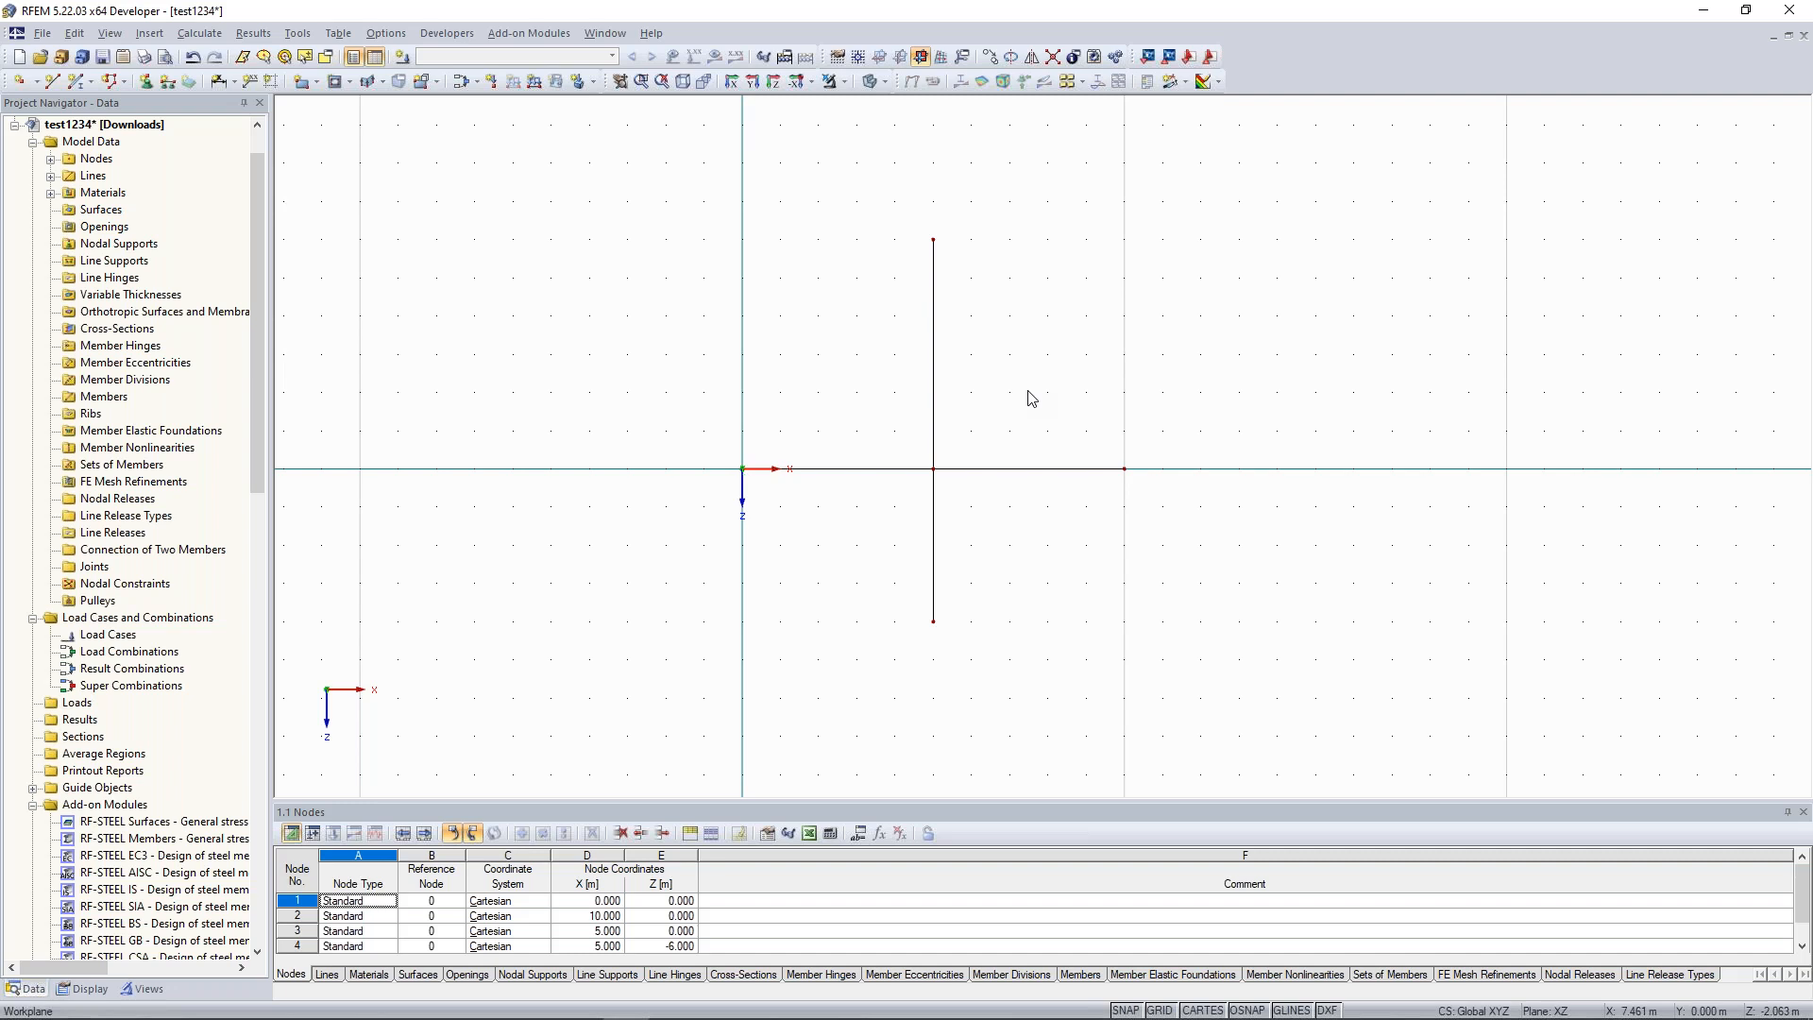
# Return to the test1234 model and delete all its lines and nodes.
pyautogui.click(719, 1003)
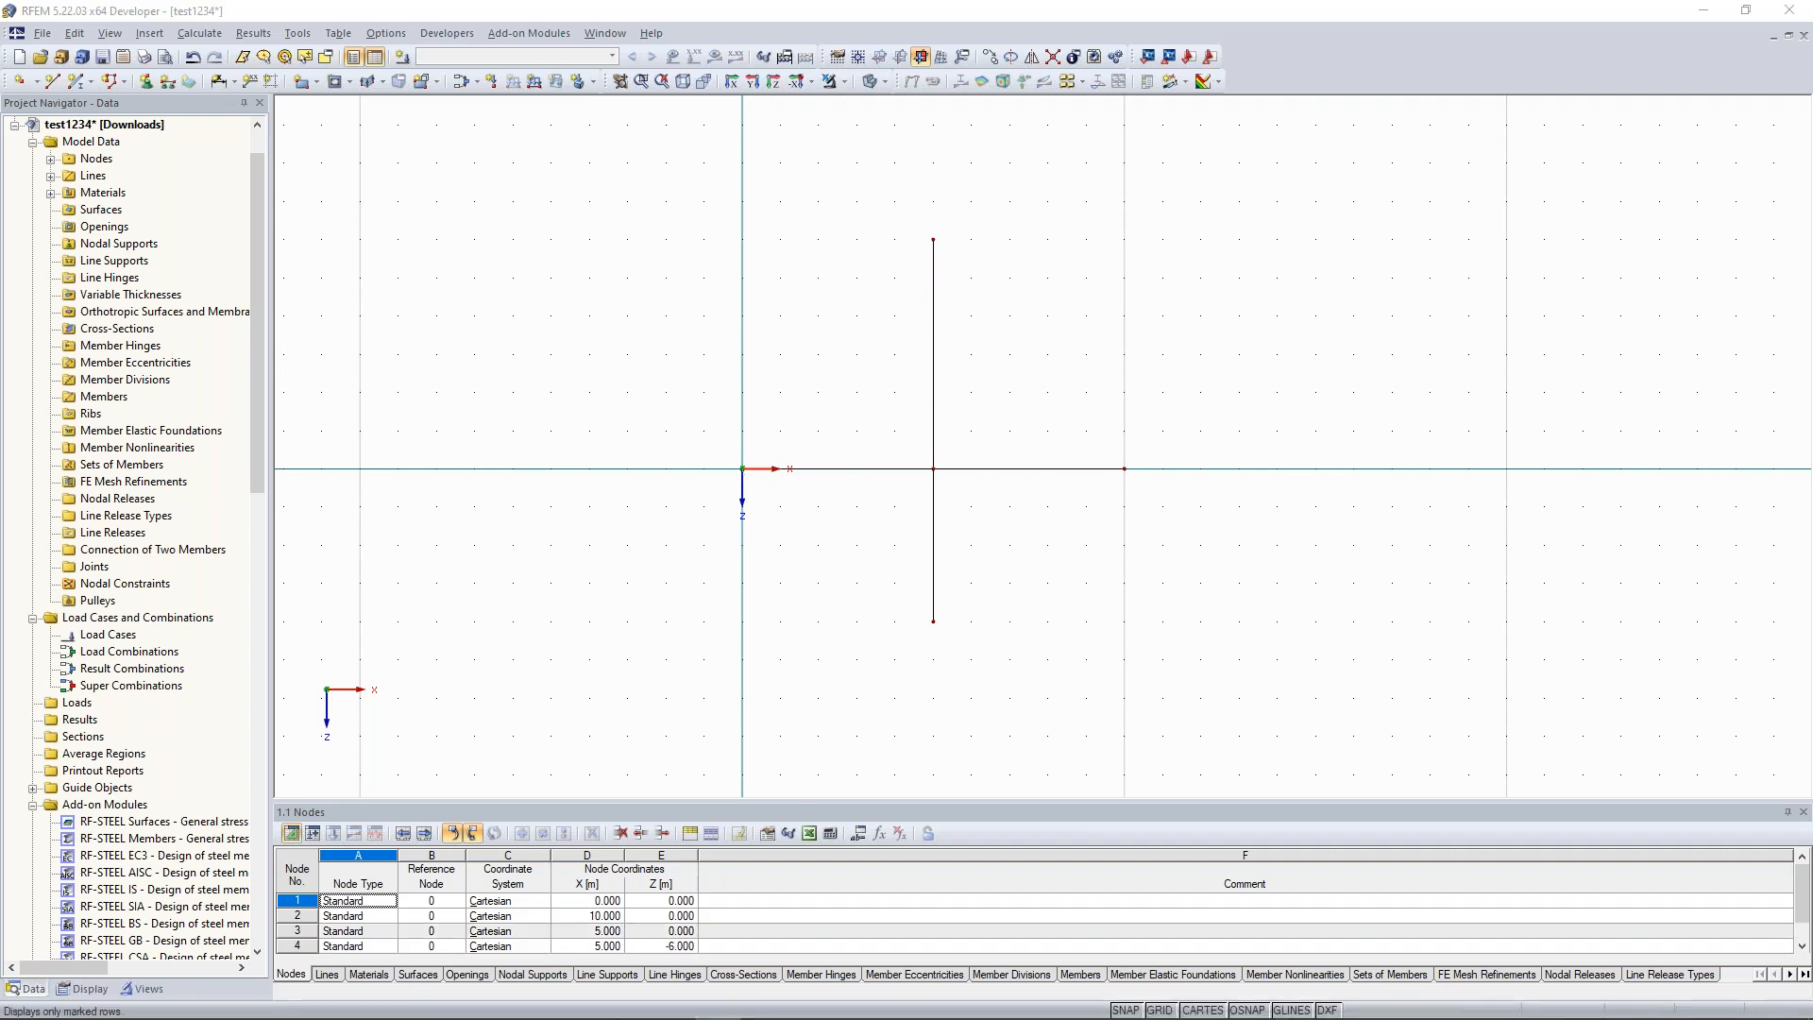
pyautogui.click(607, 34)
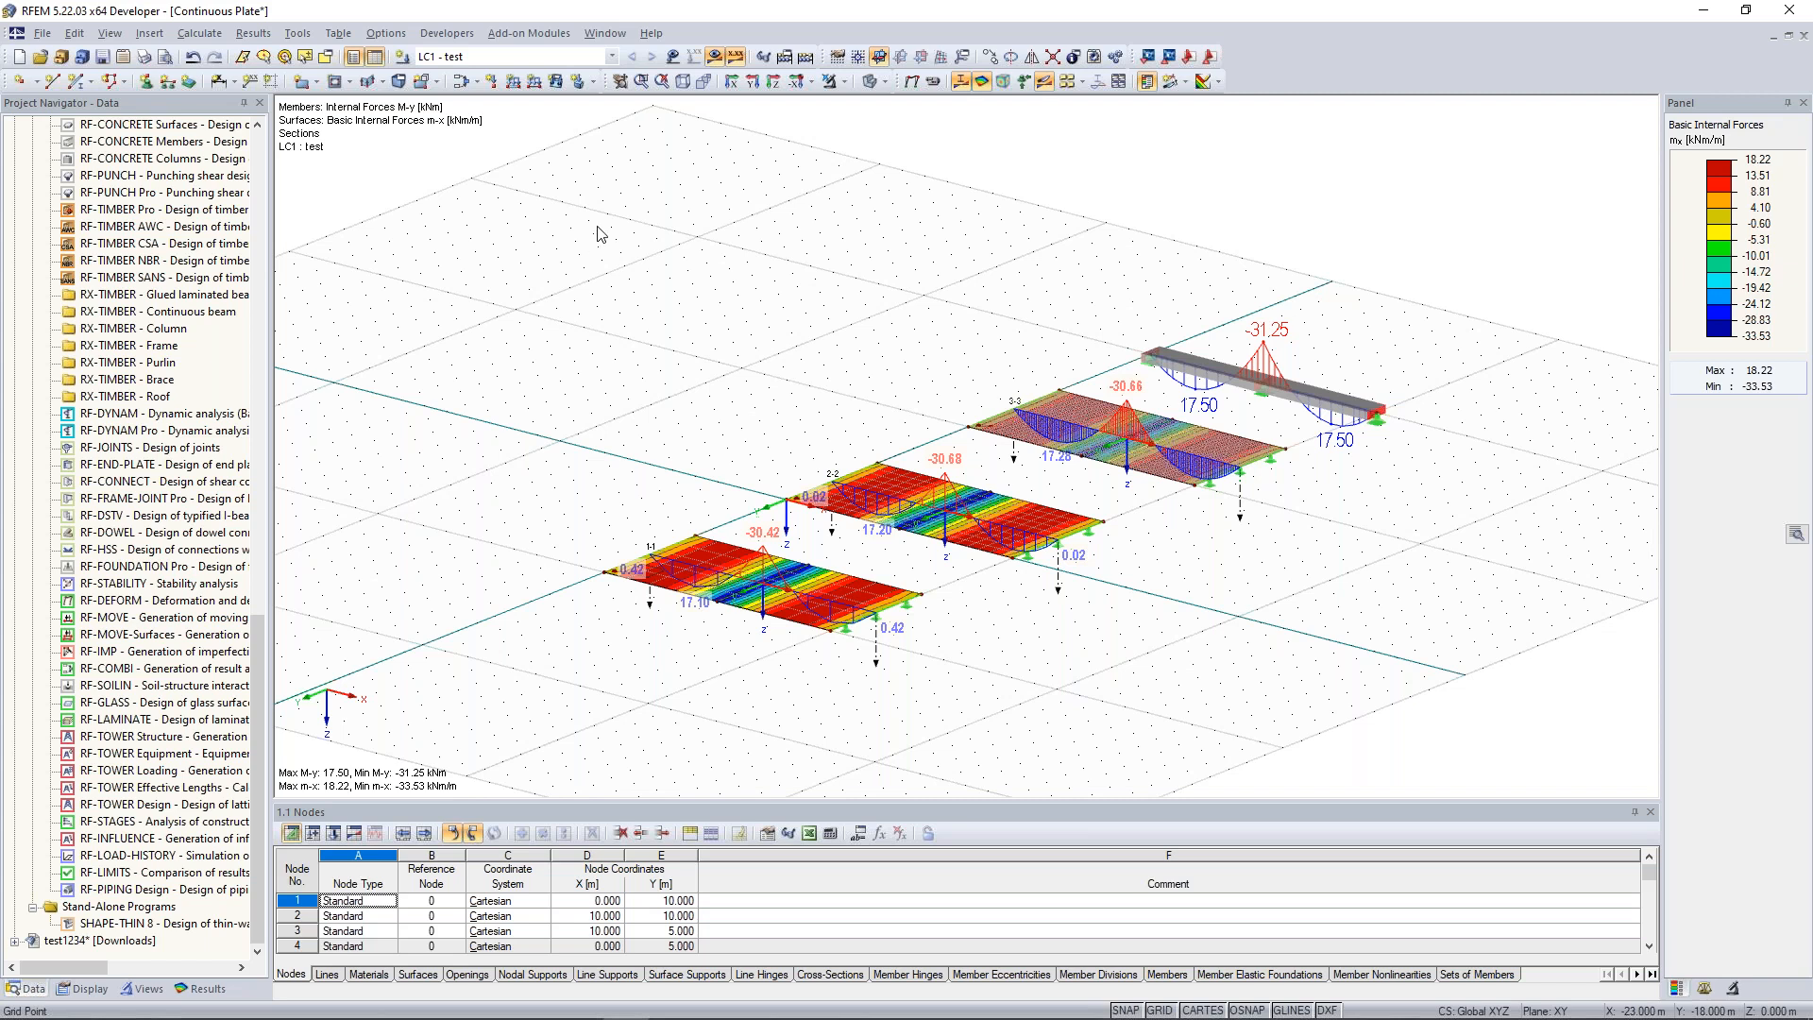
pyautogui.click(605, 33)
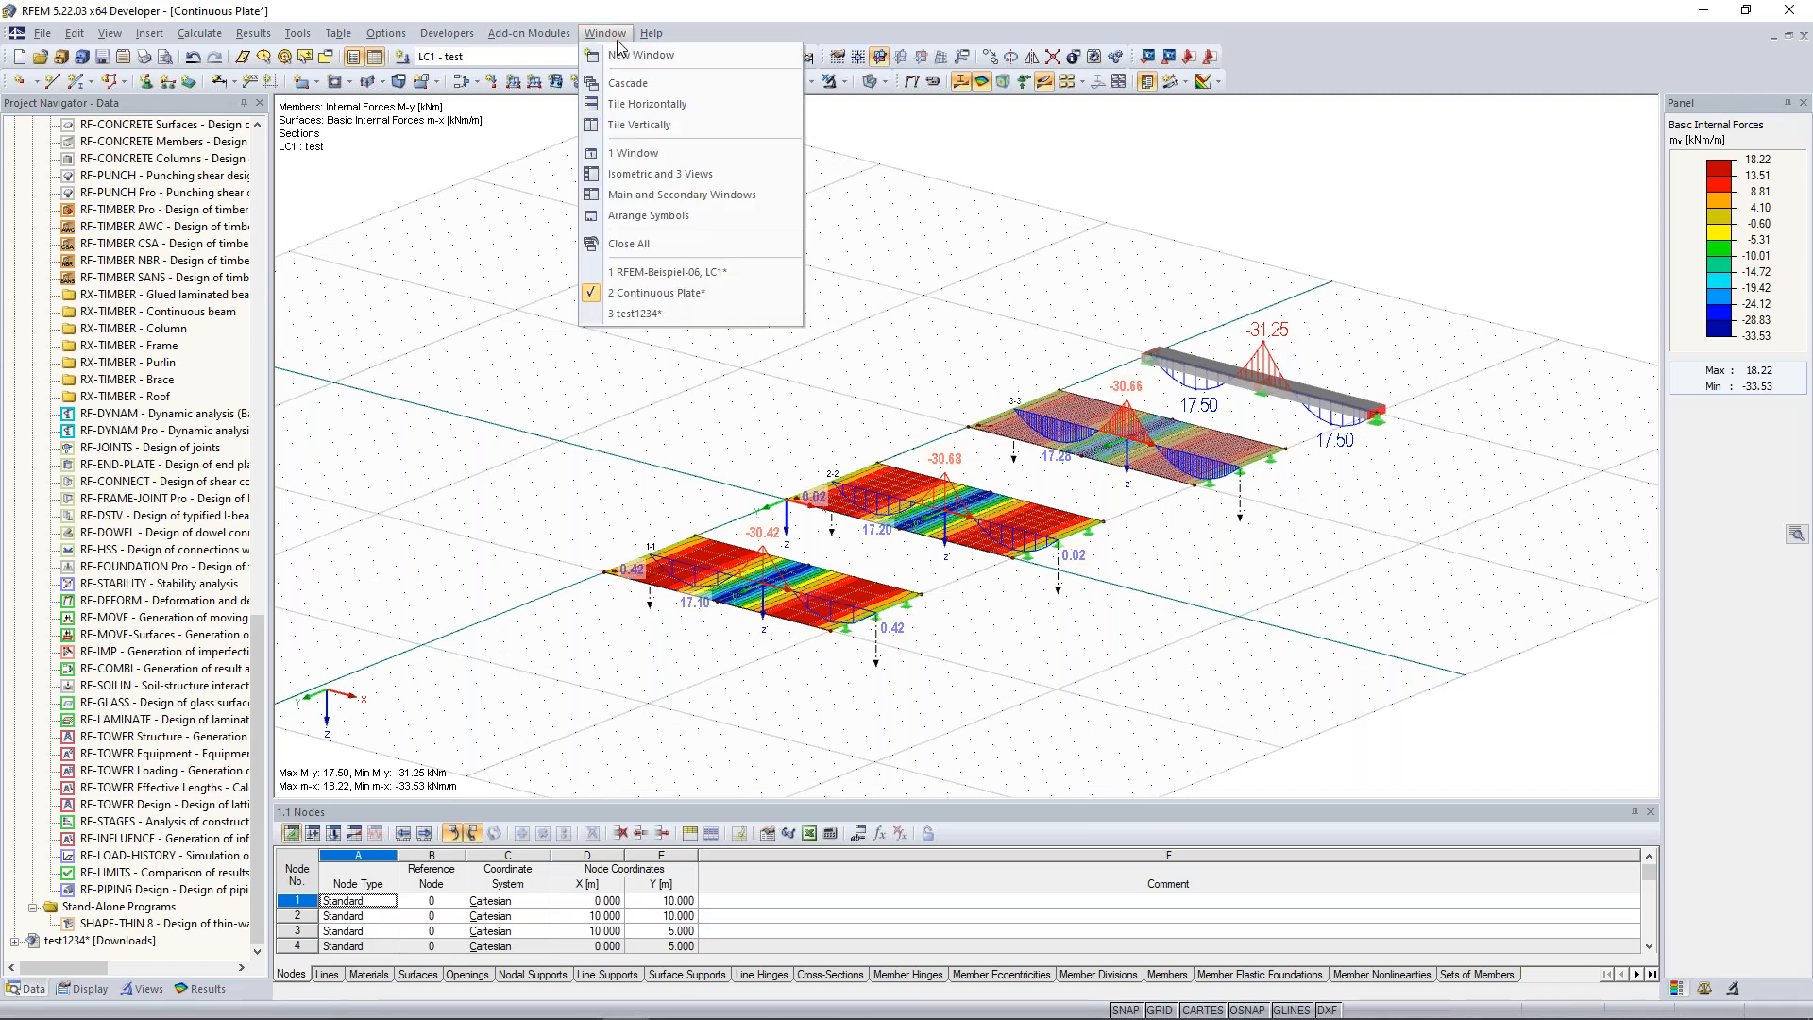
pyautogui.click(678, 312)
pyautogui.moveTo(648, 202); pyautogui.dragTo(1348, 677)
pyautogui.press('Delete')
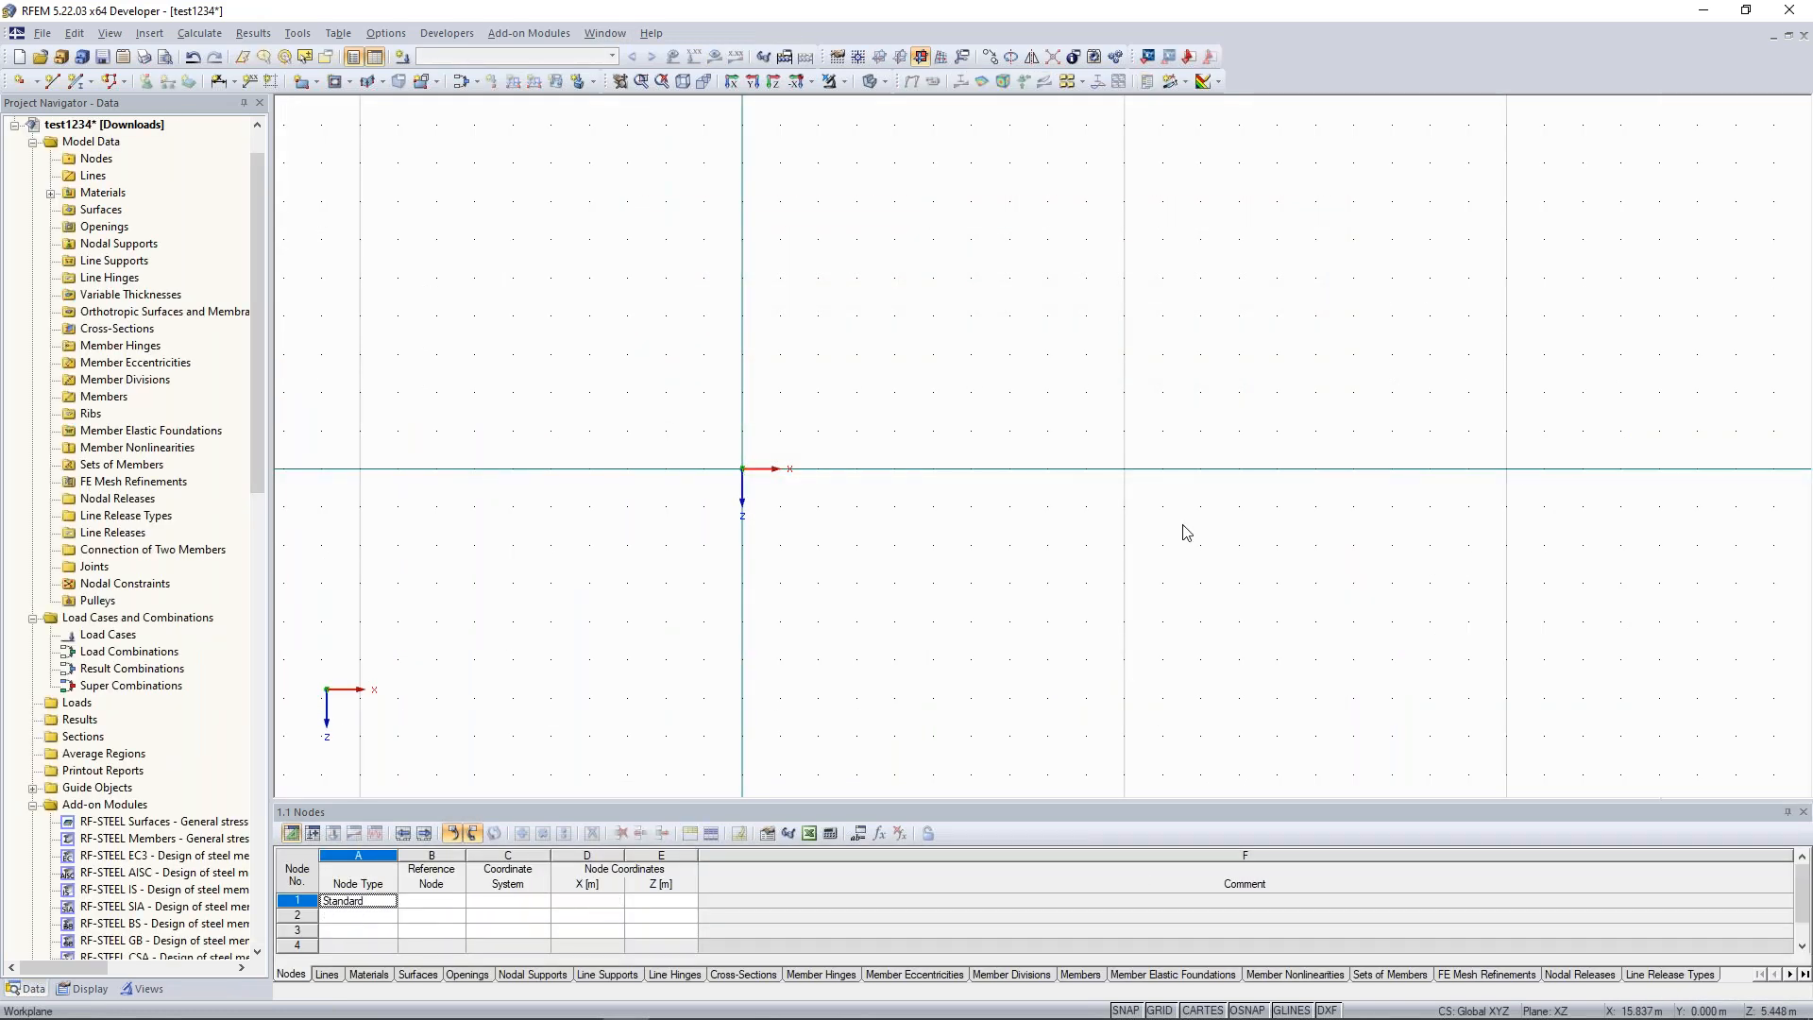
# Set up a new single beam member with the rolled cross-section IPE 180 in Steel S 235.
pyautogui.click(78, 84)
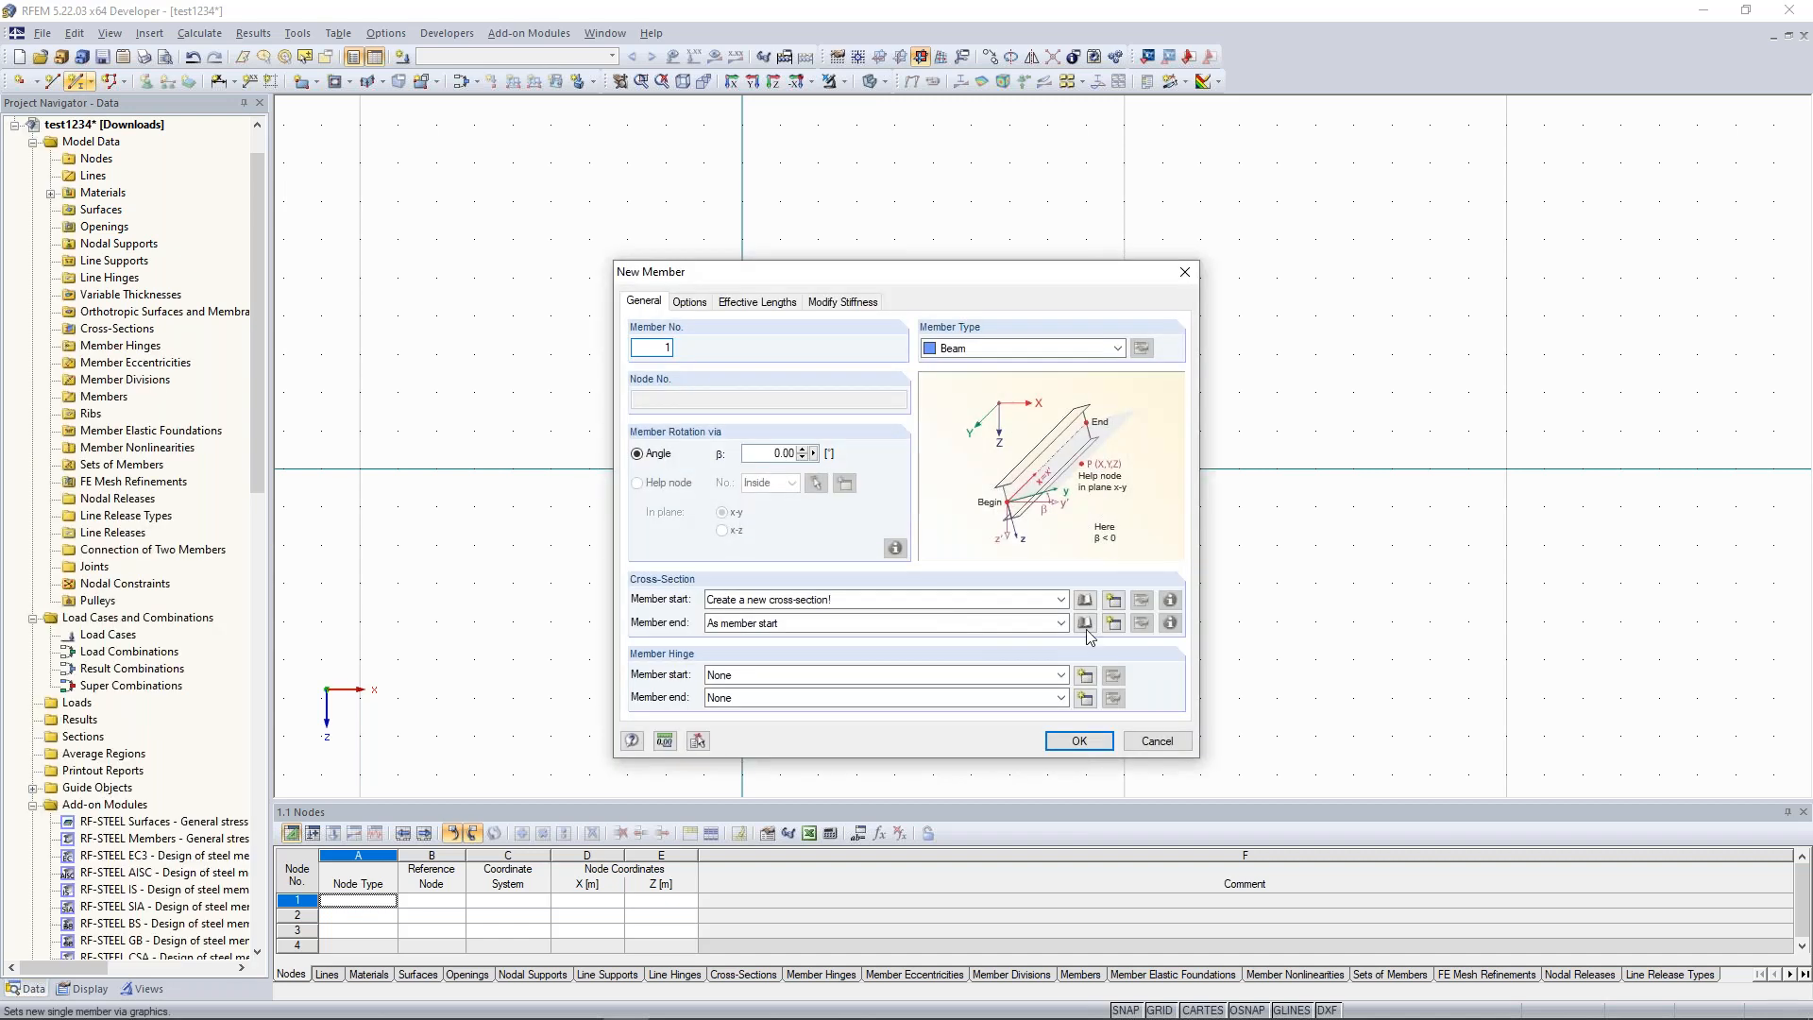
pyautogui.click(1114, 602)
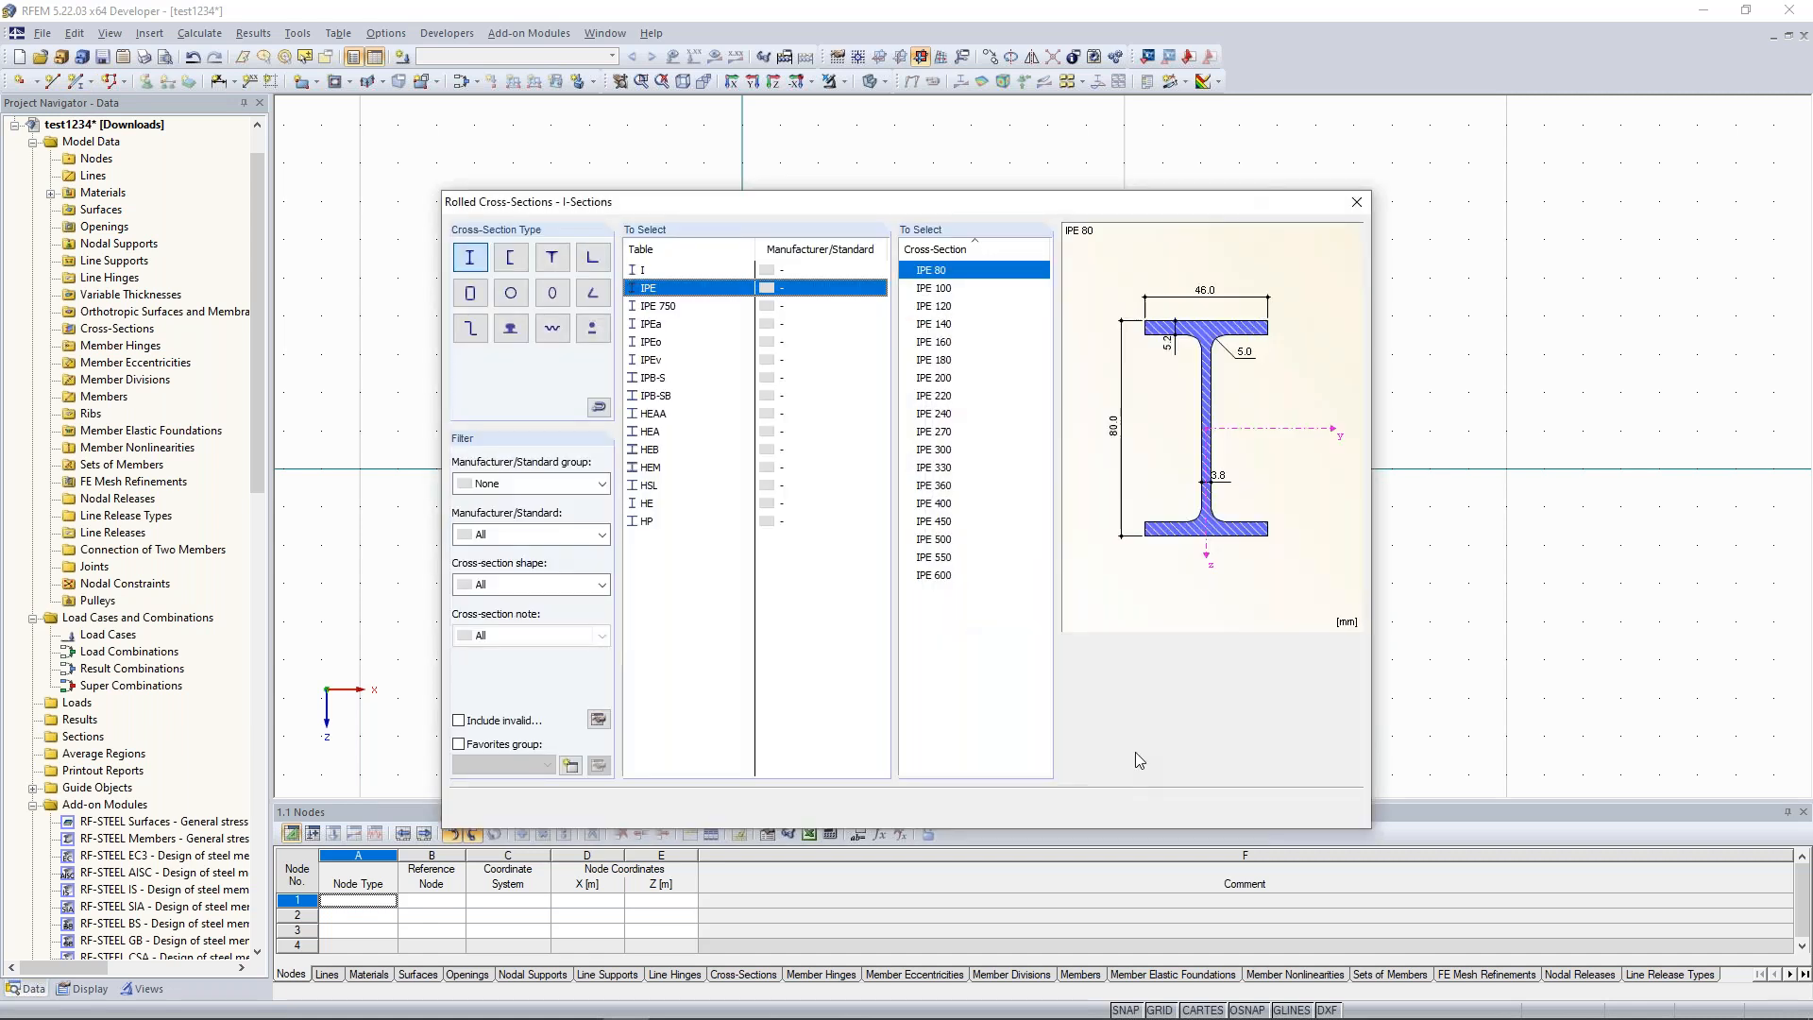
pyautogui.click(956, 362)
pyautogui.click(1247, 808)
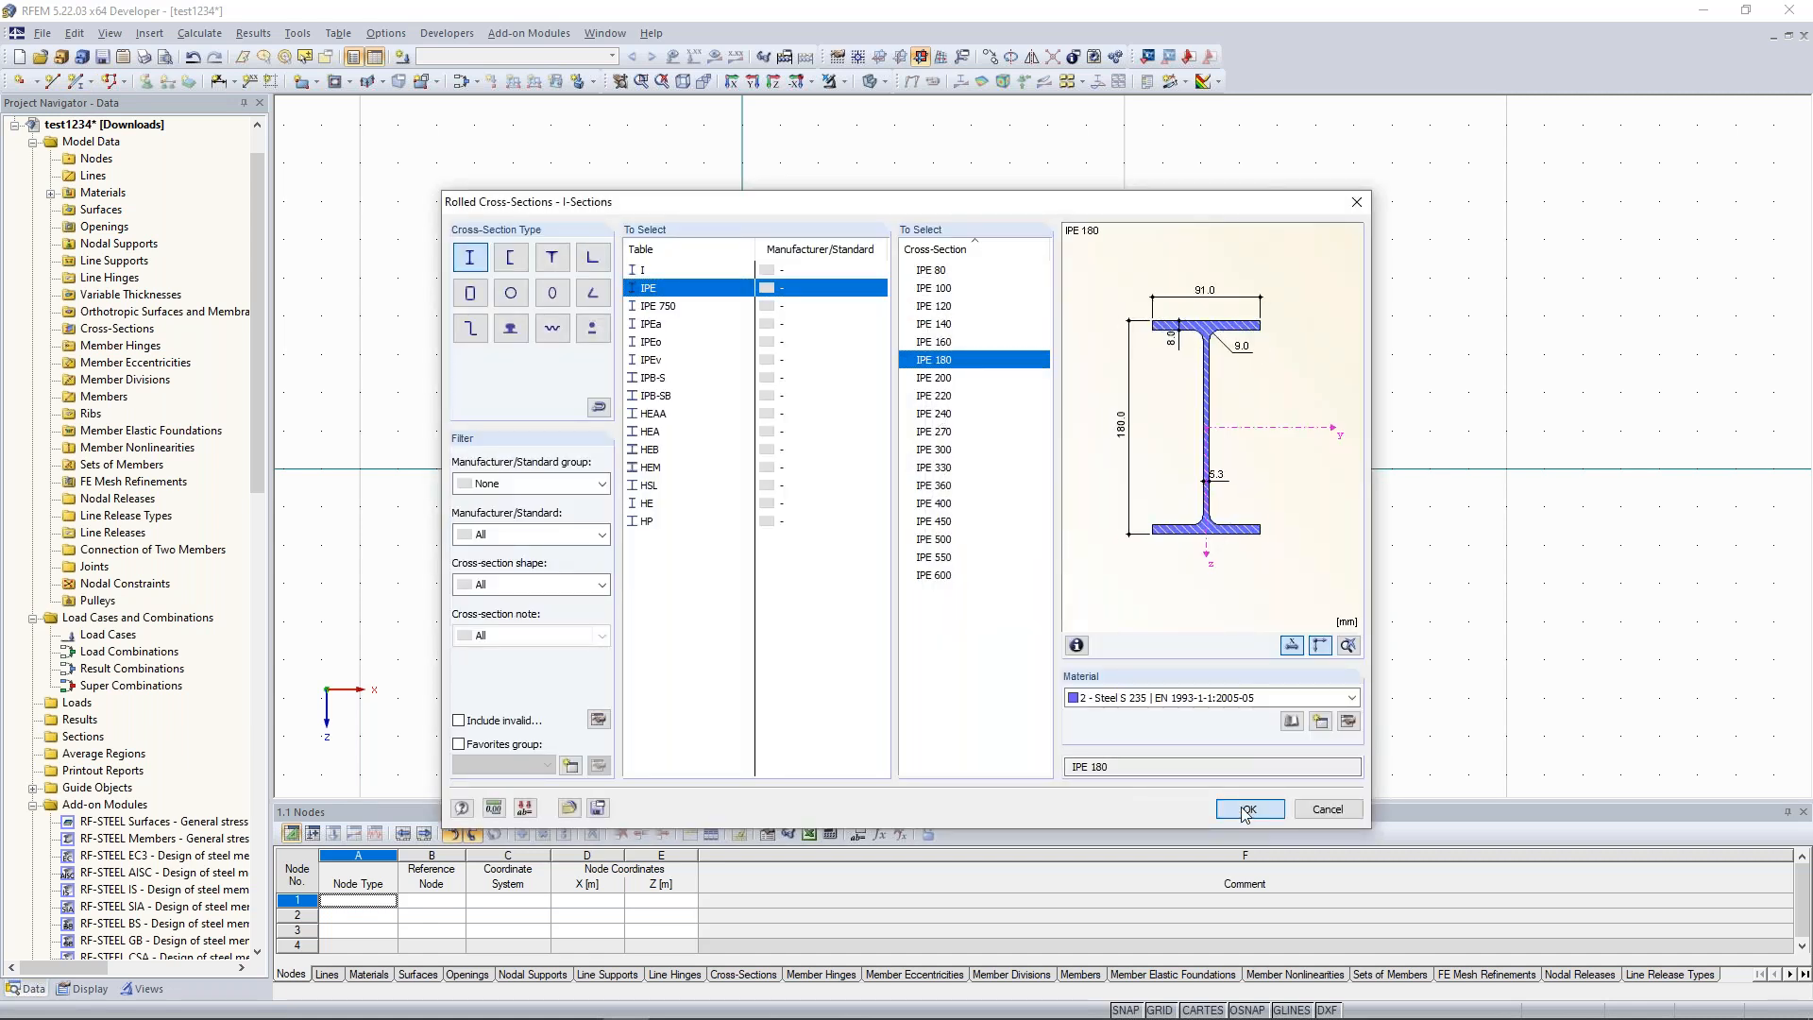
pyautogui.click(1138, 771)
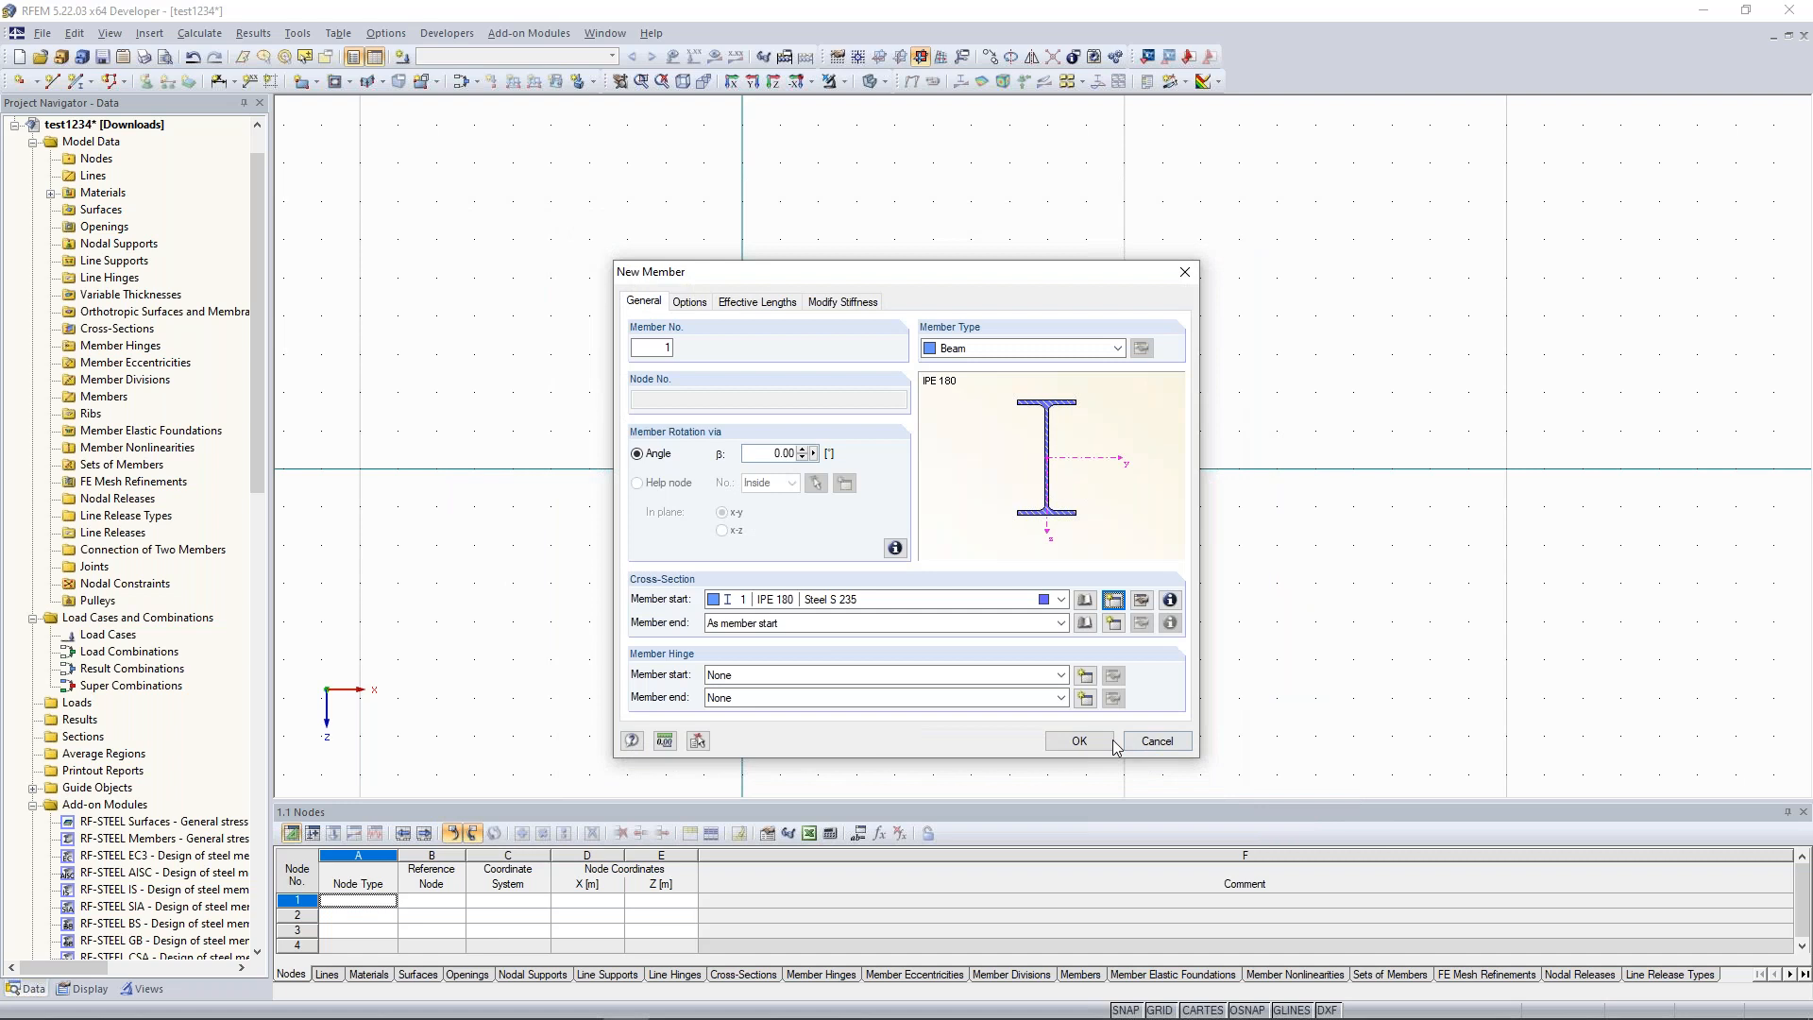
pyautogui.press('Return')
# Place the beam member from the grid origin to X = 10 m, Z = 0.
pyautogui.click(743, 470)
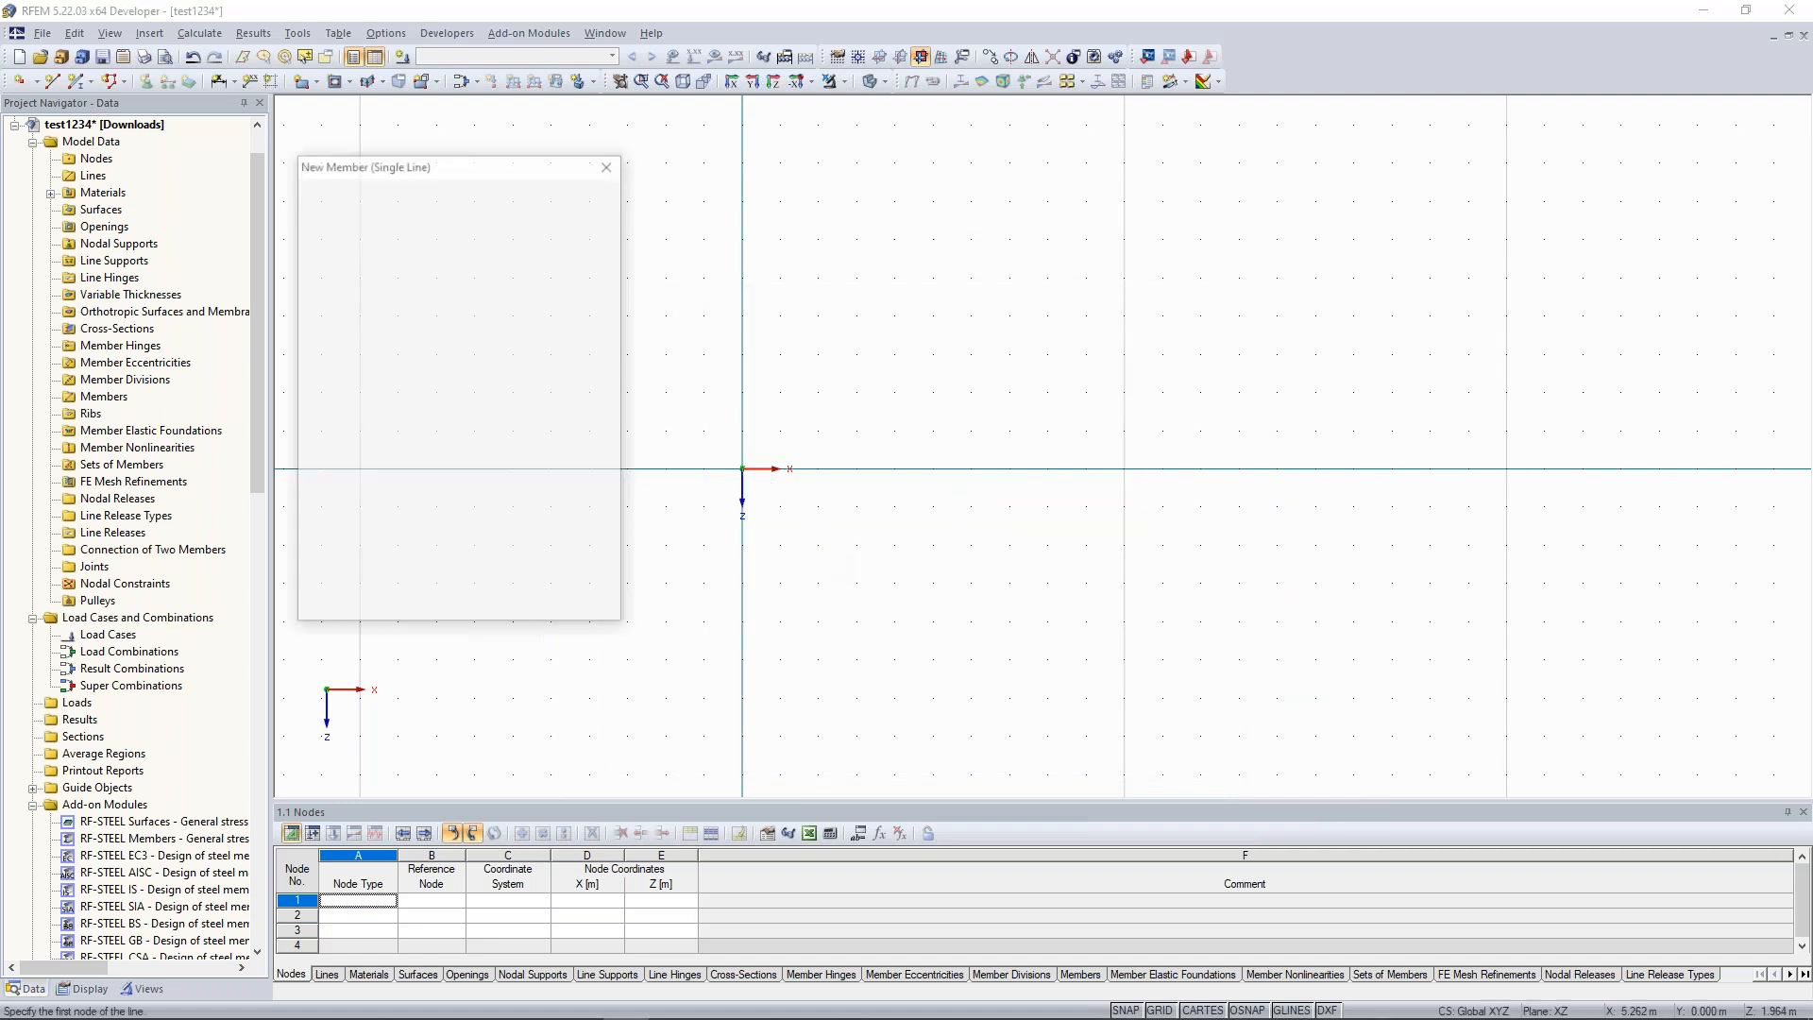
pyautogui.click(1124, 470)
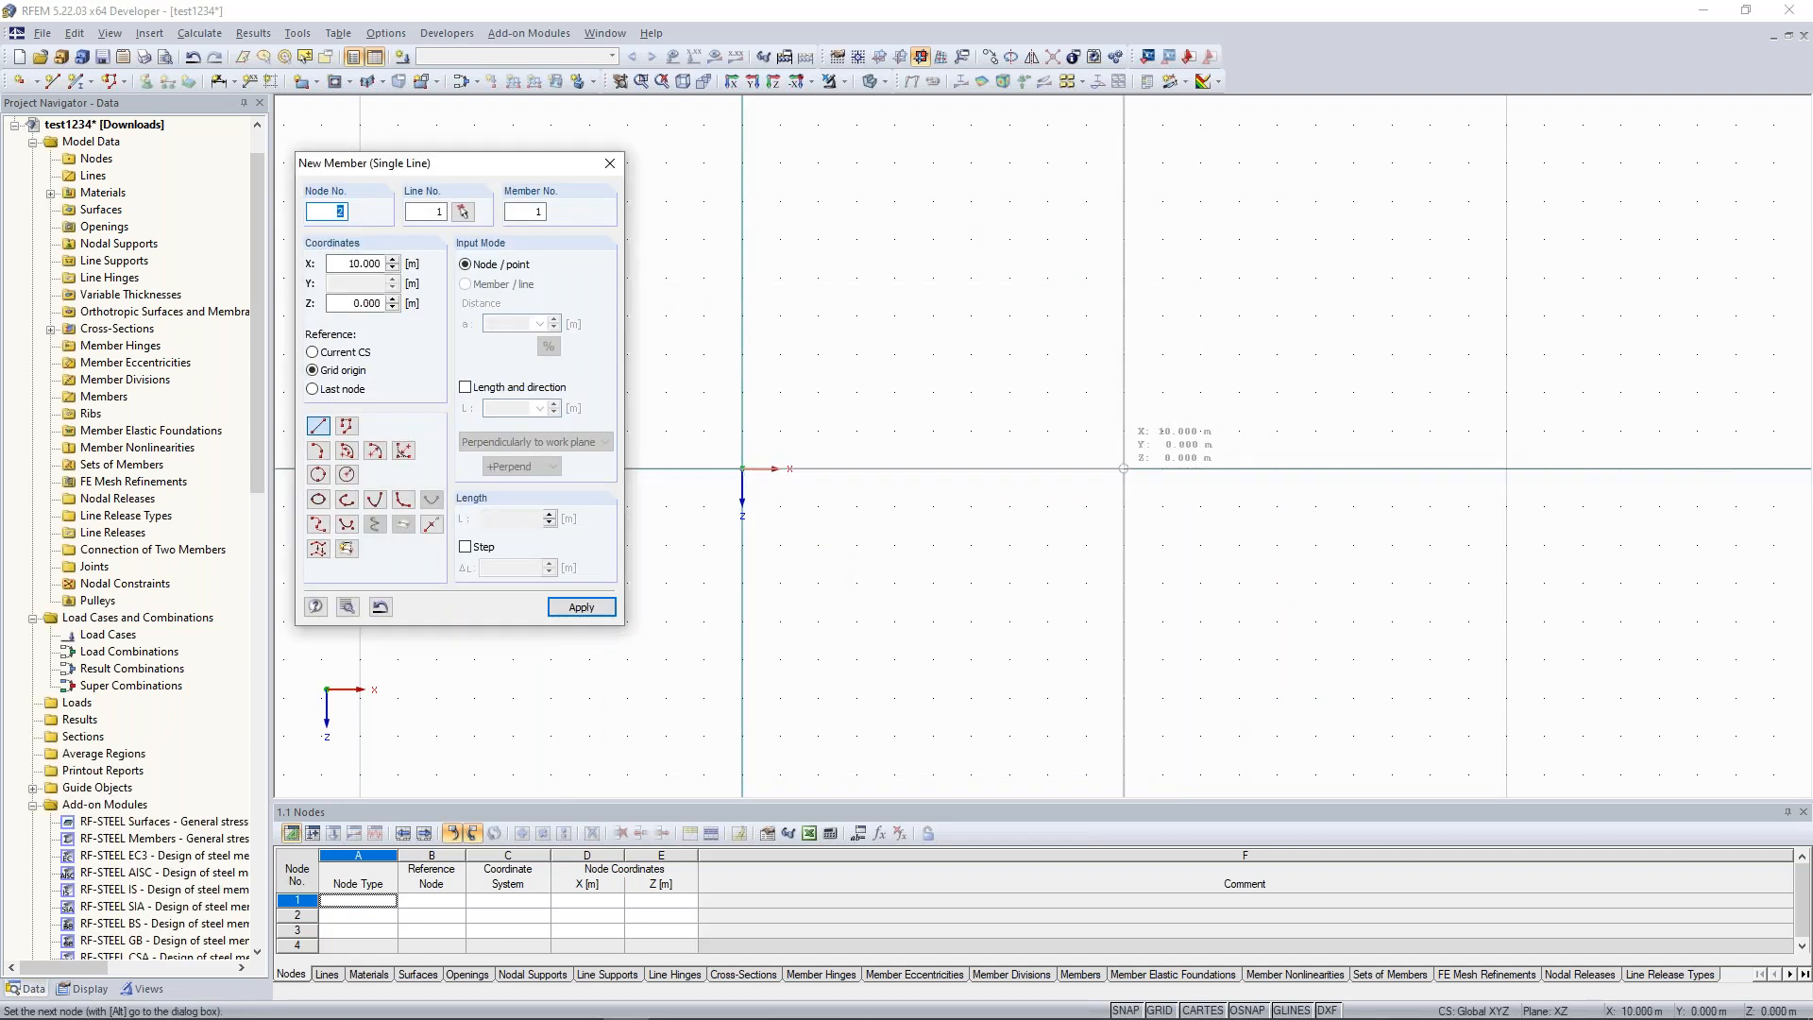
pyautogui.press('Escape')
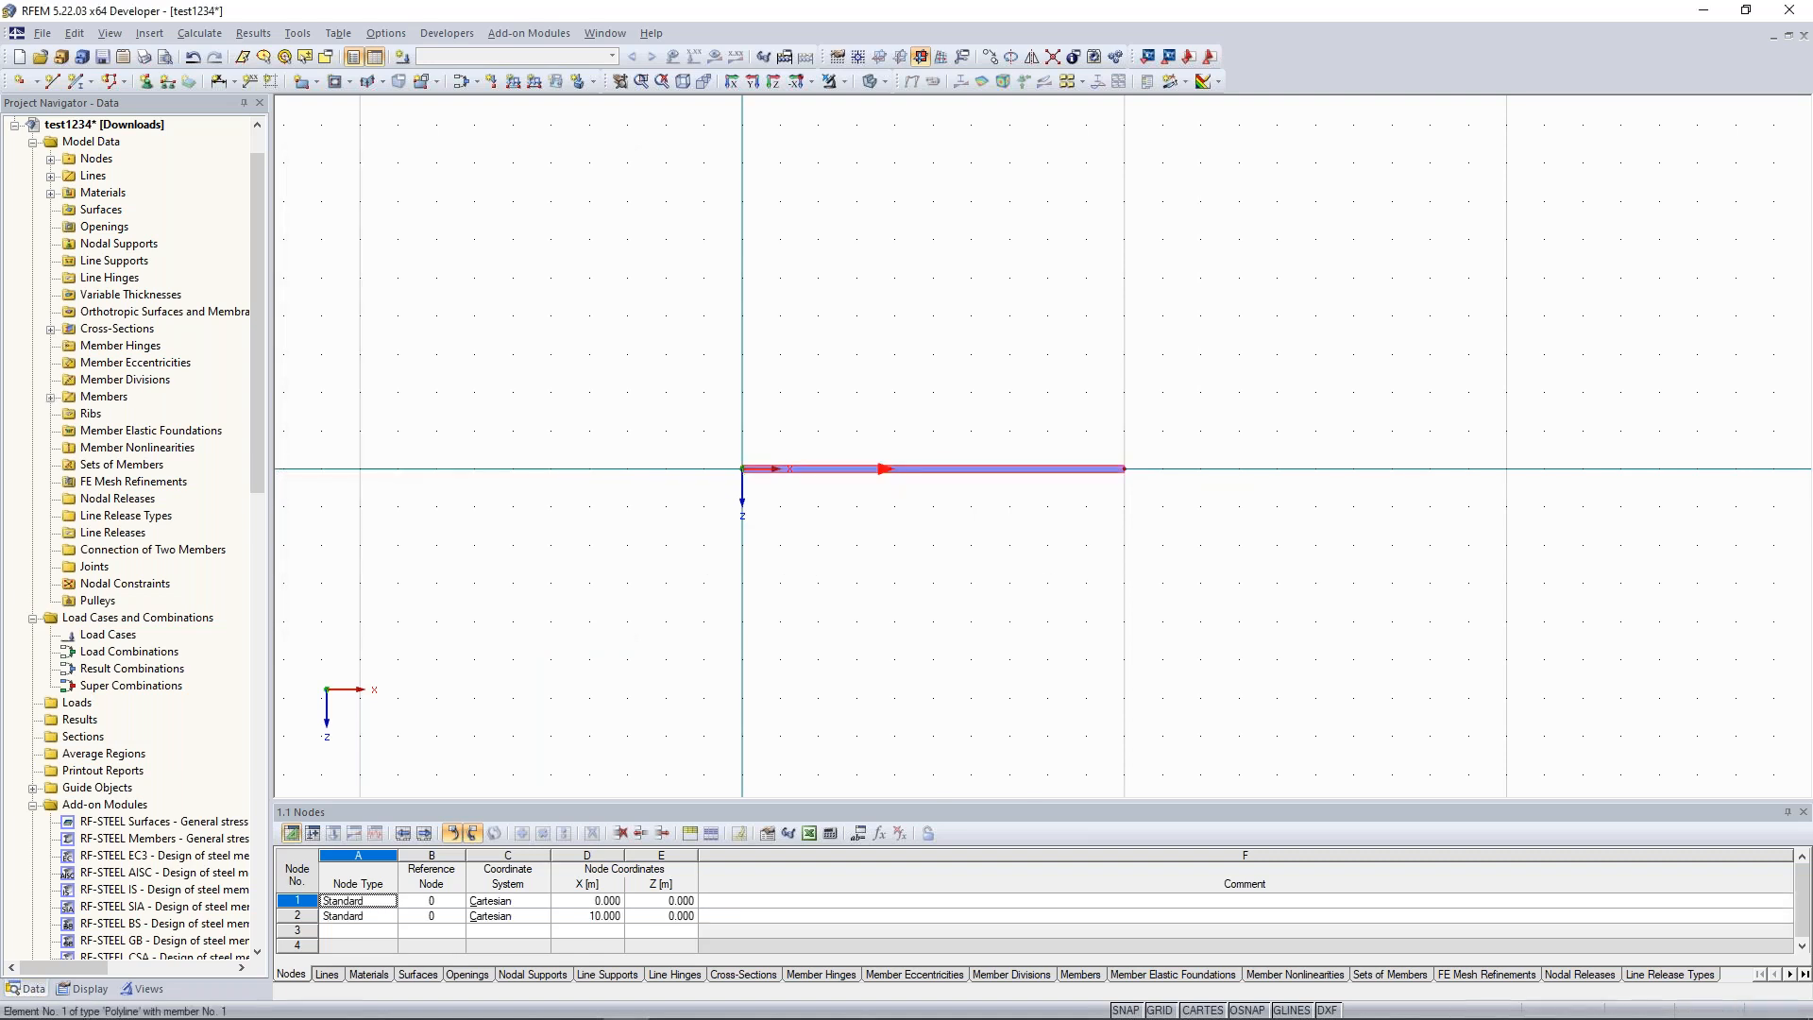
# Change the beam member's cross-section to IPE 400.
pyautogui.rightClick(907, 470)
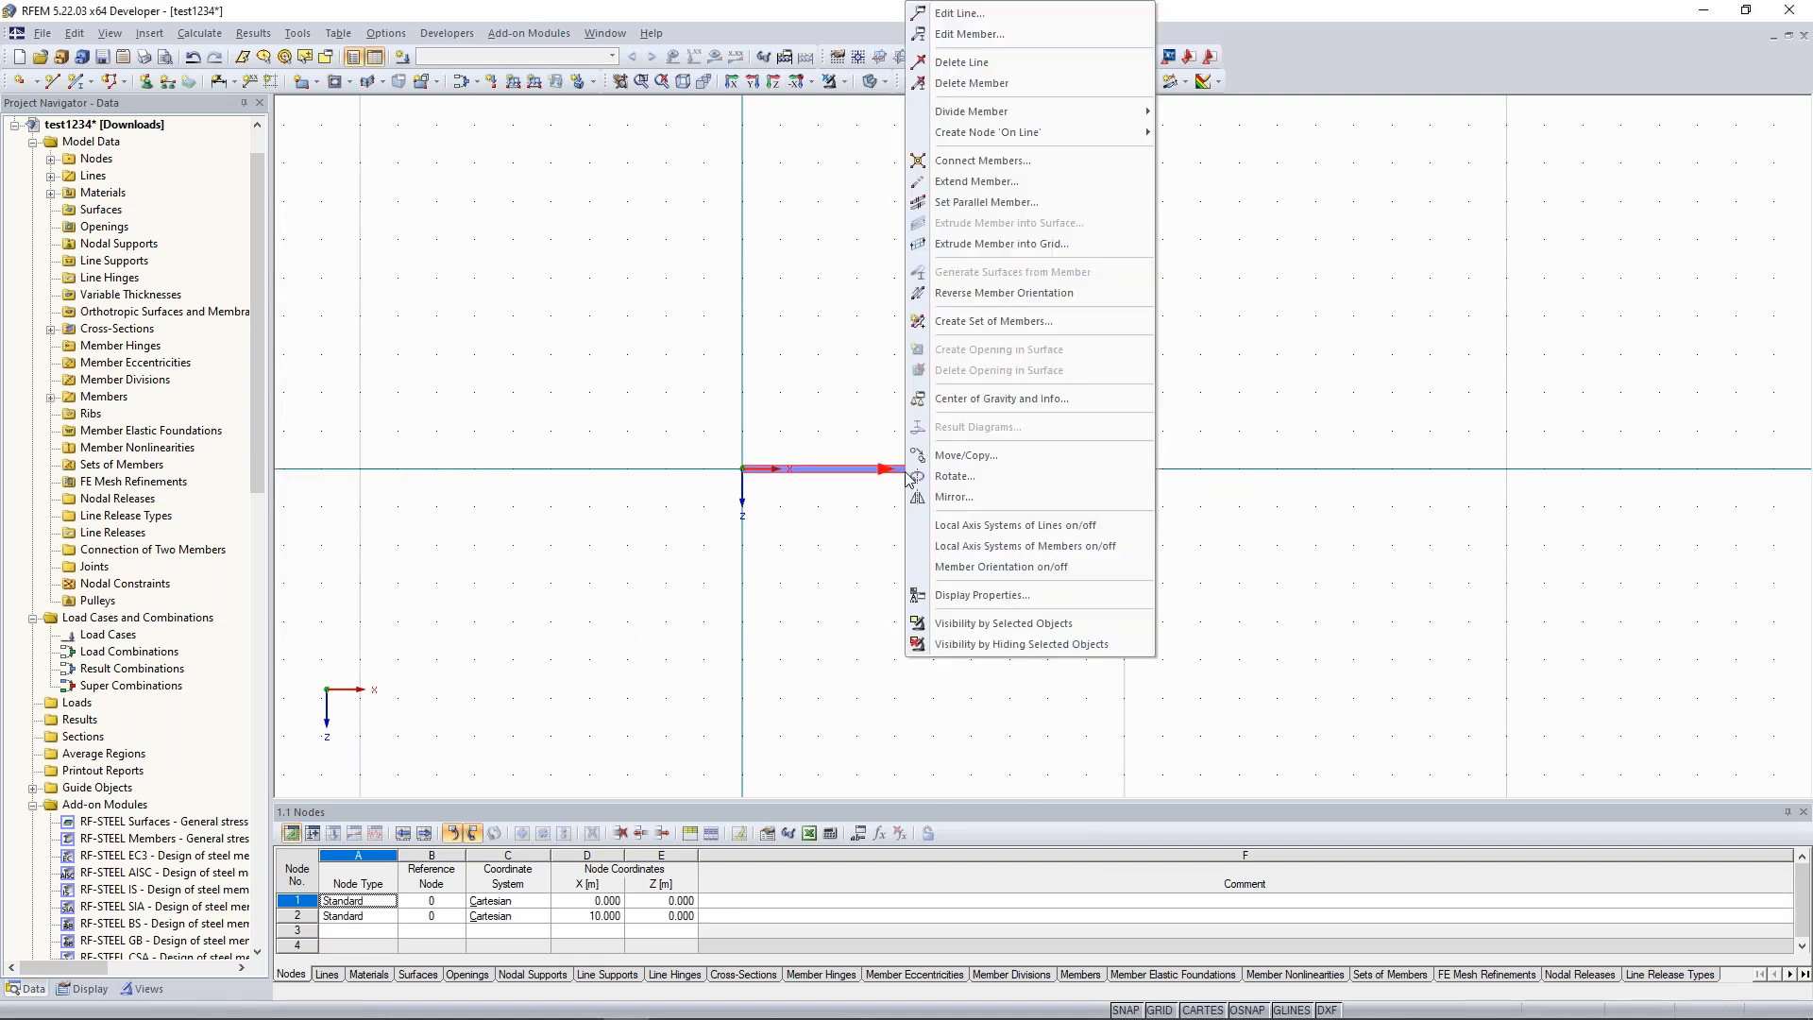
pyautogui.click(1004, 34)
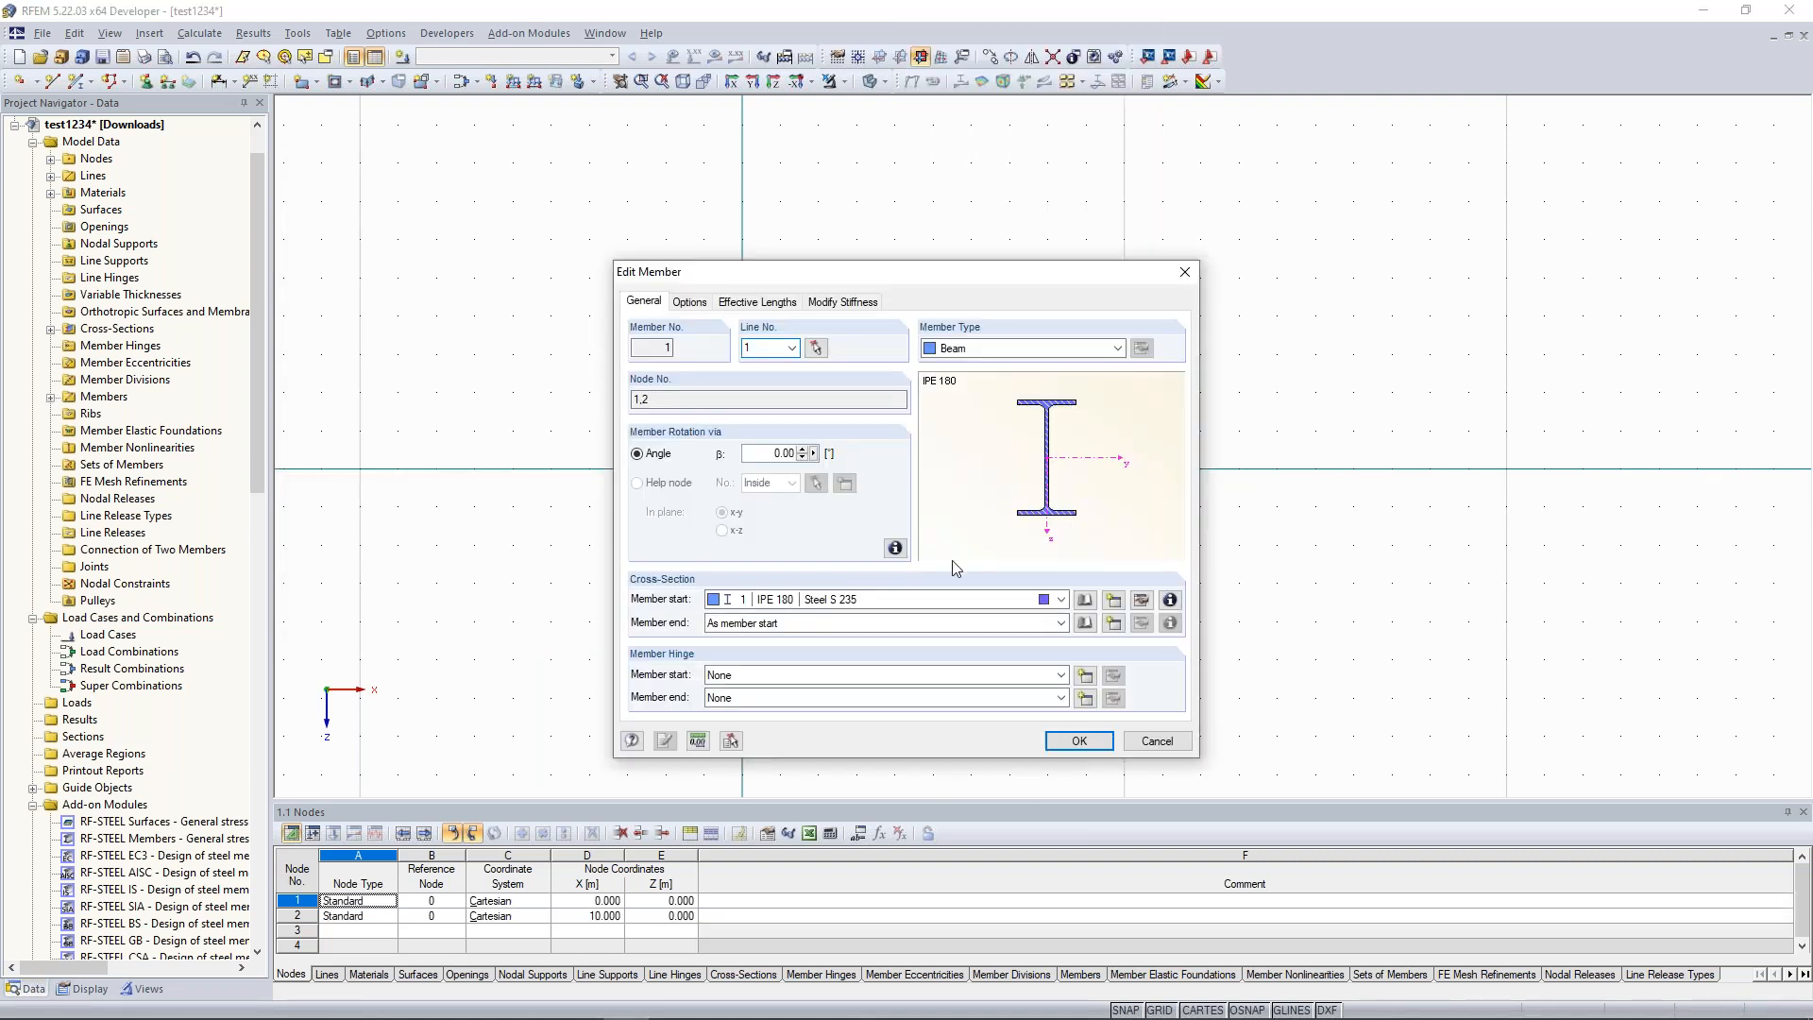
pyautogui.click(1142, 600)
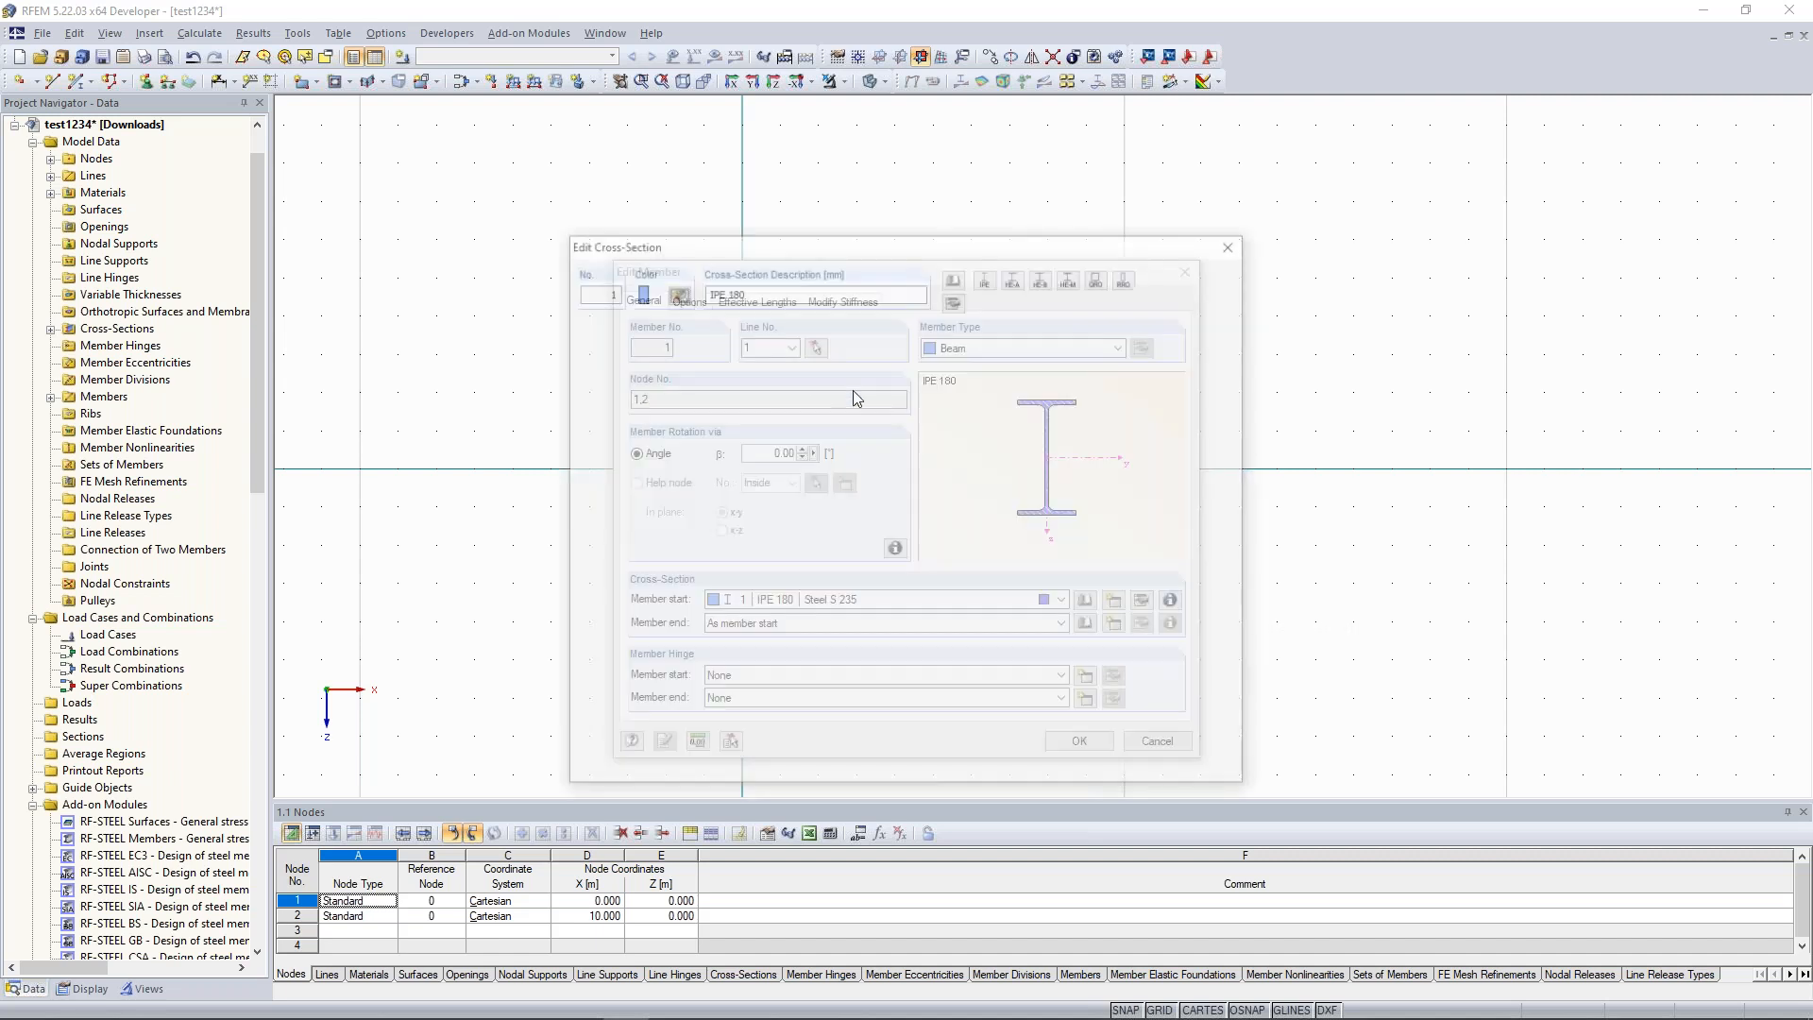
pyautogui.moveTo(730, 291); pyautogui.dragTo(821, 294)
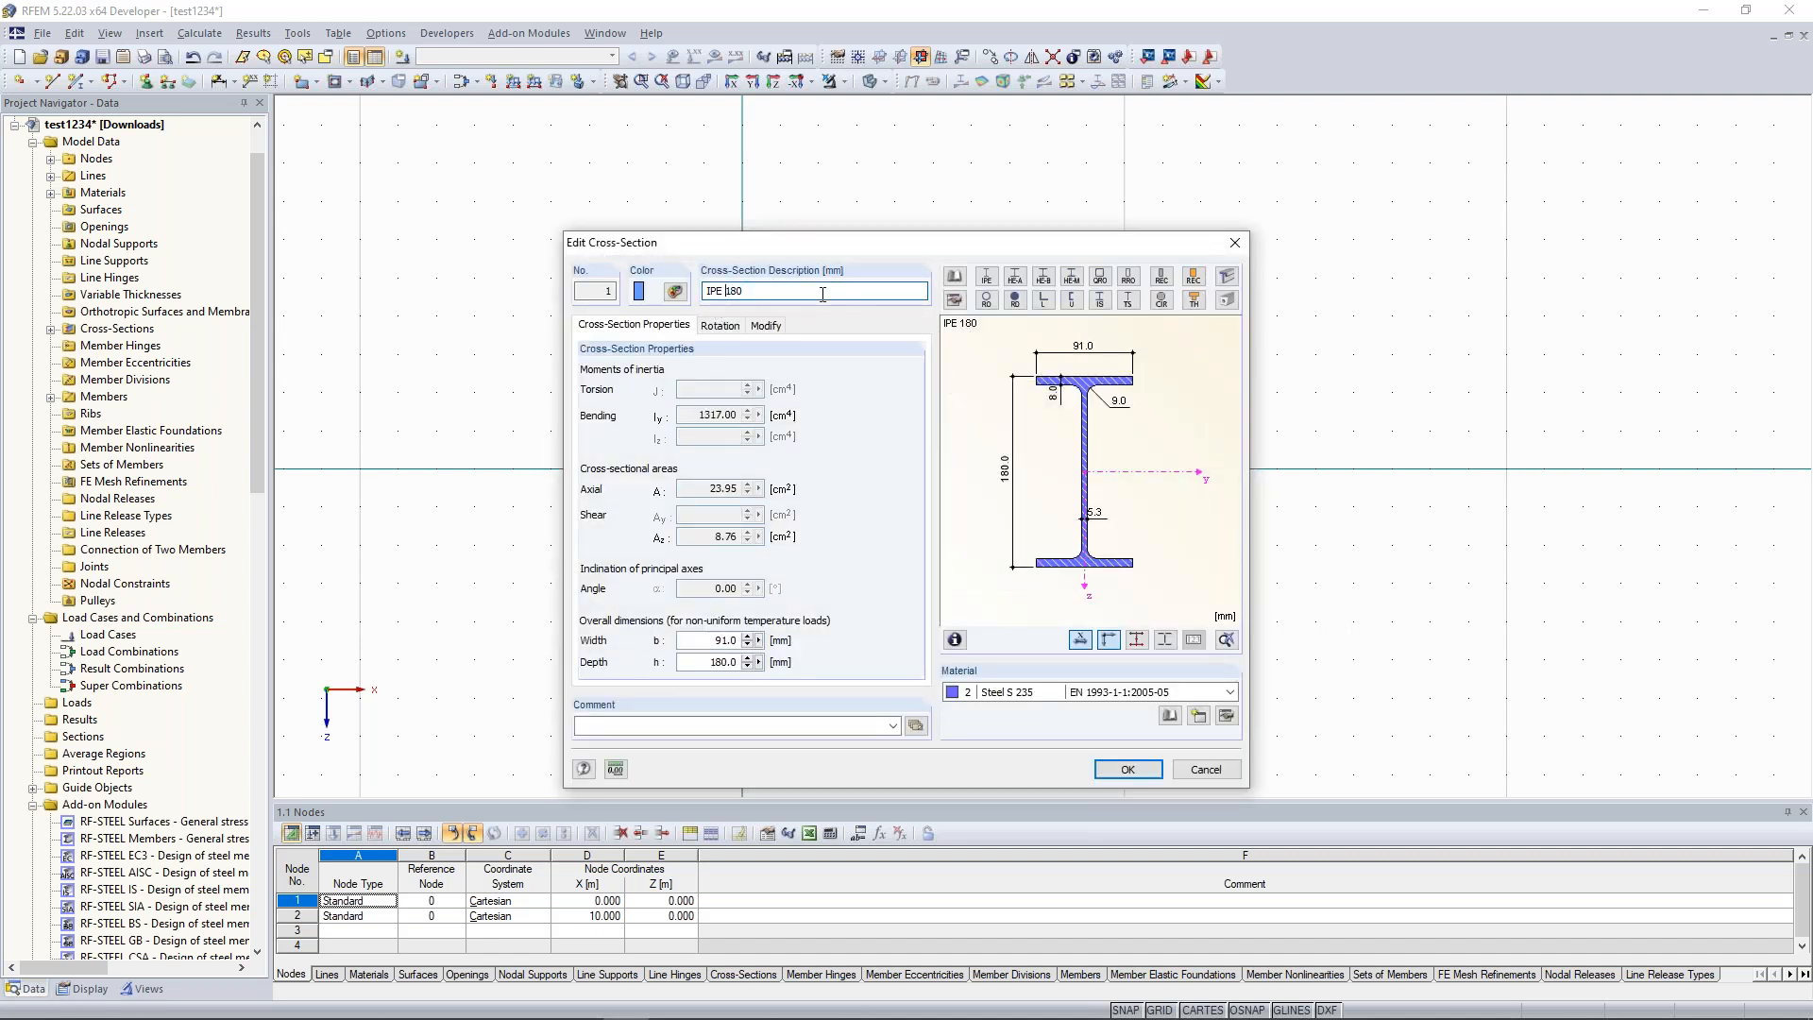
pyautogui.write('400')
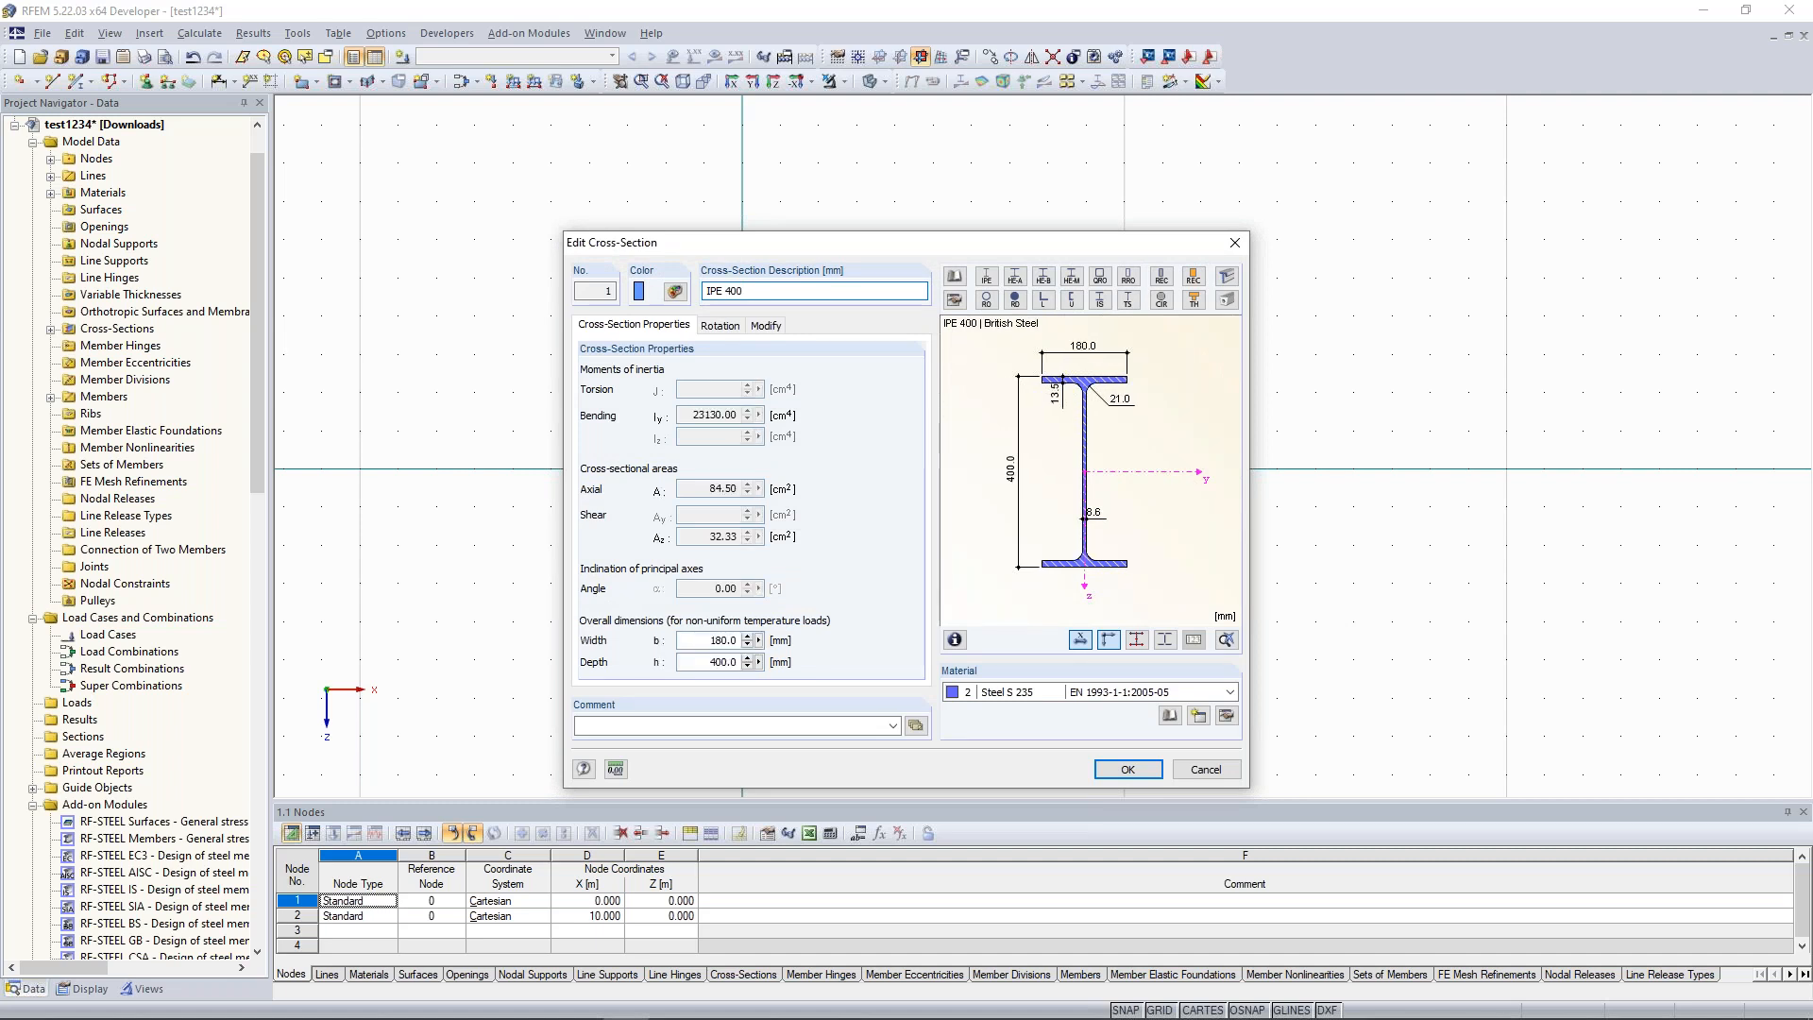
pyautogui.press('Return')
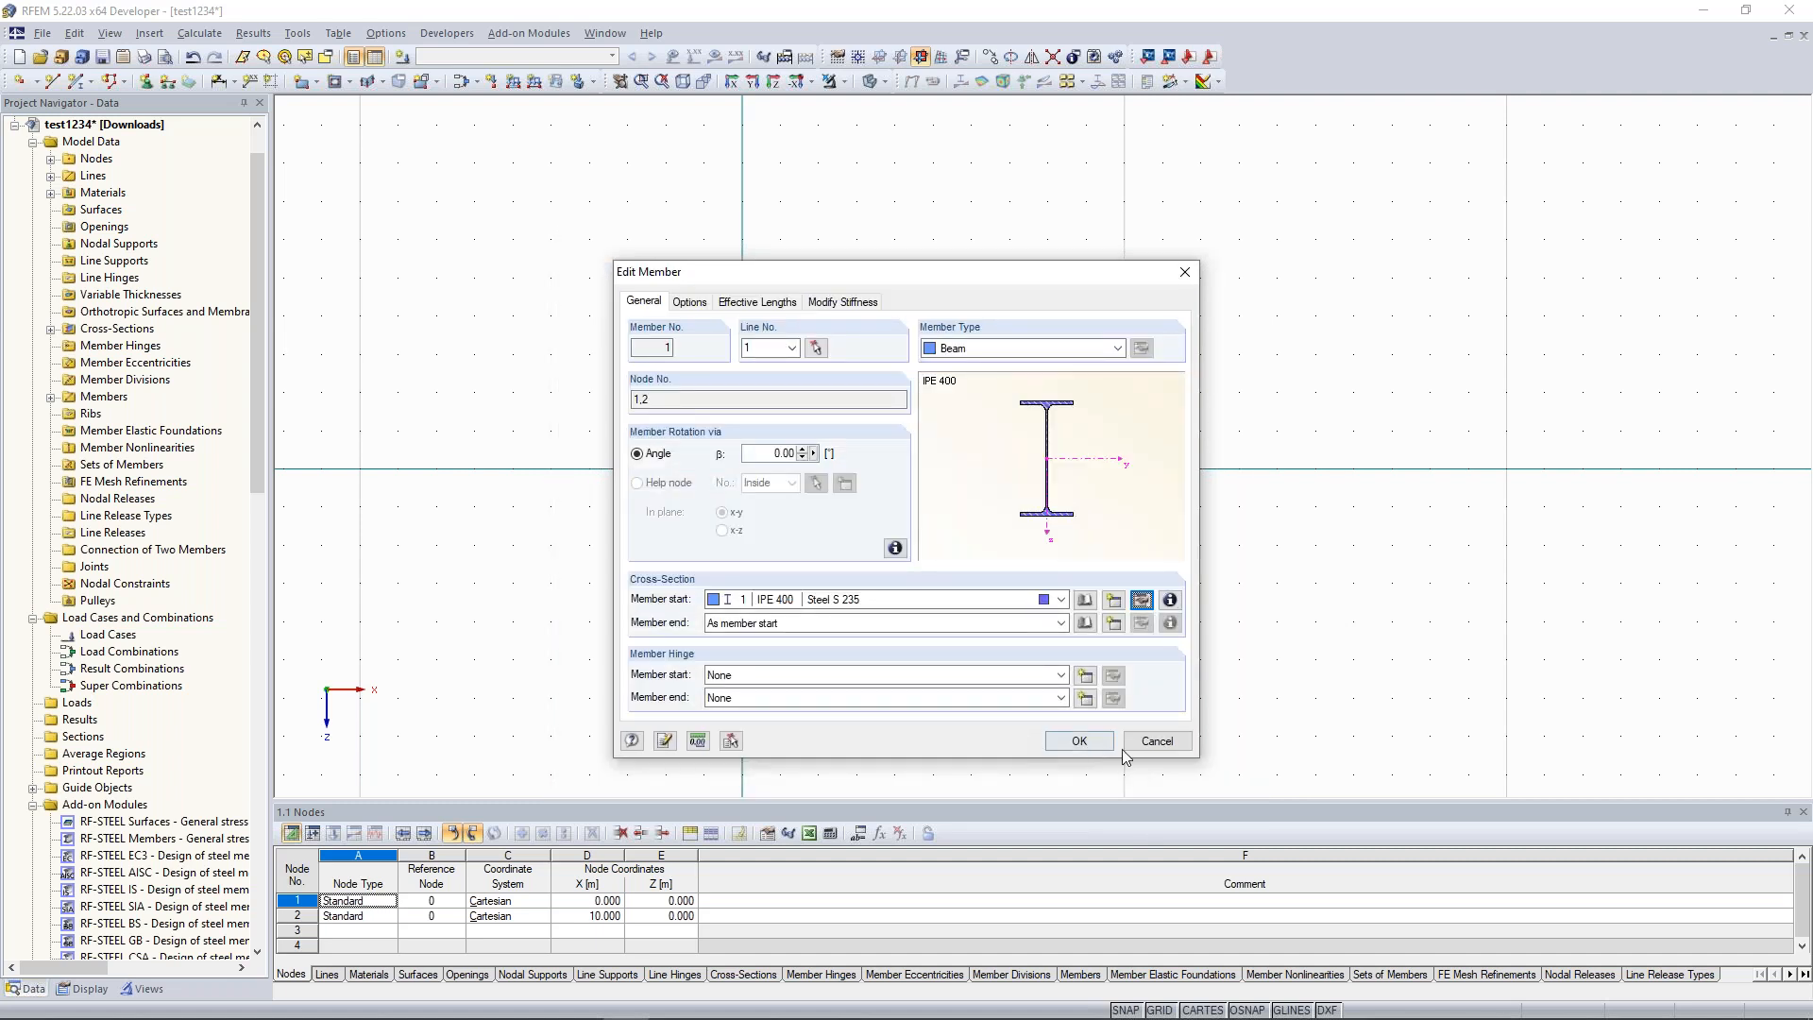
pyautogui.press('Return')
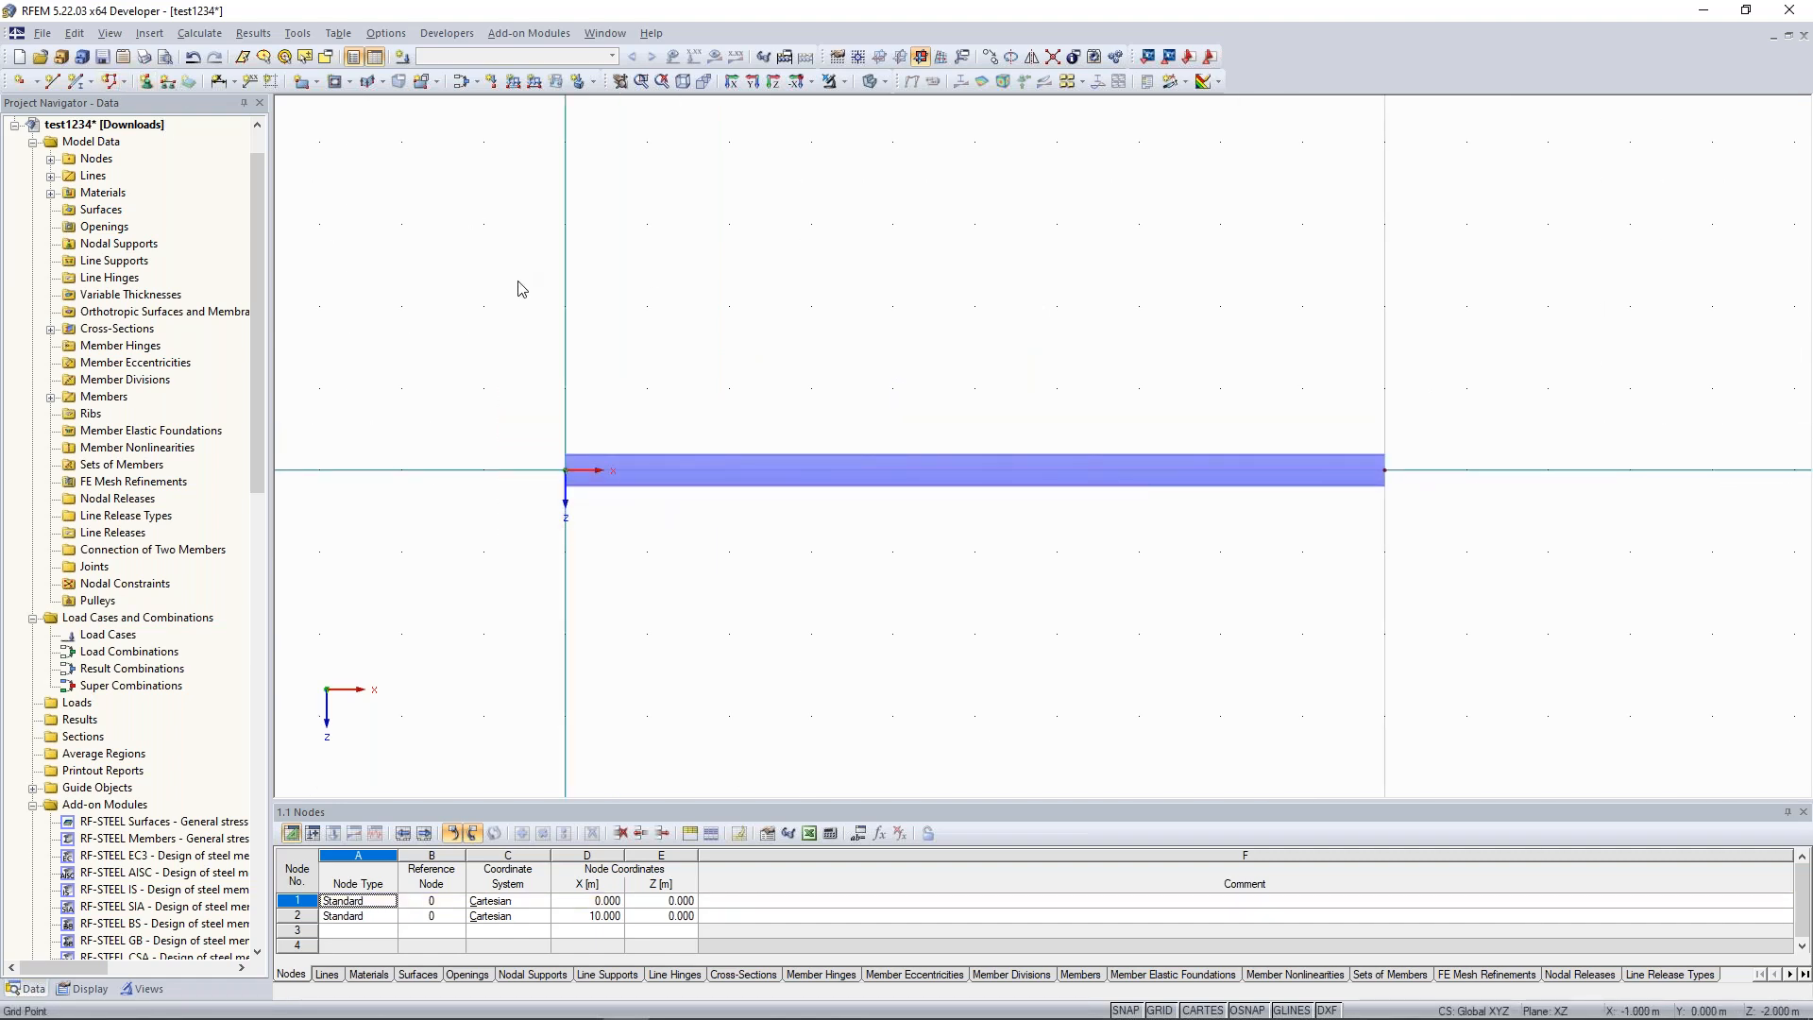
# Place a node 5 m from the start of the beam member using a distance, without dividing the member.
pyautogui.rightClick(928, 480)
pyautogui.moveTo(1086, 111)
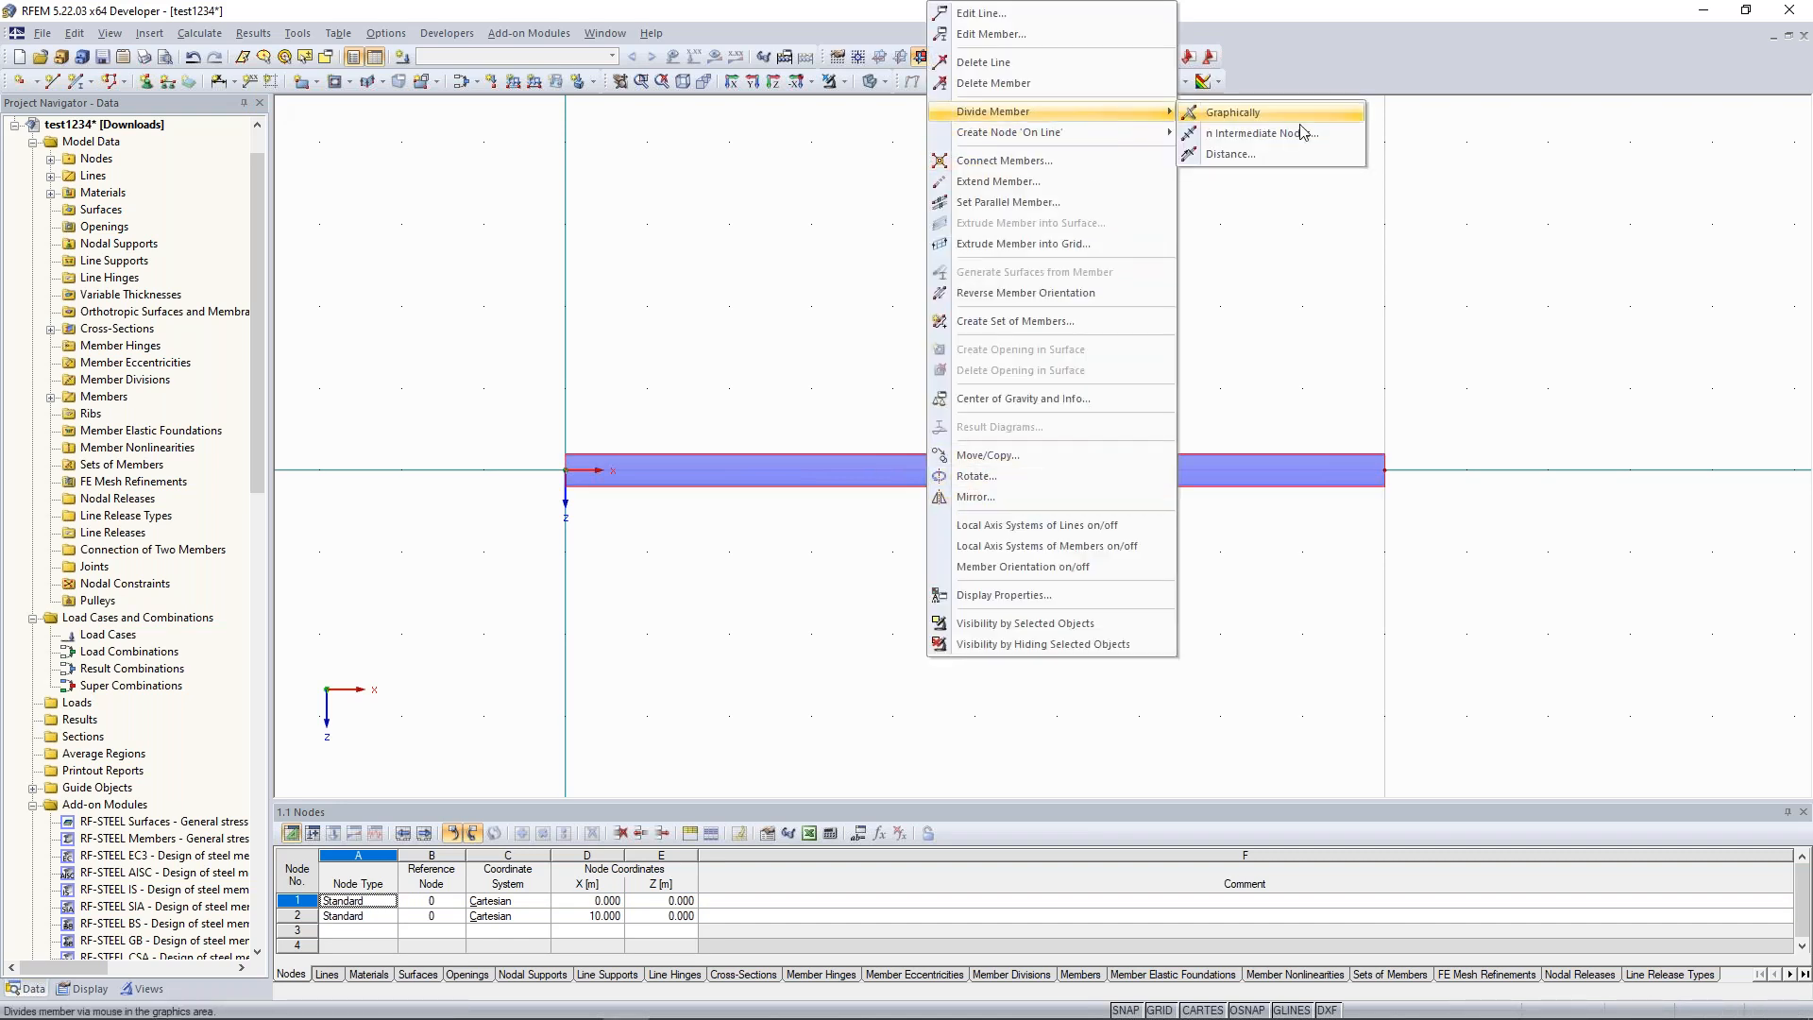
pyautogui.click(1296, 159)
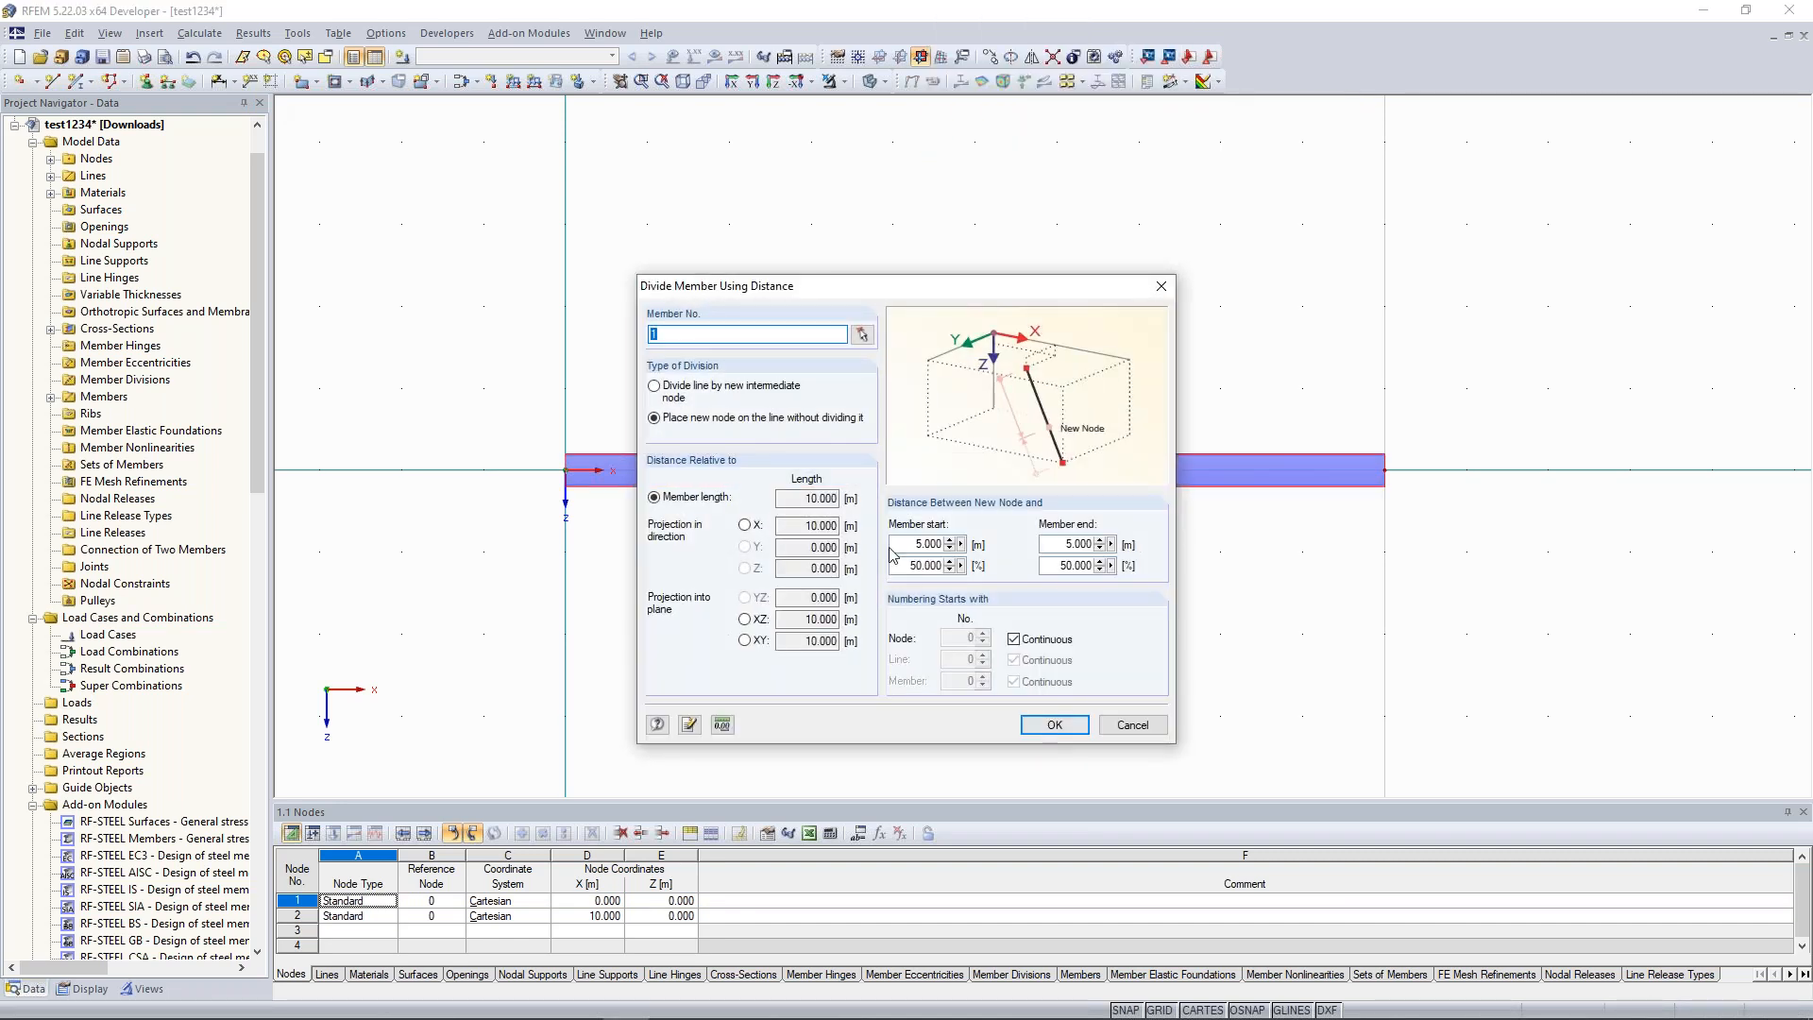
pyautogui.press('Return')
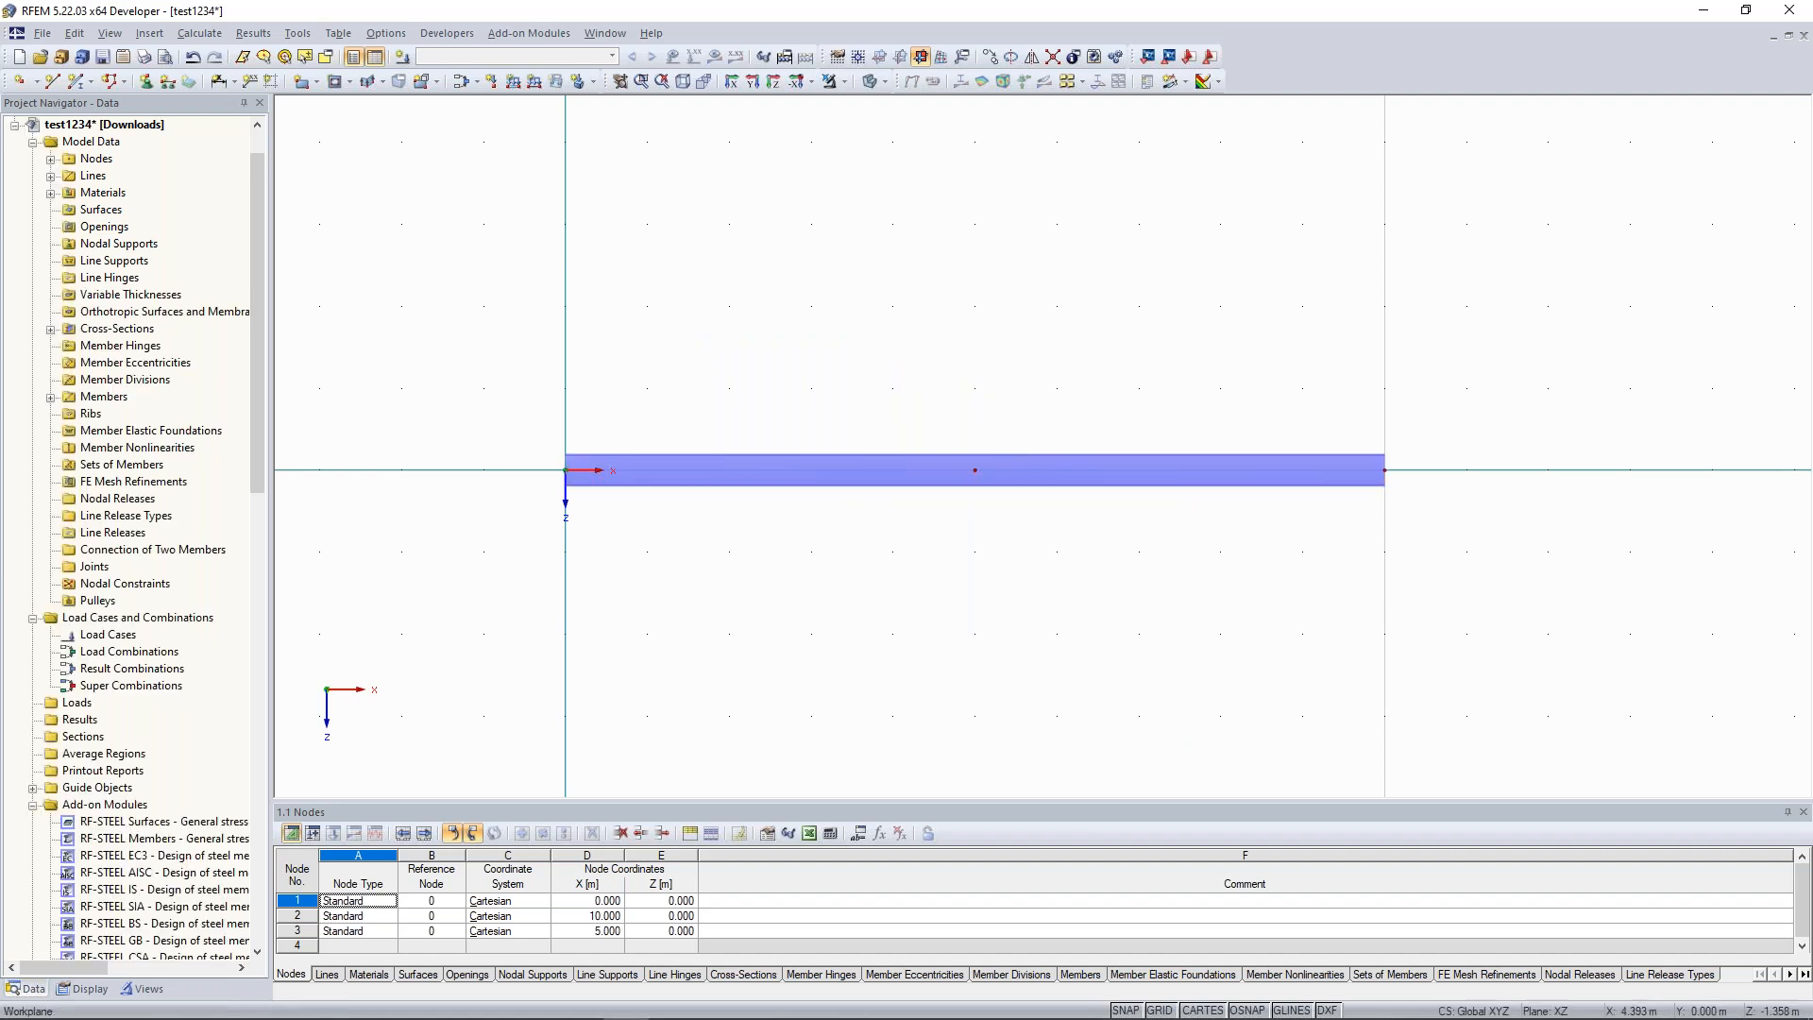
# Assign a hinged nodal support to the beam's start node and Sliding in X' supports to its middle and end nodes.
pyautogui.click(145, 80)
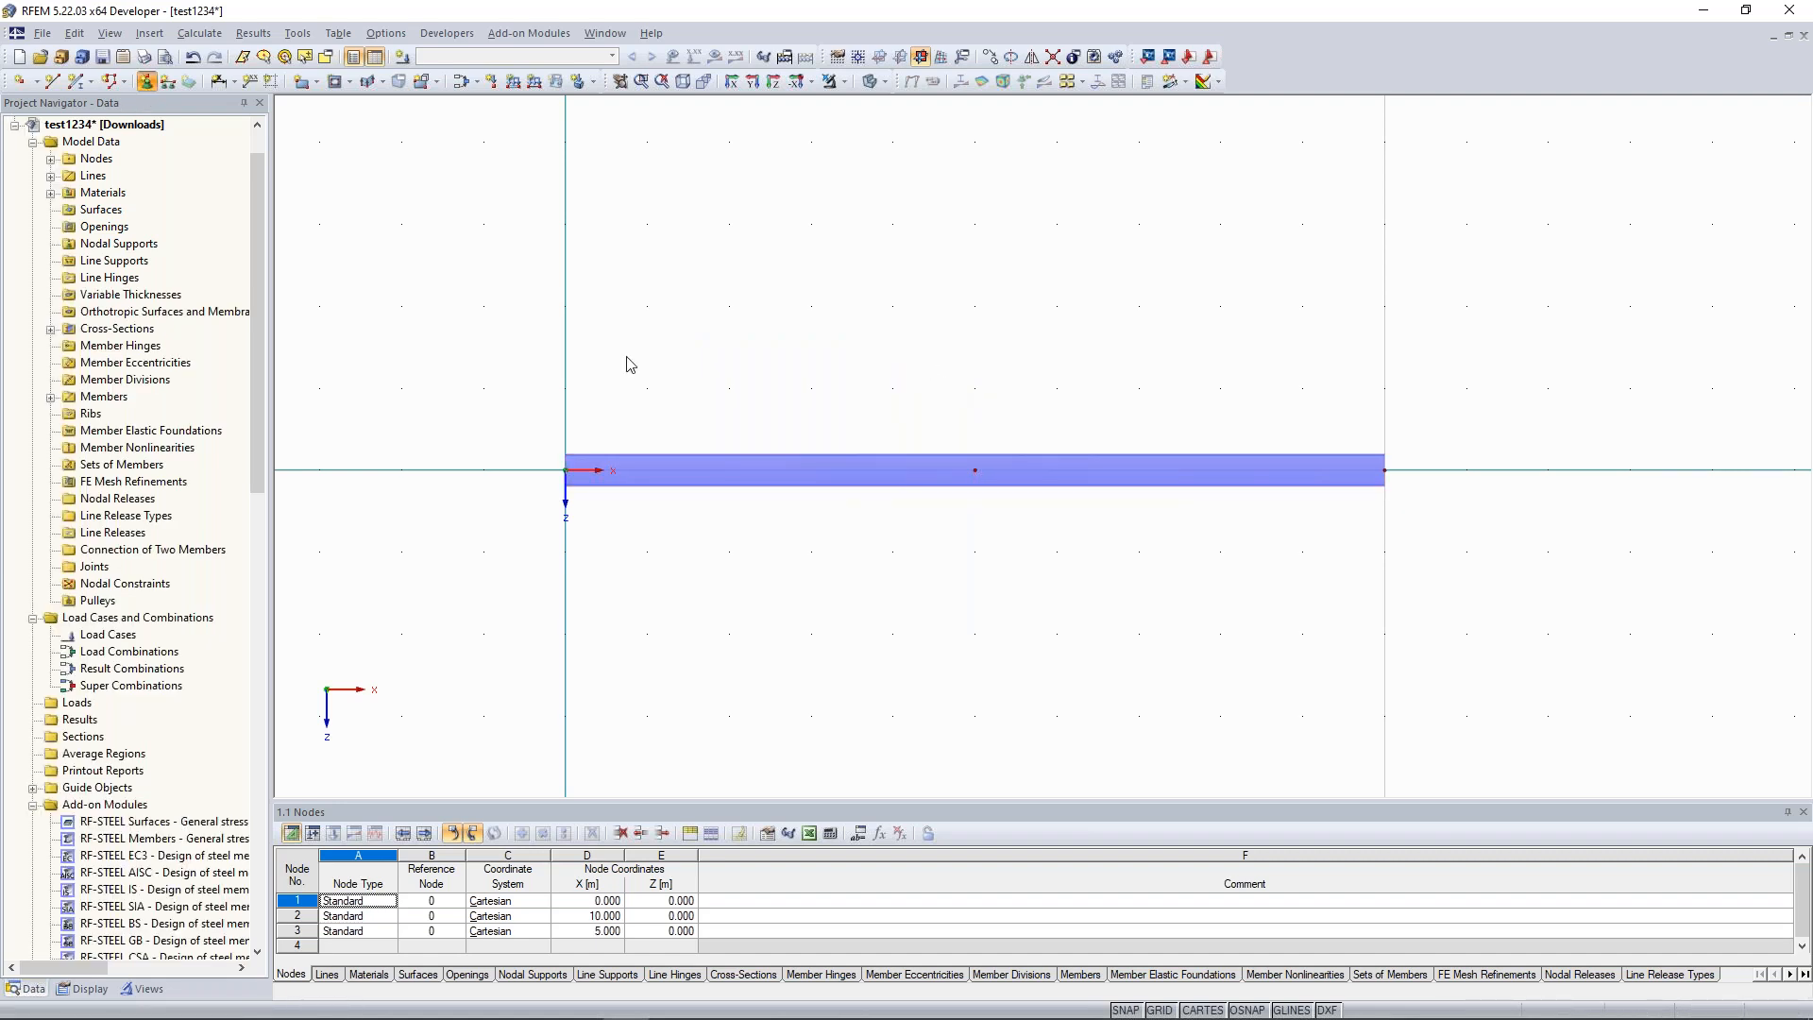
pyautogui.click(1081, 681)
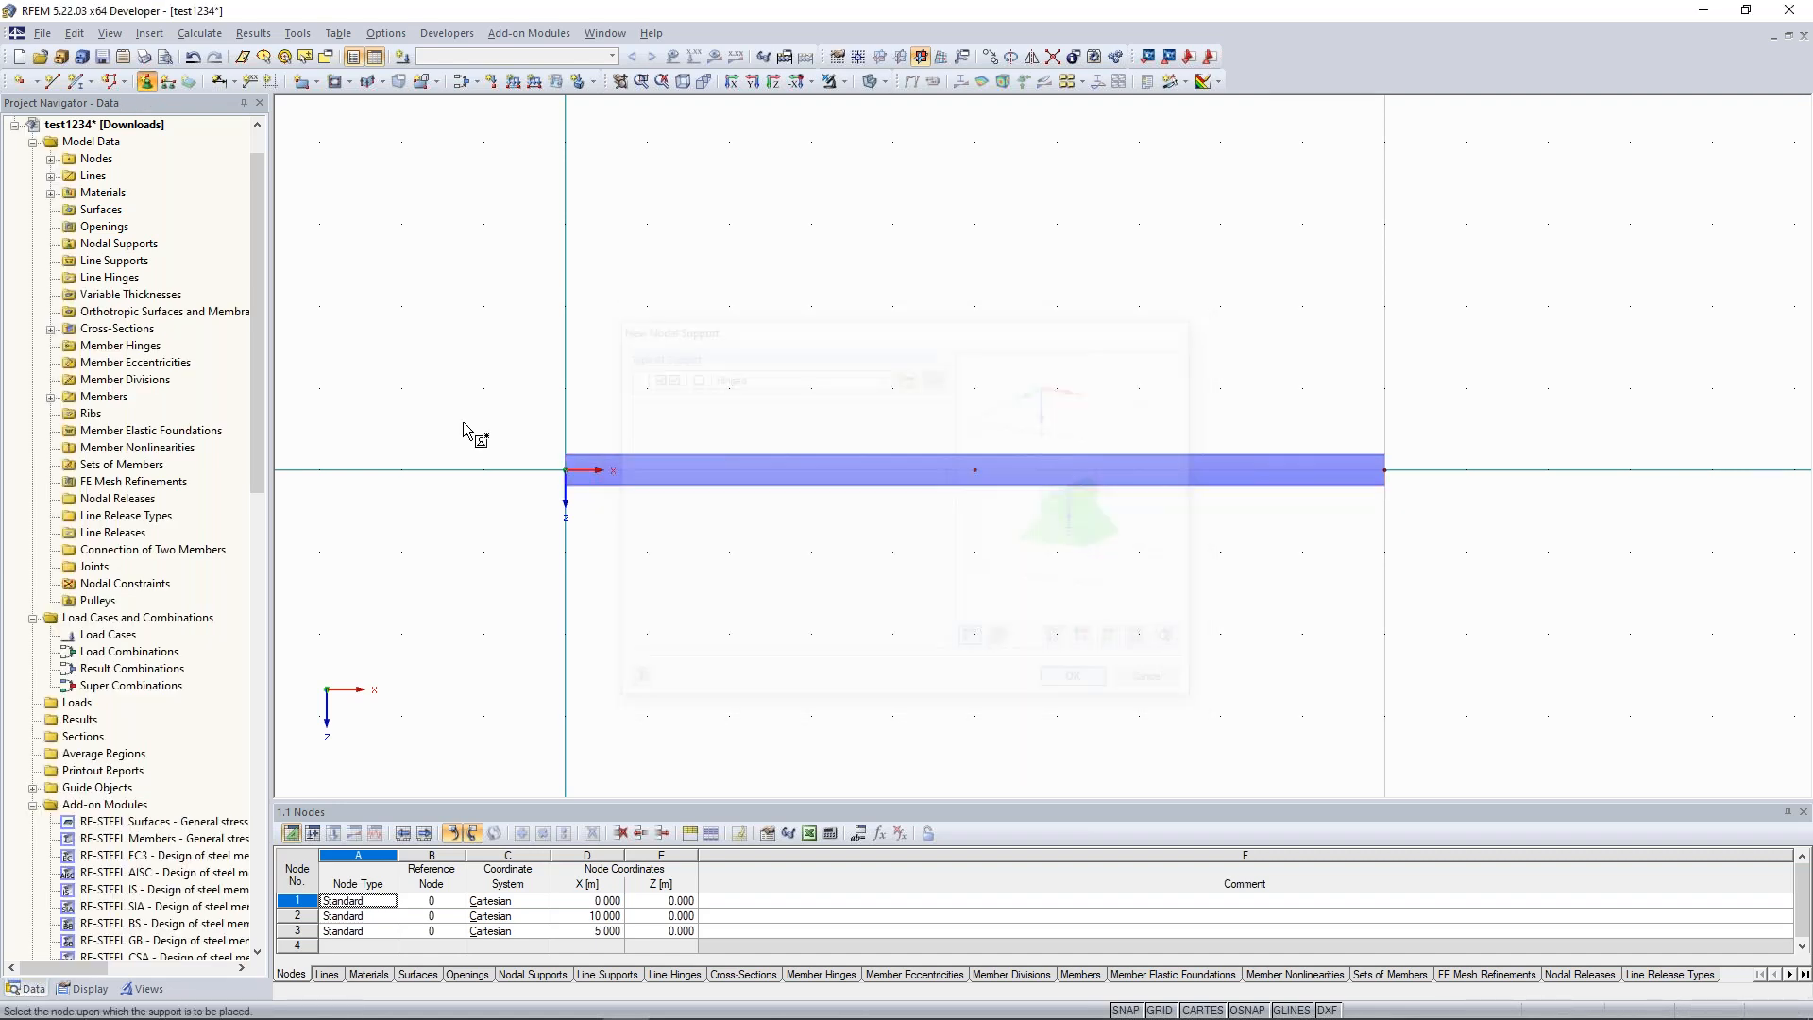
pyautogui.click(150, 83)
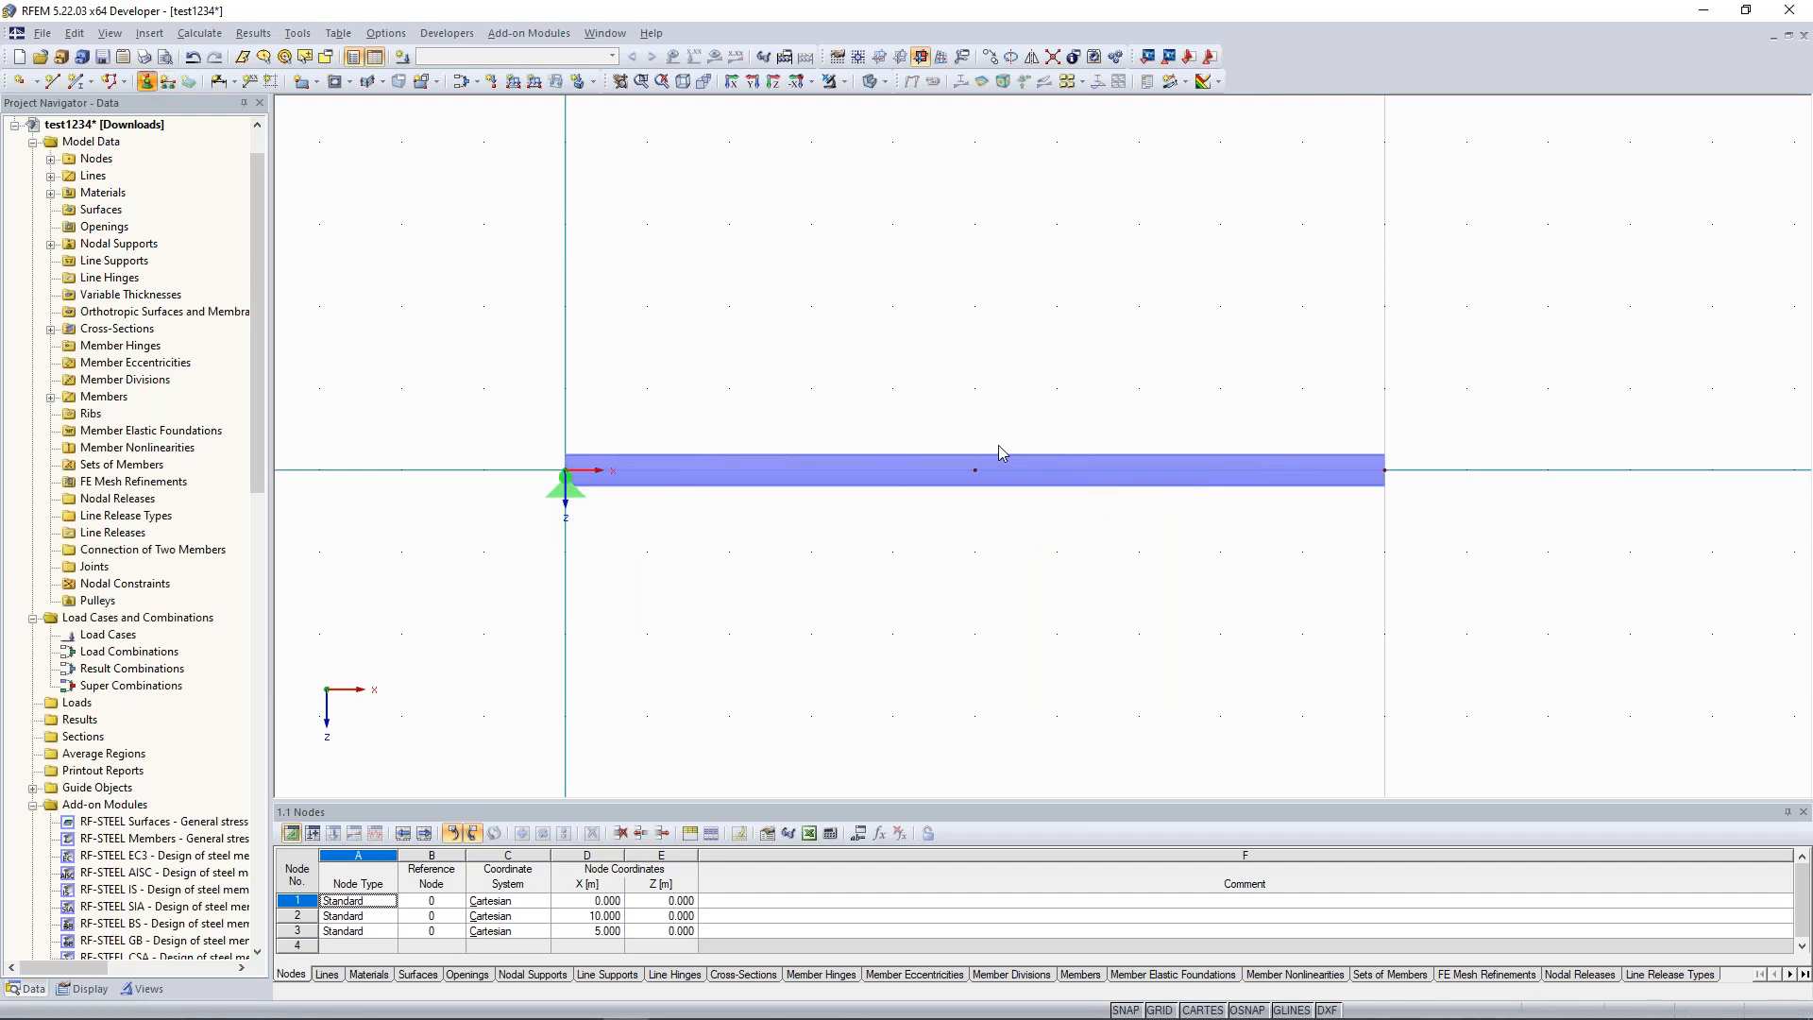
pyautogui.click(831, 377)
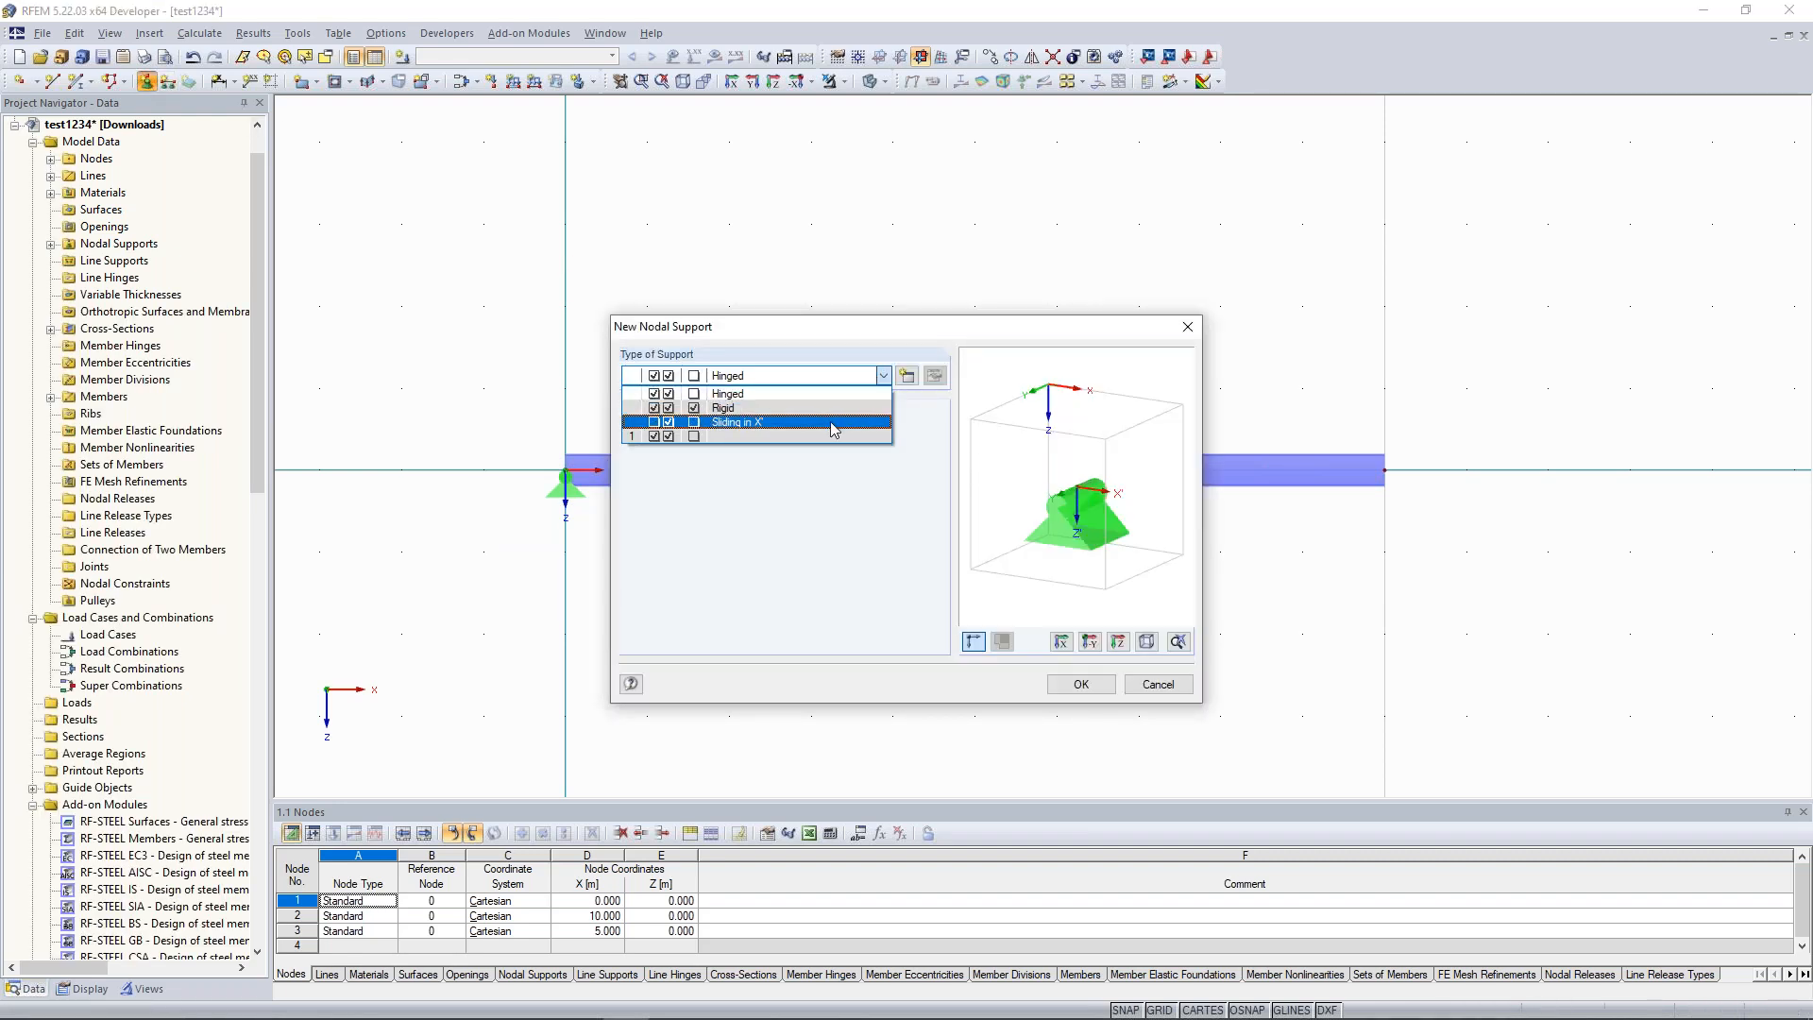
pyautogui.click(833, 427)
pyautogui.click(1082, 684)
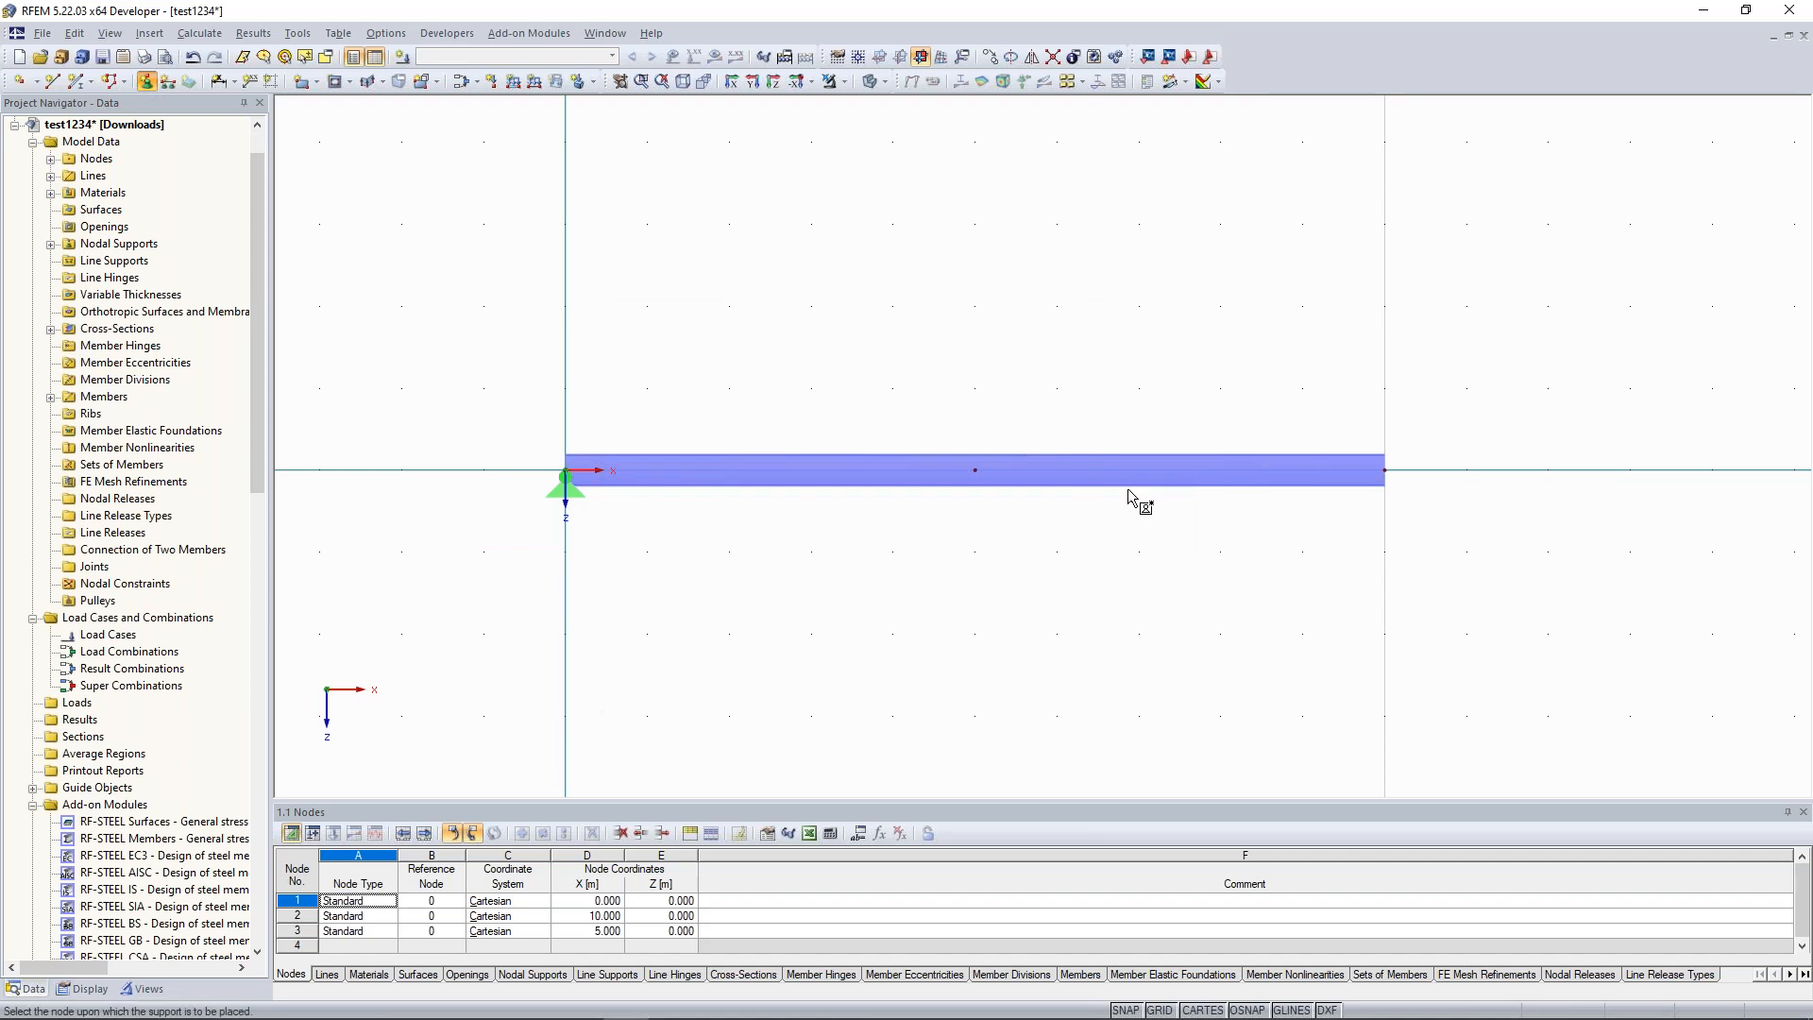
pyautogui.moveTo(933, 599); pyautogui.dragTo(1472, 399)
pyautogui.press('Escape')
# Divide the beam member graphically at a spacing of 2 m from its start, using the absolute reference.
pyautogui.moveTo(1076, 379); pyautogui.dragTo(995, 375, button='middle')
pyautogui.scroll(1, 696, 478)
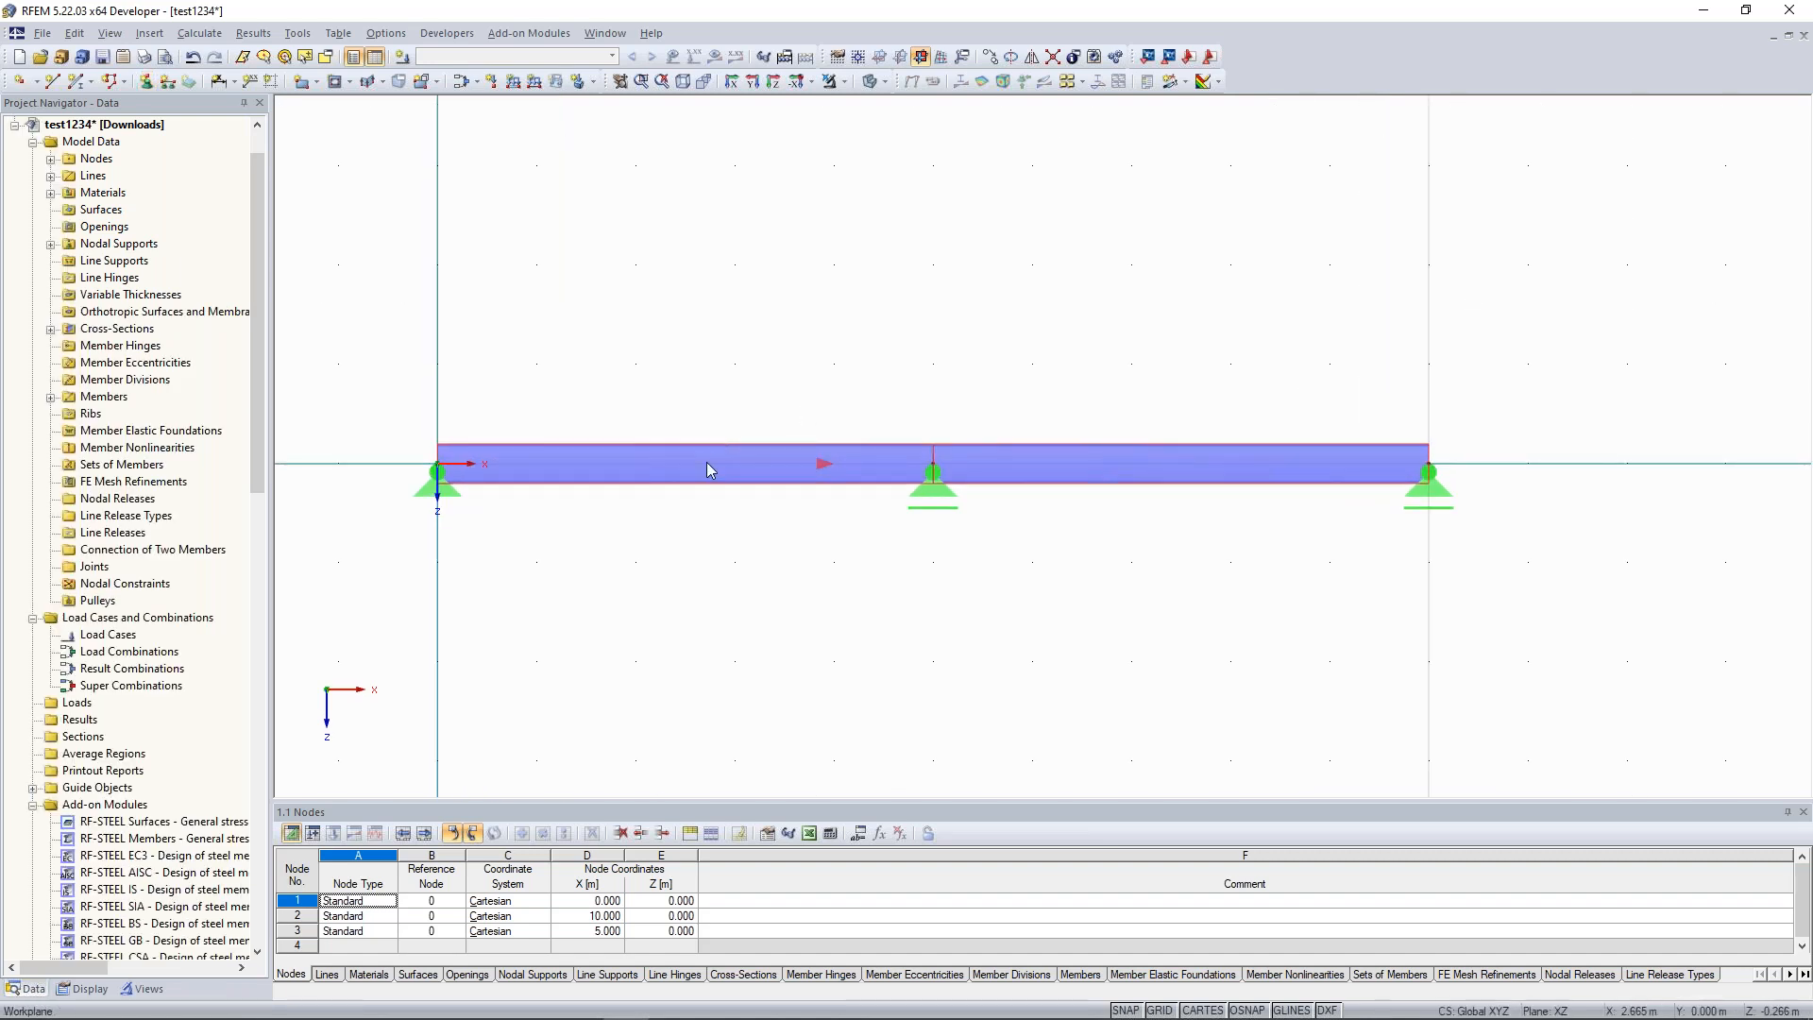
pyautogui.rightClick(718, 472)
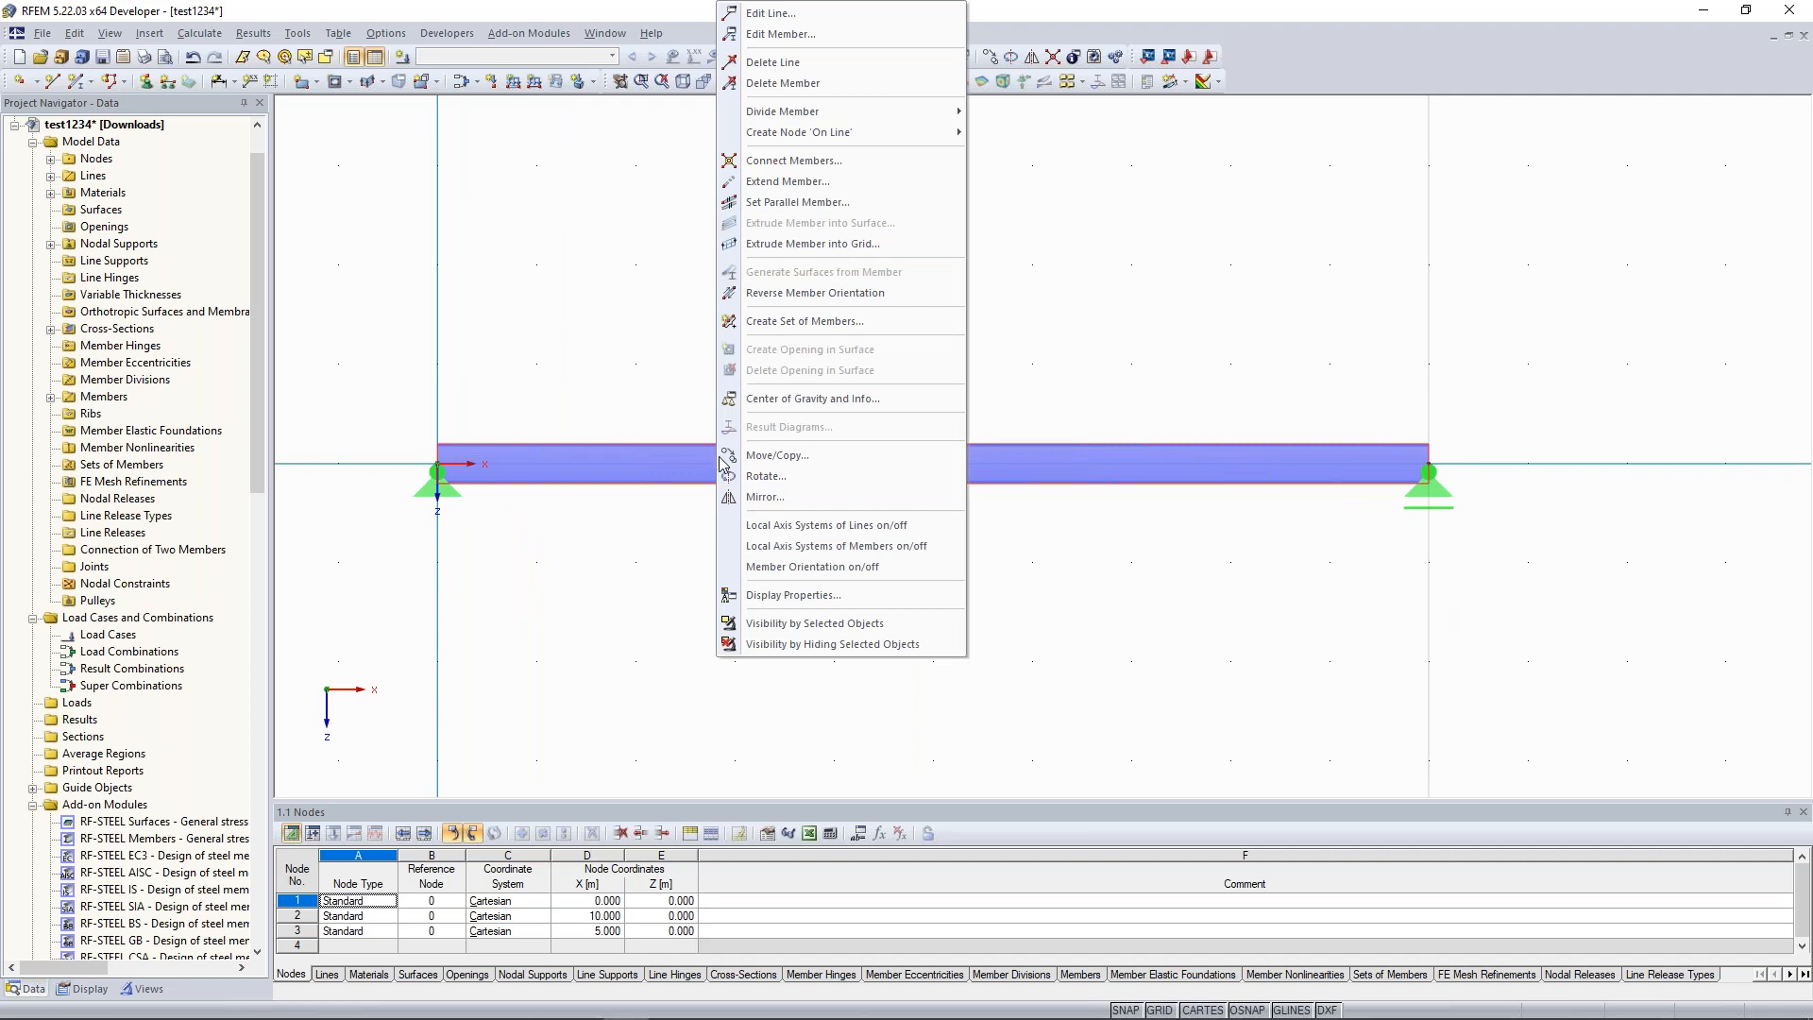
pyautogui.moveTo(845, 121)
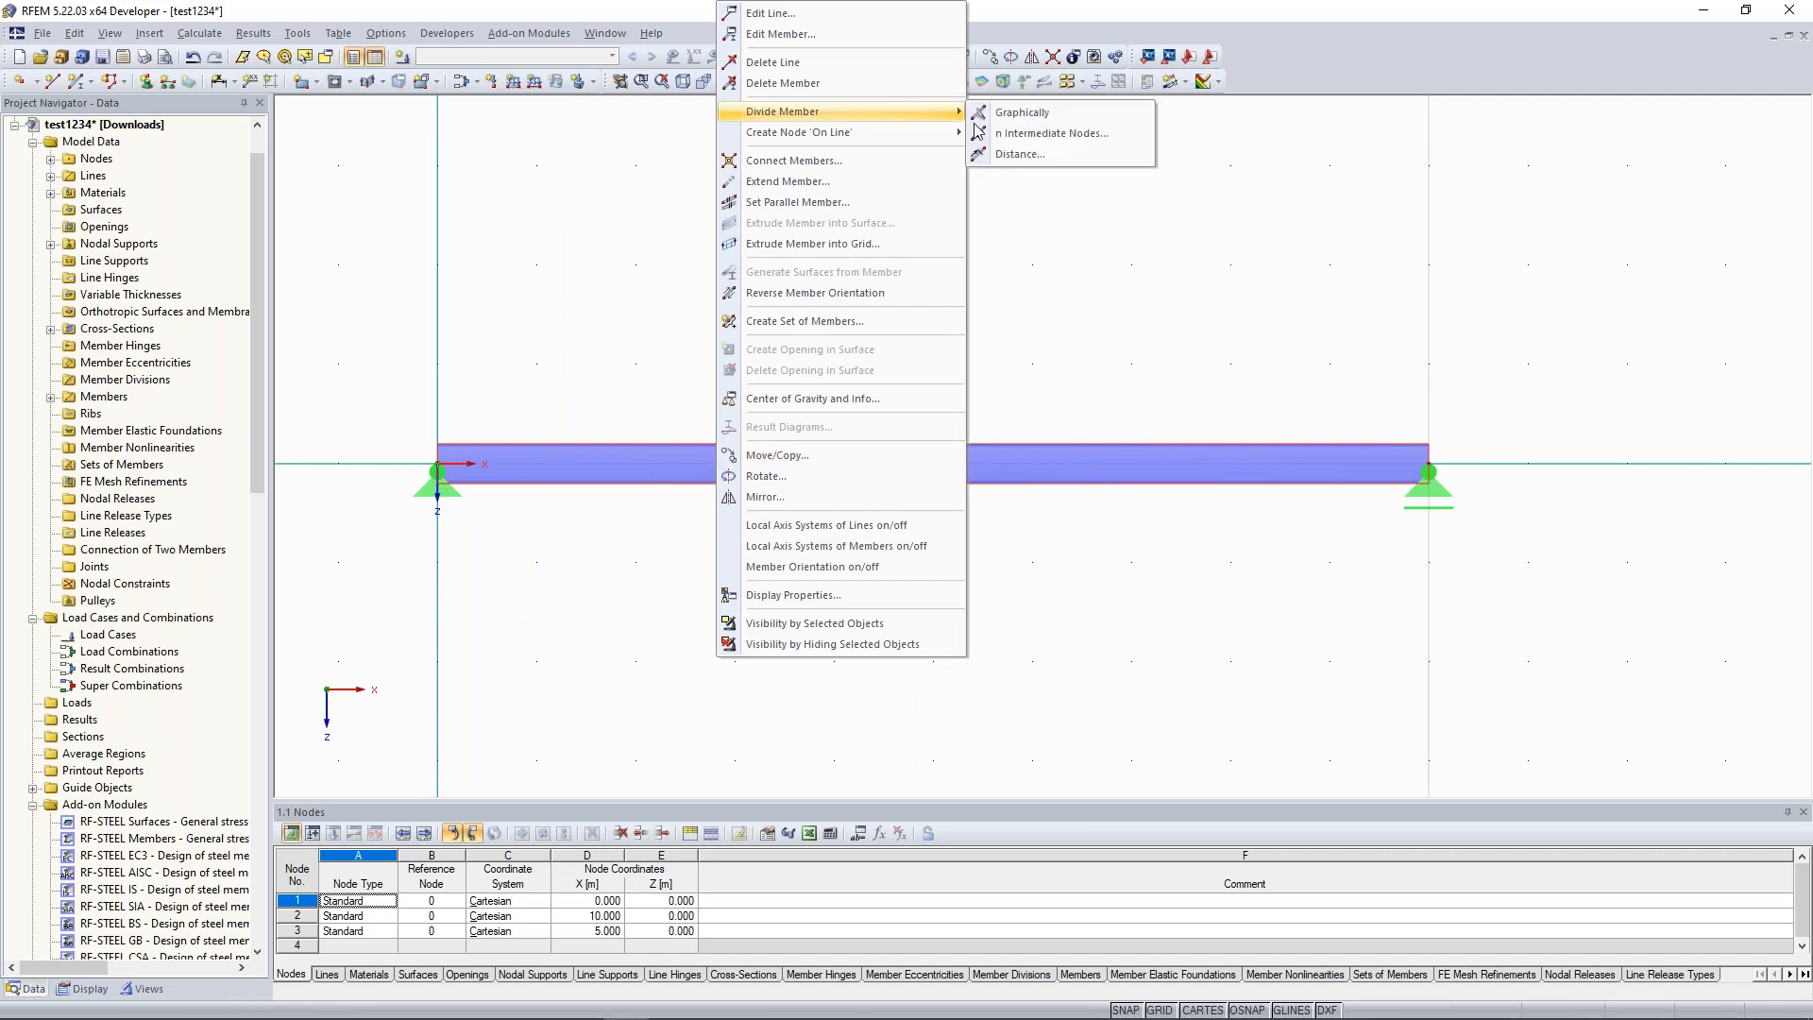
pyautogui.click(1023, 112)
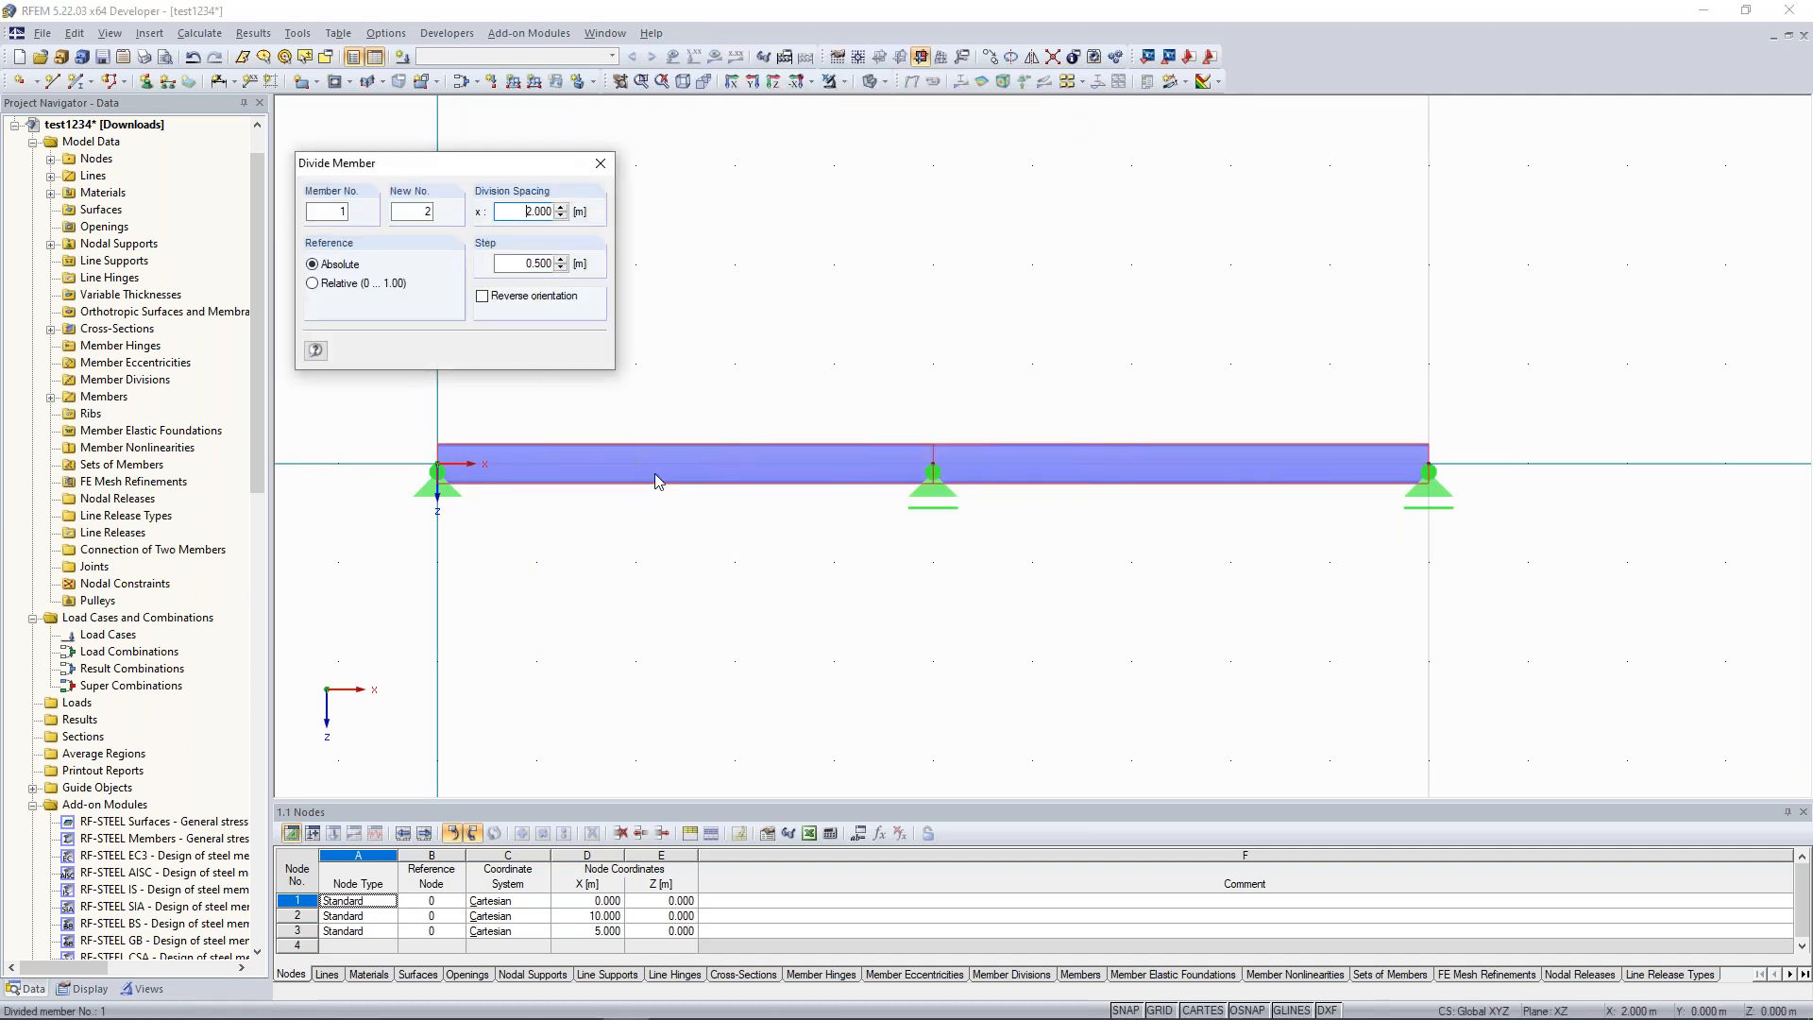
pyautogui.press('Escape')
pyautogui.scroll(3, 618, 417)
pyautogui.moveTo(644, 439); pyautogui.dragTo(706, 407, button='middle')
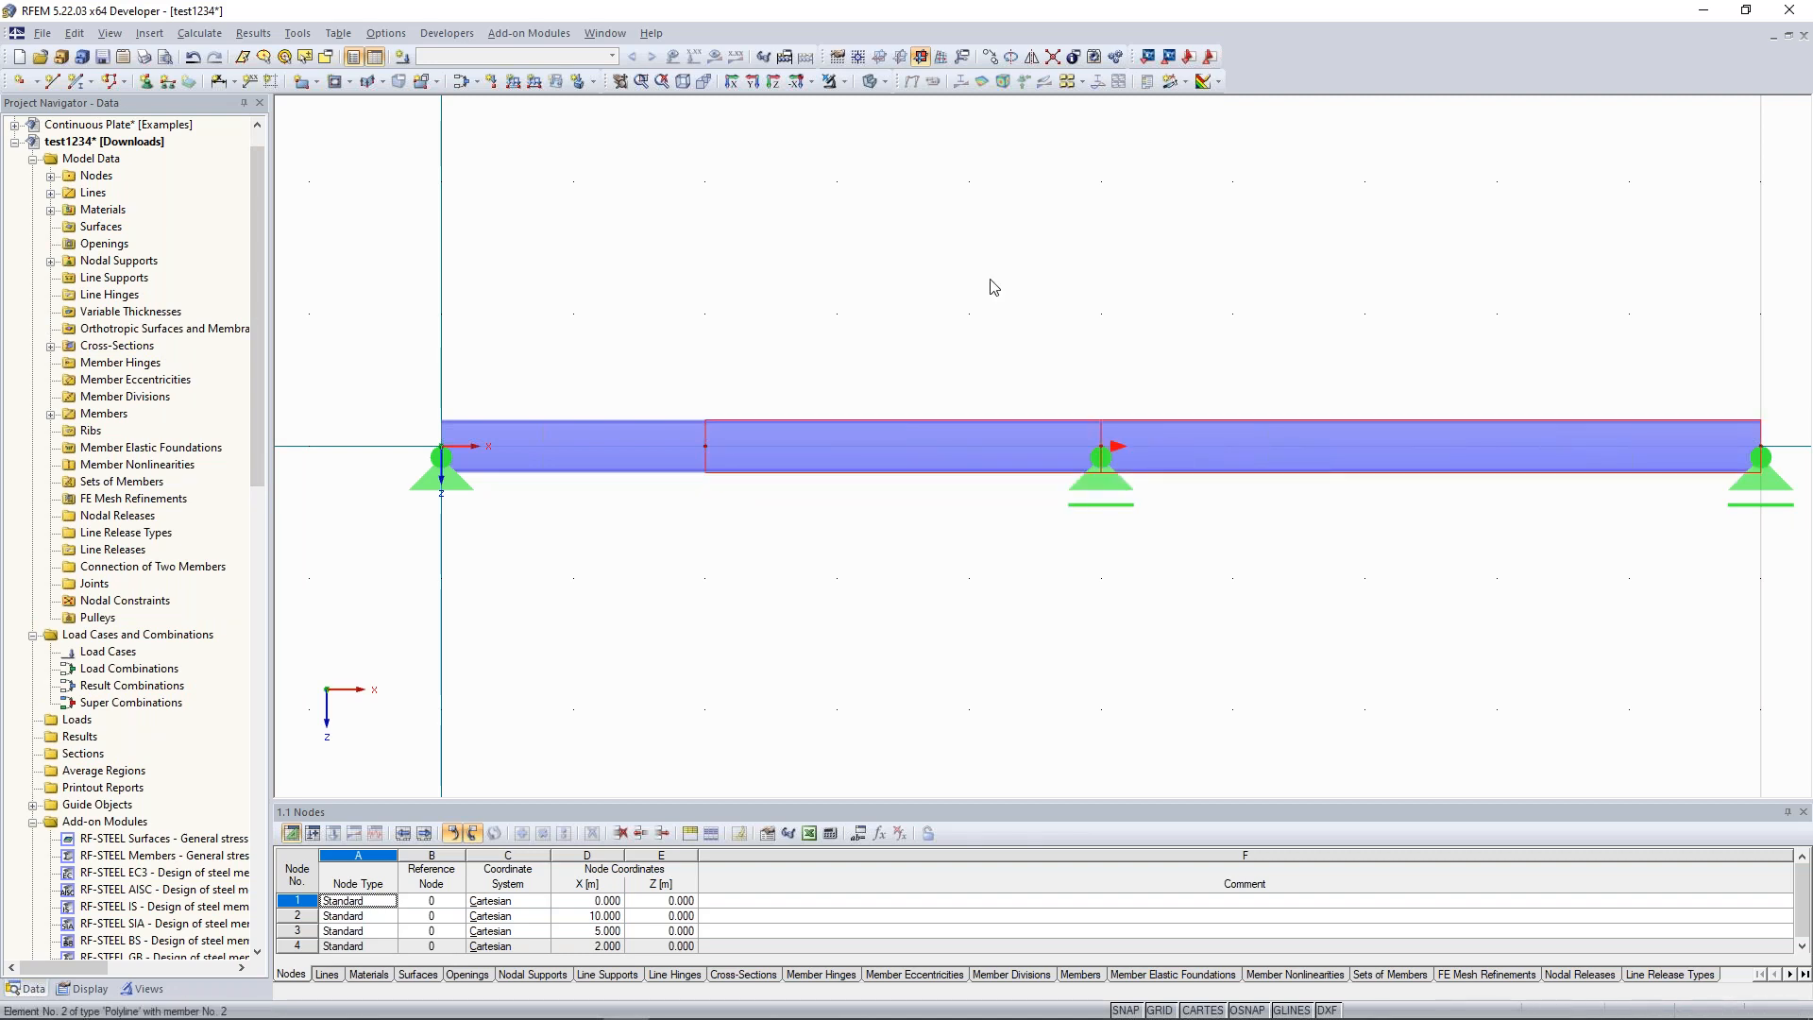
# Try connecting the beam members and moving the longer segment with its supports away from the shorter one, and undo the move.
pyautogui.click(1053, 56)
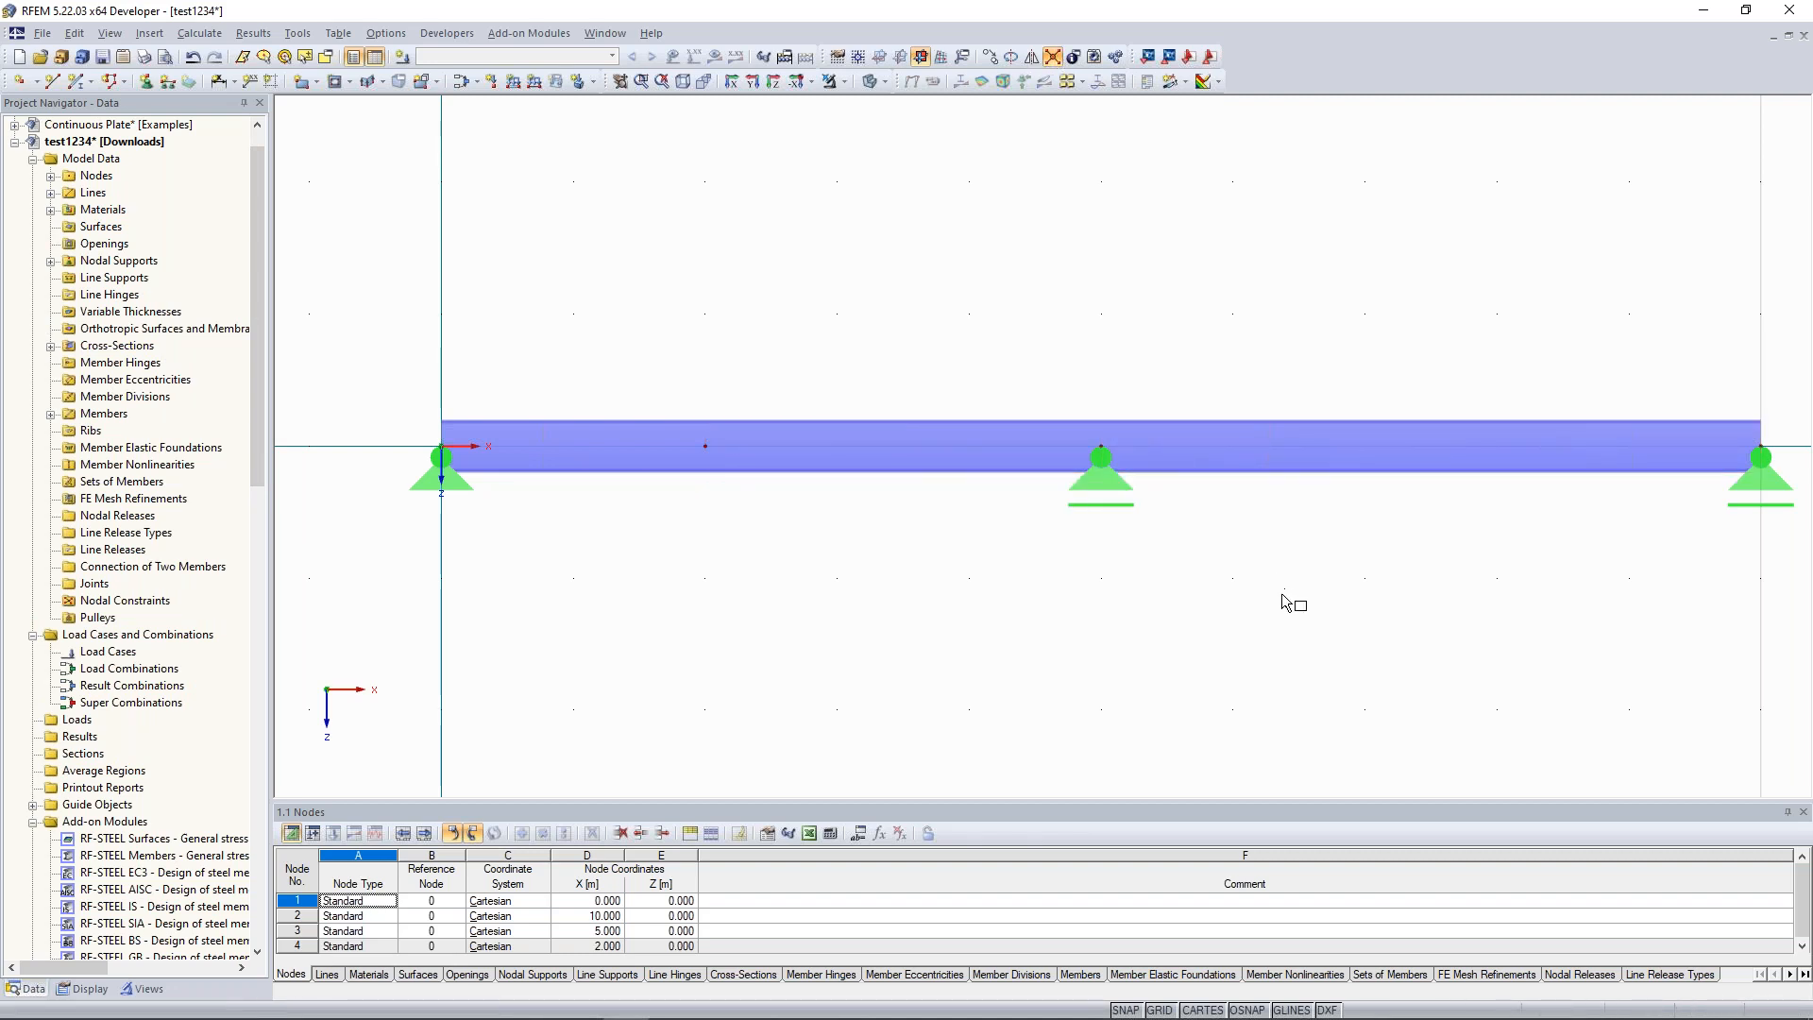
pyautogui.moveTo(1231, 377); pyautogui.dragTo(1233, 326)
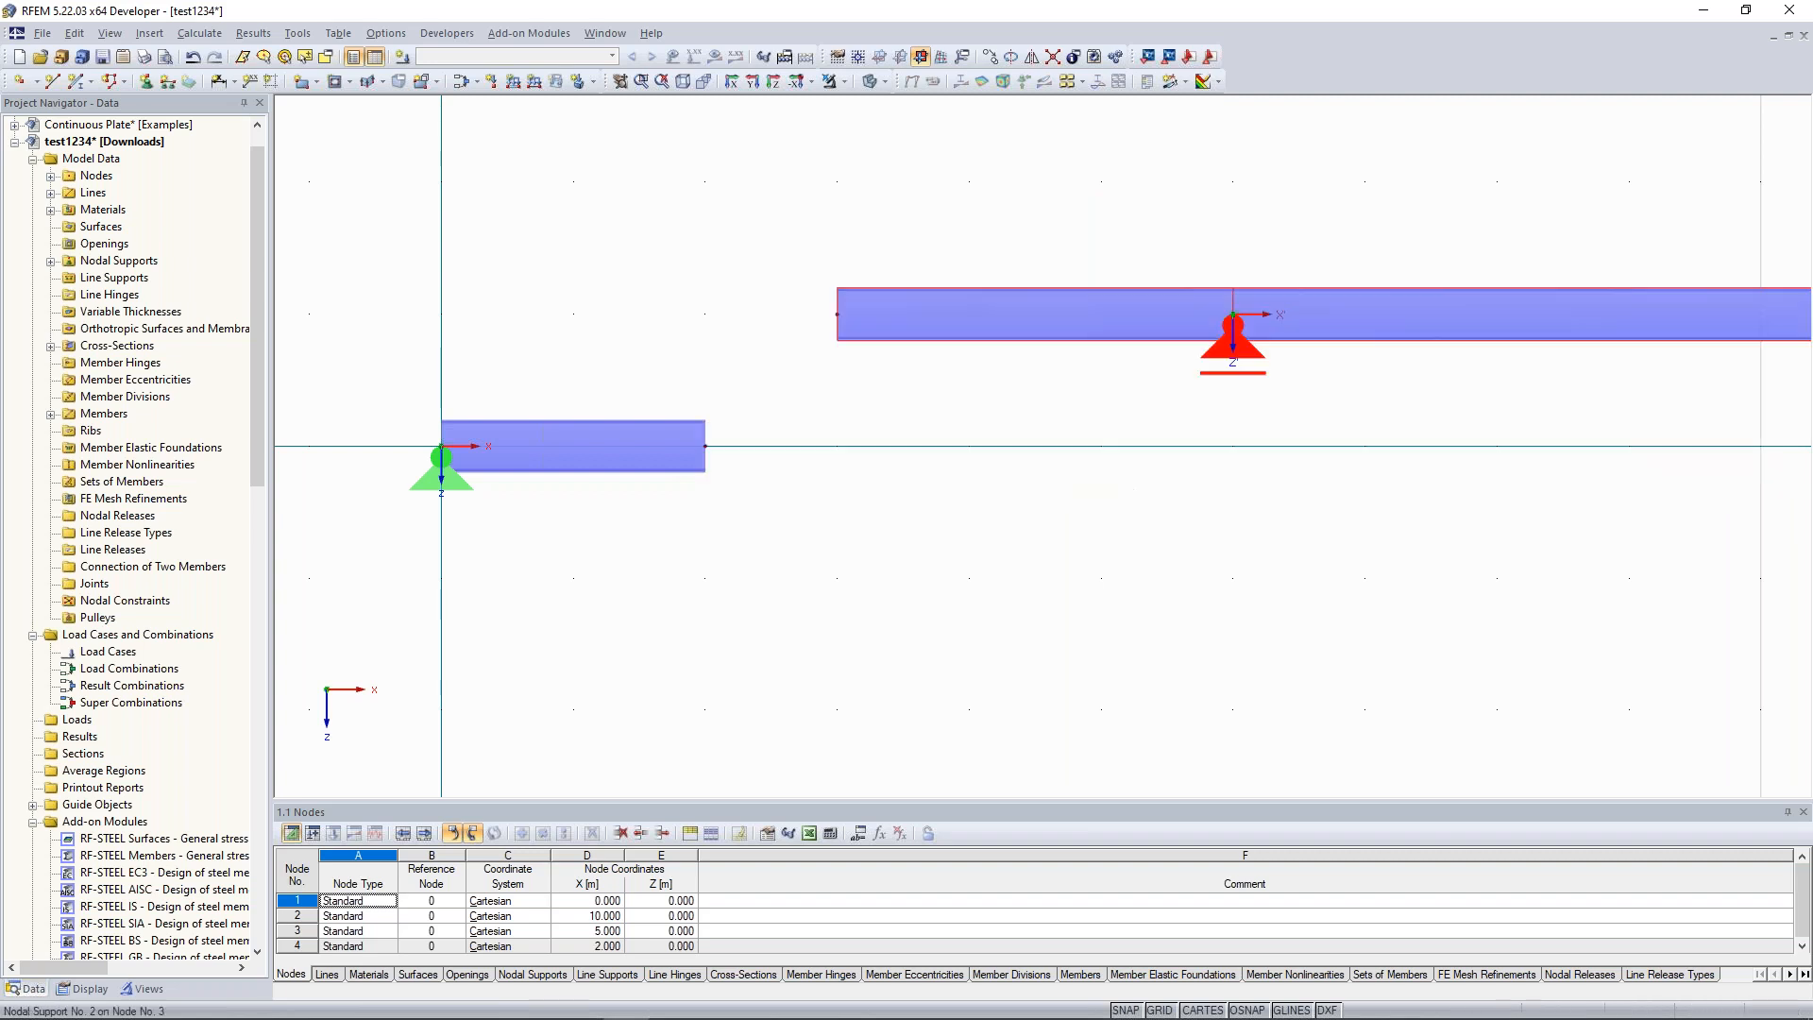
pyautogui.hotkey('ctrl', 'z')
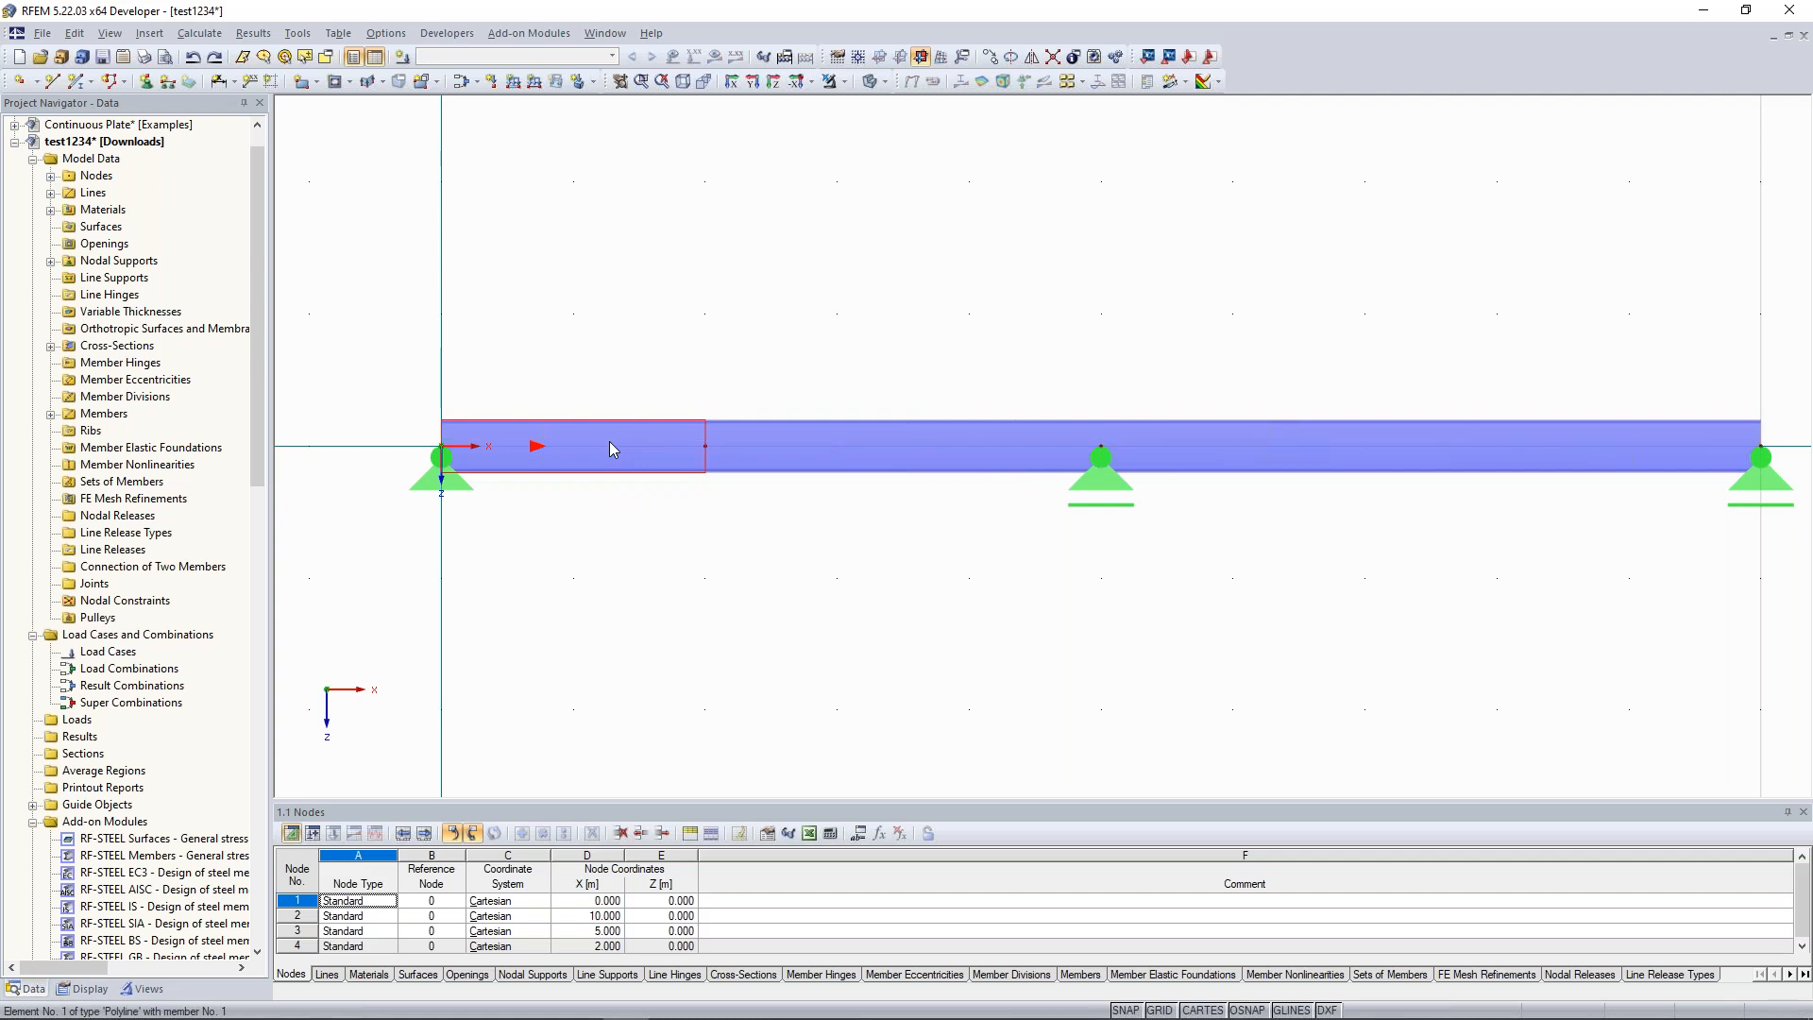
# Create a member hinge with rotational release My in local member axes and assign it to the end of the short first member.
pyautogui.rightClick(609, 444)
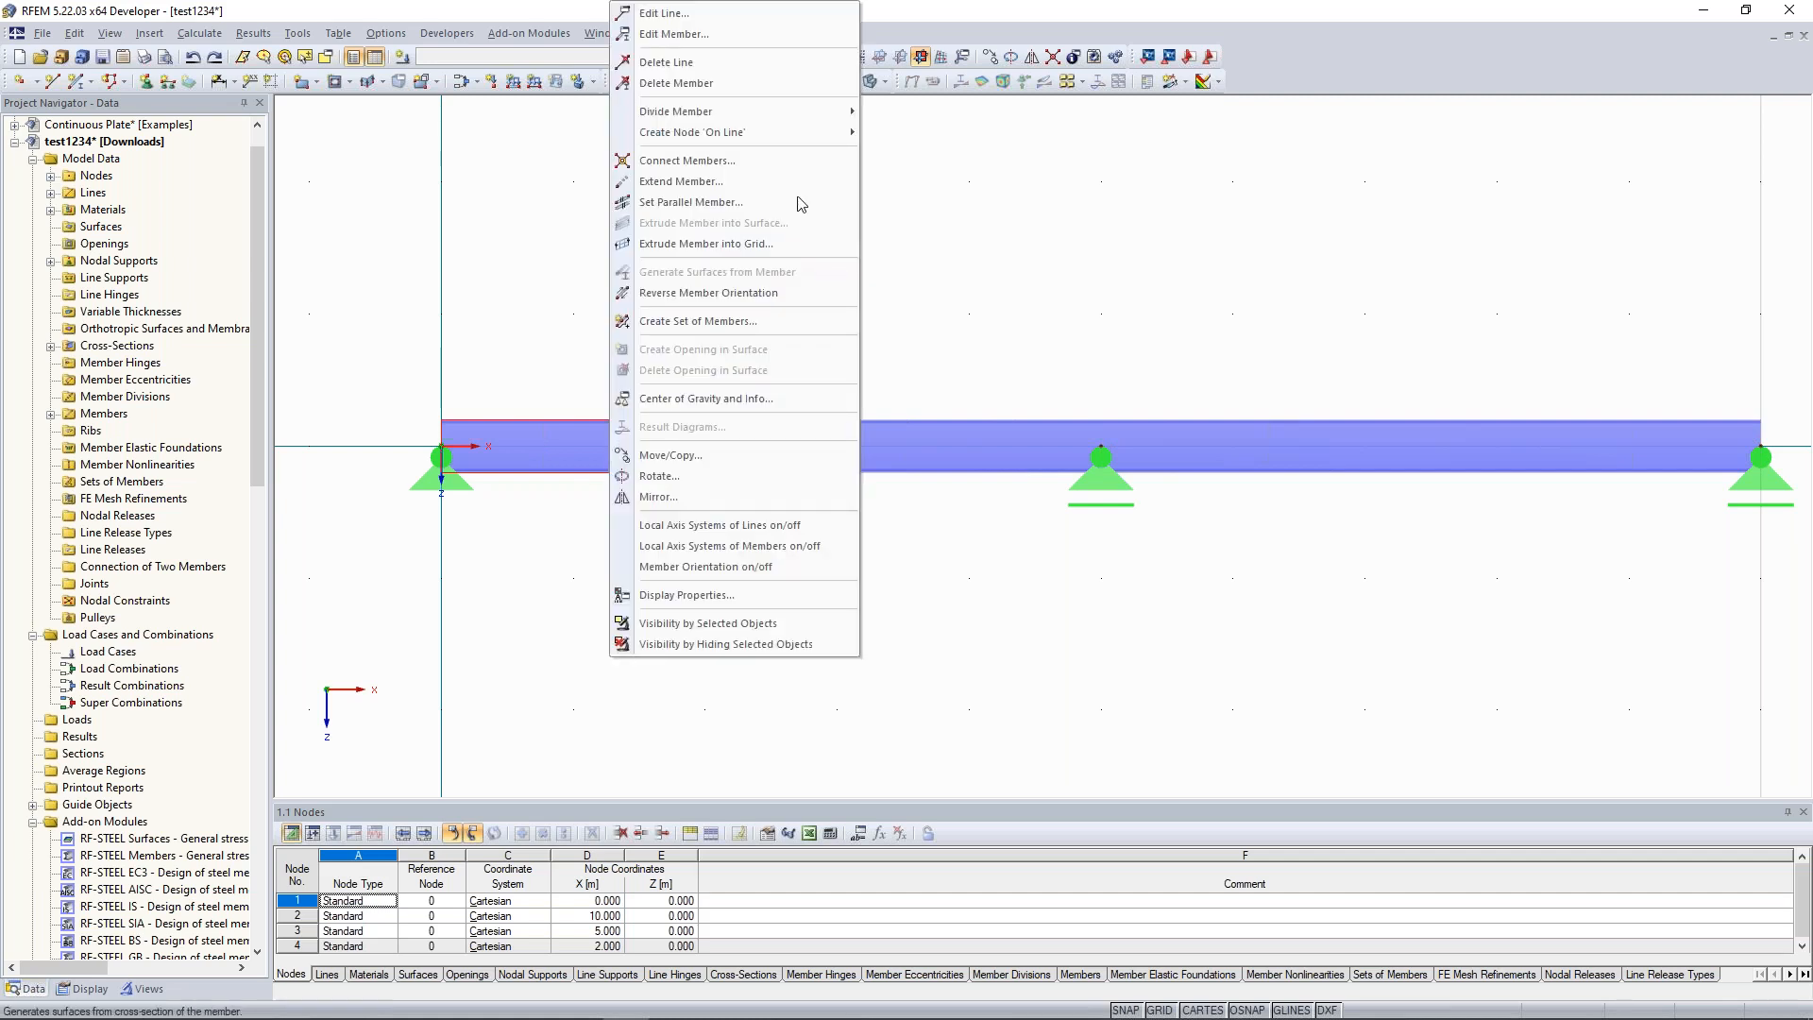
pyautogui.click(785, 35)
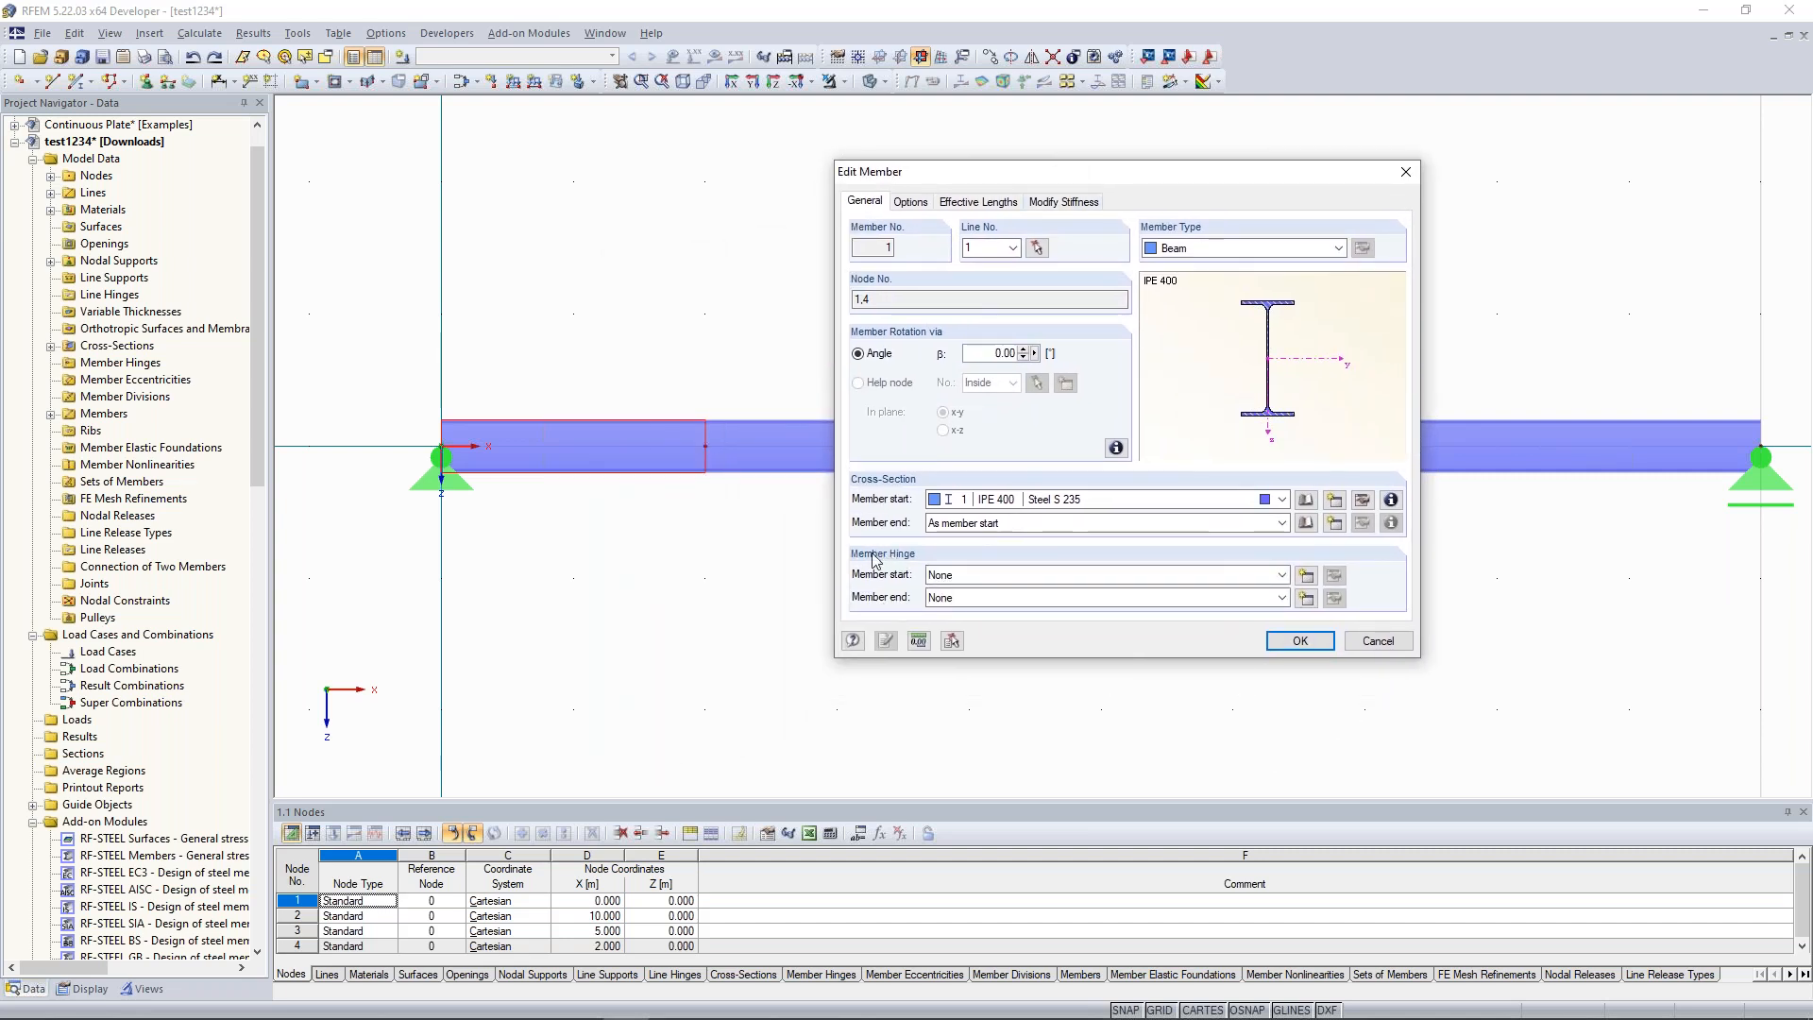
pyautogui.click(1311, 605)
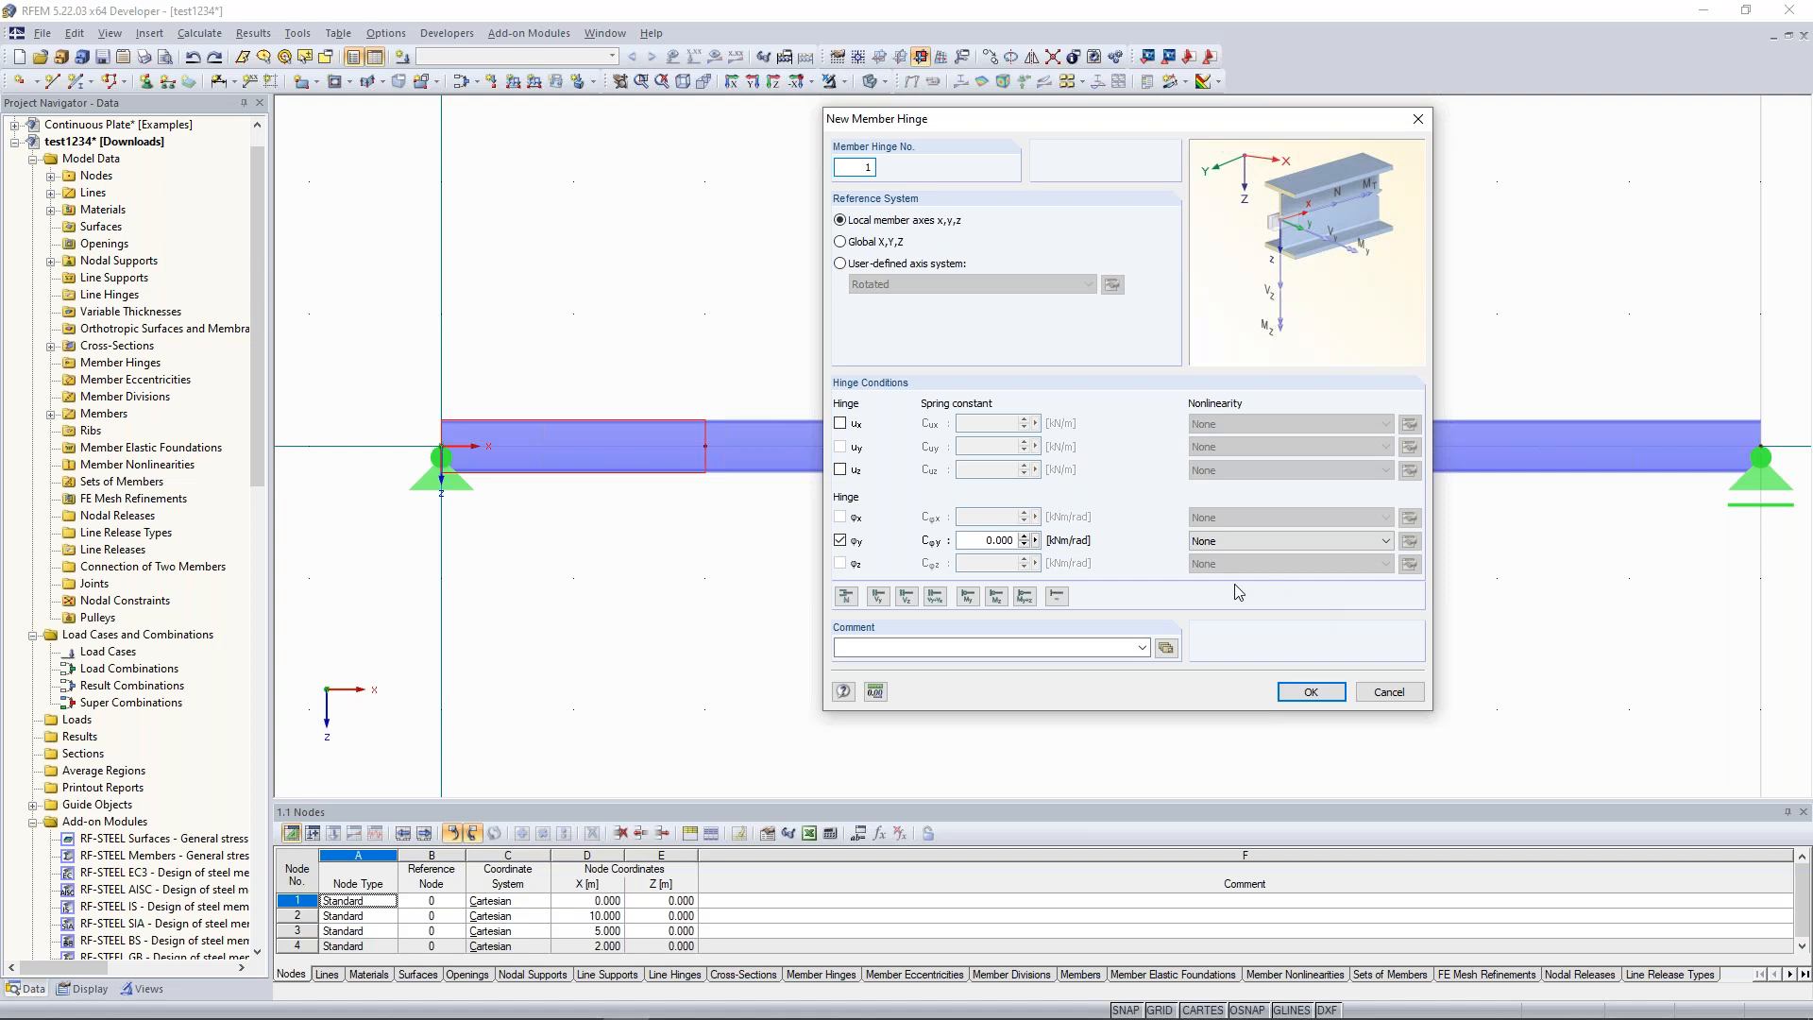
pyautogui.click(972, 601)
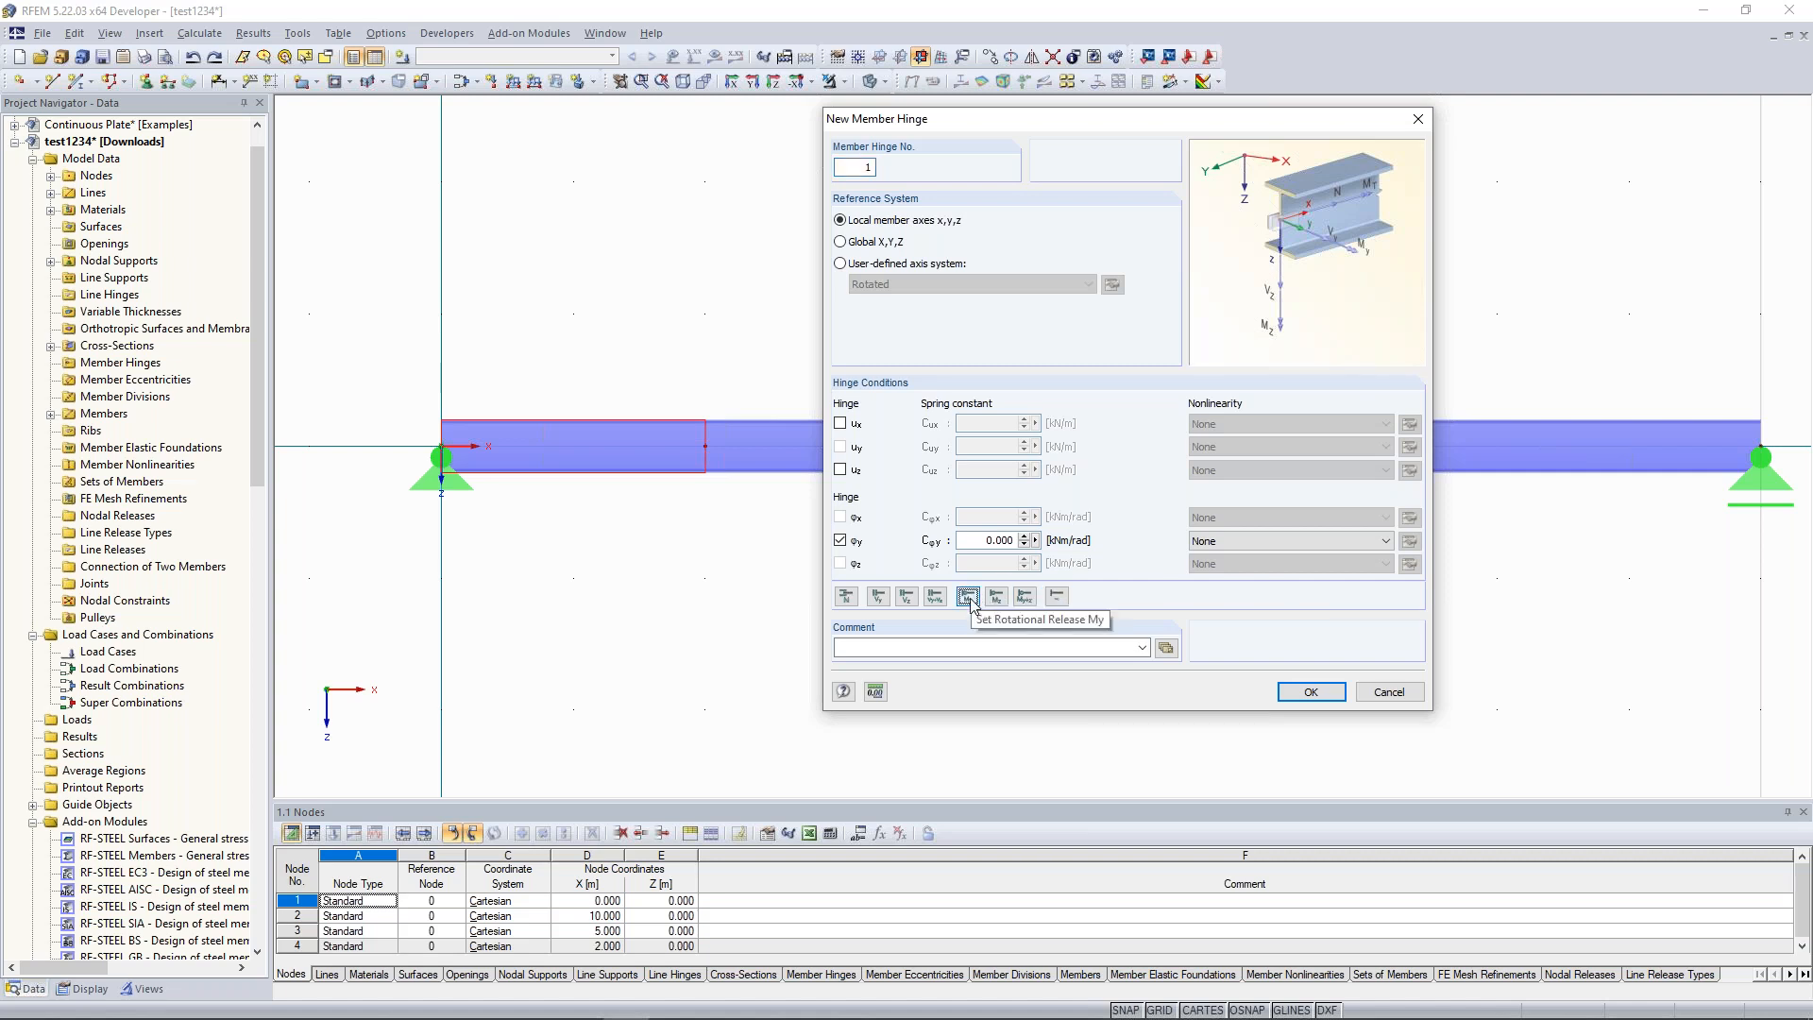
pyautogui.click(1309, 692)
pyautogui.press('Return')
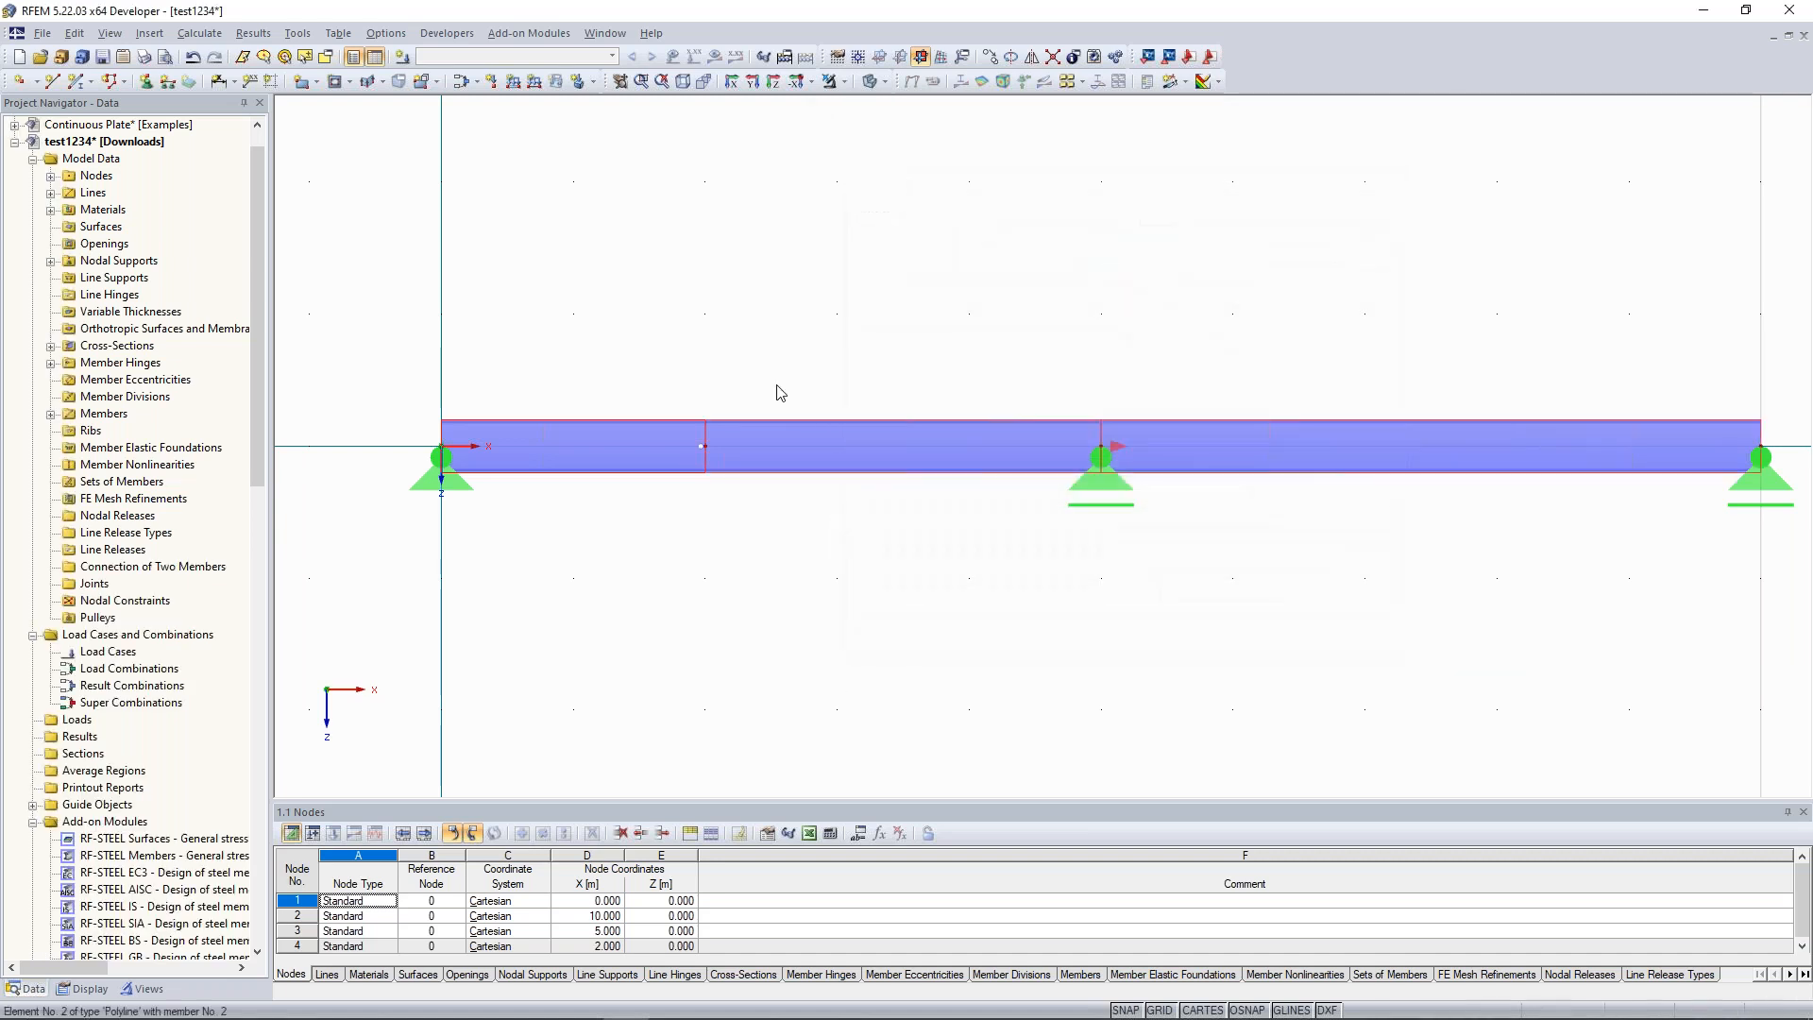
# Assign the existing member hinge 1 to the start of the longer second member.
pyautogui.moveTo(731, 479); pyautogui.dragTo(741, 521)
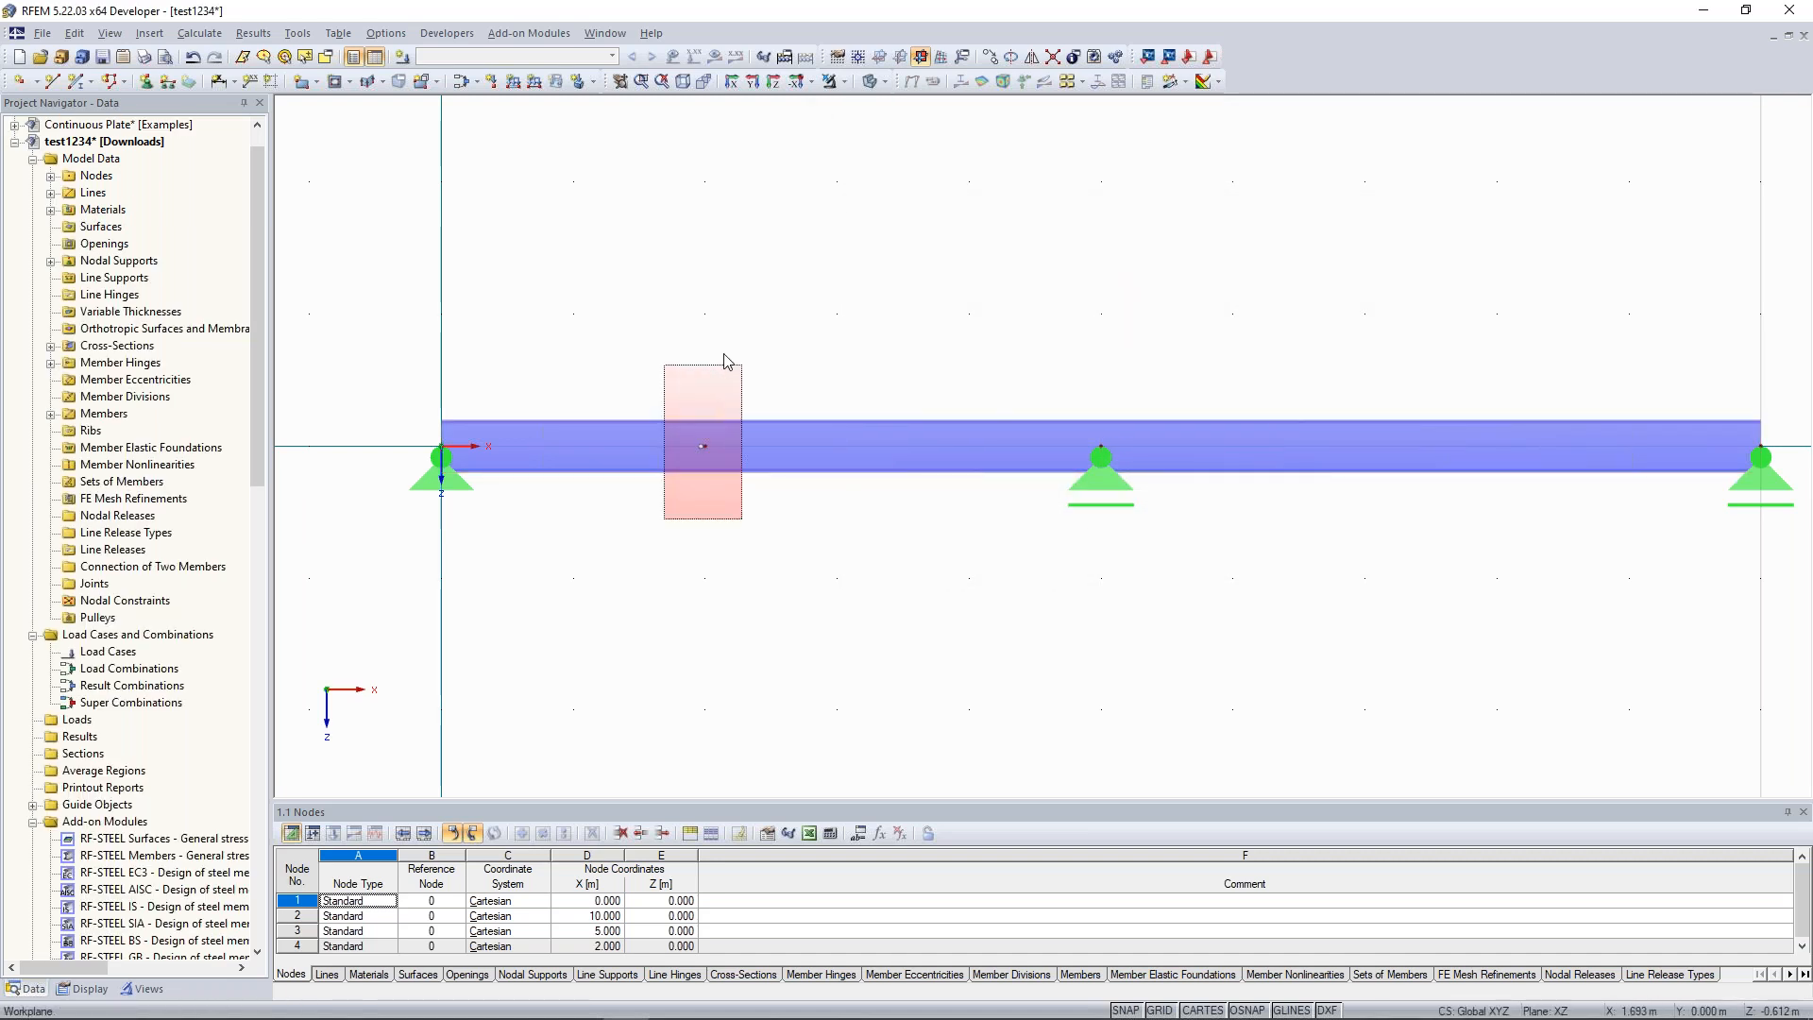
pyautogui.scroll(-2, 740, 505)
pyautogui.moveTo(839, 363); pyautogui.dragTo(837, 389, button='middle')
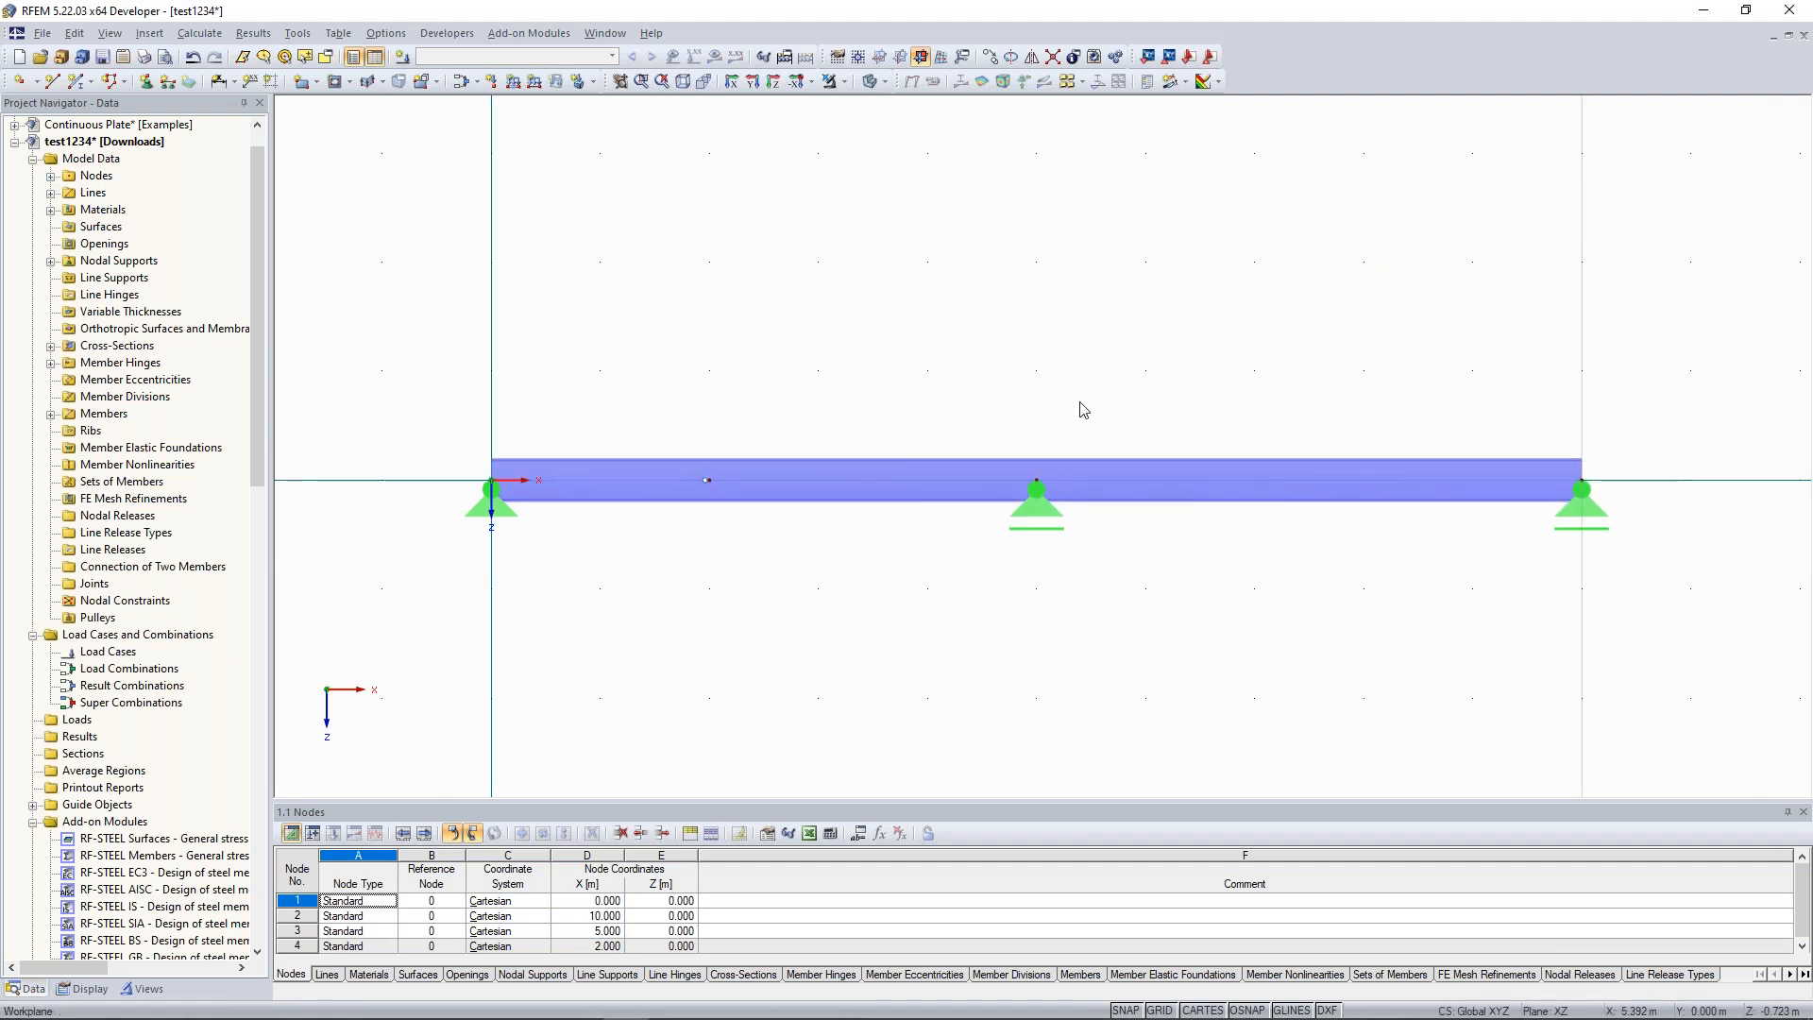
pyautogui.moveTo(842, 384); pyautogui.dragTo(877, 429, button='middle')
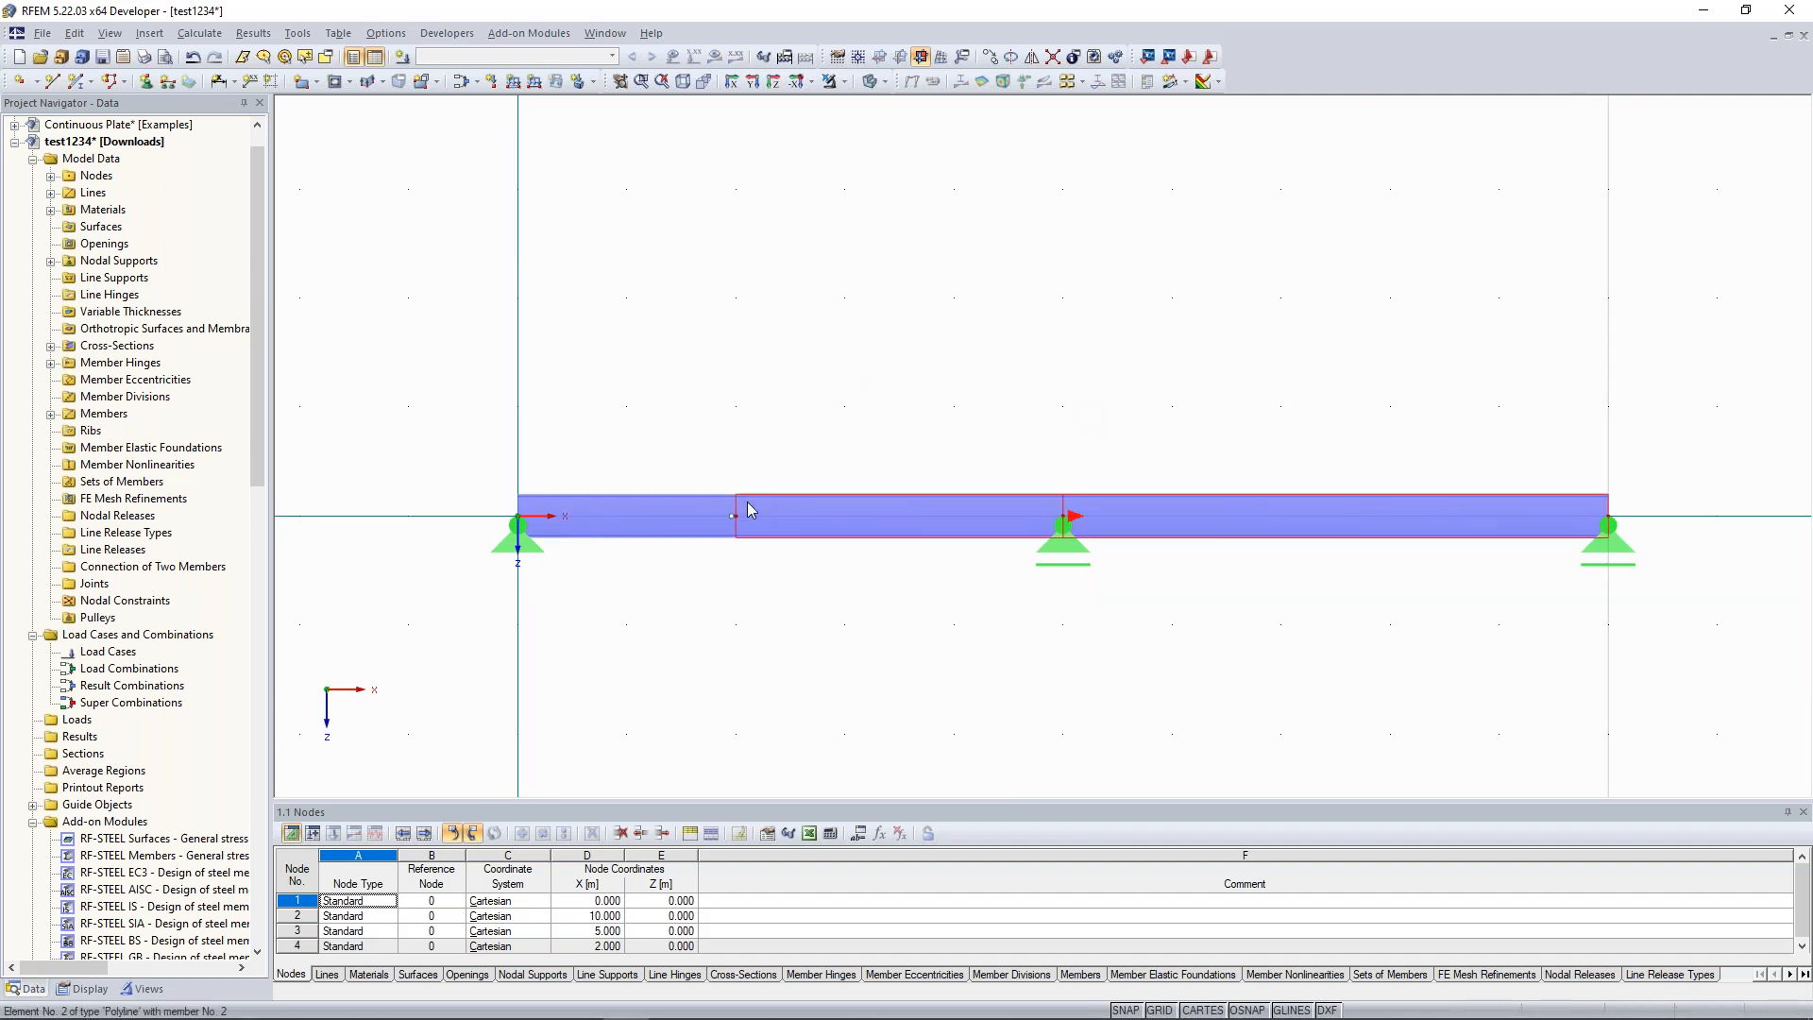
pyautogui.scroll(1, 747, 528)
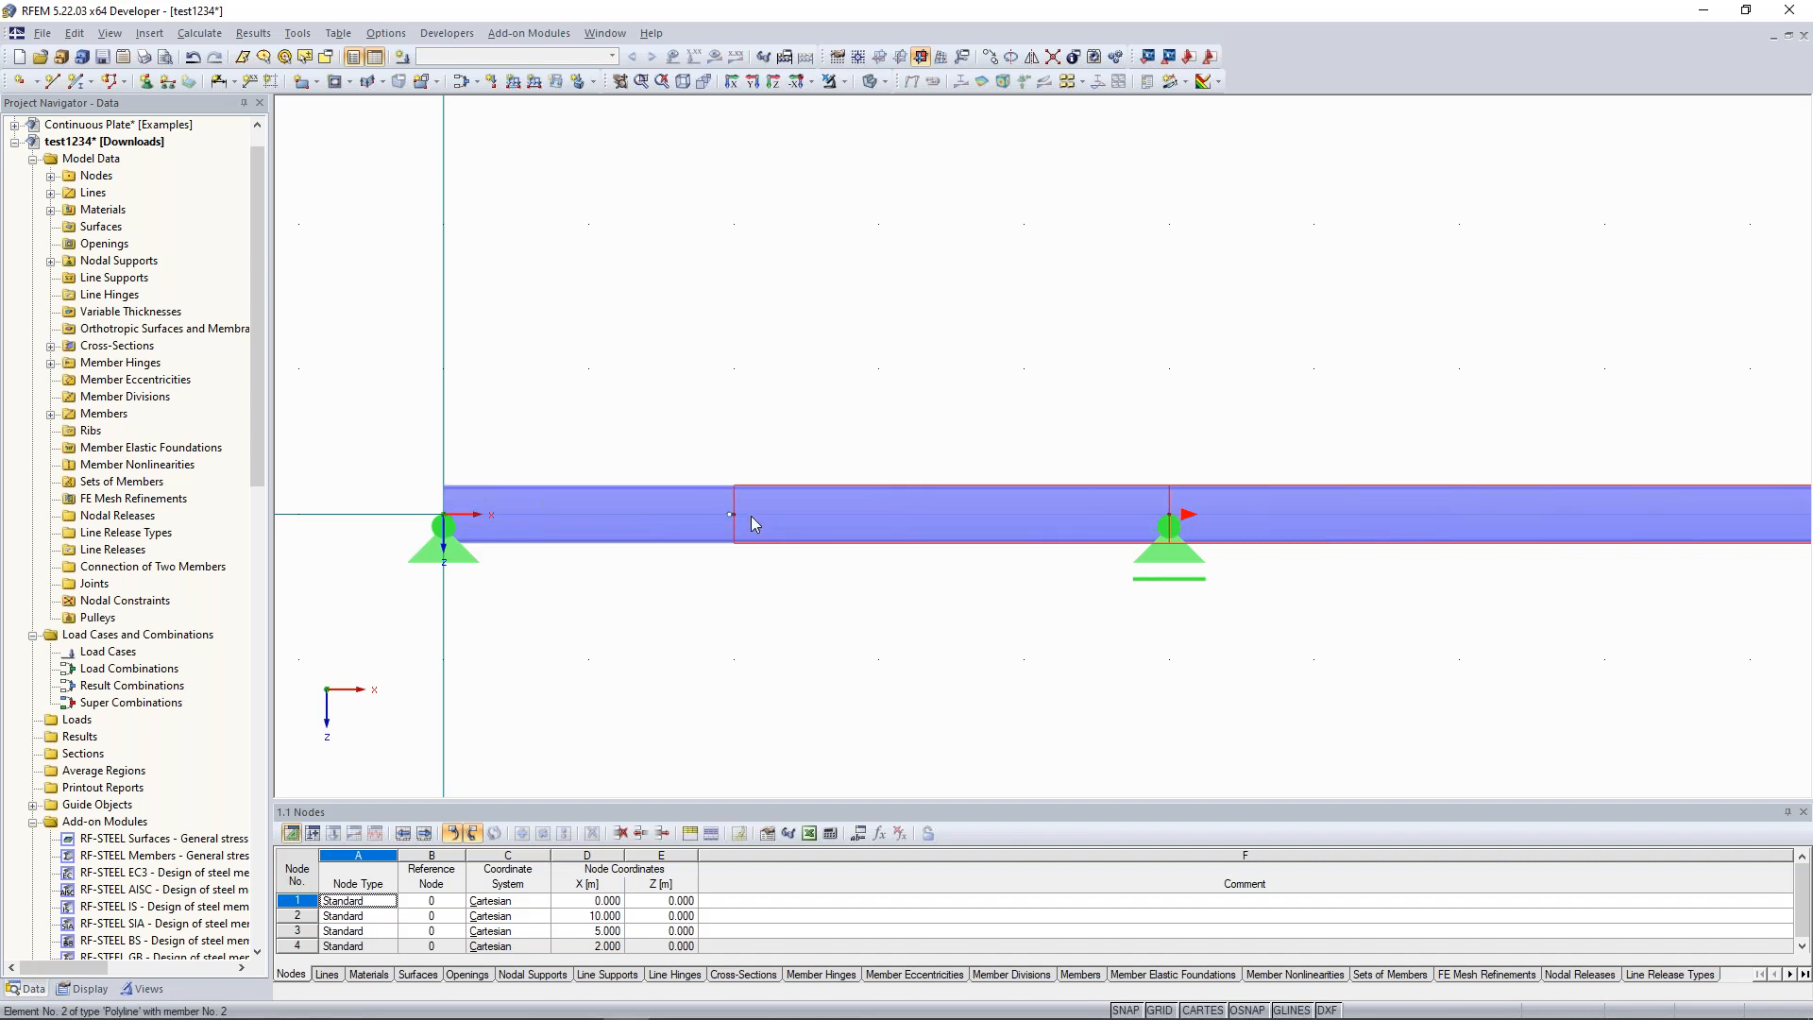
pyautogui.rightClick(753, 523)
pyautogui.click(912, 38)
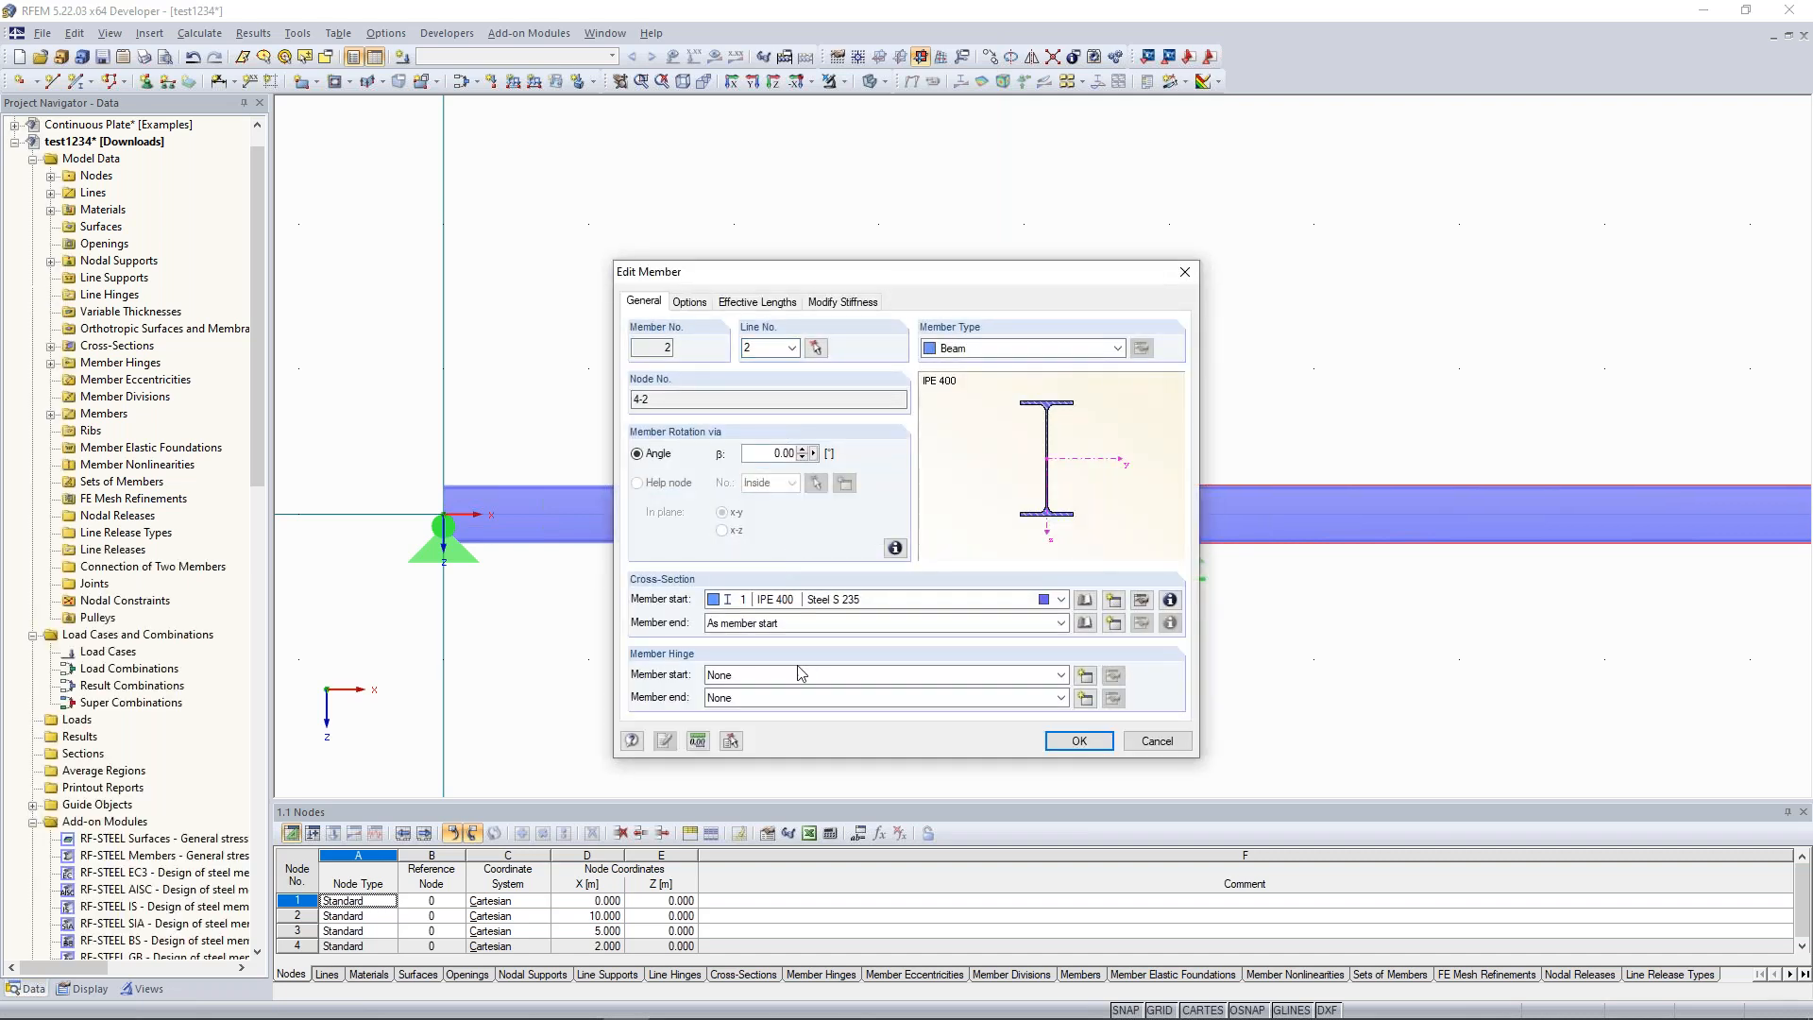
pyautogui.click(789, 676)
pyautogui.click(755, 707)
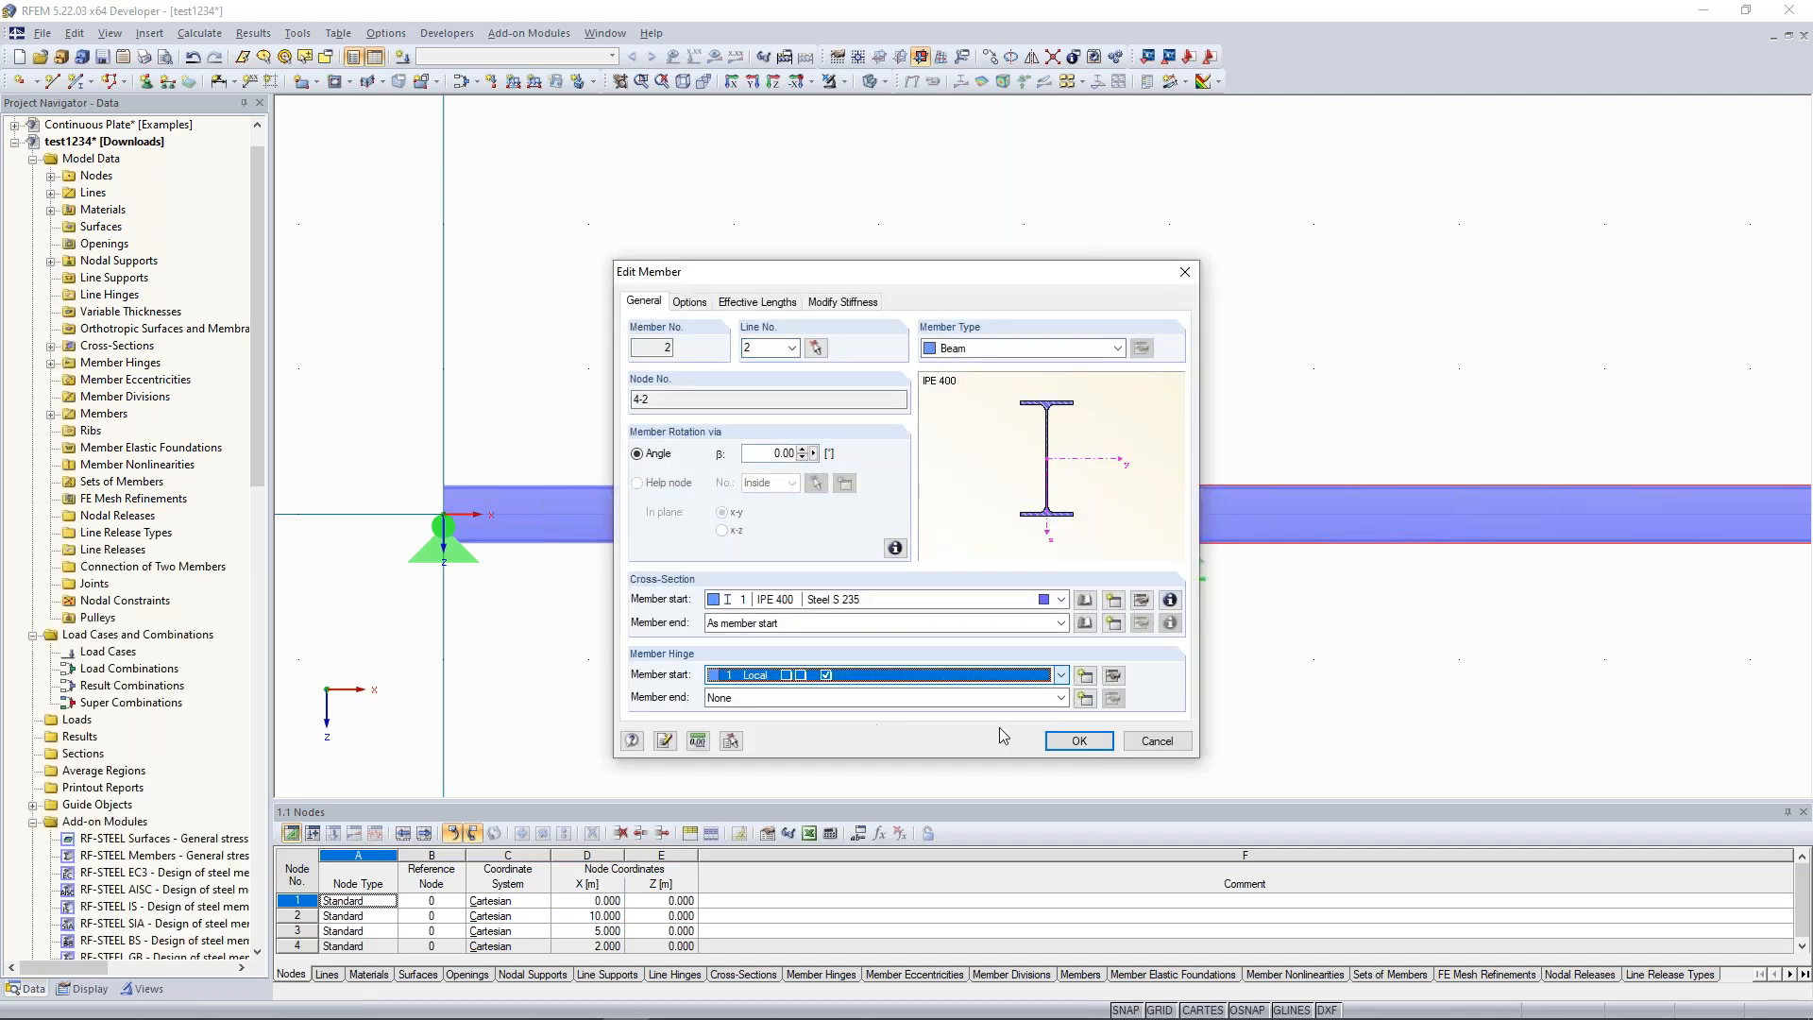
pyautogui.click(1072, 741)
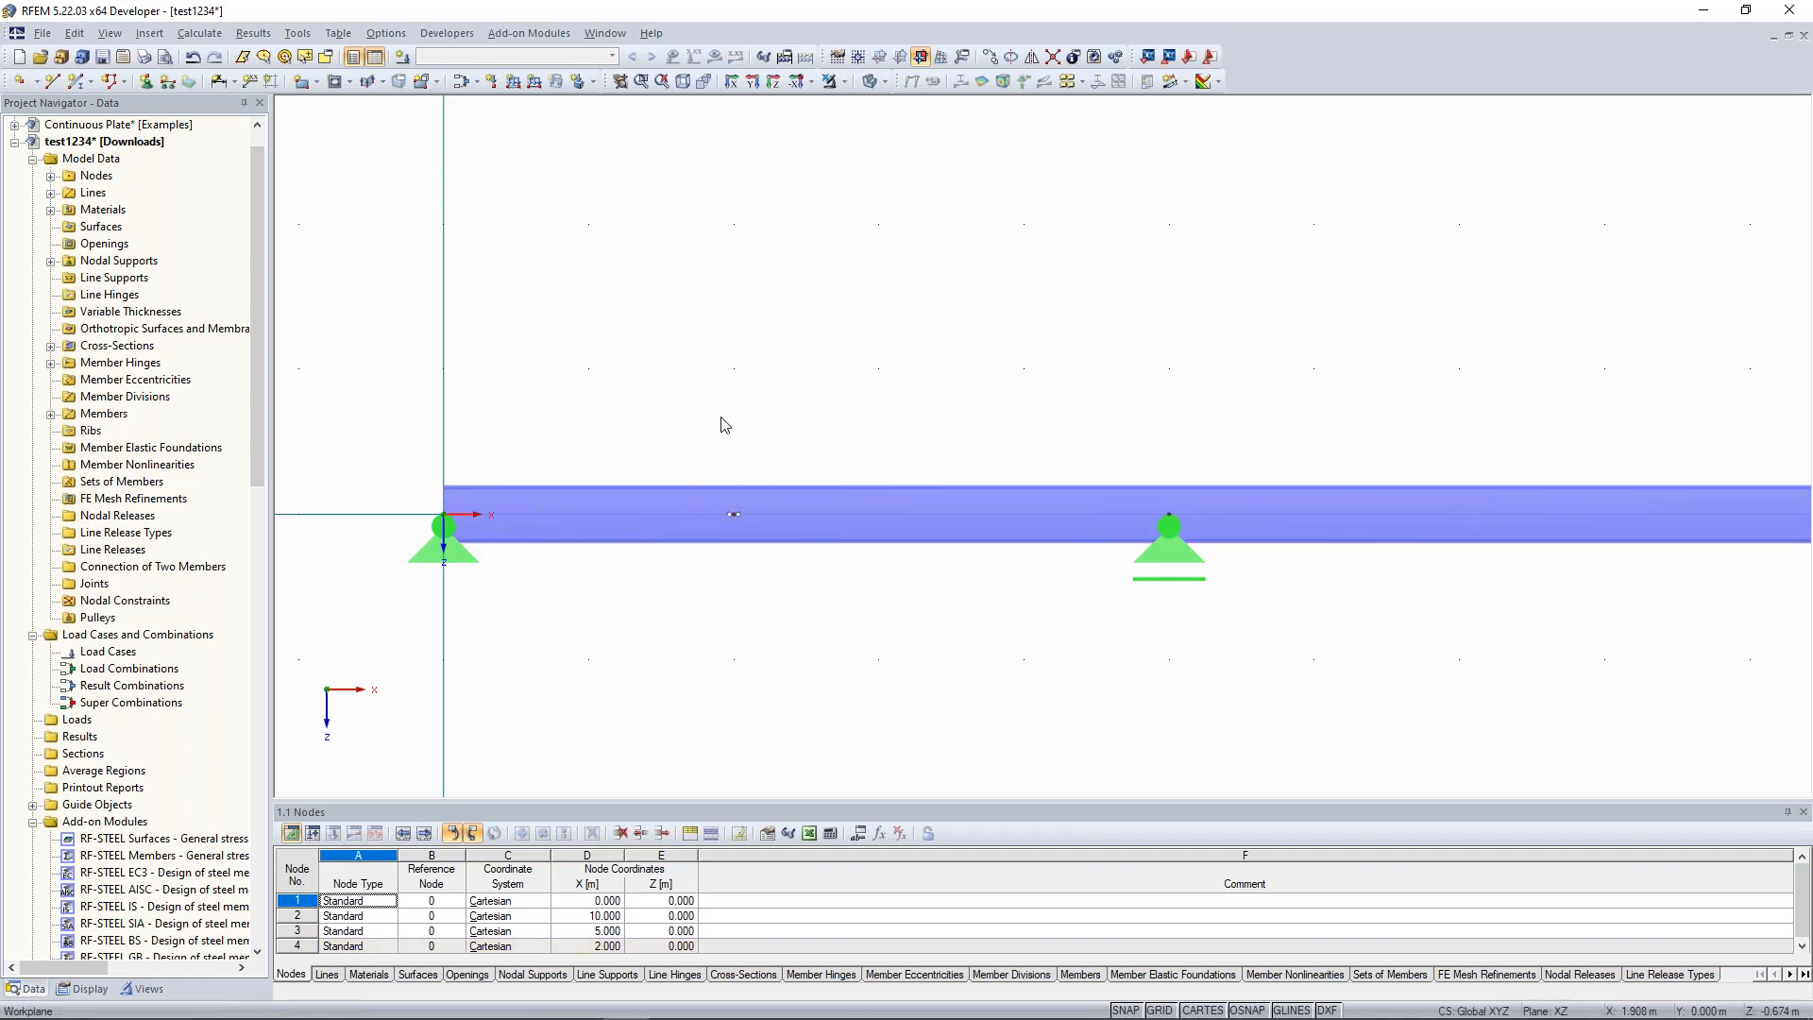
# Examine the shared node at 2 m and the hinge assignment of the longer member.
pyautogui.moveTo(689, 397); pyautogui.dragTo(789, 604)
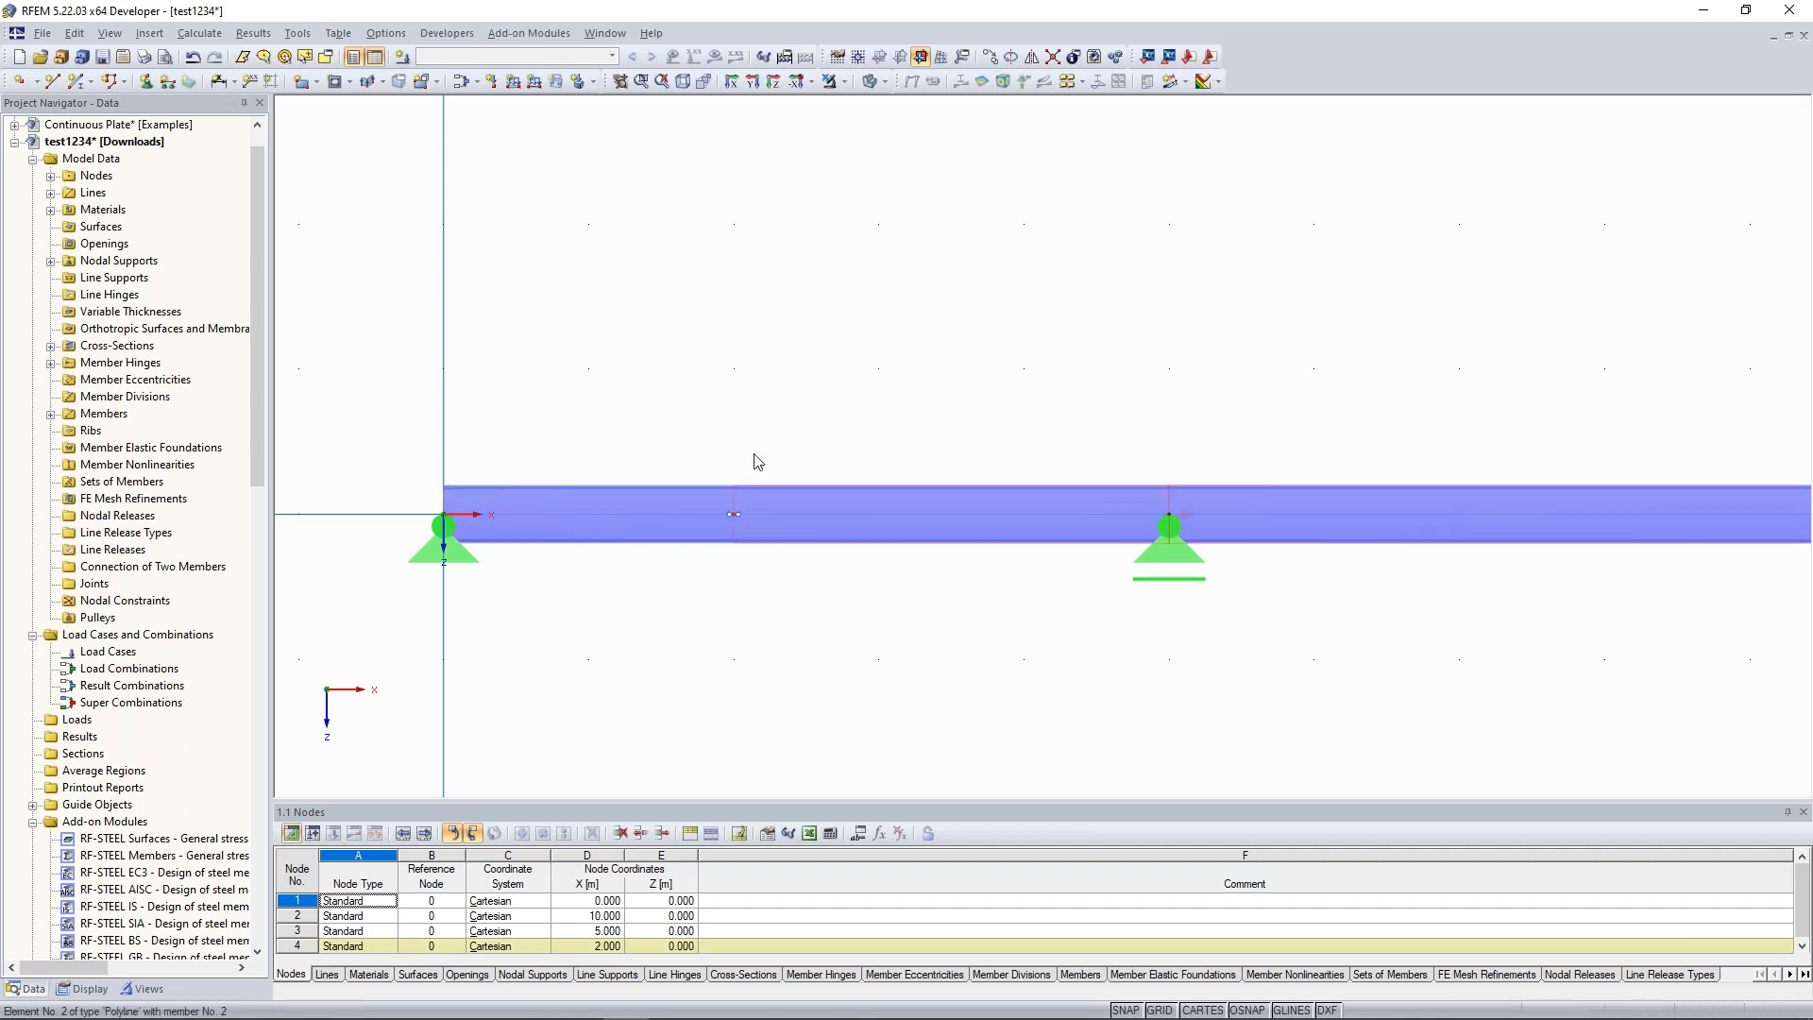
pyautogui.moveTo(704, 415); pyautogui.dragTo(765, 594)
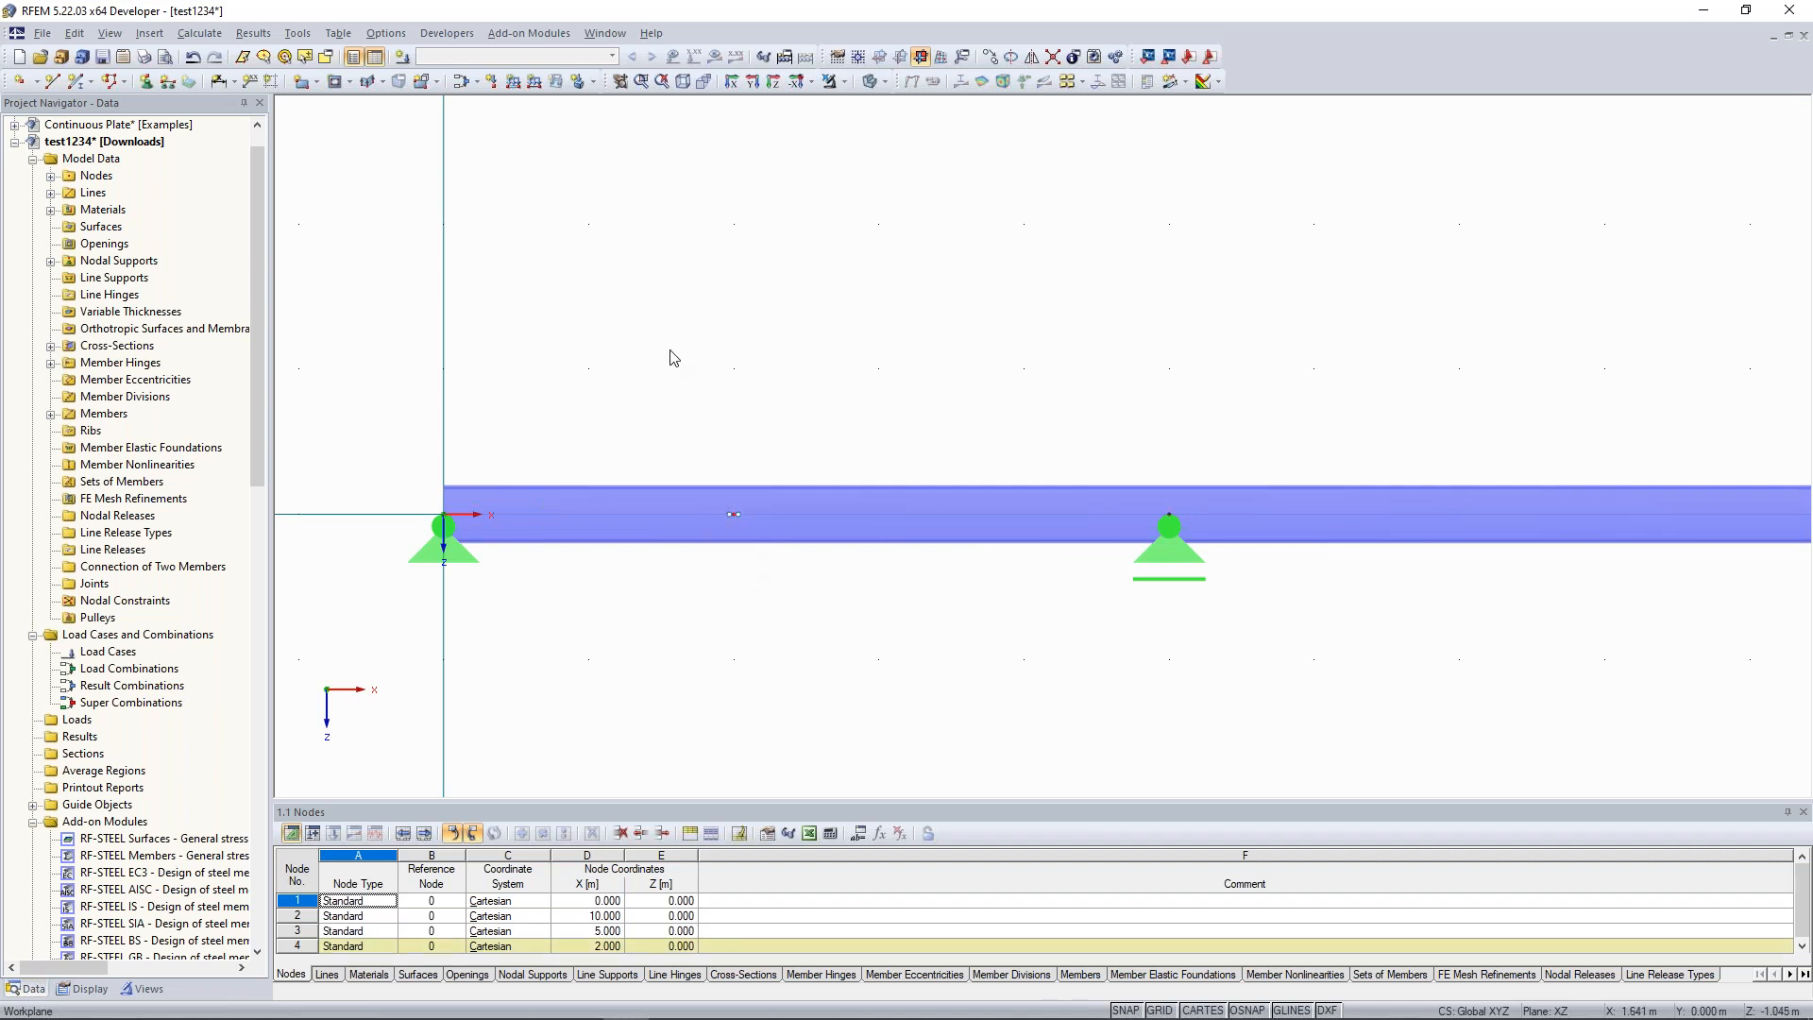
pyautogui.moveTo(692, 396); pyautogui.dragTo(770, 571)
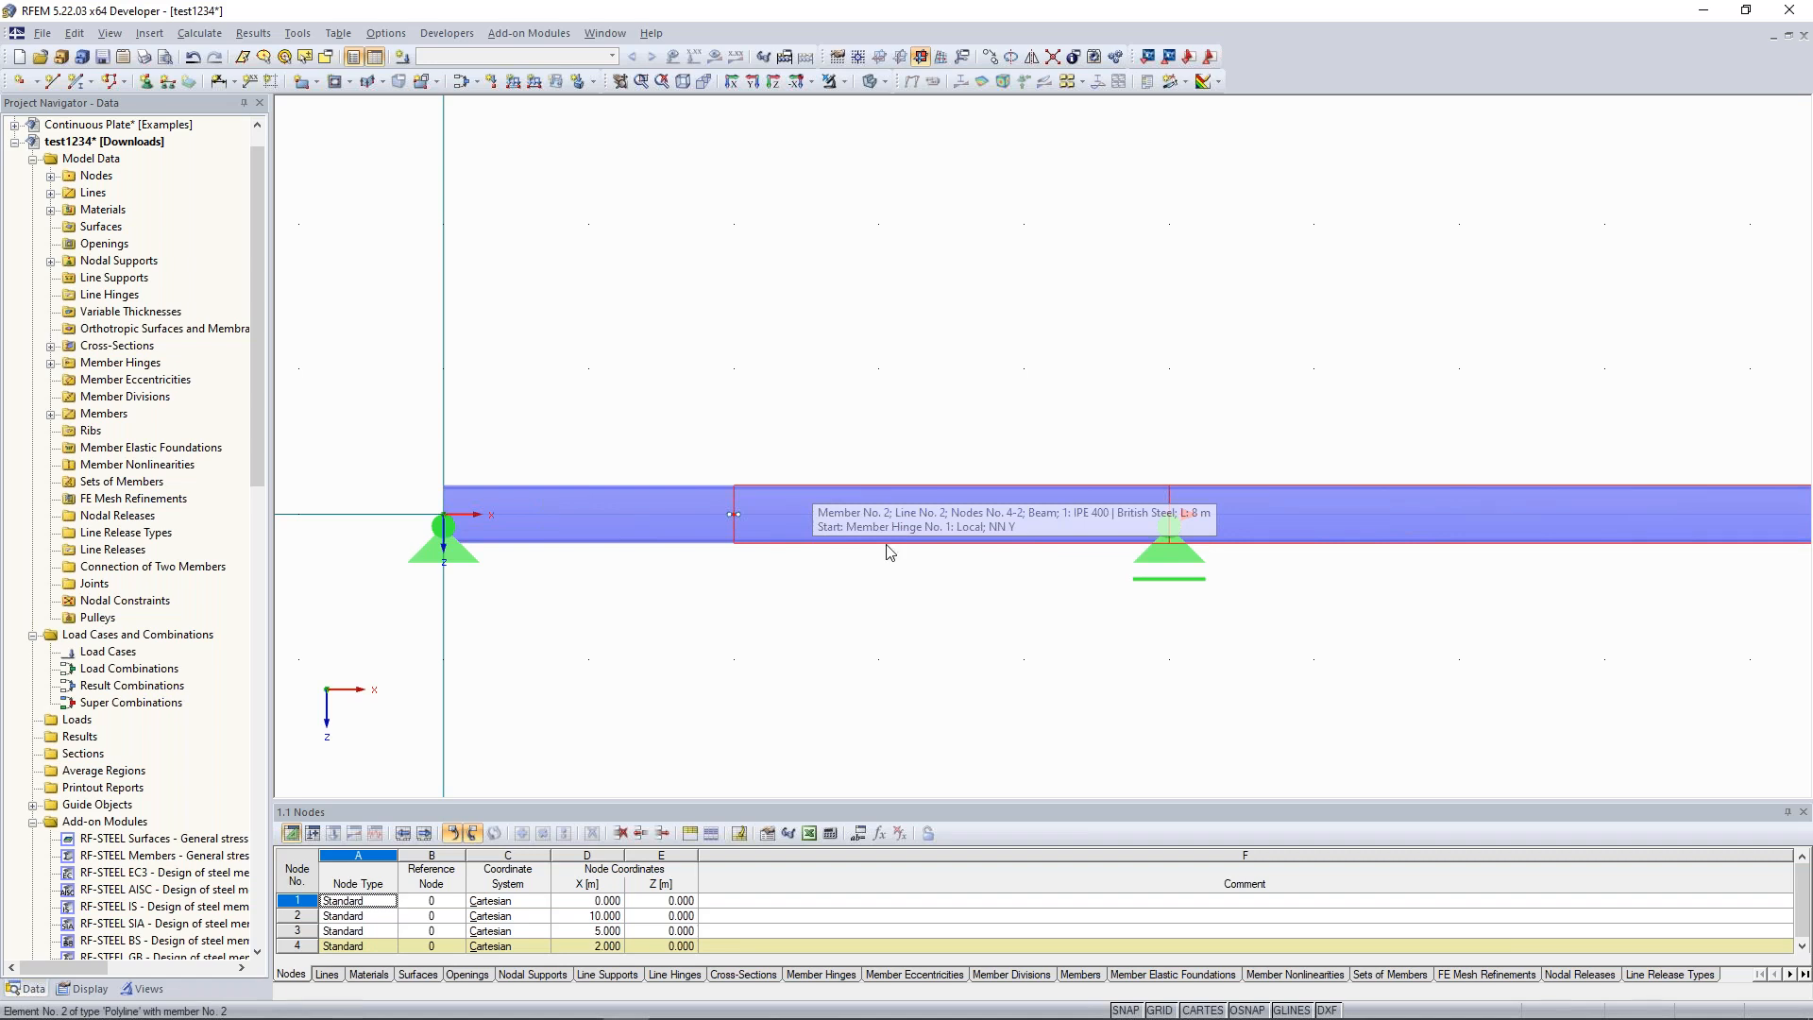
pyautogui.click(853, 532)
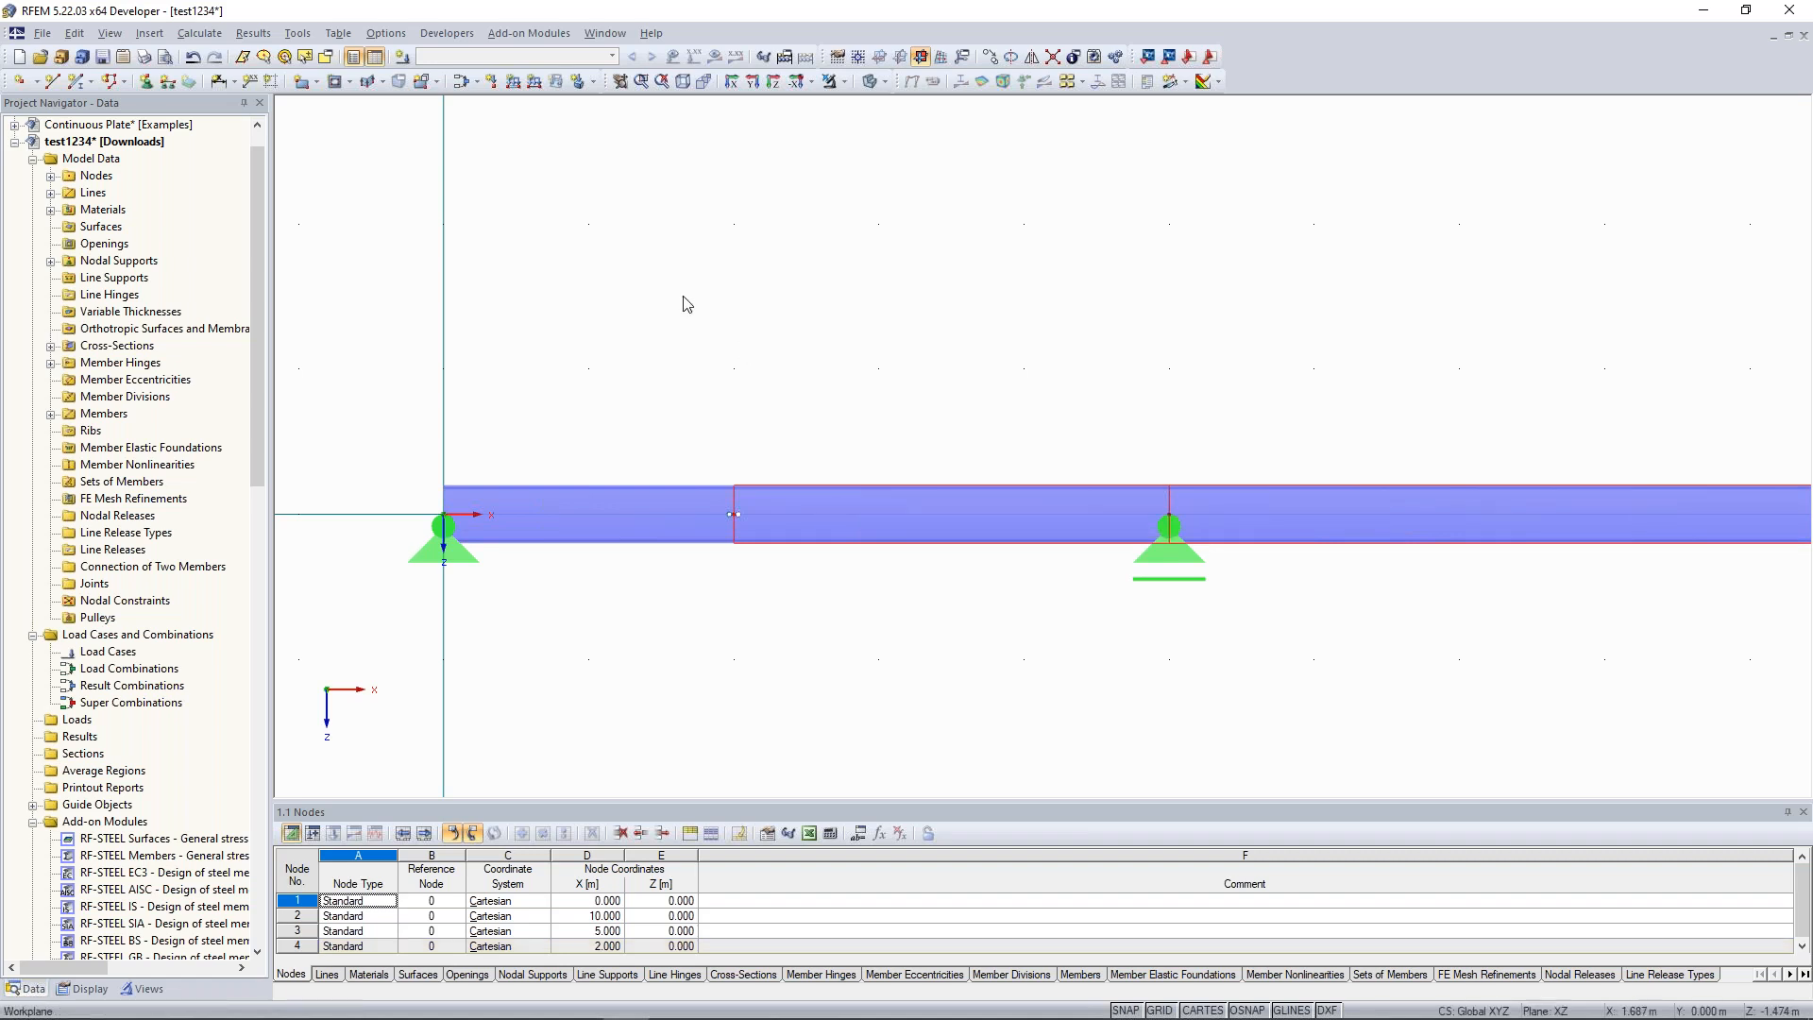
# Remove the member hinge from the start of the longer second member by setting it to None.
pyautogui.scroll(-1, 708, 315)
pyautogui.moveTo(756, 334); pyautogui.dragTo(769, 370, button='middle')
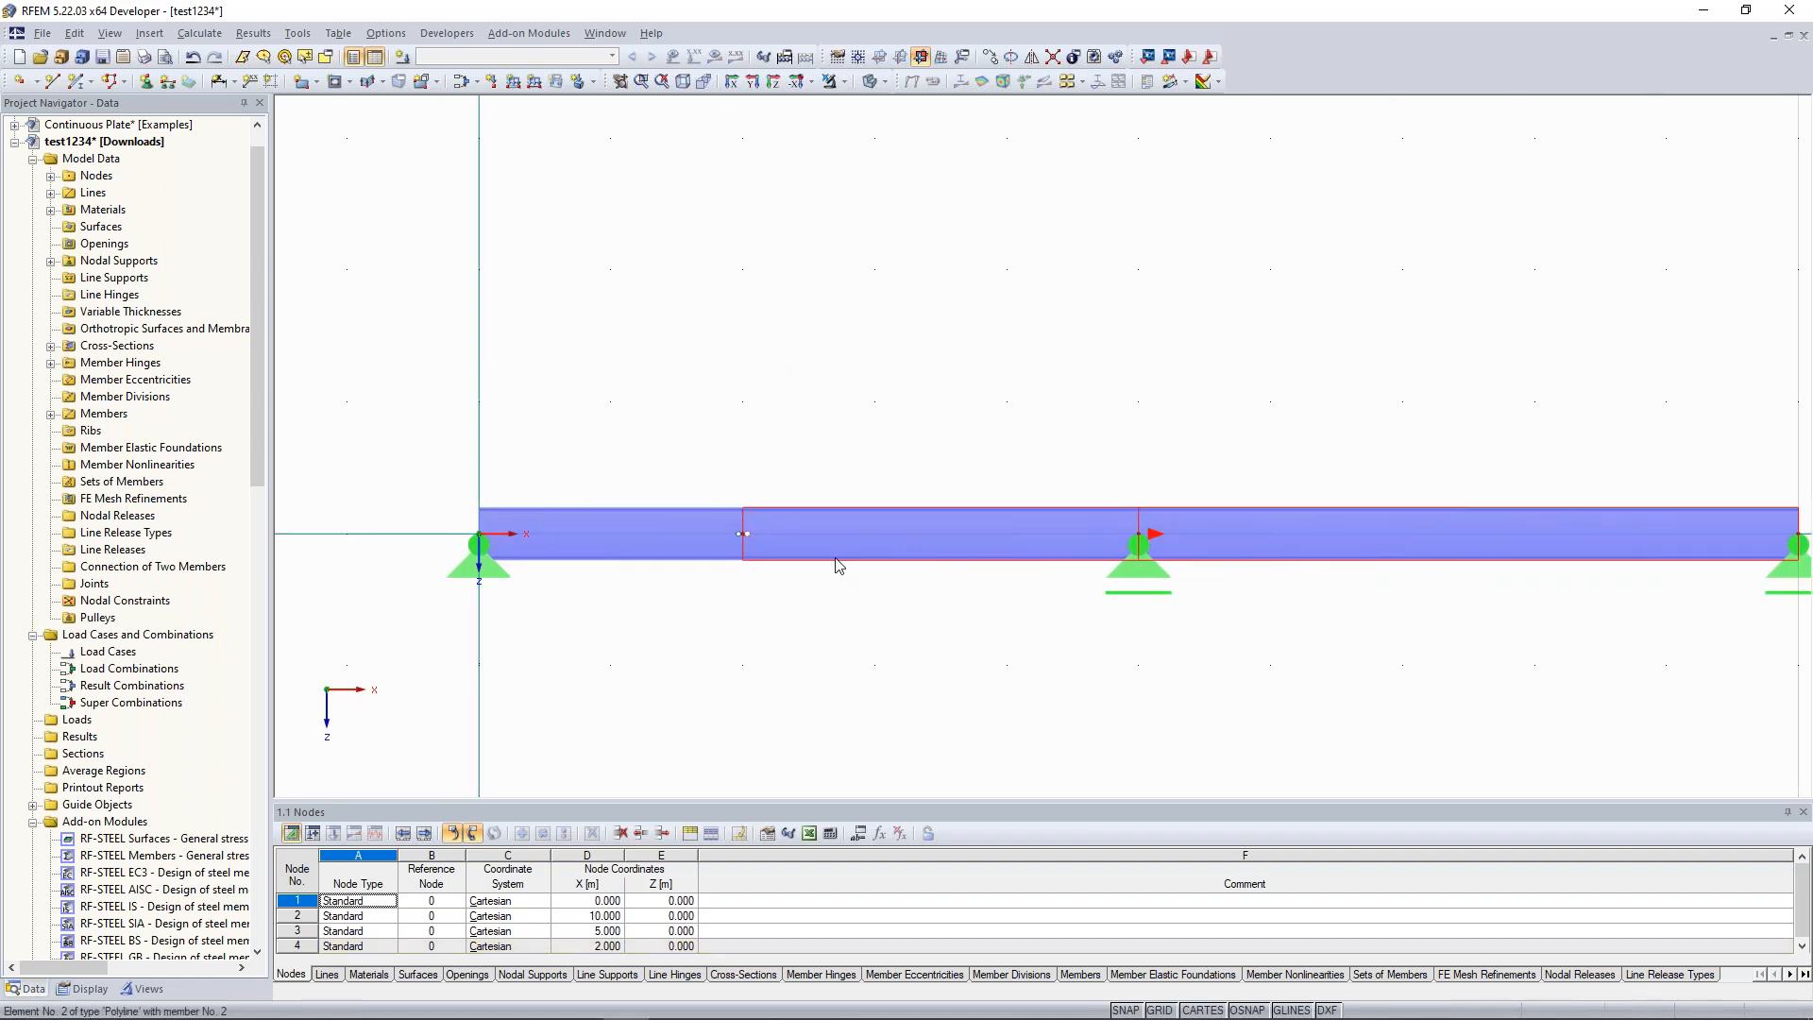
pyautogui.rightClick(844, 551)
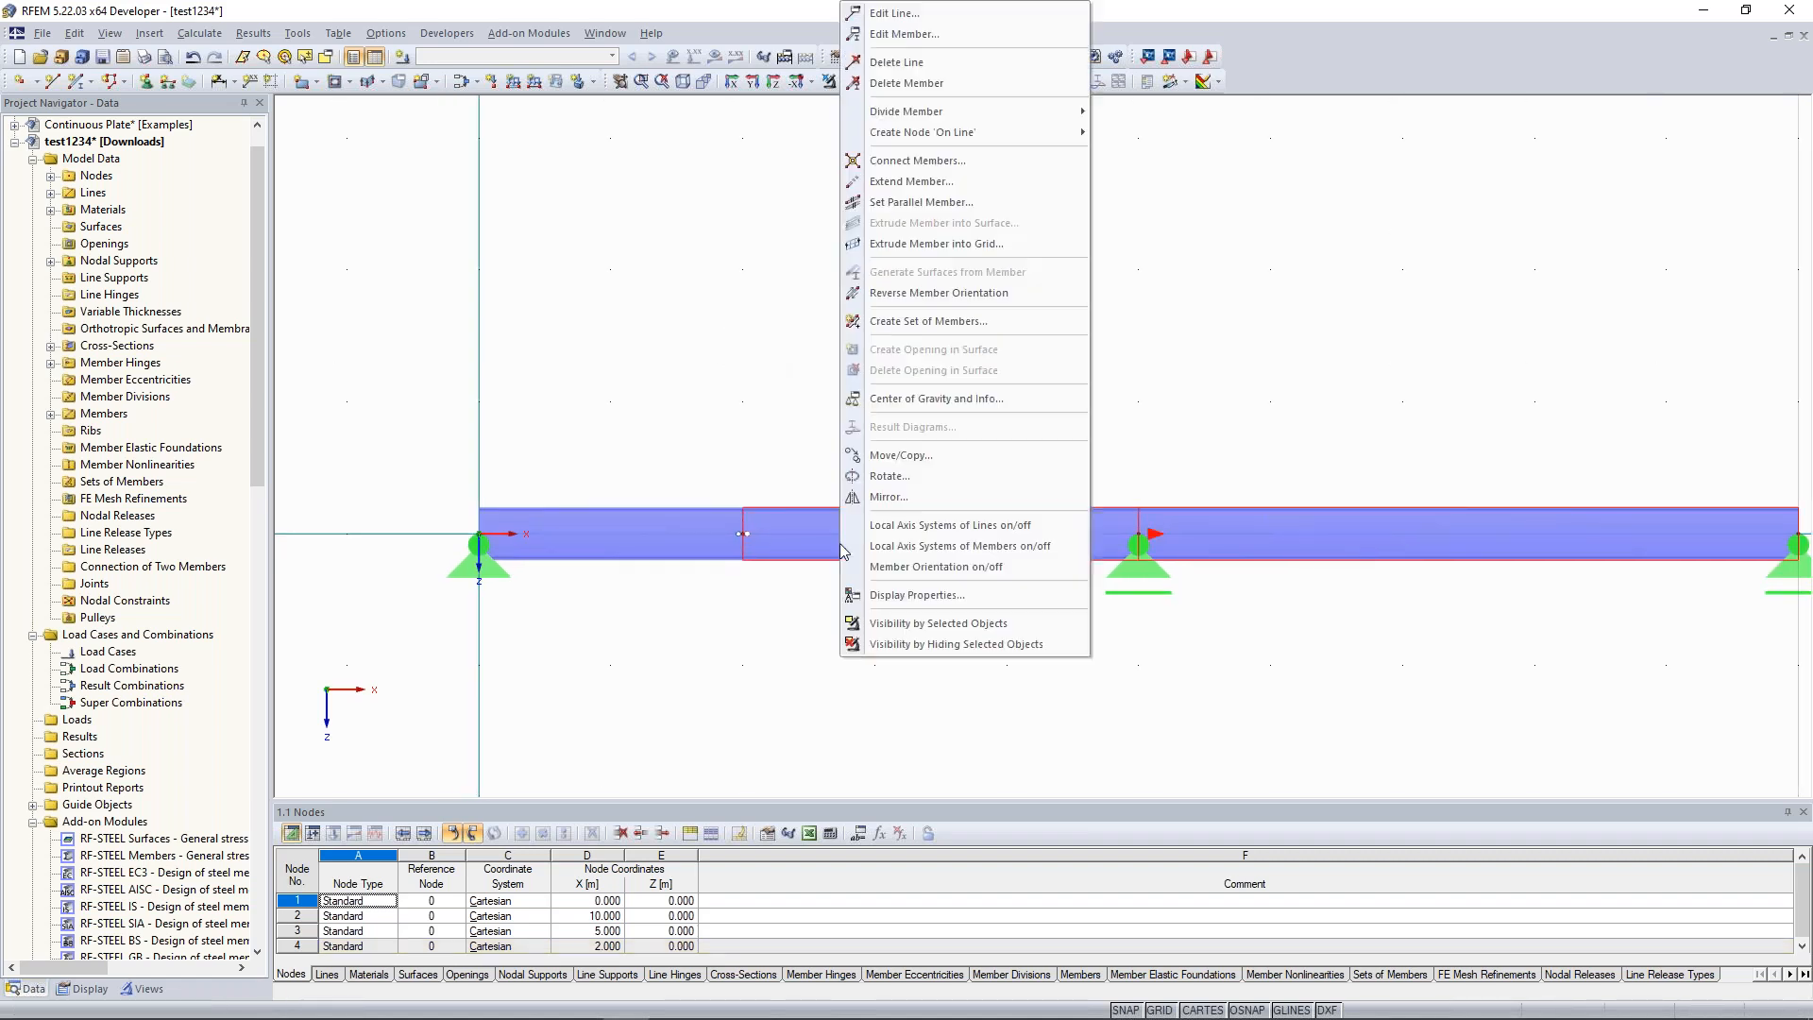
pyautogui.click(988, 58)
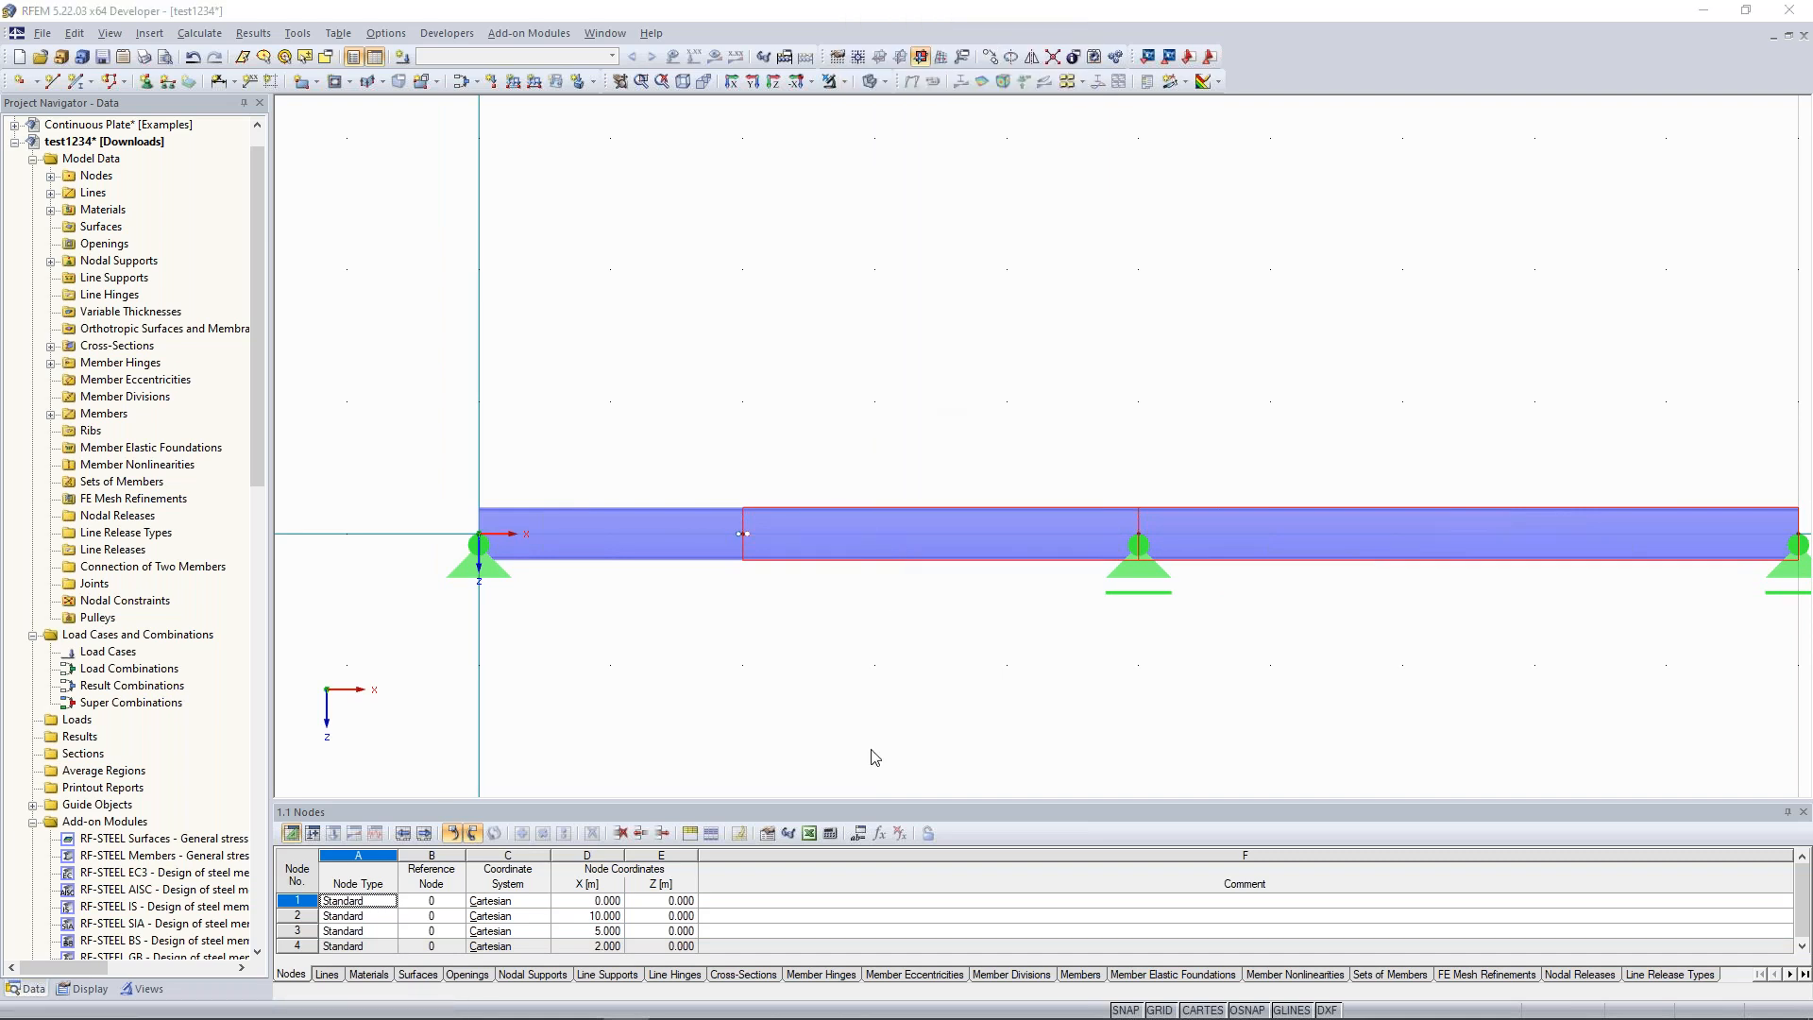
pyautogui.click(855, 675)
pyautogui.click(859, 694)
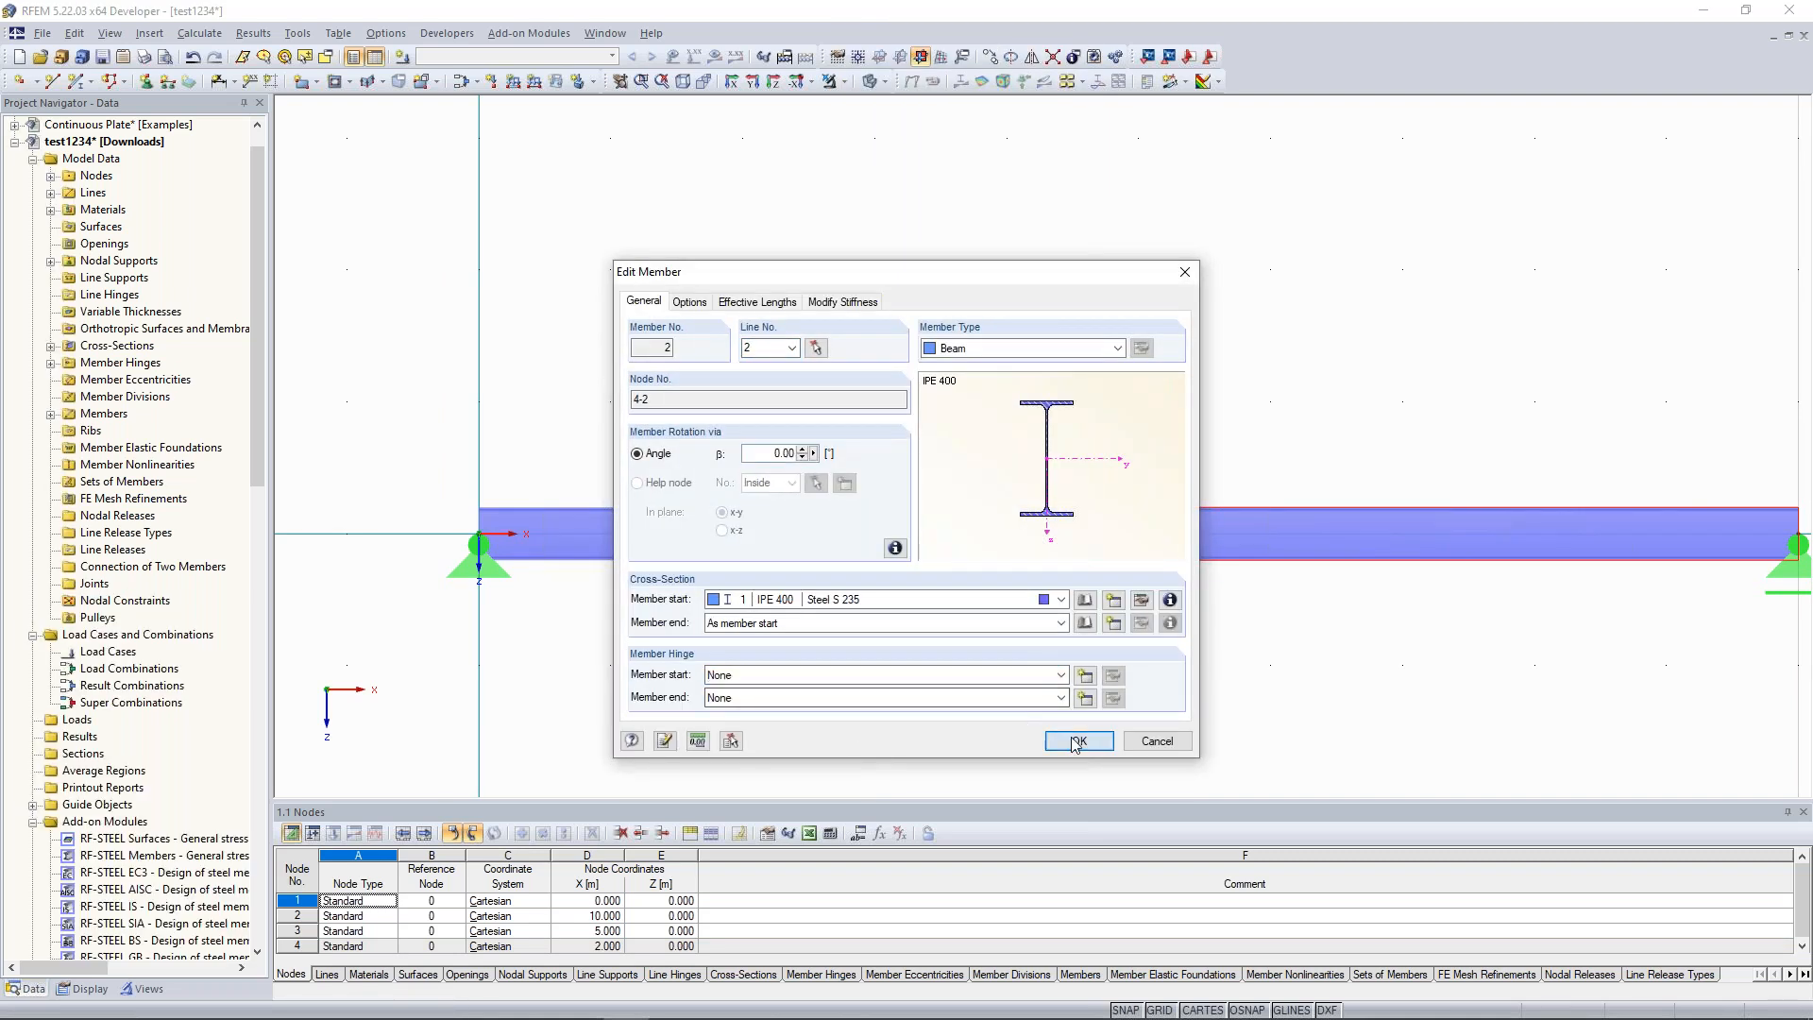
pyautogui.press('Return')
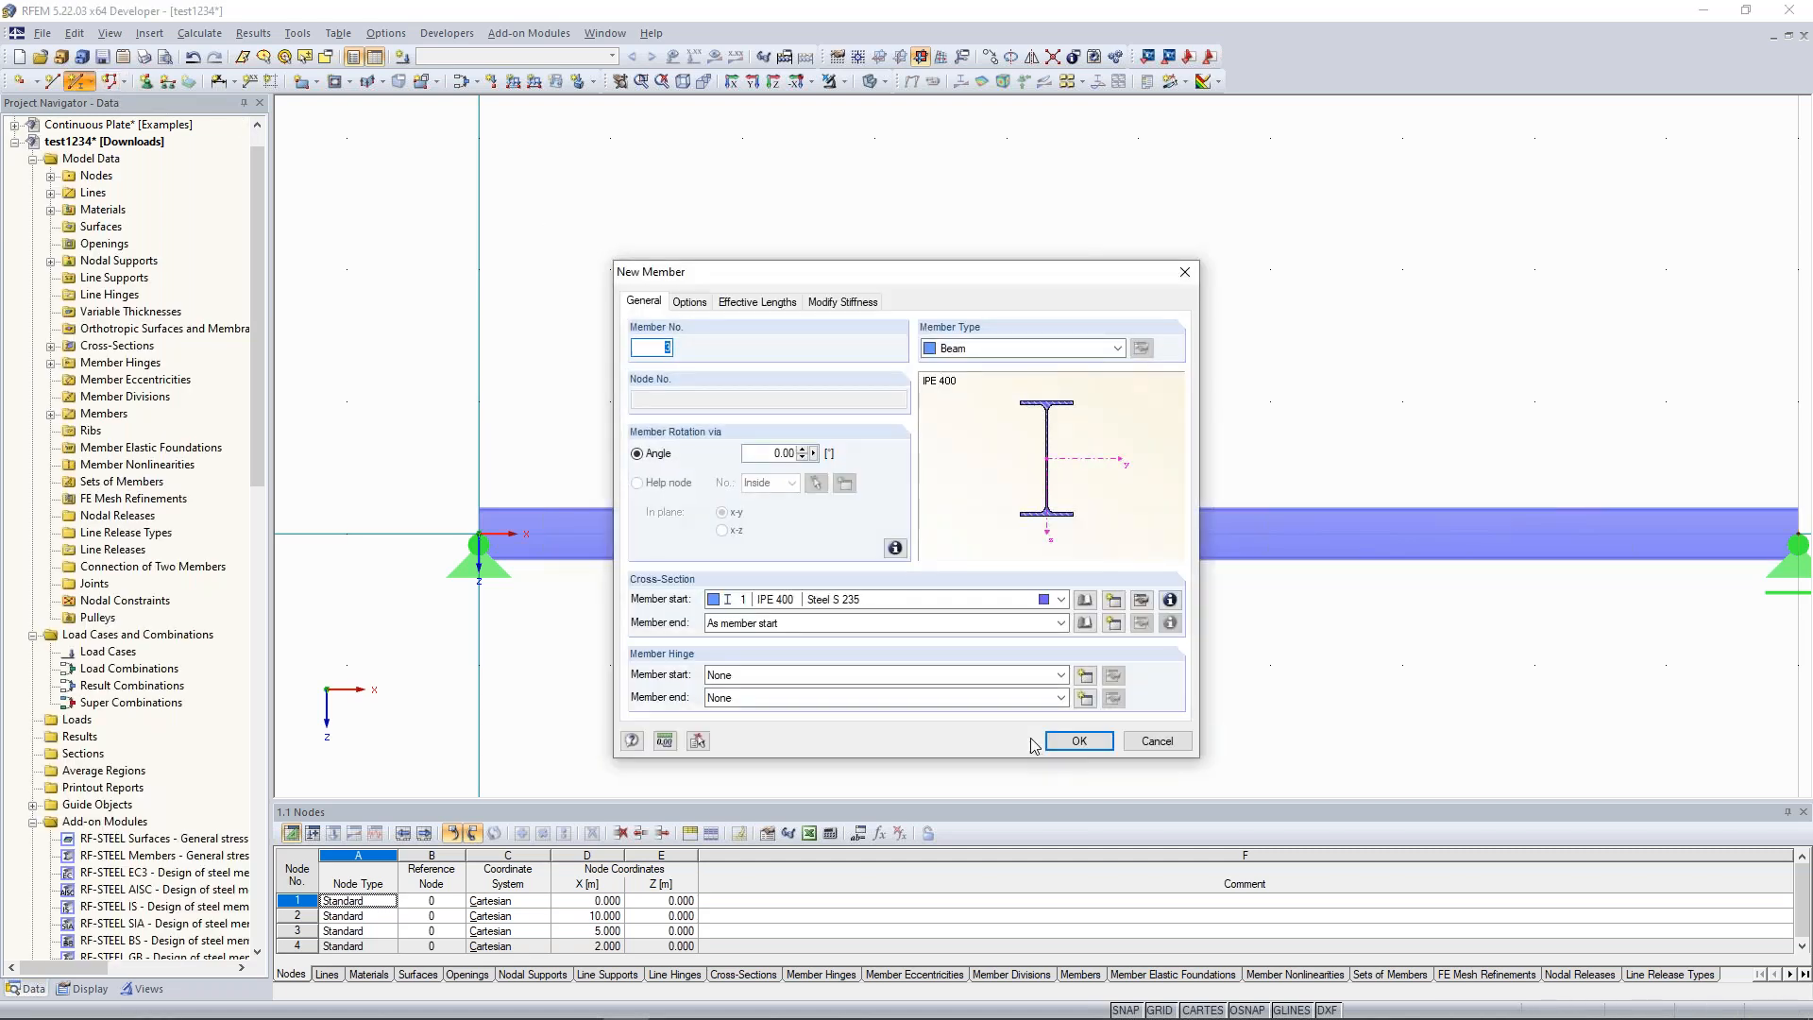
# Add a vertical IPE 400 beam member from the shared node at 2 m to X 2.000 m, Z -2.000 m.
pyautogui.click(1075, 742)
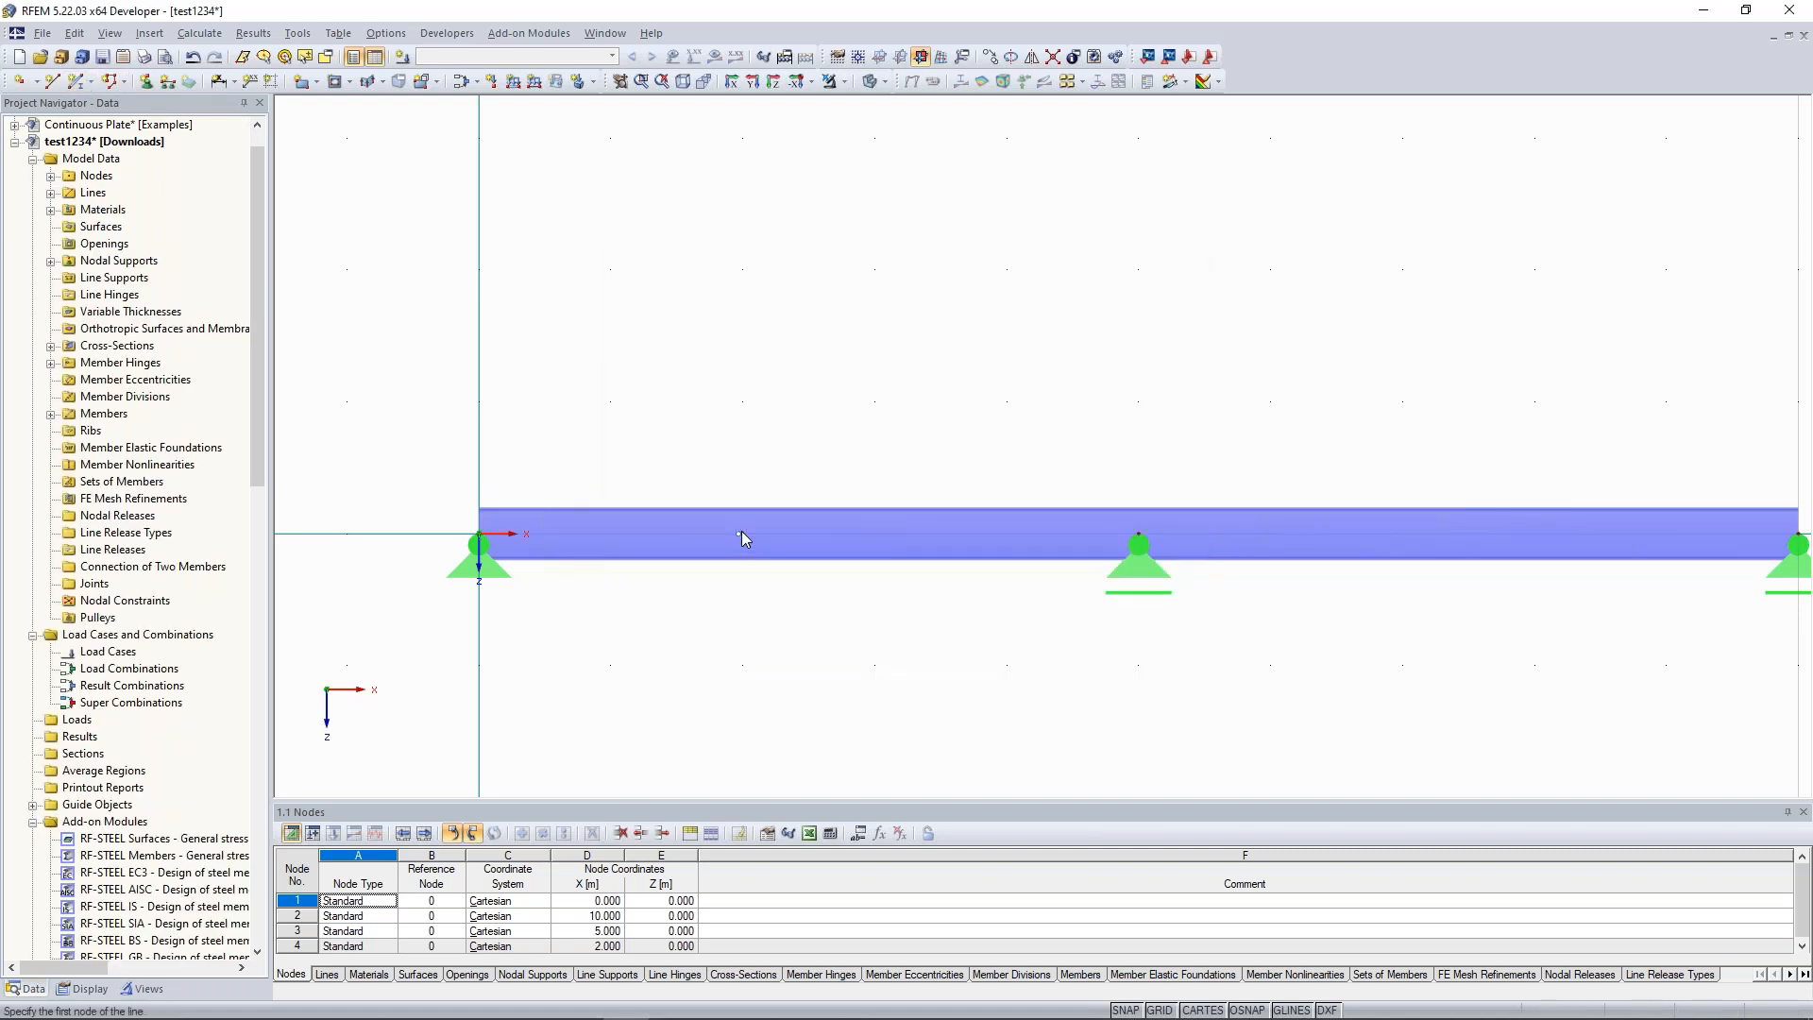
pyautogui.click(742, 534)
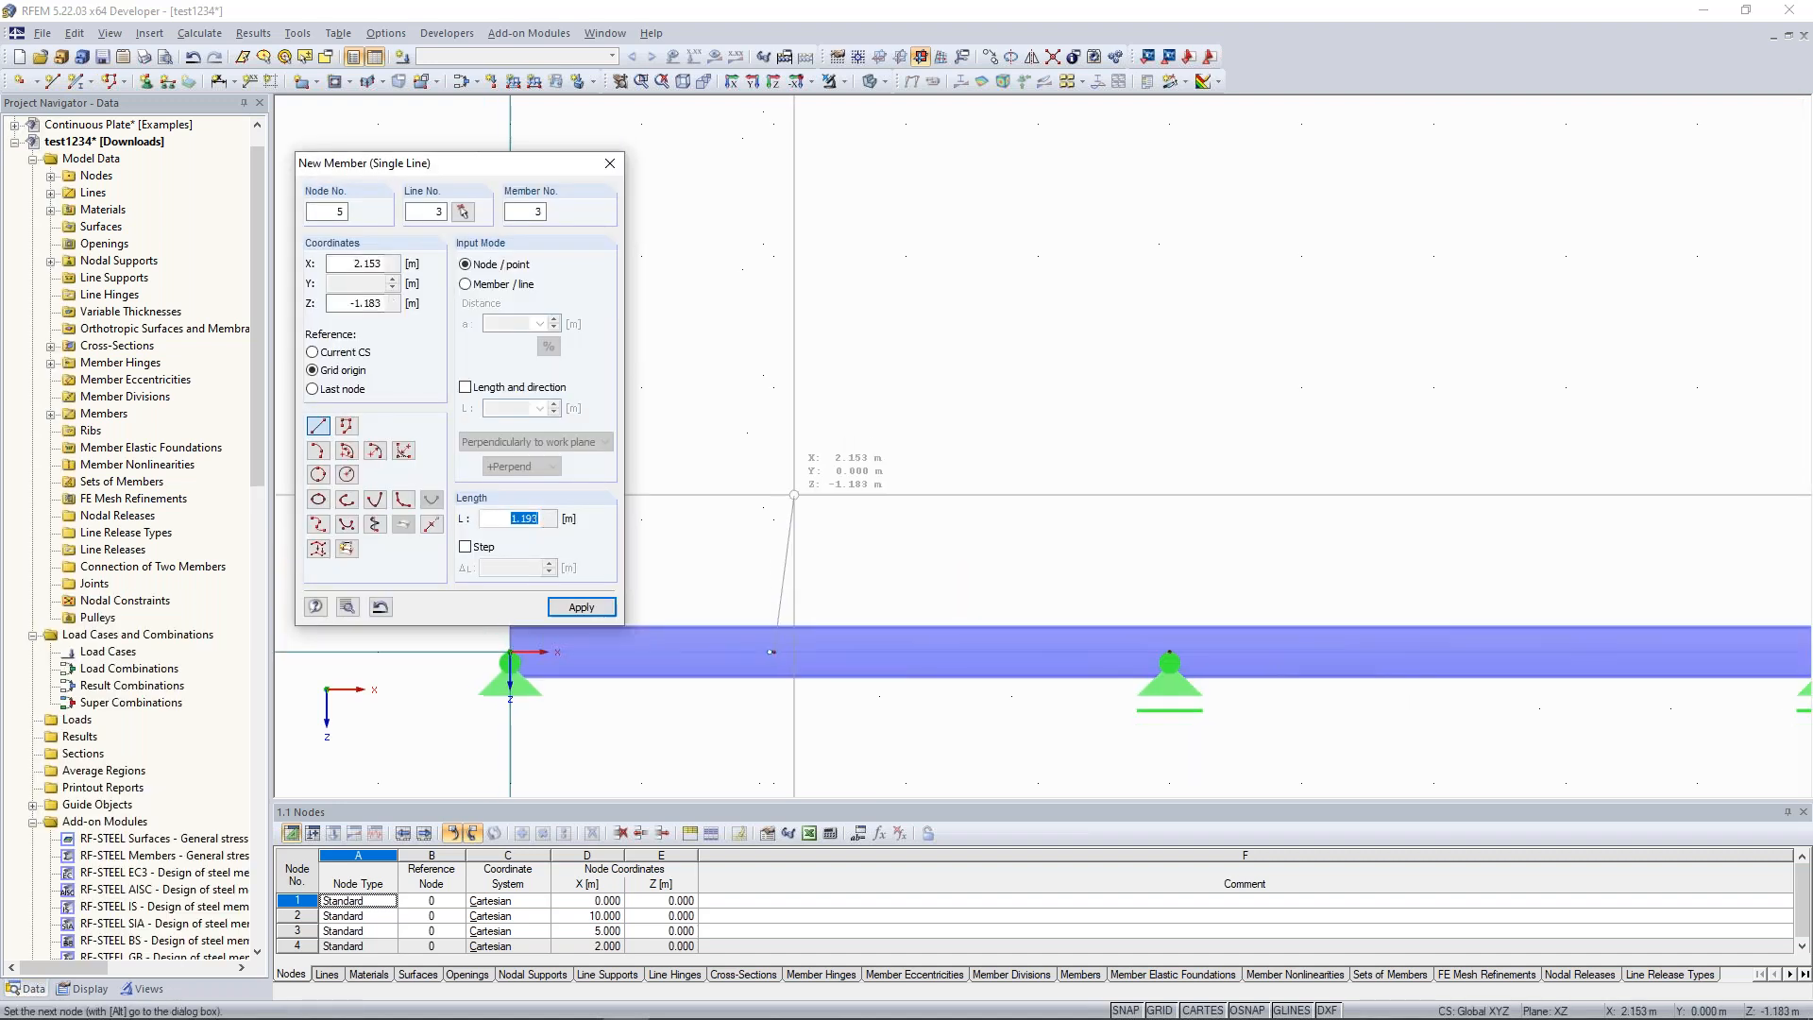
pyautogui.click(774, 387)
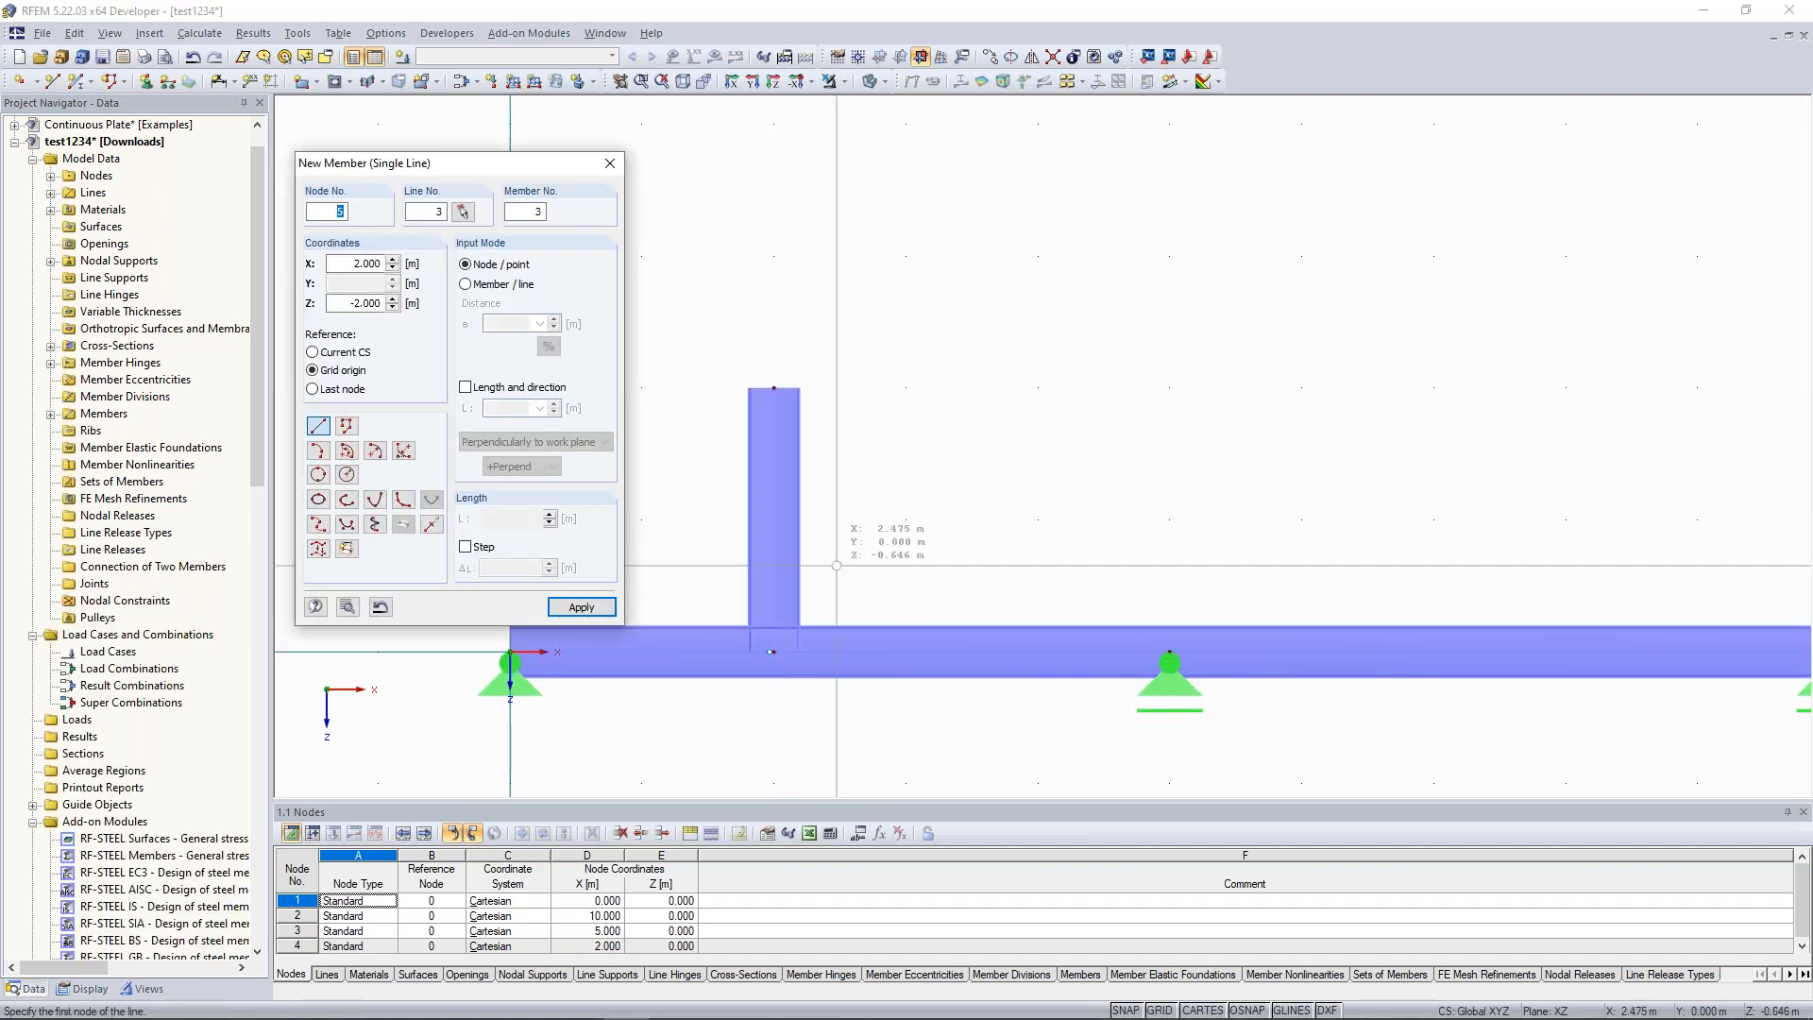
pyautogui.press('Escape')
# Assign the existing member hinge 1 to the start of the vertical member.
pyautogui.scroll(2, 675, 559)
pyautogui.moveTo(806, 639); pyautogui.dragTo(788, 555, button='middle')
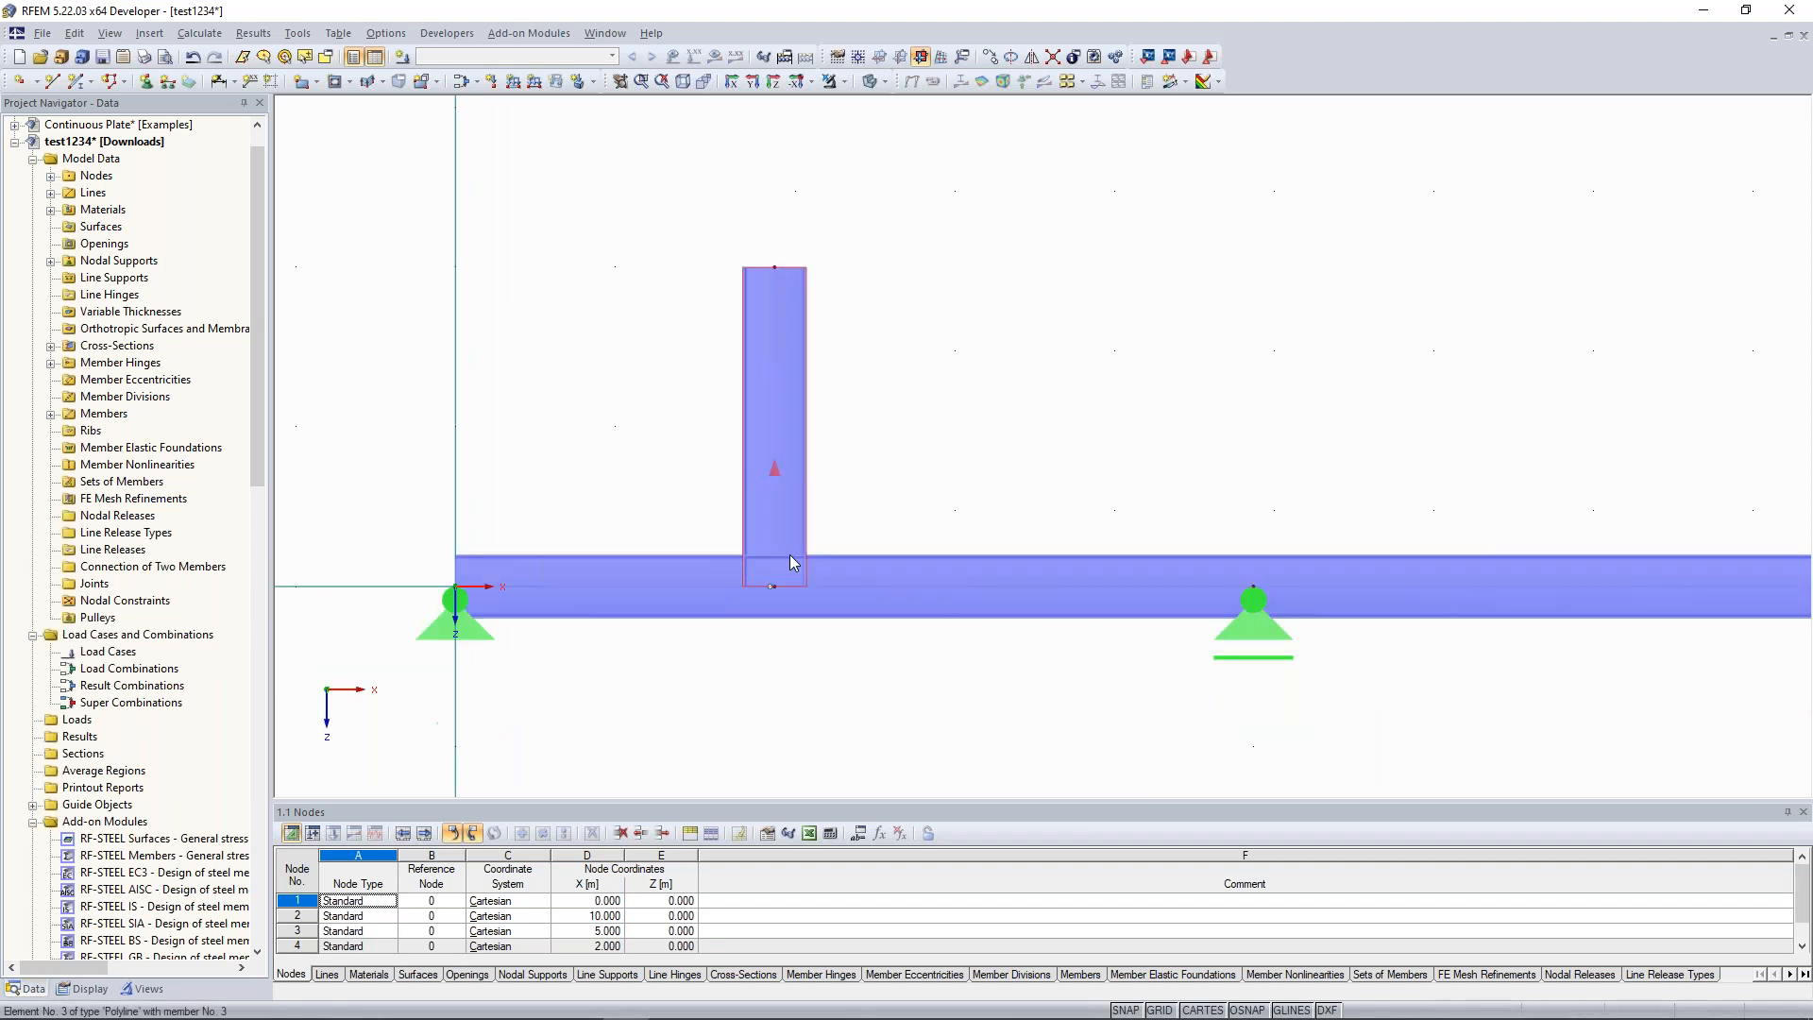
pyautogui.scroll(1, 769, 552)
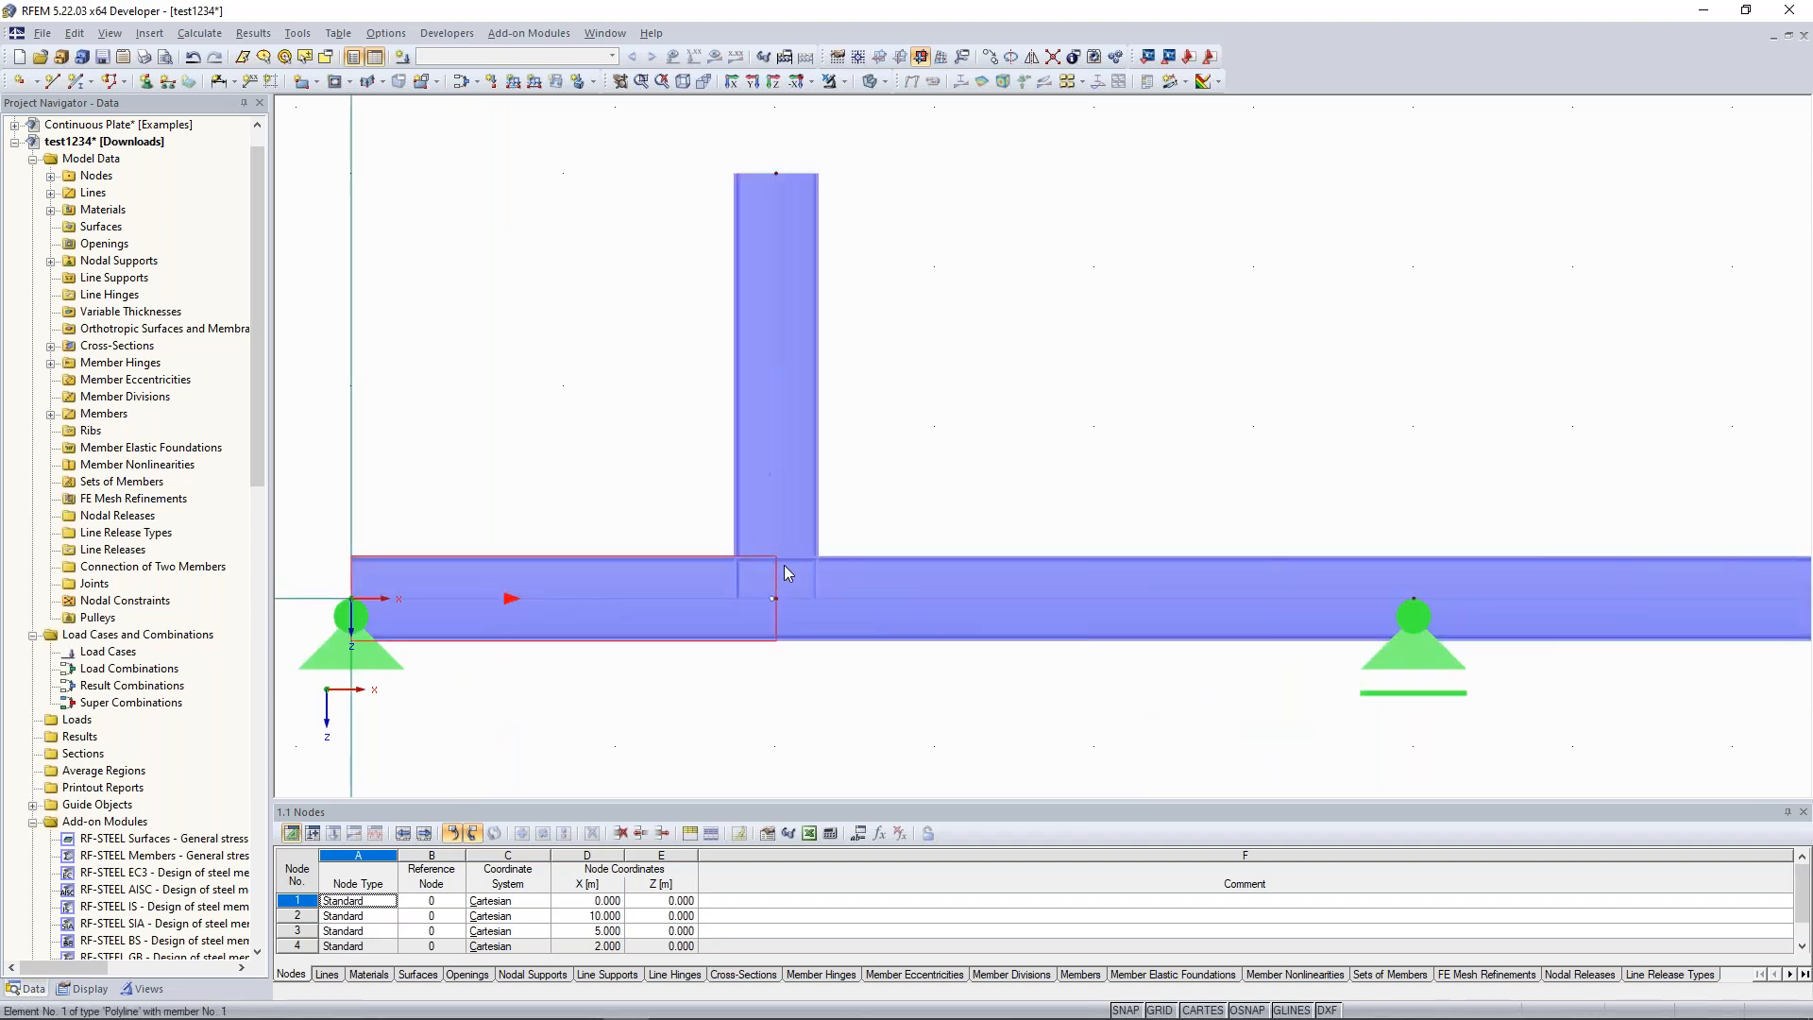
pyautogui.rightClick(774, 507)
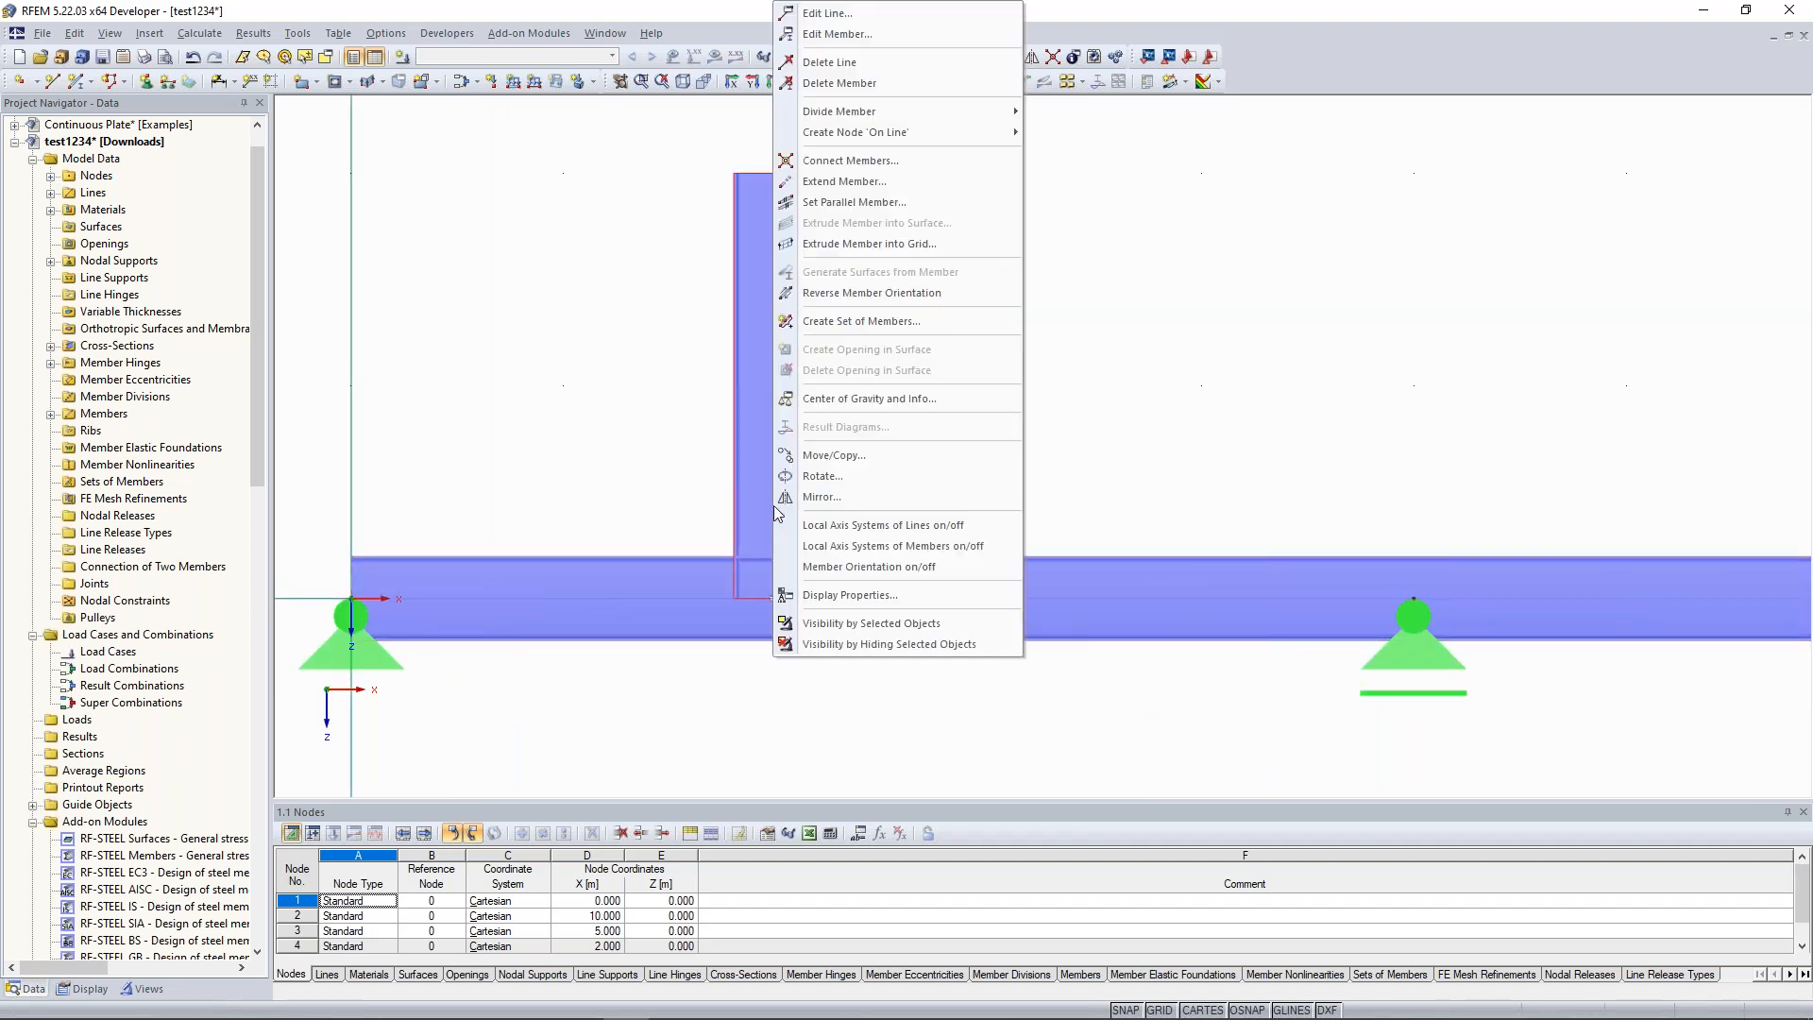
pyautogui.click(931, 35)
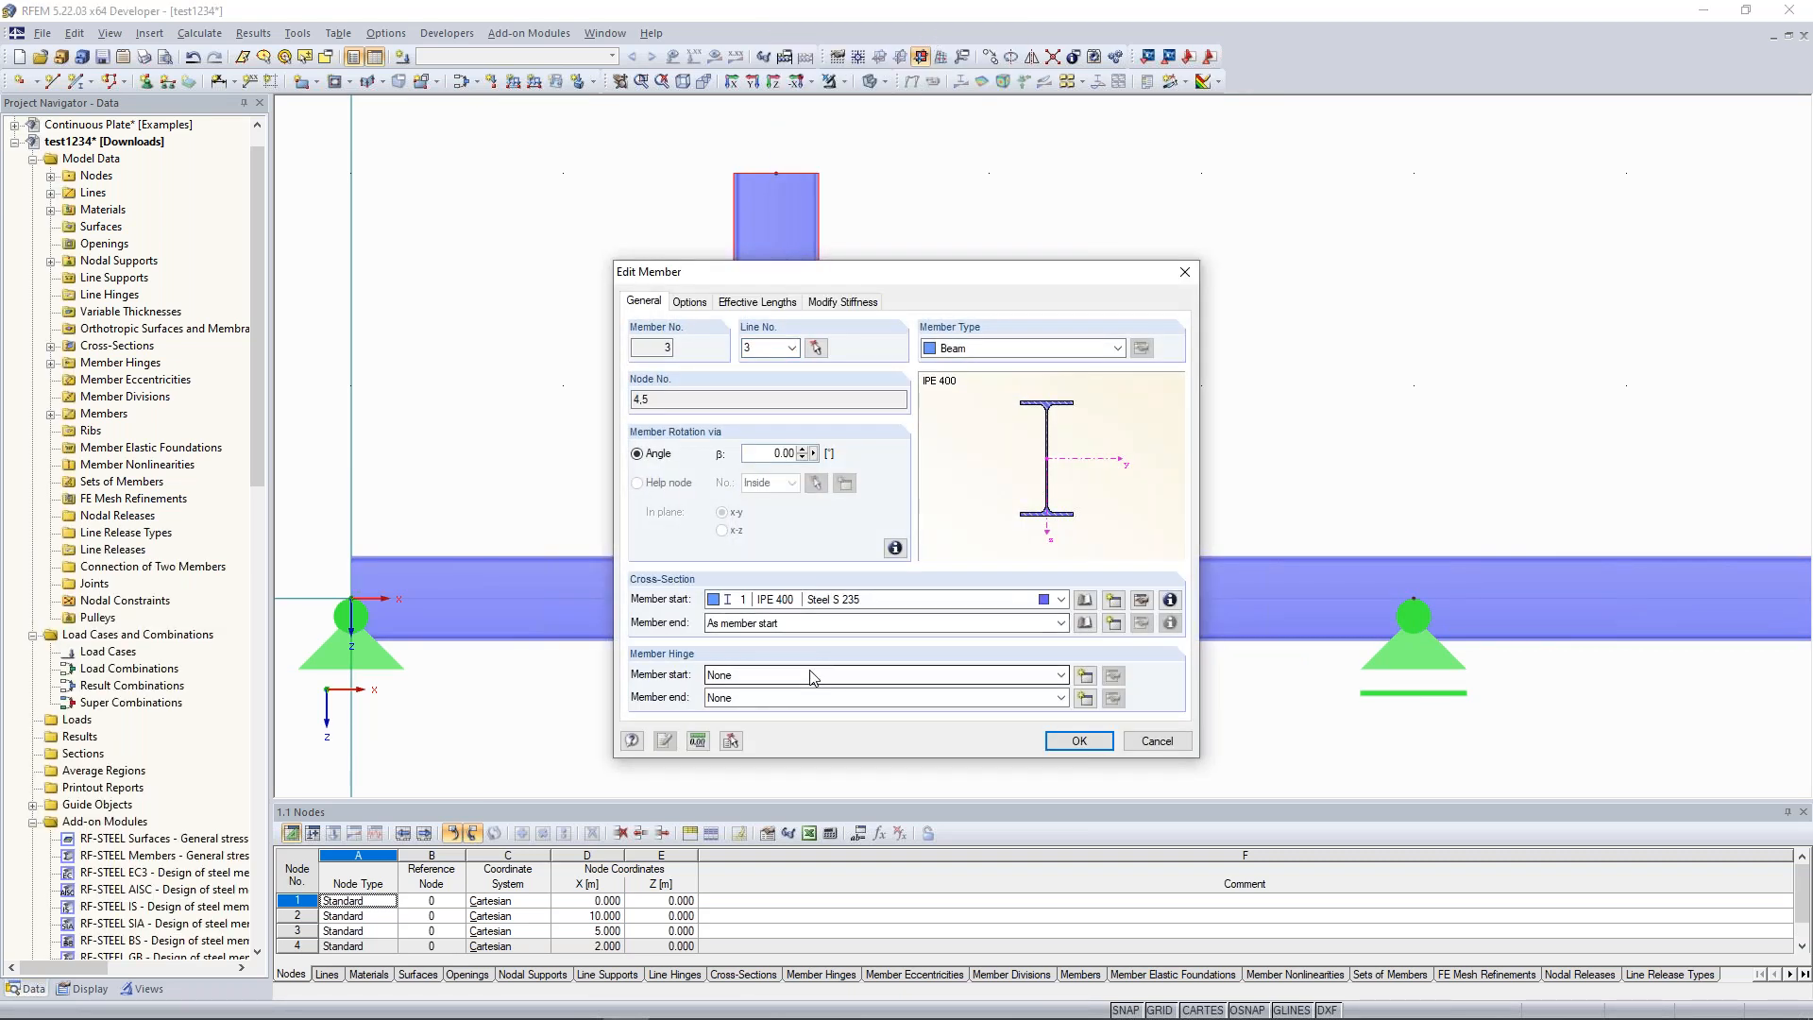
pyautogui.click(811, 677)
pyautogui.click(801, 707)
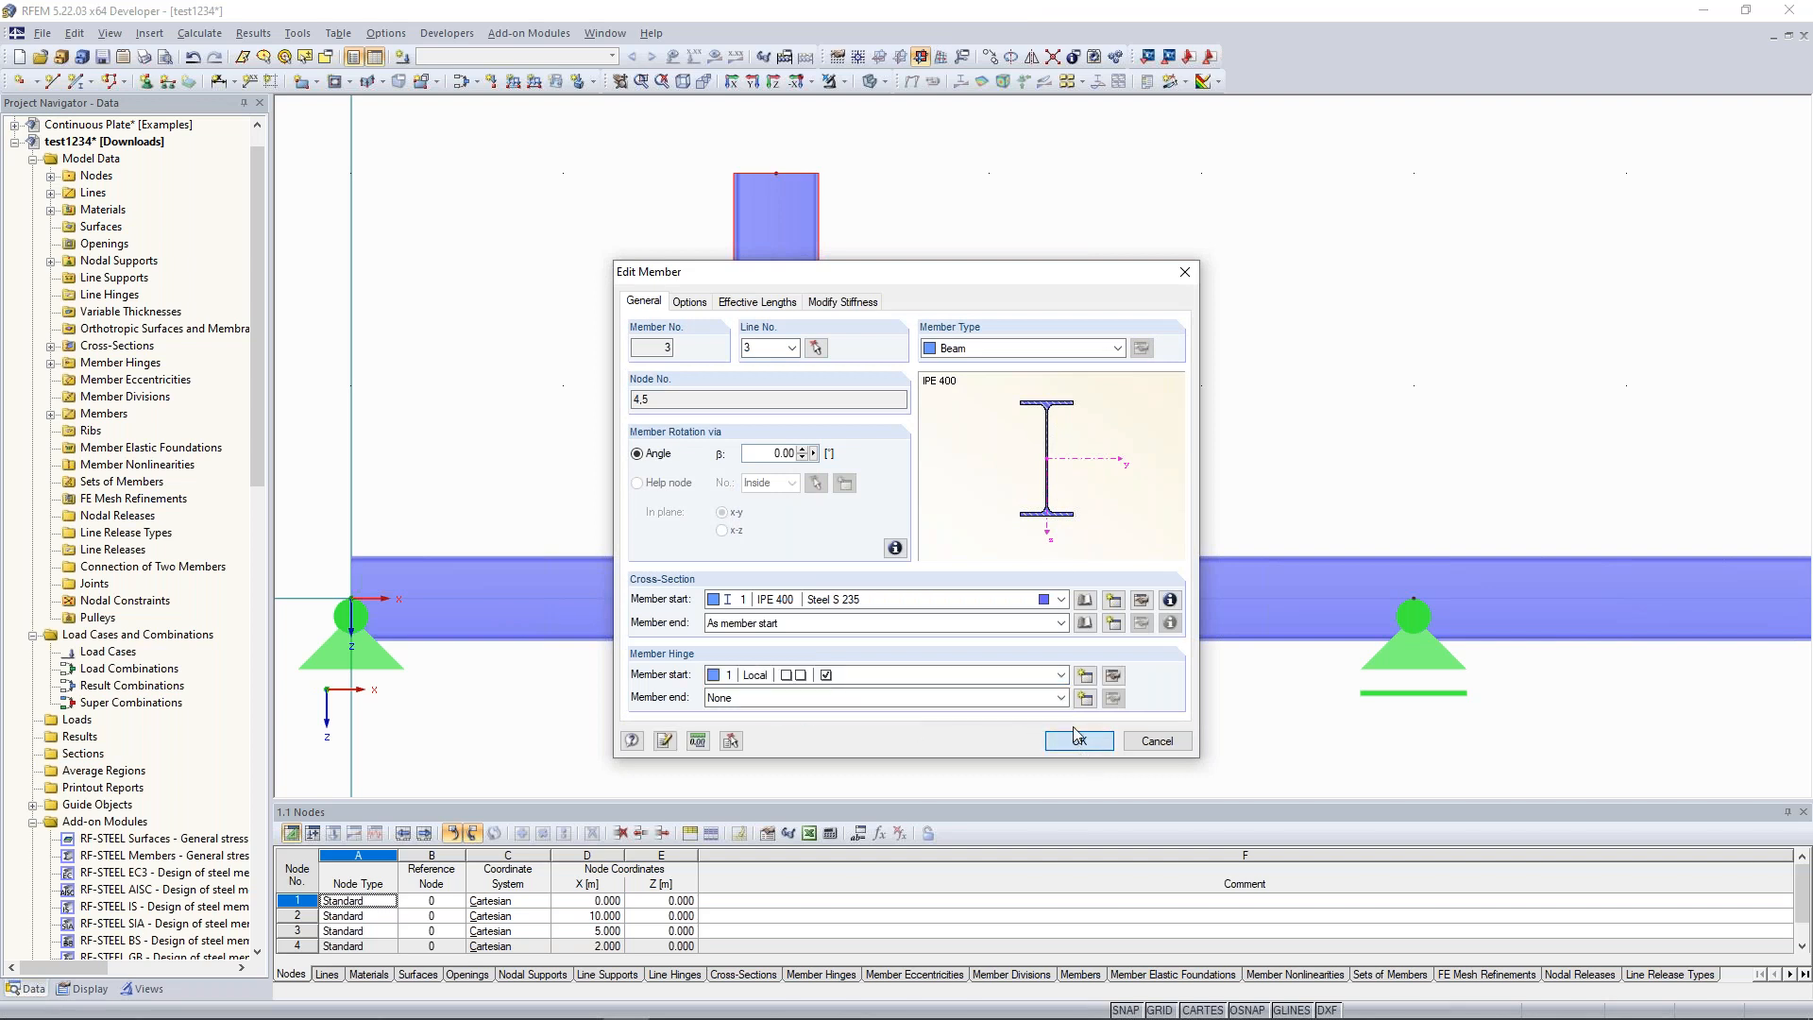
pyautogui.press('Return')
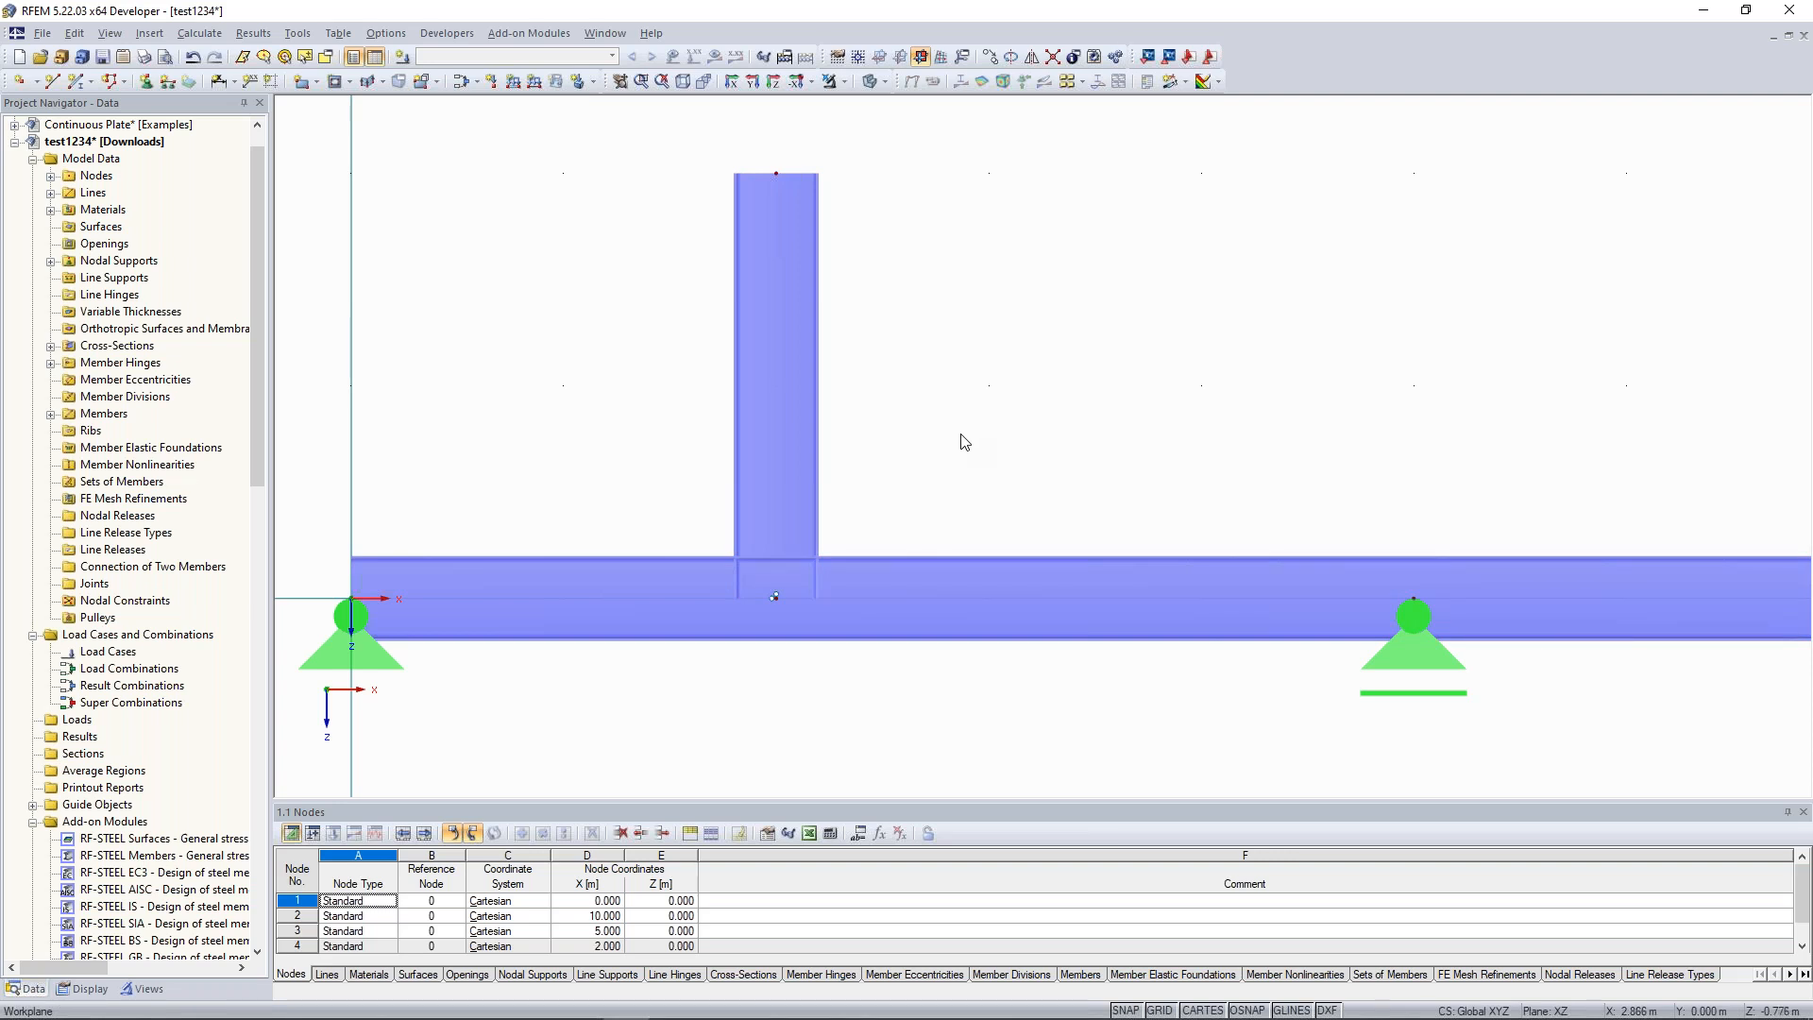
# Examine the hinged vertical member's connection and the nodal supports along the beam.
pyautogui.scroll(-1, 967, 444)
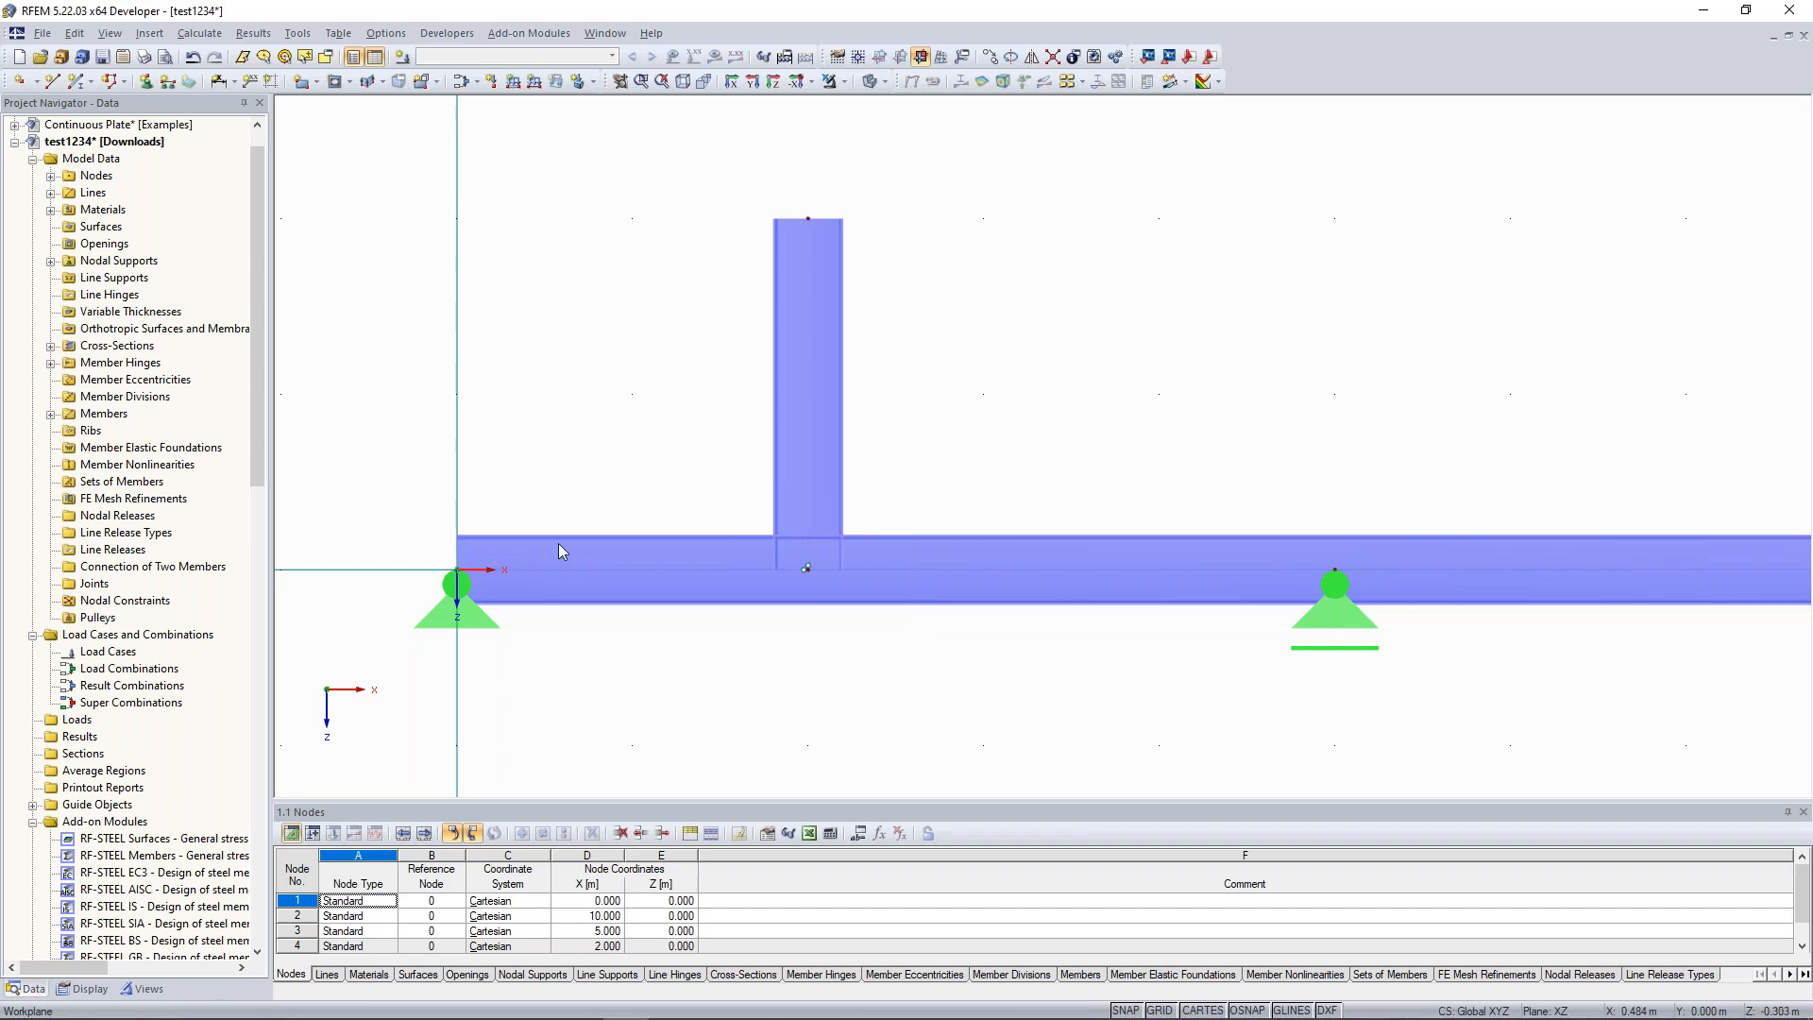
pyautogui.click(1323, 590)
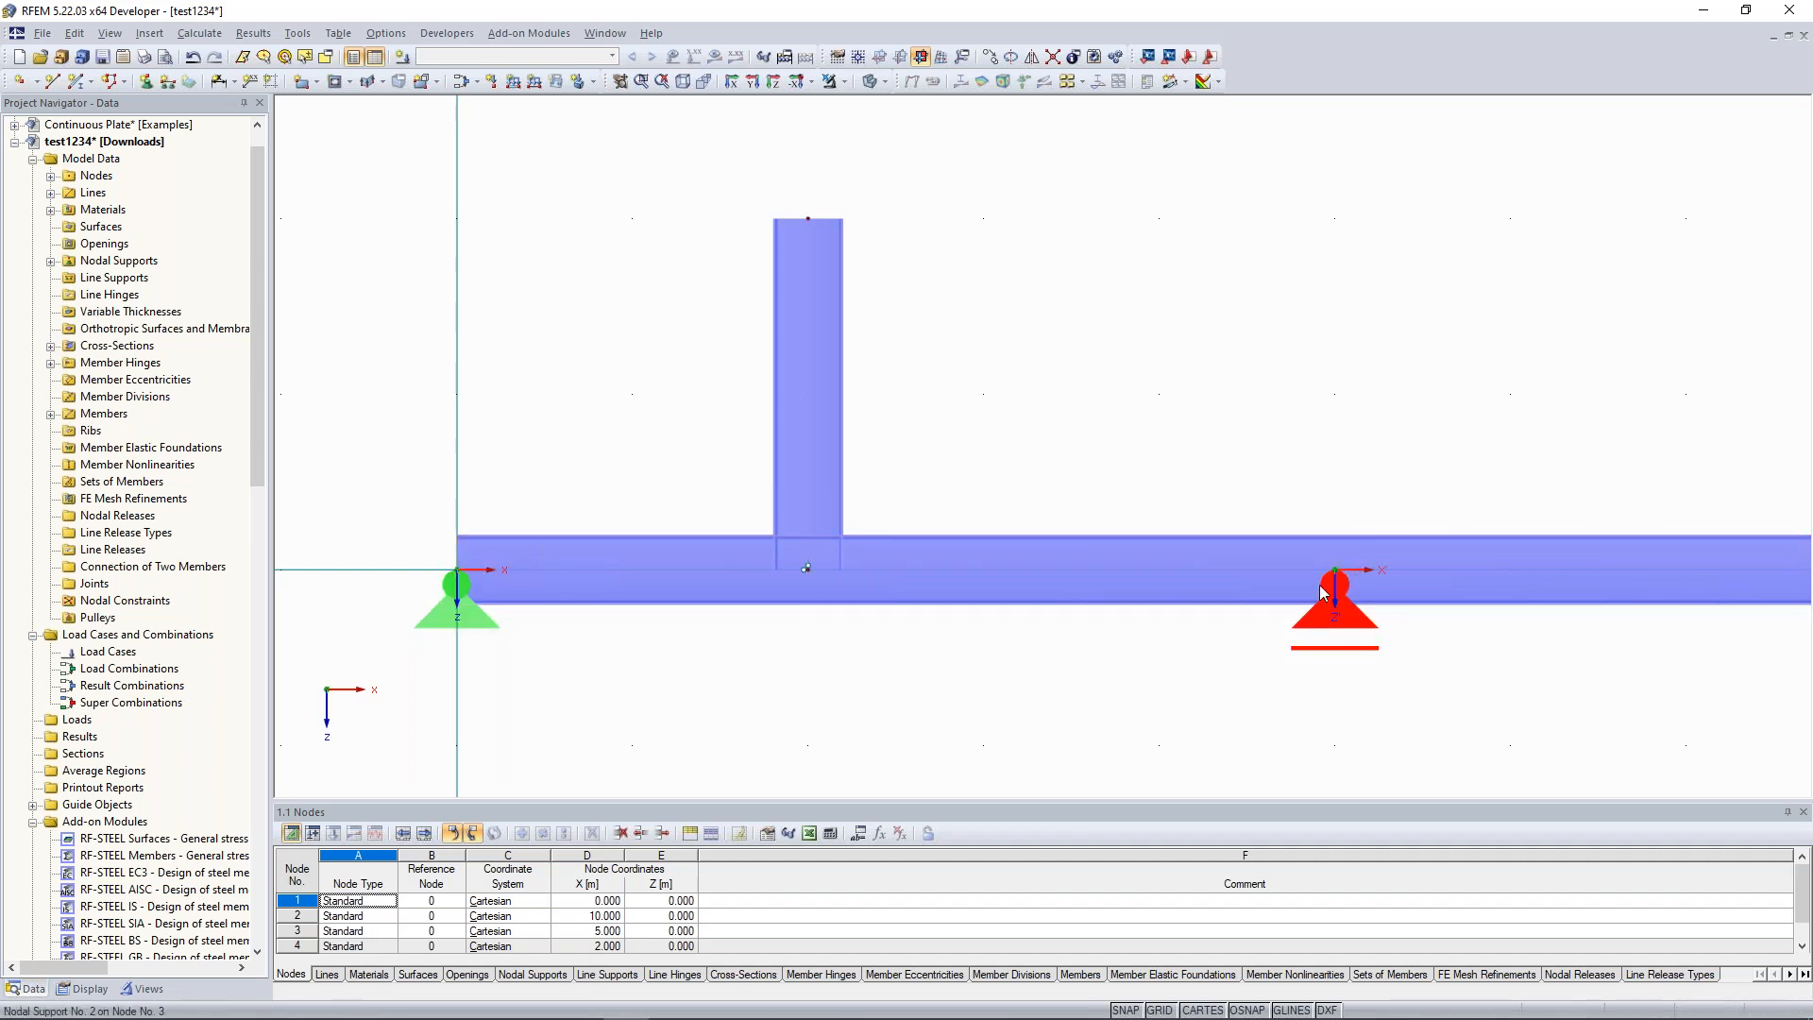
pyautogui.moveTo(1266, 452); pyautogui.dragTo(975, 376, button='middle')
pyautogui.scroll(-1, 941, 370)
pyautogui.moveTo(1138, 408); pyautogui.dragTo(948, 428, button='middle')
pyautogui.moveTo(501, 433); pyautogui.dragTo(940, 442, button='middle')
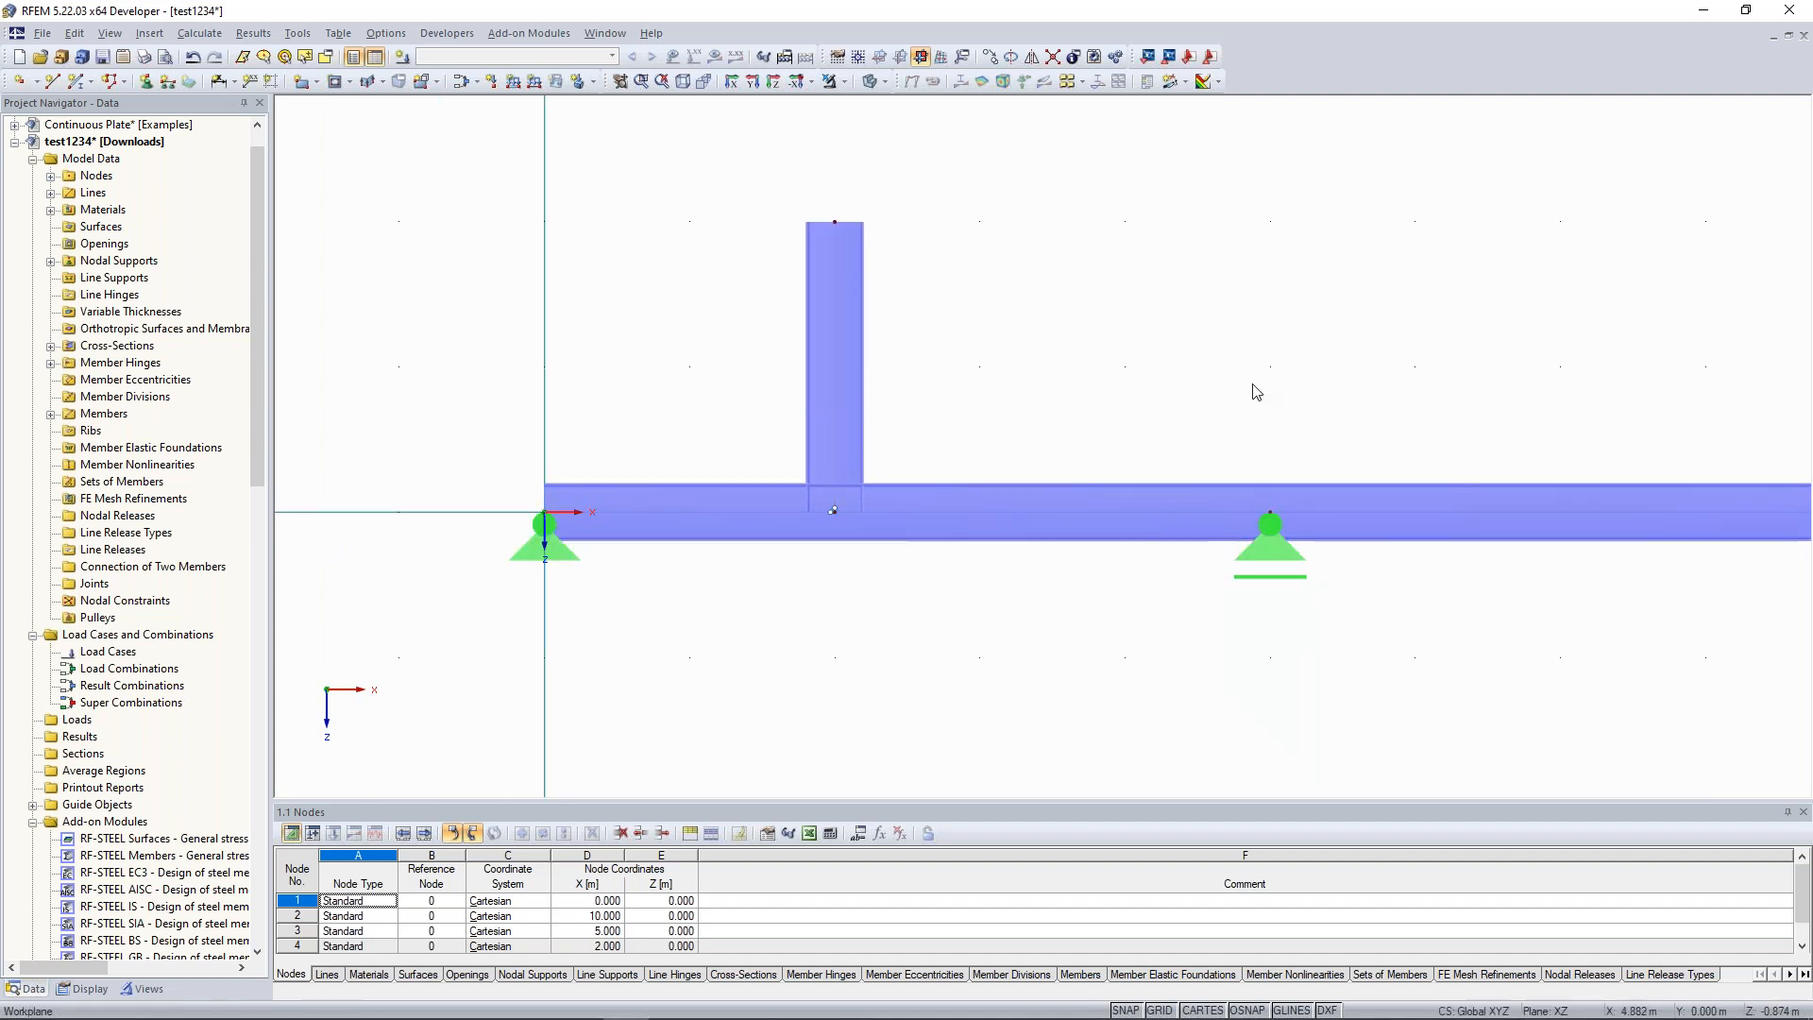
pyautogui.moveTo(1255, 394); pyautogui.dragTo(1083, 407, button='middle')
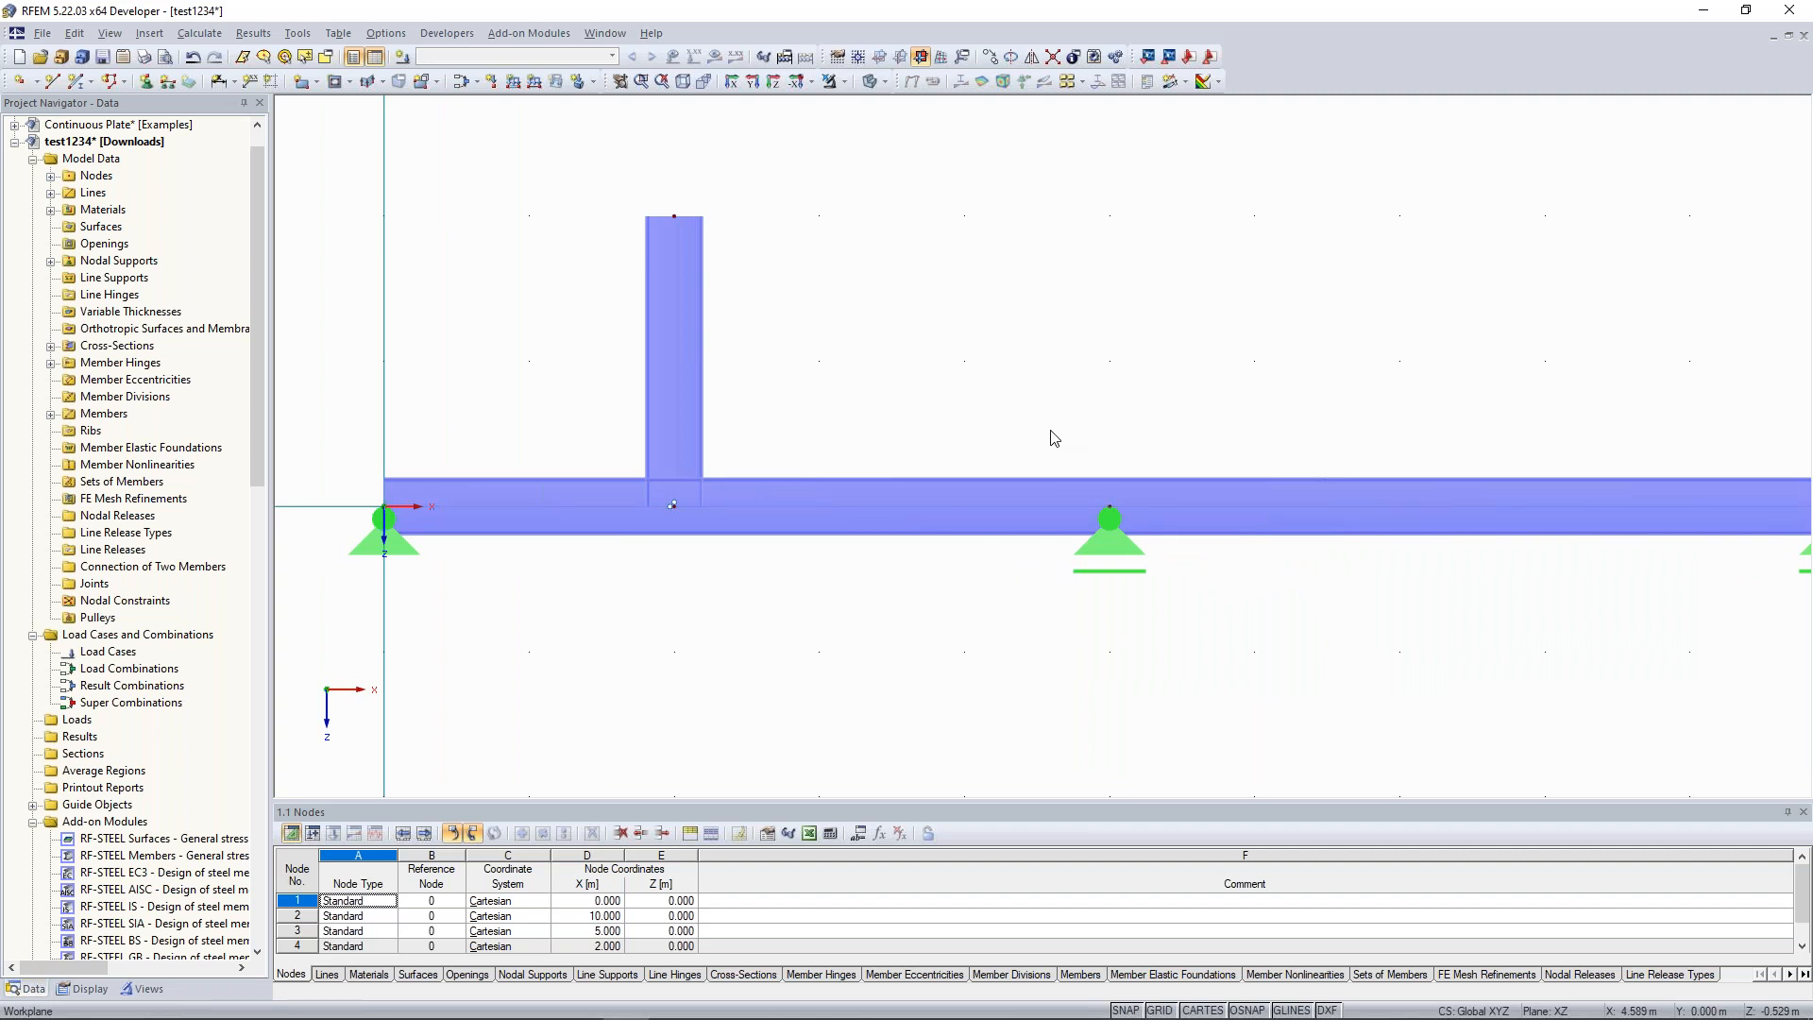
pyautogui.scroll(-1, 900, 423)
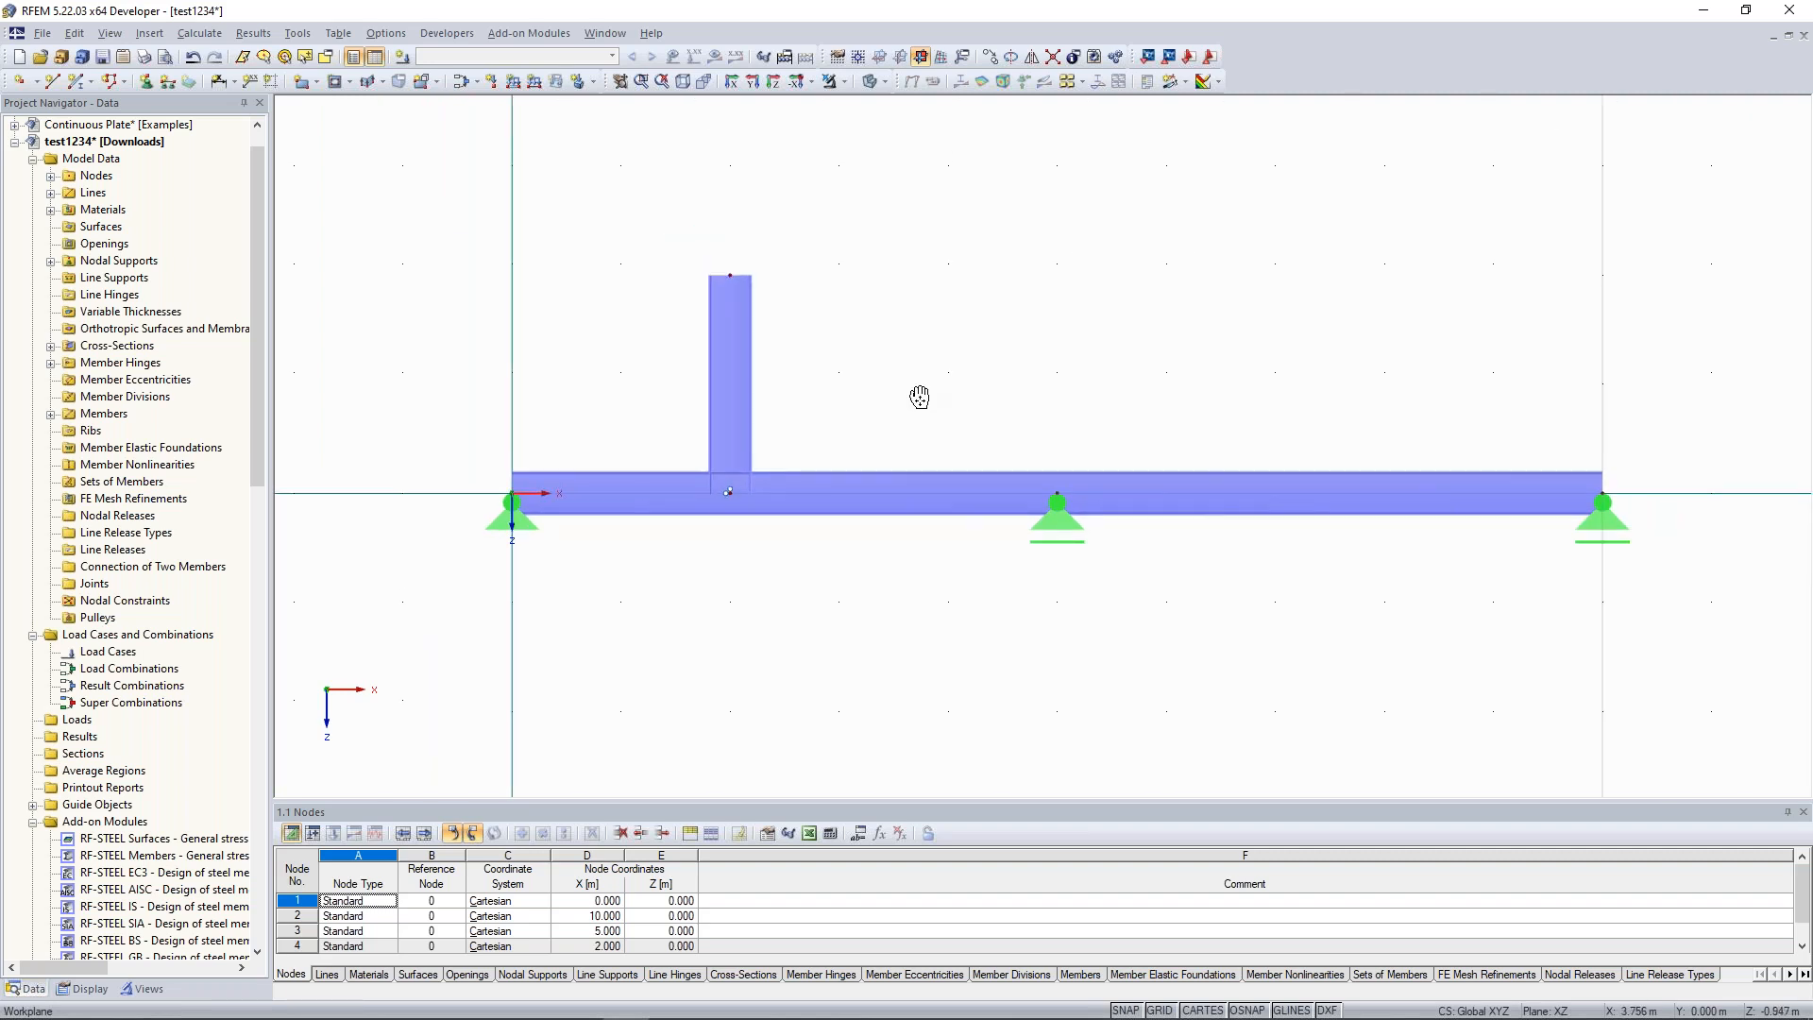
# Switch to the Continuous Plate model and view the LC1 bending moments of its plates and beam.
pyautogui.click(605, 33)
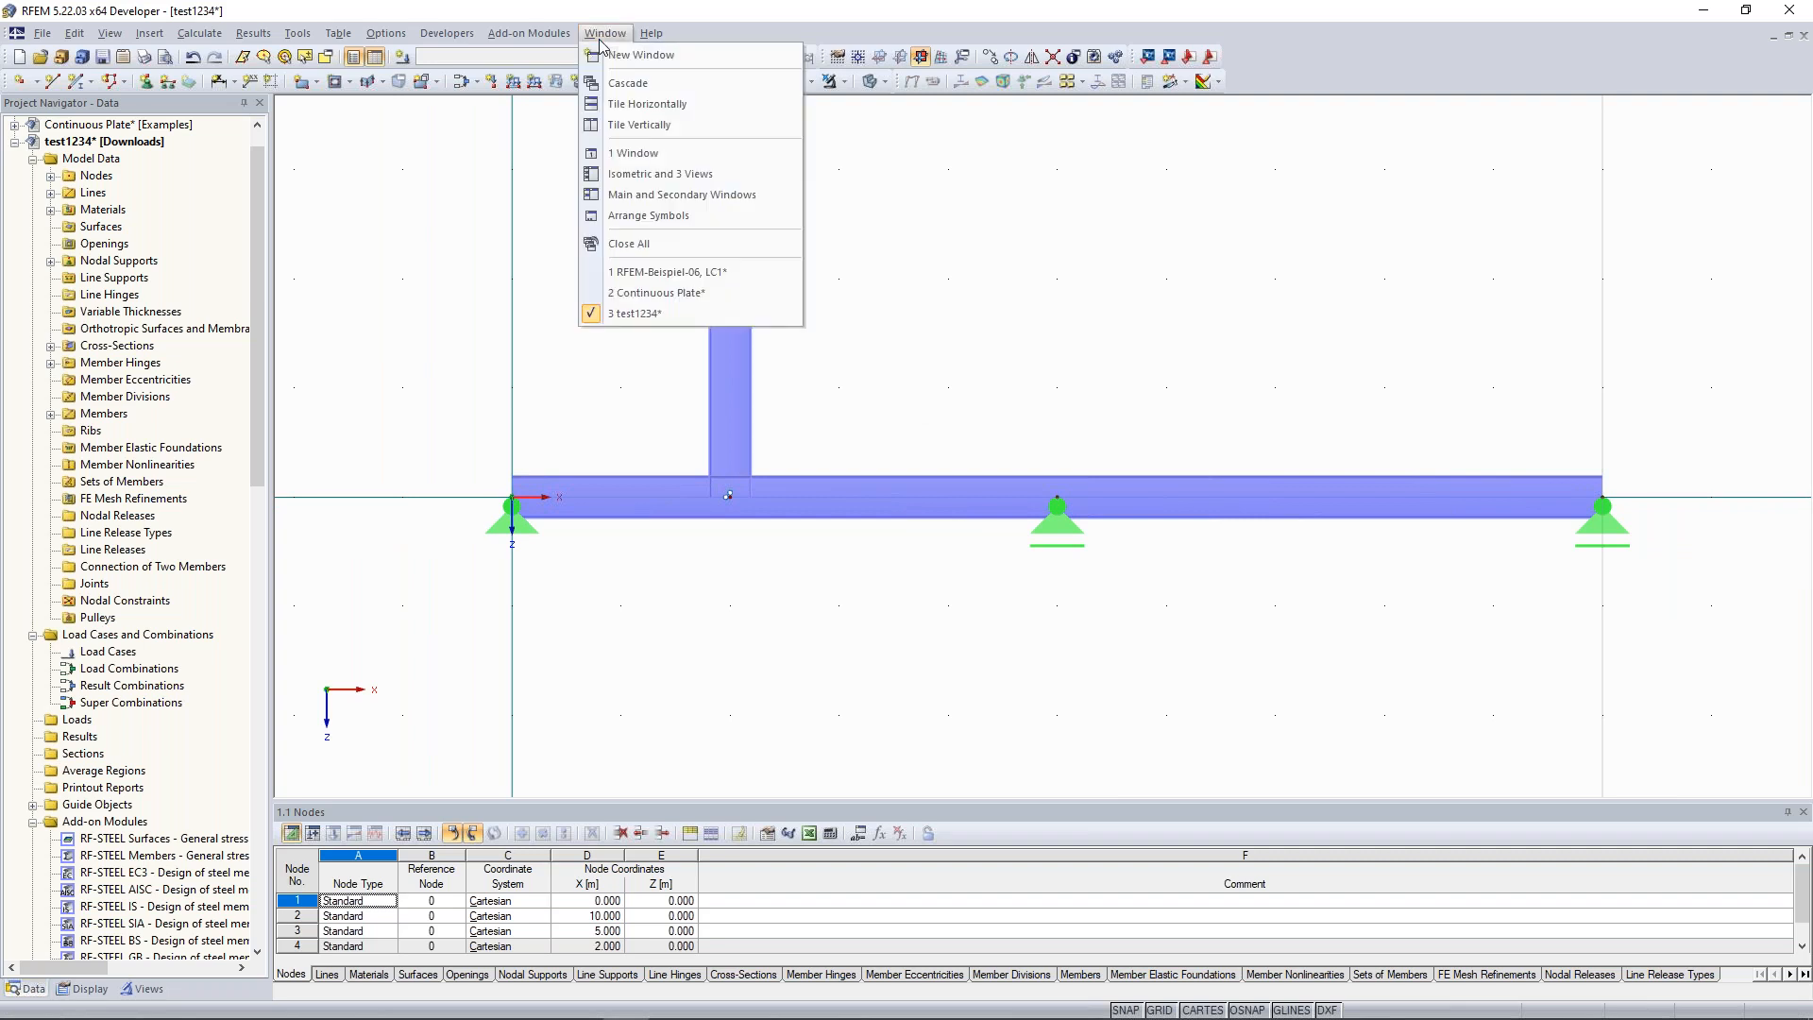
pyautogui.click(660, 292)
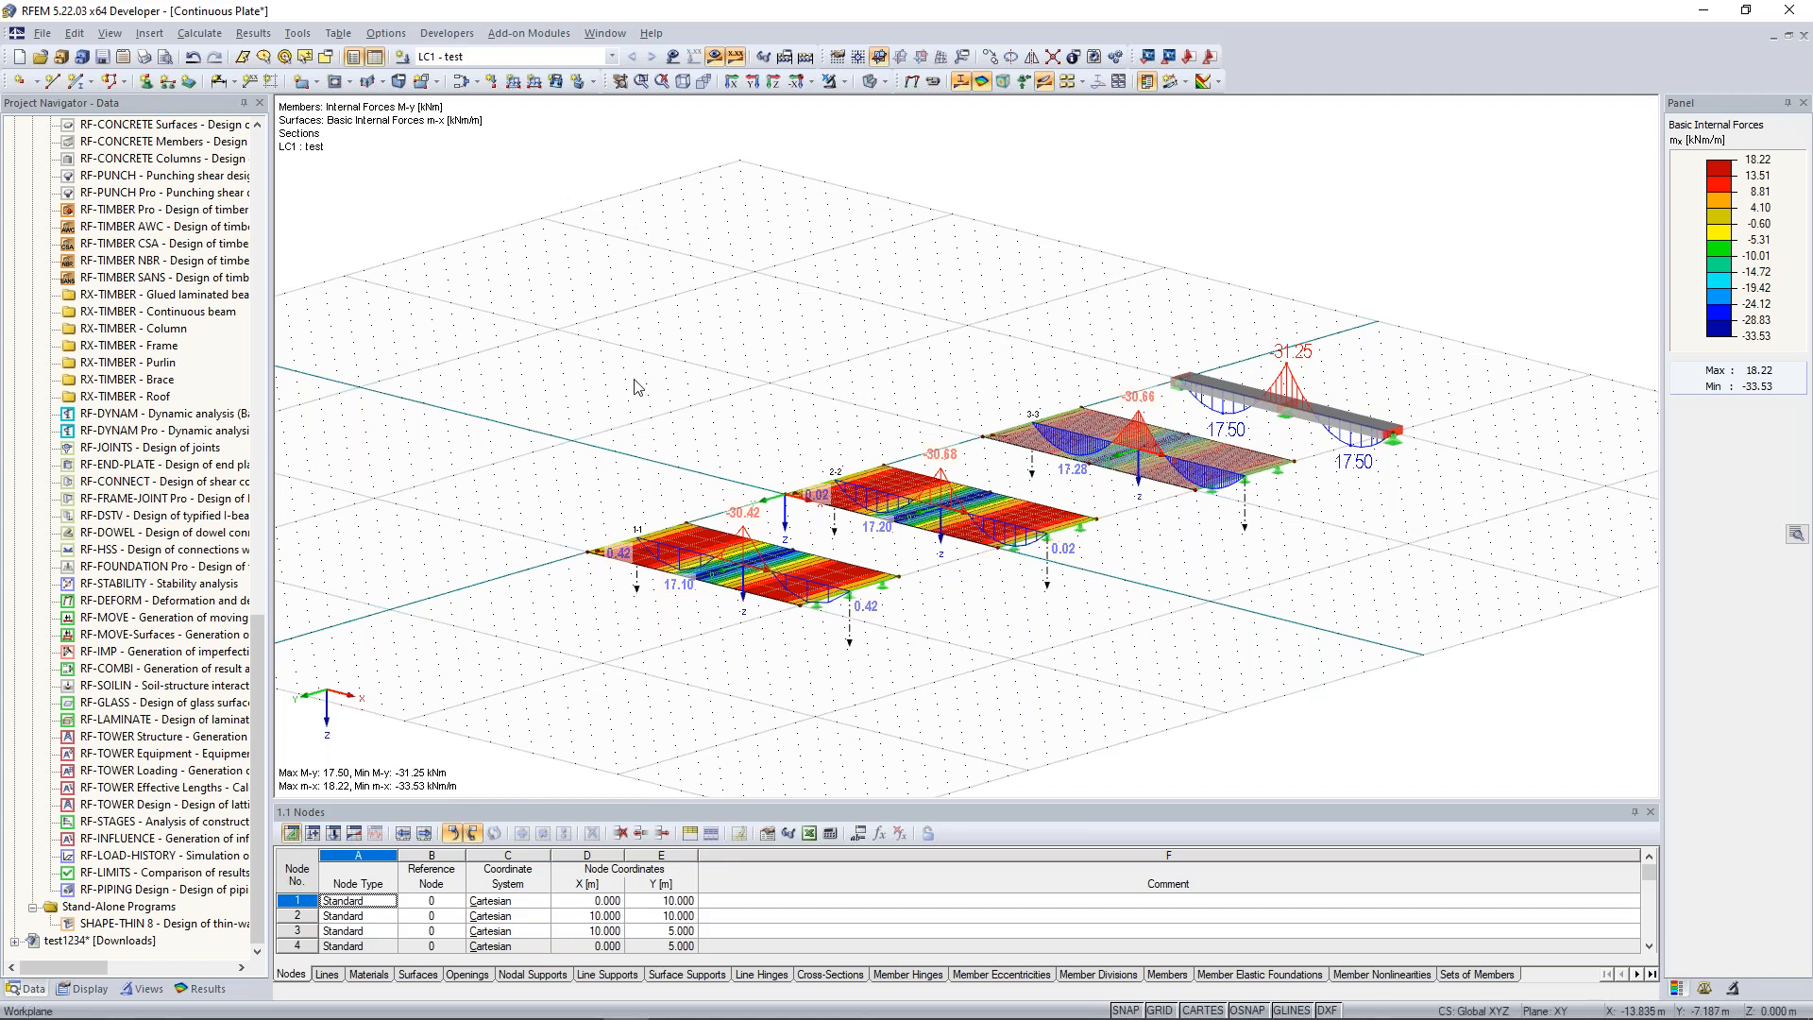
pyautogui.keyDown('ctrl'); pyautogui.moveTo(686, 396); pyautogui.dragTo(638, 402, button='middle'); pyautogui.keyUp('ctrl')
pyautogui.keyDown('ctrl'); pyautogui.moveTo(741, 340); pyautogui.dragTo(687, 365, button='middle'); pyautogui.keyUp('ctrl')
pyautogui.moveTo(535, 281); pyautogui.dragTo(1443, 700)
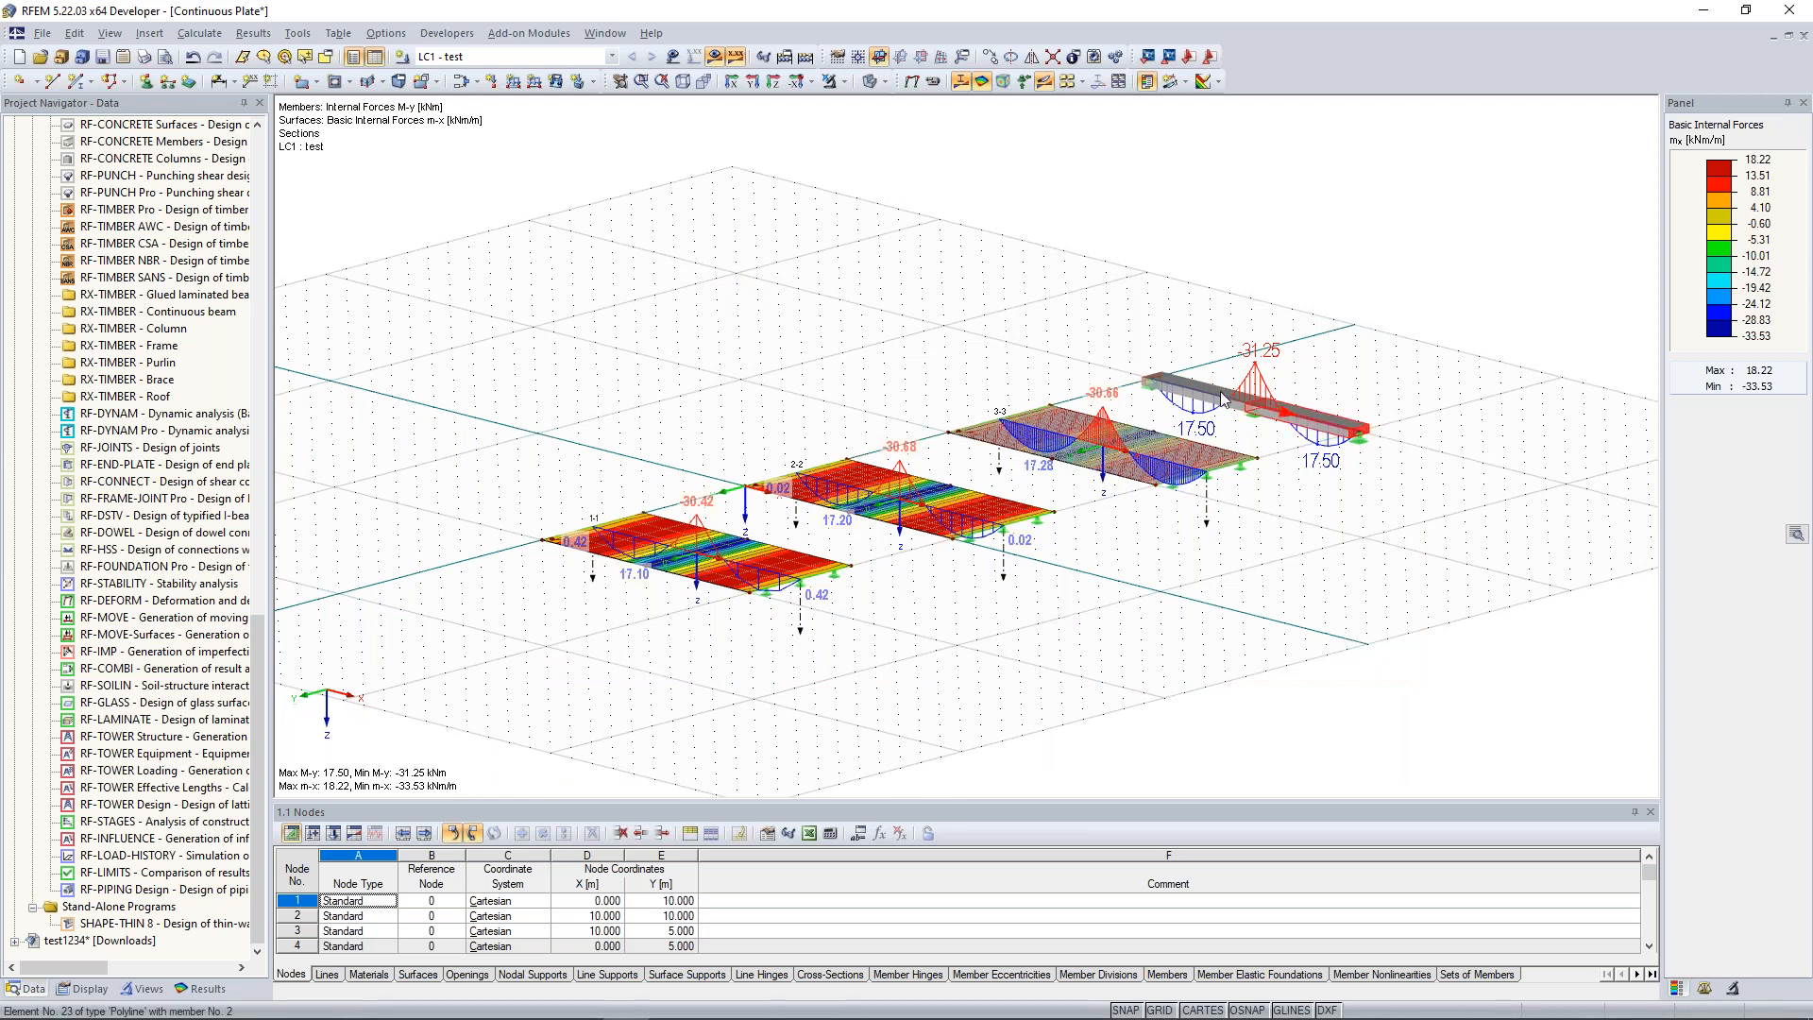
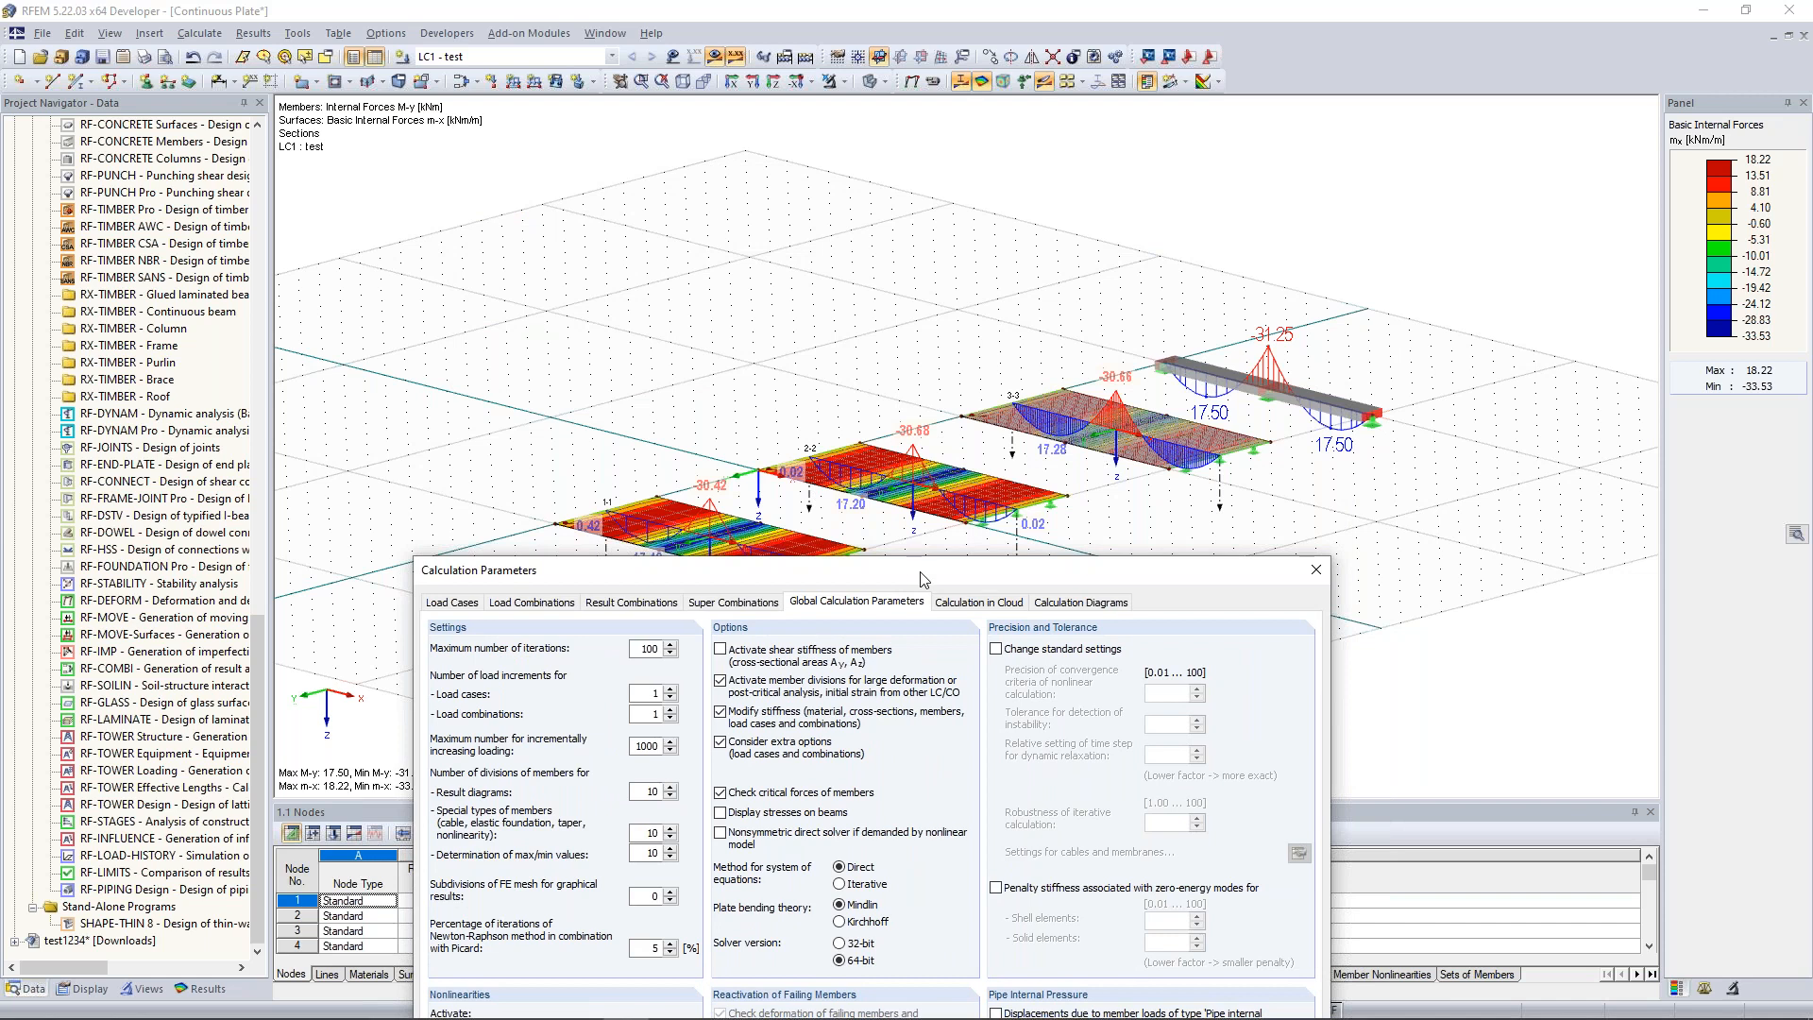
# Set the plate bending theory to Kirchhoff in the global calculation parameters and recalculate the results.
pyautogui.moveTo(924, 571); pyautogui.dragTo(887, 203)
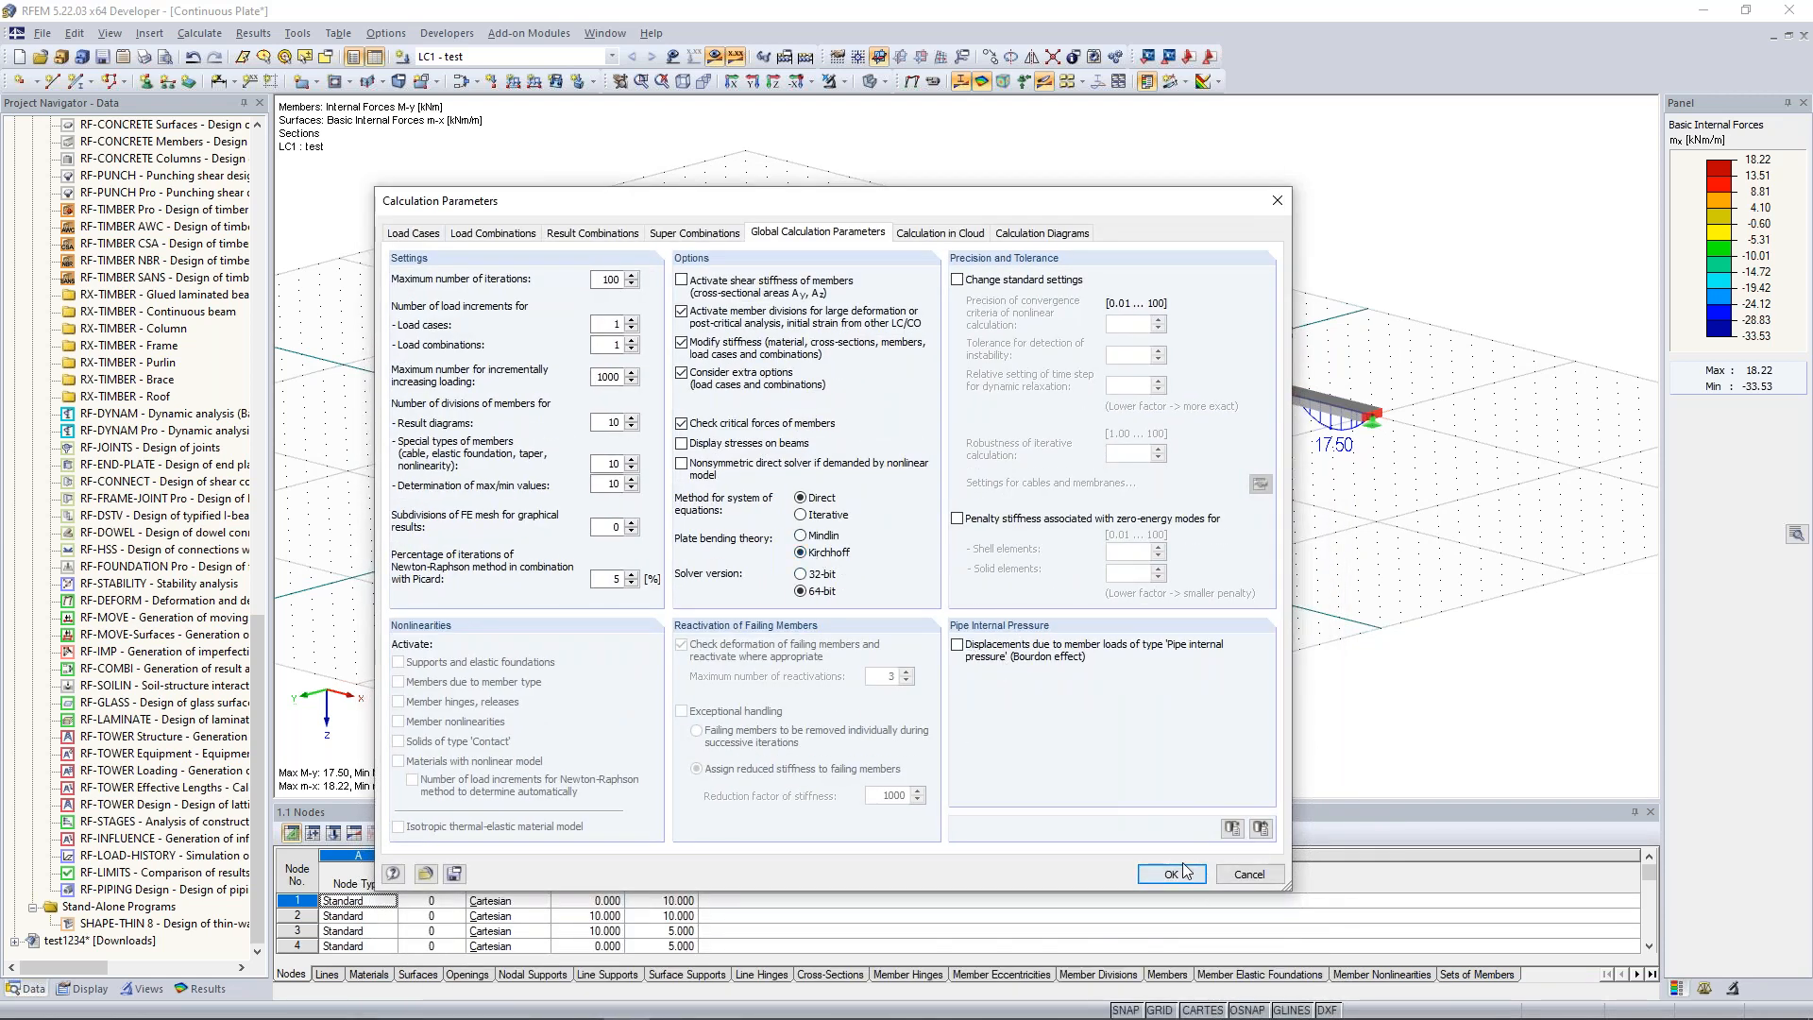
pyautogui.click(1172, 874)
pyautogui.click(800, 587)
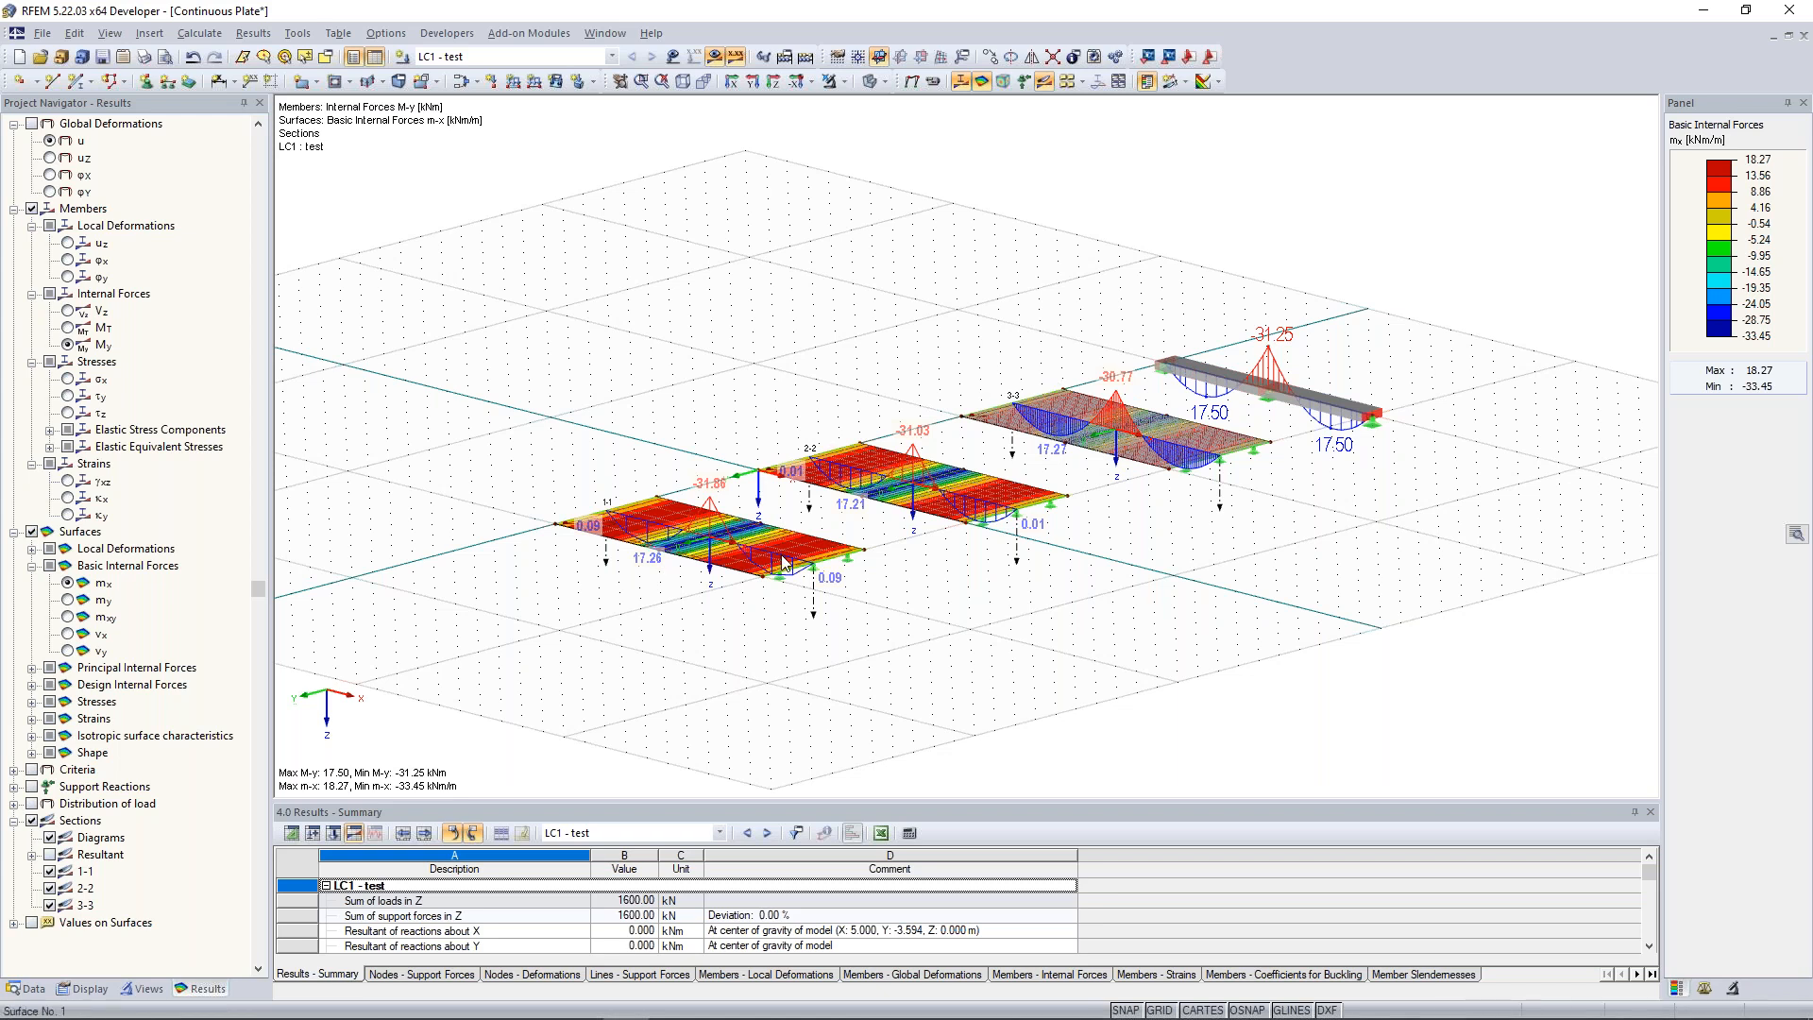
# Check the thickness of surface 1 in its properties without changing anything.
pyautogui.scroll(2, 783, 562)
pyautogui.scroll(1, 783, 562)
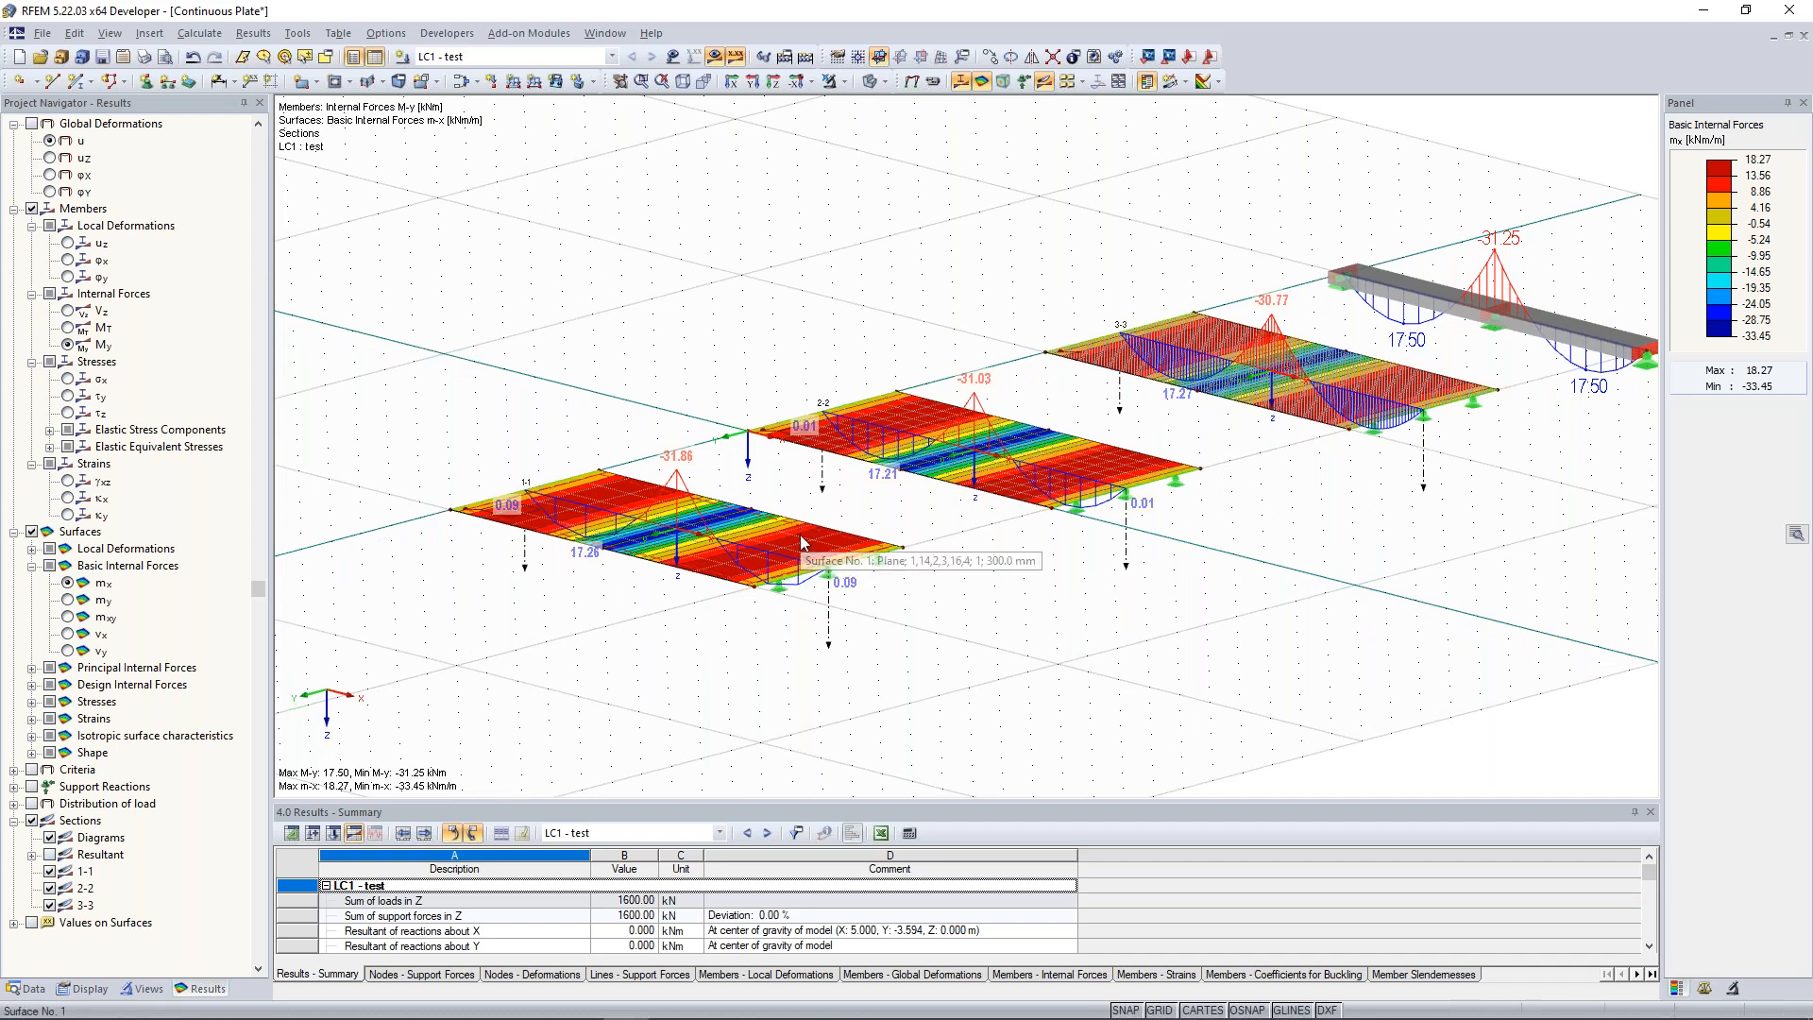
pyautogui.doubleClick(801, 537)
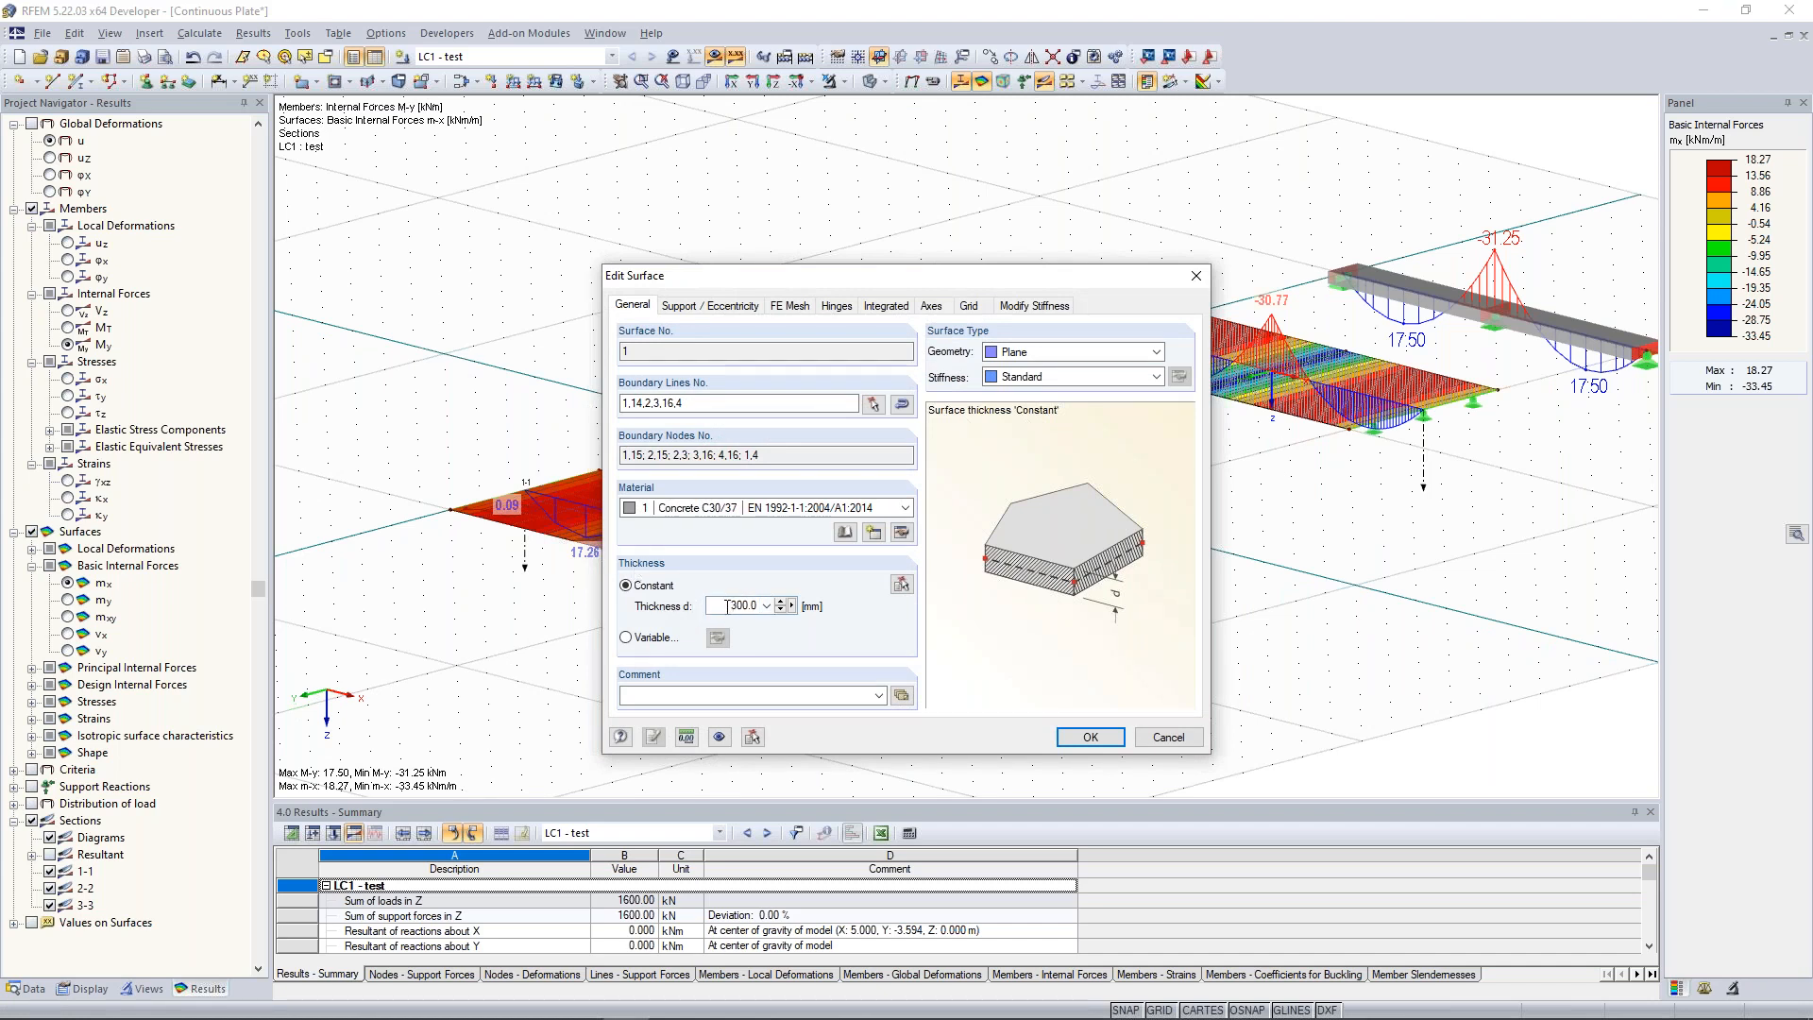
pyautogui.click(1186, 281)
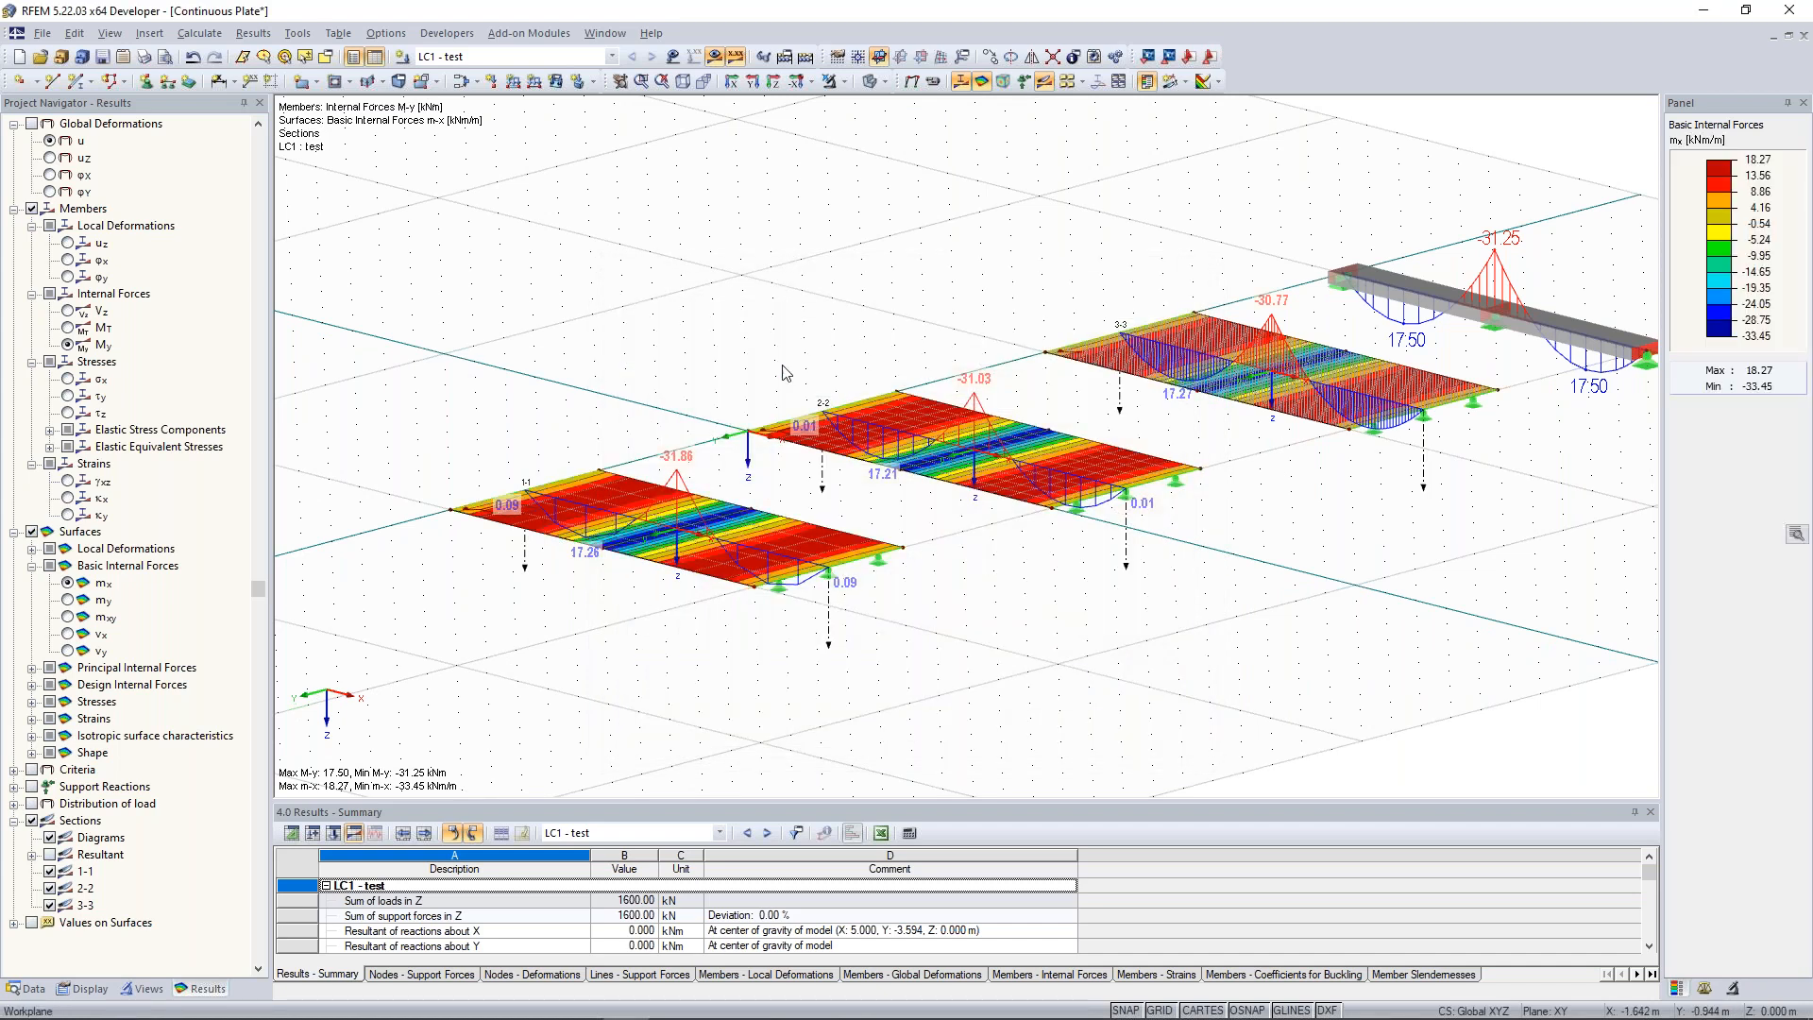
# Compare the recalculated bending moments in sections 1-1, 2-2 and 3-3 of the plates with those of the beam.
pyautogui.scroll(-3, 804, 343)
pyautogui.moveTo(697, 440); pyautogui.dragTo(648, 469, button='middle')
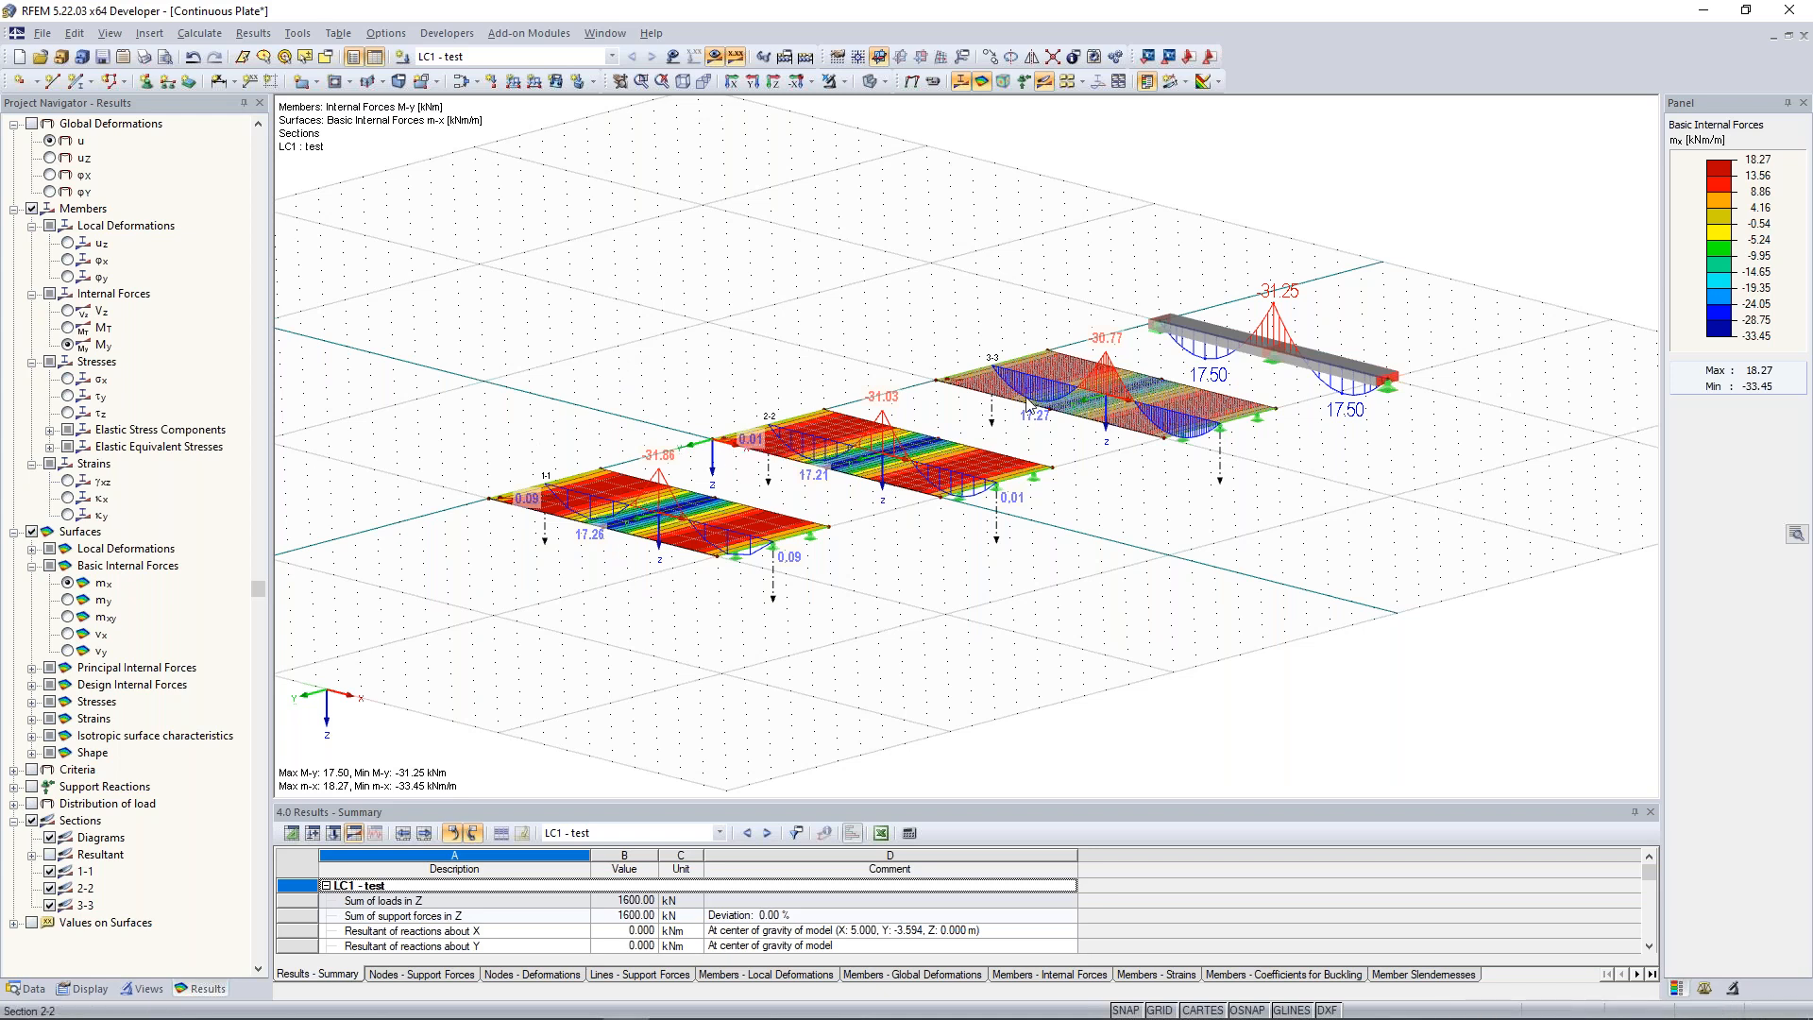
pyautogui.moveTo(1073, 295); pyautogui.dragTo(1131, 281, button='middle')
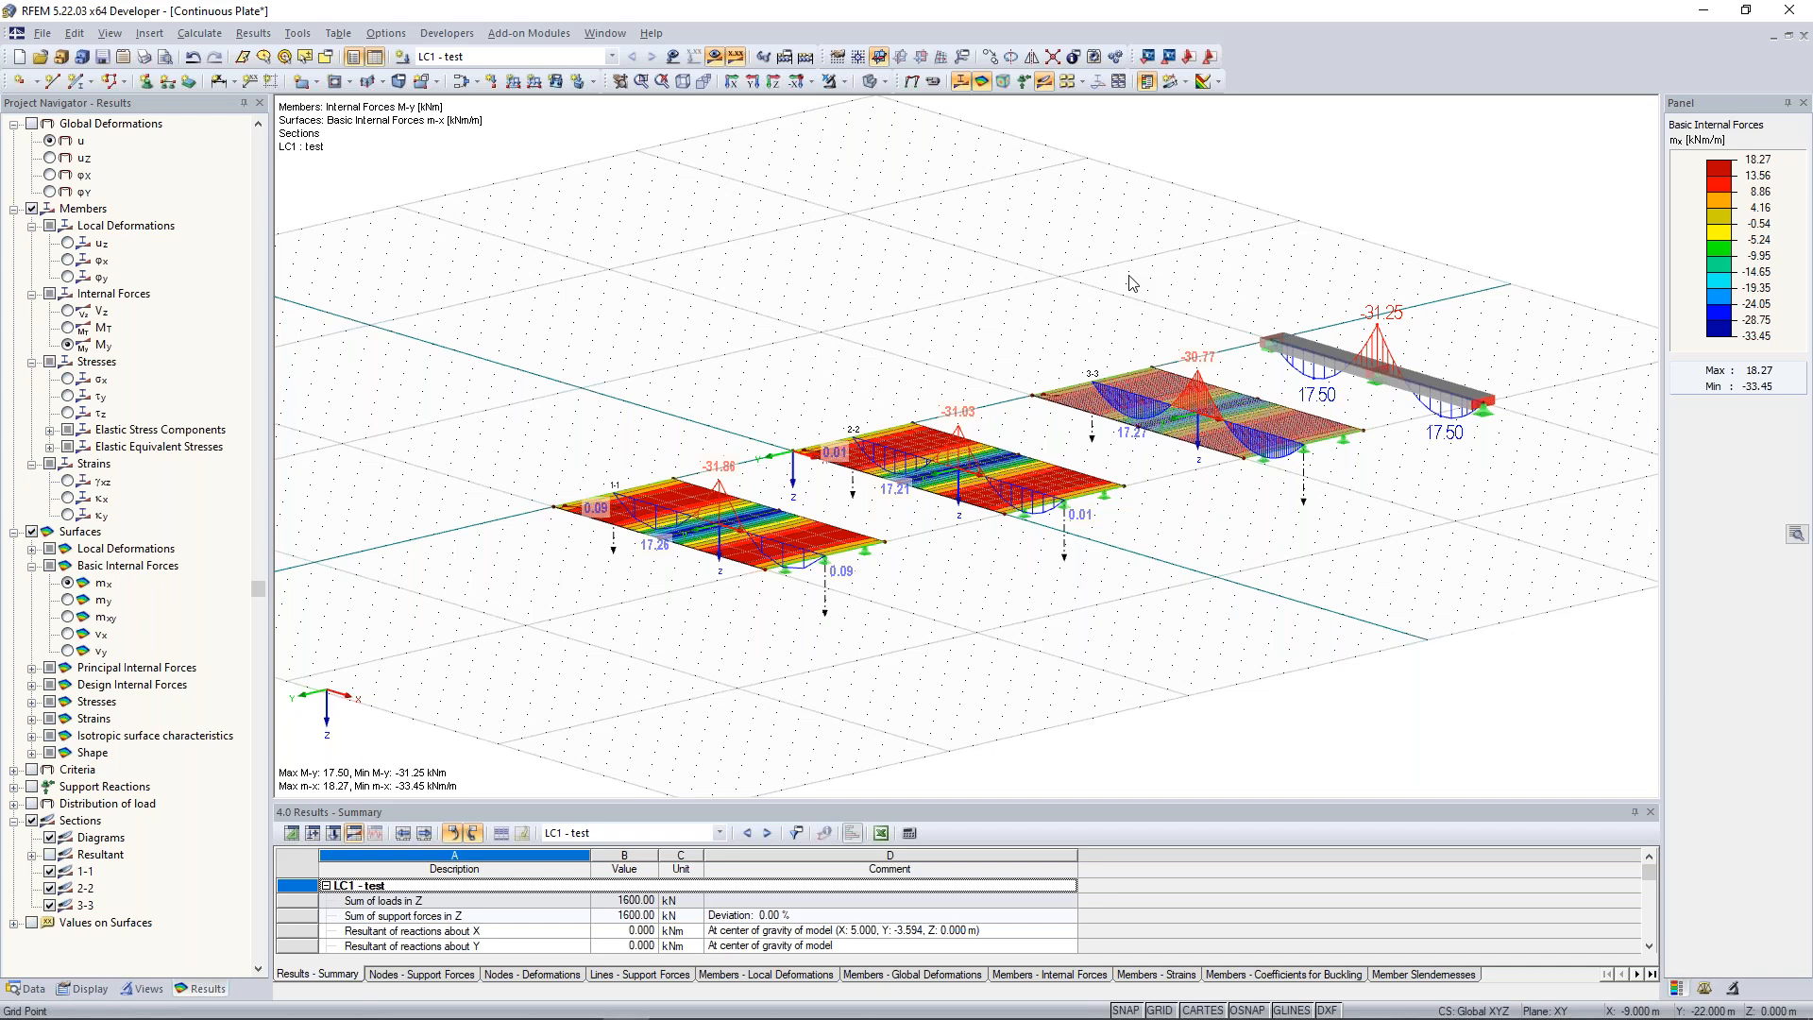
pyautogui.keyDown('ctrl'); pyautogui.moveTo(820, 456); pyautogui.dragTo(800, 331, button='middle'); pyautogui.keyUp('ctrl')
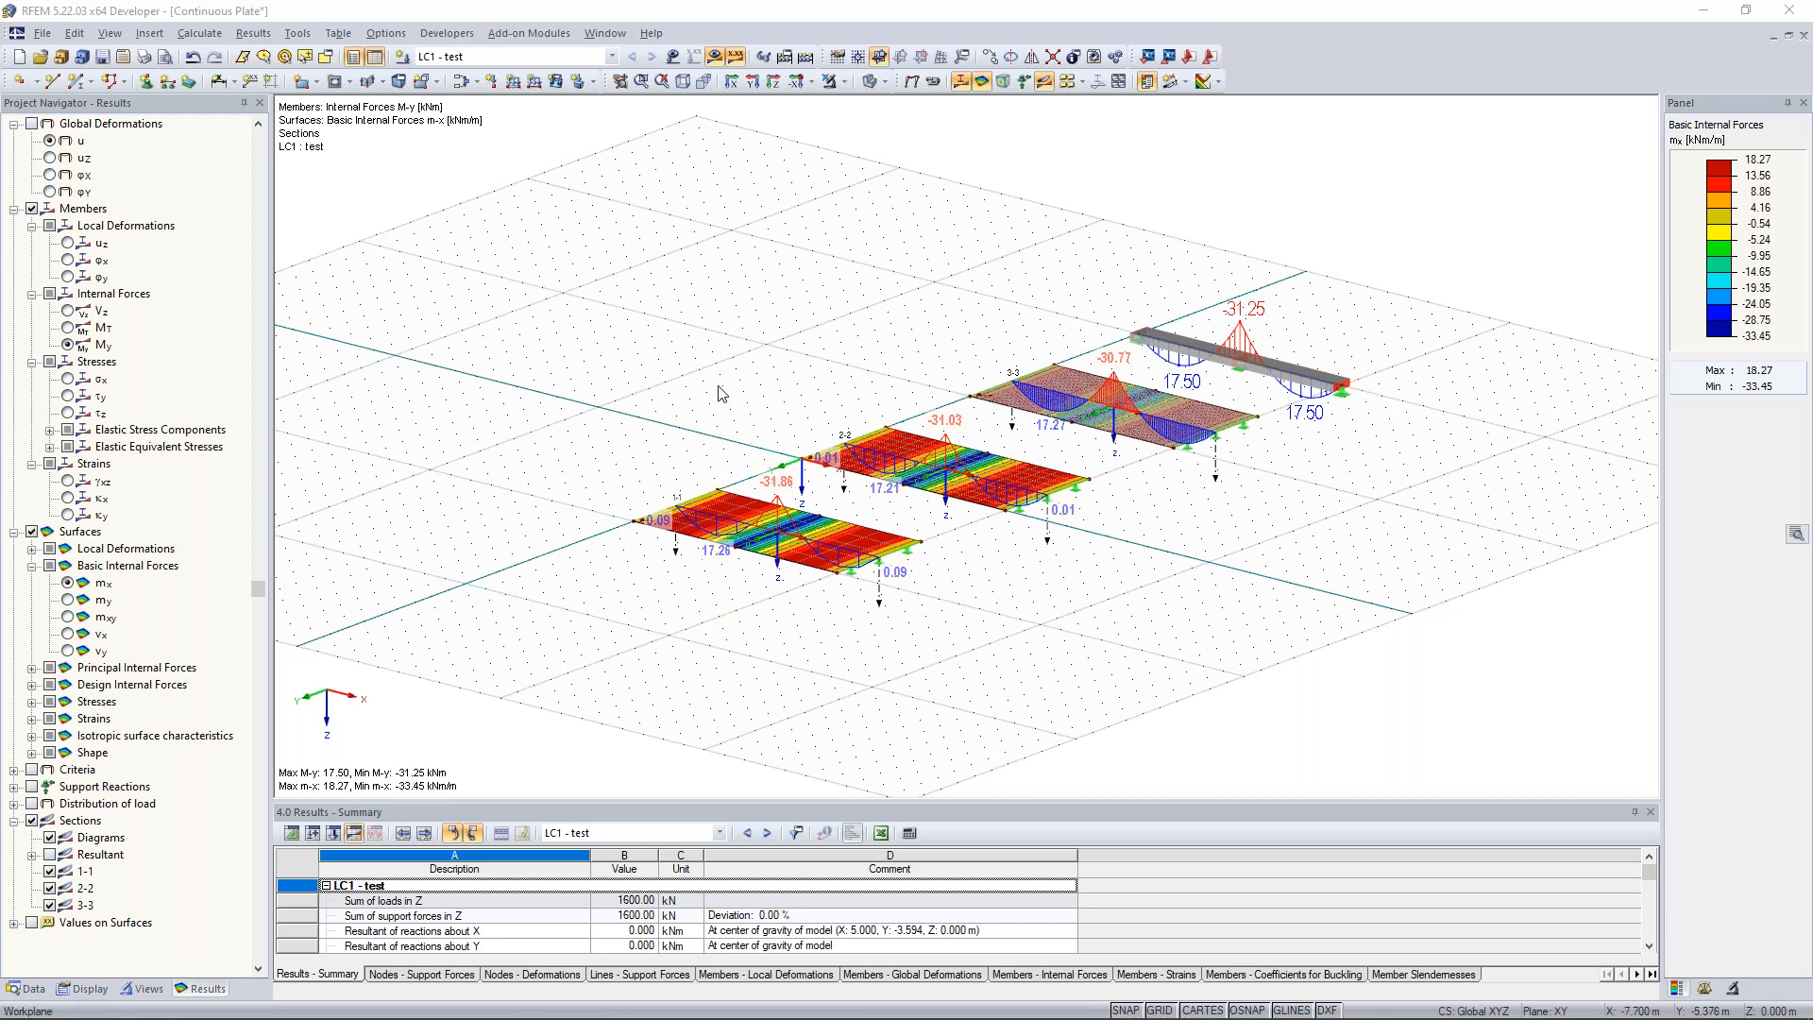
pyautogui.scroll(5, 803, 453)
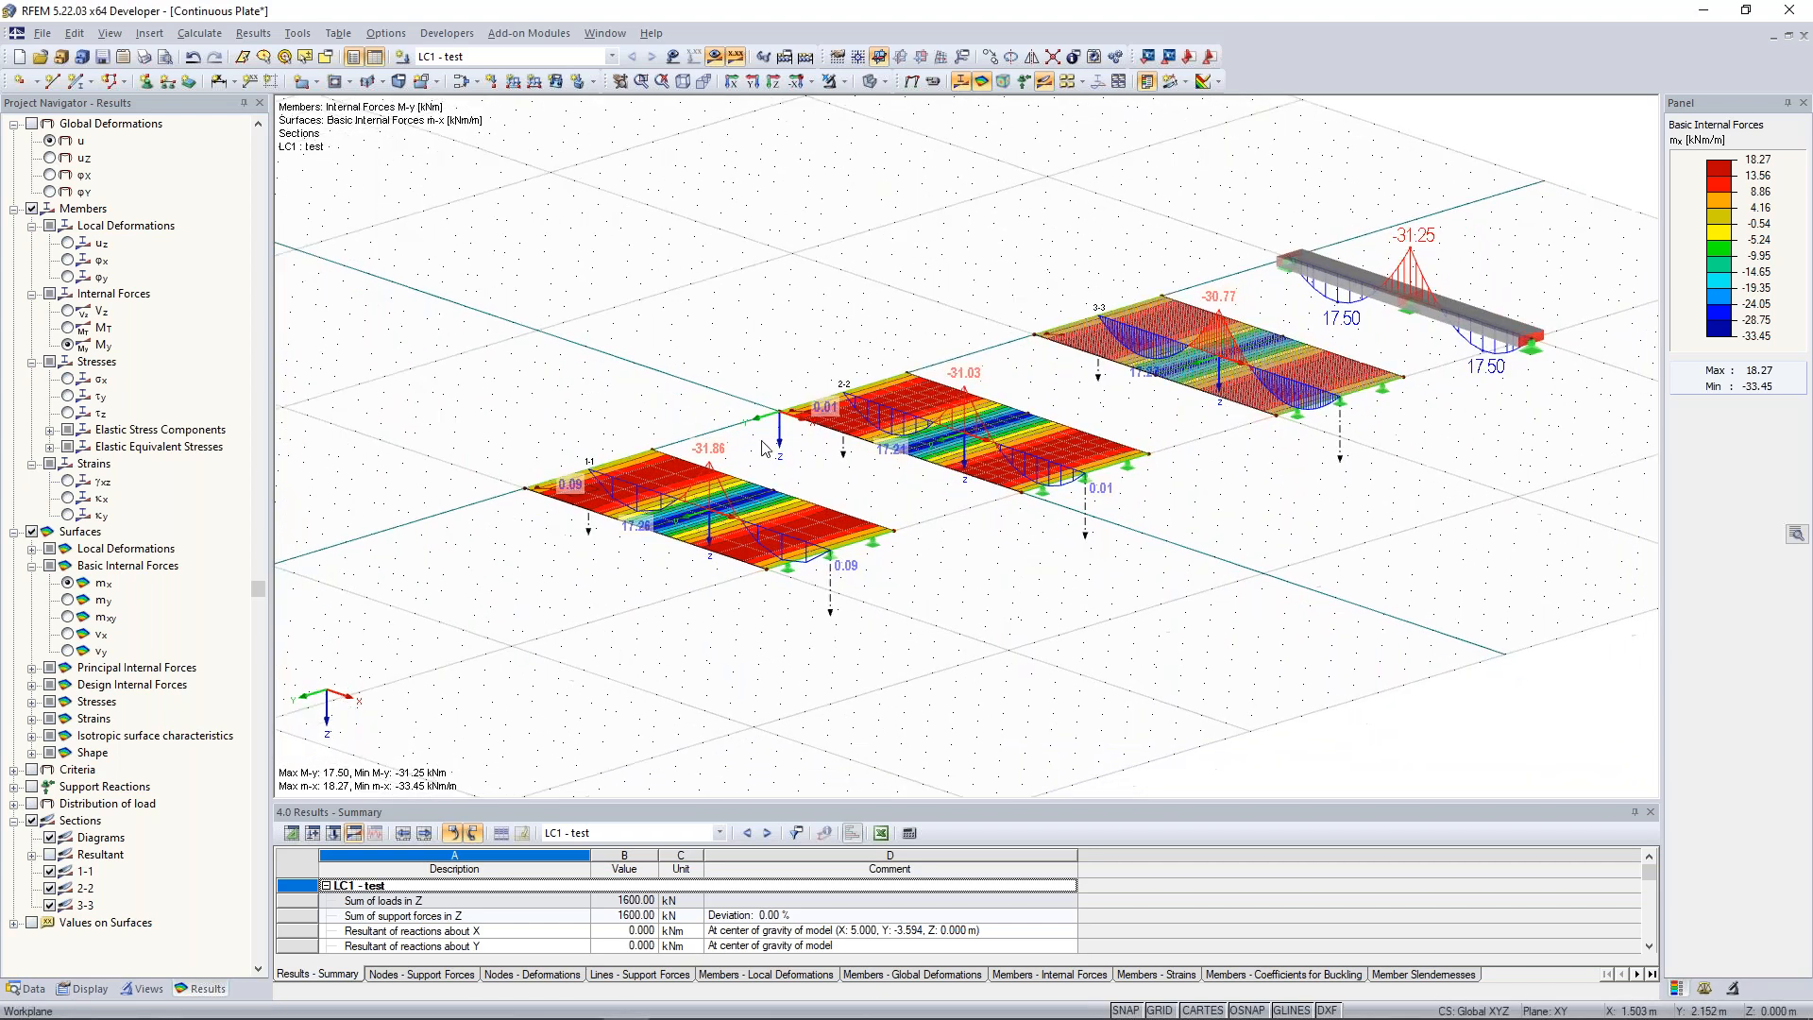
pyautogui.moveTo(764, 393); pyautogui.dragTo(713, 391, button='middle')
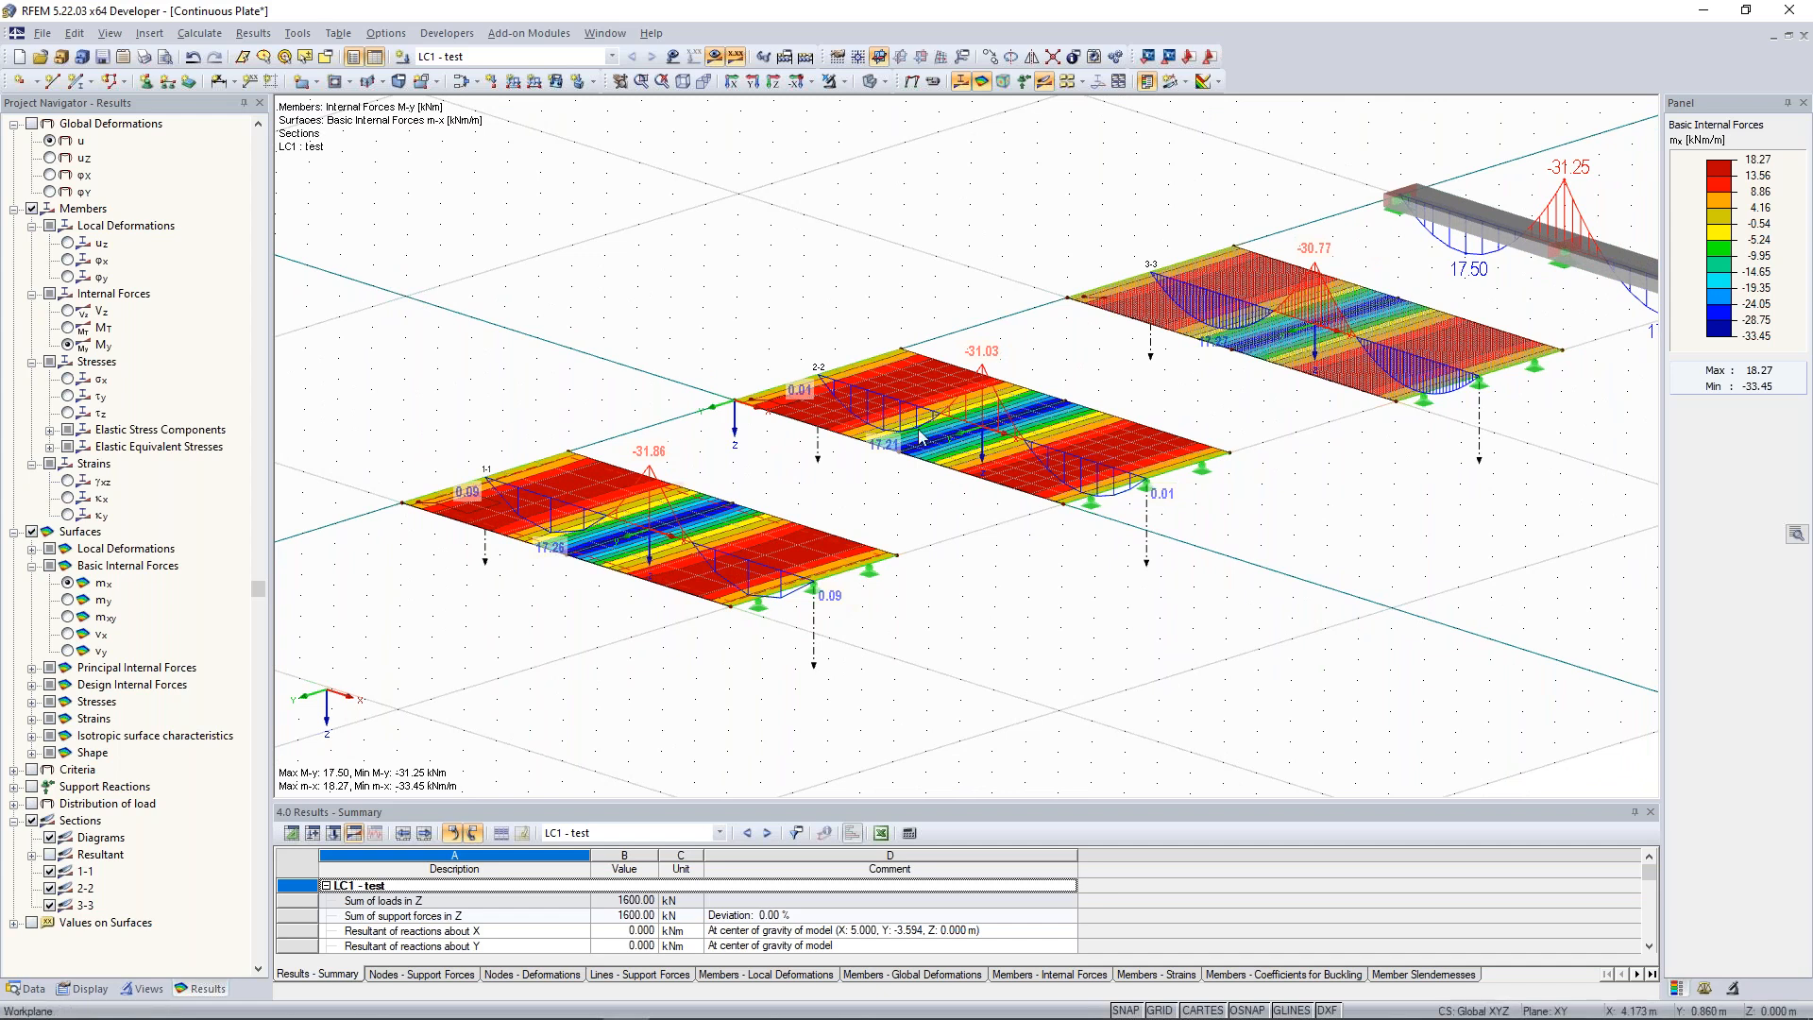
pyautogui.moveTo(959, 406); pyautogui.dragTo(932, 412, button='middle')
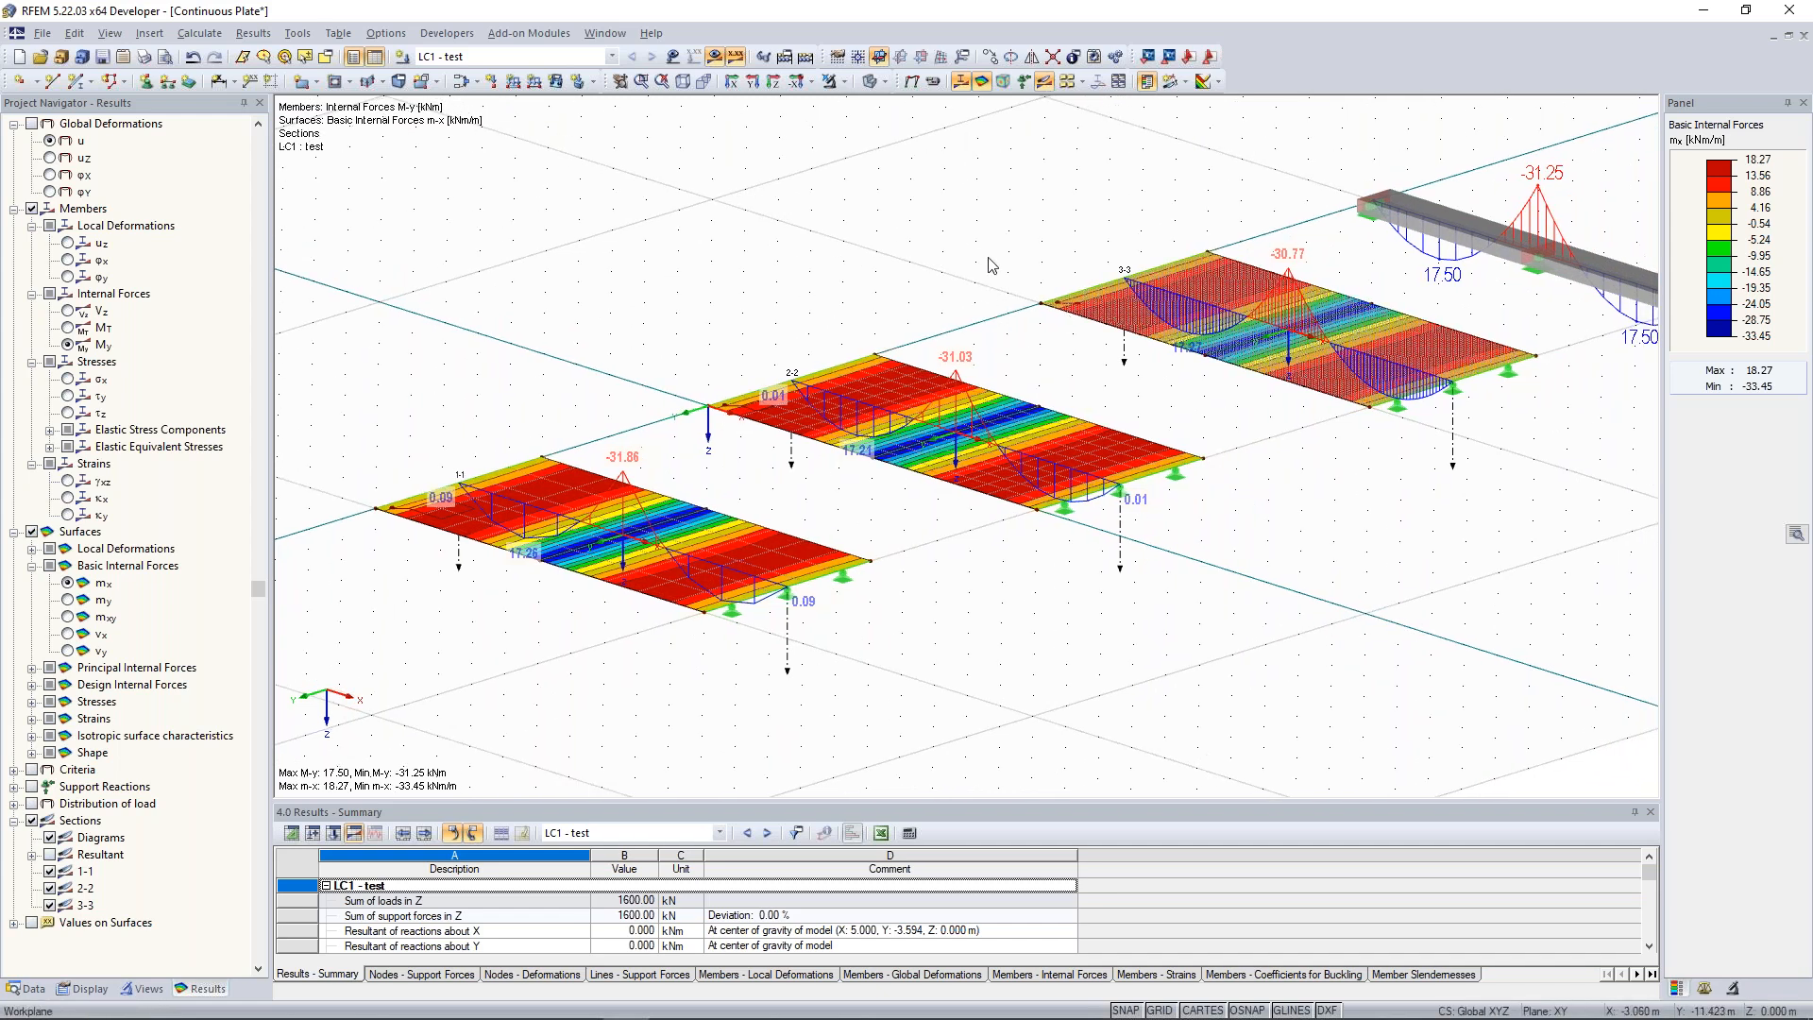
pyautogui.keyDown('ctrl'); pyautogui.moveTo(988, 260); pyautogui.dragTo(961, 268, button='middle'); pyautogui.keyUp('ctrl')
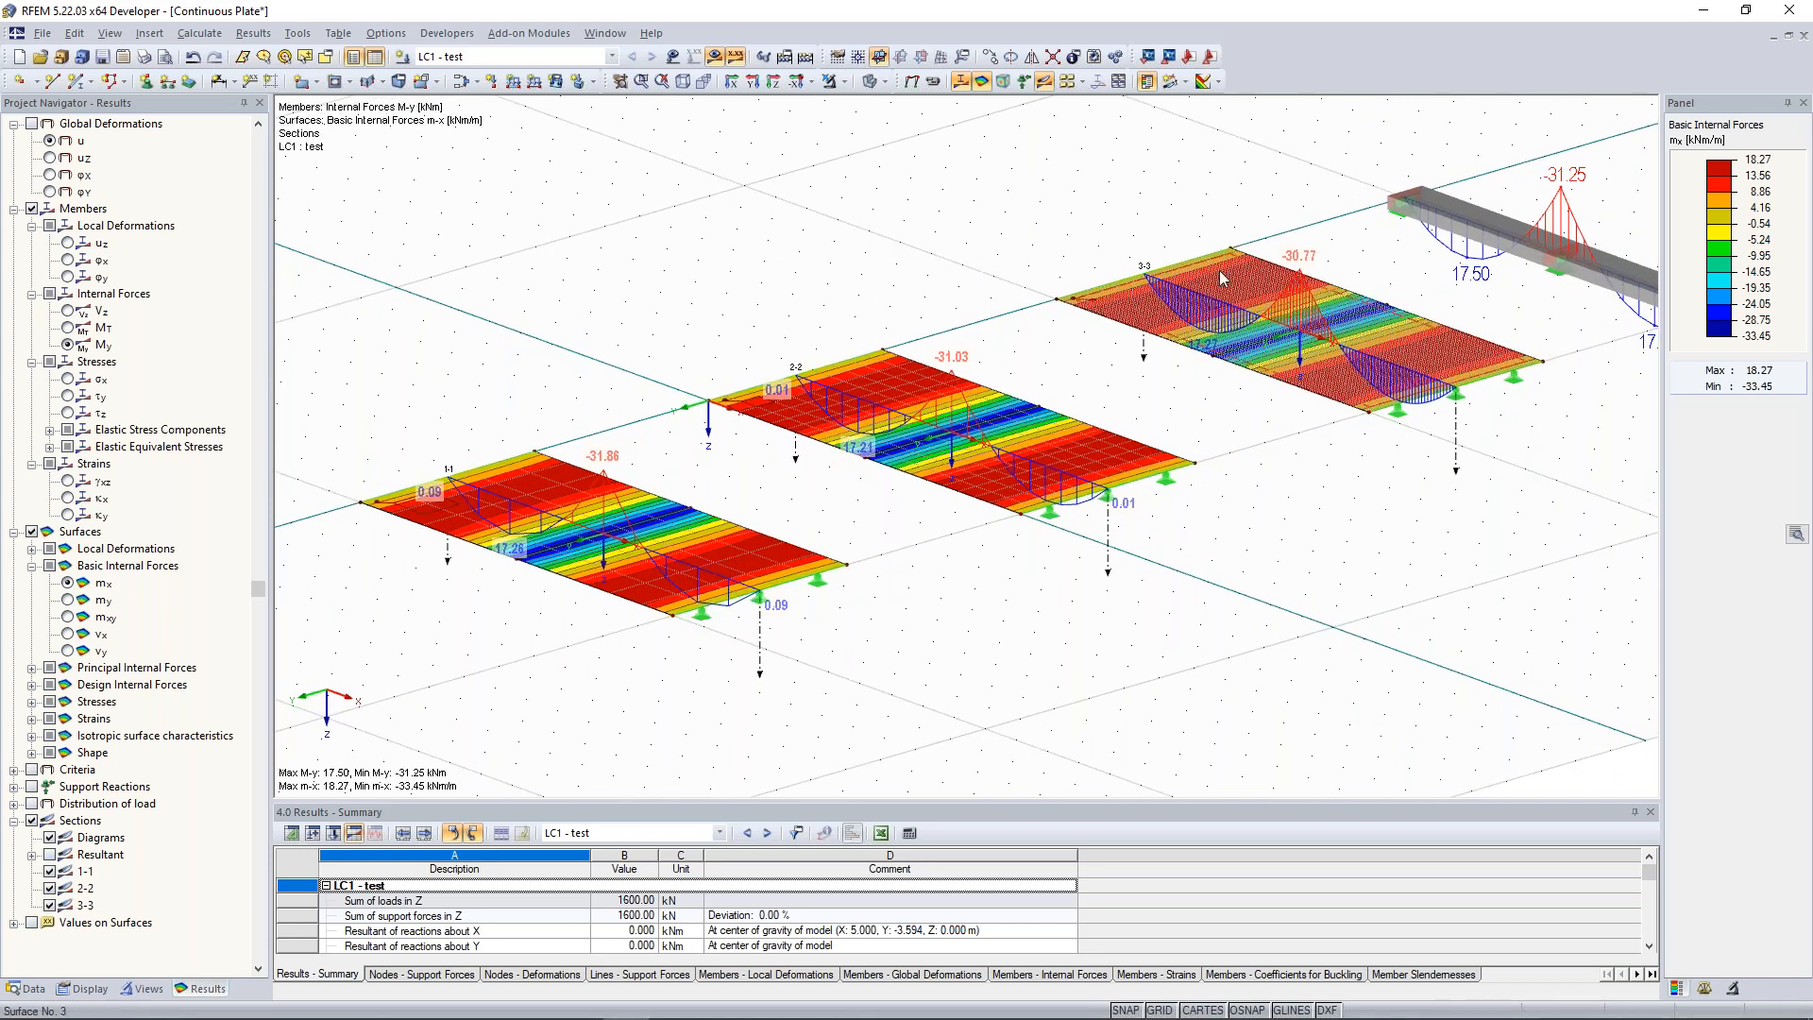
# Examine the moment diagrams of the three continuous plates and the beam together from several viewing angles.
pyautogui.keyDown('ctrl'); pyautogui.moveTo(1215, 279); pyautogui.dragTo(1202, 330, button='middle'); pyautogui.keyUp('ctrl')
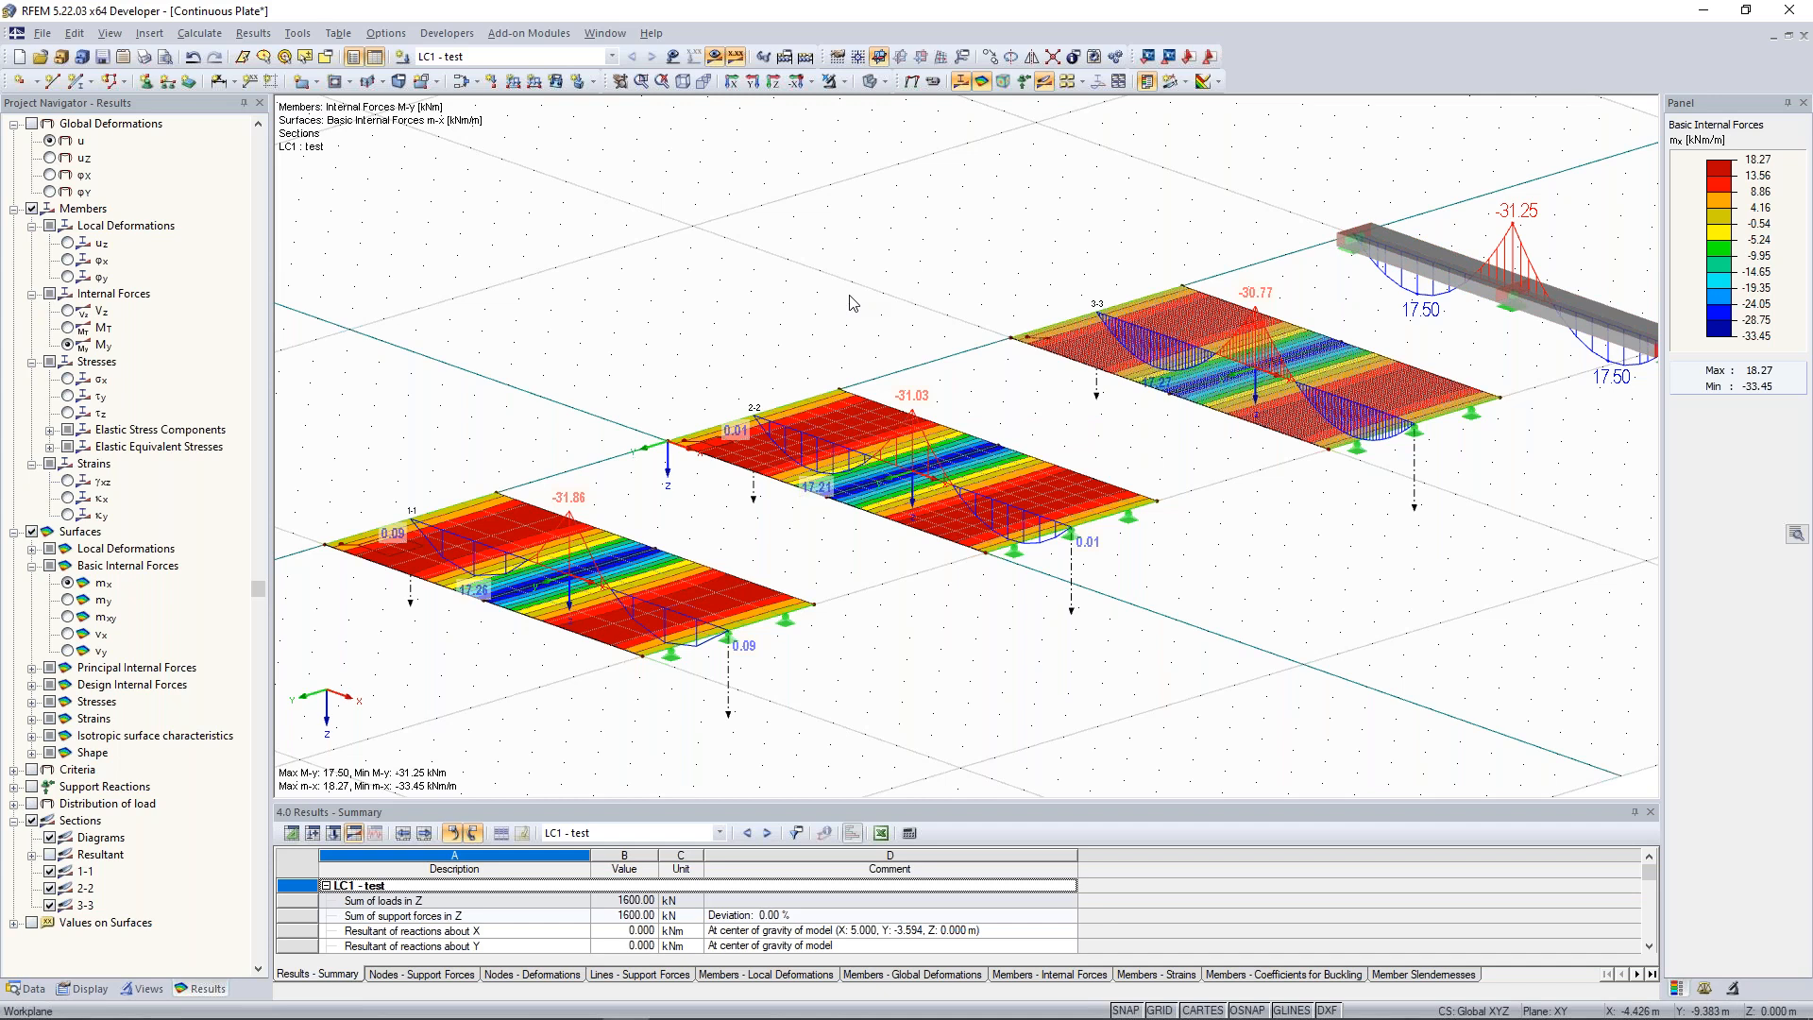
pyautogui.scroll(-2, 849, 296)
pyautogui.moveTo(777, 275); pyautogui.dragTo(823, 303, button='middle')
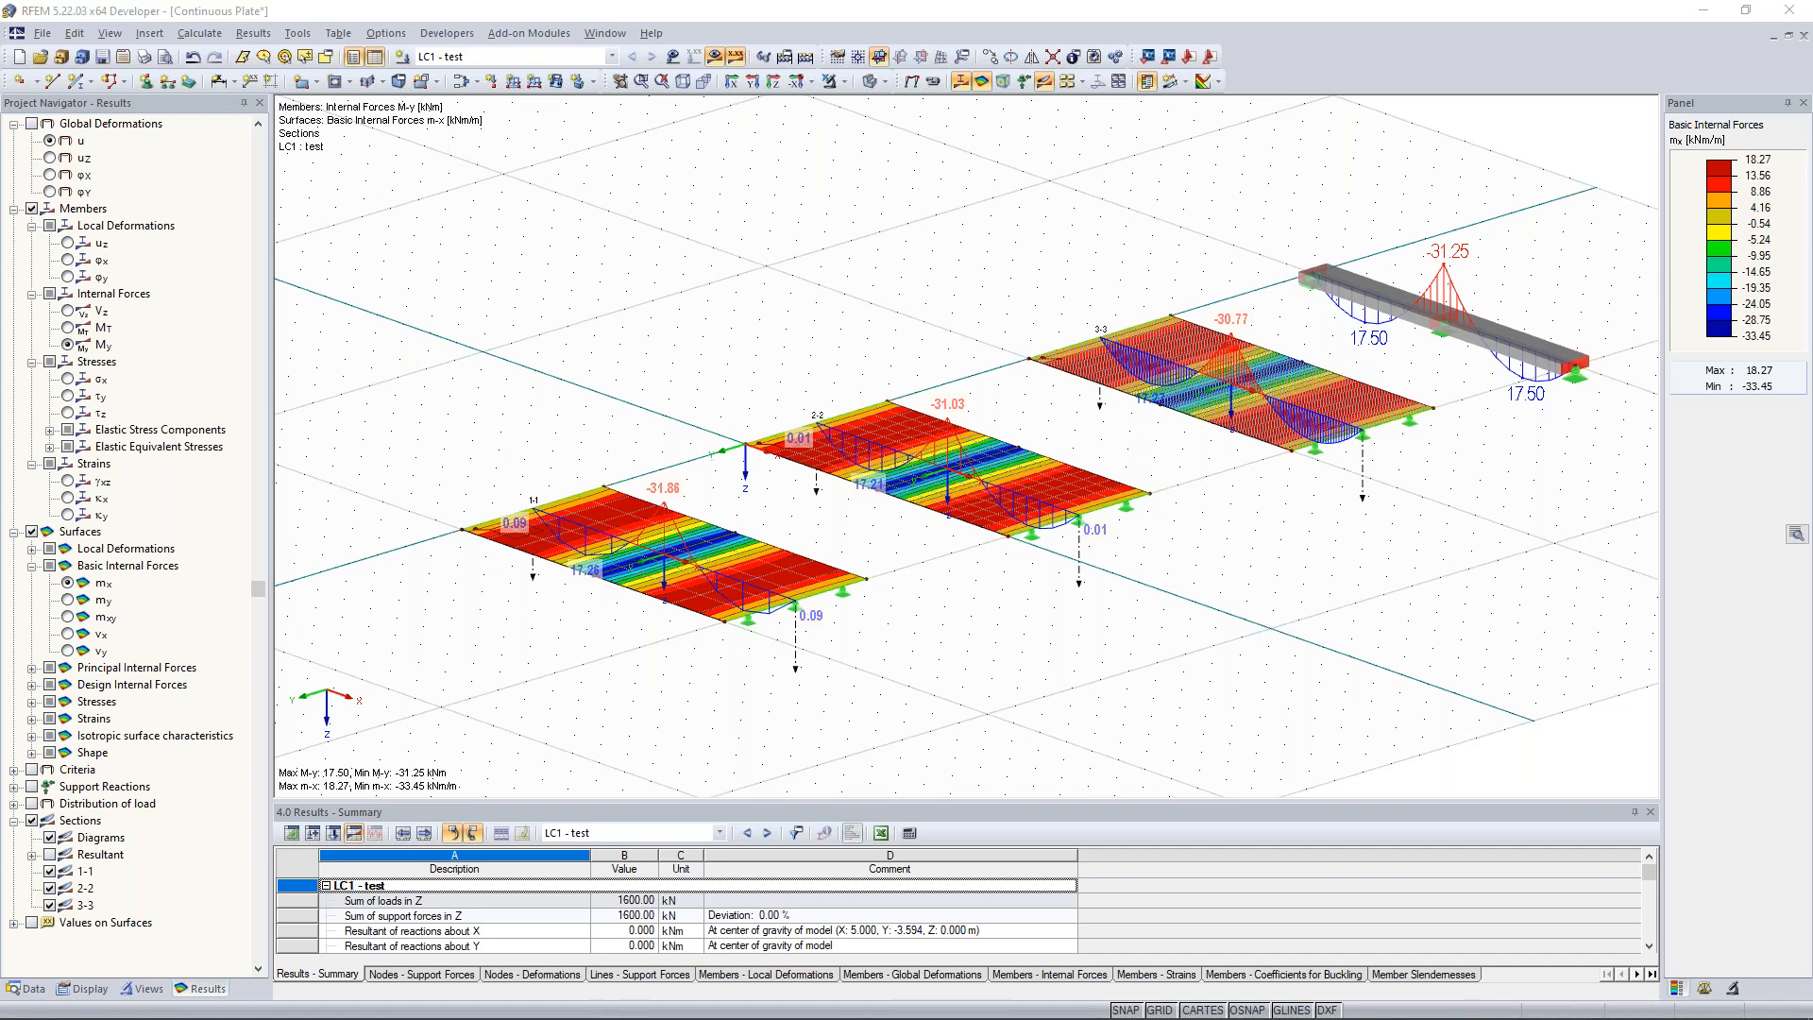
pyautogui.scroll(-1, 687, 508)
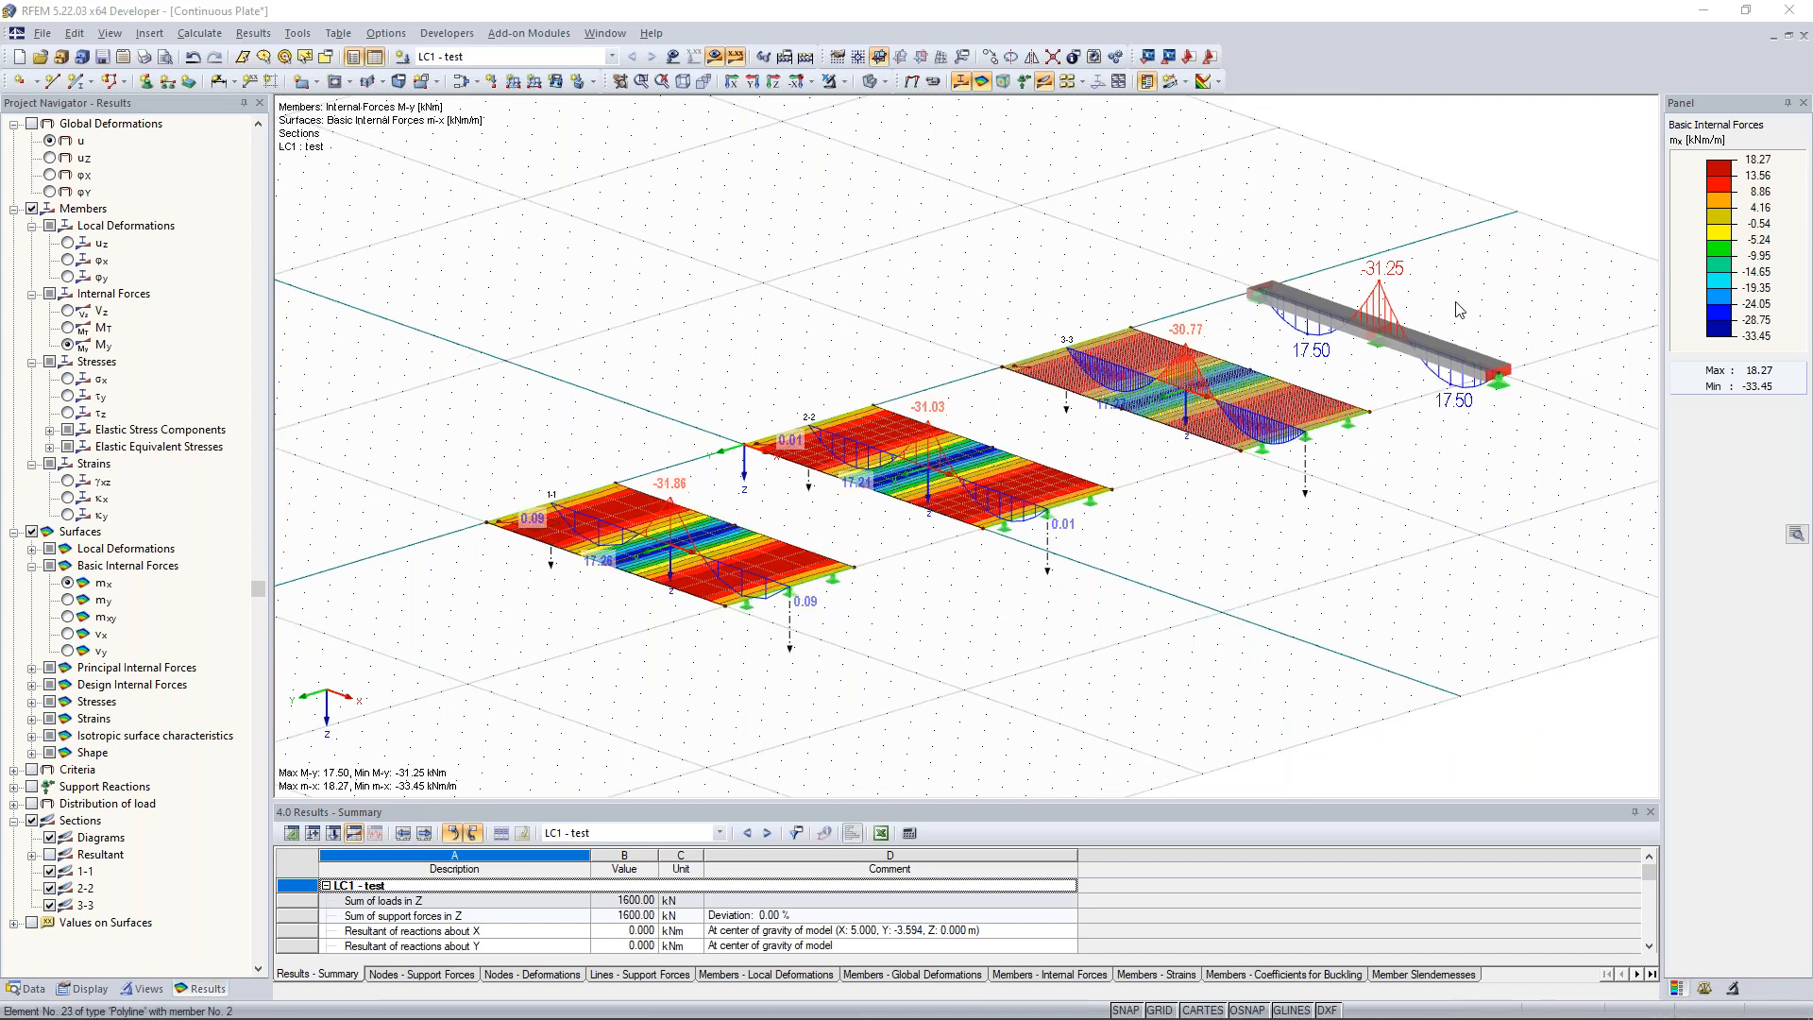
pyautogui.moveTo(995, 303); pyautogui.dragTo(979, 315, button='middle')
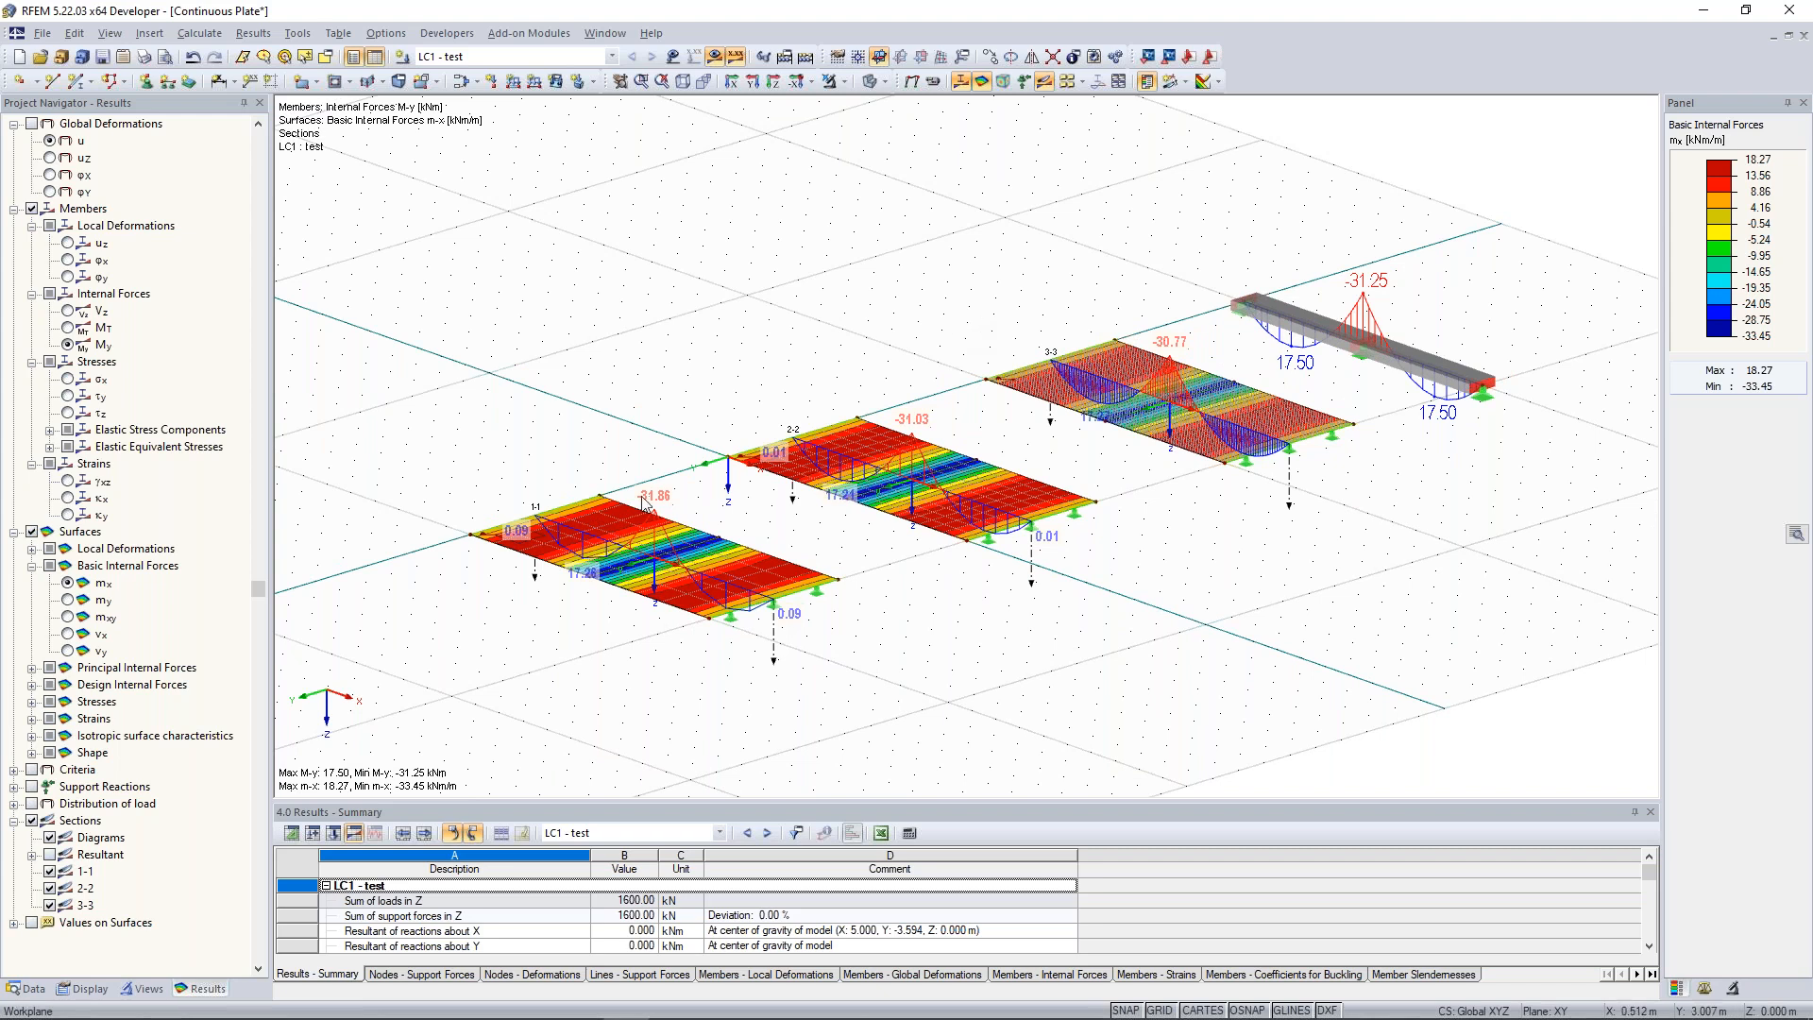
pyautogui.click(682, 81)
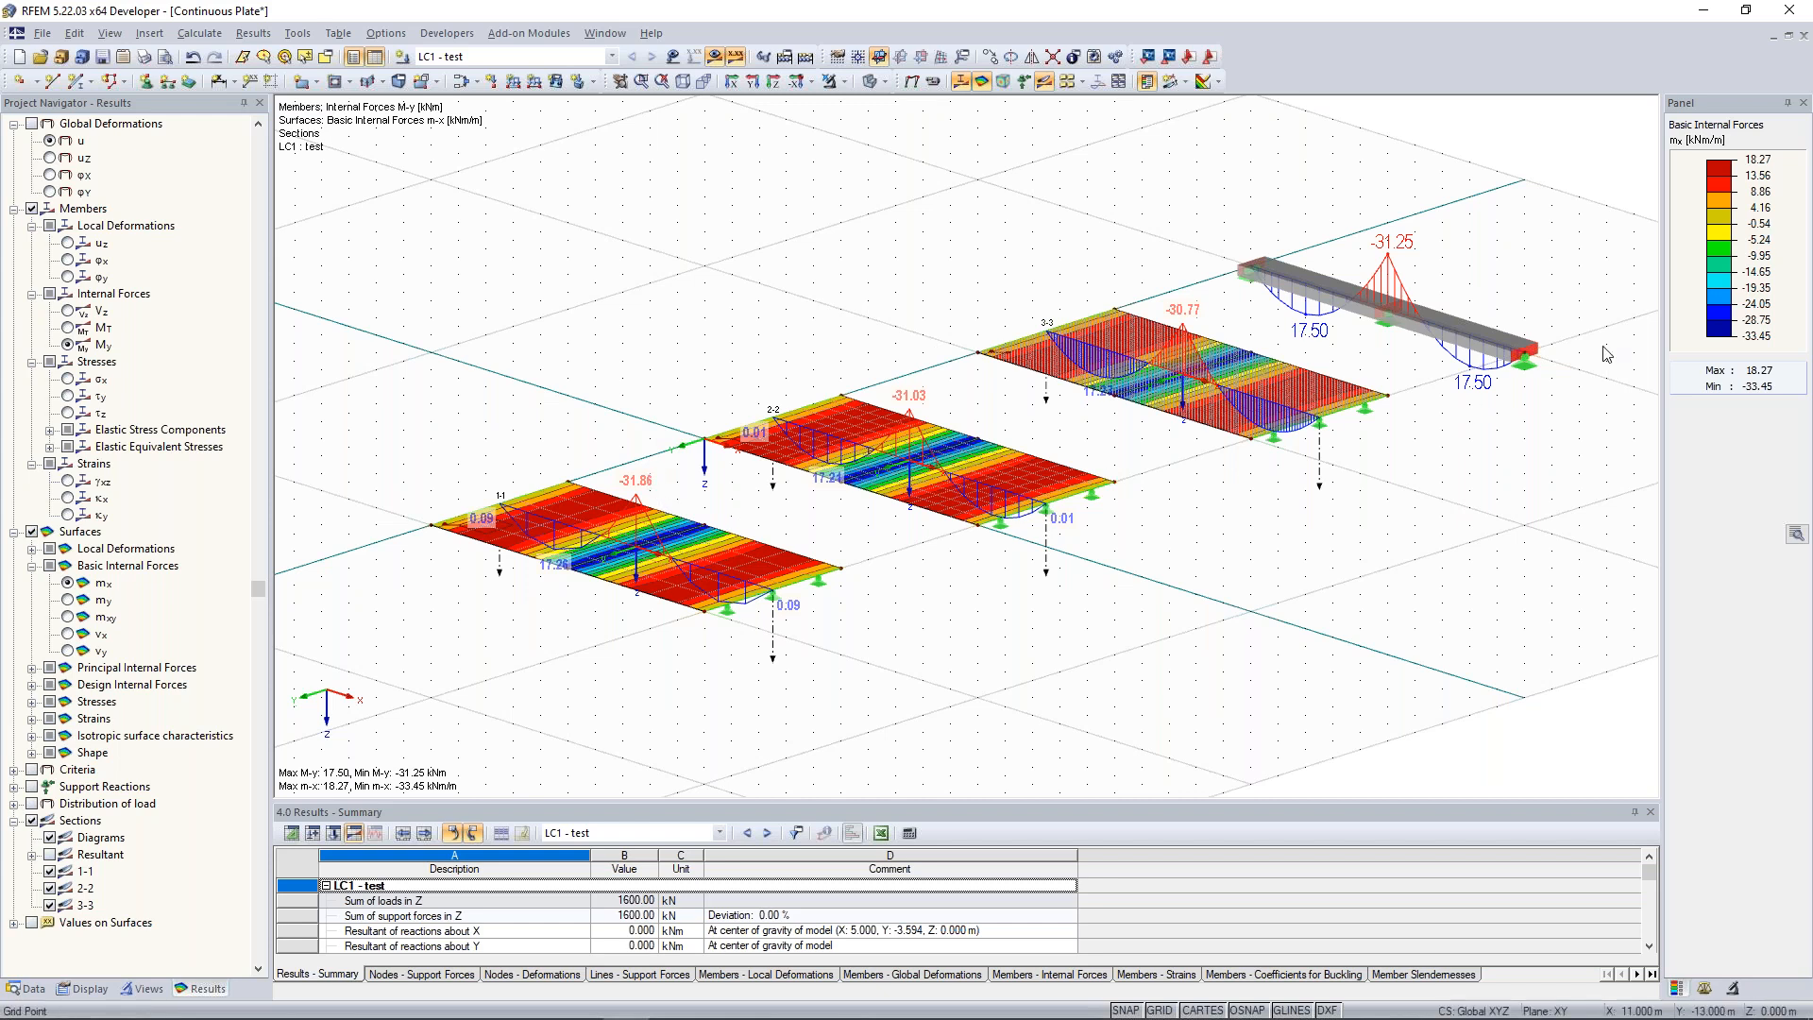
pyautogui.moveTo(1226, 204); pyautogui.dragTo(1563, 369)
pyautogui.moveTo(1505, 299); pyautogui.dragTo(1142, 224, button='middle')
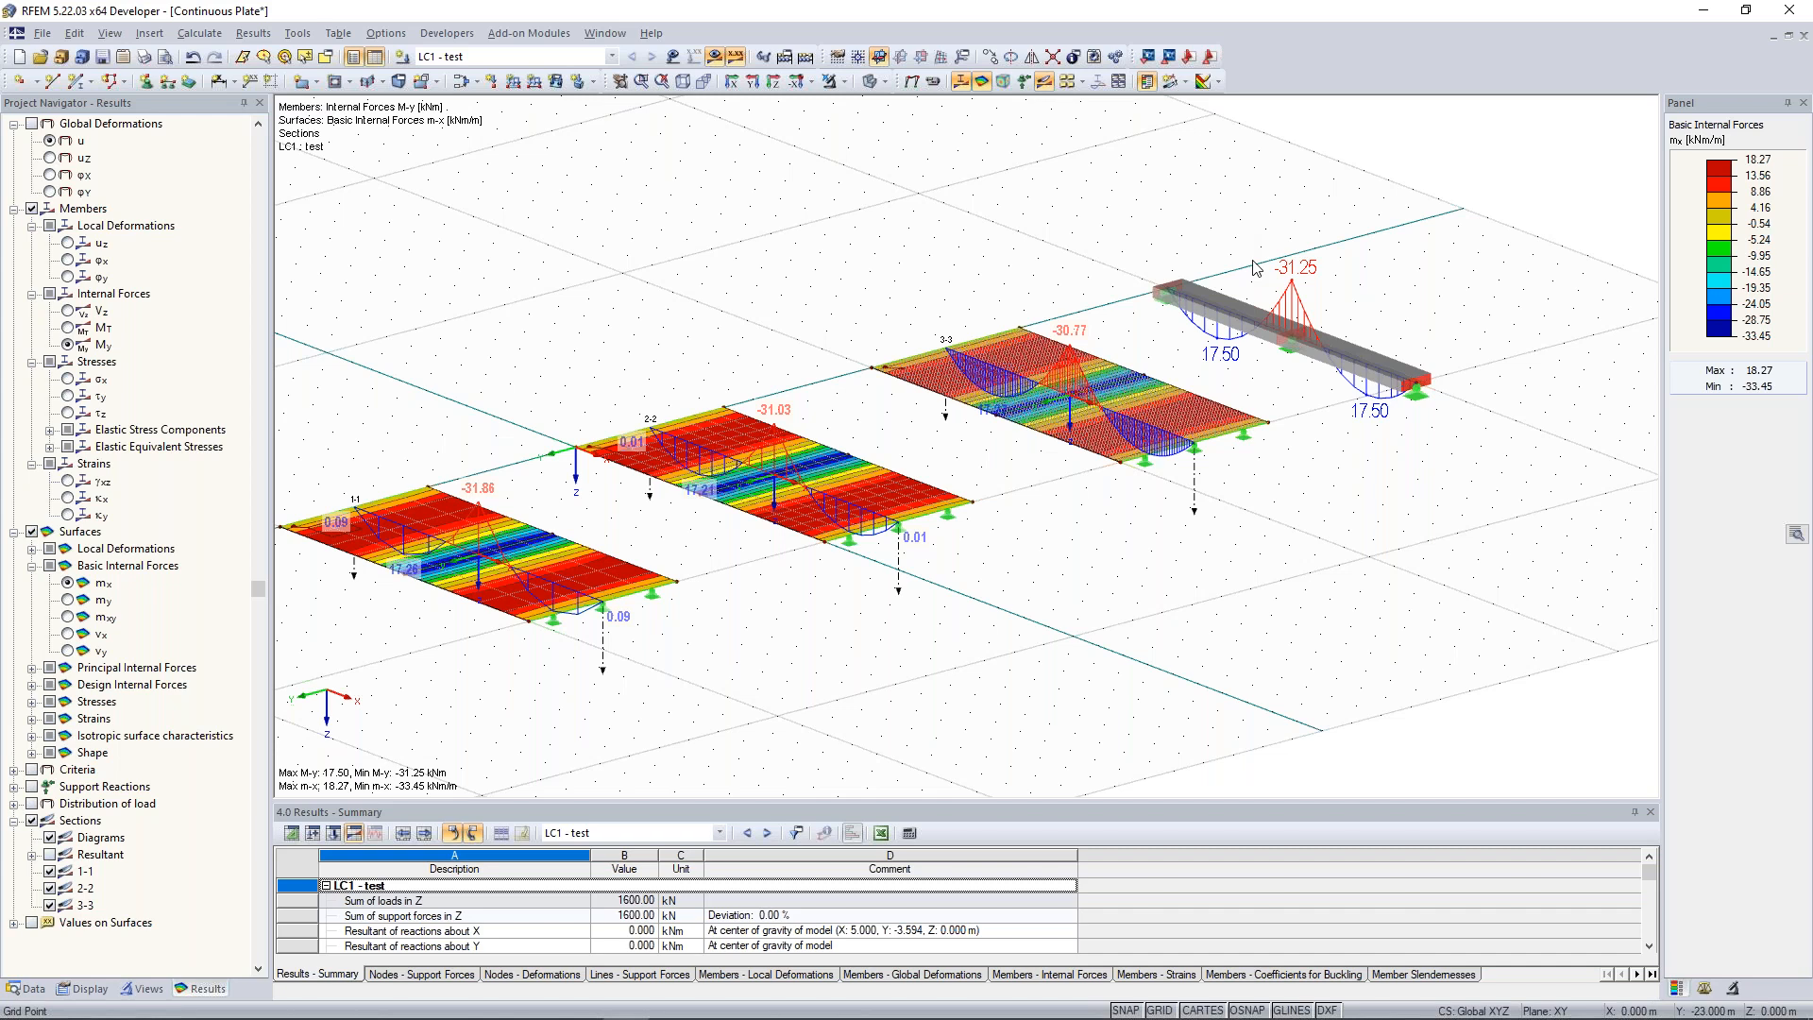
pyautogui.keyDown('ctrl'); pyautogui.moveTo(1418, 320); pyautogui.dragTo(1063, 305, button='middle'); pyautogui.keyUp('ctrl')
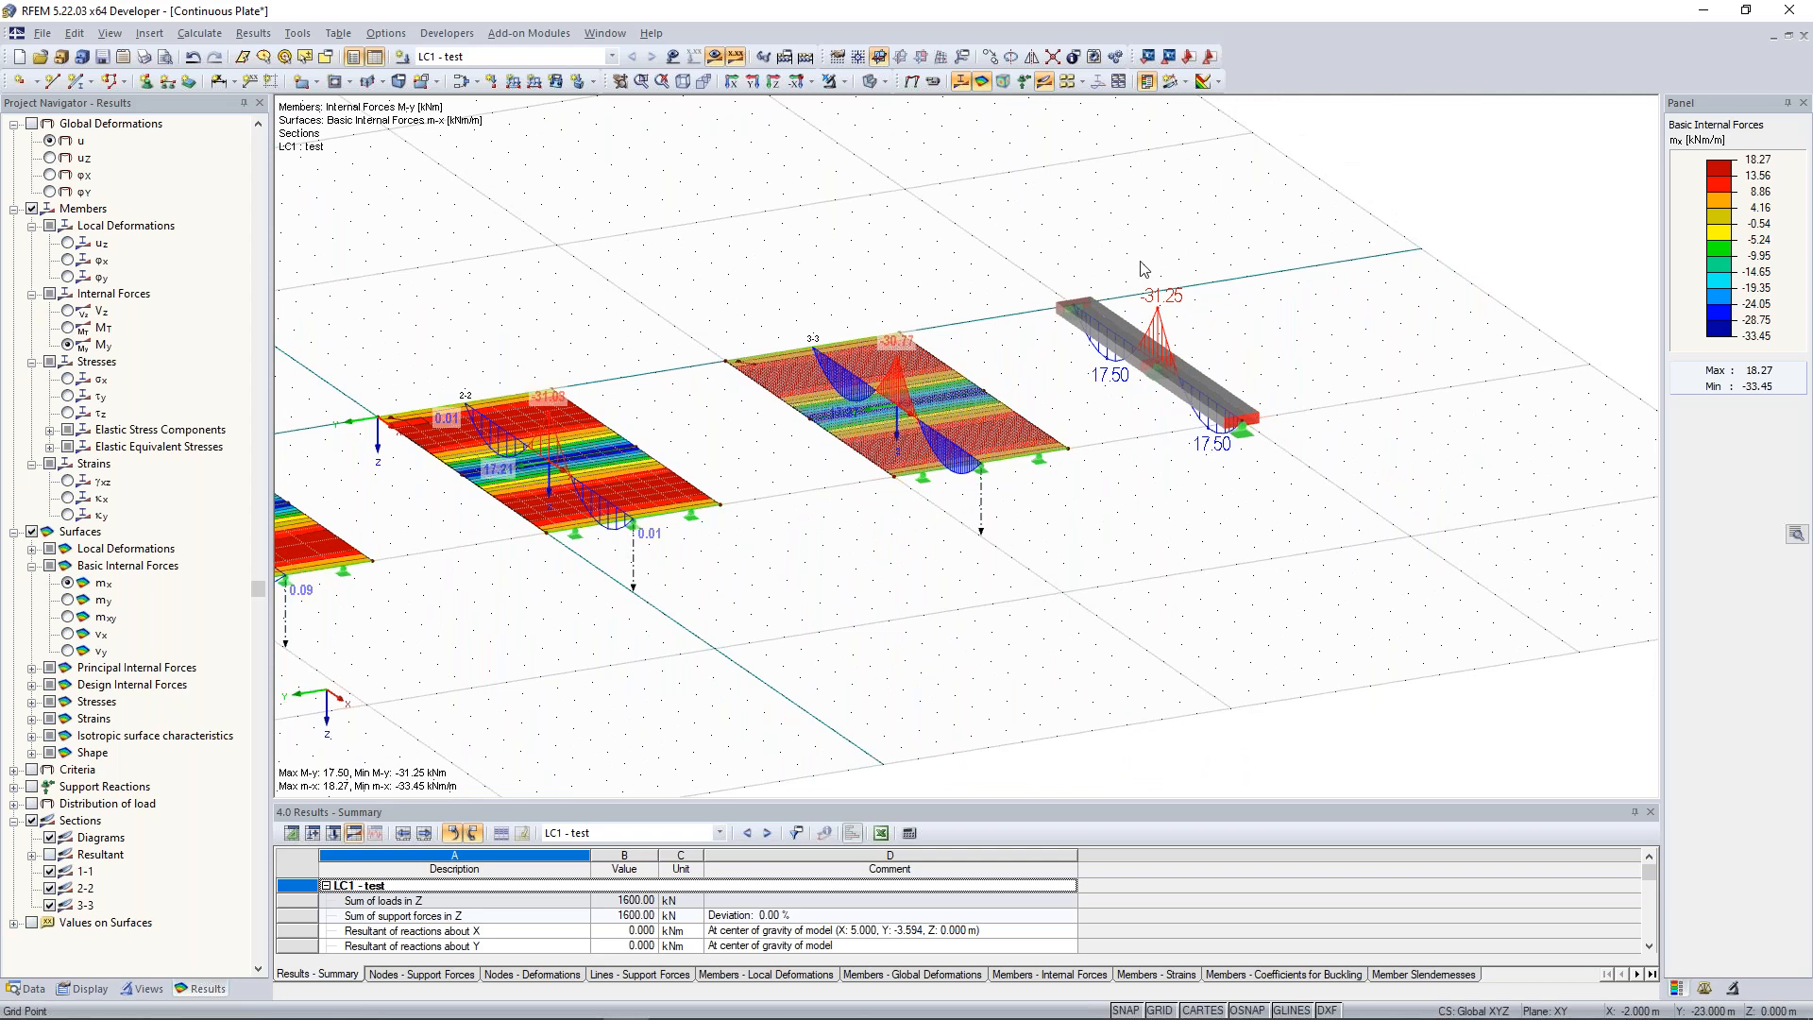
pyautogui.moveTo(1061, 264); pyautogui.dragTo(1304, 236, button='middle')
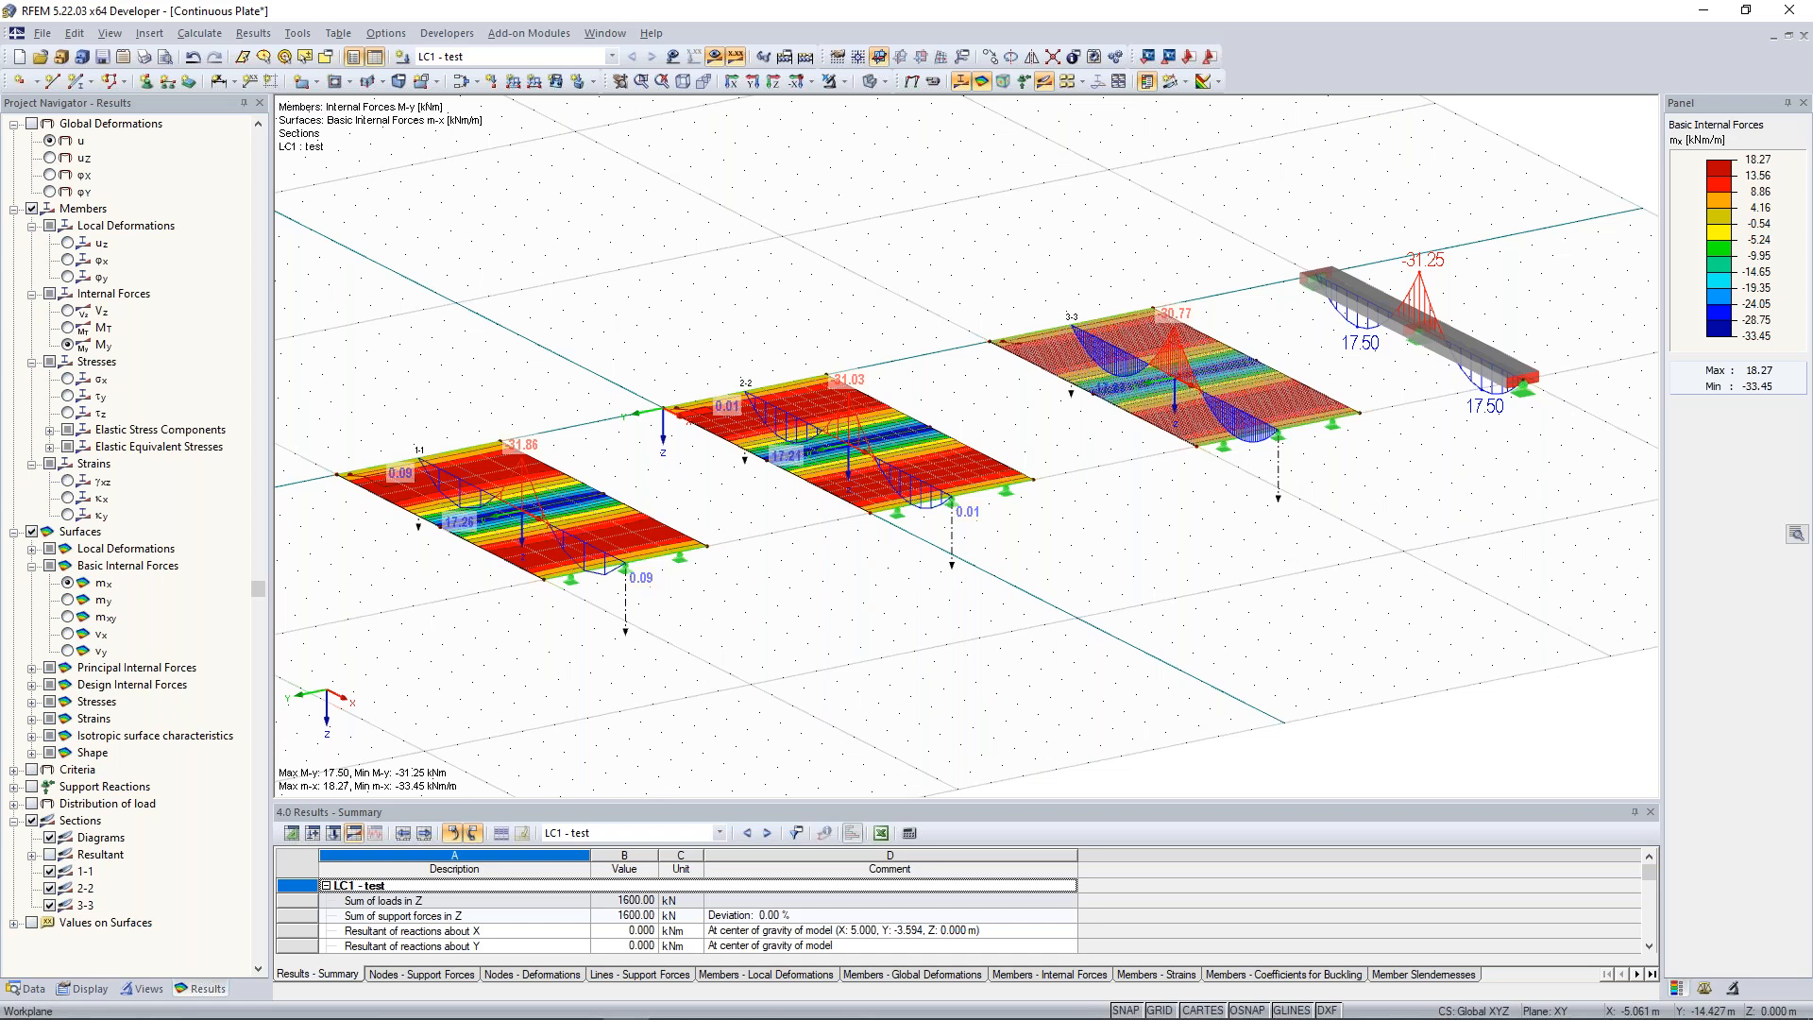
pyautogui.keyDown('ctrl'); pyautogui.moveTo(550, 331); pyautogui.dragTo(527, 390, button='middle'); pyautogui.keyUp('ctrl')
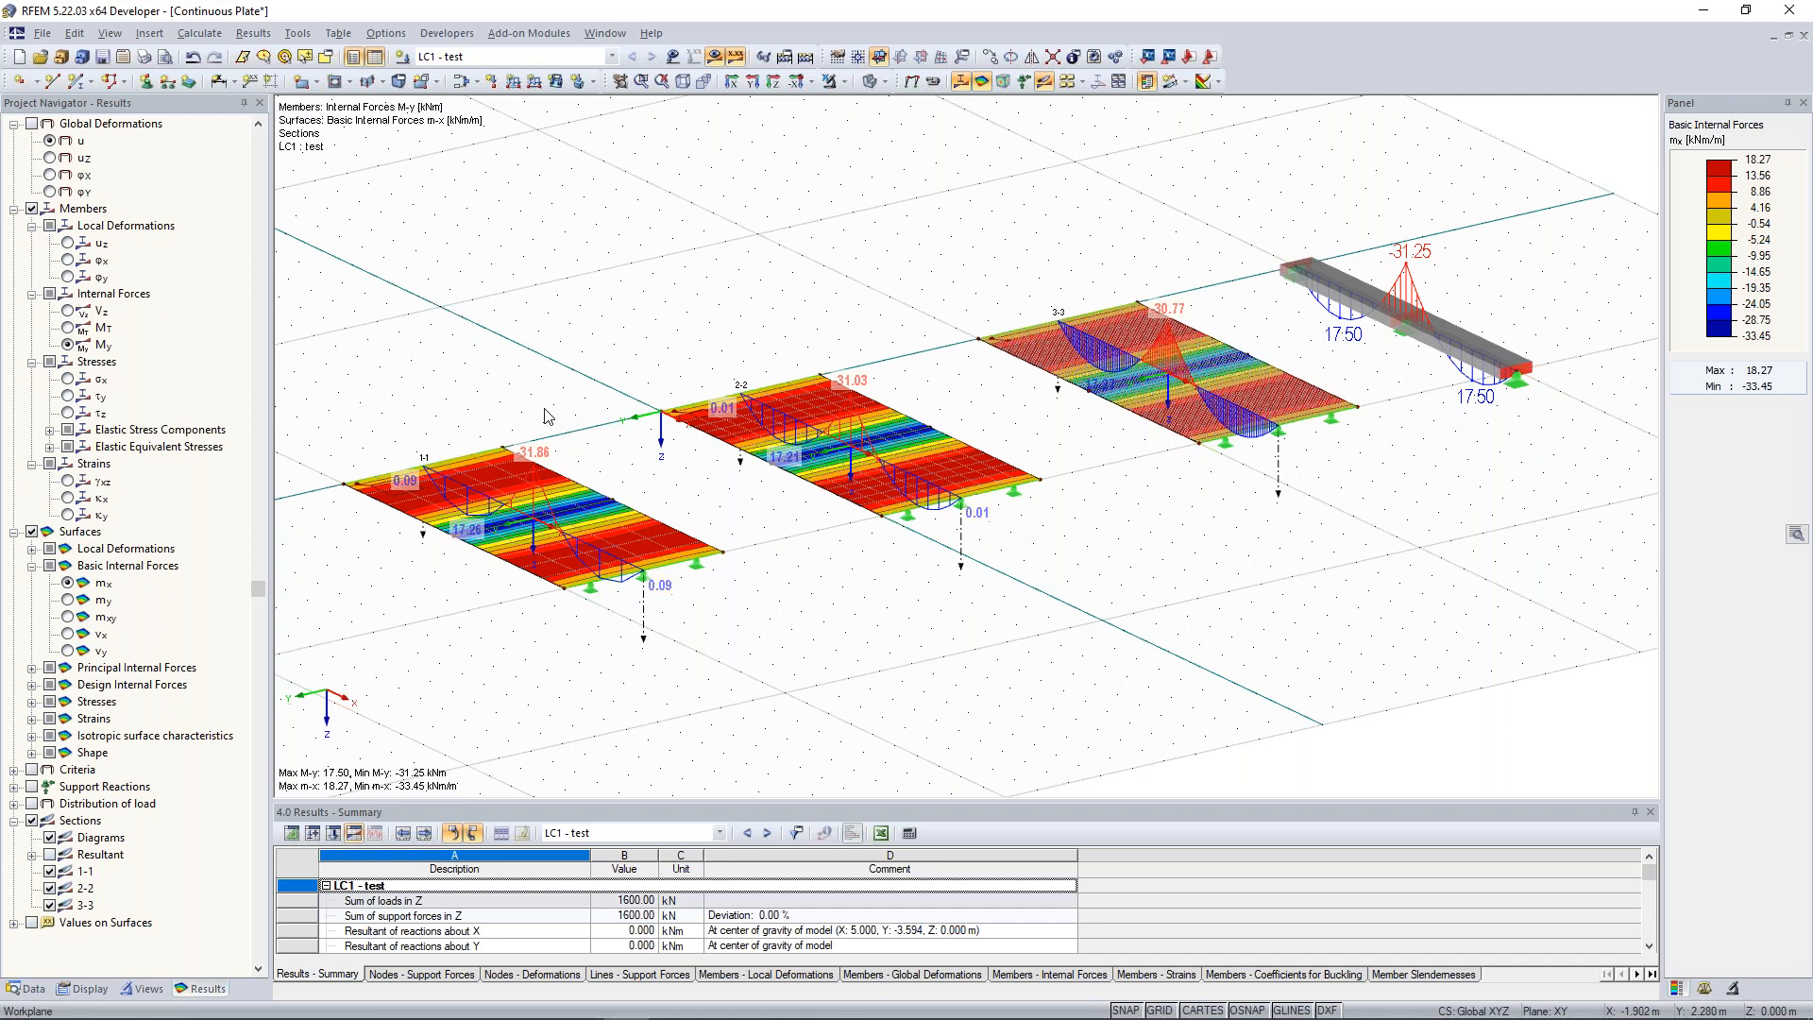
pyautogui.keyDown('ctrl'); pyautogui.moveTo(538, 413); pyautogui.dragTo(689, 384, button='middle'); pyautogui.keyUp('ctrl')
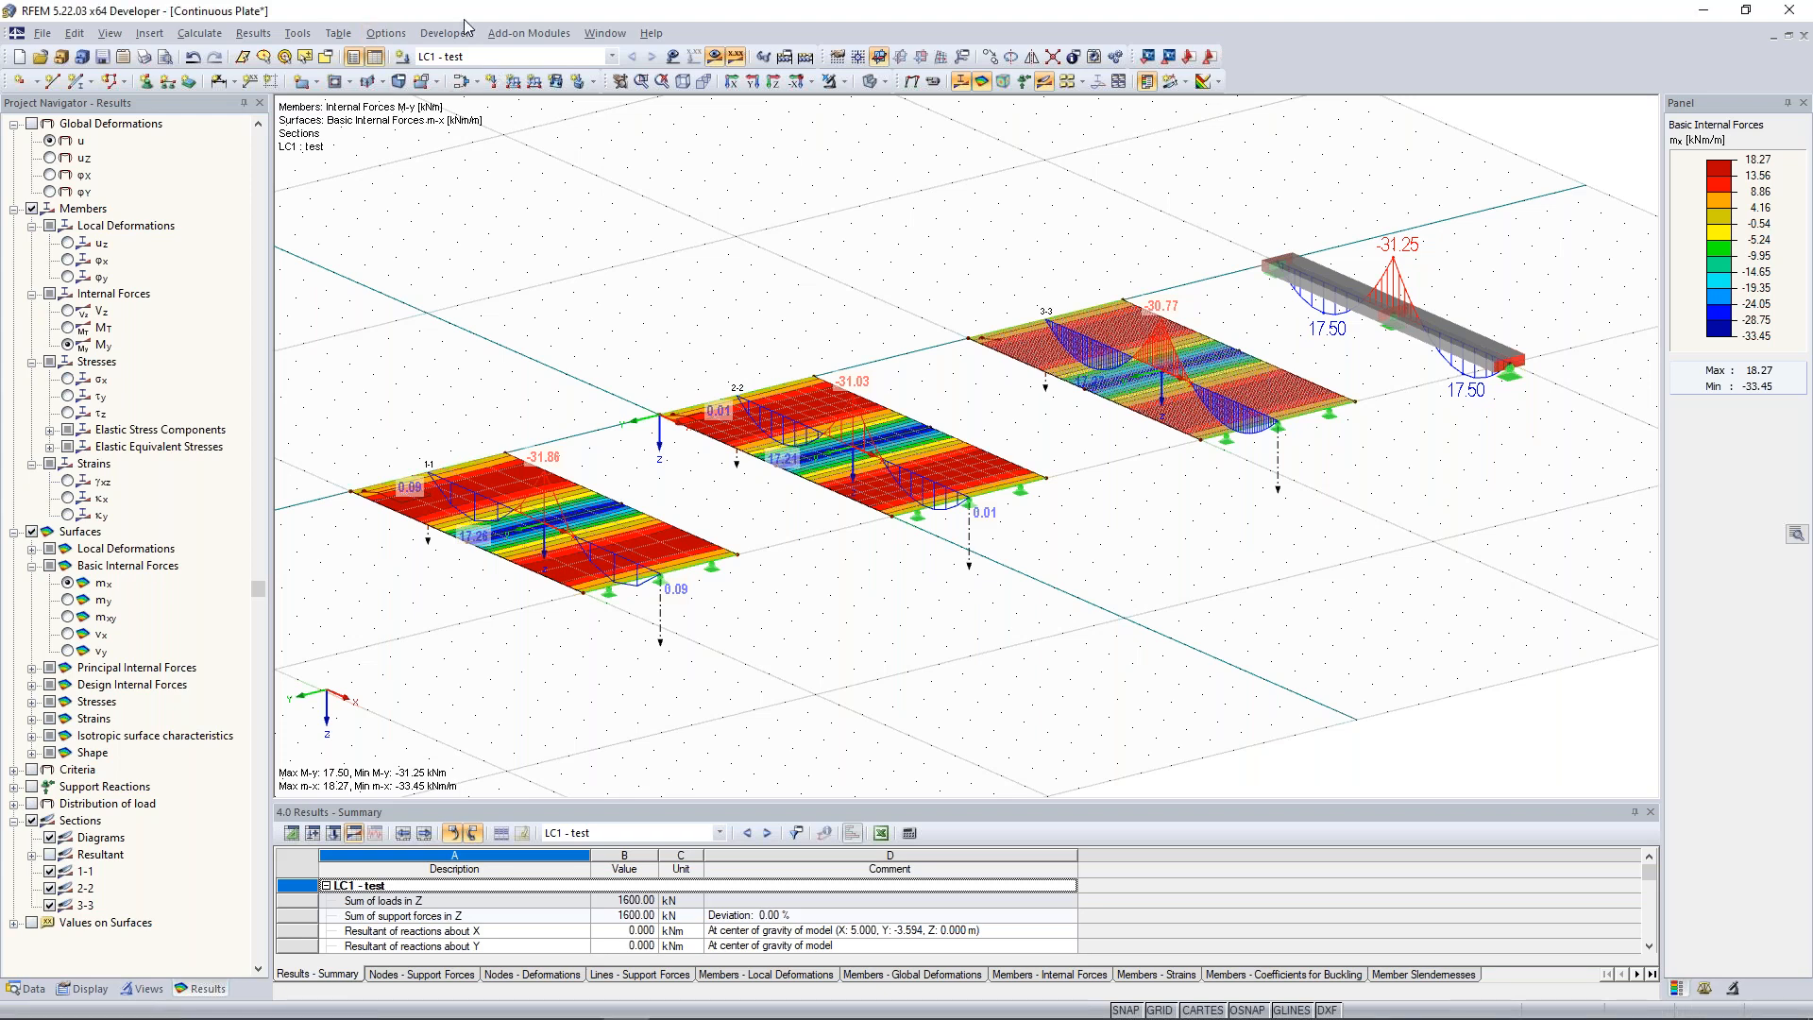
# Open the FE mesh settings and check the target length of finite elements and the maximum ratio of rectangle diagonals.
pyautogui.click(202, 35)
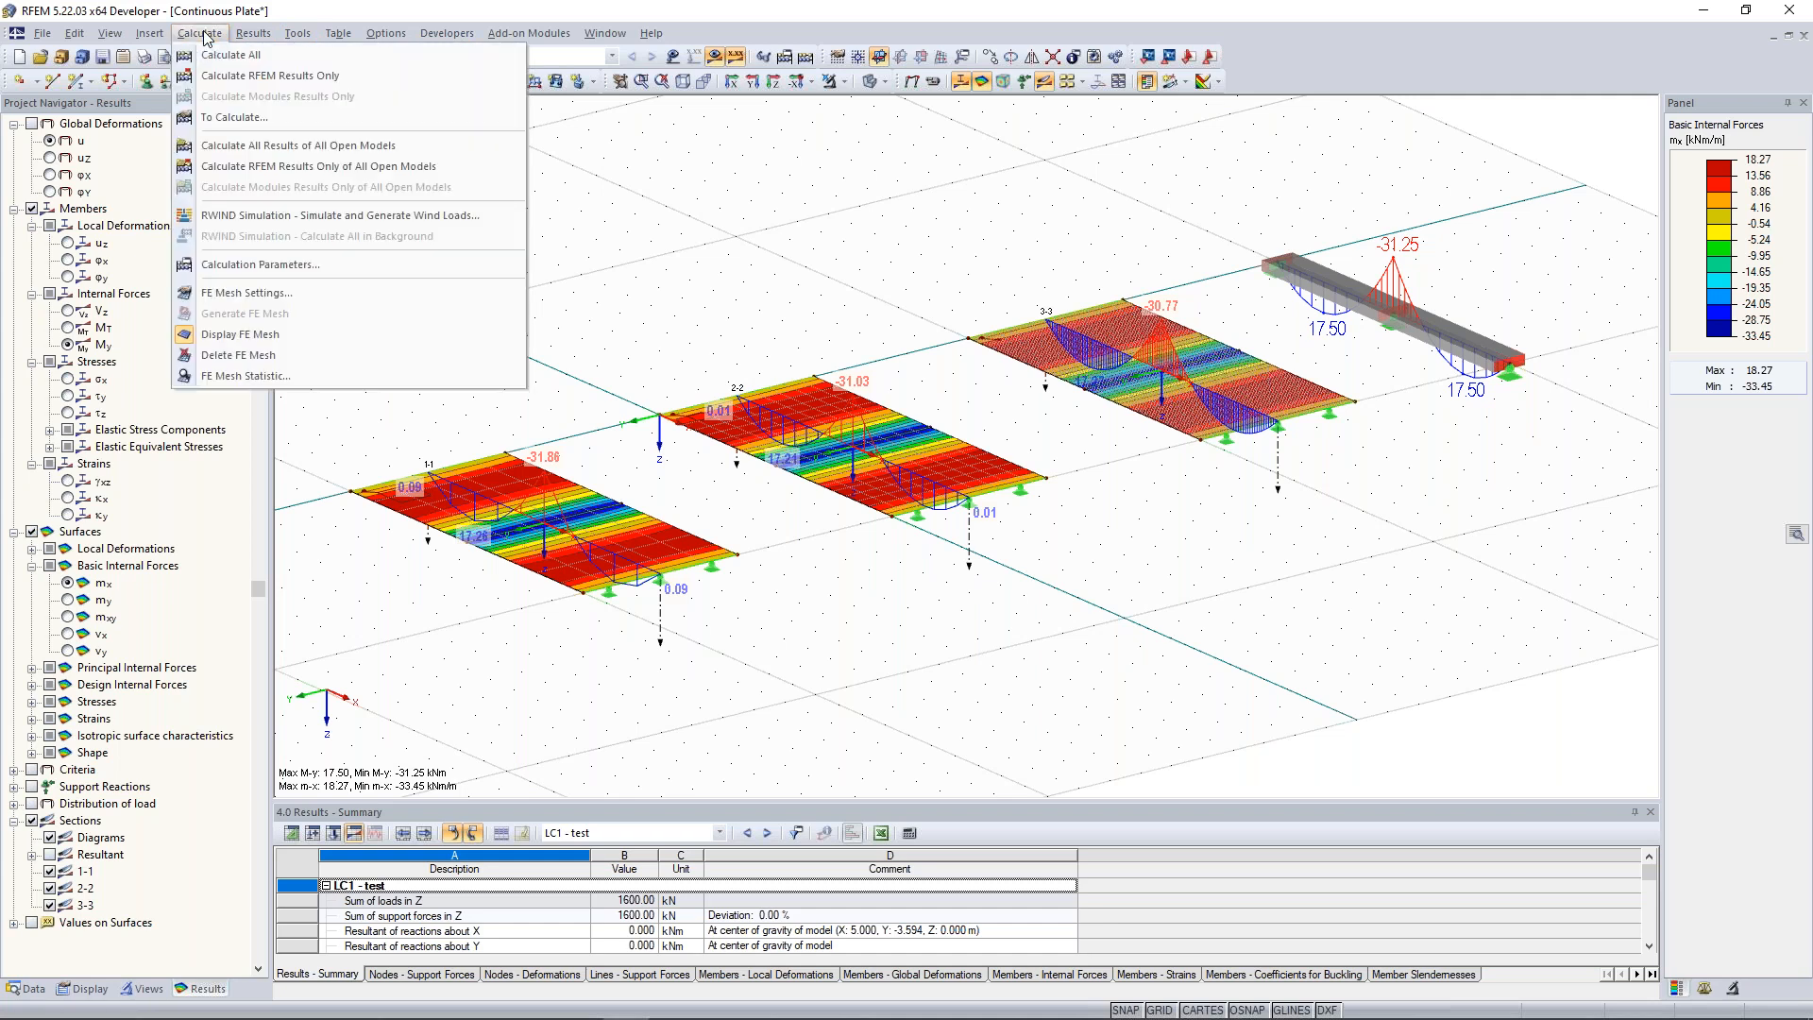
pyautogui.click(295, 303)
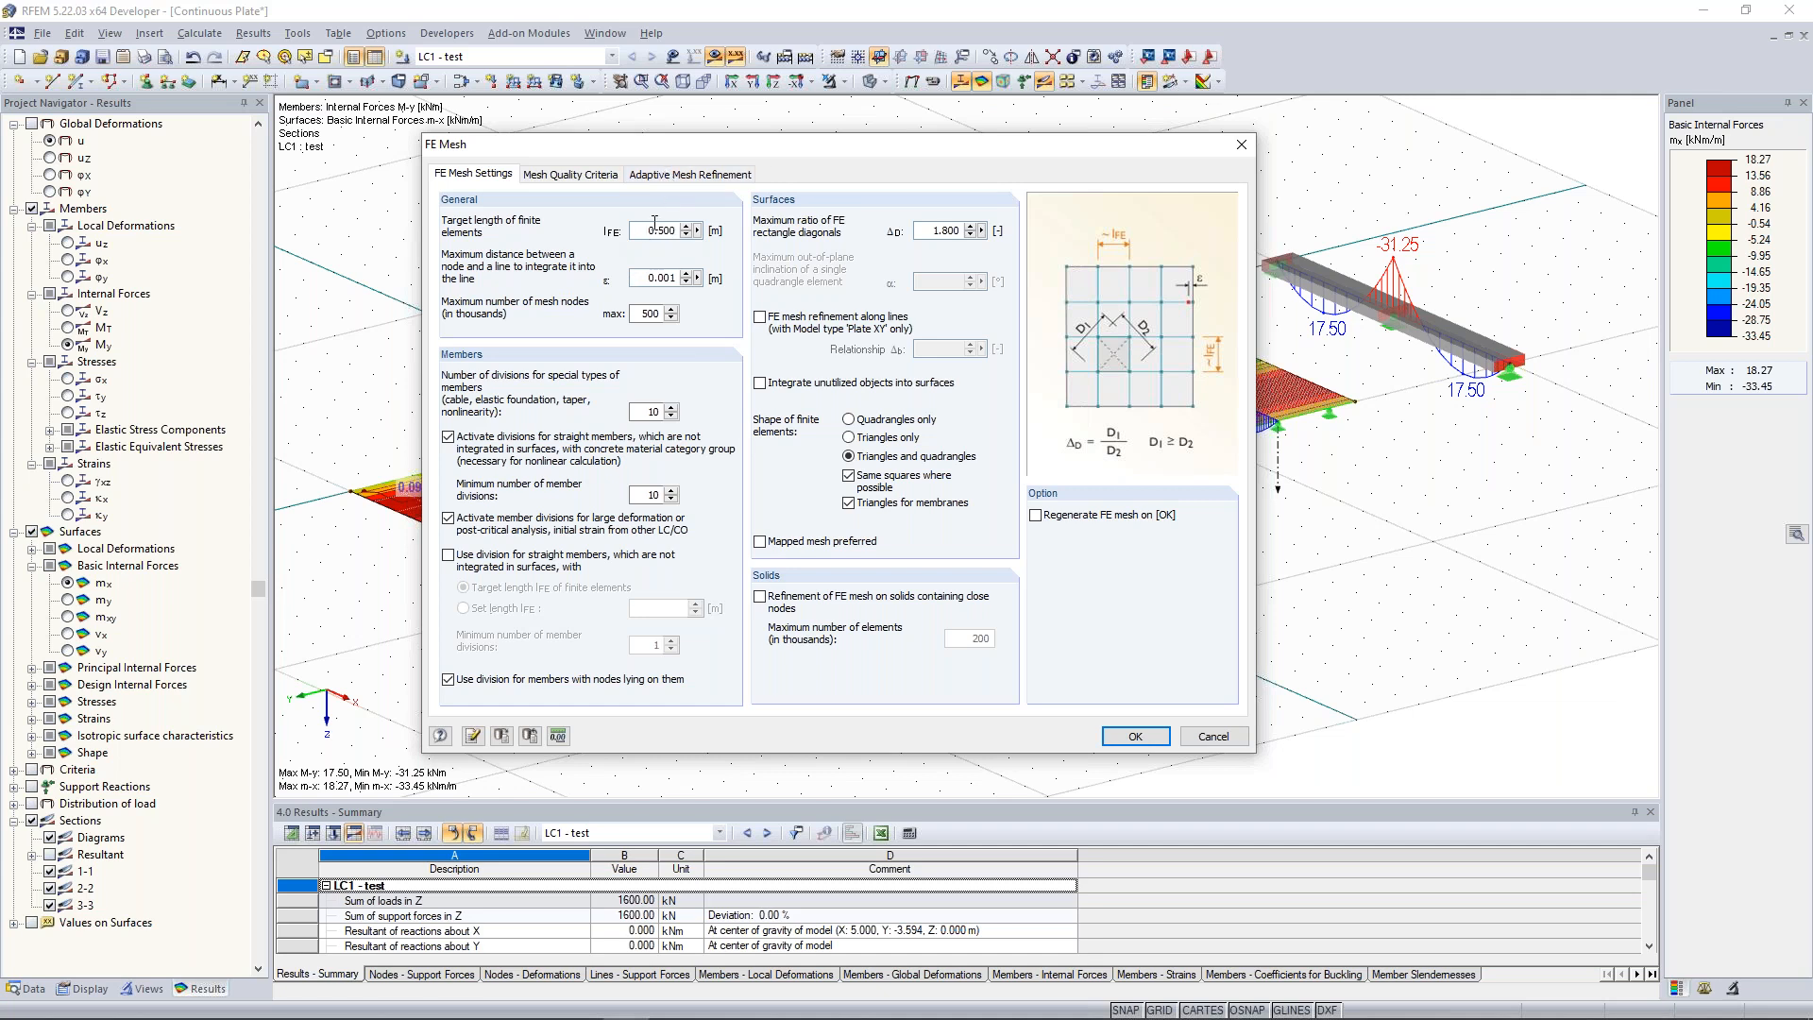
pyautogui.moveTo(763, 151); pyautogui.dragTo(806, 520)
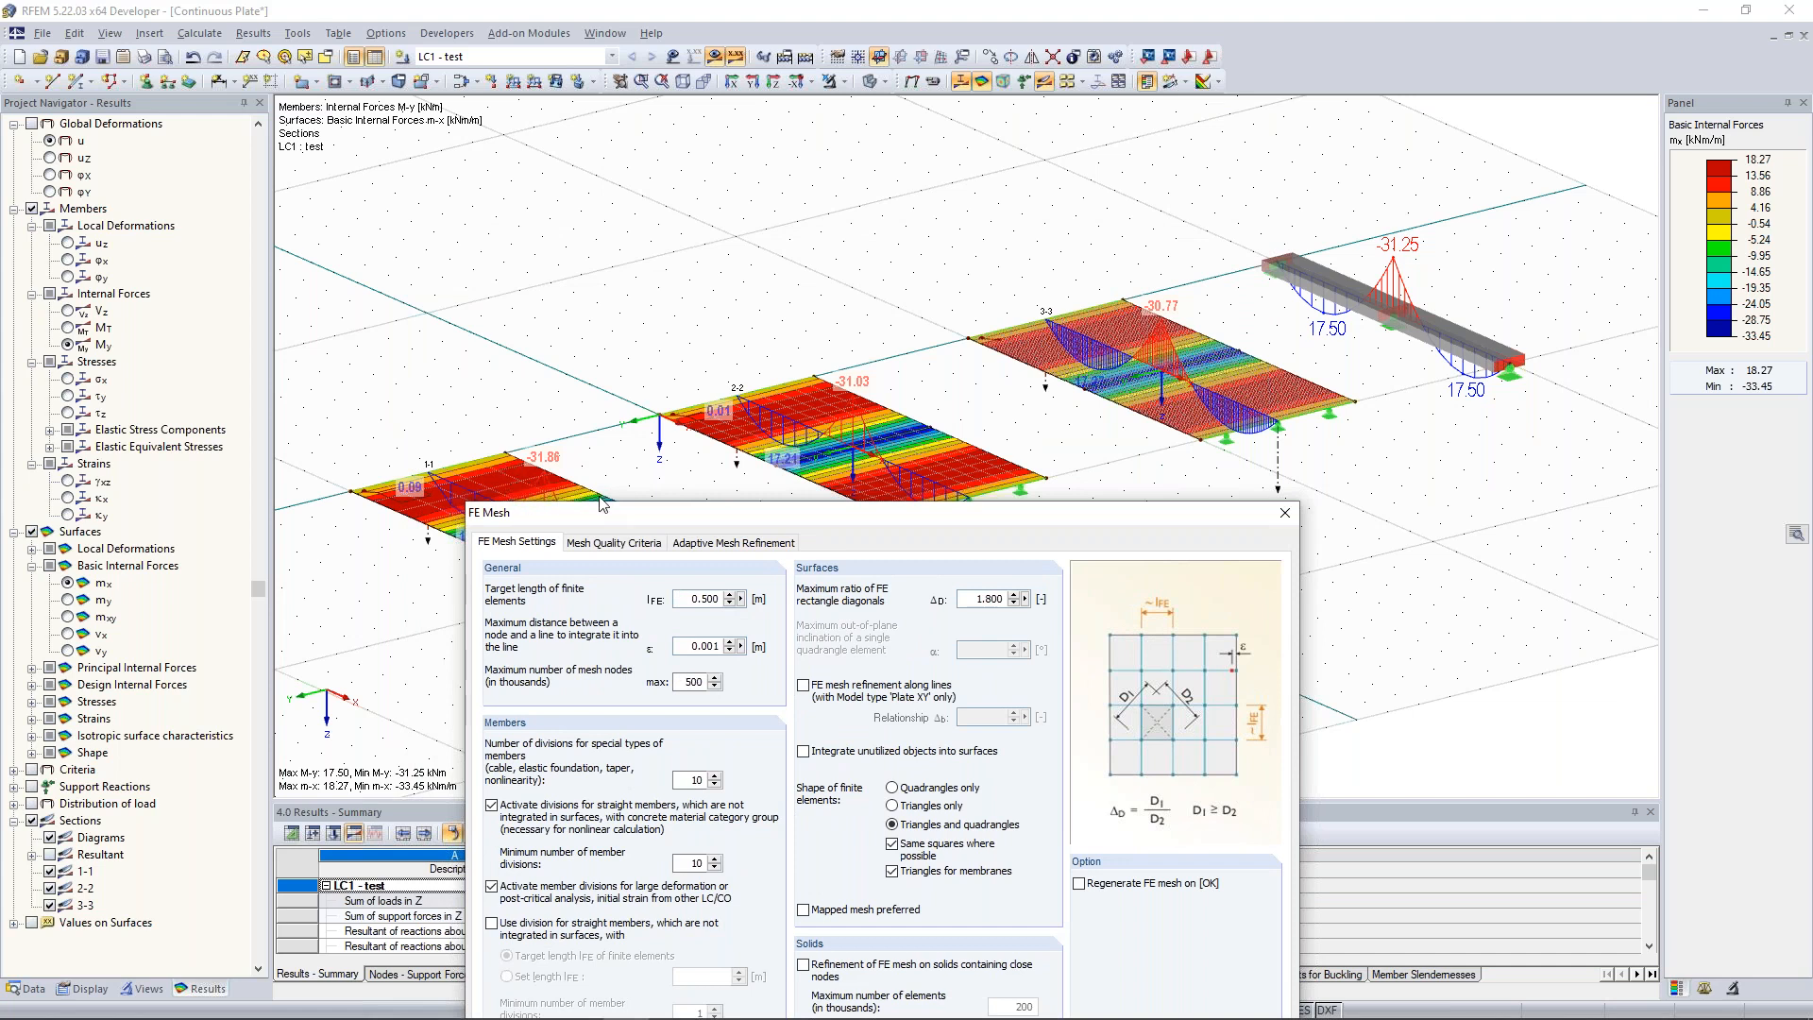
pyautogui.moveTo(649, 520); pyautogui.dragTo(662, 162)
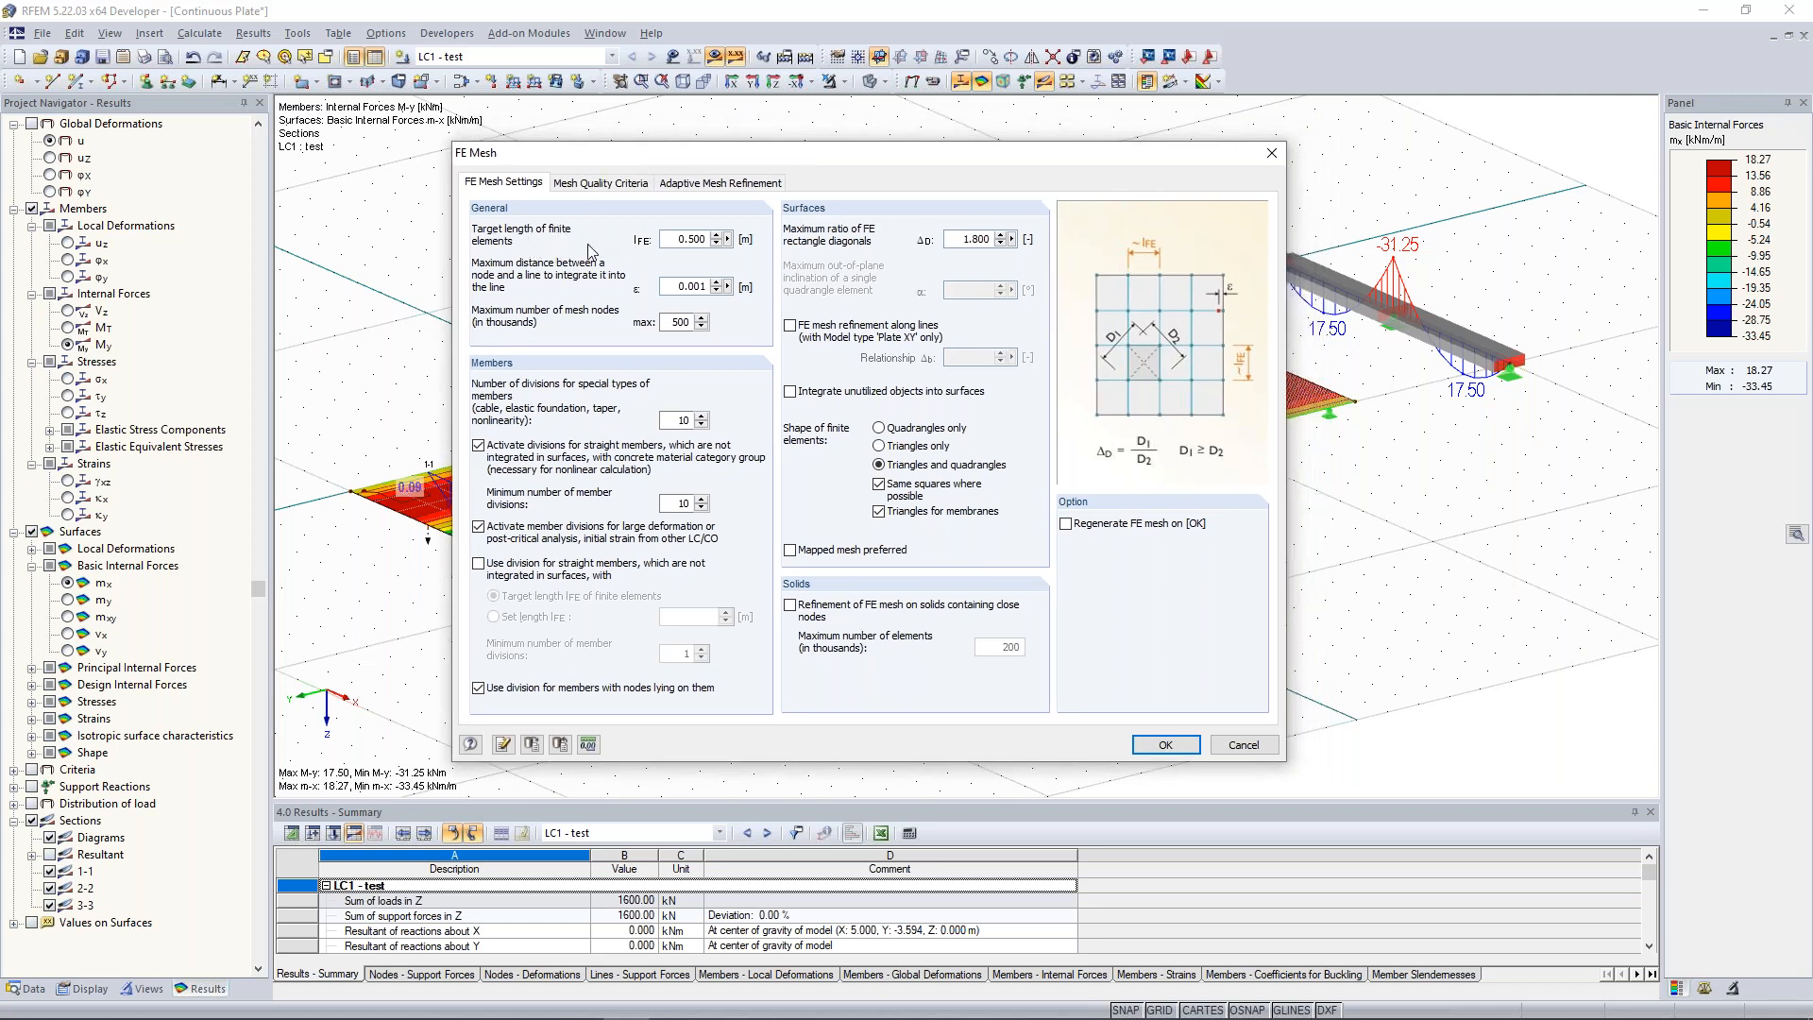
pyautogui.doubleClick(684, 239)
pyautogui.click(957, 244)
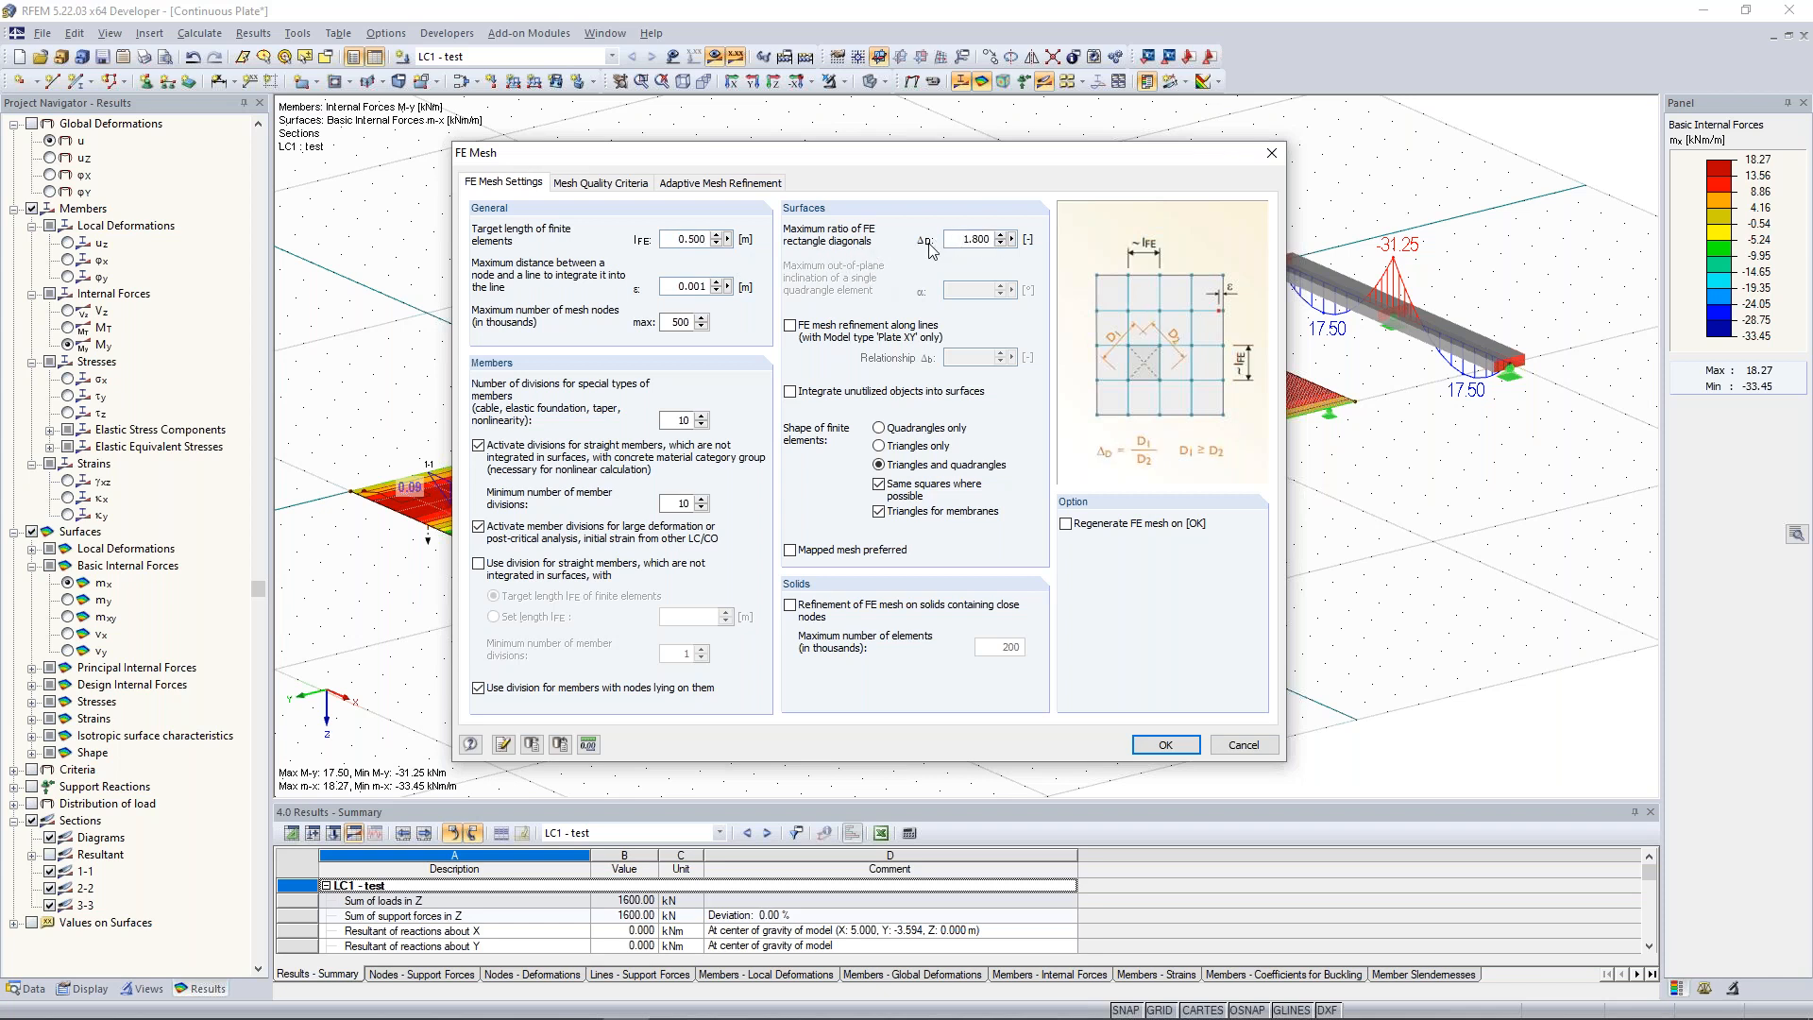
pyautogui.doubleClick(975, 240)
# Preview the Triangles only element shape, restore Triangles and quadrangles, and close the FE mesh settings without applying anything.
pyautogui.click(886, 450)
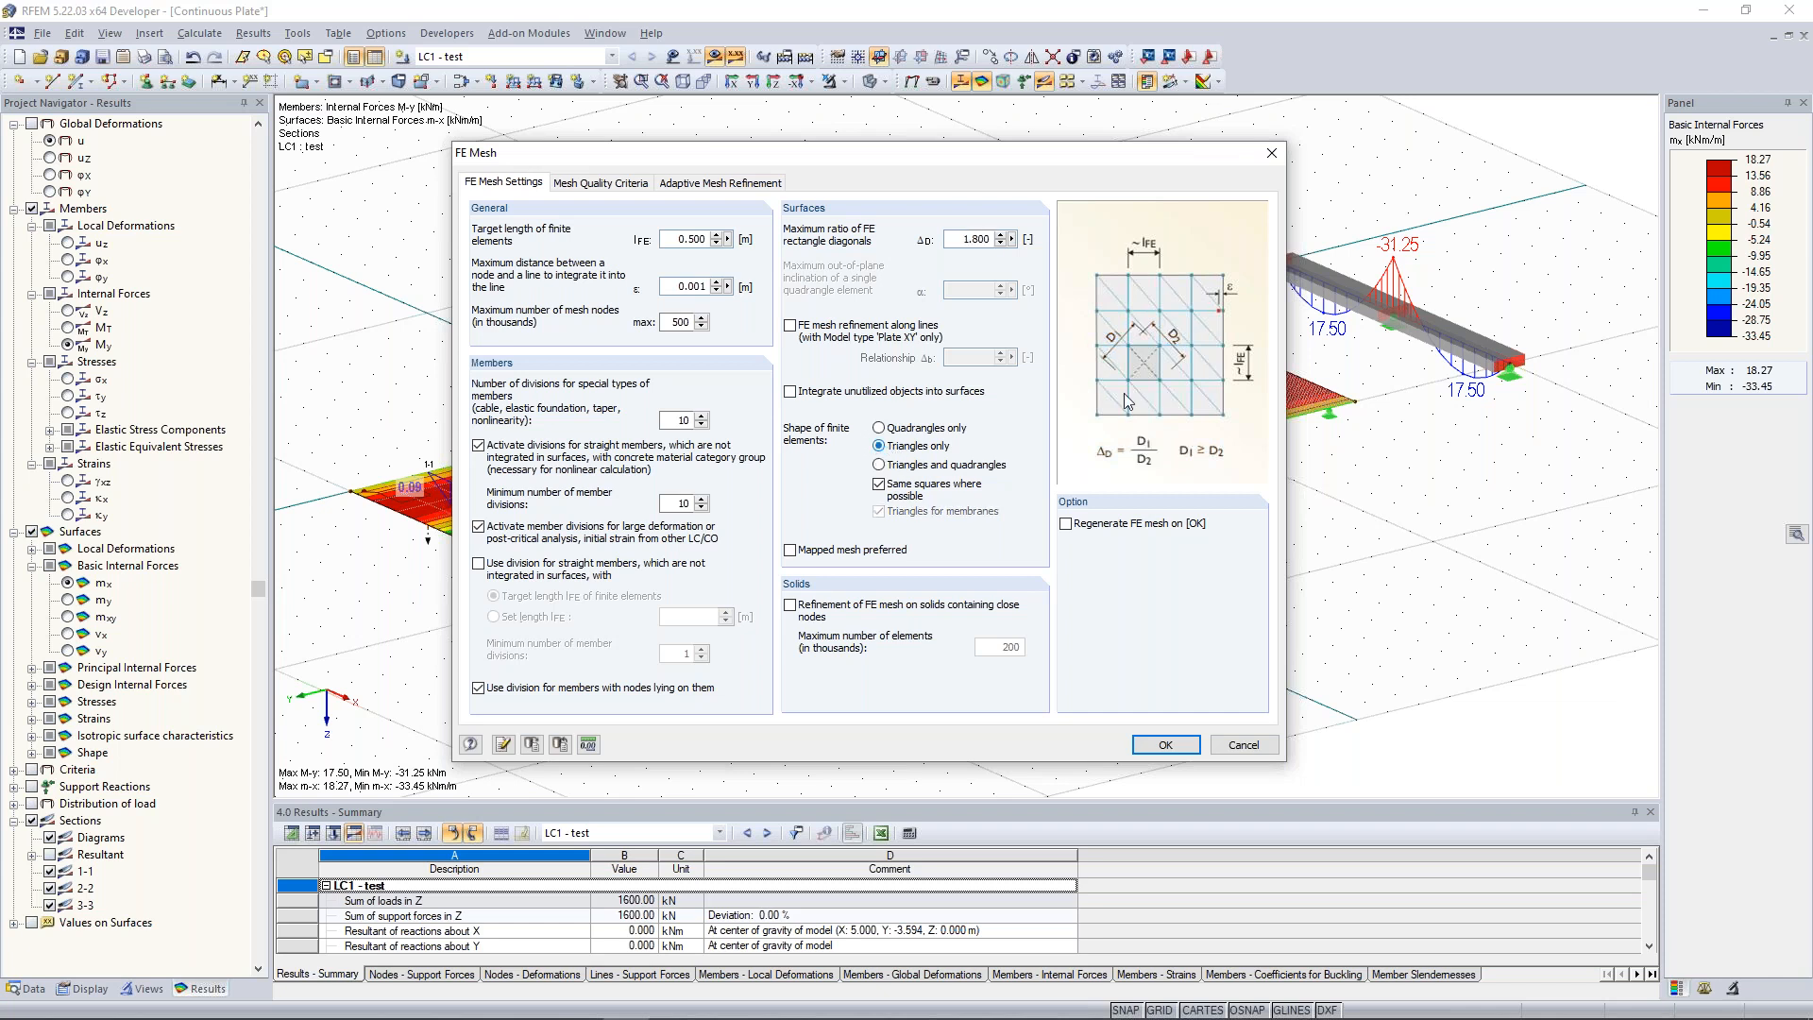
pyautogui.click(879, 465)
pyautogui.click(880, 446)
pyautogui.click(879, 465)
pyautogui.click(1271, 157)
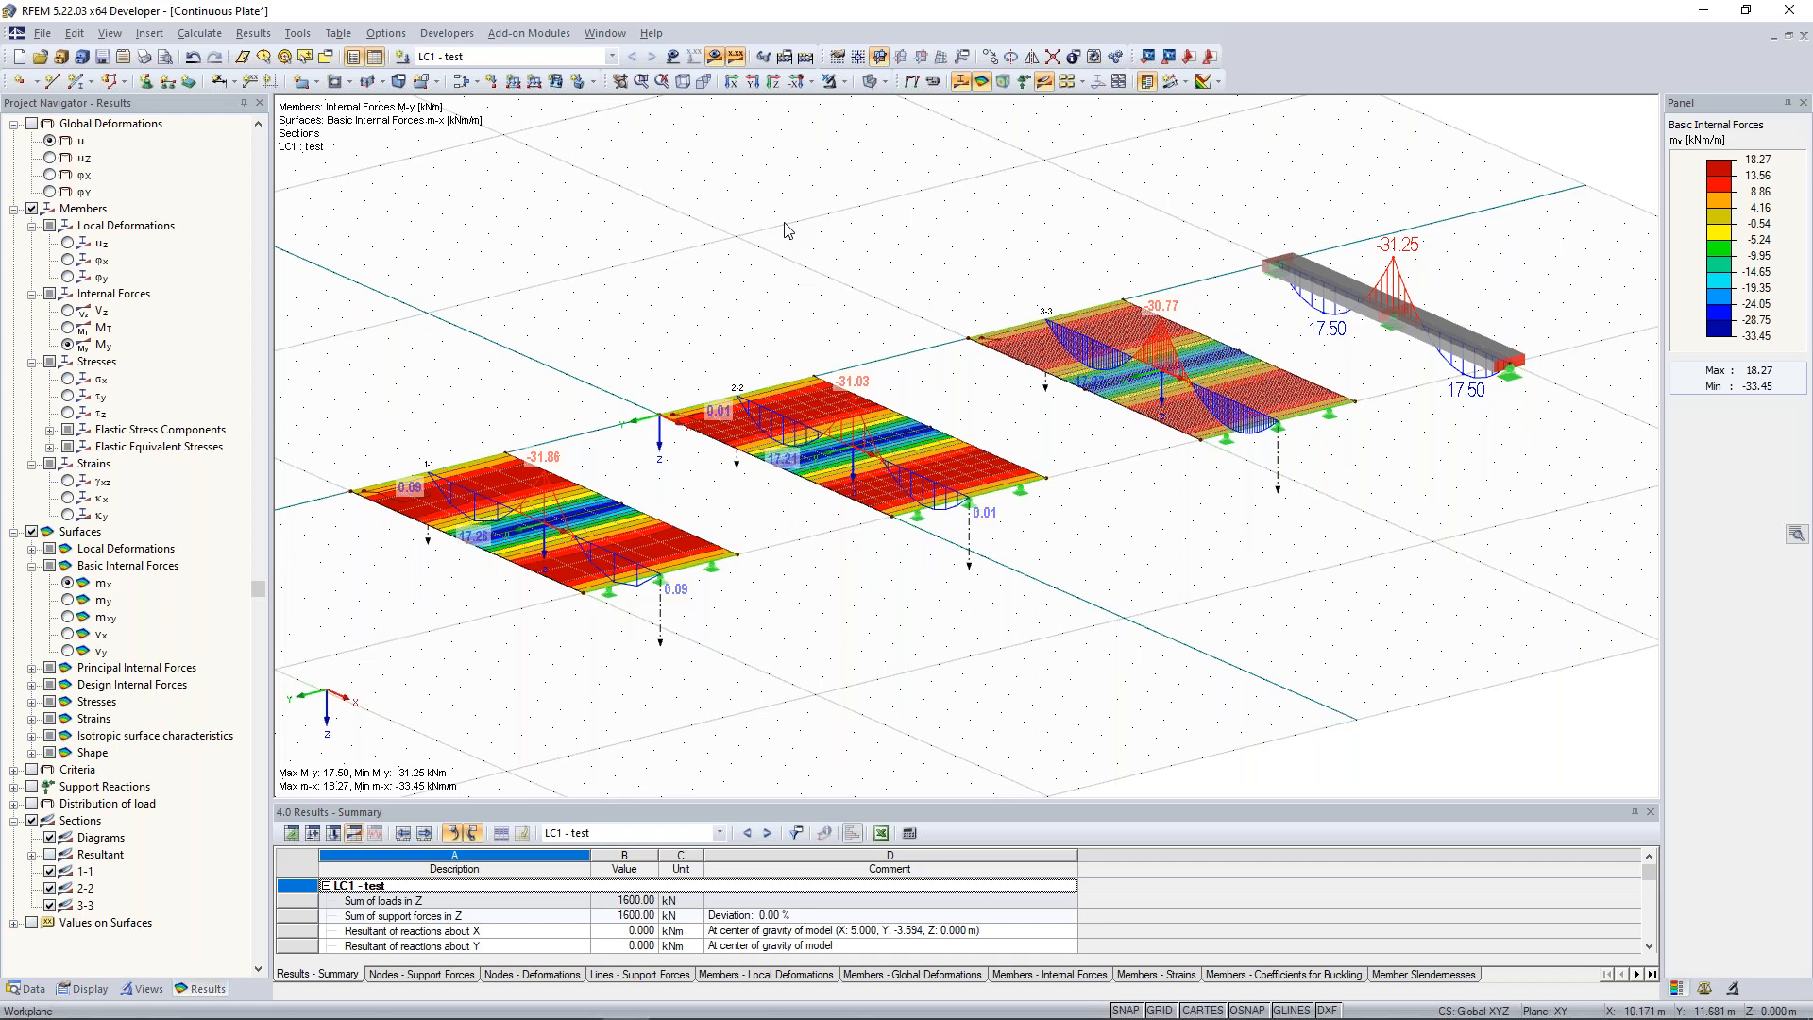
pyautogui.keyDown('ctrl'); pyautogui.moveTo(785, 222); pyautogui.dragTo(589, 179, button='middle'); pyautogui.keyUp('ctrl')
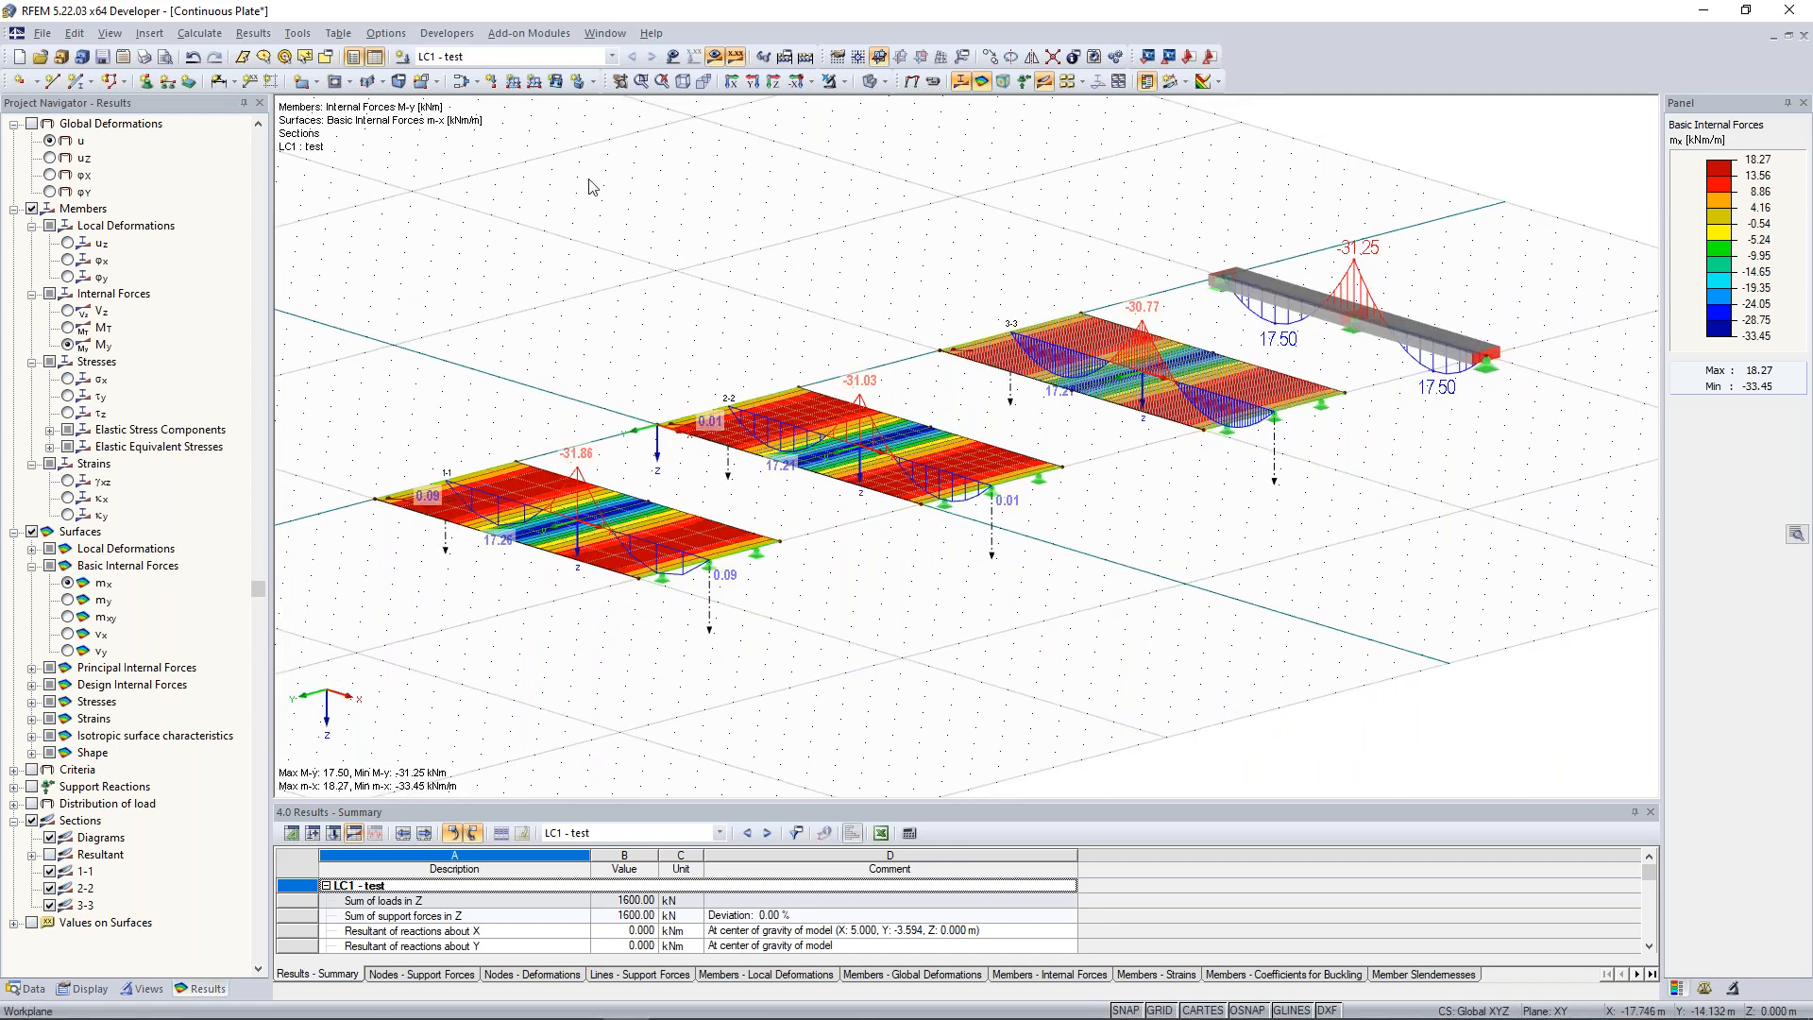
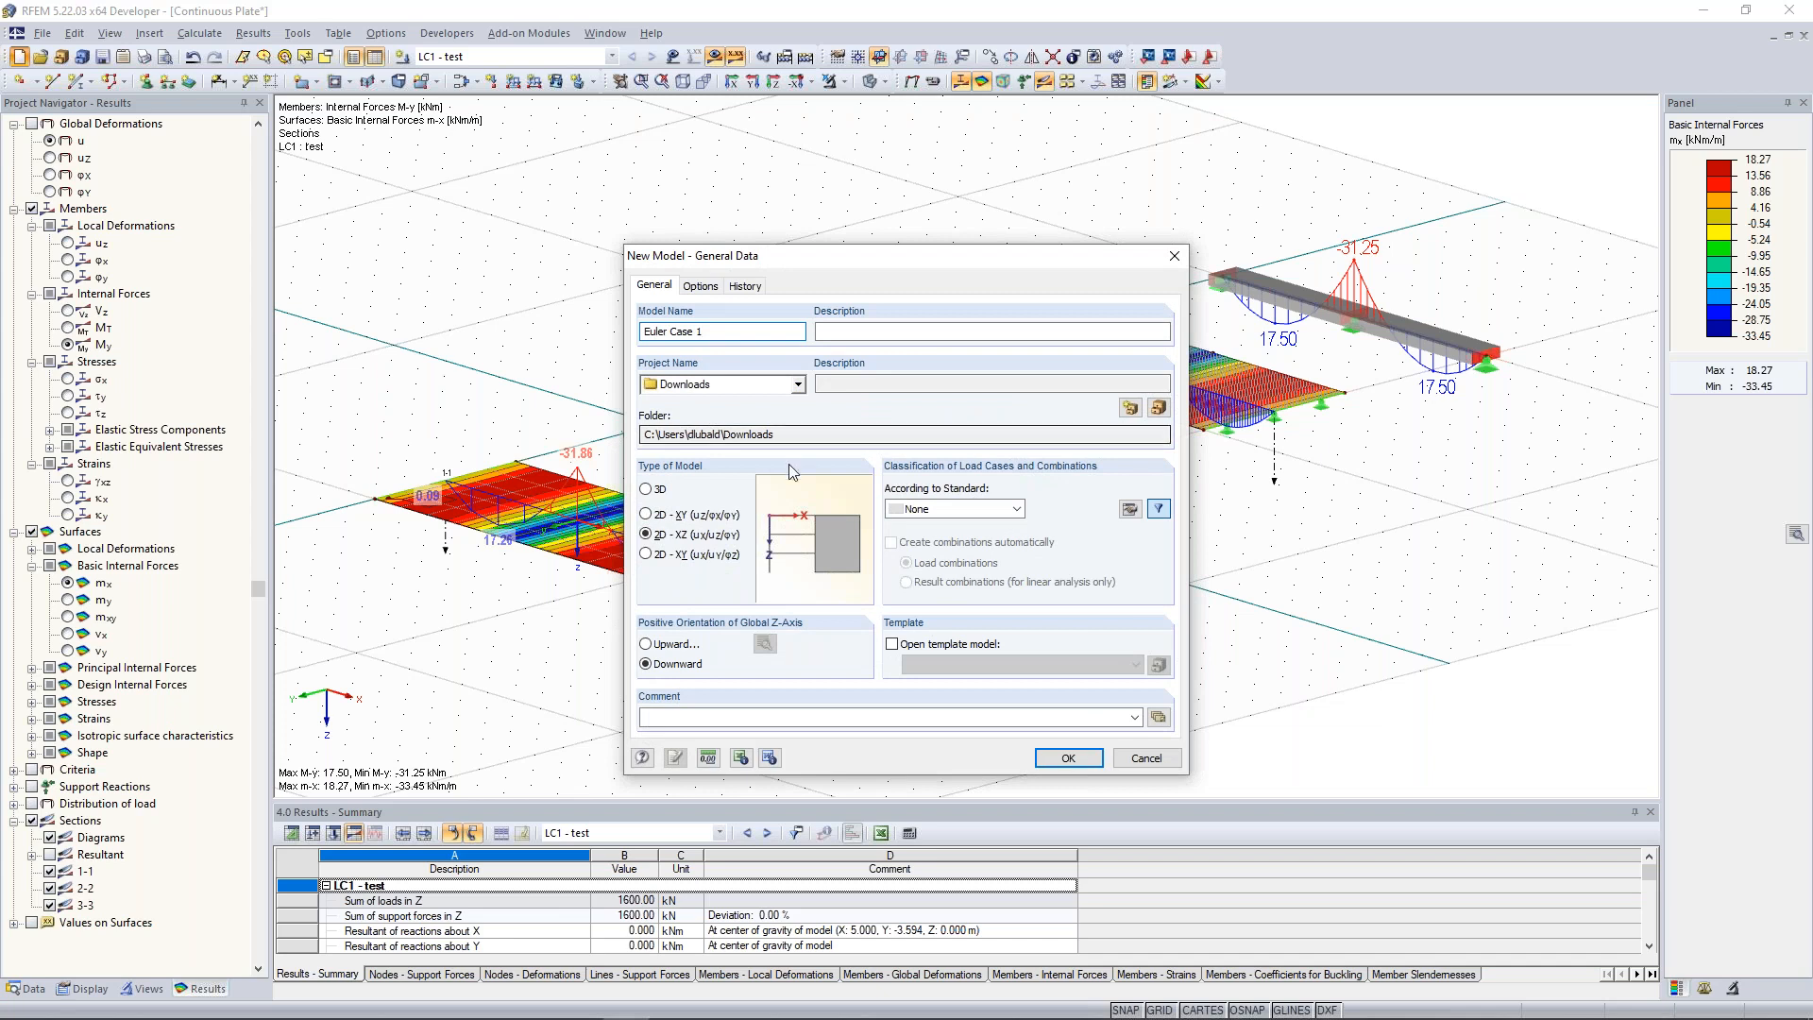
# Create the new model Euler Case 1 in the Examples project with the model type set to 3D.
pyautogui.click(798, 384)
pyautogui.click(726, 406)
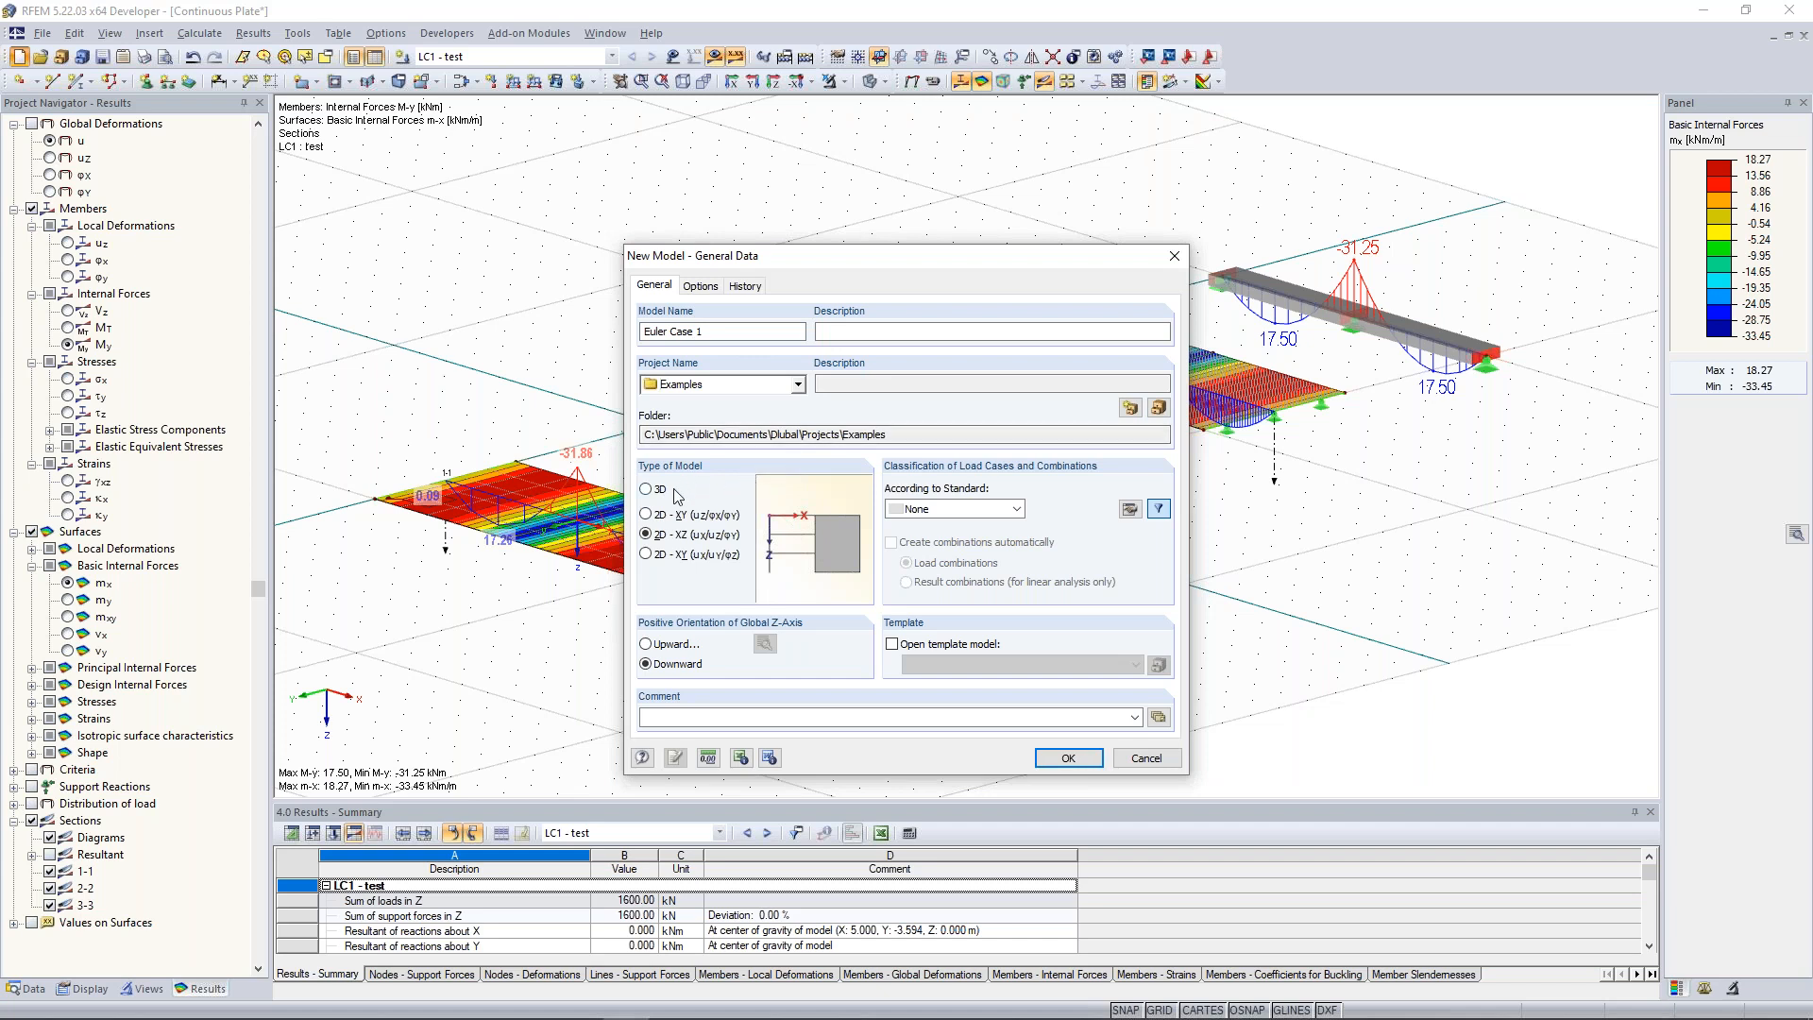
pyautogui.click(647, 489)
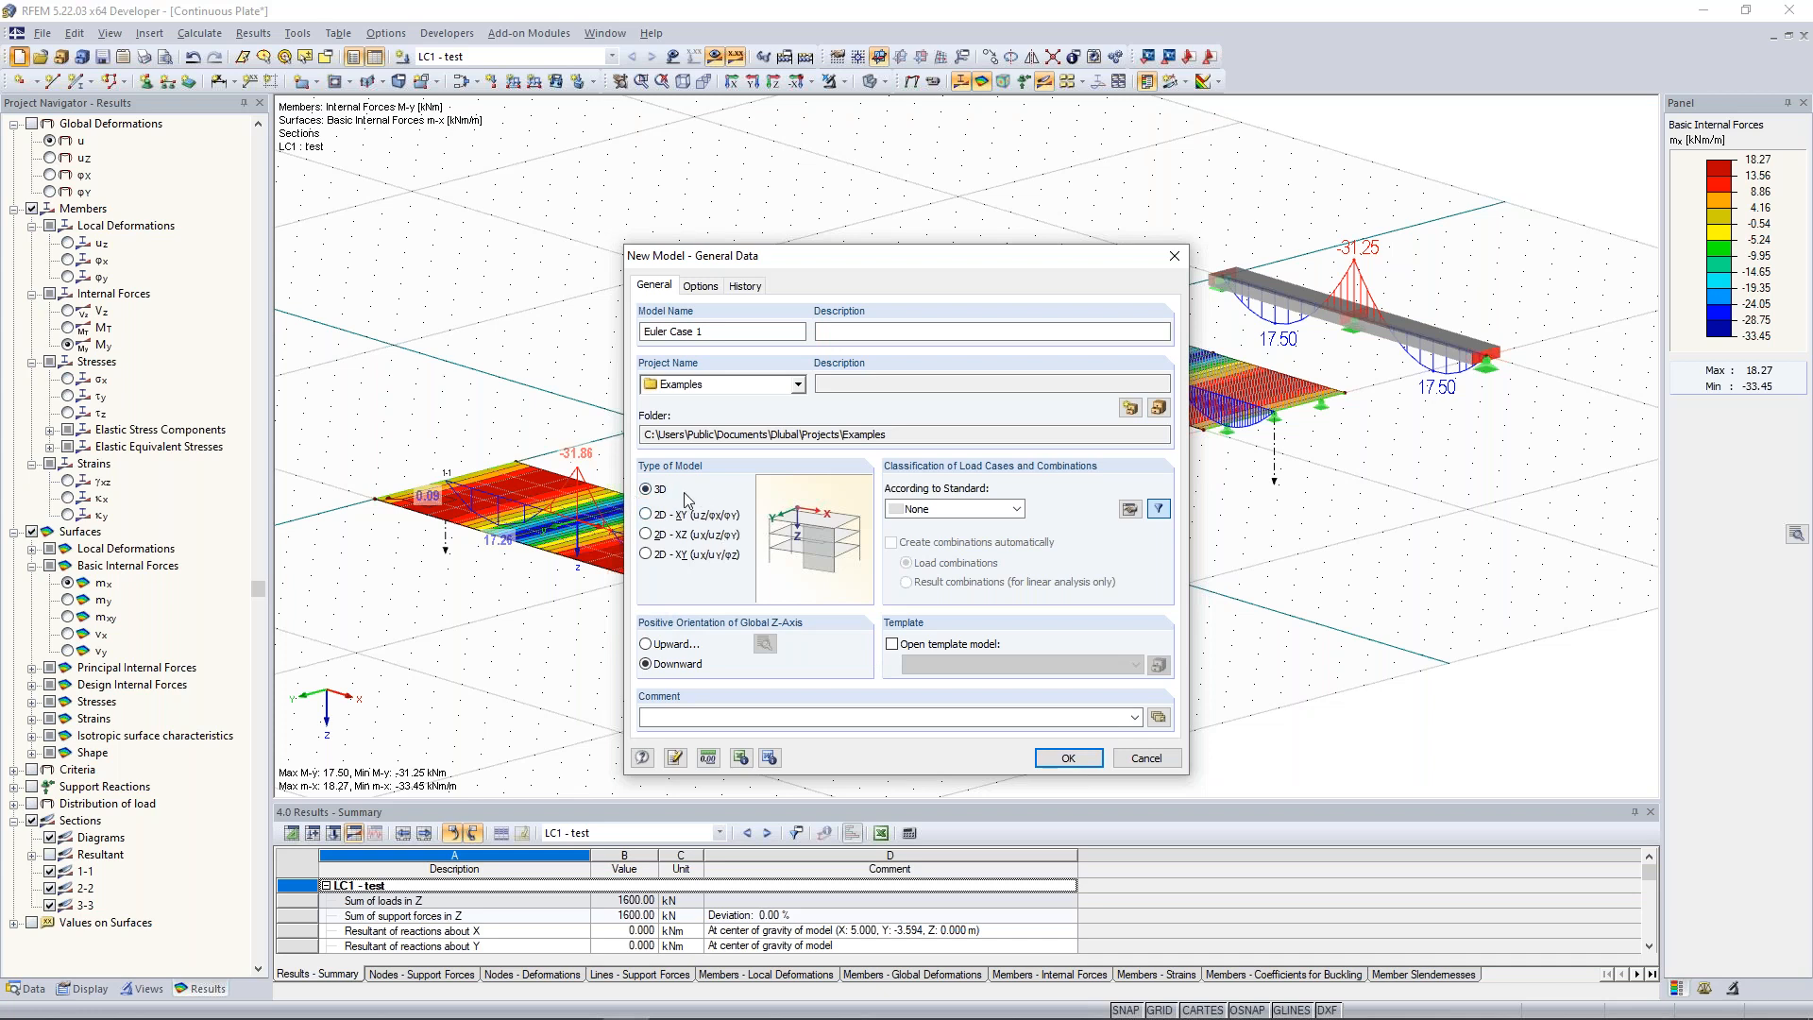
pyautogui.click(1061, 758)
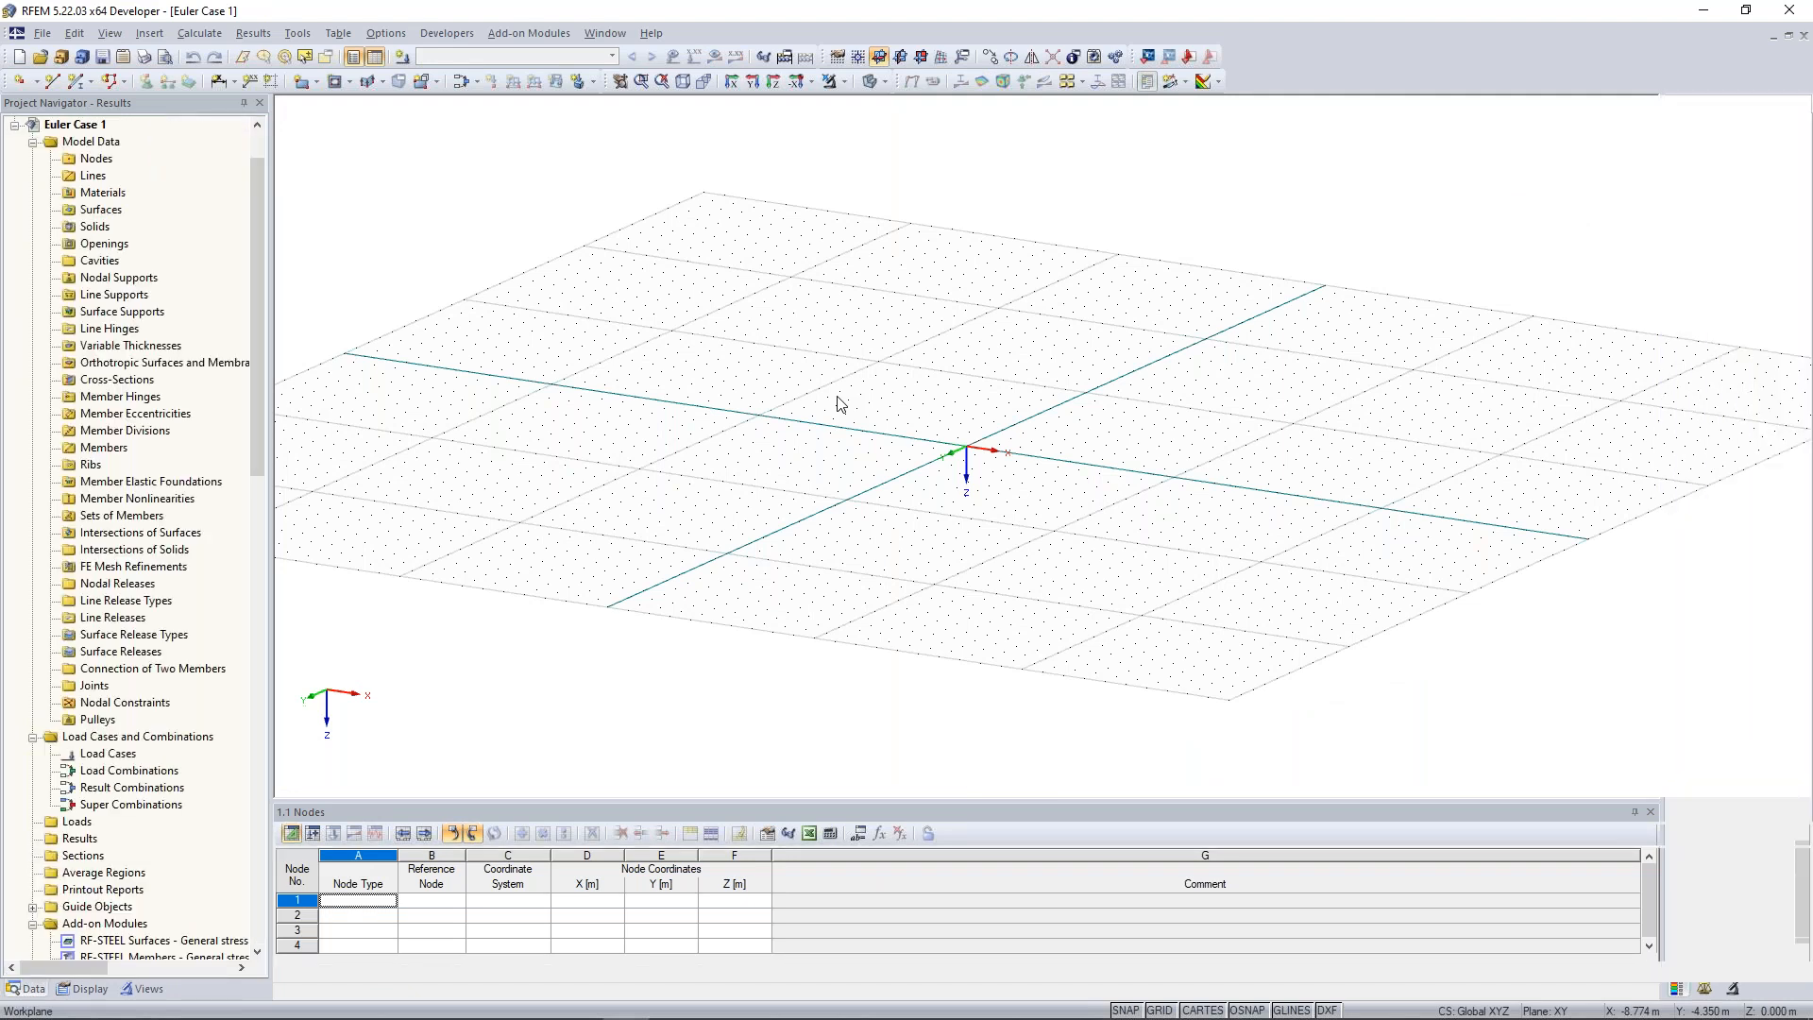
# Start a new beam member with a new cross-section and open the rolled I-sections of the cross-section library.
pyautogui.keyDown('ctrl'); pyautogui.moveTo(837, 397); pyautogui.dragTo(977, 430, button='middle'); pyautogui.keyUp('ctrl')
pyautogui.scroll(7, 961, 411)
pyautogui.scroll(-3, 992, 421)
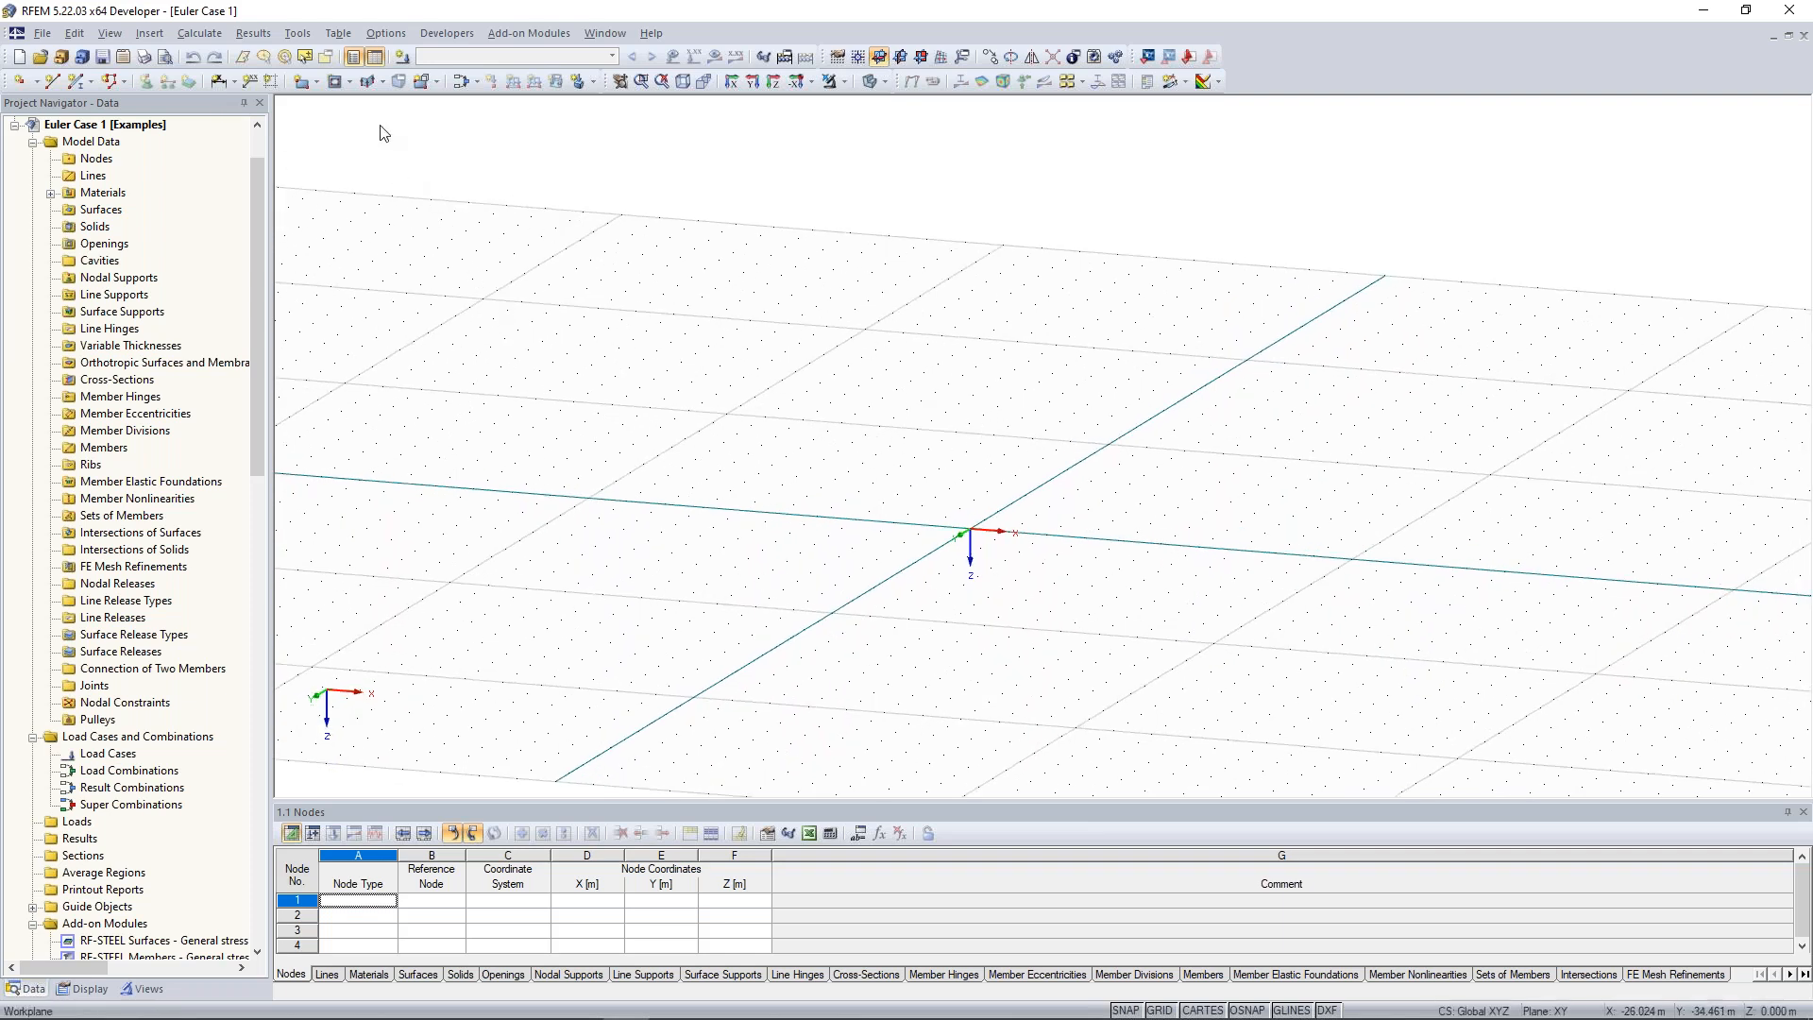
pyautogui.click(75, 81)
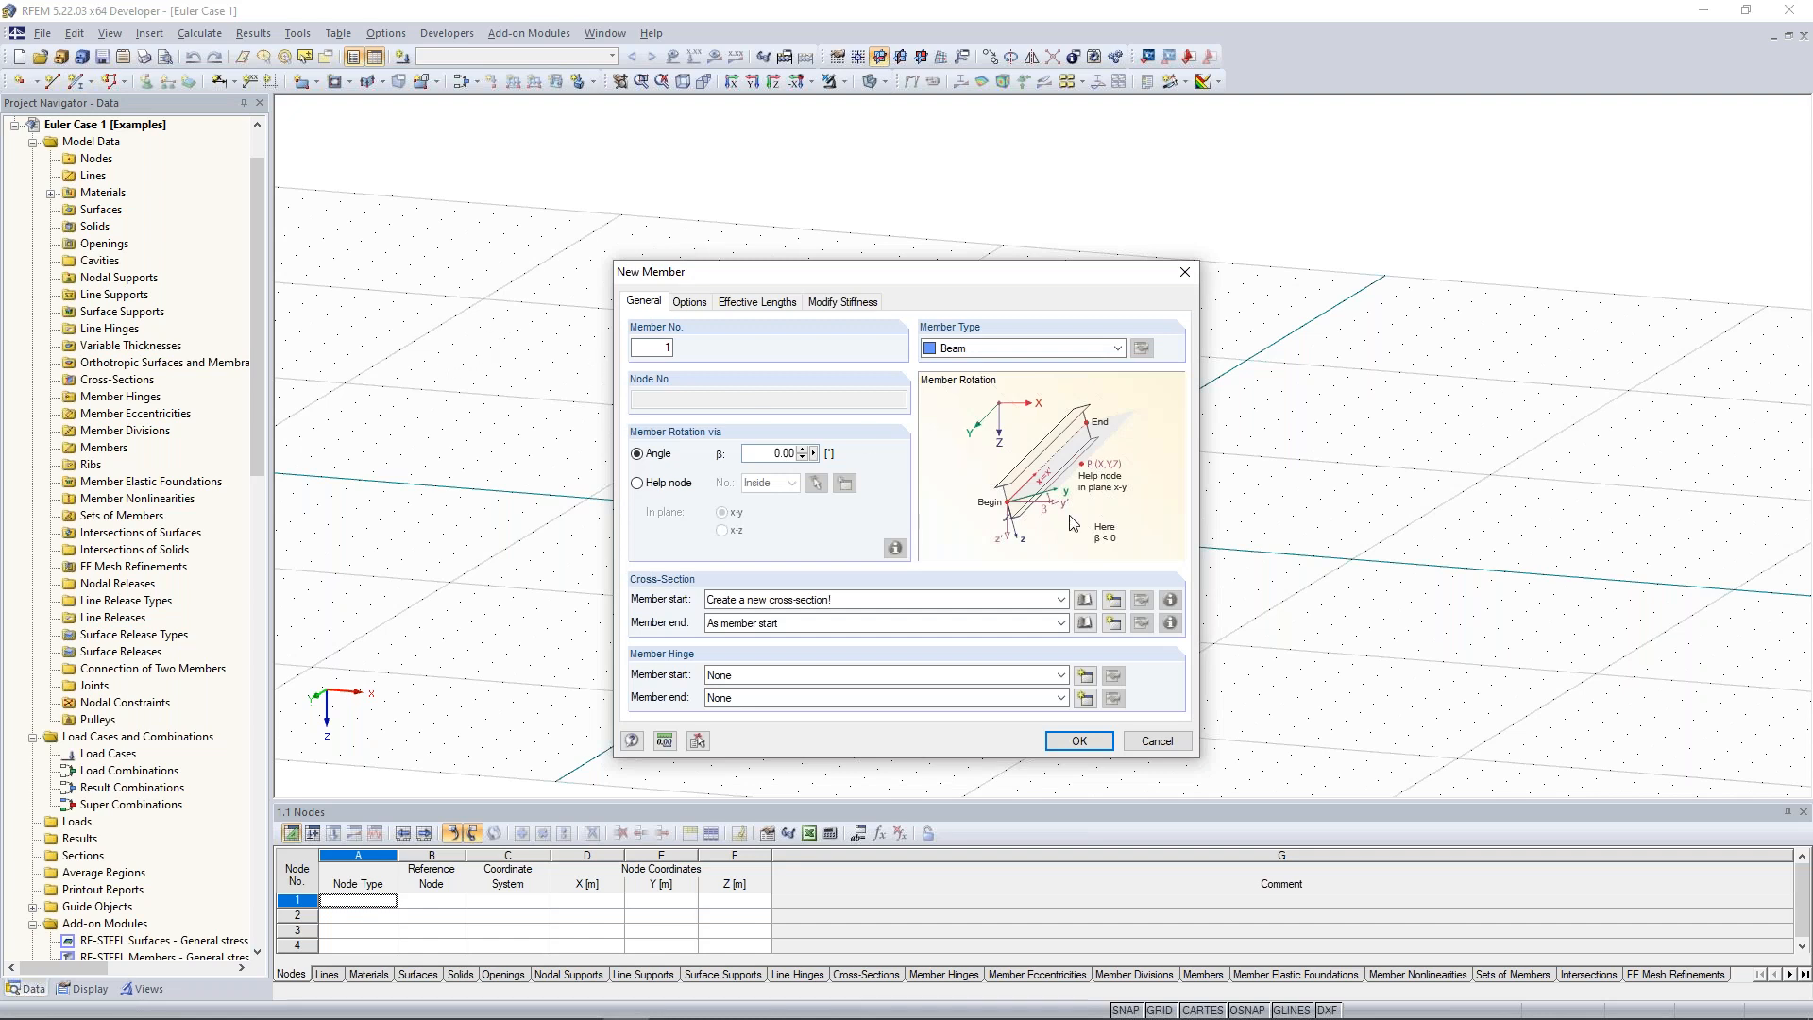
pyautogui.click(1113, 605)
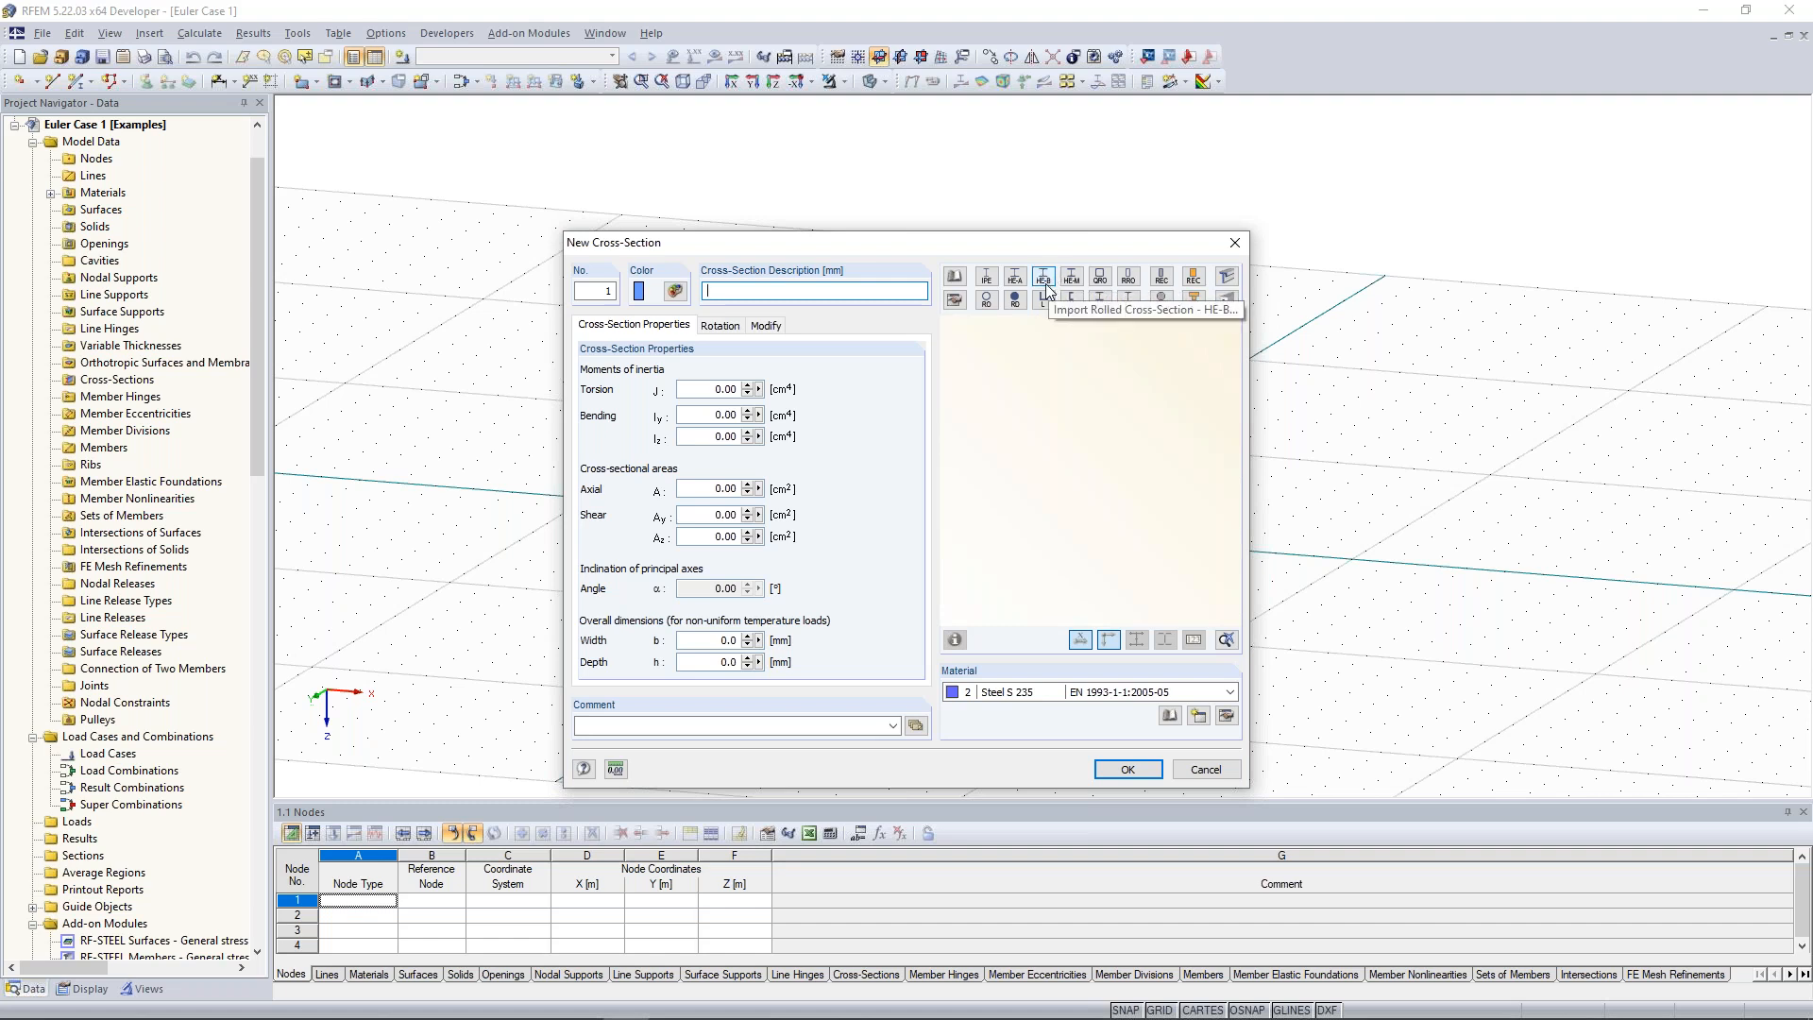
pyautogui.click(956, 277)
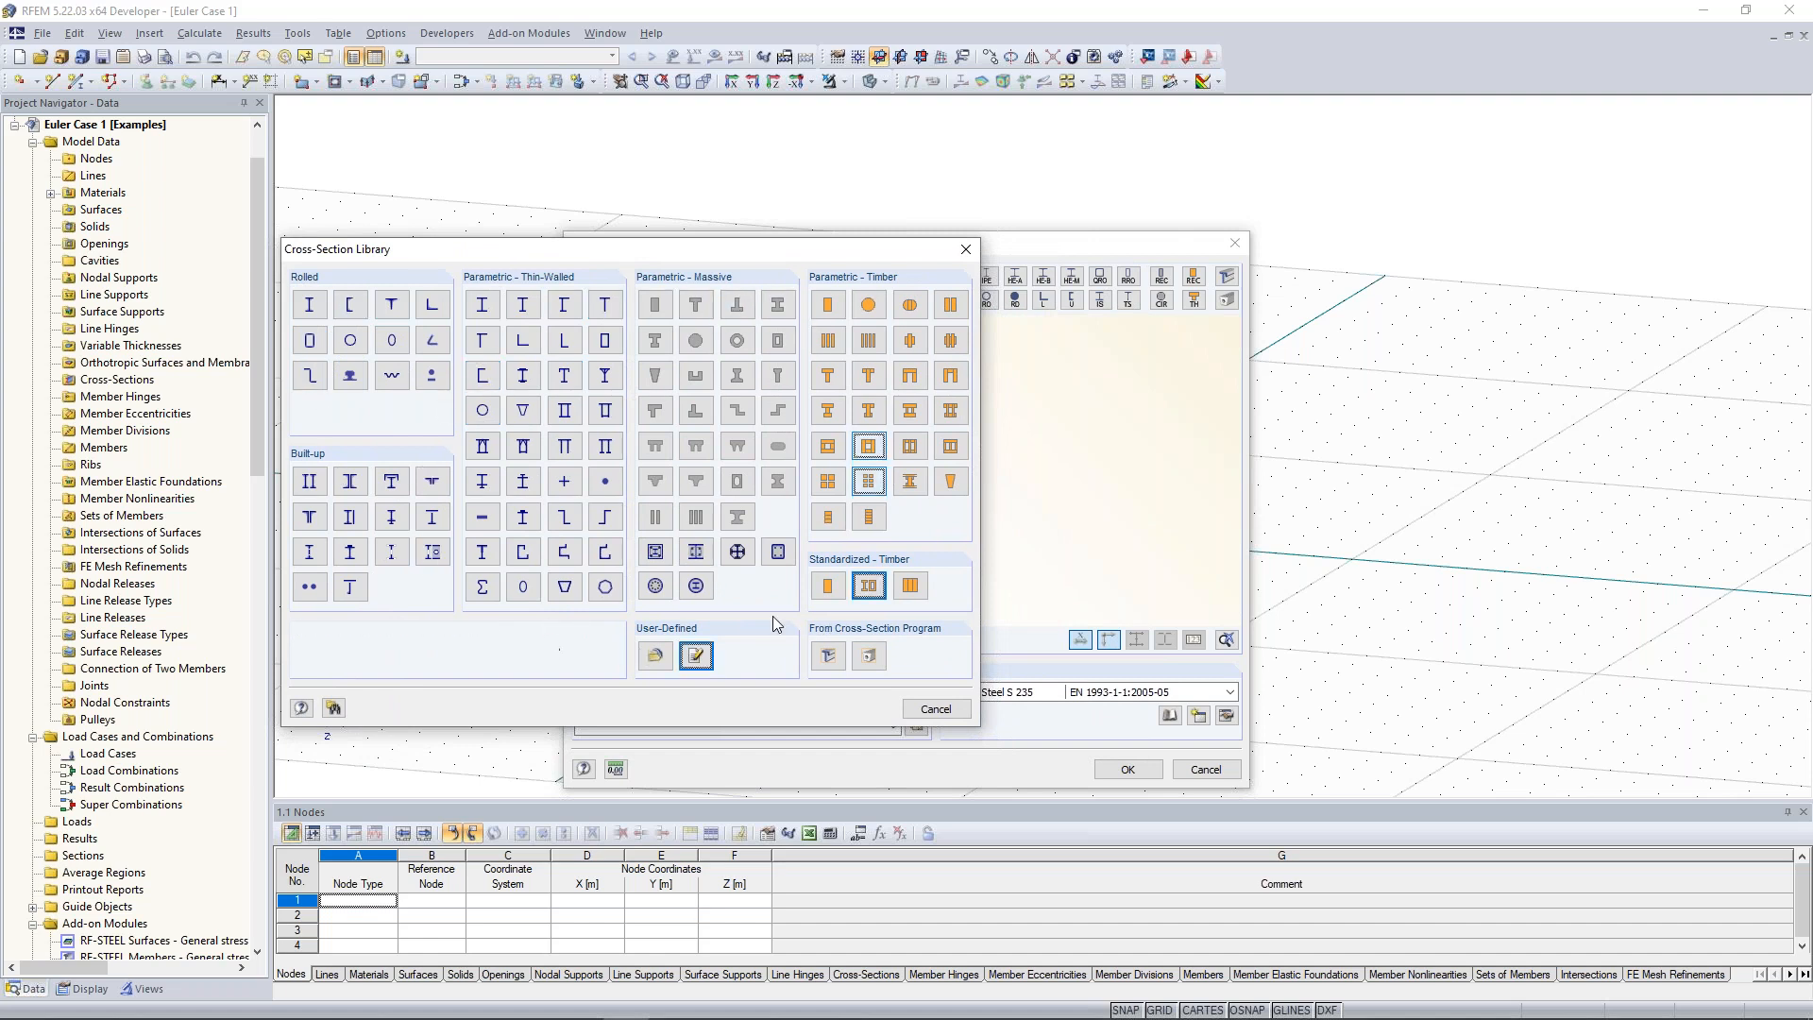
pyautogui.click(316, 317)
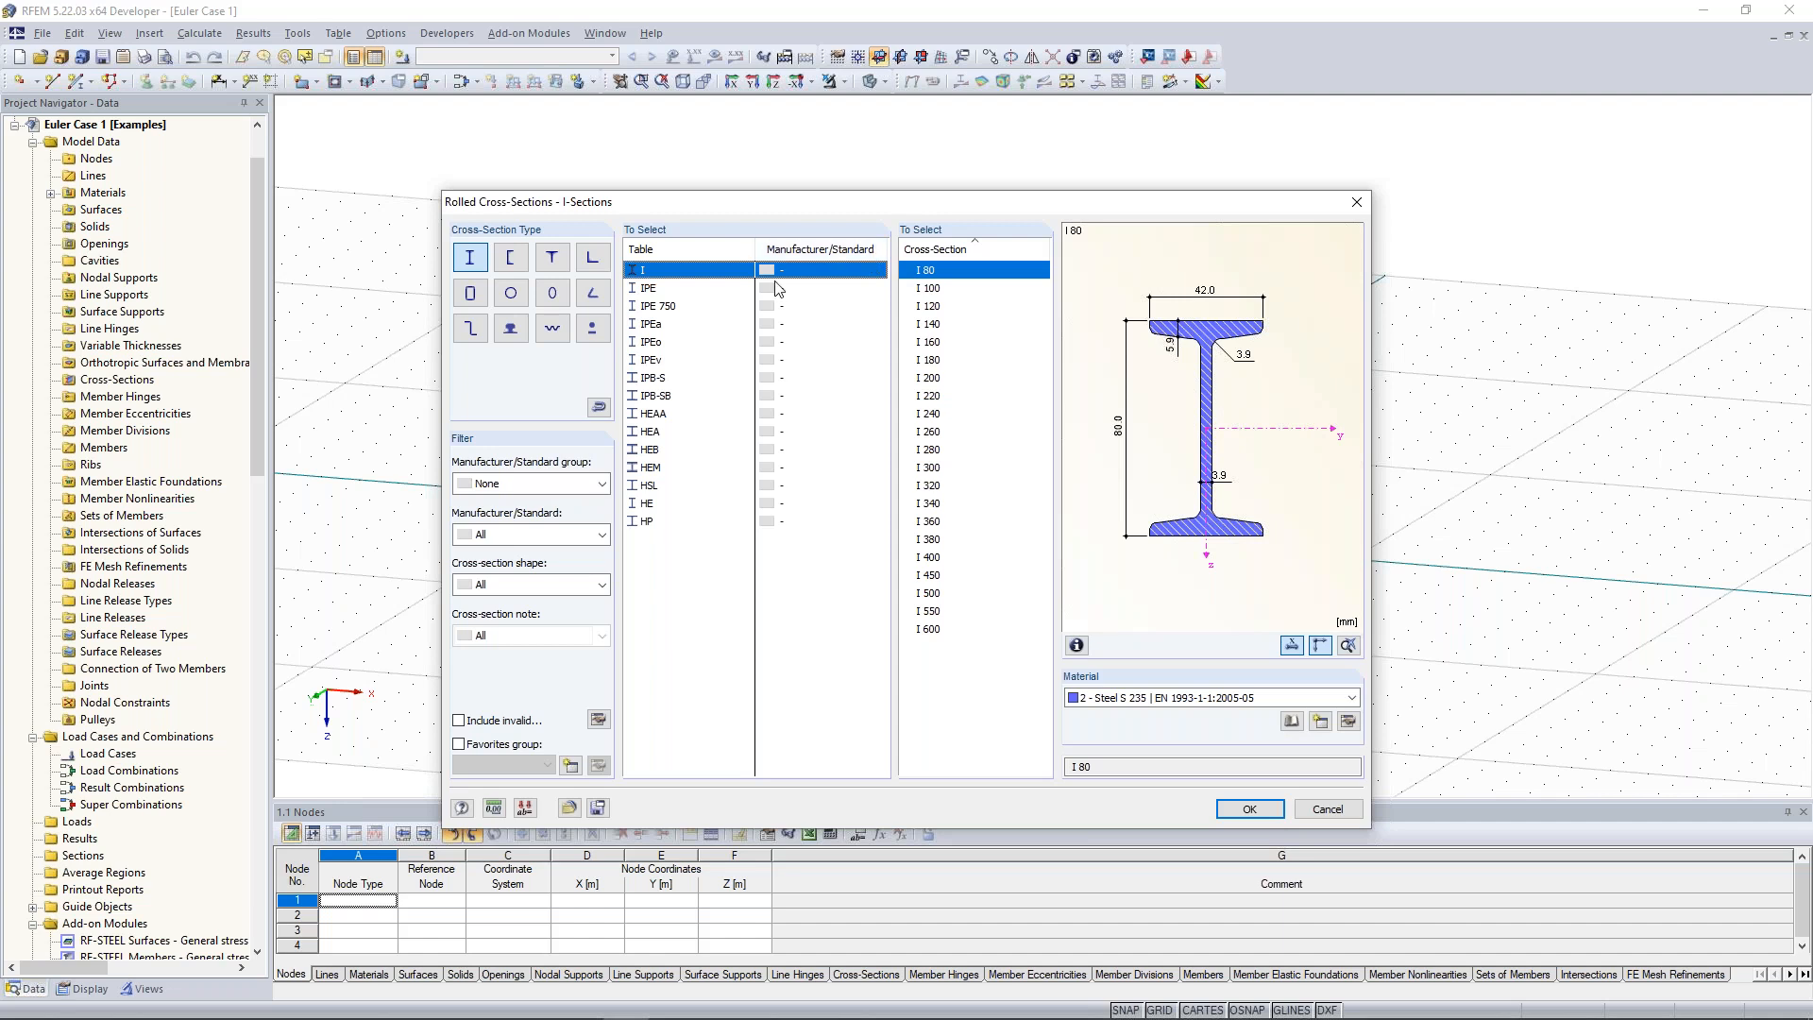
# Look through the manufacturer/standard group, manufacturer/standard and cross-section shape filters for I-sections, leaving them unrestricted.
pyautogui.click(601, 484)
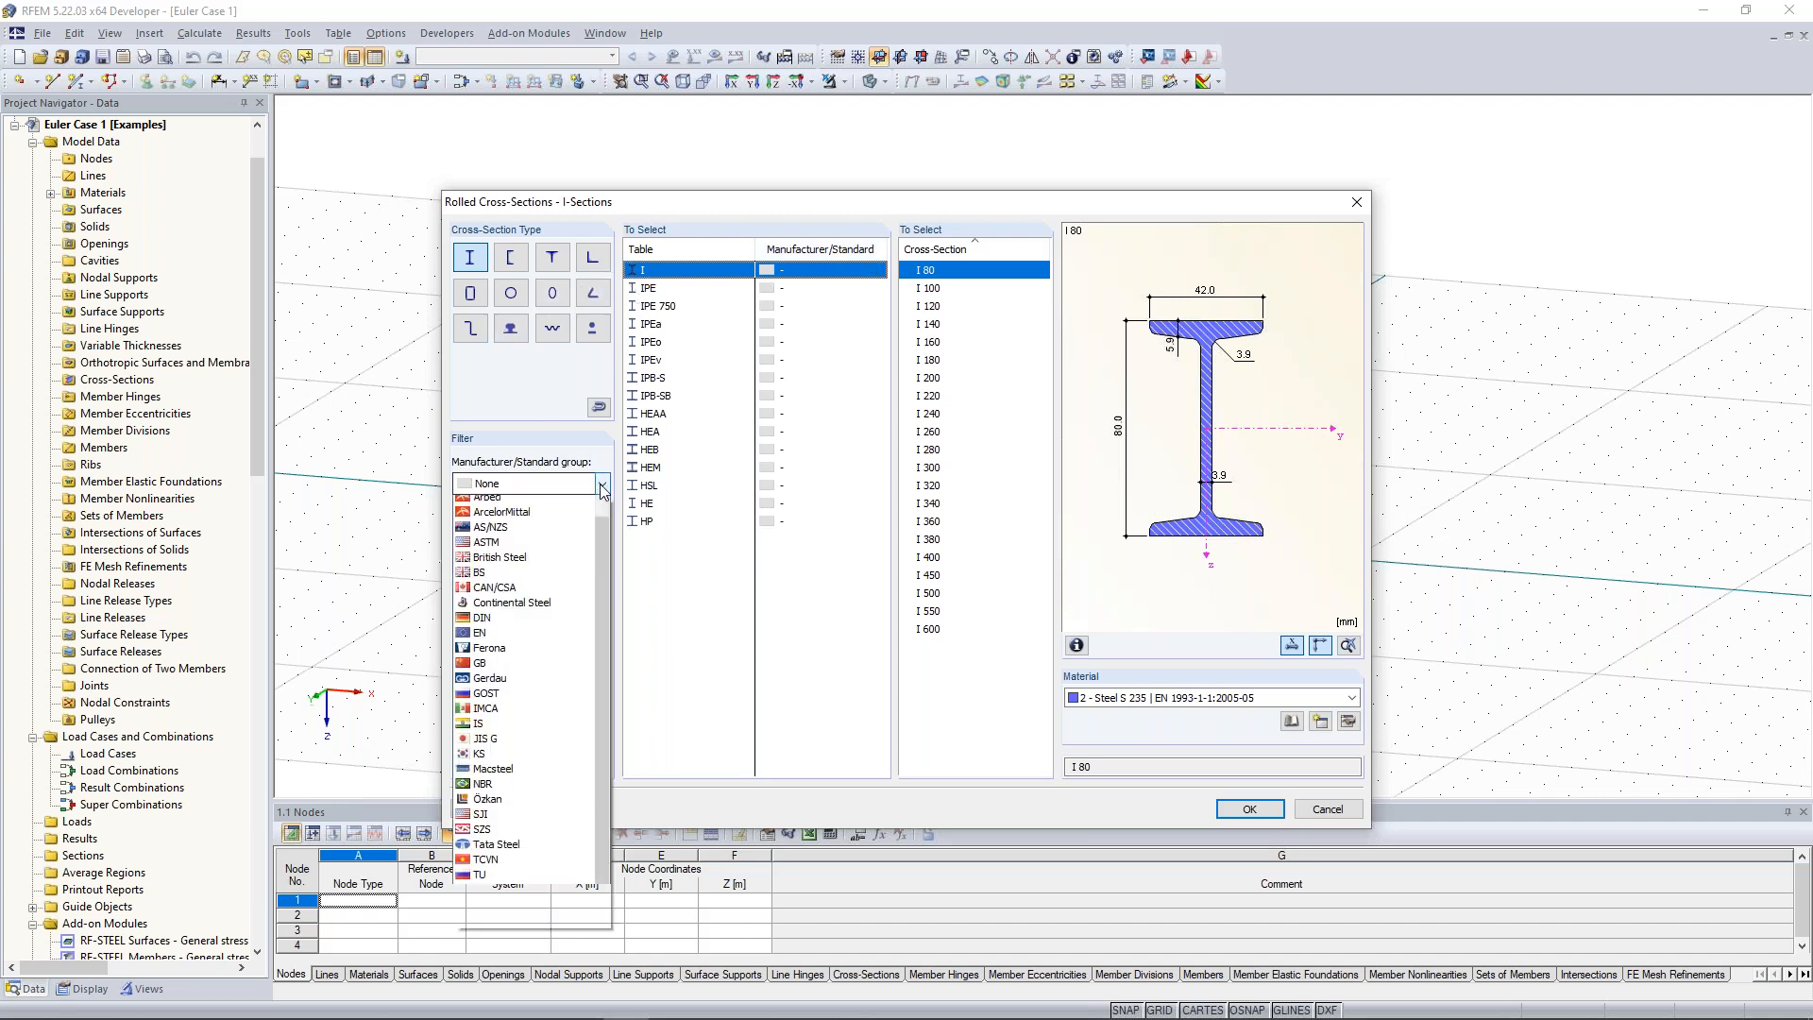
pyautogui.click(521, 440)
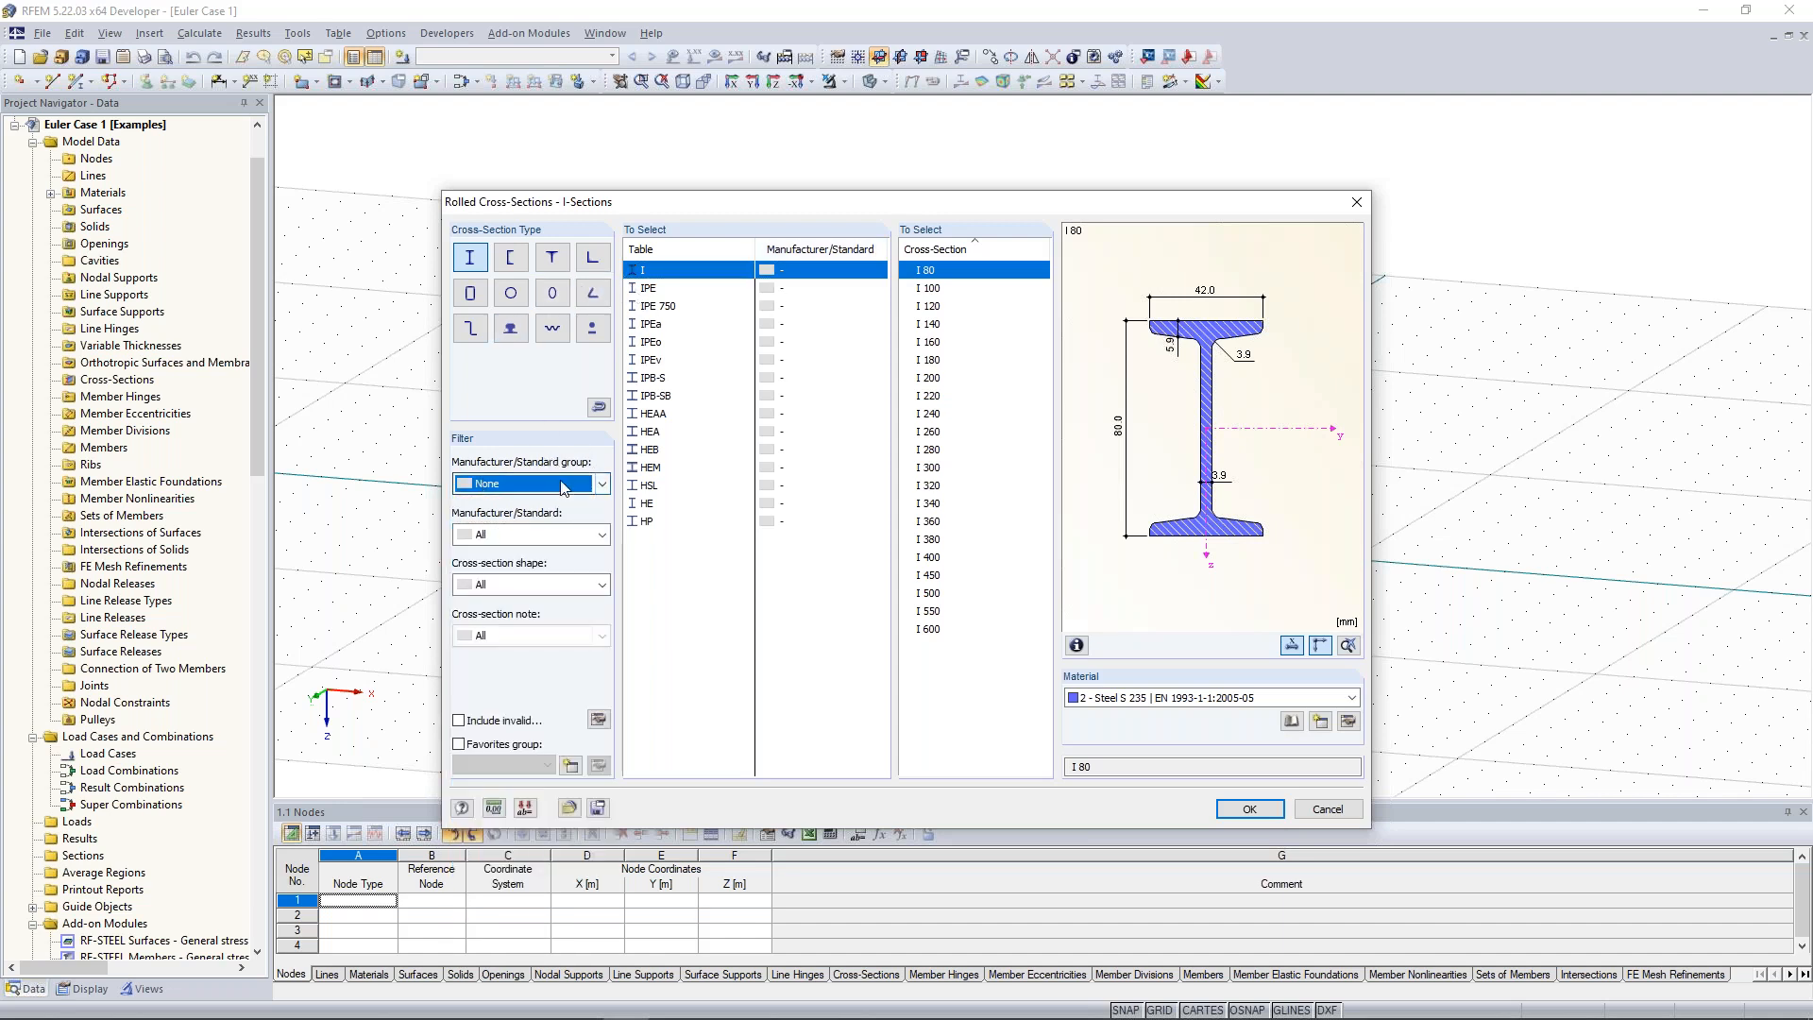
pyautogui.click(593, 486)
pyautogui.click(594, 486)
pyautogui.click(604, 539)
pyautogui.click(602, 535)
pyautogui.click(601, 585)
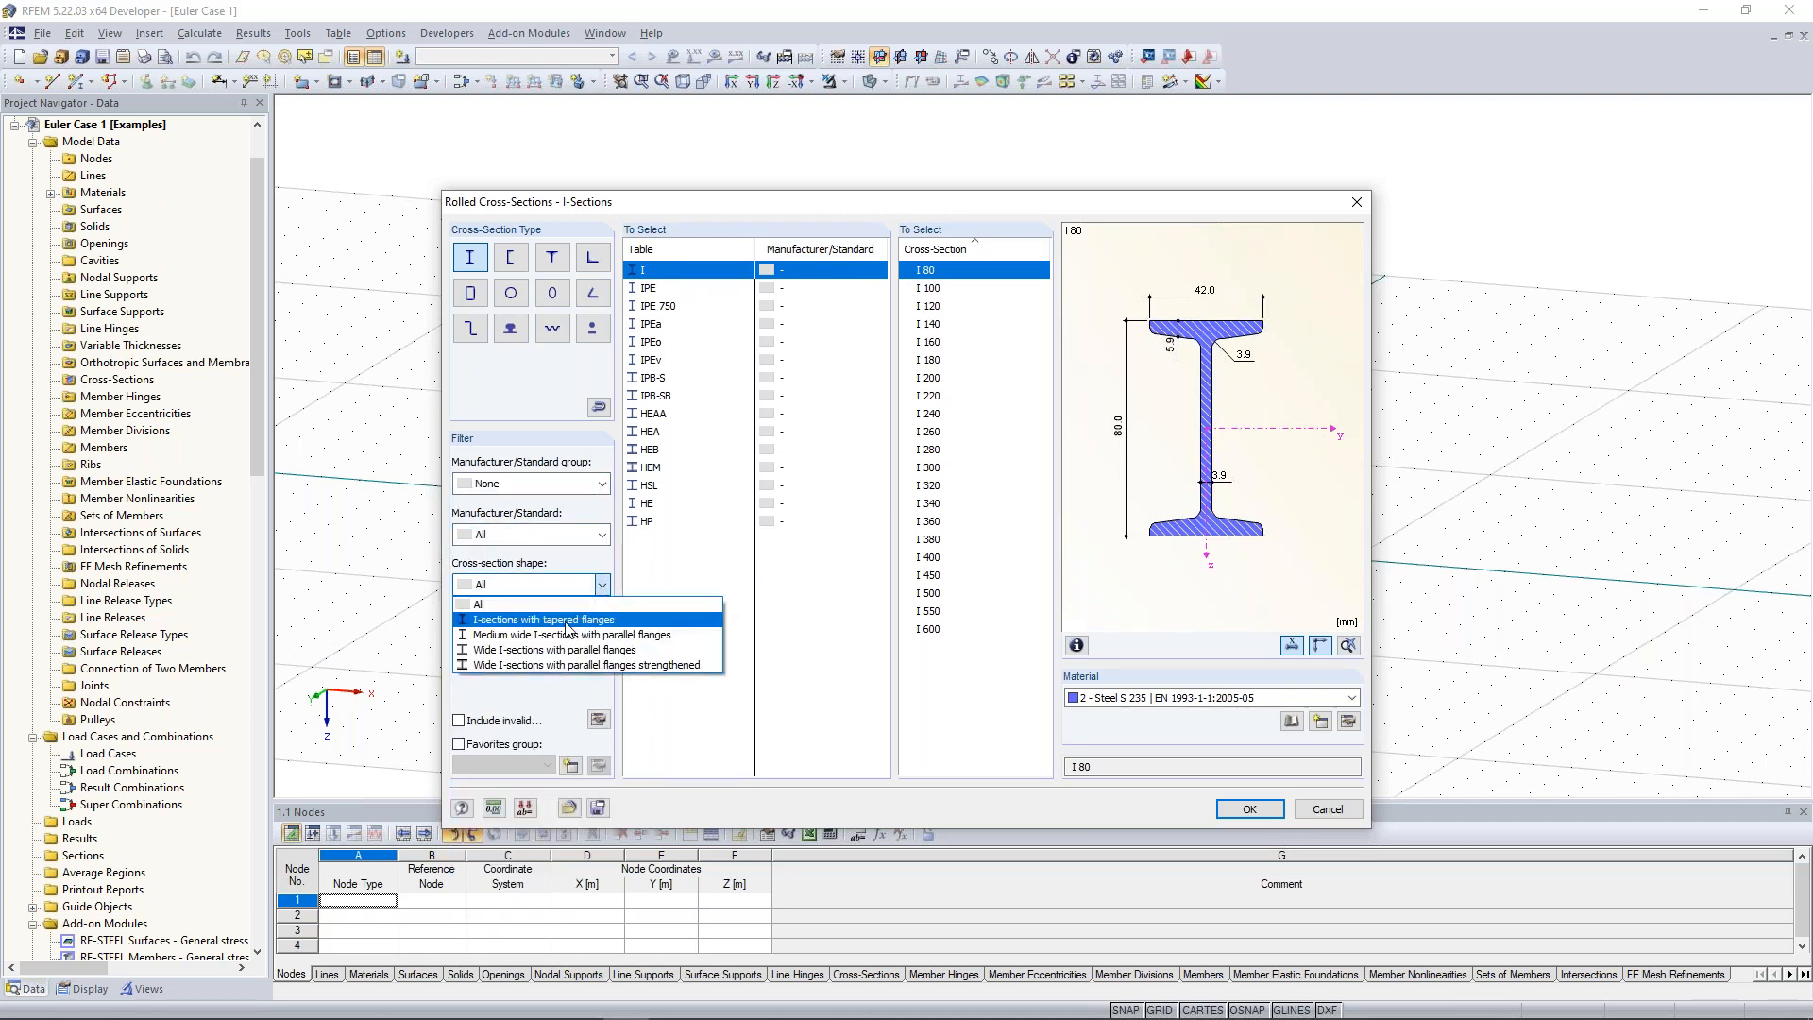
pyautogui.click(604, 586)
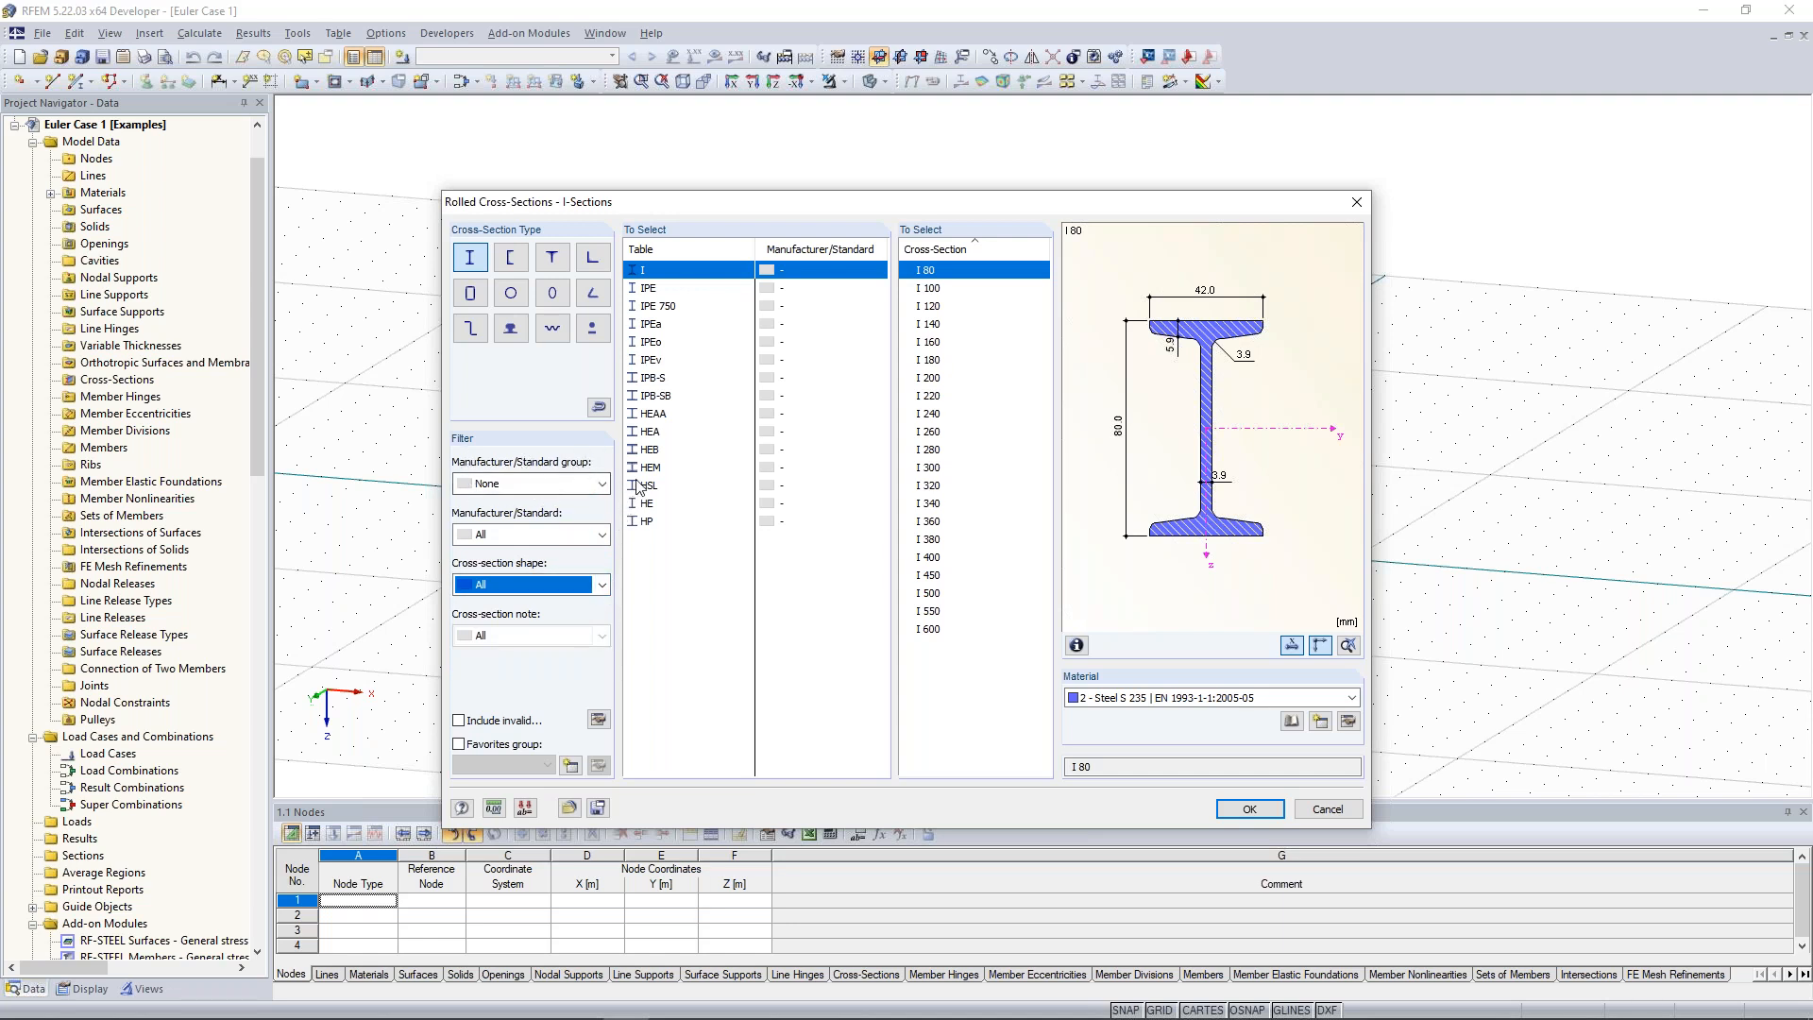
# Choose the rolled section HEB 300 from the HEB table for the new cross-section.
pyautogui.click(668, 289)
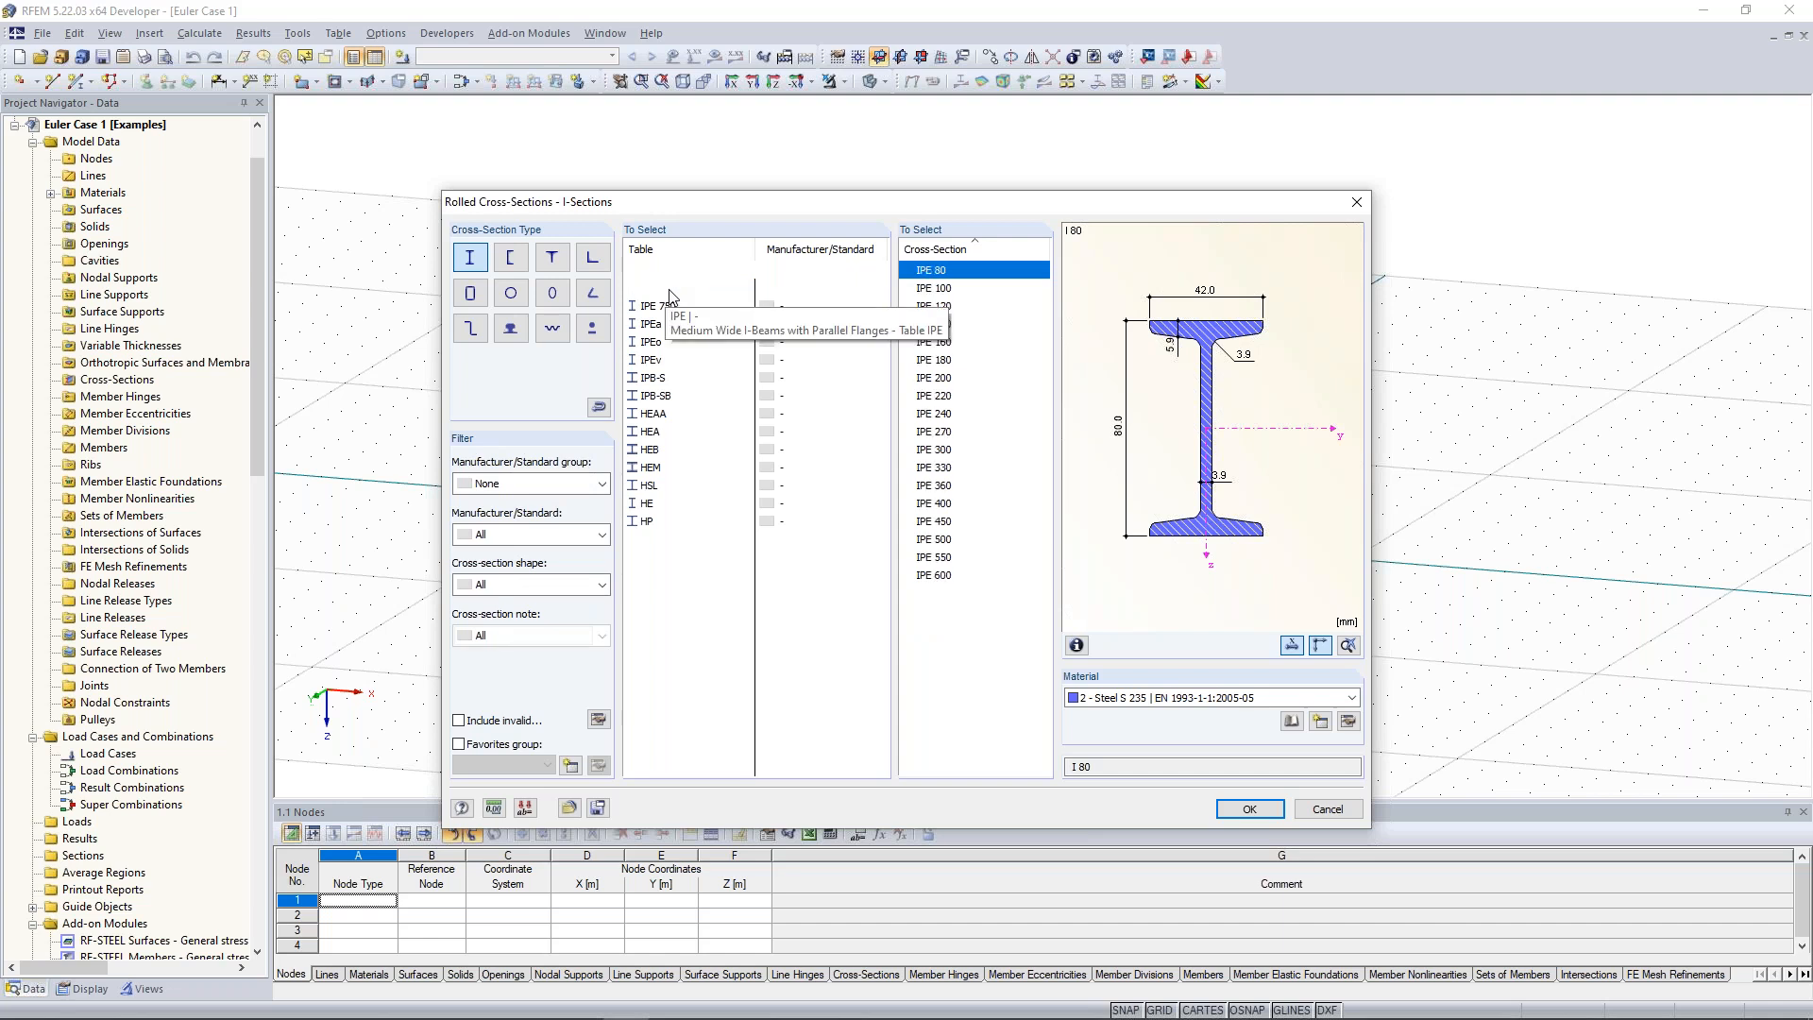
pyautogui.click(669, 450)
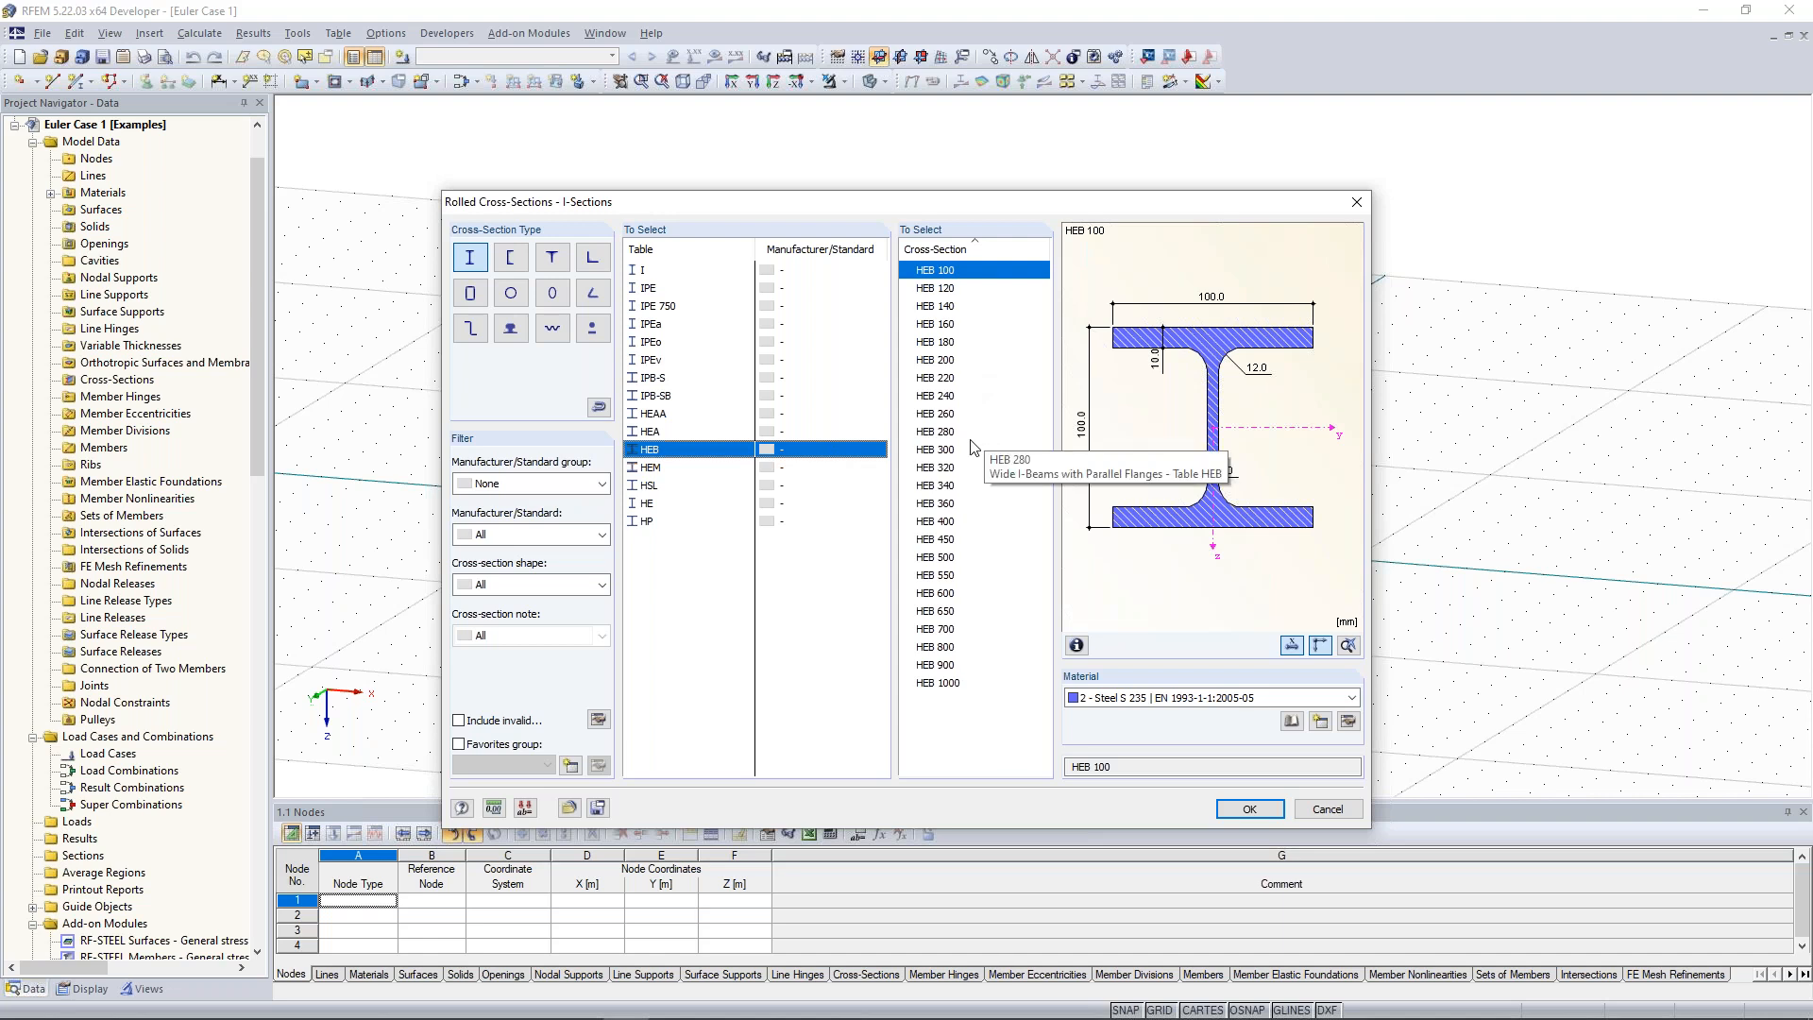
pyautogui.click(947, 453)
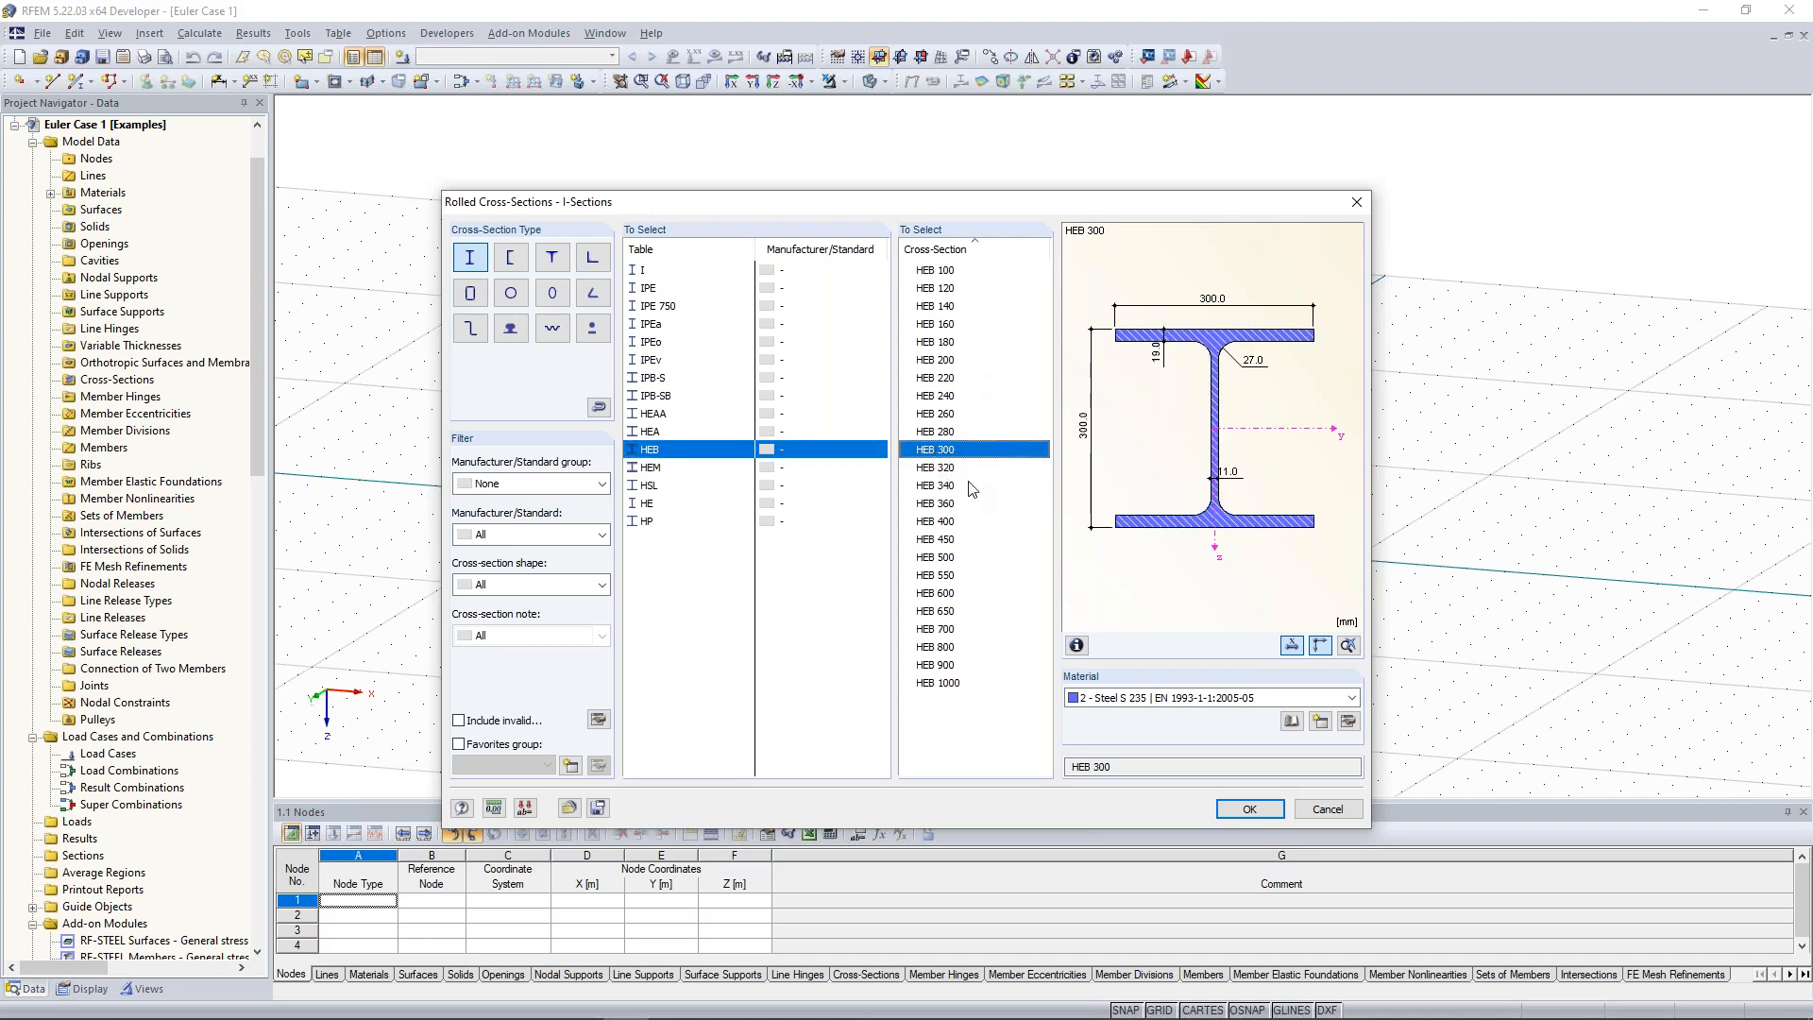
pyautogui.click(1251, 810)
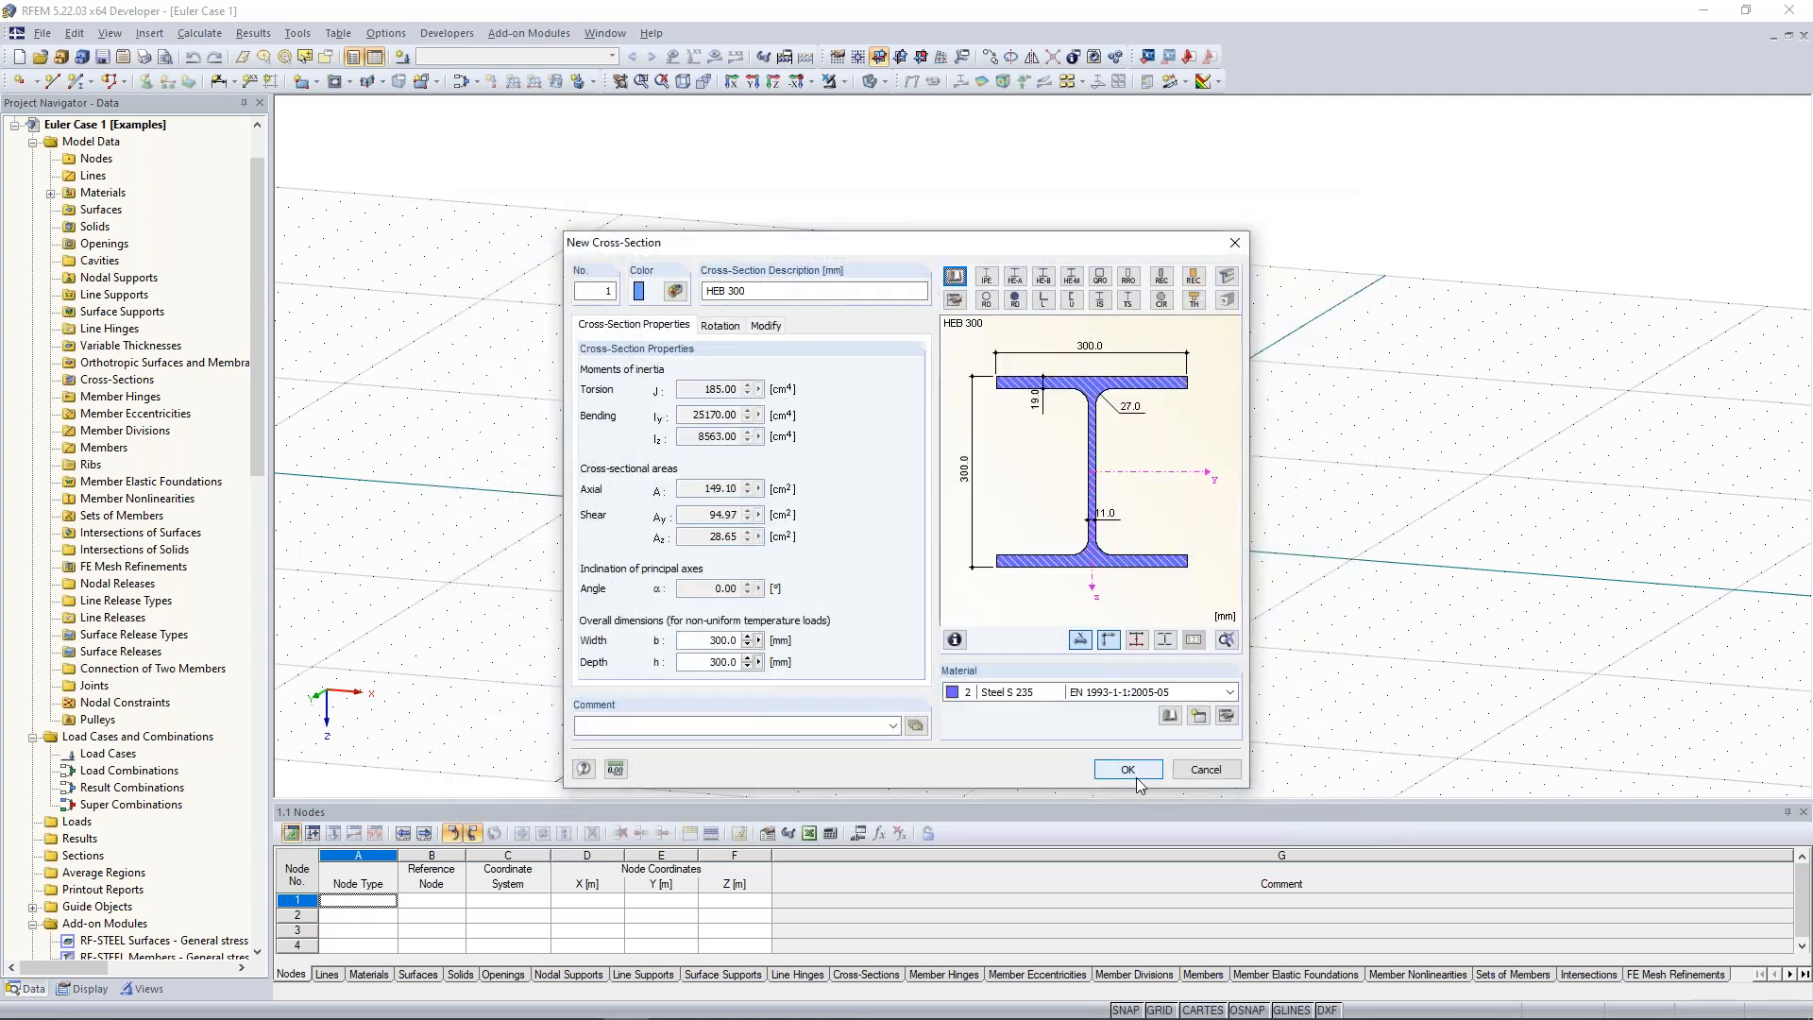
# Accept the HEB 300 cross-section in Steel S 235 and the beam member settings.
pyautogui.click(1136, 775)
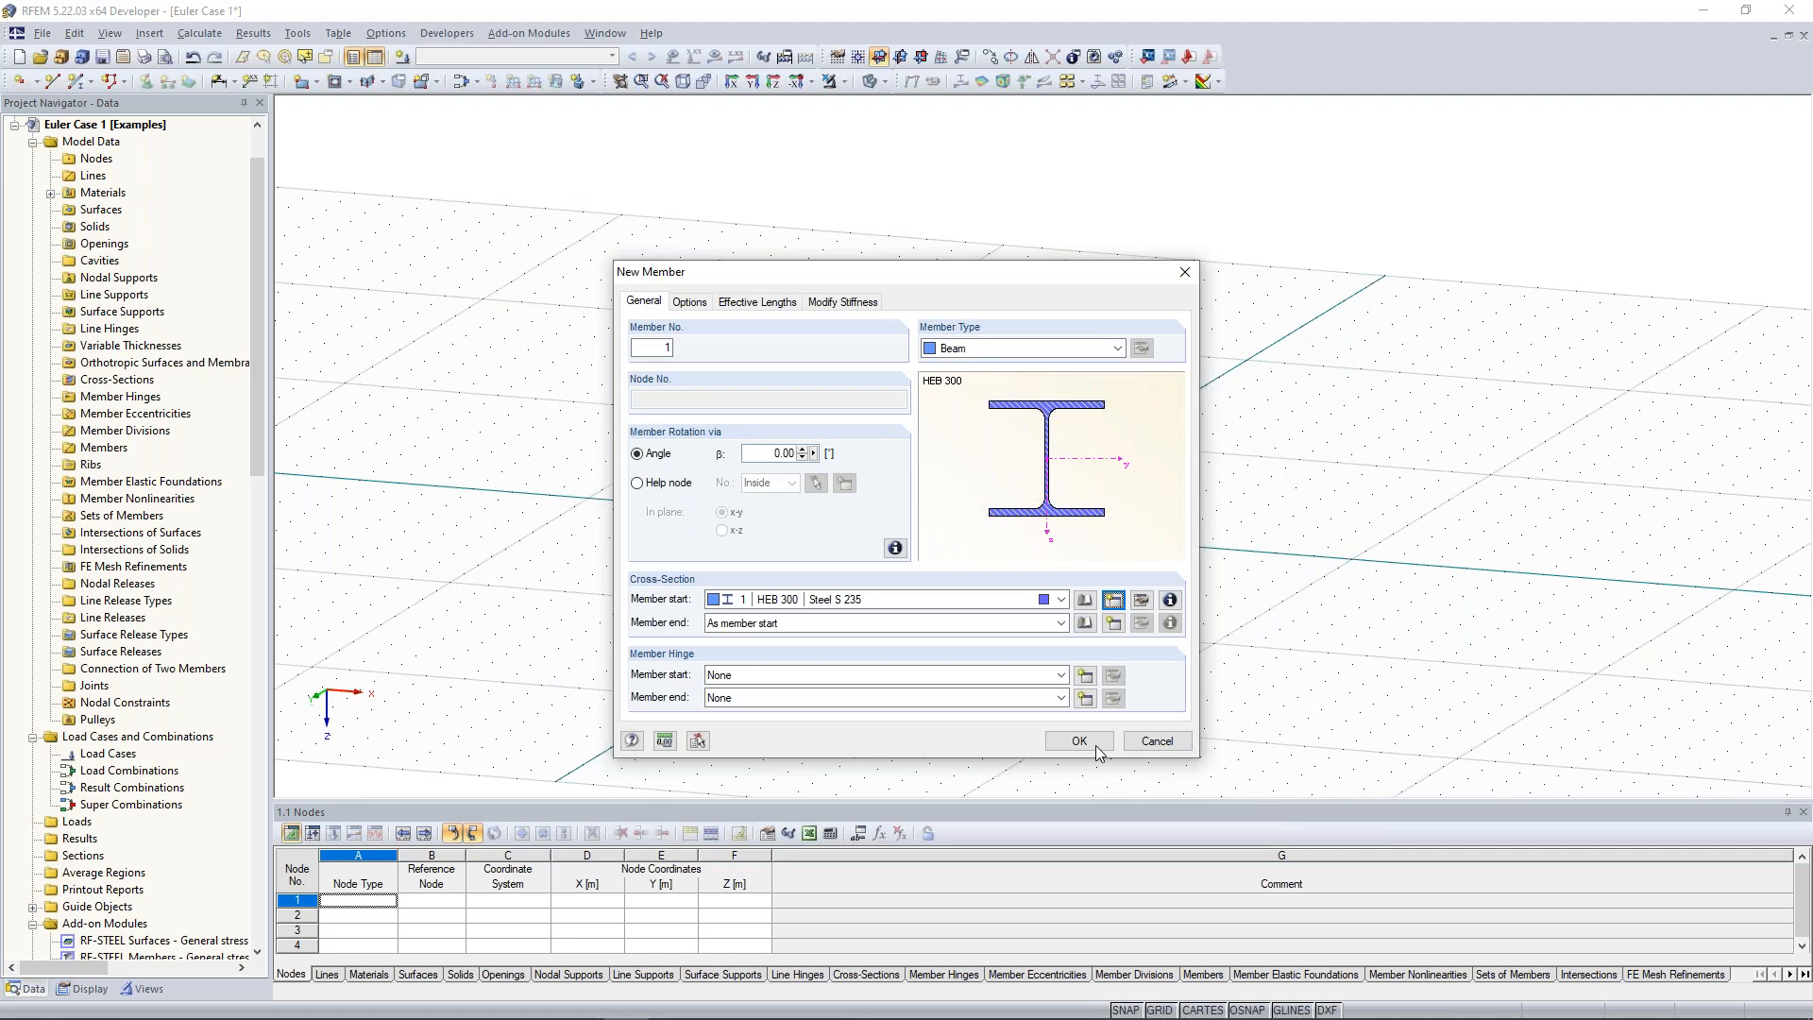
pyautogui.click(1096, 745)
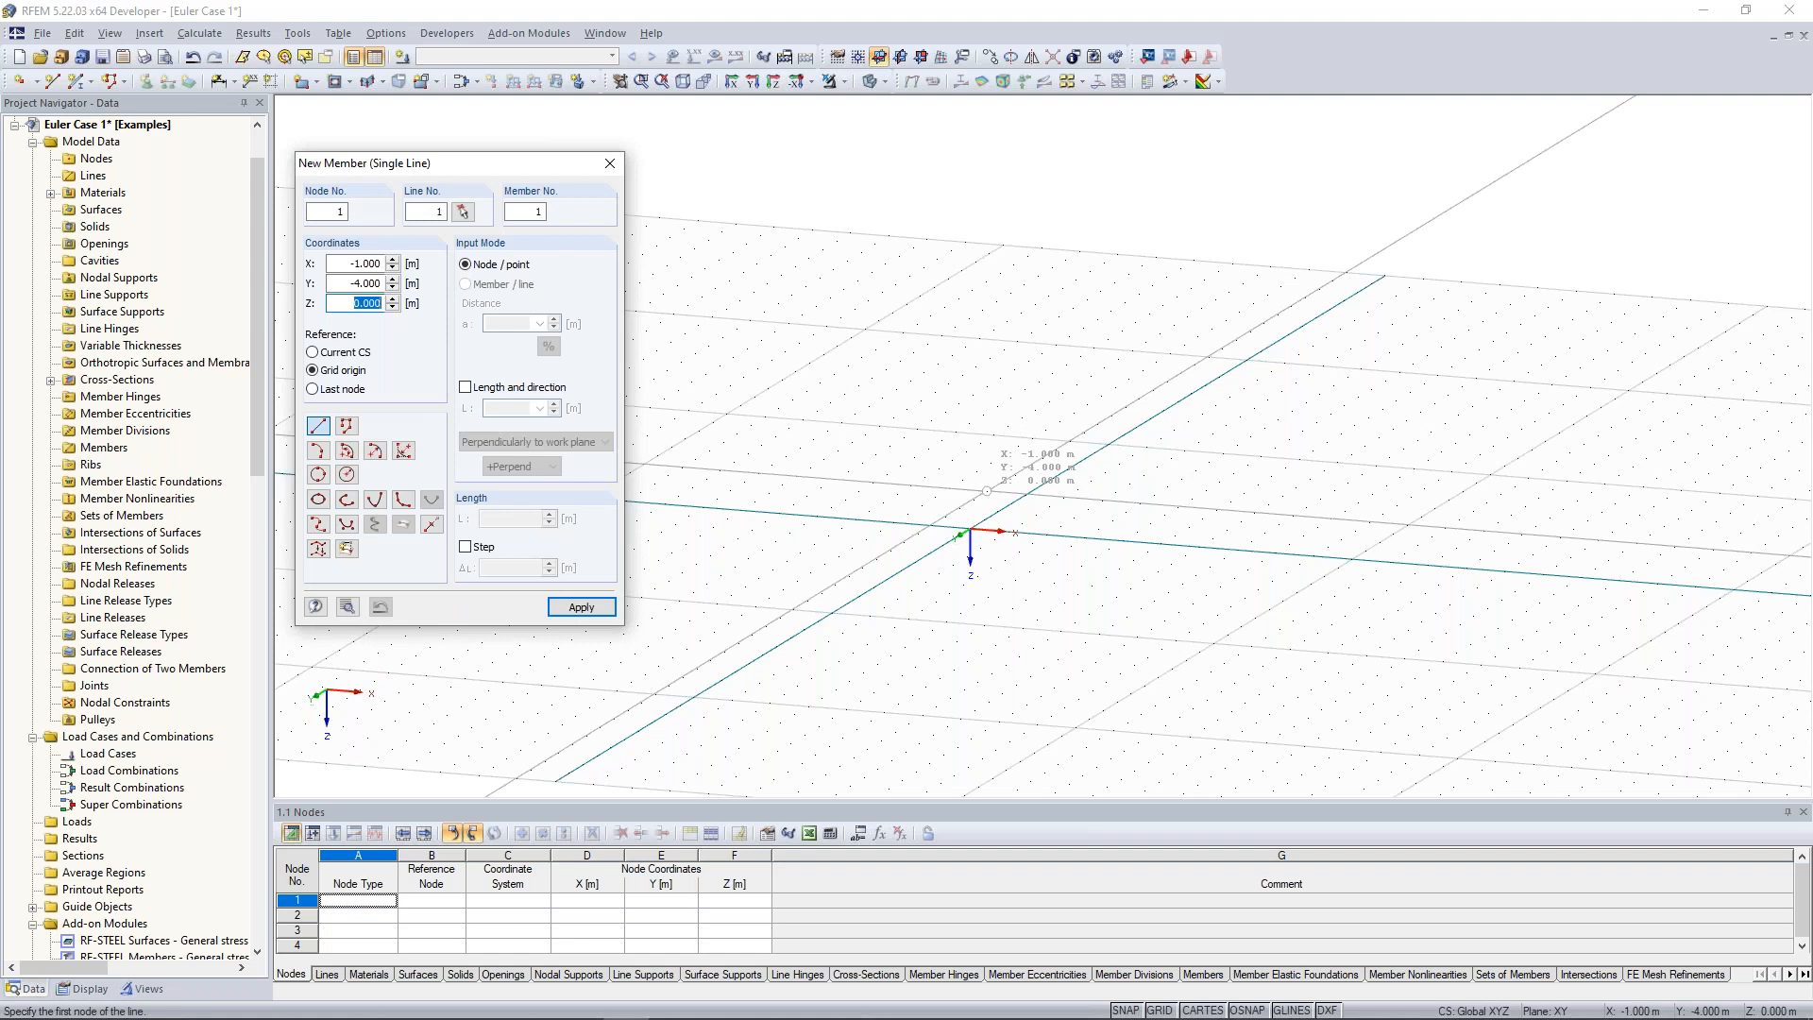
# Draw three trial members on the XY work plane, the first from the origin to X -6 m, Y -12 m.
pyautogui.keyDown('ctrl'); pyautogui.moveTo(911, 339); pyautogui.dragTo(875, 392, button='middle'); pyautogui.keyUp('ctrl')
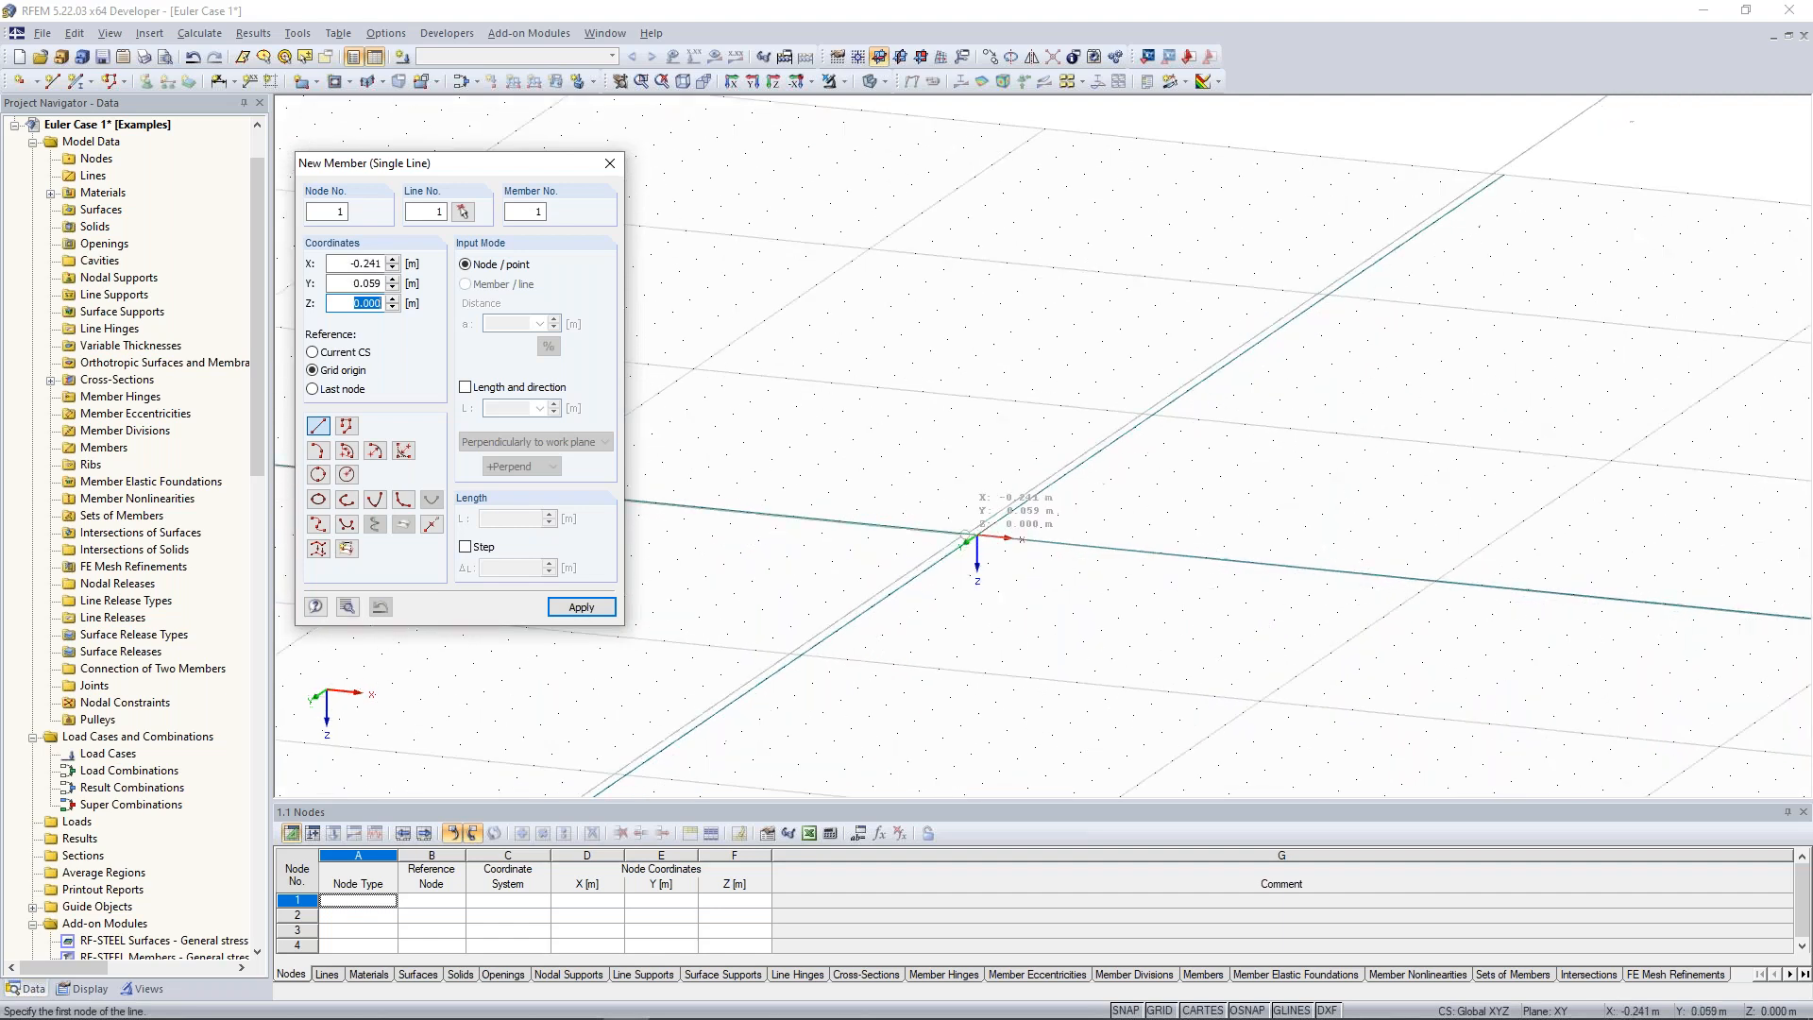
pyautogui.click(977, 536)
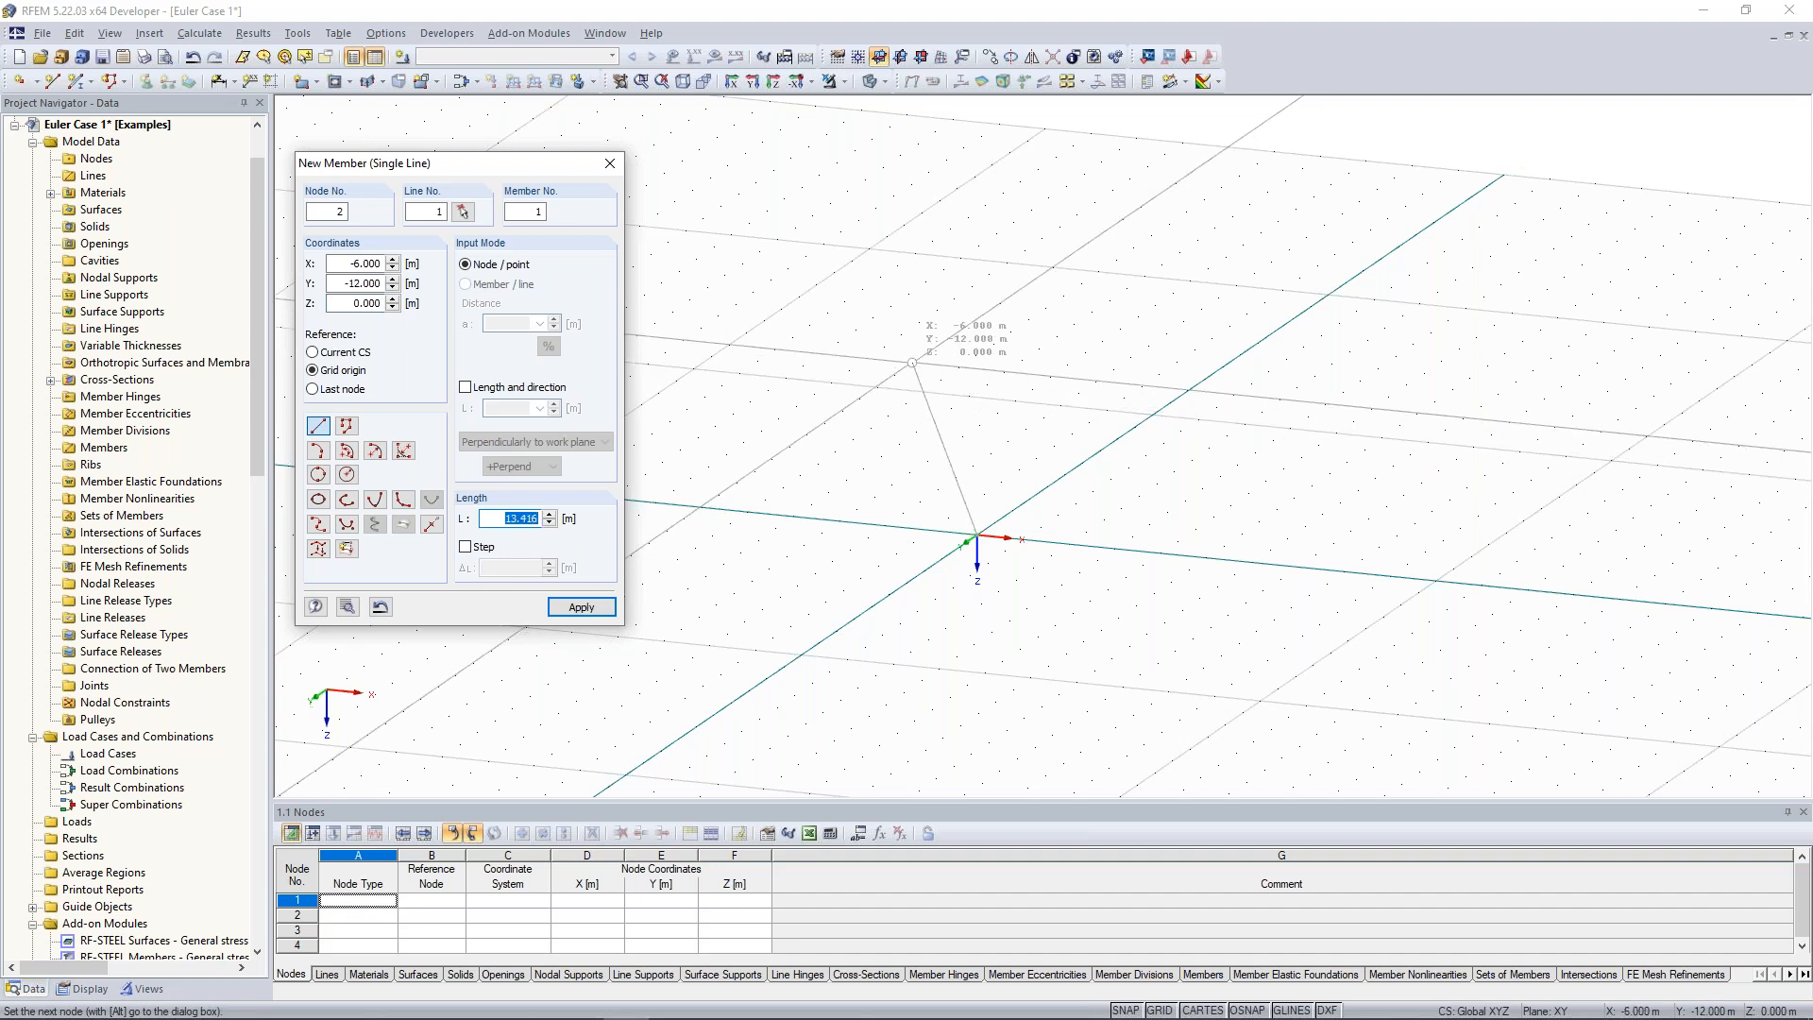
pyautogui.click(911, 362)
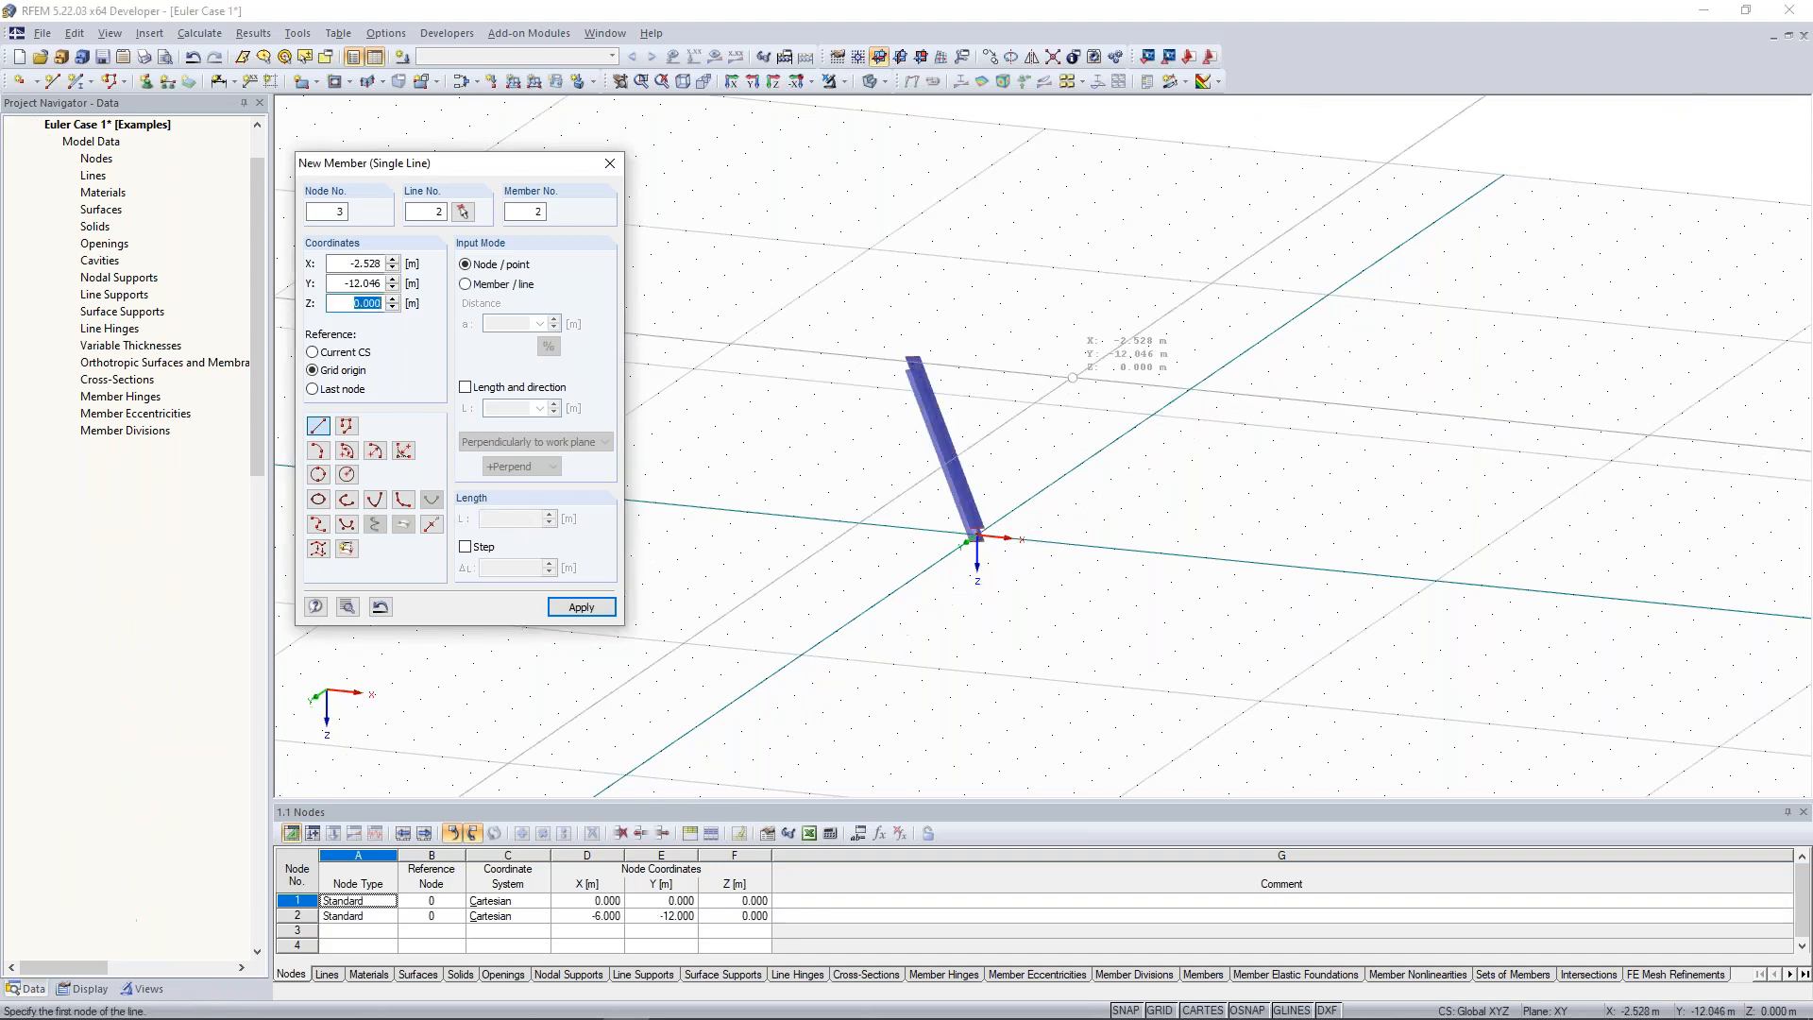
pyautogui.click(1093, 380)
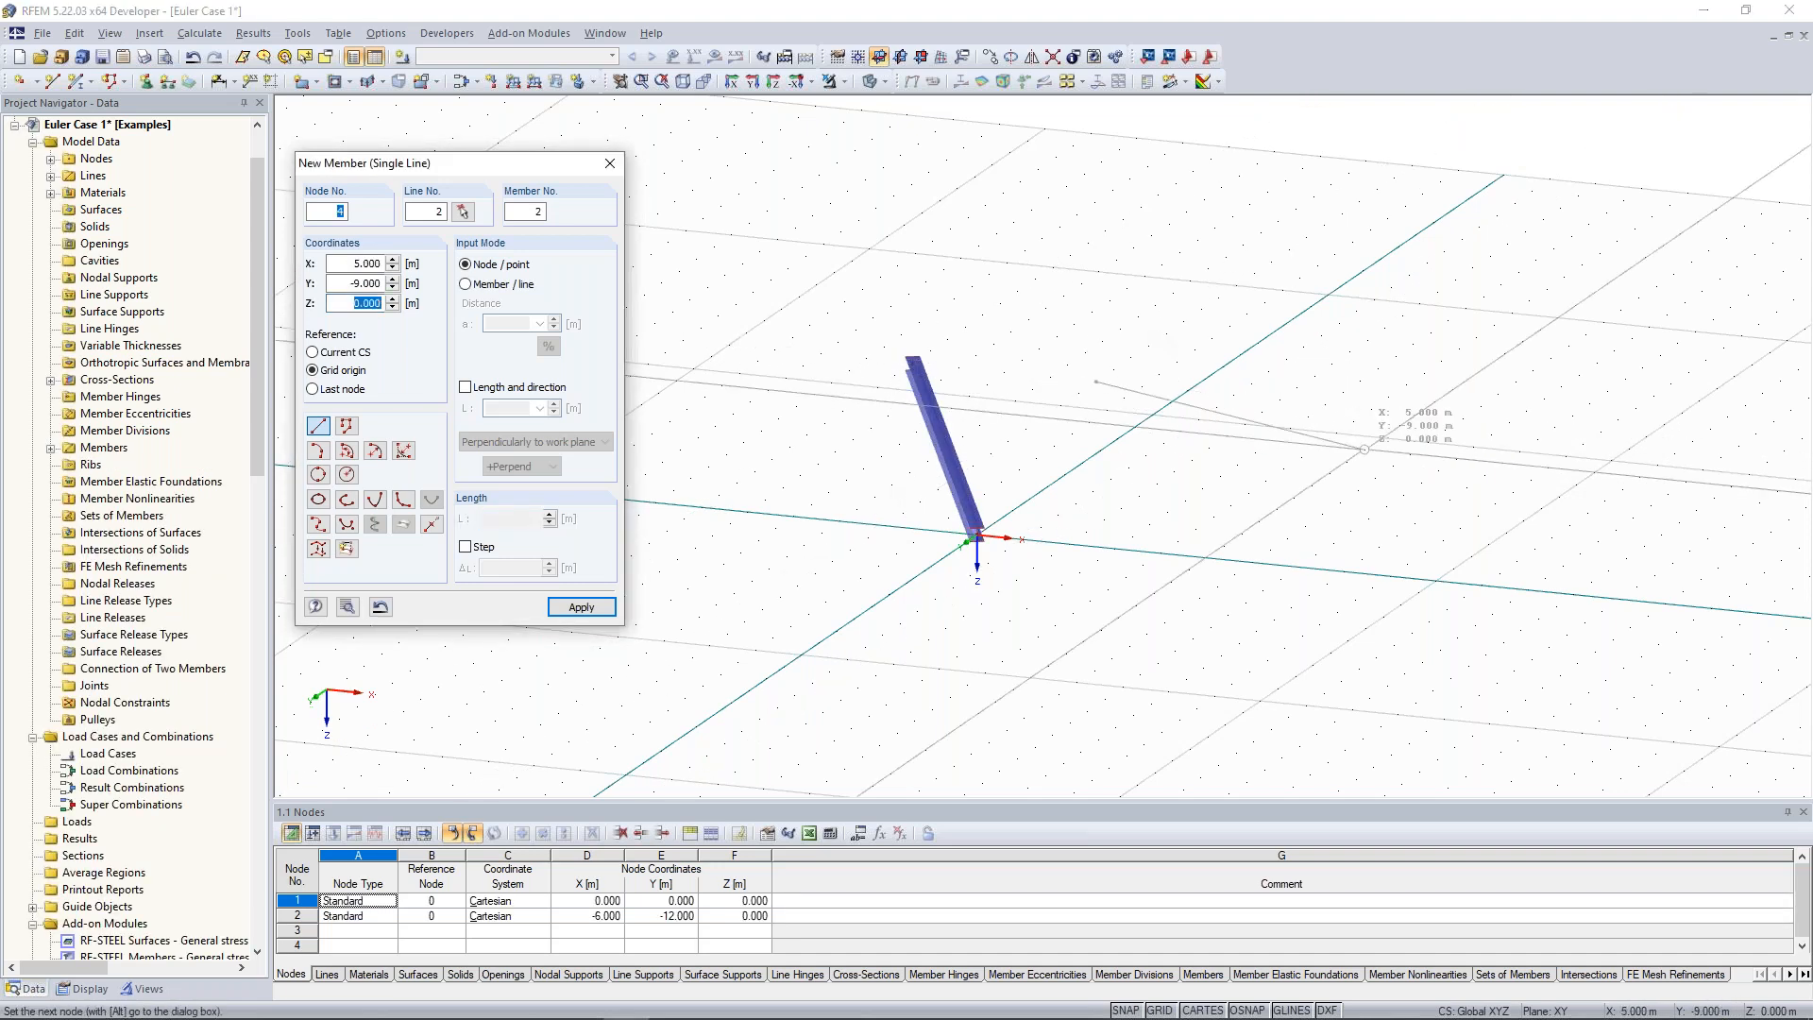
pyautogui.click(1367, 449)
pyautogui.click(1280, 578)
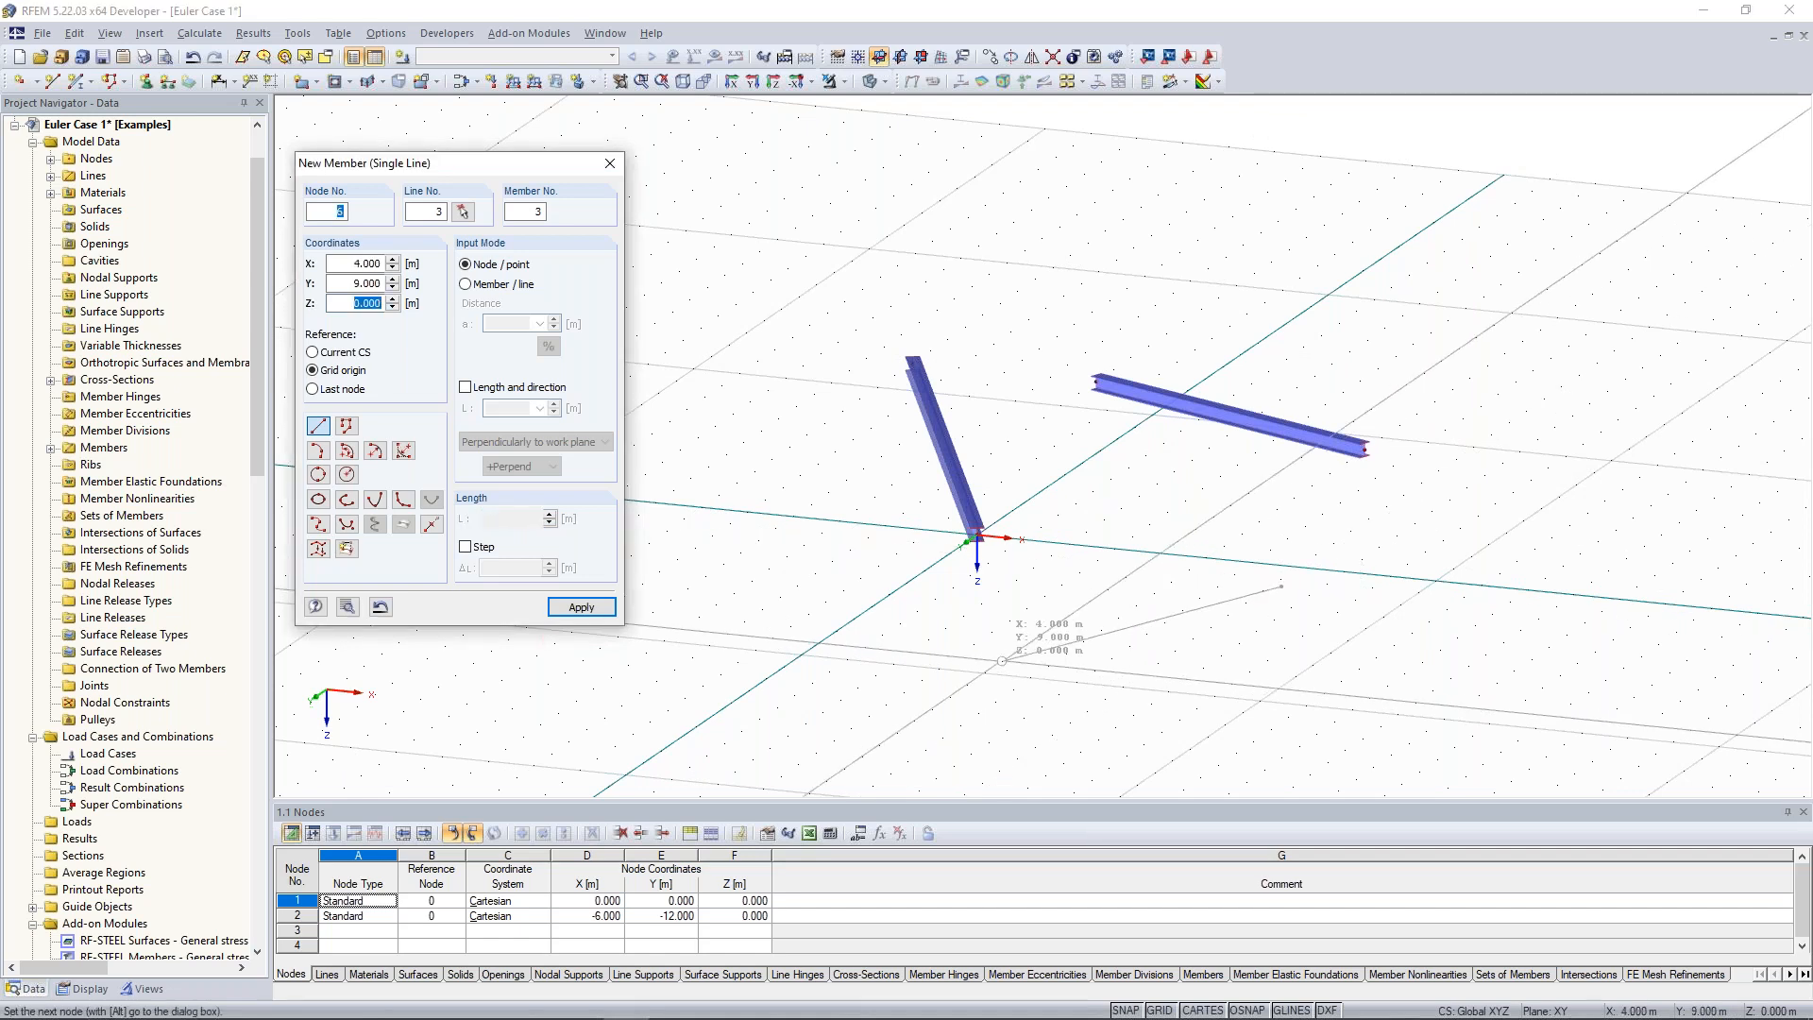
pyautogui.click(1002, 654)
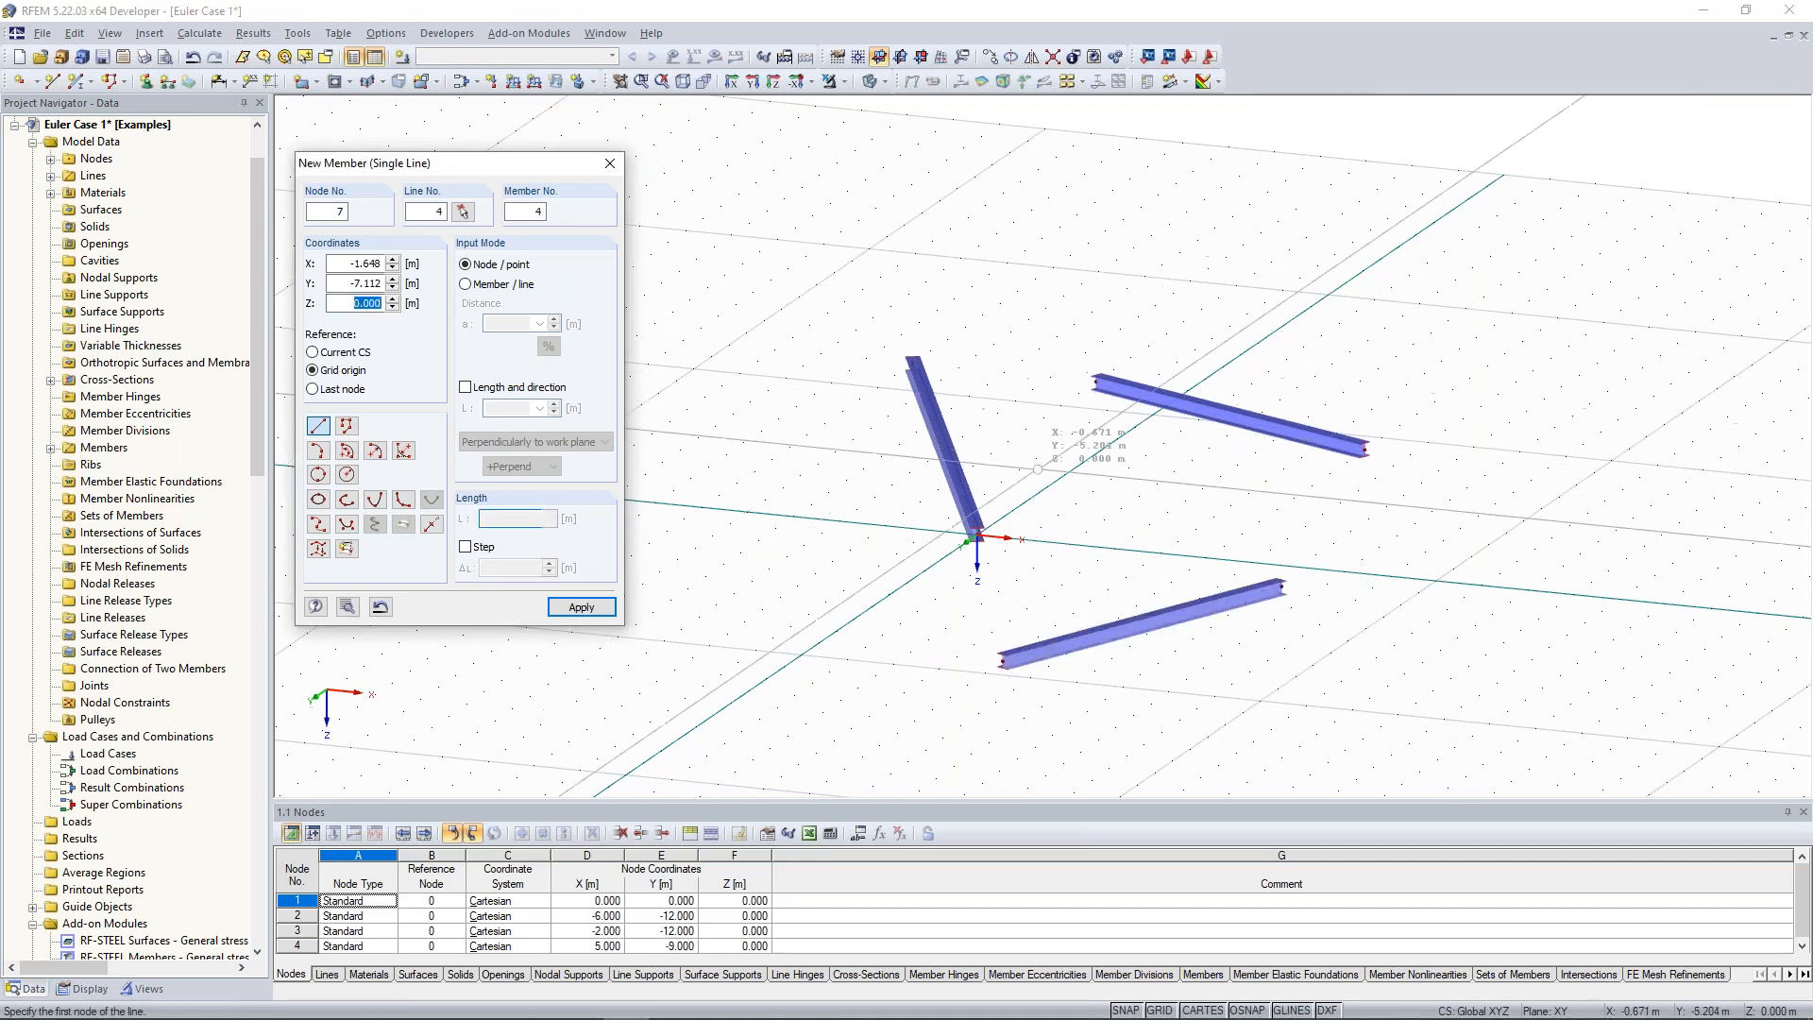
# Stop placing members and delete all three trial members from the work plane.
pyautogui.keyDown('ctrl'); pyautogui.moveTo(1083, 390); pyautogui.dragTo(1069, 357, button='middle'); pyautogui.keyUp('ctrl')
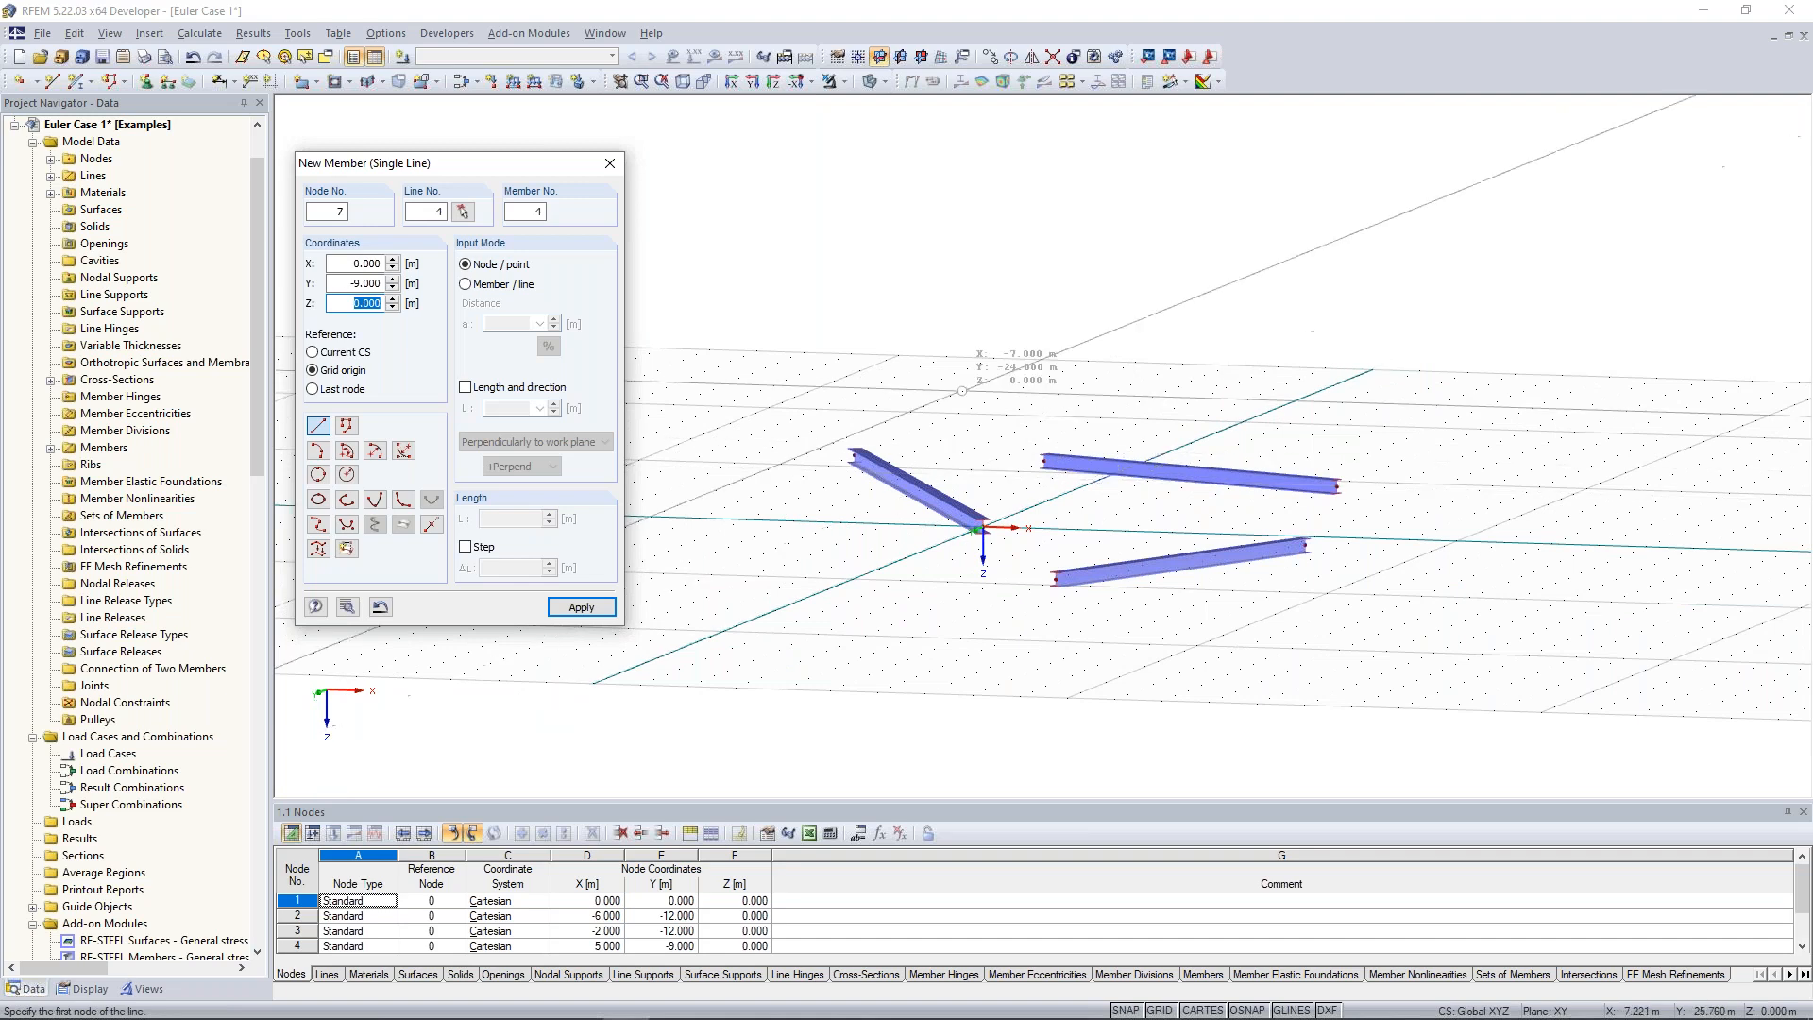
pyautogui.press('Escape')
pyautogui.moveTo(787, 352); pyautogui.dragTo(1398, 638)
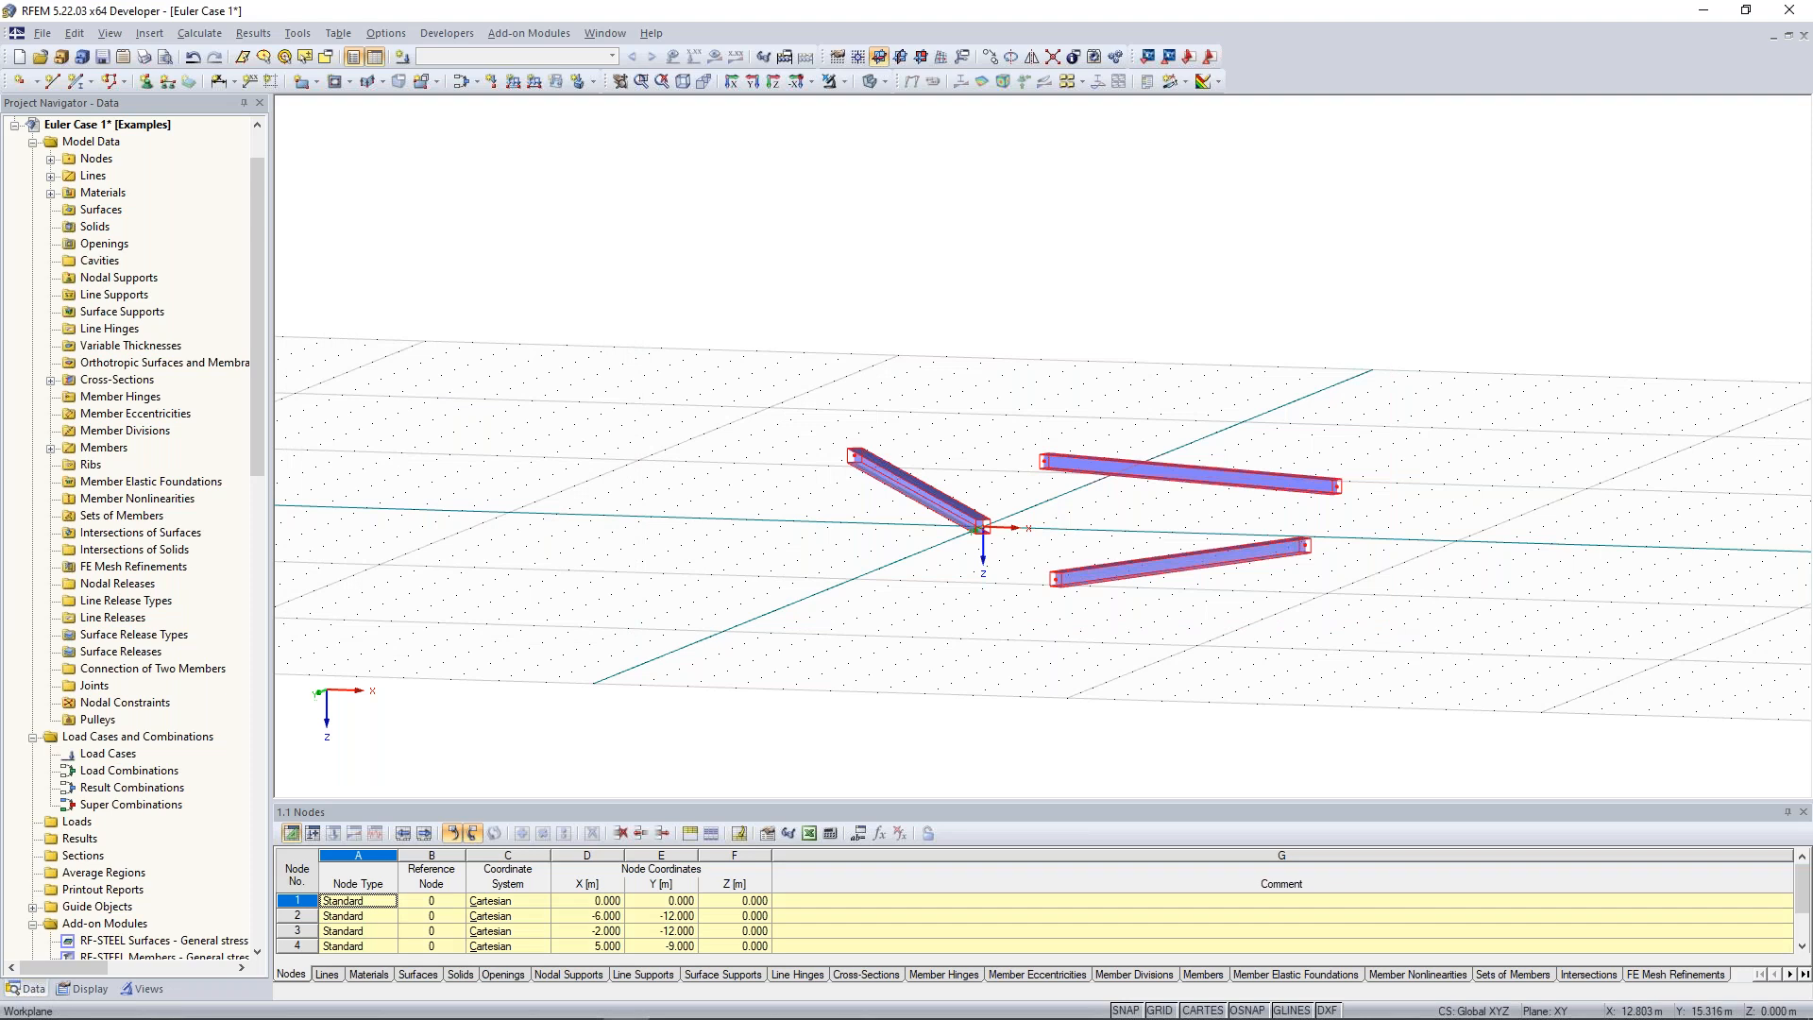
pyautogui.press('Delete')
# Start another HEB 300 beam, switch the work plane to XZ and draw a vertical member upward from the origin.
pyautogui.keyDown('ctrl'); pyautogui.moveTo(850, 336); pyautogui.dragTo(808, 350, button='middle'); pyautogui.keyUp('ctrl')
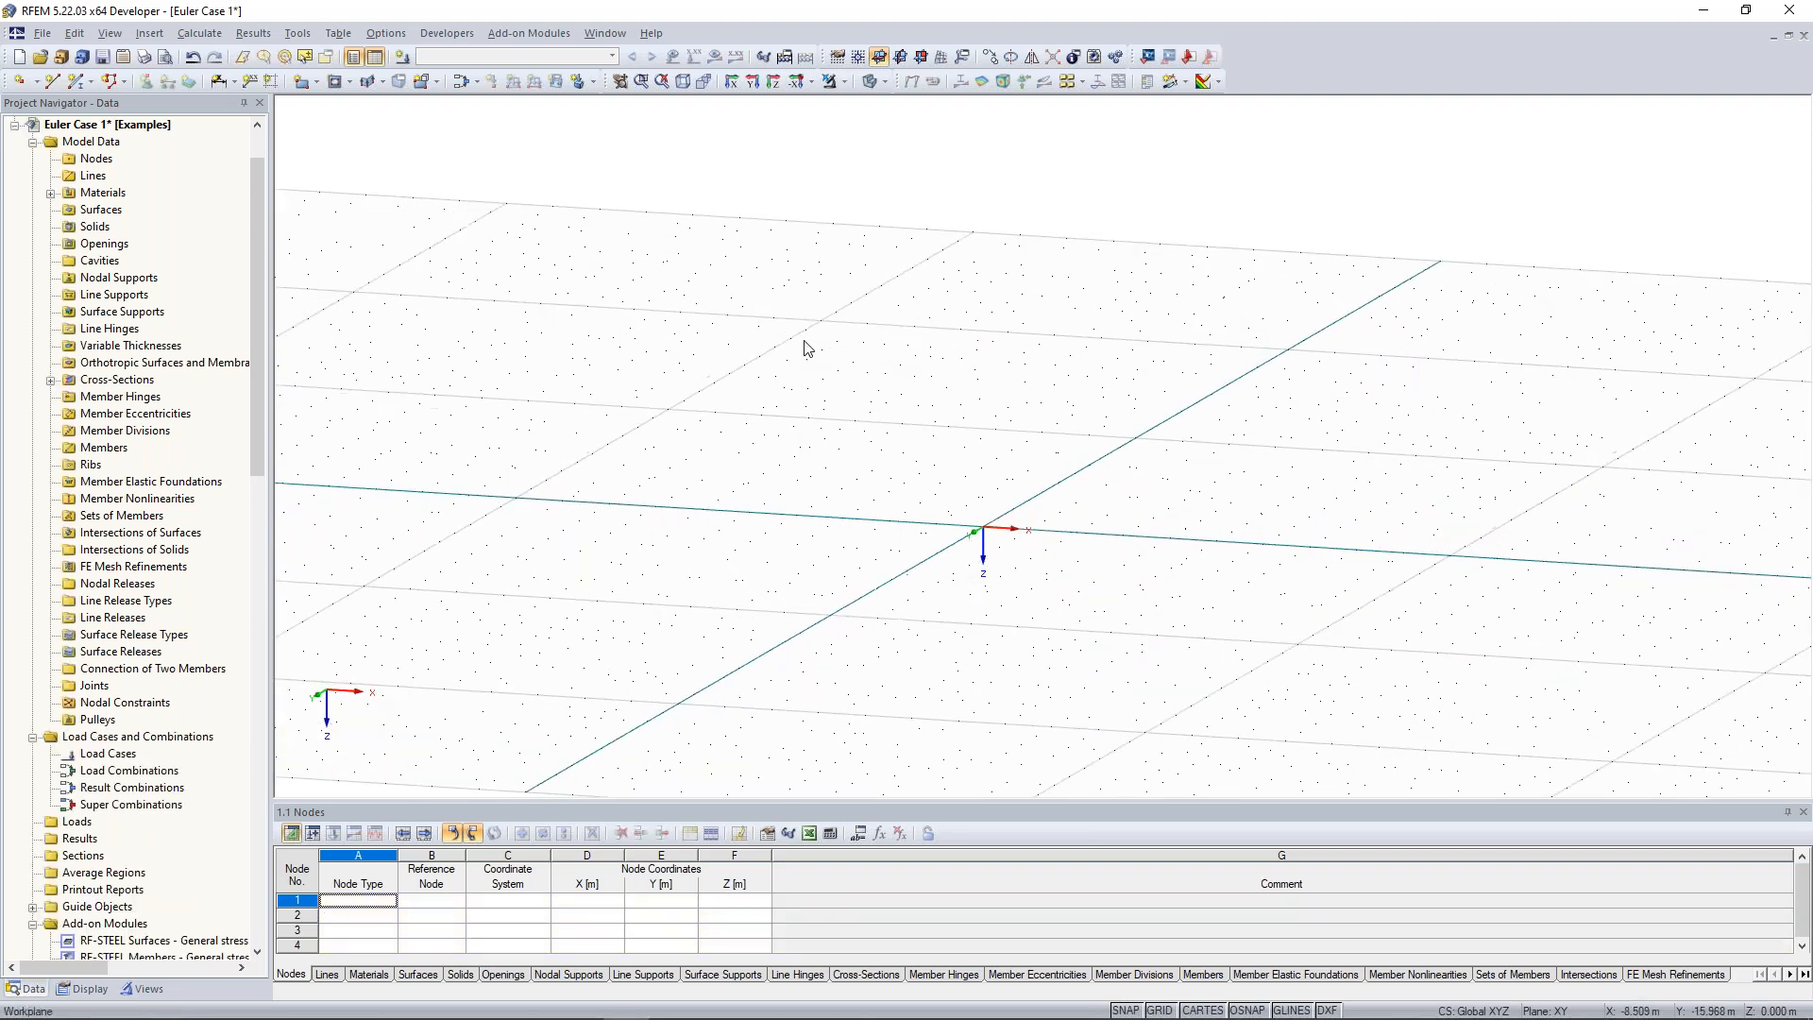
pyautogui.click(84, 84)
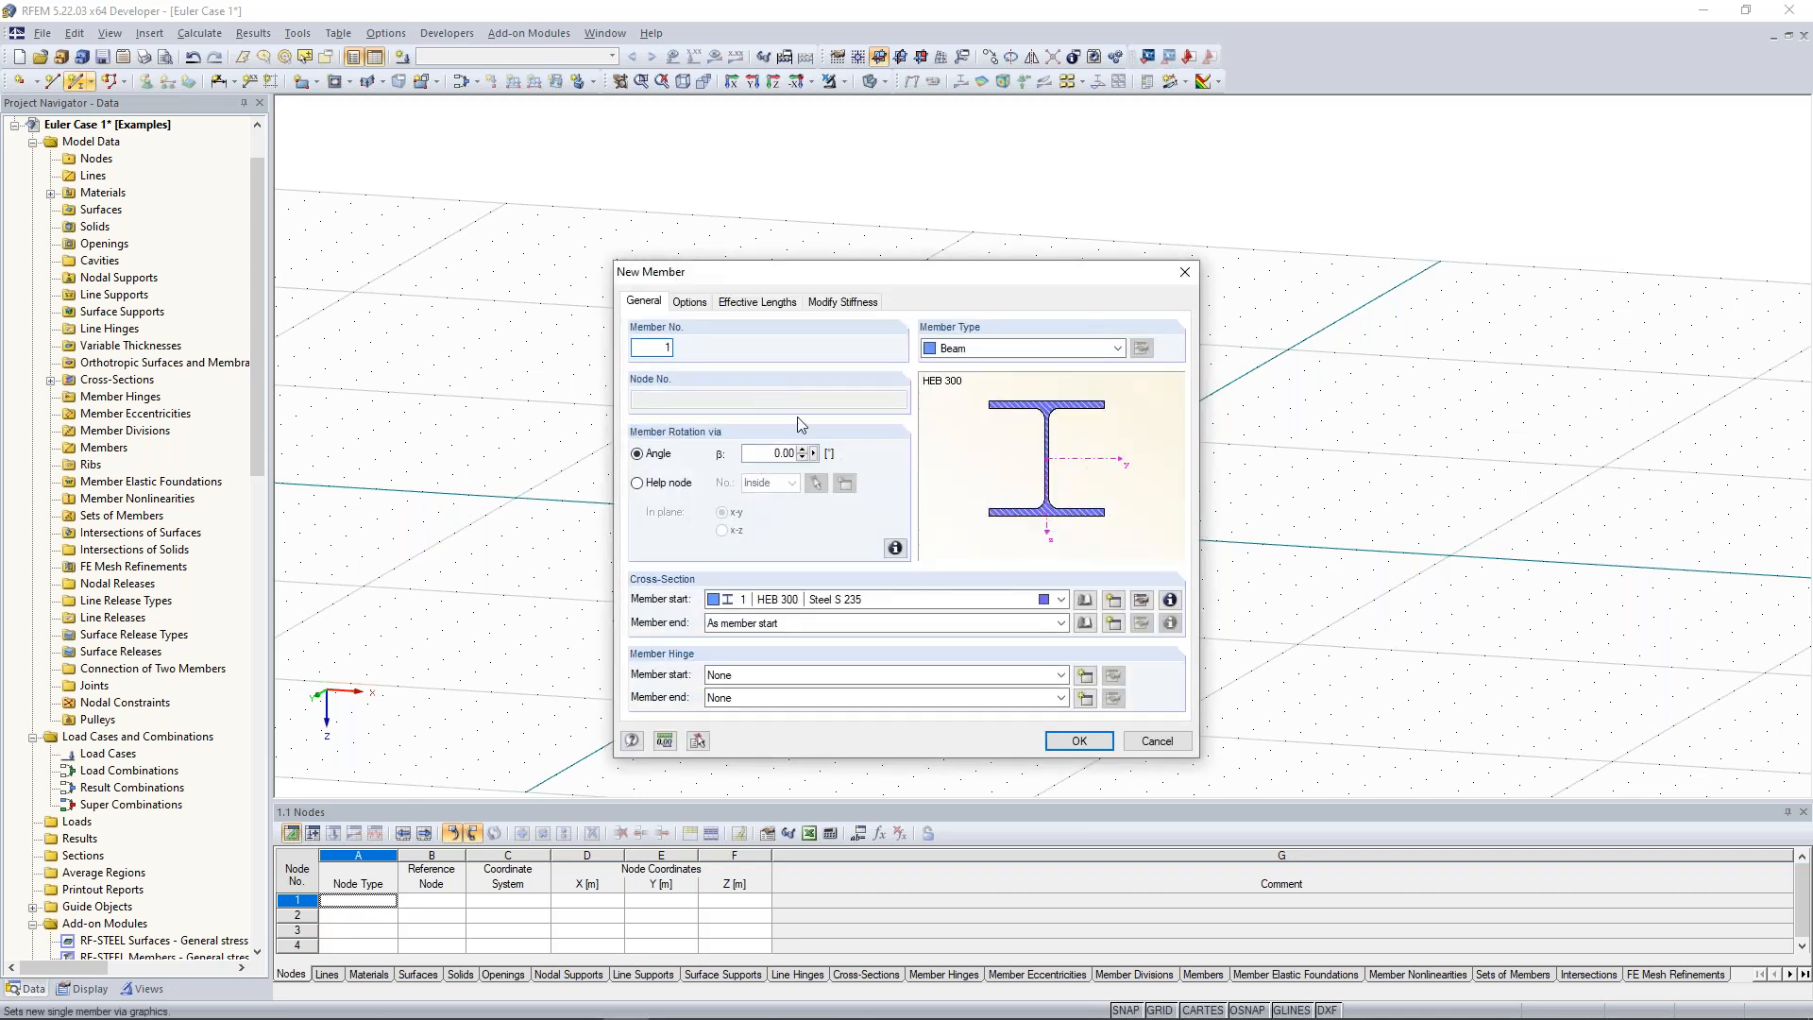
pyautogui.press('Return')
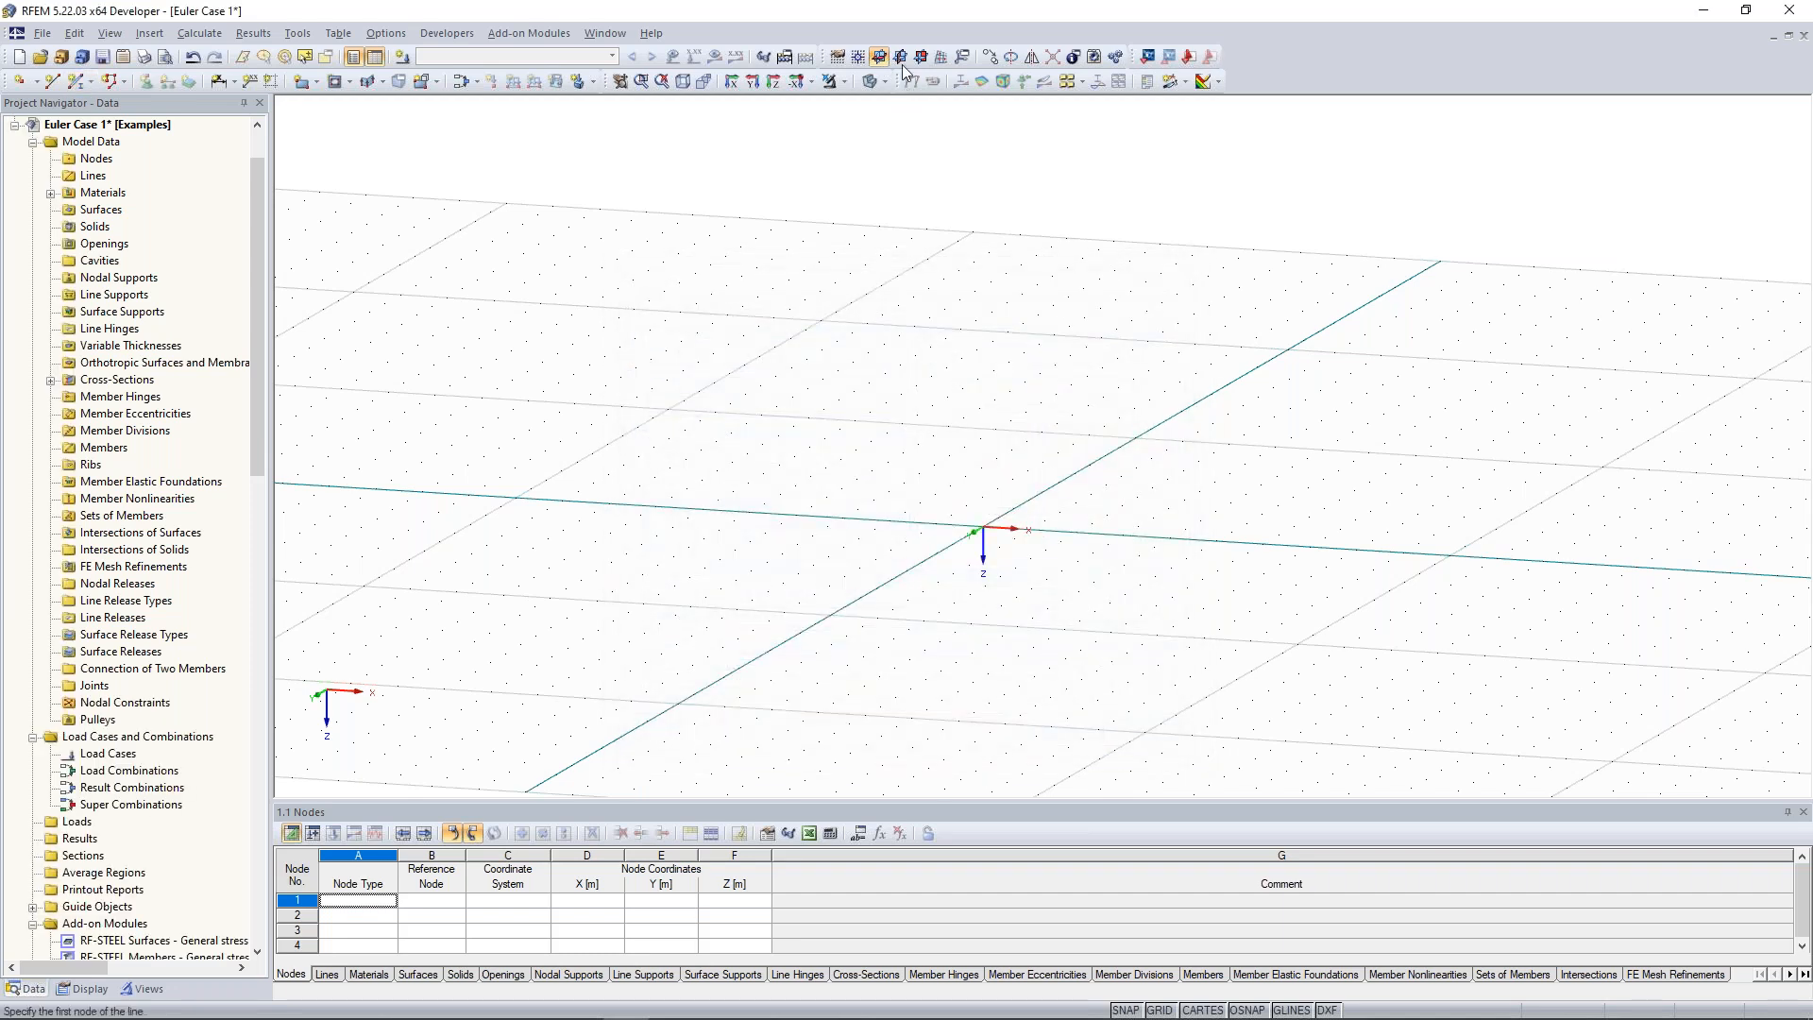
pyautogui.click(921, 59)
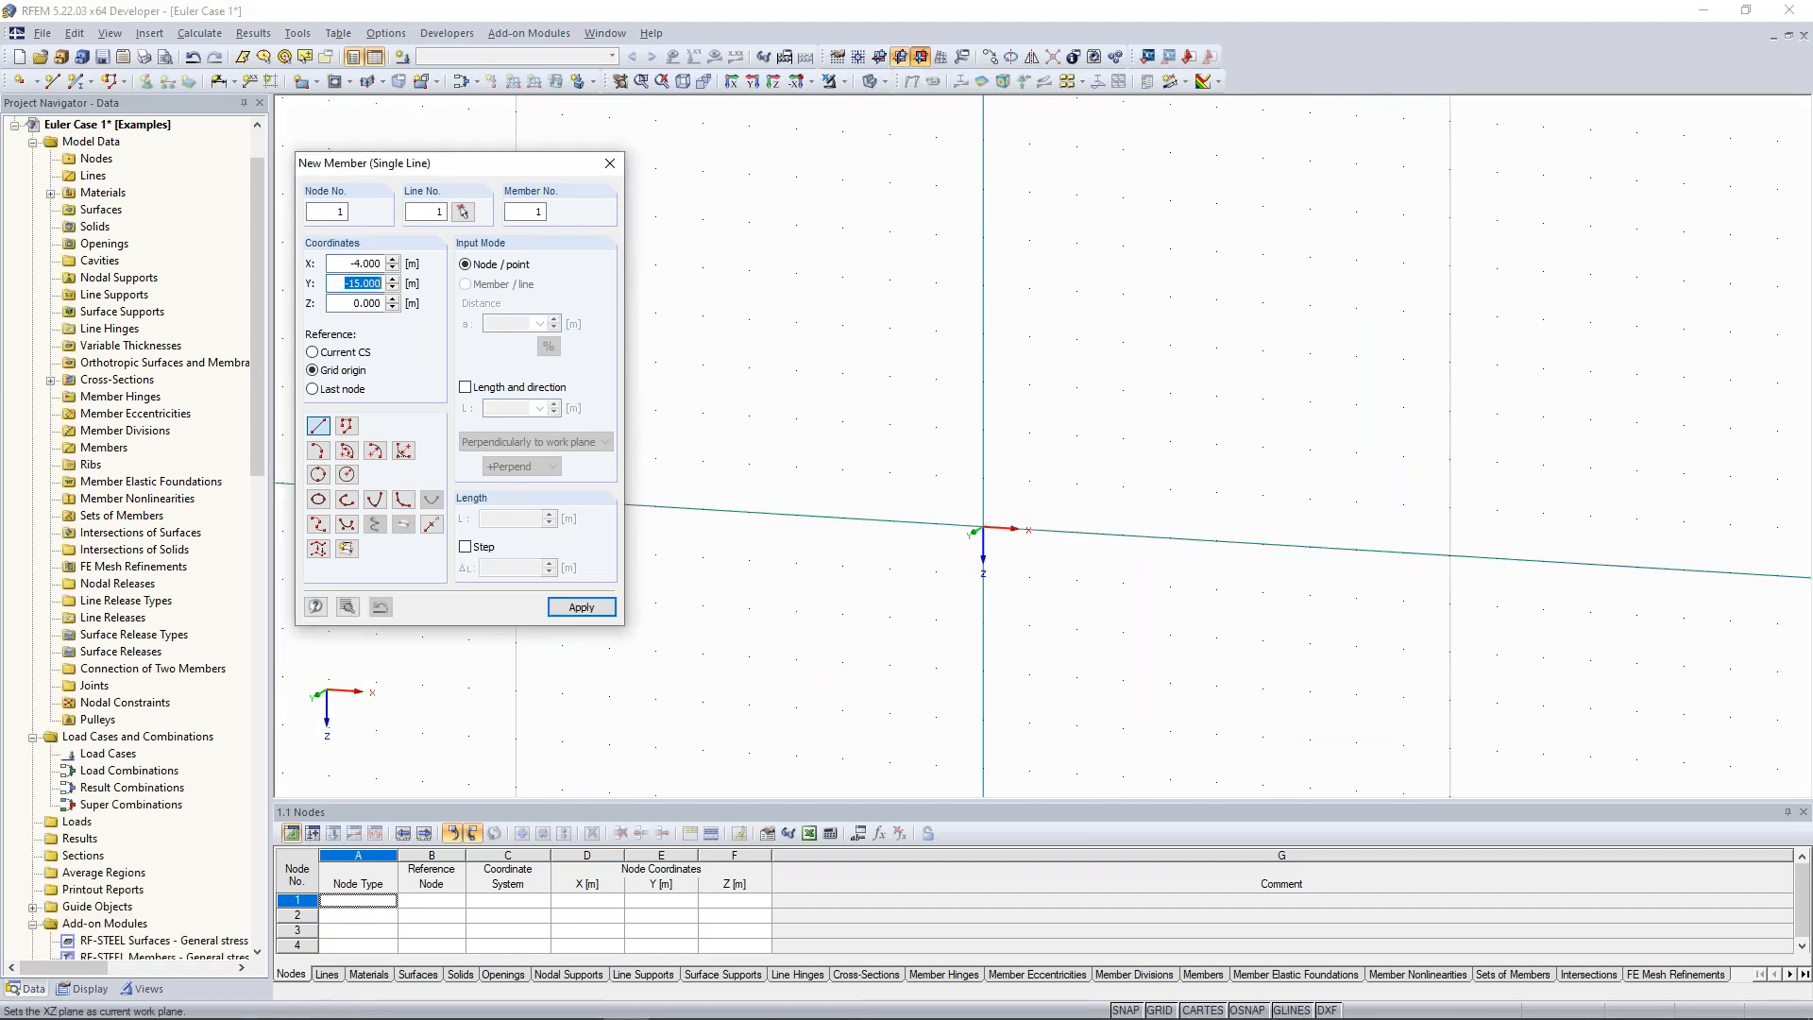
pyautogui.click(984, 527)
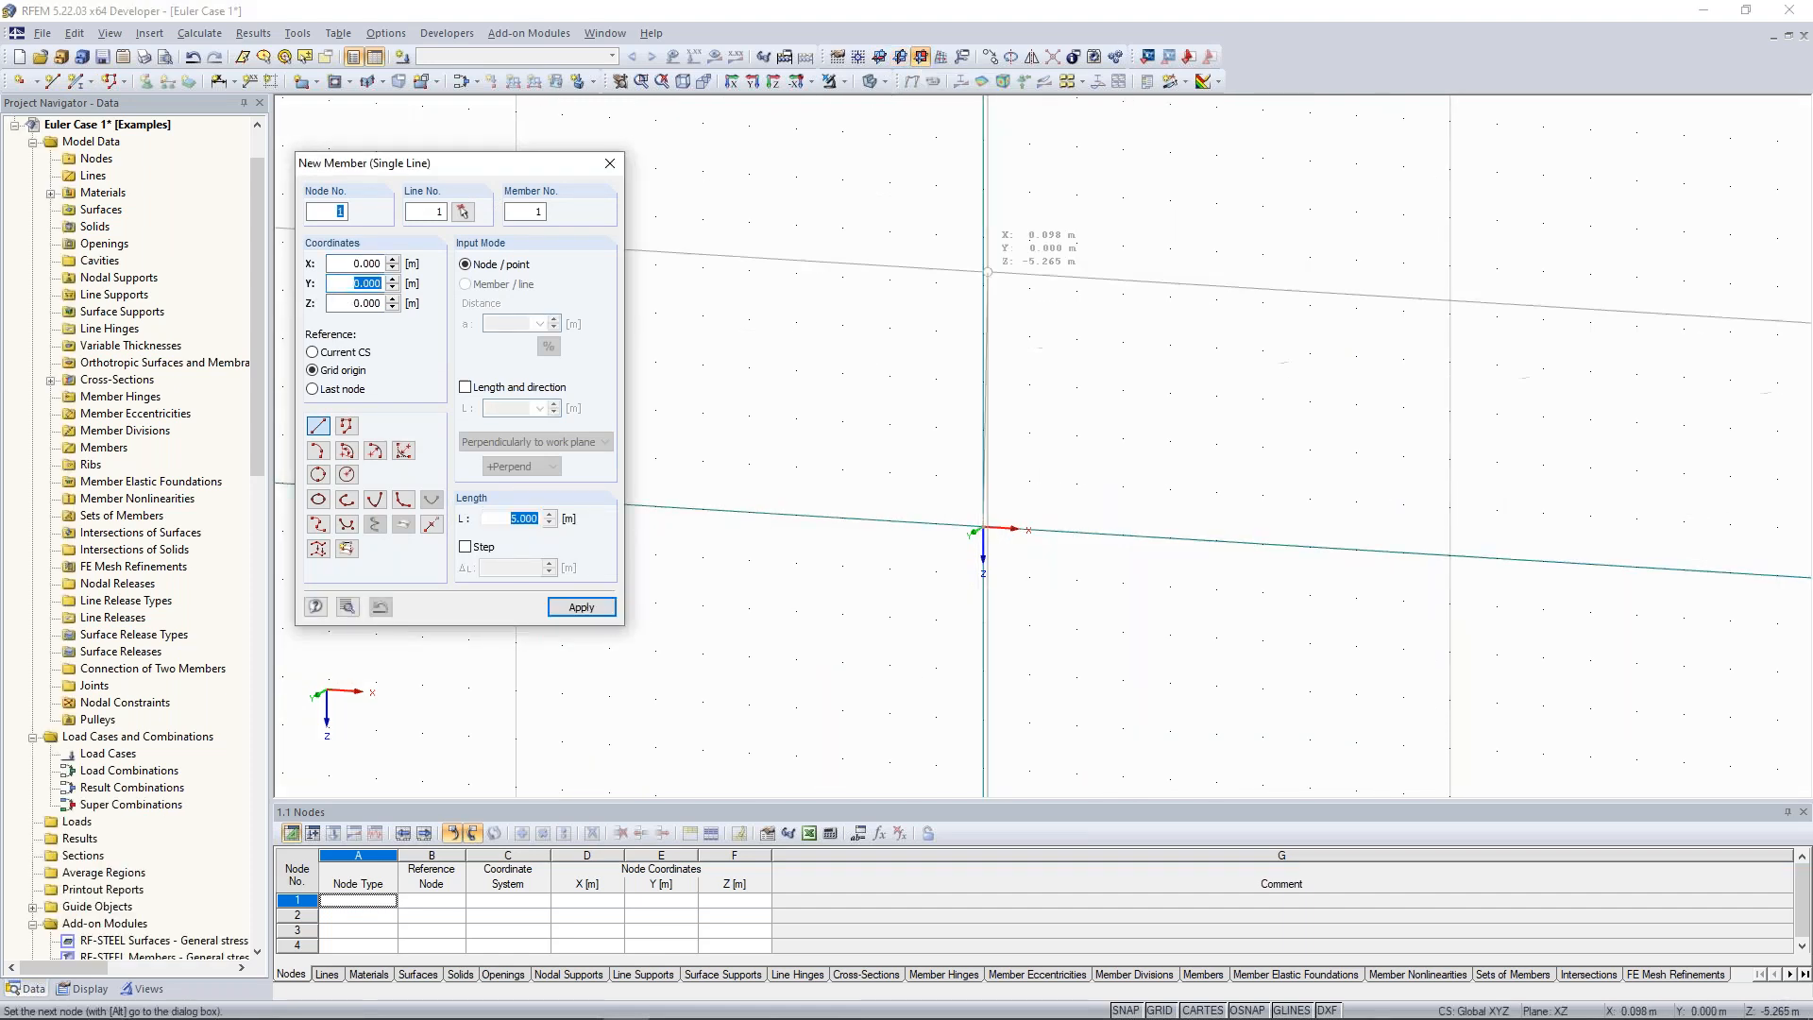
pyautogui.click(983, 236)
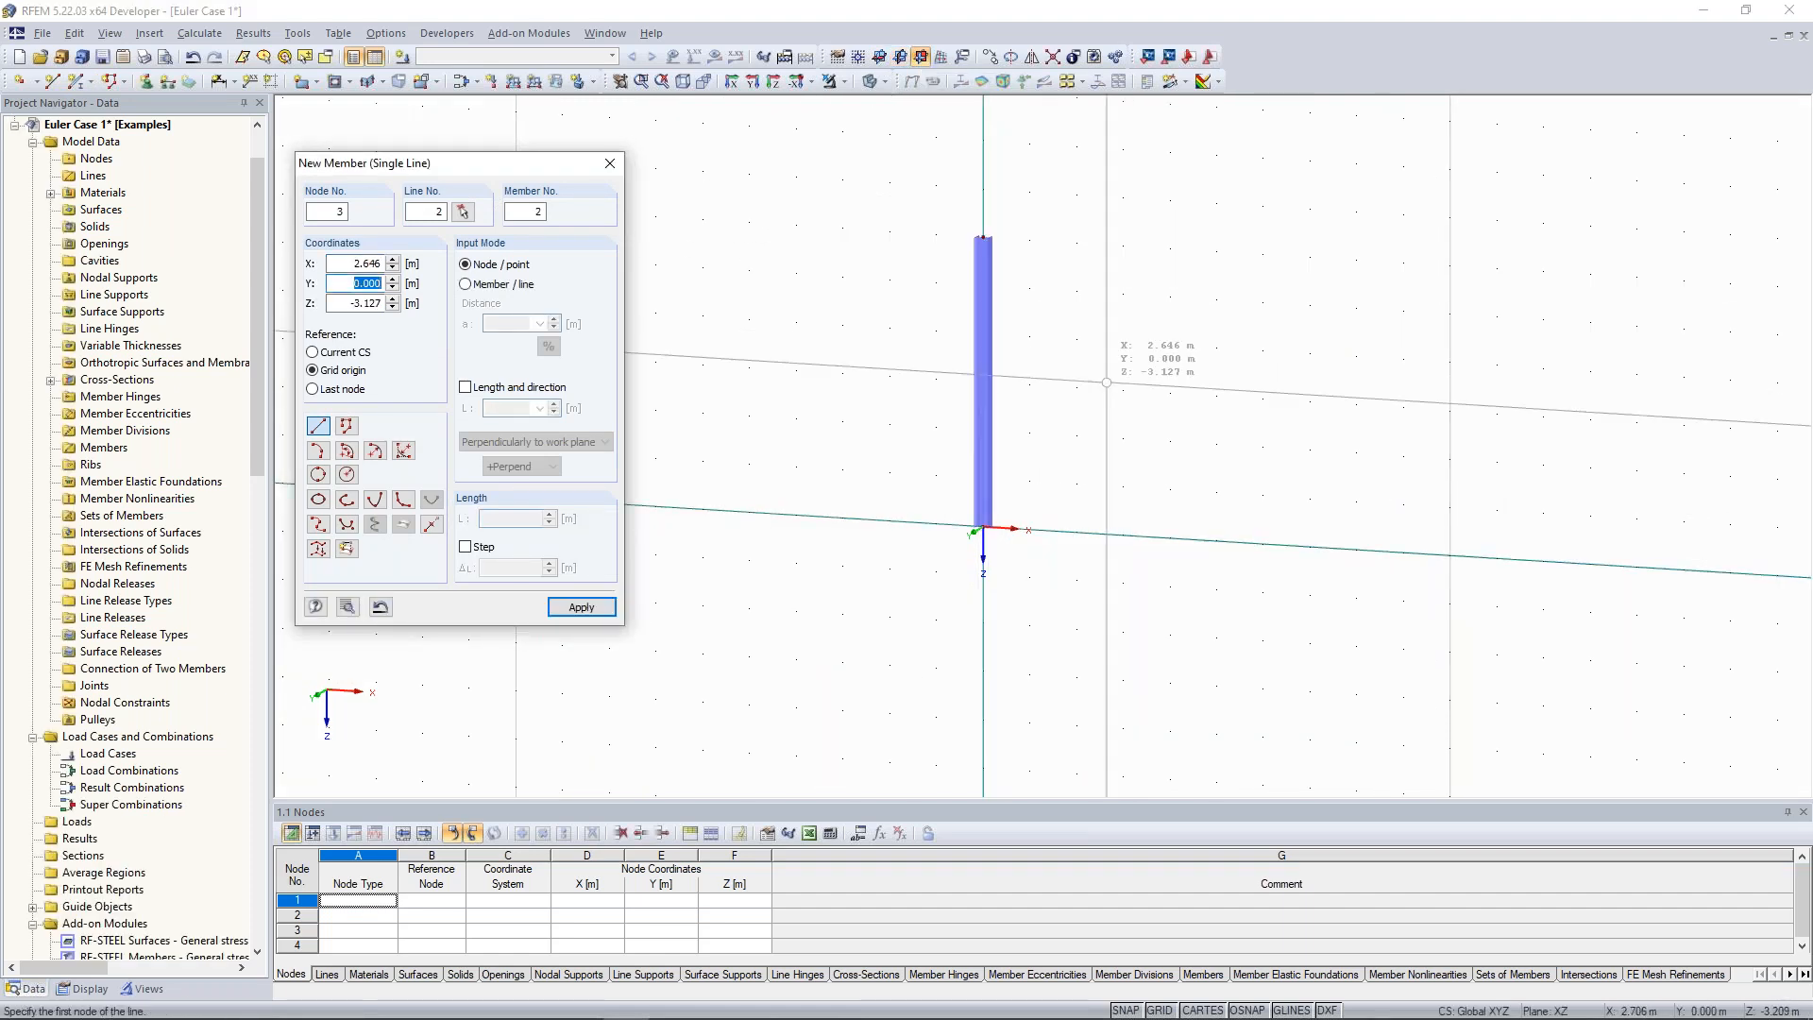
# Delete the vertical trial member and set the work plane back to XY.
pyautogui.keyDown('ctrl'); pyautogui.moveTo(1206, 377); pyautogui.dragTo(1294, 371, button='middle'); pyautogui.keyUp('ctrl')
pyautogui.keyDown('ctrl'); pyautogui.moveTo(1366, 369); pyautogui.dragTo(1097, 376, button='middle'); pyautogui.keyUp('ctrl')
pyautogui.press('Escape')
pyautogui.moveTo(890, 198); pyautogui.dragTo(1149, 580)
pyautogui.press('Delete')
pyautogui.click(879, 57)
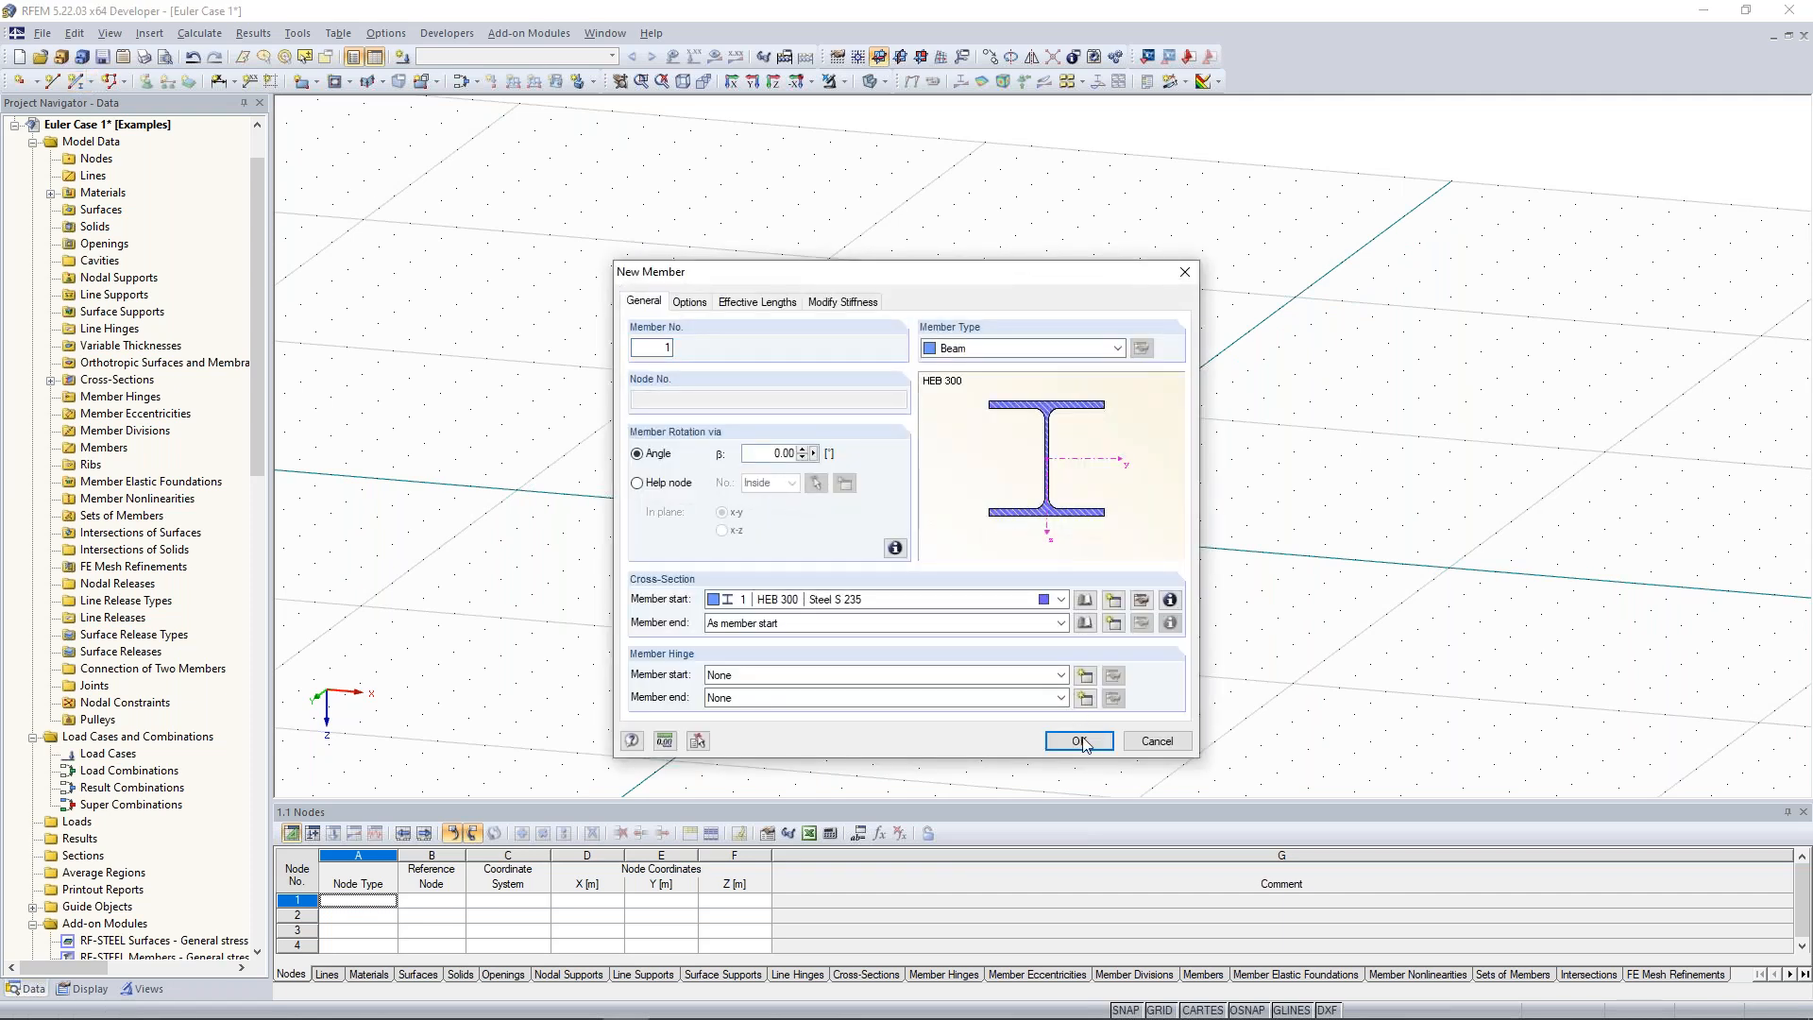
# Define a new HEB 300 beam by length and direction, perpendicular to the work plane, with a length of 10 m.
pyautogui.click(1079, 742)
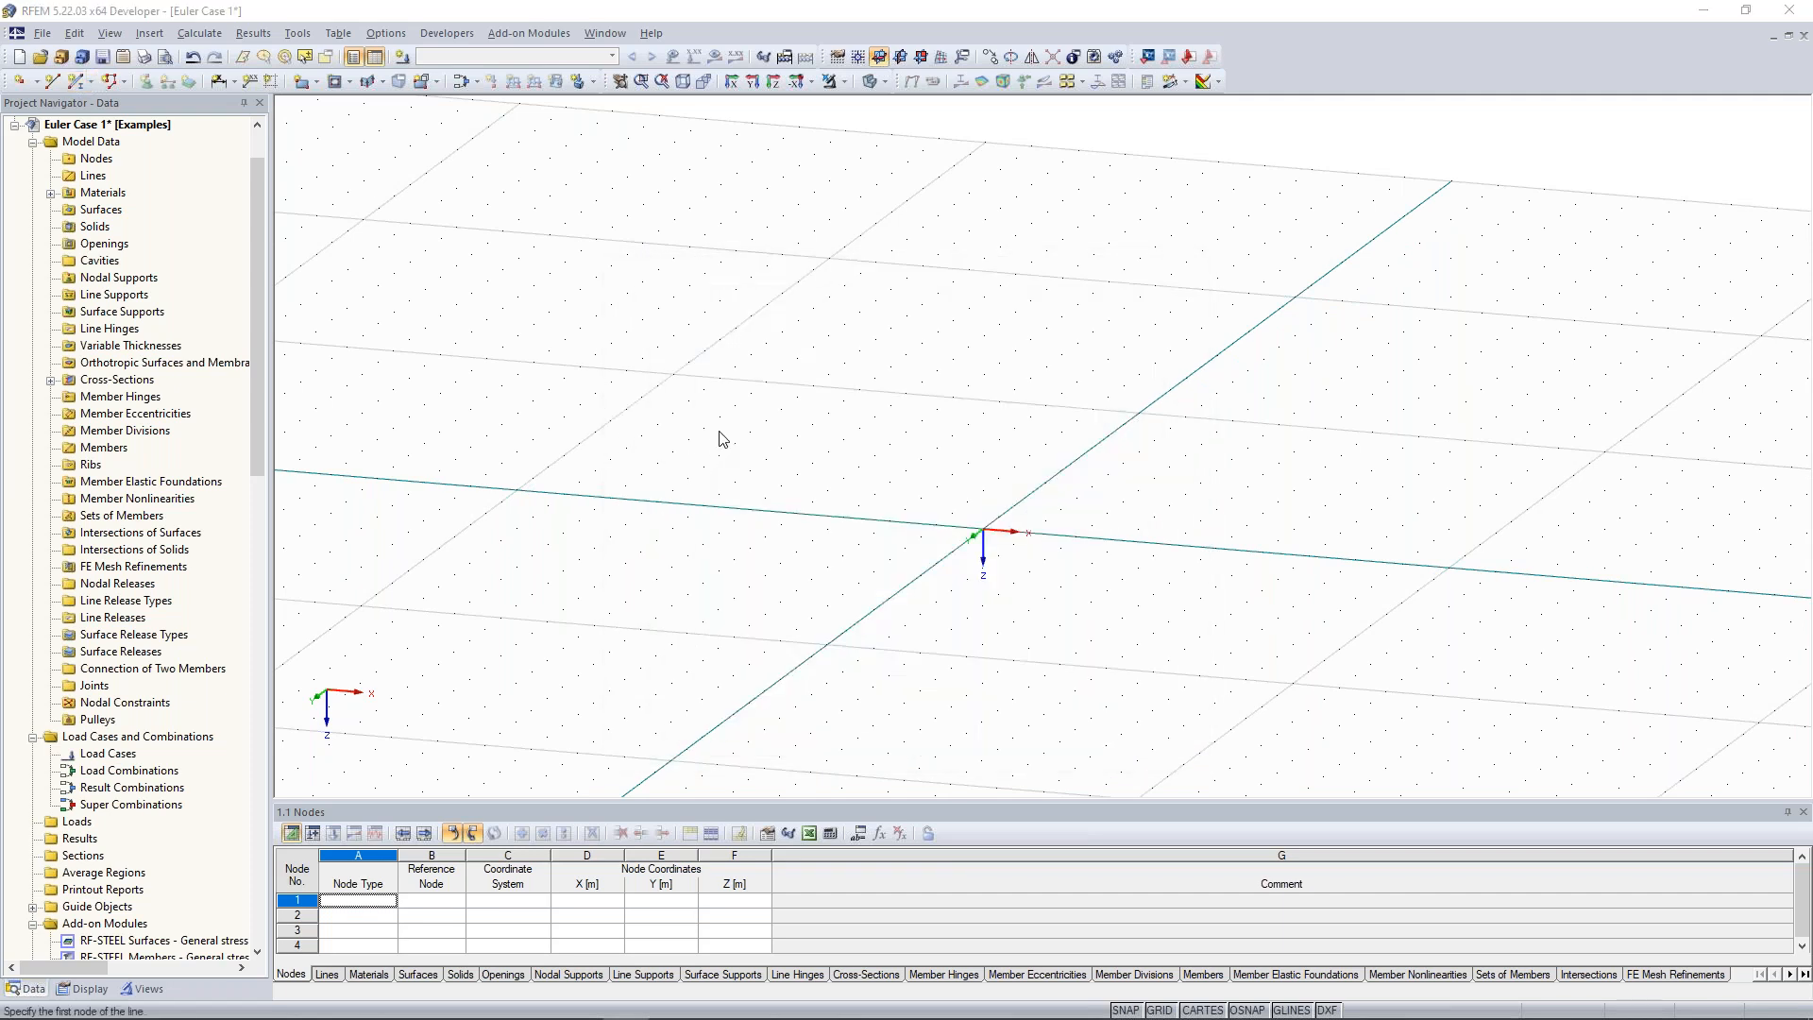
pyautogui.click(465, 387)
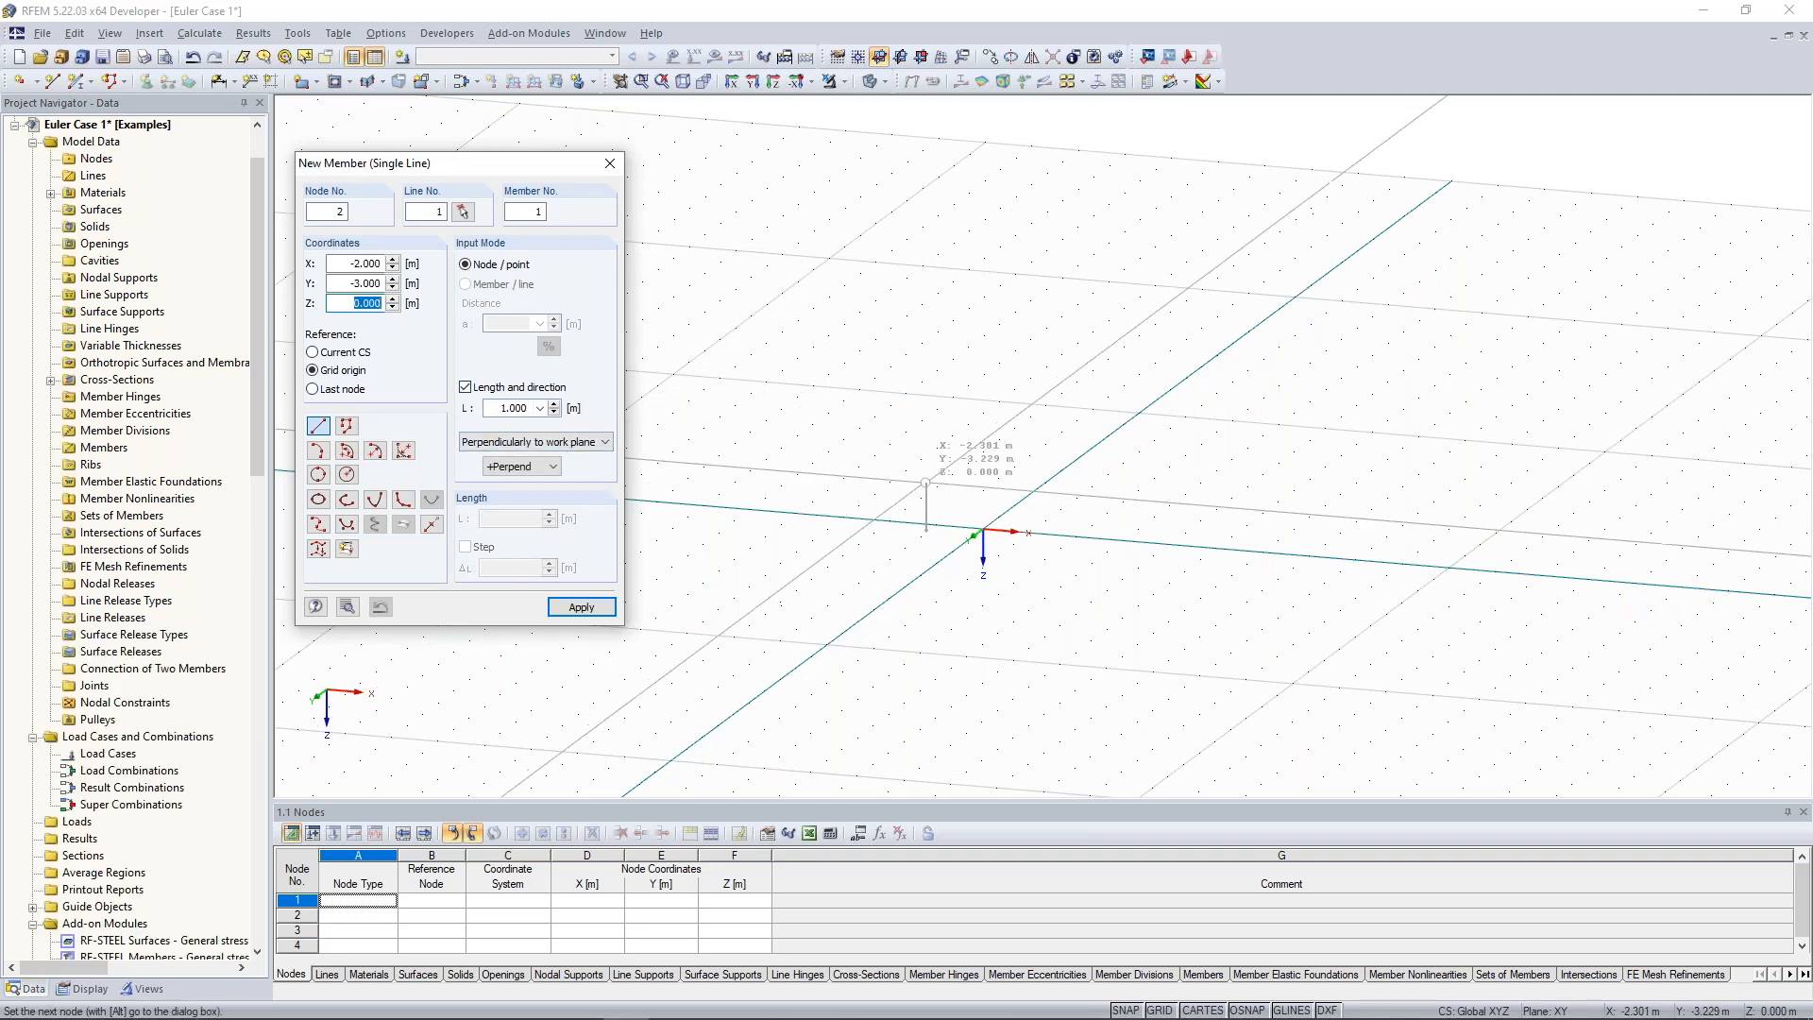
pyautogui.click(983, 532)
pyautogui.click(587, 447)
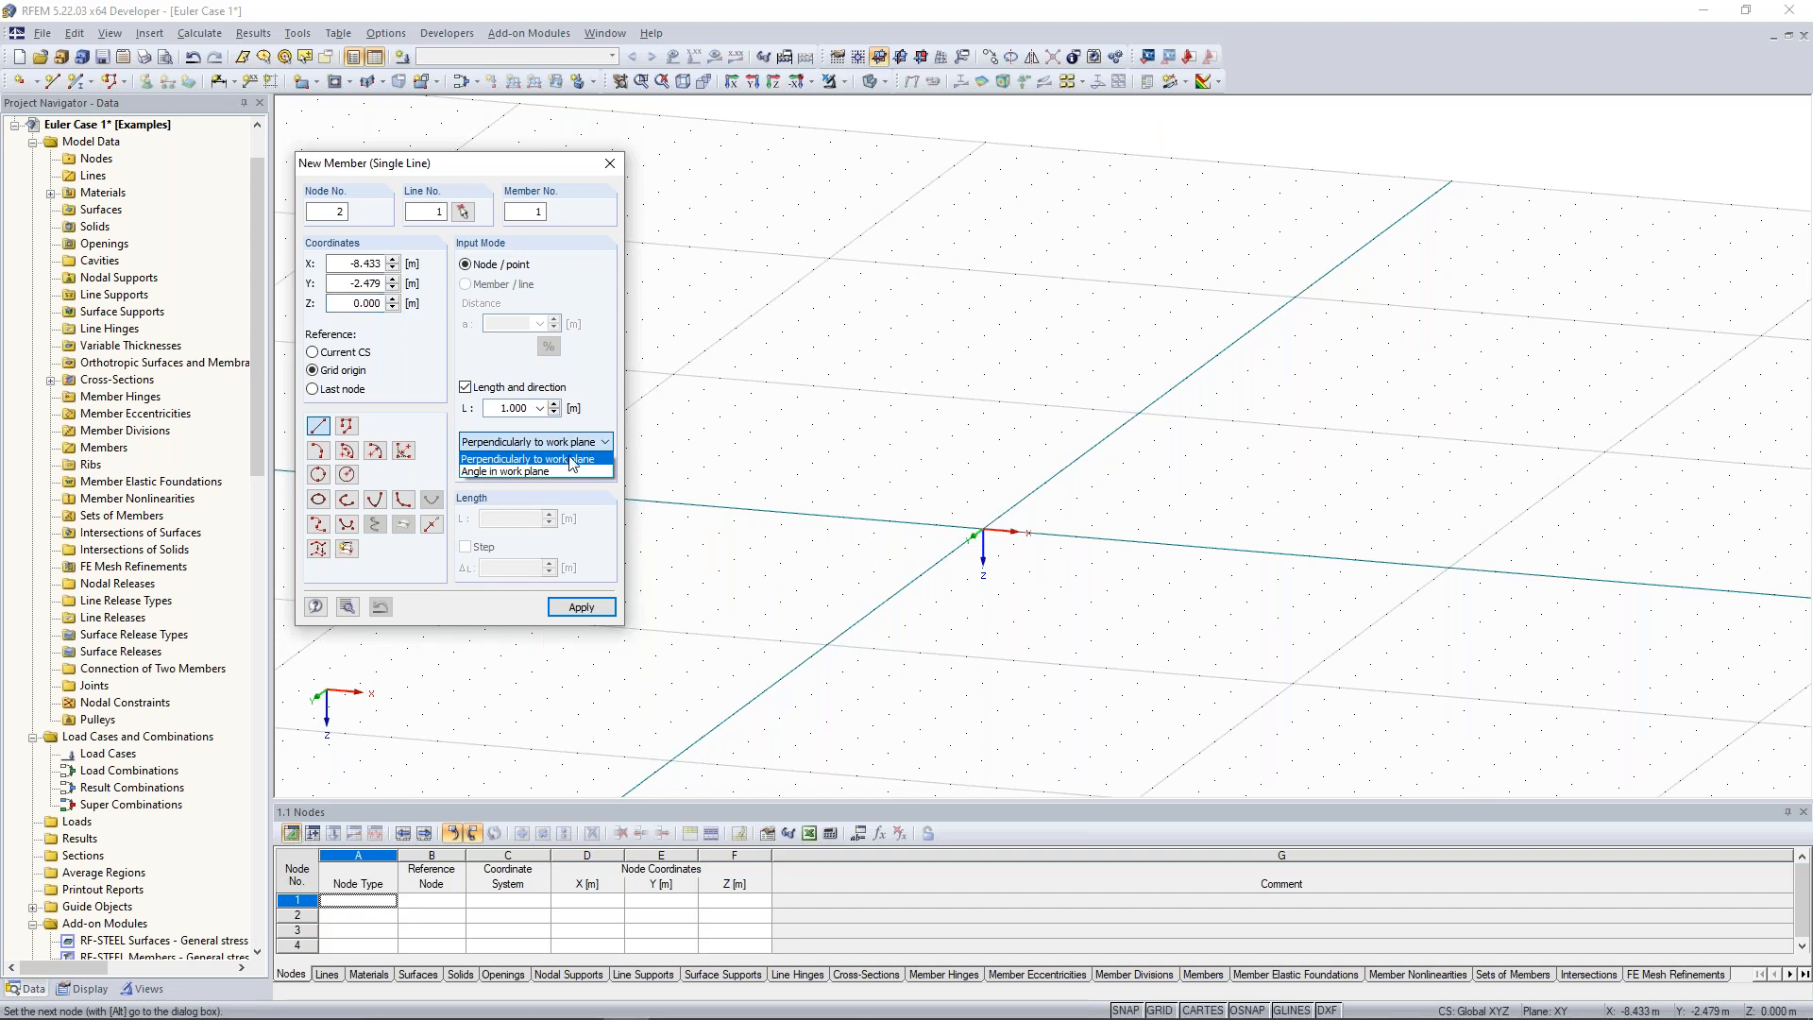
pyautogui.click(577, 460)
pyautogui.write('10')
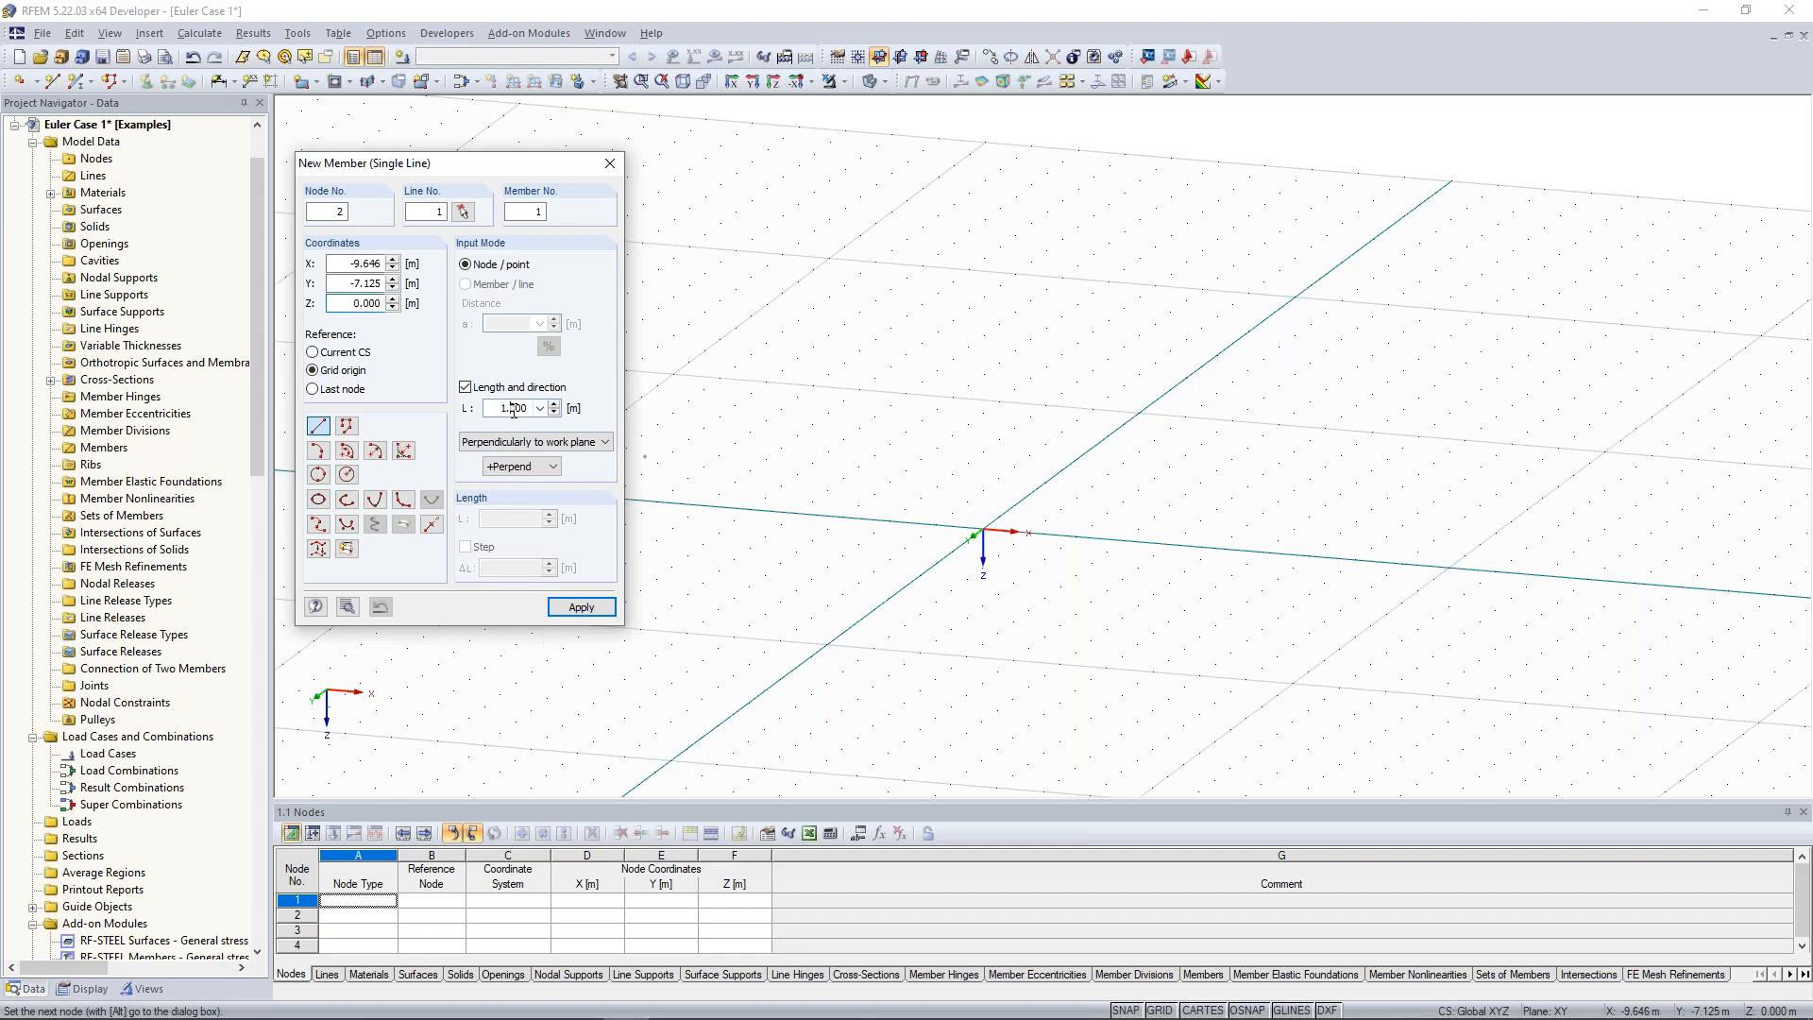
pyautogui.doubleClick(497, 409)
pyautogui.write('1')
pyautogui.scroll(-6, 960, 435)
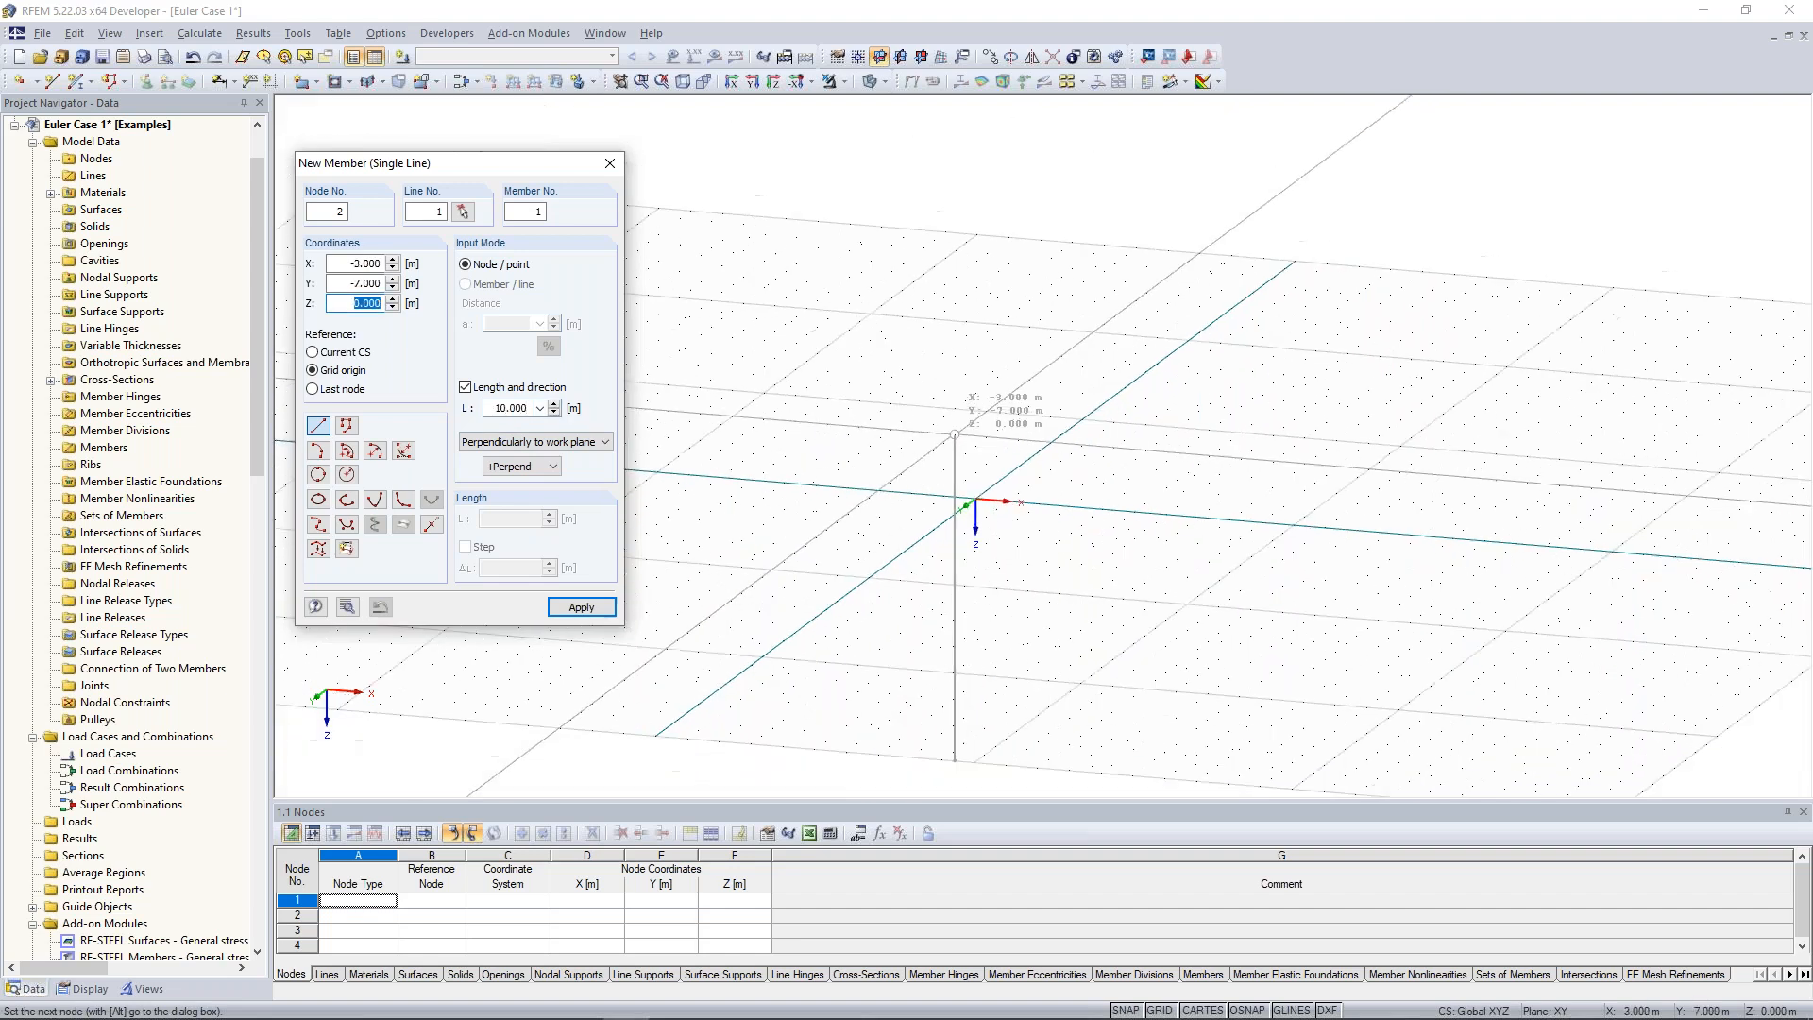
pyautogui.scroll(4, 973, 472)
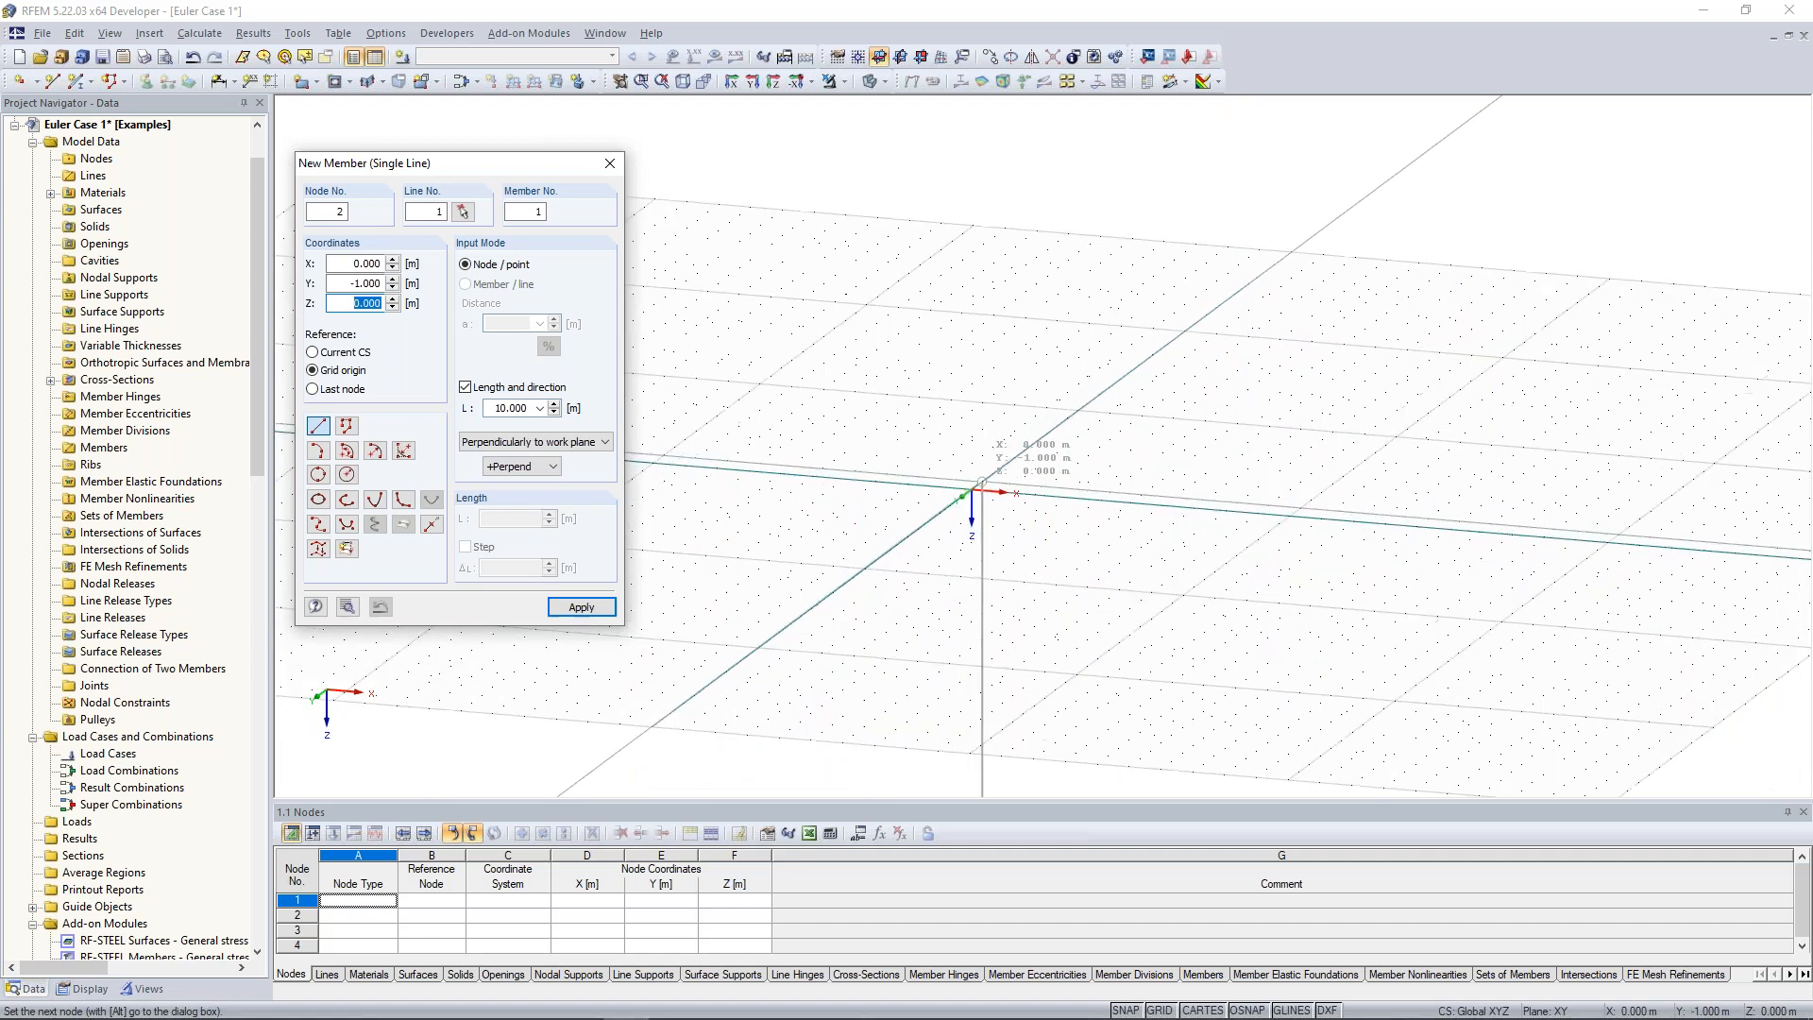
# Reverse the member direction to -Perpend and place the column at the grid origin.
pyautogui.click(522, 467)
pyautogui.click(510, 499)
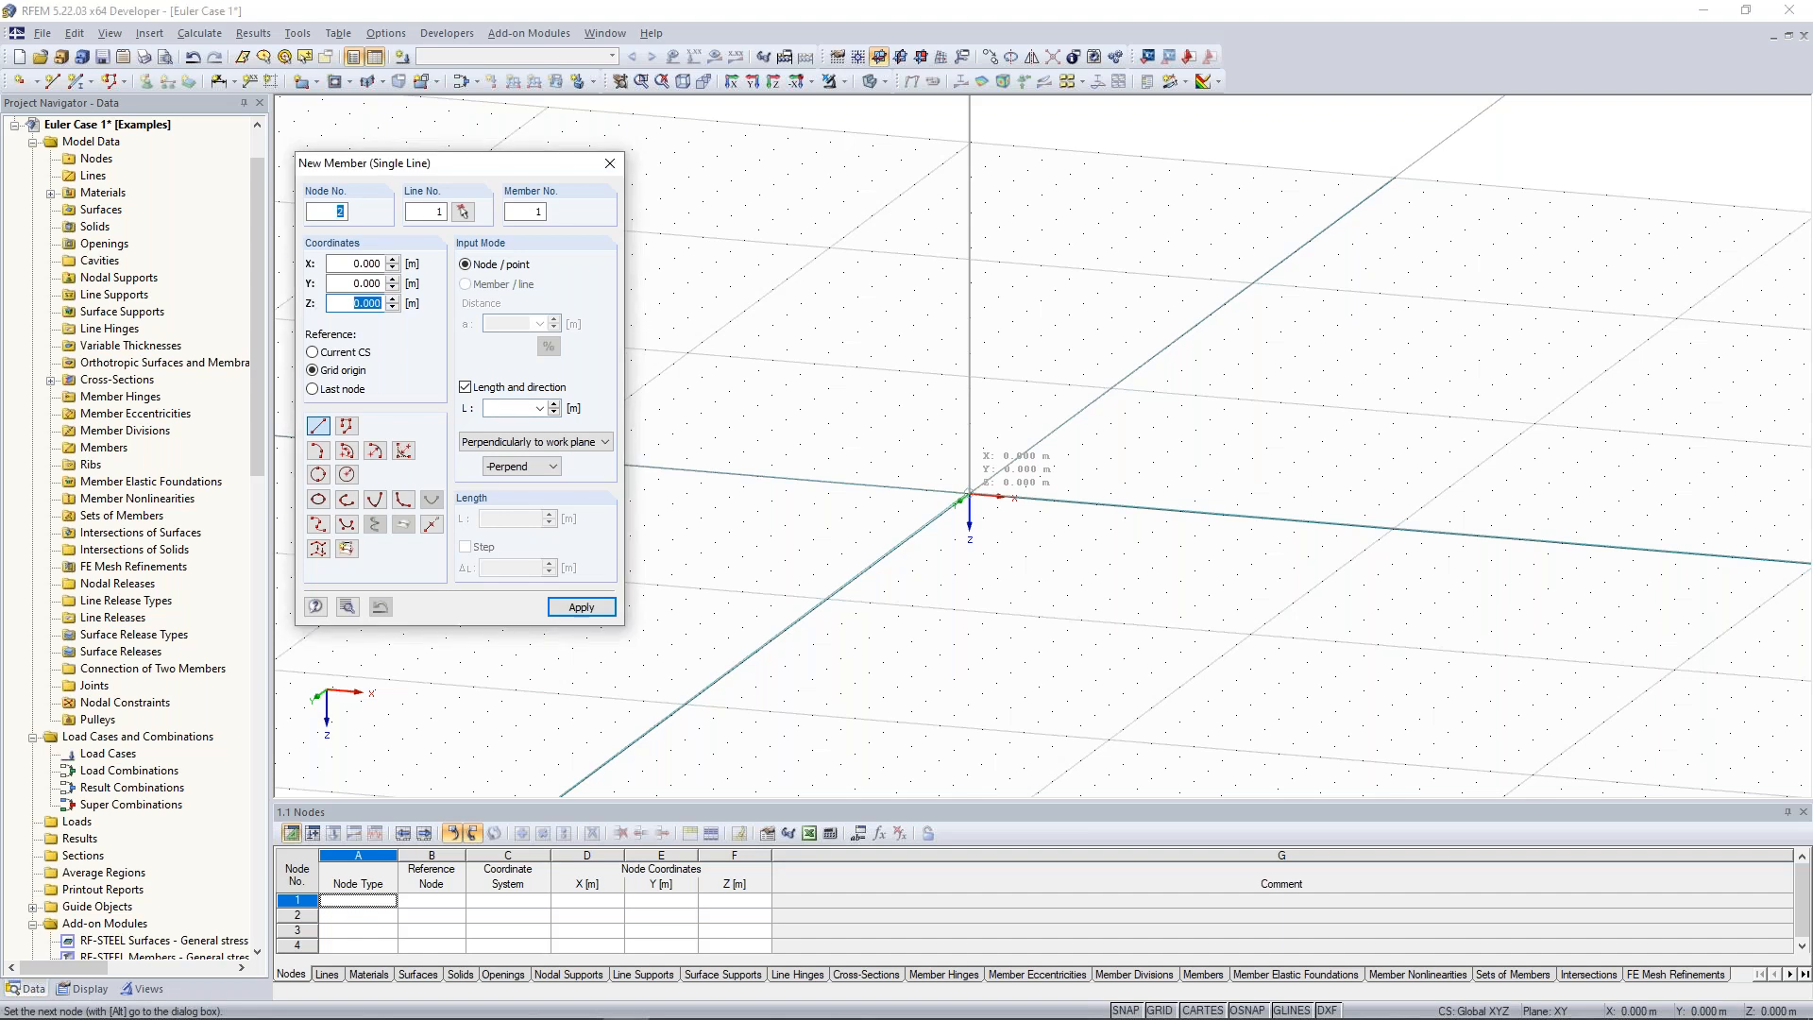
pyautogui.click(969, 492)
pyautogui.press('Escape')
pyautogui.scroll(-1, 1085, 326)
pyautogui.moveTo(1086, 326); pyautogui.dragTo(1031, 418, button='middle')
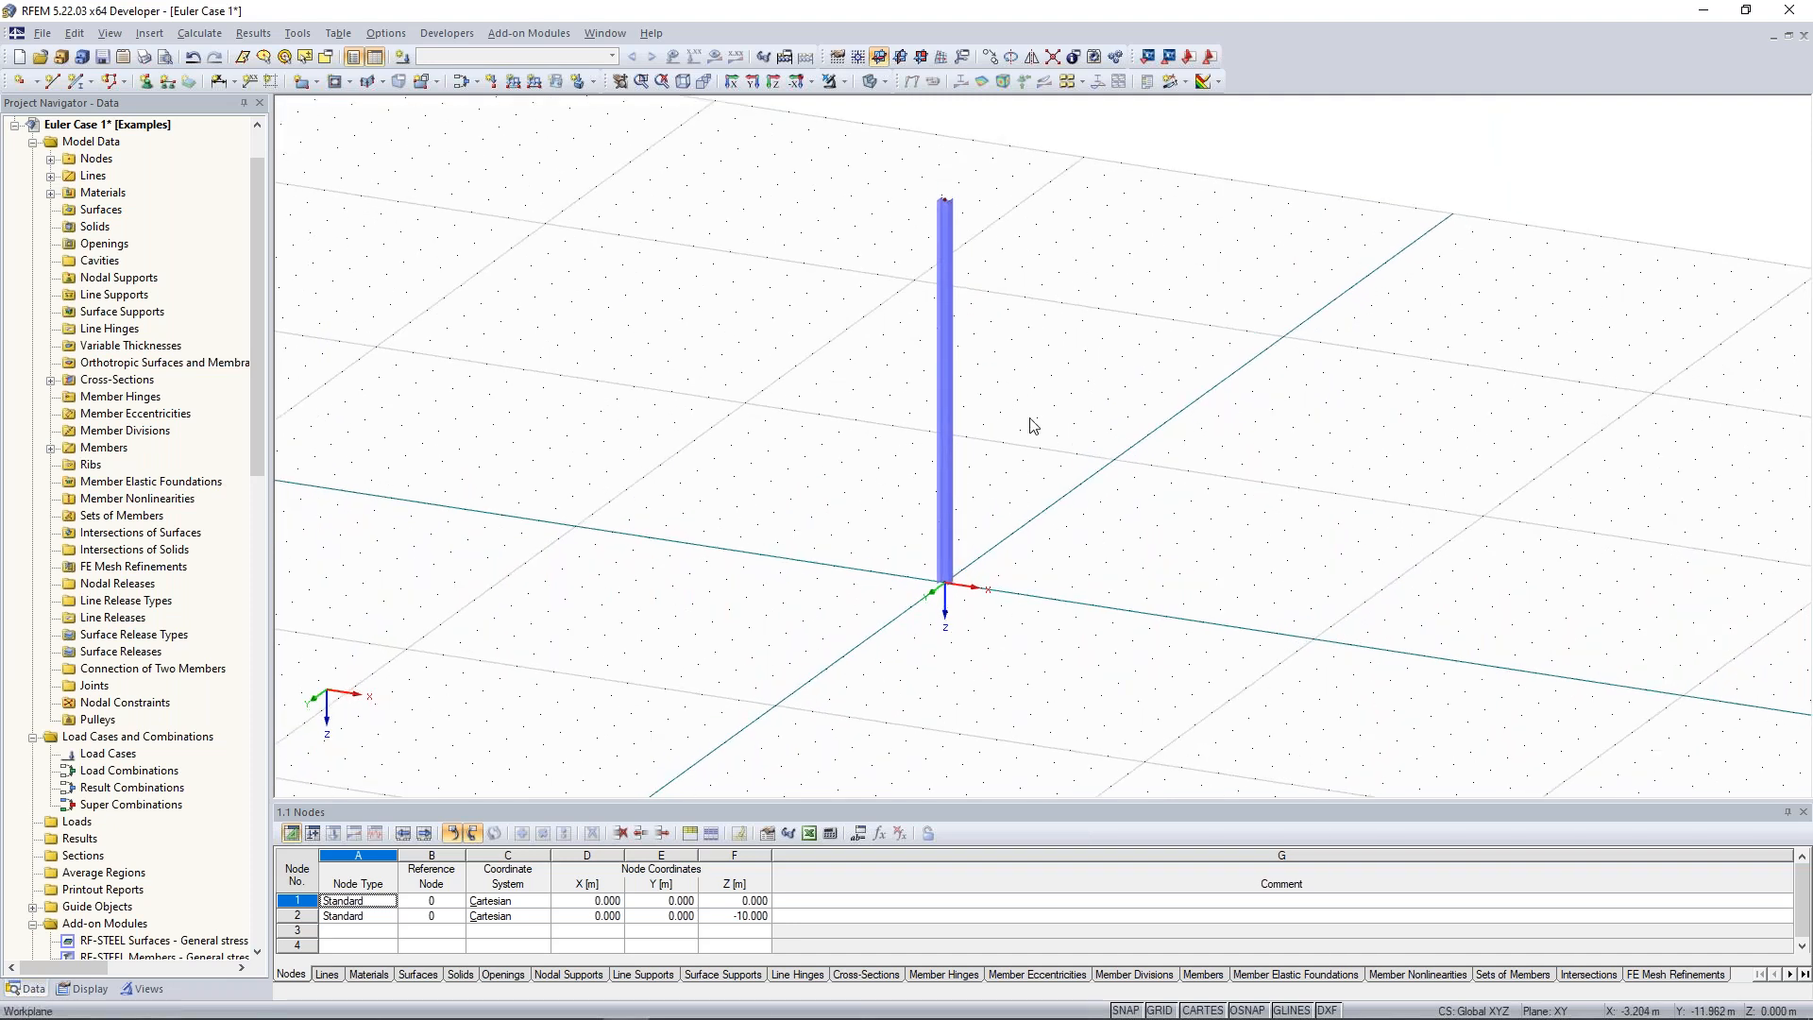
# Assign a Rigid nodal support to node 1 at the base of the column.
pyautogui.keyDown('ctrl'); pyautogui.moveTo(1127, 457); pyautogui.dragTo(1142, 422, button='middle'); pyautogui.keyUp('ctrl')
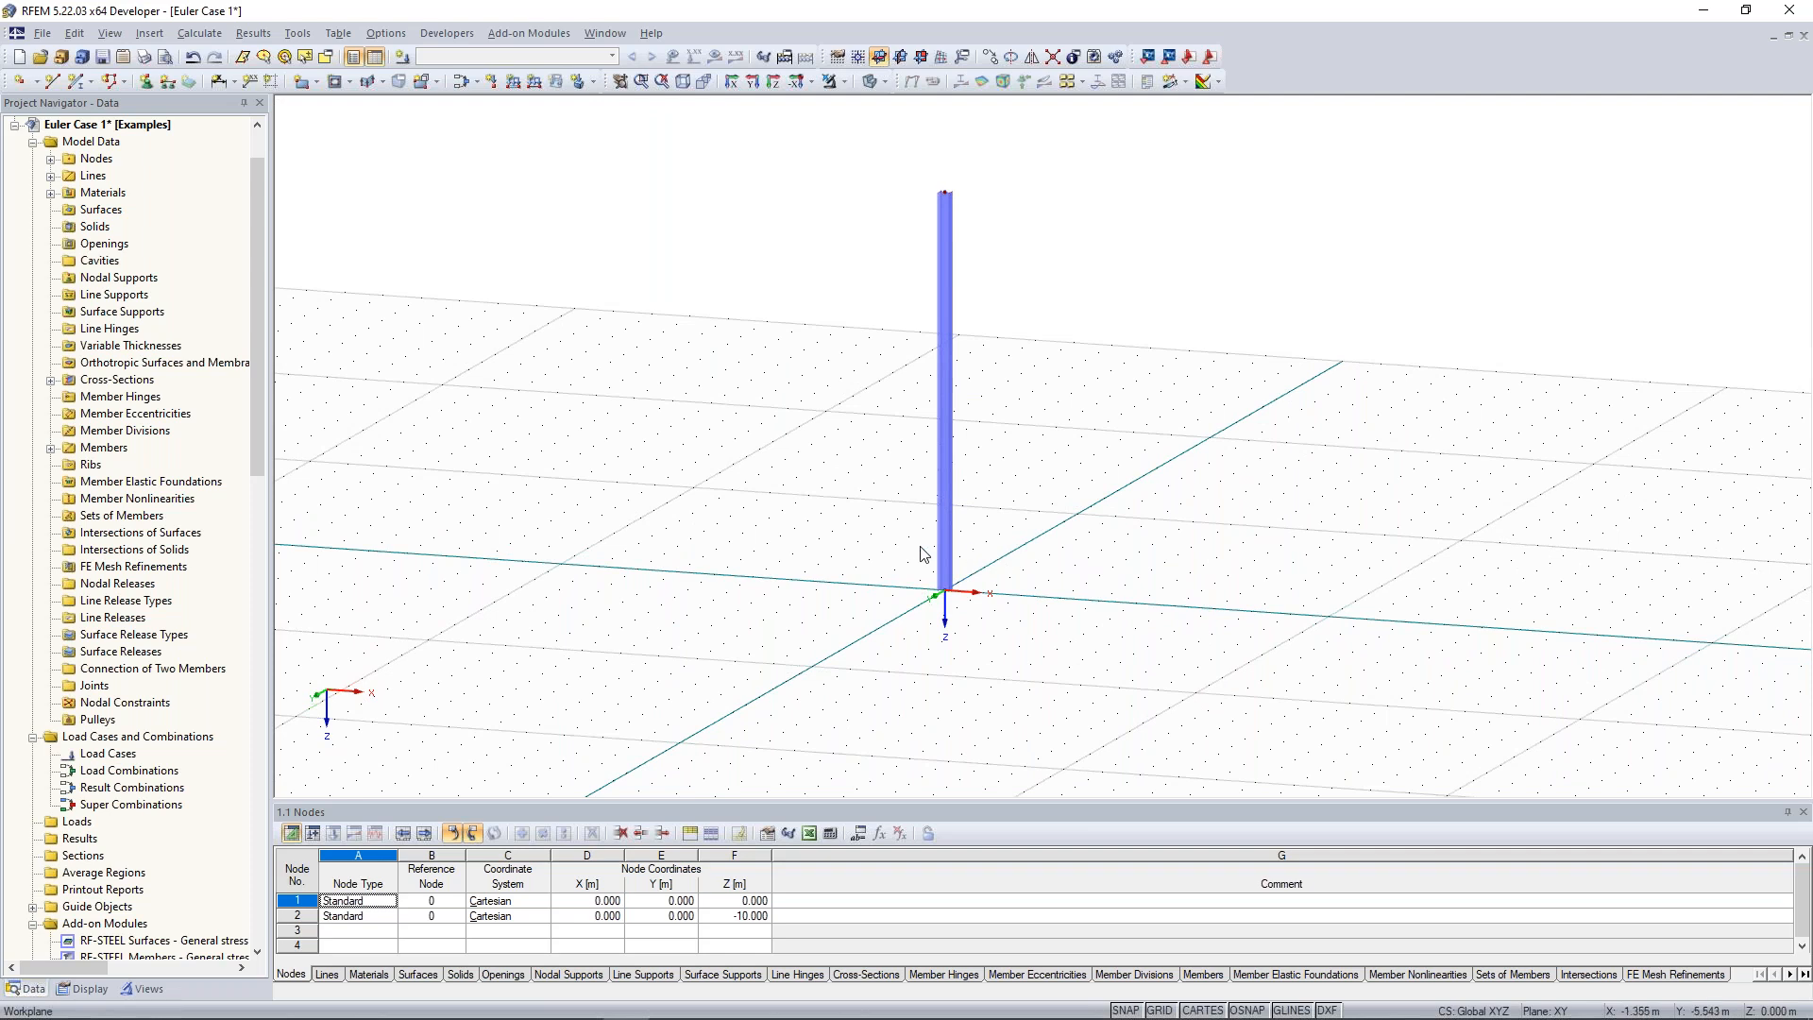
pyautogui.keyDown('ctrl'); pyautogui.moveTo(882, 570); pyautogui.dragTo(818, 539, button='middle'); pyautogui.keyUp('ctrl')
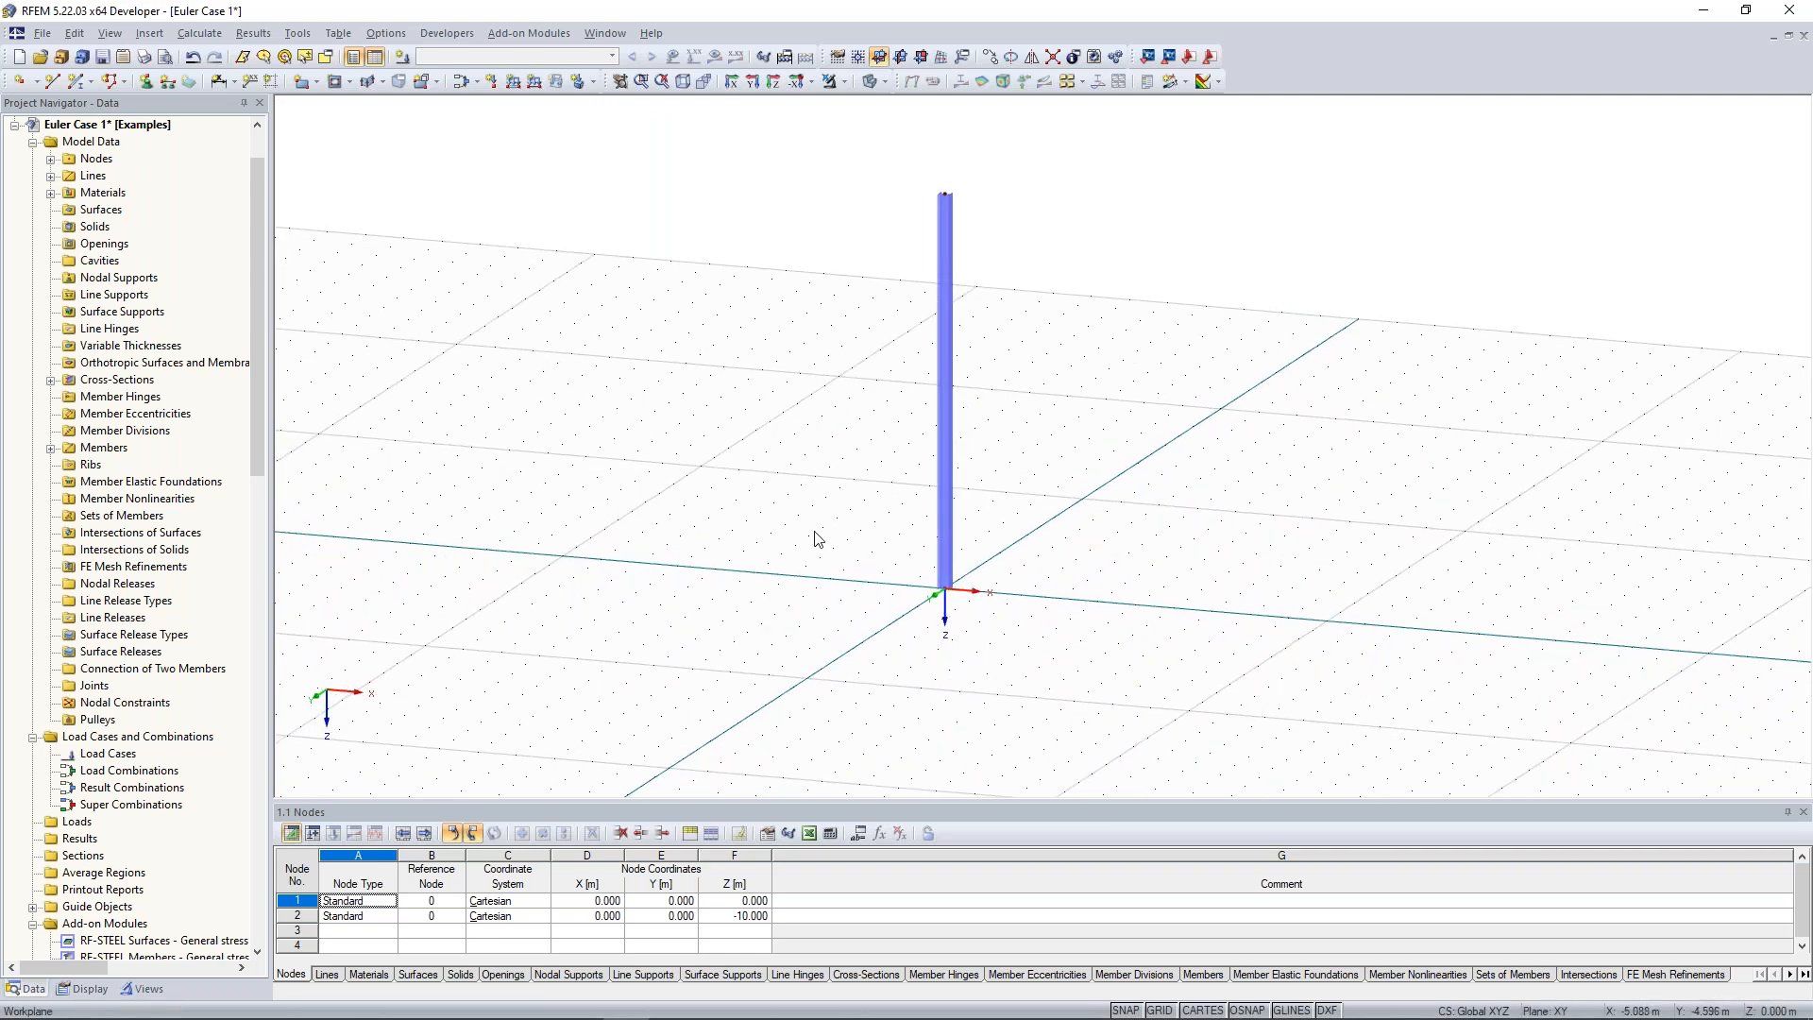
pyautogui.moveTo(829, 525); pyautogui.dragTo(1044, 646)
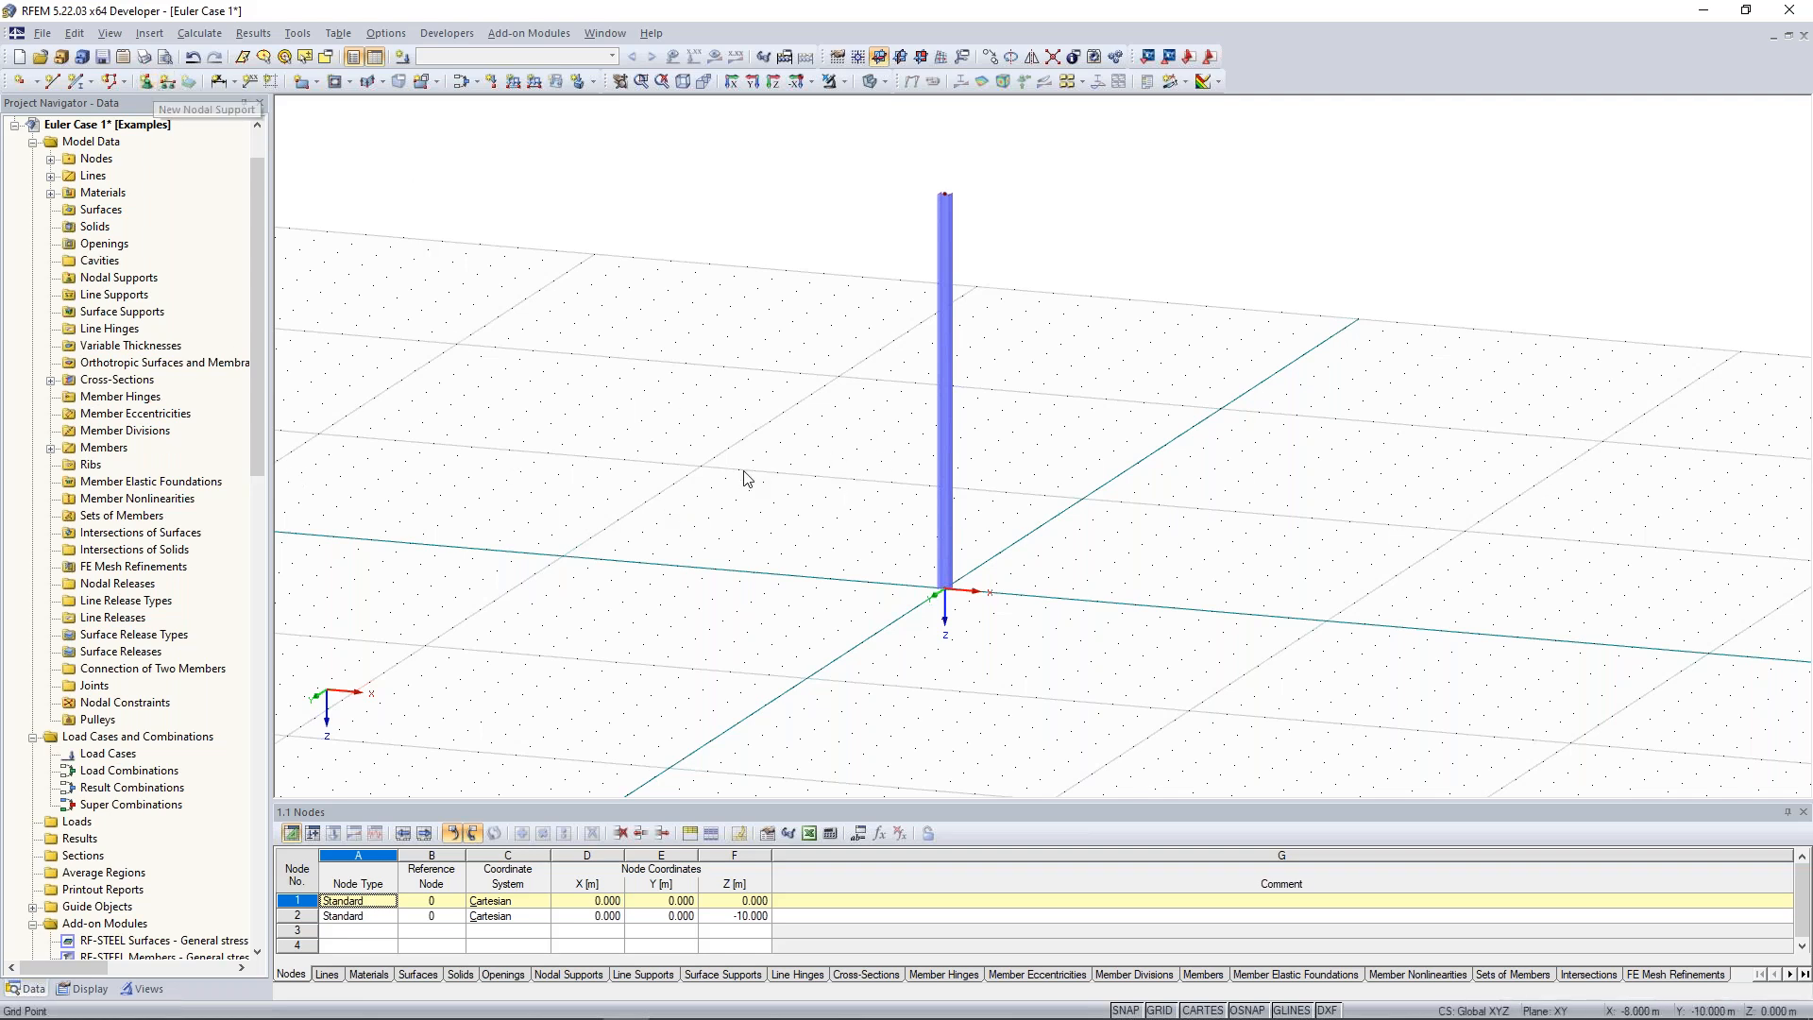
pyautogui.moveTo(727, 442); pyautogui.dragTo(1133, 658)
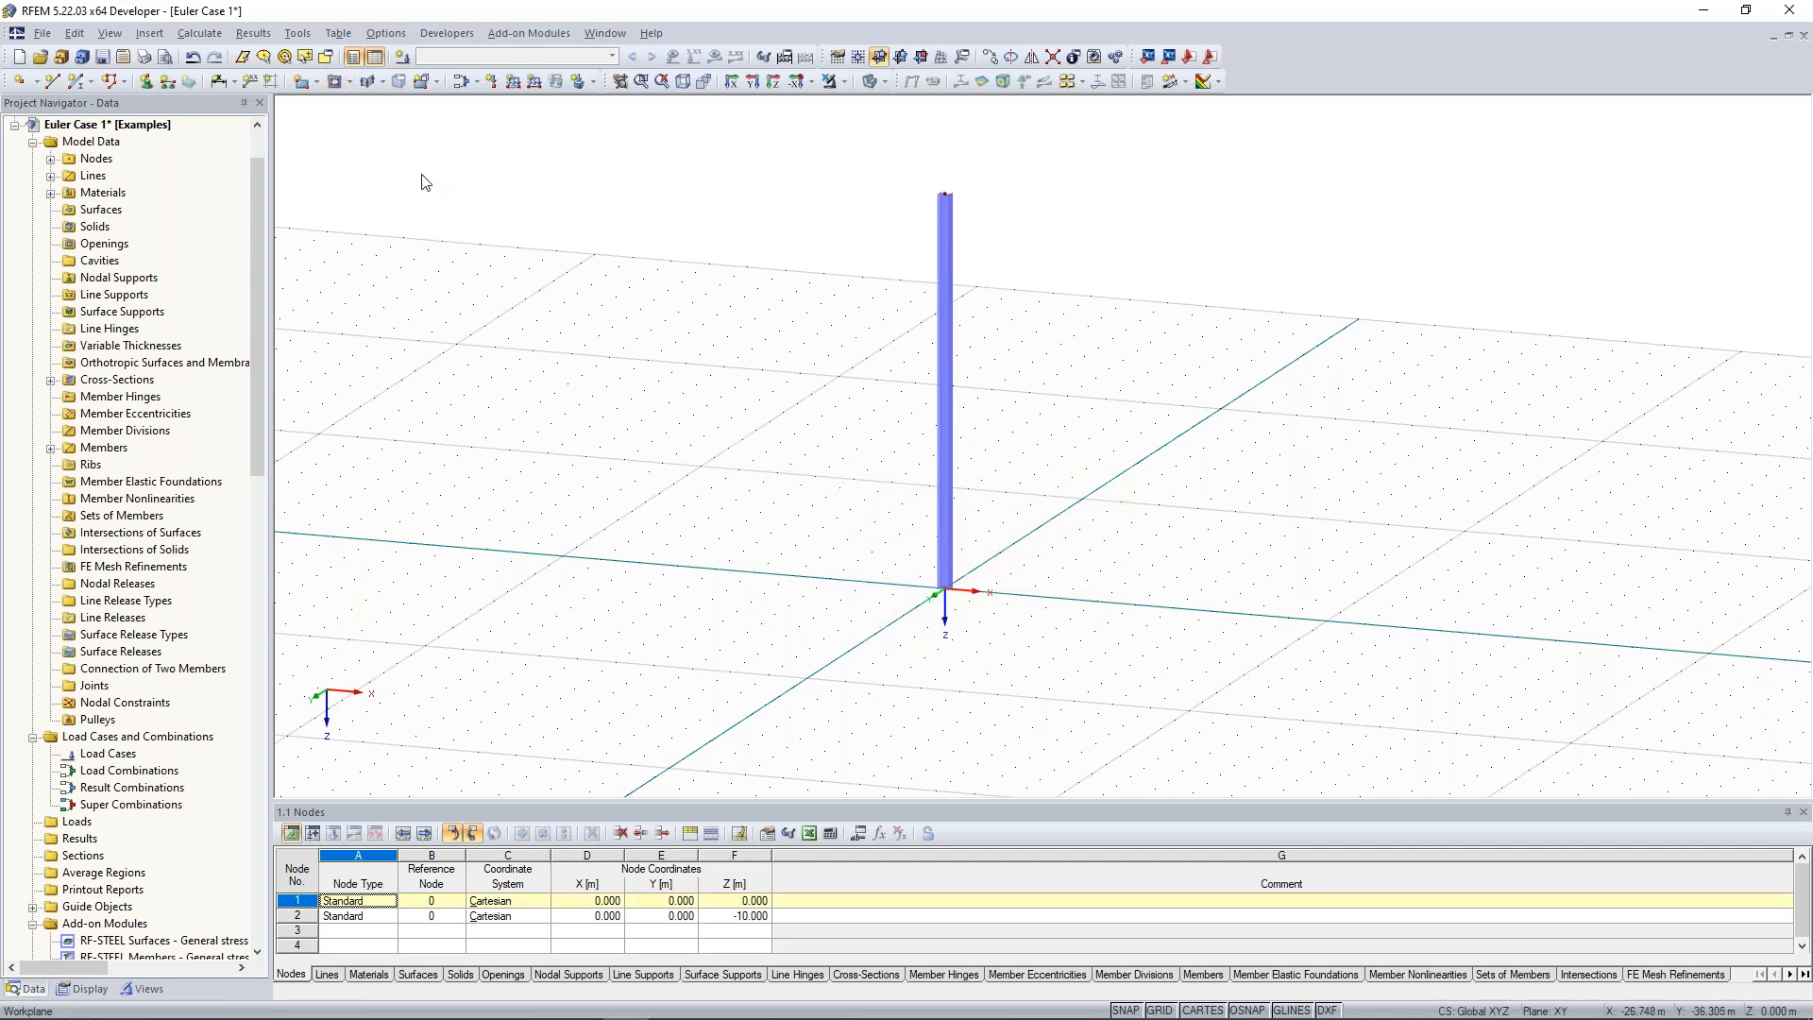
pyautogui.click(147, 83)
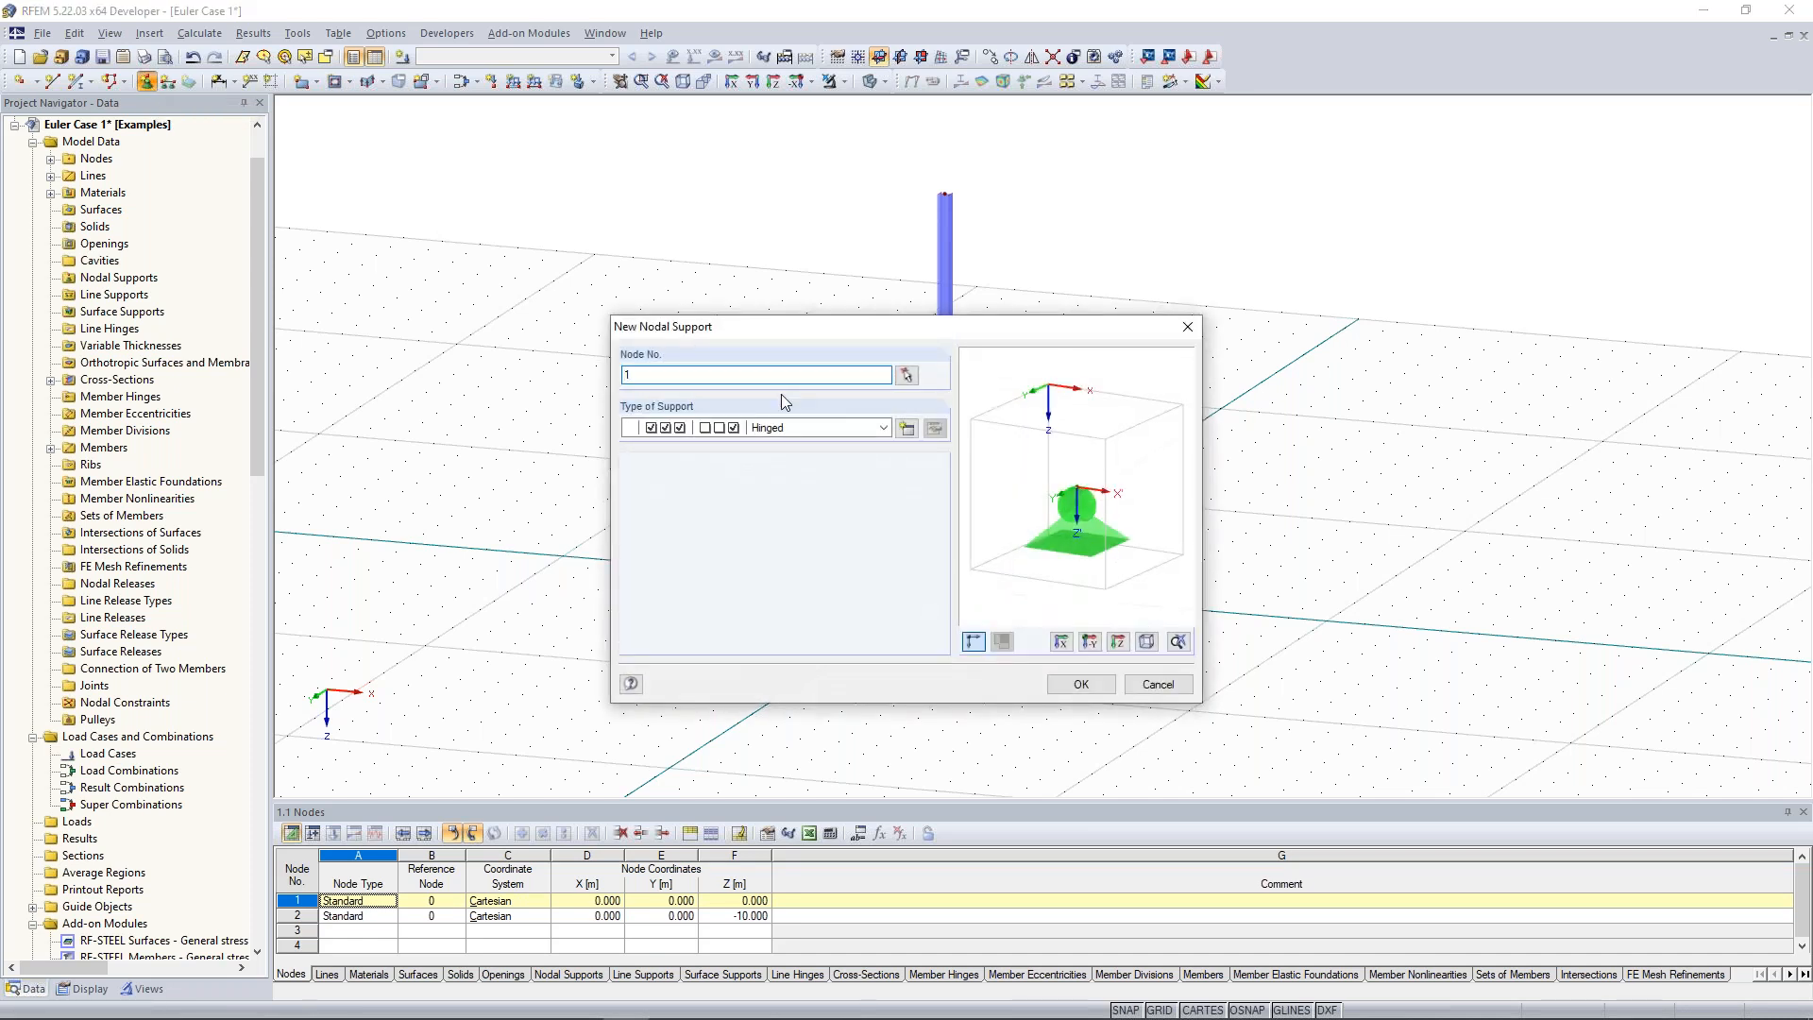
pyautogui.click(881, 429)
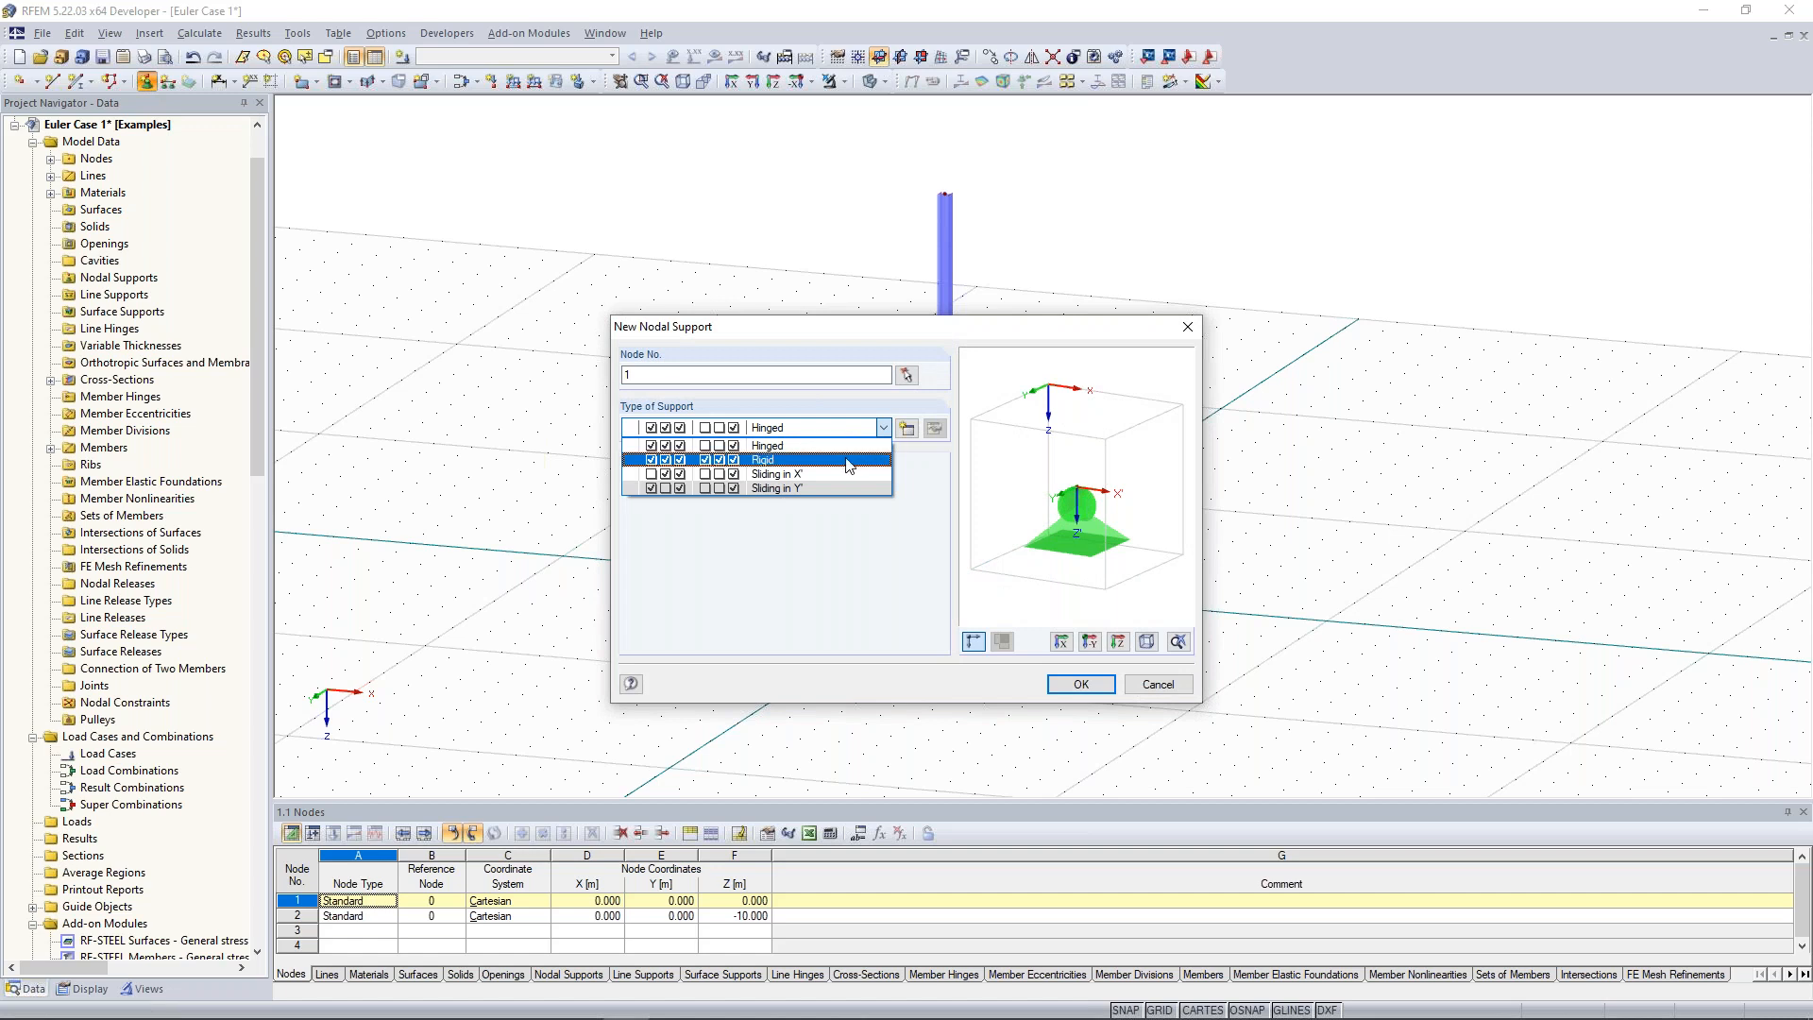
pyautogui.click(848, 460)
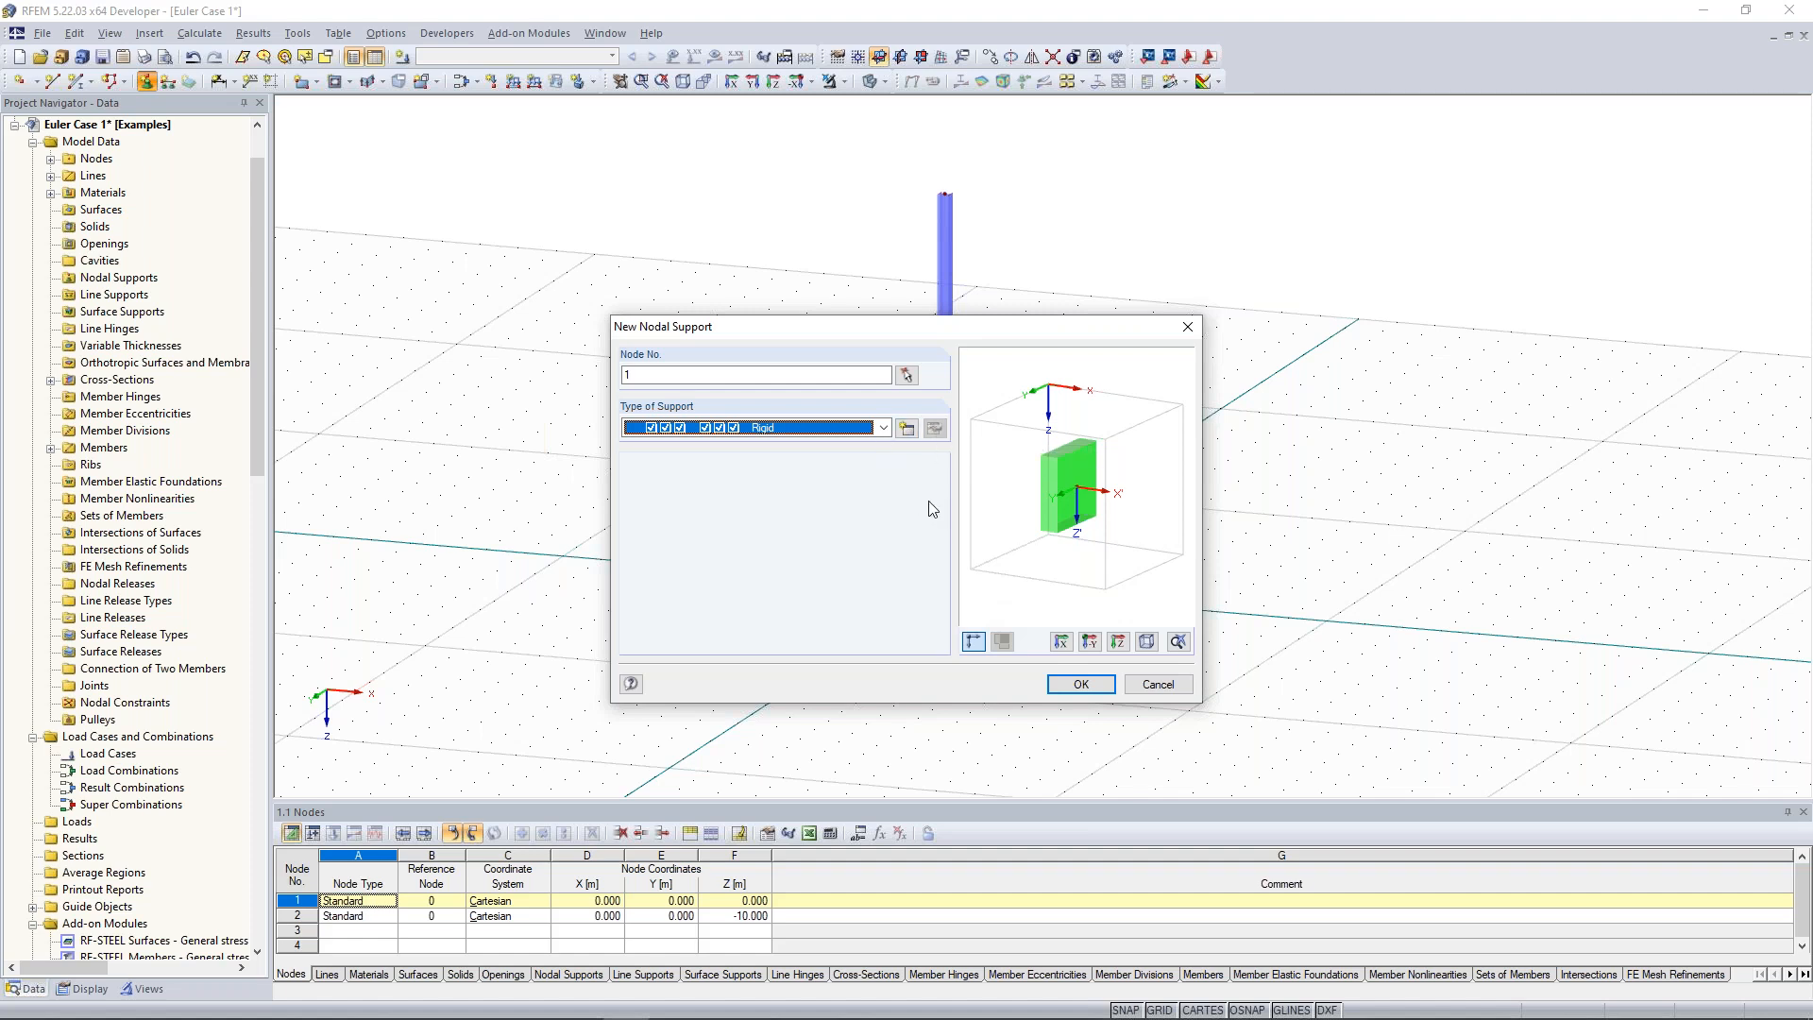
pyautogui.click(1082, 686)
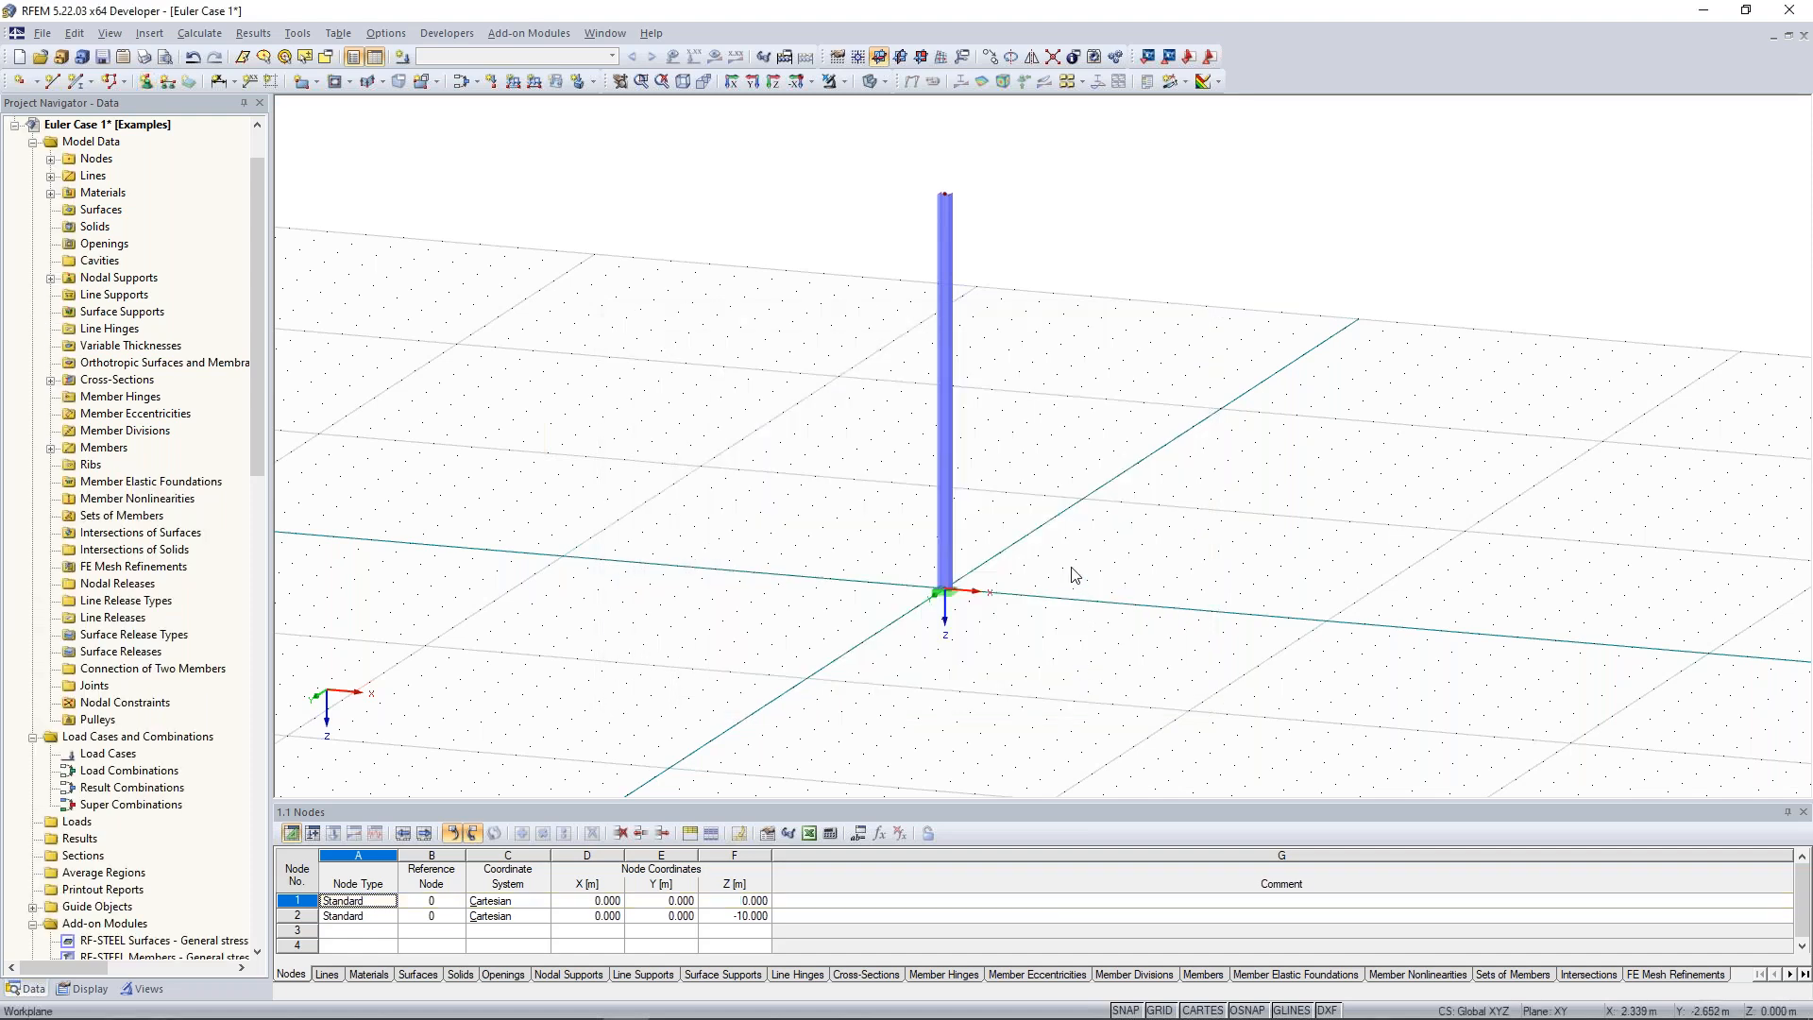
pyautogui.keyDown('ctrl'); pyautogui.moveTo(1069, 566); pyautogui.dragTo(1038, 588, button='middle'); pyautogui.keyUp('ctrl')
pyautogui.scroll(1, 858, 474)
pyautogui.scroll(-1, 857, 472)
pyautogui.keyDown('ctrl'); pyautogui.moveTo(860, 478); pyautogui.dragTo(842, 499, button='middle'); pyautogui.keyUp('ctrl')
pyautogui.moveTo(815, 433); pyautogui.dragTo(815, 463, button='middle')
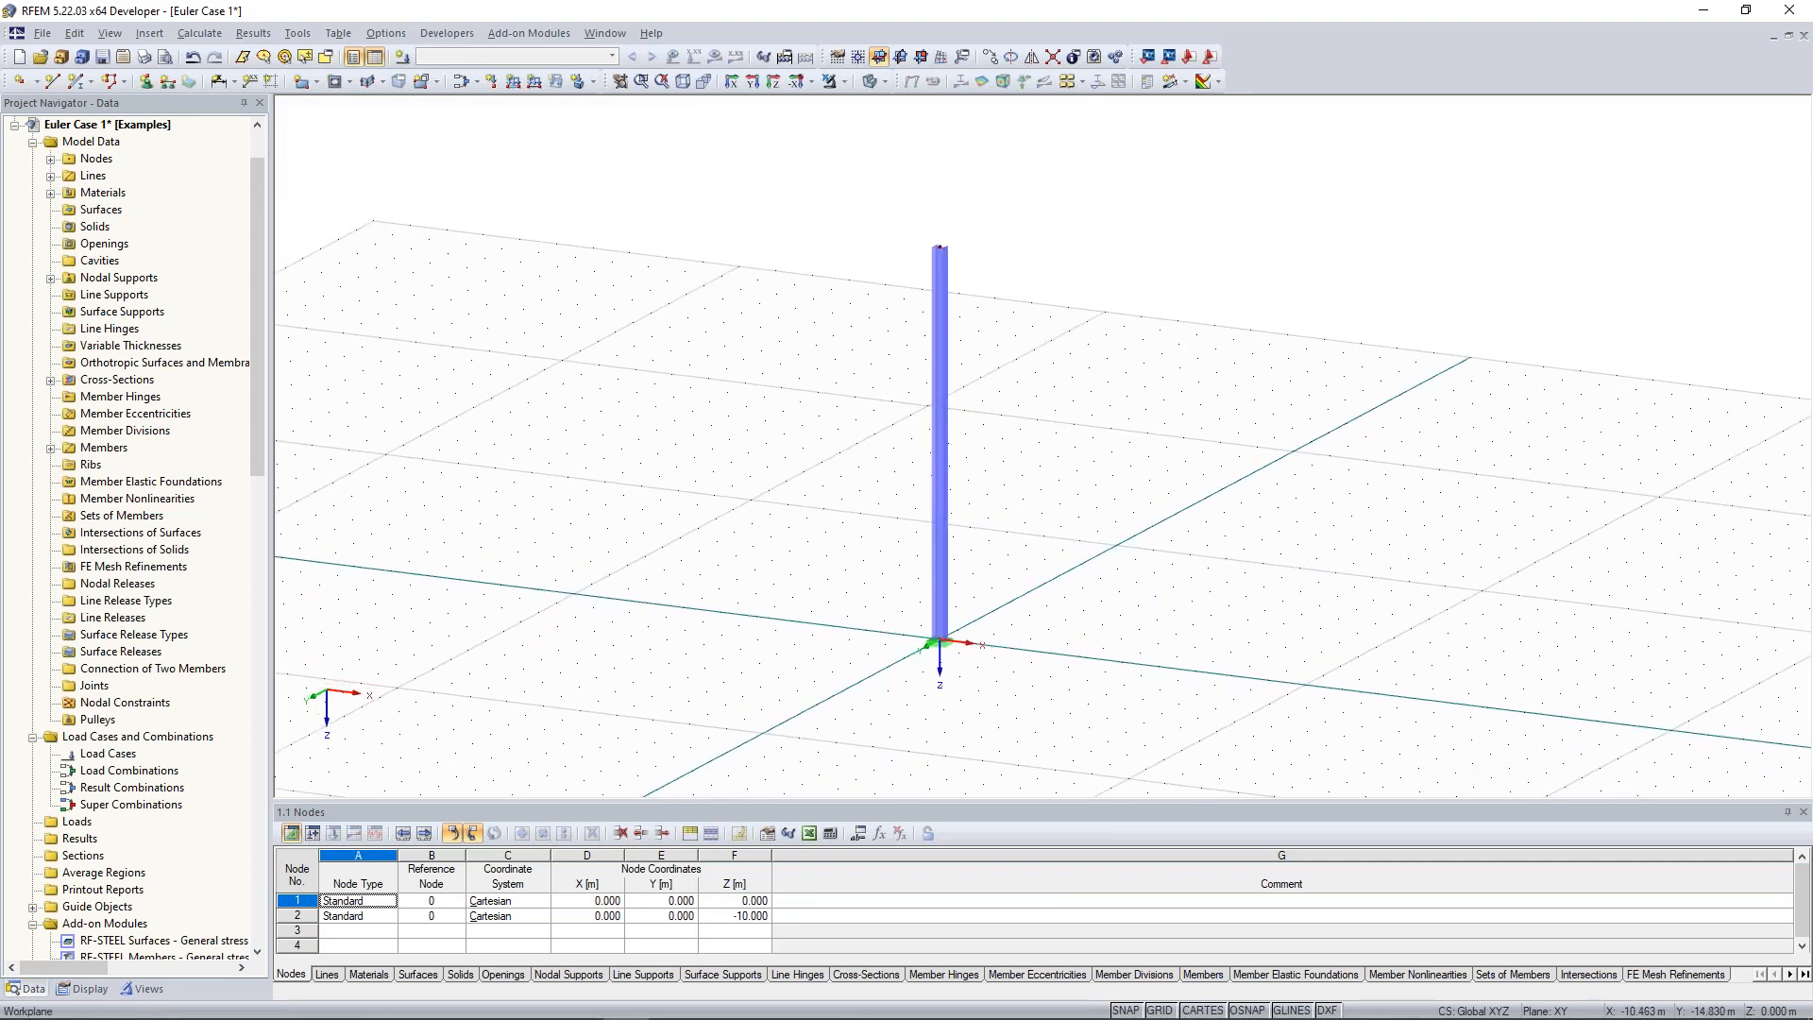
pyautogui.moveTo(809, 364); pyautogui.dragTo(800, 376, button='middle')
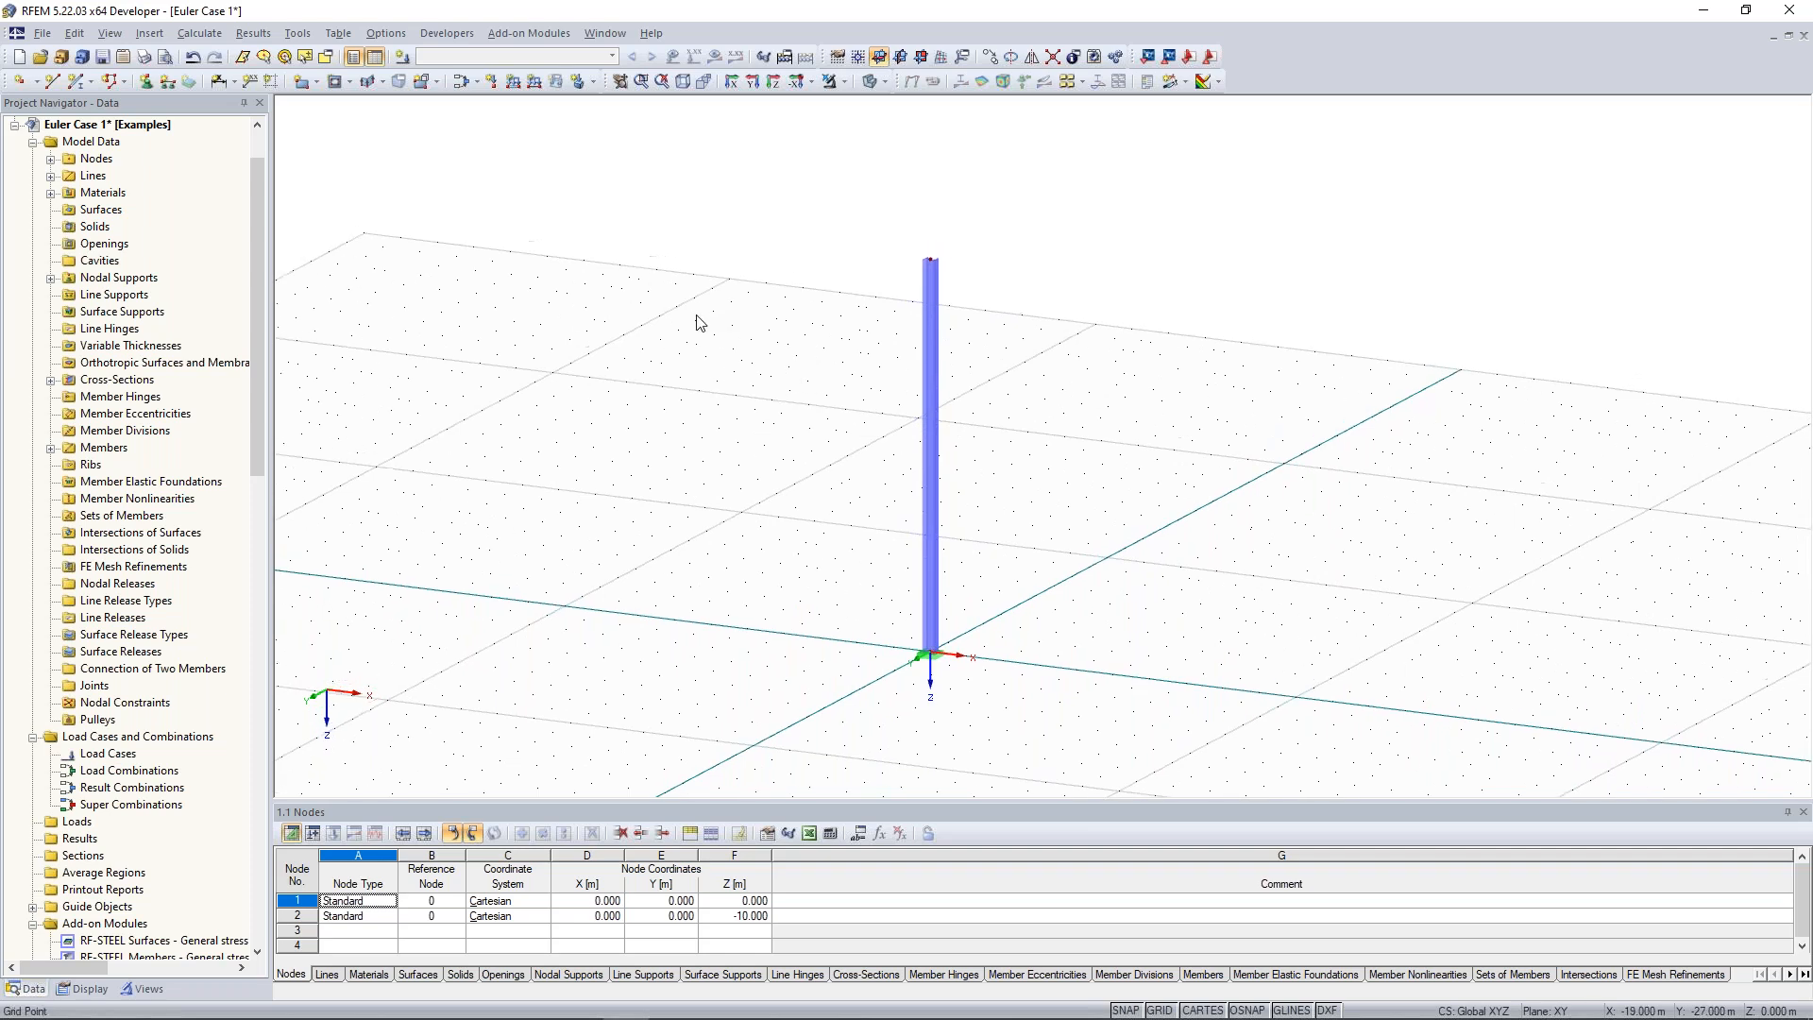
# Create permanent load case LC1 with the description "test" and its self-weight deactivated.
pyautogui.moveTo(823, 177); pyautogui.dragTo(1041, 283)
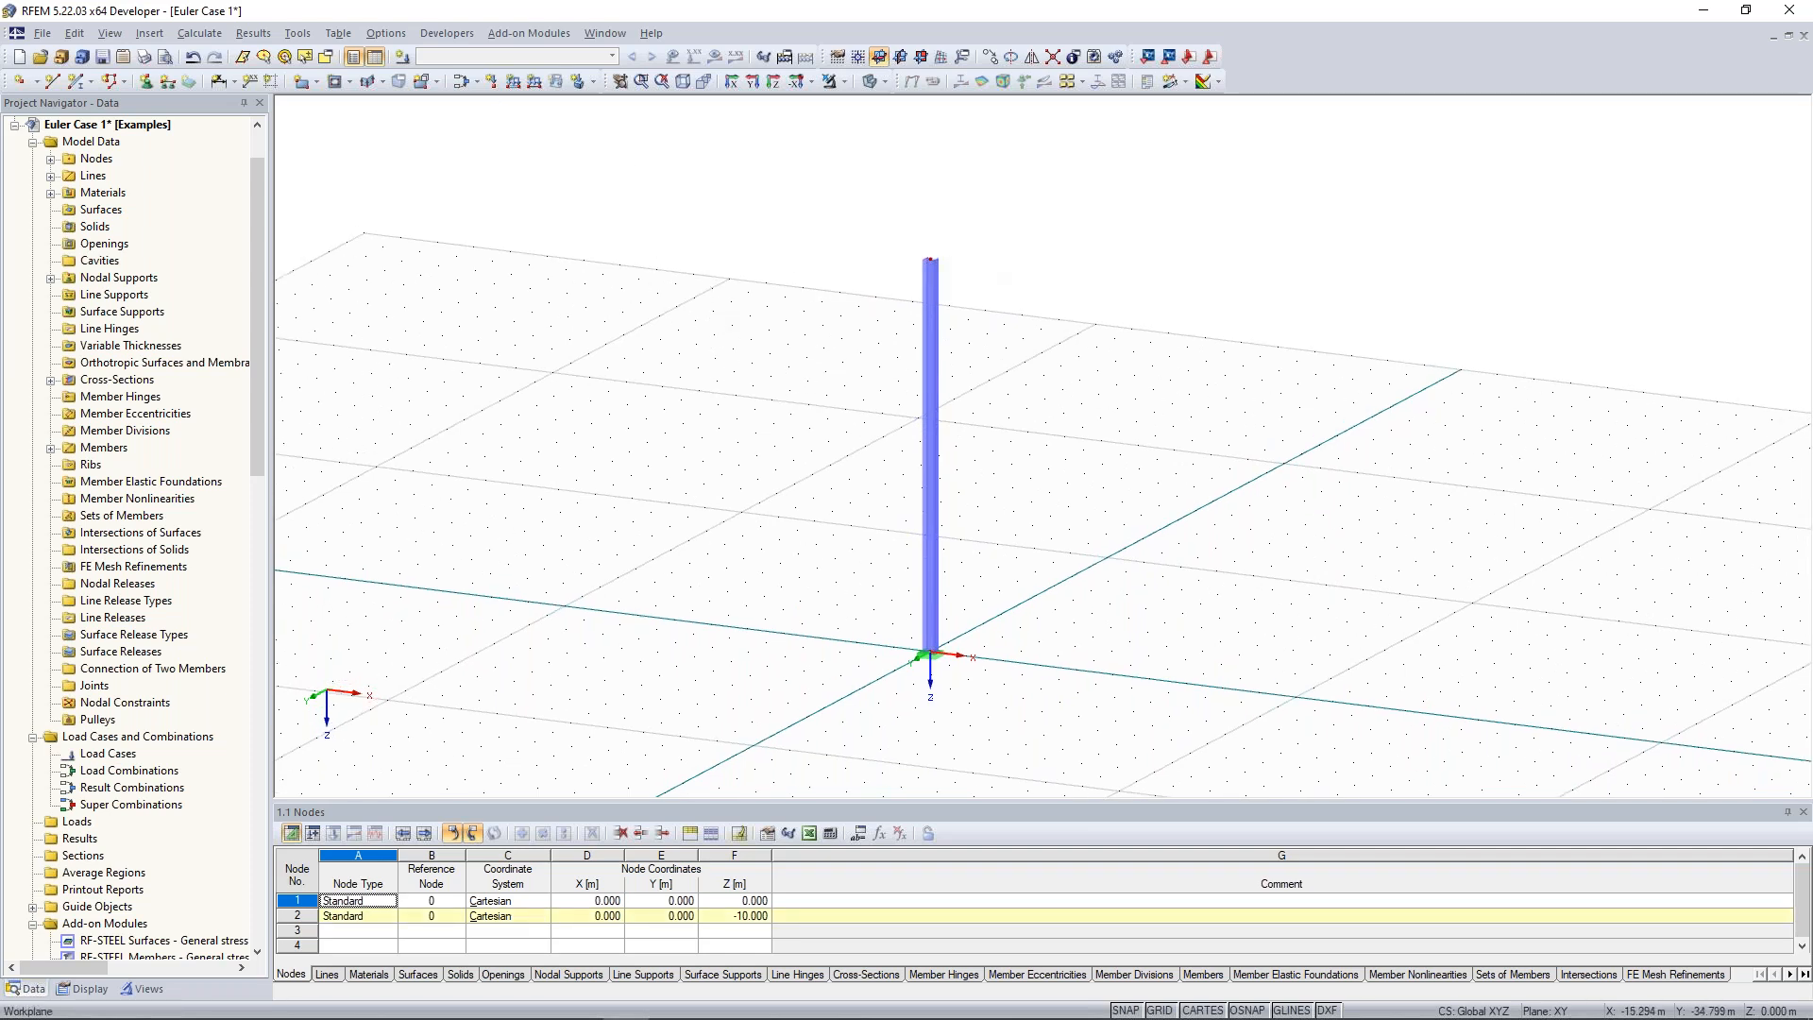
pyautogui.click(409, 66)
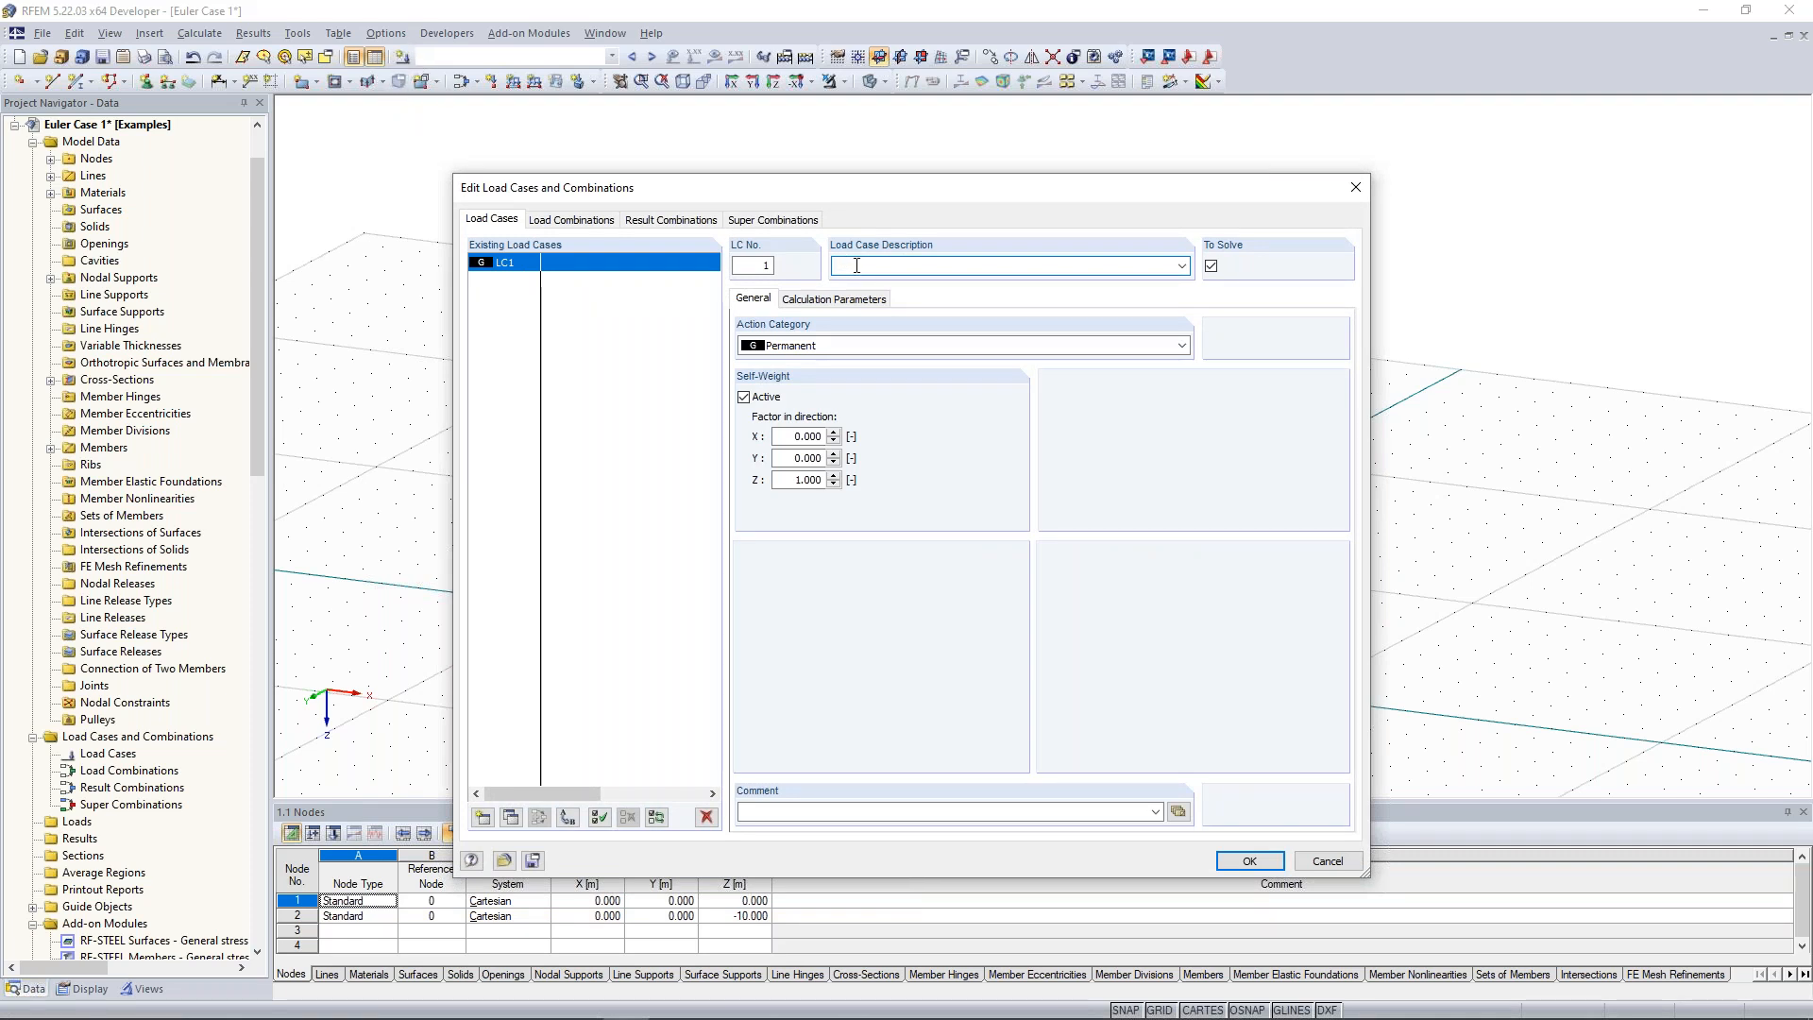
pyautogui.write('test')
pyautogui.click(771, 406)
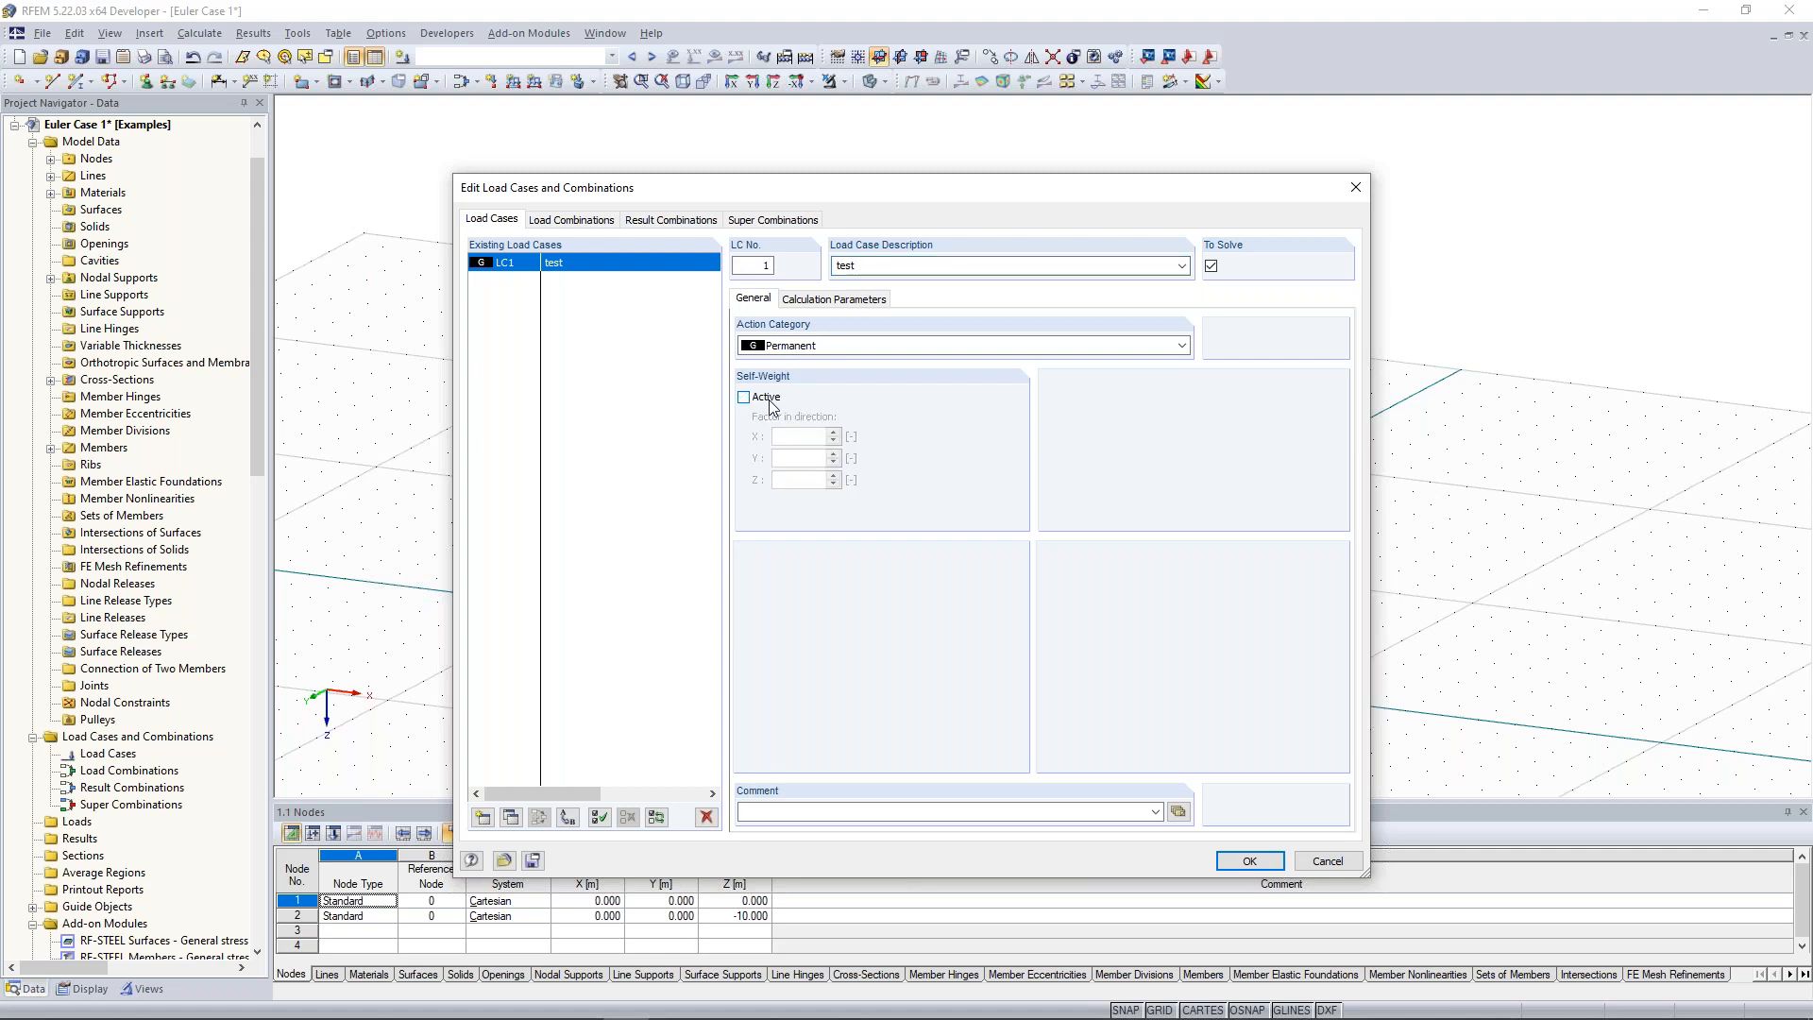
pyautogui.click(844, 265)
pyautogui.click(1252, 861)
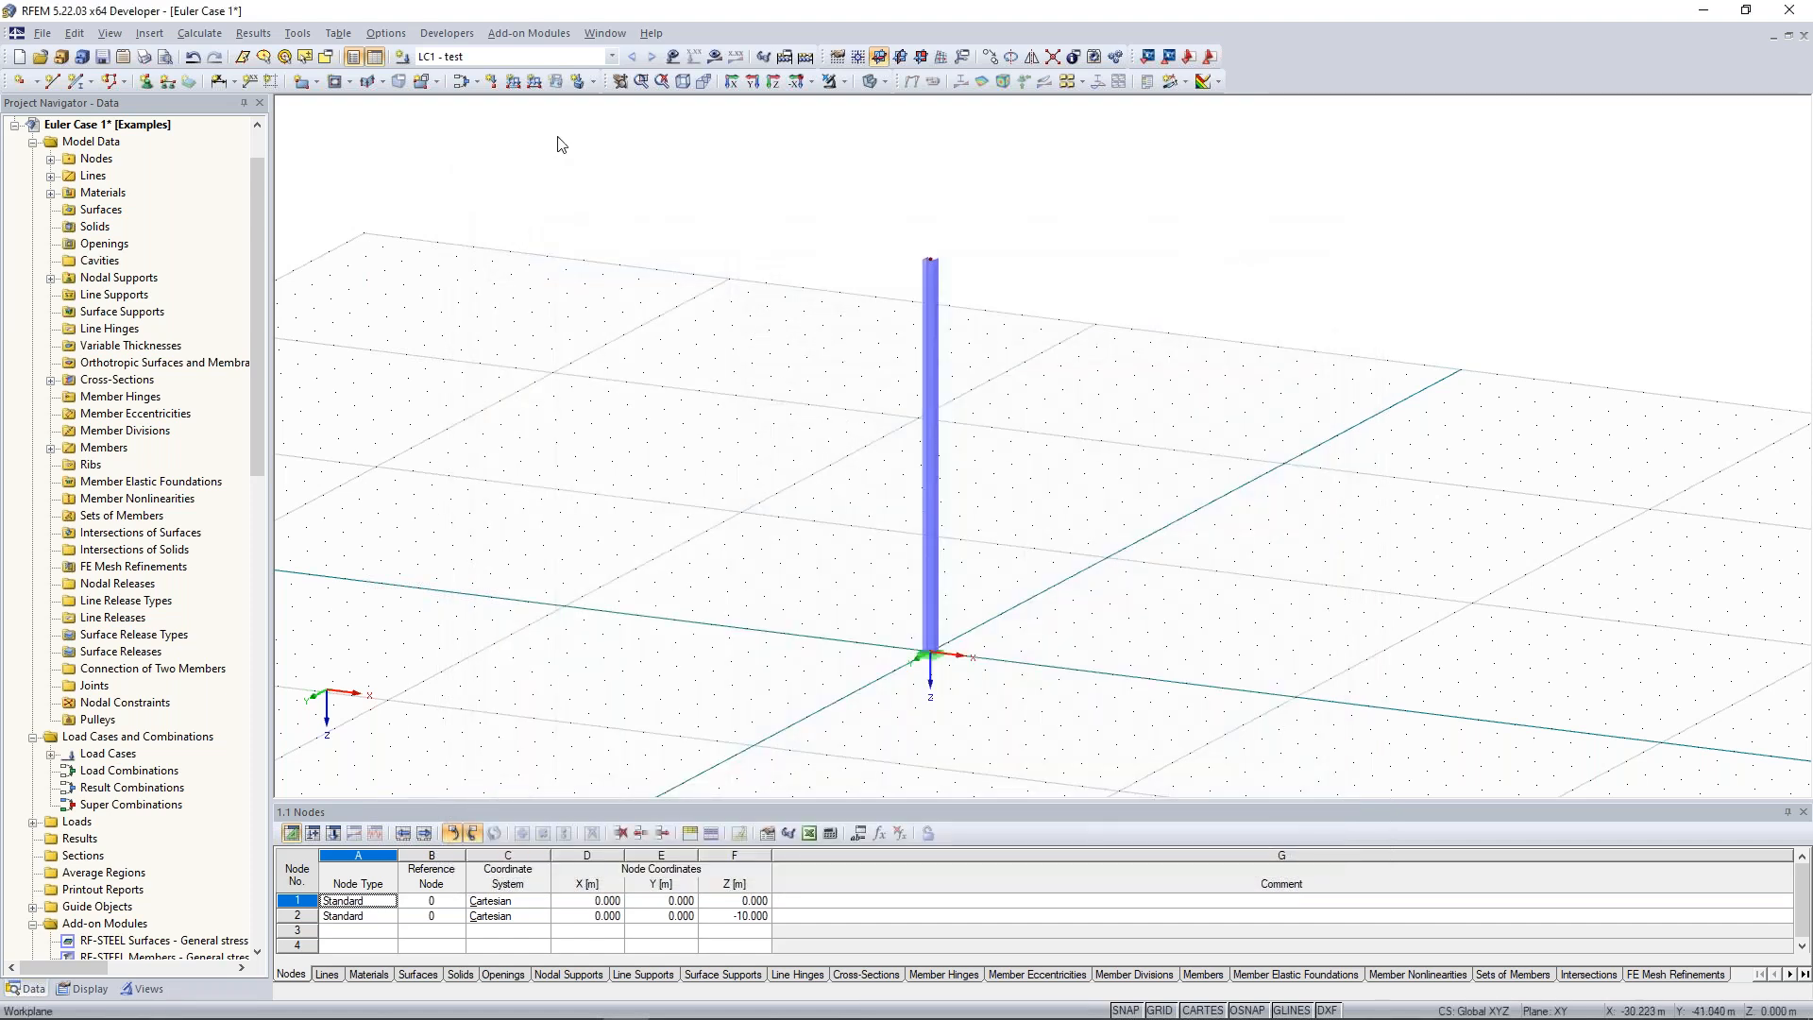
# Apply a nodal load with PX 20 kN and PZ 100 kN to the top node of the column.
pyautogui.scroll(2, 841, 341)
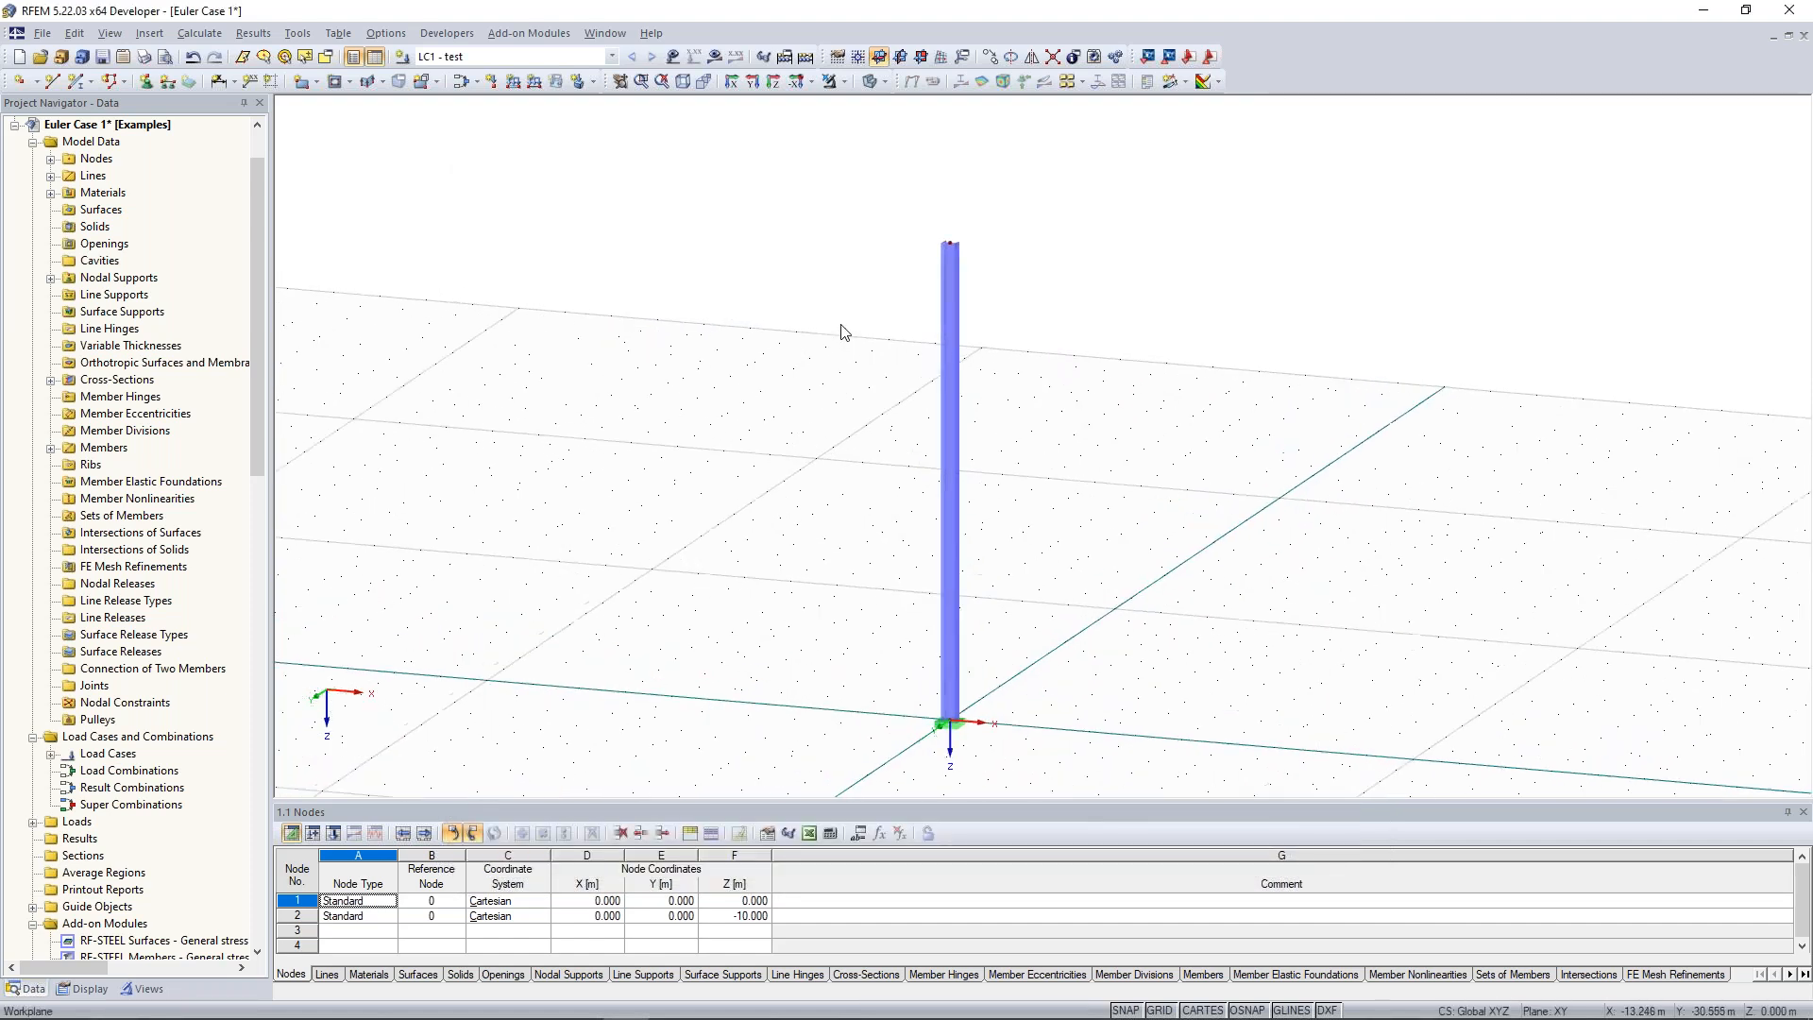
pyautogui.click(493, 82)
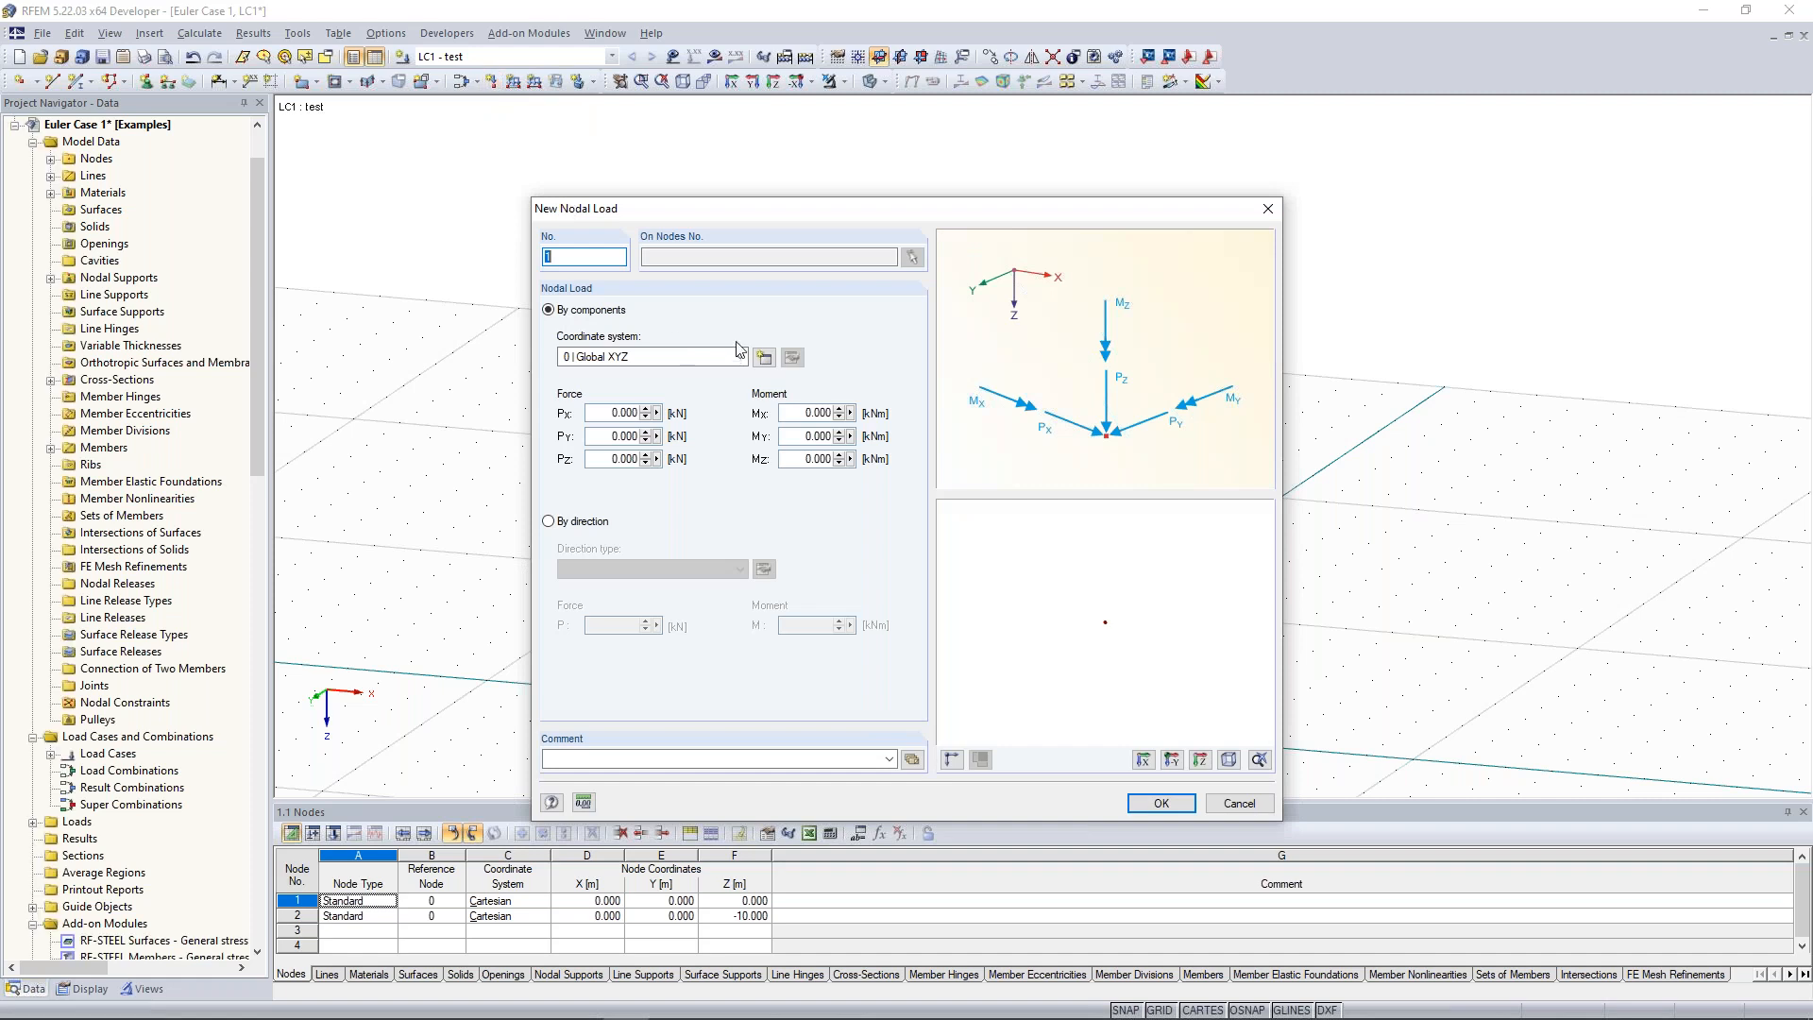
pyautogui.click(624, 459)
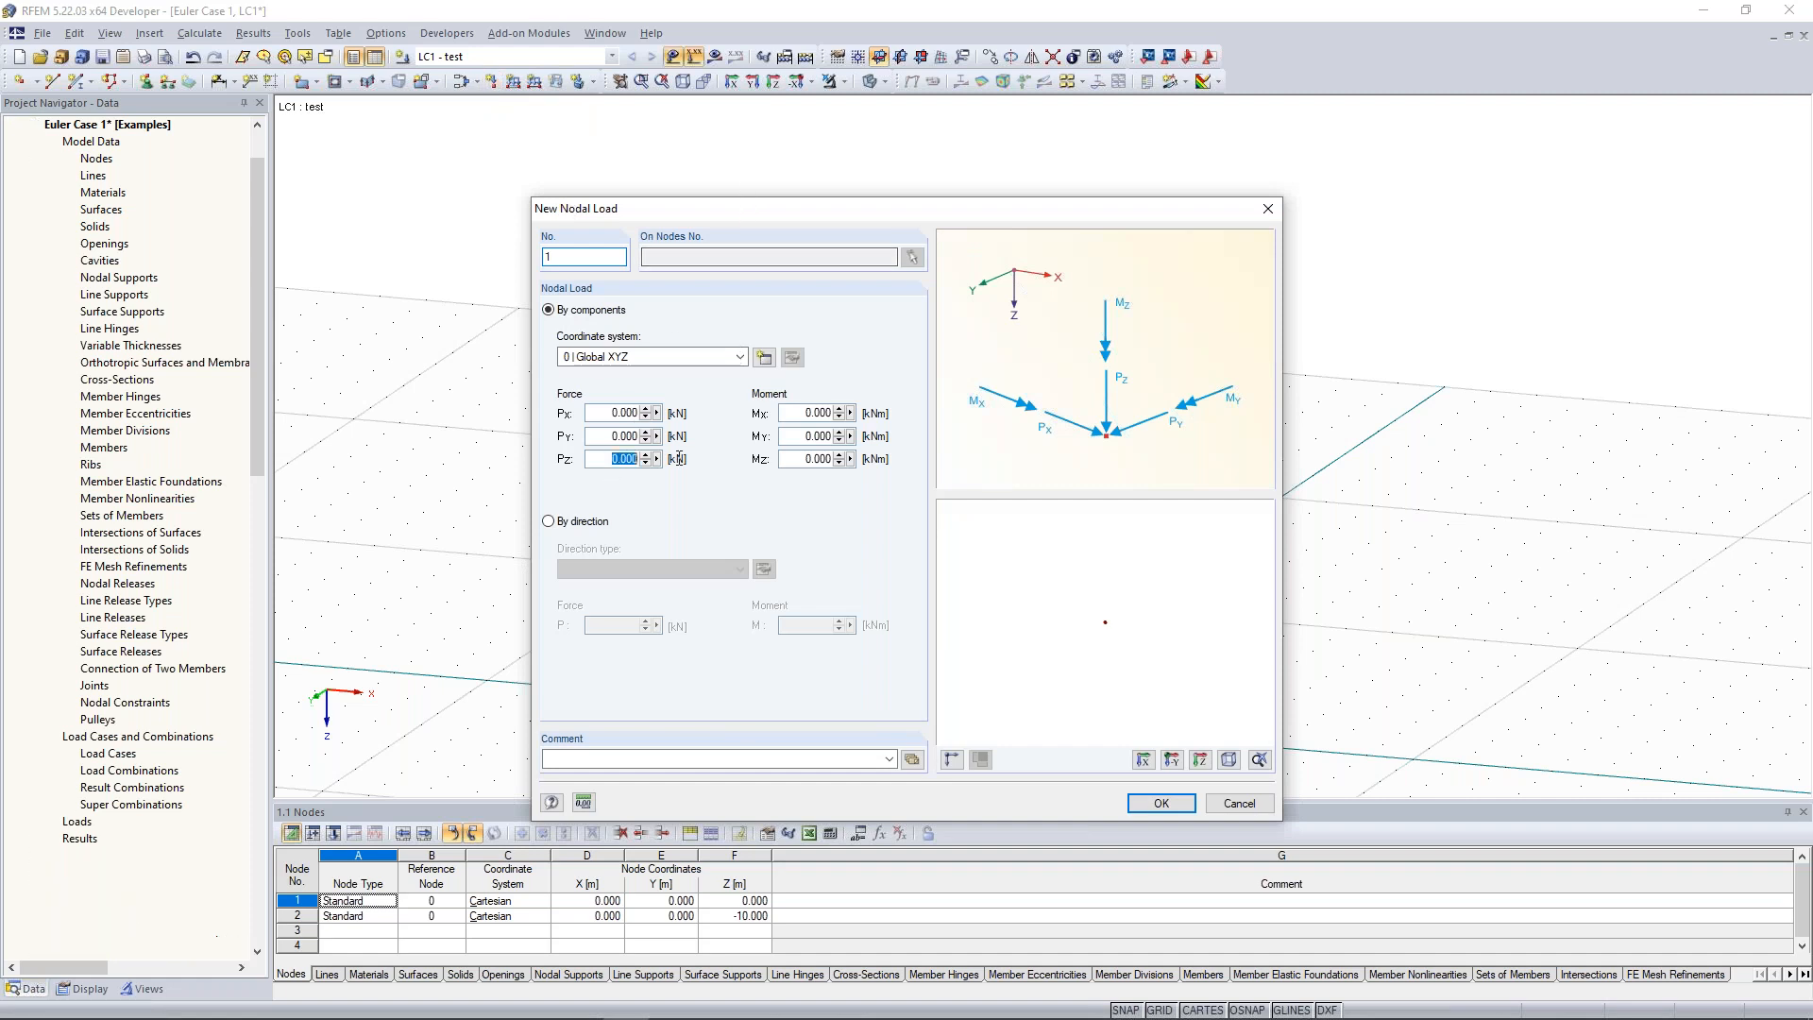
pyautogui.write('100')
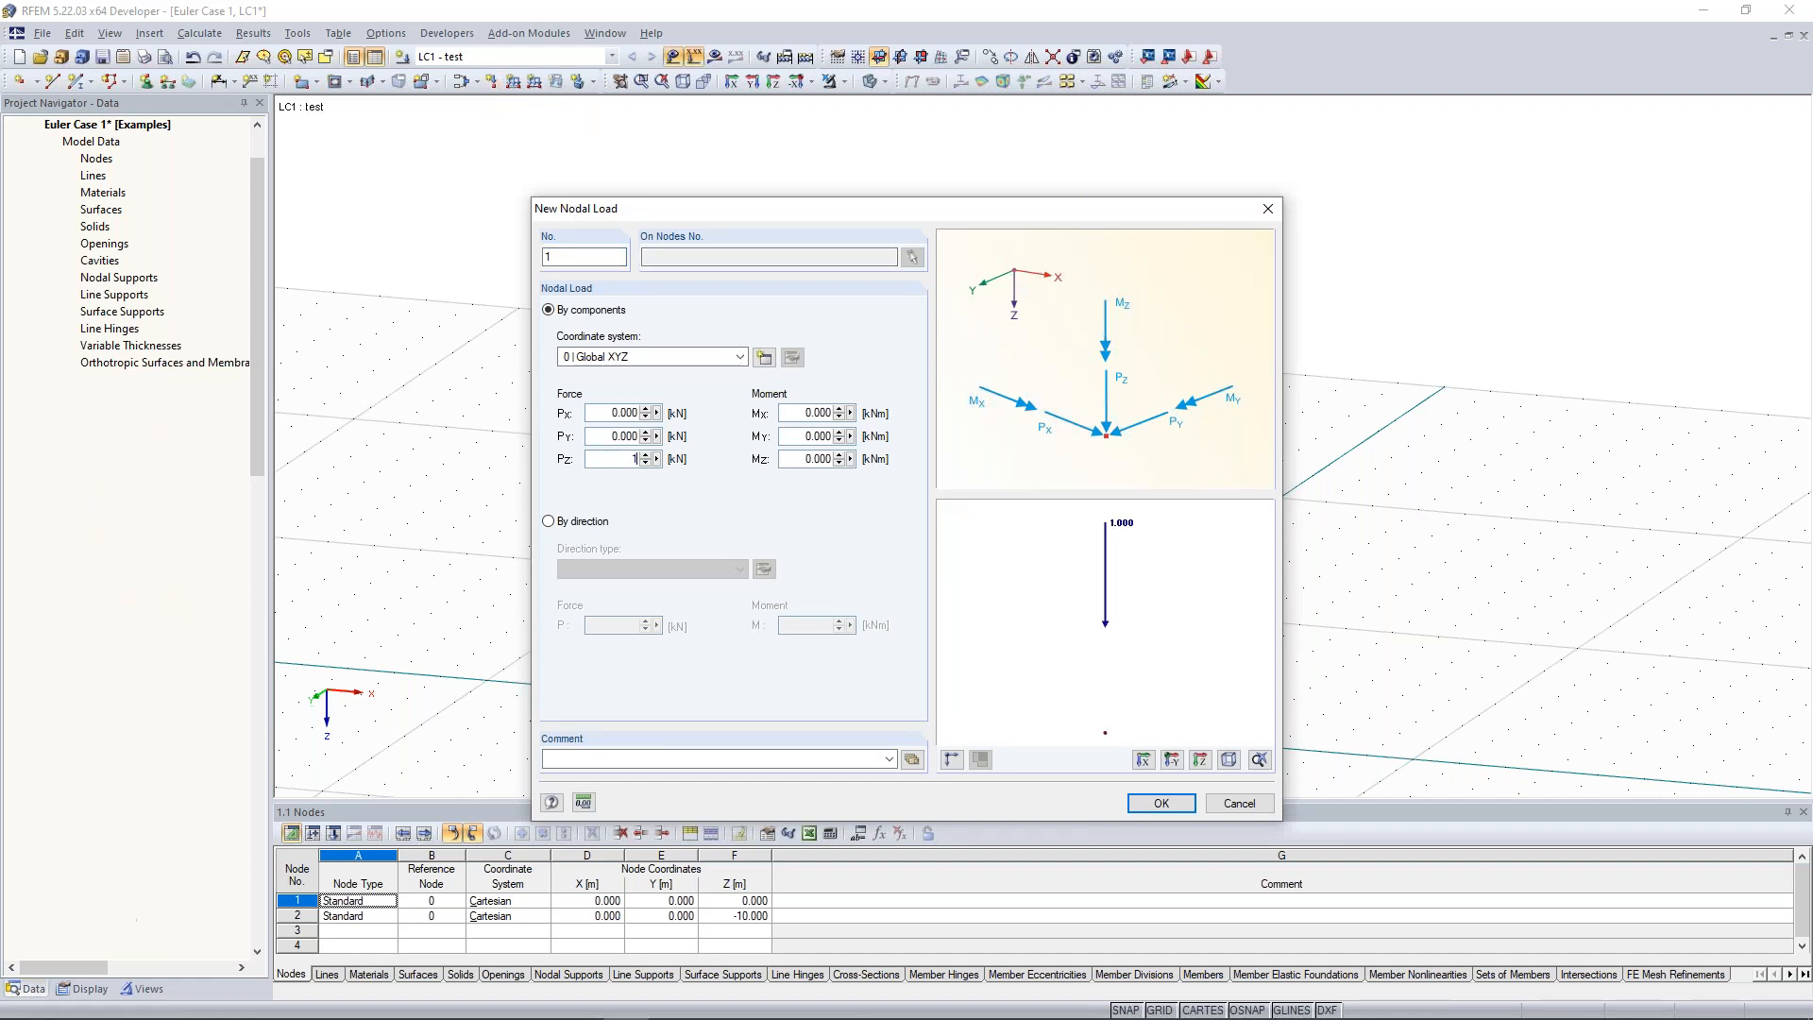
pyautogui.click(621, 413)
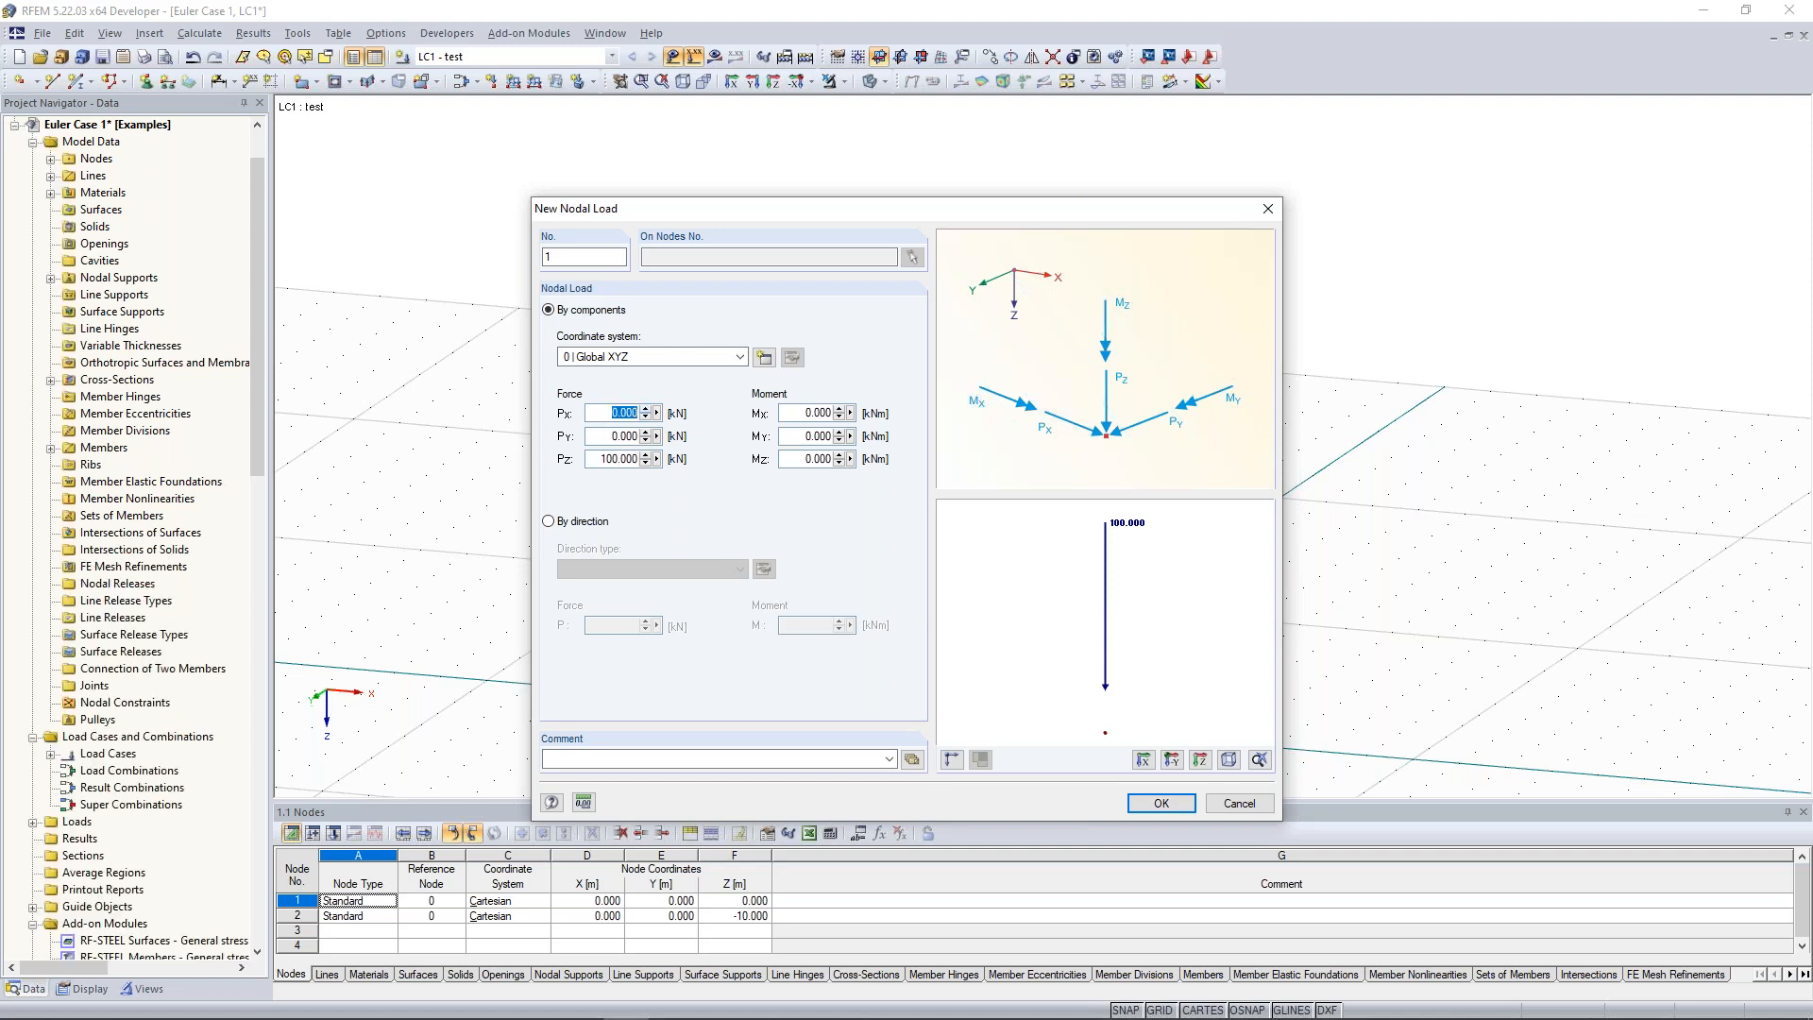
pyautogui.write('20')
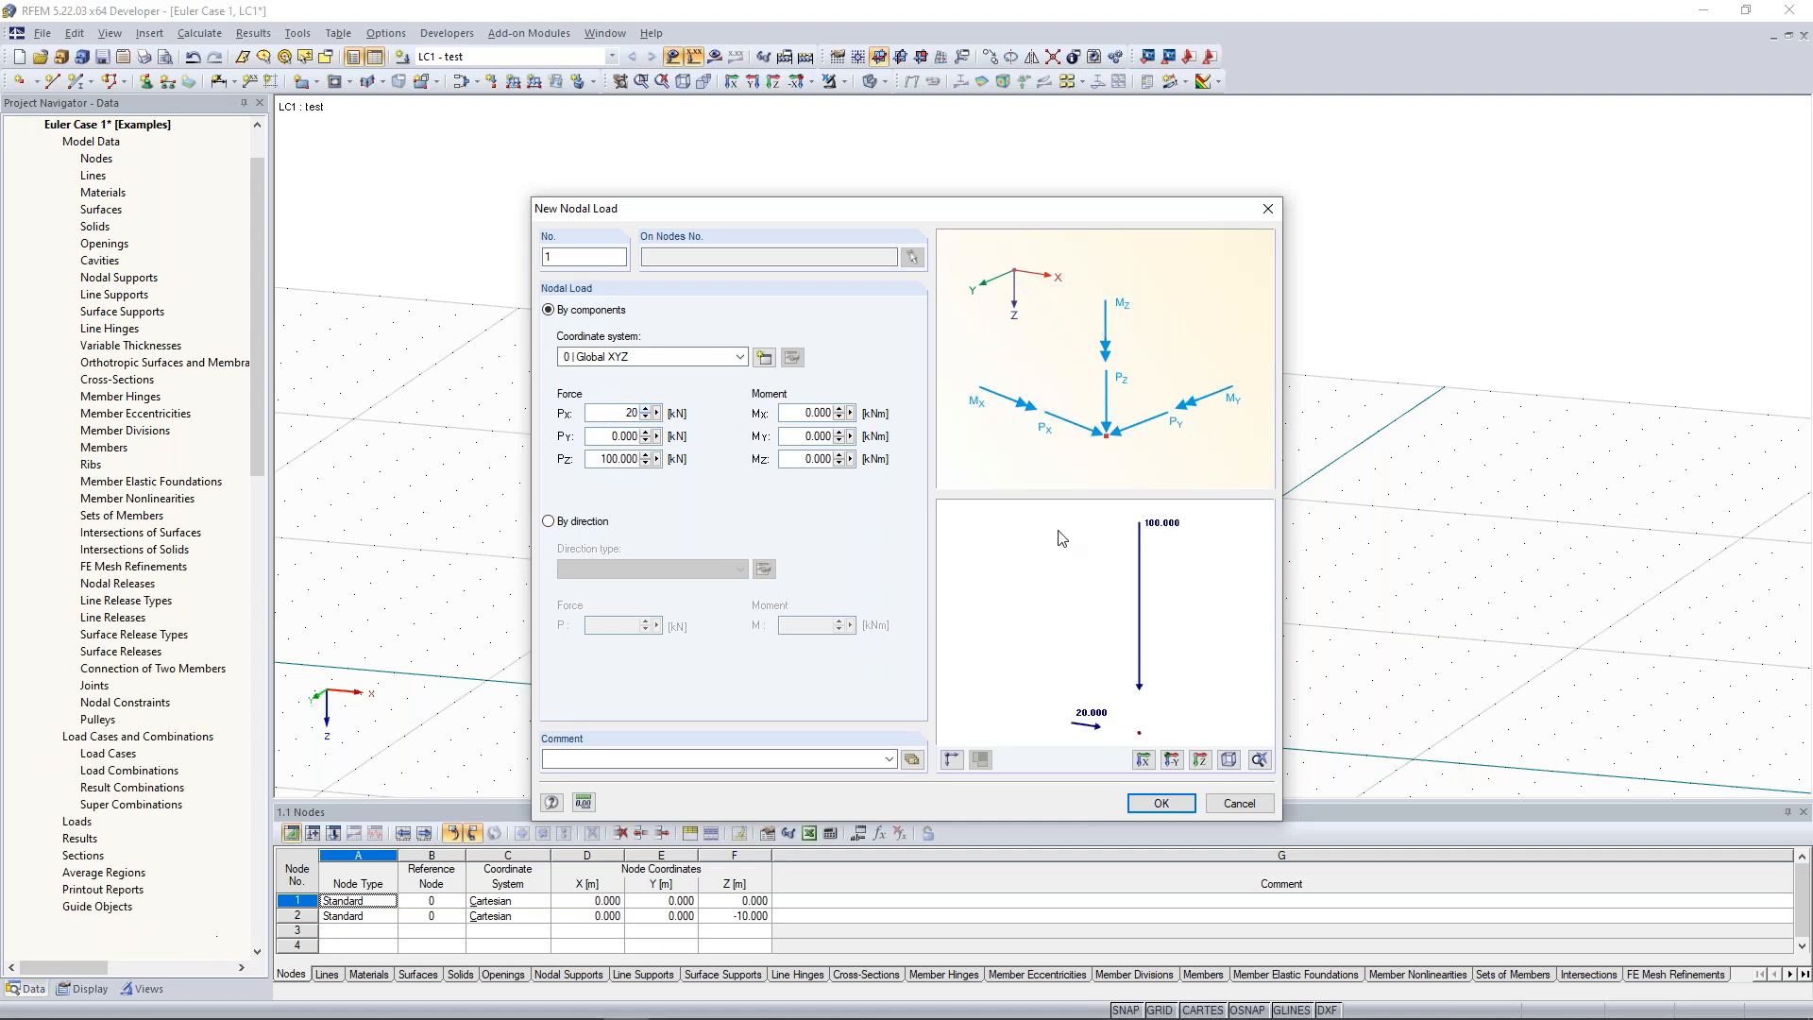
pyautogui.scroll(-1, 1138, 631)
pyautogui.scroll(1, 1138, 631)
pyautogui.moveTo(1138, 631); pyautogui.dragTo(1106, 610, button='middle')
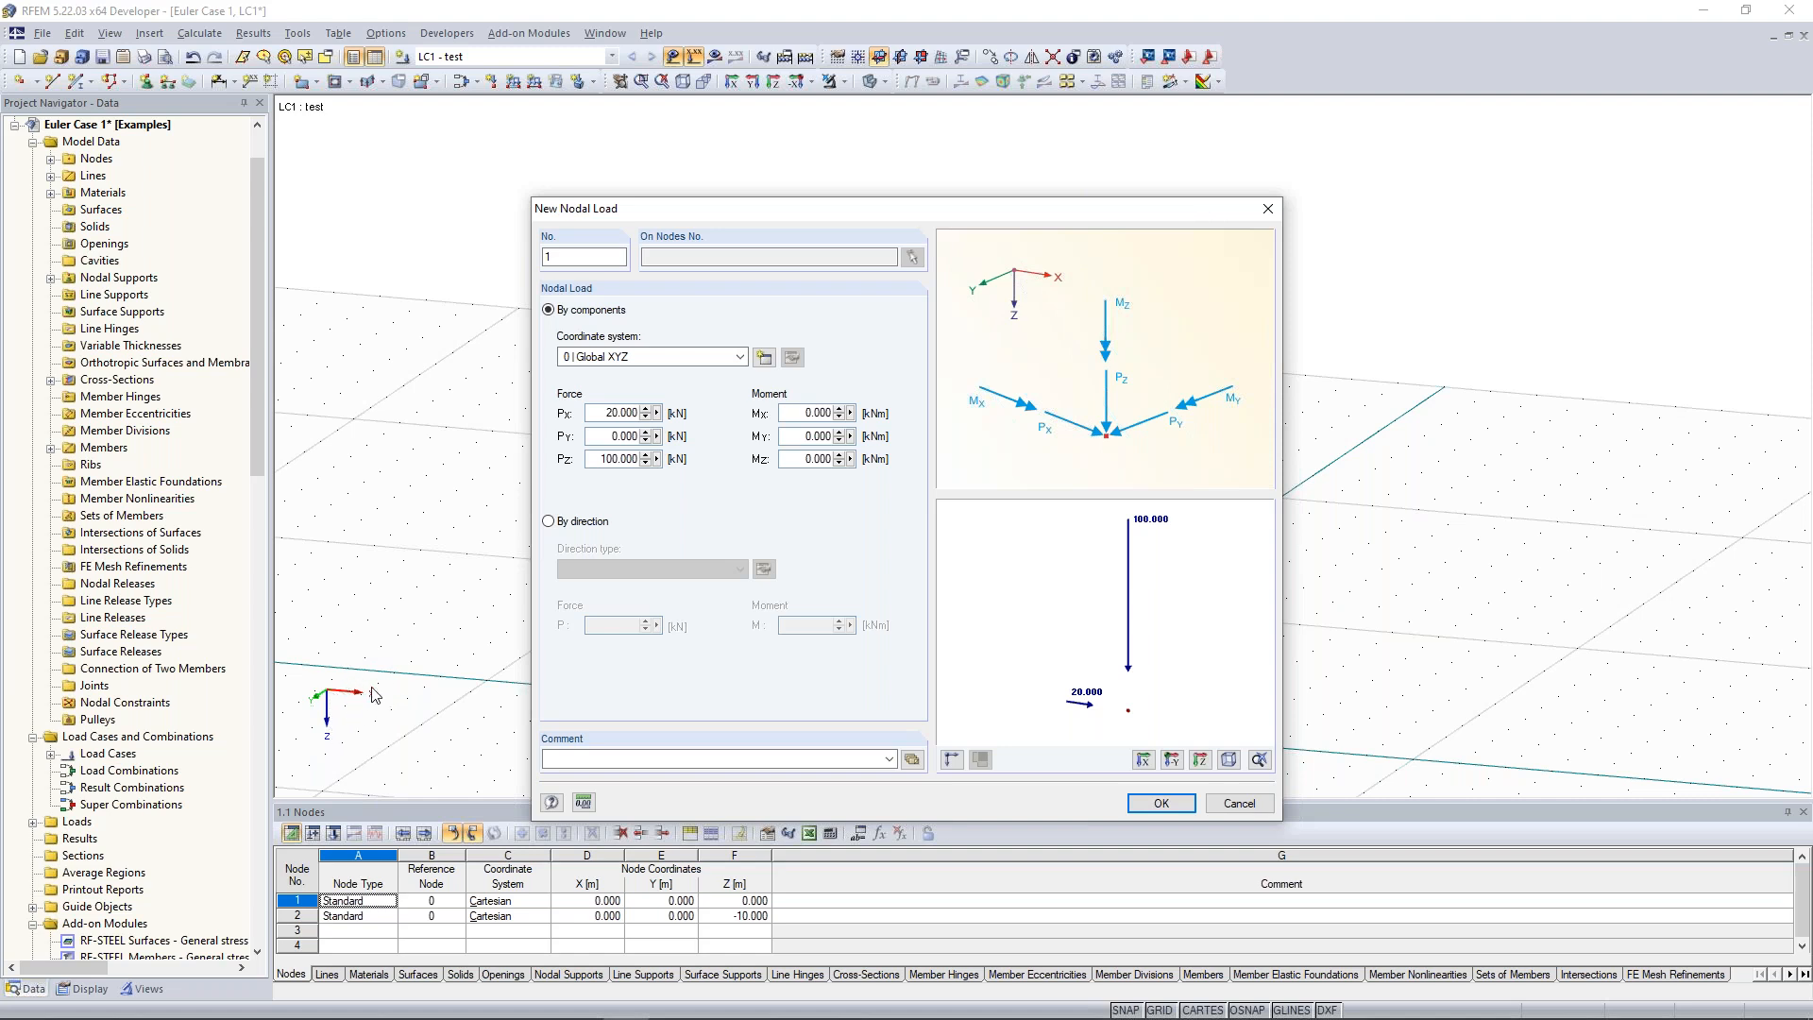
pyautogui.click(1161, 803)
pyautogui.moveTo(885, 175); pyautogui.dragTo(1024, 274)
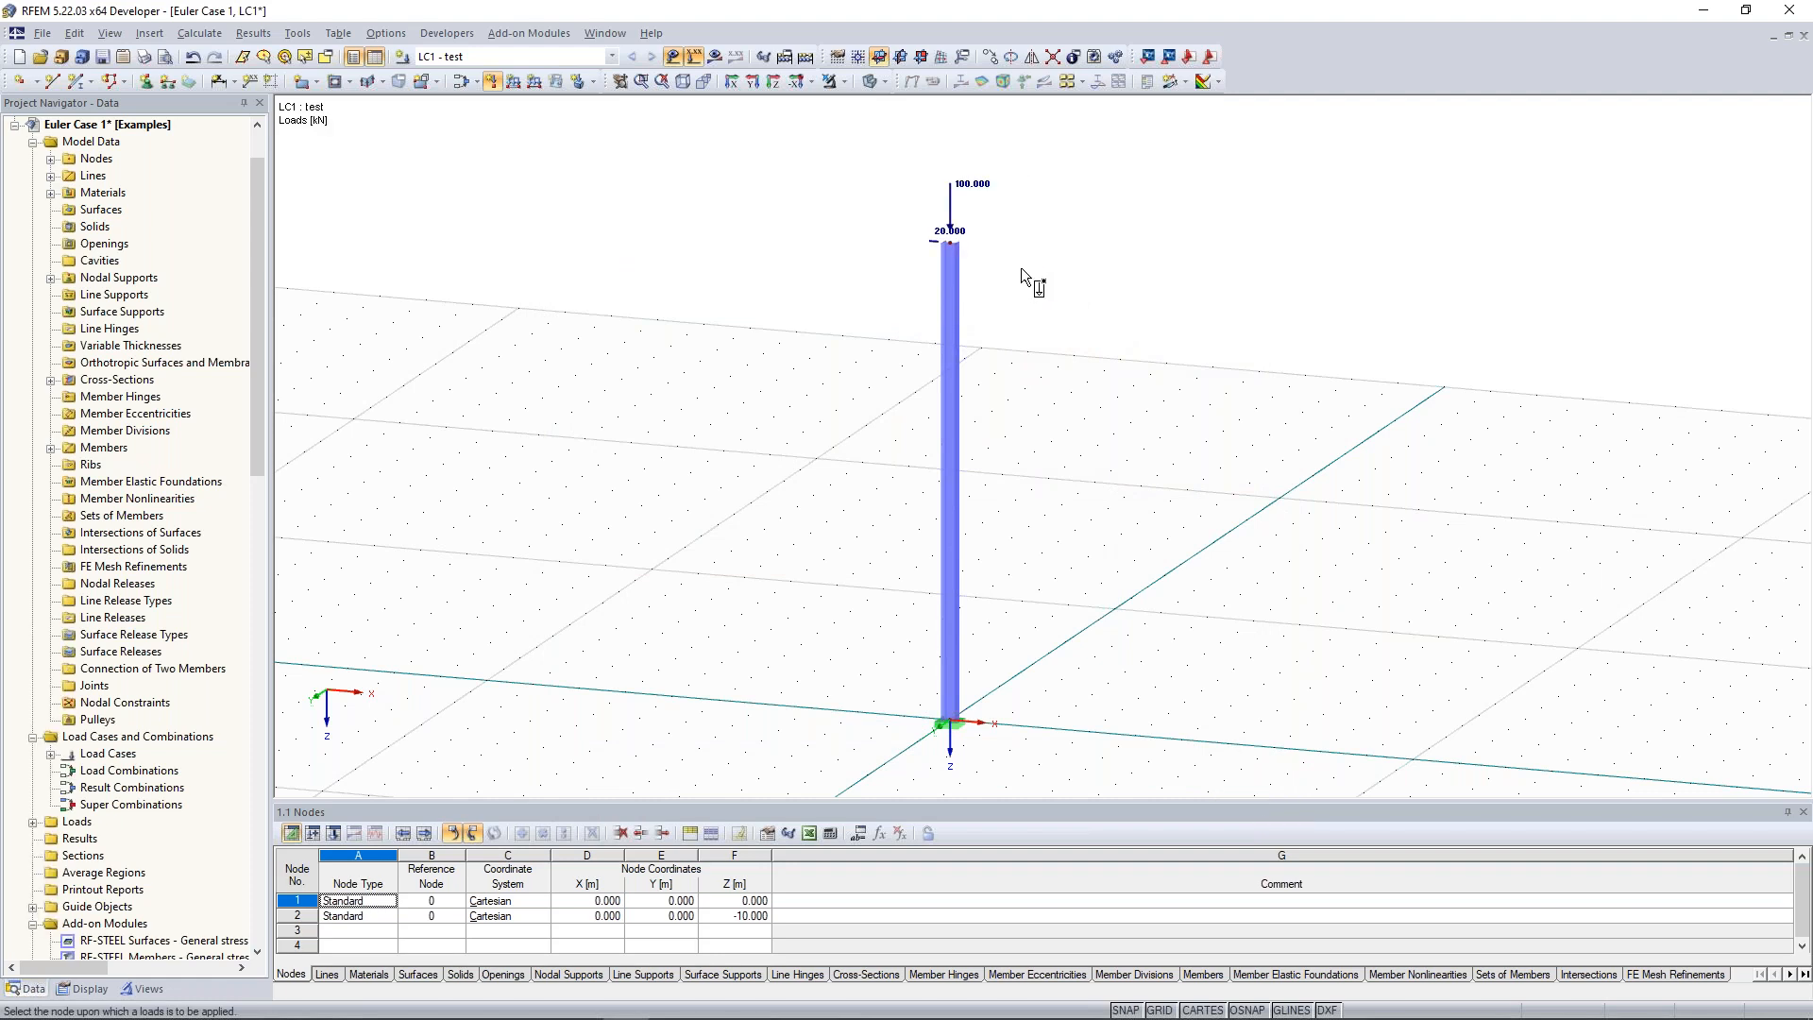
# Show the loaded column in the reverse Y-direction and calculate the results of load case LC1.
pyautogui.scroll(3, 1086, 296)
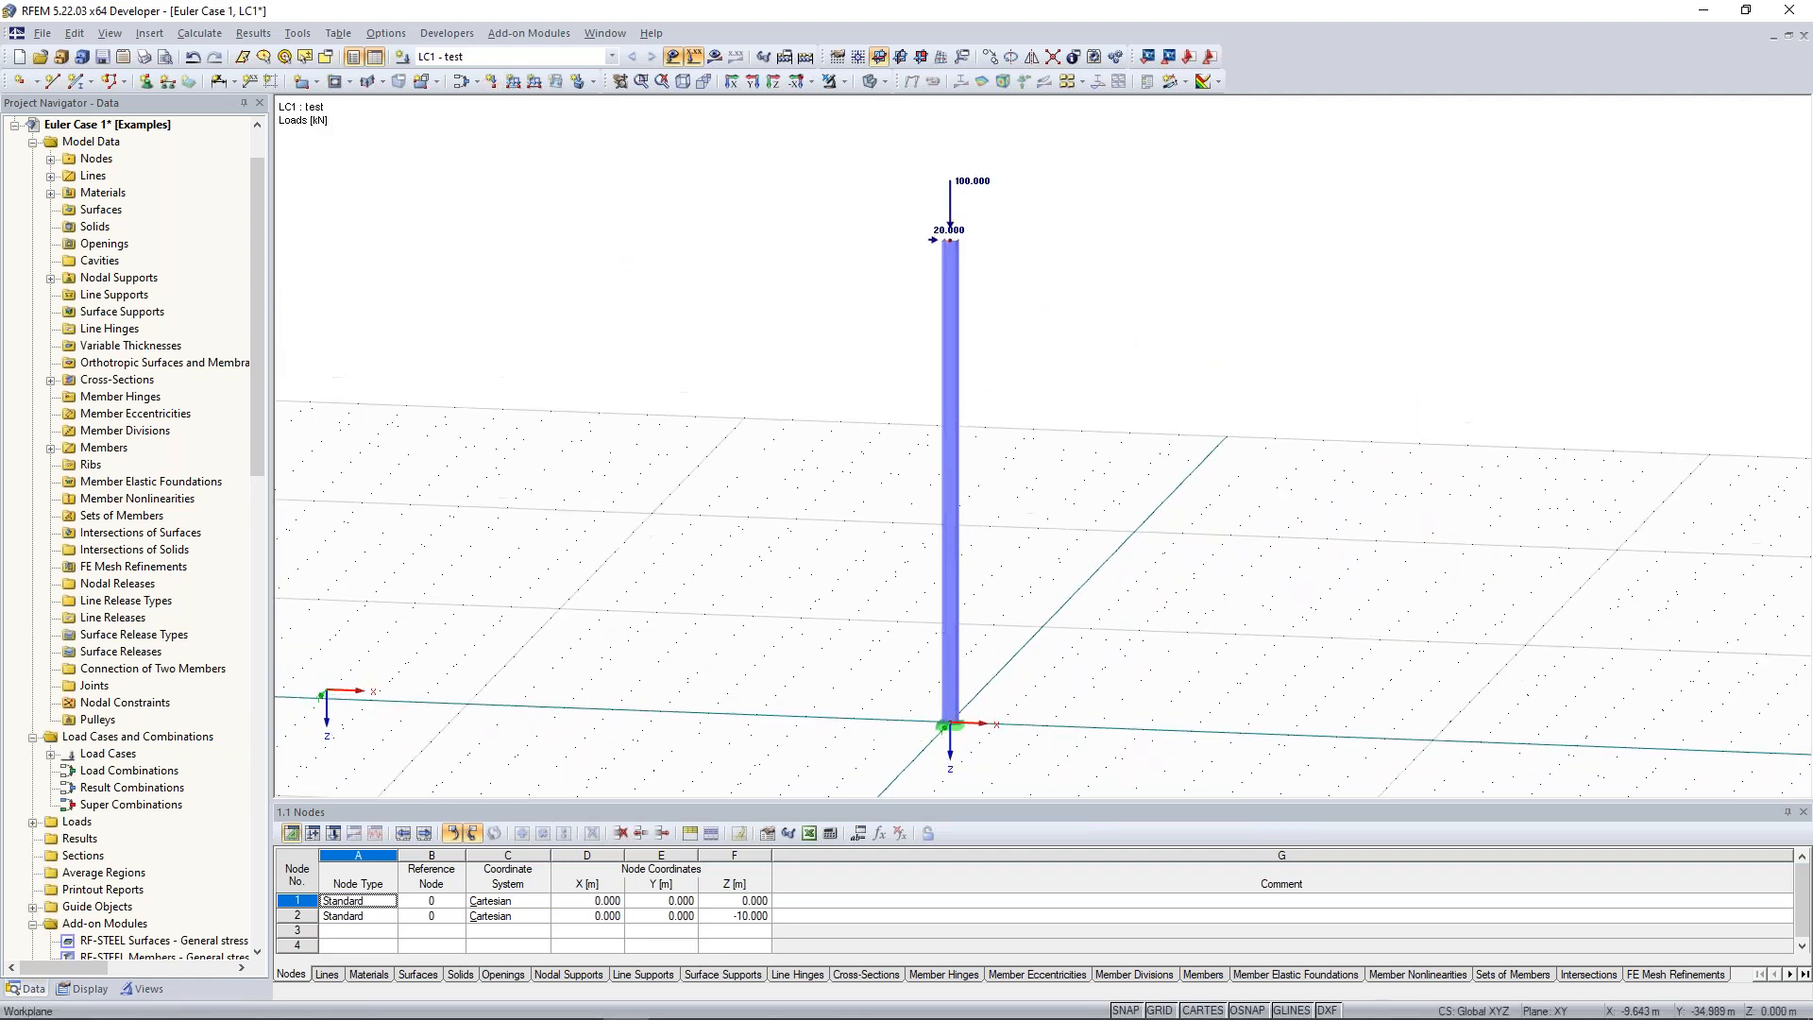
pyautogui.scroll(2, 1031, 324)
pyautogui.scroll(-1, 1003, 316)
pyautogui.moveTo(1007, 317); pyautogui.dragTo(1003, 178, button='middle')
pyautogui.moveTo(1013, 182)
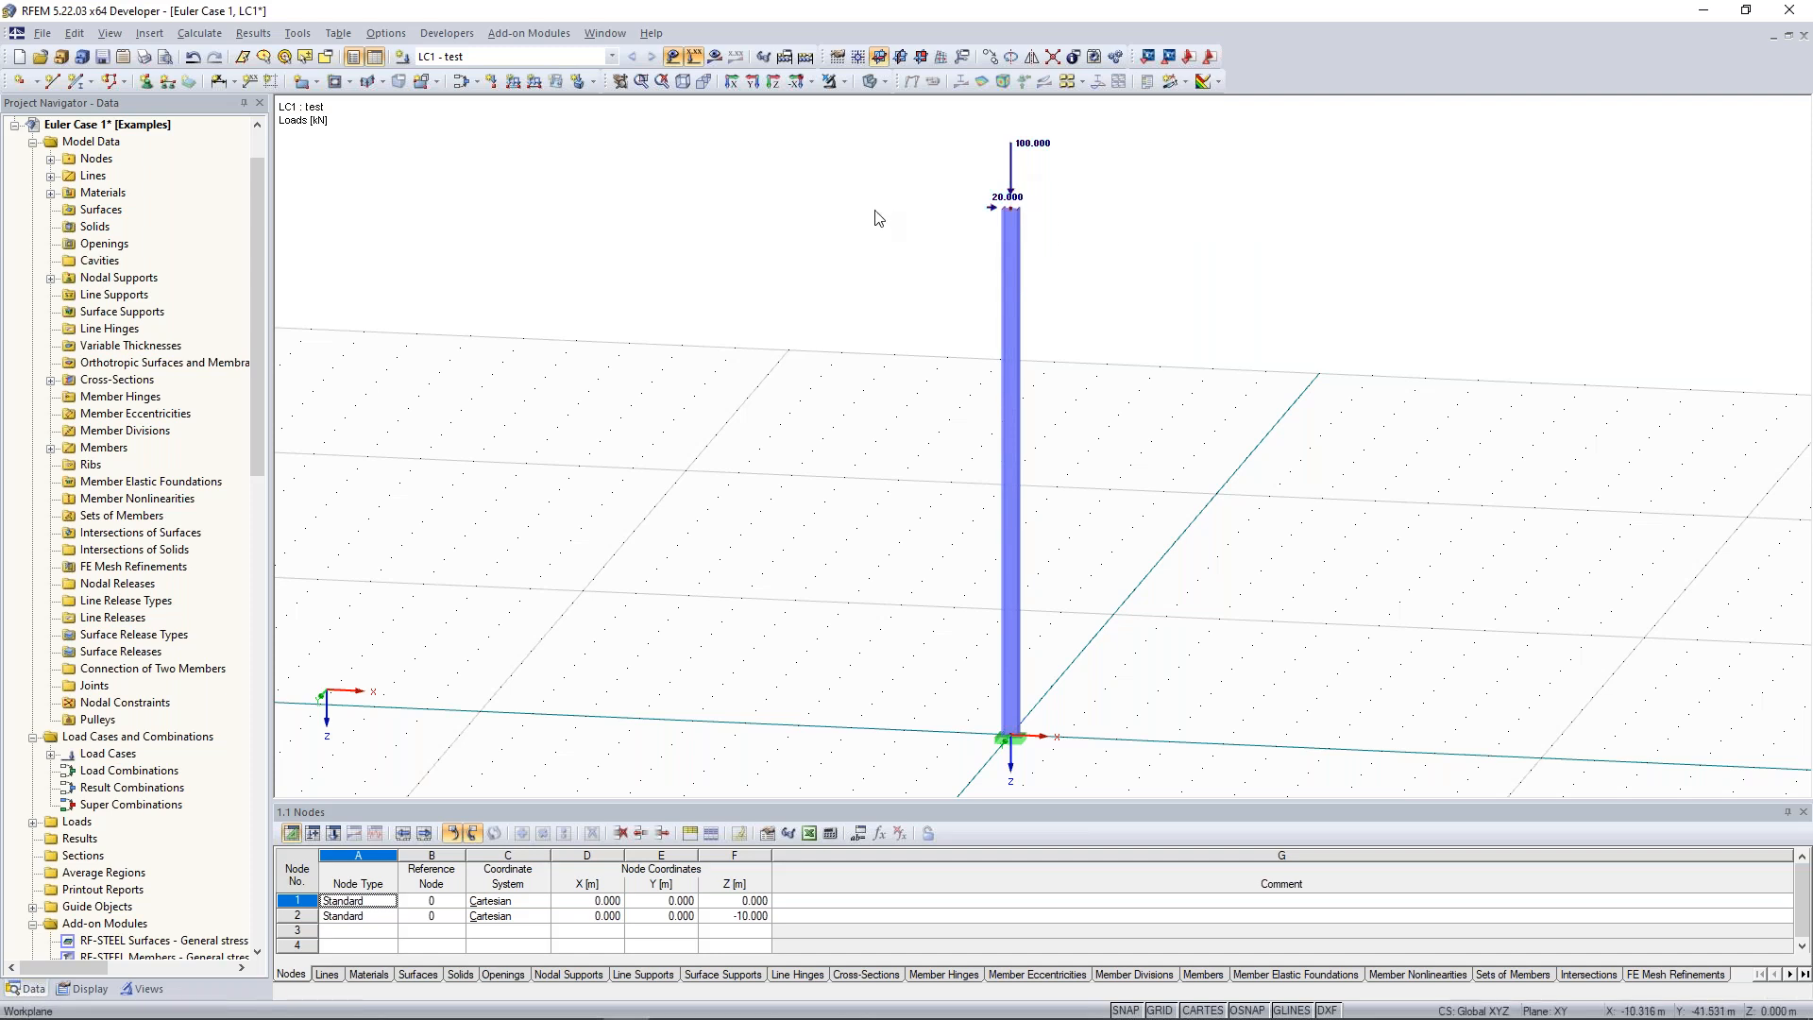
pyautogui.click(811, 83)
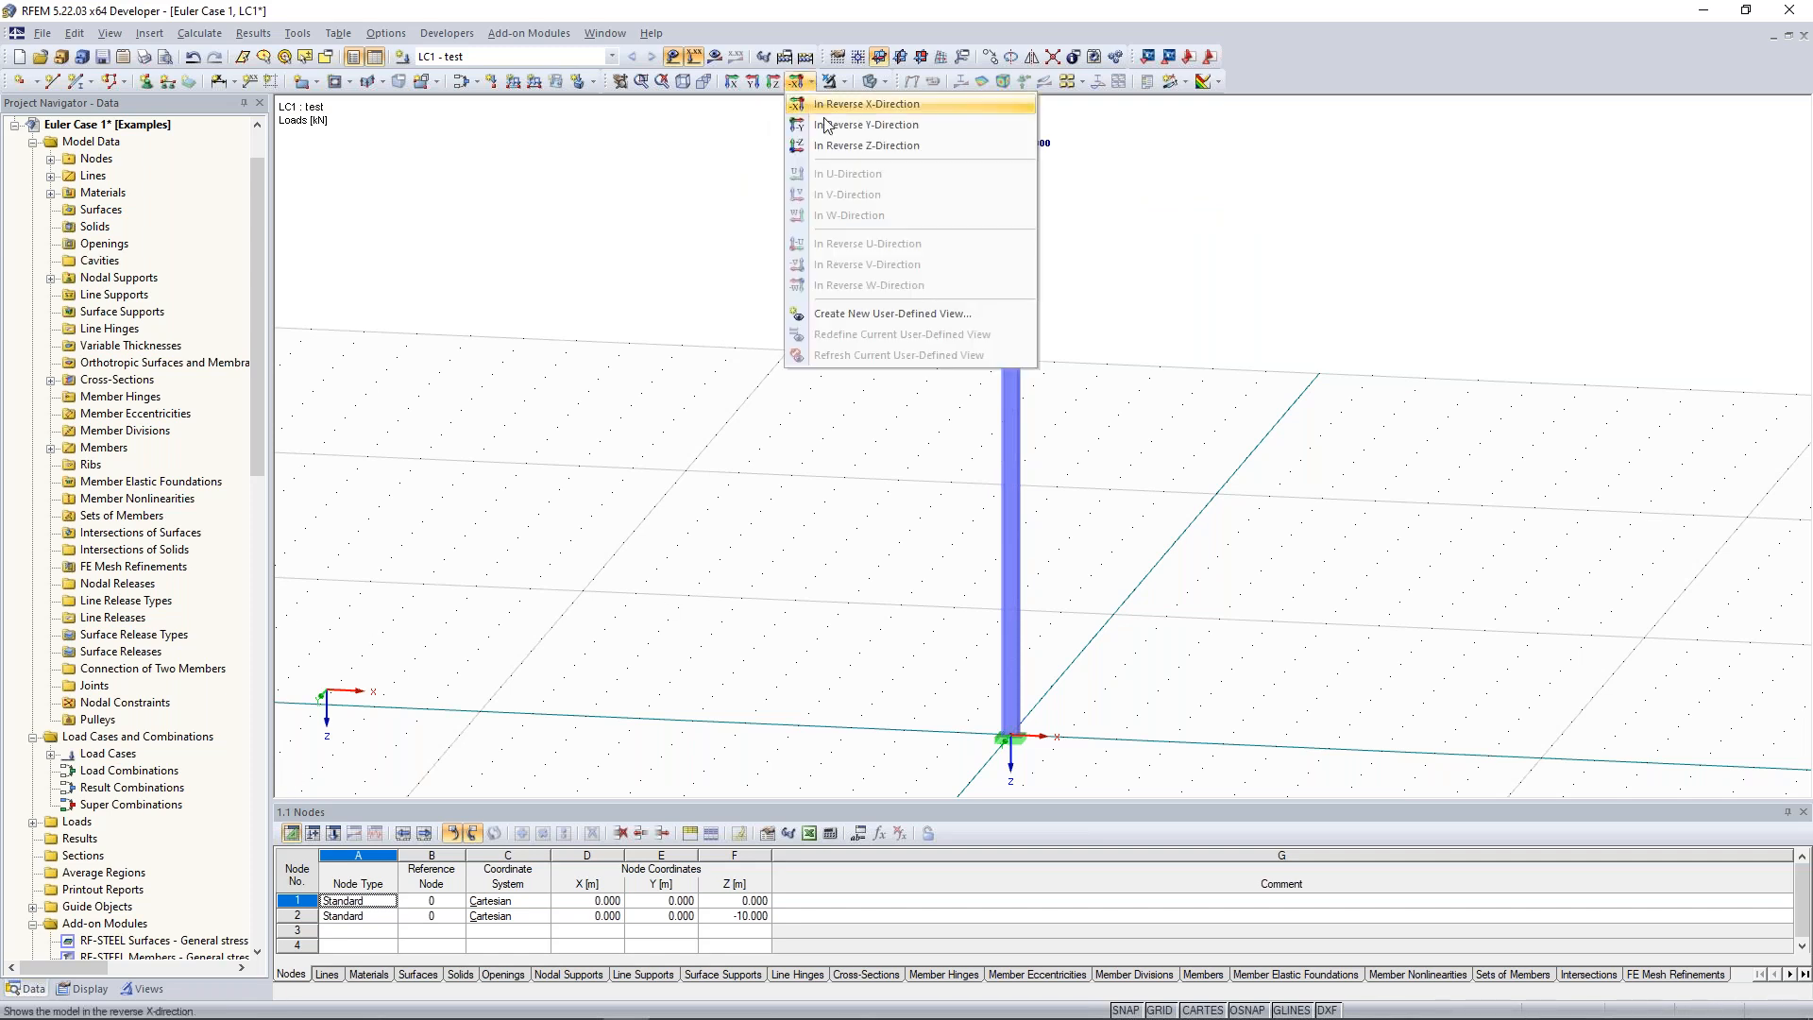
pyautogui.click(831, 125)
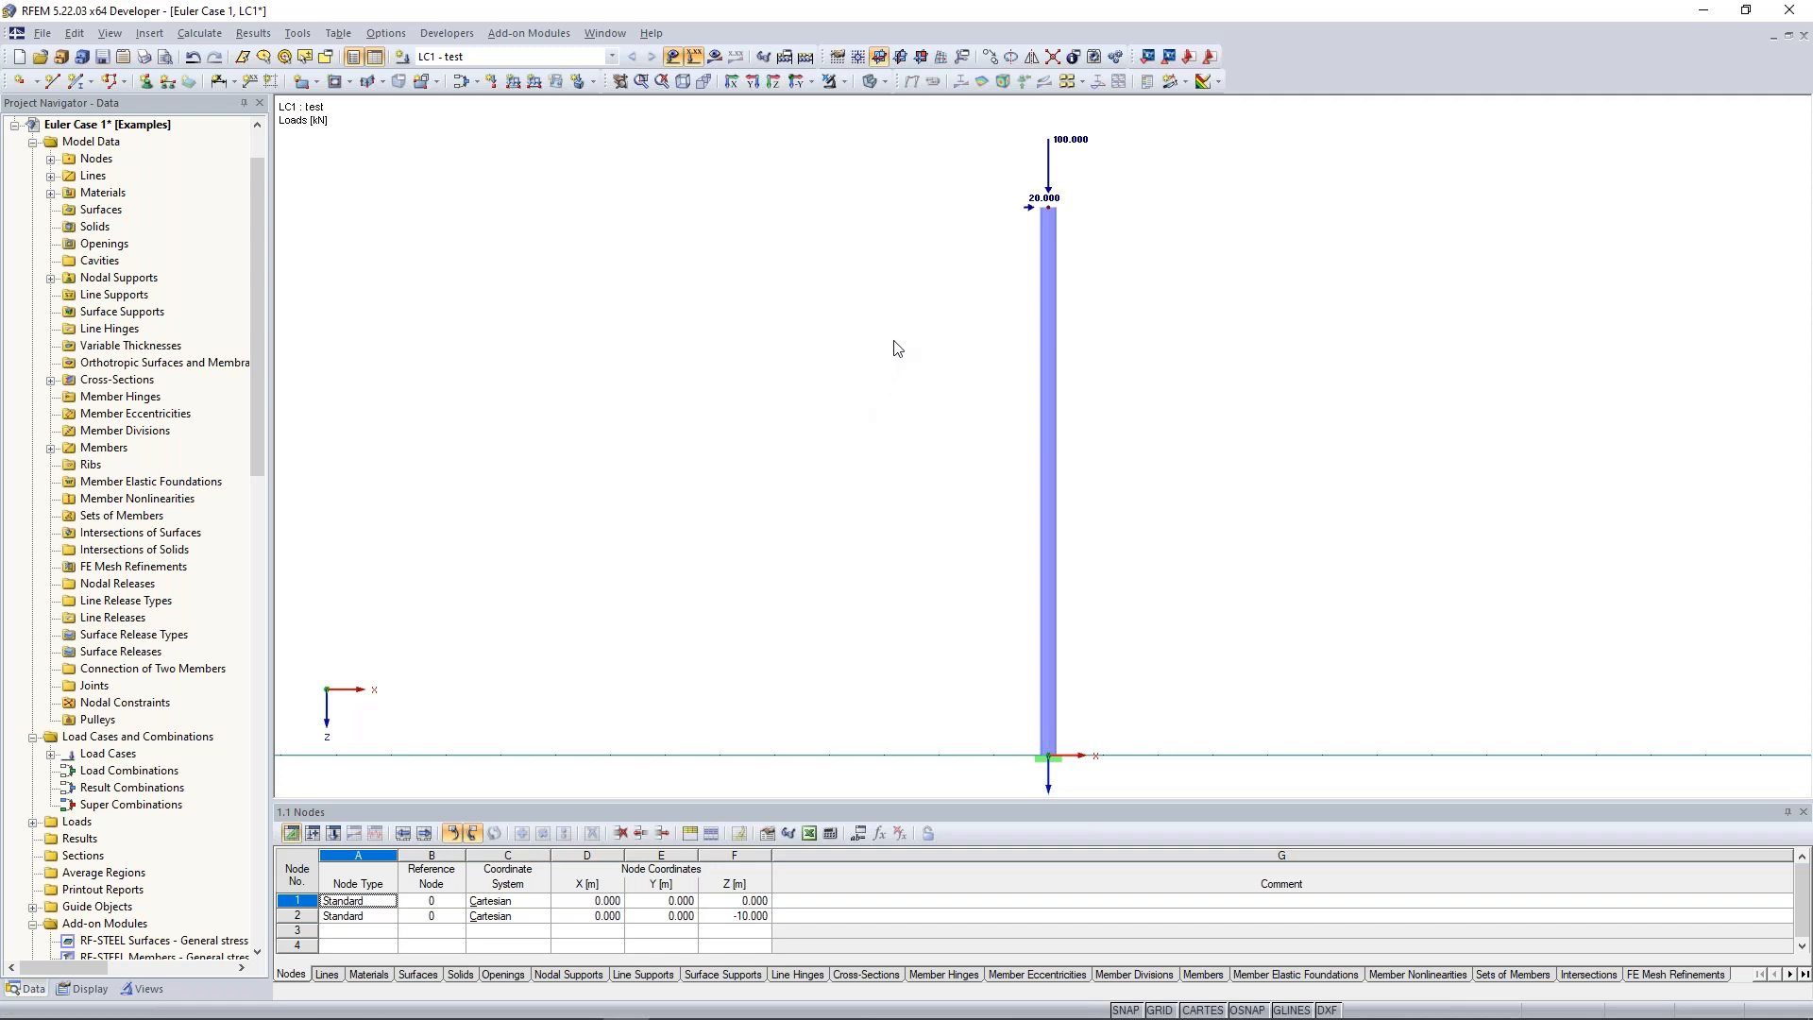
pyautogui.moveTo(891, 328); pyautogui.dragTo(826, 328, button='middle')
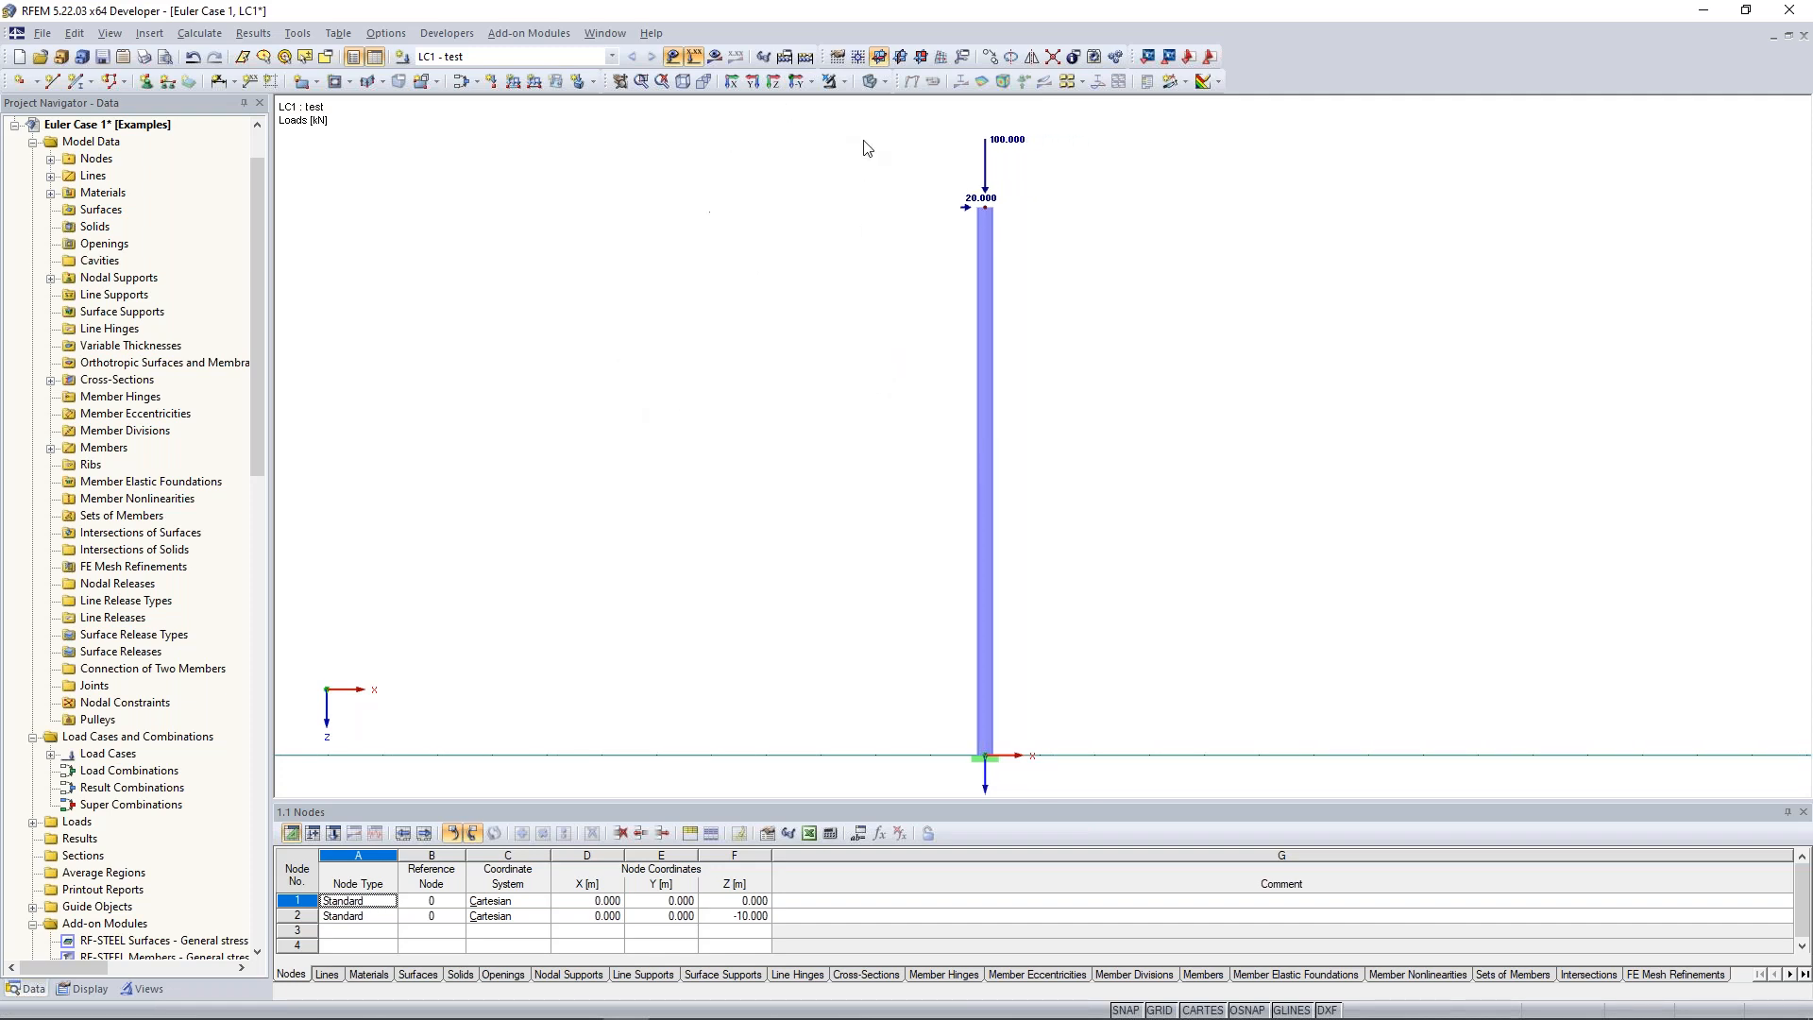
pyautogui.click(806, 59)
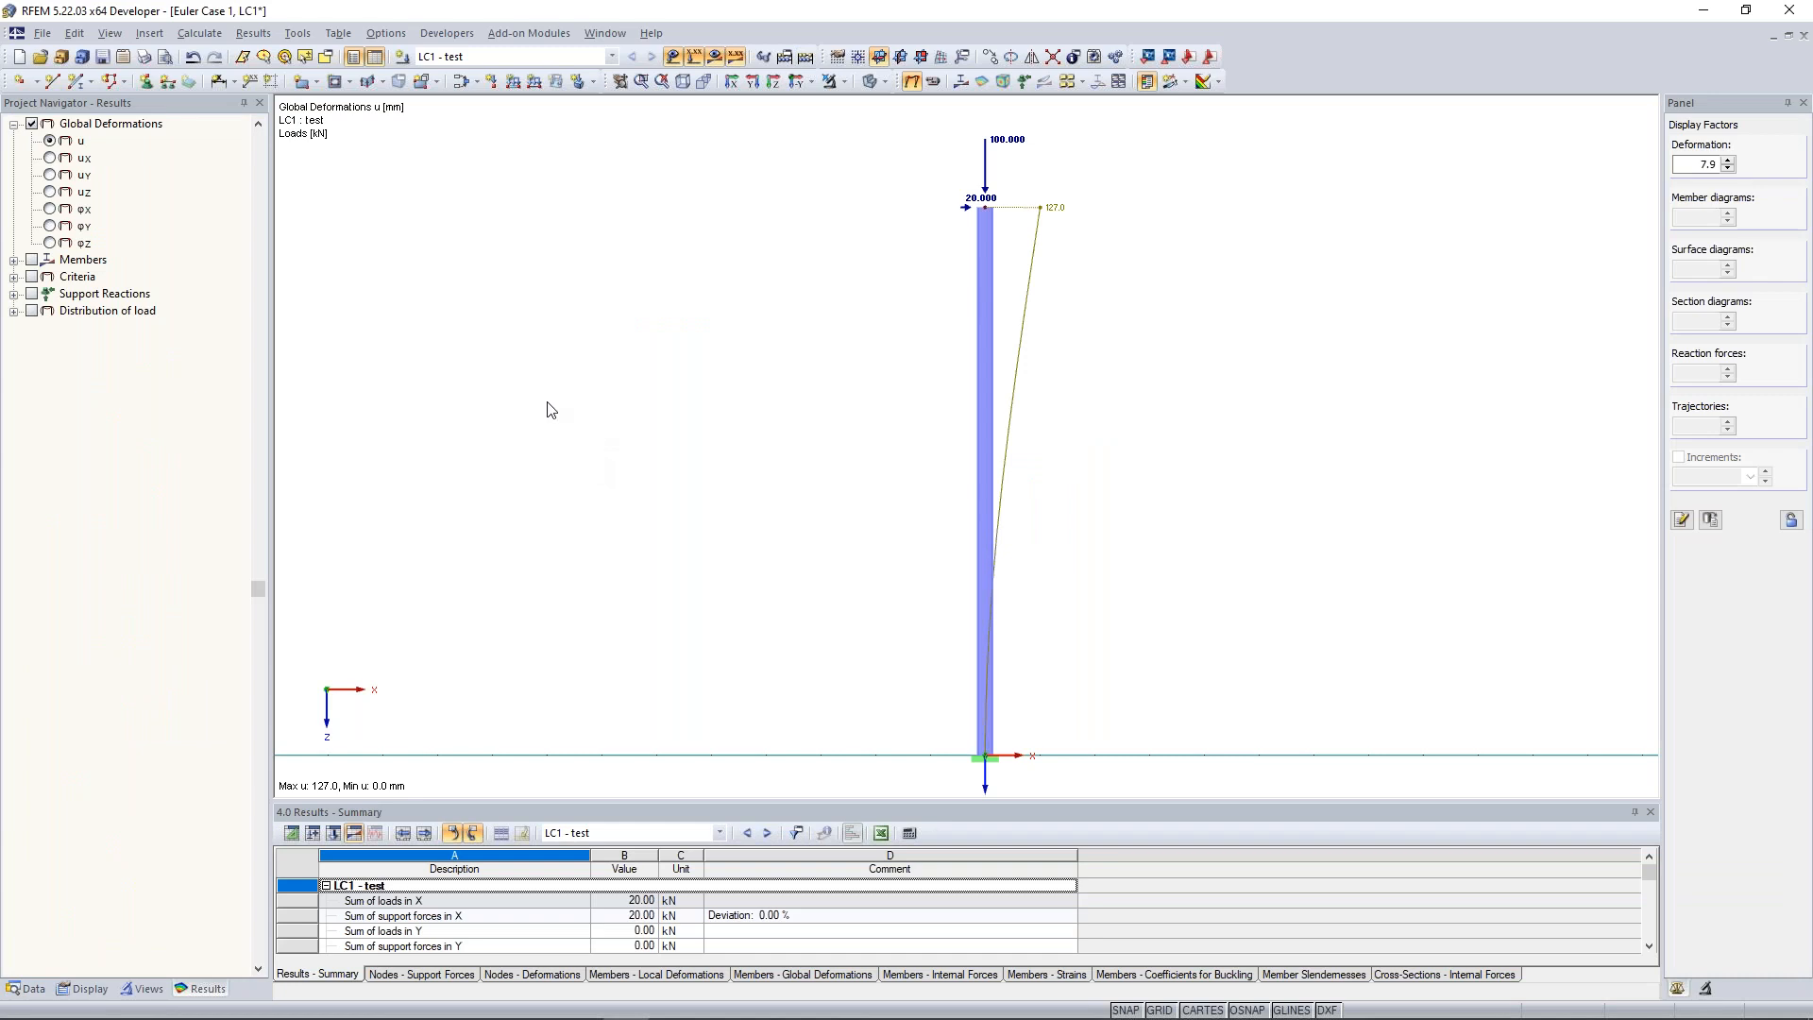
pyautogui.moveTo(648, 376); pyautogui.dragTo(618, 377, button='middle')
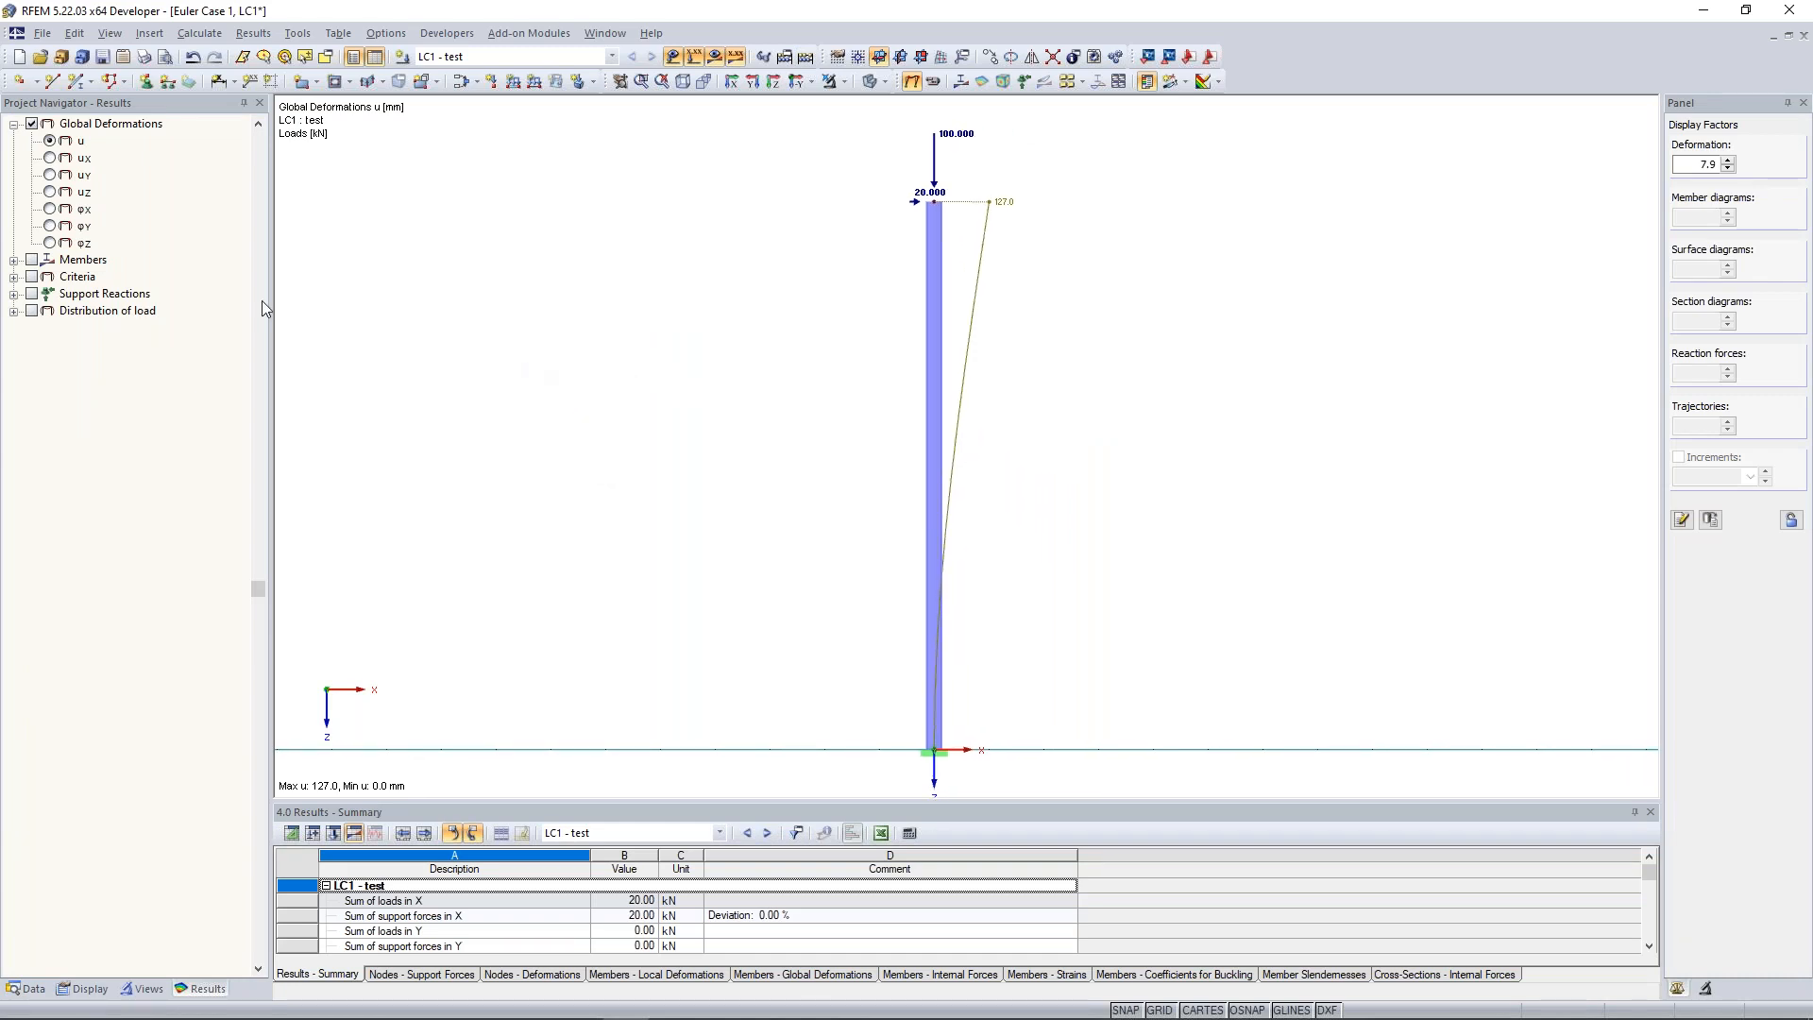
# Examine the column's internal force diagrams My, N and Vz, and its global deformation in the X direction.
pyautogui.click(31, 260)
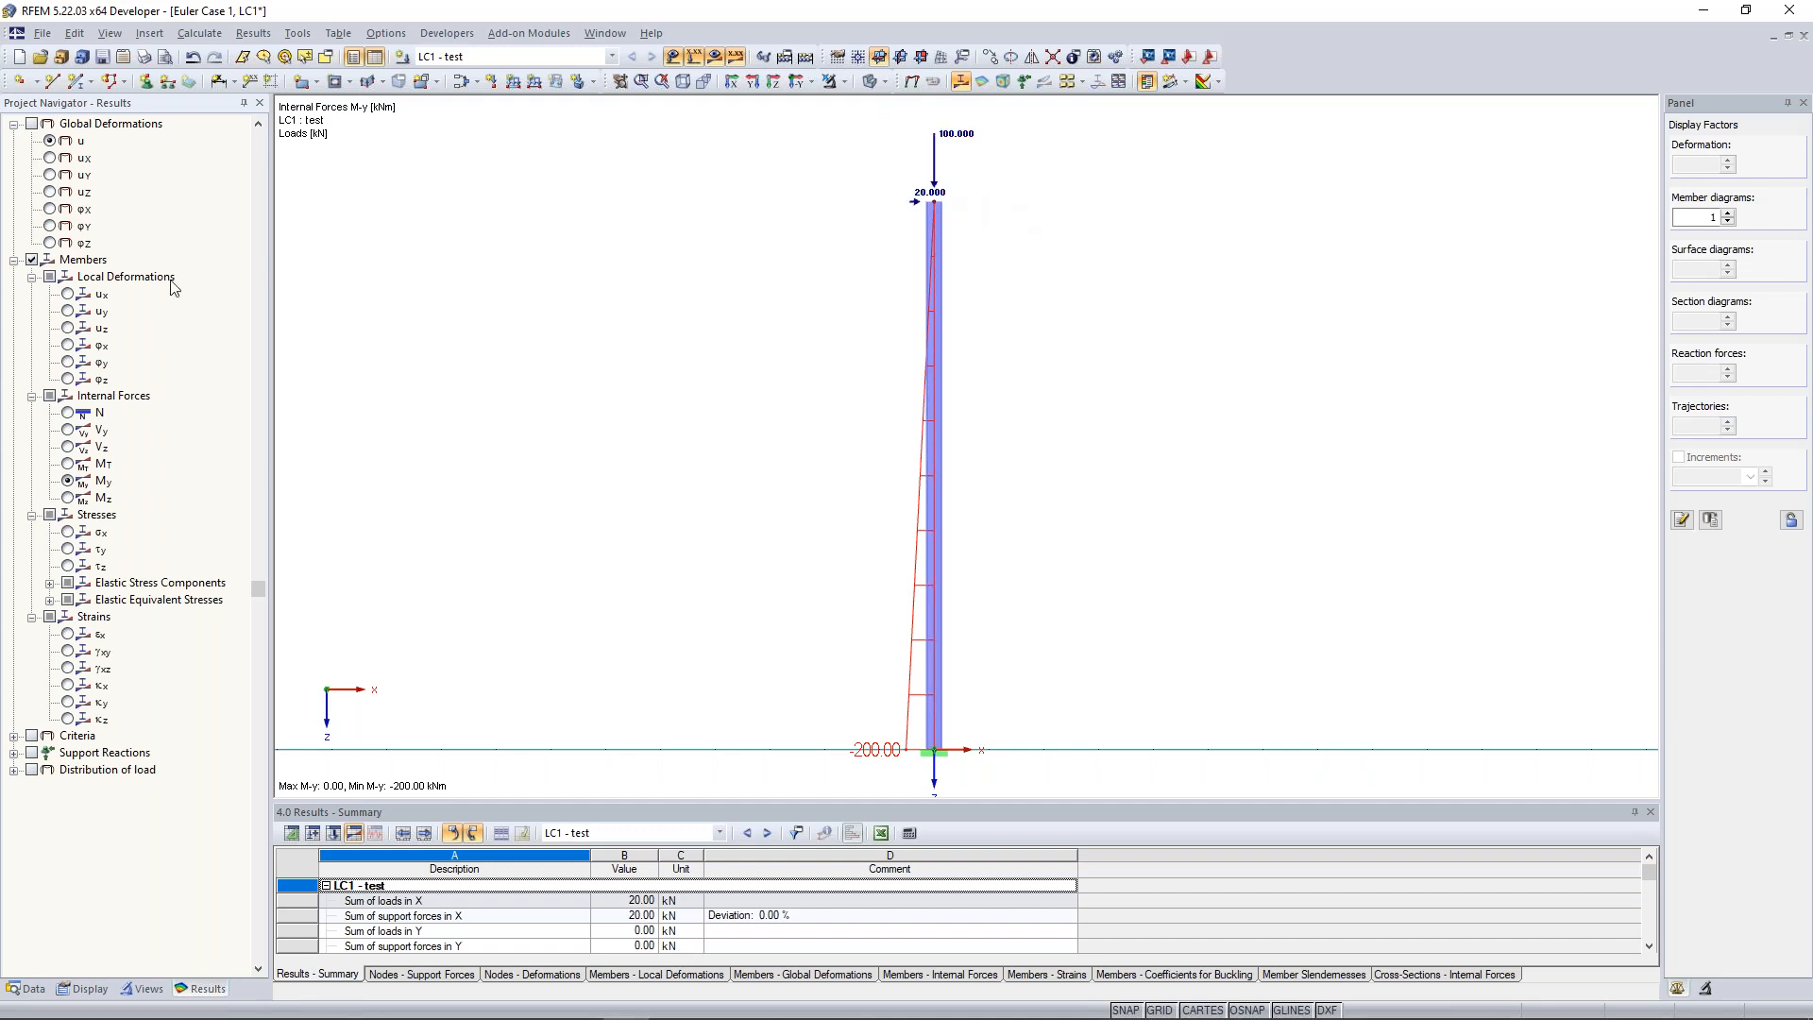
pyautogui.scroll(-1, 718, 387)
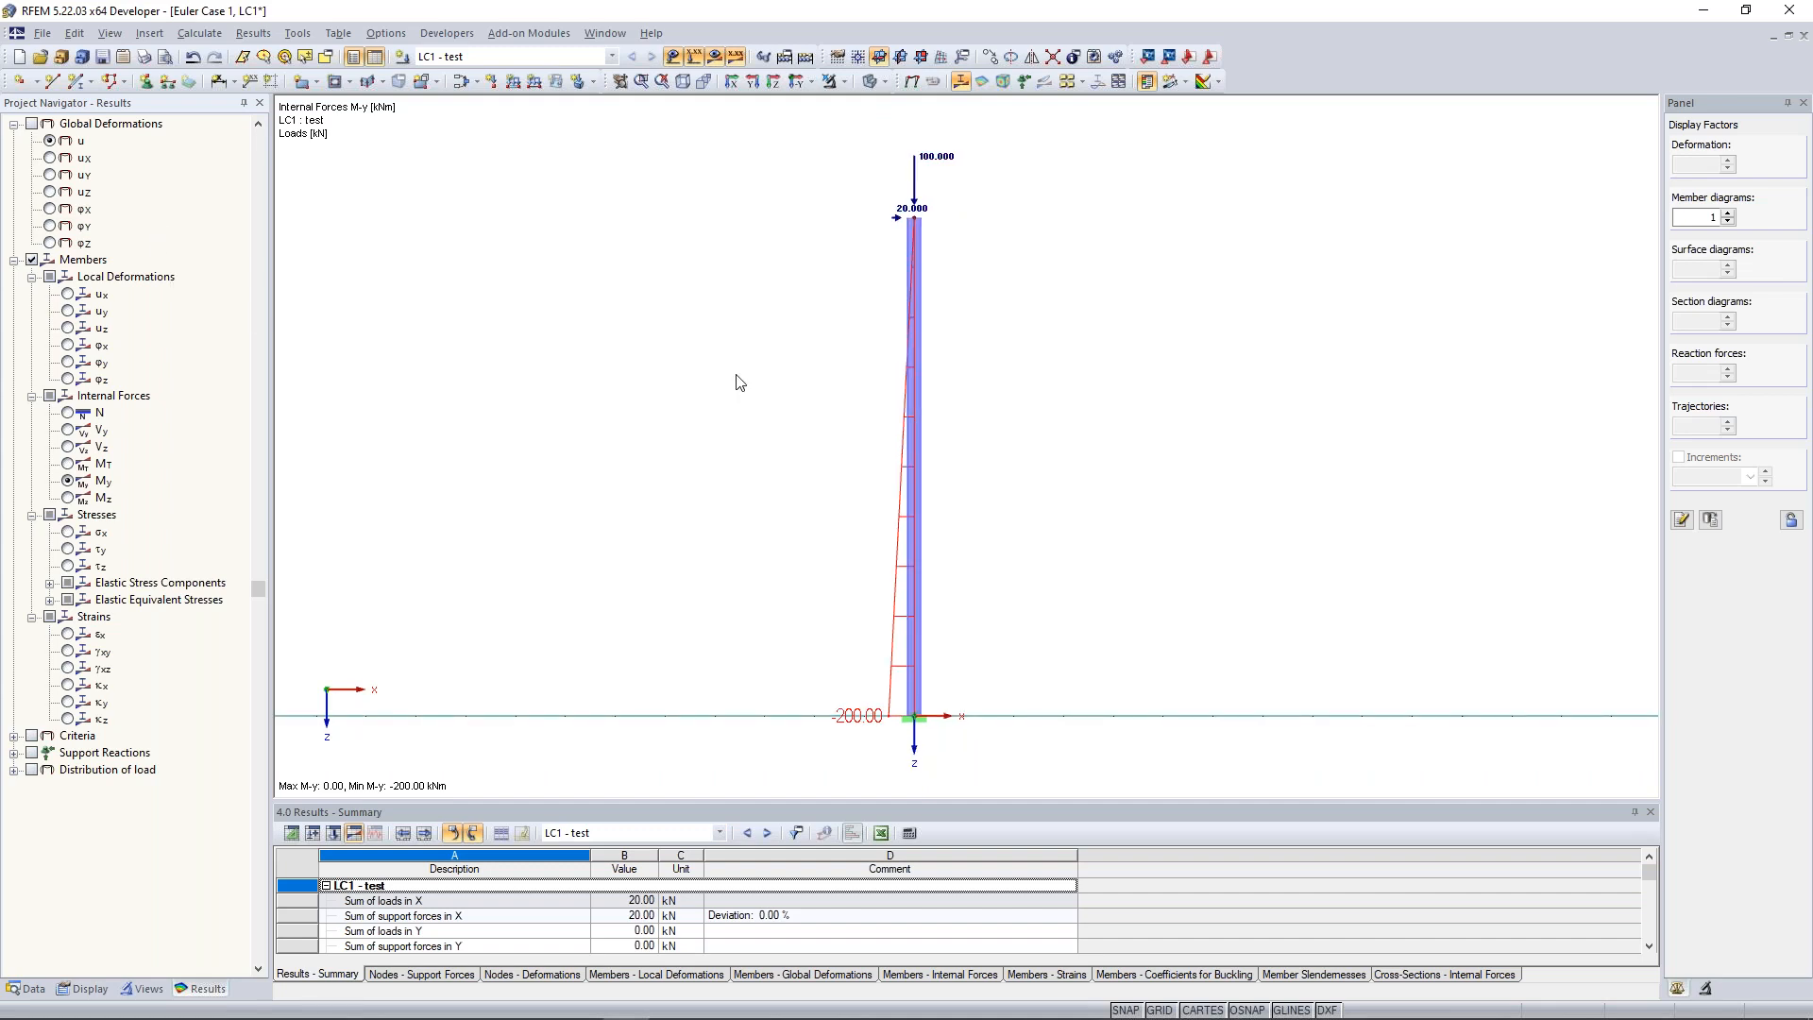
pyautogui.scroll(-1, 737, 376)
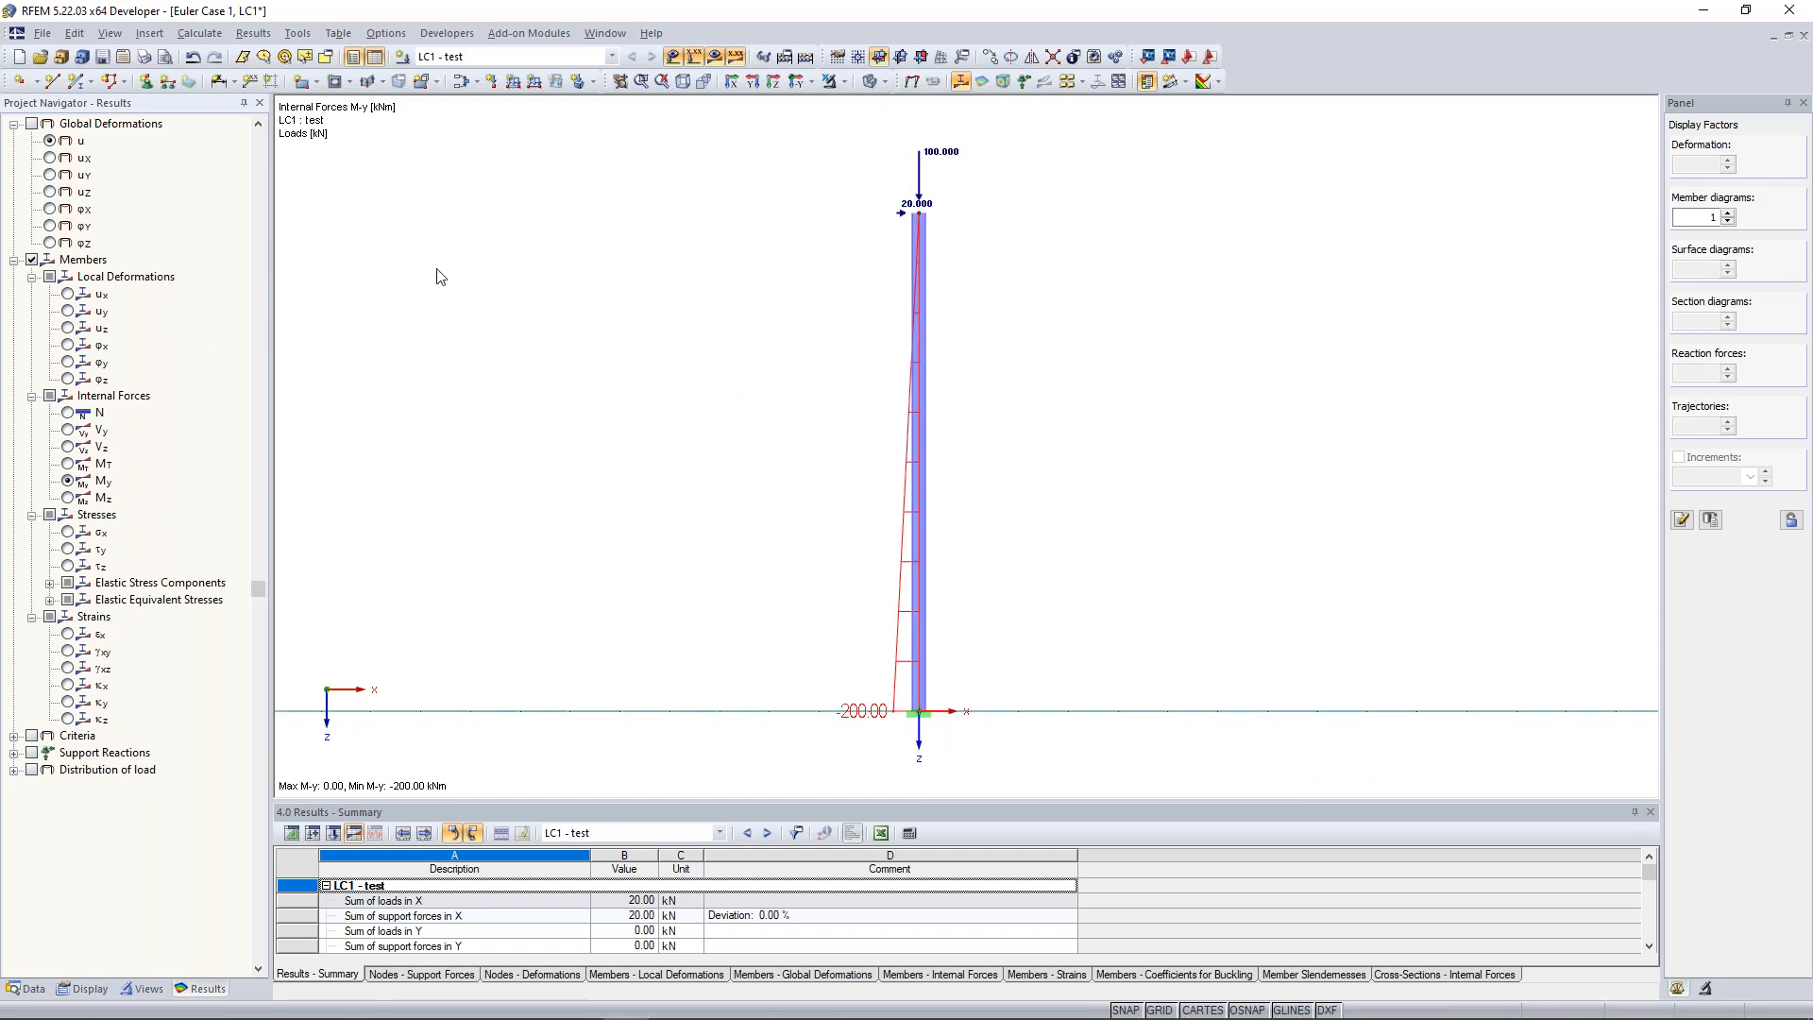
pyautogui.scroll(1, 887, 472)
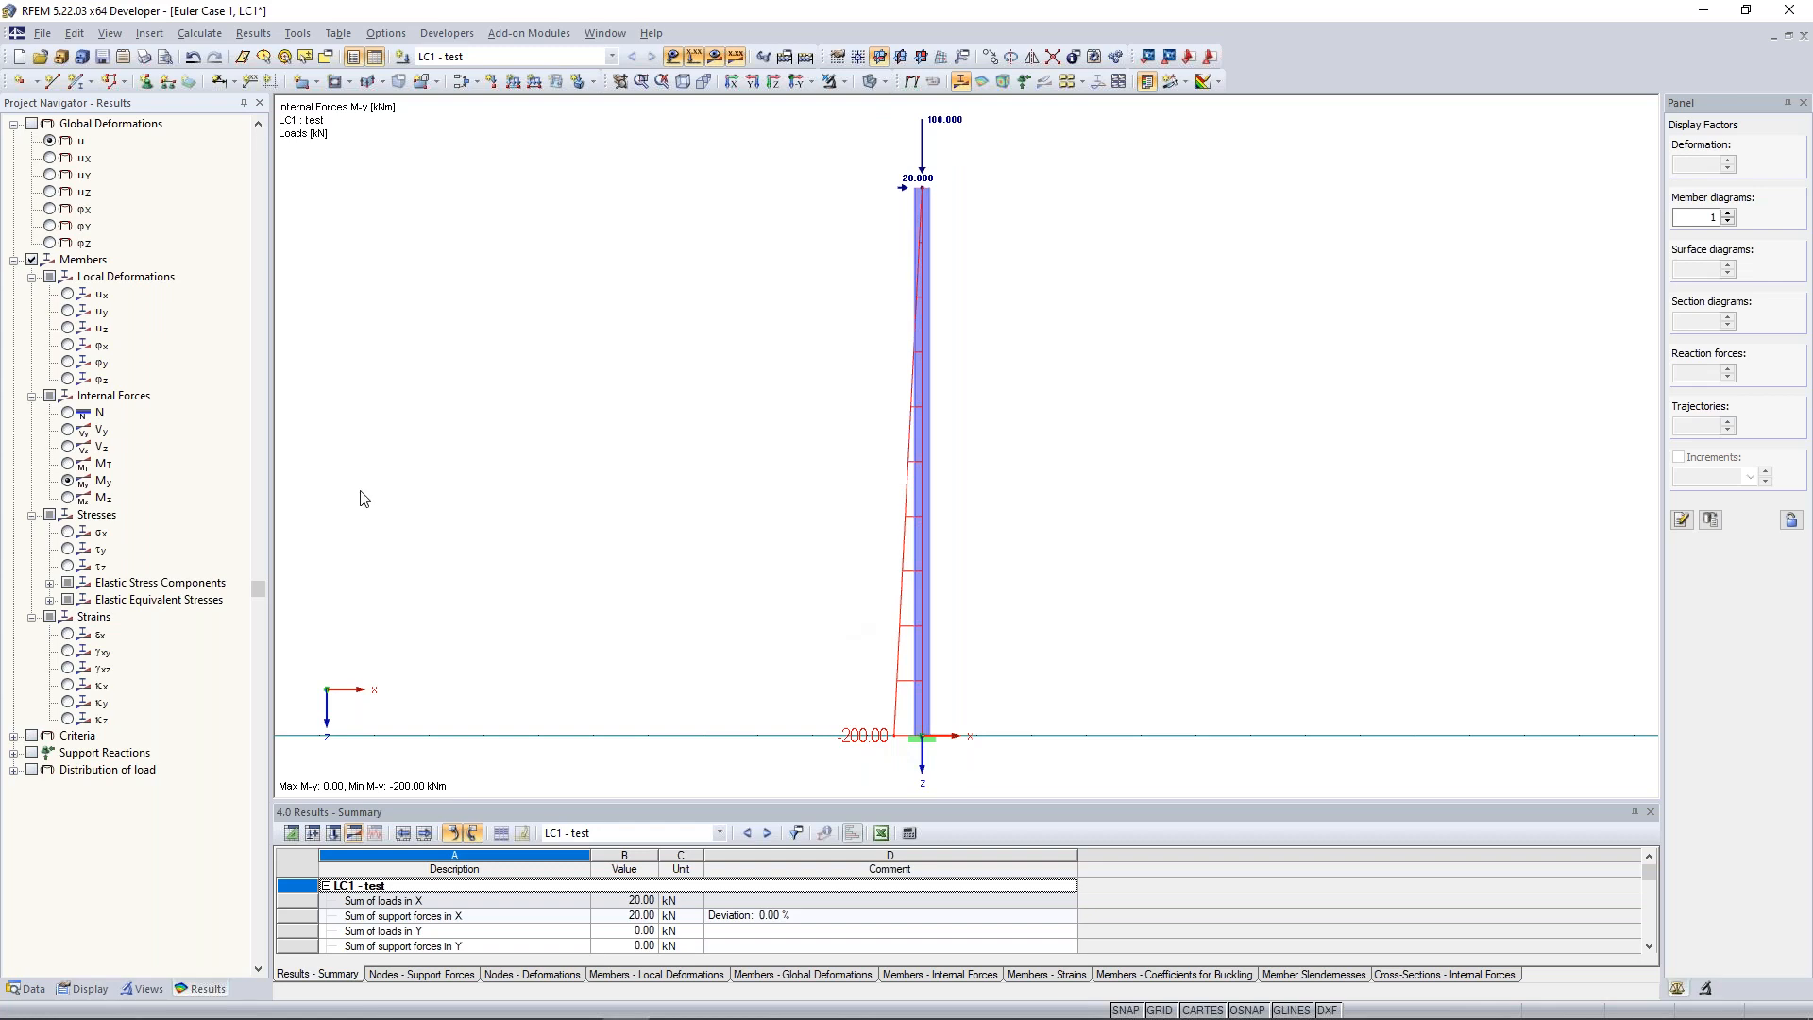
pyautogui.click(68, 413)
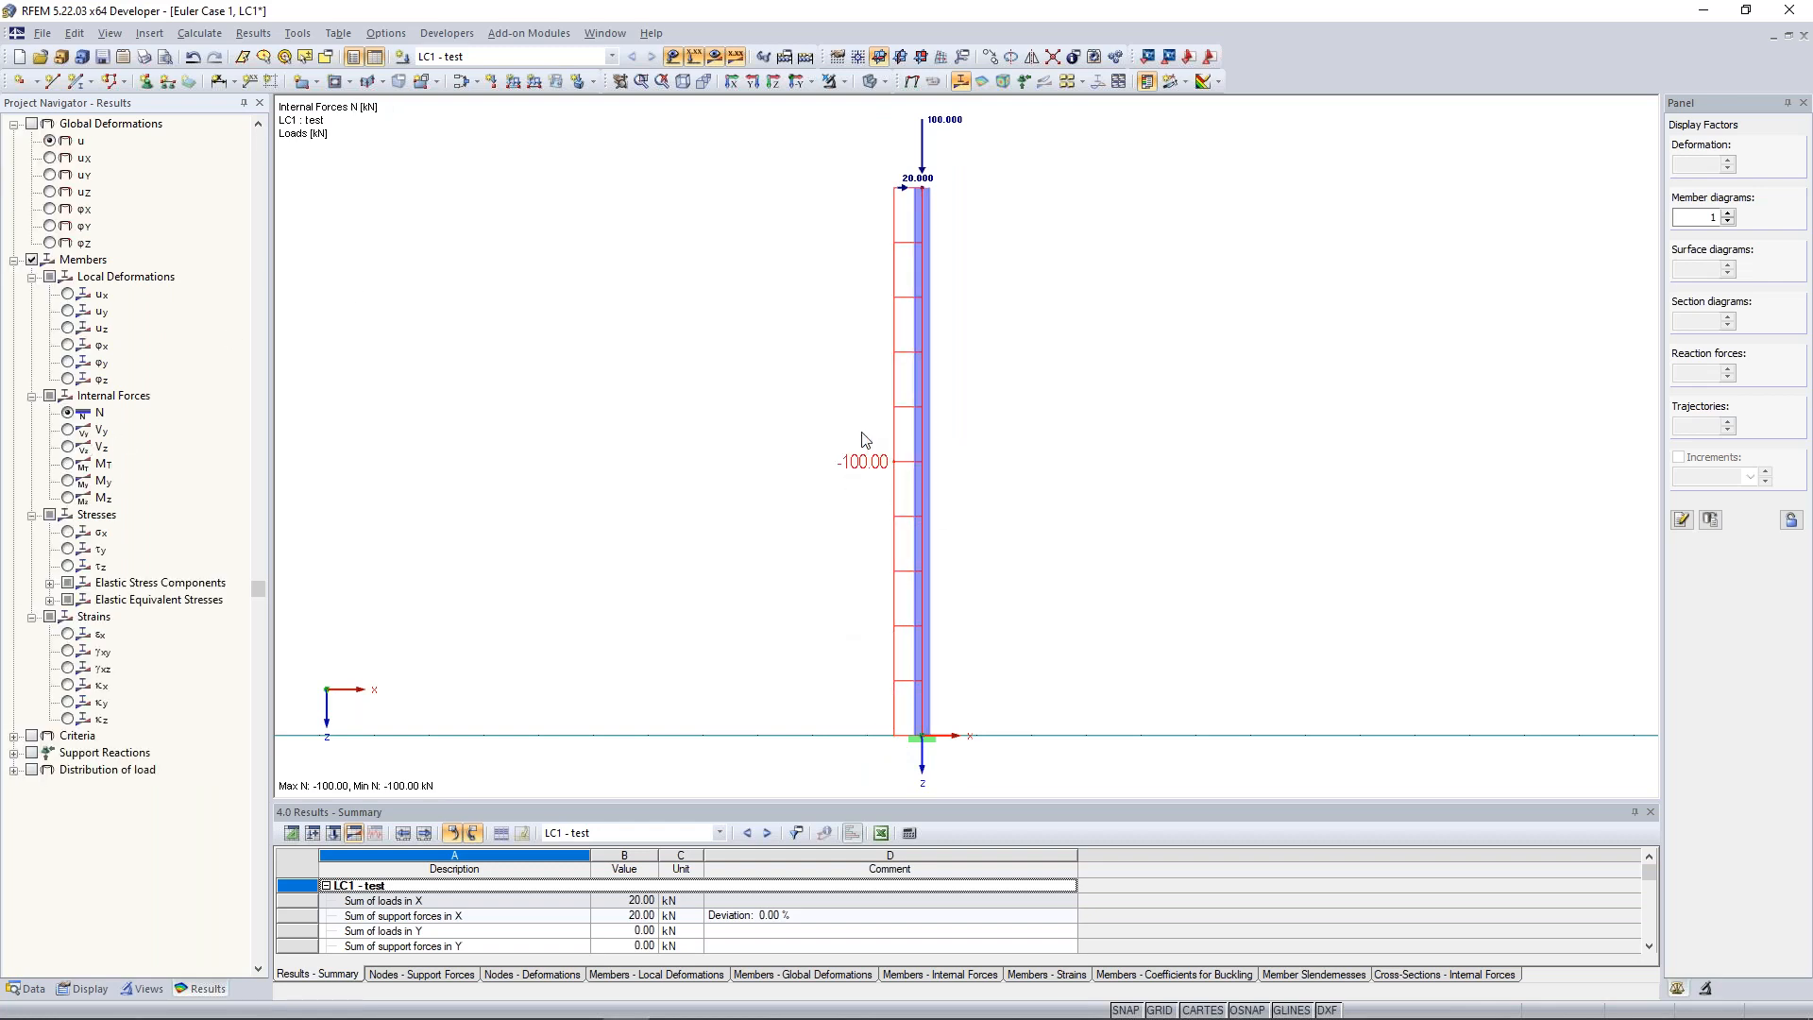
pyautogui.click(68, 447)
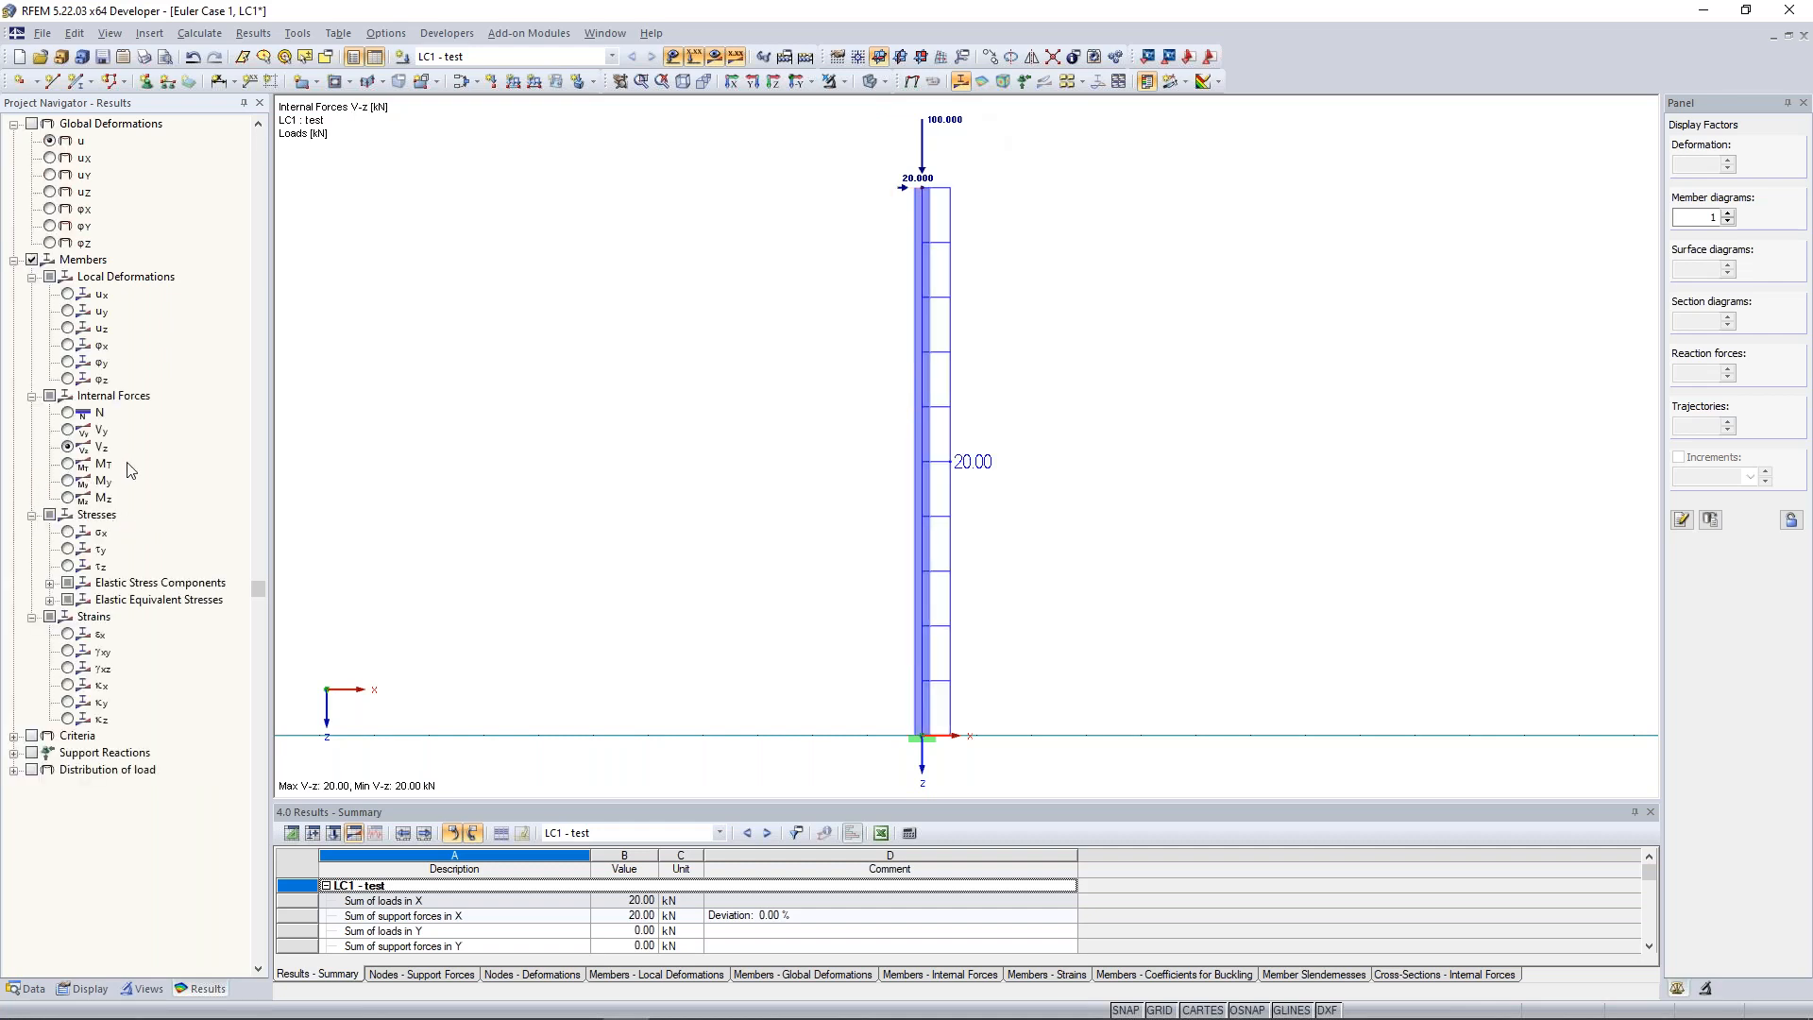
pyautogui.click(50, 158)
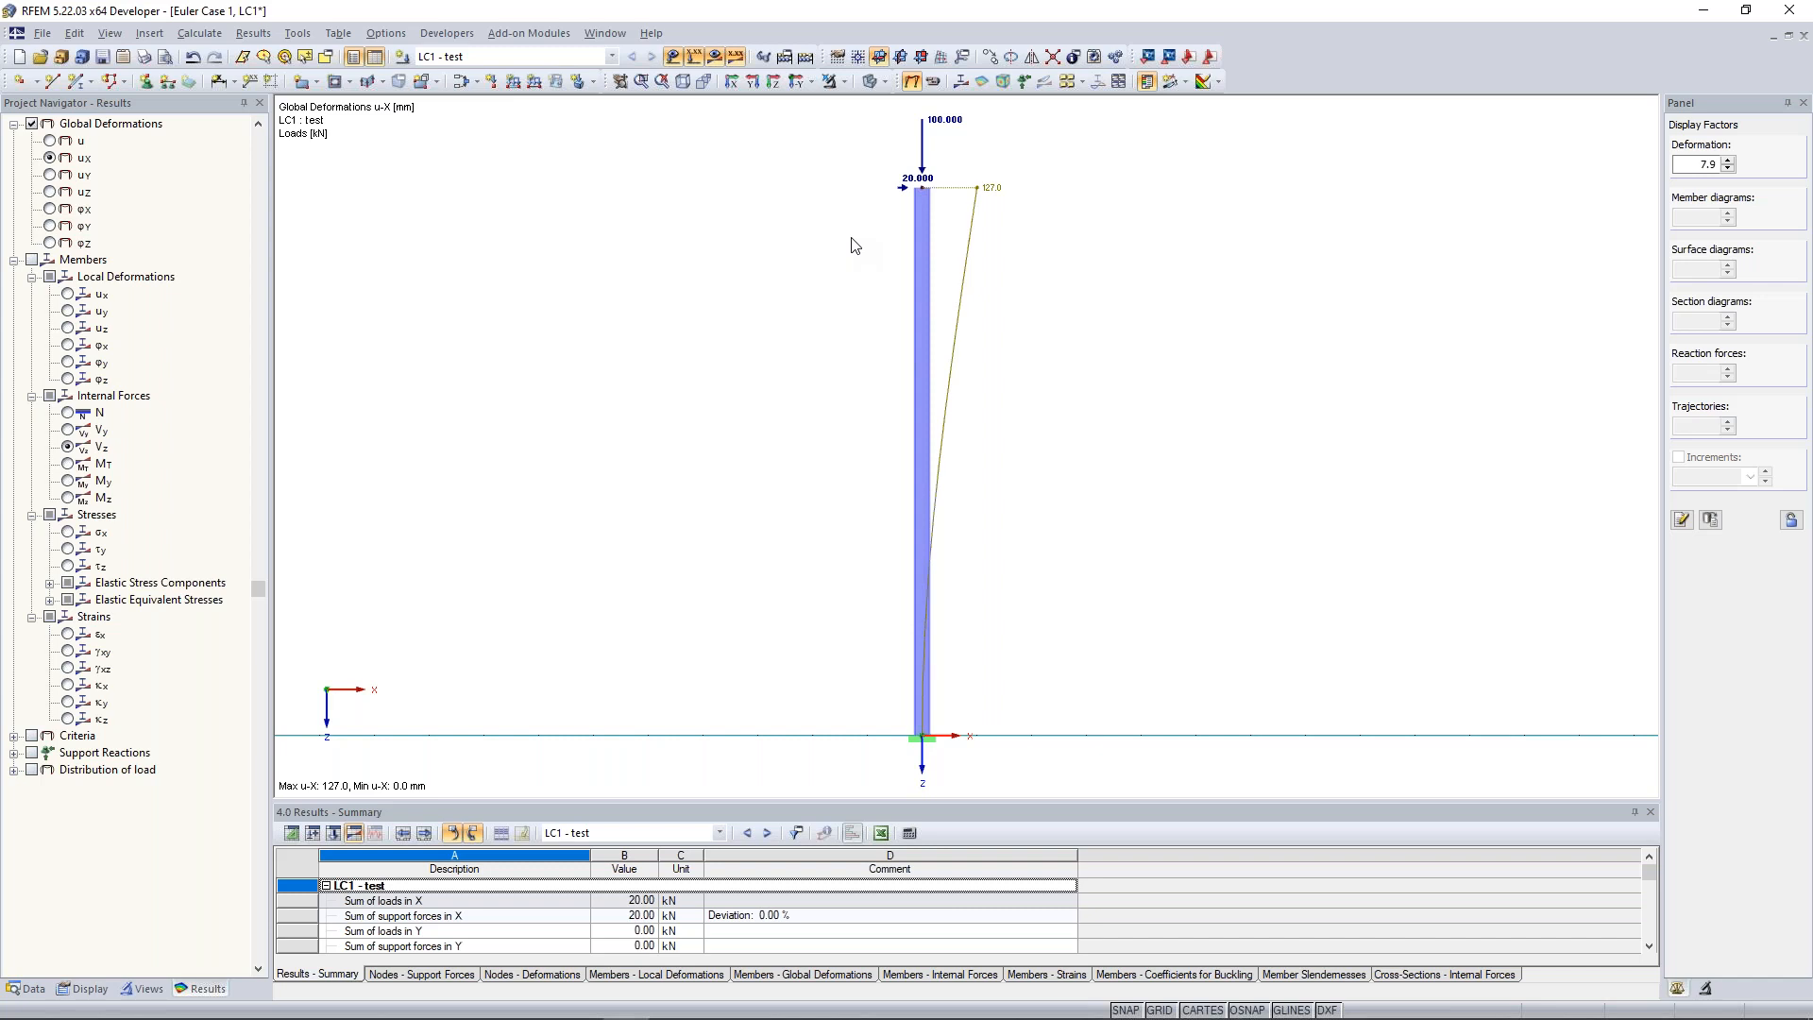
# Set load case LC1's method of analysis to second-order analysis (P-Delta) in its calculation parameters.
pyautogui.click(478, 83)
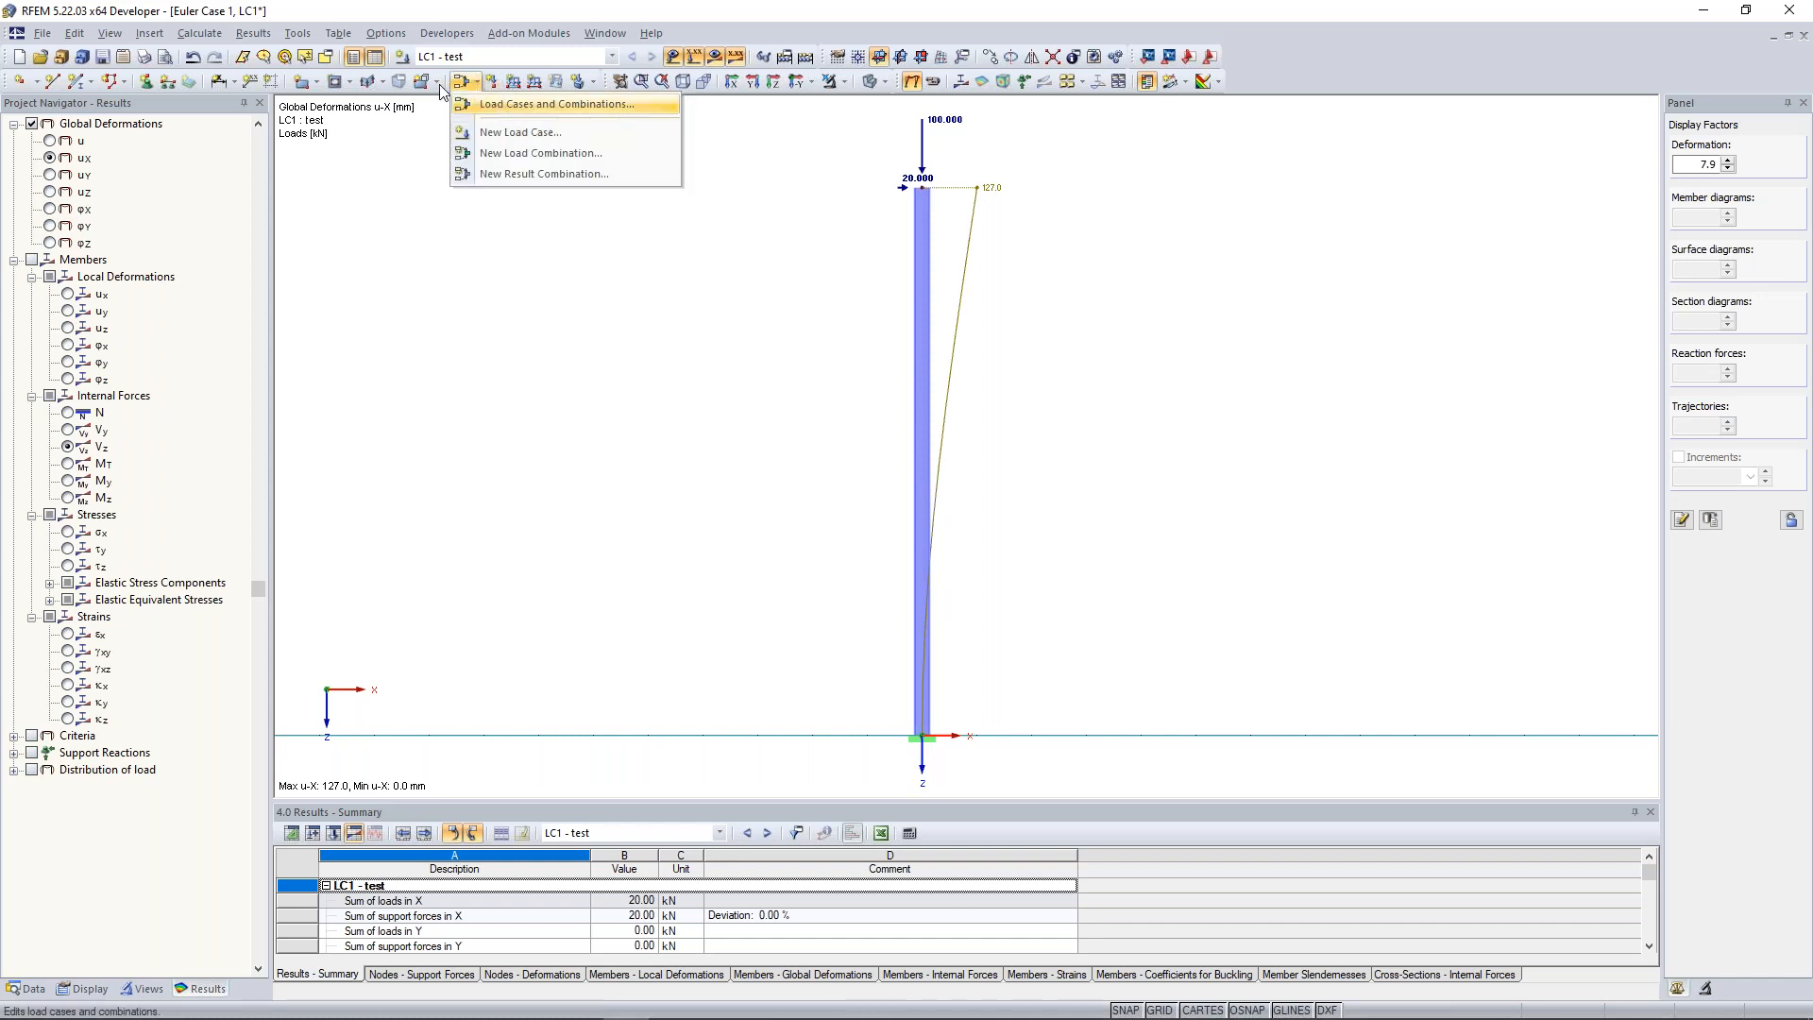
pyautogui.click(481, 87)
pyautogui.click(481, 87)
pyautogui.click(480, 87)
pyautogui.click(480, 86)
pyautogui.click(495, 109)
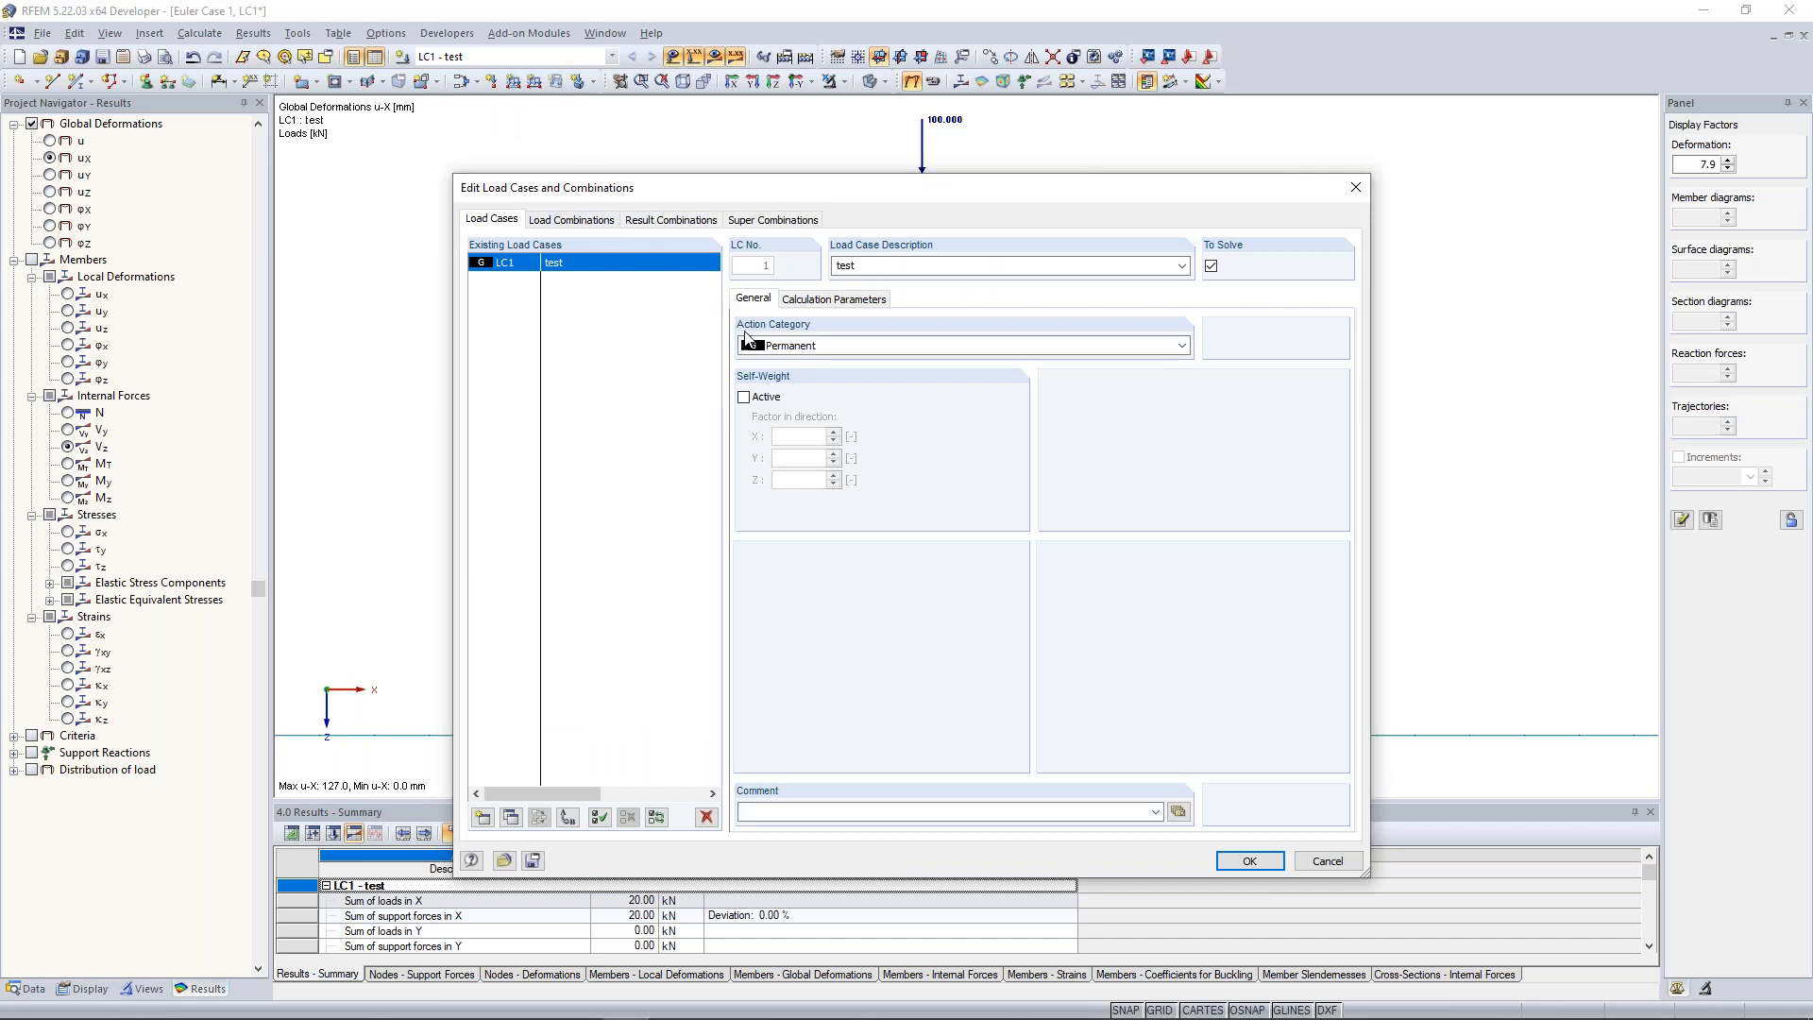
pyautogui.click(832, 300)
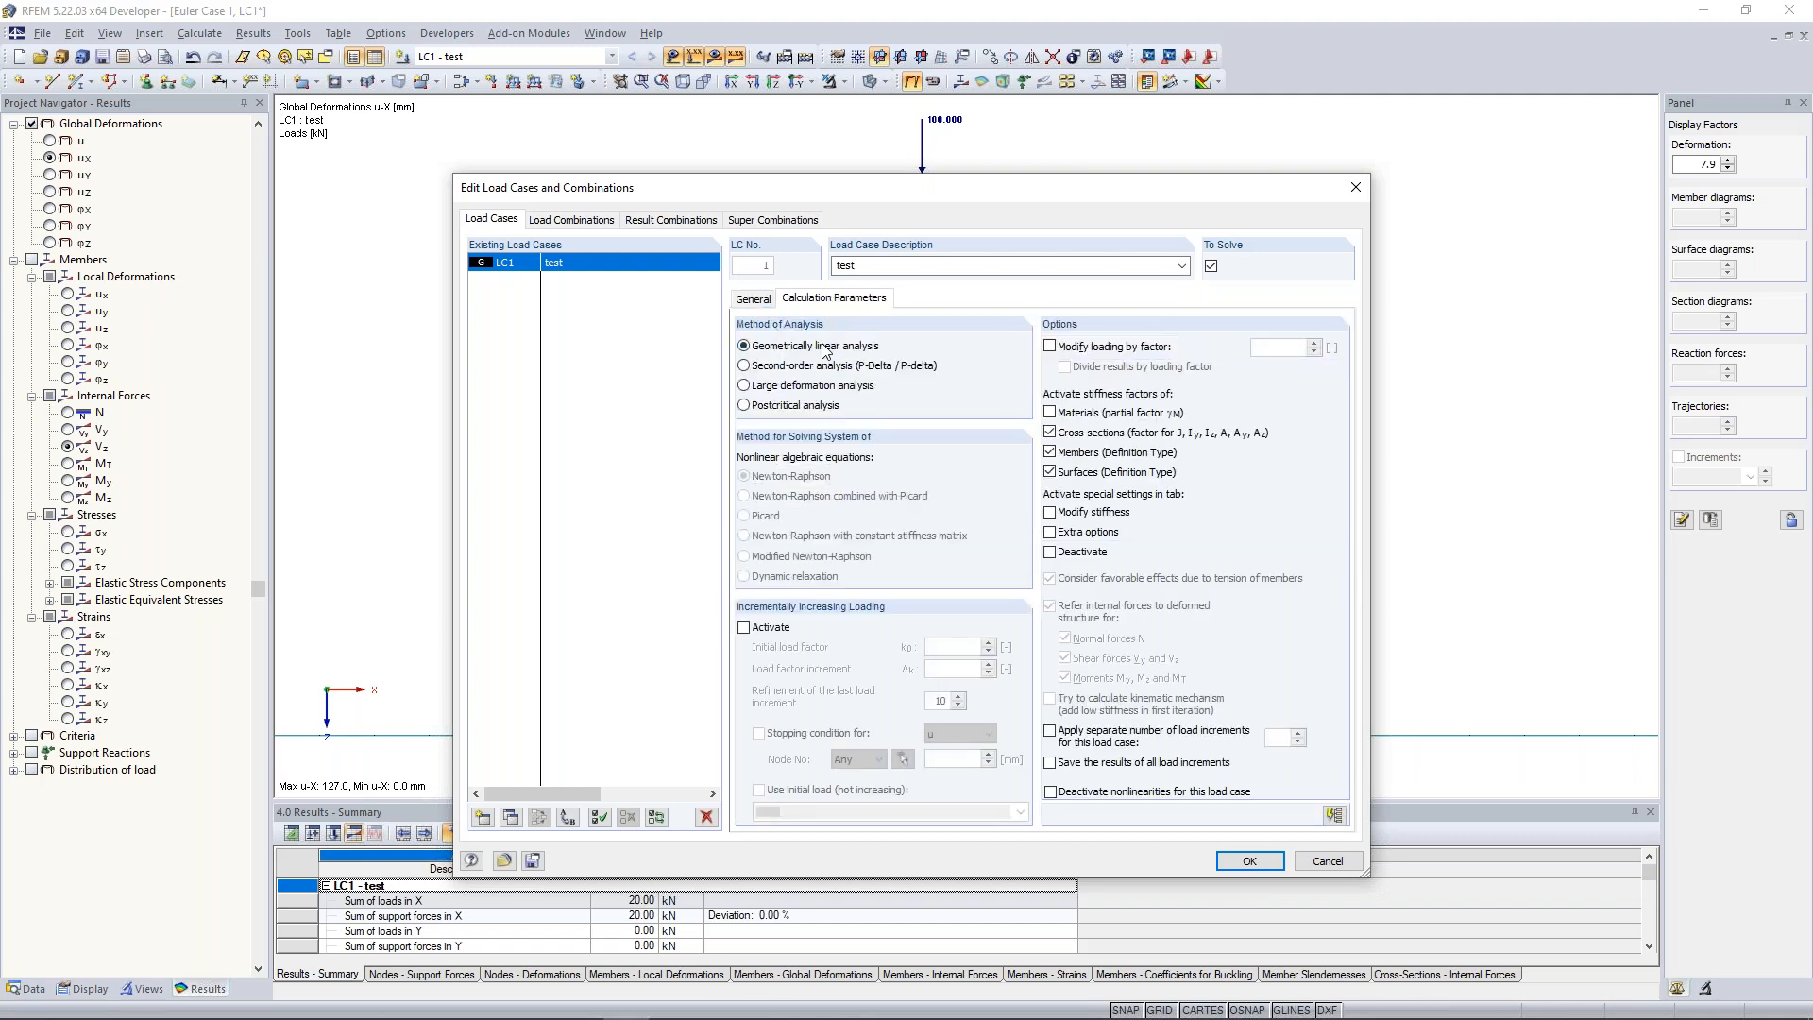
pyautogui.moveTo(910, 197); pyautogui.dragTo(902, 331)
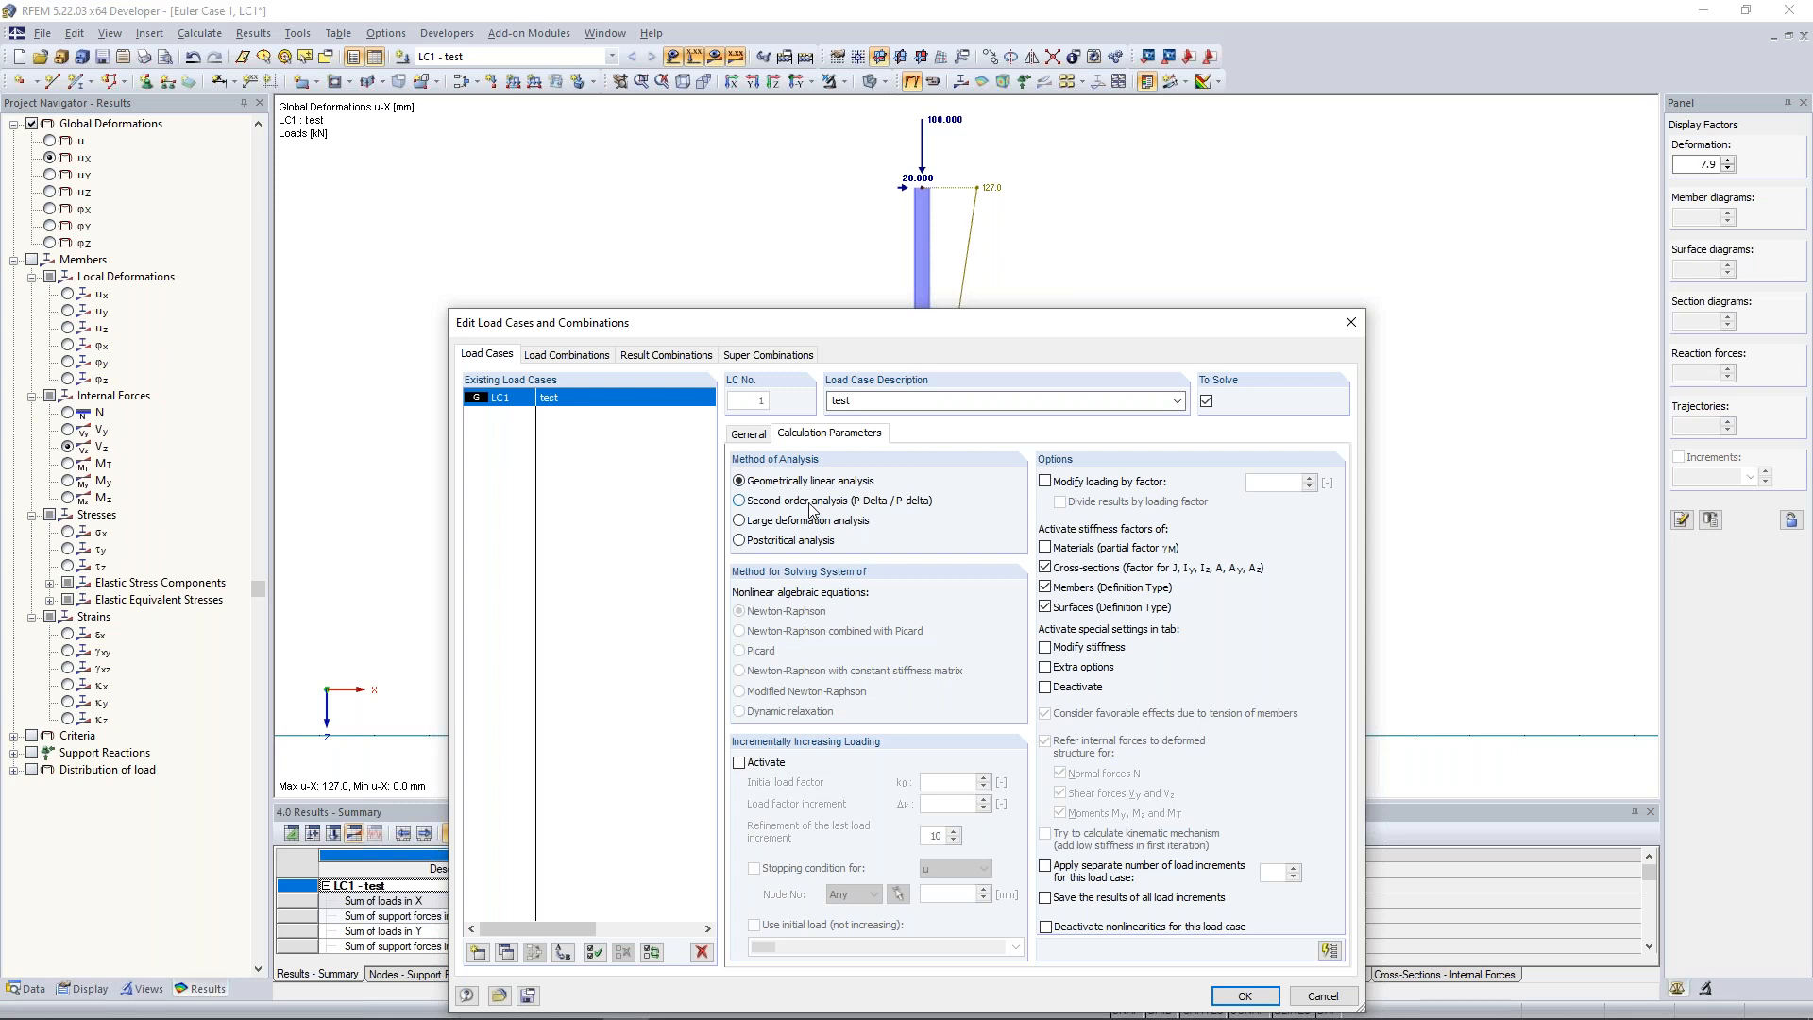
pyautogui.click(810, 503)
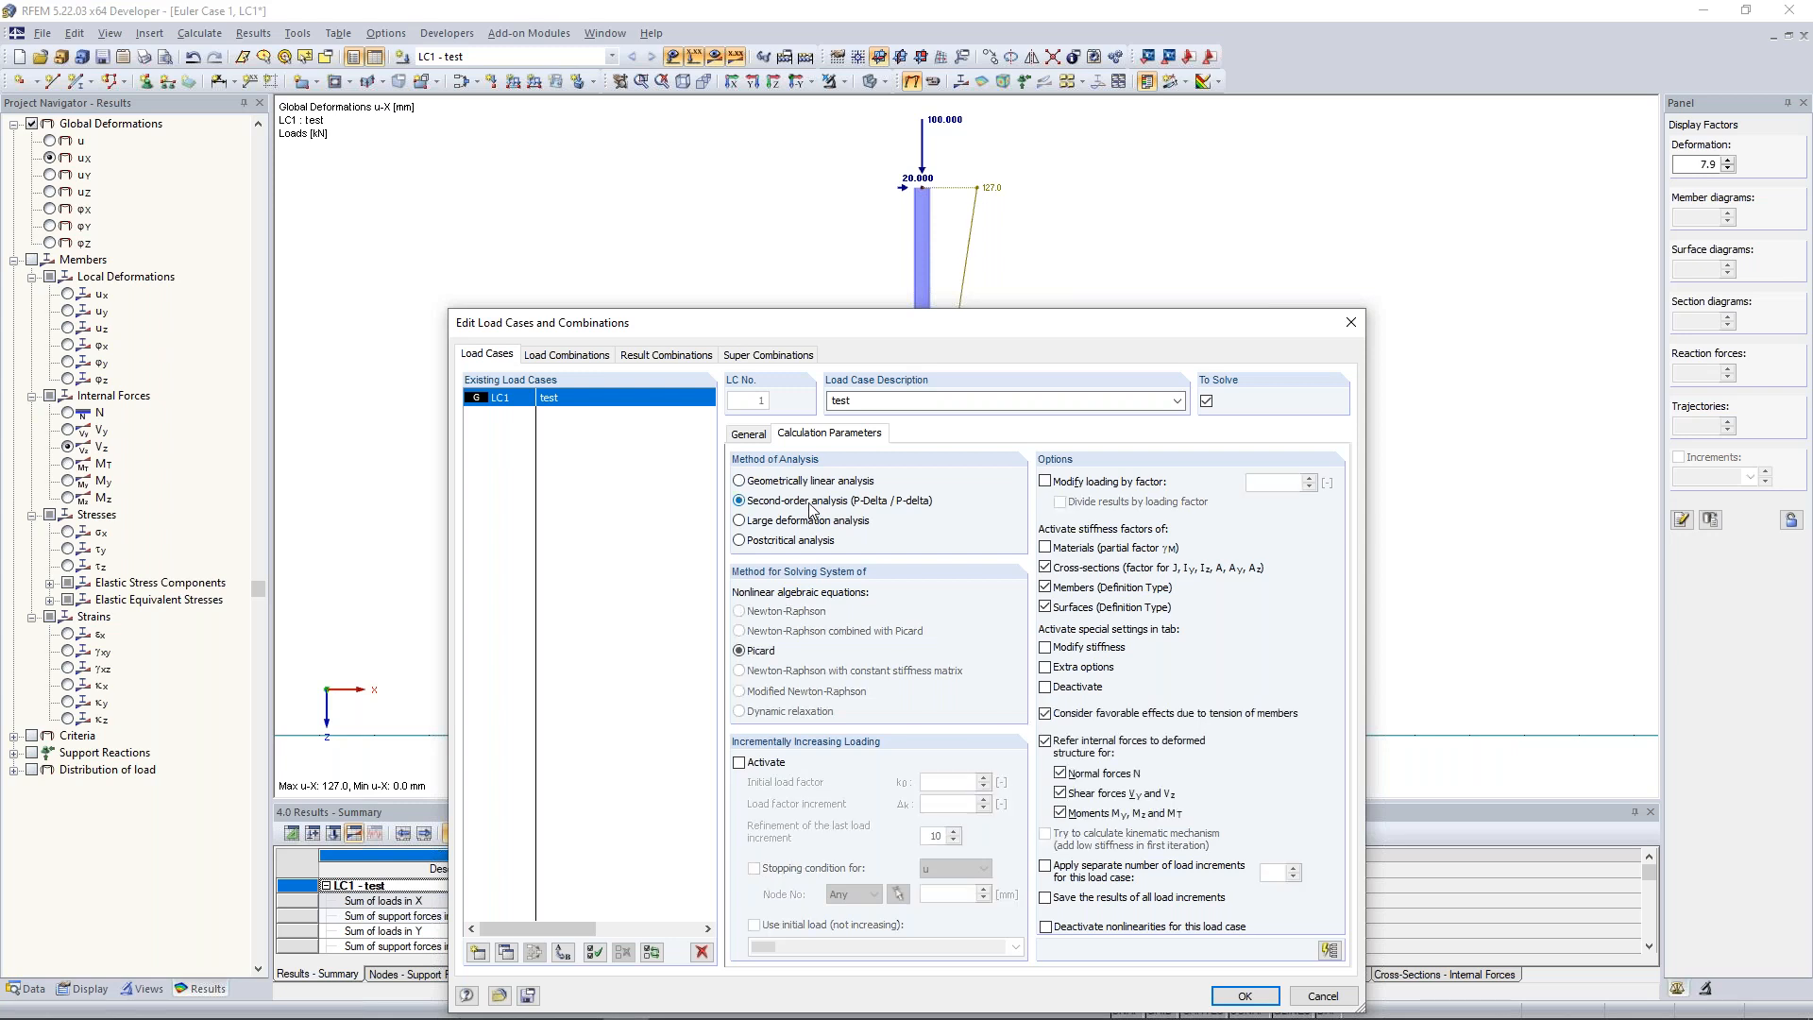
pyautogui.click(1247, 996)
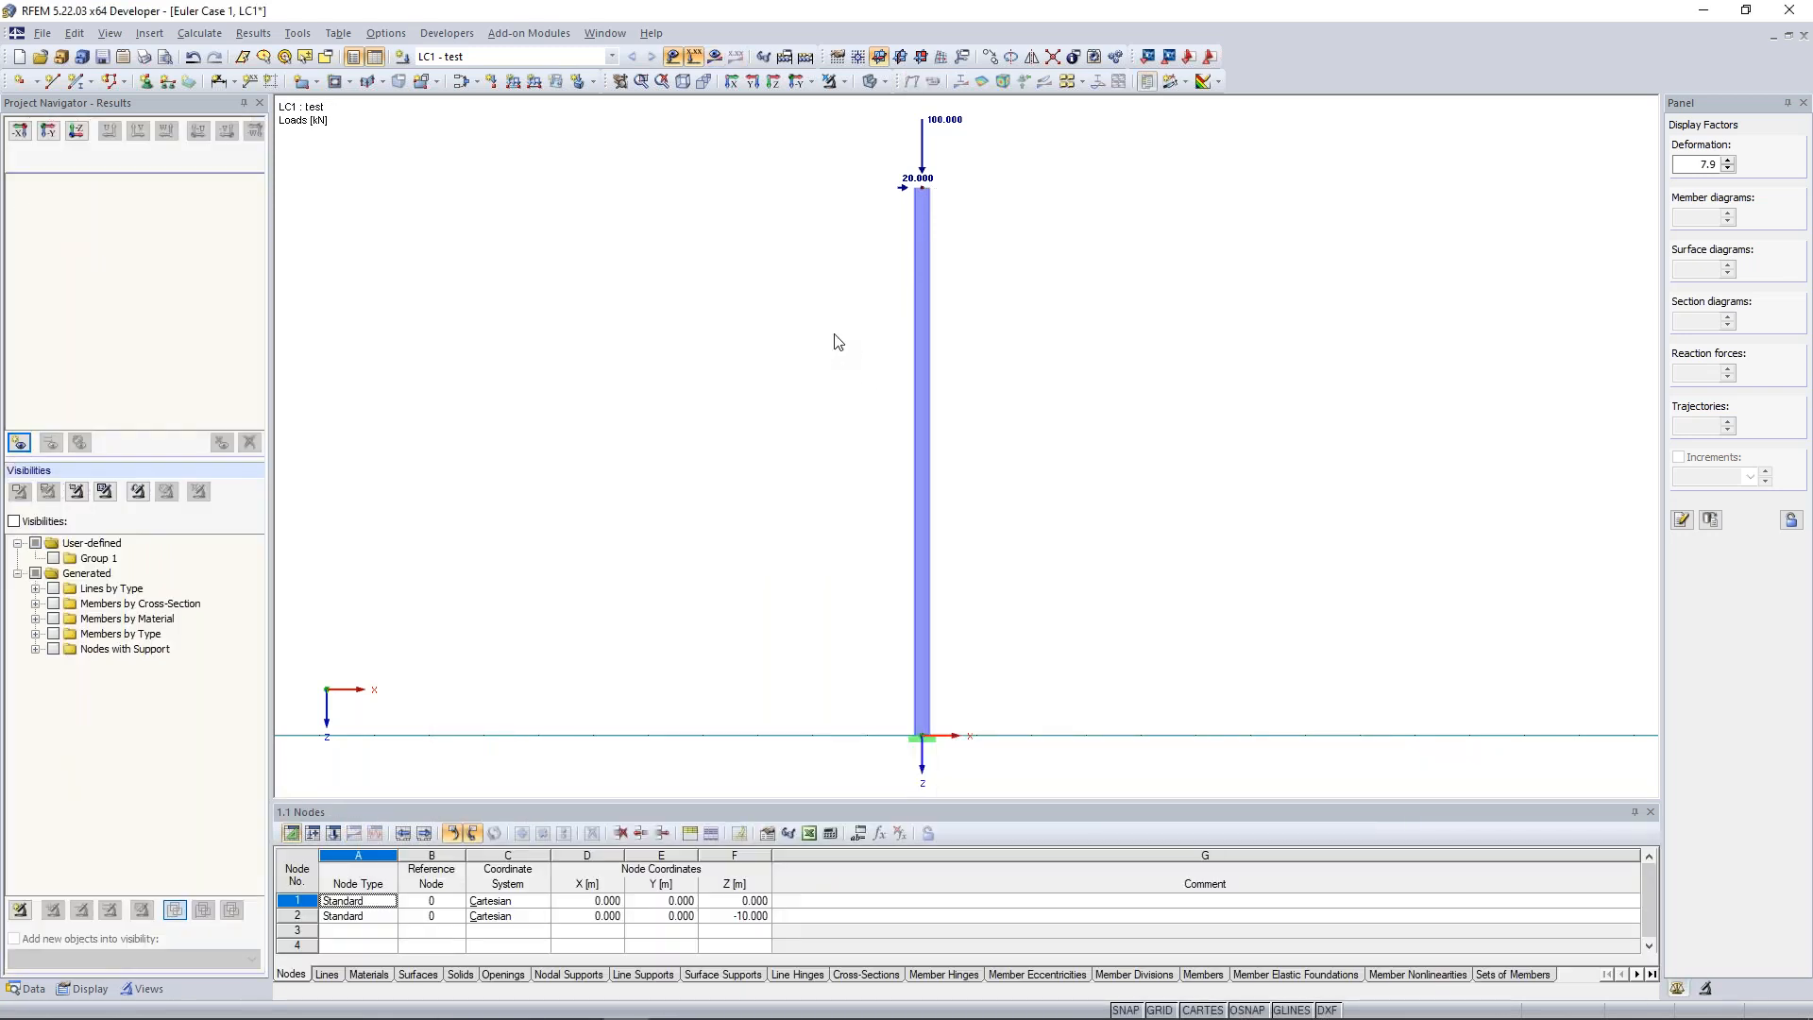
# Recalculate LC1 and compare the column's global deformation uX with its bending moment My diagram.
pyautogui.click(715, 57)
pyautogui.click(873, 547)
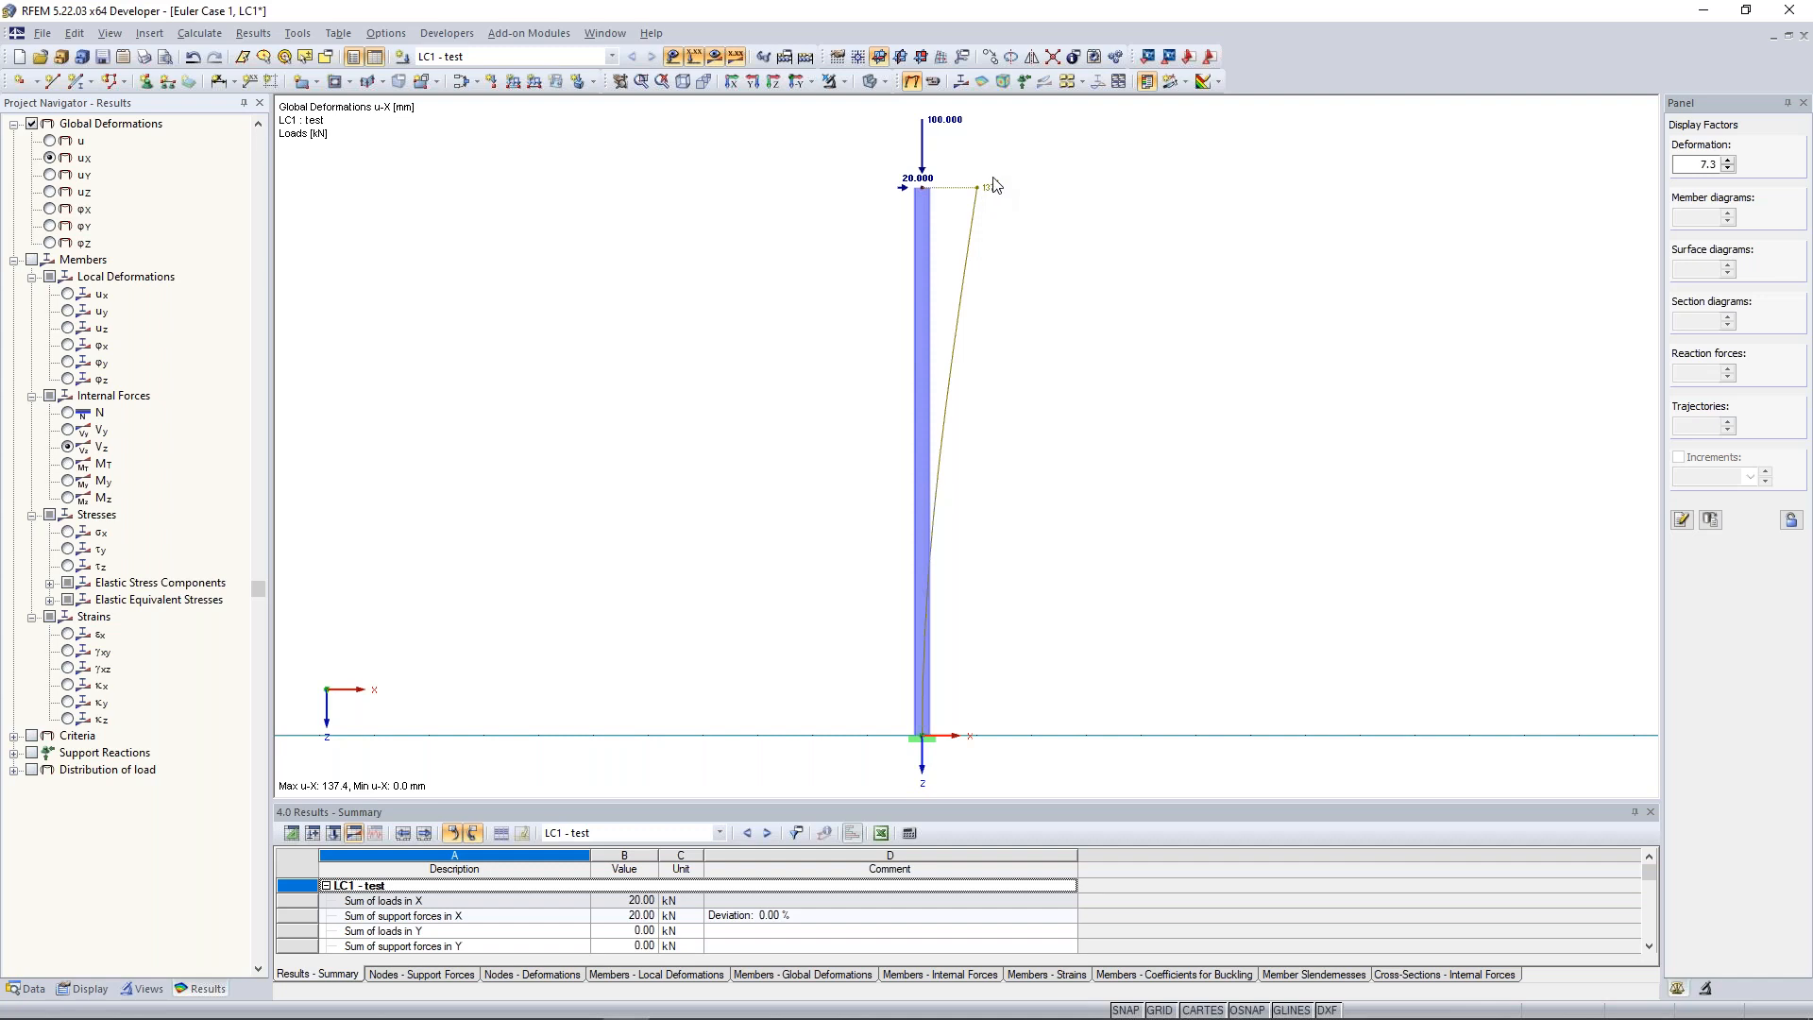
pyautogui.click(68, 481)
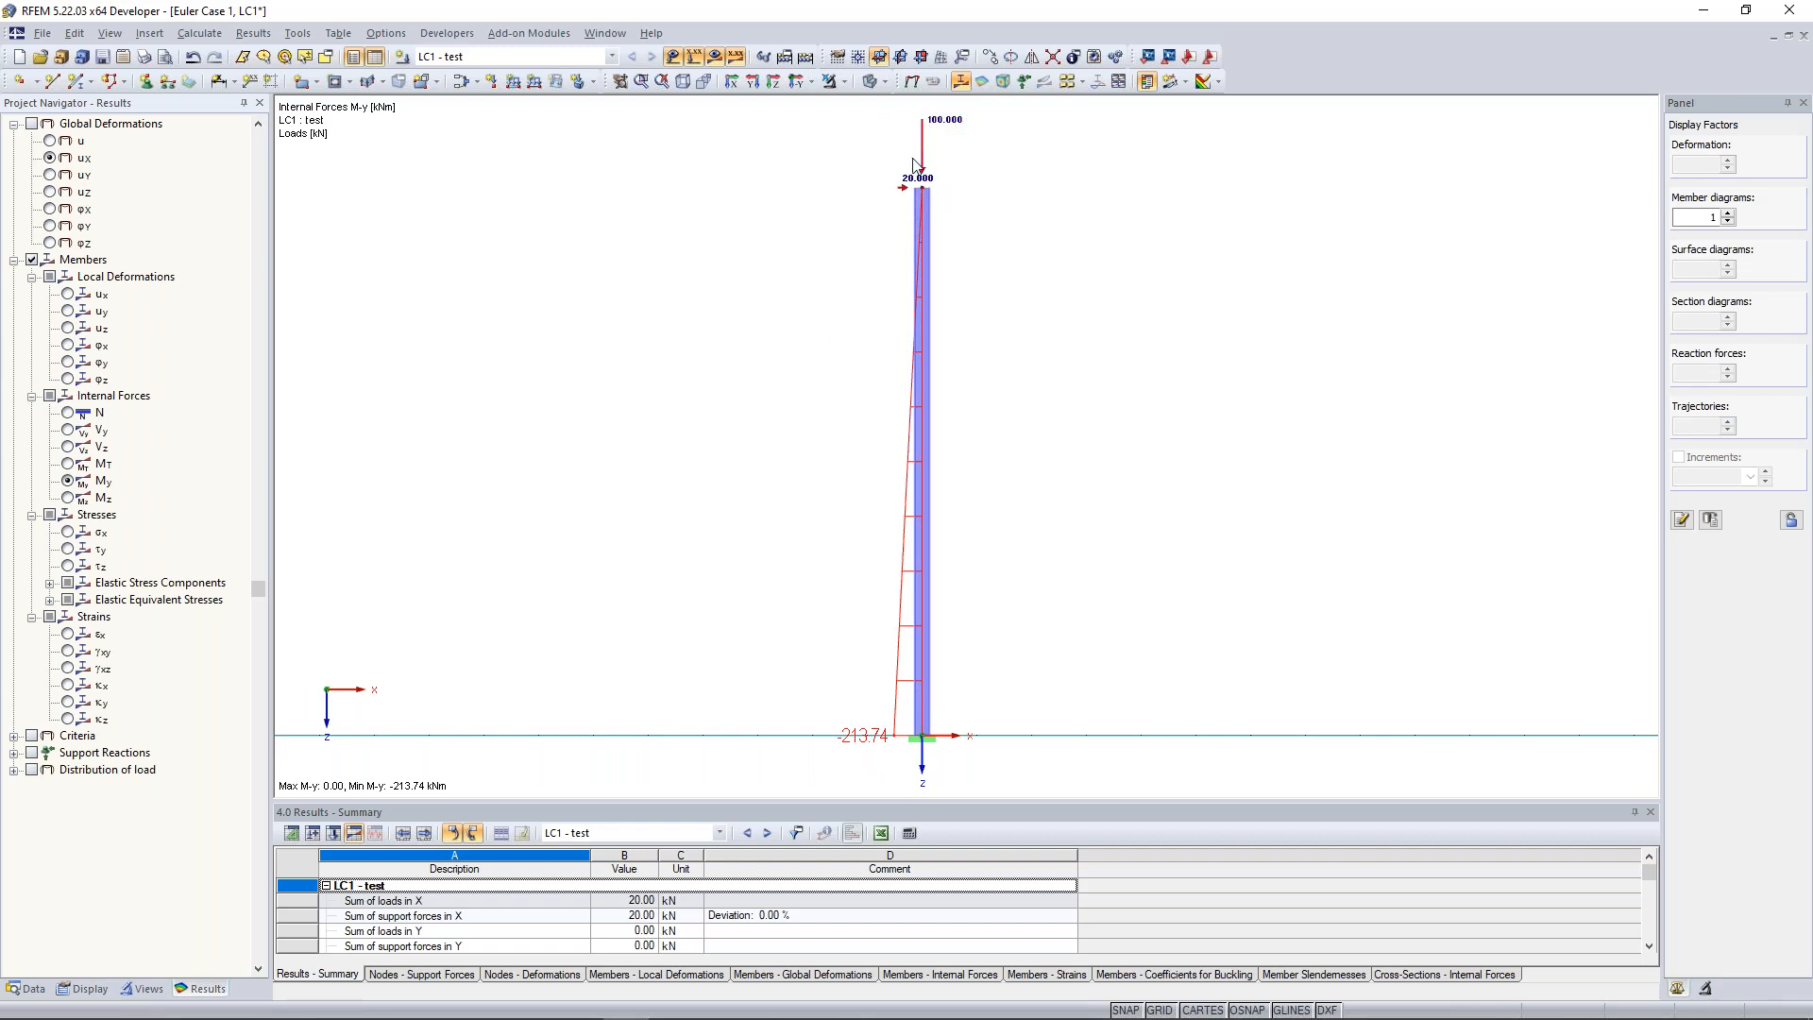
pyautogui.click(53, 159)
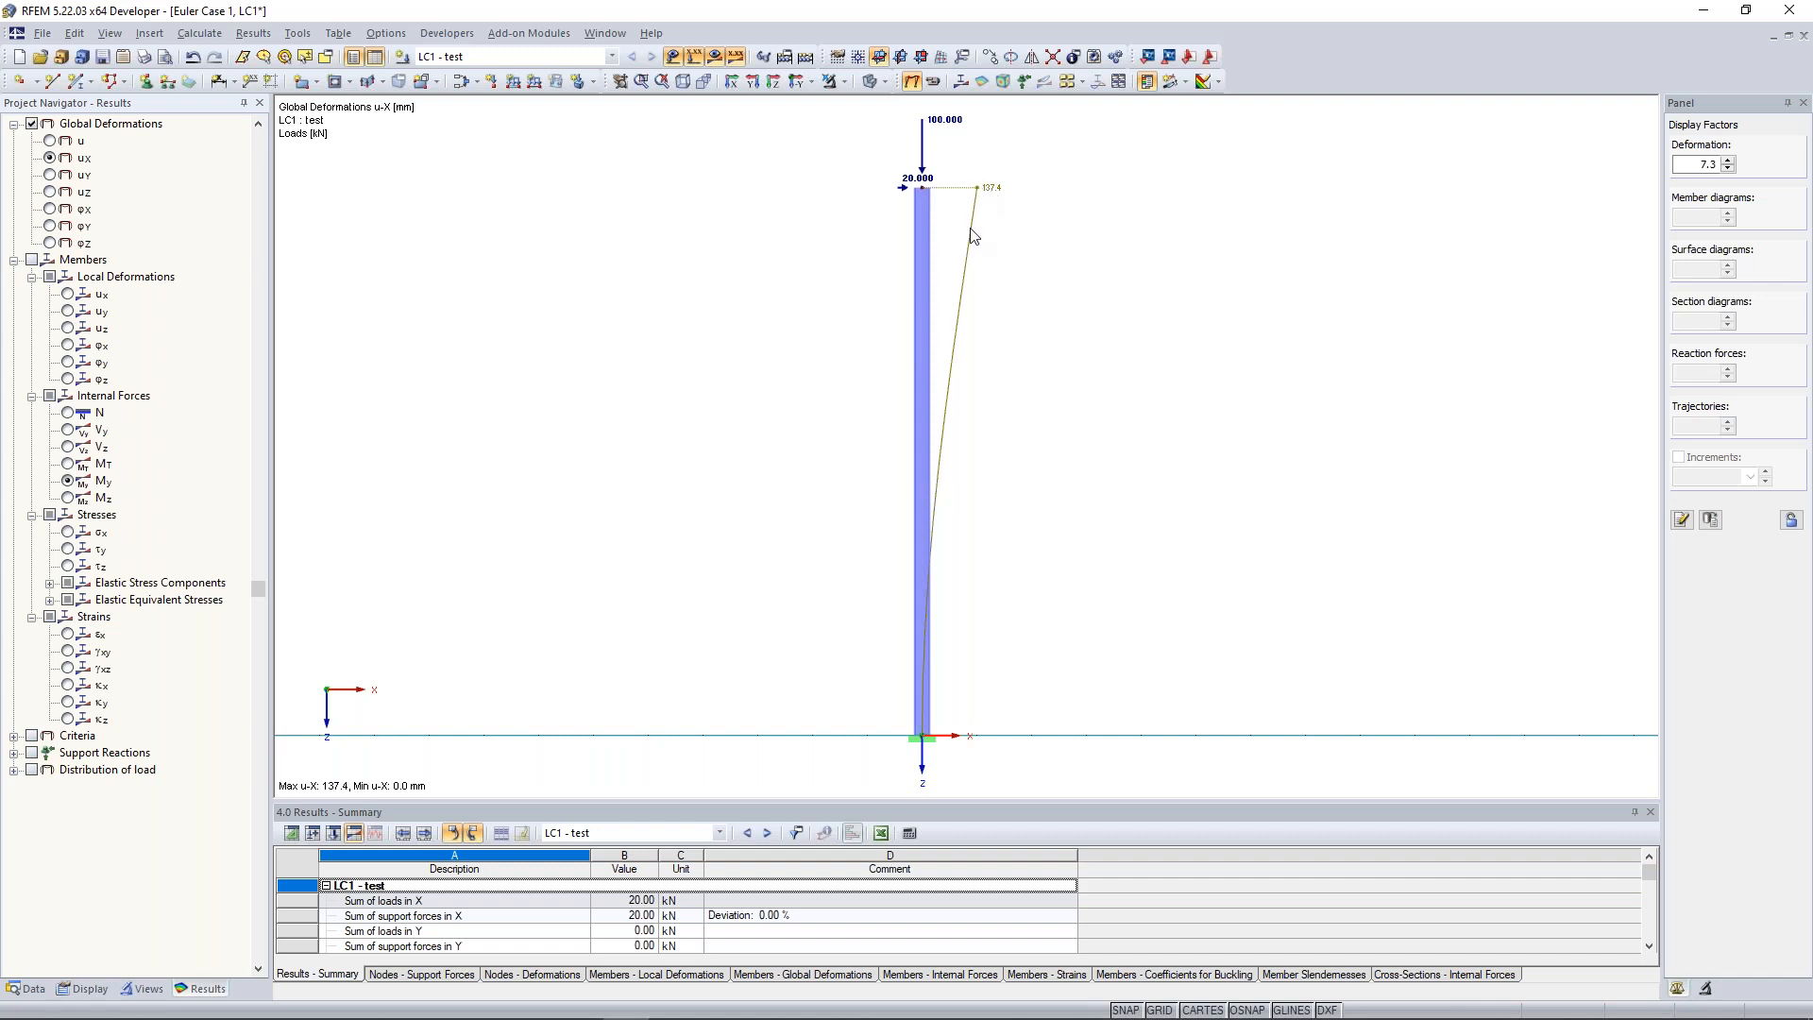
pyautogui.click(69, 482)
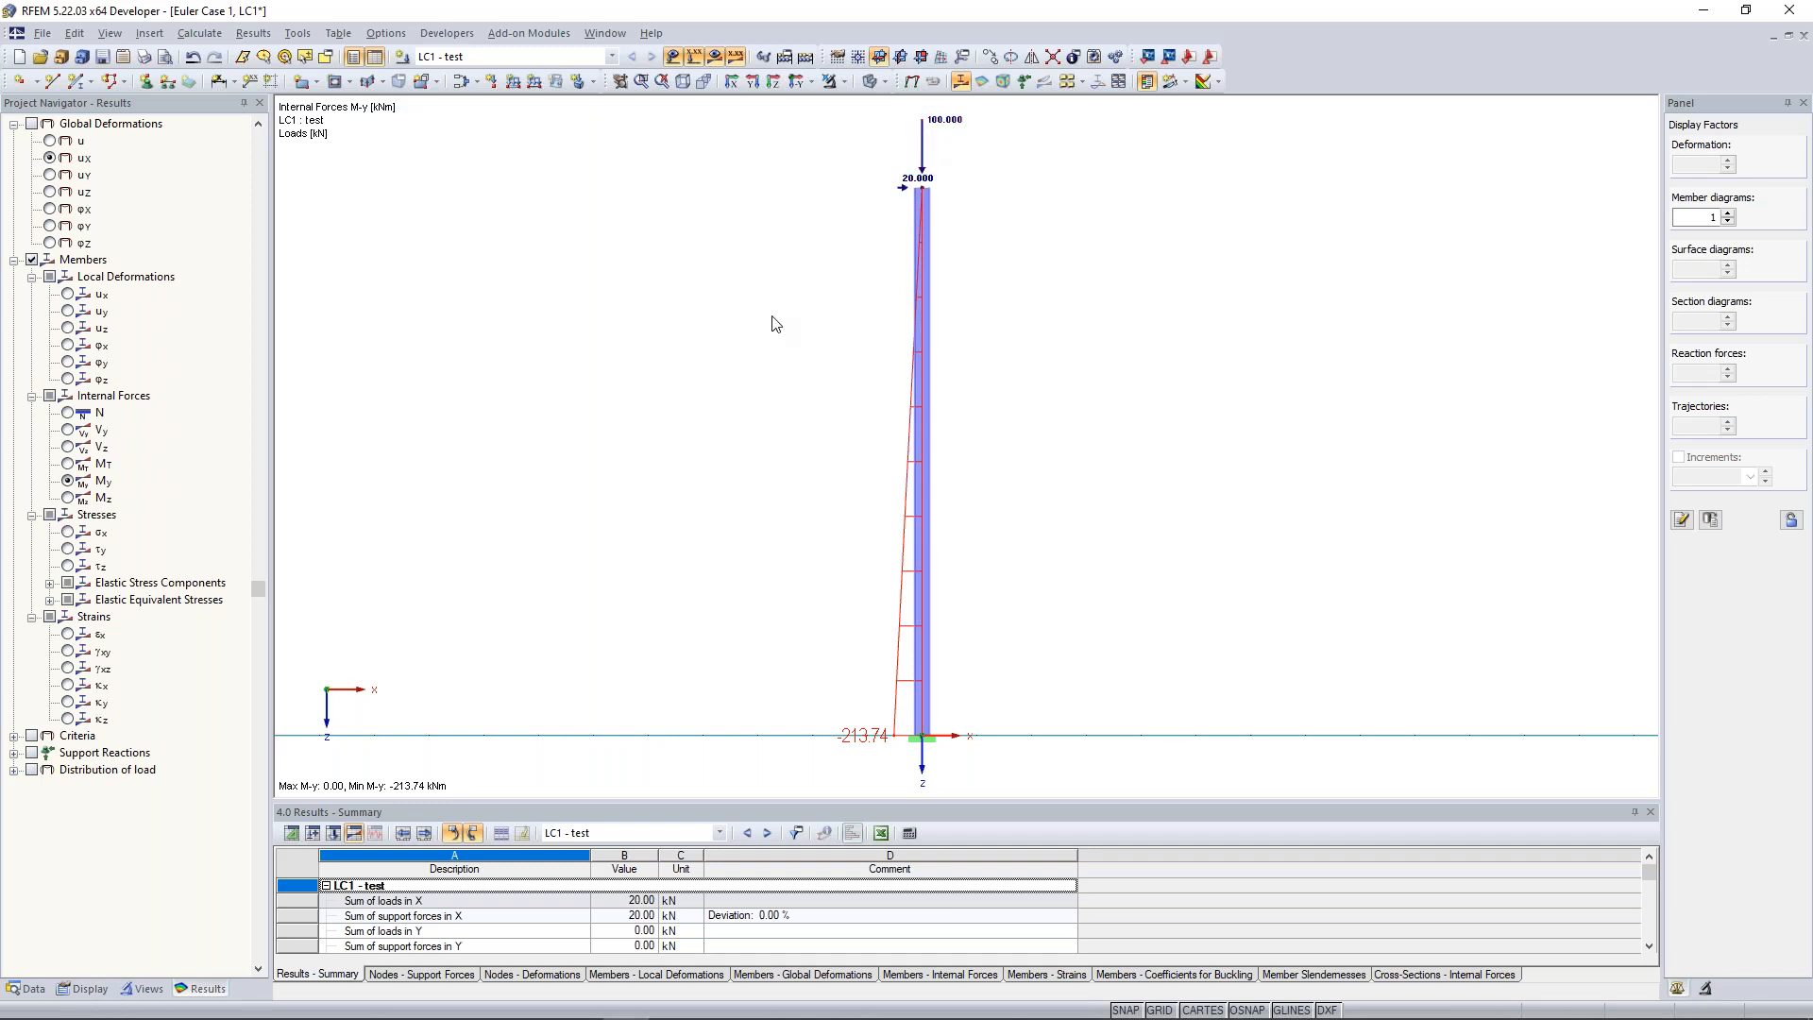
# Examine the member types available for the HEB 300 column and close its properties without changes.
pyautogui.scroll(-2, 756, 406)
pyautogui.scroll(-2, 753, 412)
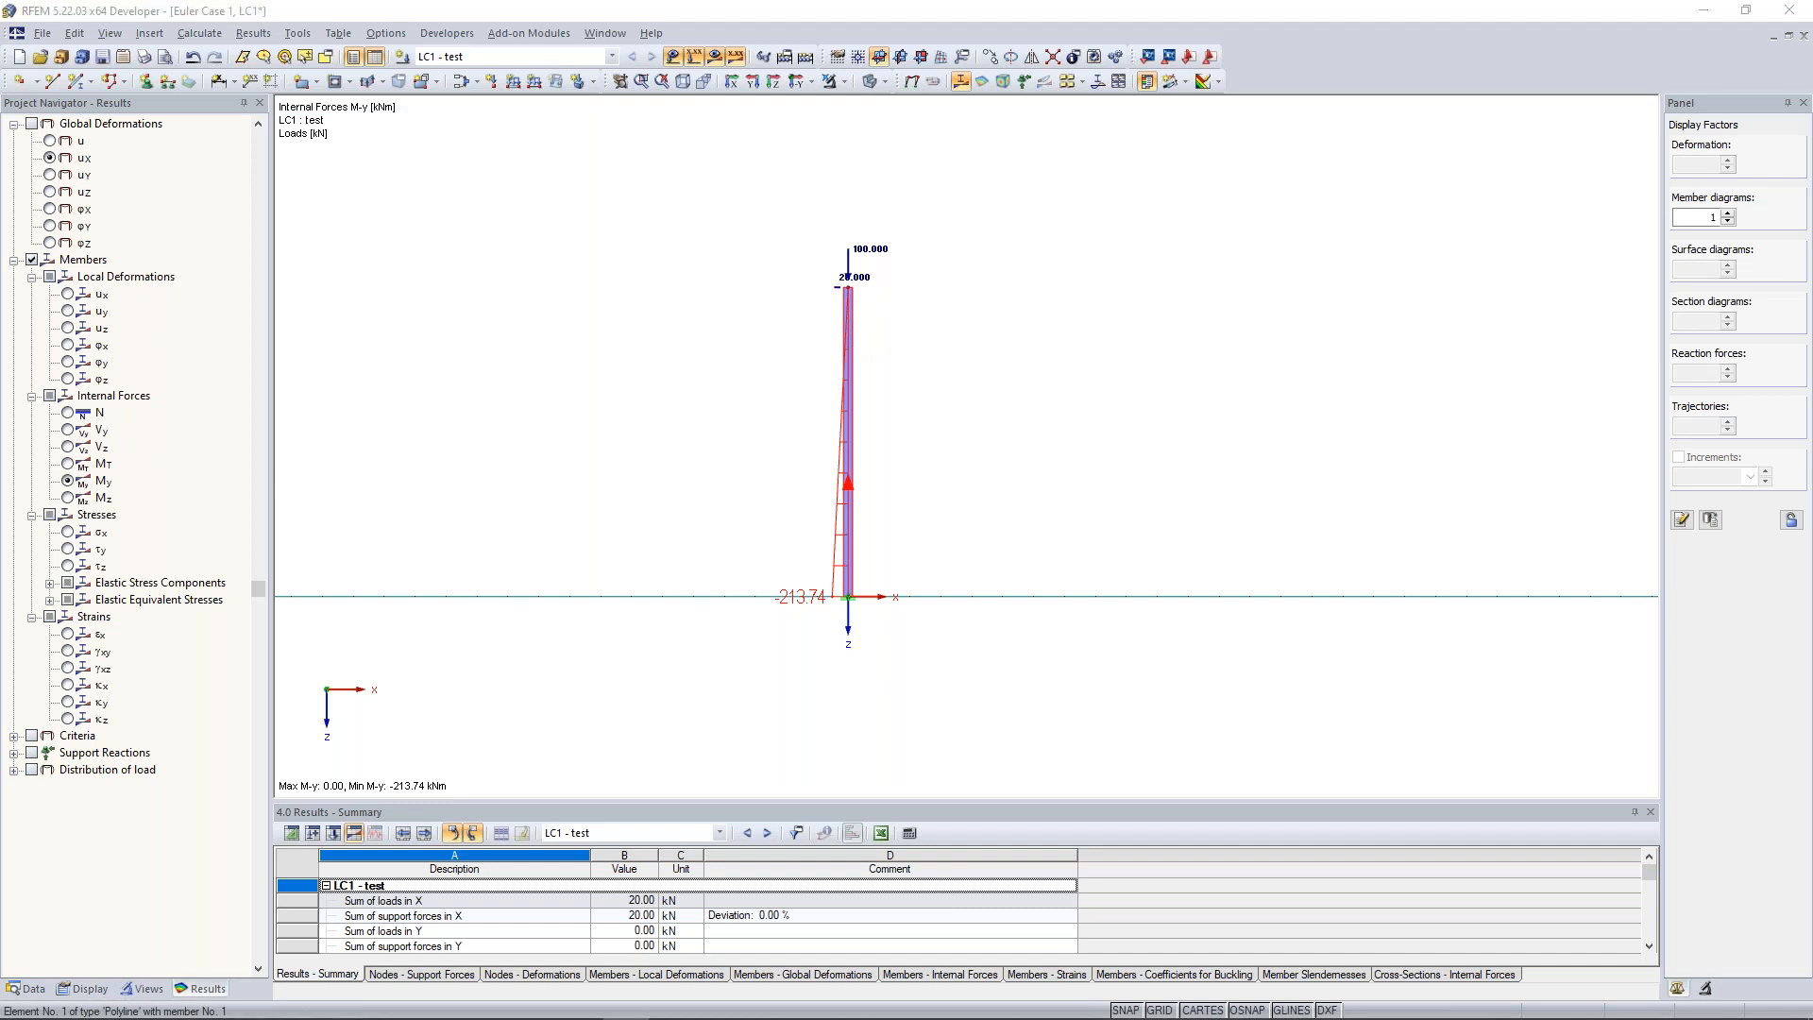
pyautogui.doubleClick(848, 350)
pyautogui.moveTo(964, 274); pyautogui.dragTo(914, 194)
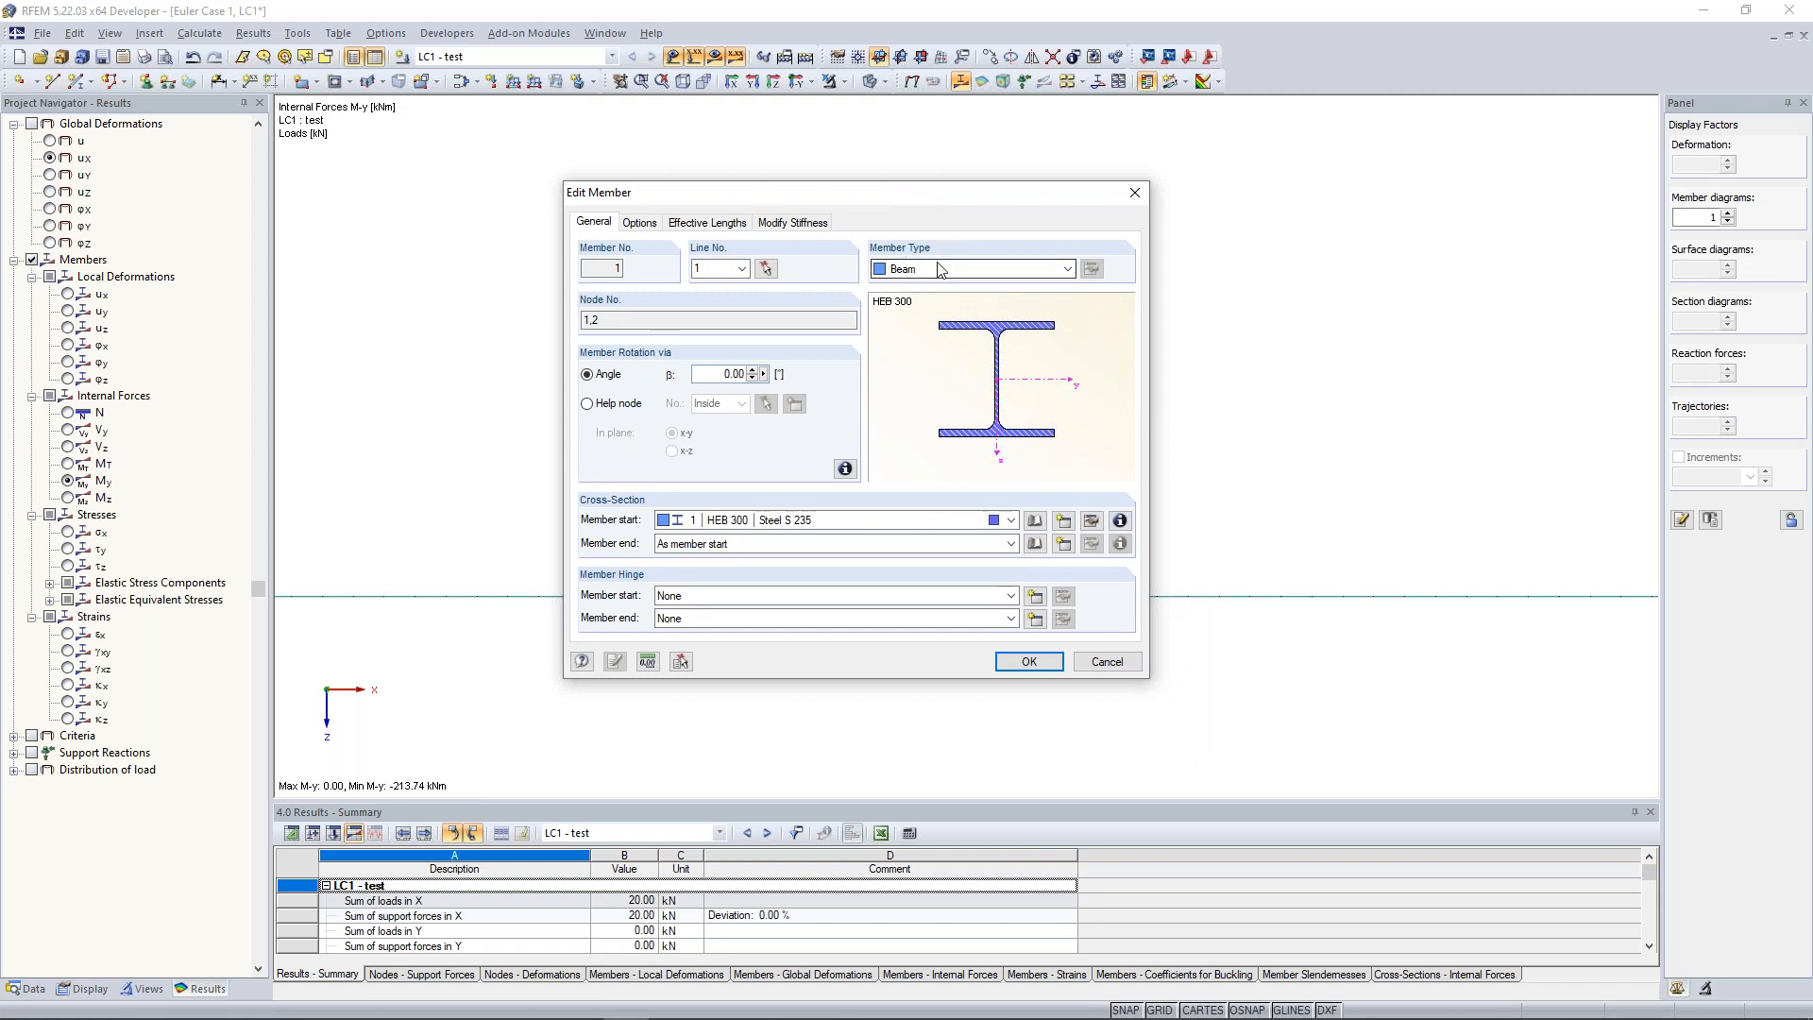
pyautogui.click(1068, 270)
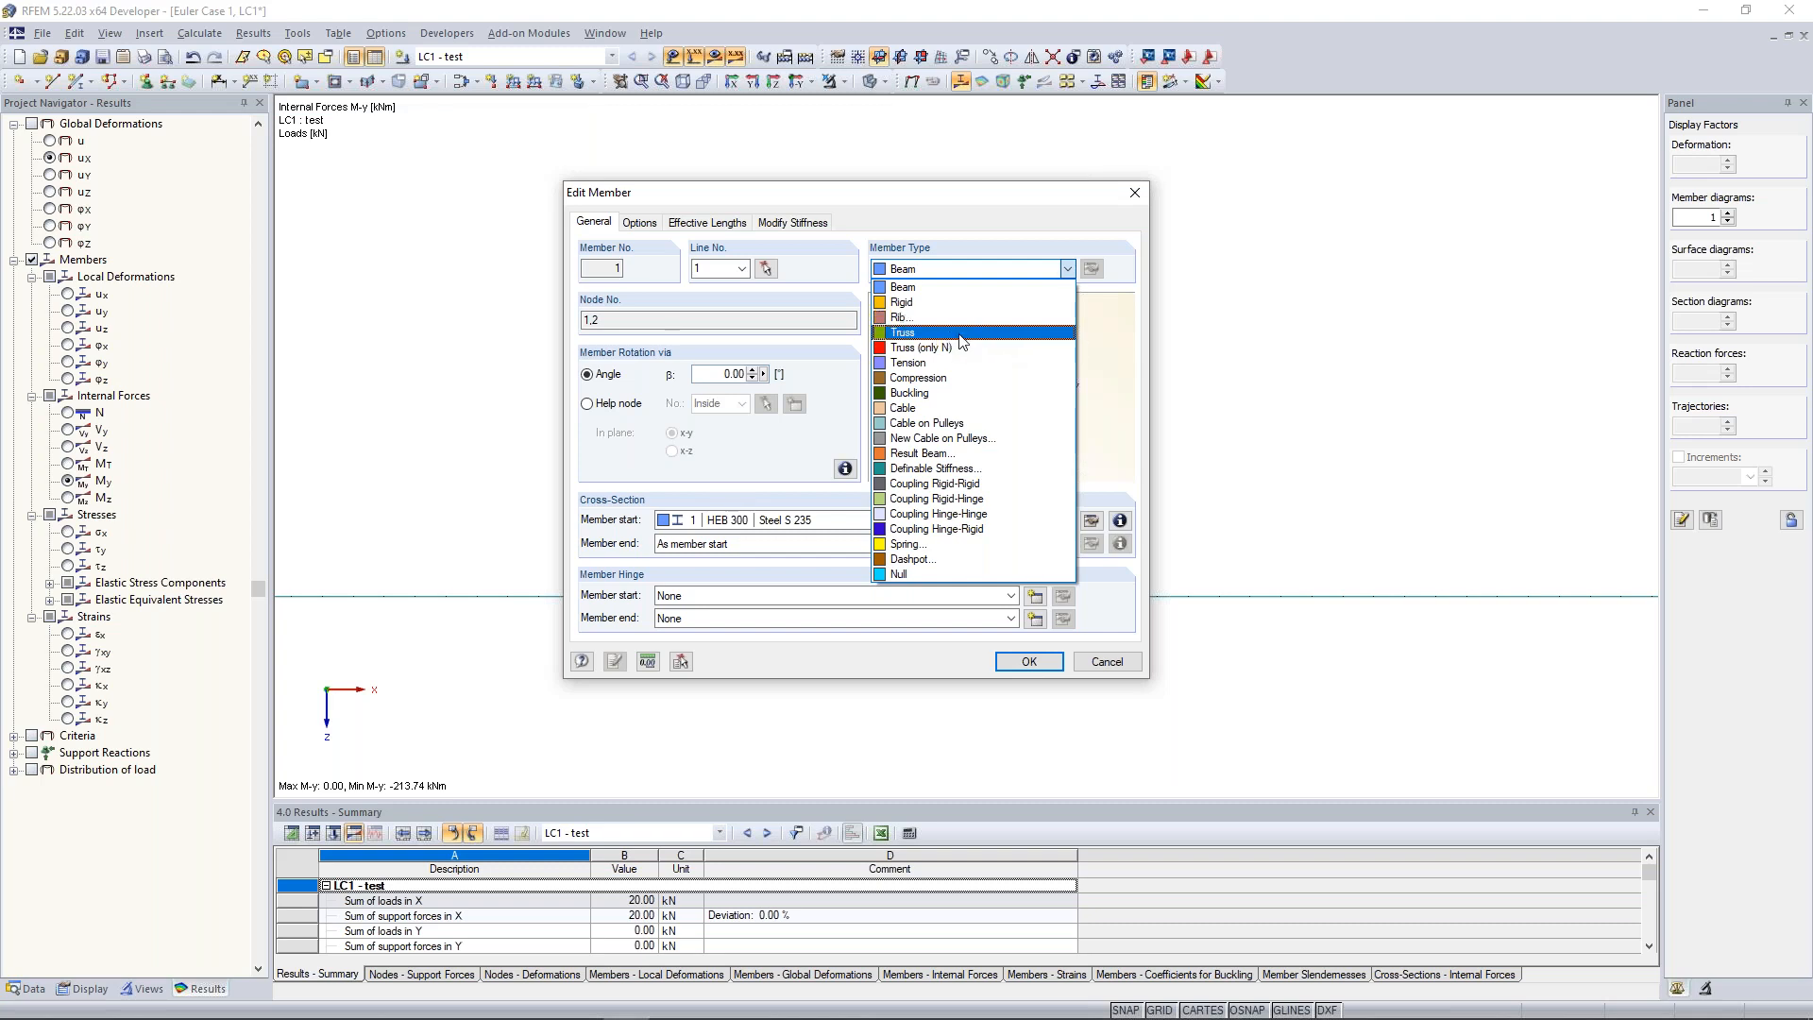
pyautogui.click(1141, 198)
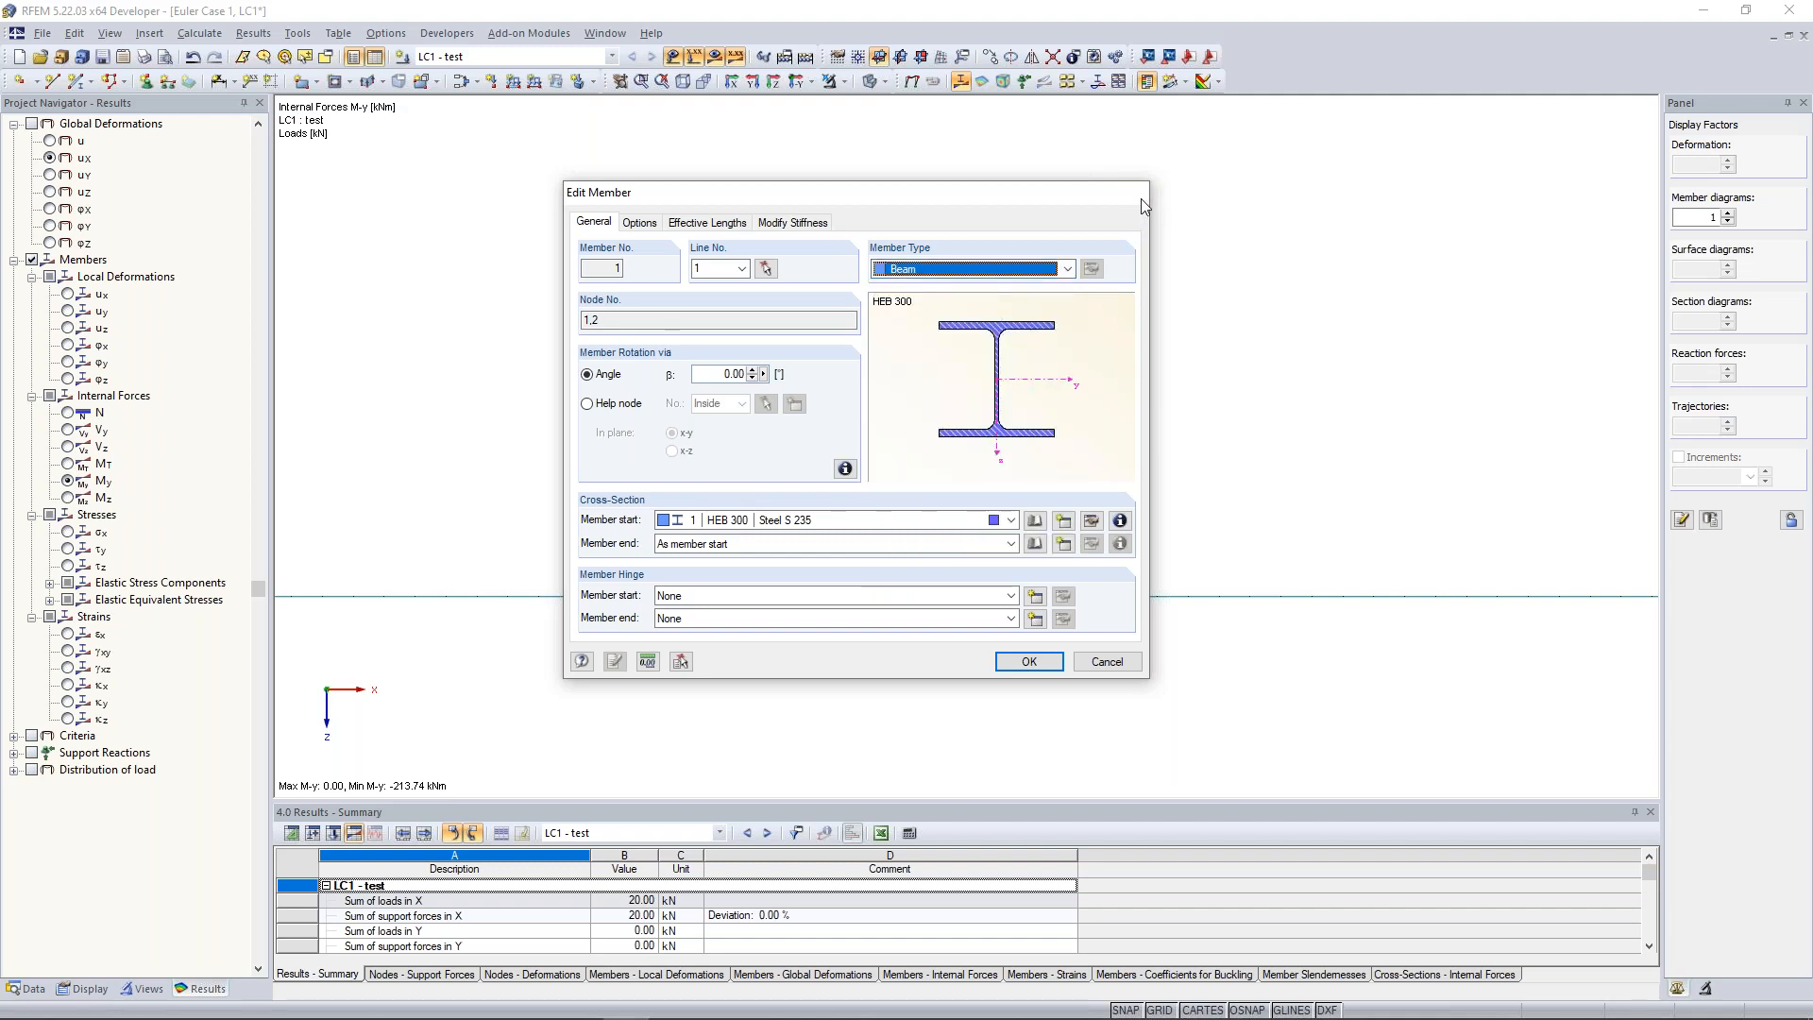
pyautogui.click(1136, 194)
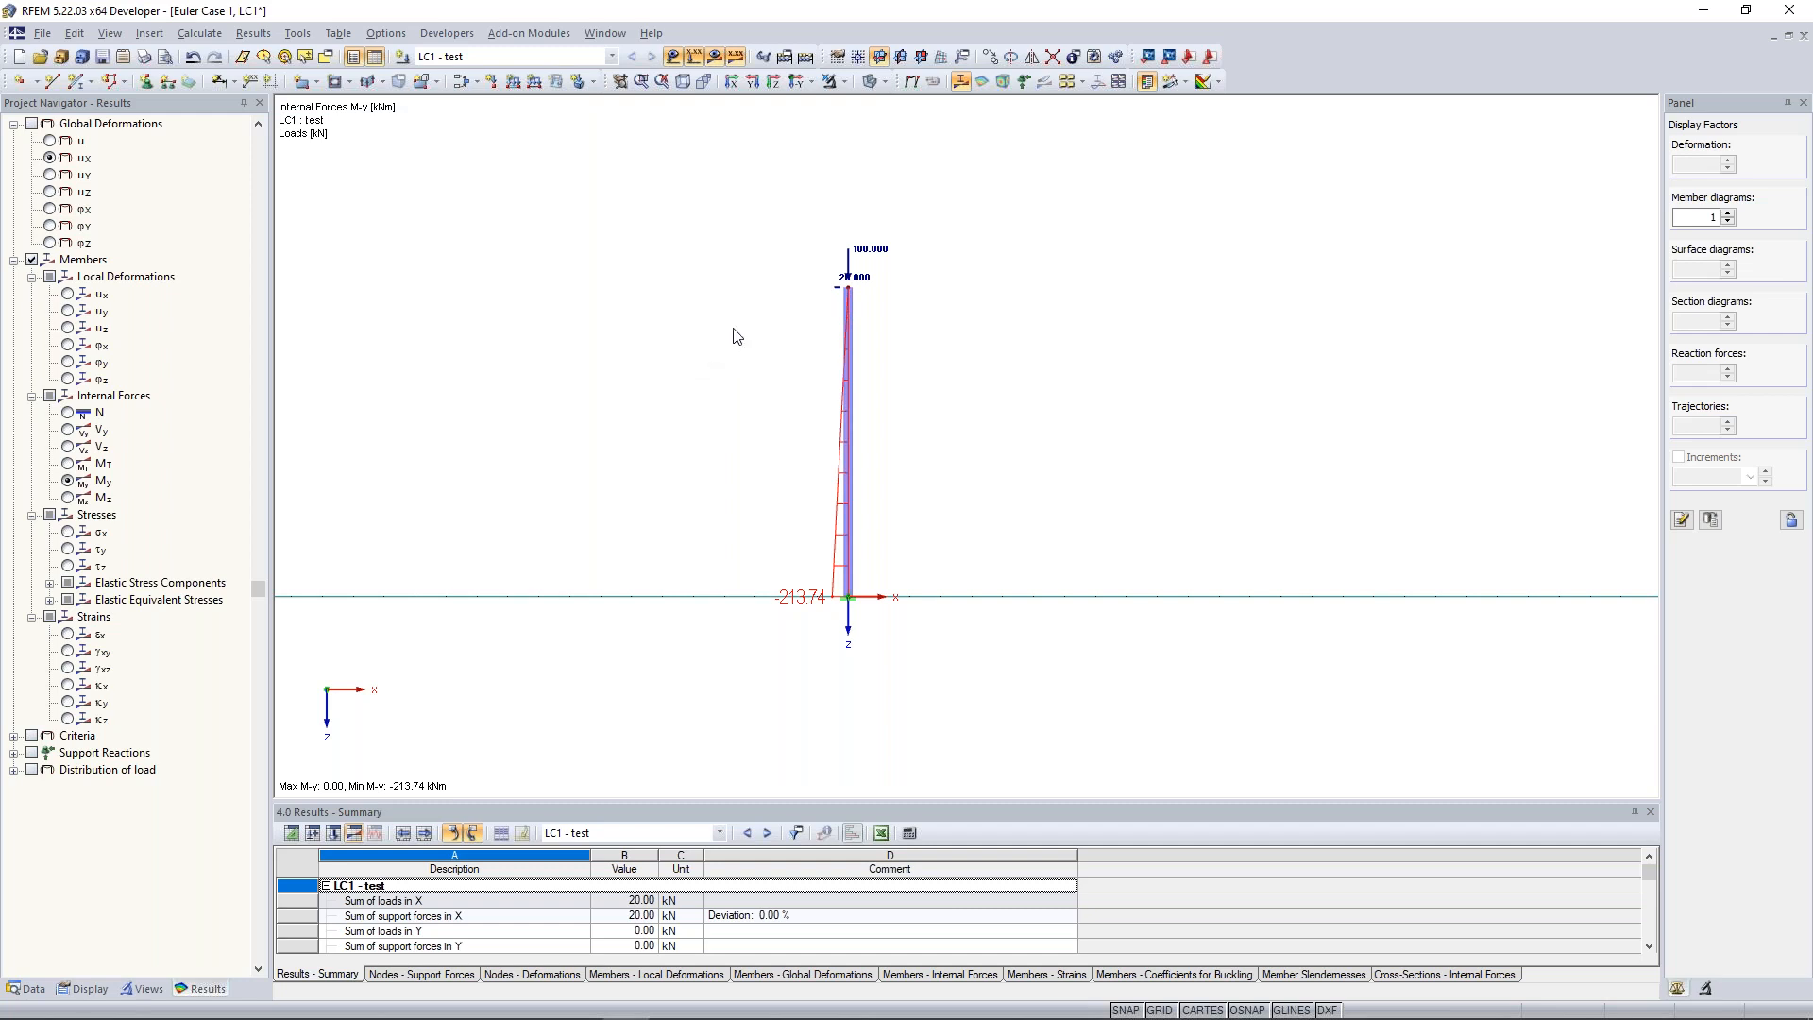
# Set the horizontal force PX of the nodal load at the column's top to 0 kN.
pyautogui.scroll(1, 735, 335)
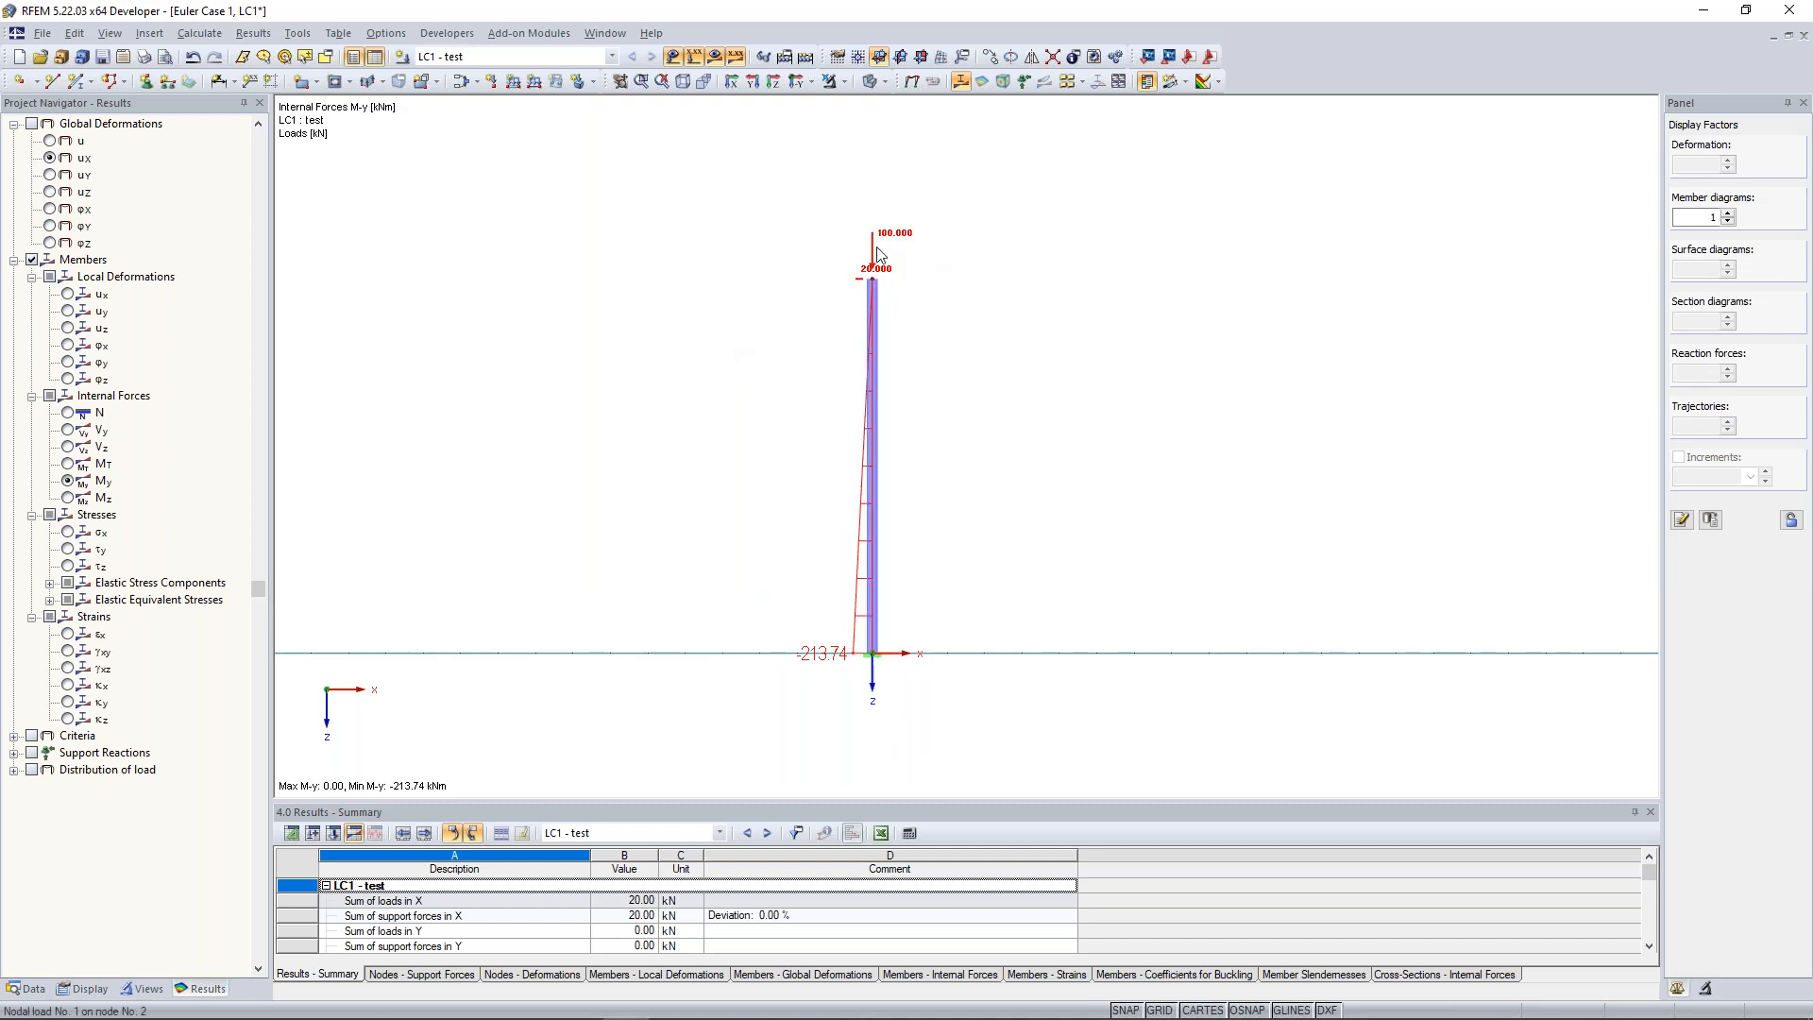
pyautogui.doubleClick(878, 249)
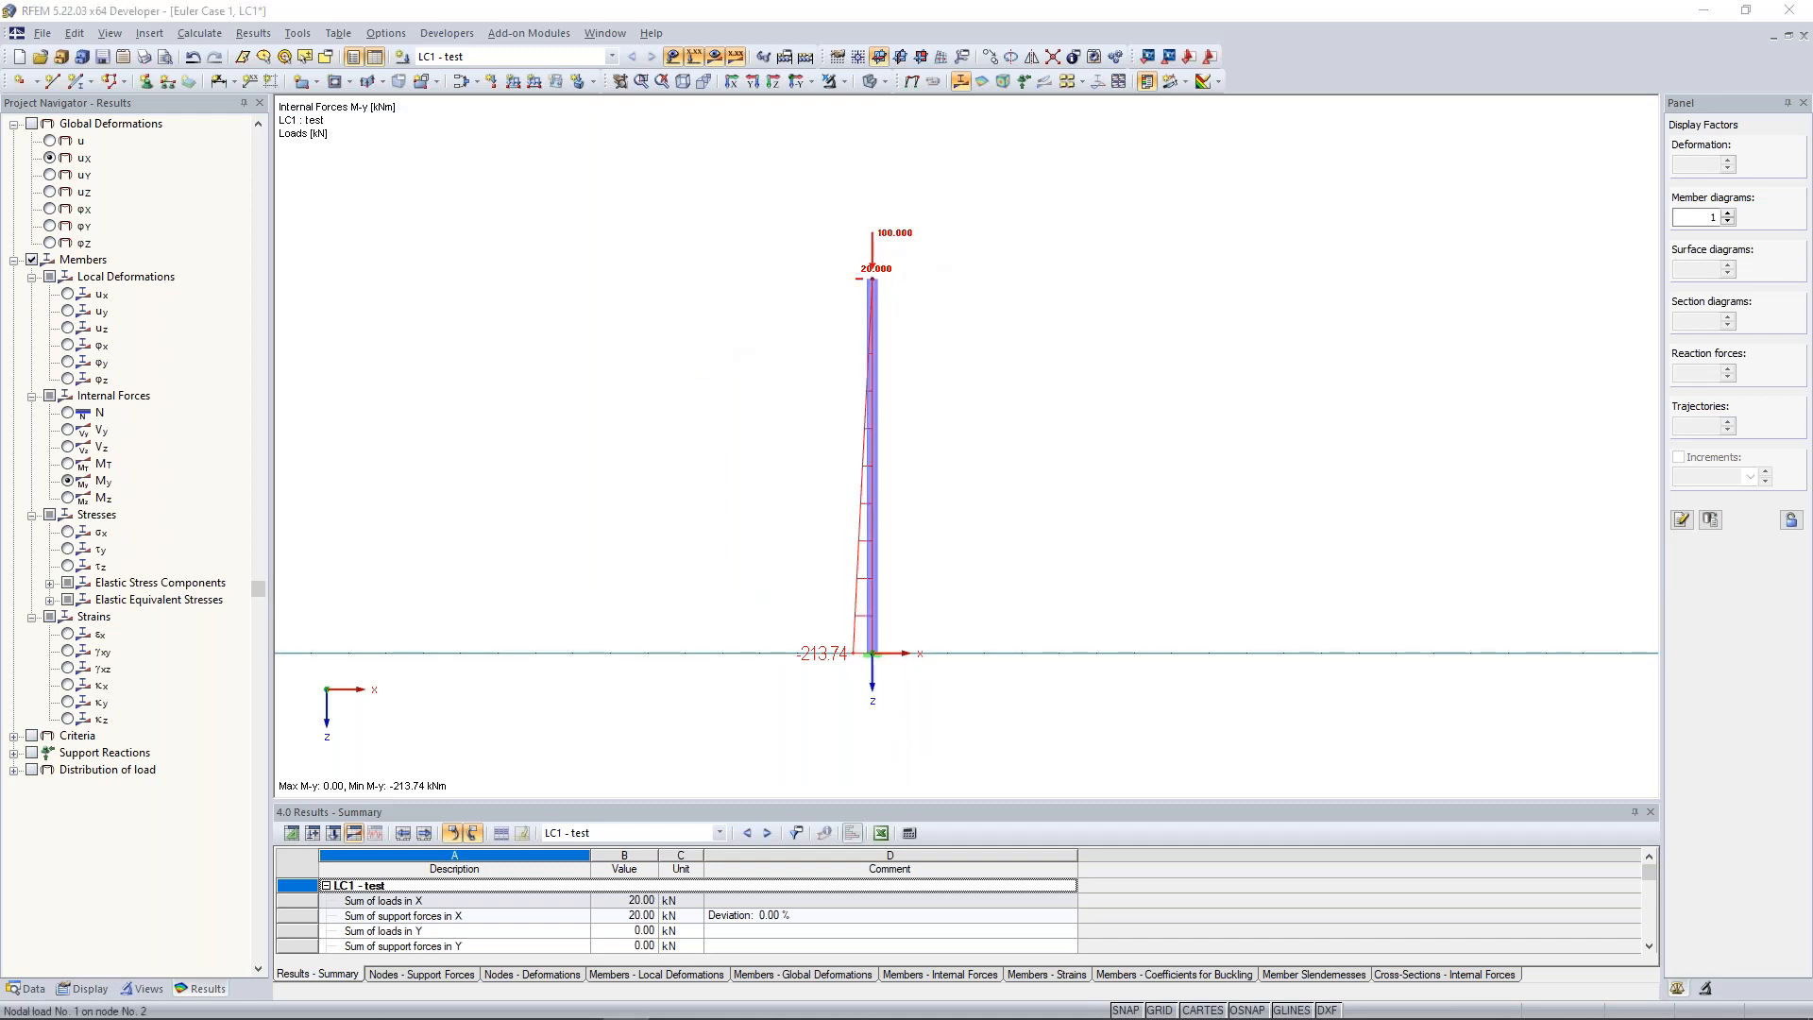
pyautogui.moveTo(880, 215); pyautogui.dragTo(875, 147)
pyautogui.moveTo(604, 344); pyautogui.dragTo(666, 337)
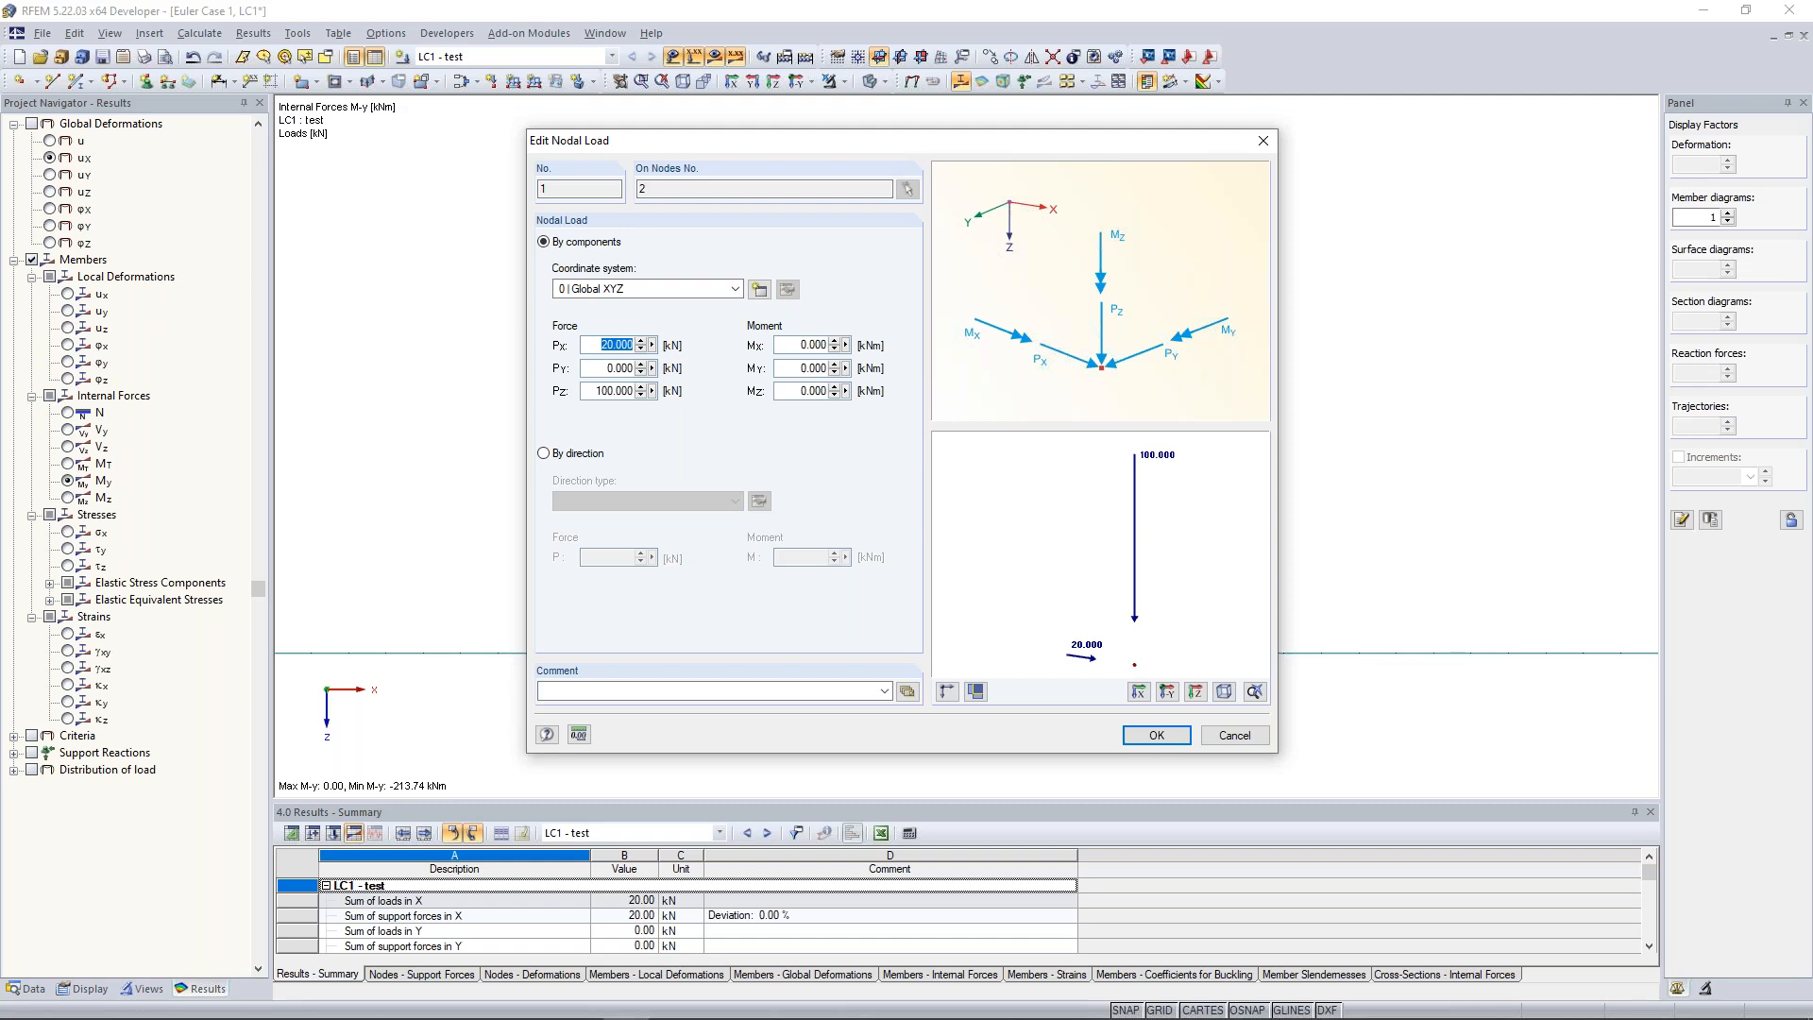
pyautogui.write('0')
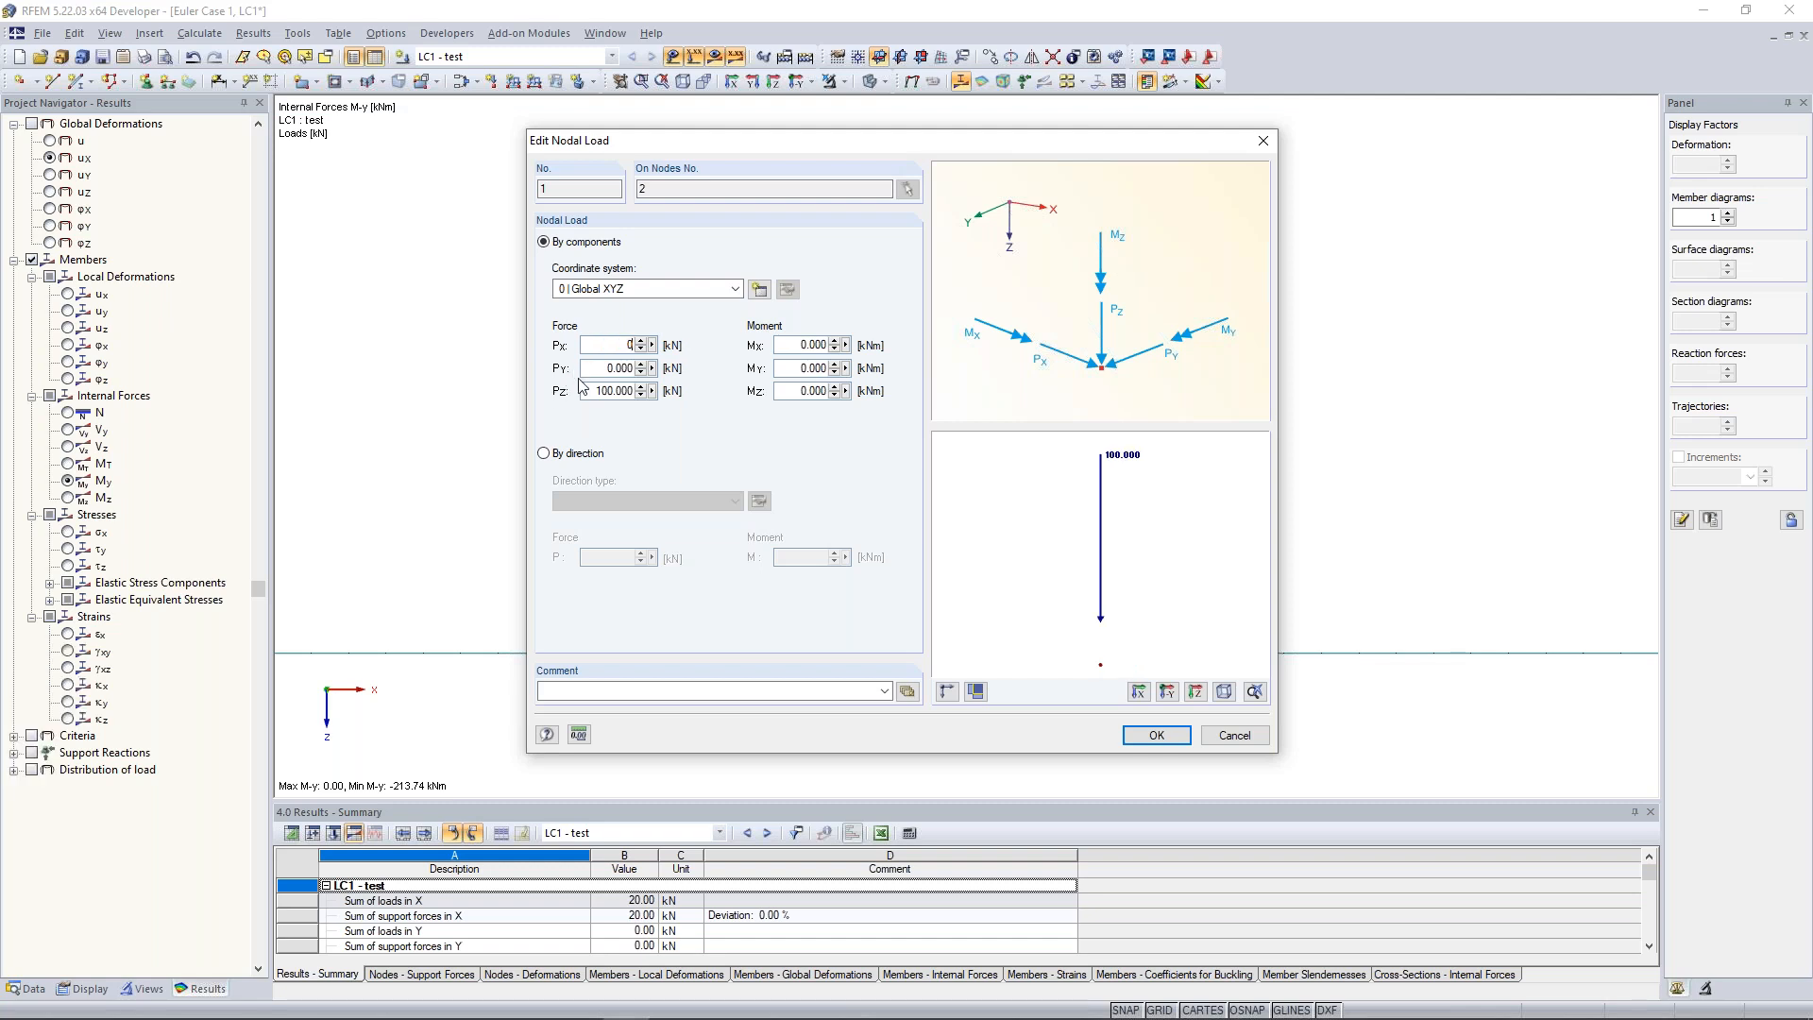
pyautogui.moveTo(594, 390); pyautogui.dragTo(635, 346)
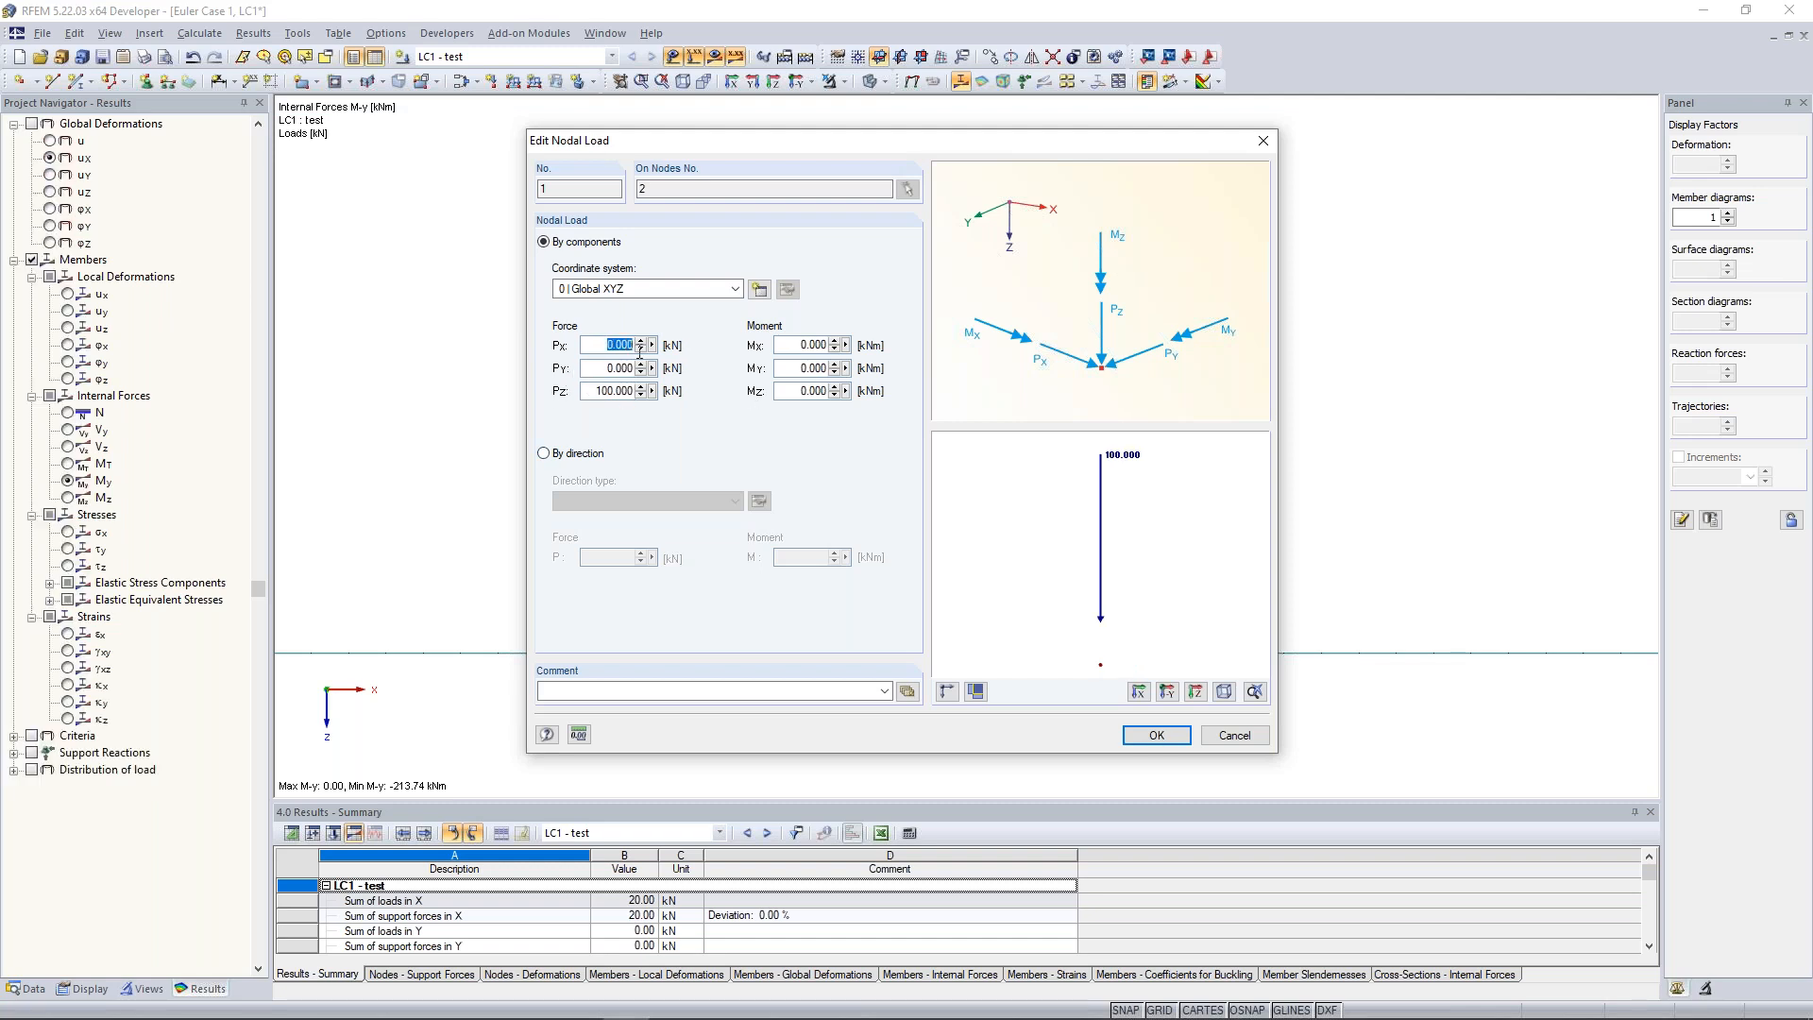
pyautogui.click(1157, 736)
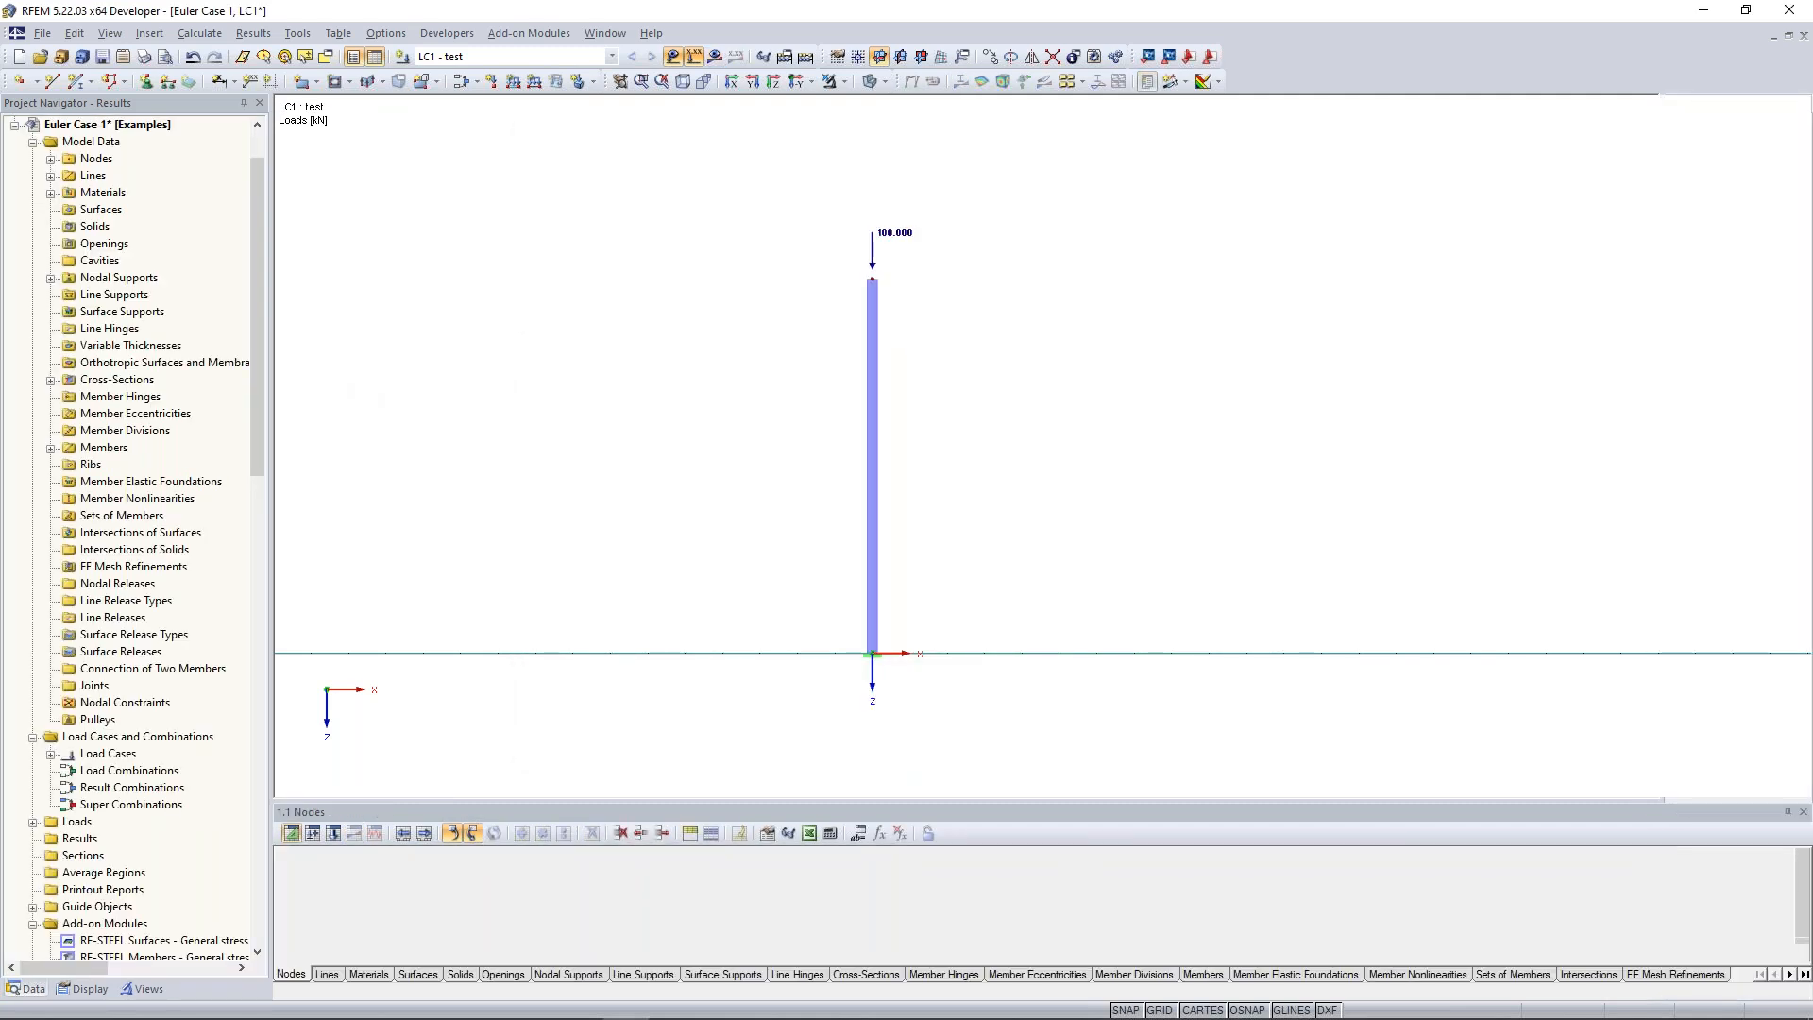
# Open the RF-STABILITY add-on module for the stability analysis of the column.
pyautogui.moveTo(259, 344); pyautogui.dragTo(257, 651)
pyautogui.scroll(-4, 251, 531)
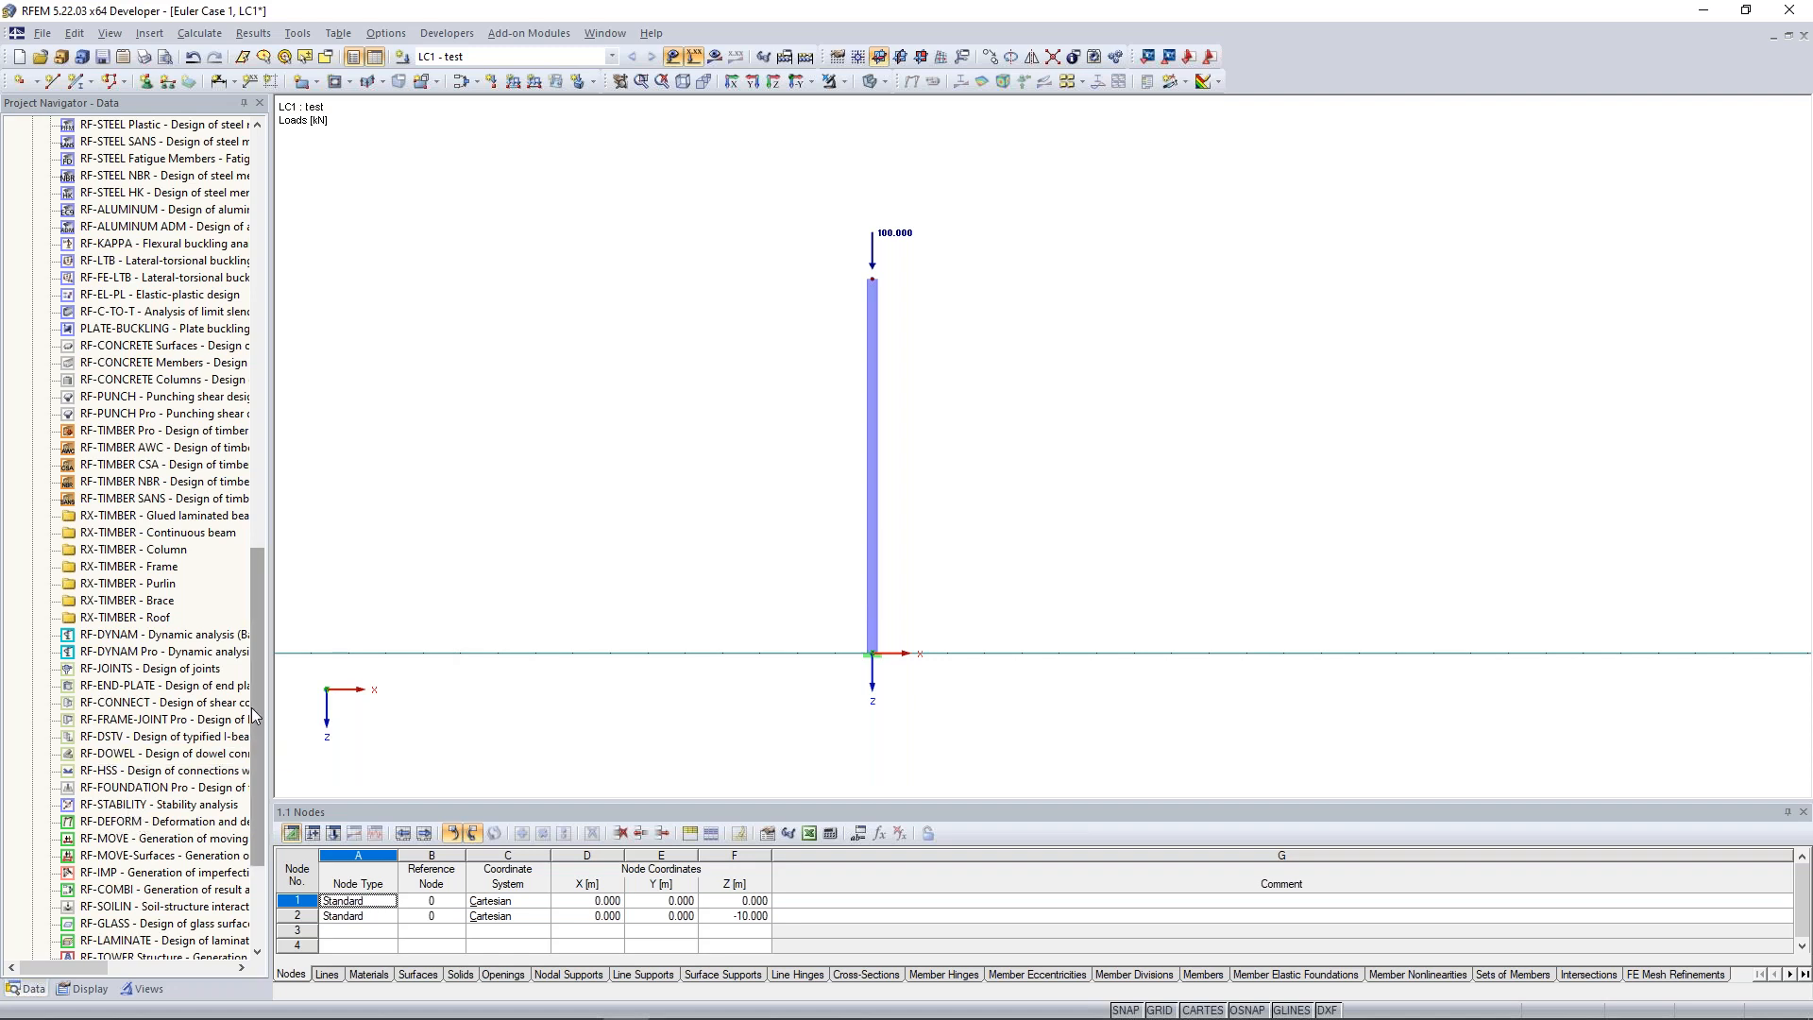
pyautogui.doubleClick(133, 807)
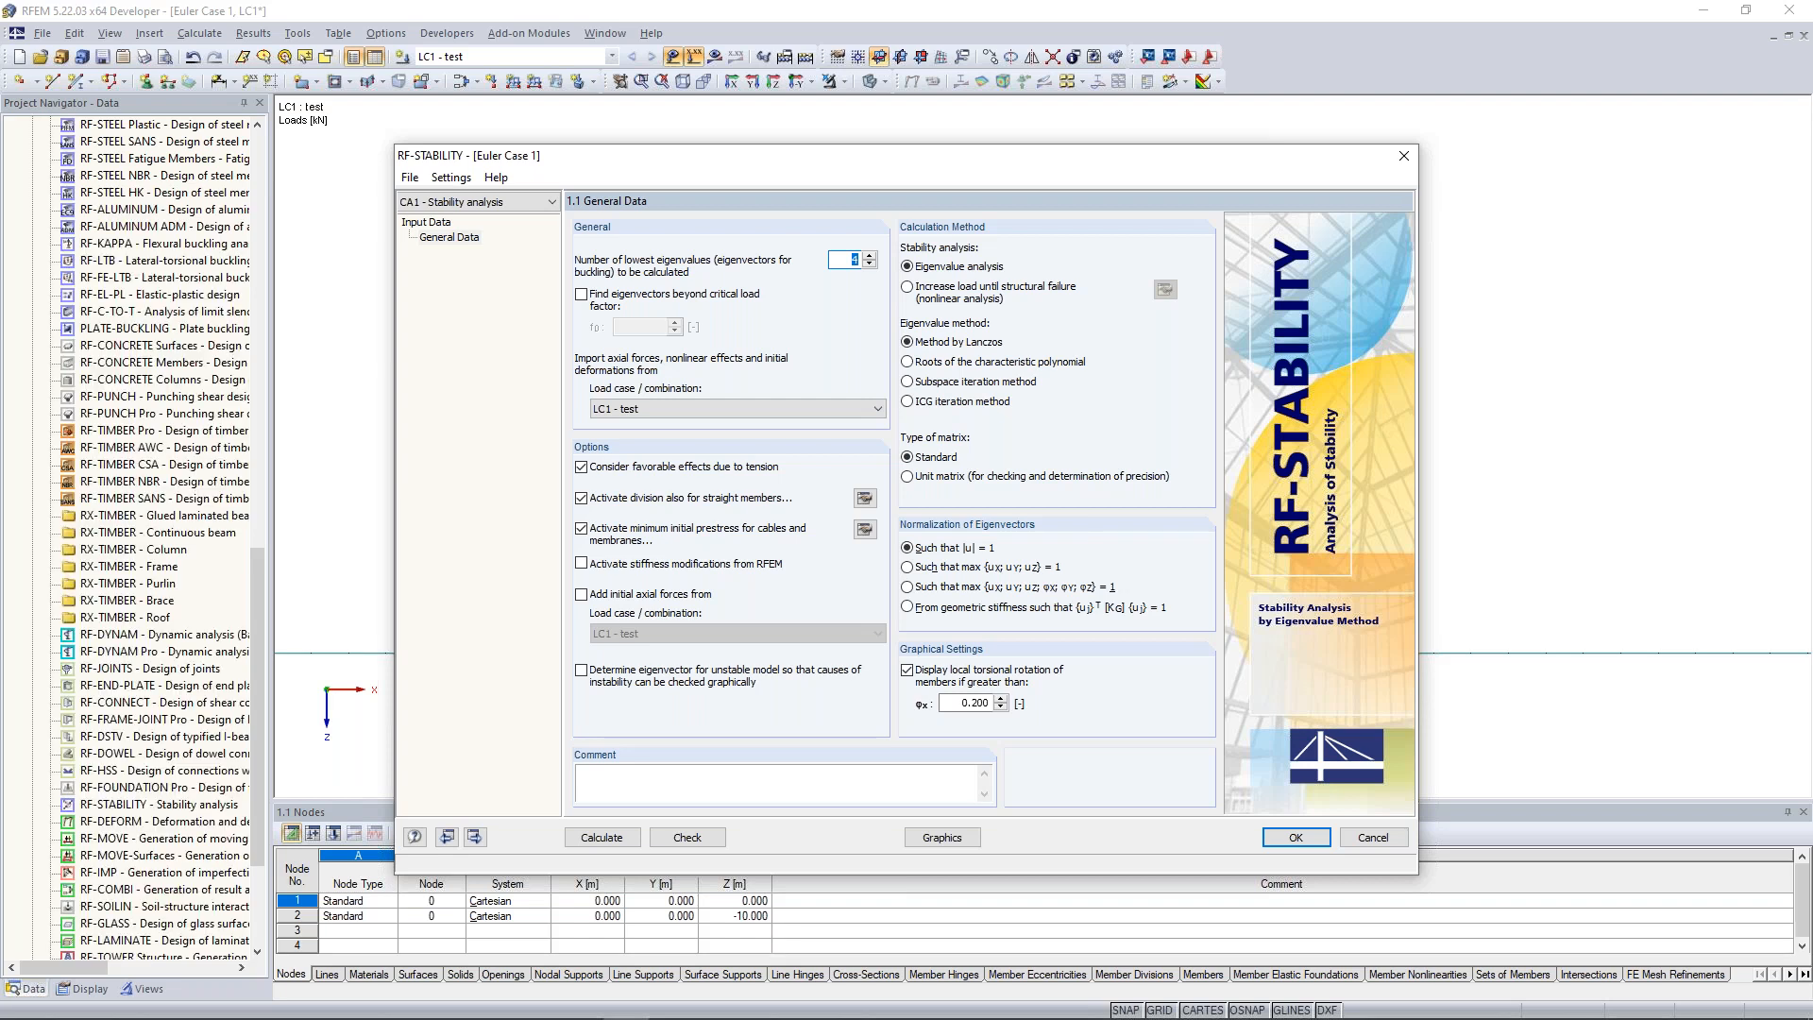
pyautogui.moveTo(699, 162); pyautogui.dragTo(701, 125)
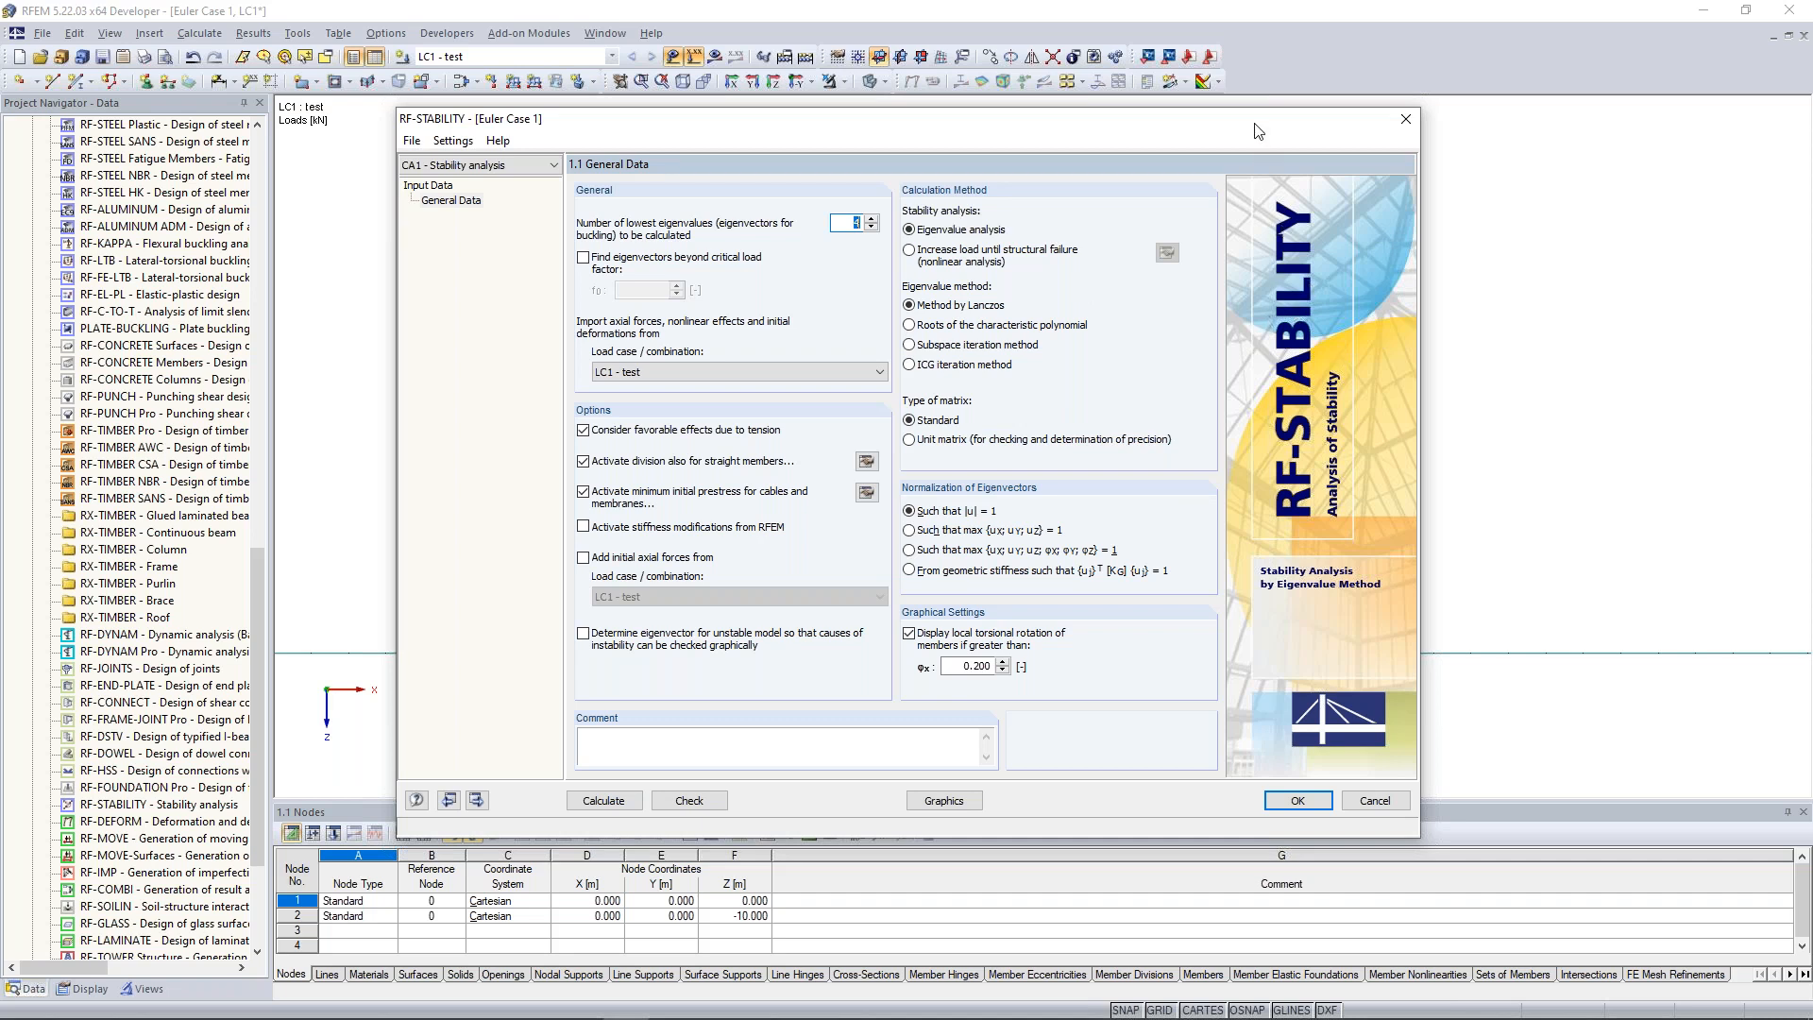
pyautogui.moveTo(718, 119); pyautogui.dragTo(719, 434)
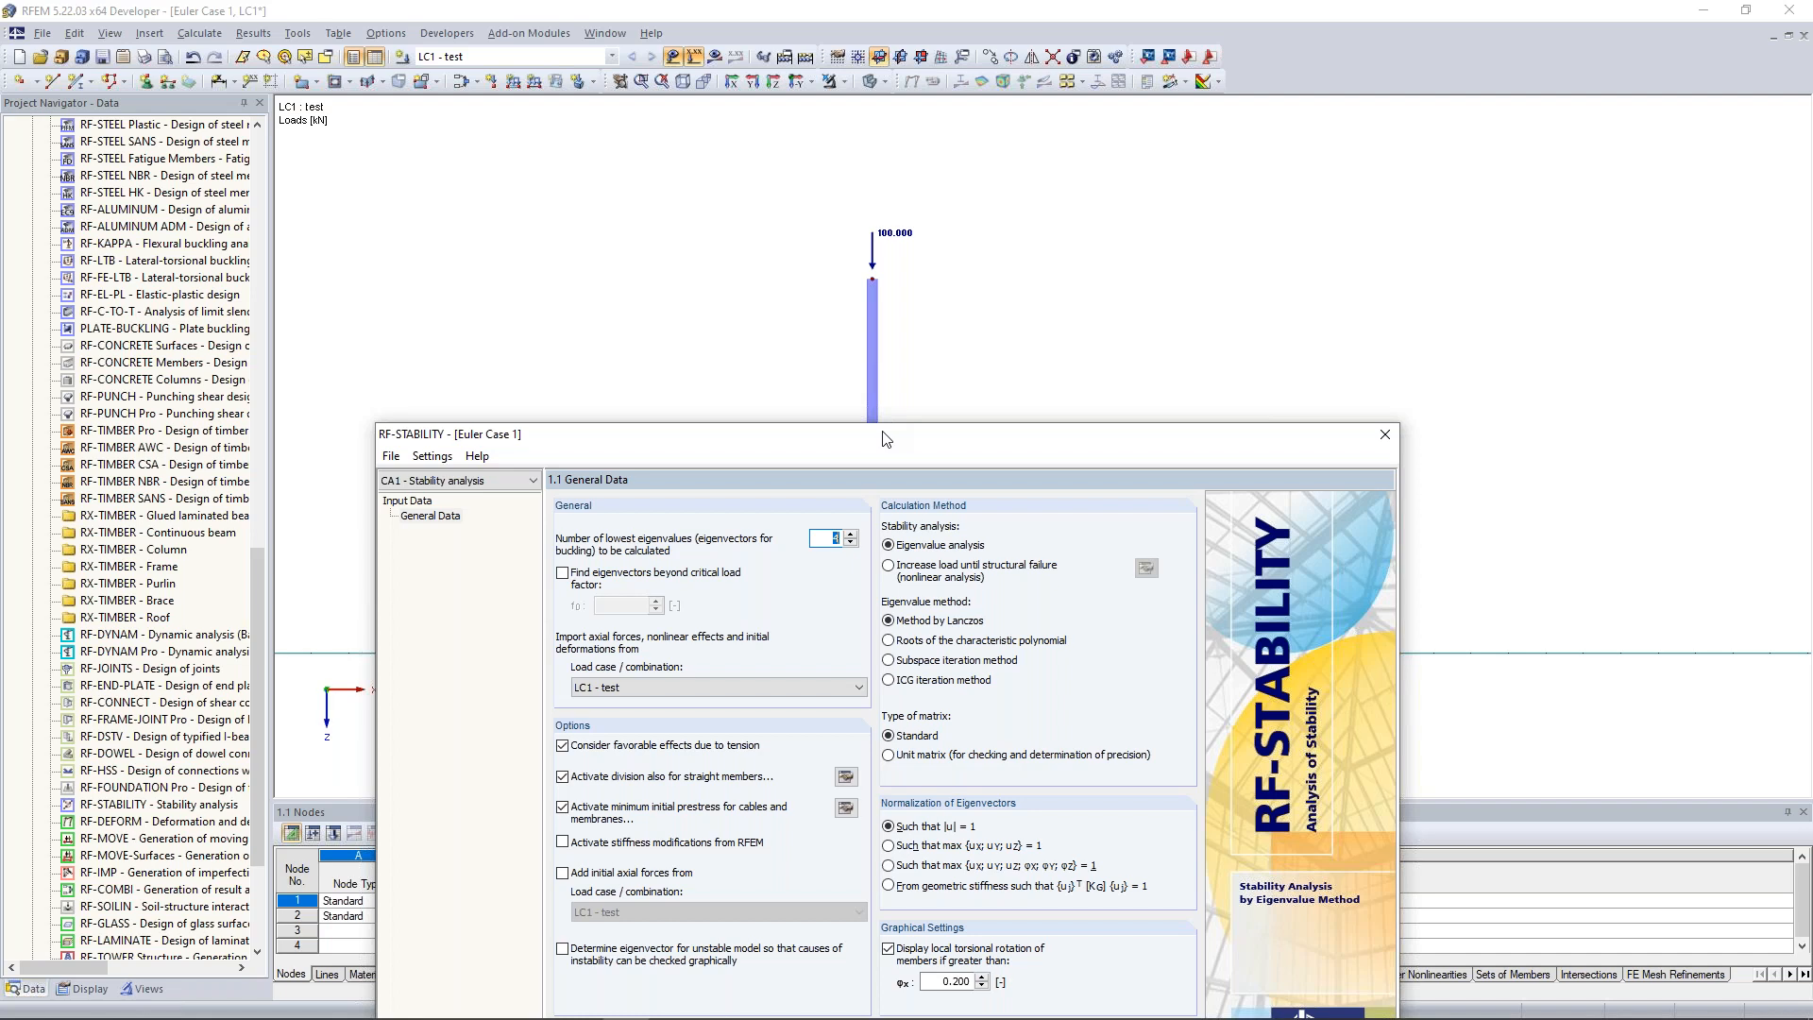
pyautogui.moveTo(886, 438); pyautogui.dragTo(888, 82)
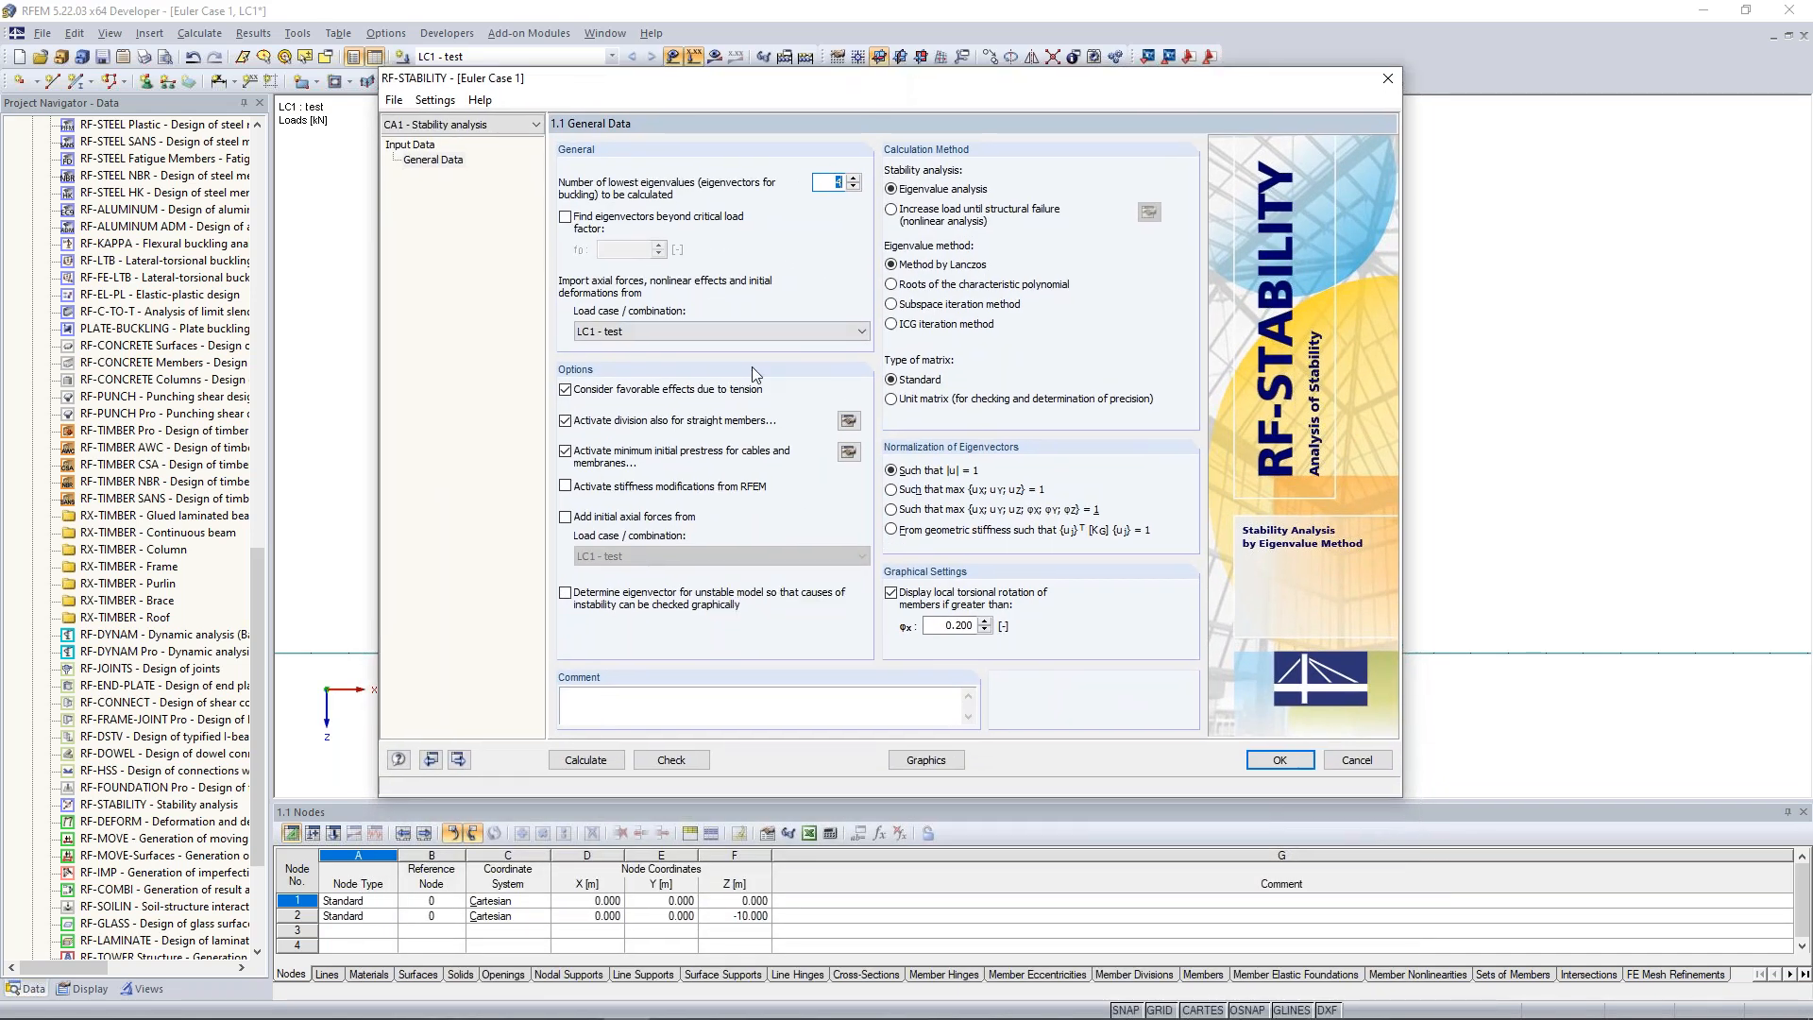
# Deactivate the favorable effects due to tension and the minimum initial prestress for cables and membranes.
pyautogui.click(593, 465)
pyautogui.click(642, 395)
pyautogui.moveTo(937, 83); pyautogui.dragTo(895, 125)
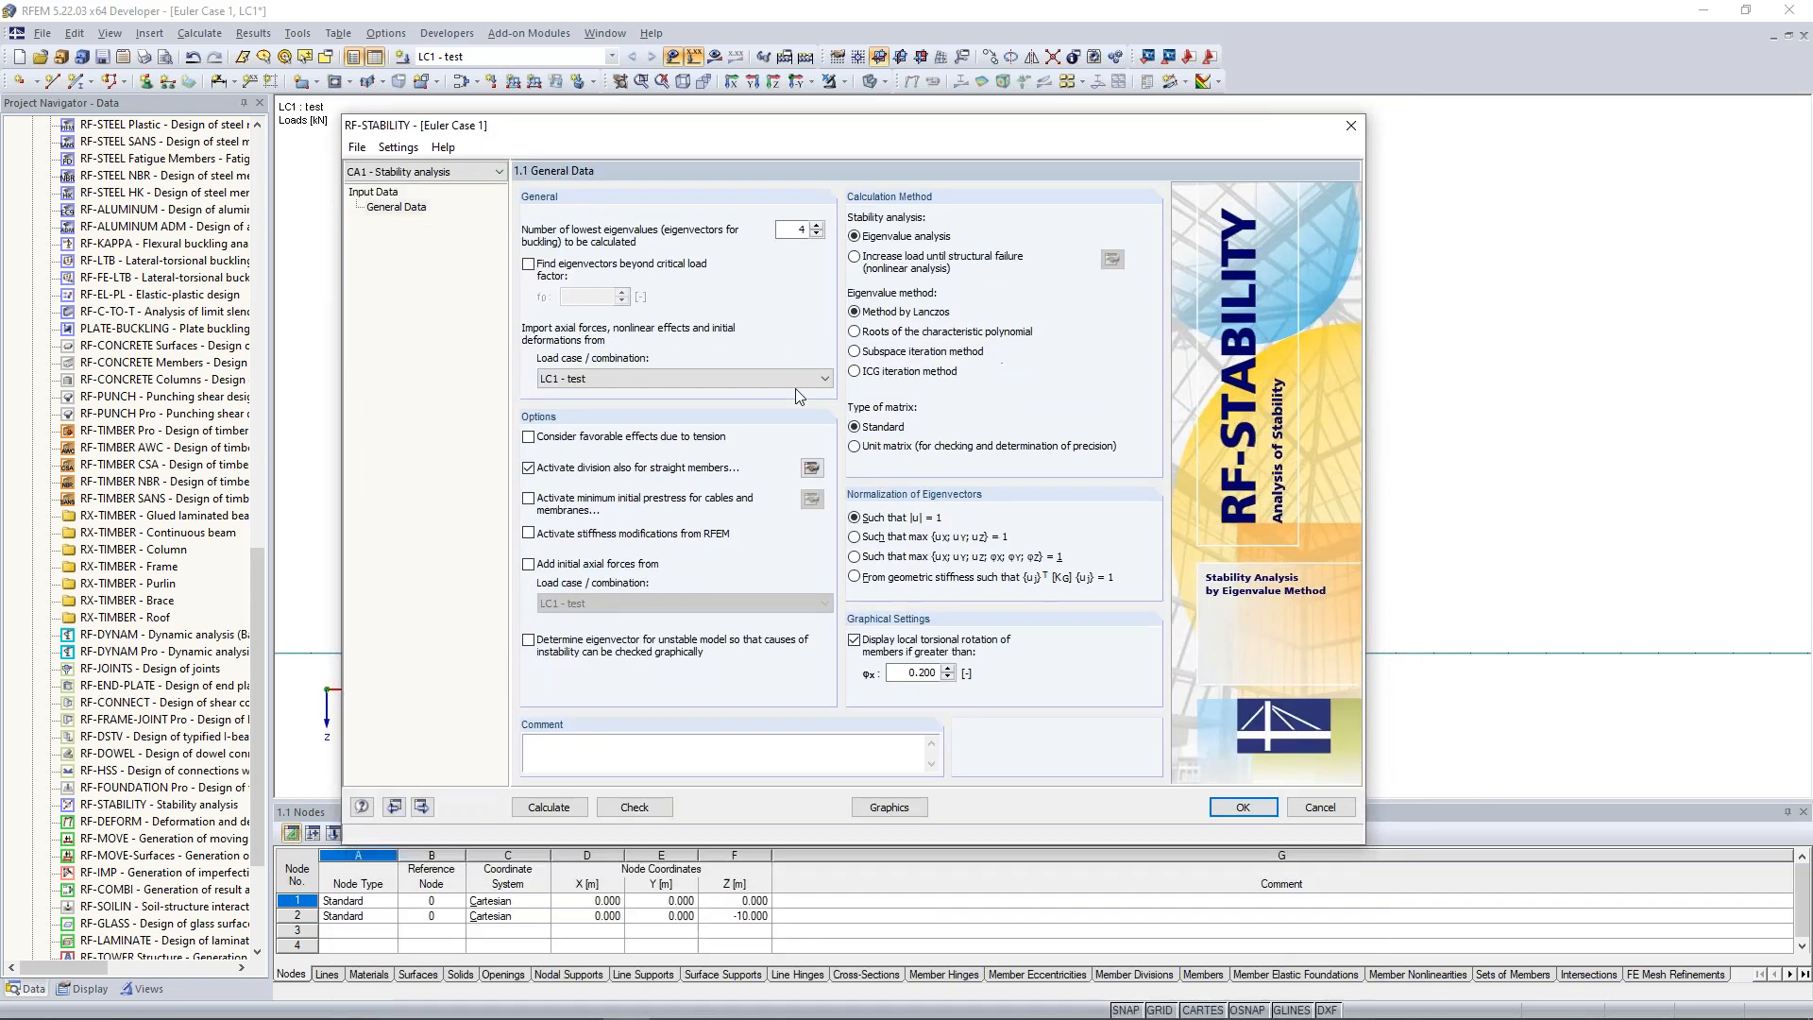
# Set the minimum number of member divisions to 10 for straight members not integrated in surfaces.
pyautogui.click(814, 471)
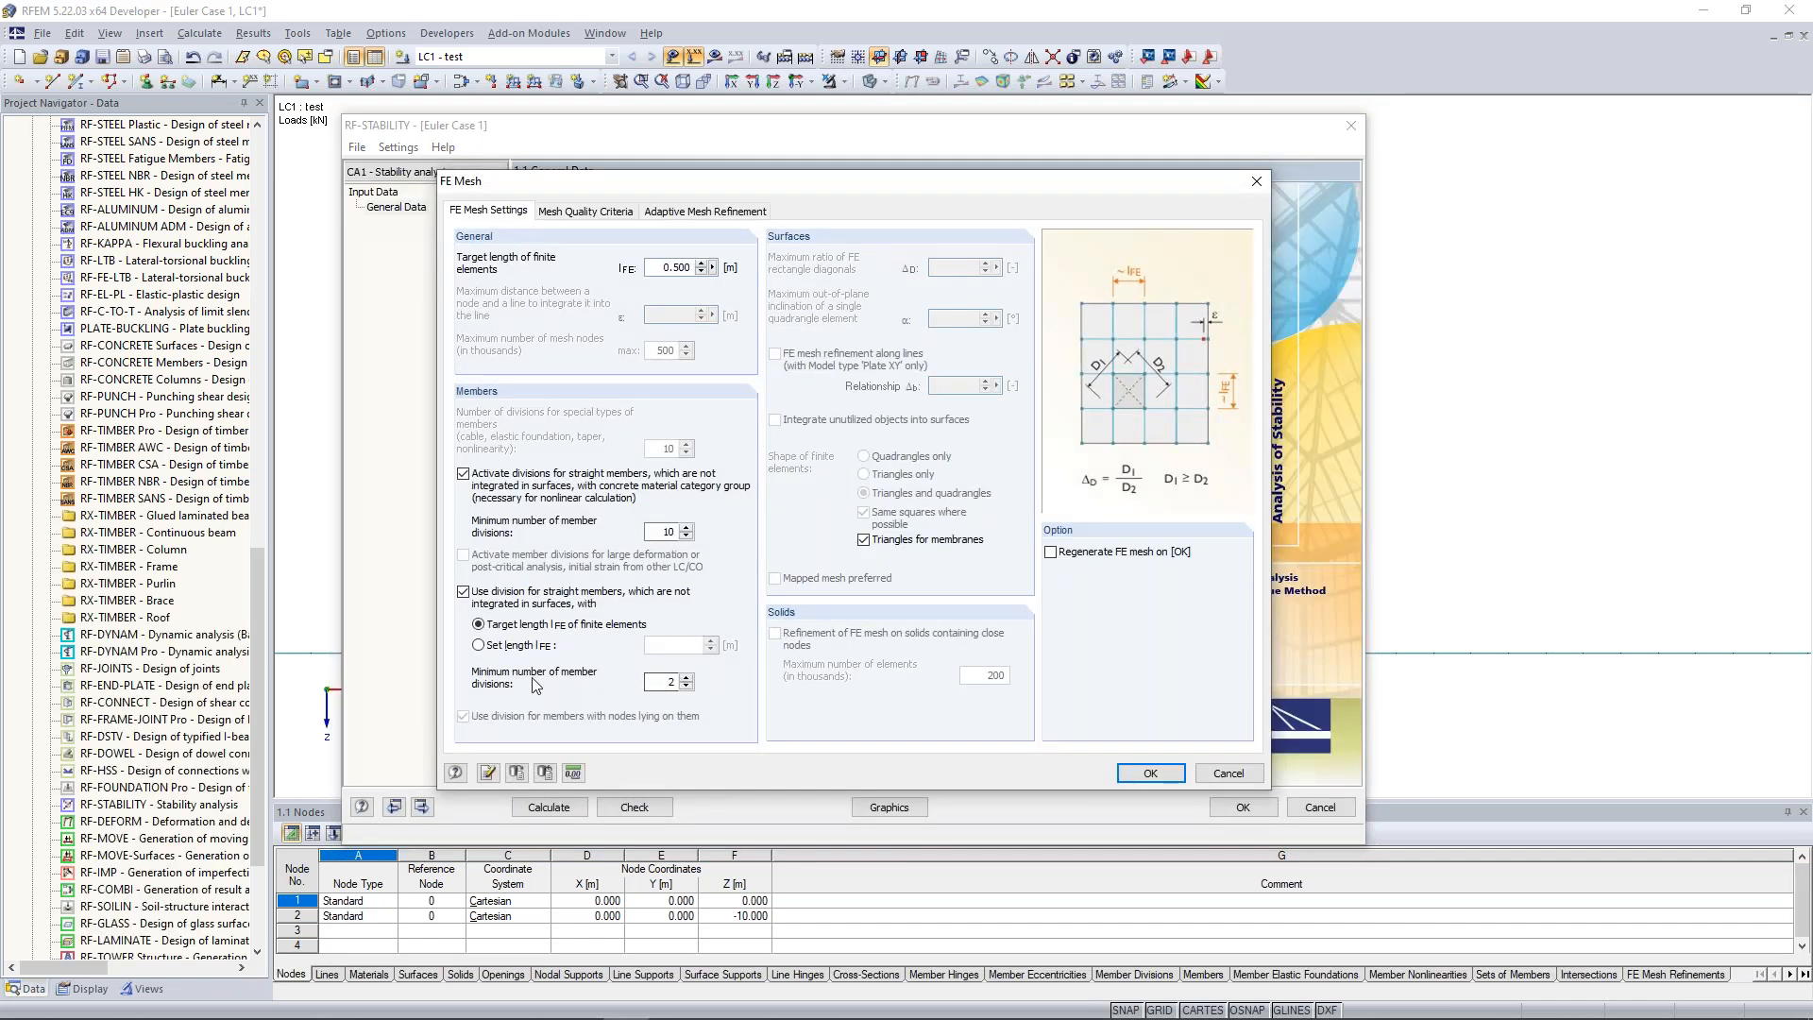
pyautogui.doubleClick(658, 684)
pyautogui.write('10')
pyautogui.click(1149, 774)
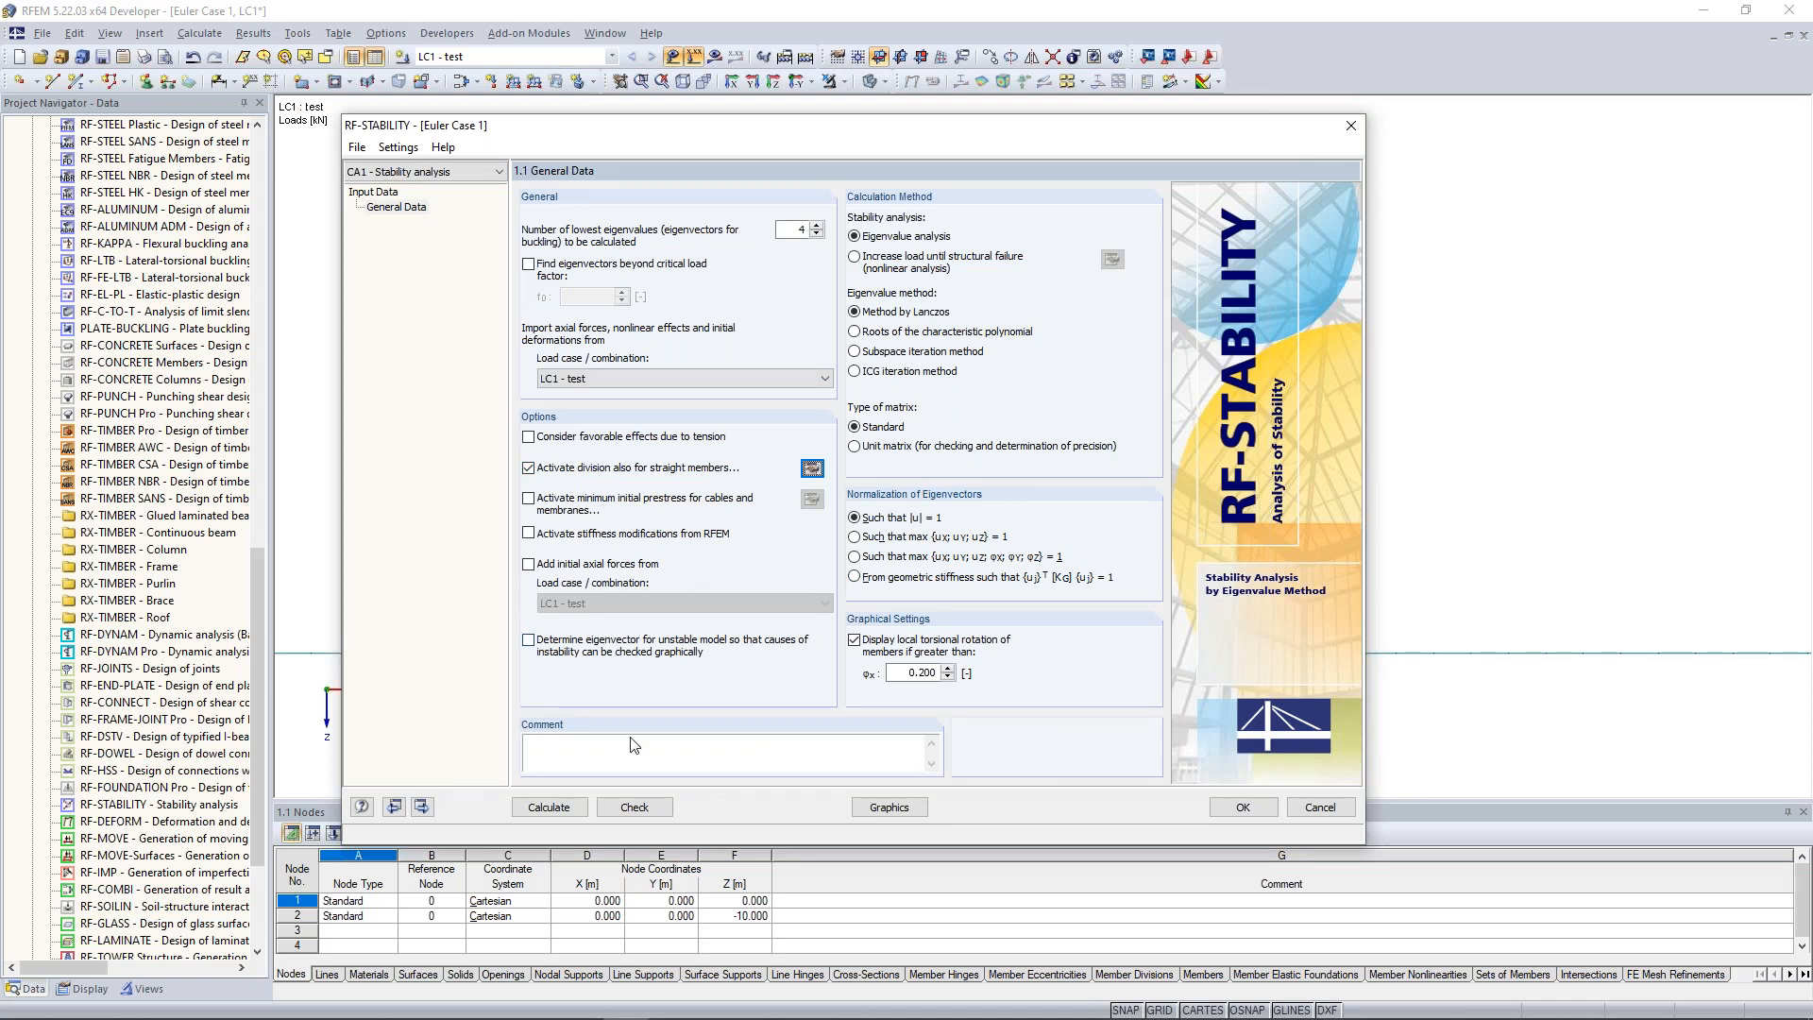
# Calculate the stability analysis and examine the first eigenvalue's critical load factor alongside the column model.
pyautogui.click(555, 809)
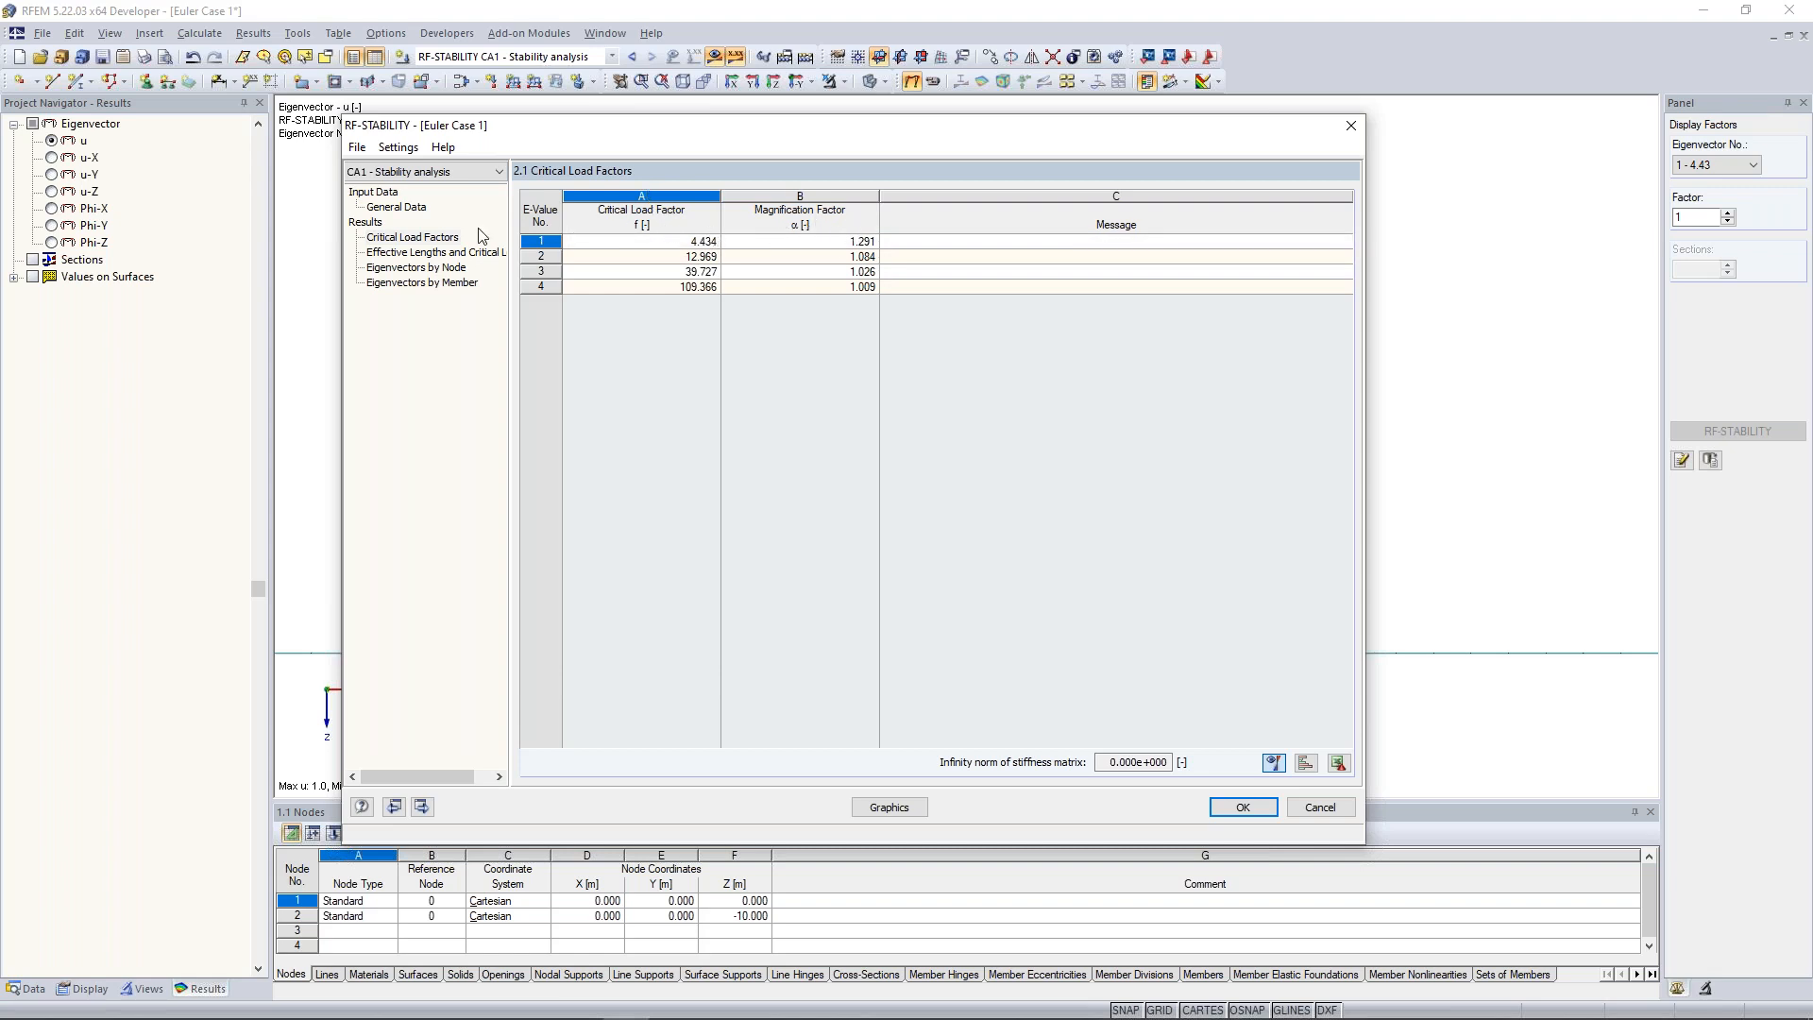
pyautogui.click(693, 245)
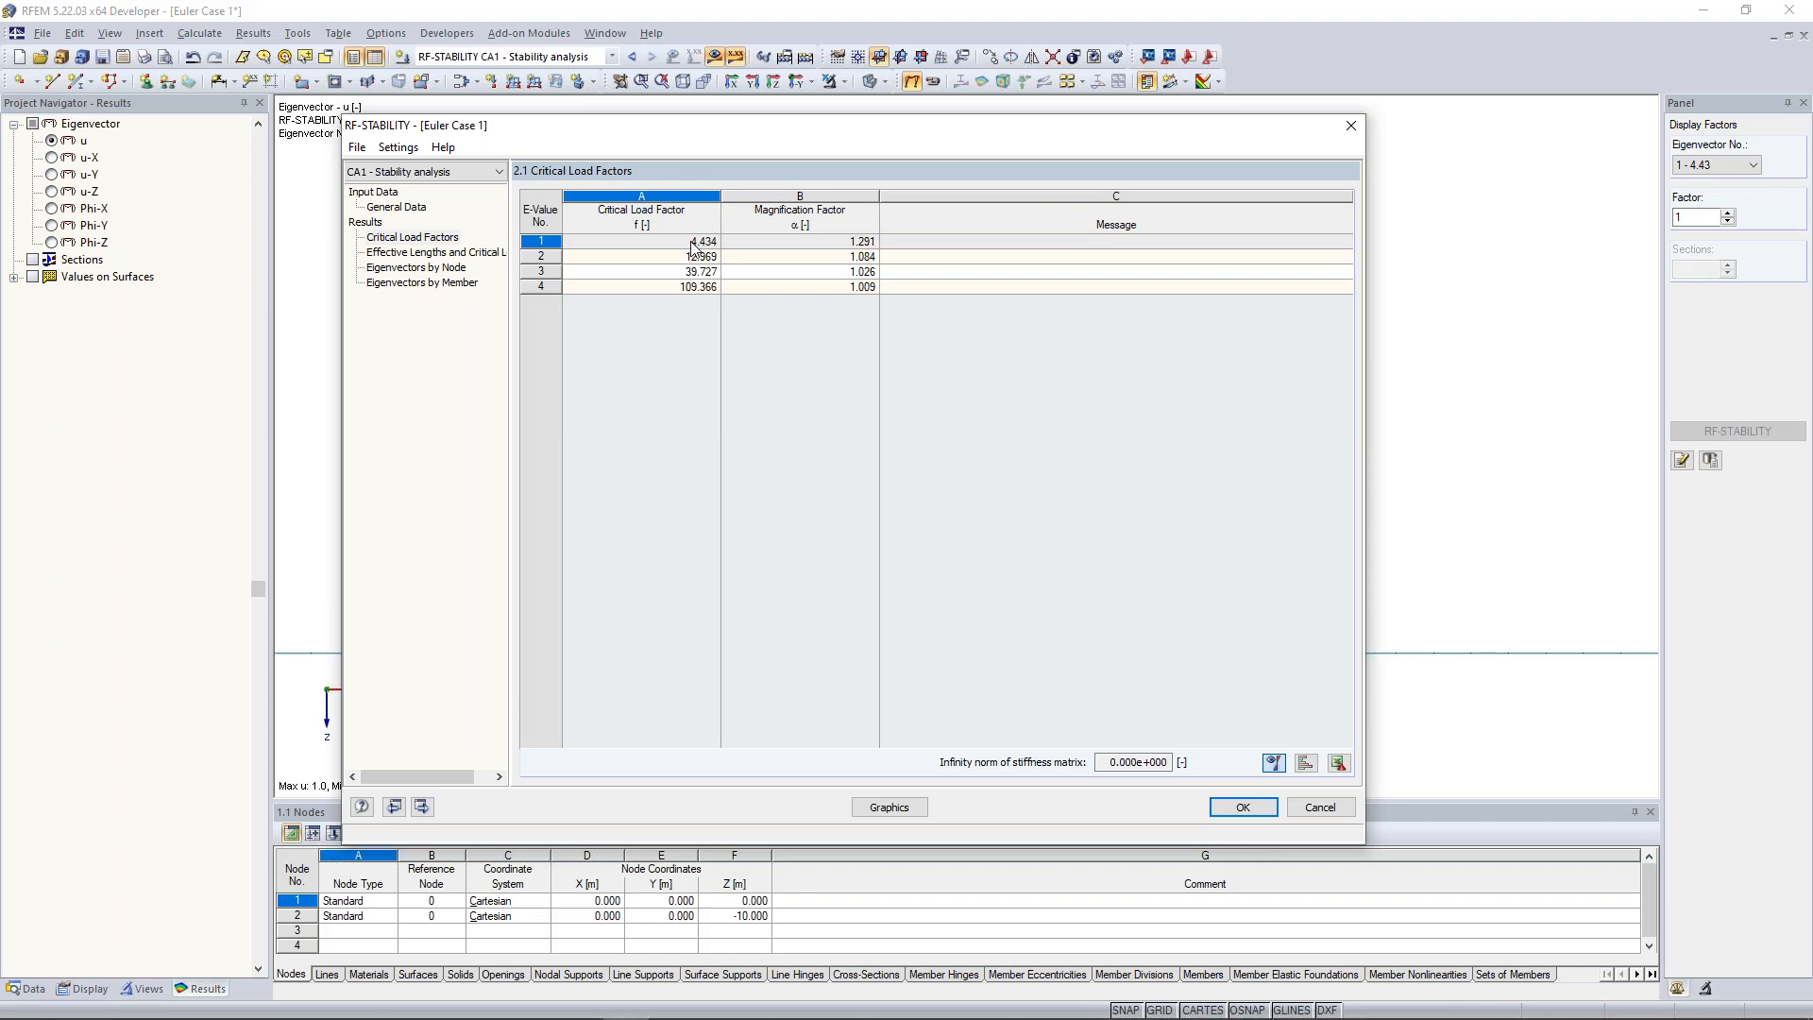
pyautogui.moveTo(741, 126); pyautogui.dragTo(746, 435)
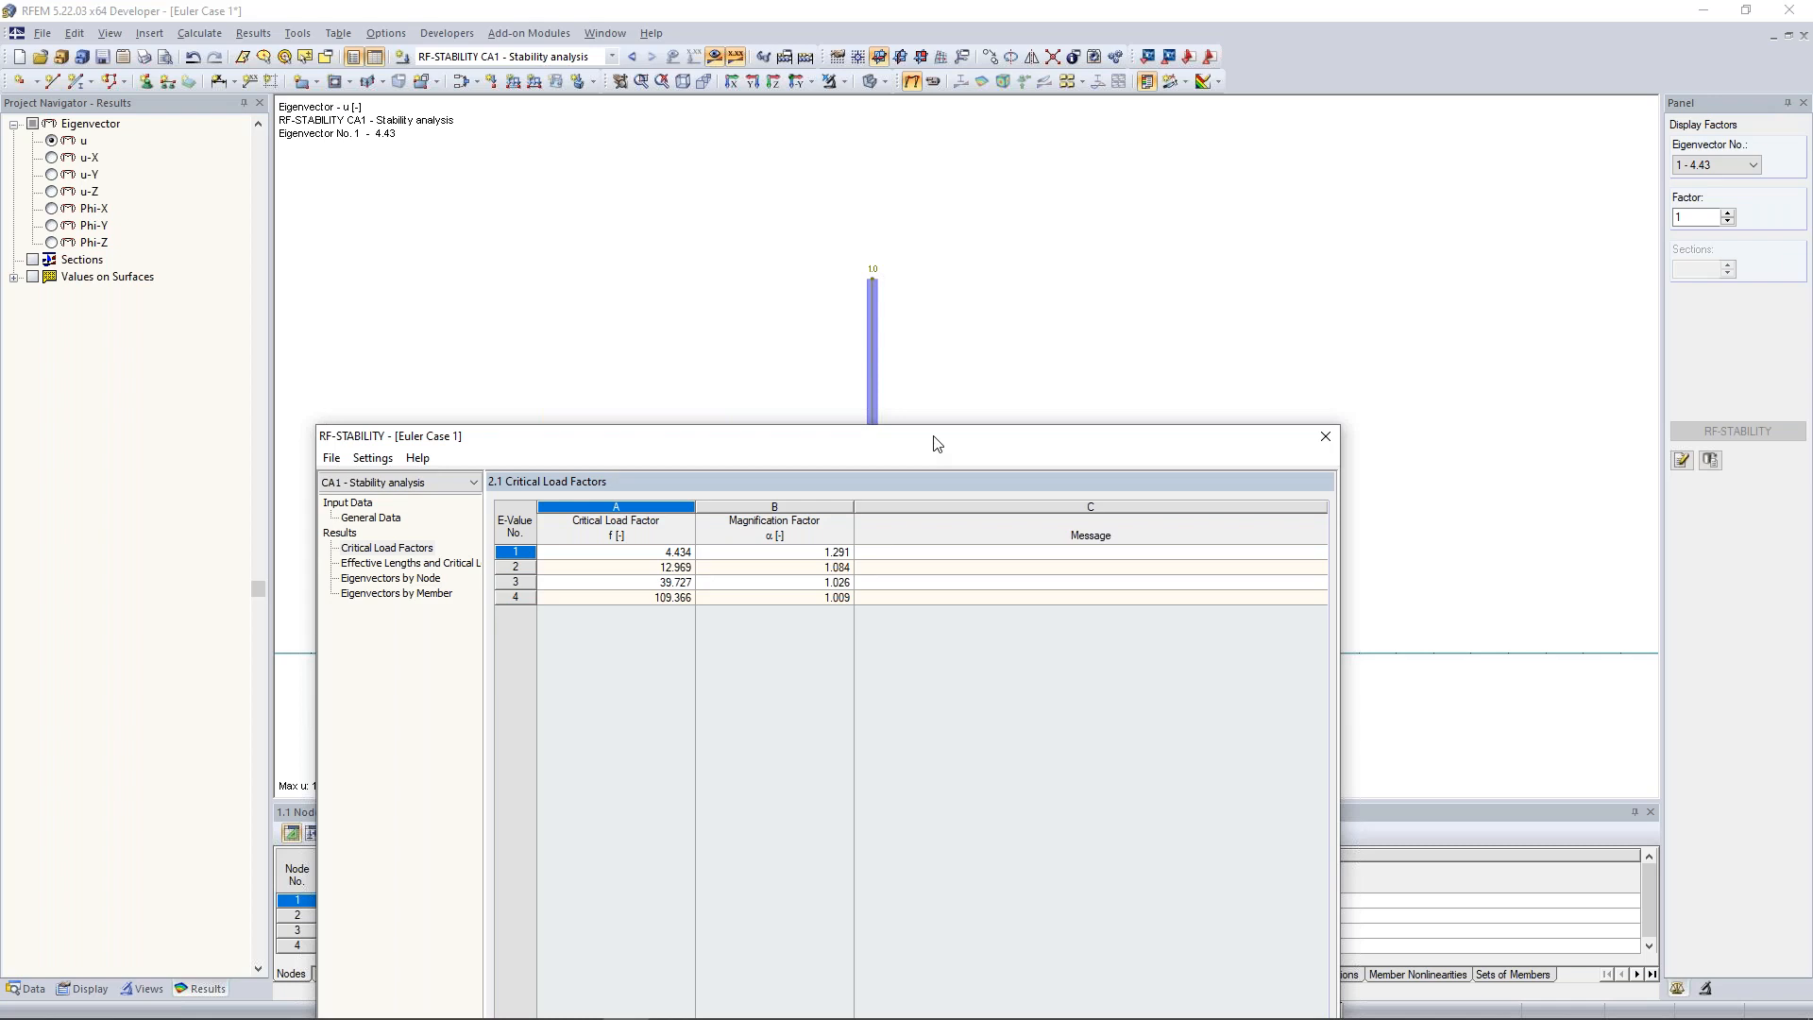
pyautogui.moveTo(936, 443); pyautogui.dragTo(936, 409)
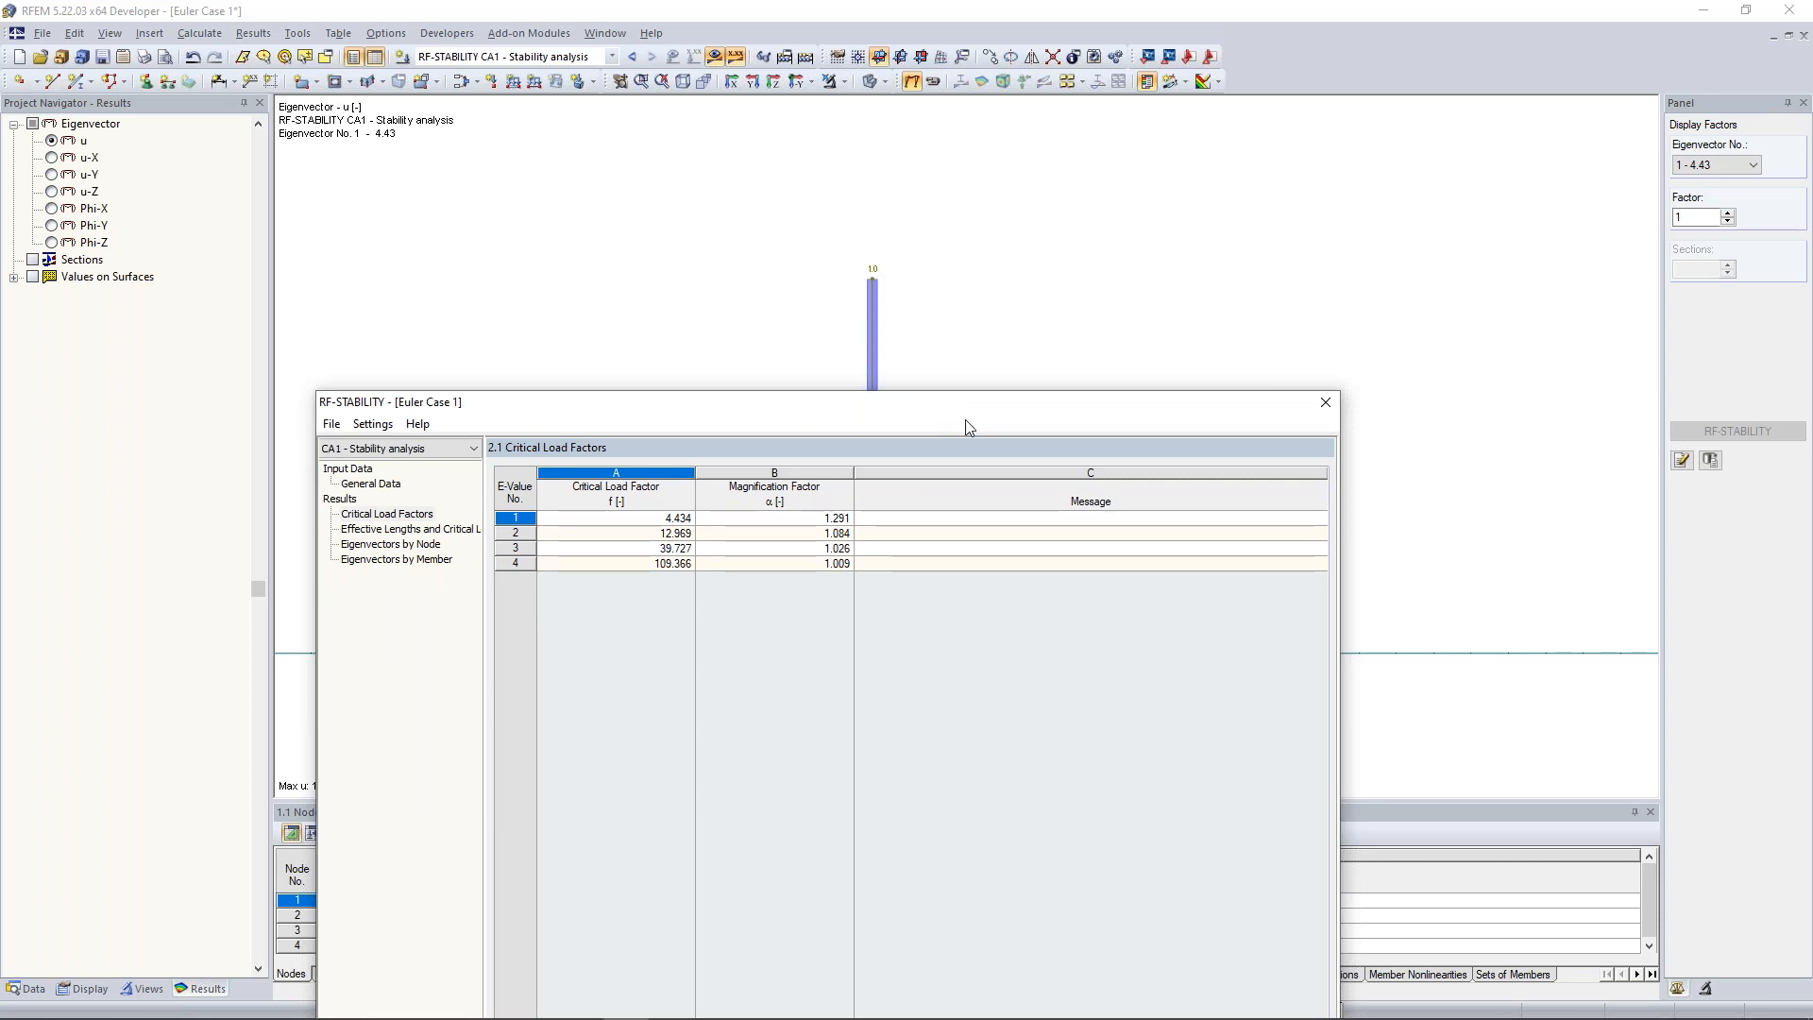
pyautogui.moveTo(959, 395); pyautogui.dragTo(961, 286)
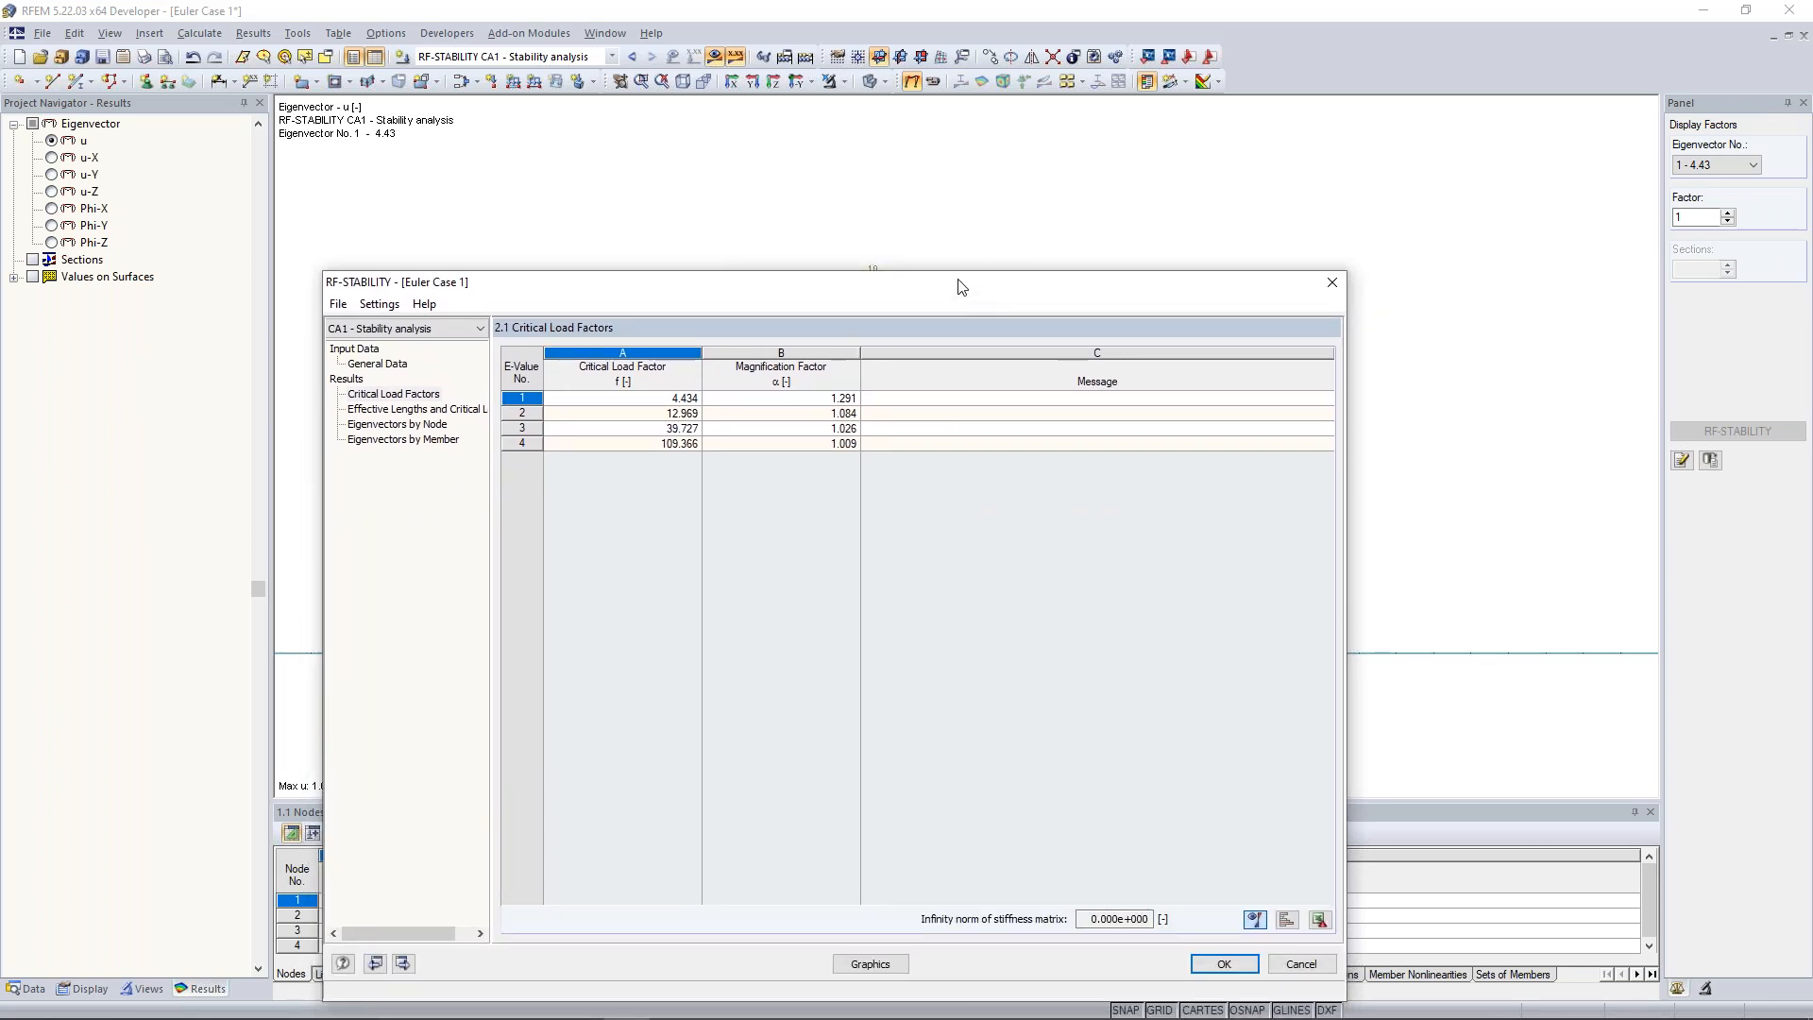
pyautogui.moveTo(961, 286); pyautogui.dragTo(970, 404)
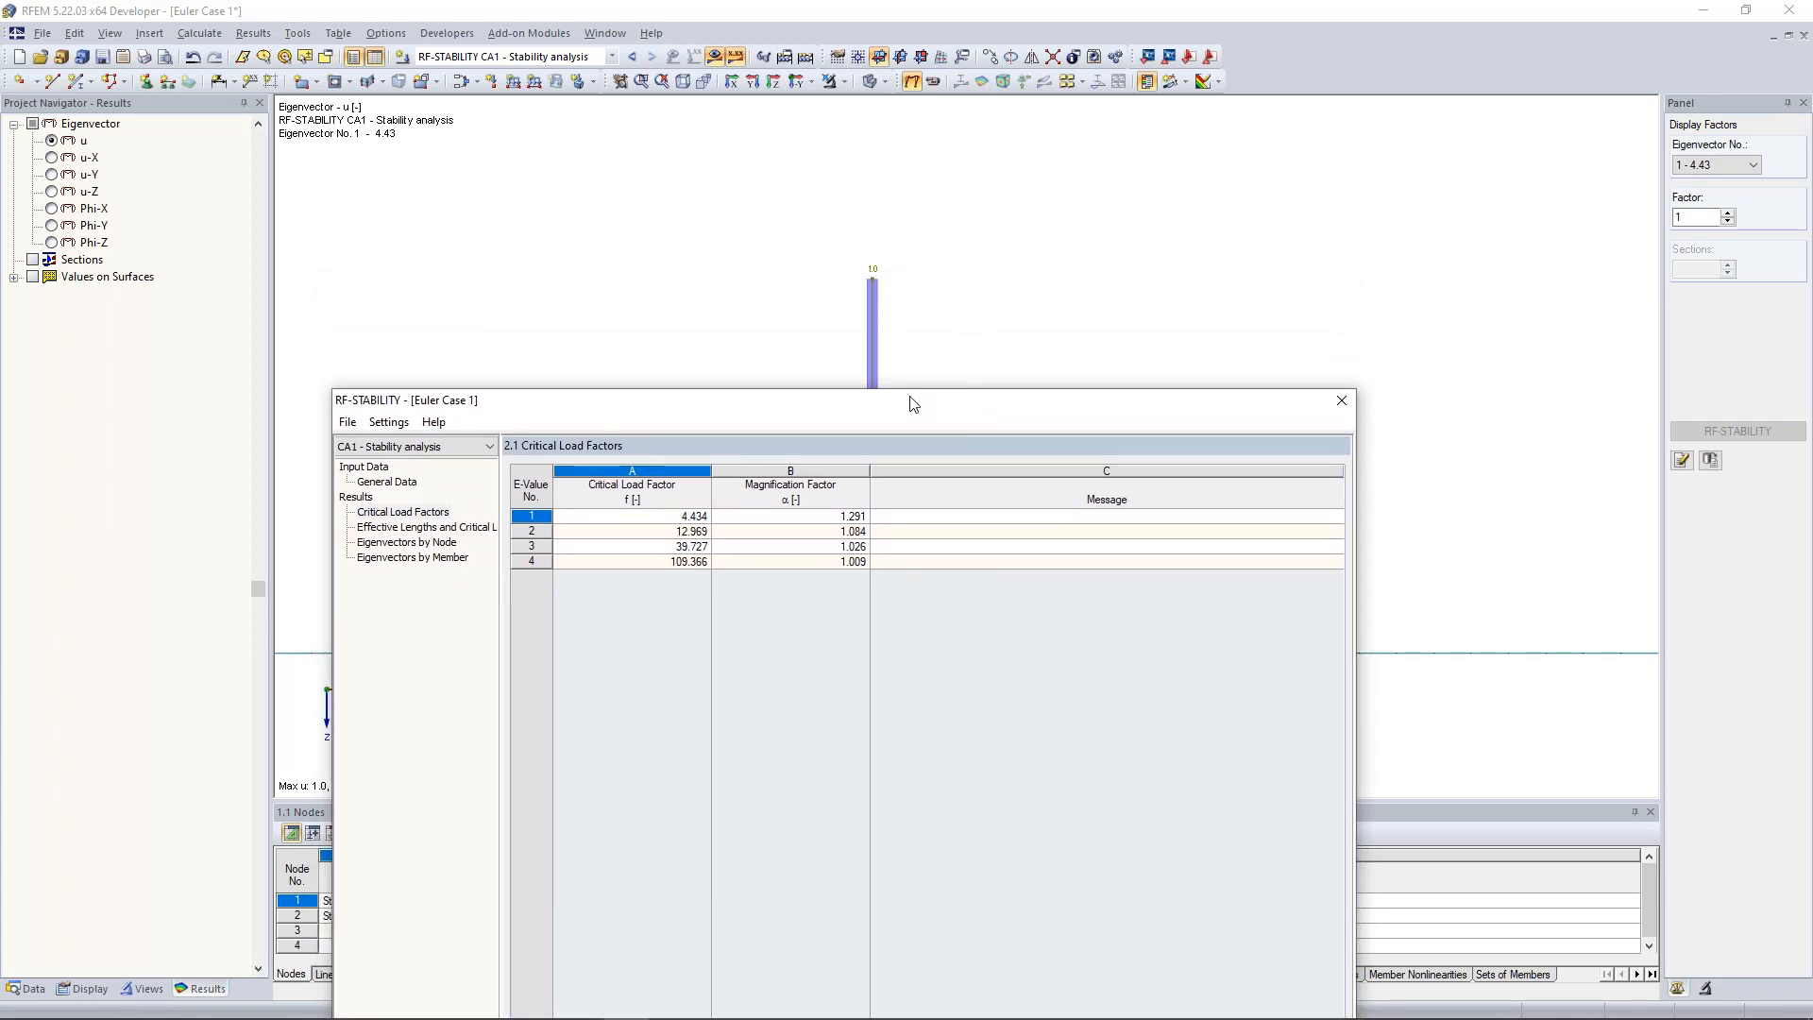
# Examine the column's effective lengths and critical loads for each eigenvector in the RF-STABILITY results.
pyautogui.moveTo(915, 404); pyautogui.dragTo(908, 392)
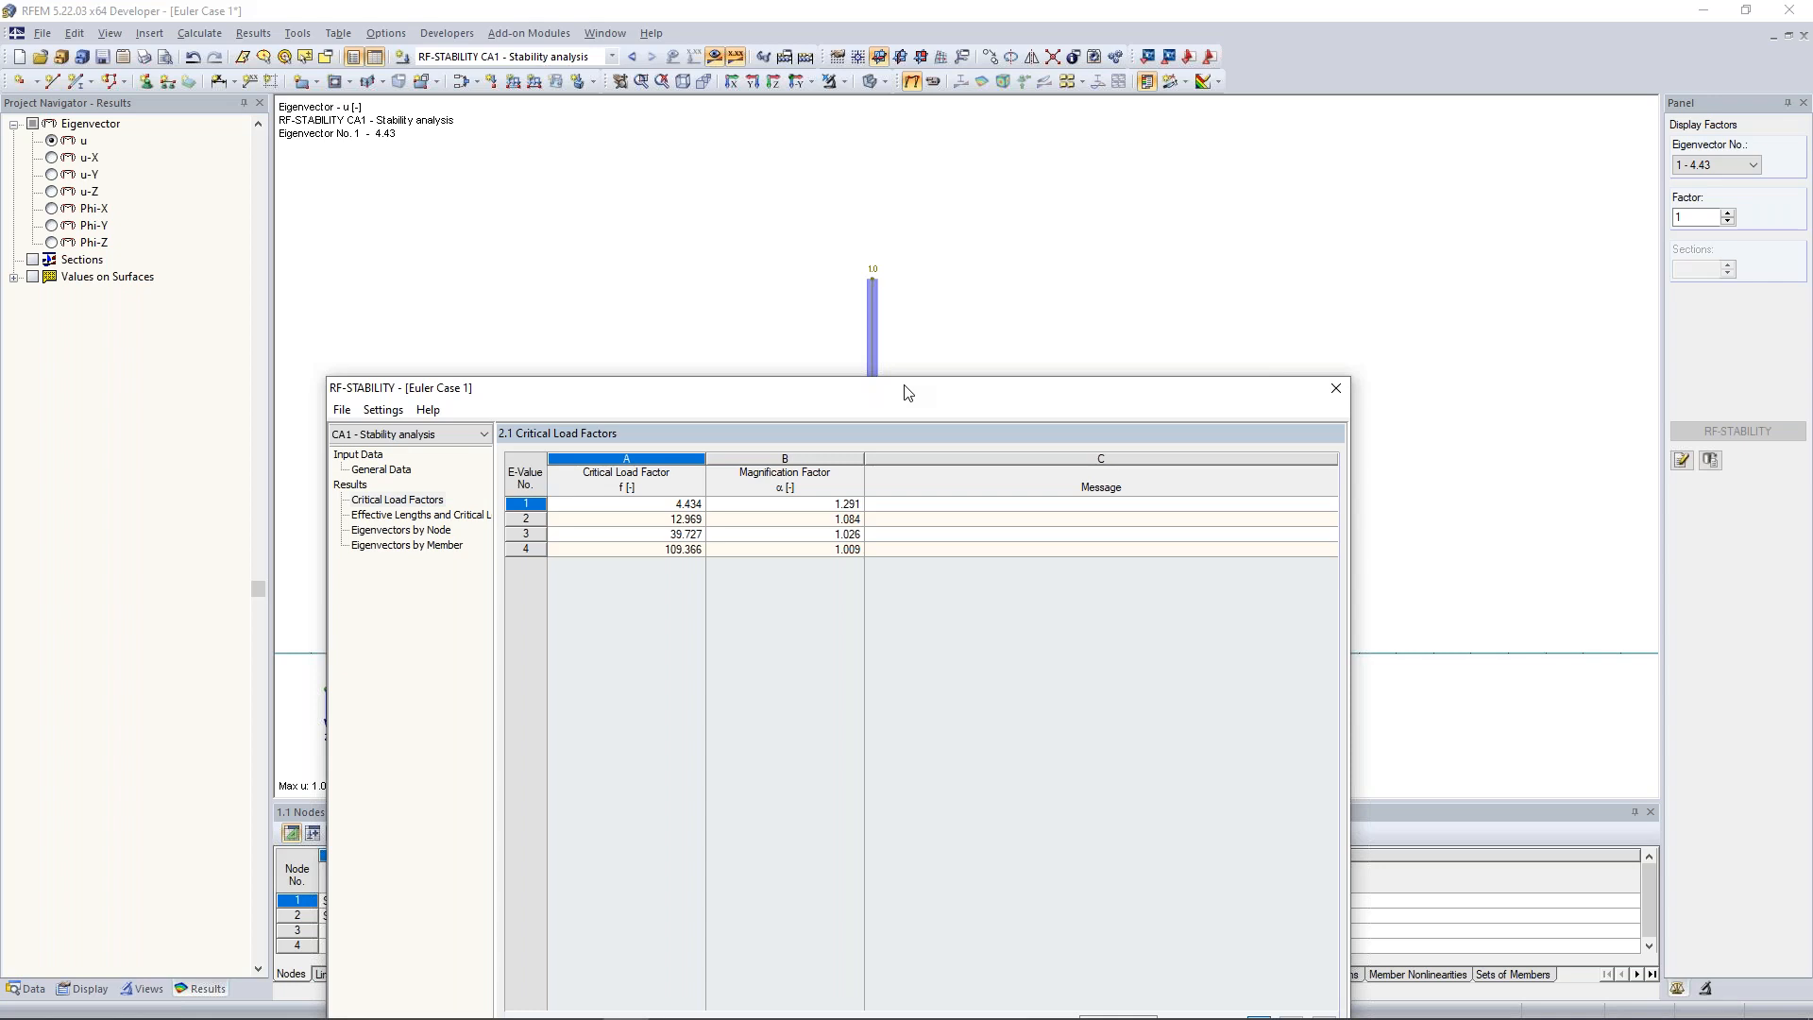
pyautogui.moveTo(907, 391); pyautogui.dragTo(925, 175)
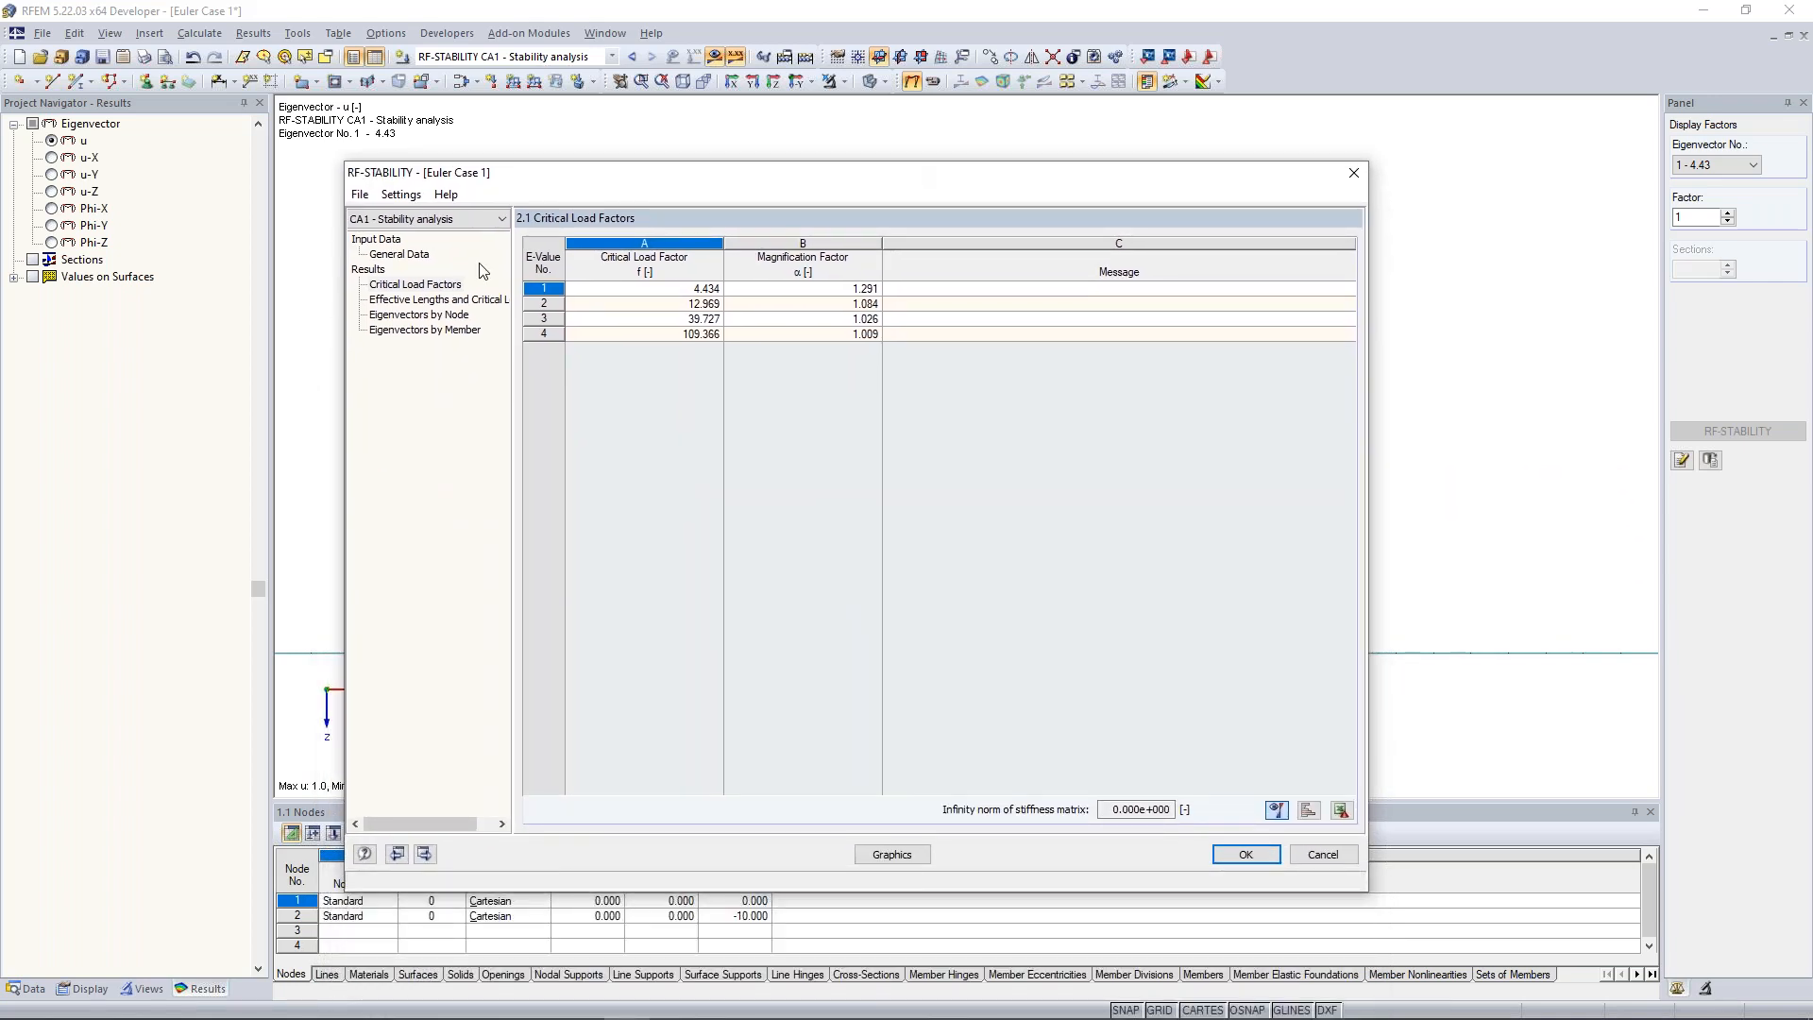
pyautogui.click(458, 300)
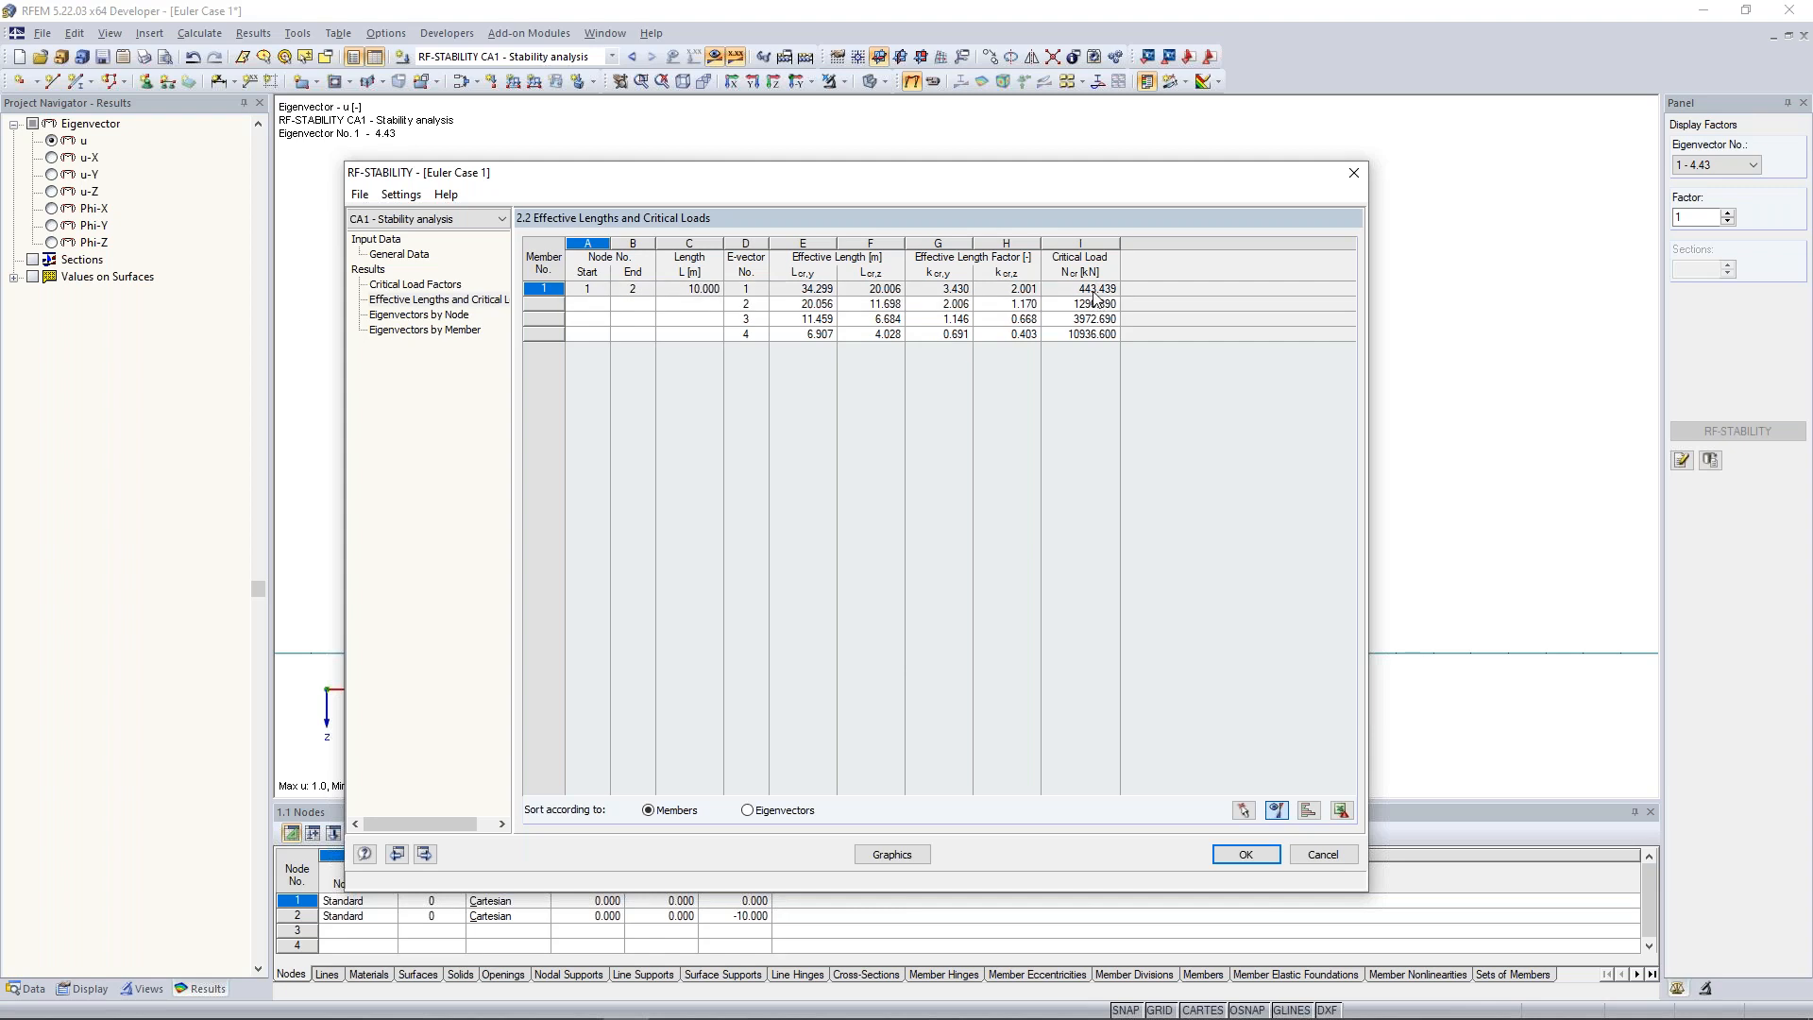
pyautogui.moveTo(1100, 189); pyautogui.dragTo(1009, 248)
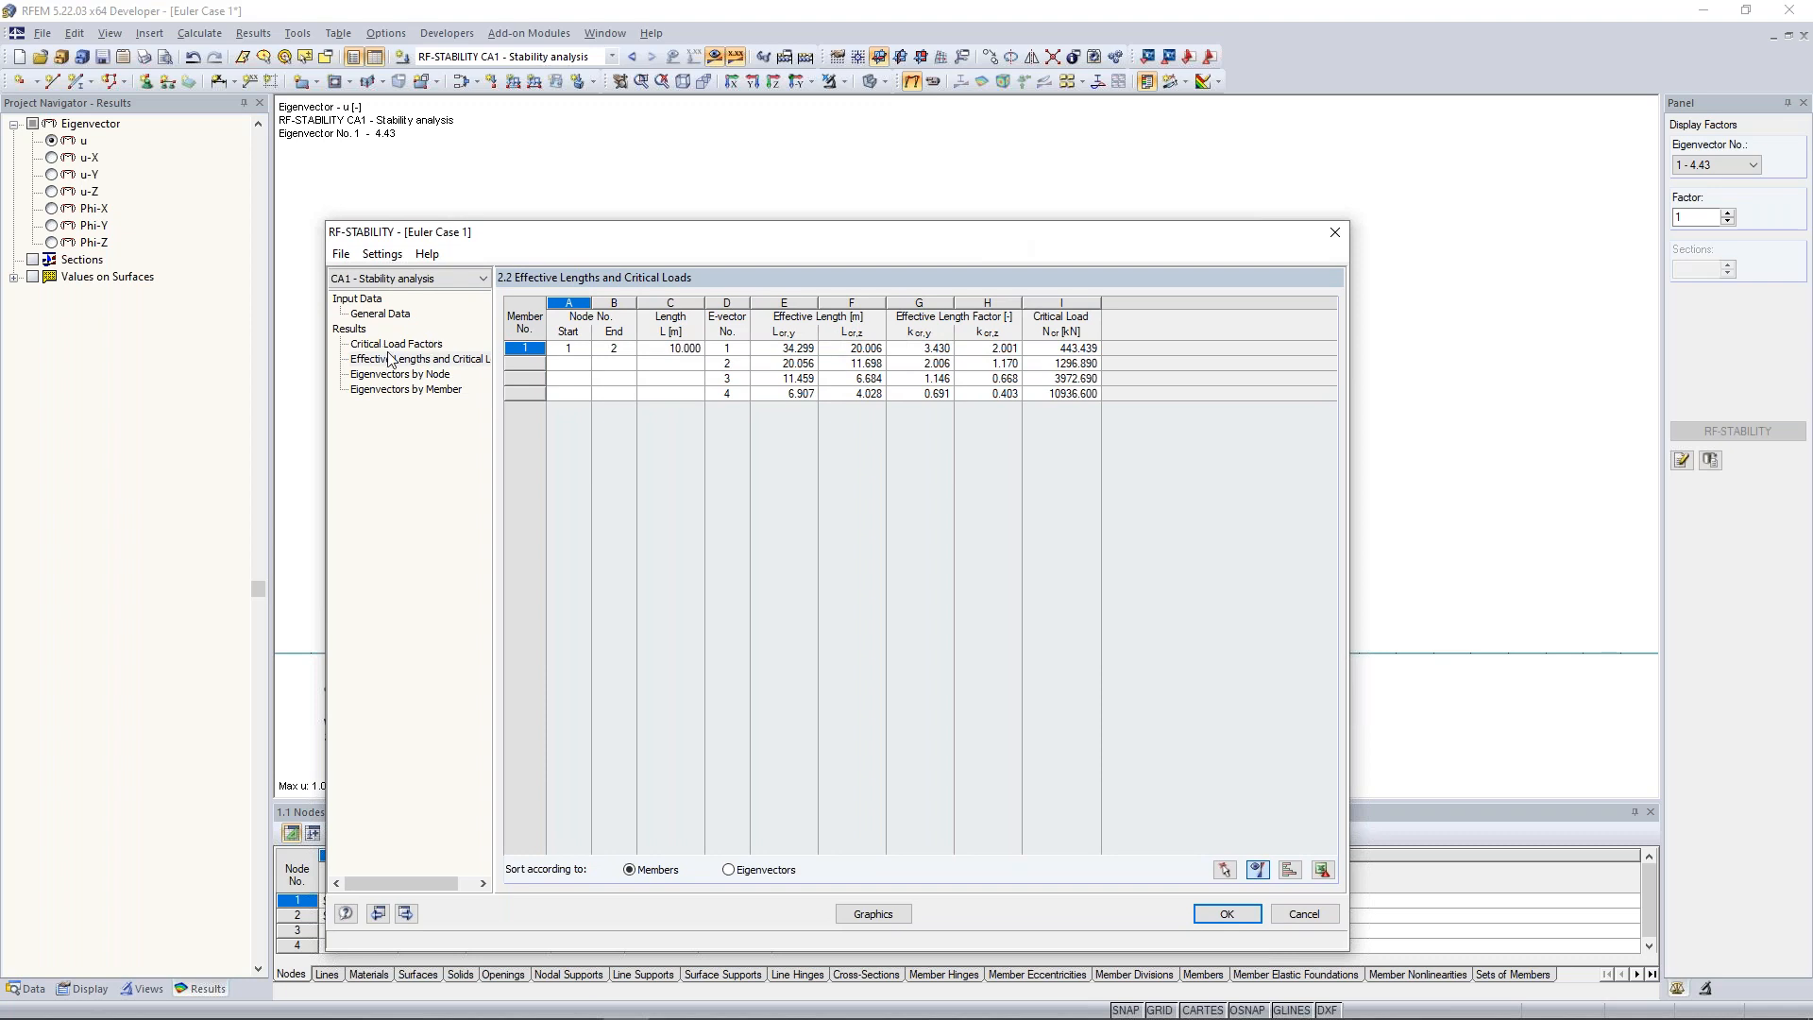
pyautogui.moveTo(1062, 241); pyautogui.dragTo(1027, 320)
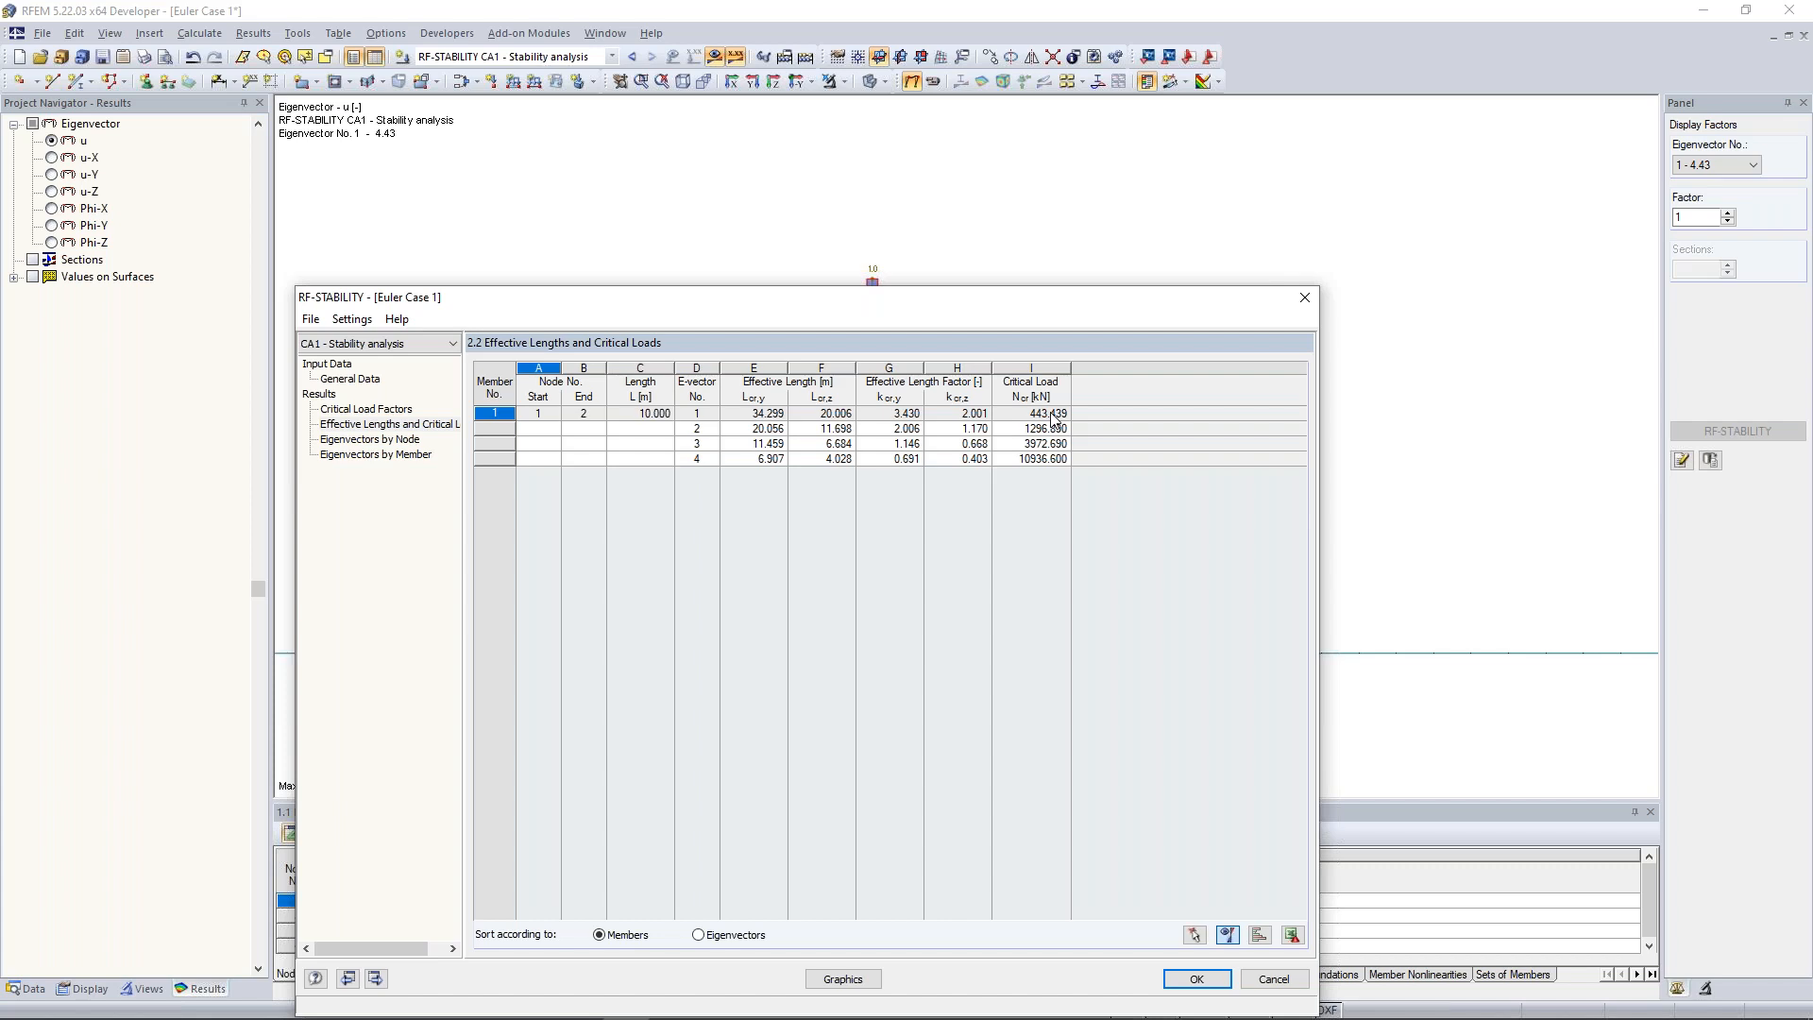
pyautogui.moveTo(874, 304); pyautogui.dragTo(895, 160)
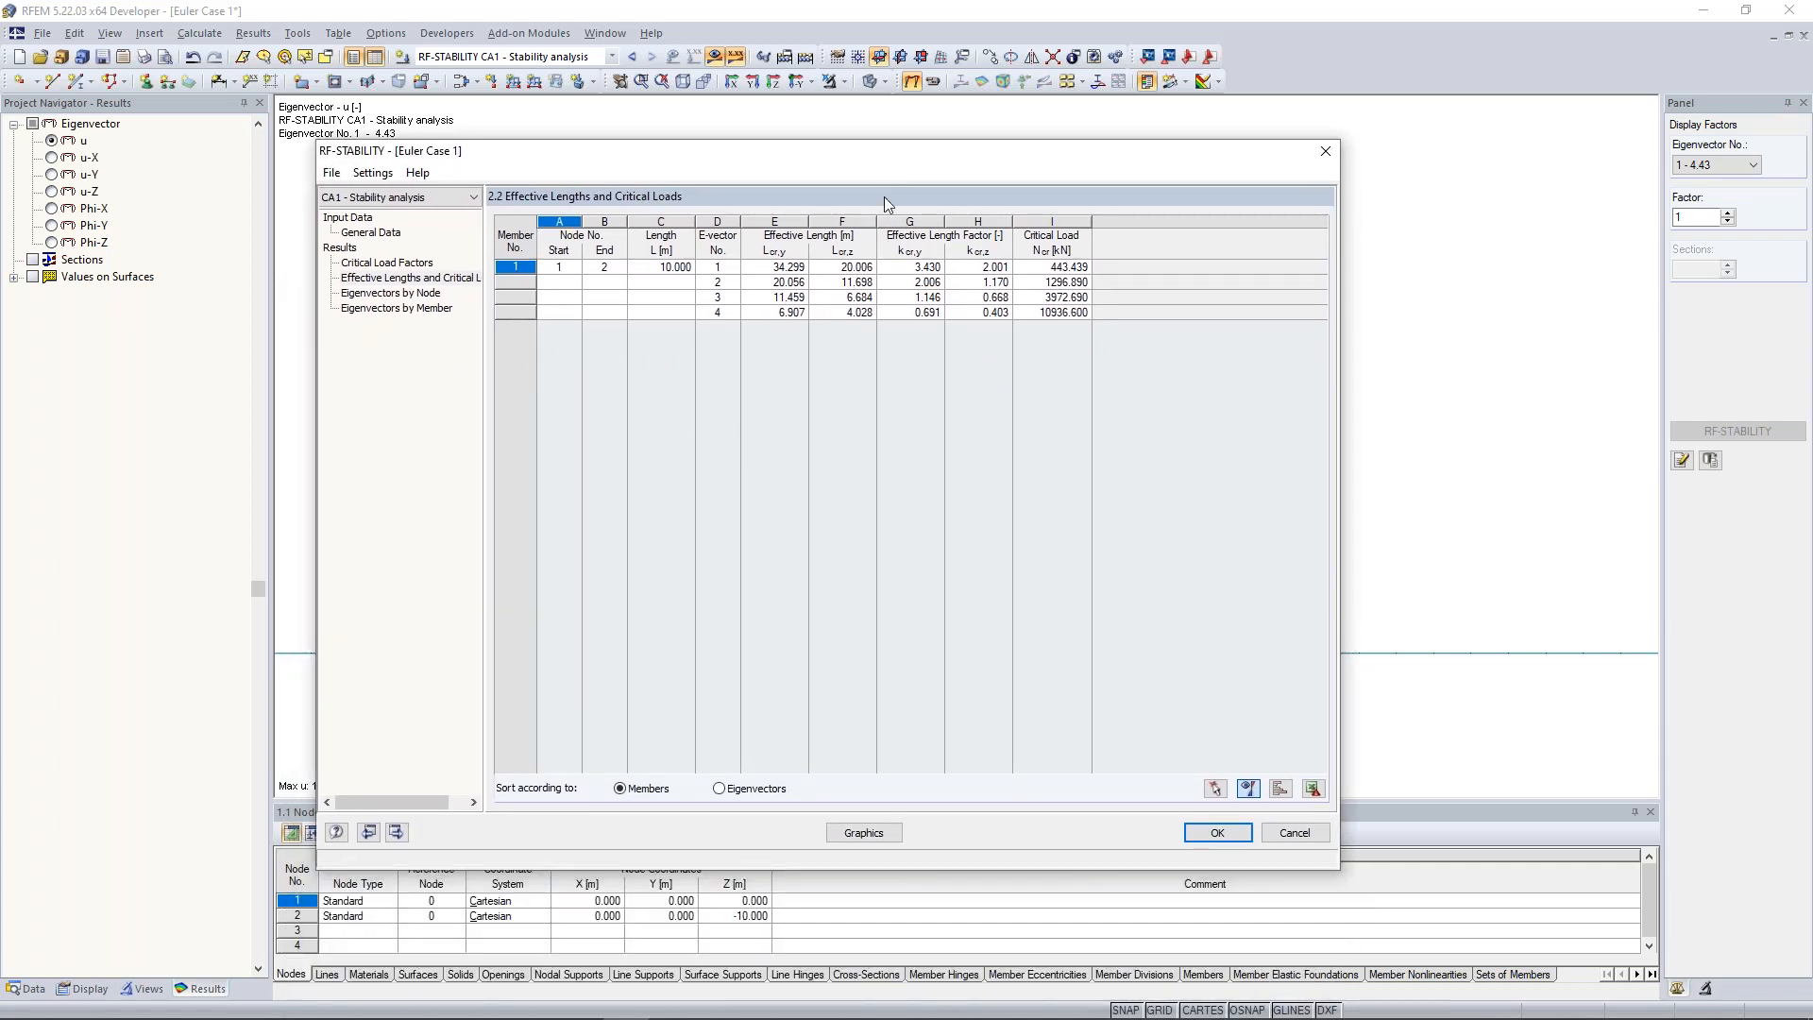
# Show the first eigenvector graphically on the column, with member deformations displayed as Cross-Sections Colored.
pyautogui.click(876, 837)
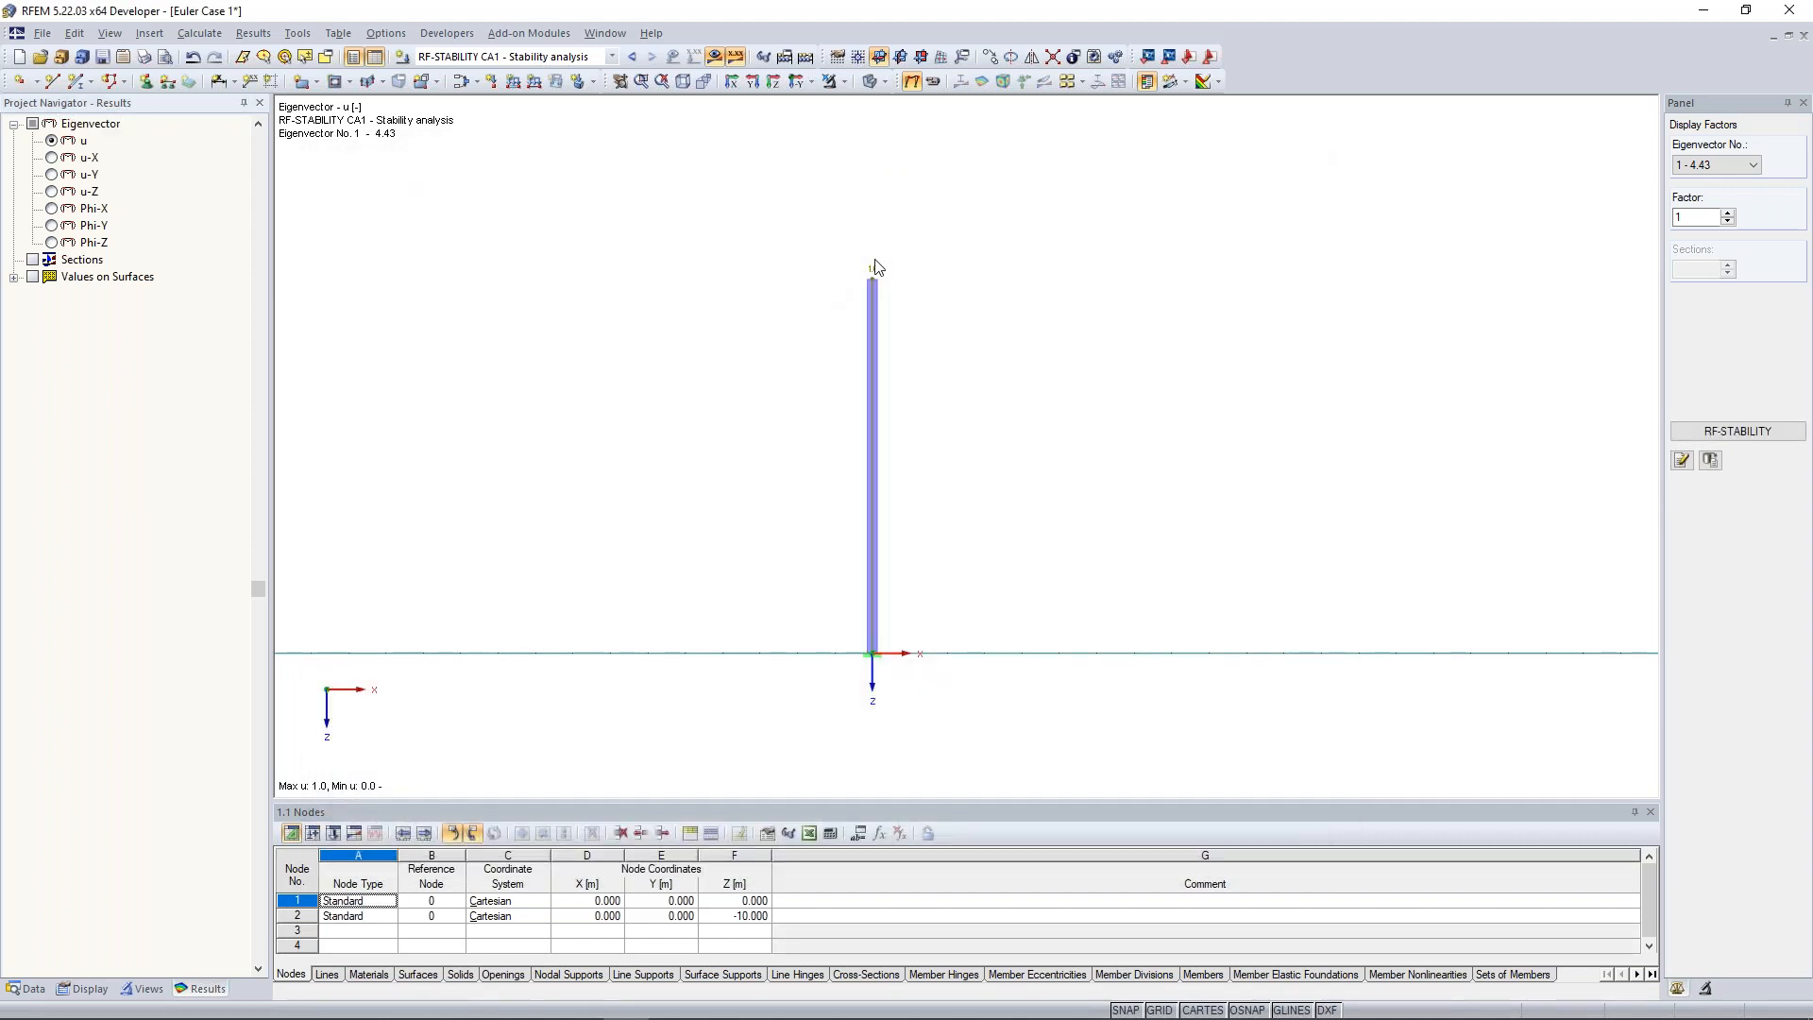
pyautogui.moveTo(931, 261); pyautogui.dragTo(983, 291, button='middle')
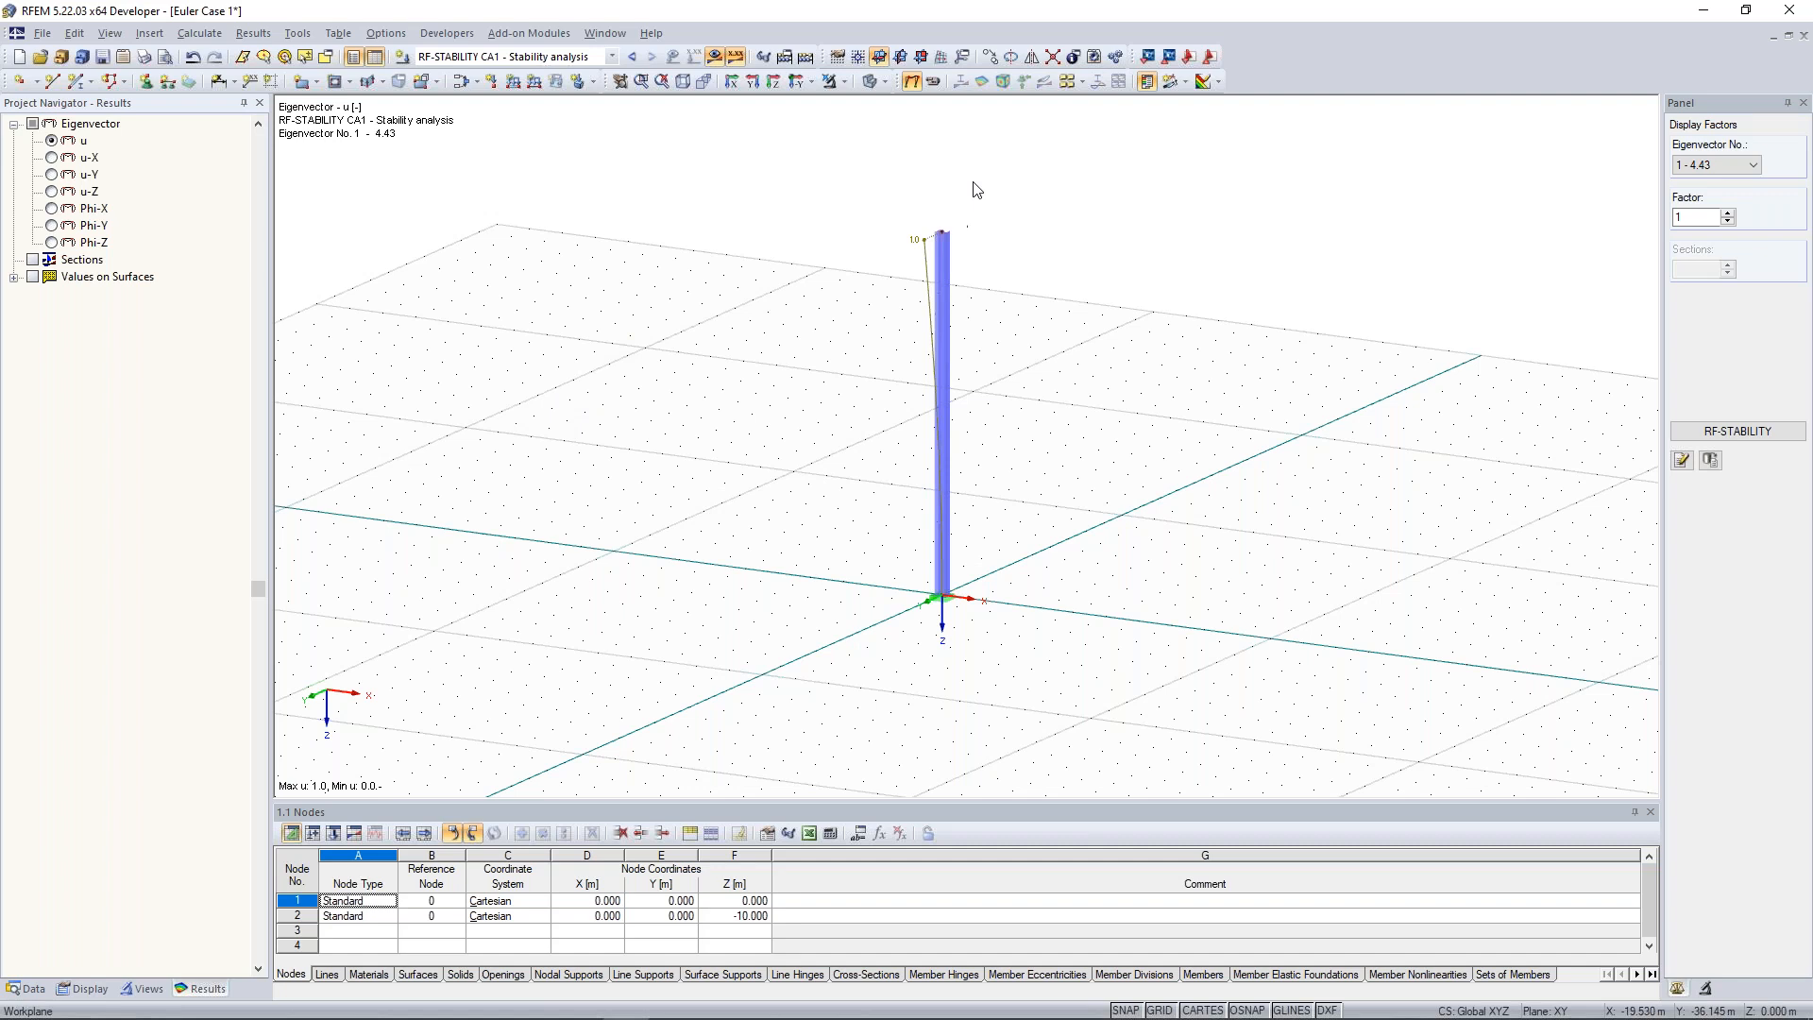
pyautogui.keyDown('ctrl'); pyautogui.moveTo(1025, 271); pyautogui.dragTo(907, 235, button='middle'); pyautogui.keyUp('ctrl')
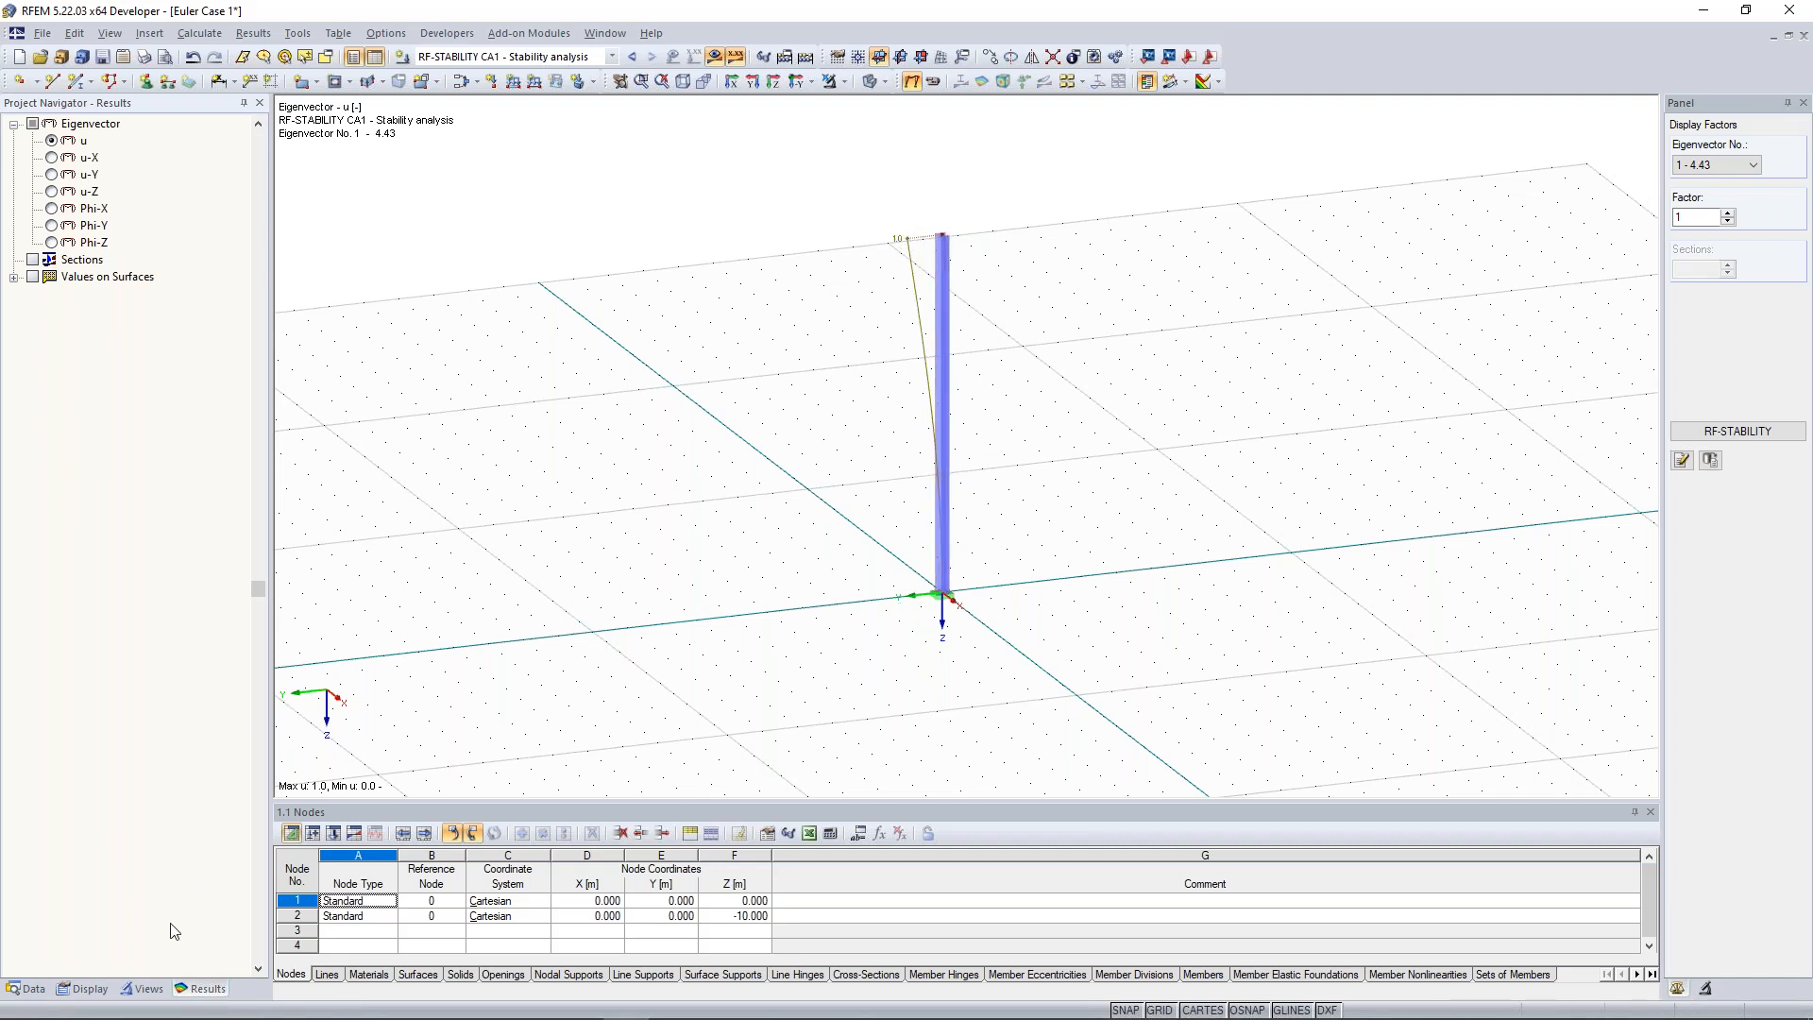
pyautogui.click(90, 989)
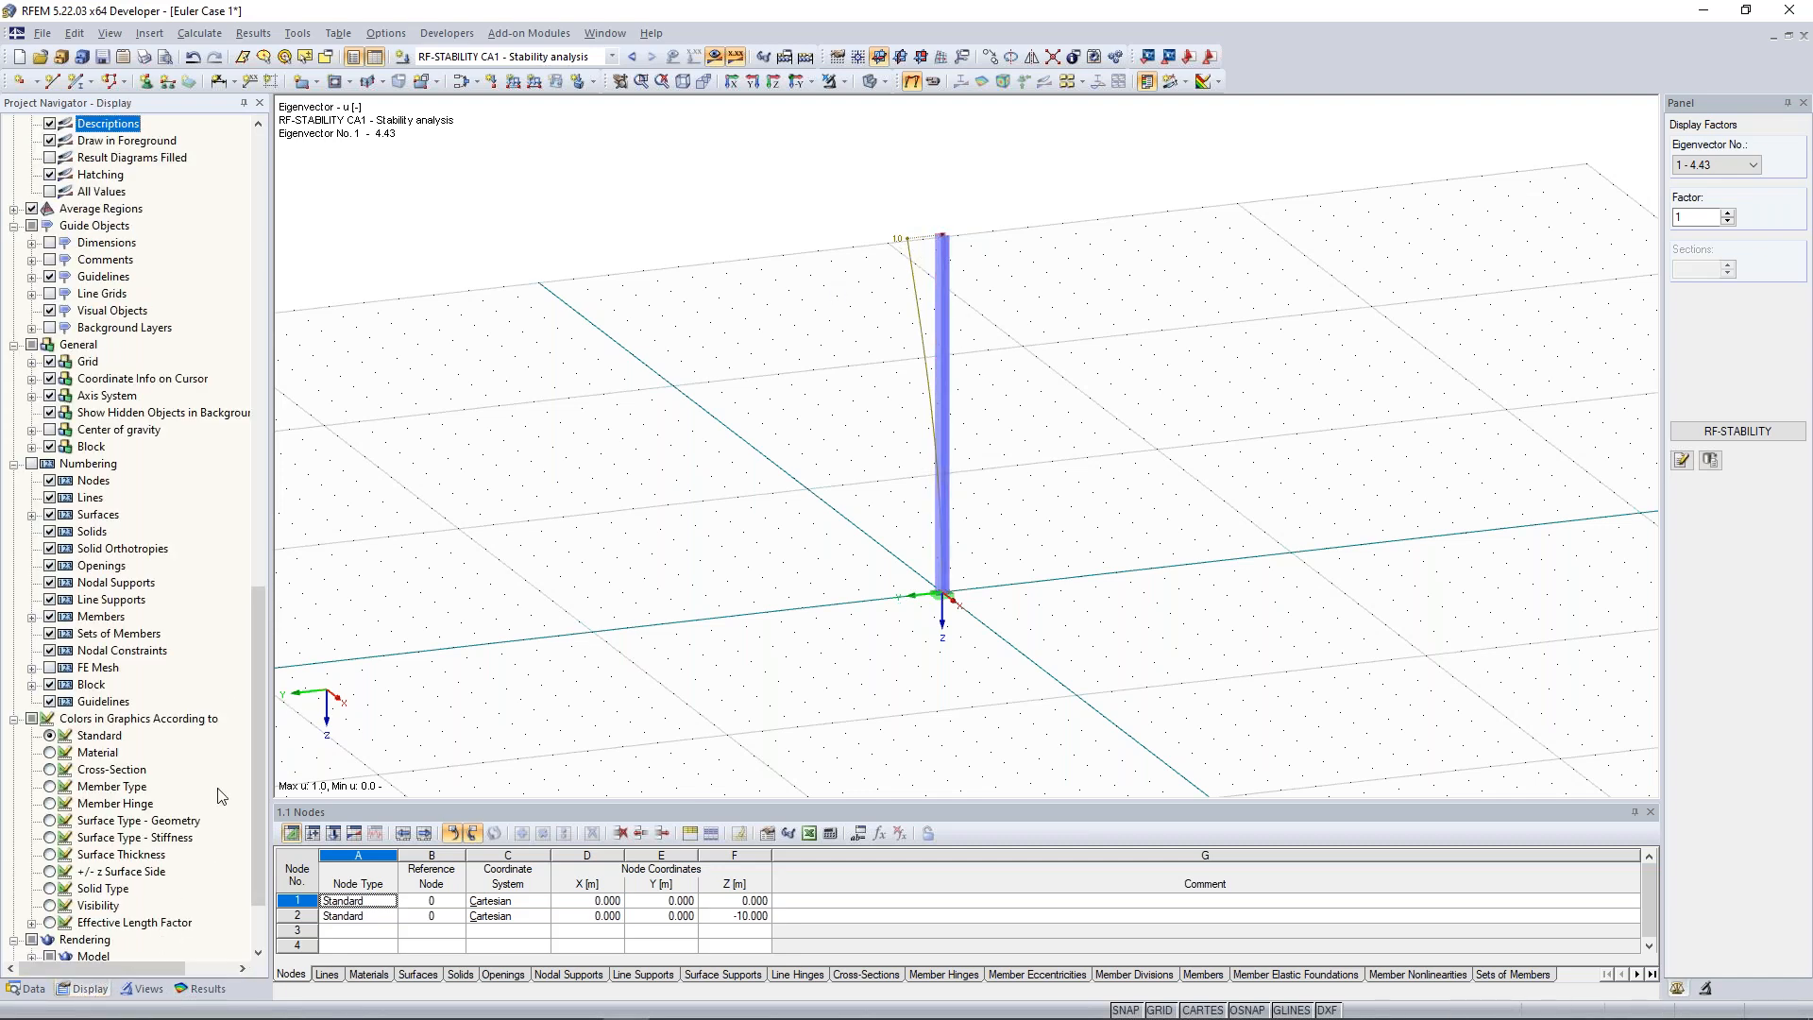
pyautogui.moveTo(251, 697); pyautogui.dragTo(259, 452)
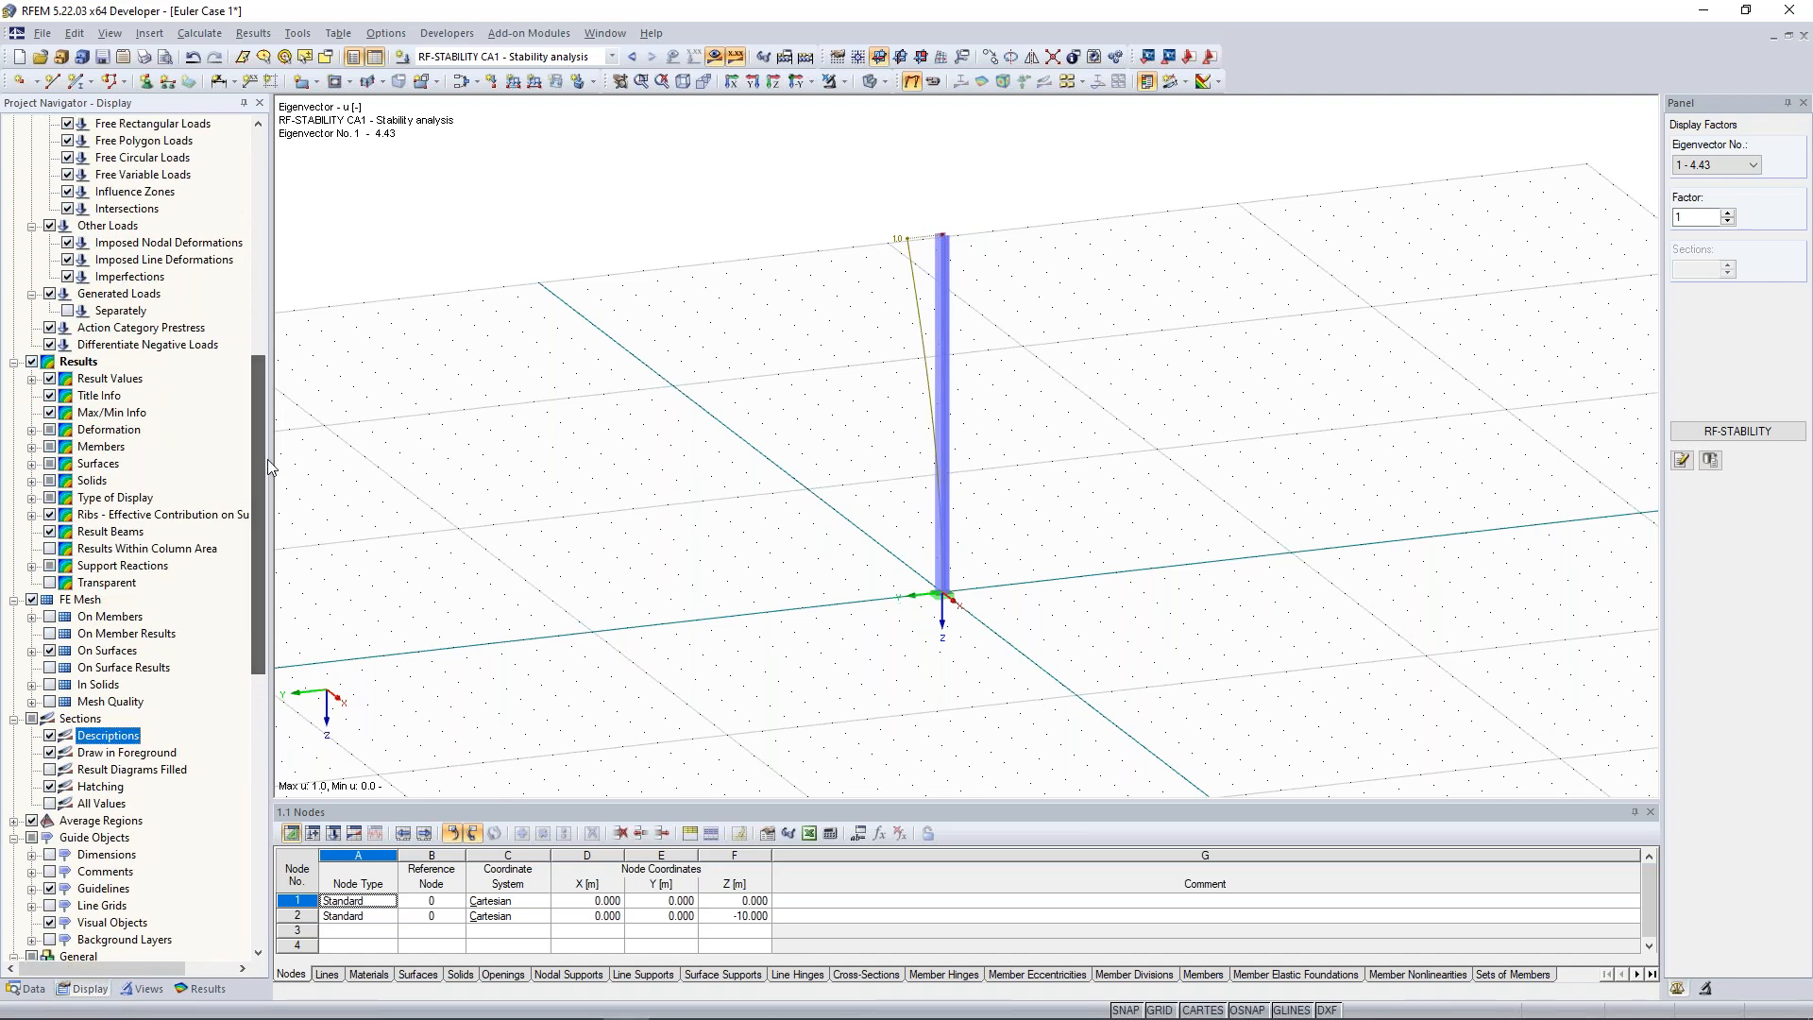
pyautogui.click(31, 431)
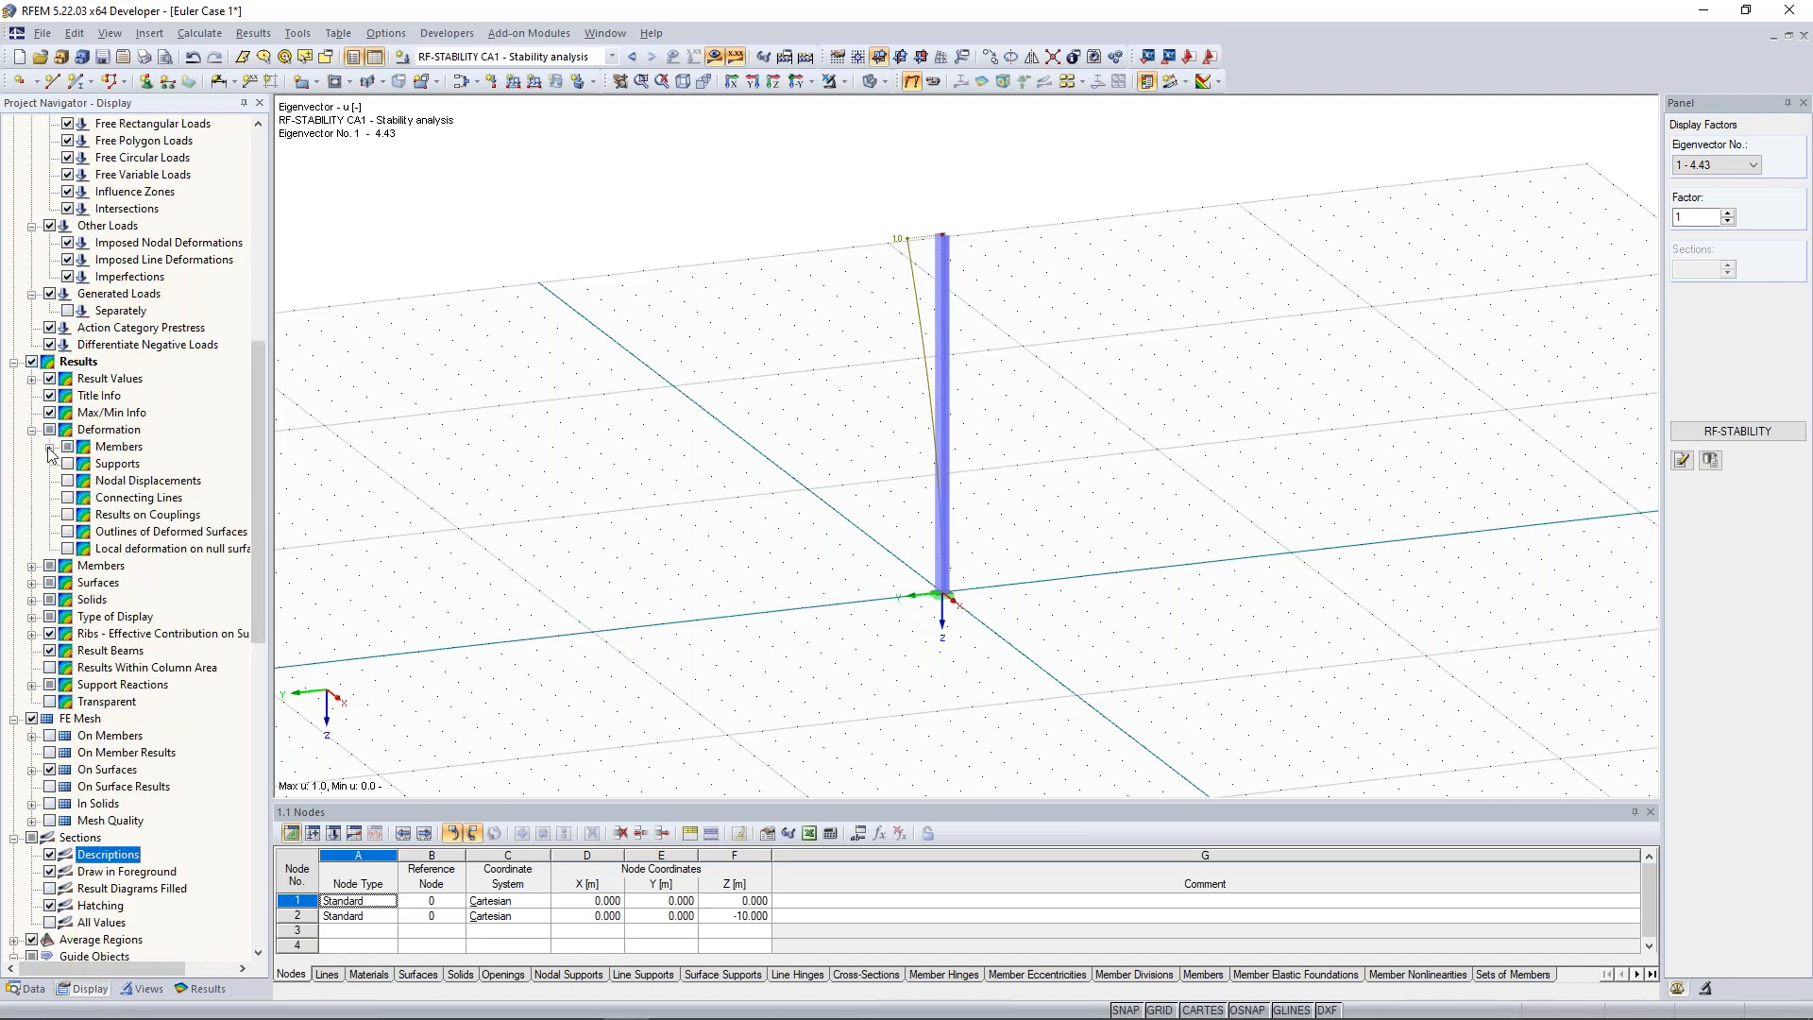
pyautogui.click(50, 447)
pyautogui.click(85, 498)
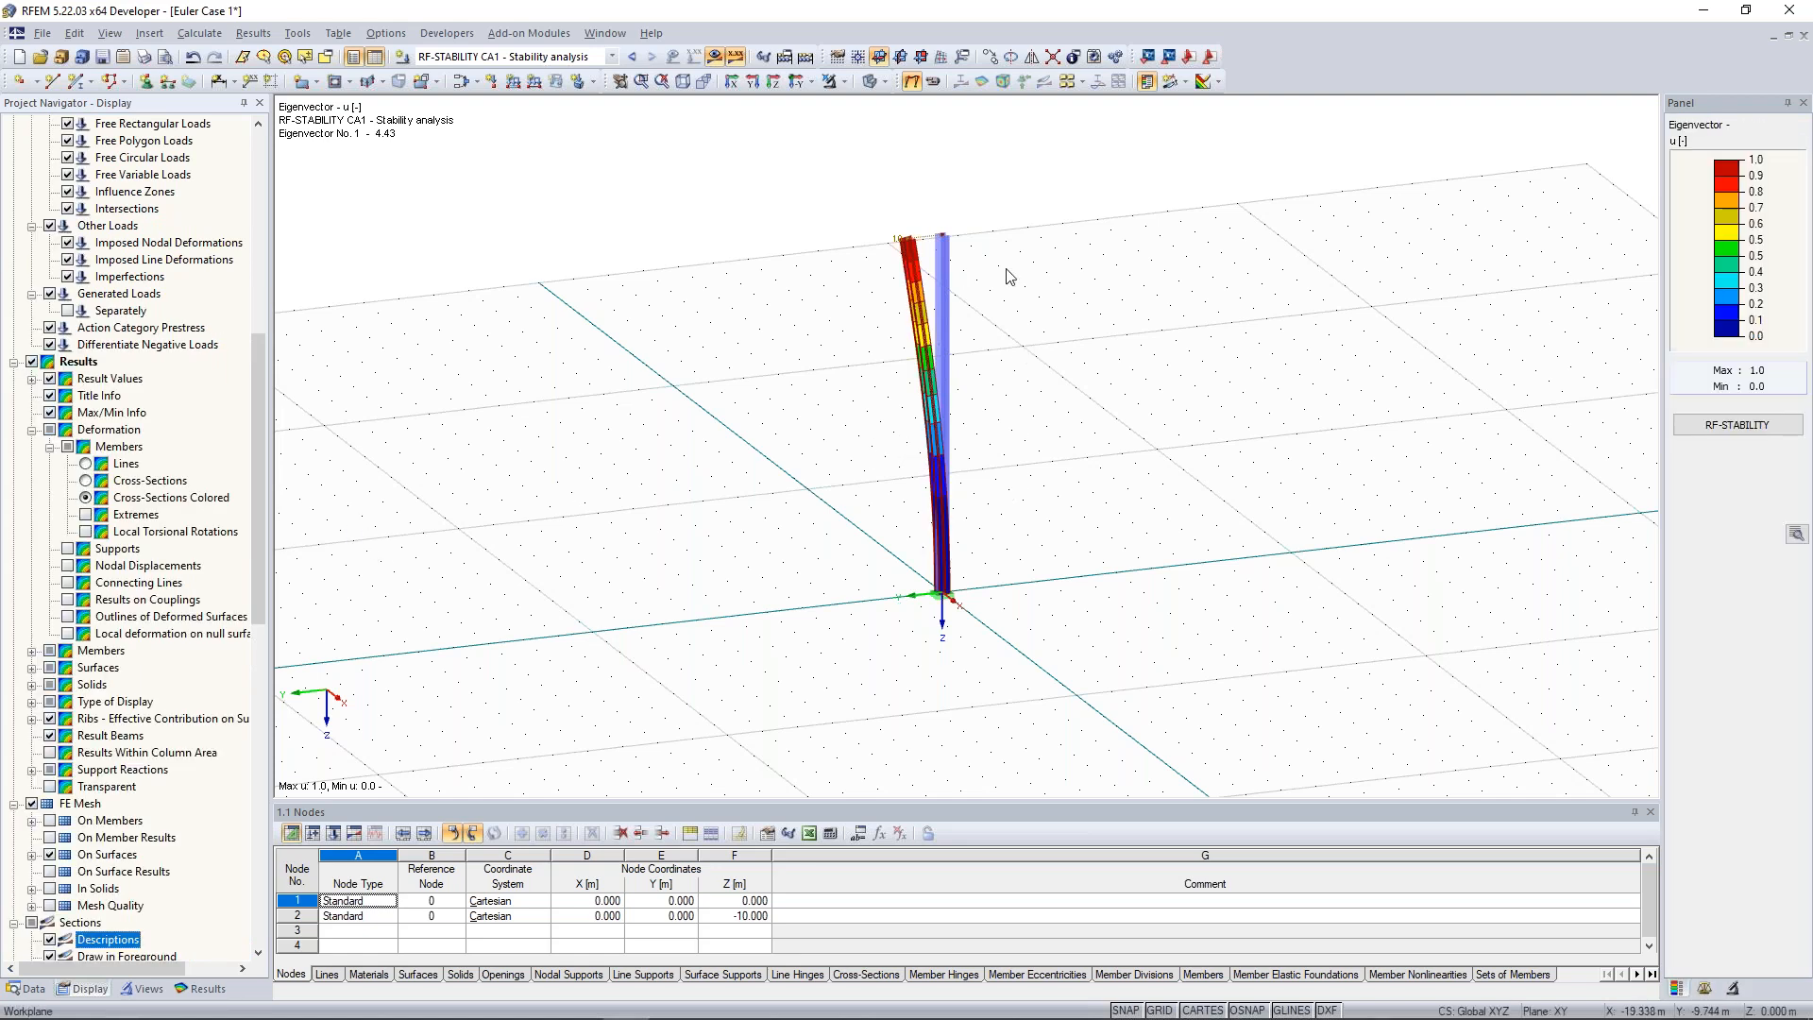
# Examine the first buckling mode shape and the deflection direction of the I-section at the column head.
pyautogui.scroll(2, 1024, 289)
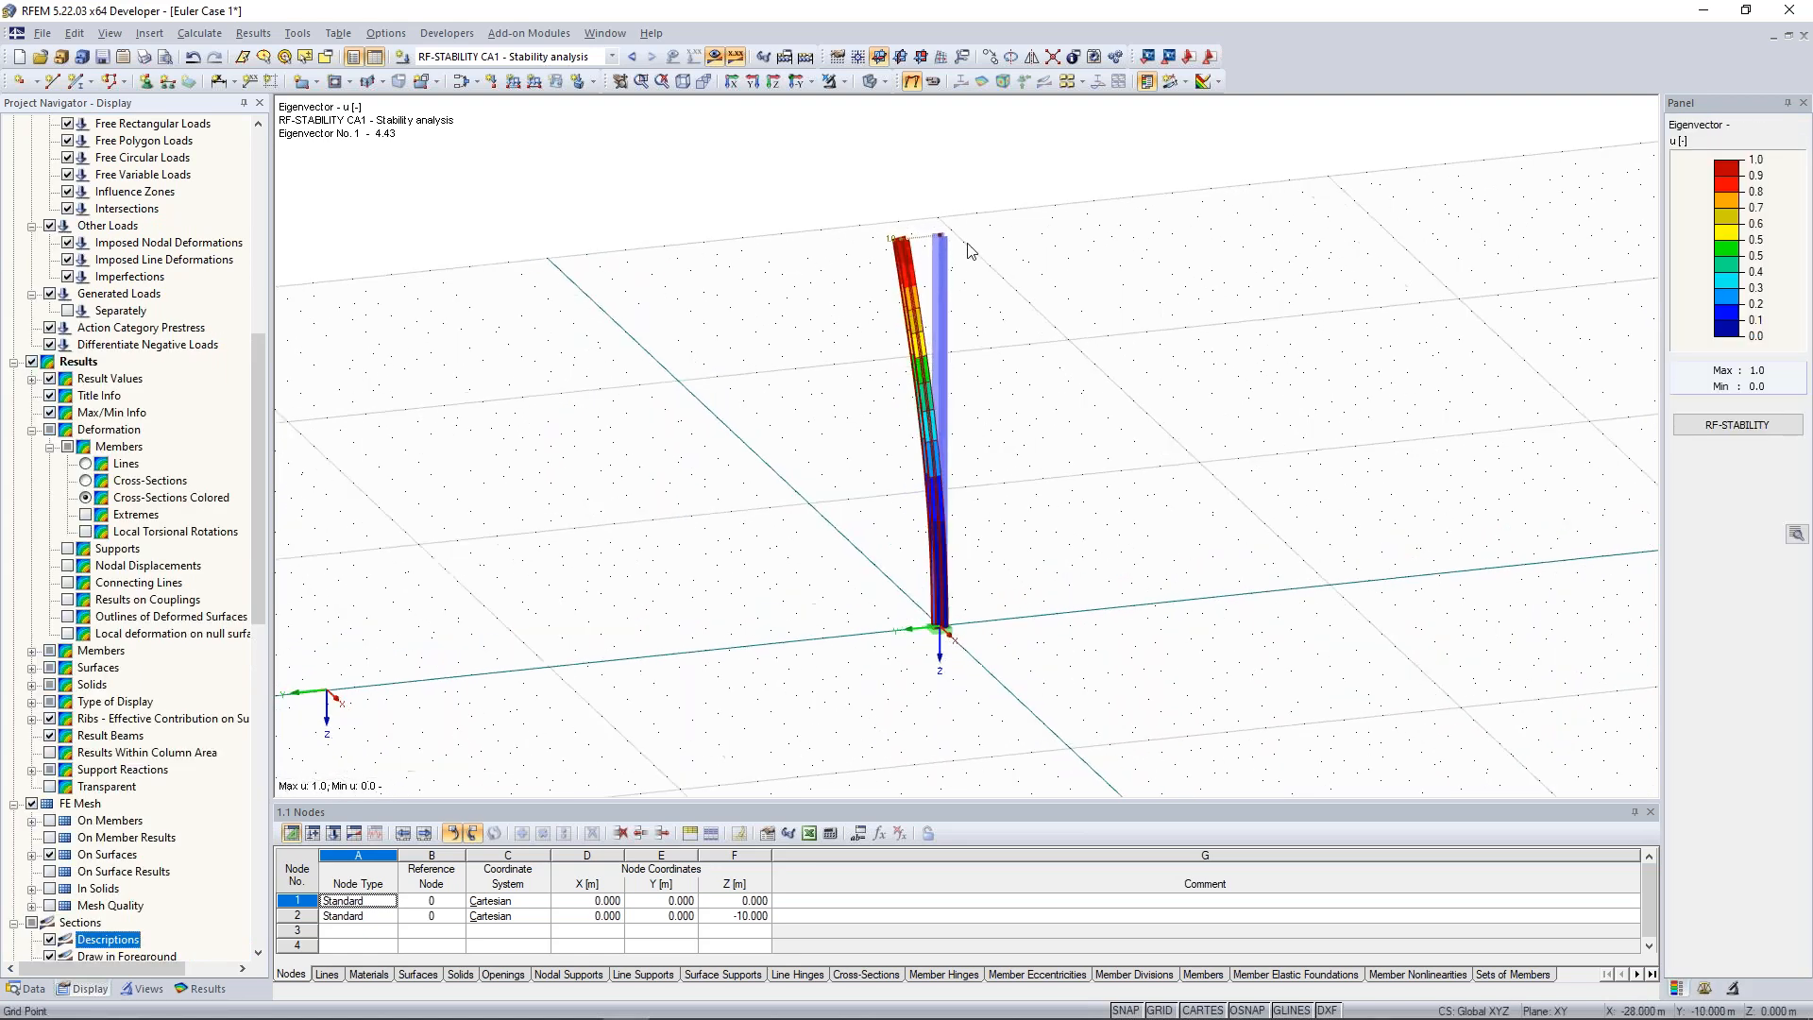
pyautogui.scroll(-1, 1038, 297)
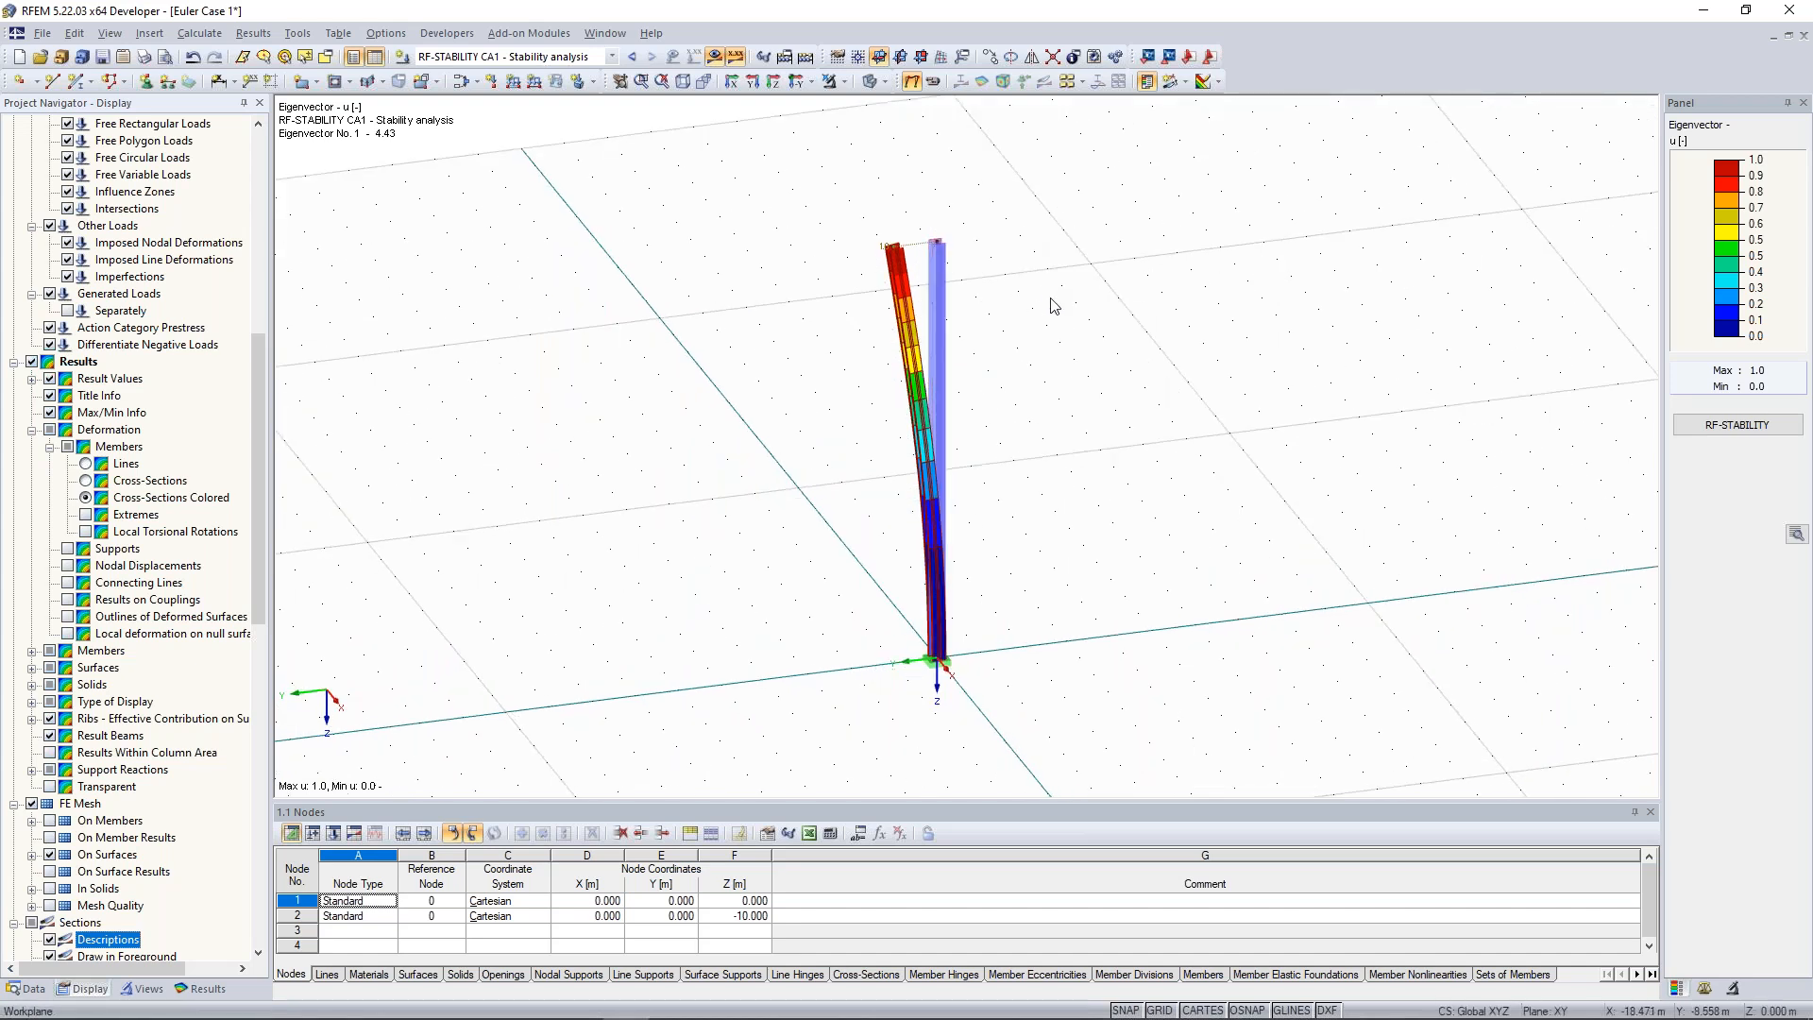
pyautogui.scroll(2, 974, 244)
pyautogui.scroll(5, 888, 212)
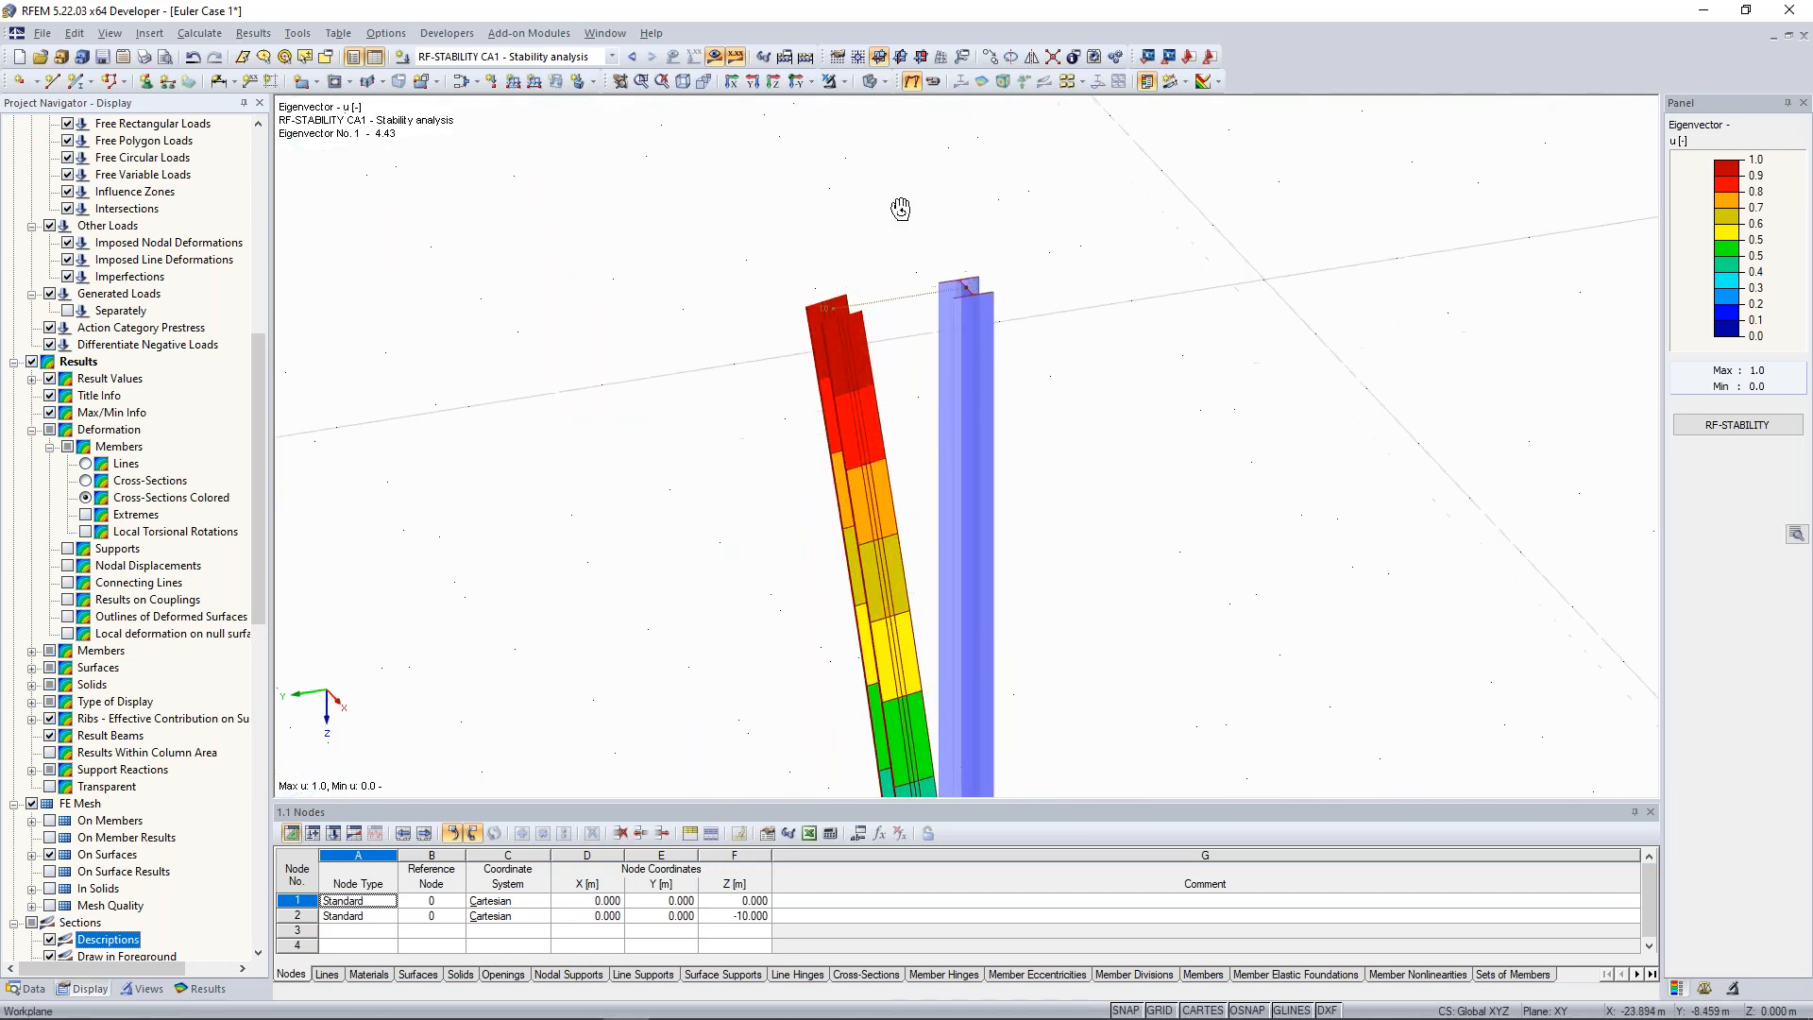
pyautogui.scroll(3, 902, 210)
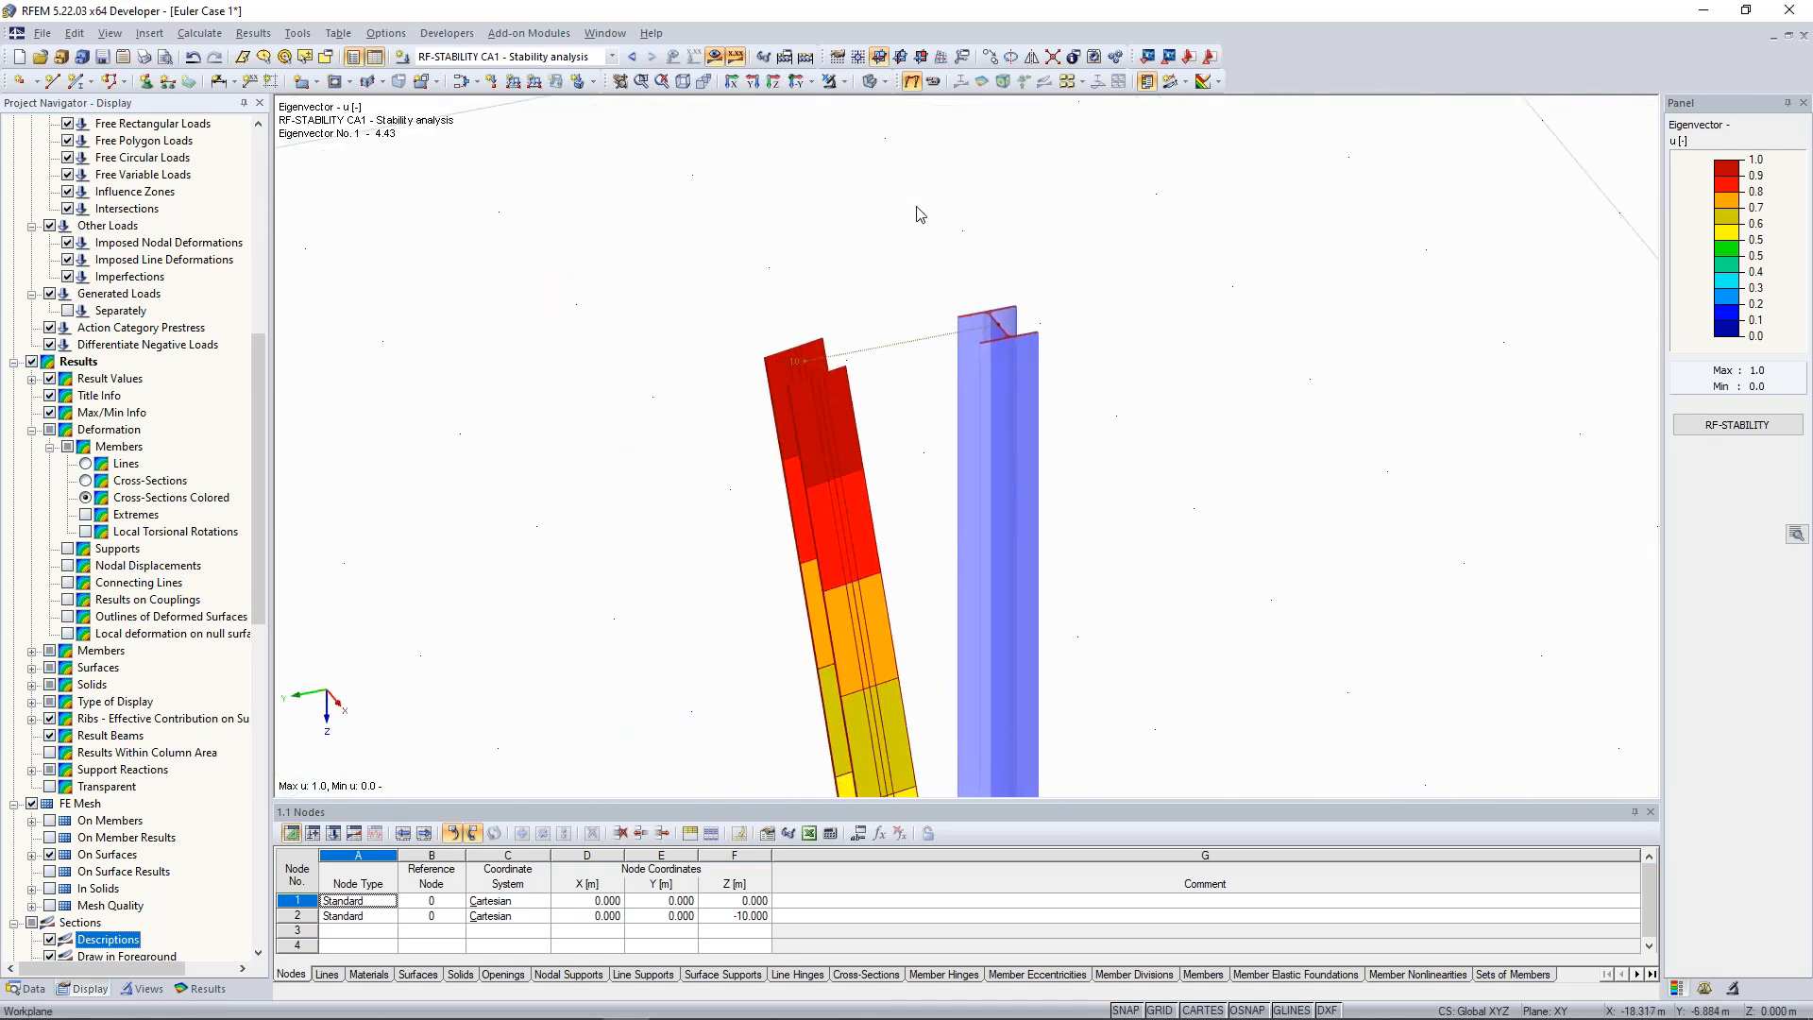
pyautogui.scroll(-6, 918, 214)
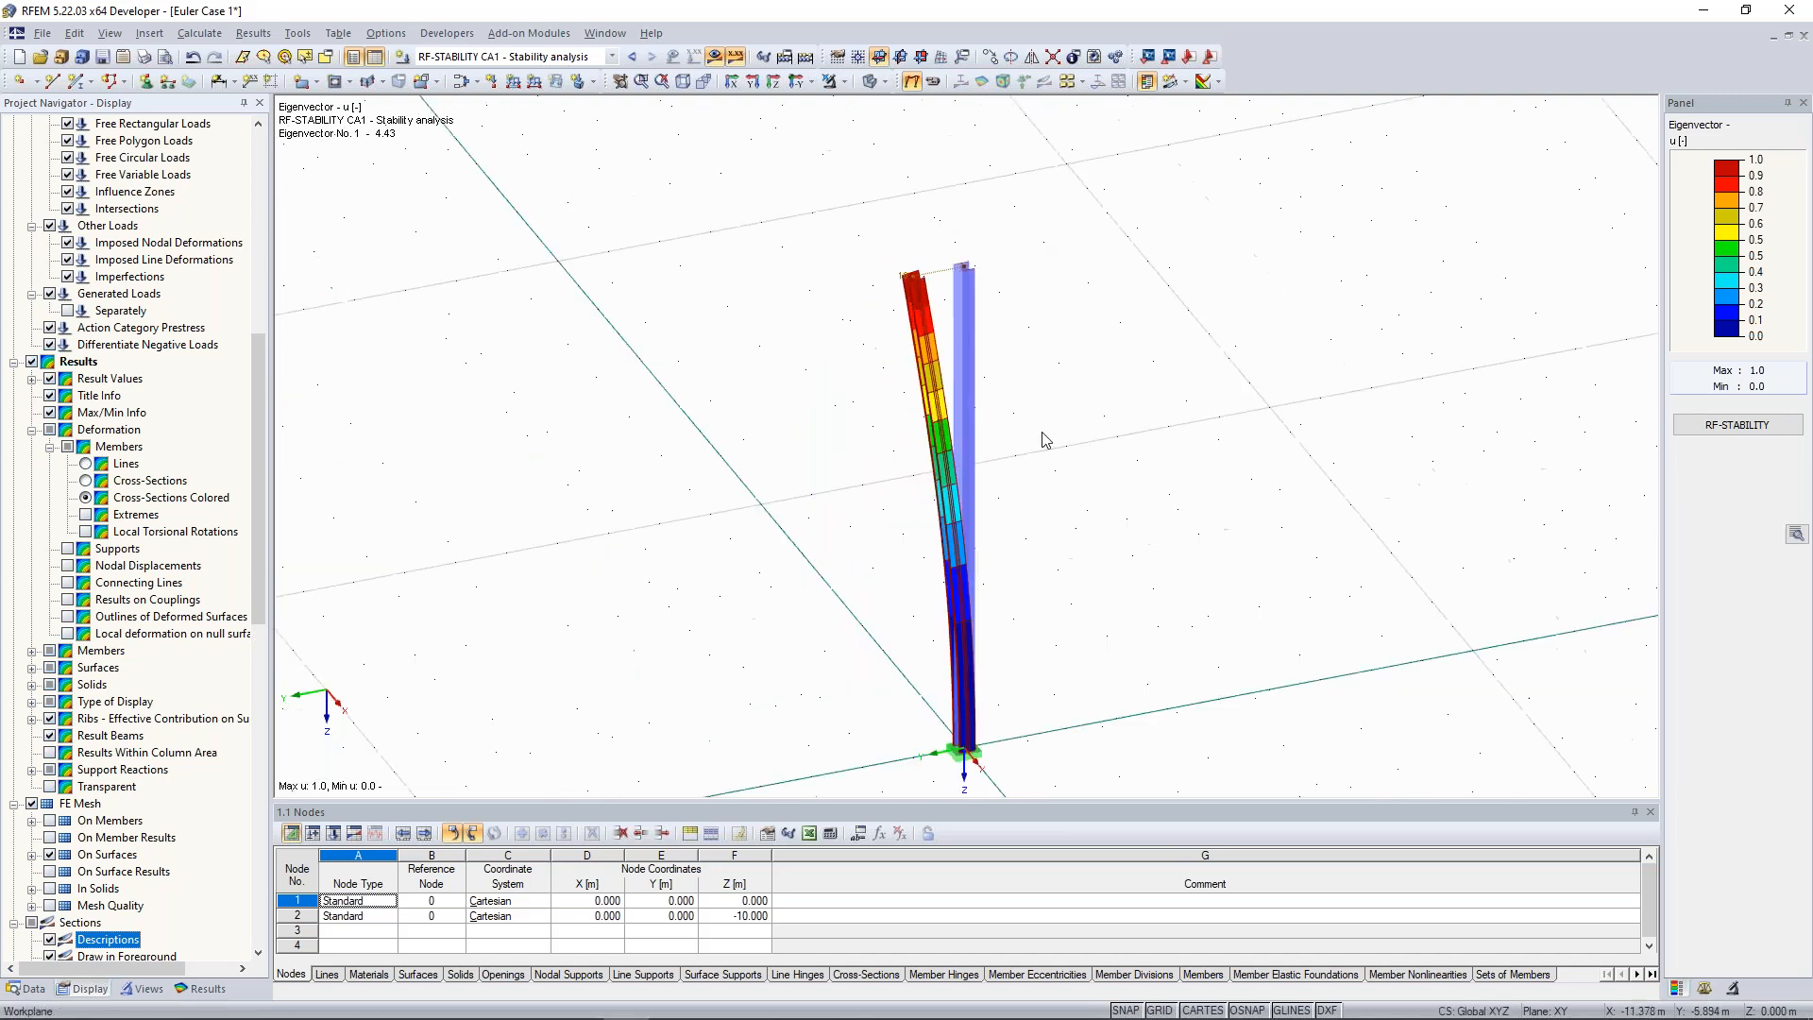
pyautogui.scroll(-2, 1039, 576)
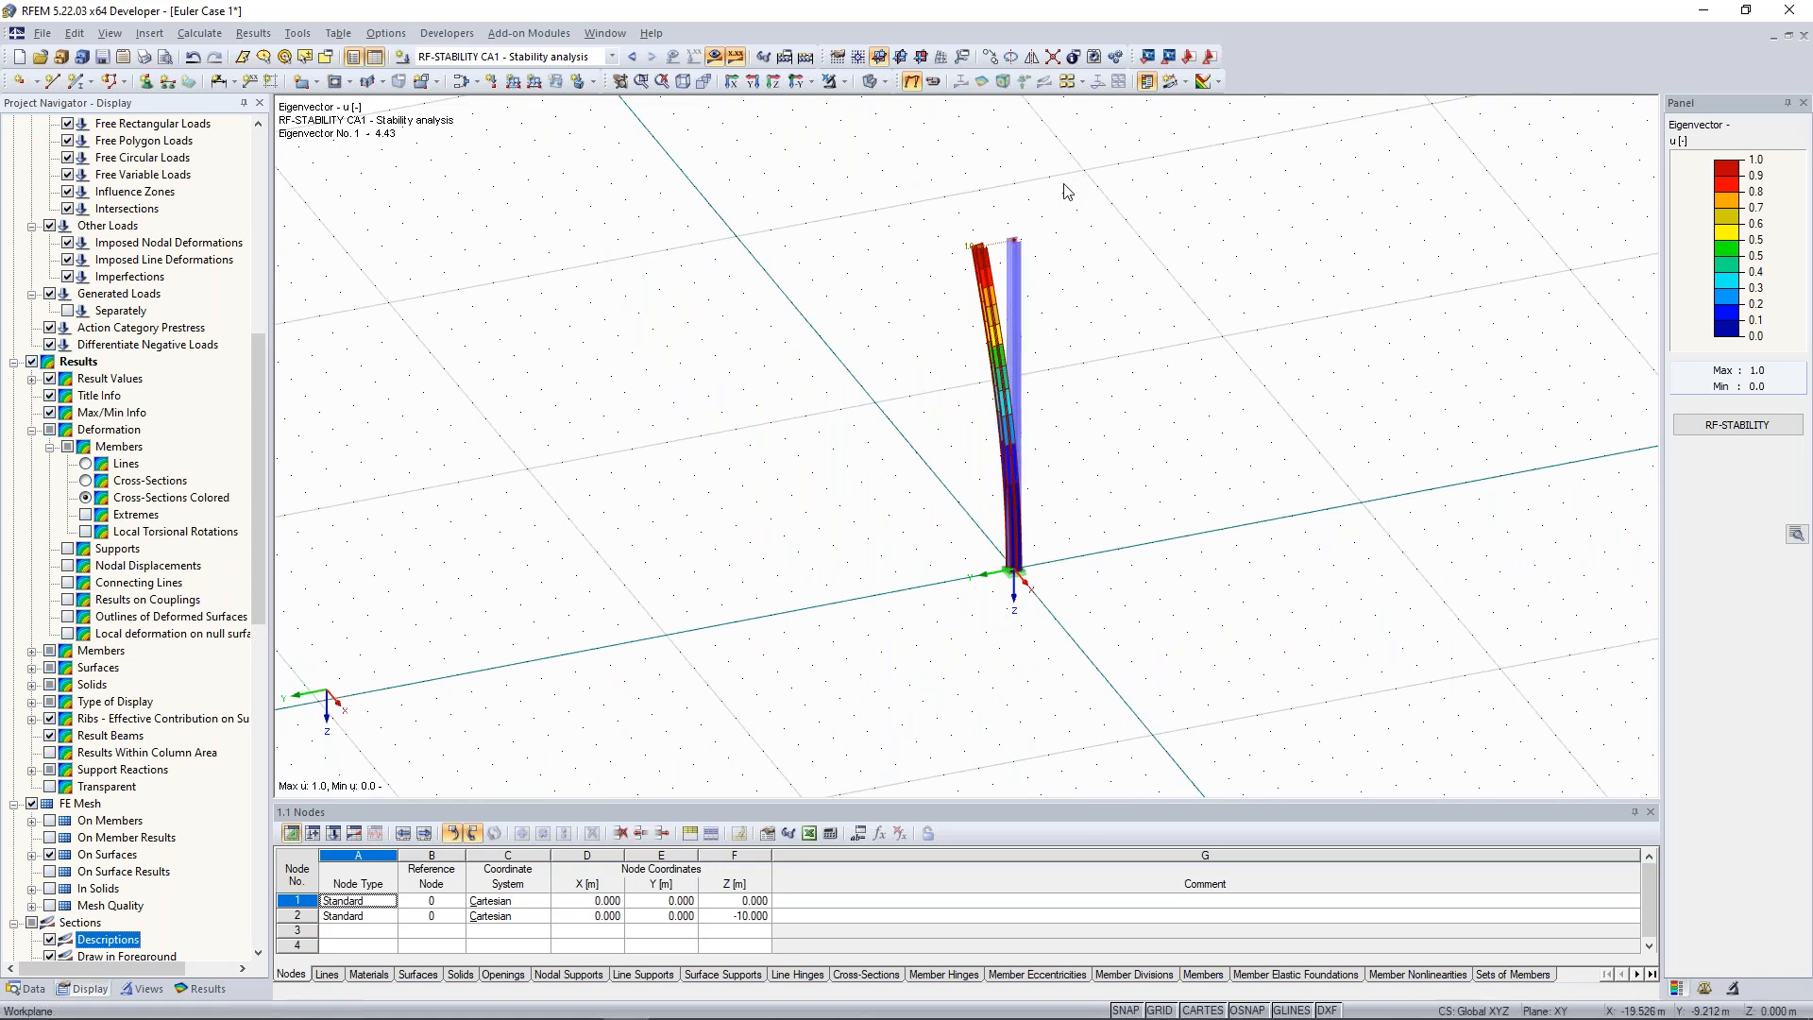
pyautogui.moveTo(1046, 215); pyautogui.dragTo(1036, 258, button='middle')
pyautogui.scroll(5, 1036, 258)
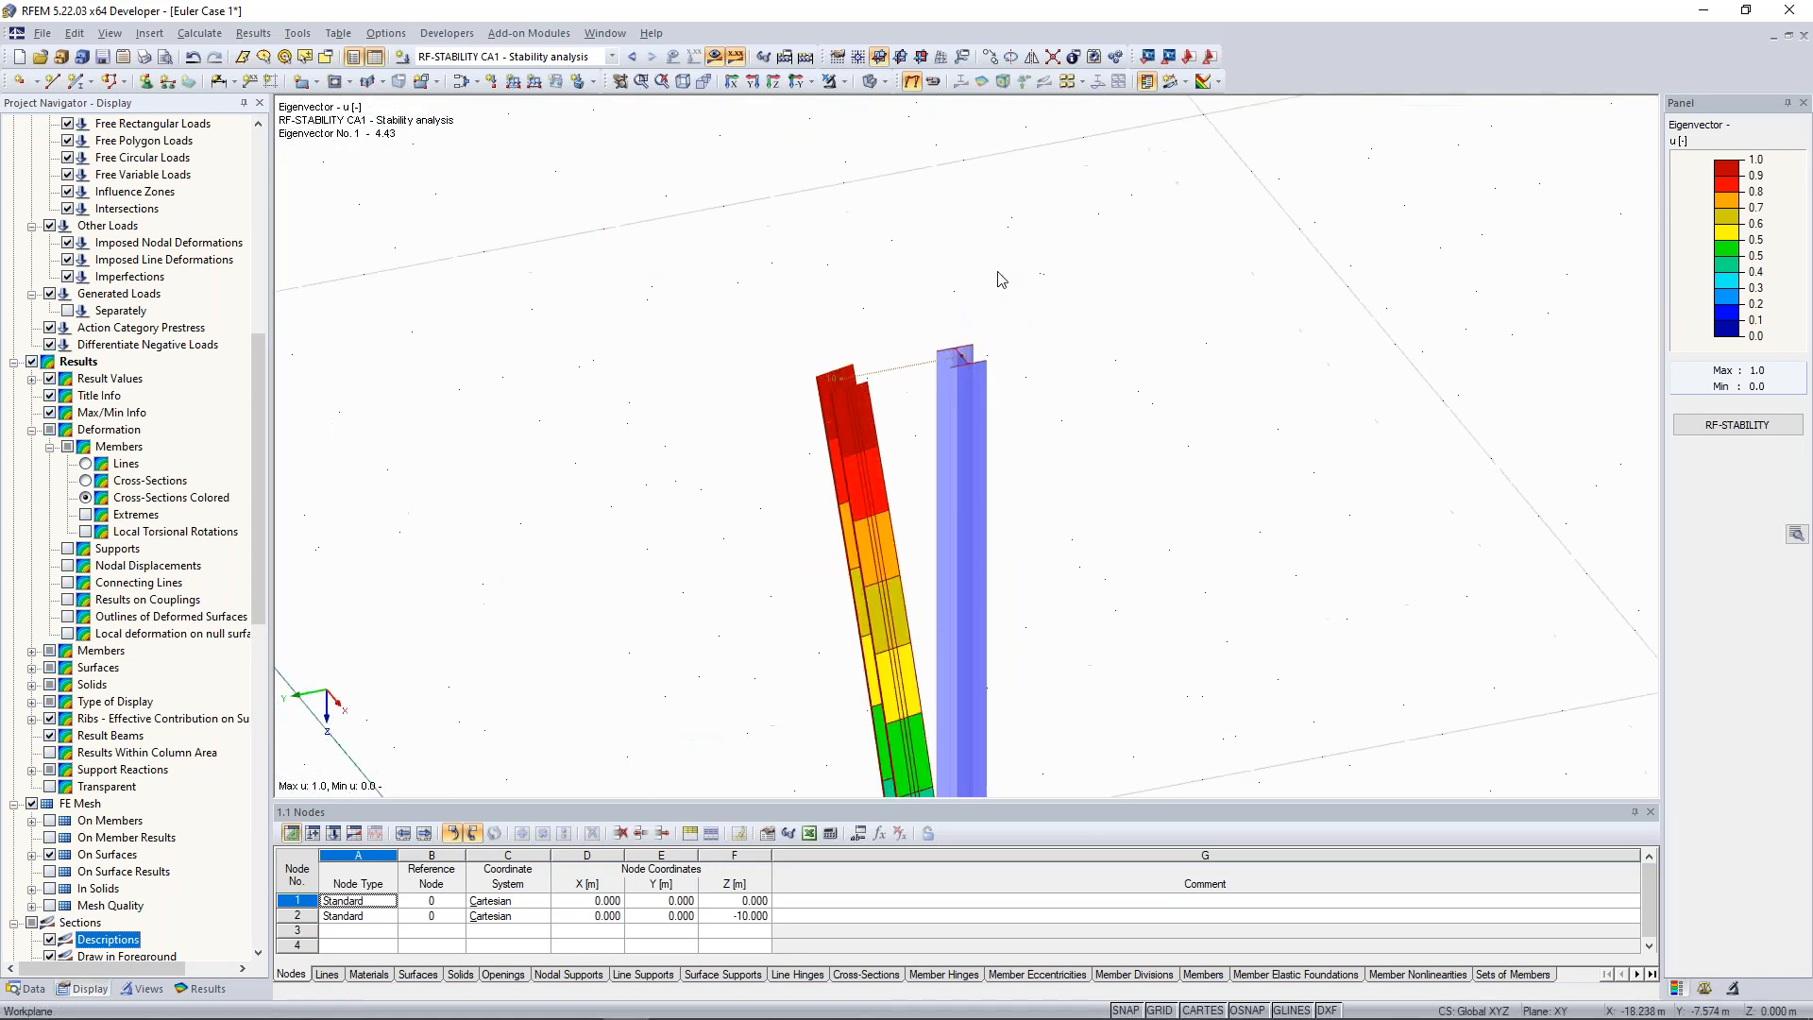
pyautogui.scroll(2, 1037, 261)
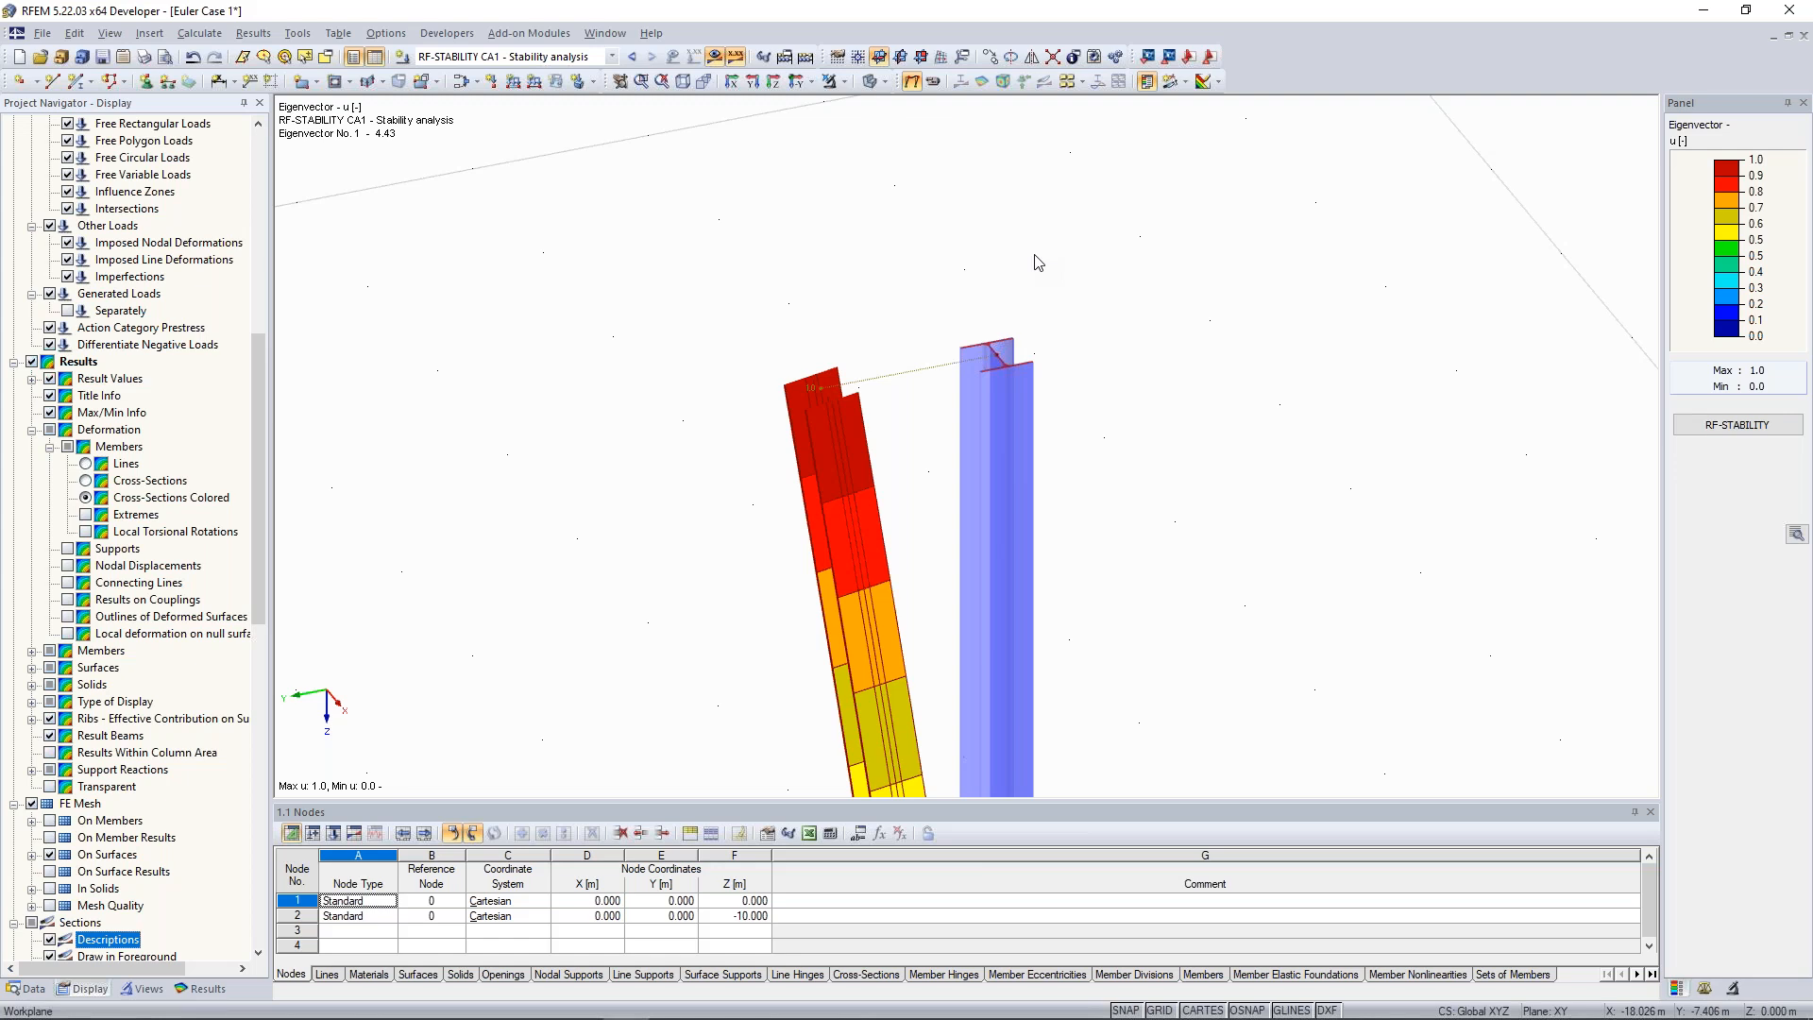
# Turn on the local axis system of the column member and compare it with the buckling direction.
pyautogui.scroll(-3, 1038, 264)
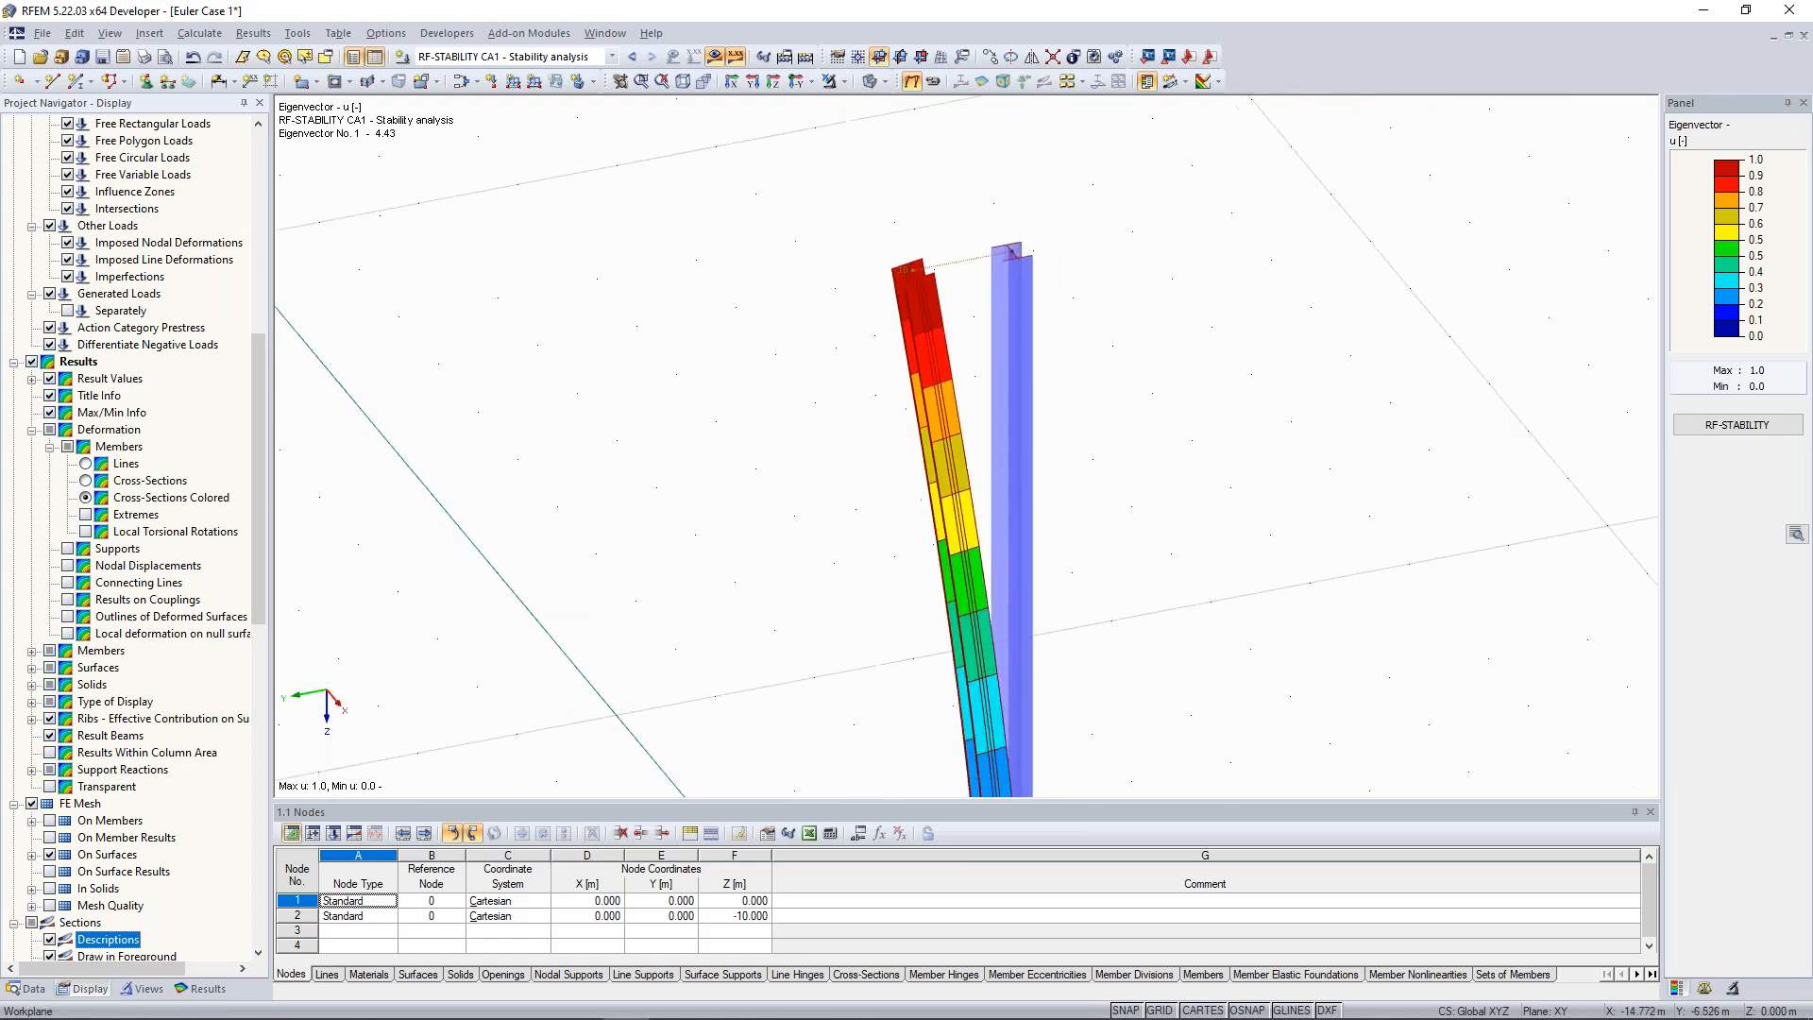
pyautogui.scroll(-2, 1007, 363)
pyautogui.rightClick(1007, 363)
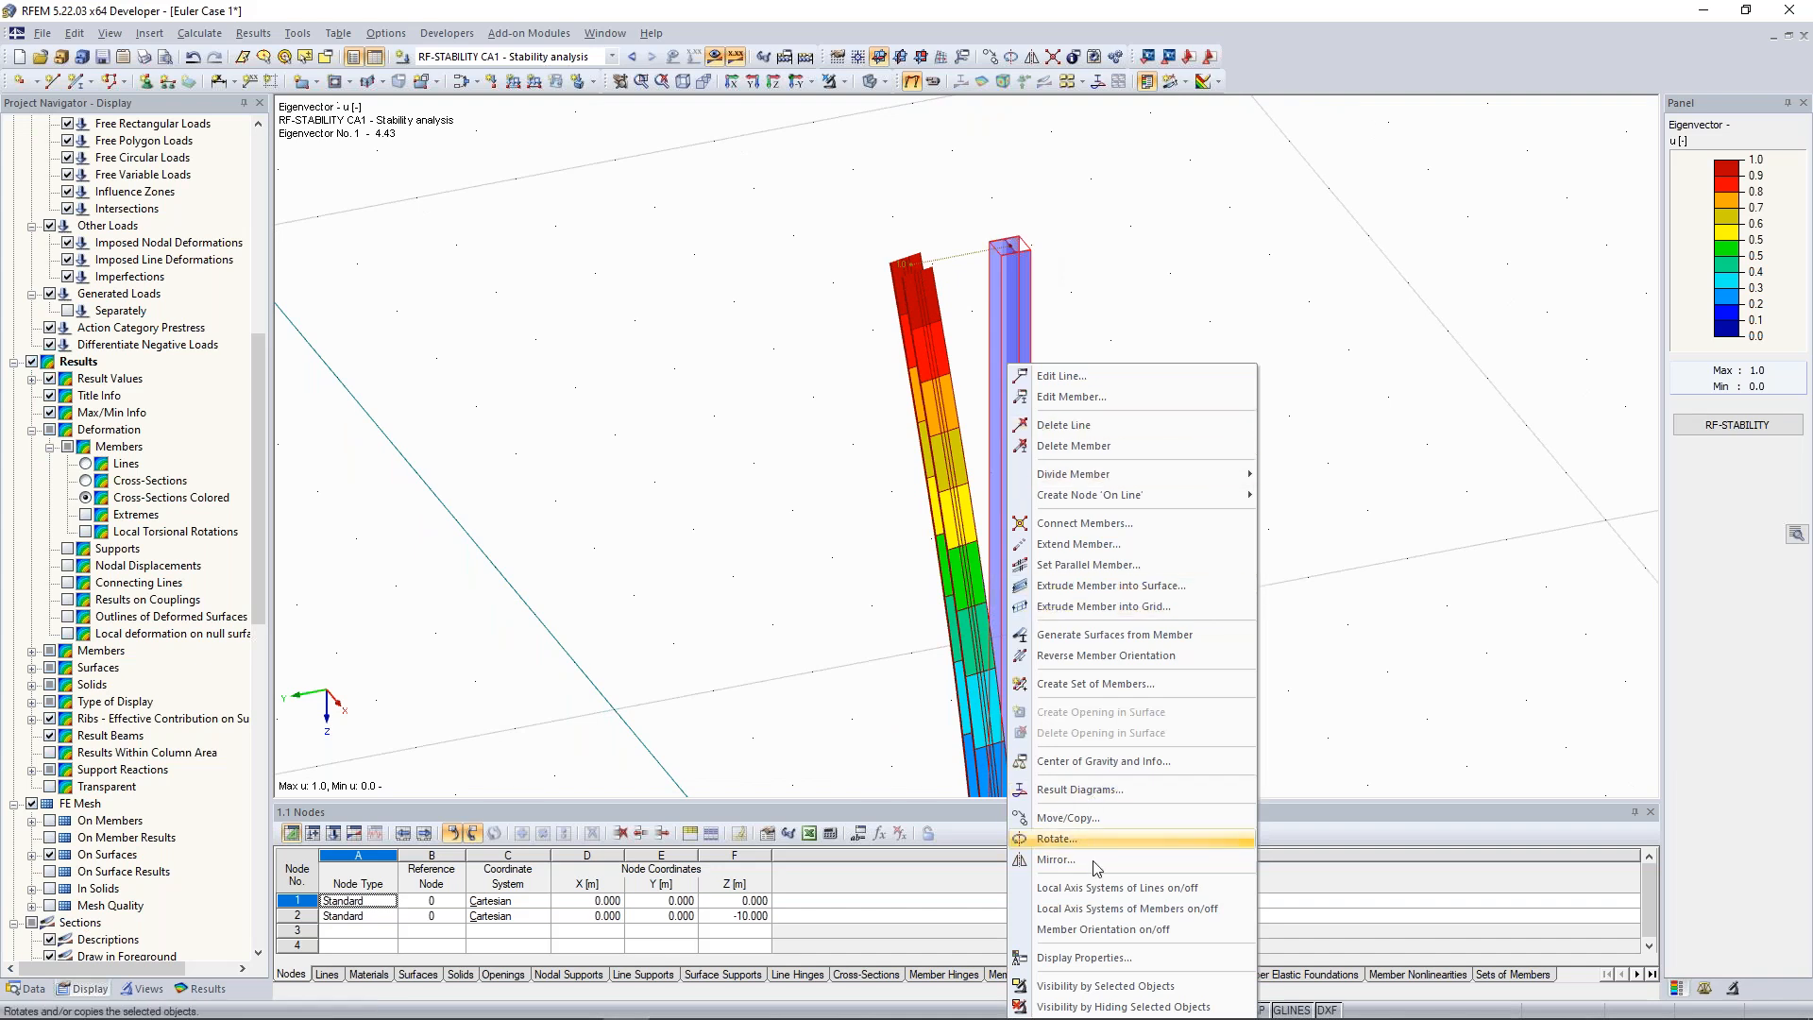
pyautogui.click(1133, 911)
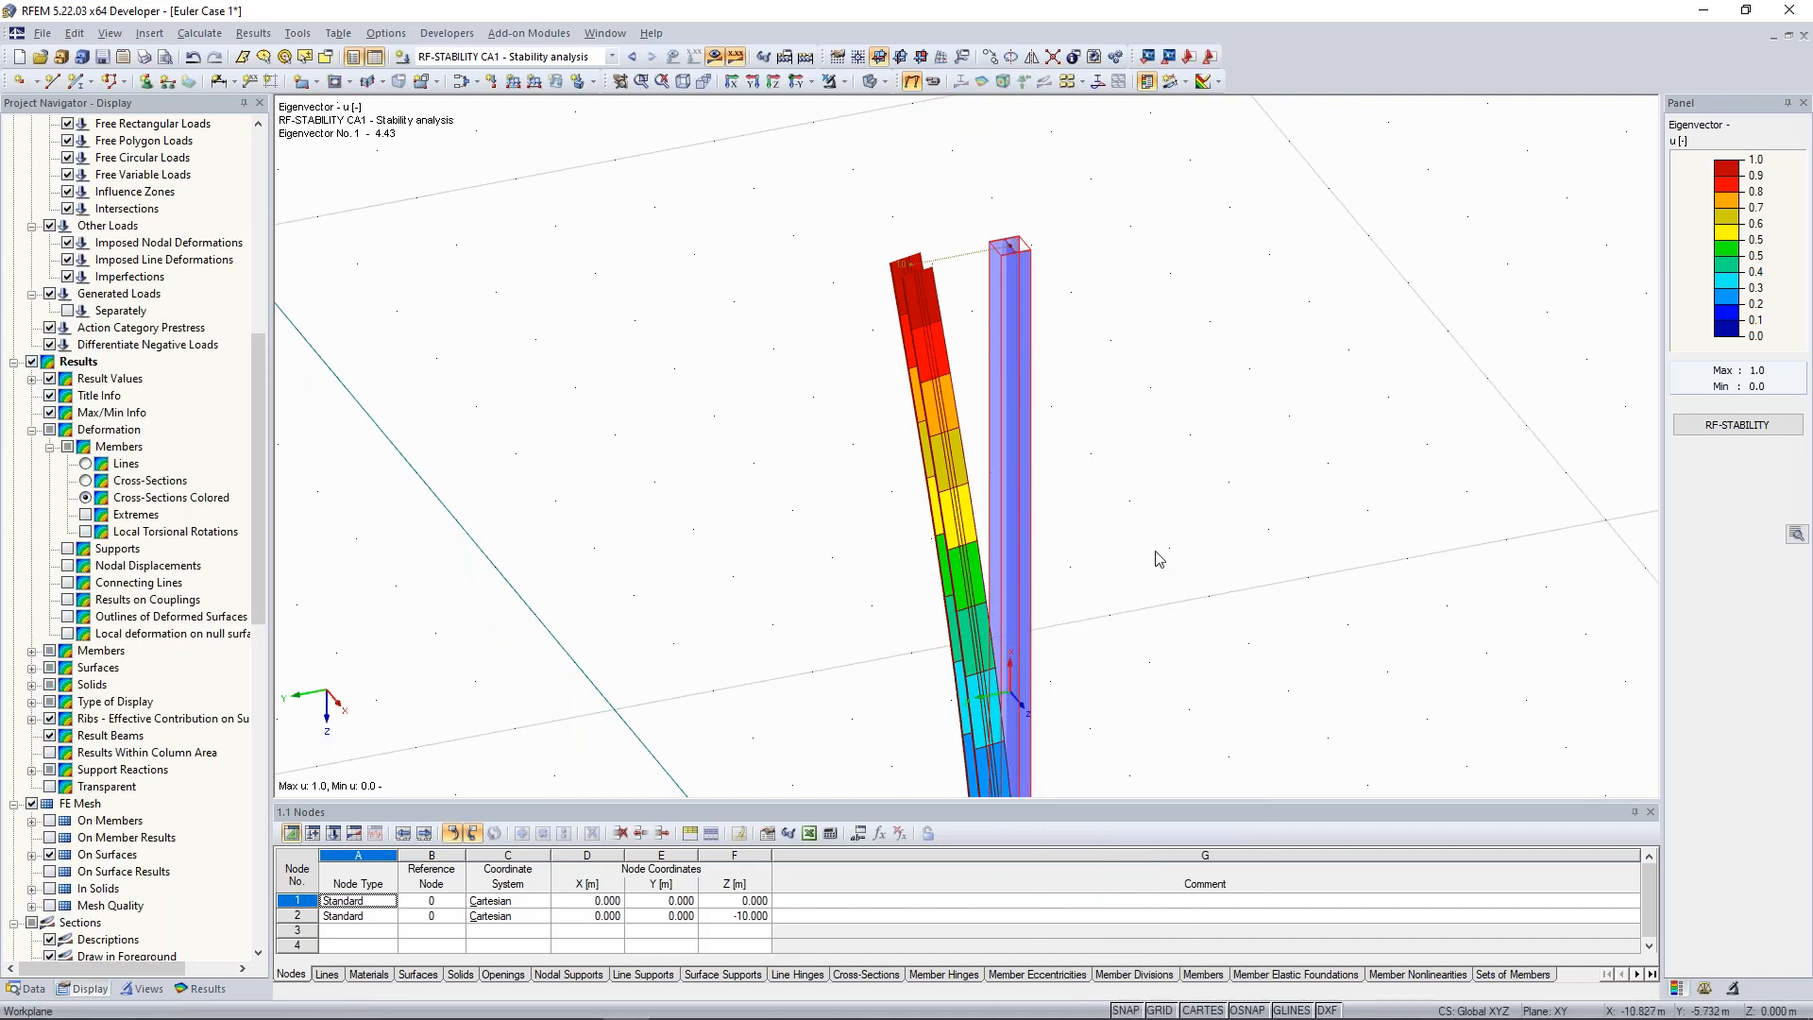
pyautogui.moveTo(1154, 509); pyautogui.dragTo(1154, 428, button='middle')
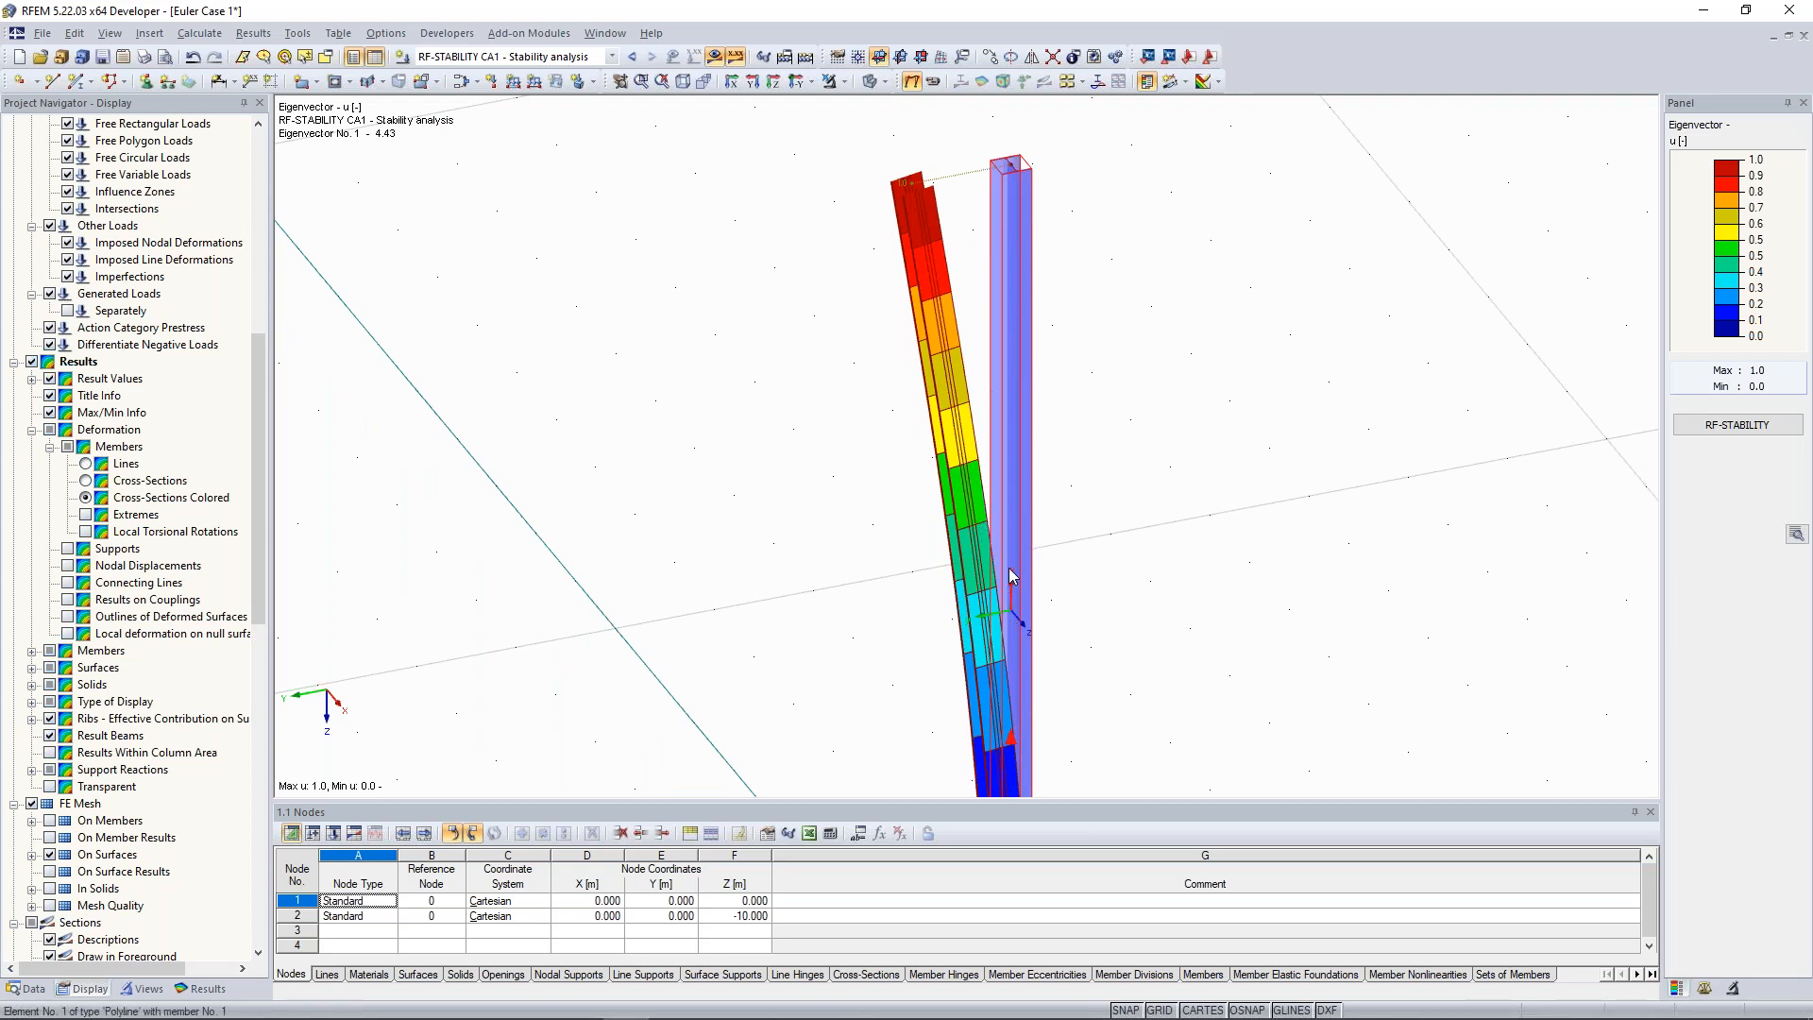
pyautogui.moveTo(1085, 350); pyautogui.dragTo(1072, 400, button='middle')
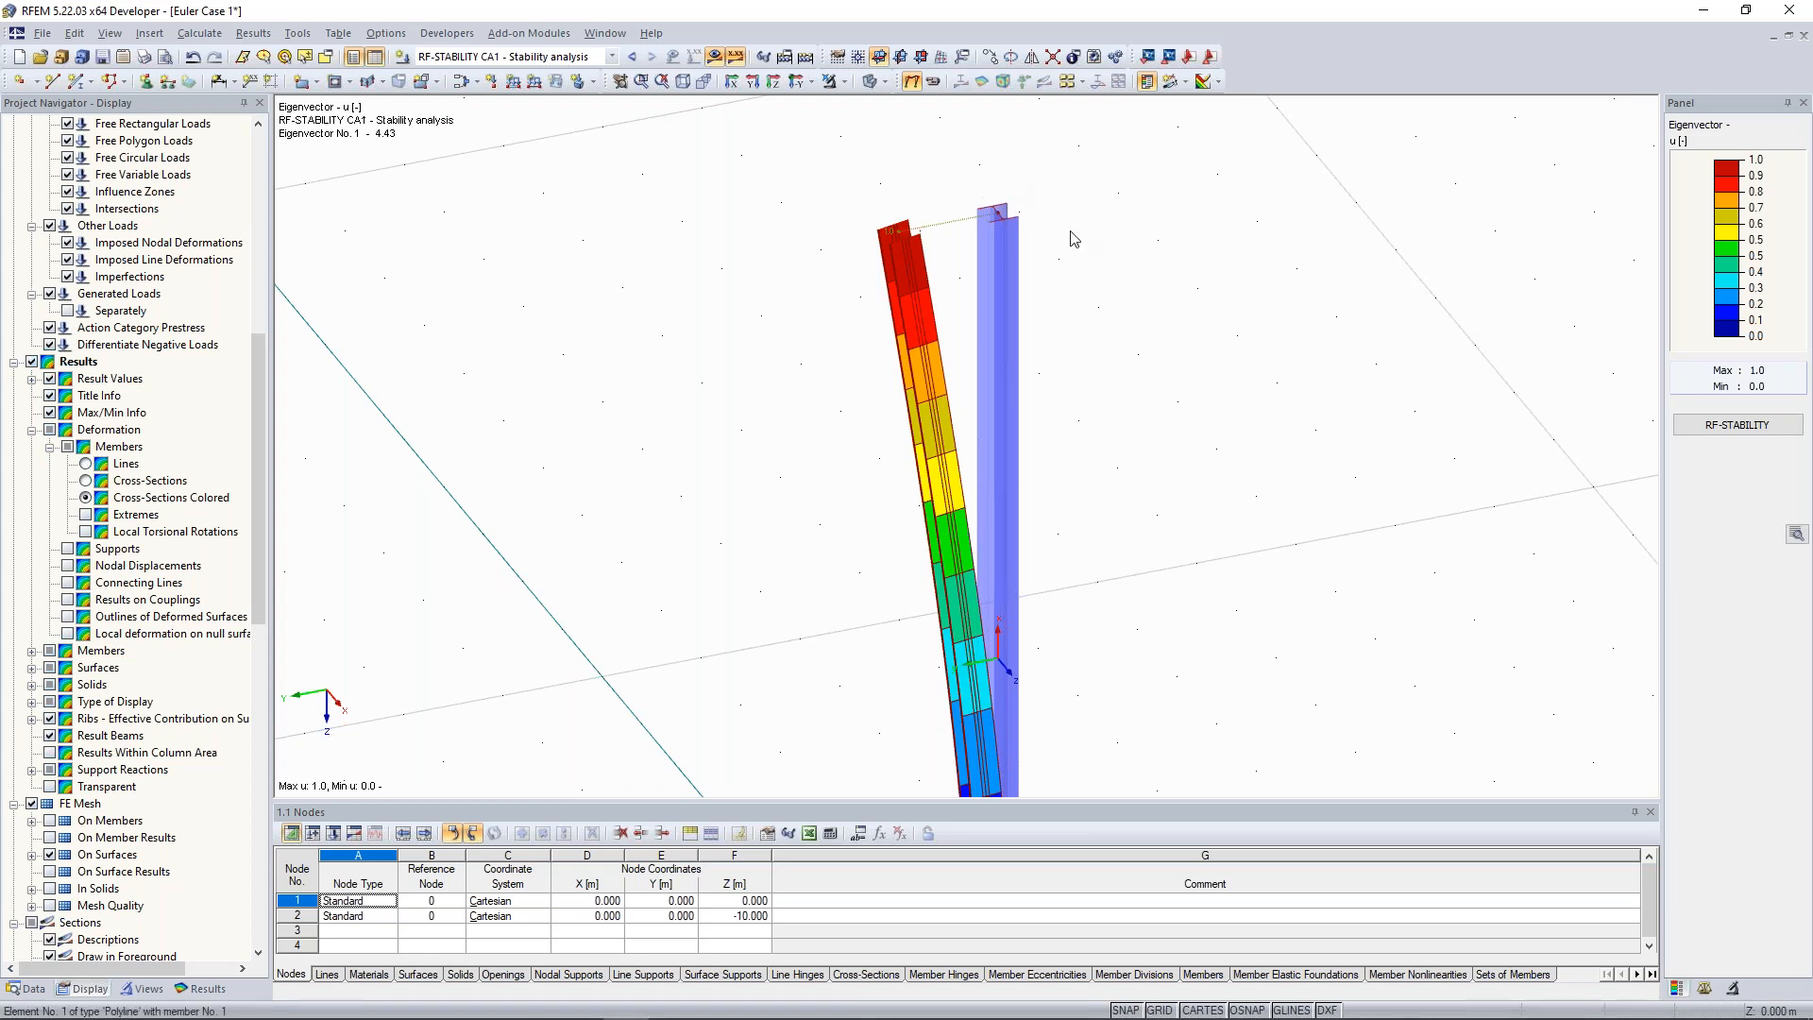
pyautogui.scroll(1, 999, 238)
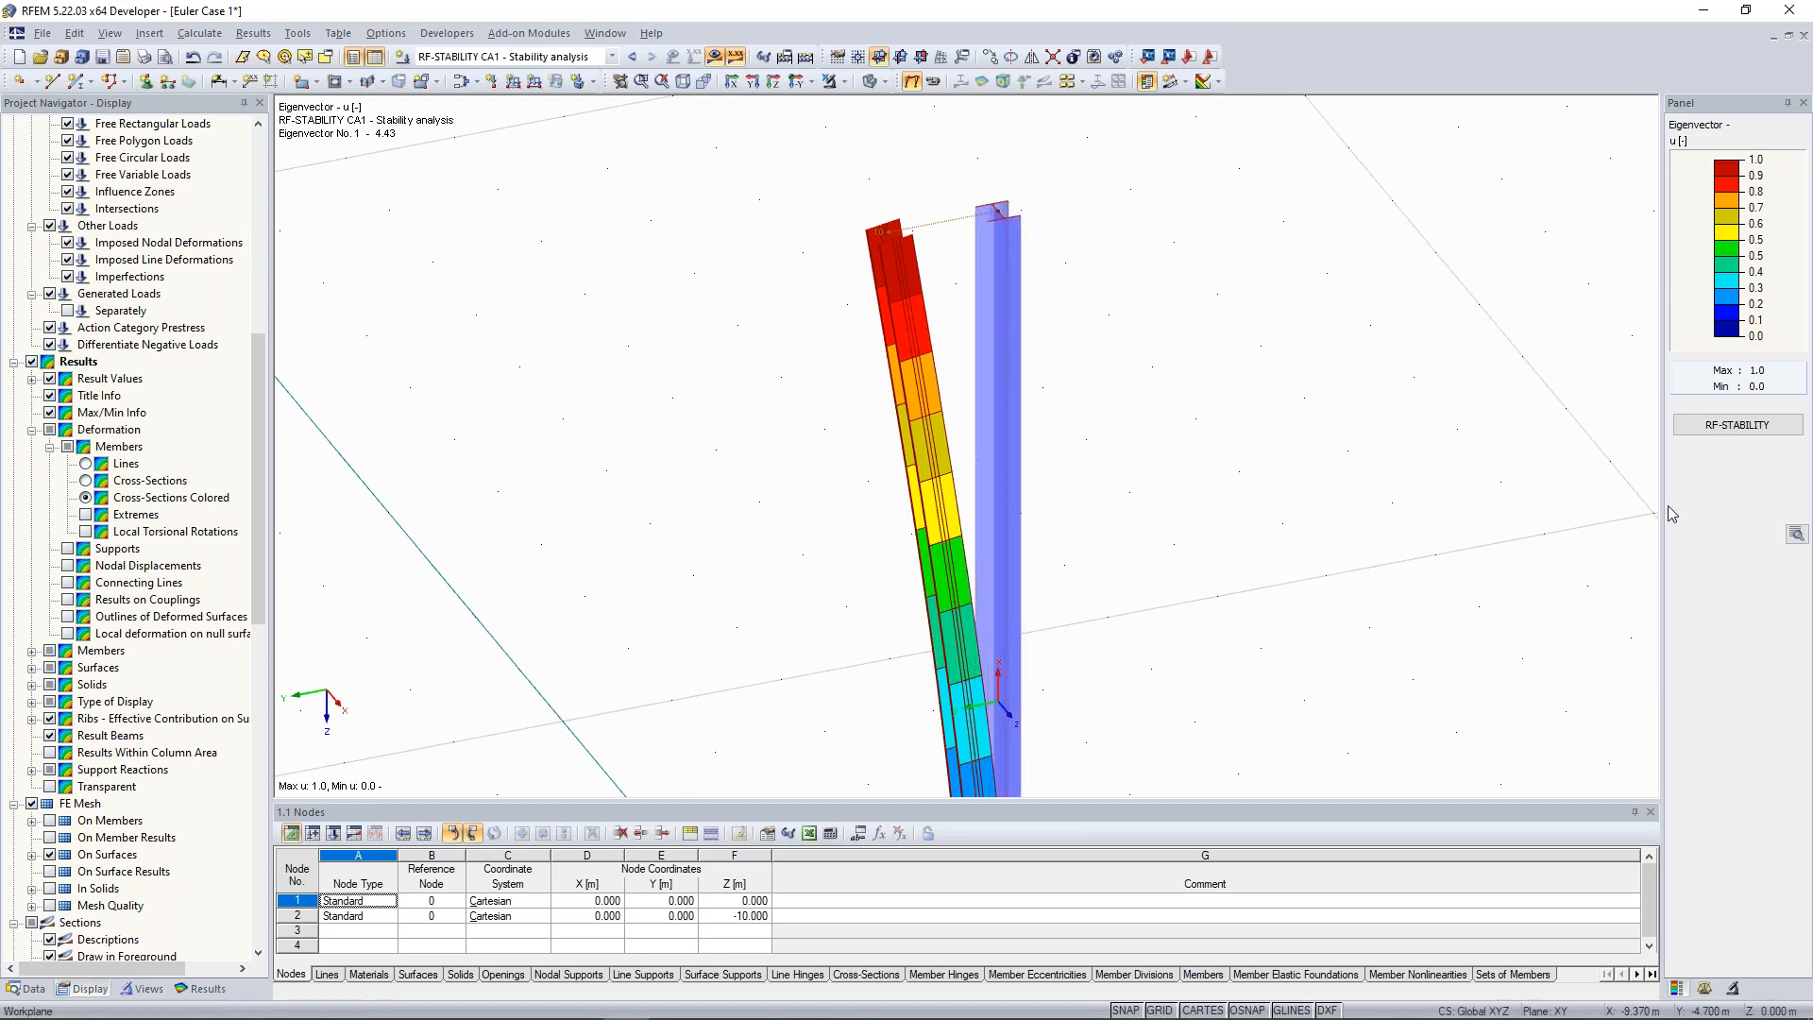
# Display eigenvector No. 2 (12.97) and examine the column's buckling direction relative to its local axes.
pyautogui.click(1706, 988)
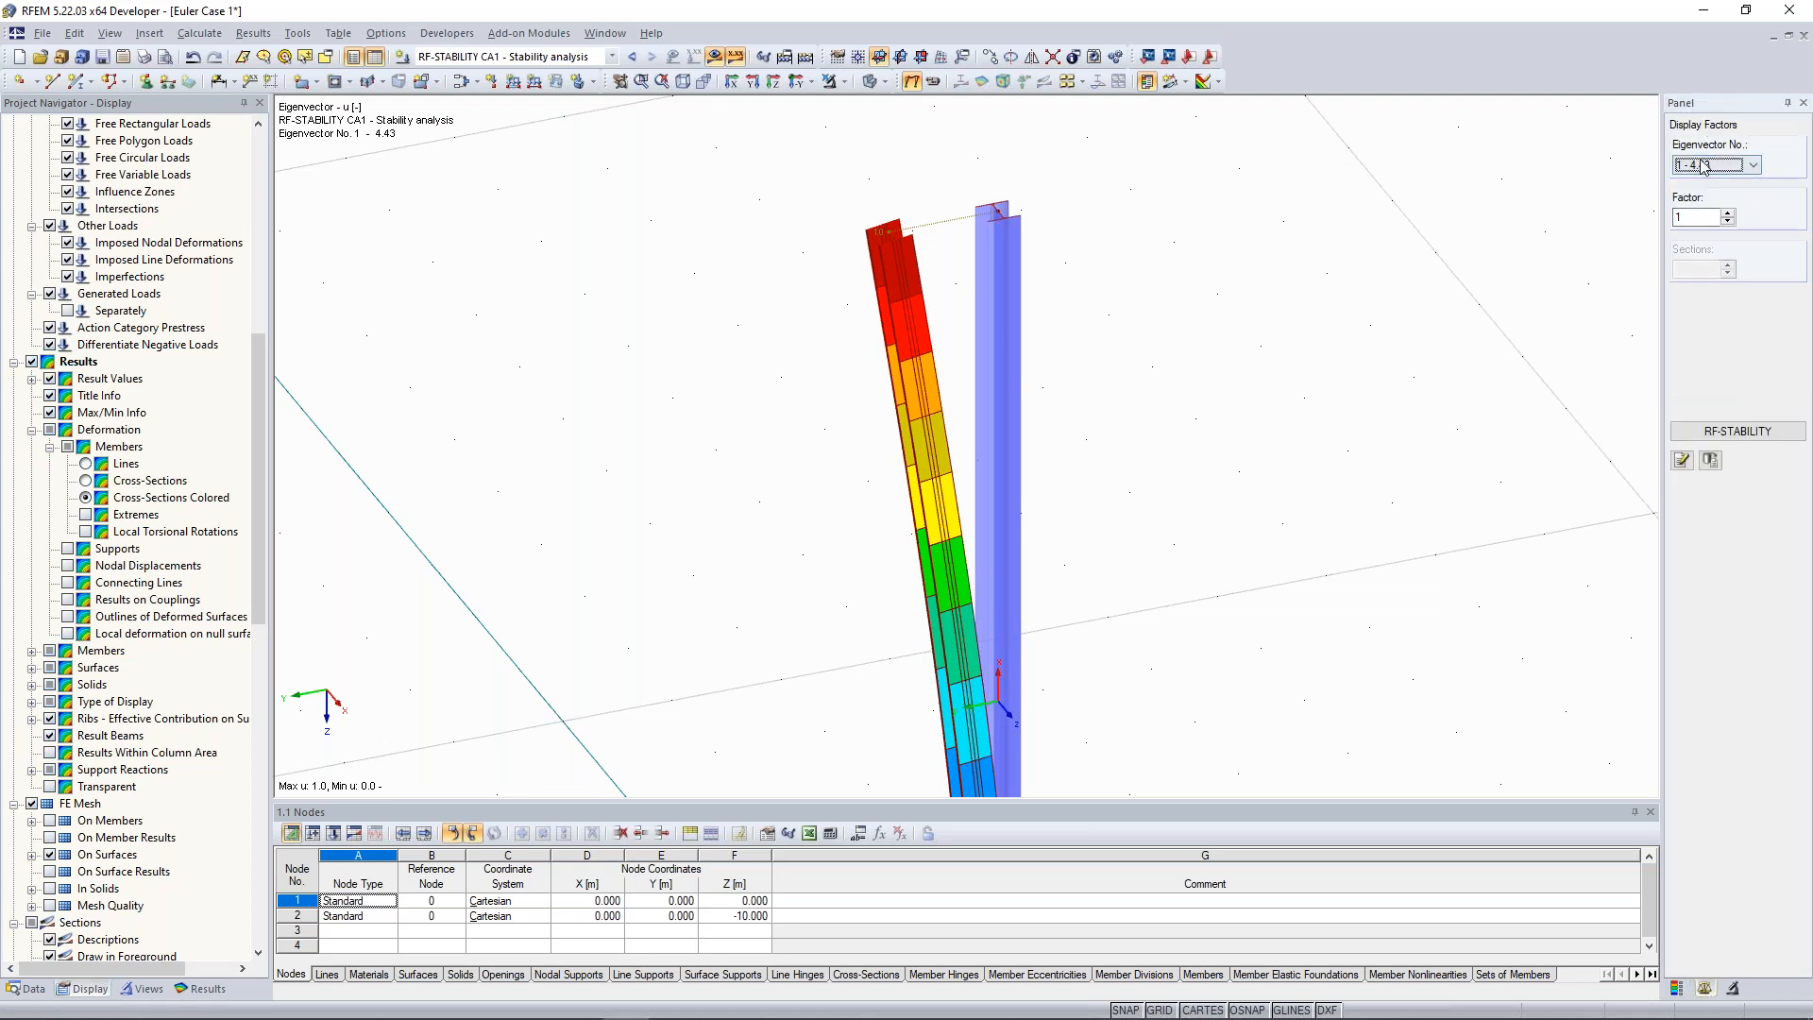
pyautogui.click(1711, 166)
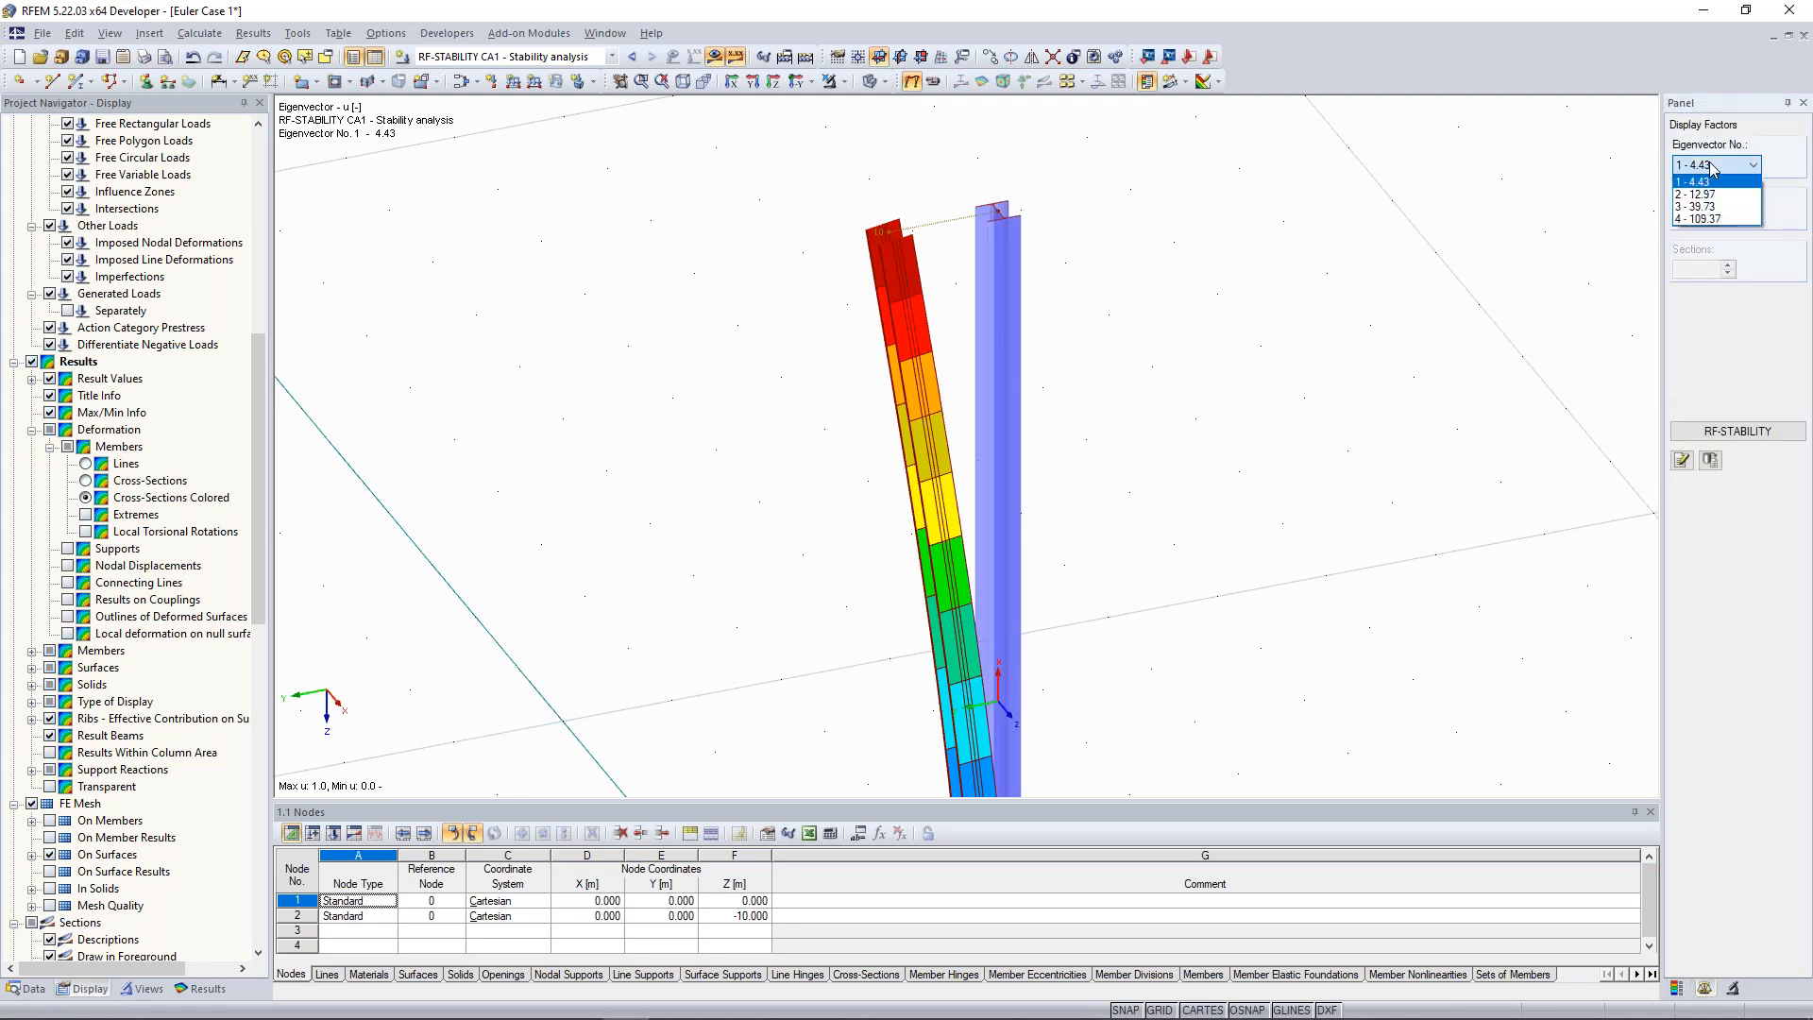
pyautogui.click(1710, 198)
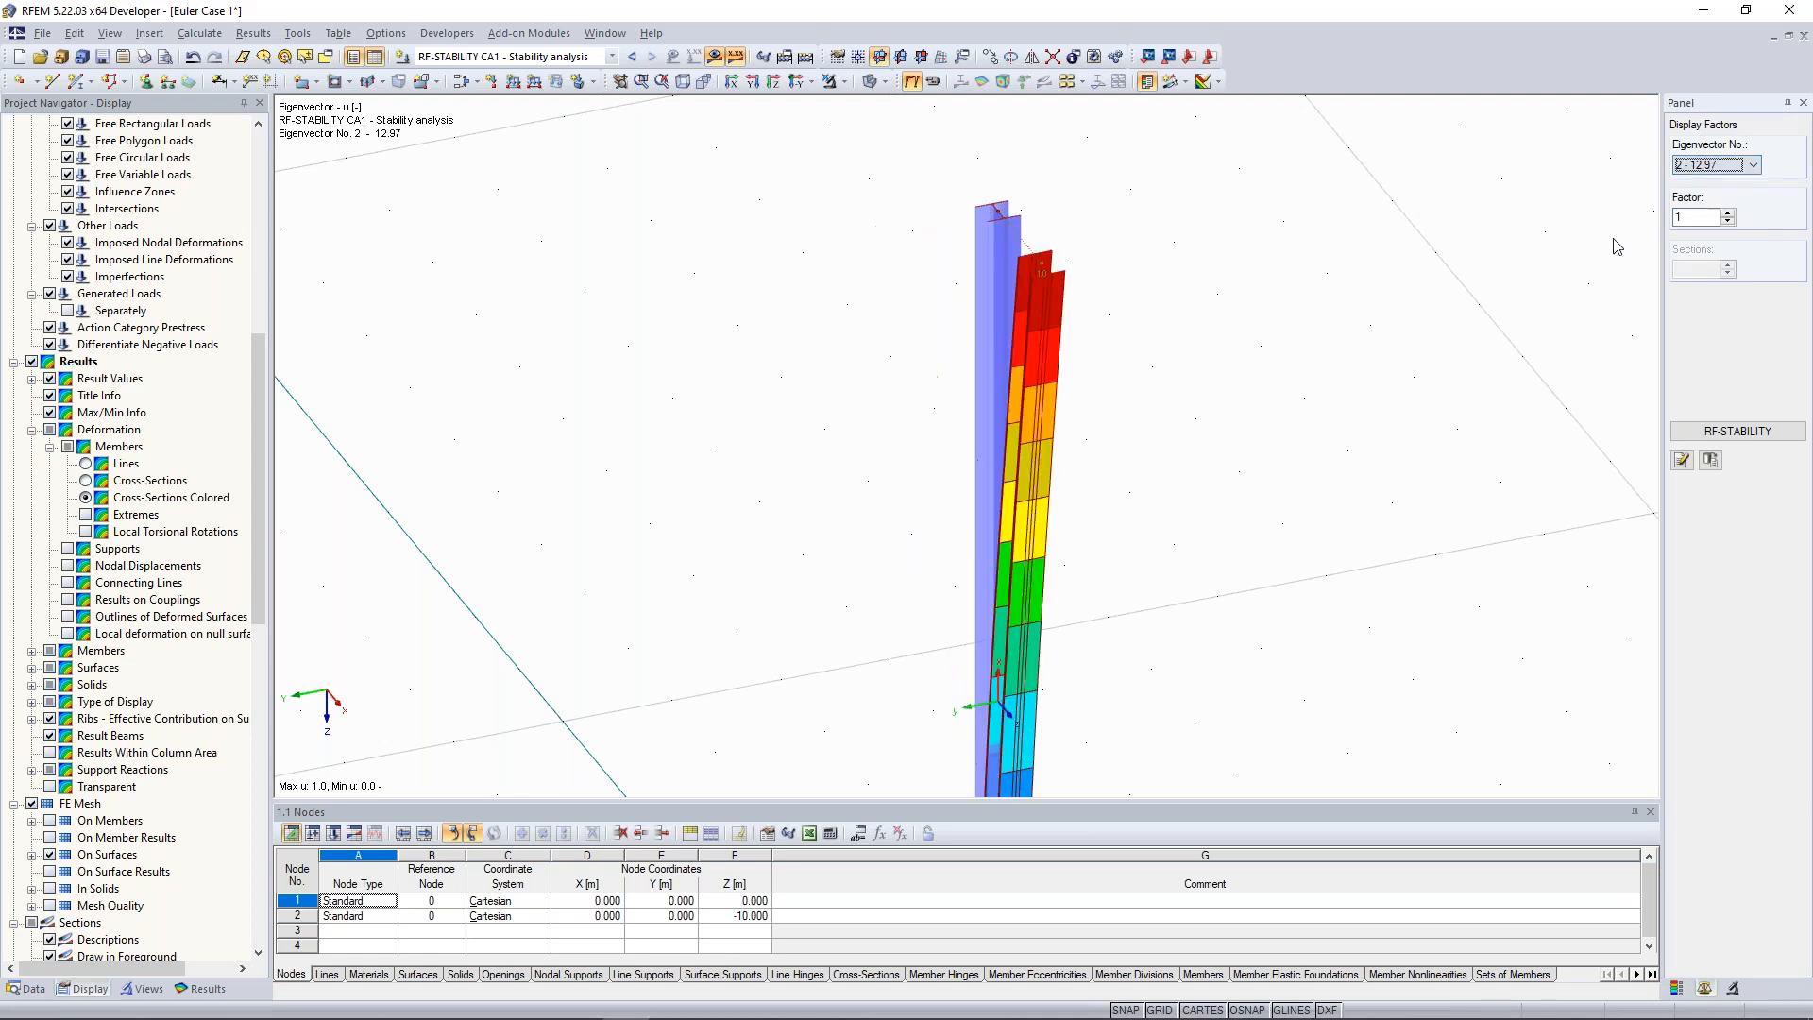
pyautogui.keyDown('ctrl'); pyautogui.moveTo(791, 476); pyautogui.dragTo(1355, 520, button='middle'); pyautogui.keyUp('ctrl')
pyautogui.scroll(-2, 1267, 449)
pyautogui.keyDown('ctrl'); pyautogui.moveTo(1259, 444); pyautogui.dragTo(1219, 355, button='middle'); pyautogui.keyUp('ctrl')
pyautogui.scroll(-1, 1263, 398)
pyautogui.scroll(-2, 1219, 354)
pyautogui.scroll(2, 1150, 430)
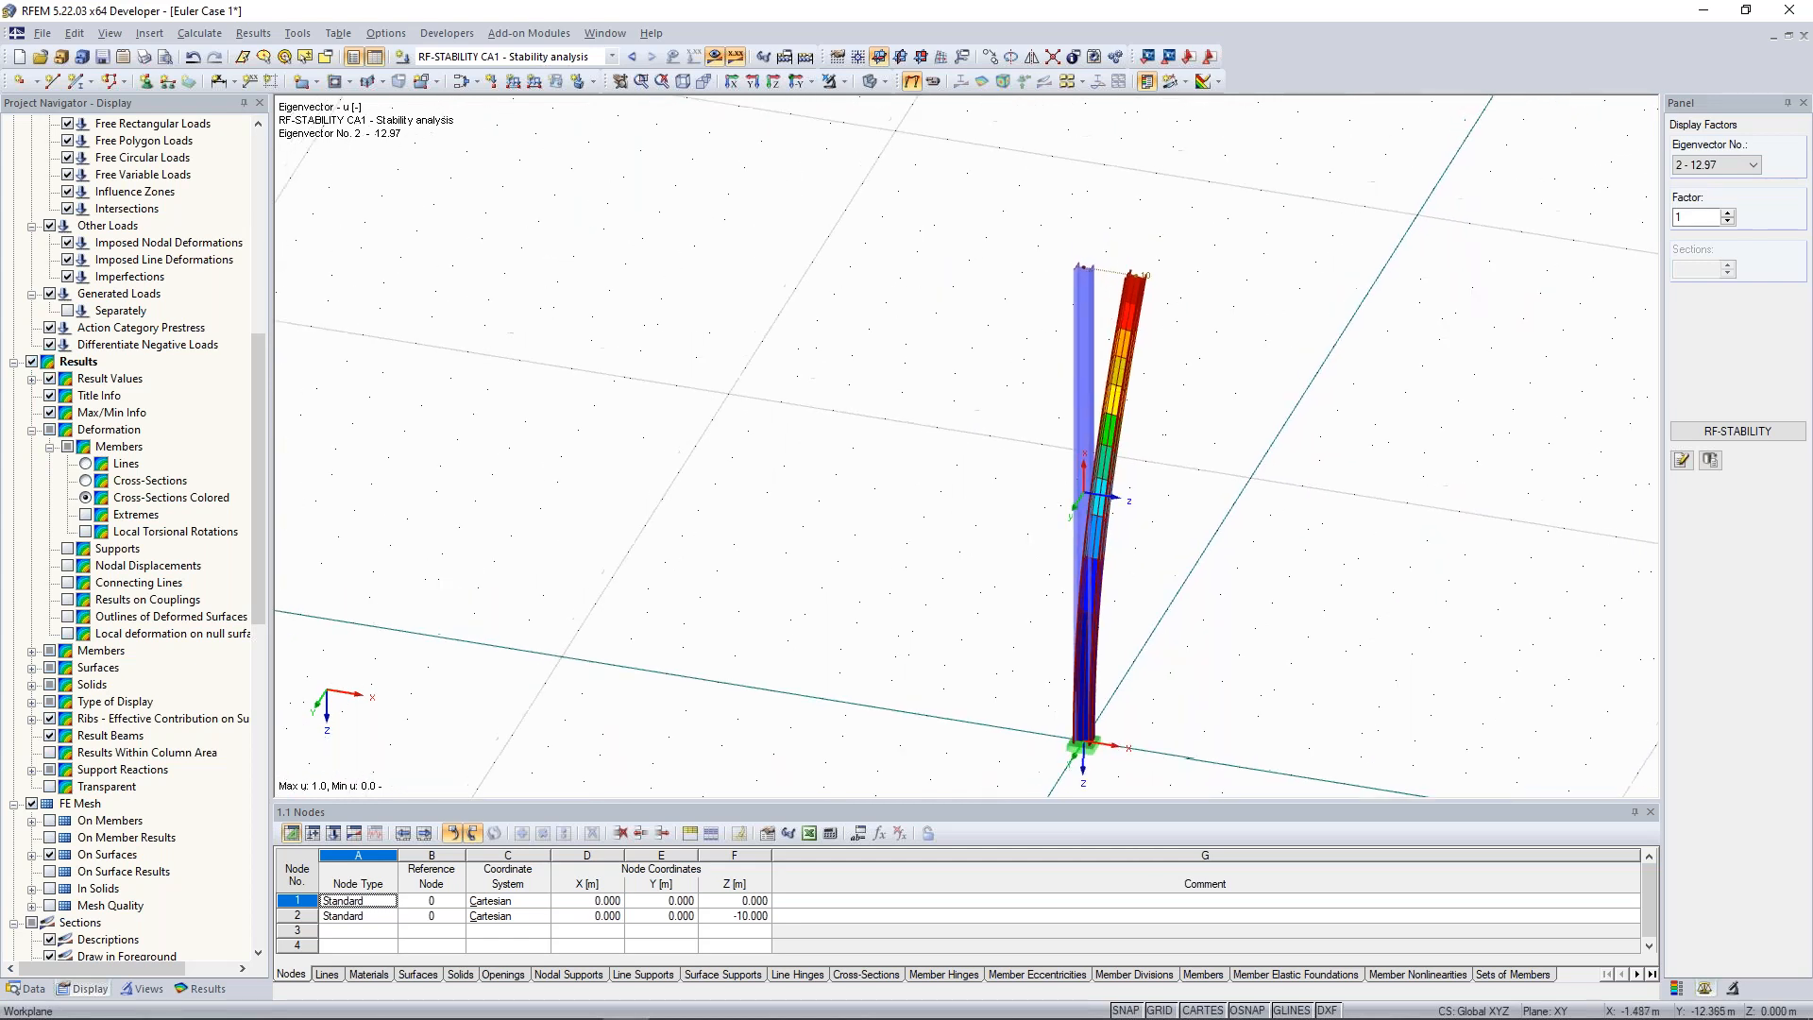
pyautogui.scroll(2, 1149, 429)
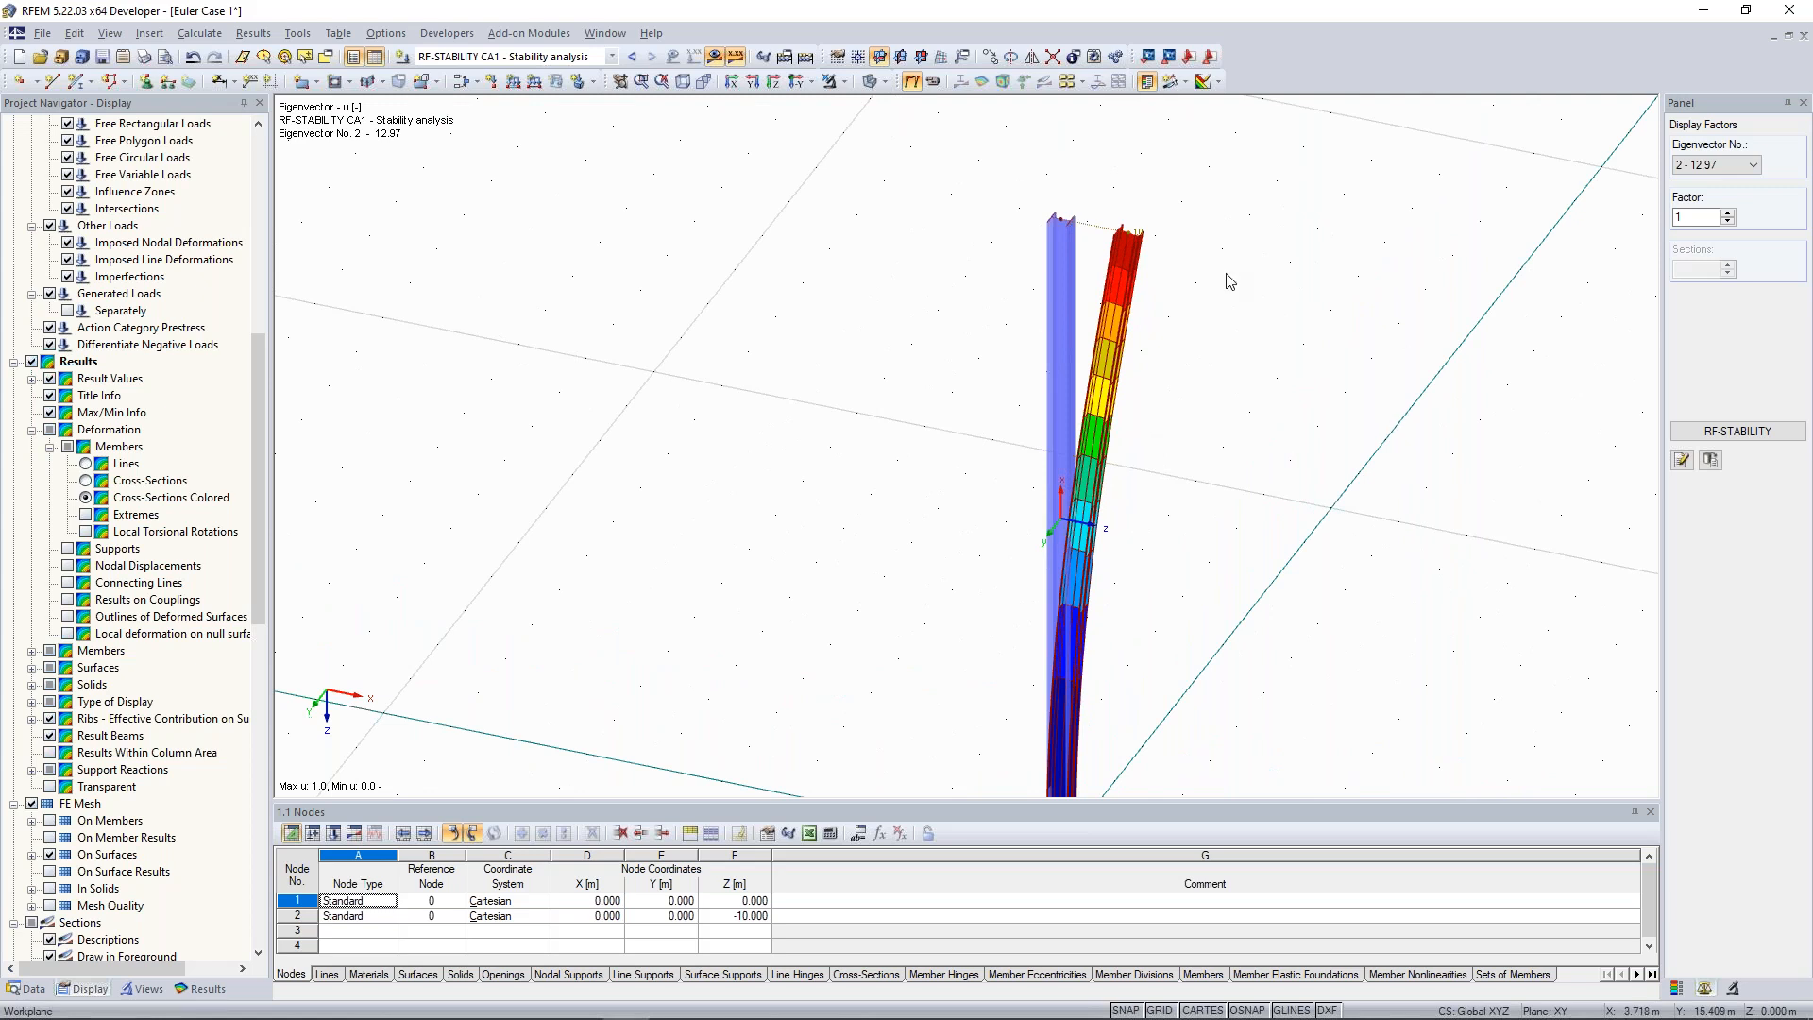
# Reopen the RF-STABILITY results and check the first eigenvector's effective length factor k cr,z in the effective lengths table.
pyautogui.click(1738, 433)
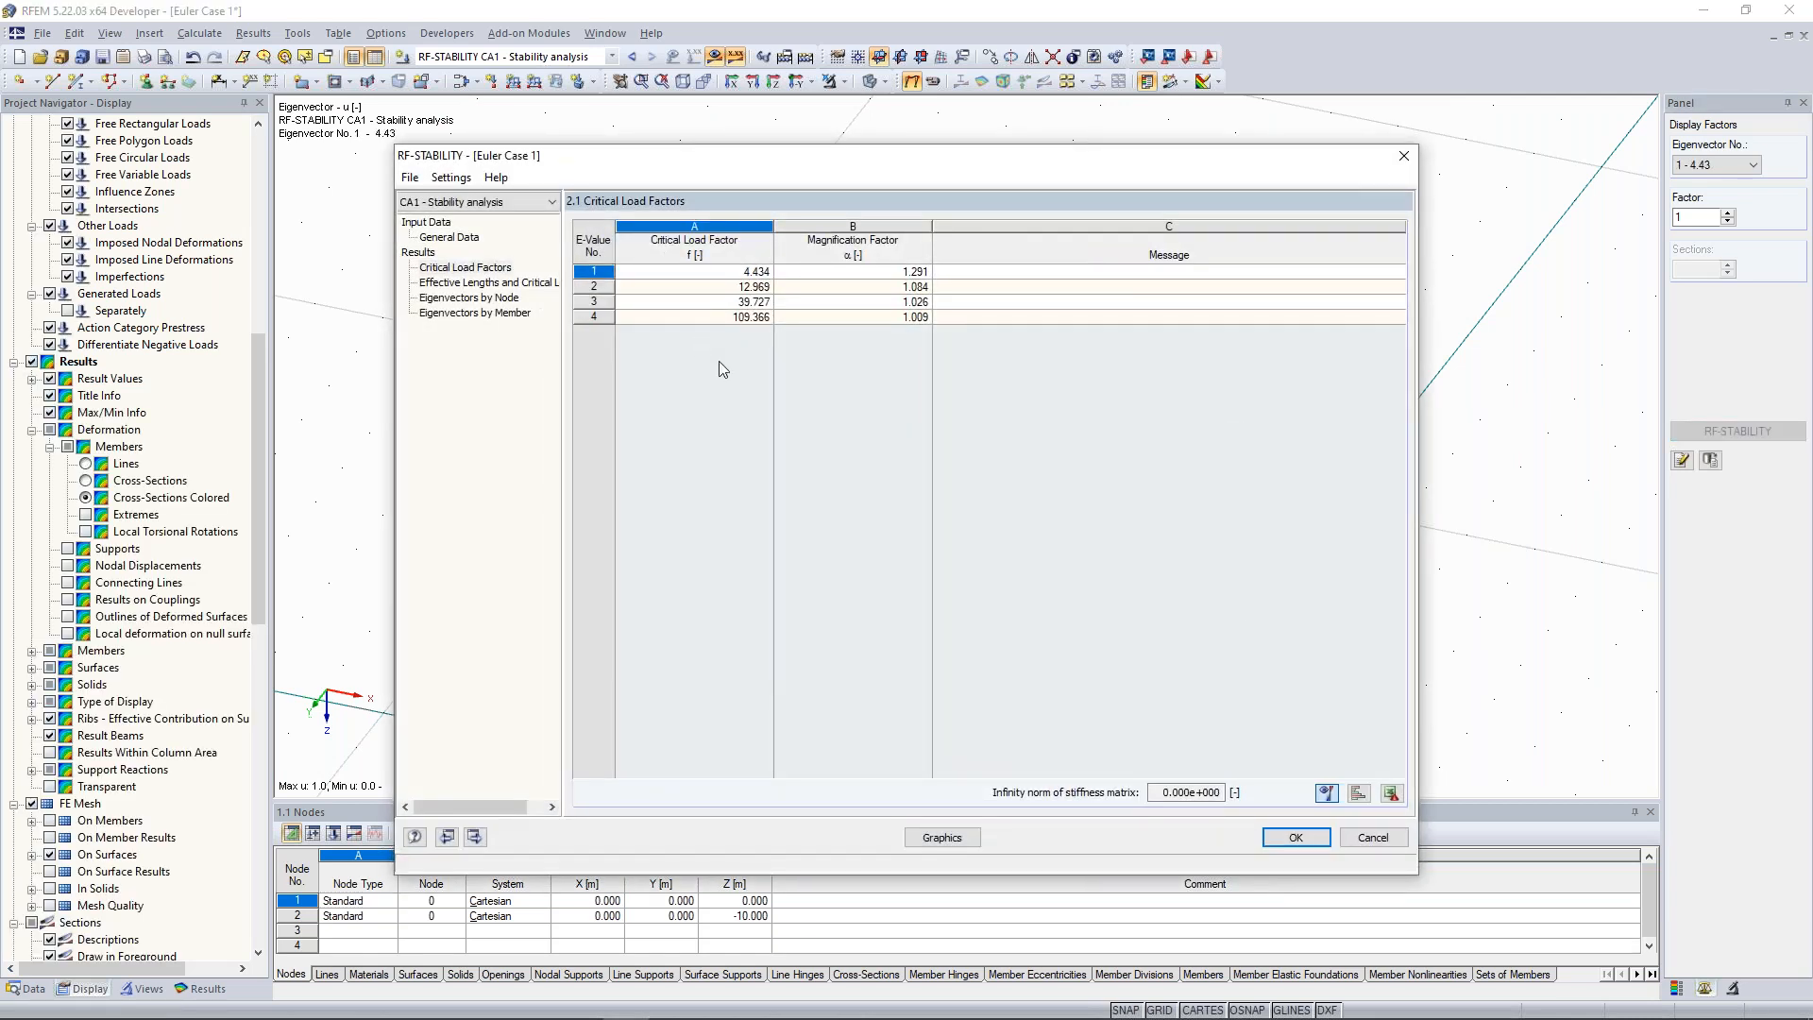
pyautogui.click(486, 282)
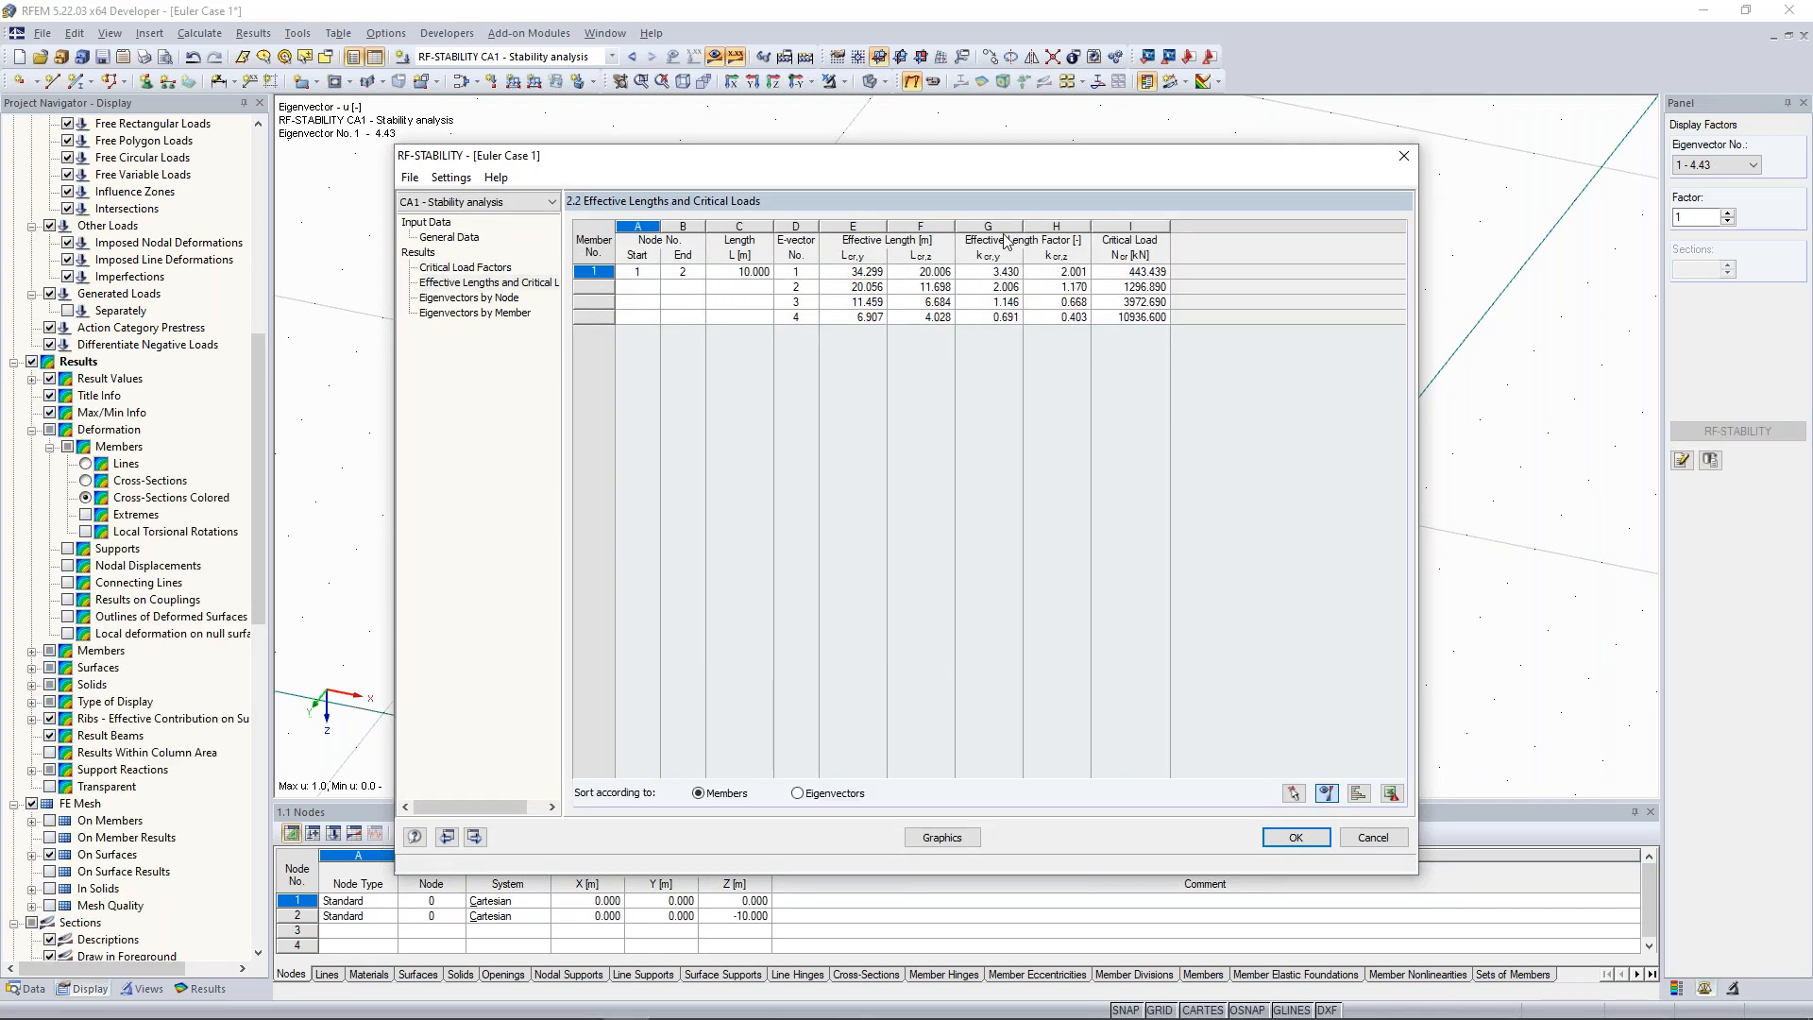
pyautogui.click(1063, 275)
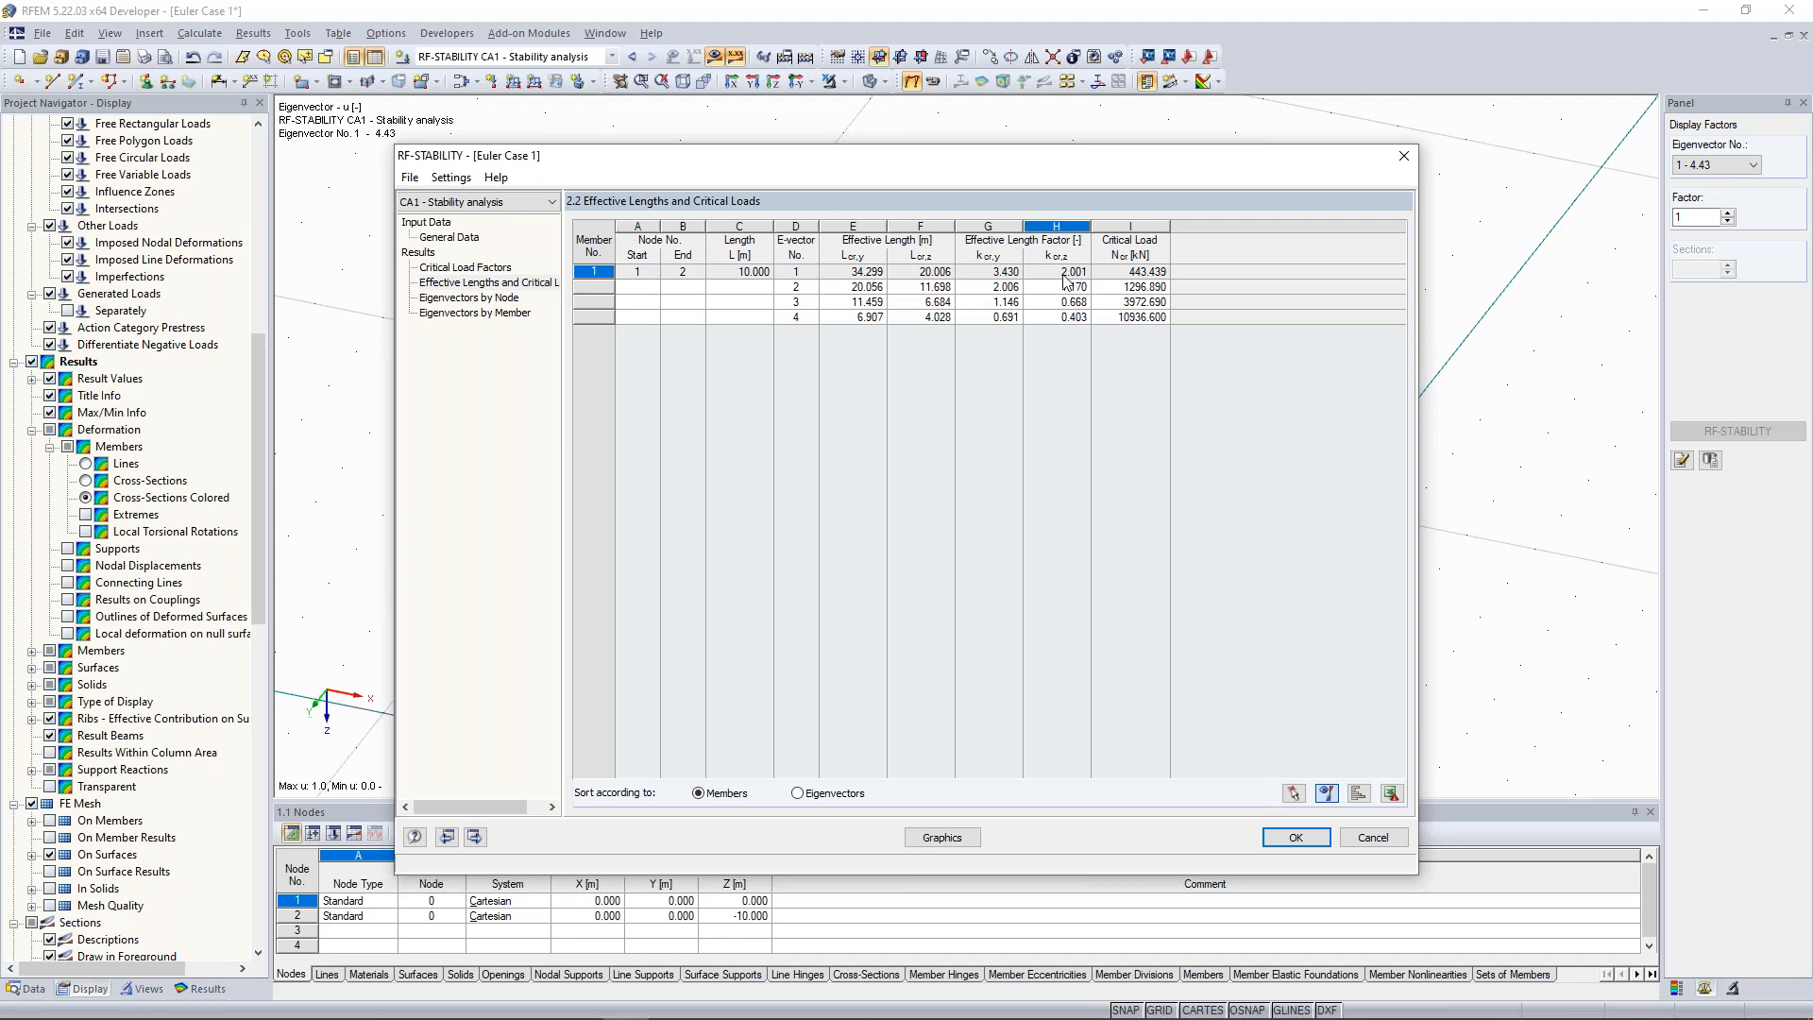
# Check the second eigenvector's effective length factor k cr,y against its buckling shape in the model, and close the RF-STABILITY results.
pyautogui.click(1004, 289)
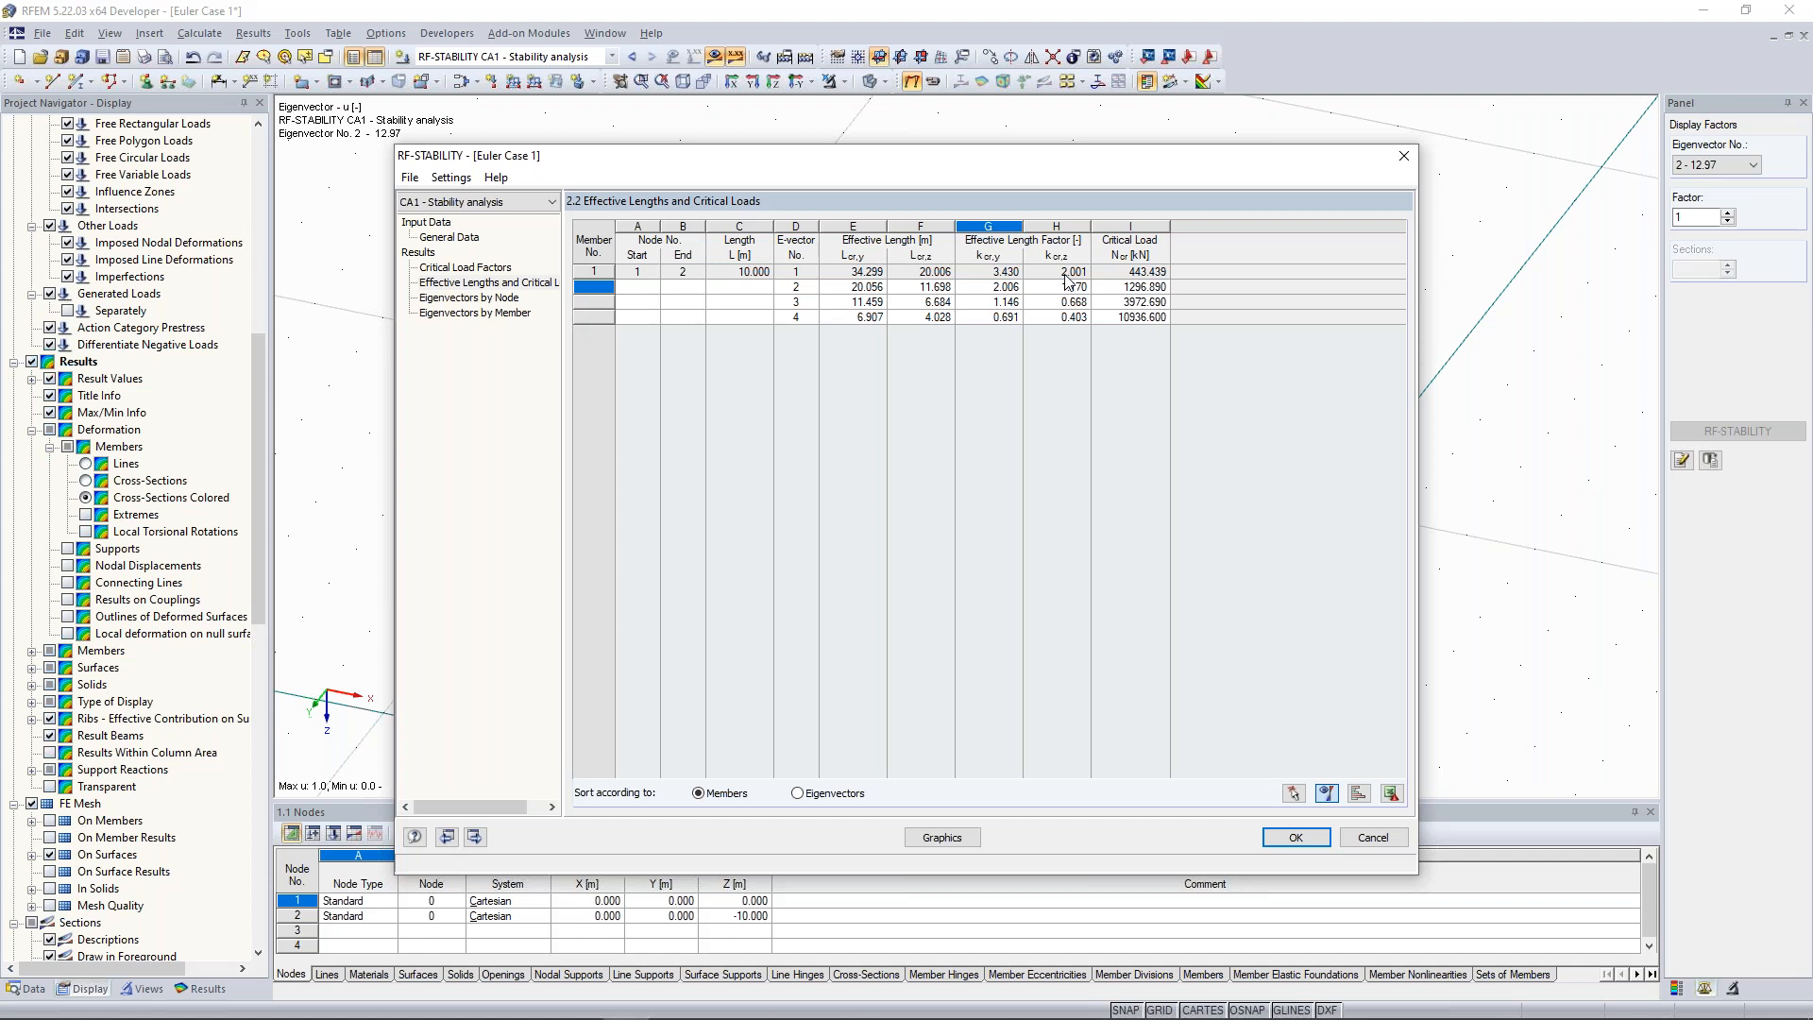
pyautogui.moveTo(1043, 166); pyautogui.dragTo(922, 527)
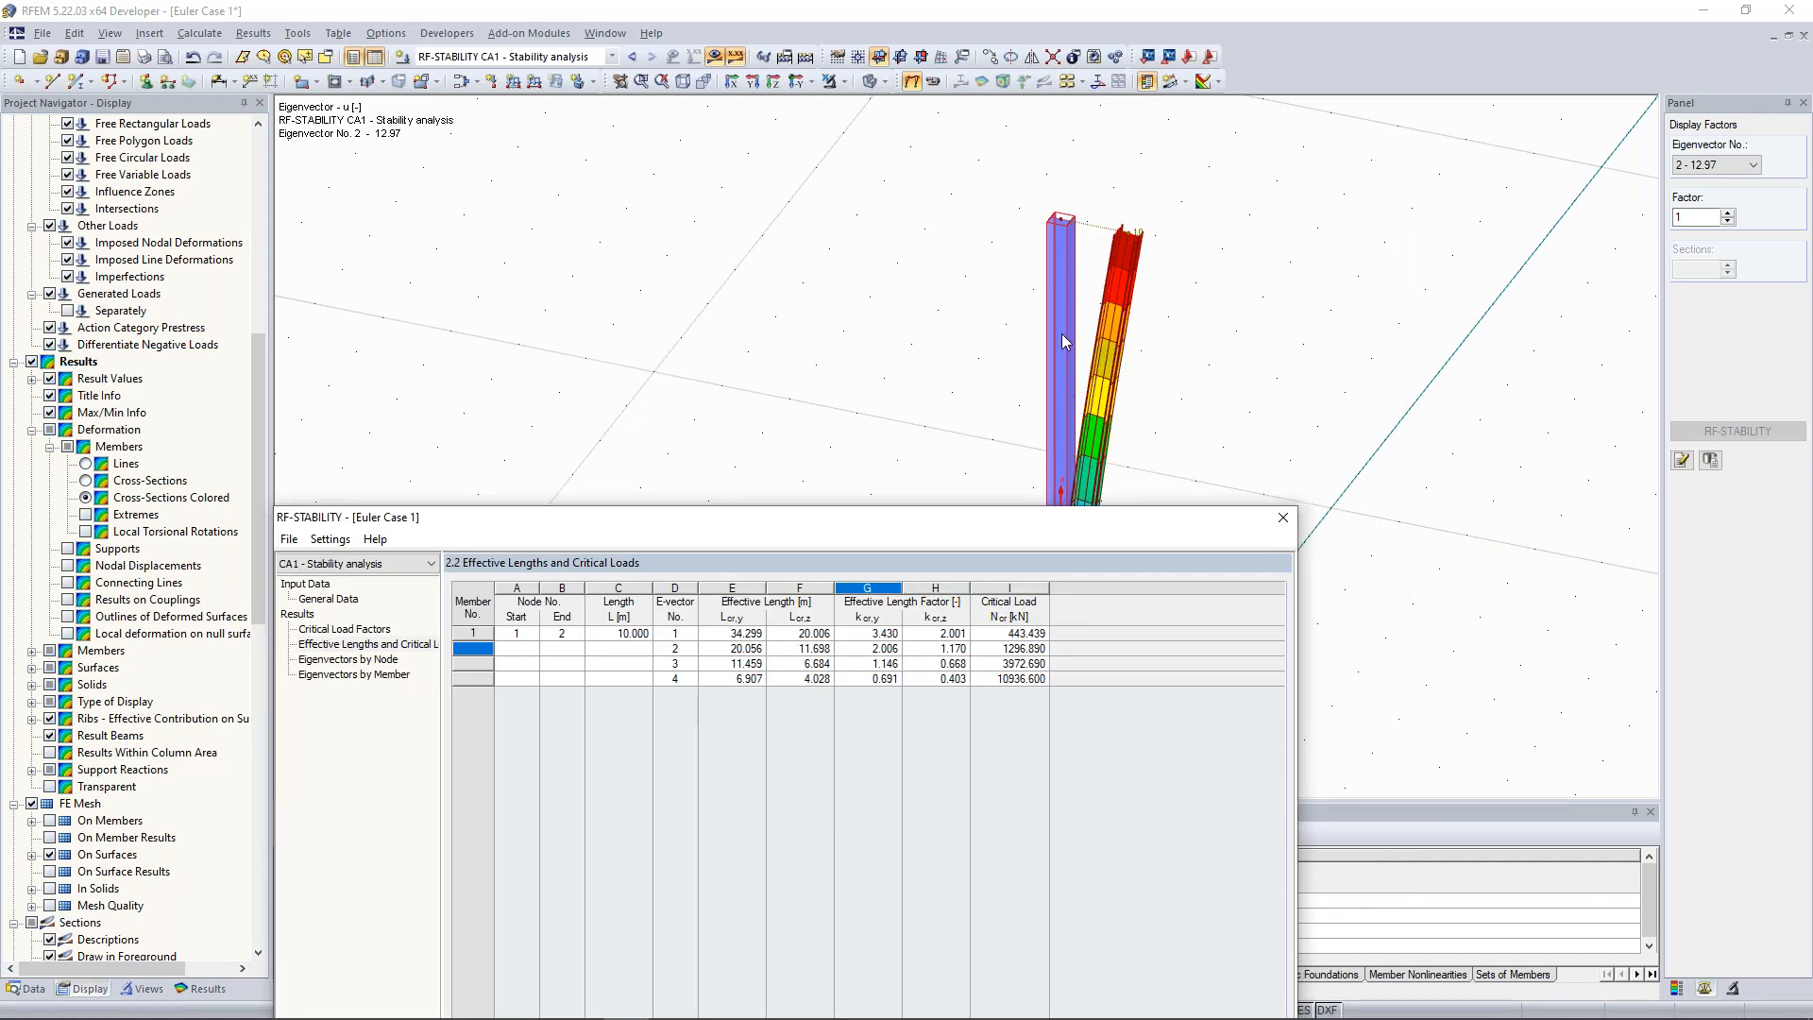
pyautogui.moveTo(1025, 517); pyautogui.dragTo(1042, 444)
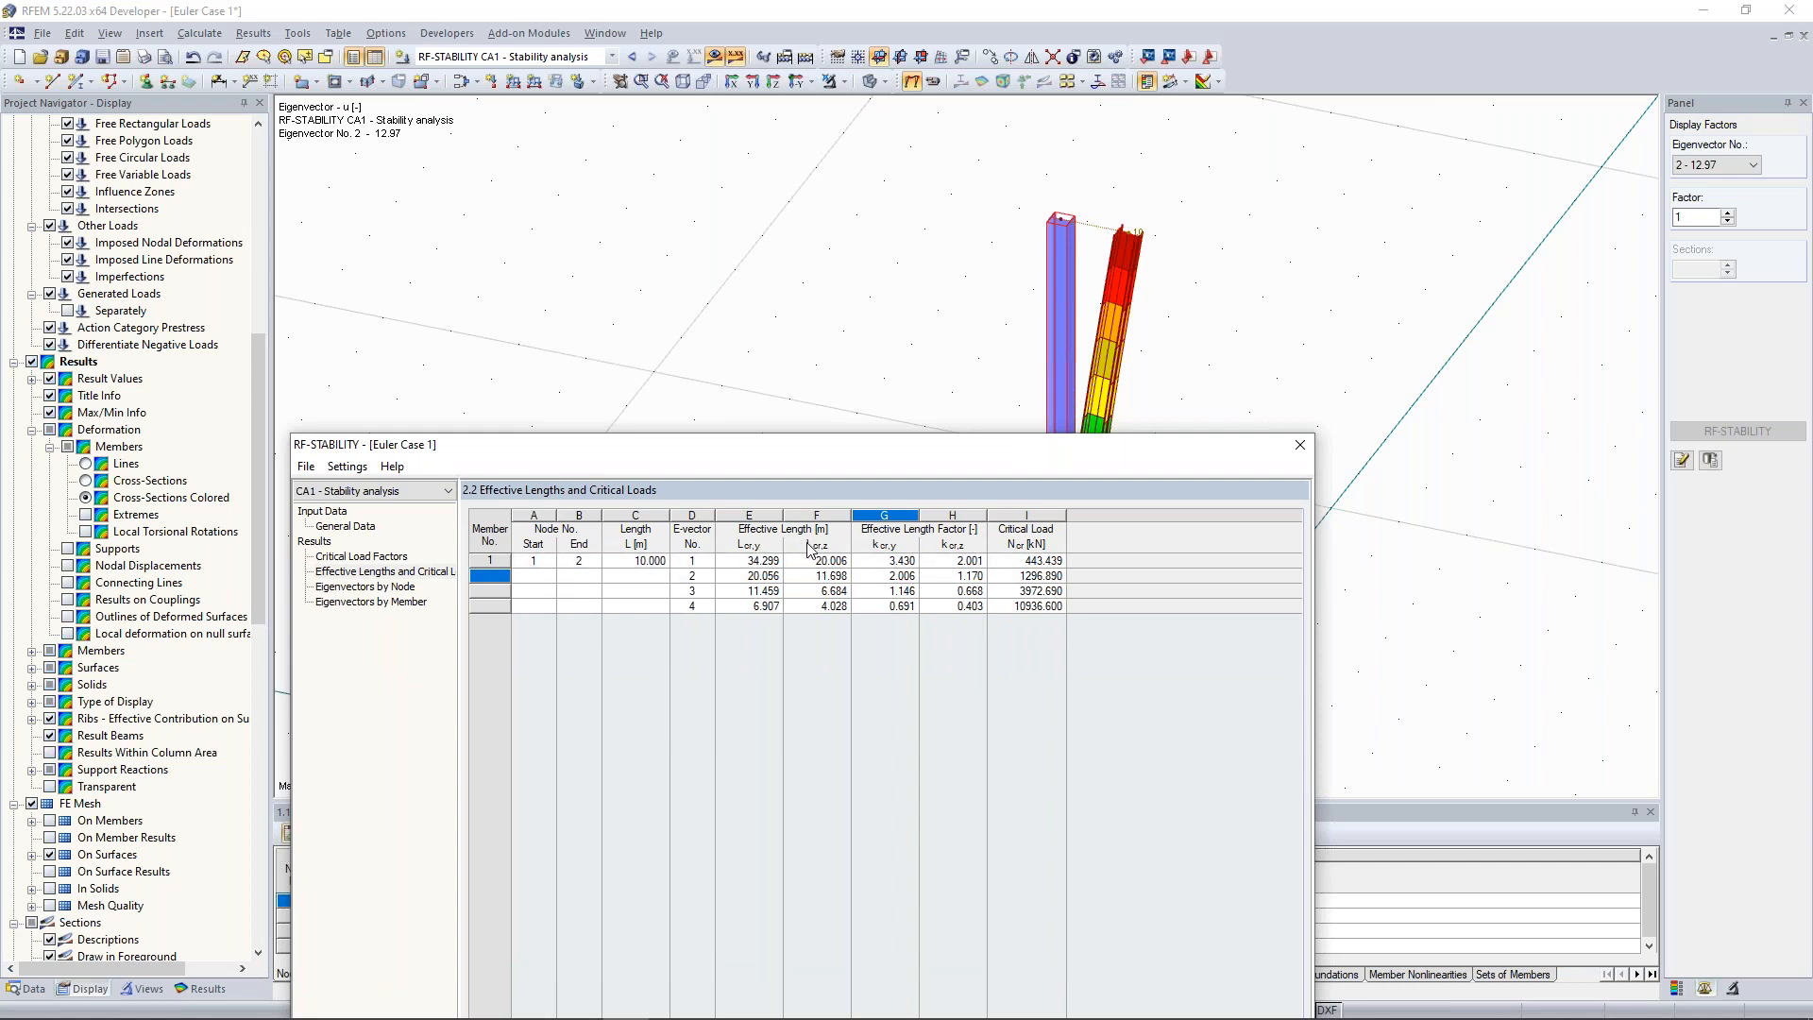
pyautogui.moveTo(856, 461); pyautogui.dragTo(963, 91)
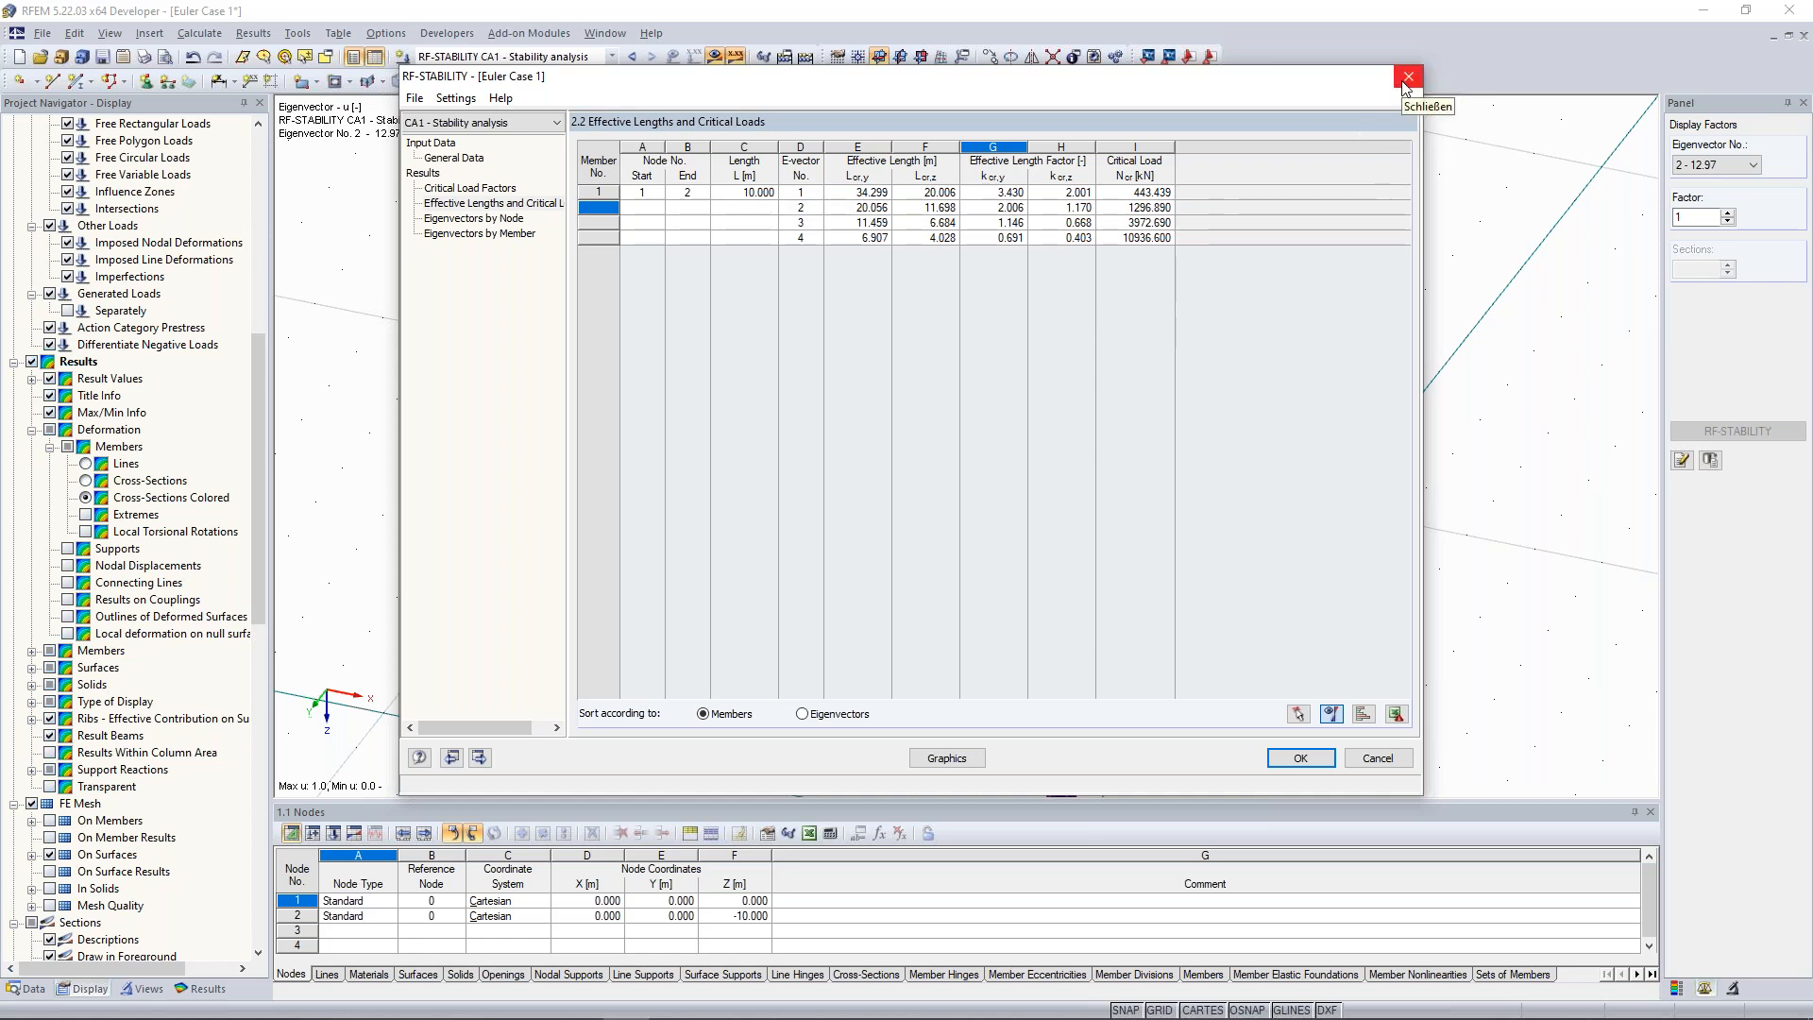
pyautogui.moveTo(1306, 85); pyautogui.dragTo(1281, 105)
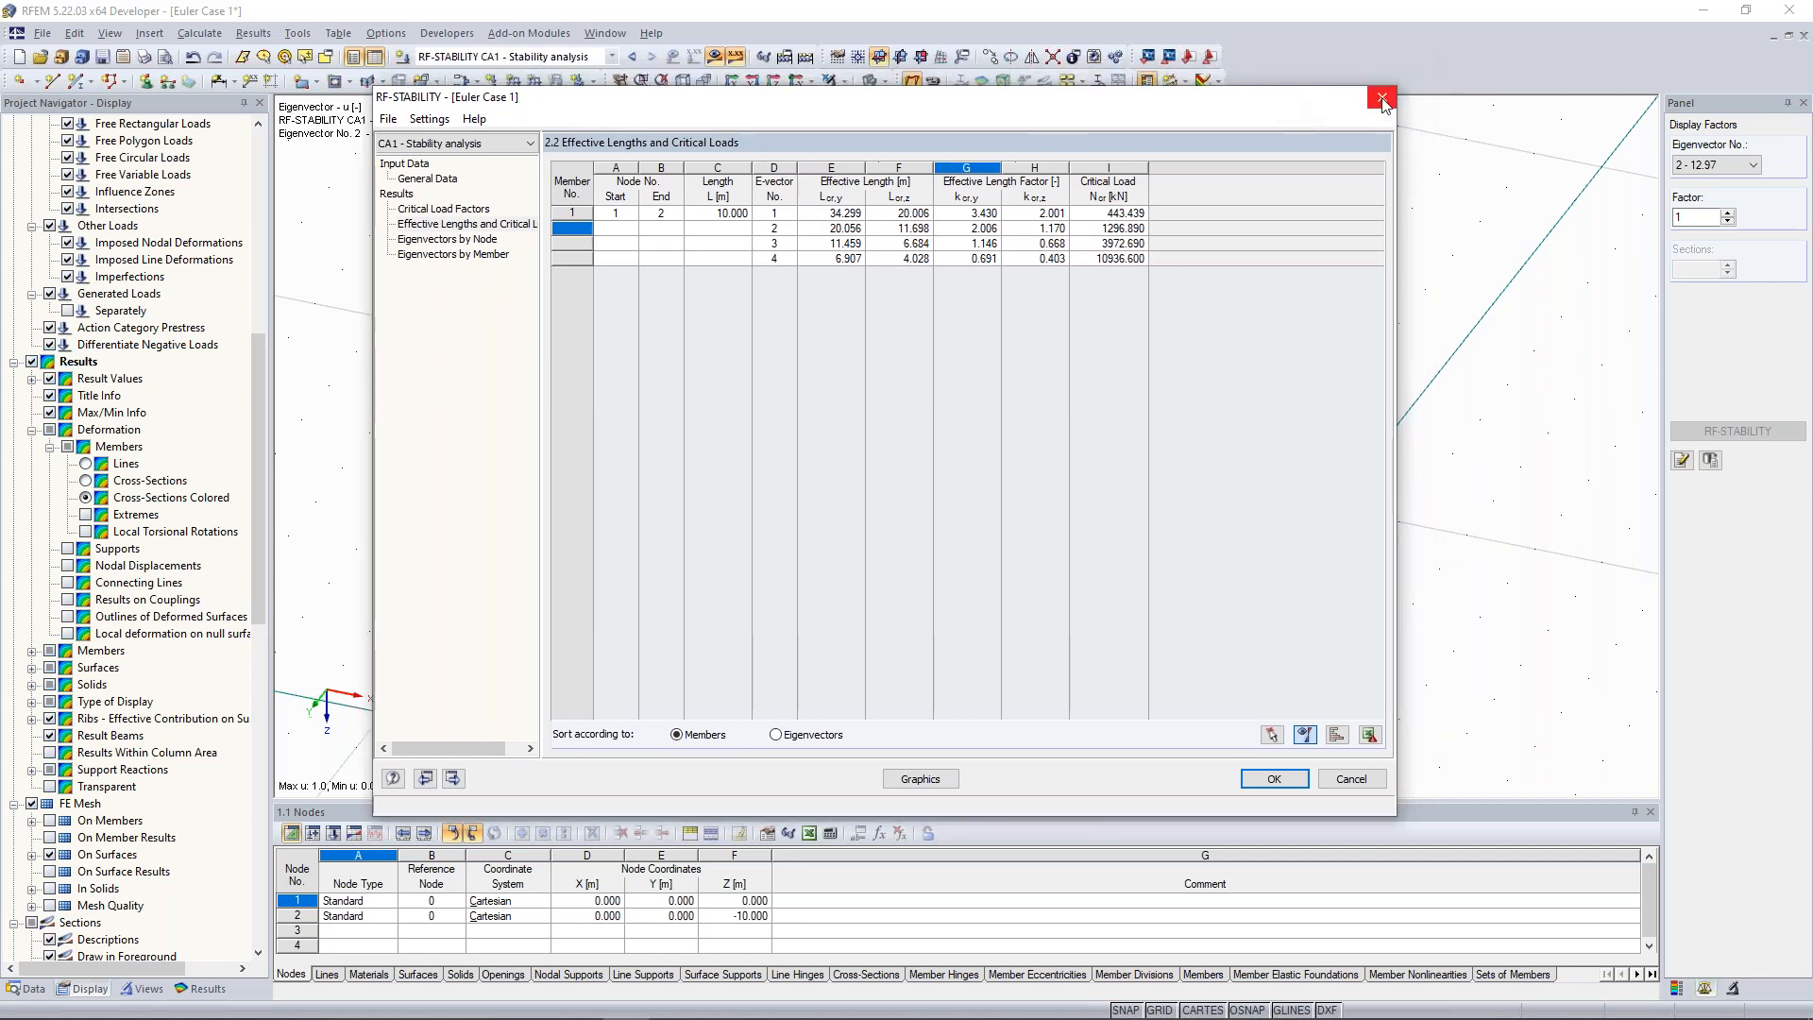
pyautogui.click(1382, 98)
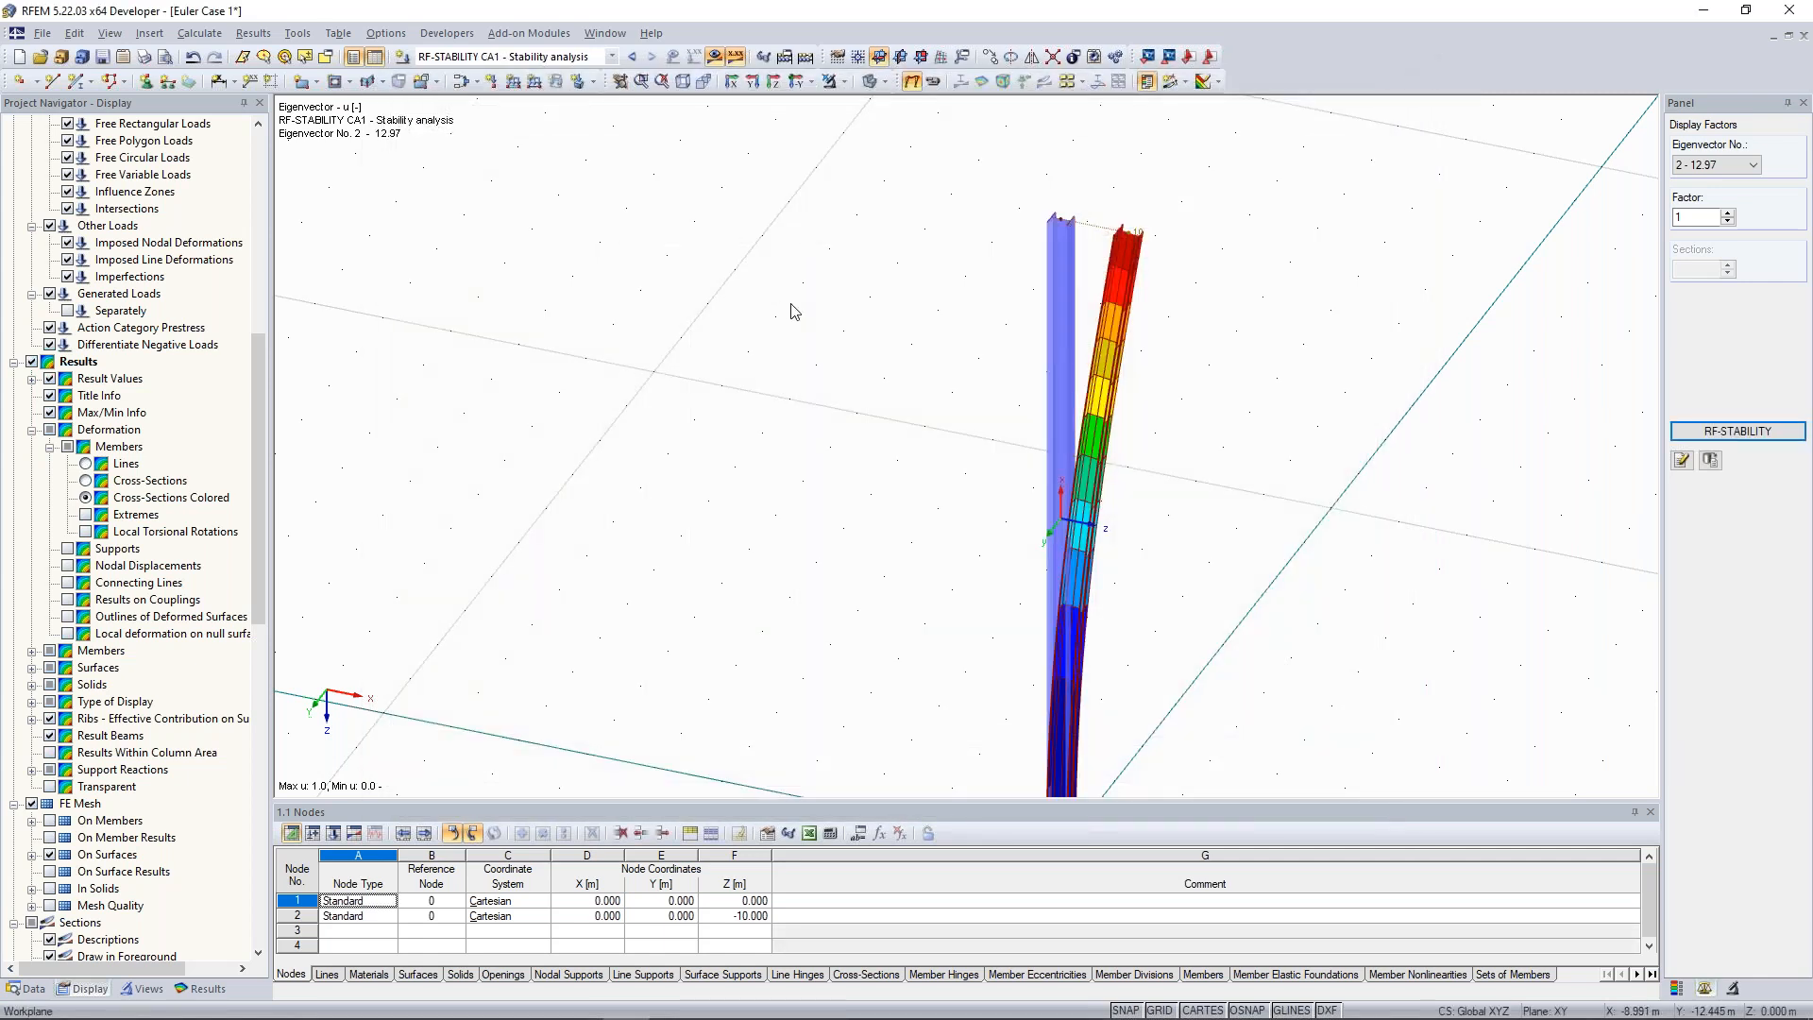
# Deactivate the shear stiffness of members in the global calculation parameters and accept the deletion of all results.
pyautogui.scroll(-3, 791, 305)
pyautogui.moveTo(703, 326); pyautogui.dragTo(638, 298, button='middle')
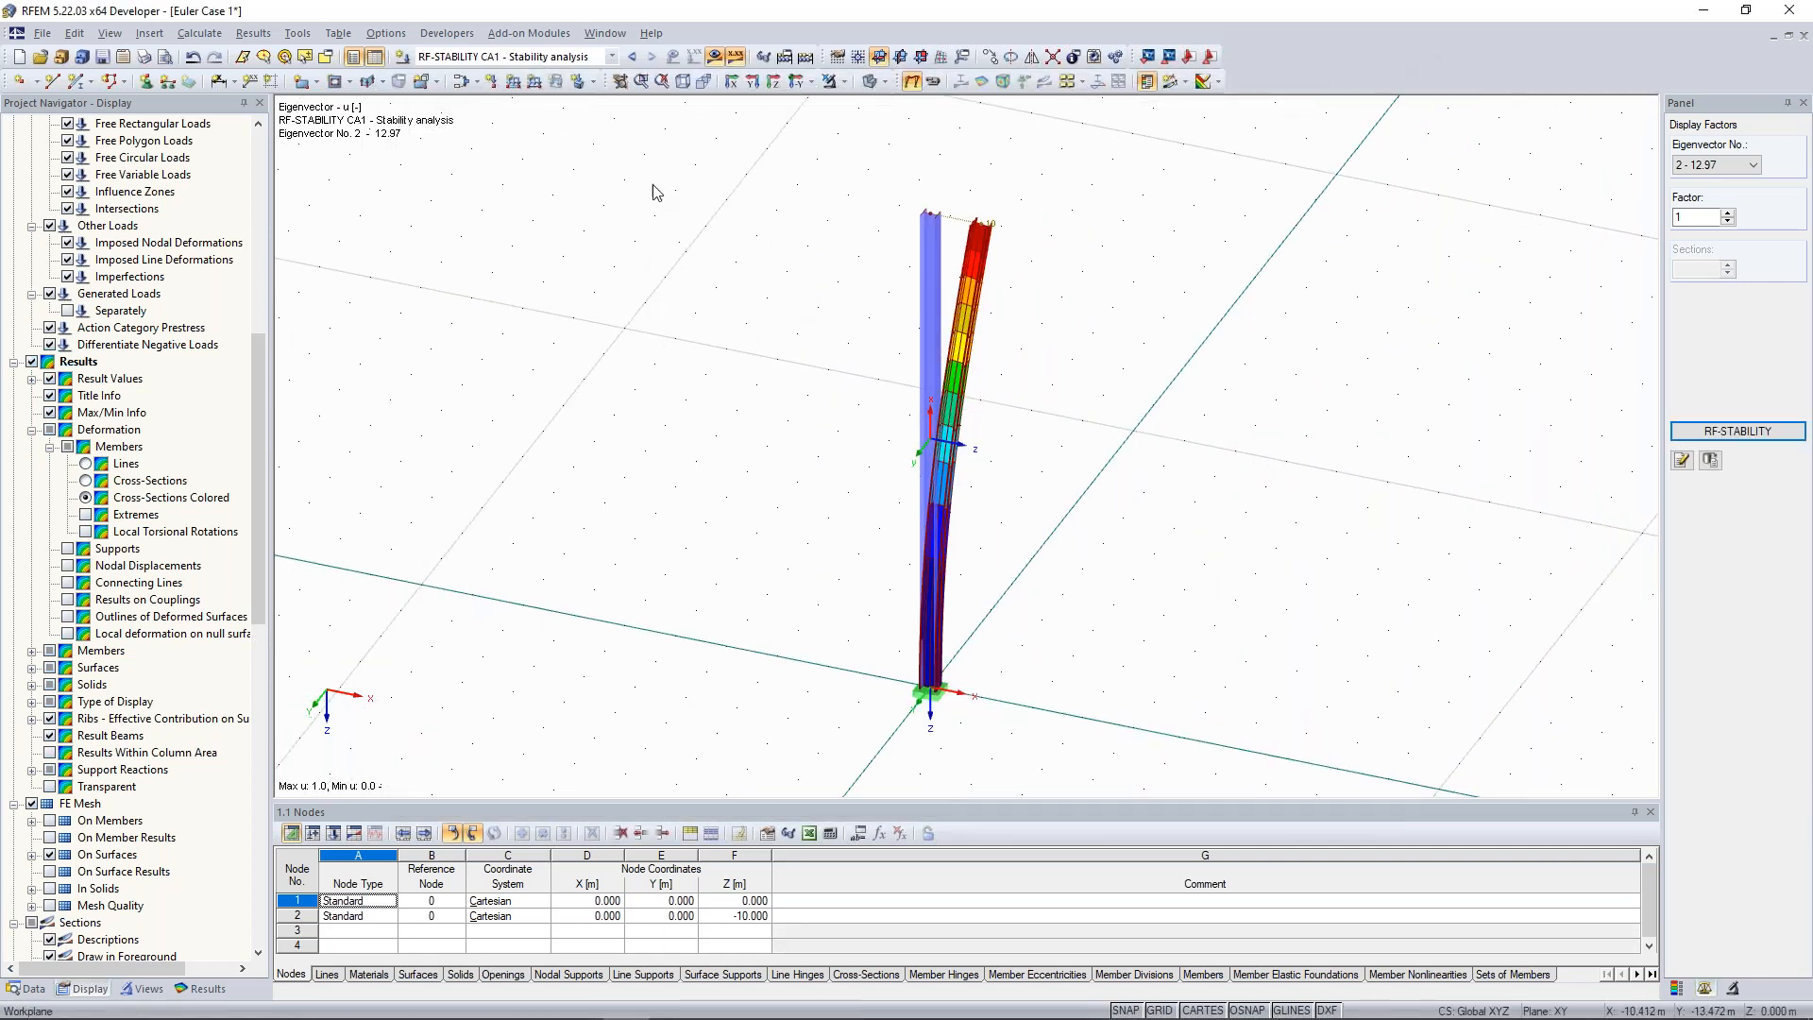
pyautogui.click(386, 36)
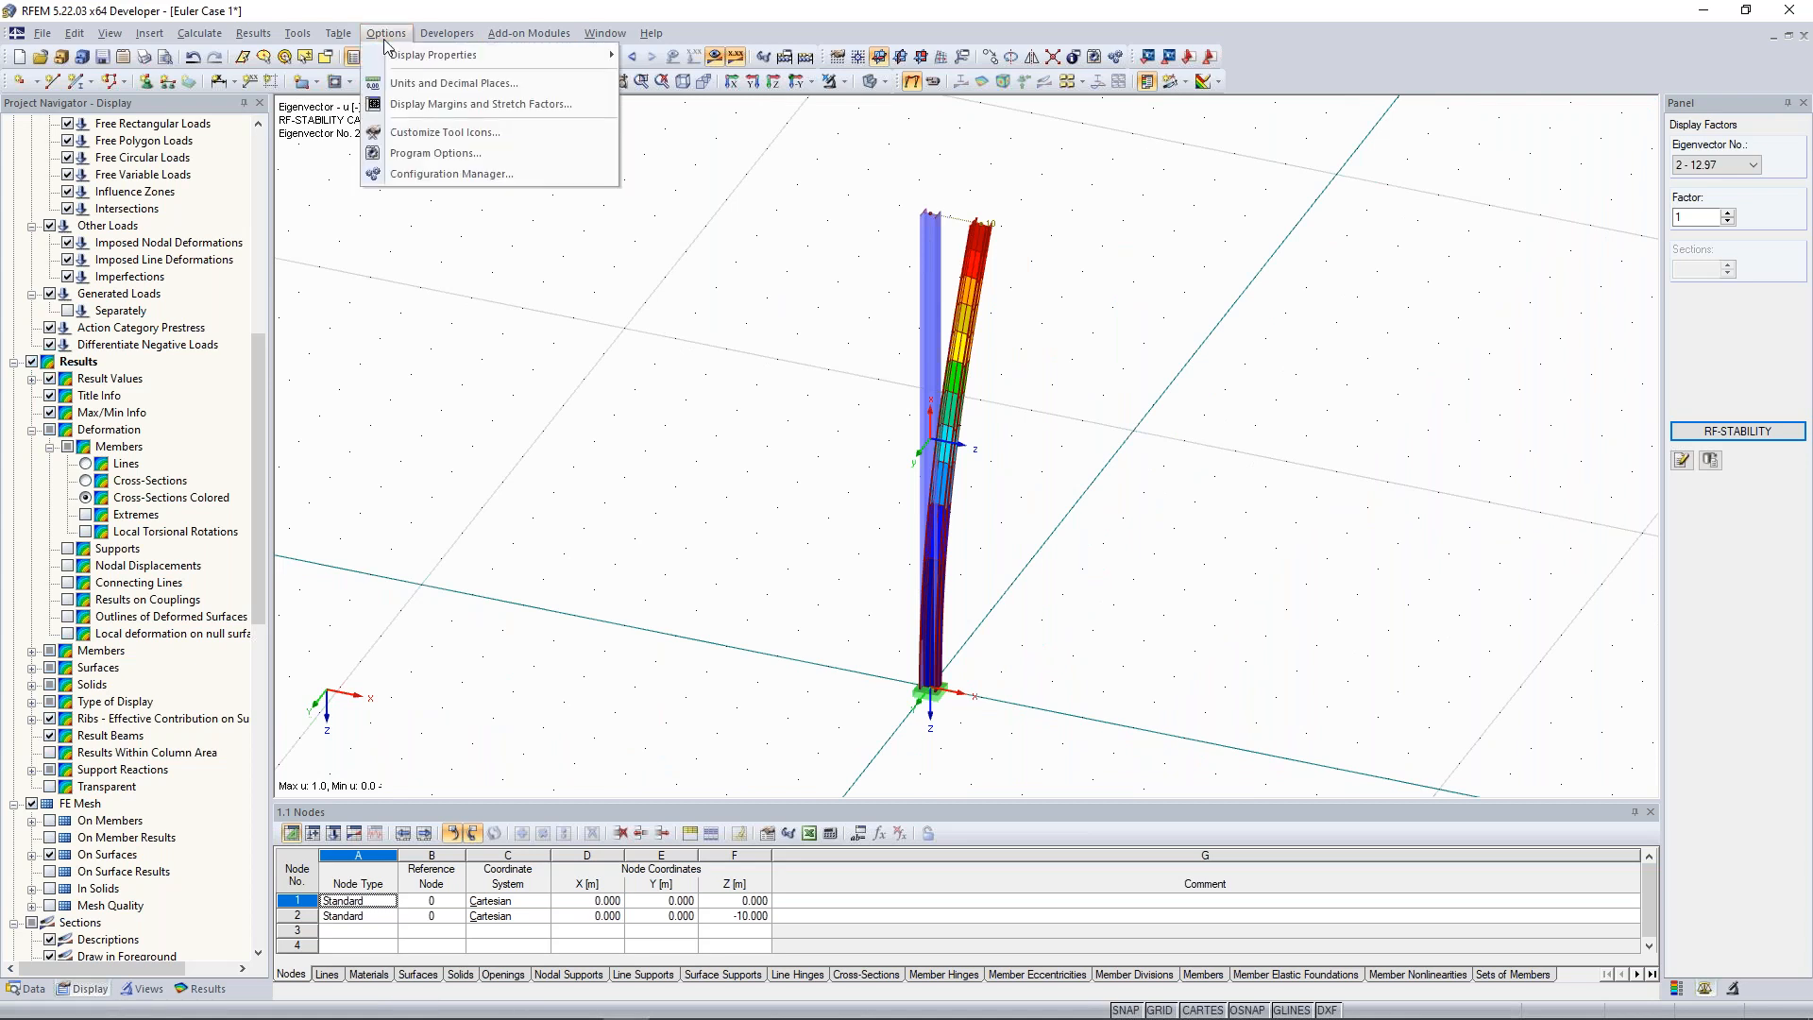
pyautogui.moveTo(199, 35)
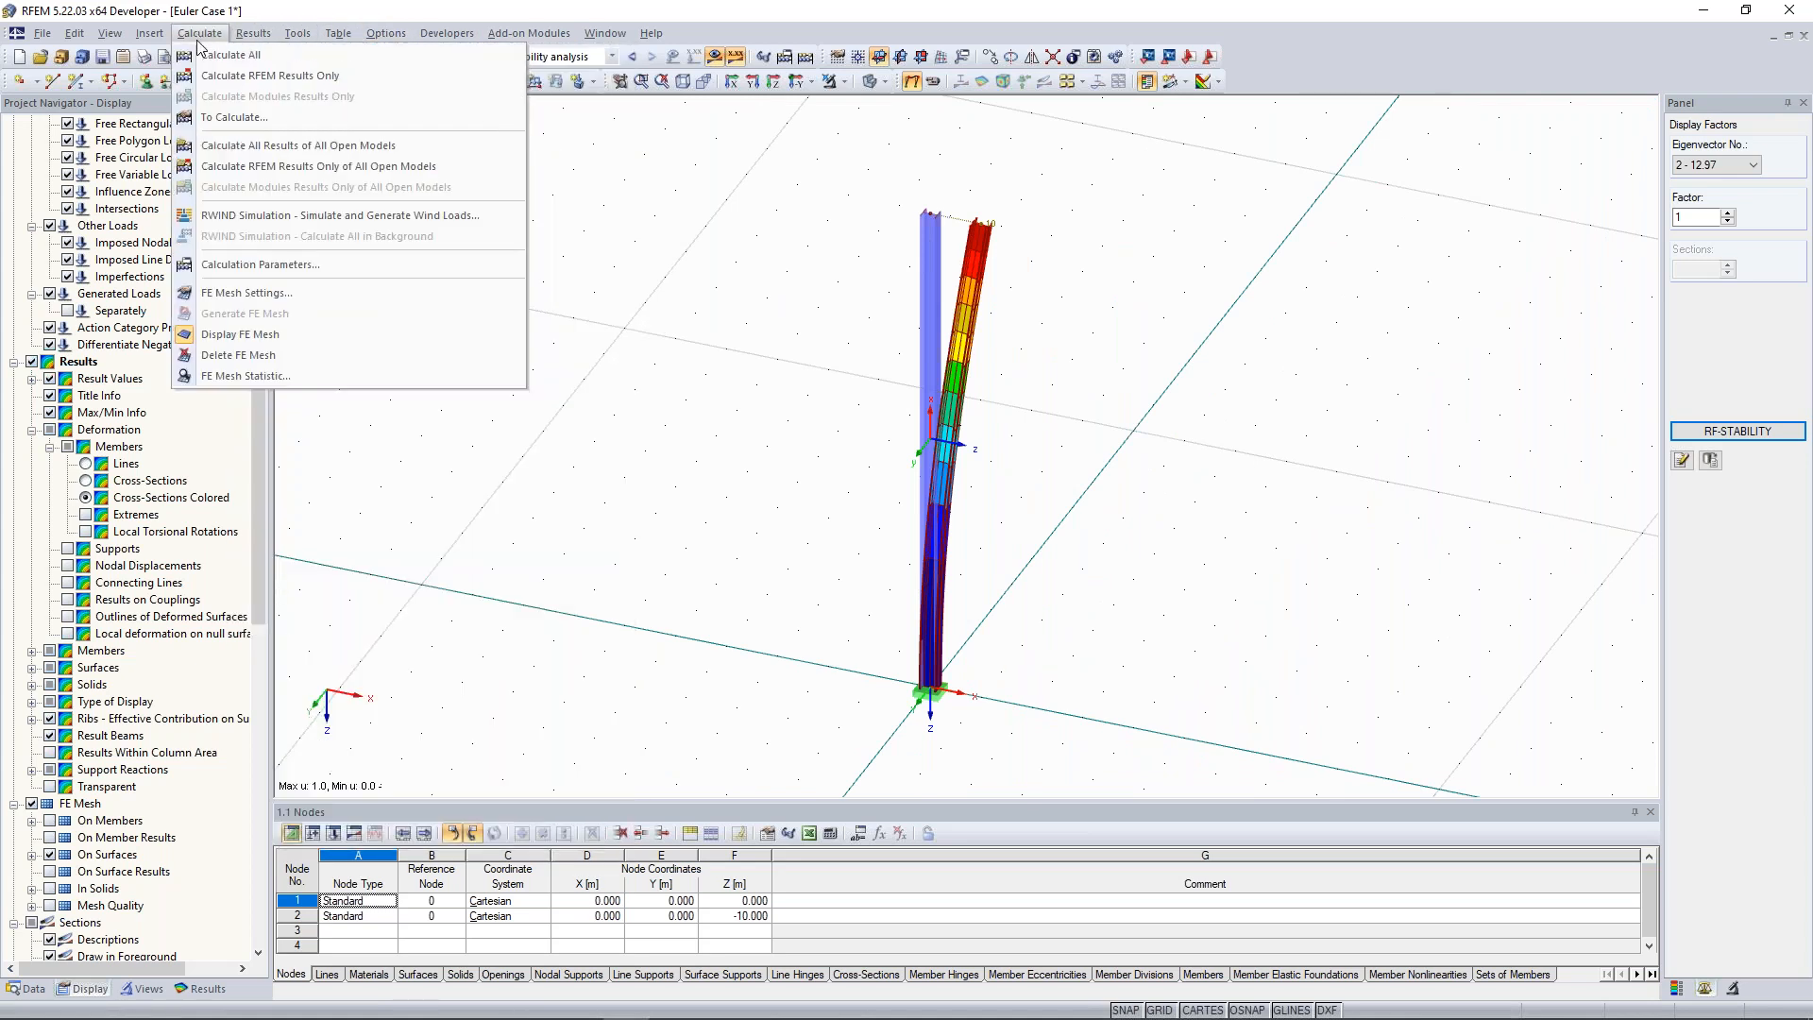
pyautogui.click(283, 267)
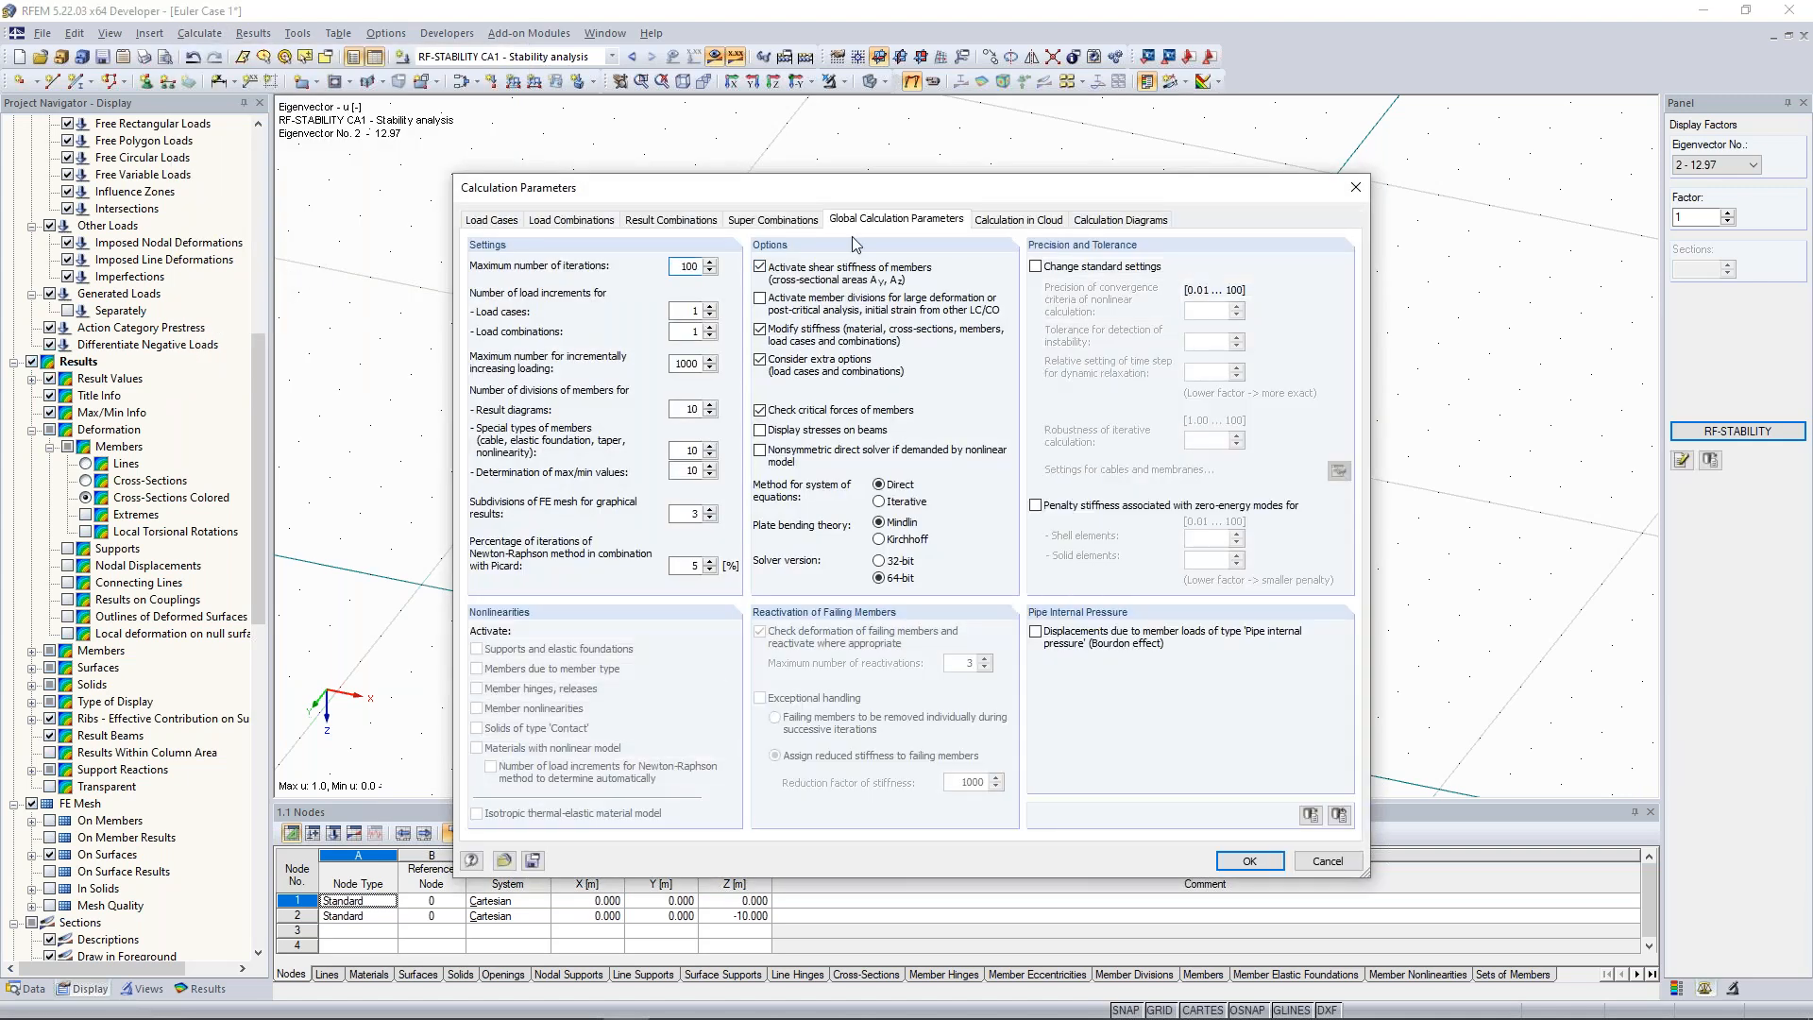
pyautogui.click(799, 281)
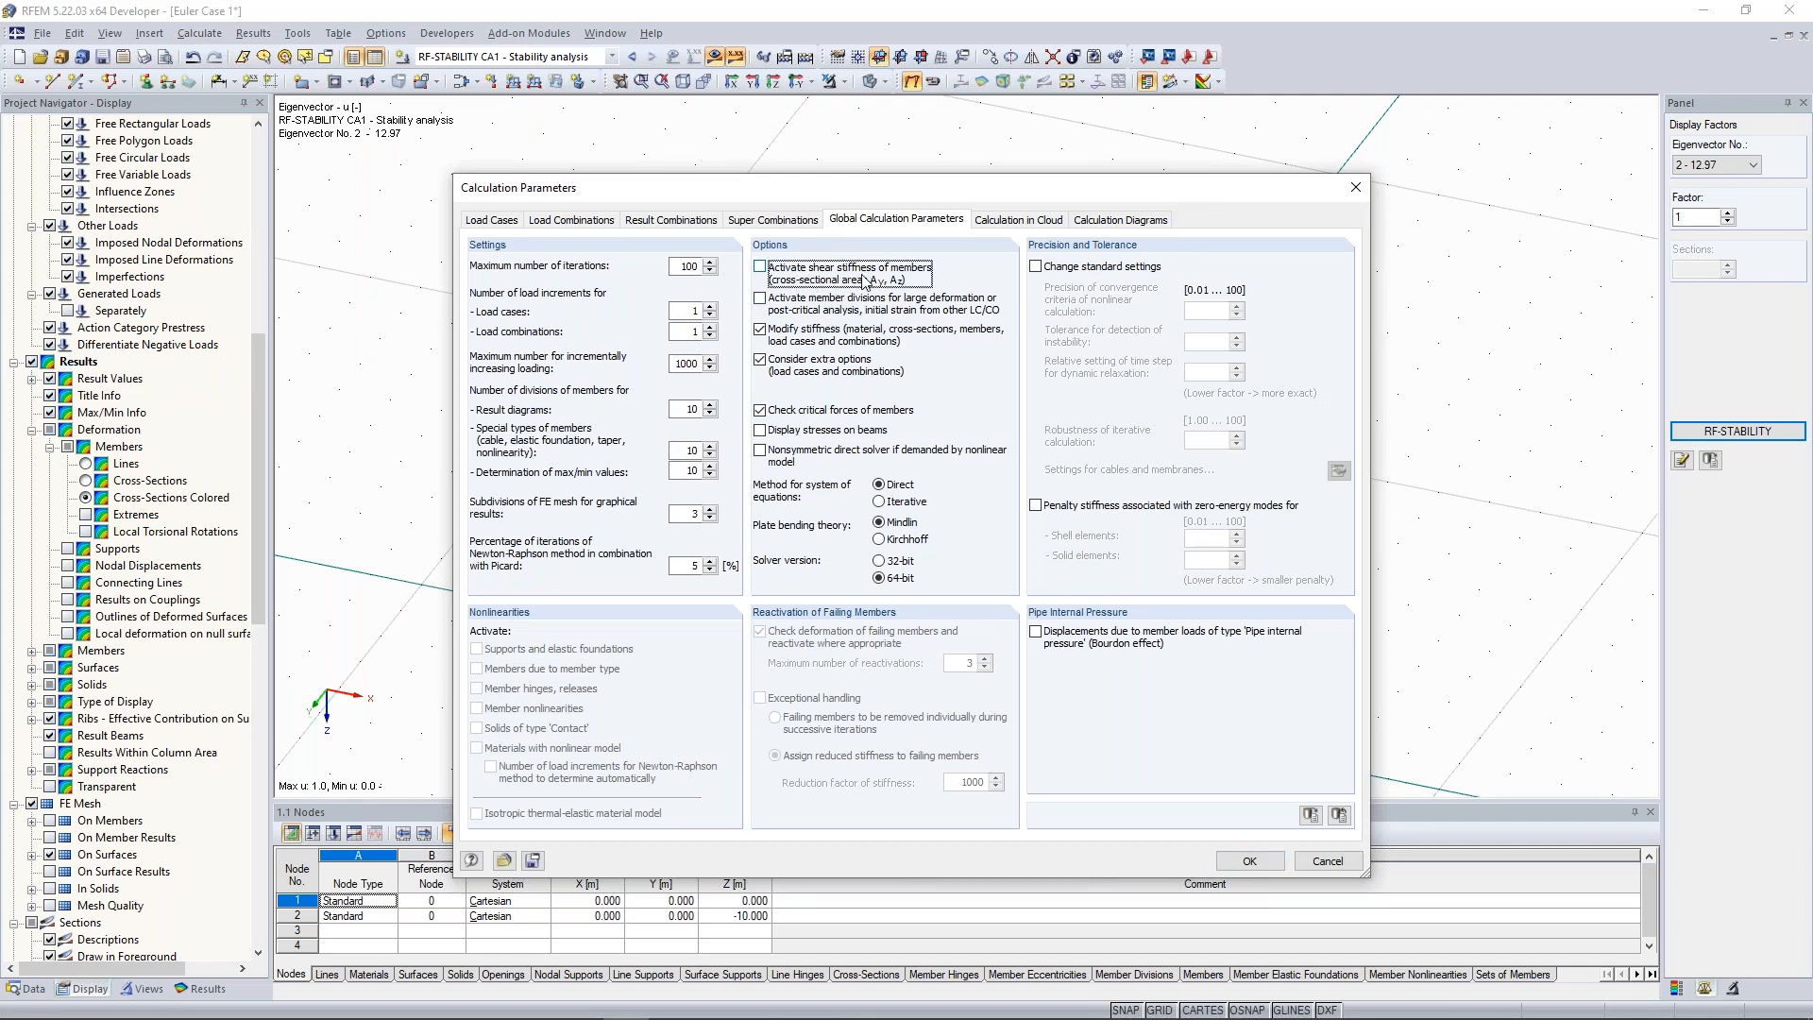
pyautogui.click(1261, 862)
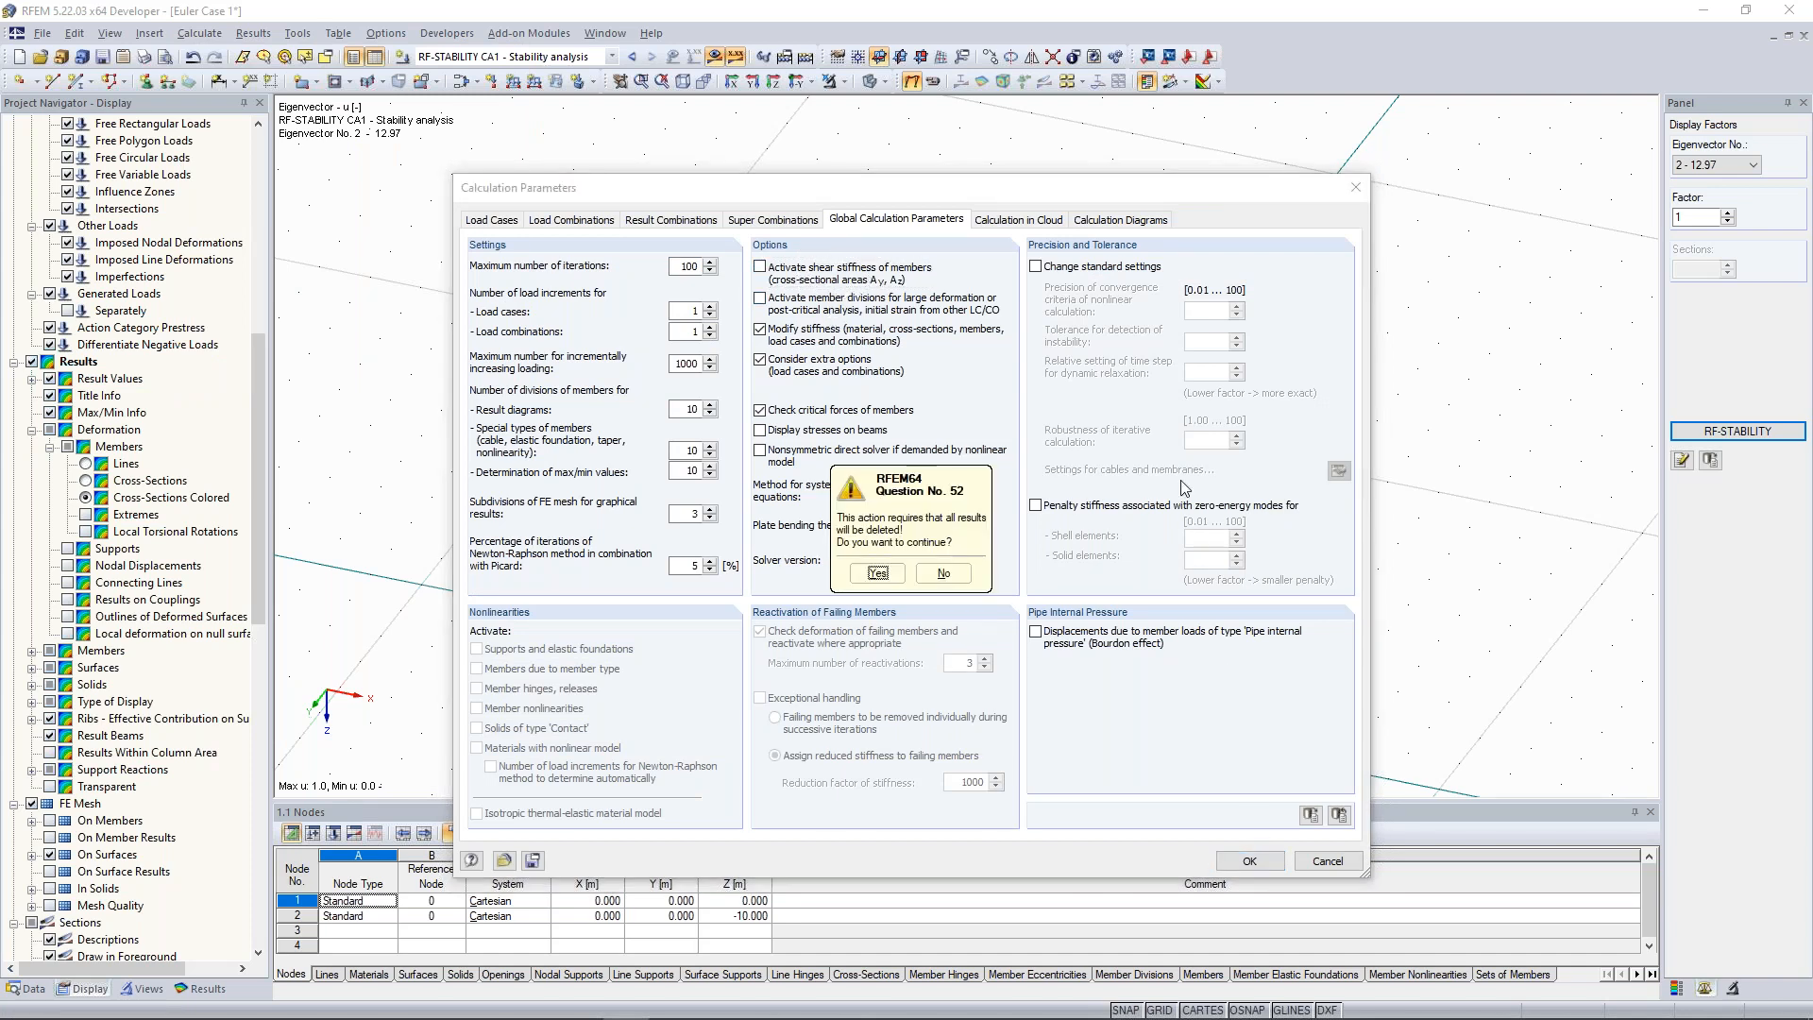
pyautogui.click(878, 574)
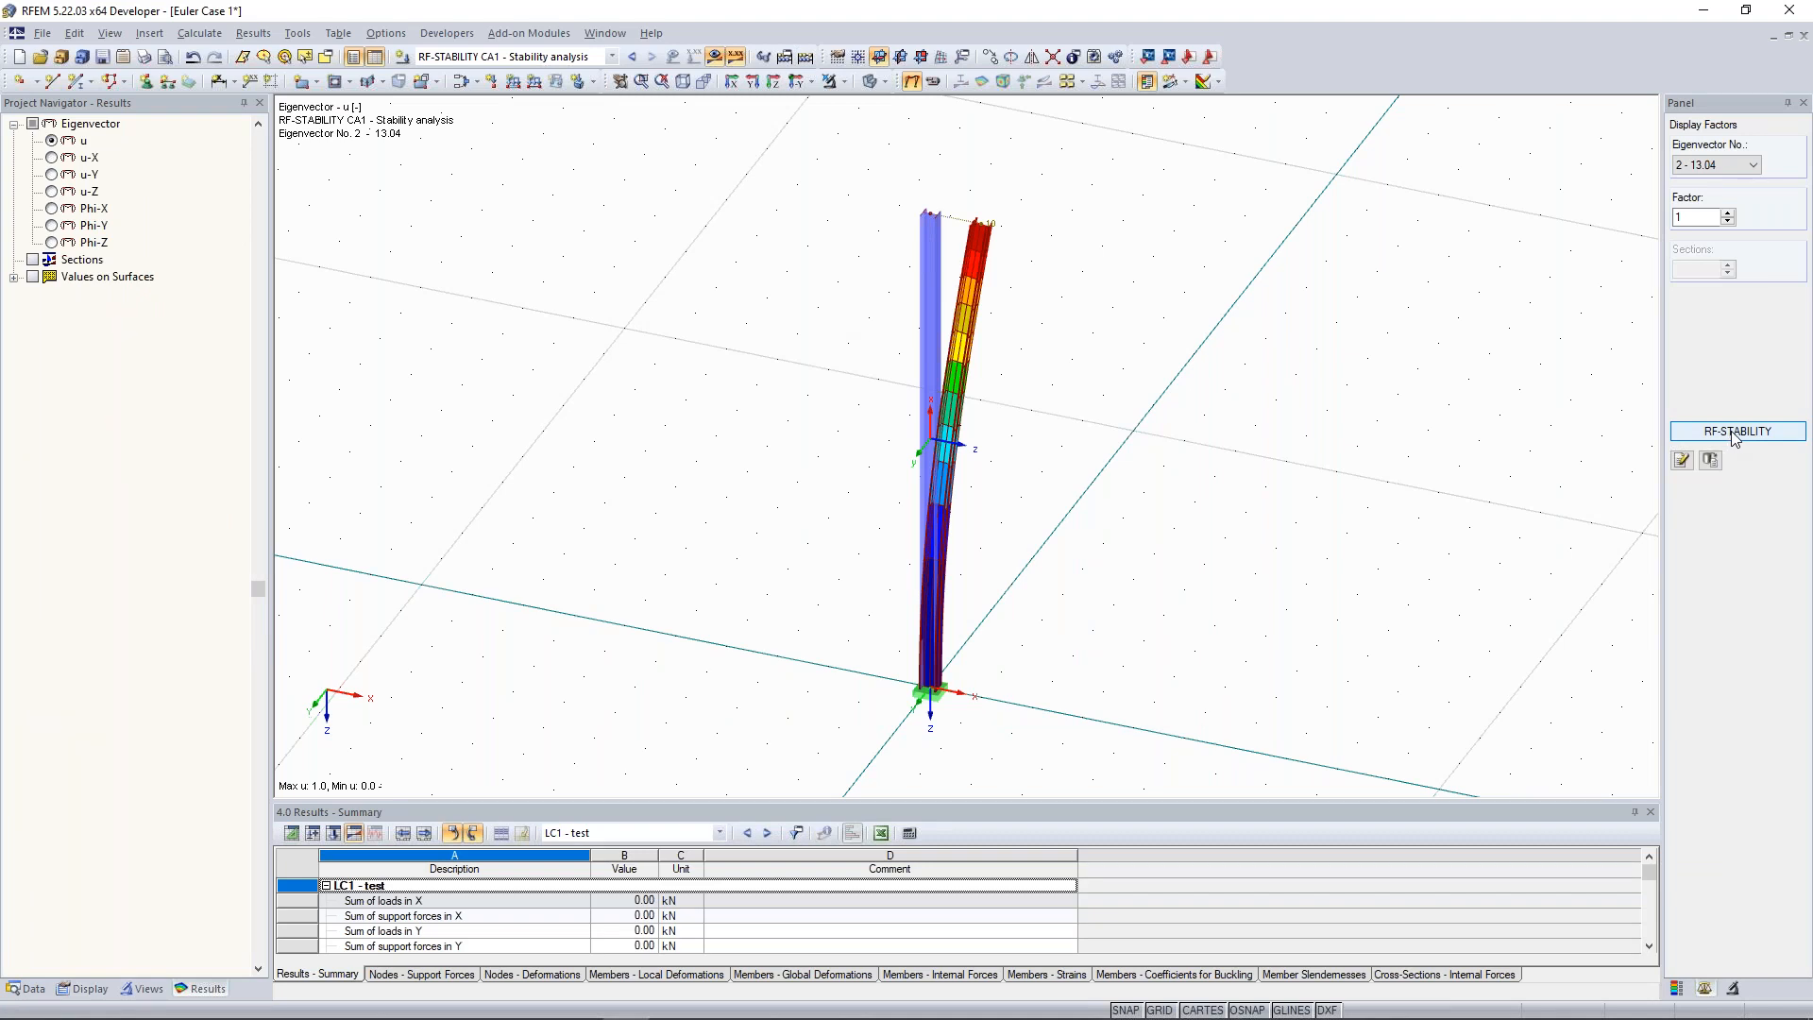
# Review the RF-STABILITY critical load factors and effective lengths calculated without shear stiffness.
pyautogui.click(1735, 437)
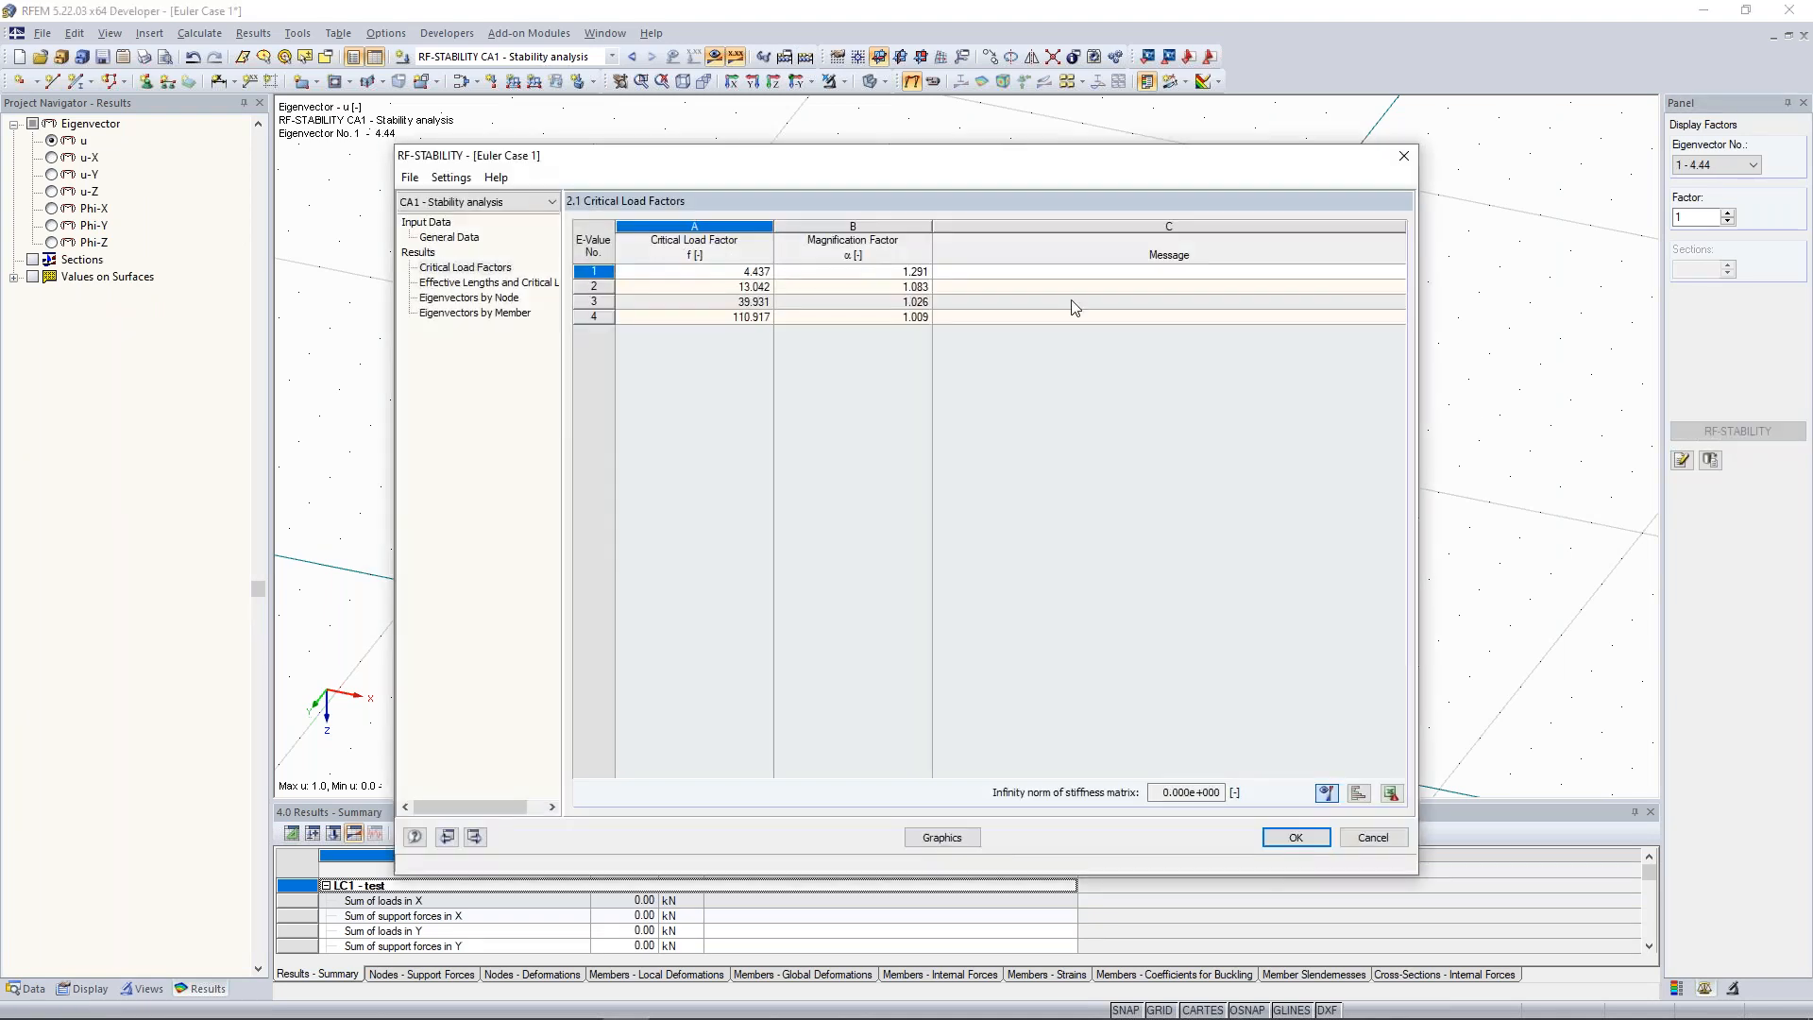
pyautogui.click(486, 283)
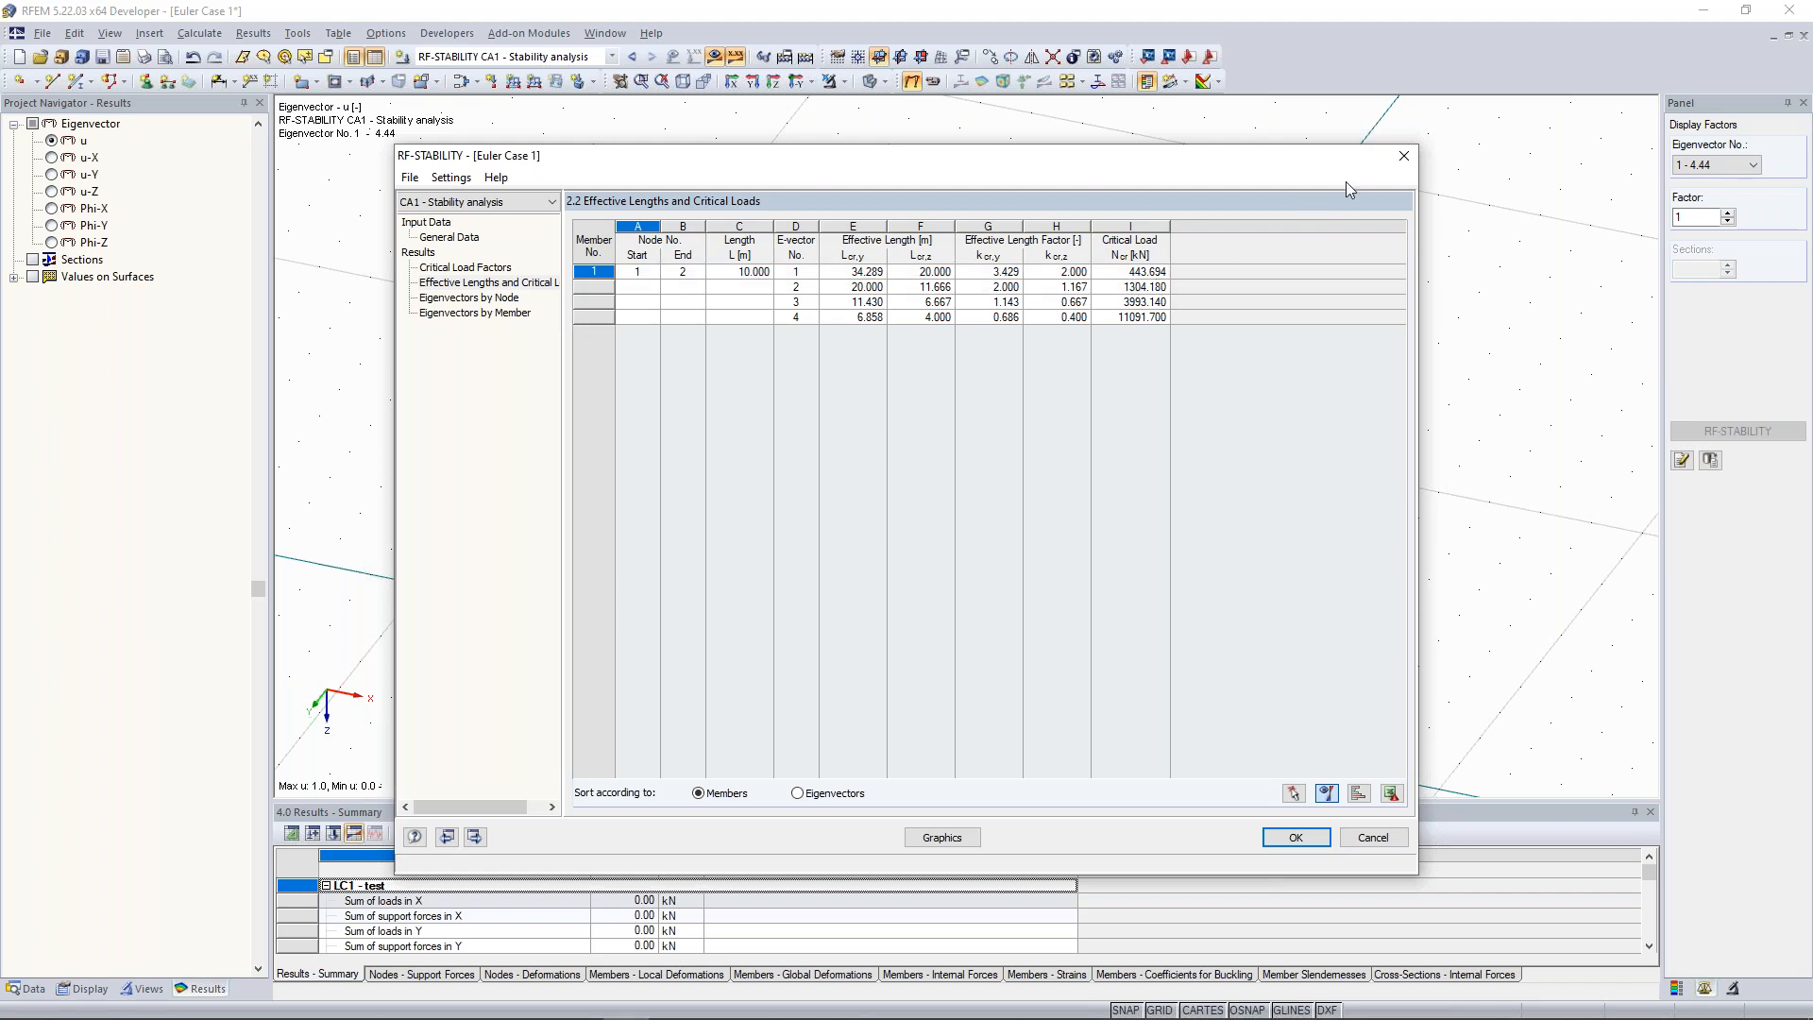
pyautogui.click(1405, 156)
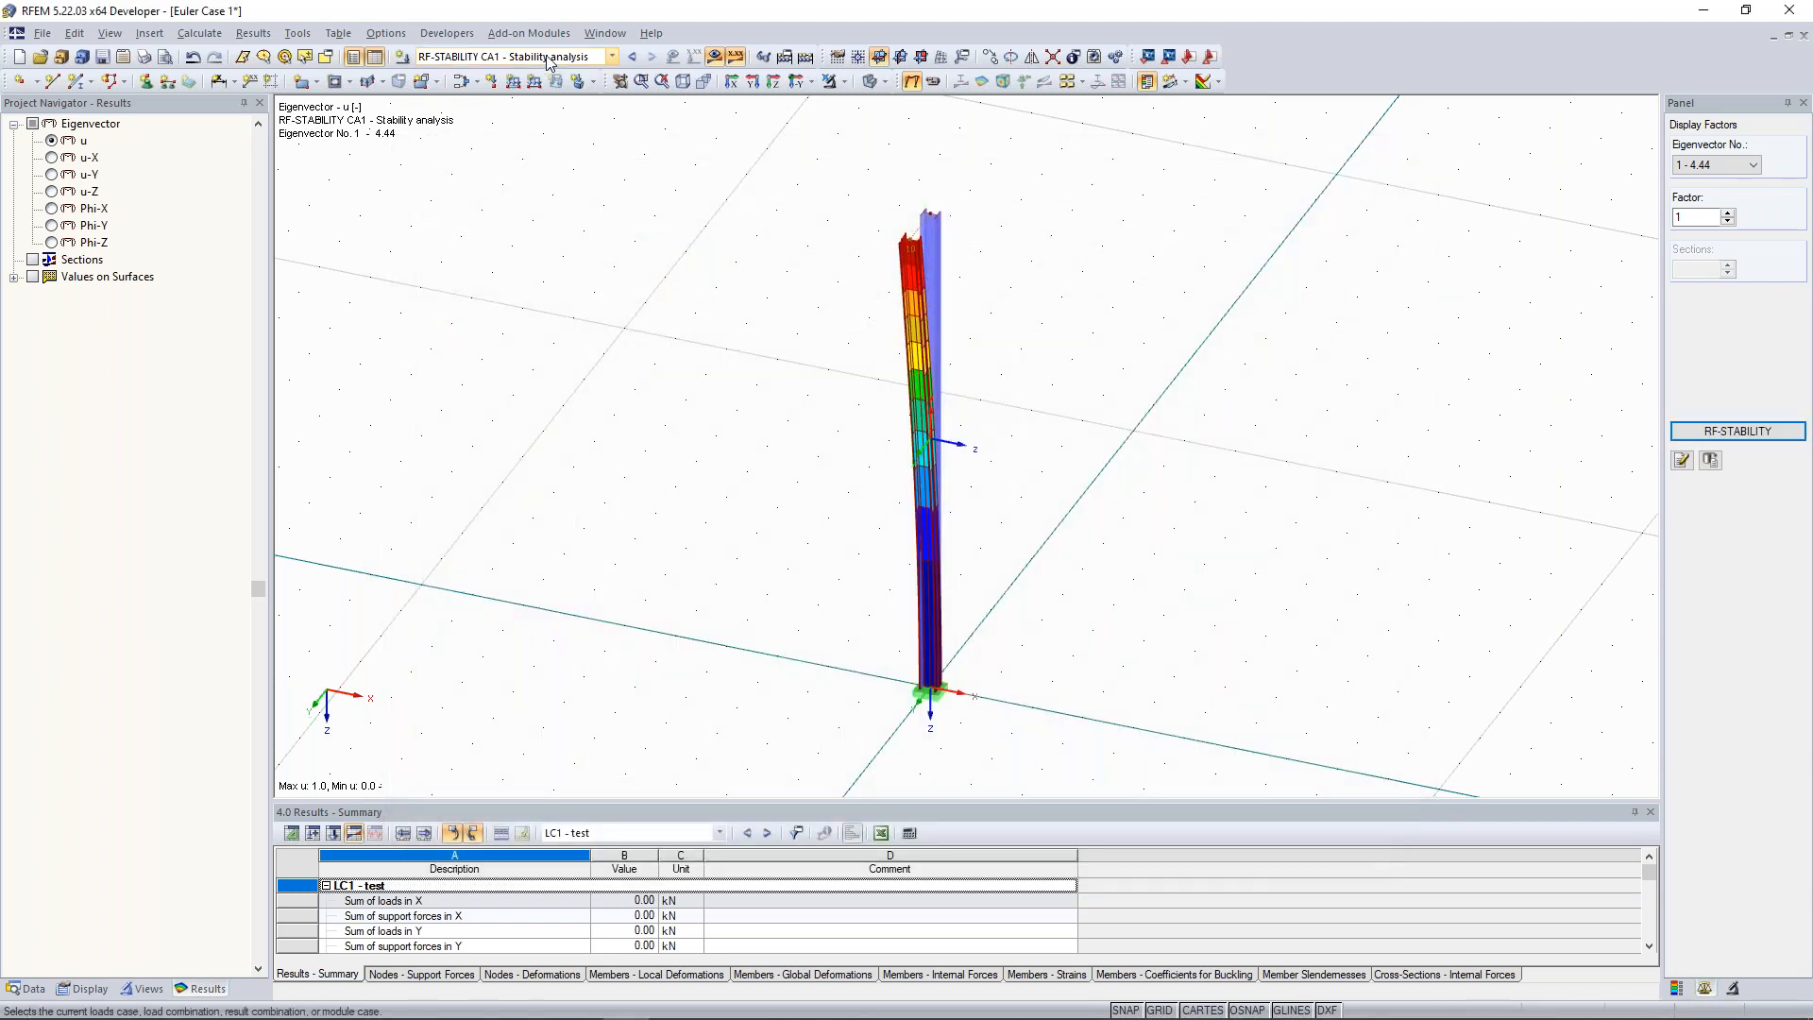
# Switch to load case LC1 and set the nodal load PZ at the column head to 444 kN.
pyautogui.click(635, 57)
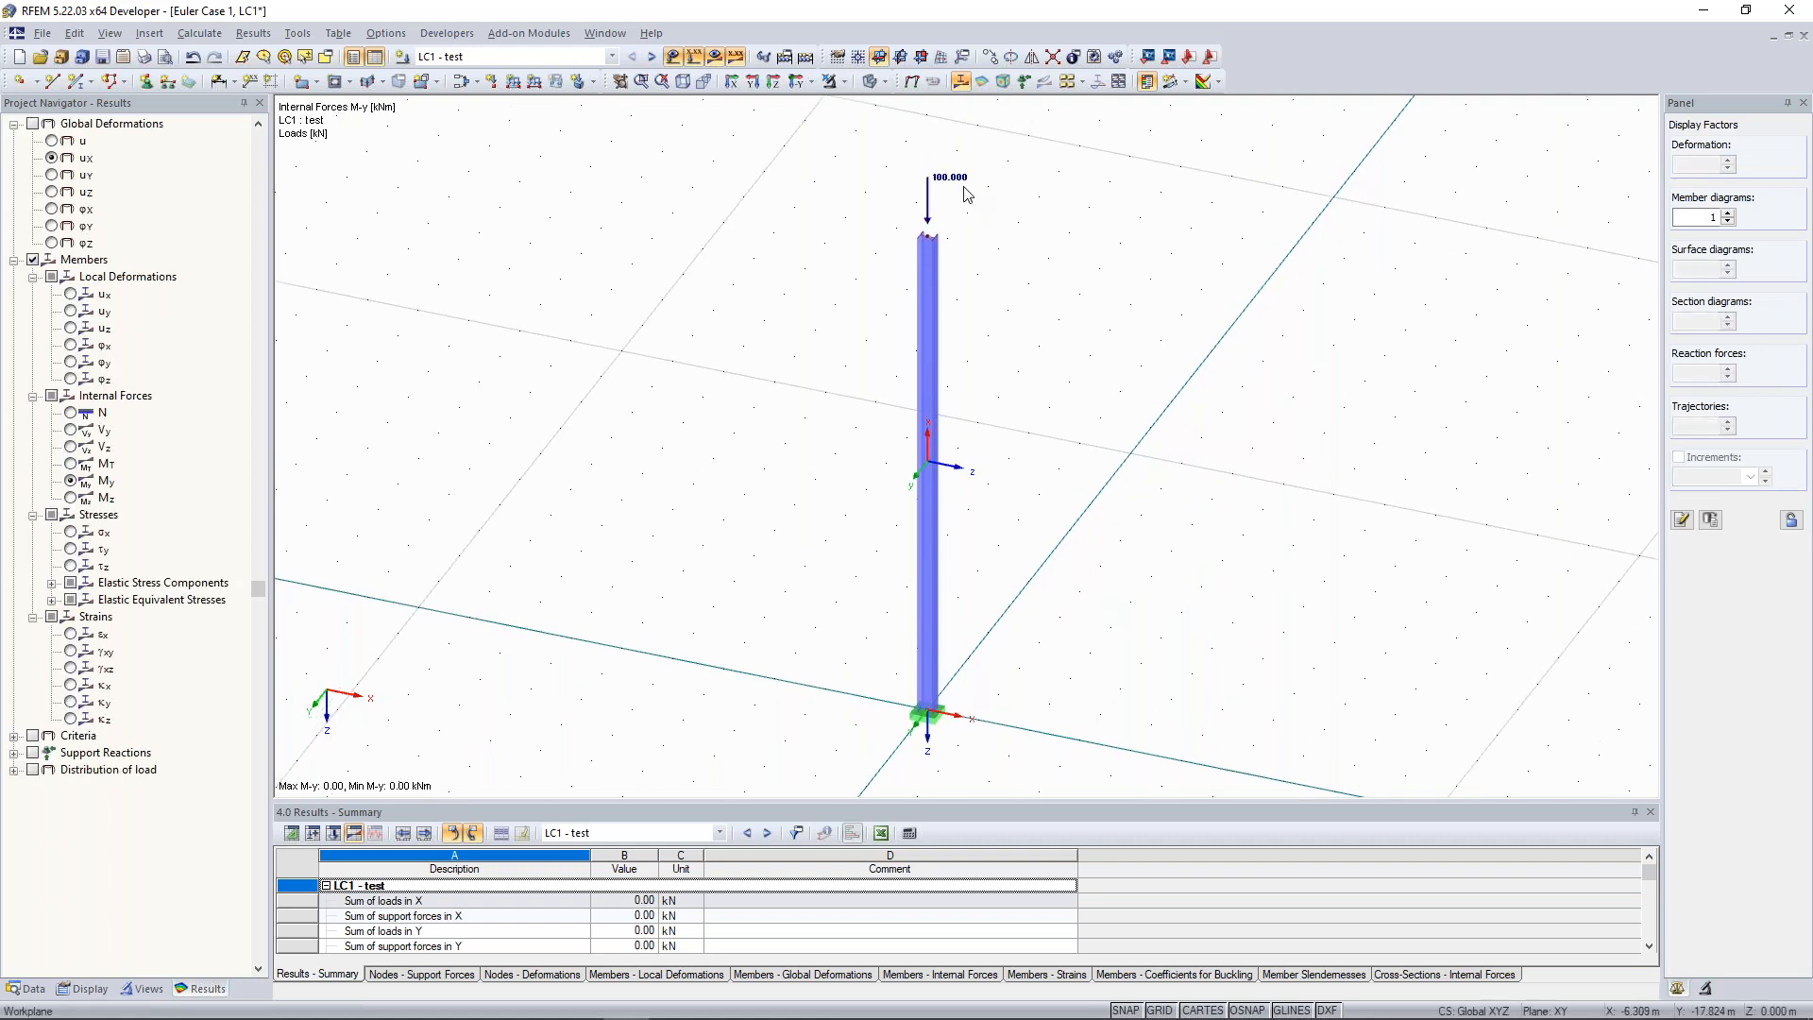
pyautogui.doubleClick(945, 182)
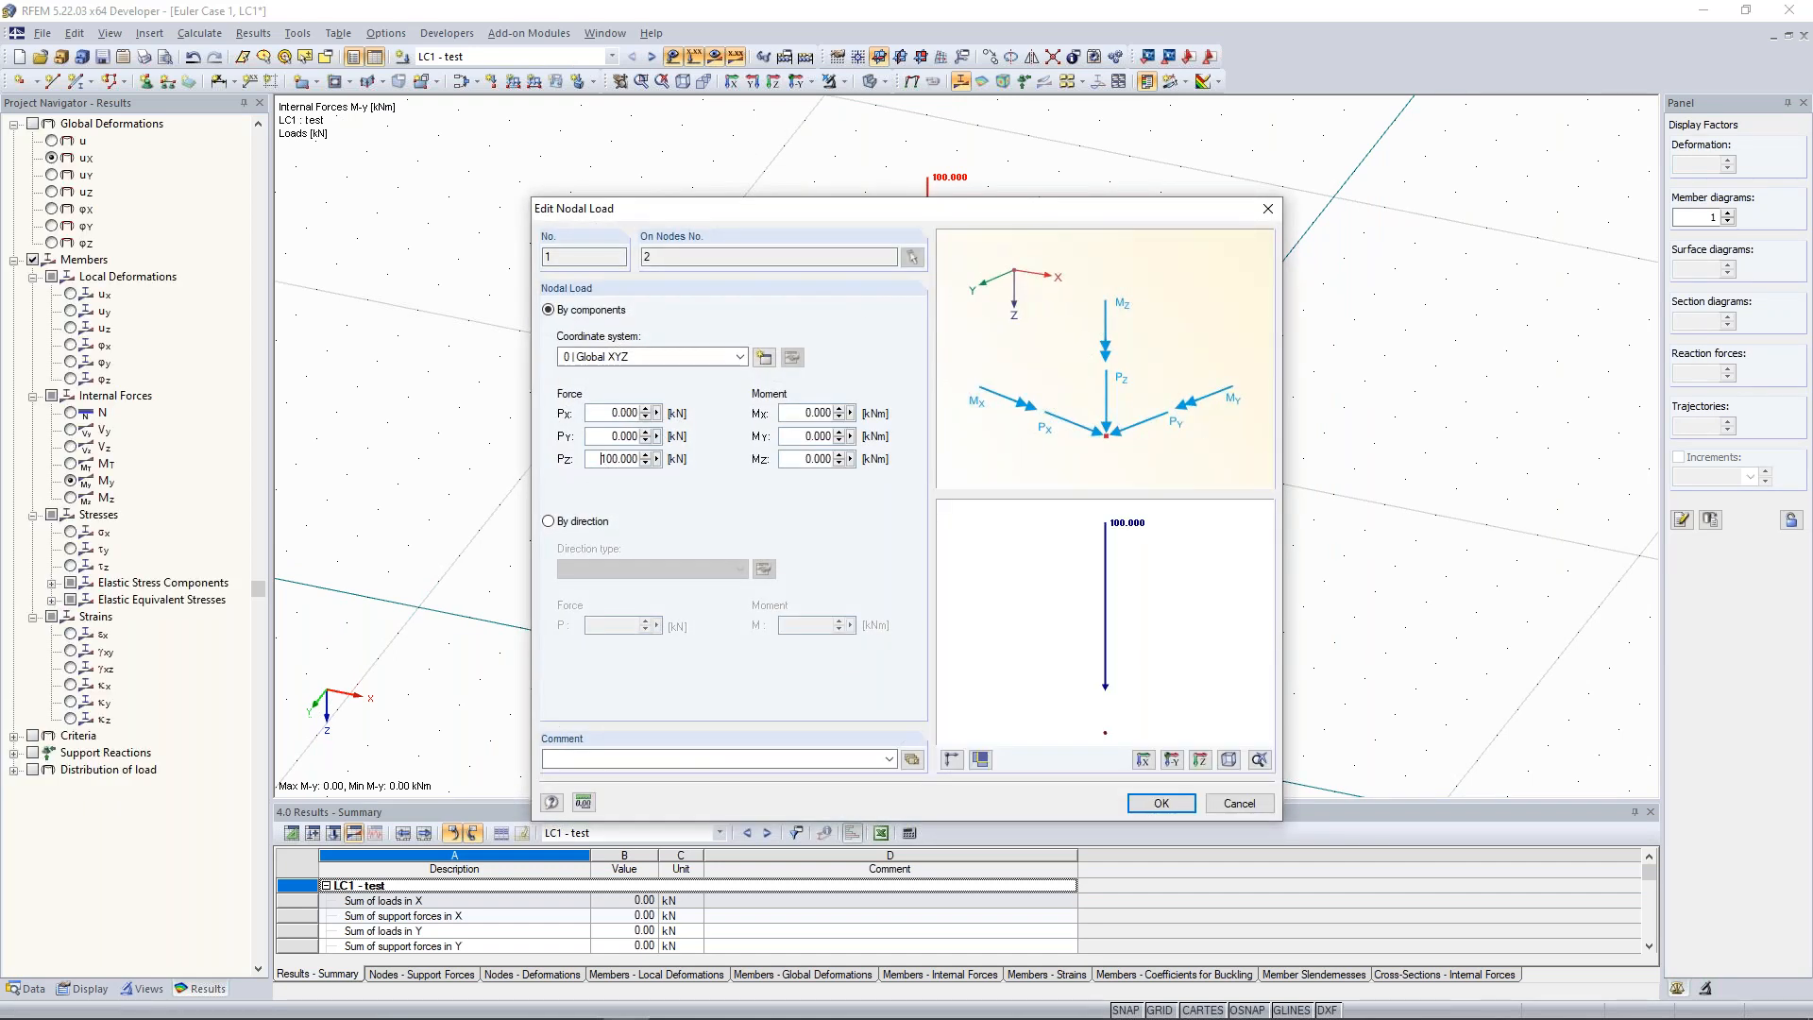
pyautogui.moveTo(603, 460); pyautogui.dragTo(710, 458)
pyautogui.write('444')
pyautogui.click(1161, 804)
# Check that LC1's calculation parameters use second-order analysis (P-Delta / P-delta) as the method of analysis.
pyautogui.click(463, 82)
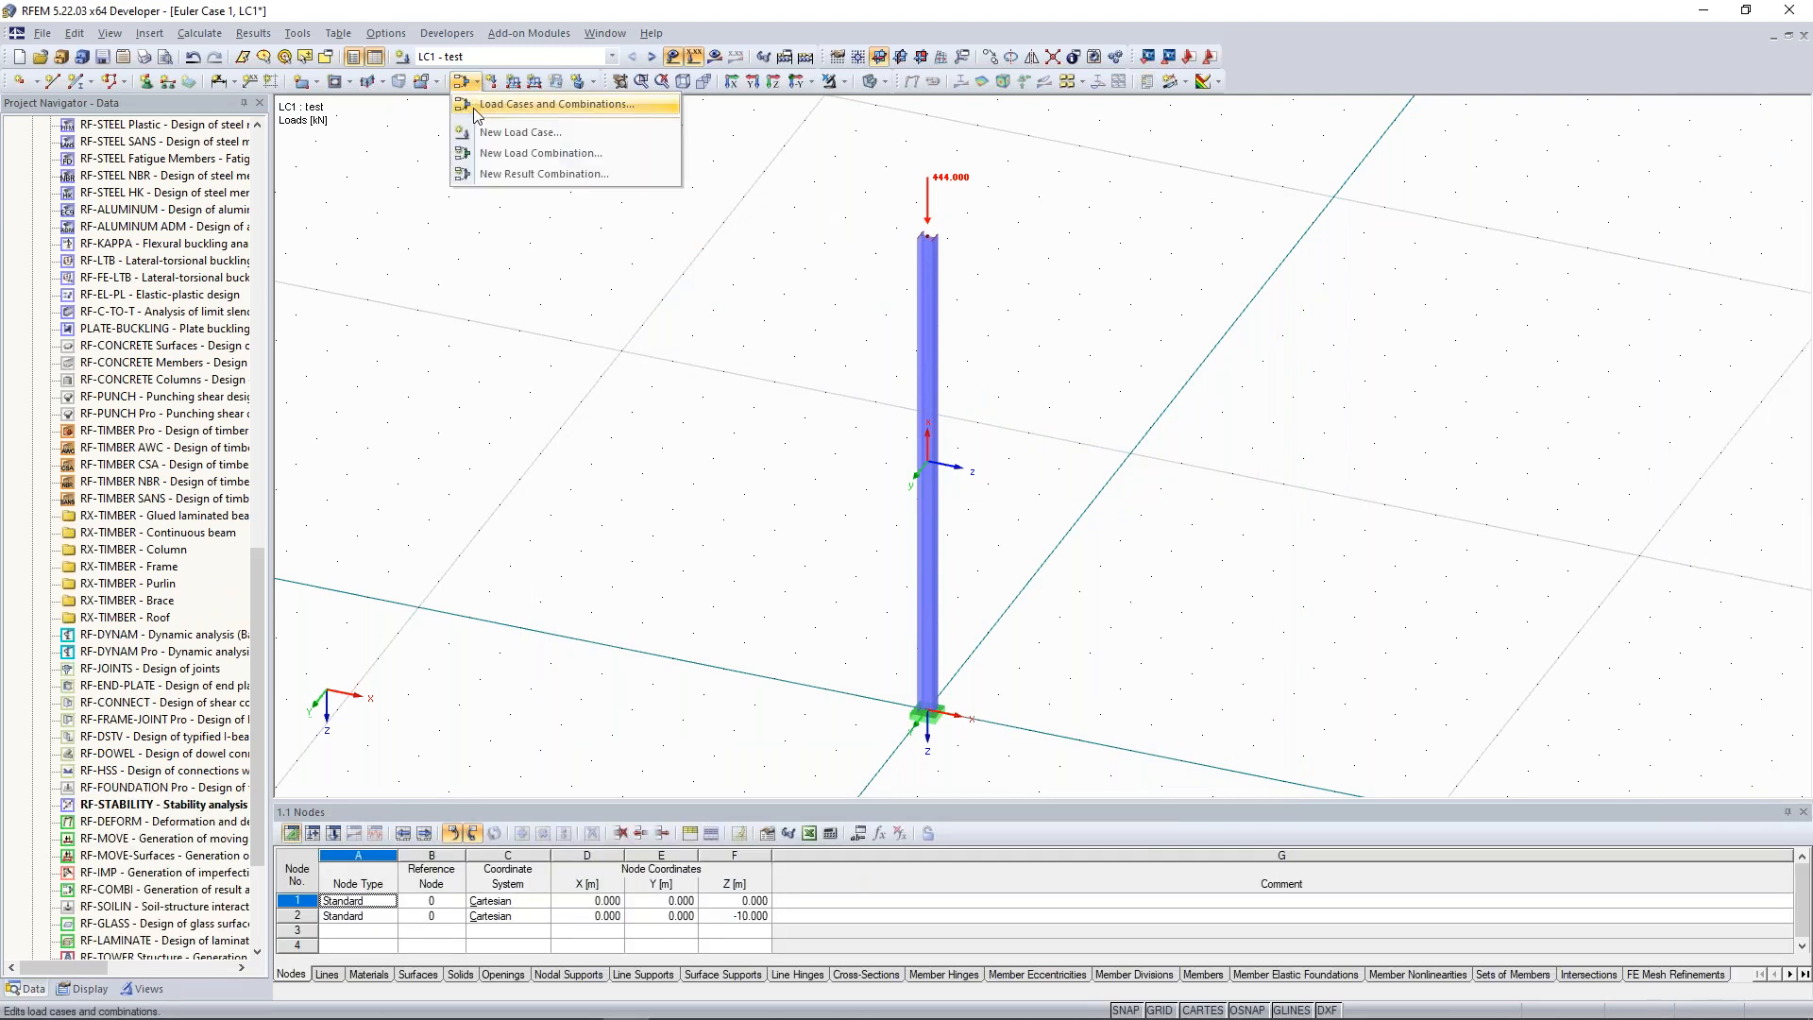
pyautogui.click(476, 108)
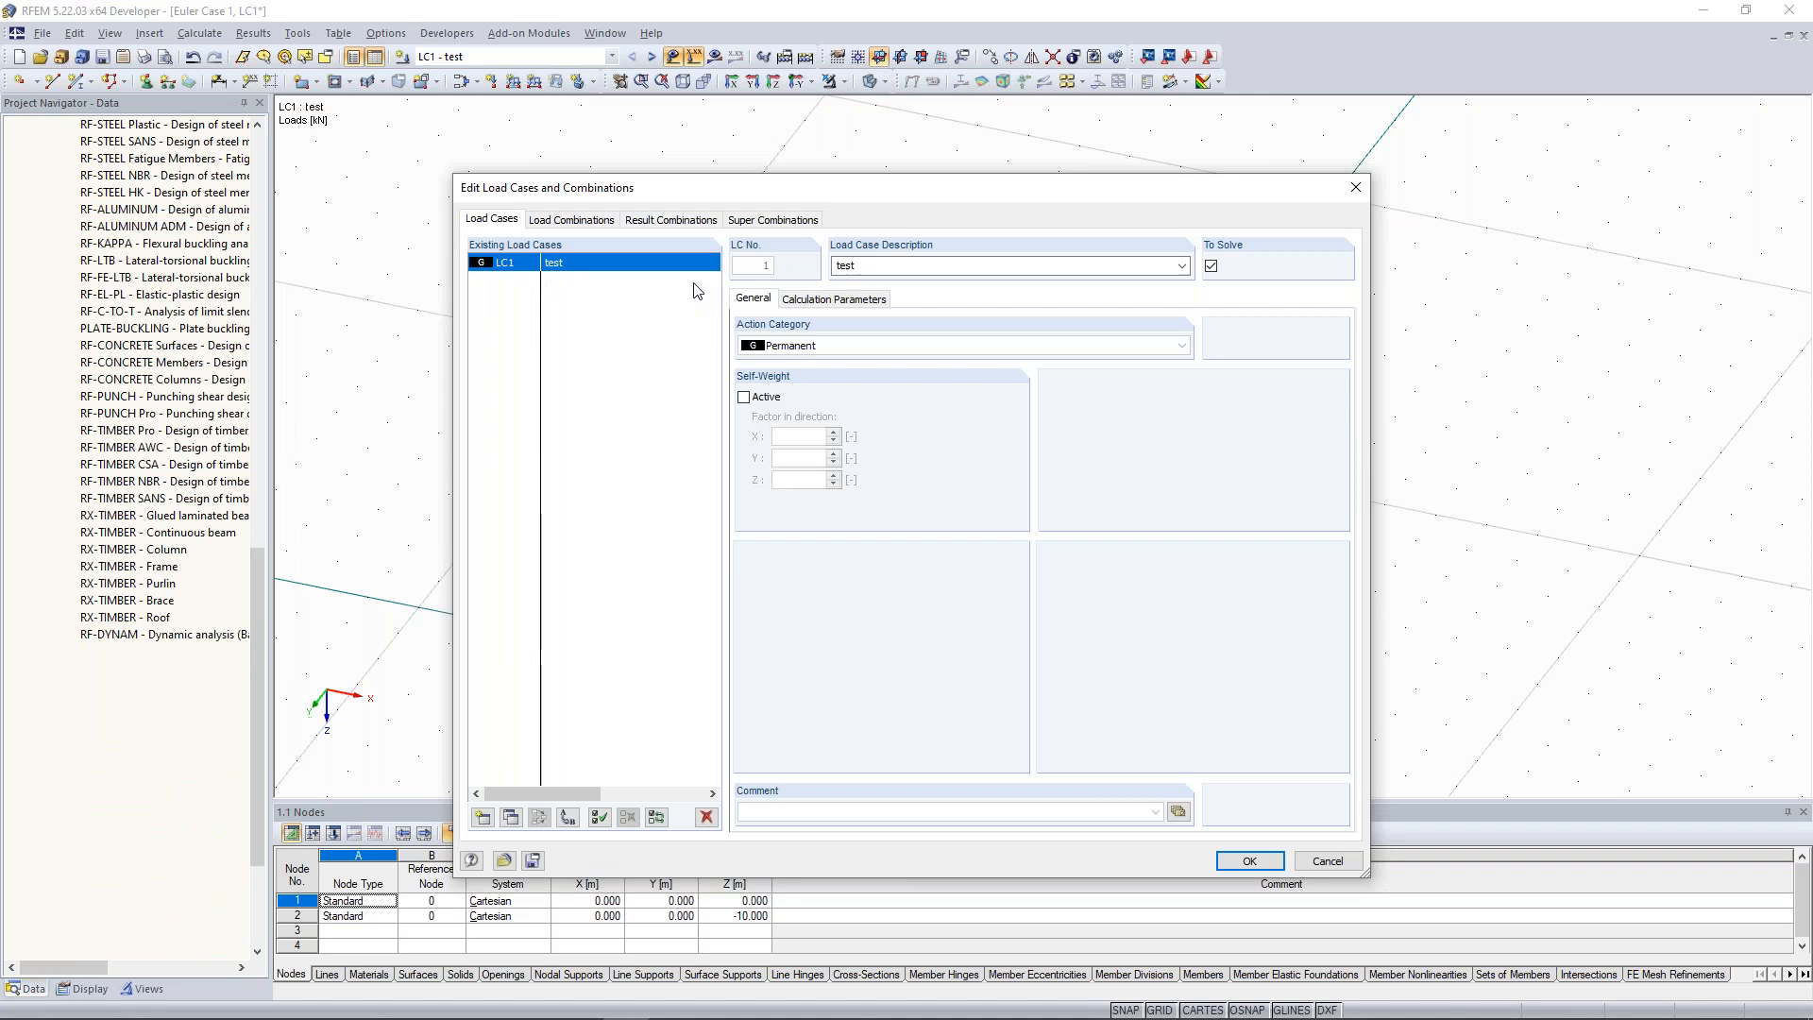
pyautogui.click(809, 301)
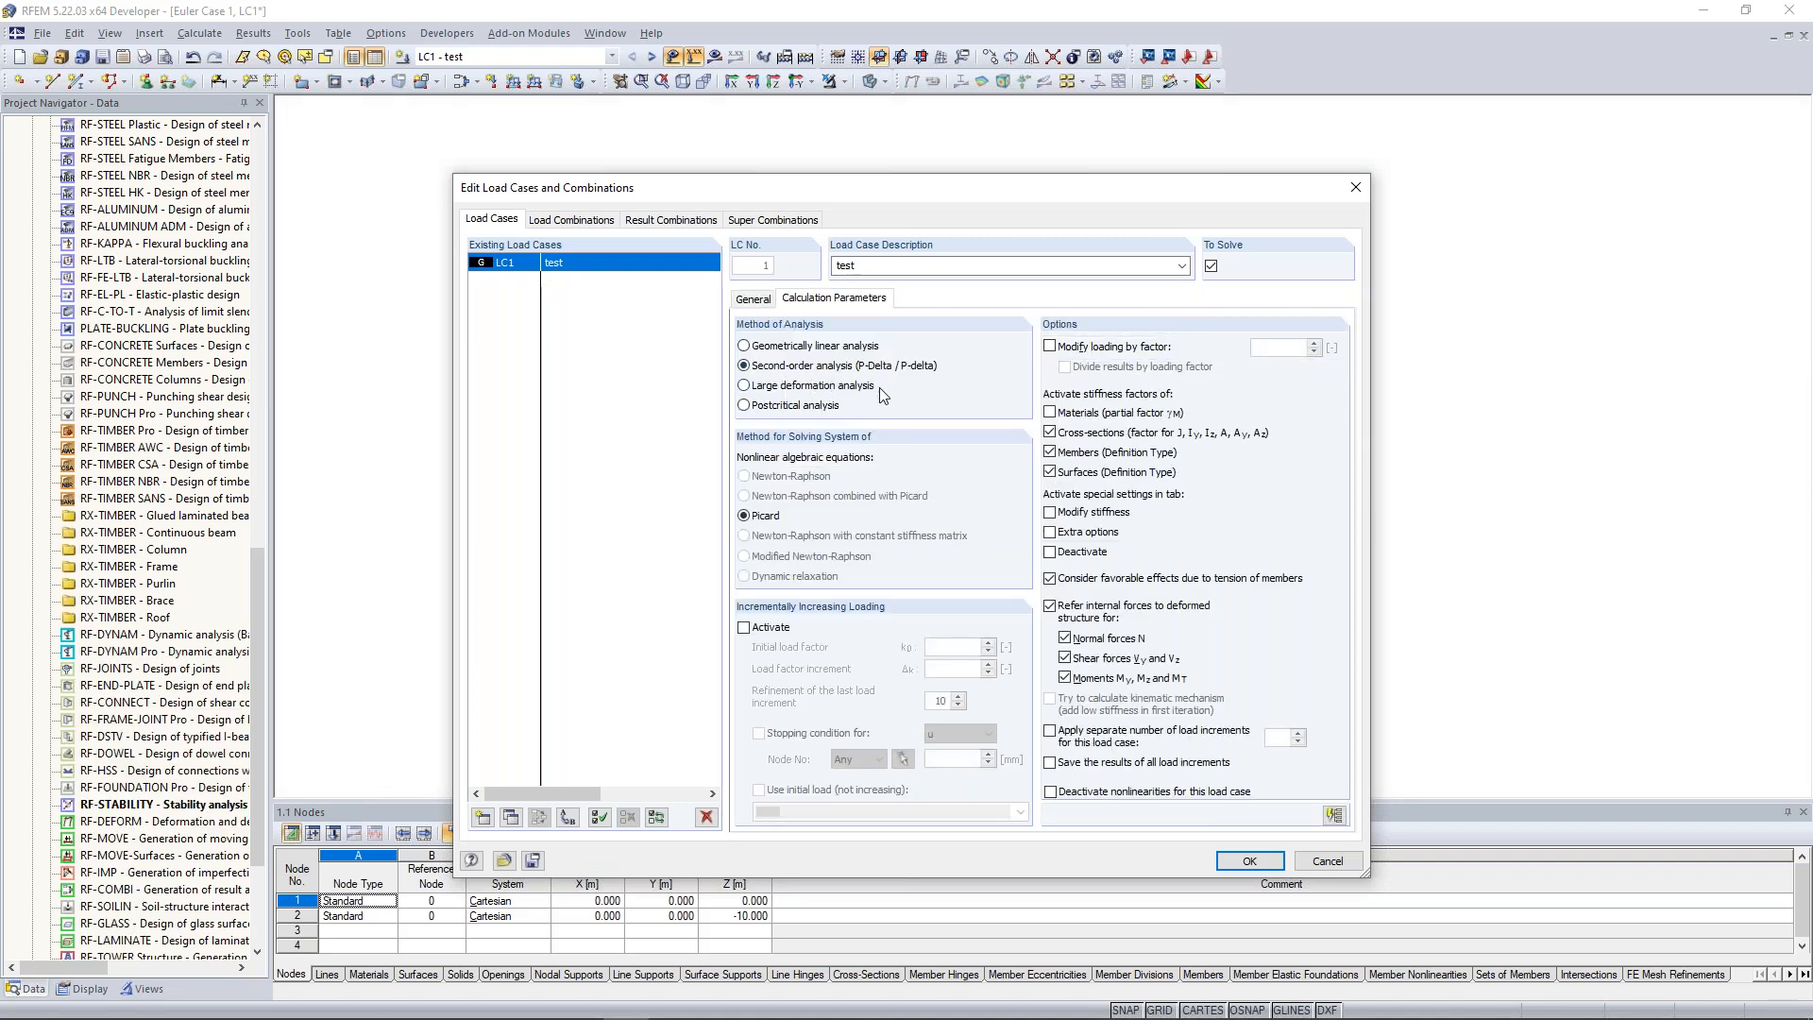
pyautogui.click(1231, 862)
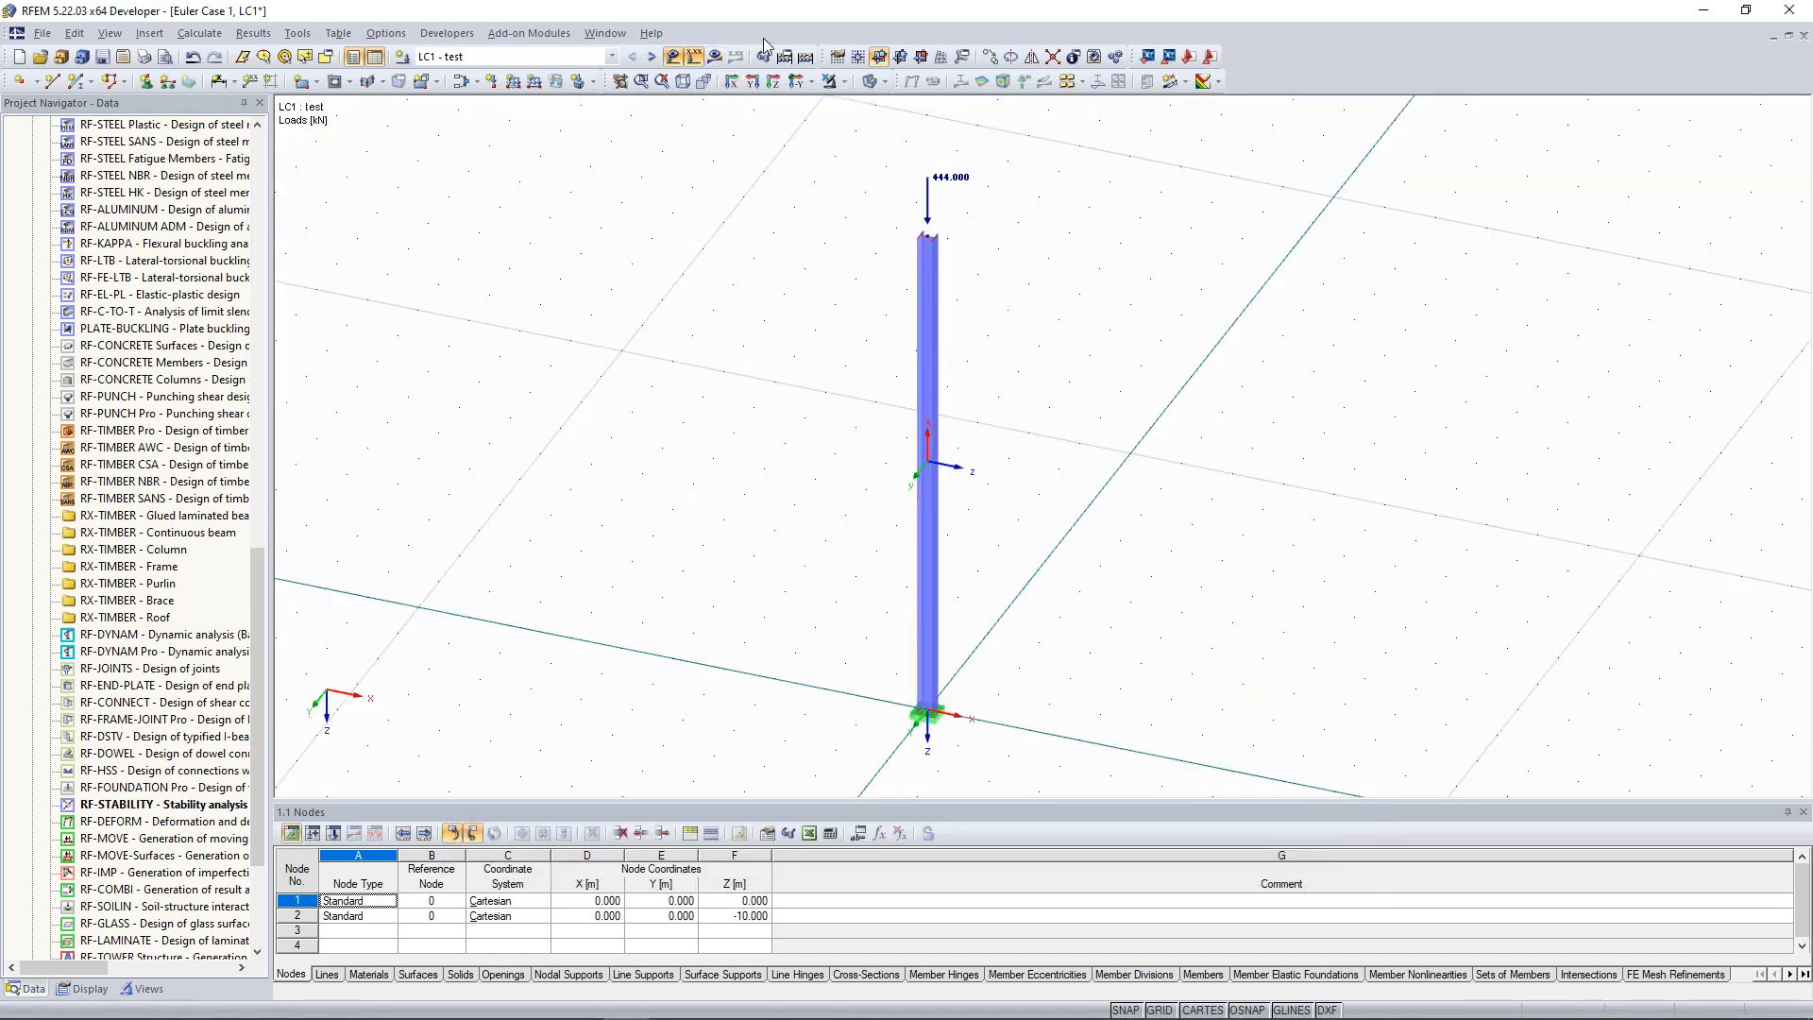
# Try to calculate LC1 and read the calculation error description.
pyautogui.click(716, 58)
pyautogui.click(872, 552)
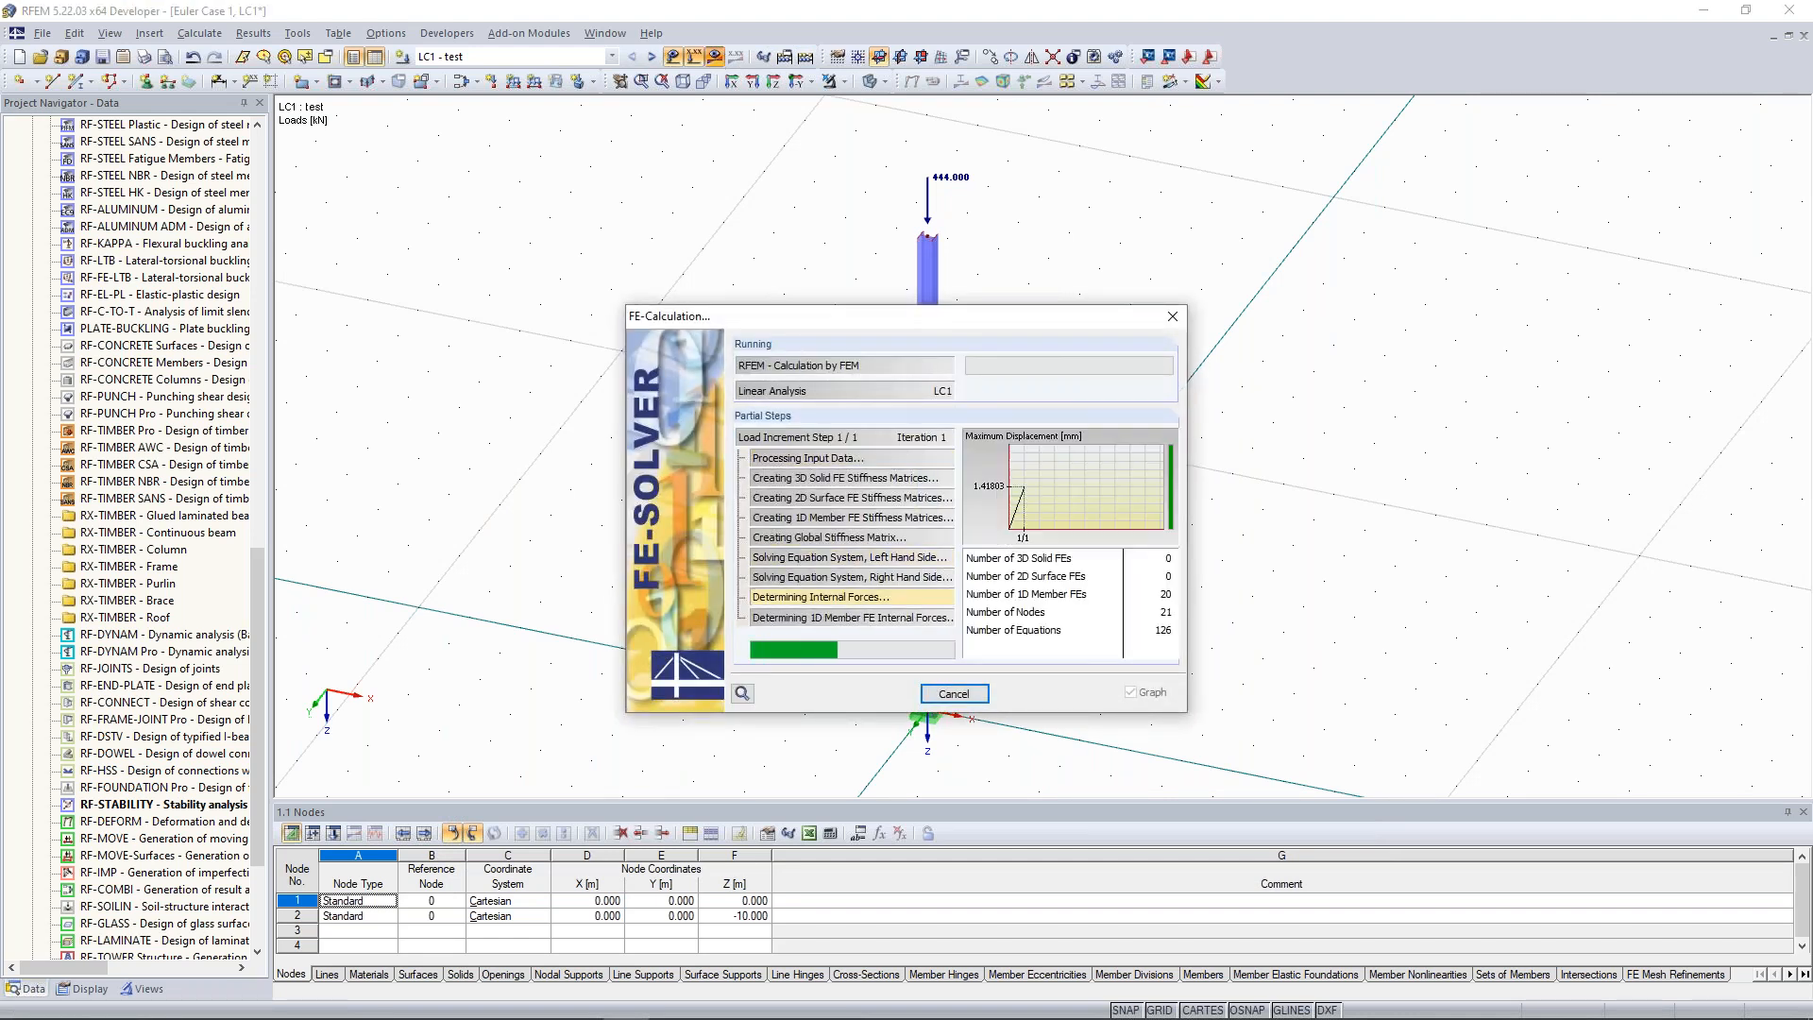
pyautogui.moveTo(884, 288); pyautogui.dragTo(1311, 177)
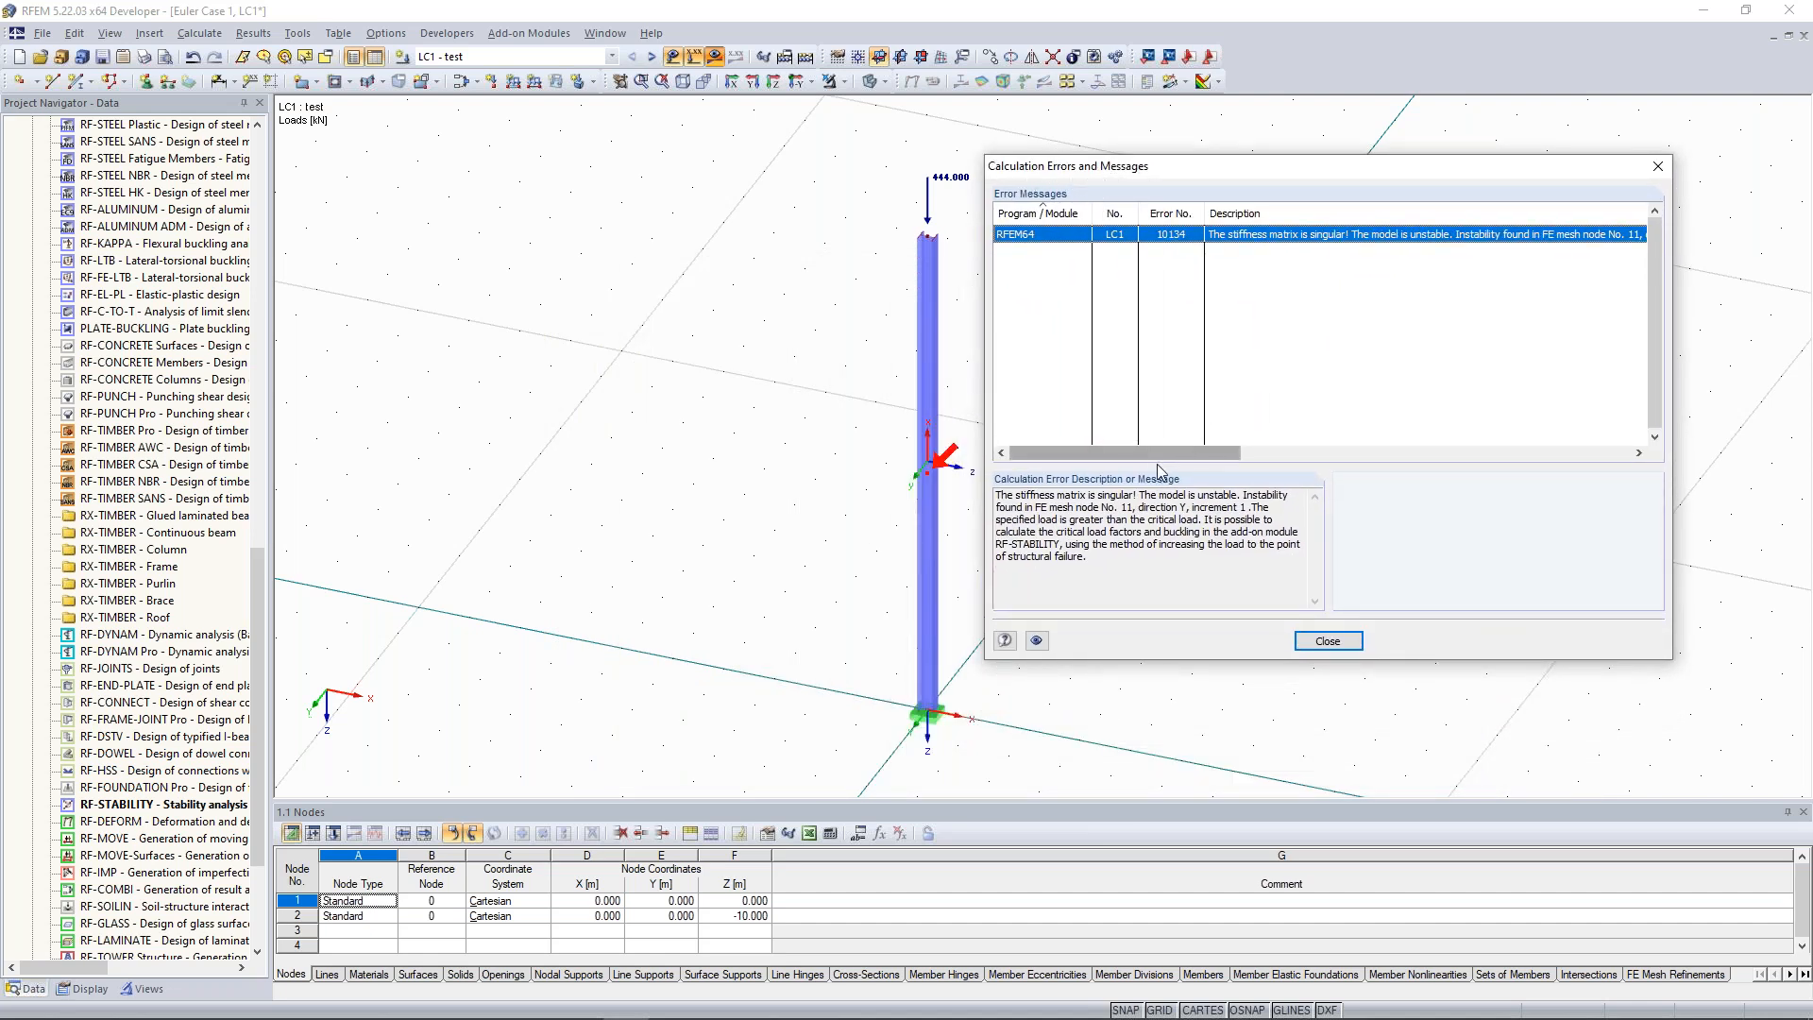
pyautogui.moveTo(1149, 455); pyautogui.dragTo(1150, 453)
pyautogui.moveTo(998, 495); pyautogui.dragTo(1120, 558)
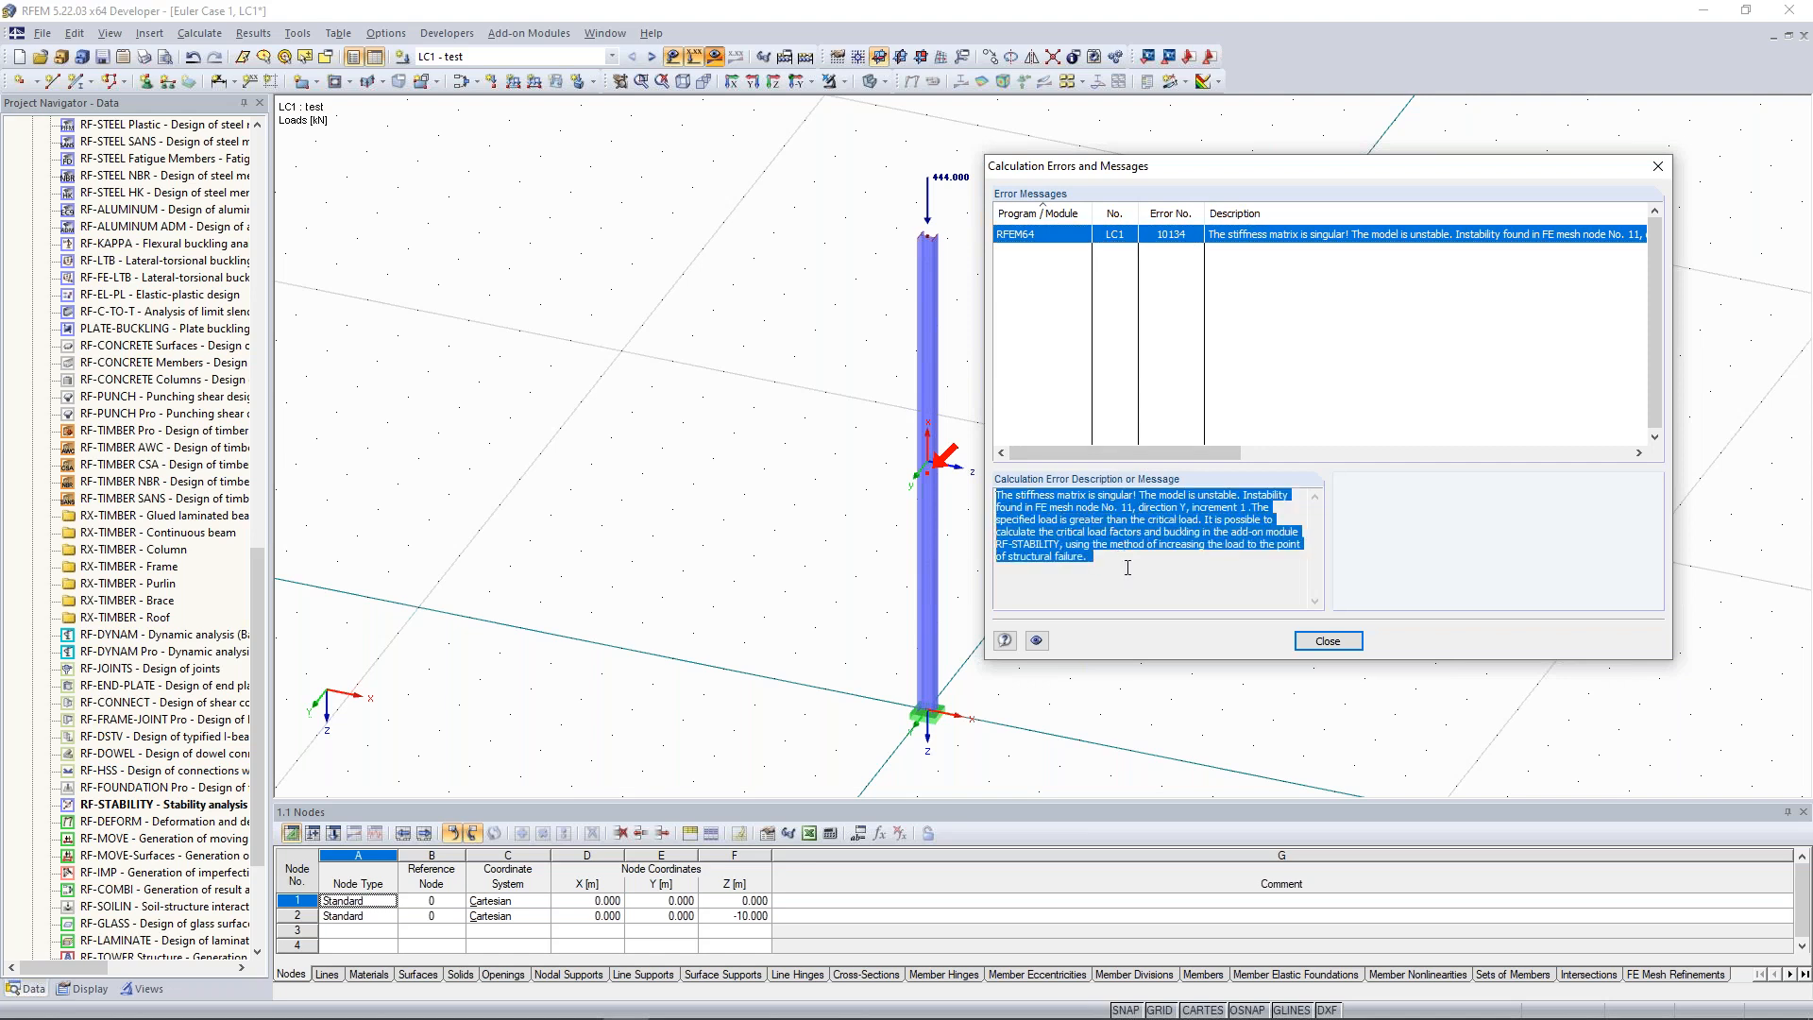
pyautogui.click(998, 496)
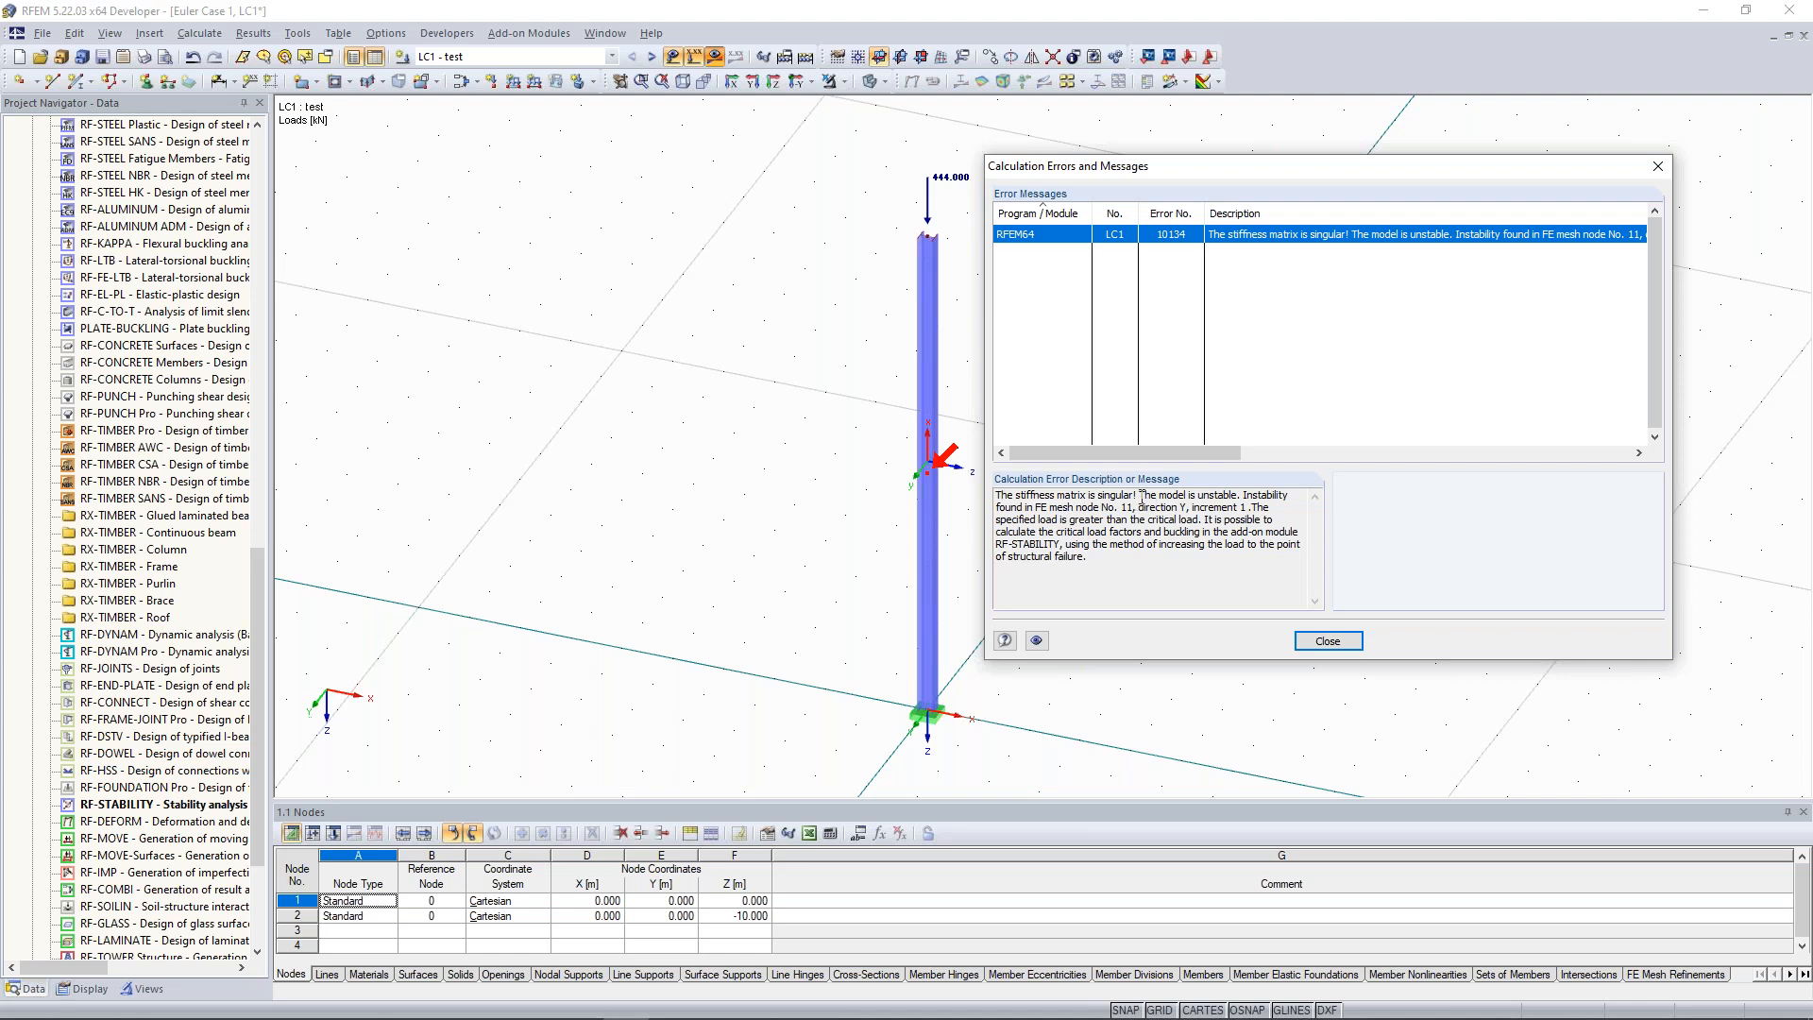
pyautogui.moveTo(1147, 498); pyautogui.dragTo(1230, 506)
pyautogui.click(1229, 507)
pyautogui.click(1328, 641)
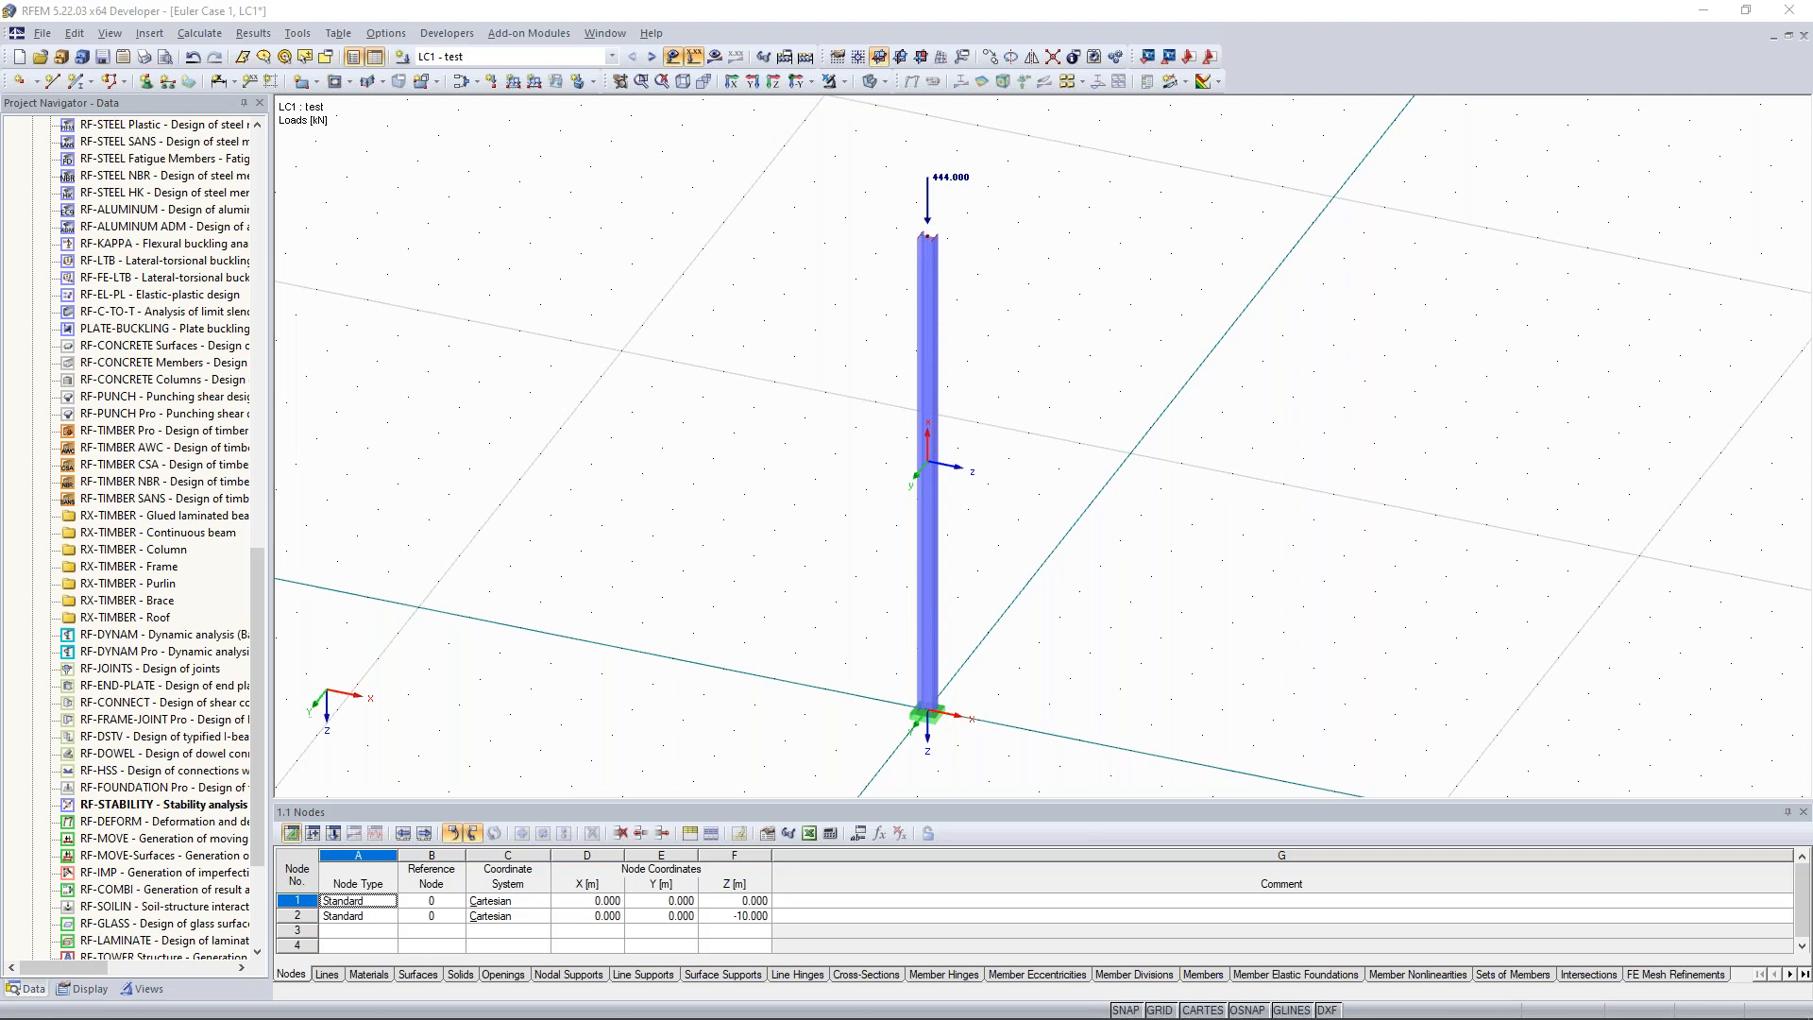
# Examine the HEB 300 cross-section properties of the column member without changing the member.
pyautogui.scroll(-1, 829, 305)
pyautogui.scroll(-1, 829, 305)
pyautogui.scroll(2, 817, 319)
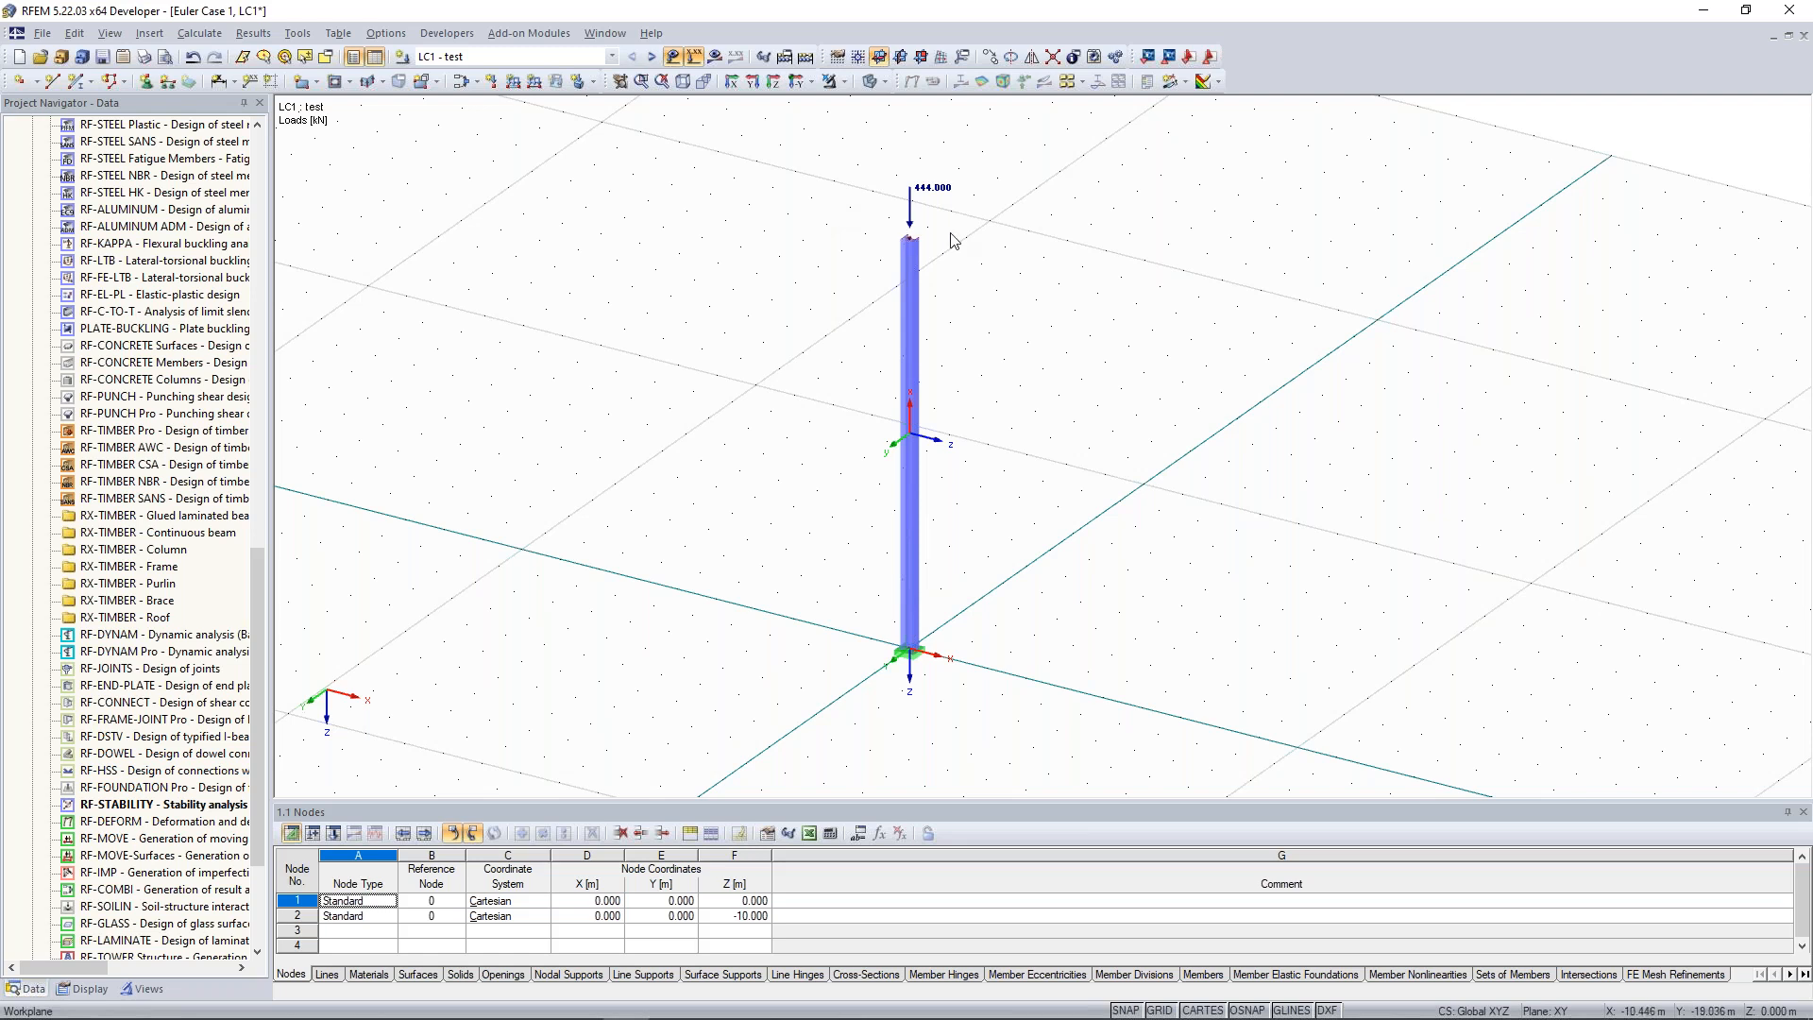
pyautogui.scroll(1, 912, 213)
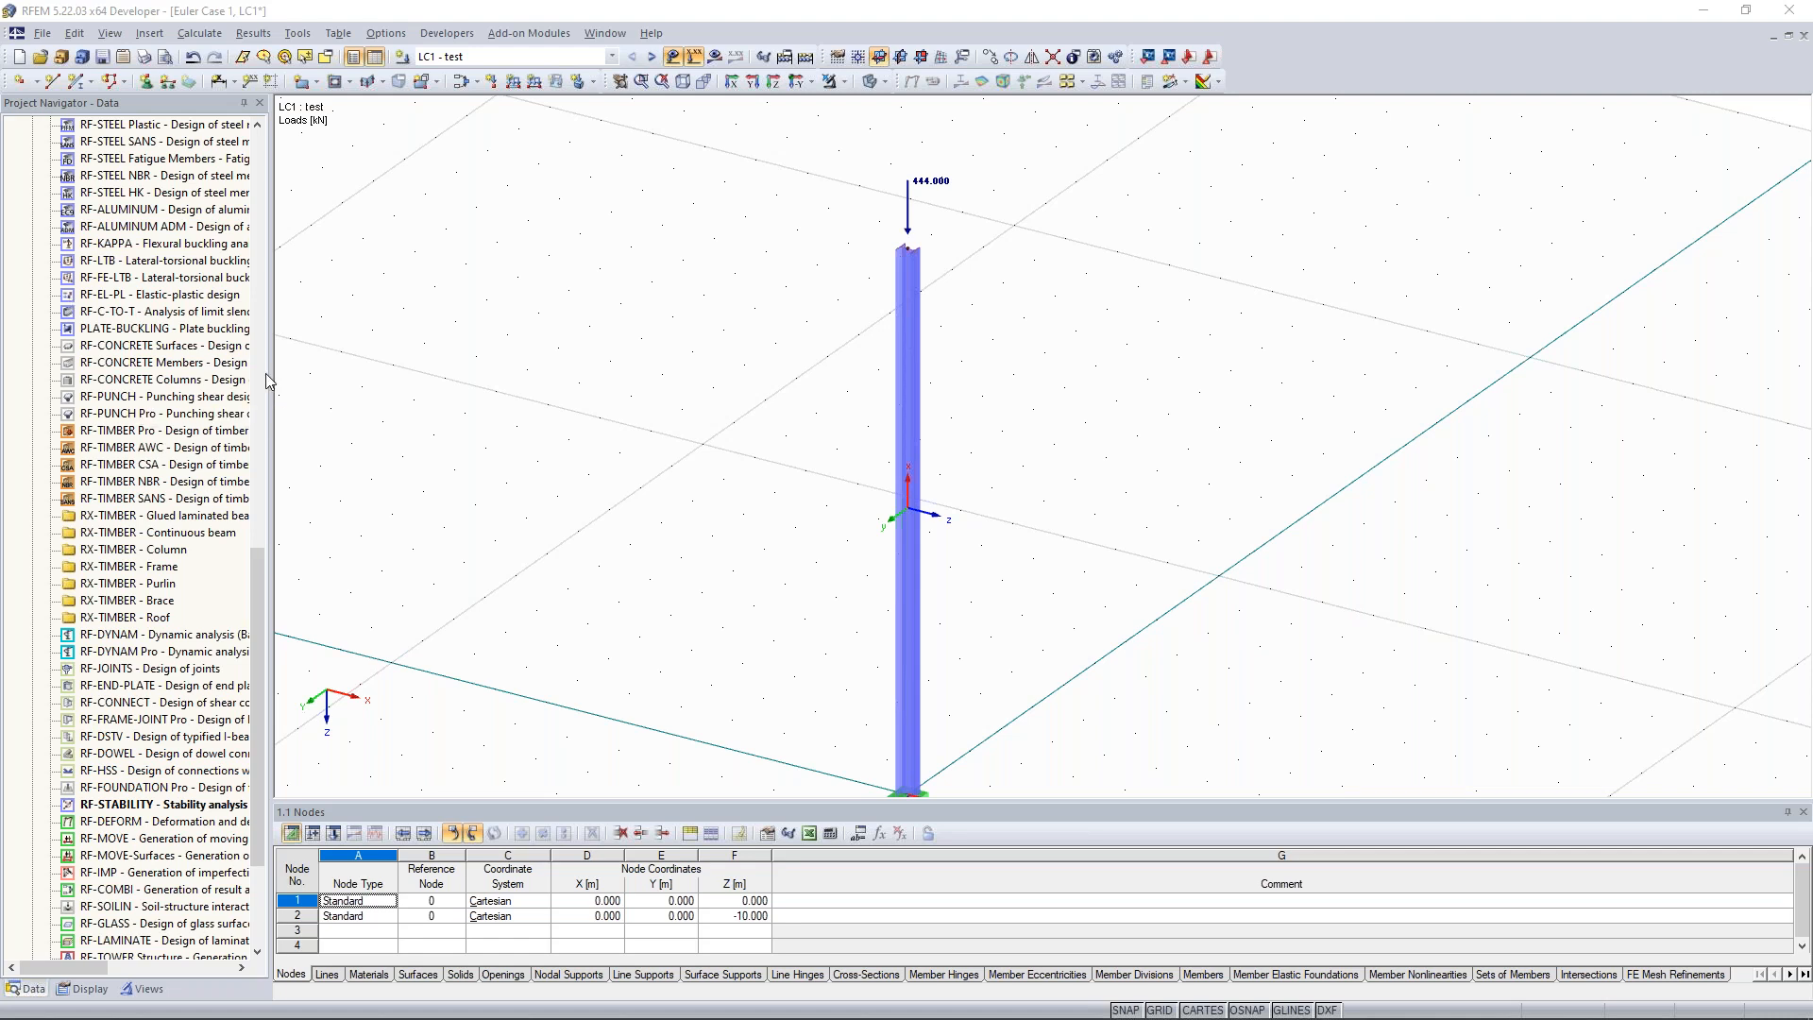
pyautogui.rightClick(904, 303)
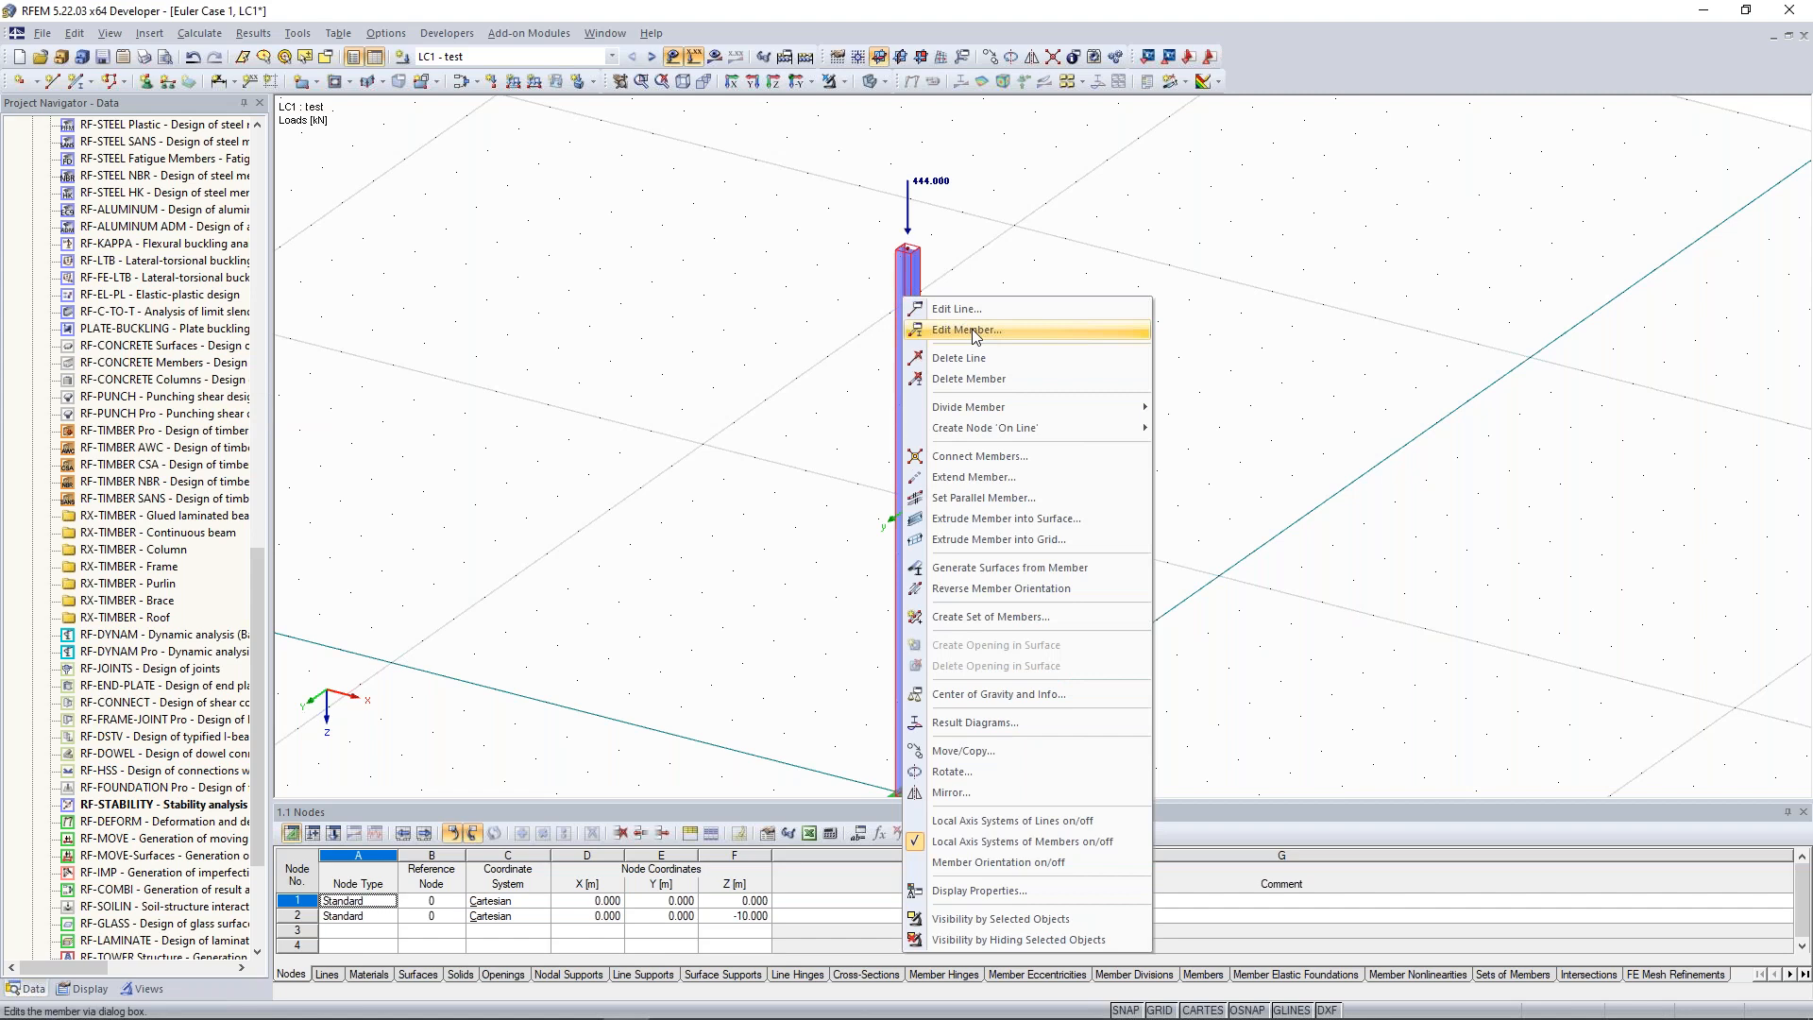
pyautogui.click(976, 333)
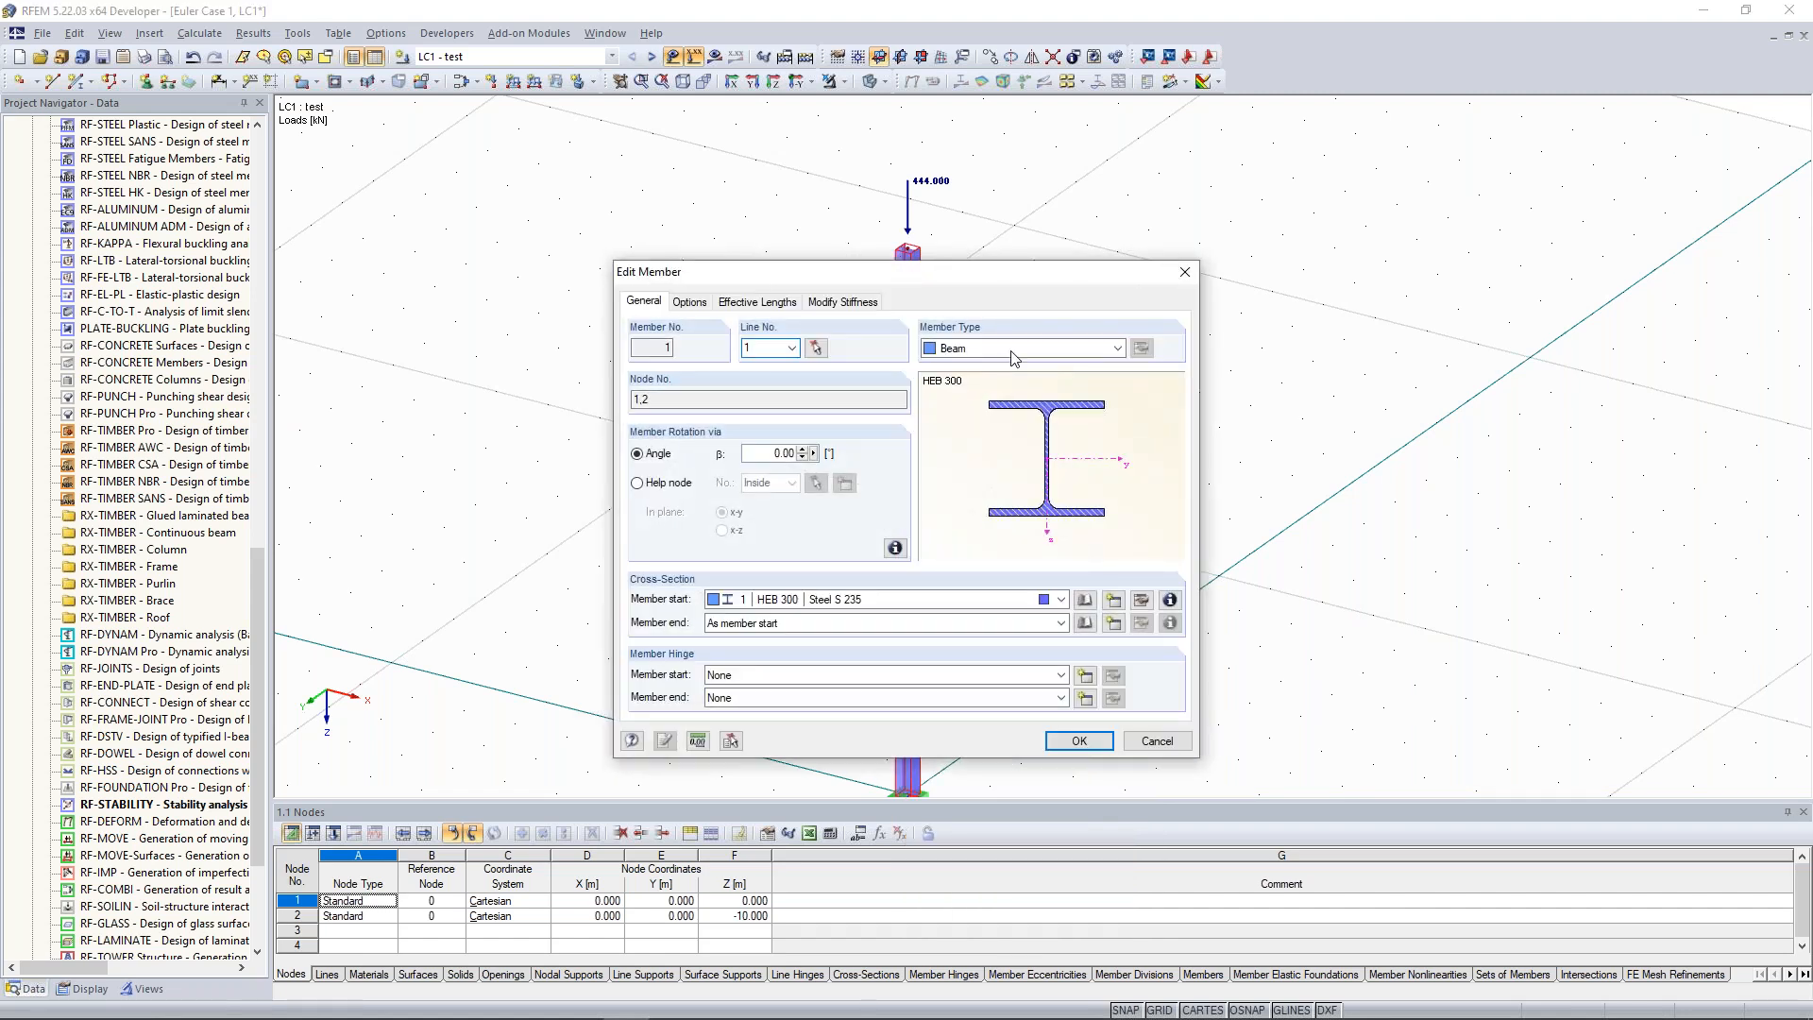
pyautogui.click(1170, 603)
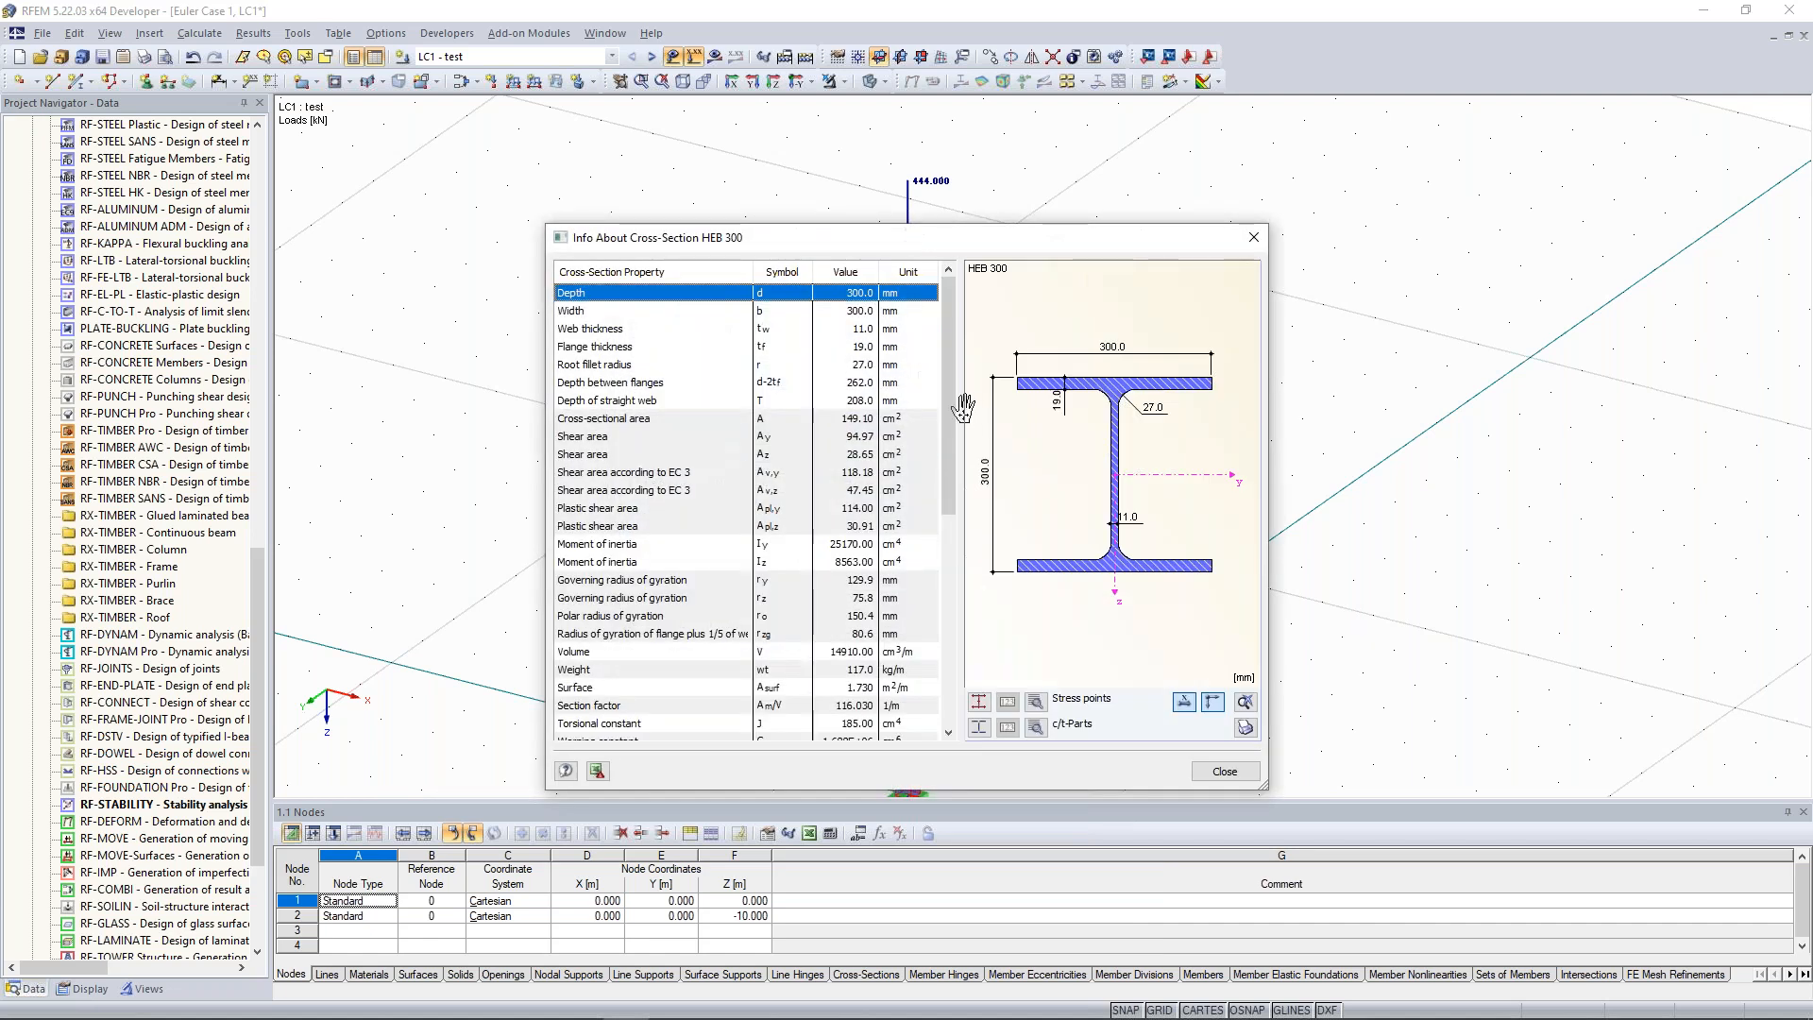
pyautogui.moveTo(952, 405); pyautogui.dragTo(977, 378)
pyautogui.click(1258, 241)
pyautogui.click(1185, 272)
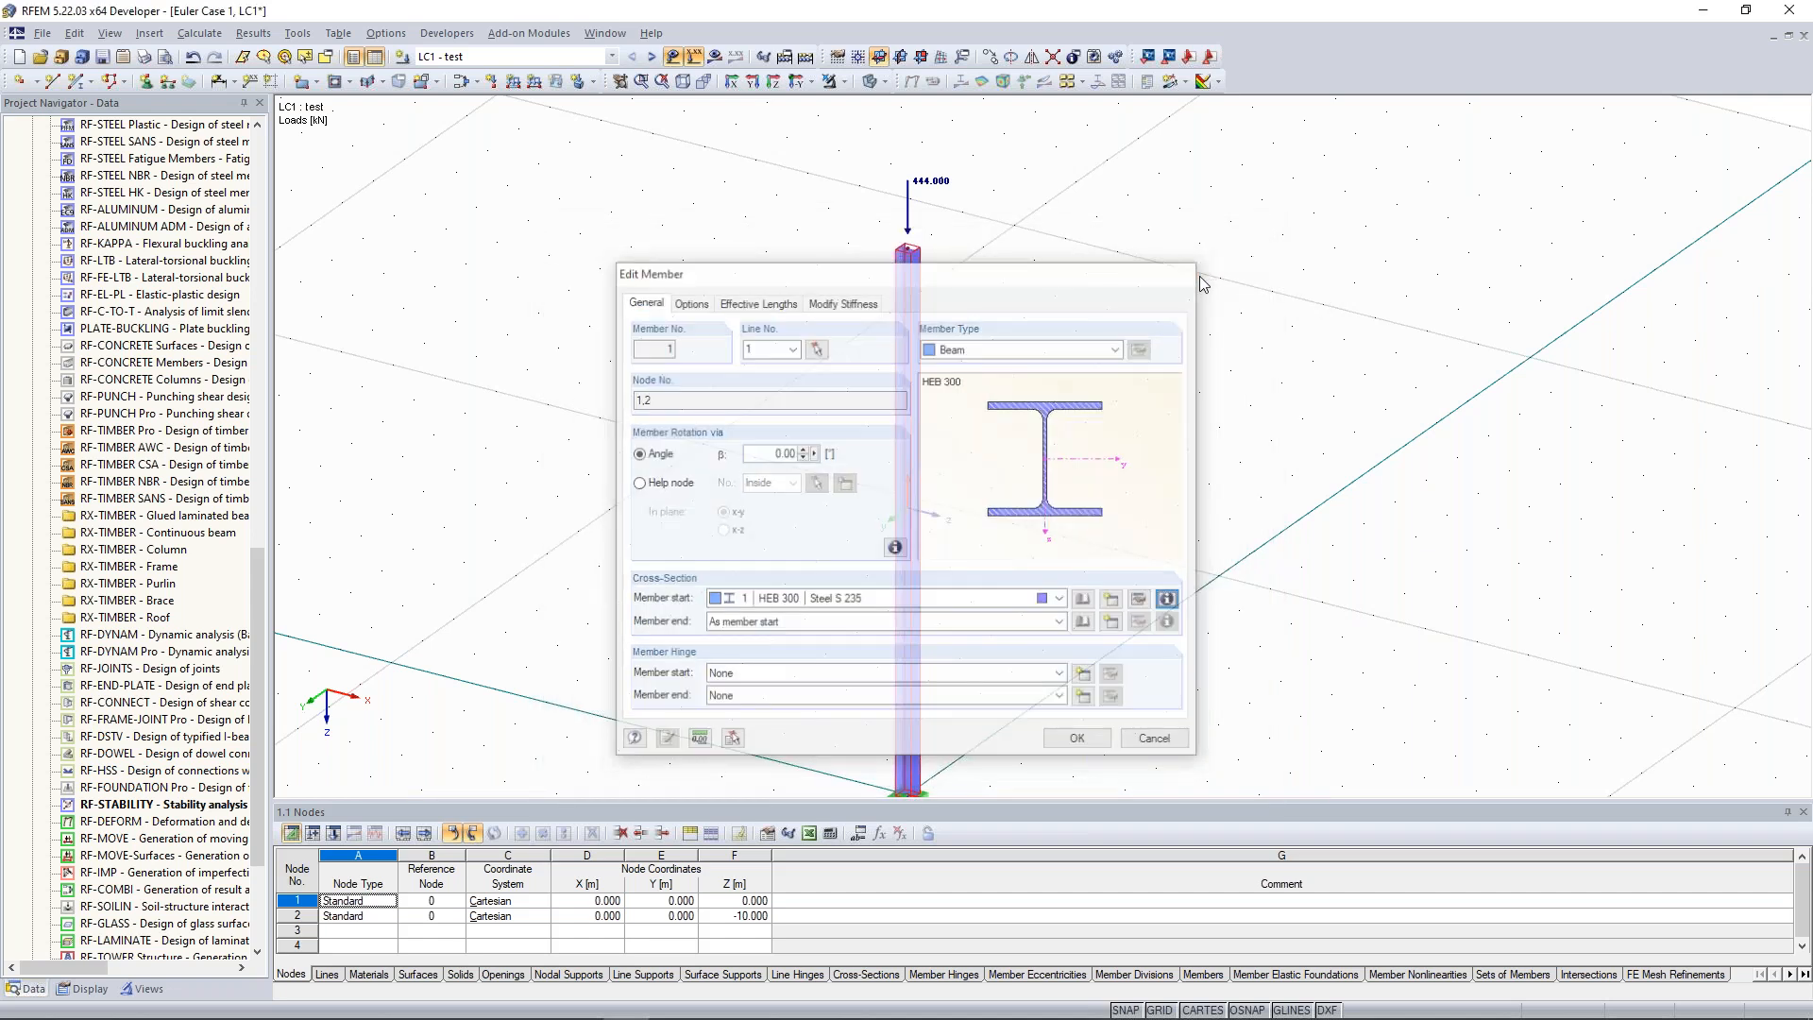
# Examine the nodal load and the loaded node at the cantilever column's head.
pyautogui.scroll(1, 888, 213)
pyautogui.scroll(1, 888, 214)
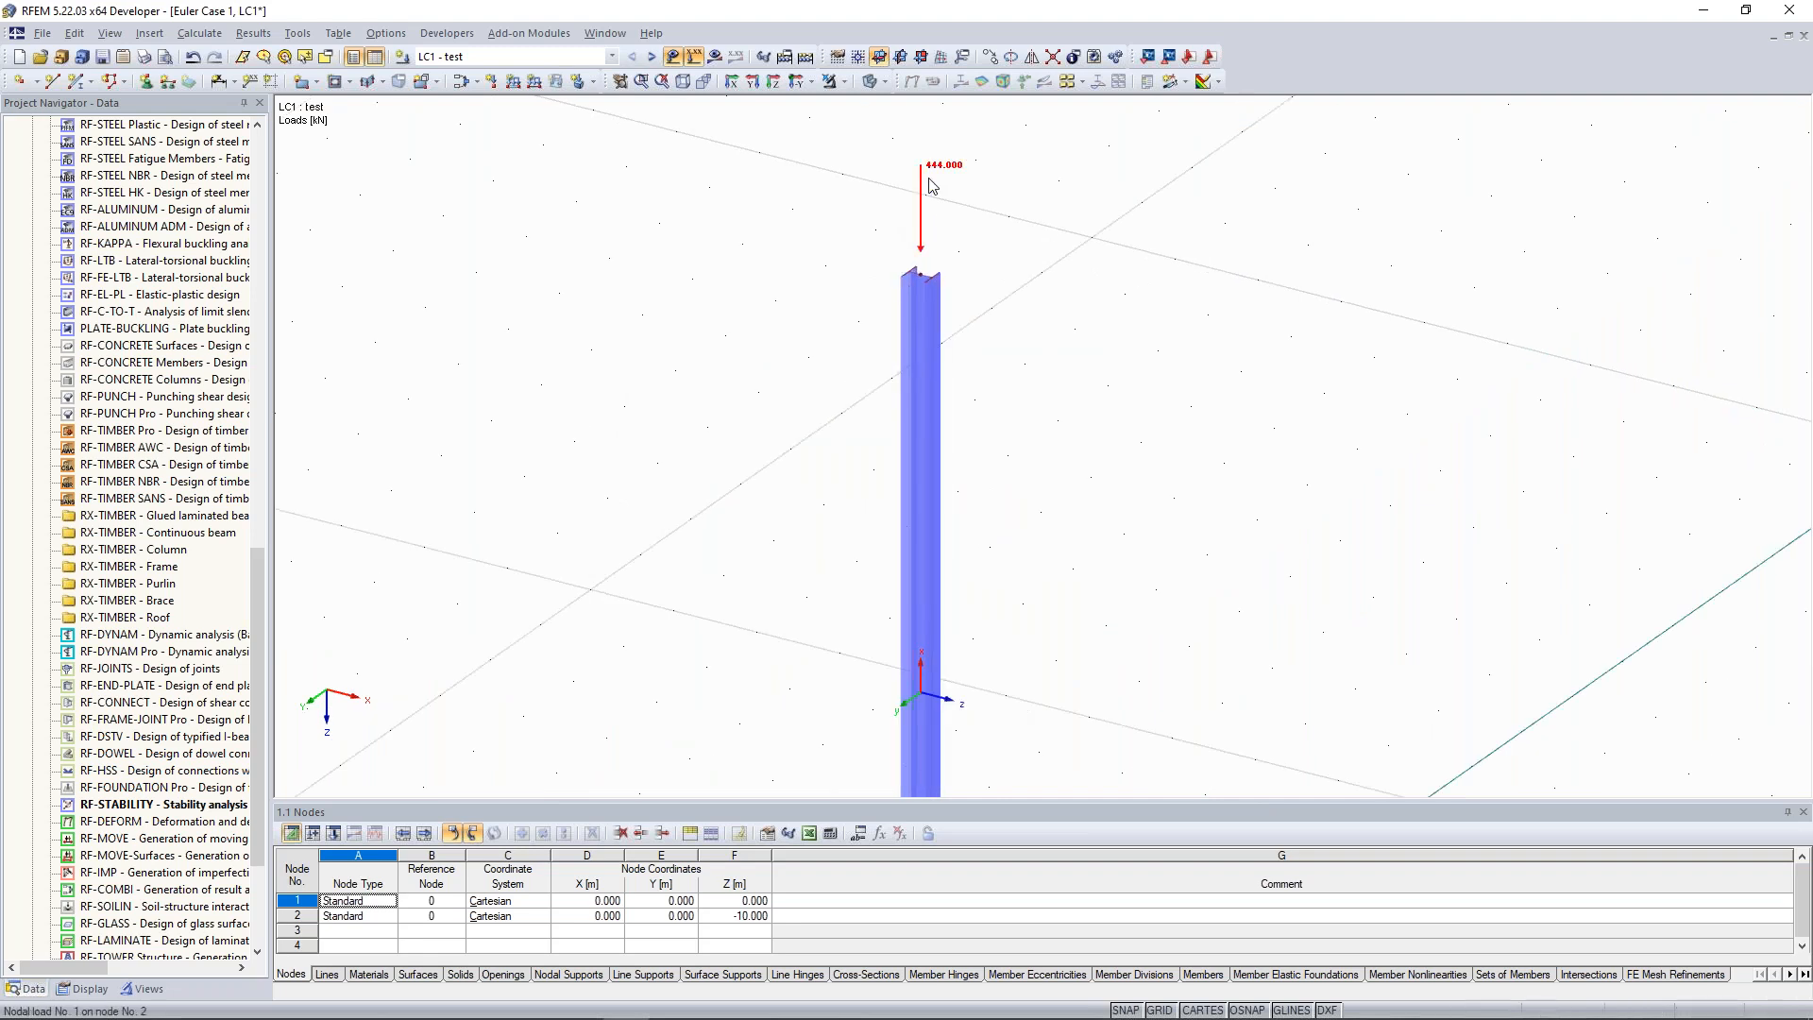
pyautogui.scroll(1, 915, 238)
pyautogui.moveTo(914, 216)
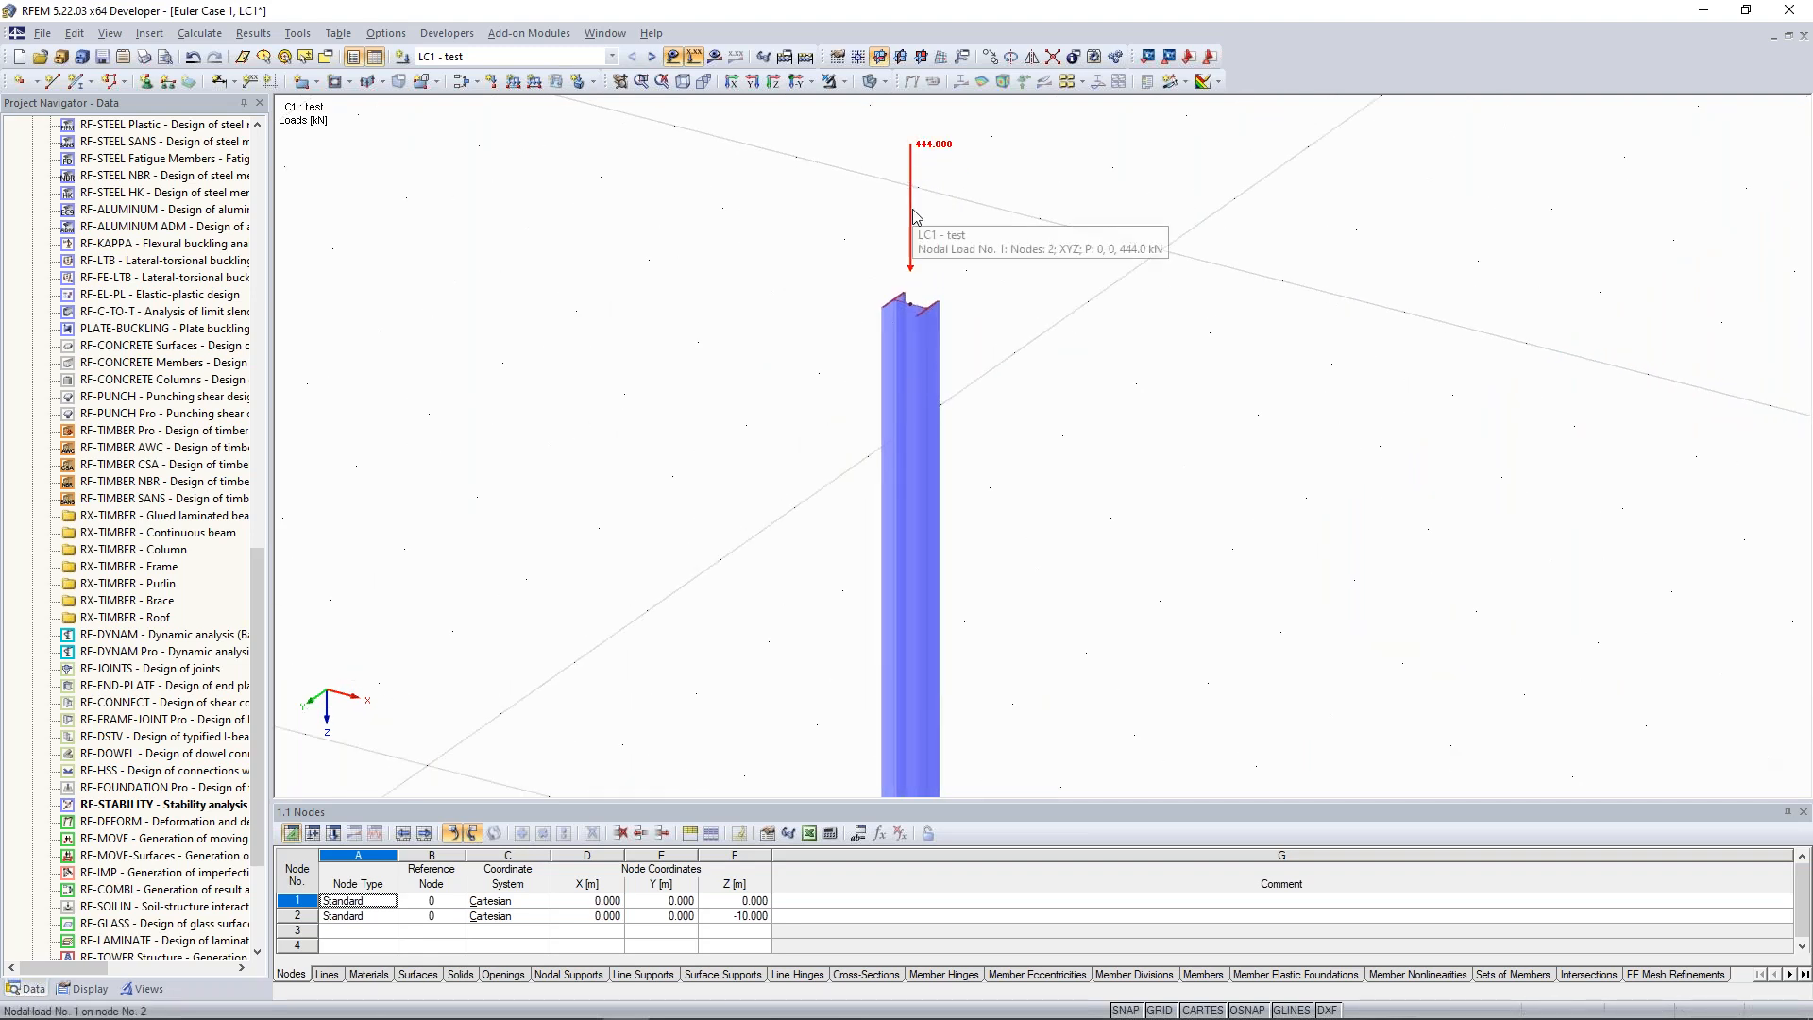
pyautogui.scroll(1, 914, 216)
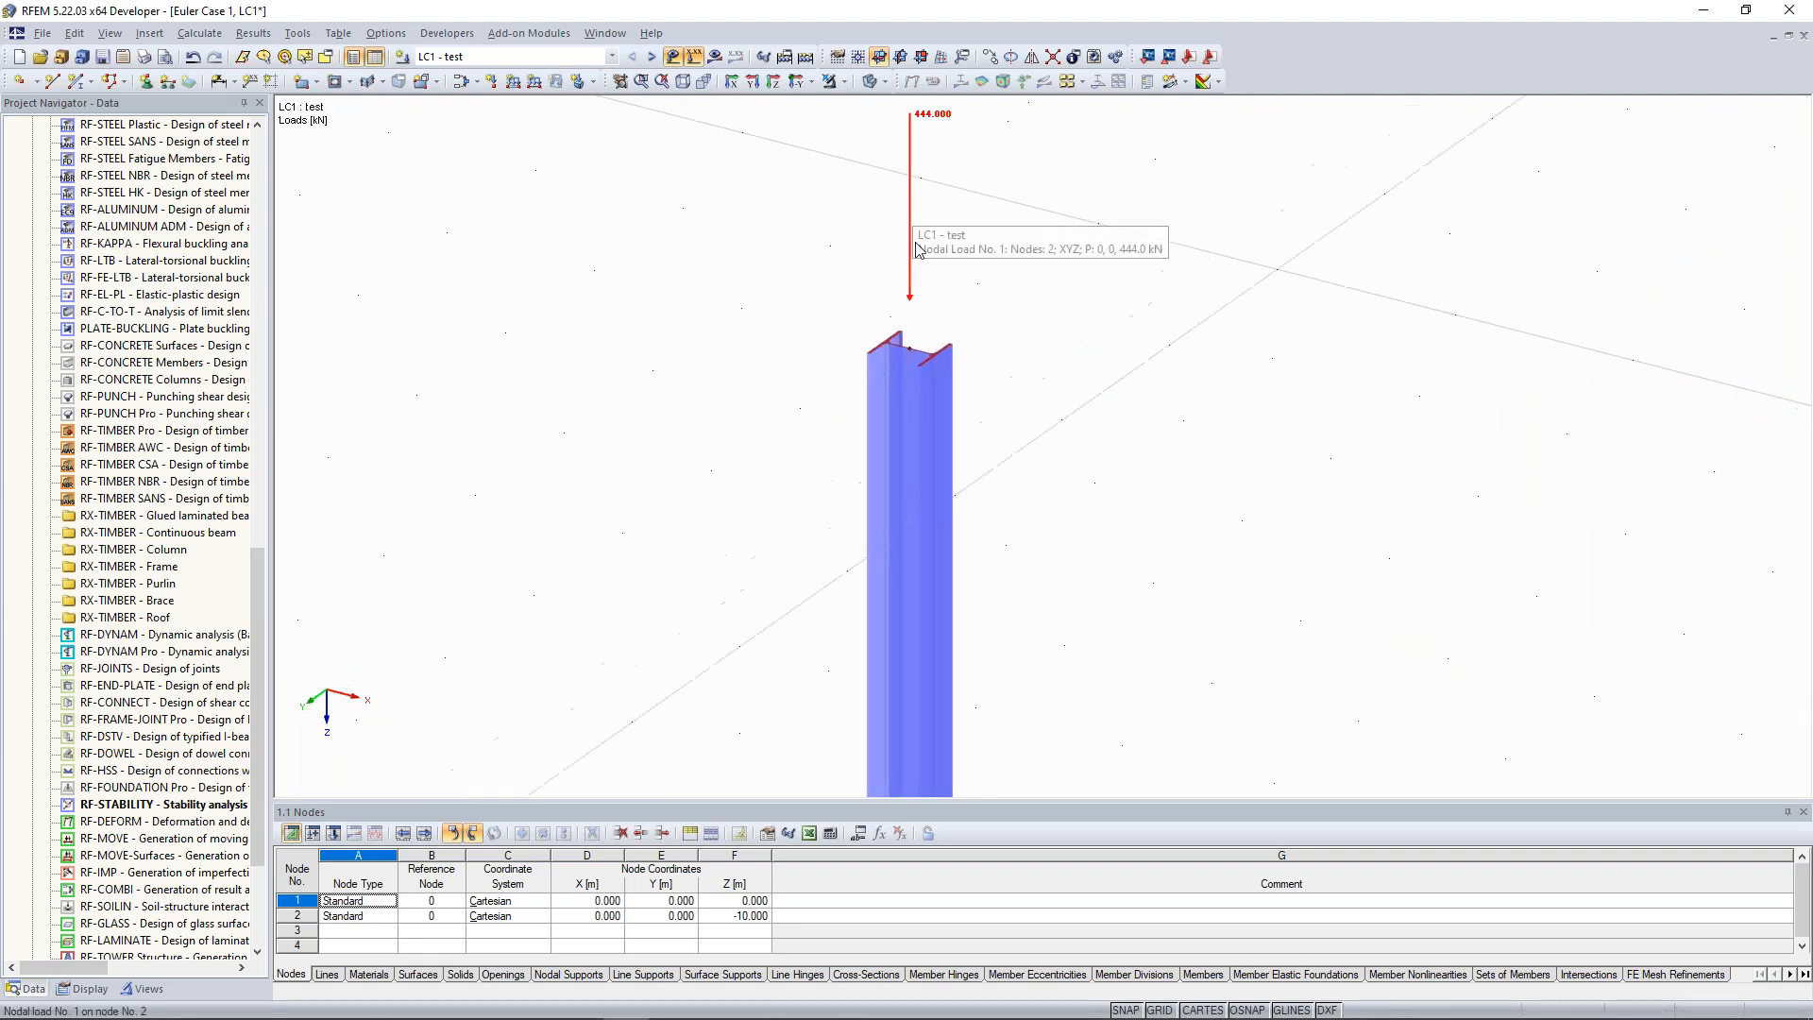
pyautogui.moveTo(911, 358)
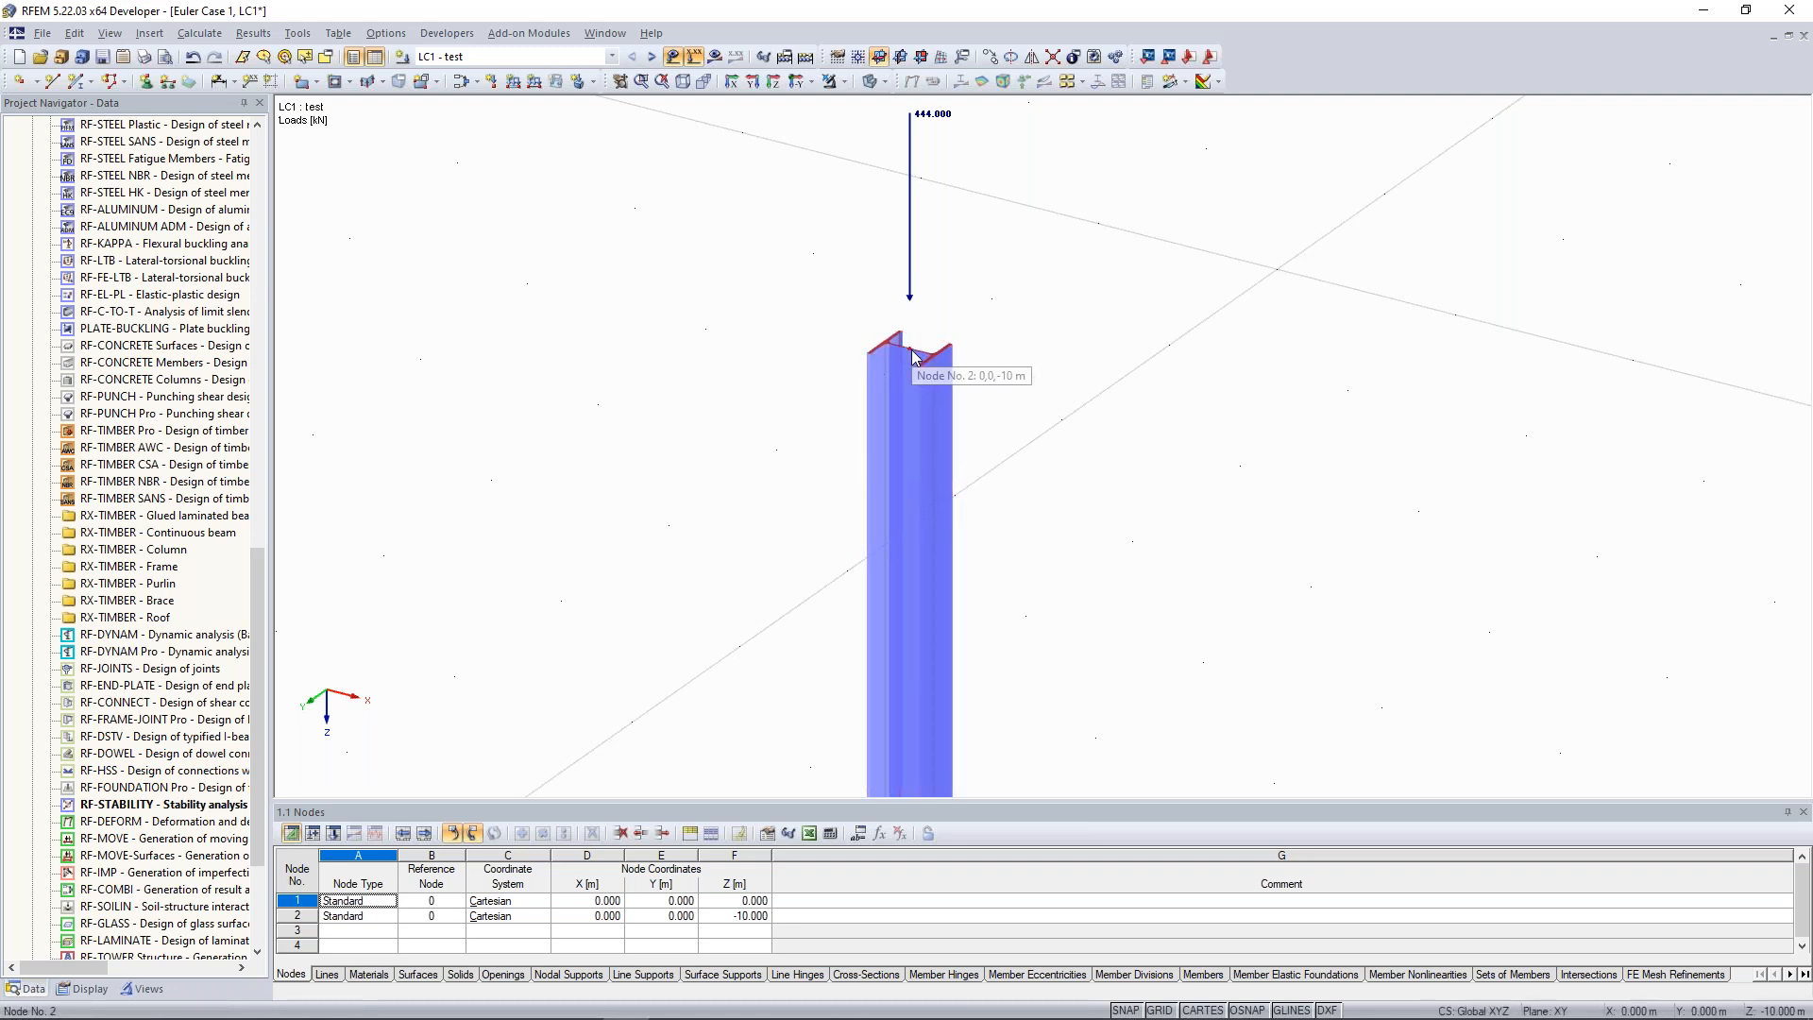
pyautogui.scroll(-5, 820, 265)
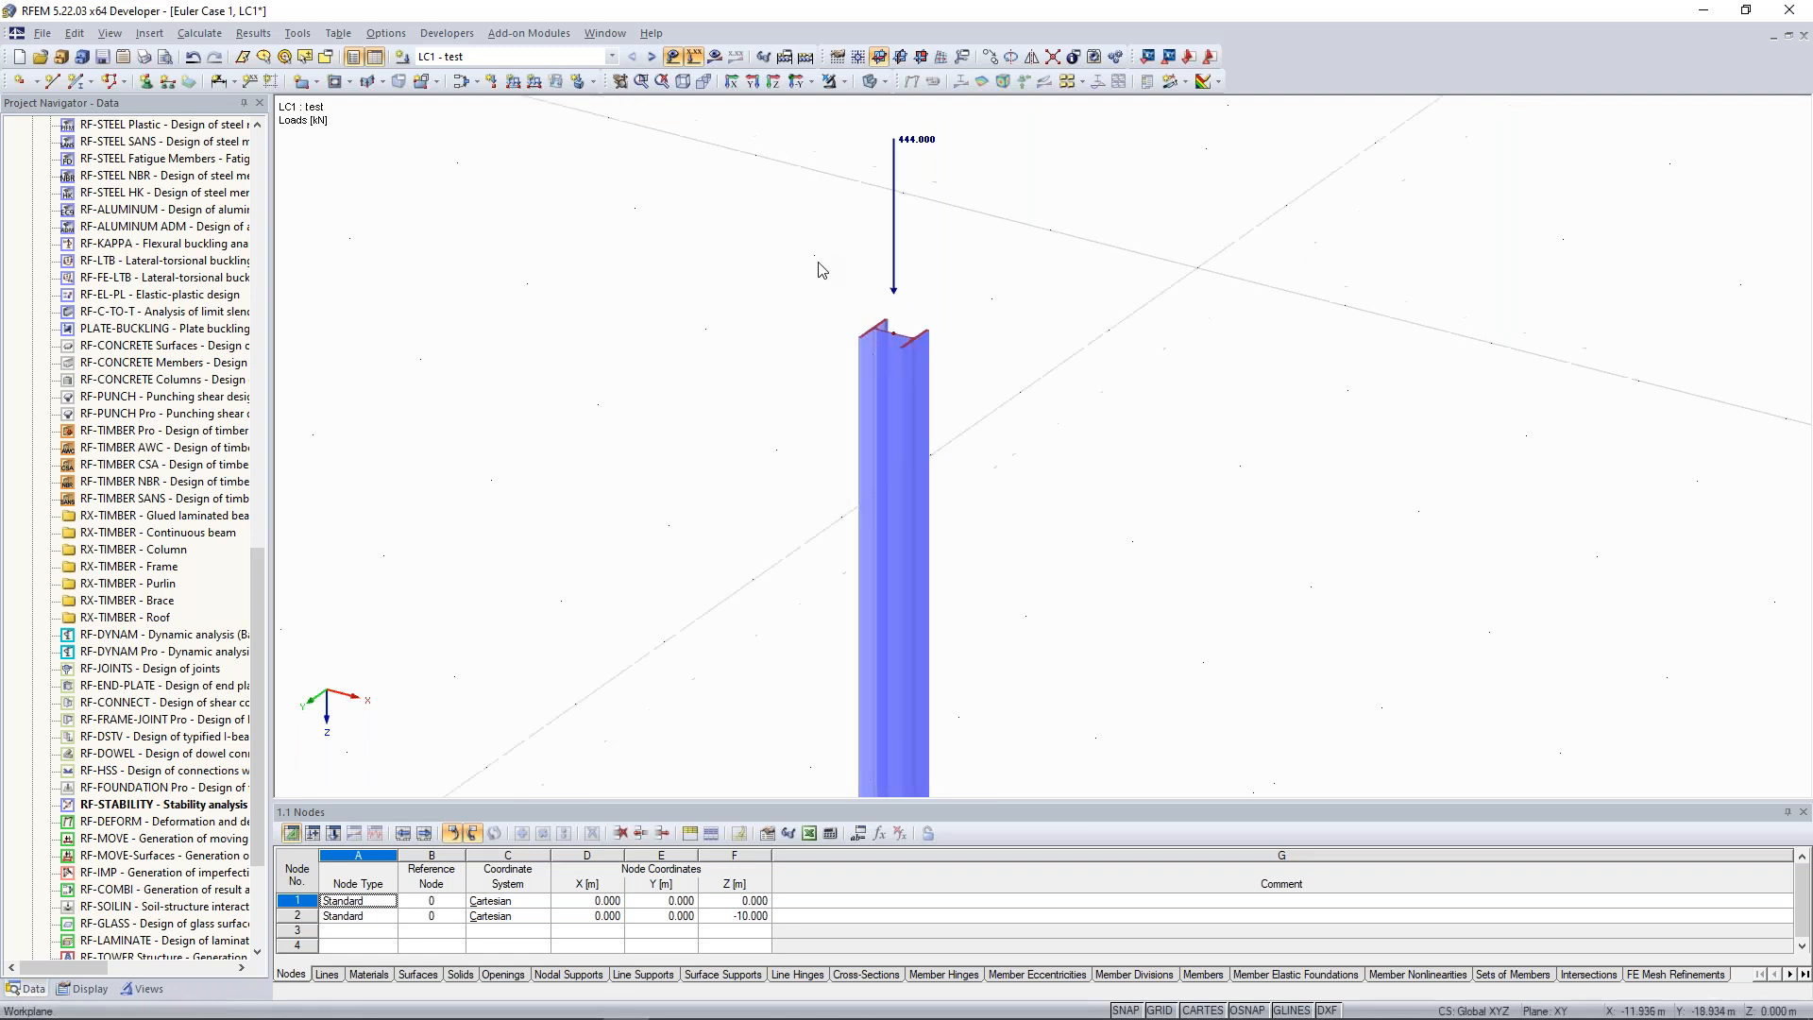
pyautogui.moveTo(792, 349); pyautogui.dragTo(820, 327, button='middle')
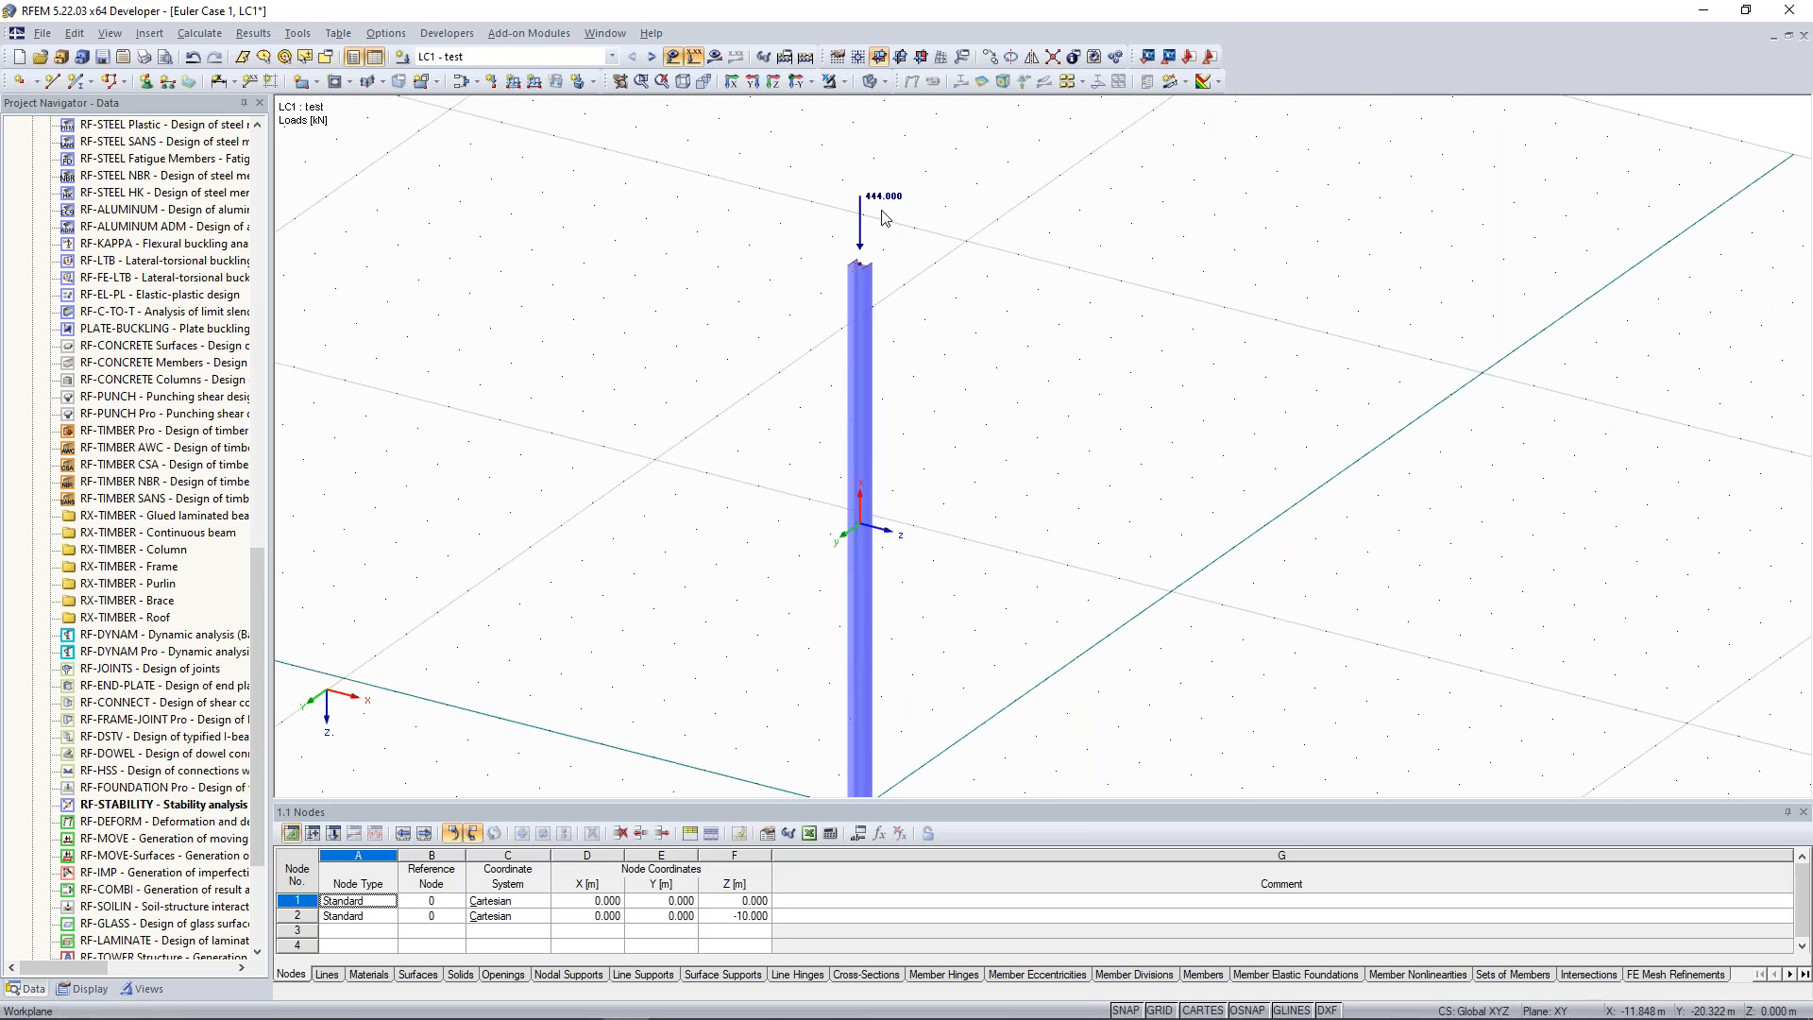
pyautogui.moveTo(907, 393); pyautogui.dragTo(843, 361, button='middle')
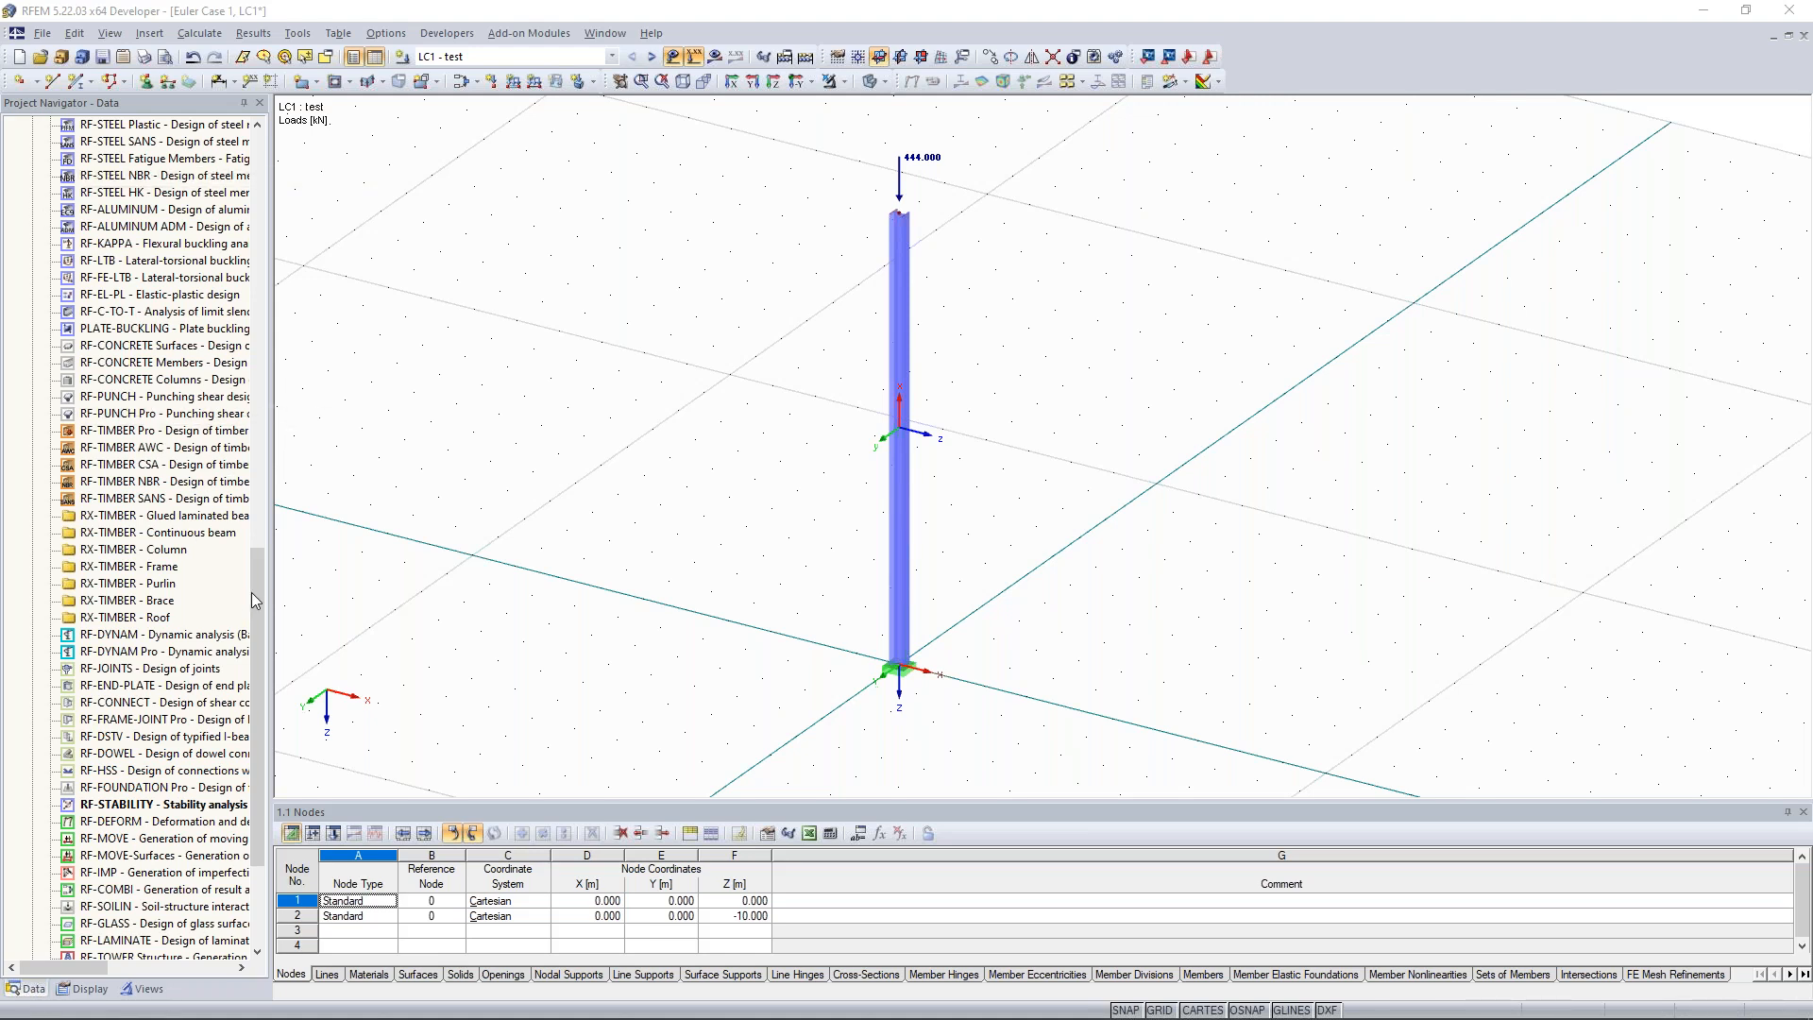
# Set the nodal load PZ at the column head to 100 kN.
pyautogui.moveTo(253, 578); pyautogui.dragTo(263, 418)
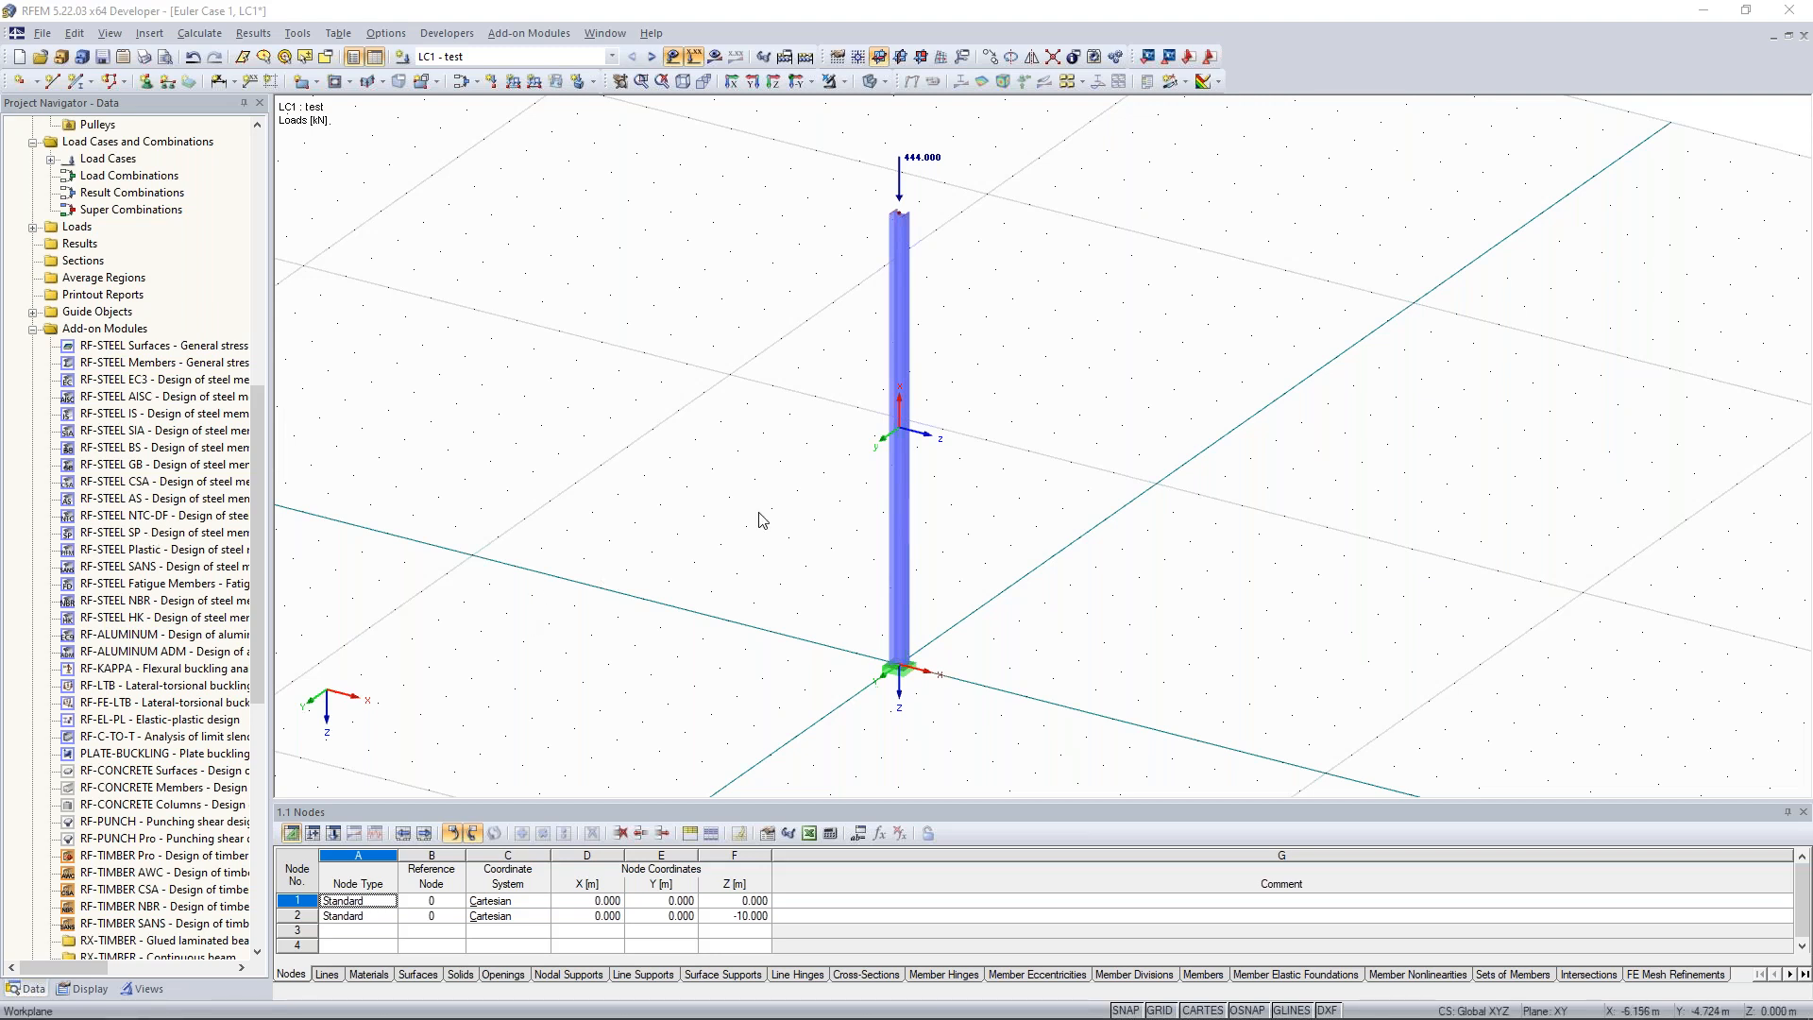
pyautogui.scroll(-3, 792, 511)
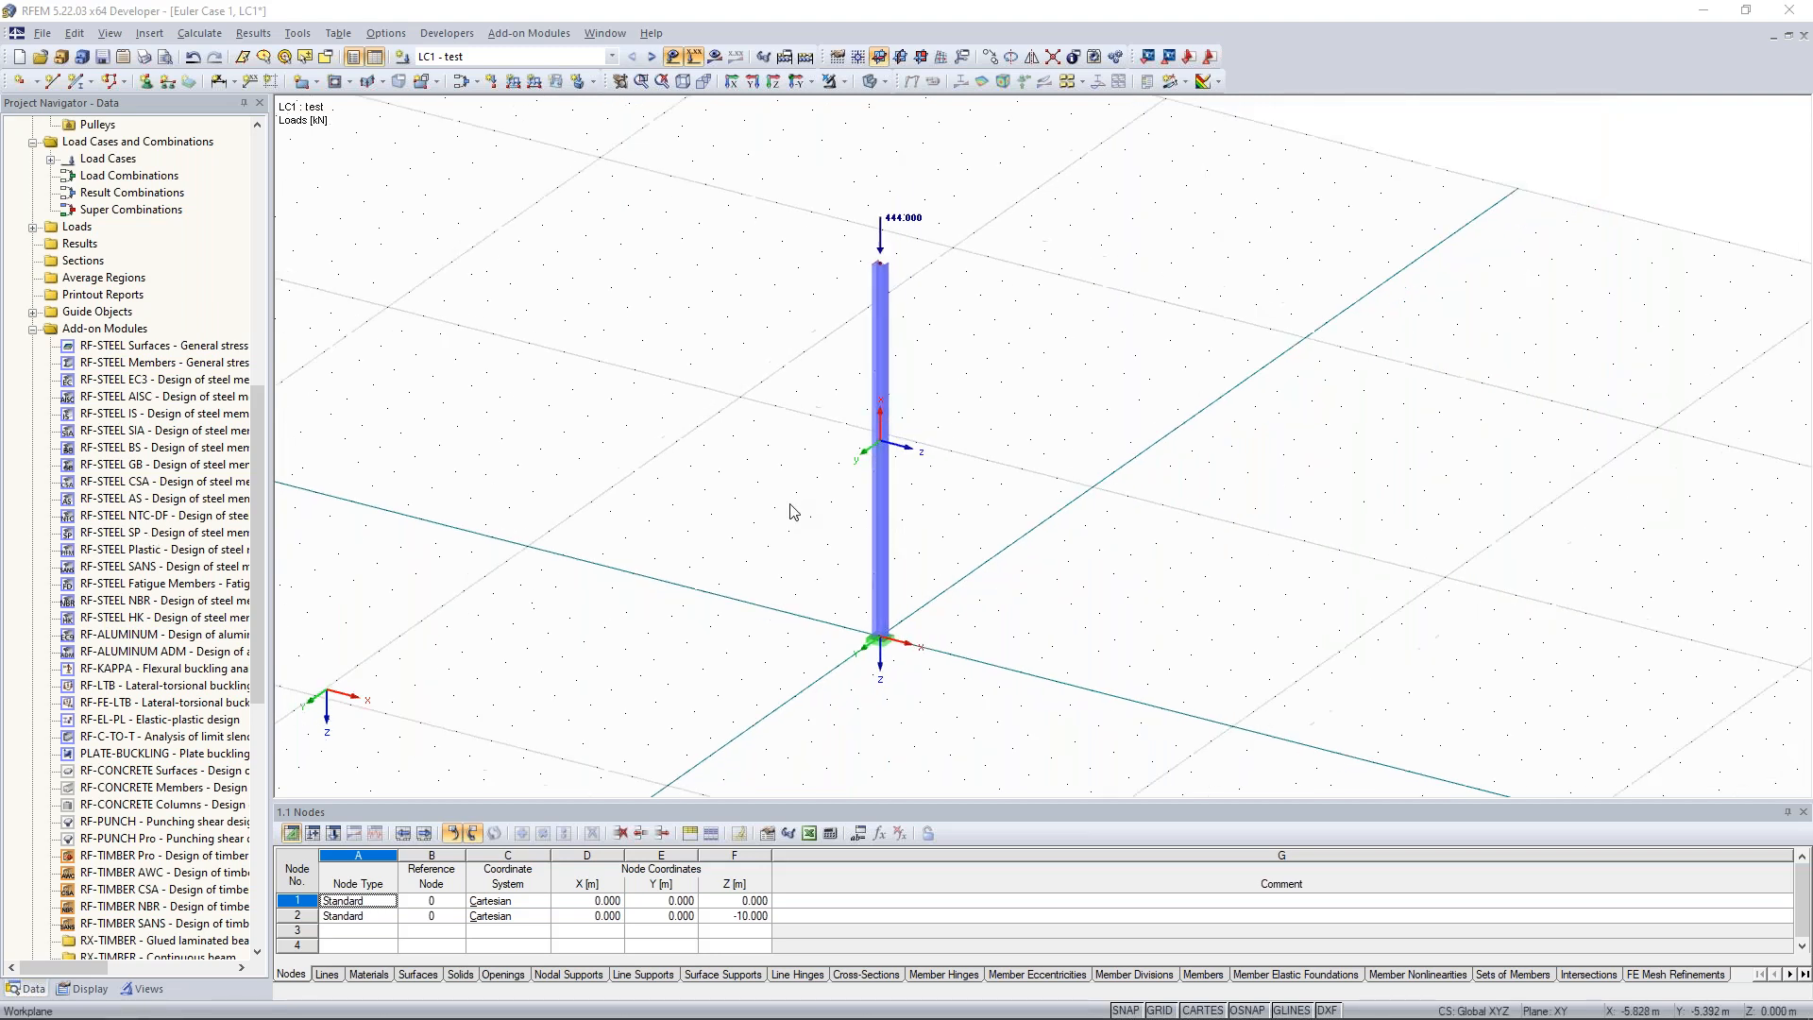
pyautogui.keyDown('ctrl'); pyautogui.moveTo(728, 546); pyautogui.dragTo(904, 333, button='middle'); pyautogui.keyUp('ctrl')
pyautogui.keyDown('ctrl'); pyautogui.moveTo(792, 436); pyautogui.dragTo(696, 494, button='middle'); pyautogui.keyUp('ctrl')
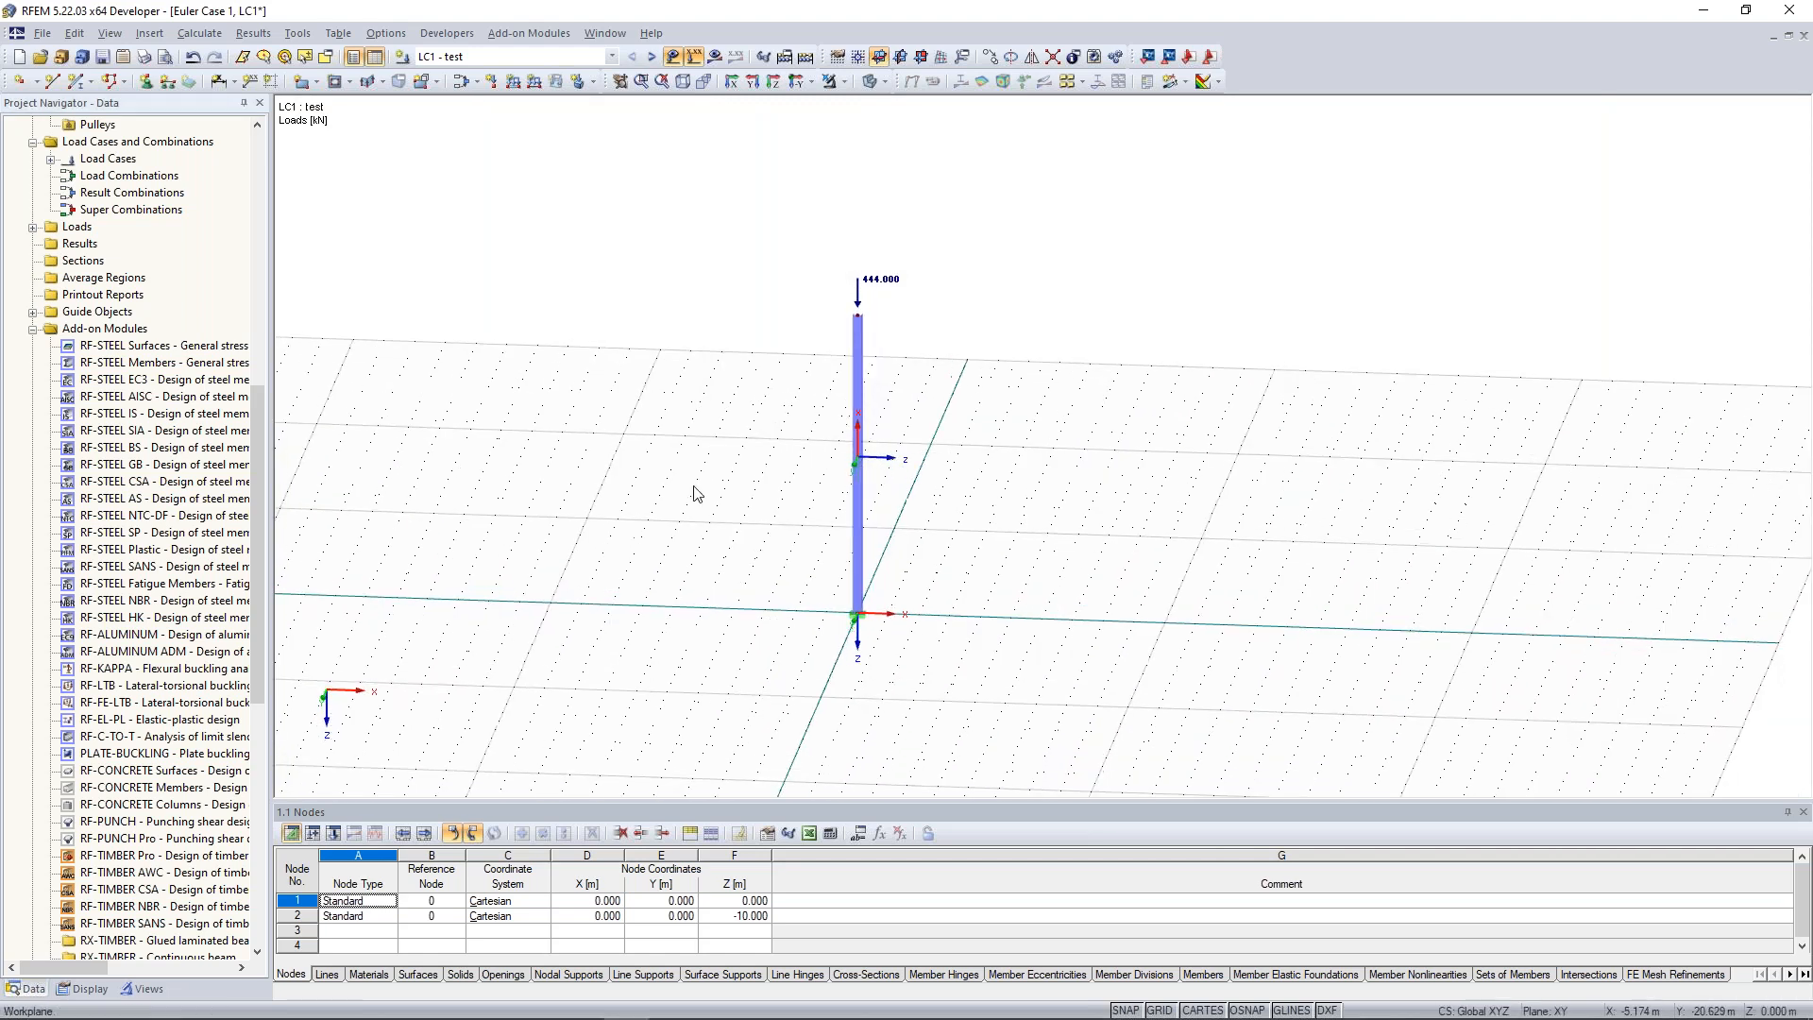
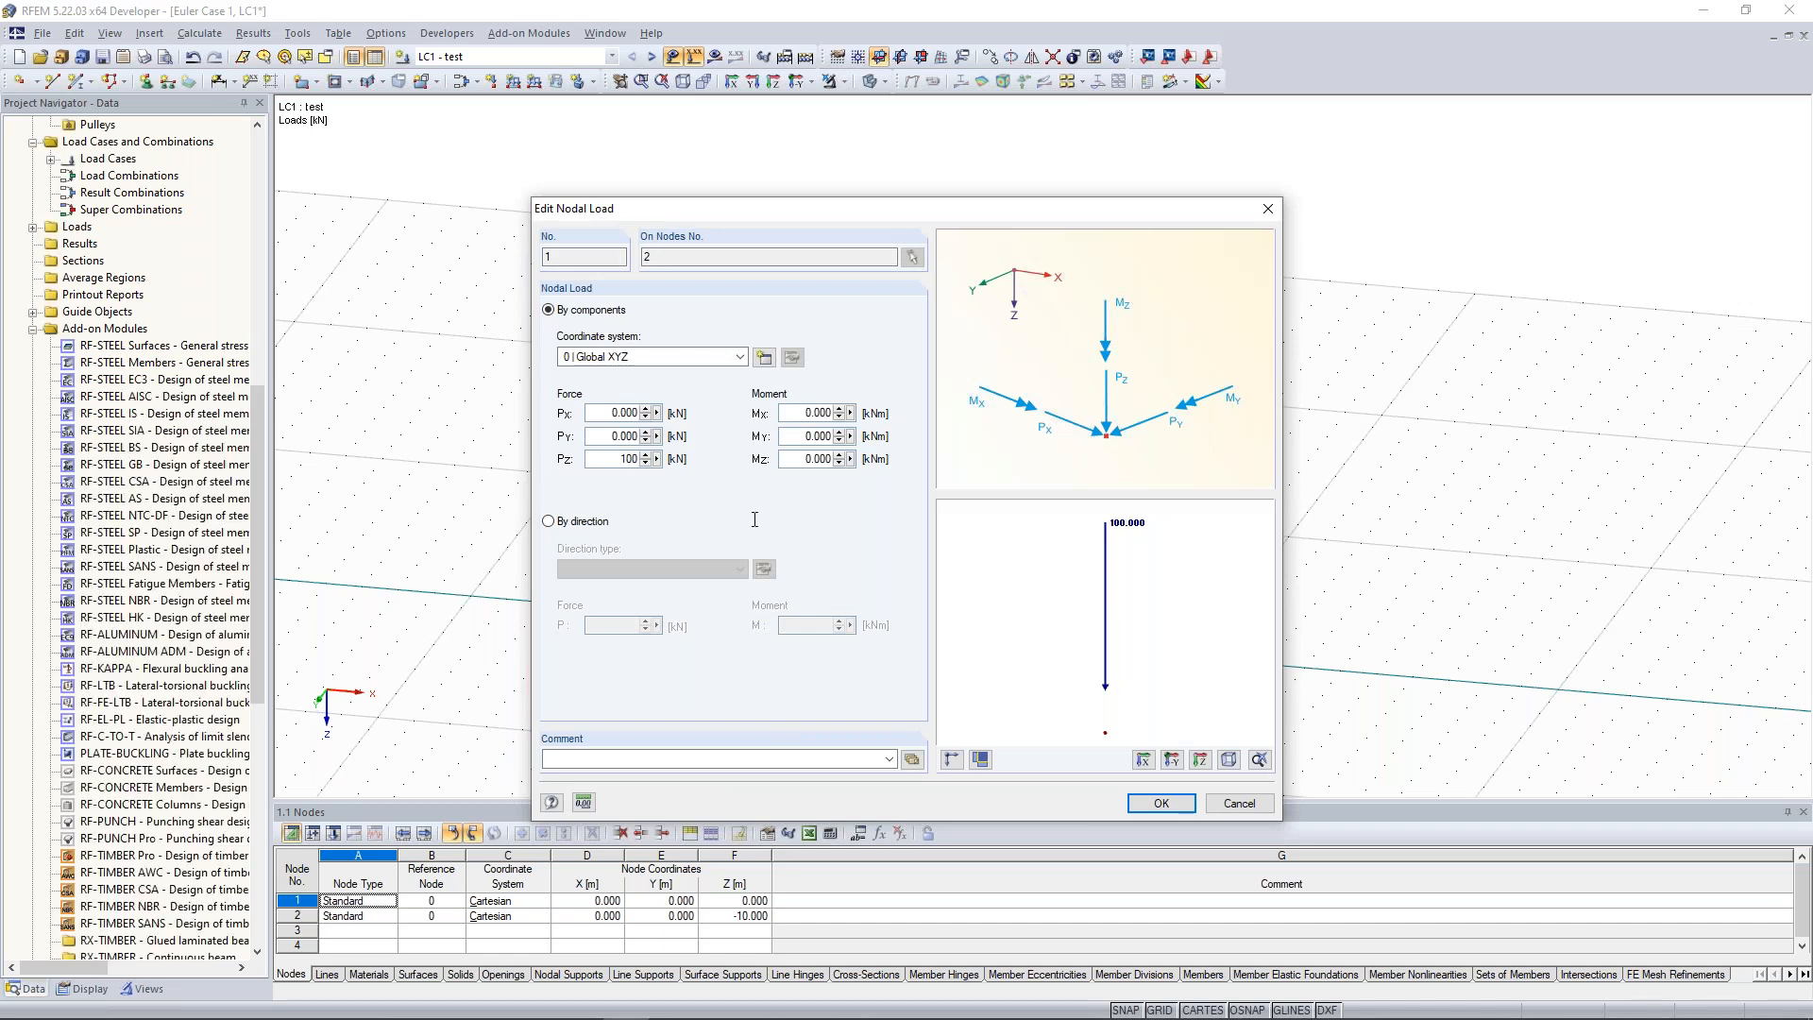
pyautogui.press('Return')
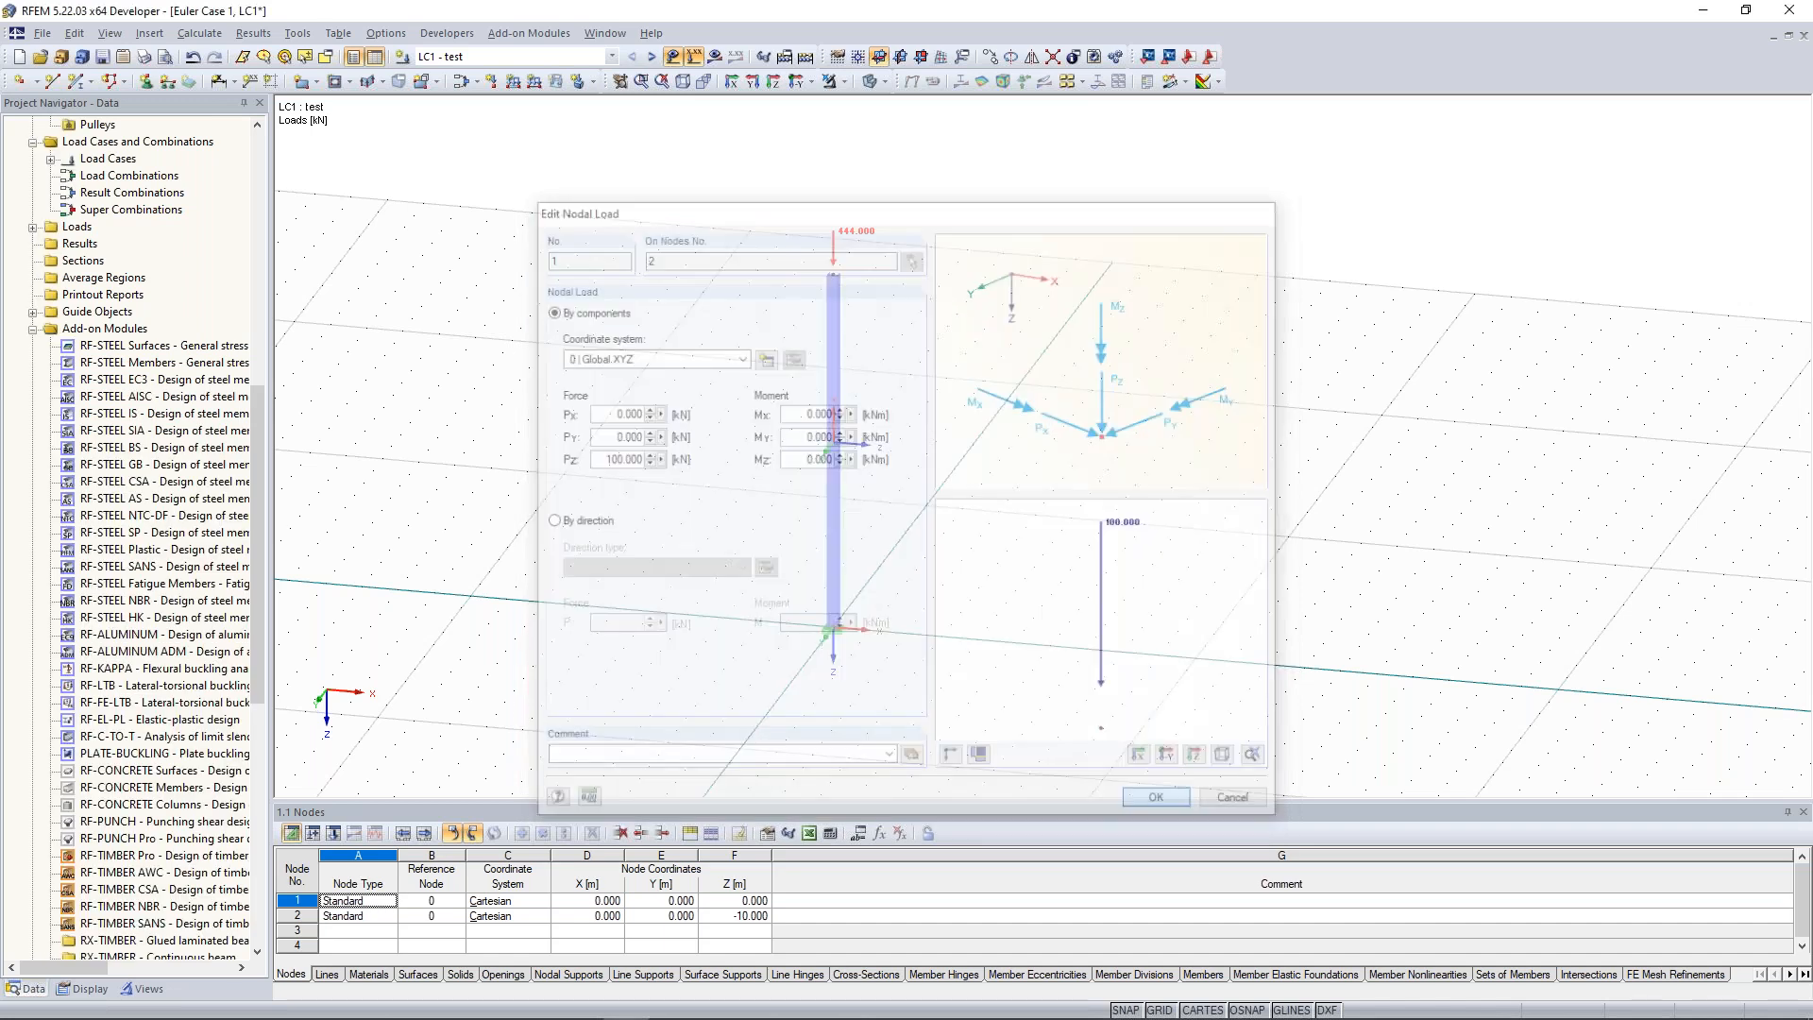
# Copy the whole column with its support and nodal load 10 m along the X-axis.
pyautogui.keyDown('ctrl'); pyautogui.moveTo(1105, 432); pyautogui.dragTo(1057, 340, button='middle'); pyautogui.keyUp('ctrl')
pyautogui.moveTo(866, 285); pyautogui.dragTo(983, 612)
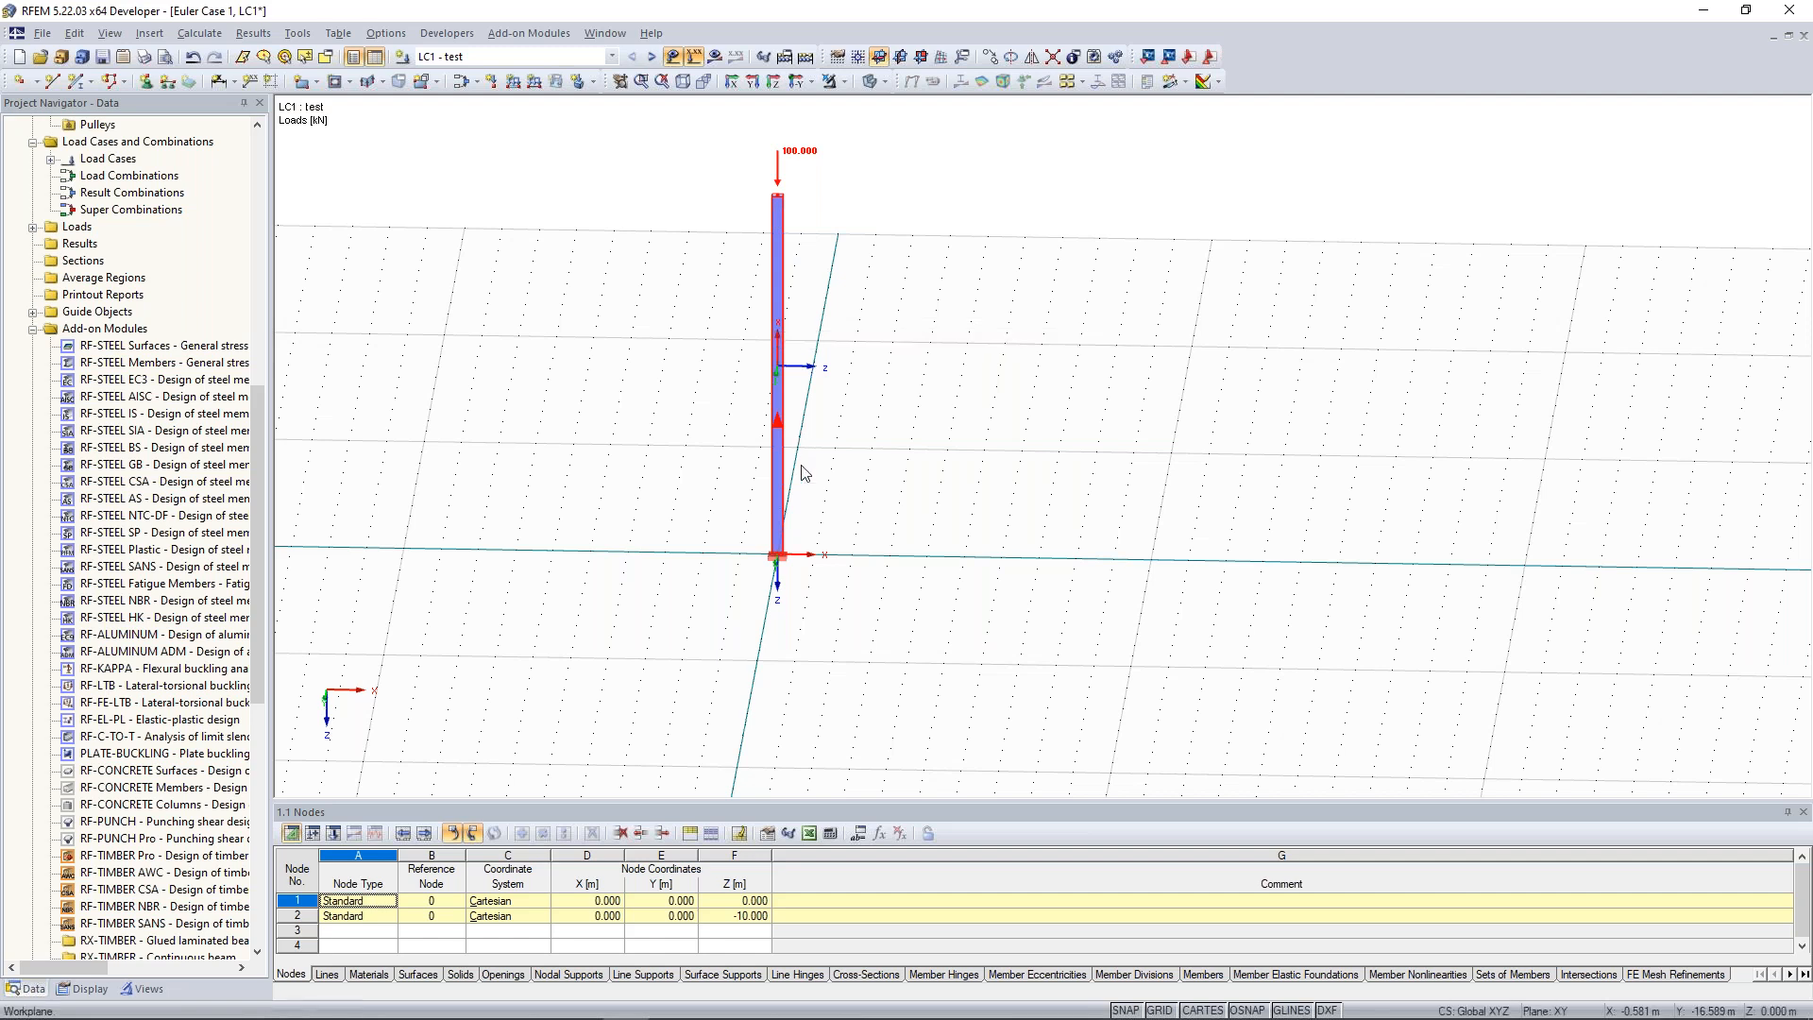
pyautogui.keyDown('ctrl'); pyautogui.moveTo(960, 490); pyautogui.dragTo(945, 480, button='middle'); pyautogui.keyUp('ctrl')
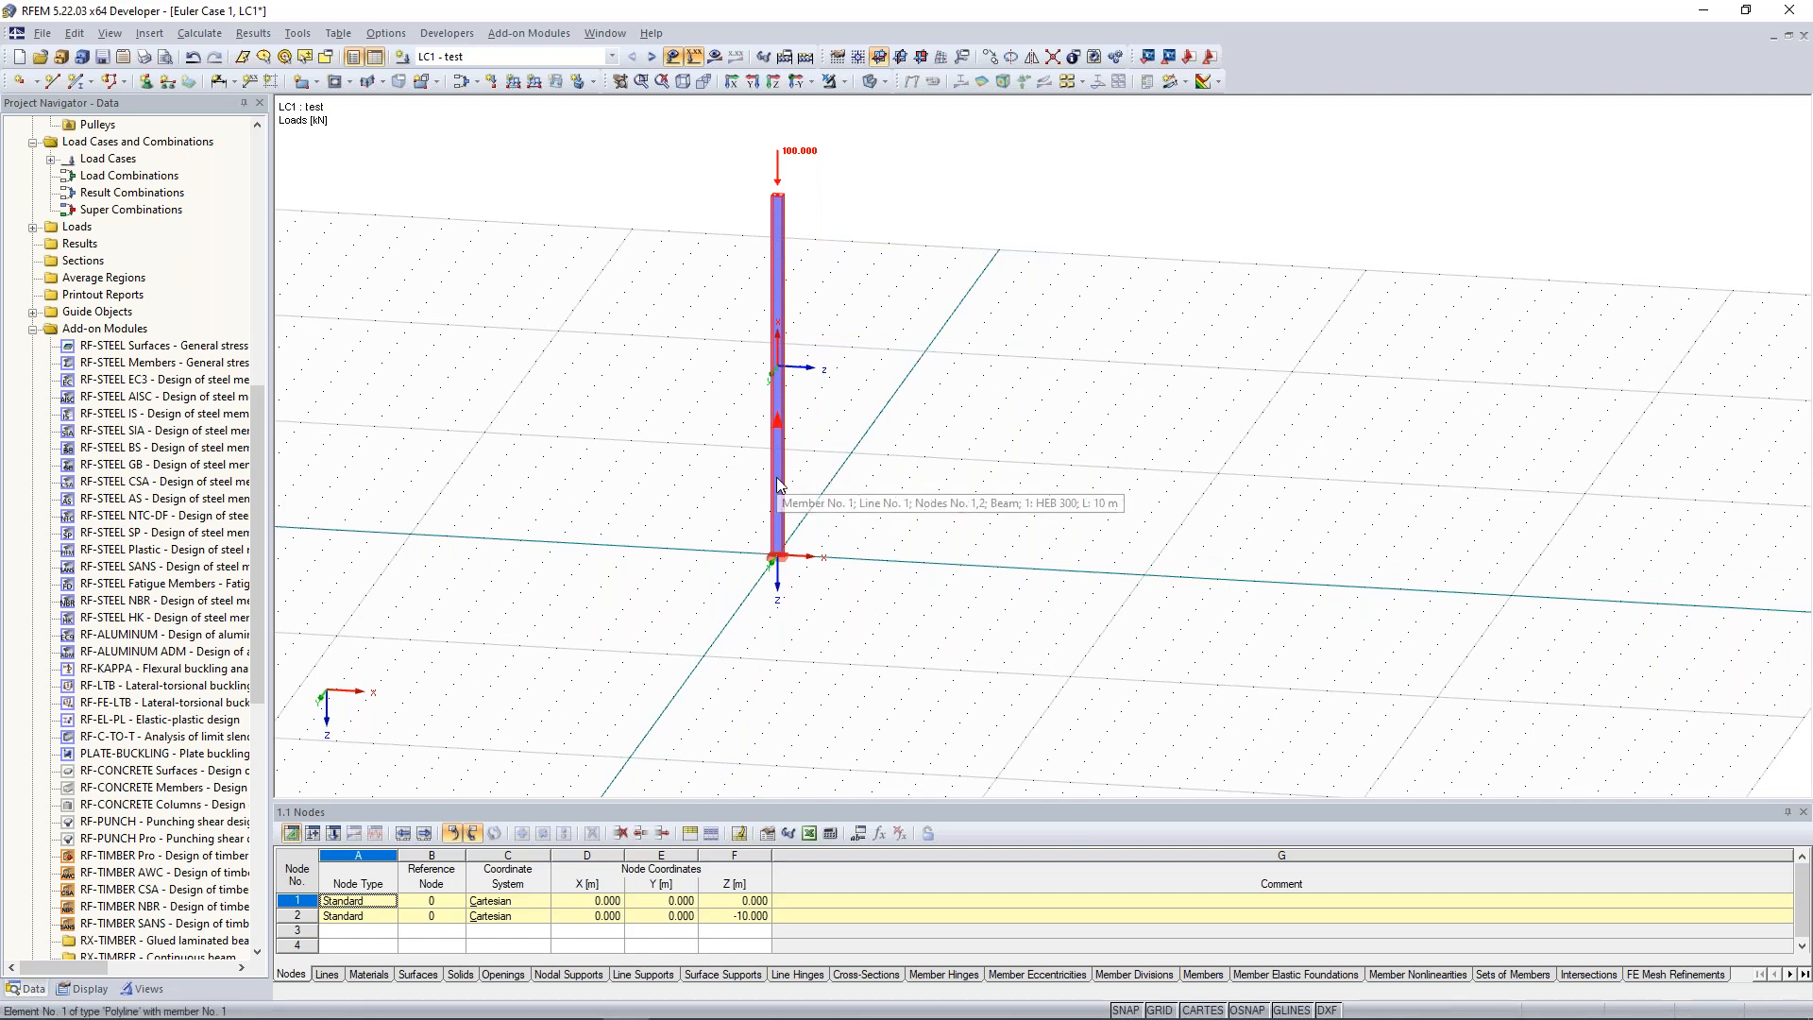
pyautogui.keyDown('ctrl'); pyautogui.moveTo(779, 552); pyautogui.dragTo(1153, 577); pyautogui.keyUp('ctrl')
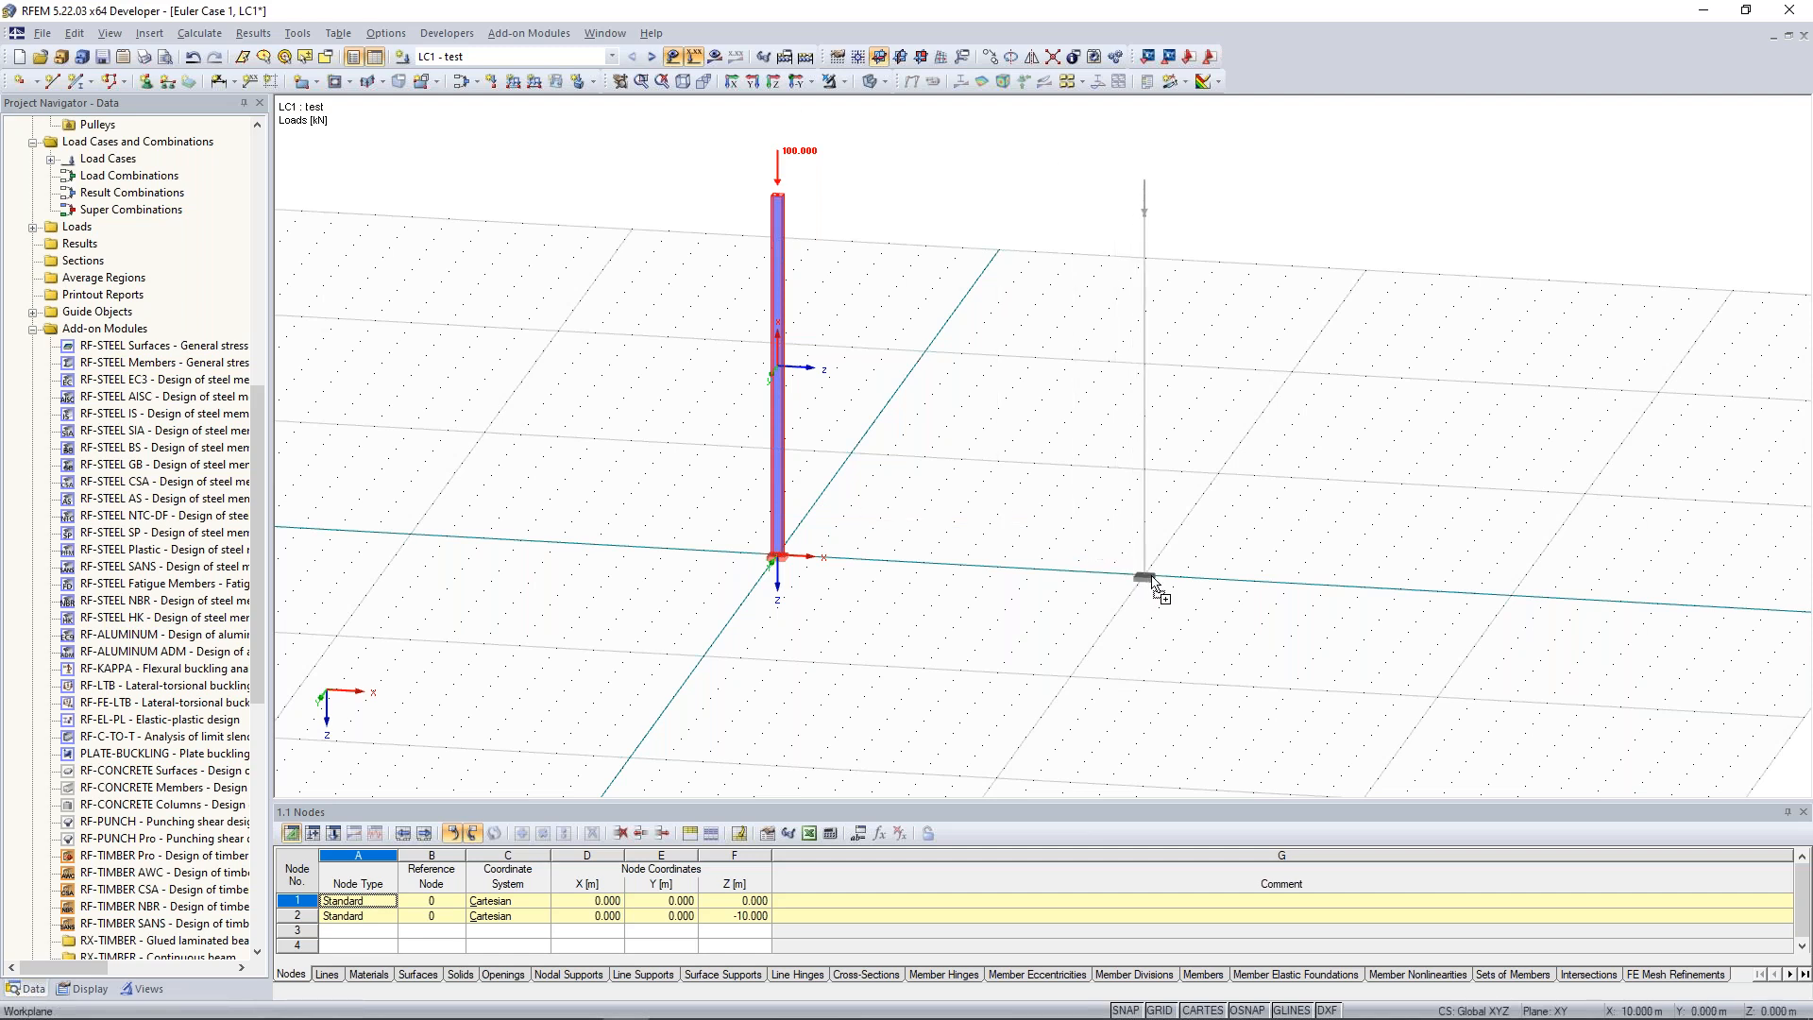
pyautogui.keyDown('ctrl'); pyautogui.moveTo(1152, 581); pyautogui.dragTo(1153, 578); pyautogui.keyUp('ctrl')
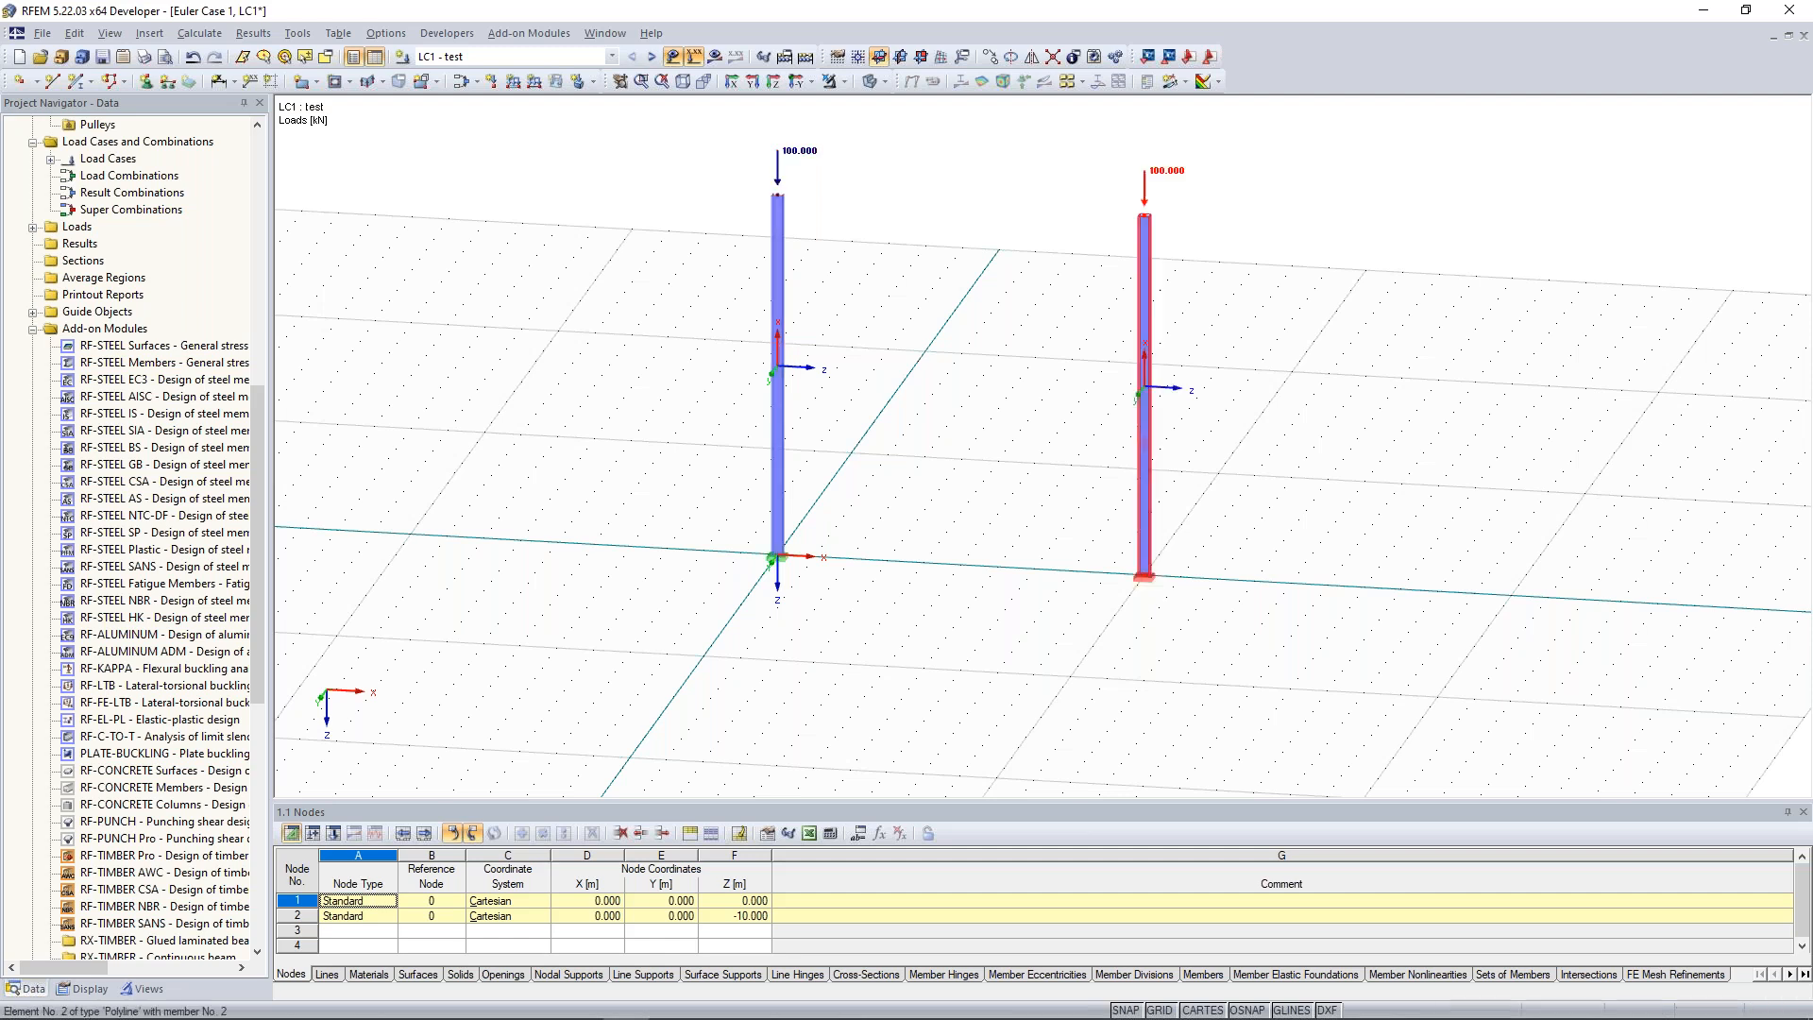
# Set the Z coordinate of both column head nodes to -6 m in a single edit.
pyautogui.keyDown('ctrl'); pyautogui.moveTo(975, 399); pyautogui.dragTo(1015, 370, button='middle'); pyautogui.keyUp('ctrl')
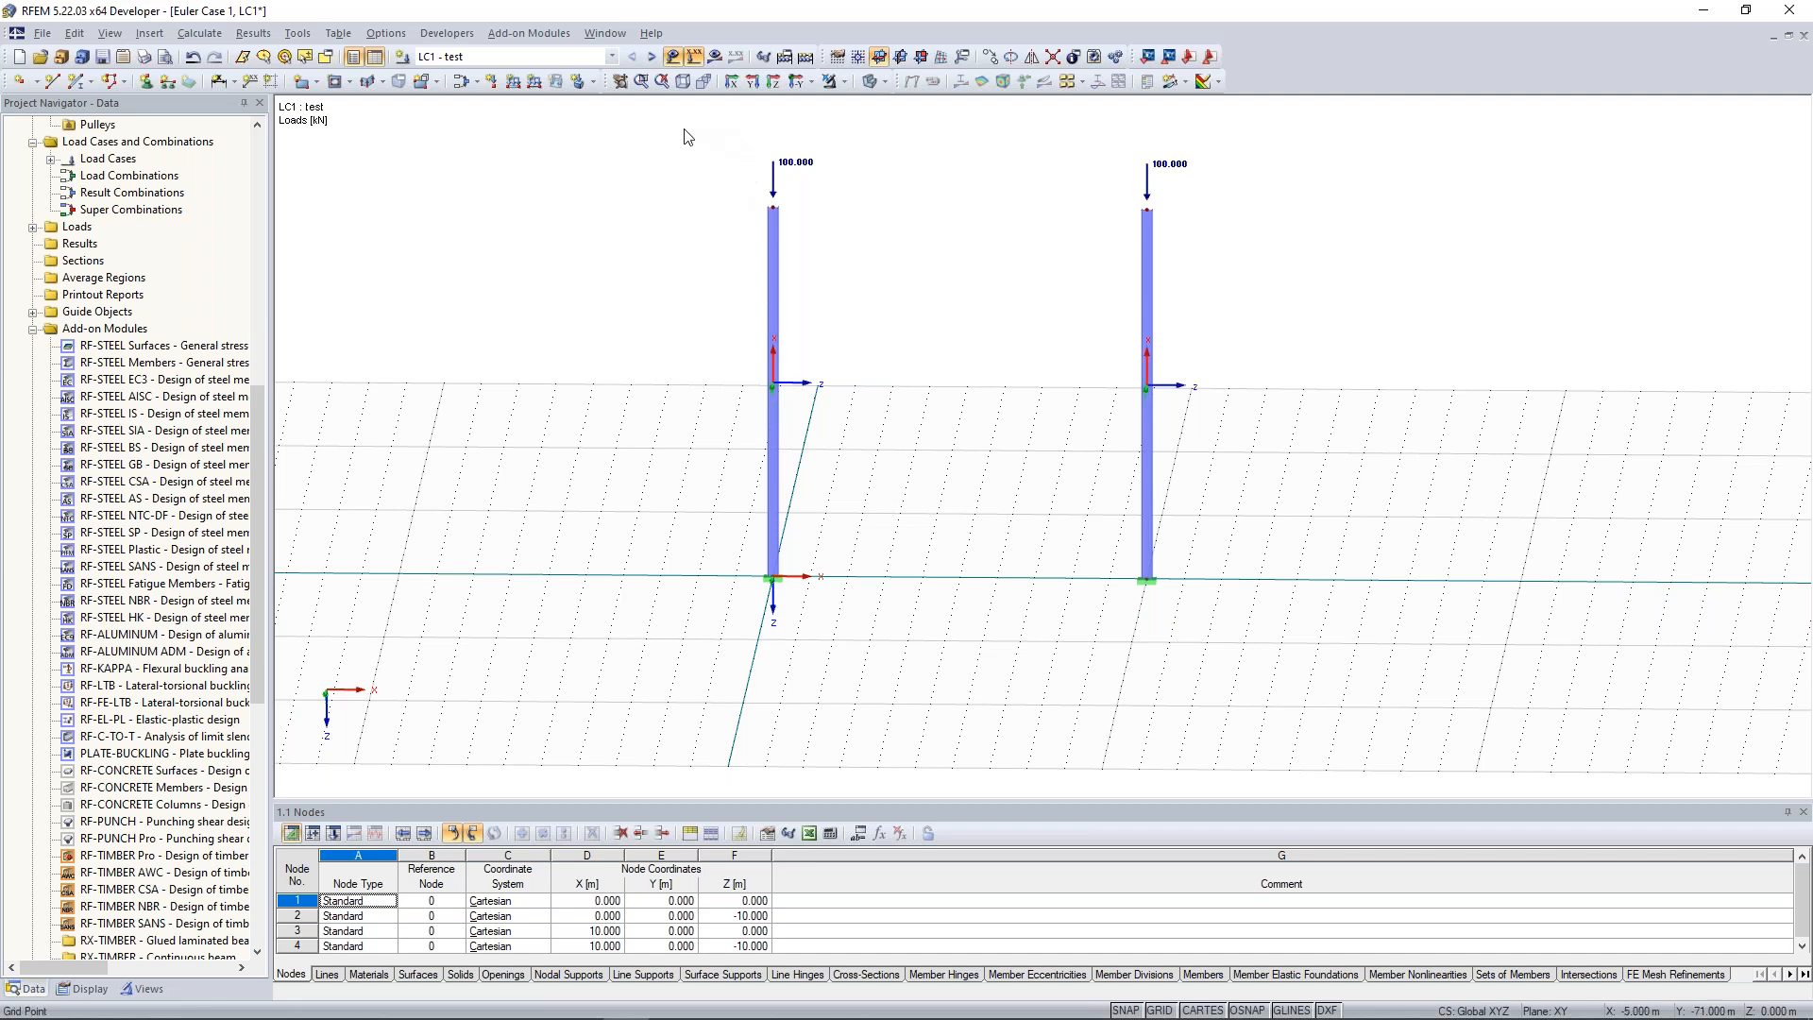
pyautogui.moveTo(680, 125); pyautogui.dragTo(1247, 244)
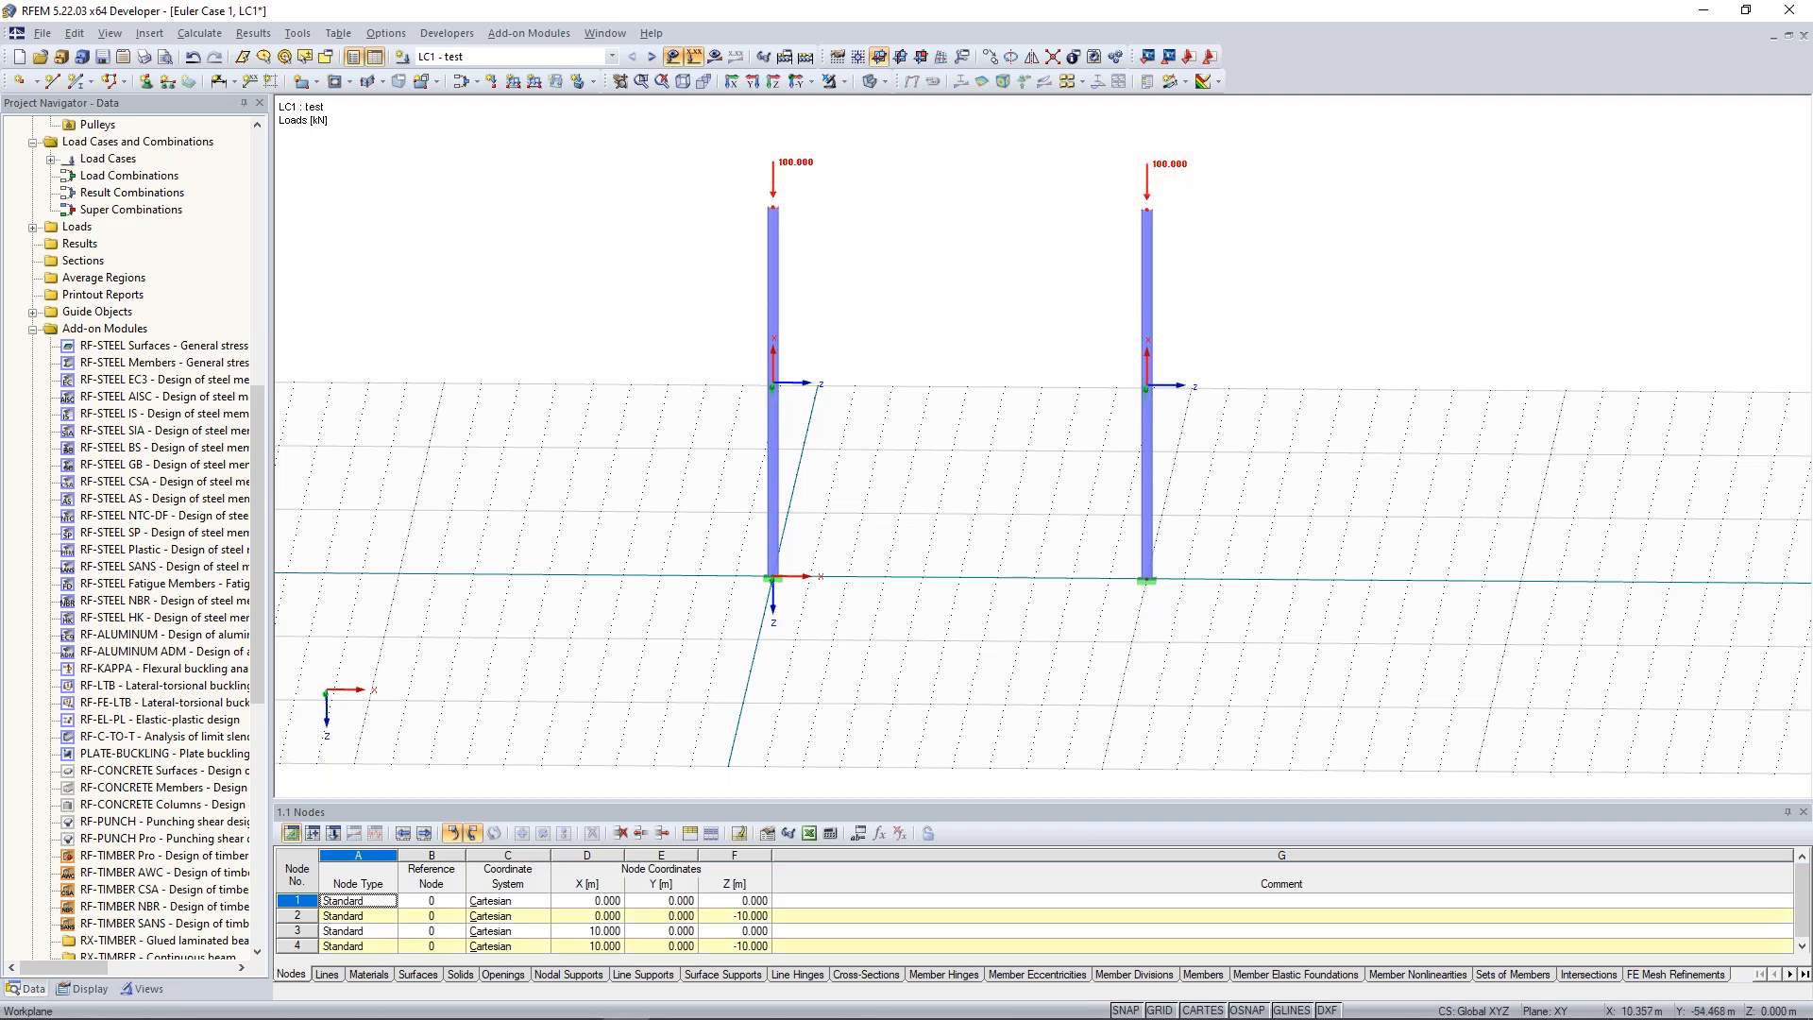
pyautogui.rightClick(775, 211)
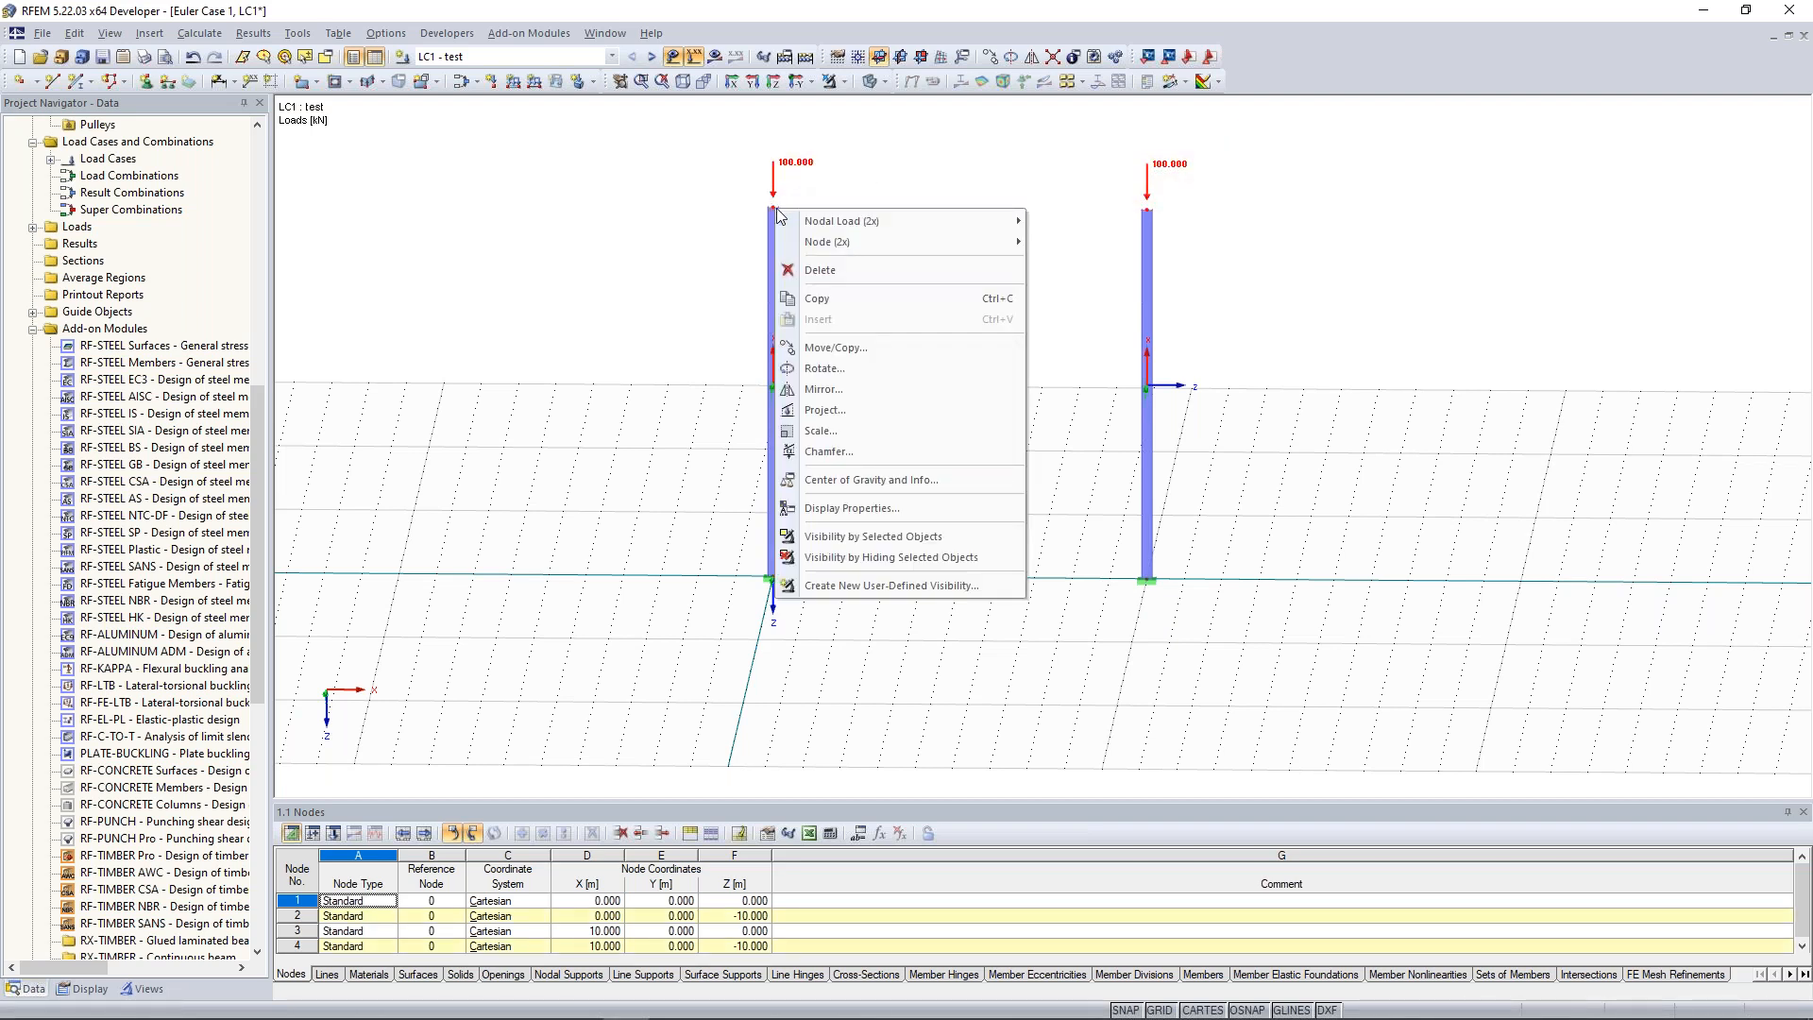
pyautogui.moveTo(874, 253)
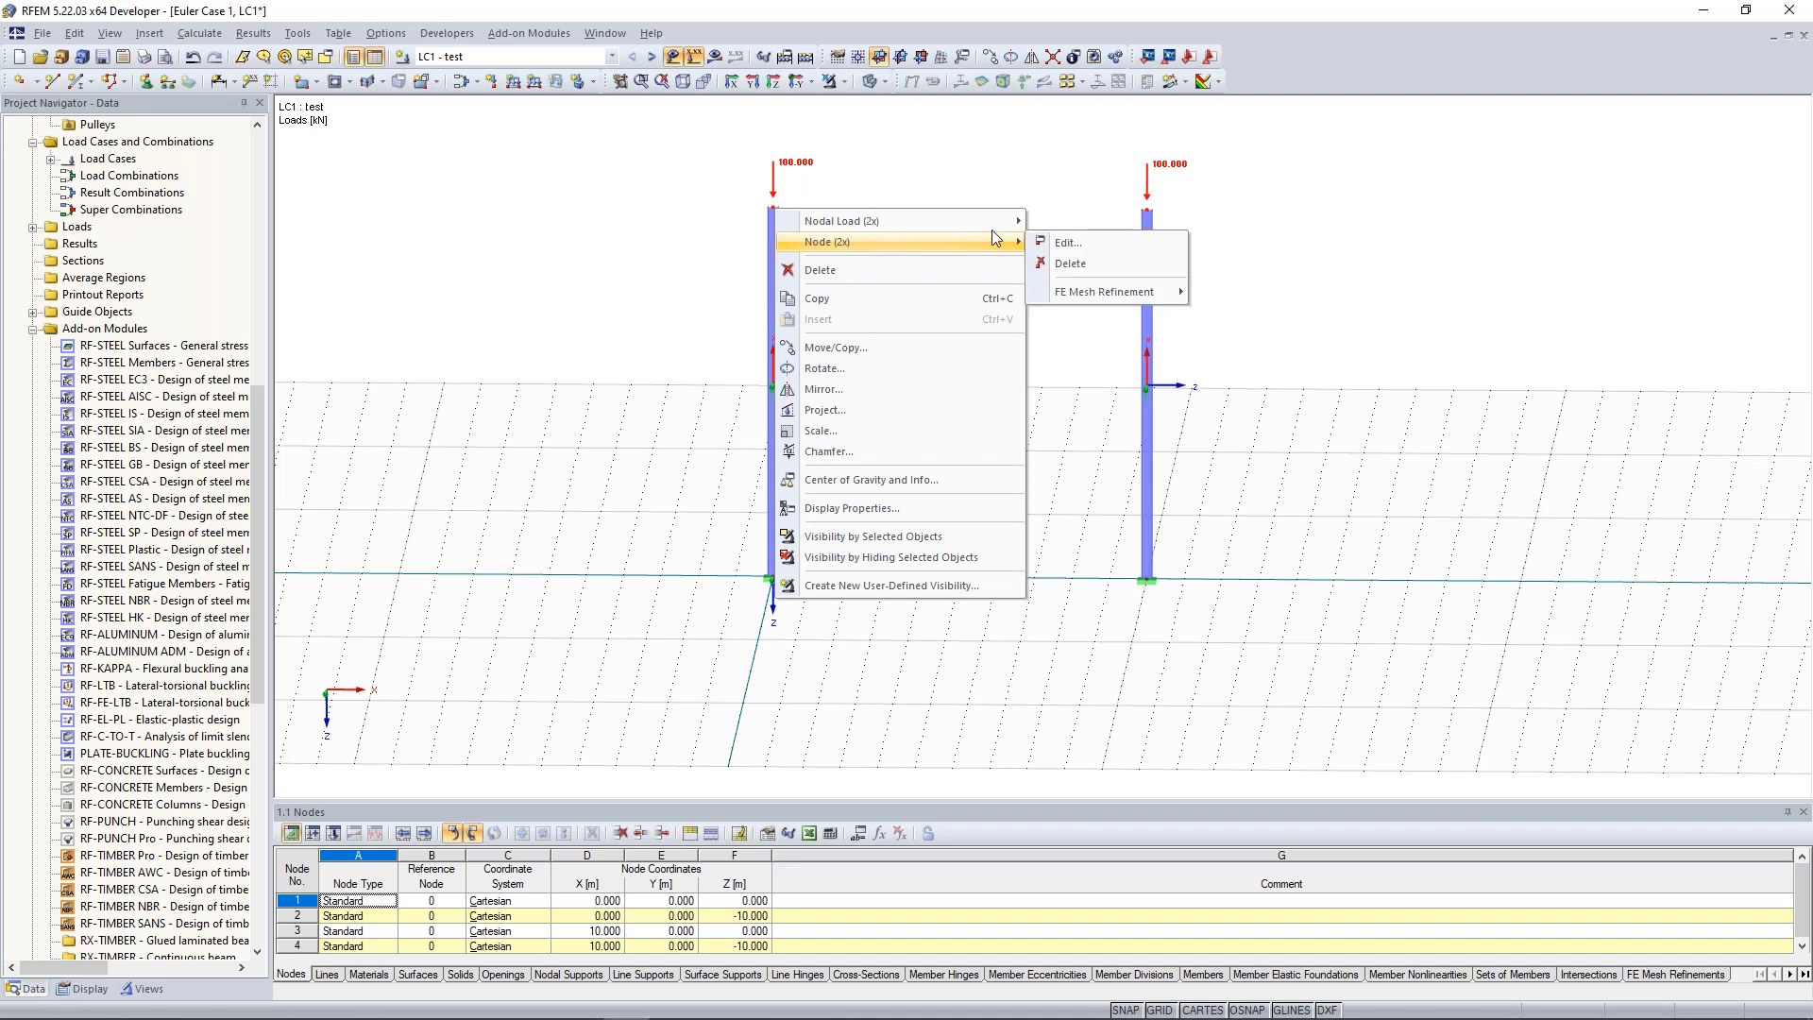
pyautogui.click(1086, 242)
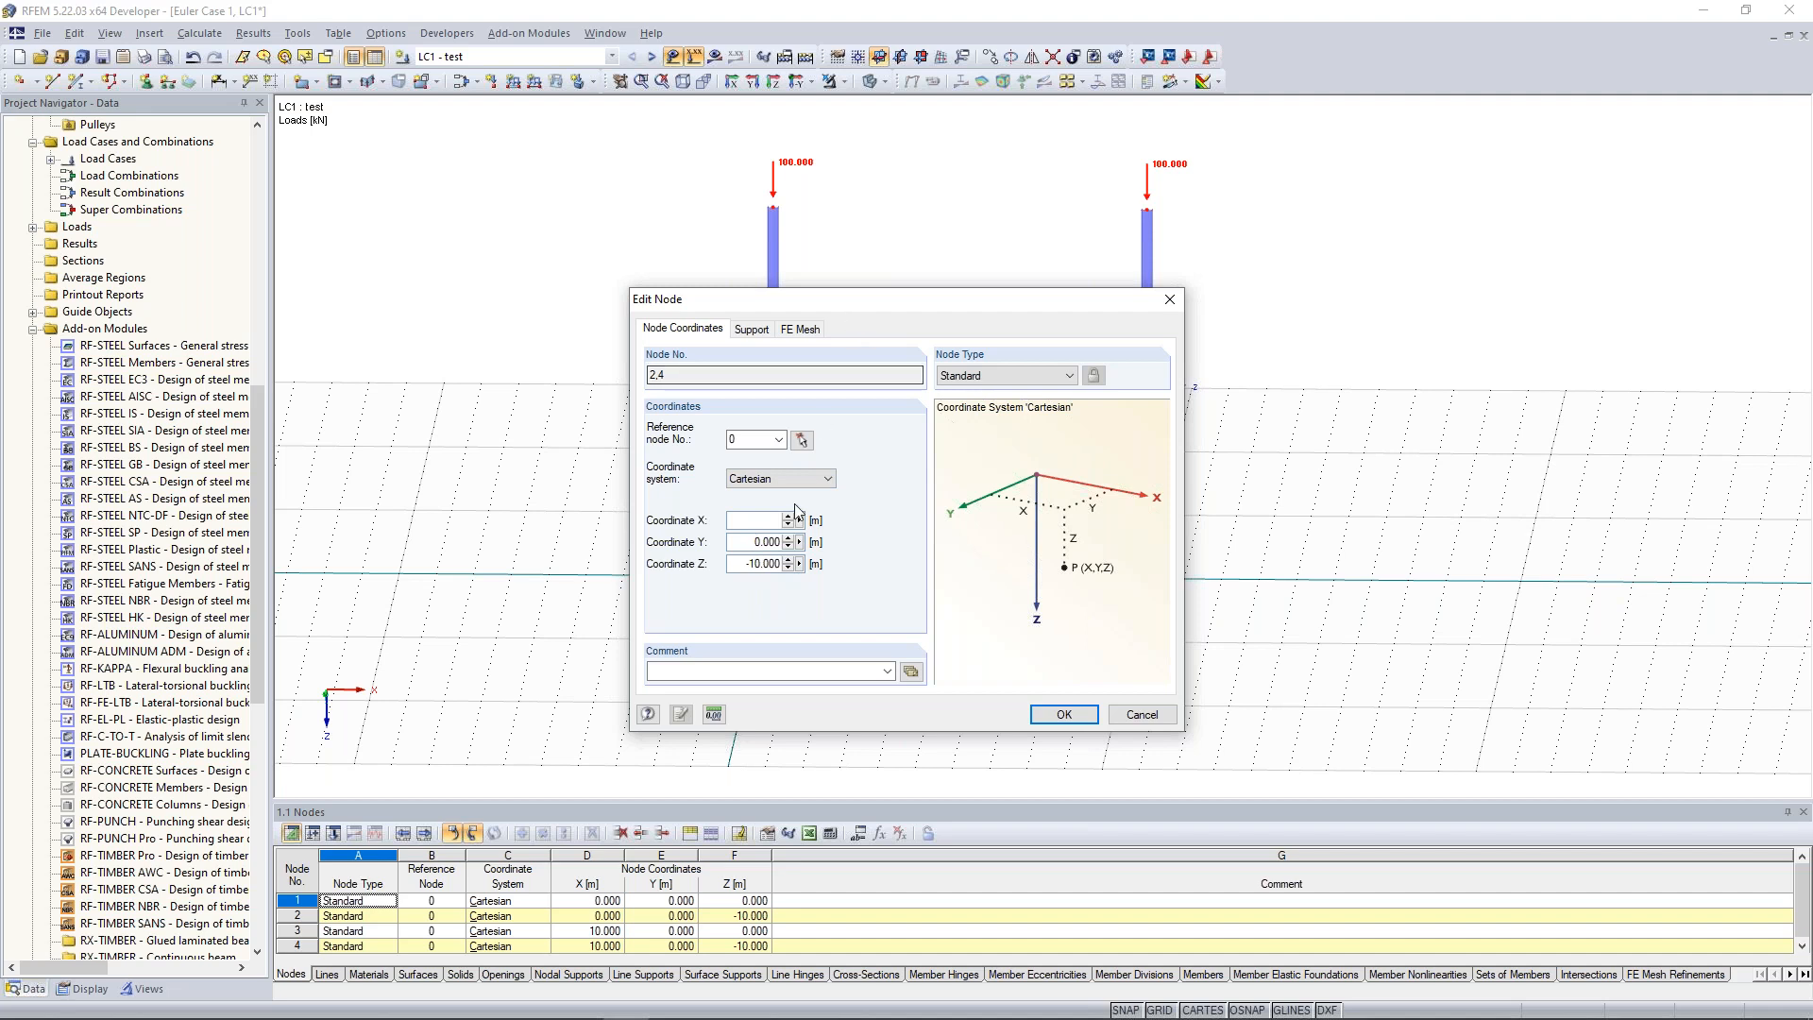
pyautogui.moveTo(751, 565); pyautogui.dragTo(800, 565)
pyautogui.write('-6')
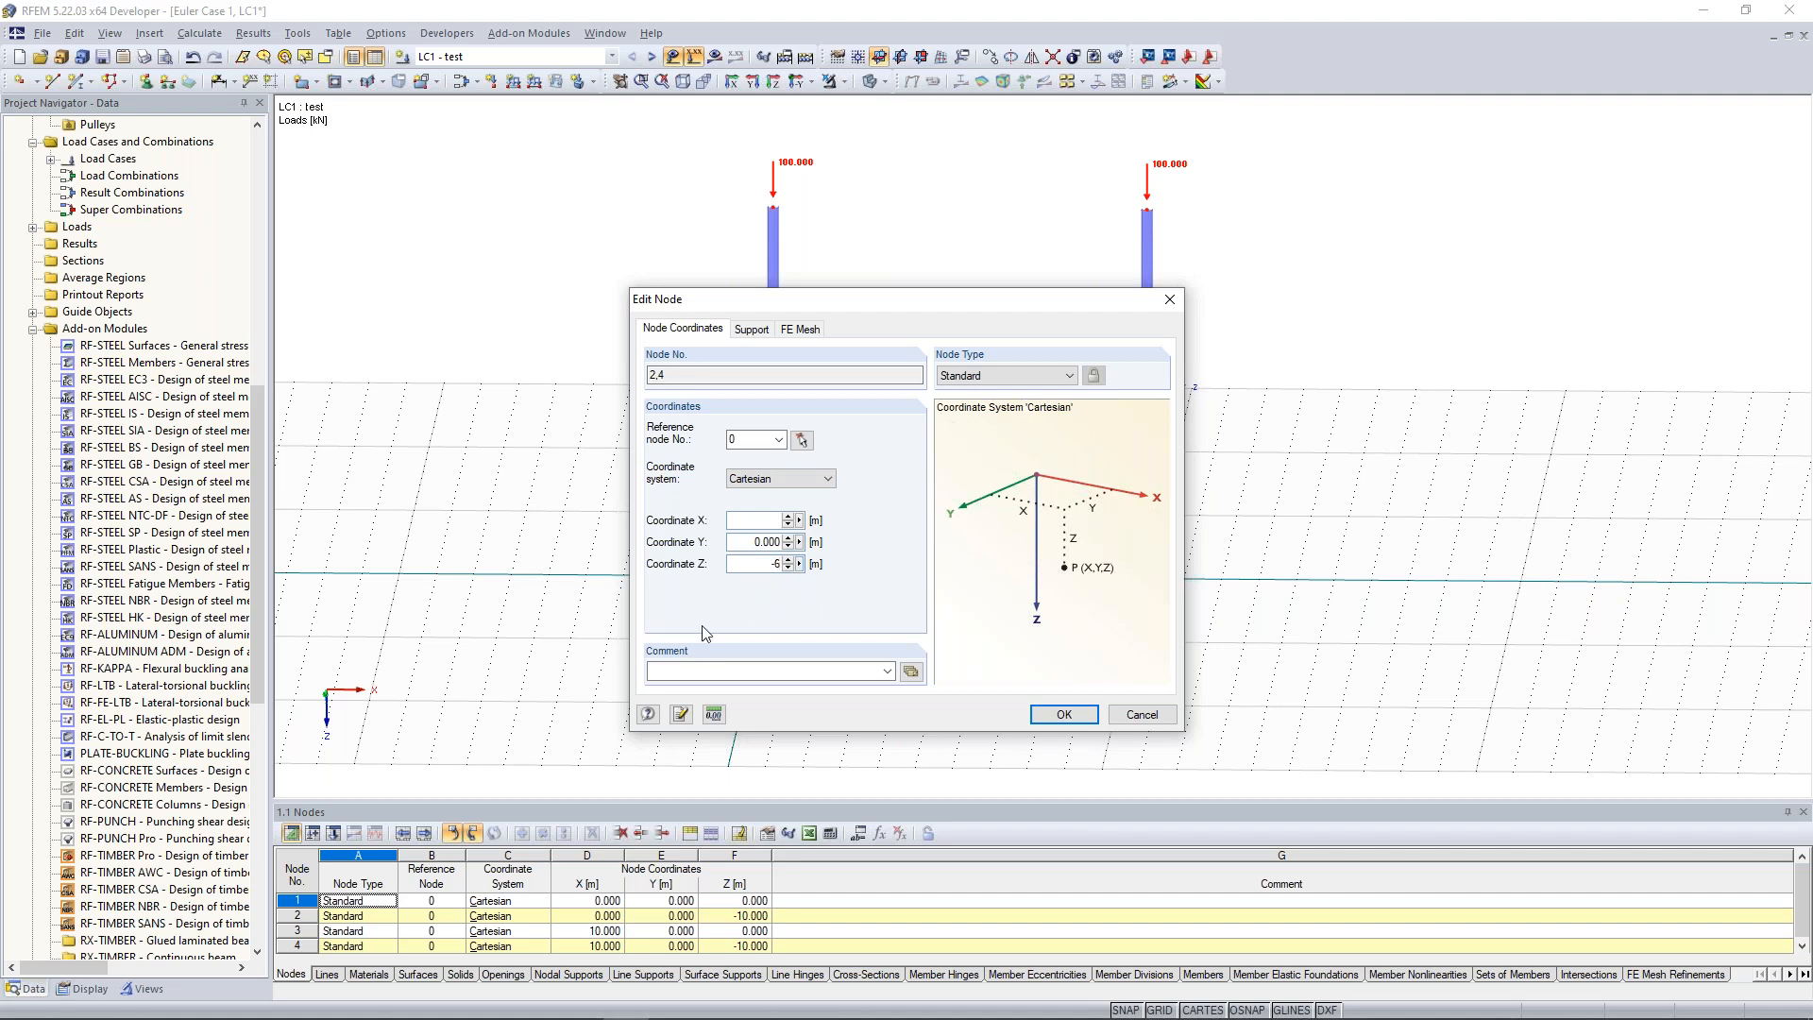
pyautogui.click(1064, 715)
# Define a new single beam member with a new IPE 300 cross-section in Steel S 235.
pyautogui.scroll(3, 964, 326)
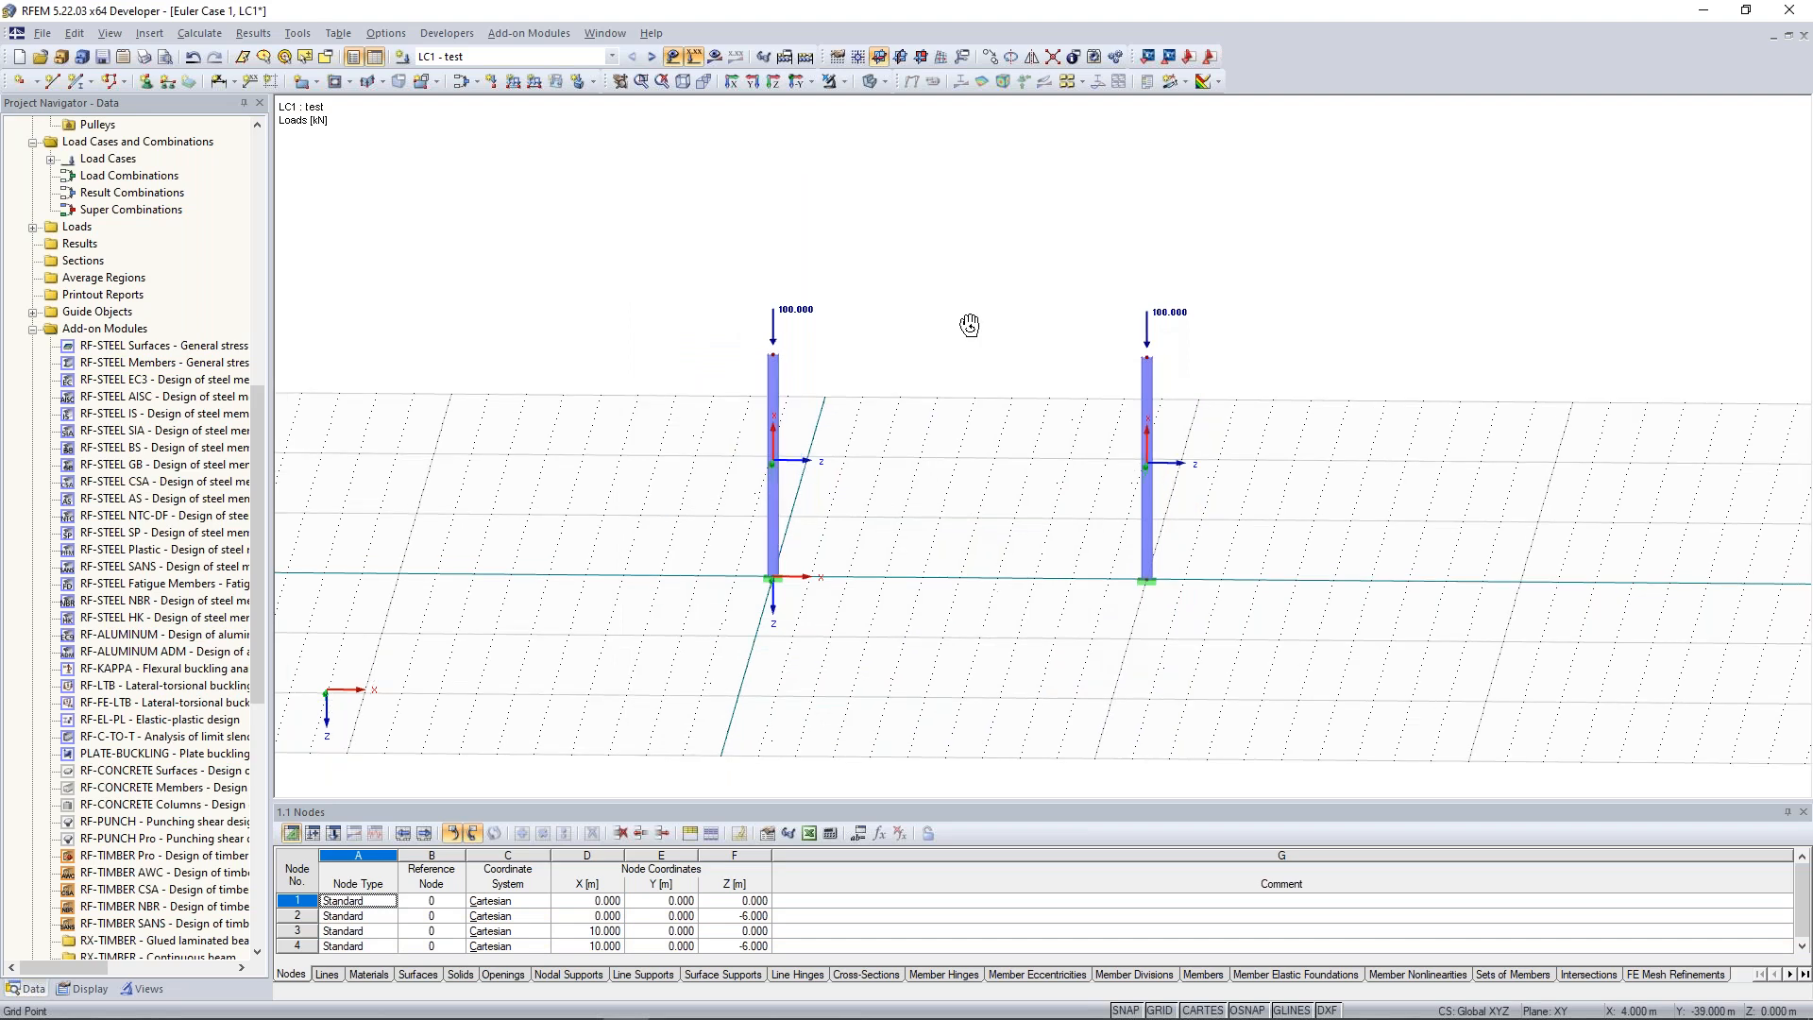
pyautogui.scroll(4, 959, 333)
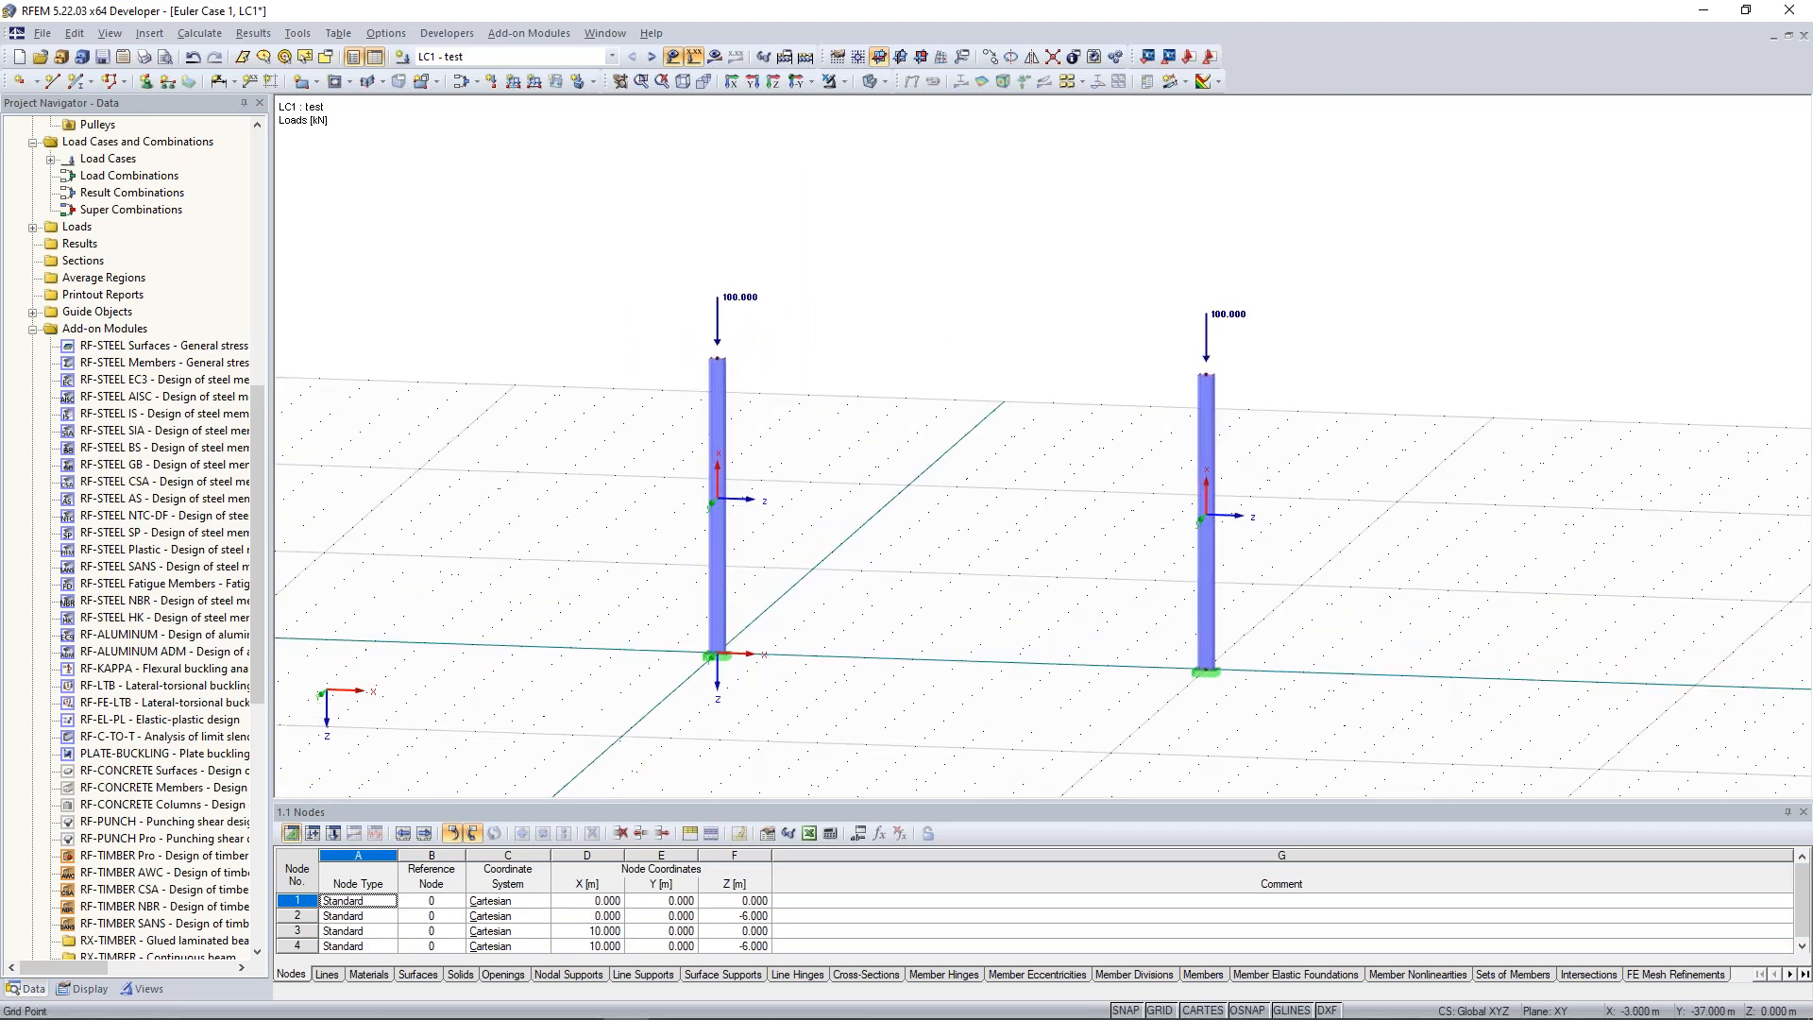
pyautogui.moveTo(964, 301); pyautogui.dragTo(965, 267, button='middle')
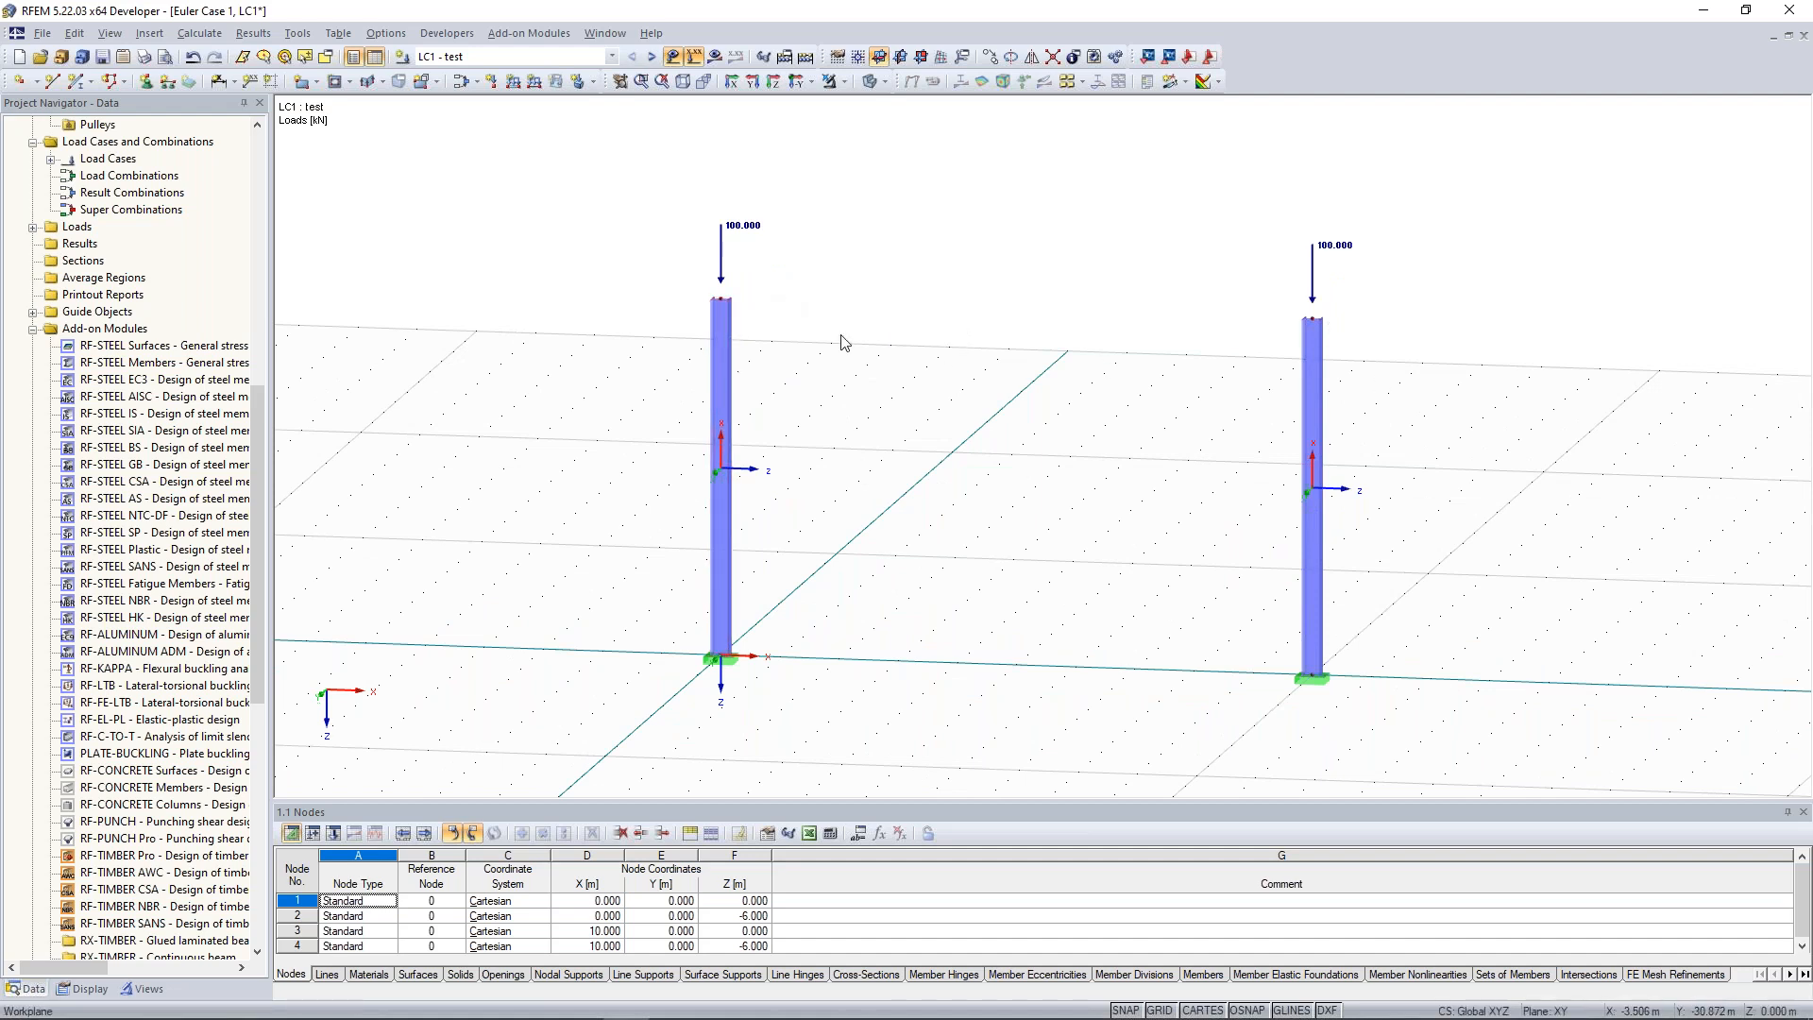
pyautogui.moveTo(888, 338)
pyautogui.keyDown('ctrl'); pyautogui.mouseDown(button='middle')
pyautogui.moveTo(937, 331)
pyautogui.moveTo(883, 332)
pyautogui.mouseUp(button='middle'); pyautogui.keyUp('ctrl')
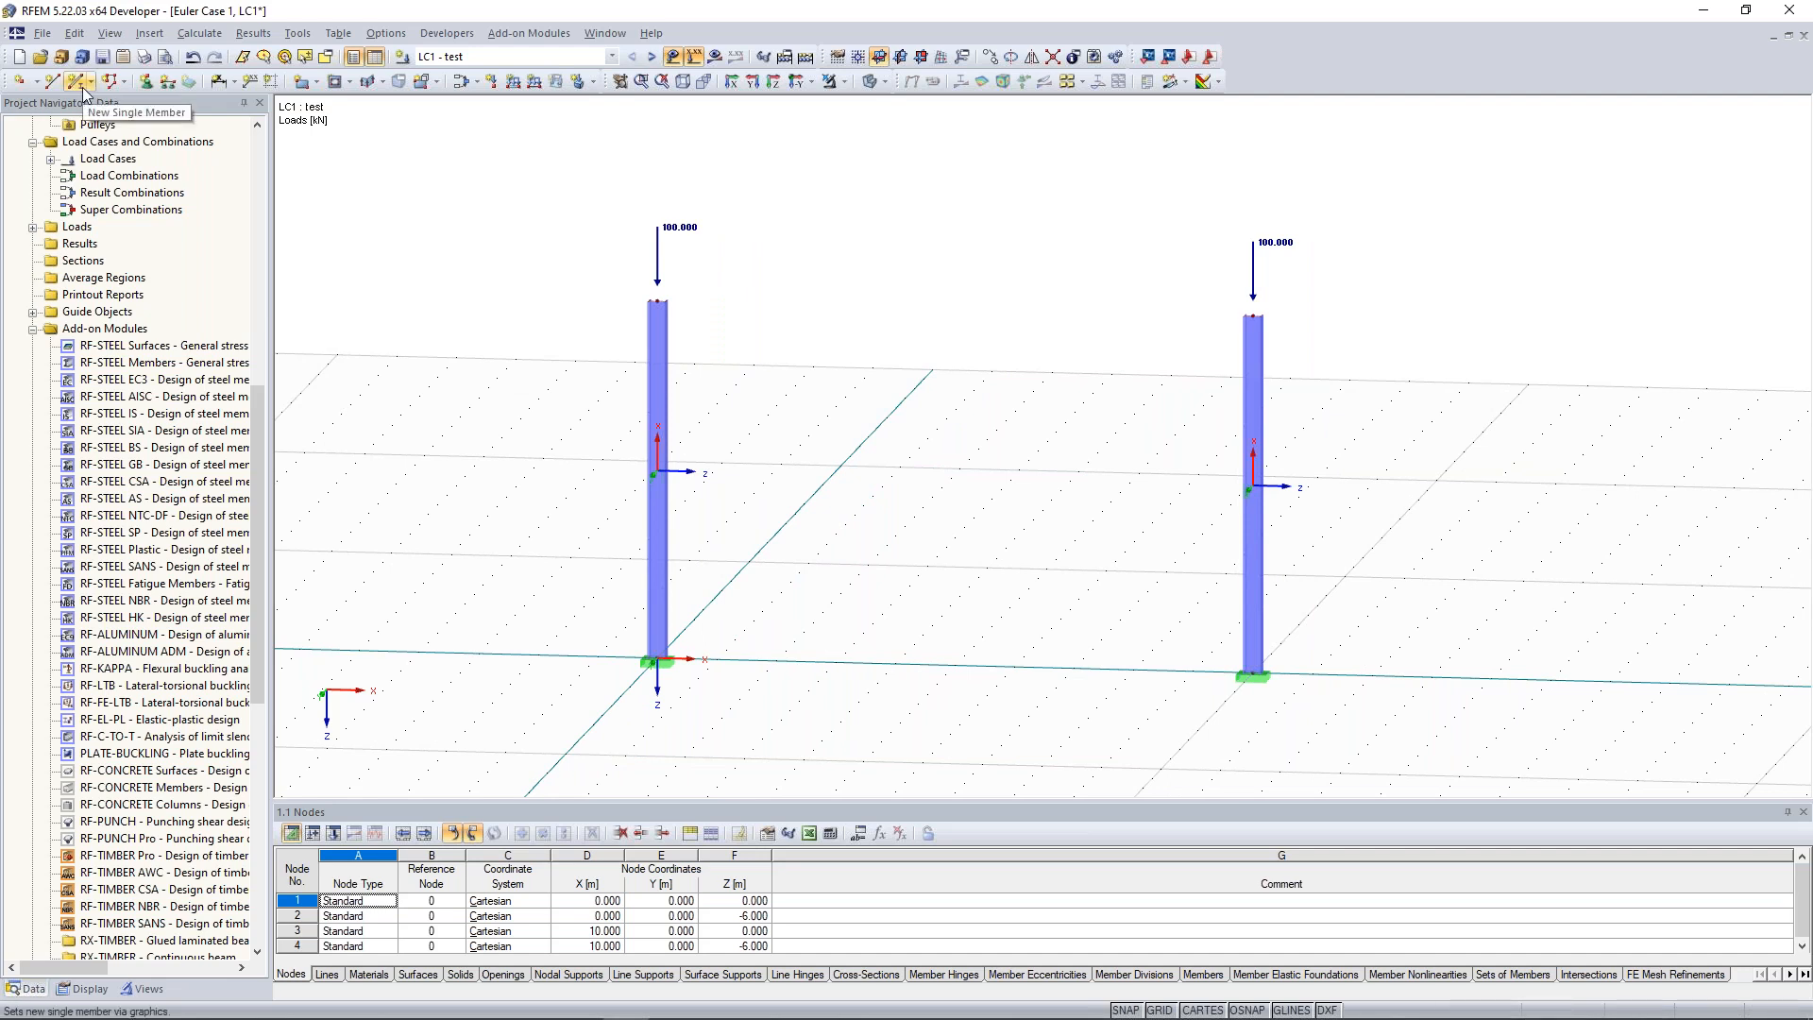
pyautogui.click(77, 83)
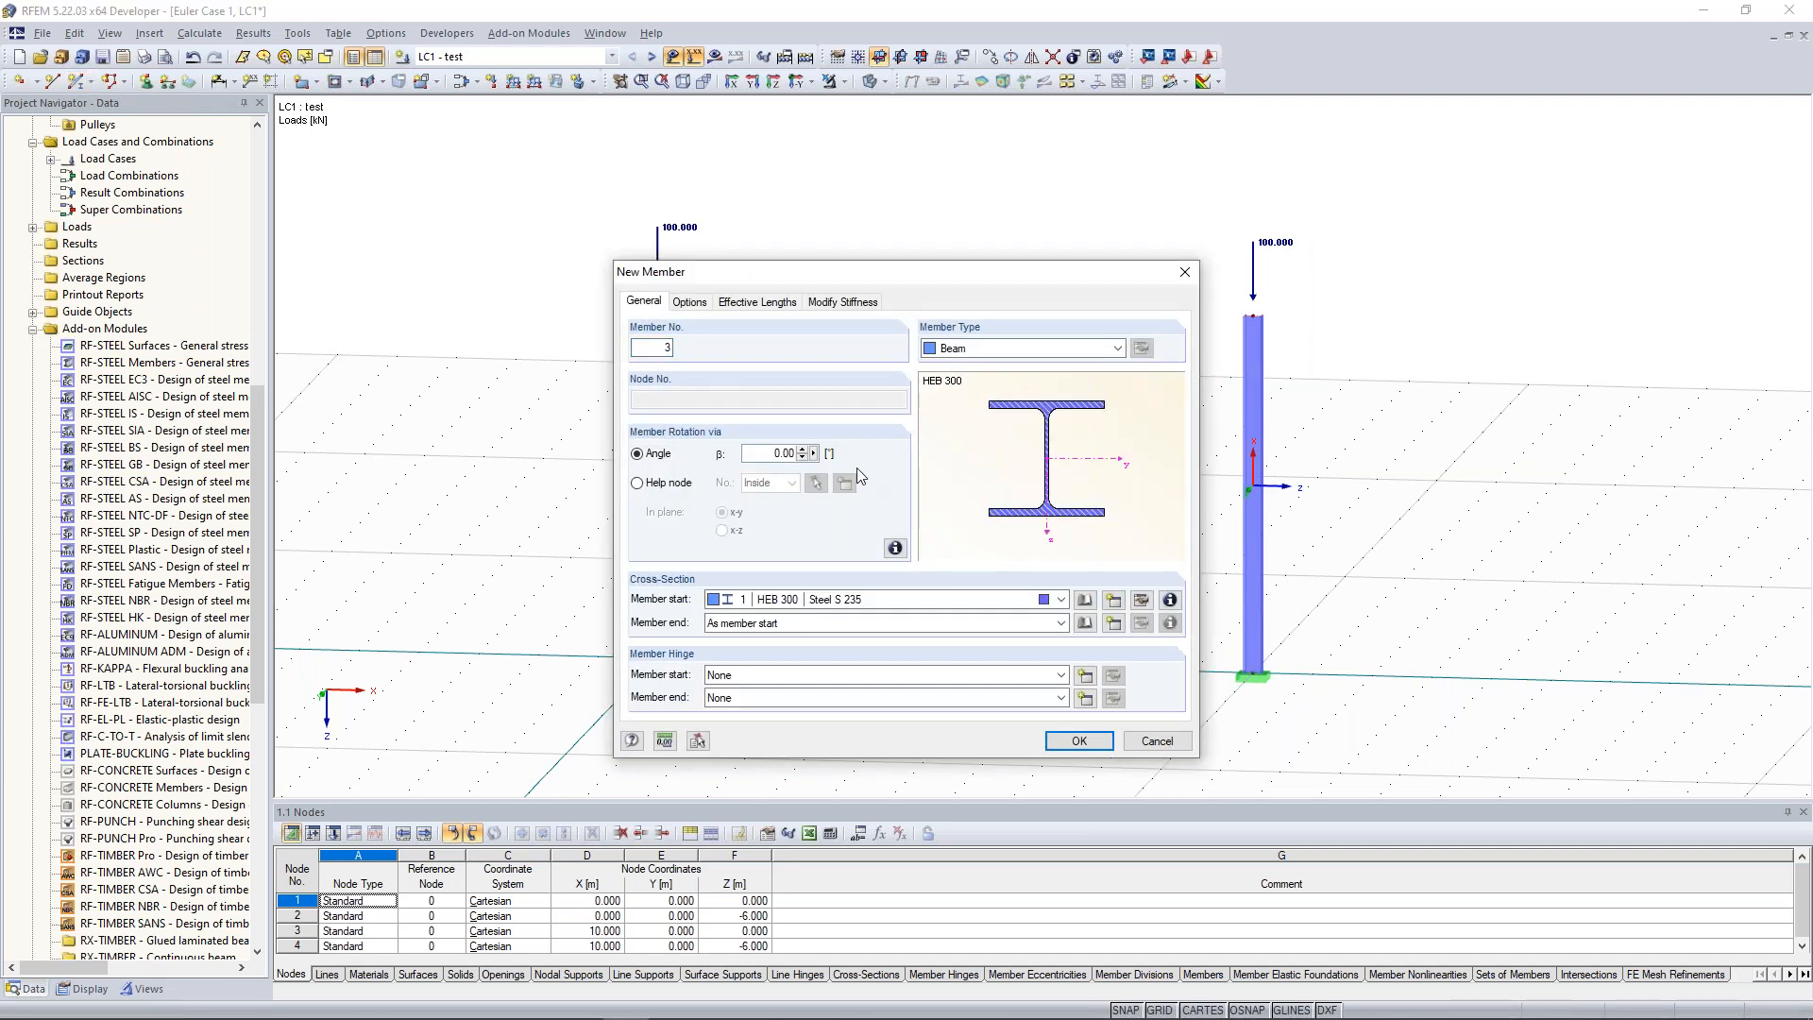
pyautogui.click(1115, 600)
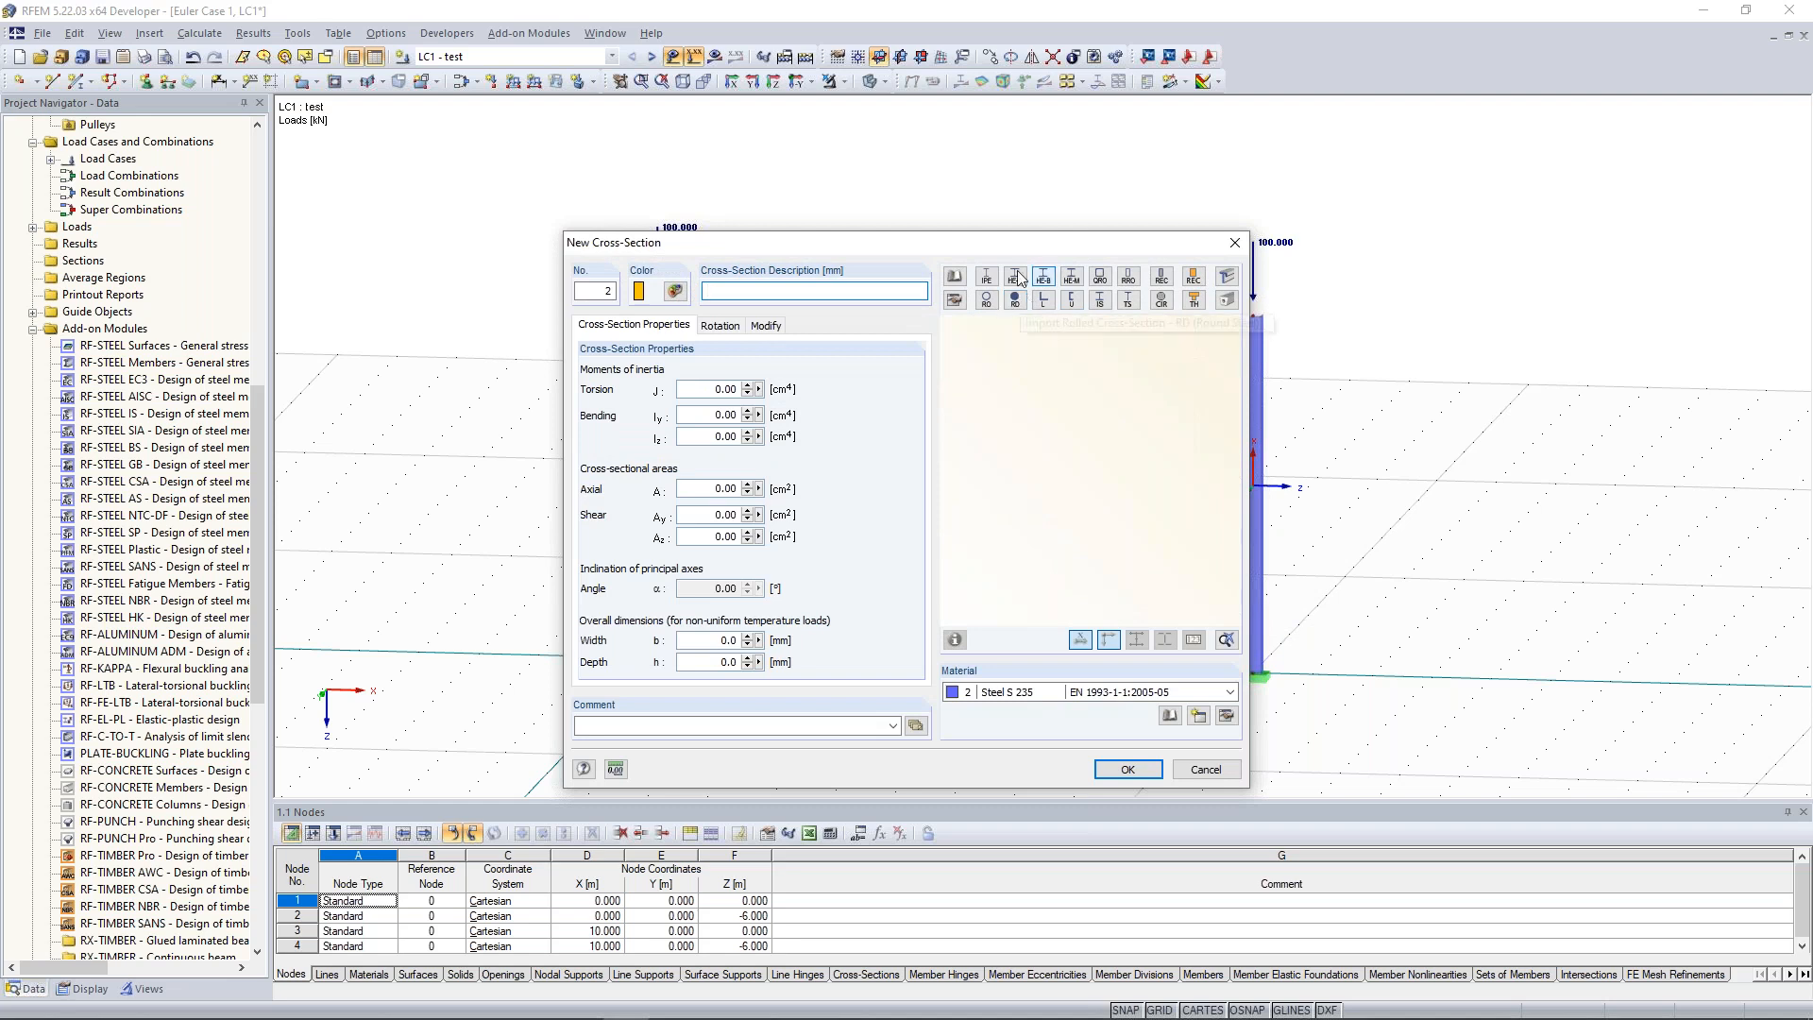
pyautogui.click(987, 279)
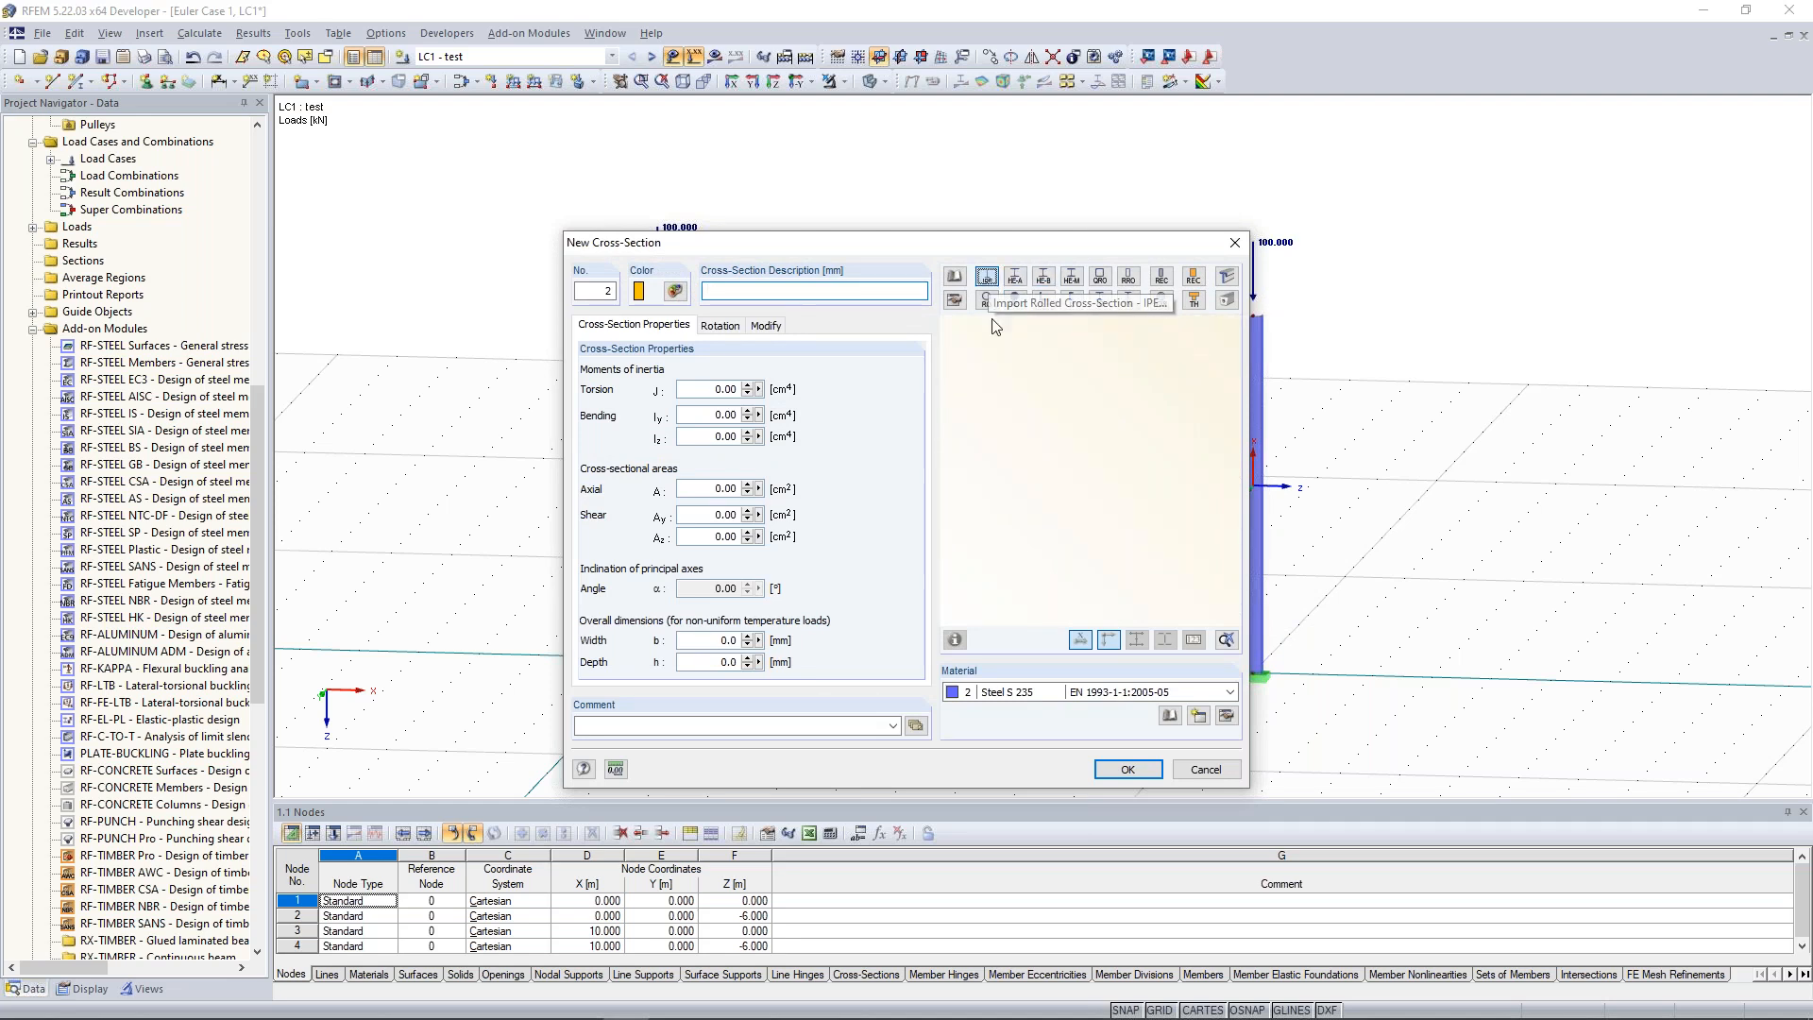
pyautogui.click(946, 451)
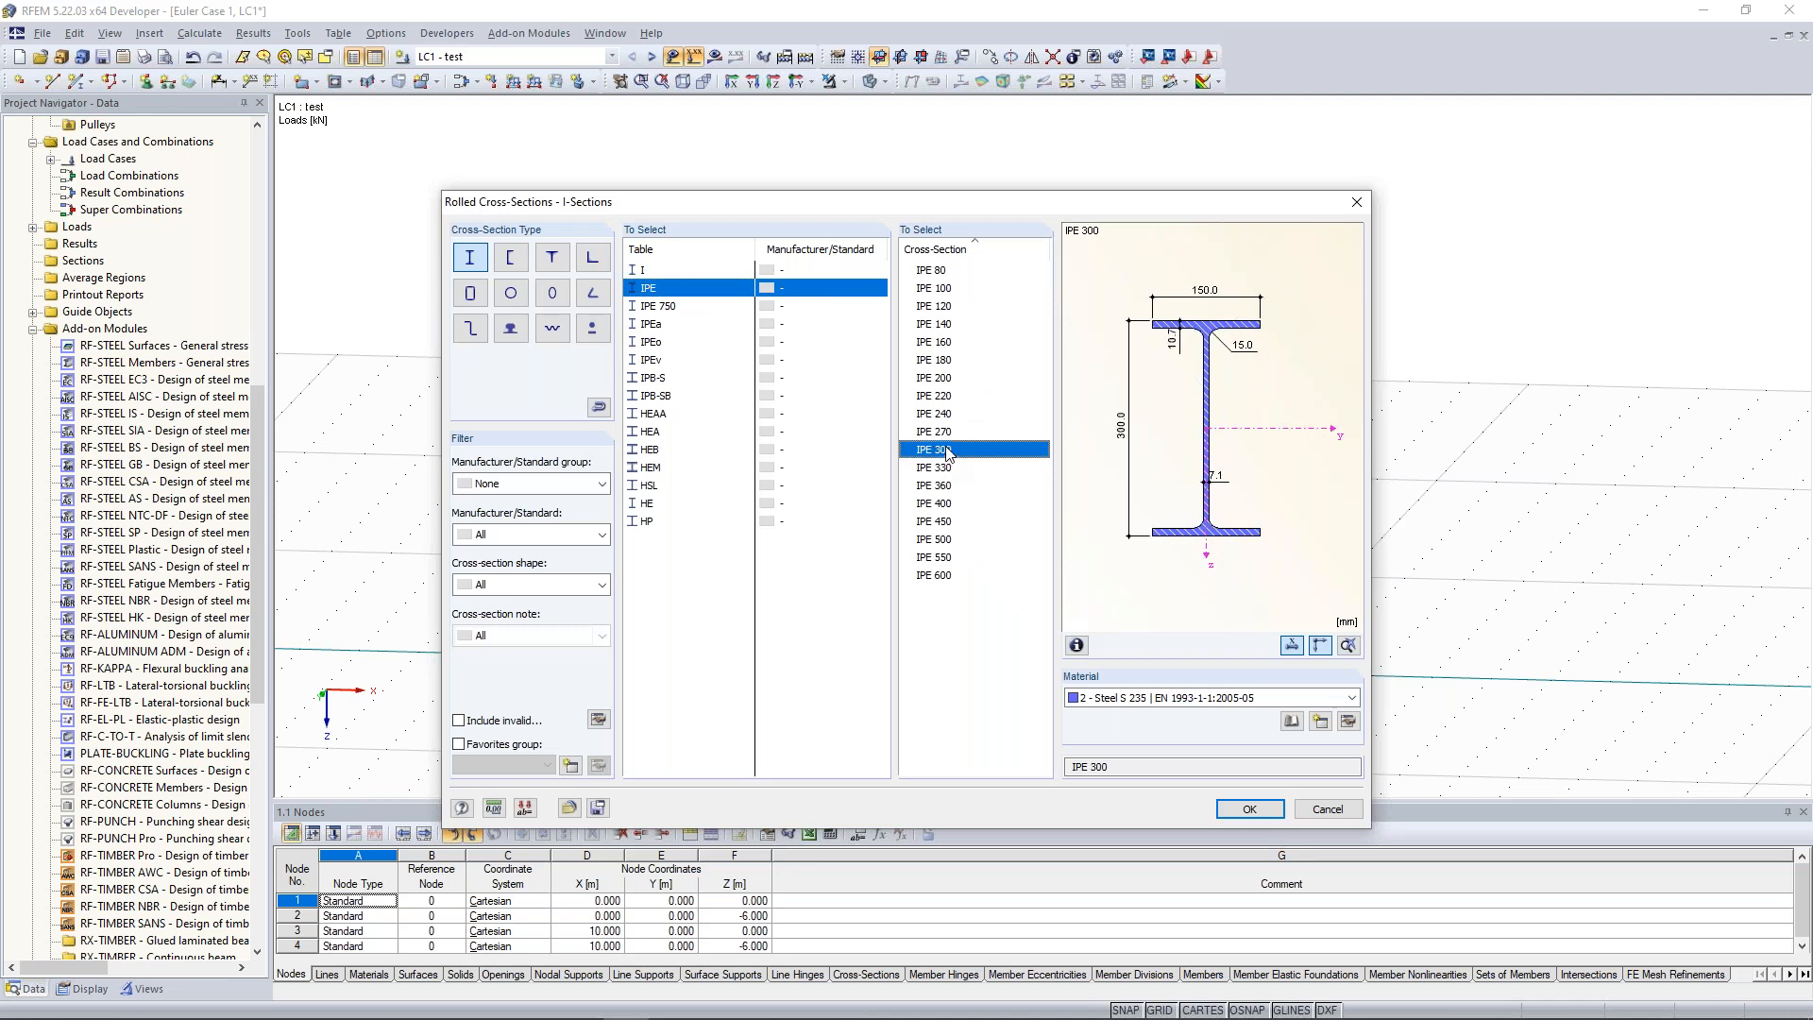
pyautogui.click(1250, 810)
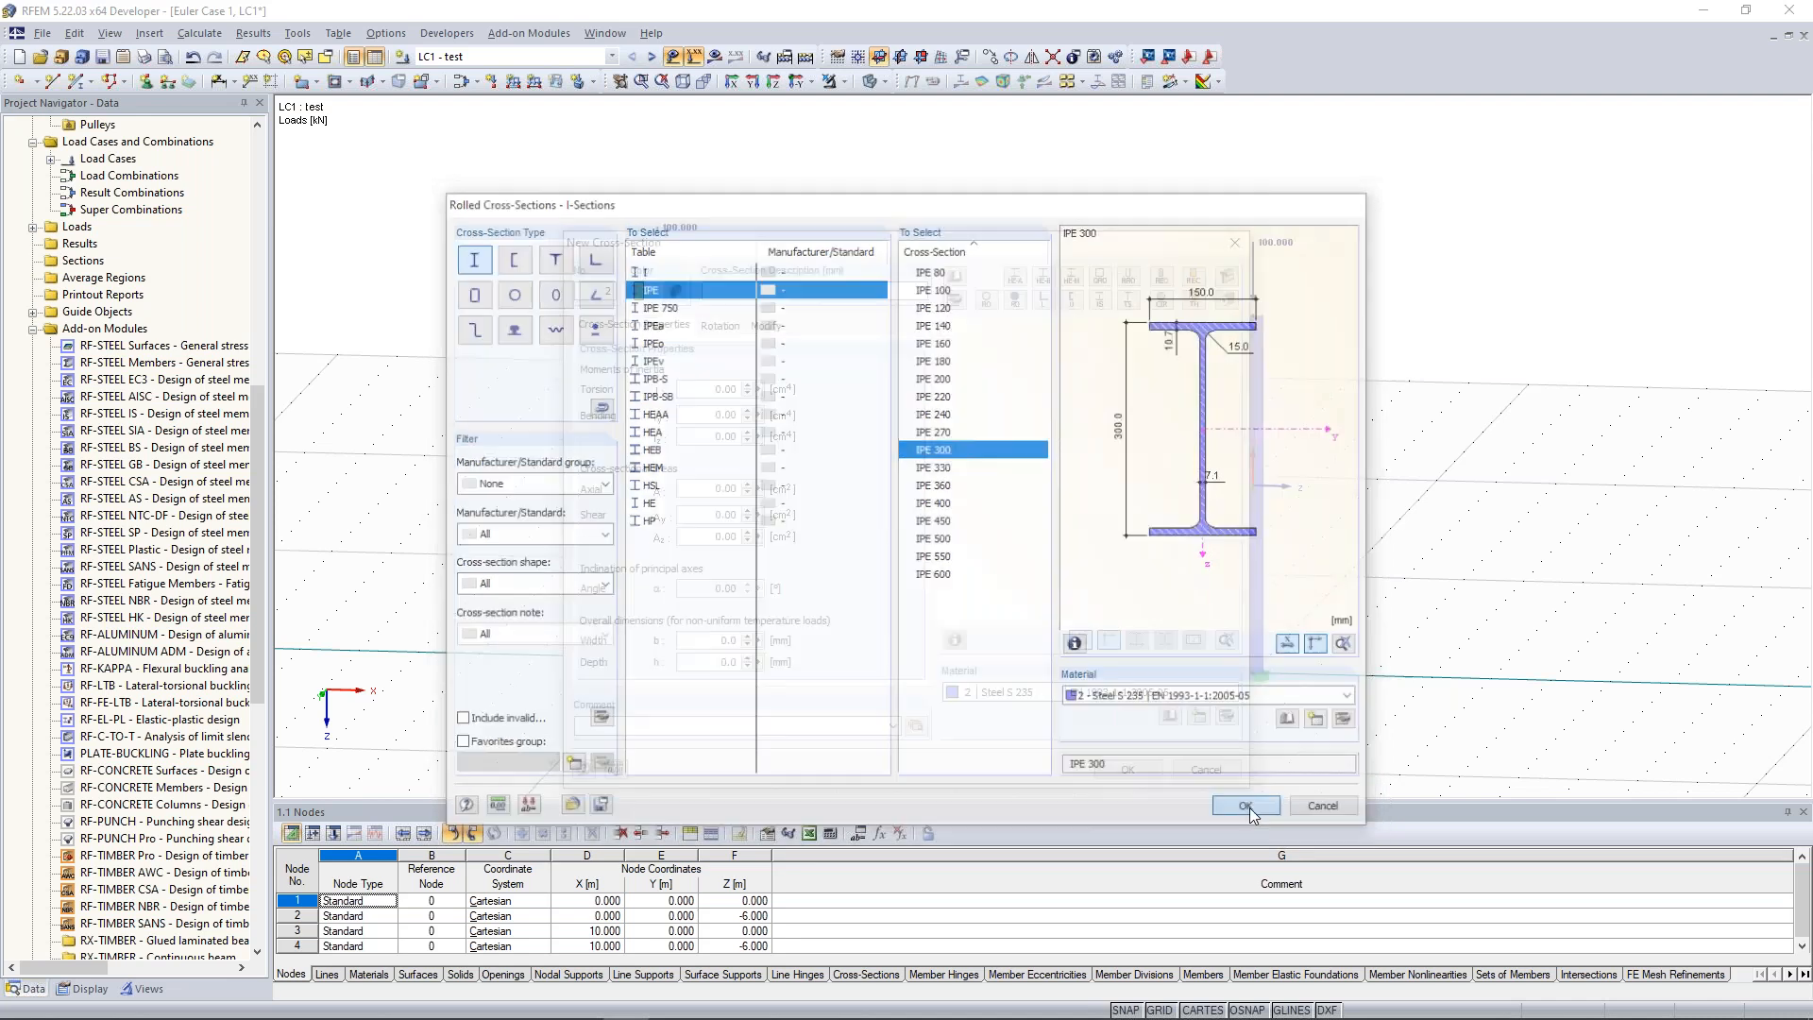
pyautogui.click(1129, 770)
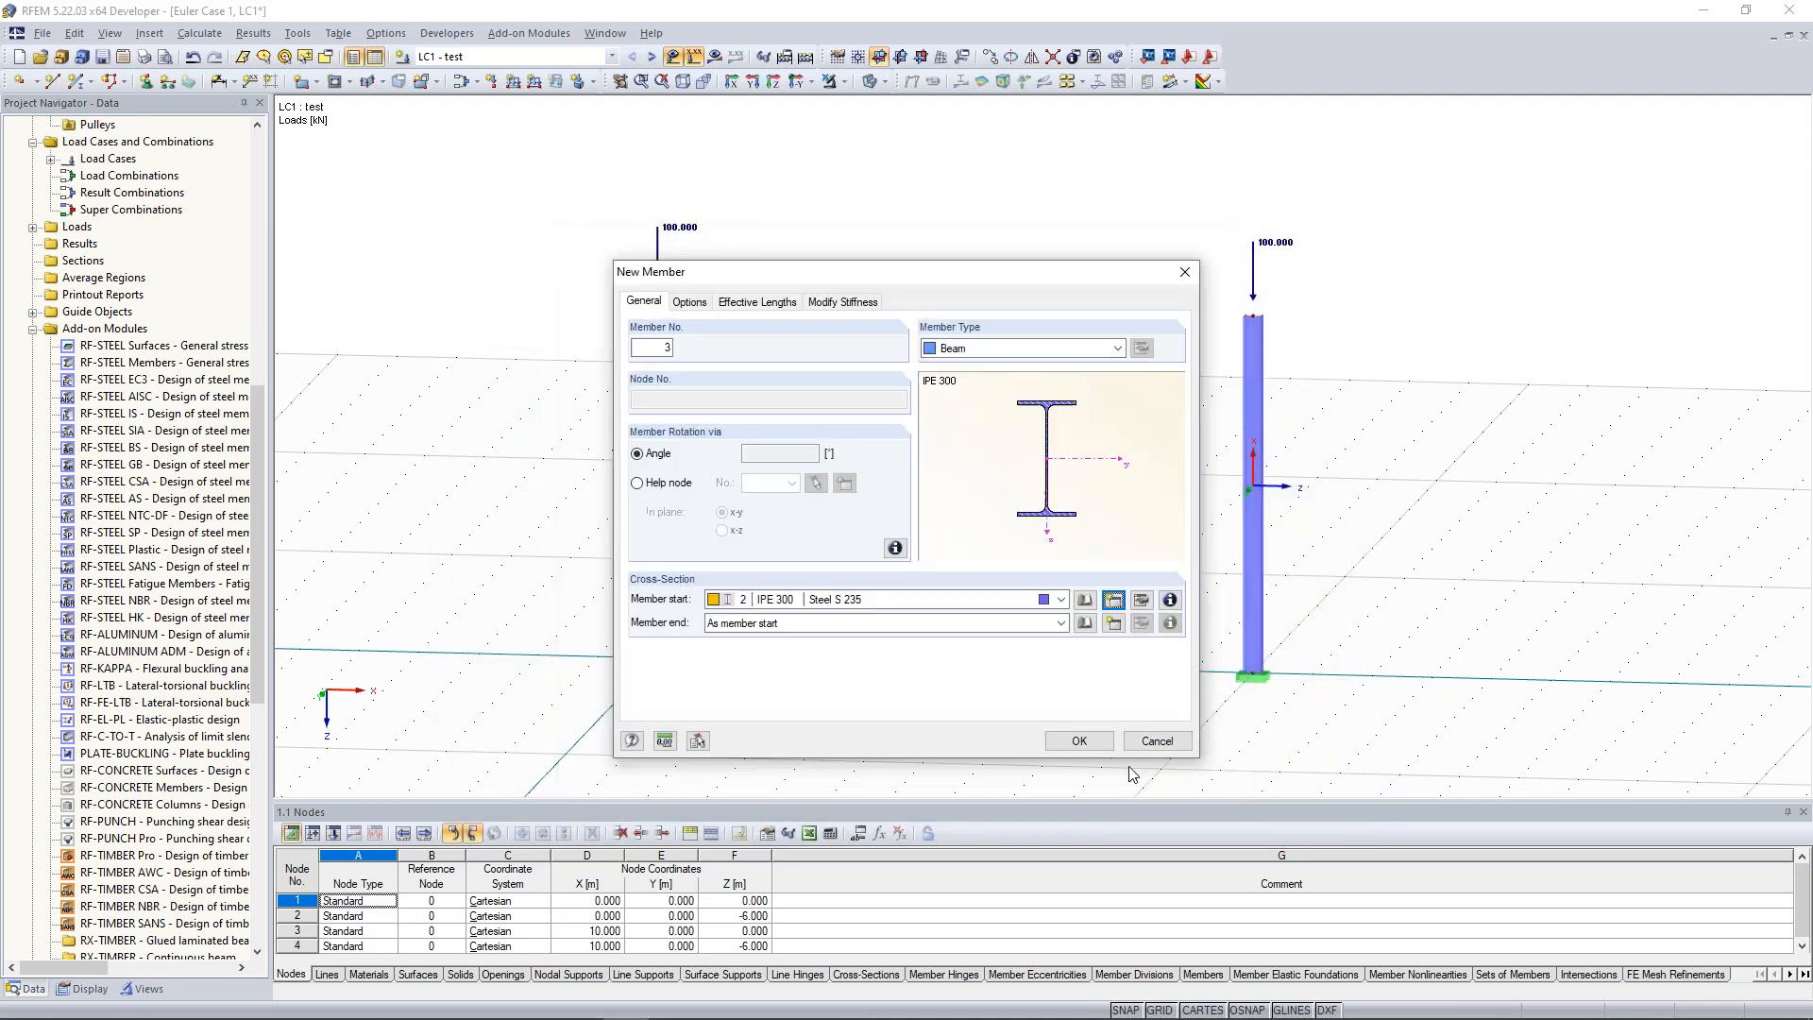
pyautogui.click(1096, 742)
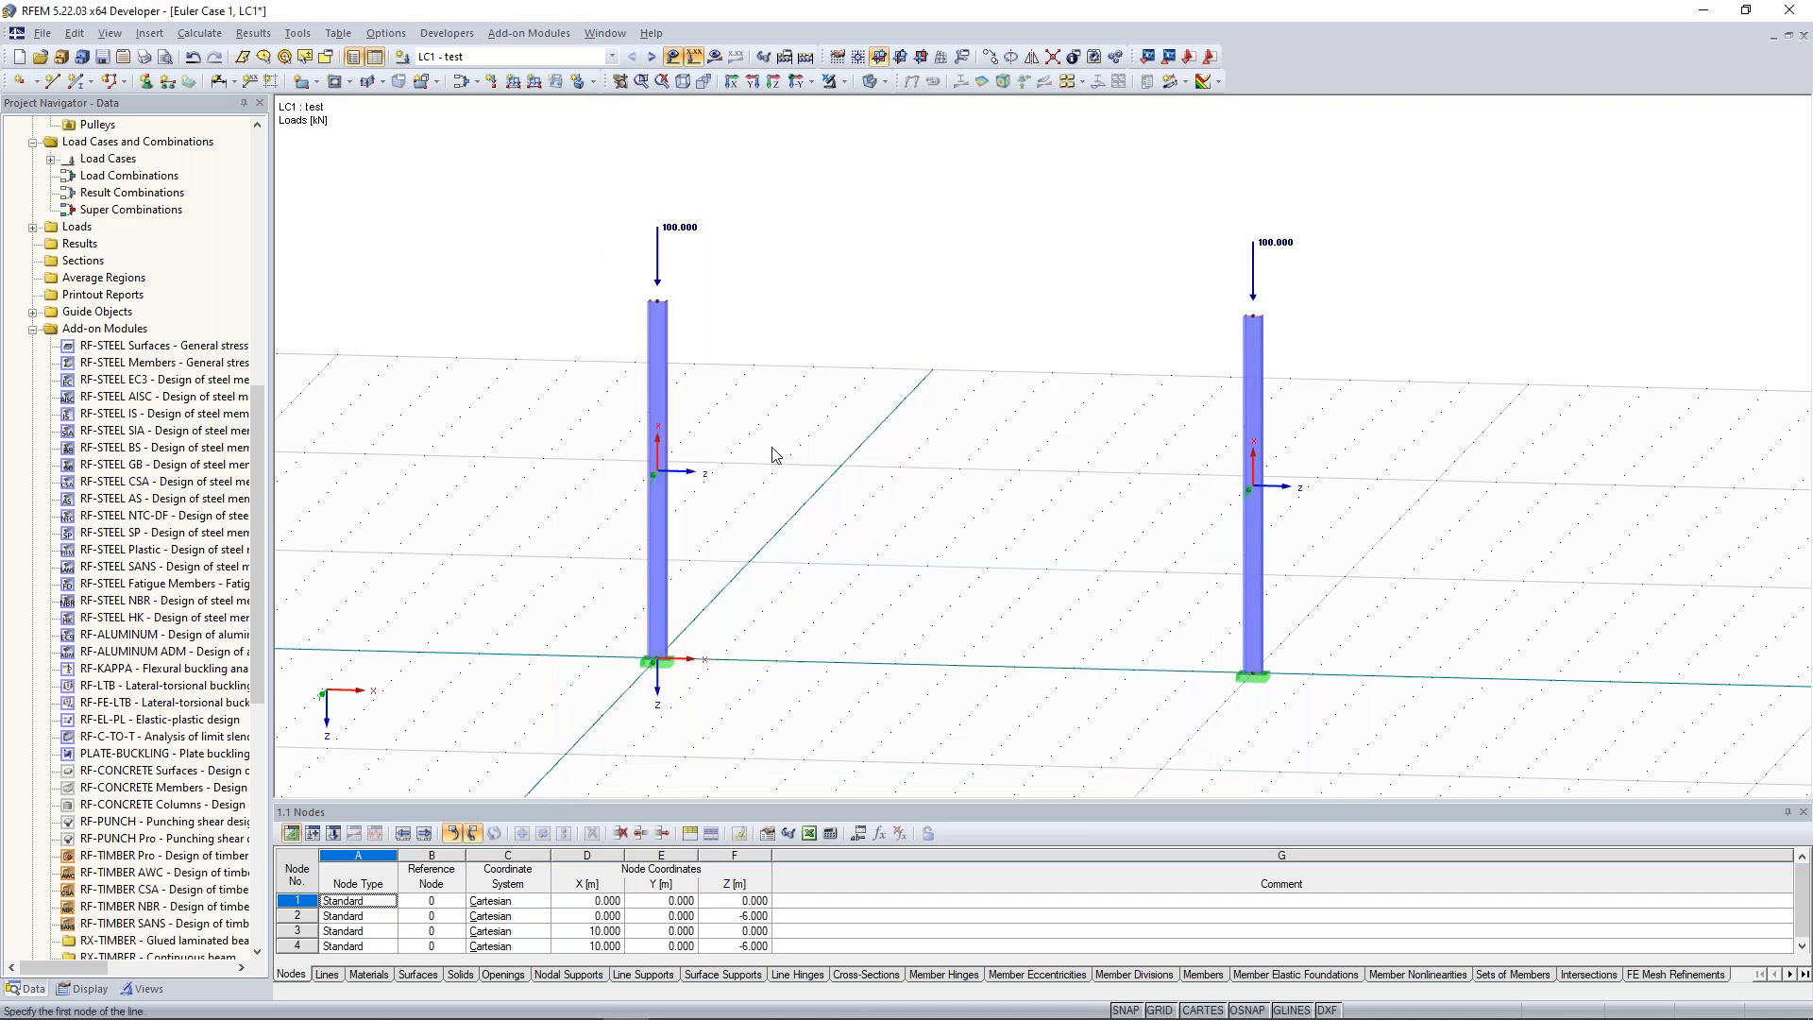
# Place the new beam member between the heads of the two columns and end the member input.
pyautogui.rightClick(658, 304)
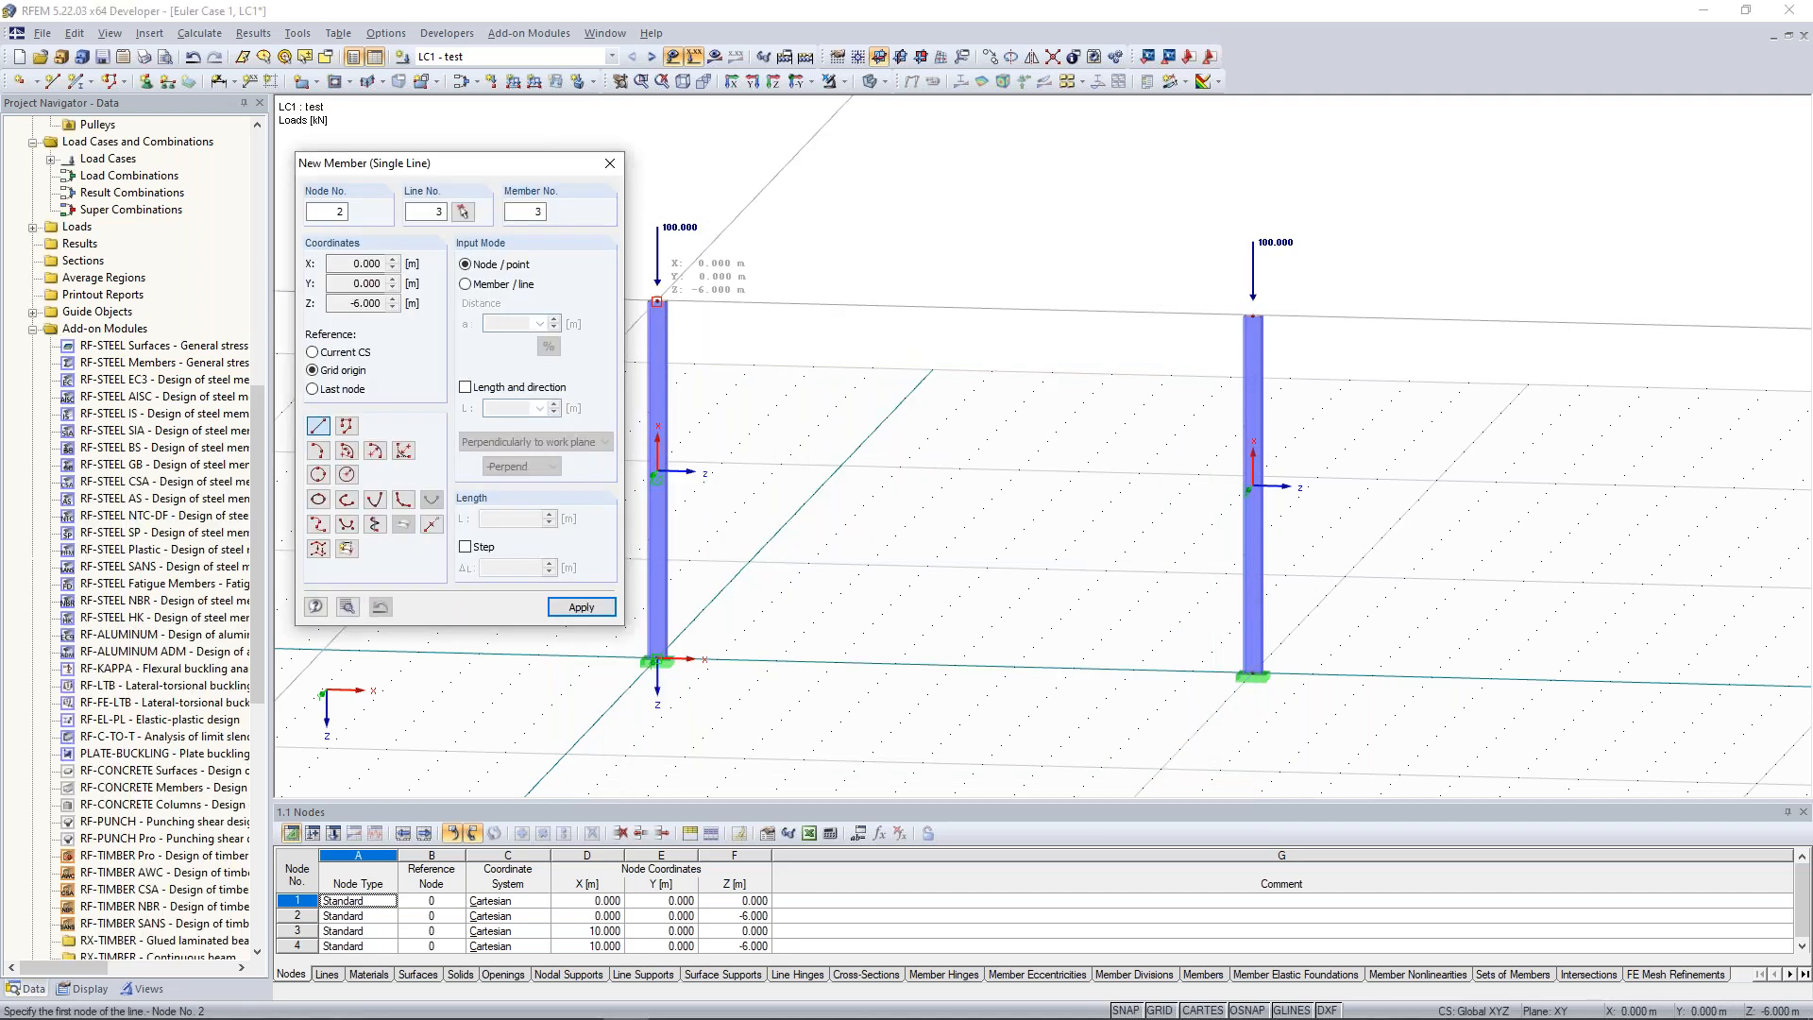
pyautogui.click(659, 302)
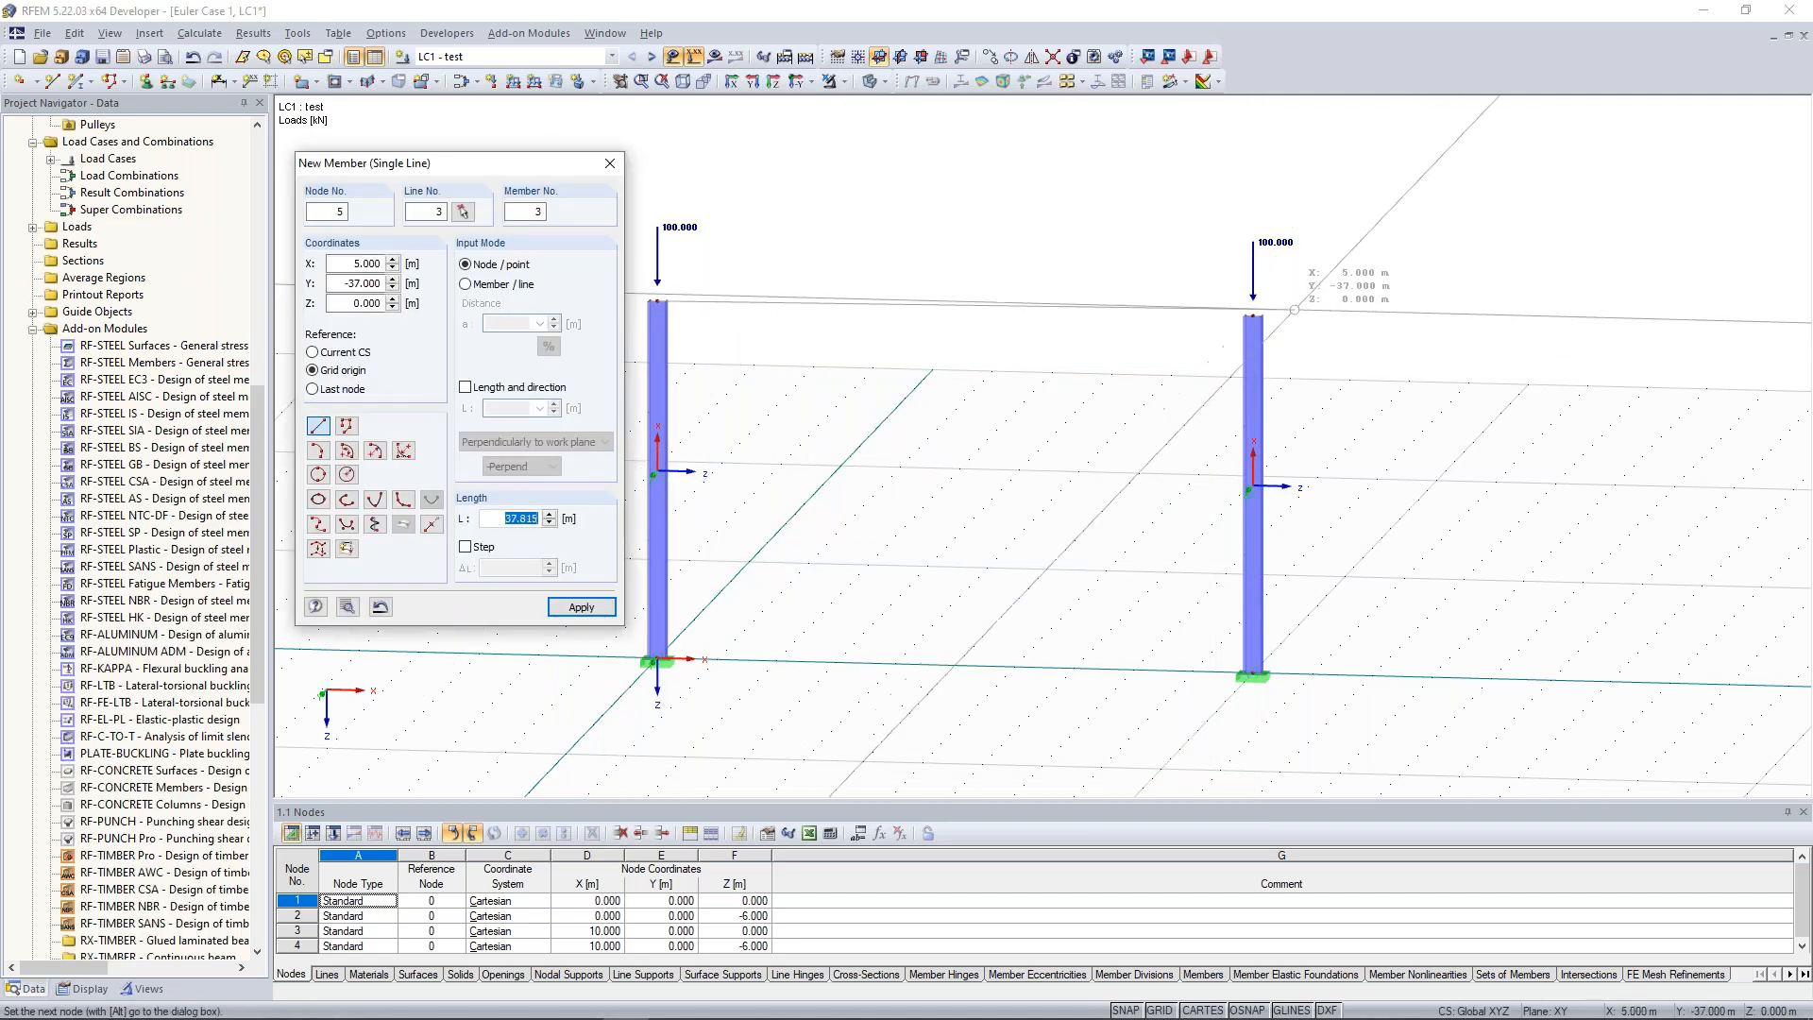
pyautogui.click(1253, 316)
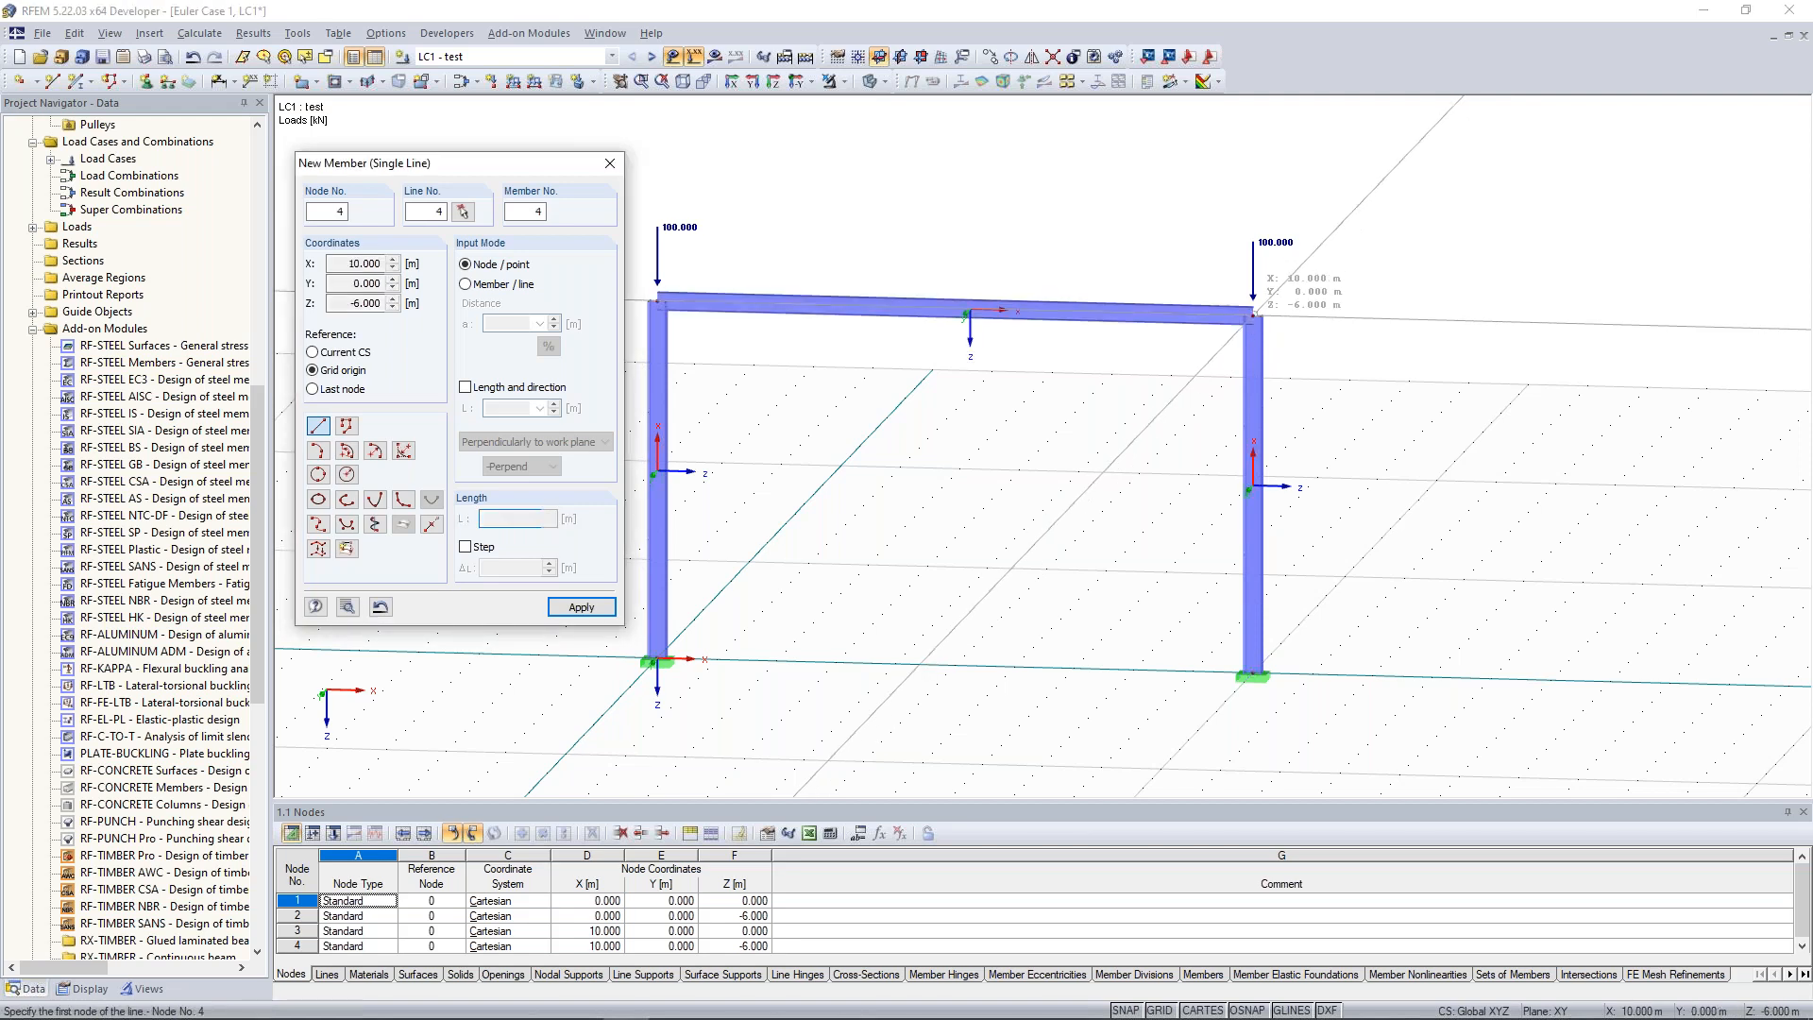
pyautogui.press('Escape')
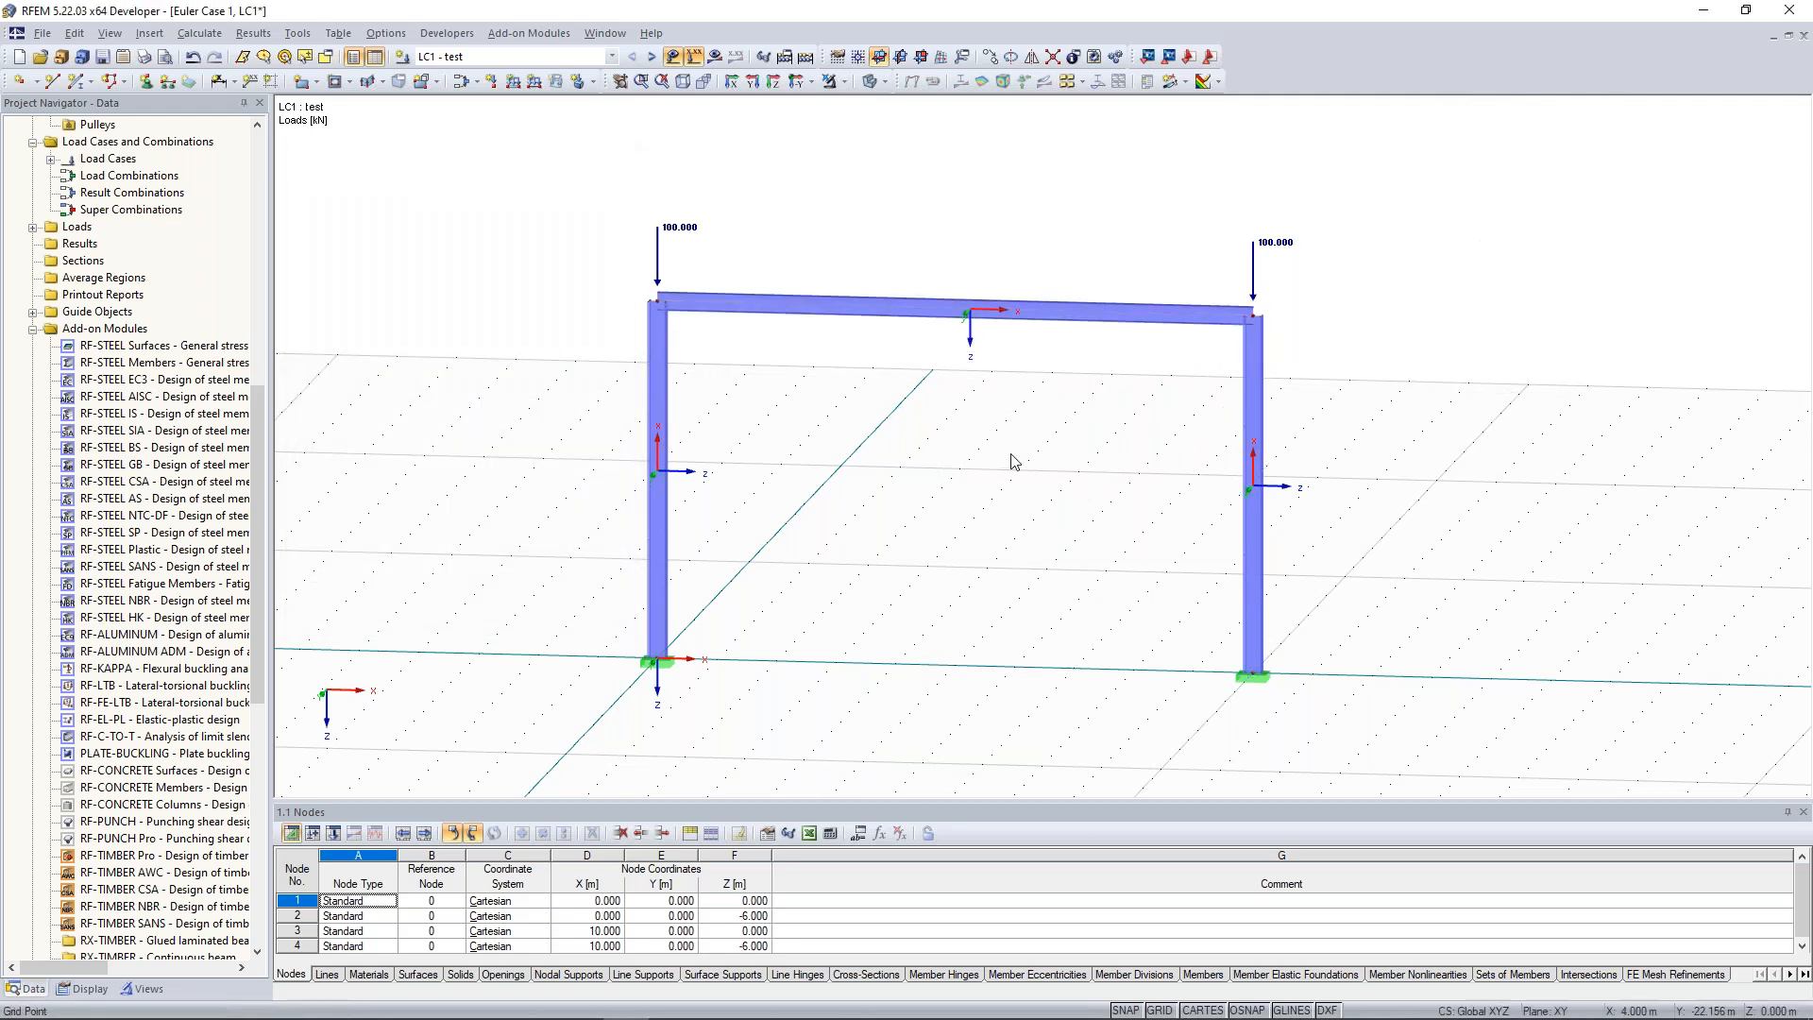
# Calculate the results of load case LC1 - test and display the axial force N on the members.
pyautogui.moveTo(960, 444)
pyautogui.keyDown('ctrl'); pyautogui.mouseDown(button='middle')
pyautogui.moveTo(983, 457)
pyautogui.moveTo(948, 409)
pyautogui.moveTo(935, 430)
pyautogui.mouseUp(button='middle'); pyautogui.keyUp('ctrl')
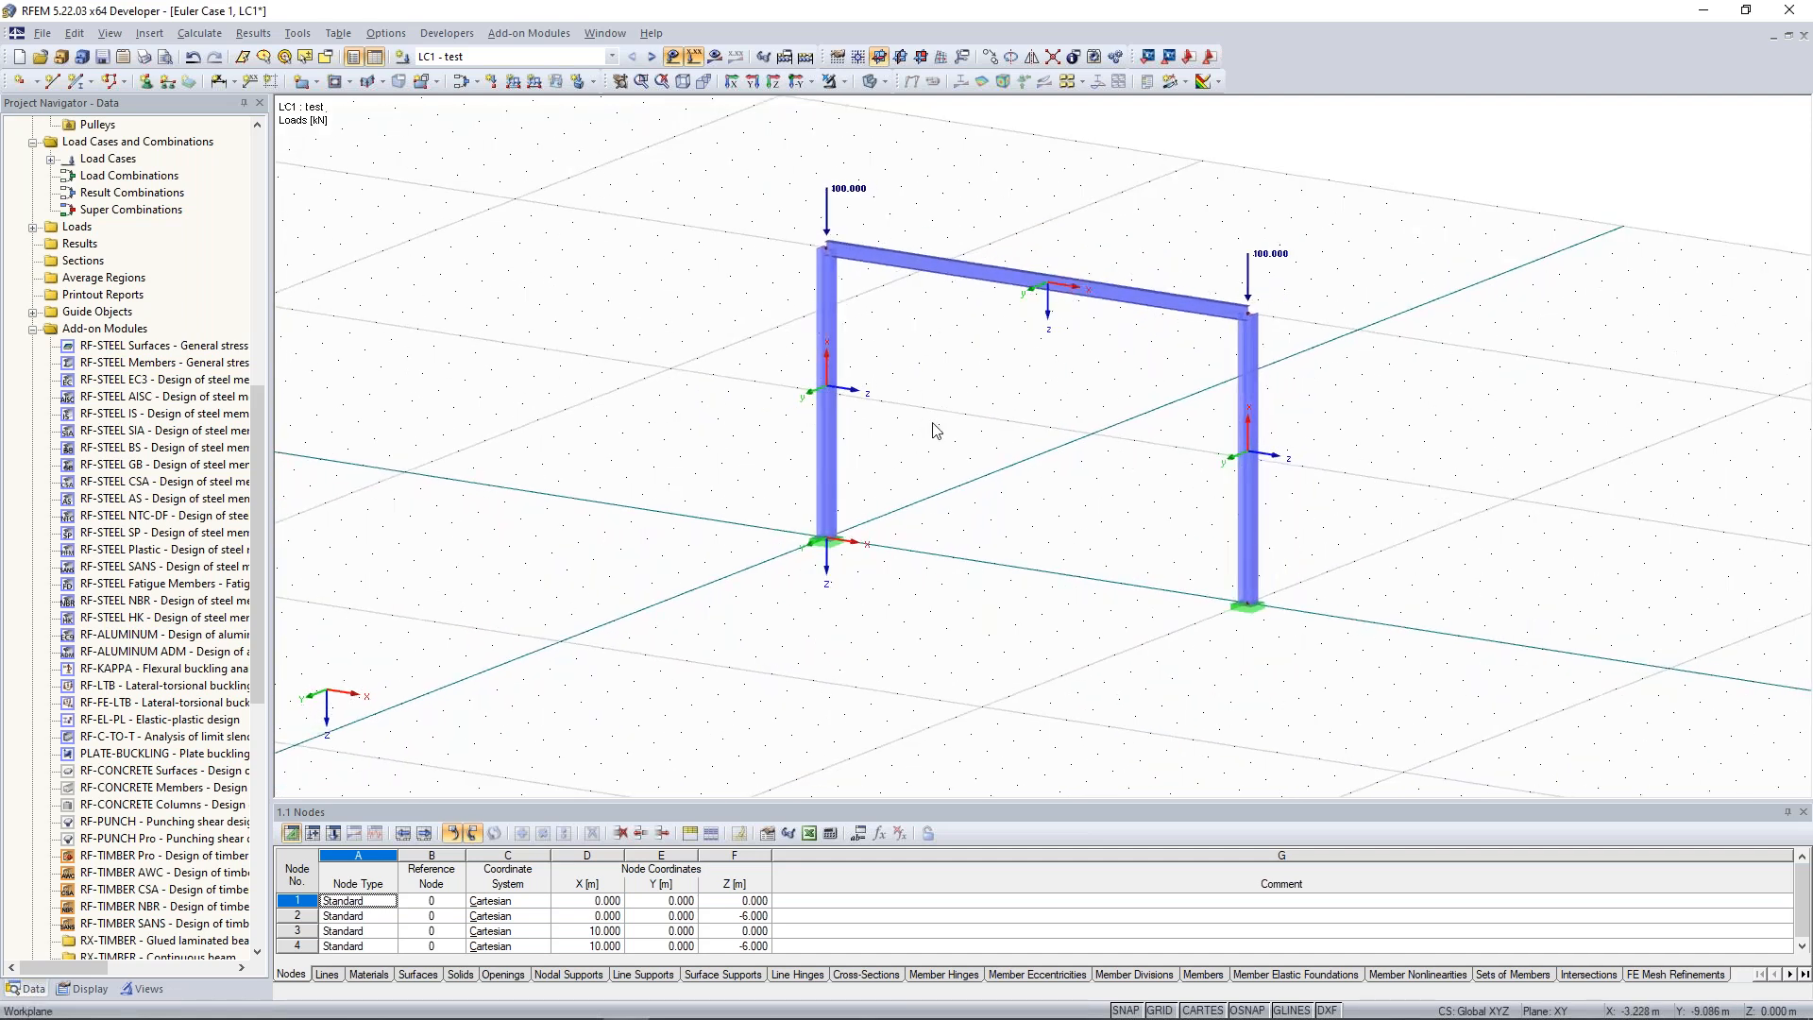
pyautogui.moveTo(965, 377); pyautogui.dragTo(957, 395, button='middle')
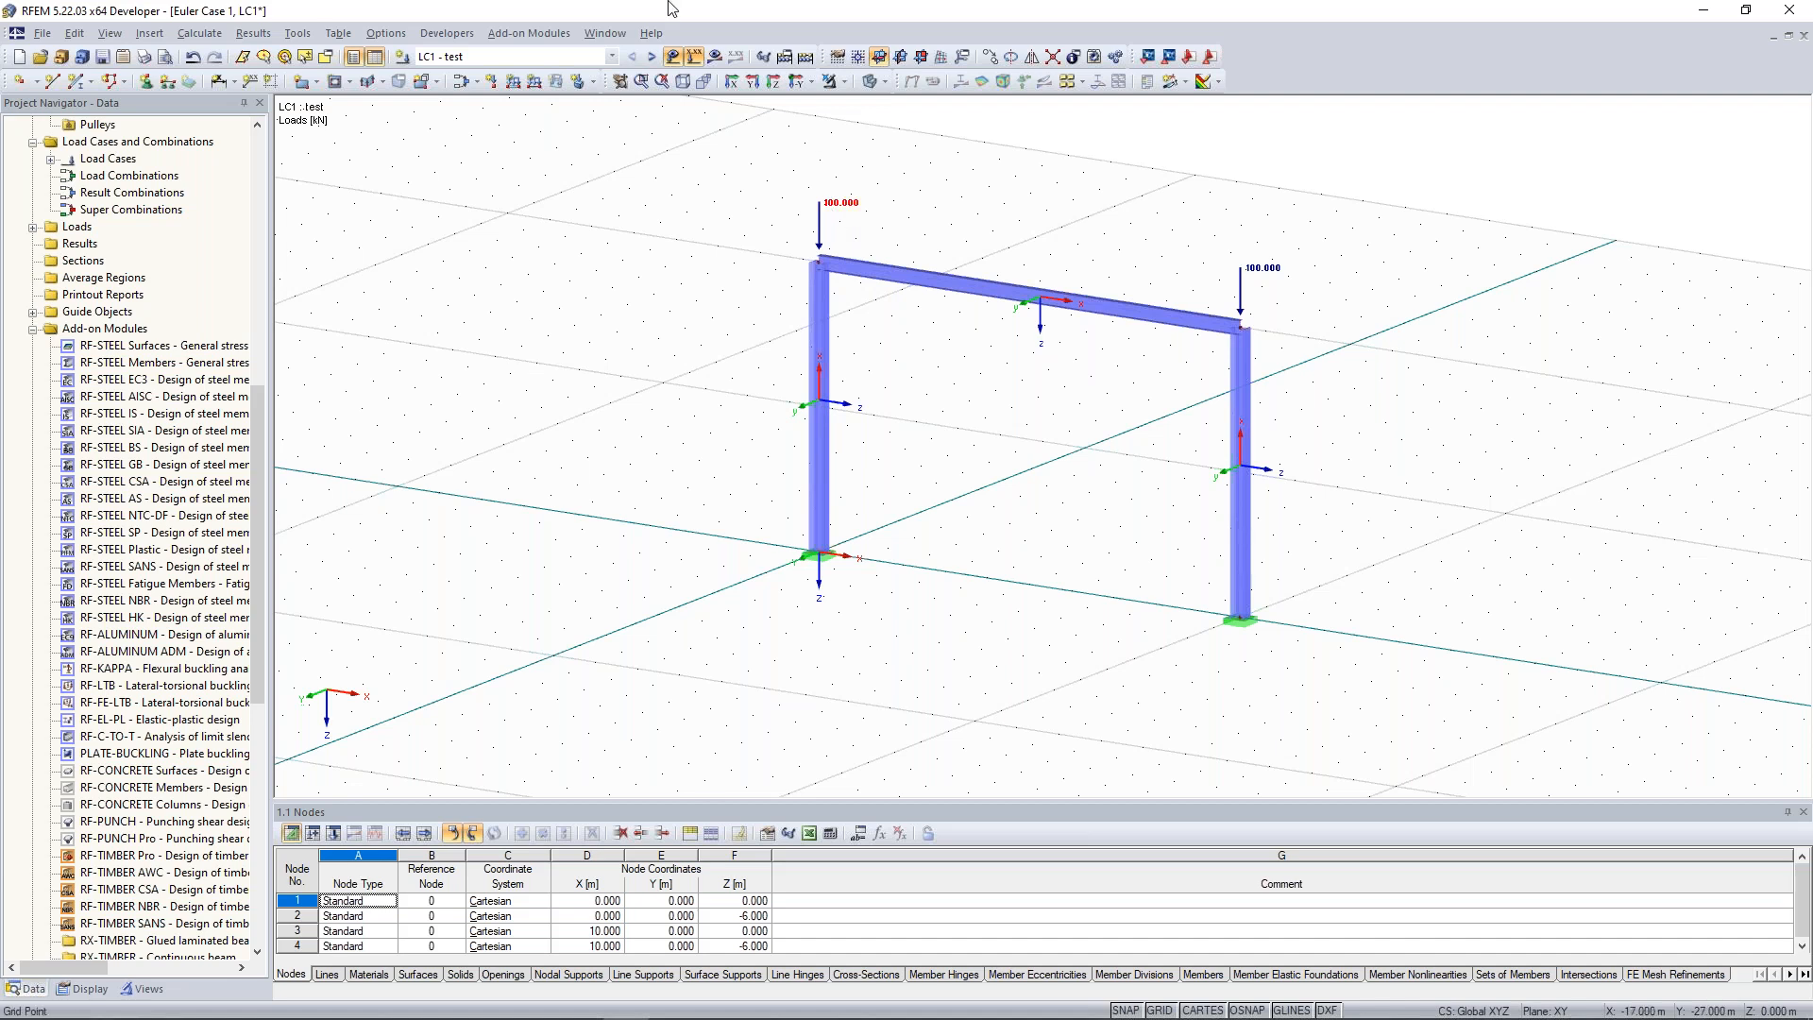
pyautogui.click(806, 57)
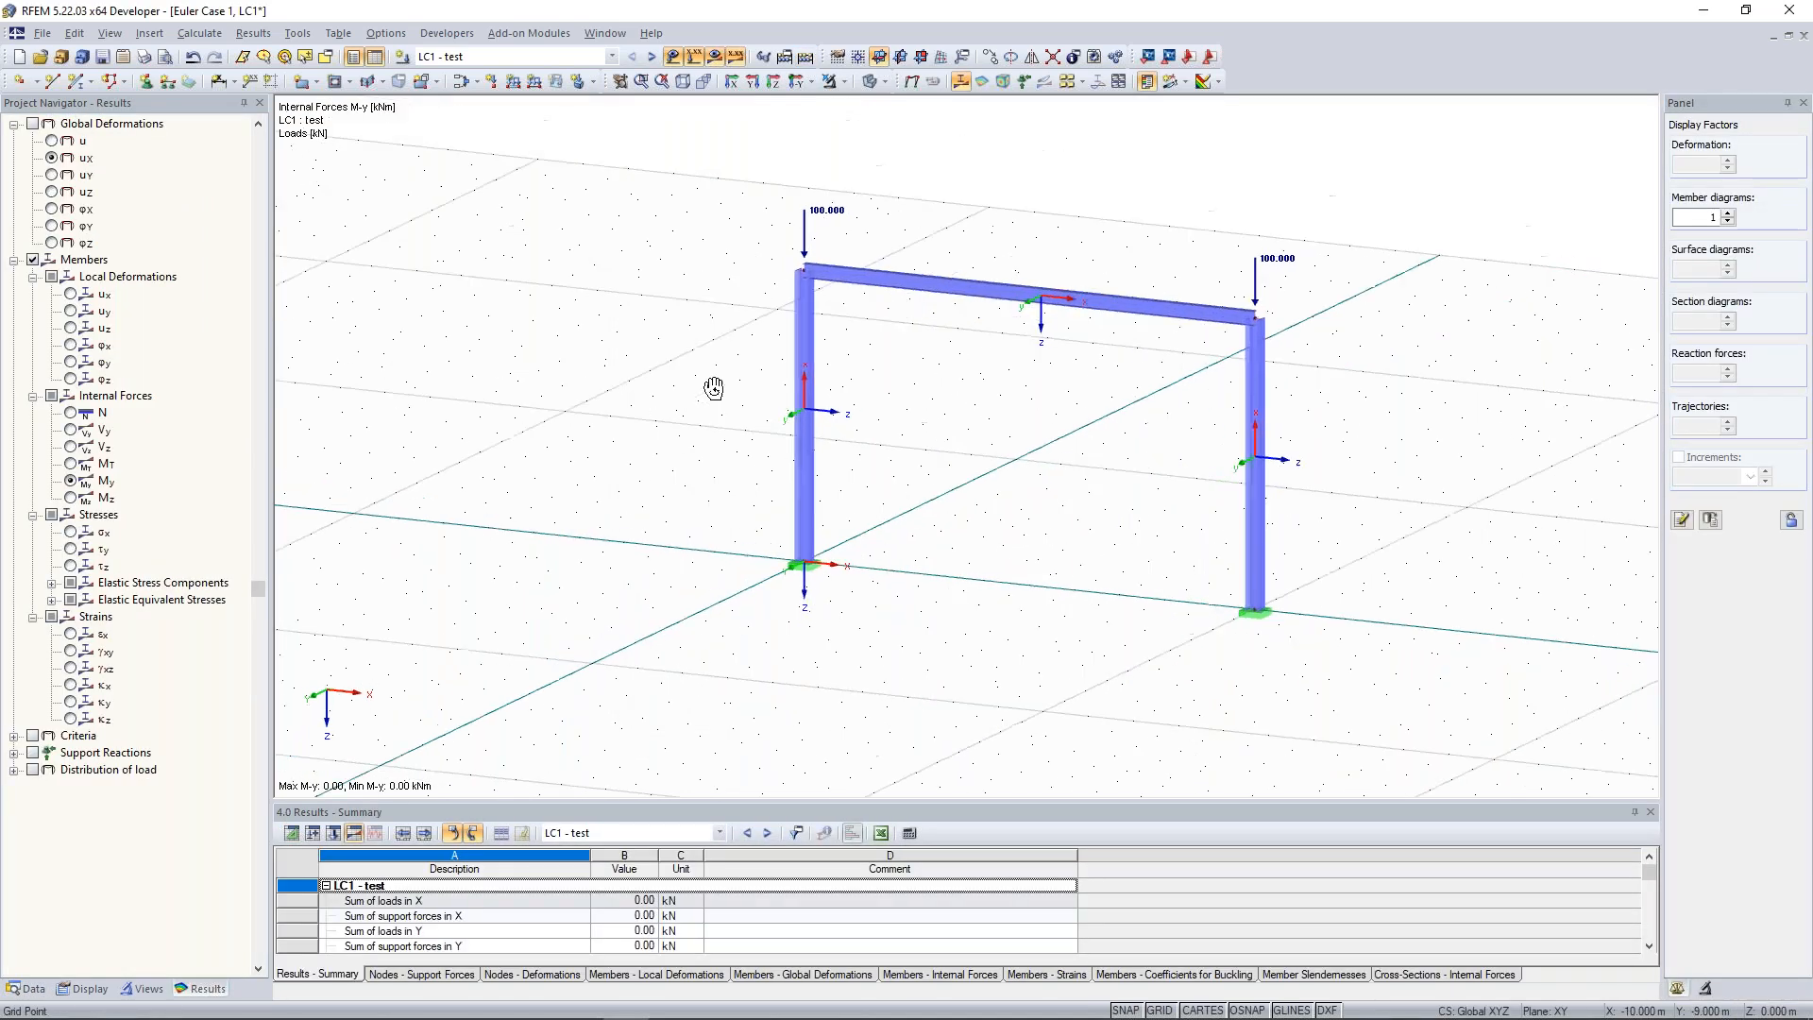
pyautogui.click(72, 413)
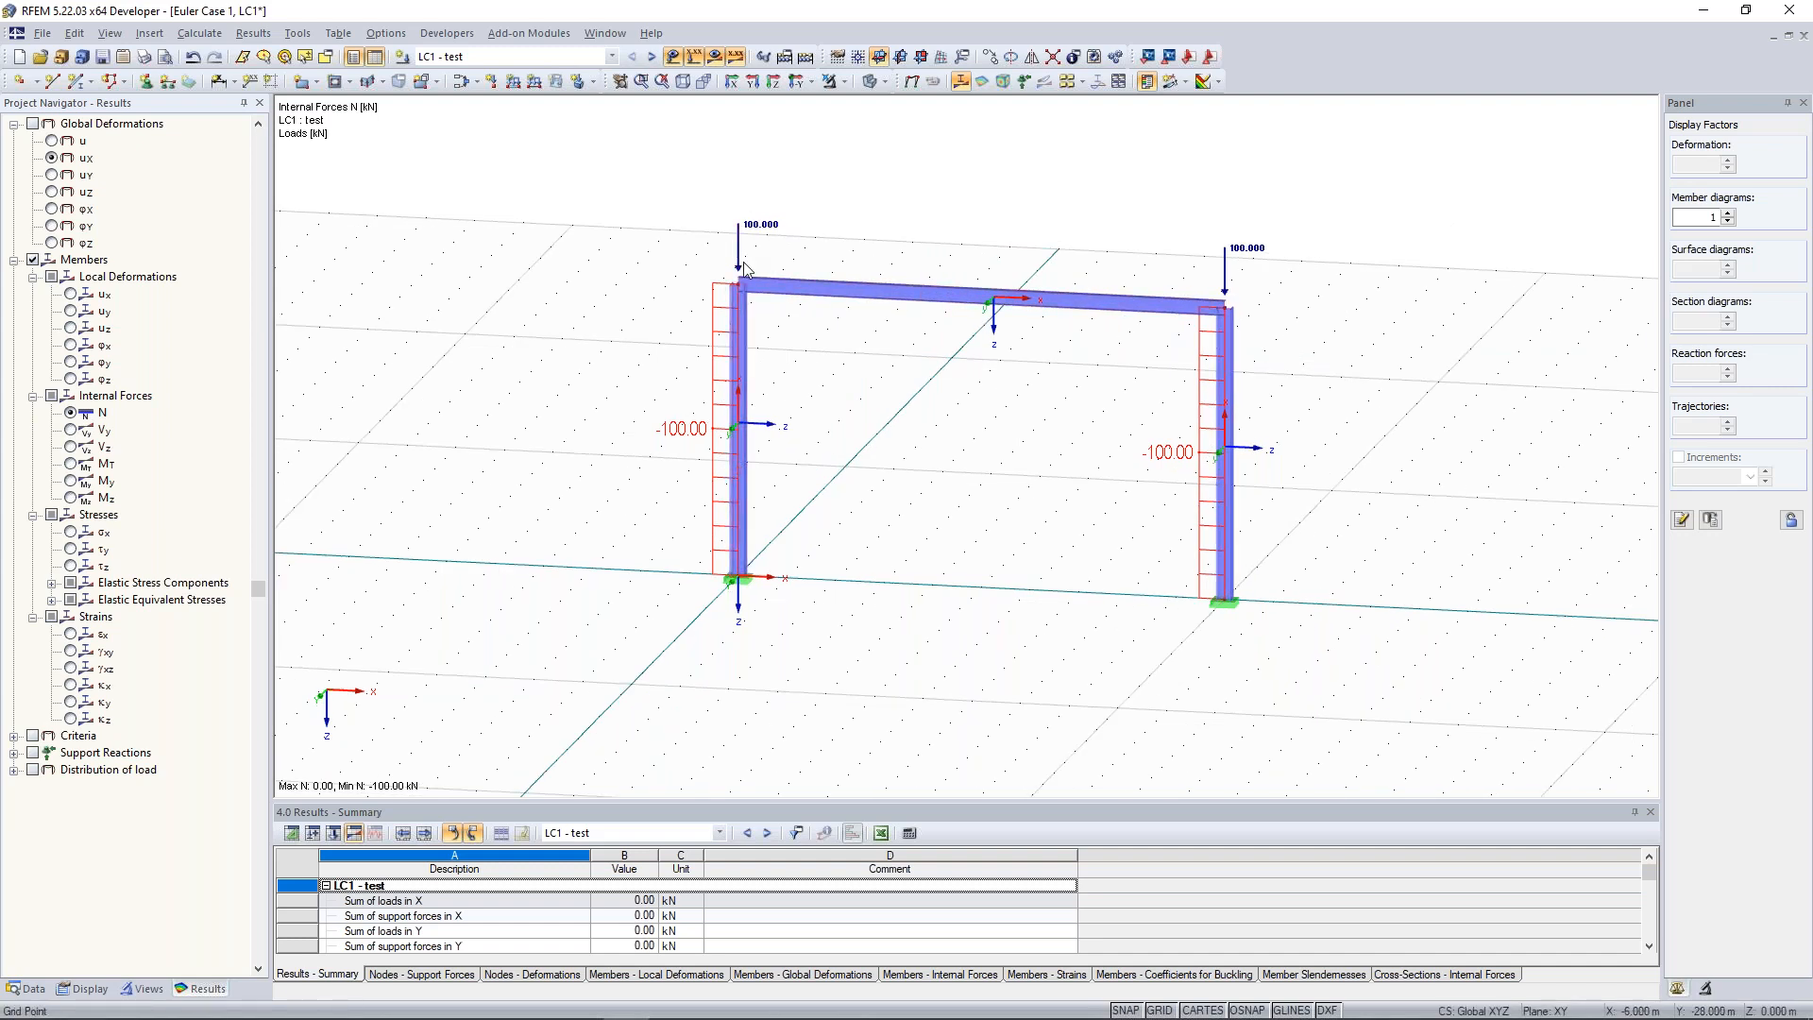
pyautogui.keyDown('ctrl'); pyautogui.moveTo(741, 262); pyautogui.dragTo(756, 266, button='middle'); pyautogui.keyUp('ctrl')
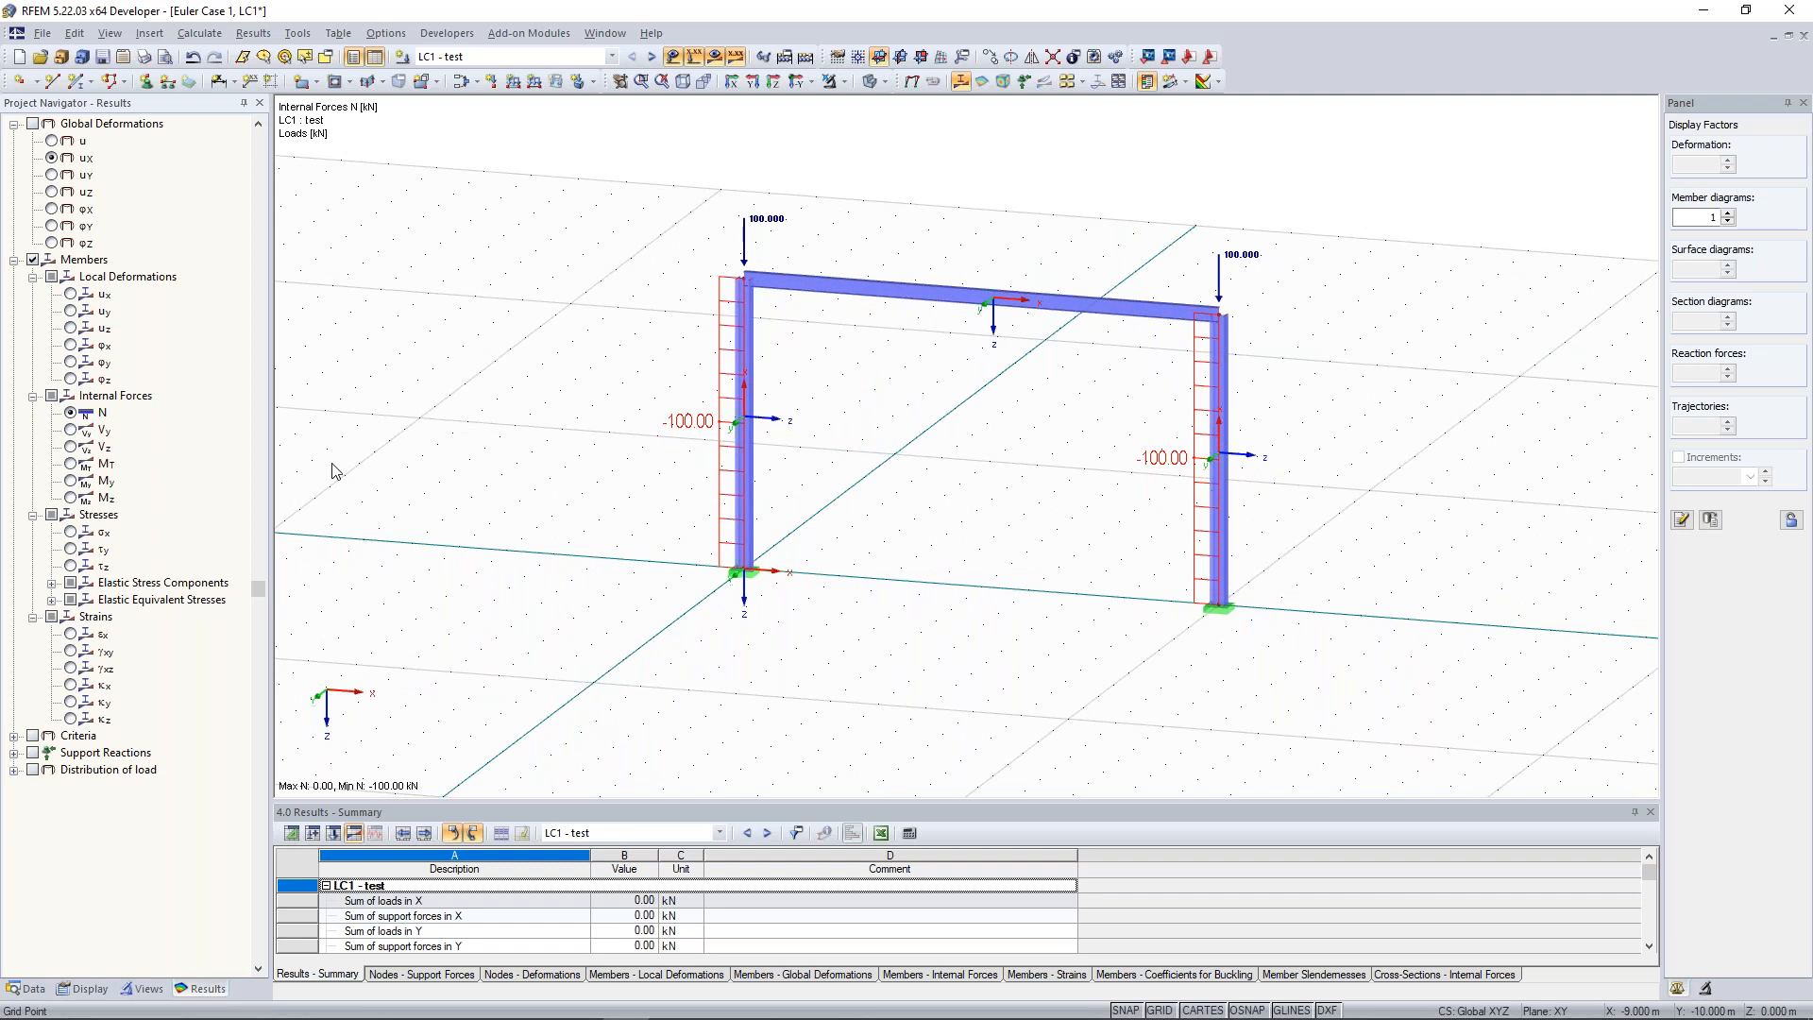
# Check the bending moment My on the frame members, followed by the shear force Vy.
pyautogui.click(71, 481)
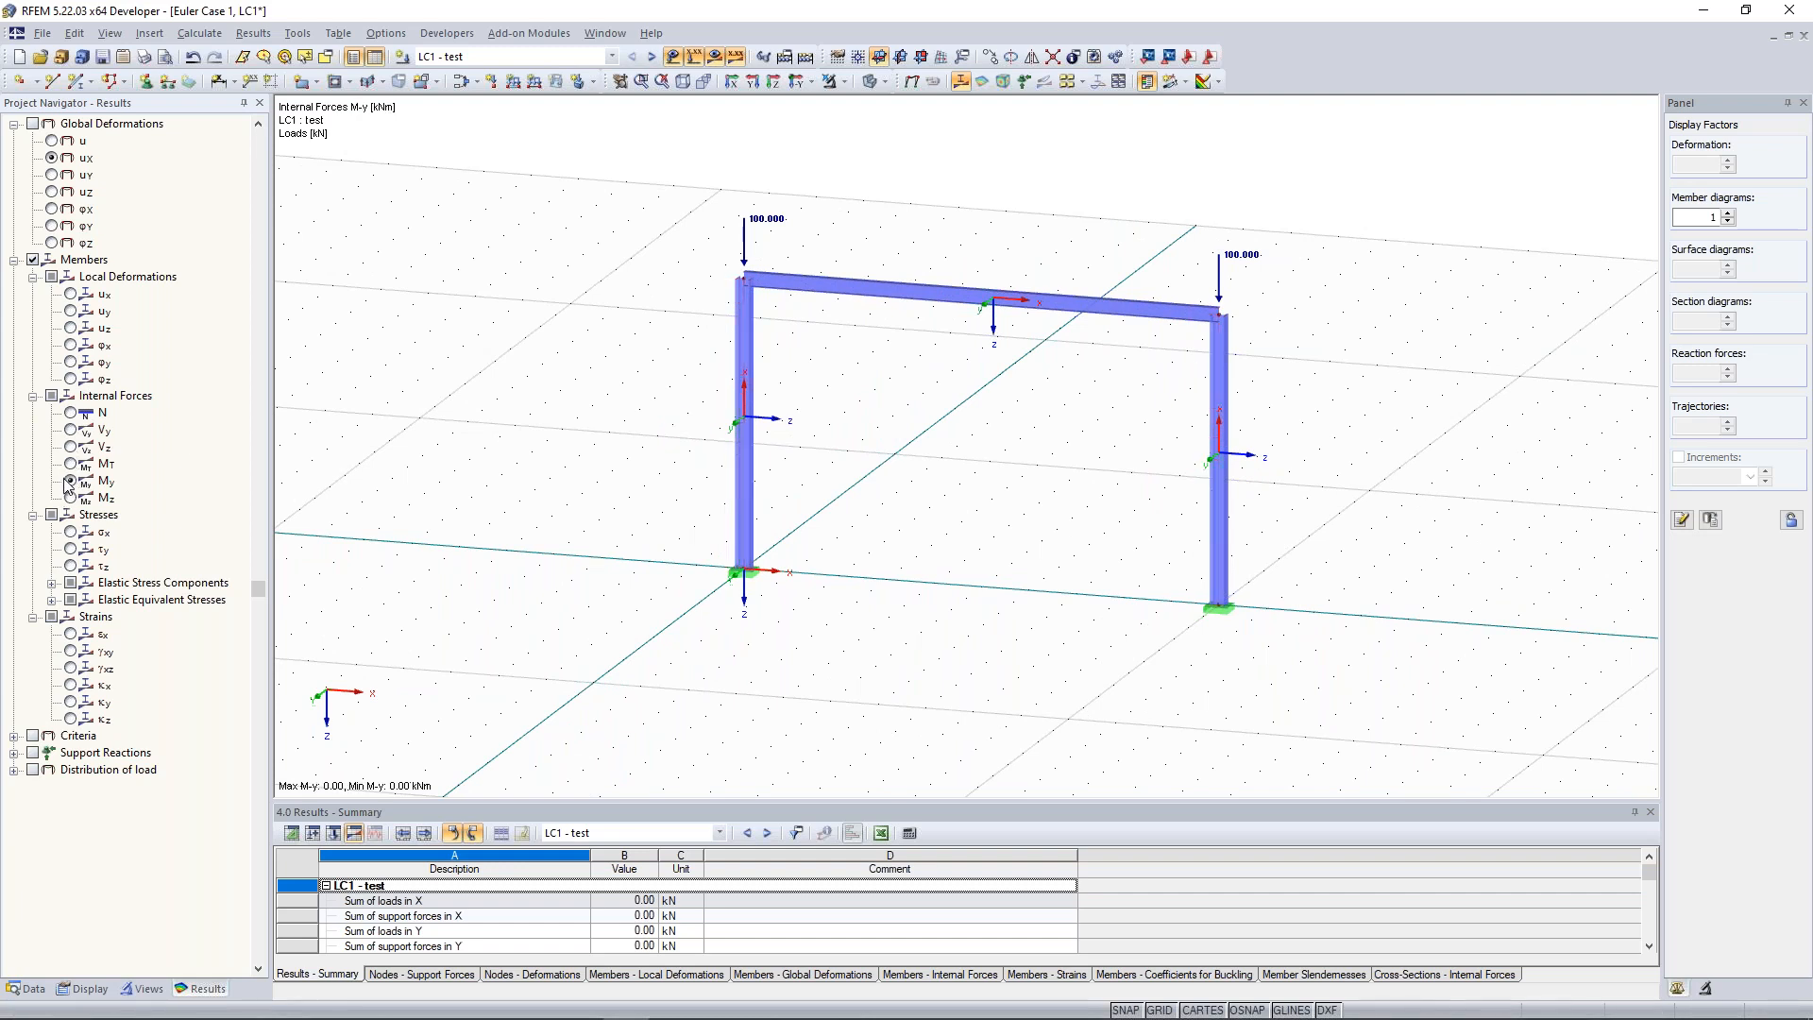
pyautogui.click(939, 294)
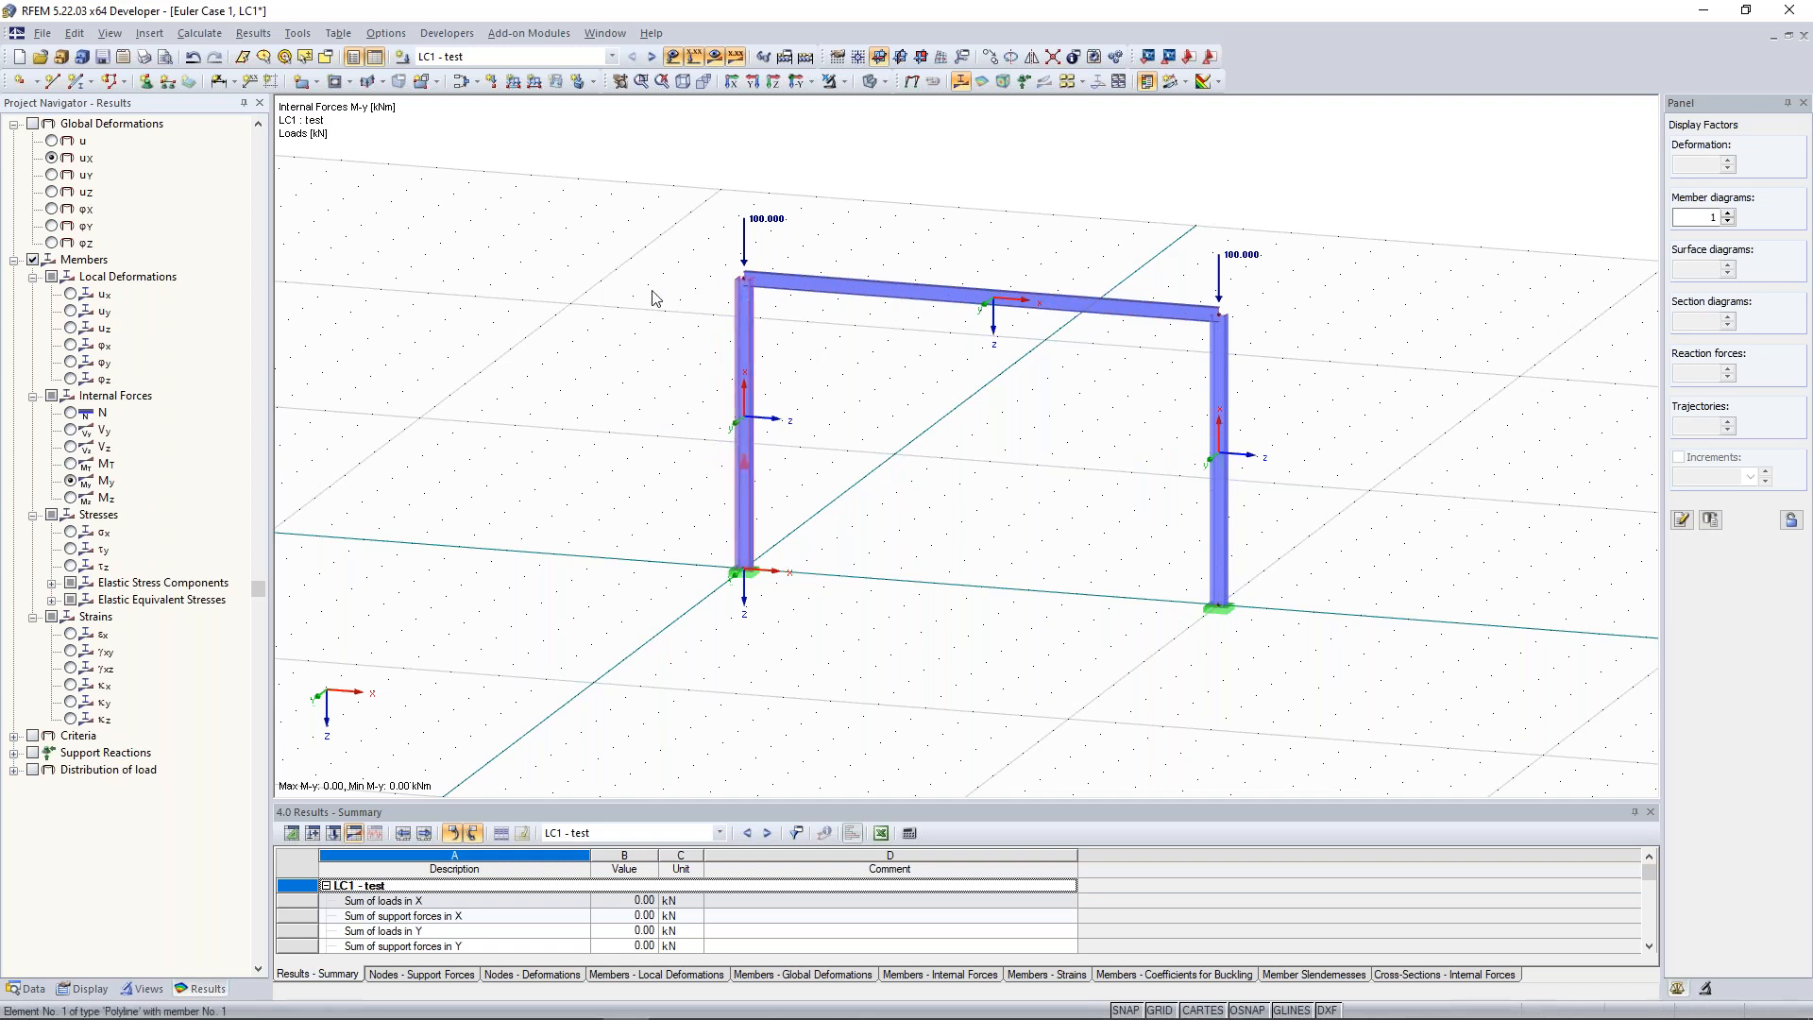
pyautogui.click(579, 271)
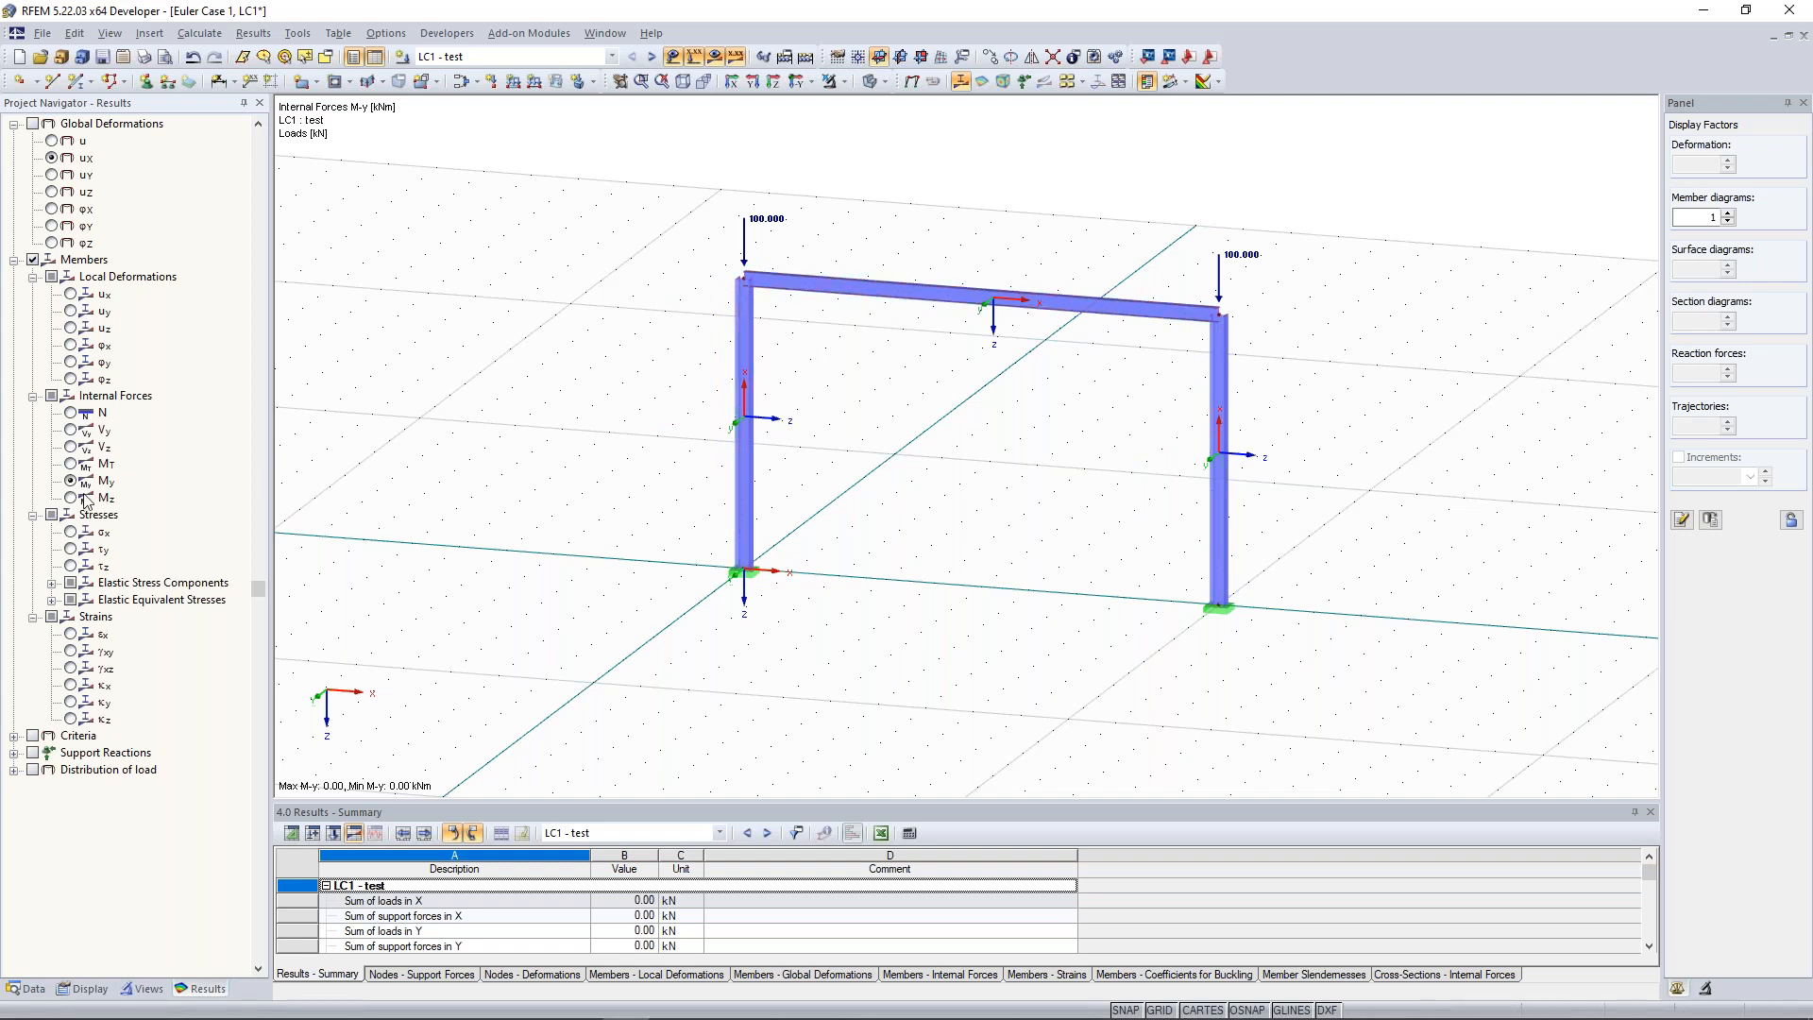
pyautogui.click(71, 430)
# Turn on the display of the local support reactions at the nodal supports and inspect both column bases.
pyautogui.click(14, 753)
pyautogui.click(32, 753)
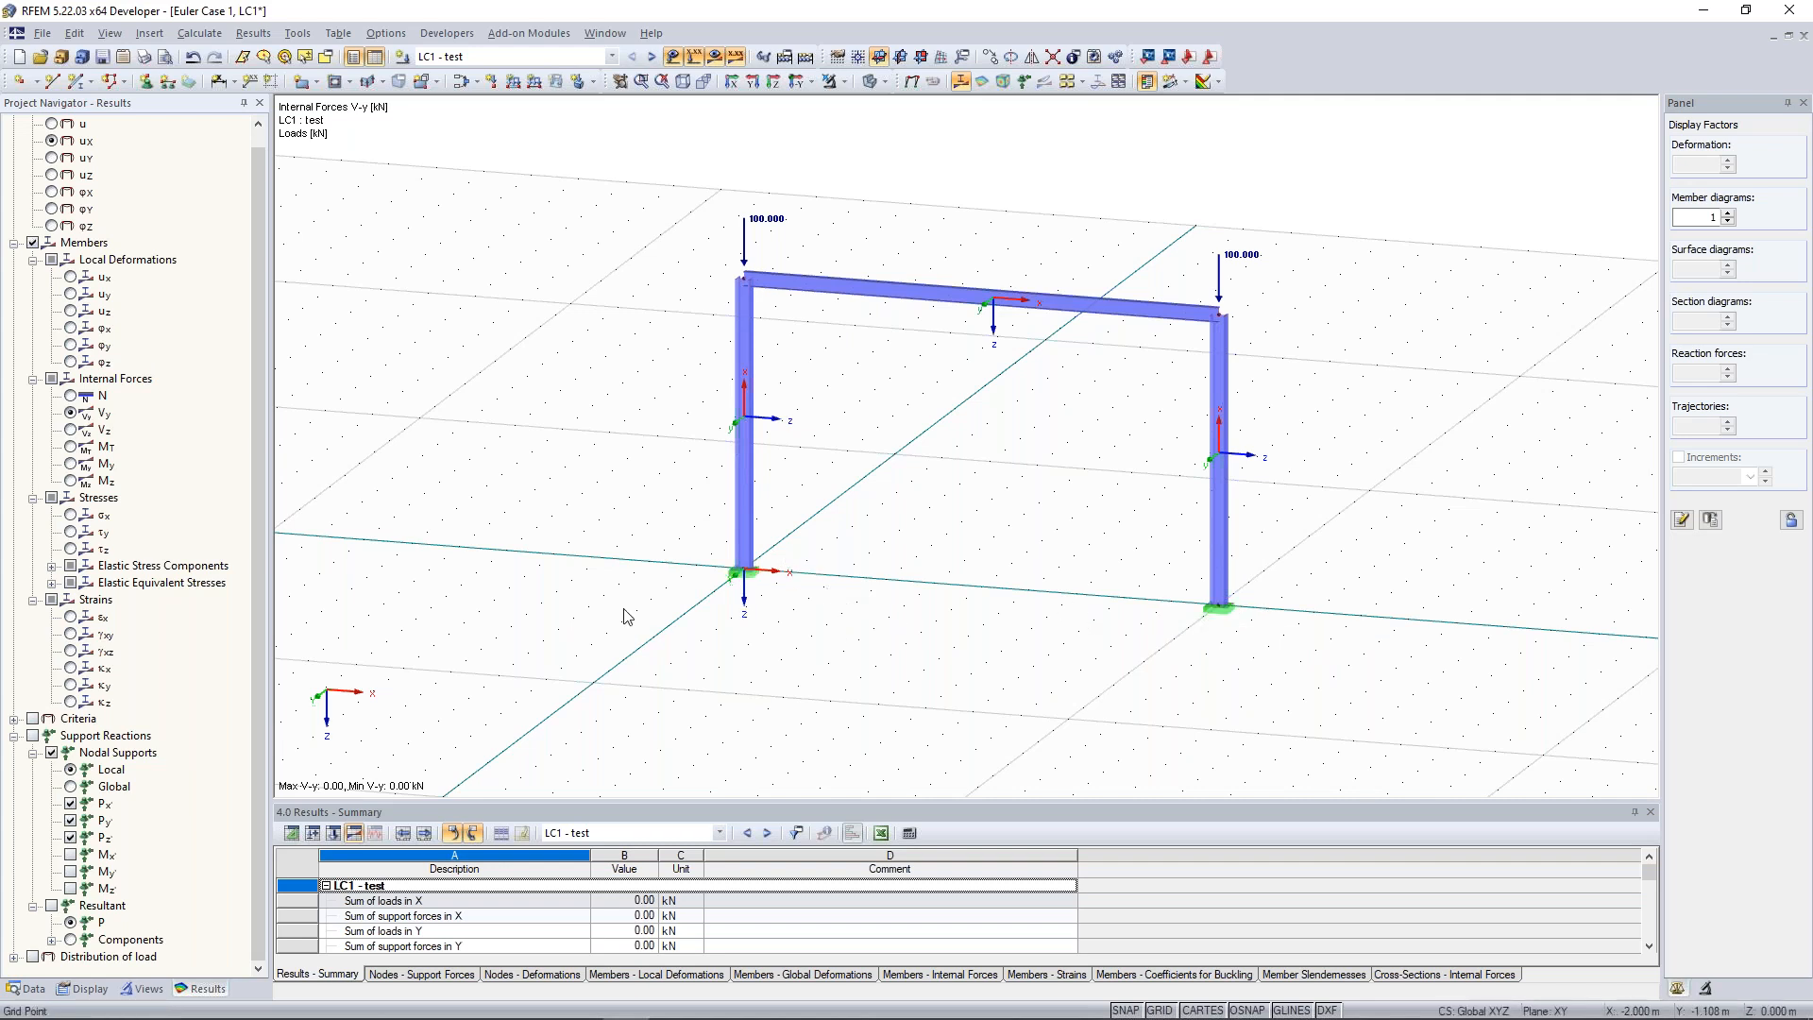
pyautogui.moveTo(573, 575); pyautogui.dragTo(529, 546, button='middle')
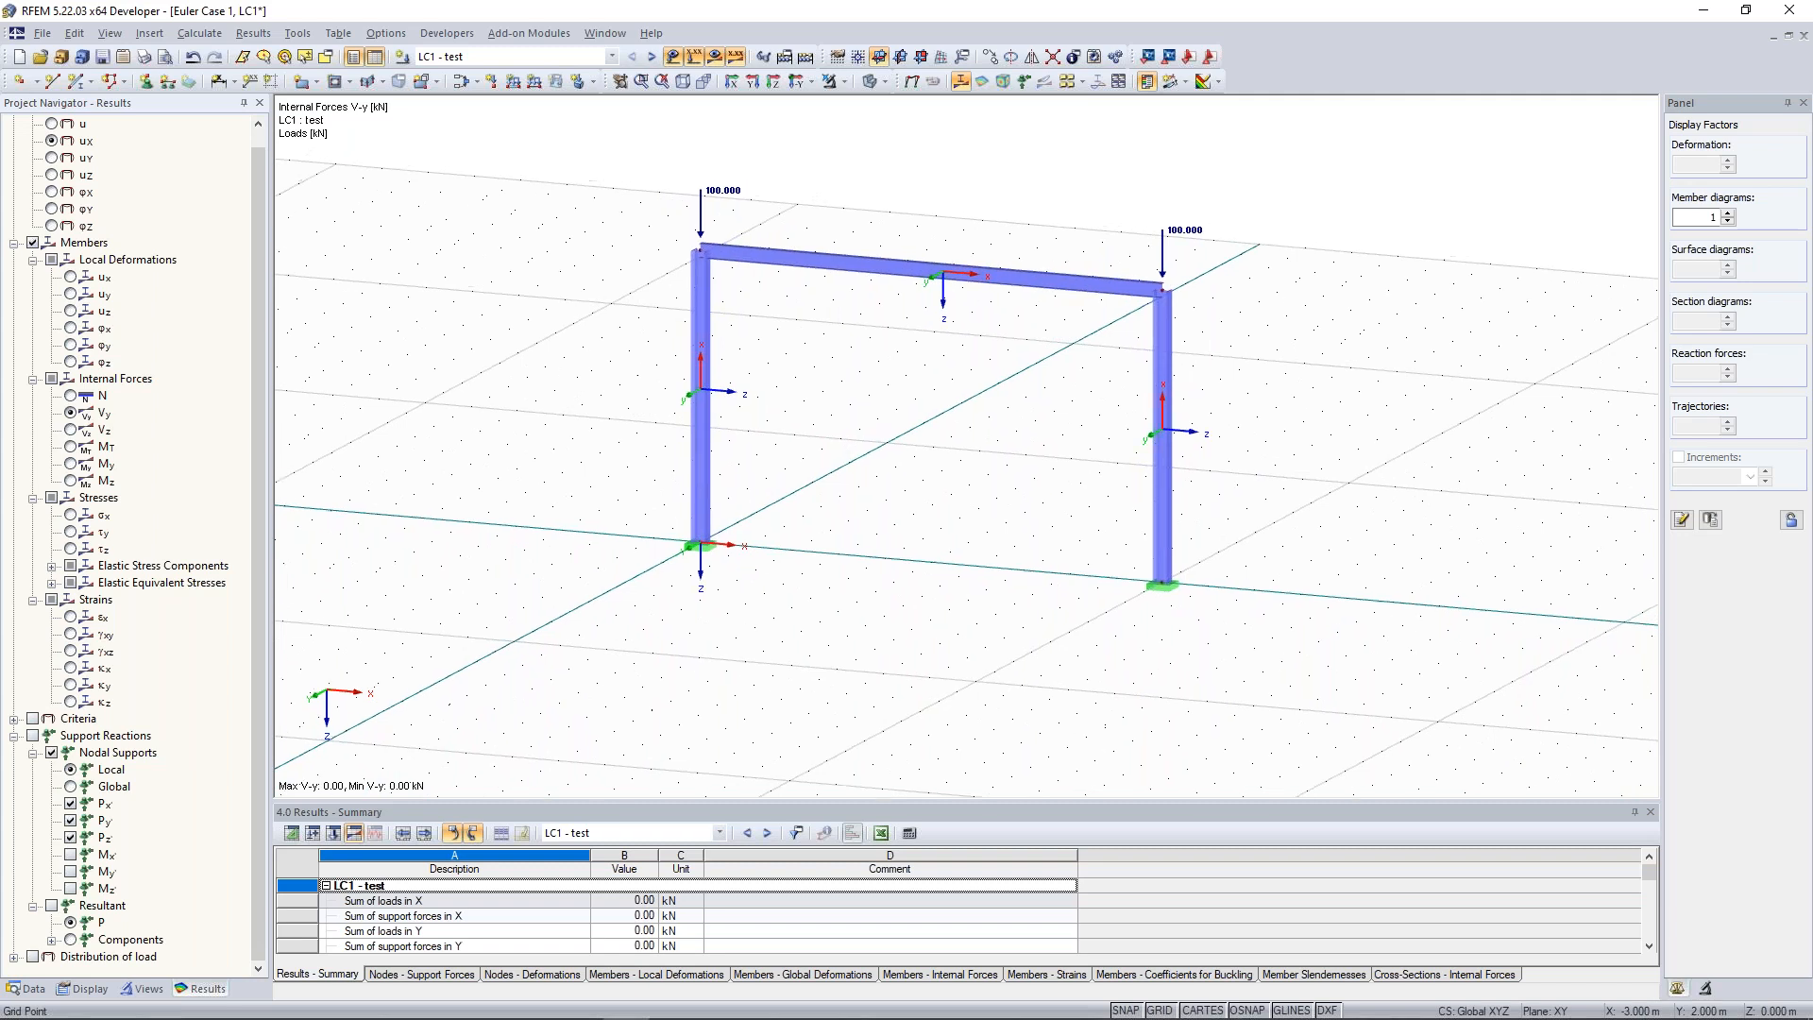
pyautogui.click(32, 739)
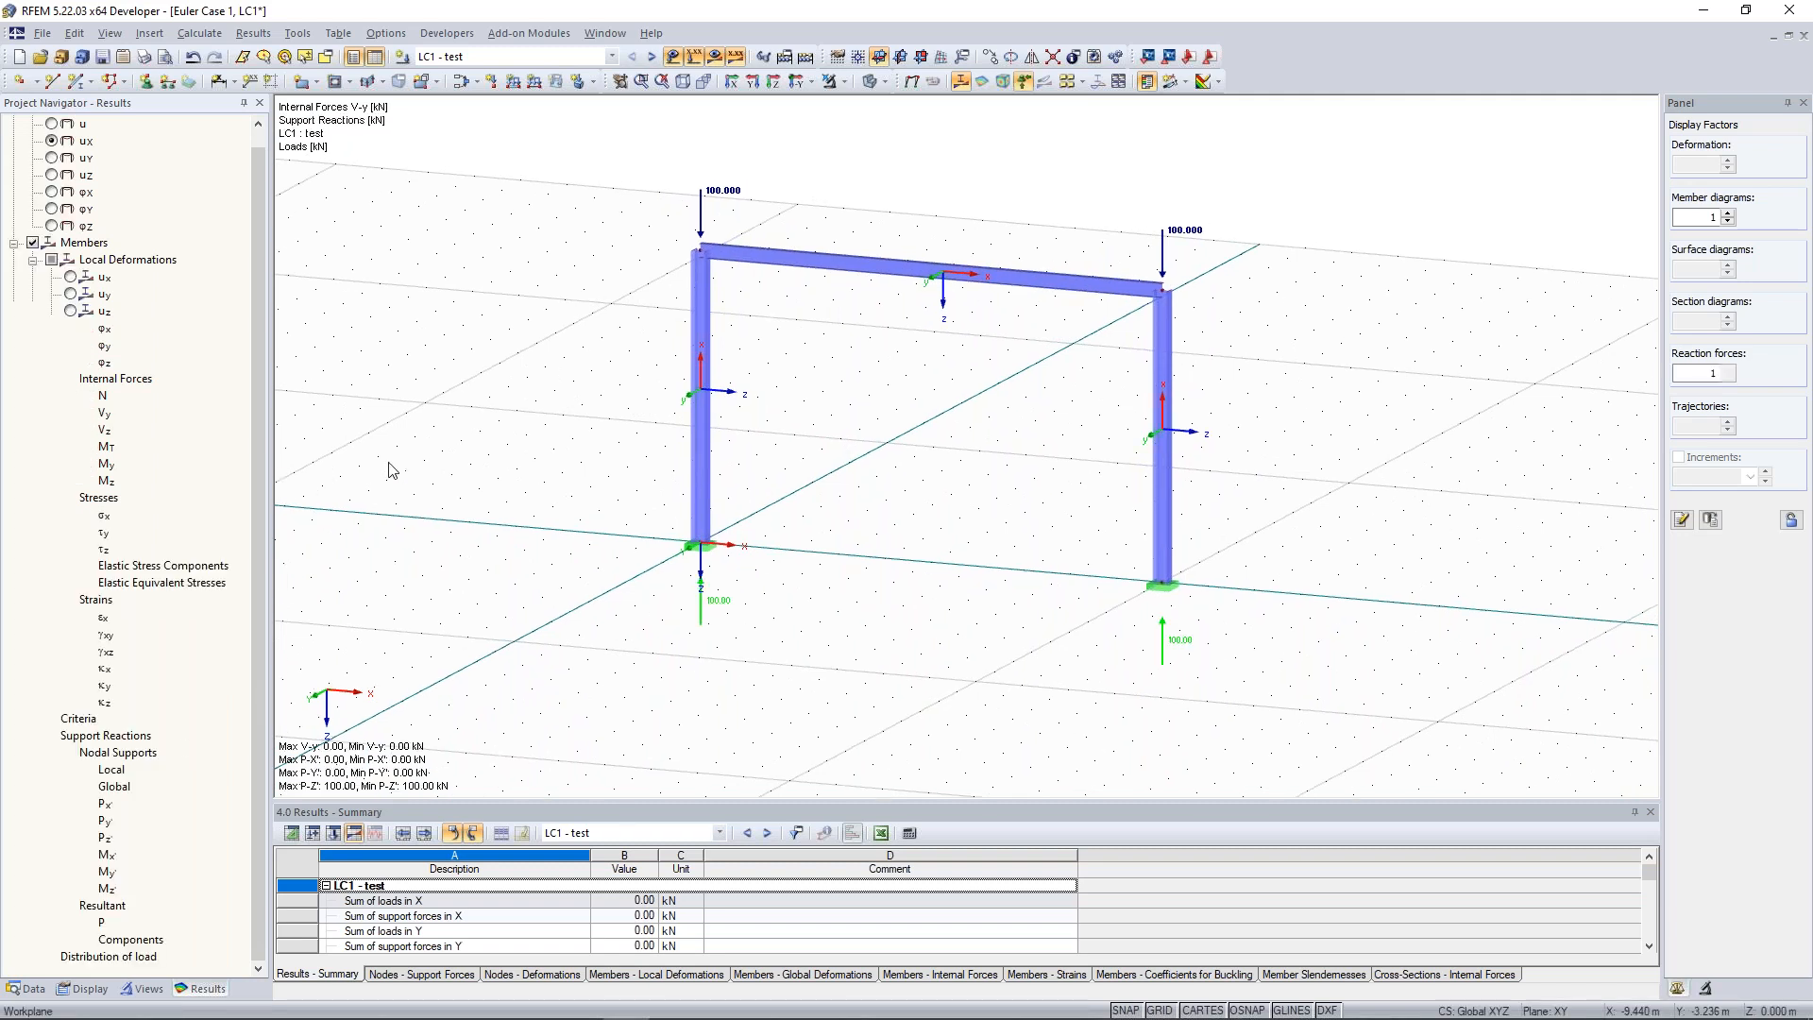
pyautogui.keyDown('ctrl'); pyautogui.moveTo(994, 620); pyautogui.dragTo(898, 586, button='middle'); pyautogui.keyUp('ctrl')
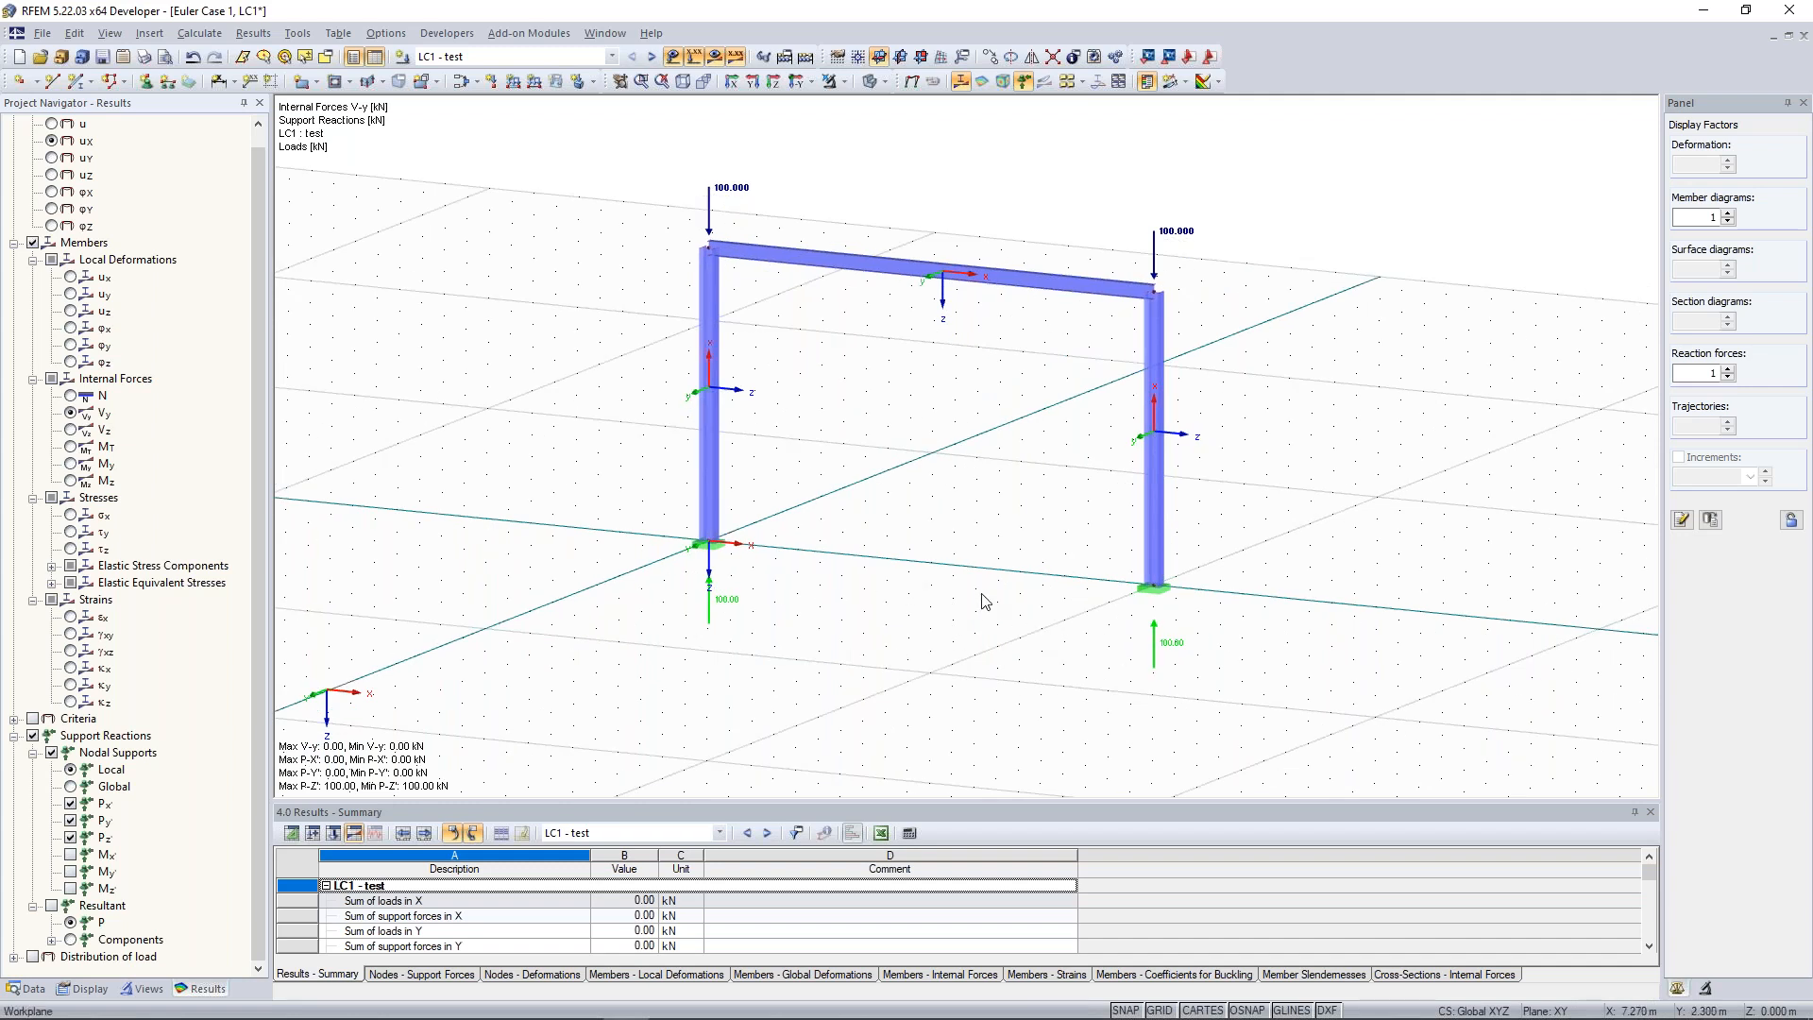
pyautogui.keyDown('ctrl'); pyautogui.moveTo(983, 602); pyautogui.dragTo(995, 550, button='middle'); pyautogui.keyUp('ctrl')
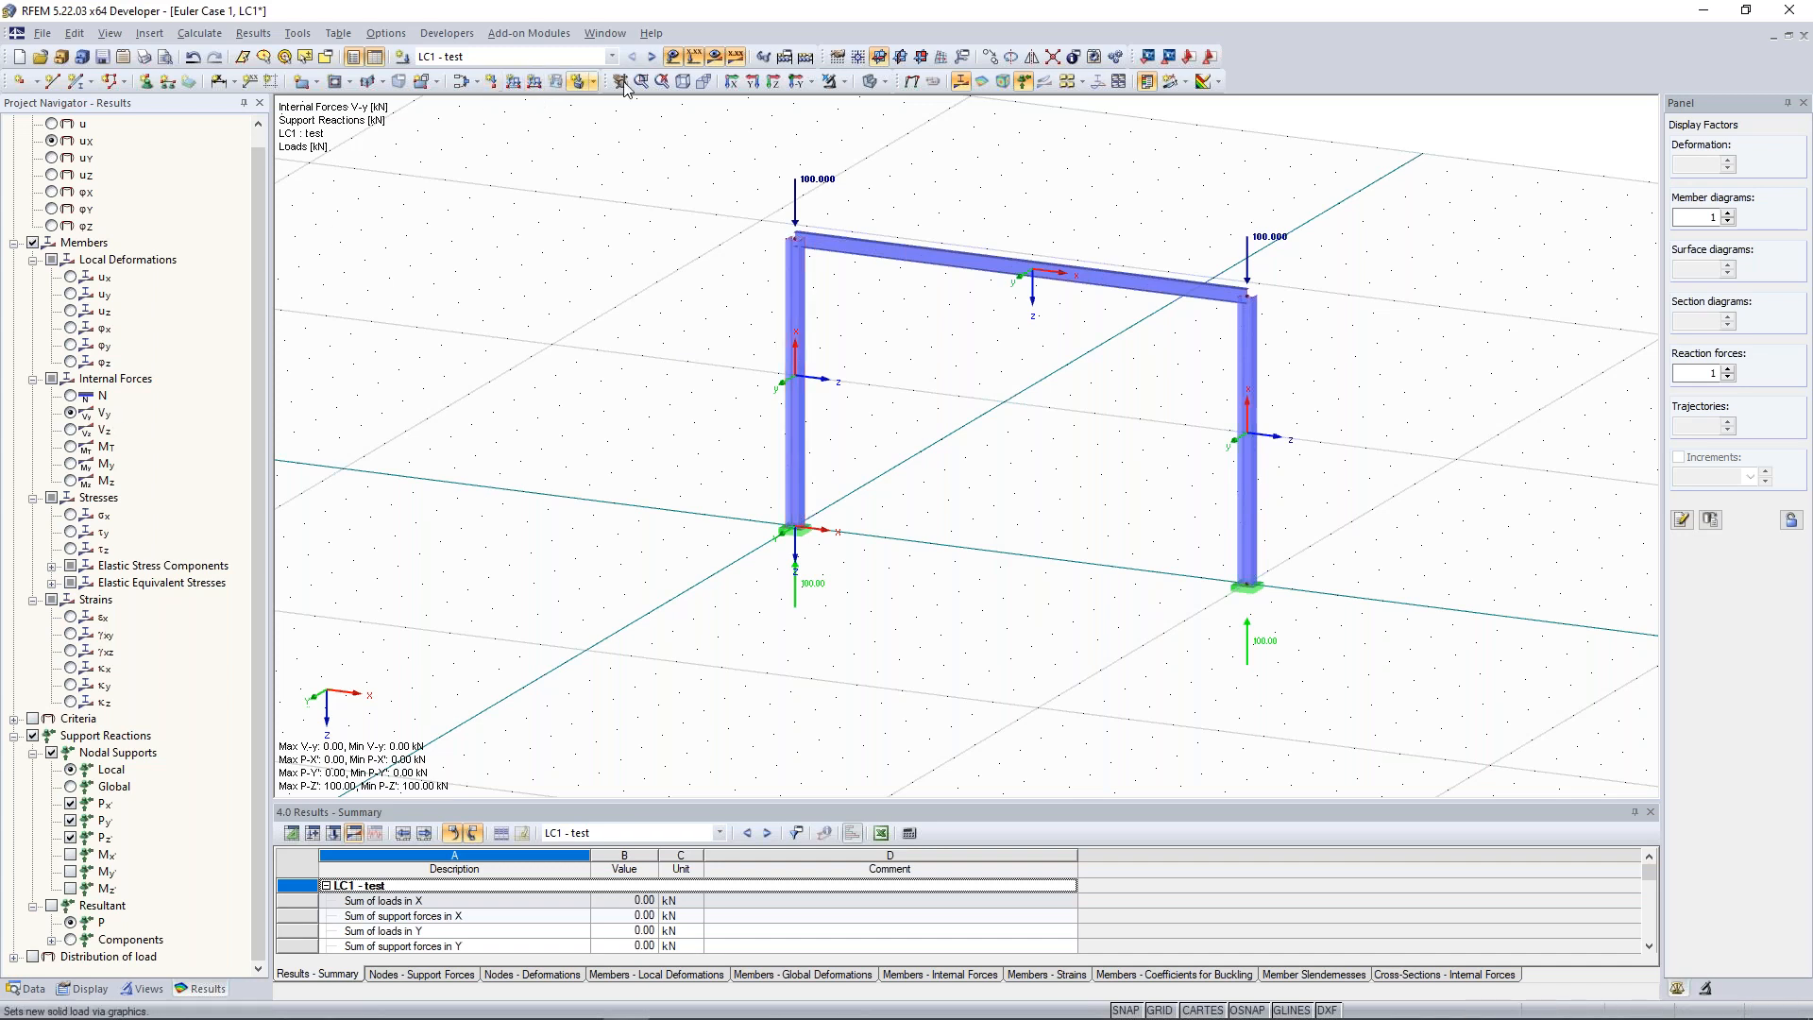
# Switch to the RF-STABILITY CA1 results and examine the frame's buckling shape for eigenvector No. 1 from several angles.
pyautogui.click(652, 57)
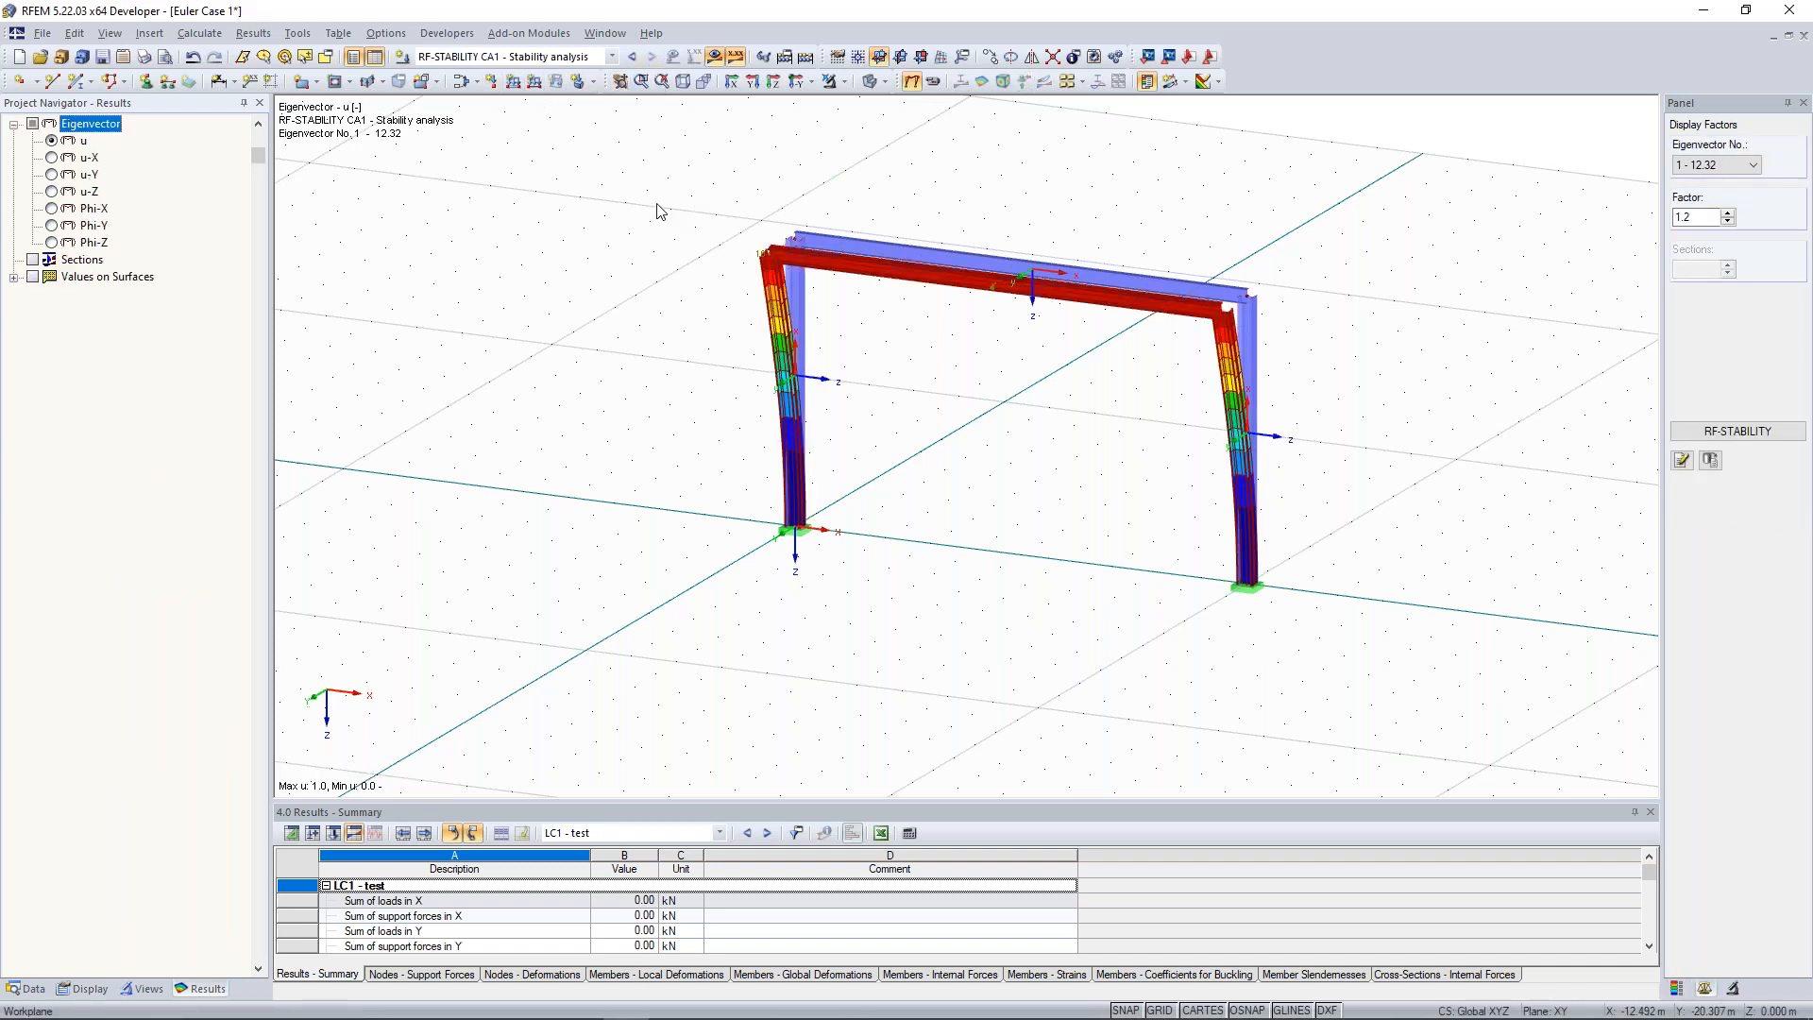
pyautogui.click(1725, 170)
pyautogui.click(1725, 170)
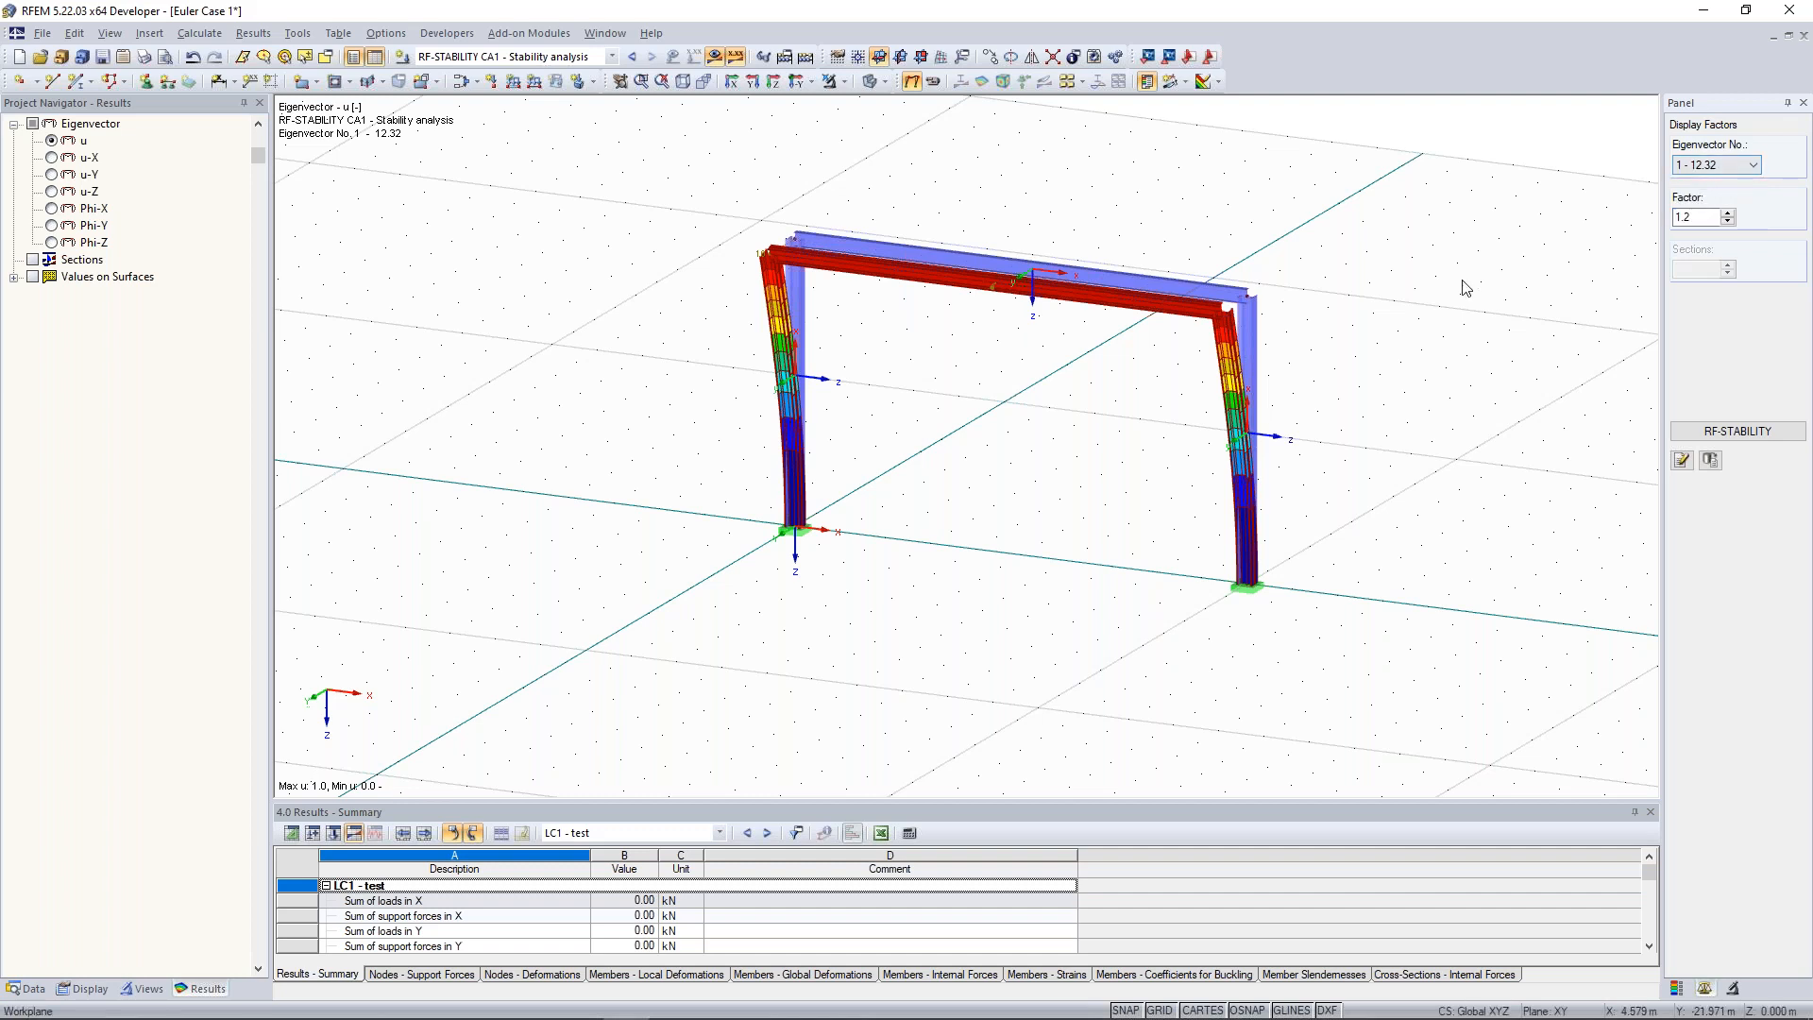
pyautogui.keyDown('ctrl'); pyautogui.moveTo(1338, 337); pyautogui.dragTo(1247, 340, button='middle'); pyautogui.keyUp('ctrl')
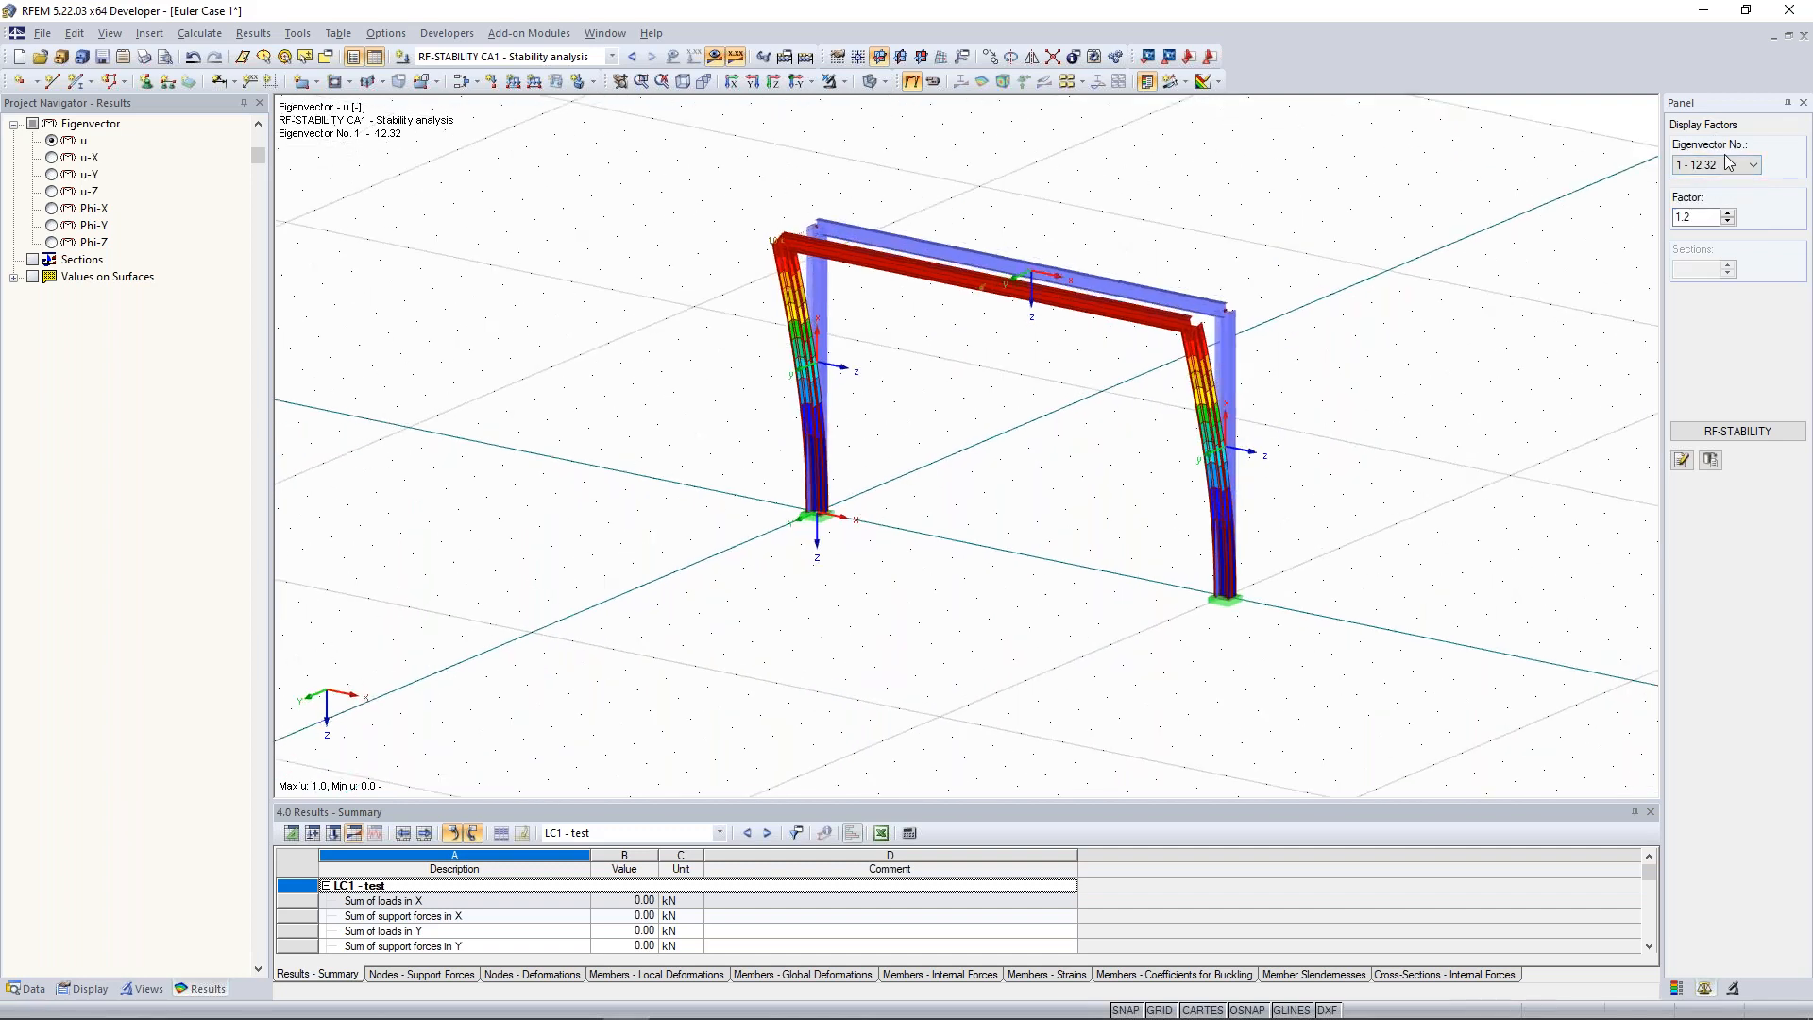
pyautogui.click(1728, 163)
pyautogui.click(1711, 172)
pyautogui.keyDown('ctrl'); pyautogui.moveTo(1306, 378); pyautogui.dragTo(1161, 351, button='middle'); pyautogui.keyUp('ctrl')
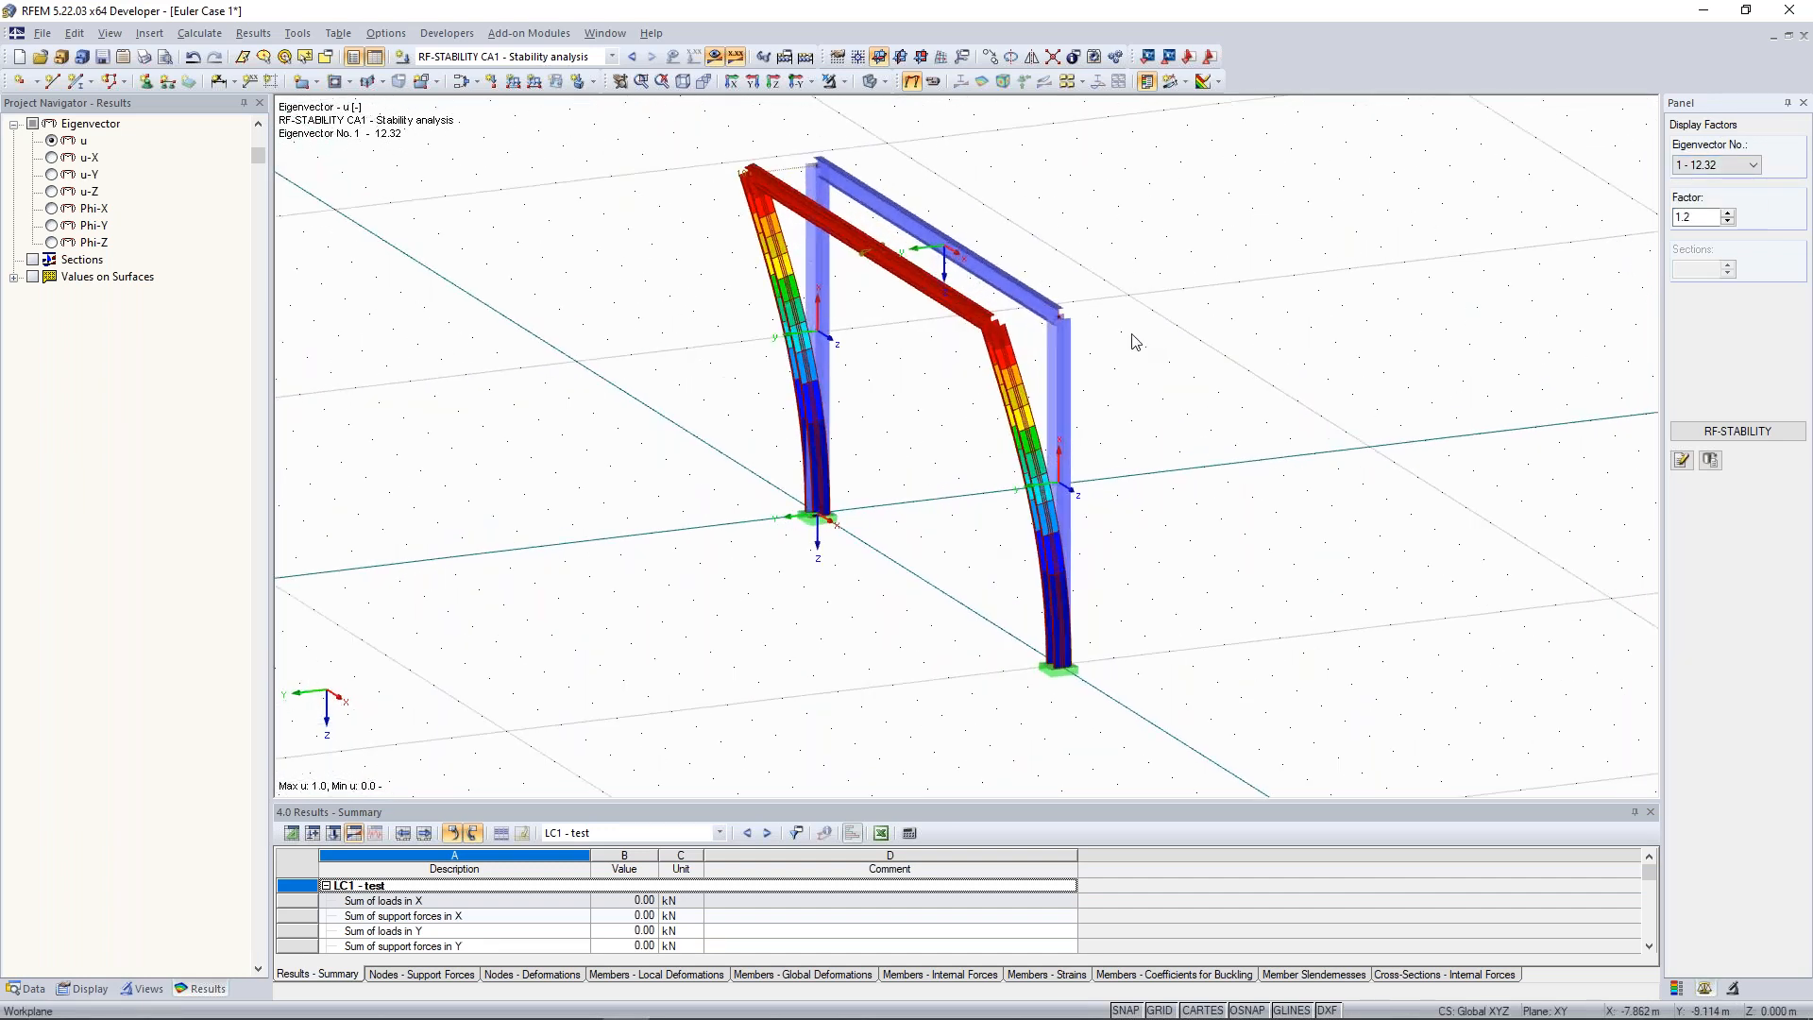
pyautogui.click(1711, 165)
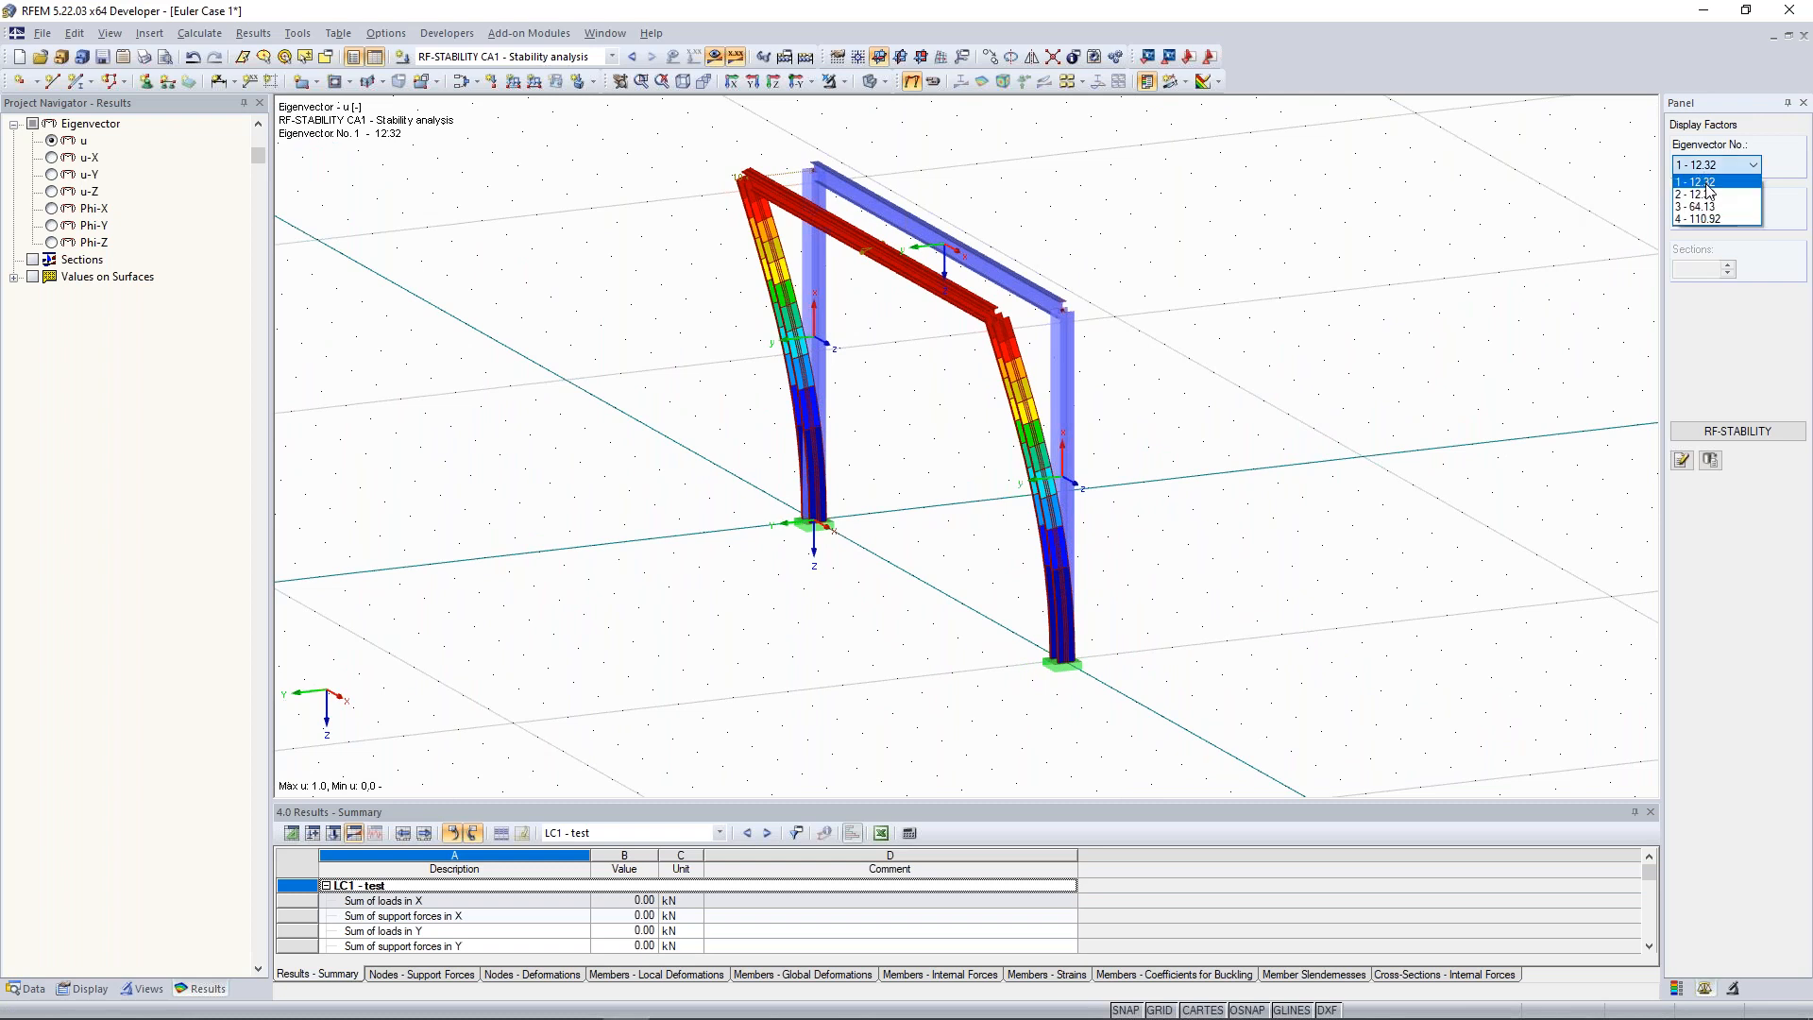
pyautogui.click(1708, 182)
pyautogui.keyDown('ctrl'); pyautogui.moveTo(1234, 352); pyautogui.dragTo(1186, 346, button='middle'); pyautogui.keyUp('ctrl')
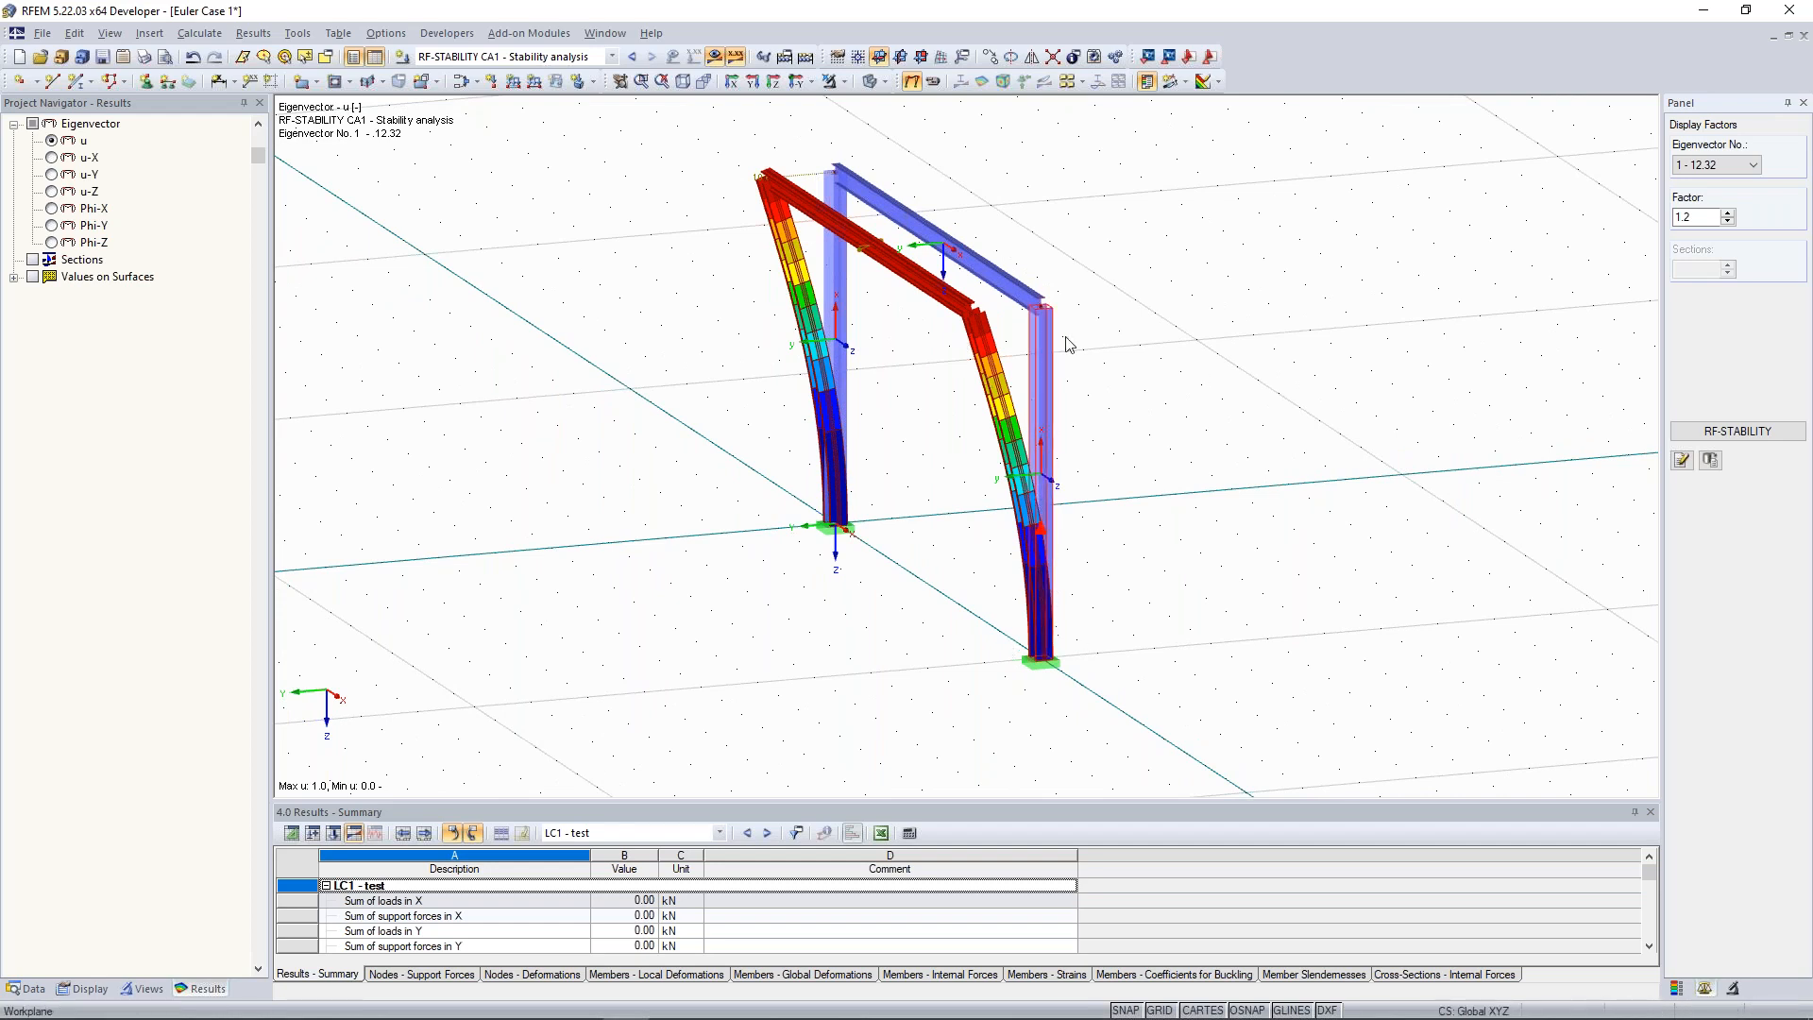
pyautogui.keyDown('ctrl'); pyautogui.moveTo(843, 367); pyautogui.dragTo(742, 354, button='middle'); pyautogui.keyUp('ctrl')
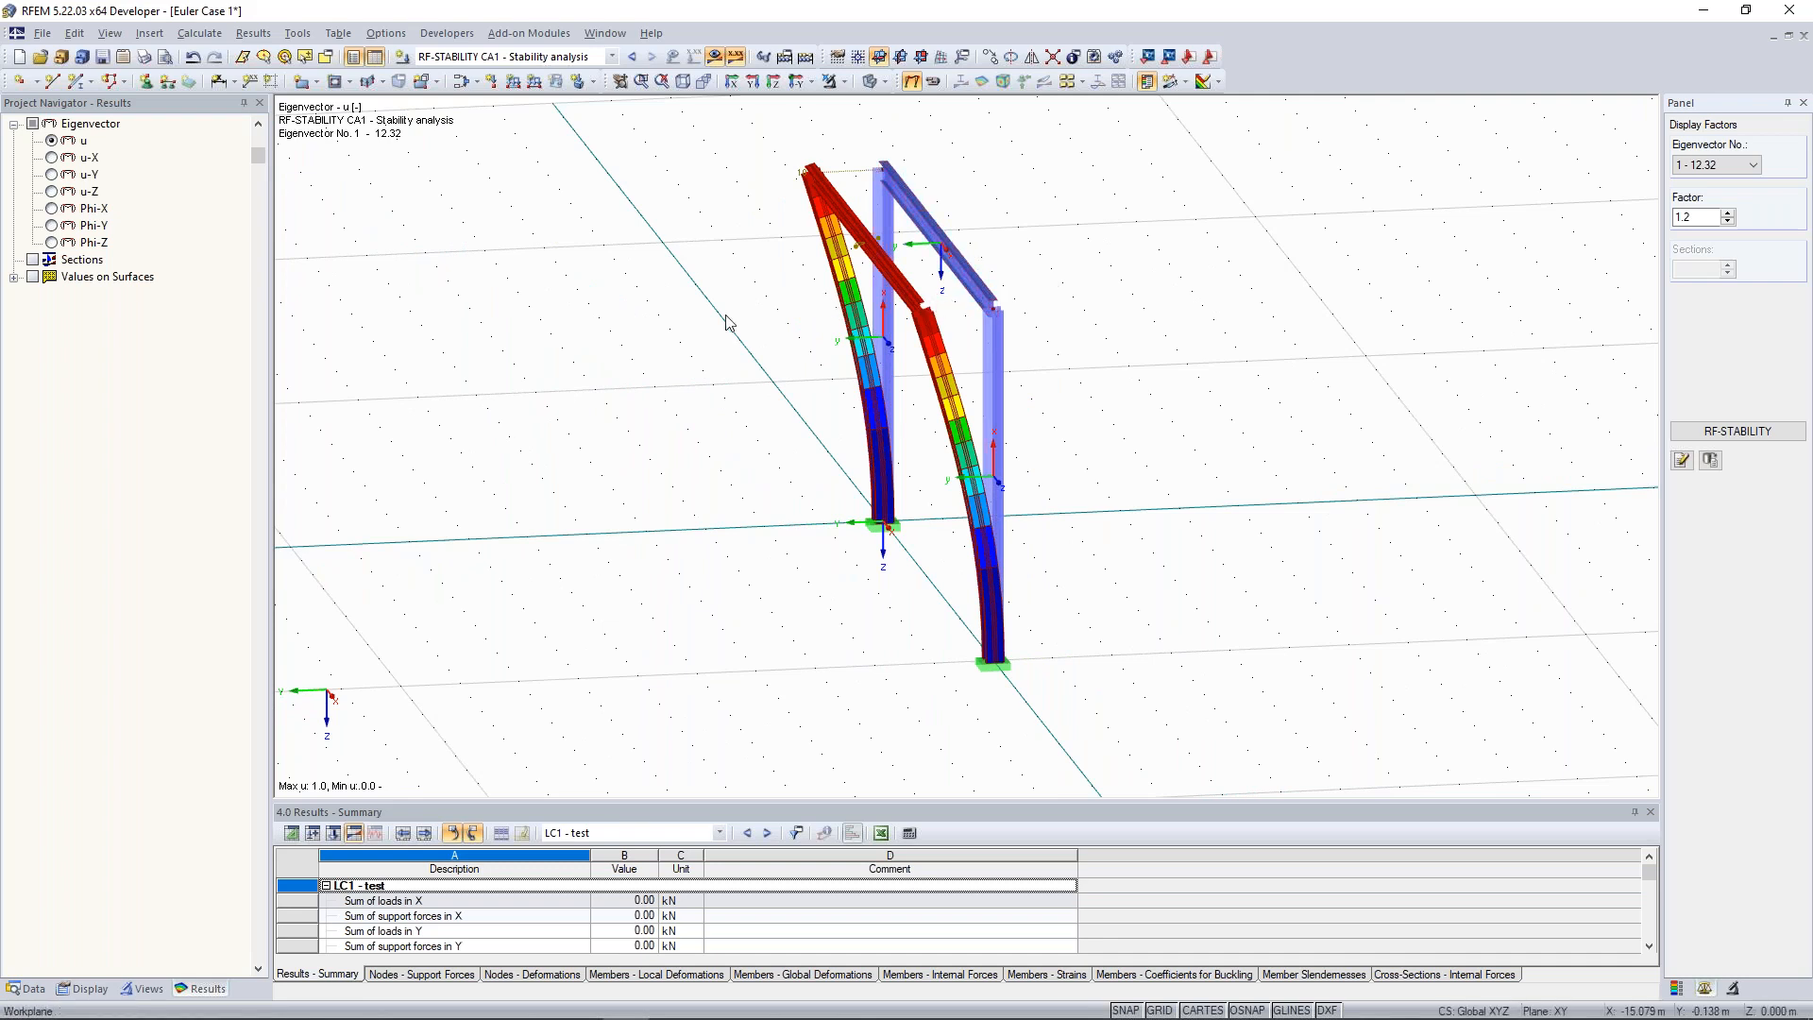
pyautogui.keyDown('ctrl'); pyautogui.moveTo(728, 321); pyautogui.dragTo(868, 292, button='middle'); pyautogui.keyUp('ctrl')
# View the buckling shape of eigenvector No. 2 for comparison, and return to eigenvector No. 1.
pyautogui.click(1703, 170)
pyautogui.click(1703, 191)
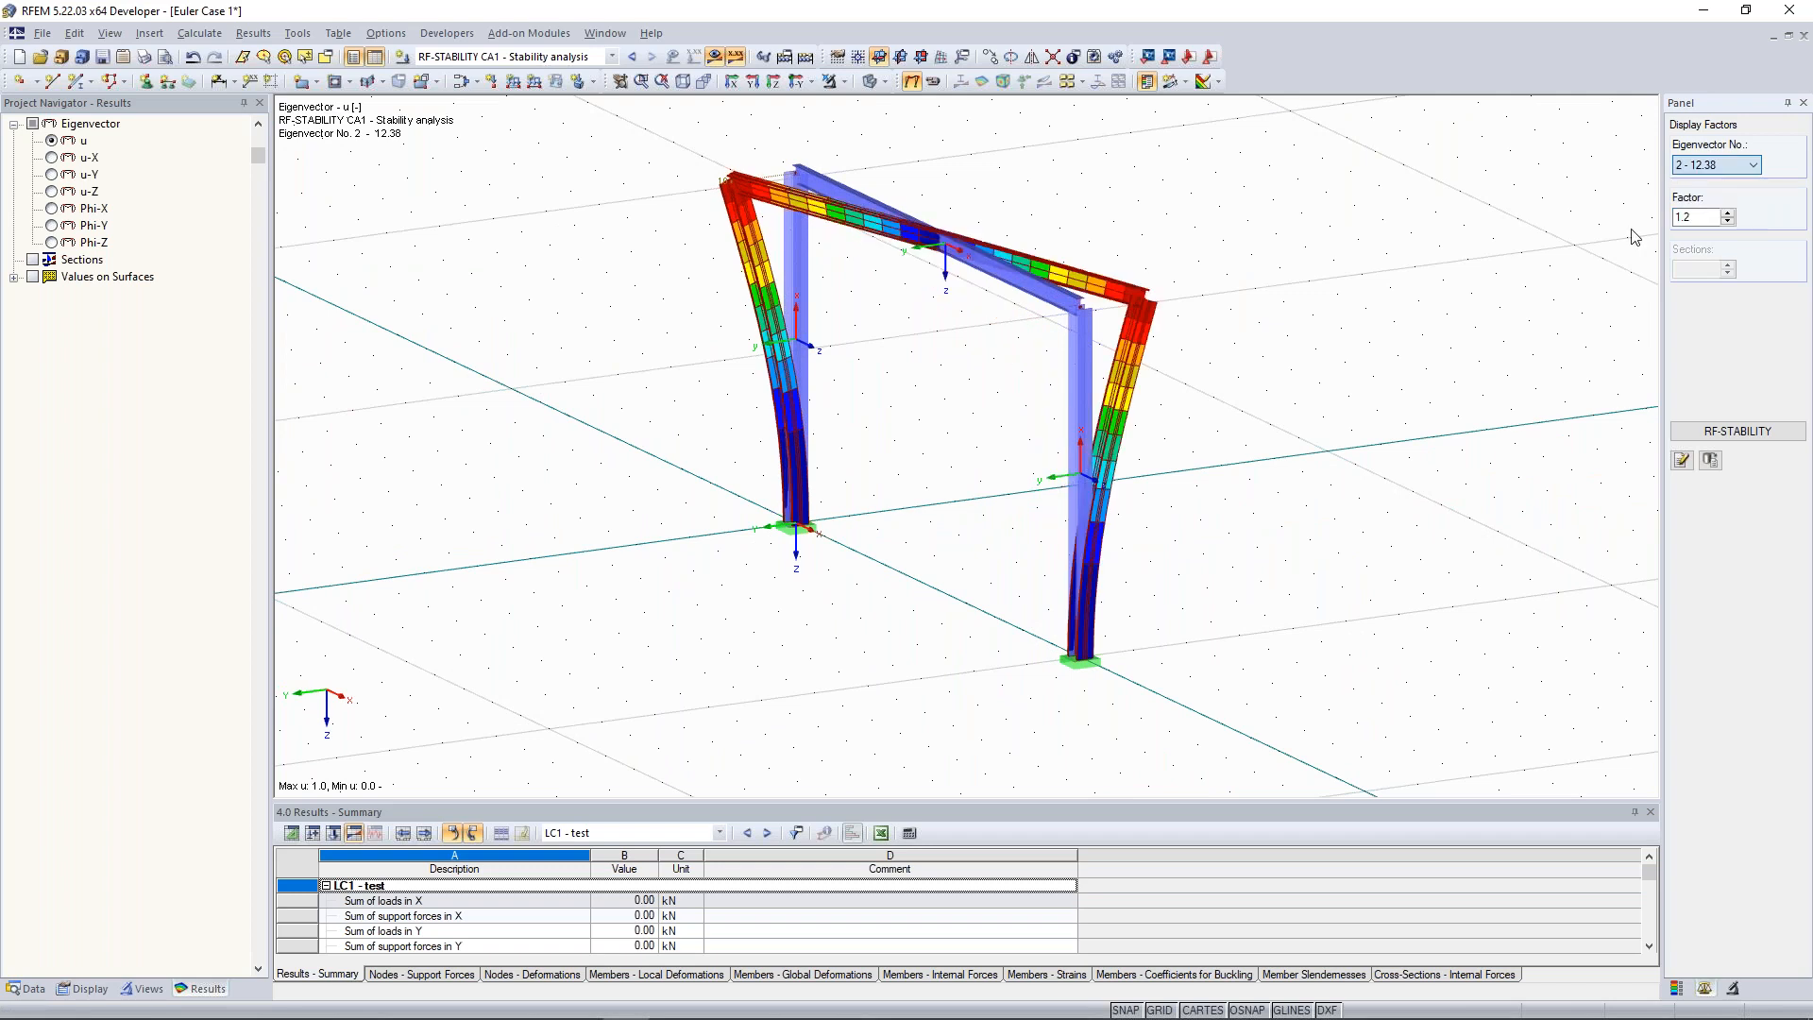
pyautogui.keyDown('ctrl'); pyautogui.moveTo(1207, 307); pyautogui.dragTo(1245, 304, button='middle'); pyautogui.keyUp('ctrl')
pyautogui.click(1737, 167)
pyautogui.click(1734, 182)
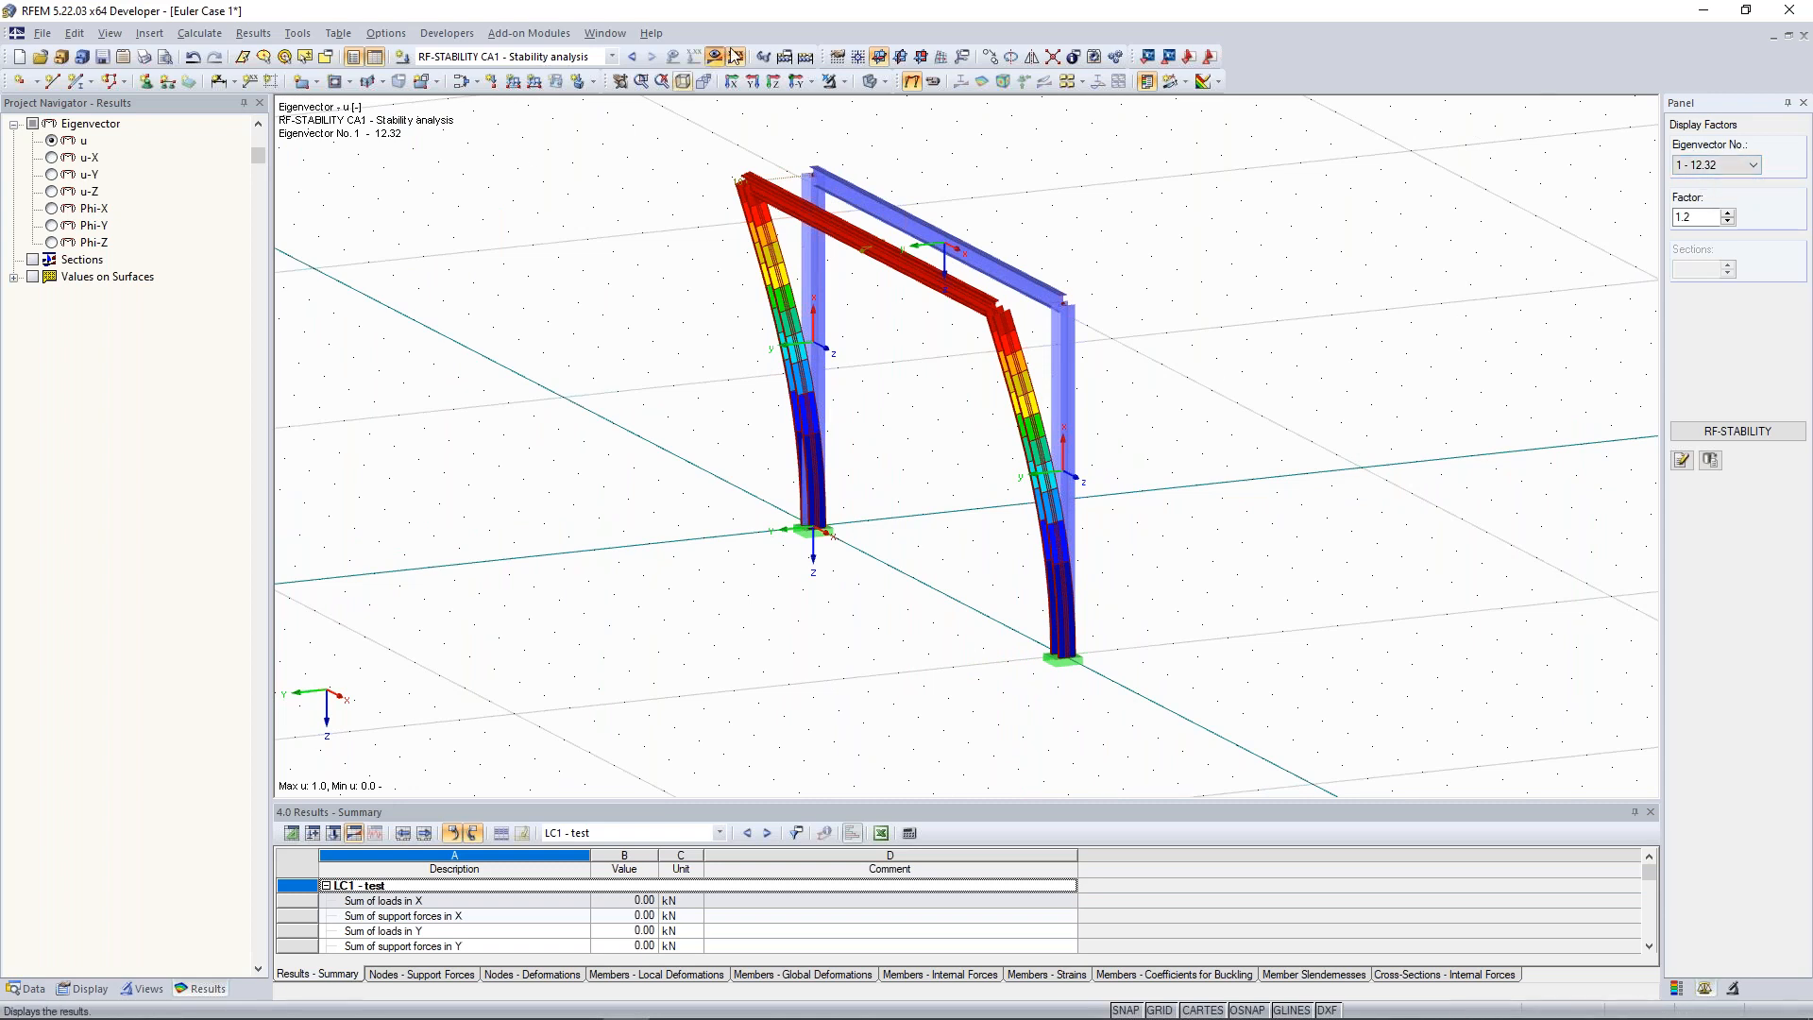
# Switch back to the LC1 - test results to view the frame with its nodal loads and support reactions.
pyautogui.click(613, 56)
pyautogui.click(584, 75)
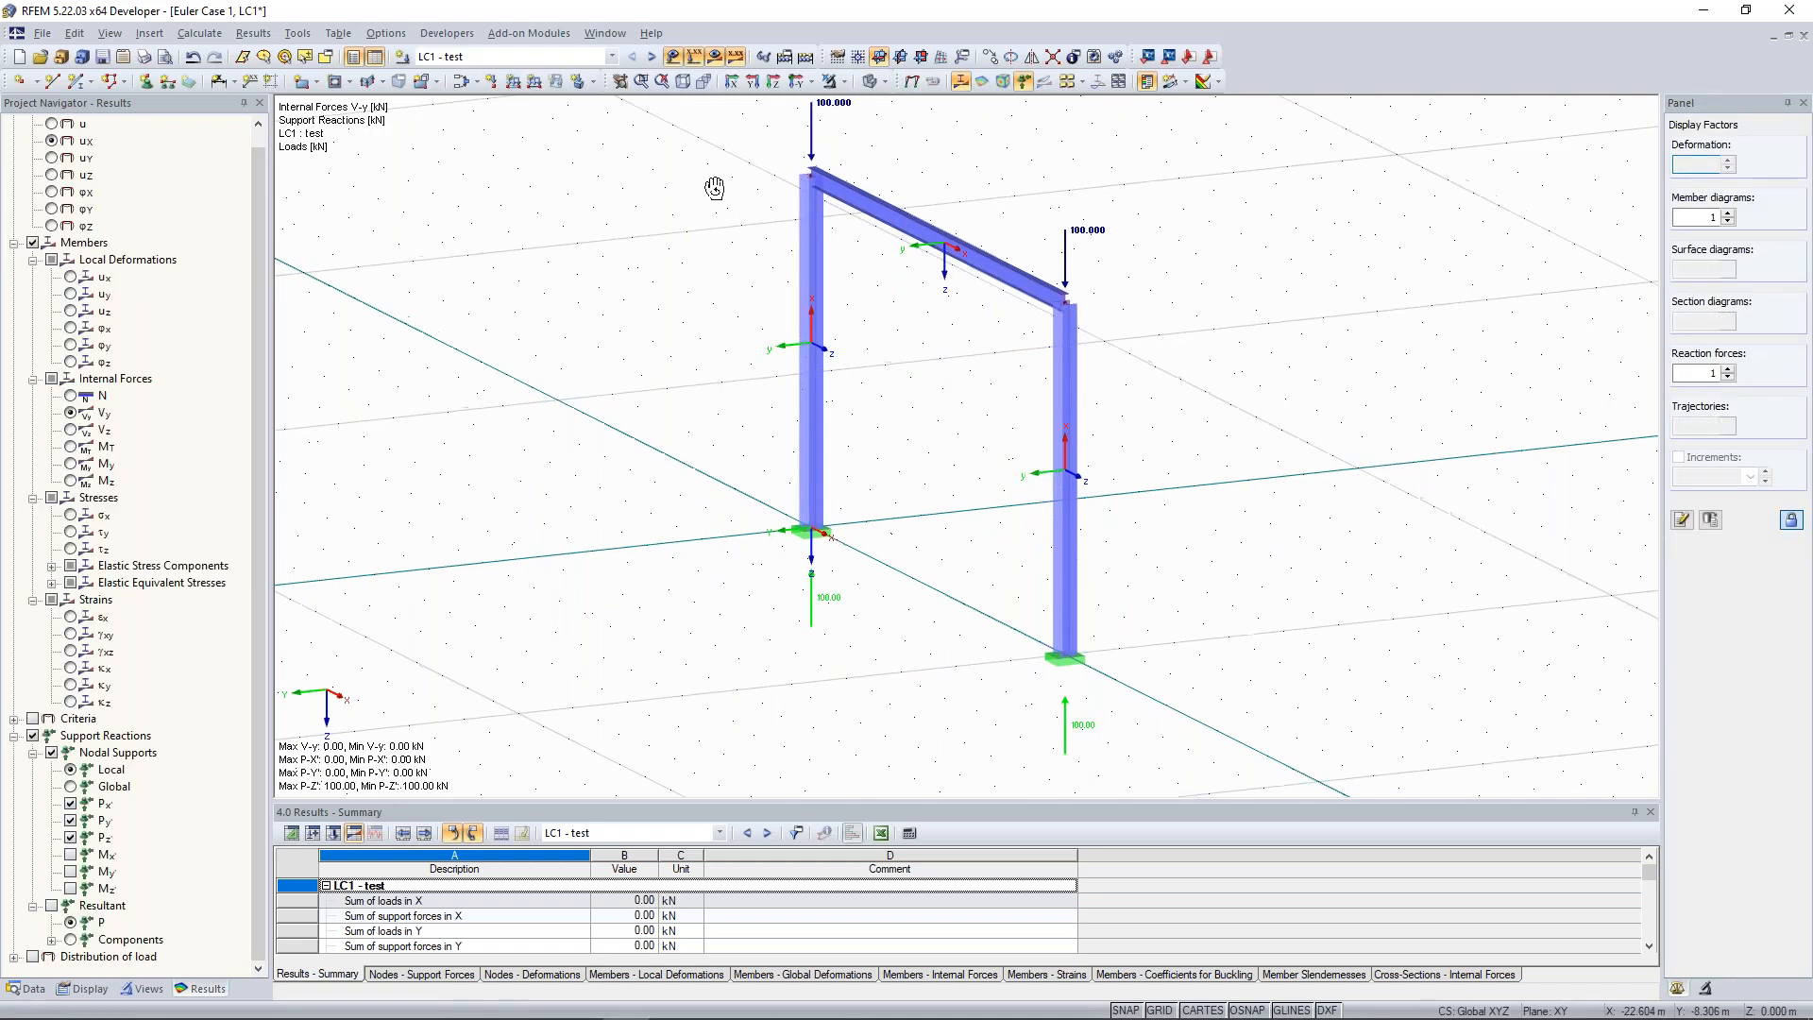
pyautogui.moveTo(715, 188); pyautogui.dragTo(705, 205, button='middle')
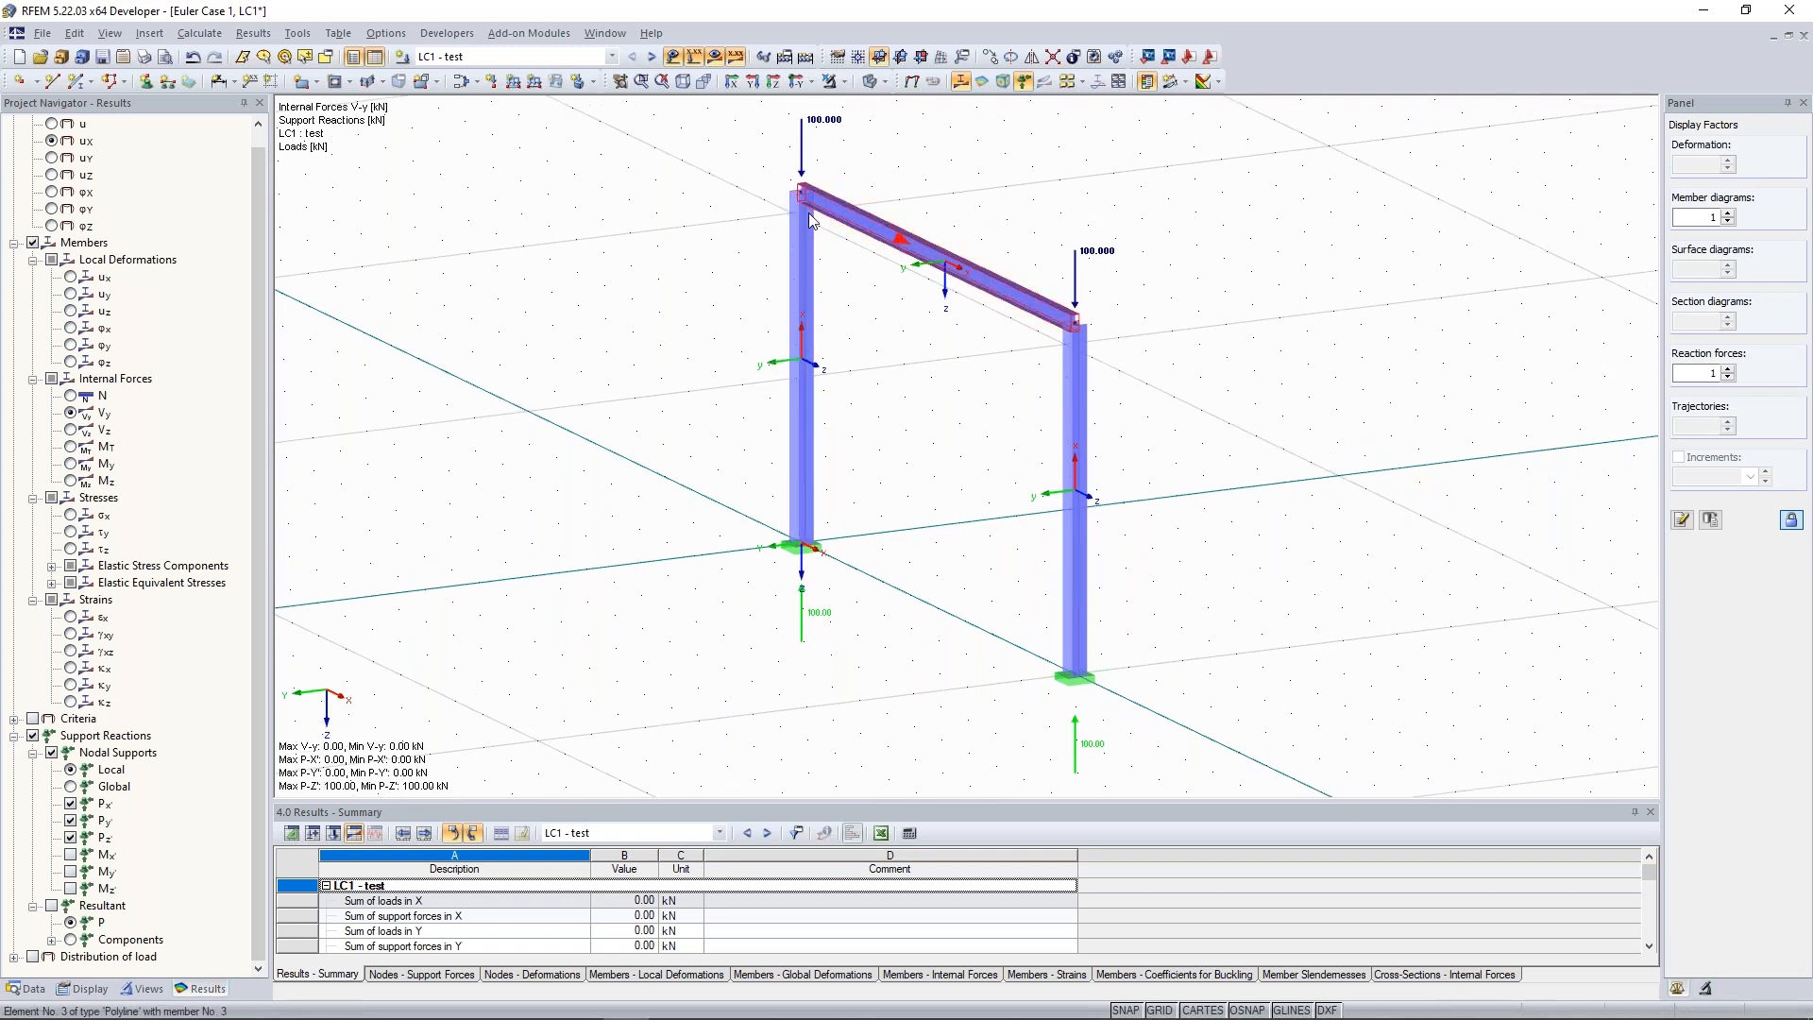
# Reactivate the RF-STABILITY CA1 results and examine how beam and columns displace in eigenvector No. 1 from different viewpoints.
pyautogui.click(651, 56)
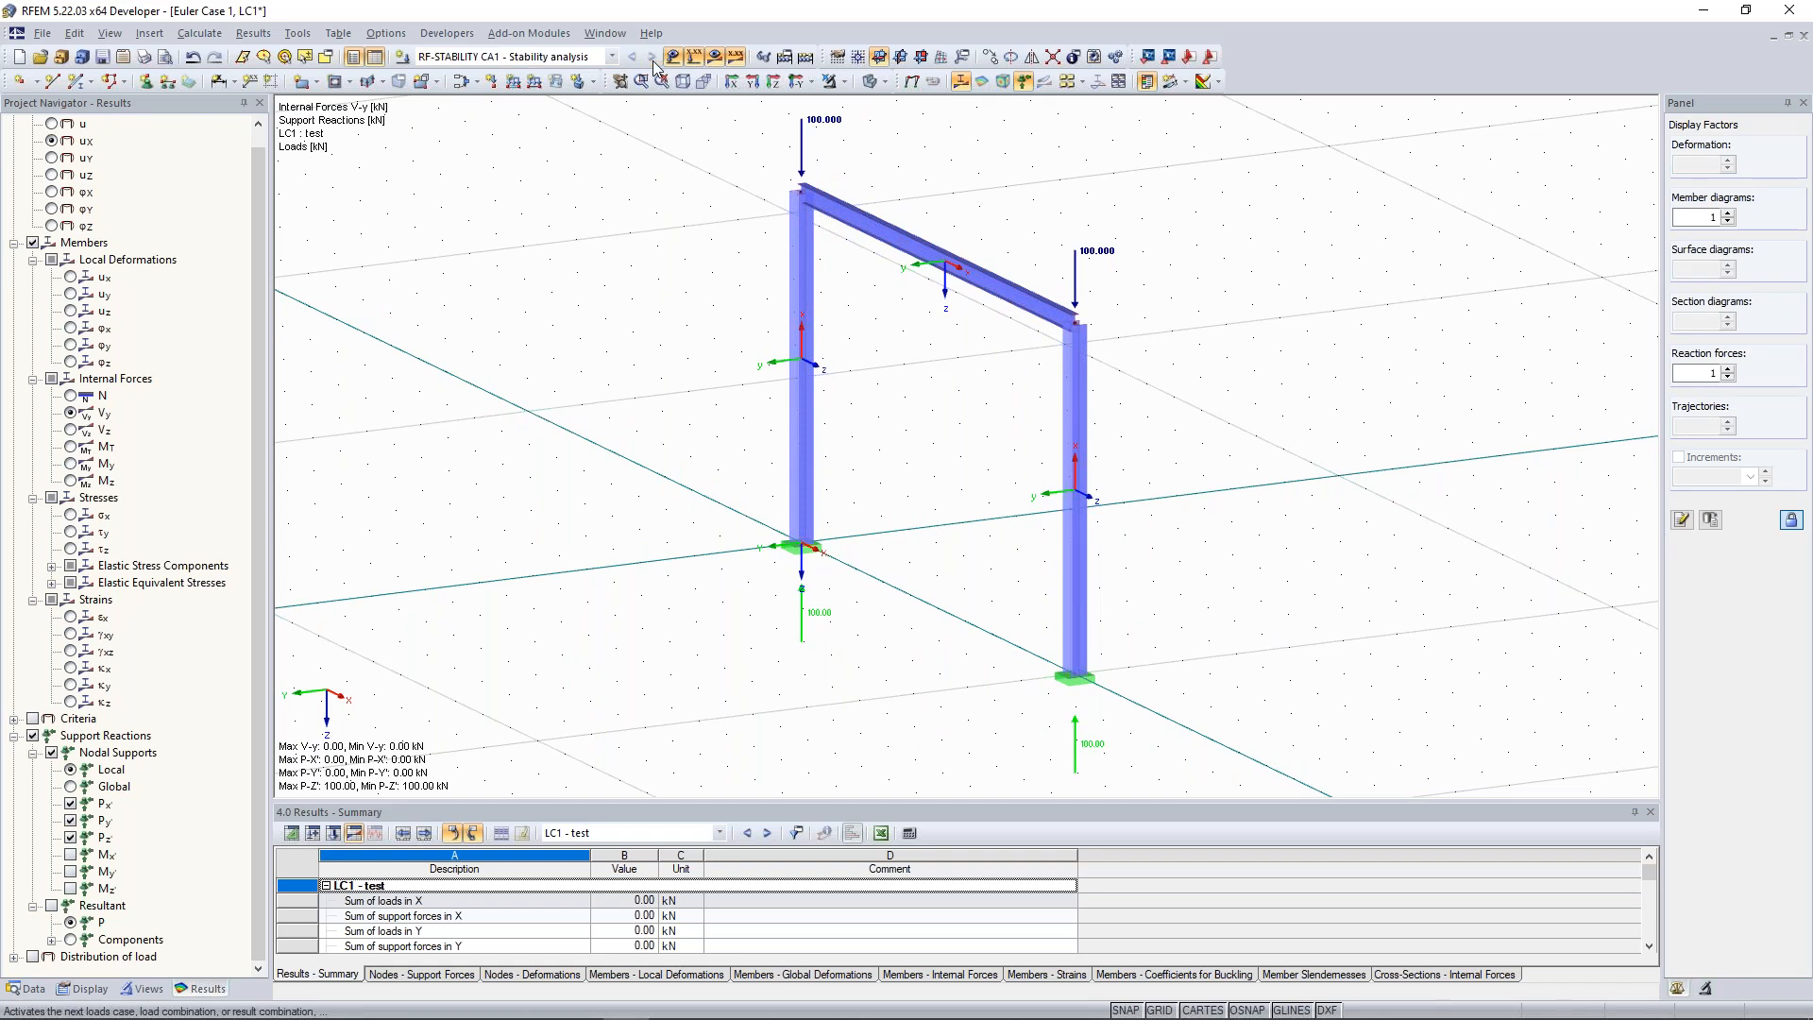
pyautogui.click(1741, 168)
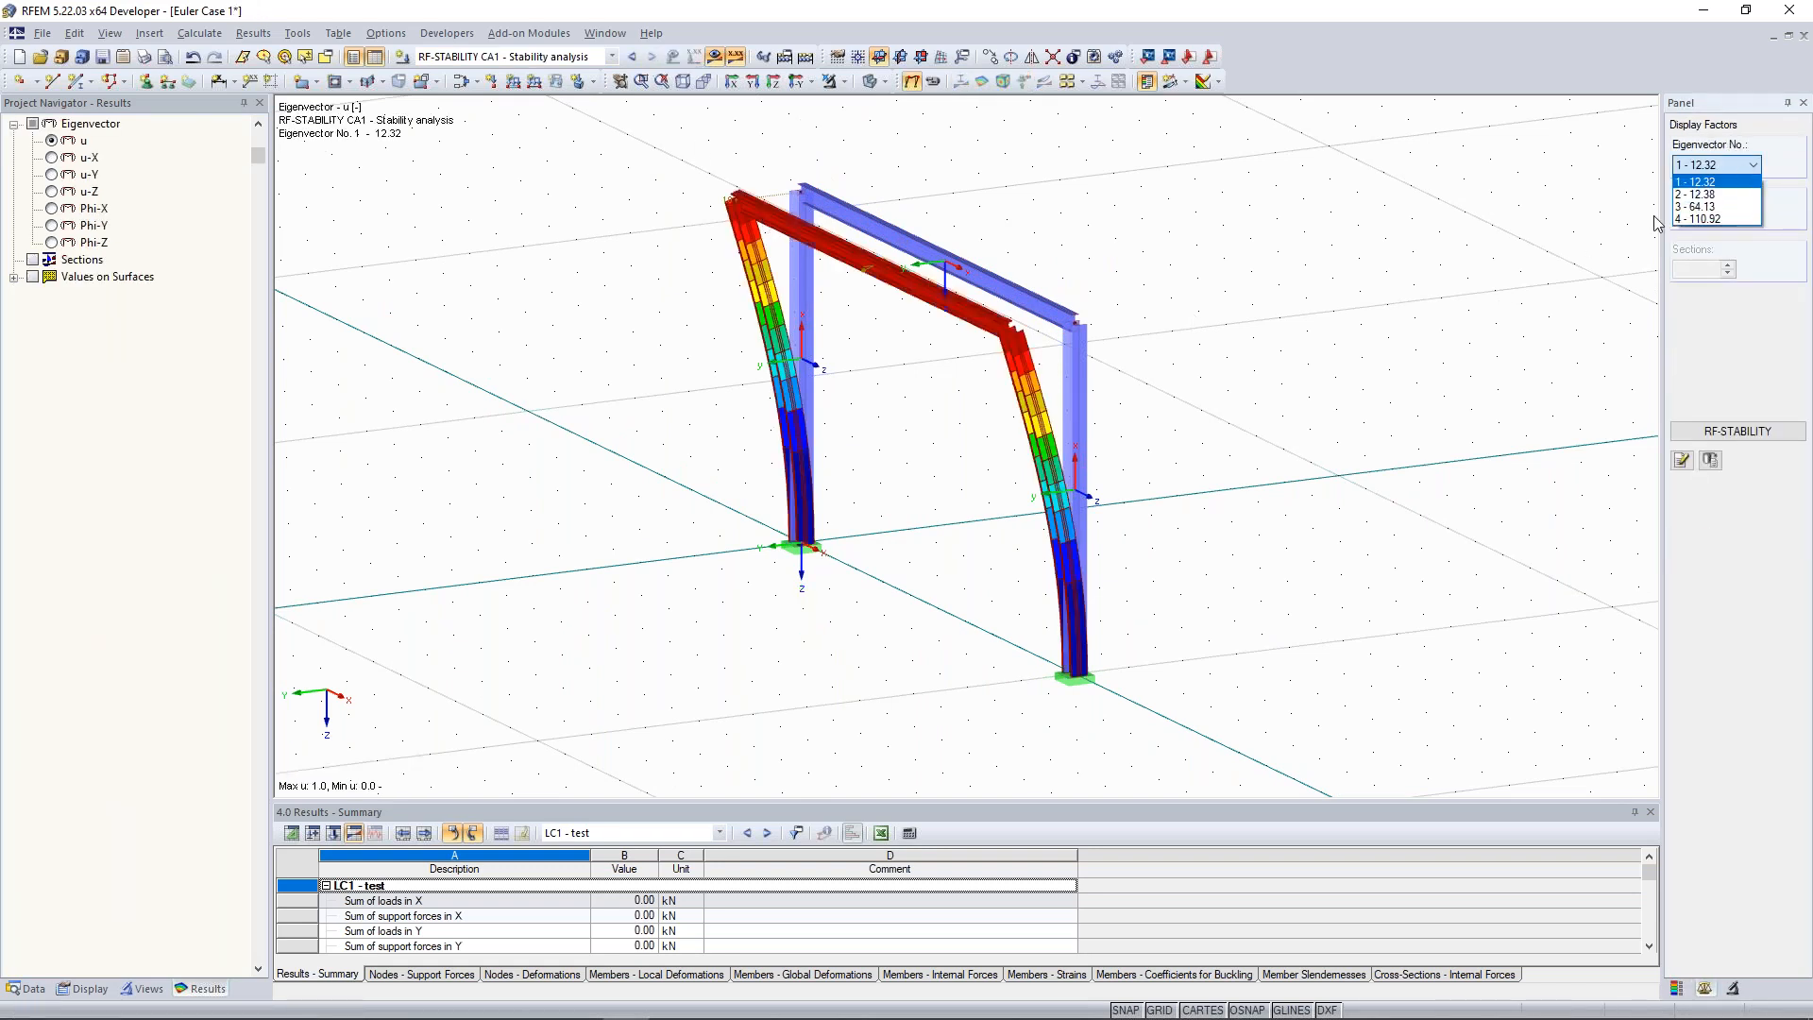
pyautogui.click(1311, 356)
pyautogui.keyDown('ctrl'); pyautogui.moveTo(1416, 355); pyautogui.dragTo(585, 327, button='middle'); pyautogui.keyUp('ctrl')
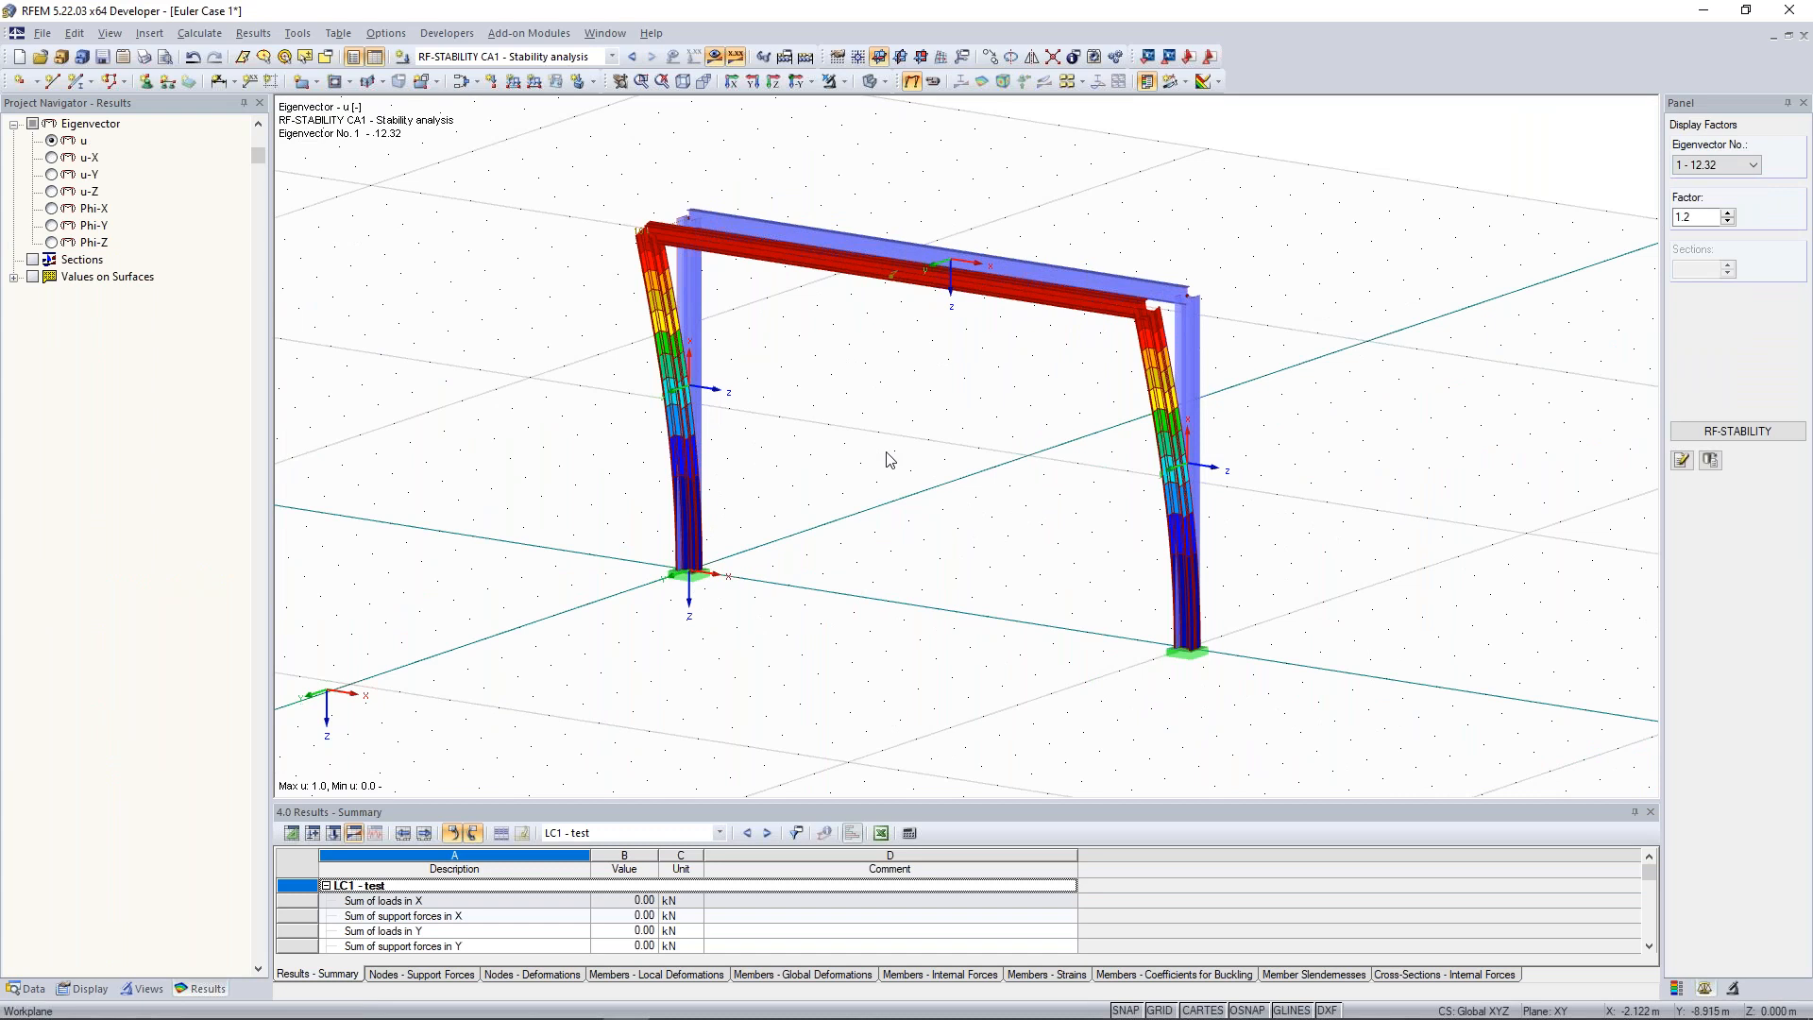
pyautogui.keyDown('ctrl'); pyautogui.moveTo(885, 457); pyautogui.dragTo(1086, 321, button='middle'); pyautogui.keyUp('ctrl')
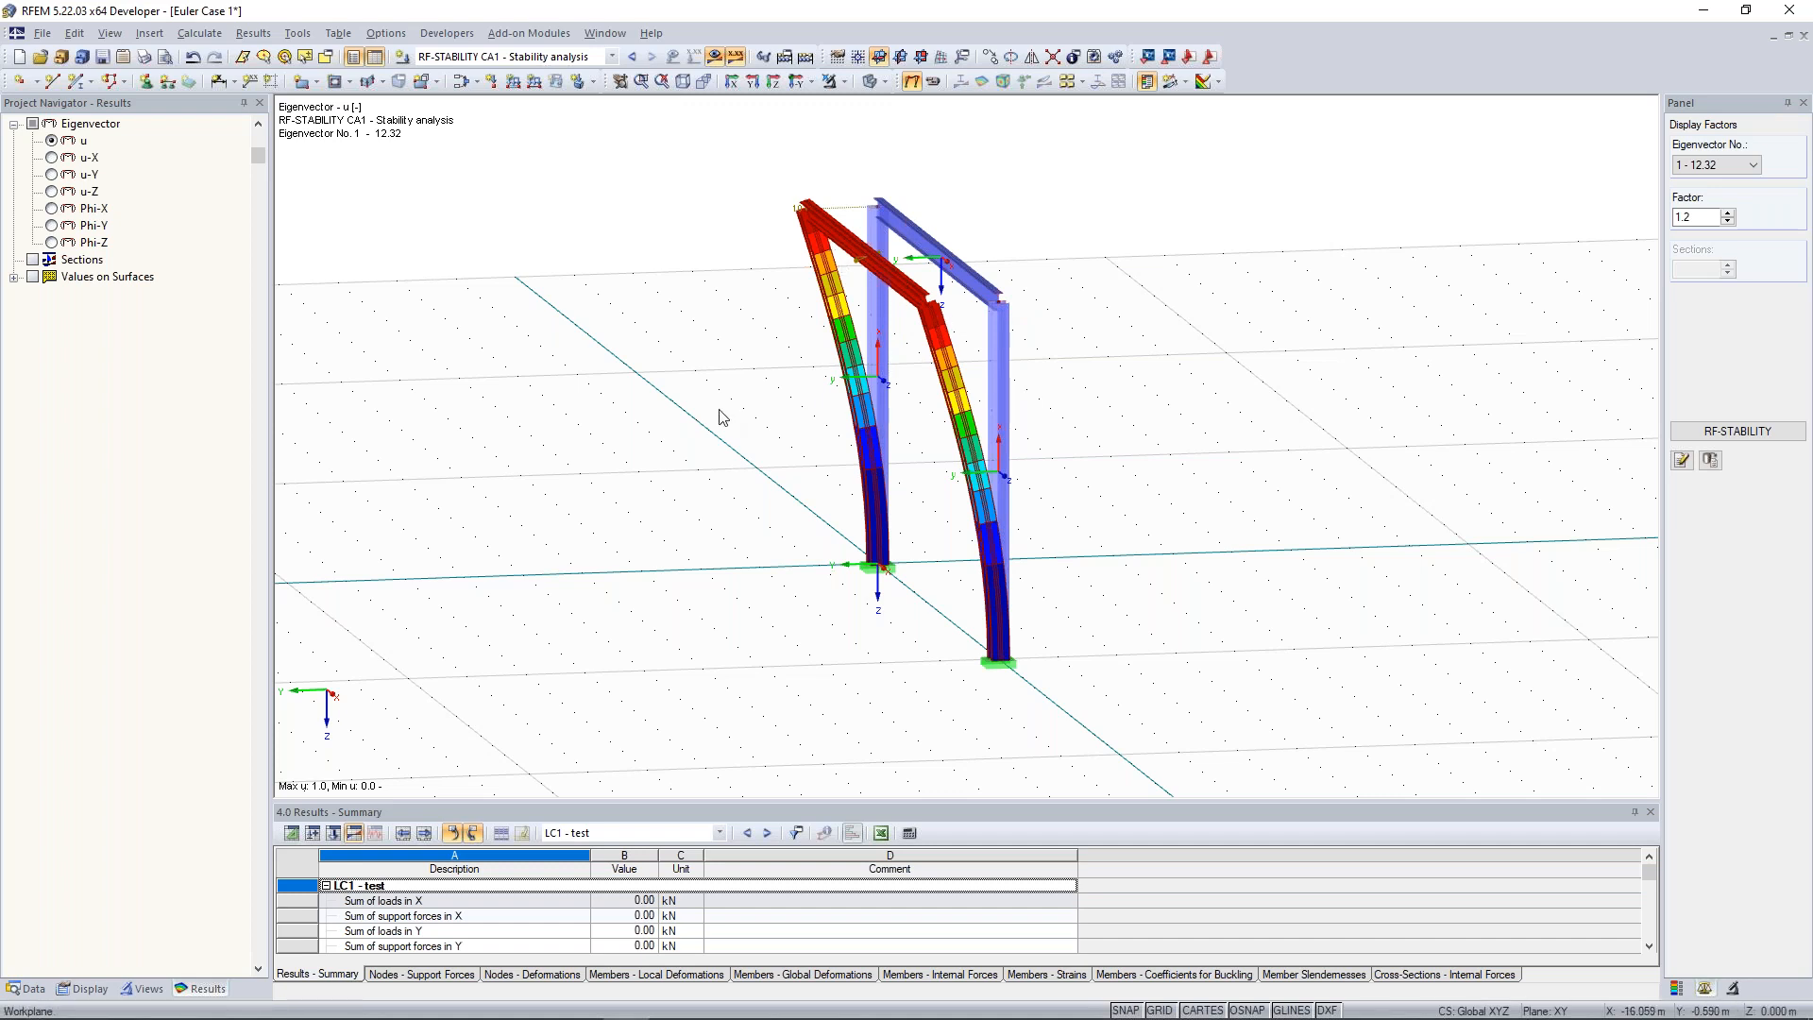
pyautogui.keyDown('ctrl'); pyautogui.moveTo(722, 417); pyautogui.dragTo(756, 402, button='middle'); pyautogui.keyUp('ctrl')
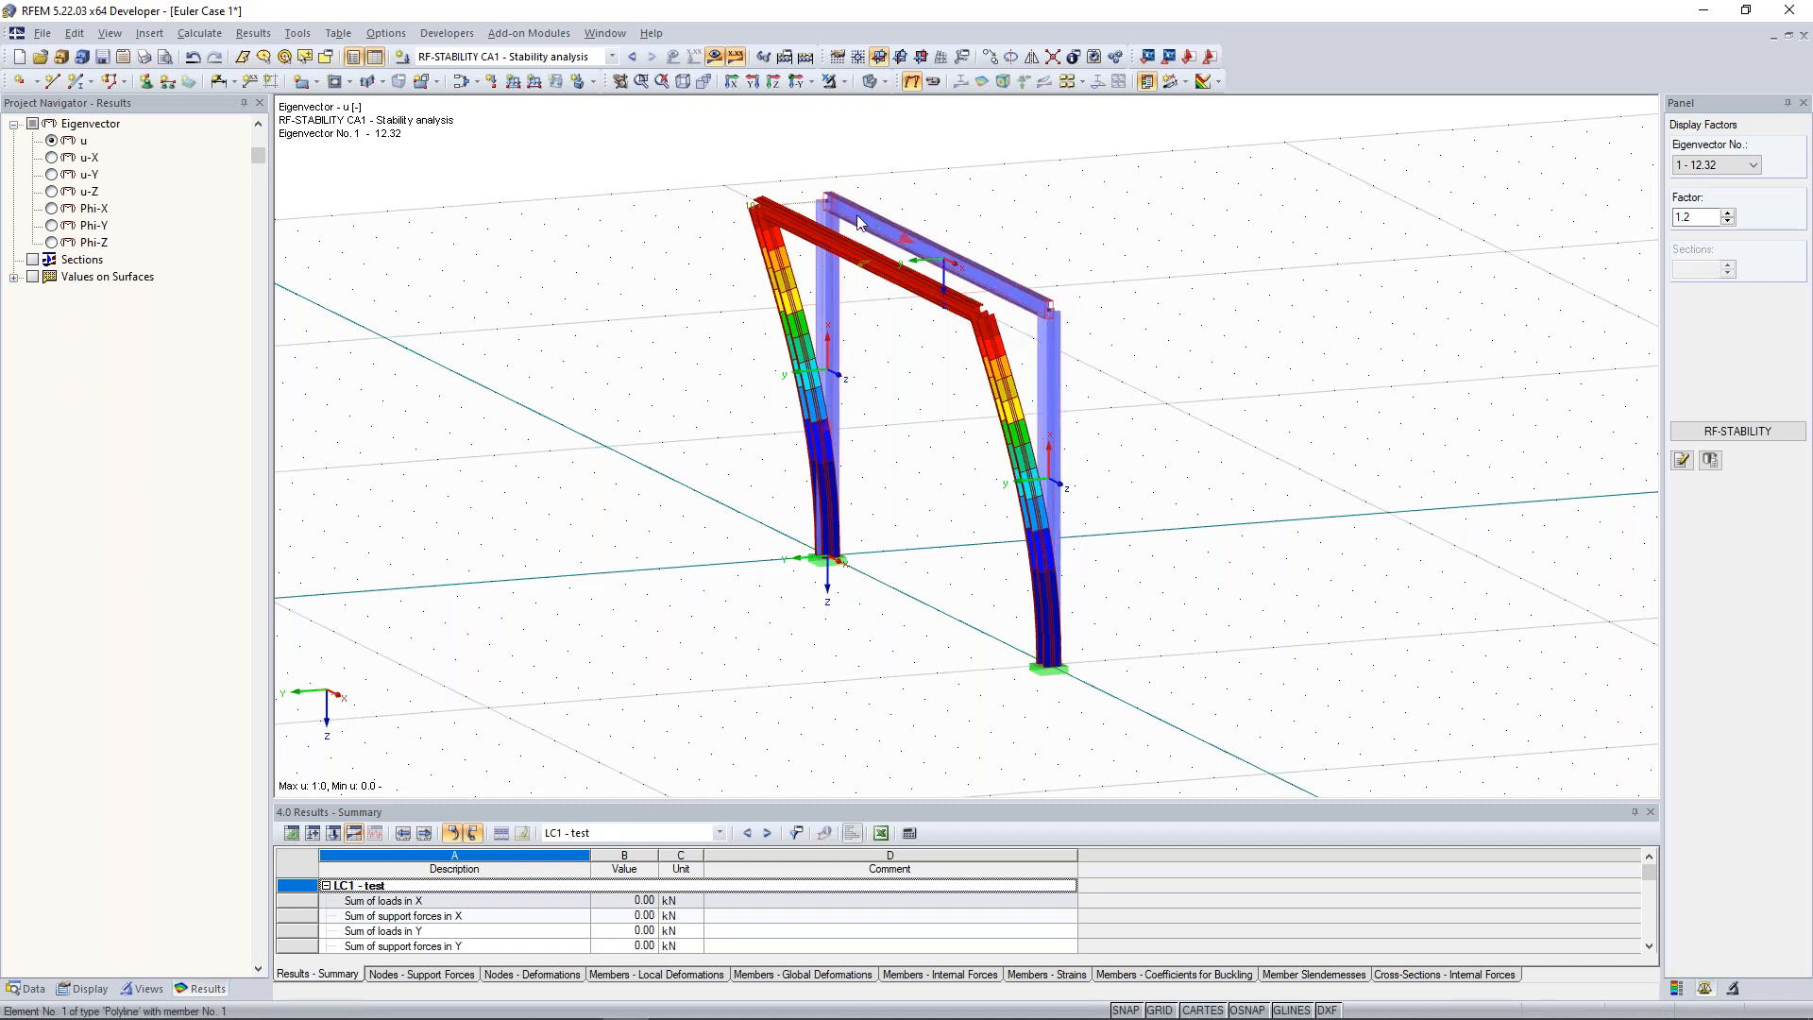
pyautogui.keyDown('ctrl'); pyautogui.moveTo(1095, 263); pyautogui.dragTo(878, 216, button='middle'); pyautogui.keyUp('ctrl')
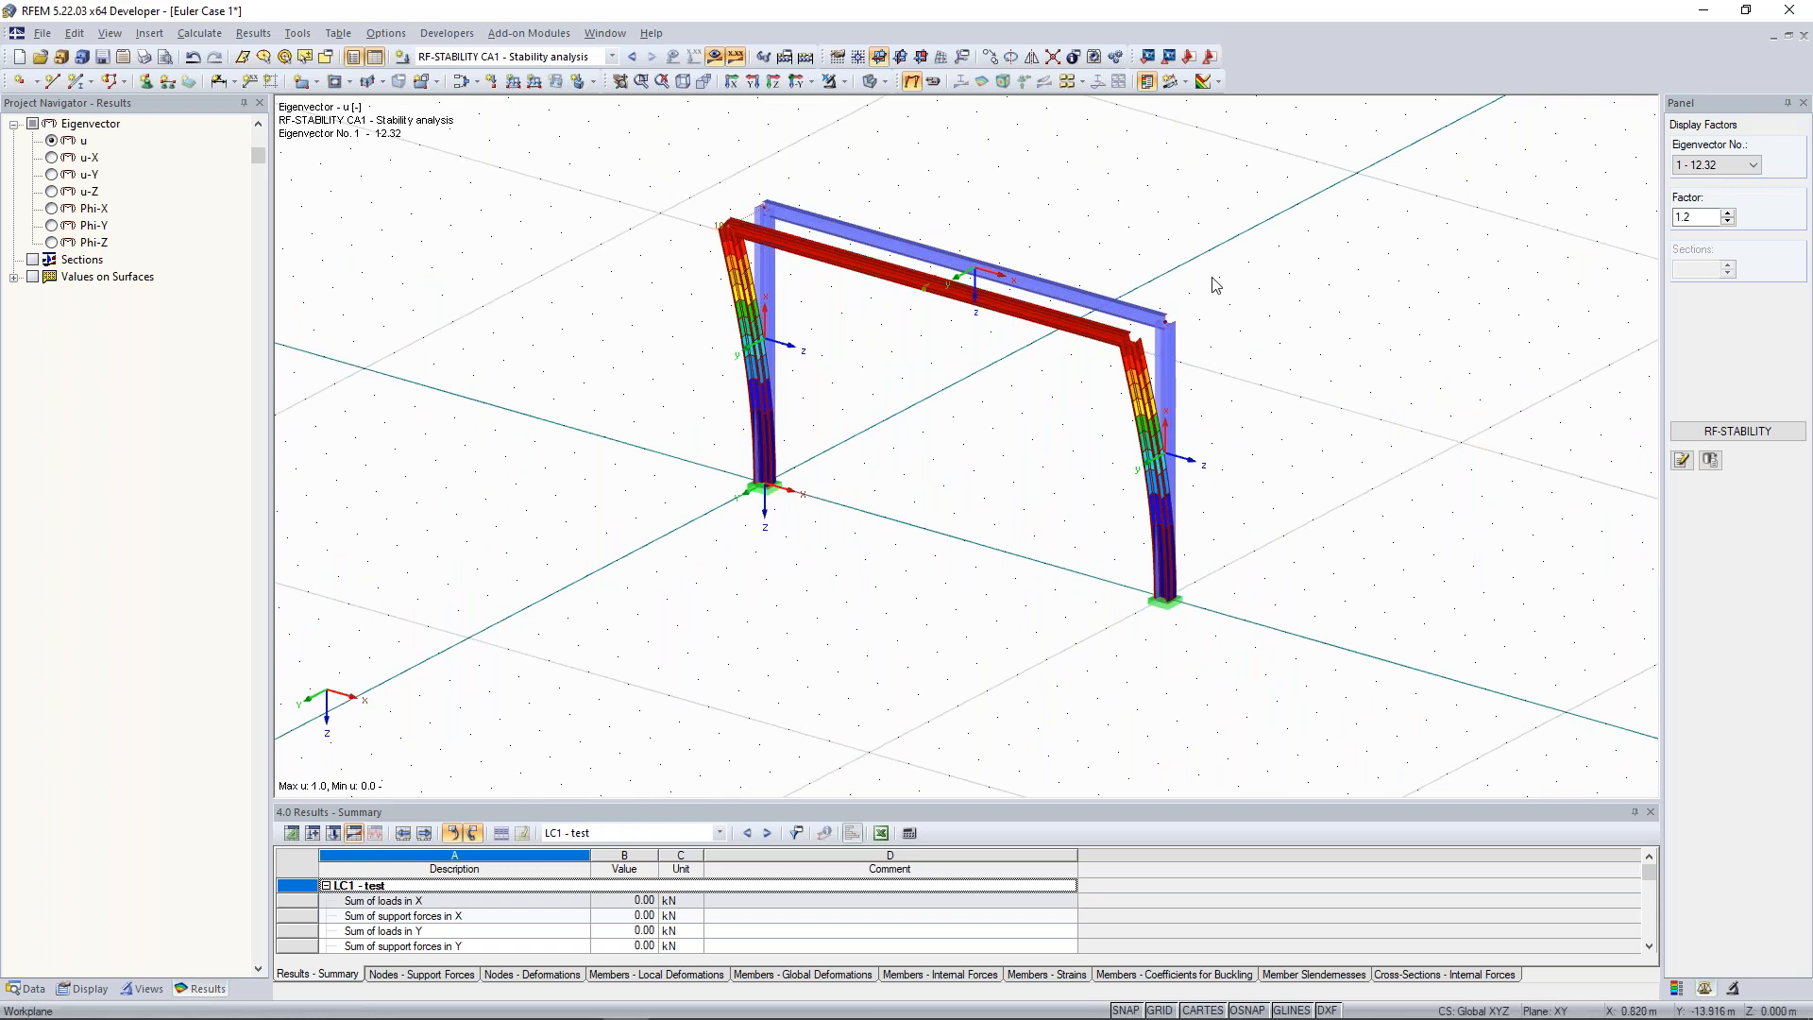
pyautogui.keyDown('ctrl'); pyautogui.moveTo(1238, 291); pyautogui.dragTo(1054, 346, button='middle'); pyautogui.keyUp('ctrl')
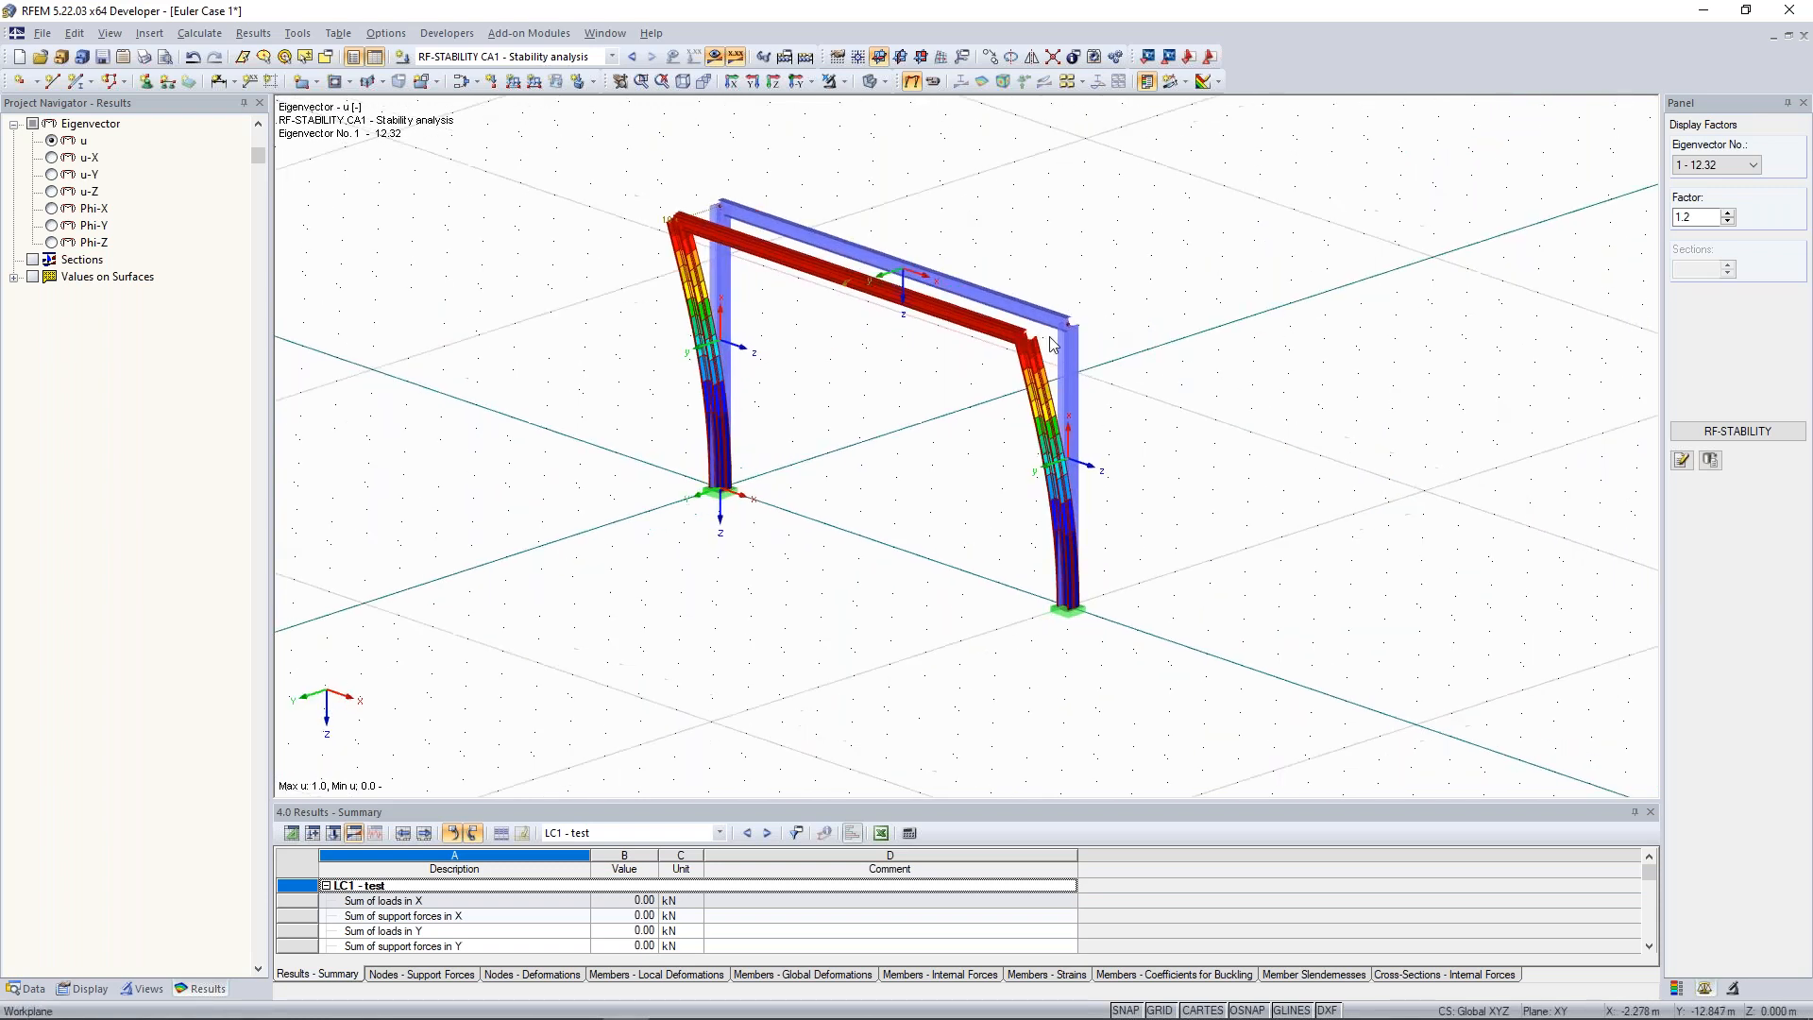
# Examine the out-of-plane tilt of beam and columns in eigenvector No. 1 from the front, the side and in perspective.
pyautogui.keyDown('ctrl'); pyautogui.moveTo(1226, 274); pyautogui.dragTo(935, 378, button='middle'); pyautogui.keyUp('ctrl')
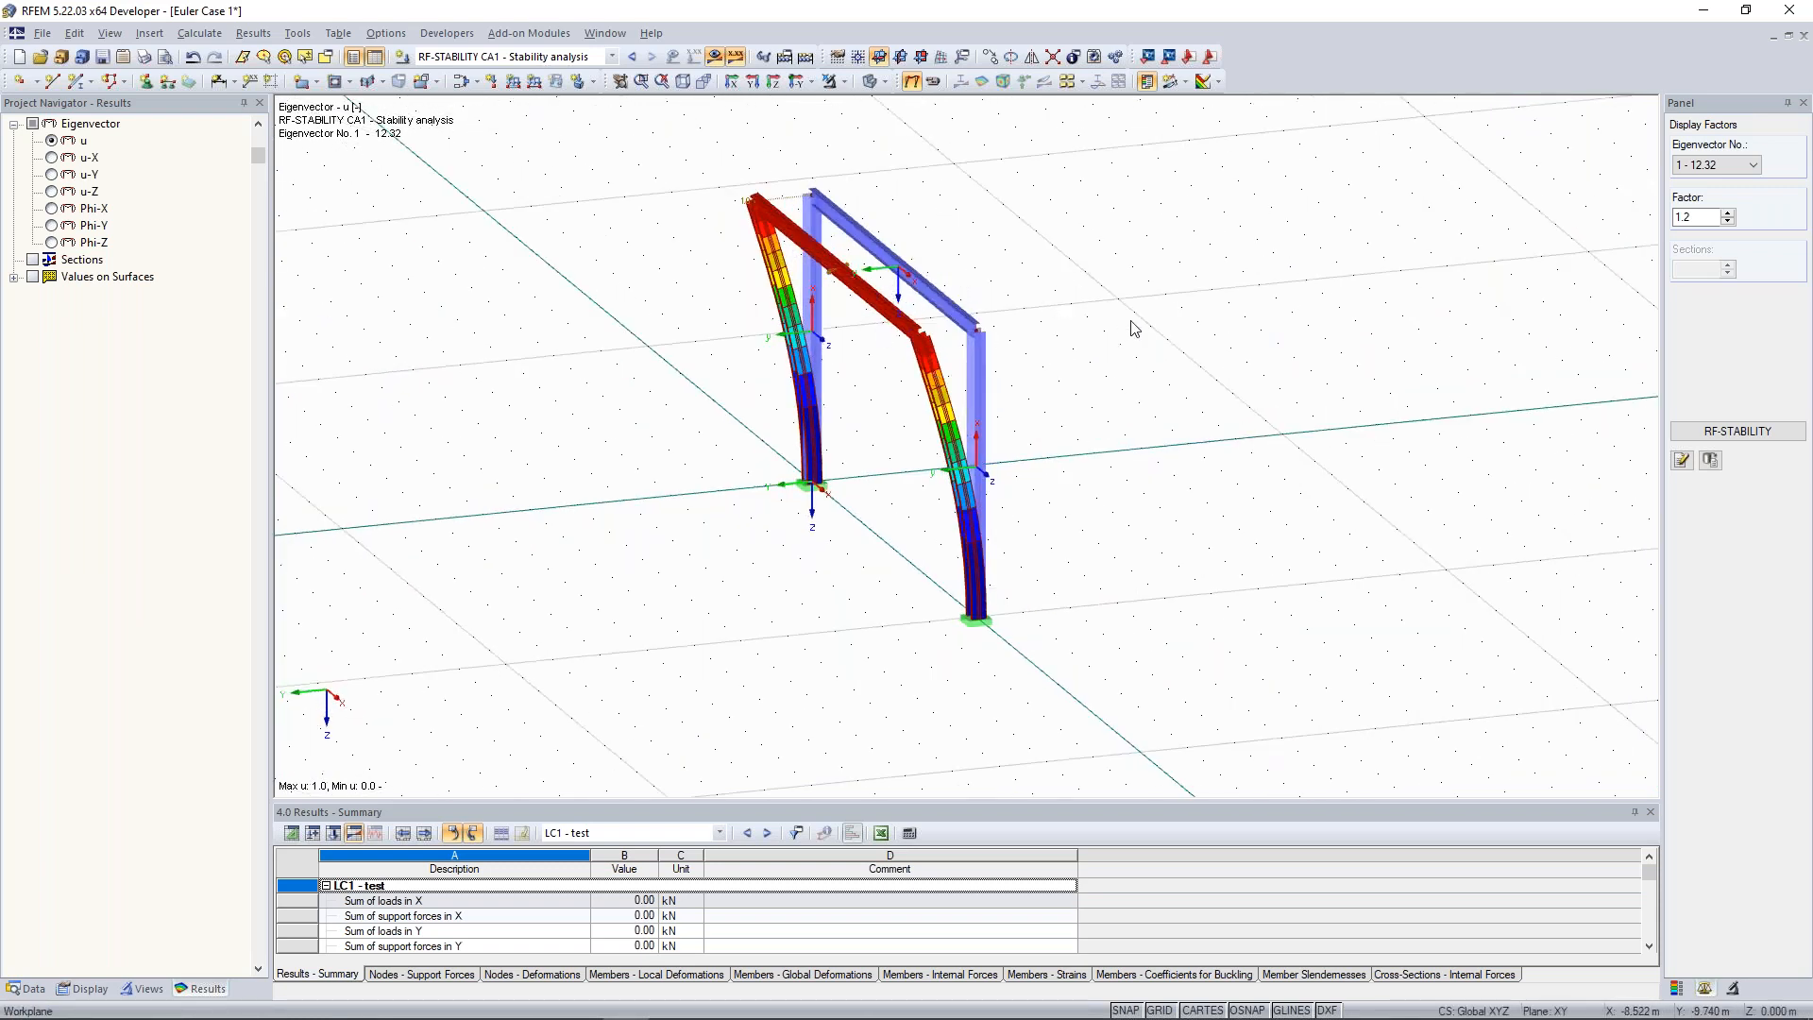
pyautogui.keyDown('ctrl'); pyautogui.moveTo(1124, 324); pyautogui.dragTo(1568, 213, button='middle'); pyautogui.keyUp('ctrl')
pyautogui.keyDown('ctrl'); pyautogui.moveTo(1334, 305); pyautogui.dragTo(1296, 348, button='middle'); pyautogui.keyUp('ctrl')
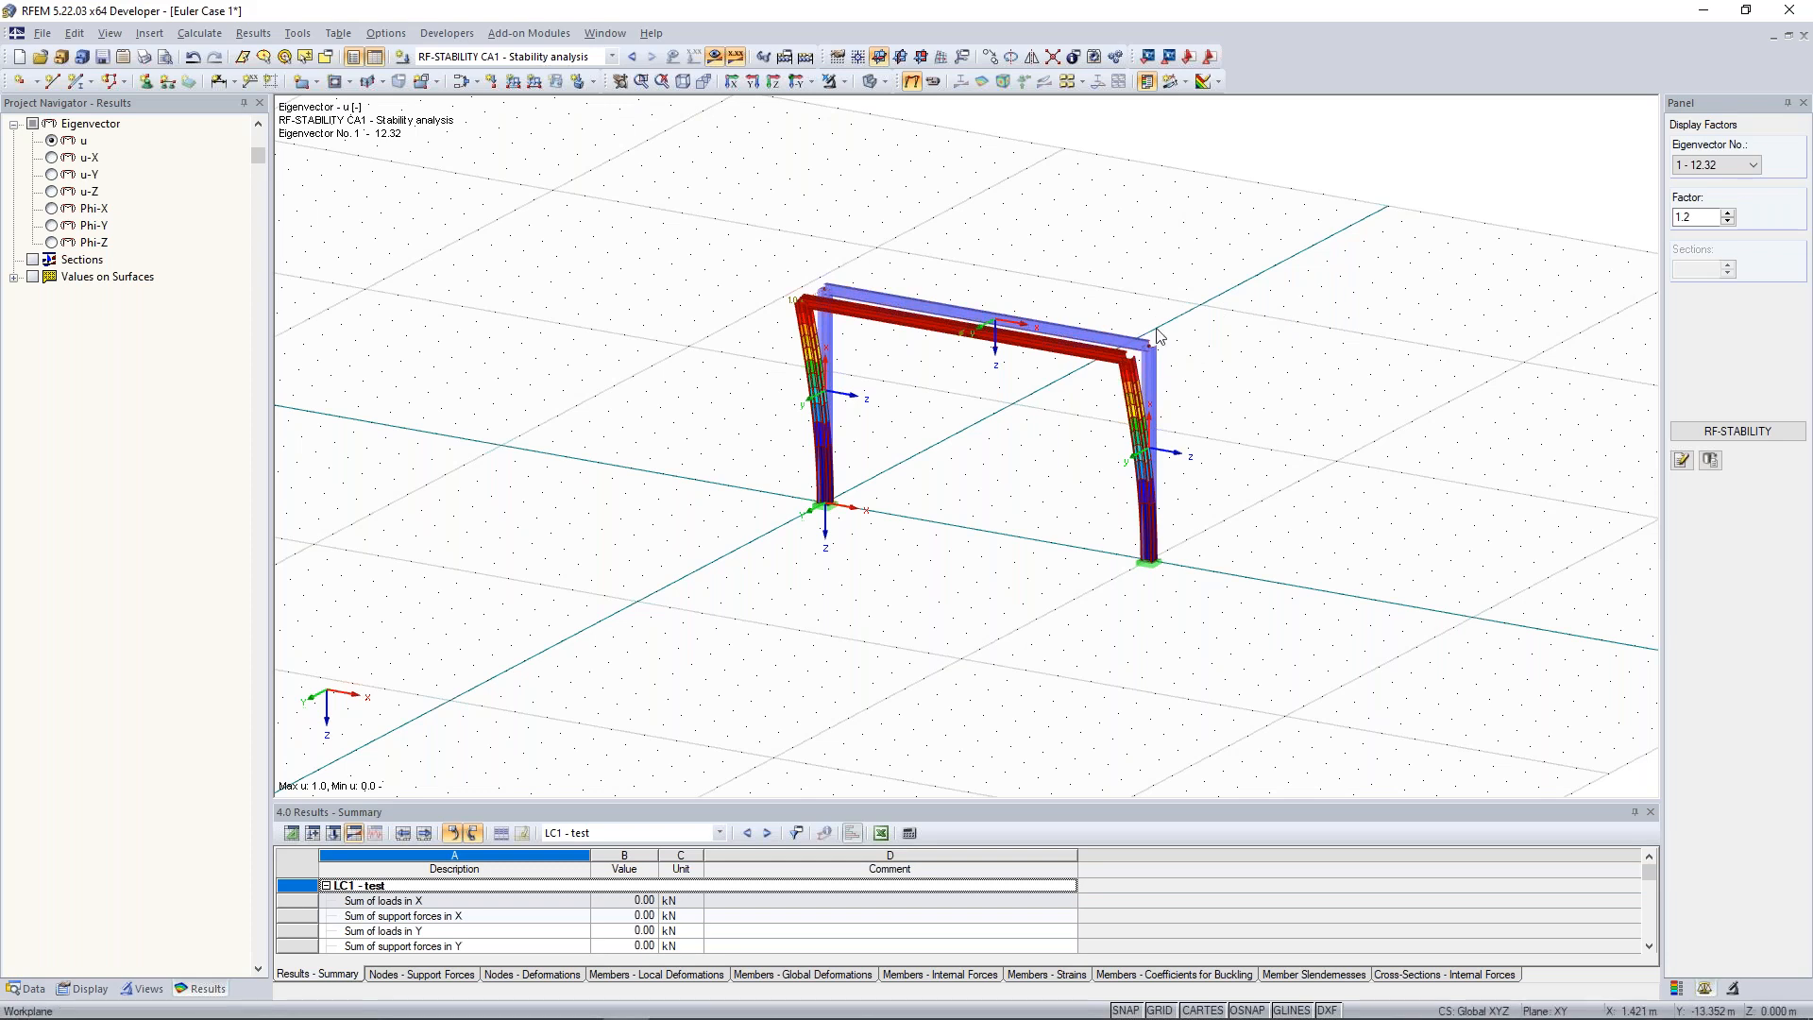
pyautogui.keyDown('ctrl'); pyautogui.moveTo(1125, 304); pyautogui.dragTo(911, 307, button='middle'); pyautogui.keyUp('ctrl')
pyautogui.keyDown('ctrl'); pyautogui.moveTo(969, 382); pyautogui.dragTo(958, 421, button='middle'); pyautogui.keyUp('ctrl')
pyautogui.keyDown('ctrl'); pyautogui.moveTo(1241, 328); pyautogui.dragTo(1050, 320, button='middle'); pyautogui.keyUp('ctrl')
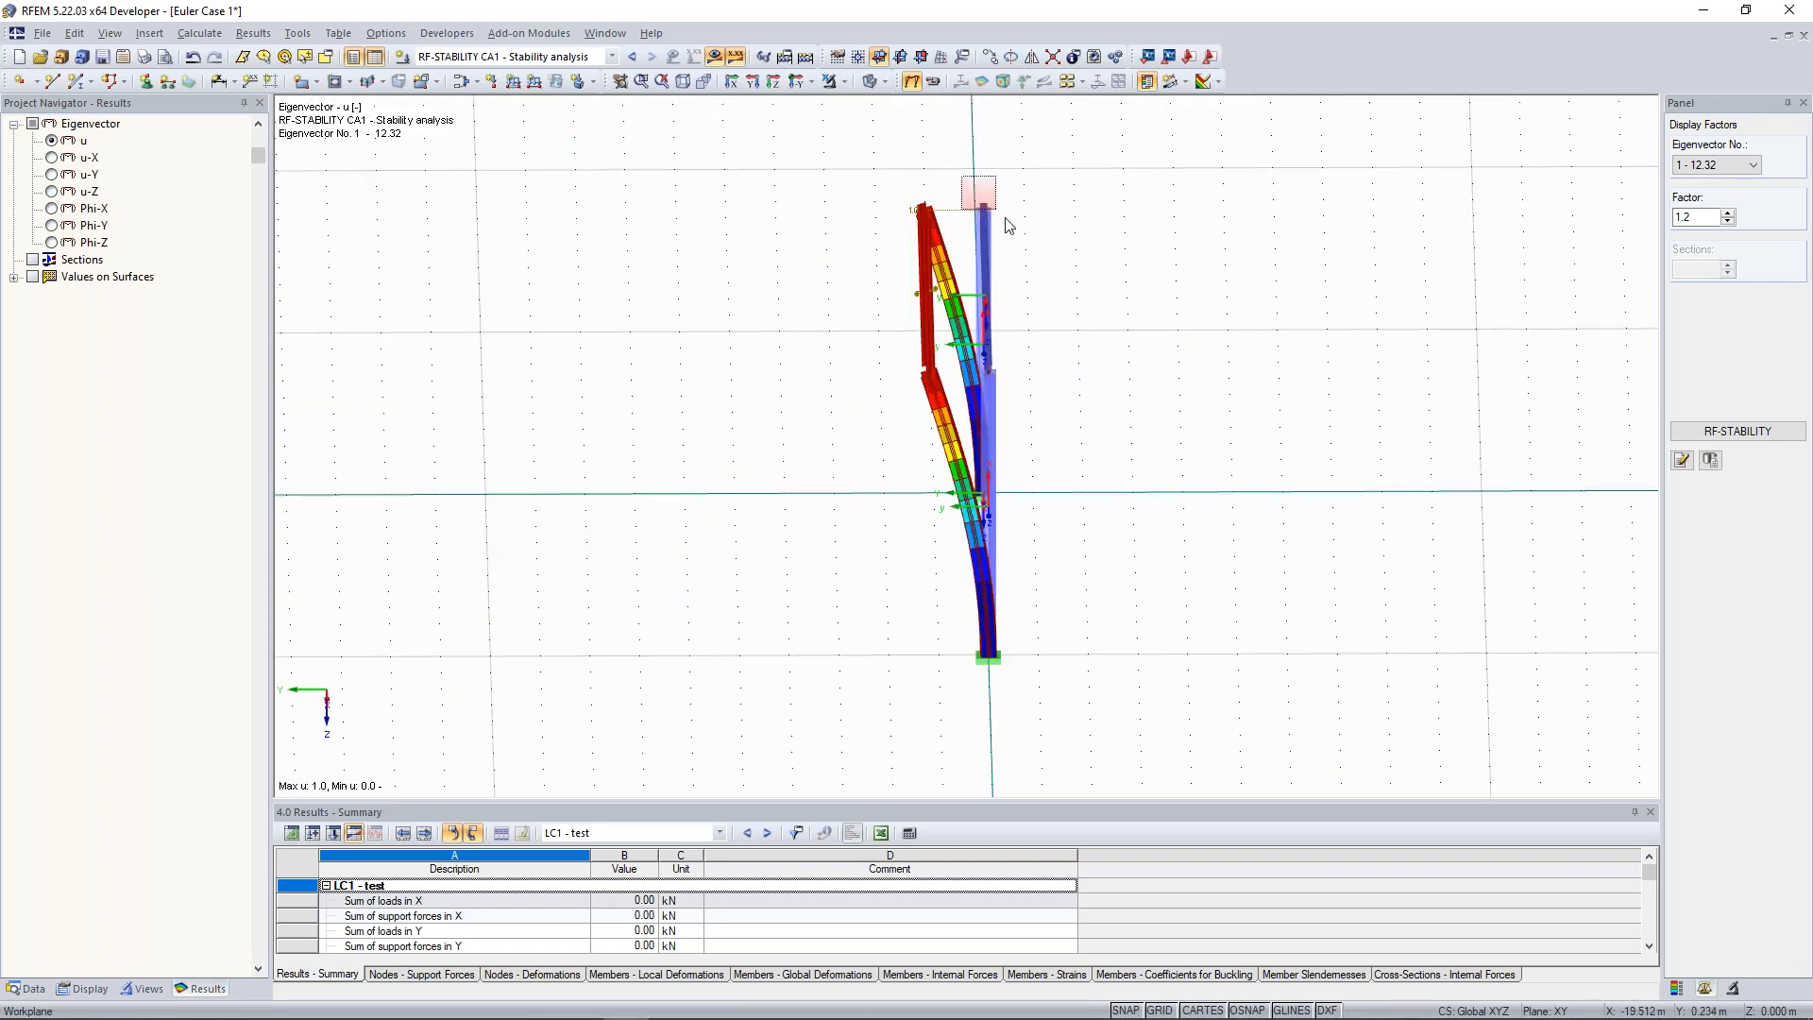
pyautogui.keyDown('ctrl'); pyautogui.moveTo(753, 366); pyautogui.dragTo(881, 229, button='middle'); pyautogui.keyUp('ctrl')
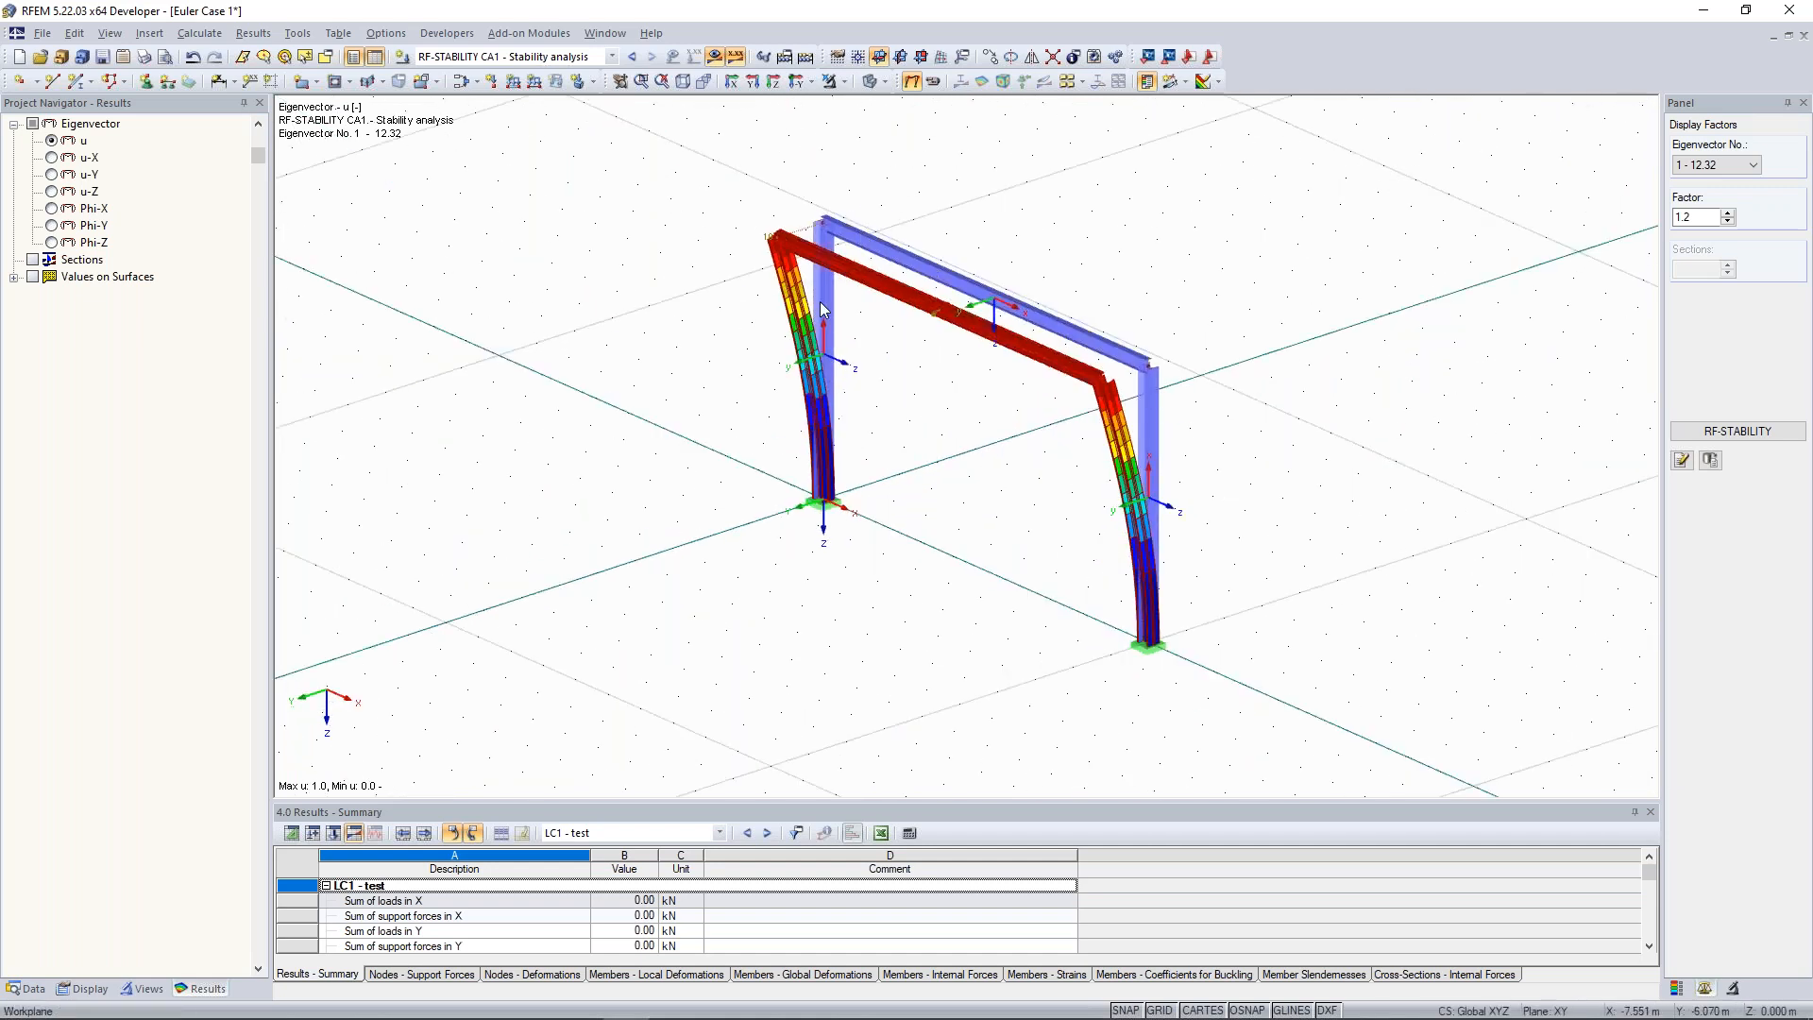
pyautogui.moveTo(1364, 336); pyautogui.dragTo(1402, 341, button='middle')
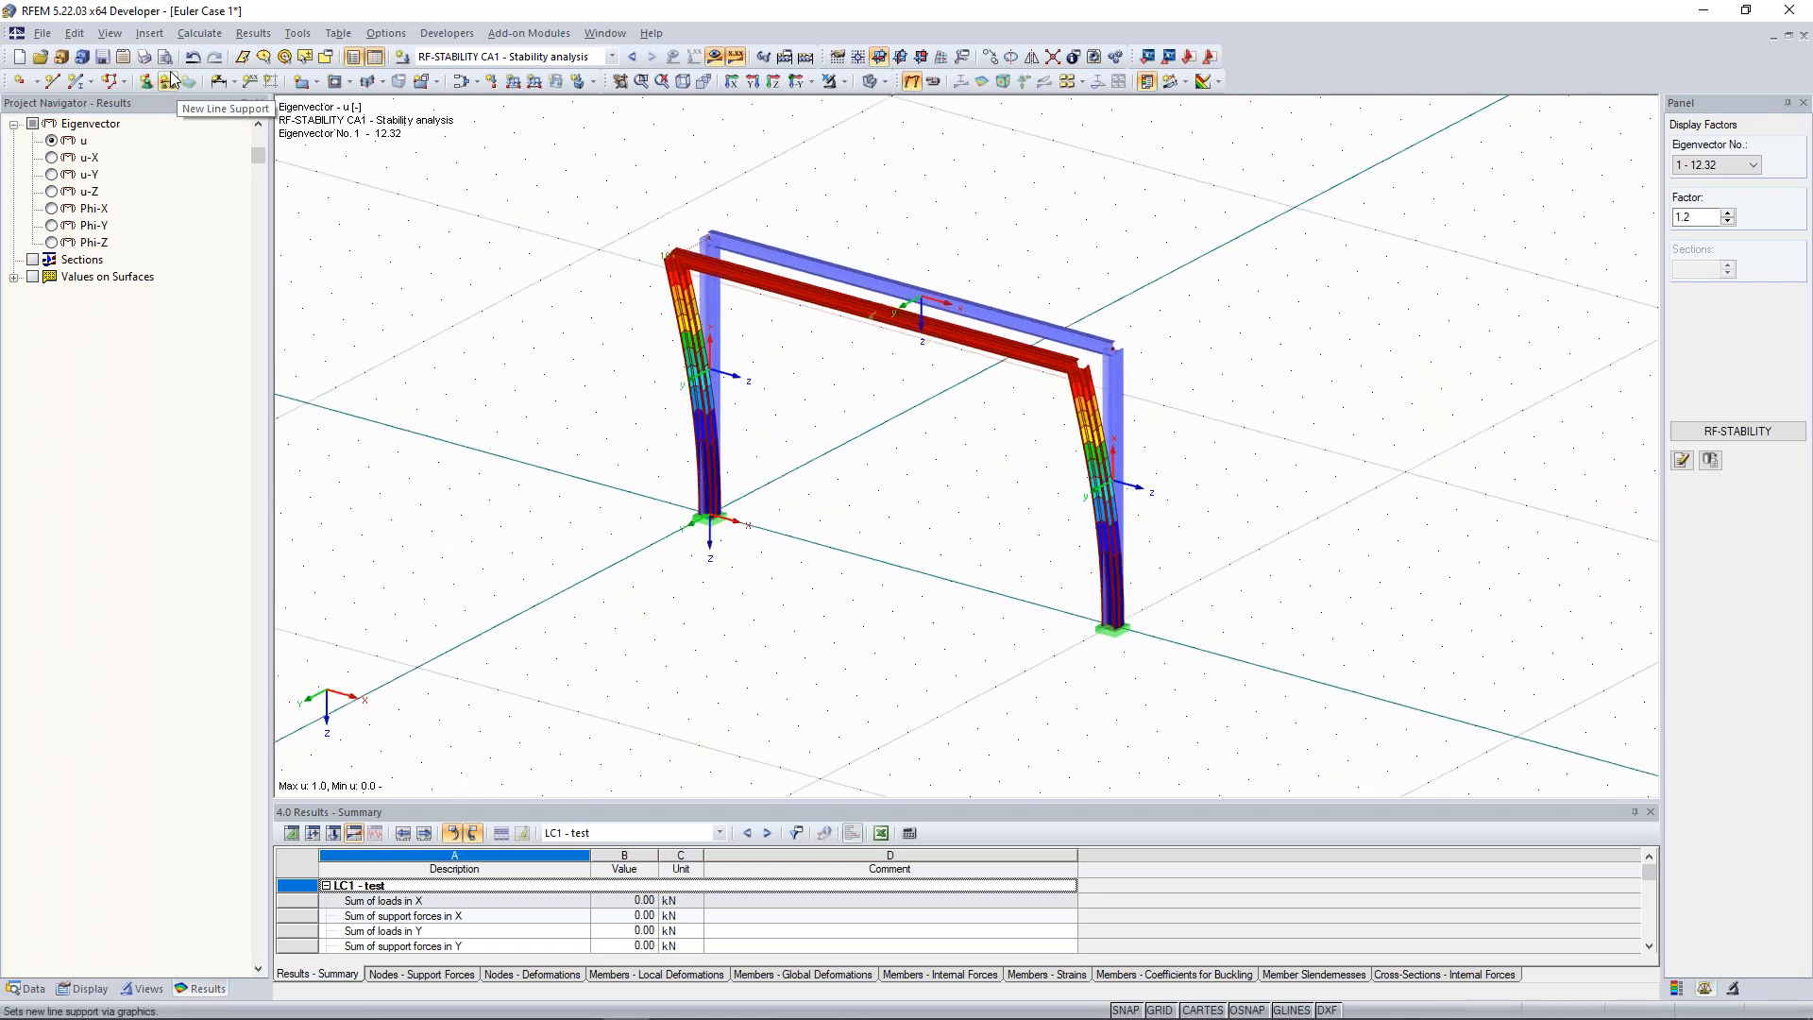
# Create a nodal support type that fixes only uY and place it on the top nodes of both columns.
pyautogui.click(148, 85)
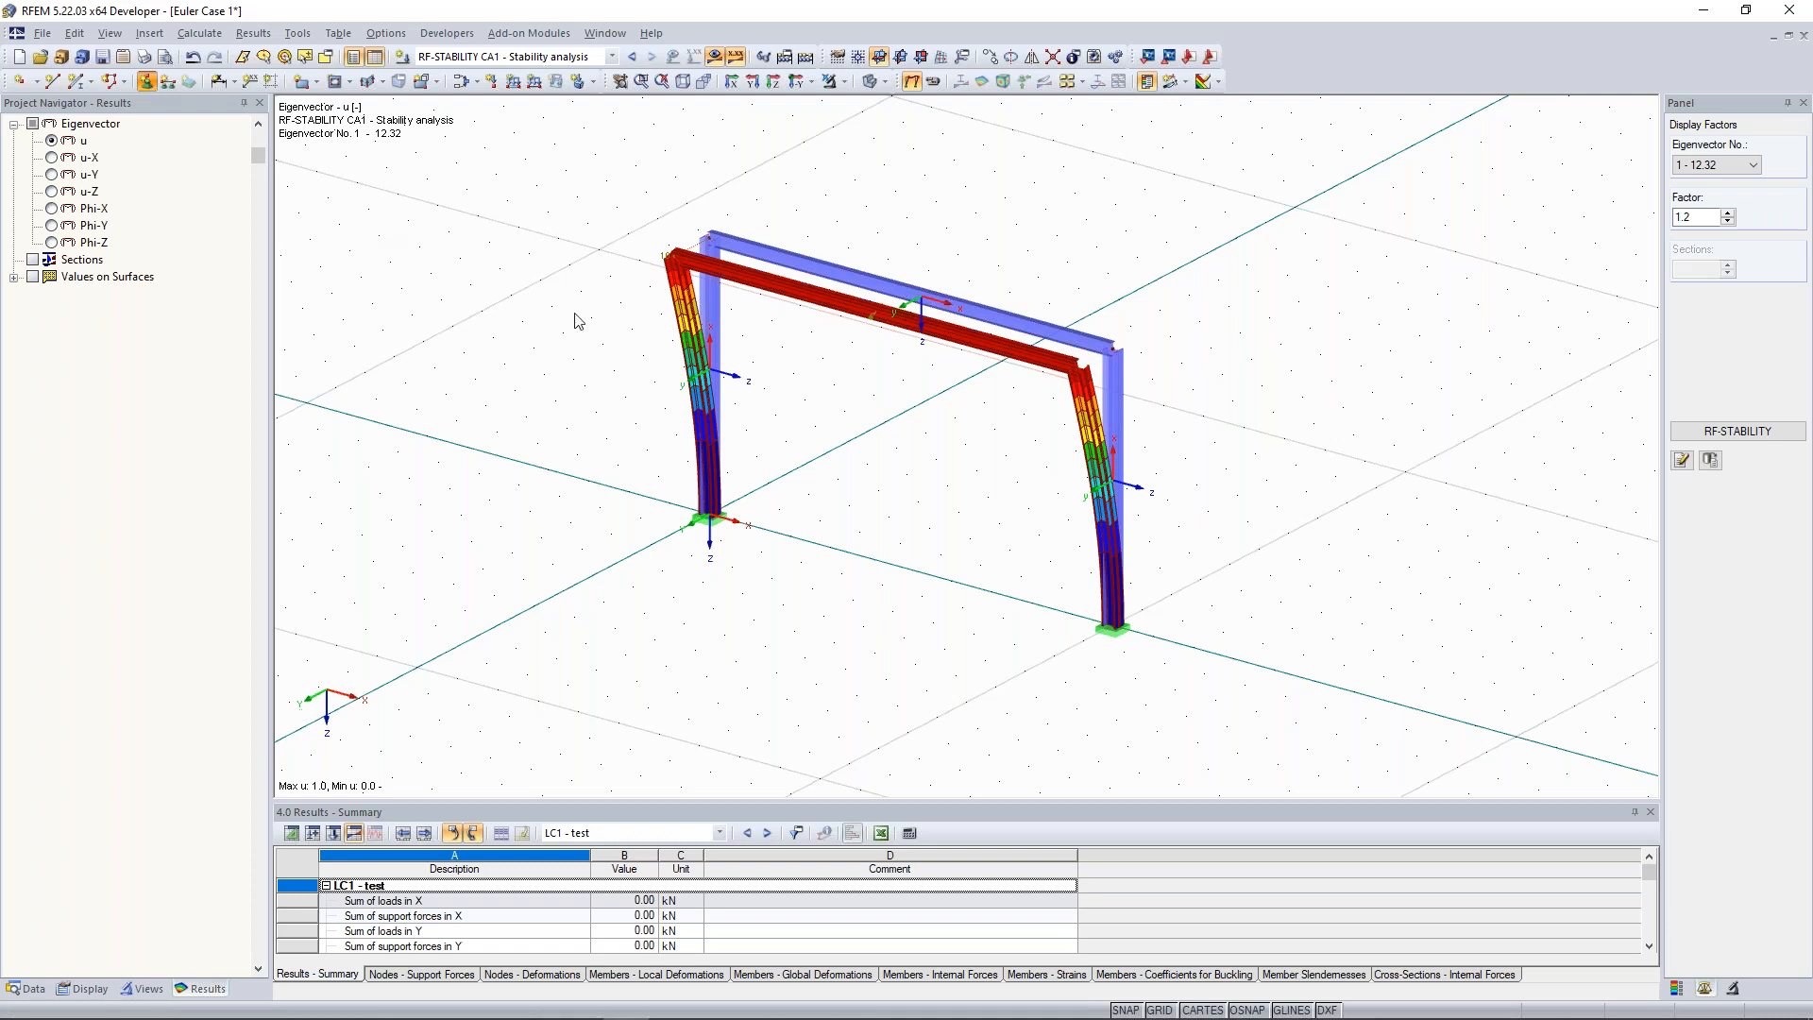
pyautogui.moveTo(813, 342); pyautogui.dragTo(268, 394)
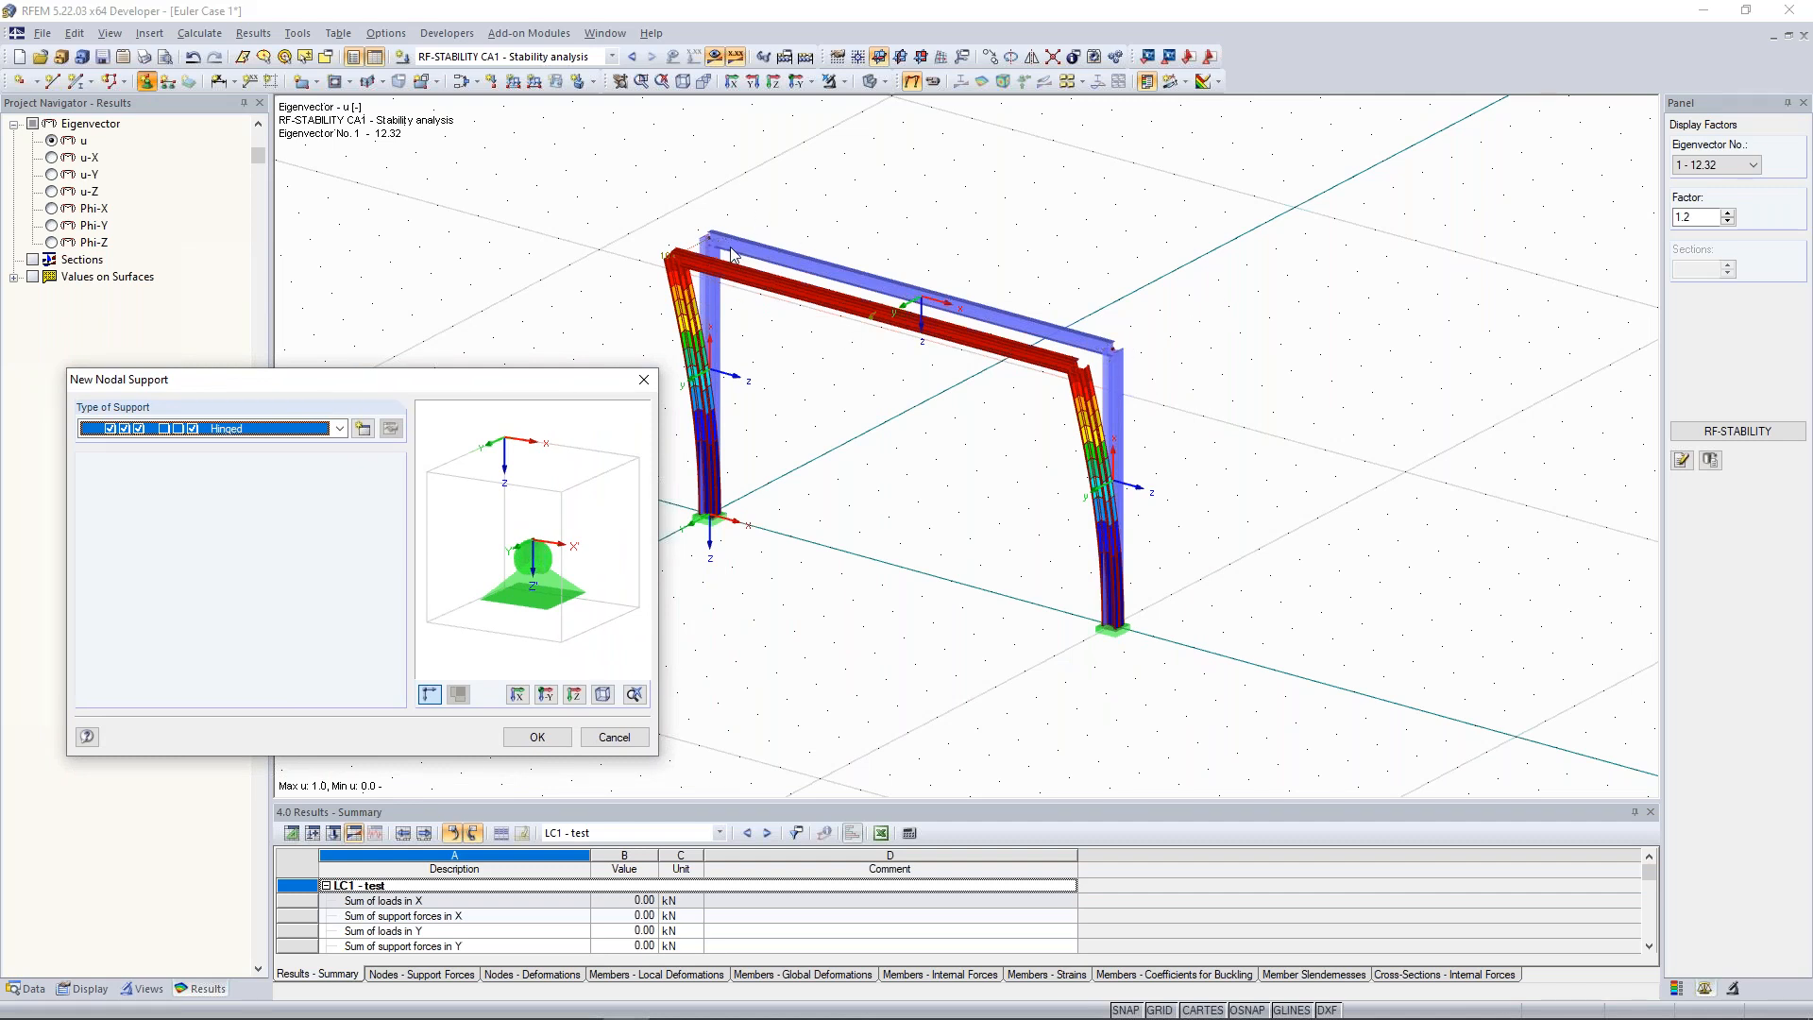
pyautogui.click(367, 435)
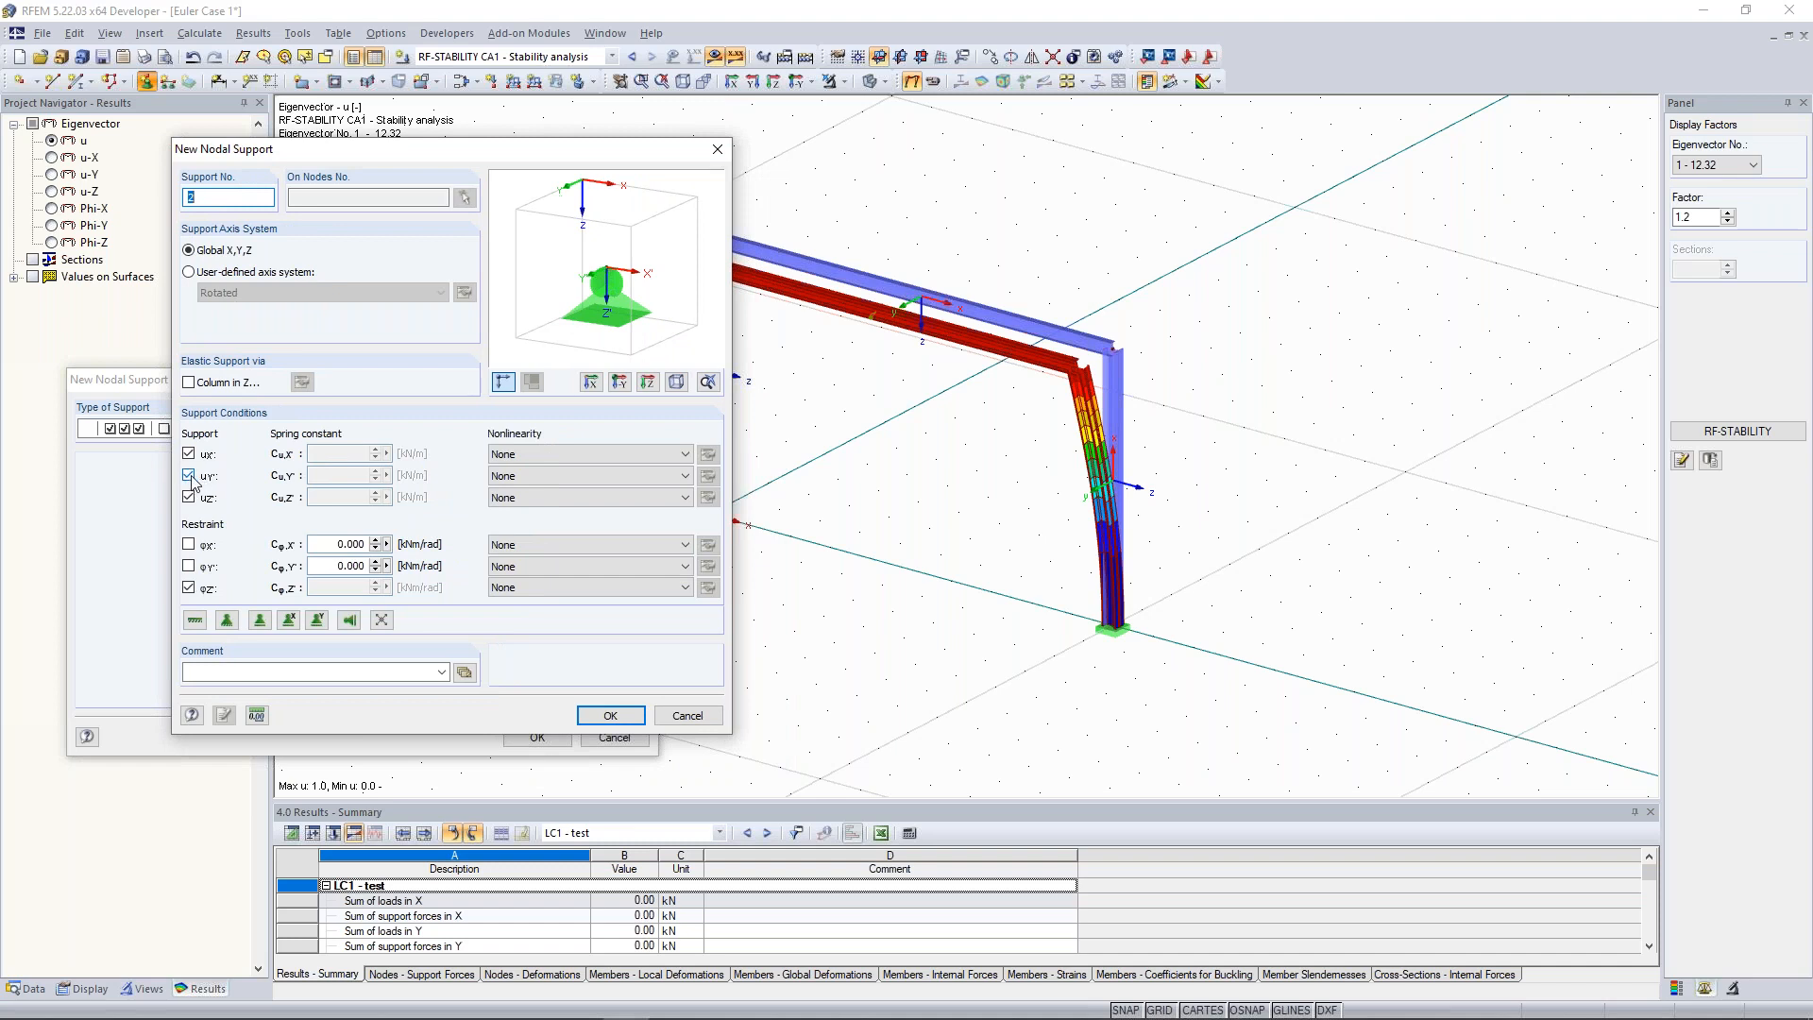
pyautogui.click(190, 589)
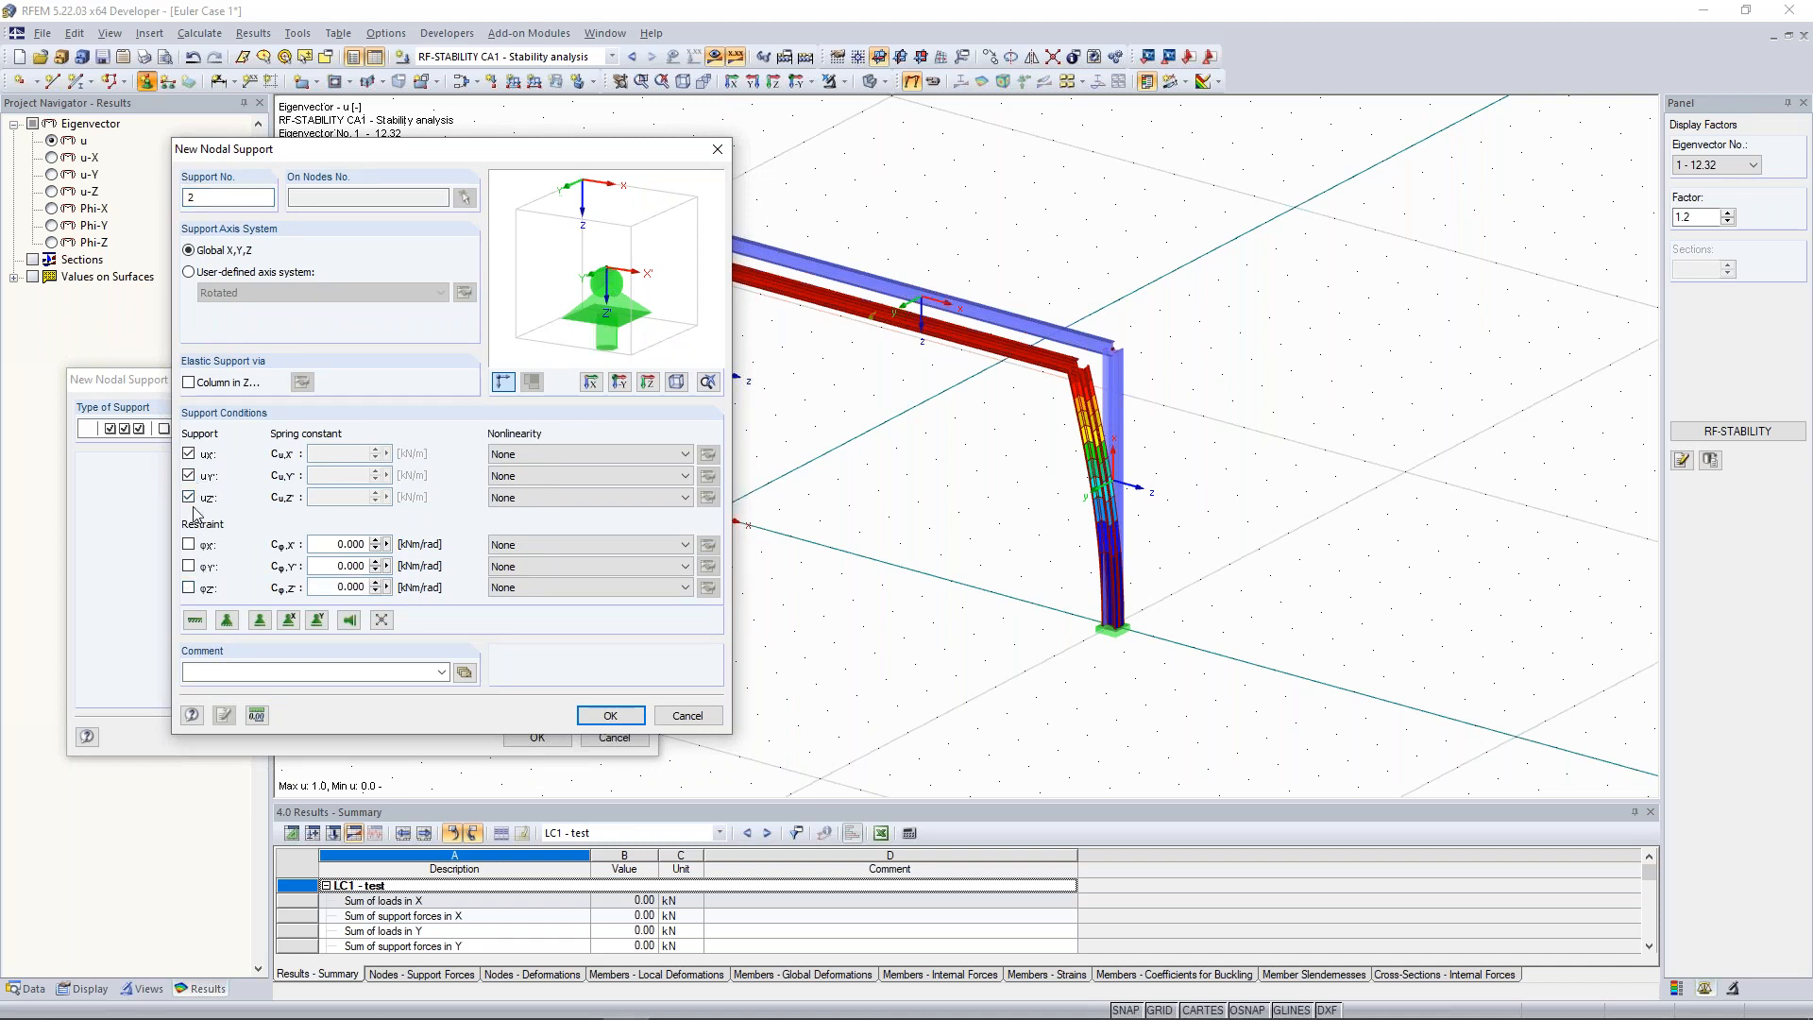
pyautogui.click(189, 497)
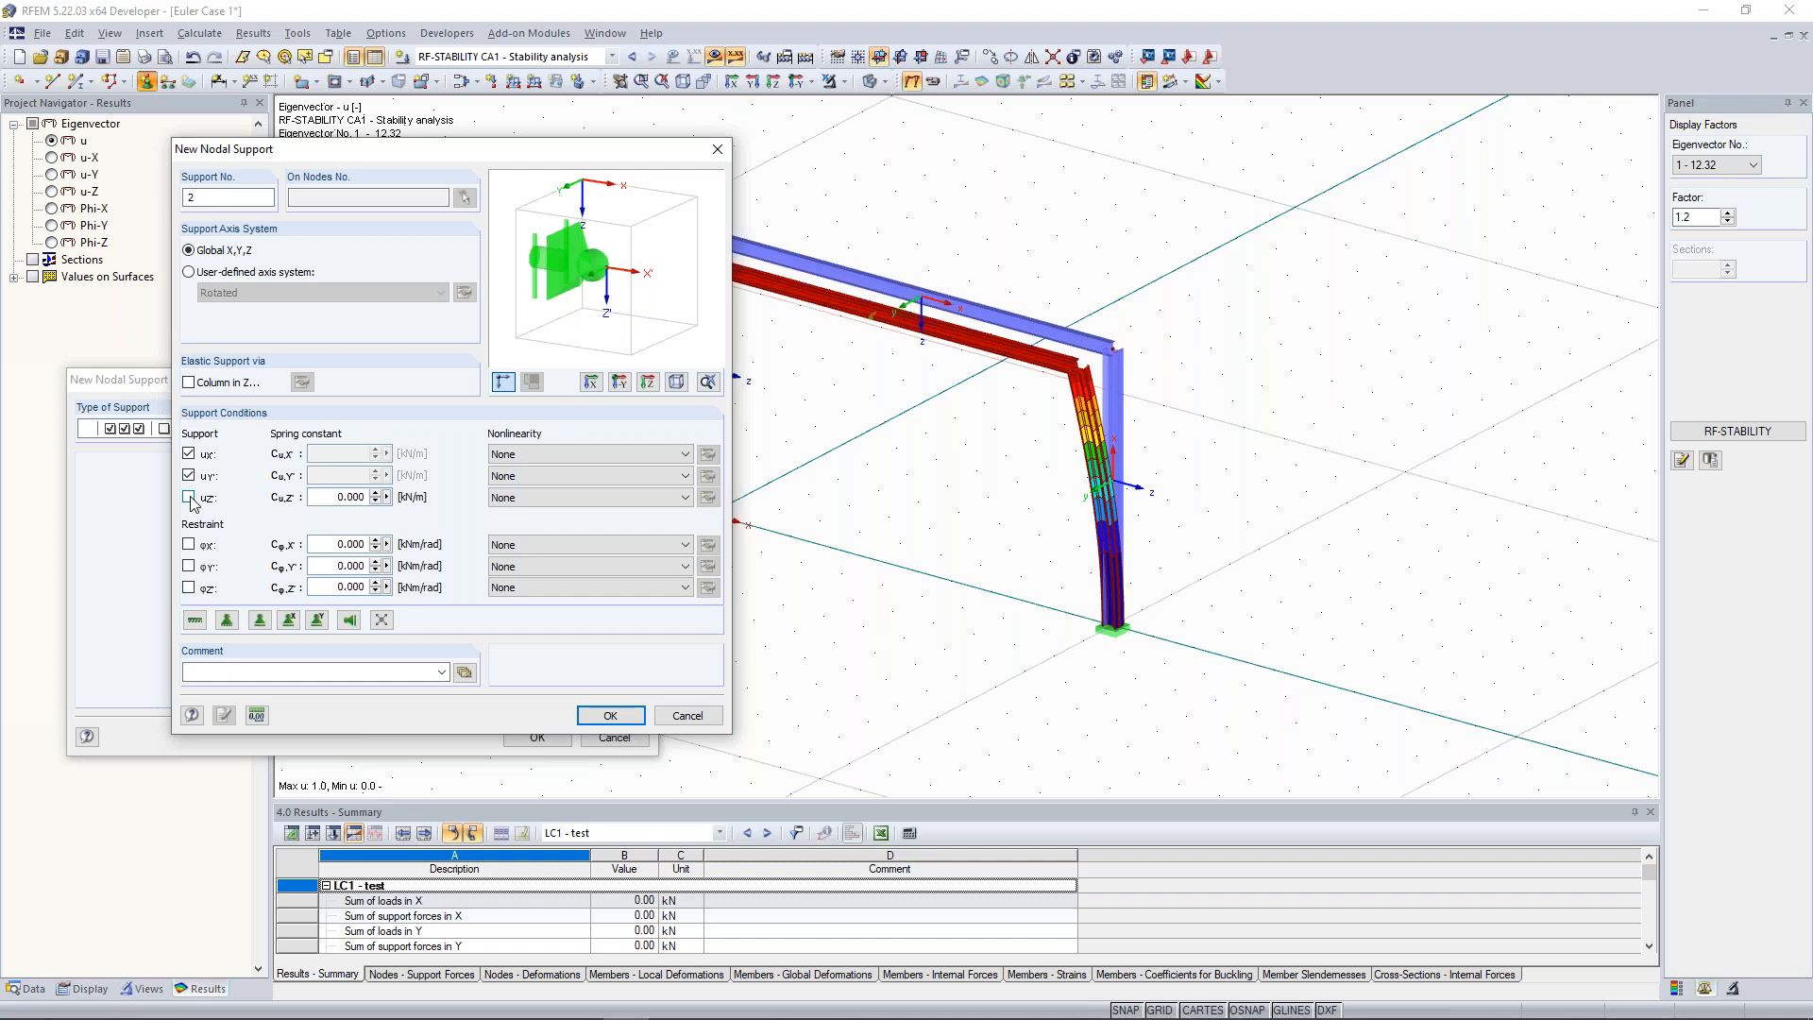
pyautogui.click(188, 454)
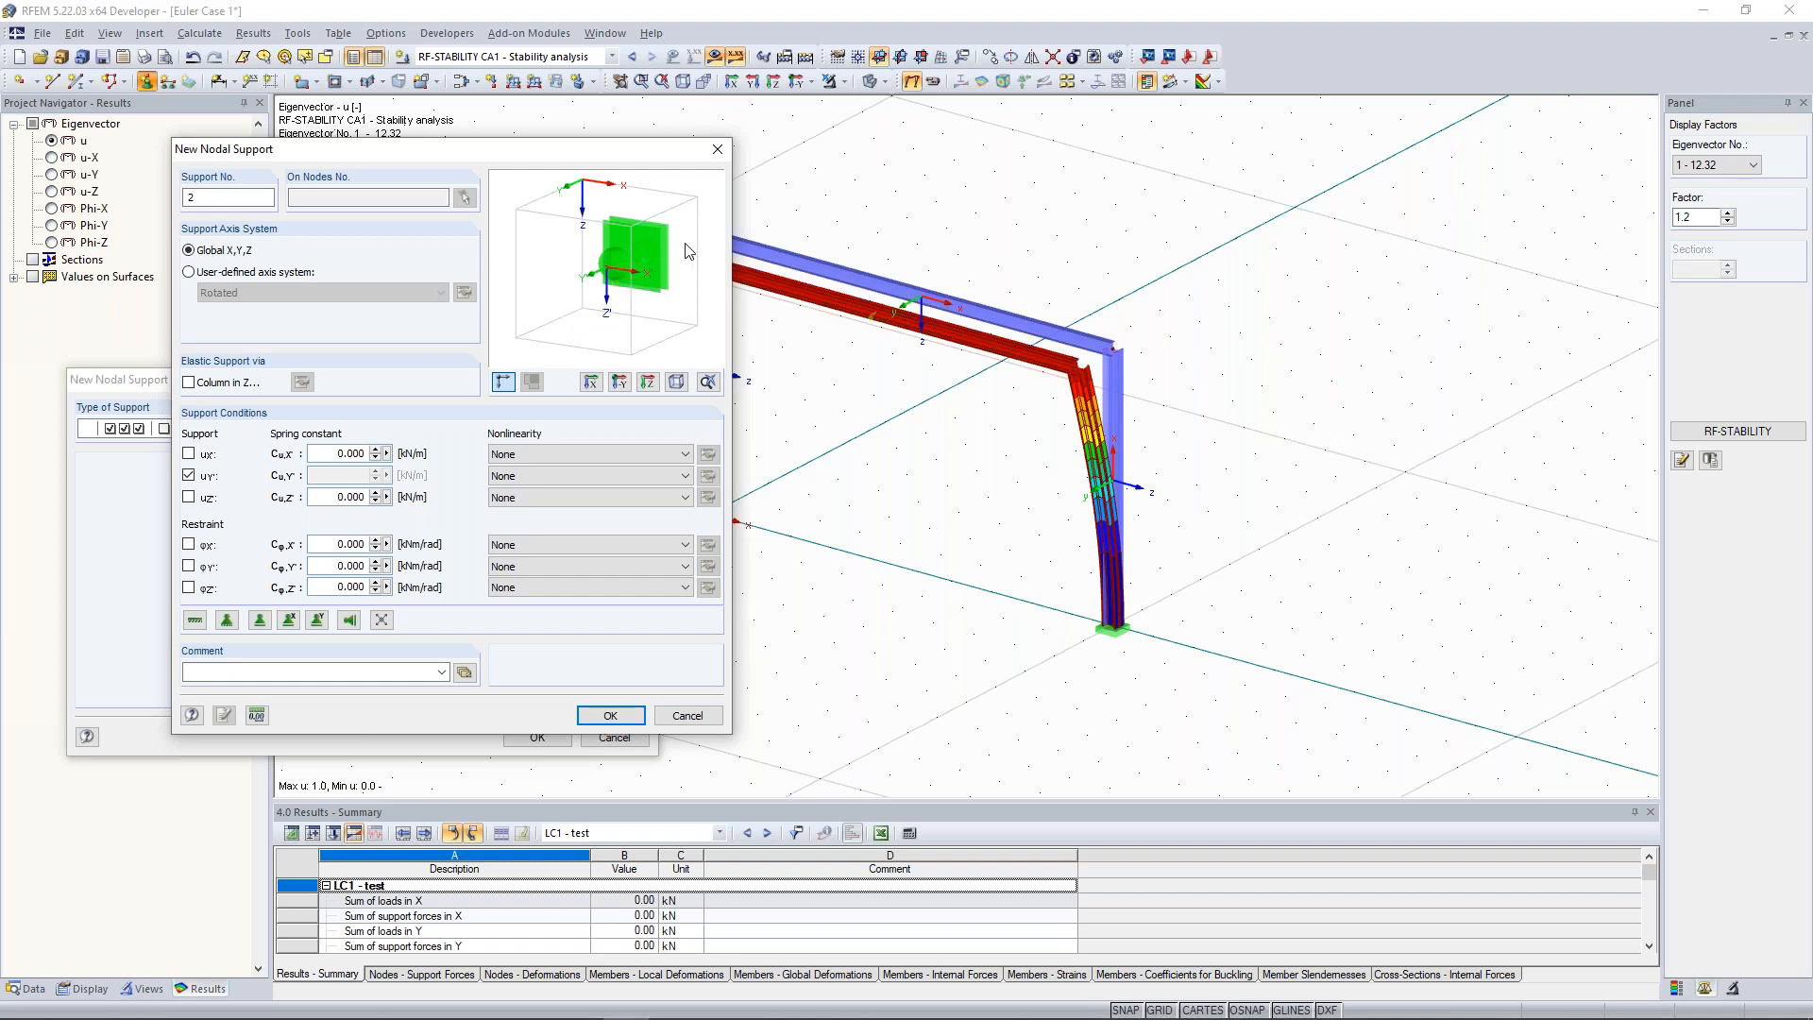
pyautogui.click(611, 715)
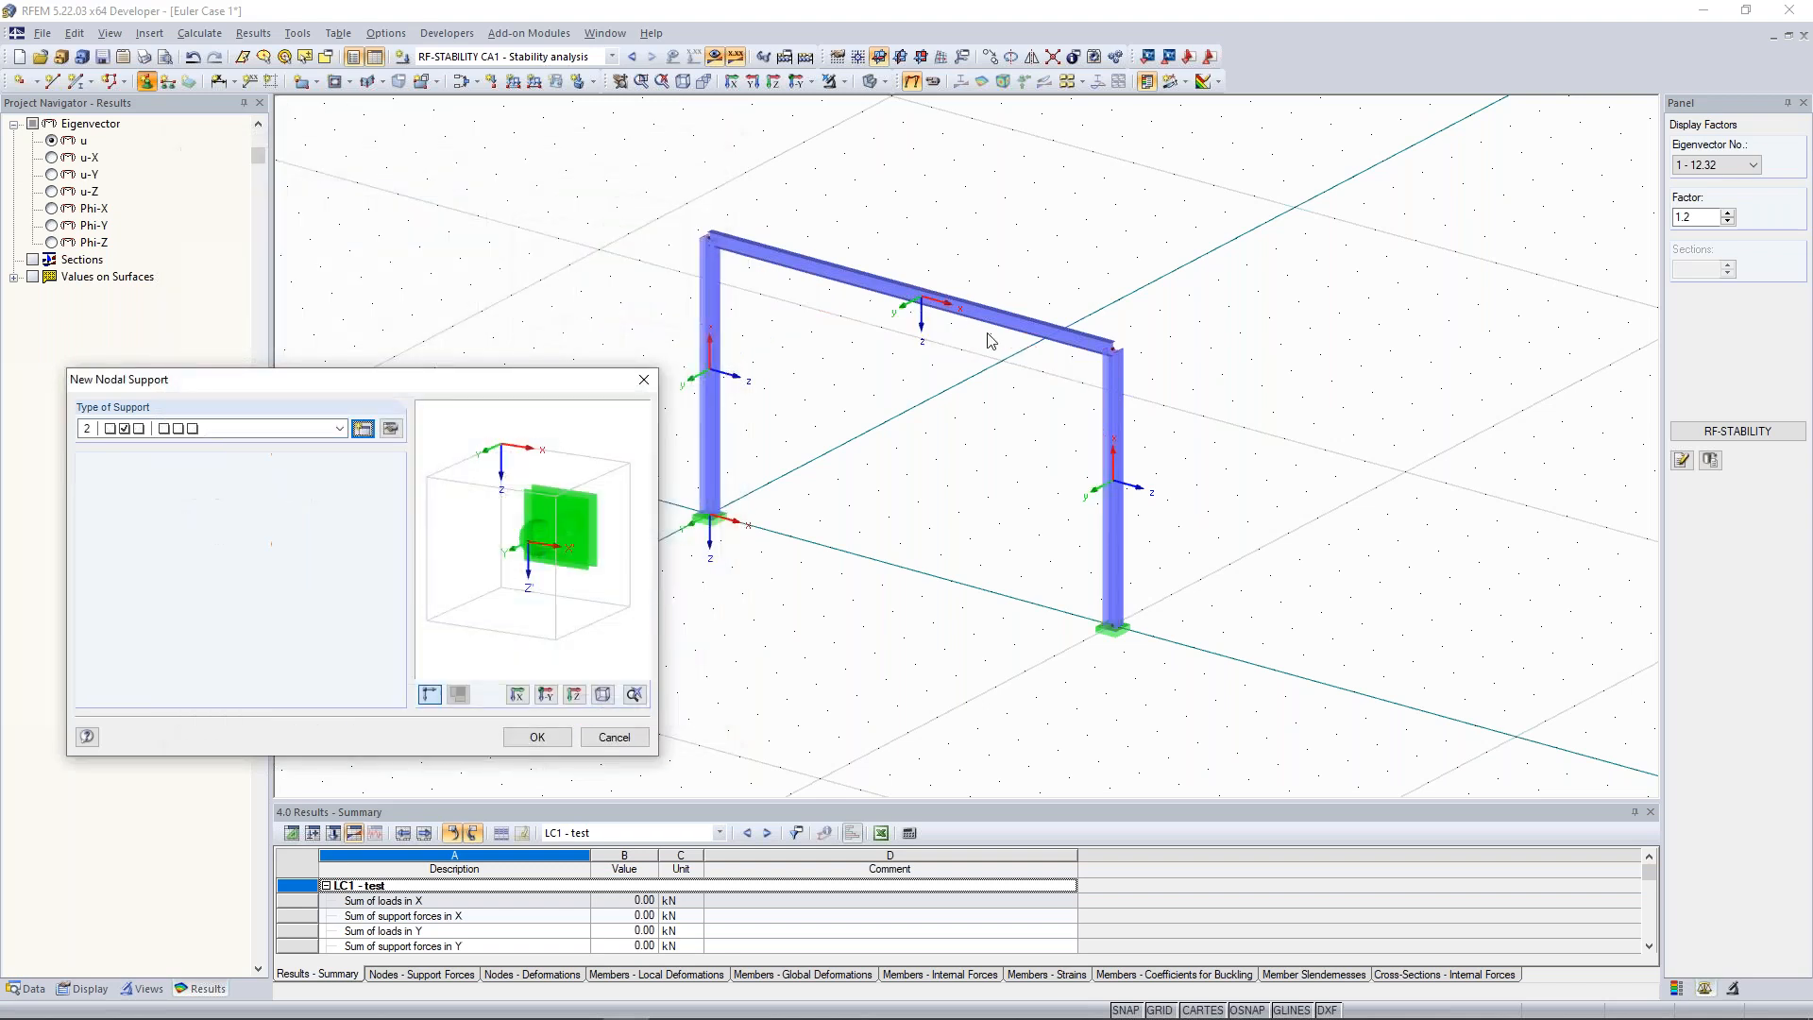
pyautogui.click(525, 740)
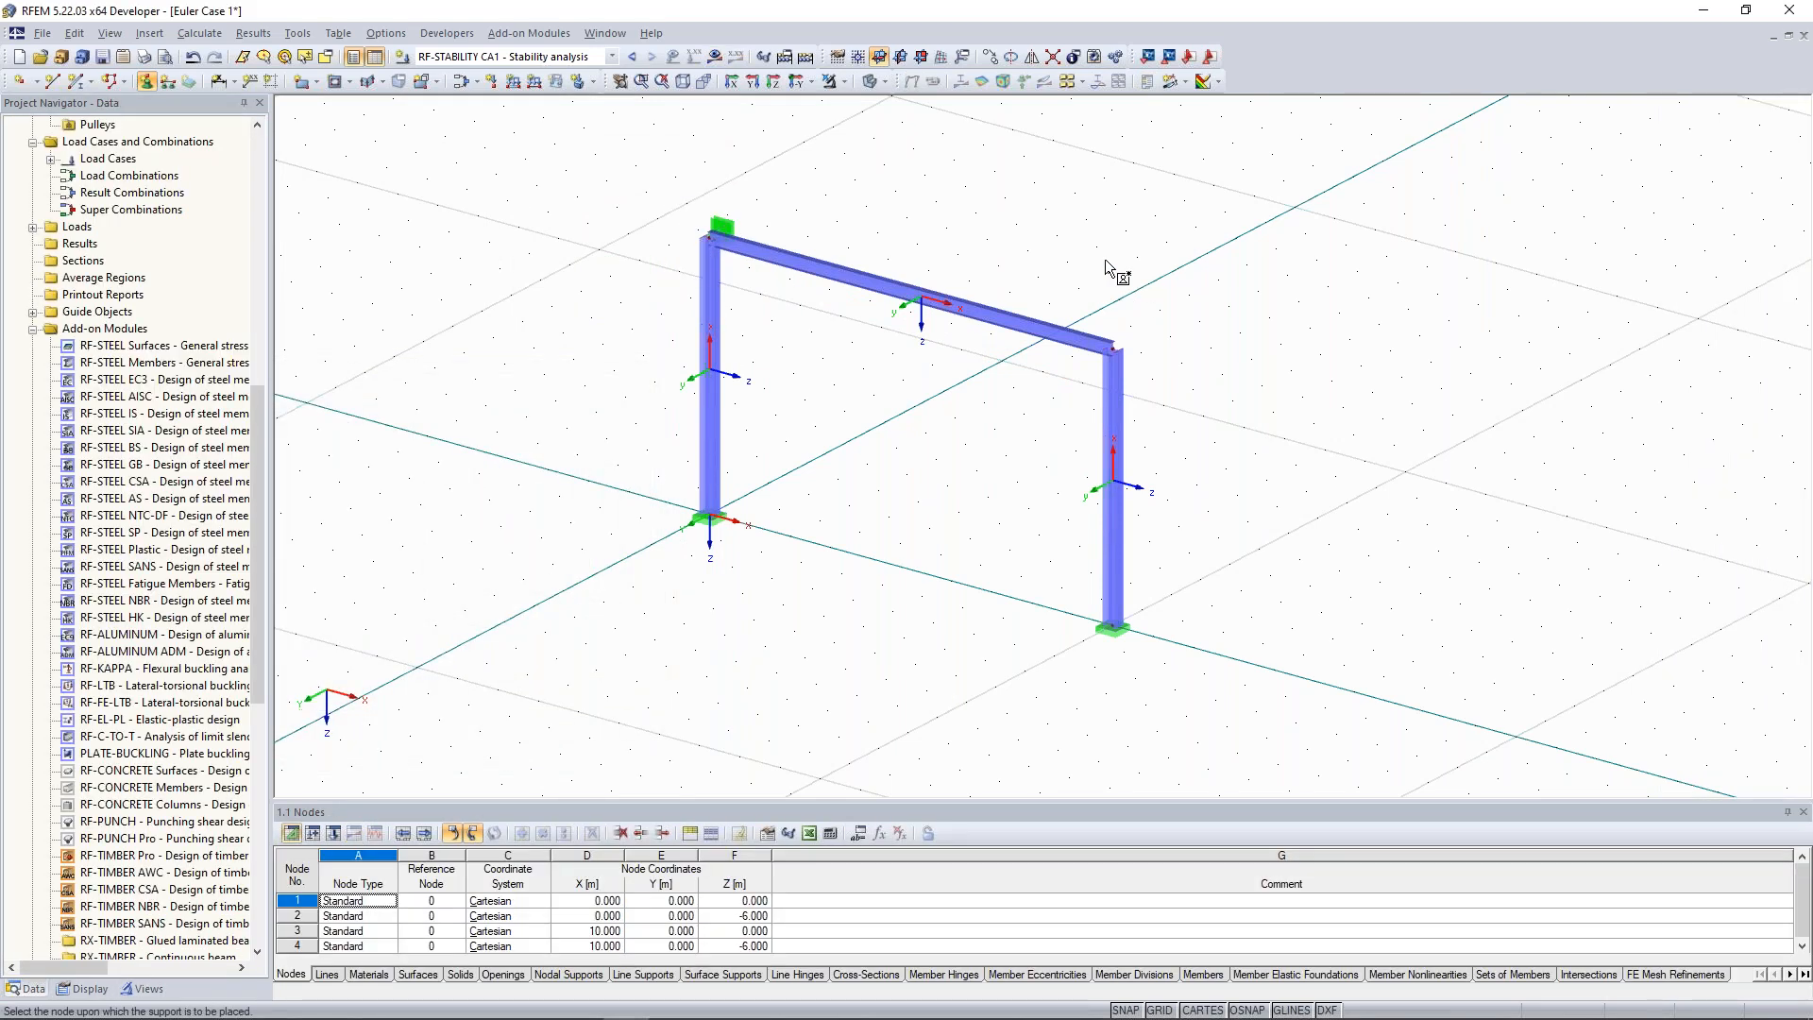
pyautogui.click(1259, 357)
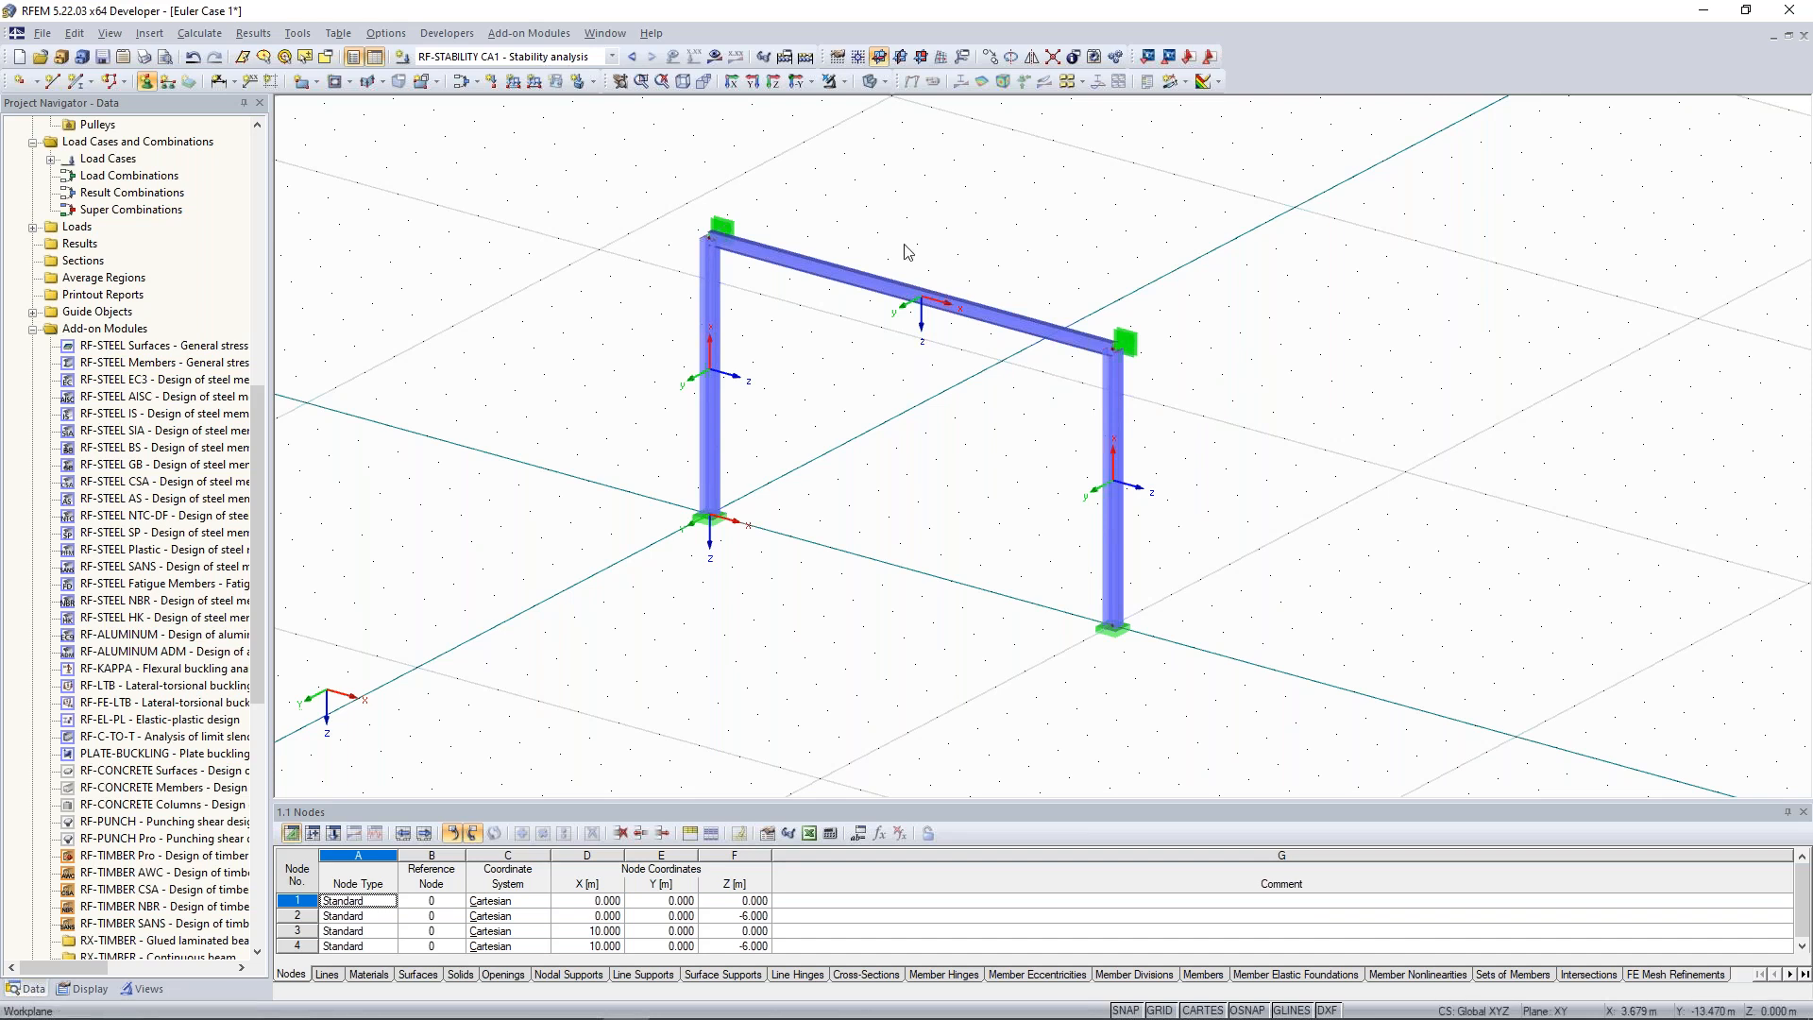
# Recalculate RF-STABILITY CA1 with the new supports and display eigenvector No. 1 facing the frame plane.
pyautogui.keyDown('ctrl'); pyautogui.moveTo(1023, 251); pyautogui.dragTo(808, 126, button='middle'); pyautogui.keyUp('ctrl')
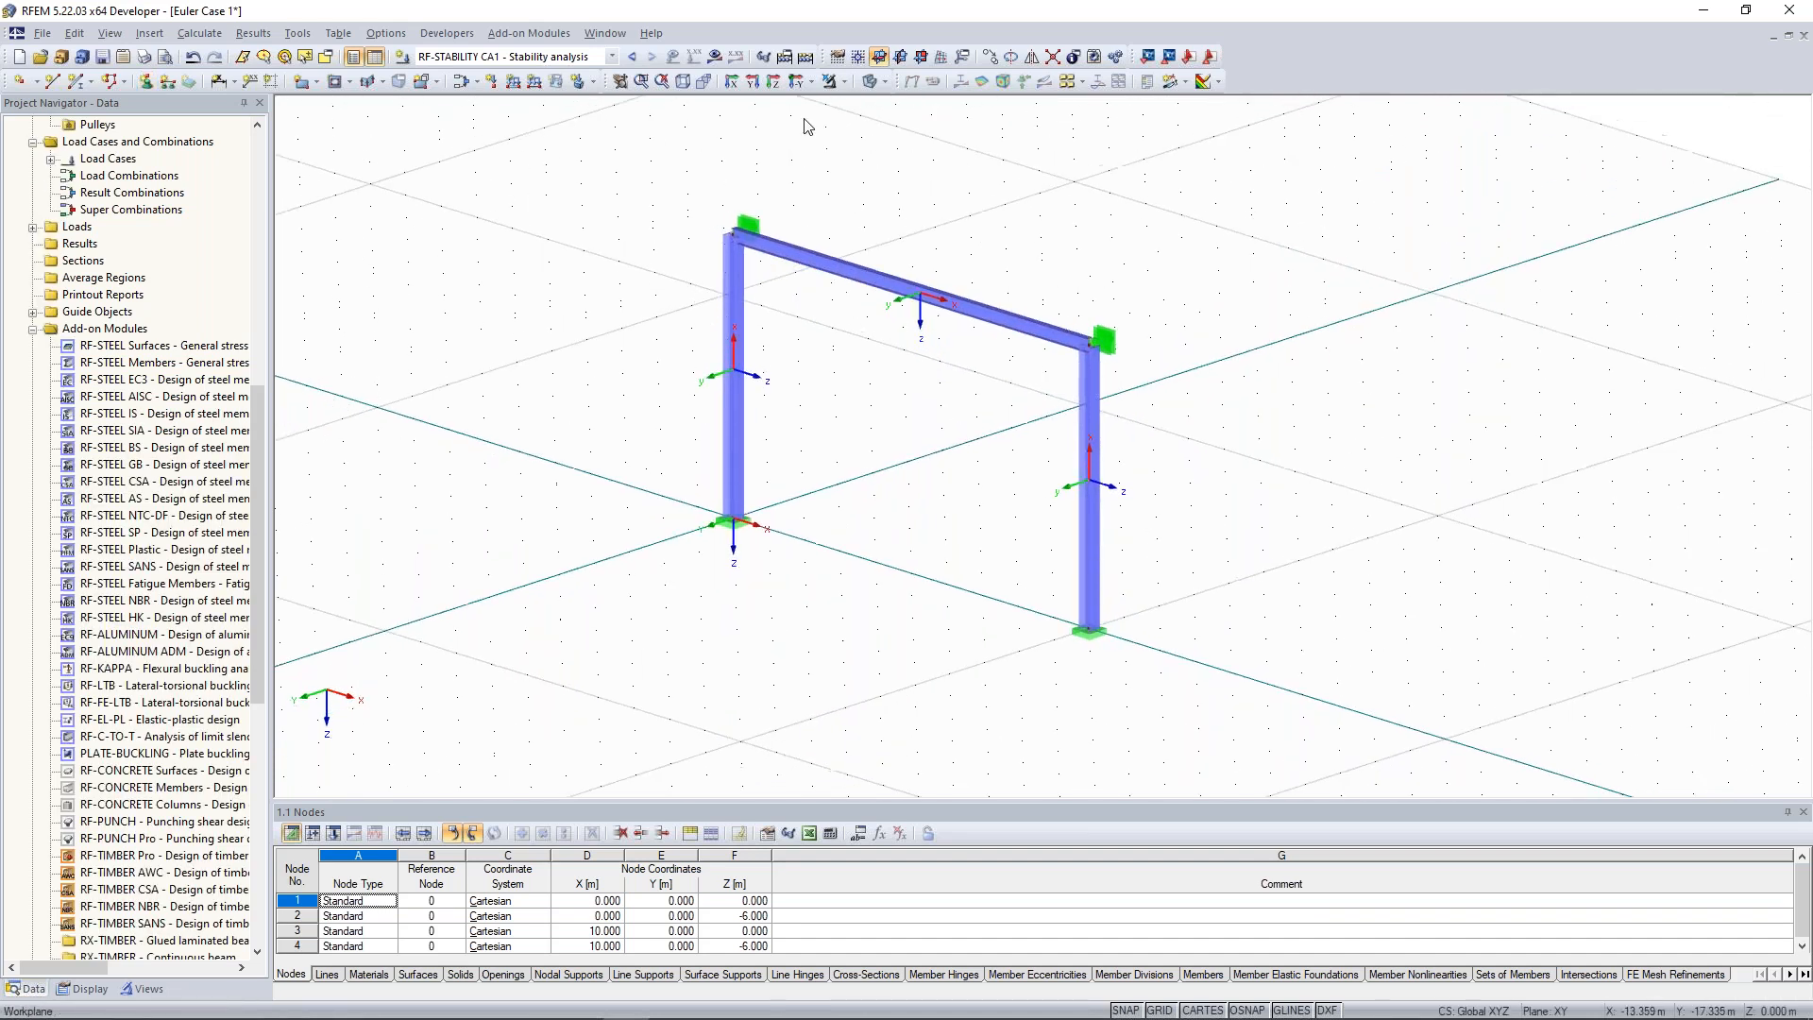
pyautogui.click(805, 59)
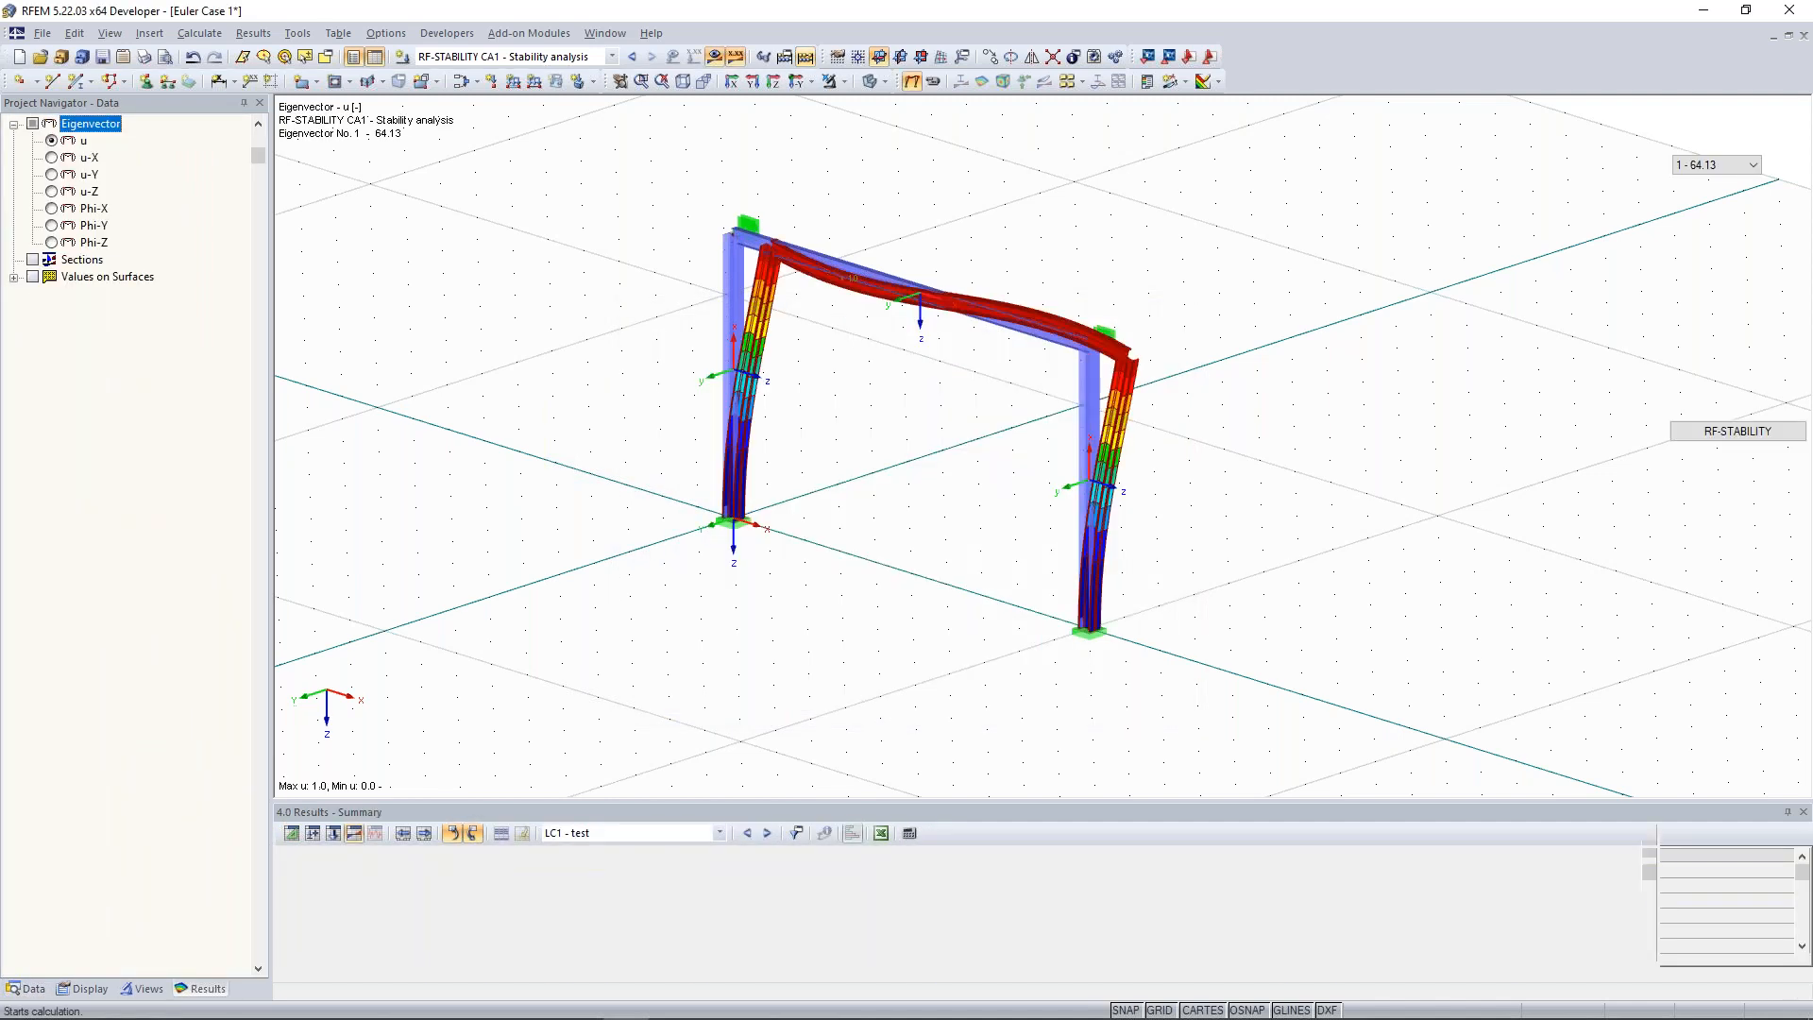
pyautogui.click(1722, 166)
pyautogui.click(1718, 185)
pyautogui.keyDown('ctrl'); pyautogui.moveTo(1318, 304); pyautogui.dragTo(1357, 303, button='middle'); pyautogui.keyUp('ctrl')
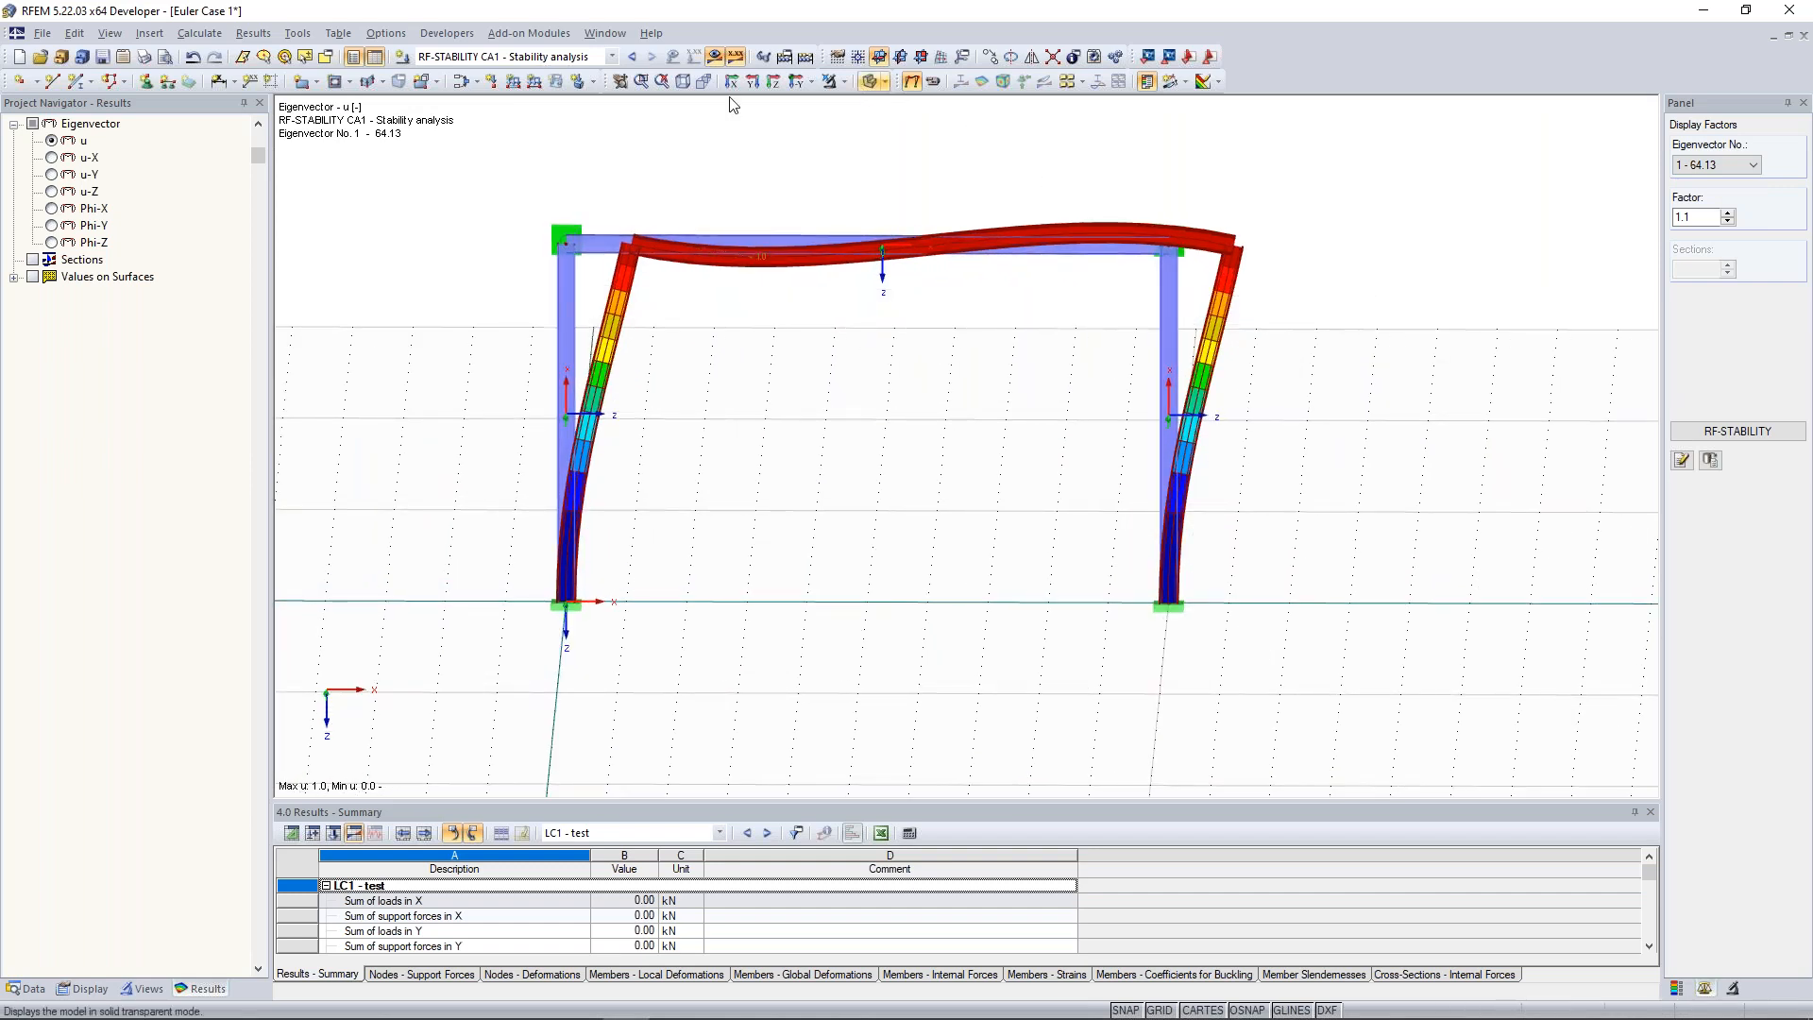
# Set the eigenvector display factor to 1.85 and examine the frame's sway shape from the front and at an angle.
pyautogui.click(1729, 214)
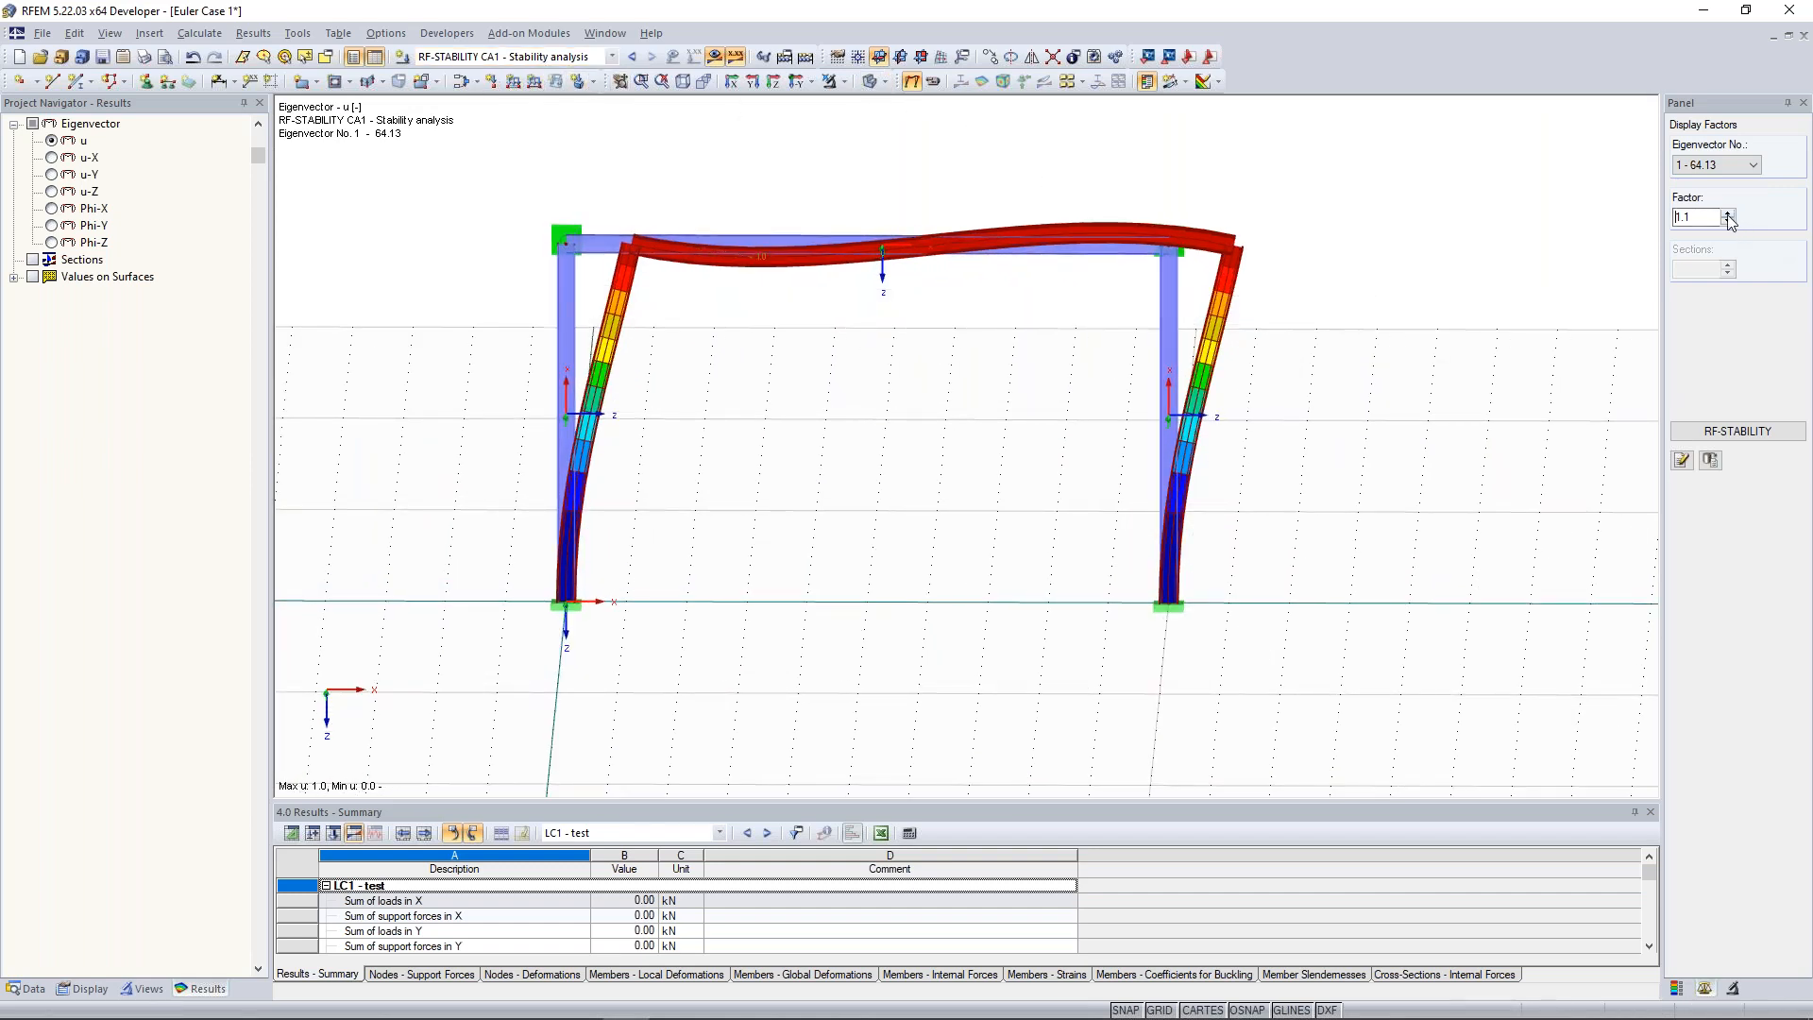
pyautogui.click(1729, 213)
pyautogui.click(1728, 214)
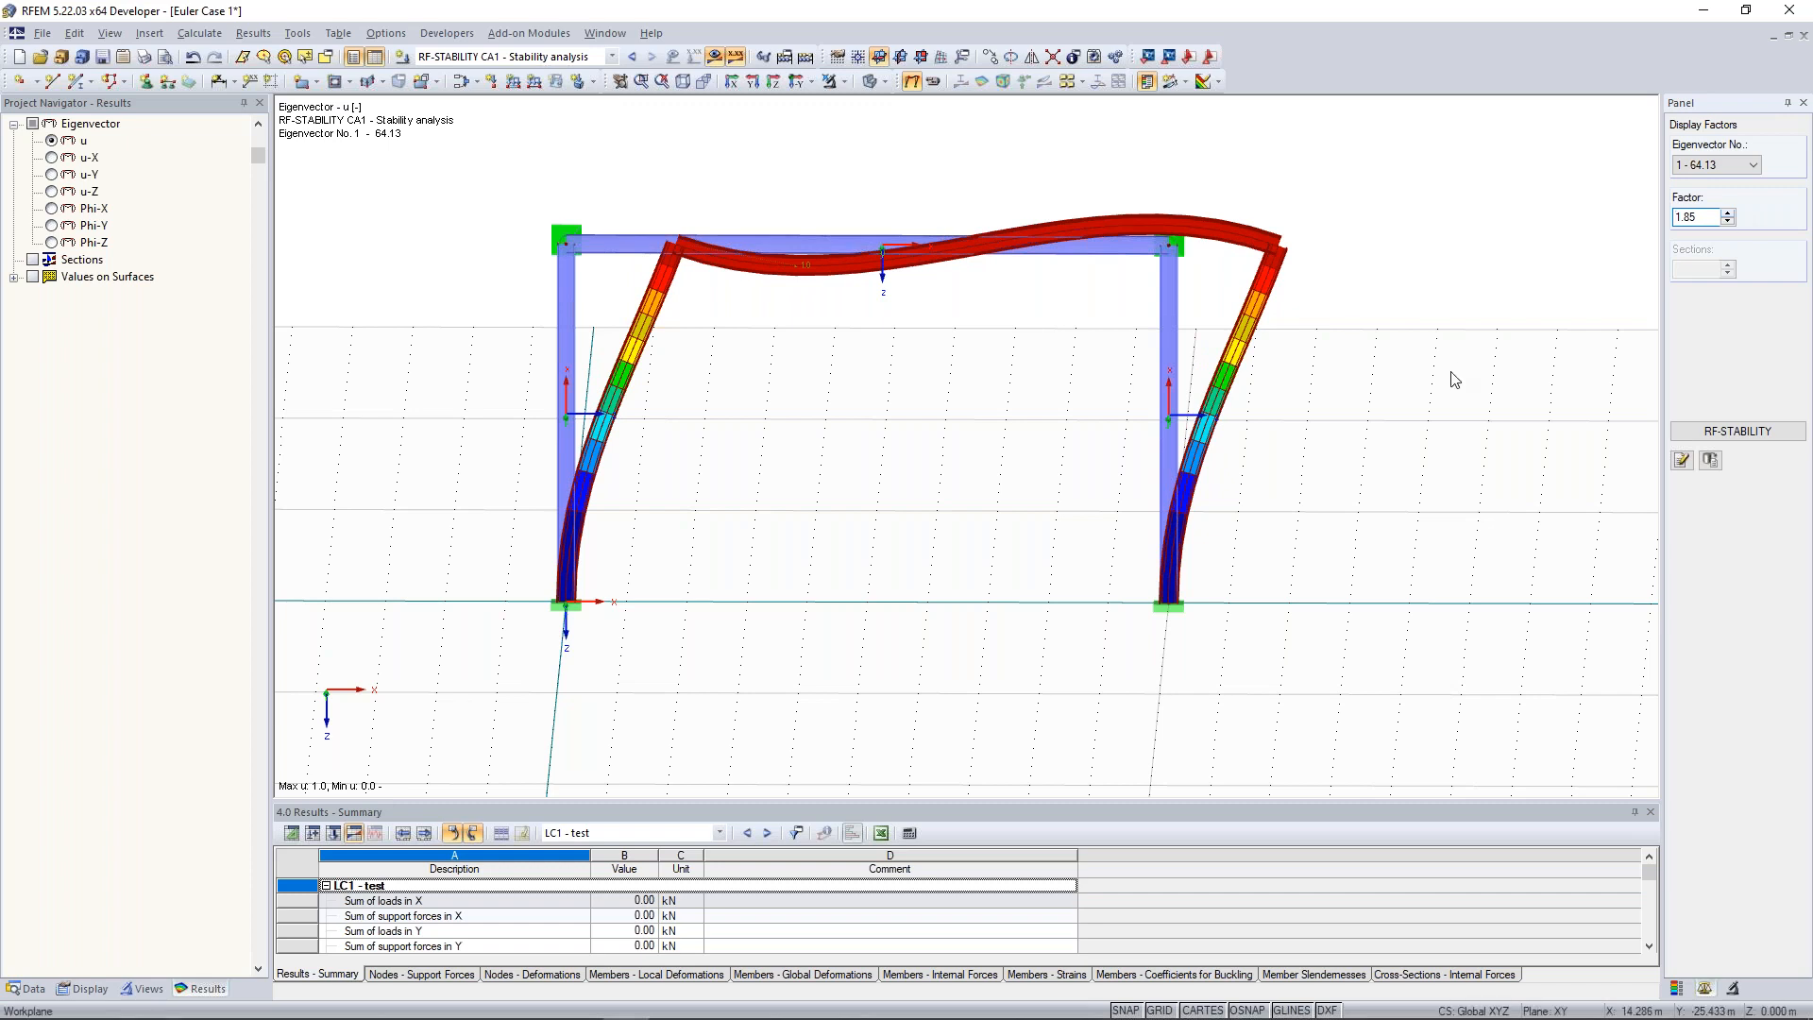
pyautogui.keyDown('ctrl'); pyautogui.moveTo(1436, 377); pyautogui.dragTo(1437, 378, button='middle'); pyautogui.keyUp('ctrl')
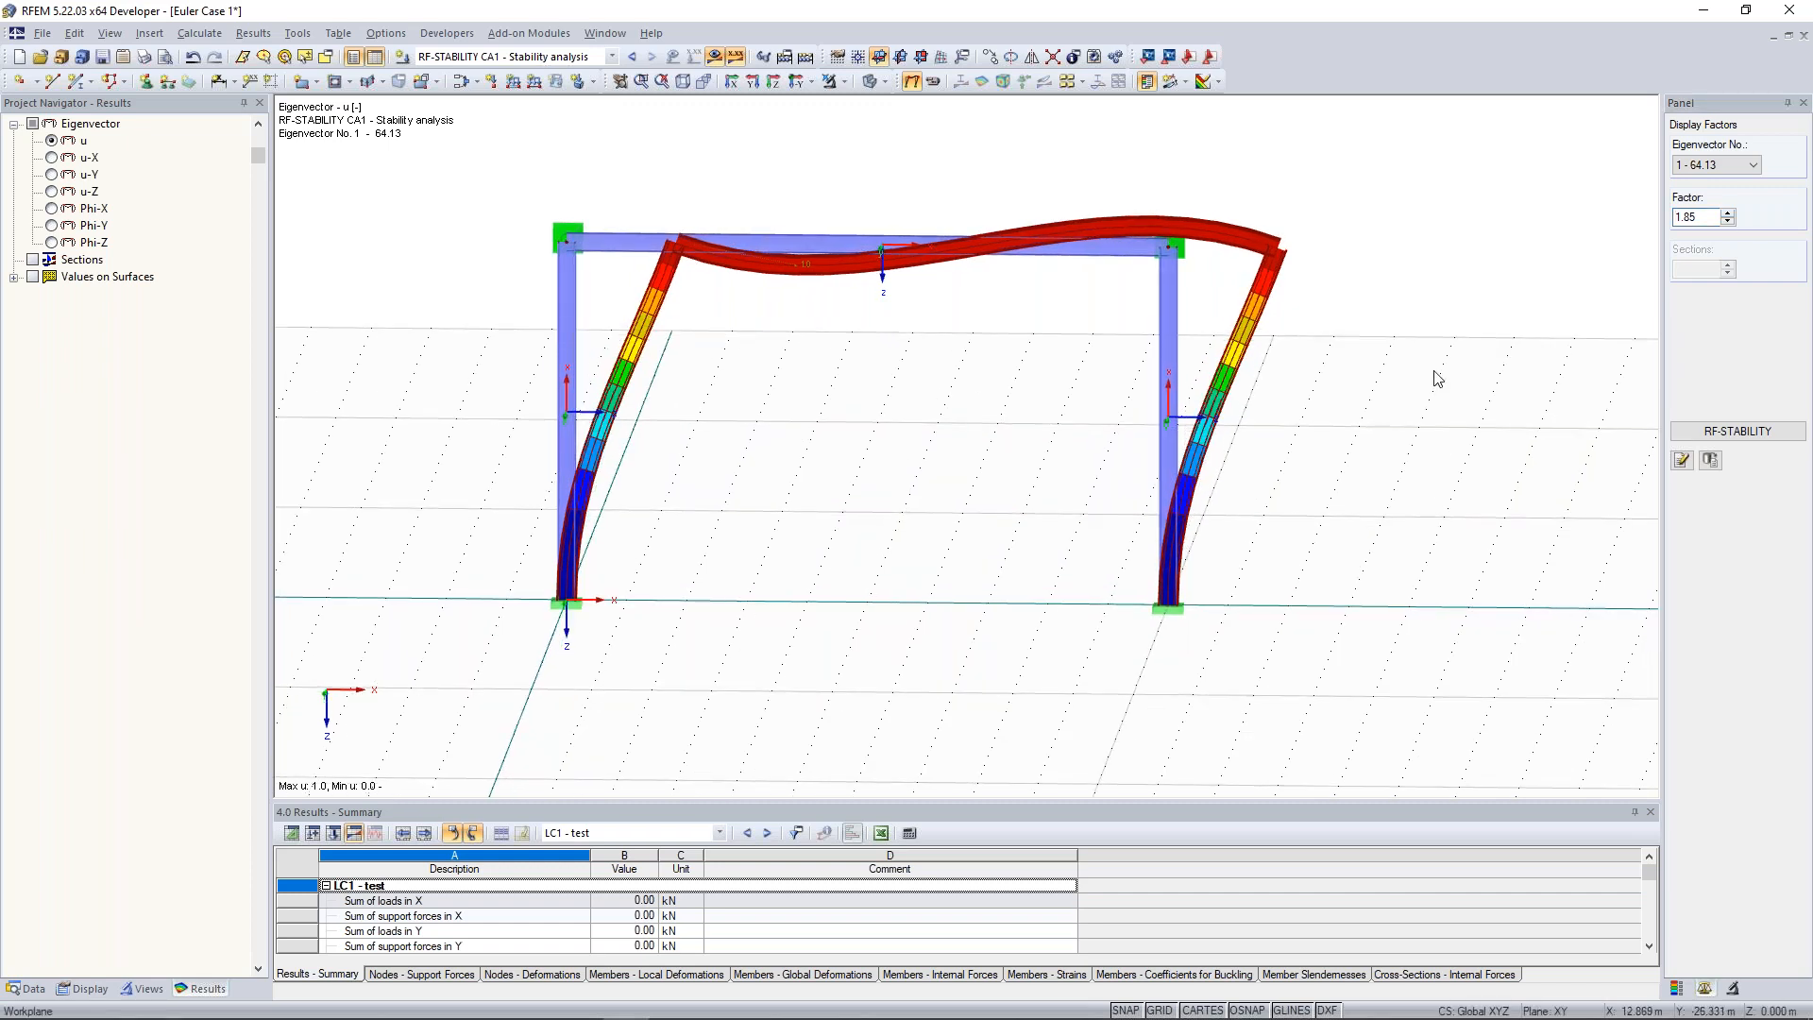
pyautogui.keyDown('ctrl'); pyautogui.moveTo(1433, 377); pyautogui.dragTo(1407, 368, button='middle'); pyautogui.keyUp('ctrl')
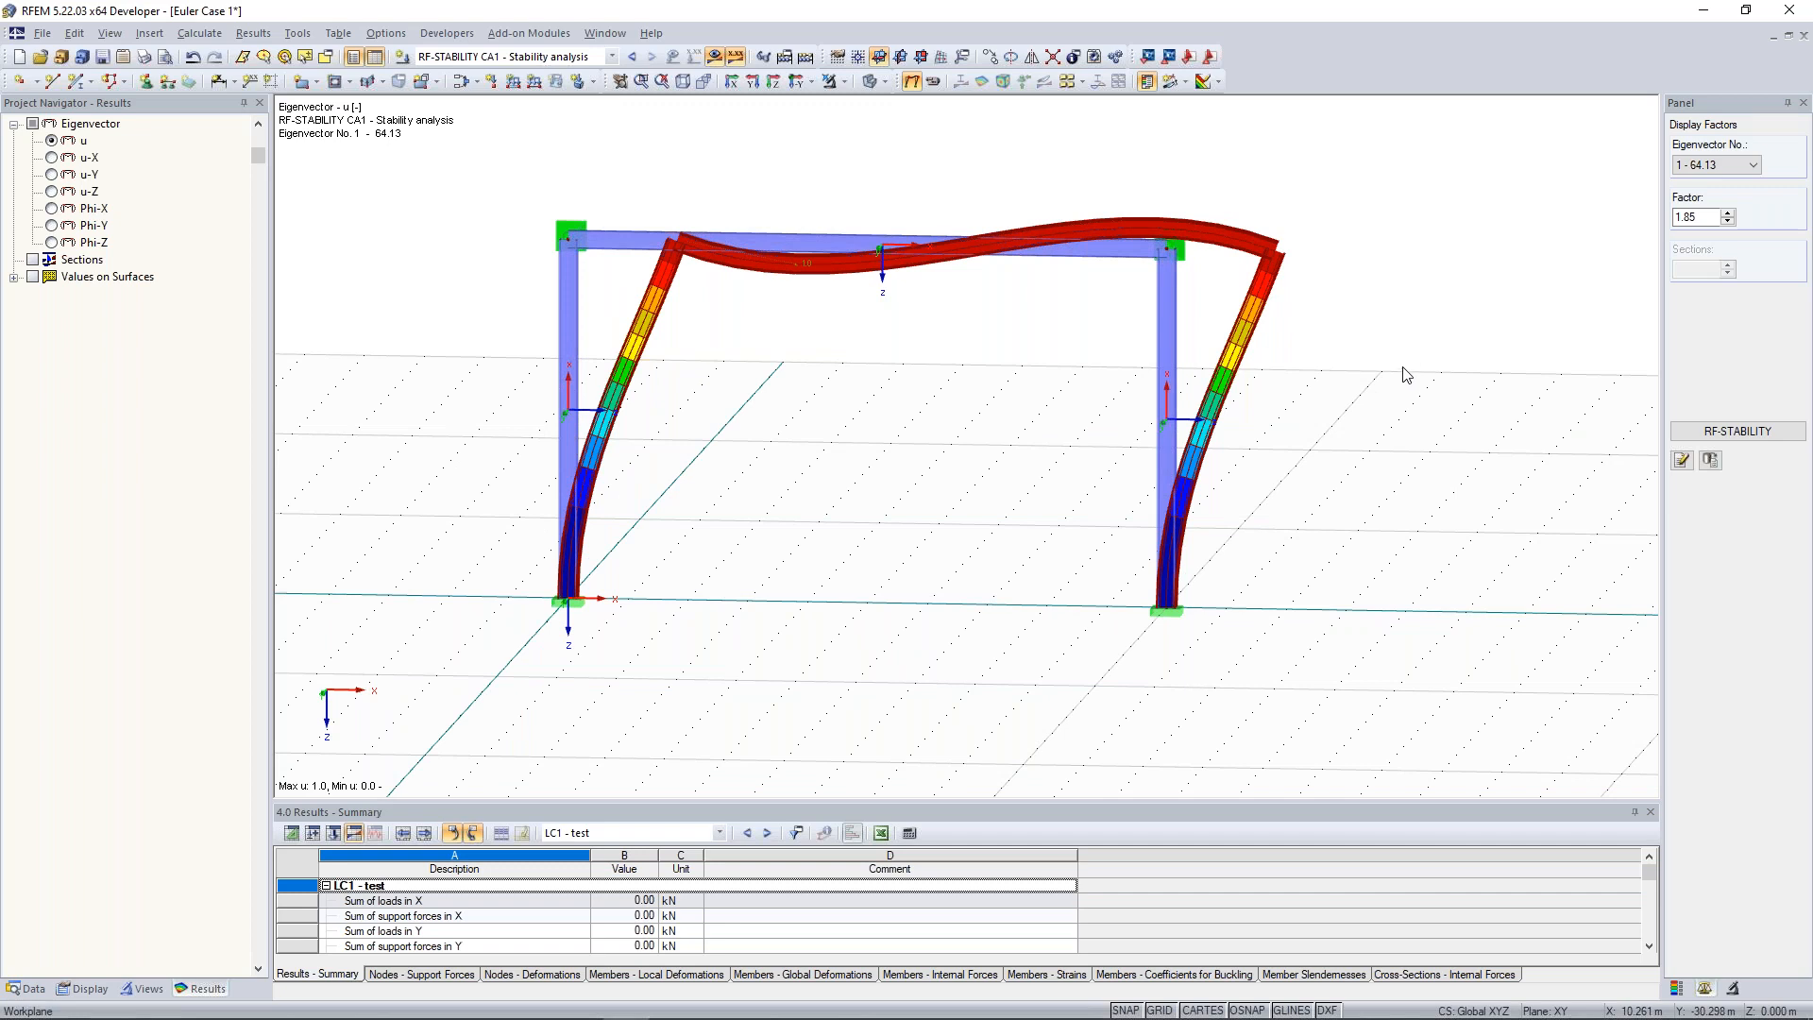
pyautogui.keyDown('ctrl'); pyautogui.moveTo(1404, 361); pyautogui.dragTo(1358, 375, button='middle'); pyautogui.keyUp('ctrl')
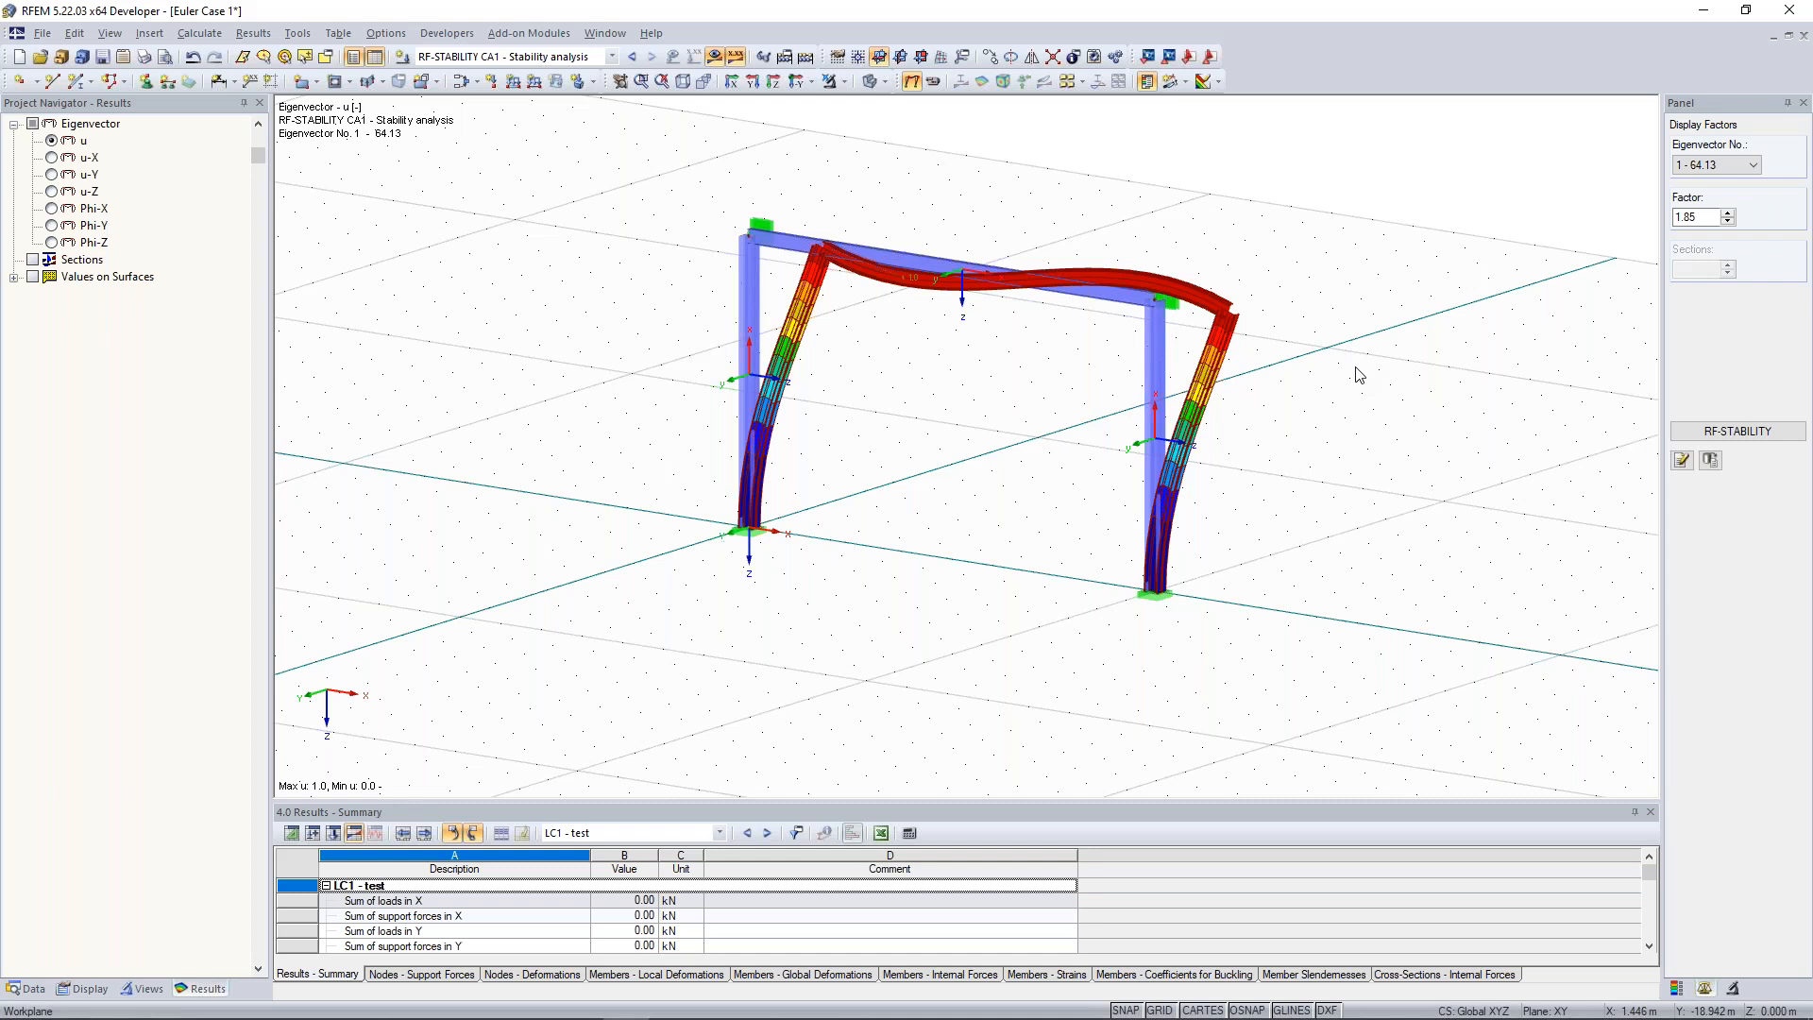
# Display the model data tree from its beginning in the Project Navigator, and hide and restore the navigator.
pyautogui.click(29, 989)
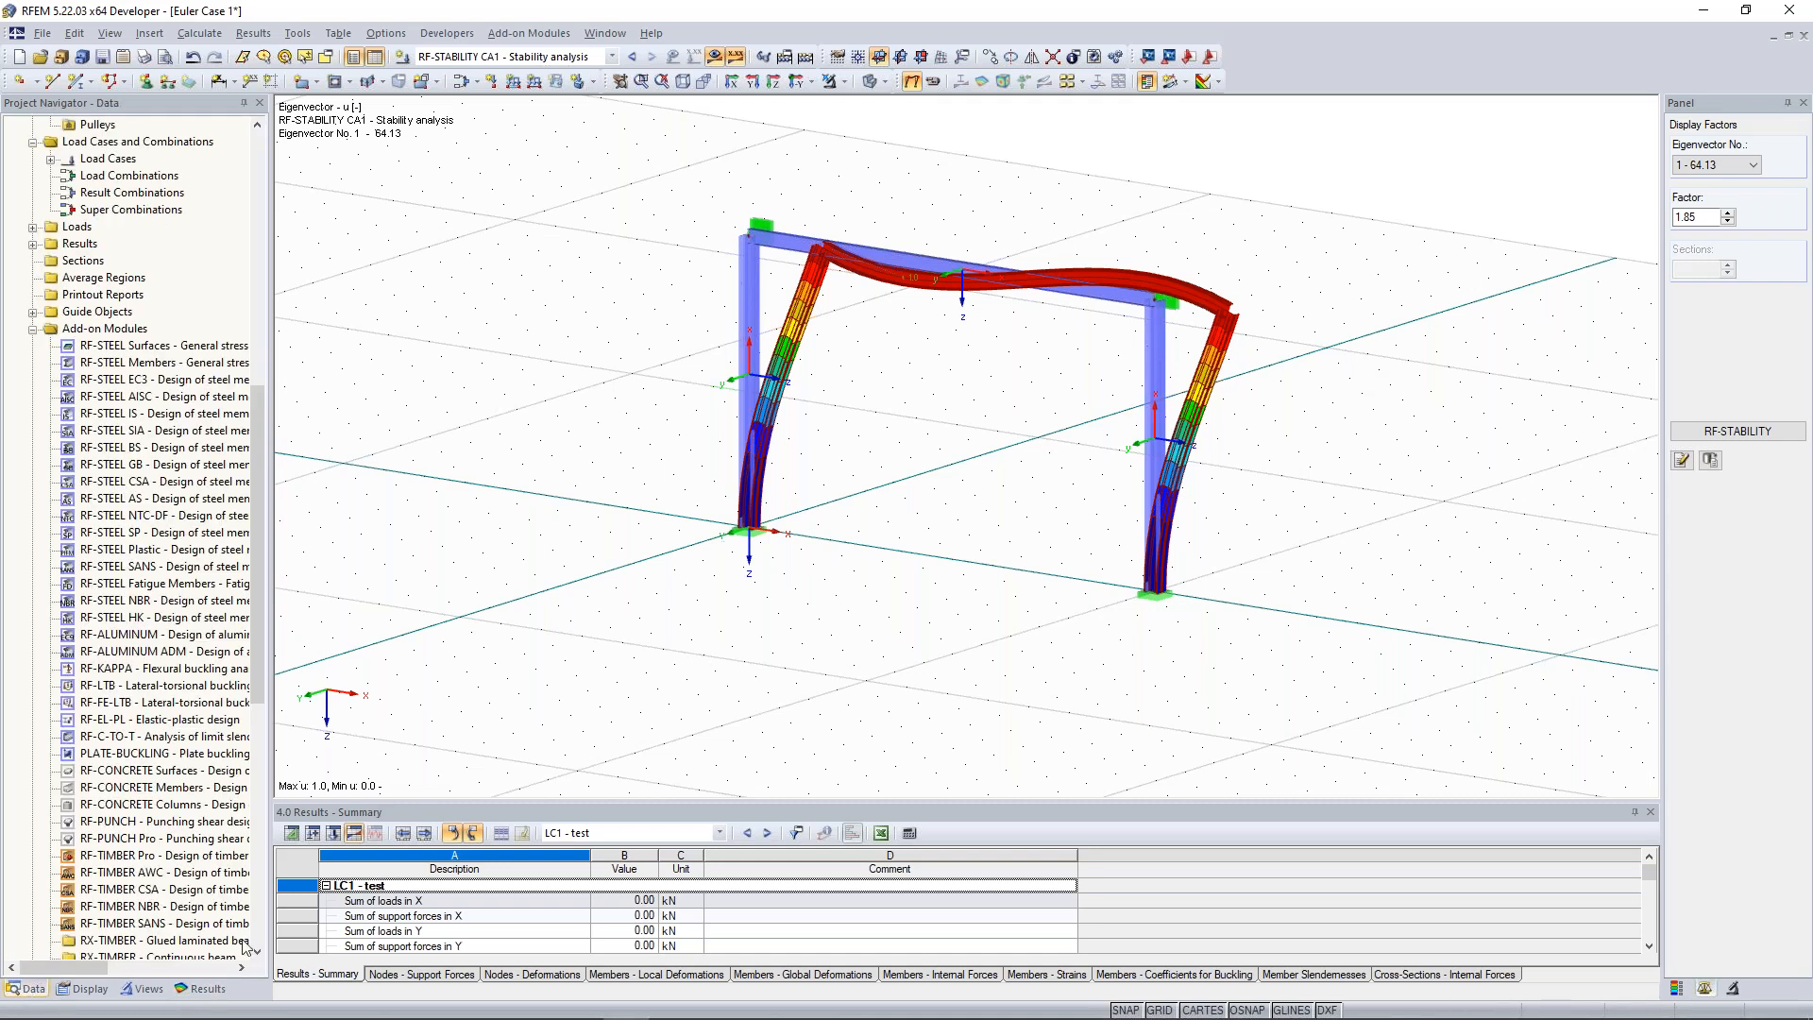
pyautogui.scroll(13, 170, 449)
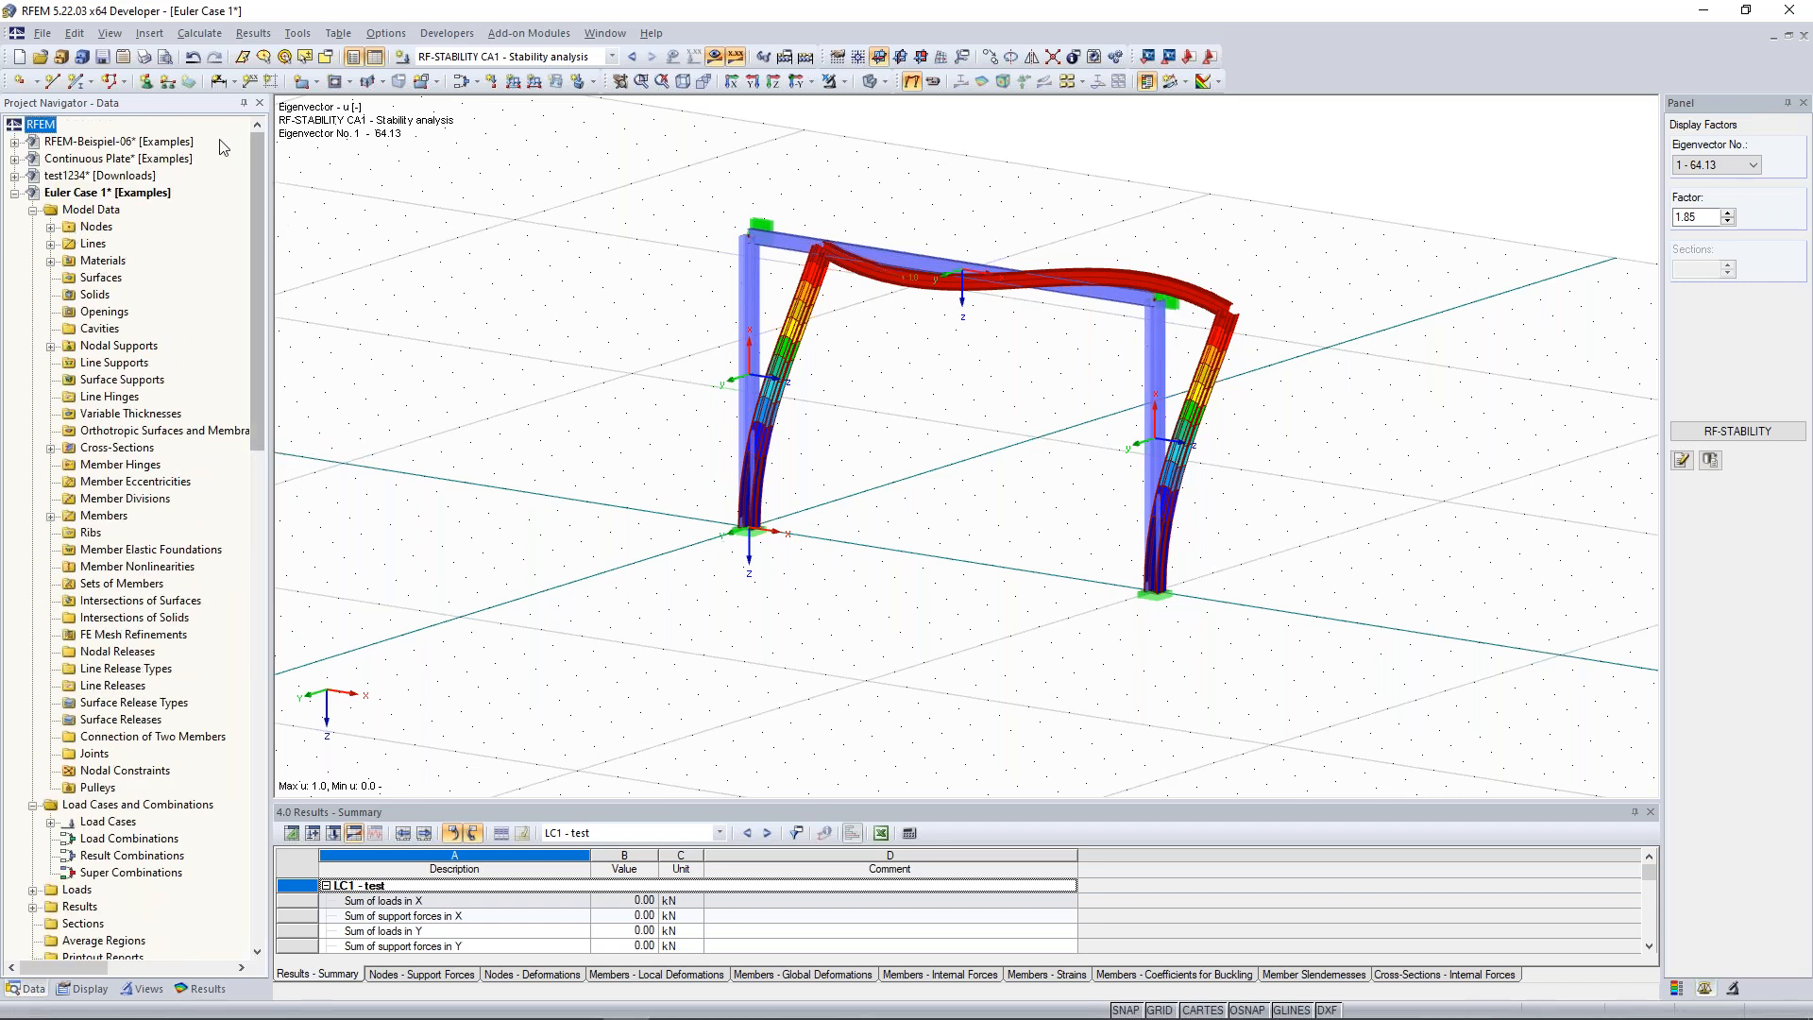
pyautogui.click(260, 104)
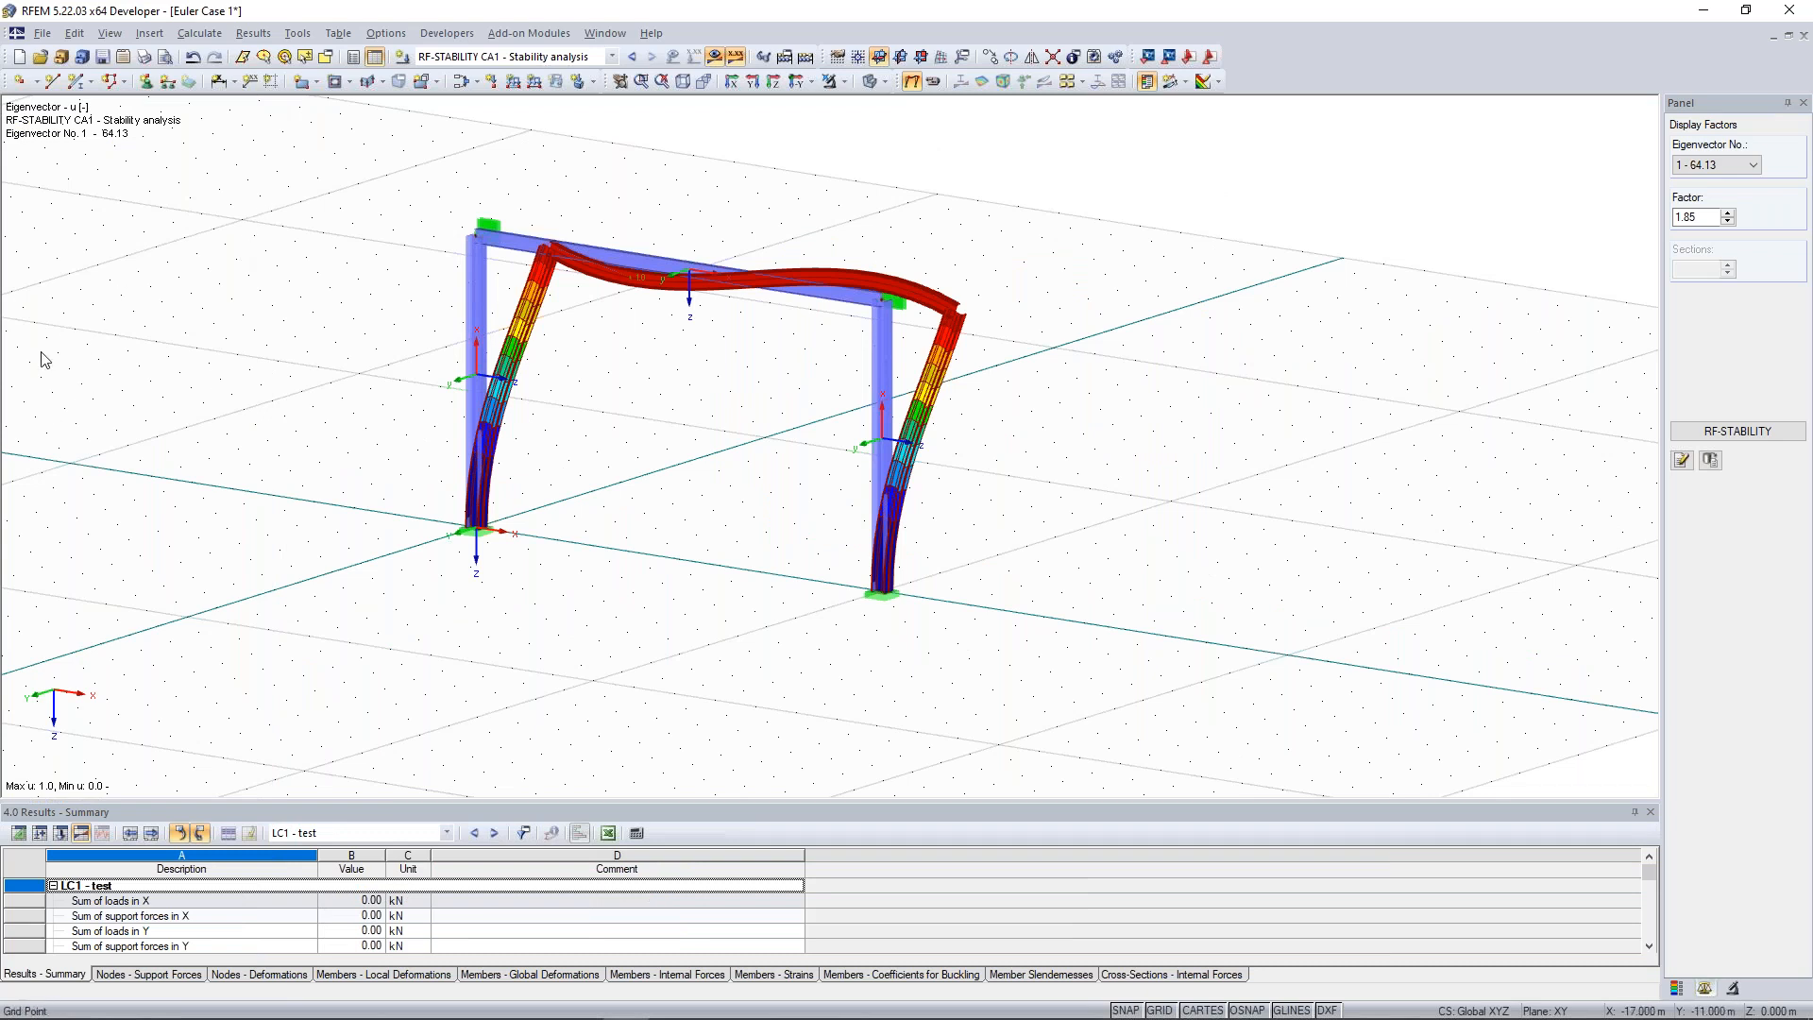
pyautogui.click(354, 58)
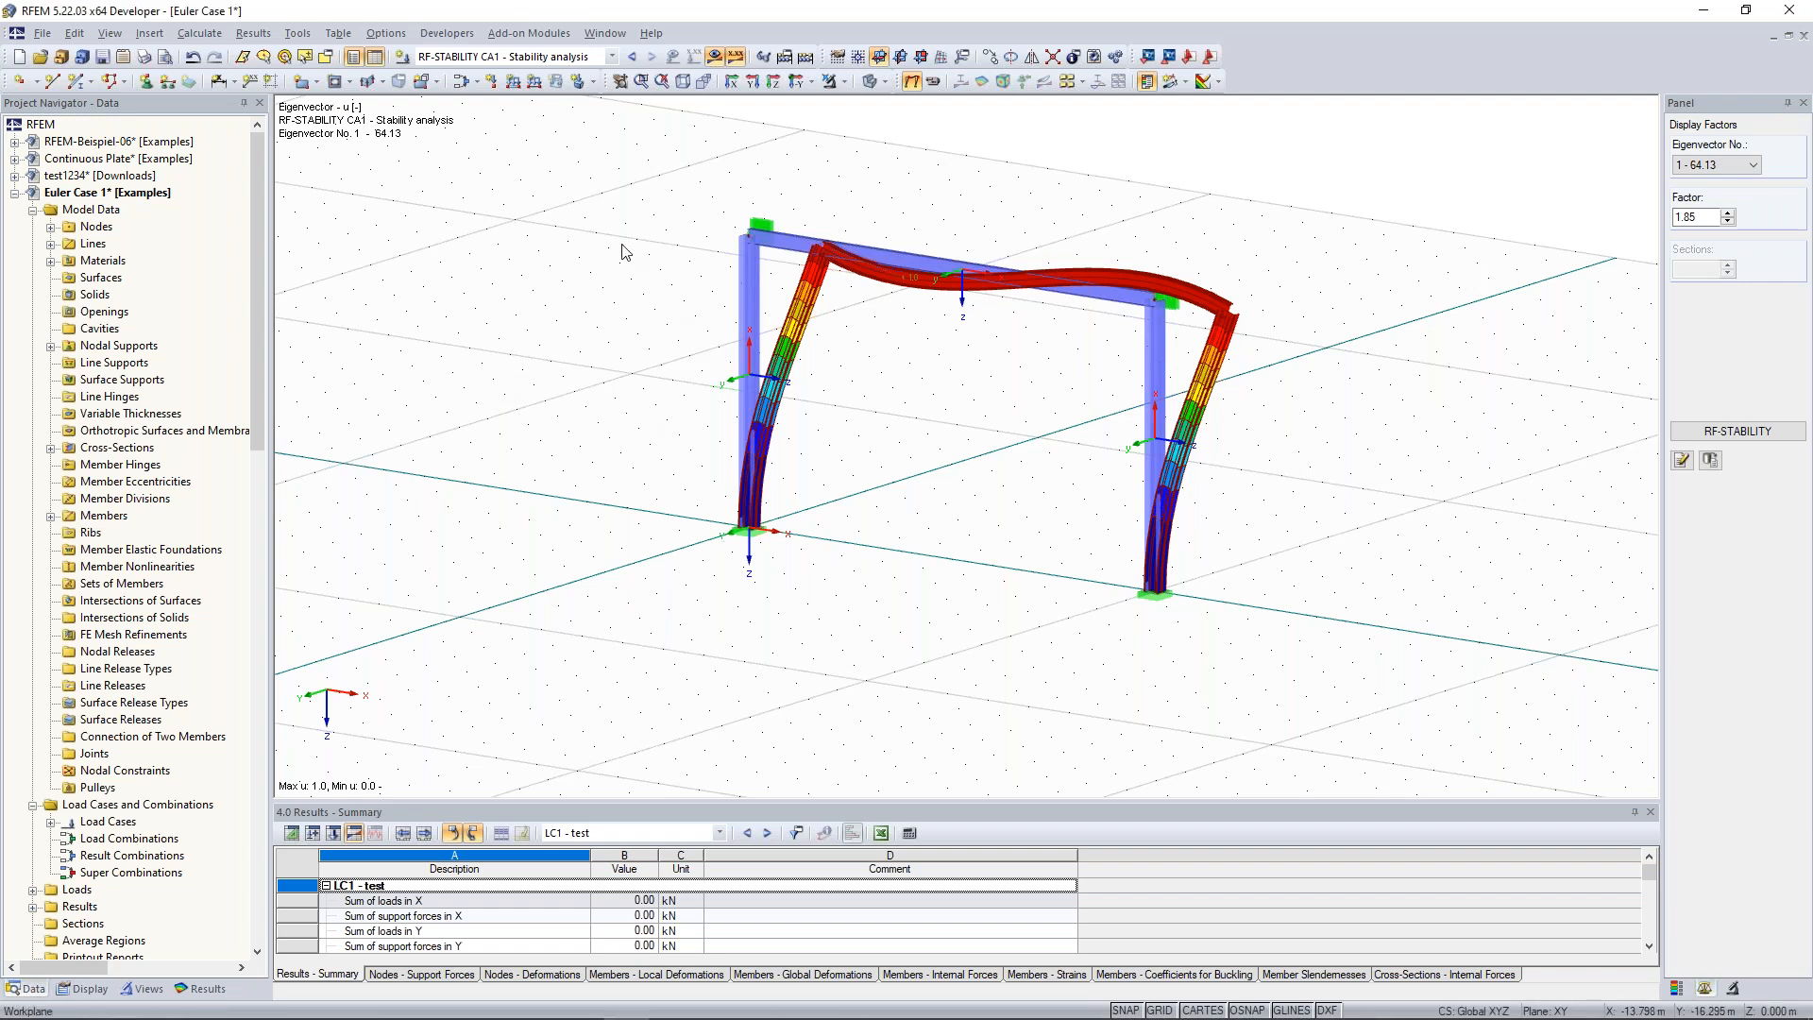
# View the buckled frame of eigenvector No. 1 nearly face-on and inspect the beam between the two columns.
pyautogui.click(614, 56)
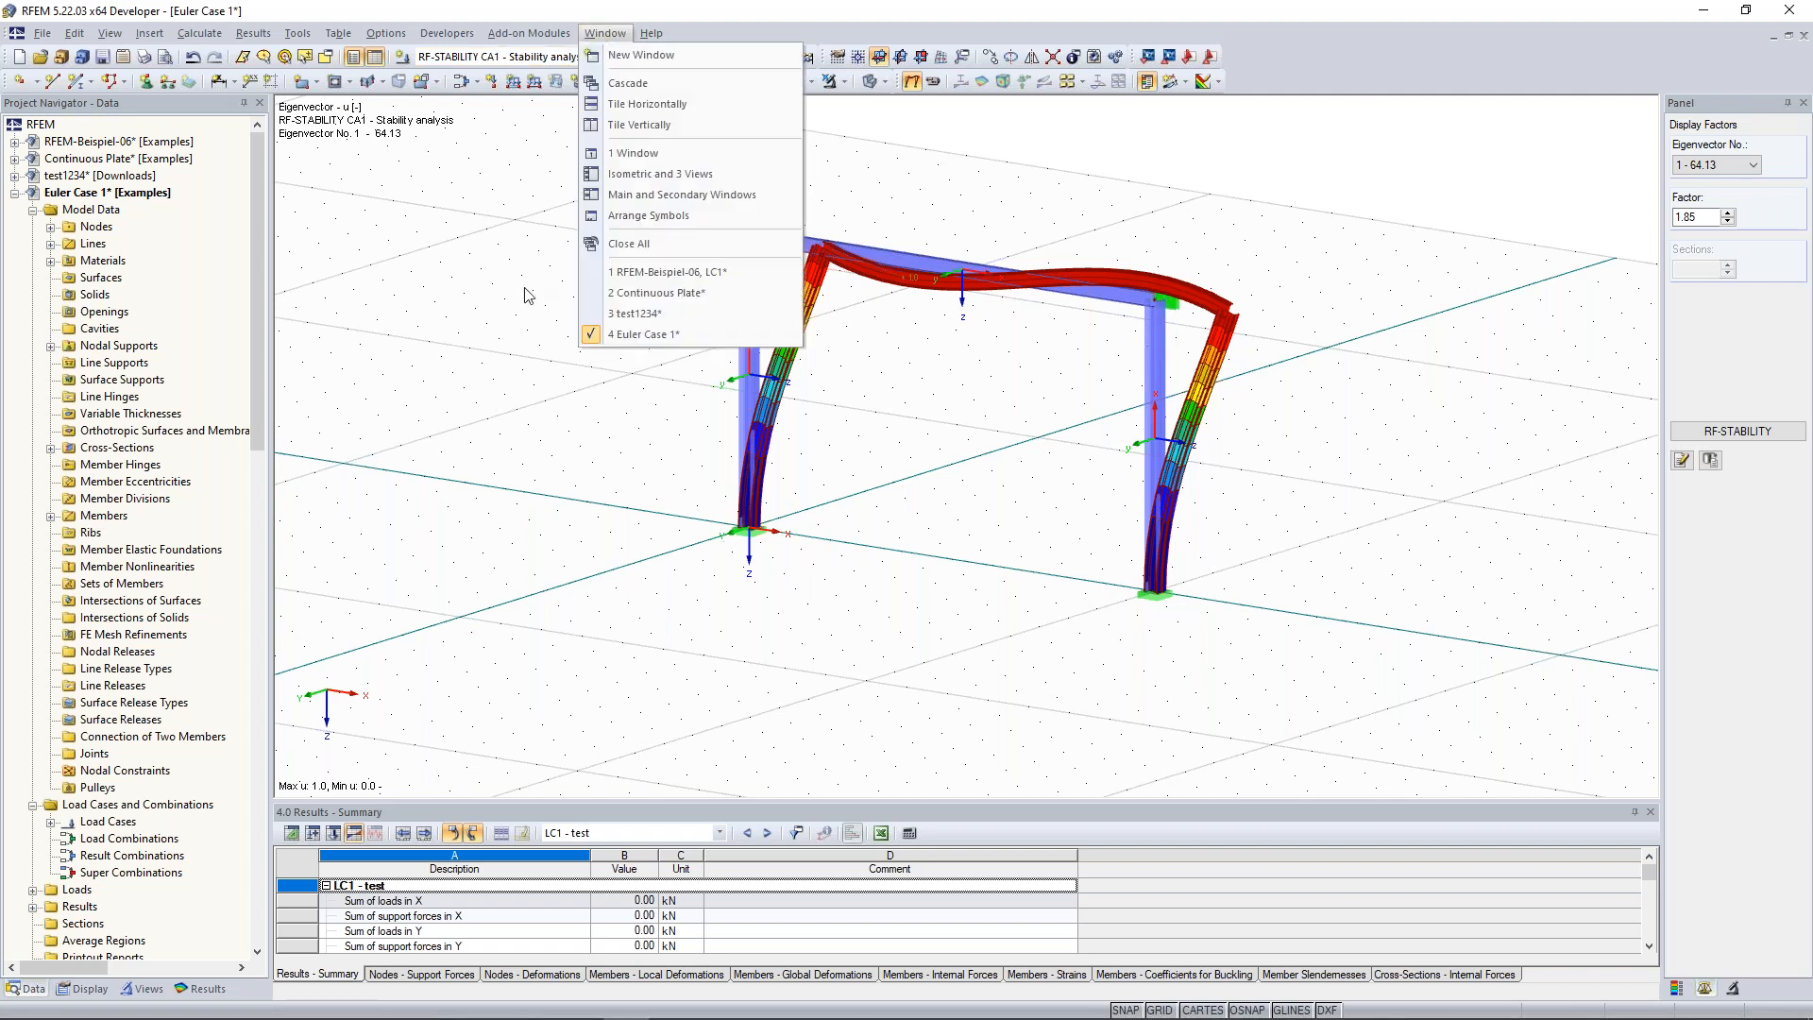
pyautogui.click(514, 393)
pyautogui.keyDown('ctrl'); pyautogui.moveTo(510, 389); pyautogui.dragTo(704, 401, button='middle'); pyautogui.keyUp('ctrl')
pyautogui.keyDown('ctrl'); pyautogui.moveTo(971, 436); pyautogui.dragTo(974, 400, button='middle'); pyautogui.keyUp('ctrl')
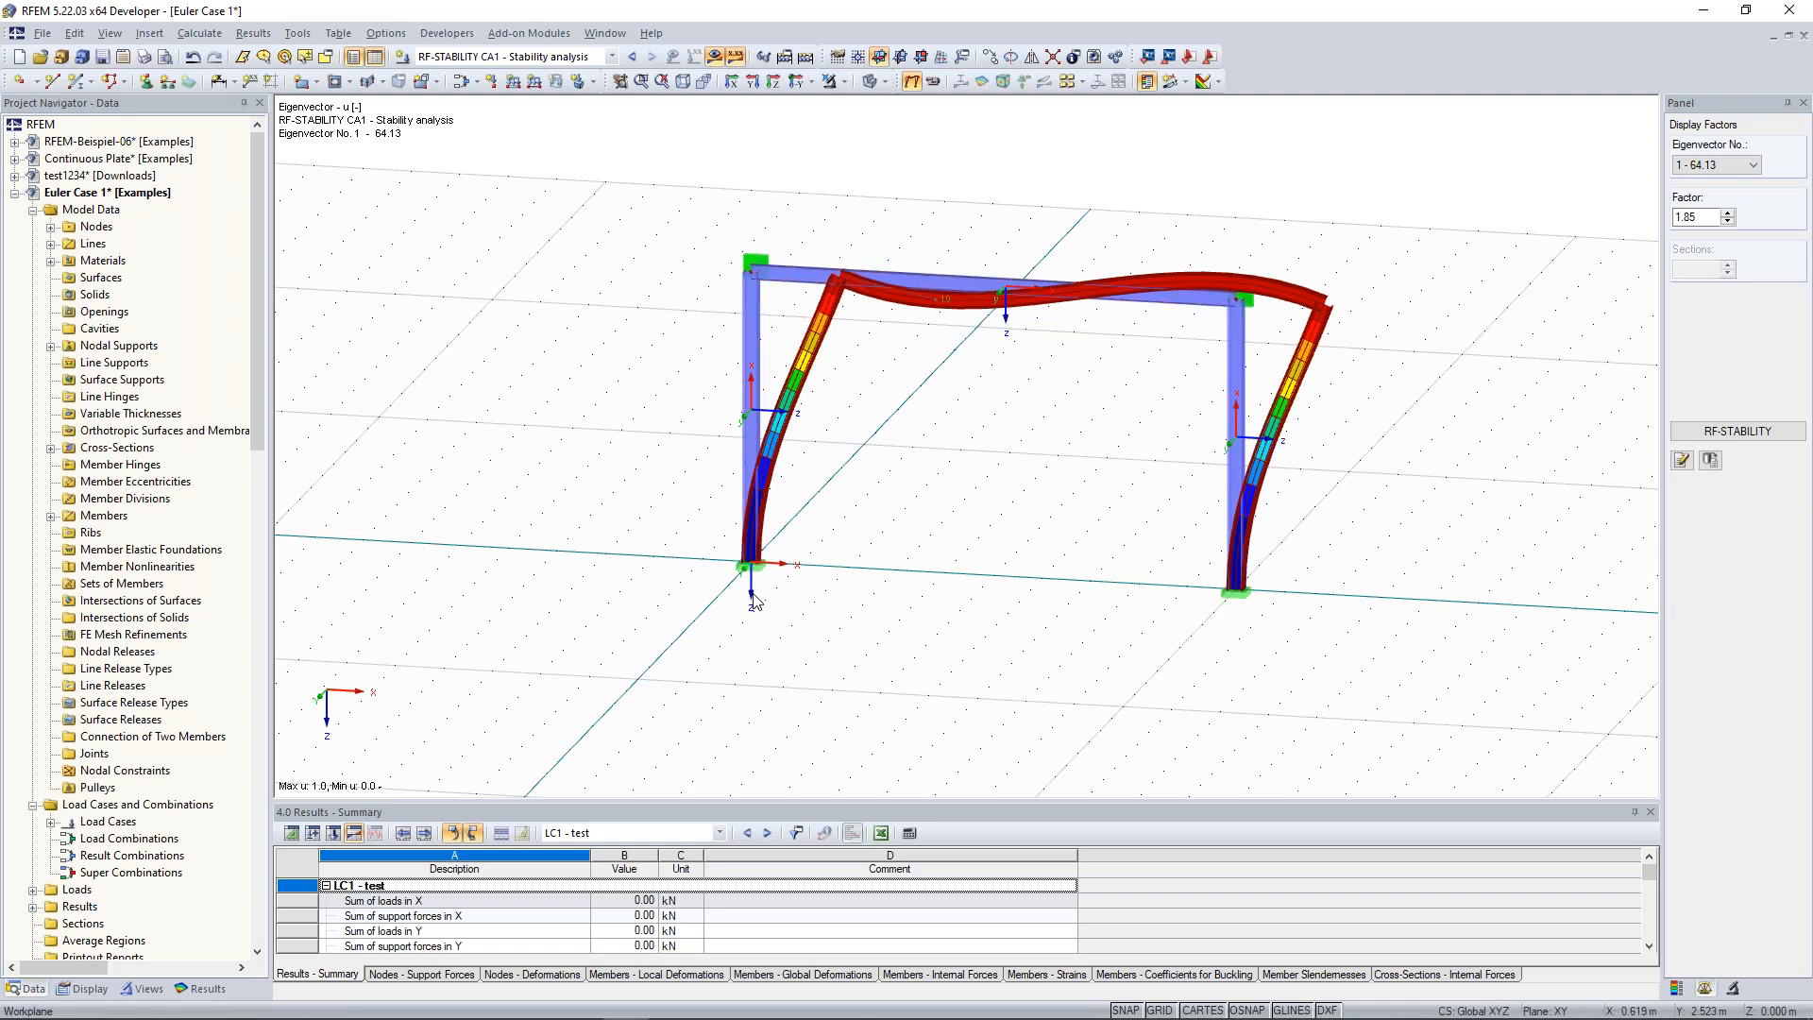
pyautogui.moveTo(829, 458); pyautogui.dragTo(819, 487, button='middle')
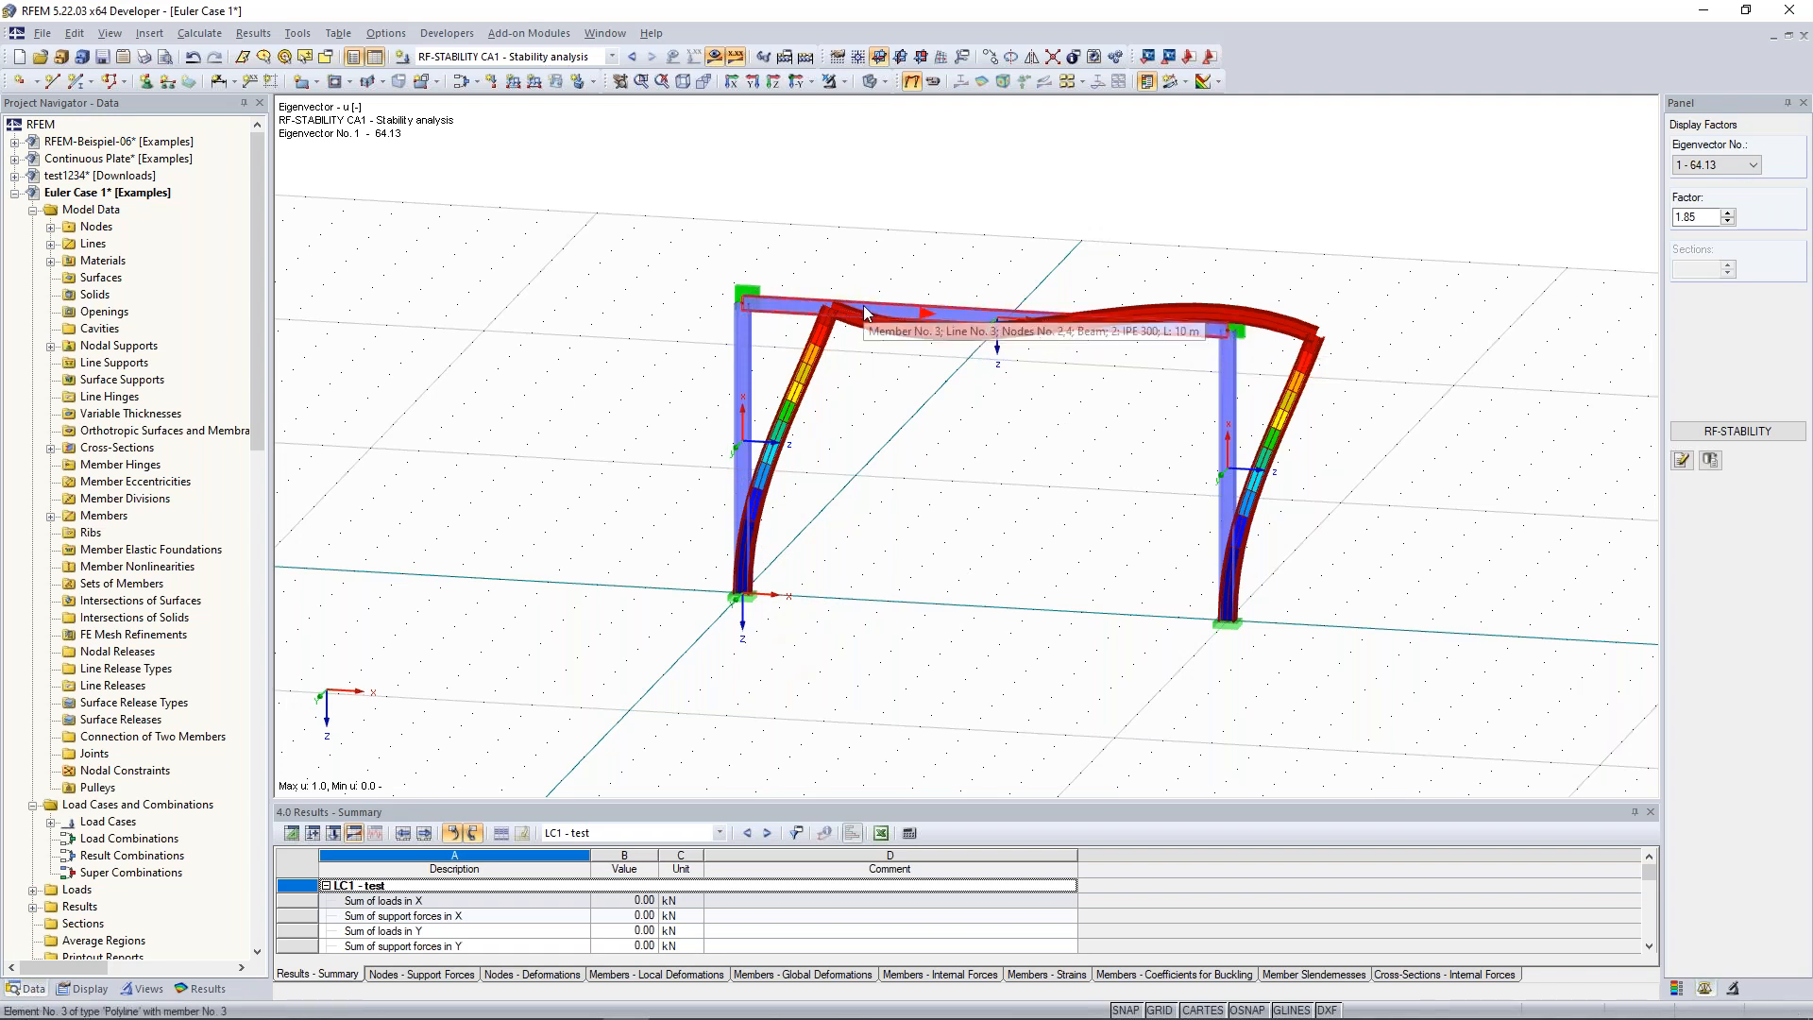
# Locate RF-IMP - Generation of imperfections among the add-on modules in the project data.
pyautogui.moveTo(258, 214); pyautogui.dragTo(282, 677)
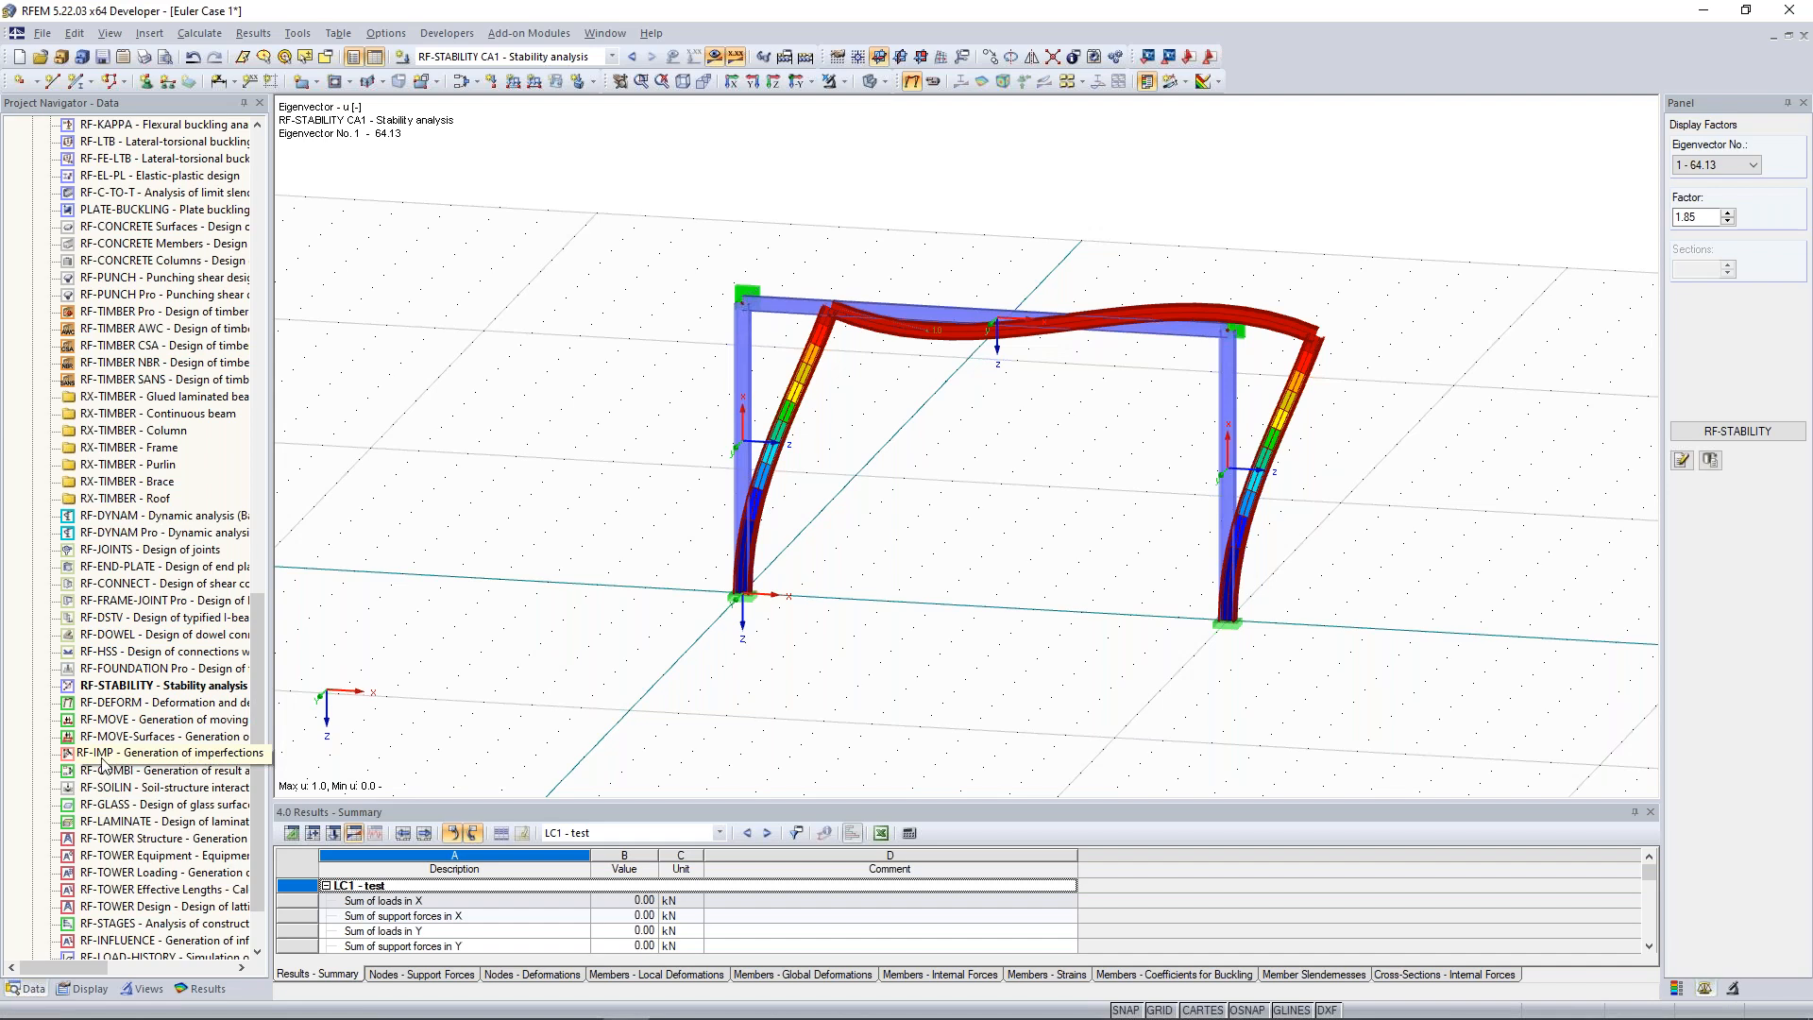
pyautogui.click(217, 754)
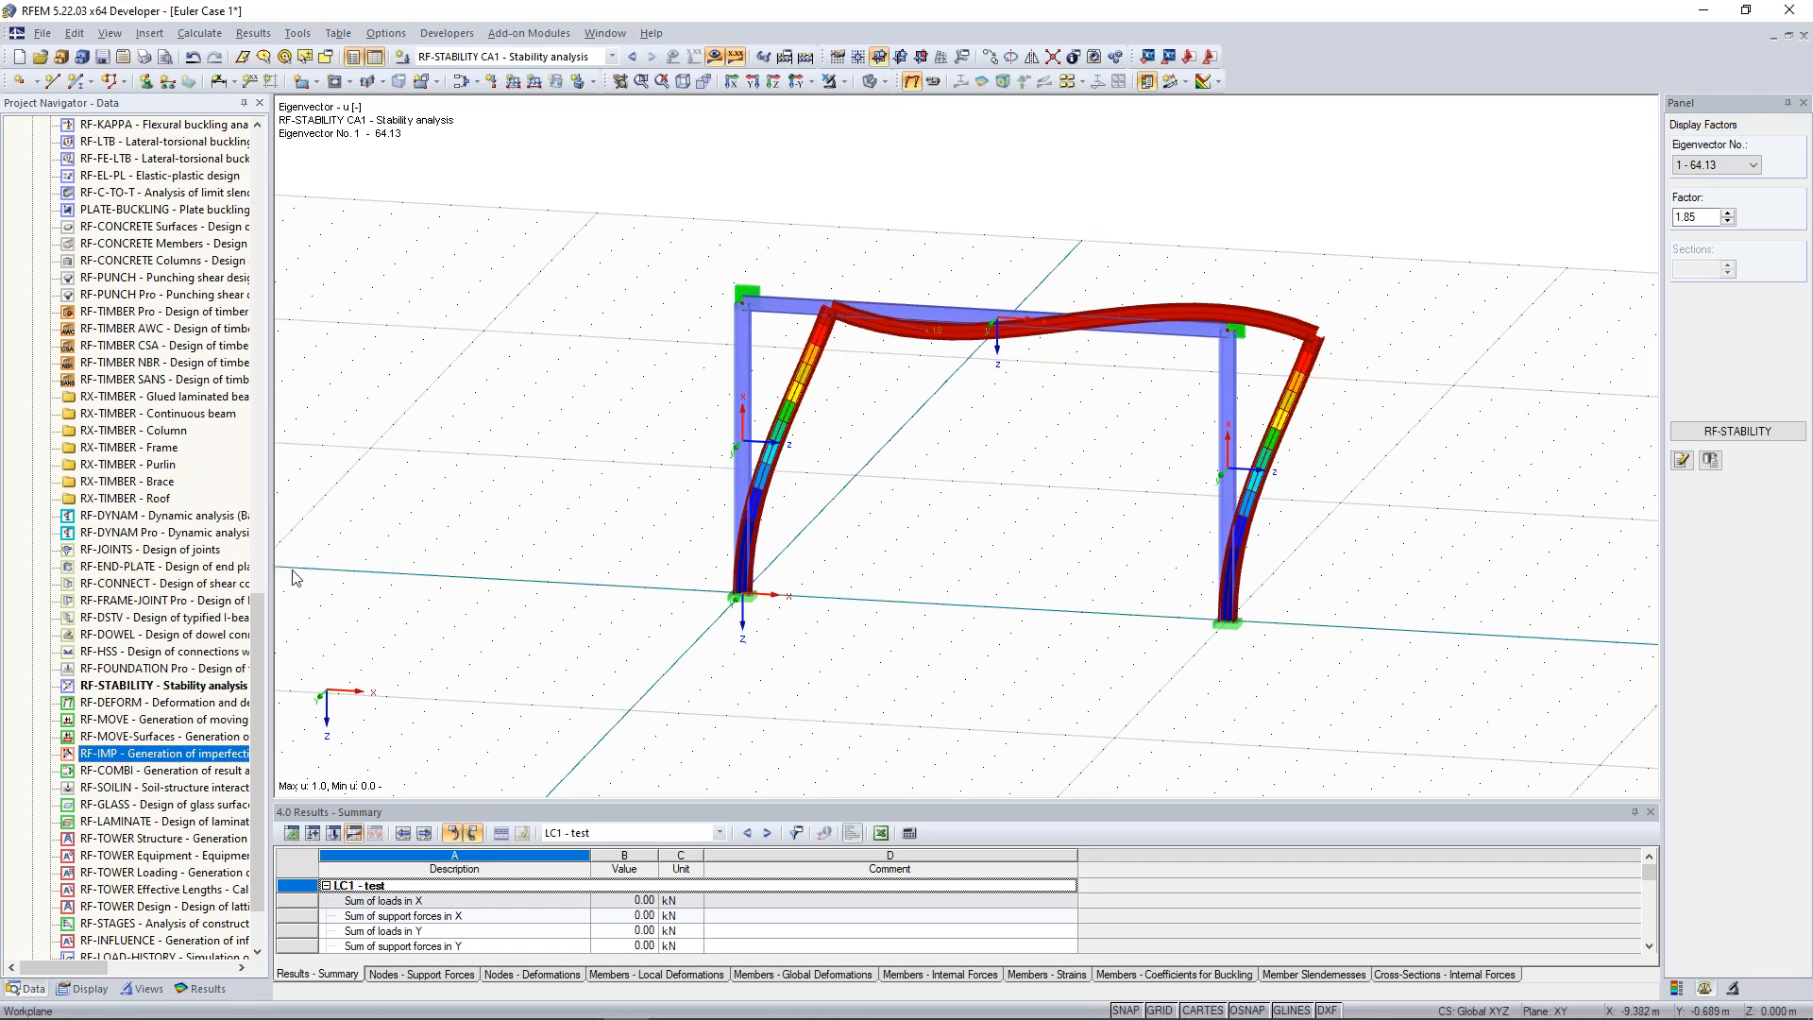
pyautogui.click(505, 439)
# Hide the eigenvector results so that only the undeformed frame model is displayed.
pyautogui.keyDown('ctrl'); pyautogui.moveTo(639, 359); pyautogui.dragTo(681, 352, button='middle'); pyautogui.keyUp('ctrl')
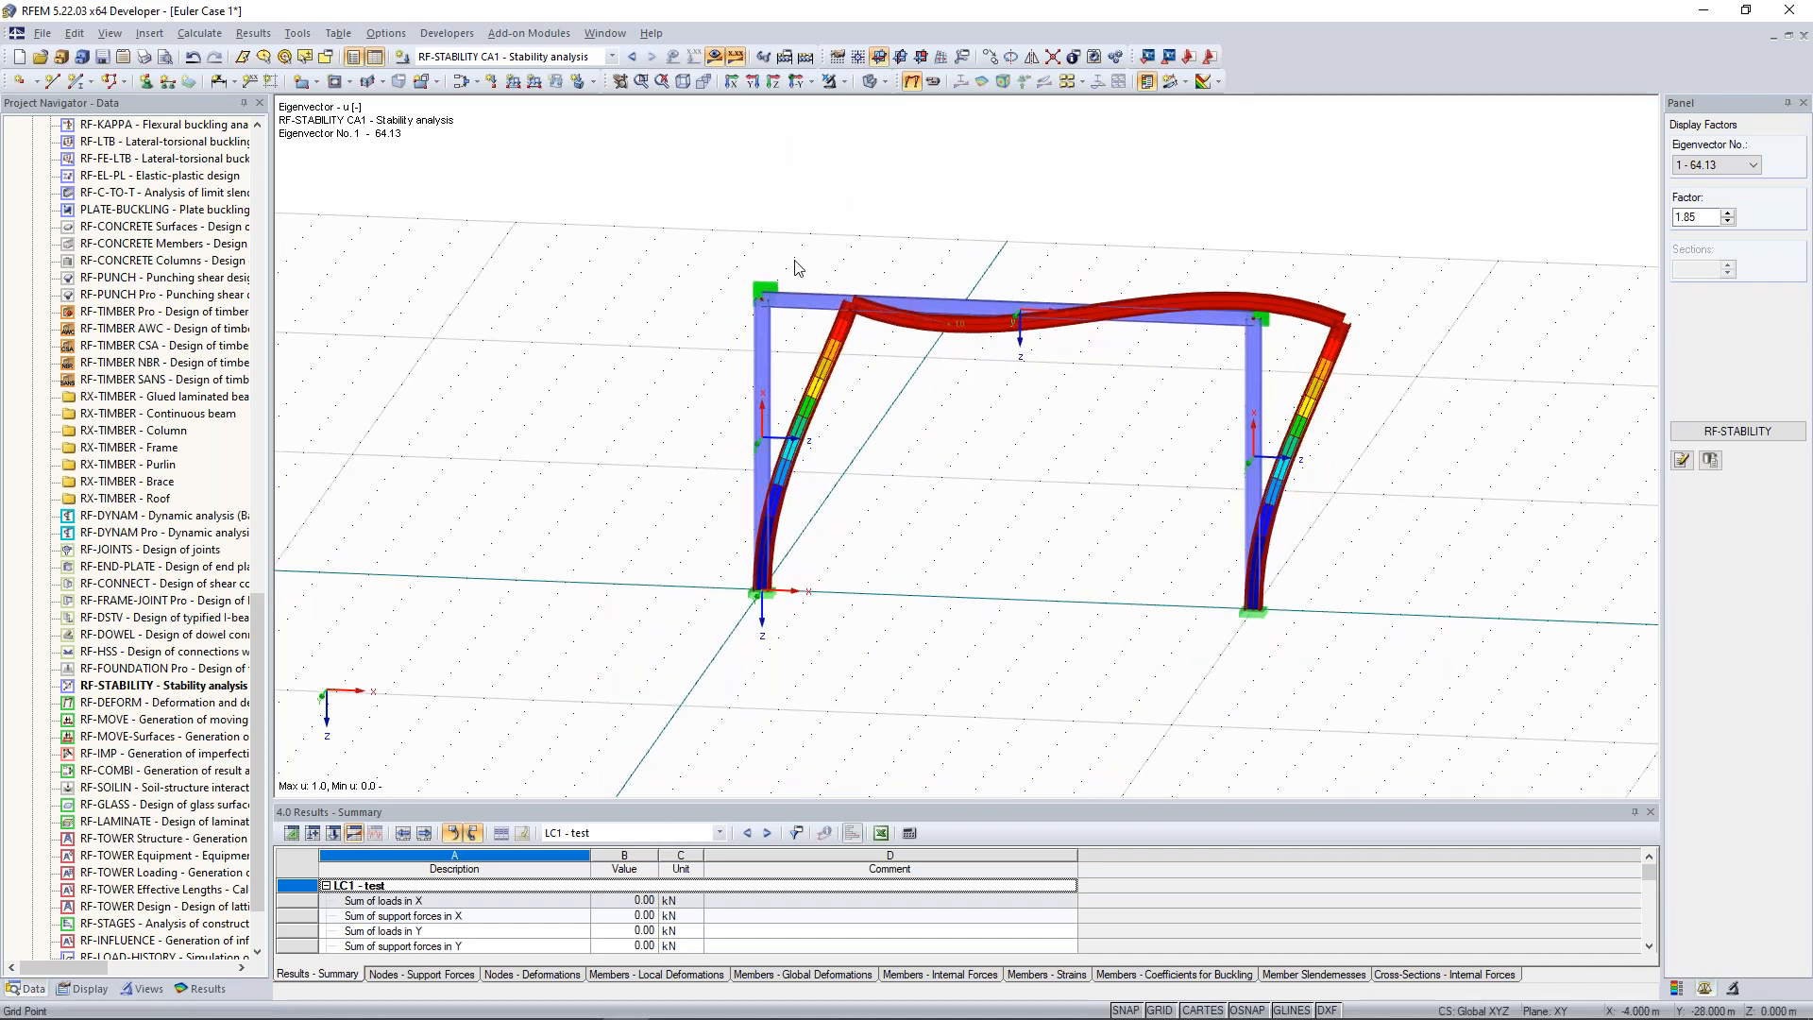
pyautogui.click(735, 57)
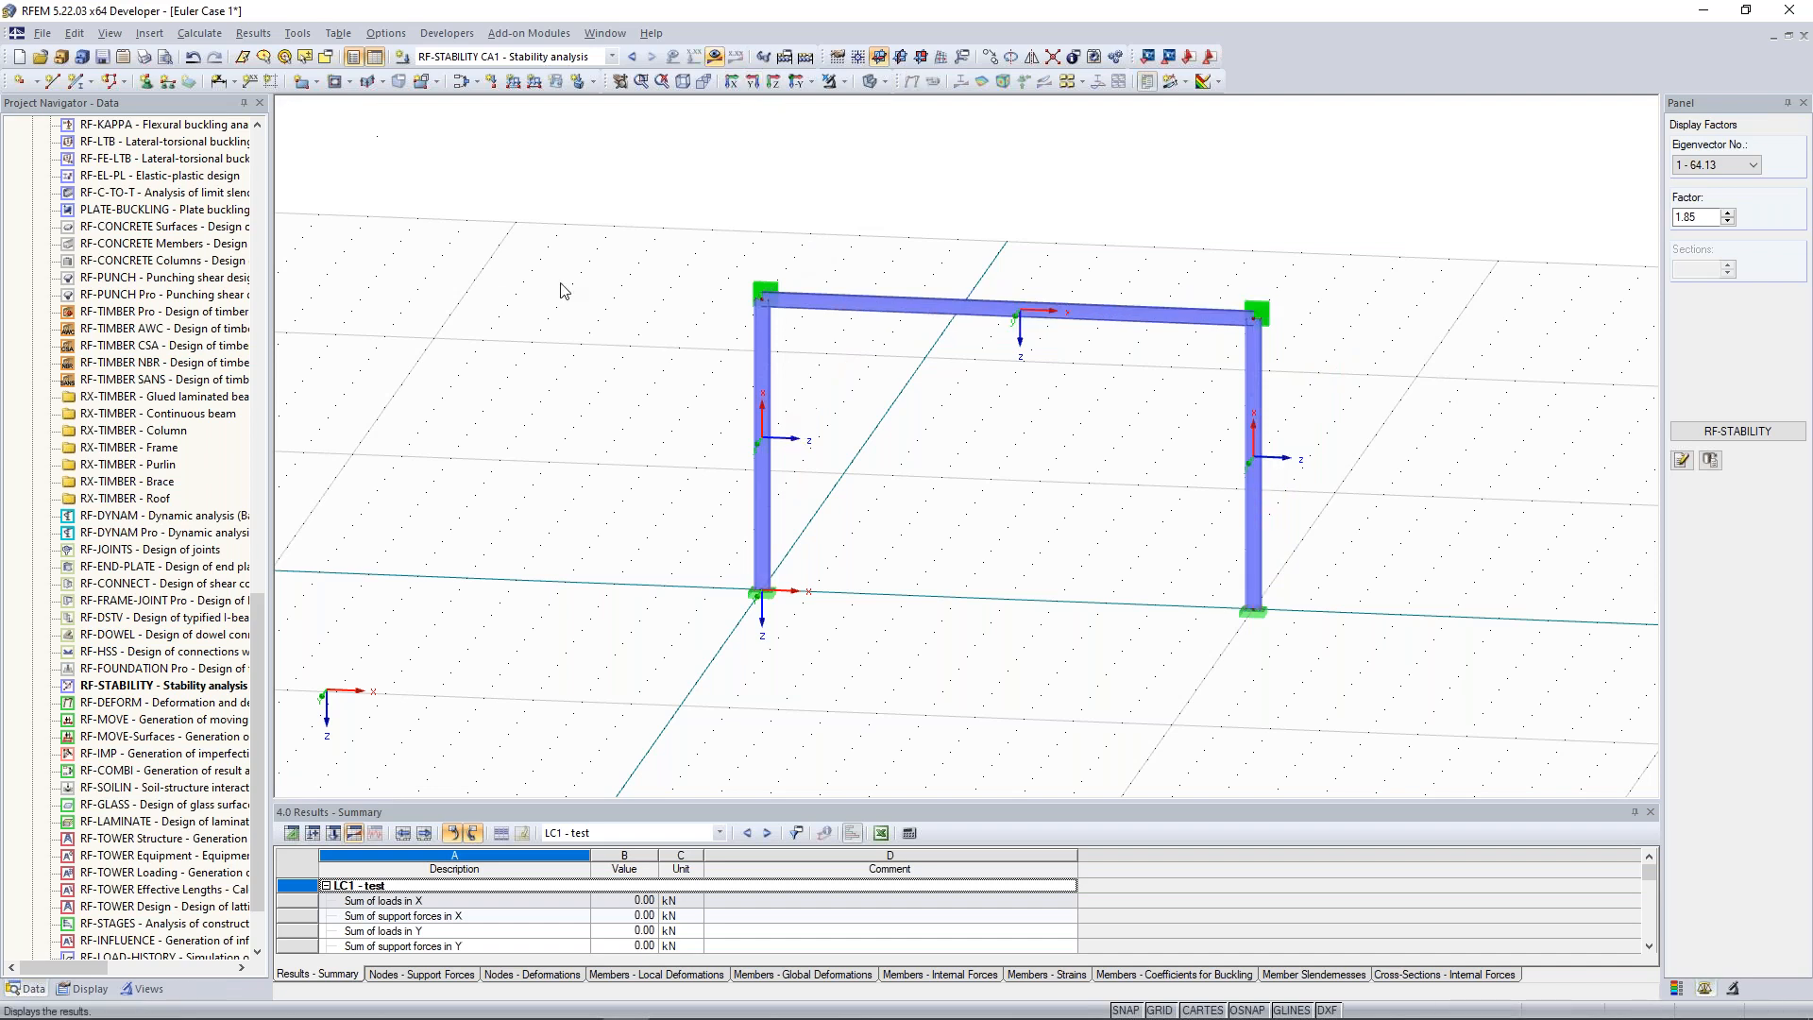
pyautogui.moveTo(585, 282)
pyautogui.mouseDown(button='middle')
pyautogui.moveTo(565, 281)
pyautogui.moveTo(577, 262)
pyautogui.mouseUp(button='middle')
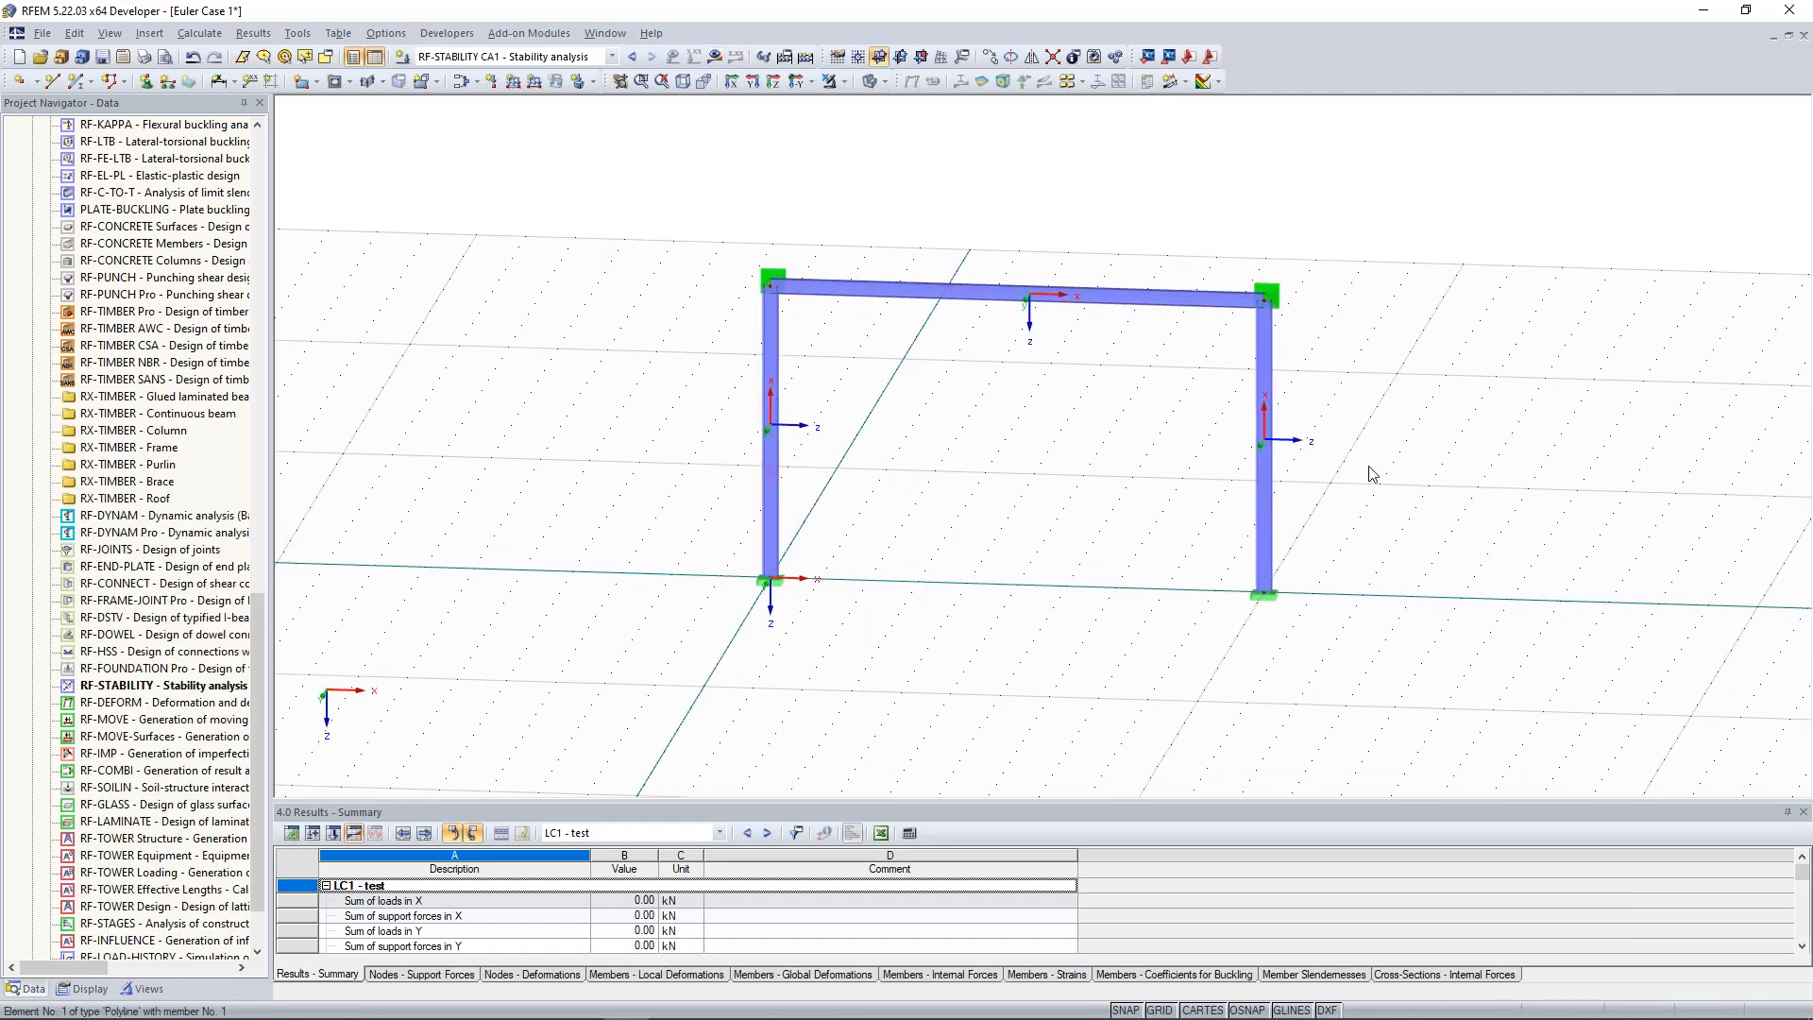
# Apply a uniform member load of 5 kN/m in the global XP direction to both columns in load case LC1.
pyautogui.click(514, 81)
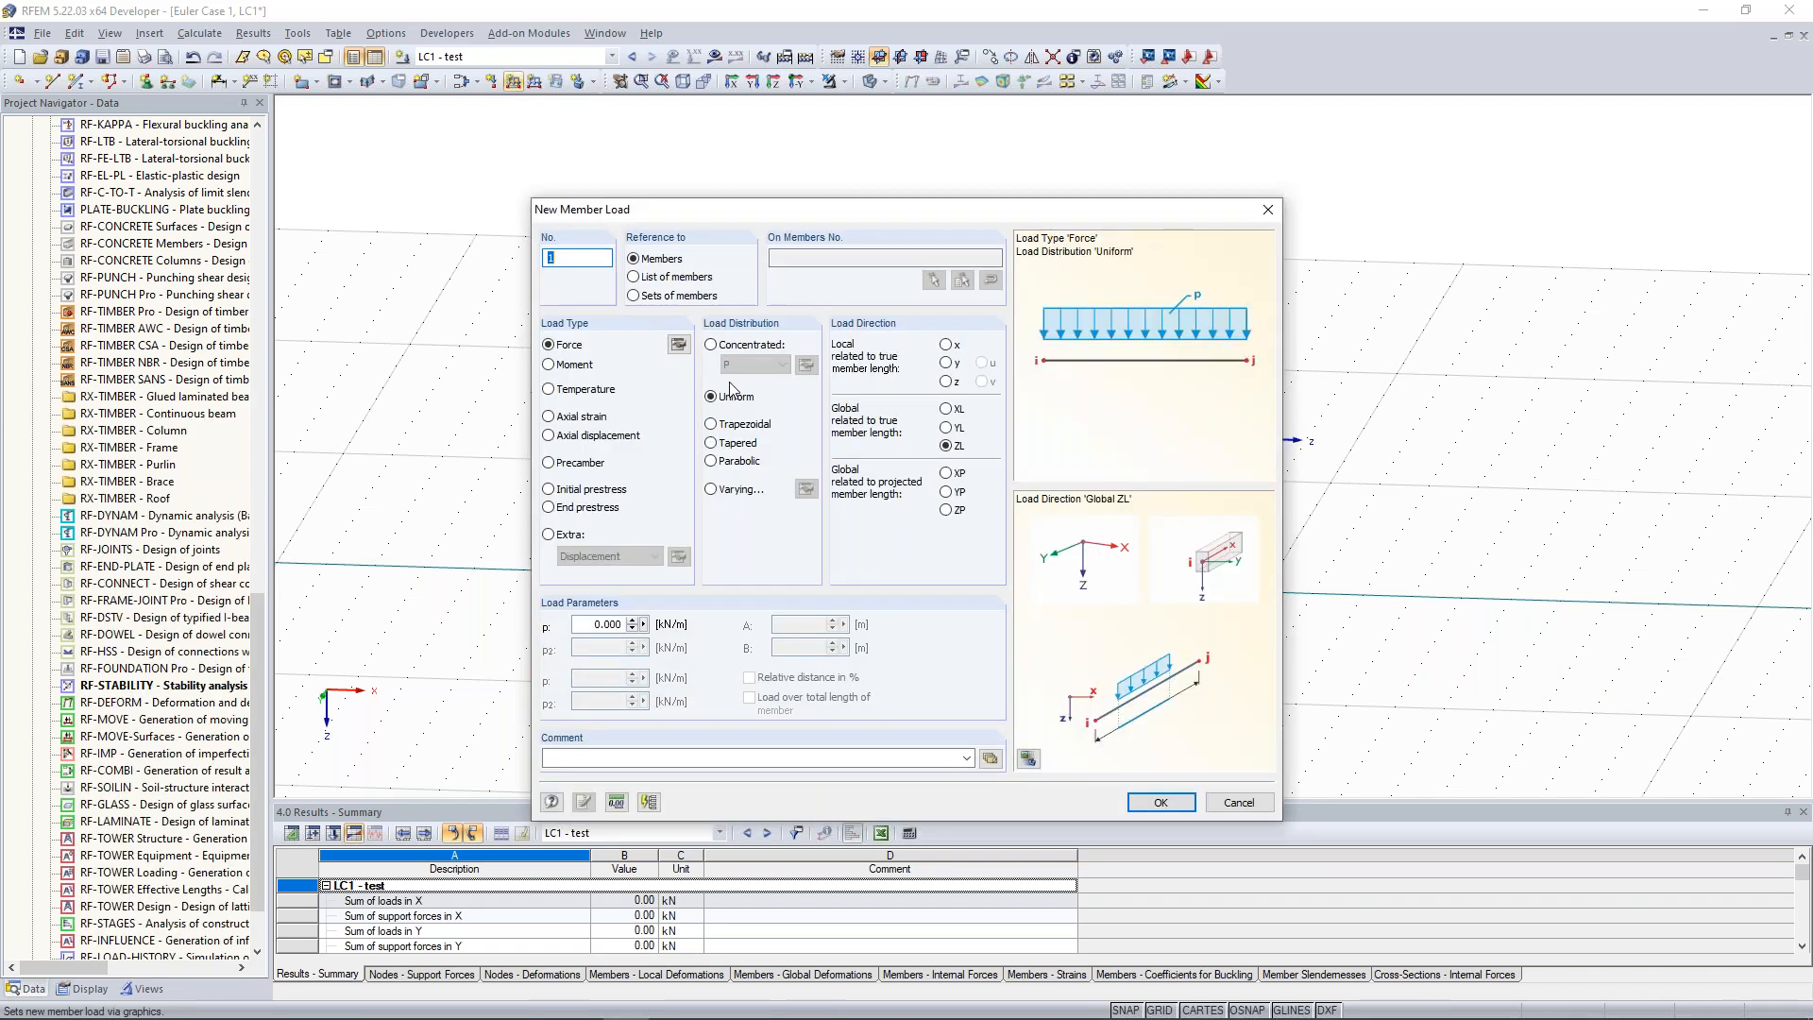
pyautogui.click(946, 428)
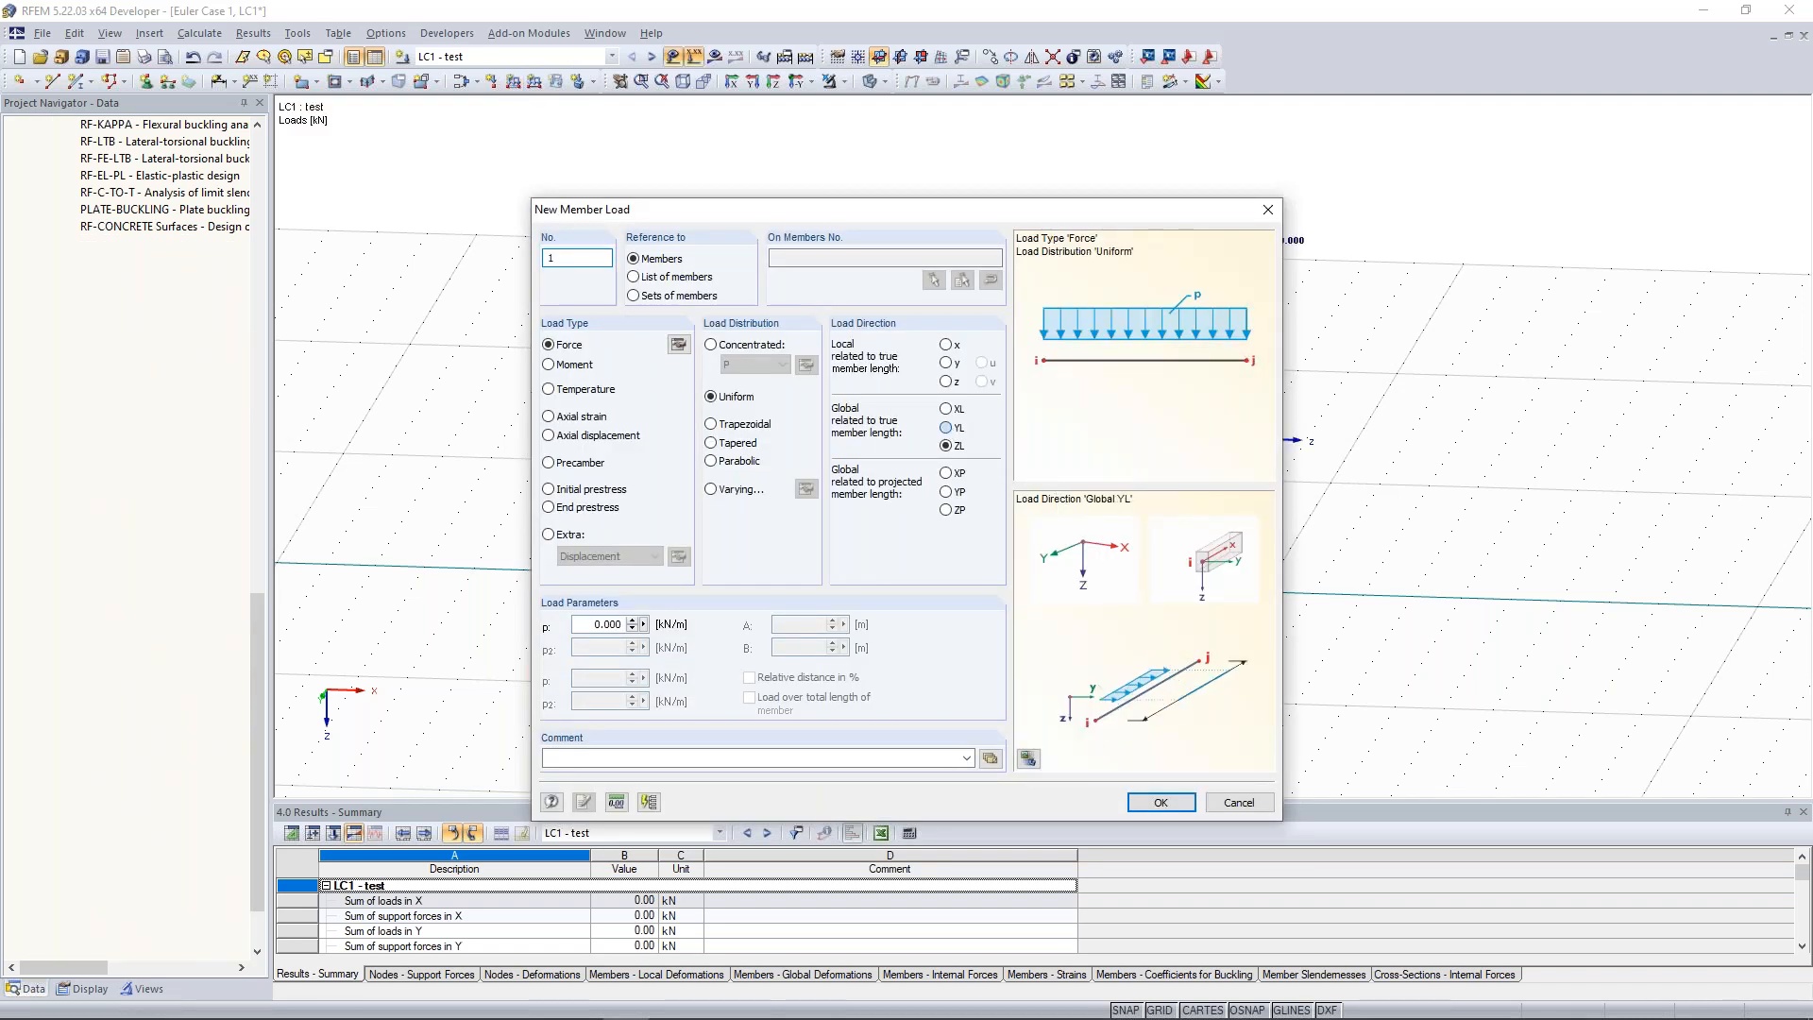
pyautogui.click(947, 409)
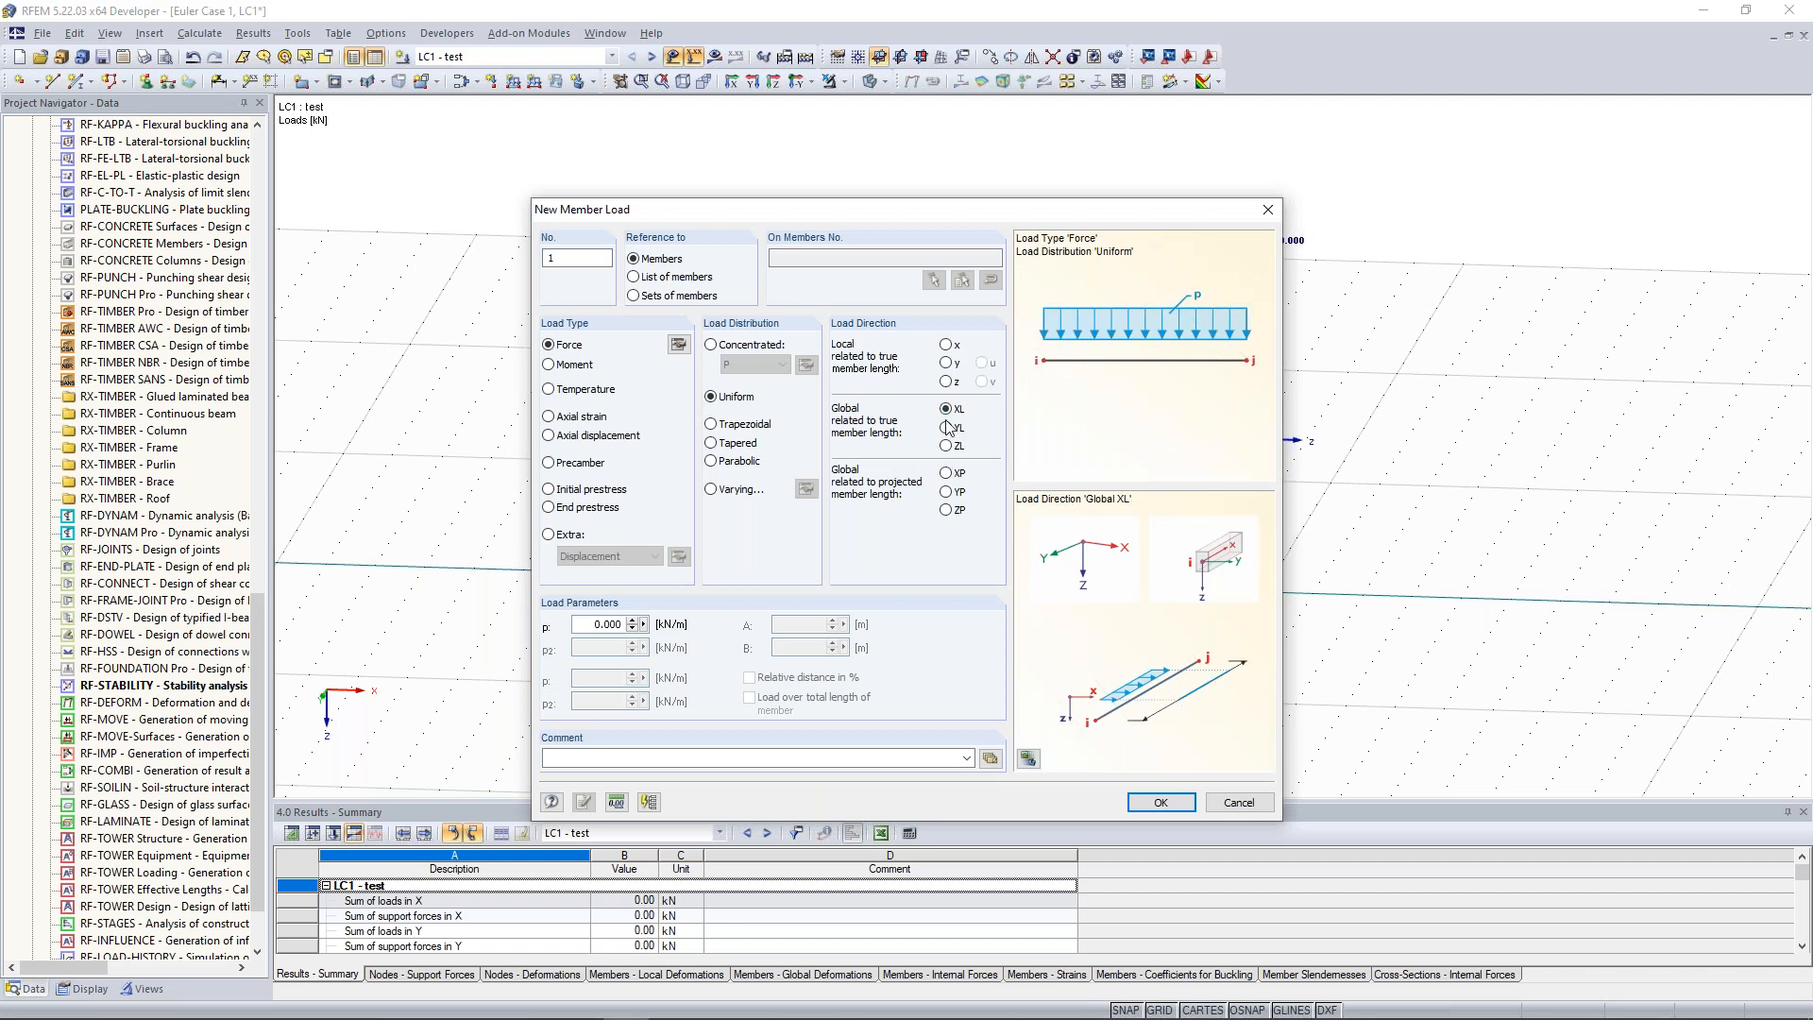
pyautogui.click(947, 473)
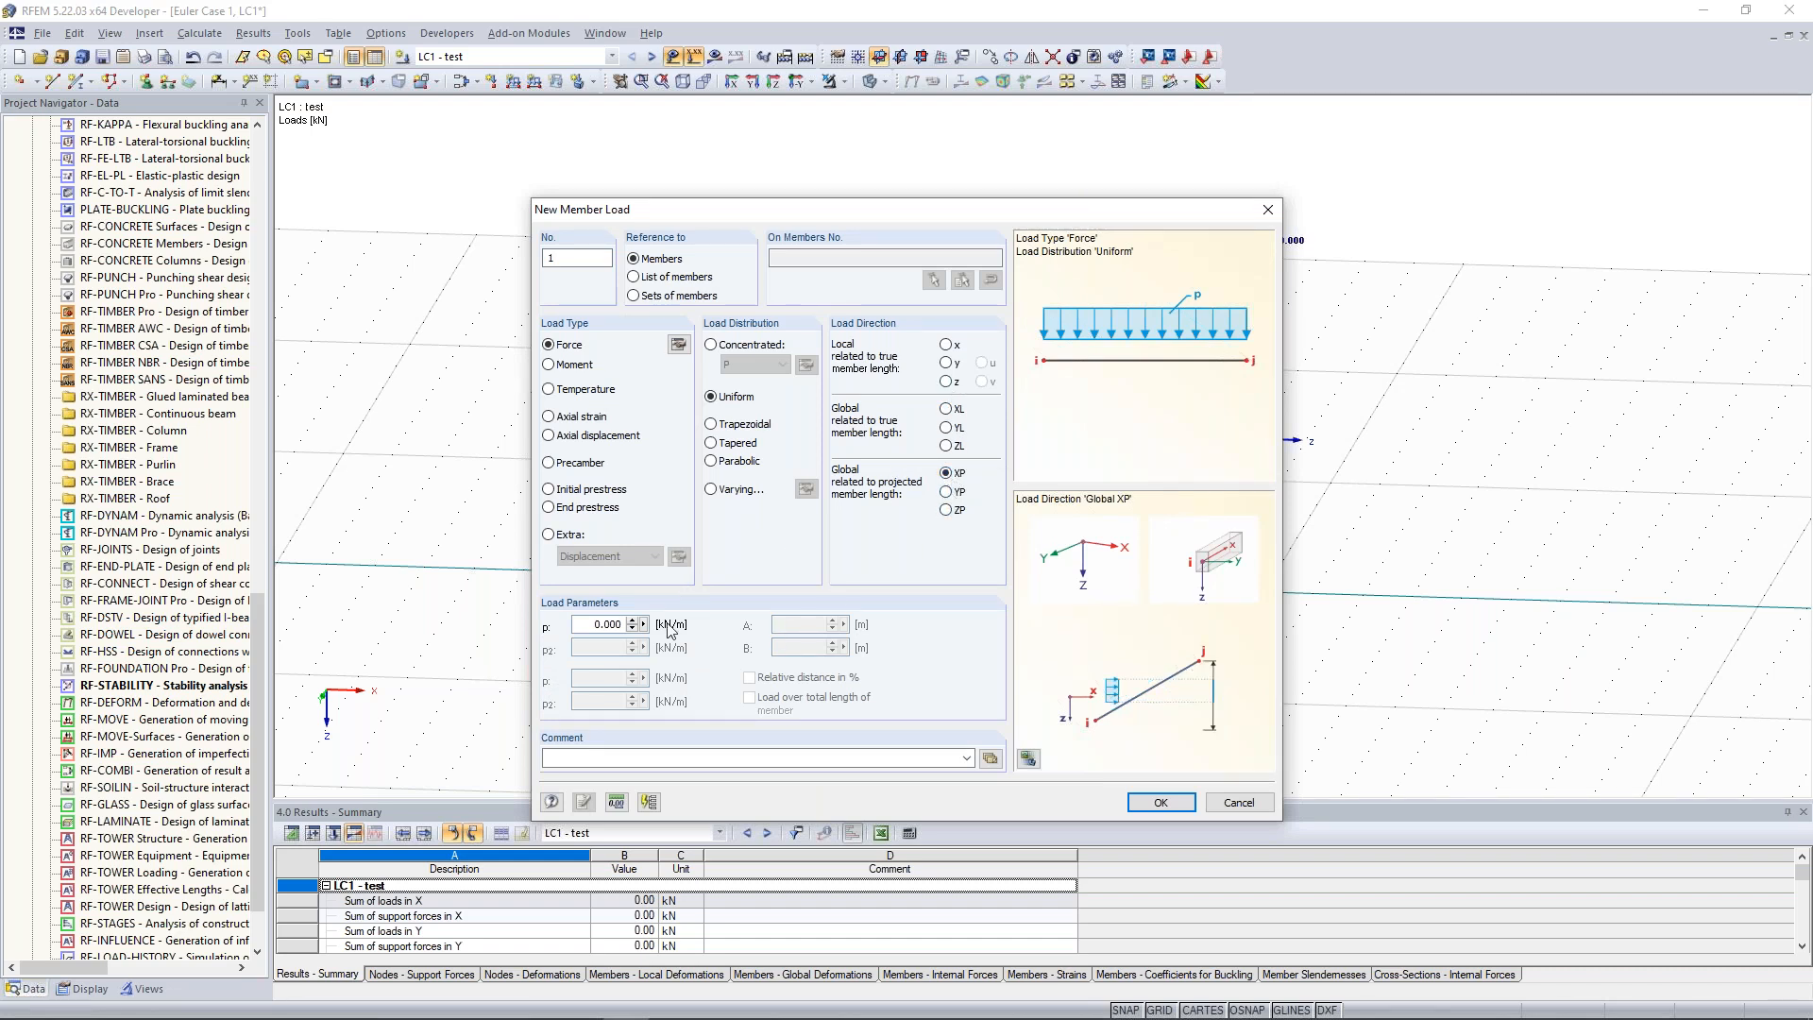
pyautogui.doubleClick(593, 626)
pyautogui.write('5')
pyautogui.click(1164, 803)
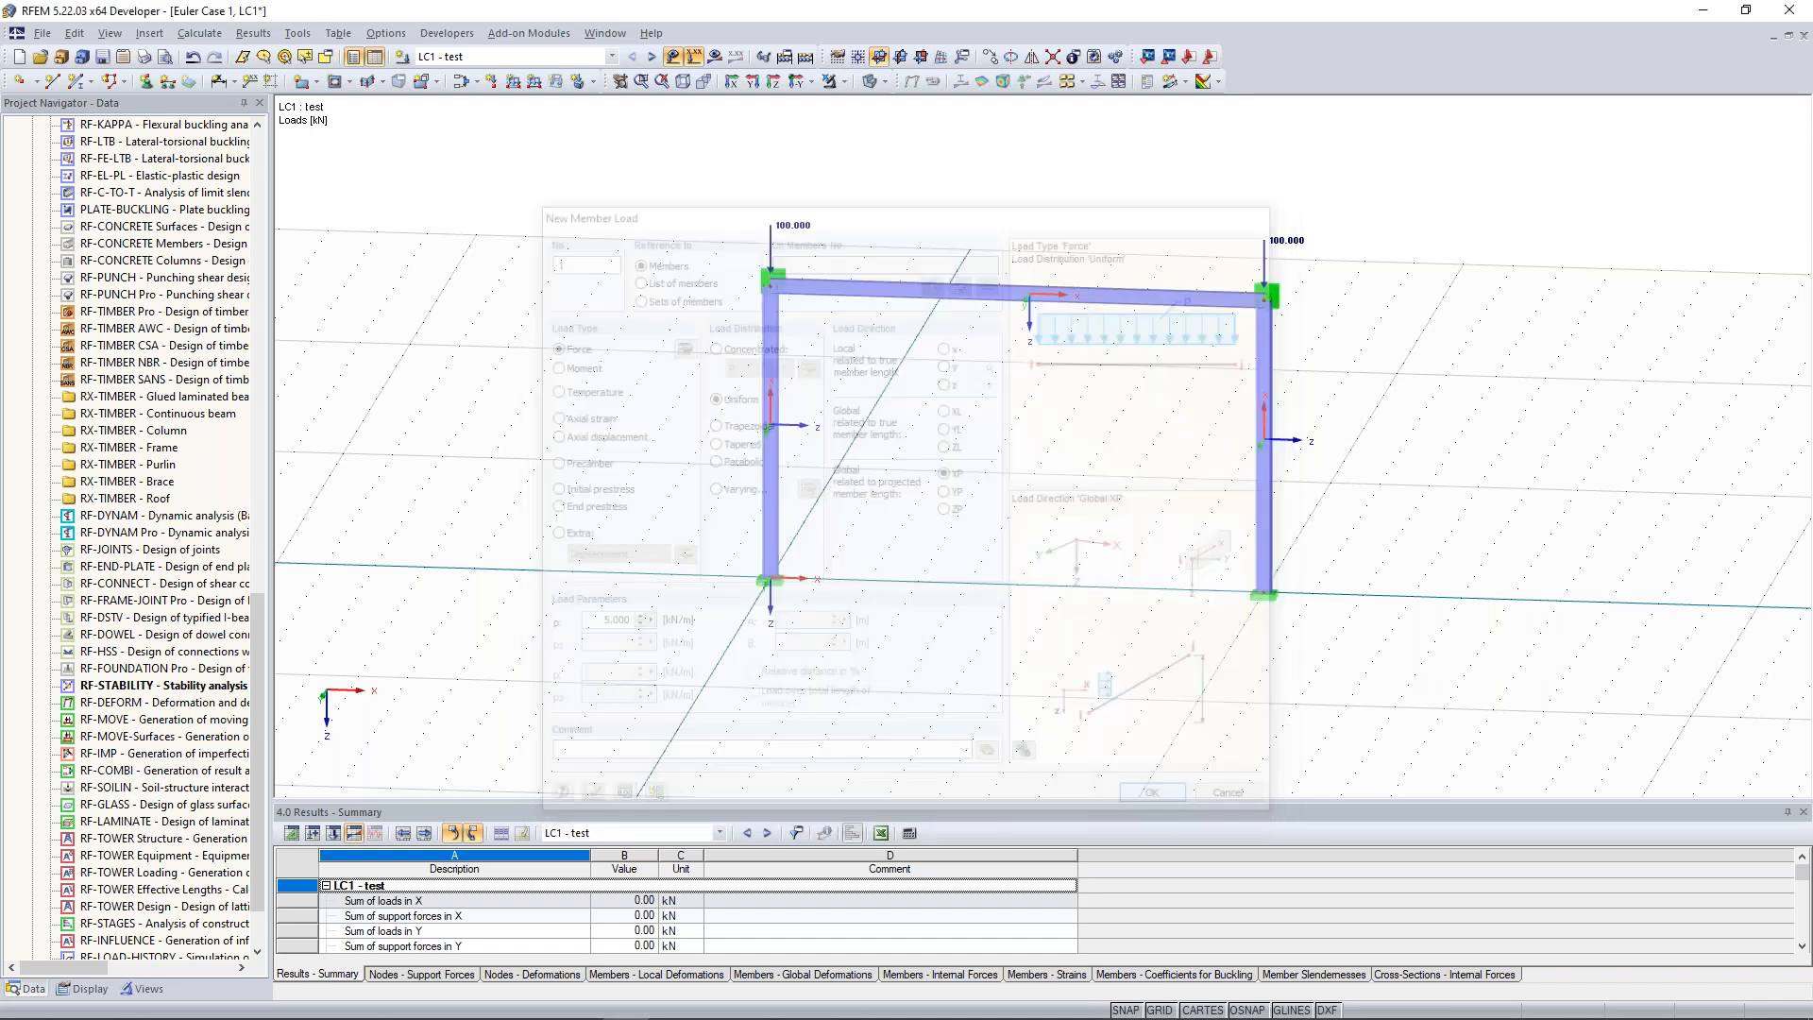
pyautogui.click(1264, 413)
pyautogui.press('Escape')
pyautogui.keyDown('ctrl'); pyautogui.moveTo(1020, 436); pyautogui.dragTo(865, 423, button='middle'); pyautogui.keyUp('ctrl')
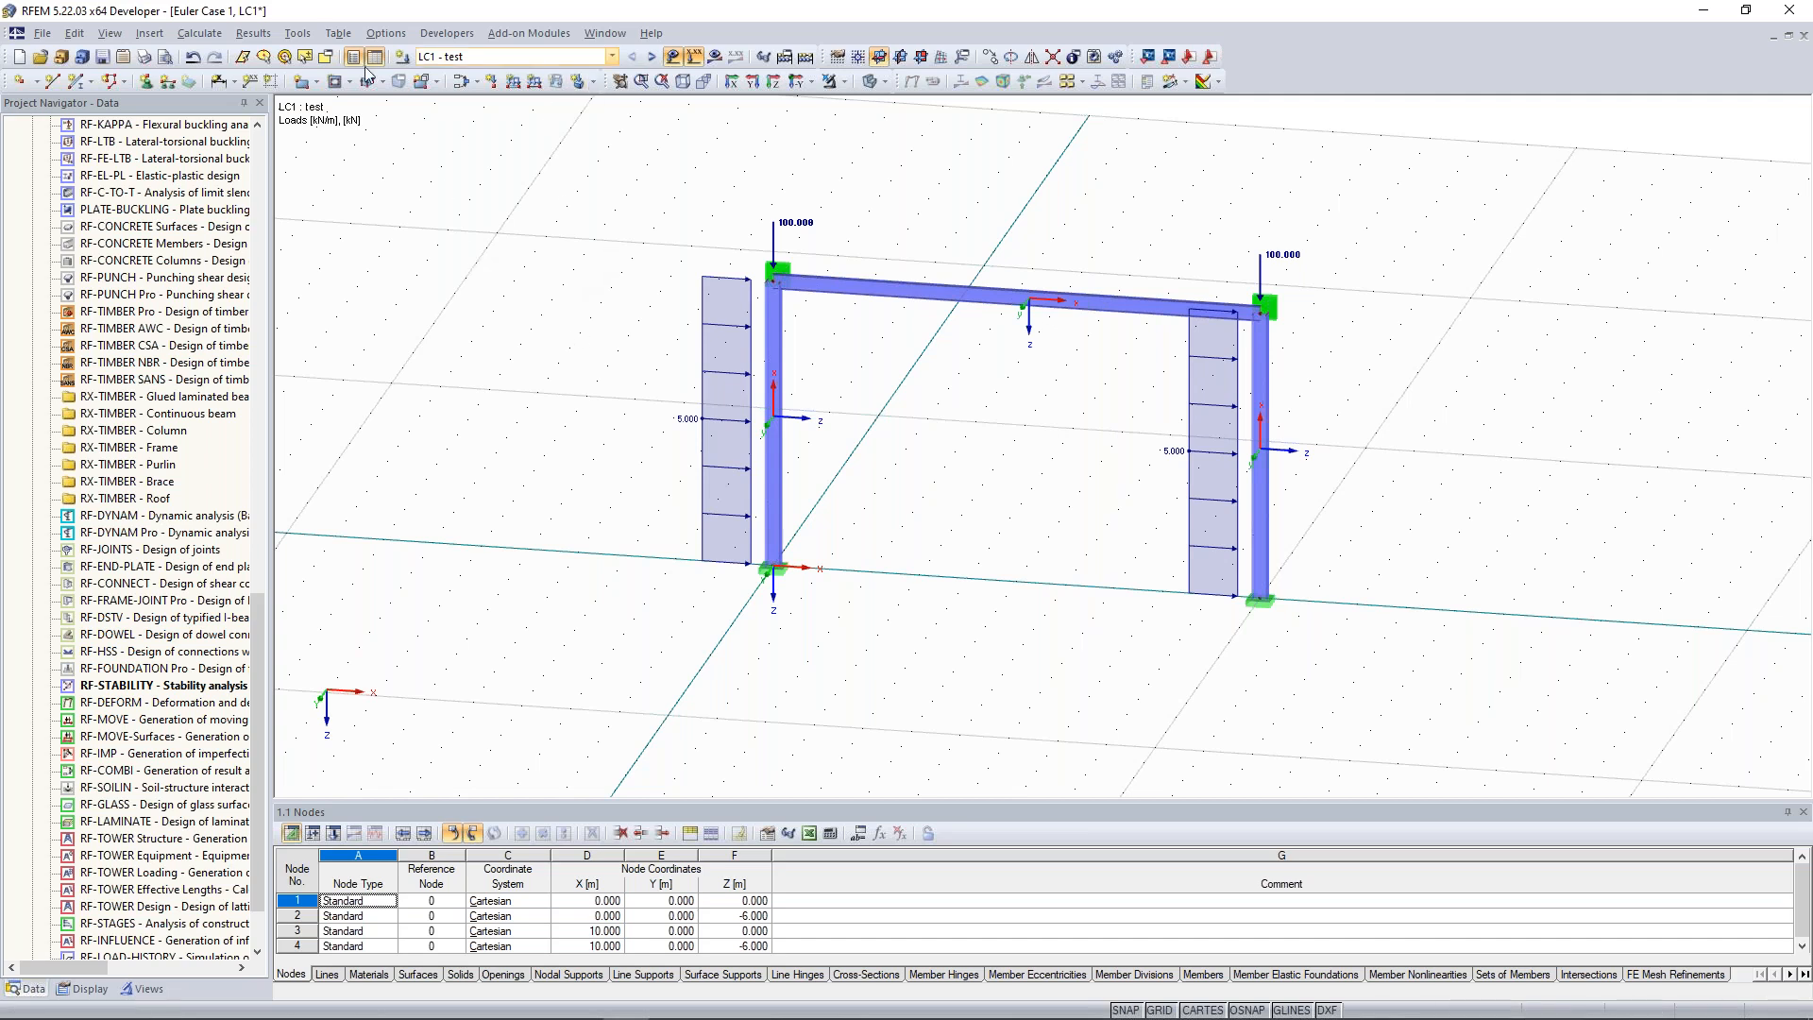
# Browse the example models in the Project Manager and open the gabled hall frame model lkasjödl.
pyautogui.click(61, 57)
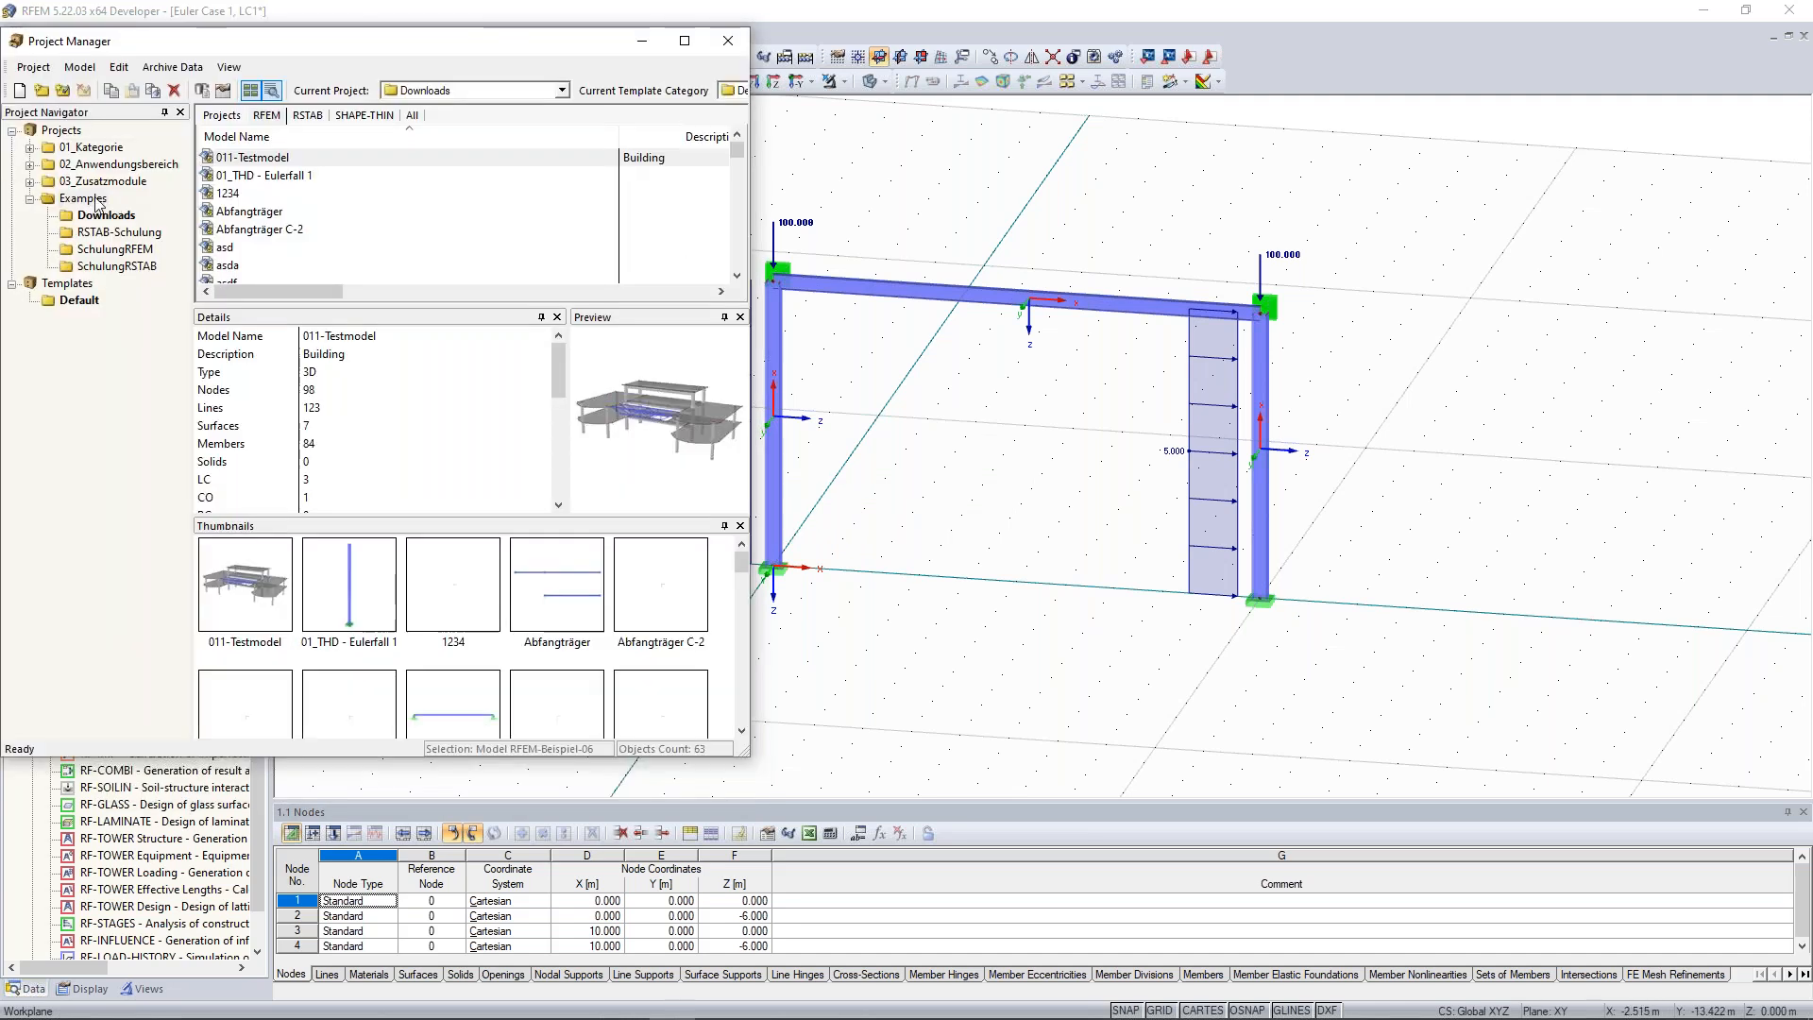
pyautogui.click(94, 199)
pyautogui.scroll(-5, 570, 244)
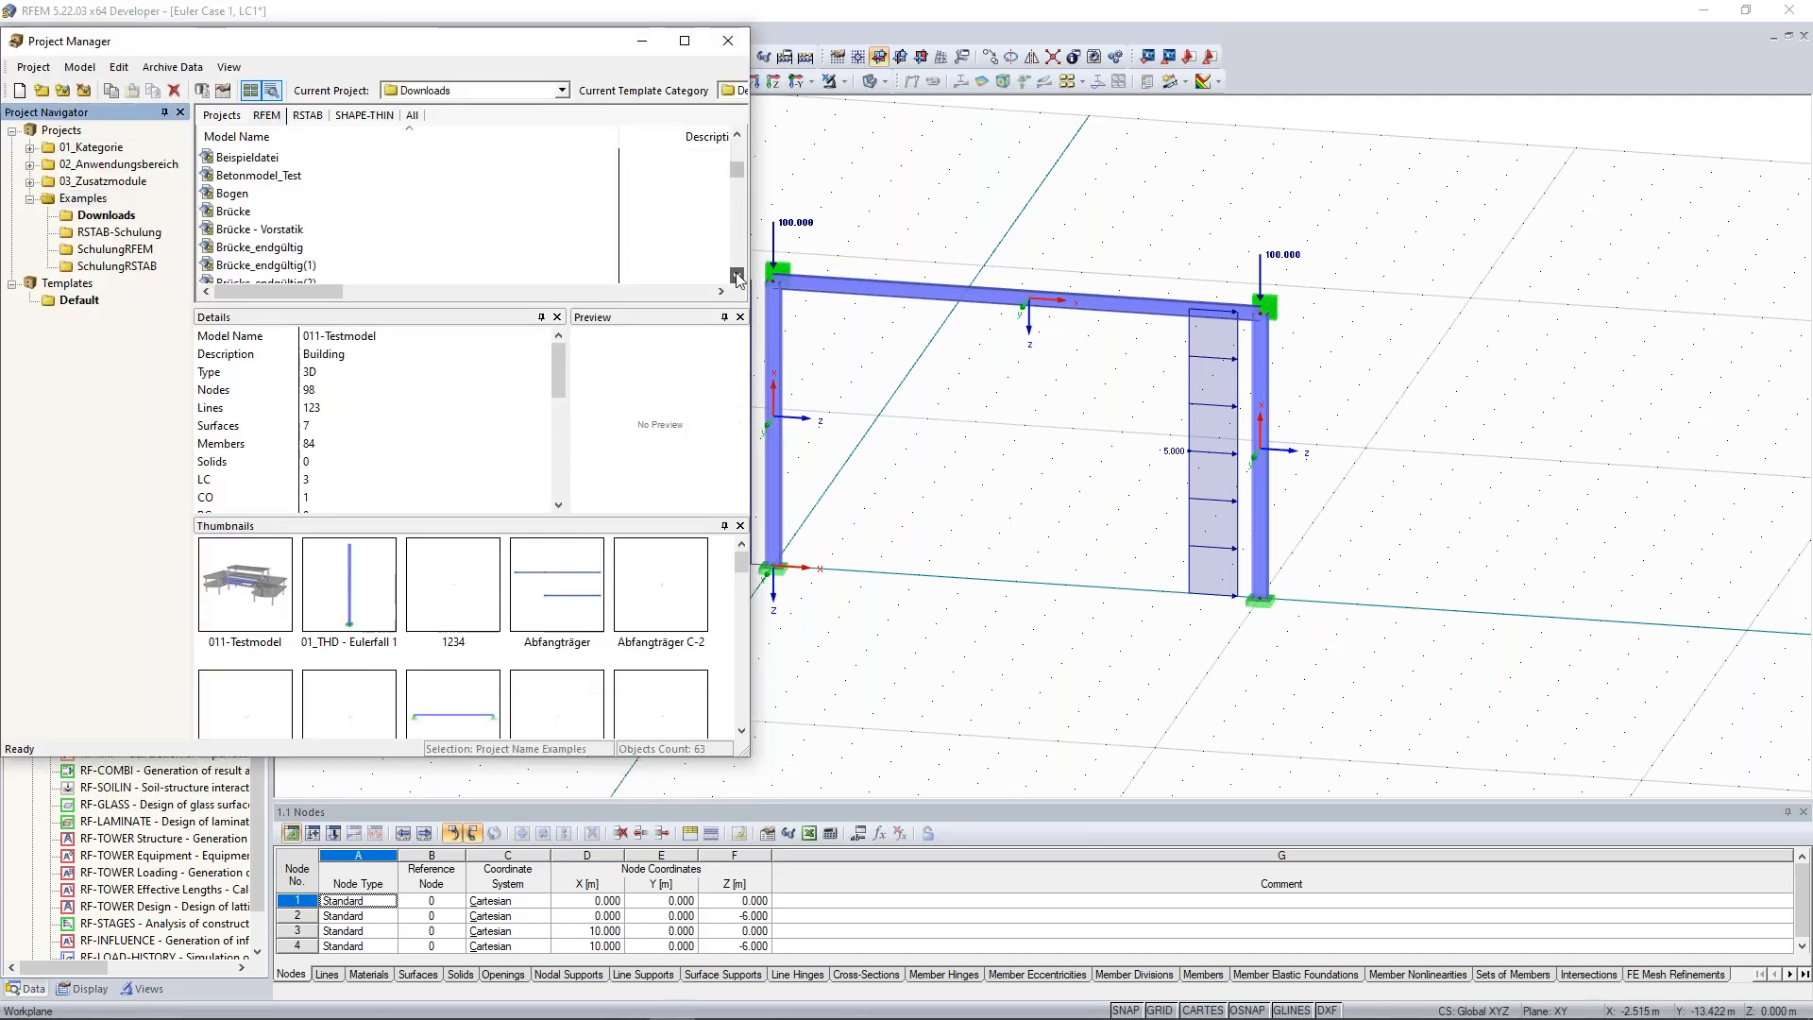
pyautogui.moveTo(737, 192); pyautogui.dragTo(738, 216)
pyautogui.click(331, 250)
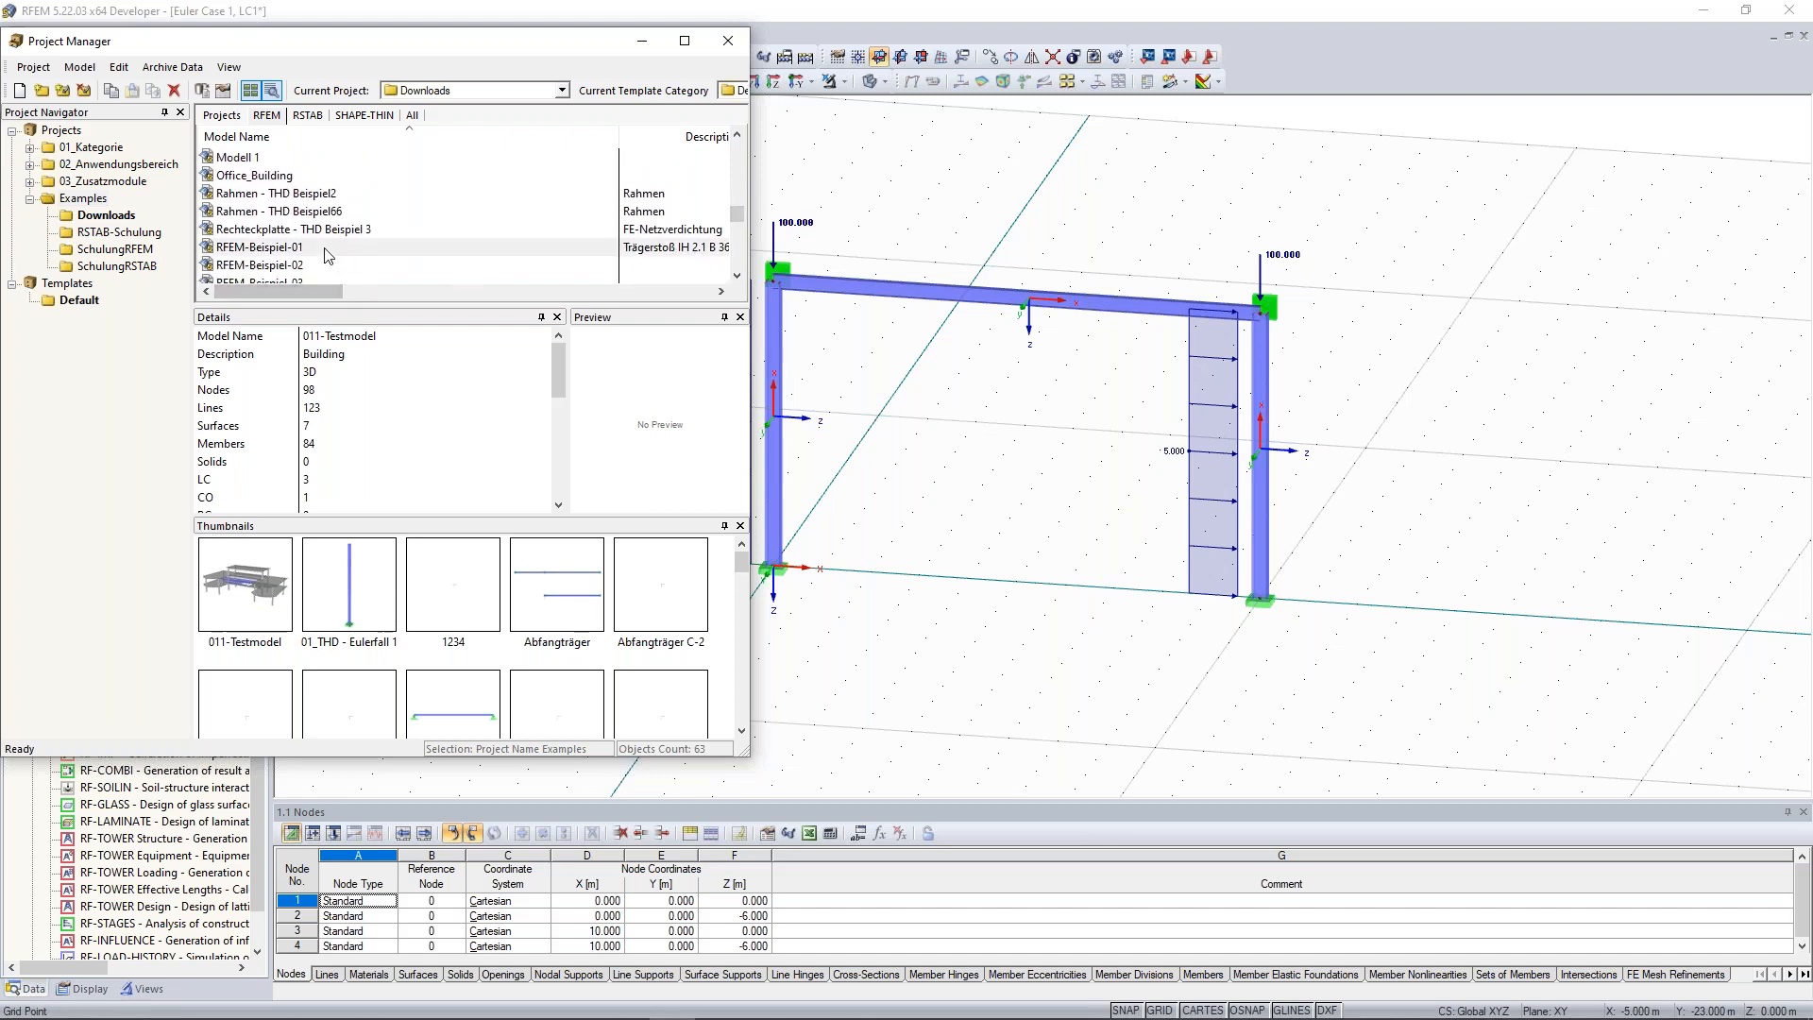
pyautogui.click(742, 732)
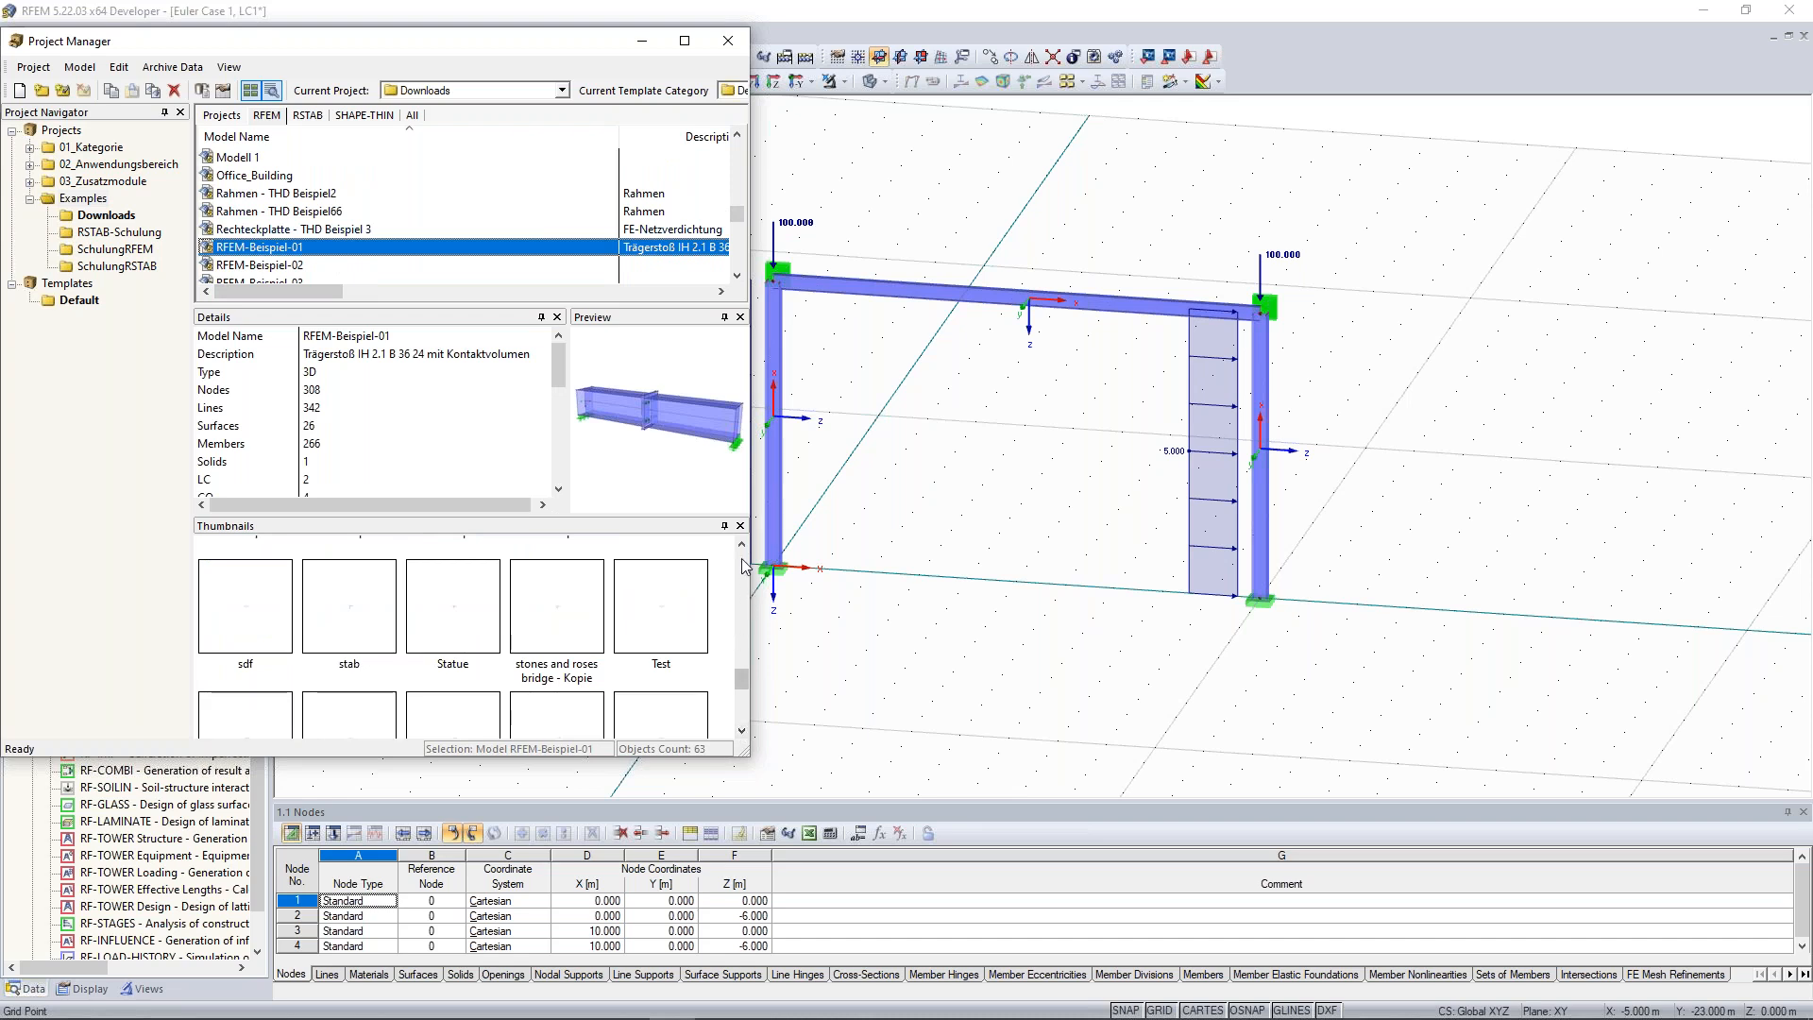
pyautogui.scroll(5, 743, 567)
pyautogui.click(742, 731)
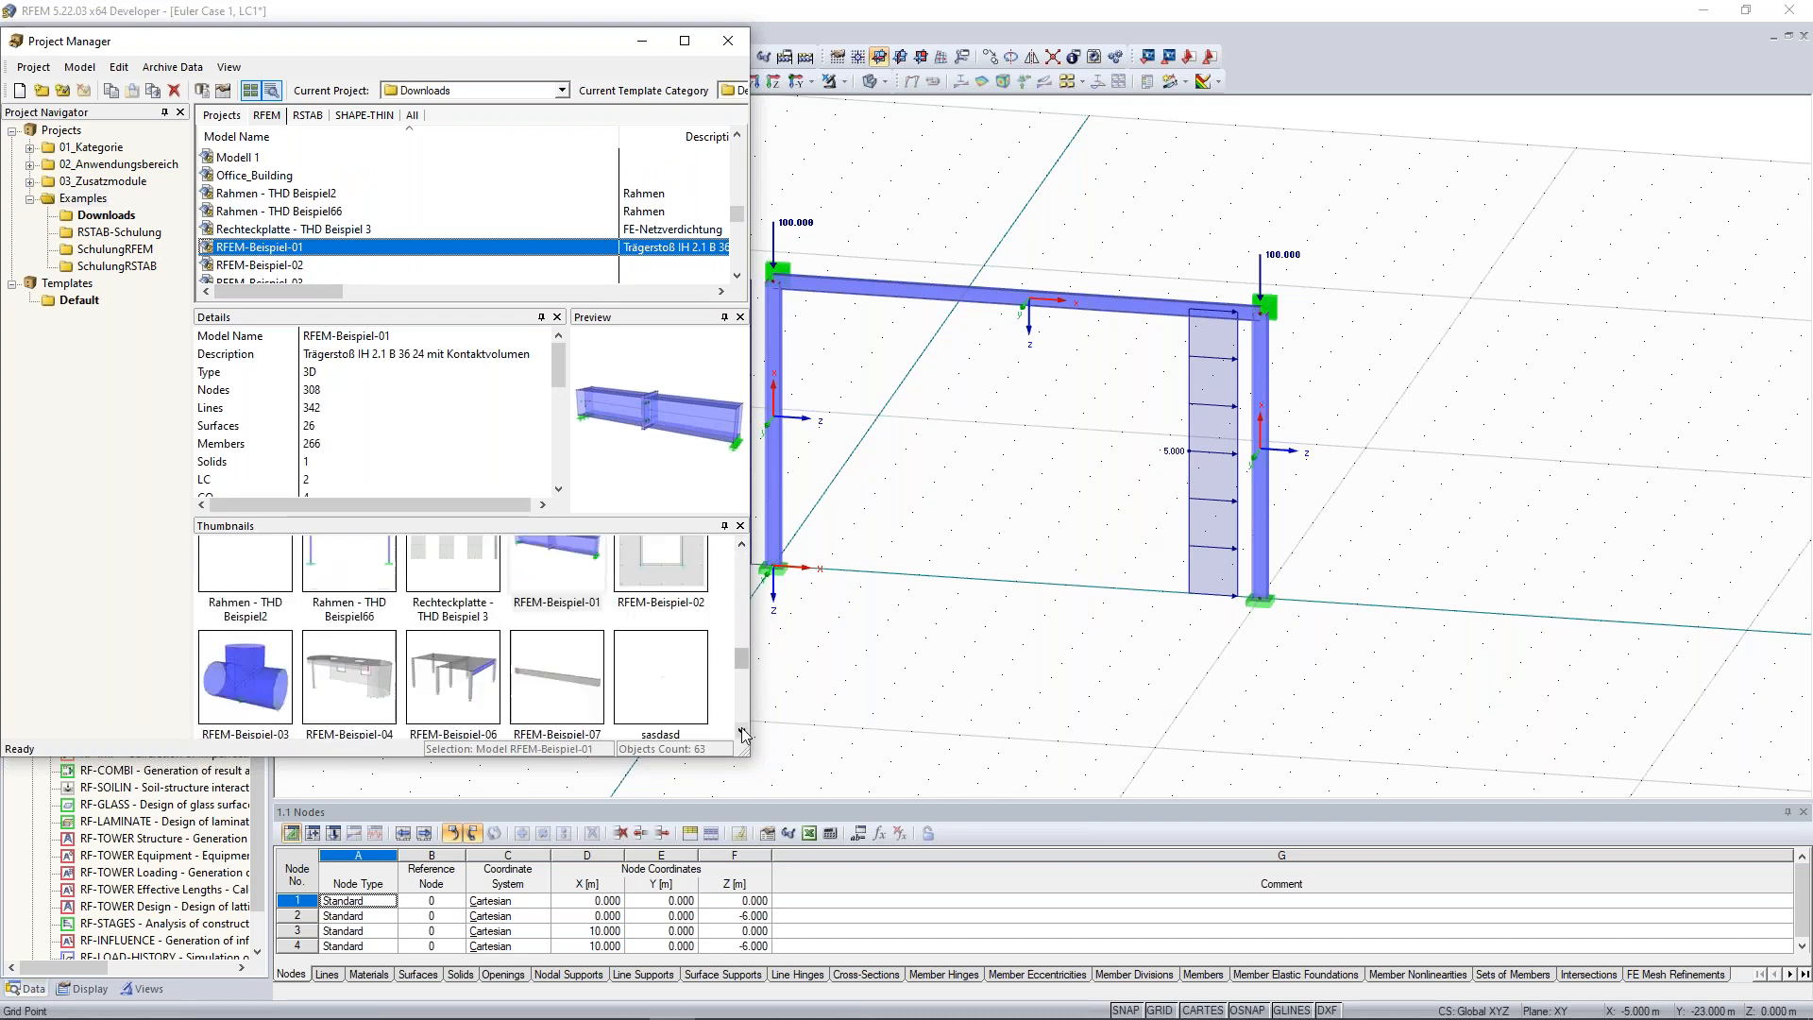
pyautogui.click(742, 545)
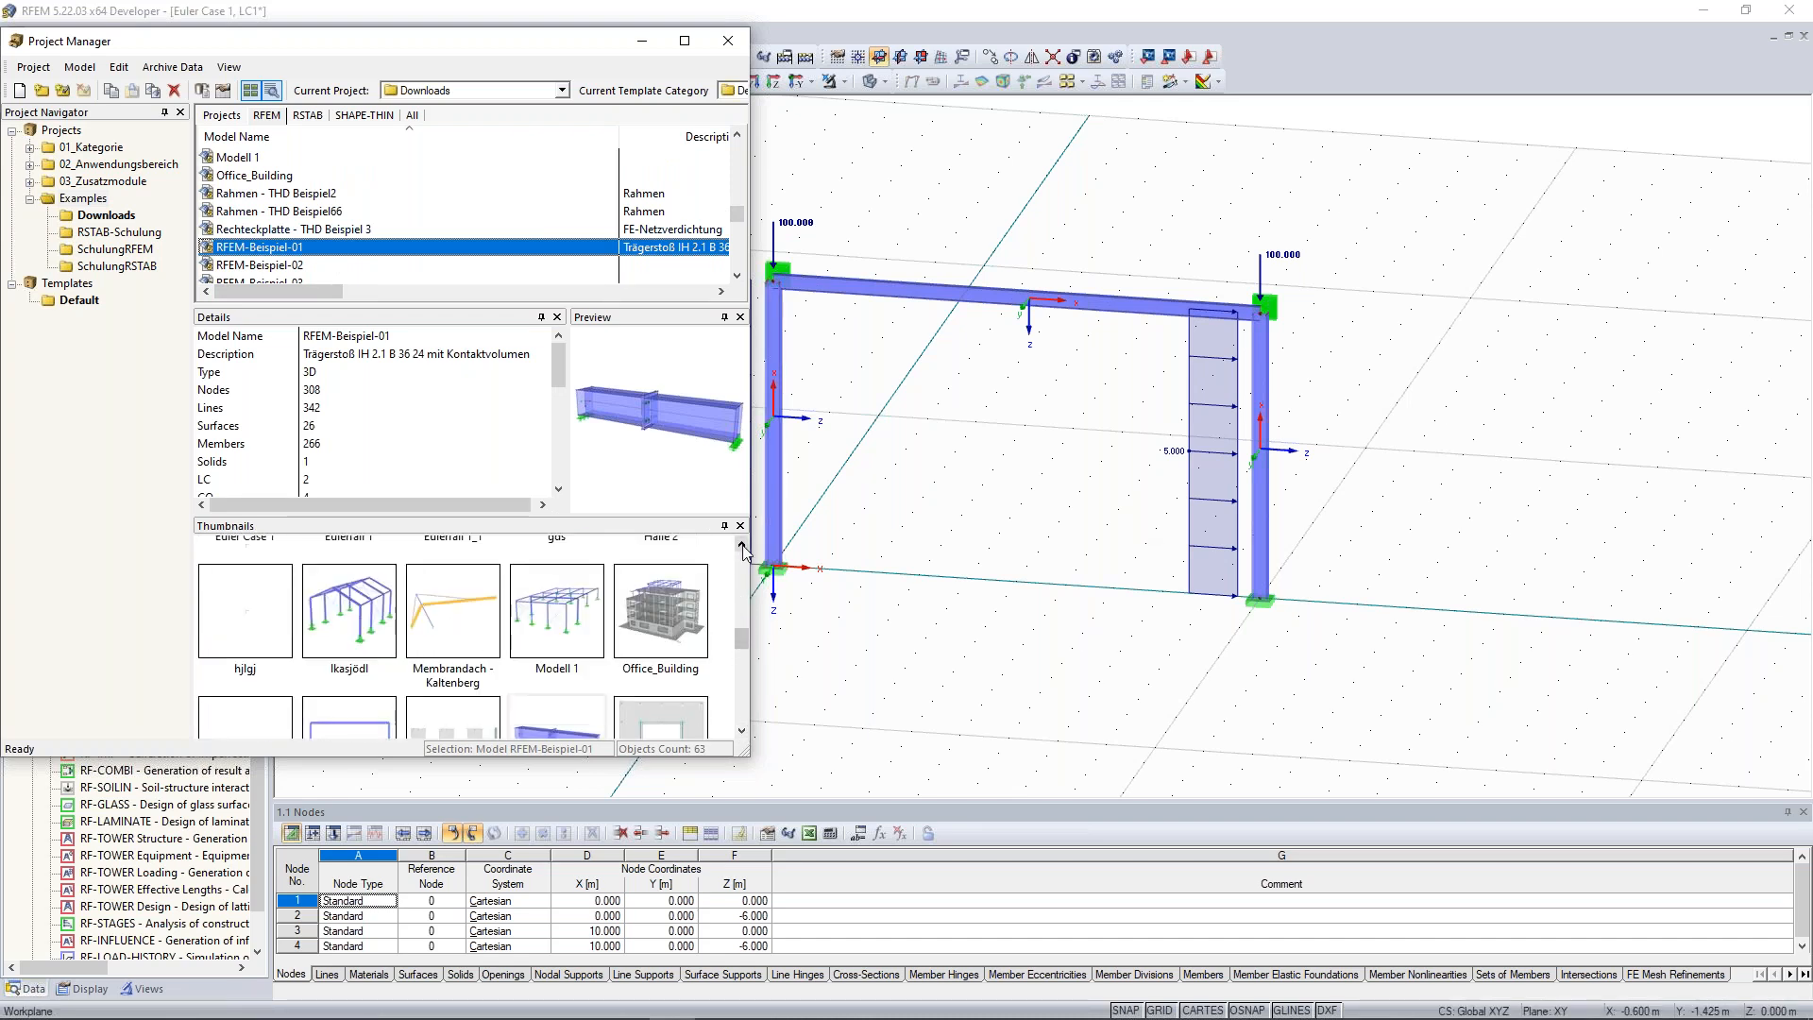
pyautogui.click(750, 359)
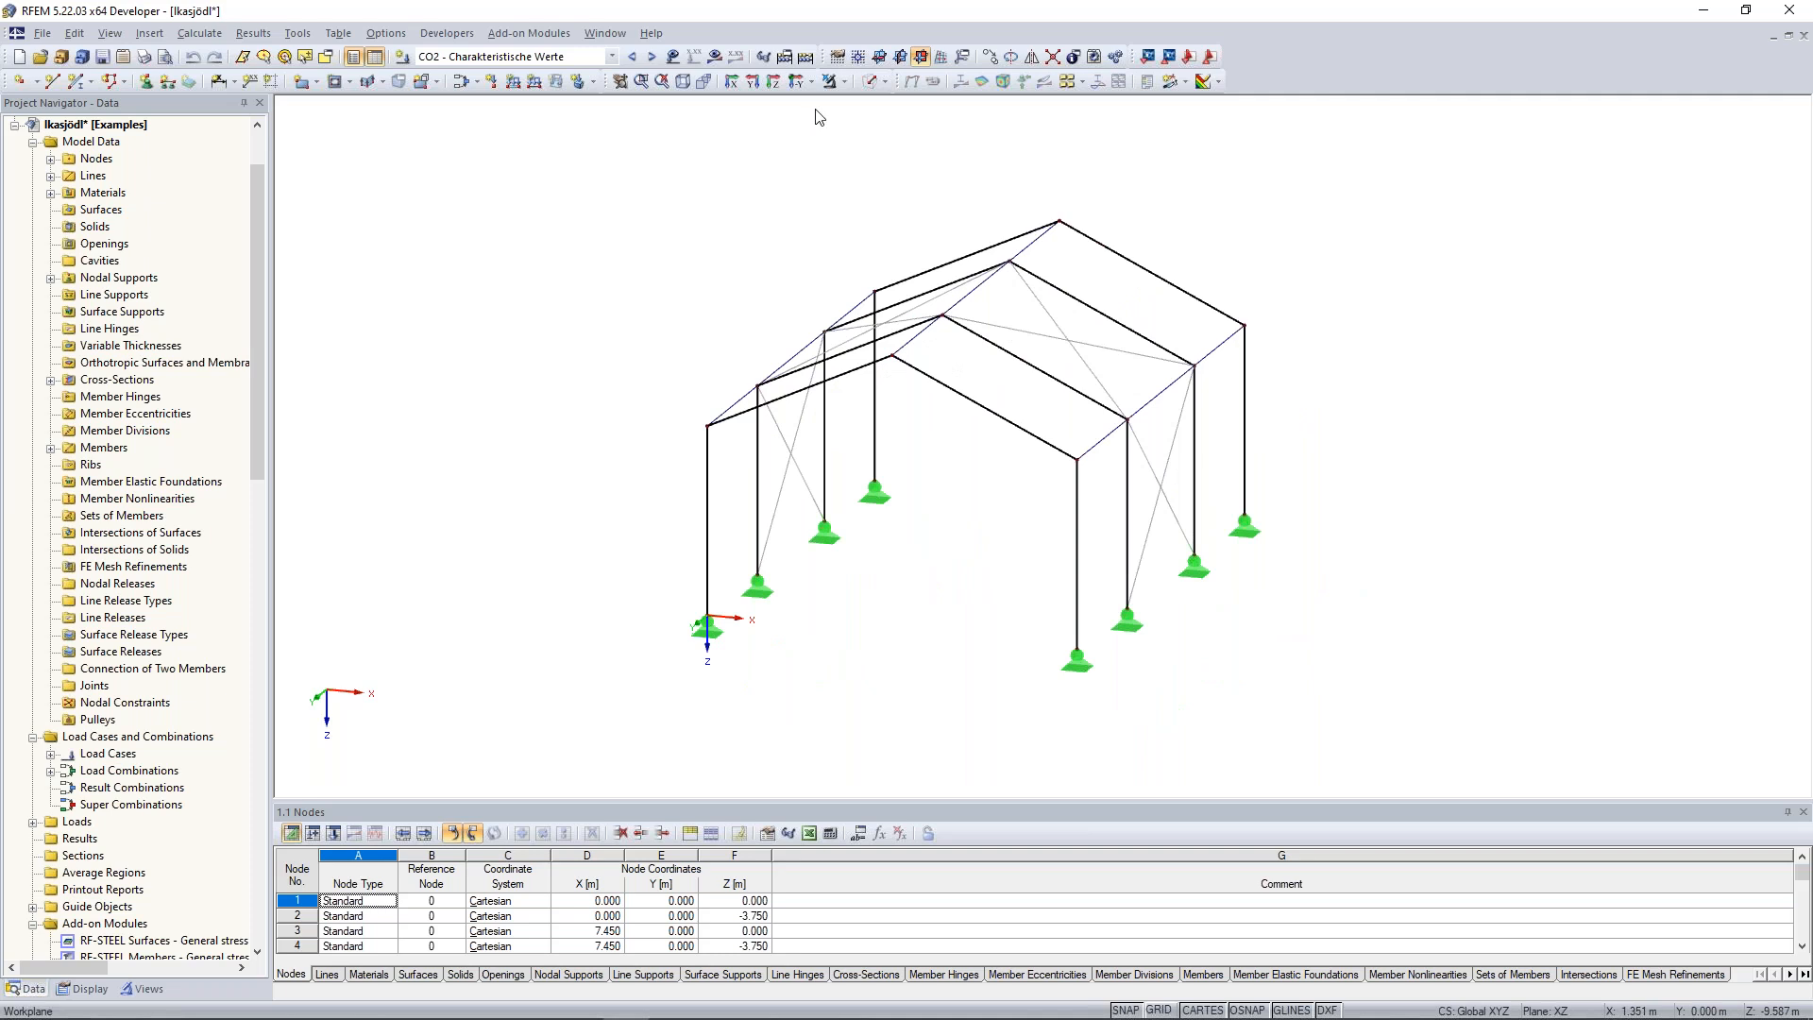
# Render the hall members as solids and start wind load generation to EN 1991-1-4 for vertical walls with roof.
pyautogui.click(871, 81)
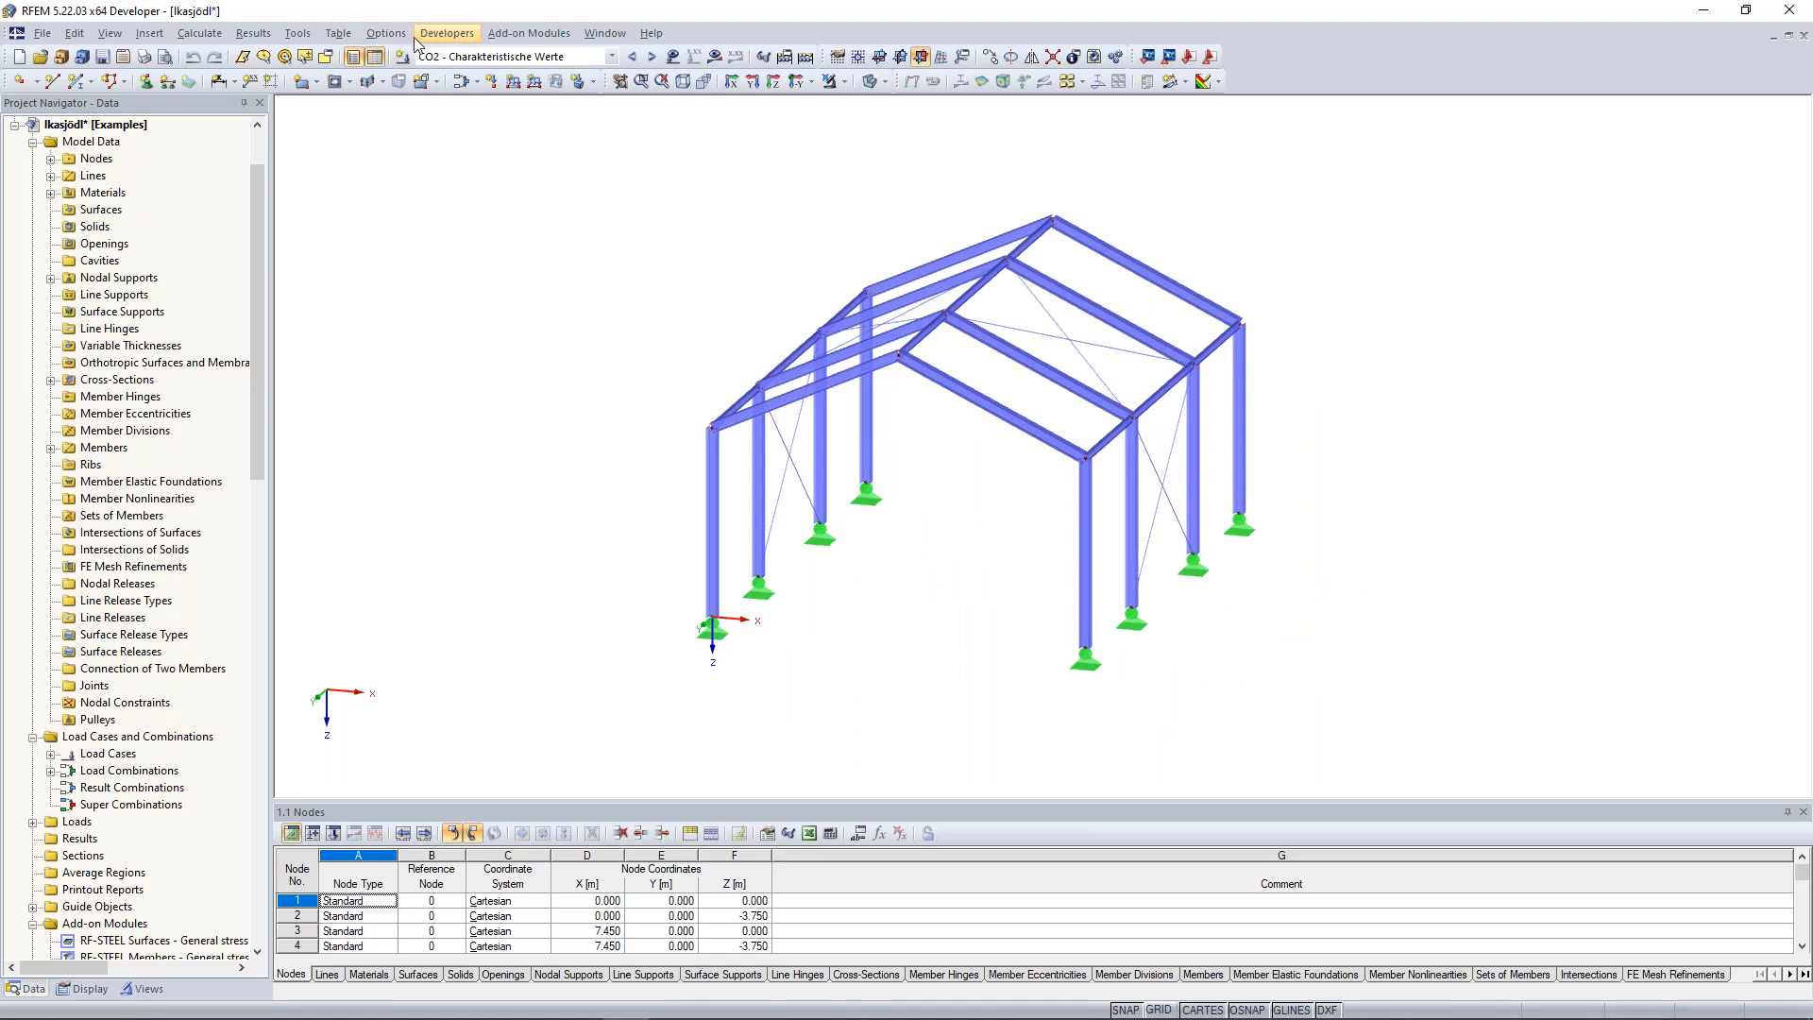
pyautogui.click(337, 34)
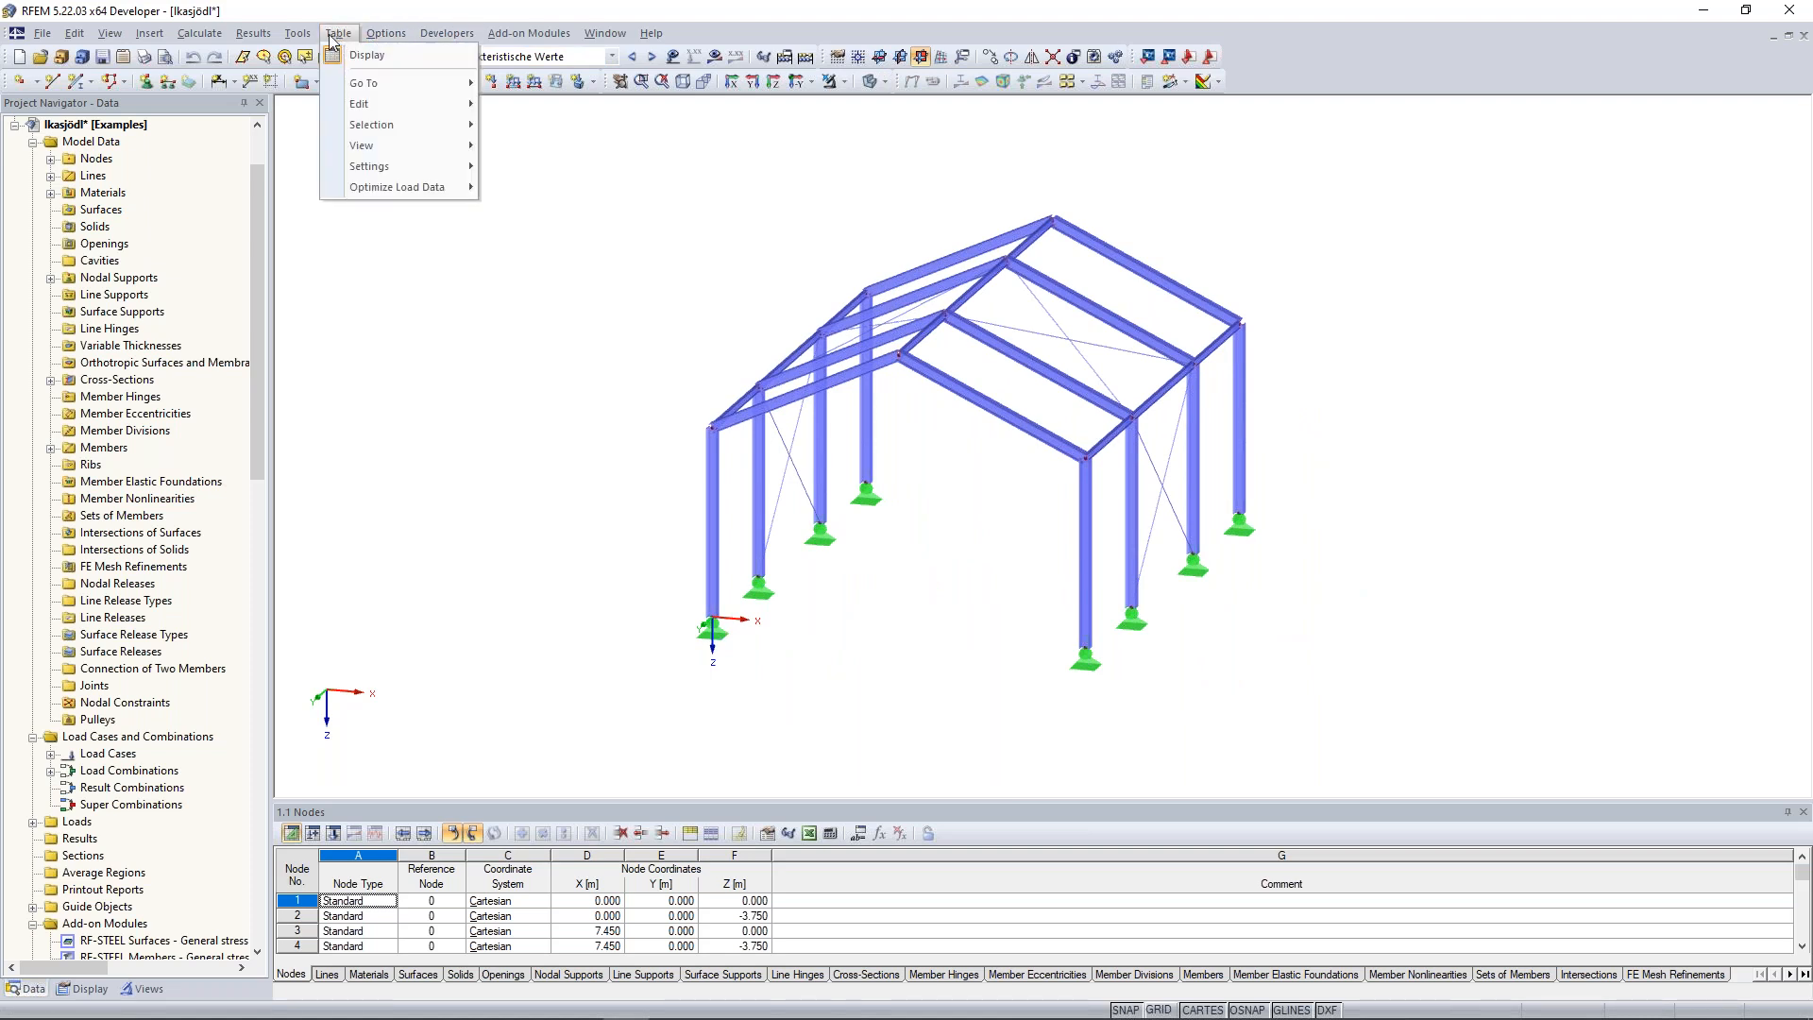
pyautogui.click(298, 34)
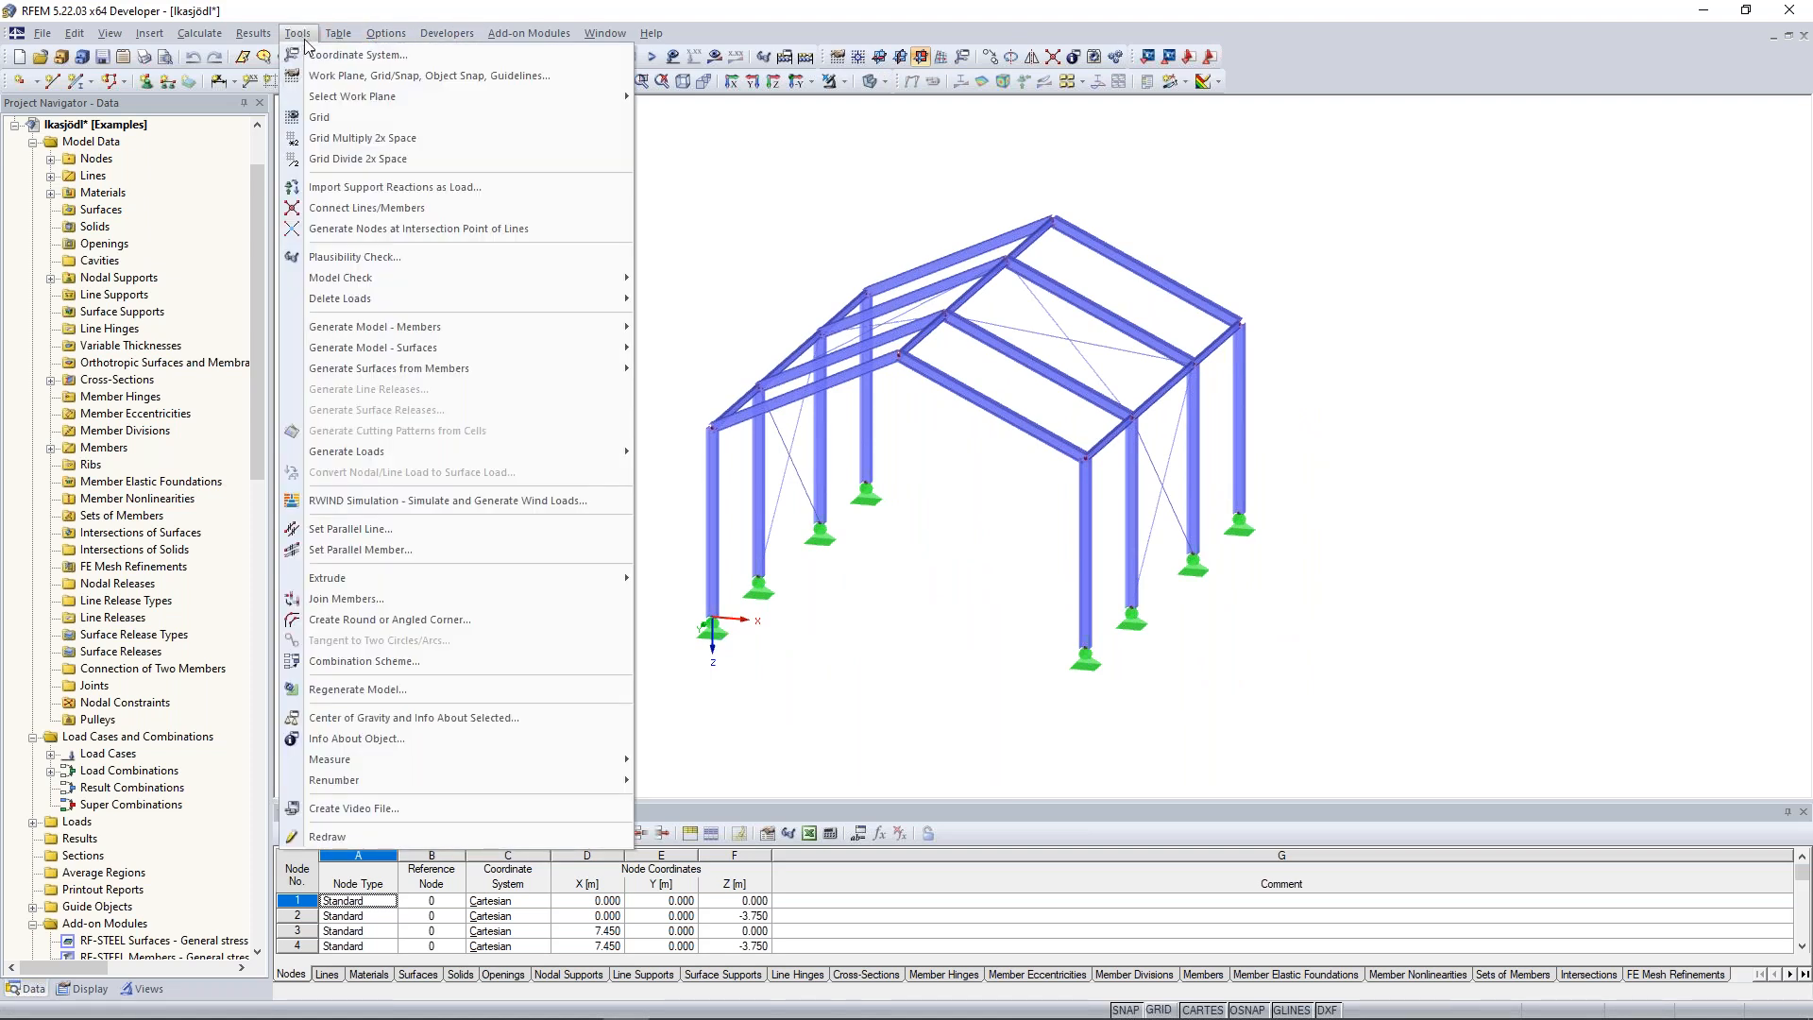
pyautogui.moveTo(410, 346)
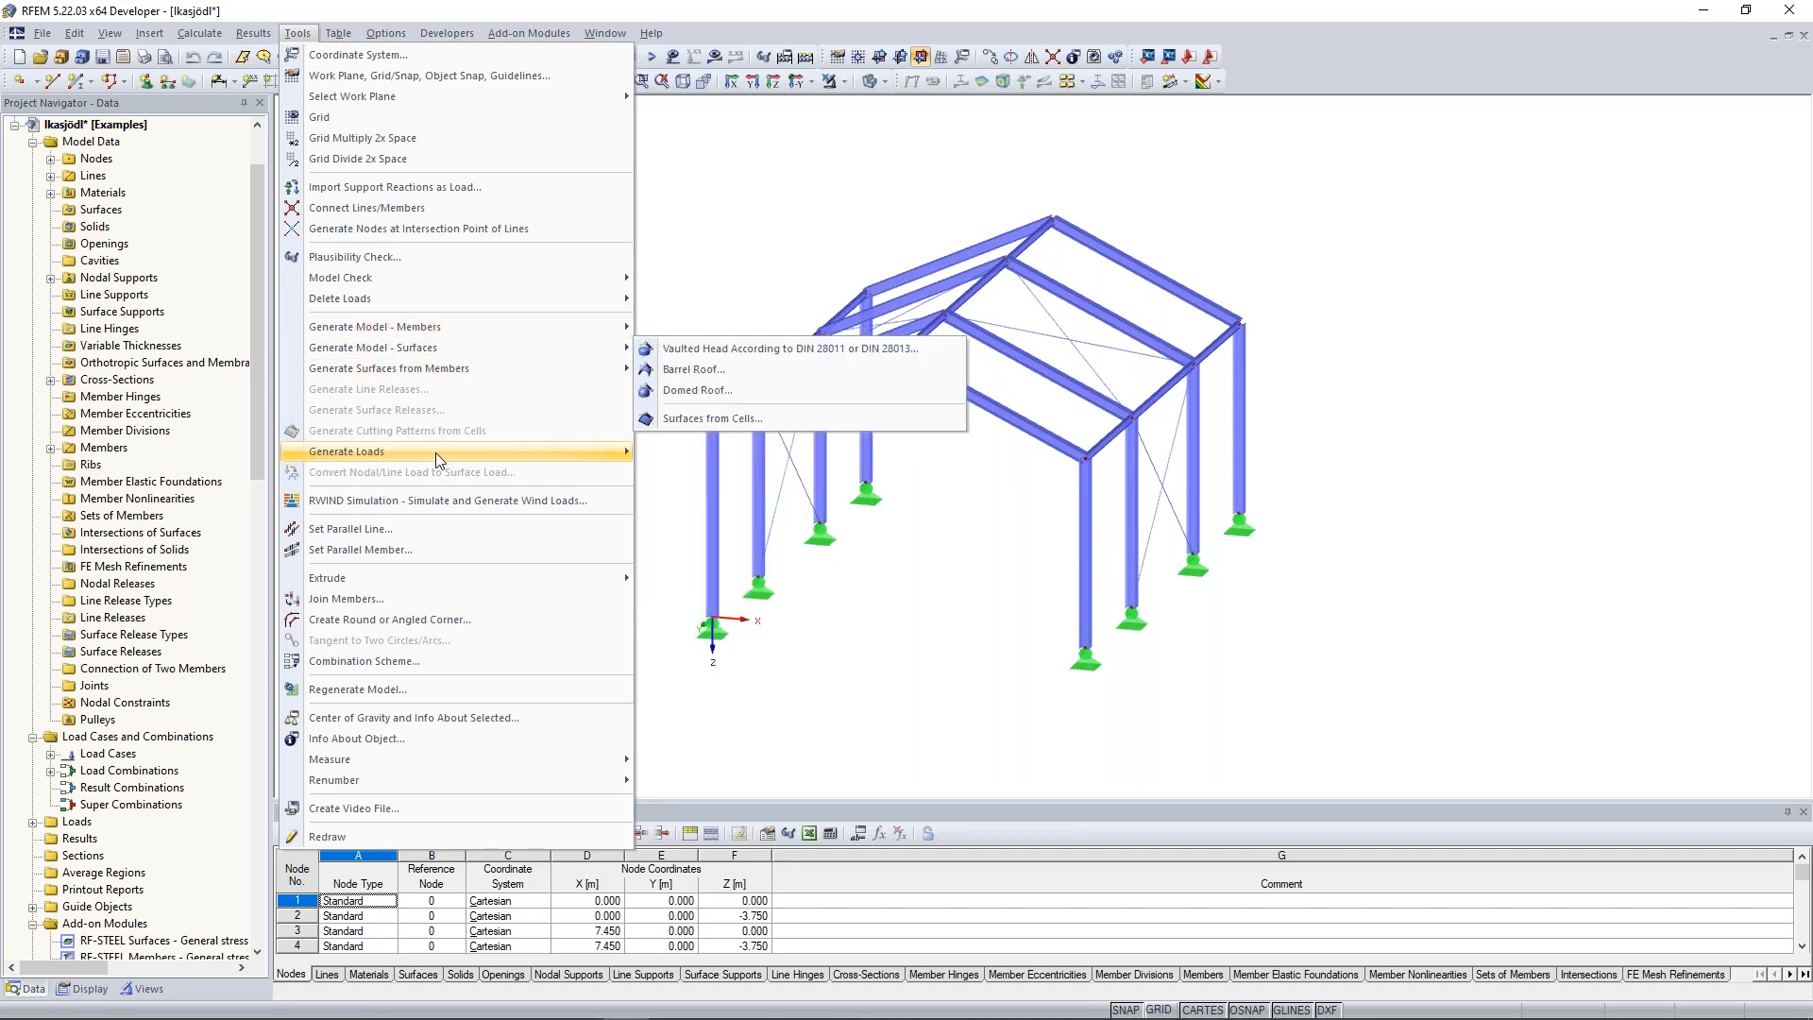
pyautogui.moveTo(438, 451)
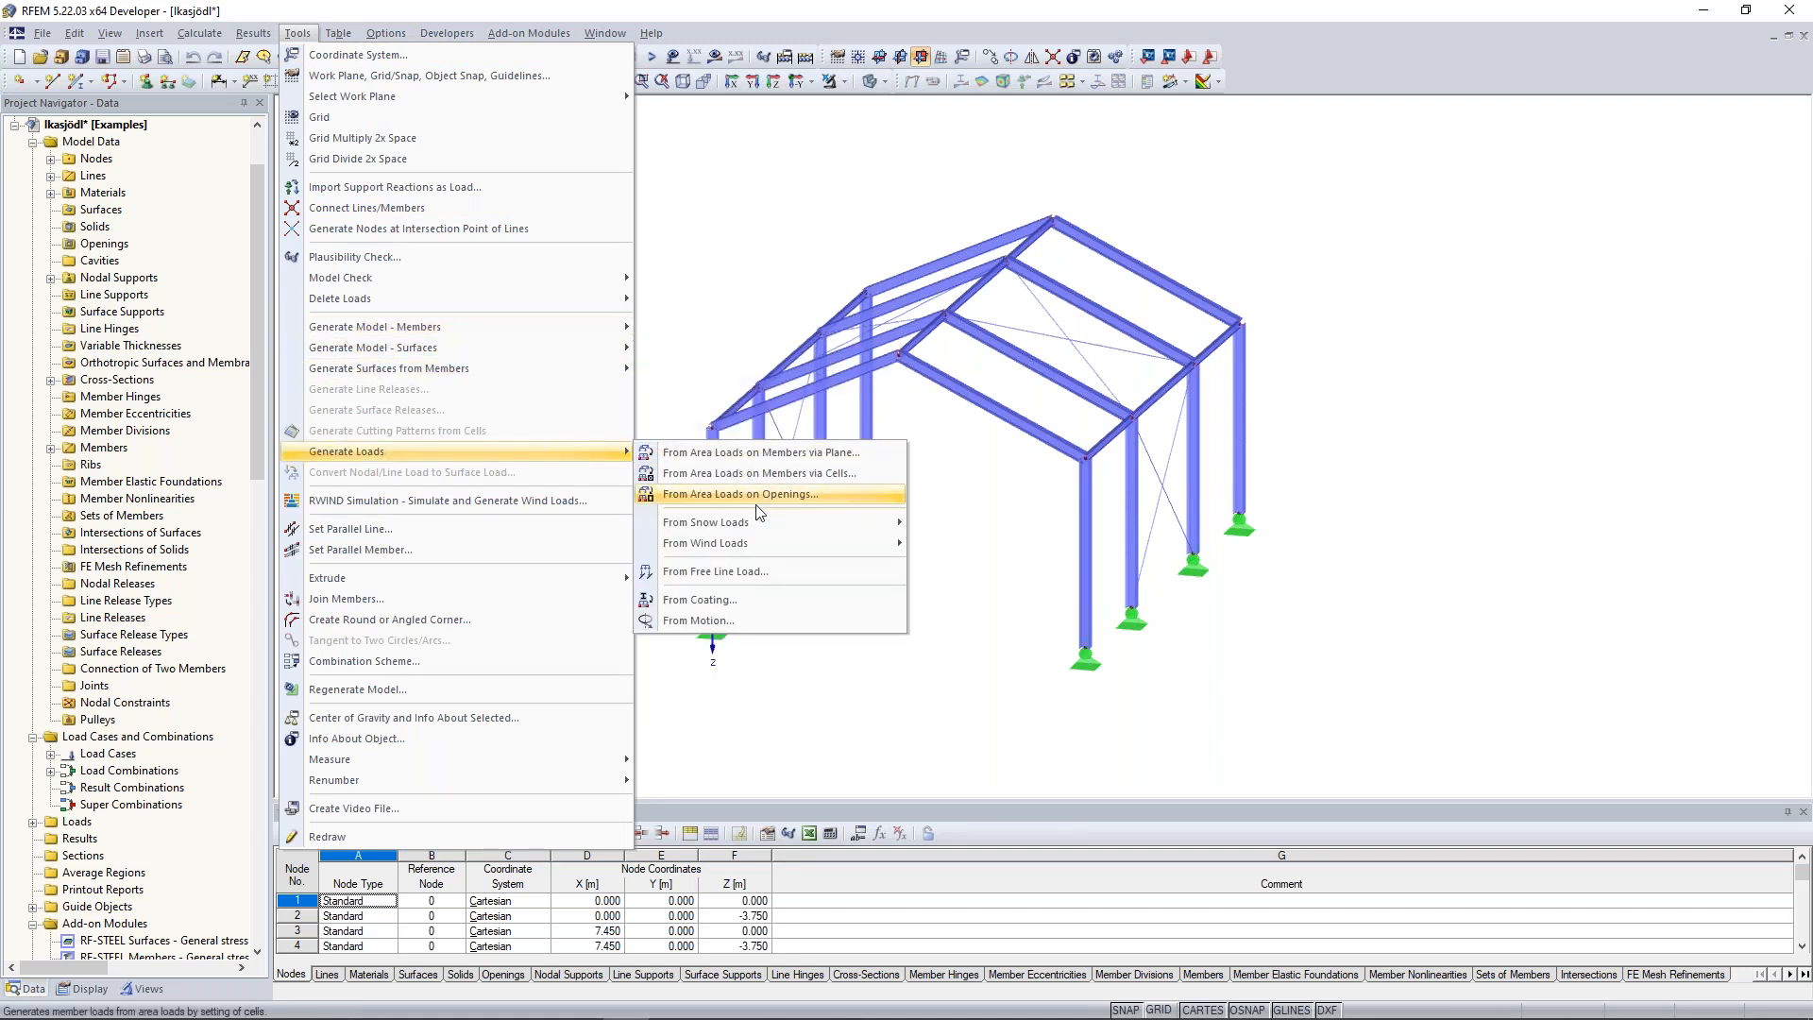
pyautogui.moveTo(756, 552)
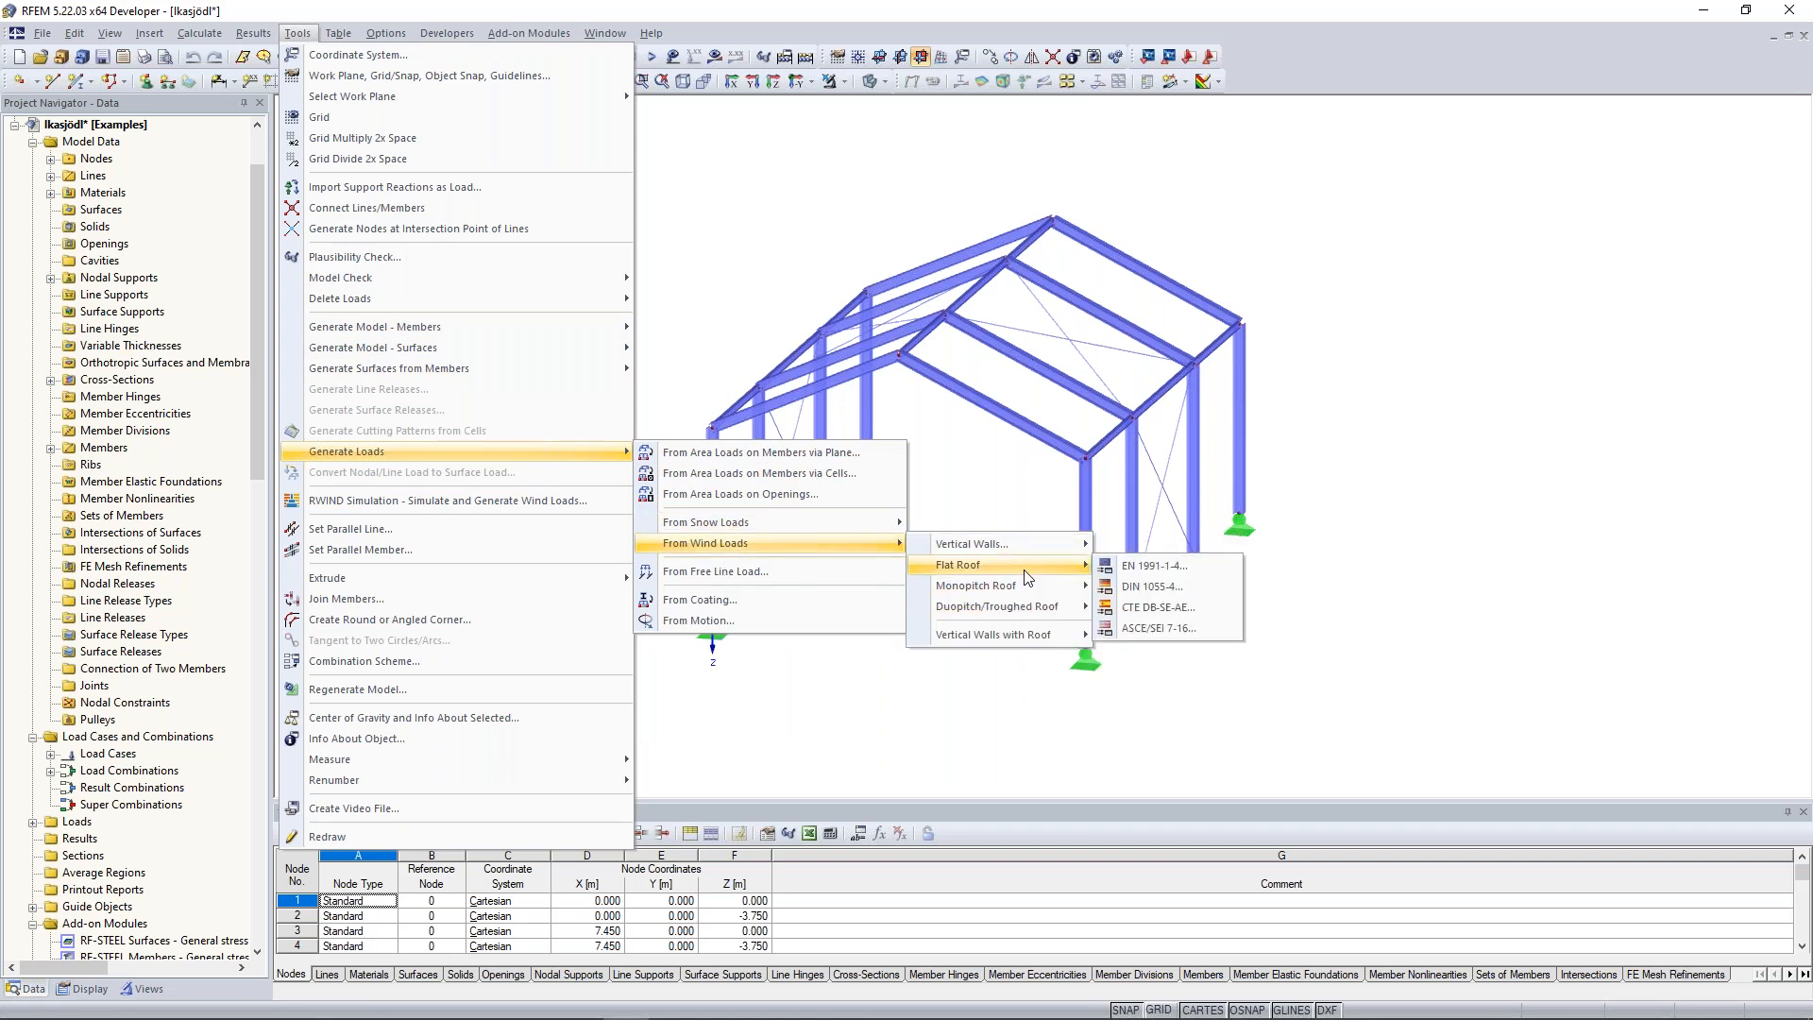
pyautogui.moveTo(1036, 550)
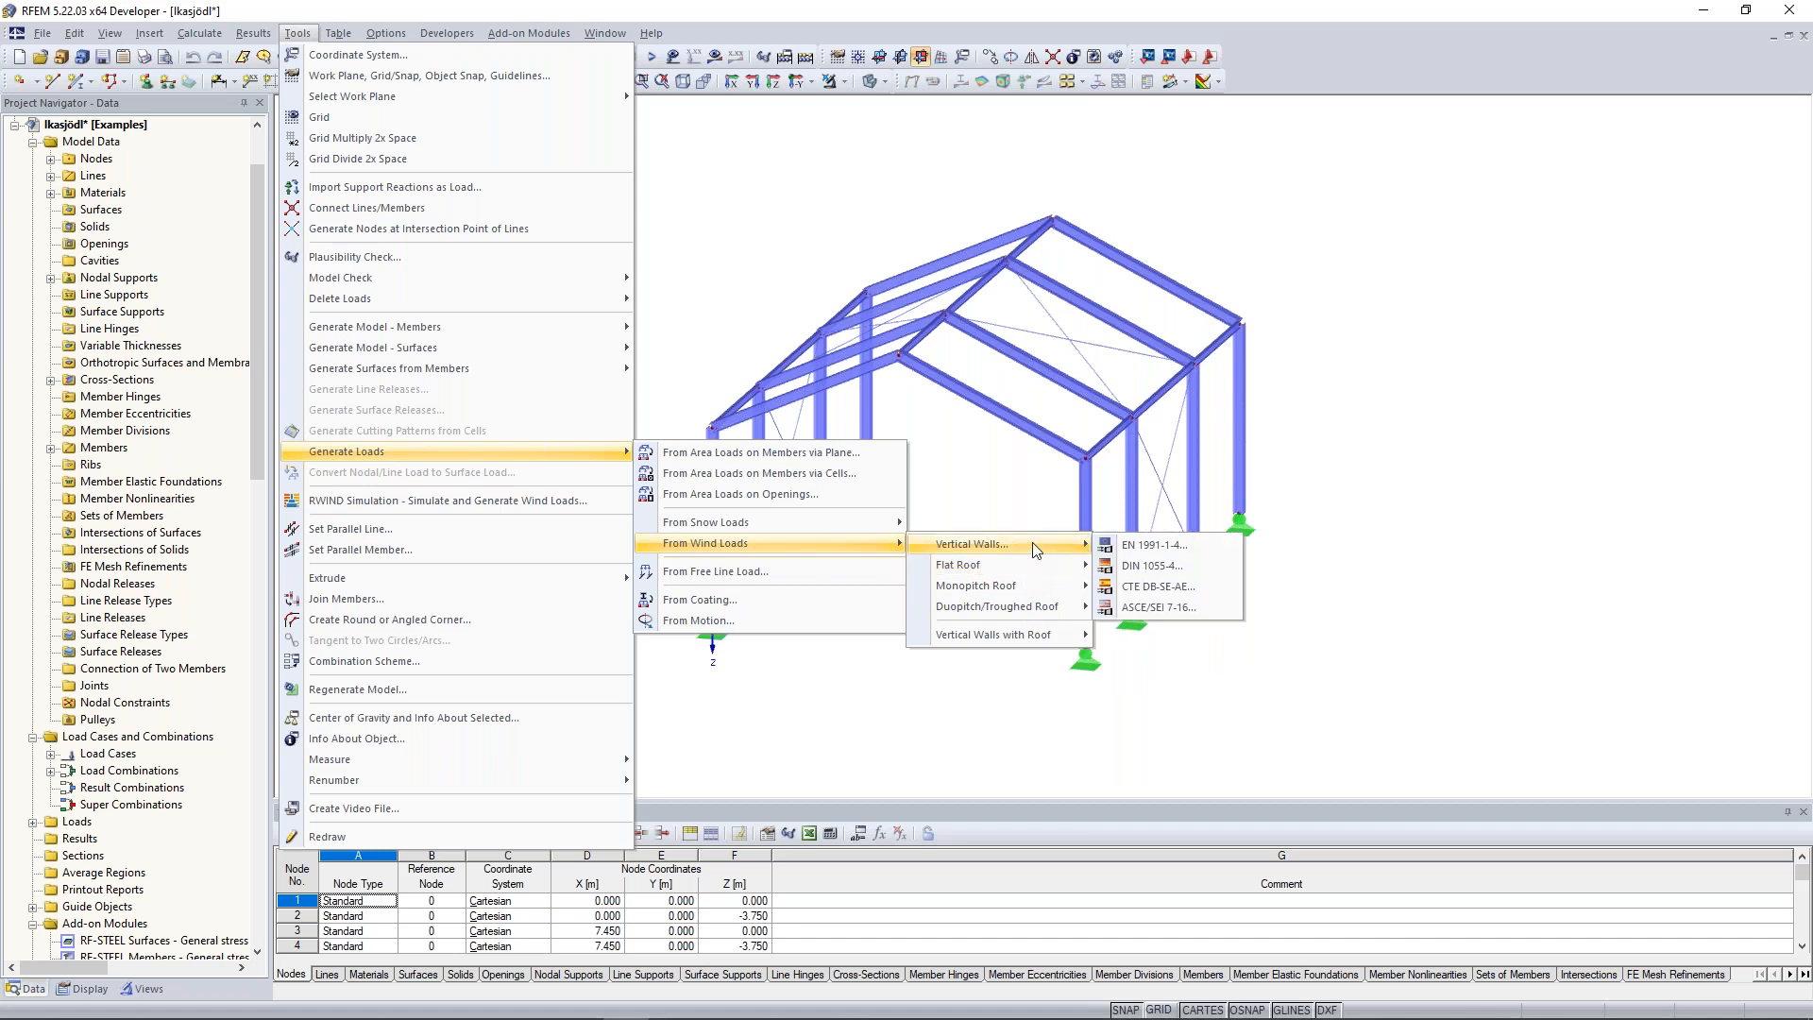
pyautogui.moveTo(1013, 638)
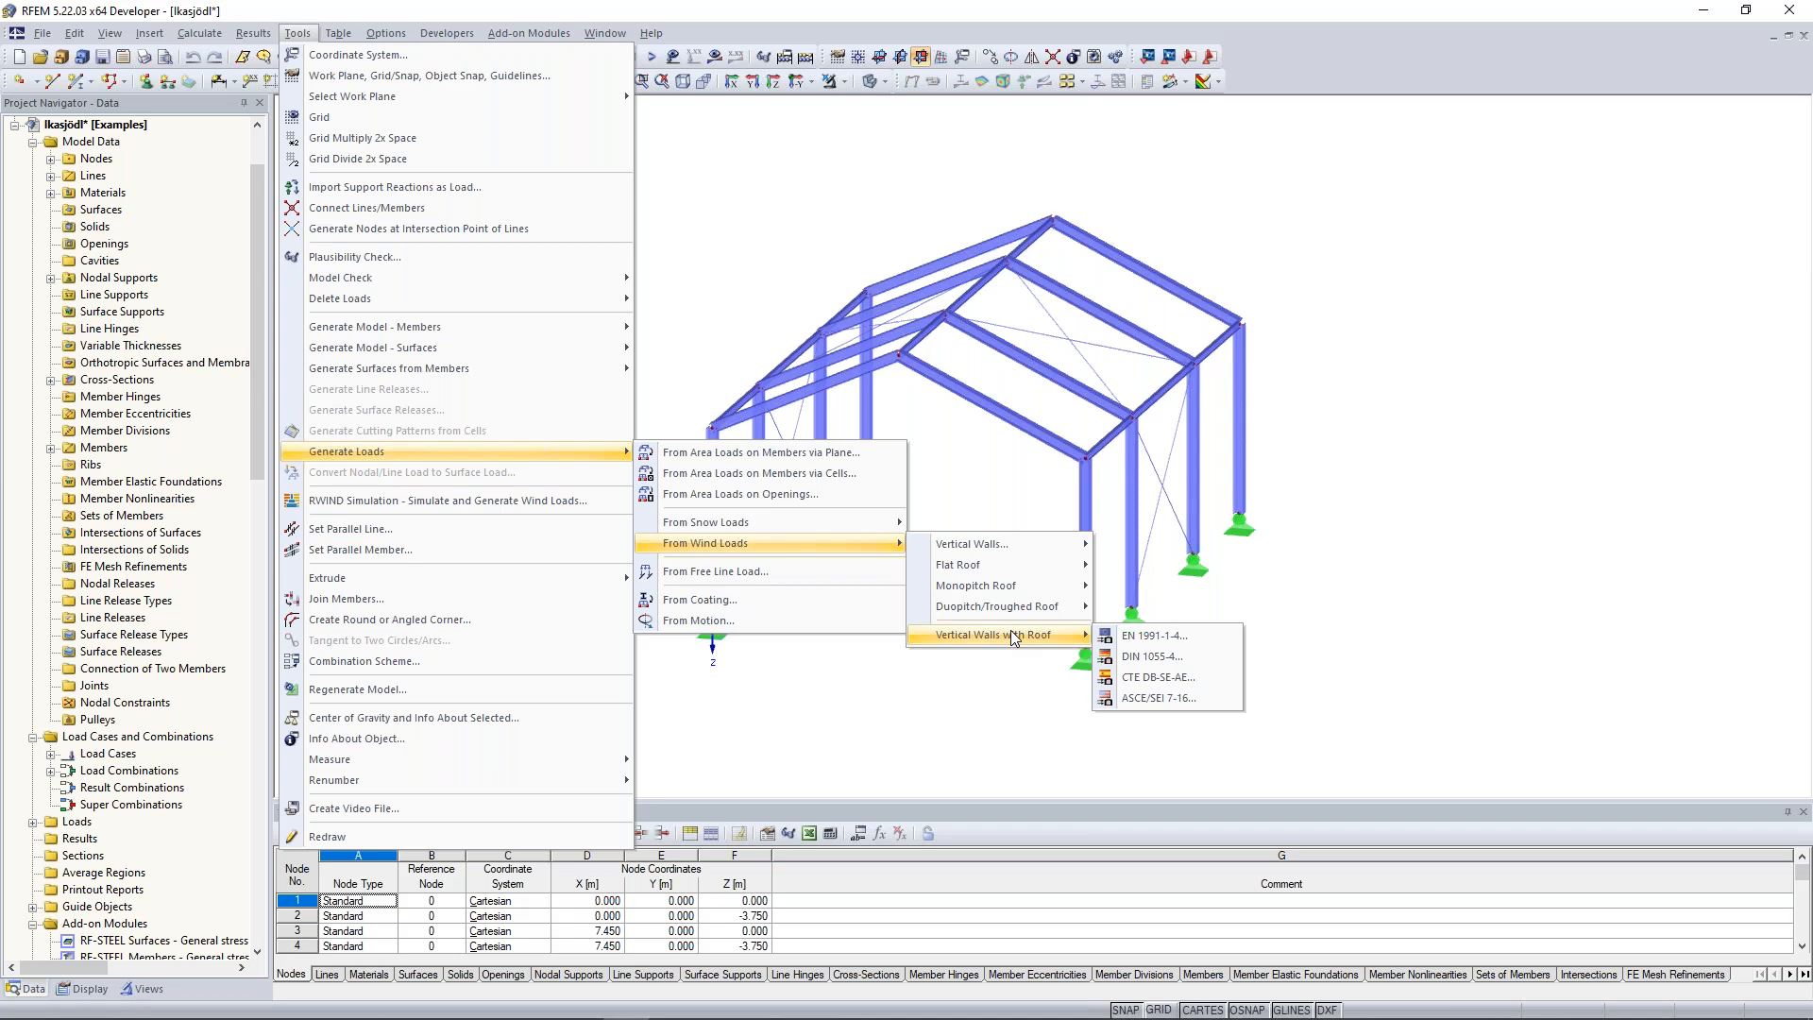
pyautogui.click(1219, 645)
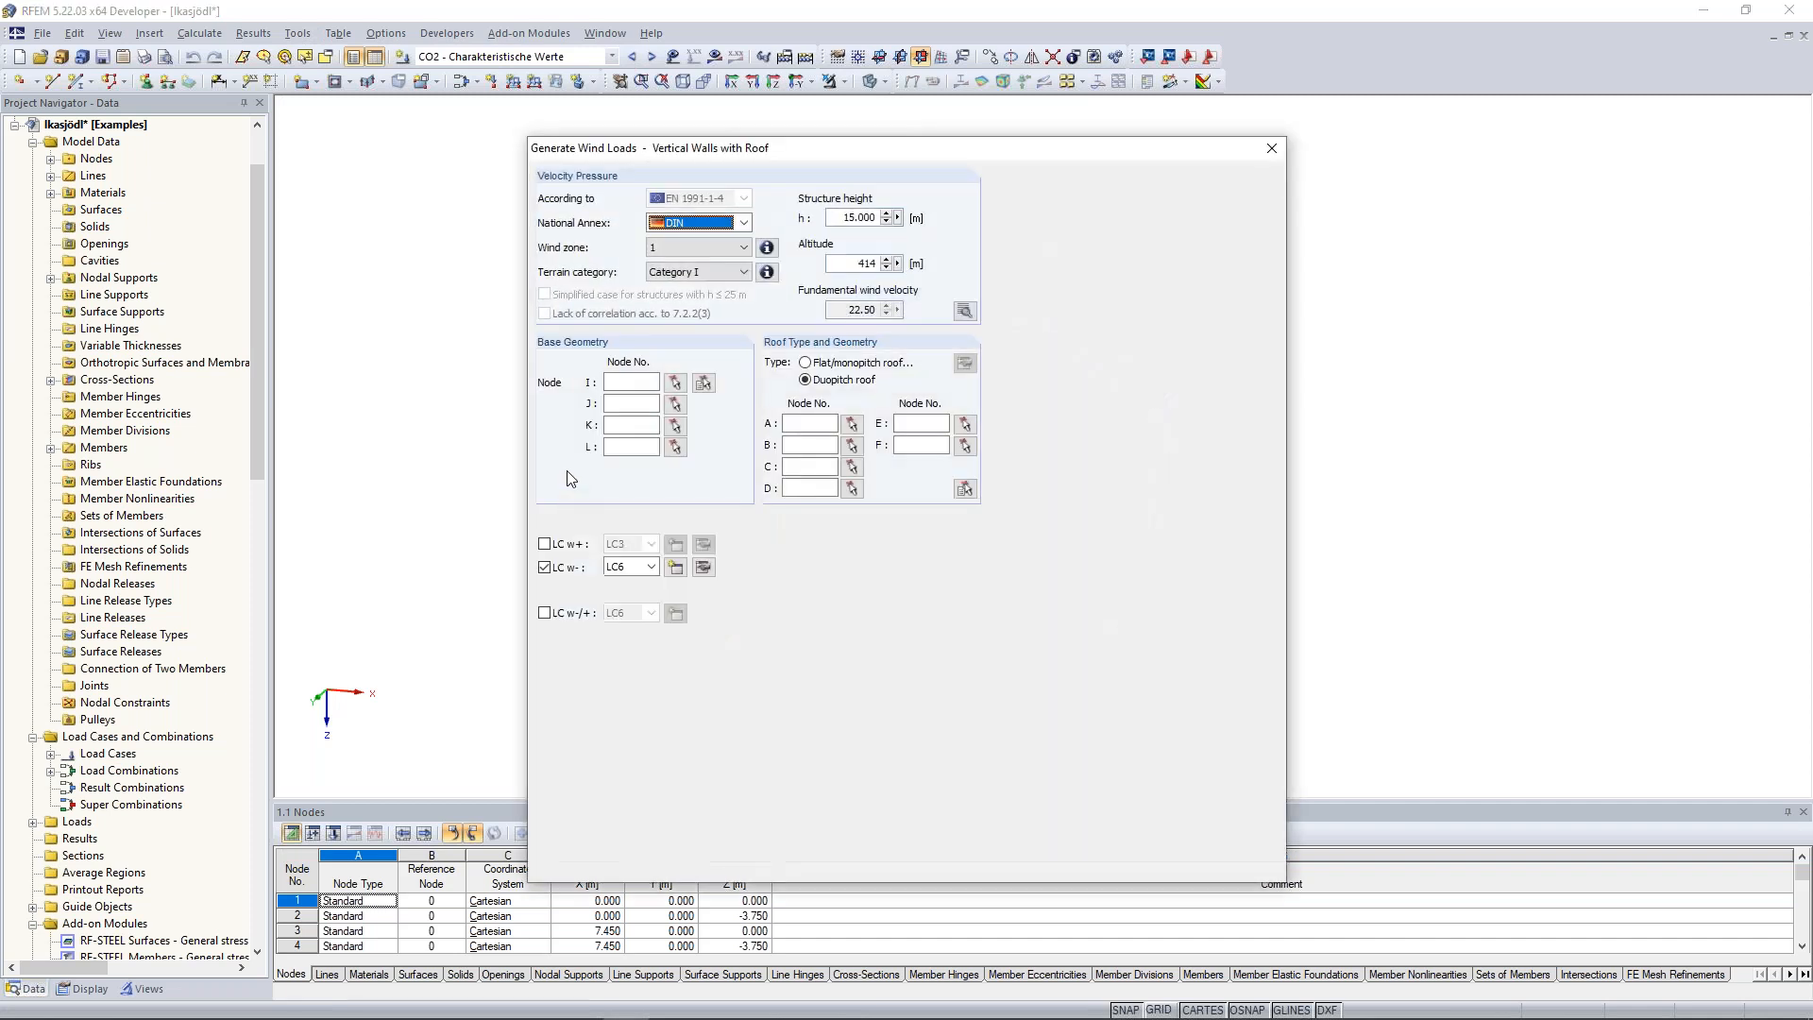
pyautogui.moveTo(849, 156); pyautogui.dragTo(1487, 94)
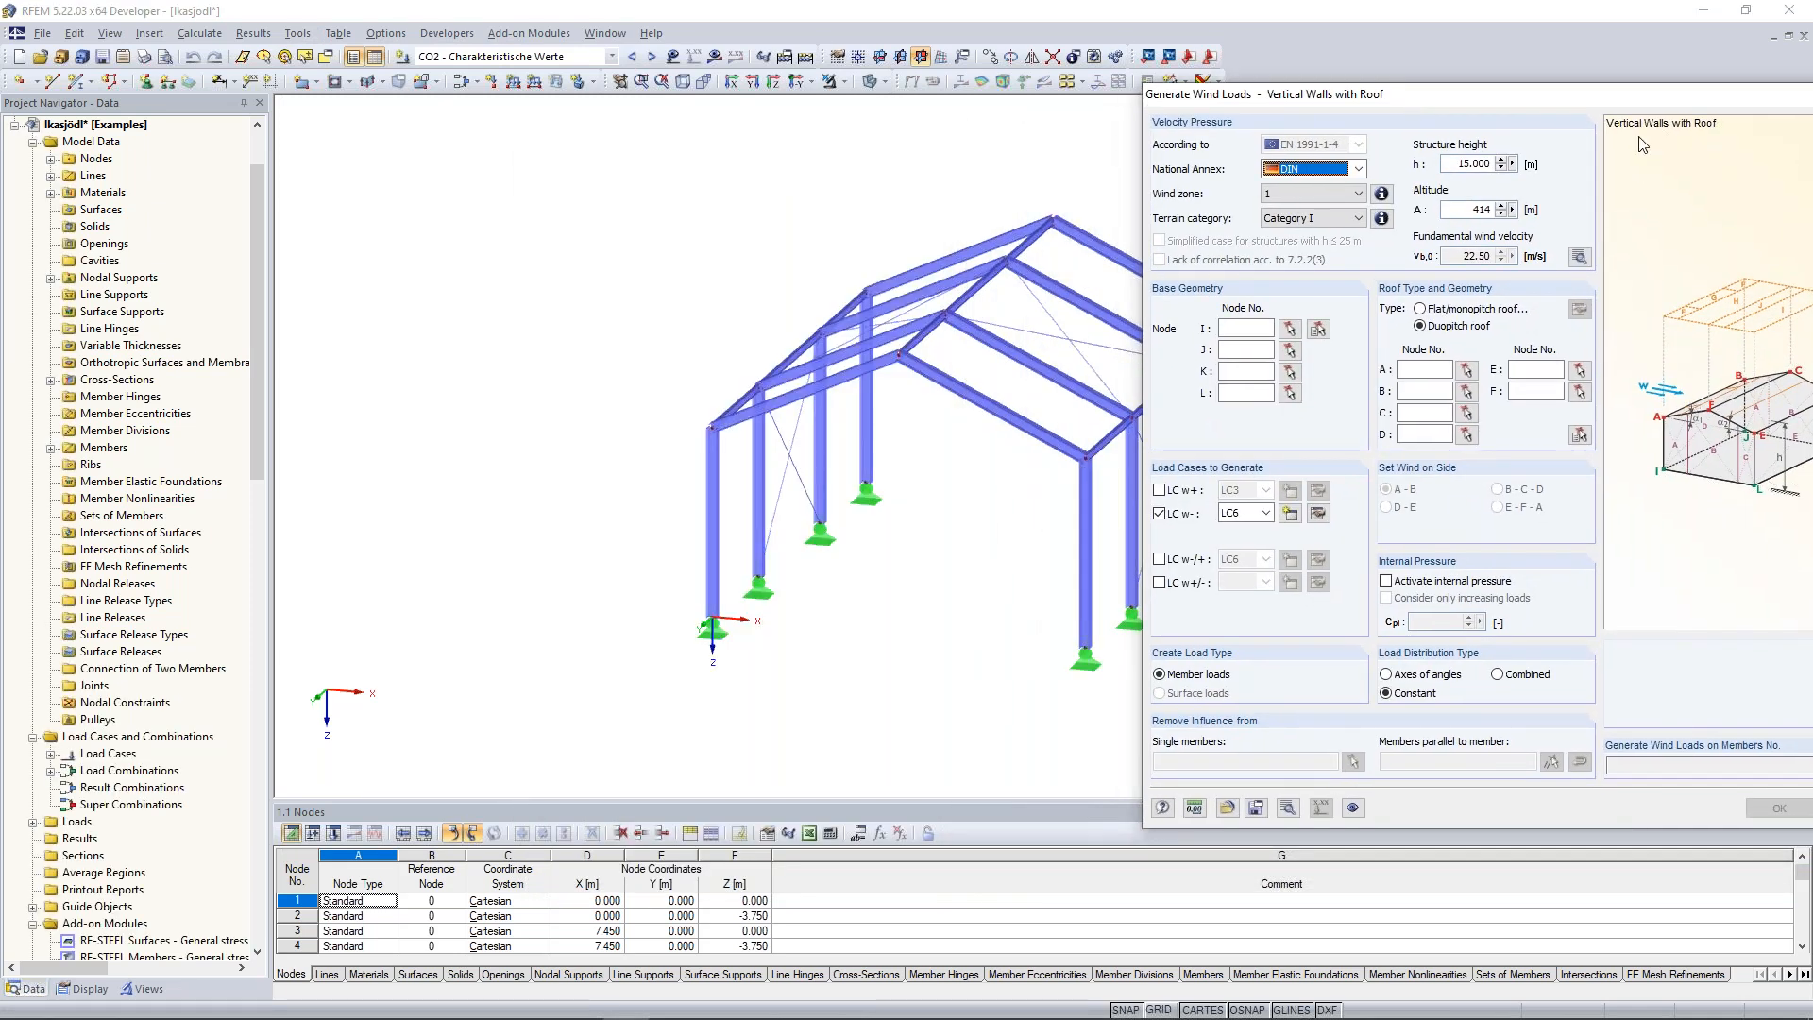
pyautogui.moveTo(1626, 107); pyautogui.dragTo(1564, 104)
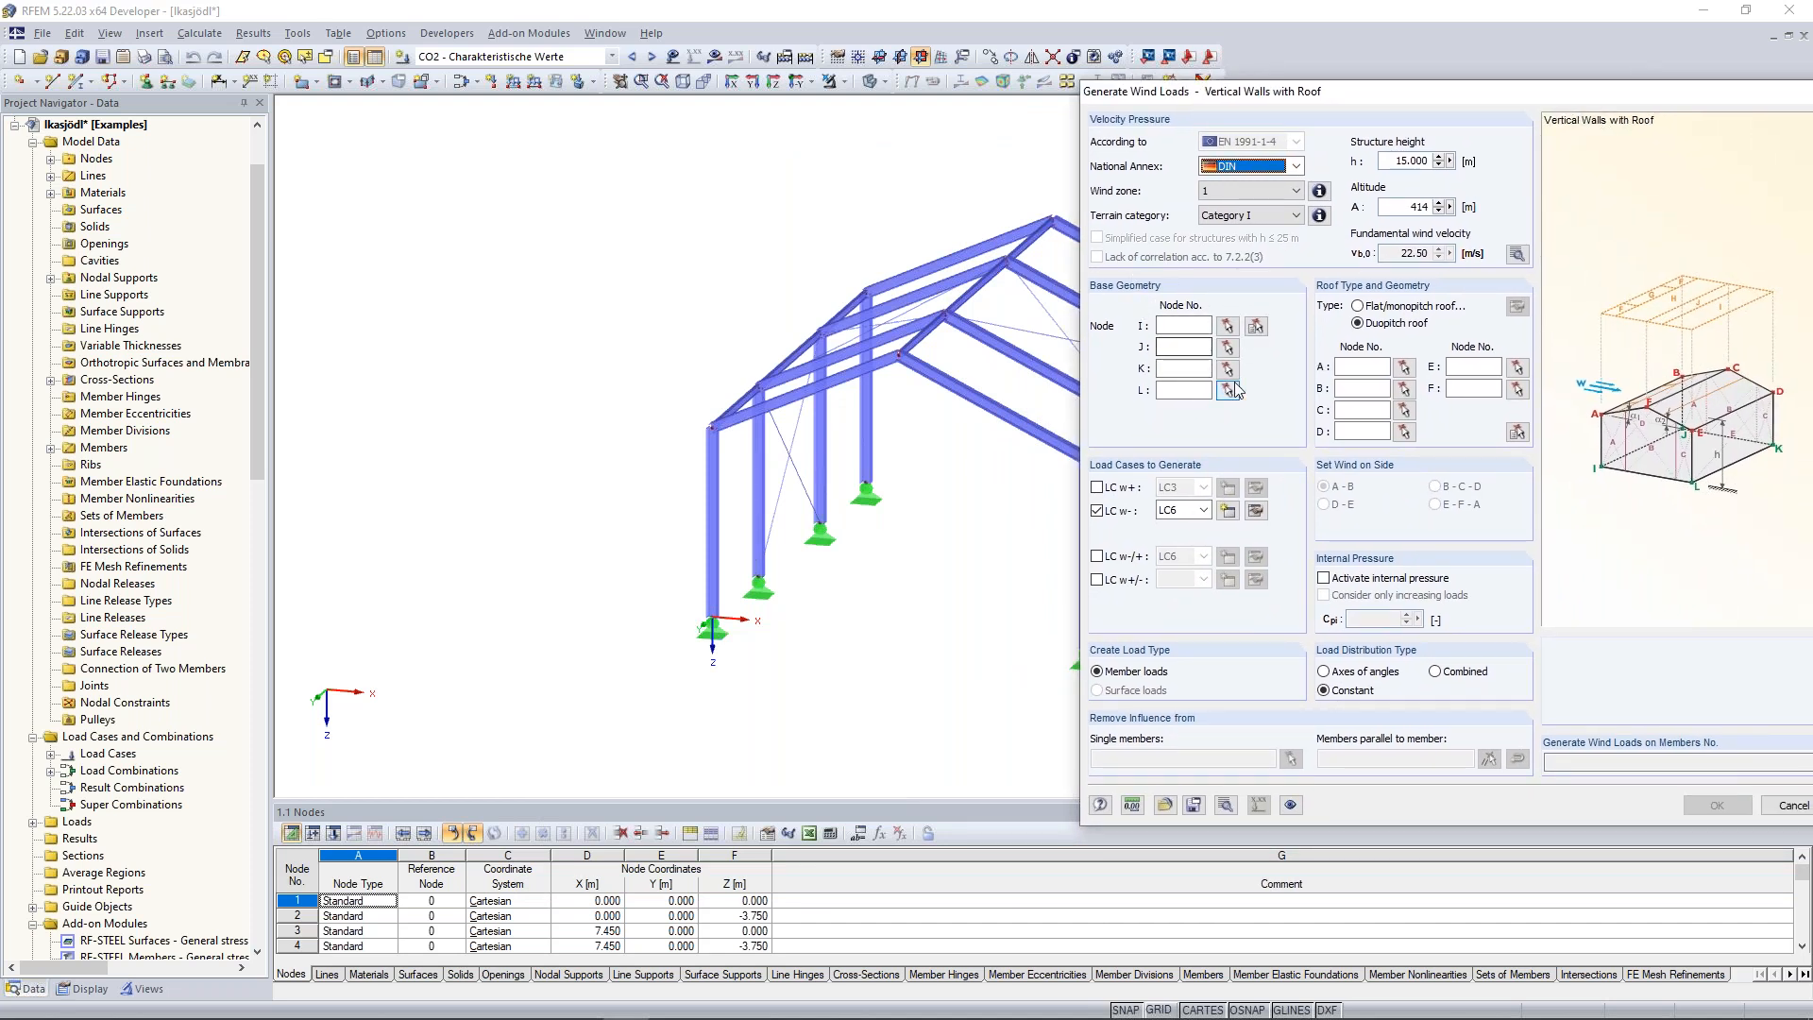
# Define the wind load base geometry through the hall's four corner support nodes 1, 16, 18 and 3.
pyautogui.click(1255, 325)
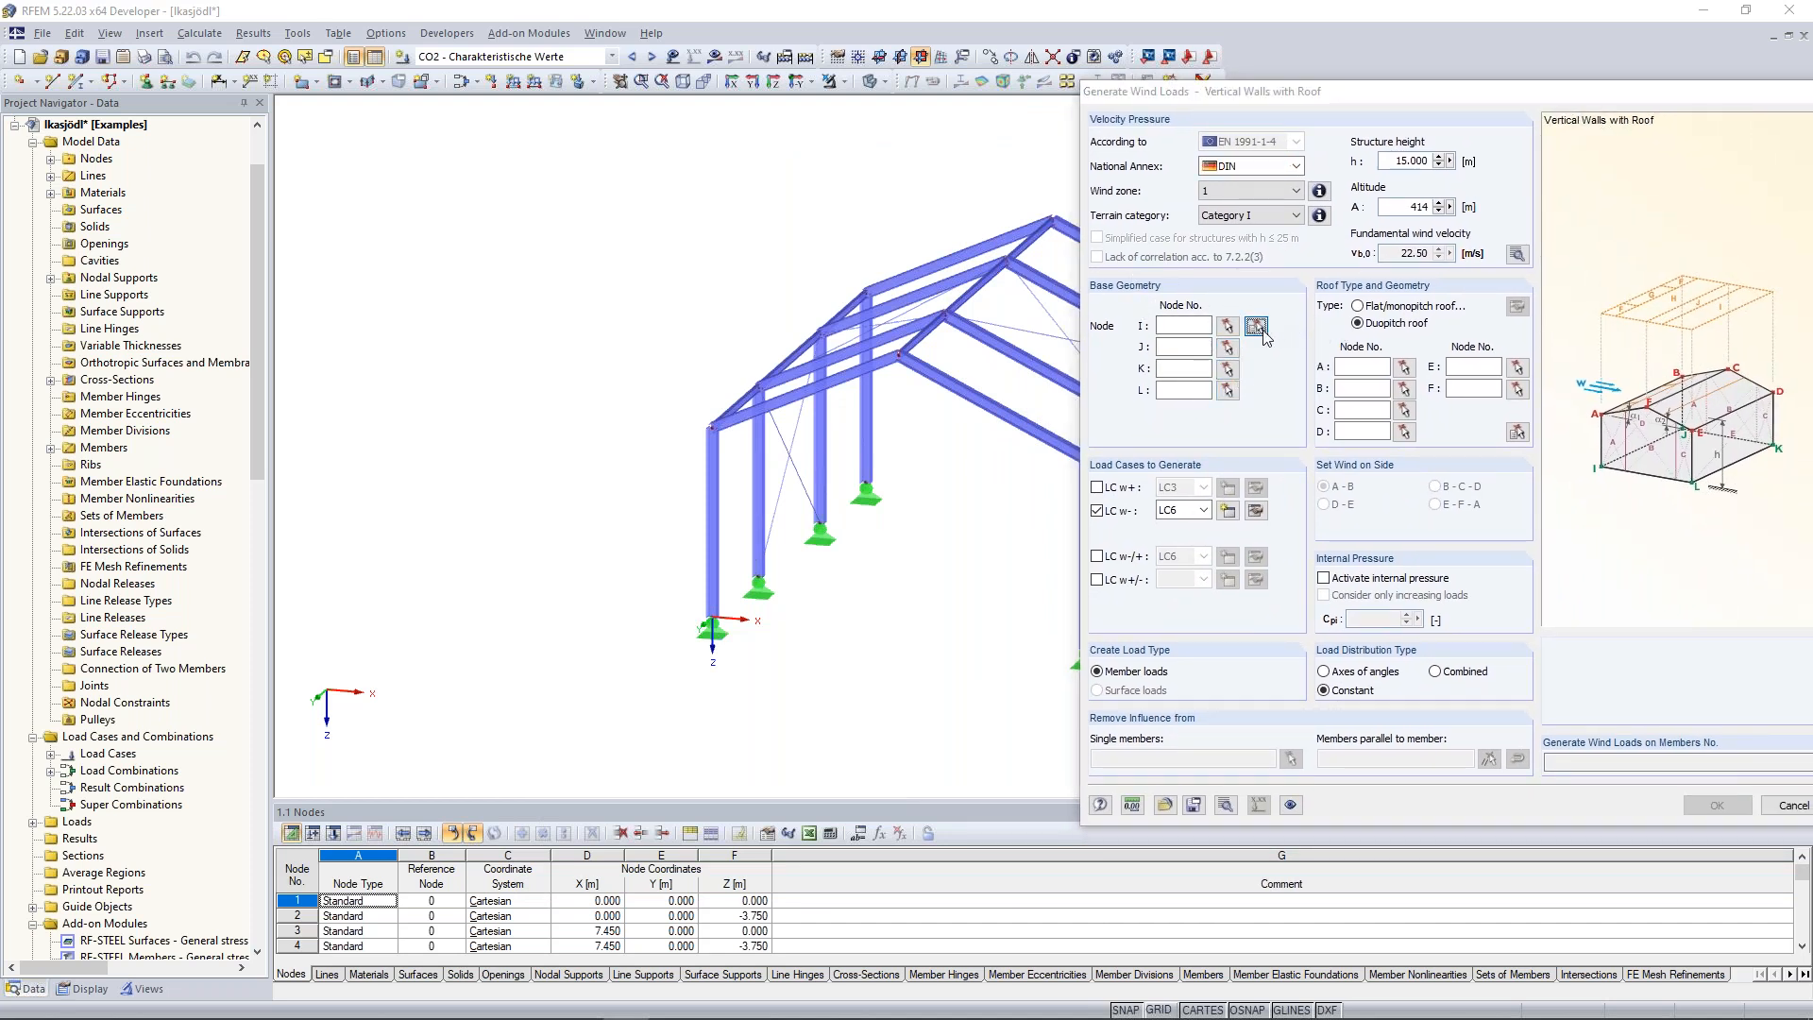
pyautogui.click(712, 616)
pyautogui.click(866, 483)
pyautogui.click(1240, 514)
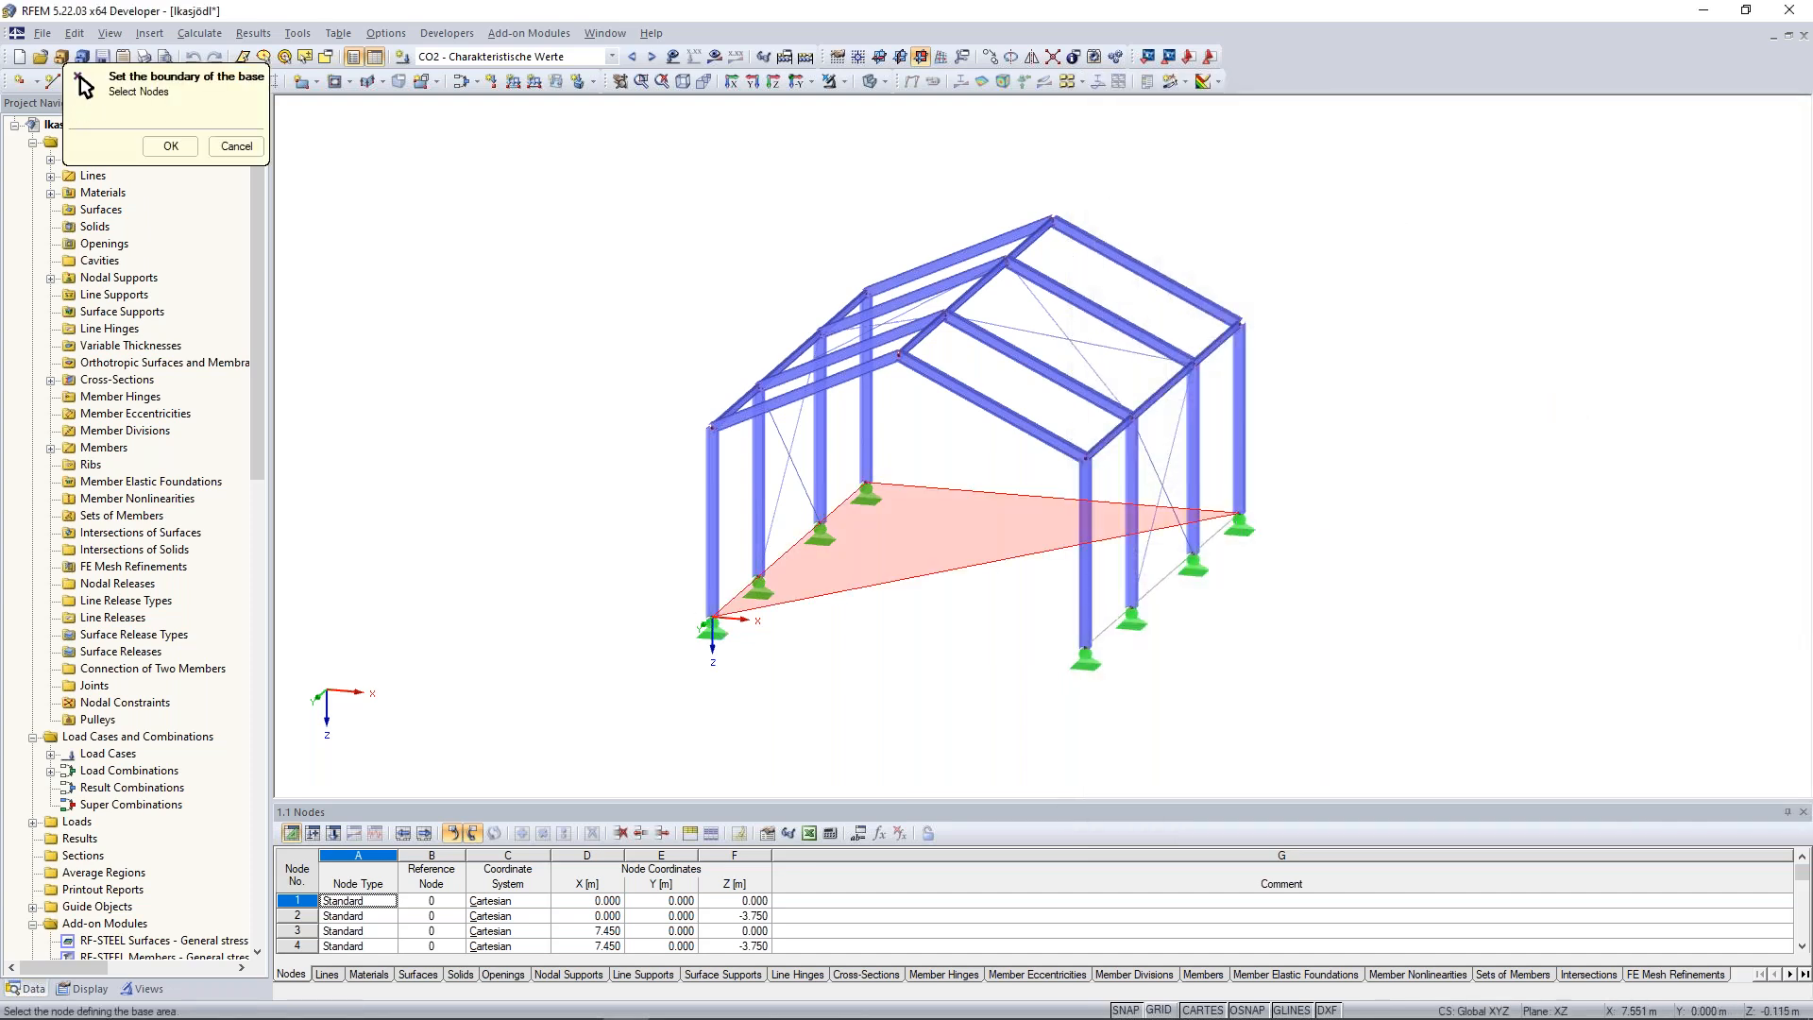
pyautogui.click(1087, 650)
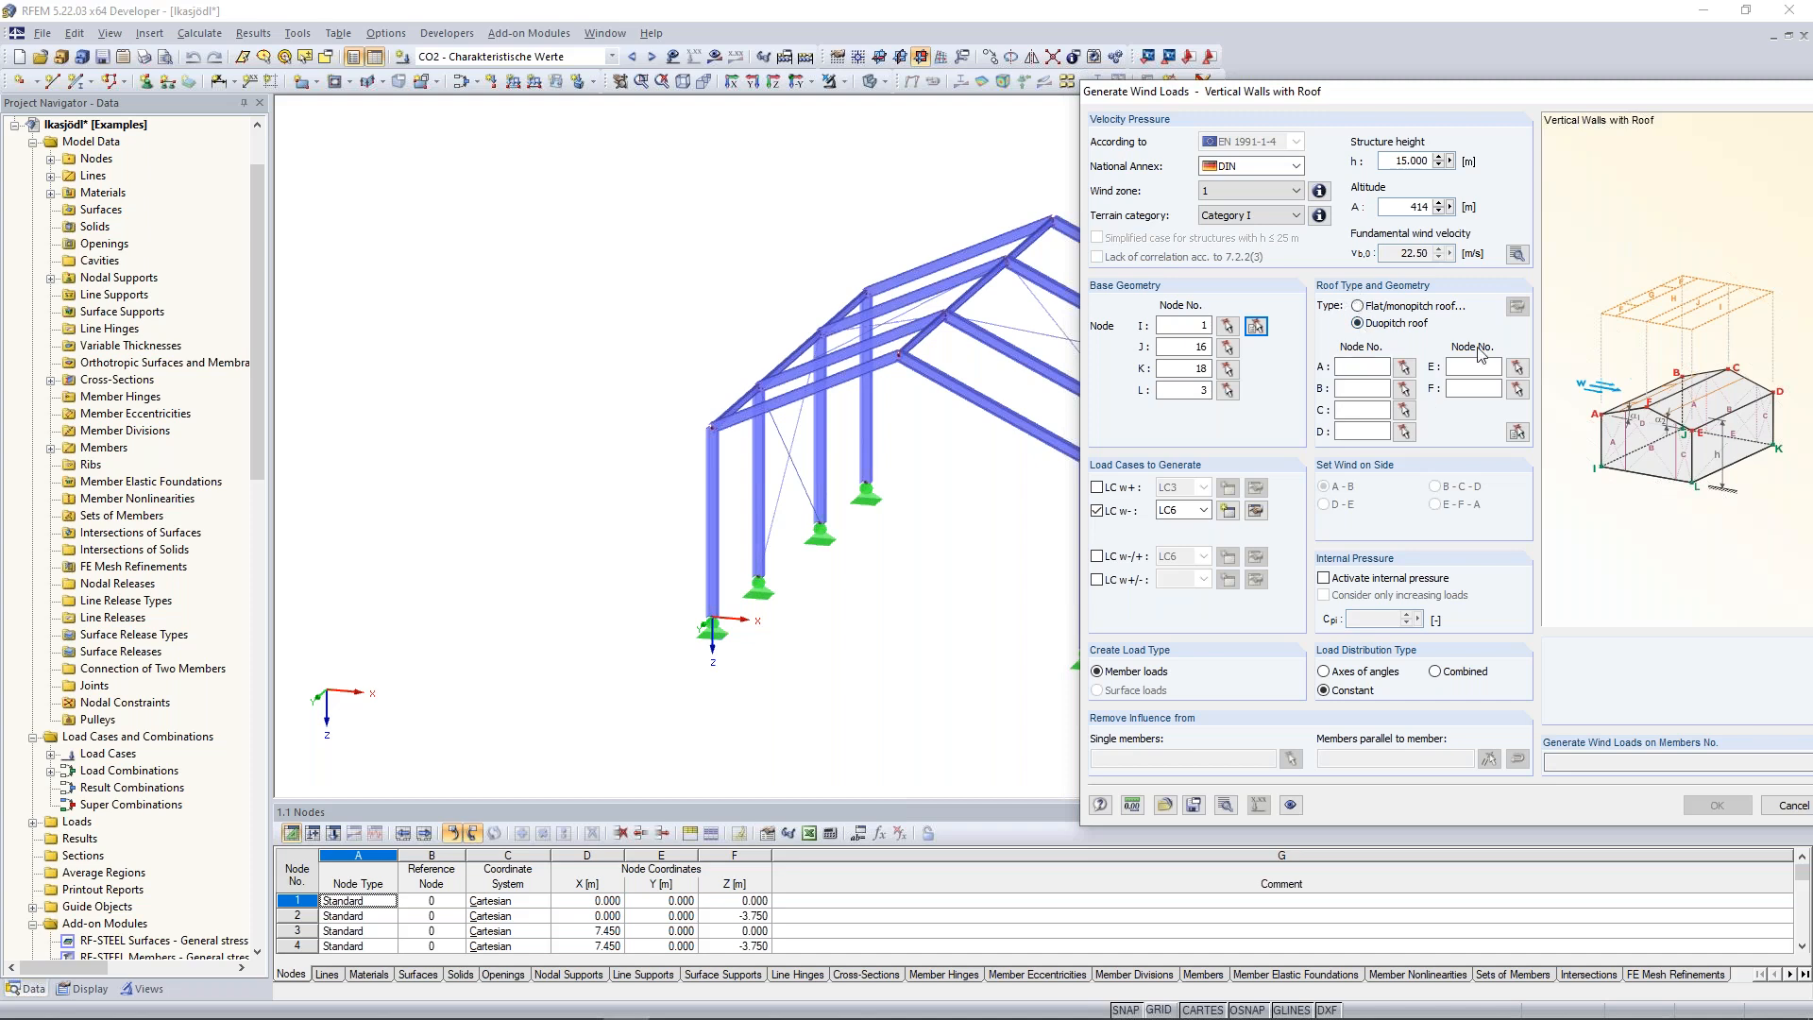
# Define the duopitch roof boundary through the eaves and ridge nodes 21, 17, 20, 19, 4 and 5.
pyautogui.click(1502, 442)
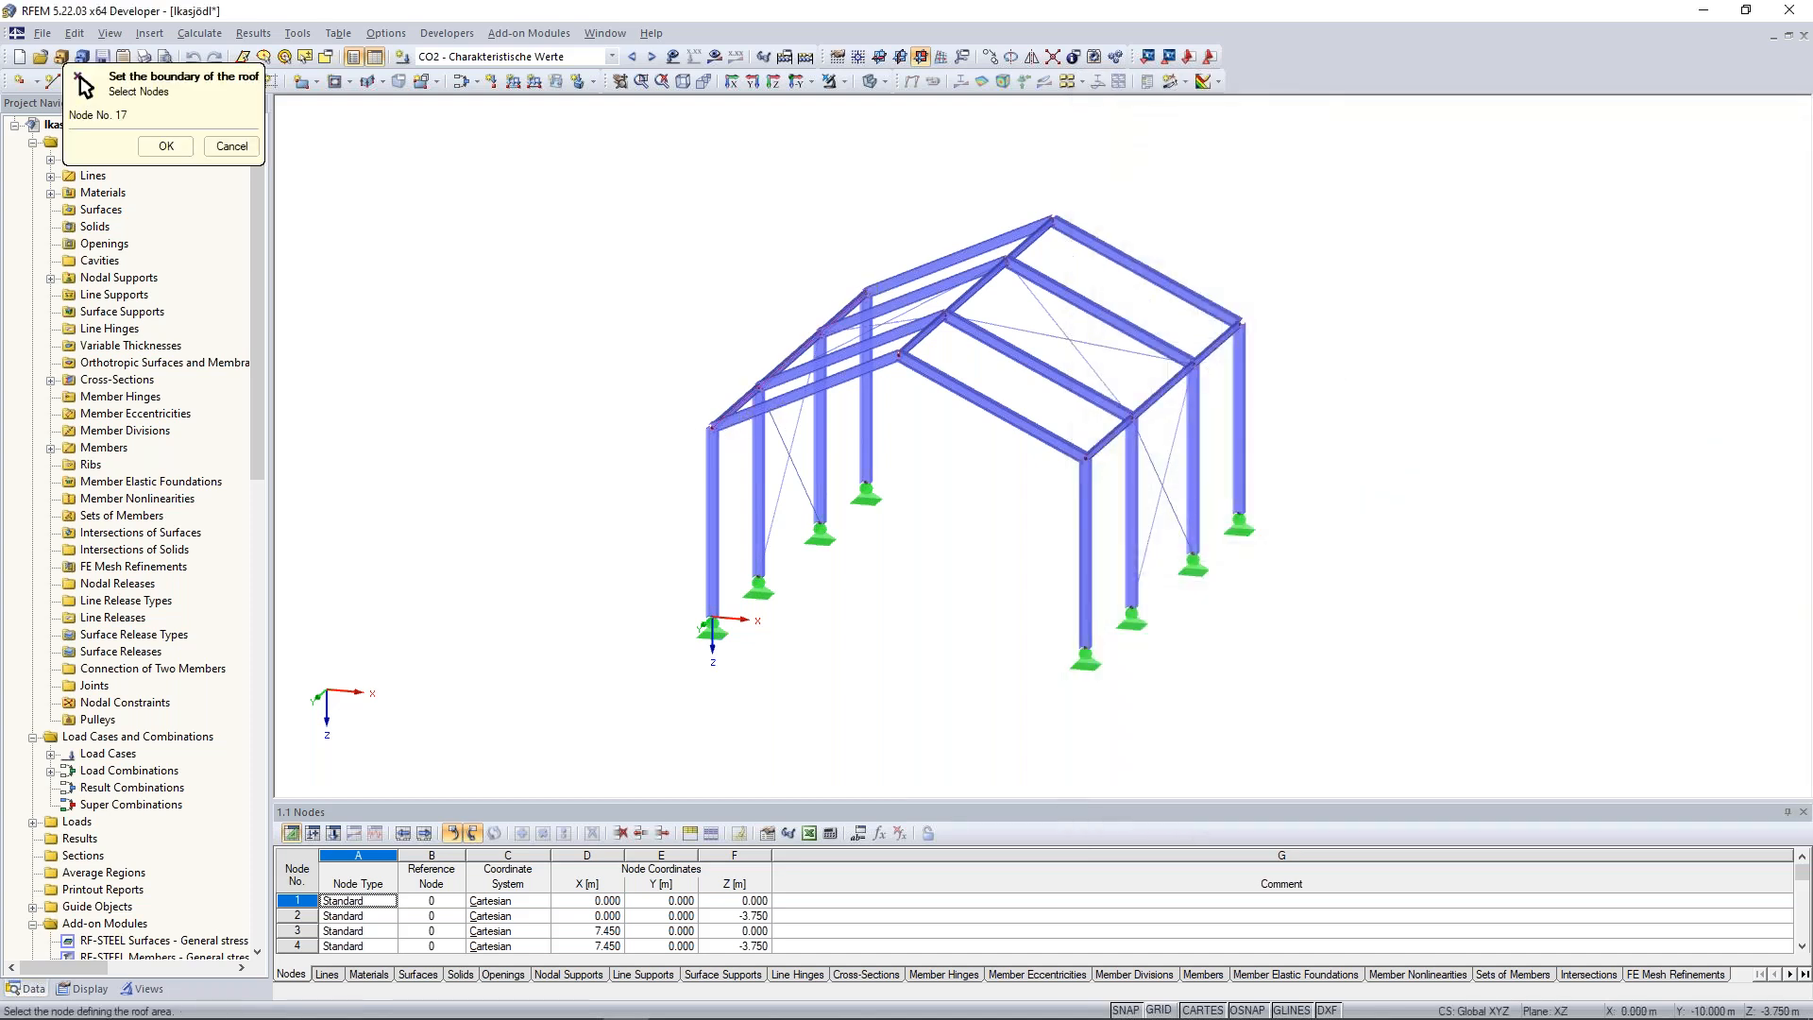
pyautogui.click(1054, 219)
pyautogui.click(1238, 324)
pyautogui.click(1059, 455)
pyautogui.click(166, 146)
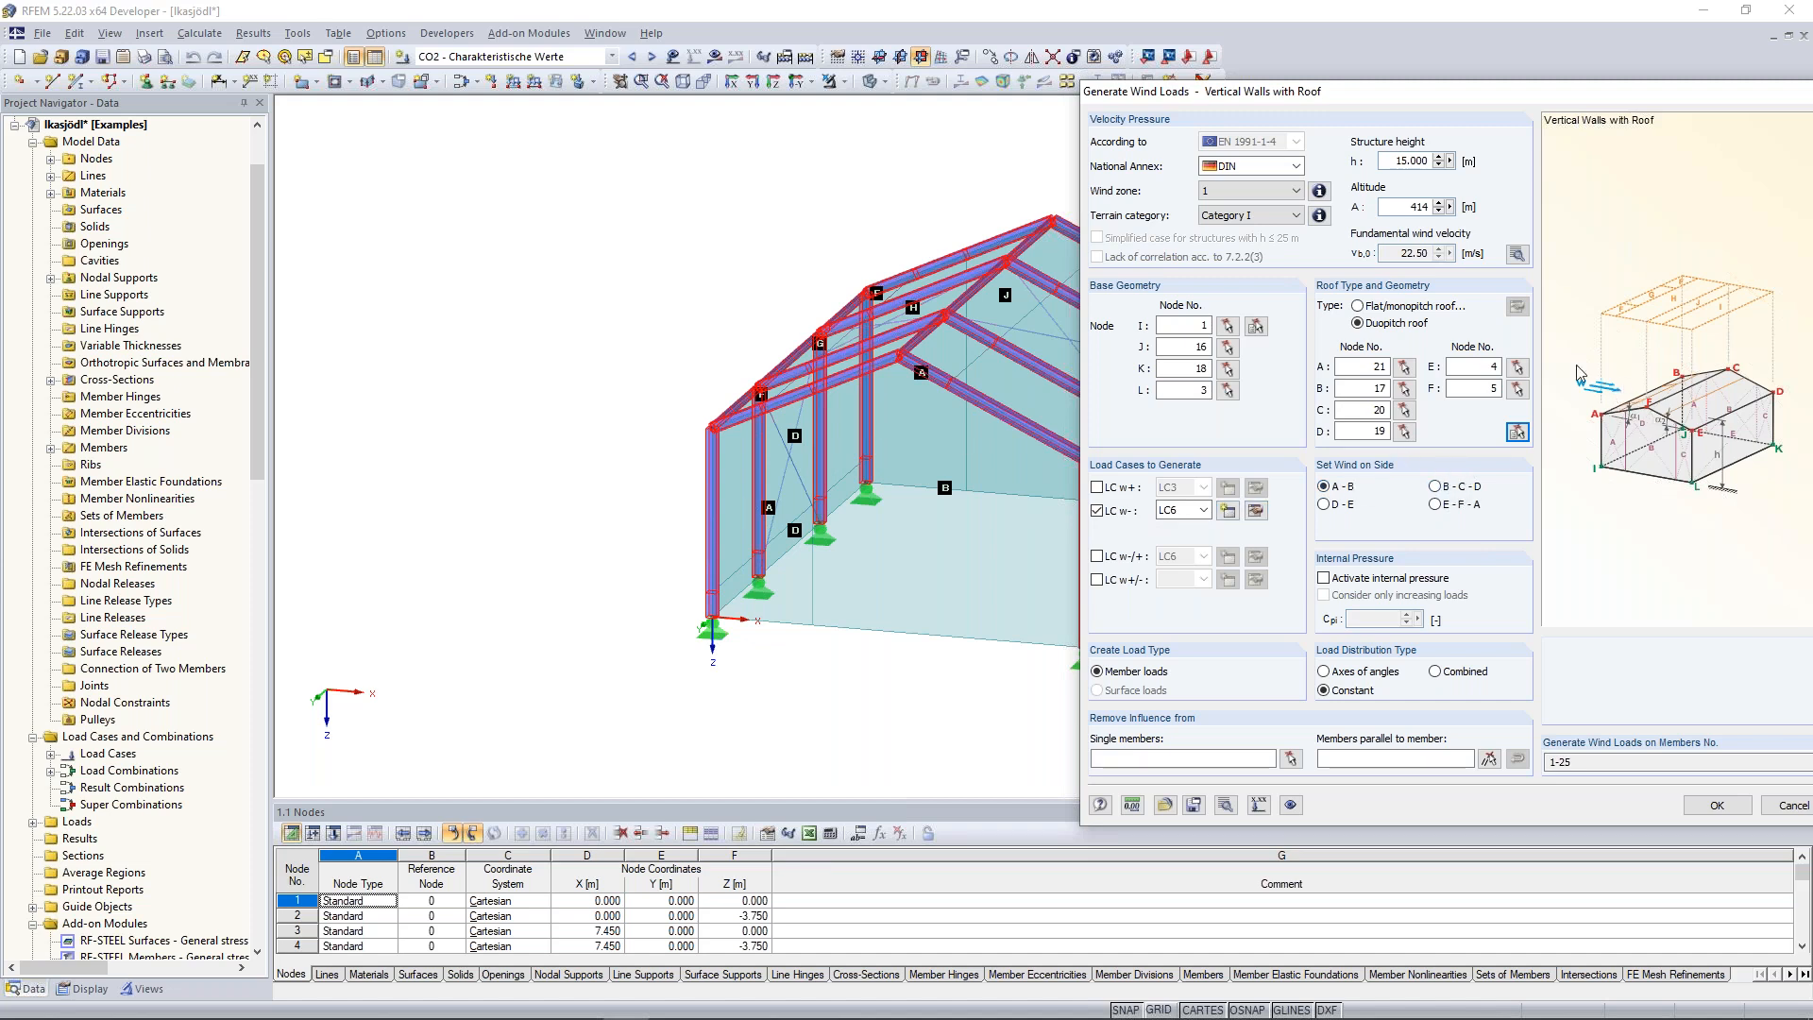
# Generate the wind loads on members 1-25 in load case LC6 and view them on the hall frame.
pyautogui.doubleClick(1397, 167)
pyautogui.click(1393, 167)
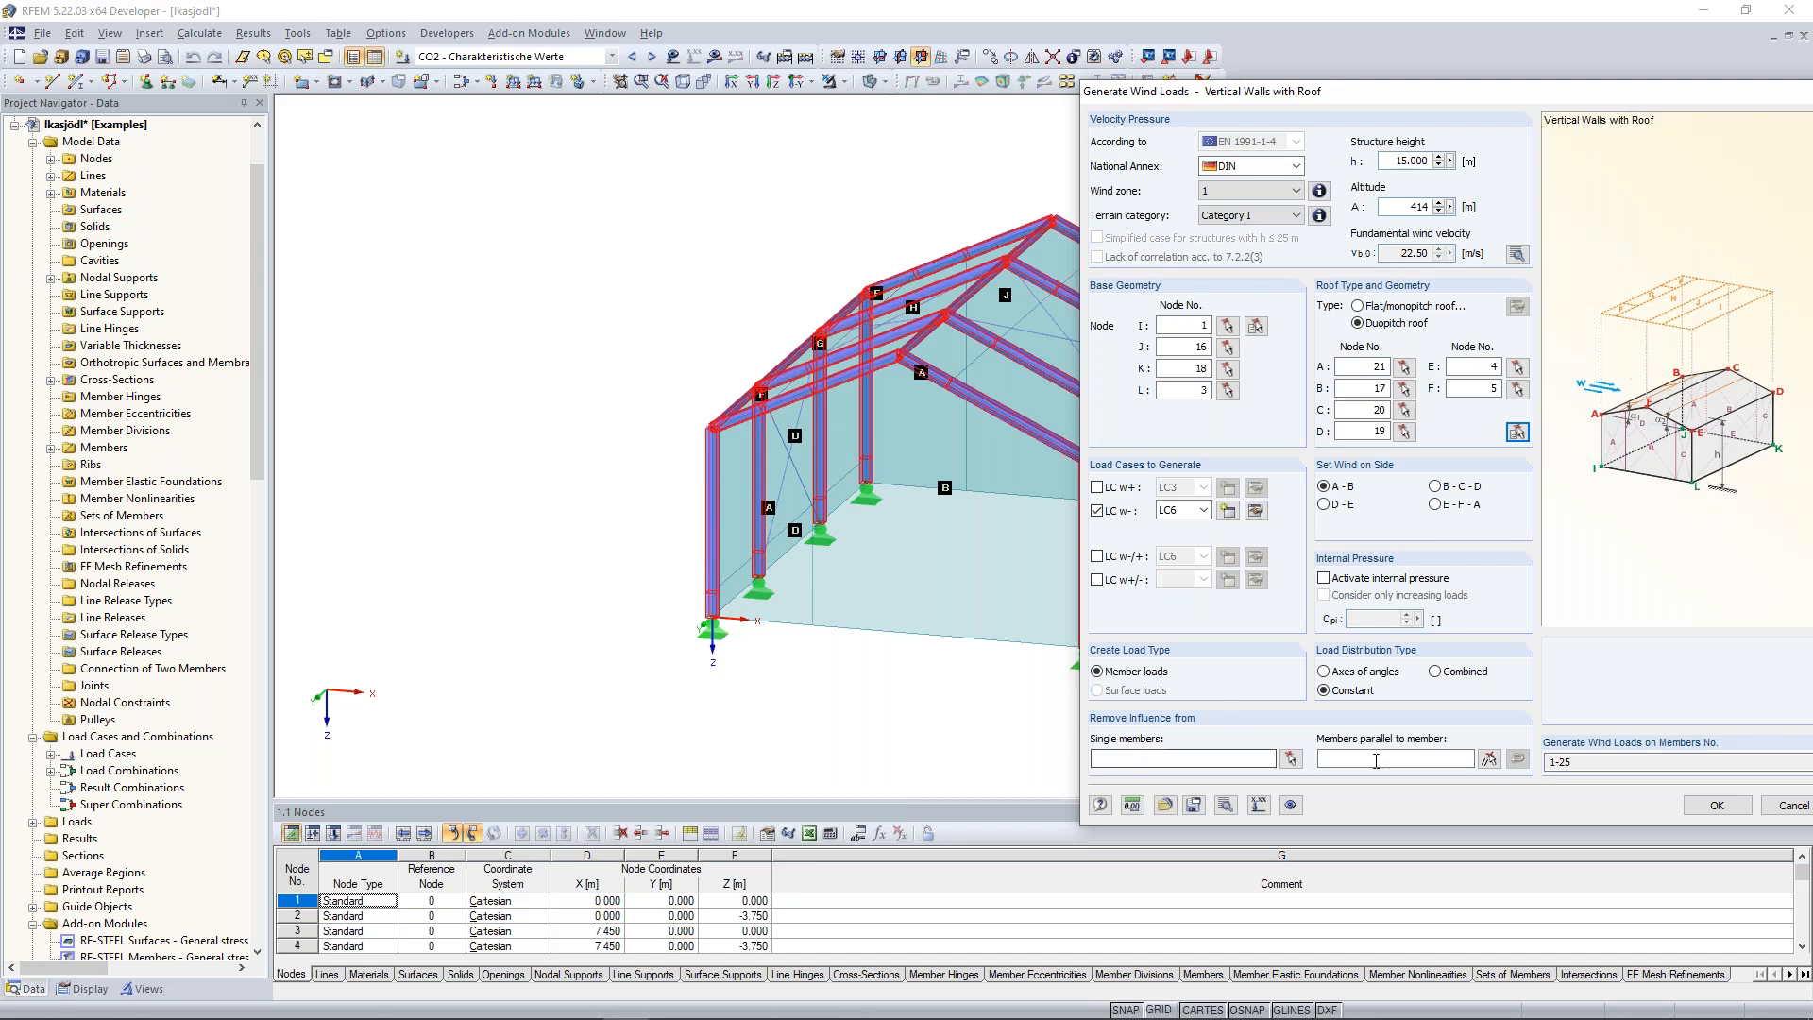
pyautogui.click(1717, 805)
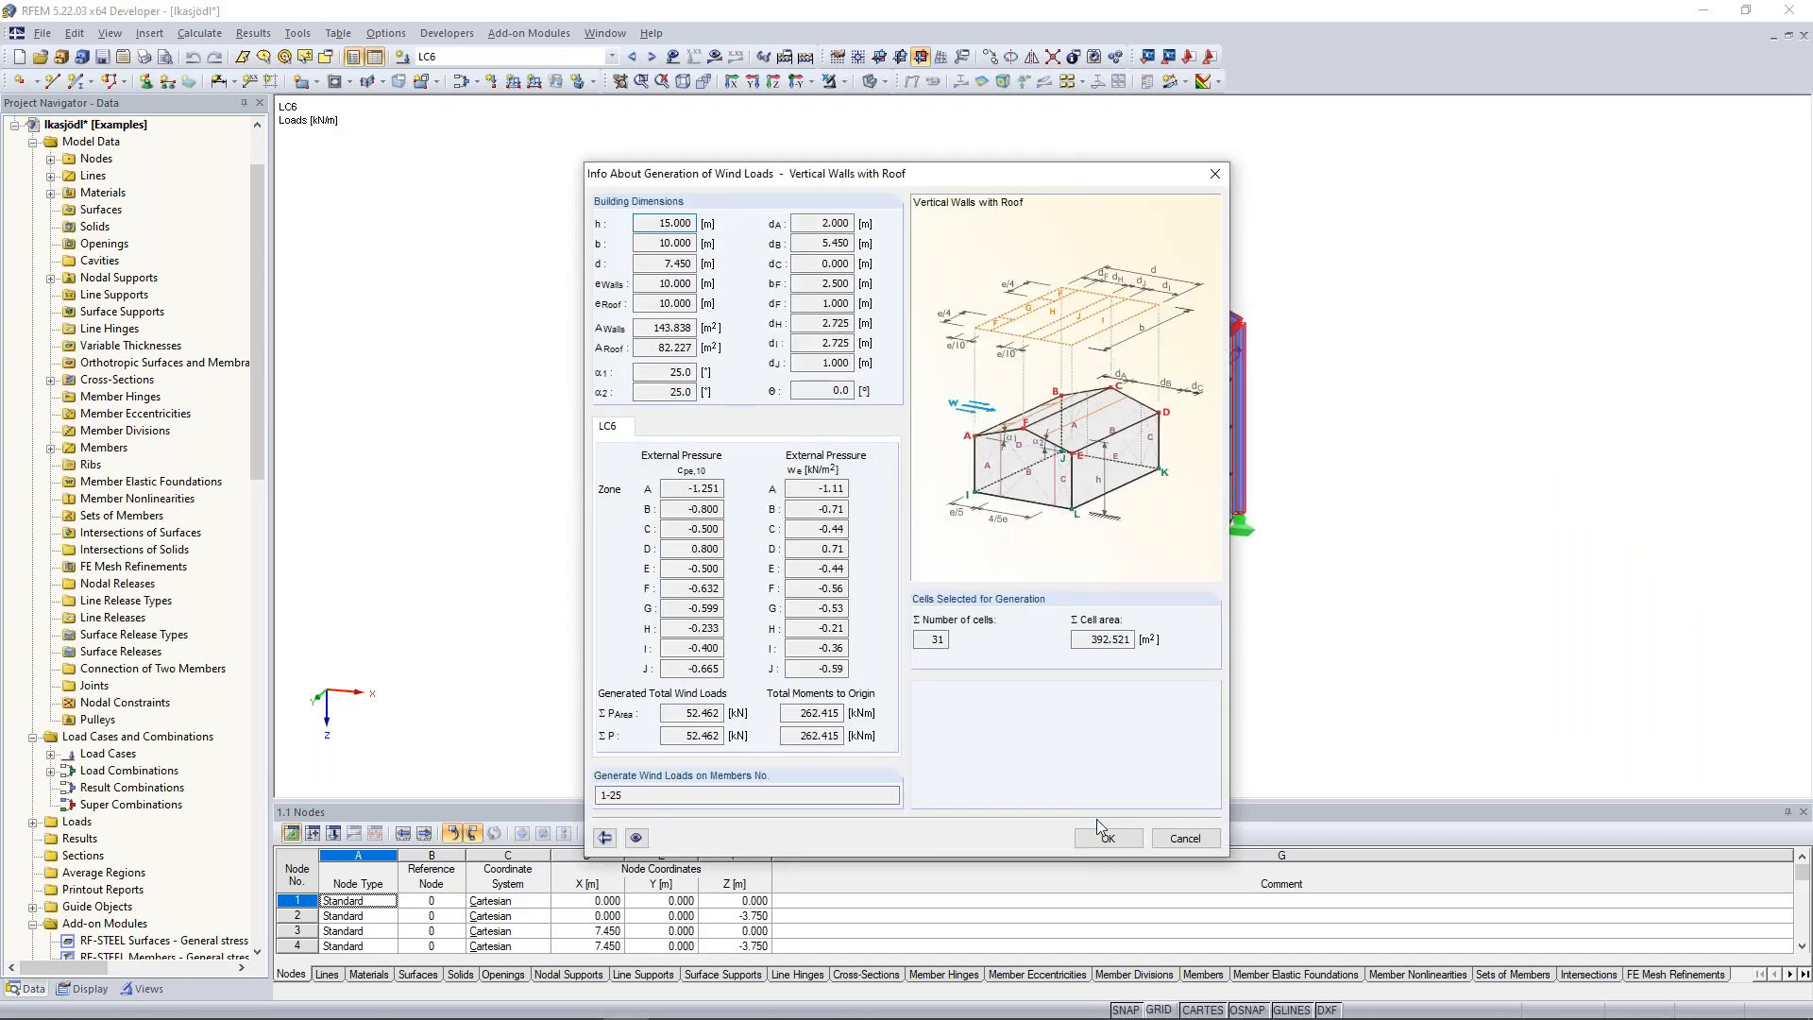
pyautogui.click(1101, 838)
pyautogui.keyDown('ctrl'); pyautogui.moveTo(625, 447); pyautogui.dragTo(833, 531, button='middle'); pyautogui.keyUp('ctrl')
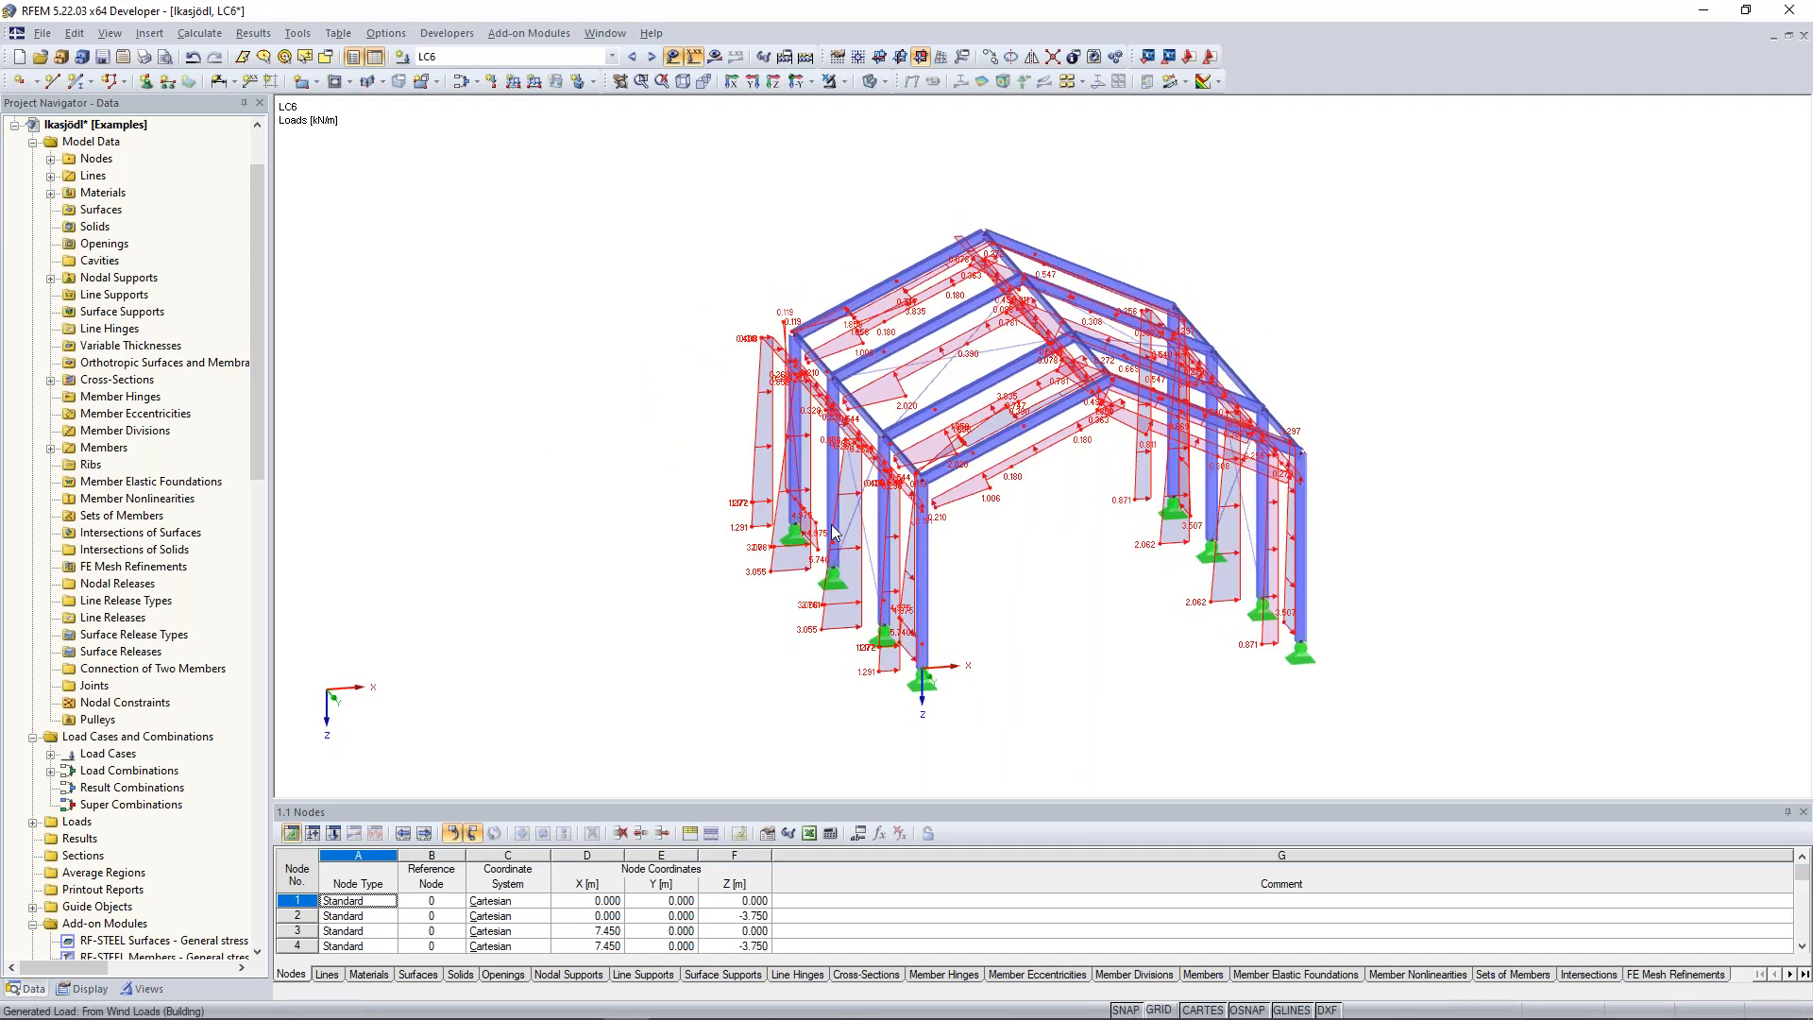
# Display the hall's generated wind loads as area loads instead of distributed member loads and view them along the frame.
pyautogui.rightClick(833, 531)
pyautogui.click(879, 587)
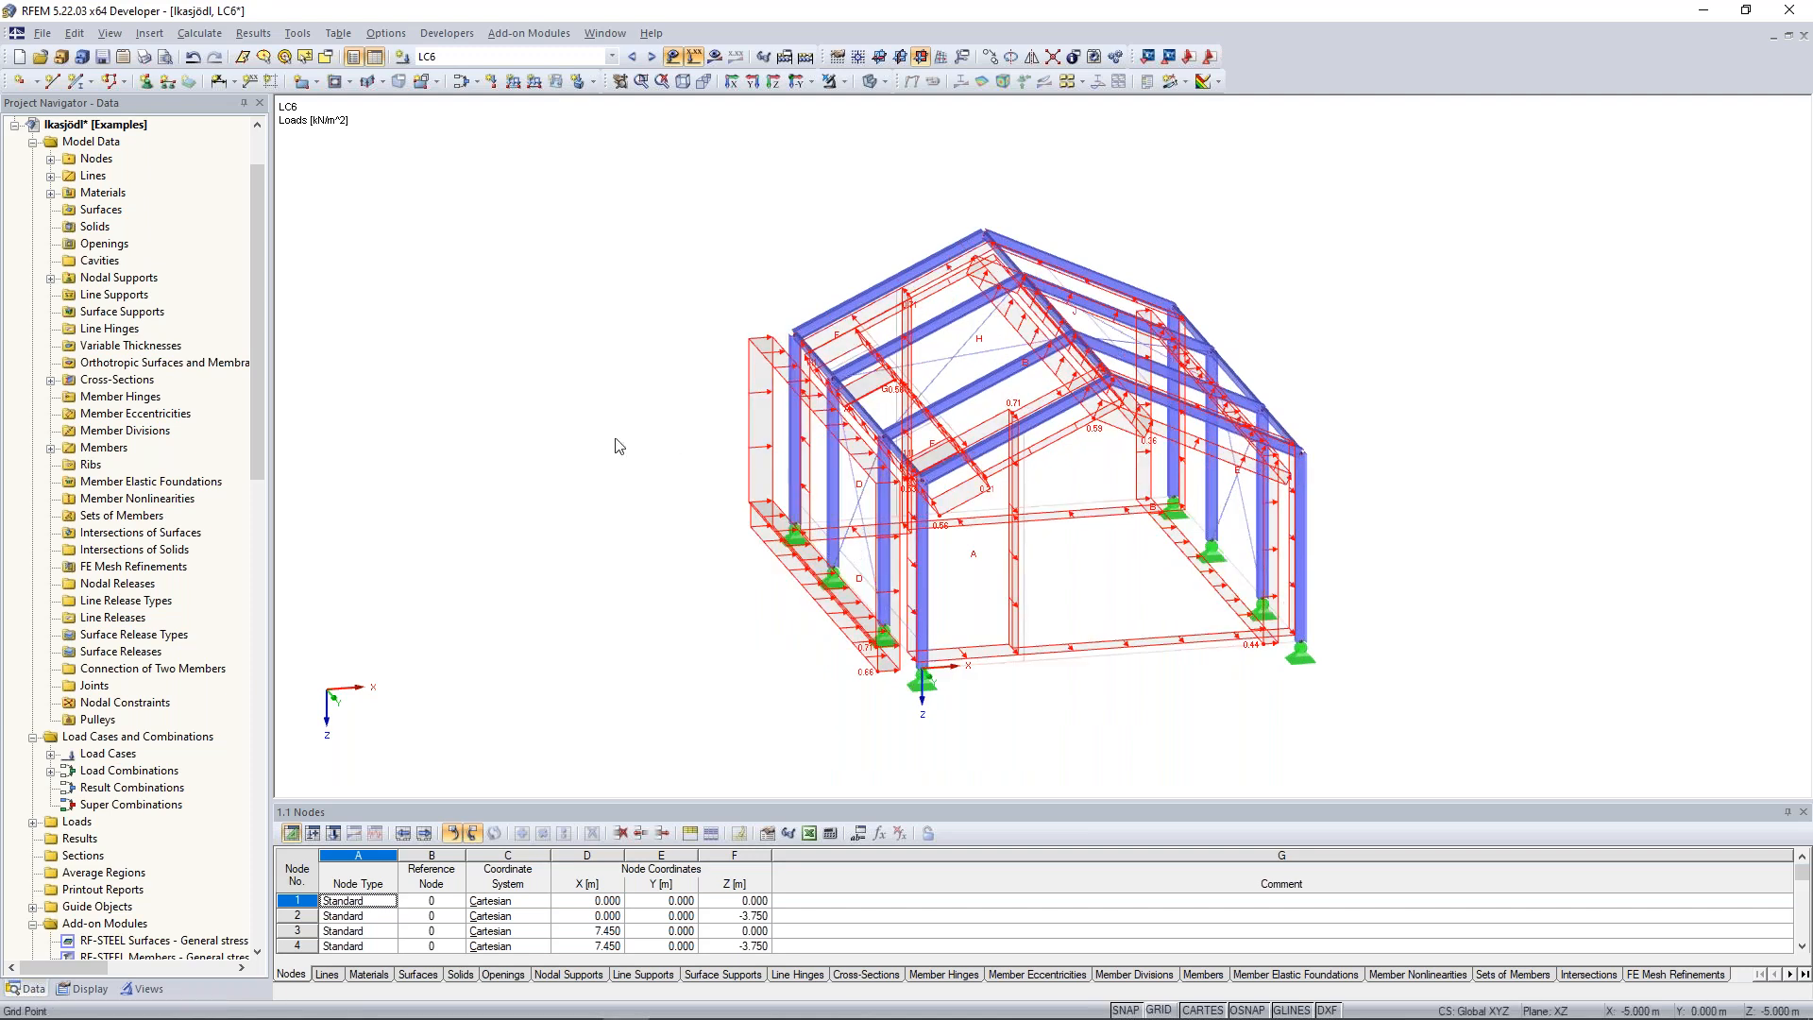
pyautogui.keyDown('ctrl'); pyautogui.moveTo(551, 438); pyautogui.dragTo(561, 436, button='middle'); pyautogui.keyUp('ctrl')
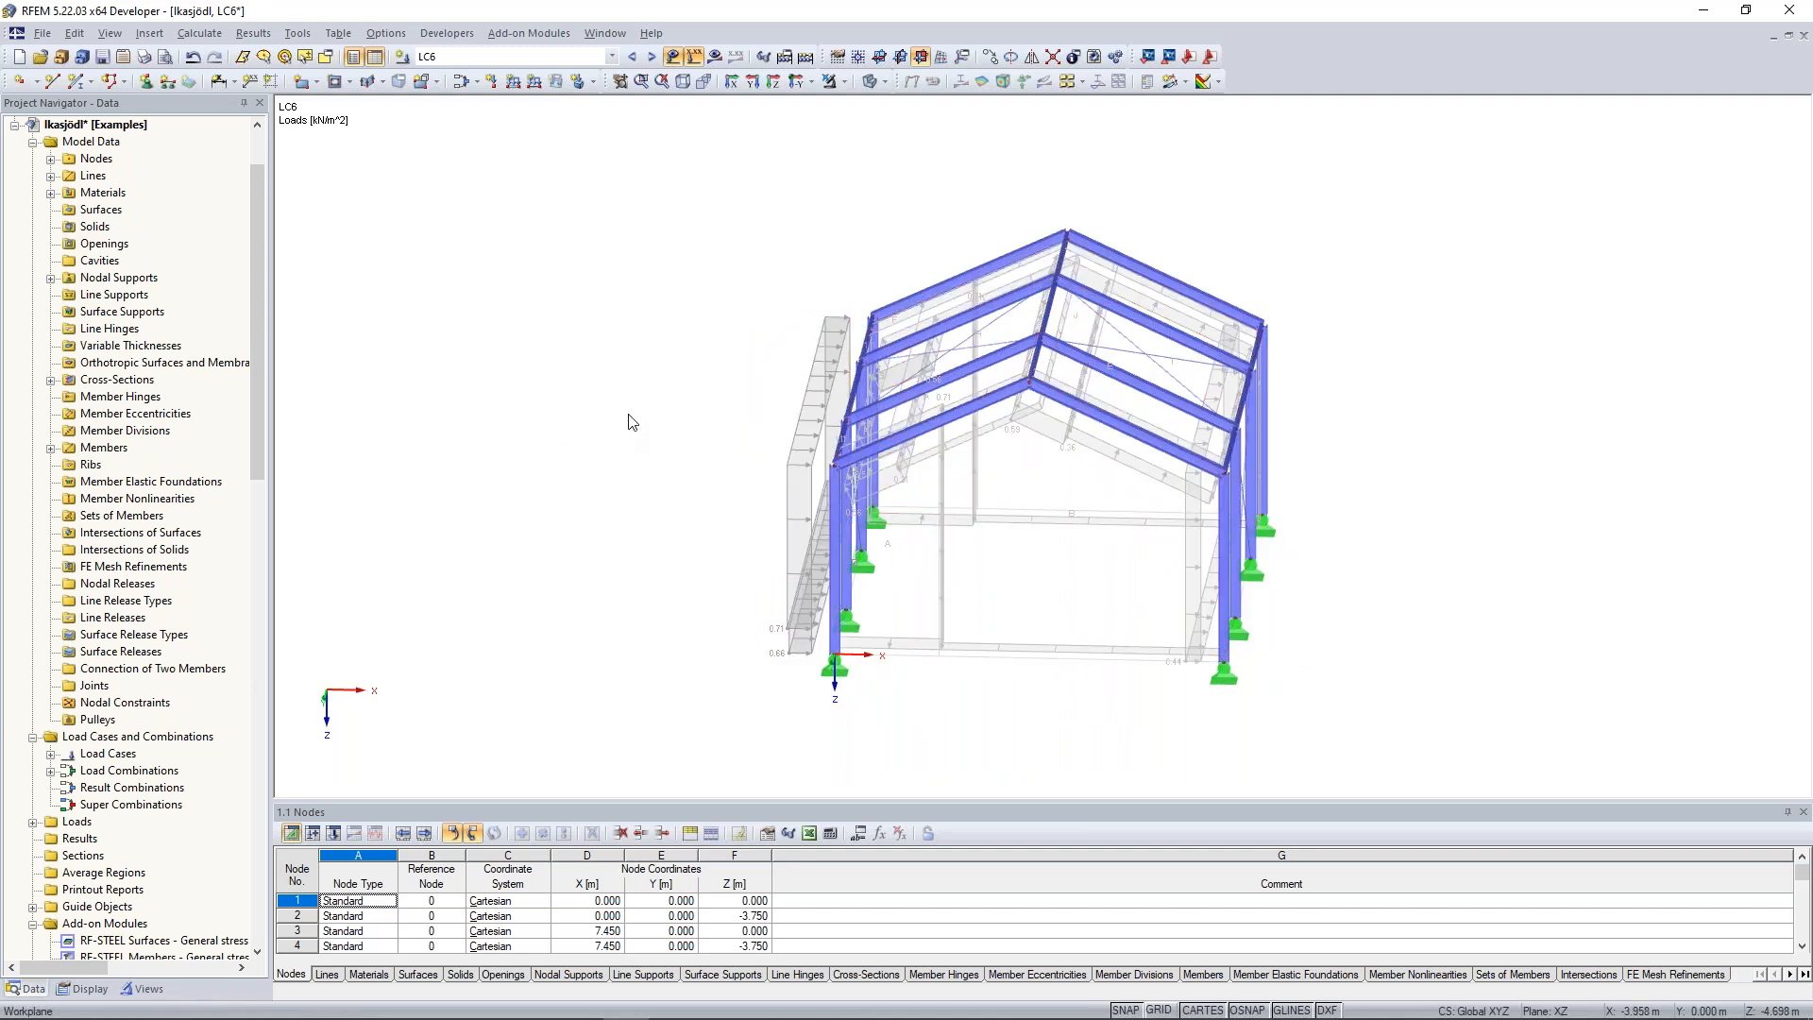
# Switch to the open test1234 model.
pyautogui.click(604, 33)
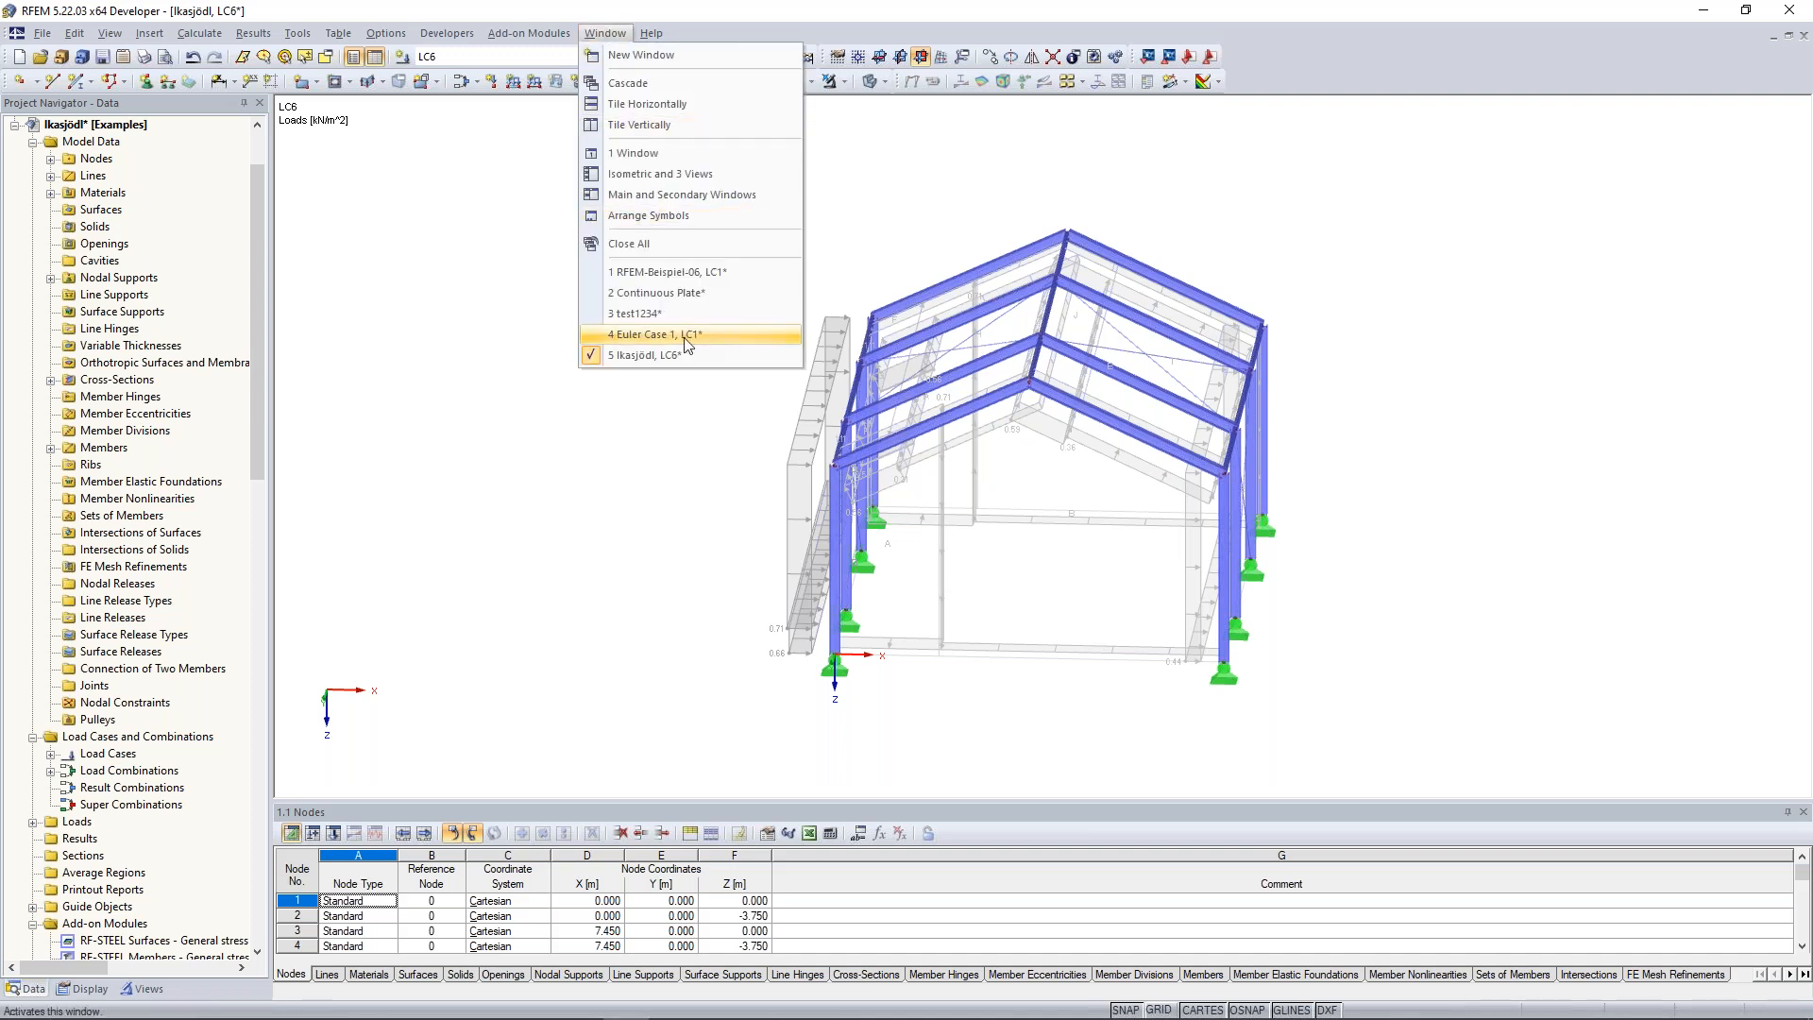
pyautogui.click(538, 482)
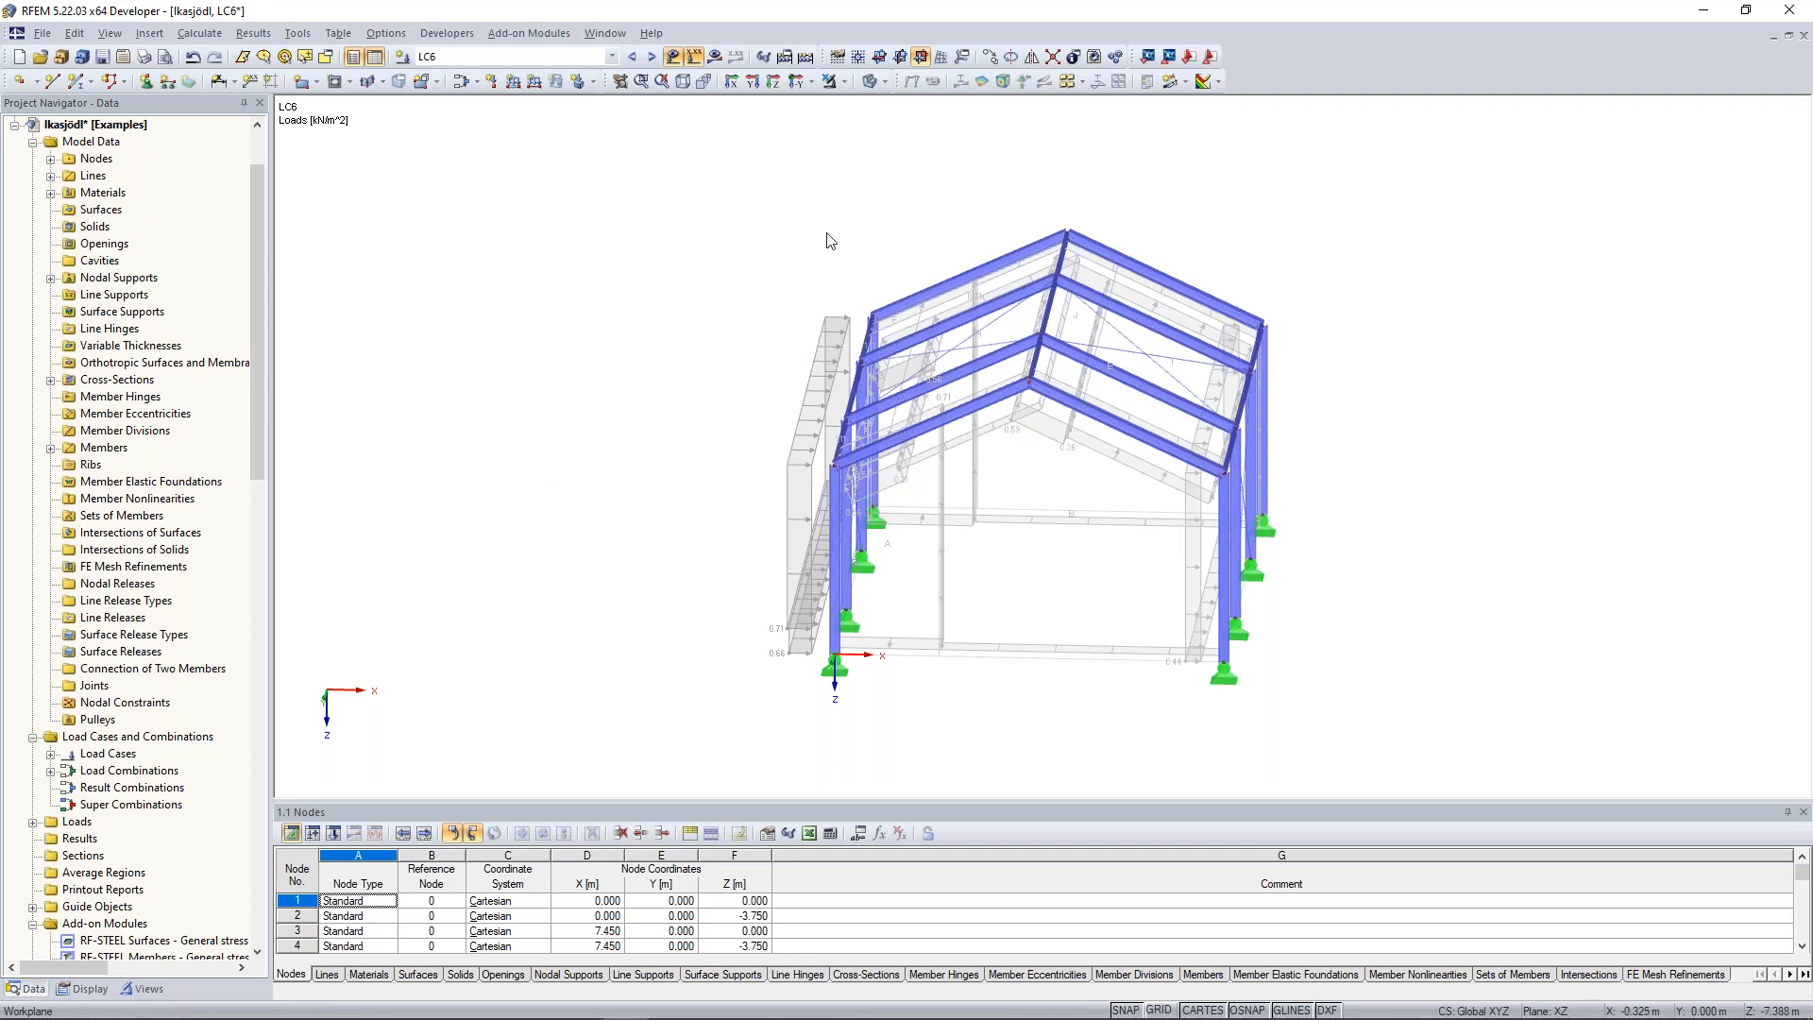
pyautogui.click(604, 33)
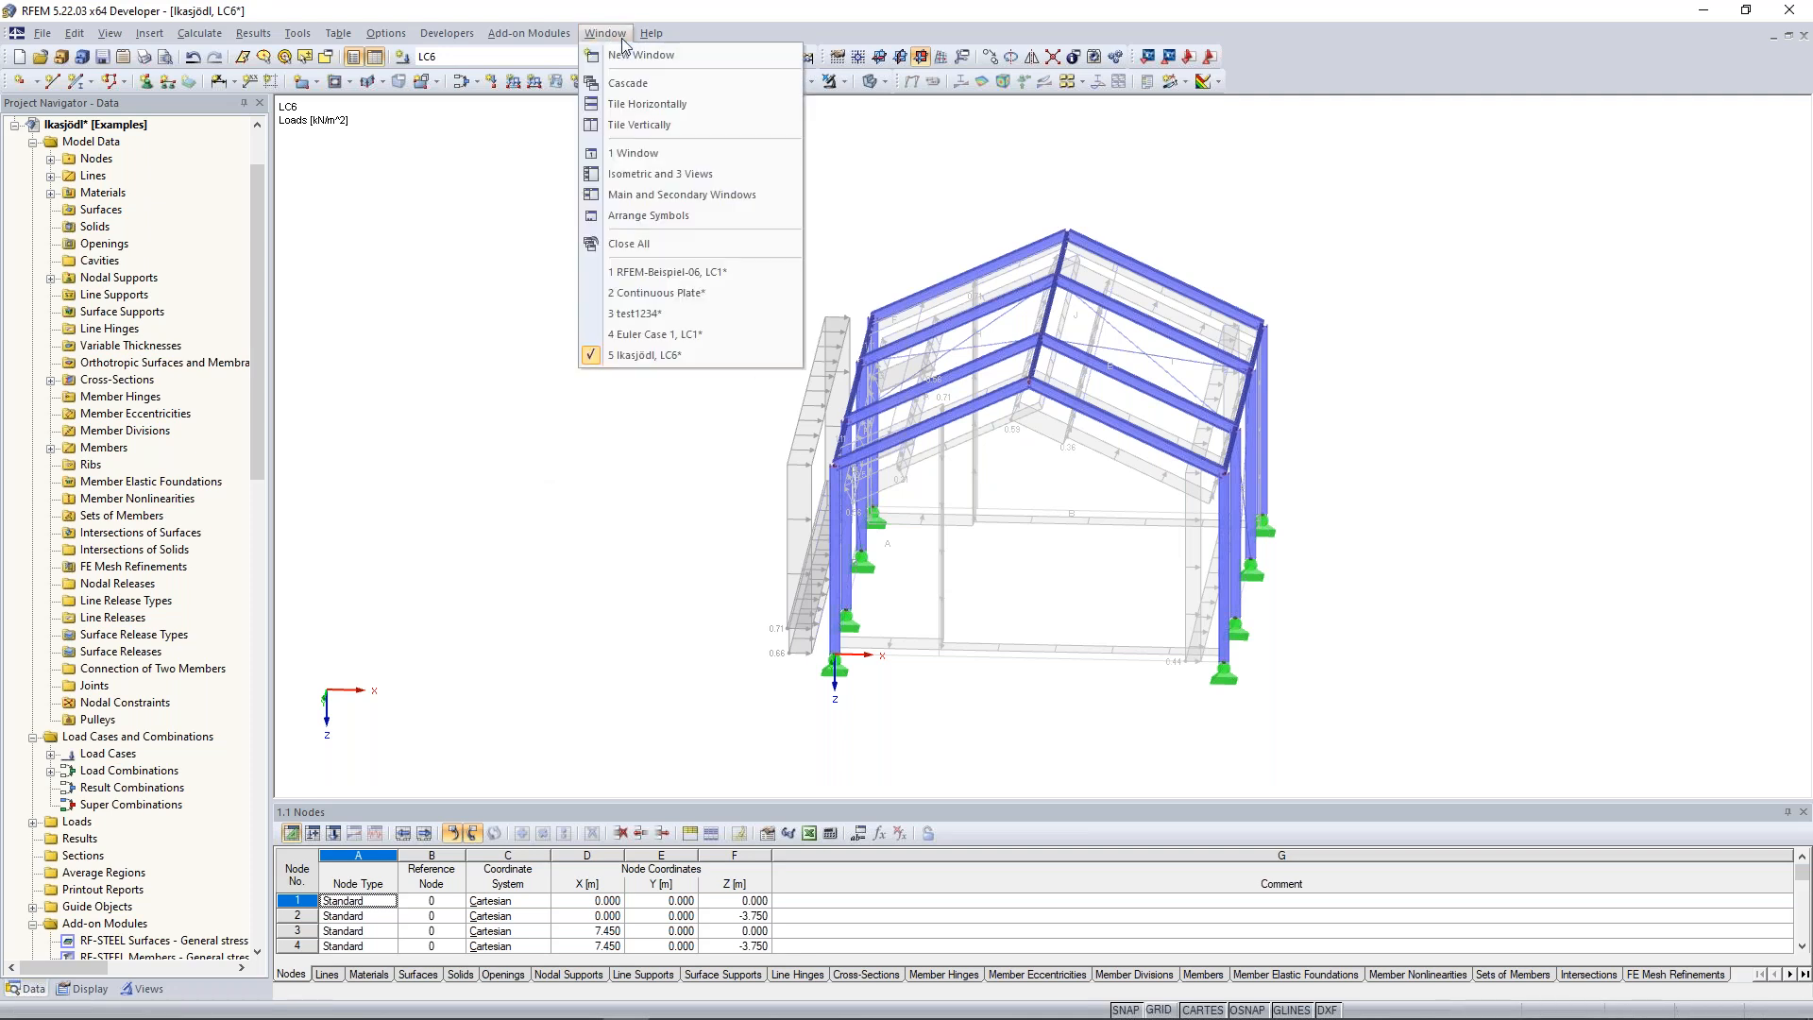
pyautogui.click(714, 312)
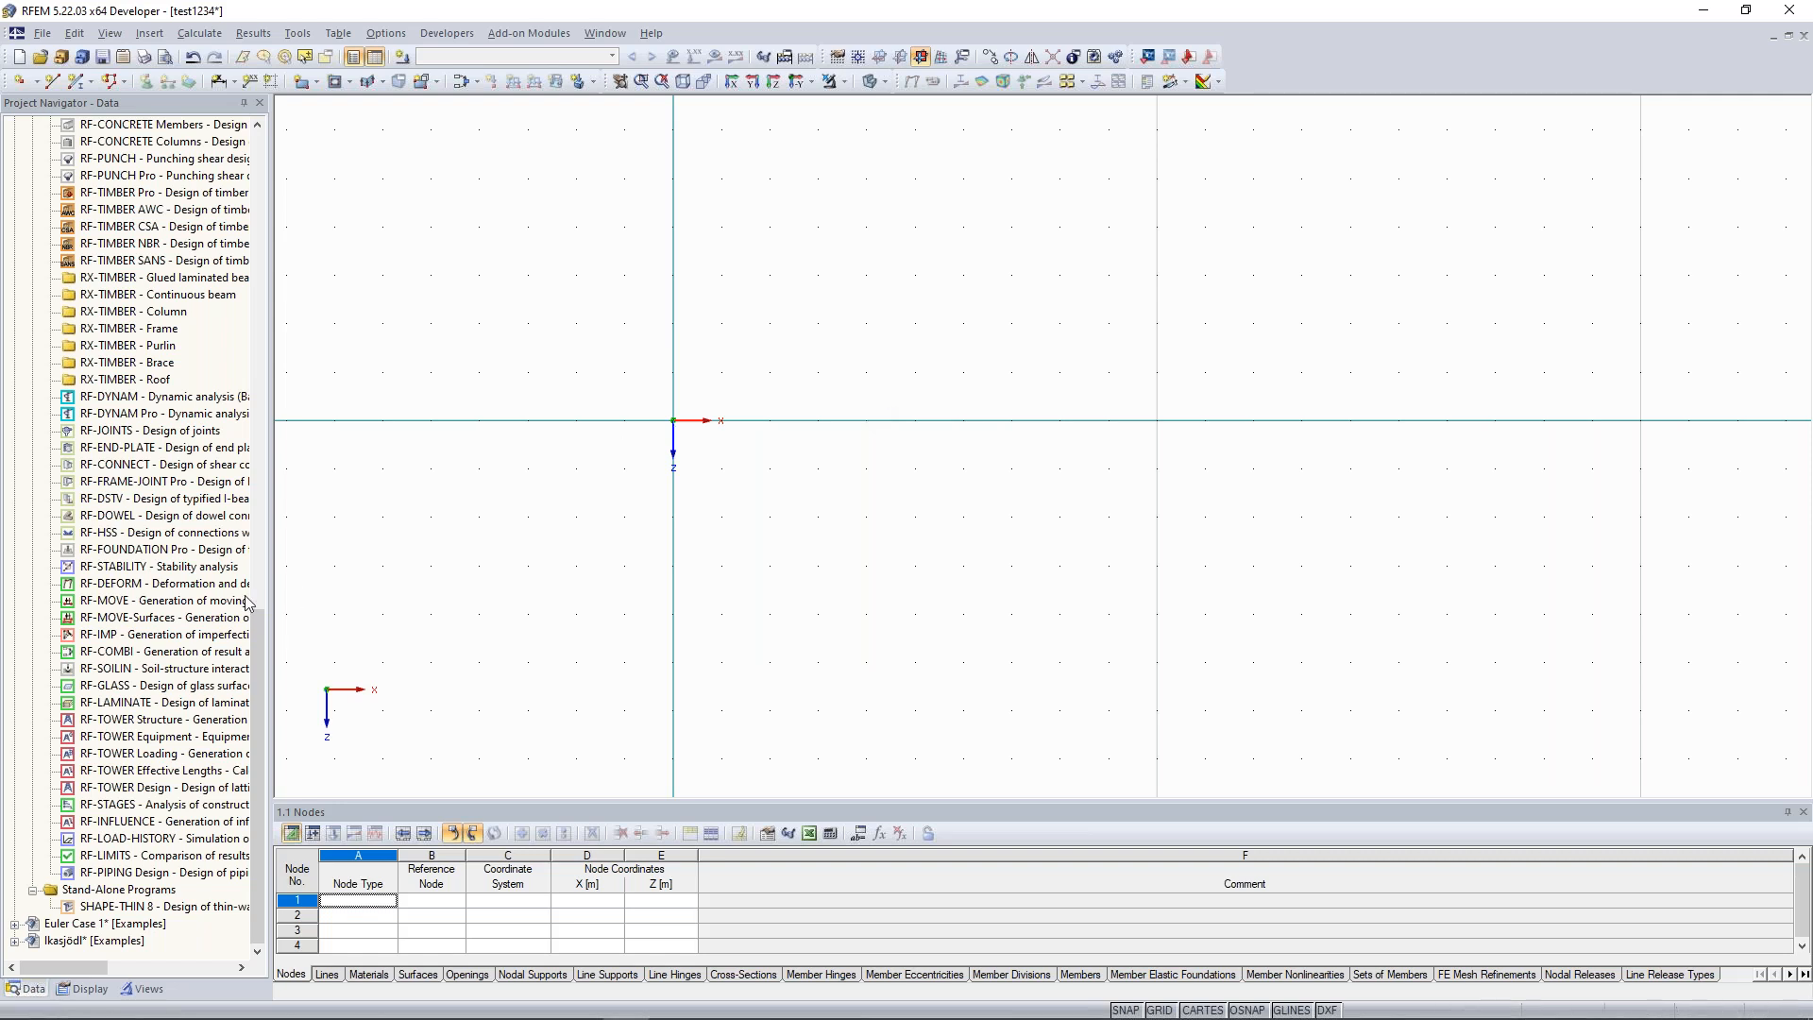
pyautogui.scroll(15, 239, 321)
pyautogui.scroll(-1, 239, 321)
# Start a new beam member and assign it a solid rectangular cross-section 250/500 mm in Concrete C30/37.
pyautogui.click(75, 82)
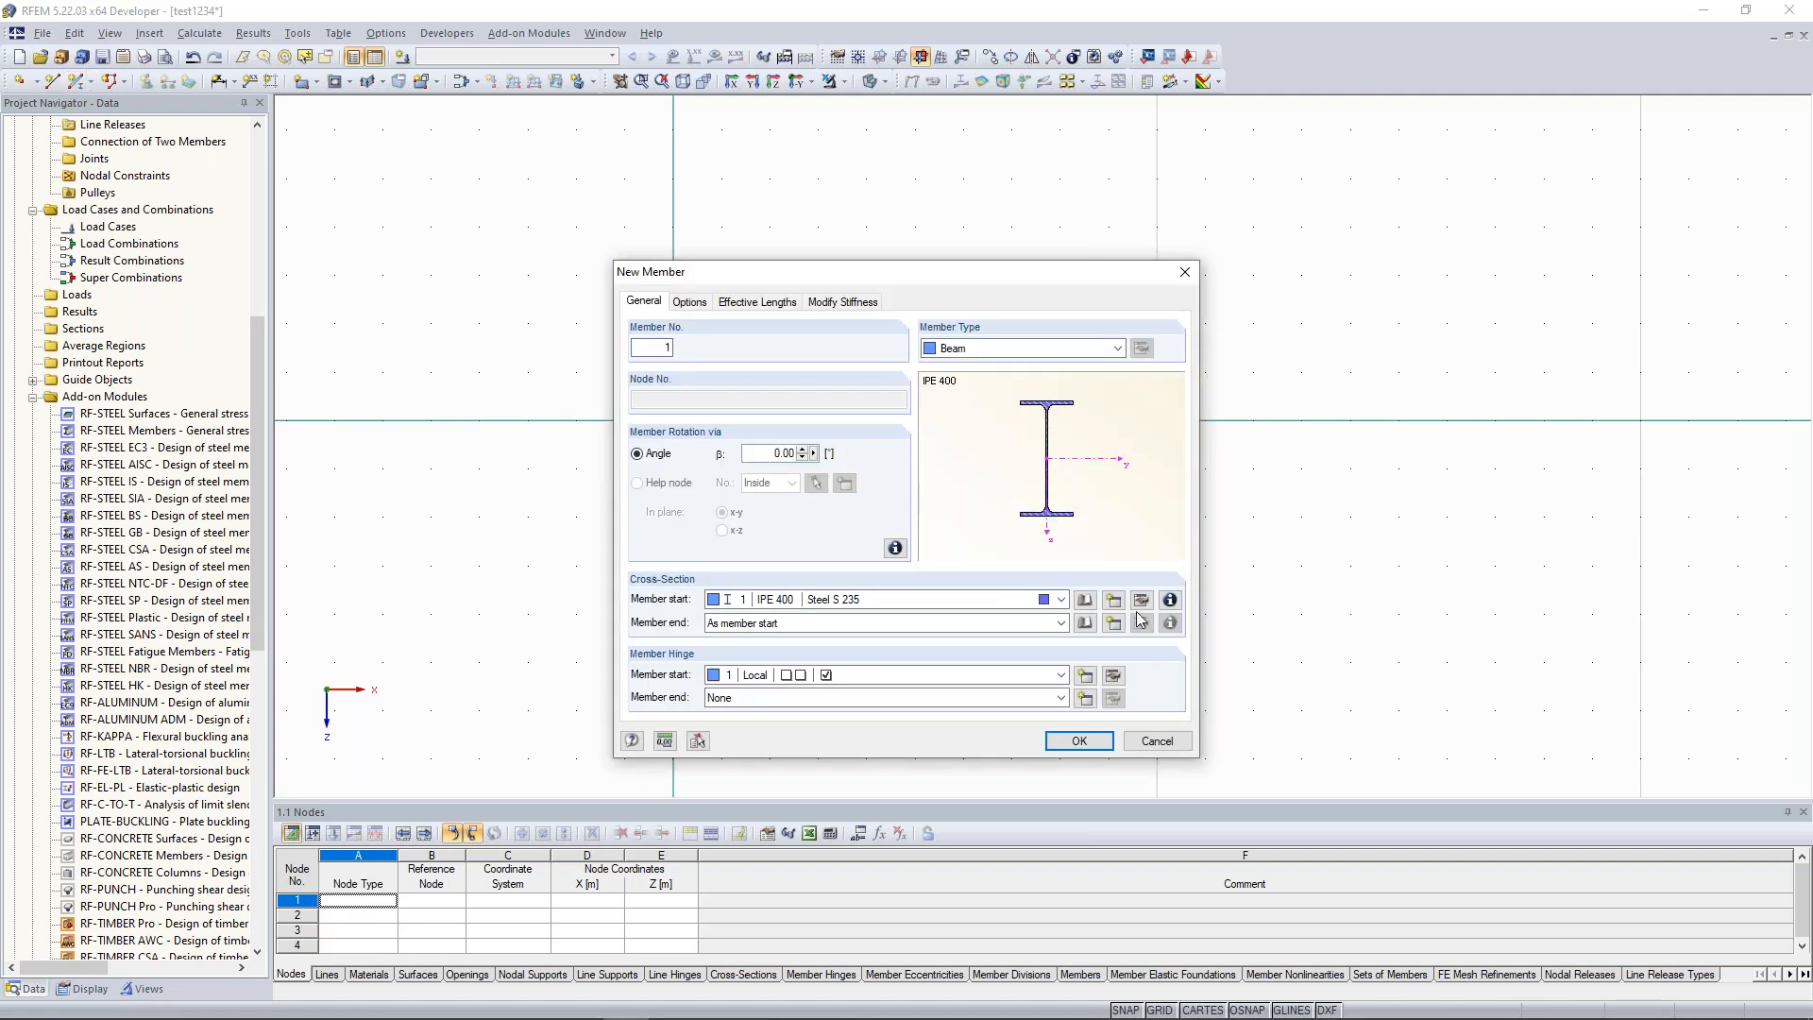
pyautogui.click(1116, 608)
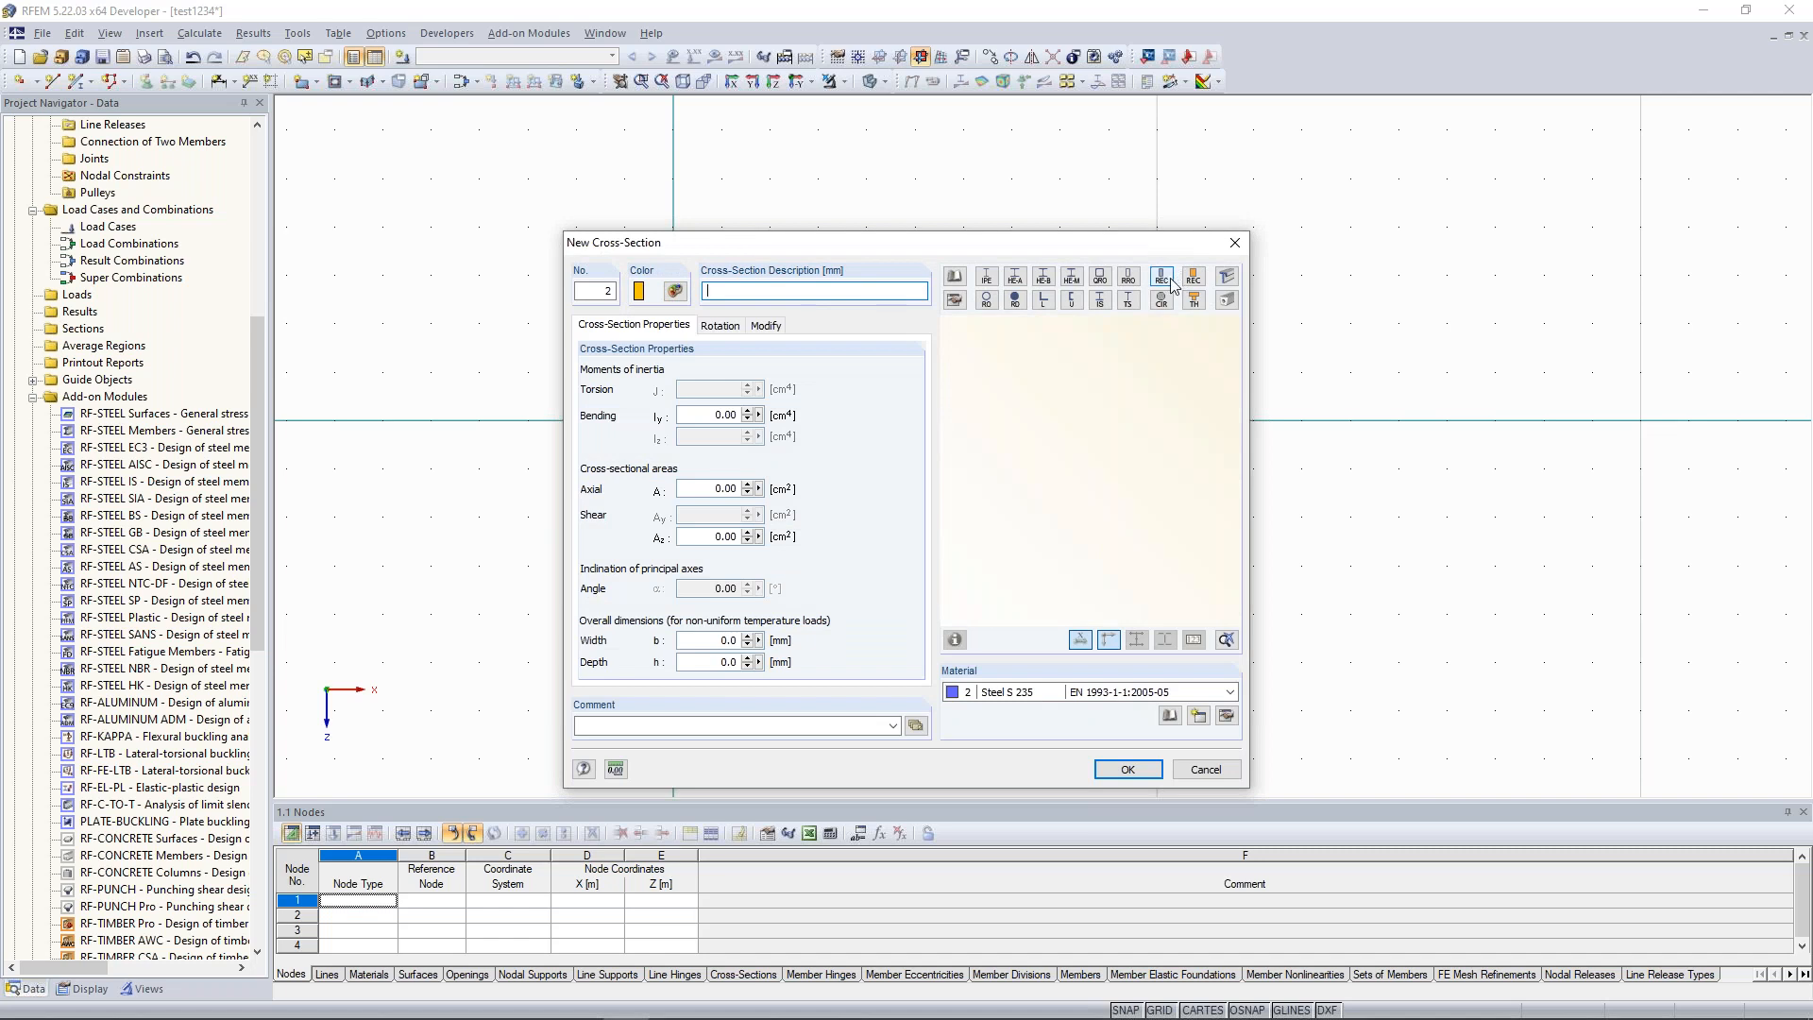
pyautogui.click(1171, 282)
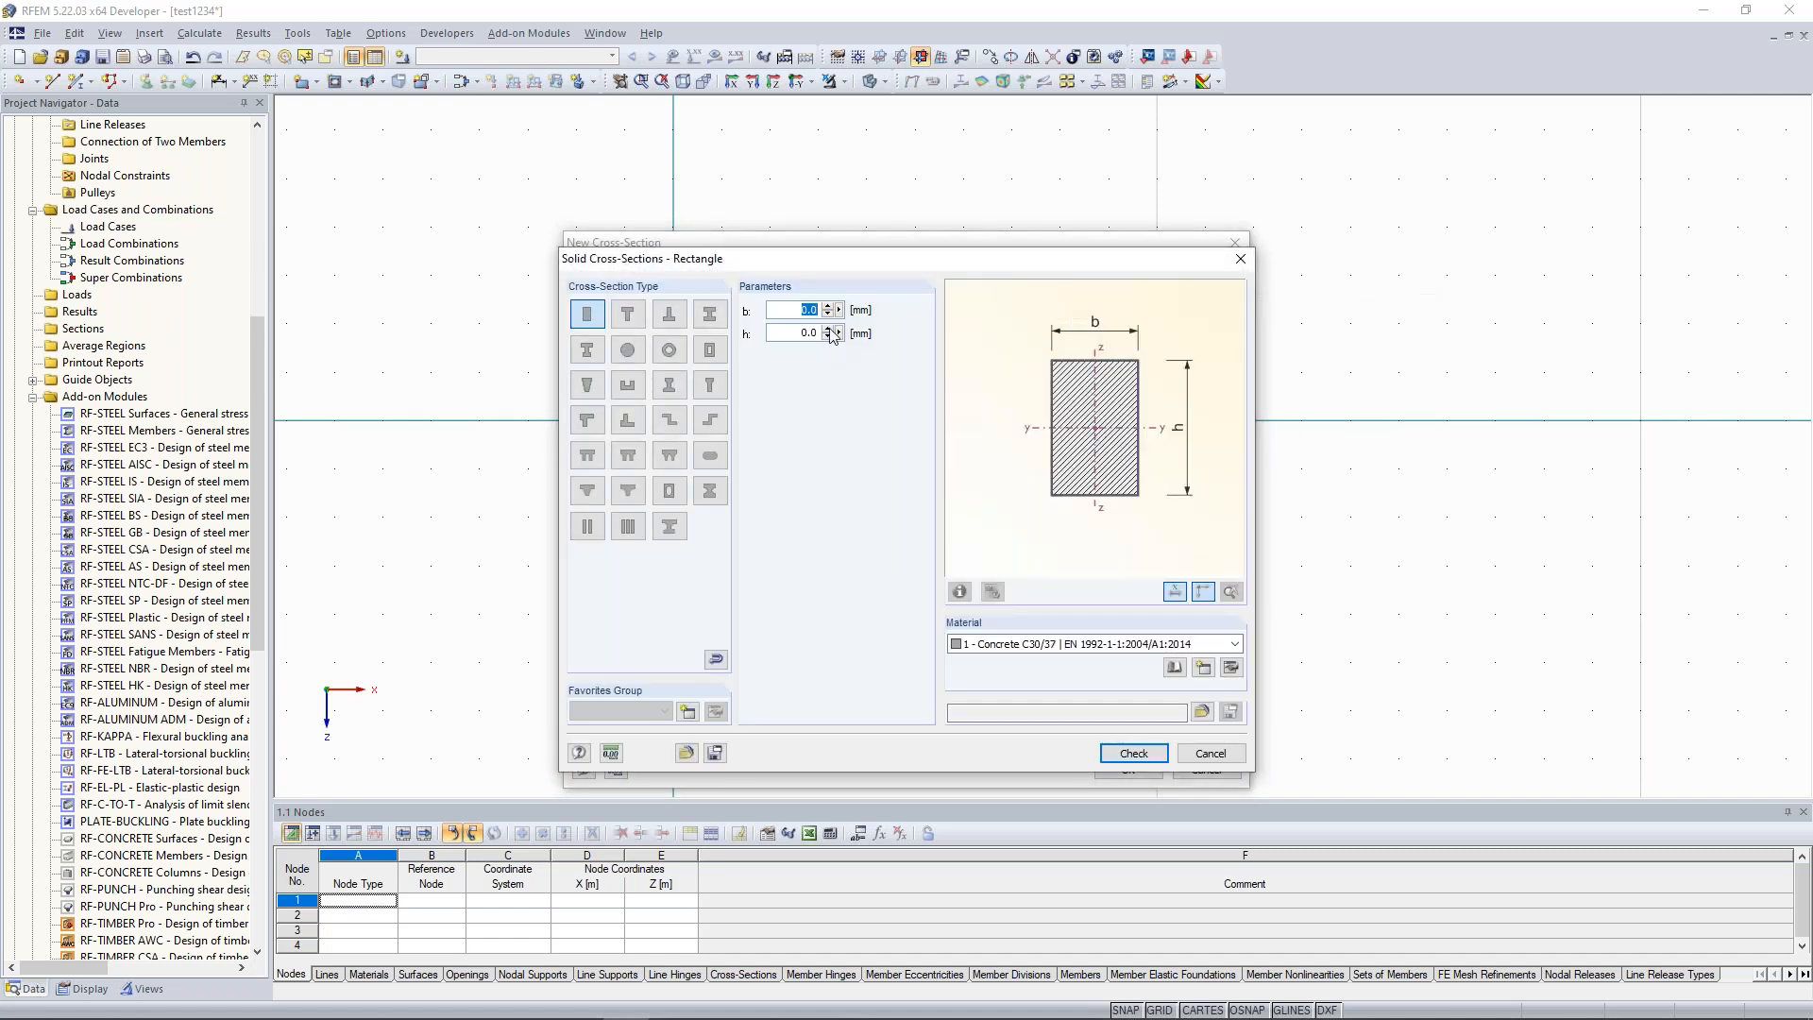
pyautogui.write('350')
pyautogui.press('Tab')
pyautogui.write('500')
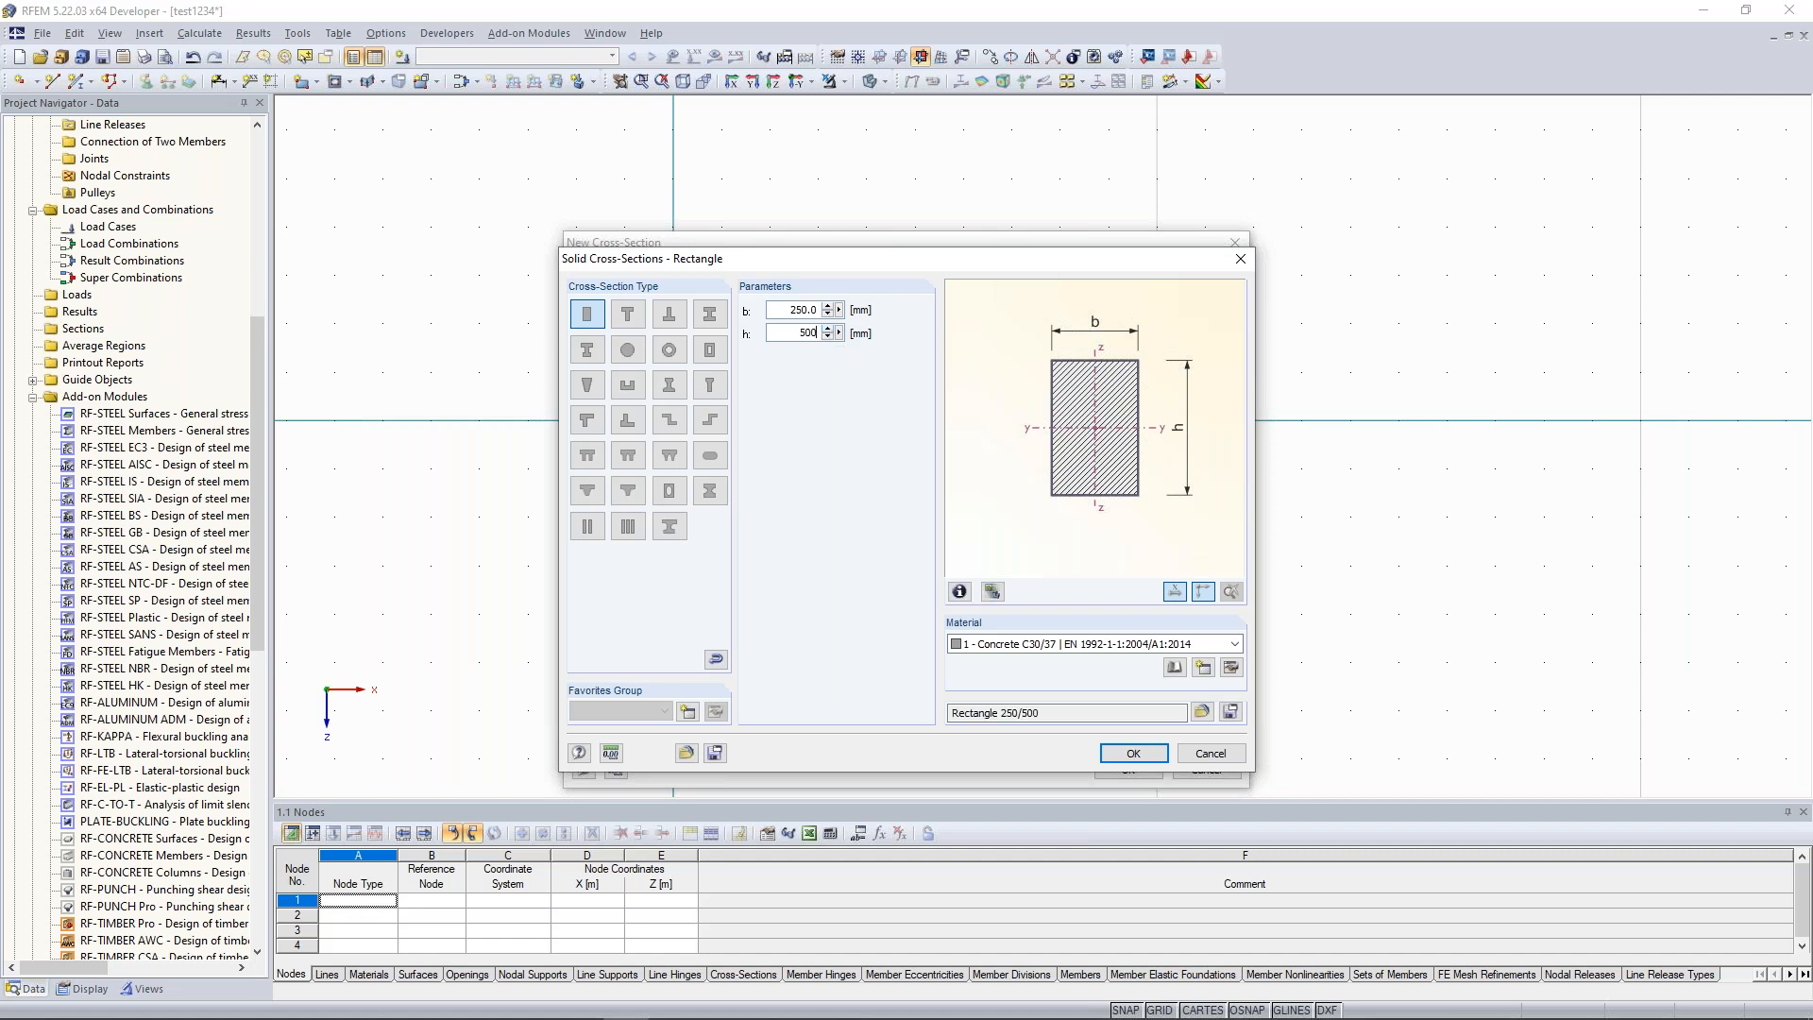
pyautogui.click(1133, 753)
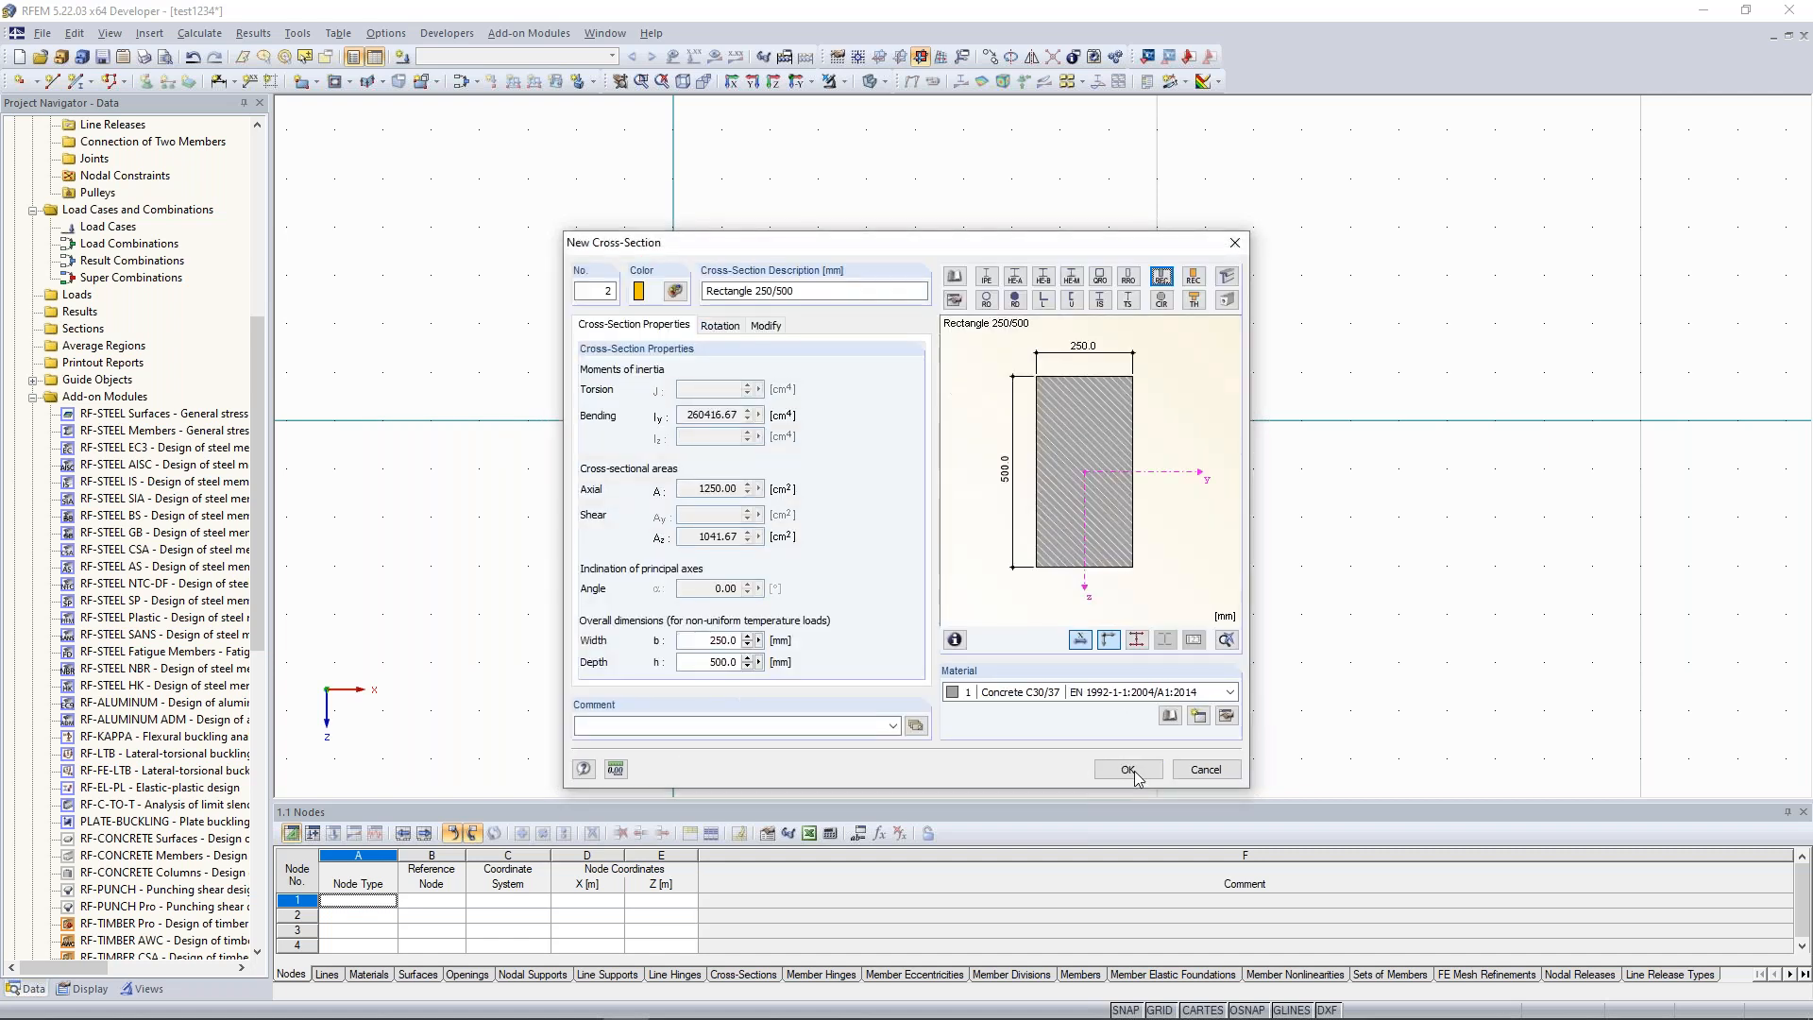
pyautogui.click(1132, 771)
pyautogui.click(898, 675)
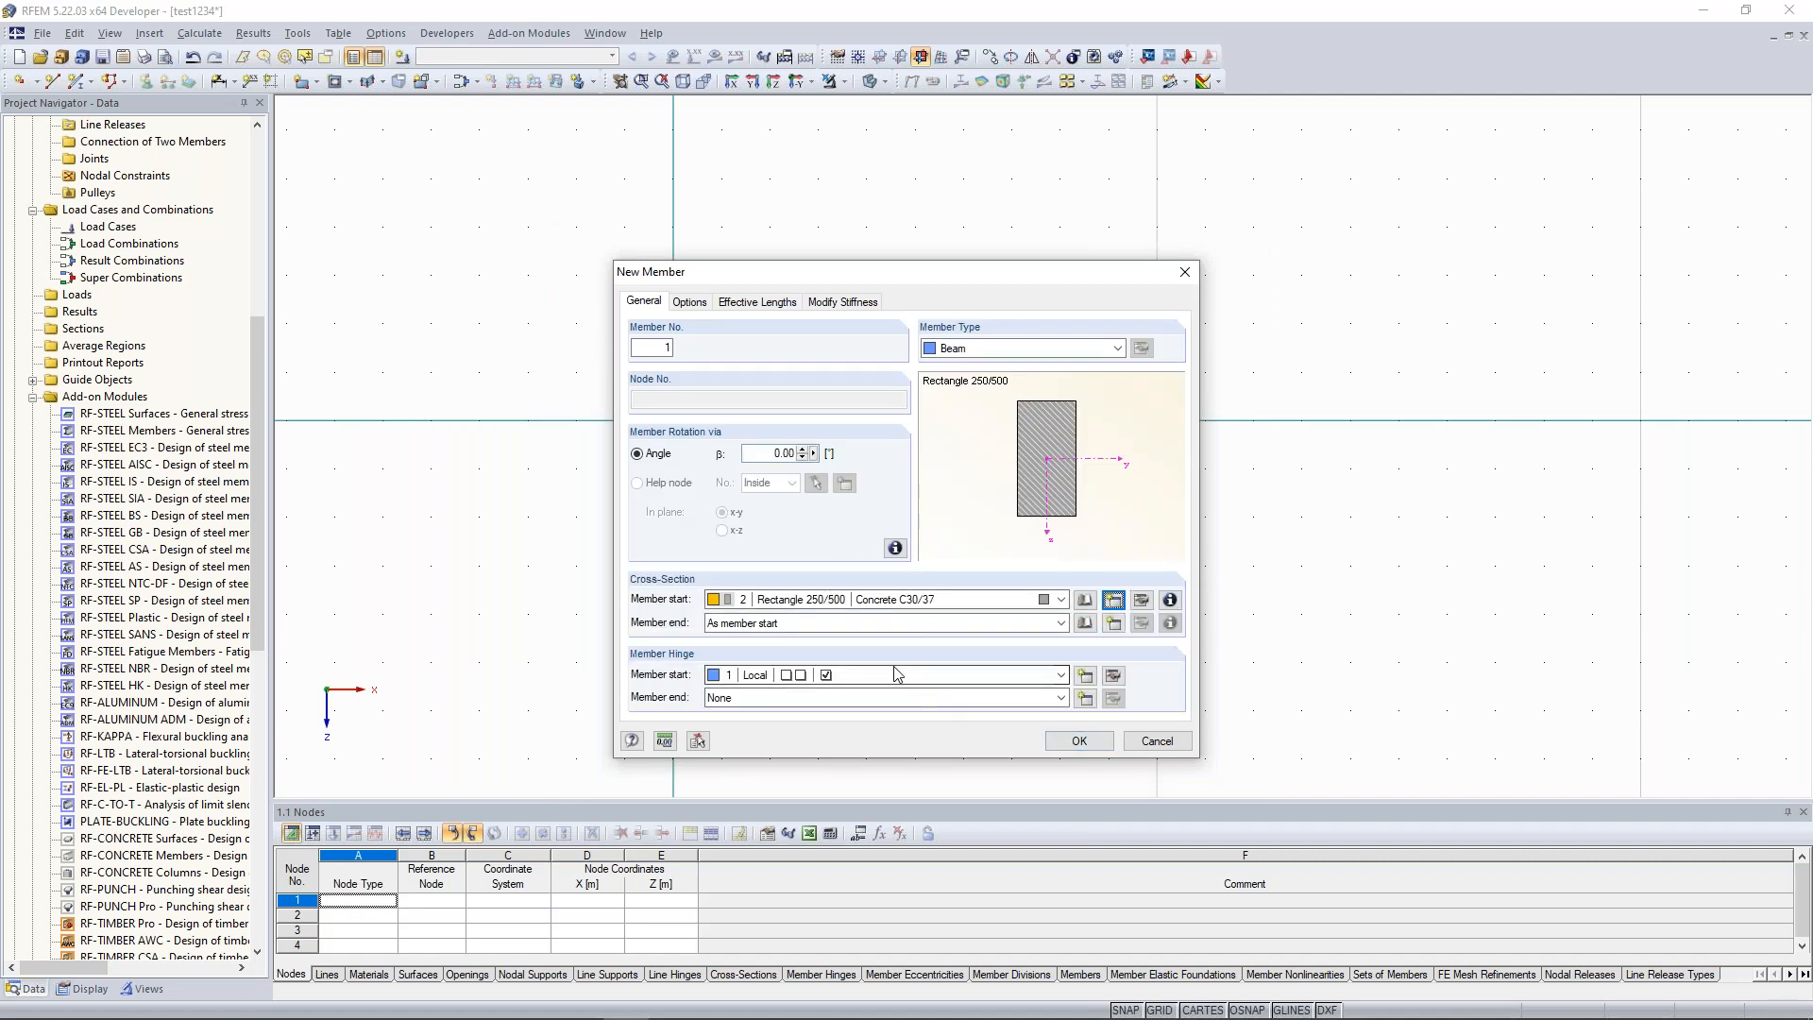
# Draw the concrete beam horizontally from the origin to X = 10 m.
pyautogui.click(1080, 744)
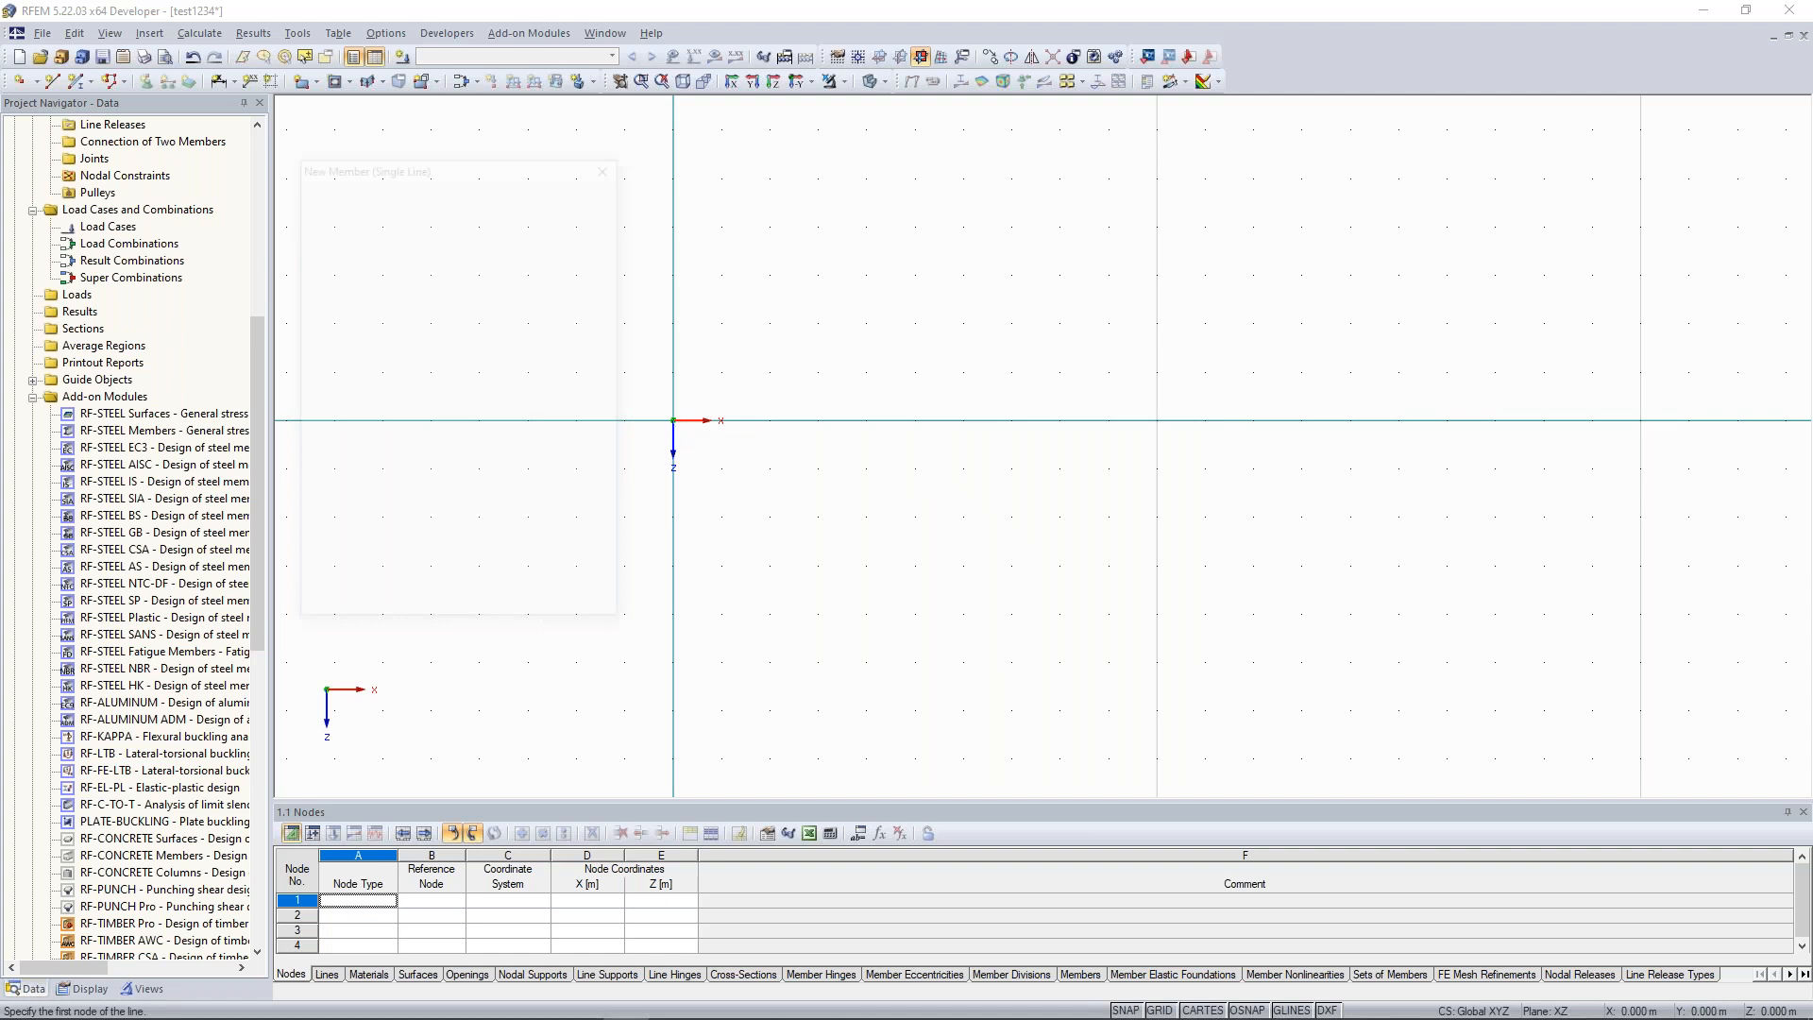
pyautogui.click(673, 421)
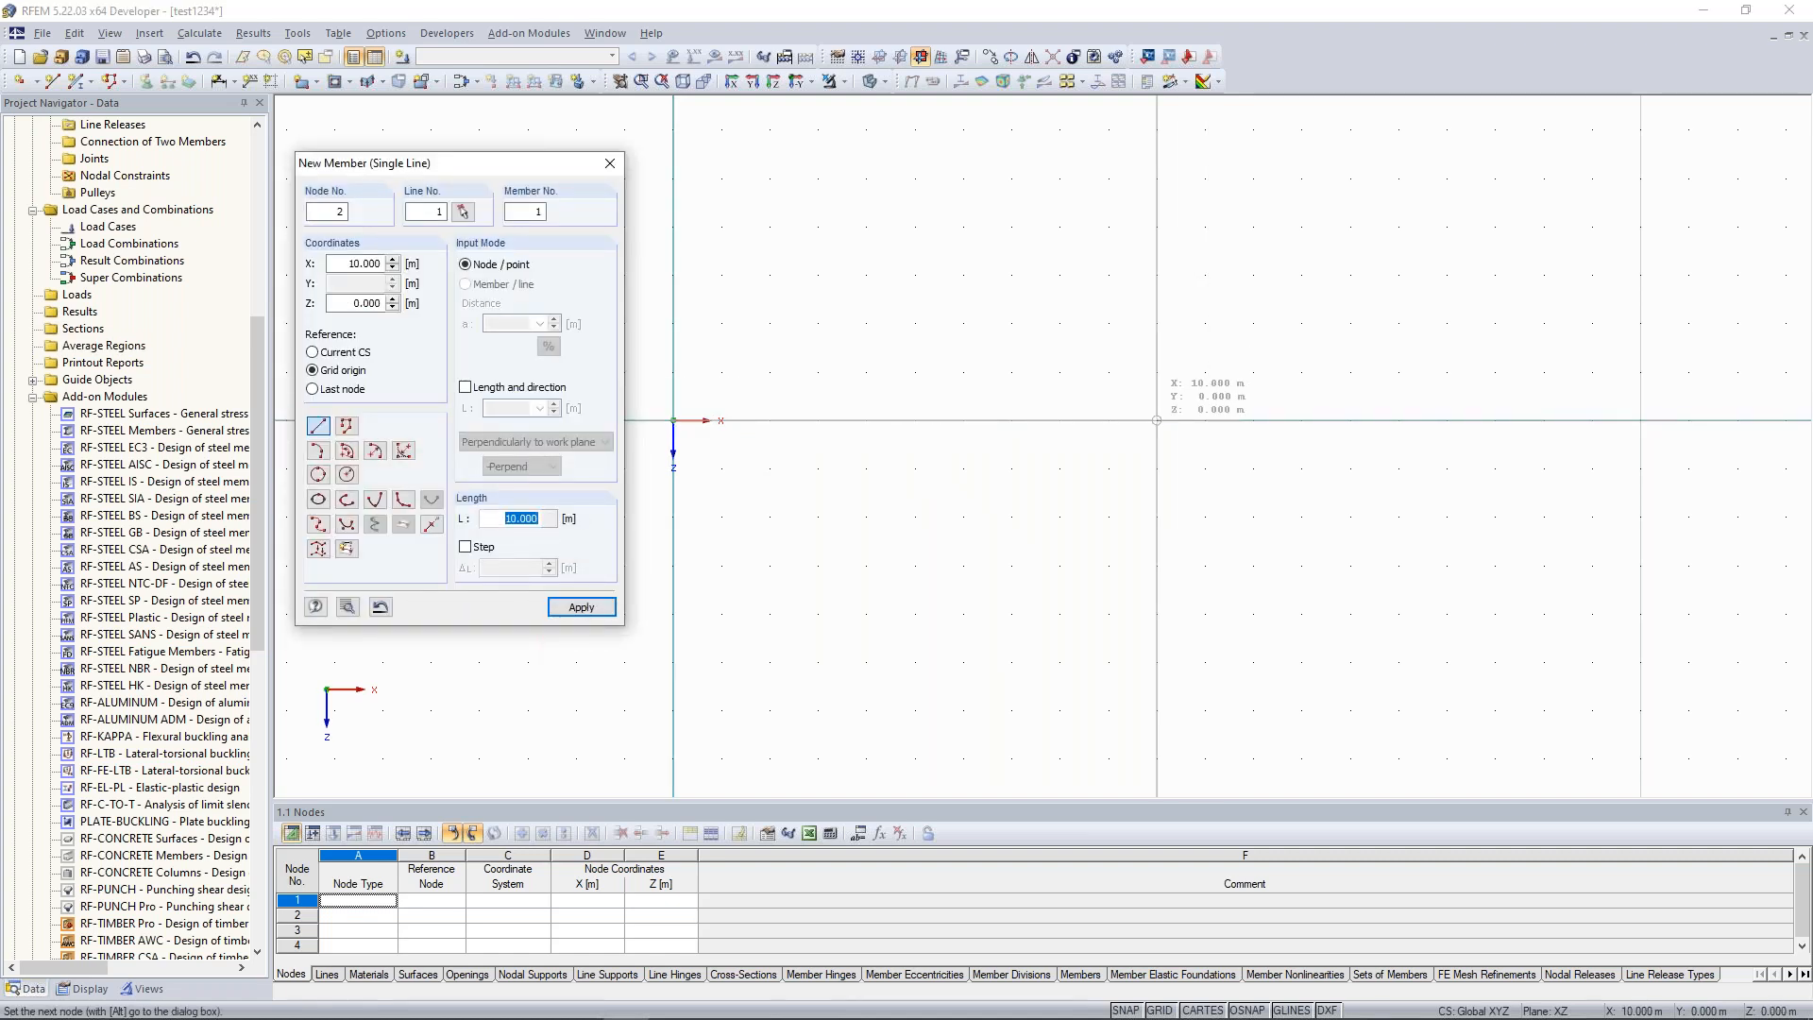
pyautogui.click(1157, 420)
pyautogui.press('Escape')
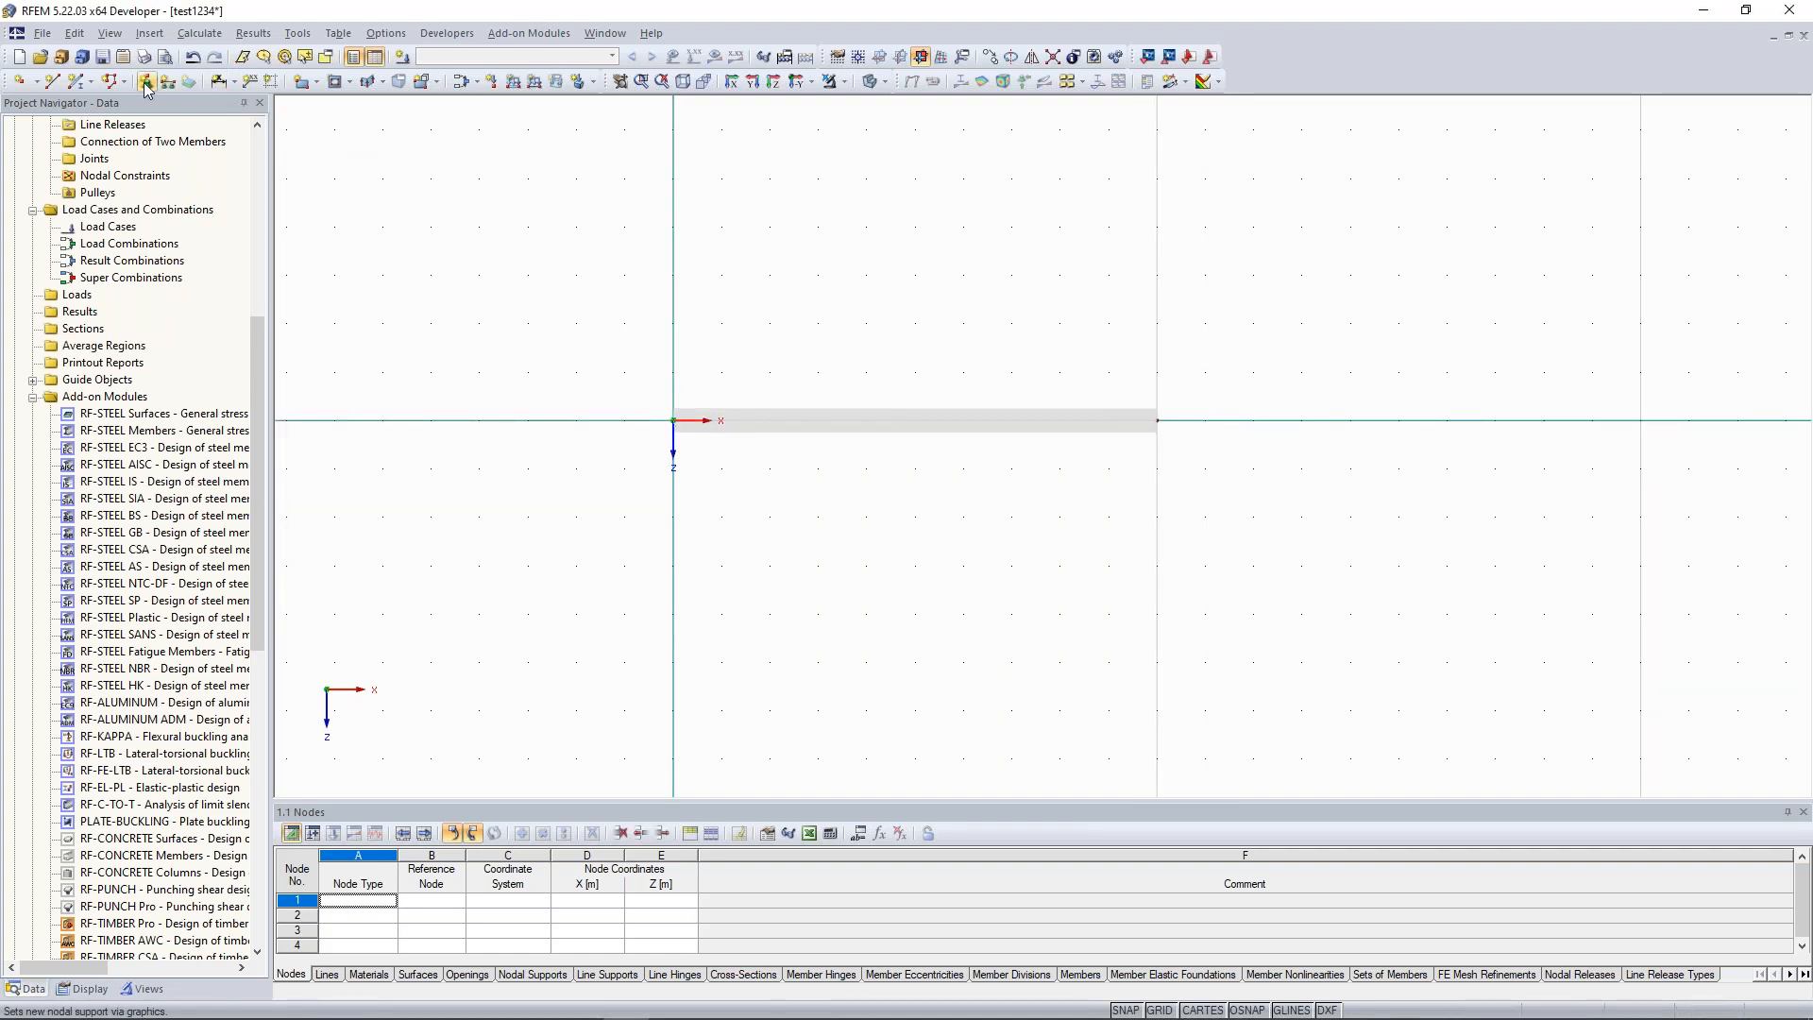
# Place nodal supports at both ends of the beam.
pyautogui.click(1077, 684)
pyautogui.click(1158, 421)
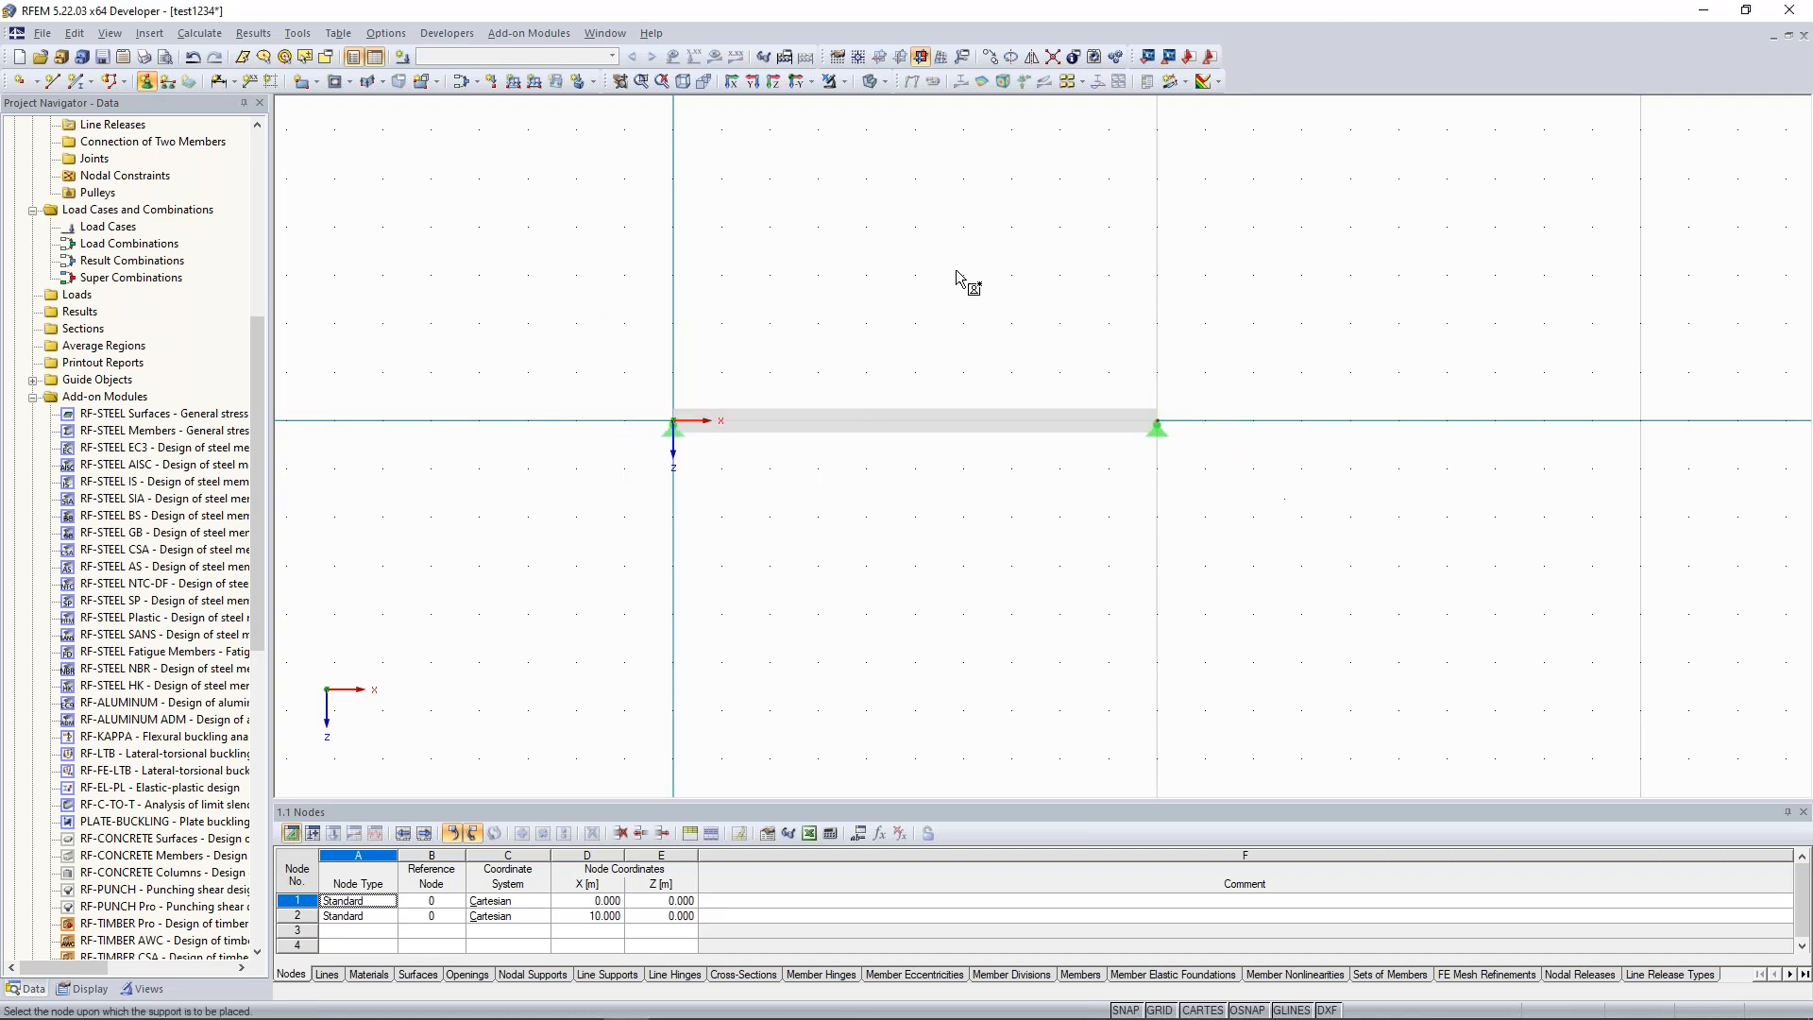
pyautogui.press('Escape')
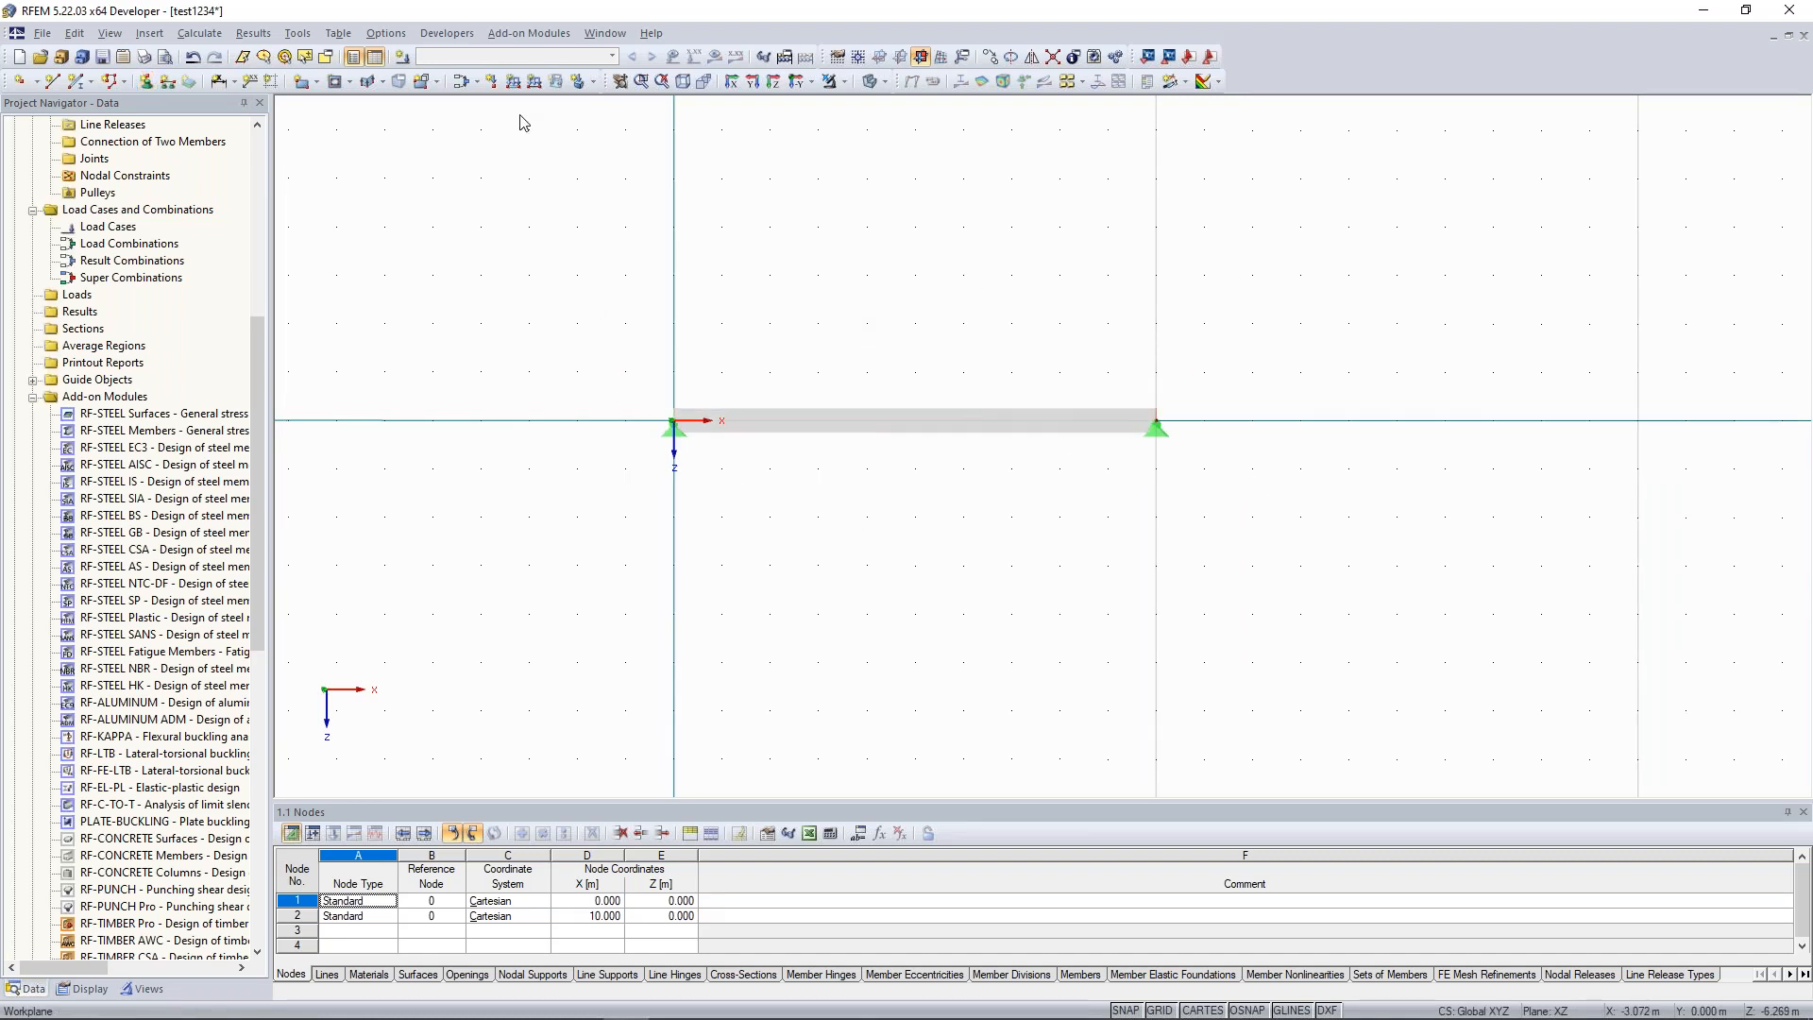
# Start a new member load and create permanent load case LC1 with the description "test", leaving self-weight inactive.
pyautogui.scroll(1, 691, 367)
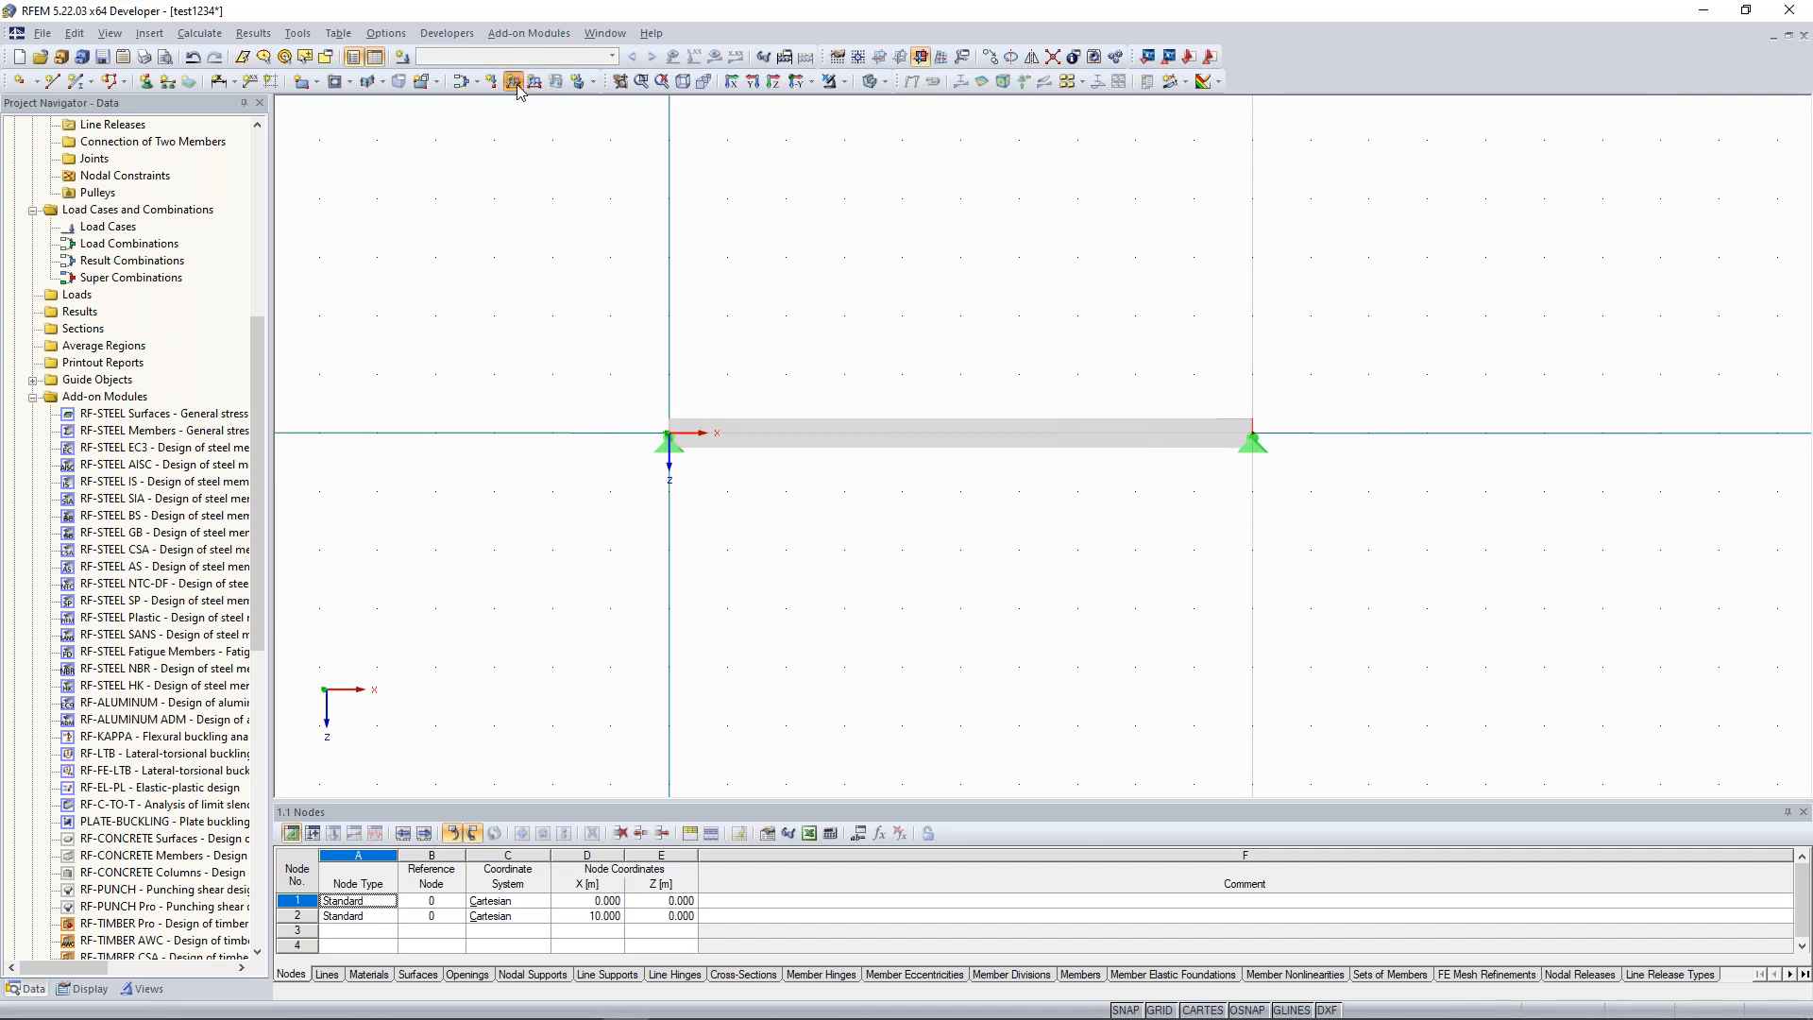
pyautogui.click(515, 85)
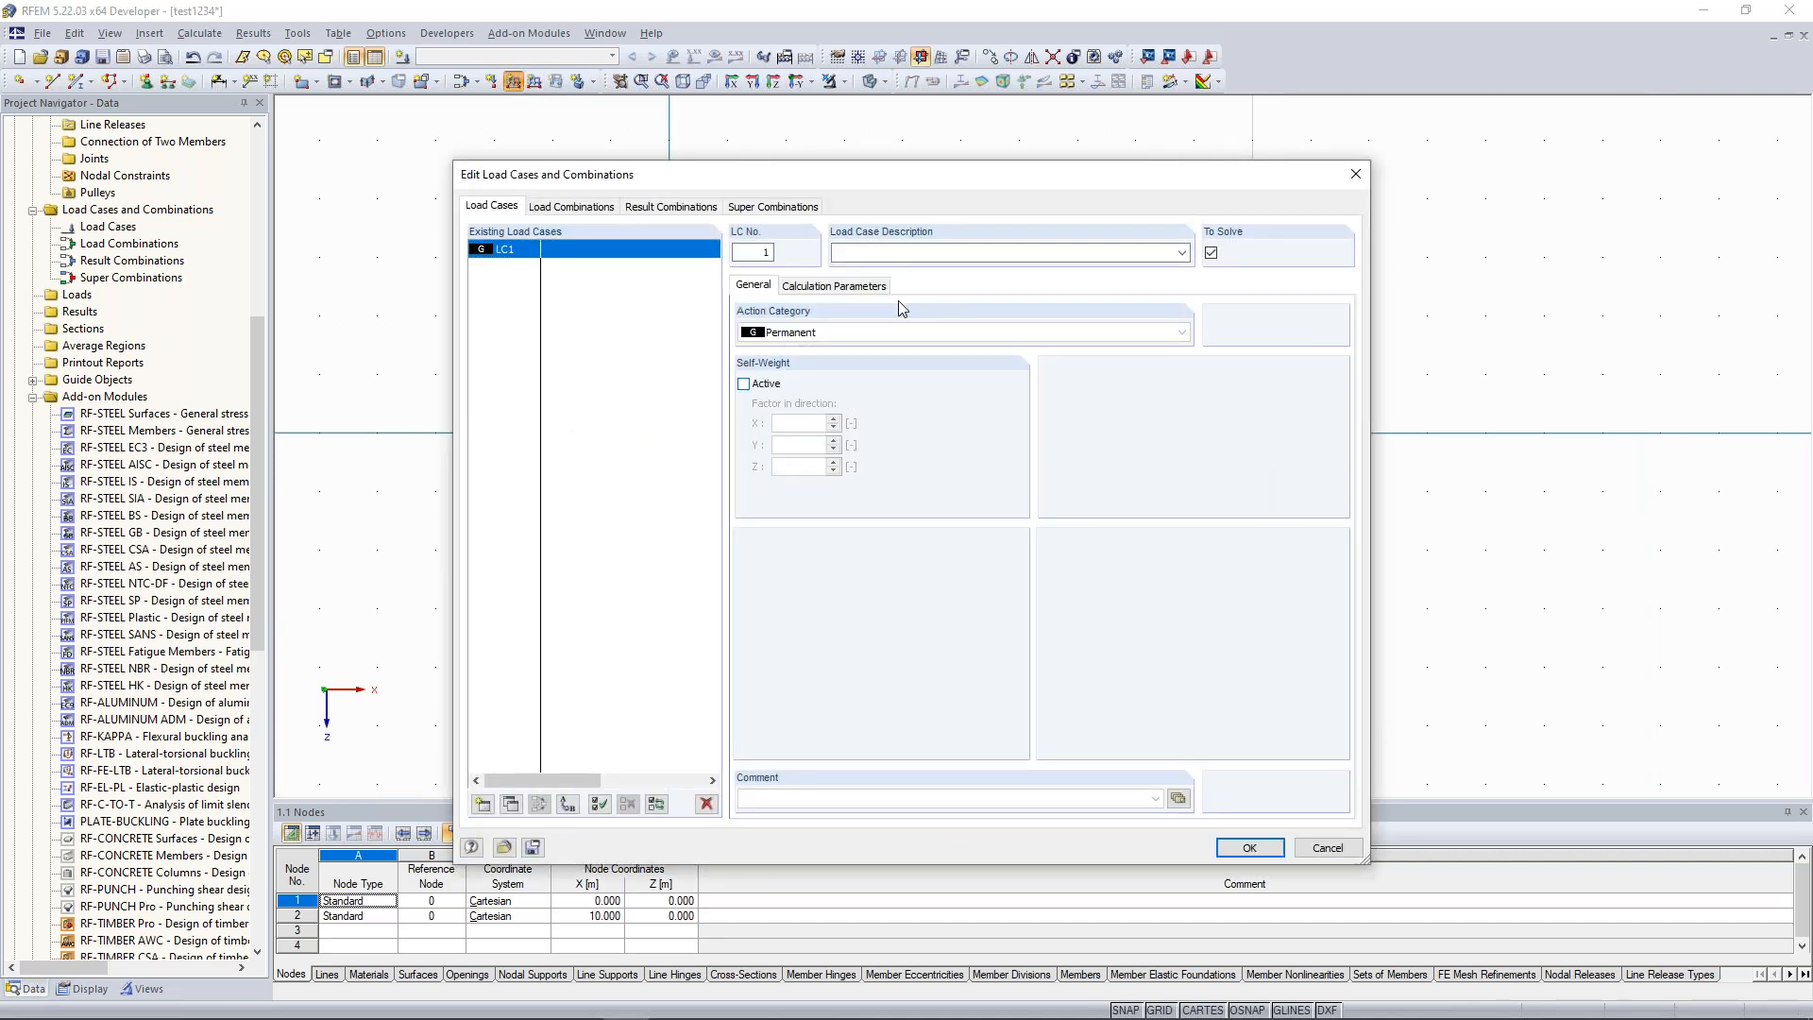
pyautogui.write('test')
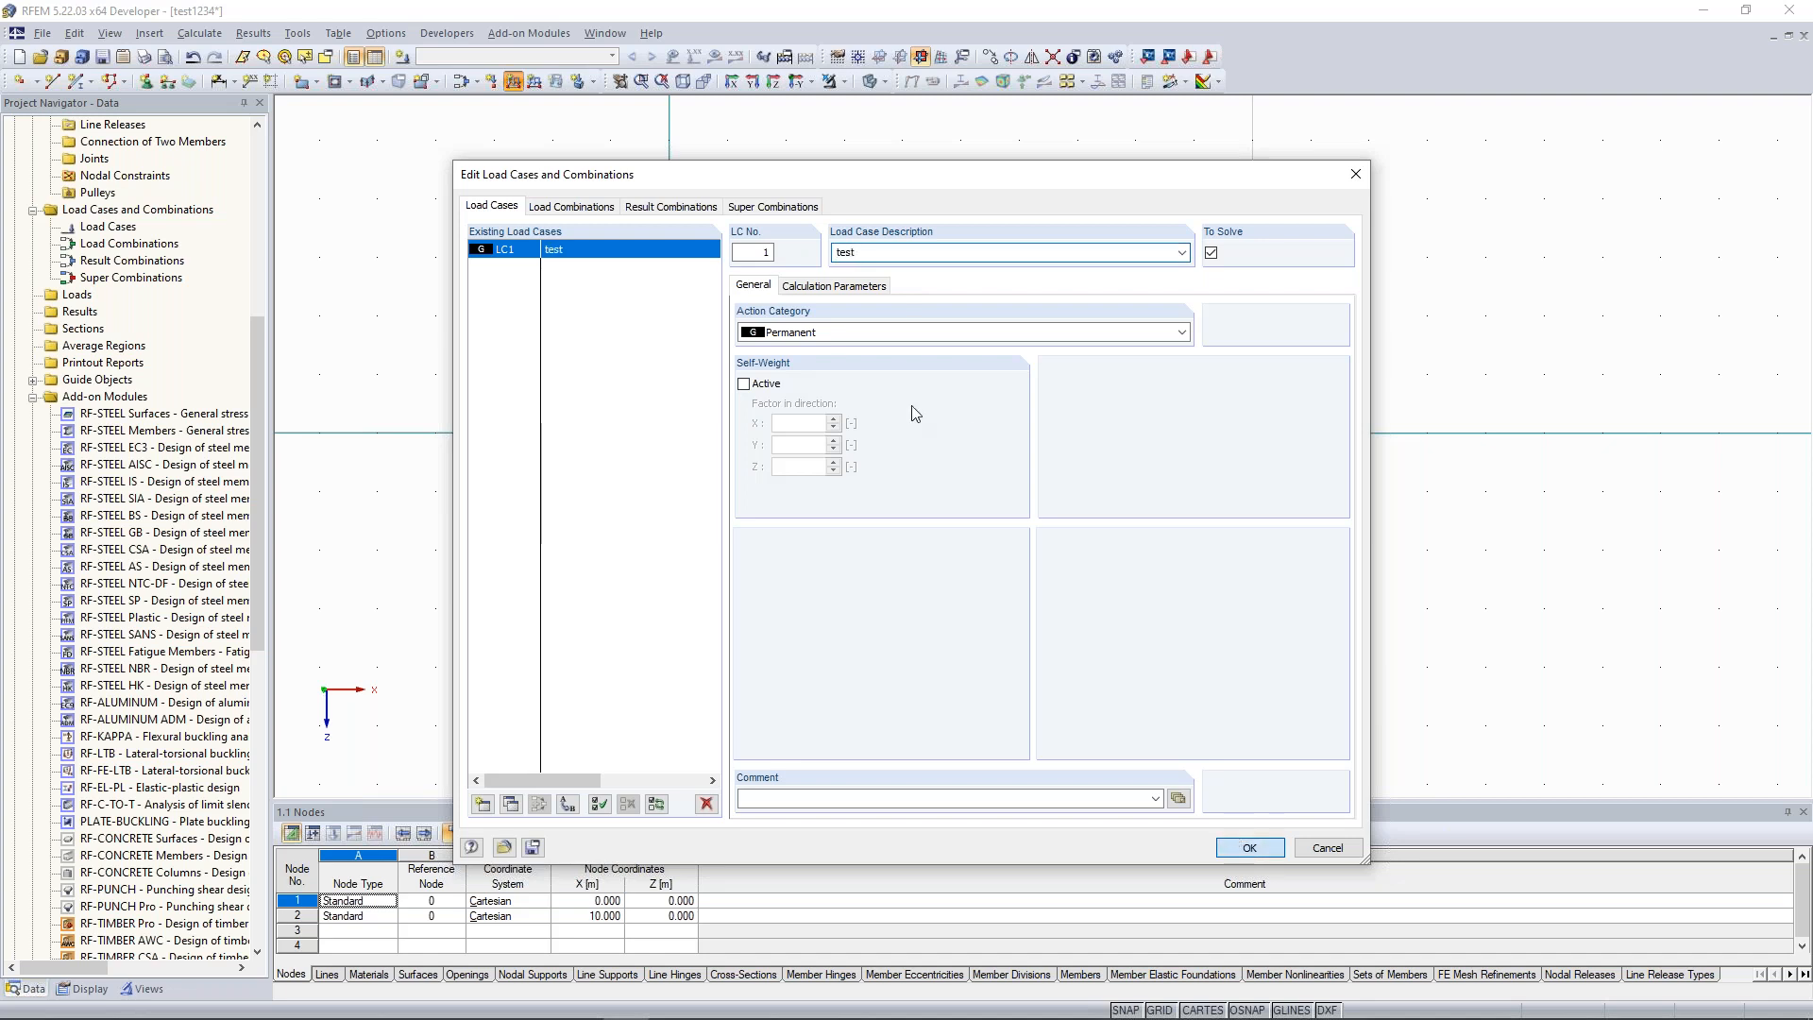
pyautogui.press('Return')
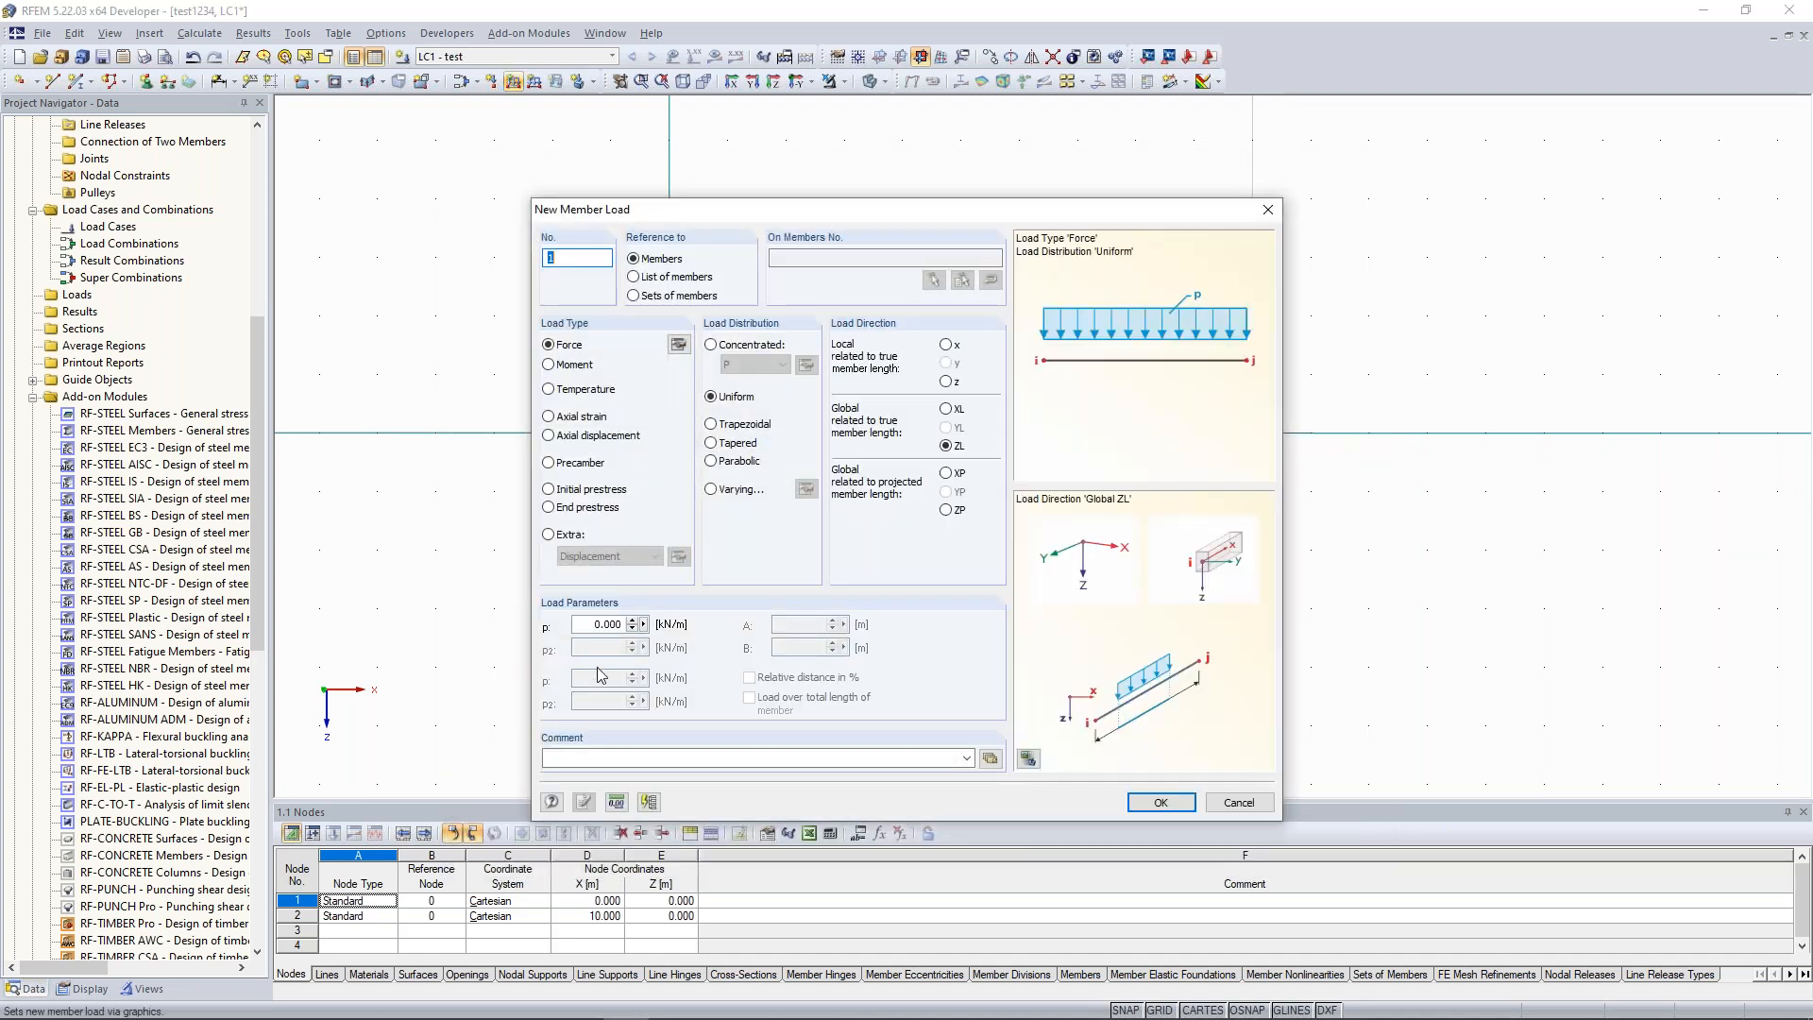
# Apply a uniform 15 kN/m force in global ZL direction to the beam.
pyautogui.doubleClick(612, 625)
pyautogui.write('15')
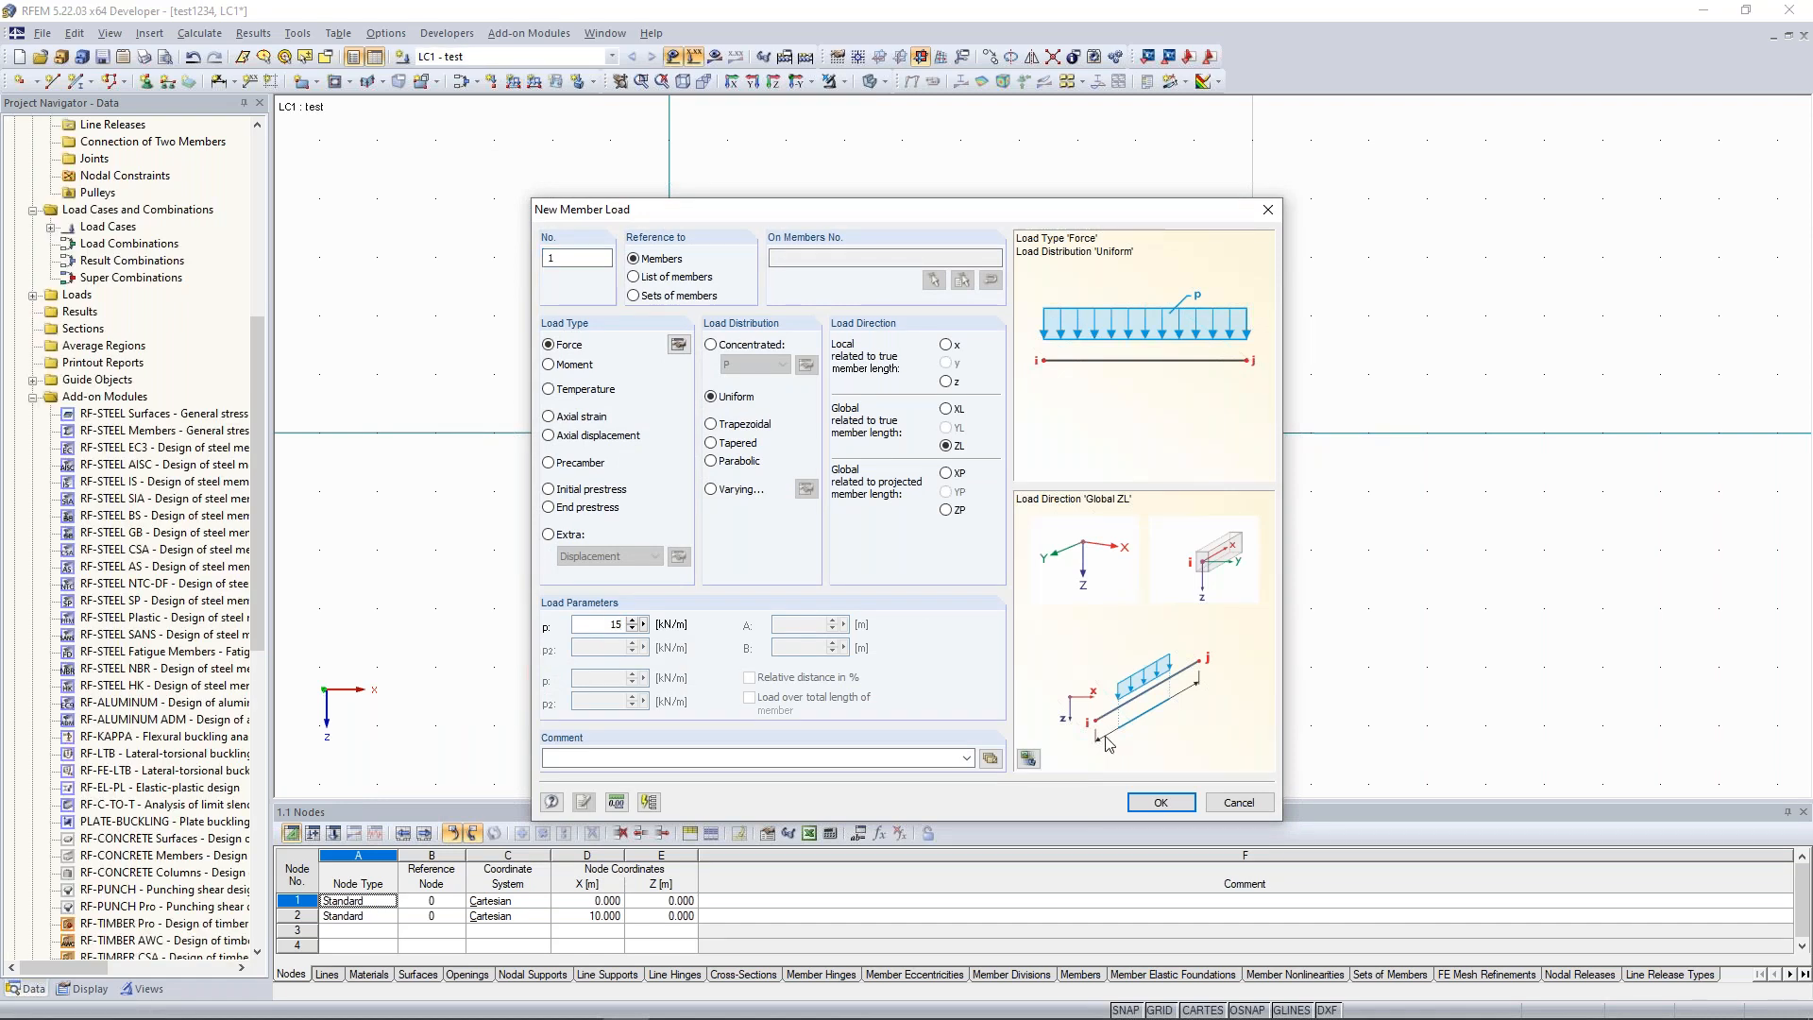
pyautogui.click(1161, 804)
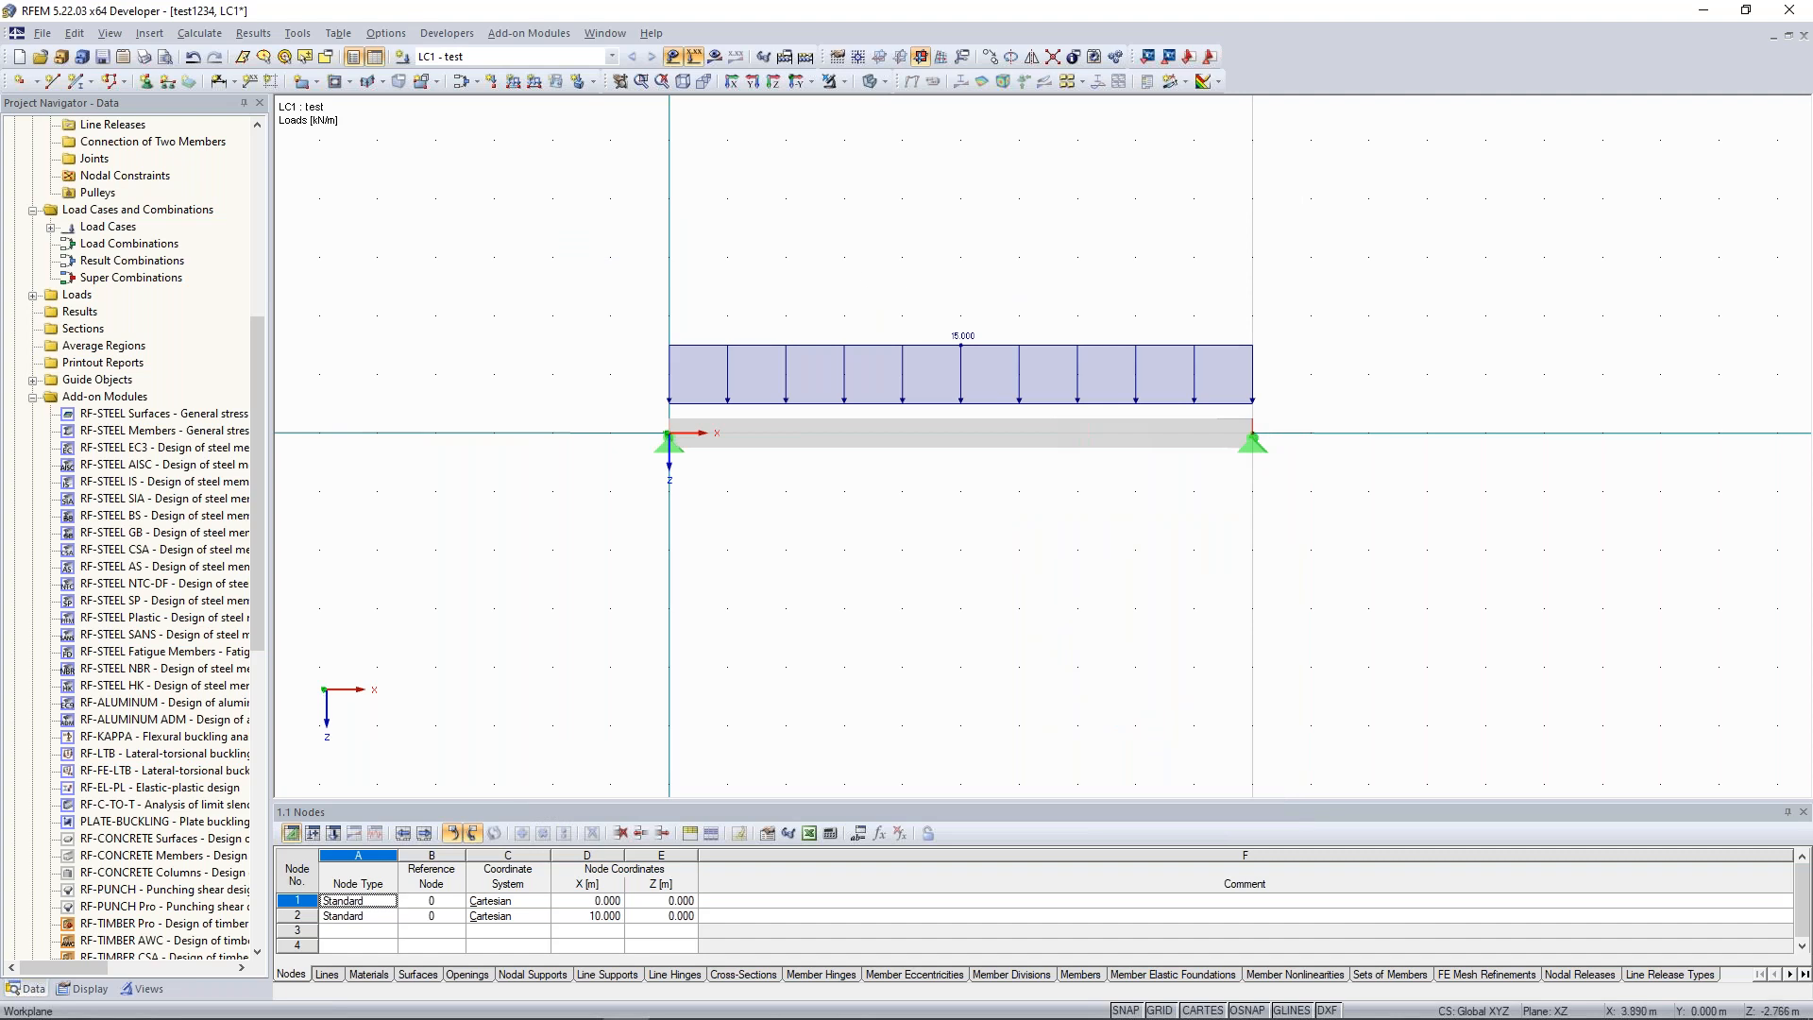
pyautogui.keyDown('ctrl'); pyautogui.moveTo(897, 272); pyautogui.dragTo(869, 273, button='middle'); pyautogui.keyUp('ctrl')
pyautogui.scroll(1, 925, 308)
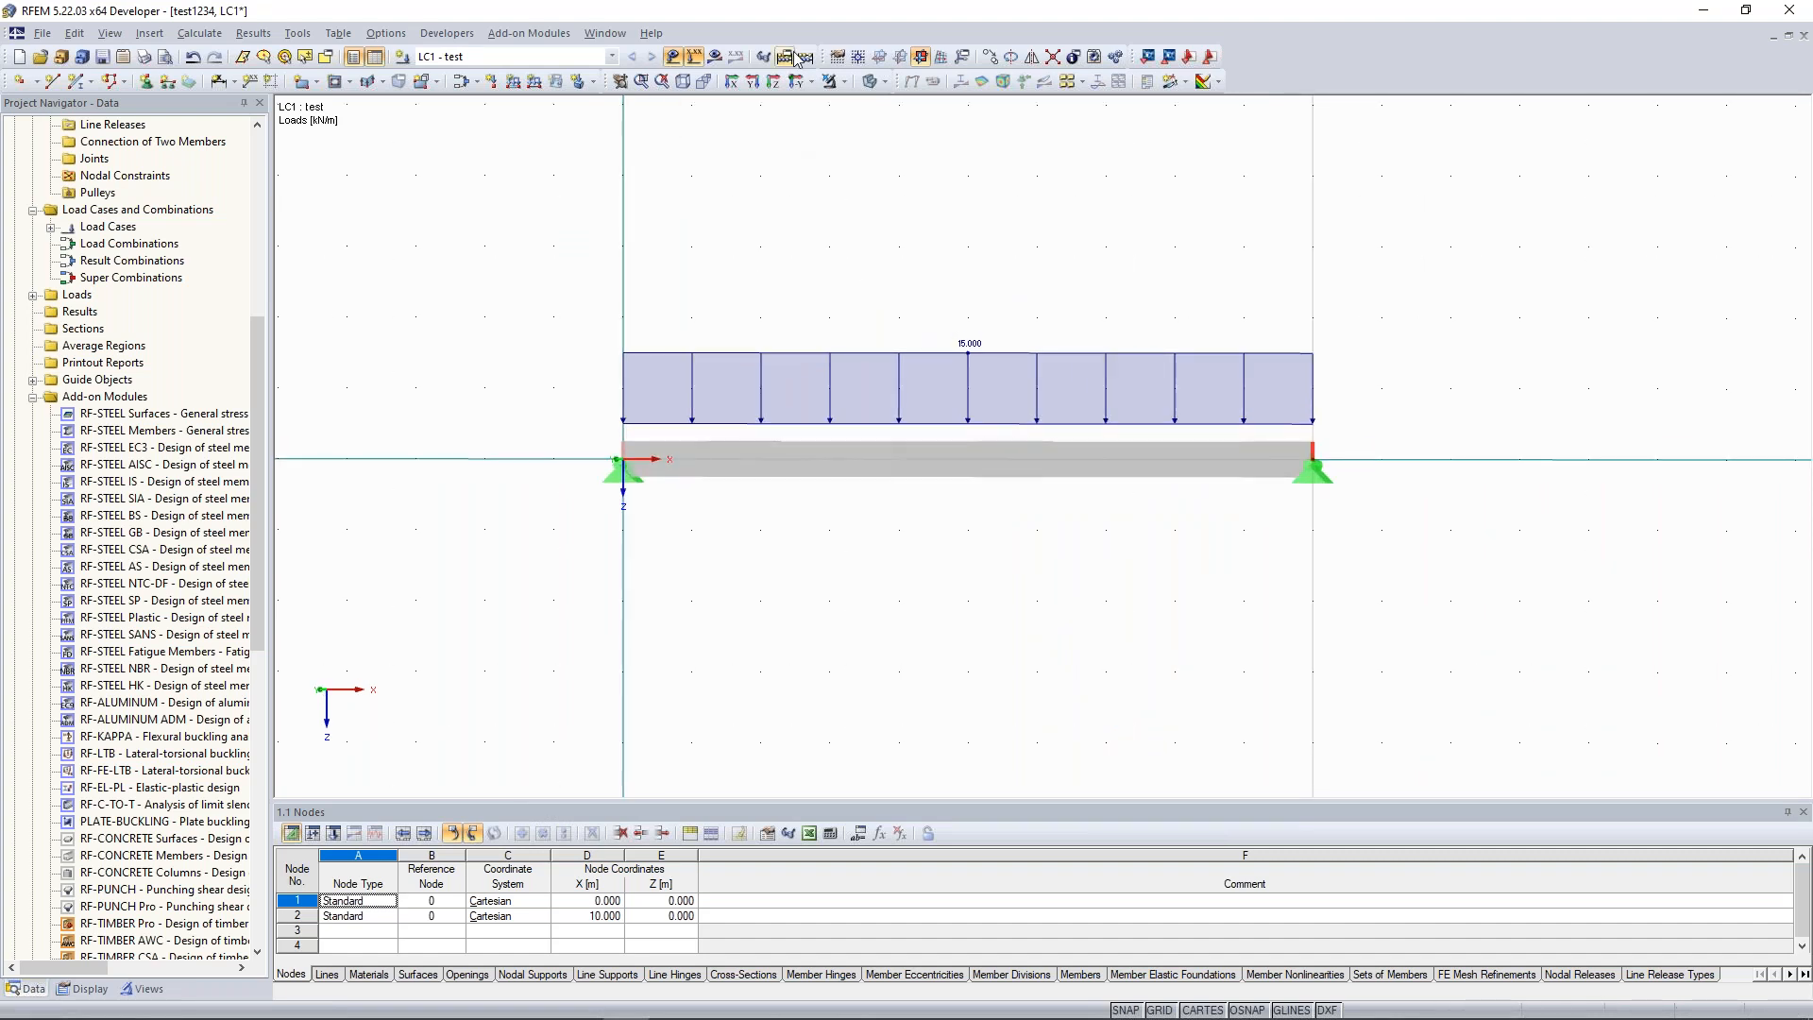
# Open the RF-CONCRETE Members design, select LC1 for ultimate limit state design and use standard EN 1992-1-1:2004/A1:2014.
pyautogui.moveTo(260, 595); pyautogui.dragTo(260, 697)
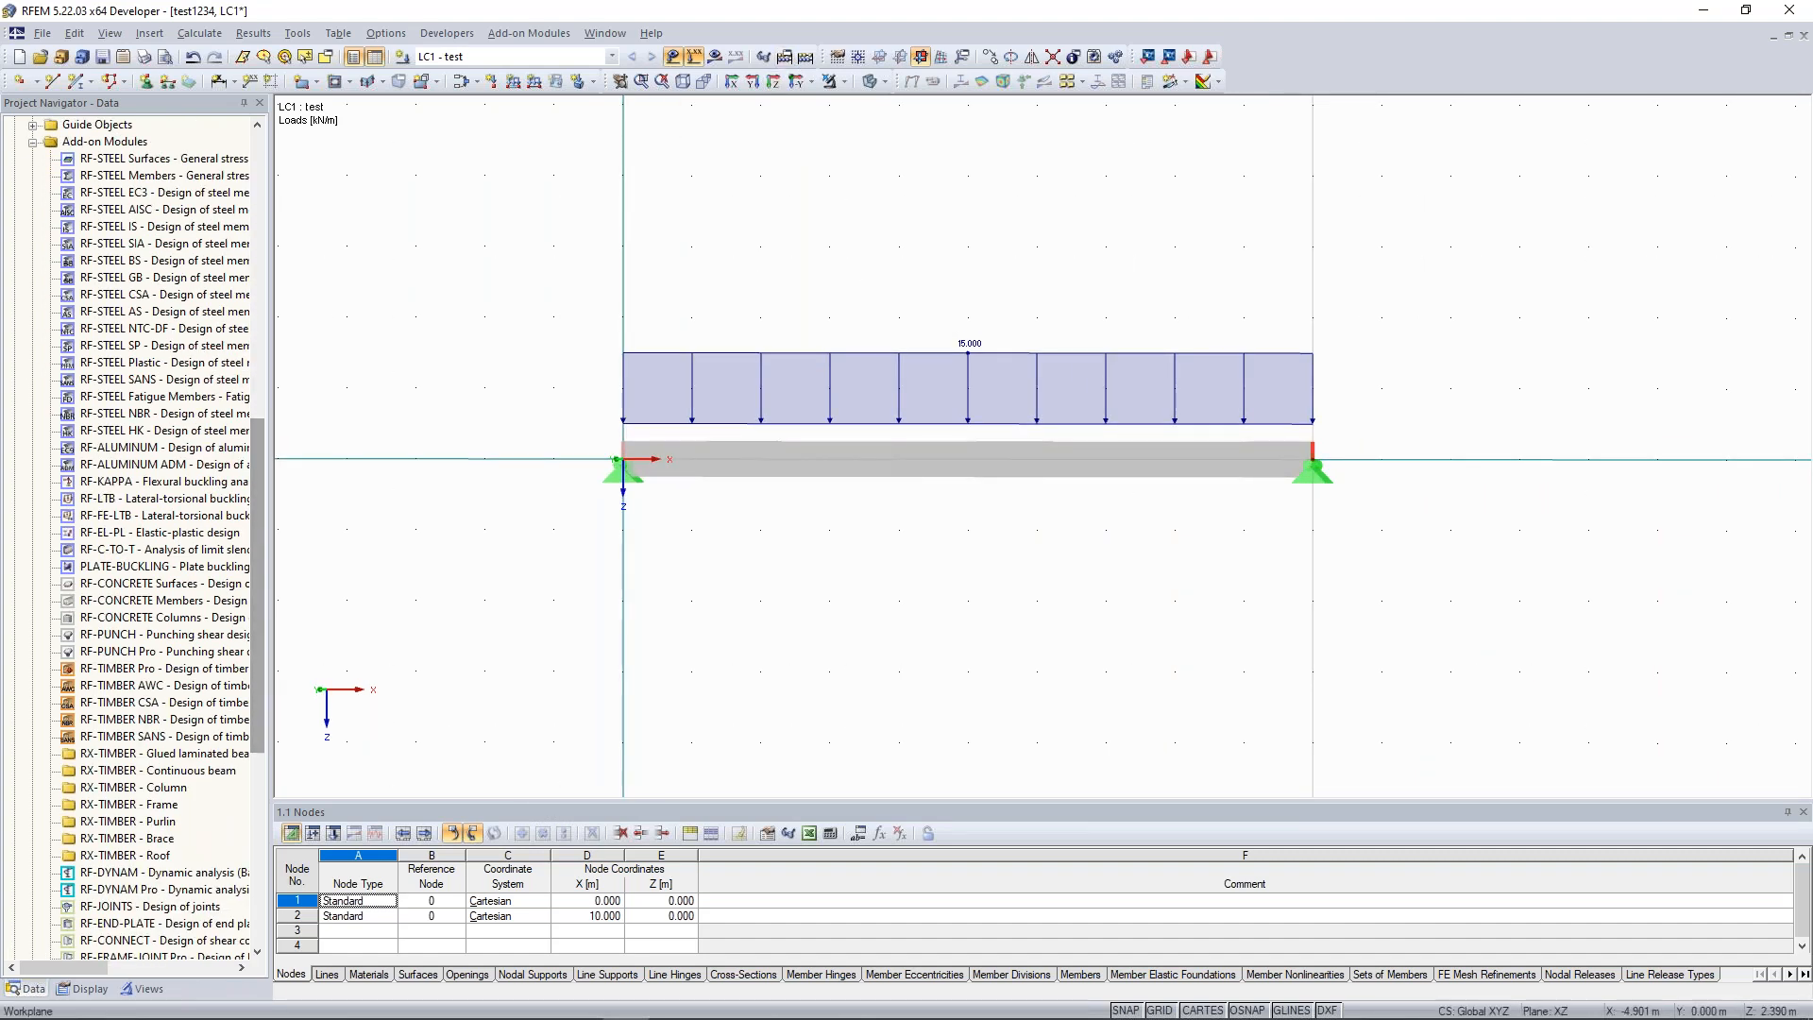
pyautogui.doubleClick(133, 604)
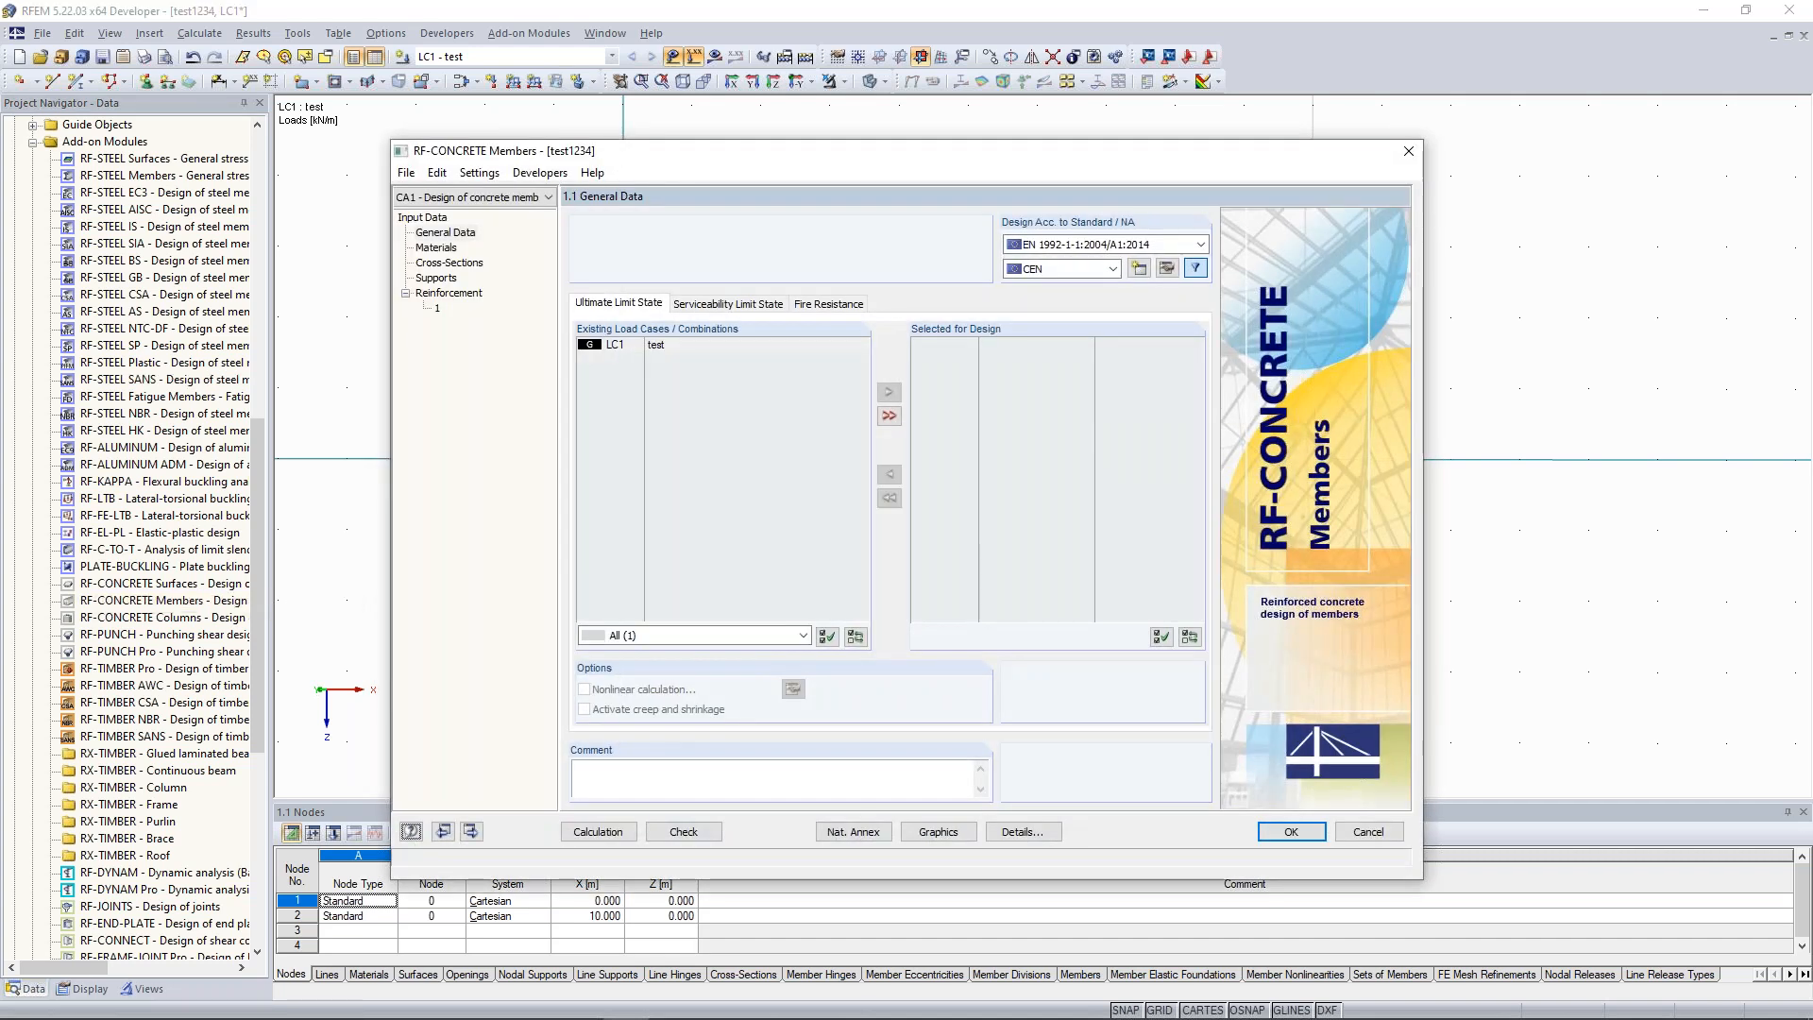
pyautogui.click(676, 344)
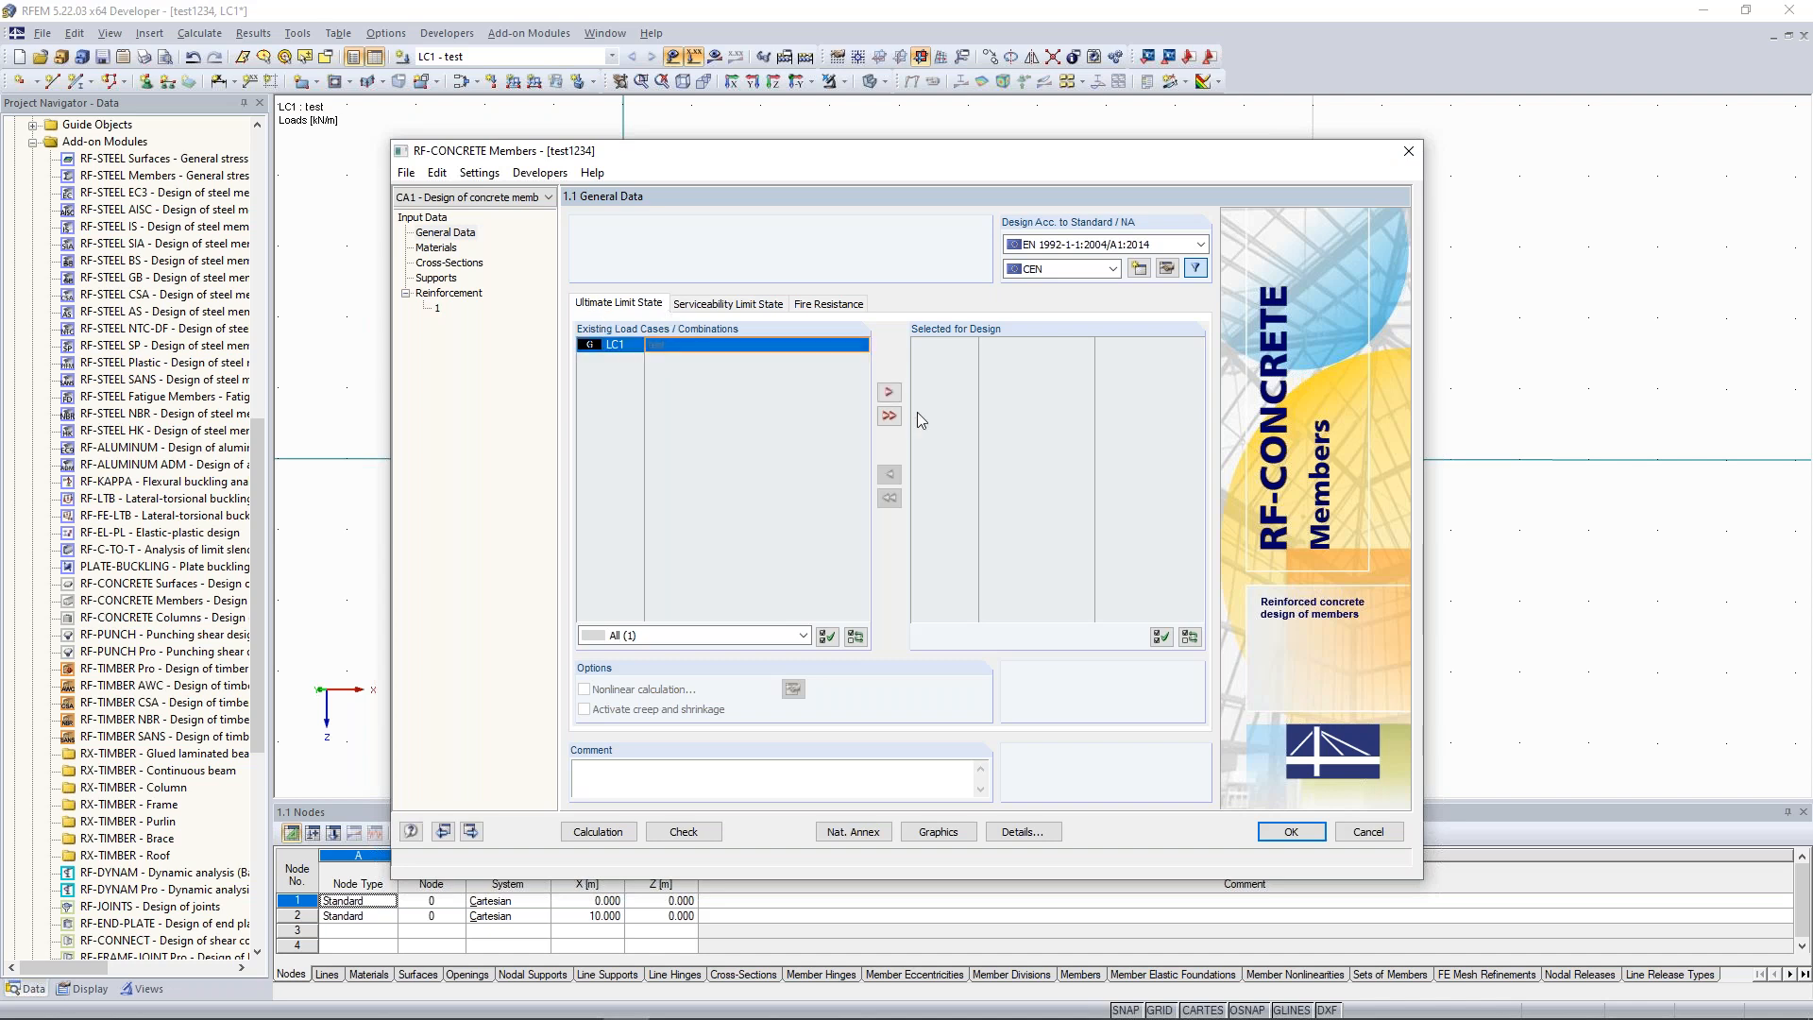
pyautogui.click(889, 393)
pyautogui.click(1170, 245)
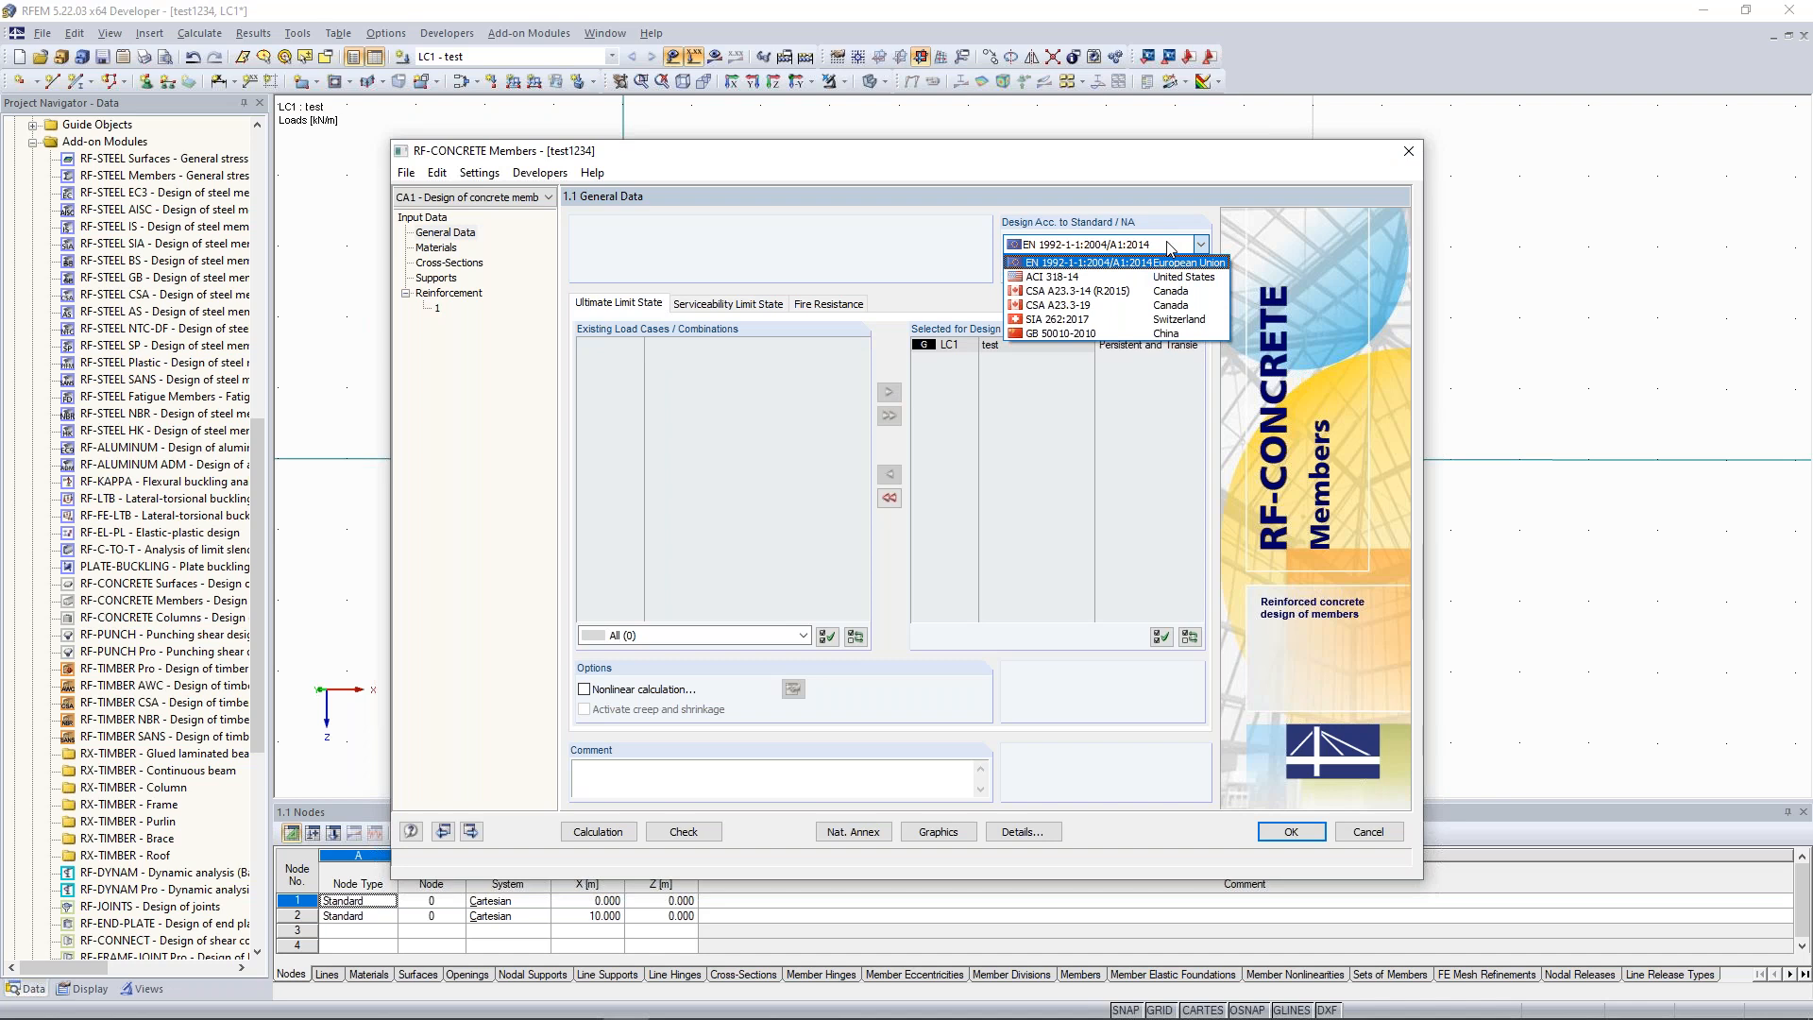
pyautogui.click(1167, 263)
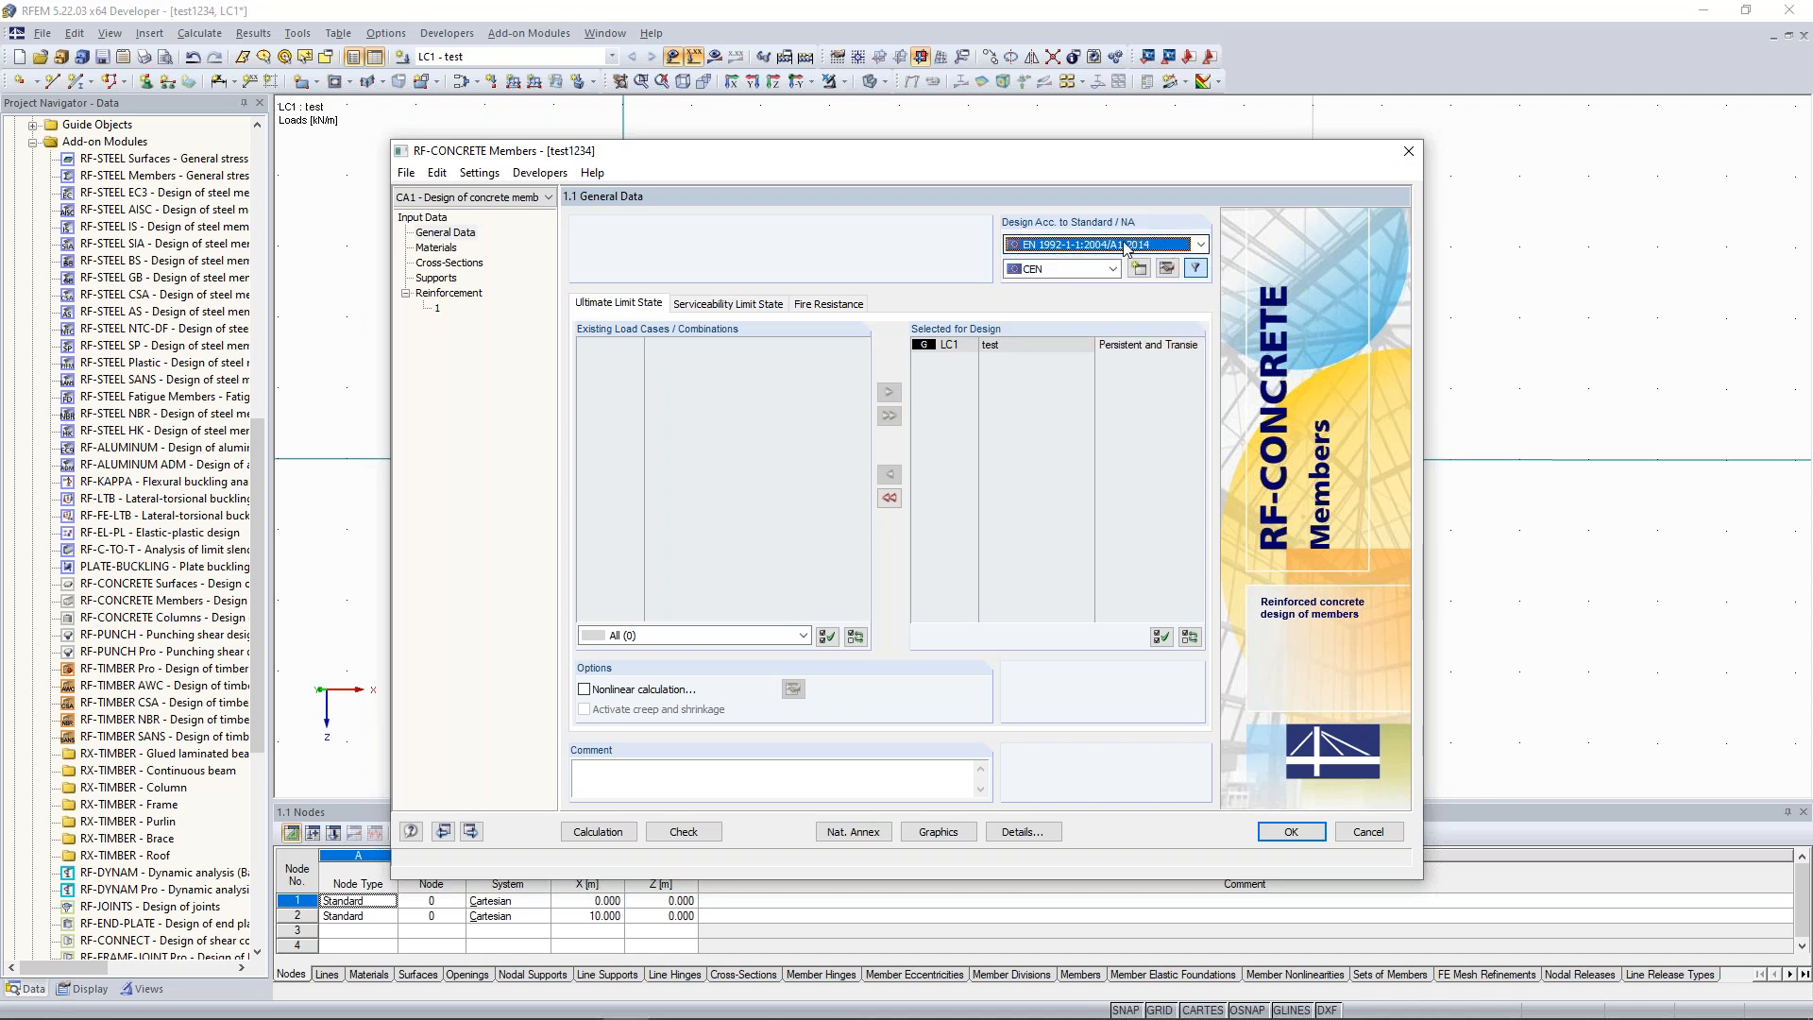
# Review the concrete design's materials, cross-section, supports and longitudinal reinforcement settings for reinforcement group 1.
pyautogui.click(451, 251)
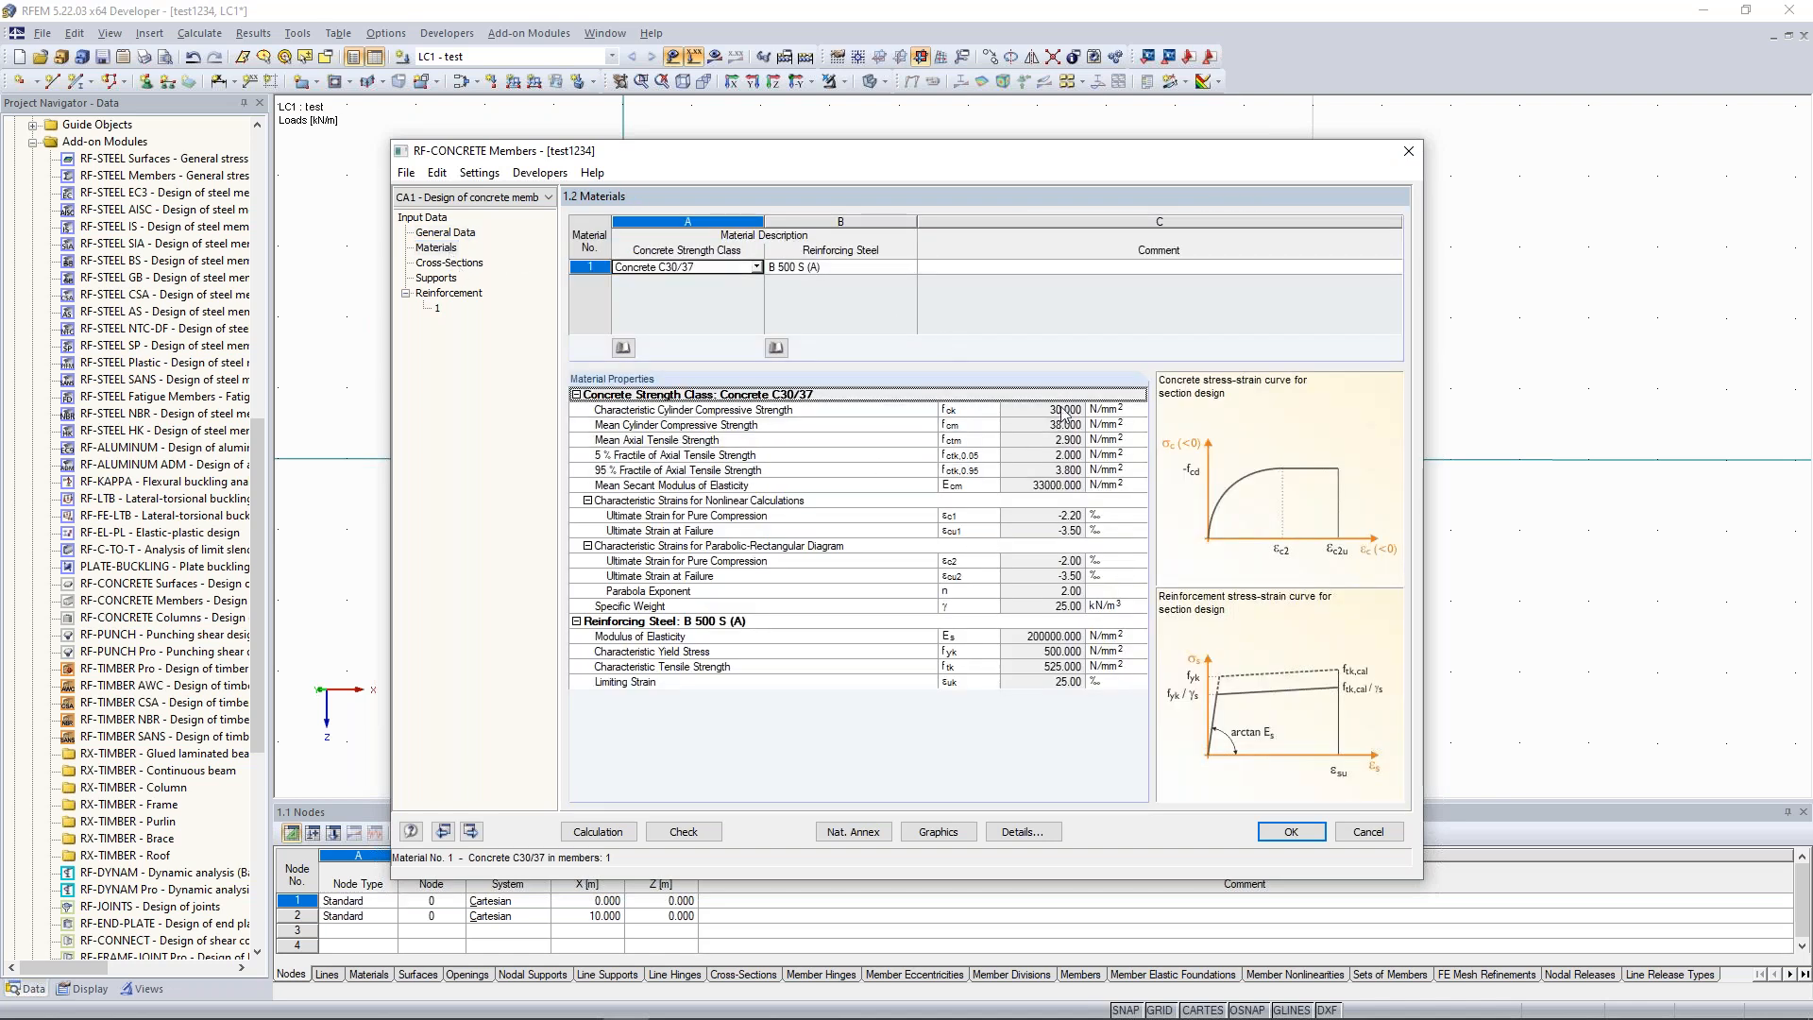
pyautogui.click(756, 268)
pyautogui.click(757, 268)
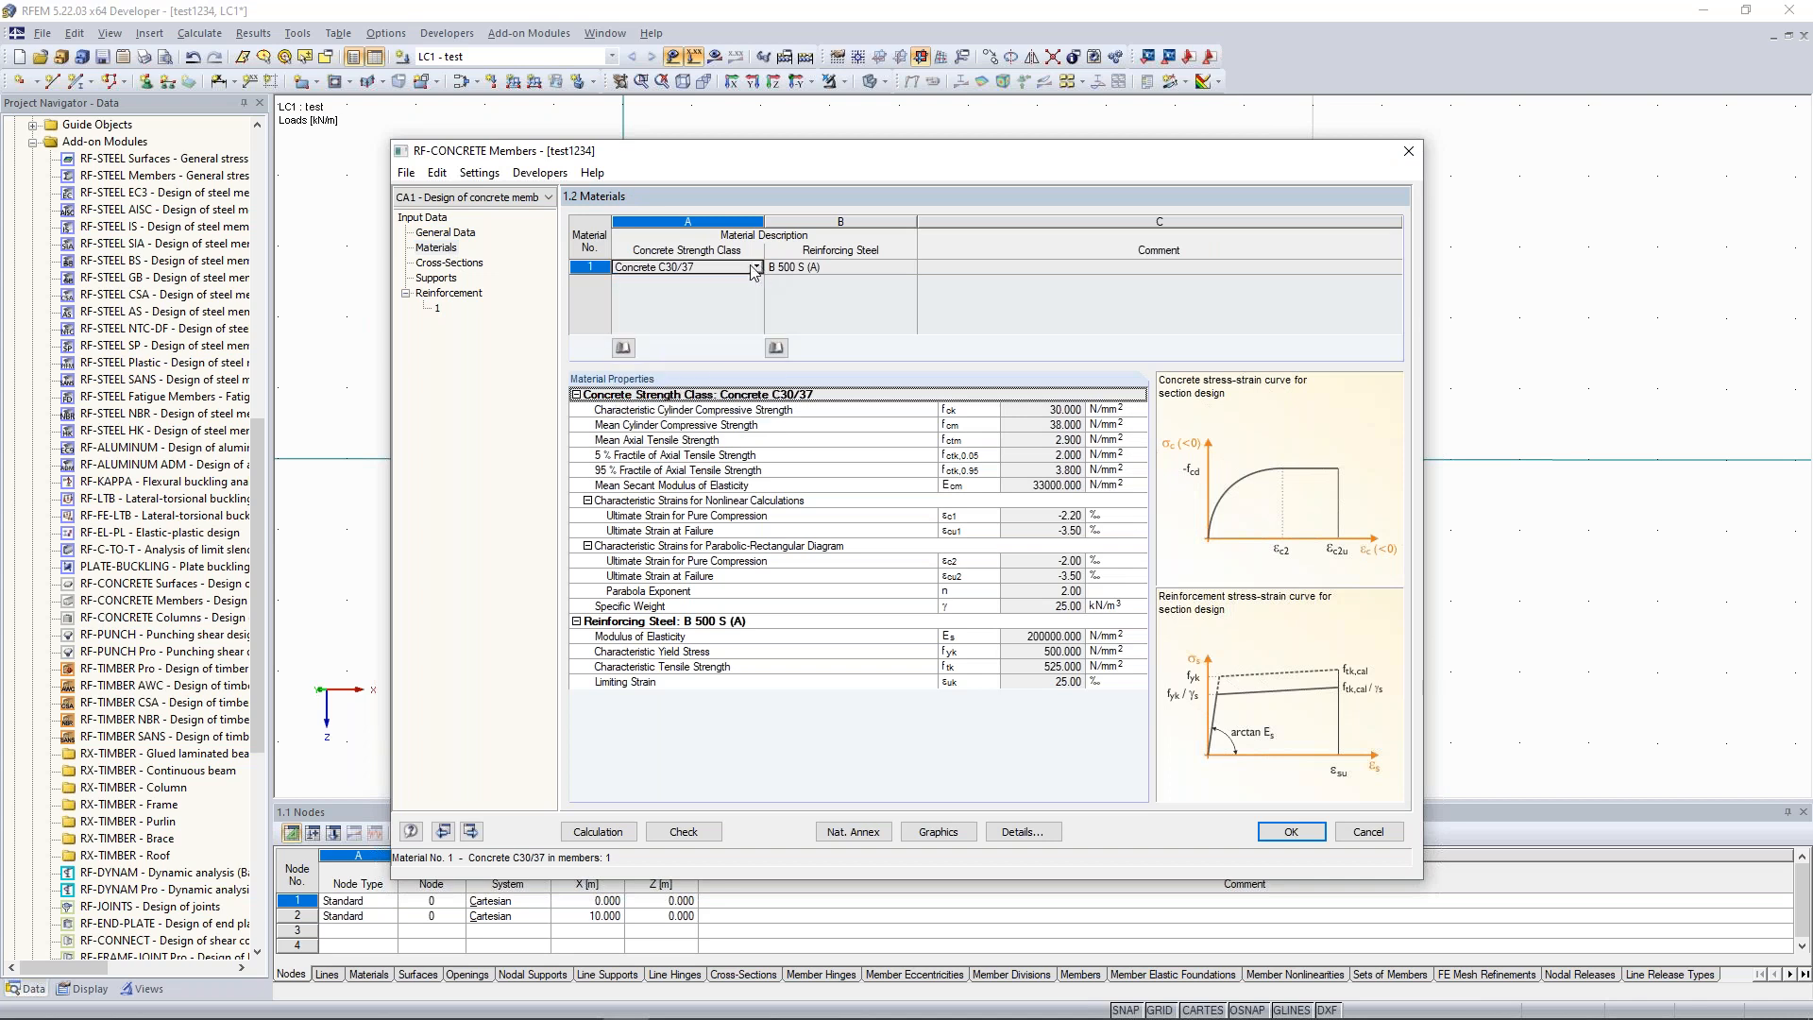
pyautogui.click(476, 268)
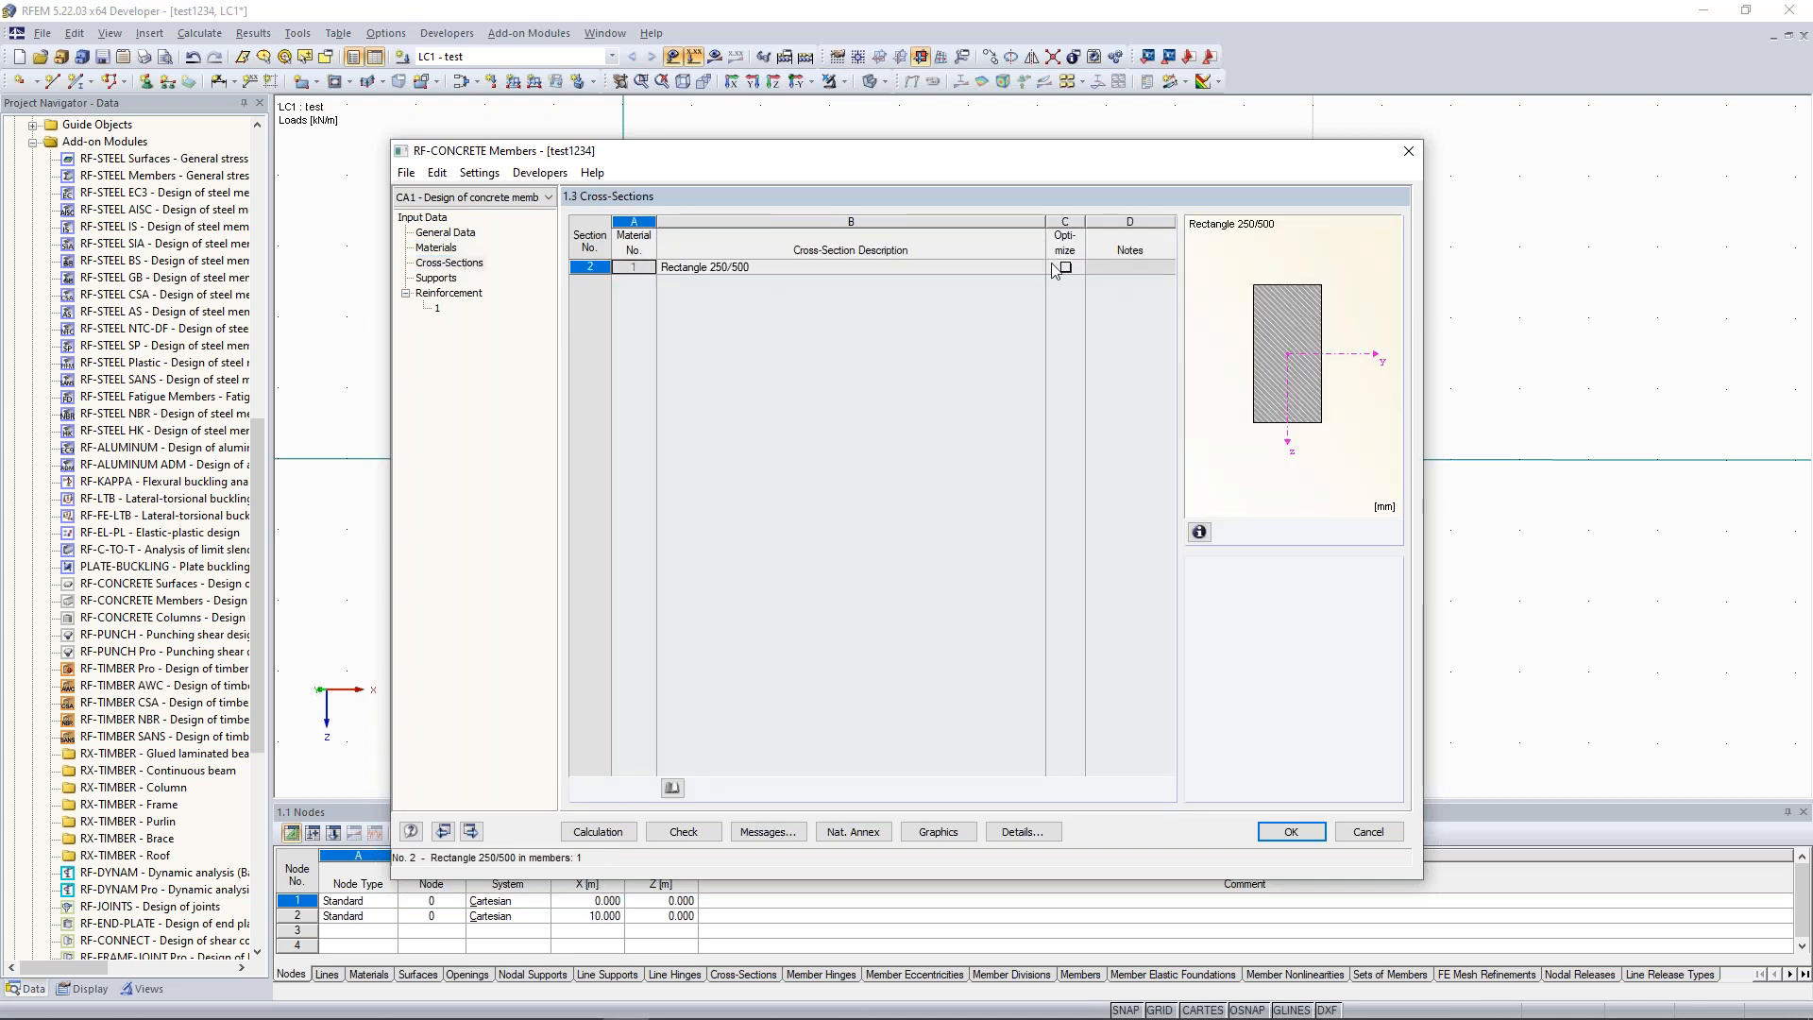
pyautogui.click(442, 278)
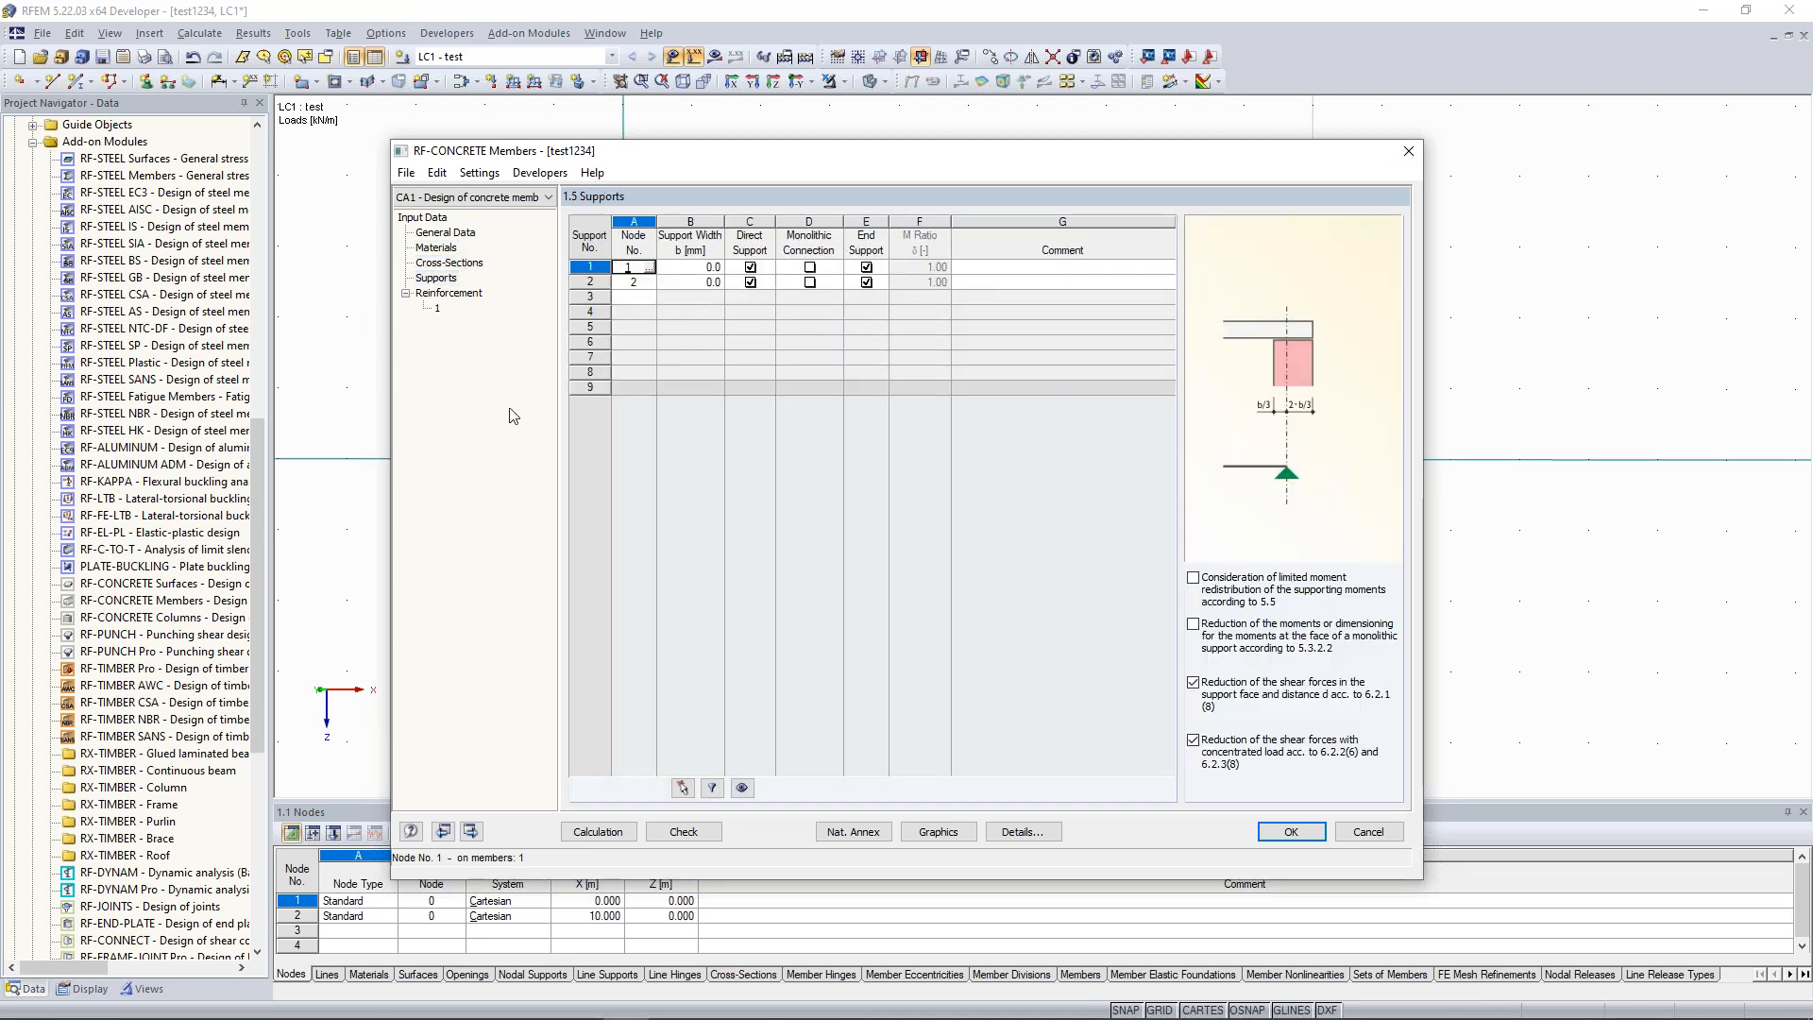
pyautogui.click(448, 293)
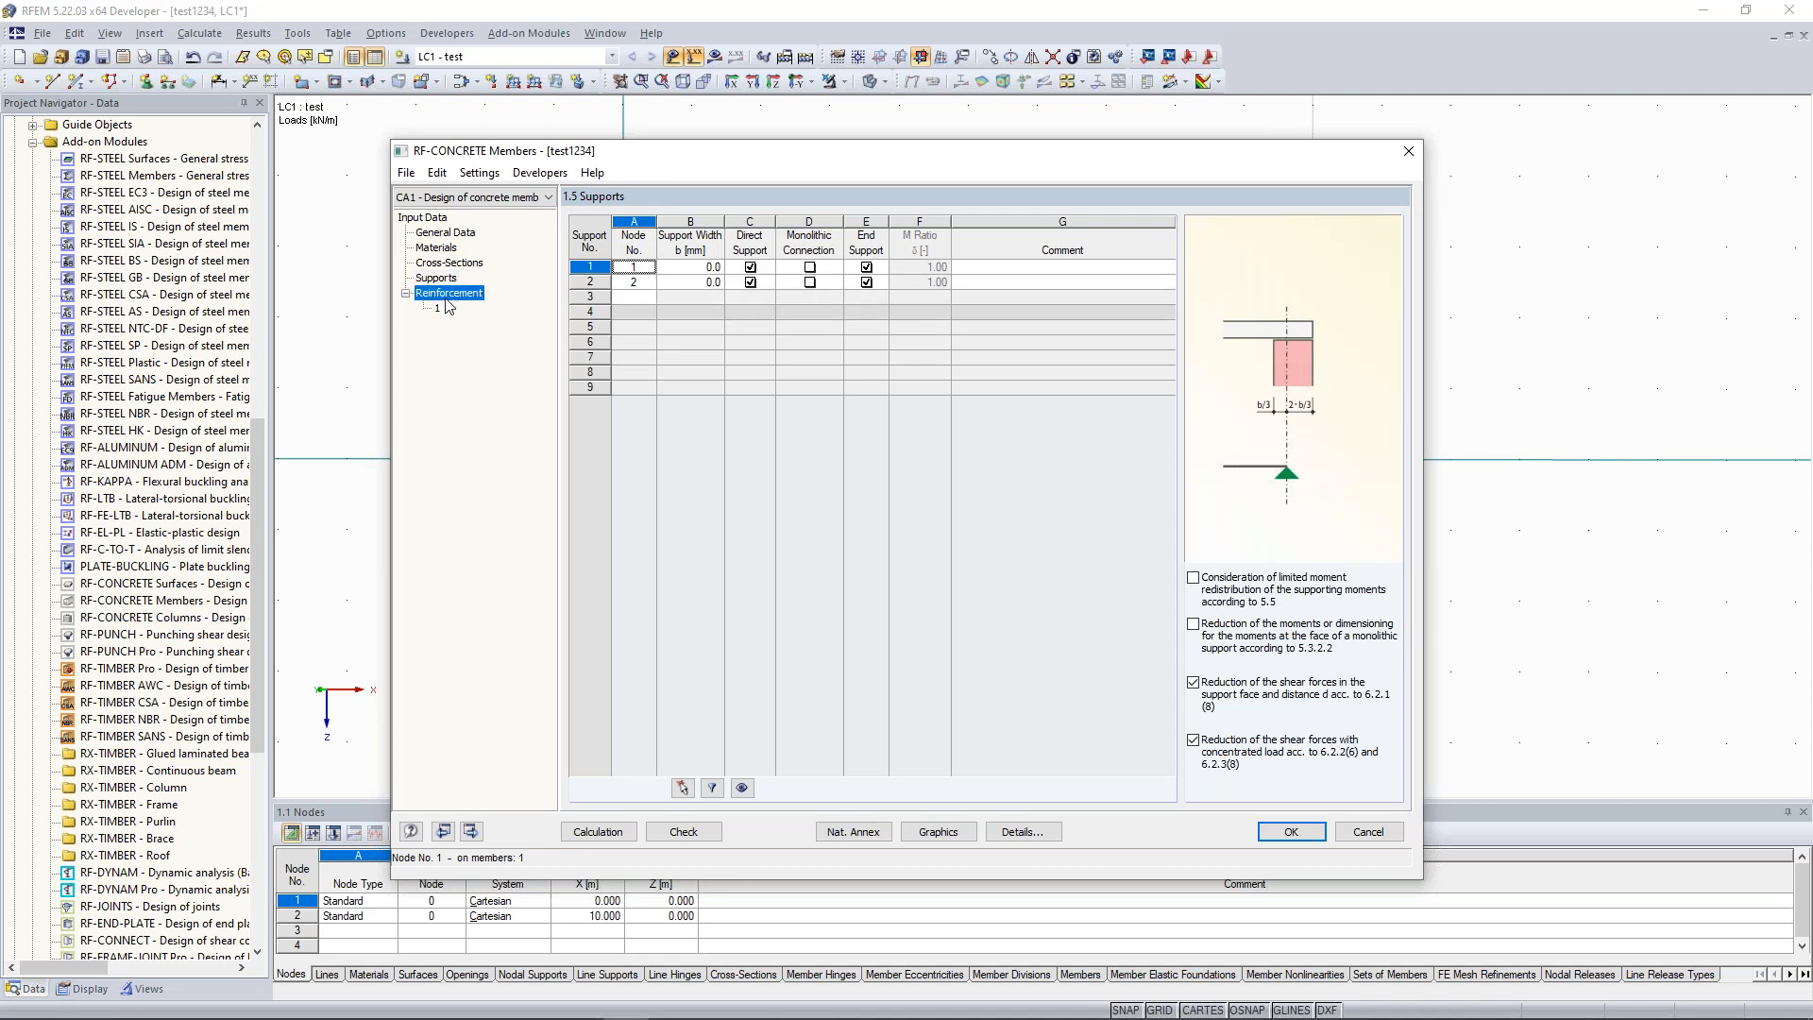
pyautogui.click(437, 309)
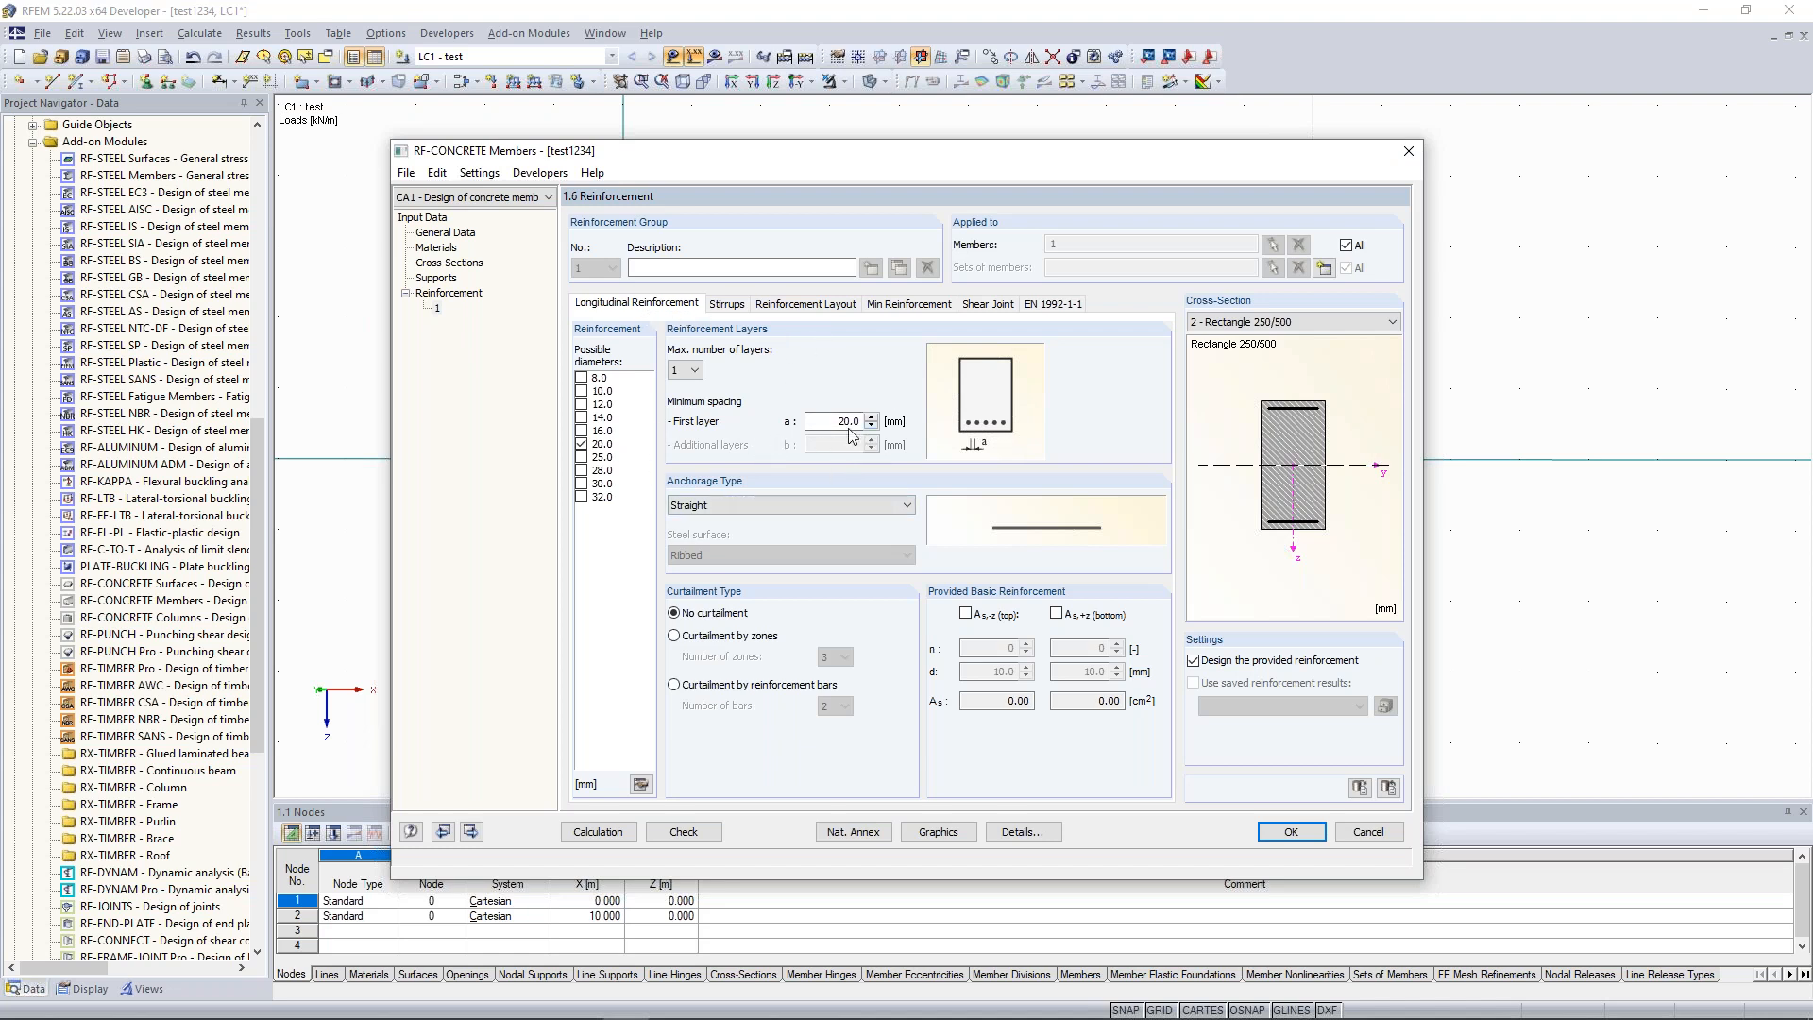
# Inspect the first-layer minimum spacing and the stirrup settings, and close the concrete design without saving changes.
pyautogui.doubleClick(844, 423)
pyautogui.click(838, 421)
pyautogui.click(739, 308)
pyautogui.click(632, 308)
pyautogui.click(1408, 152)
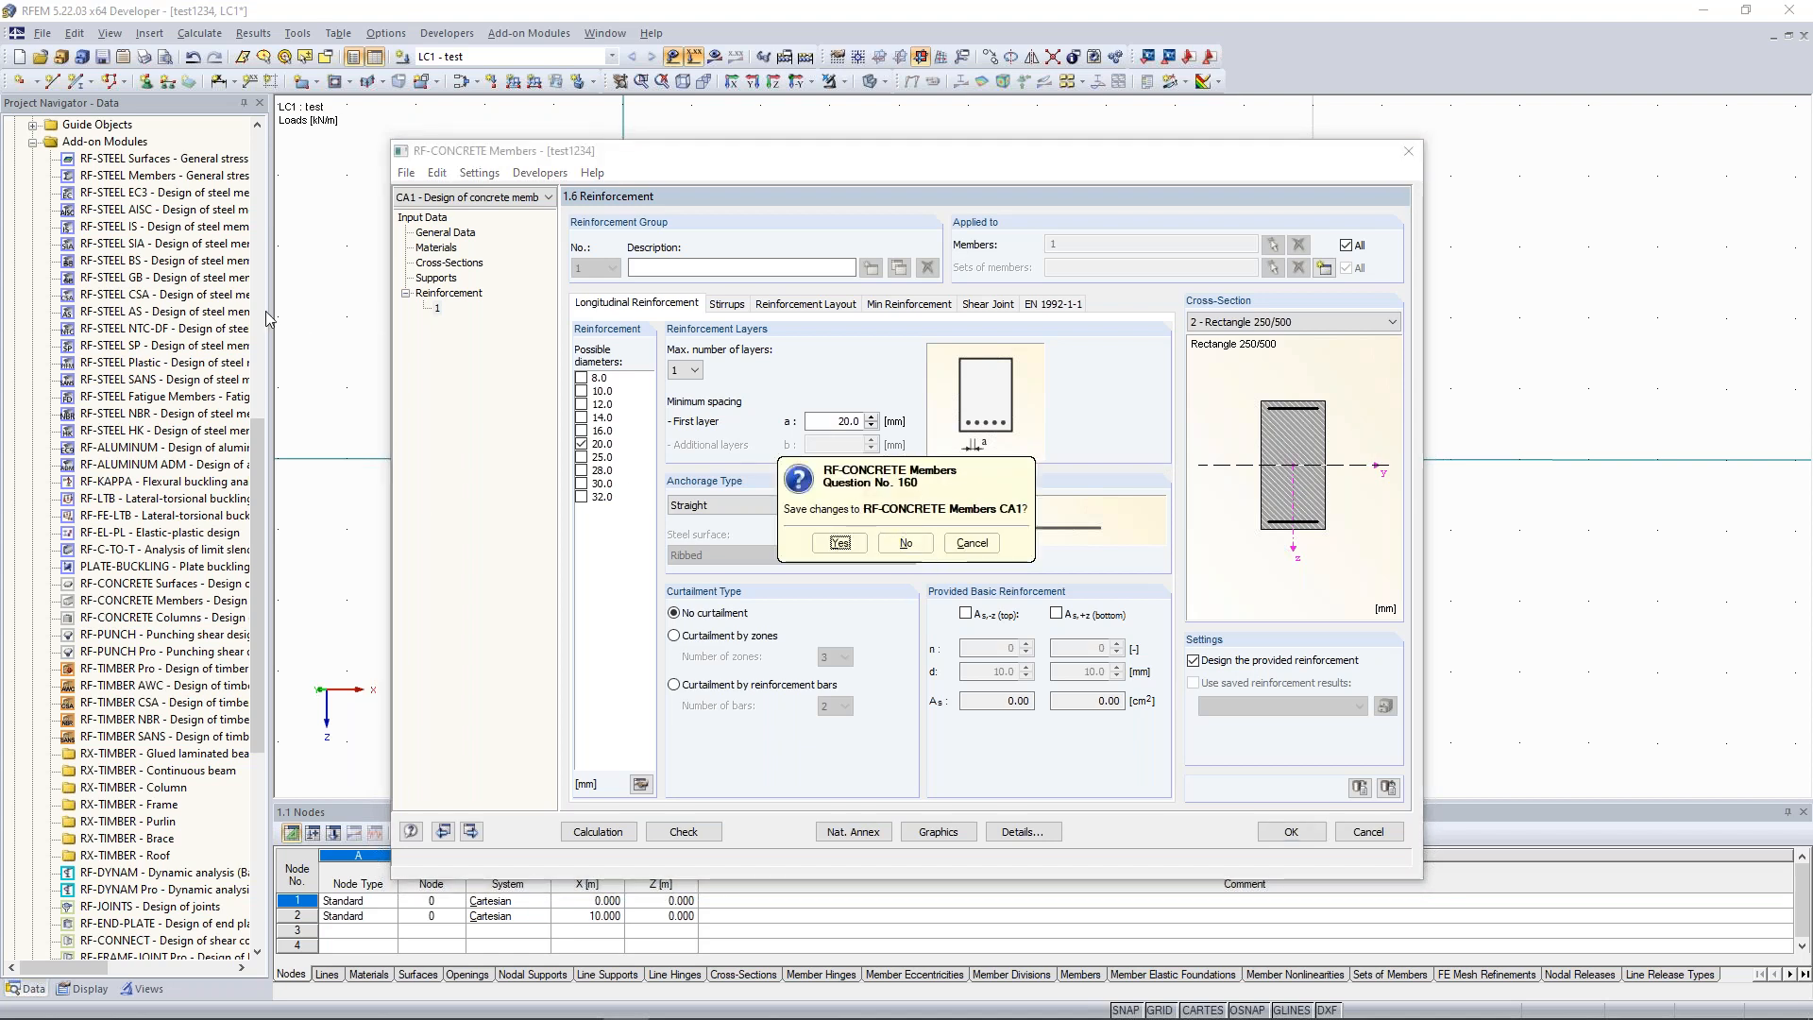
pyautogui.click(921, 548)
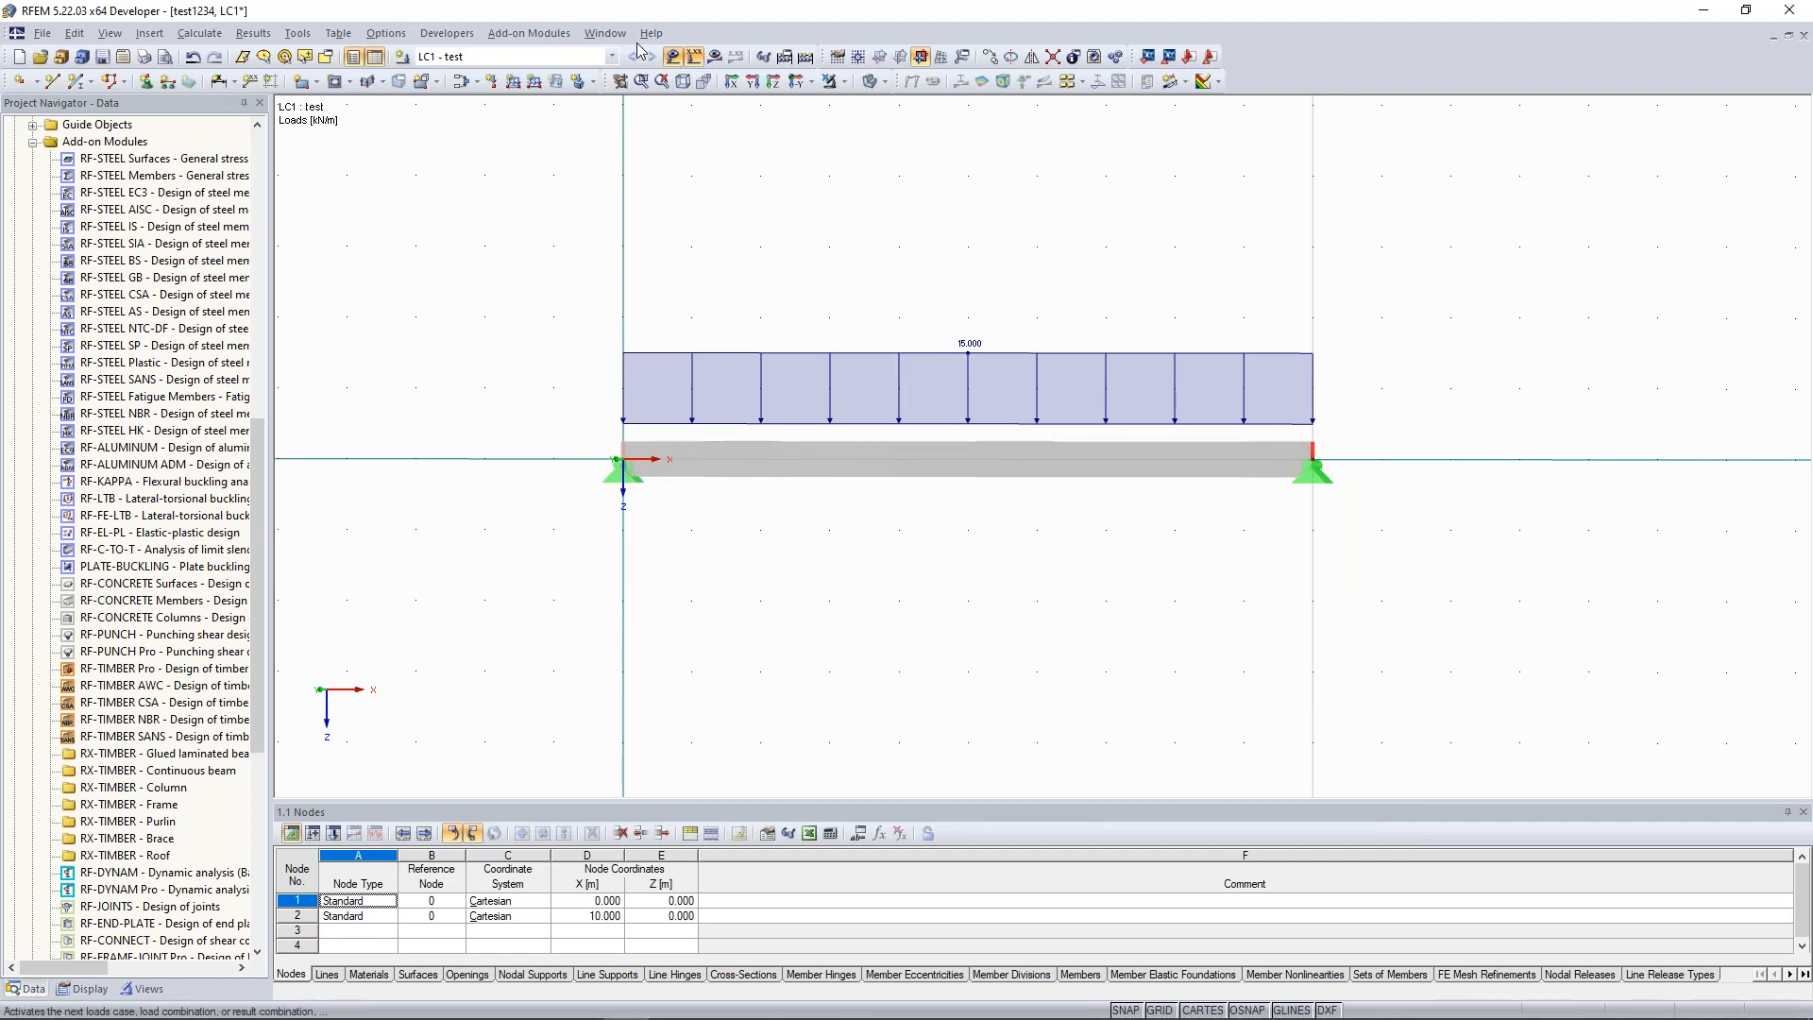
# Switch to the open Euler Case 1 frame model.
pyautogui.click(604, 33)
pyautogui.click(736, 337)
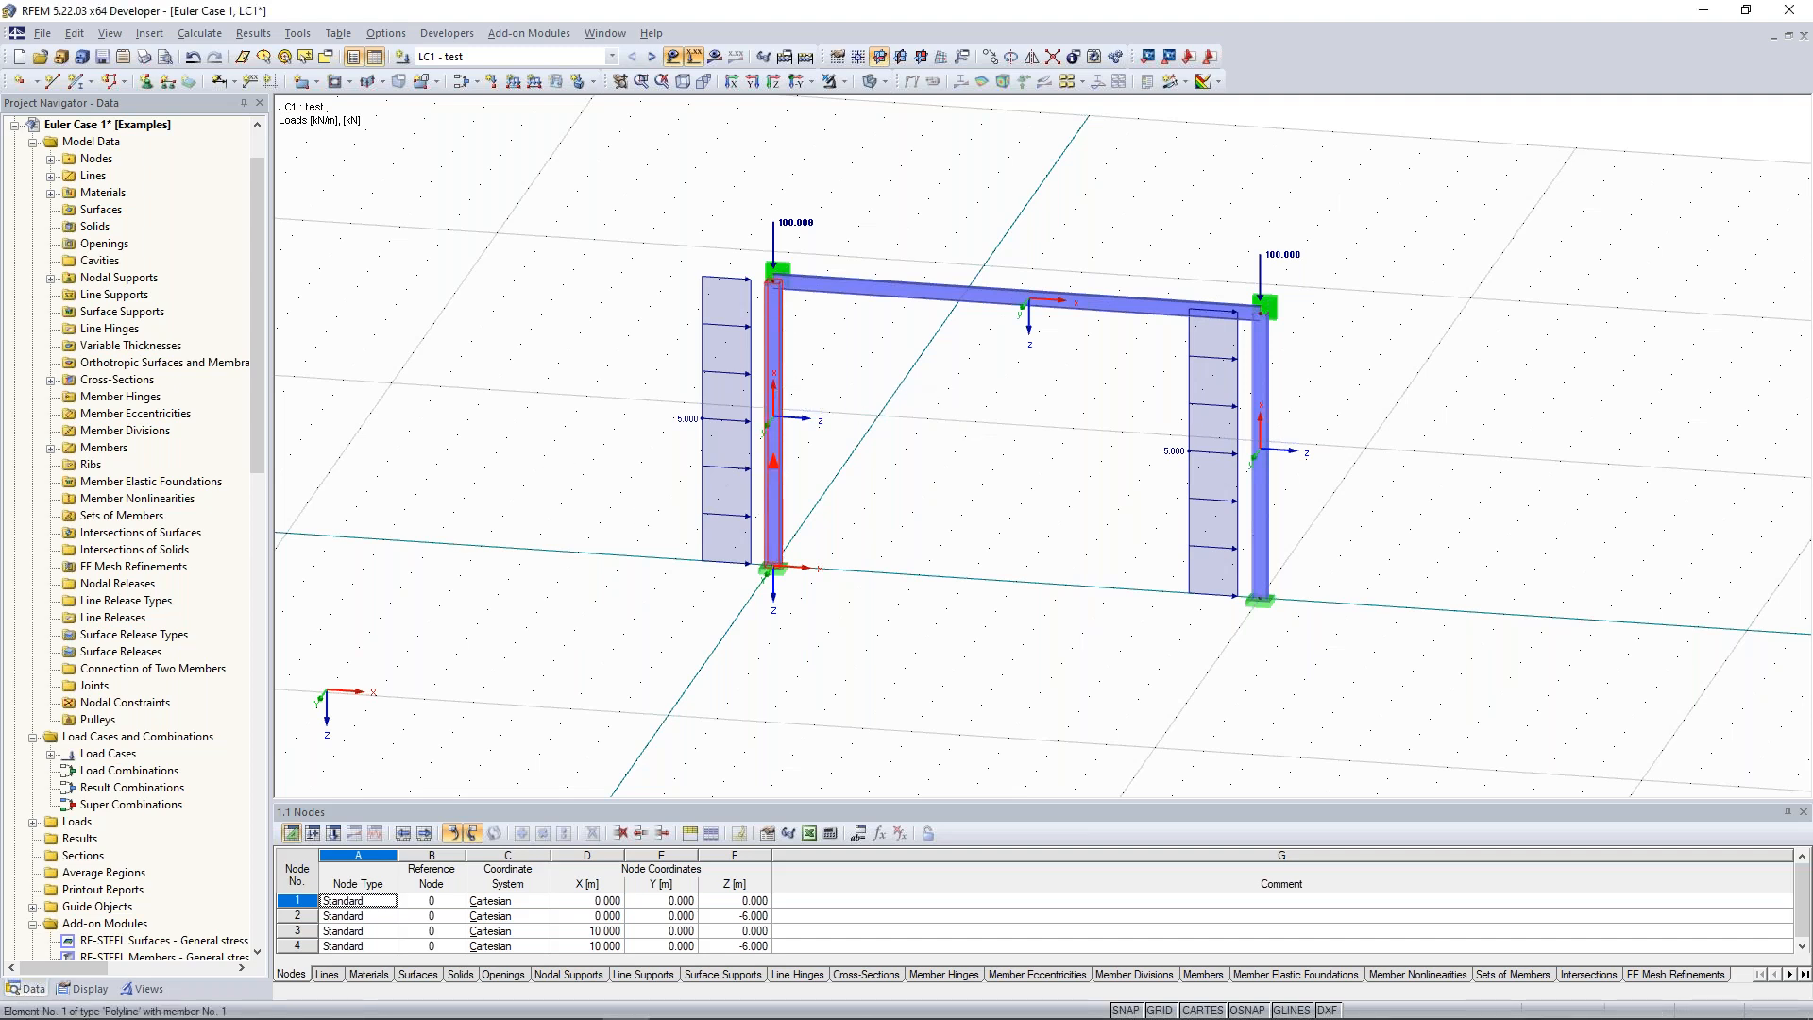
pyautogui.rightClick(773, 462)
pyautogui.click(596, 322)
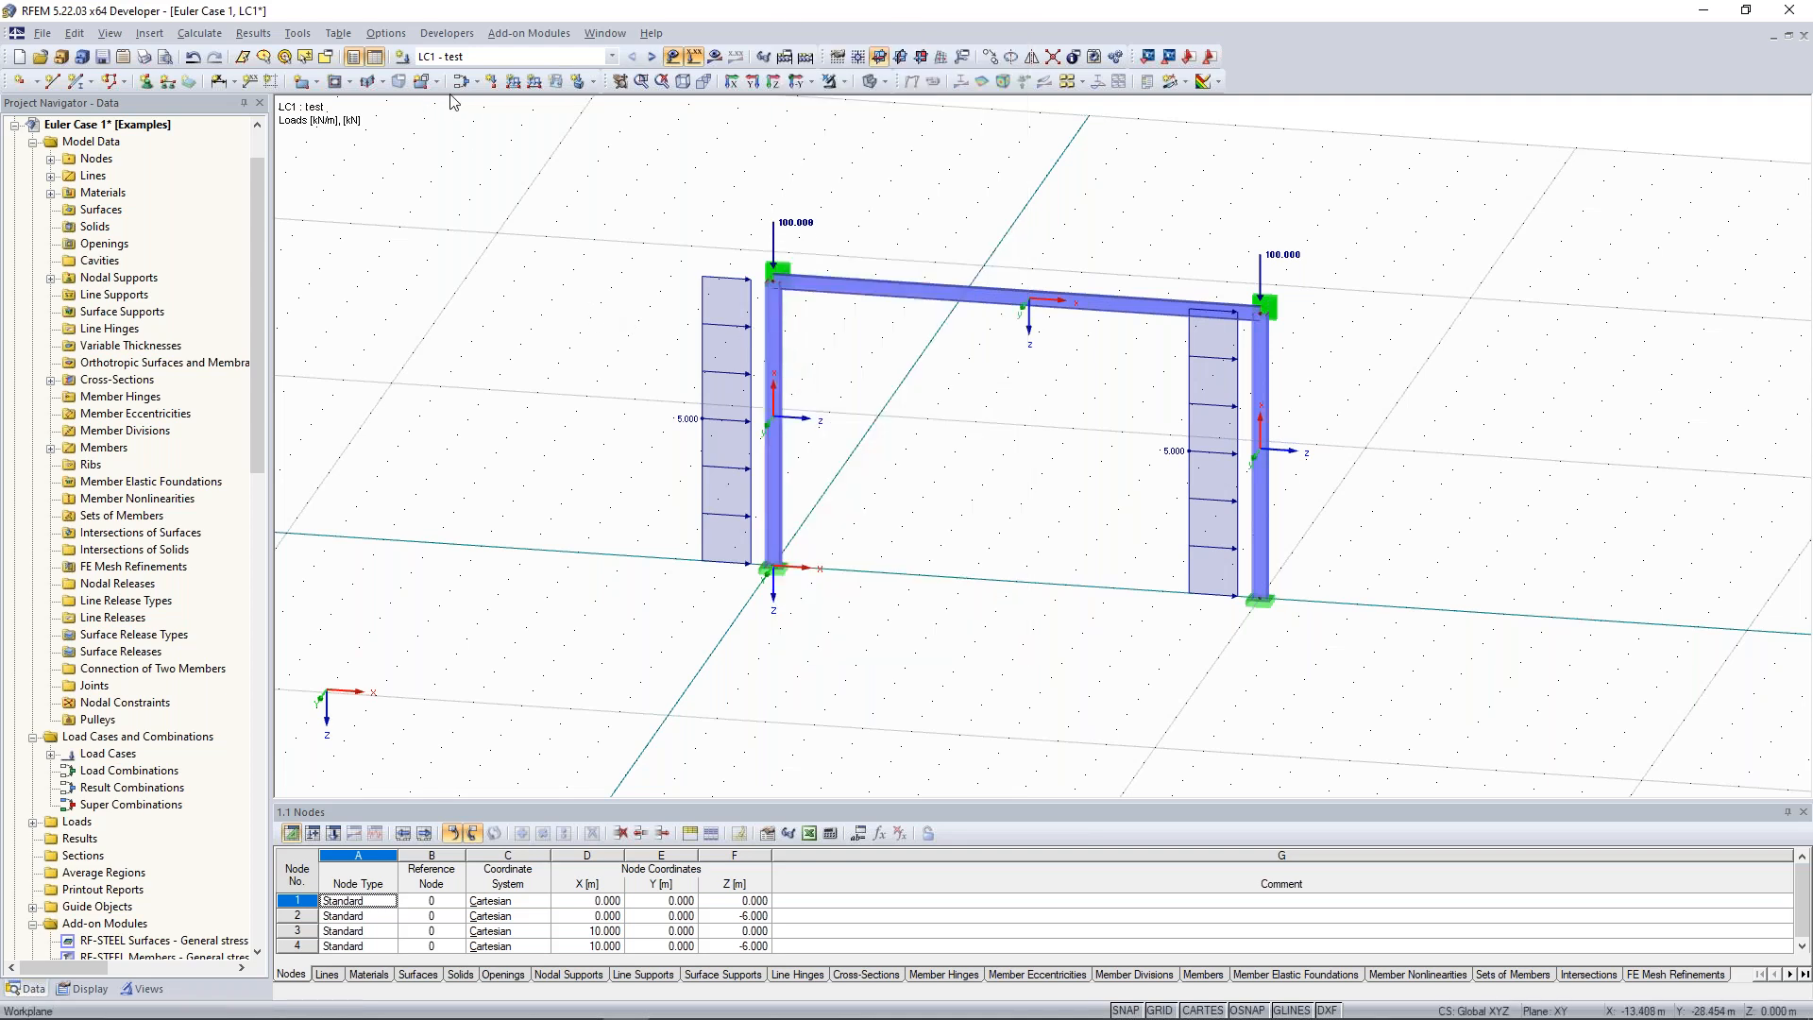
# Examine the method of analysis options in the calculation parameters of load case LC1, leaving them unchanged.
pyautogui.click(476, 81)
pyautogui.click(488, 107)
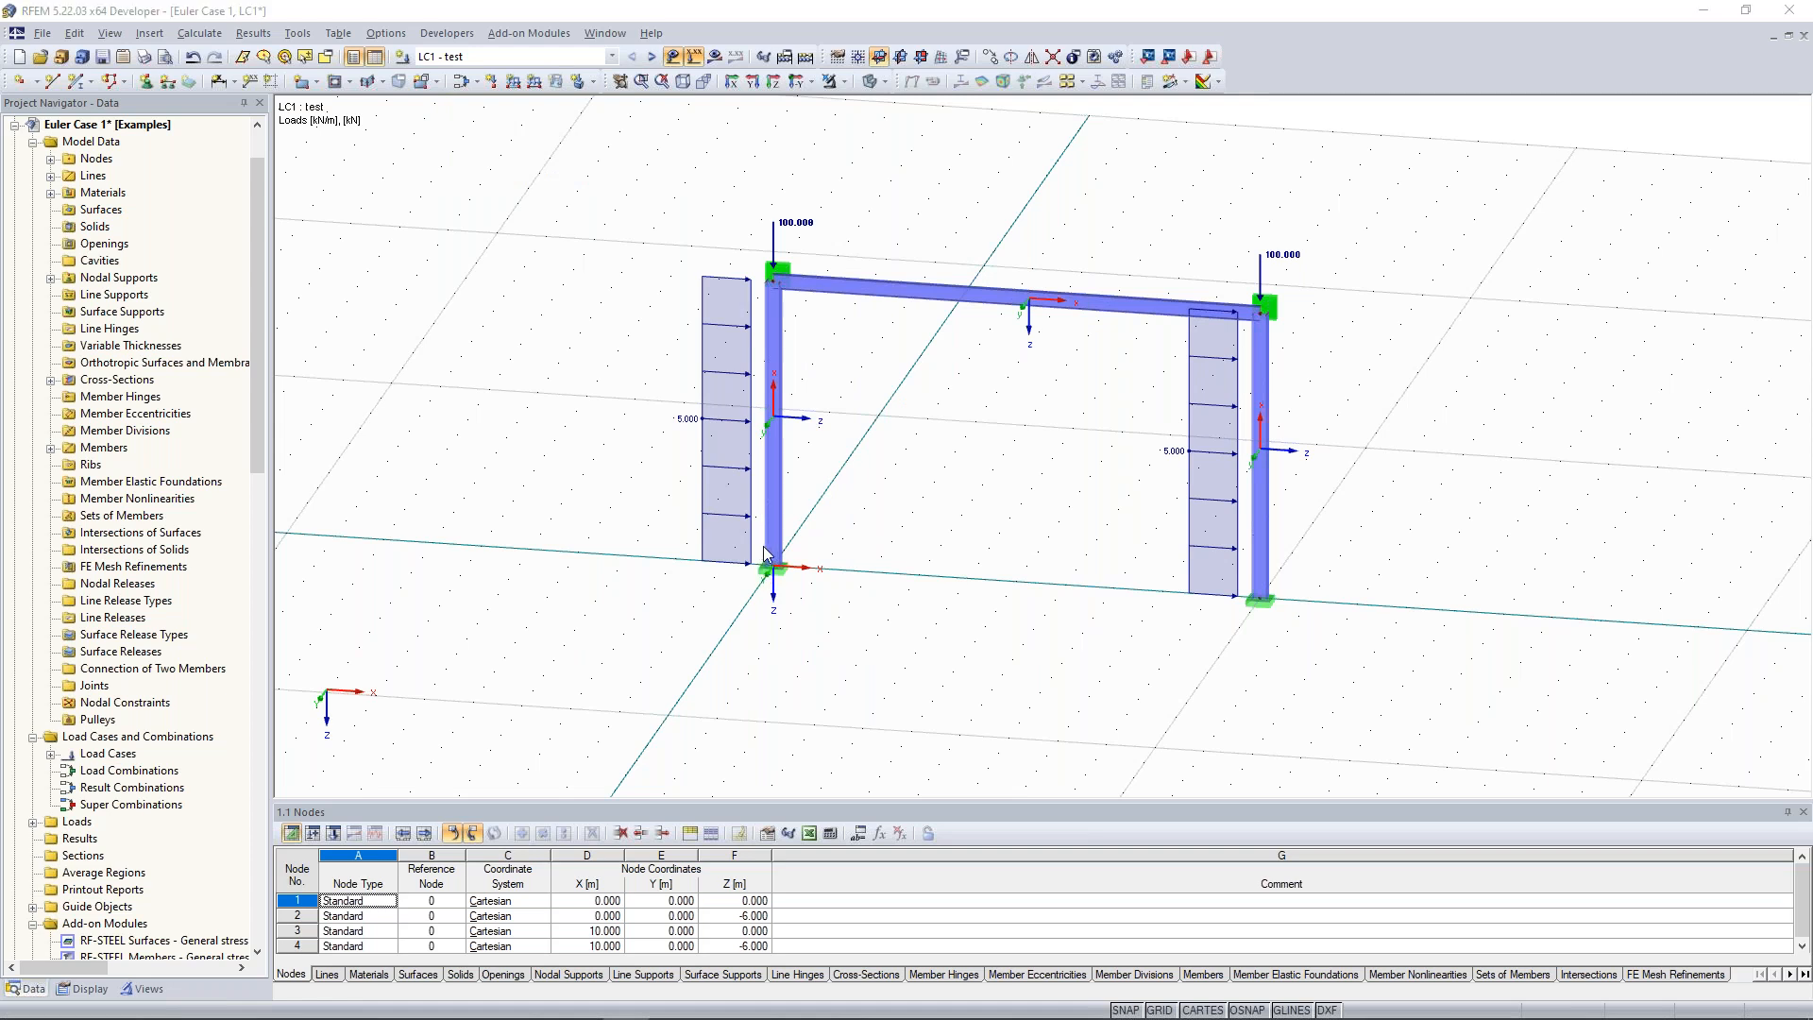
pyautogui.click(827, 300)
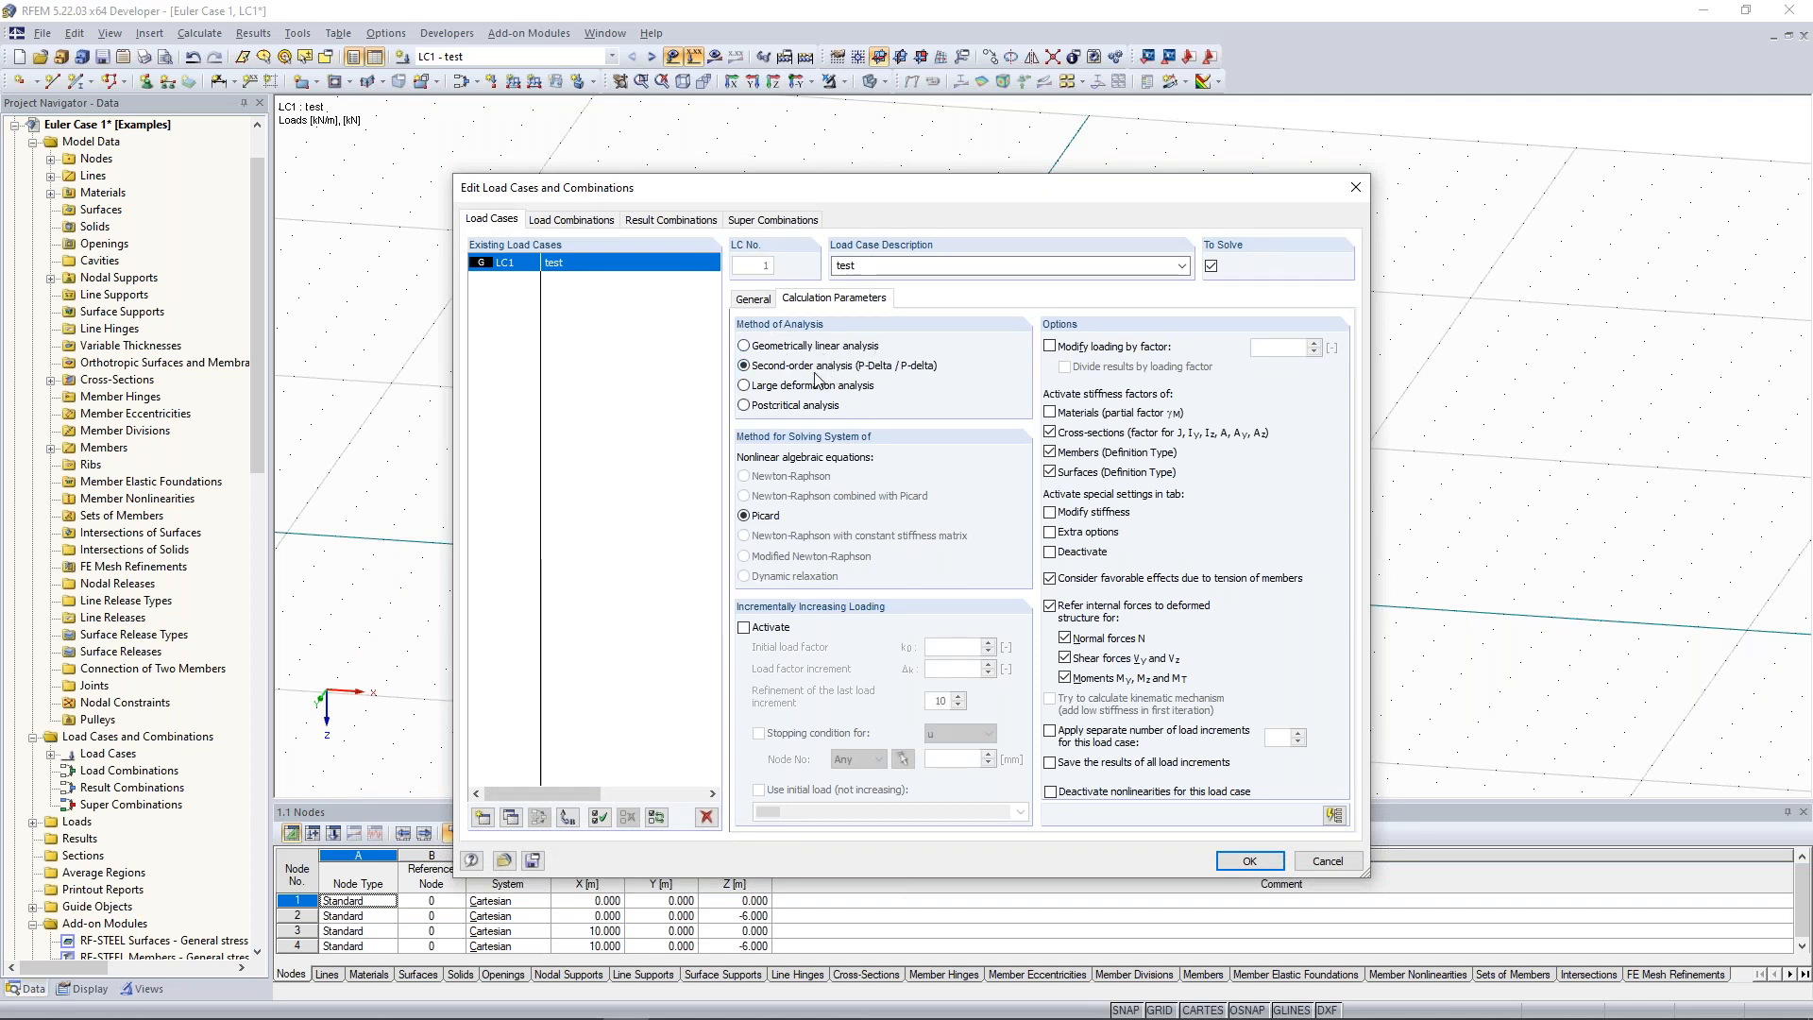
pyautogui.moveTo(853, 188); pyautogui.dragTo(811, 407)
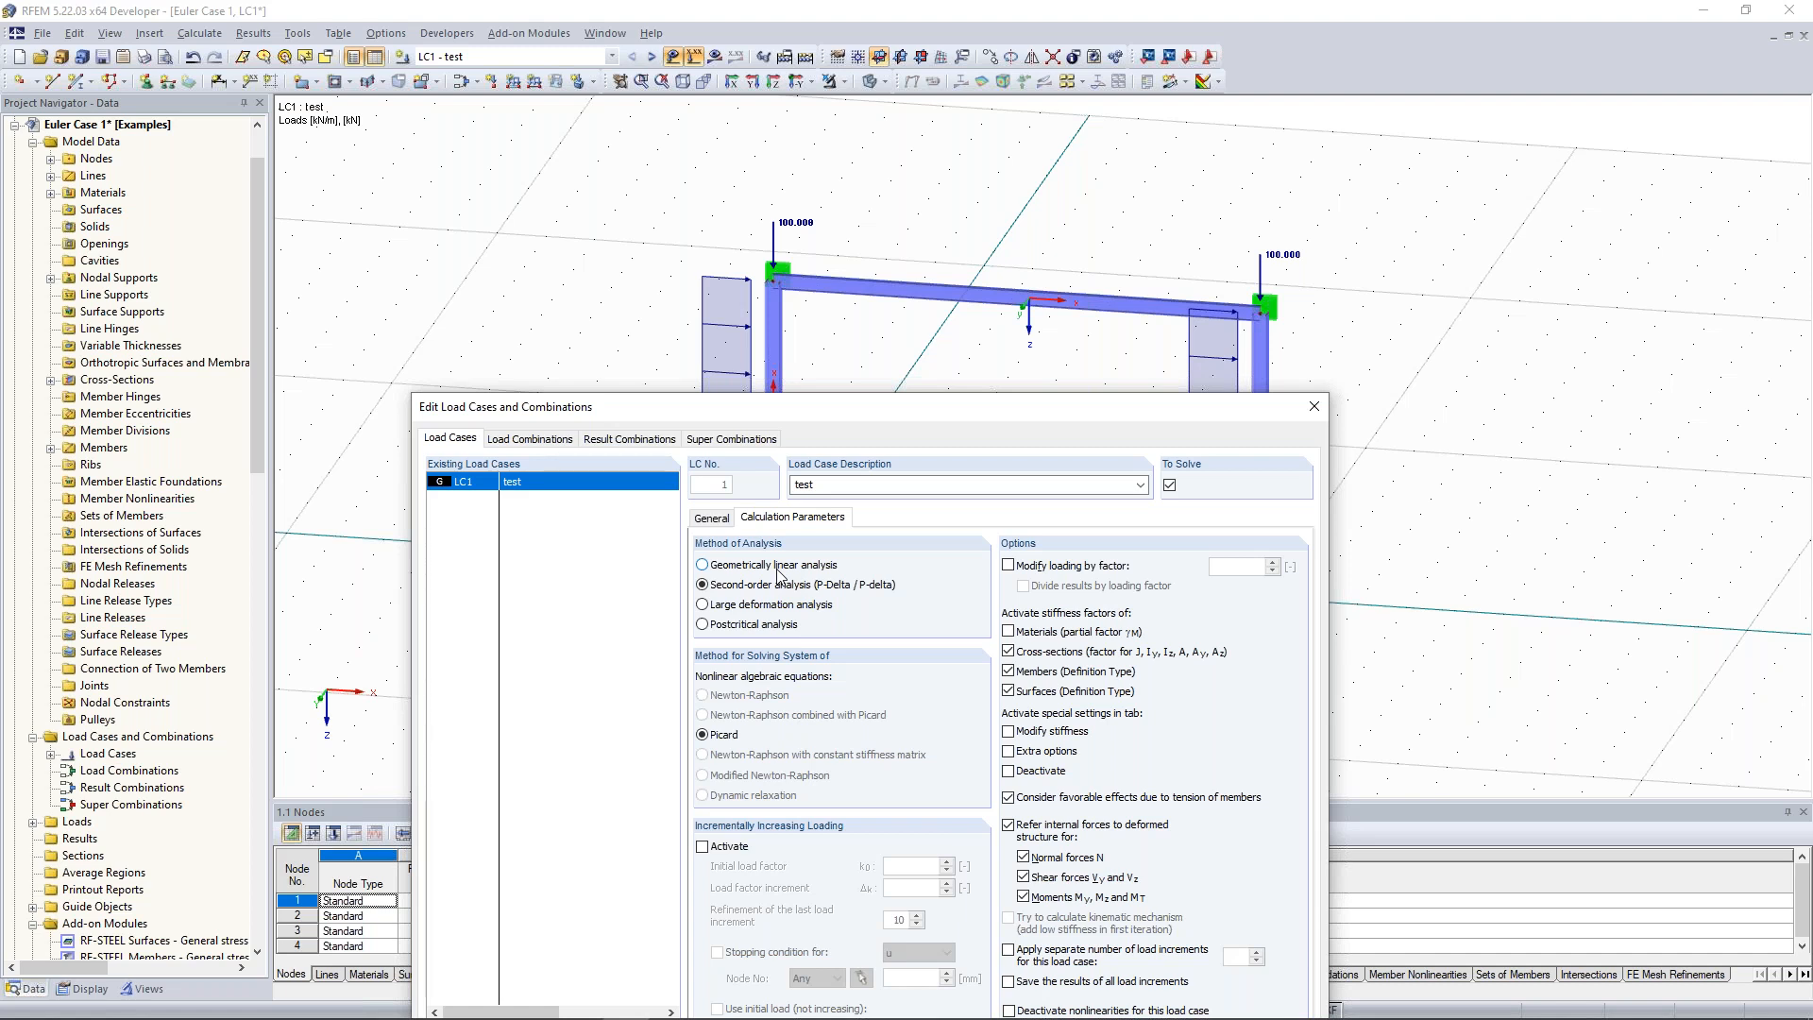
pyautogui.click(1314, 408)
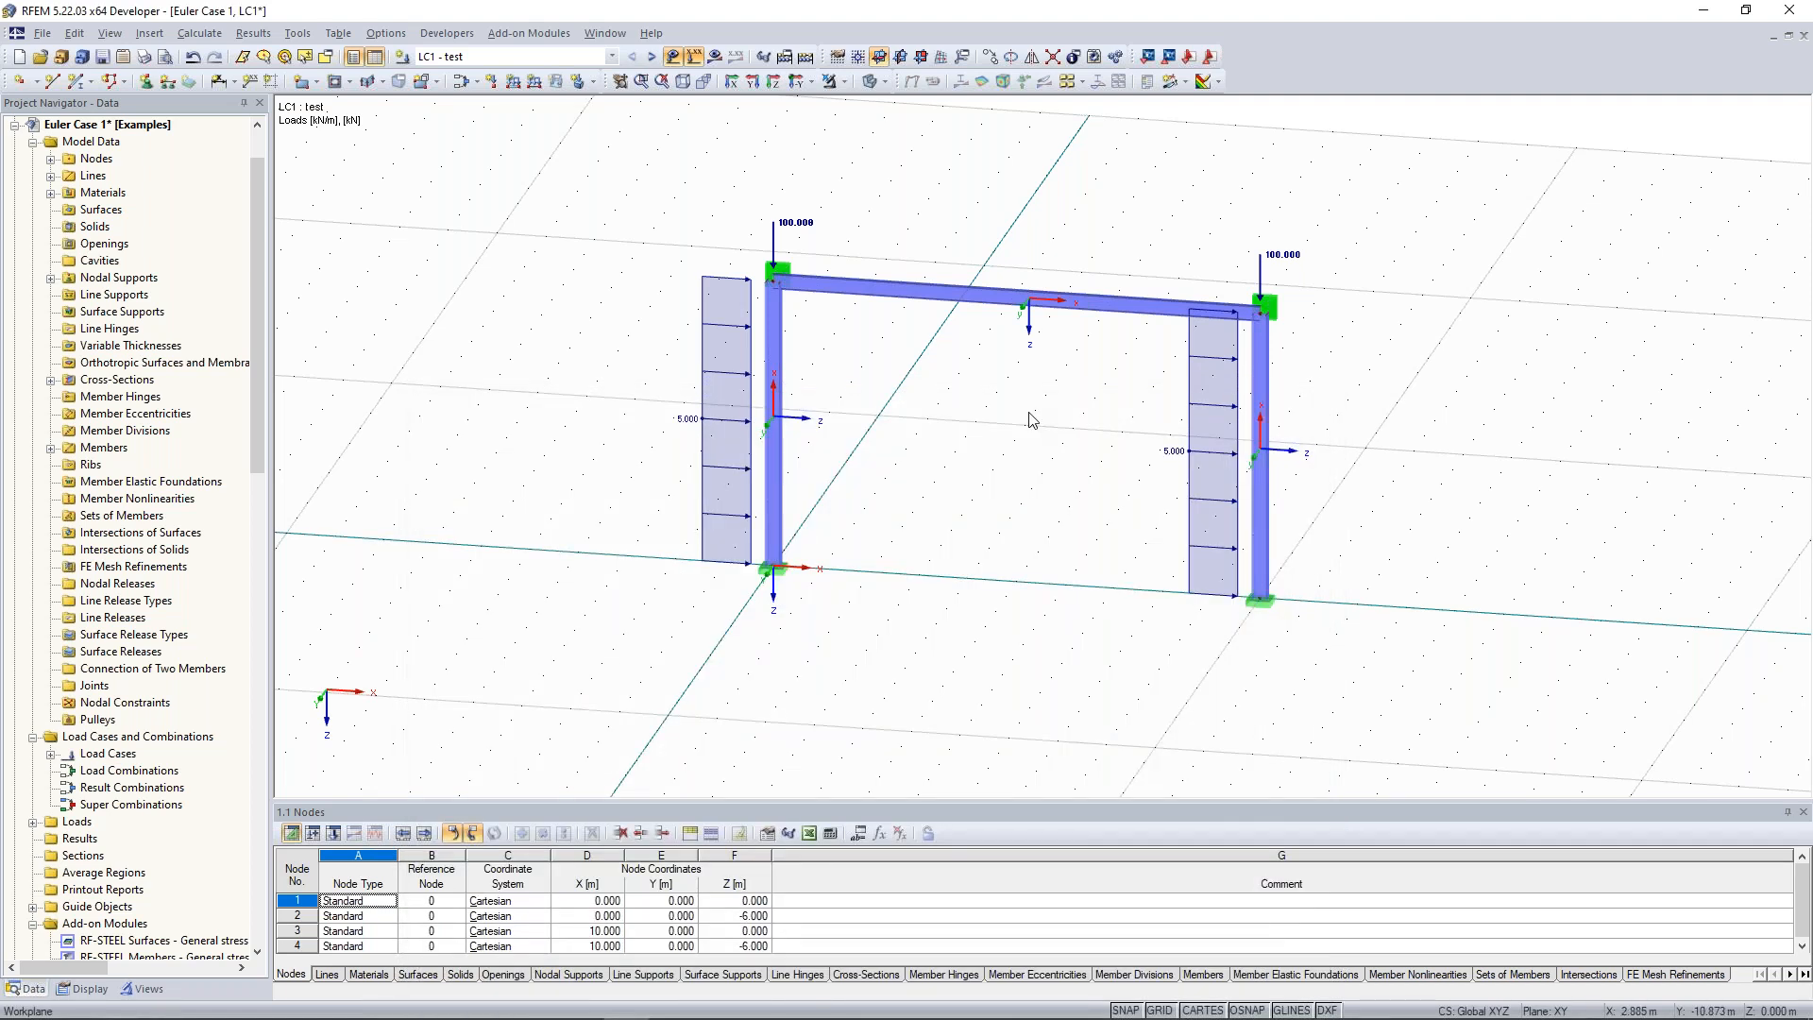
# Start a new material in Euler Case 1, look through the available material models, and discard the new material.
pyautogui.moveTo(891, 180); pyautogui.dragTo(885, 203, button='middle')
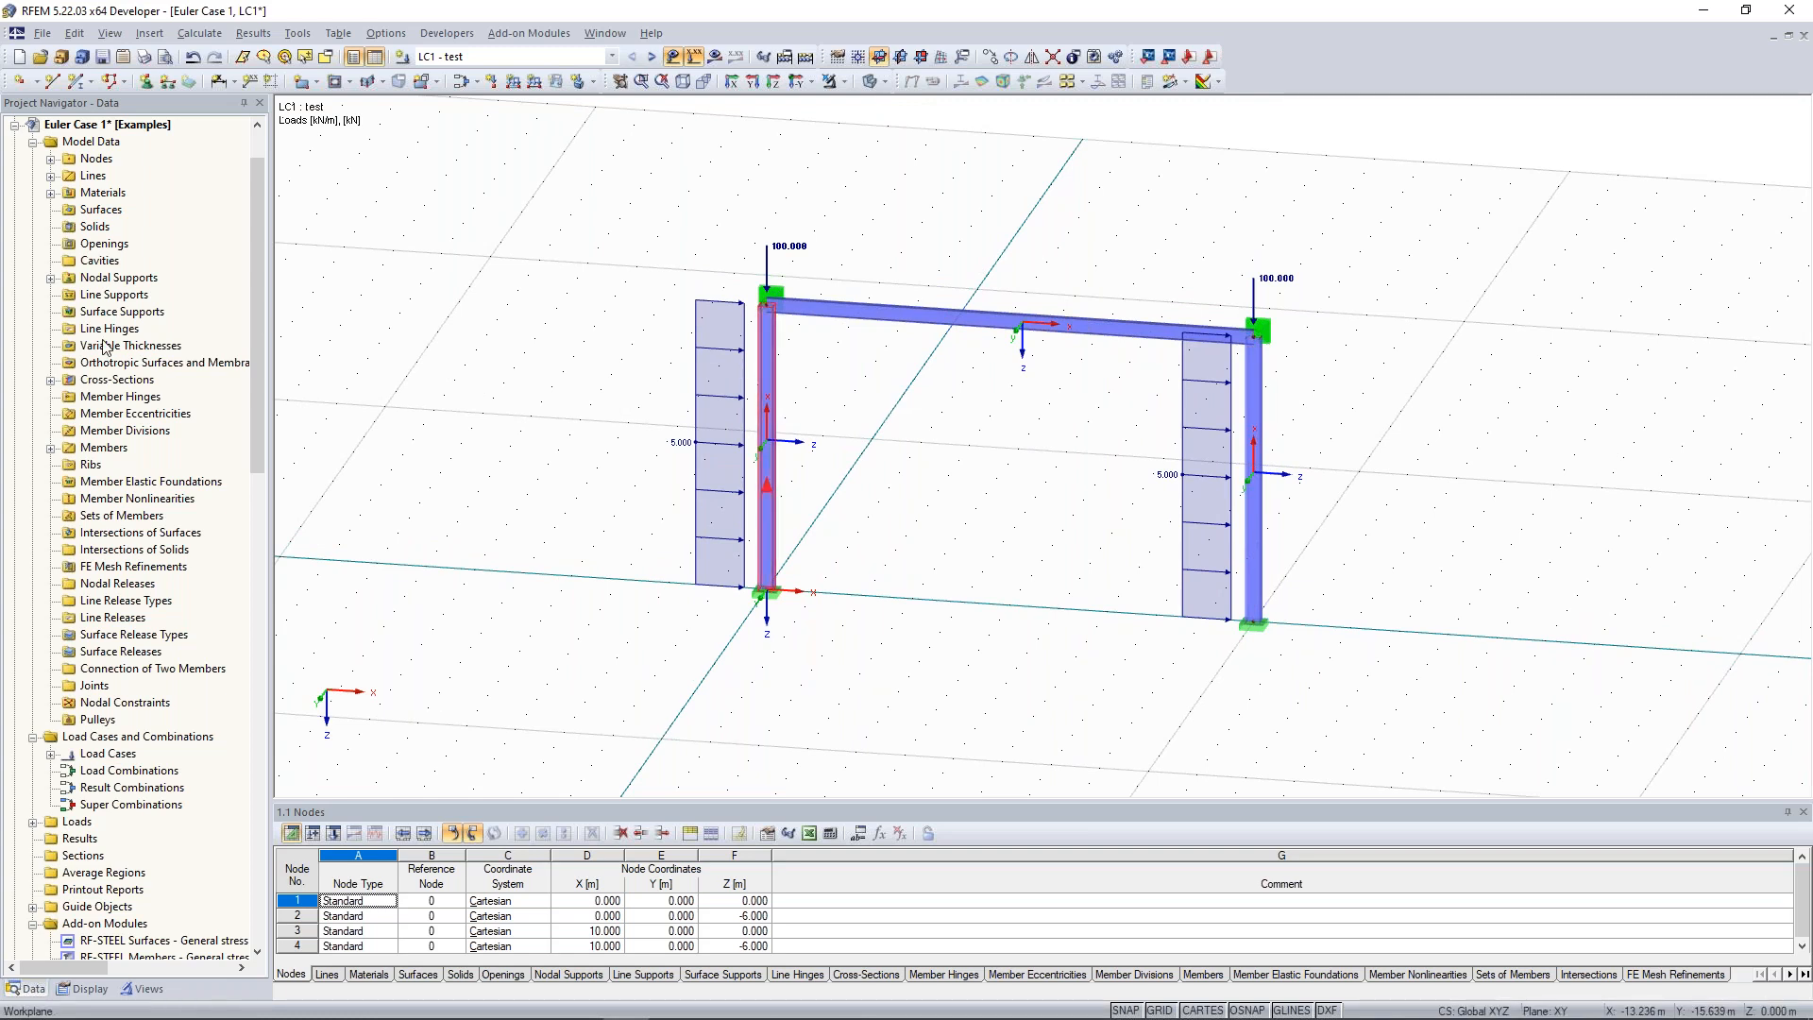
pyautogui.scroll(2, 140, 359)
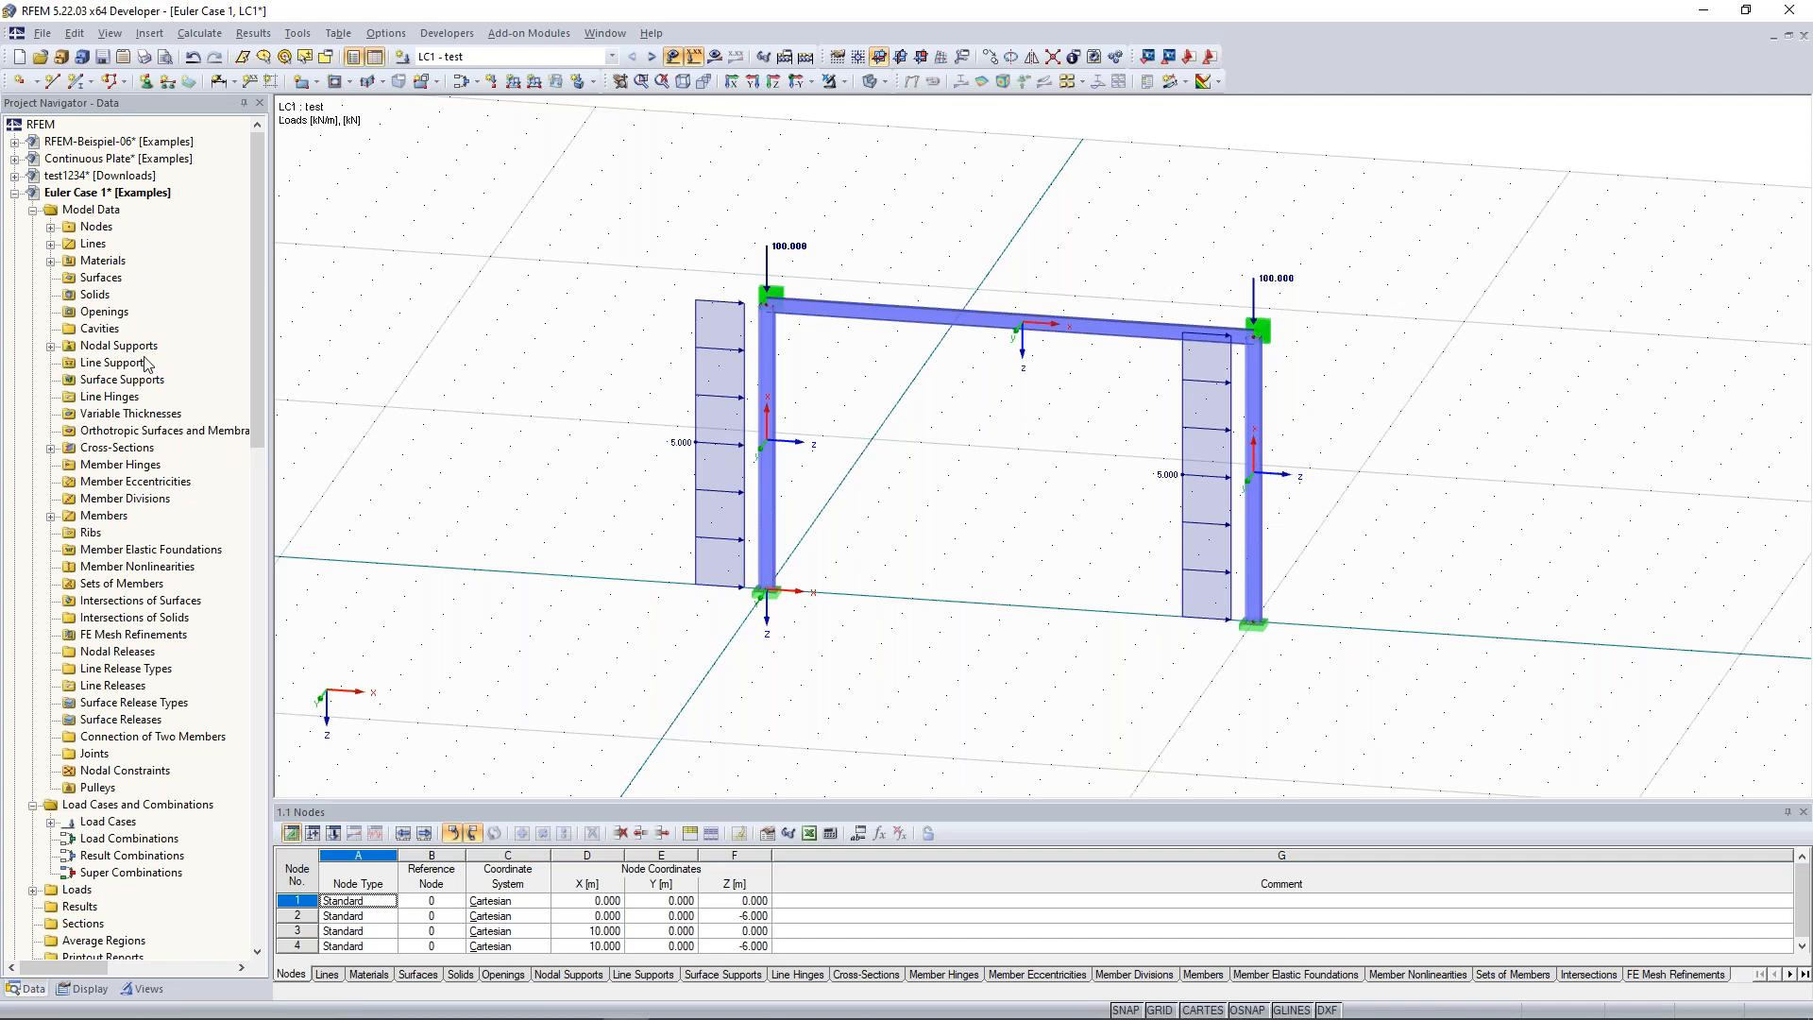
pyautogui.click(51, 261)
pyautogui.rightClick(108, 264)
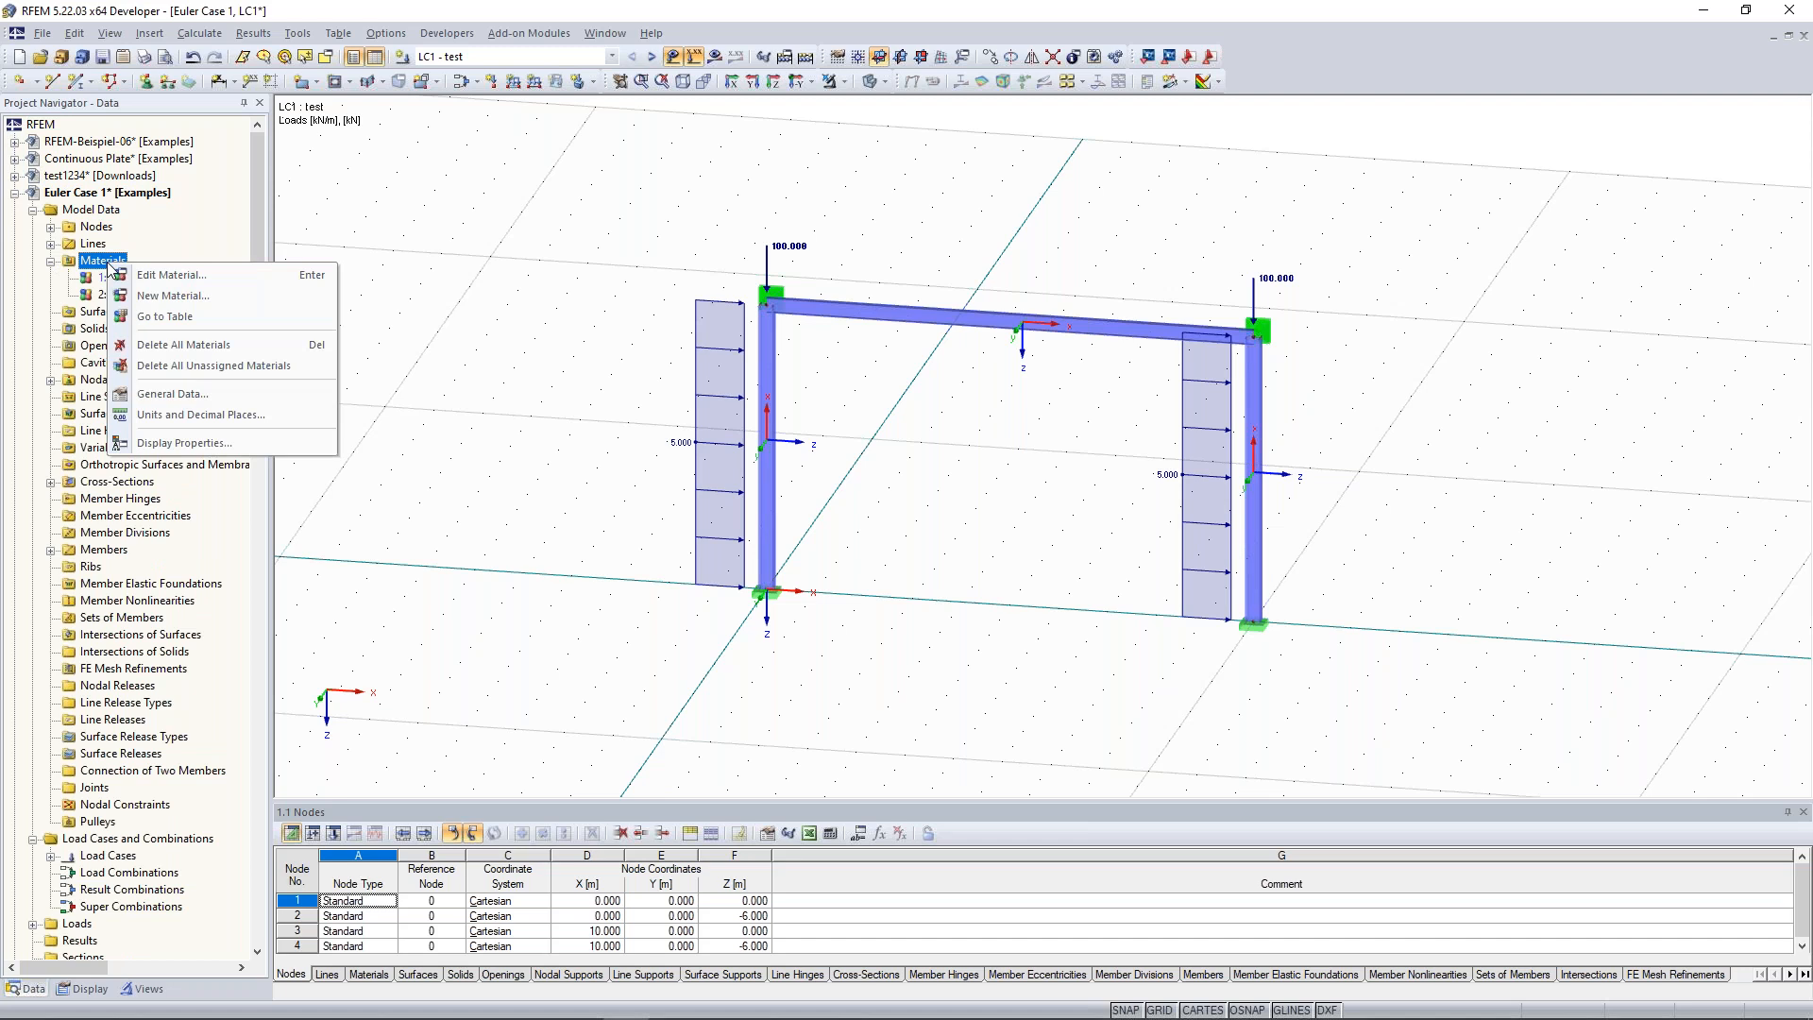
pyautogui.click(143, 298)
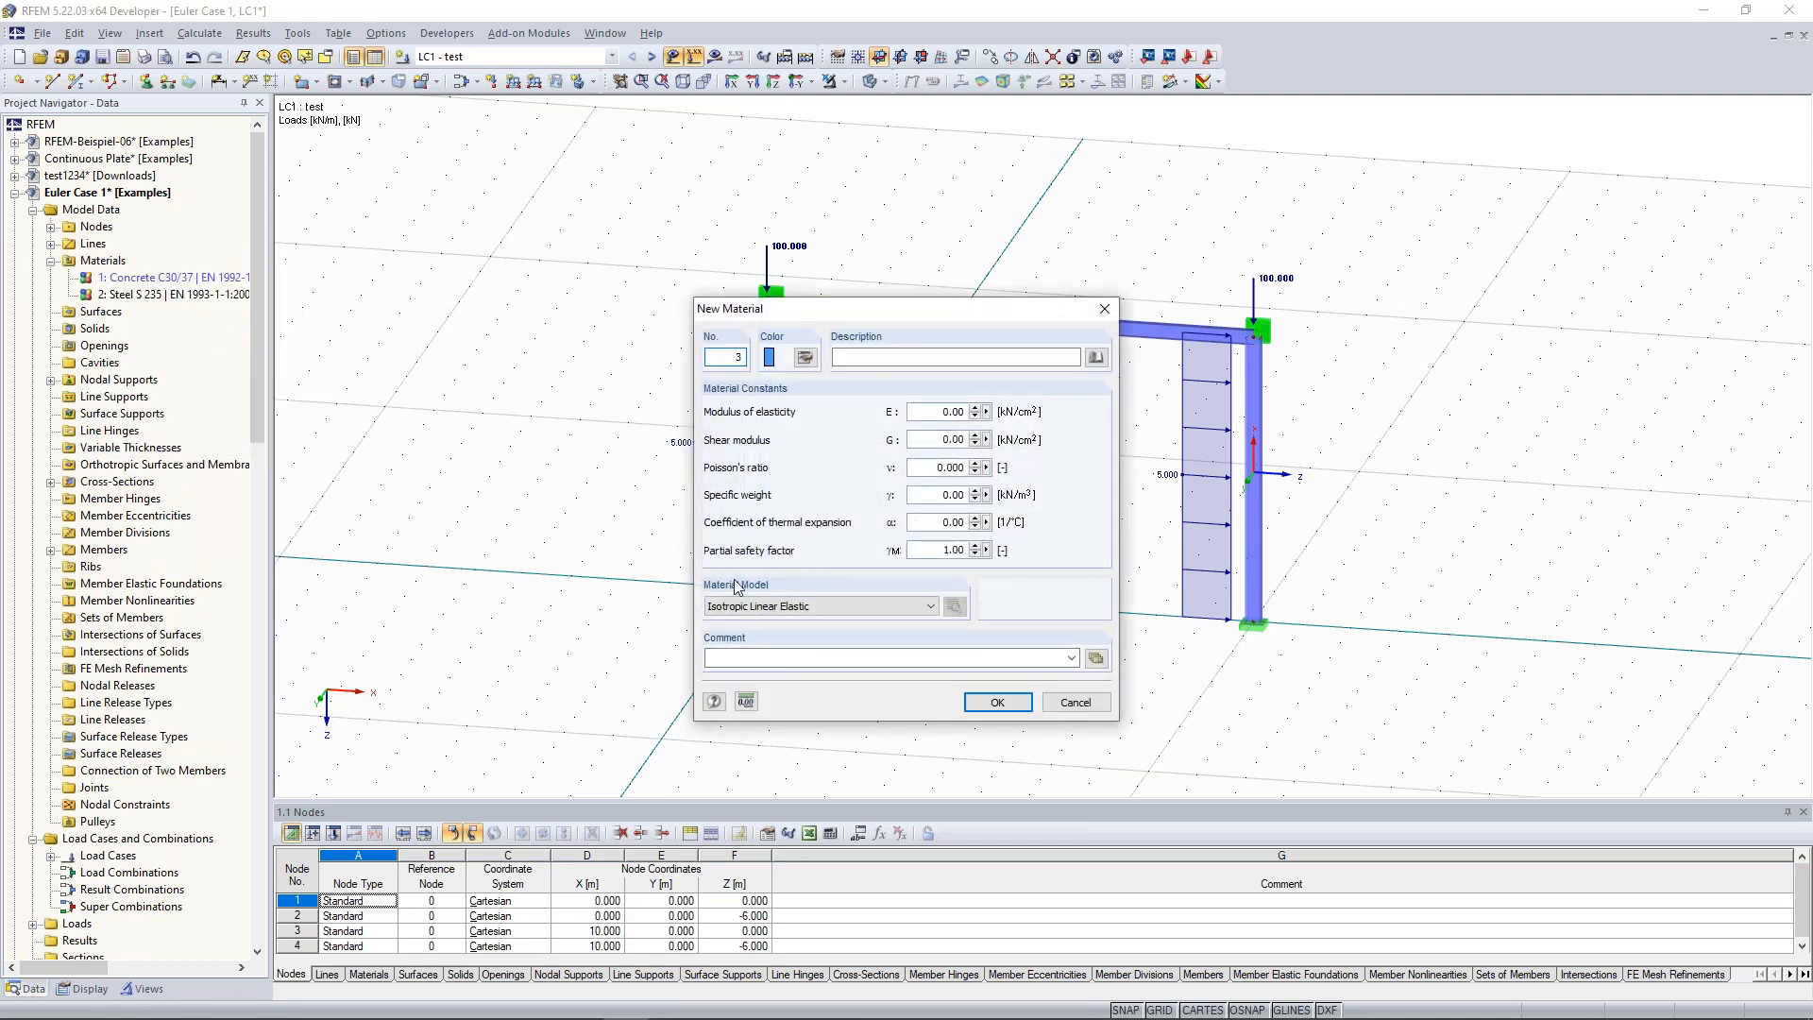
pyautogui.click(837, 605)
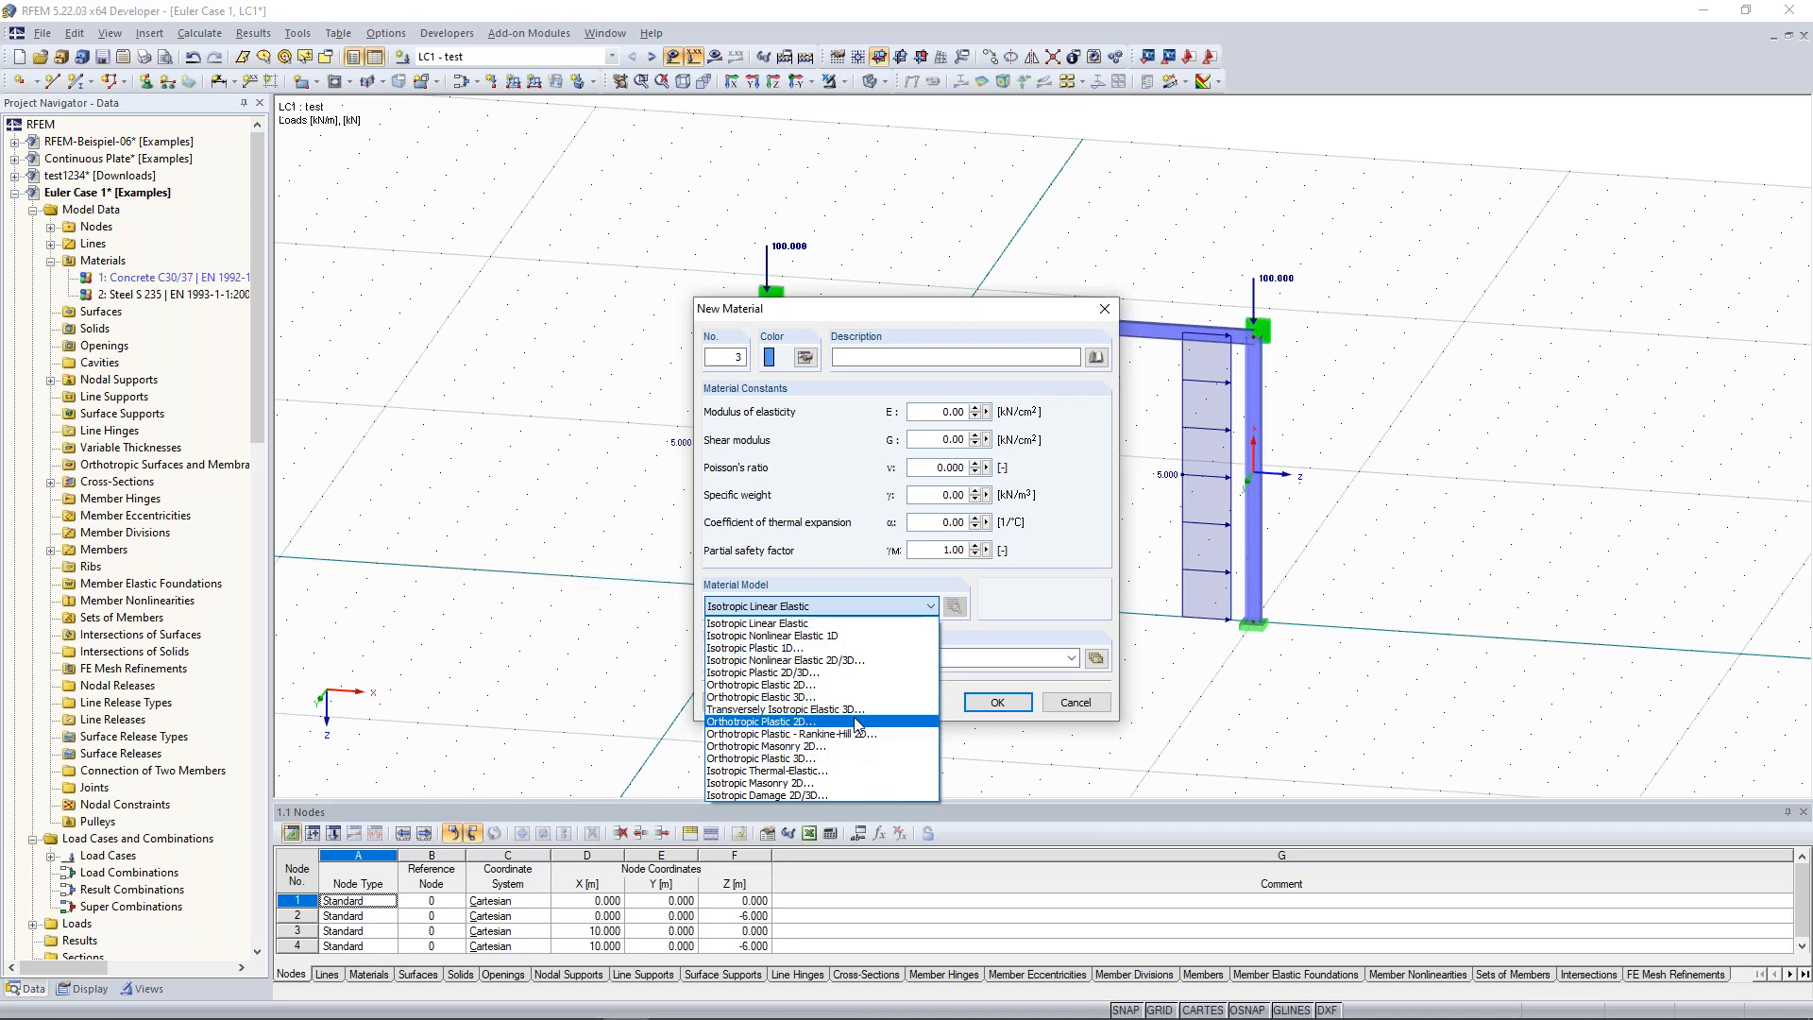
pyautogui.click(1016, 620)
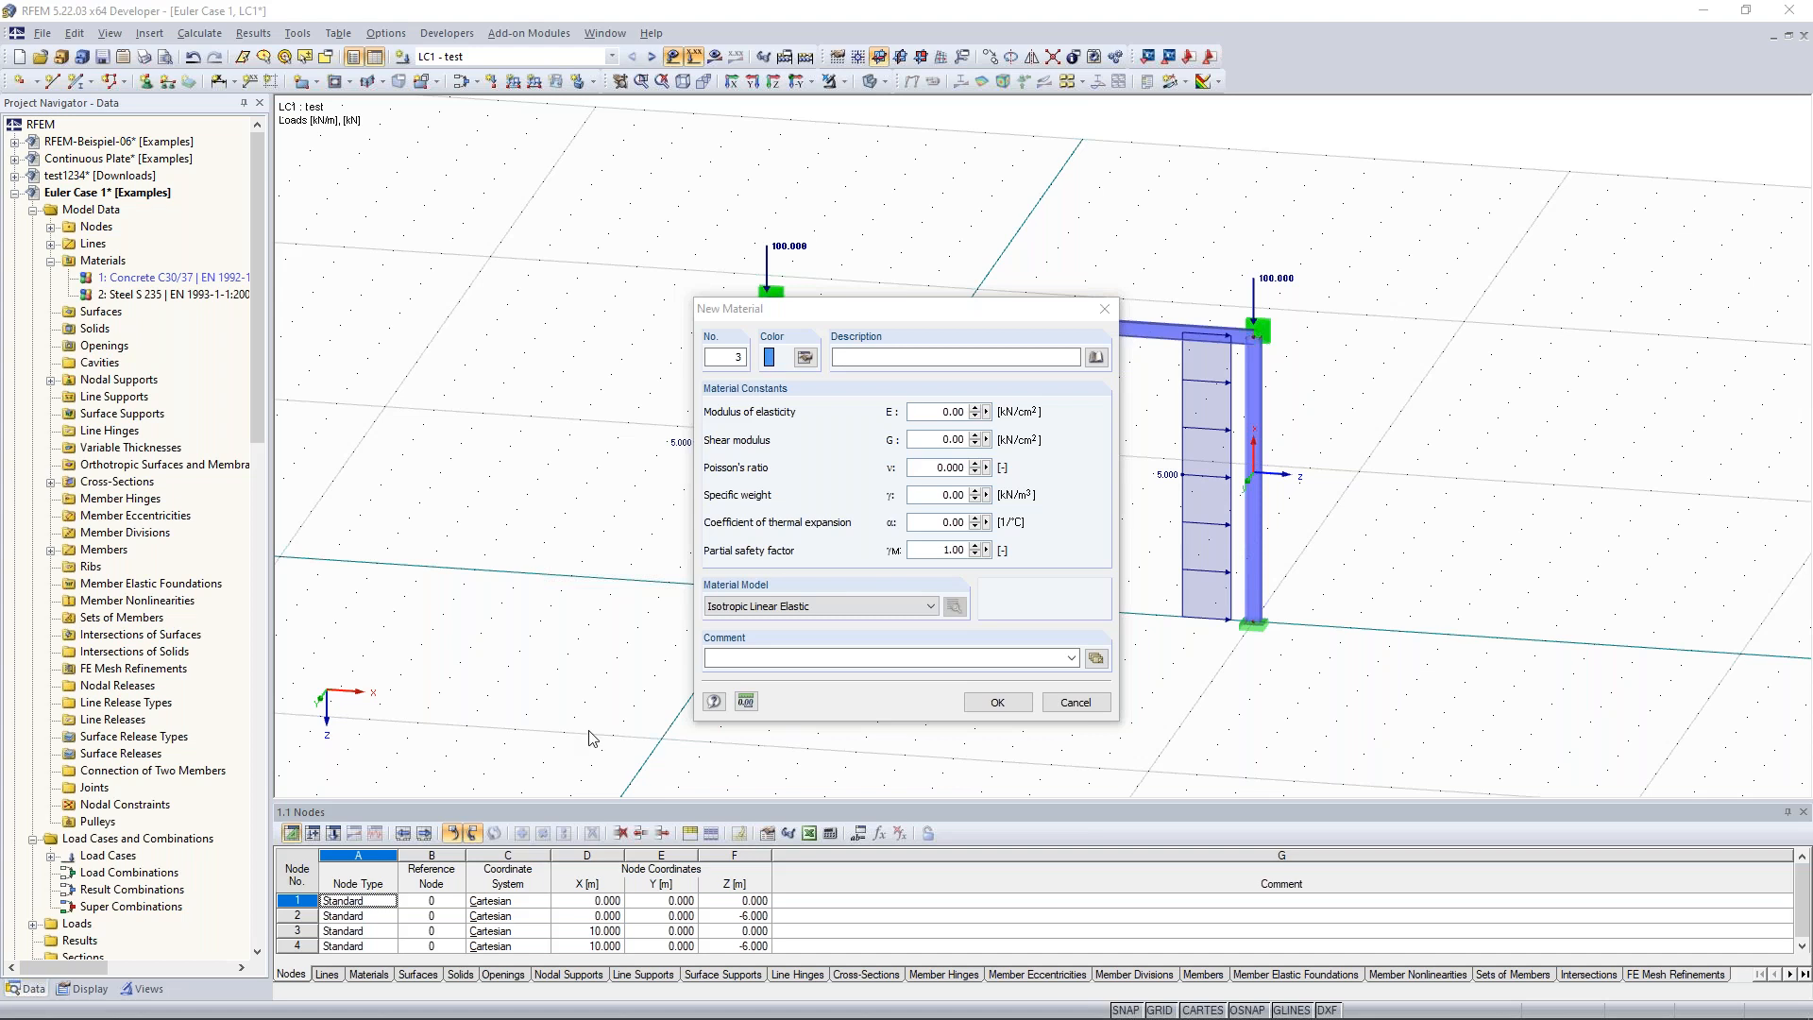
pyautogui.click(916, 607)
pyautogui.click(1105, 309)
pyautogui.click(1105, 309)
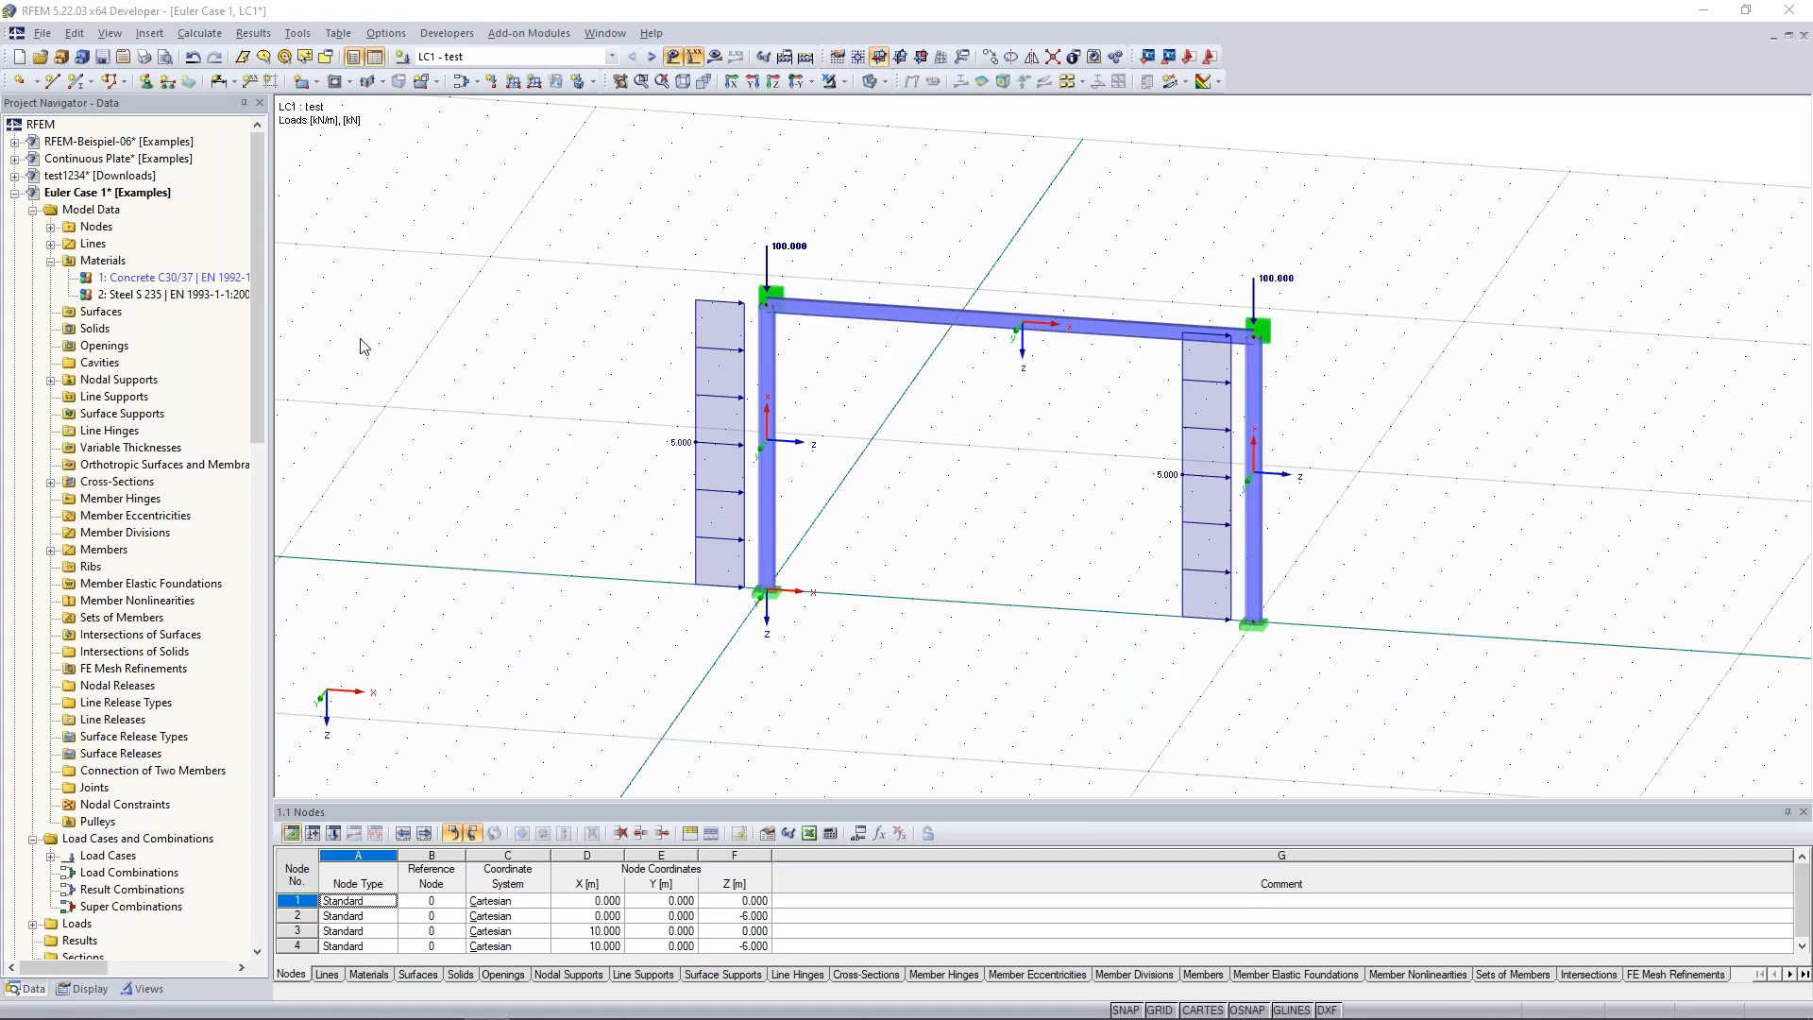
# Switch to the Dlubal website in the browser and set its language to English.
pyautogui.moveTo(900, 214); pyautogui.dragTo(883, 1)
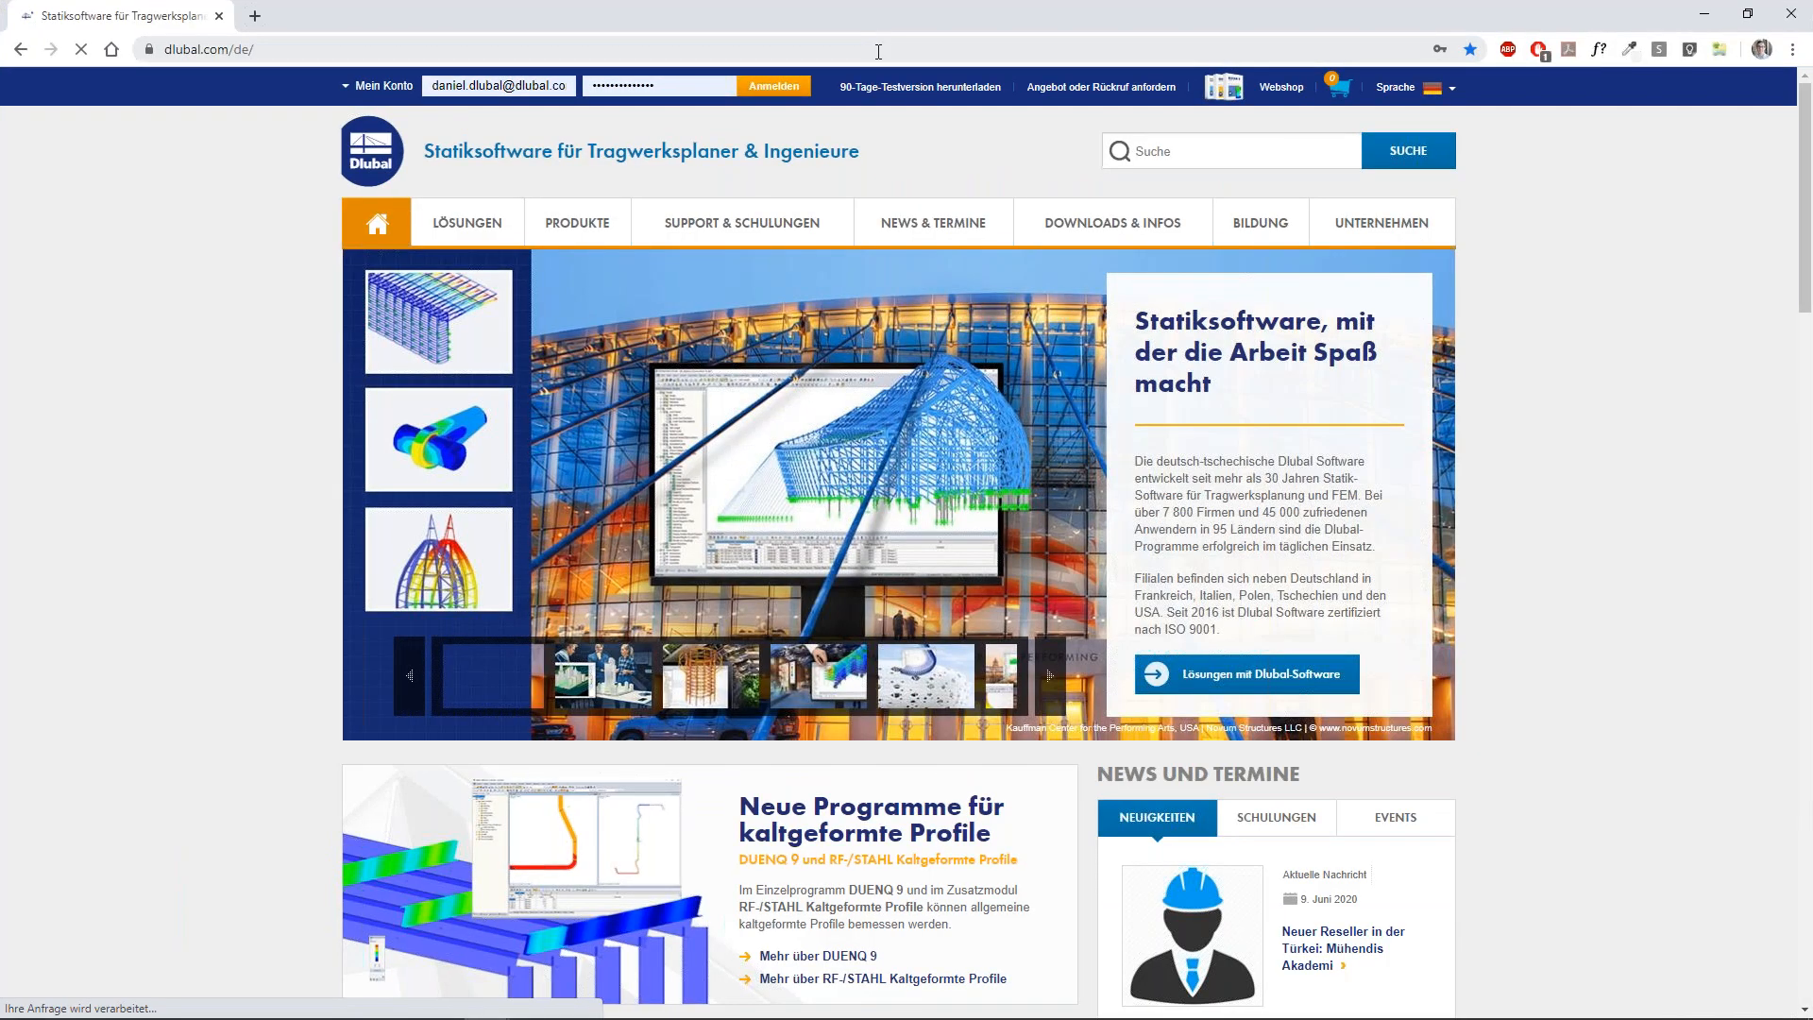
pyautogui.click(1396, 87)
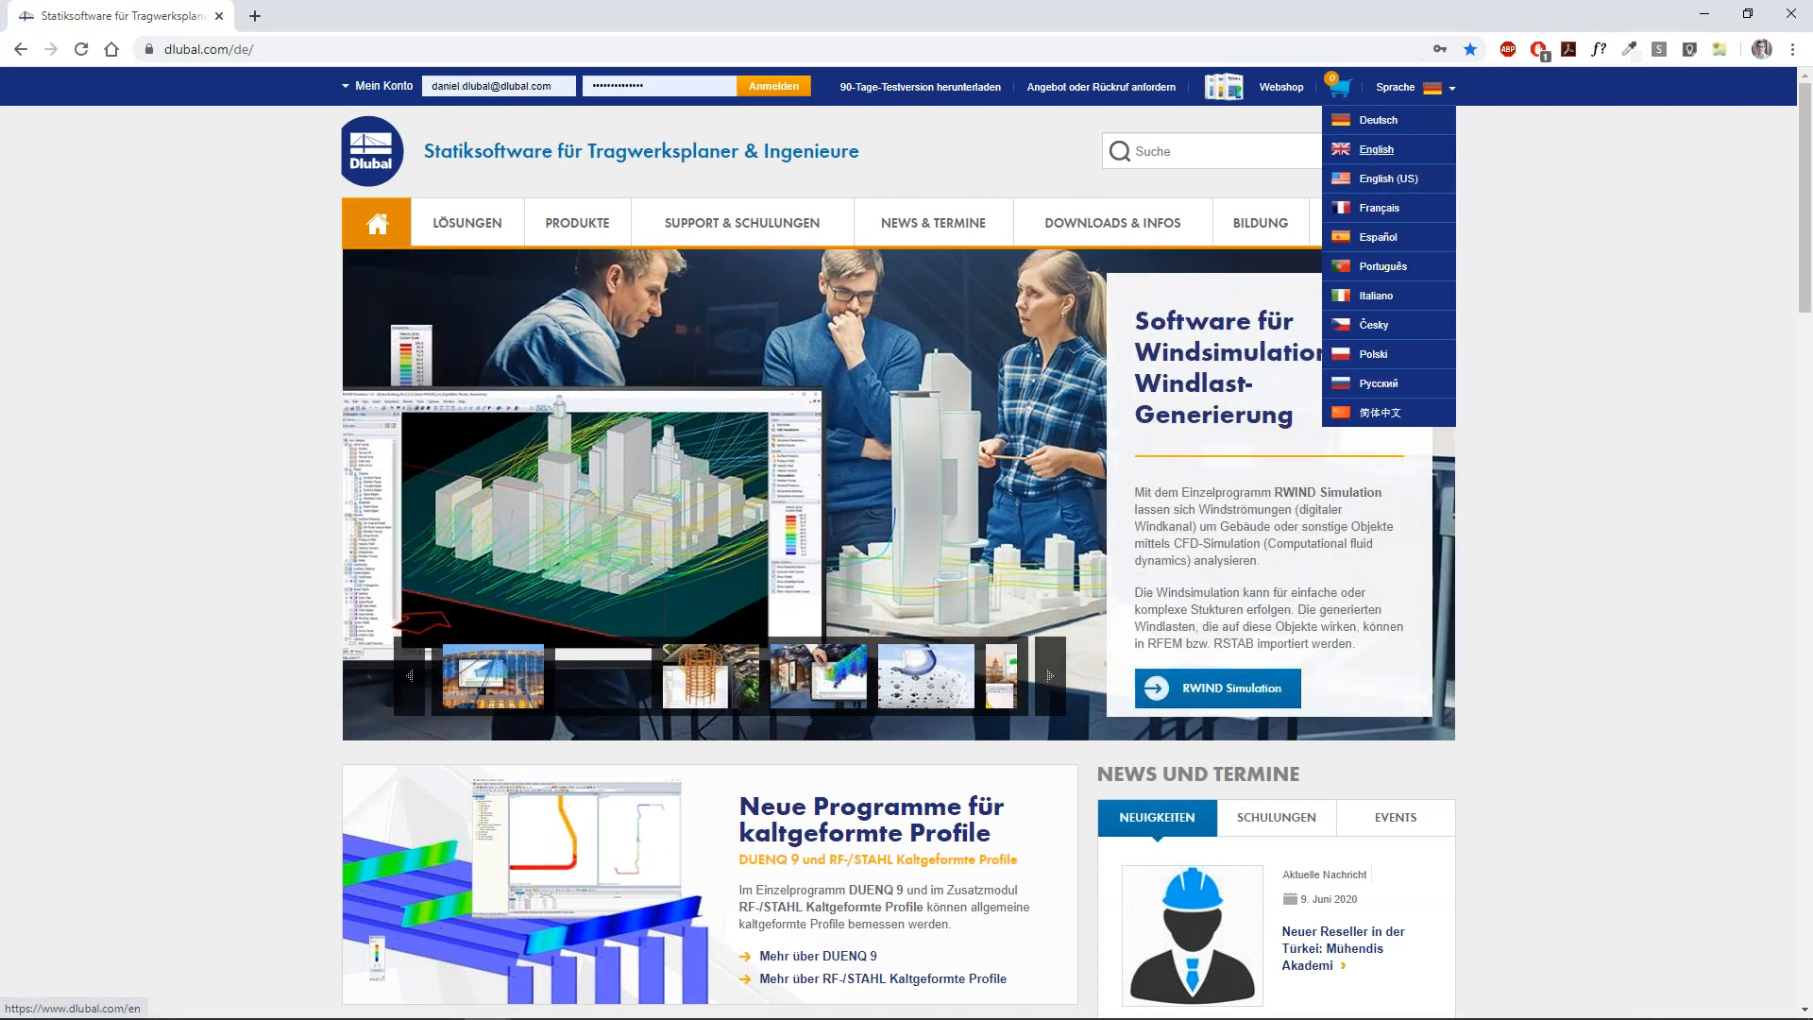
pyautogui.click(1377, 149)
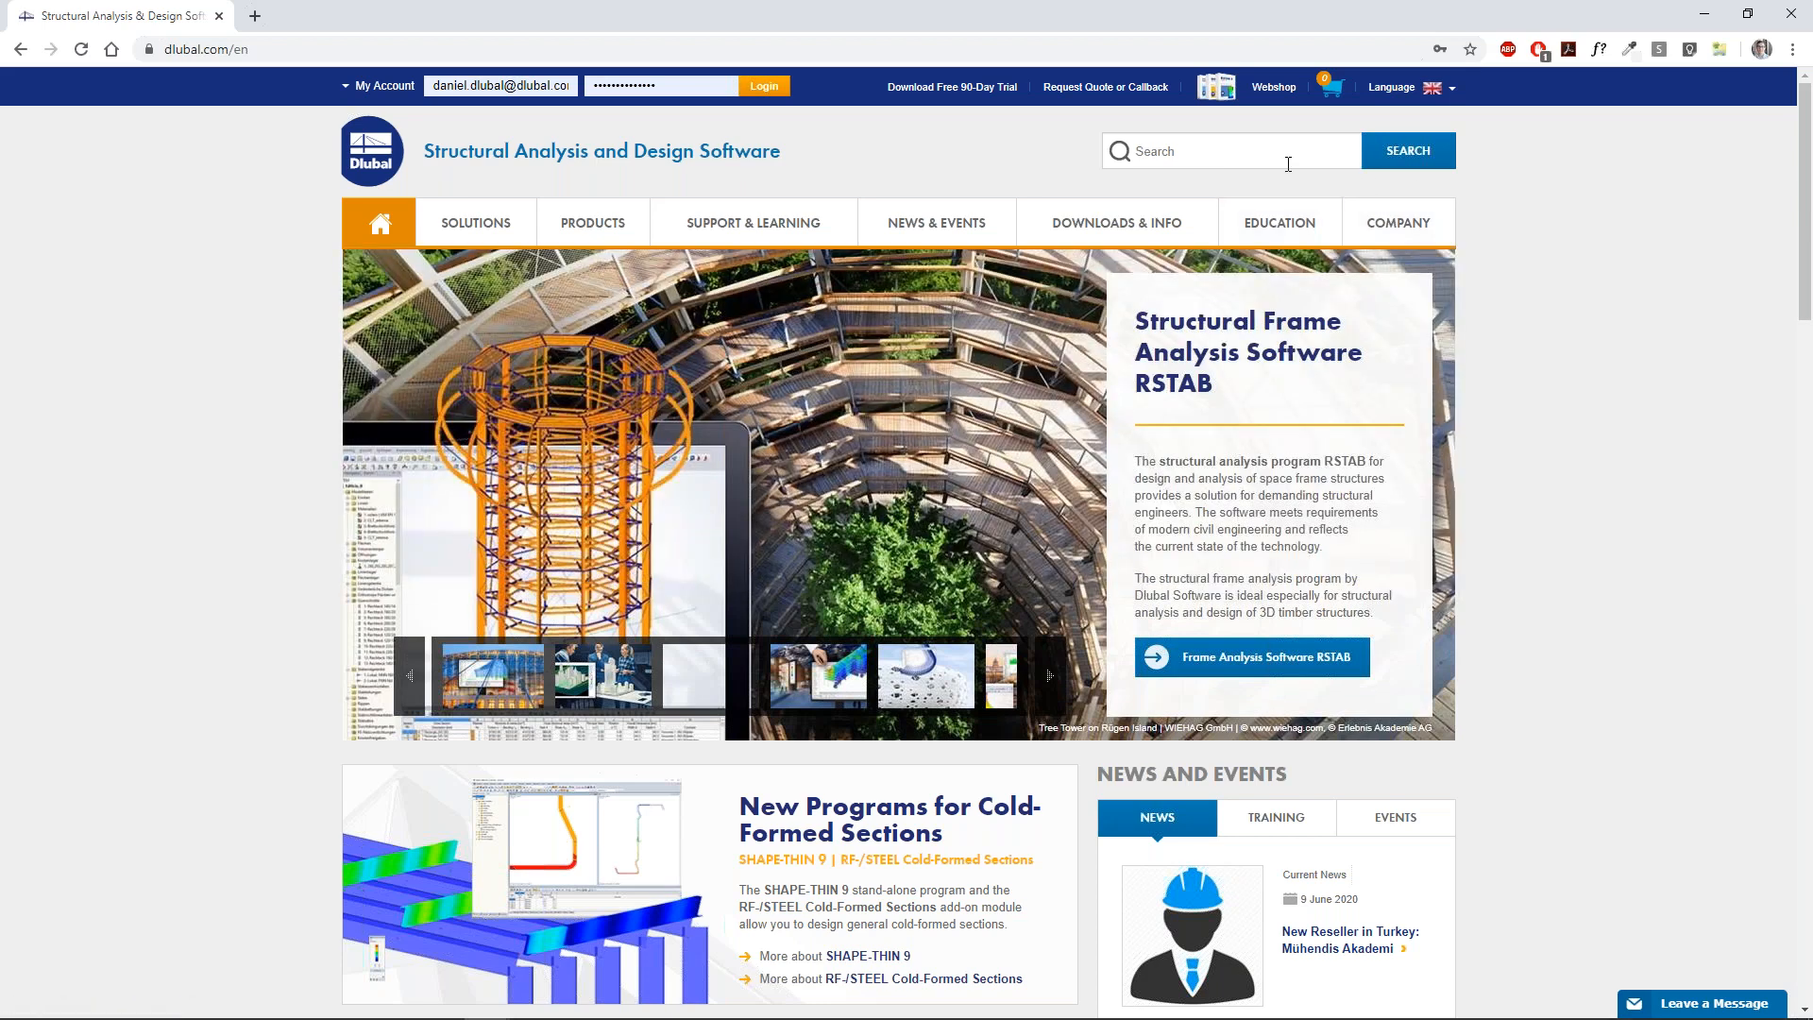
# View the website's contact message form, minimise it and activate the site search.
pyautogui.click(1705, 1003)
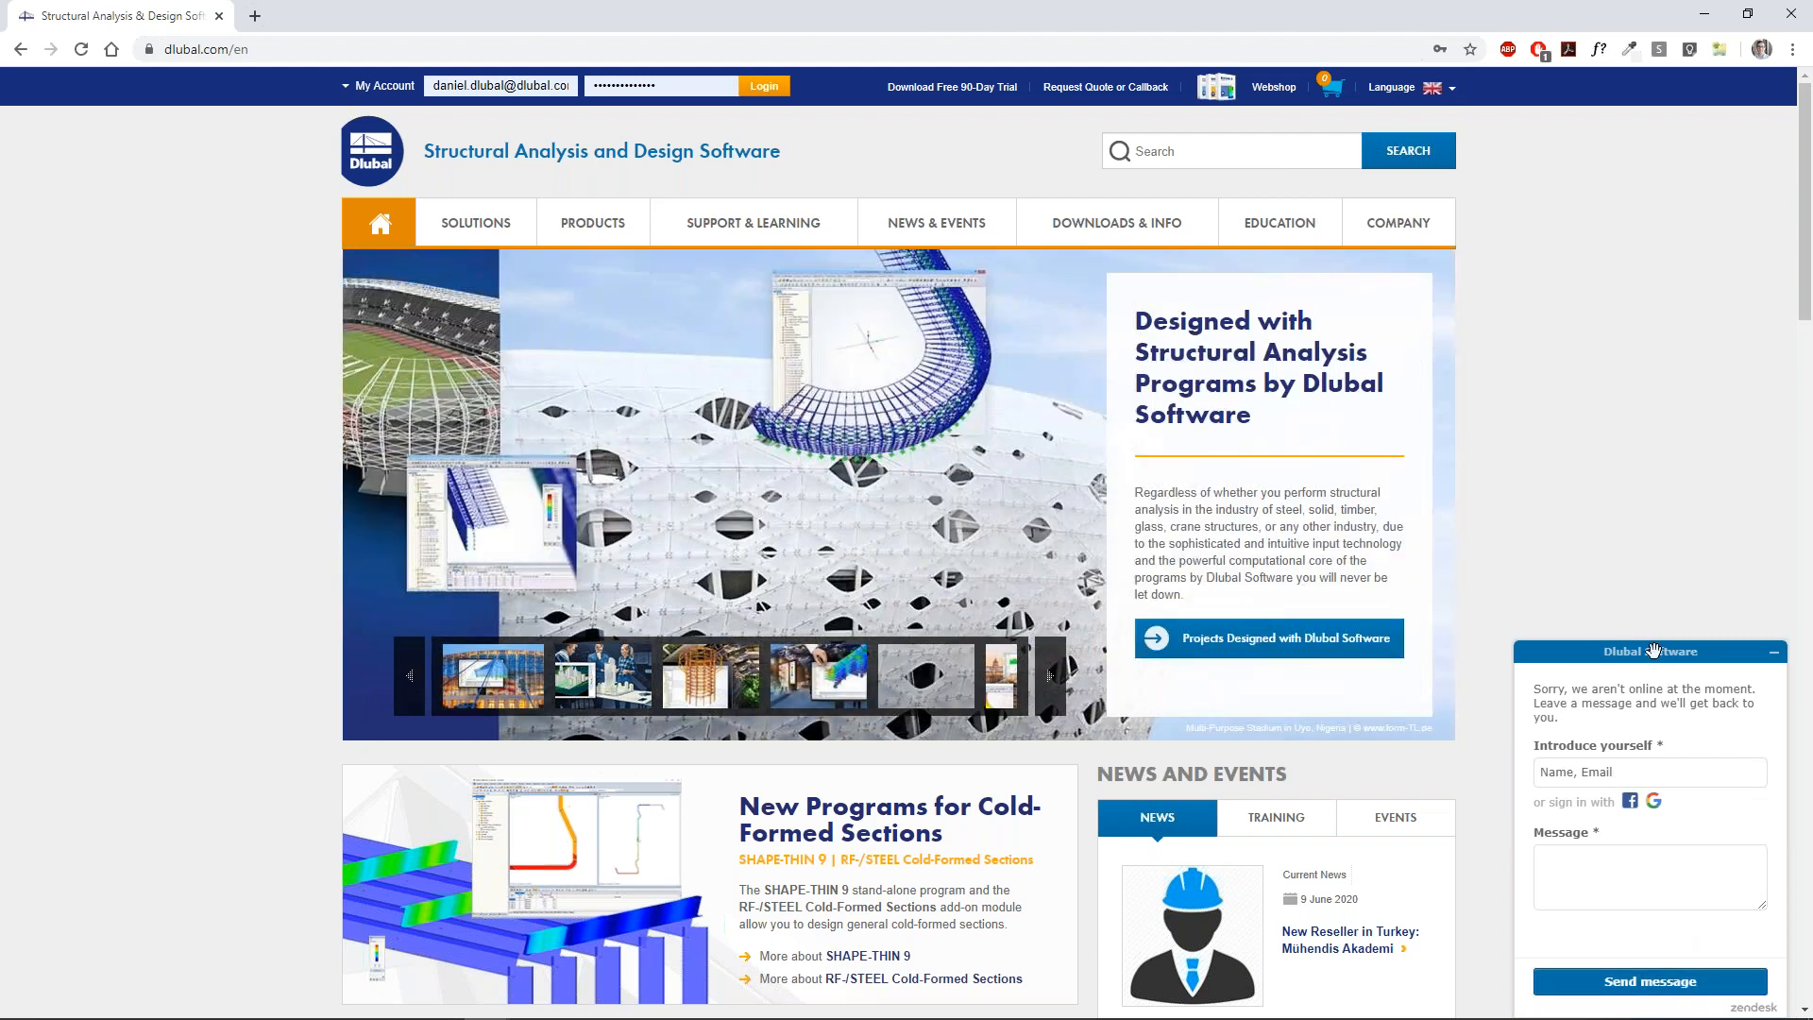
pyautogui.click(1774, 653)
pyautogui.click(1244, 165)
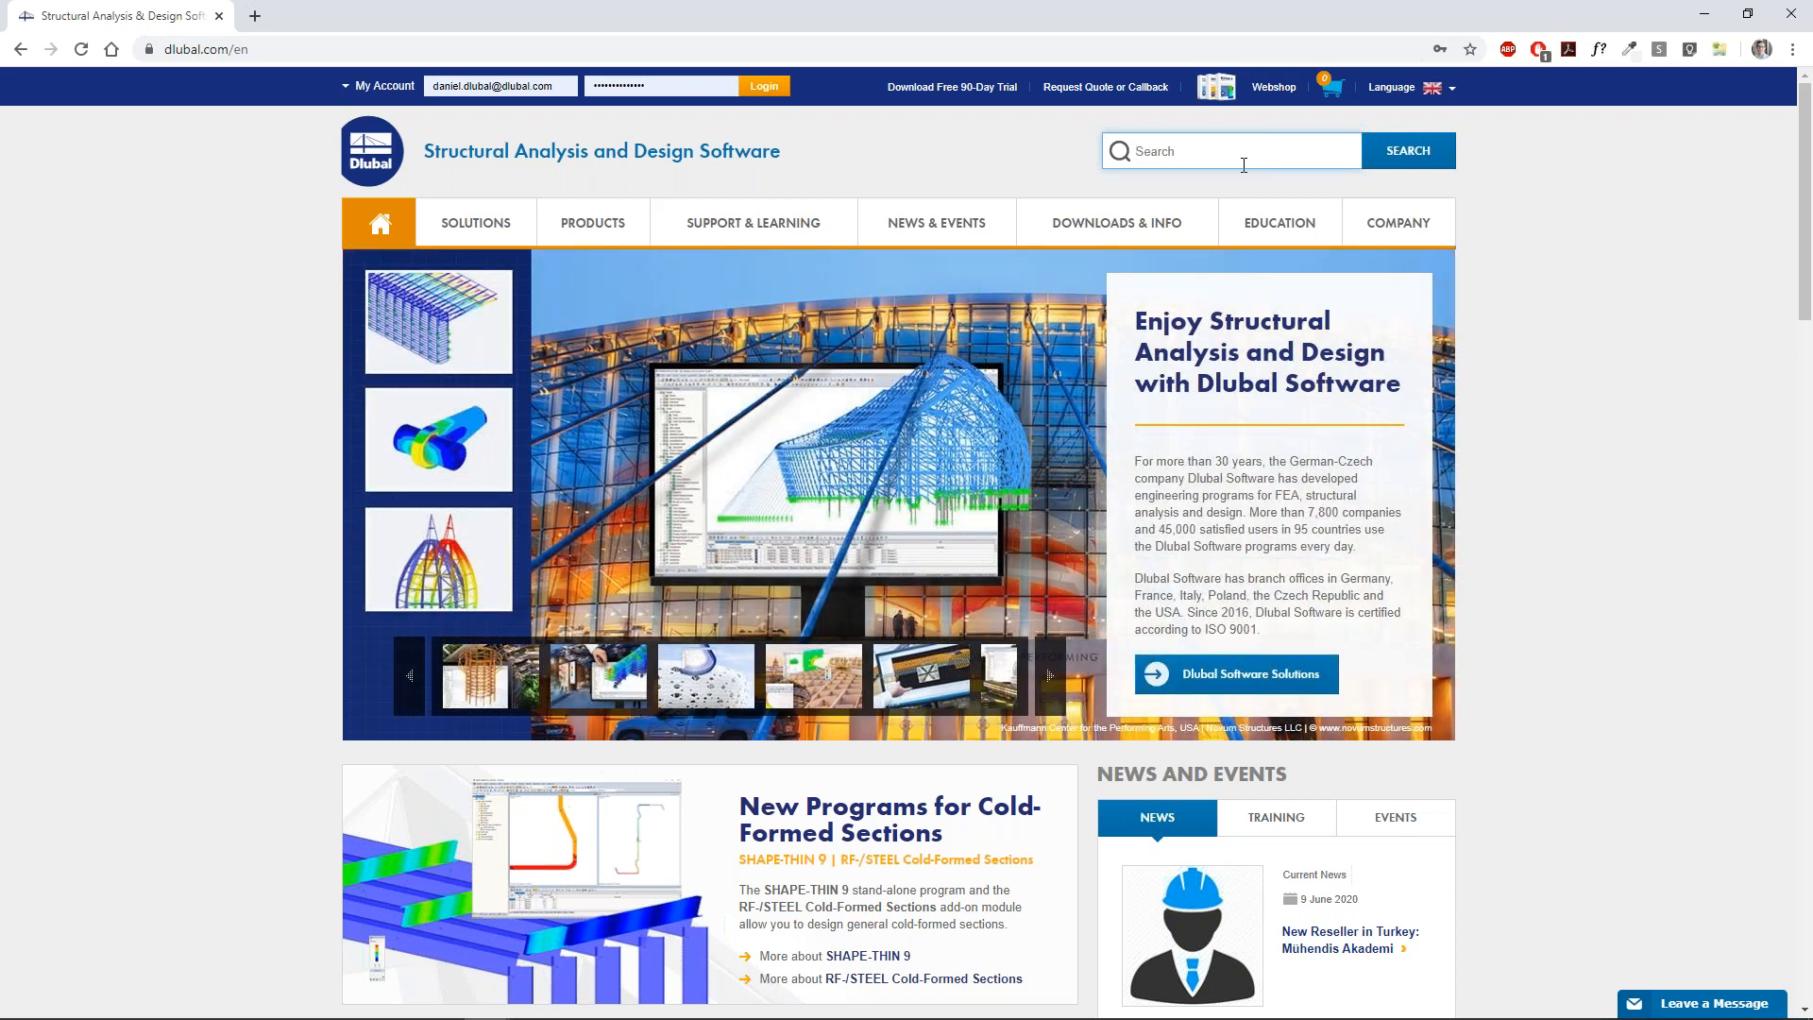
# Open the Dynamic and Seismic Analysis application area and look through its list of programs and add-on modules.
pyautogui.moveTo(488, 245)
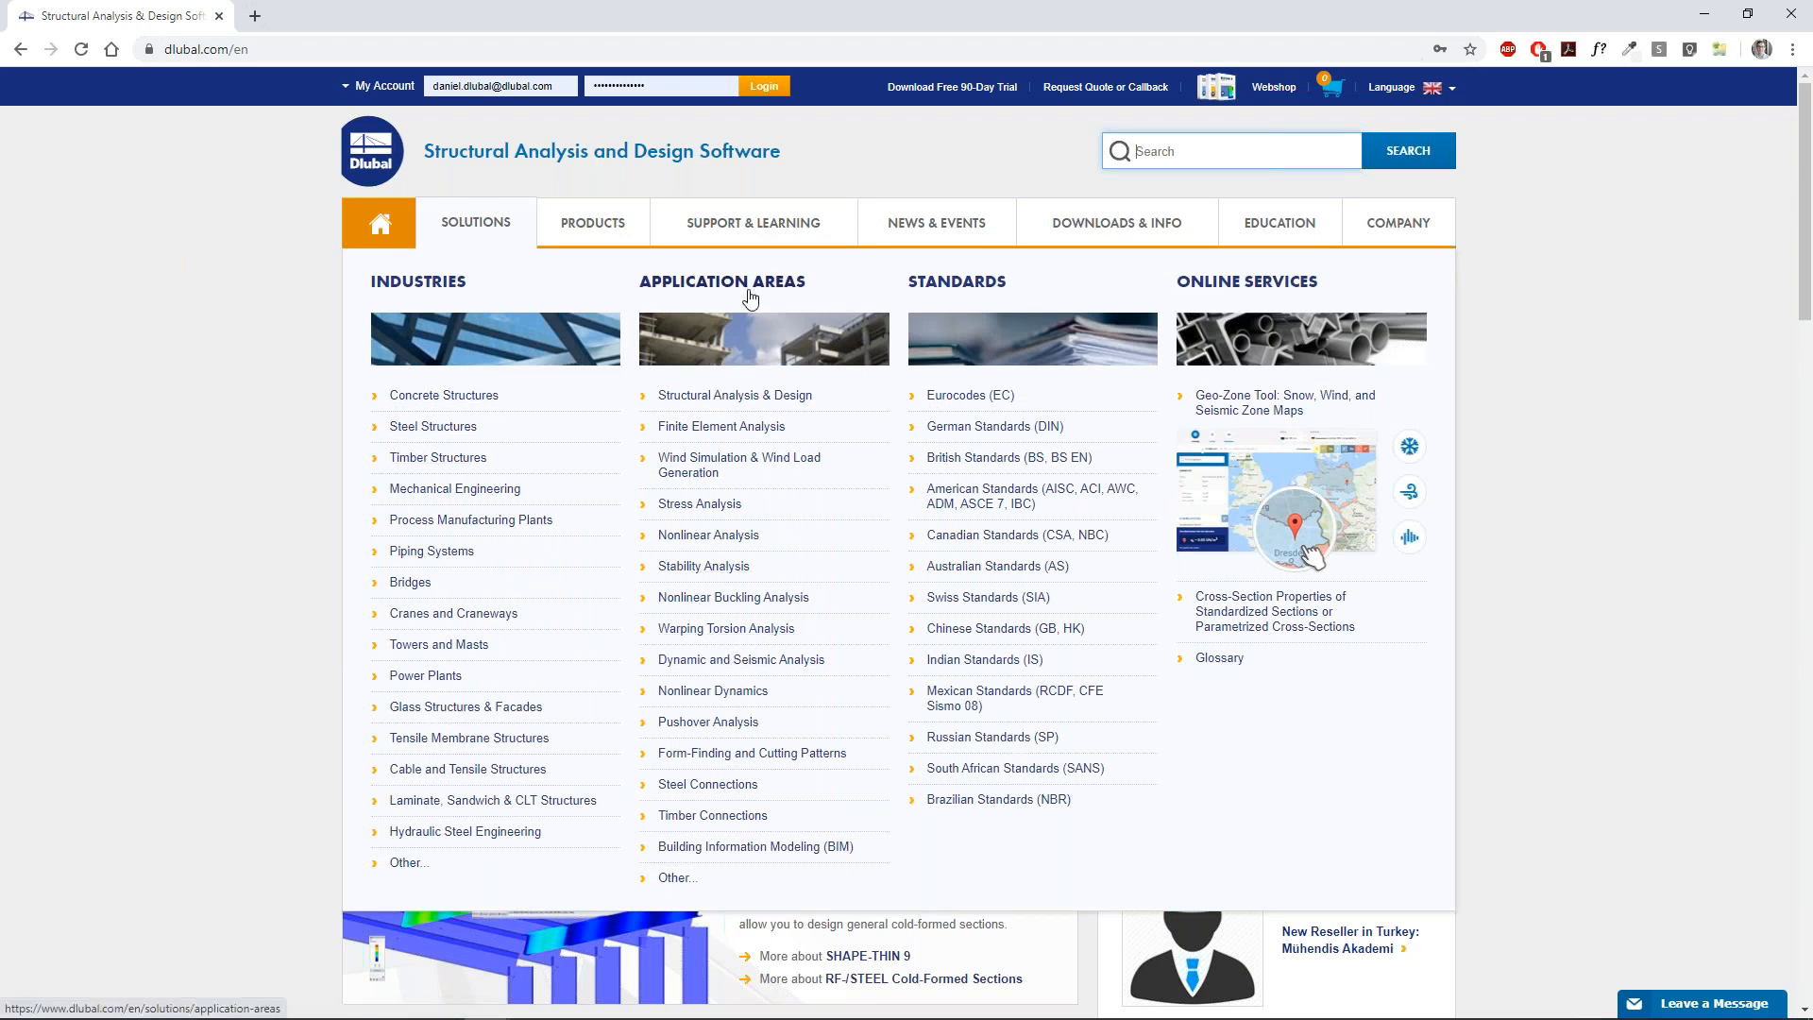
pyautogui.click(754, 661)
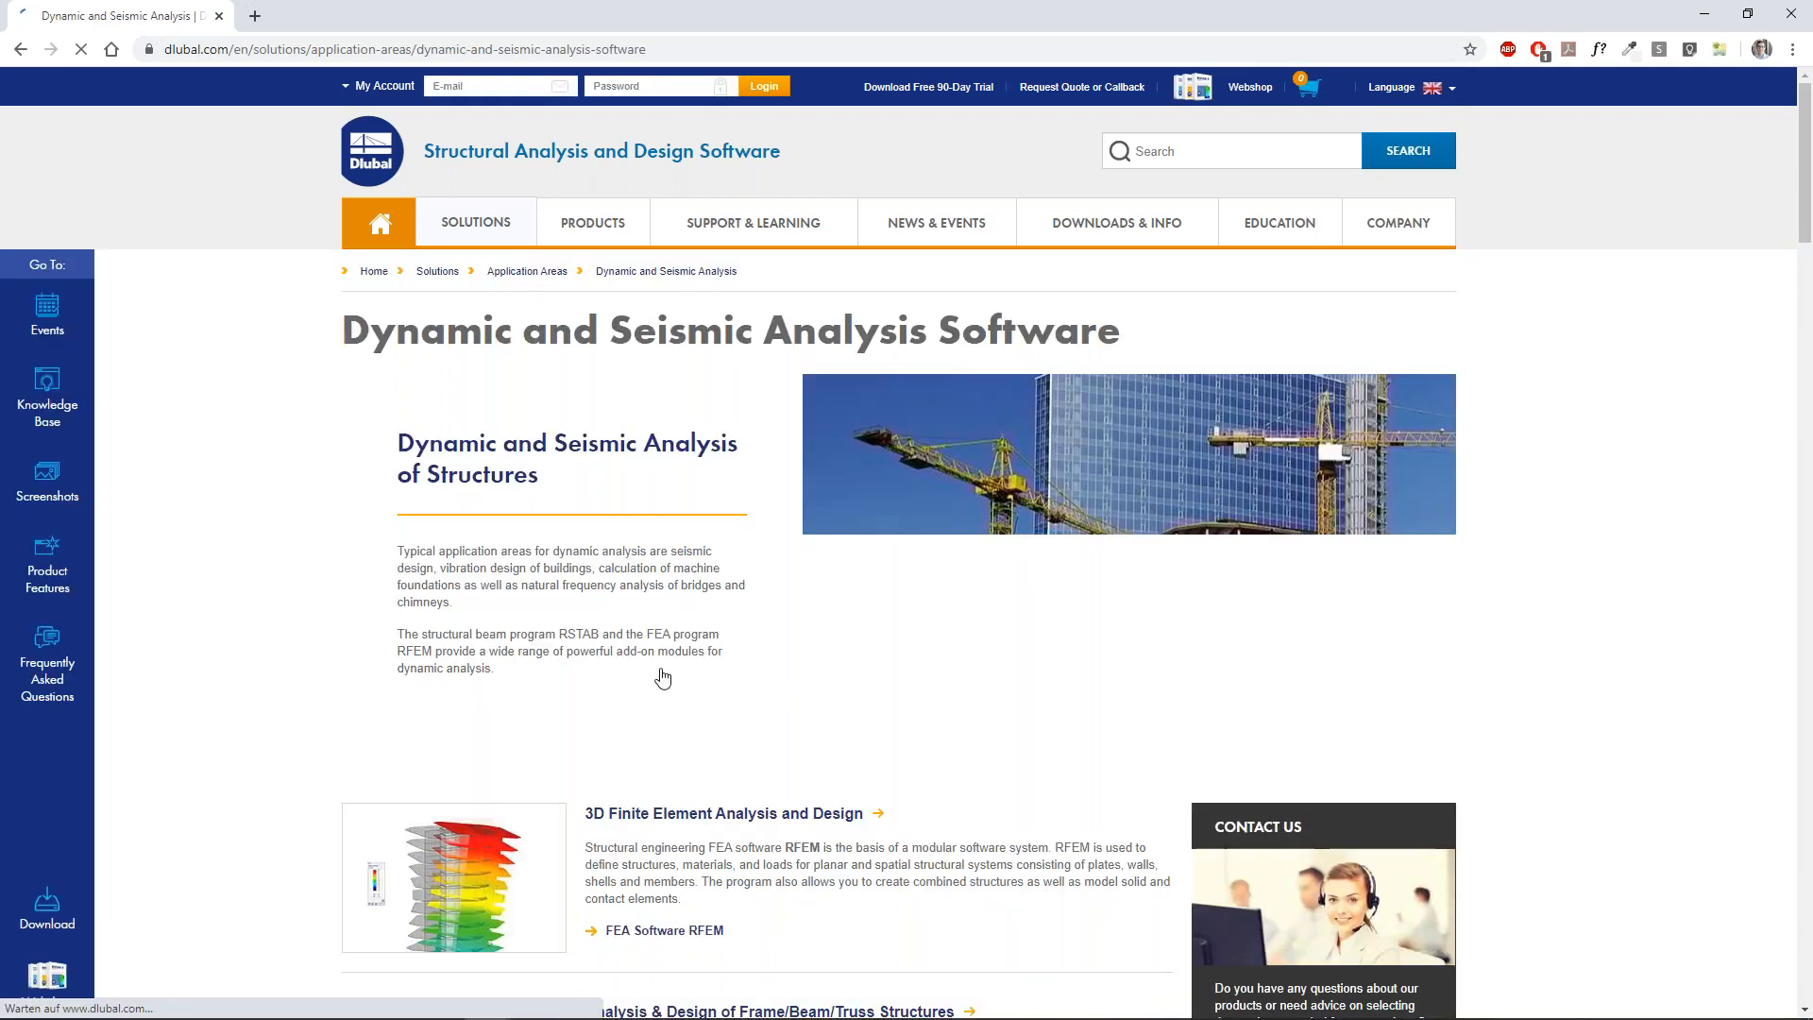
pyautogui.scroll(-4, 756, 671)
pyautogui.scroll(-3, 773, 550)
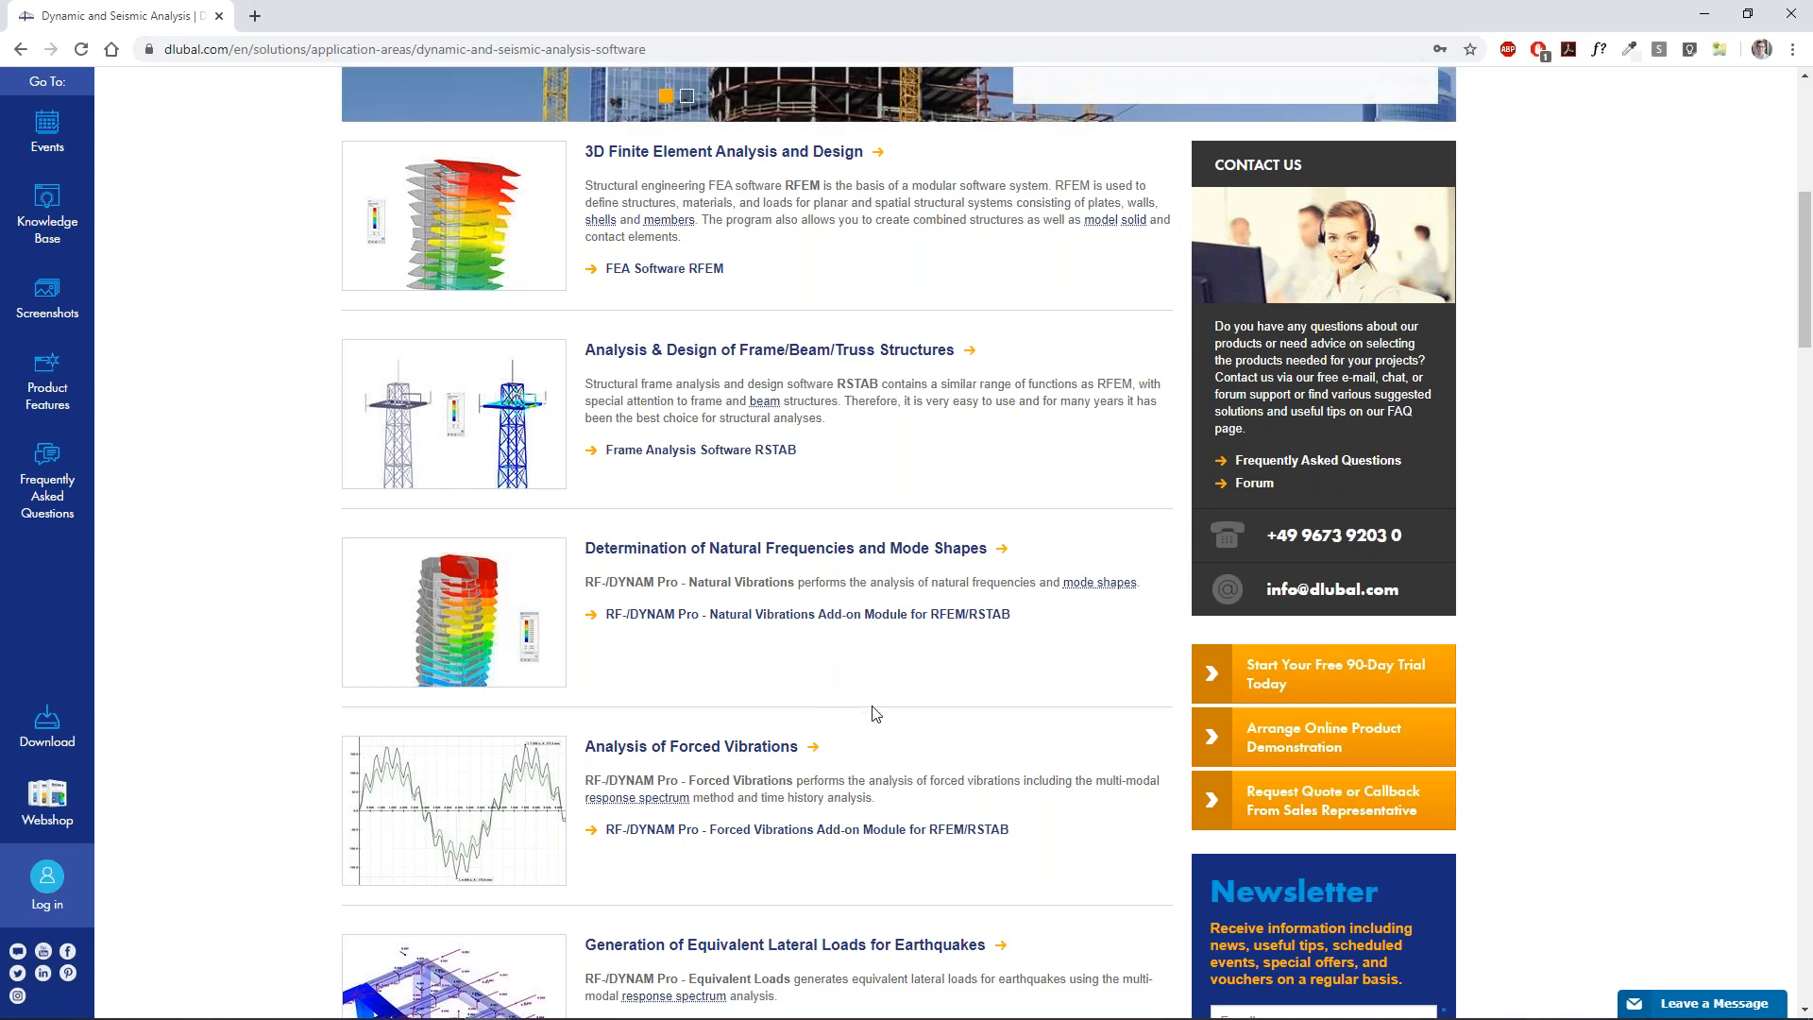
pyautogui.scroll(3, 906, 543)
pyautogui.scroll(-3, 923, 582)
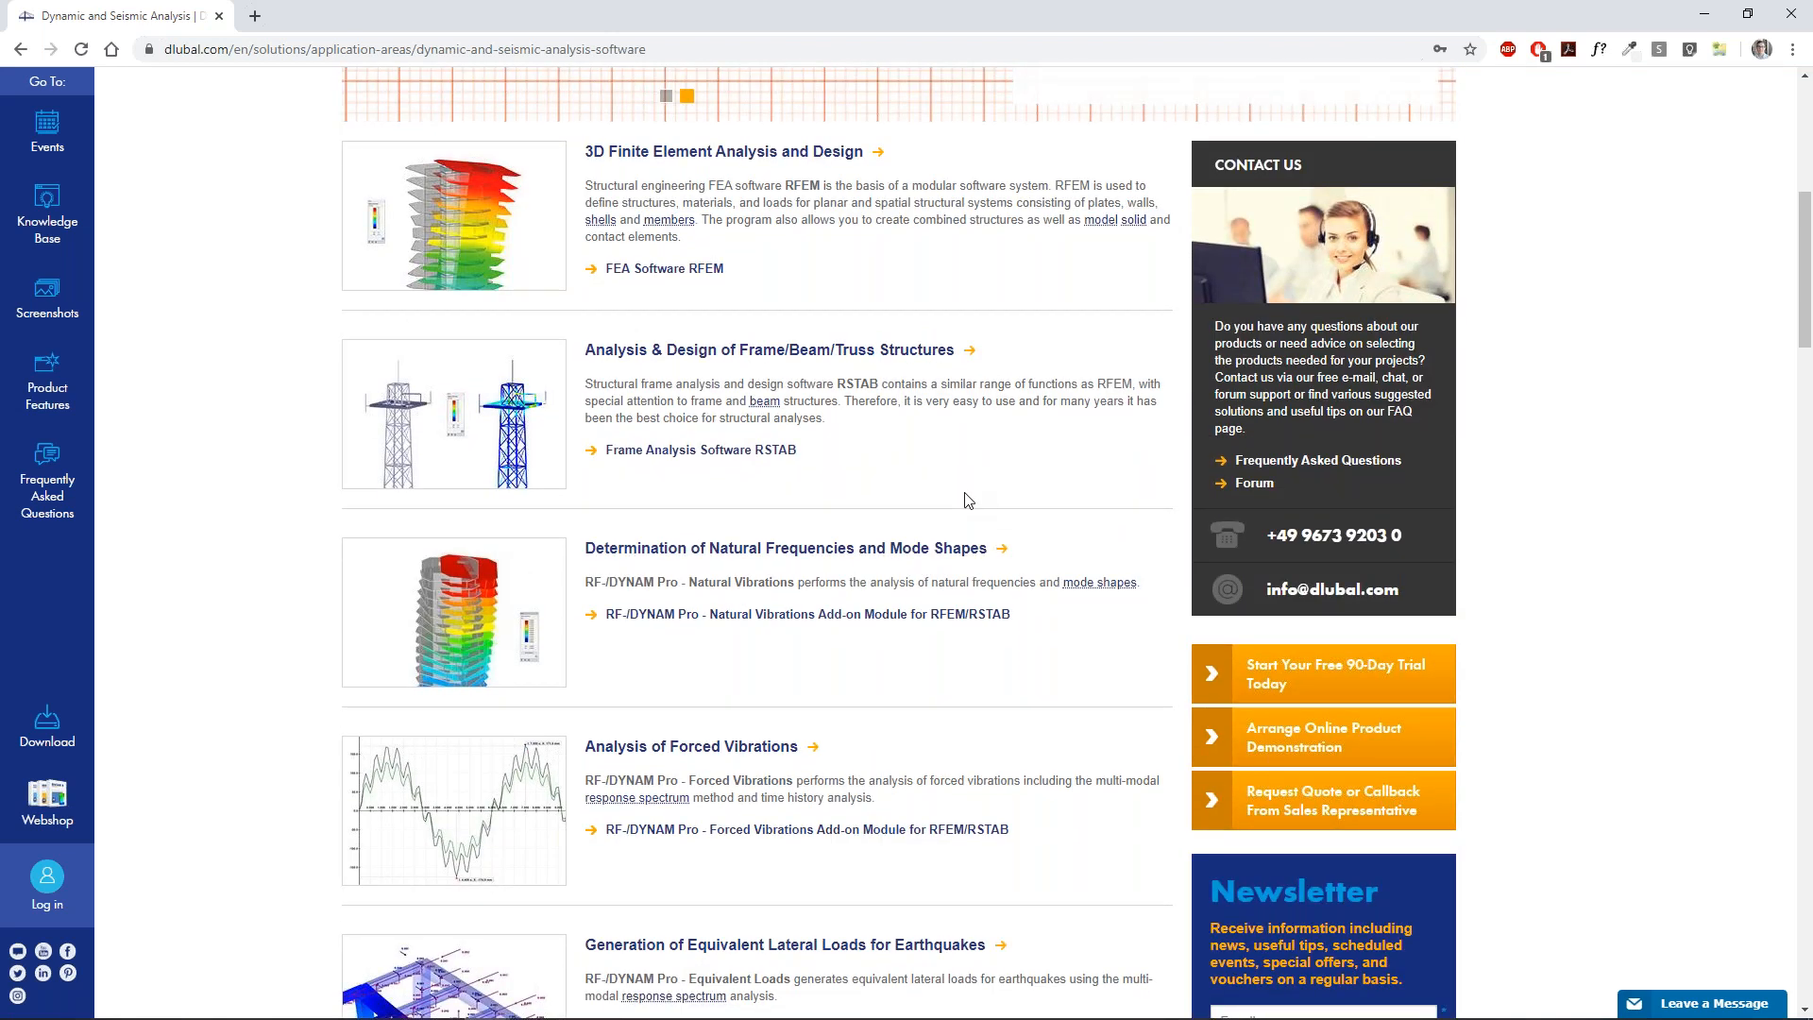
pyautogui.middleClick(912, 473)
pyautogui.moveTo(911, 474); pyautogui.dragTo(919, 532, button='middle')
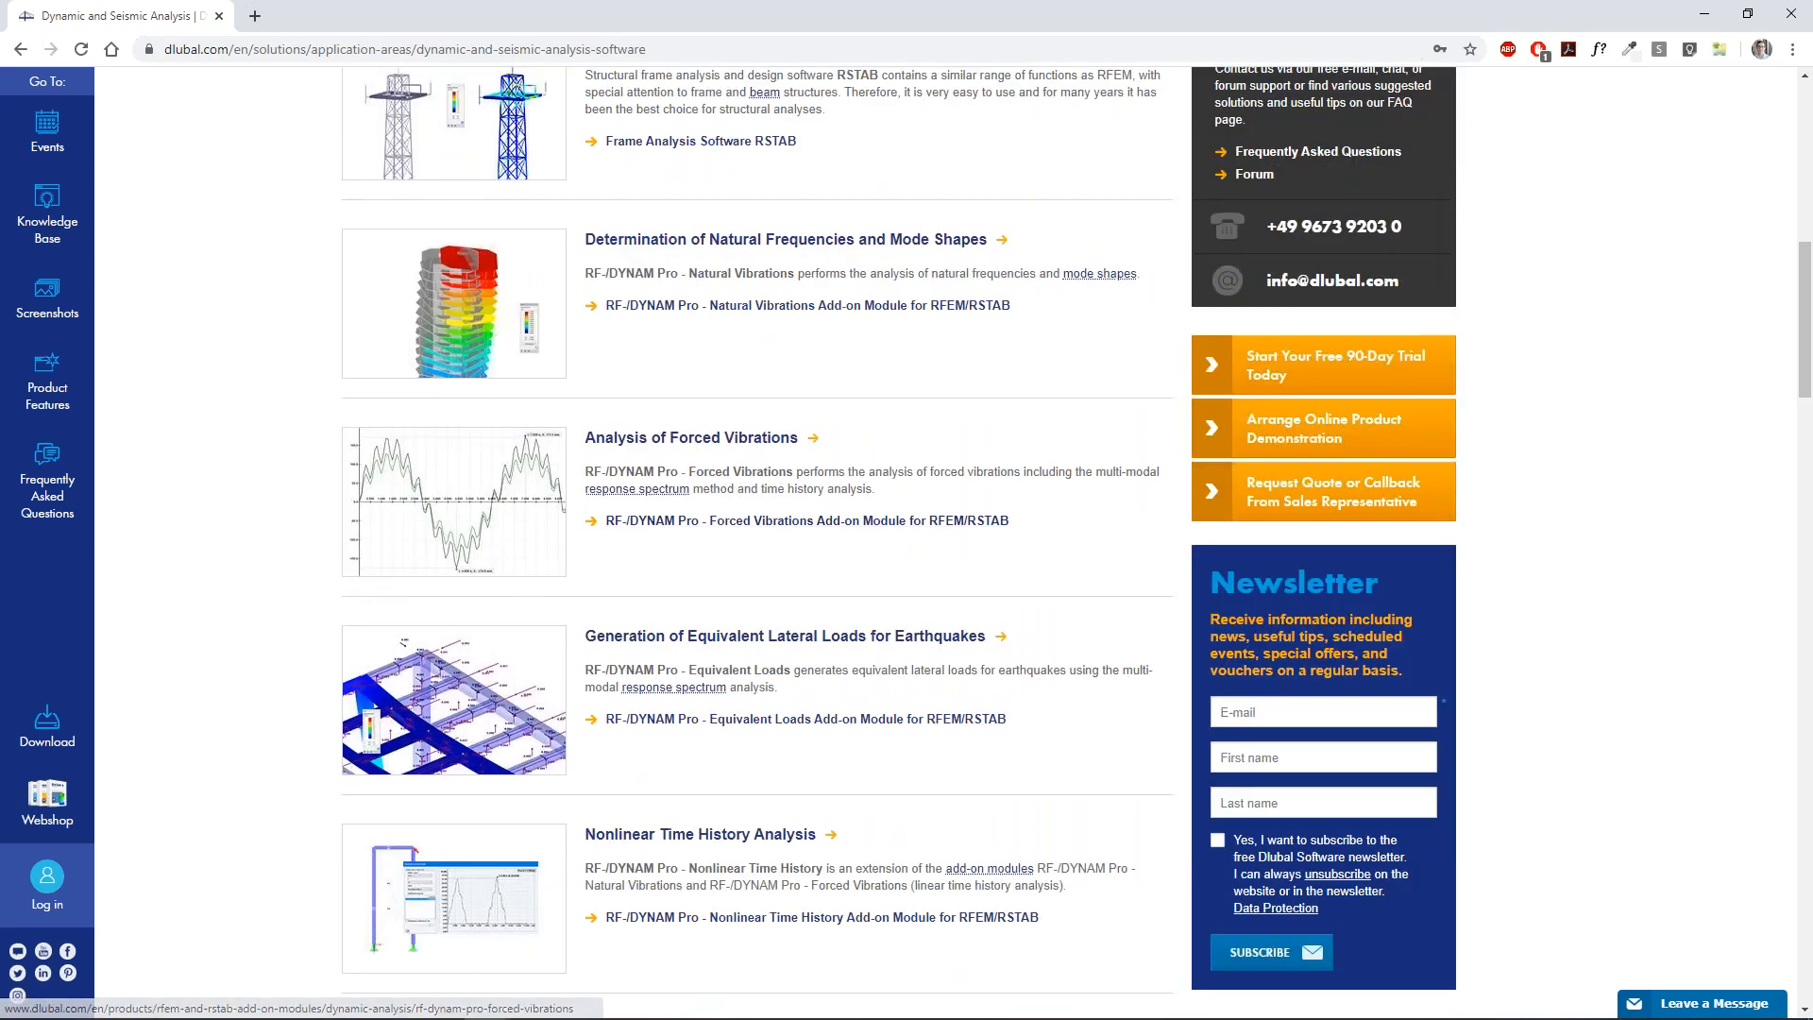
# Open the product page of RF-/DYNAM Pro - Forced Vibrations and read its description and features.
pyautogui.click(689, 530)
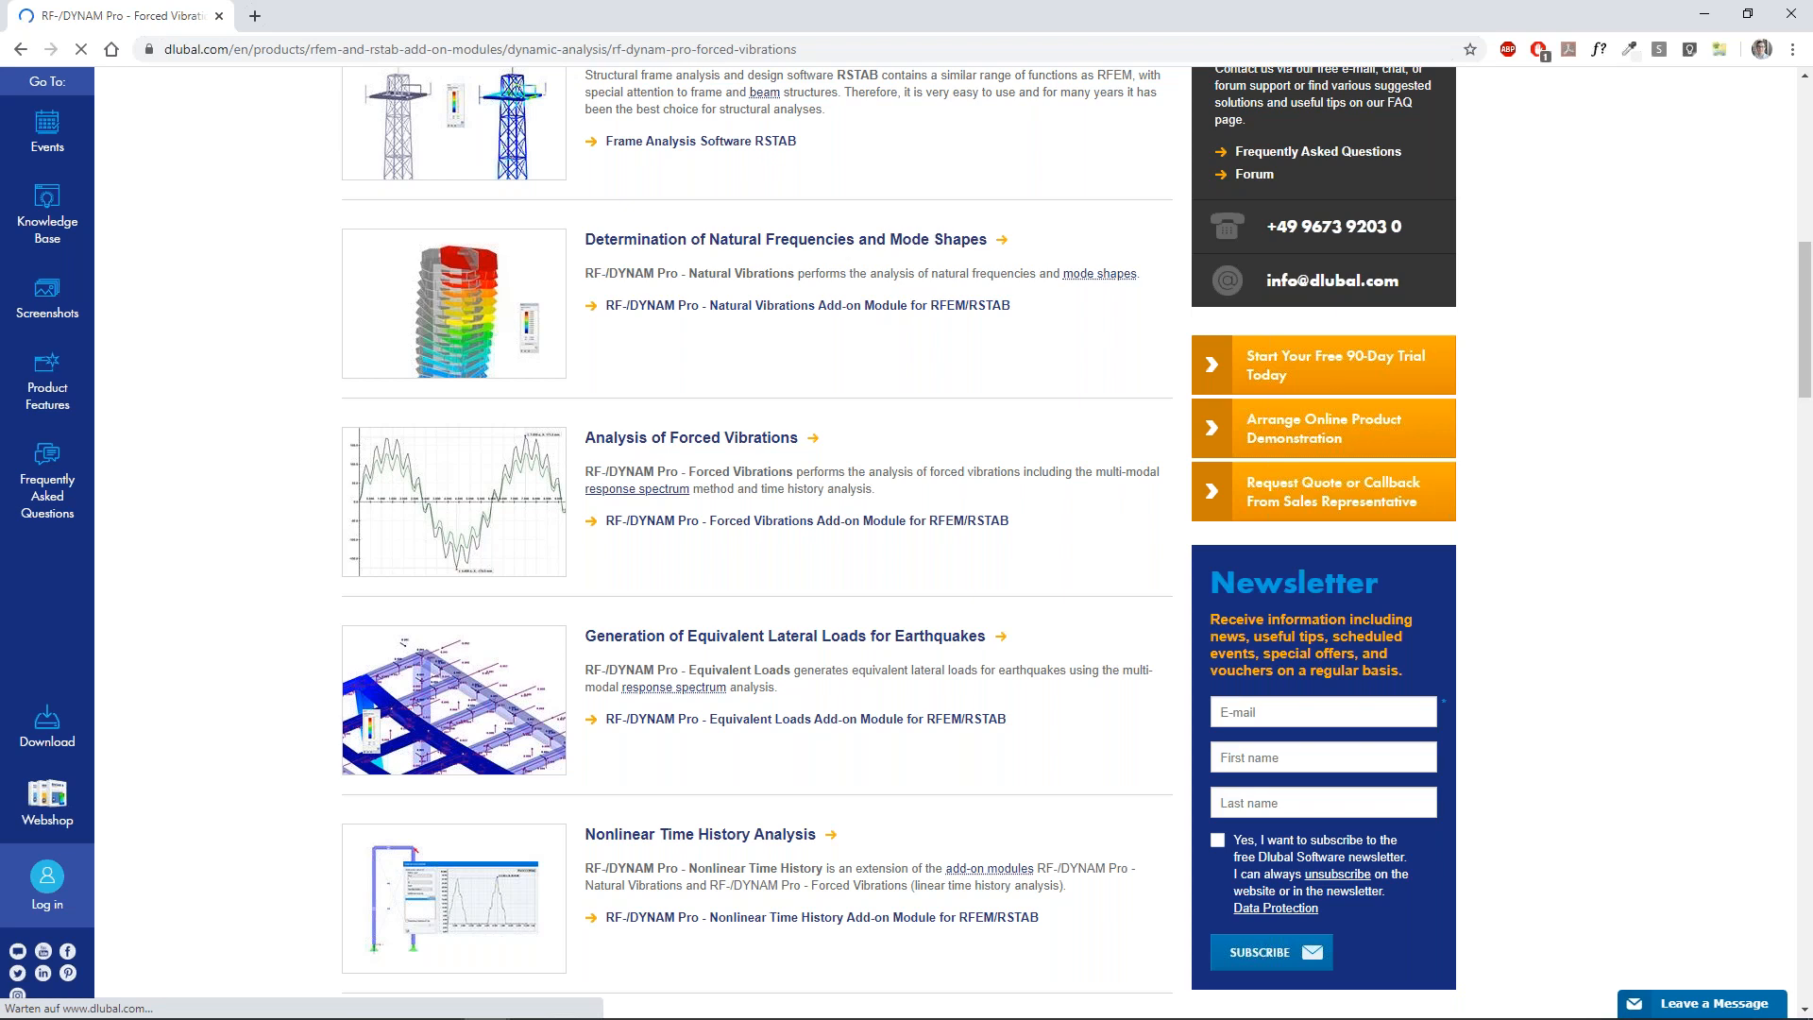
pyautogui.scroll(-5, 907, 543)
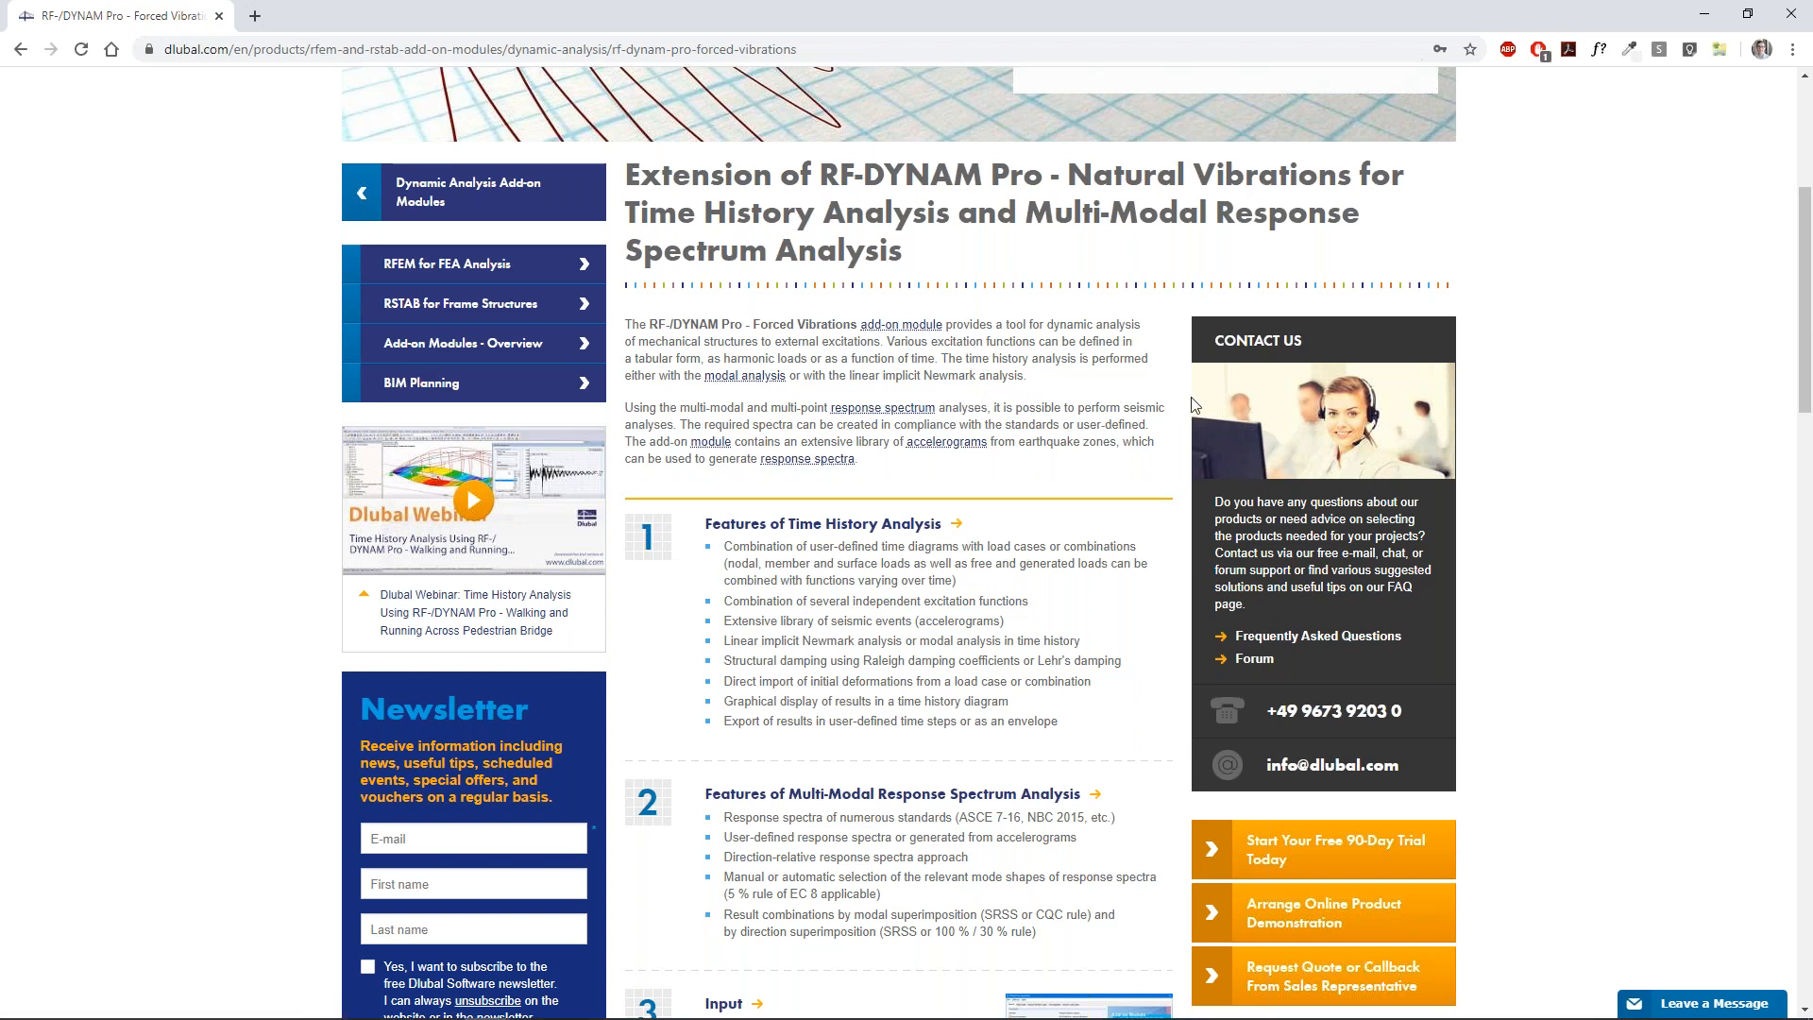
pyautogui.scroll(5, 1198, 401)
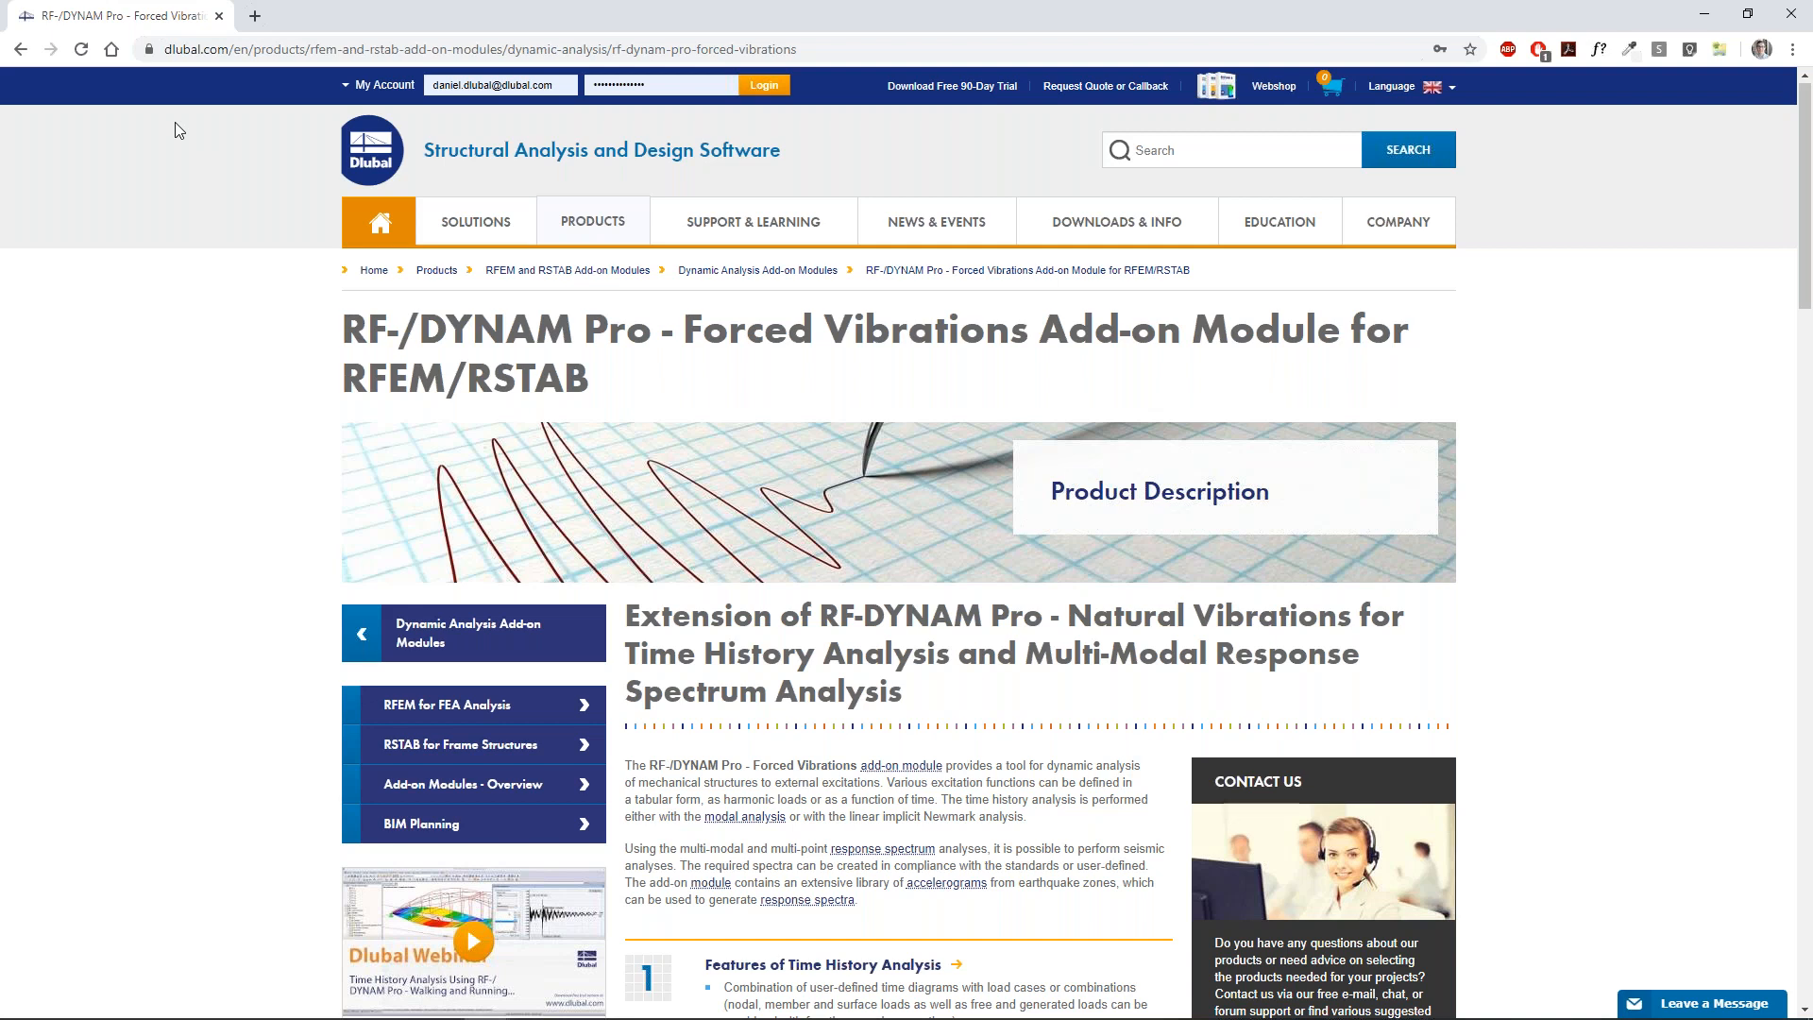
# Return to RFEM and run a plausibility check with warnings on the model and load data of the current load case, including FE mesh generation.
pyautogui.hotkey('alt', 'Tab')
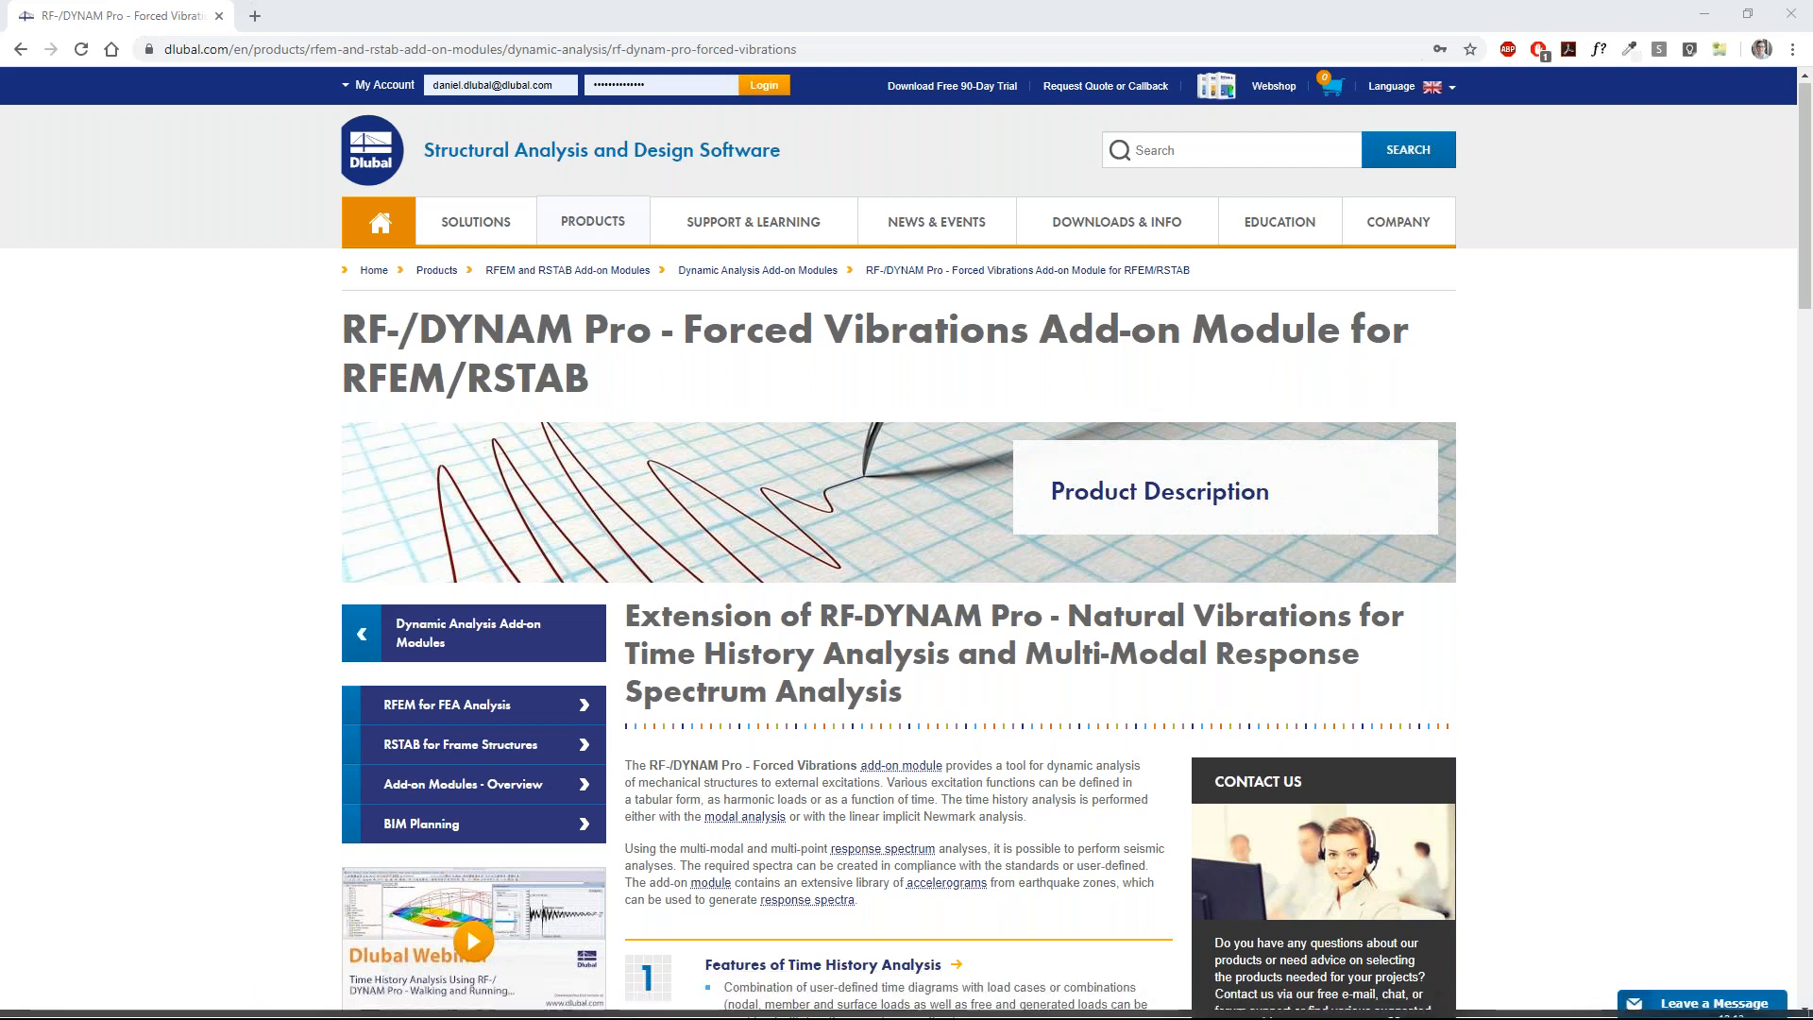
pyautogui.click(637, 1009)
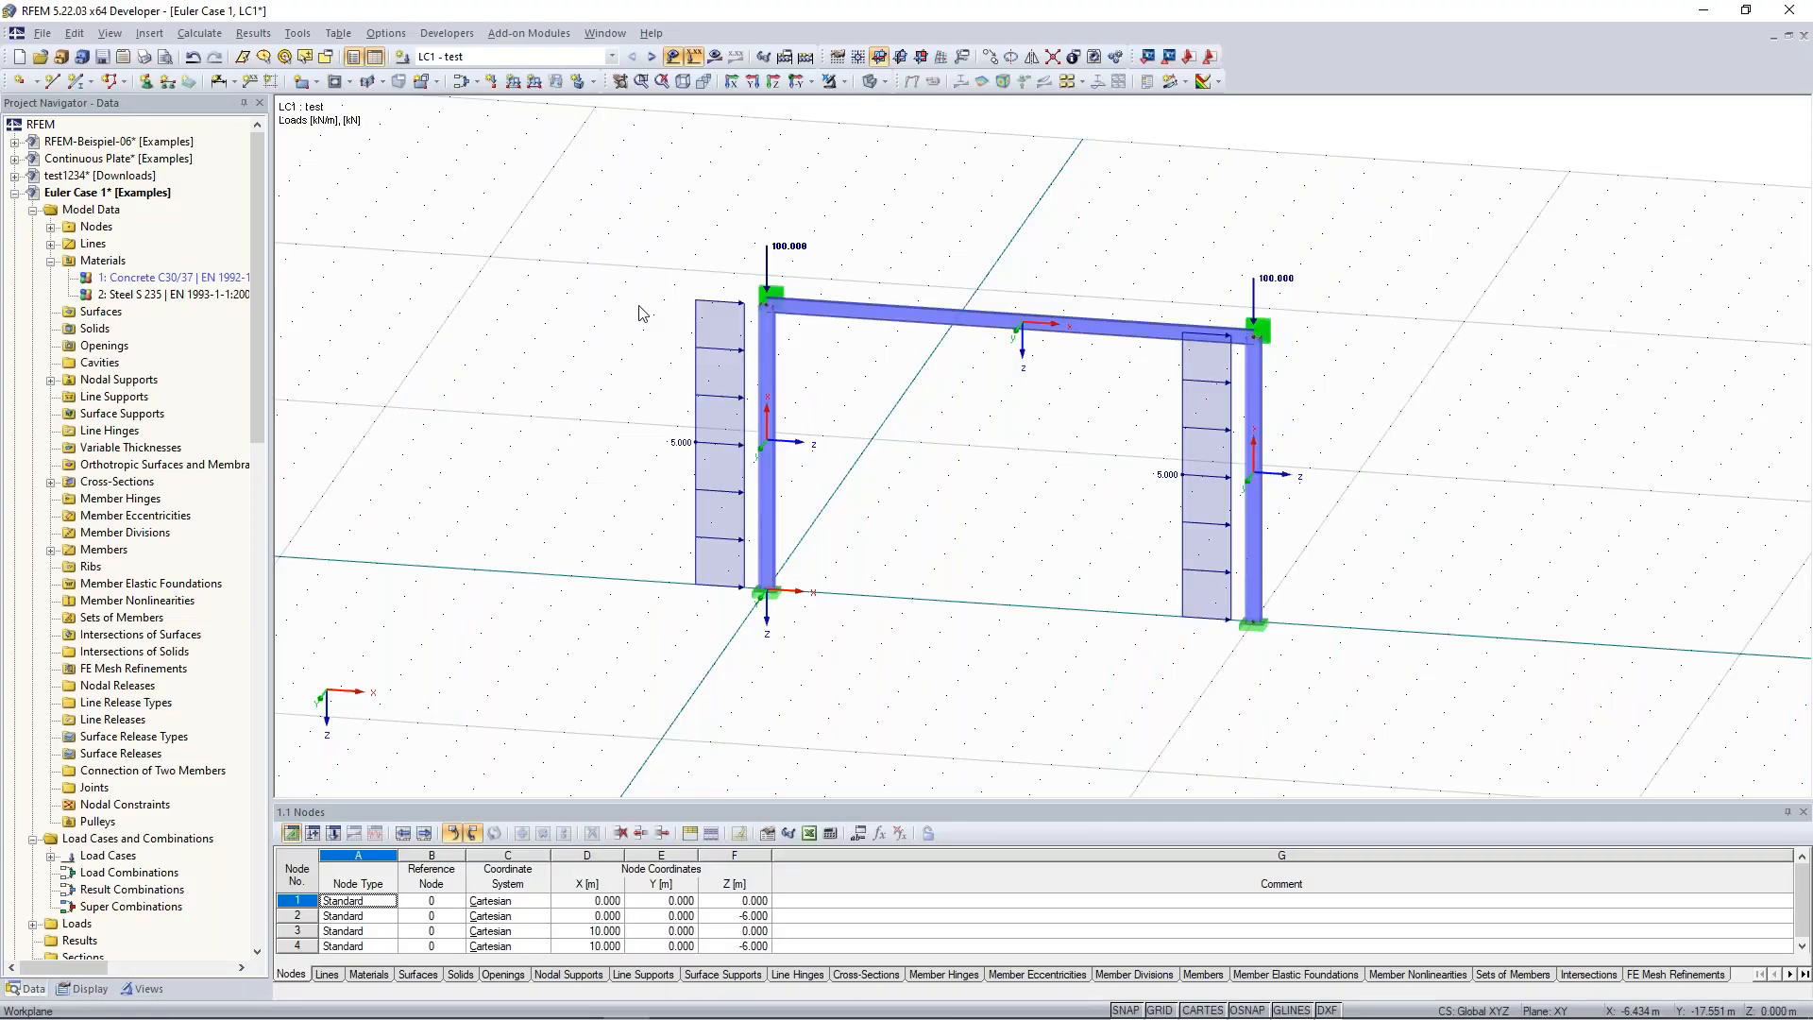
pyautogui.scroll(-1, 821, 161)
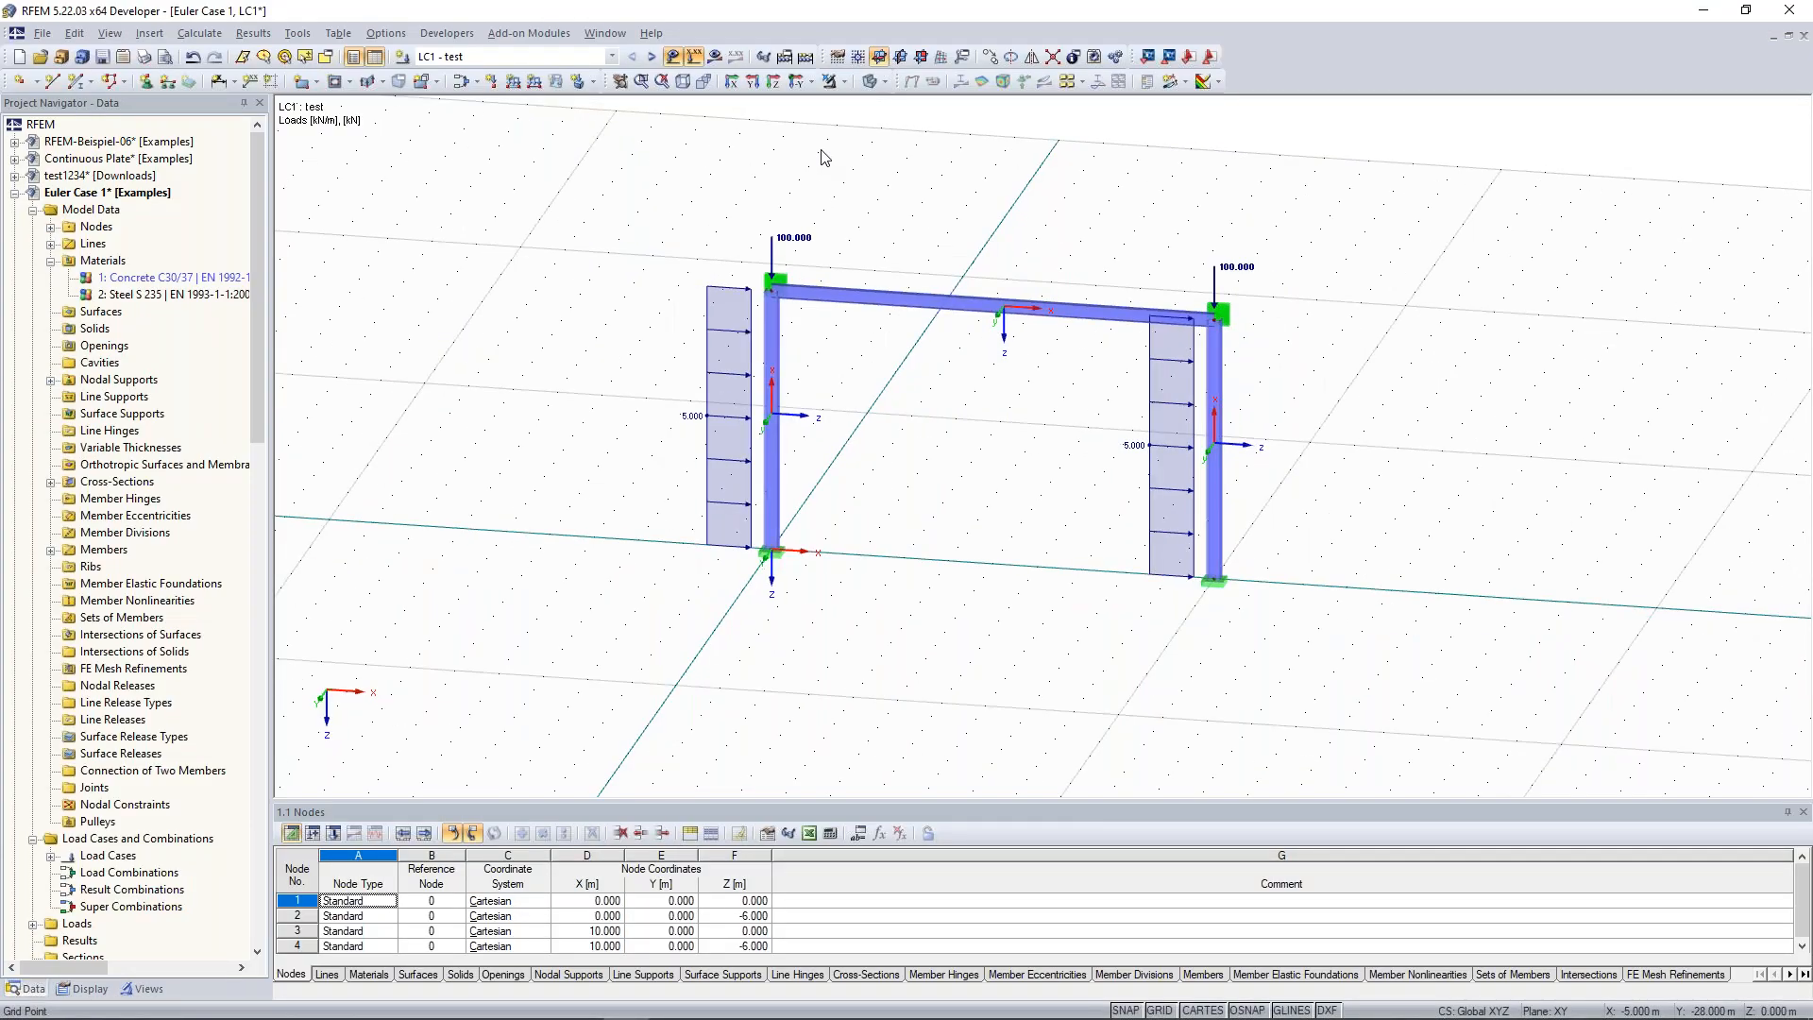
pyautogui.moveTo(829, 162); pyautogui.dragTo(767, 222, button='middle')
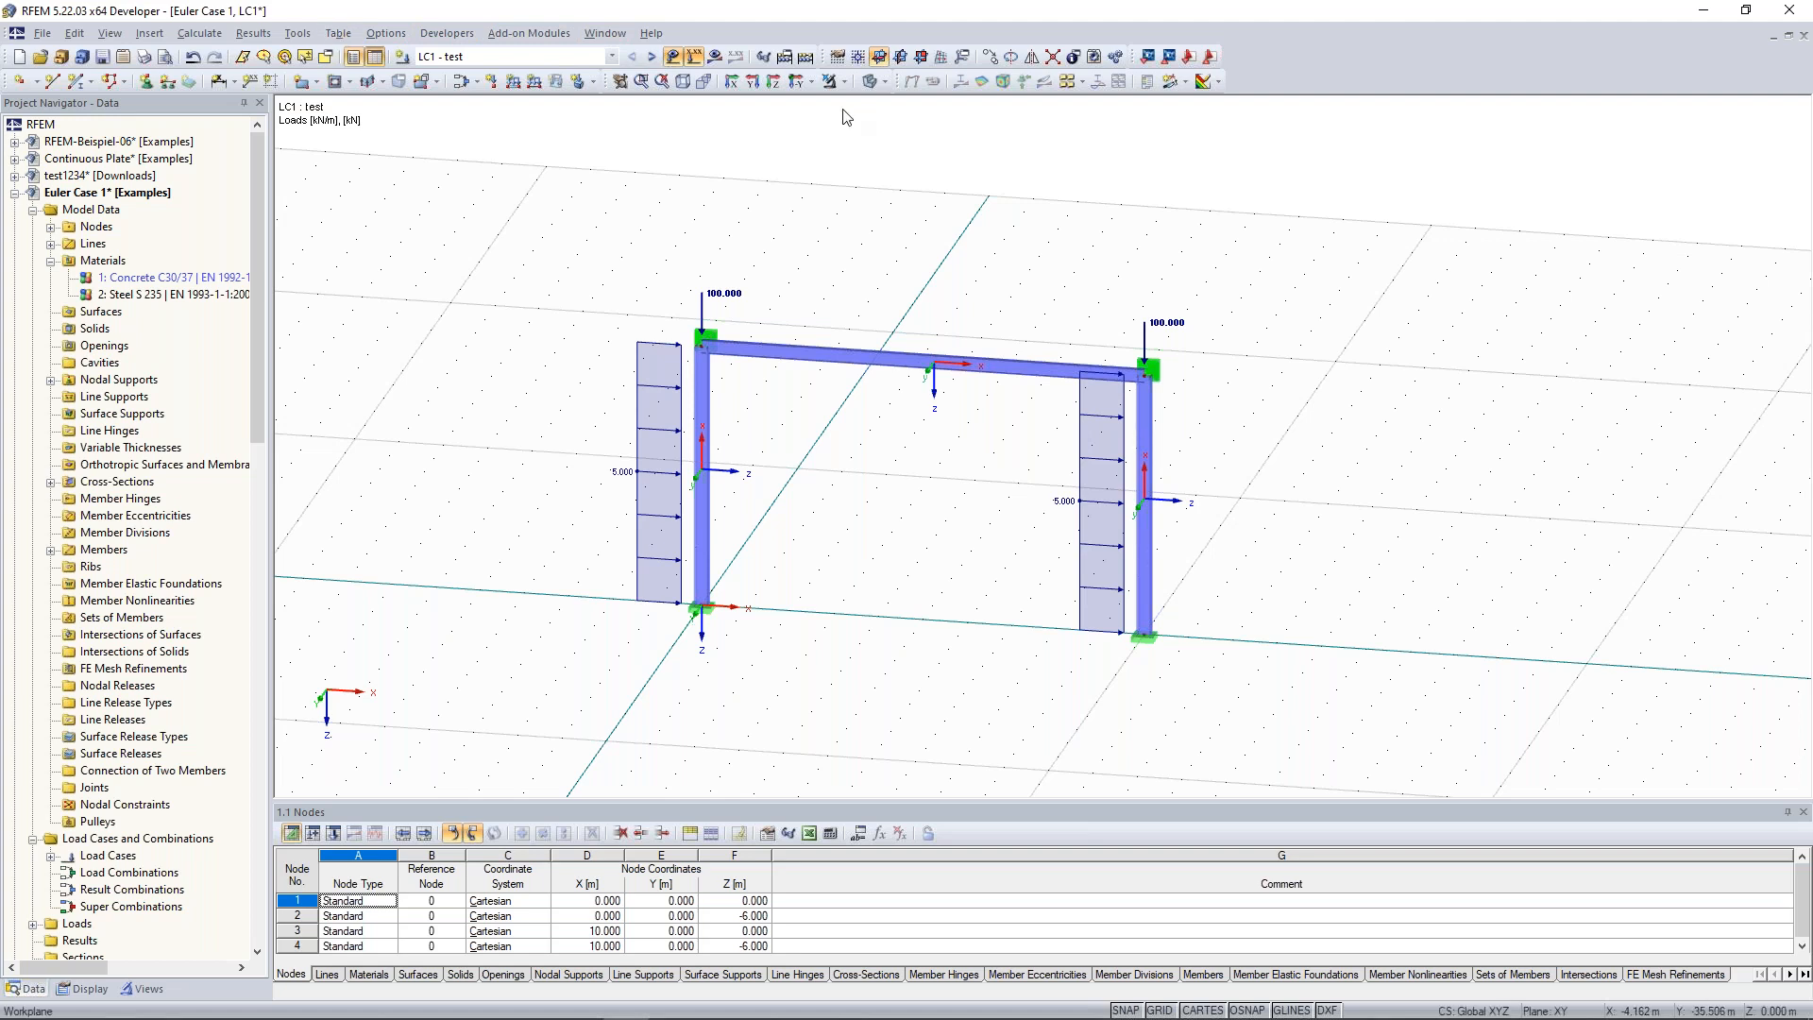
pyautogui.click(765, 63)
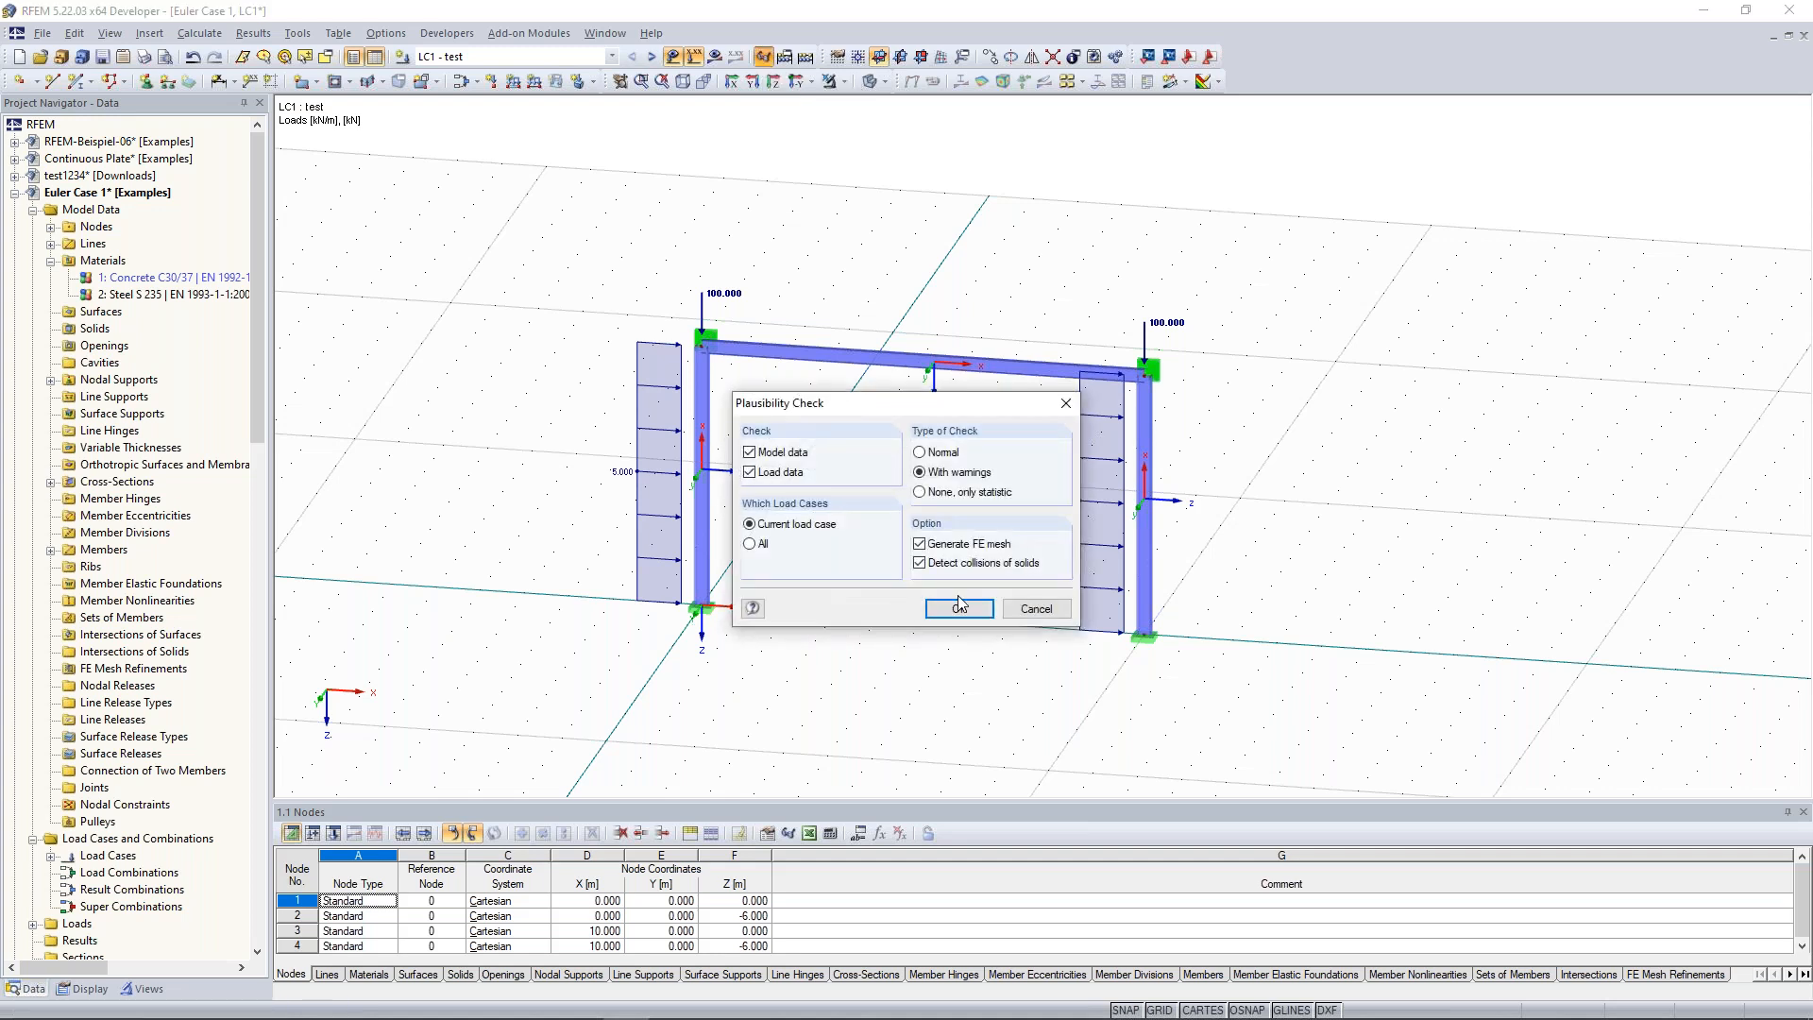
pyautogui.click(959, 607)
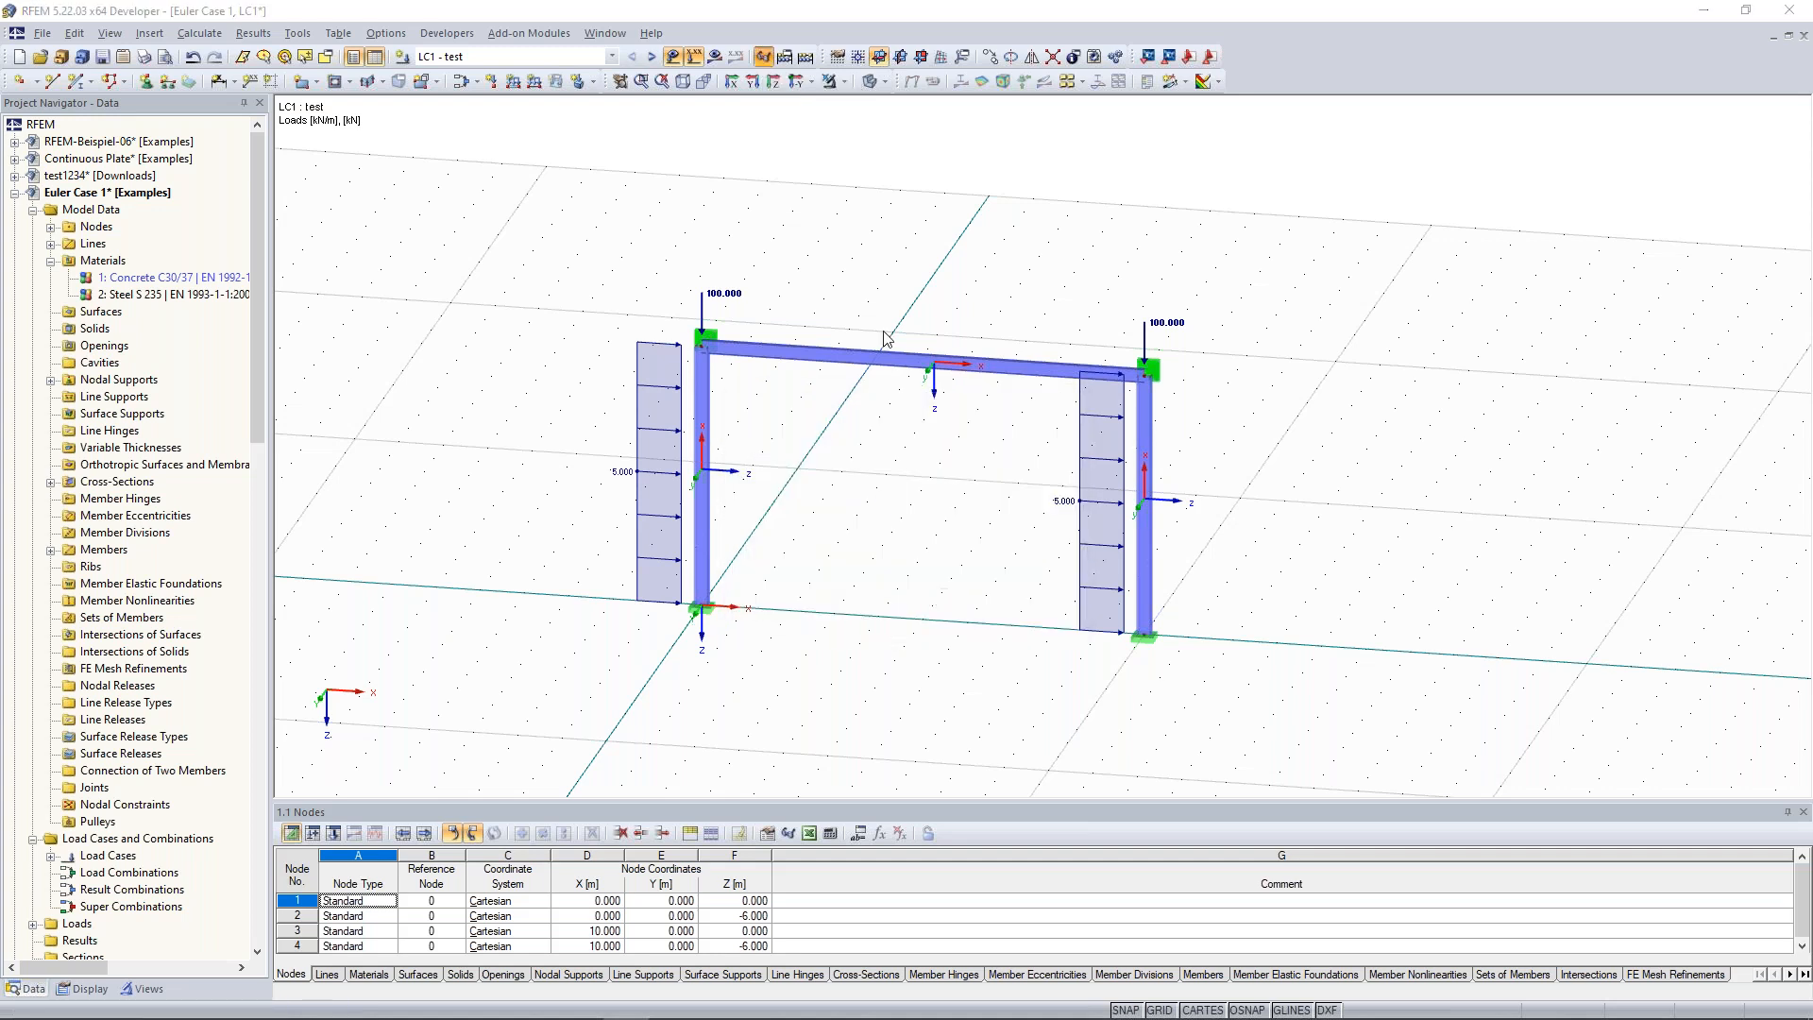
pyautogui.moveTo(1060, 317); pyautogui.dragTo(1440, 225)
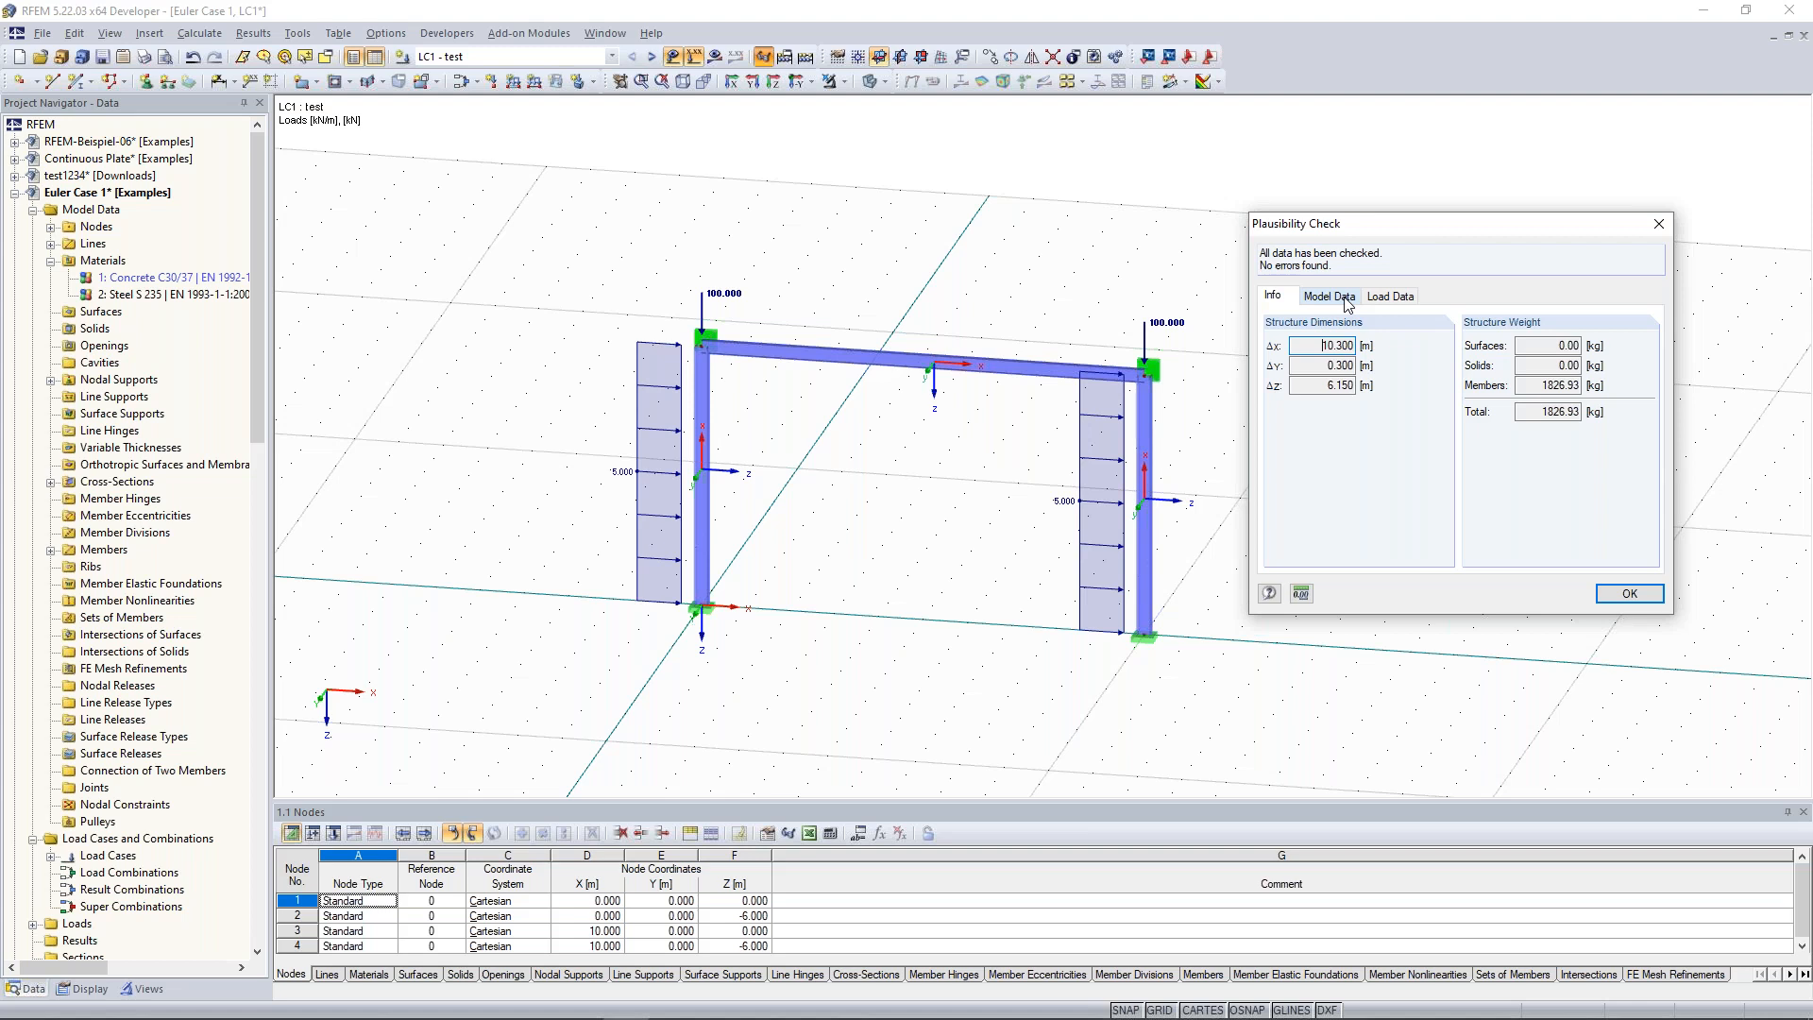
# Close the plausibility check report and run the model check for crossing unconnected members.
pyautogui.click(1660, 224)
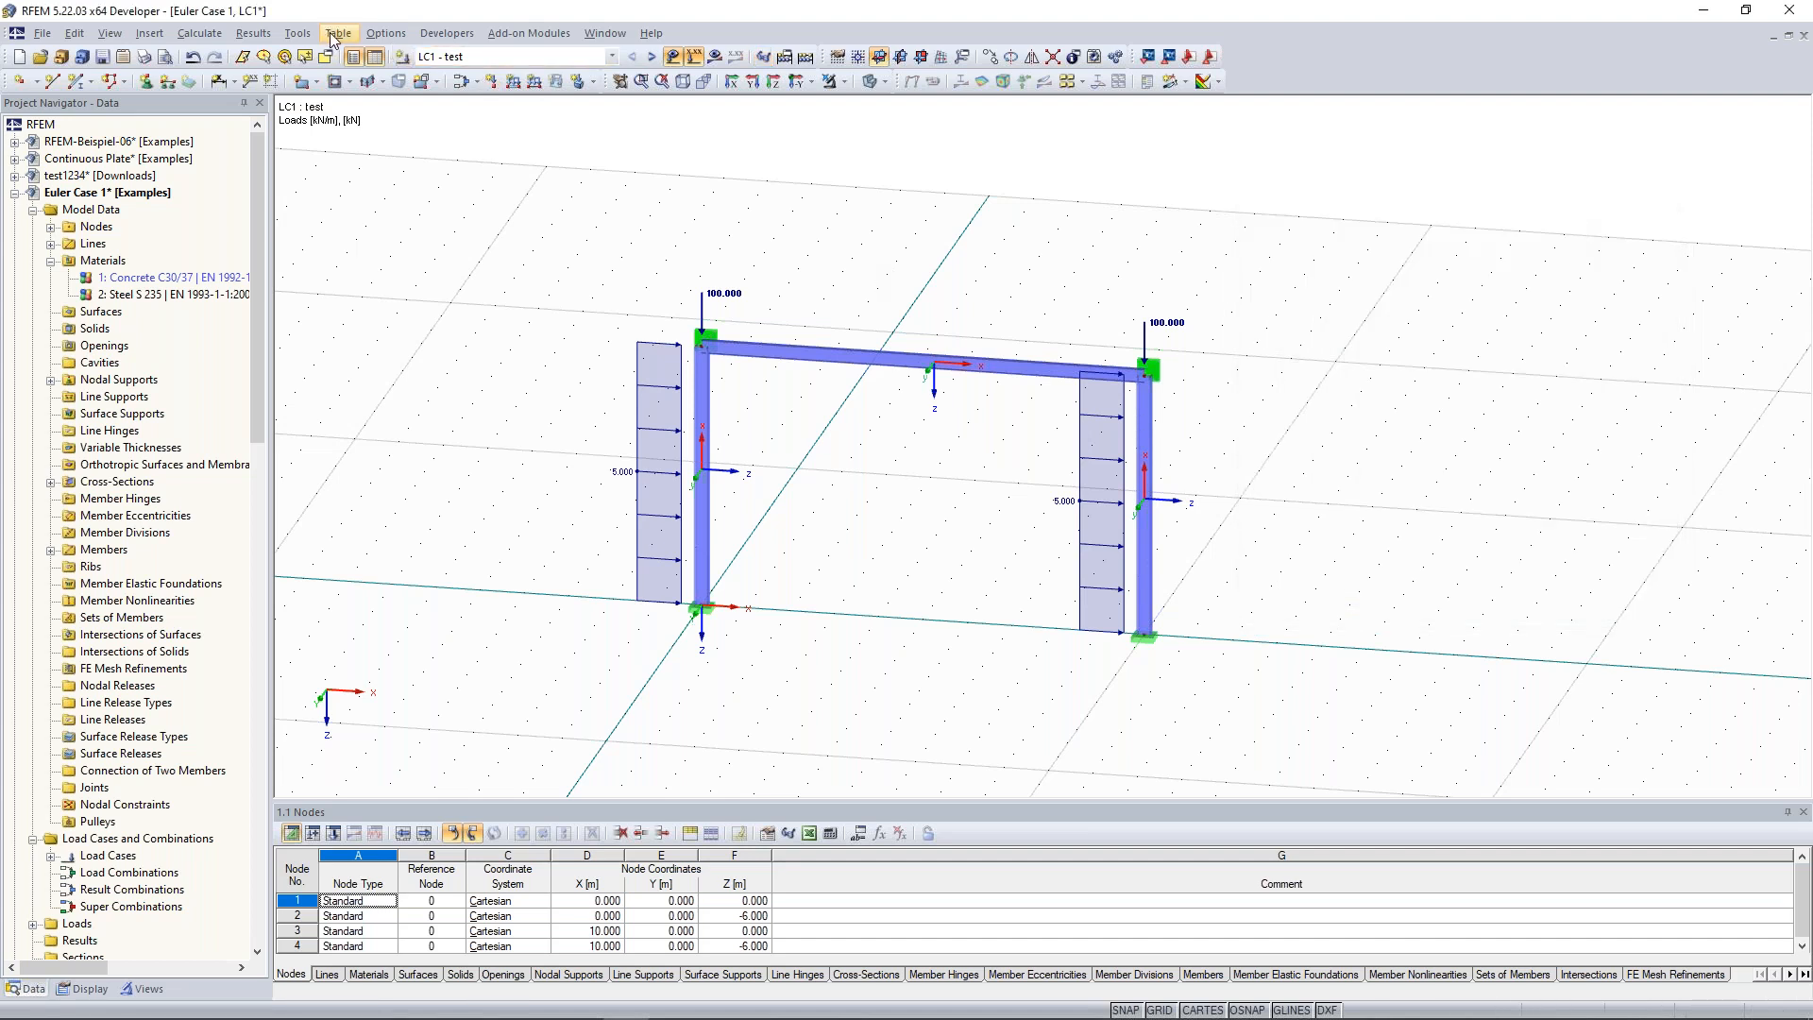
pyautogui.click(298, 33)
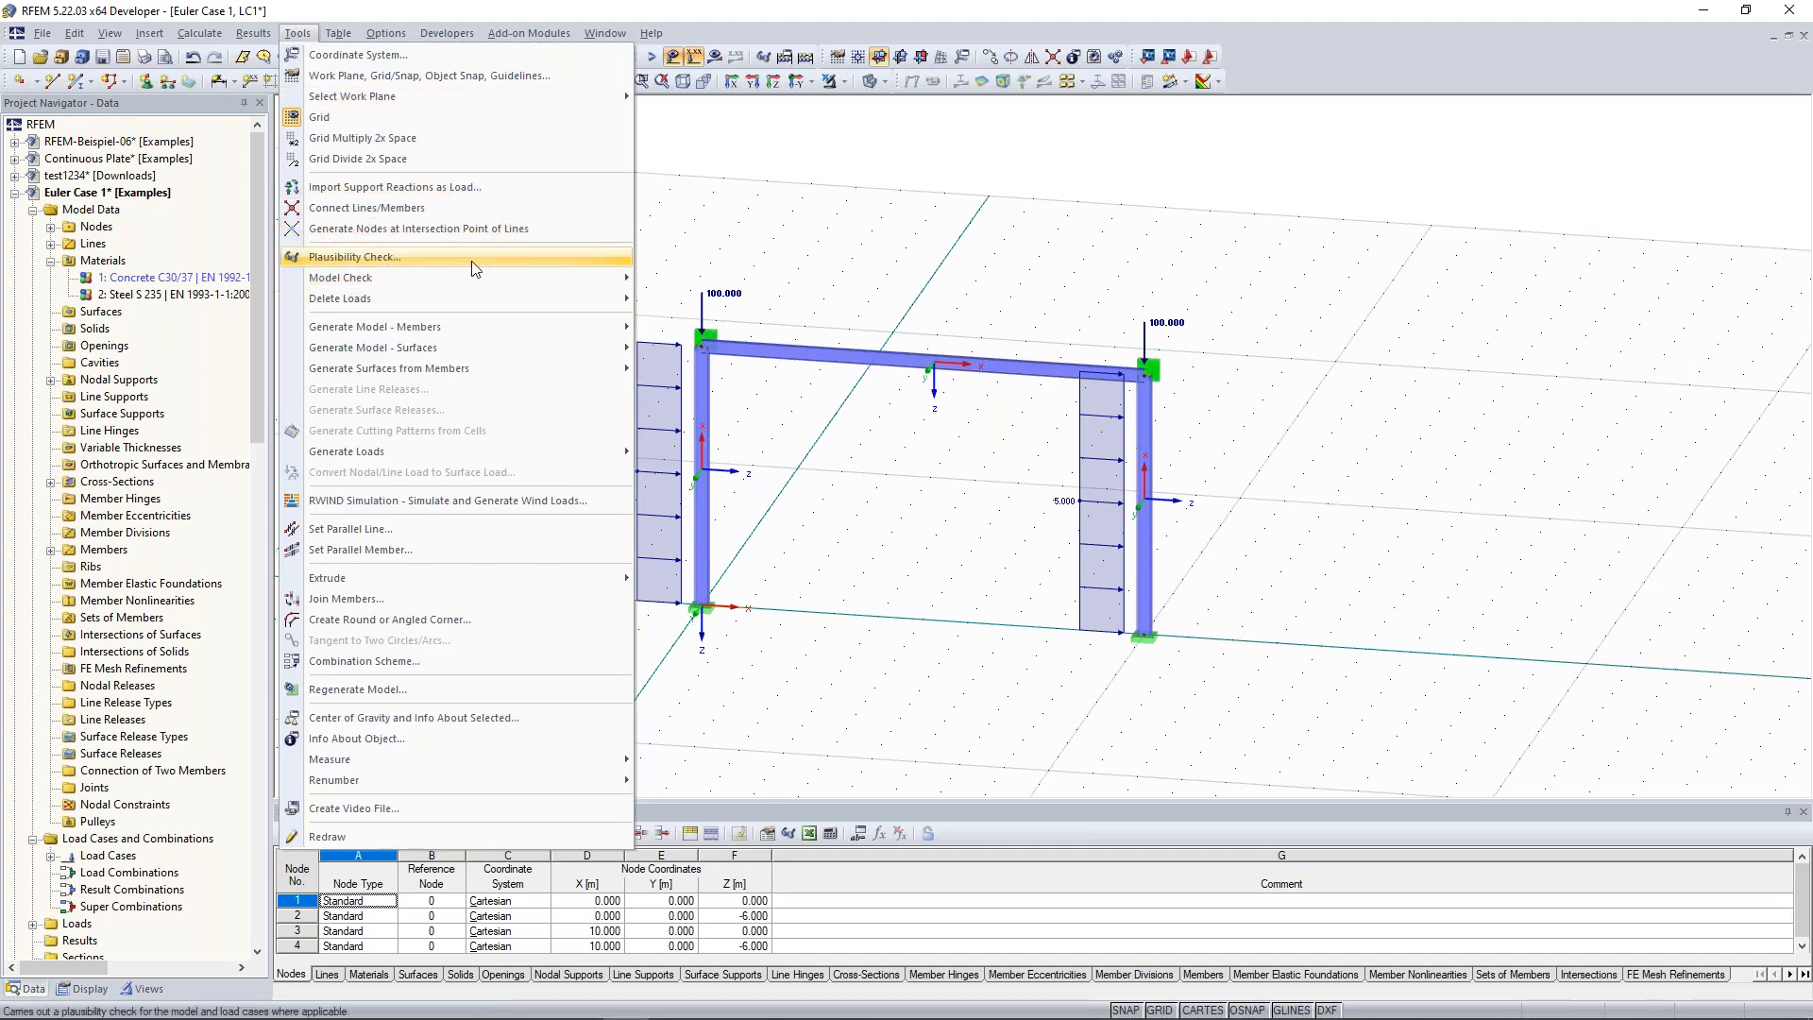
pyautogui.moveTo(471, 281)
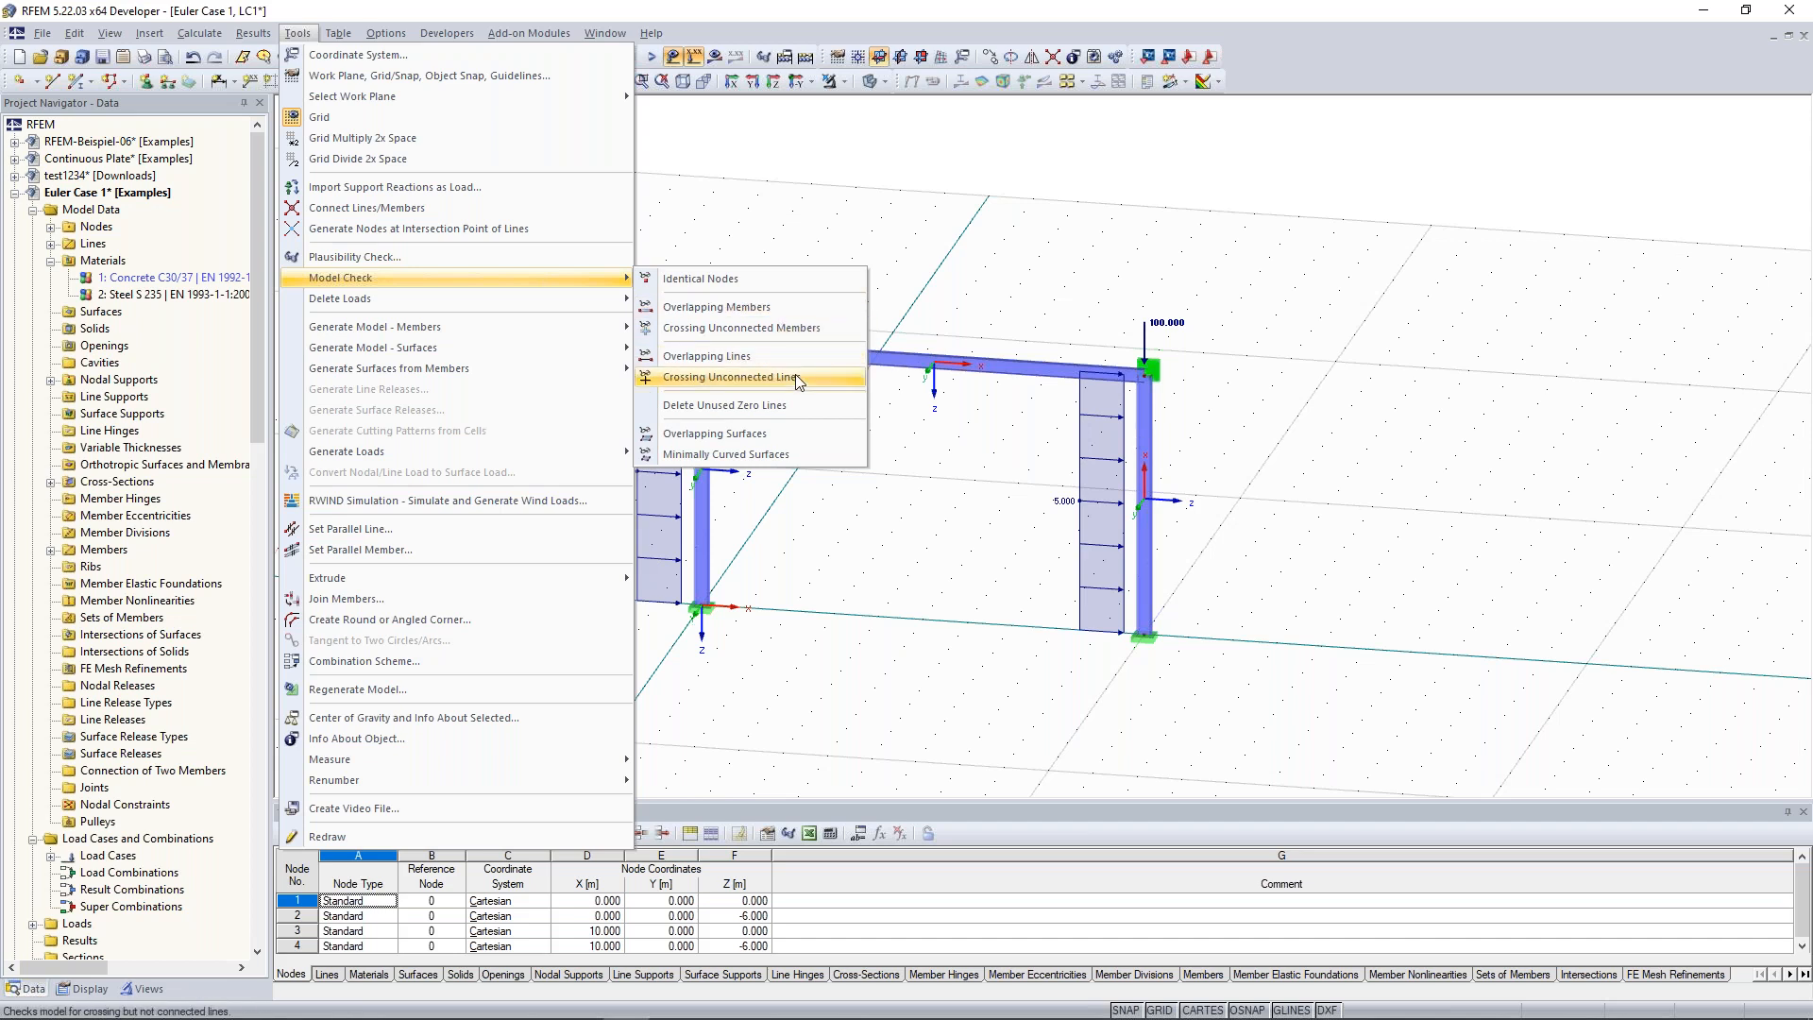
pyautogui.click(802, 331)
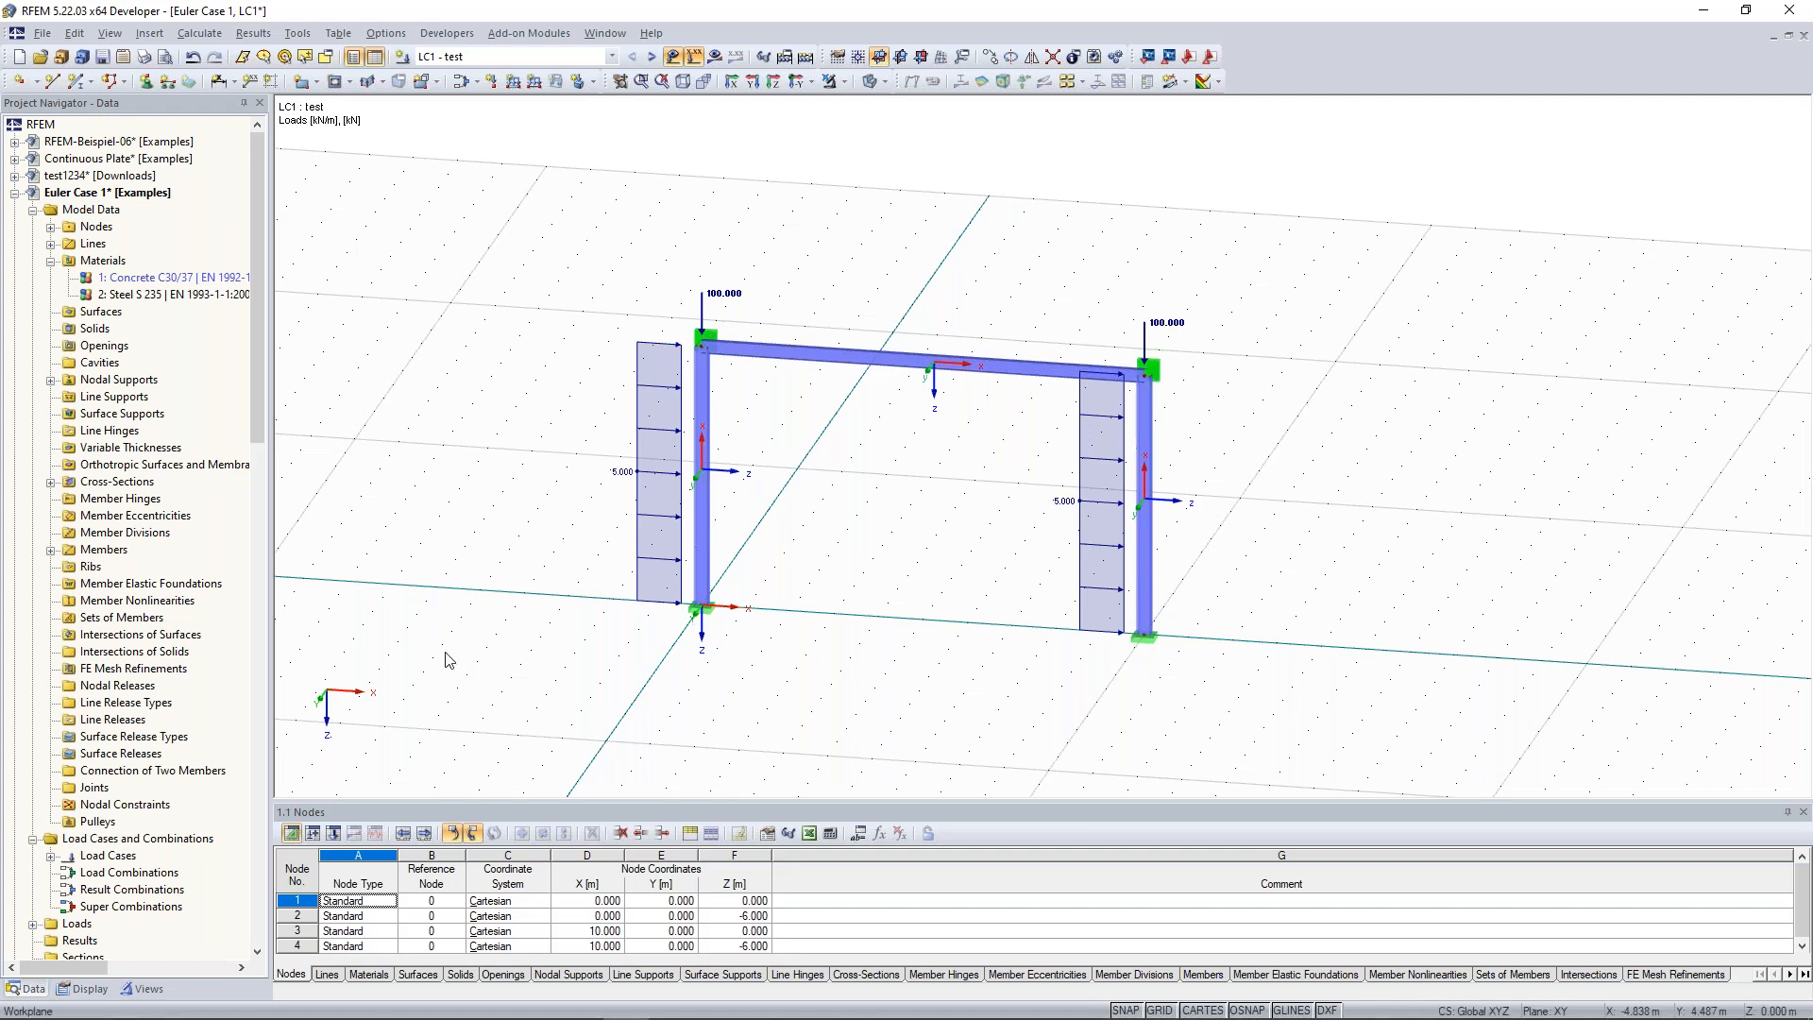
# Look through the project's data tree down to the add-on modules, including RF-STABILITY.
pyautogui.keyDown('ctrl'); pyautogui.moveTo(559, 467); pyautogui.dragTo(472, 440, button='middle'); pyautogui.keyUp('ctrl')
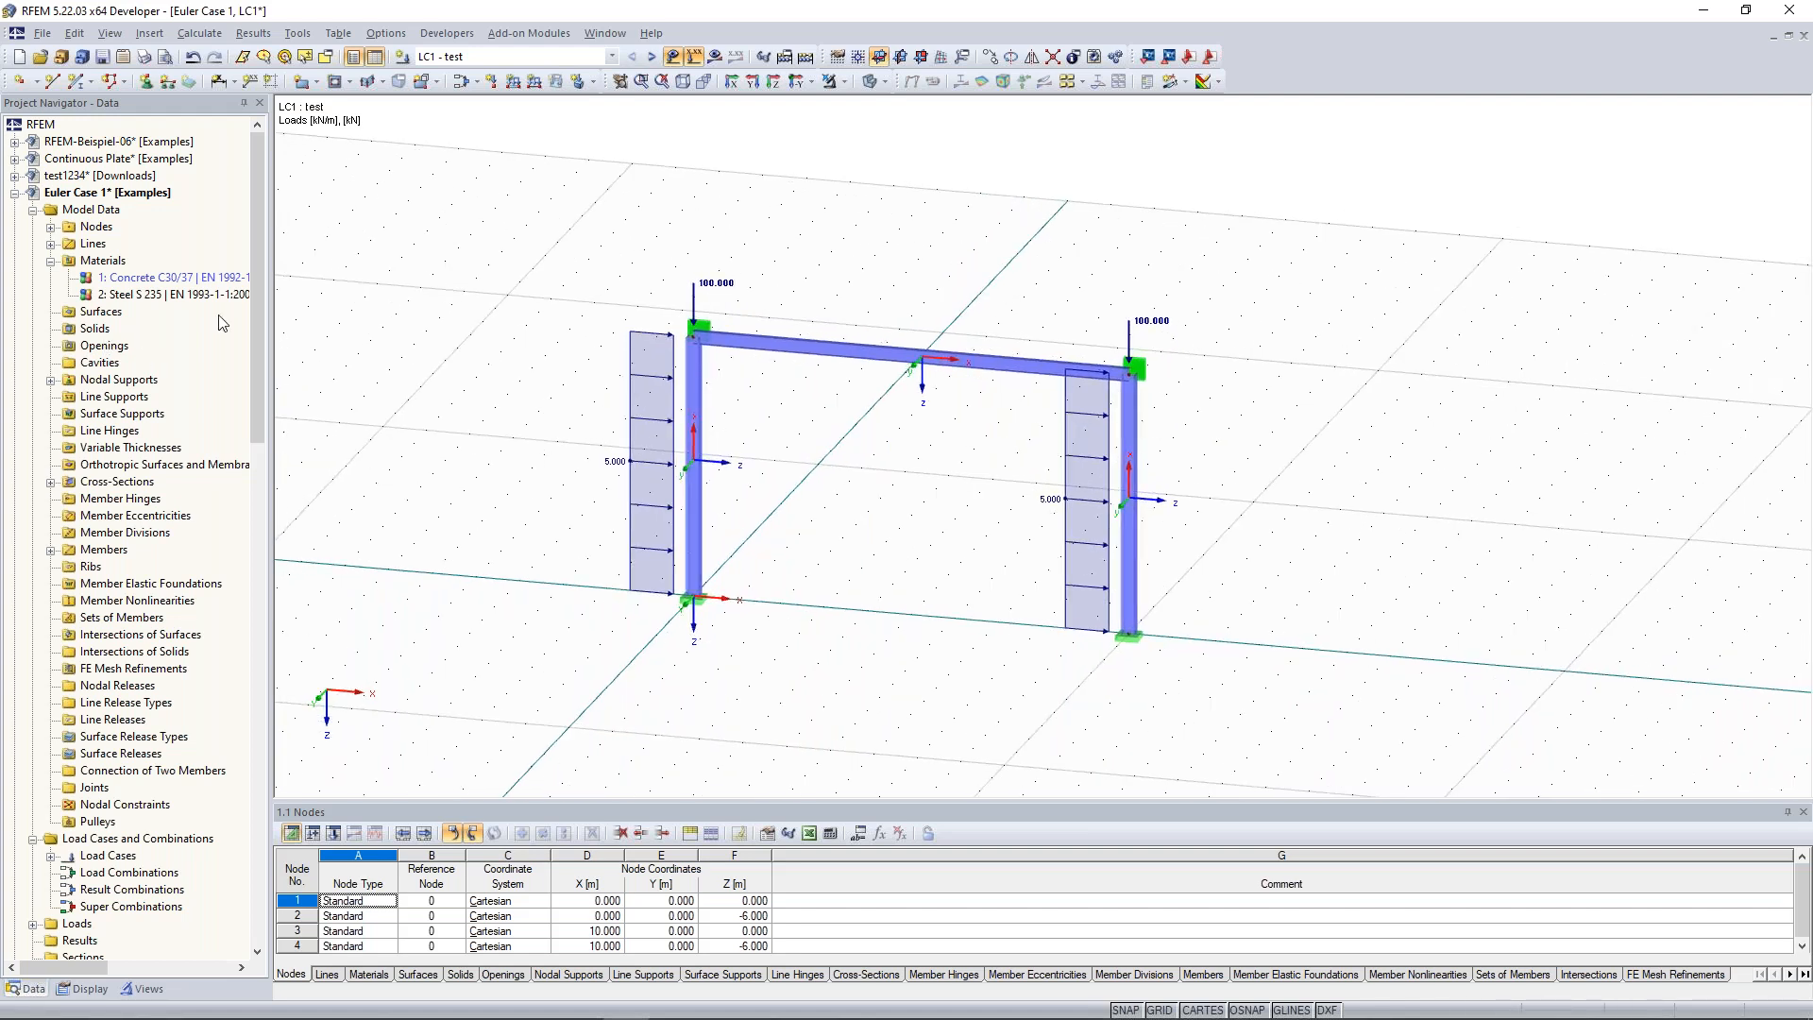
pyautogui.scroll(-1, 263, 354)
pyautogui.moveTo(263, 354); pyautogui.dragTo(255, 855)
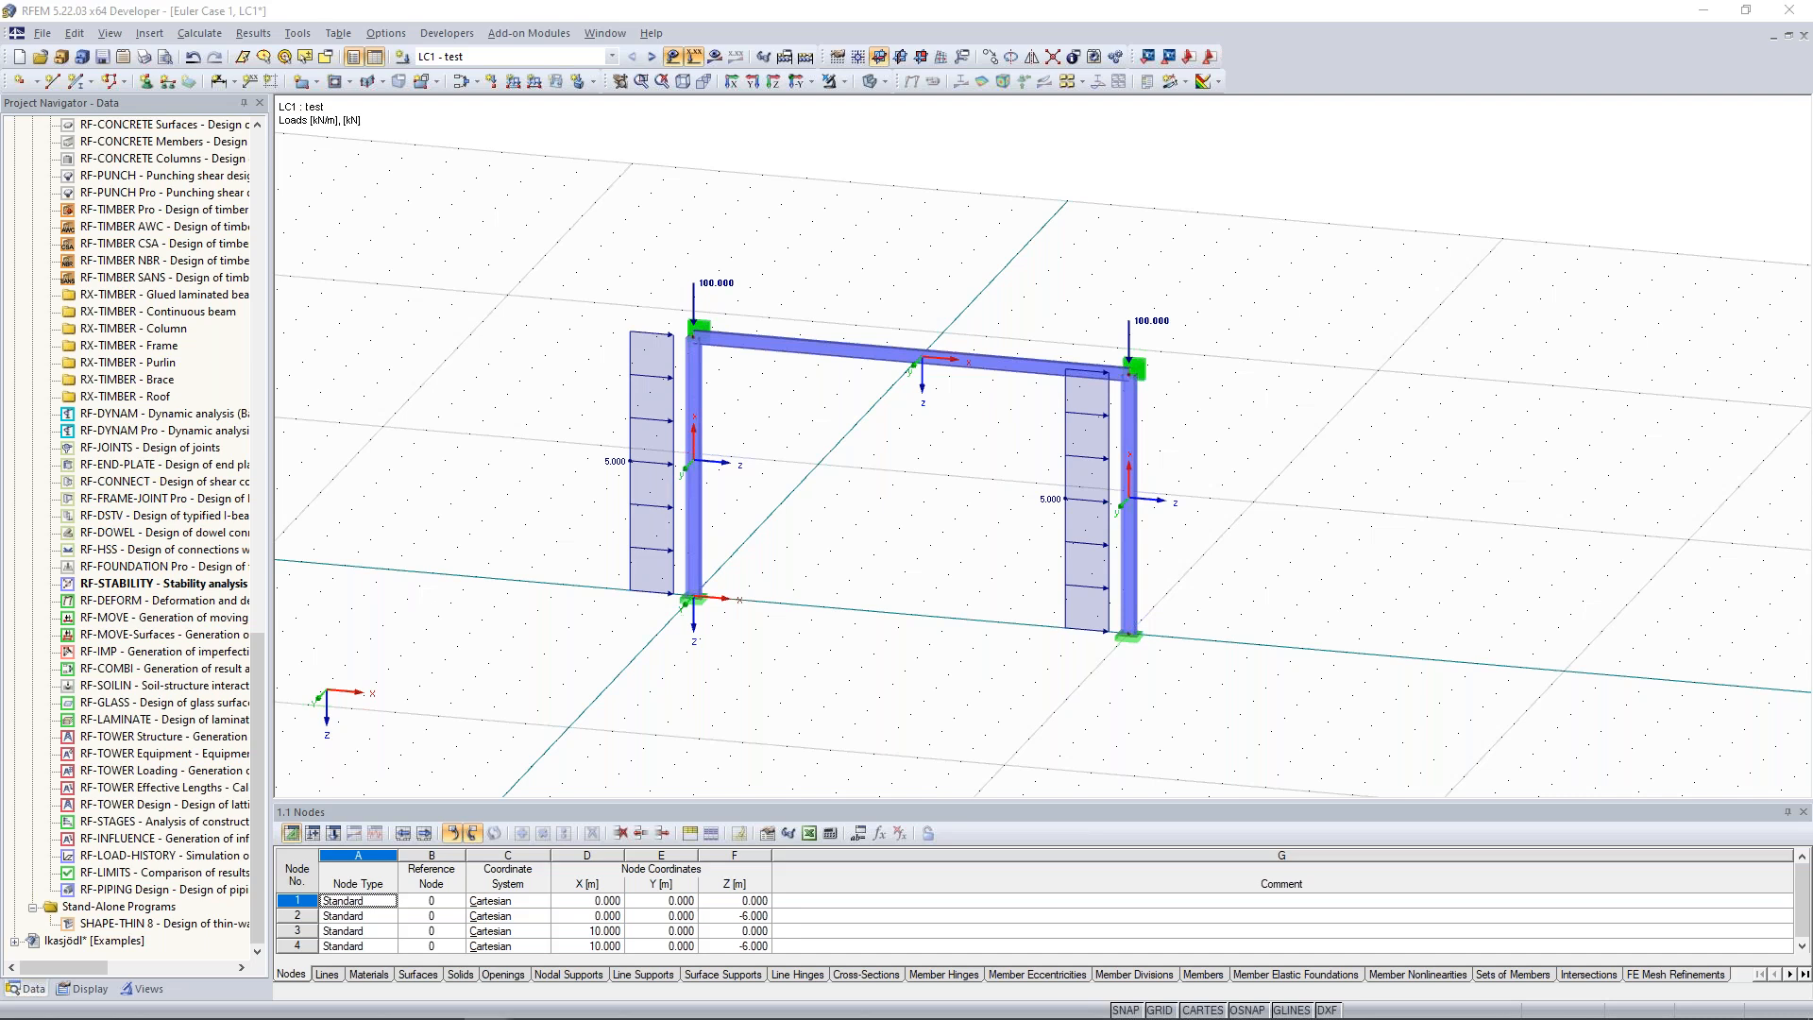
# Switch to the Dlubal FAQ "My model is unstable. What could be the reason?" in Chrome and read its Check of Modeling section.
pyautogui.moveTo(471, 453); pyautogui.dragTo(863, 192)
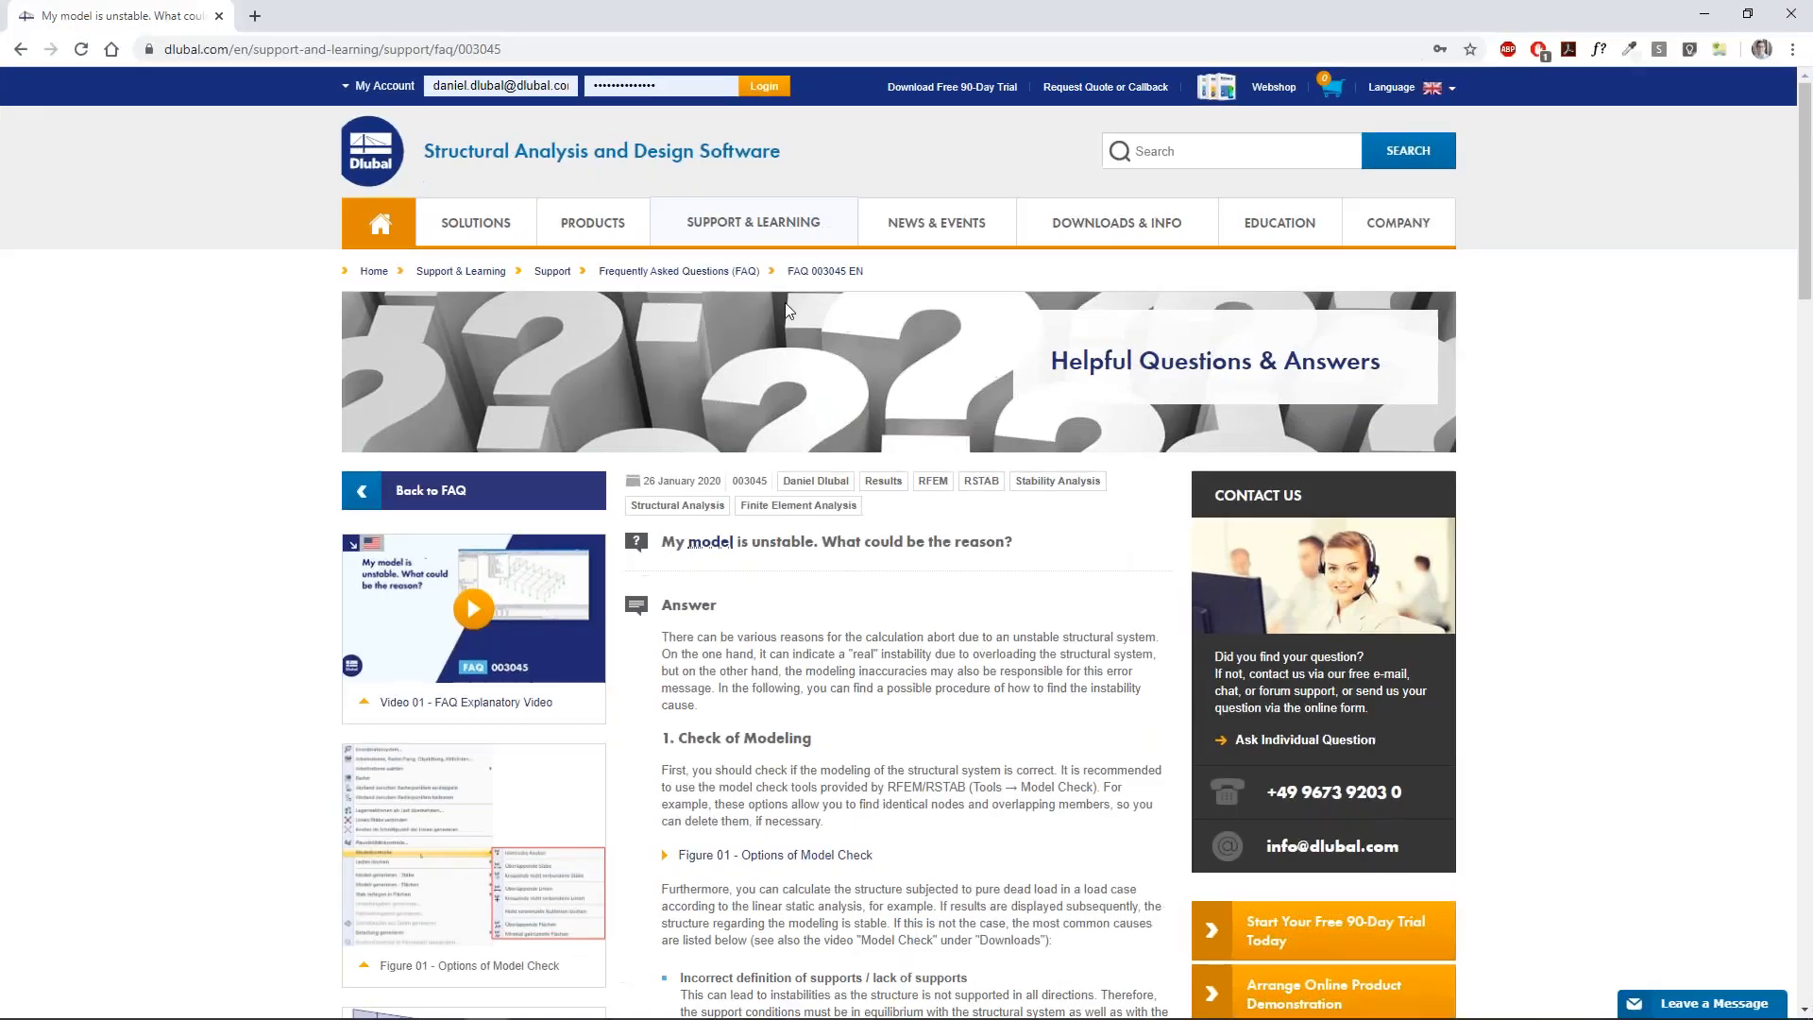
pyautogui.scroll(-2, 850, 422)
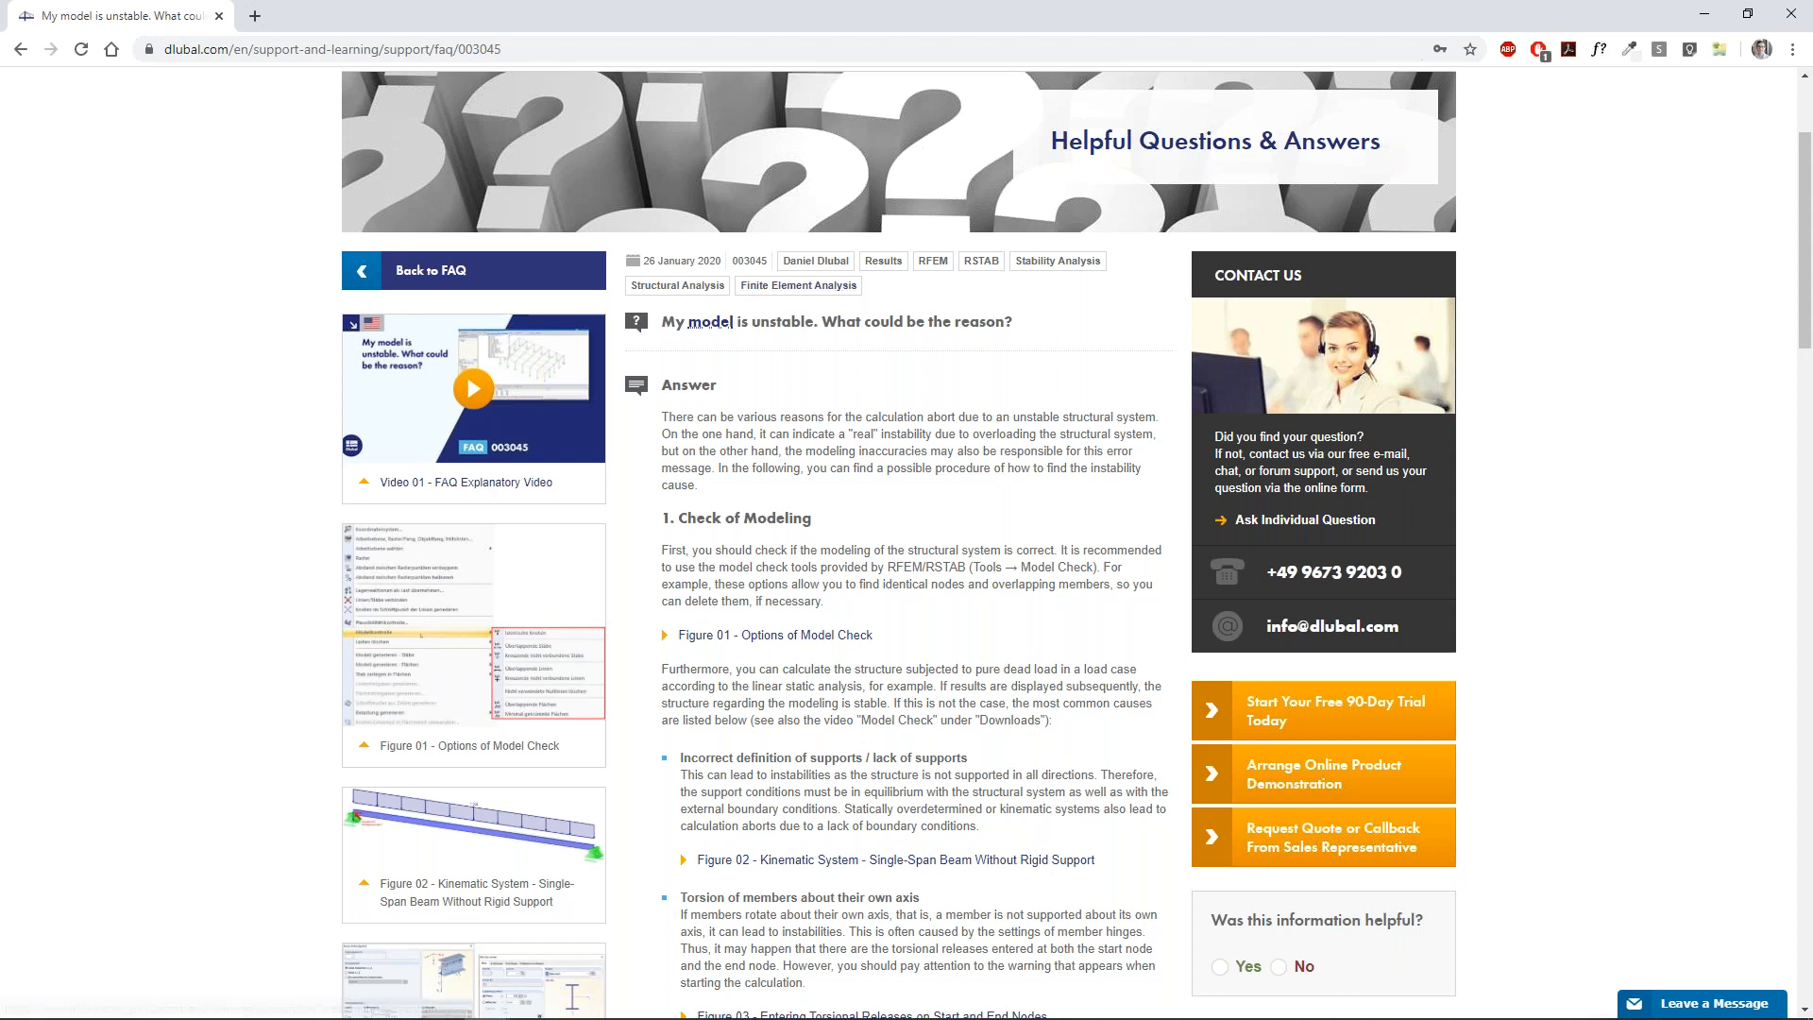
pyautogui.middleClick(828, 416)
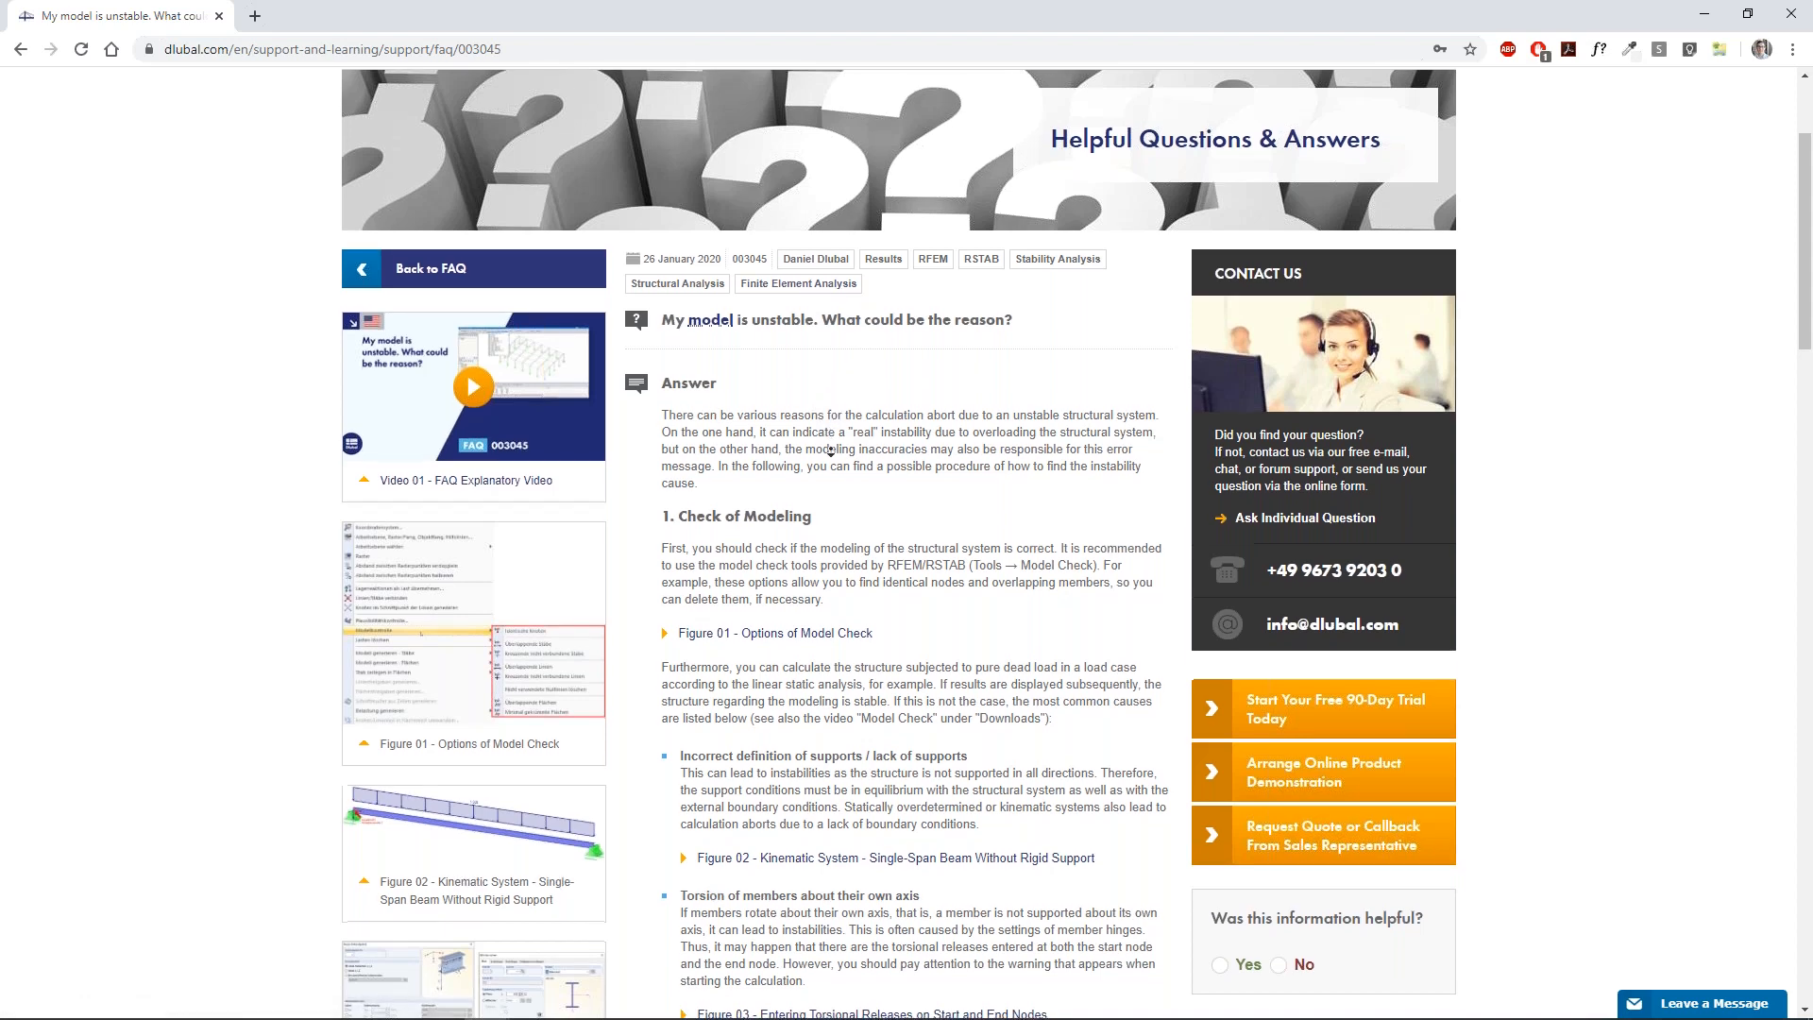
pyautogui.middleClick(826, 482)
pyautogui.moveTo(664, 442); pyautogui.dragTo(832, 444)
pyautogui.click(836, 444)
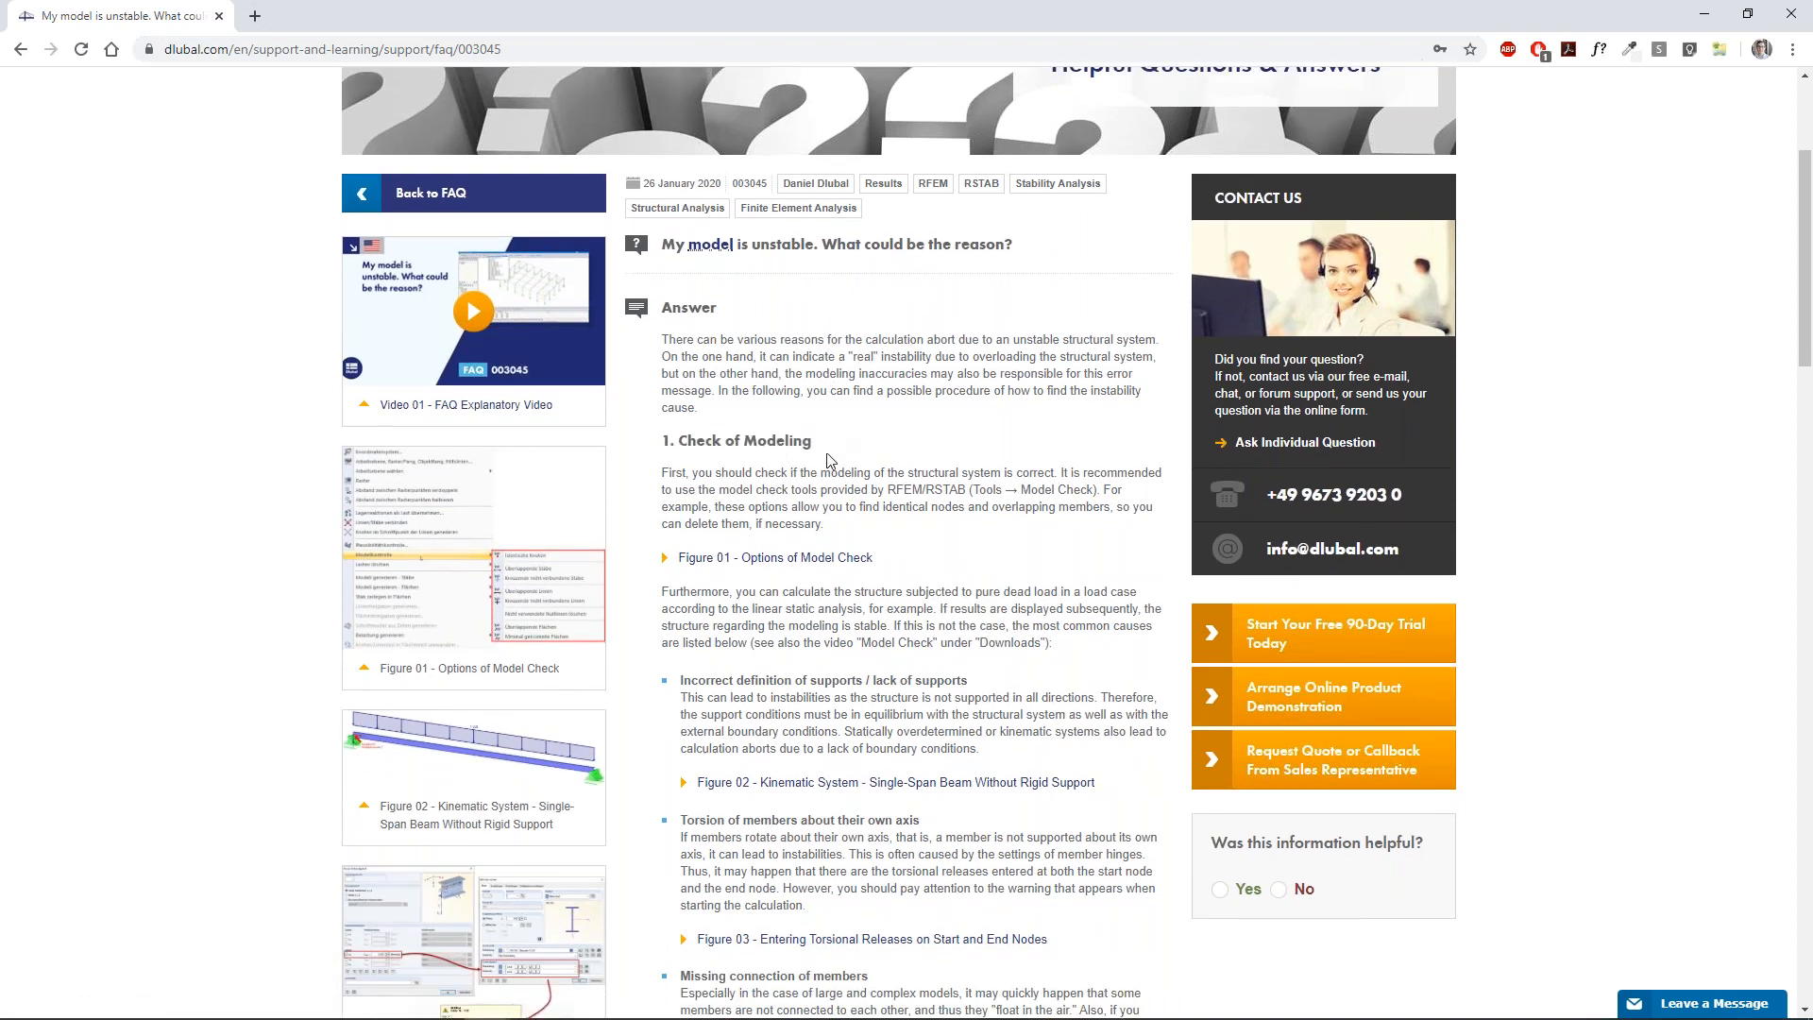
pyautogui.scroll(-2, 834, 451)
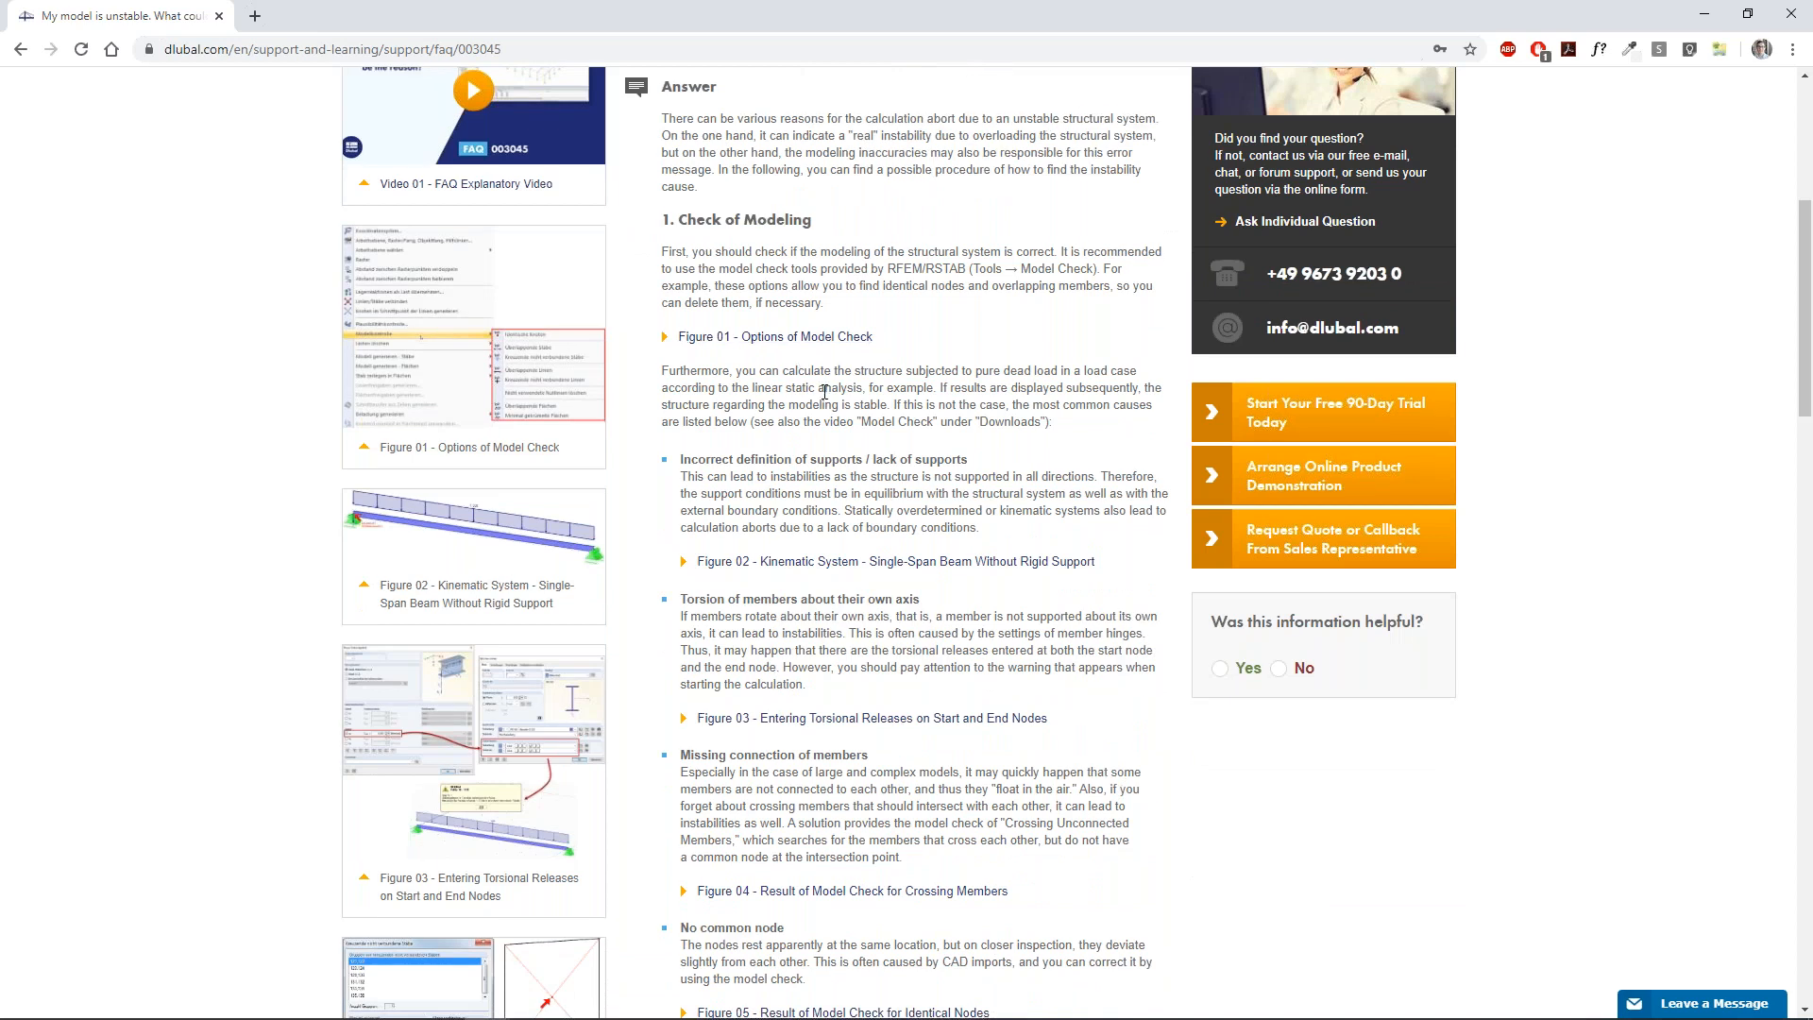
pyautogui.scroll(-4, 824, 391)
# Highlight the FAQ headings "2. Check of Stiffening" and "3. Numerical Problems" while reading on.
pyautogui.moveTo(662, 763); pyautogui.dragTo(824, 770)
pyautogui.scroll(-2, 823, 770)
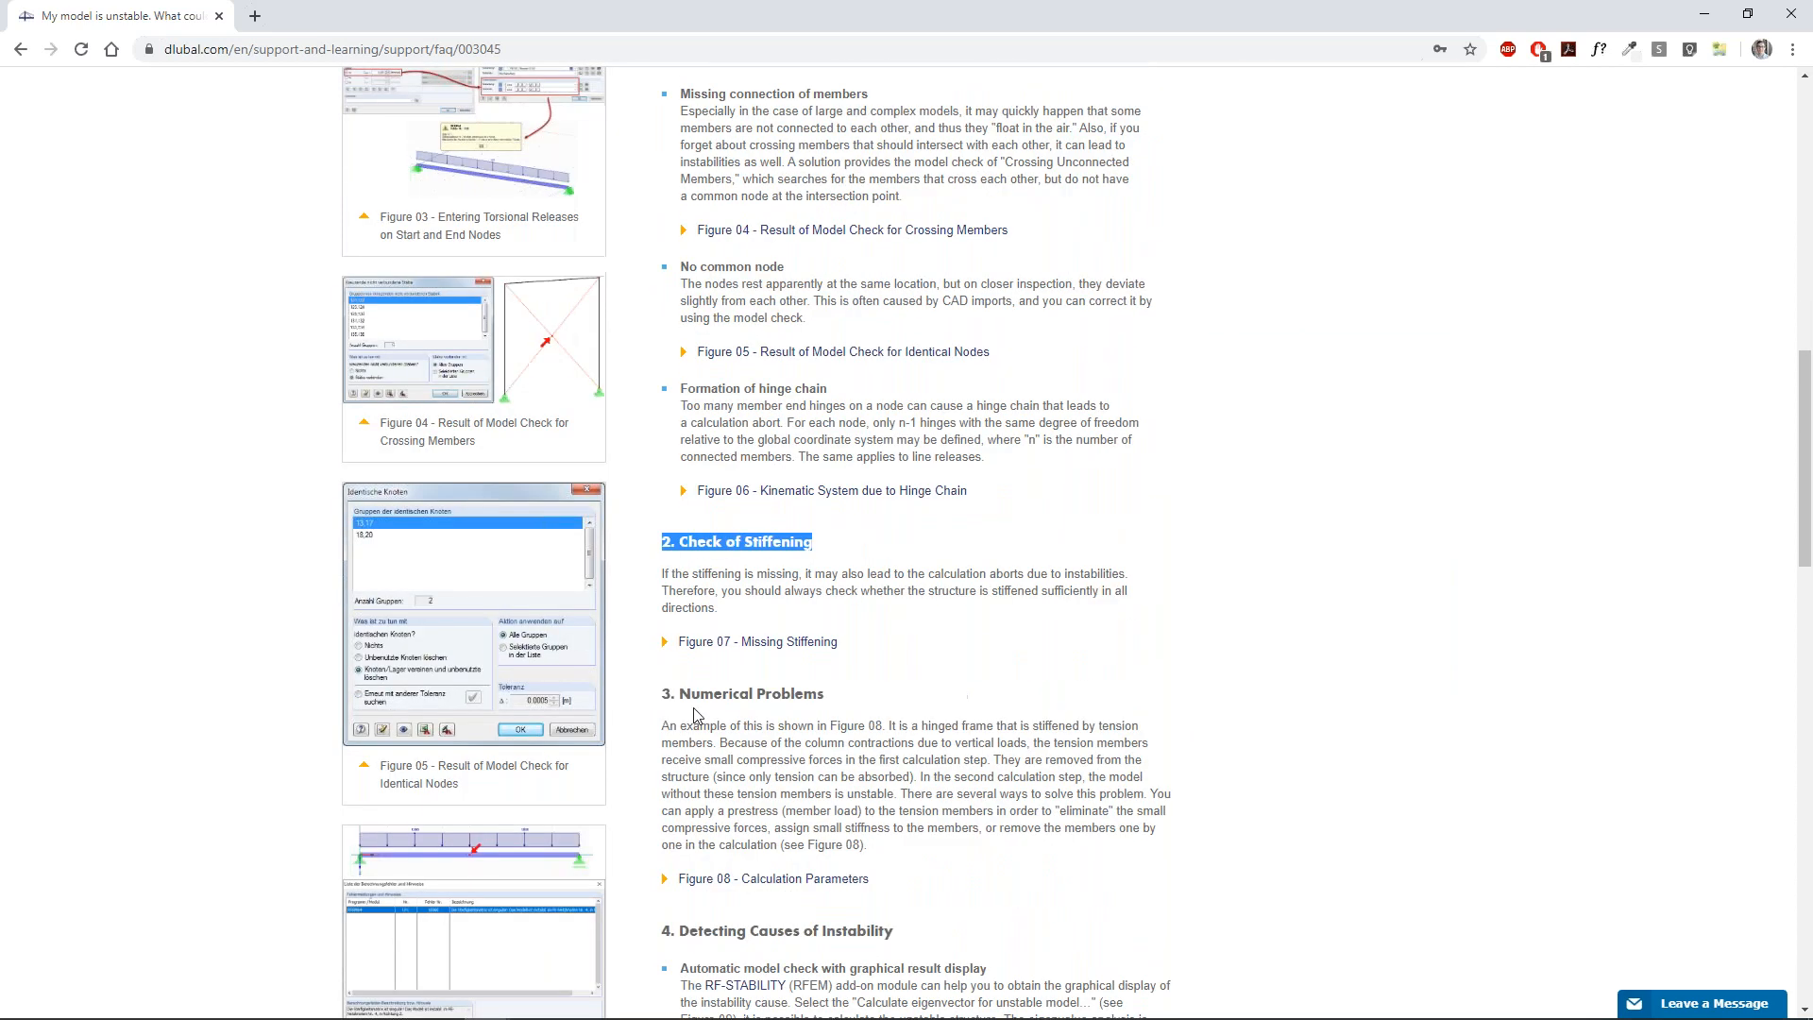
pyautogui.moveTo(668, 699); pyautogui.dragTo(844, 704)
pyautogui.click(844, 703)
pyautogui.scroll(-4, 844, 703)
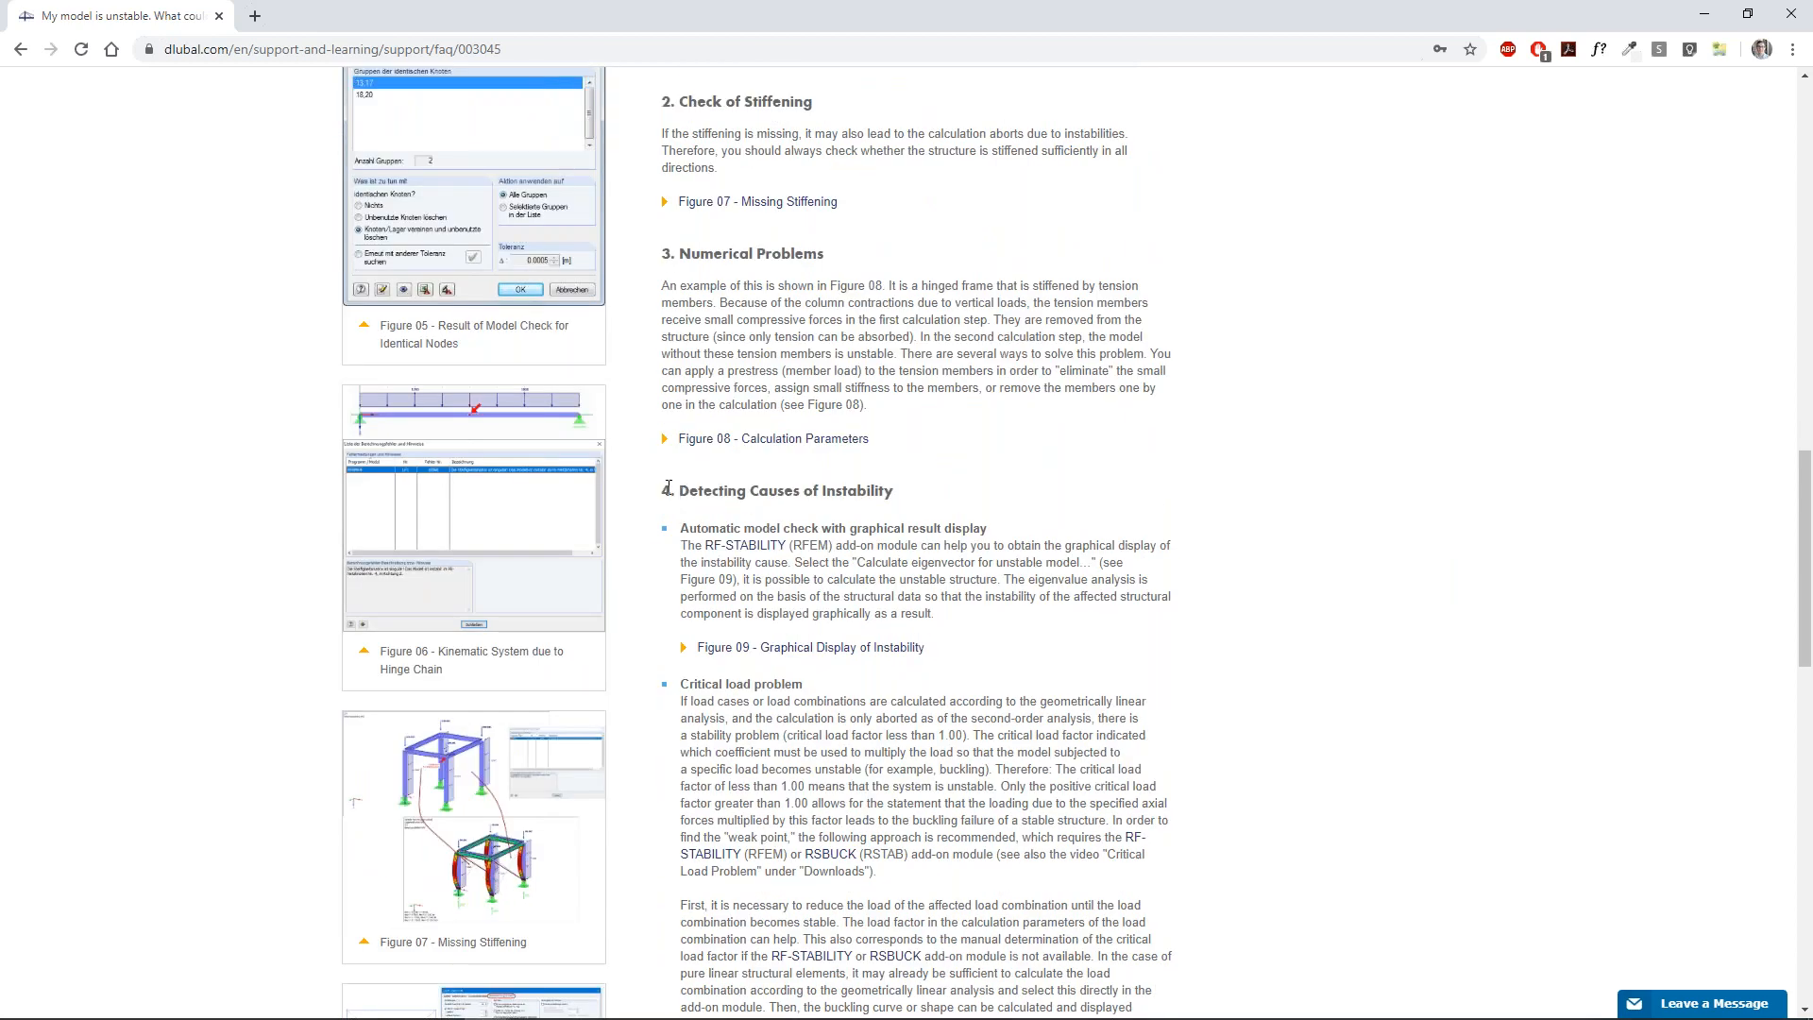
# Highlight the heading "4. Detecting Causes of Instability" and read the rest of the FAQ through its downloads and links.
pyautogui.moveTo(668, 487); pyautogui.dragTo(865, 491)
pyautogui.click(952, 487)
pyautogui.click(770, 503)
pyautogui.scroll(-2, 952, 498)
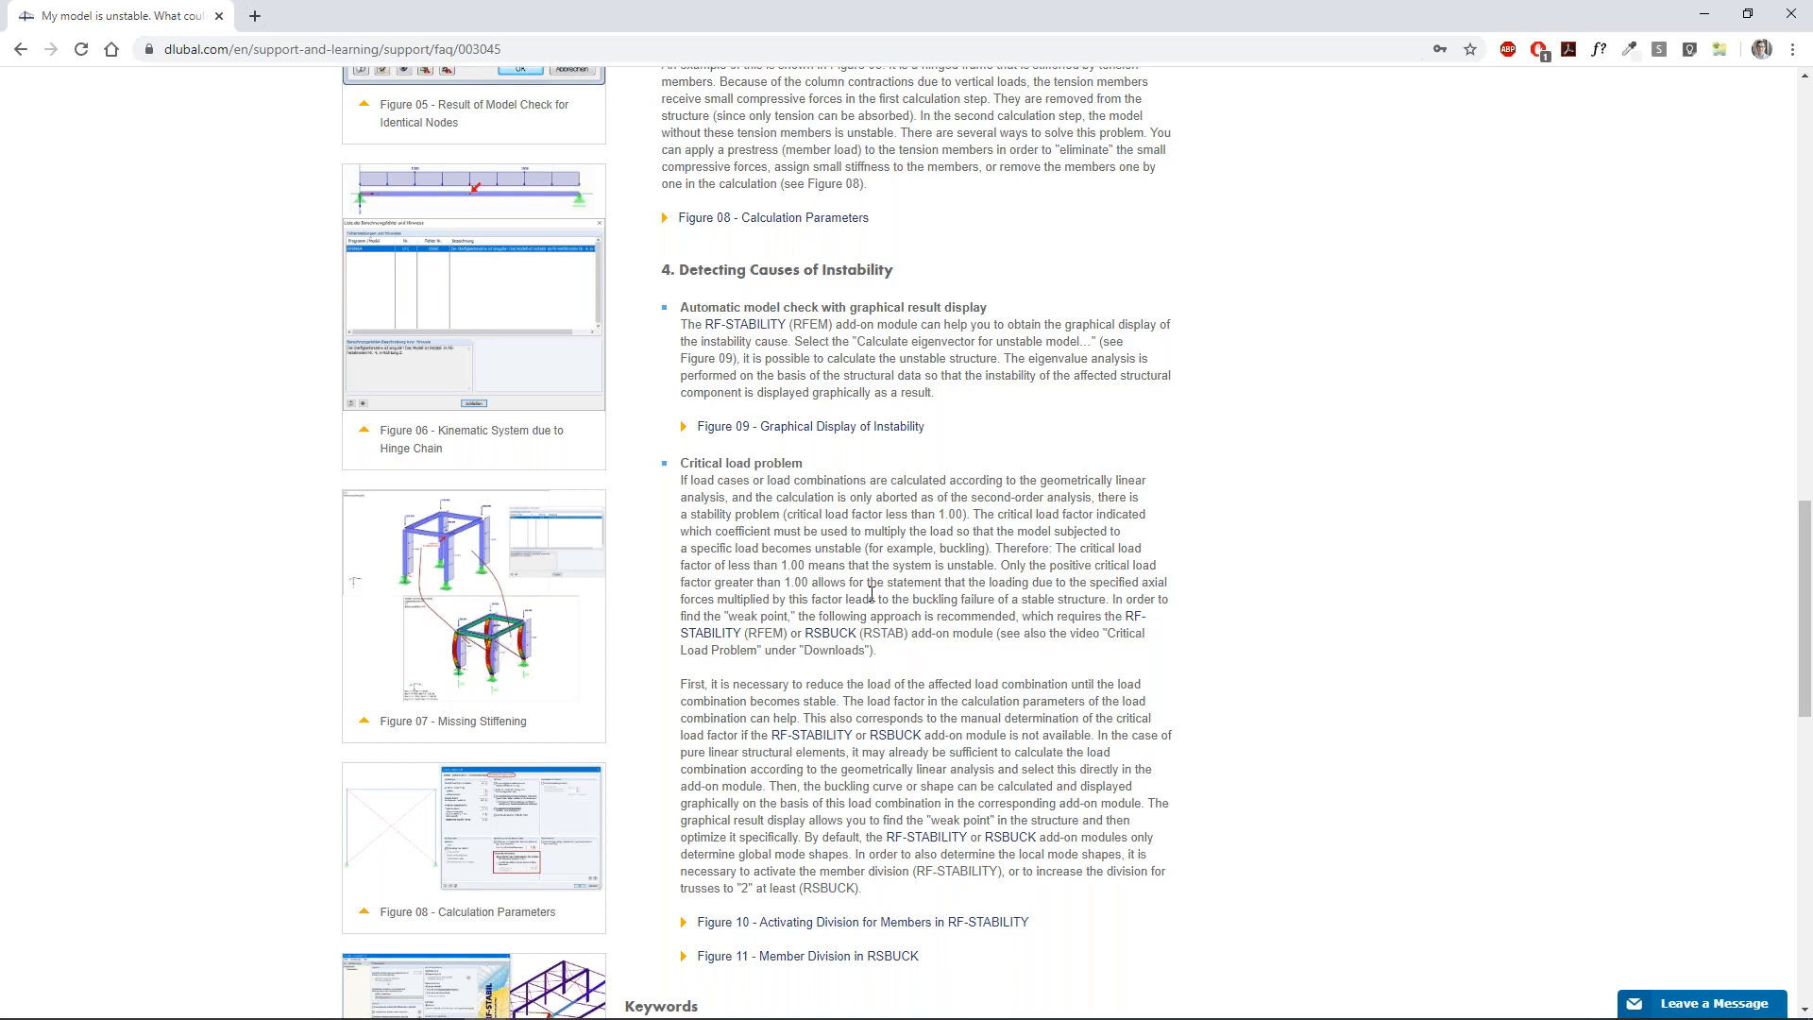
pyautogui.scroll(-4, 952, 498)
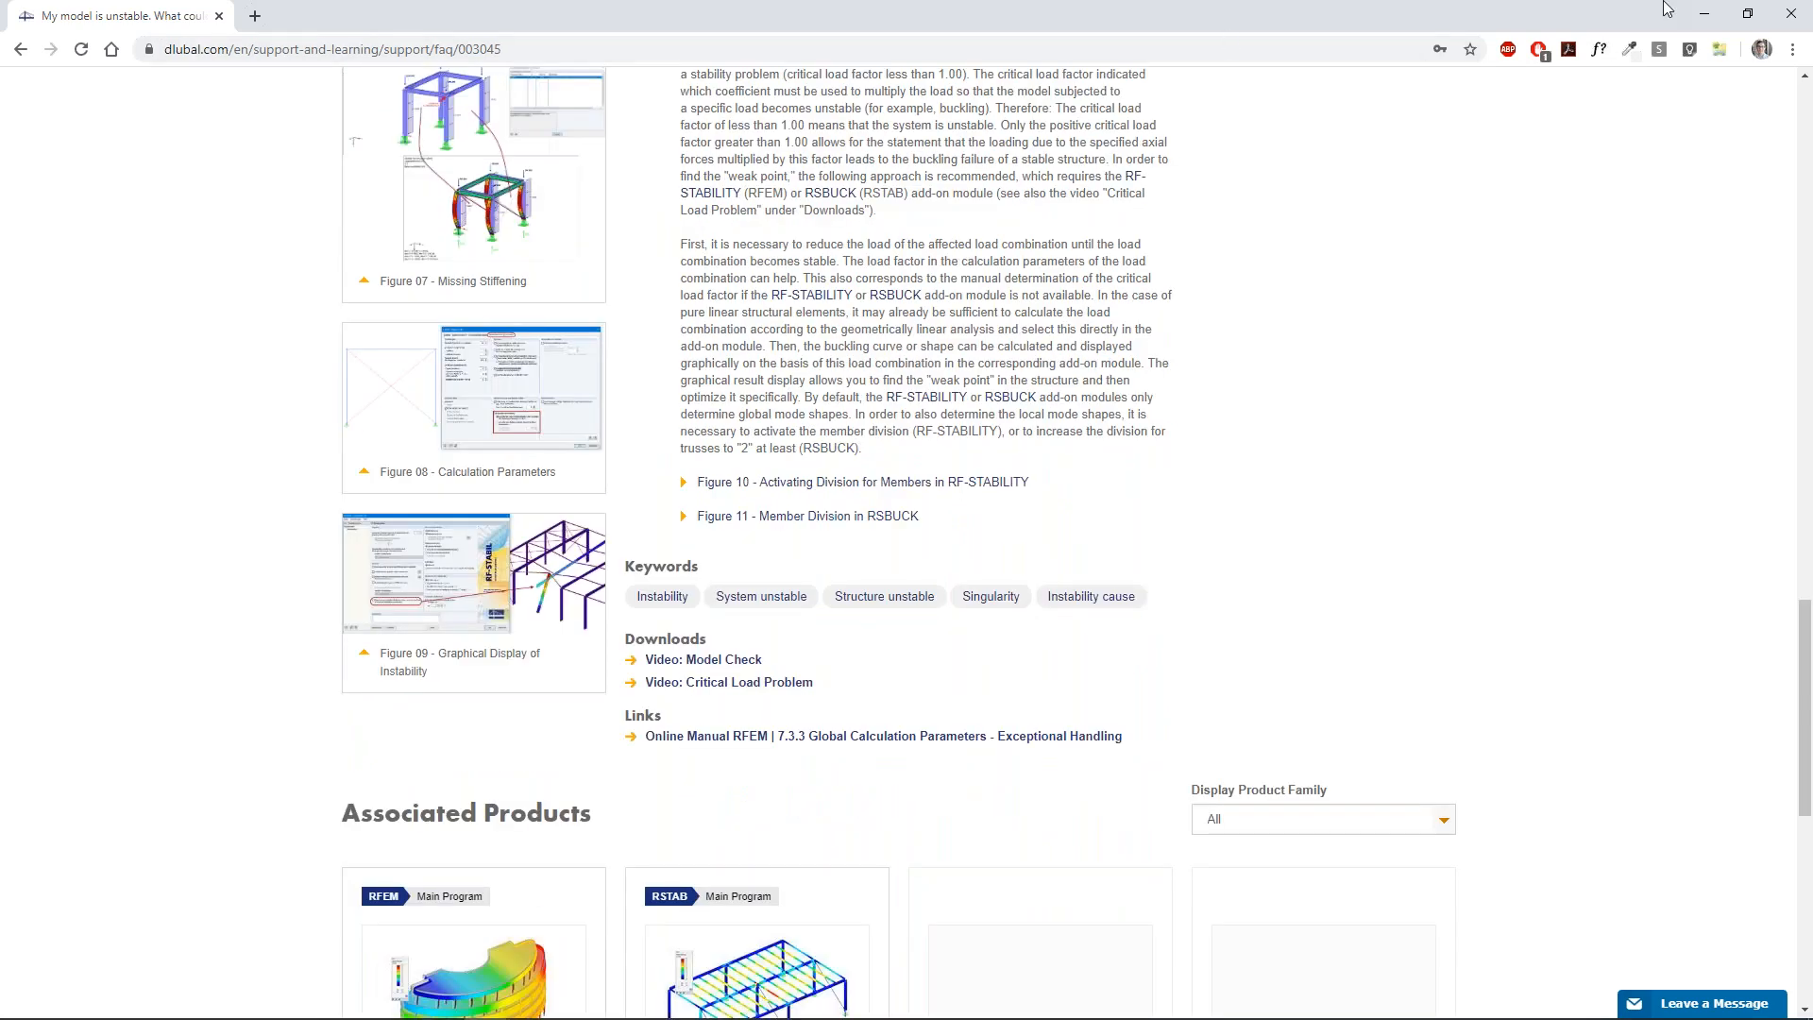
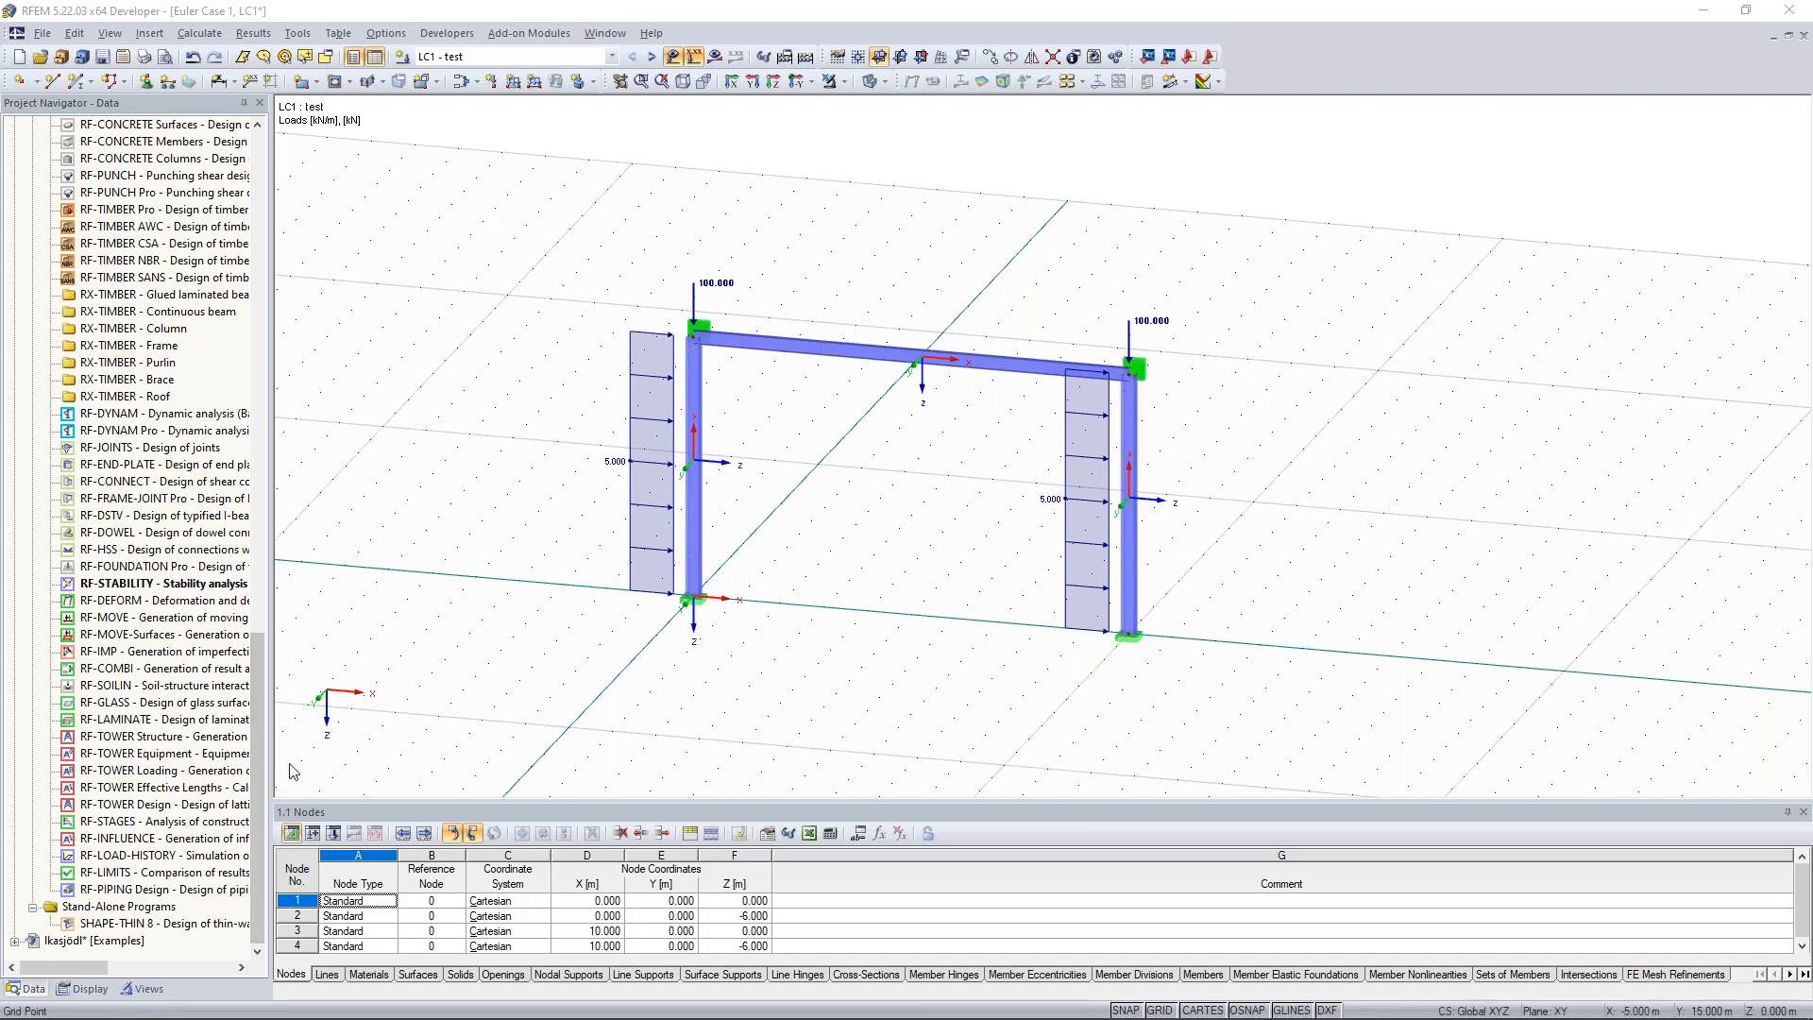
# Return to RFEM and look over the list of add-on modules up to the steel and aluminum design modules.
pyautogui.moveTo(257, 739); pyautogui.dragTo(263, 593)
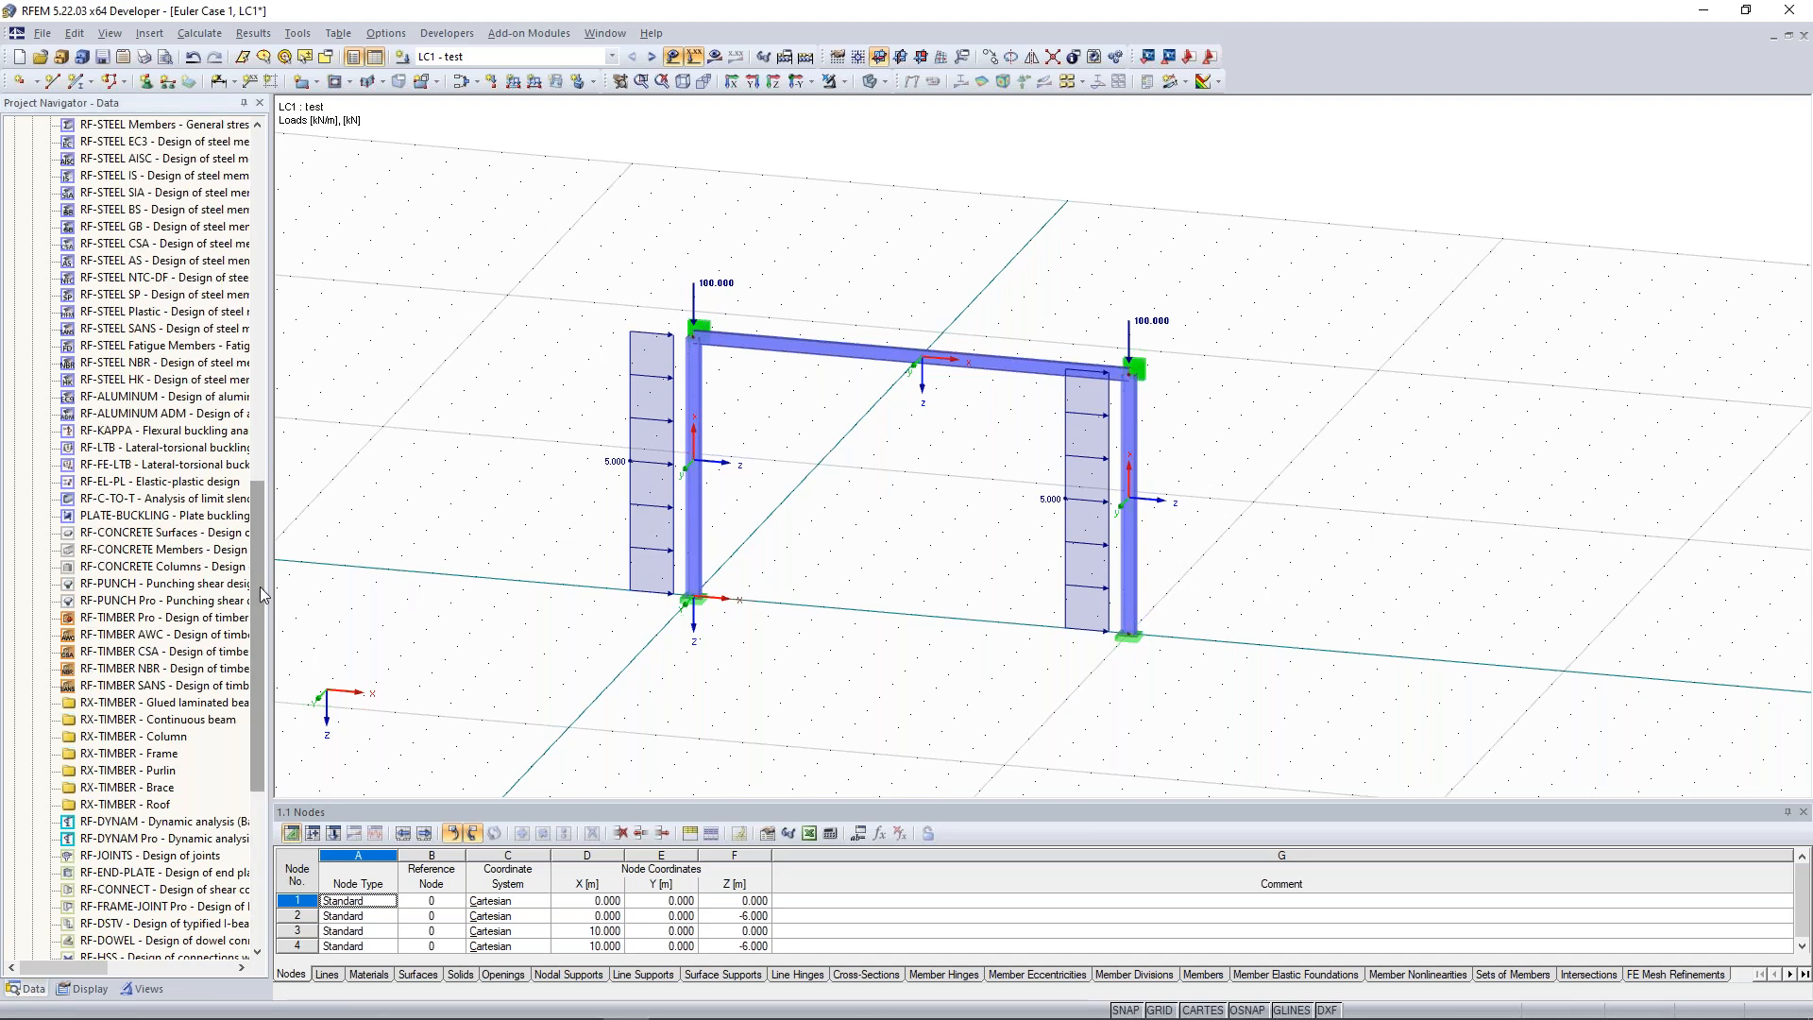
pyautogui.moveTo(263, 529); pyautogui.dragTo(261, 468)
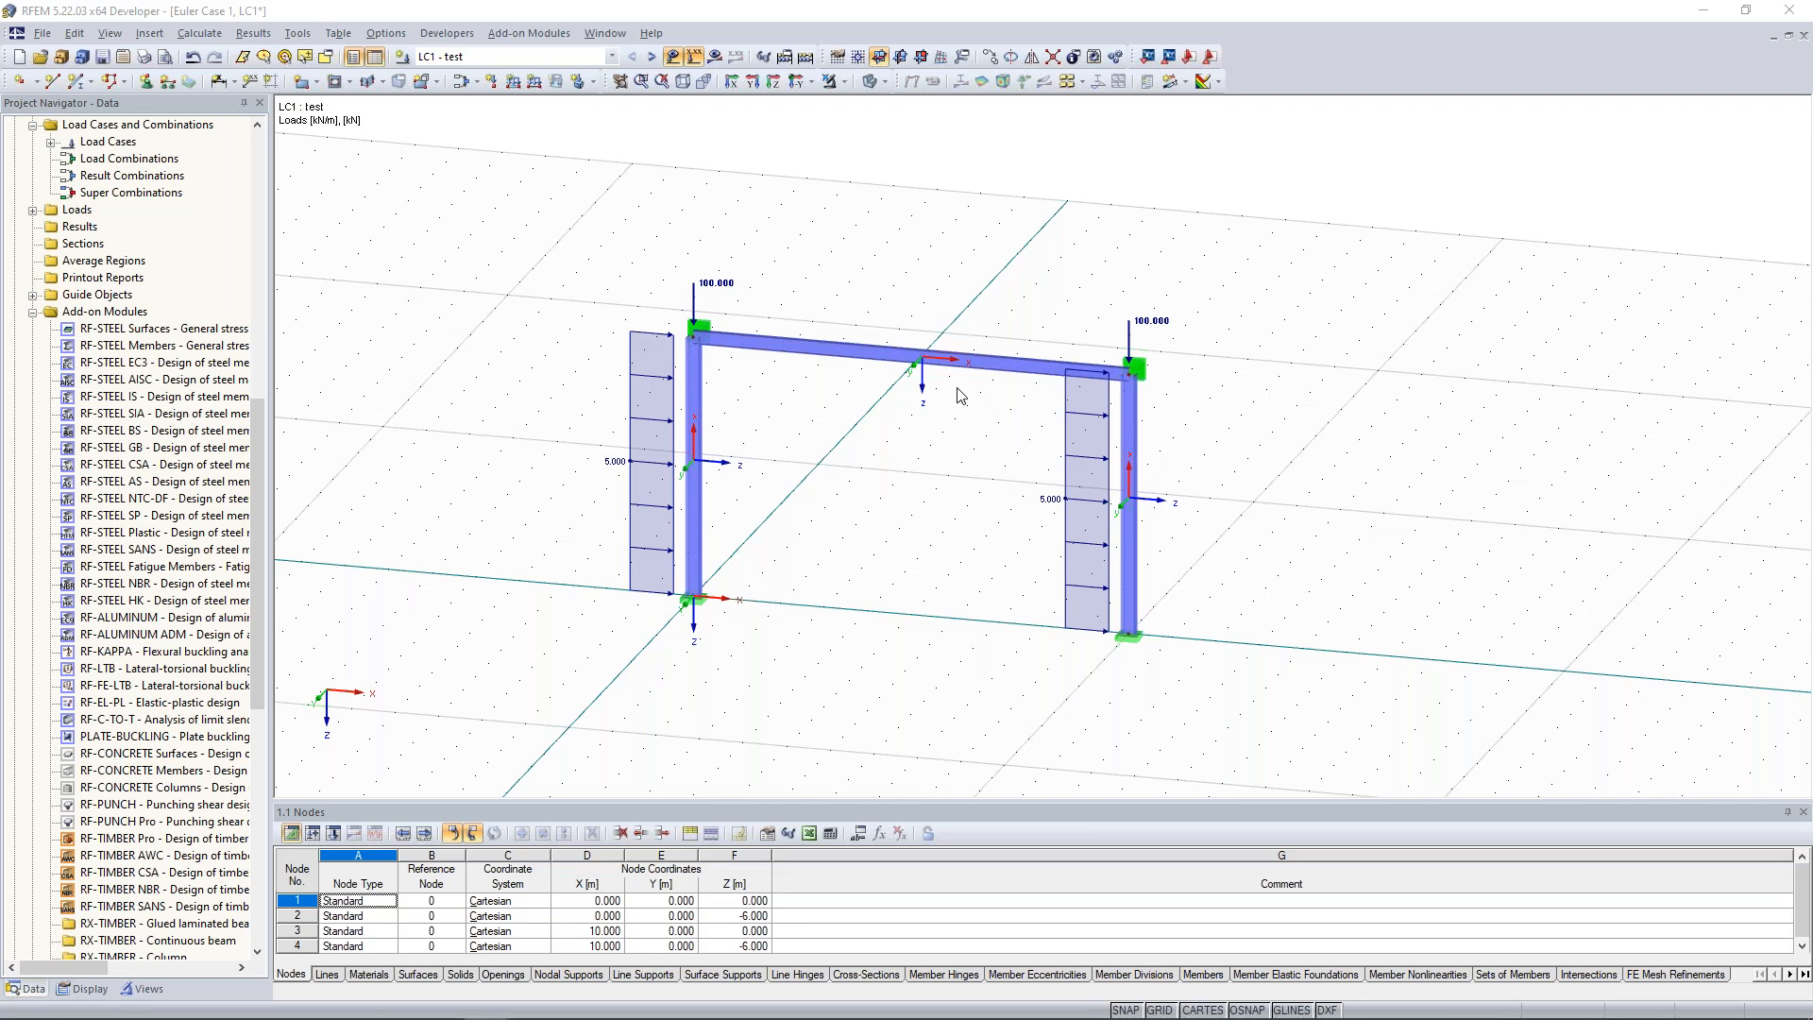
# Switch to the Google results for "dlubal trial version", open Dlubal's website and go to its Download Free 90-Day Trial page.
pyautogui.moveTo(0, 141); pyautogui.dragTo(1105, 236)
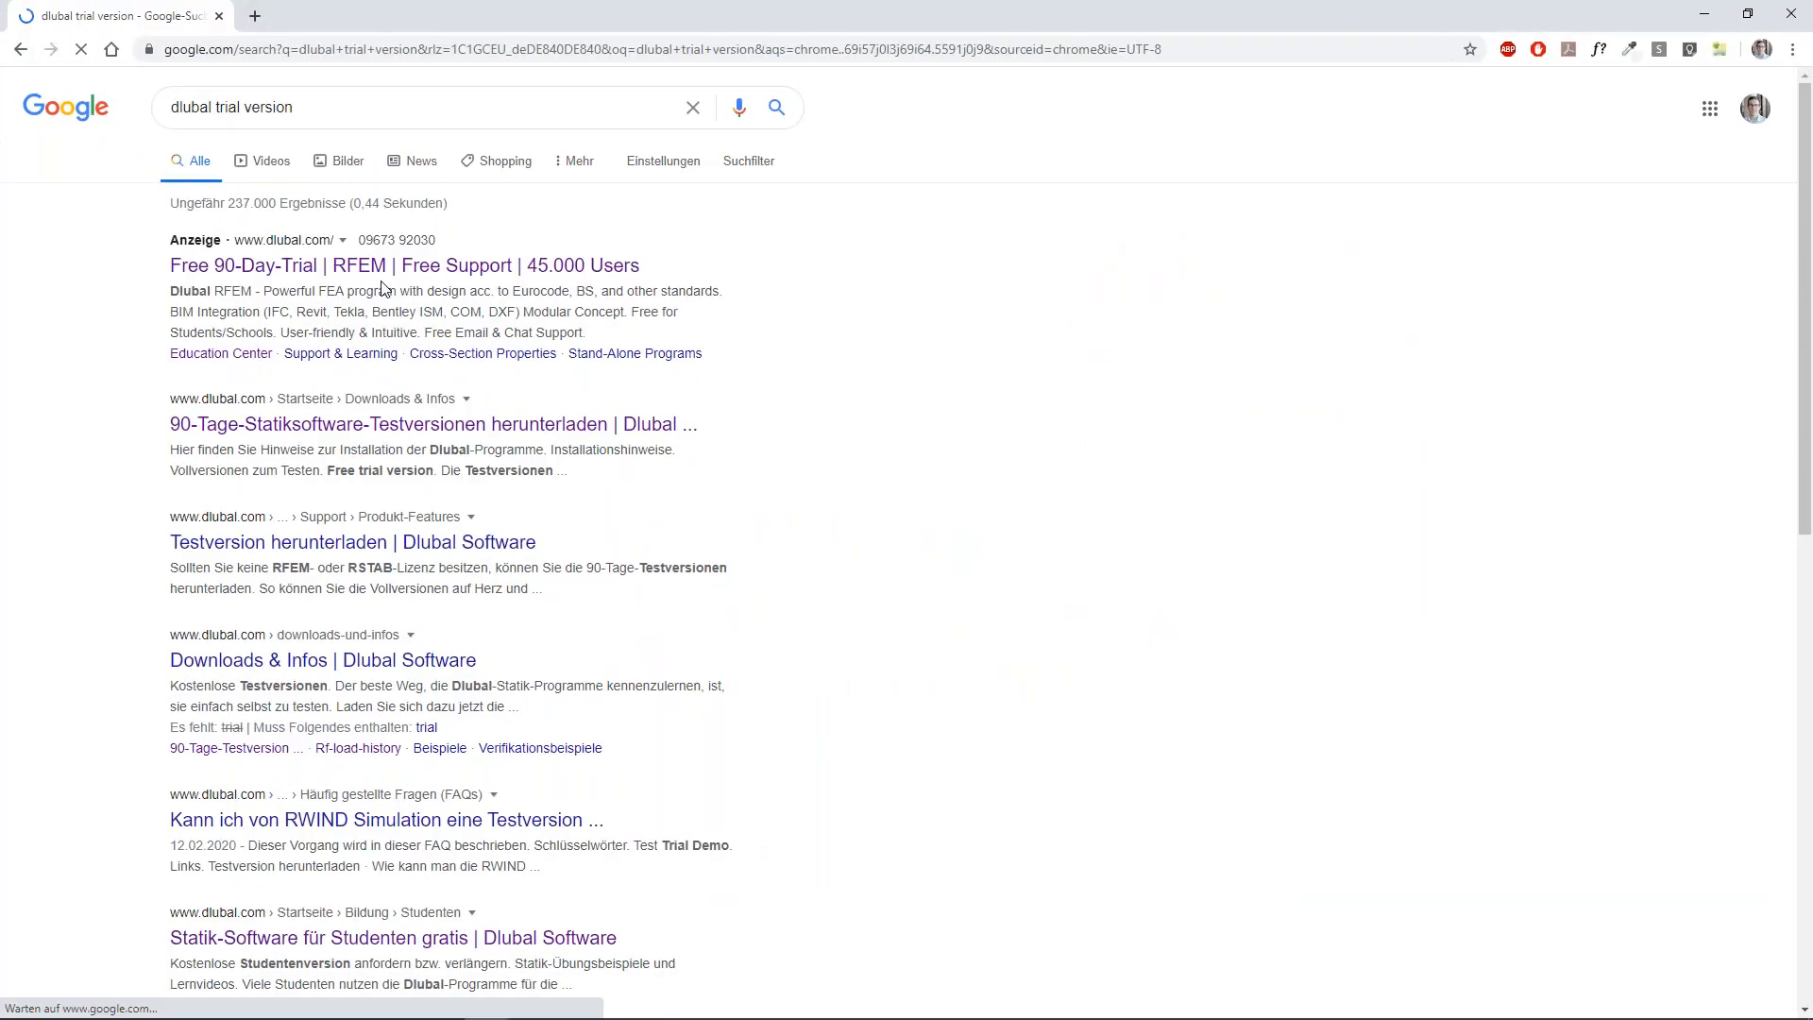
pyautogui.click(444, 276)
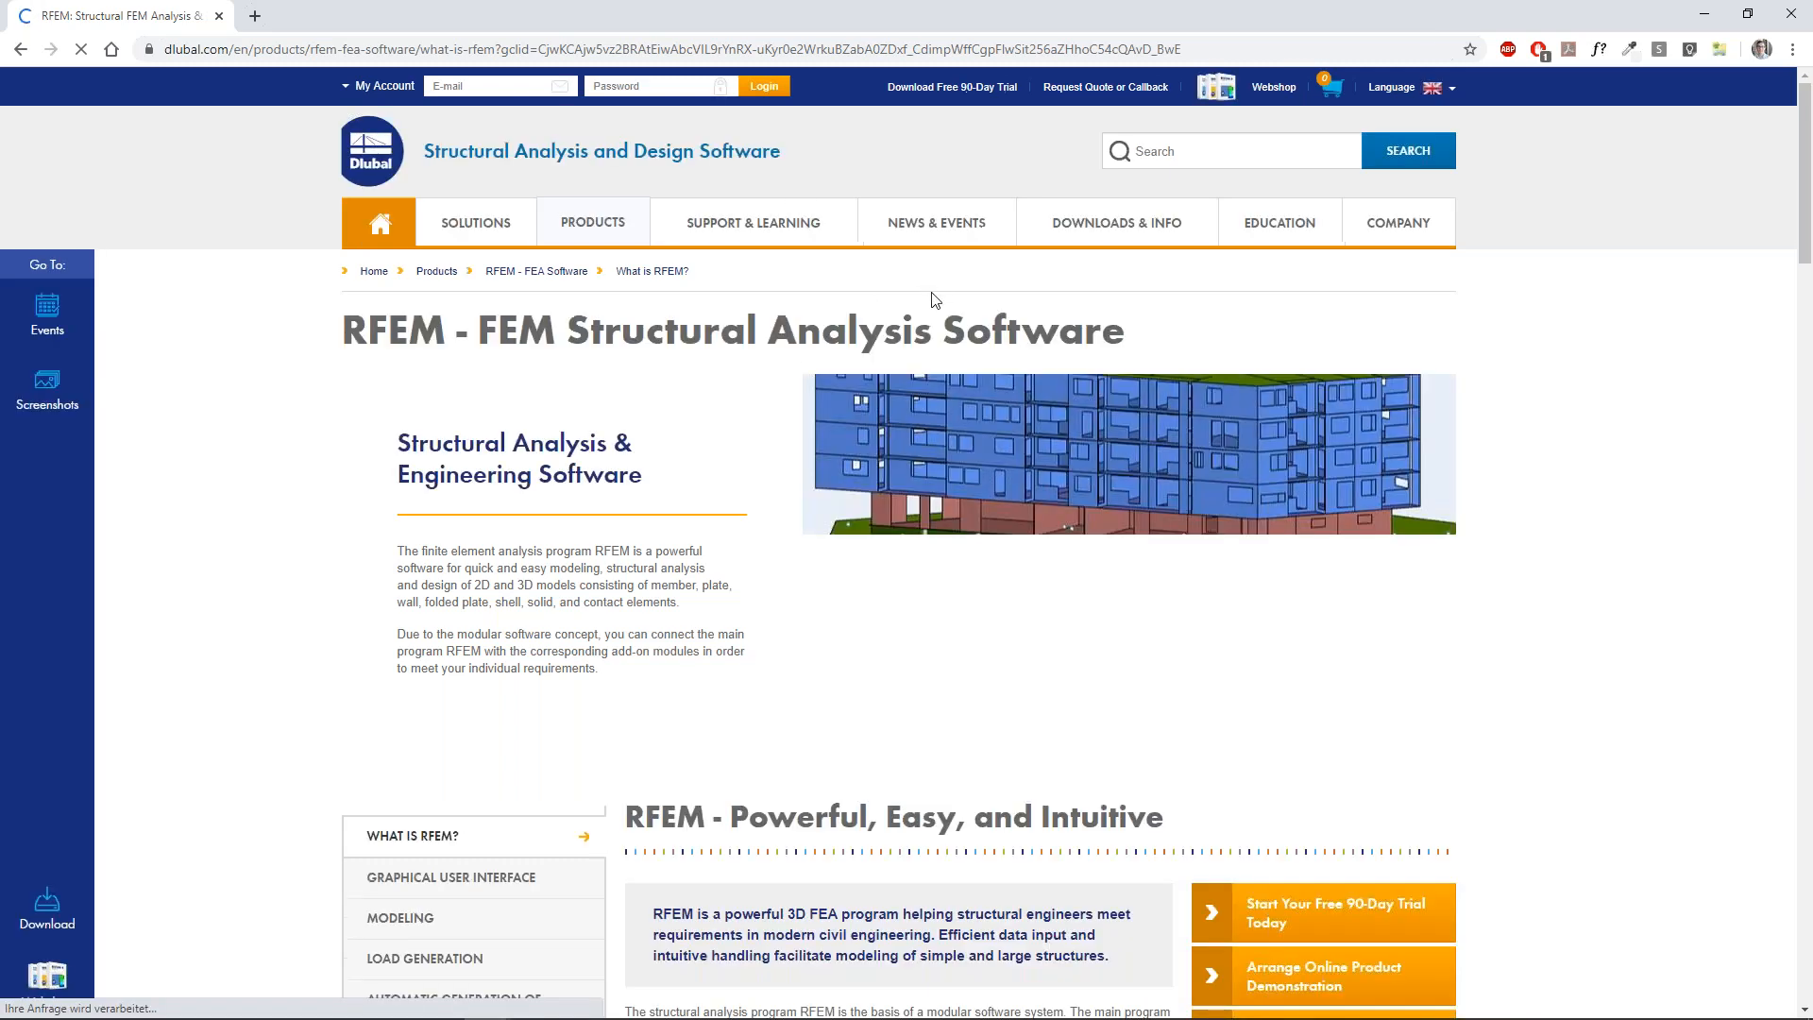
pyautogui.moveTo(1081, 225)
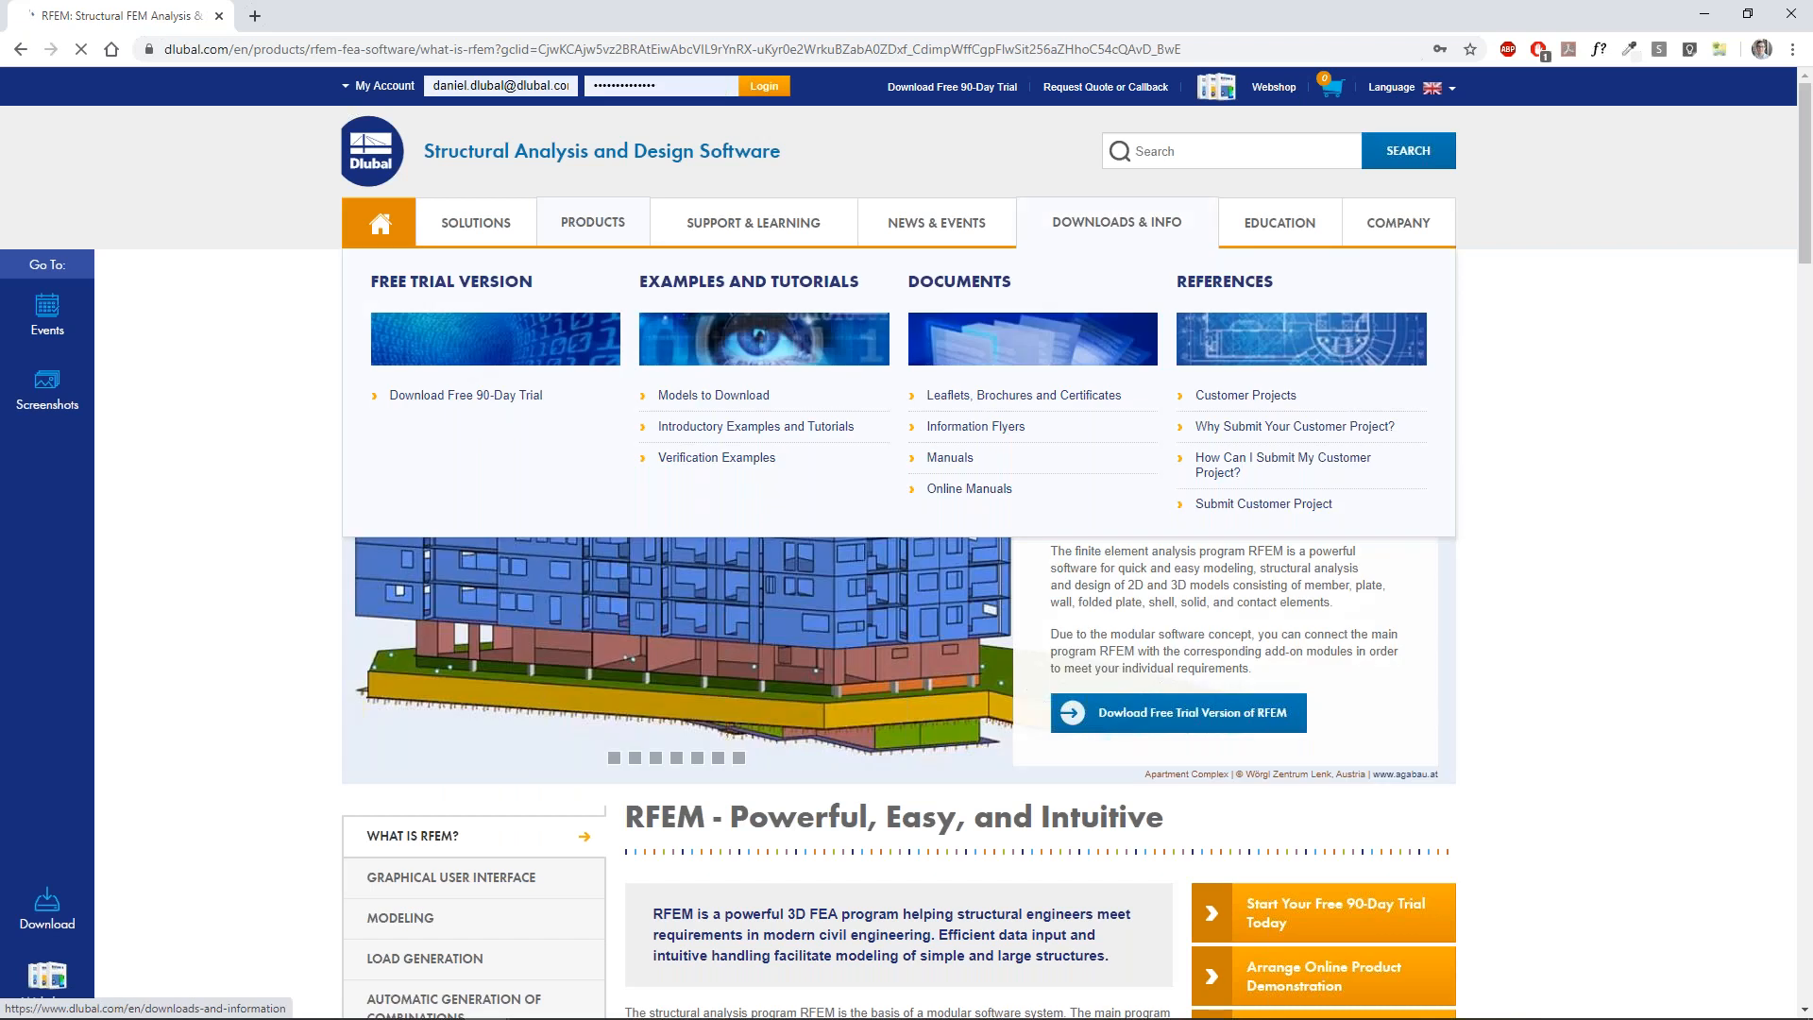
pyautogui.click(499, 406)
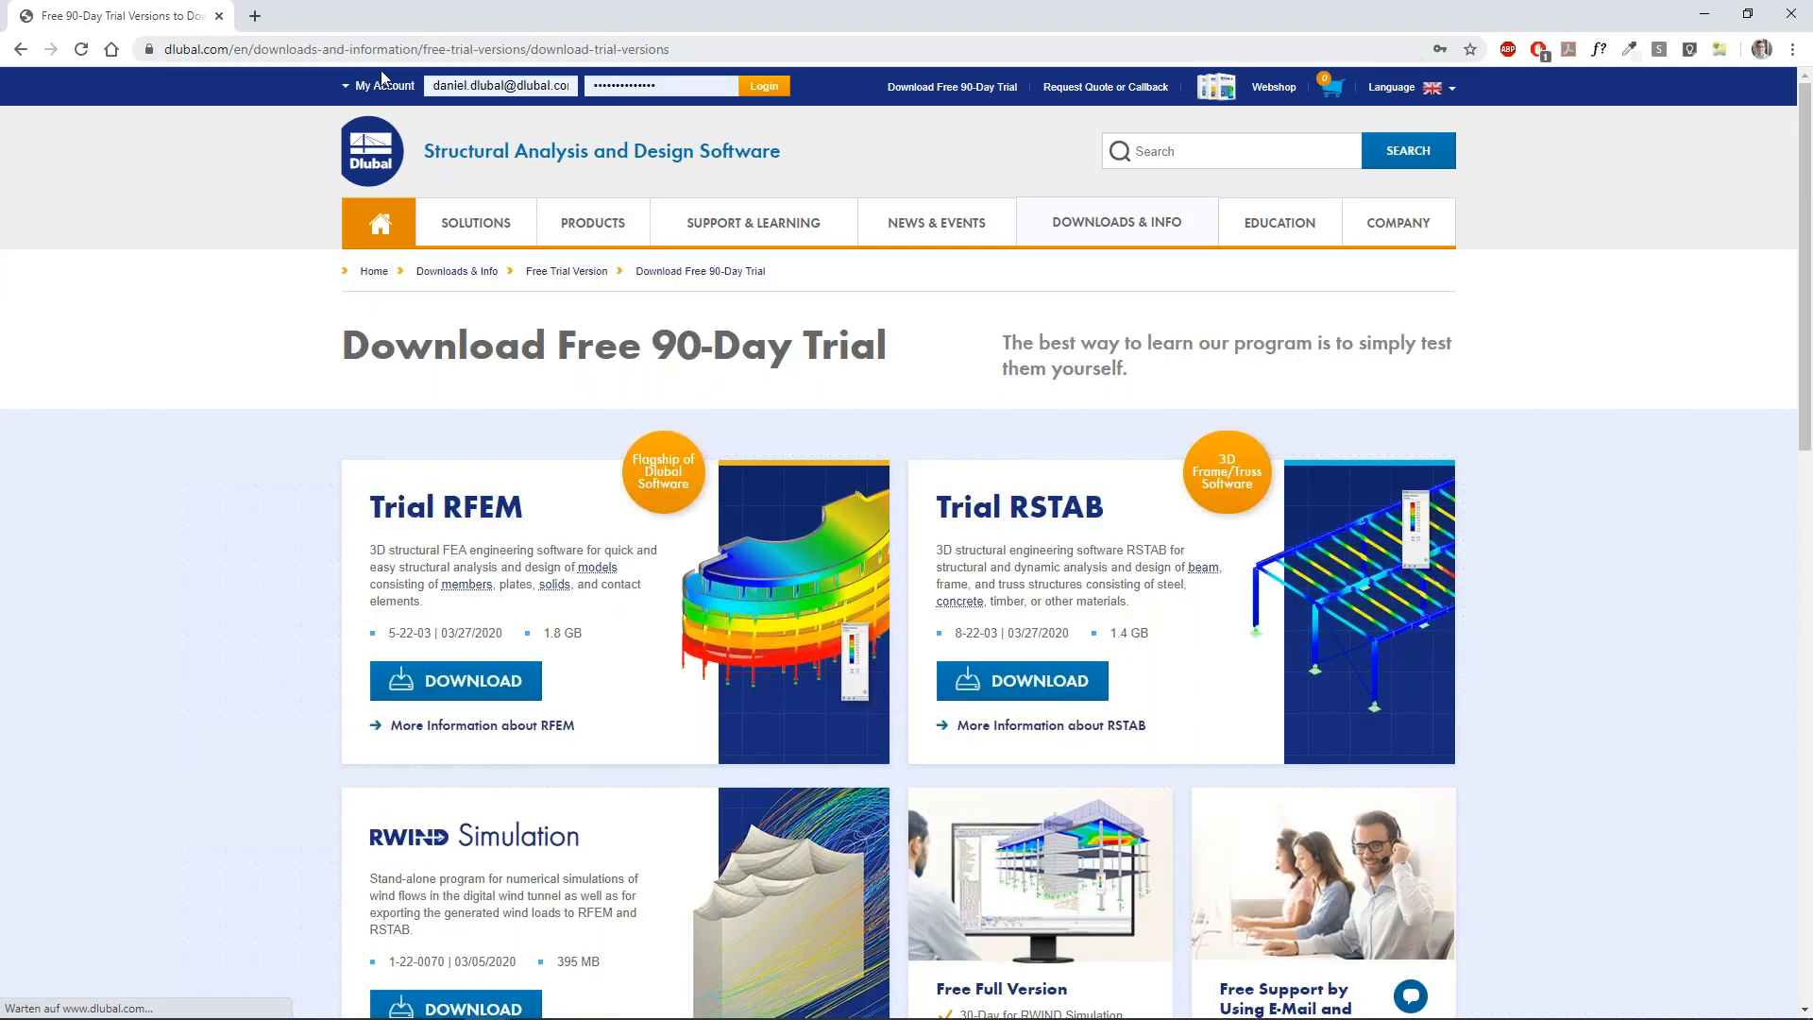
pyautogui.click(382, 49)
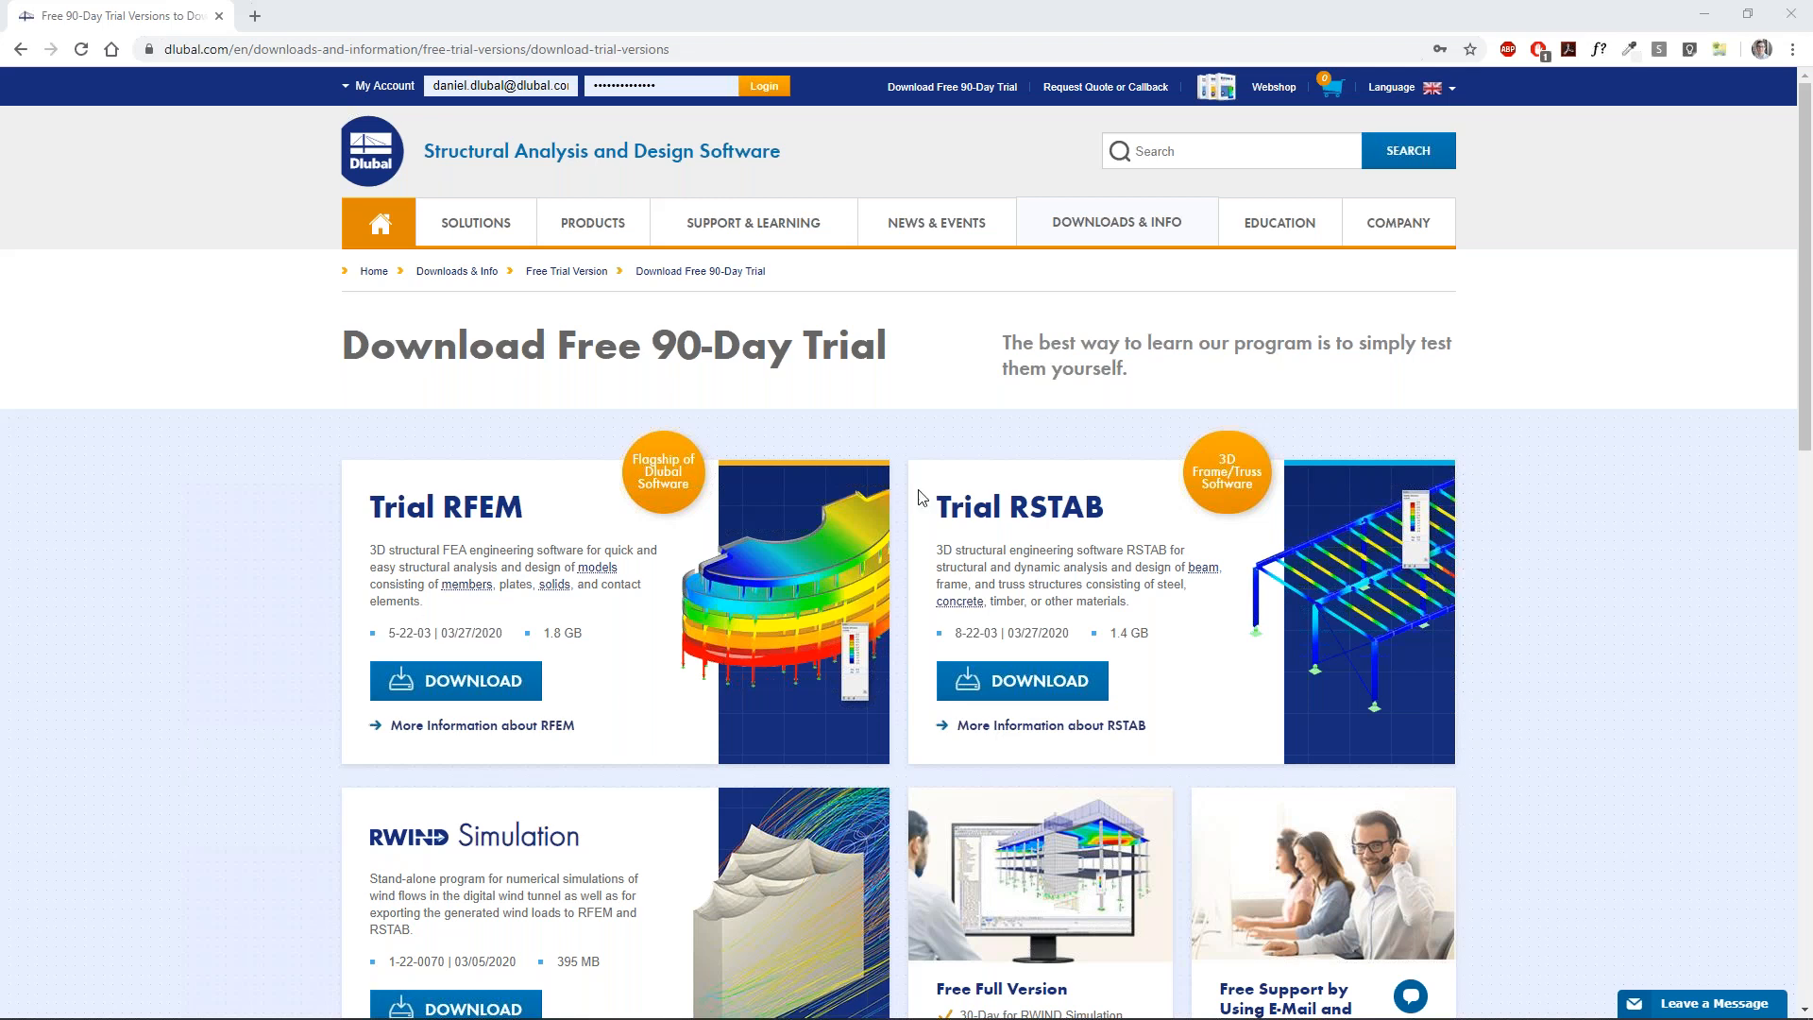
# Open the Pushover Analysis application area and read through its software and add-on module descriptions.
pyautogui.moveTo(598, 241)
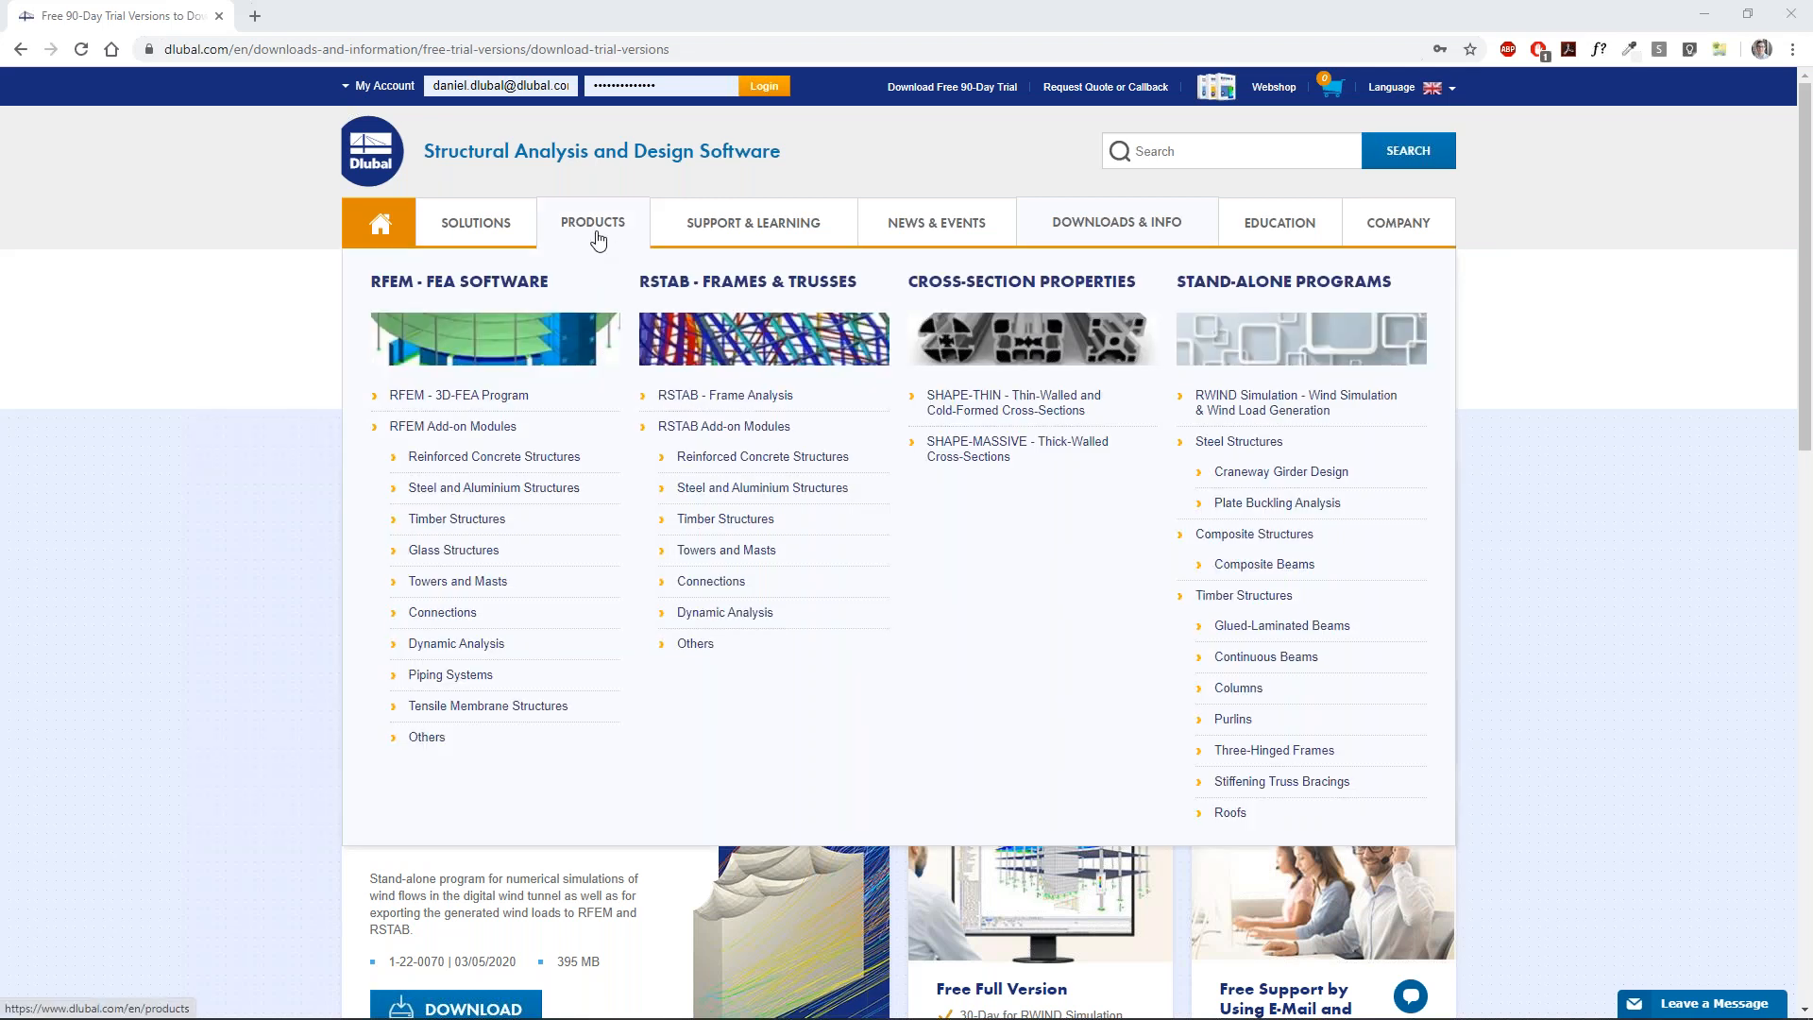
pyautogui.moveTo(498, 236)
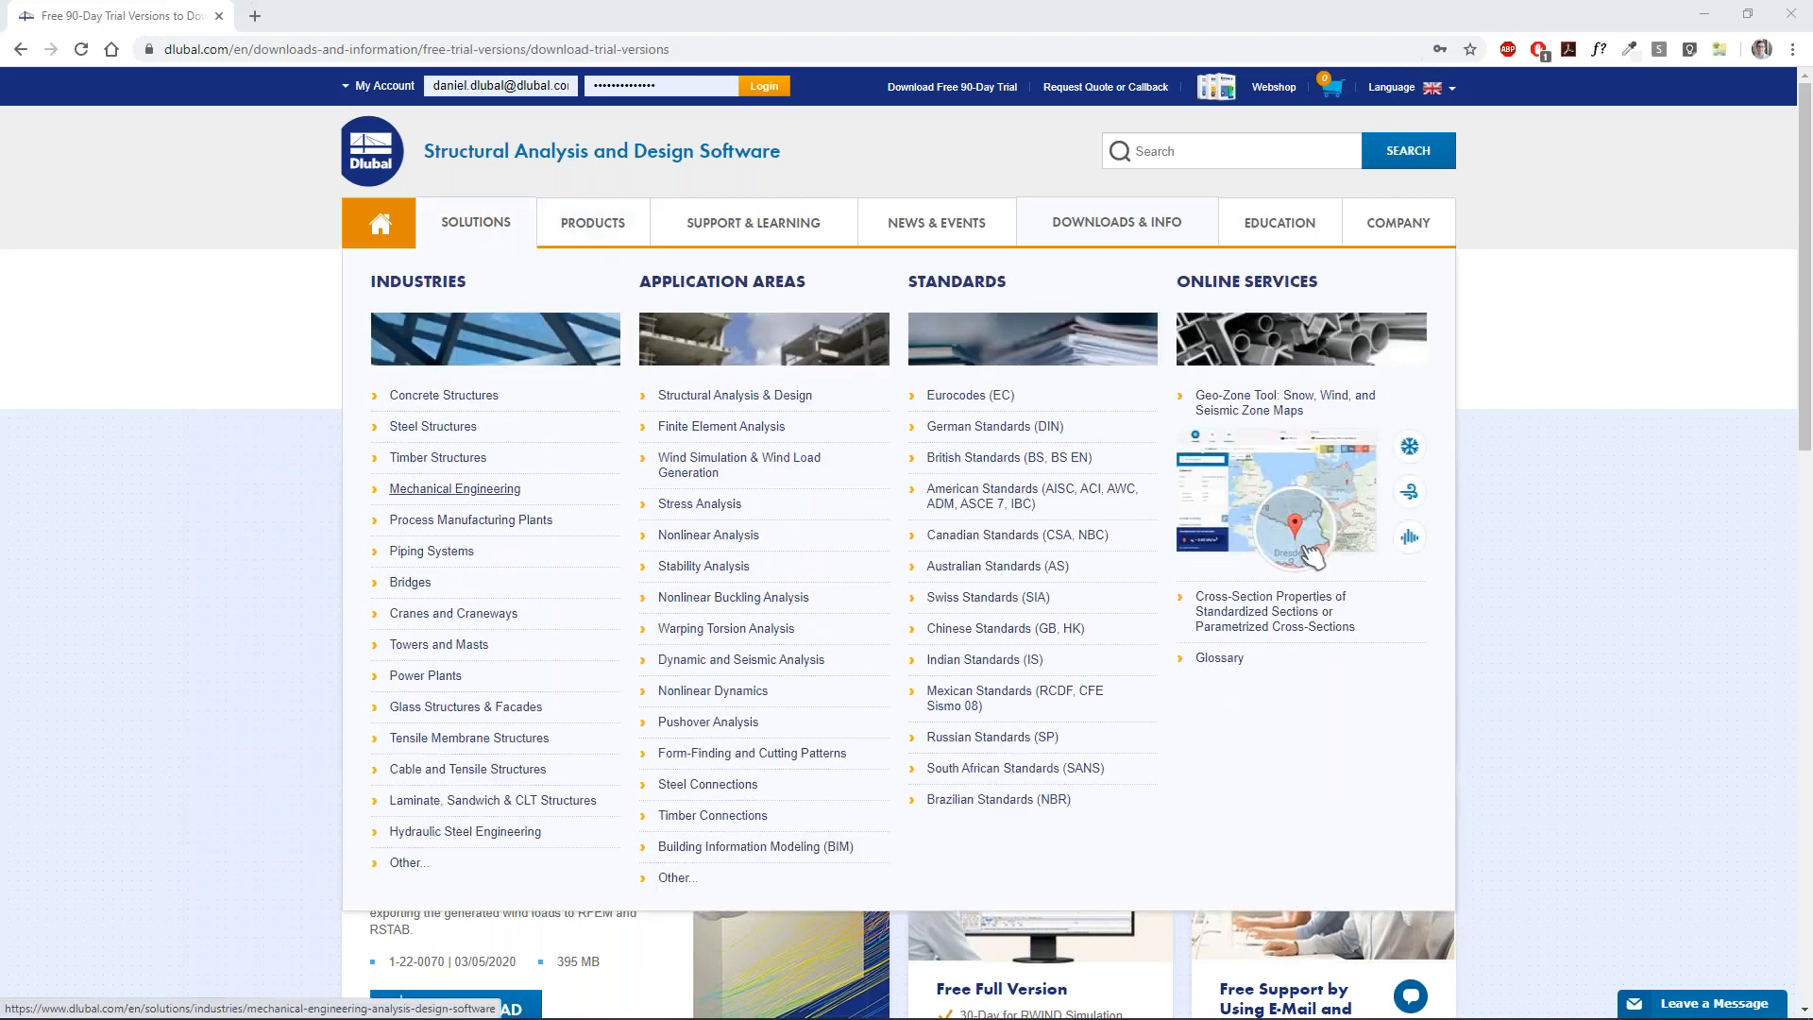
pyautogui.click(746, 723)
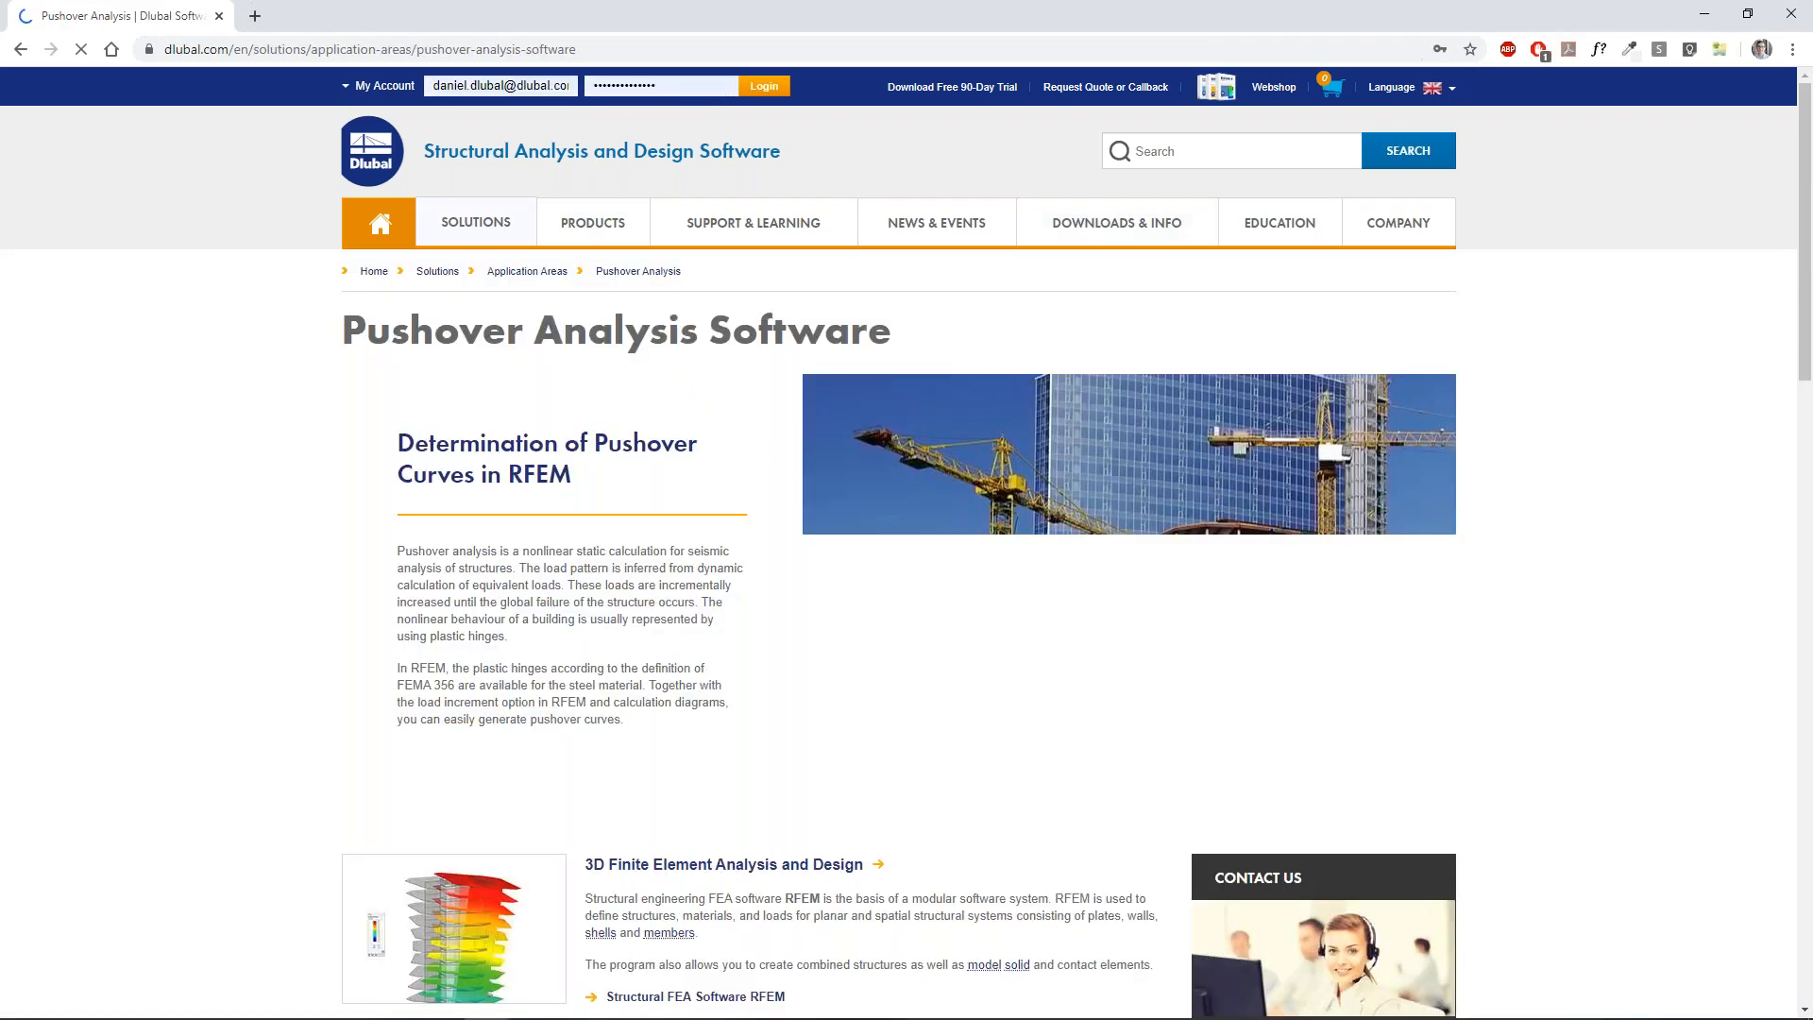
pyautogui.scroll(-2, 907, 543)
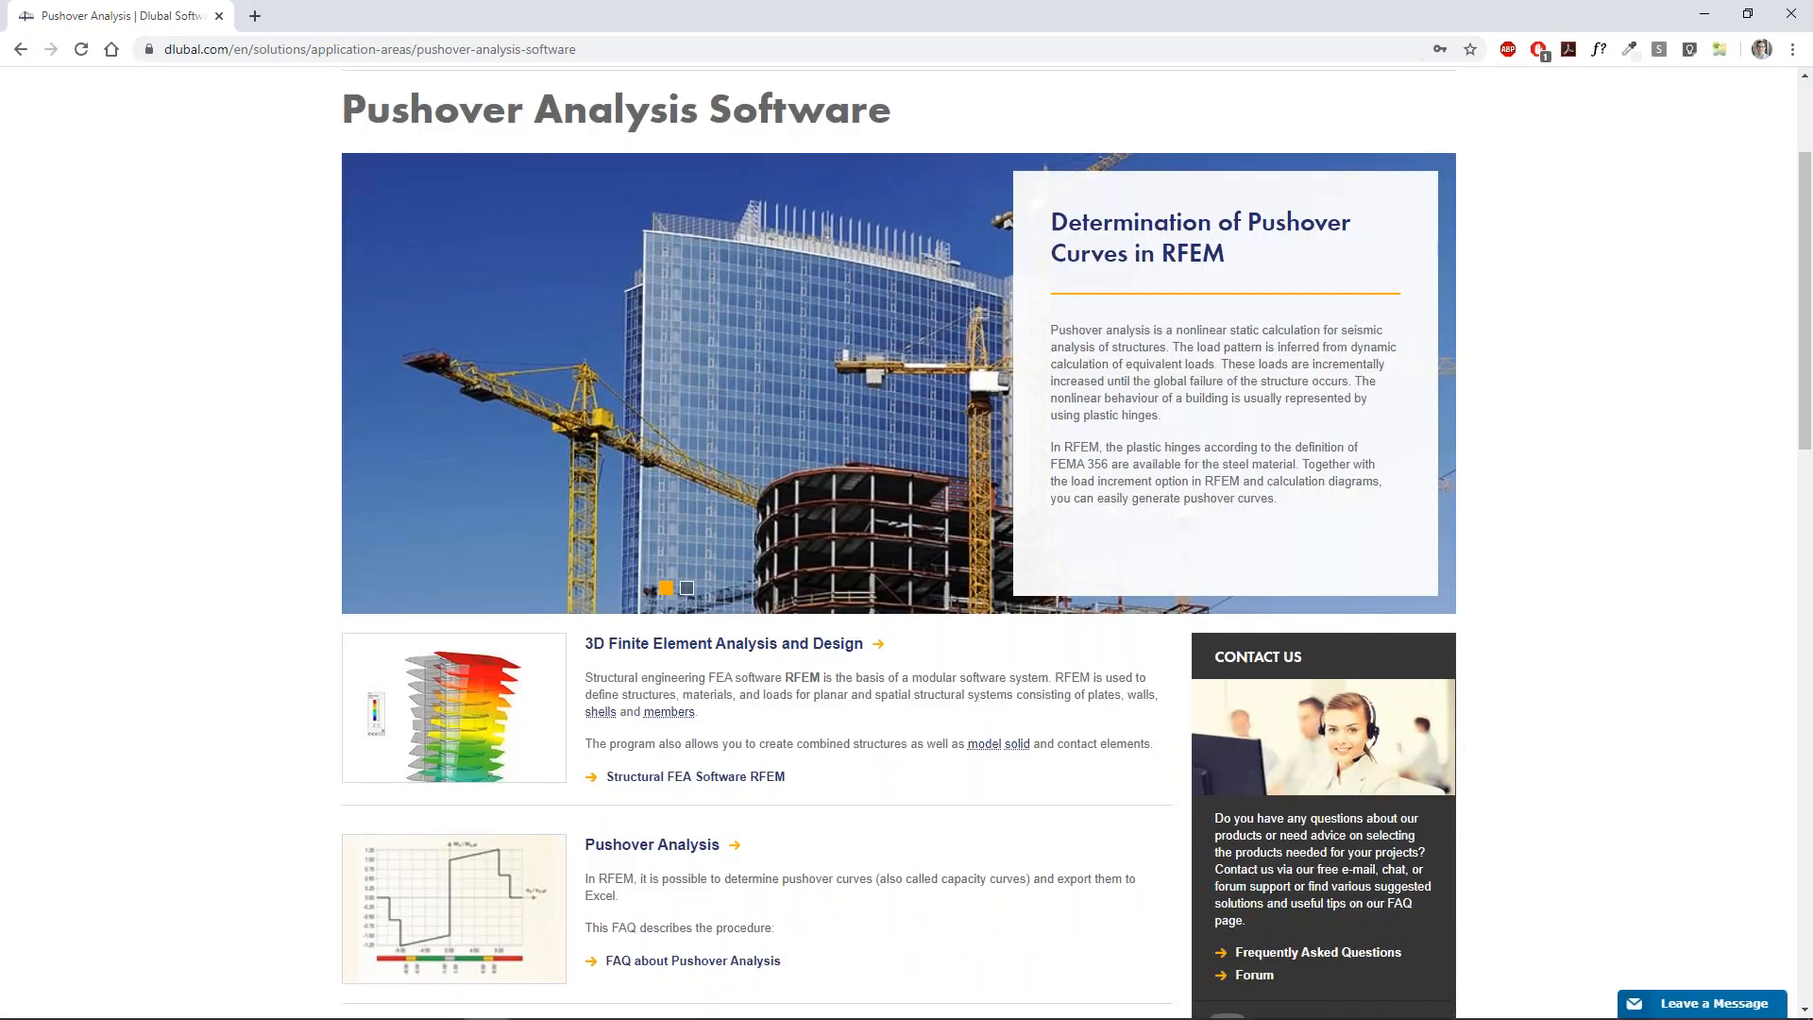
pyautogui.scroll(-4, 907, 543)
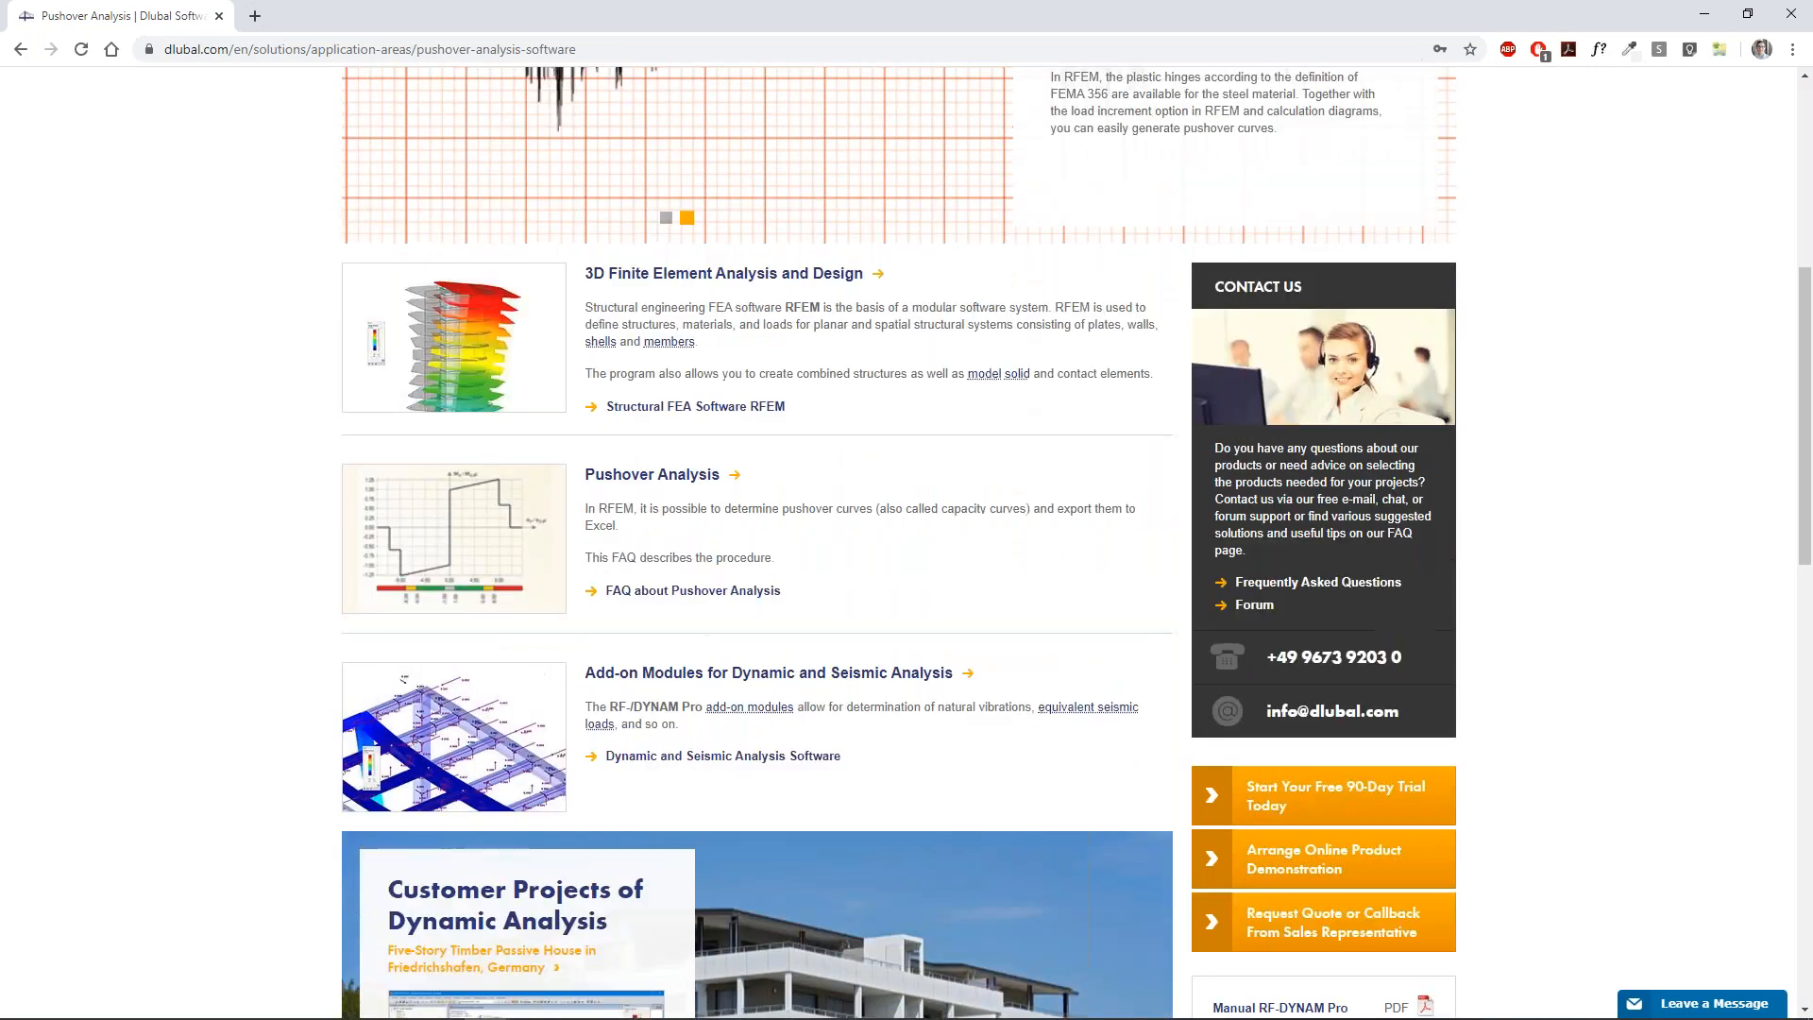
pyautogui.scroll(2, 609, 344)
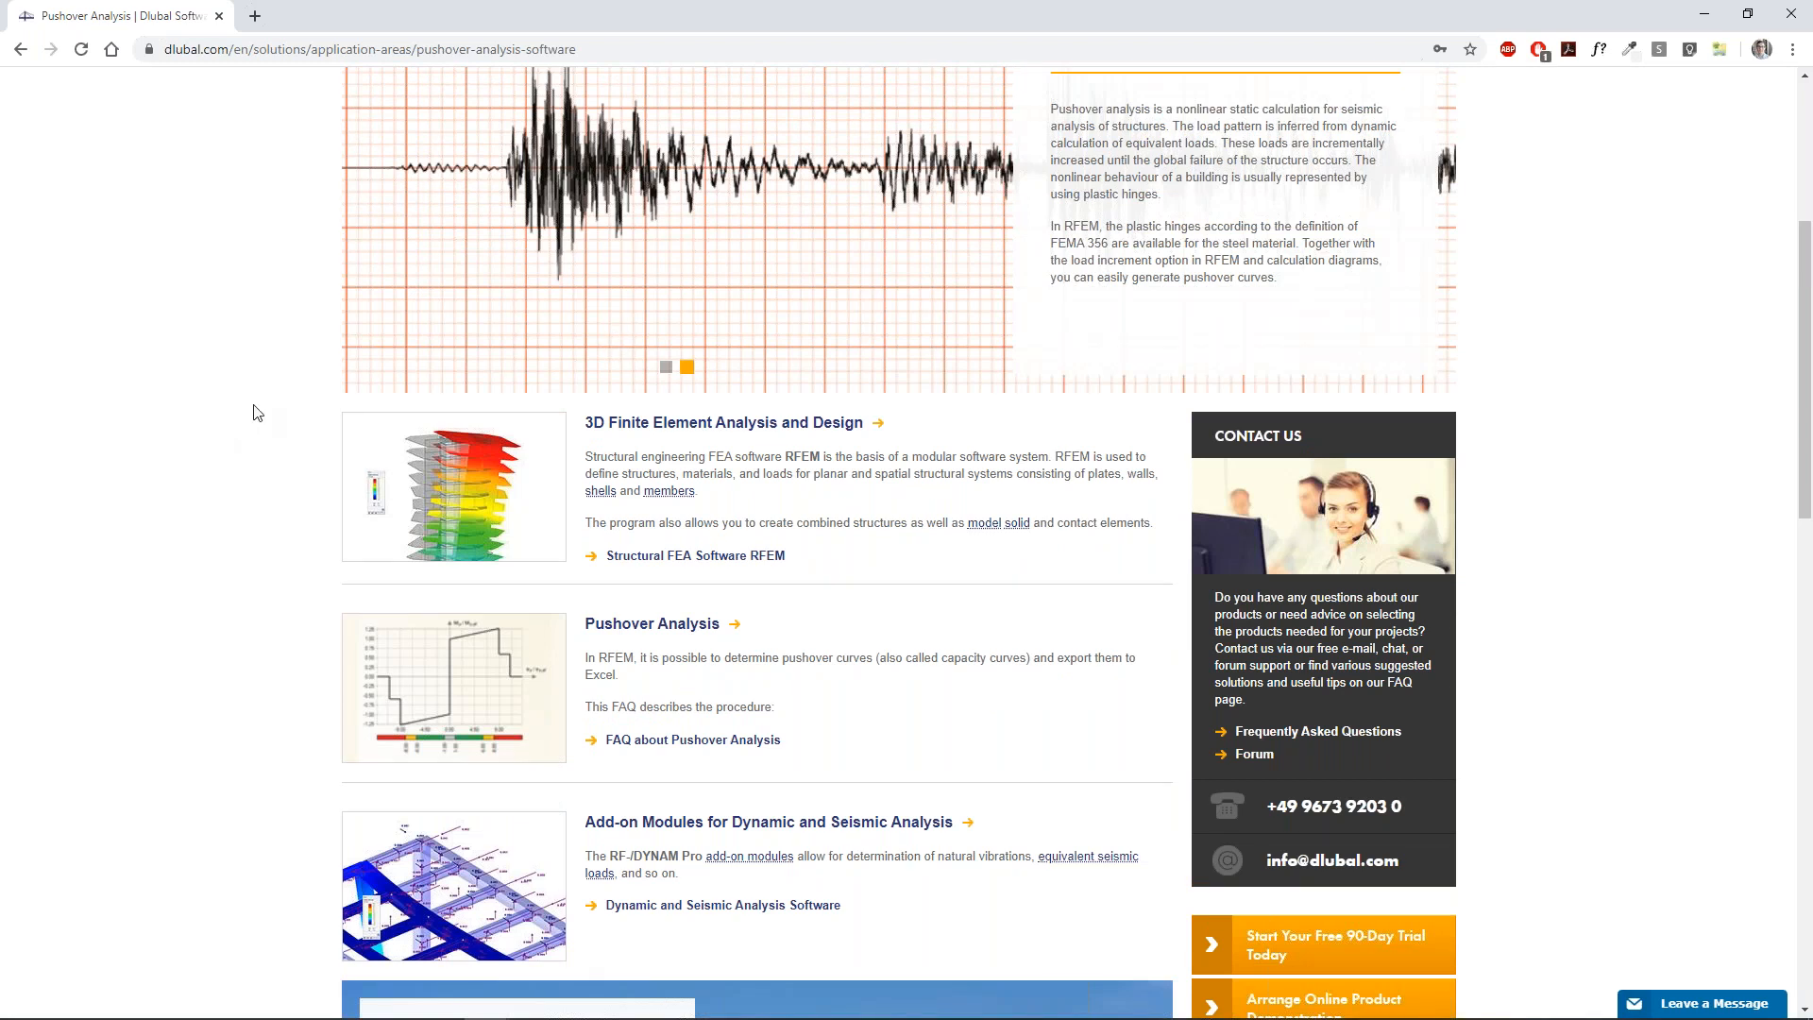
pyautogui.scroll(3, 255, 413)
pyautogui.scroll(3, 253, 413)
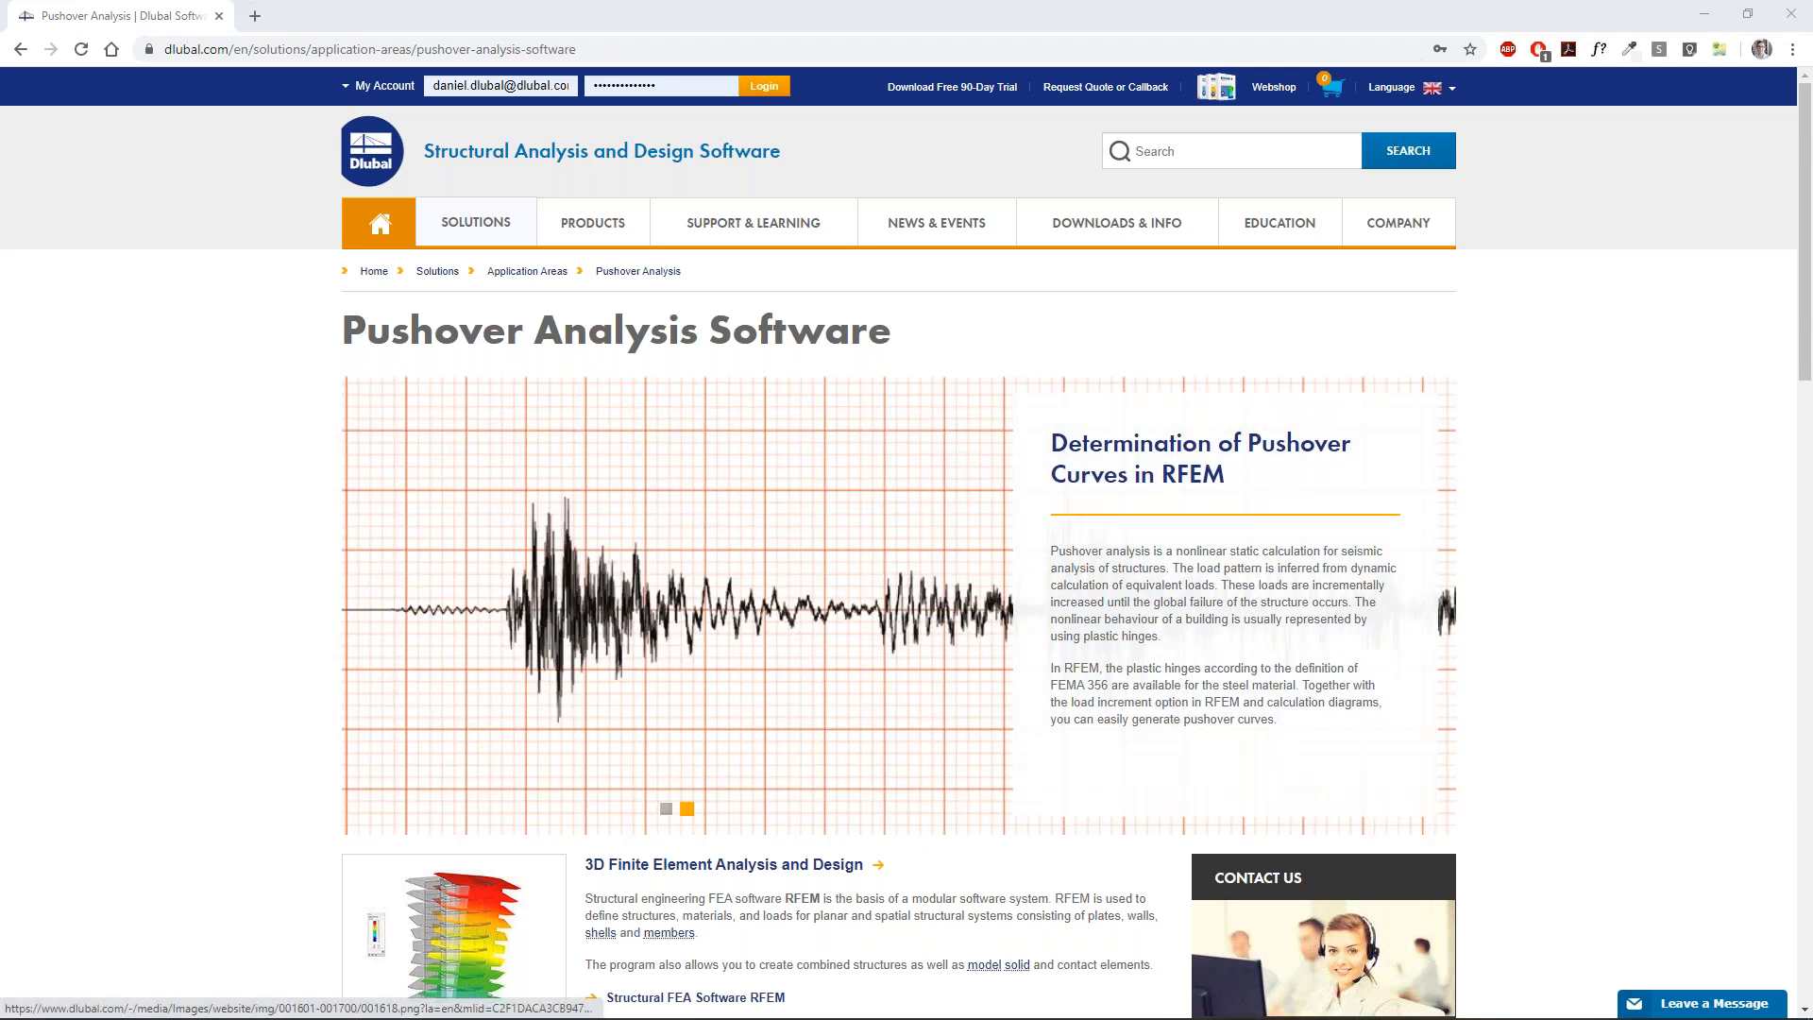
# Open the Request or Renew Free Student License page in a new browser tab and switch to it.
pyautogui.moveTo(1278, 236)
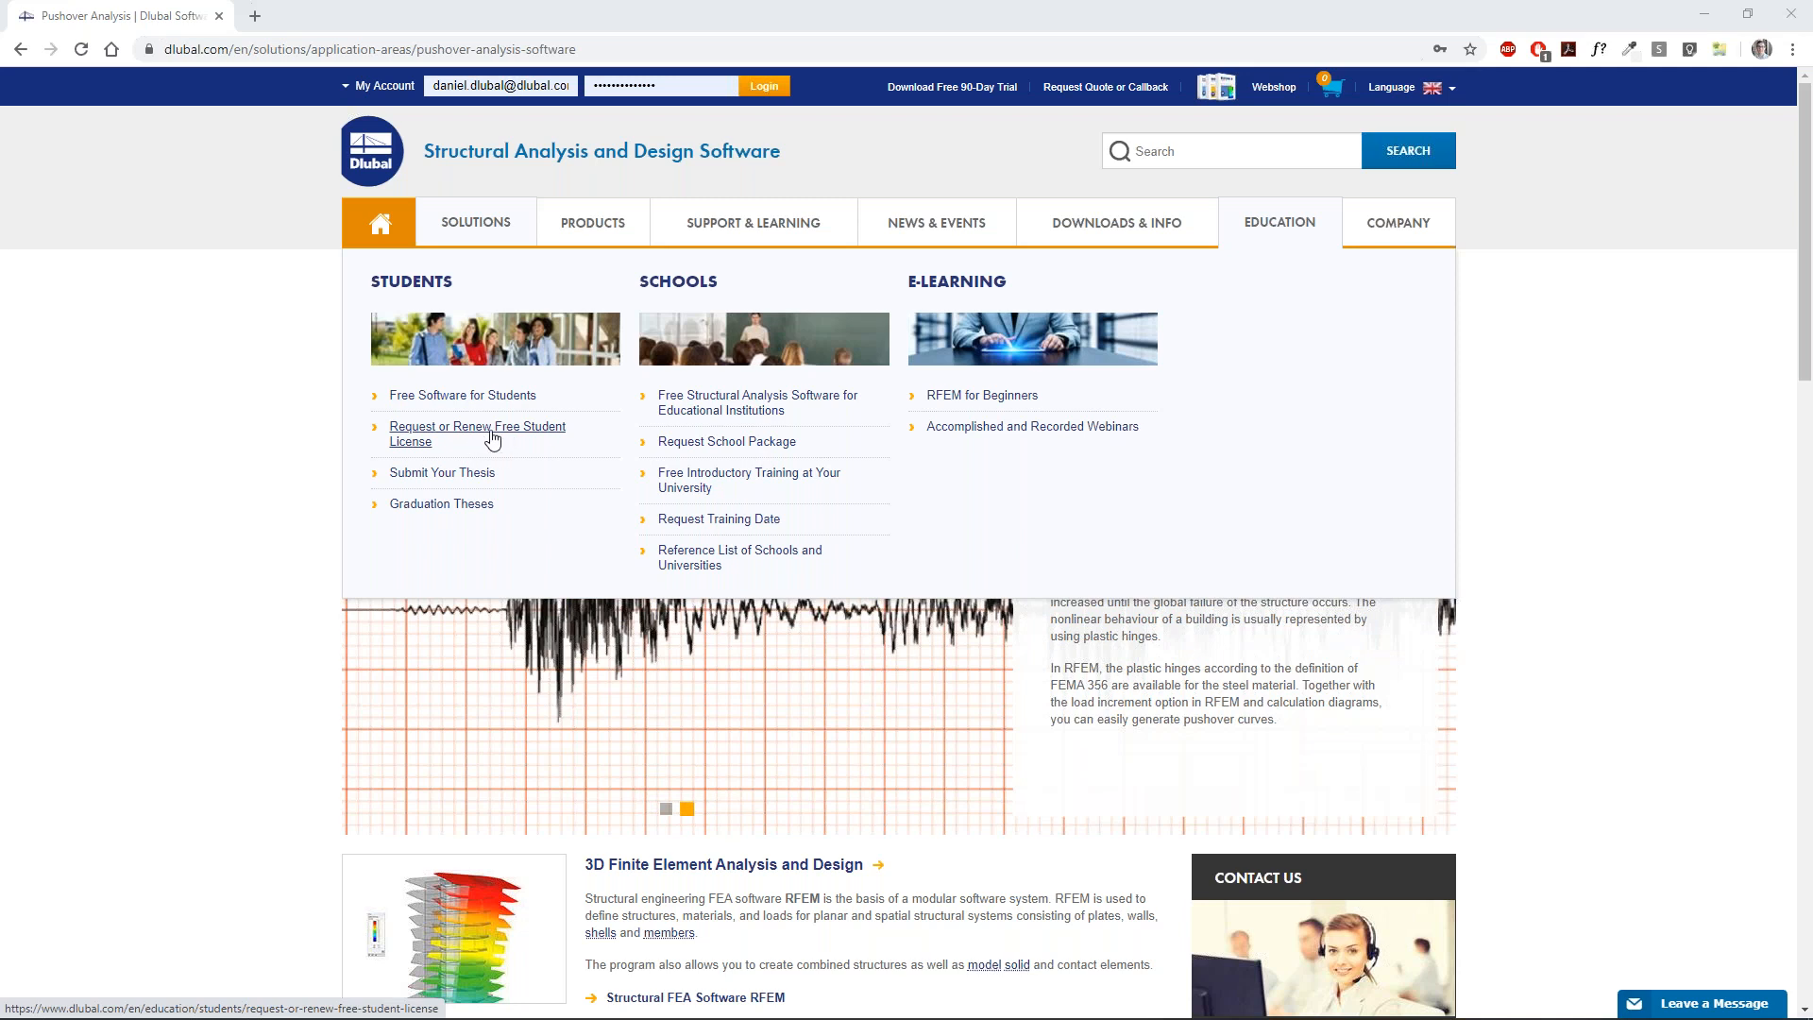
pyautogui.keyDown('ctrl'); pyautogui.click(492, 438); pyautogui.keyUp('ctrl')
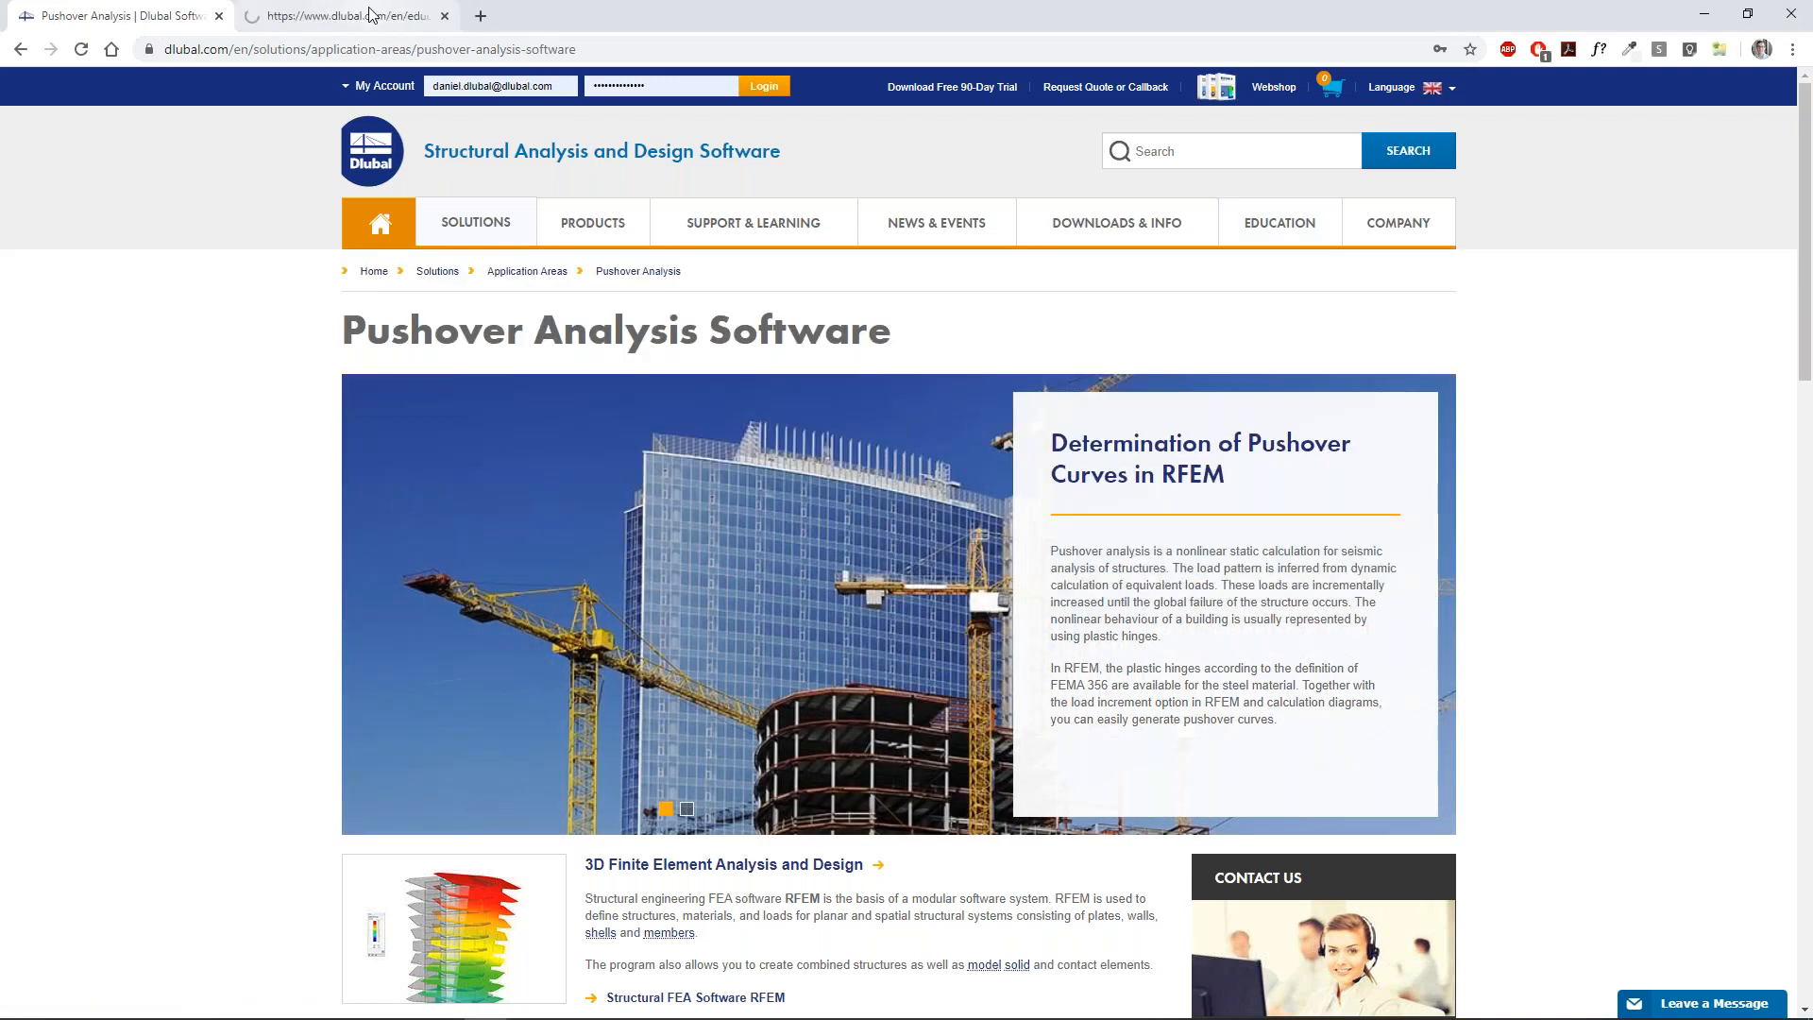
pyautogui.click(344, 16)
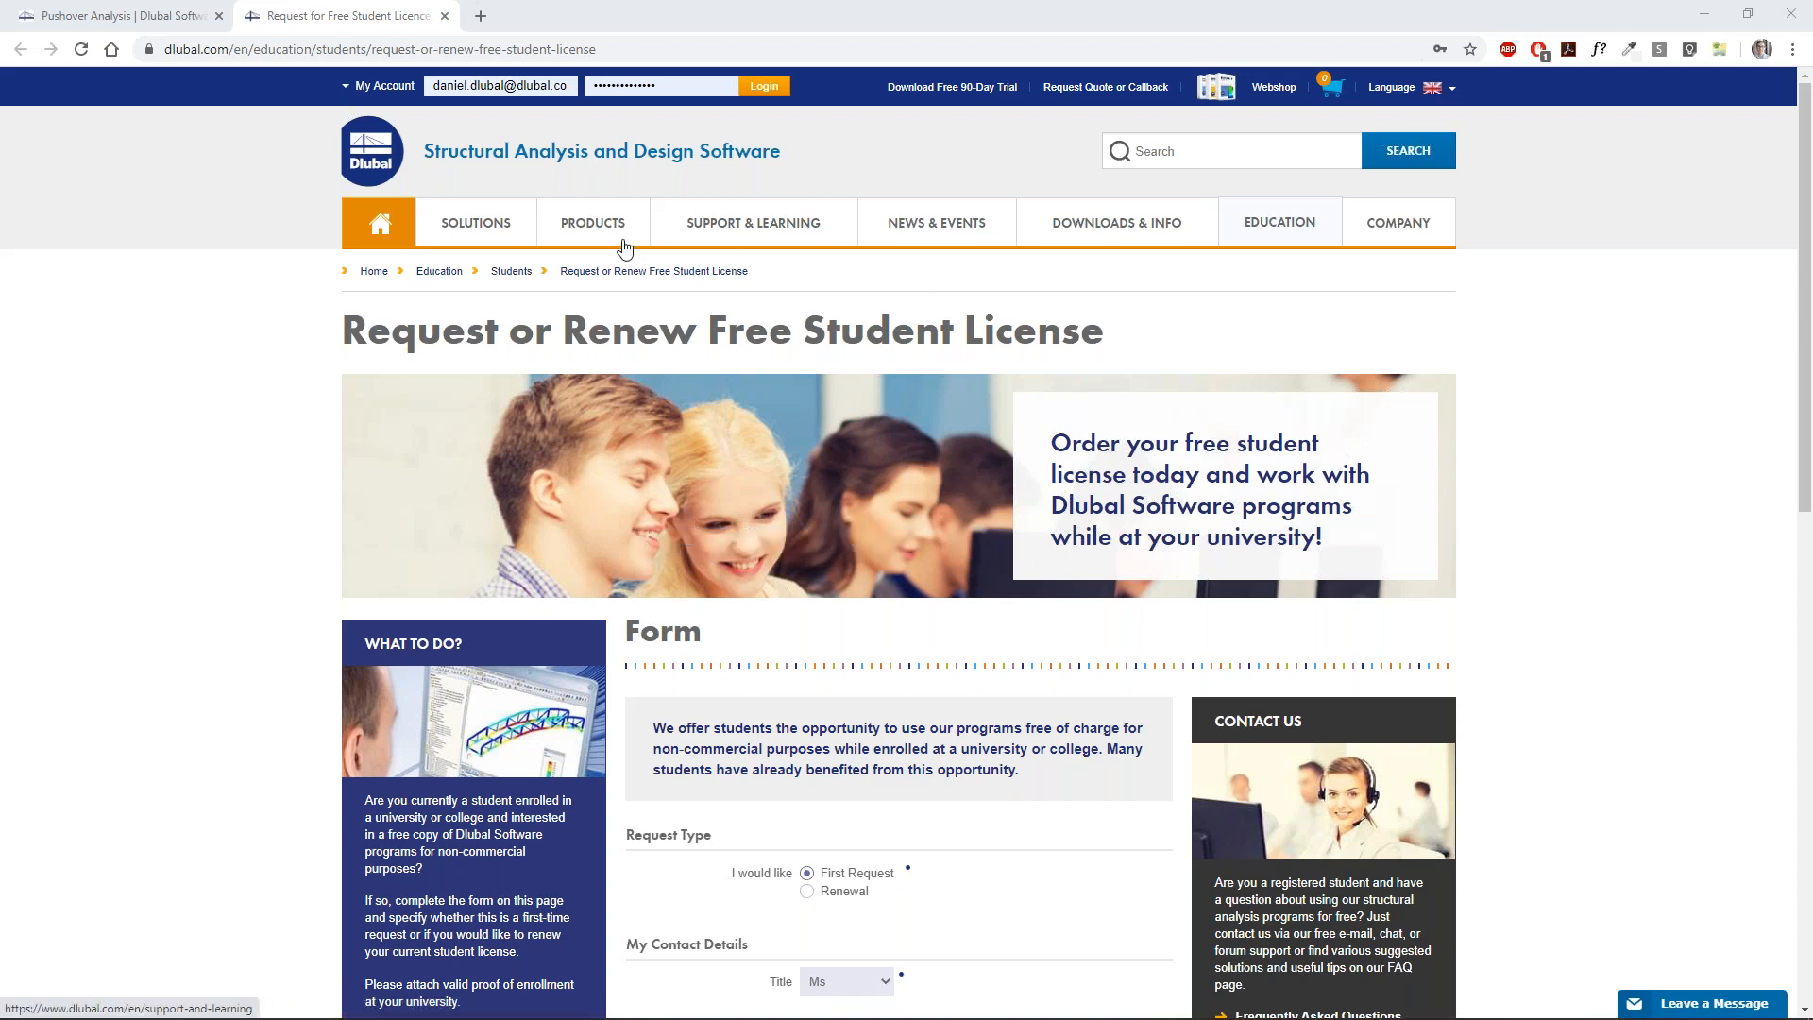
# Open the Update Reports, Previous Program Versions, and Updates & Upgrades pages in separate browser tabs.
pyautogui.moveTo(620, 241)
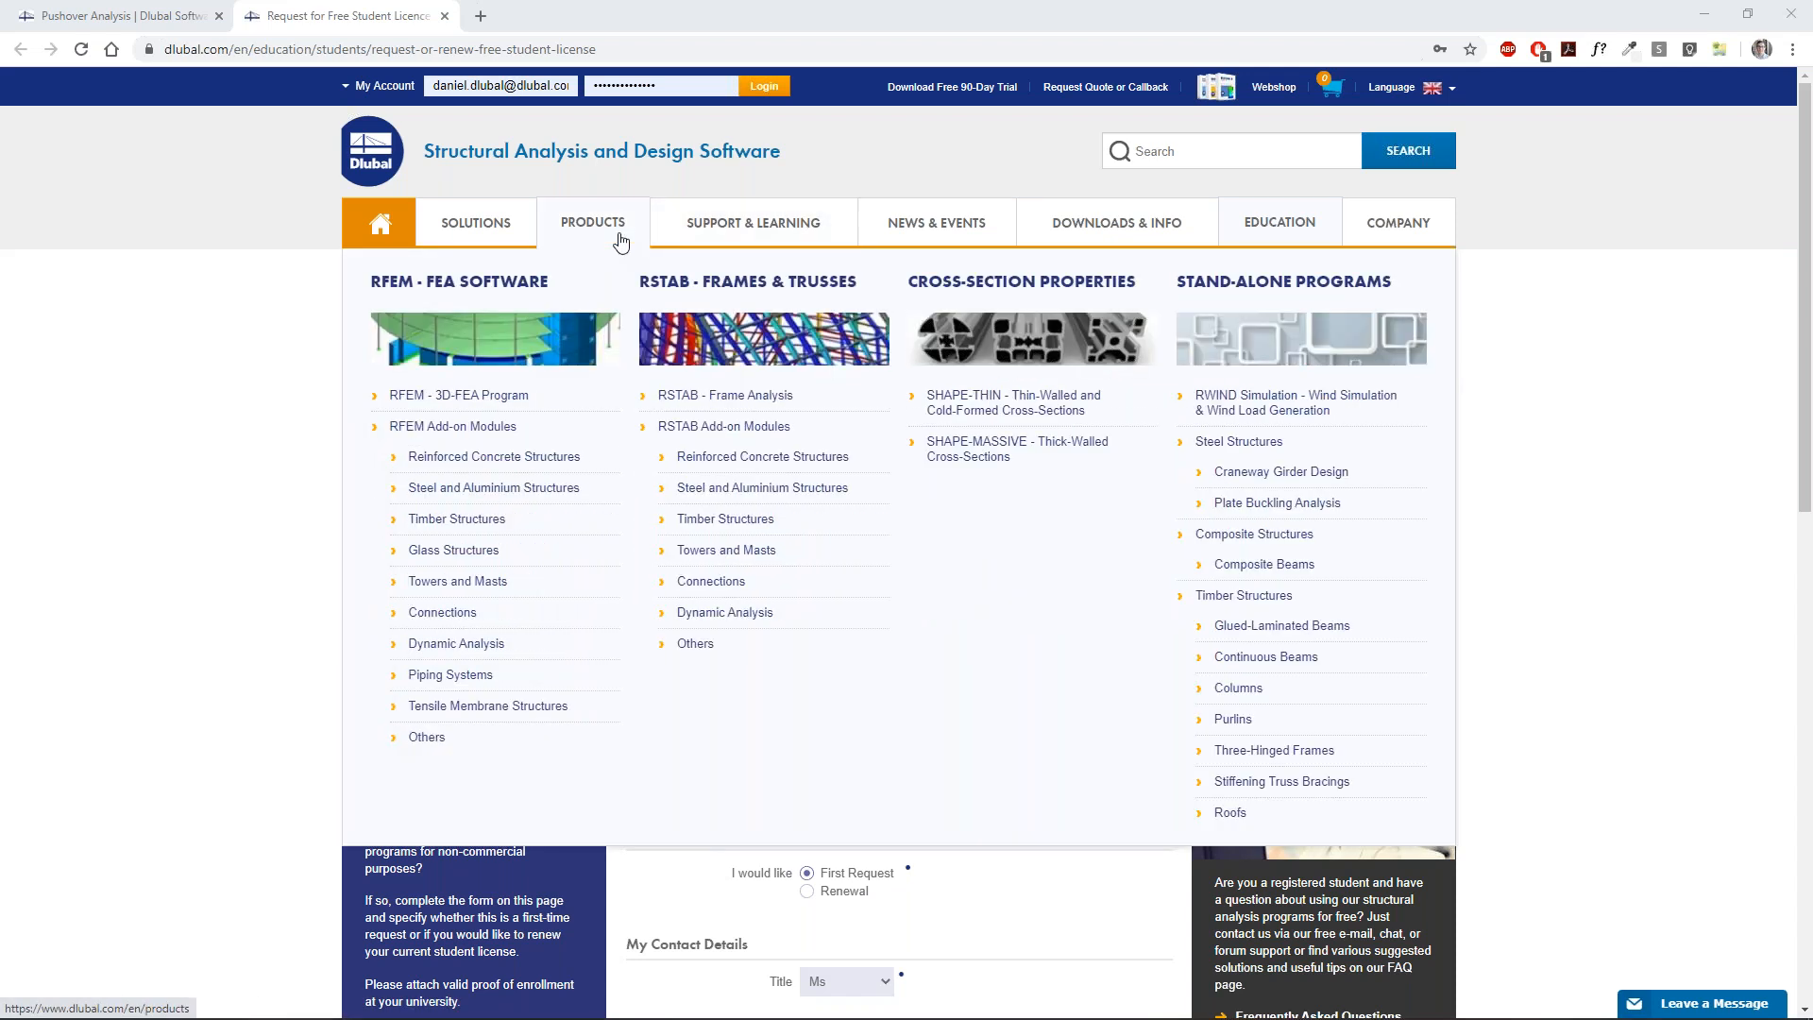
pyautogui.moveTo(829, 243)
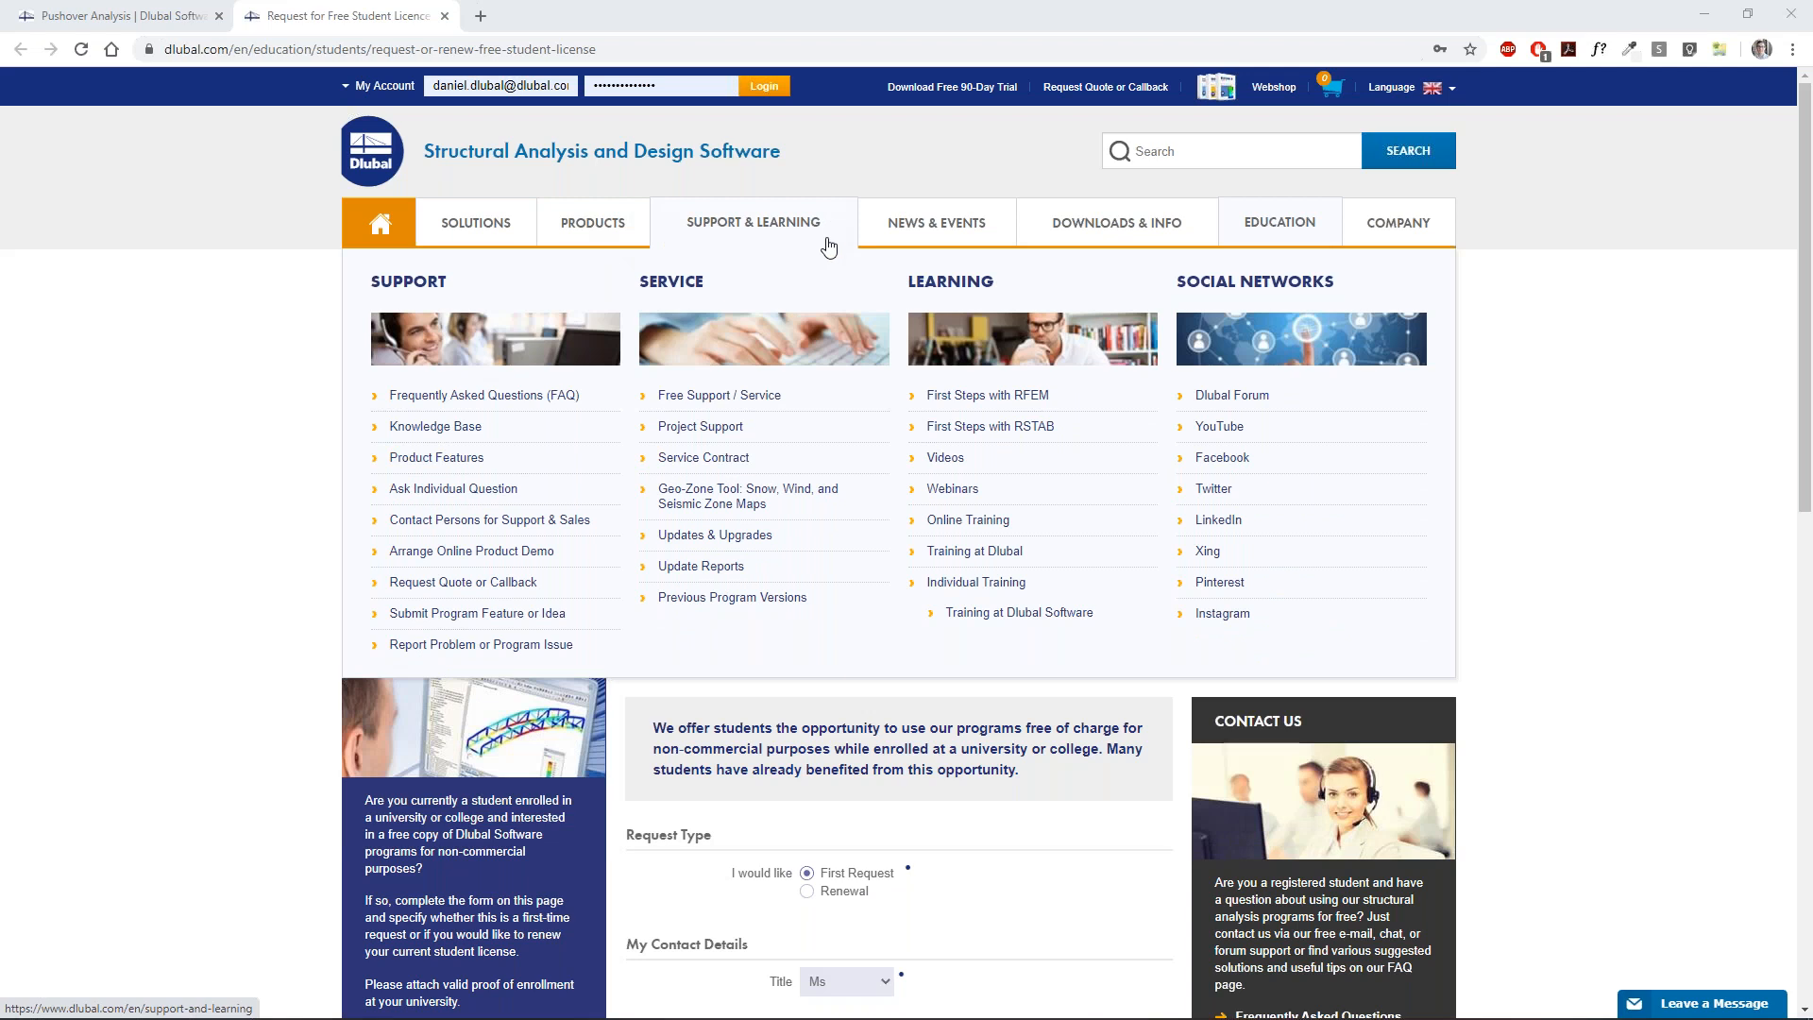
pyautogui.click(718, 570)
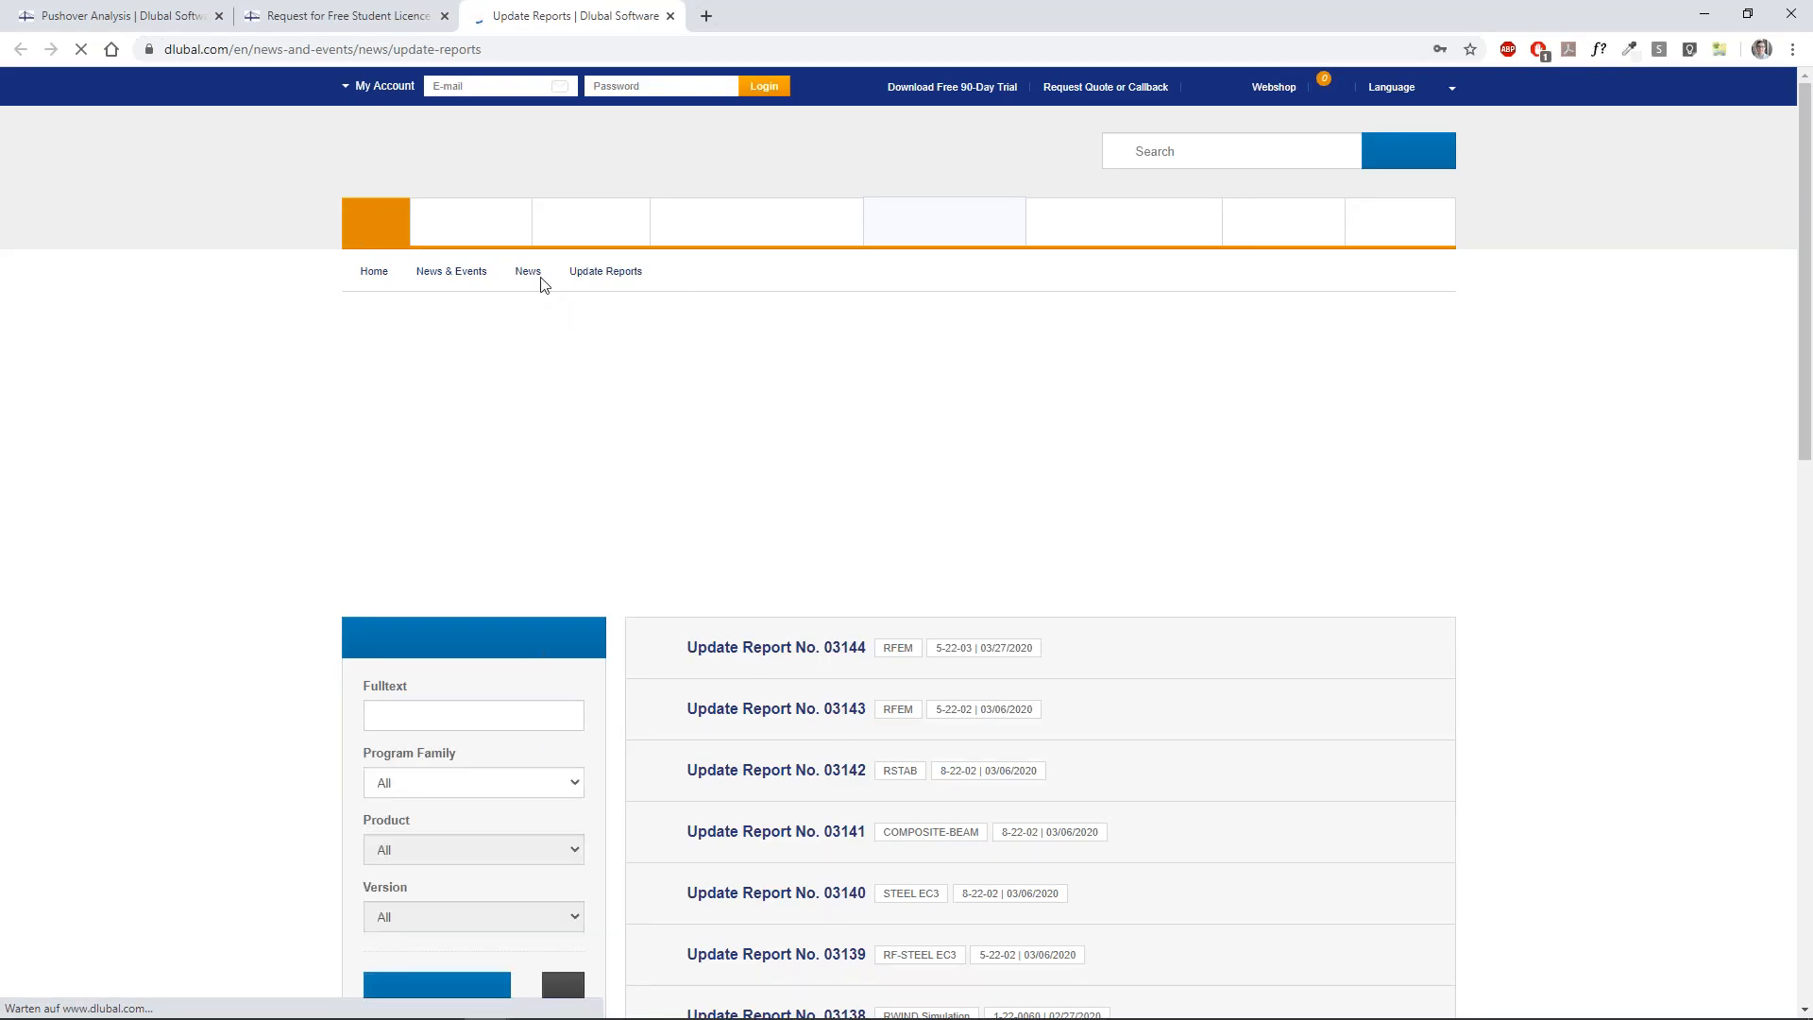
pyautogui.moveTo(728, 243)
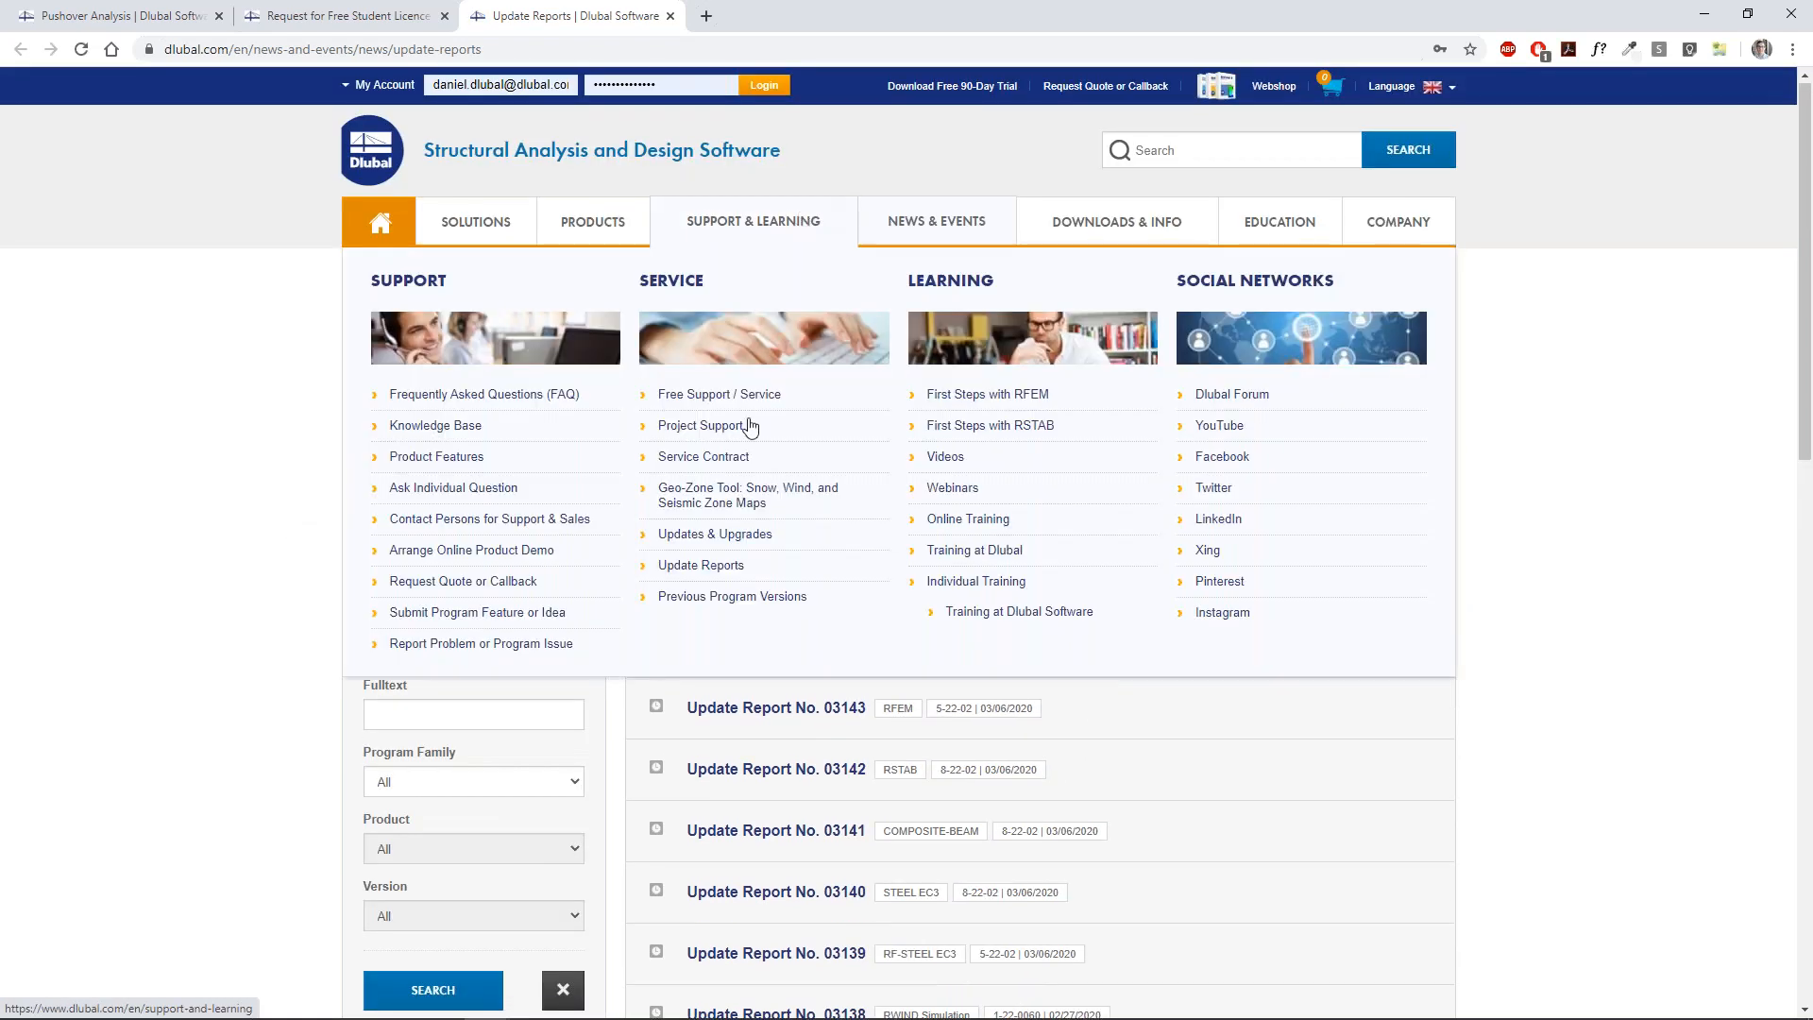
pyautogui.middleClick(740, 597)
pyautogui.middleClick(721, 534)
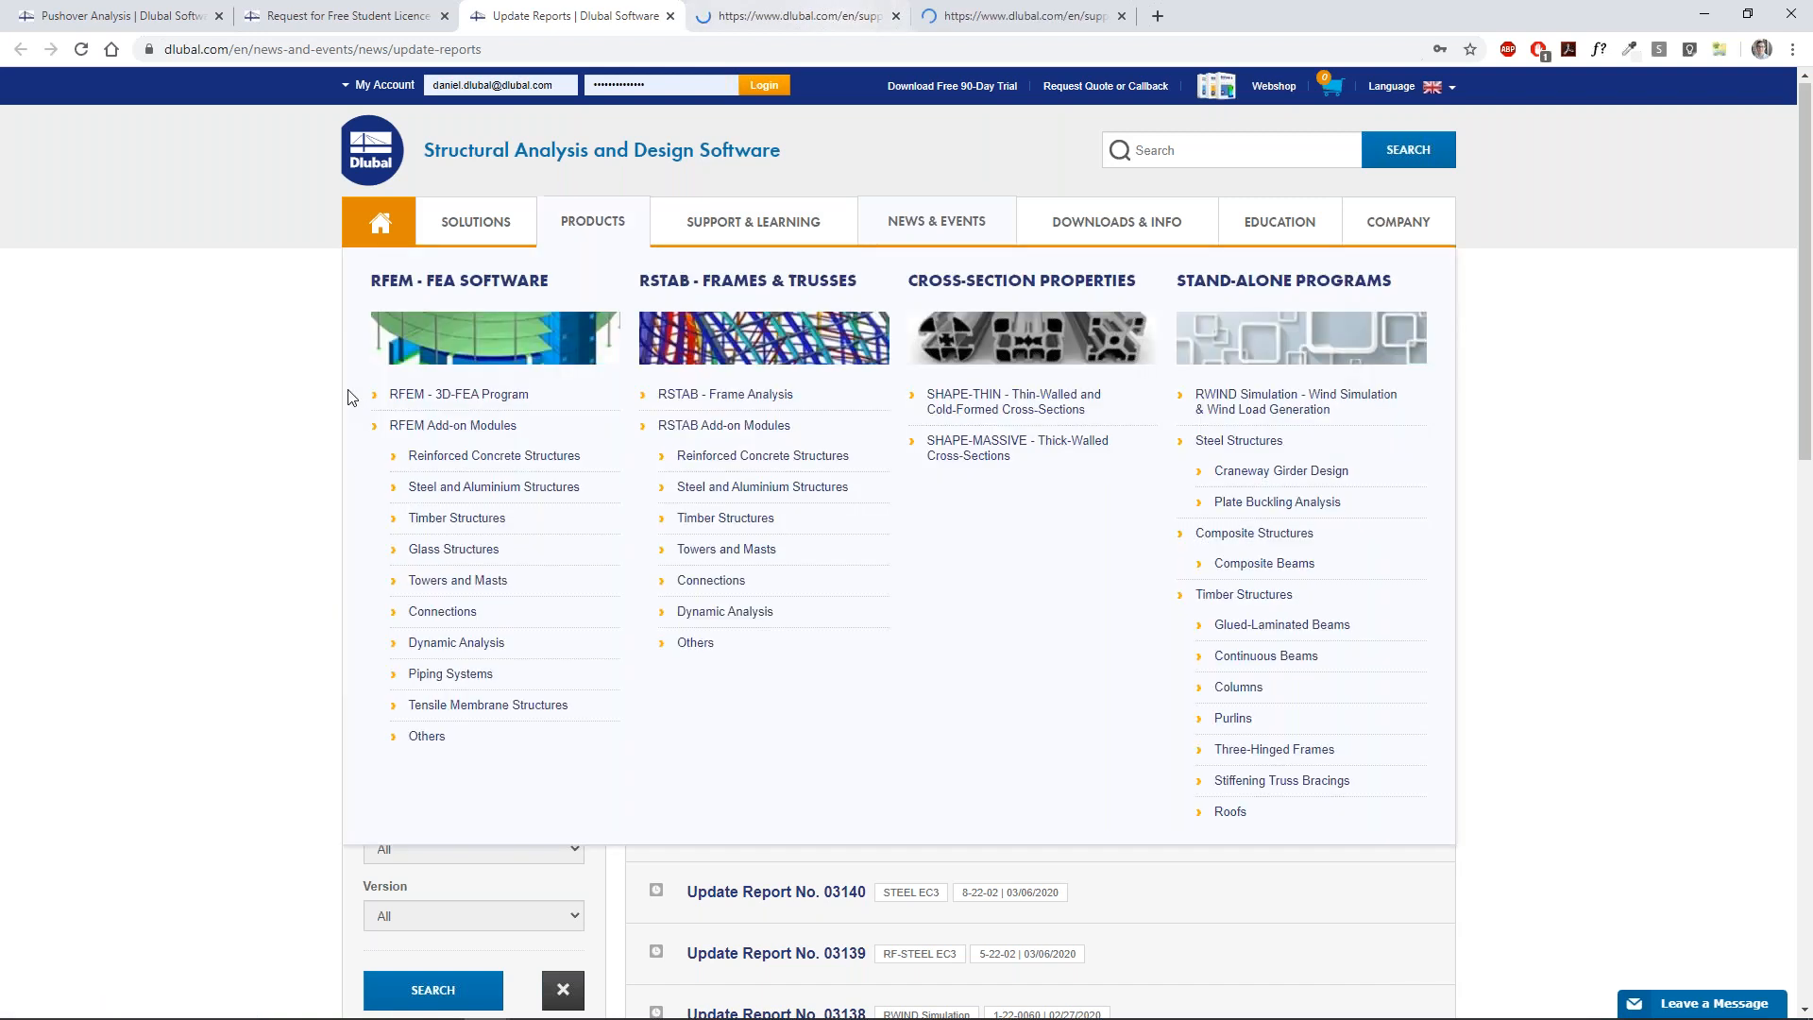
# Look over the update reports, then read through the downloadable releases on the Previous Program Versions page.
pyautogui.scroll(-10, 232, 458)
pyautogui.scroll(15, 233, 458)
pyautogui.hotkey('ctrl', 'Tab')
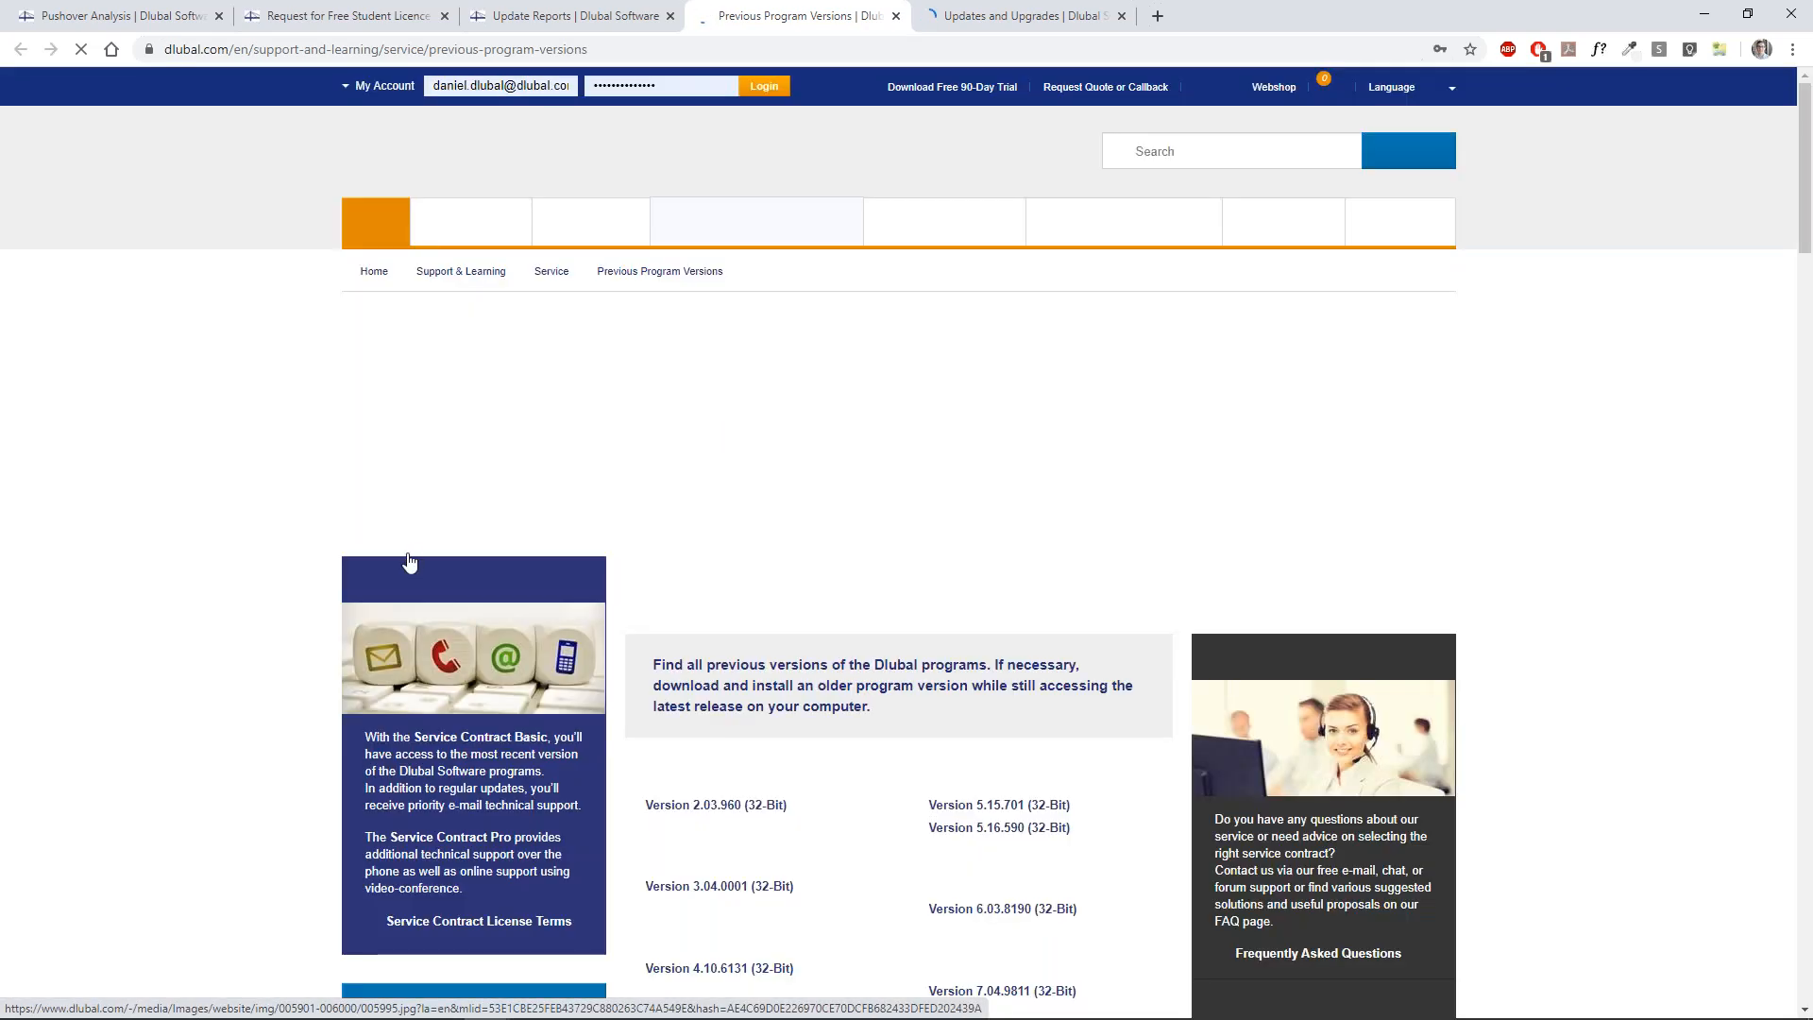
pyautogui.scroll(-15, 324, 552)
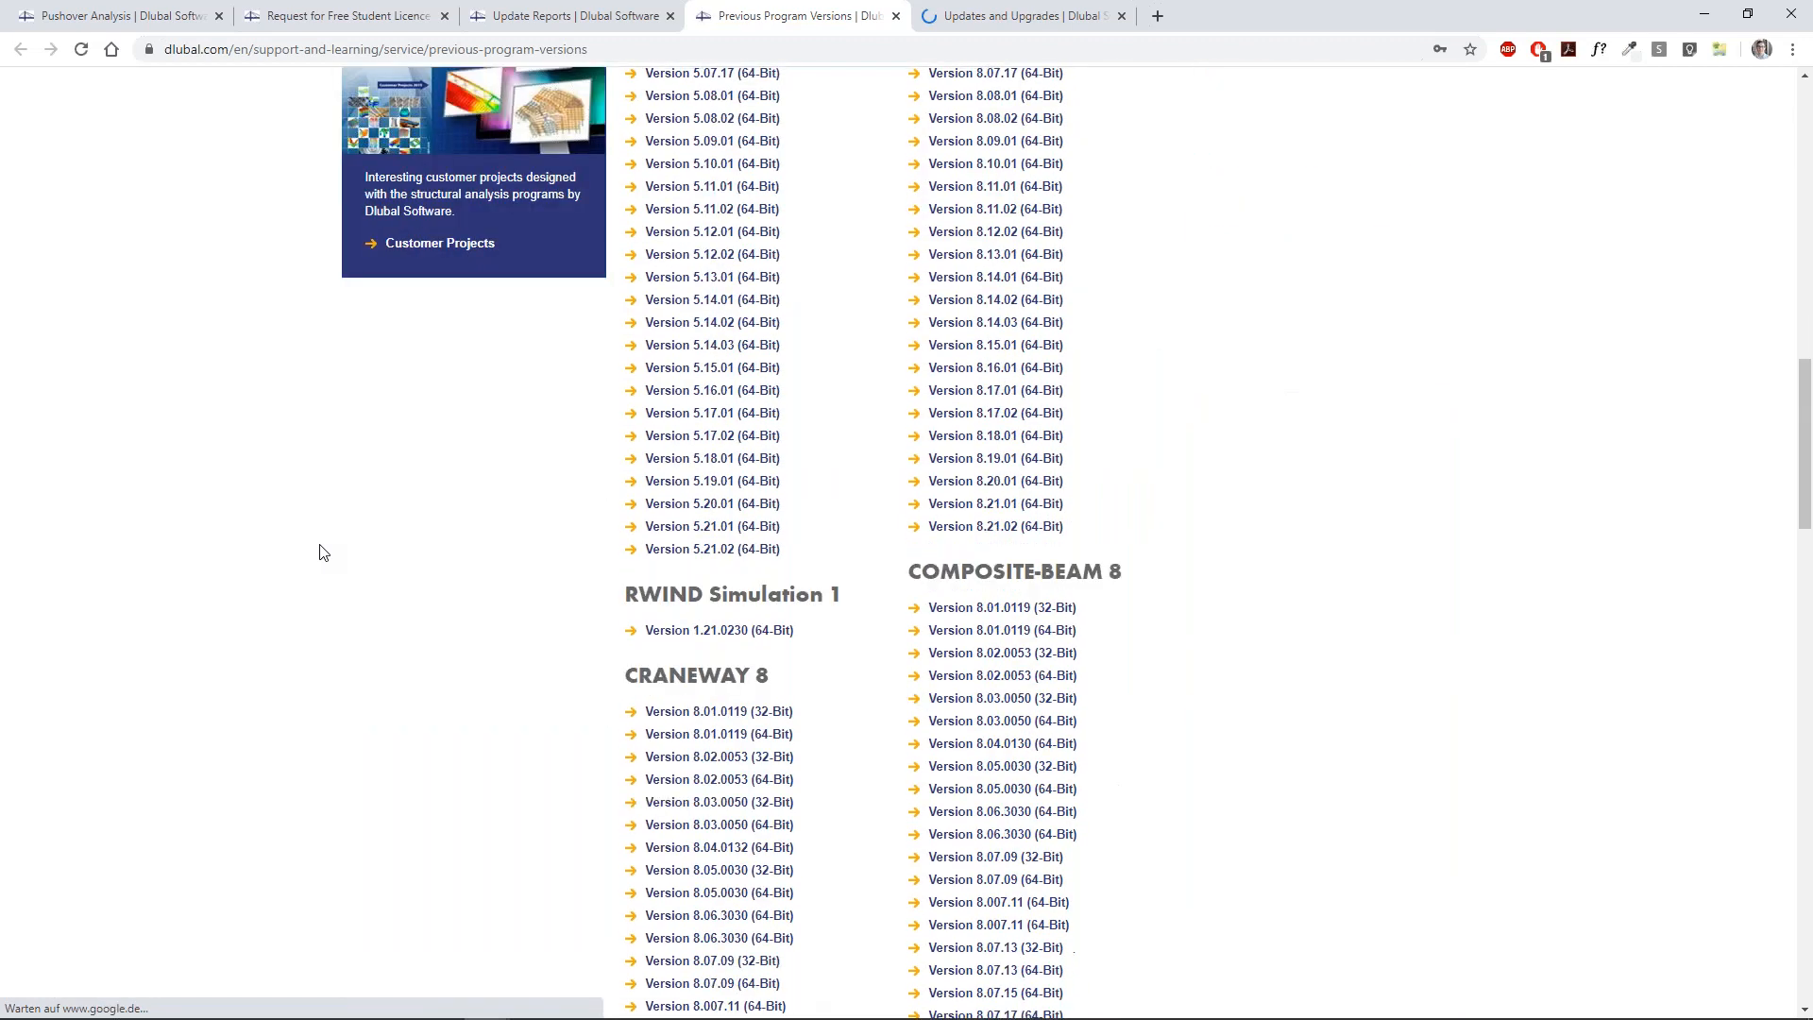
pyautogui.scroll(15, 324, 548)
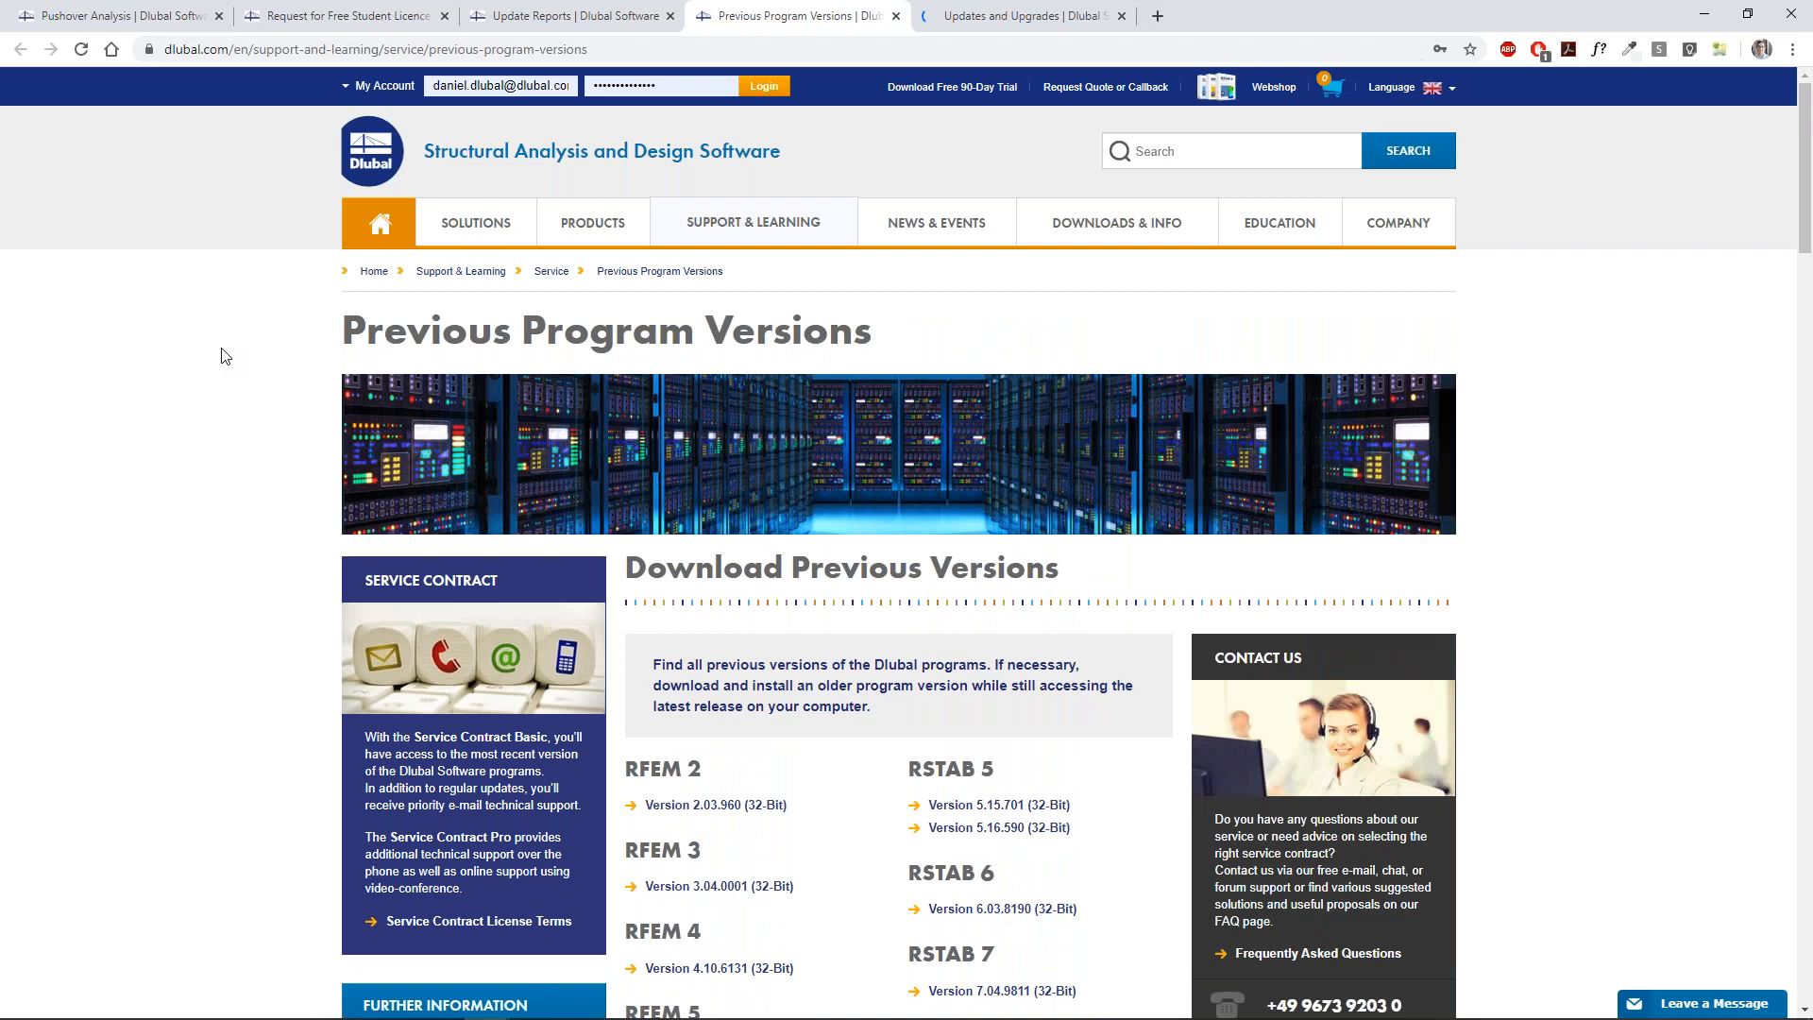
# Open the E-Learning page from the education section in a new browser tab and select its web address.
pyautogui.moveTo(1282, 235)
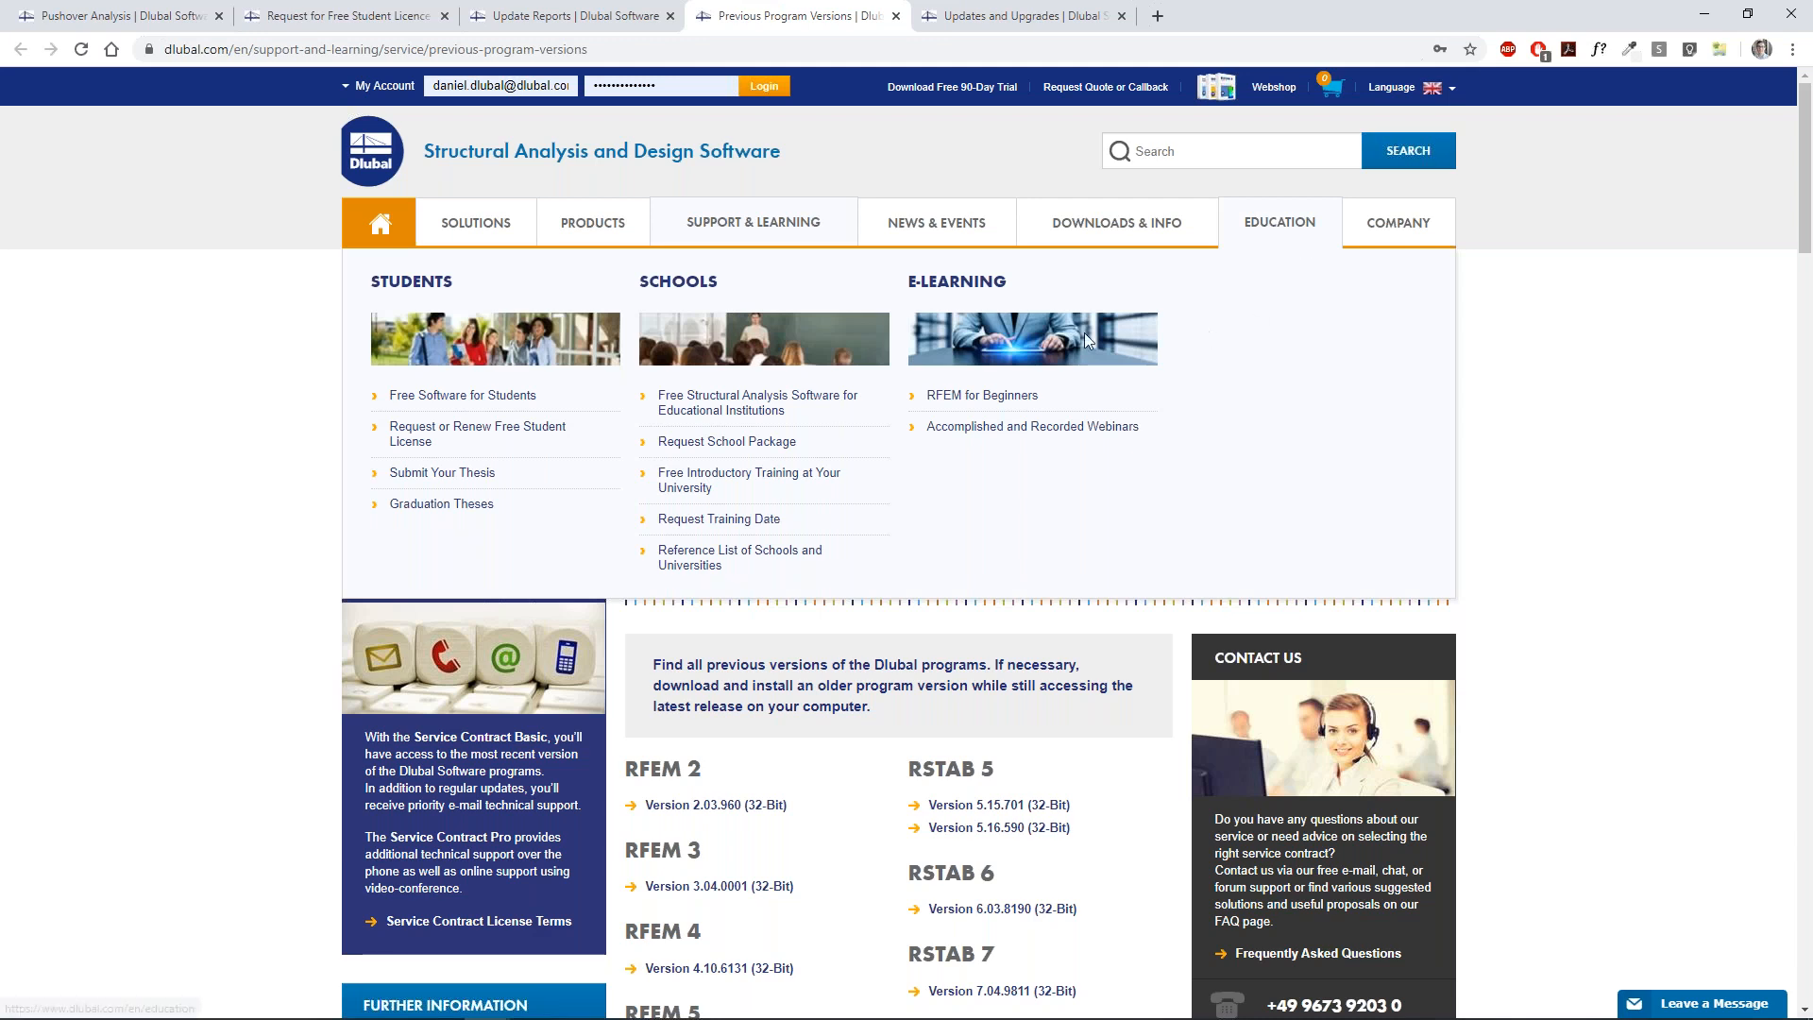
pyautogui.middleClick(978, 283)
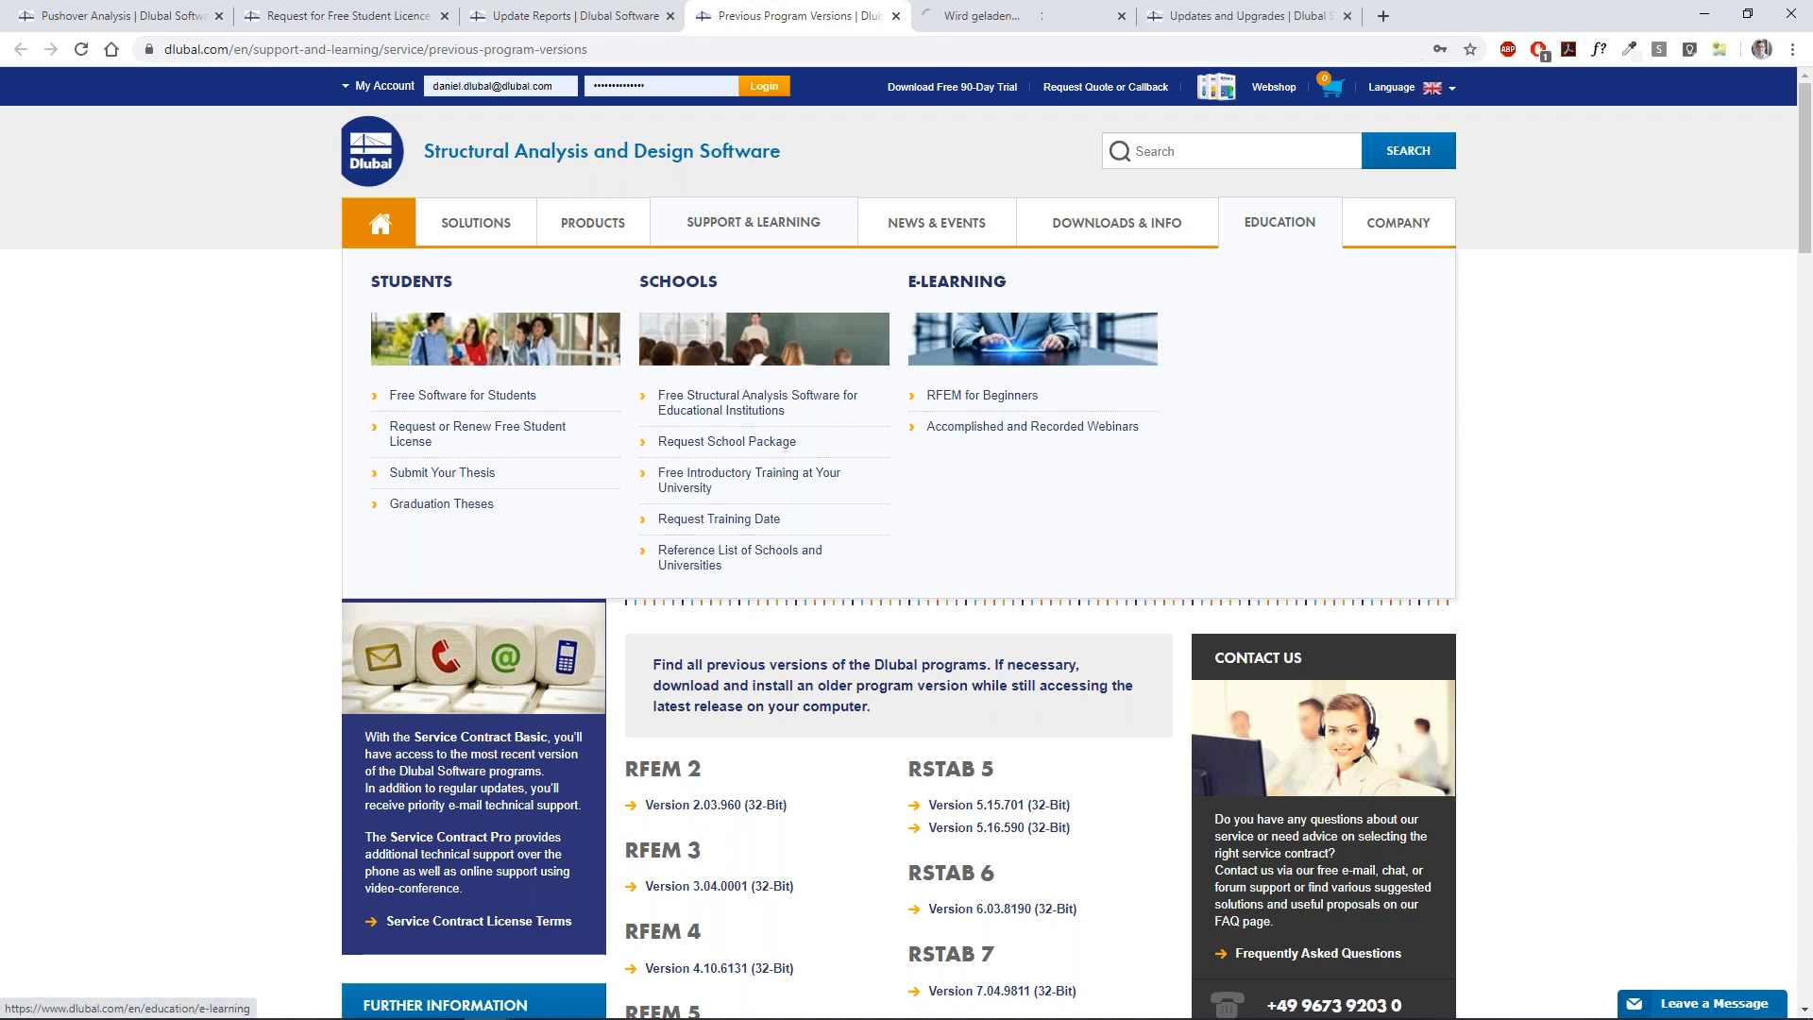
pyautogui.click(985, 13)
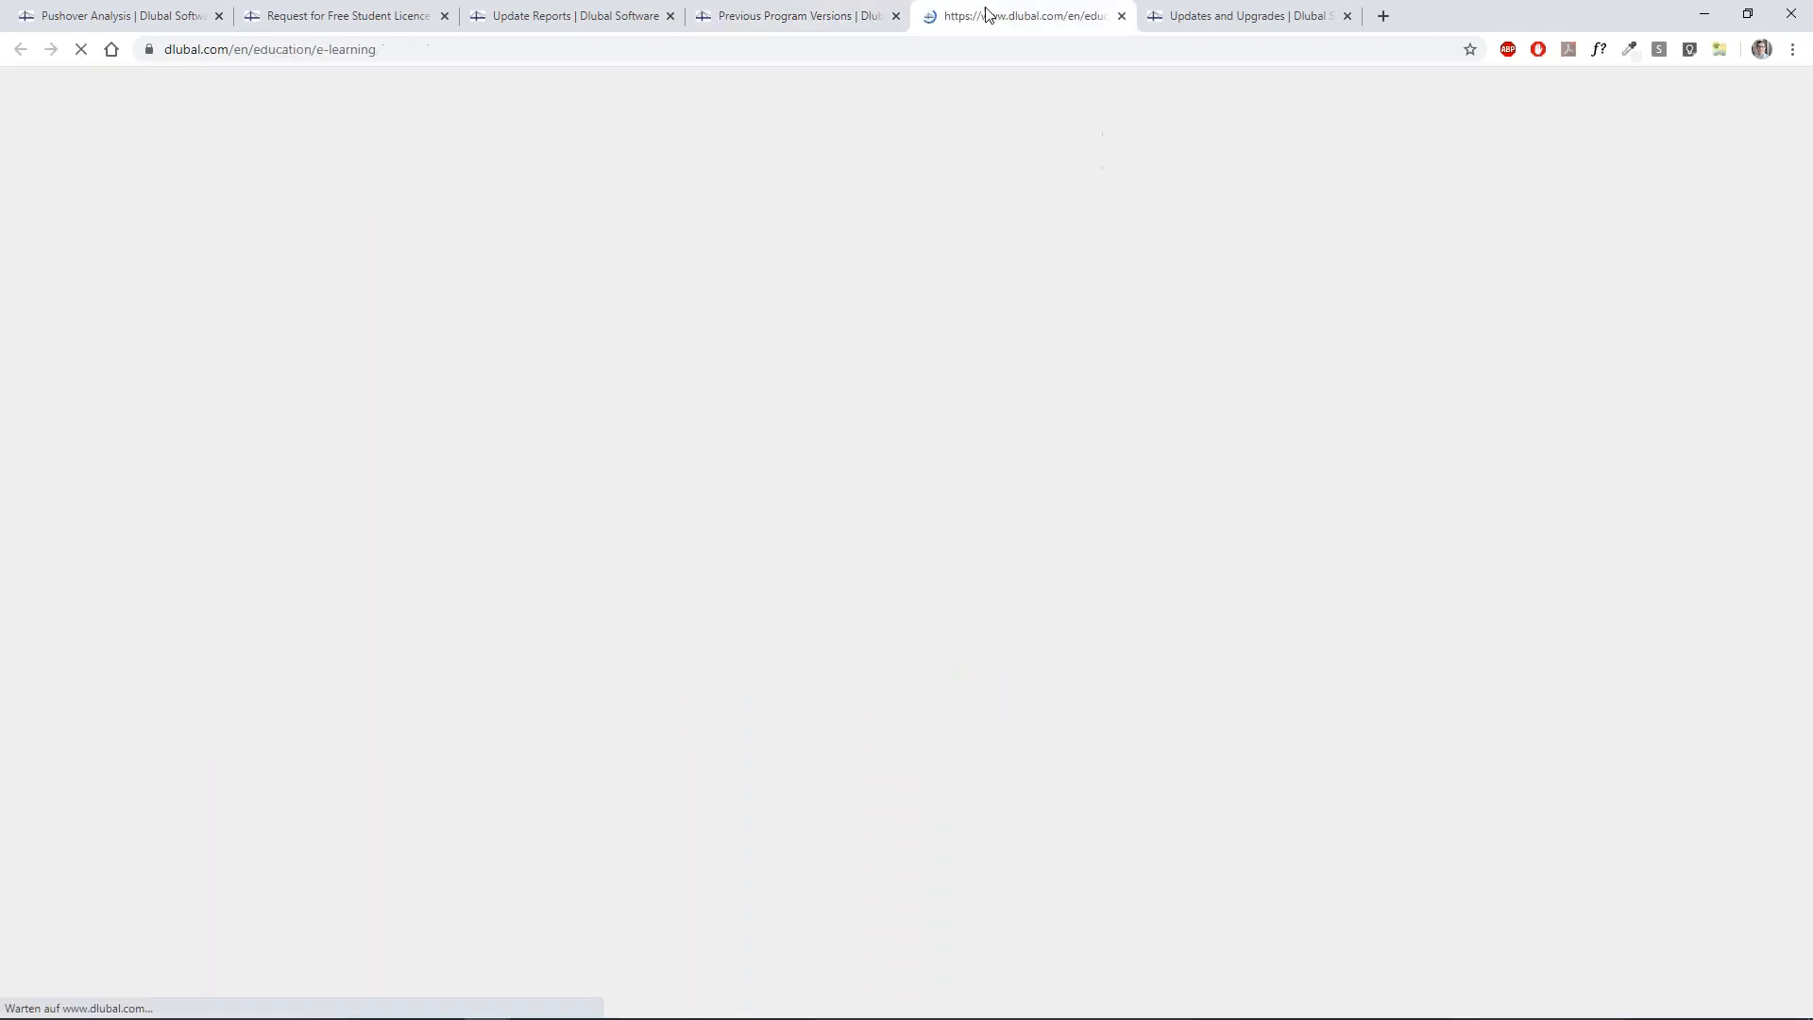
pyautogui.click(320, 49)
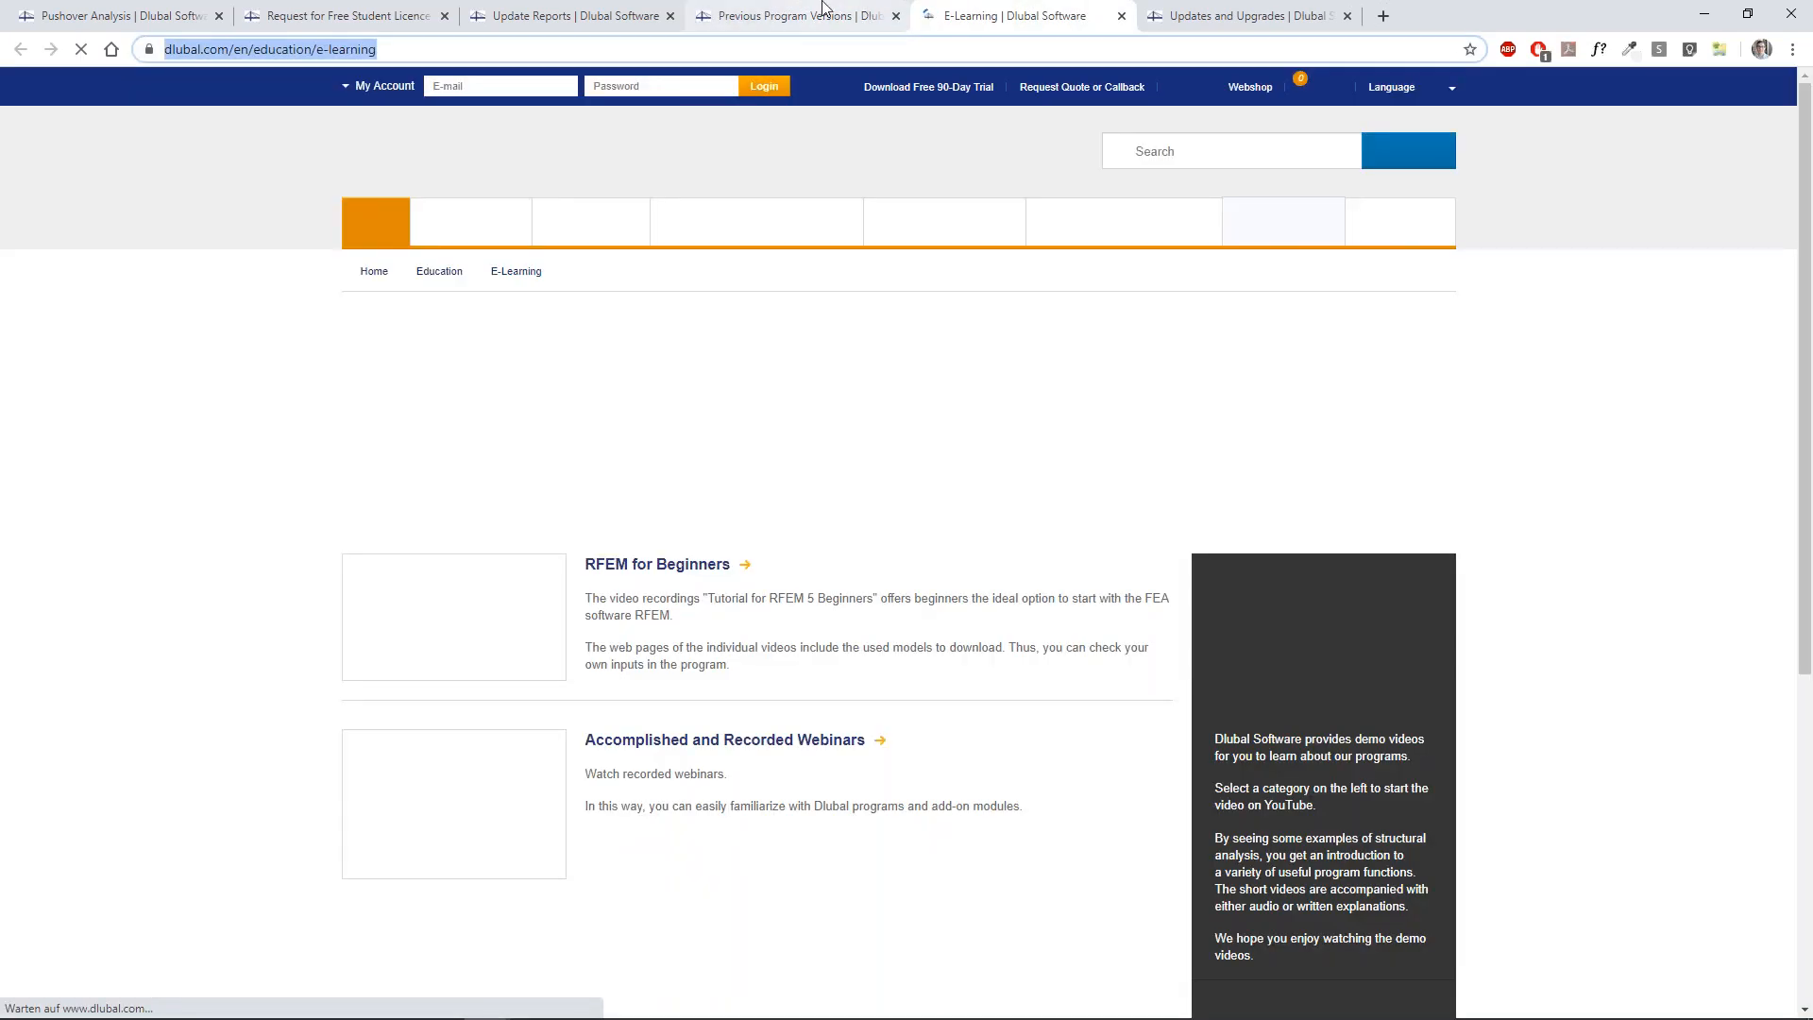
pyautogui.click(822, 11)
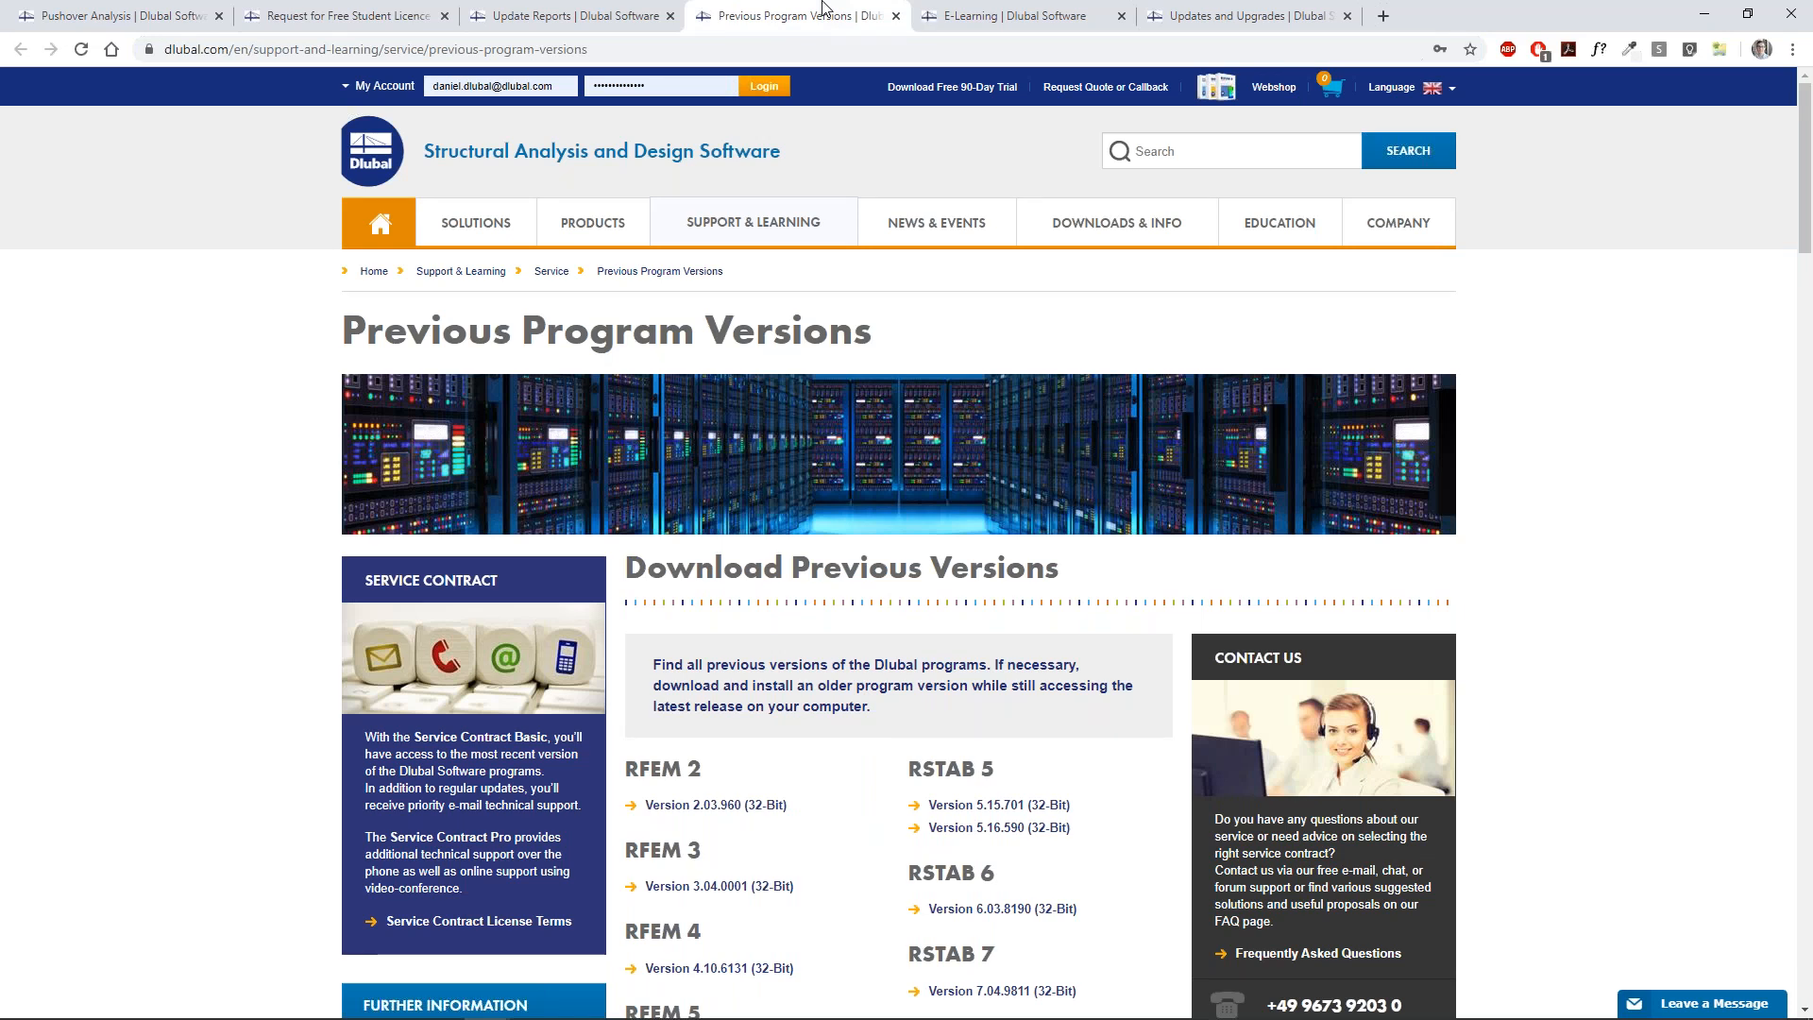
pyautogui.click(935, 15)
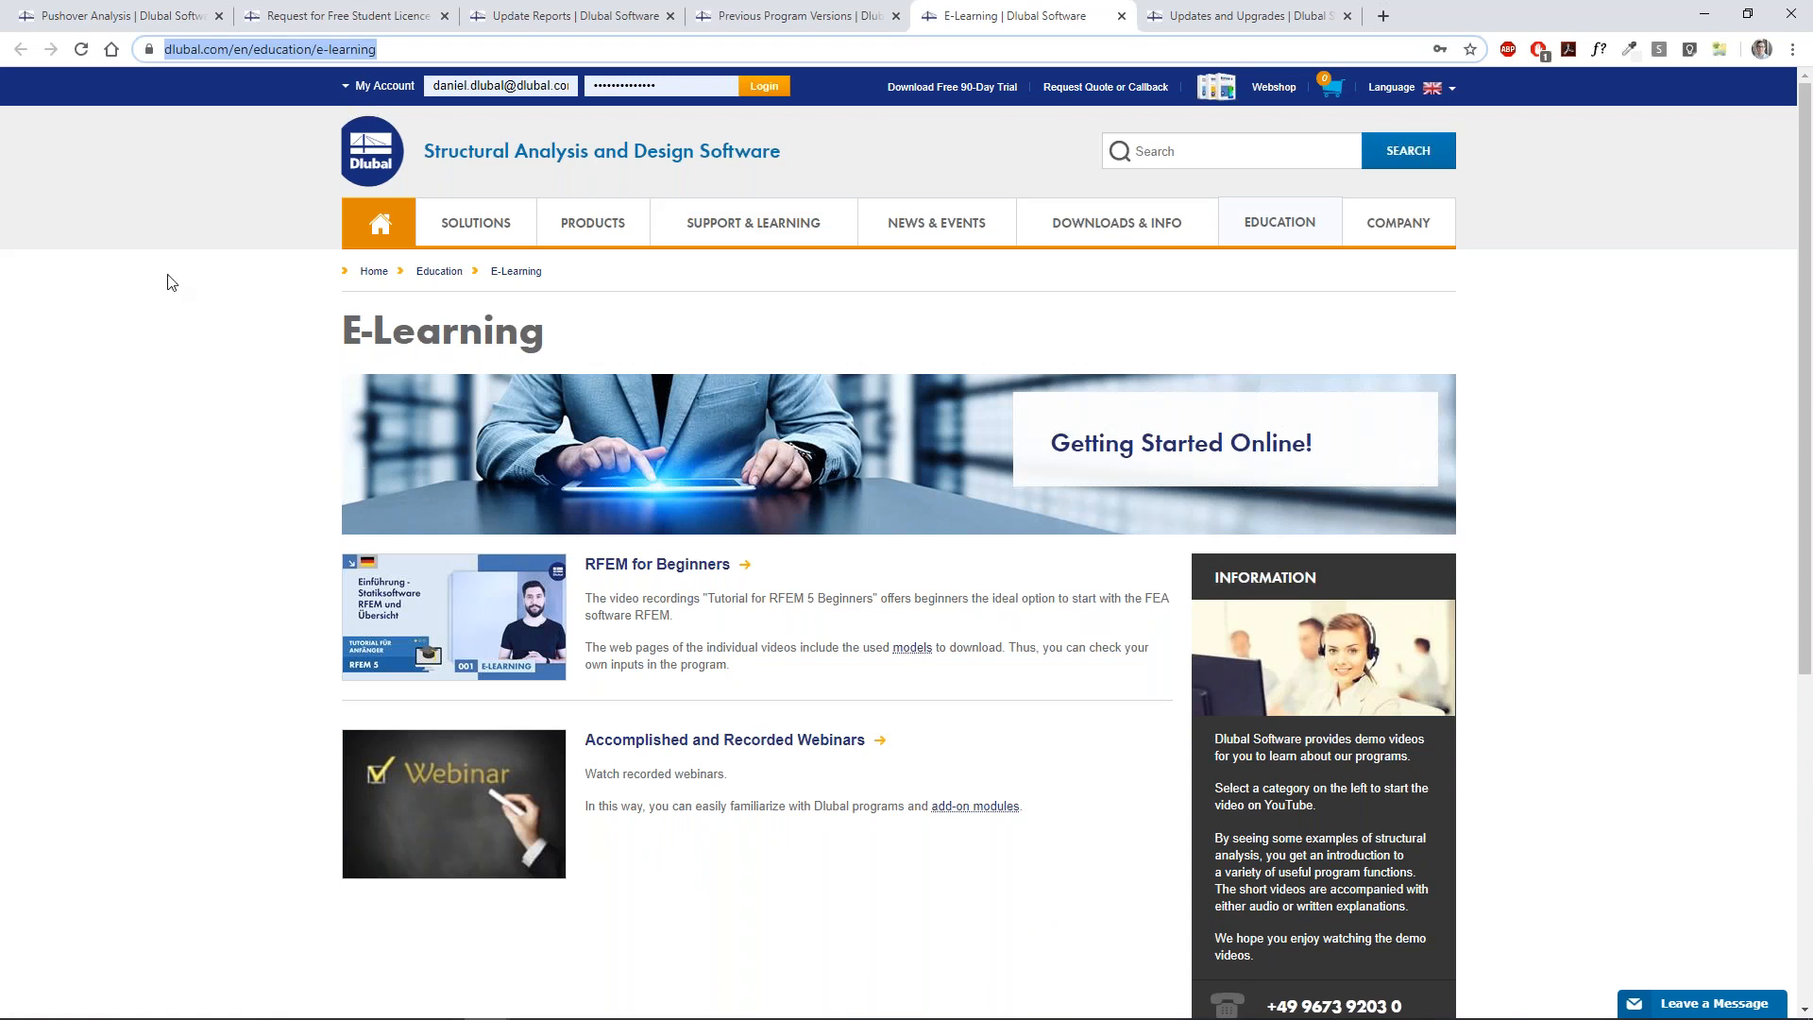
pyautogui.hotkey('alt', 'Tab')
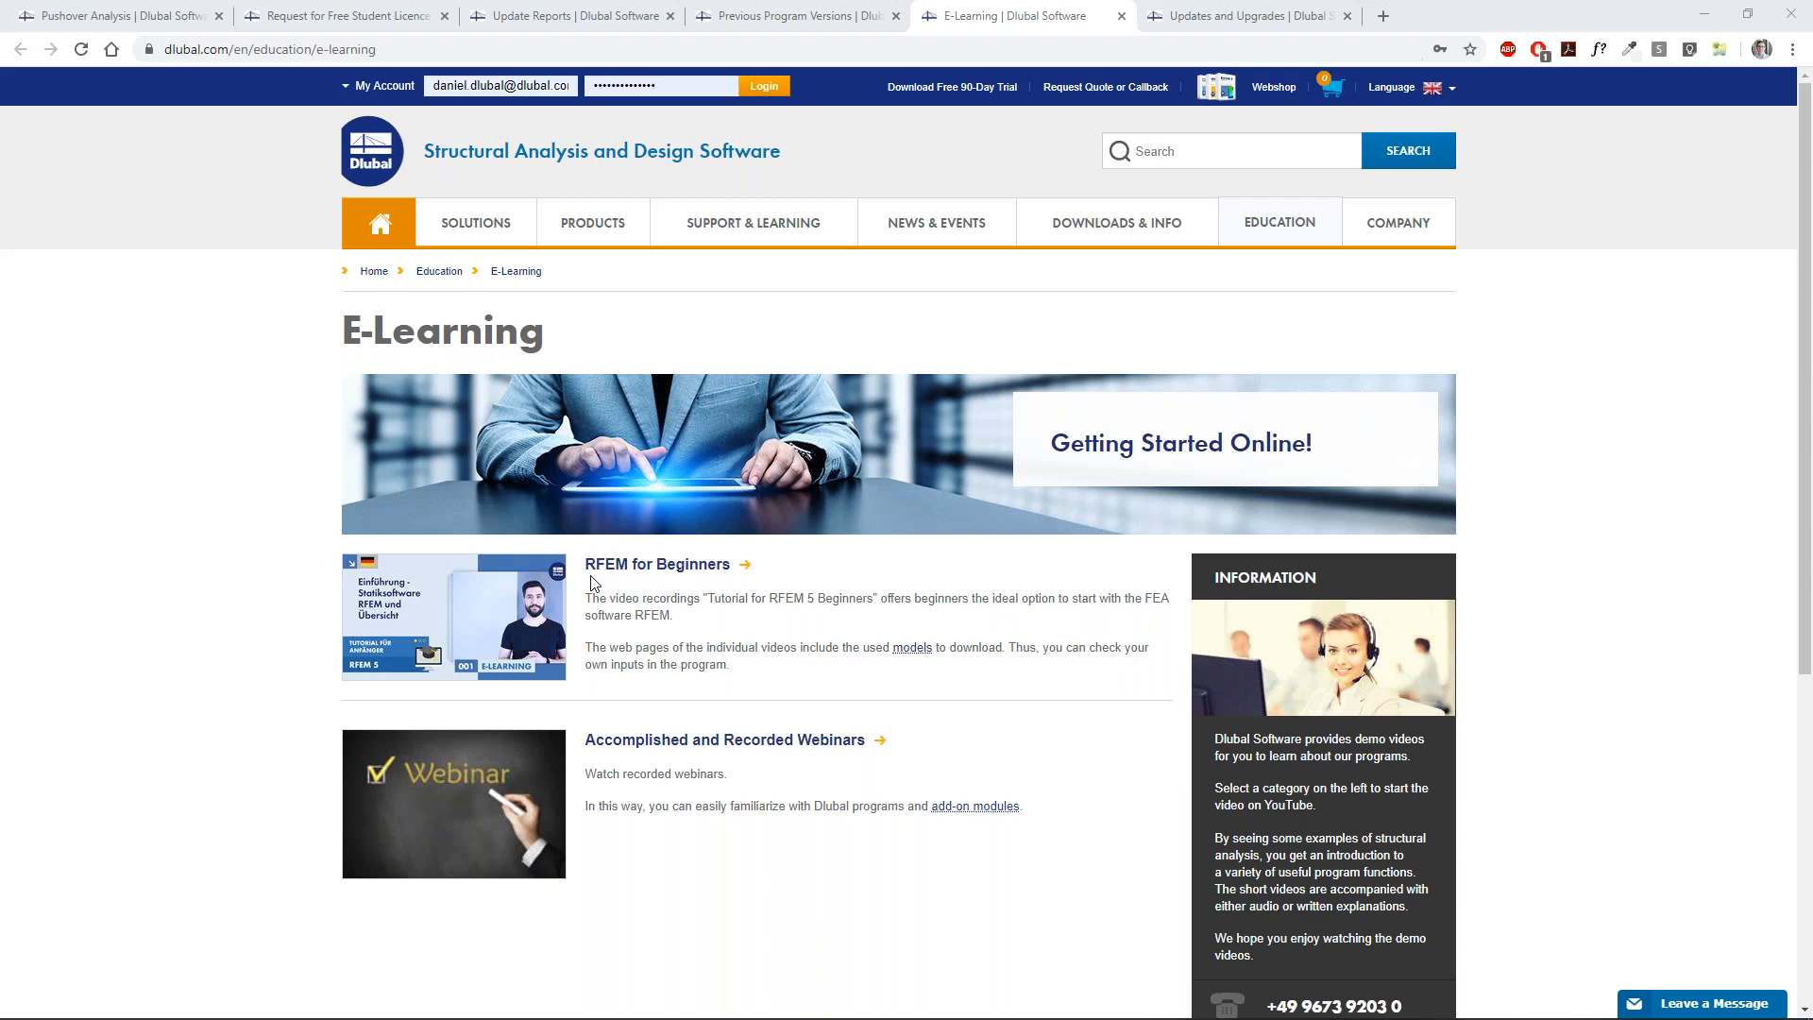
# Switch the website to its US English version and open the Online Training page.
pyautogui.click(1404, 94)
pyautogui.click(1385, 182)
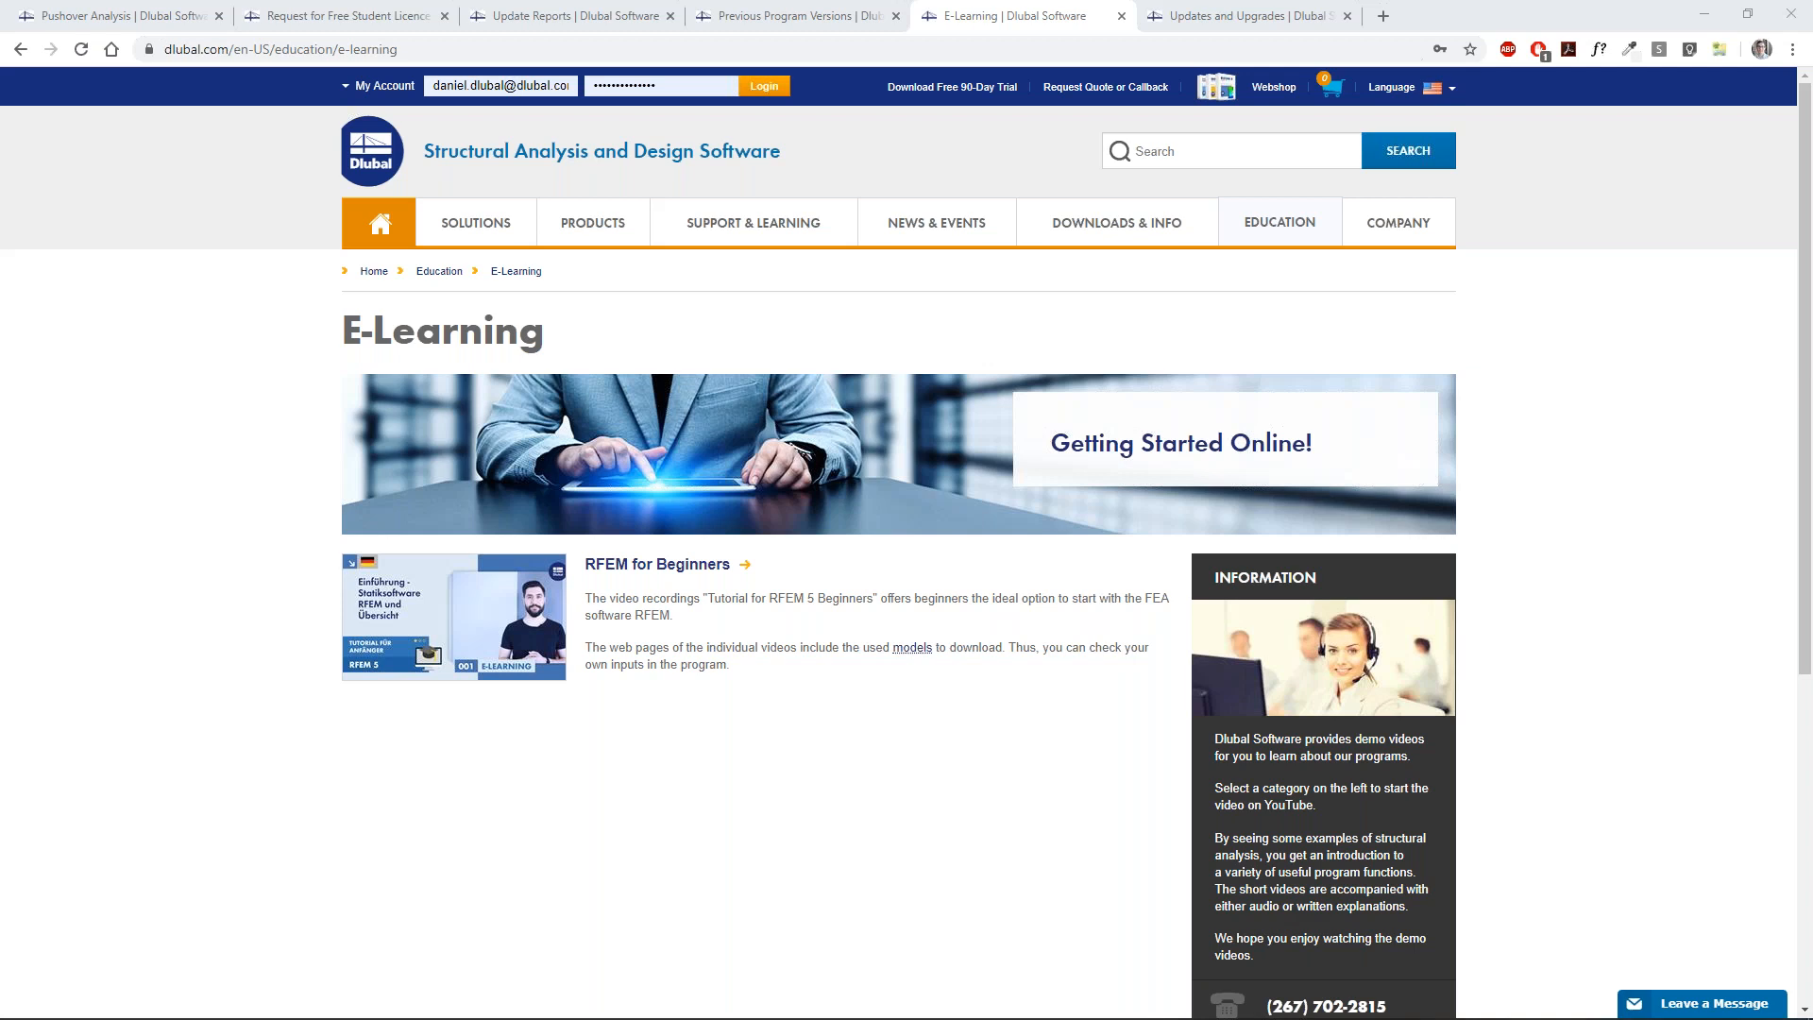
pyautogui.moveTo(742, 238)
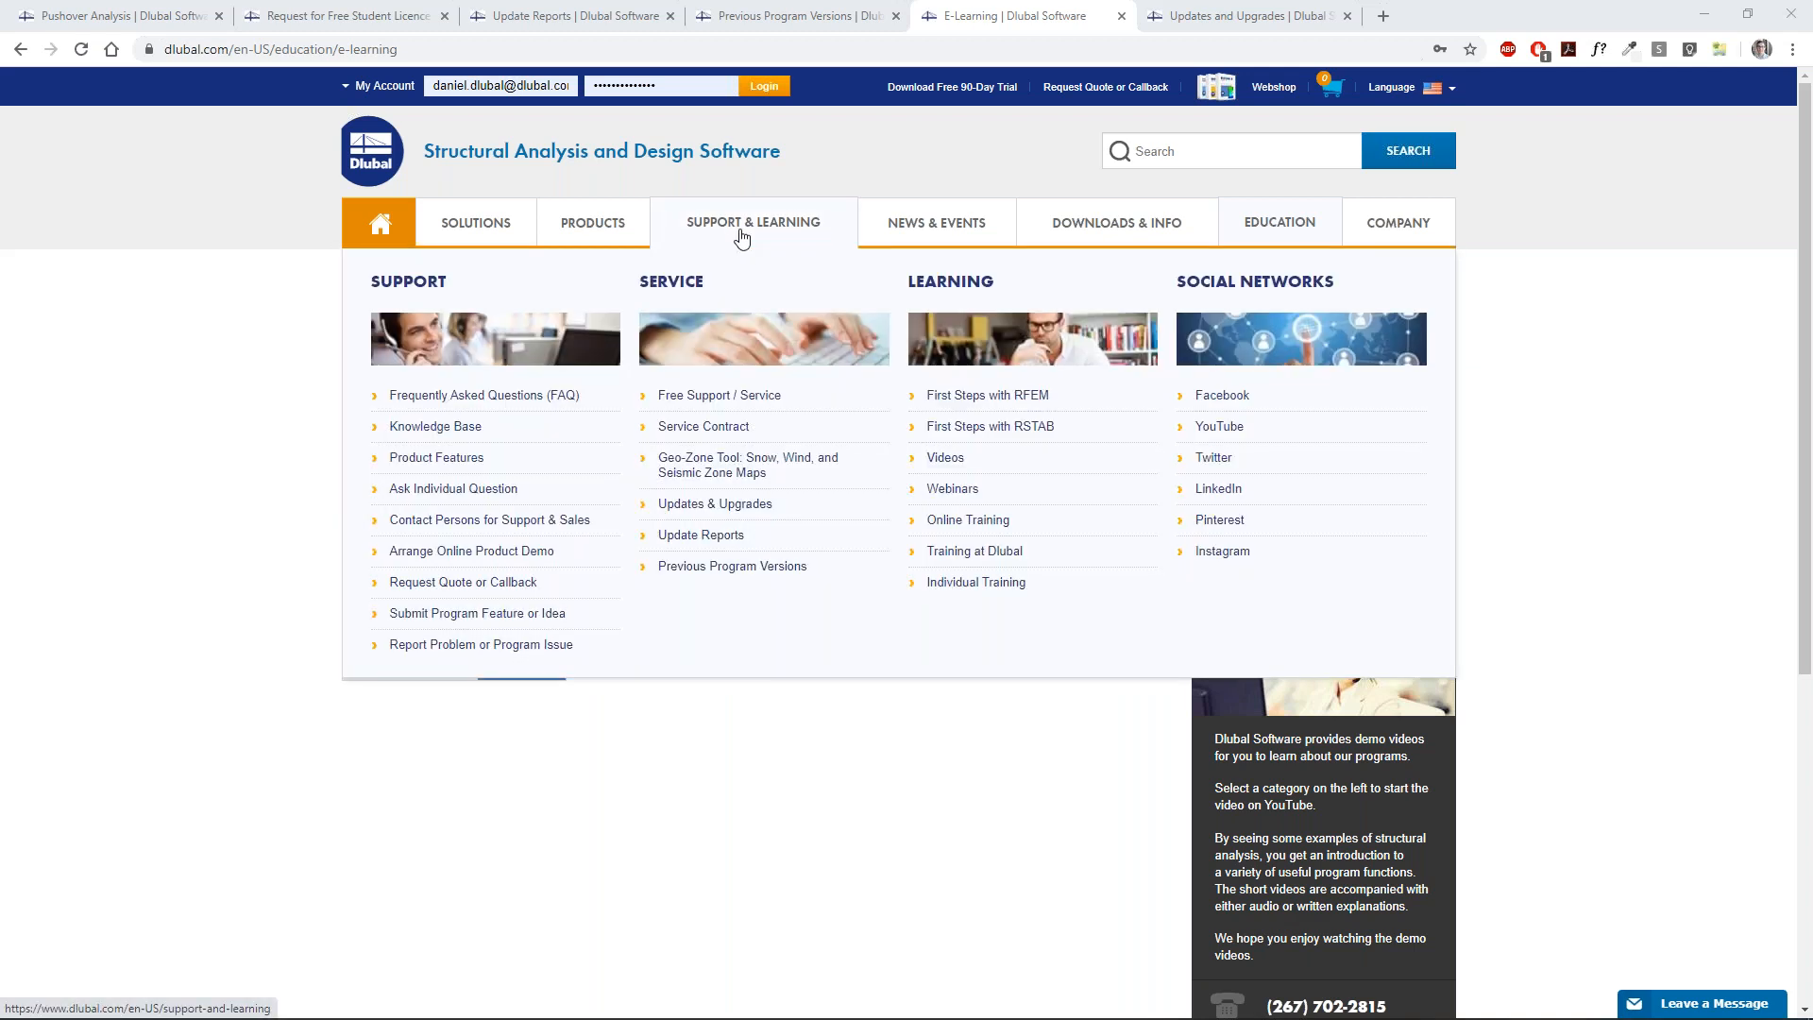
pyautogui.click(973, 522)
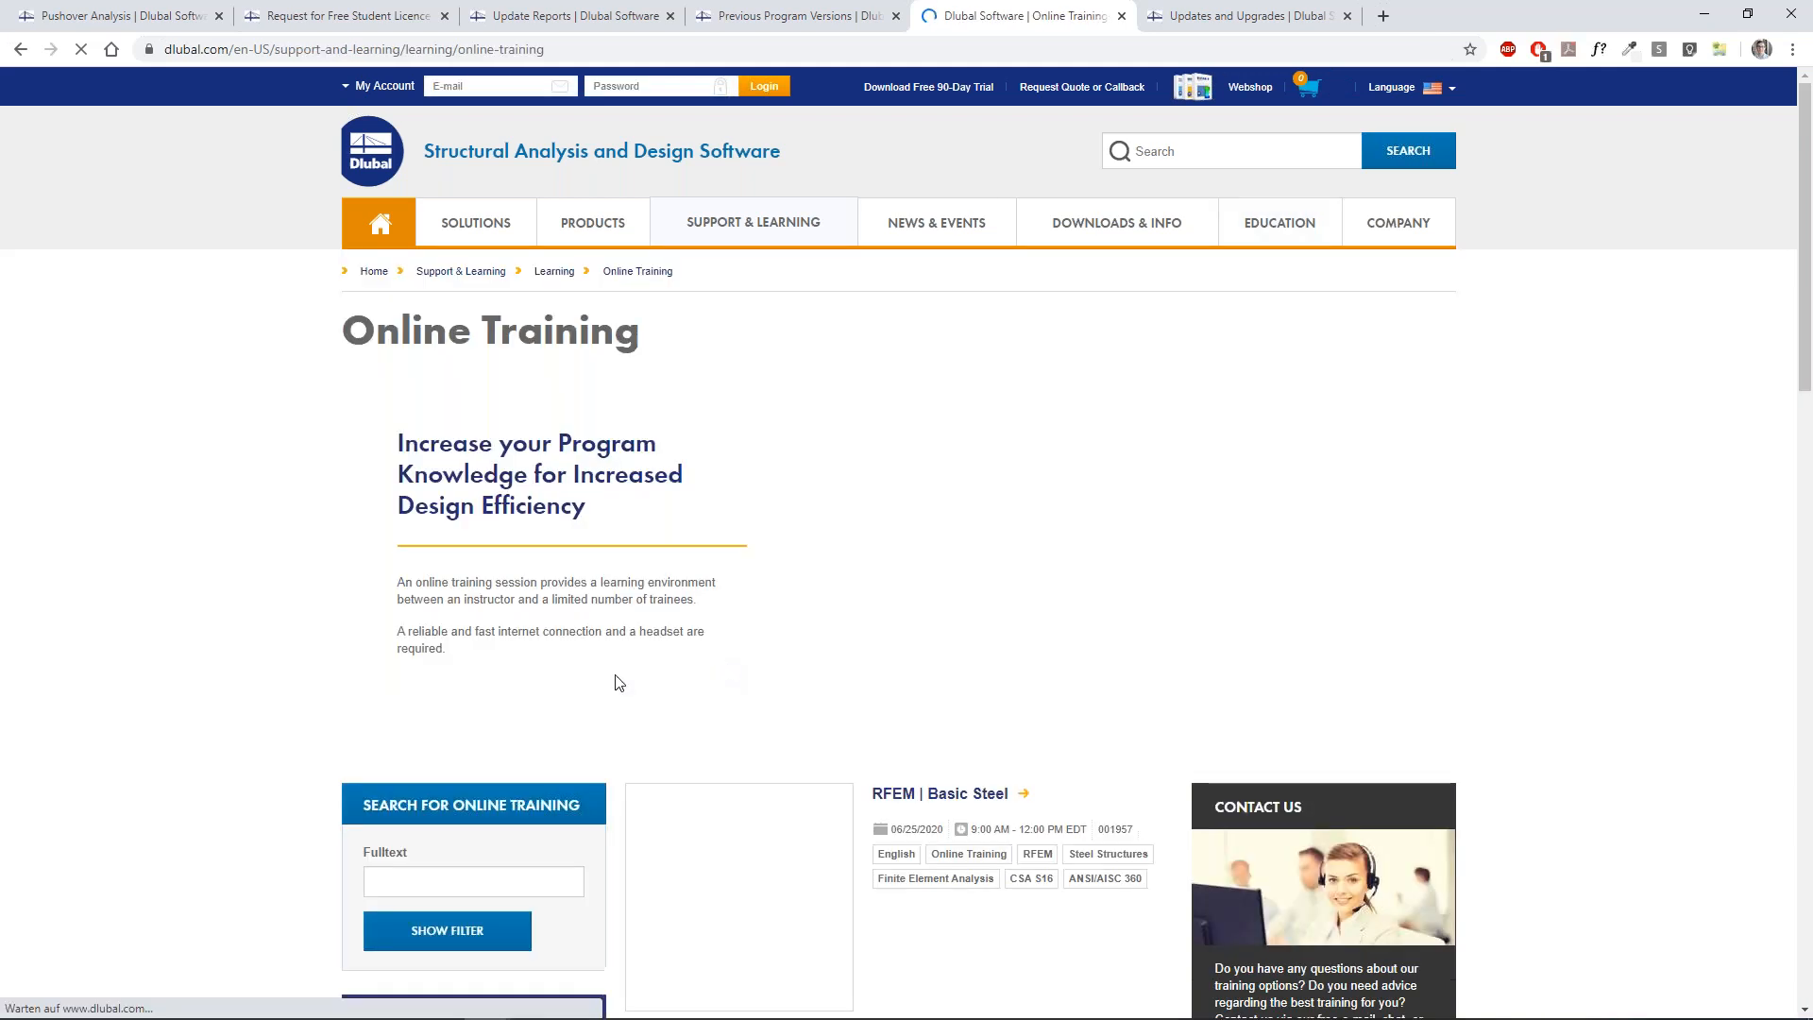
# Look through the listed online training courses, including RFEM for Students, and select the page's web address.
pyautogui.scroll(-2, 493, 692)
pyautogui.scroll(-2, 493, 692)
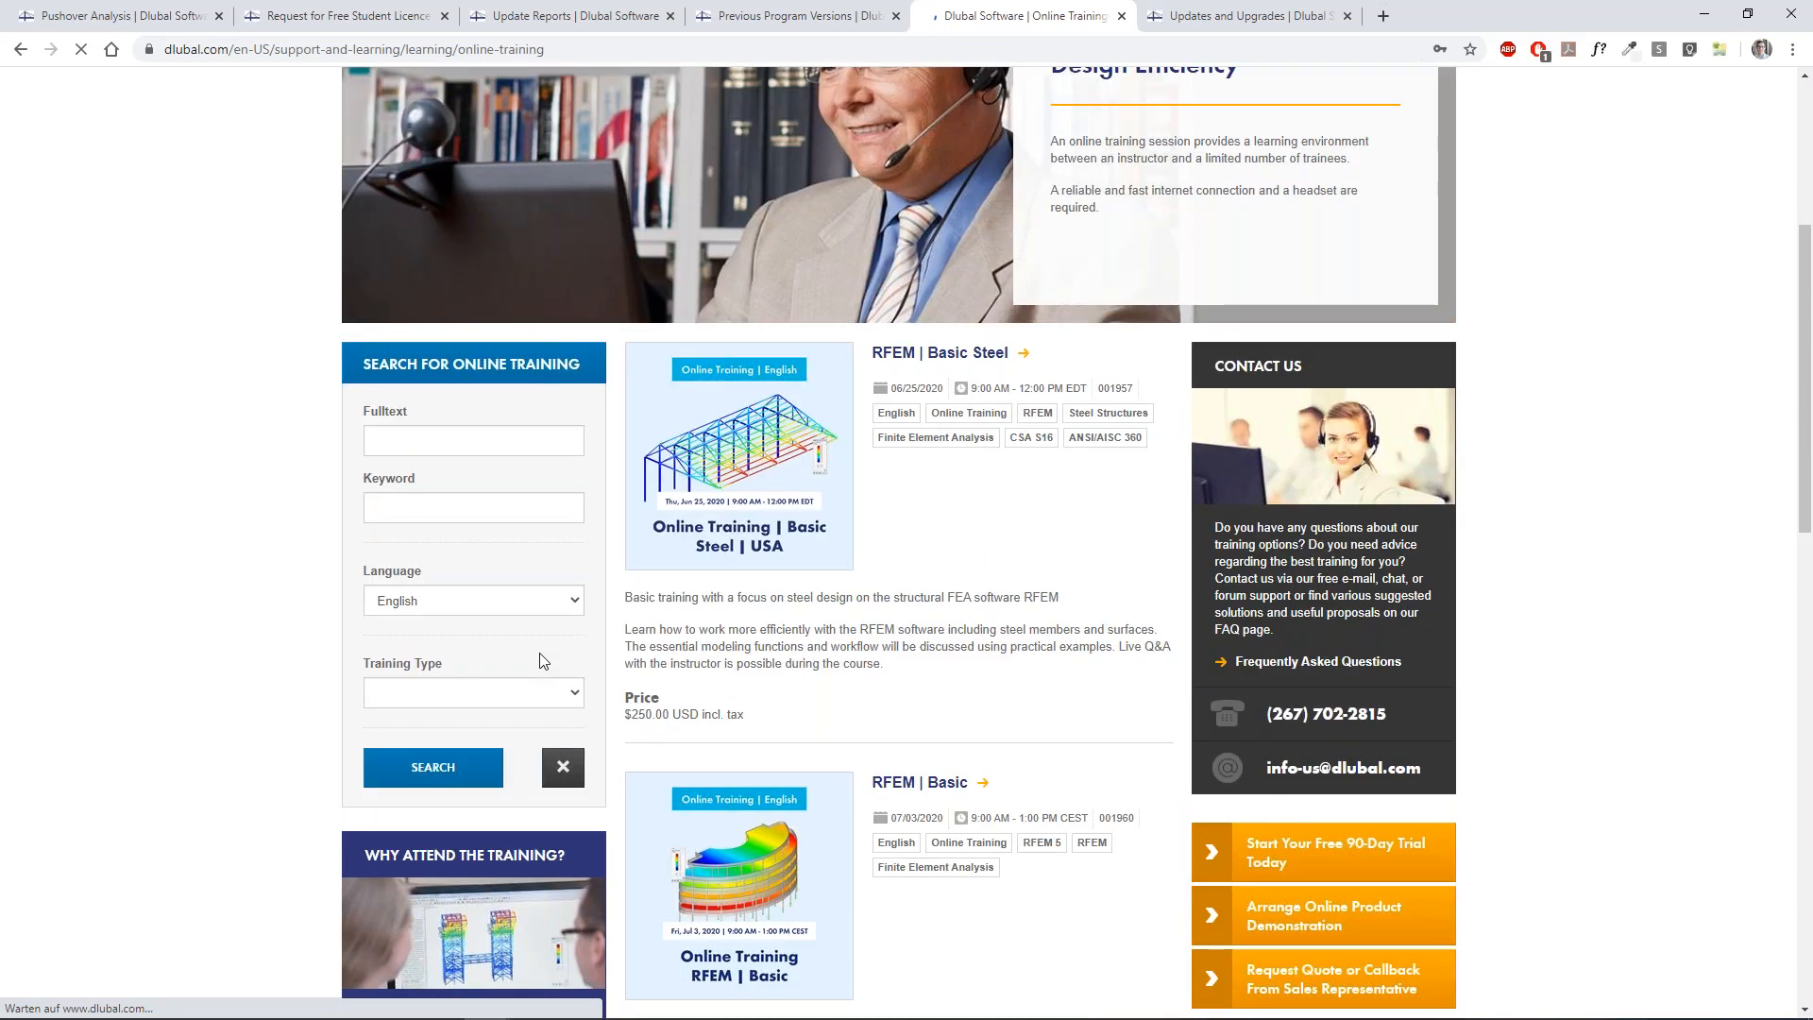
pyautogui.scroll(-15, 709, 655)
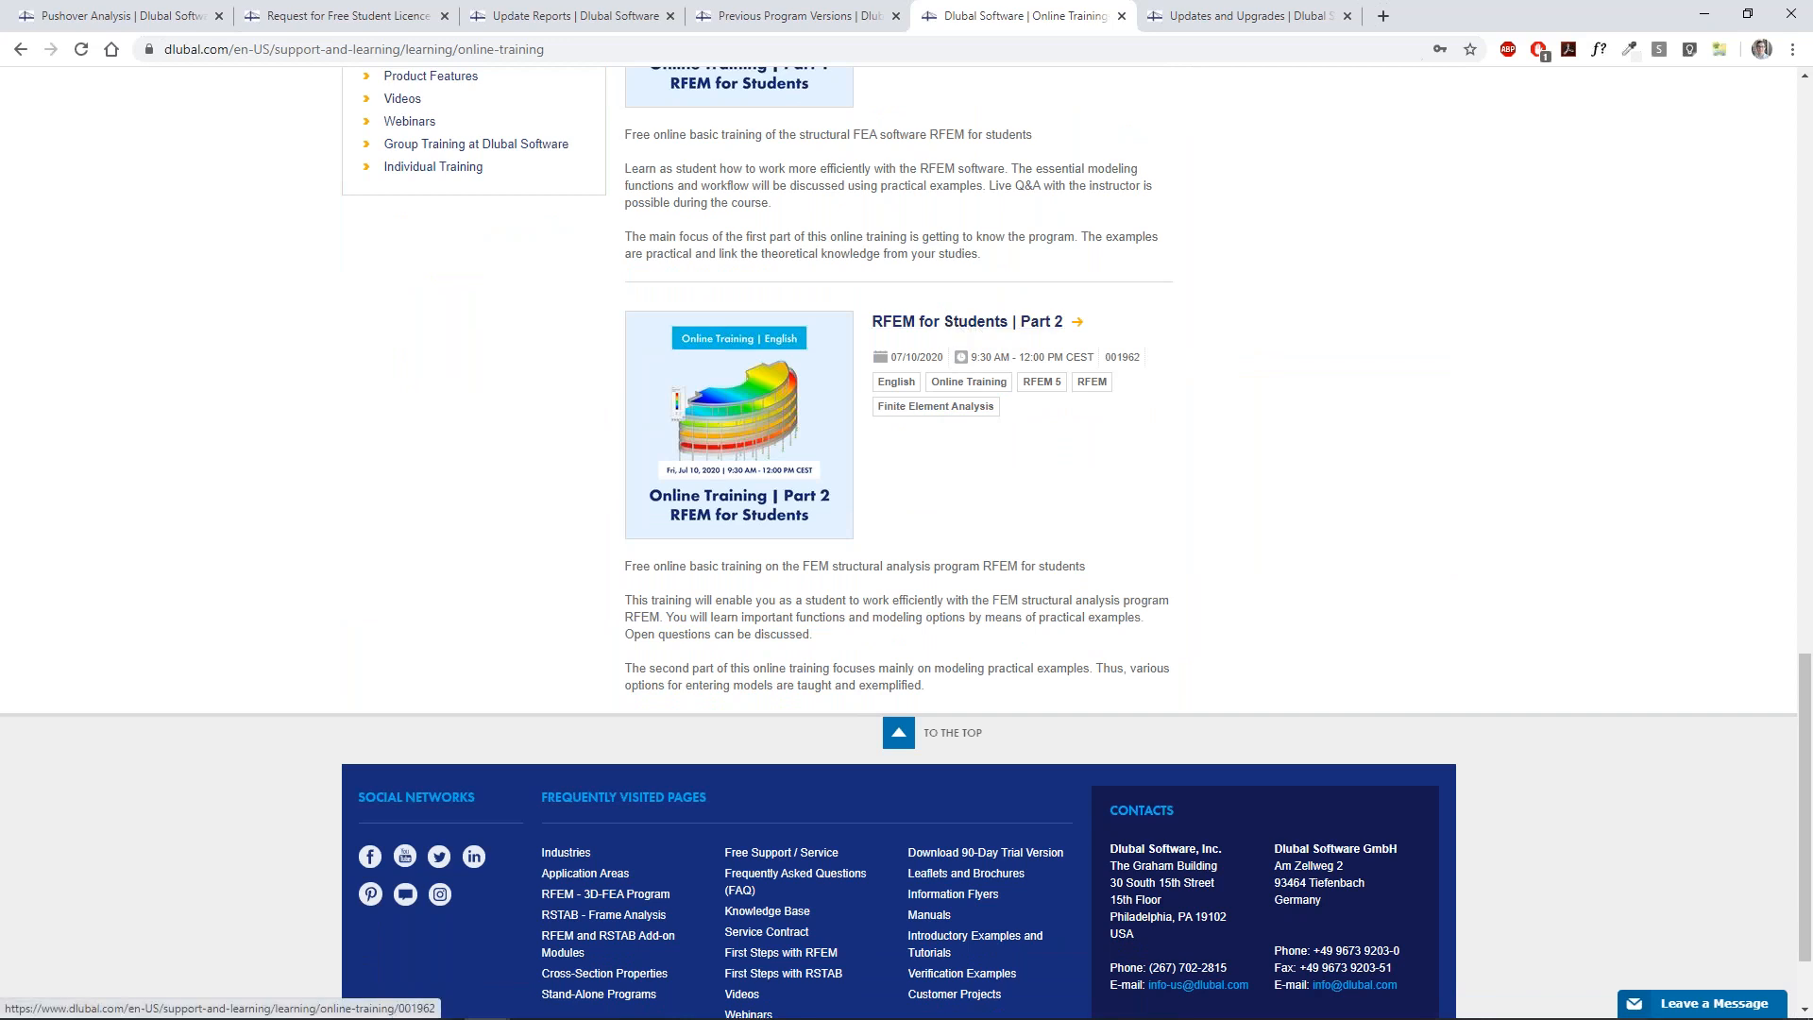
pyautogui.scroll(7, 963, 327)
pyautogui.scroll(7, 973, 278)
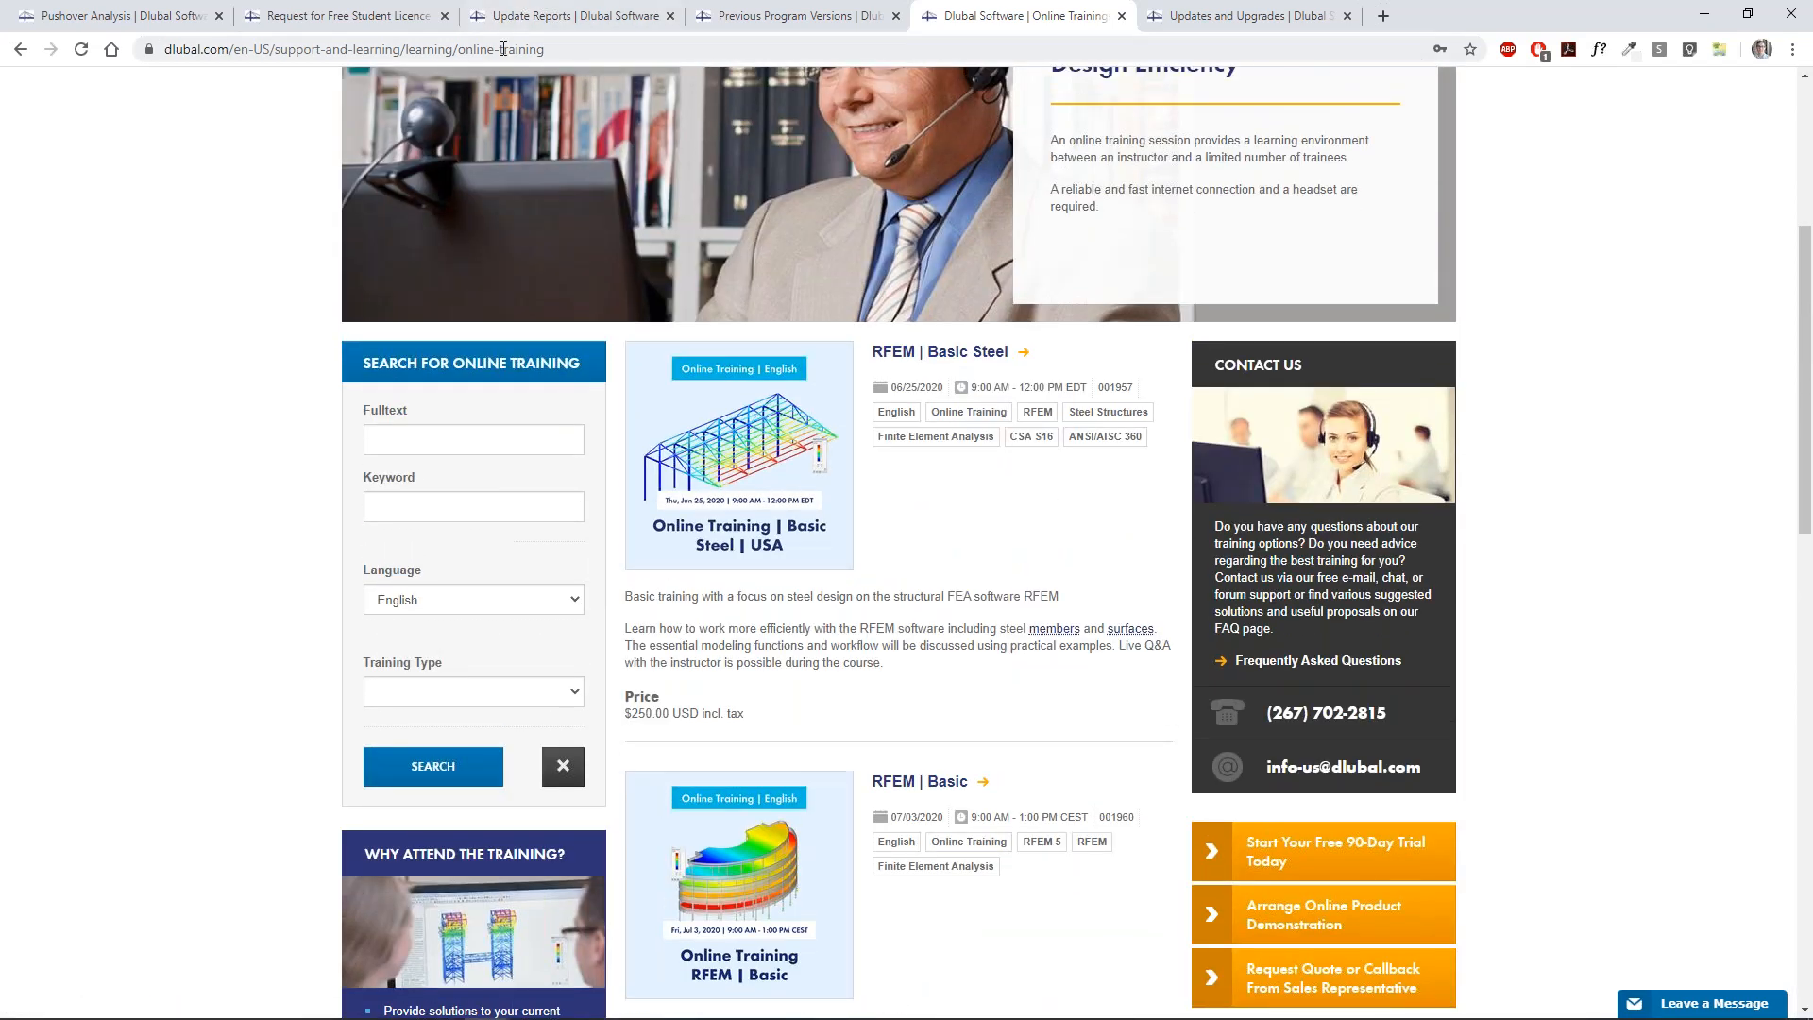
pyautogui.click(503, 49)
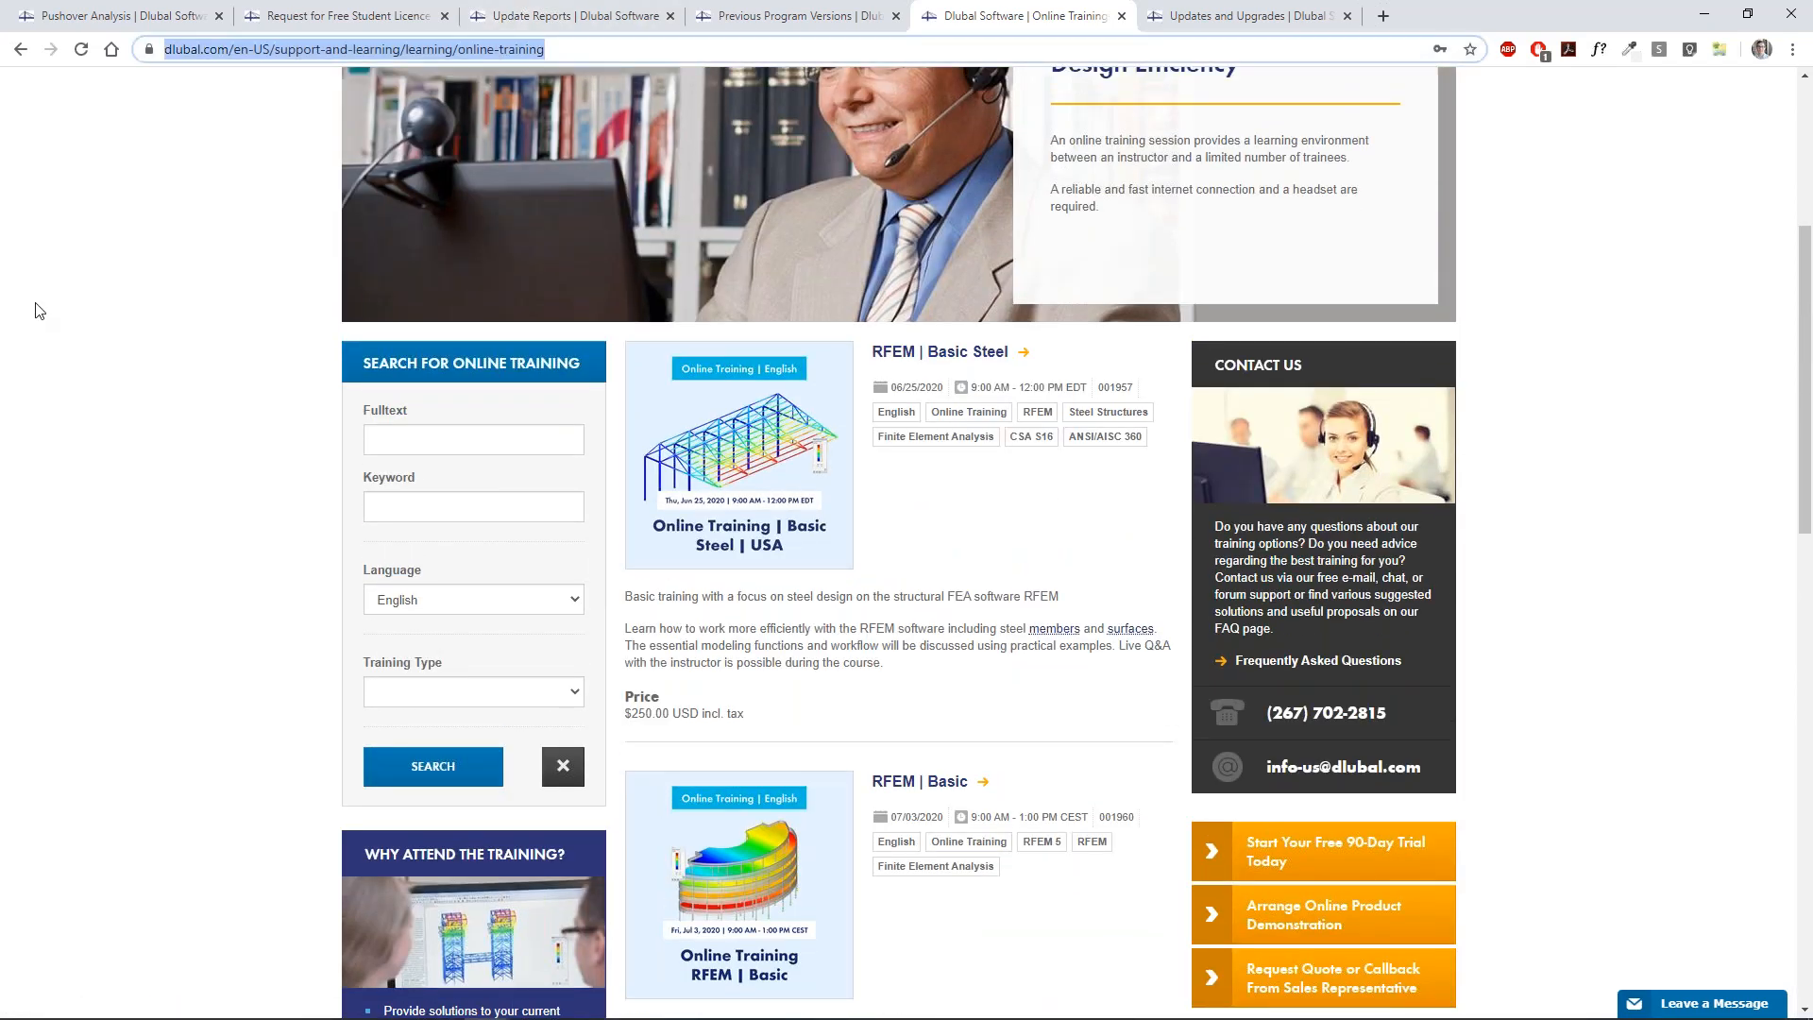